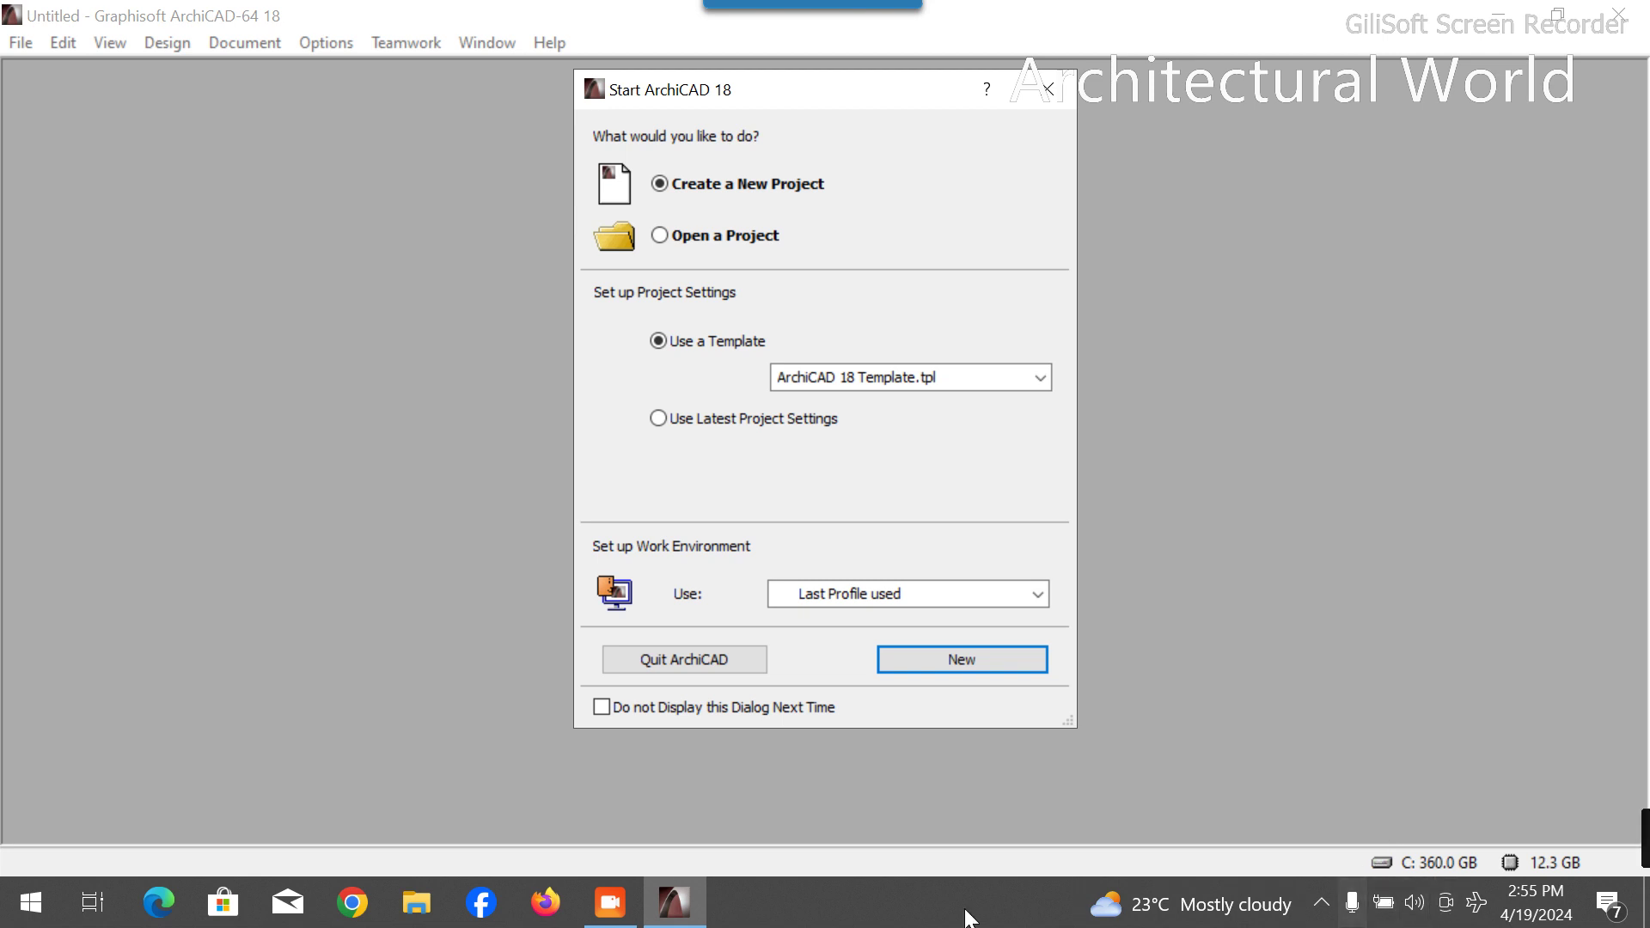
Create a new project using the ArchiCAD 18 Template.tpl template and the last used profile.
{"action": "left_click", "coordinate": [610, 902]}
{"action": "left_click", "coordinate": [1002, 468]}
{"action": "left_click", "coordinate": [876, 72]}
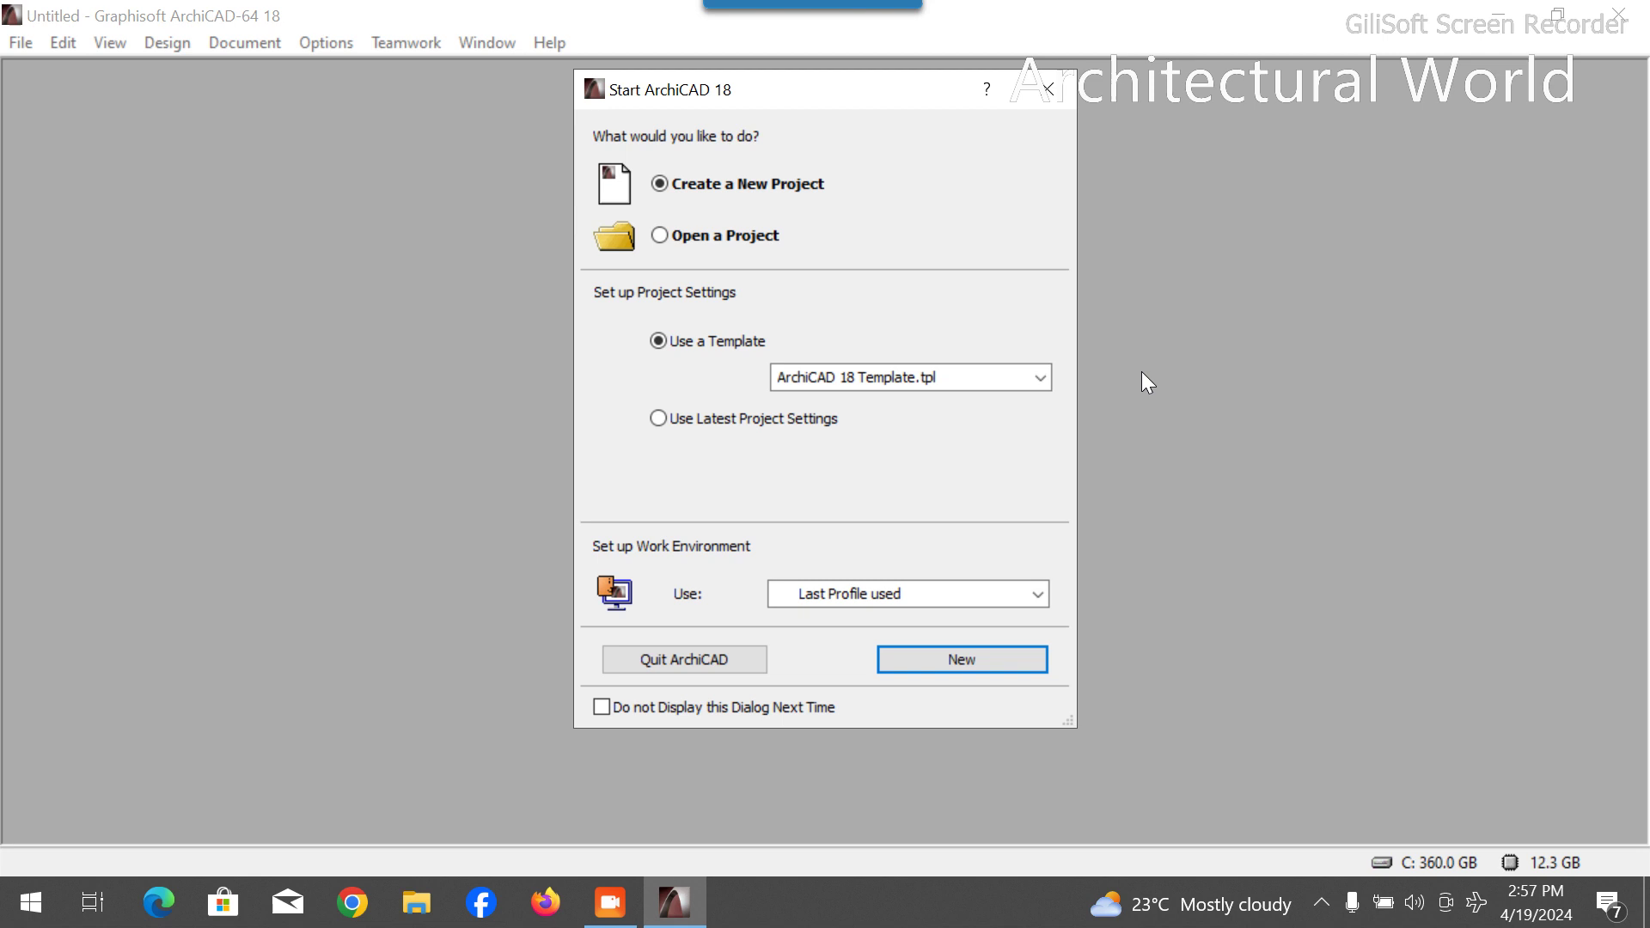
{"action": "left_click", "coordinate": [985, 657]}
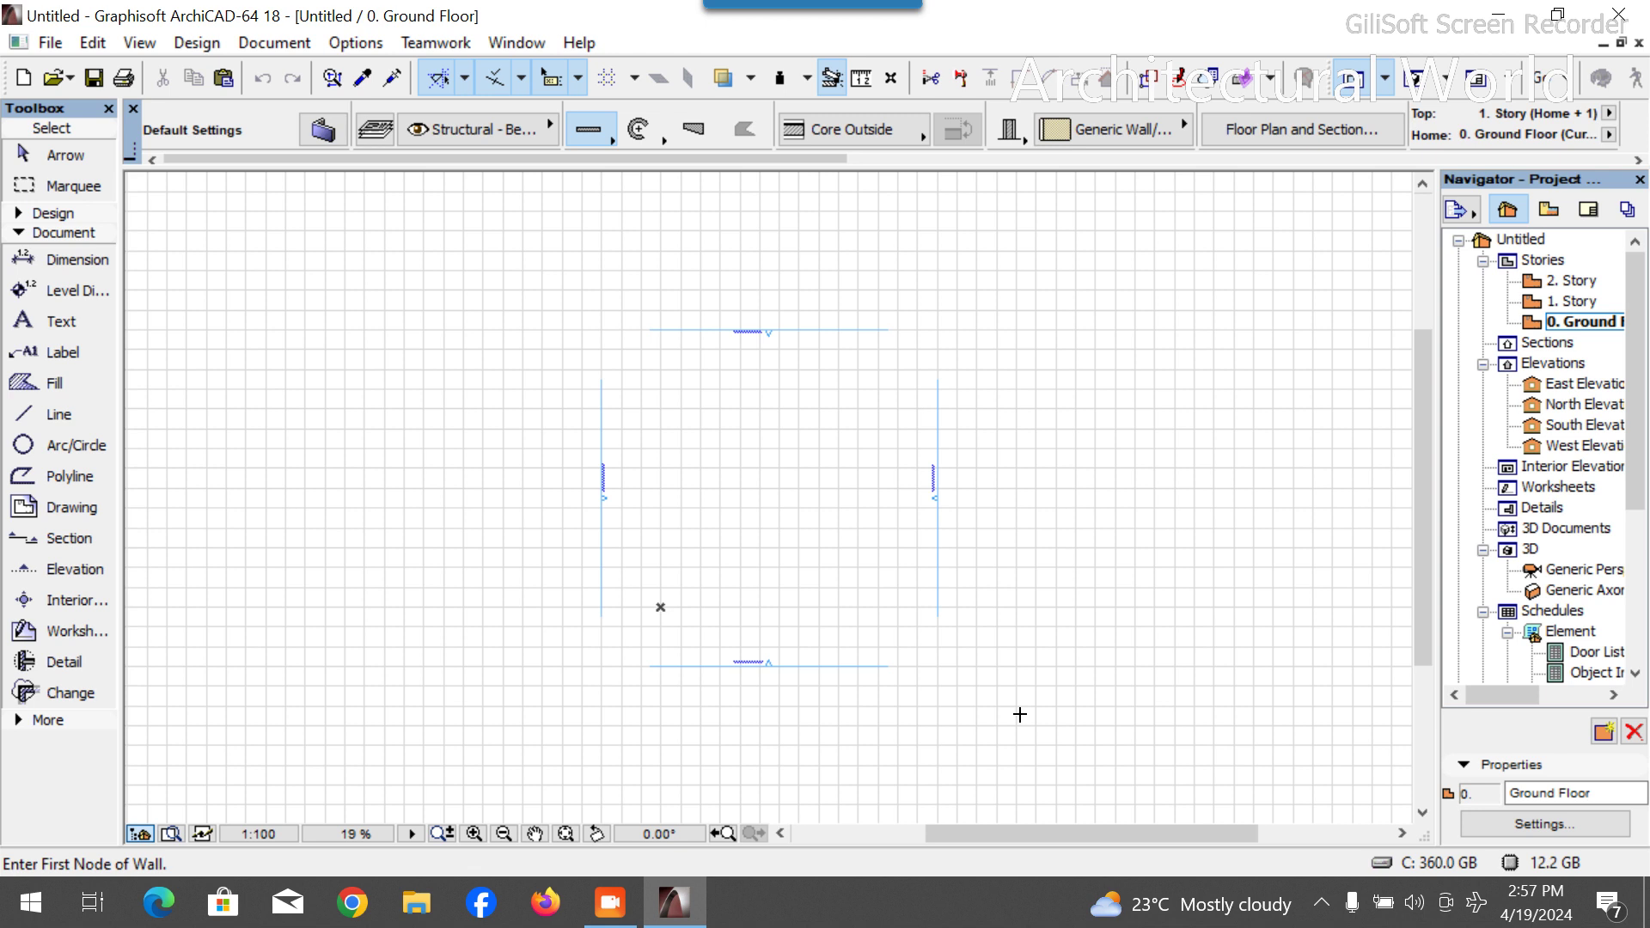
{"action": "scroll", "coordinate": [801, 472], "scroll_direction": "down", "scroll_amount": 6}
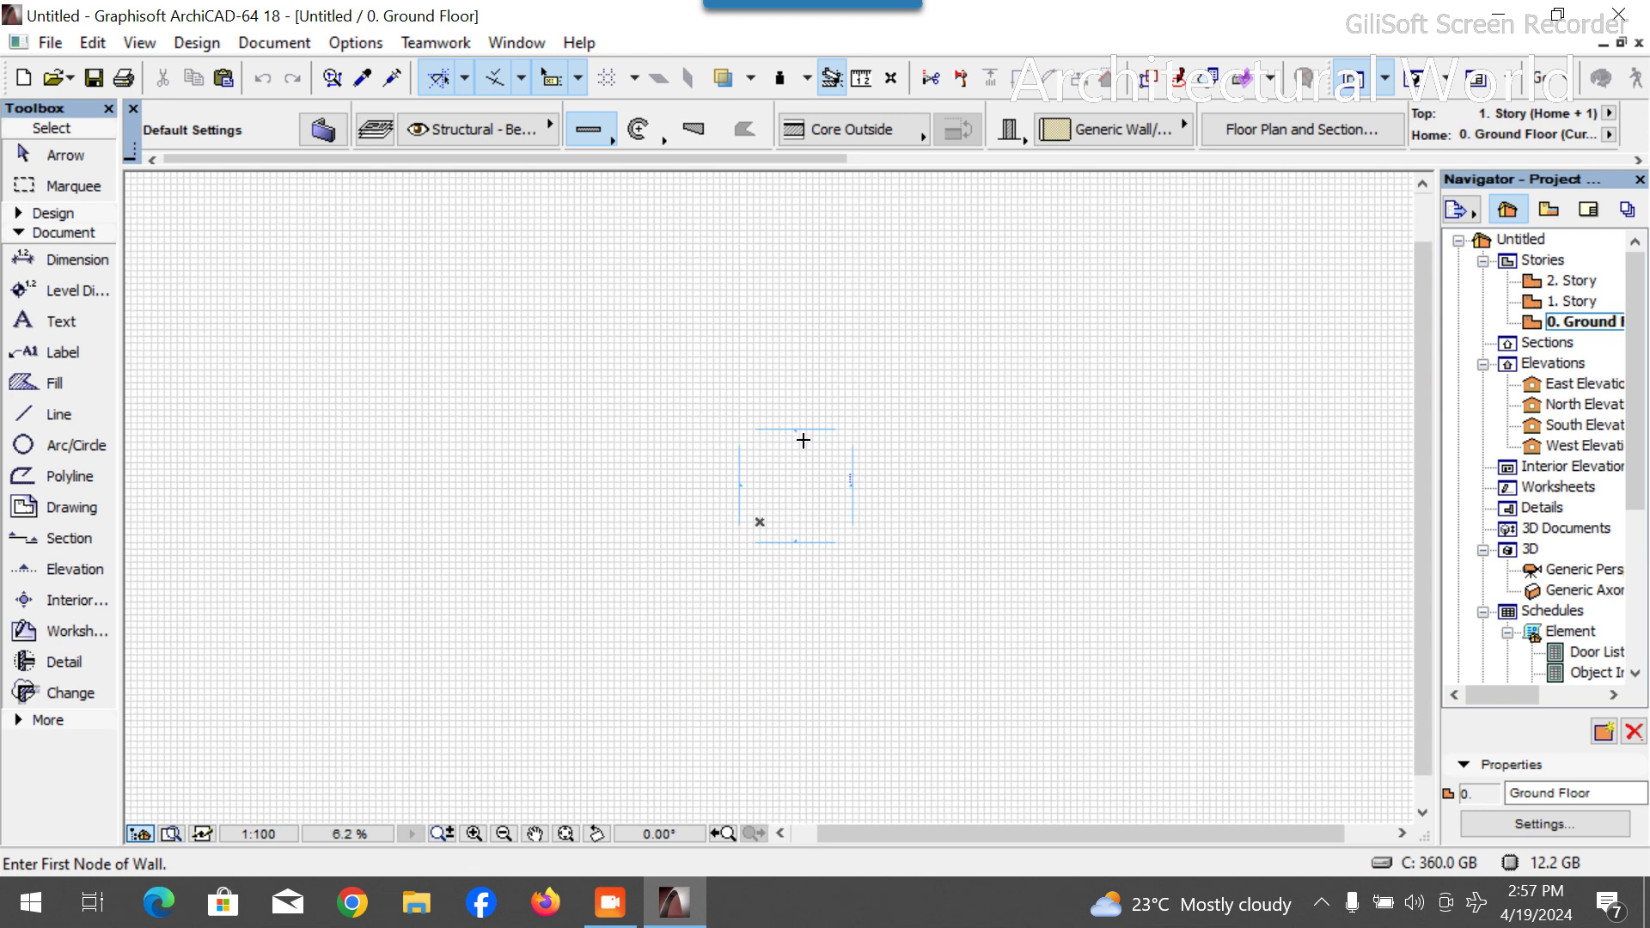
{"action": "scroll", "coordinate": [773, 453], "scroll_direction": "down", "scroll_amount": 11}
{"action": "scroll", "coordinate": [776, 453], "scroll_direction": "up", "scroll_amount": 16}
{"action": "scroll", "coordinate": [939, 467], "scroll_direction": "up", "scroll_amount": 4}
{"action": "scroll", "coordinate": [963, 500], "scroll_direction": "up", "scroll_amount": 1}
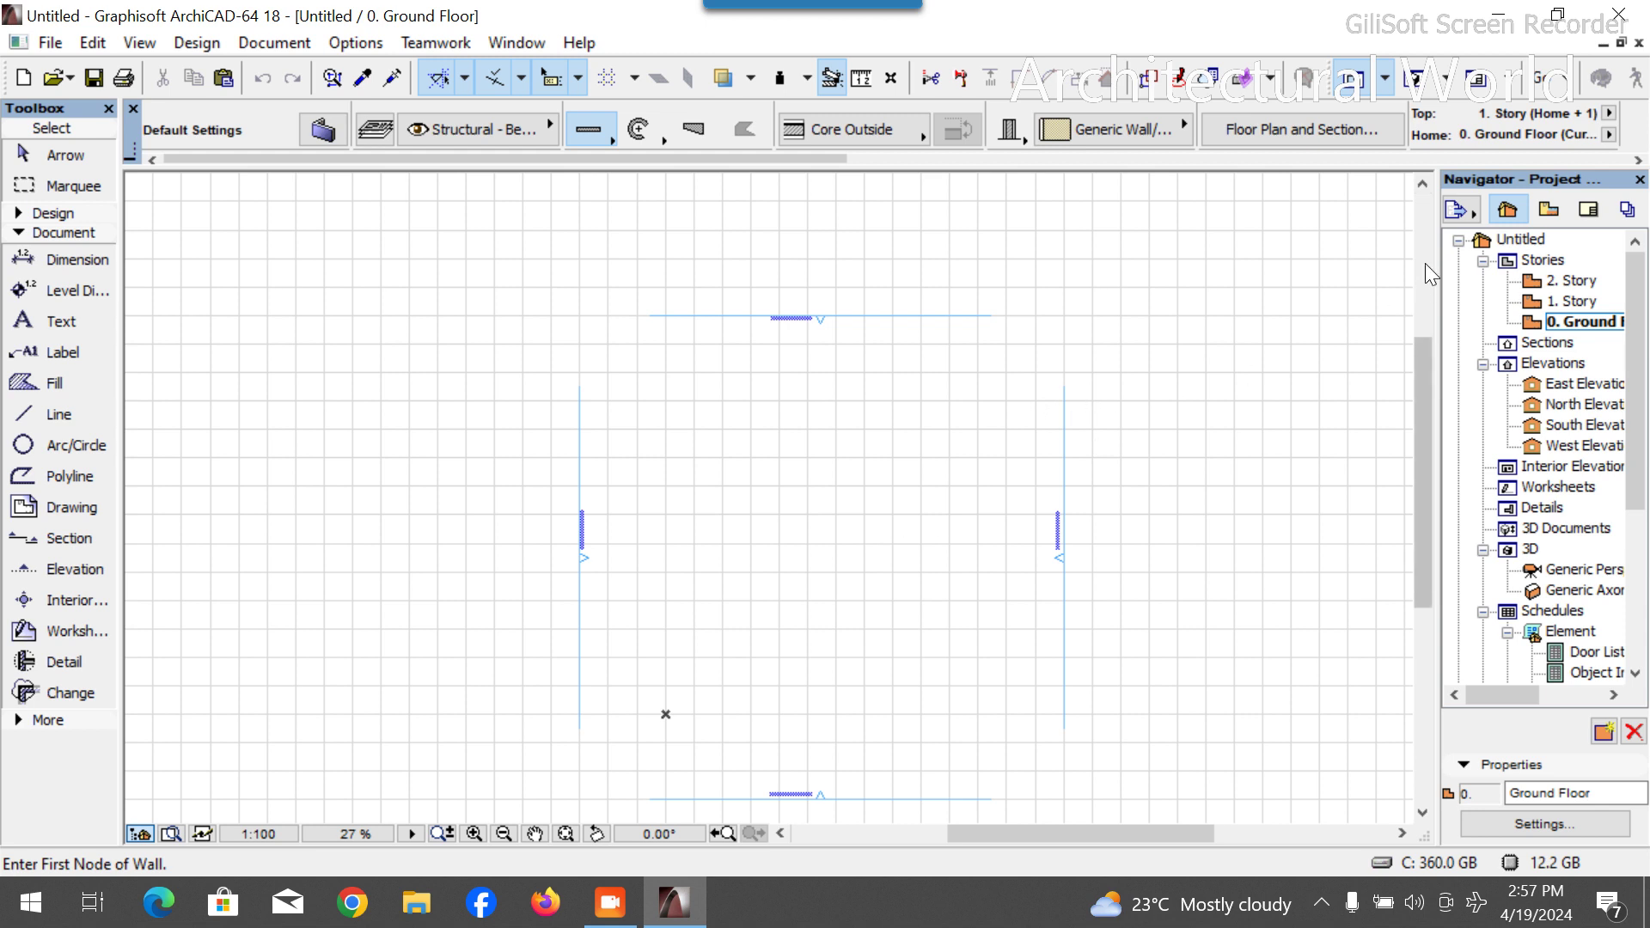
In the story settings, rename story 0 to DPC and set its height to next to 1350.
{"action": "right_click", "coordinate": [1506, 311]}
{"action": "left_click", "coordinate": [1417, 689]}
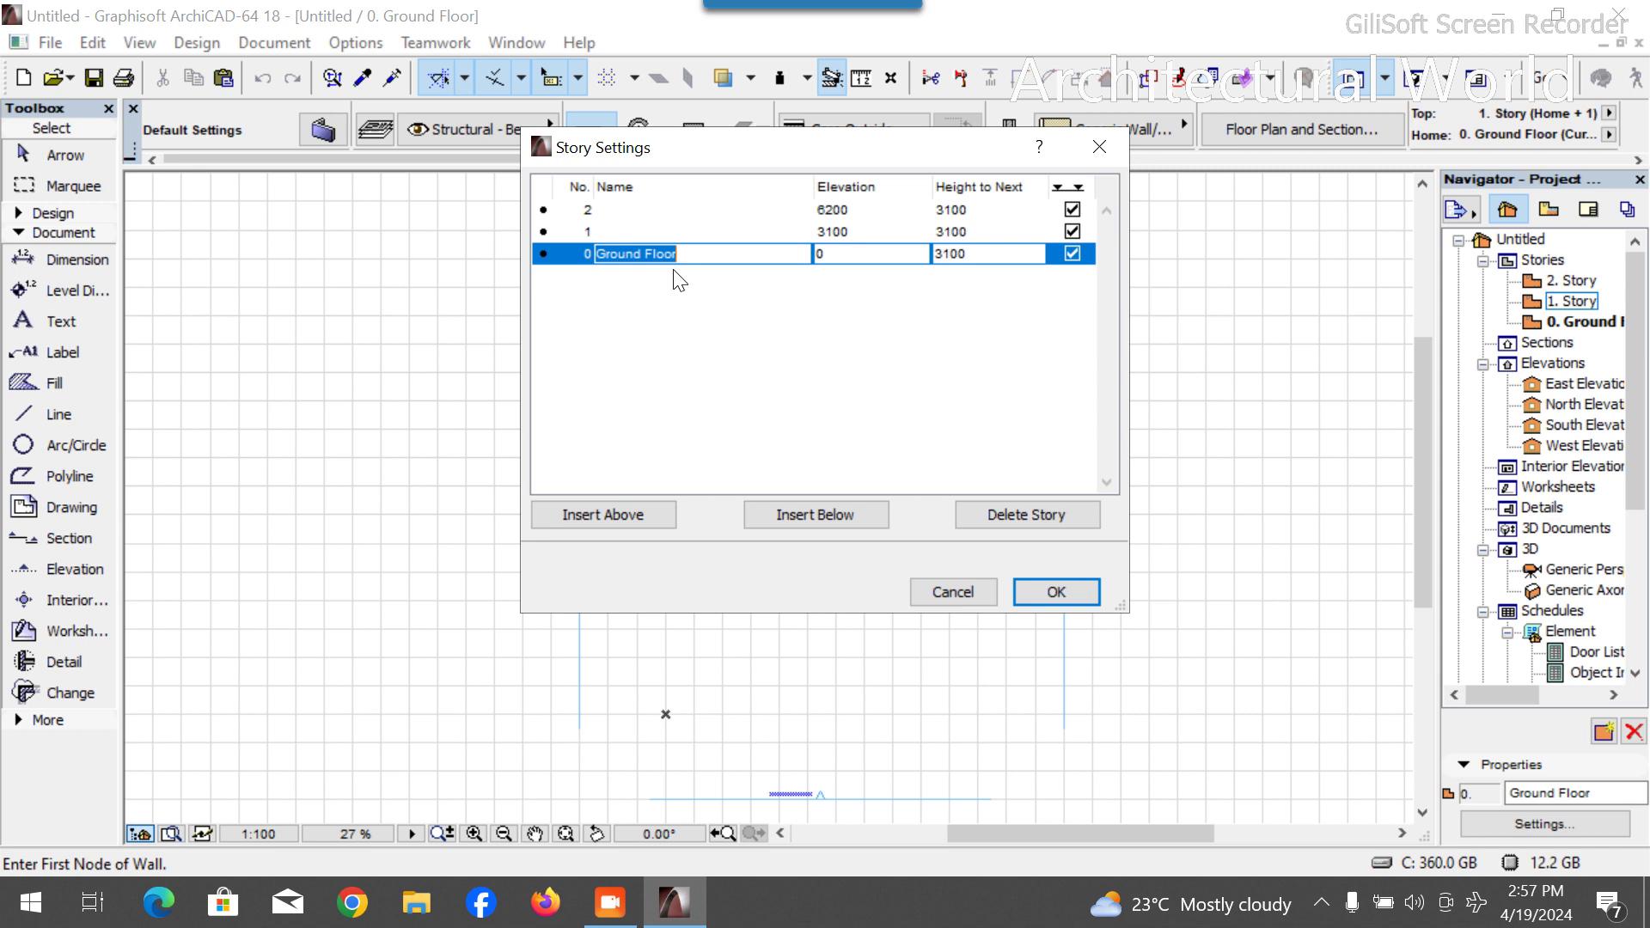
{"action": "type", "text": "DPC"}
{"action": "key", "text": "BackSpace"}
{"action": "key", "text": "BackSpace"}
{"action": "key", "text": "BackSpace"}
{"action": "type", "text": "13"}
Name story 1 "ground floor", set its height to next to 3400, and apply the story settings.
{"action": "left_click", "coordinate": [730, 229]}
{"action": "type", "text": "ground floor"}
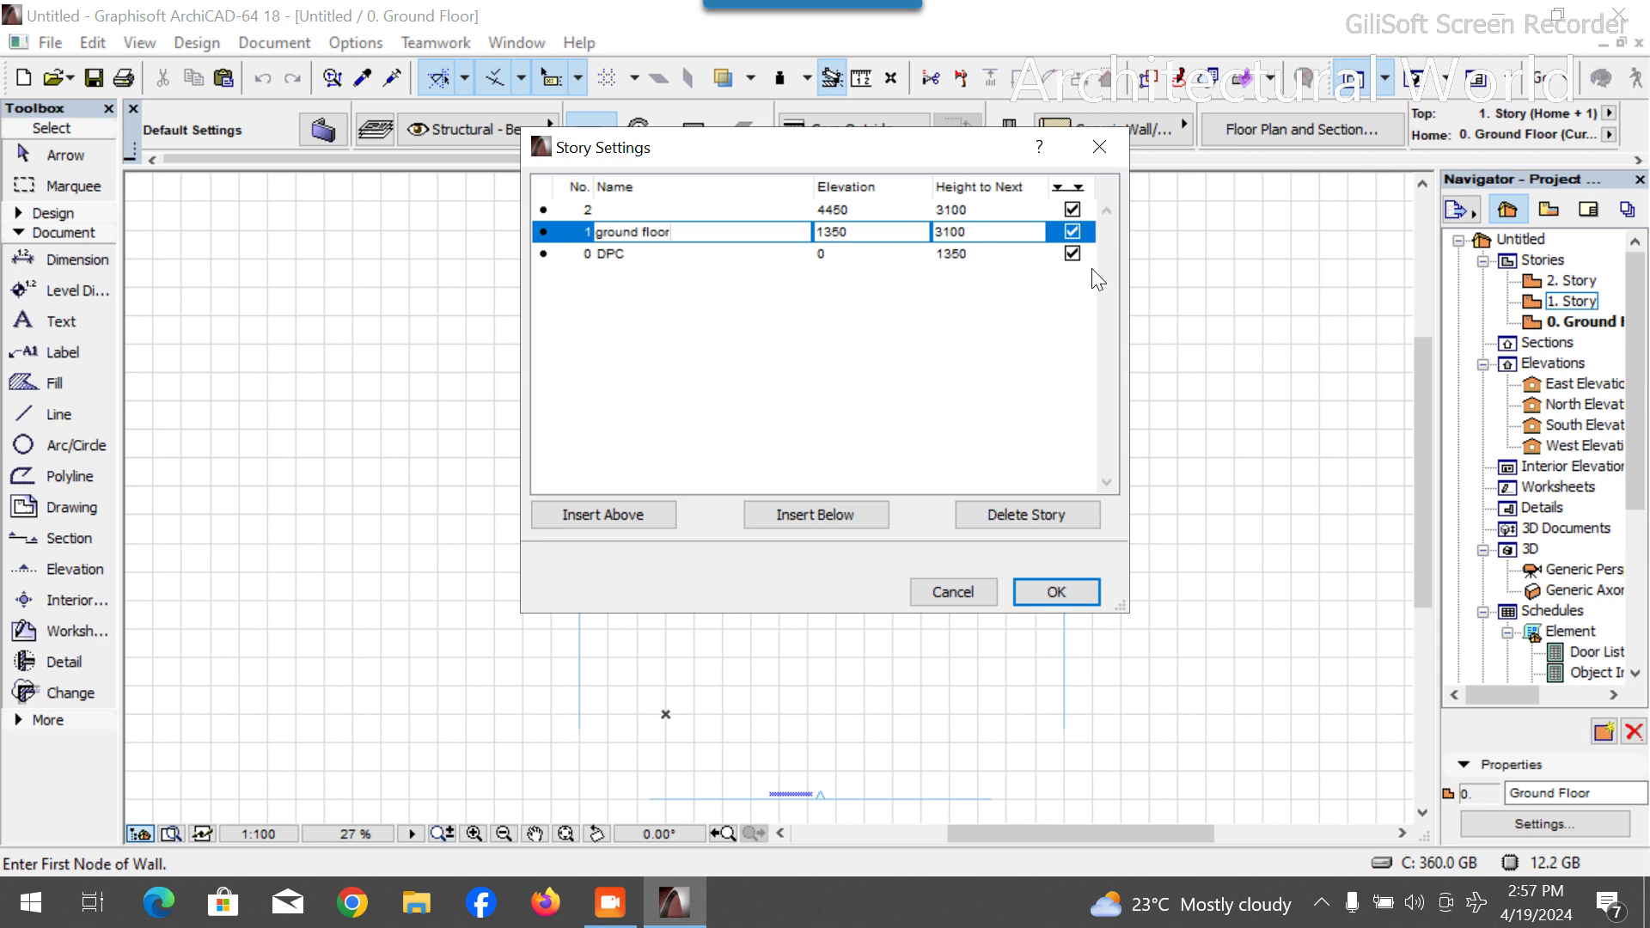
{"action": "left_click", "coordinate": [950, 232]}
{"action": "key", "text": "BackSpace"}
{"action": "type", "text": "4"}
{"action": "left_click", "coordinate": [848, 210]}
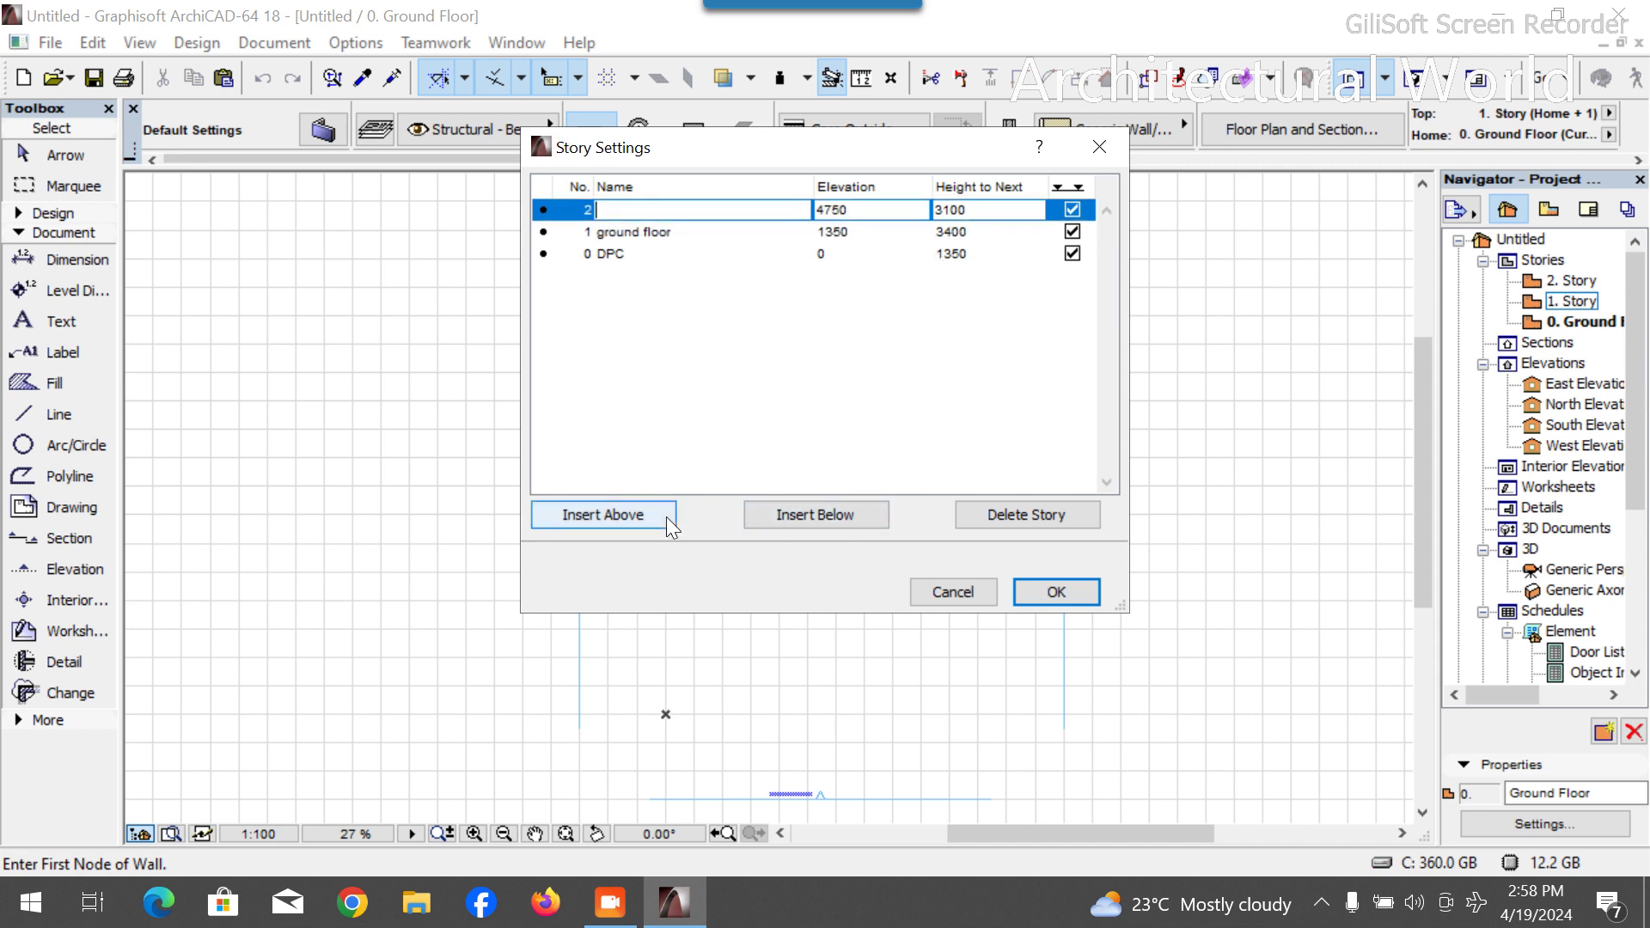
{"action": "left_click", "coordinate": [1063, 593]}
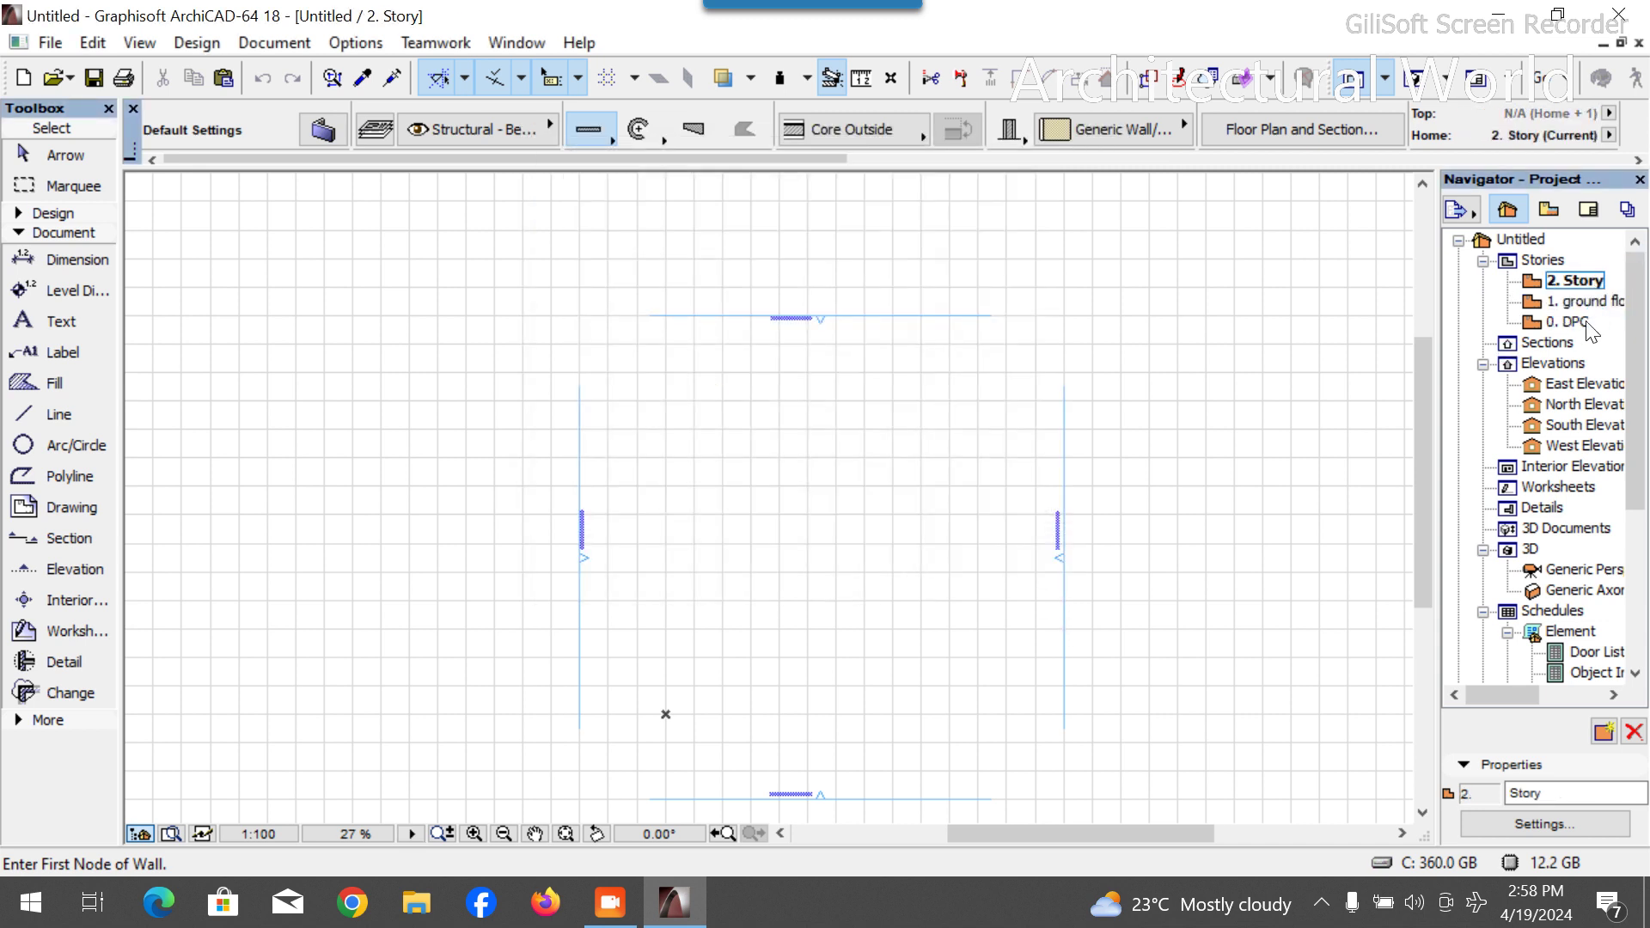
On the DPC story, set the wall defaults to a basic structure, 150 thick, with Tile - Roof as building material.
{"action": "left_click", "coordinate": [1569, 322]}
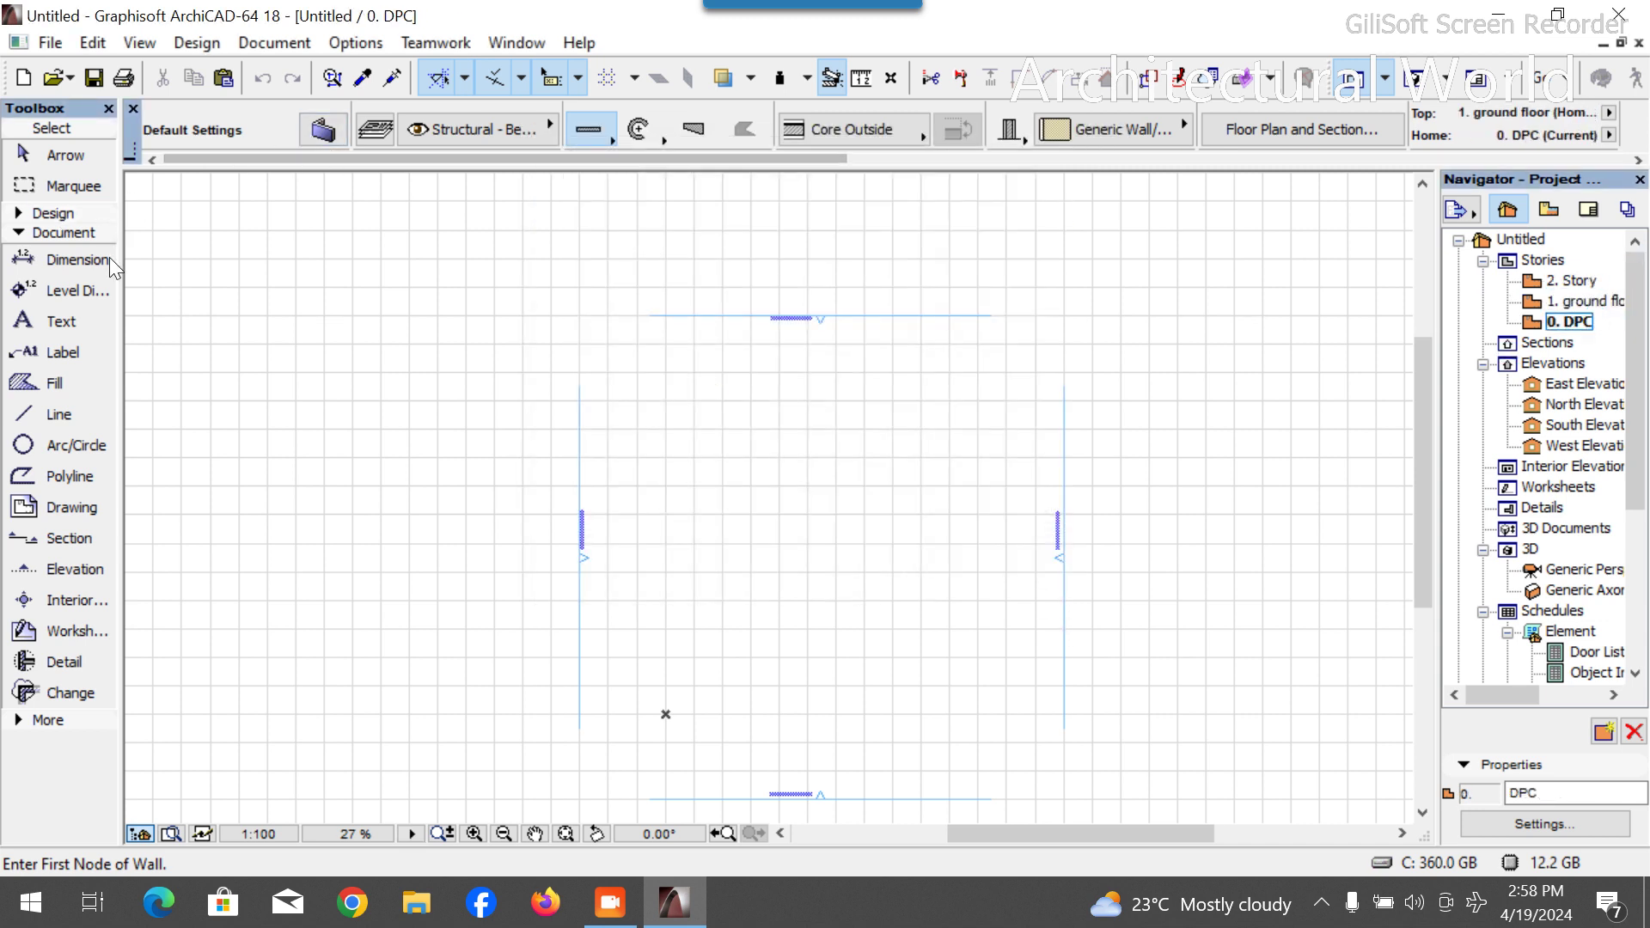
{"action": "left_click", "coordinate": [64, 217]}
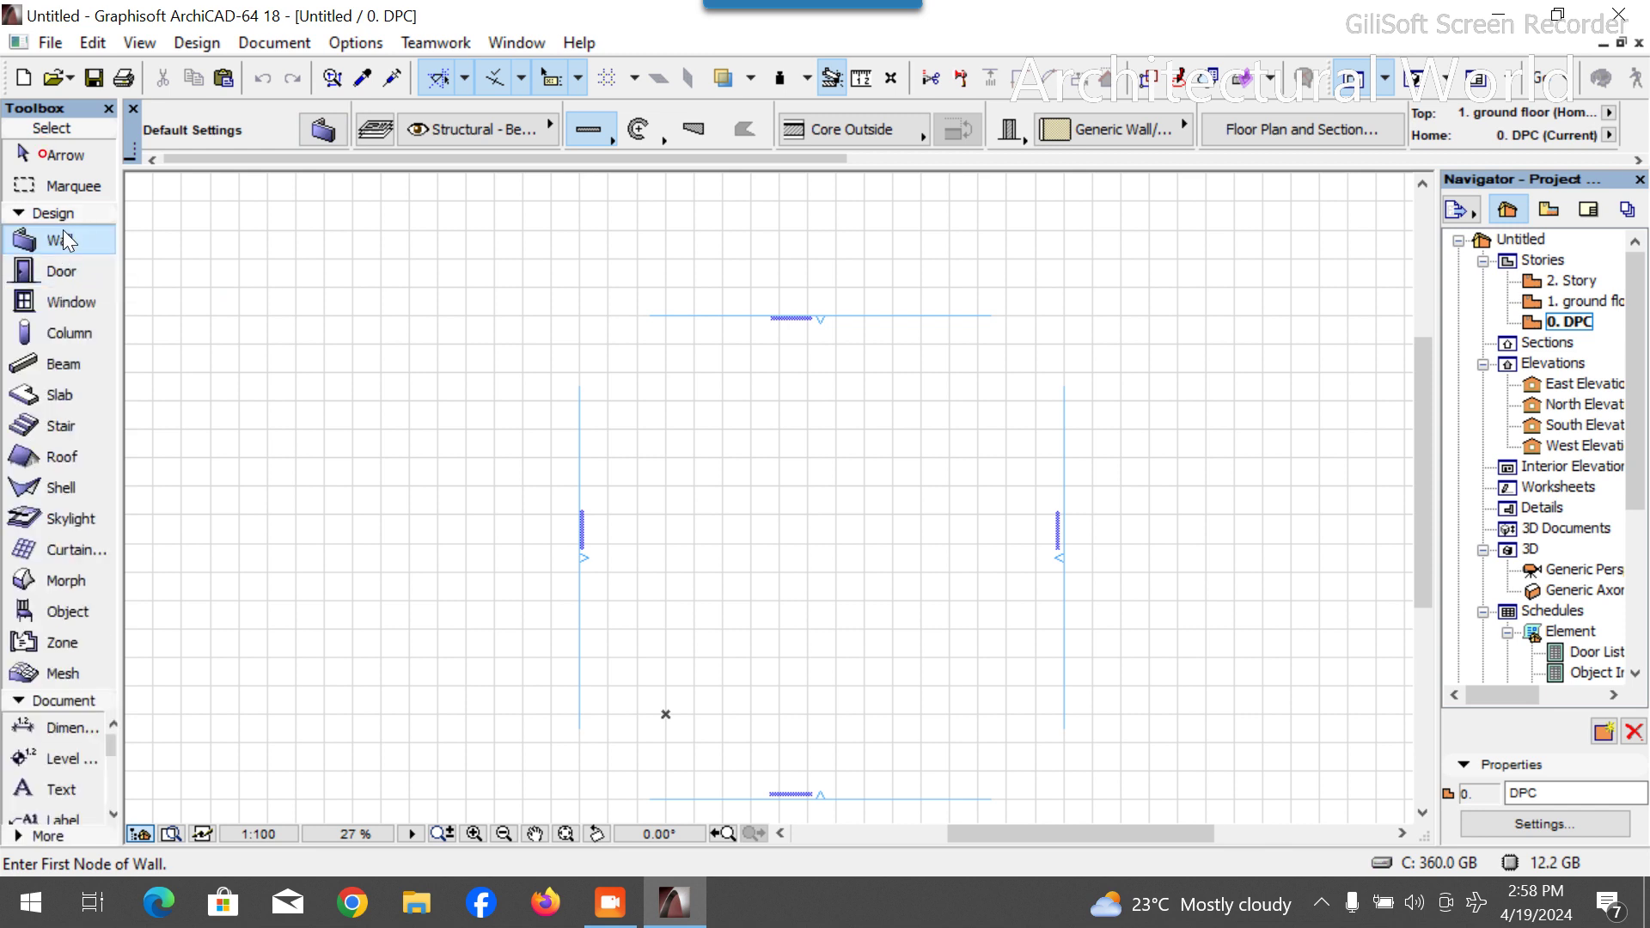
{"action": "left_click", "coordinate": [322, 131]}
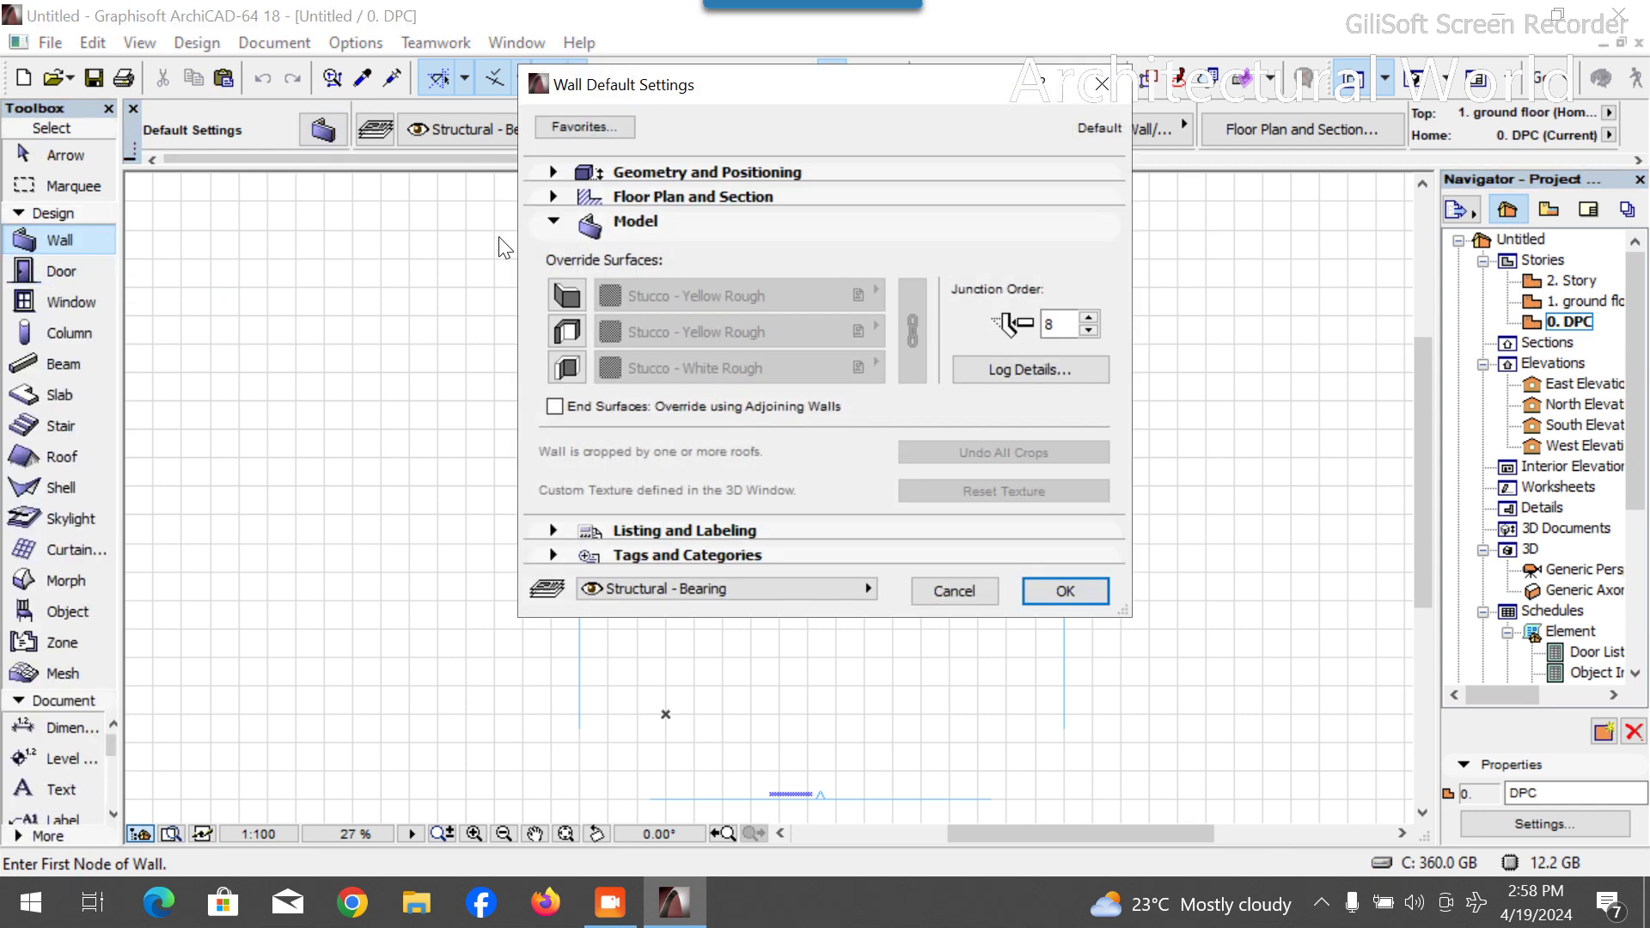
{"action": "left_click", "coordinate": [638, 199]}
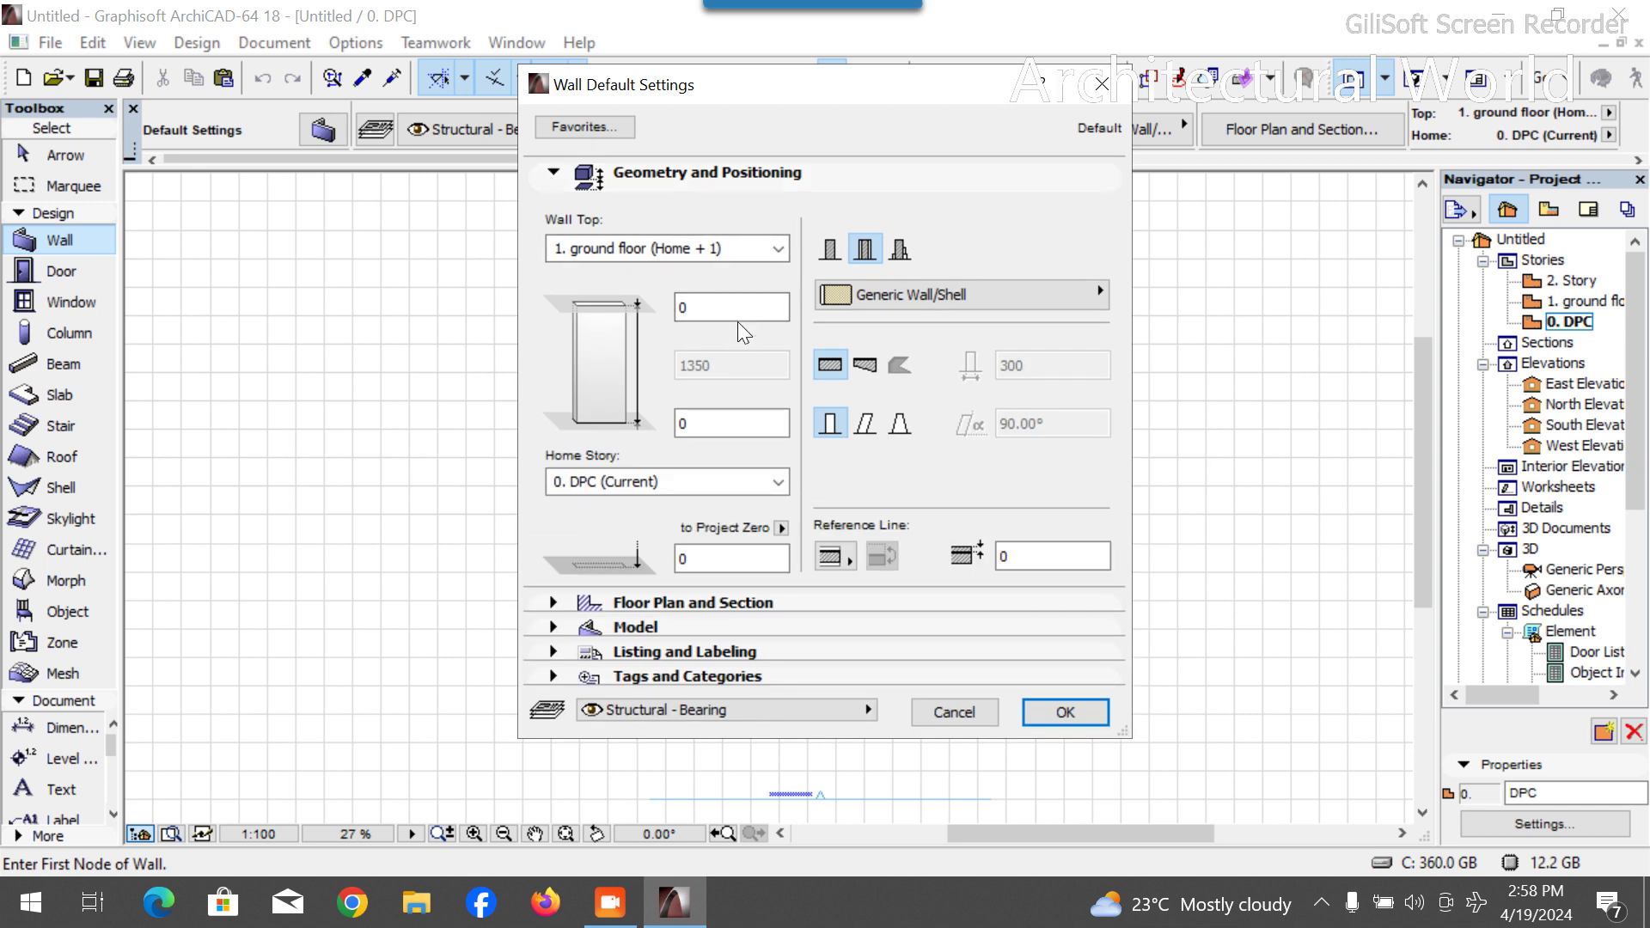
{"action": "left_click", "coordinate": [830, 251]}
{"action": "left_click", "coordinate": [1027, 365]}
{"action": "left_click_drag", "start_coordinate": [1026, 365], "coordinate": [995, 368]}
{"action": "type", "text": "1"}
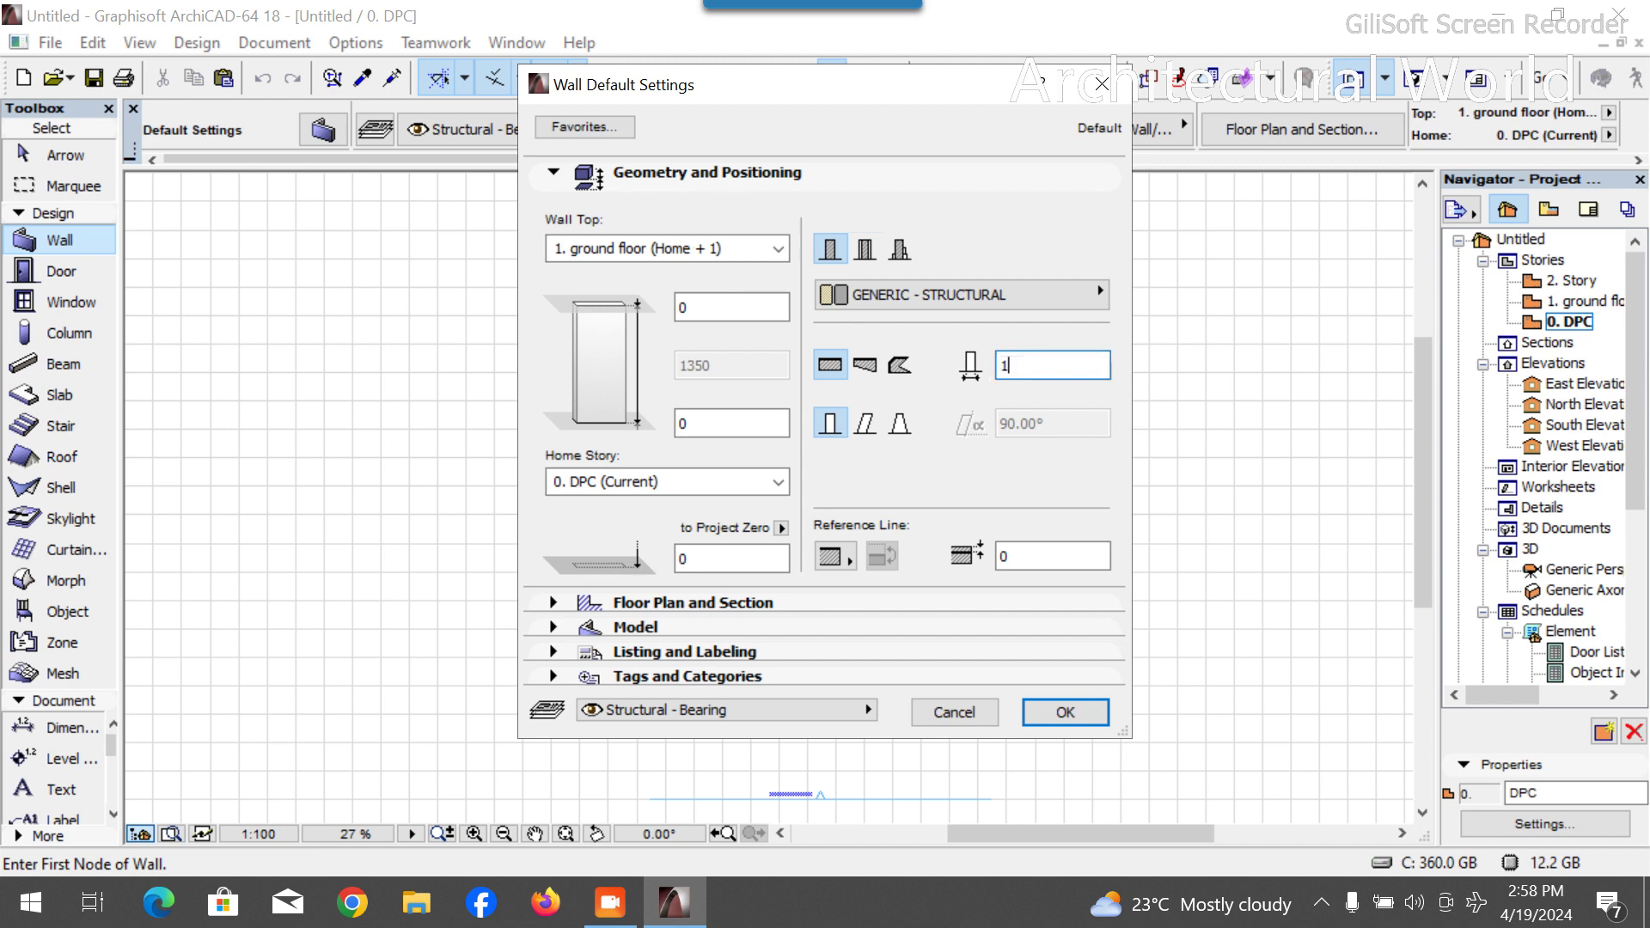
{"action": "type", "text": "50"}
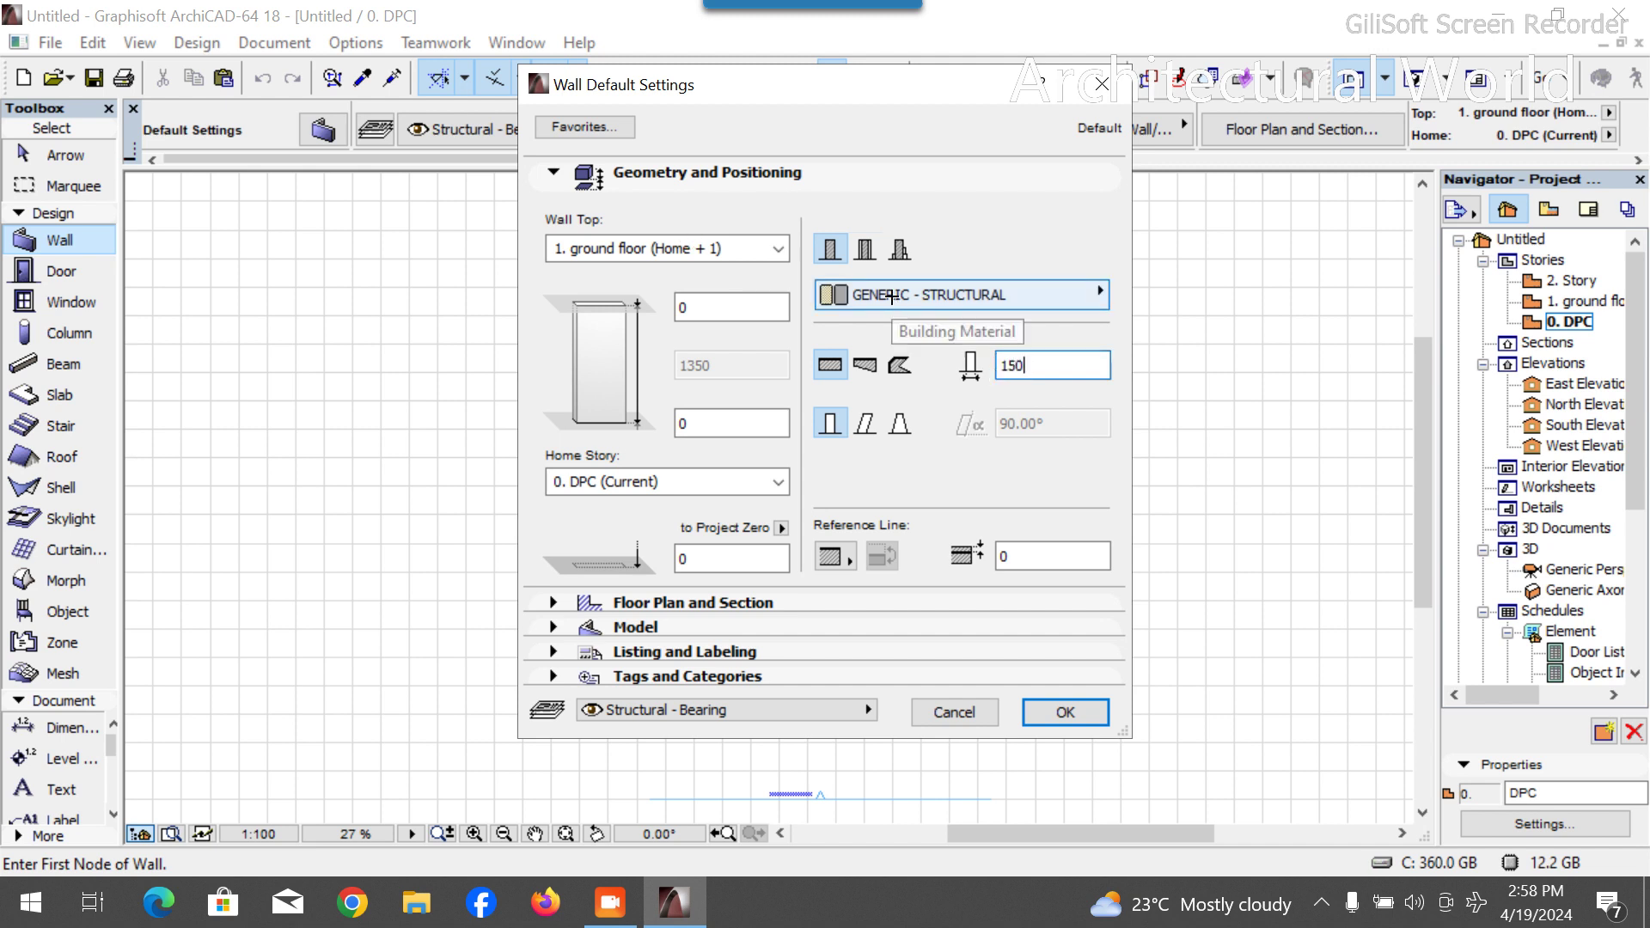
{"action": "left_click", "coordinate": [892, 297]}
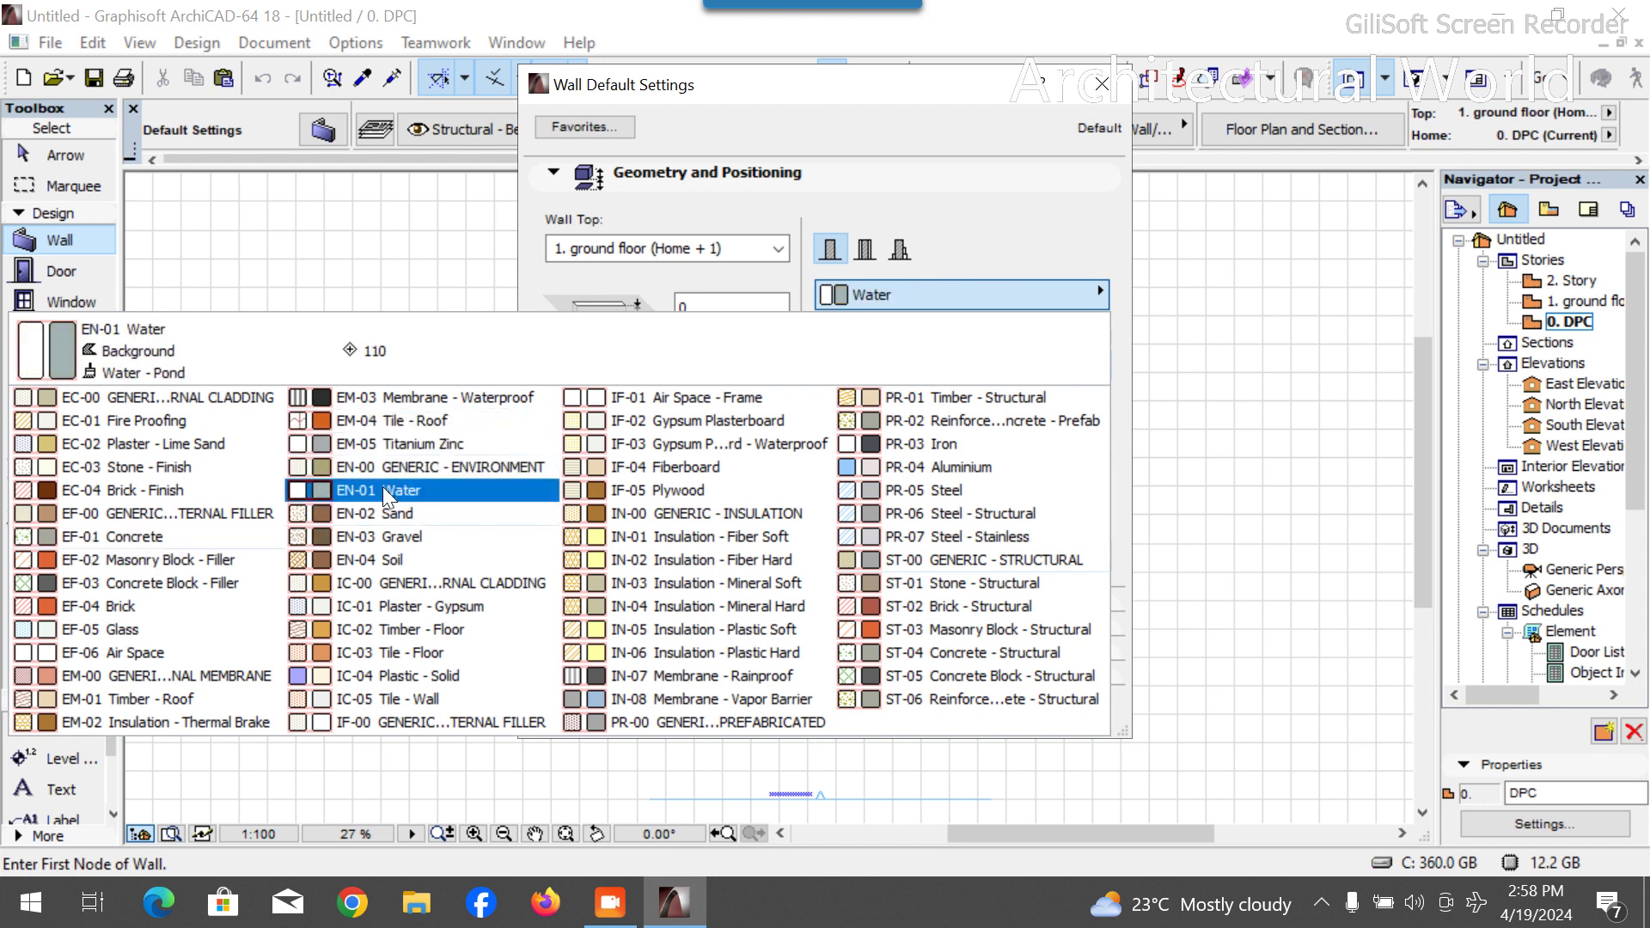
{"action": "left_click", "coordinate": [318, 427]}
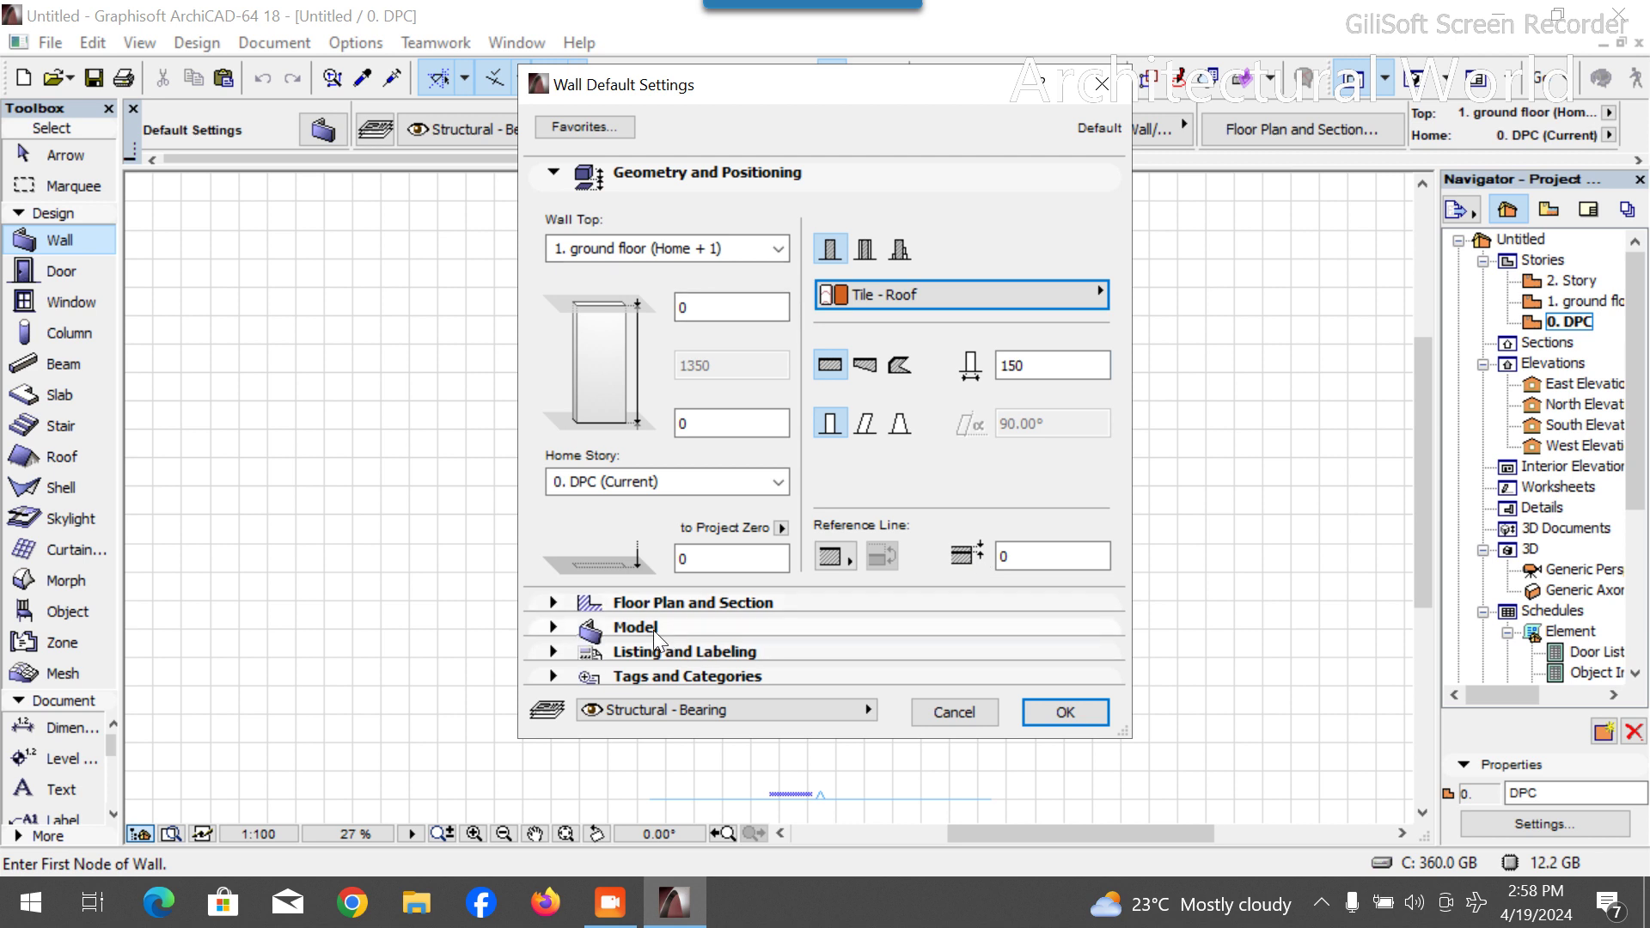
Override all three default wall surfaces with linked Paint - Glossy White and apply the wall settings.
{"action": "key", "text": "Return"}
{"action": "left_click", "coordinate": [567, 297]}
{"action": "left_click", "coordinate": [568, 335]}
{"action": "left_click", "coordinate": [567, 373]}
{"action": "left_click", "coordinate": [688, 296]}
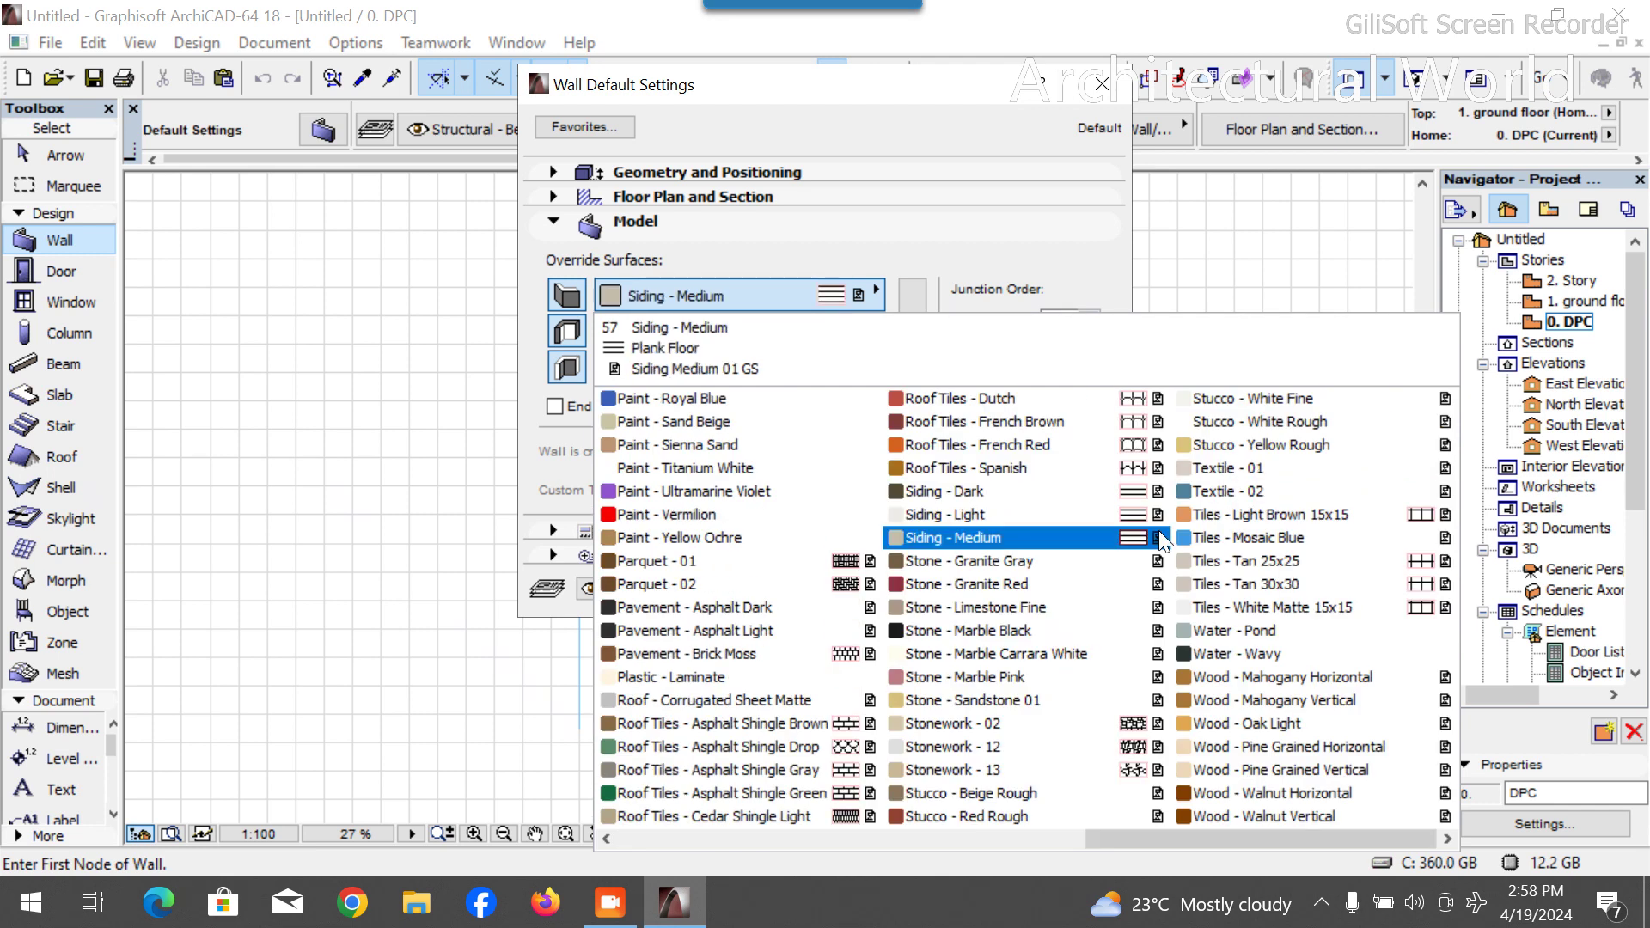
{"action": "scroll", "coordinate": [1159, 531], "scroll_direction": "up", "scroll_amount": 2}
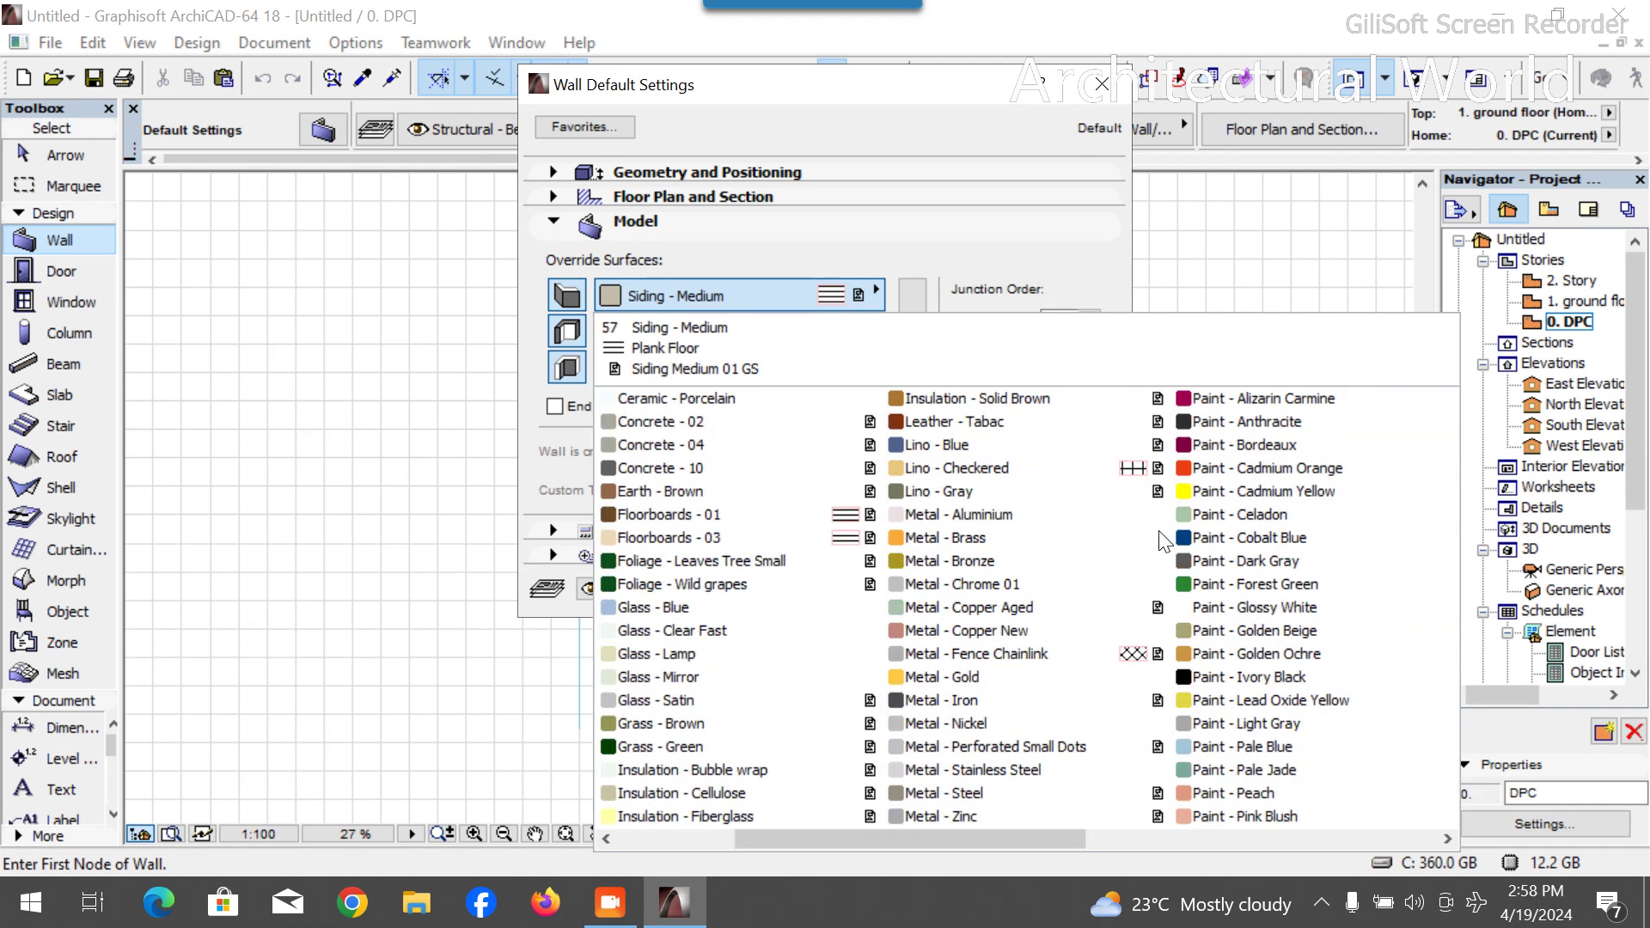
{"action": "scroll", "coordinate": [1162, 542], "scroll_direction": "up", "scroll_amount": 1}
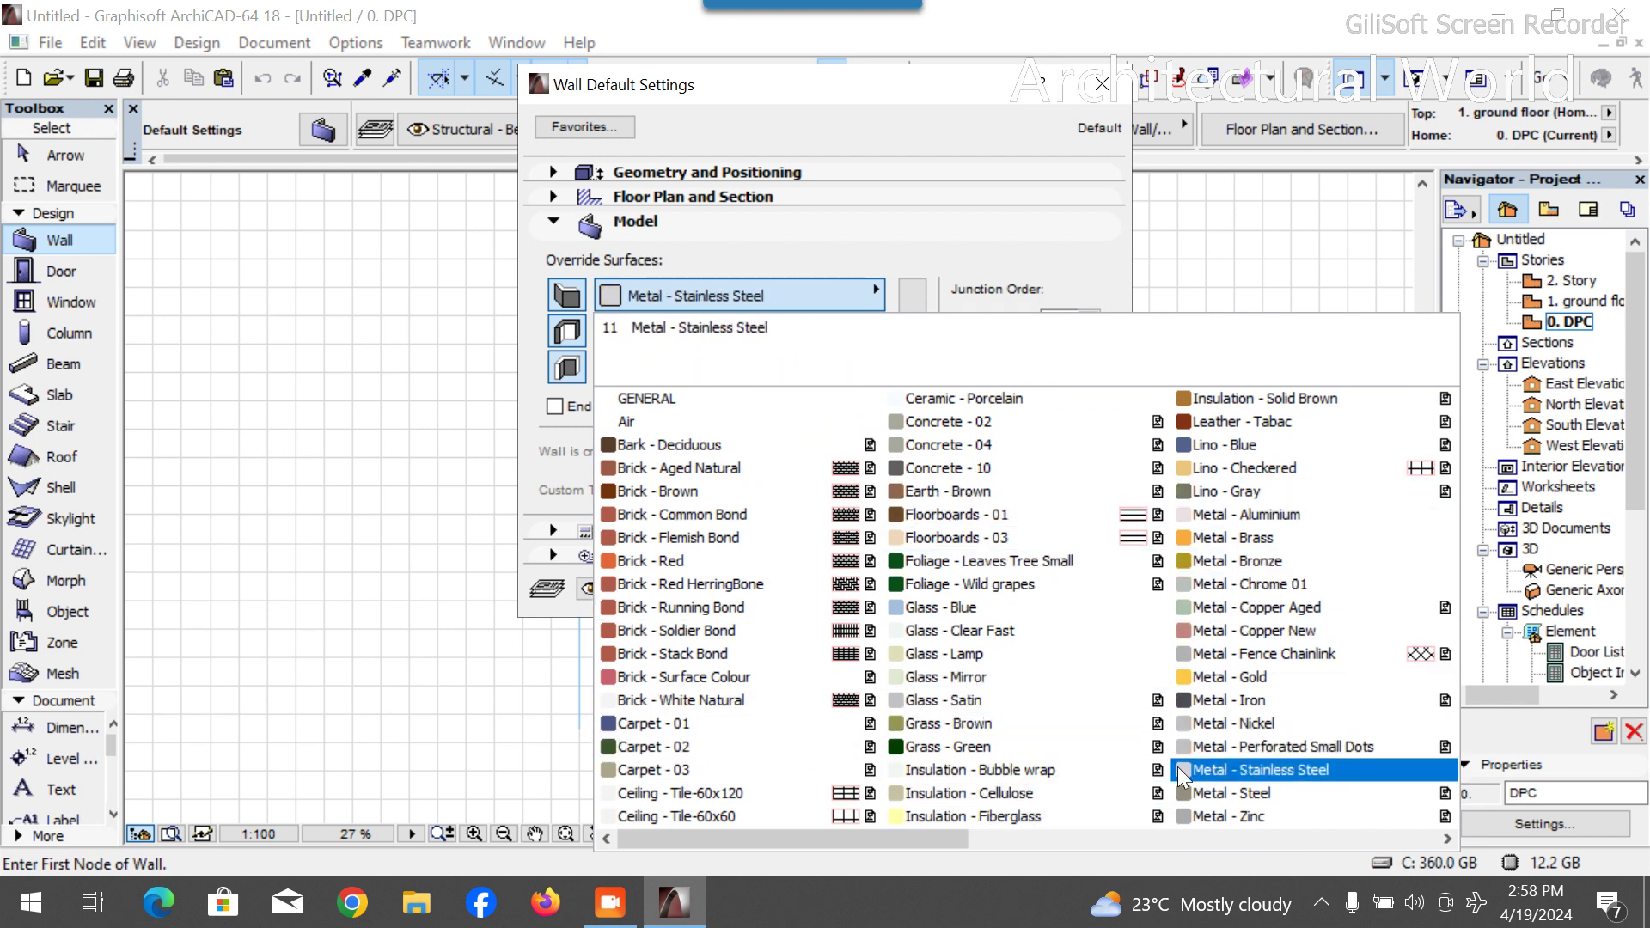
{"action": "scroll", "coordinate": [971, 593], "scroll_direction": "down", "scroll_amount": 3}
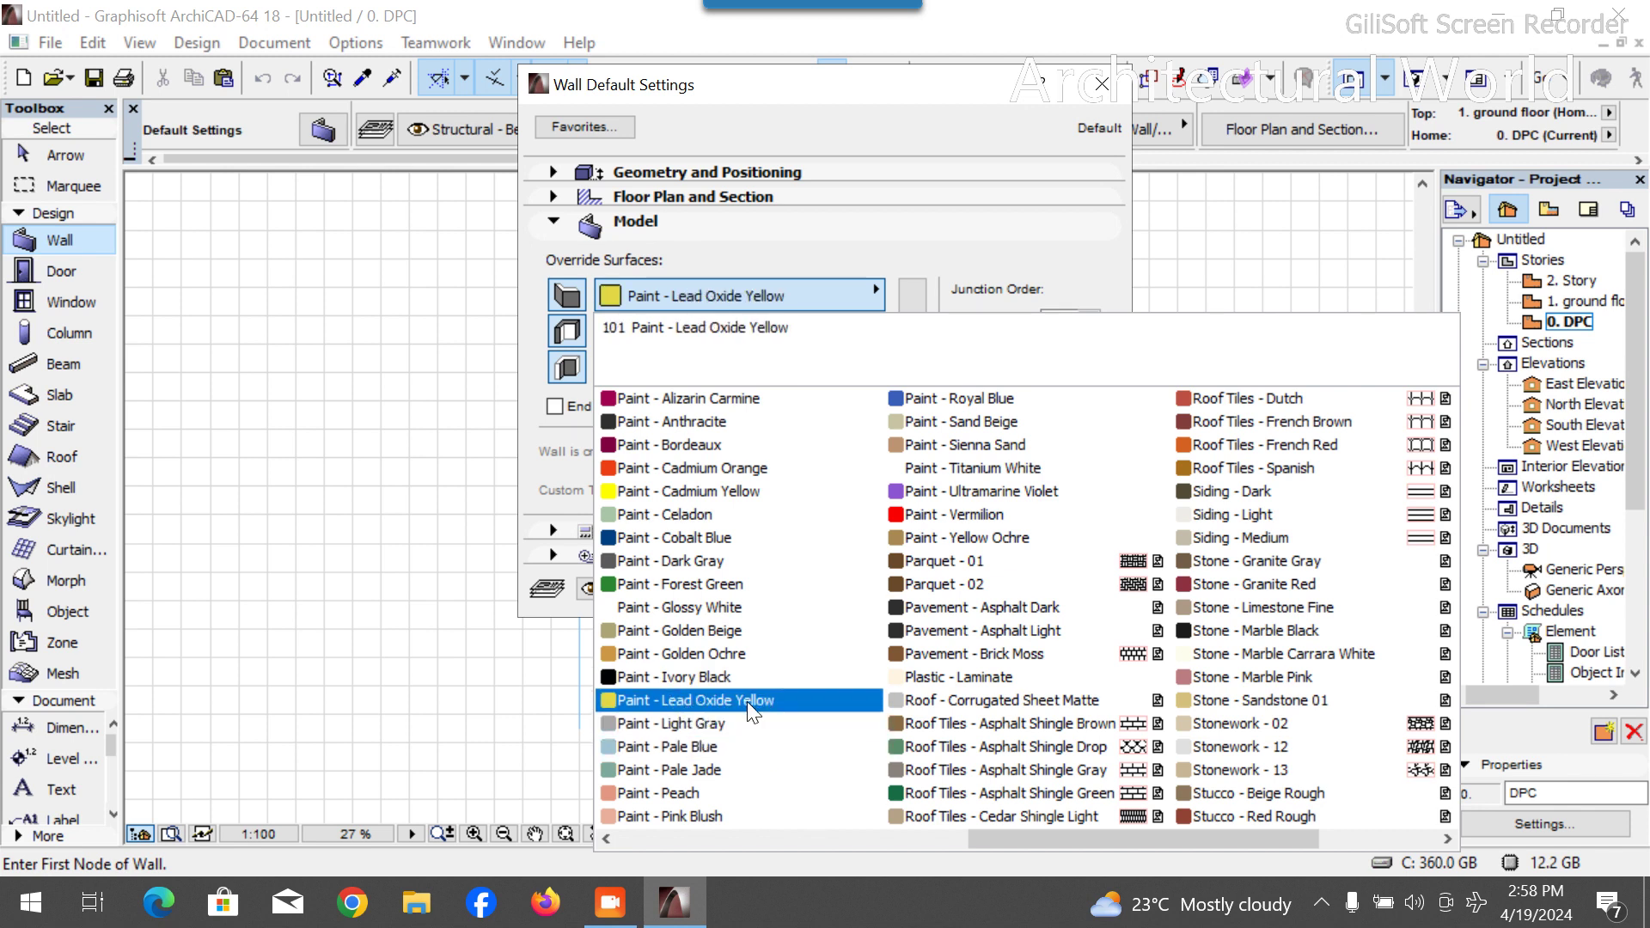
{"action": "left_click", "coordinate": [687, 607]}
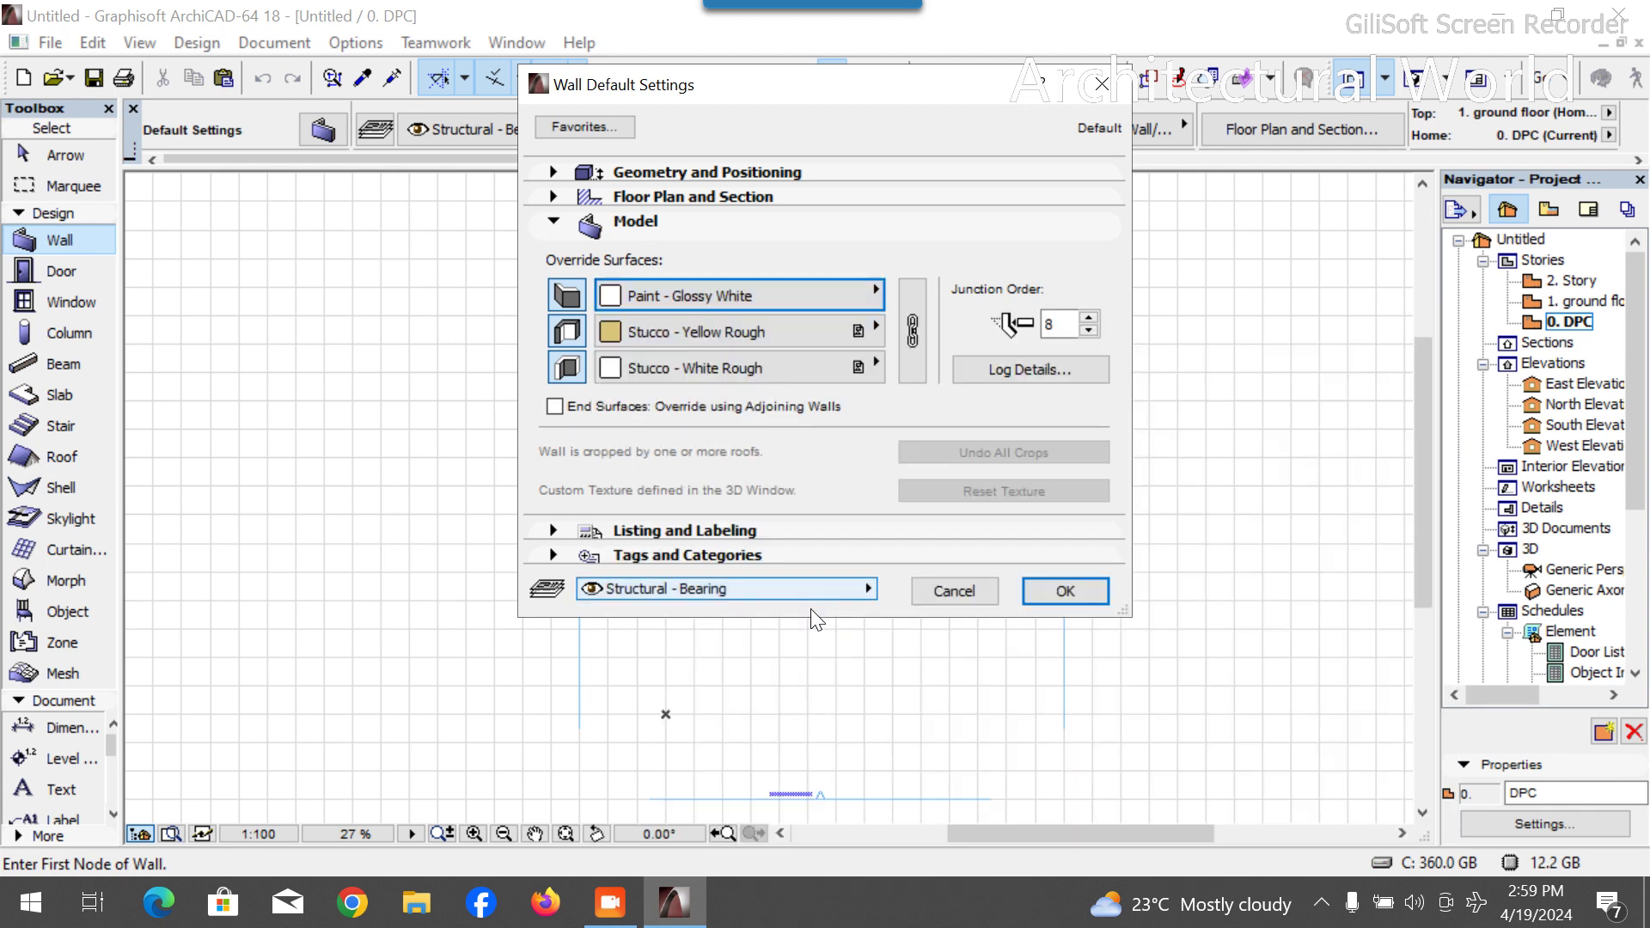
{"action": "left_click", "coordinate": [916, 328]}
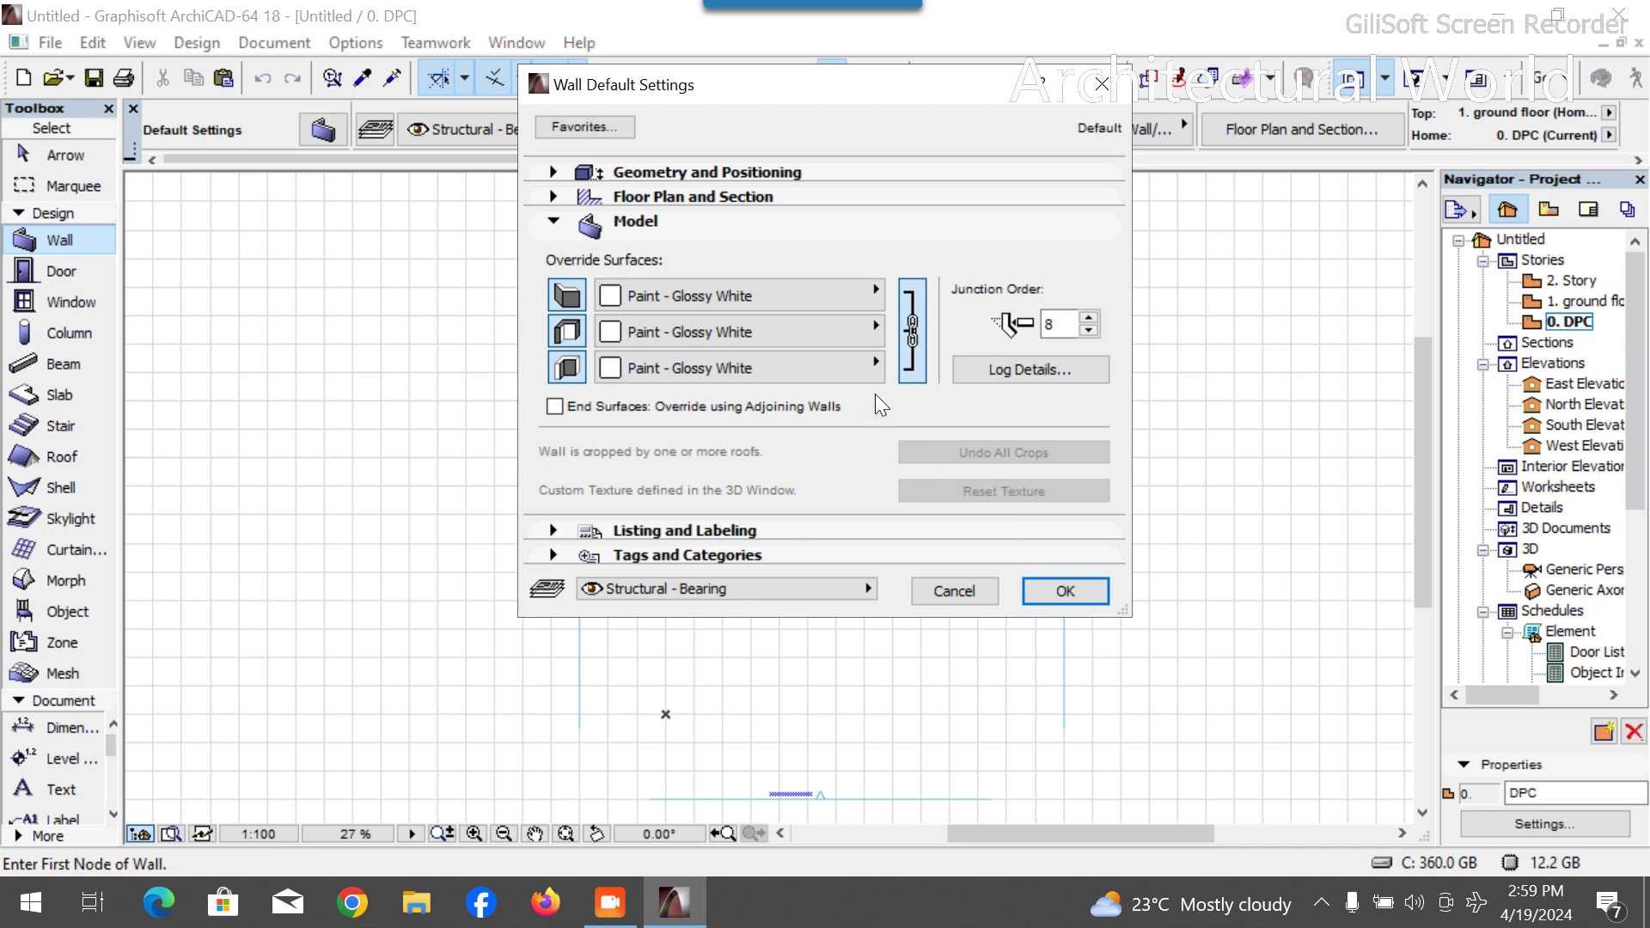
{"action": "left_click", "coordinate": [1063, 590]}
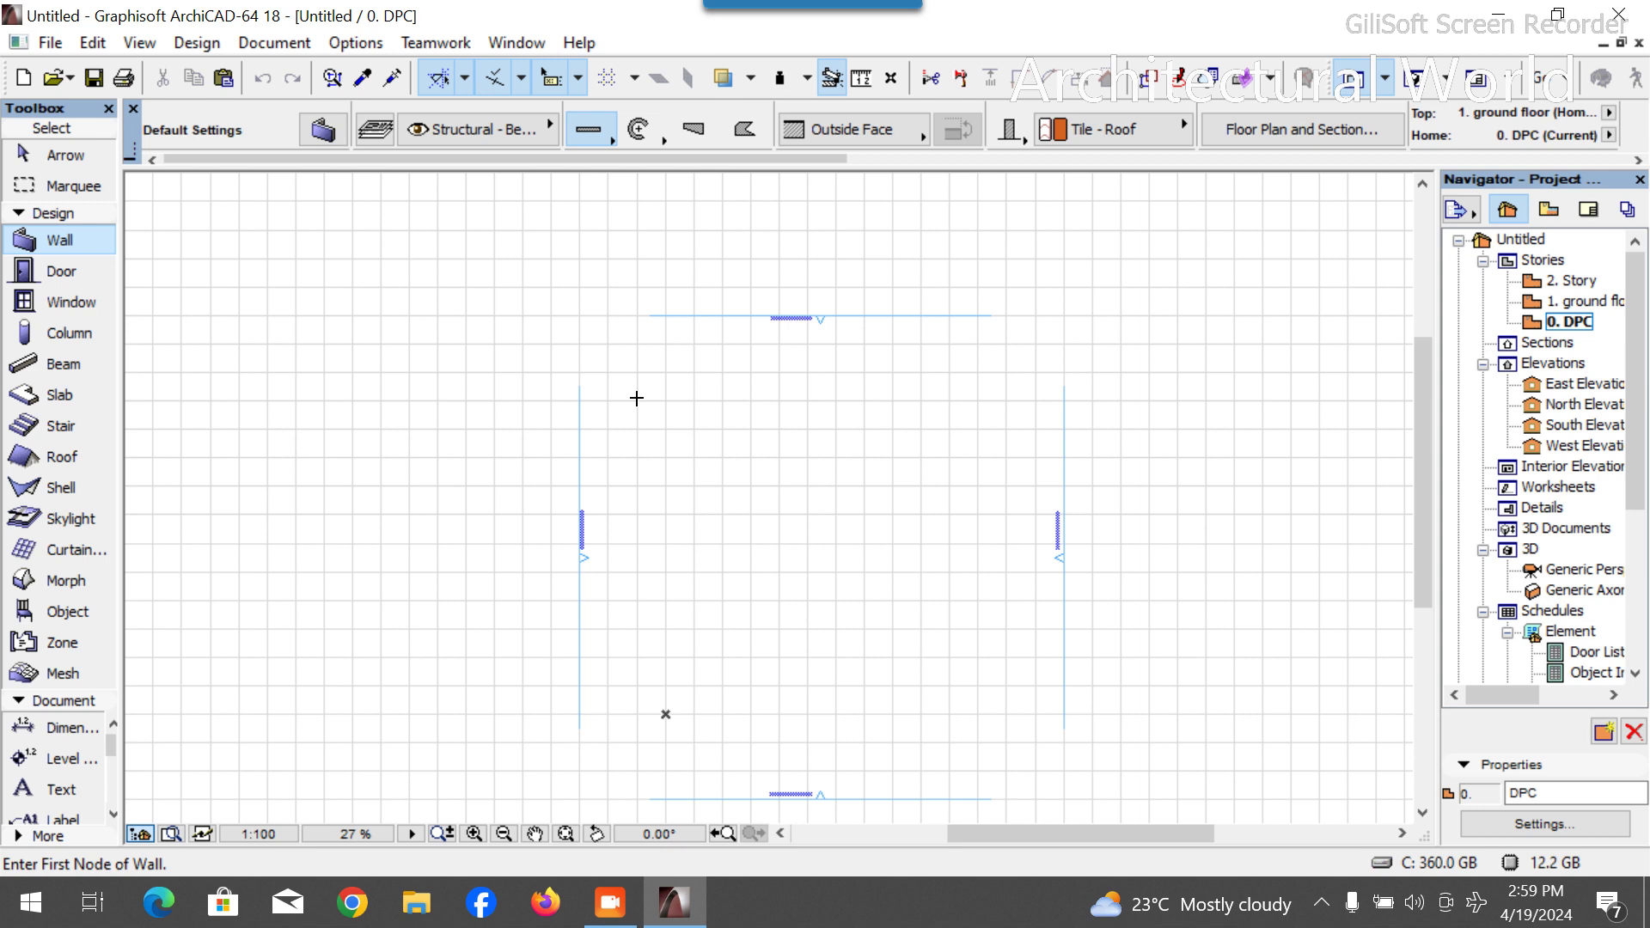
Draw a horizontal wall across the upper plan and a vertical wall about 28400 long crossing it near its west end.
{"action": "left_click", "coordinate": [637, 398]}
{"action": "left_click", "coordinate": [1128, 396]}
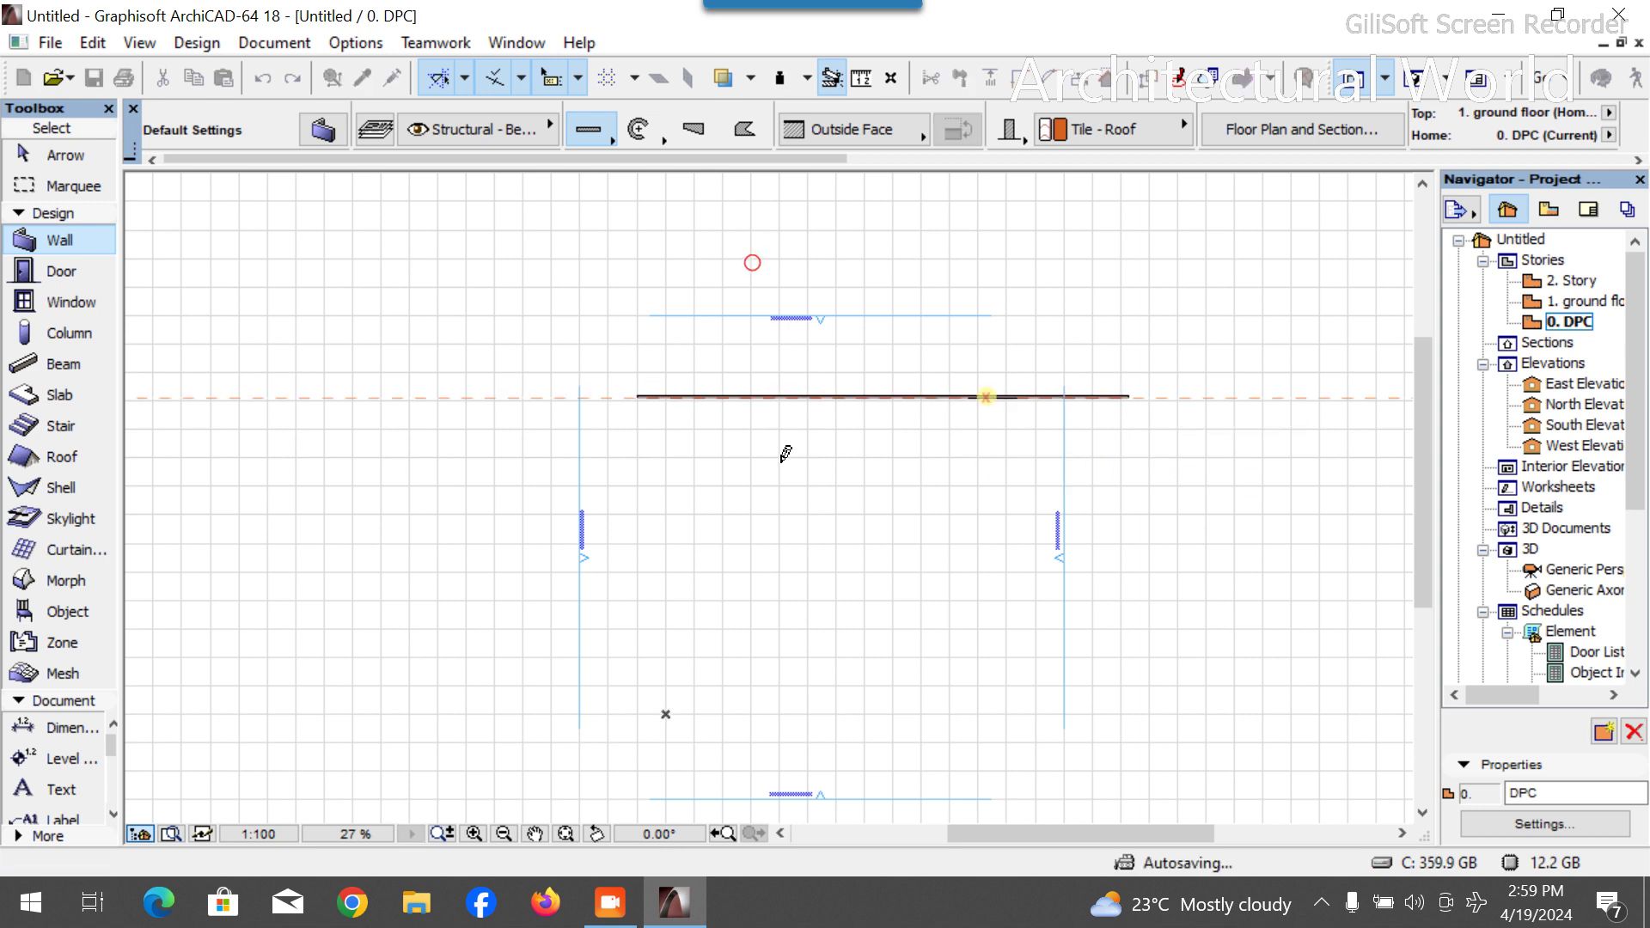
{"action": "left_click", "coordinate": [660, 372]}
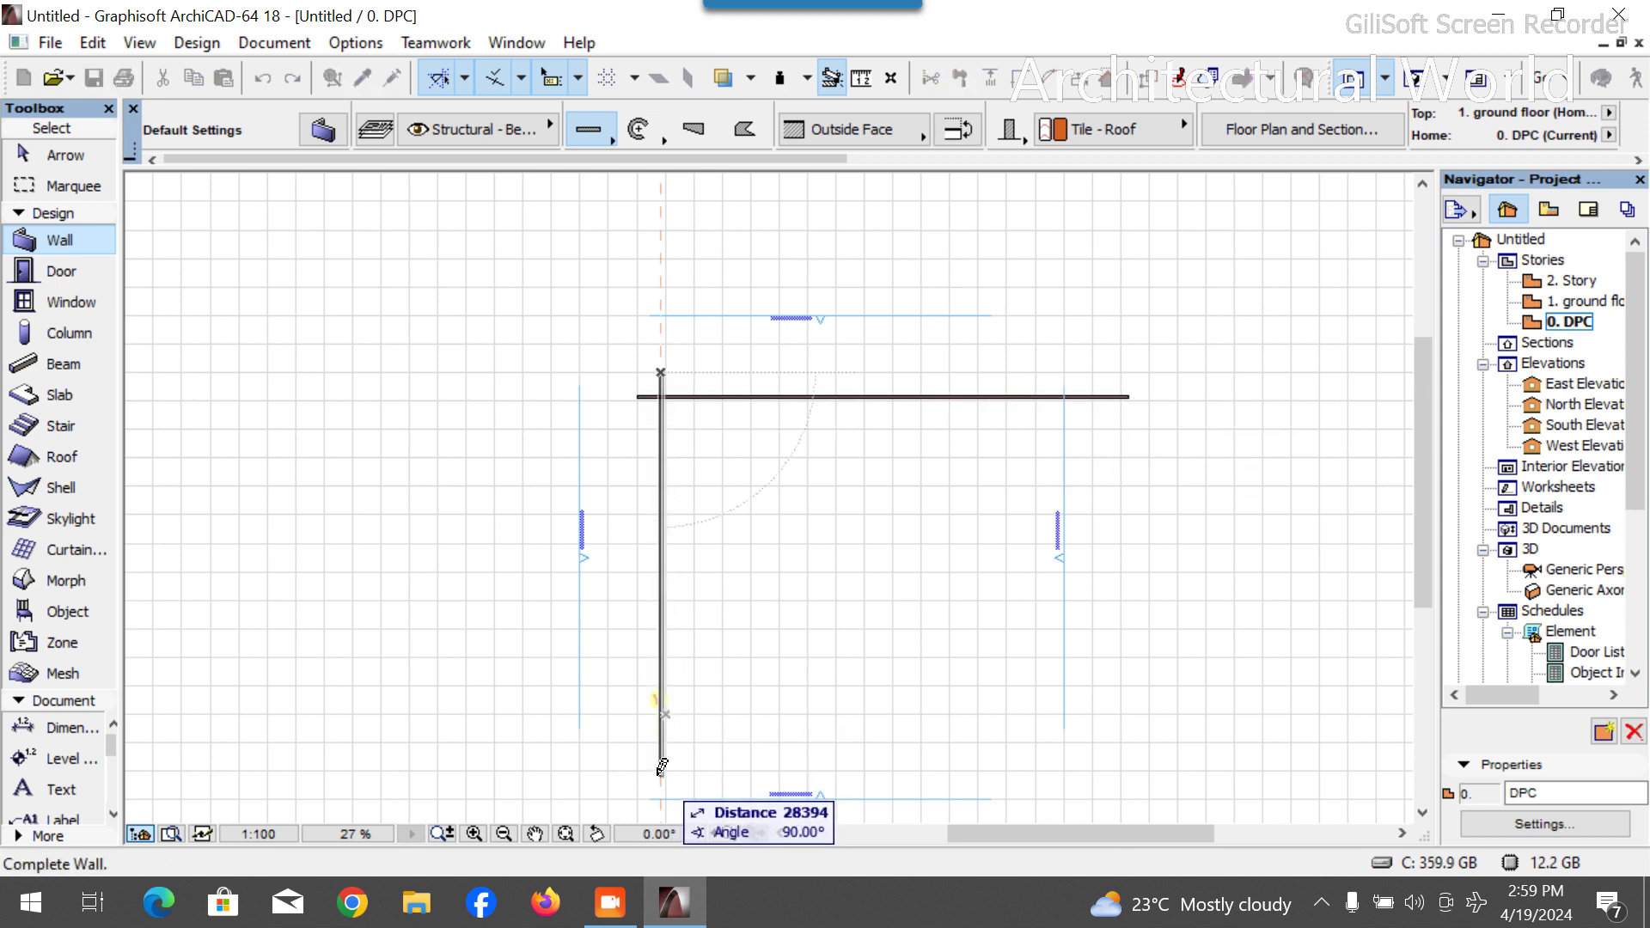
{"action": "left_click", "coordinate": [662, 776]}
{"action": "key", "text": "Escape"}
Change the building material of both crossing walls to EF-03 Concrete Block - Filler.
{"action": "scroll", "coordinate": [661, 447], "scroll_direction": "up", "scroll_amount": 7}
{"action": "scroll", "coordinate": [638, 373], "scroll_direction": "down", "scroll_amount": 1}
{"action": "left_click_drag", "start_coordinate": [593, 242], "coordinate": [858, 484]}
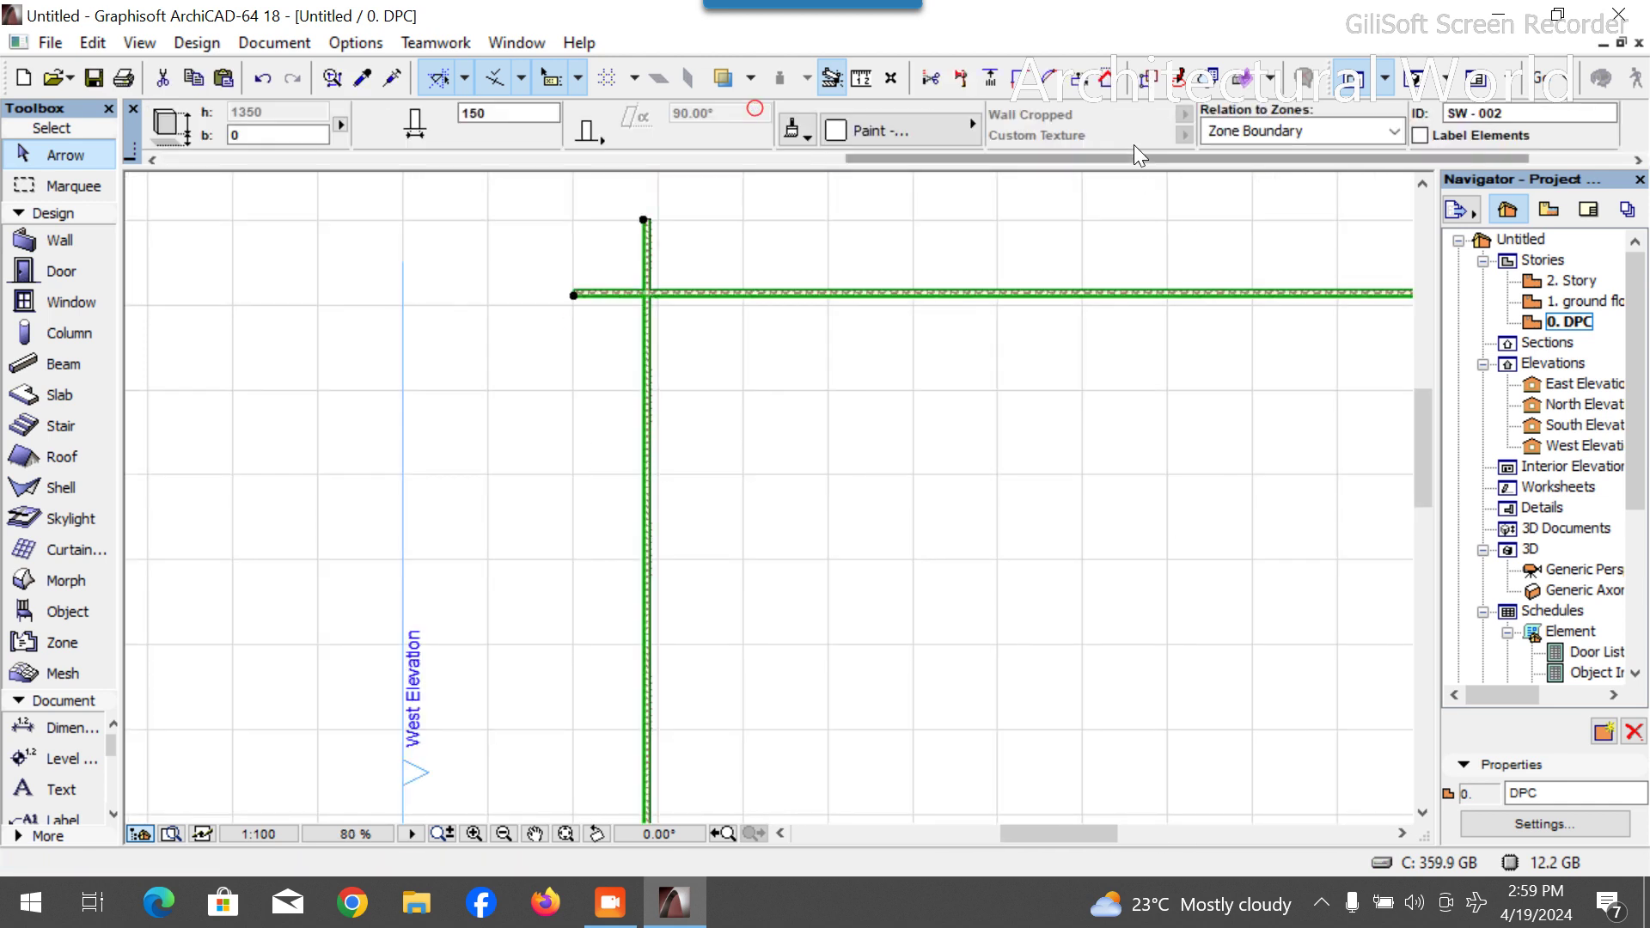
{"action": "left_click", "coordinate": [608, 265]}
{"action": "left_click_drag", "start_coordinate": [608, 265], "coordinate": [692, 324]}
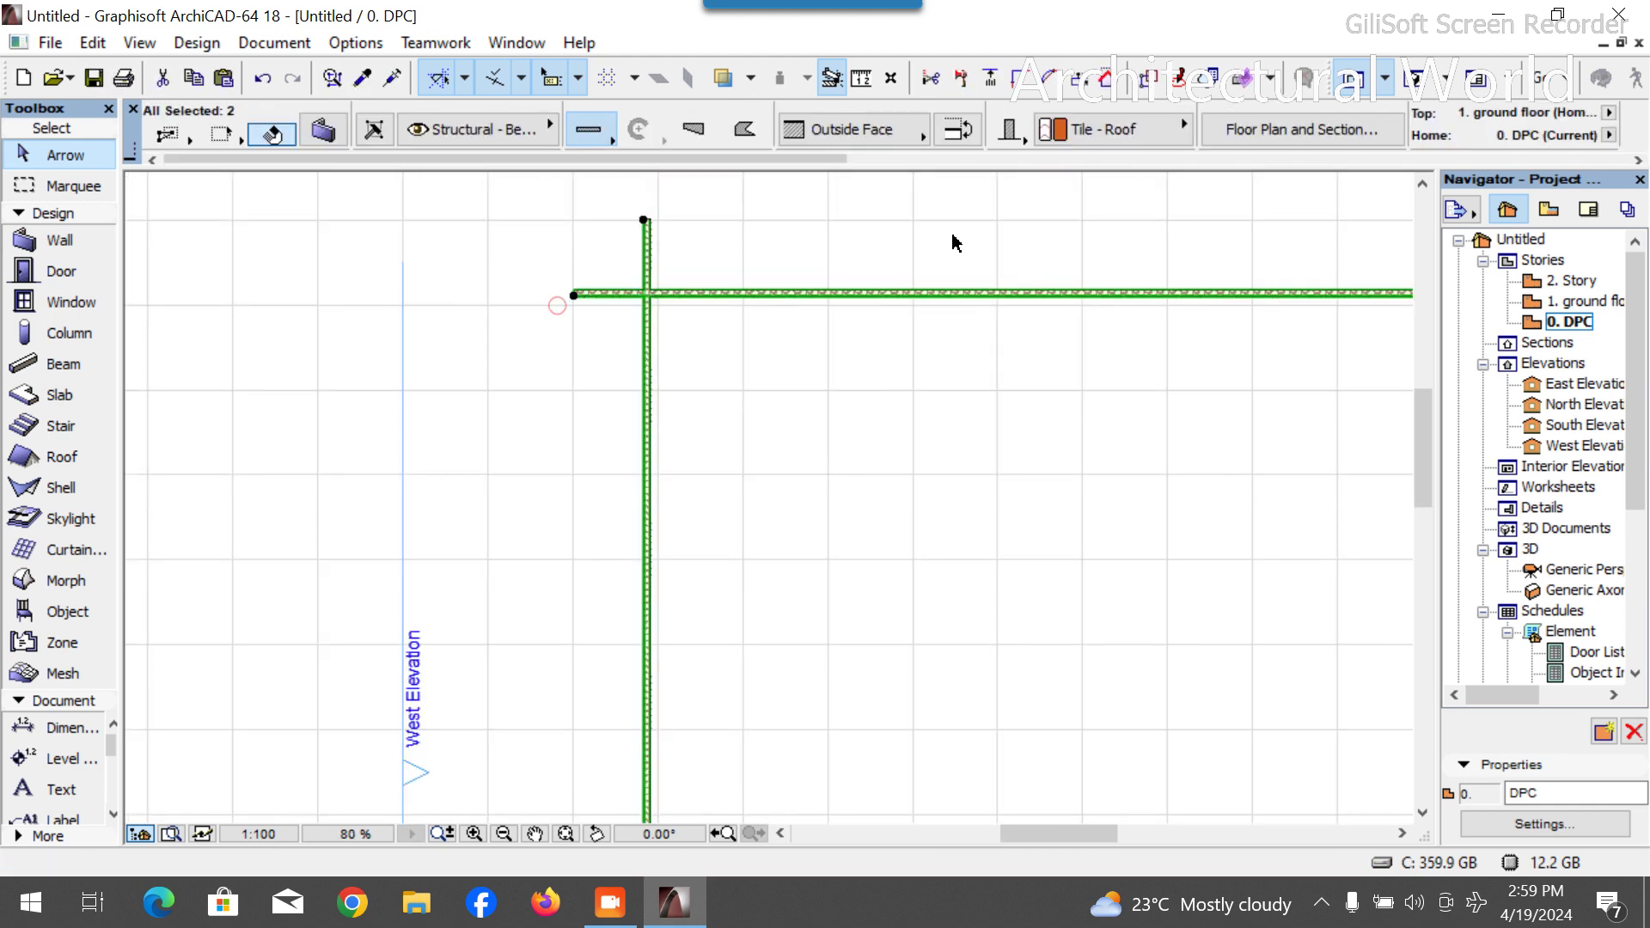
{"action": "left_click", "coordinate": [1114, 124]}
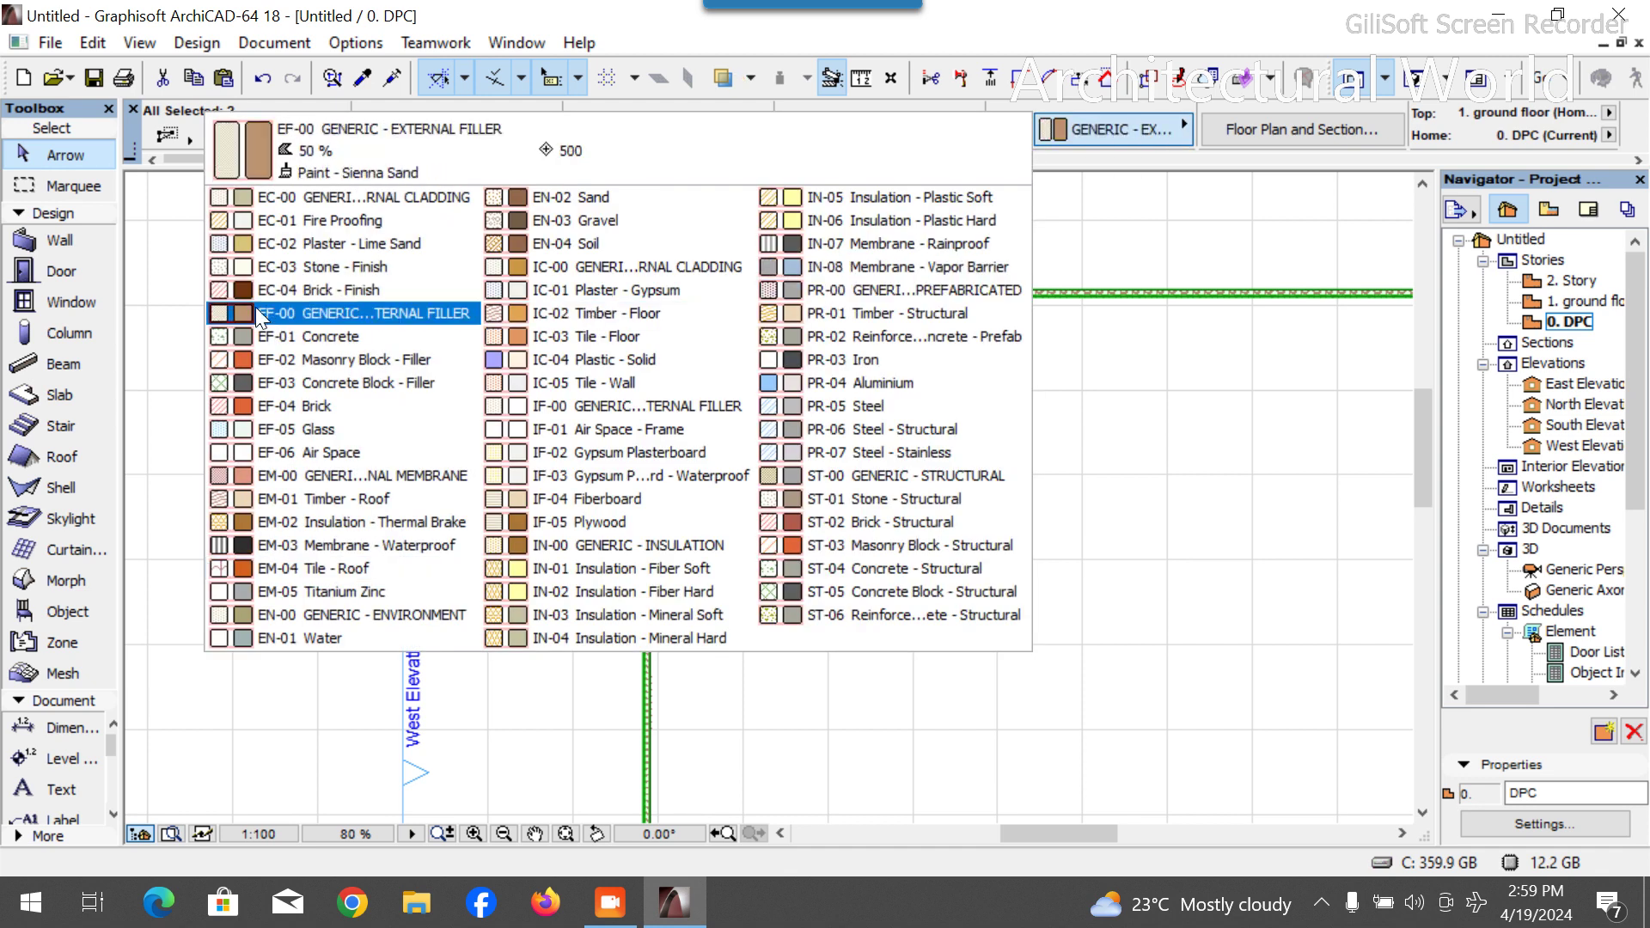
{"action": "left_click", "coordinate": [230, 381]}
{"action": "left_click", "coordinate": [687, 434]}
{"action": "scroll", "coordinate": [679, 417], "scroll_direction": "down", "scroll_amount": 5}
{"action": "scroll", "coordinate": [673, 411], "scroll_direction": "down", "scroll_amount": 2}
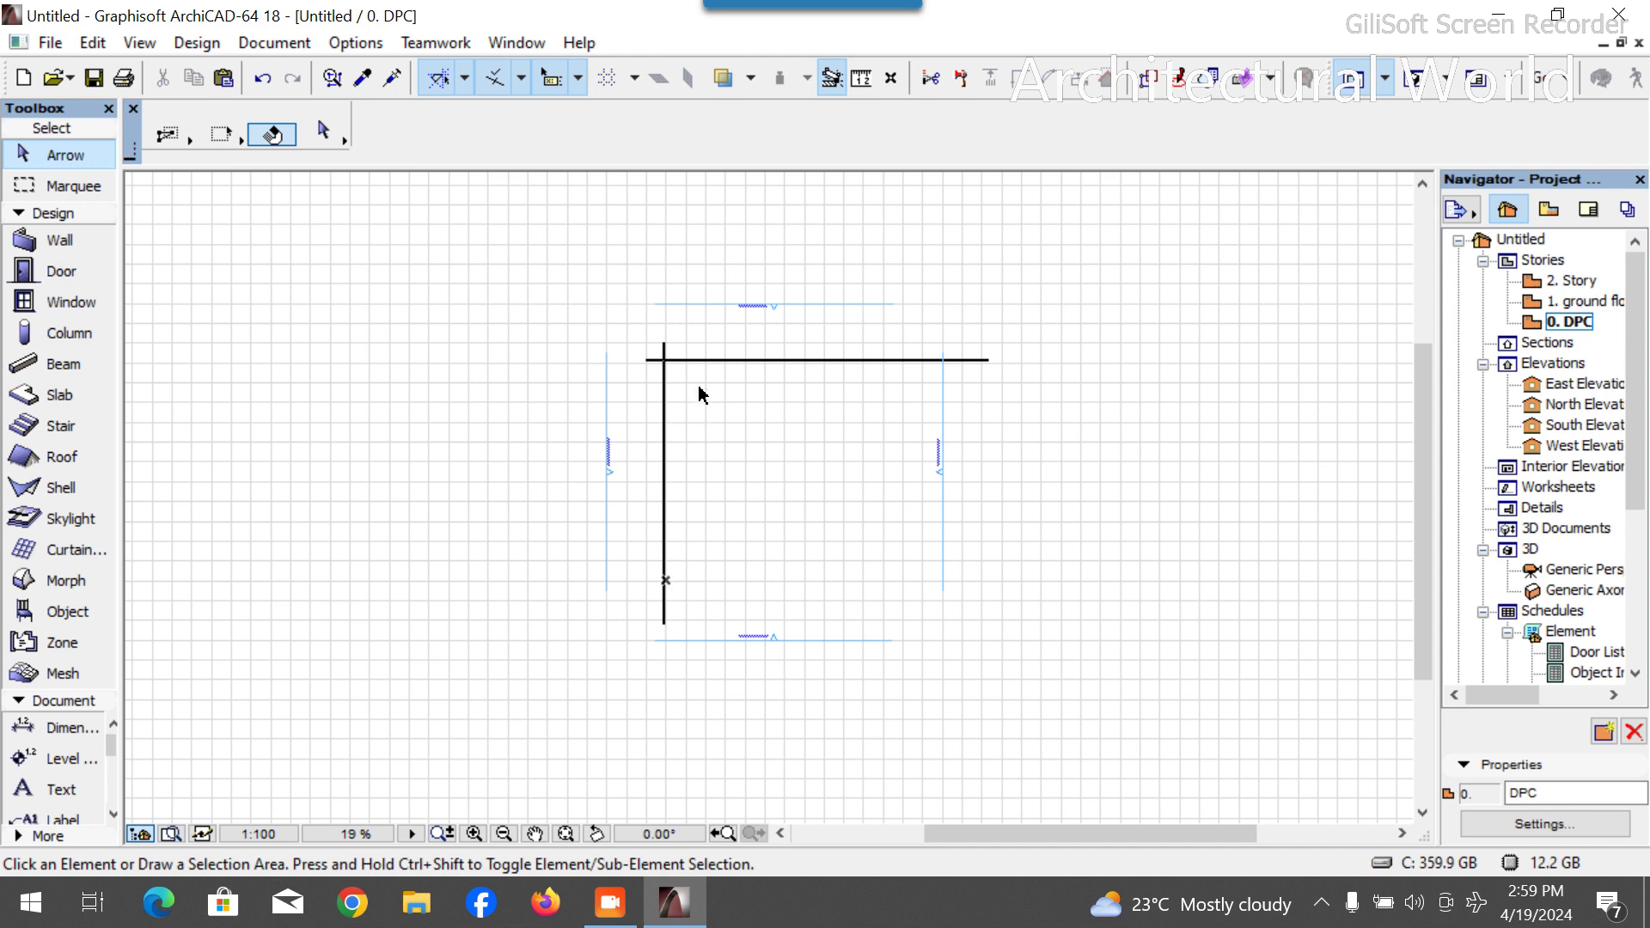
{"action": "scroll", "coordinate": [653, 345], "scroll_direction": "up", "scroll_amount": 2}
{"action": "scroll", "coordinate": [687, 361], "scroll_direction": "up", "scroll_amount": 1}
{"action": "scroll", "coordinate": [416, 320], "scroll_direction": "down", "scroll_amount": 1}
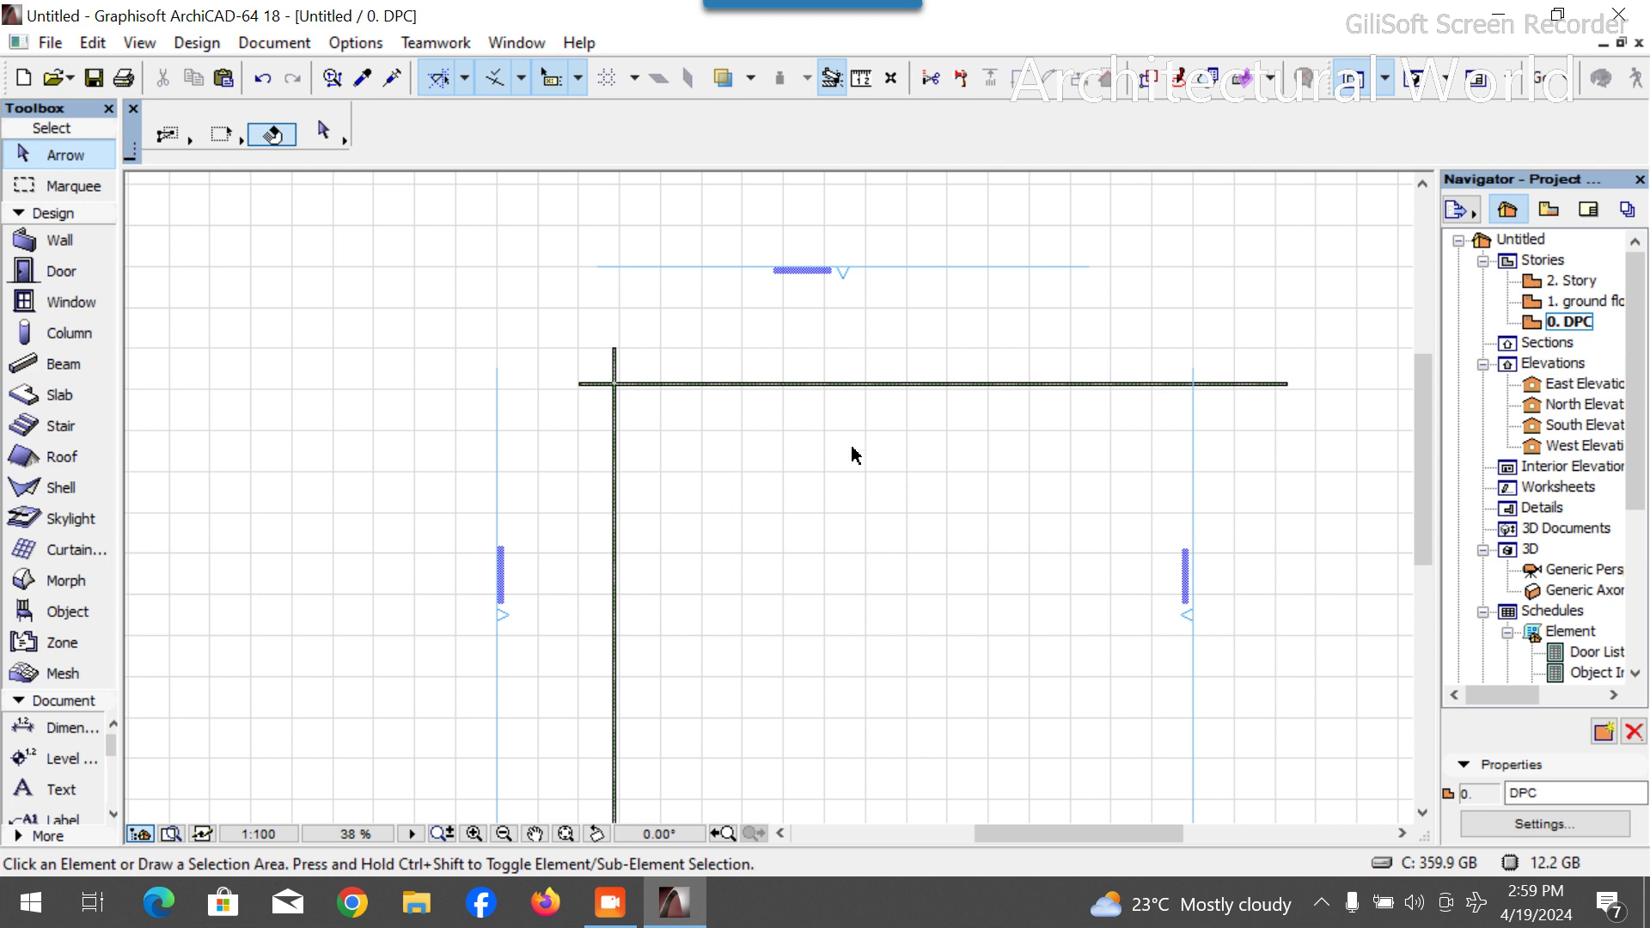
Start a chained line at the upper-right corner of the wall crossing and run it 5500 horizontally along the horizontal wall.
{"action": "left_click", "coordinate": [51, 213]}
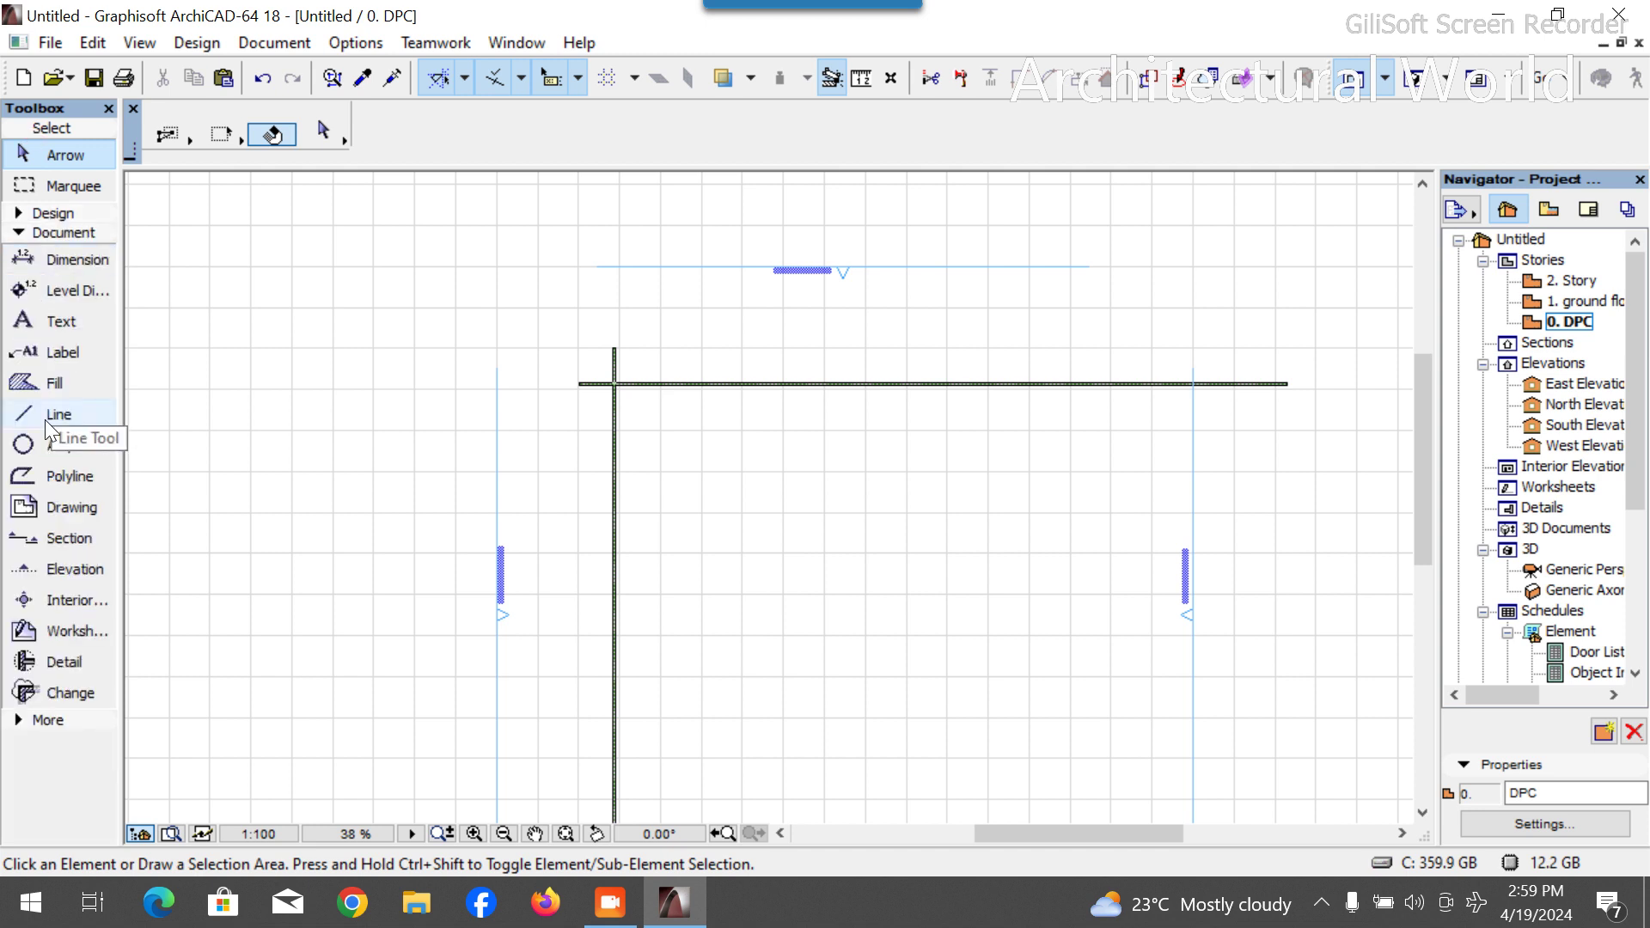
{"action": "left_click", "coordinate": [45, 416]}
{"action": "scroll", "coordinate": [615, 347], "scroll_direction": "up", "scroll_amount": 1}
{"action": "scroll", "coordinate": [618, 346], "scroll_direction": "up", "scroll_amount": 5}
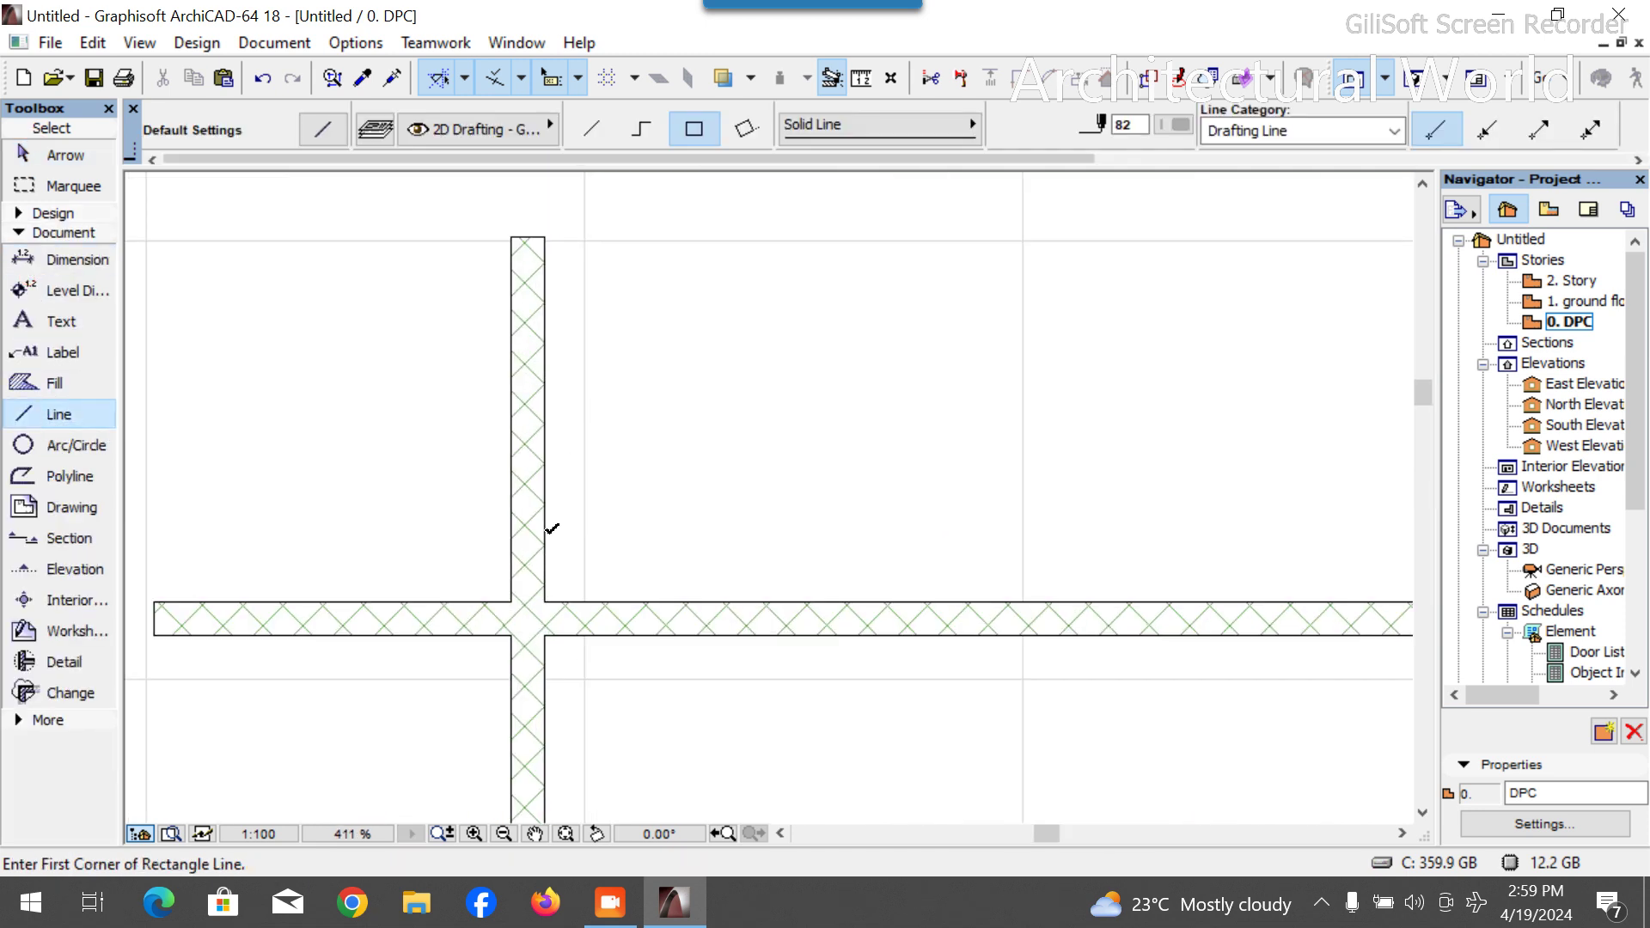
{"action": "left_click", "coordinate": [540, 597]}
{"action": "scroll", "coordinate": [442, 461], "scroll_direction": "down", "scroll_amount": 4}
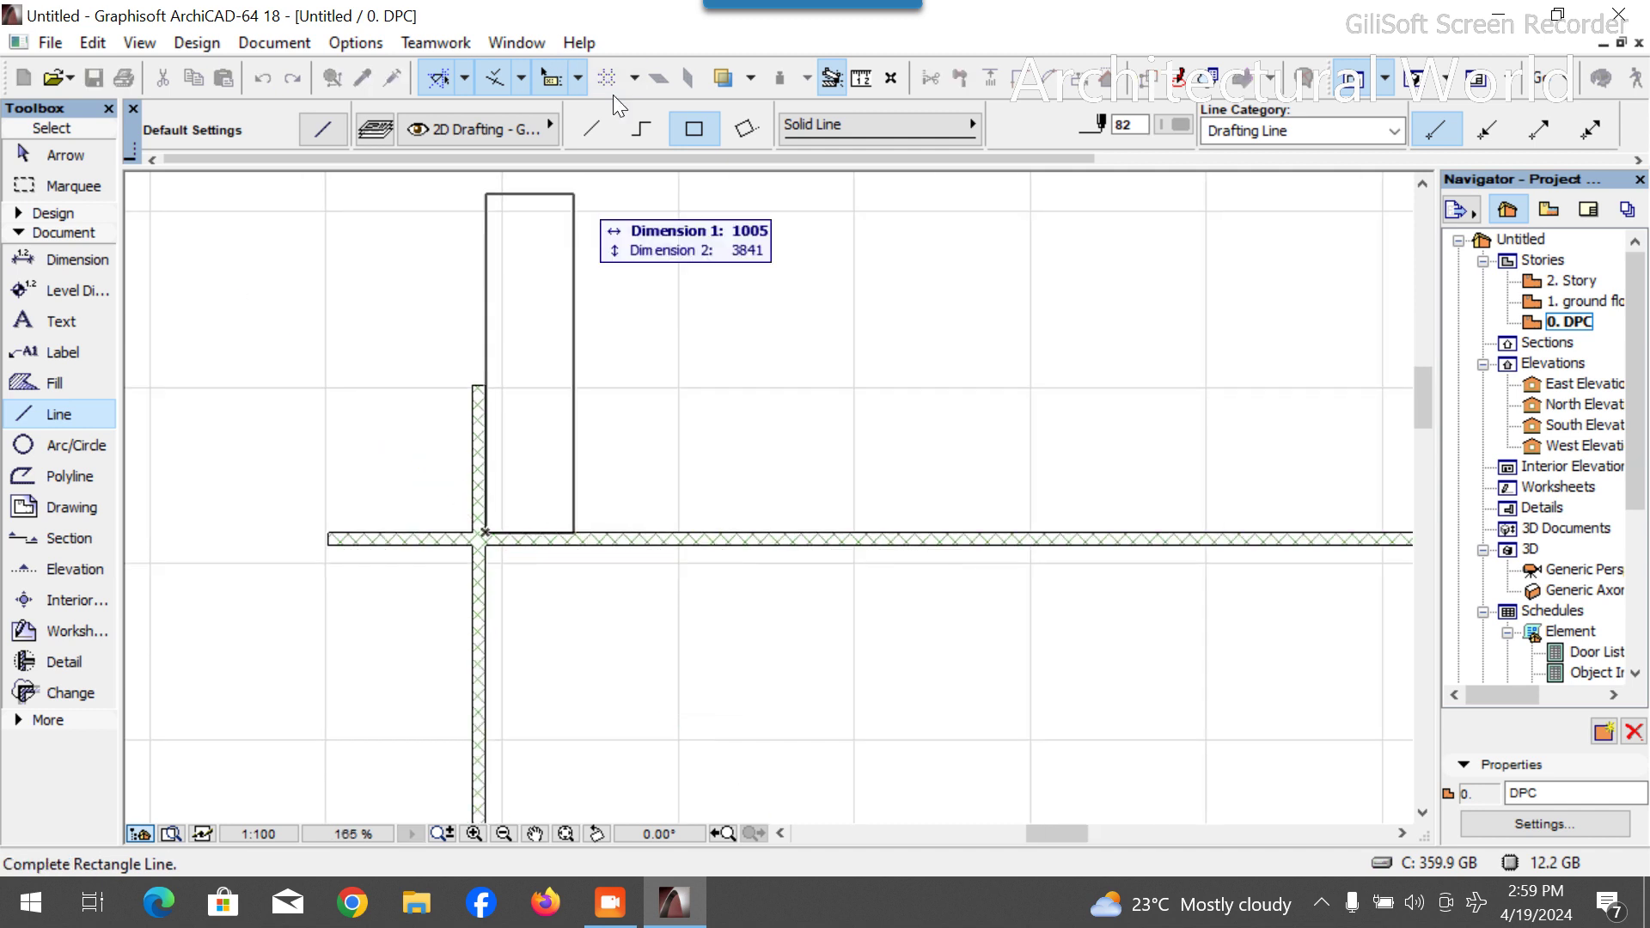
{"action": "left_click", "coordinate": [591, 131]}
{"action": "left_click", "coordinate": [641, 129]}
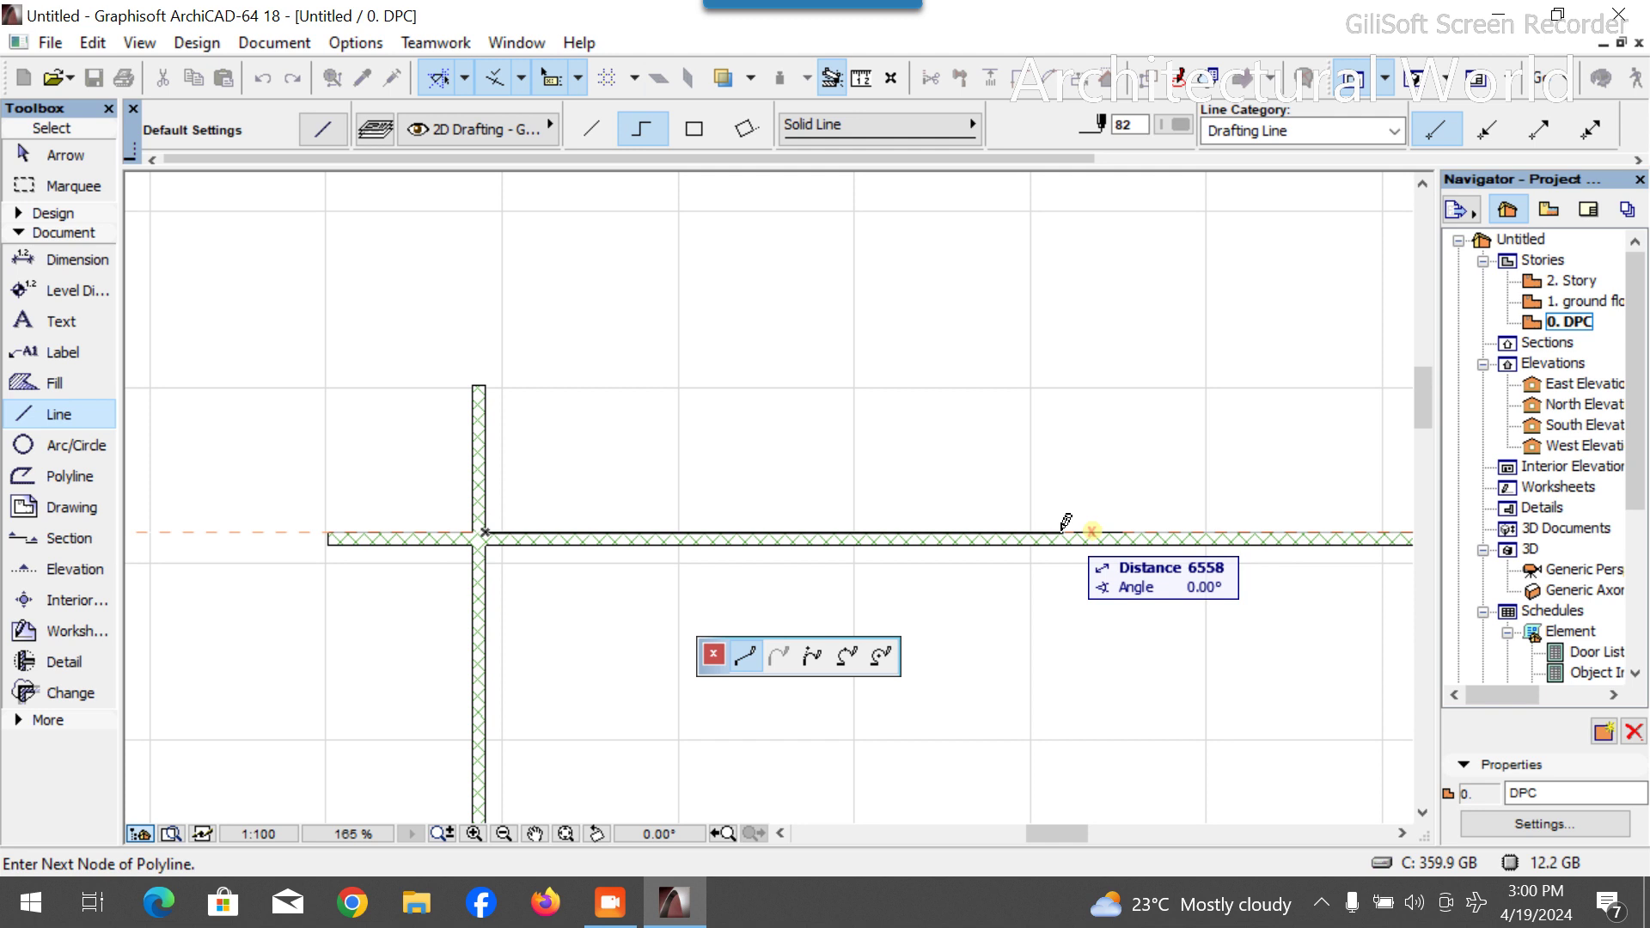
{"action": "type", "text": "55"}
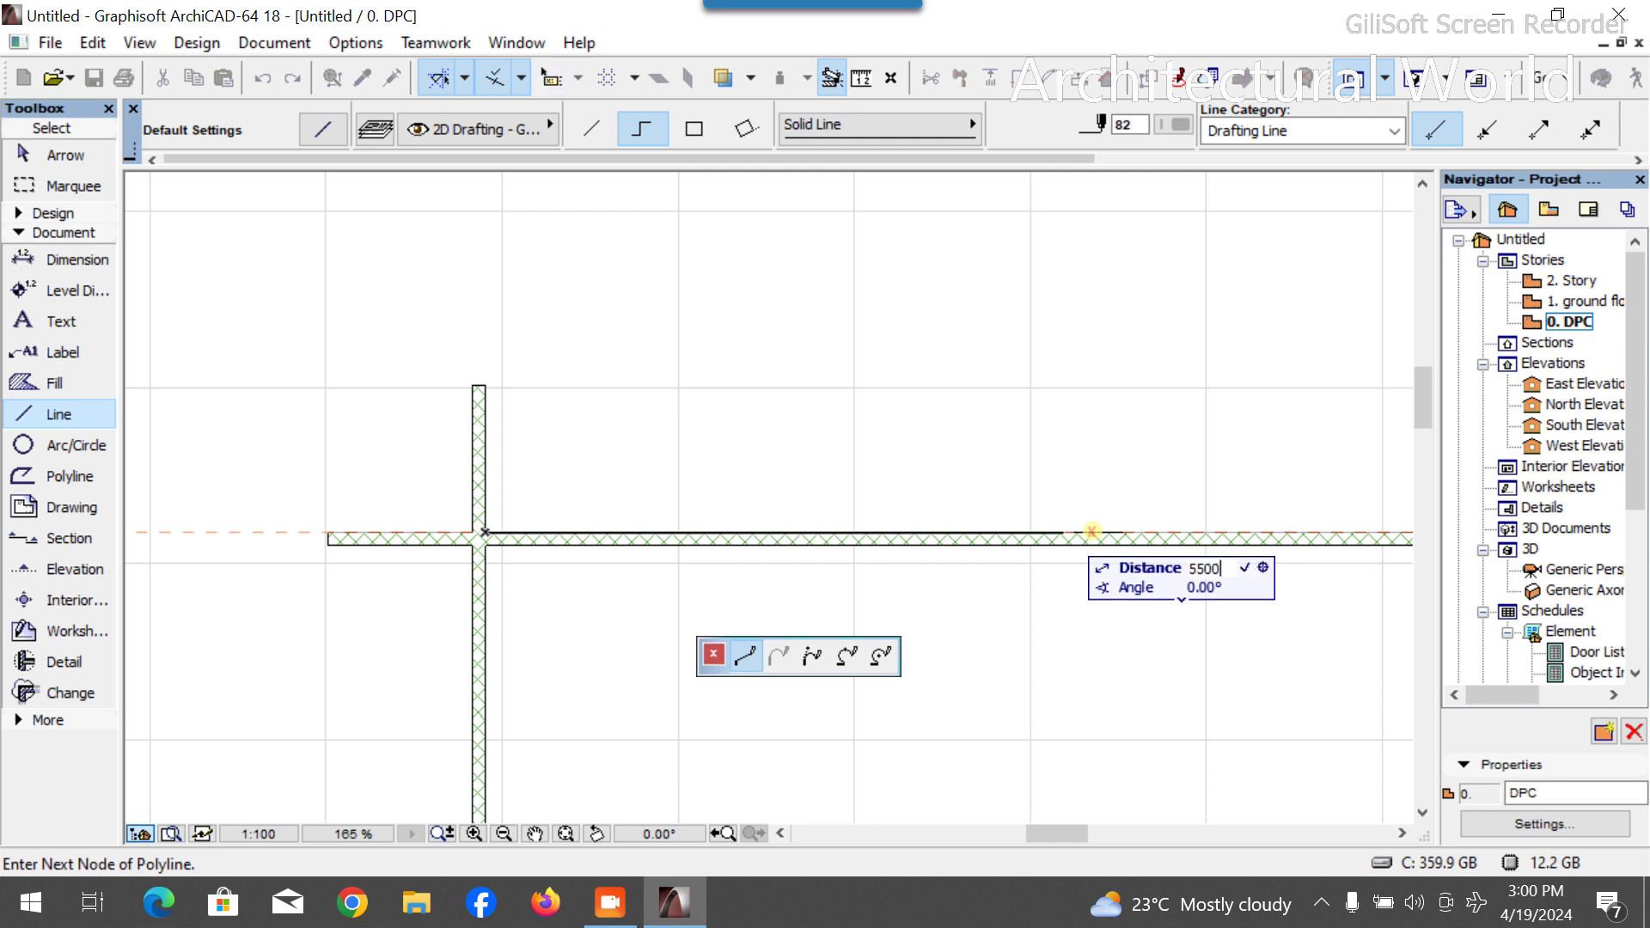
{"action": "key", "text": "Return"}
Continue the chained line about 15400 straight down, parallel to the vertical wall, and finish it.
{"action": "scroll", "coordinate": [987, 670], "scroll_direction": "down", "scroll_amount": 5}
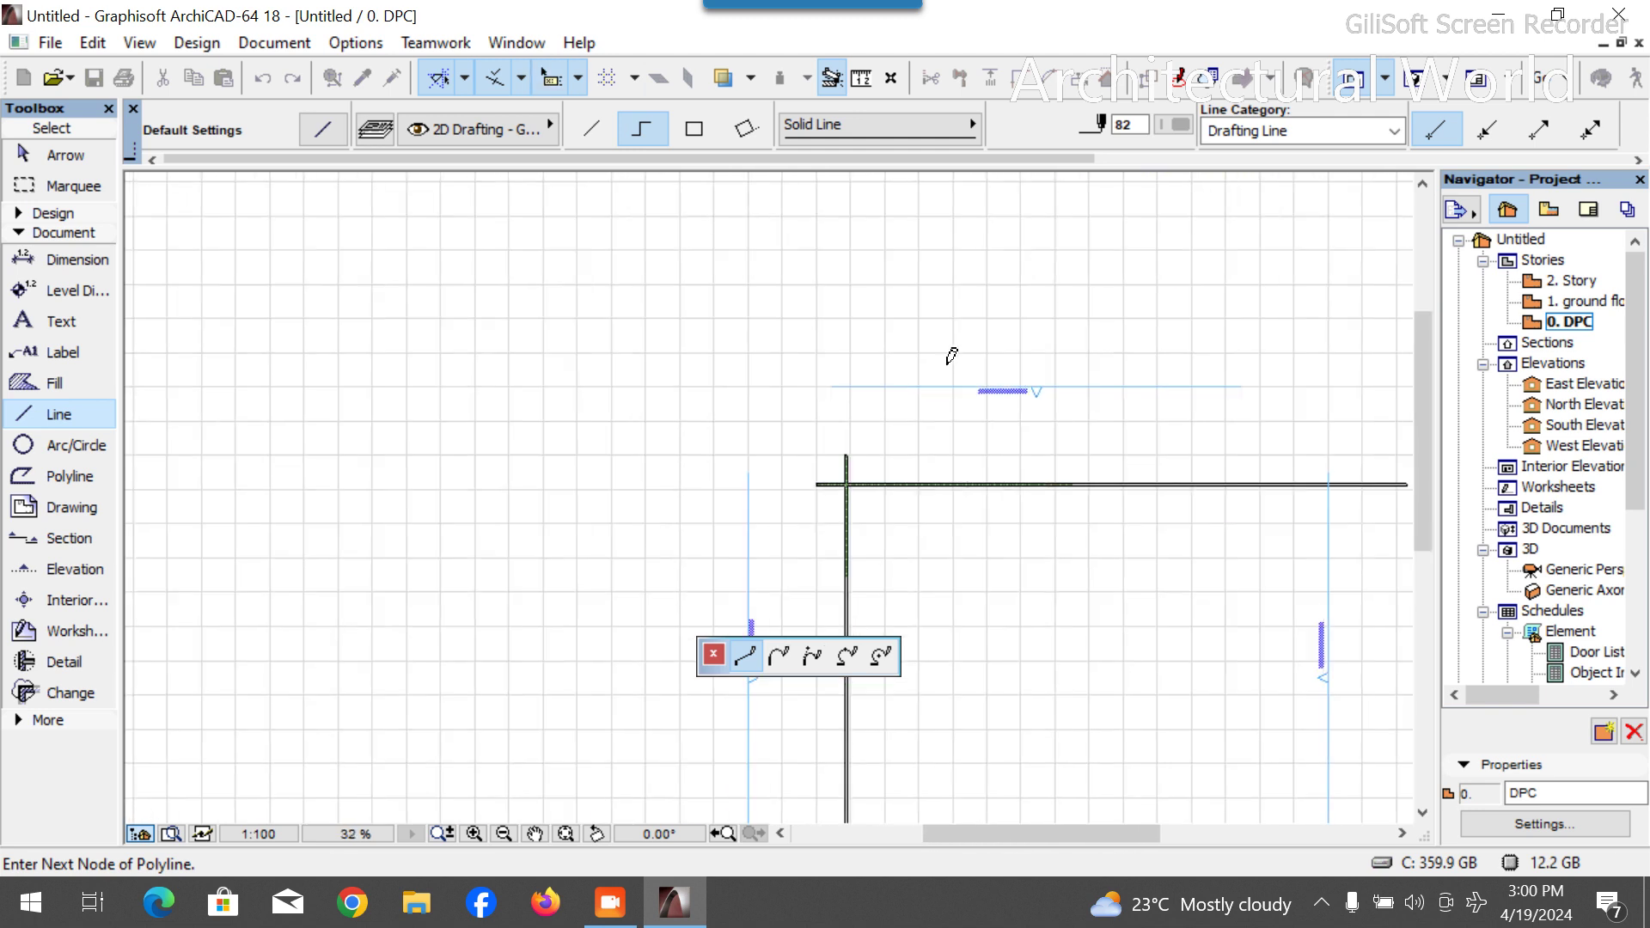
{"action": "scroll", "coordinate": [963, 695], "scroll_direction": "up", "scroll_amount": 4}
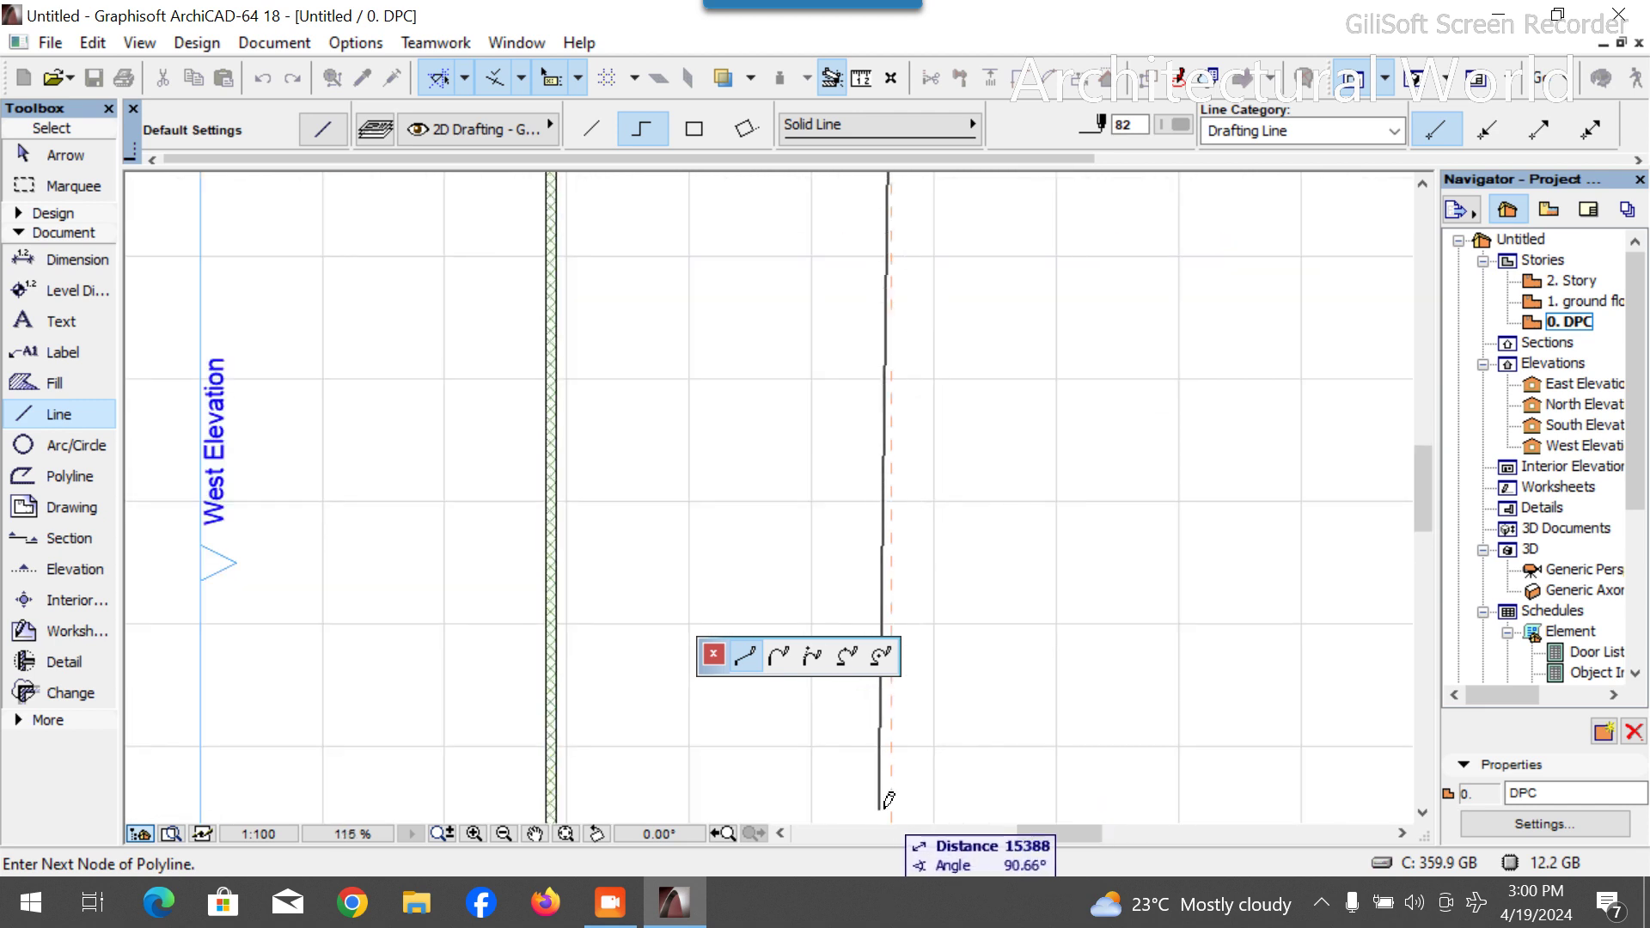
{"action": "right_click", "coordinate": [971, 717]}
{"action": "left_click", "coordinate": [1036, 600]}
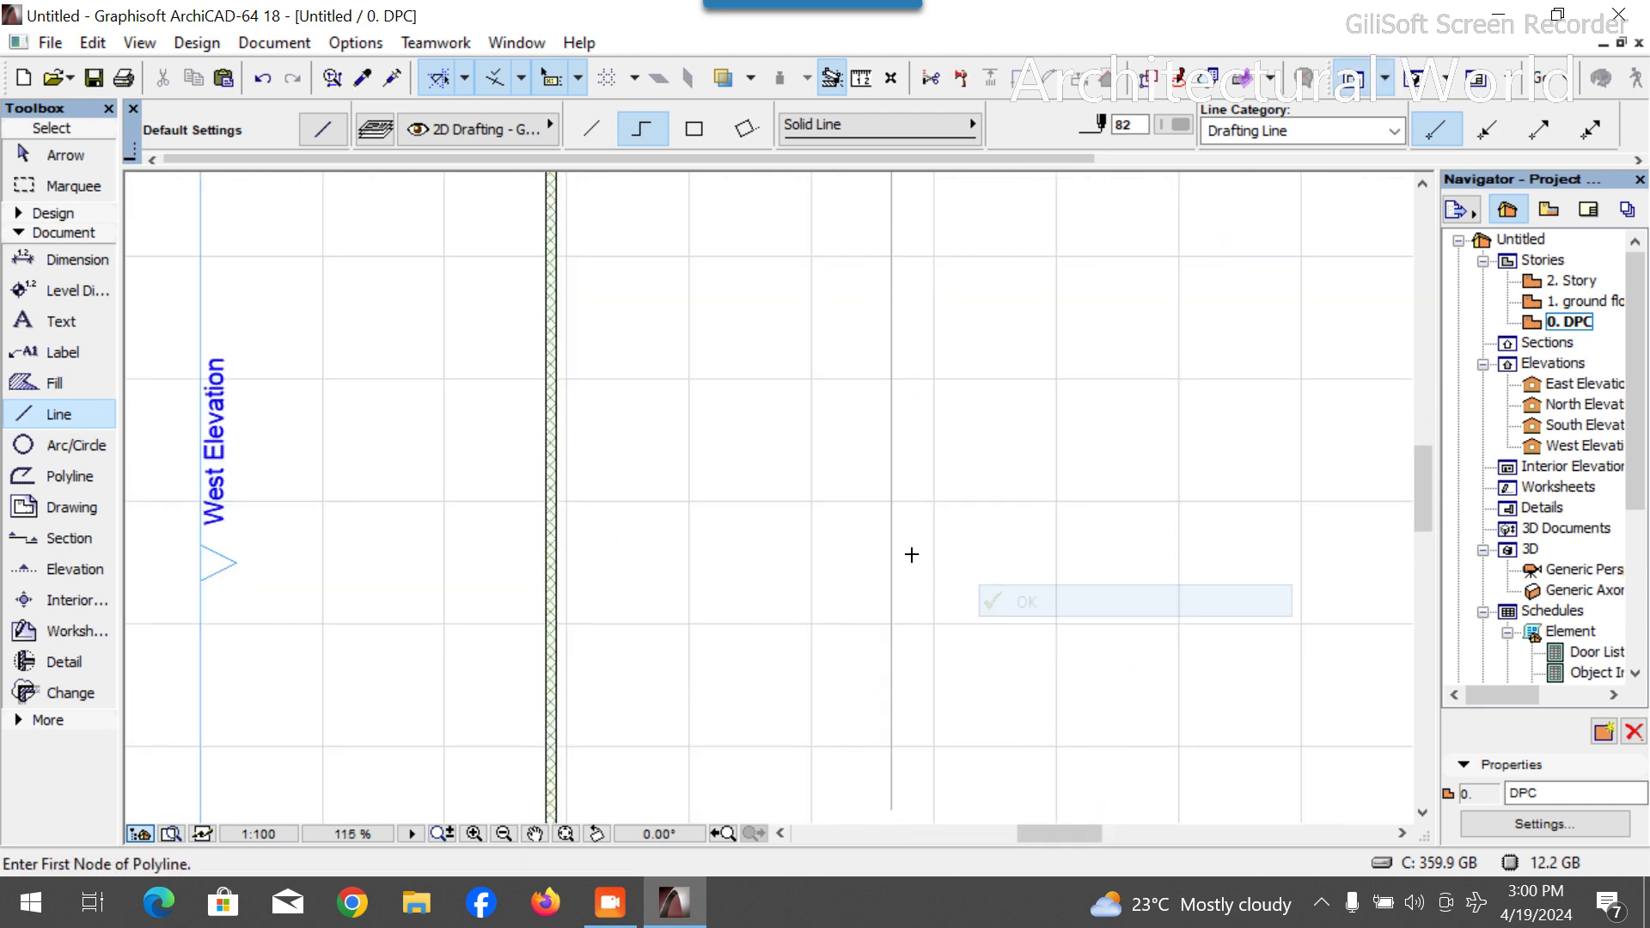
{"action": "scroll", "coordinate": [898, 447], "scroll_direction": "down", "scroll_amount": 5}
{"action": "key", "text": "Escape"}
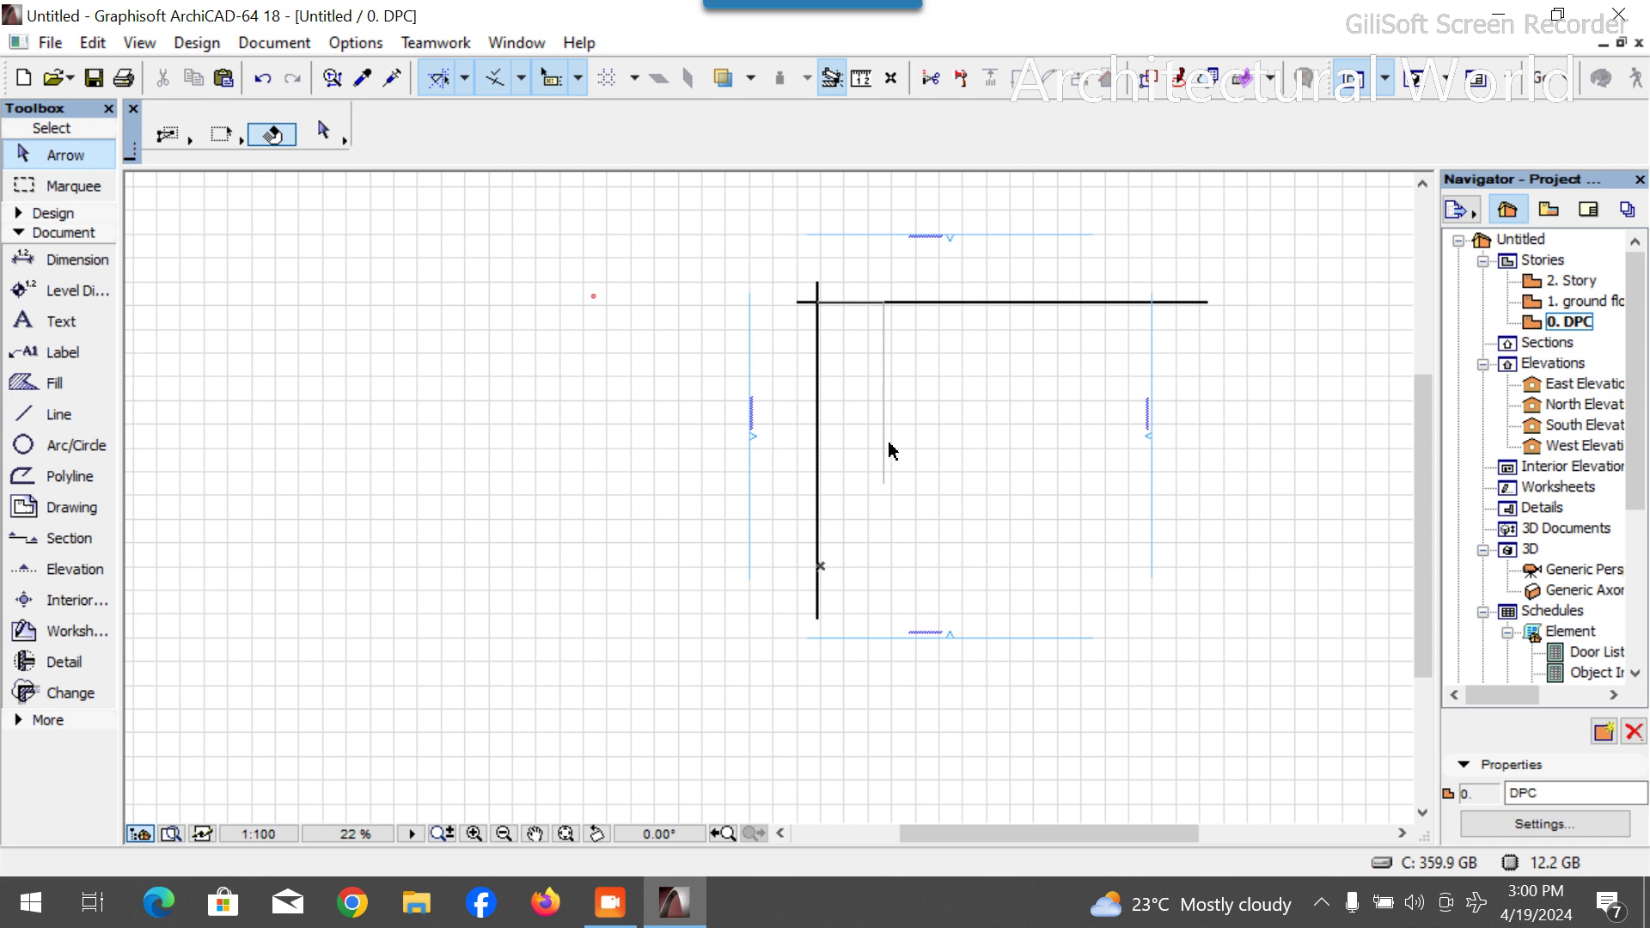
Change the pen colour of the two new line segments to red.
{"action": "left_click", "coordinate": [885, 339]}
{"action": "left_click", "coordinate": [1171, 125]}
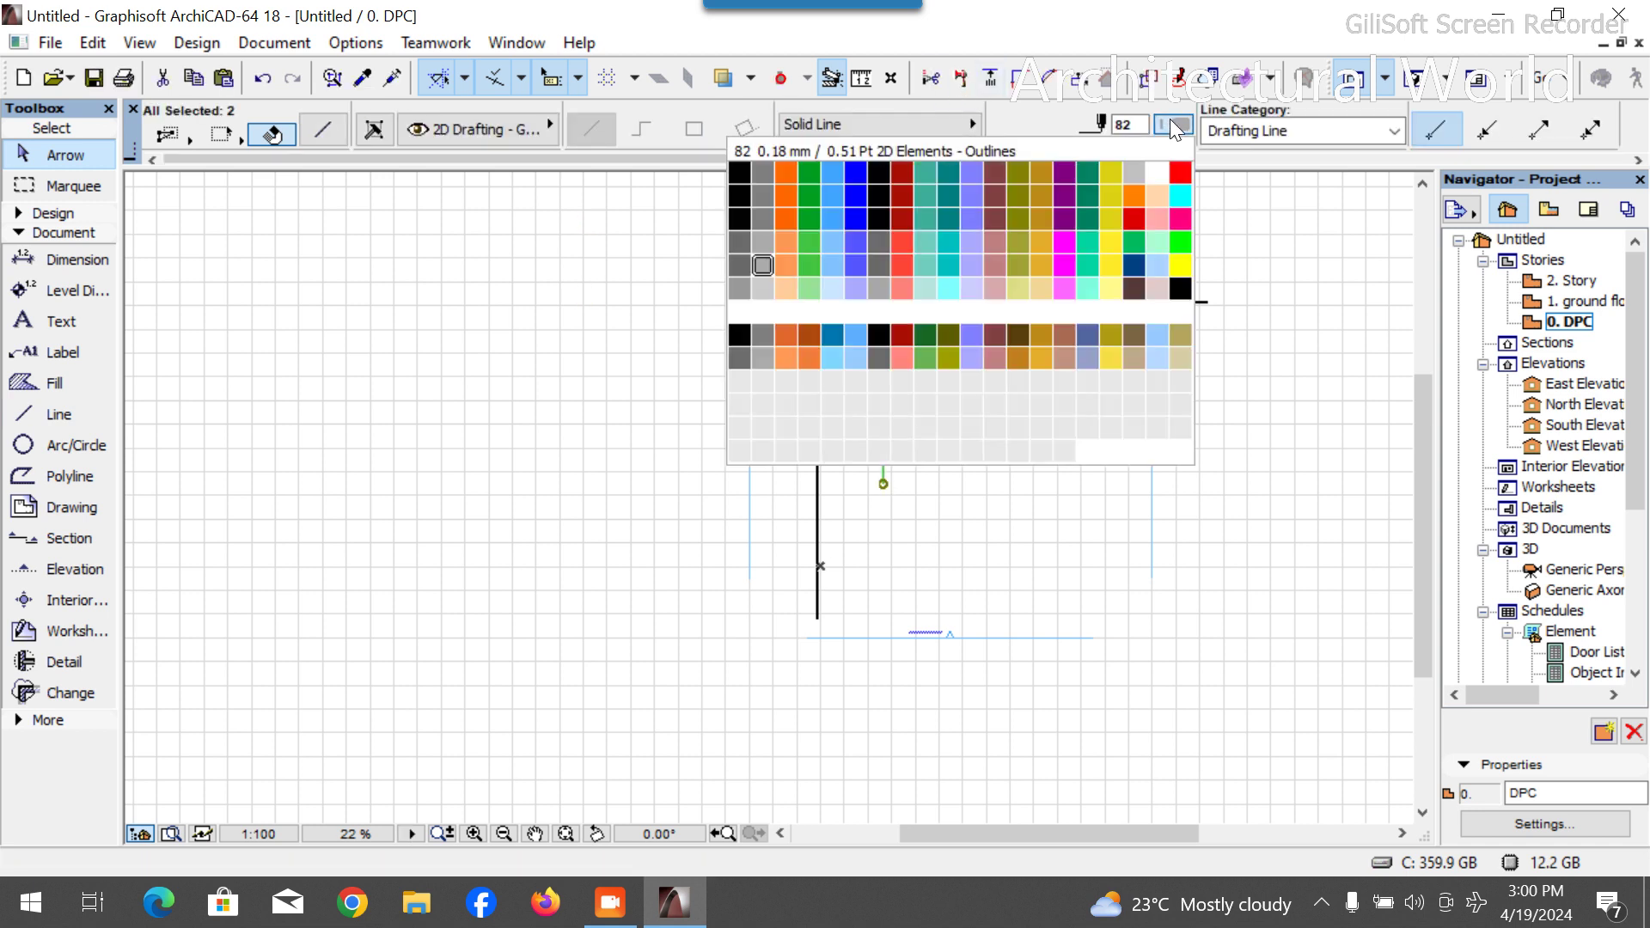
{"action": "left_click", "coordinate": [1179, 177]}
{"action": "left_click", "coordinate": [843, 349]}
Delete both red line segments beside the wall crossing.
{"action": "scroll", "coordinate": [832, 313], "scroll_direction": "up", "scroll_amount": 3}
{"action": "scroll", "coordinate": [846, 404], "scroll_direction": "down", "scroll_amount": 6}
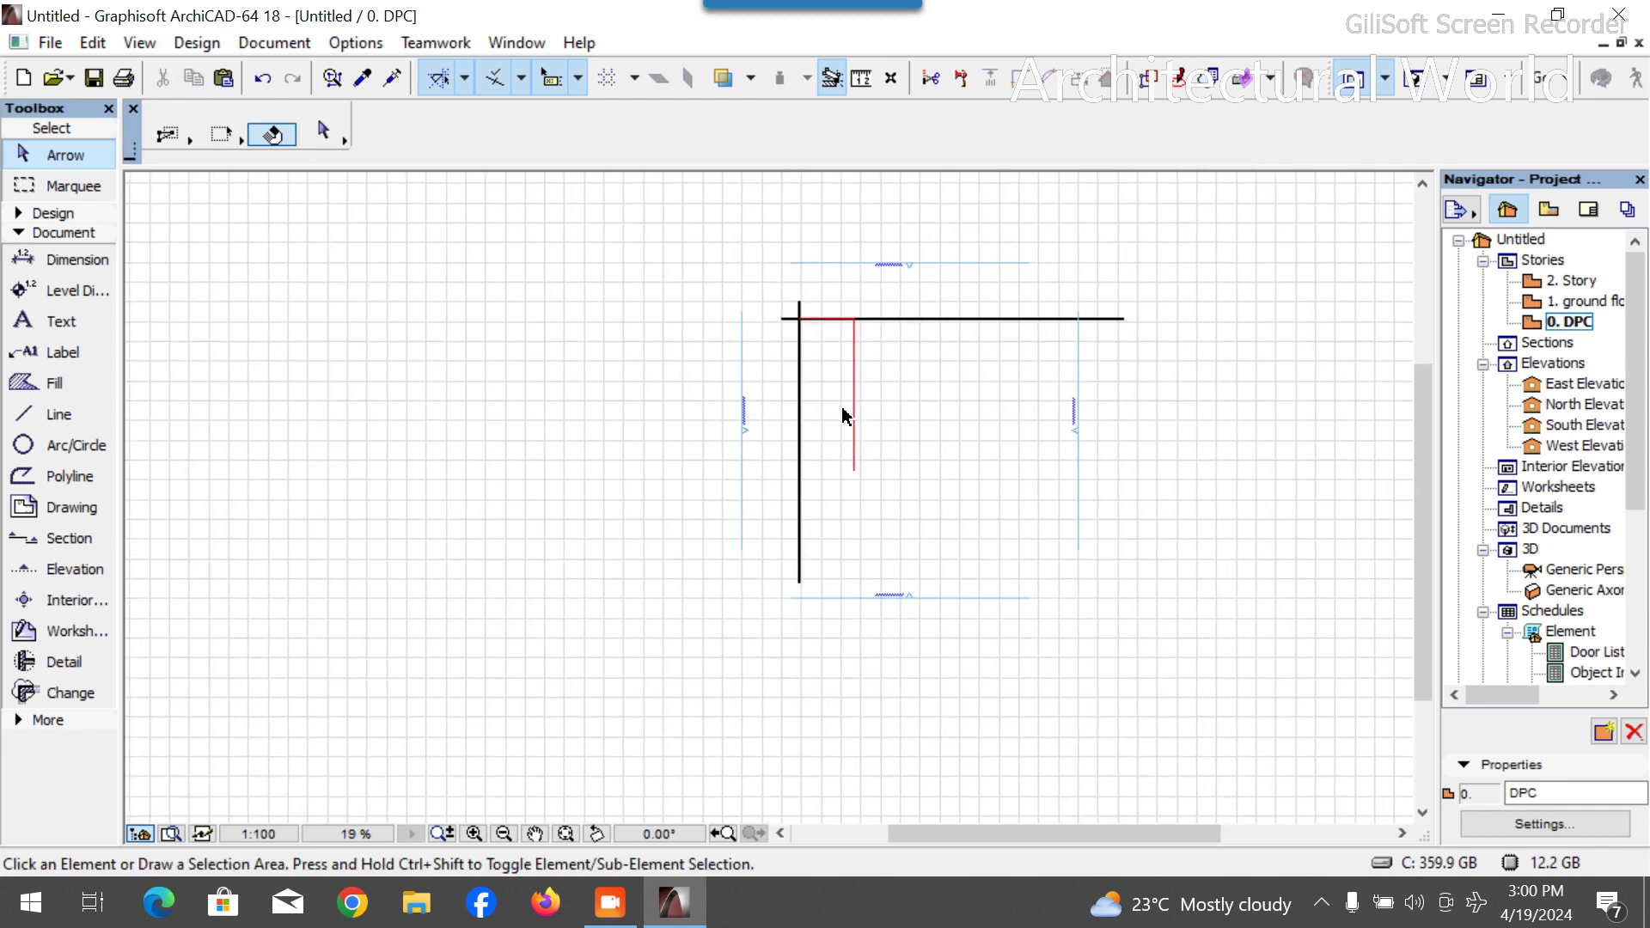
{"action": "scroll", "coordinate": [866, 394], "scroll_direction": "up", "scroll_amount": 4}
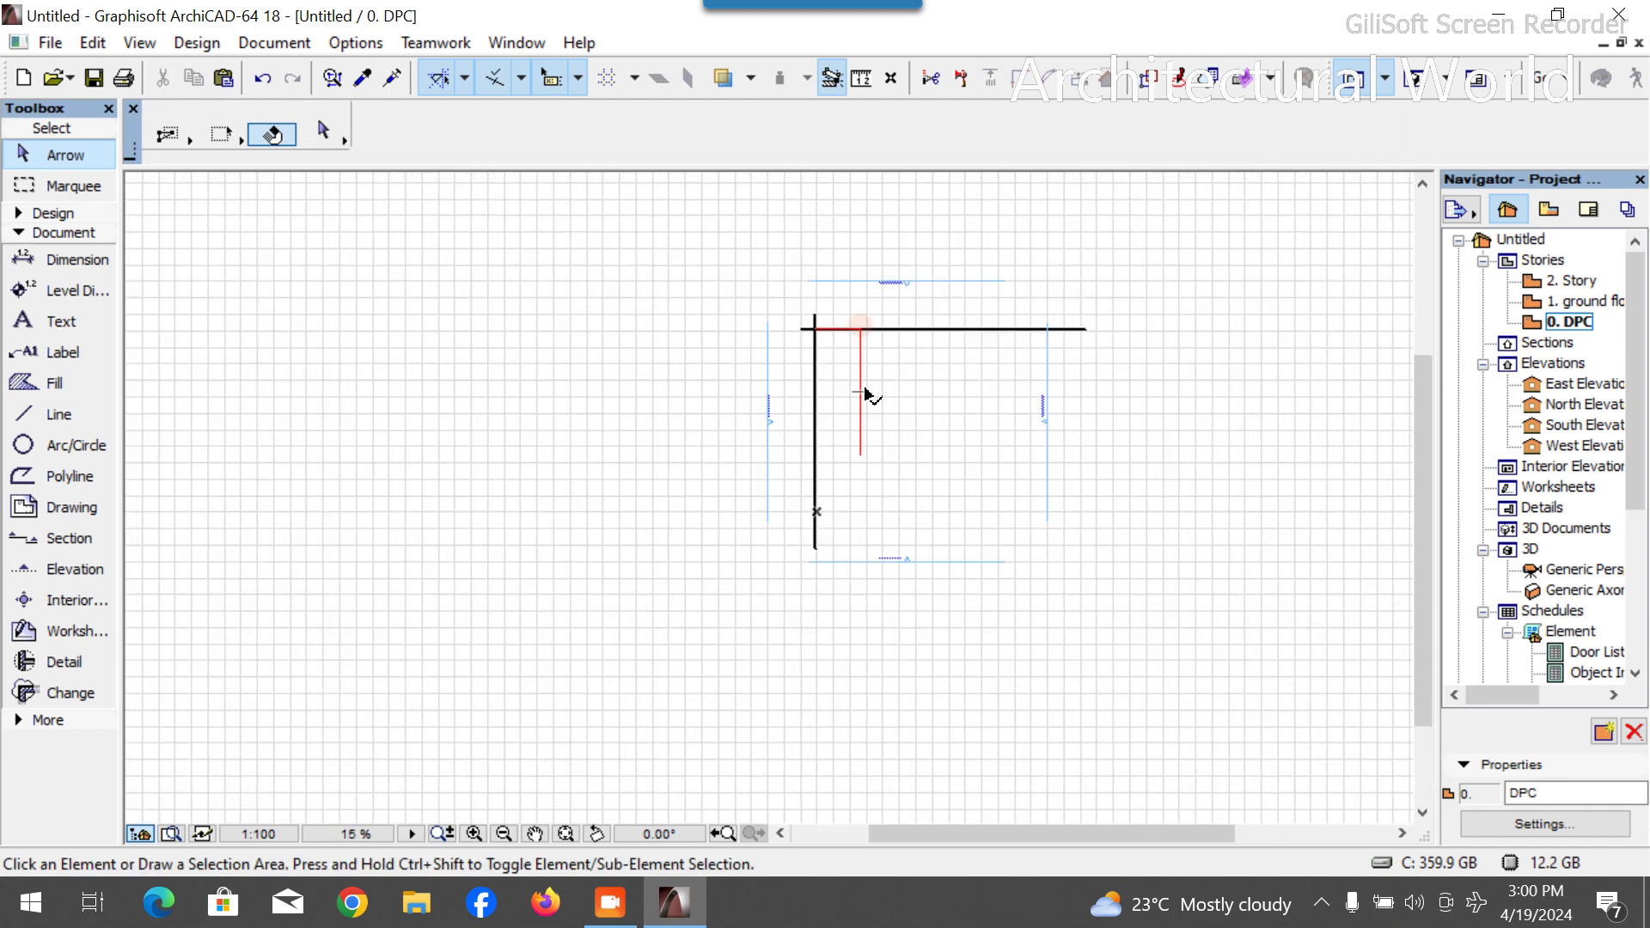
{"action": "left_click", "coordinate": [864, 391]}
{"action": "scroll", "coordinate": [832, 331], "scroll_direction": "up", "scroll_amount": 4}
{"action": "left_click", "coordinate": [907, 471]}
{"action": "key", "text": "Delete"}
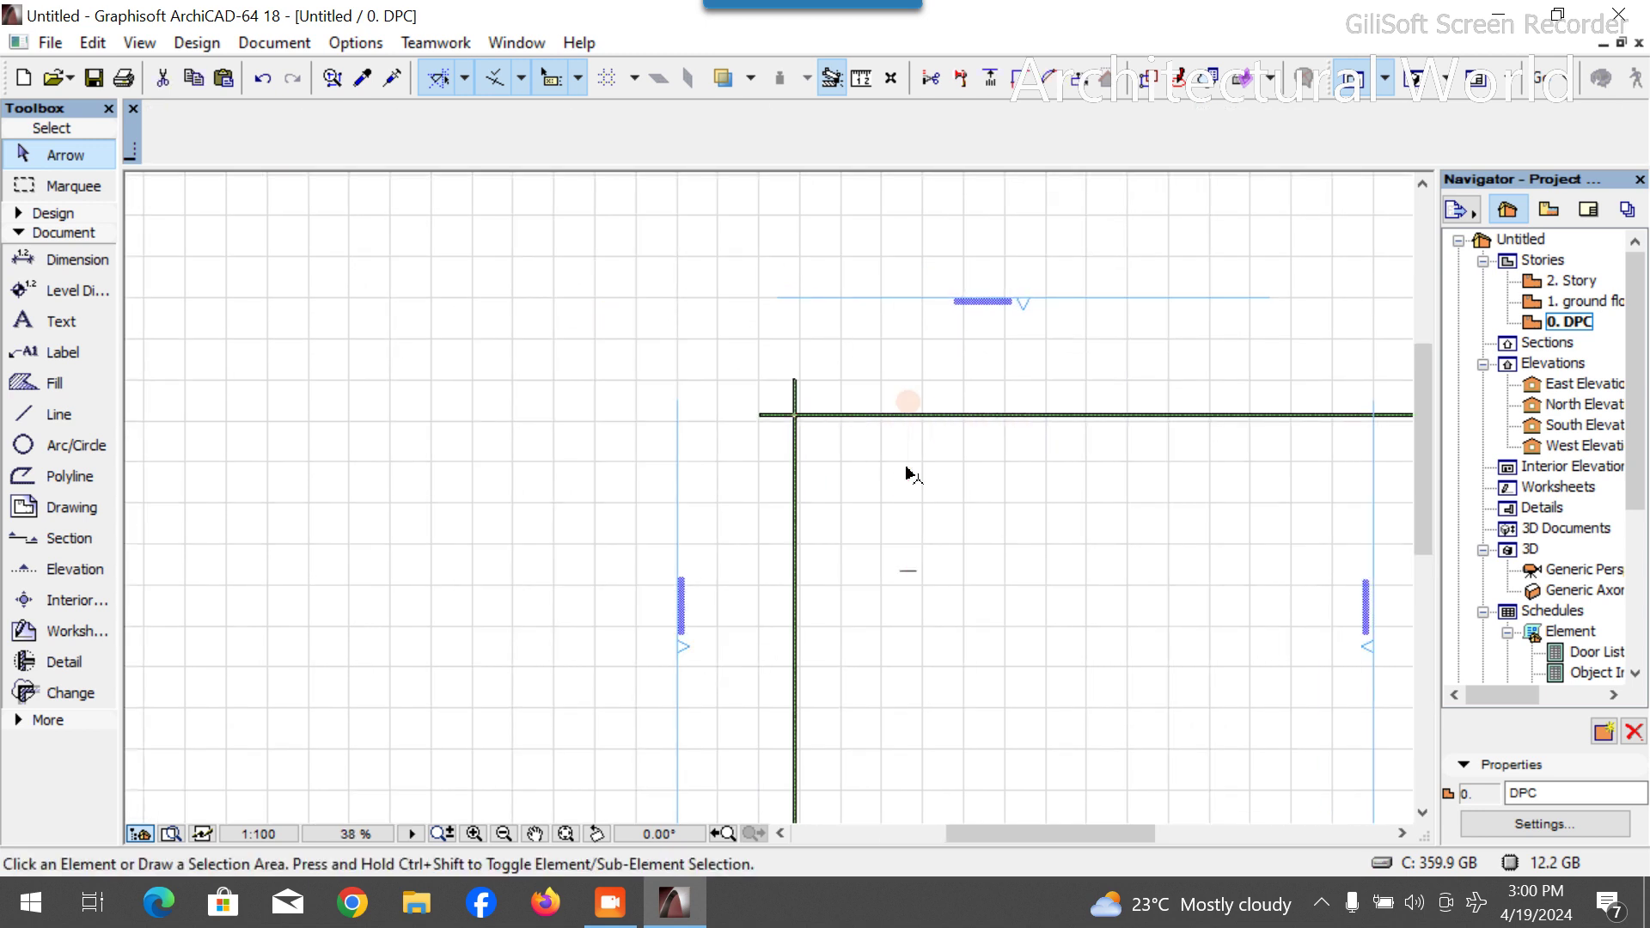
Set the Line tool's default pen to red, pen 20.
{"action": "left_click", "coordinate": [55, 416]}
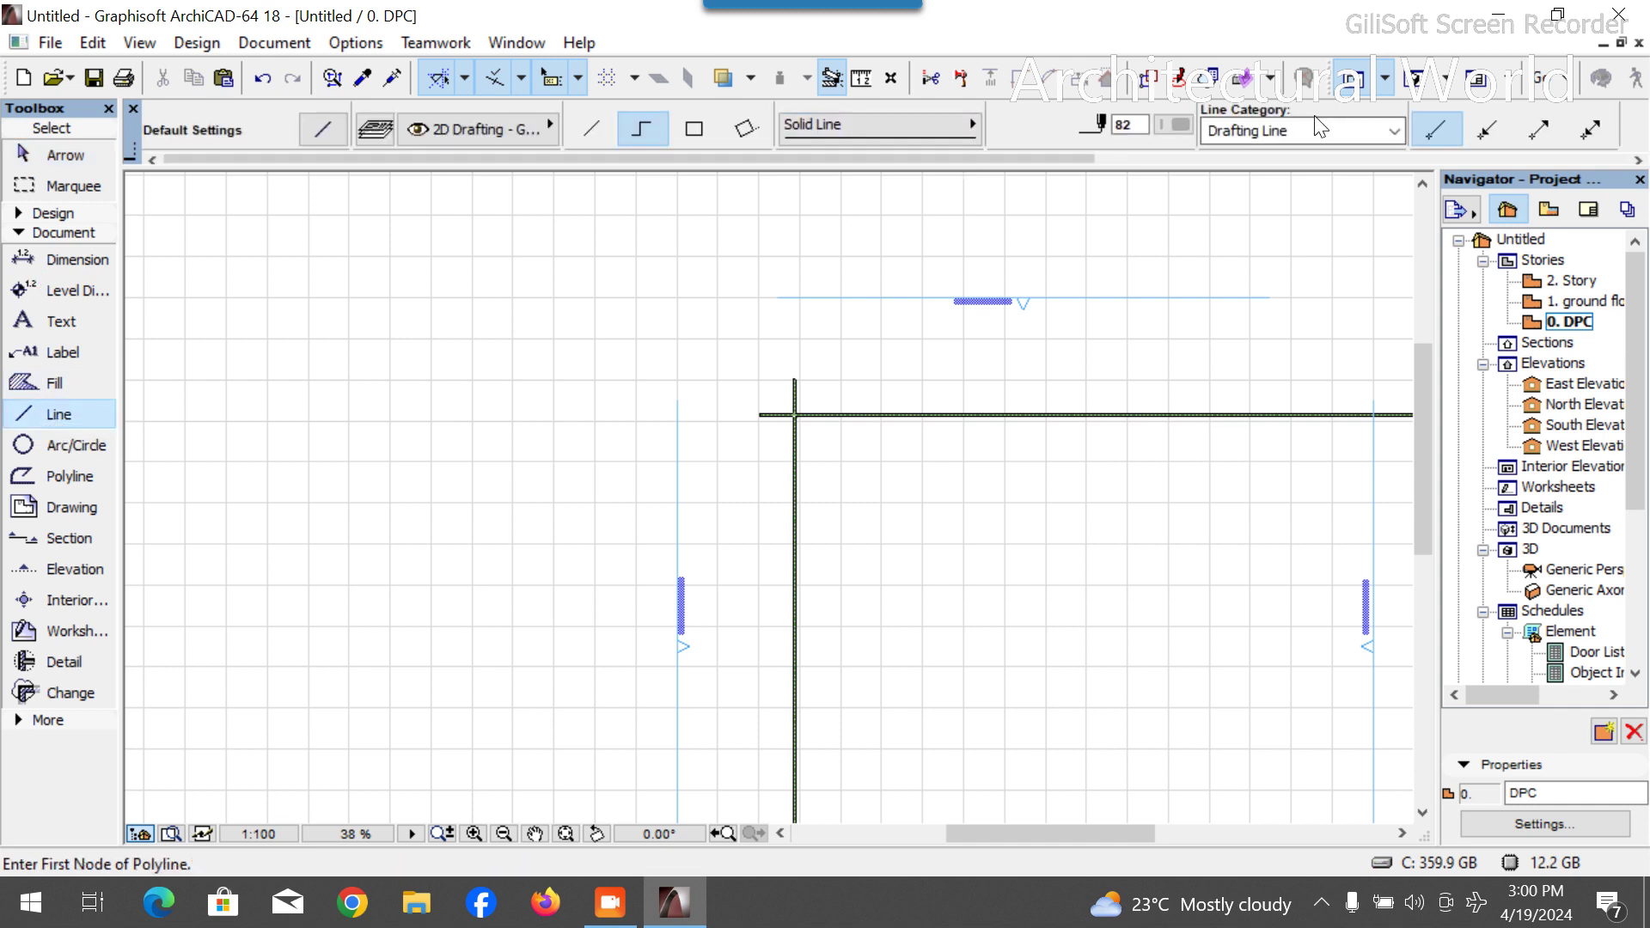
{"action": "left_click", "coordinate": [1178, 126]}
{"action": "left_click", "coordinate": [1179, 173]}
{"action": "key", "text": "Escape"}
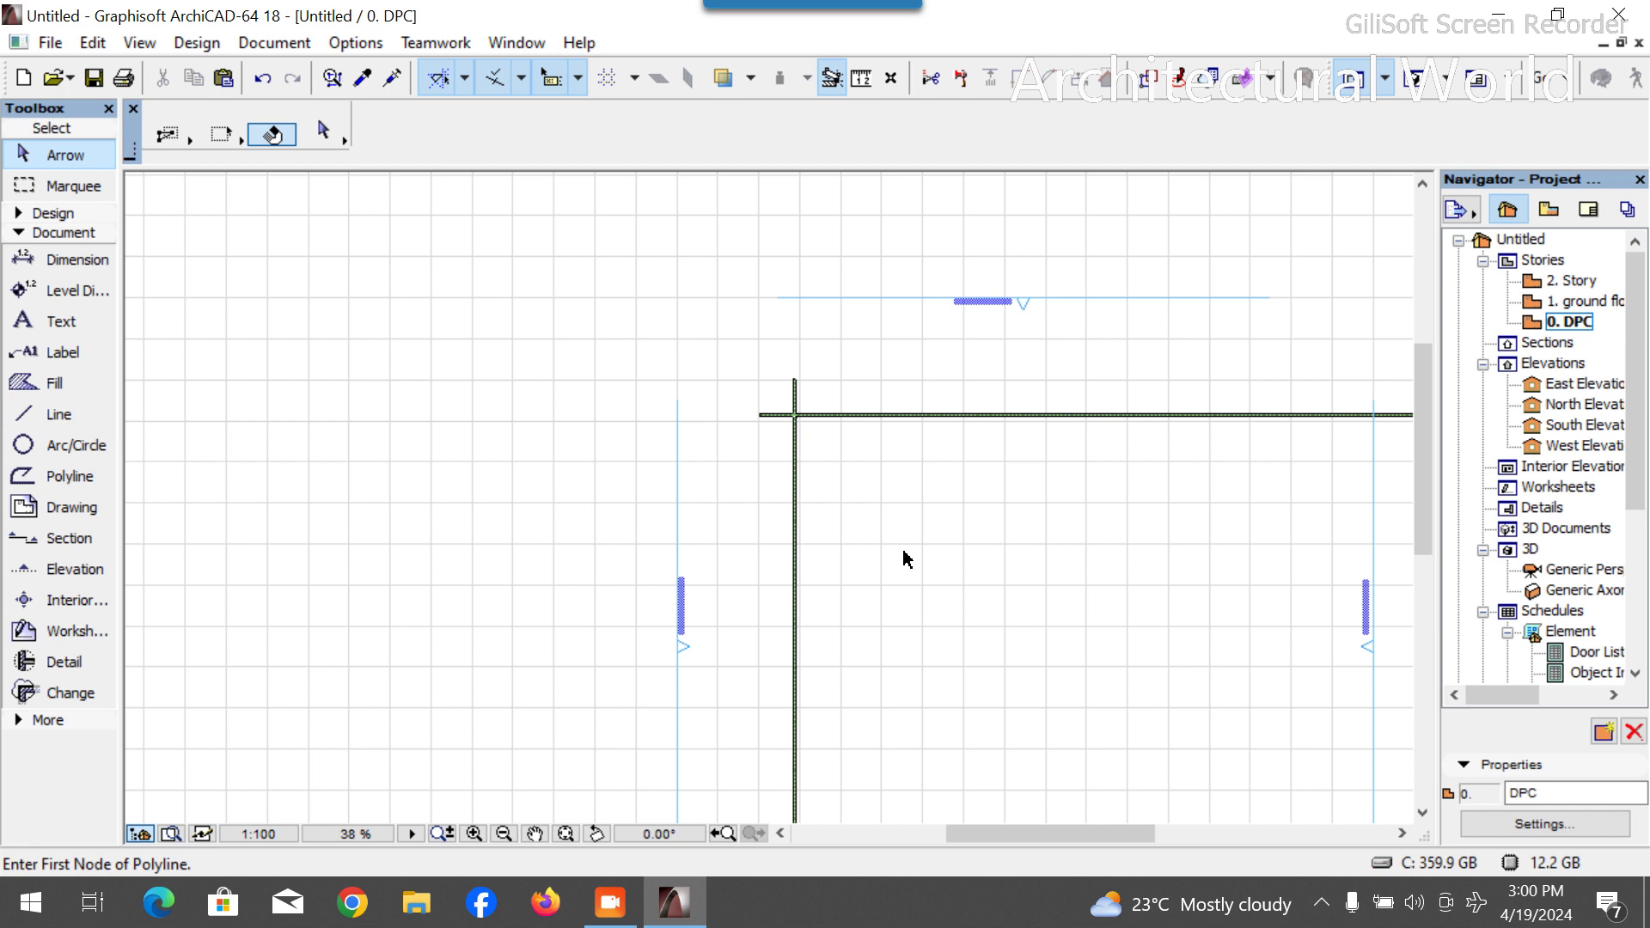
Draw a chained line from the vertical wall's lower part, about 8600 horizontally to the right and 7000 straight up.
{"action": "scroll", "coordinate": [767, 351], "scroll_direction": "down", "scroll_amount": 4}
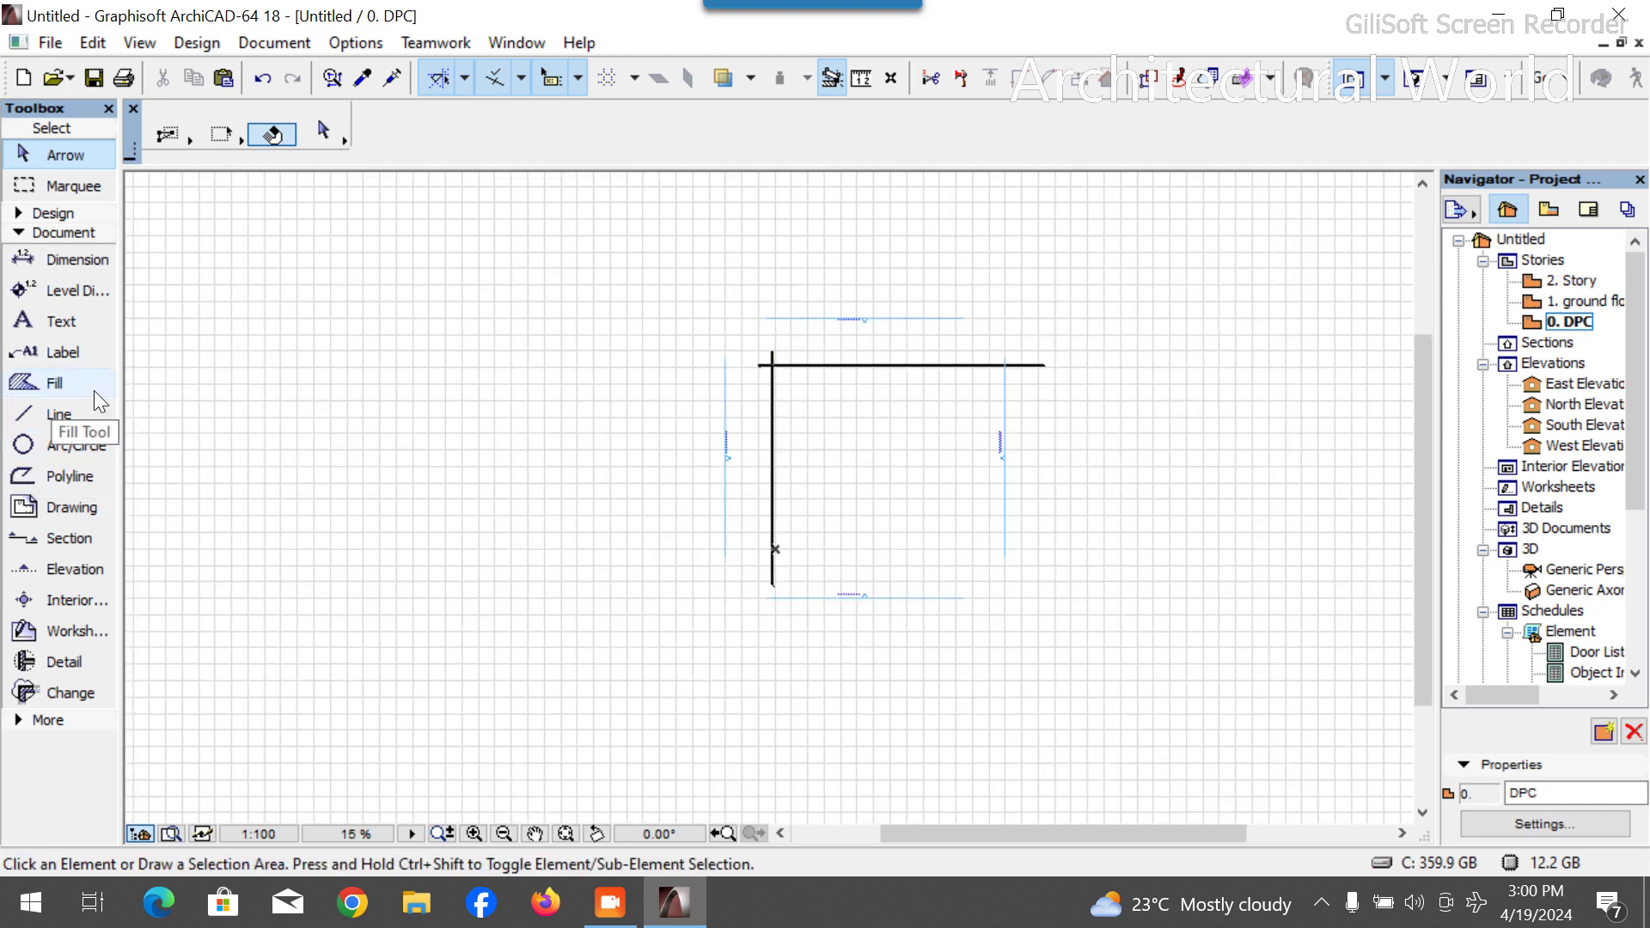
{"action": "left_click", "coordinate": [82, 414]}
{"action": "scroll", "coordinate": [771, 478], "scroll_direction": "up", "scroll_amount": 8}
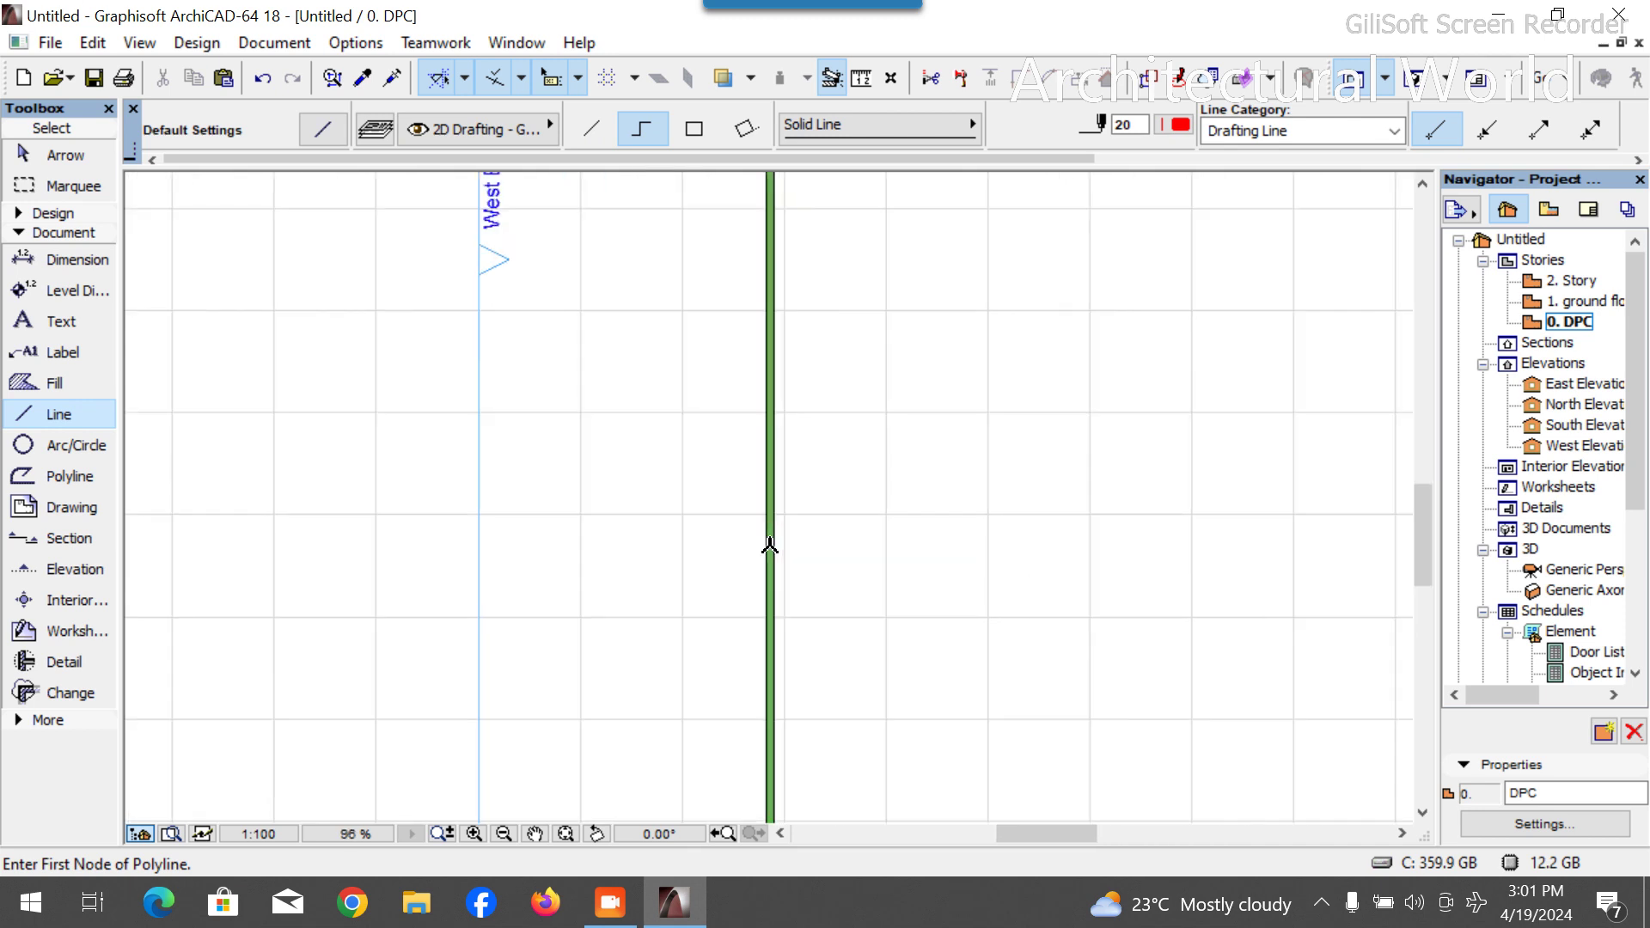
{"action": "left_click", "coordinate": [772, 644]}
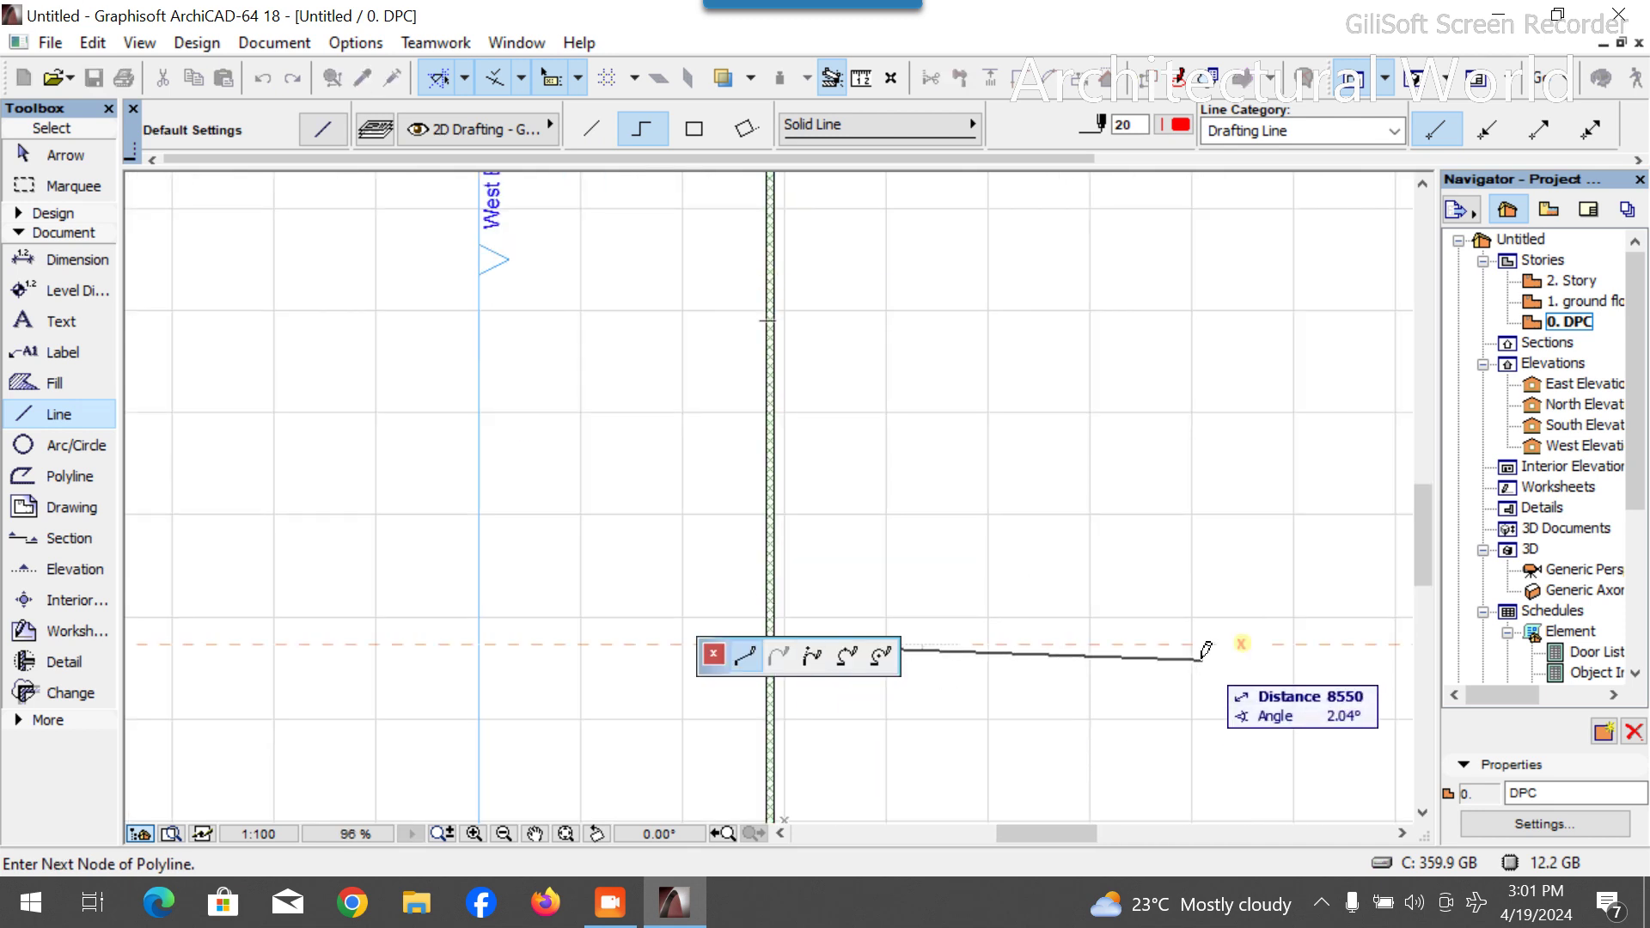
{"action": "left_click", "coordinate": [1213, 644]}
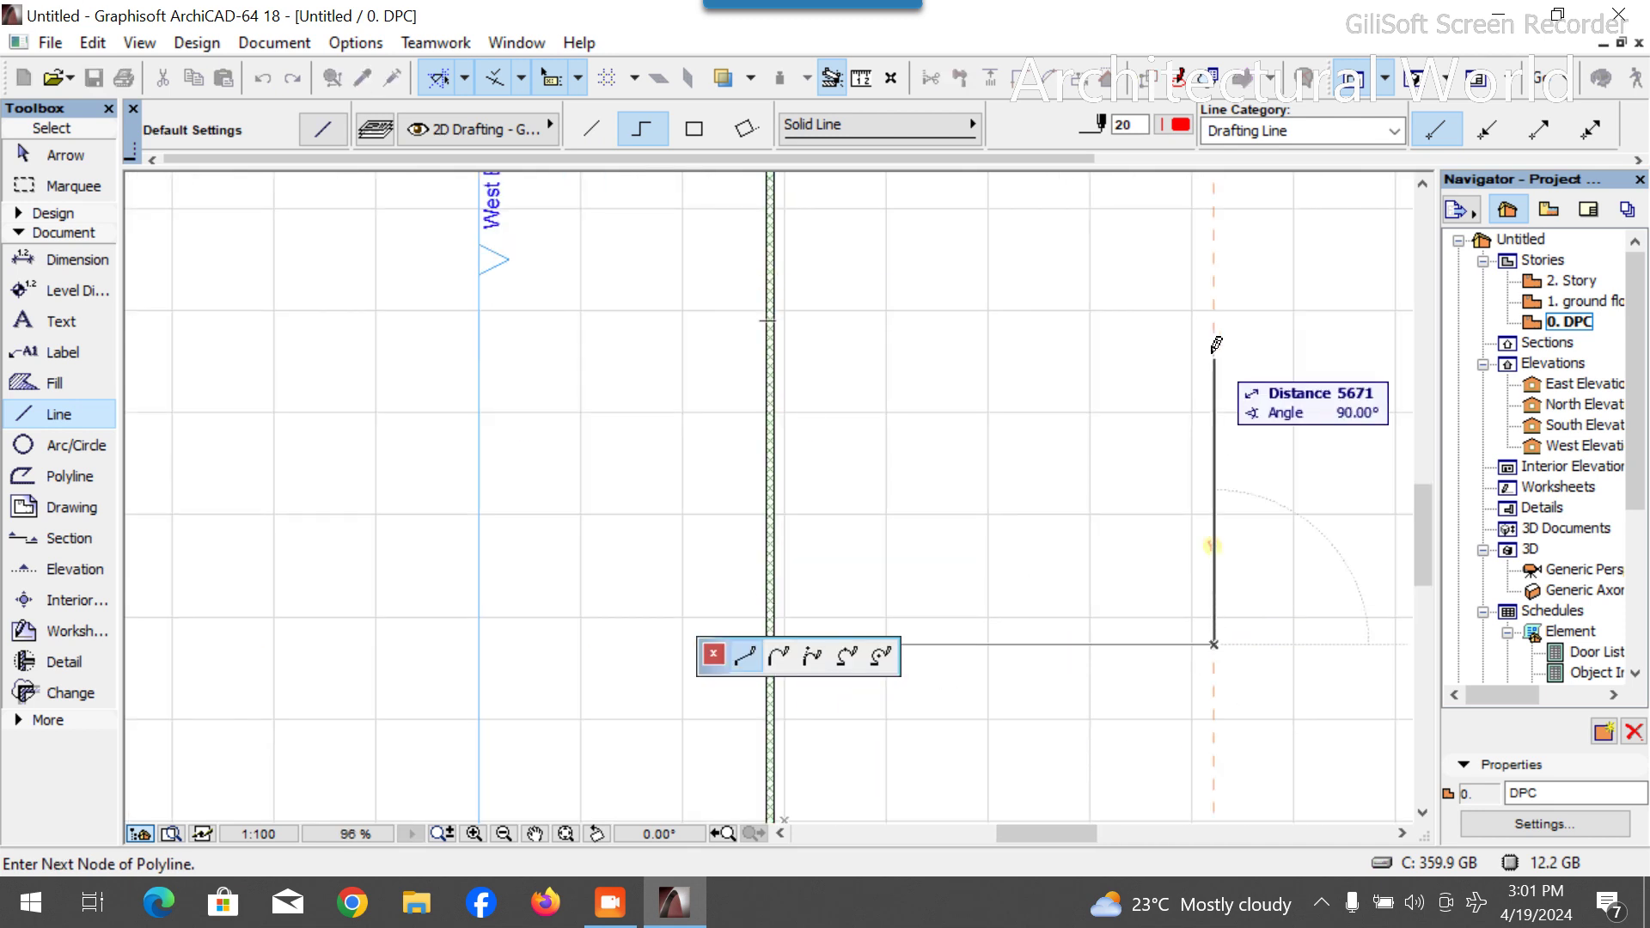
{"action": "type", "text": "700"}
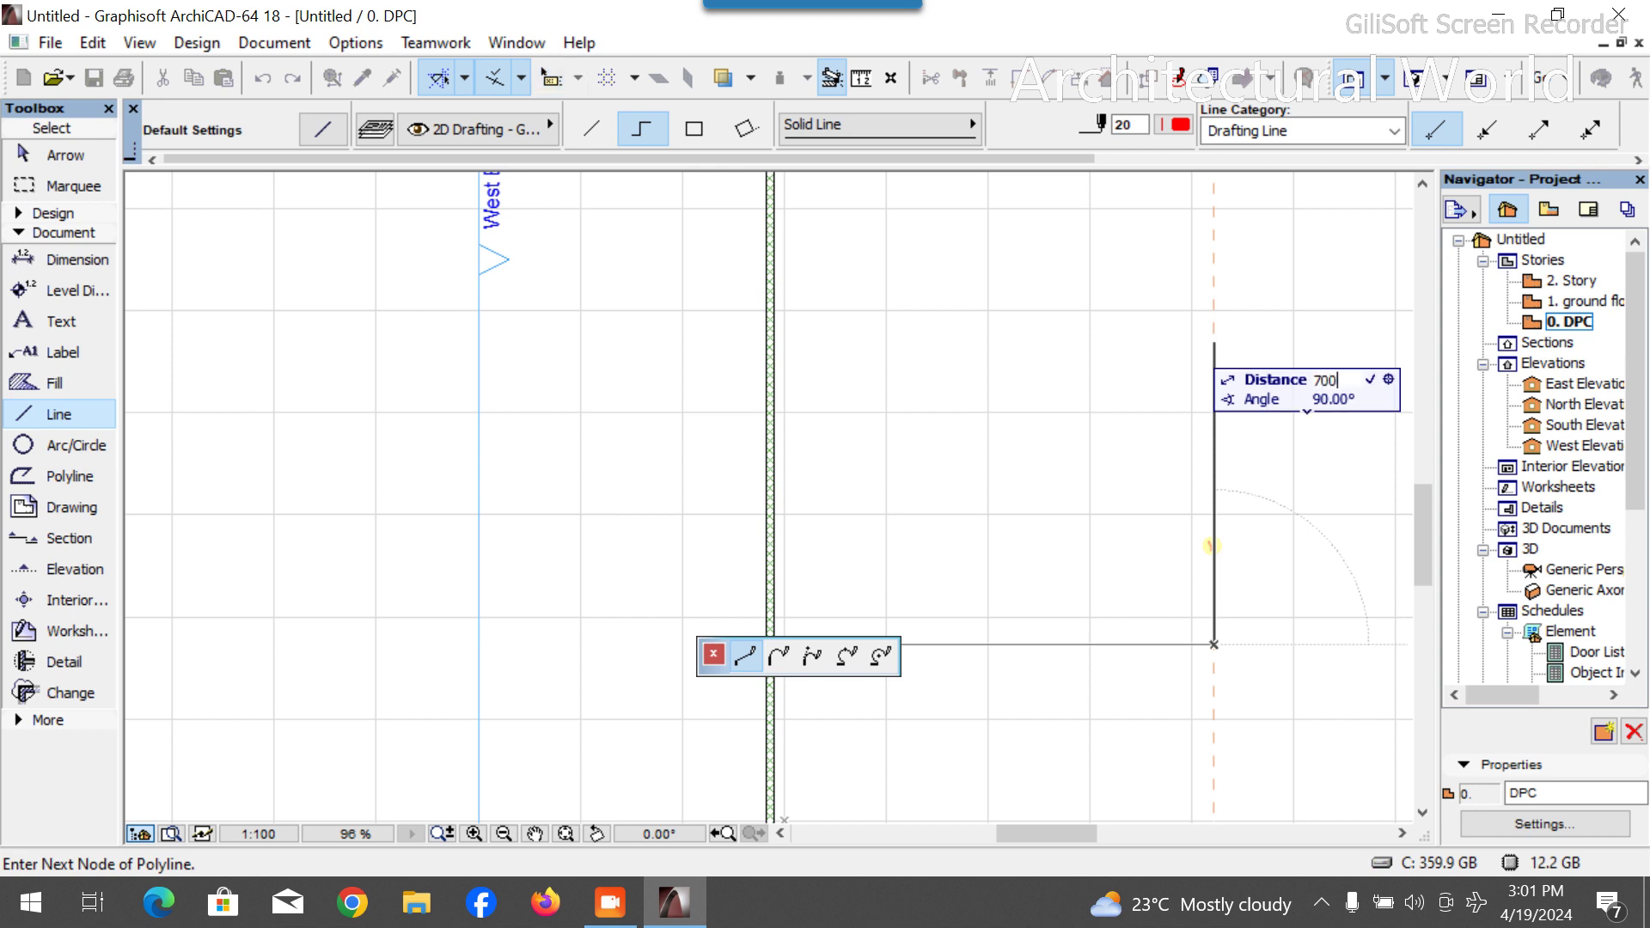
{"action": "type", "text": "0"}
{"action": "key", "text": "Return"}
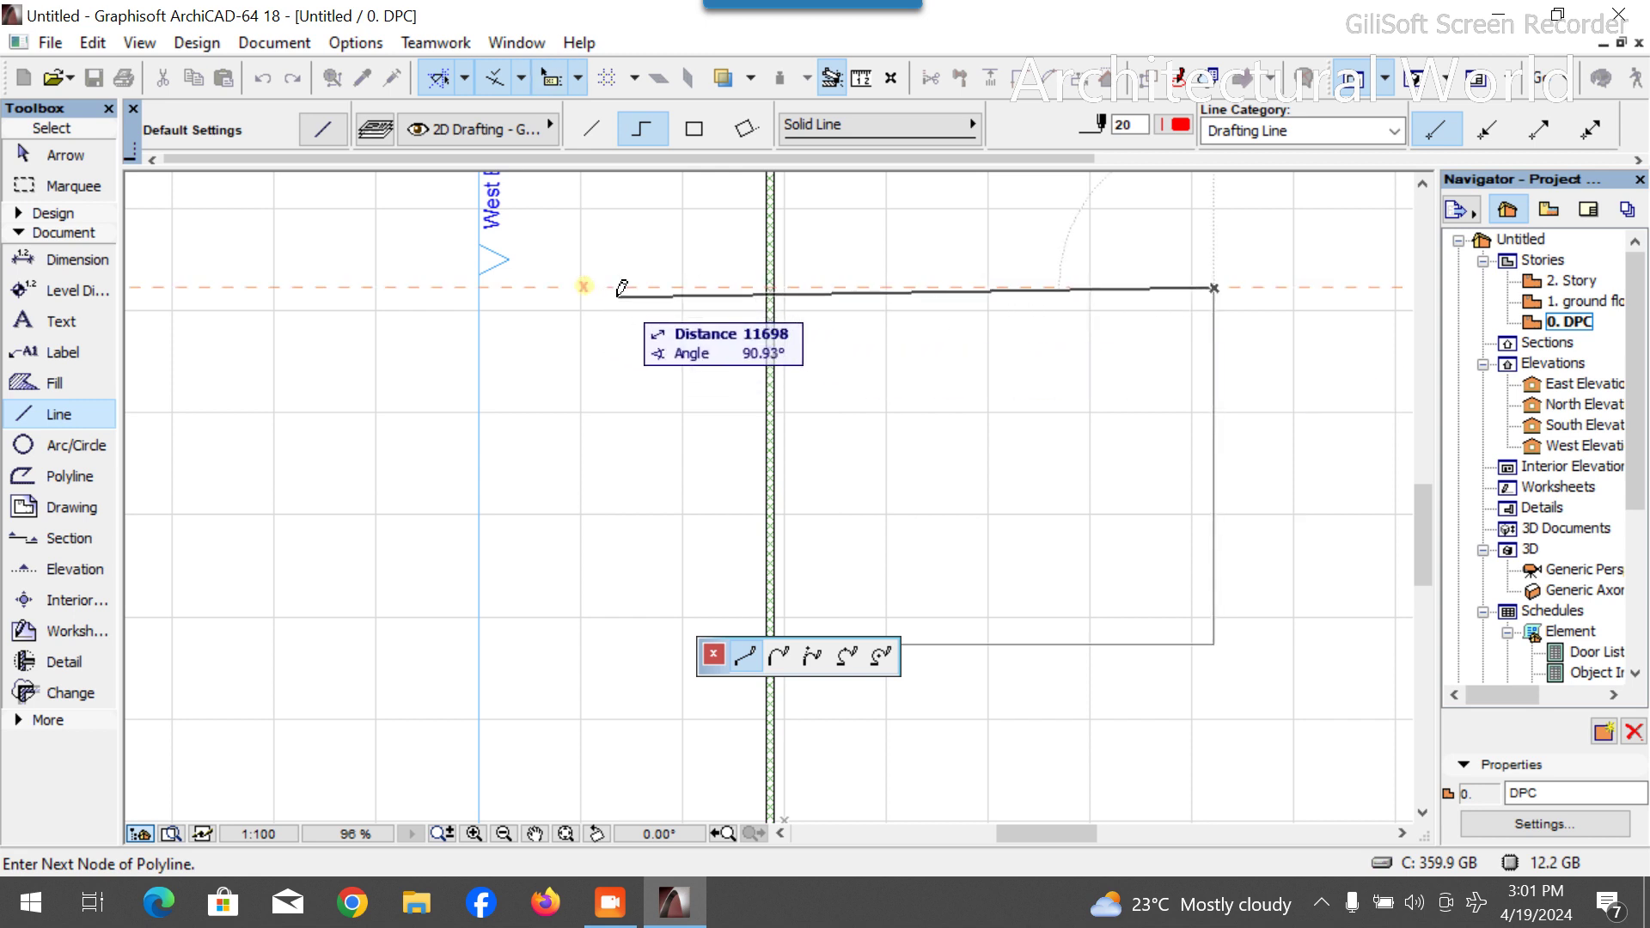
Finish the chained line with a horizontal segment about 11700 long running back left across the vertical wall.
{"action": "right_click", "coordinate": [623, 276]}
{"action": "left_click", "coordinate": [730, 486]}
{"action": "scroll", "coordinate": [727, 481], "scroll_direction": "up", "scroll_amount": 3}
{"action": "scroll", "coordinate": [667, 497], "scroll_direction": "down", "scroll_amount": 2}
{"action": "scroll", "coordinate": [678, 490], "scroll_direction": "down", "scroll_amount": 2}
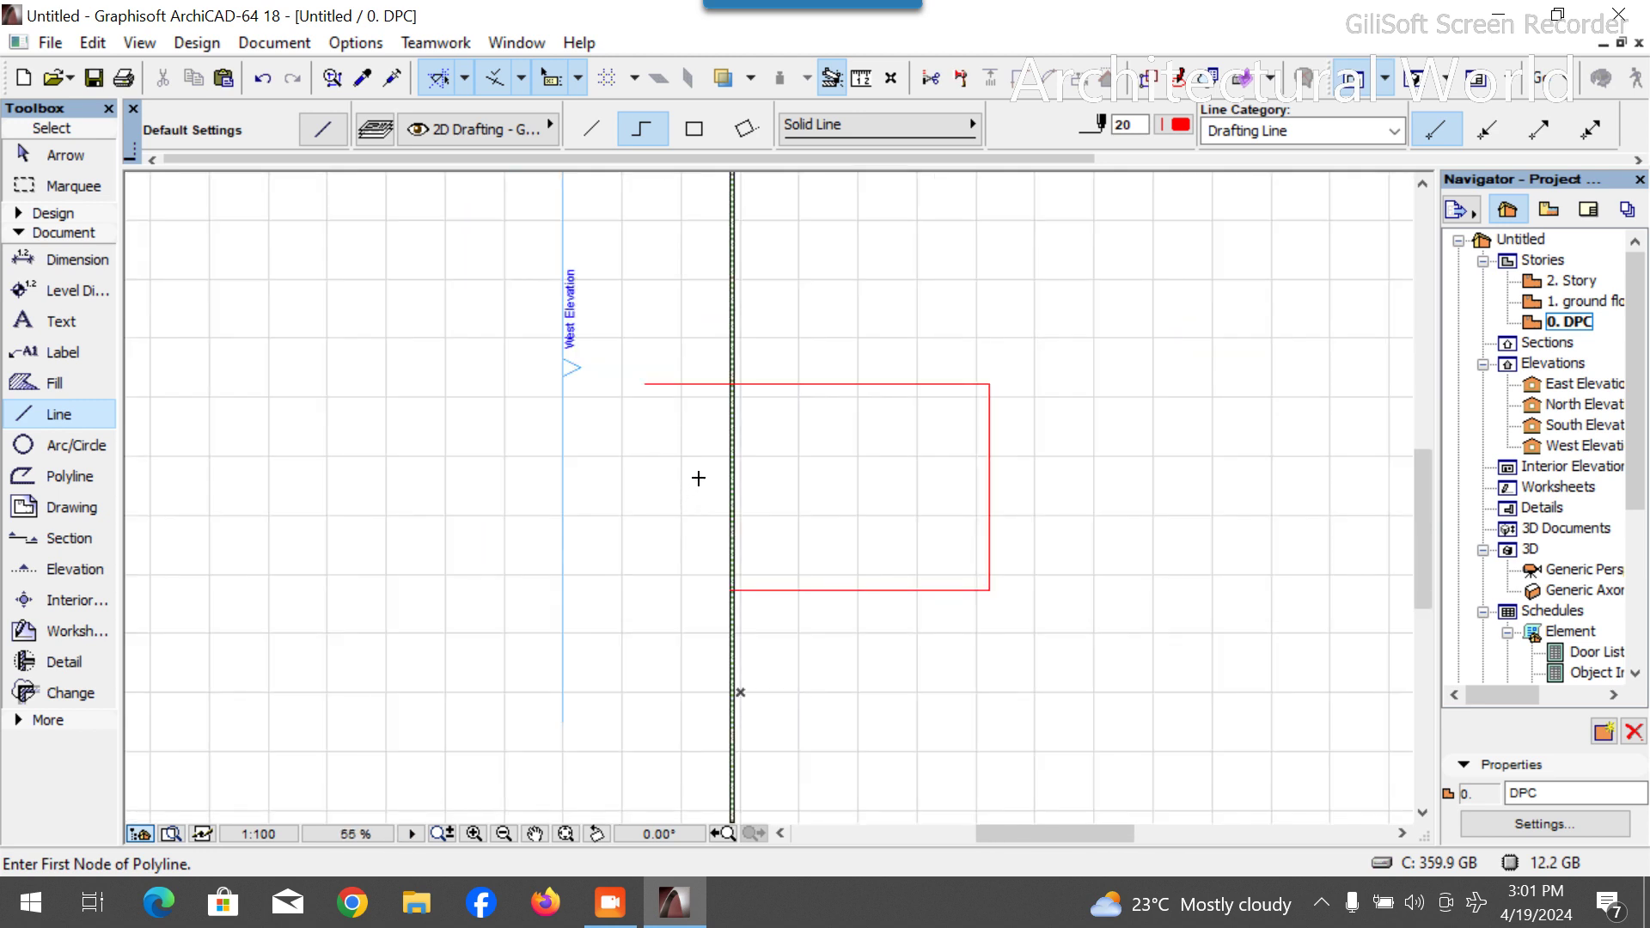
{"action": "scroll", "coordinate": [673, 497], "scroll_direction": "down", "scroll_amount": 3}
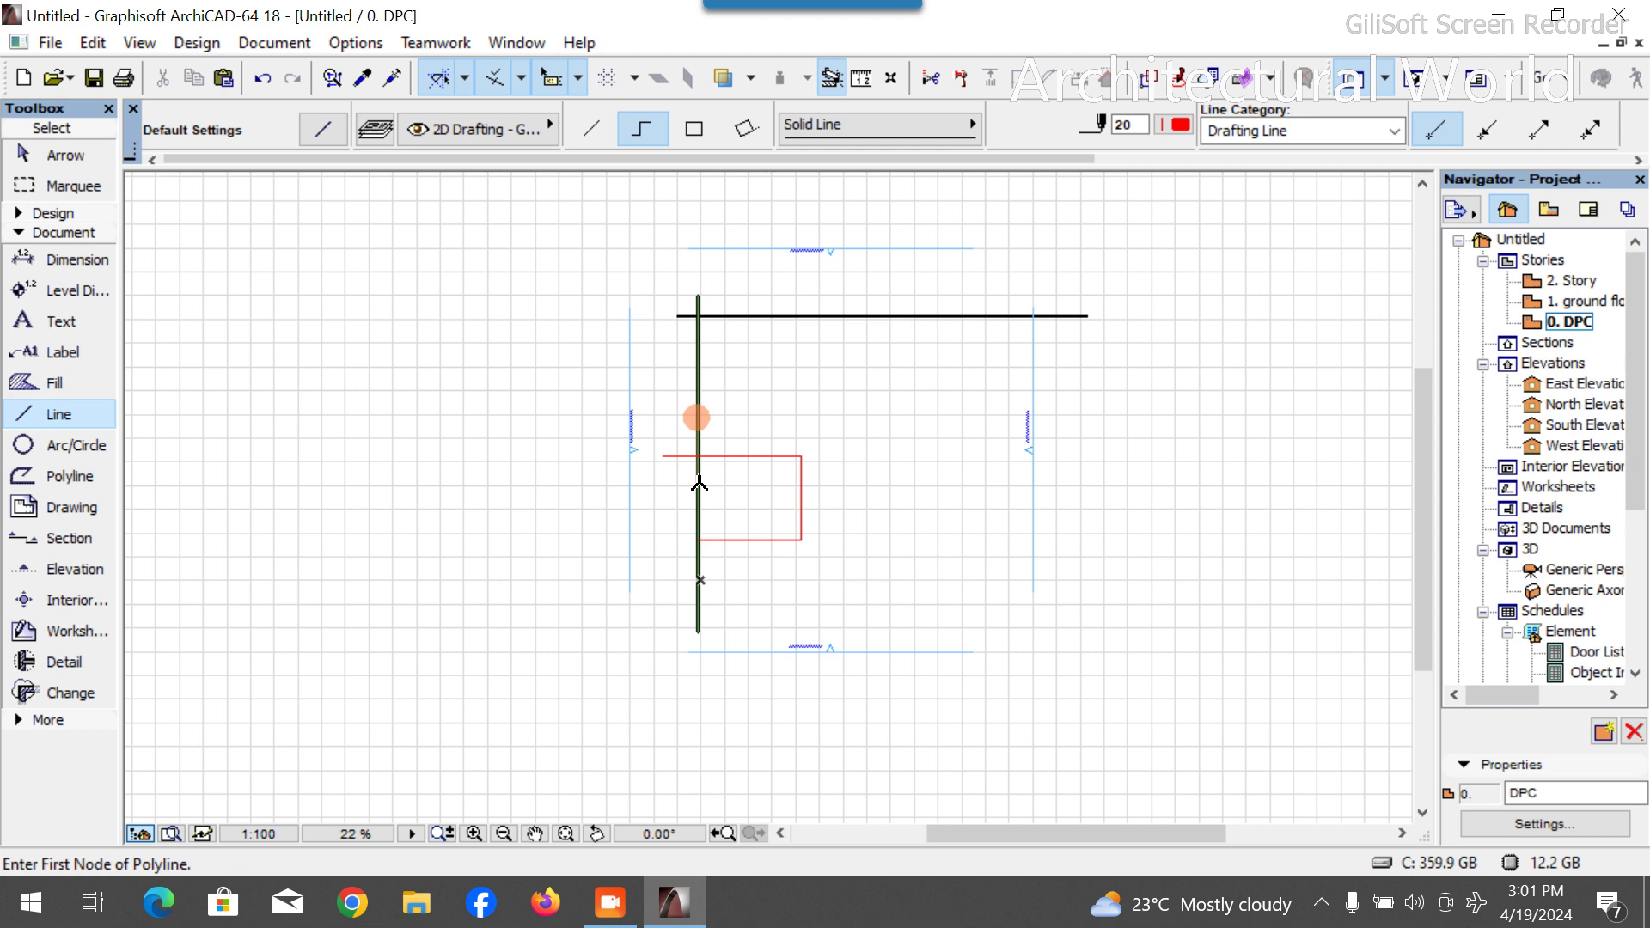
{"action": "scroll", "coordinate": [726, 411], "scroll_direction": "up", "scroll_amount": 5}
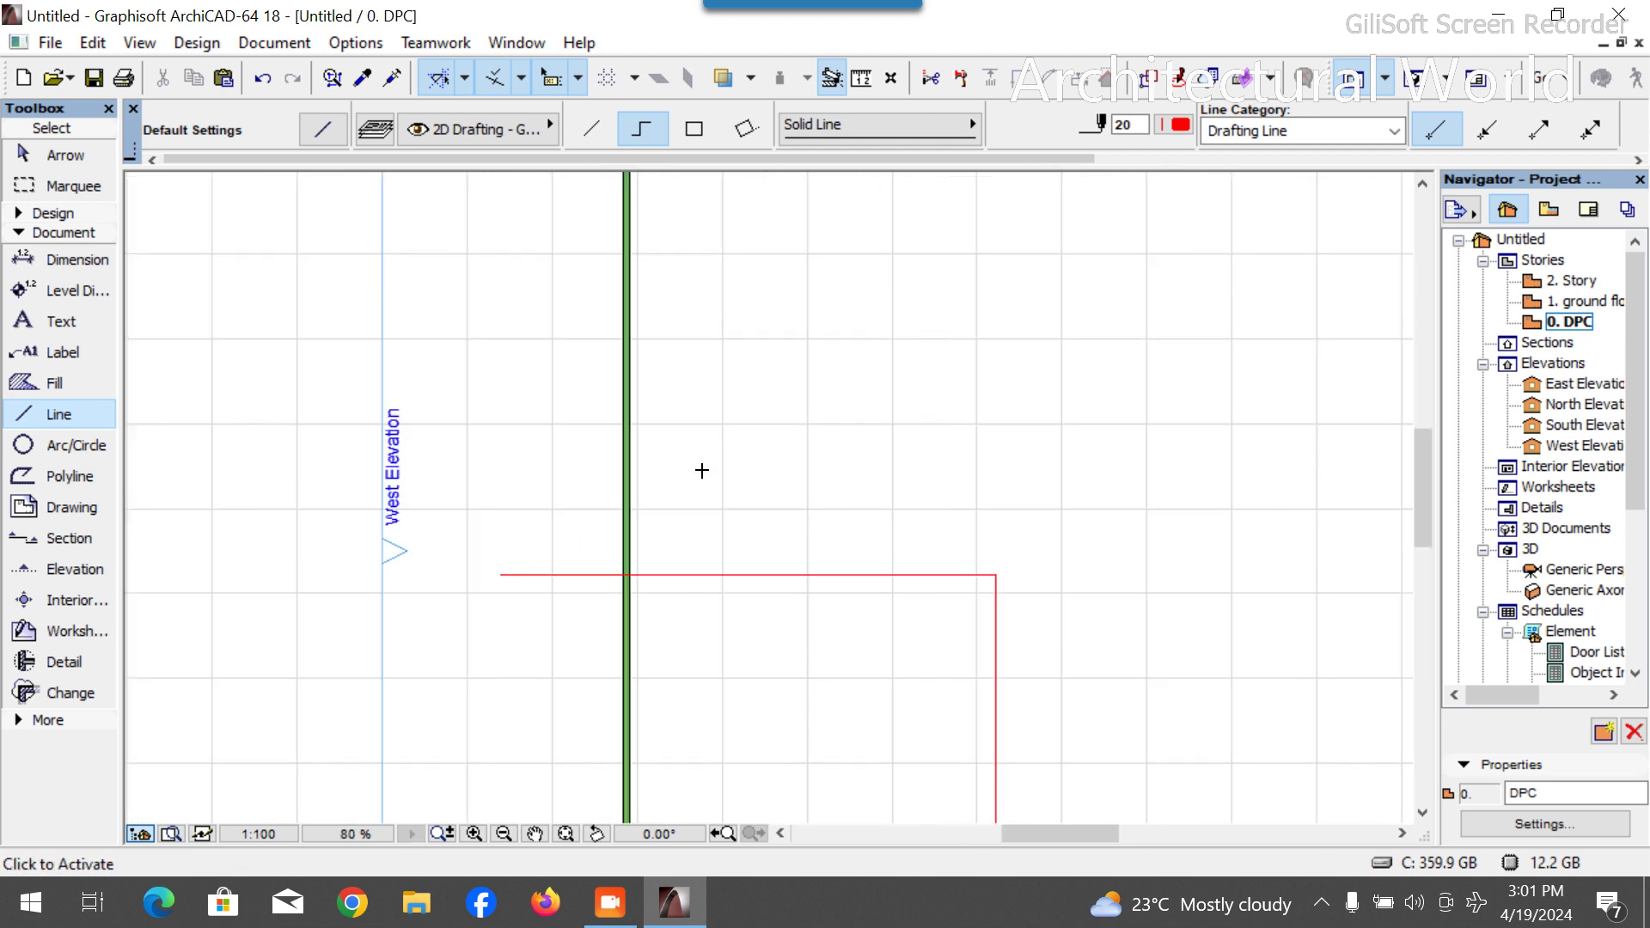
{"action": "scroll", "coordinate": [695, 477], "scroll_direction": "down", "scroll_amount": 3}
{"action": "key", "text": "Escape"}
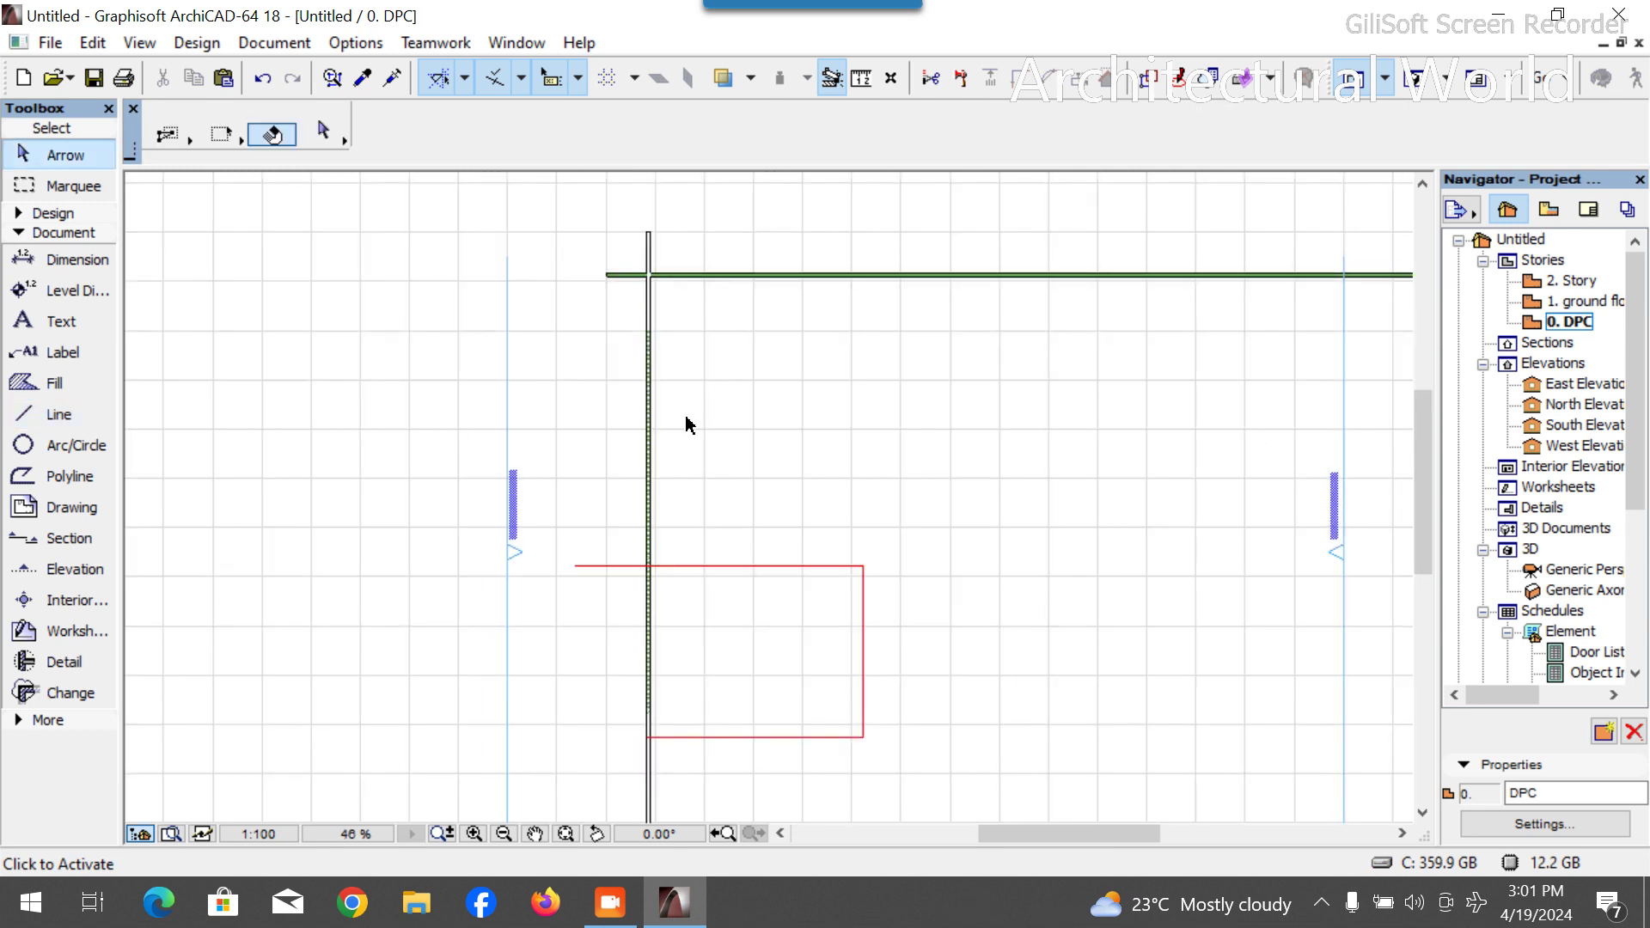
Copy the upper horizontal wall down about 11750 so its lower face lies on the red chained line's upper segment.
{"action": "left_click_drag", "start_coordinate": [751, 265], "coordinate": [760, 290]}
{"action": "key", "text": "ctrl+d"}
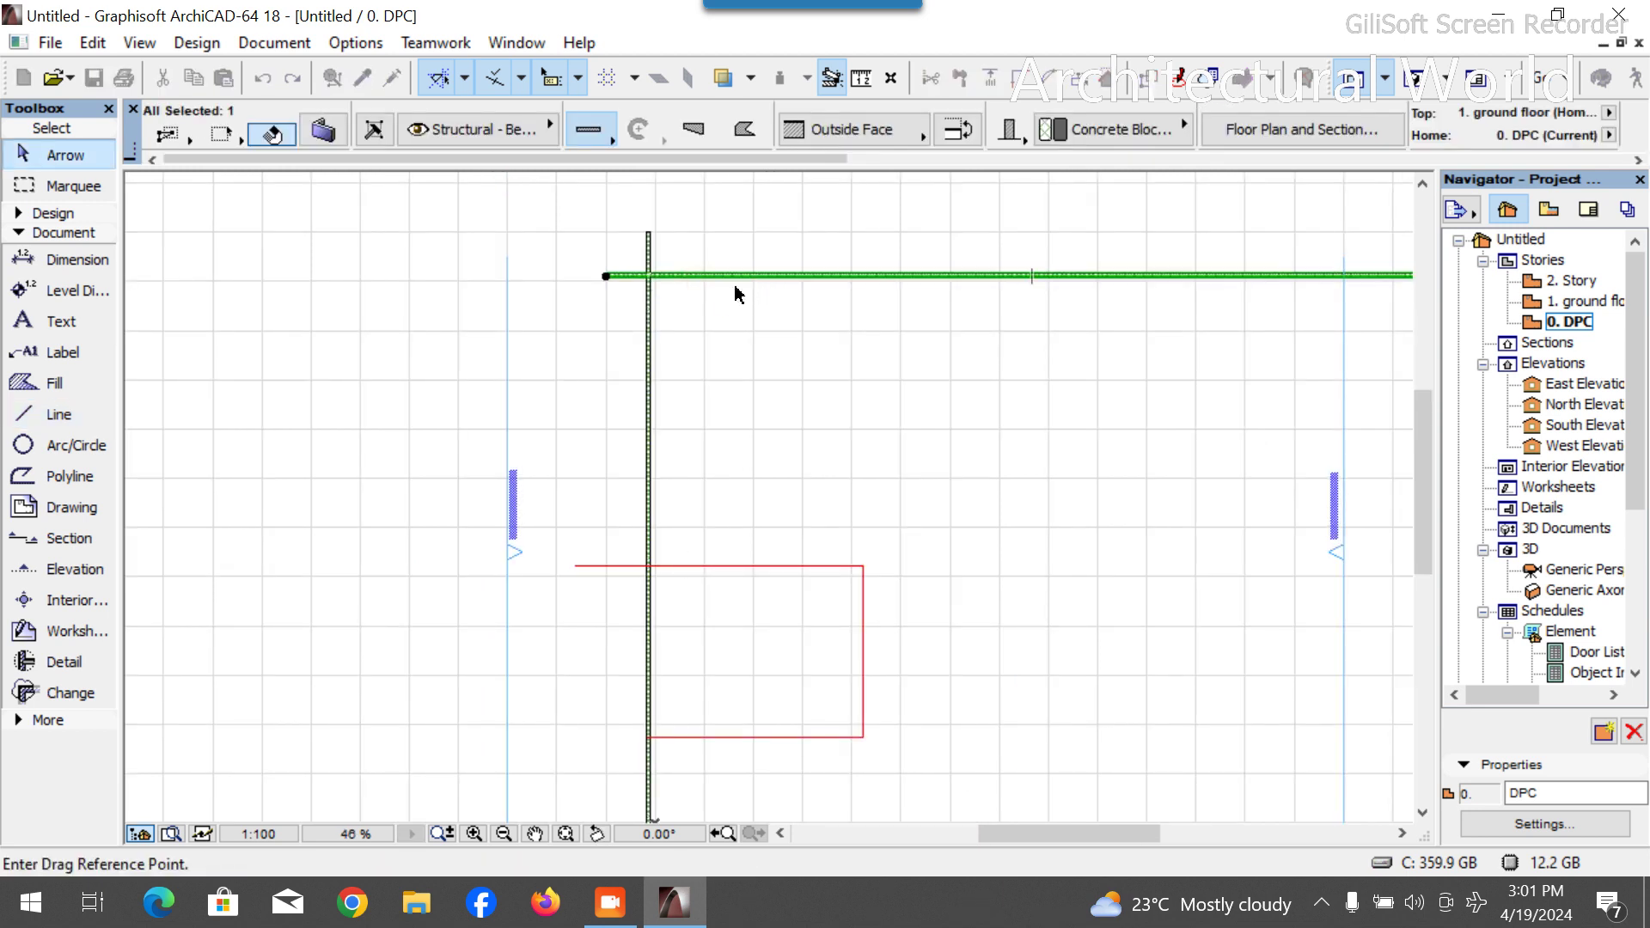
{"action": "key", "text": "ctrl"}
{"action": "scroll", "coordinate": [652, 283], "scroll_direction": "up", "scroll_amount": 4}
{"action": "left_click", "coordinate": [663, 281]}
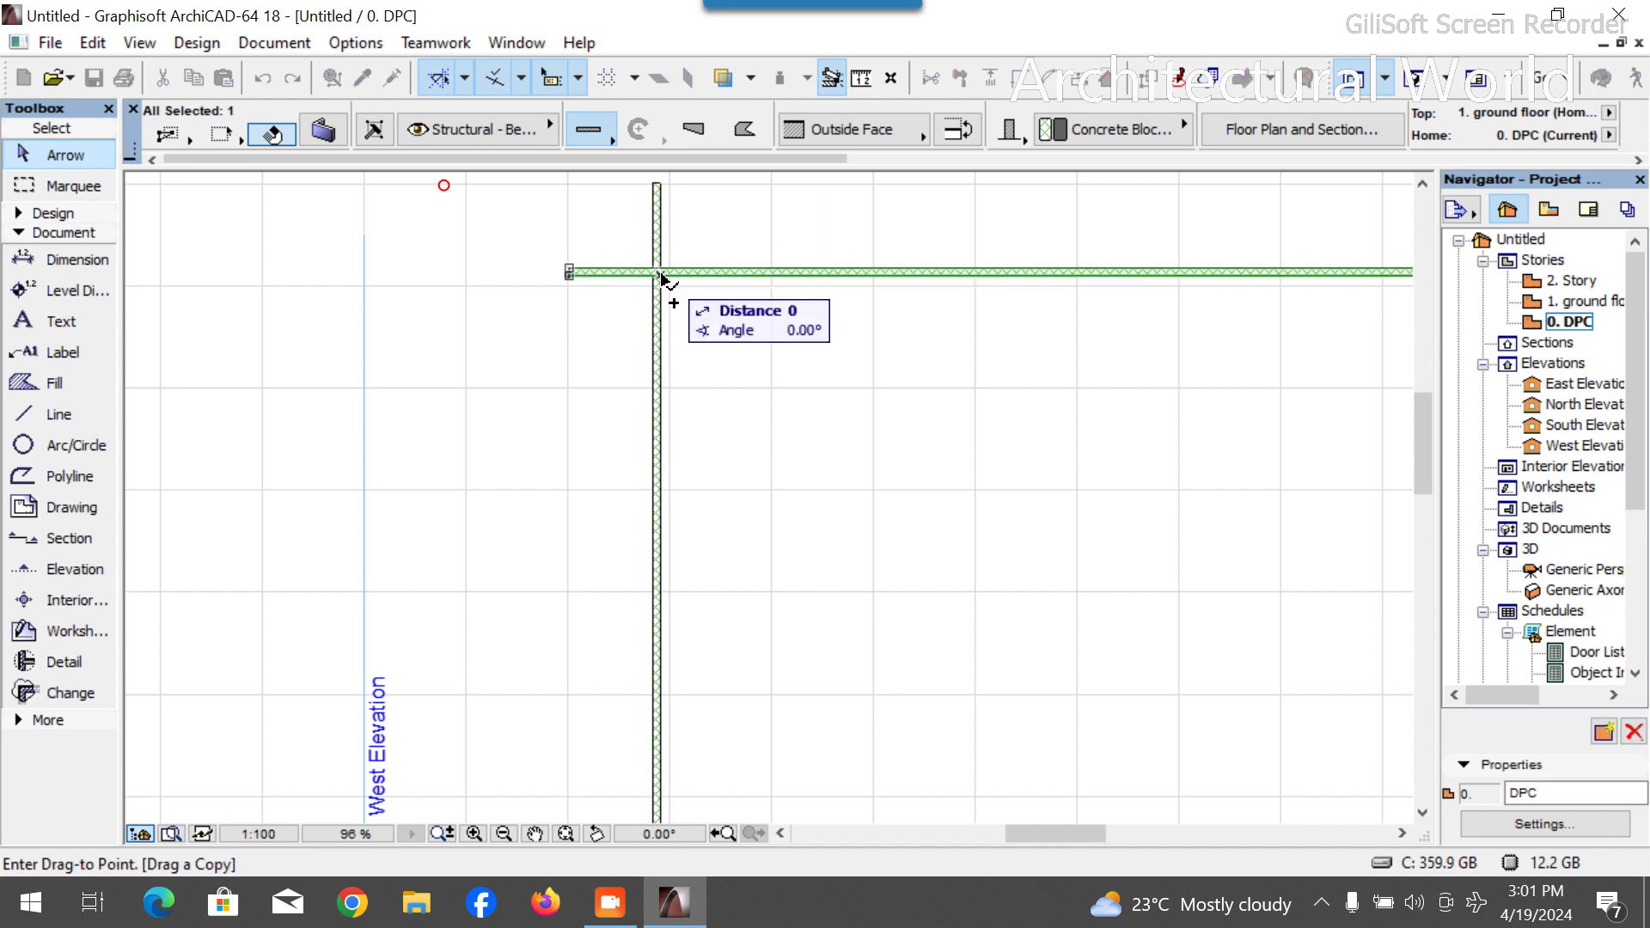
{"action": "scroll", "coordinate": [685, 652], "scroll_direction": "down", "scroll_amount": 6}
{"action": "scroll", "coordinate": [673, 328], "scroll_direction": "up", "scroll_amount": 8}
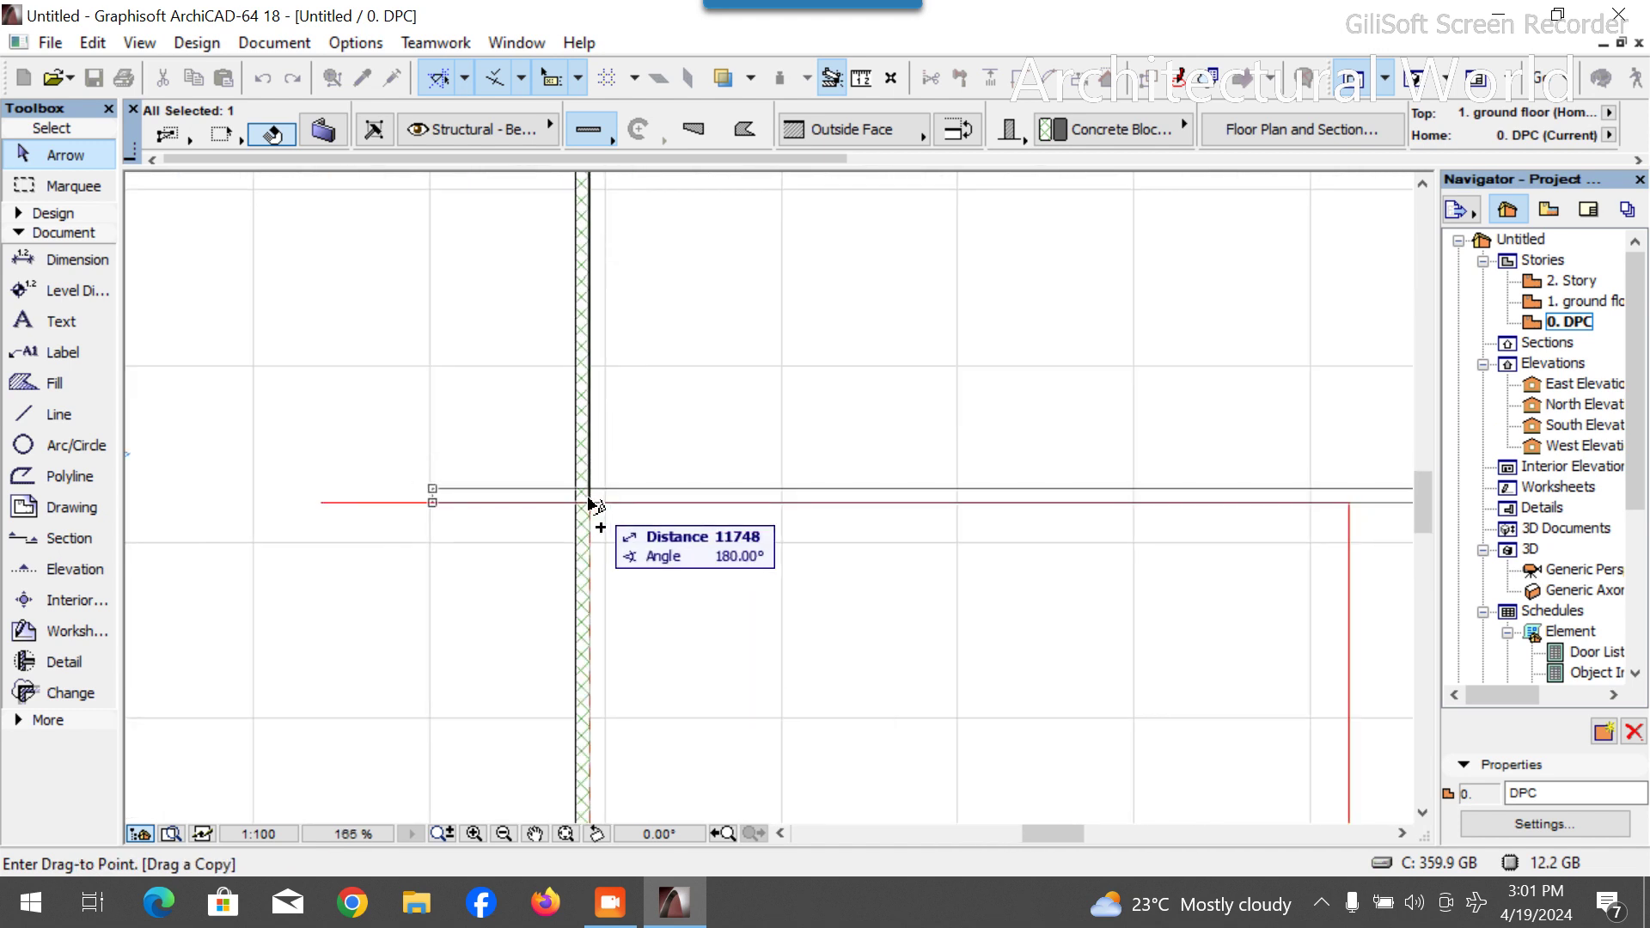
{"action": "left_click", "coordinate": [586, 504]}
{"action": "left_click", "coordinate": [514, 572]}
{"action": "scroll", "coordinate": [685, 552], "scroll_direction": "down", "scroll_amount": 4}
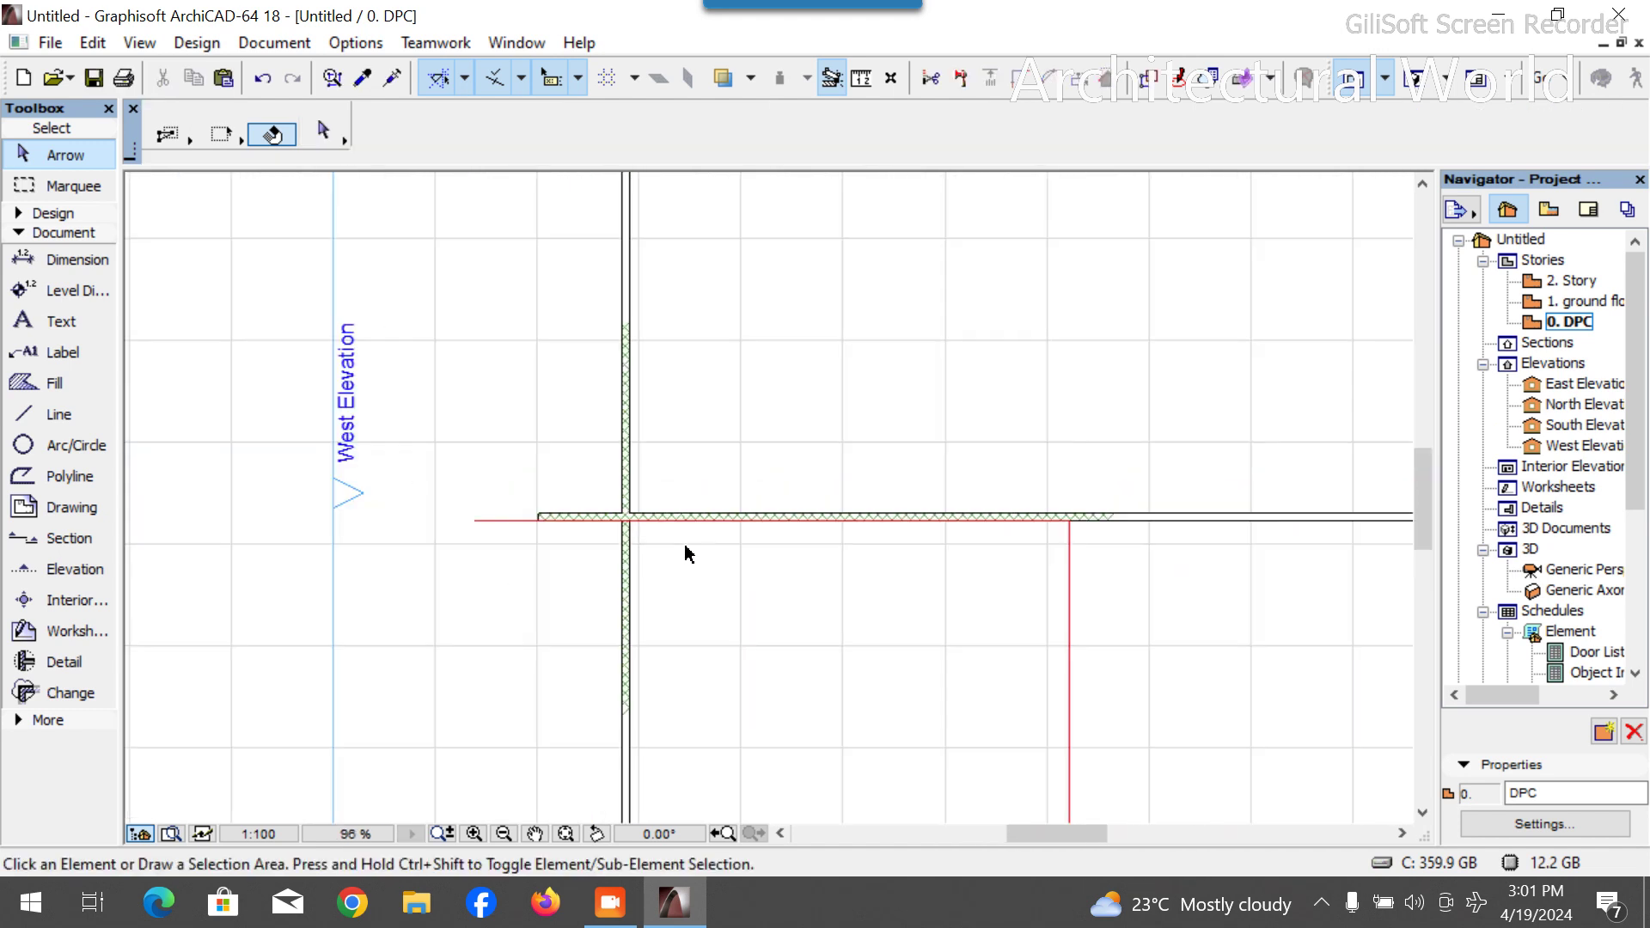
Start a chained line at the upper inner corner of the lower wall junction with a segment 4000 straight up.
{"action": "left_click", "coordinate": [35, 415]}
{"action": "scroll", "coordinate": [710, 504], "scroll_direction": "up", "scroll_amount": 4}
{"action": "scroll", "coordinate": [913, 405], "scroll_direction": "down", "scroll_amount": 2}
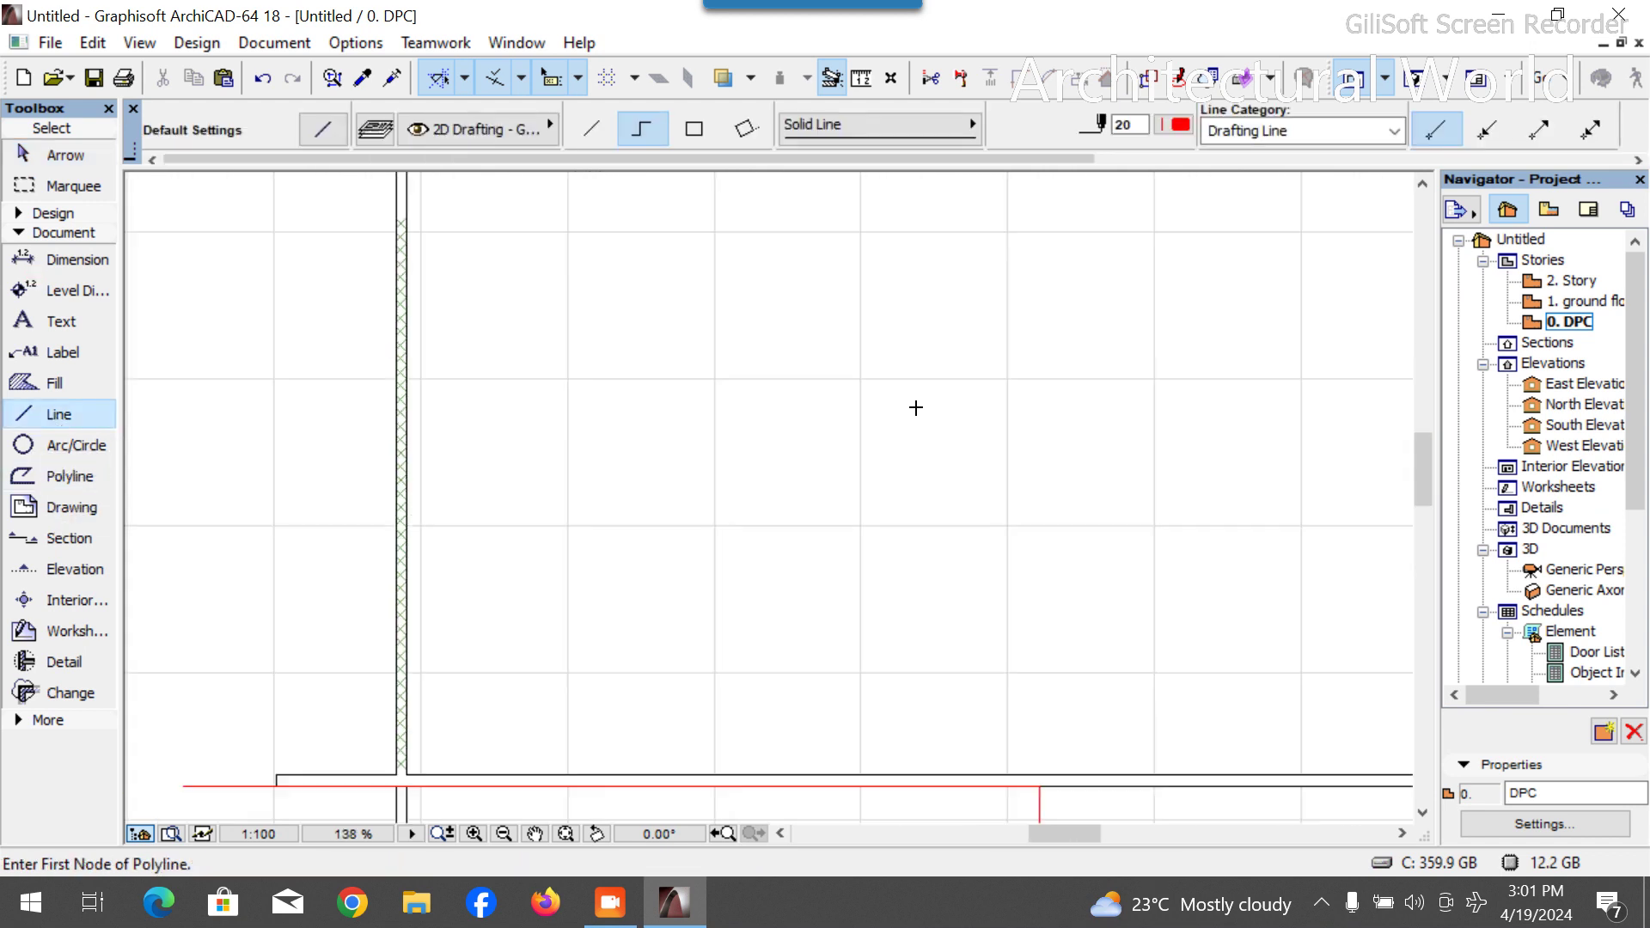
{"action": "scroll", "coordinate": [618, 490], "scroll_direction": "up", "scroll_amount": 3}
{"action": "scroll", "coordinate": [653, 507], "scroll_direction": "up", "scroll_amount": 5}
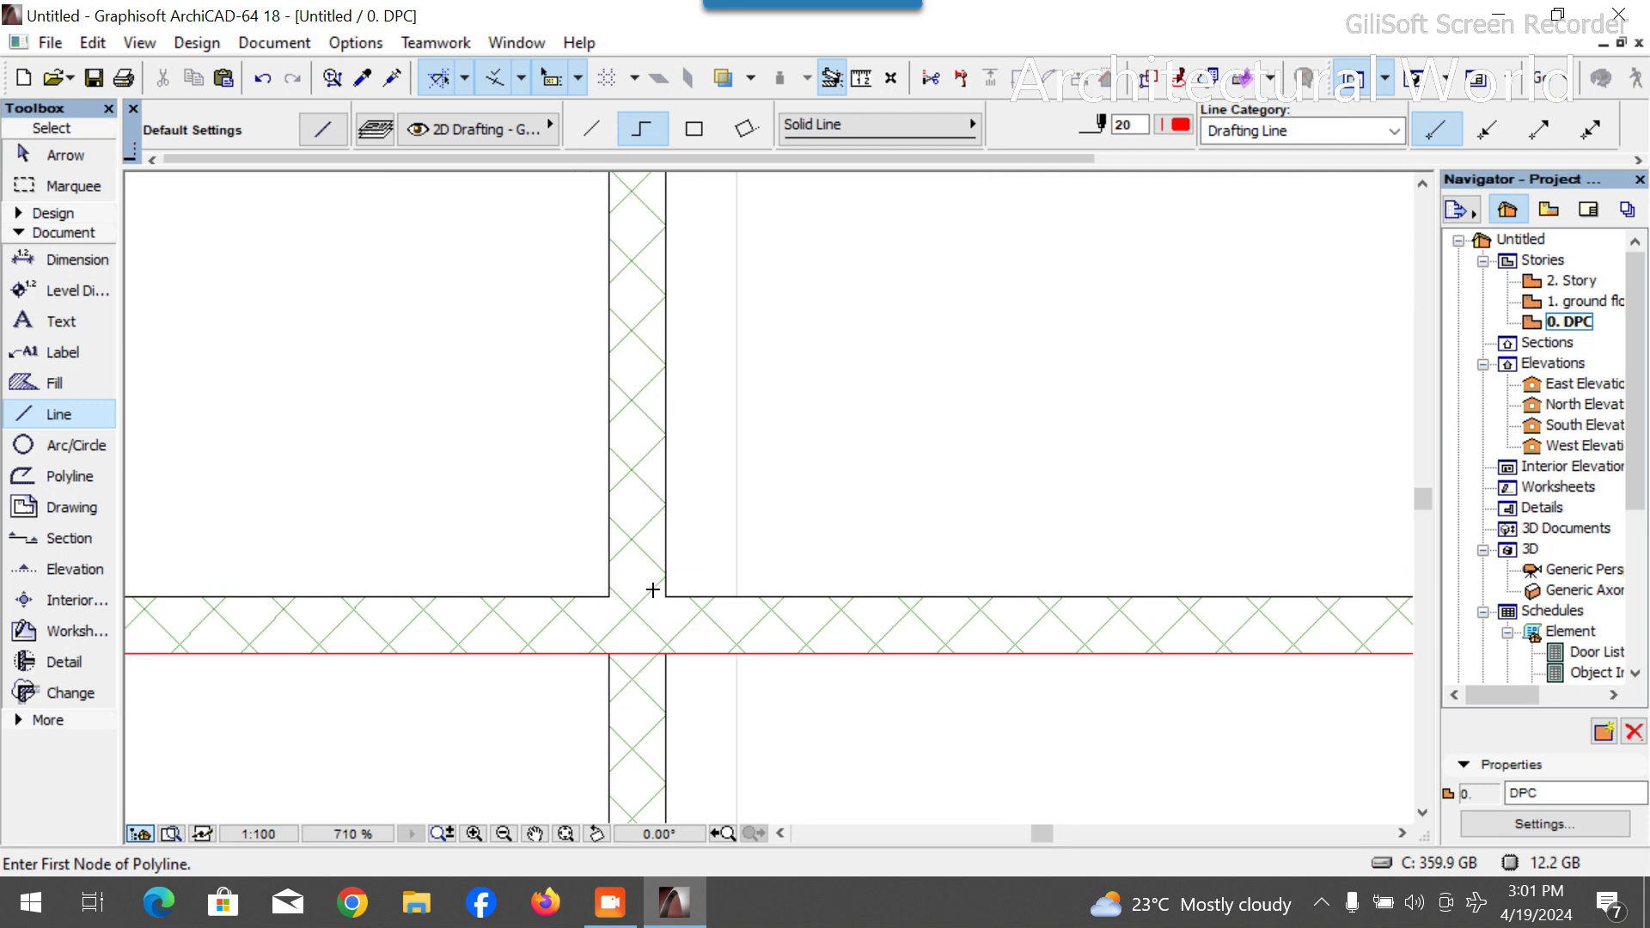
{"action": "left_click", "coordinate": [665, 593]}
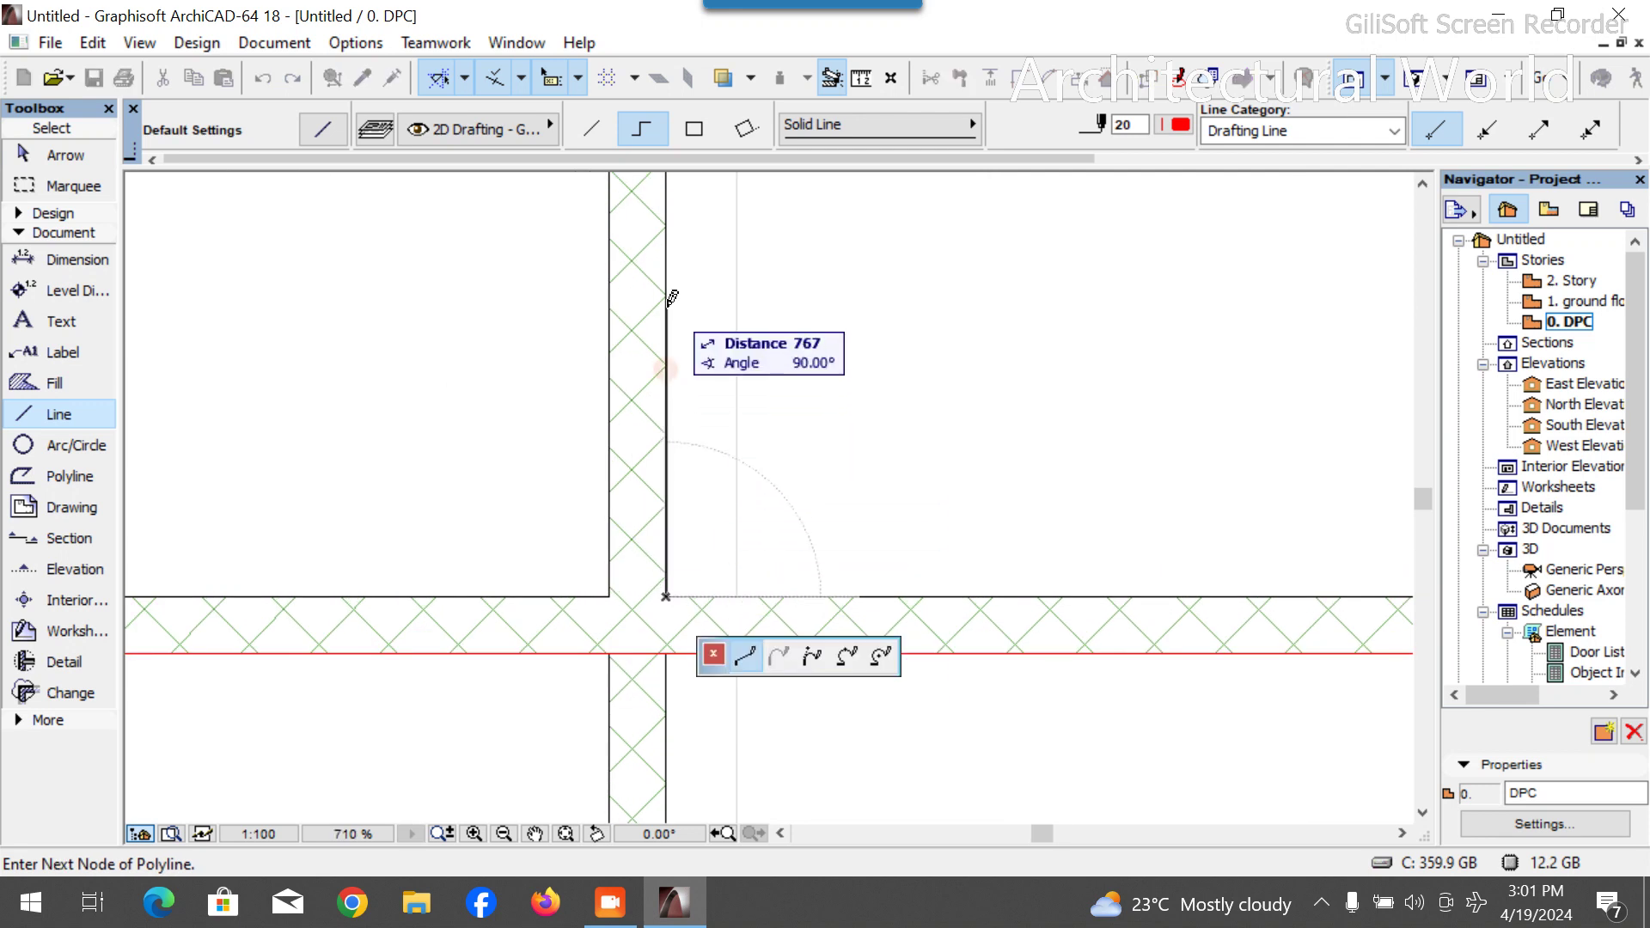
{"action": "type", "text": "400"}
{"action": "key", "text": "Return"}
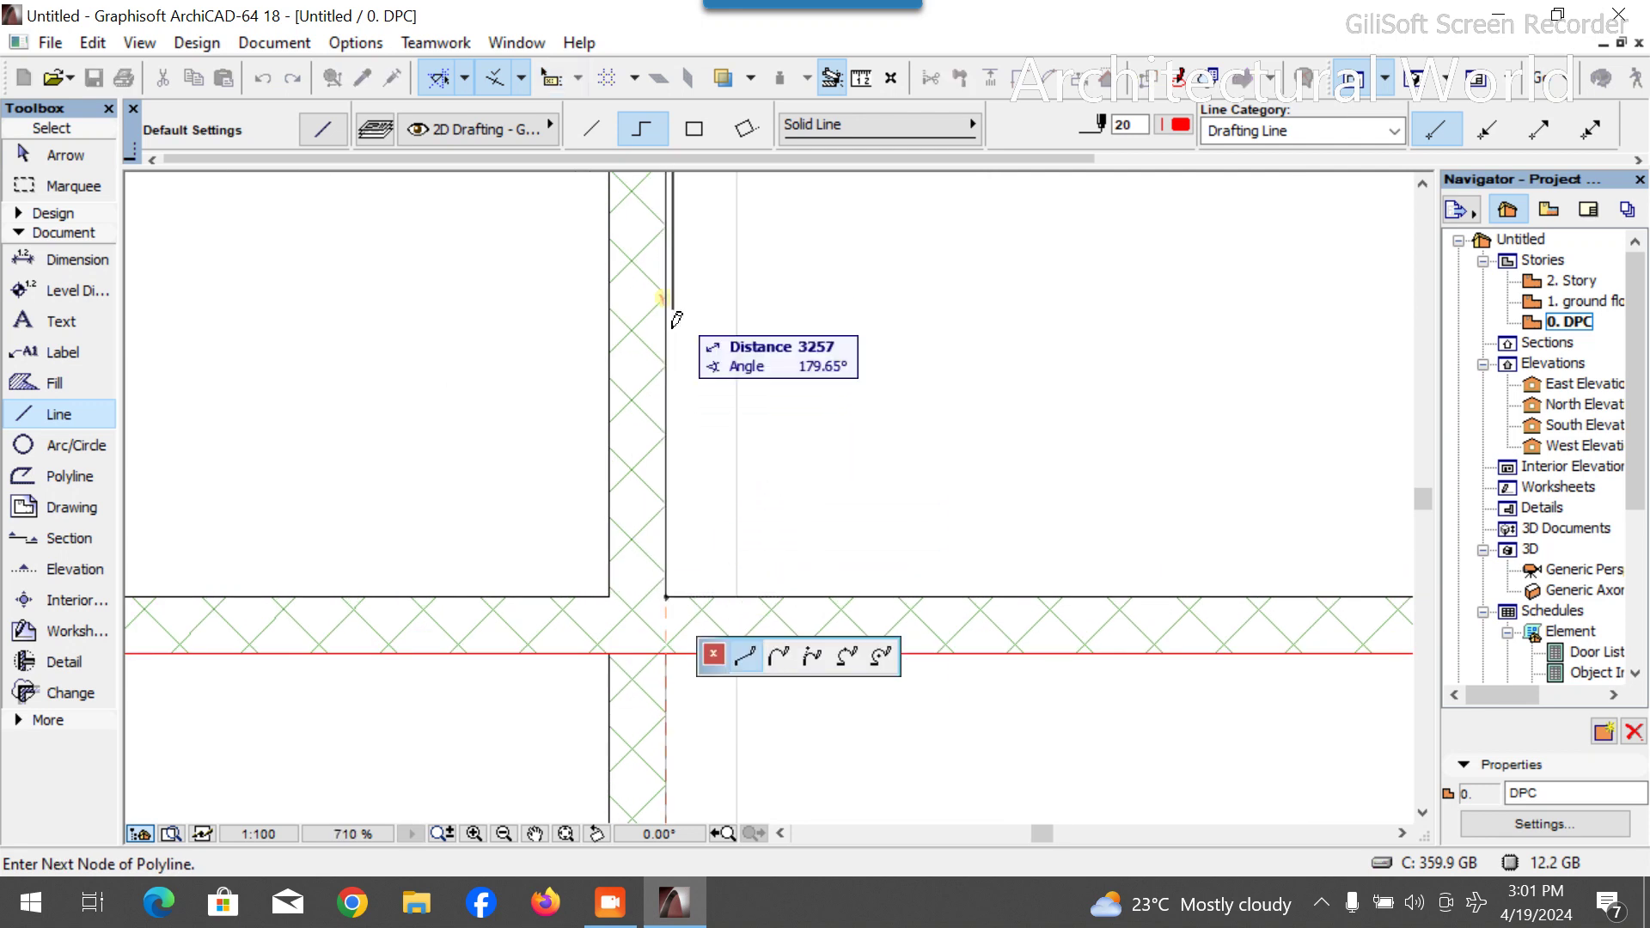
Continue the chained line with a long horizontal segment to the right and finish it straight down past the lower wall.
{"action": "scroll", "coordinate": [673, 309], "scroll_direction": "down", "scroll_amount": 4}
{"action": "scroll", "coordinate": [864, 602], "scroll_direction": "down", "scroll_amount": 7}
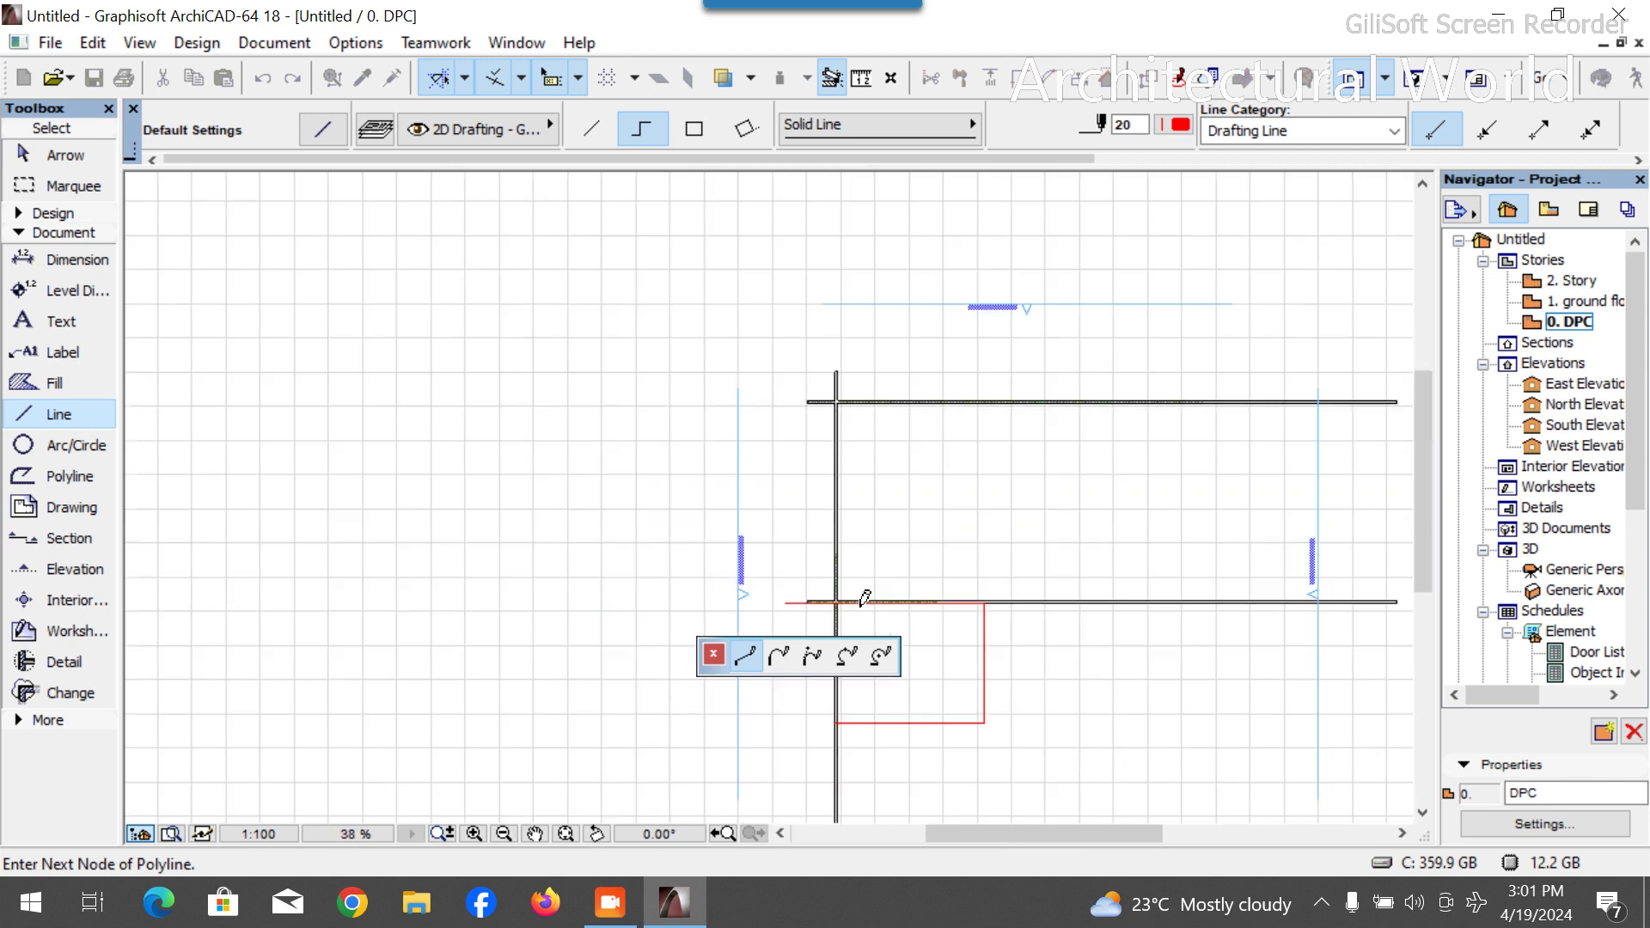
{"action": "left_click", "coordinate": [1201, 533]}
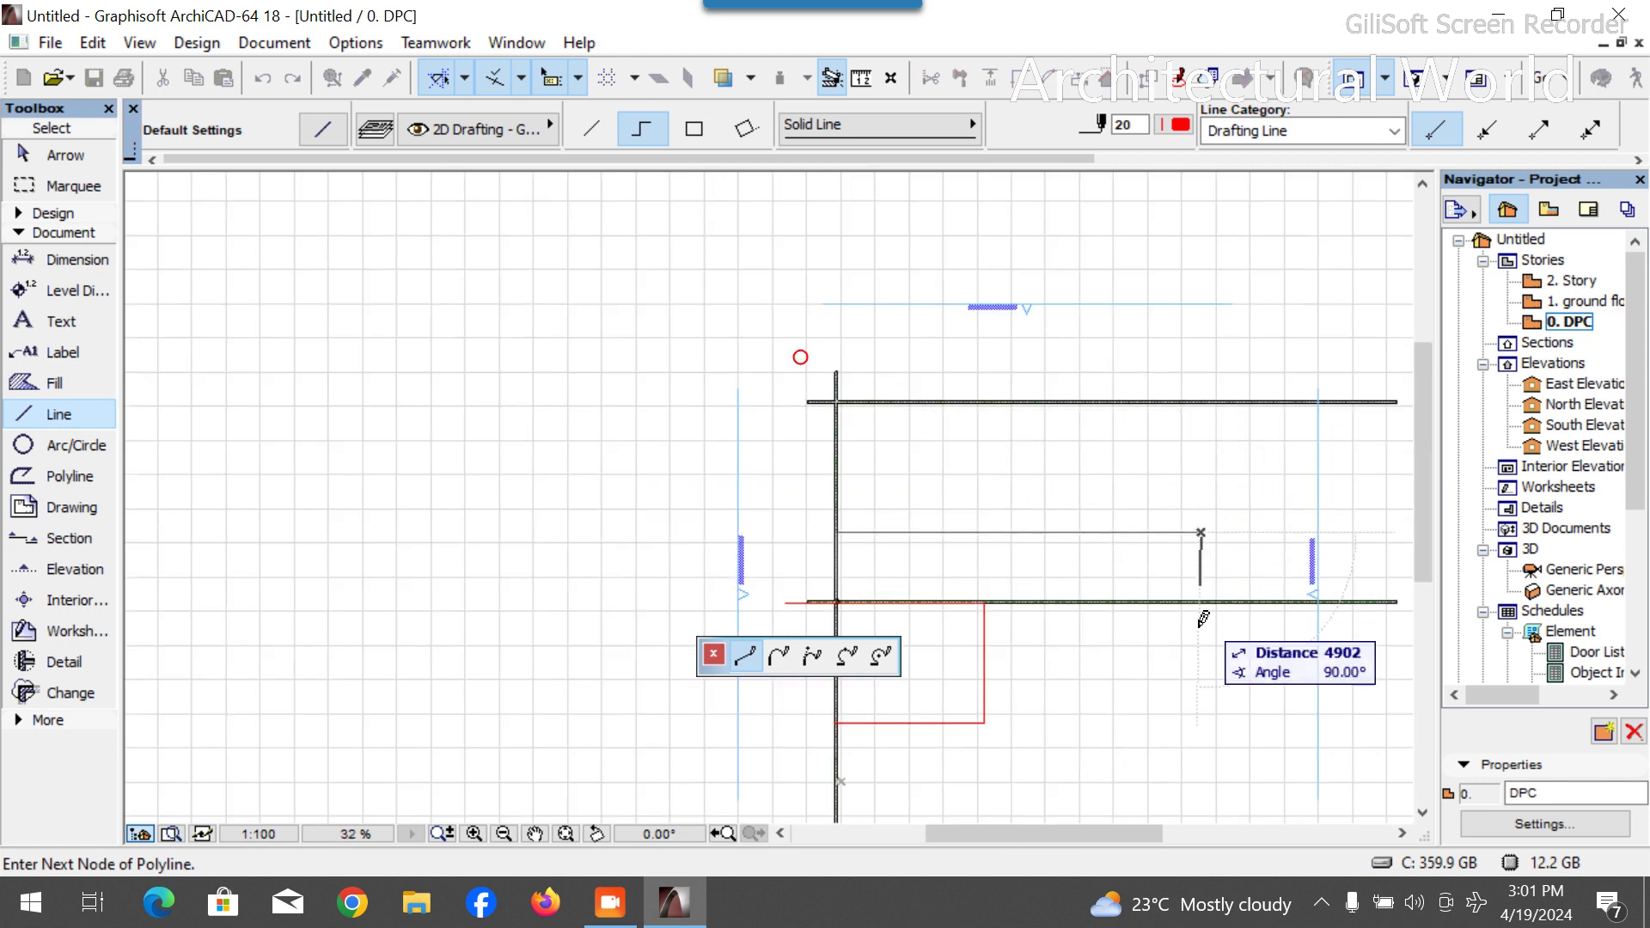
{"action": "left_click", "coordinate": [1200, 760]}
{"action": "right_click", "coordinate": [1129, 704]}
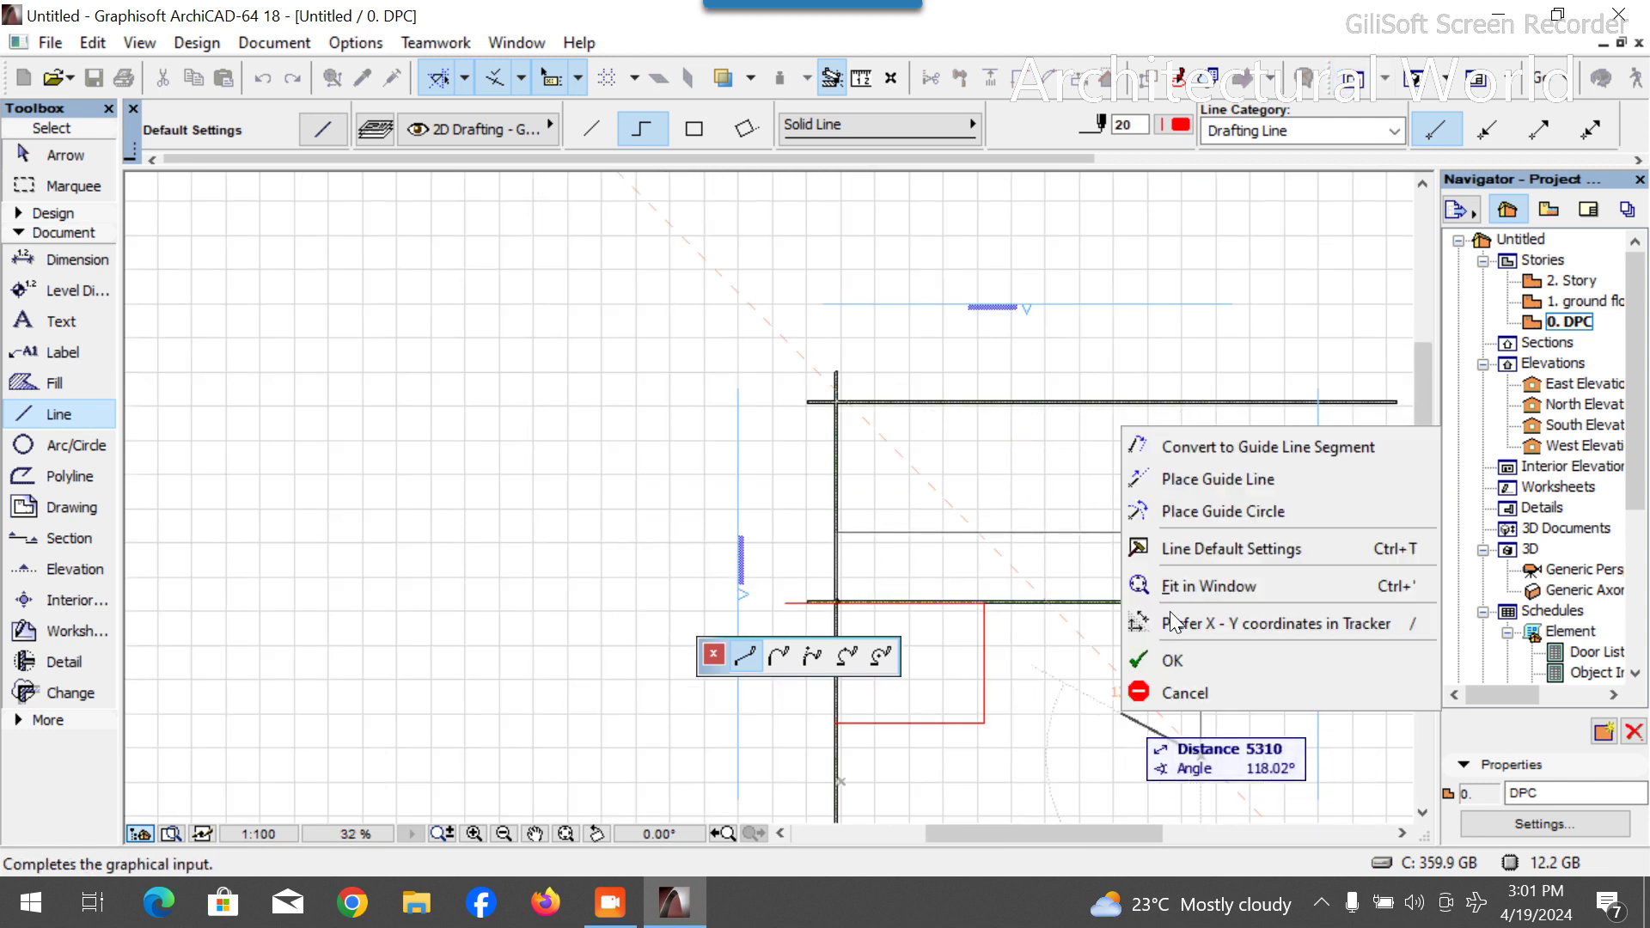
{"action": "left_click", "coordinate": [1152, 659]}
{"action": "key", "text": "shift"}
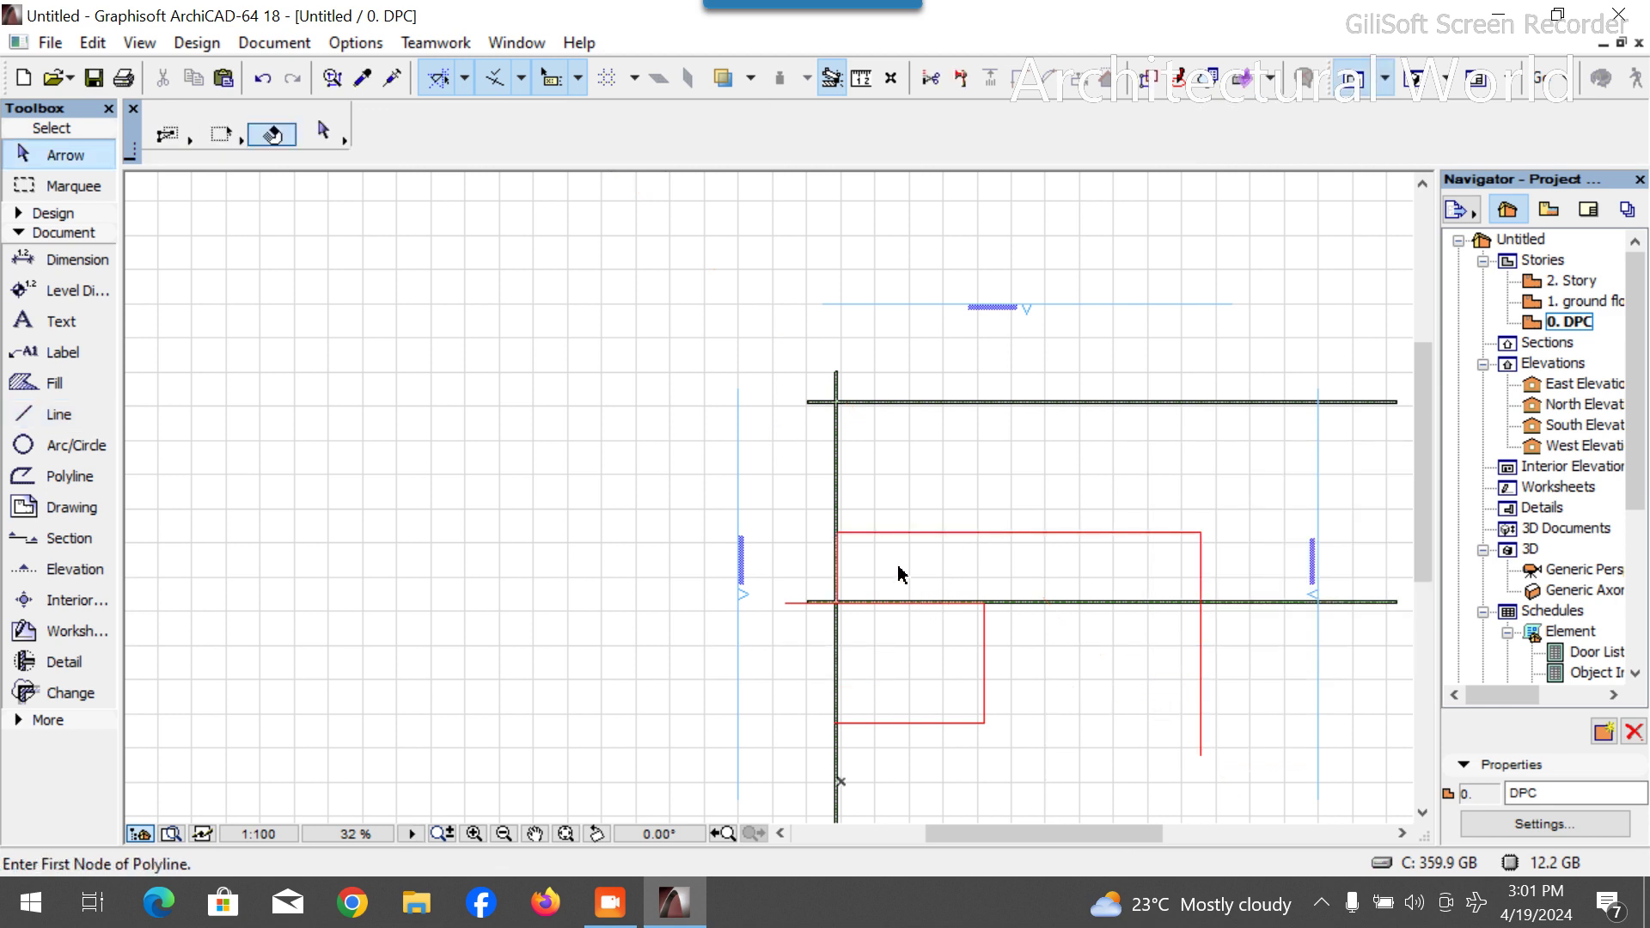
Move the upper horizontal wall down about 7600 so its lower face lies on the new red horizontal segment.
{"action": "scroll", "coordinate": [848, 577], "scroll_direction": "up", "scroll_amount": 3}
{"action": "left_click", "coordinate": [896, 275]}
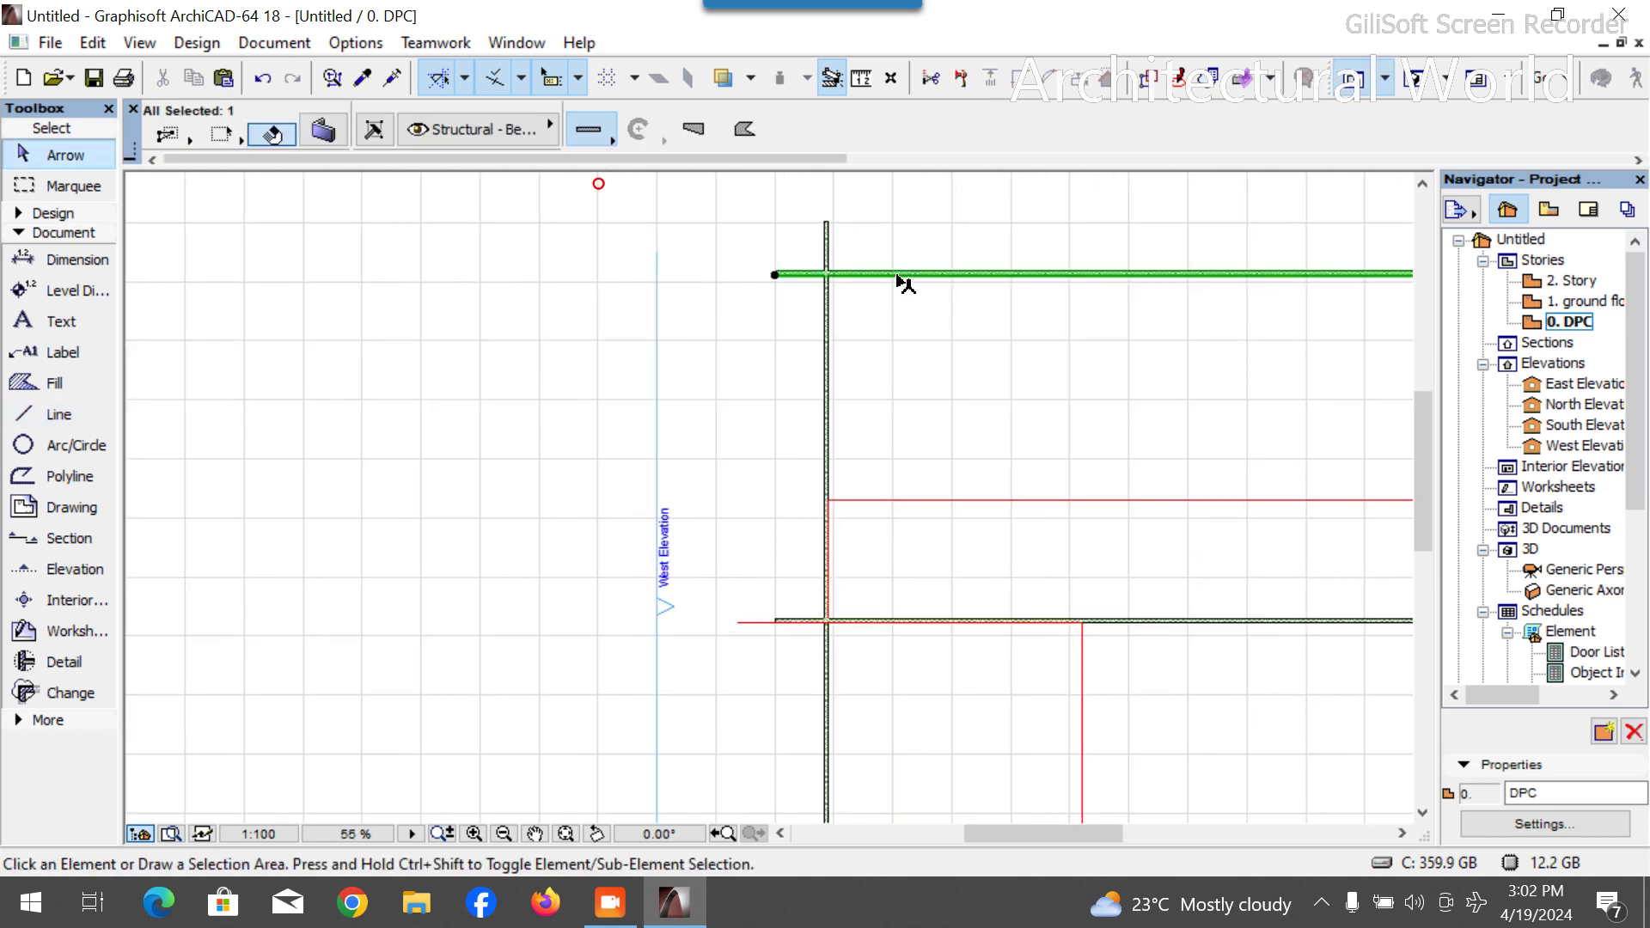
{"action": "key", "text": "ctrl+d"}
{"action": "left_click", "coordinate": [835, 276]}
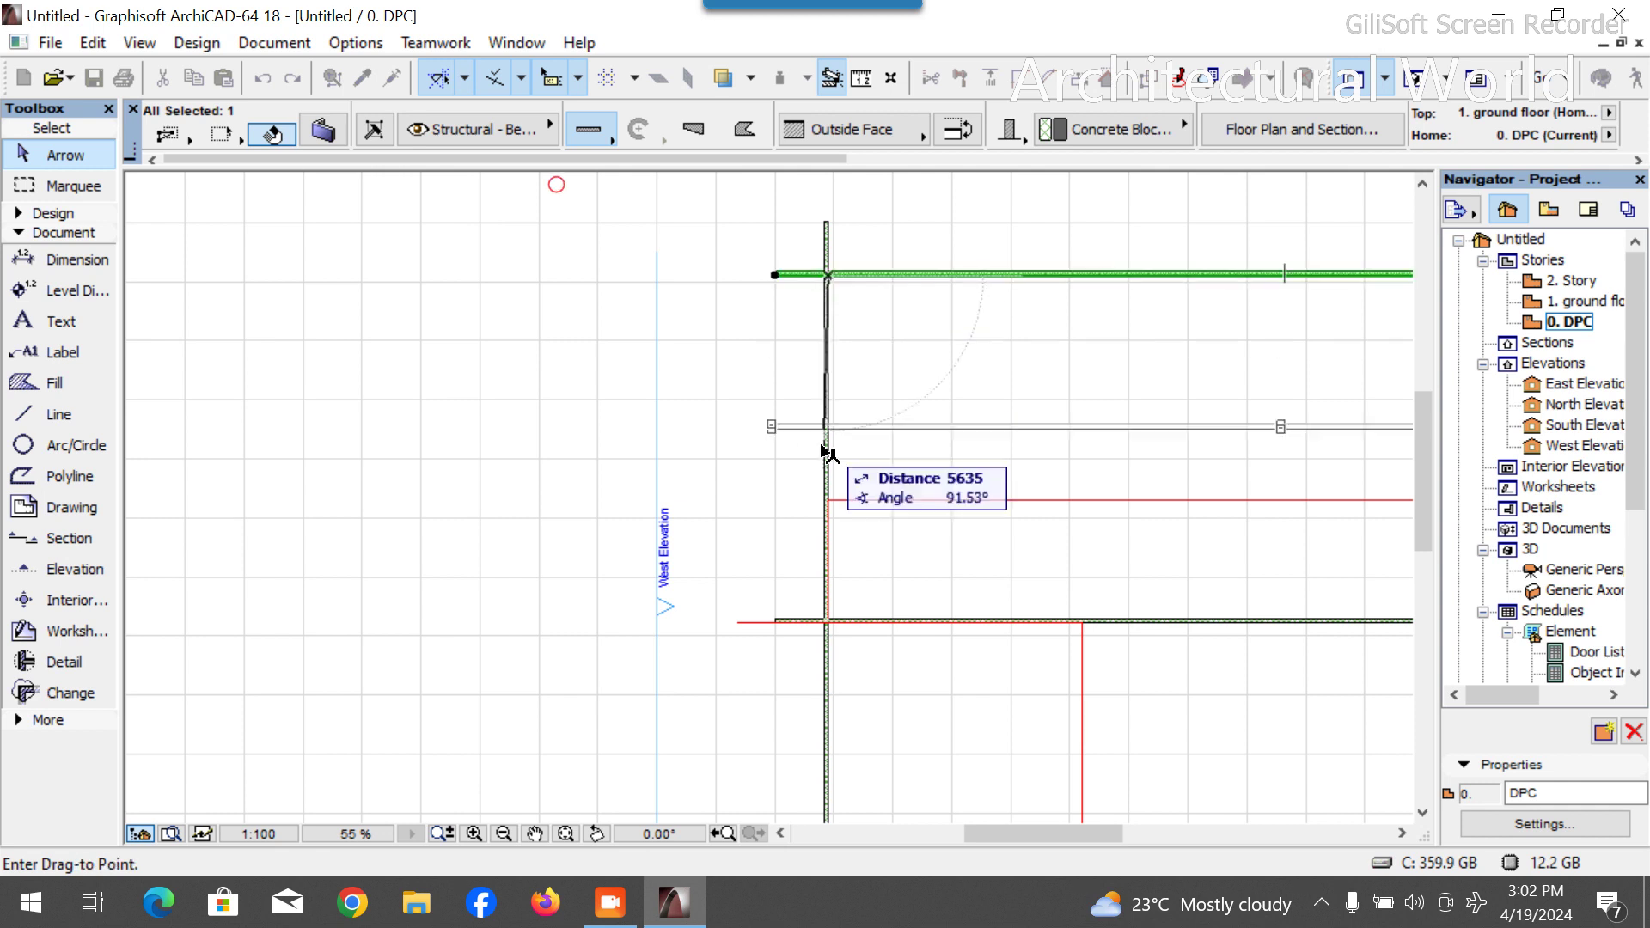
{"action": "scroll", "coordinate": [846, 517], "scroll_direction": "up", "scroll_amount": 6}
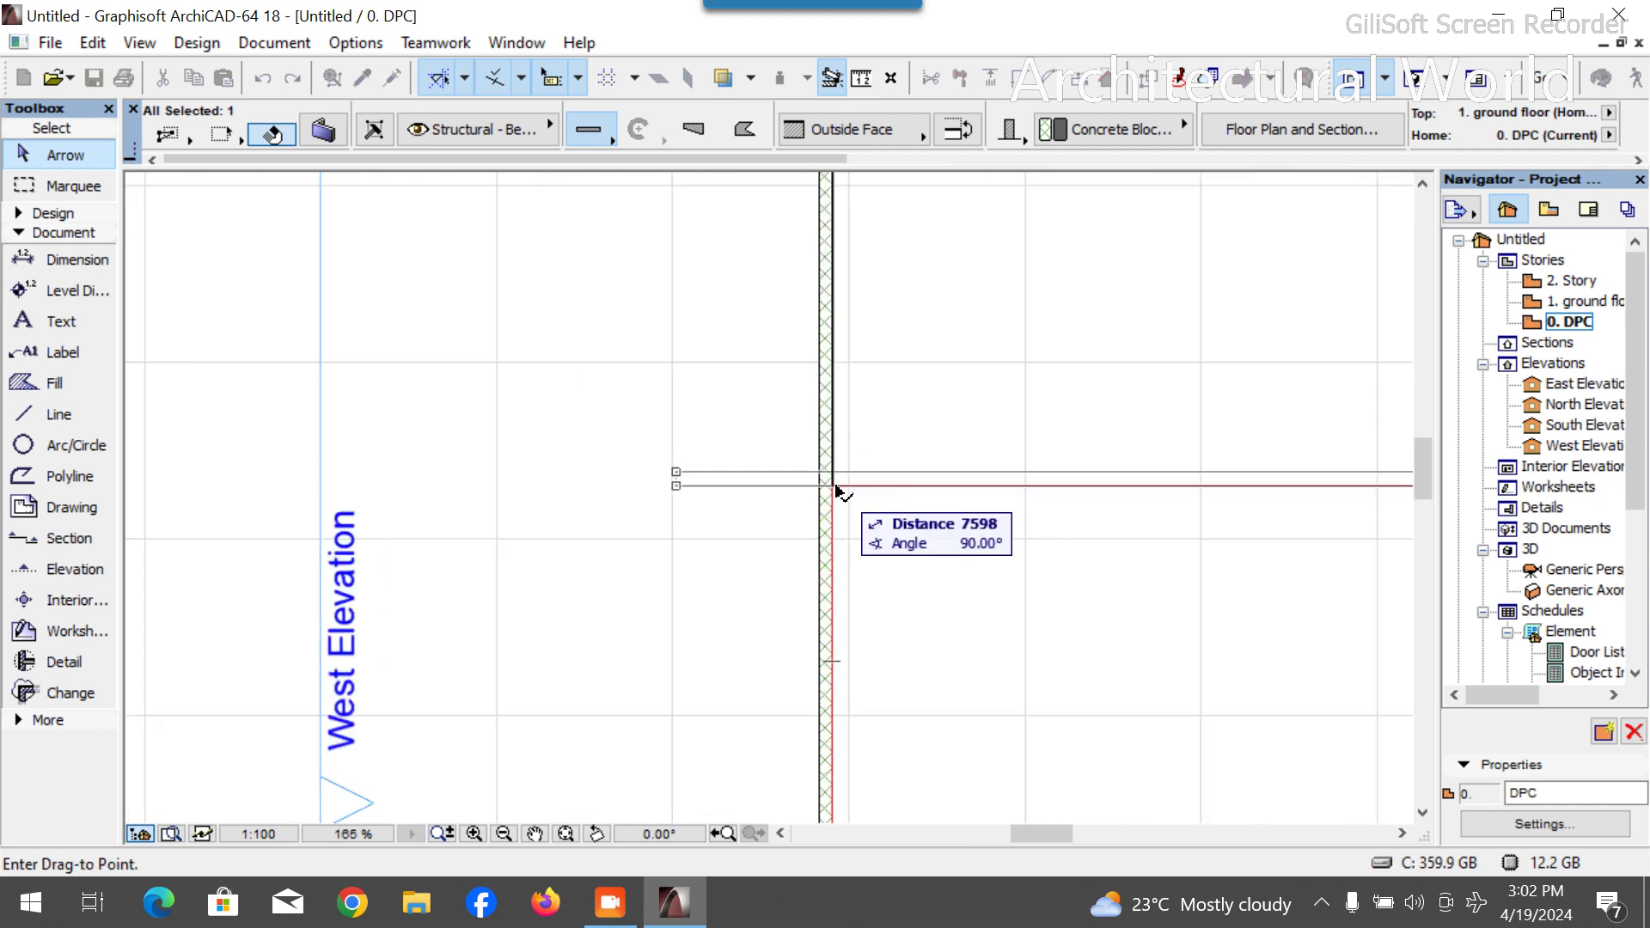
{"action": "left_click", "coordinate": [834, 483]}
{"action": "key", "text": "Escape"}
{"action": "scroll", "coordinate": [650, 368], "scroll_direction": "down", "scroll_amount": 6}
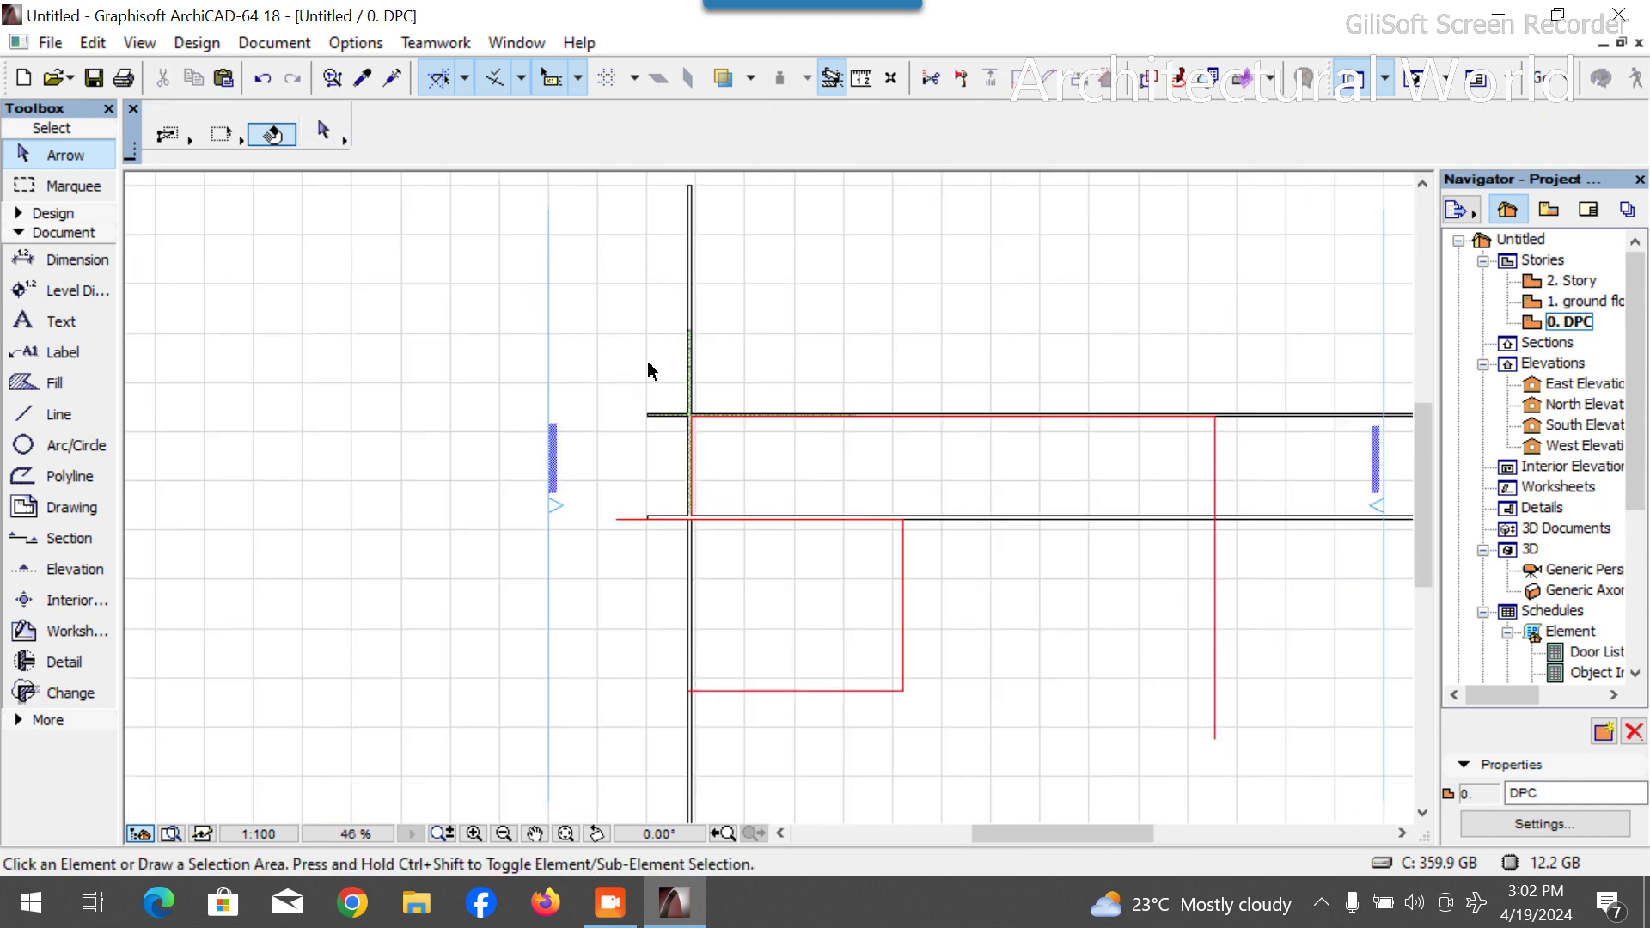
Delete the red chained guide line along the moved wall.
{"action": "left_click", "coordinate": [1214, 648]}
{"action": "key", "text": "Delete"}
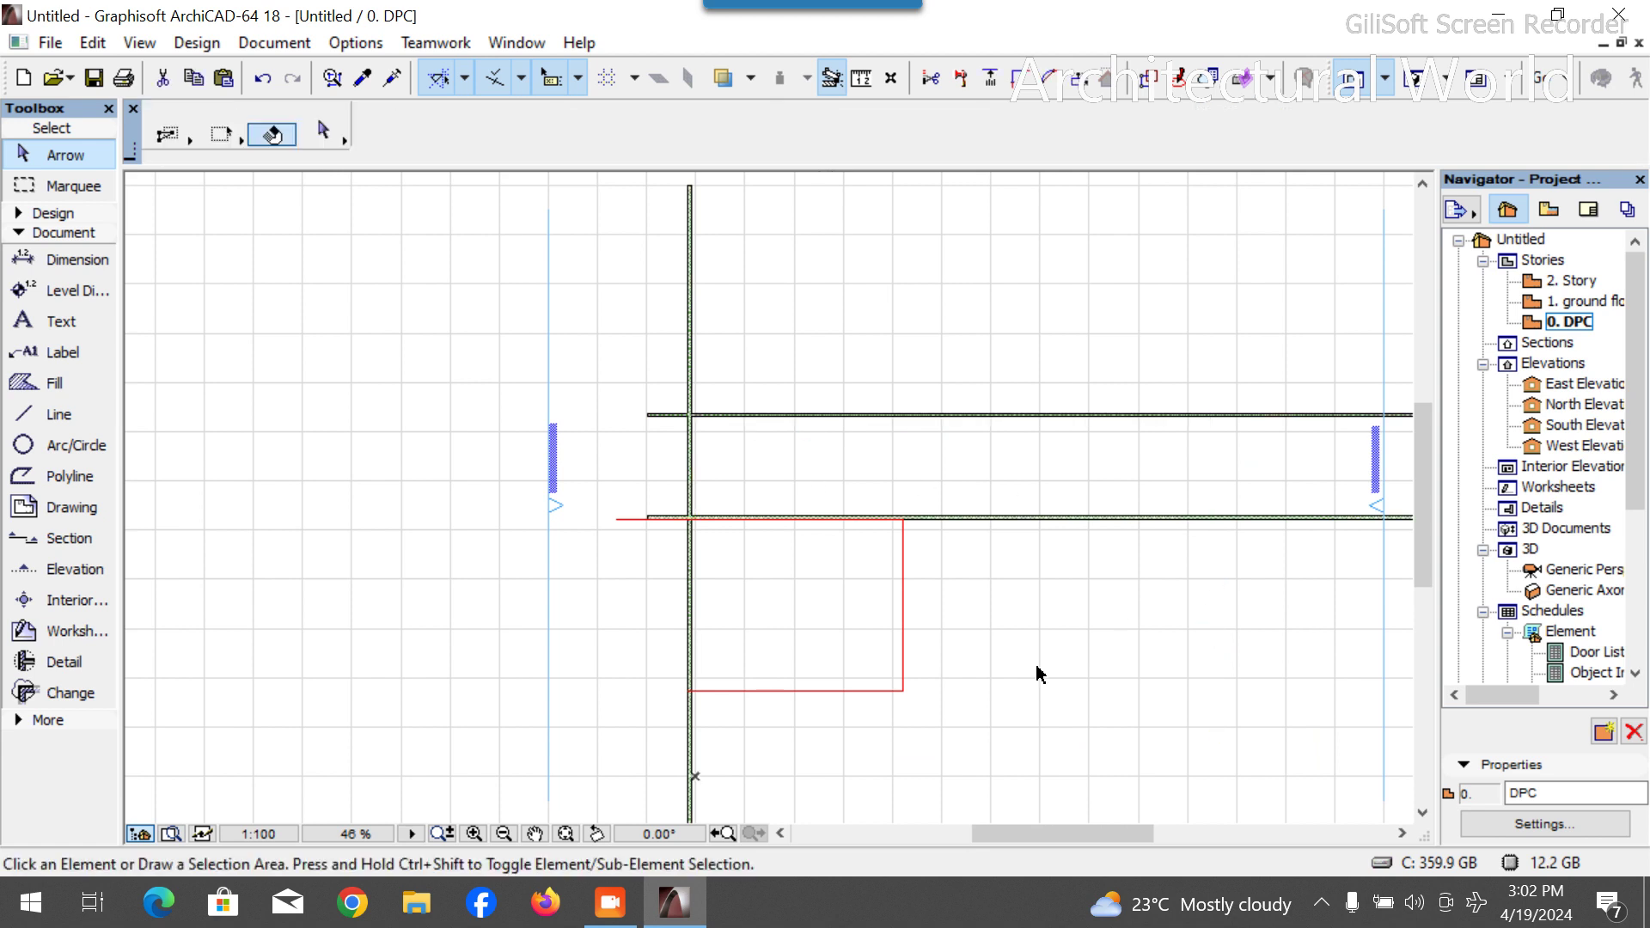
{"action": "left_click", "coordinate": [902, 569]}
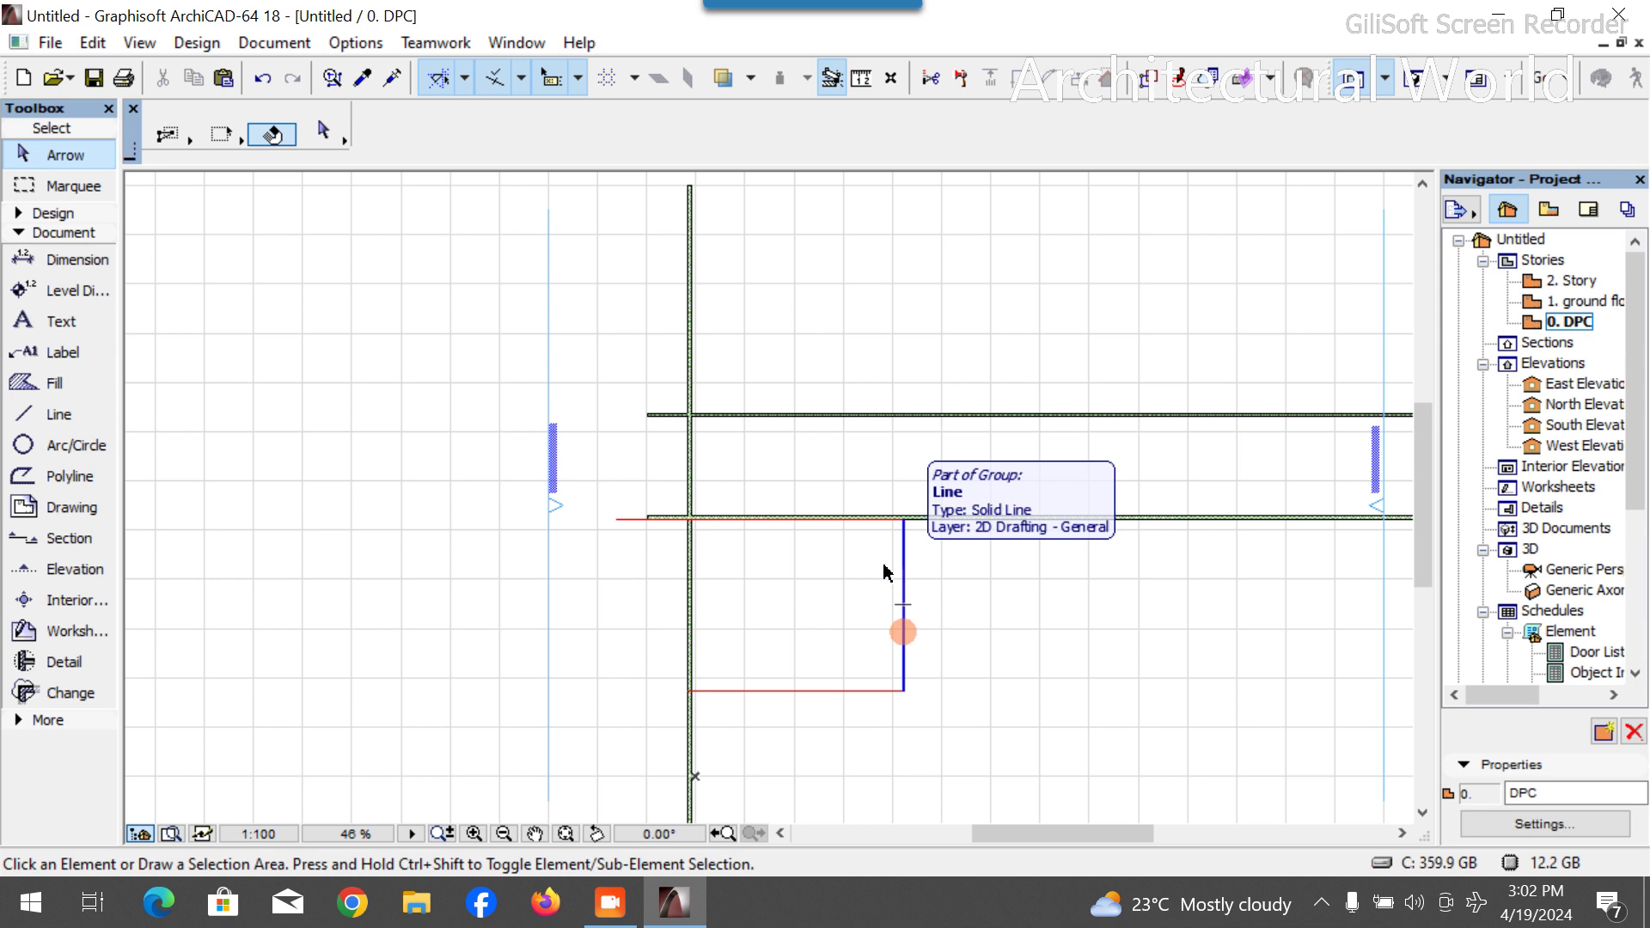
{"action": "left_click", "coordinate": [1060, 343]}
Copy the moved horizontal wall 1150 upward and trim the copy's left overhang at the vertical wall.
{"action": "scroll", "coordinate": [1044, 389], "scroll_direction": "up", "scroll_amount": 3}
{"action": "left_click", "coordinate": [990, 436]}
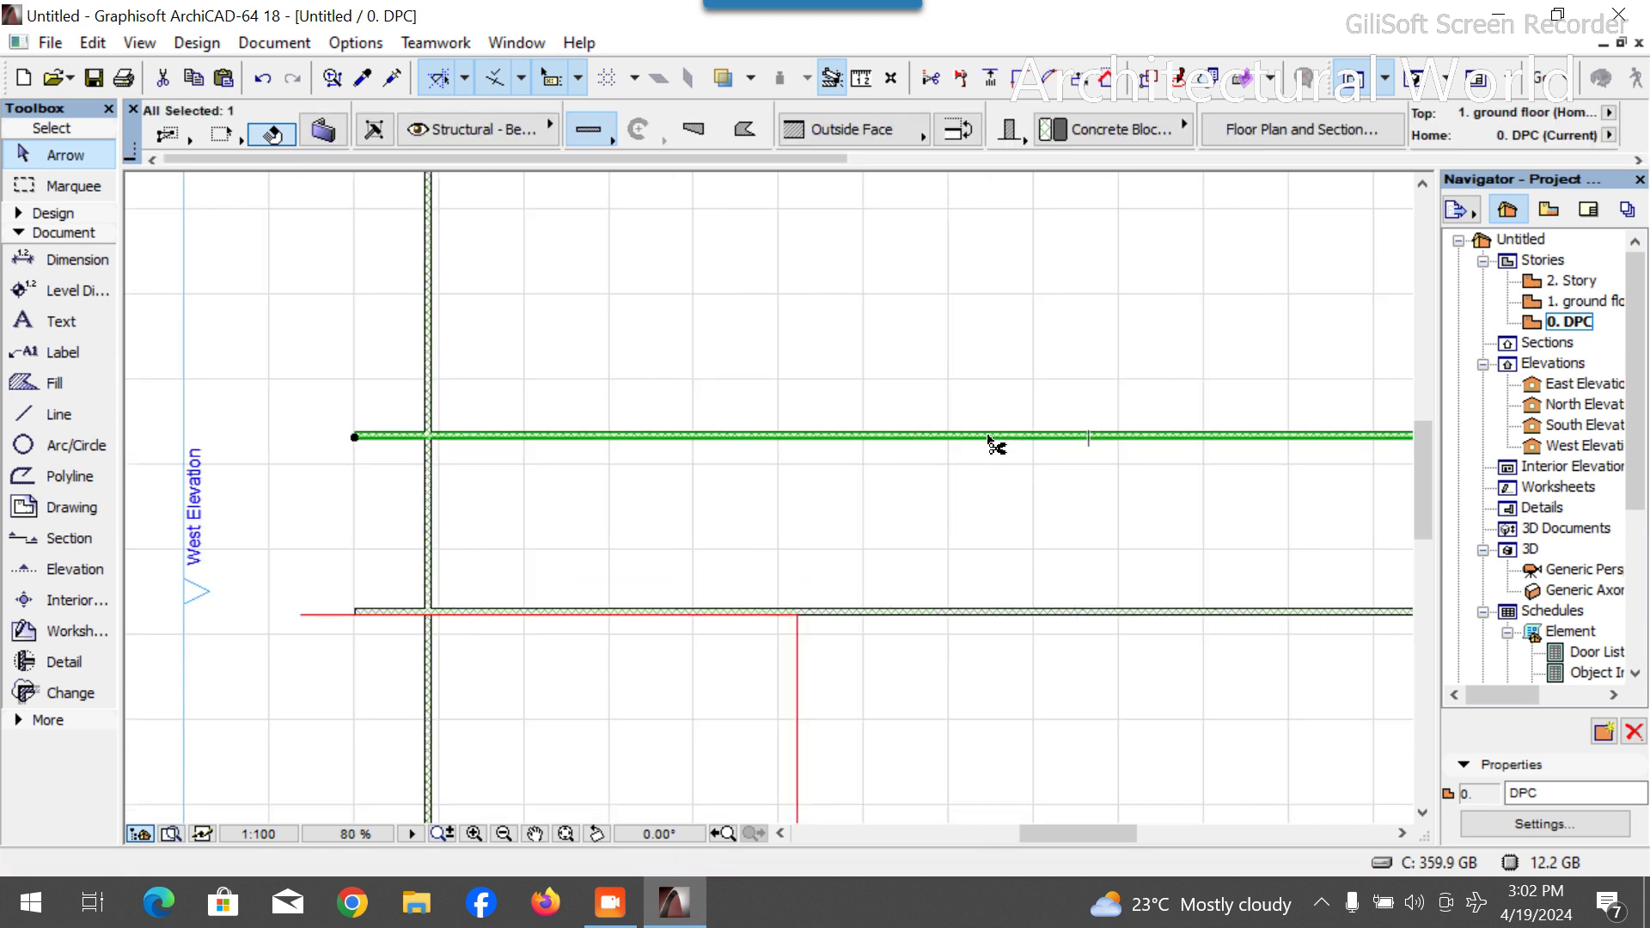
{"action": "key", "text": "ctrl+shift+d"}
{"action": "left_click", "coordinate": [989, 437]}
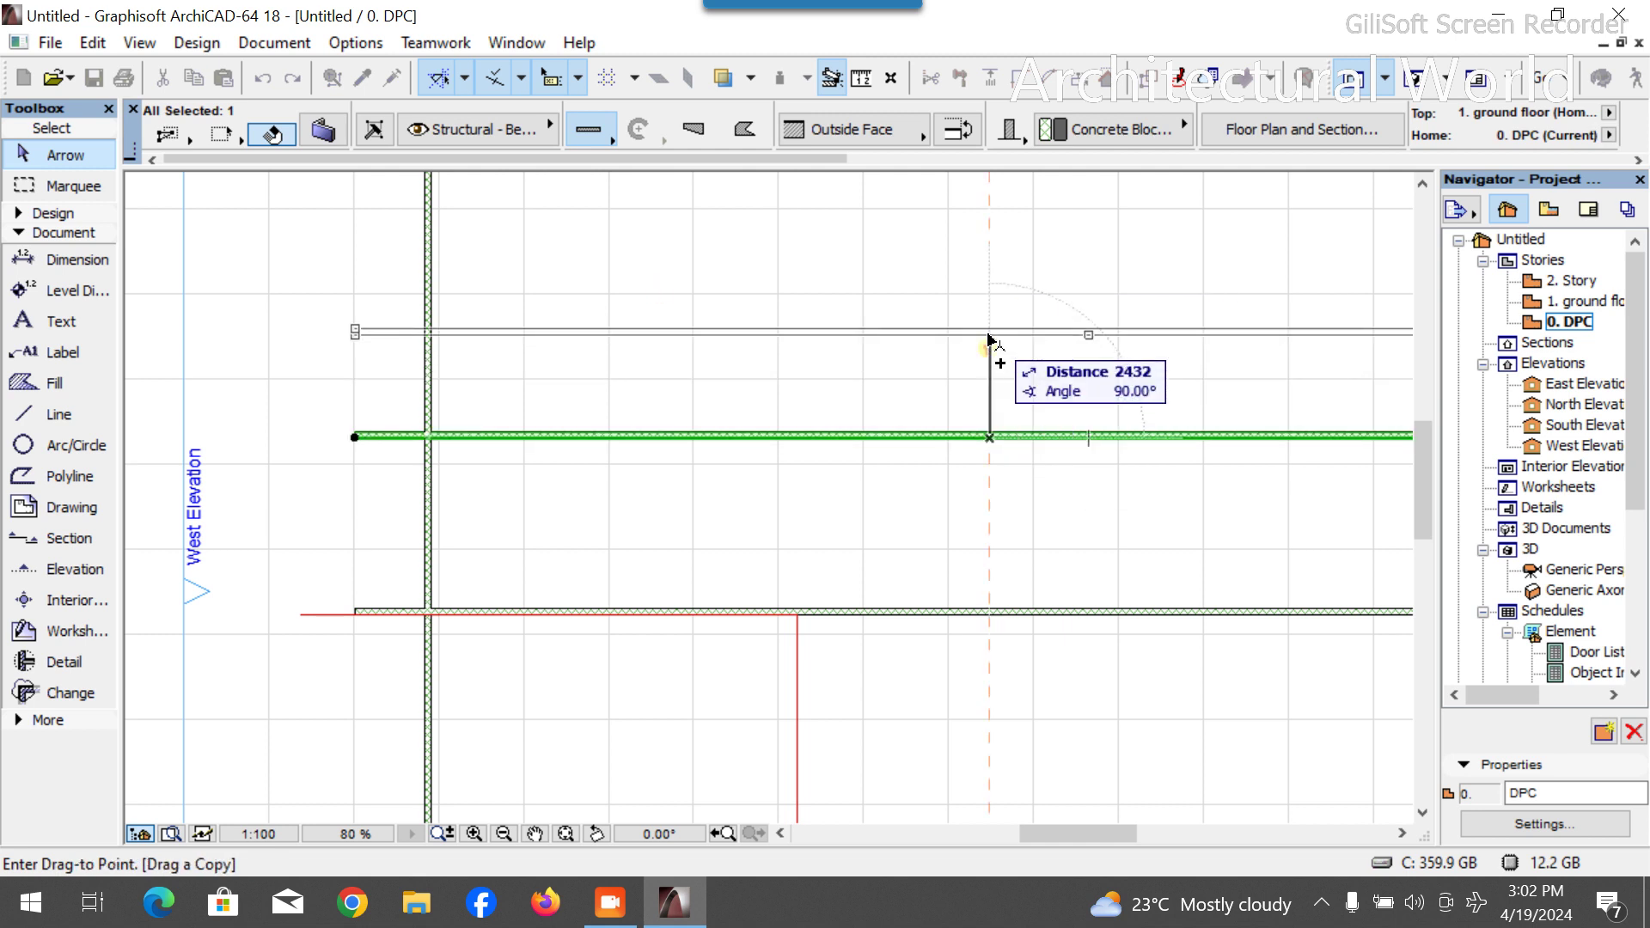
{"action": "type", "text": "11"}
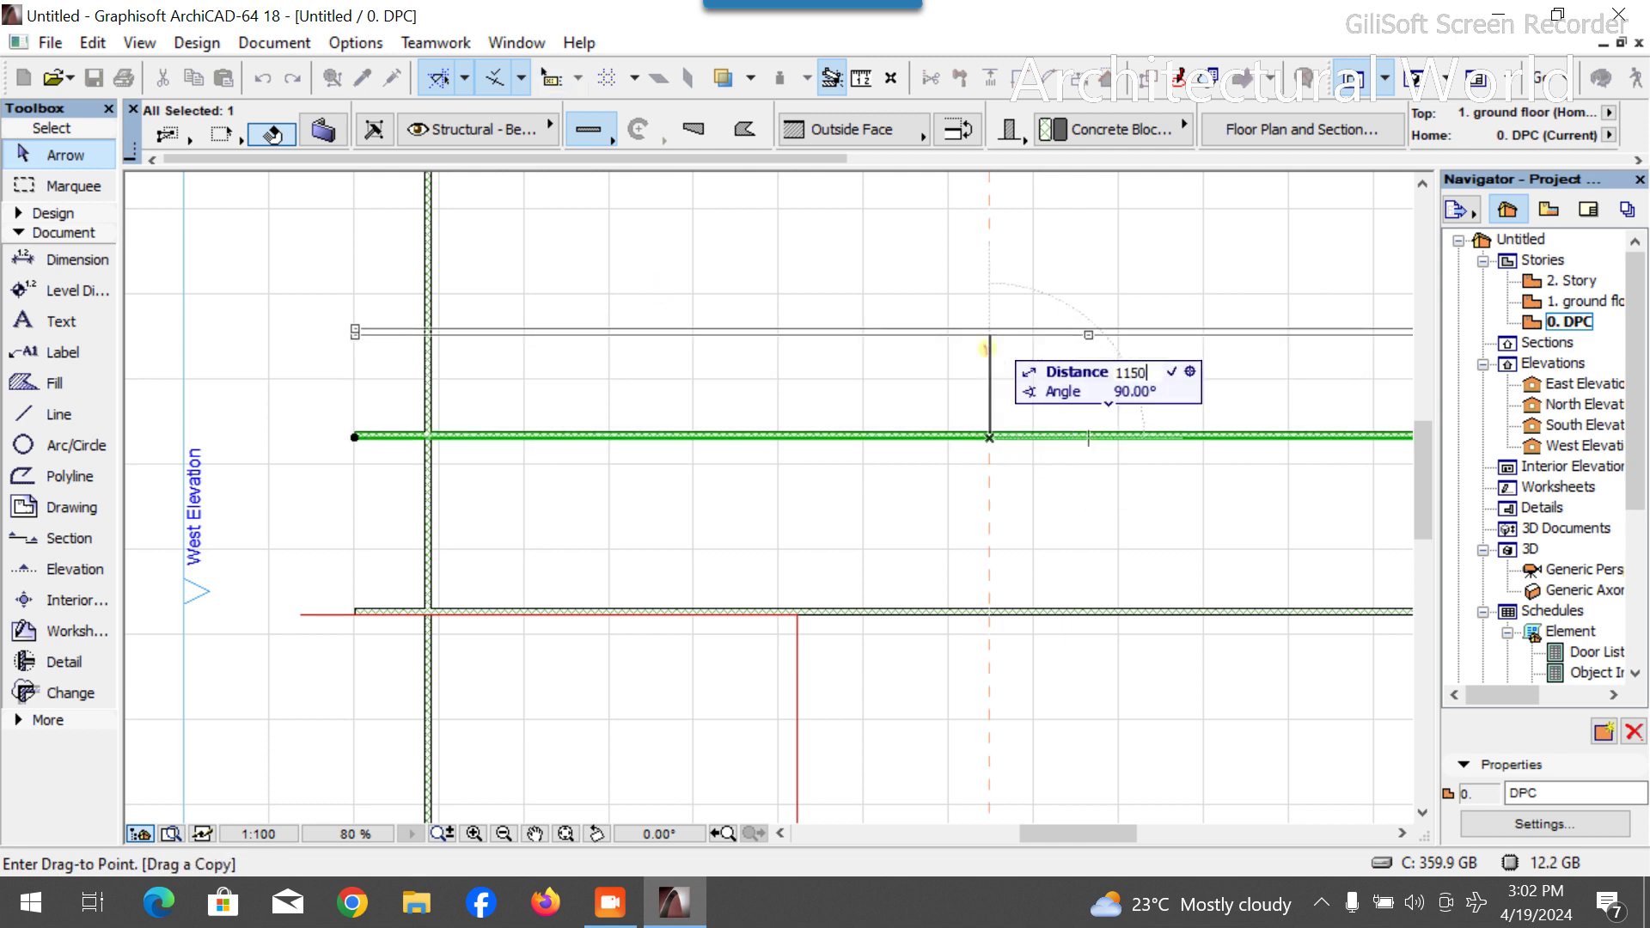
{"action": "type", "text": "50"}
{"action": "key", "text": "Return"}
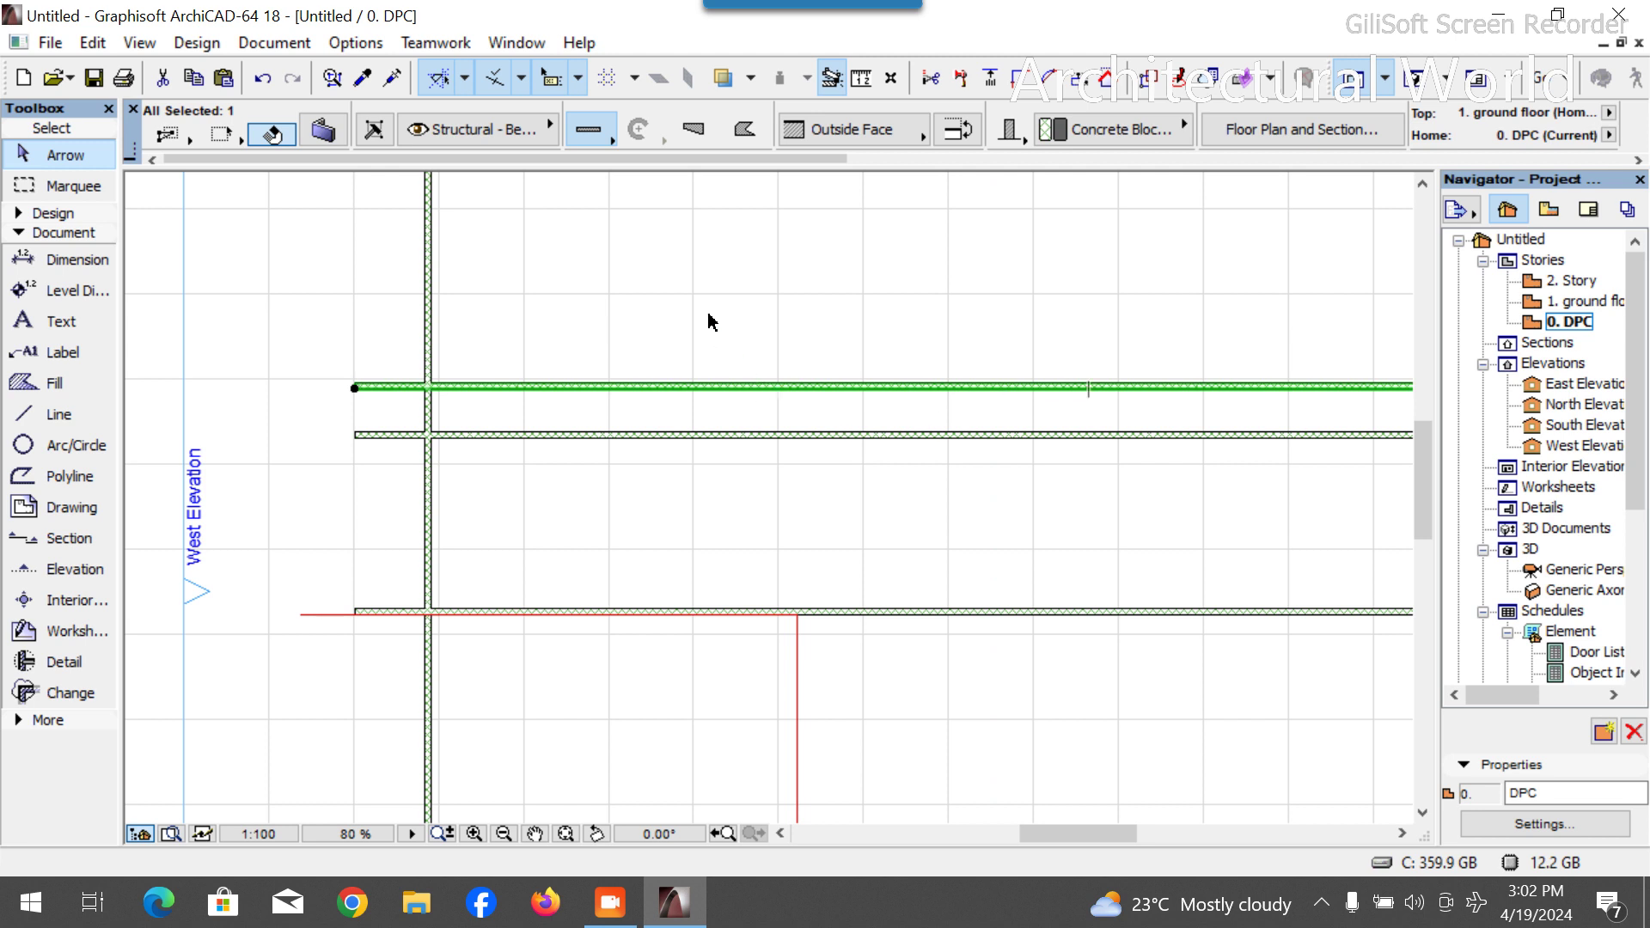
{"action": "key", "text": "Escape"}
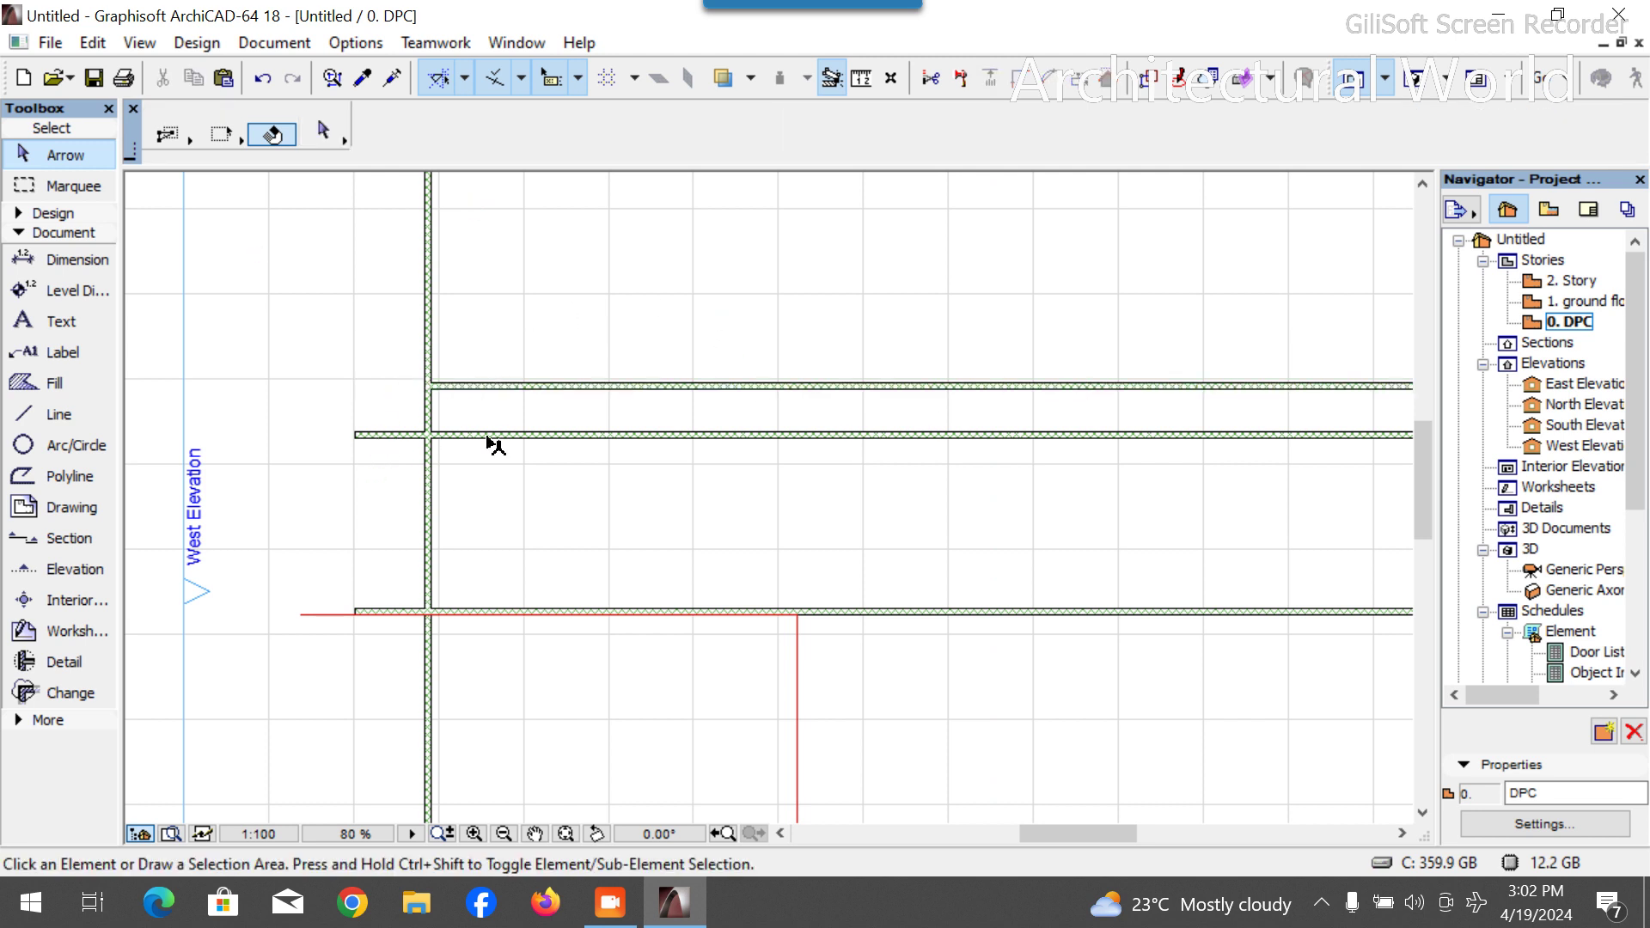
Draw a chained line from the lower junction's upper inner corner, 2000 to the right and straight up past the top wall.
{"action": "scroll", "coordinate": [691, 450], "scroll_direction": "down", "scroll_amount": 2}
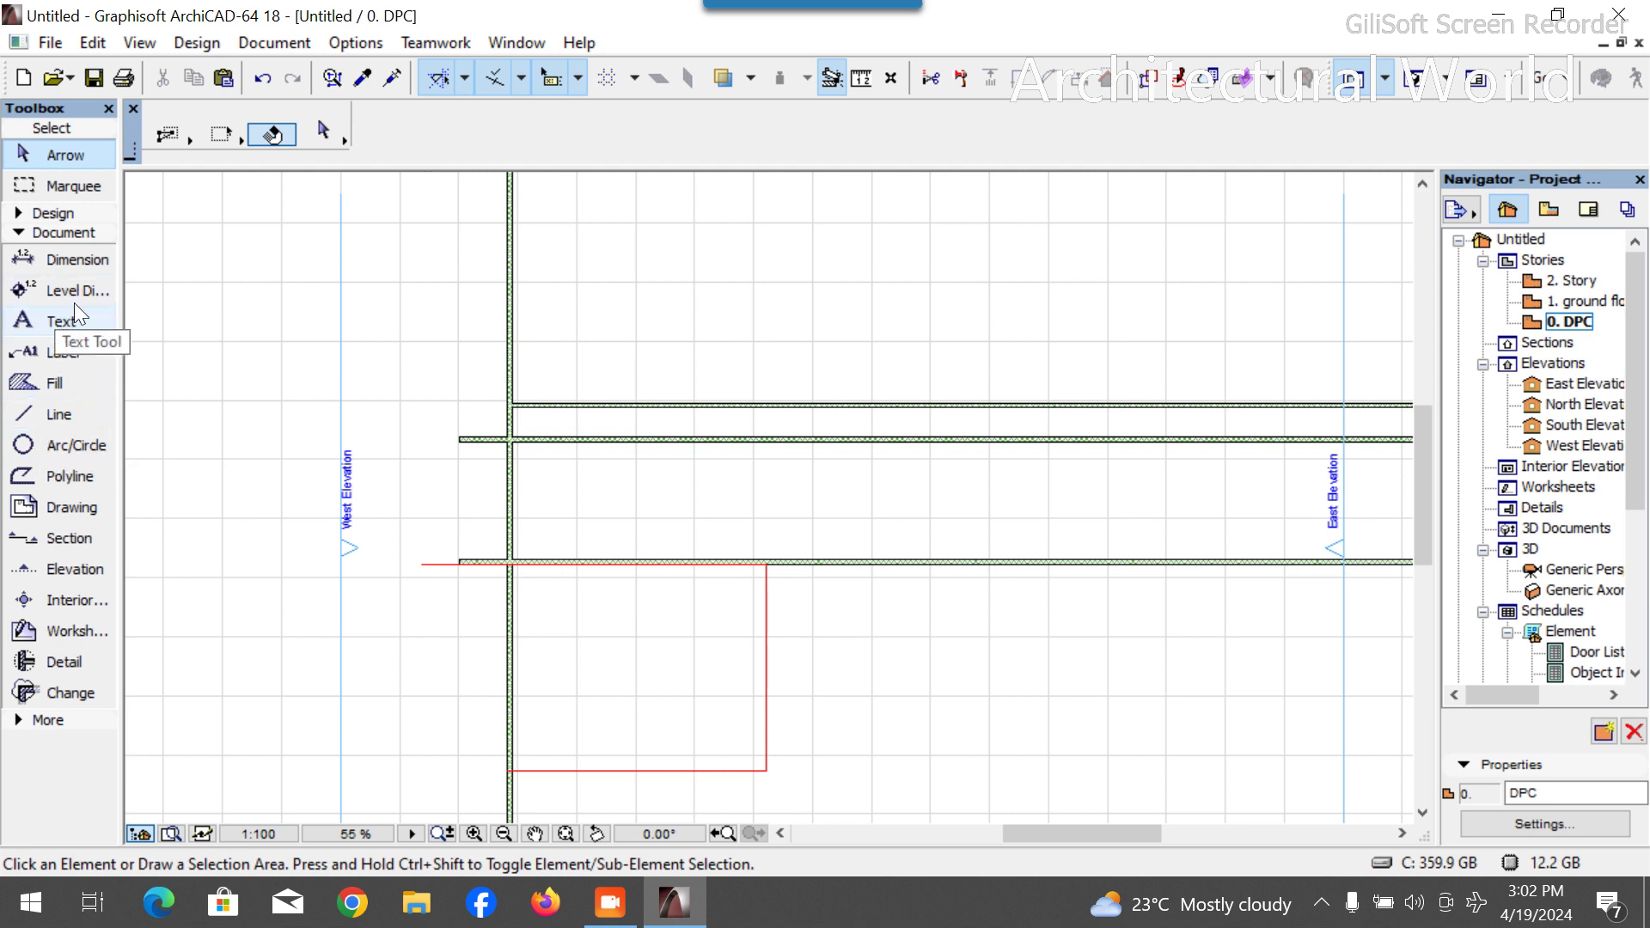
{"action": "left_click", "coordinate": [48, 416]}
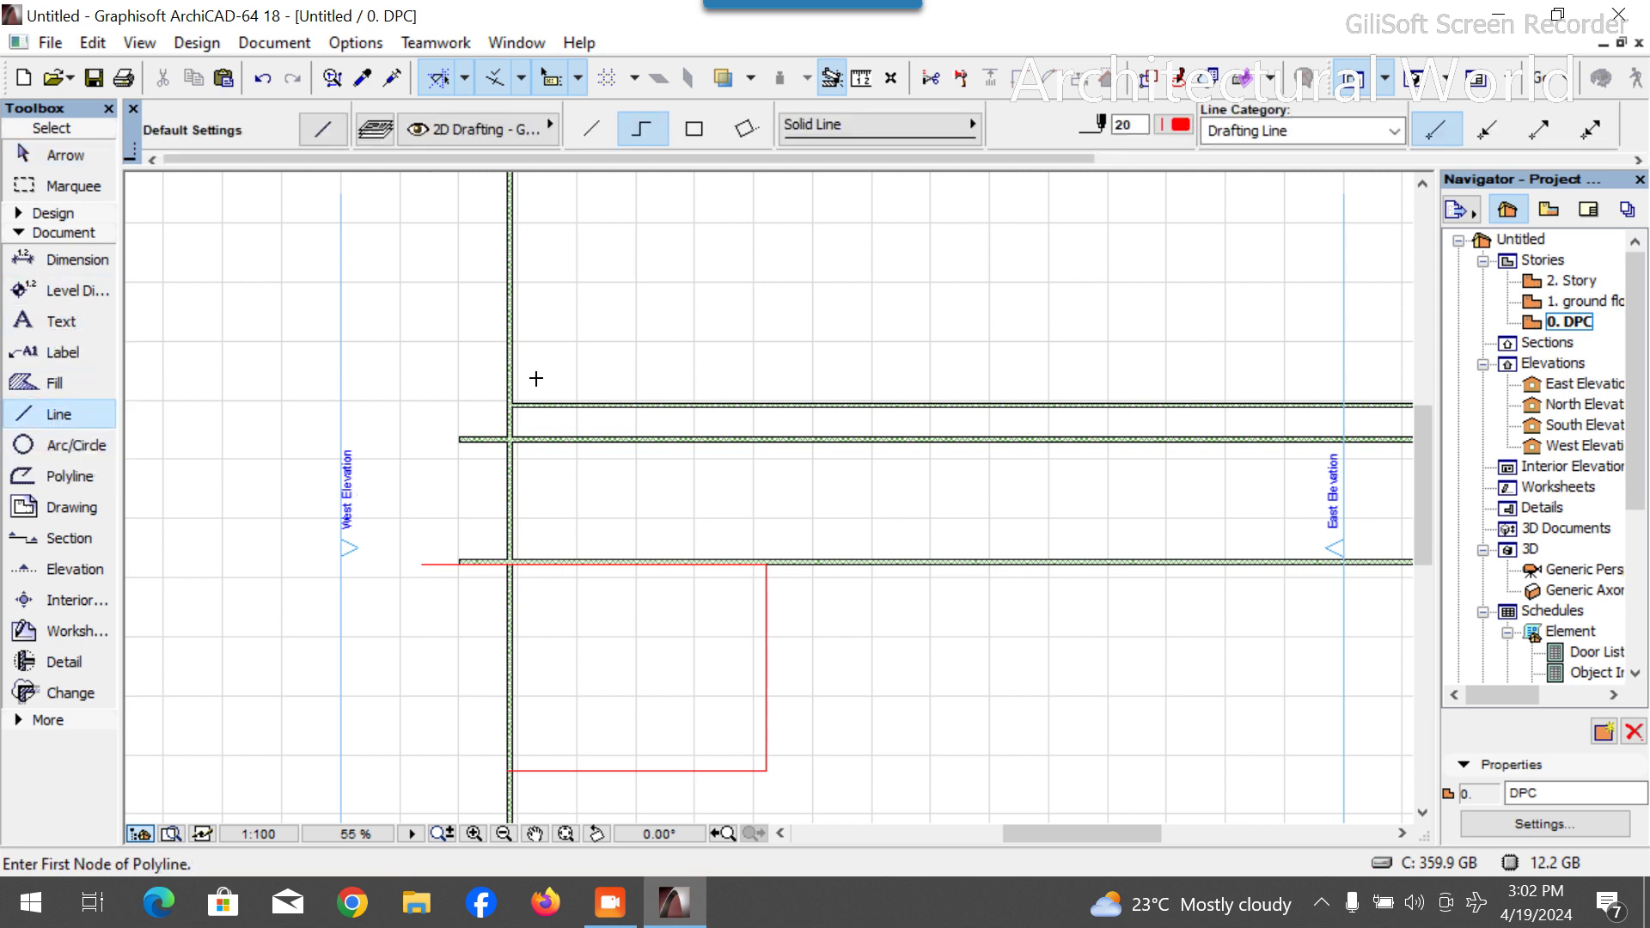
{"action": "scroll", "coordinate": [506, 417], "scroll_direction": "up", "scroll_amount": 2}
{"action": "scroll", "coordinate": [507, 631], "scroll_direction": "up", "scroll_amount": 5}
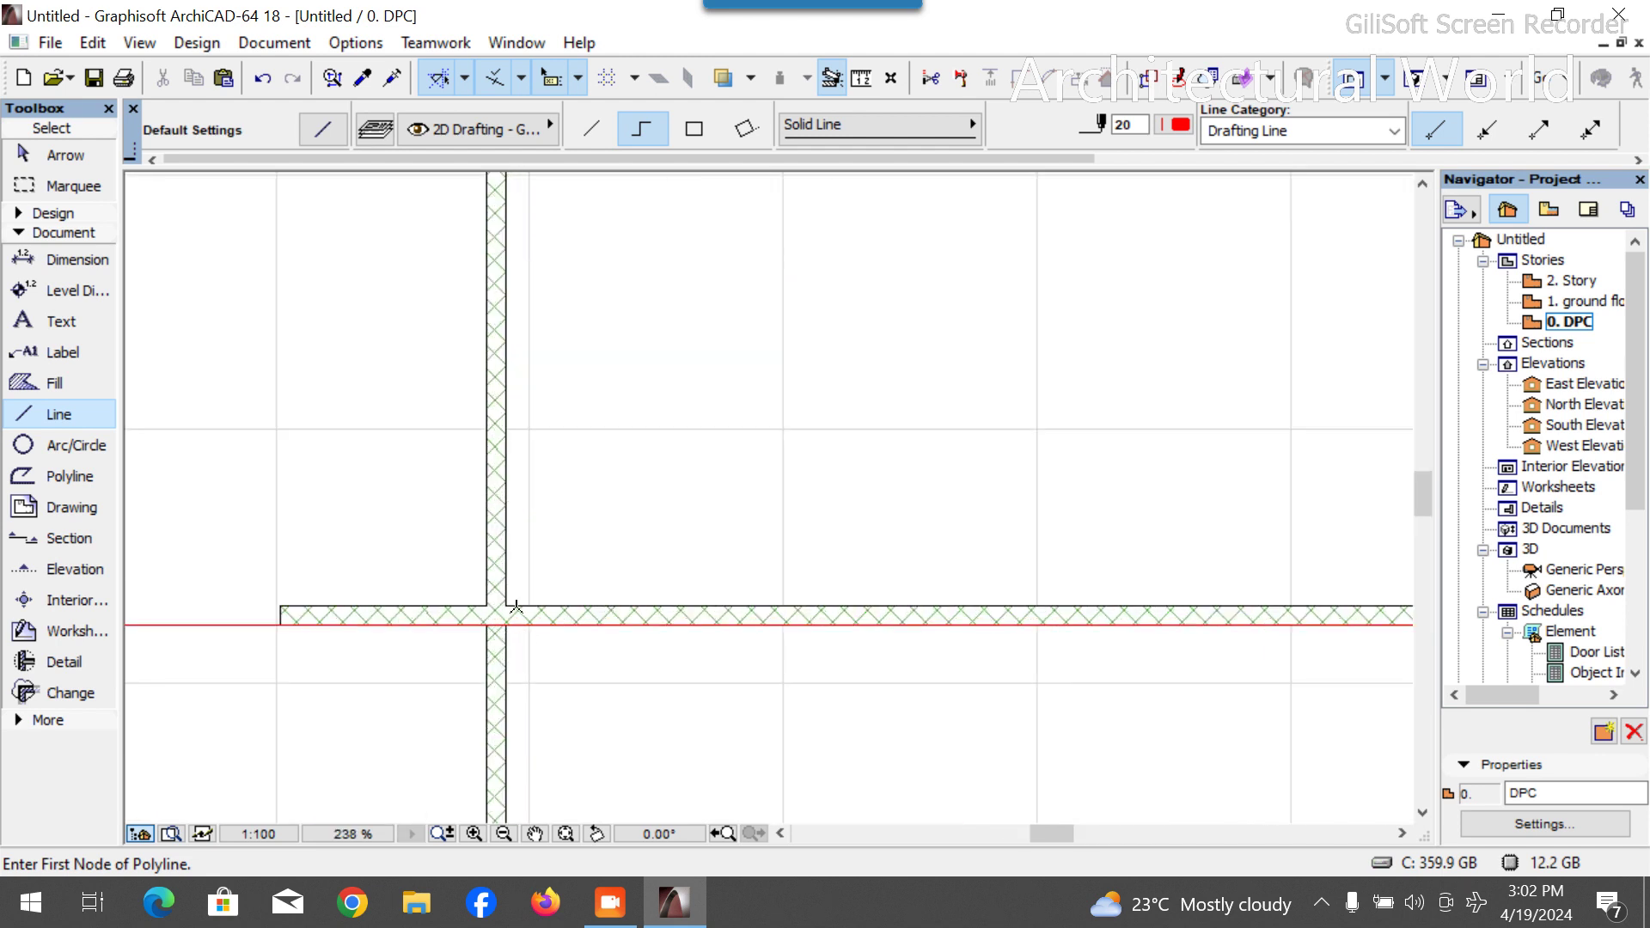
{"action": "left_click", "coordinate": [505, 605]}
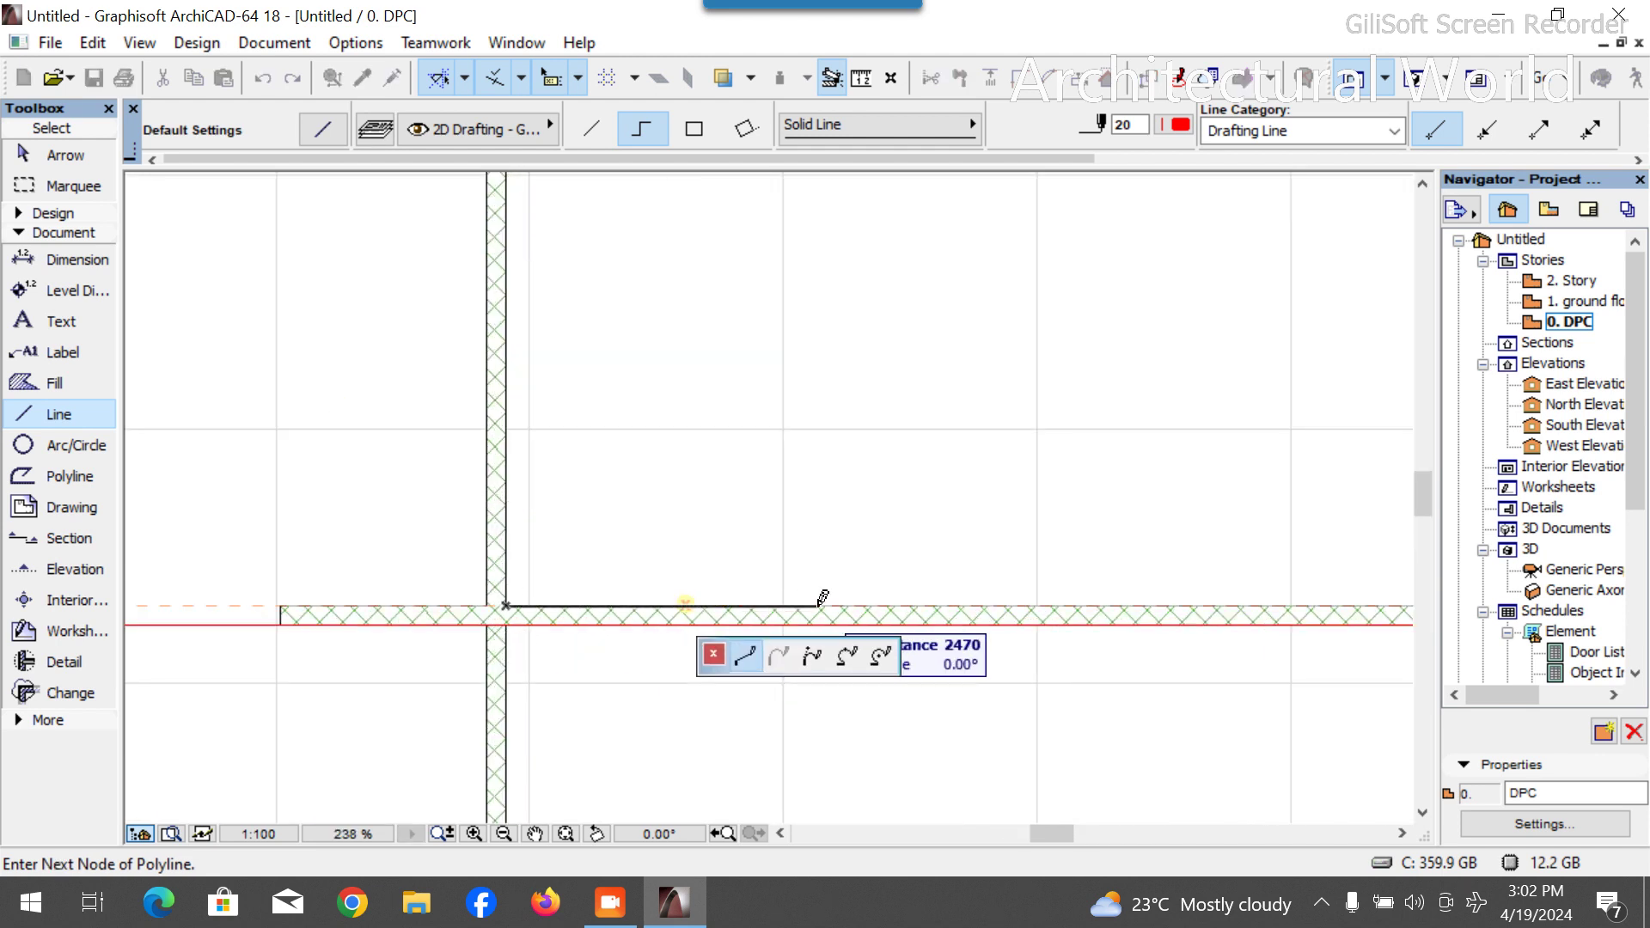
{"action": "type", "text": "20"}
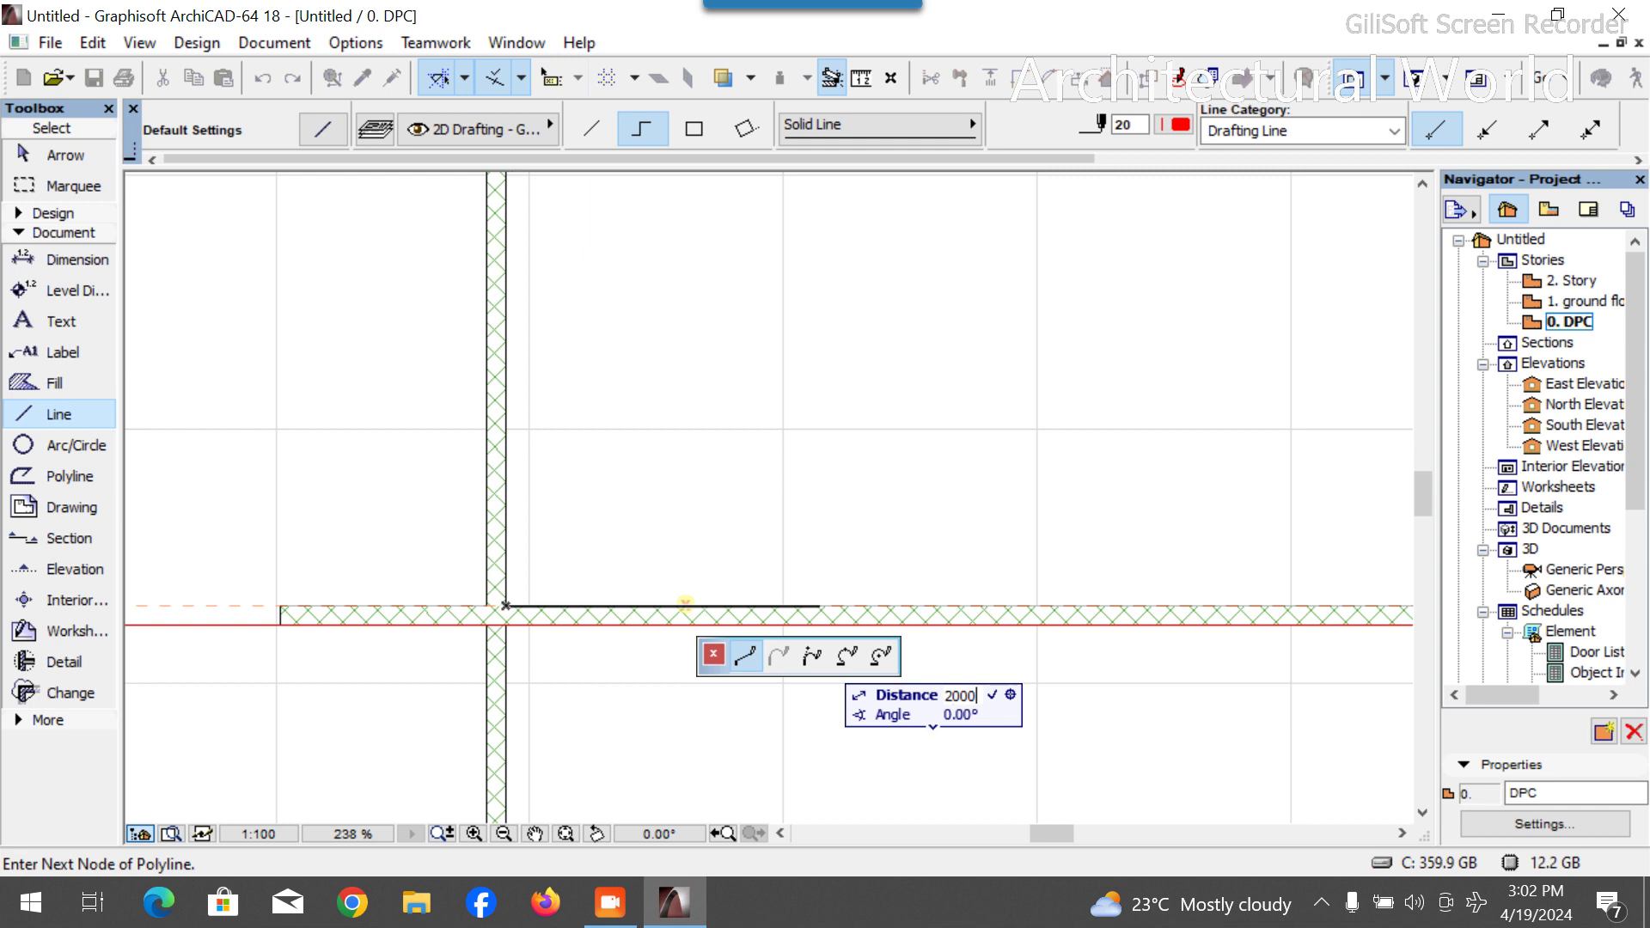
{"action": "type", "text": "00"}
{"action": "key", "text": "Return"}
{"action": "scroll", "coordinate": [764, 595], "scroll_direction": "down", "scroll_amount": 5}
{"action": "left_click", "coordinate": [754, 240]}
{"action": "right_click", "coordinate": [790, 255]}
{"action": "left_click", "coordinate": [857, 482]}
{"action": "key", "text": "Escape"}
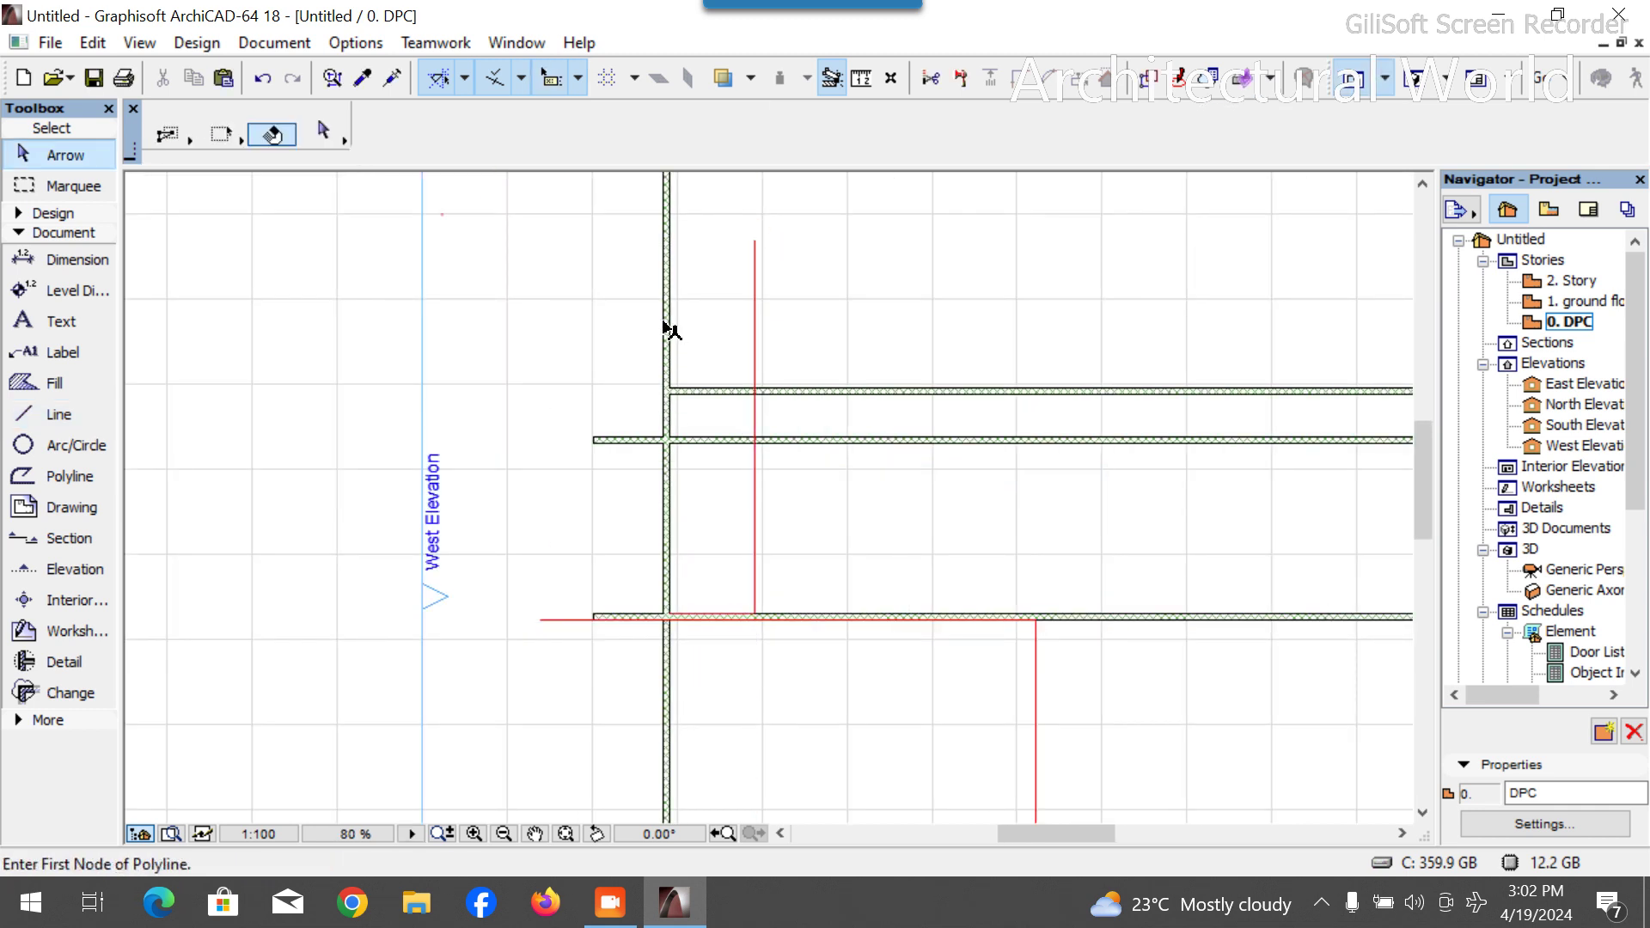
Copy the long vertical wall to the right so its left face lies on the red vertical guide line.
{"action": "left_click", "coordinate": [666, 346]}
{"action": "key", "text": "ctrl+d"}
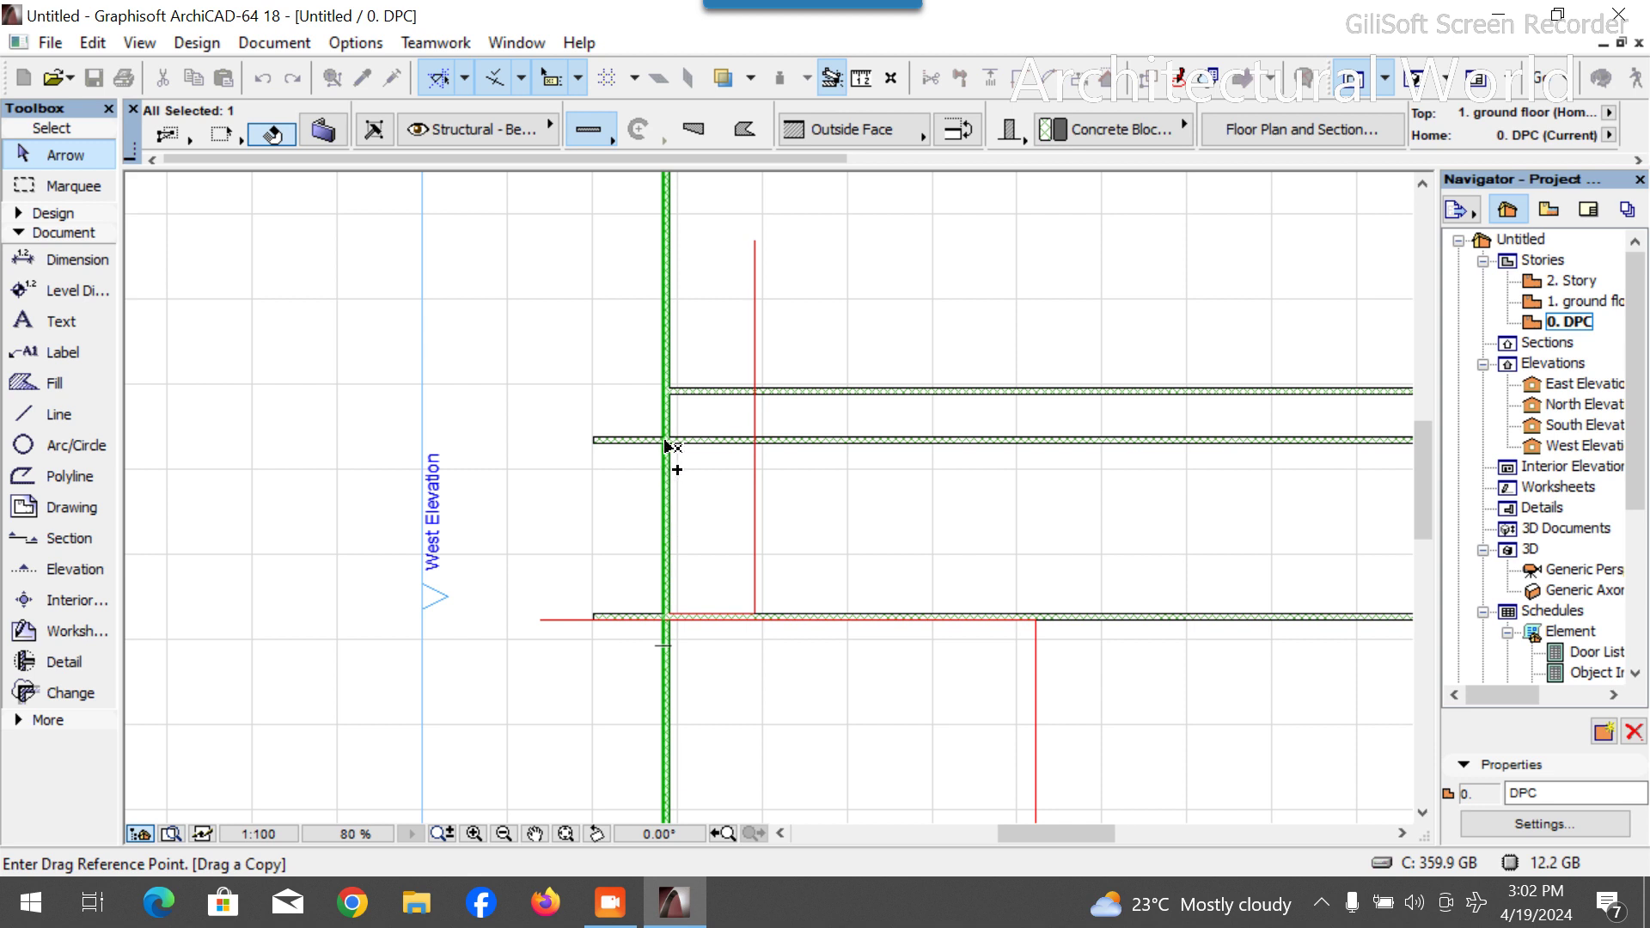
{"action": "left_click", "coordinate": [663, 441]}
{"action": "left_click", "coordinate": [755, 455]}
Trim the copied vertical wall above the top wall and directly below the lower wall, and delete its red guide line.
{"action": "left_click", "coordinate": [756, 258], "text": "ctrl"}
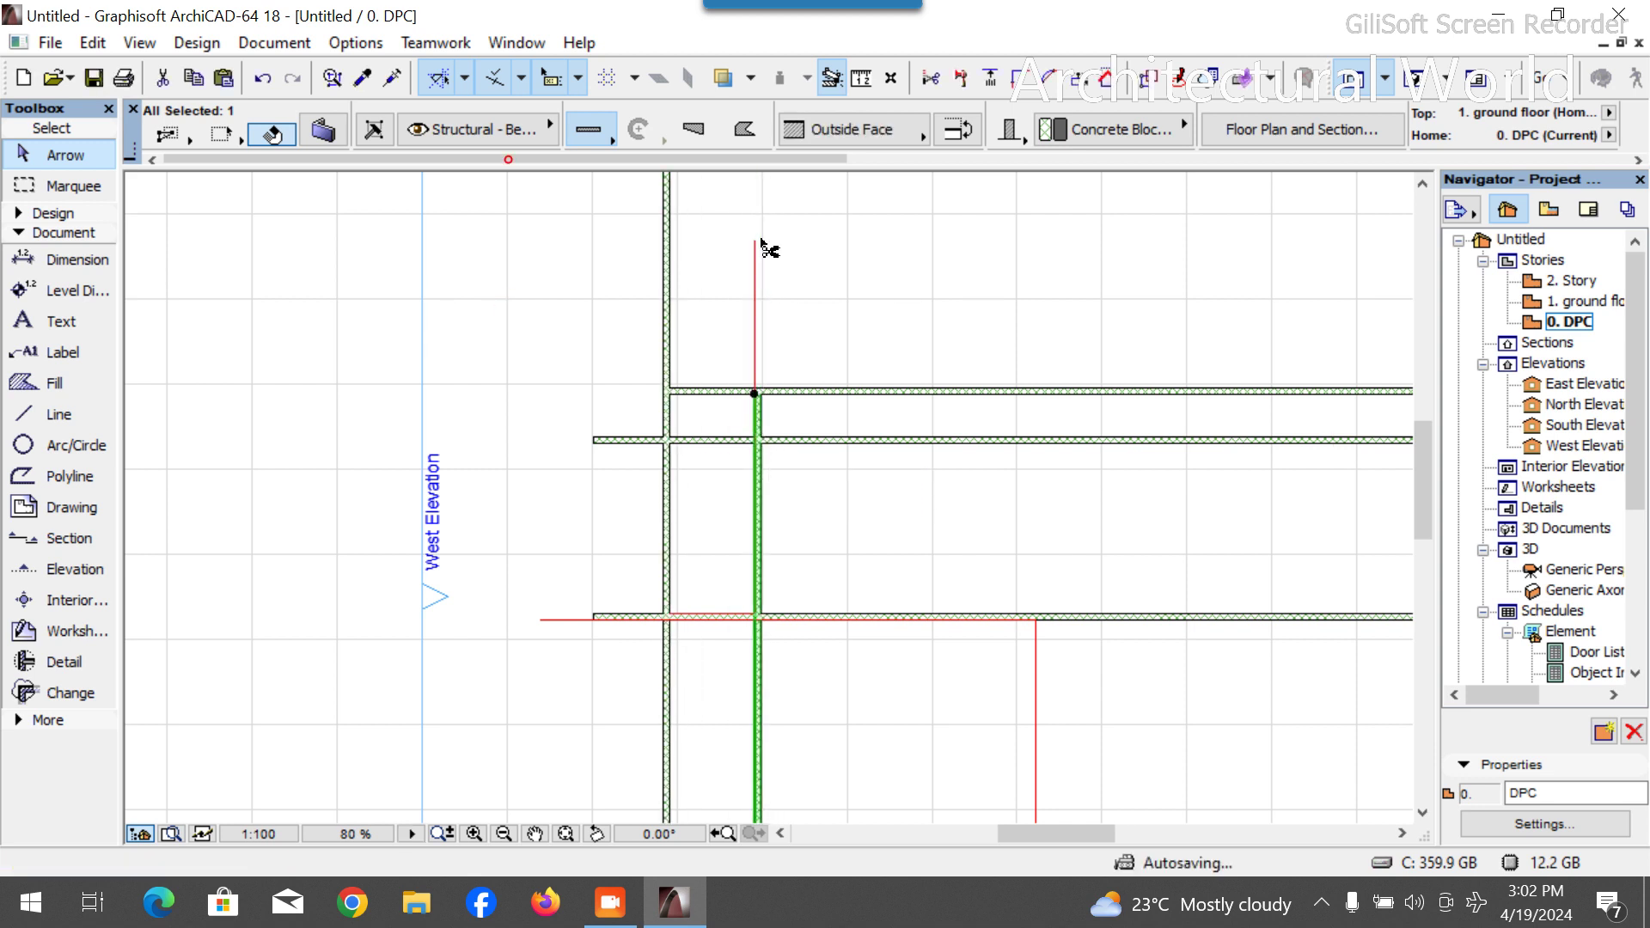
{"action": "left_click", "coordinate": [767, 688], "text": "ctrl"}
{"action": "scroll", "coordinate": [644, 589], "scroll_direction": "down", "scroll_amount": 4}
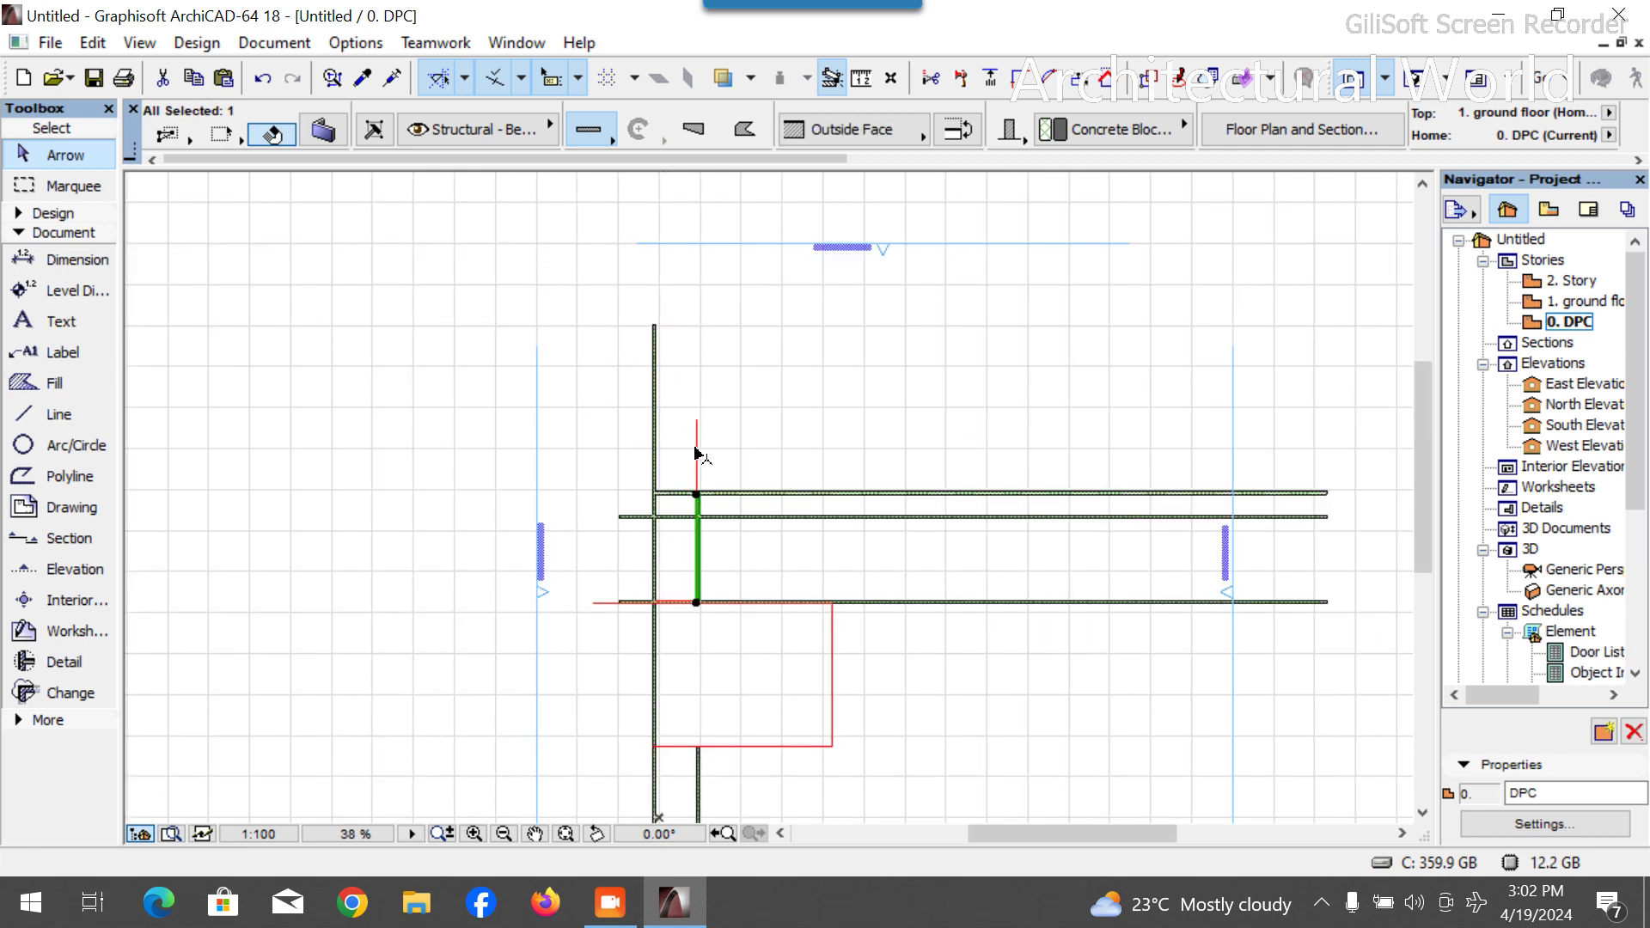
{"action": "key", "text": "Escape"}
{"action": "scroll", "coordinate": [707, 526], "scroll_direction": "up", "scroll_amount": 2}
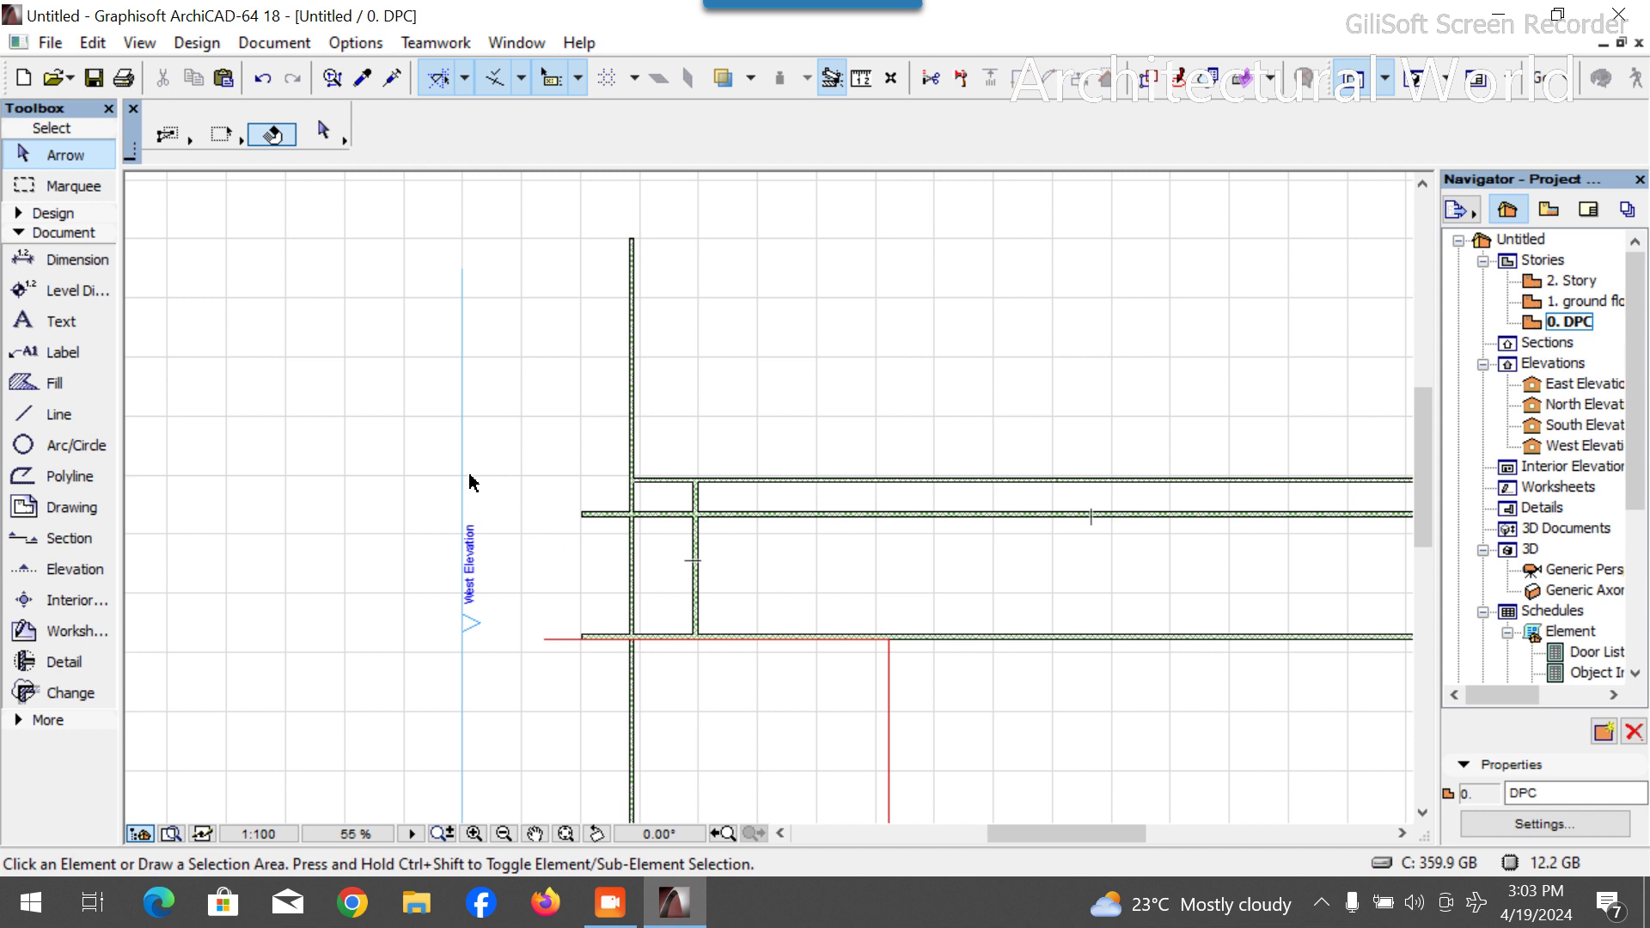
{"action": "scroll", "coordinate": [469, 481], "scroll_direction": "down", "scroll_amount": 4}
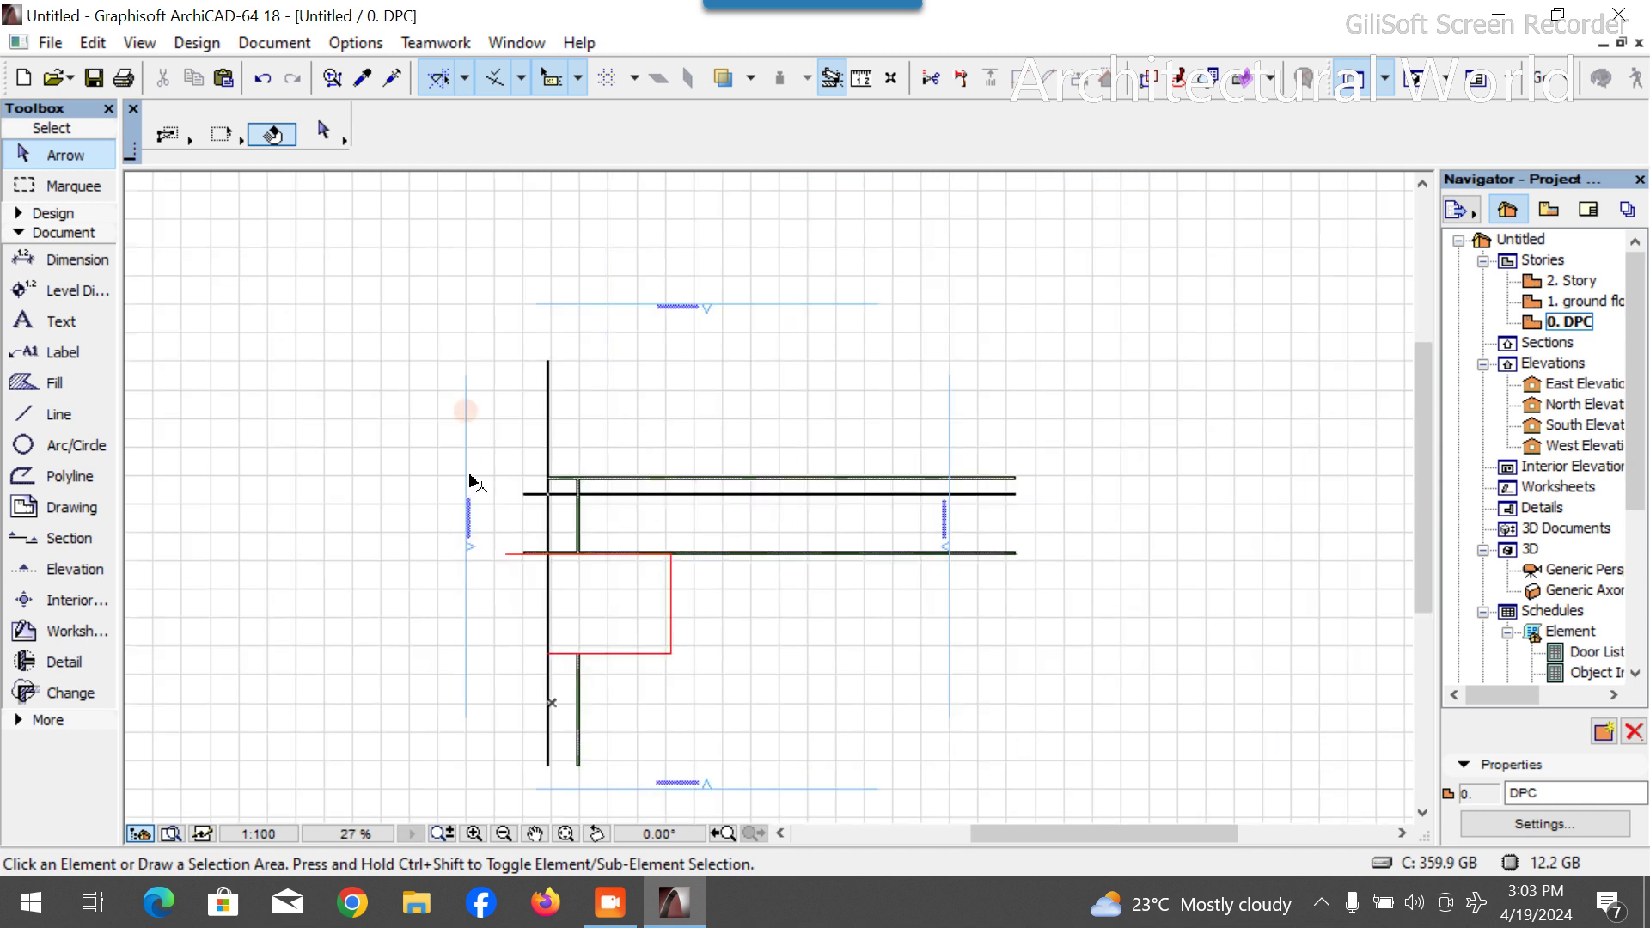
{"action": "left_click", "coordinate": [469, 481]}
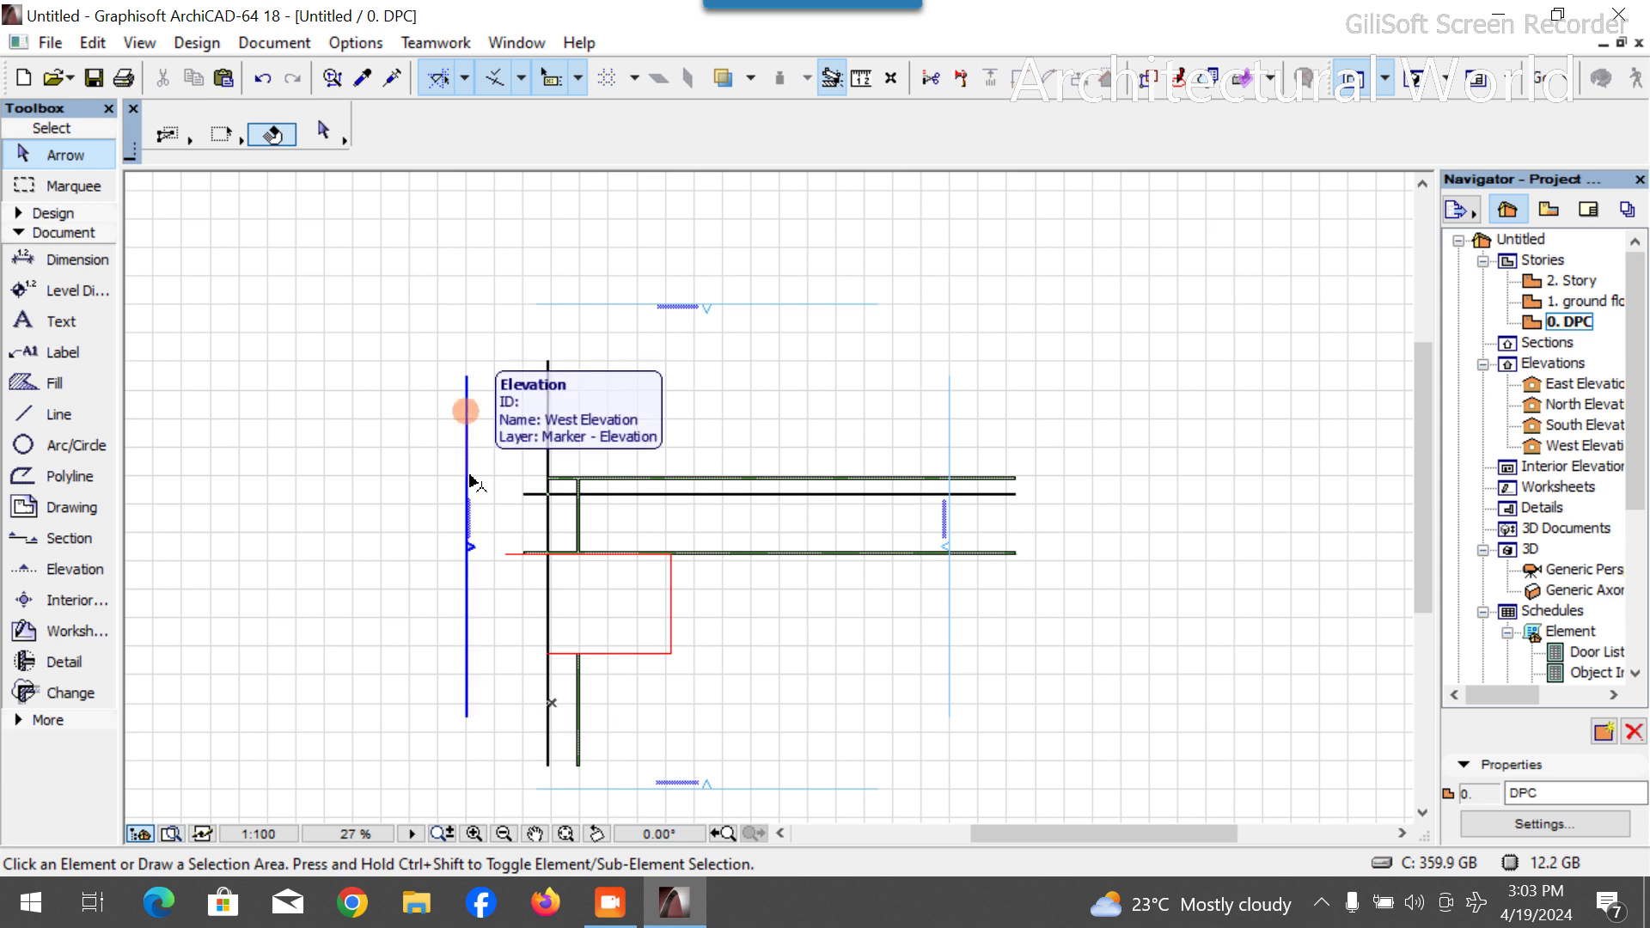
{"action": "scroll", "coordinate": [584, 569], "scroll_direction": "up", "scroll_amount": 2}
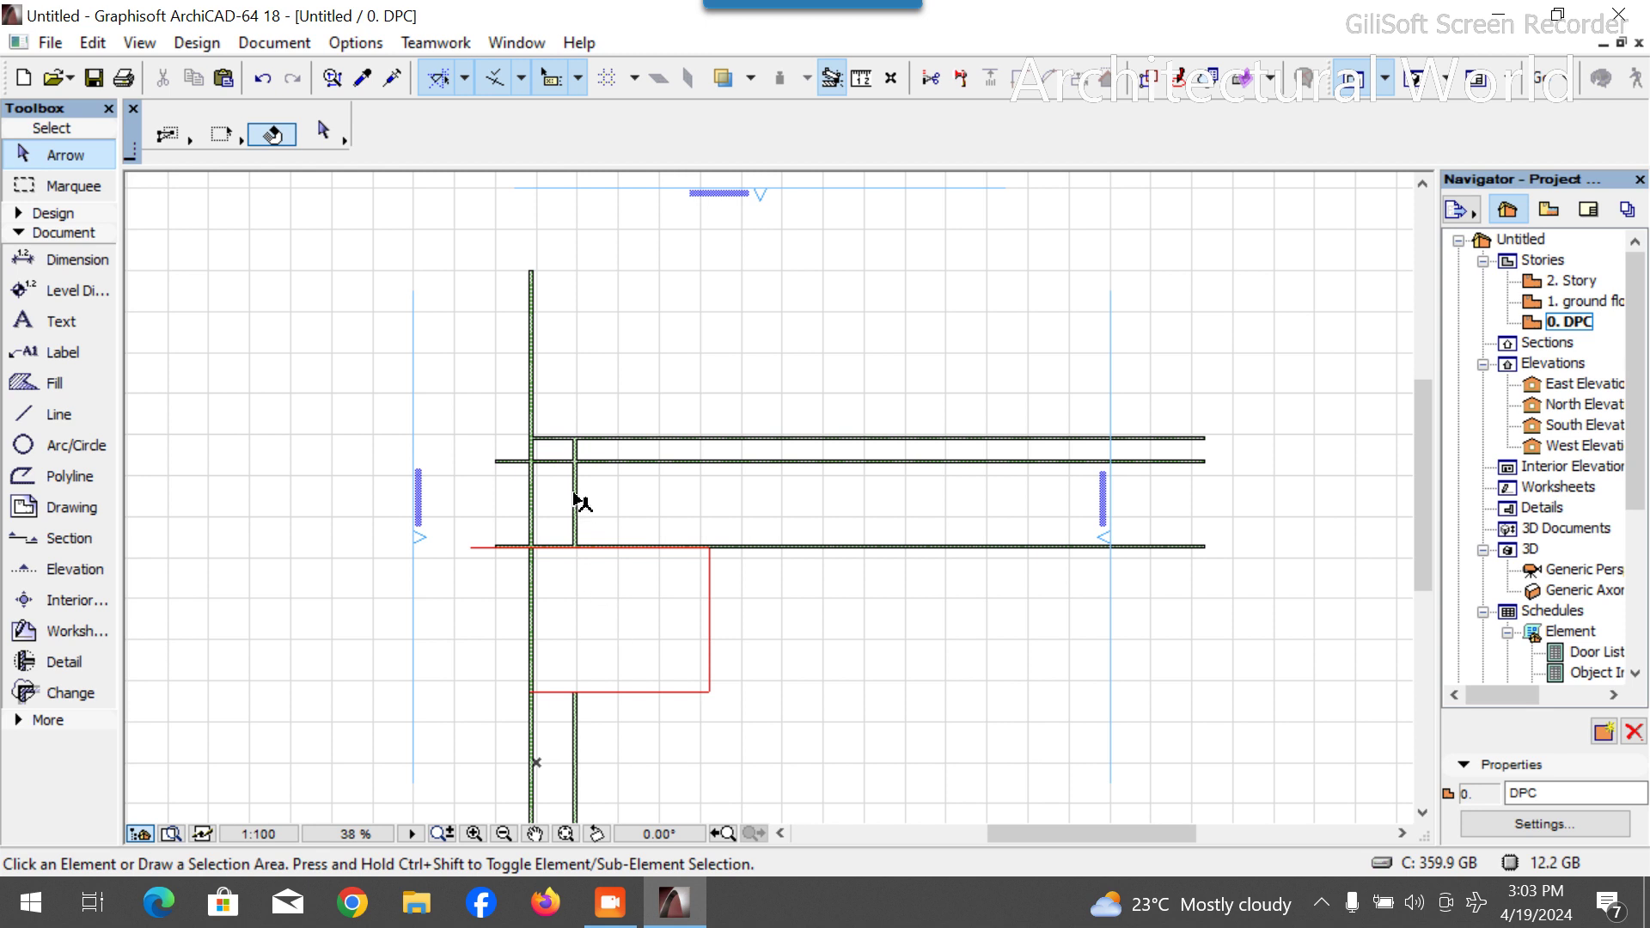
Copy the short vertical partition wall between the top and lower horizontal walls about 4150 to the right.
{"action": "scroll", "coordinate": [578, 490], "scroll_direction": "up", "scroll_amount": 4}
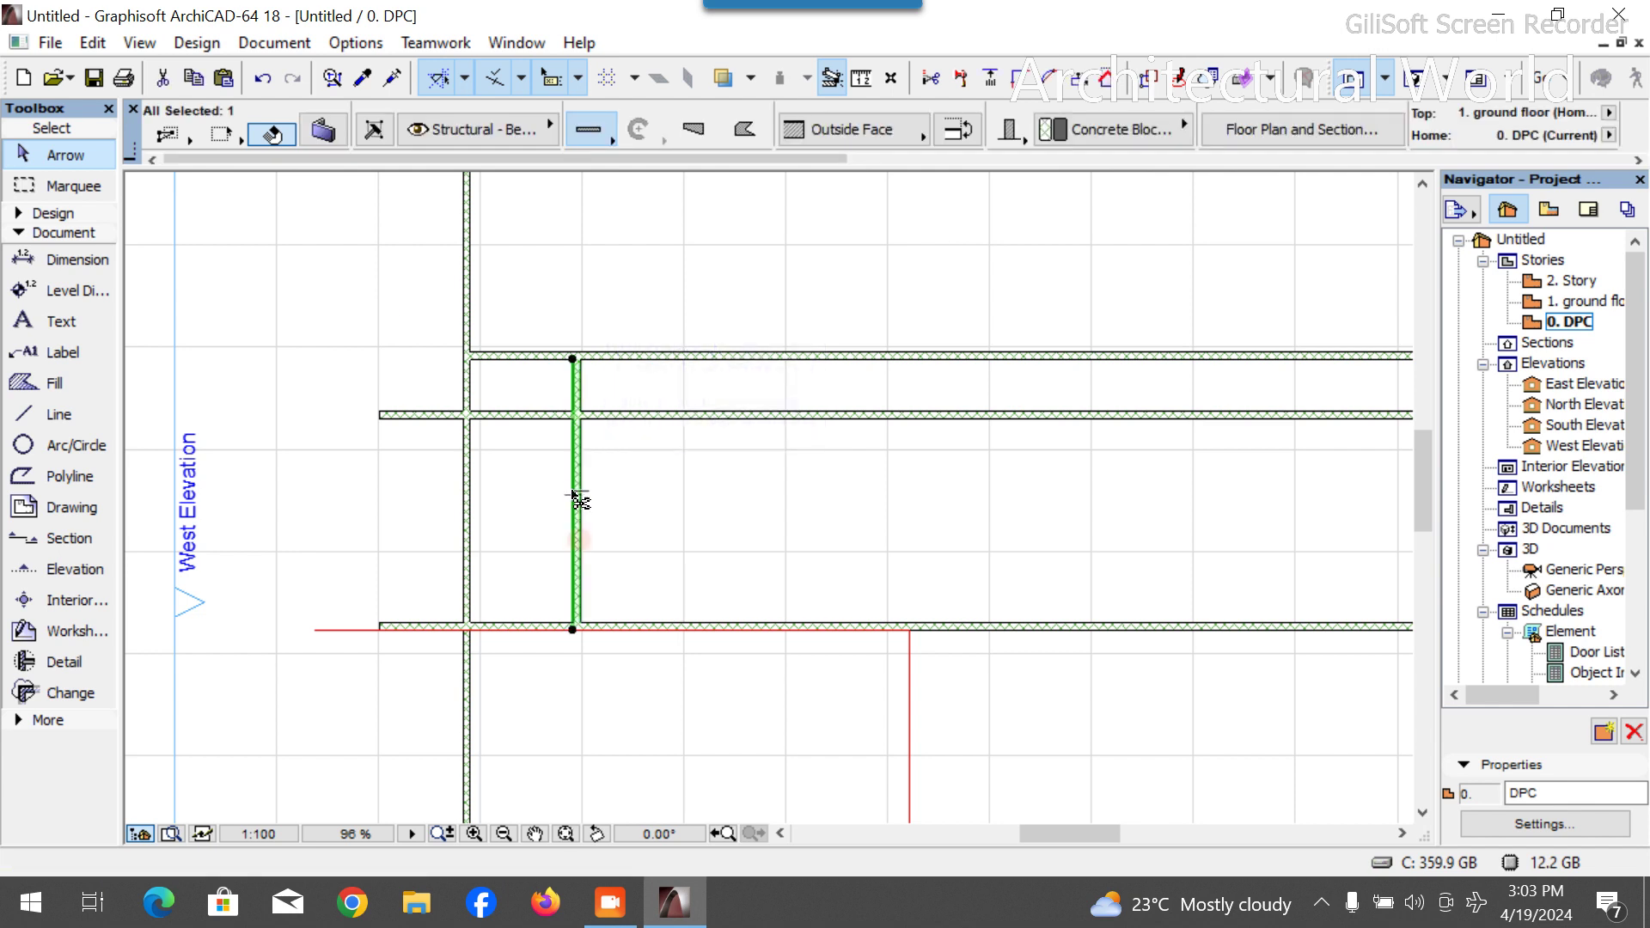
{"action": "key", "text": "ctrl+shift+d"}
{"action": "left_click", "coordinate": [581, 483]}
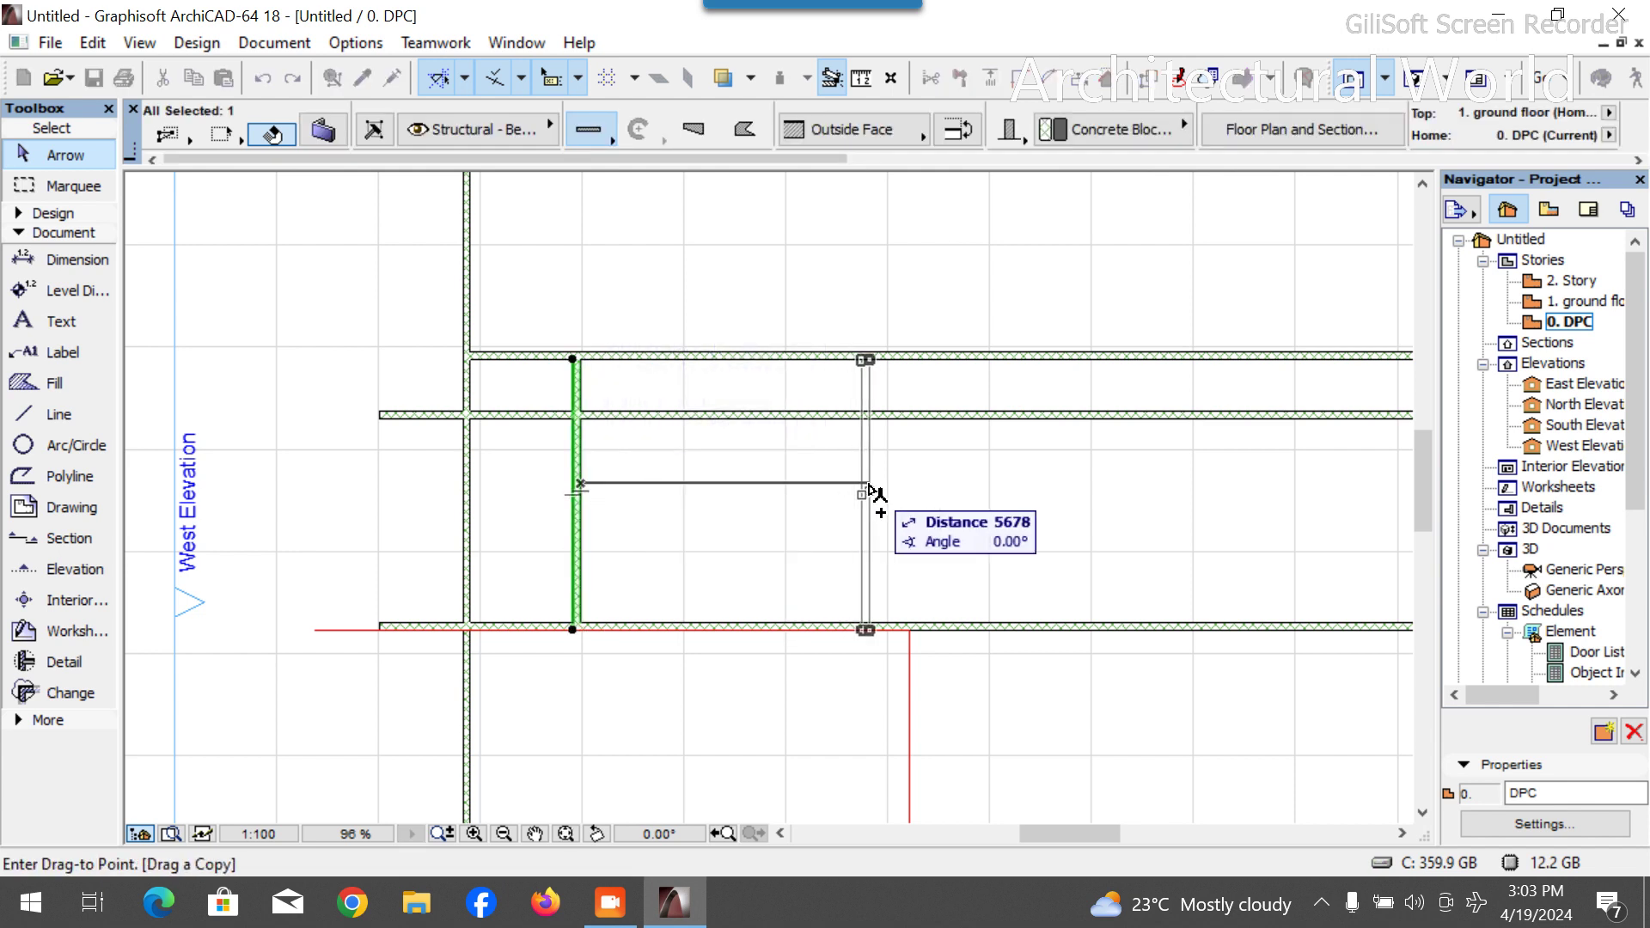
{"action": "type", "text": "42"}
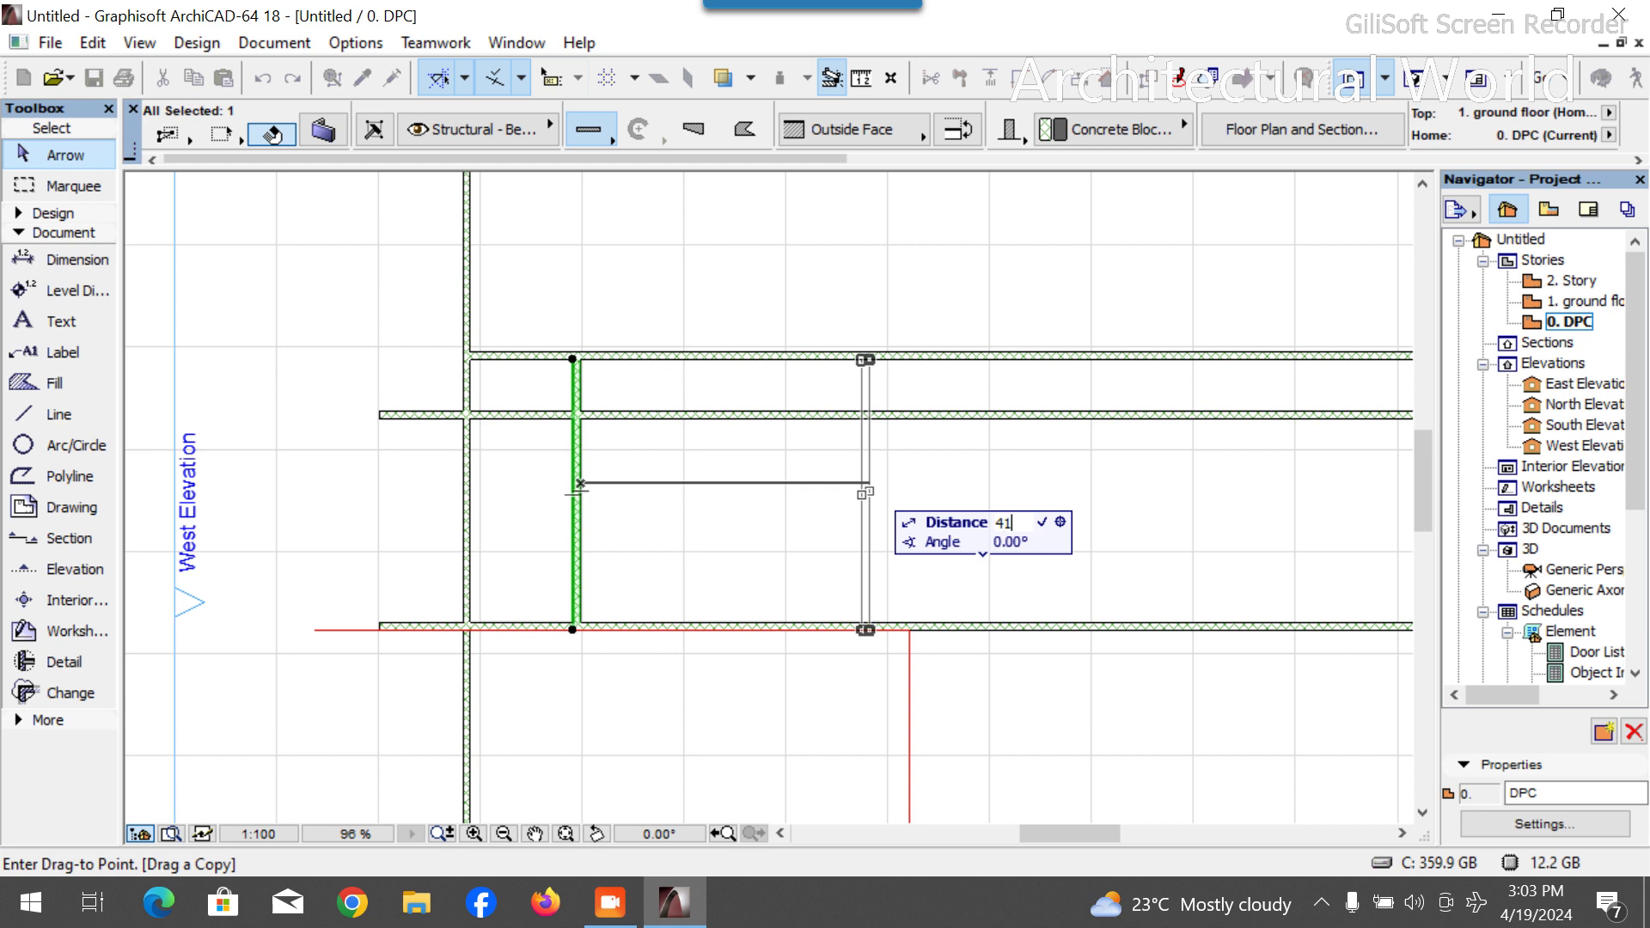
{"action": "left_click", "coordinate": [784, 483]}
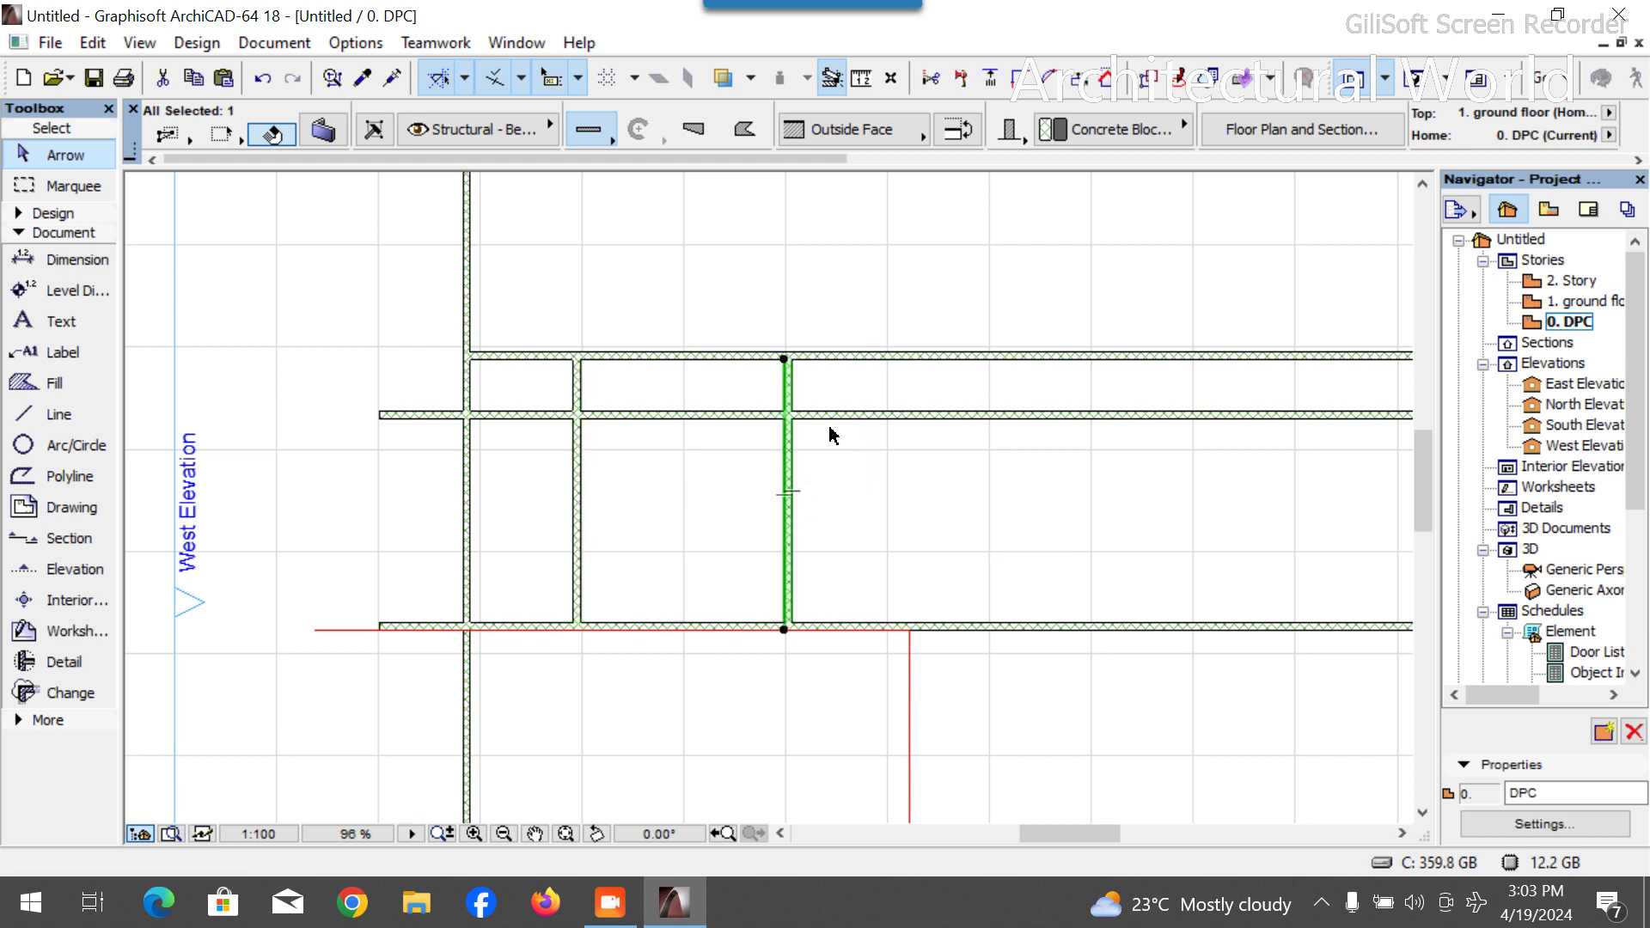
{"action": "key", "text": "Escape"}
{"action": "scroll", "coordinate": [553, 331], "scroll_direction": "down", "scroll_amount": 2}
{"action": "scroll", "coordinate": [554, 329], "scroll_direction": "down", "scroll_amount": 1}
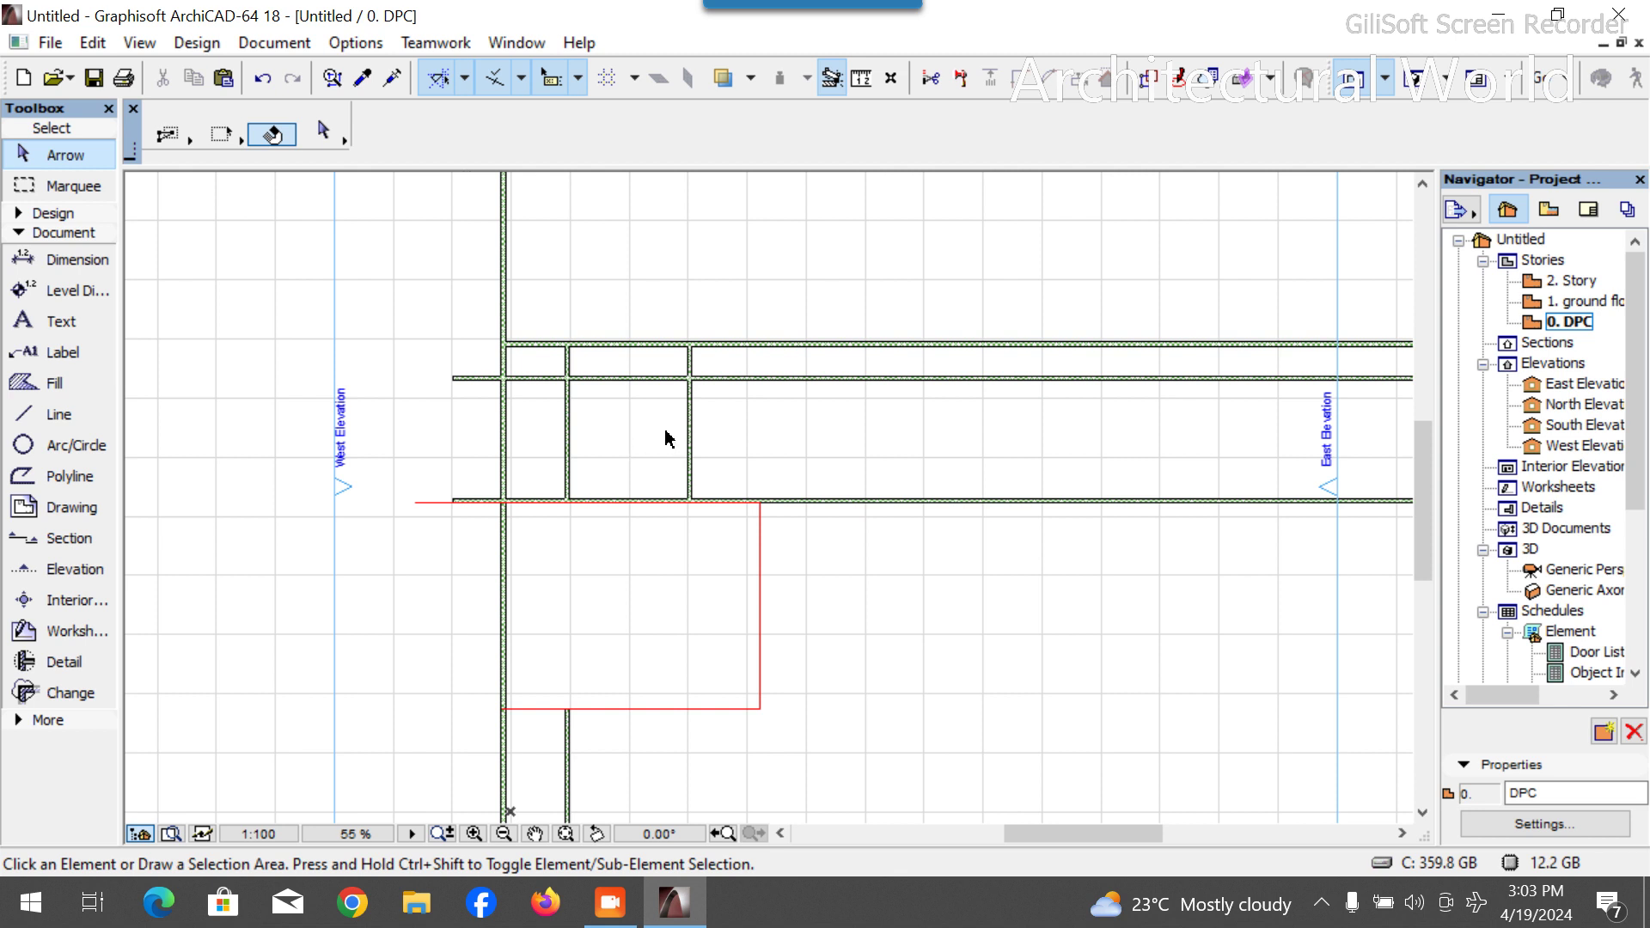
Copy the second short vertical partition wall 1350 to the right.
{"action": "scroll", "coordinate": [679, 425], "scroll_direction": "up", "scroll_amount": 4}
{"action": "left_click", "coordinate": [683, 397]}
{"action": "key", "text": "ctrl+shift+d"}
{"action": "left_click", "coordinate": [679, 388]}
{"action": "type", "text": "1"}
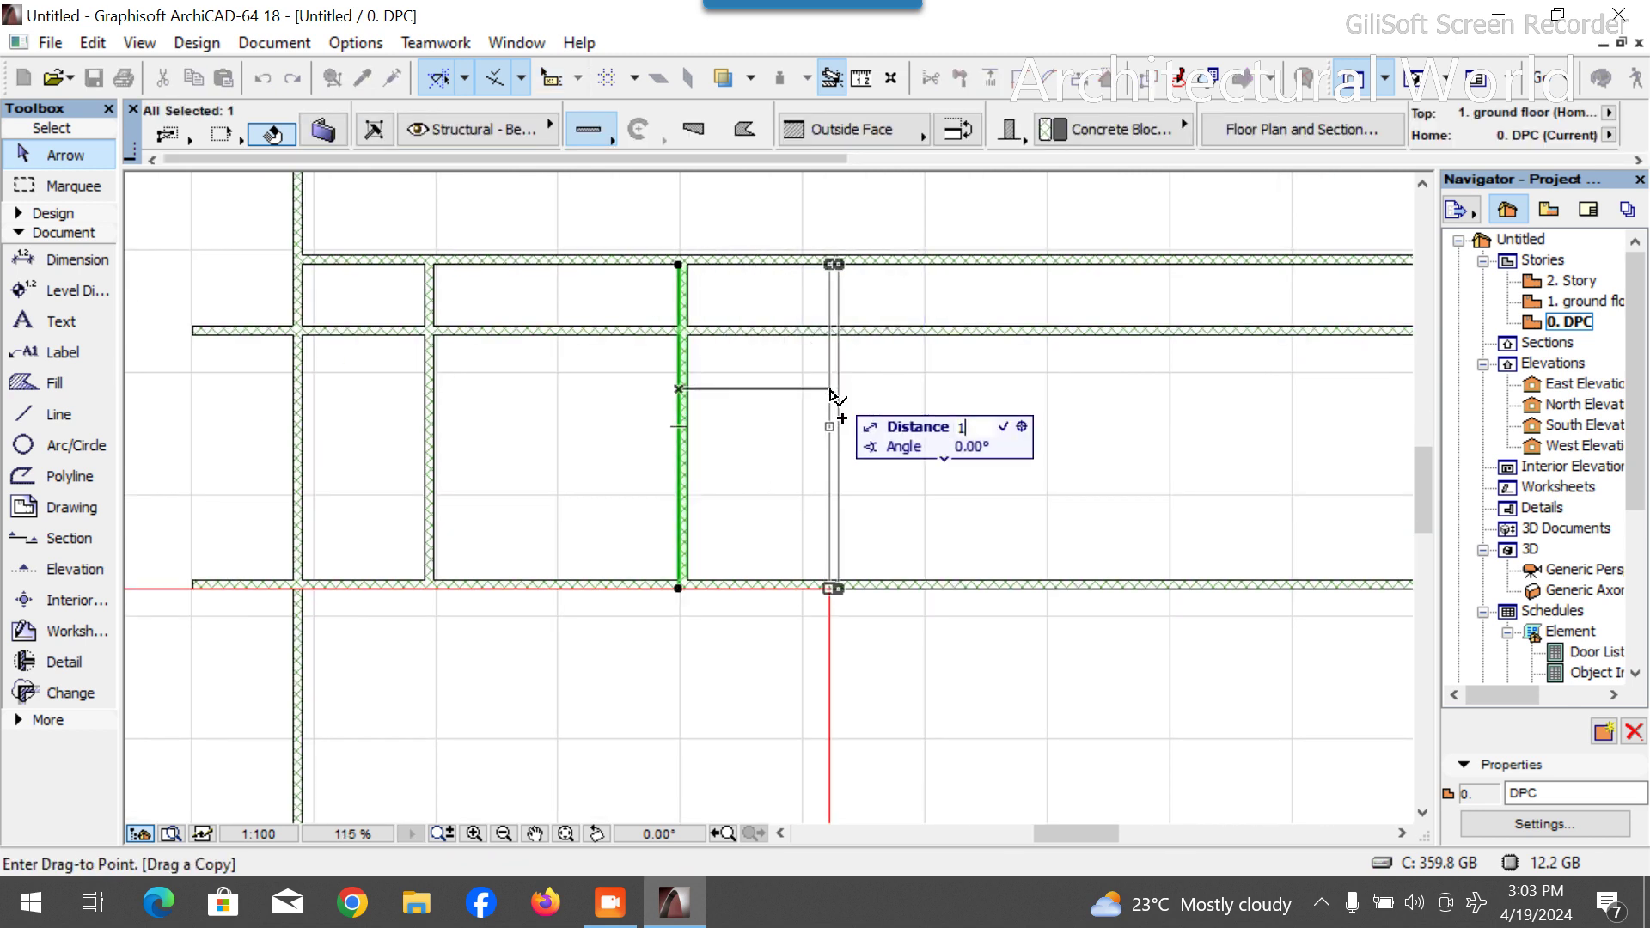
{"action": "type", "text": "350"}
{"action": "key", "text": "Return"}
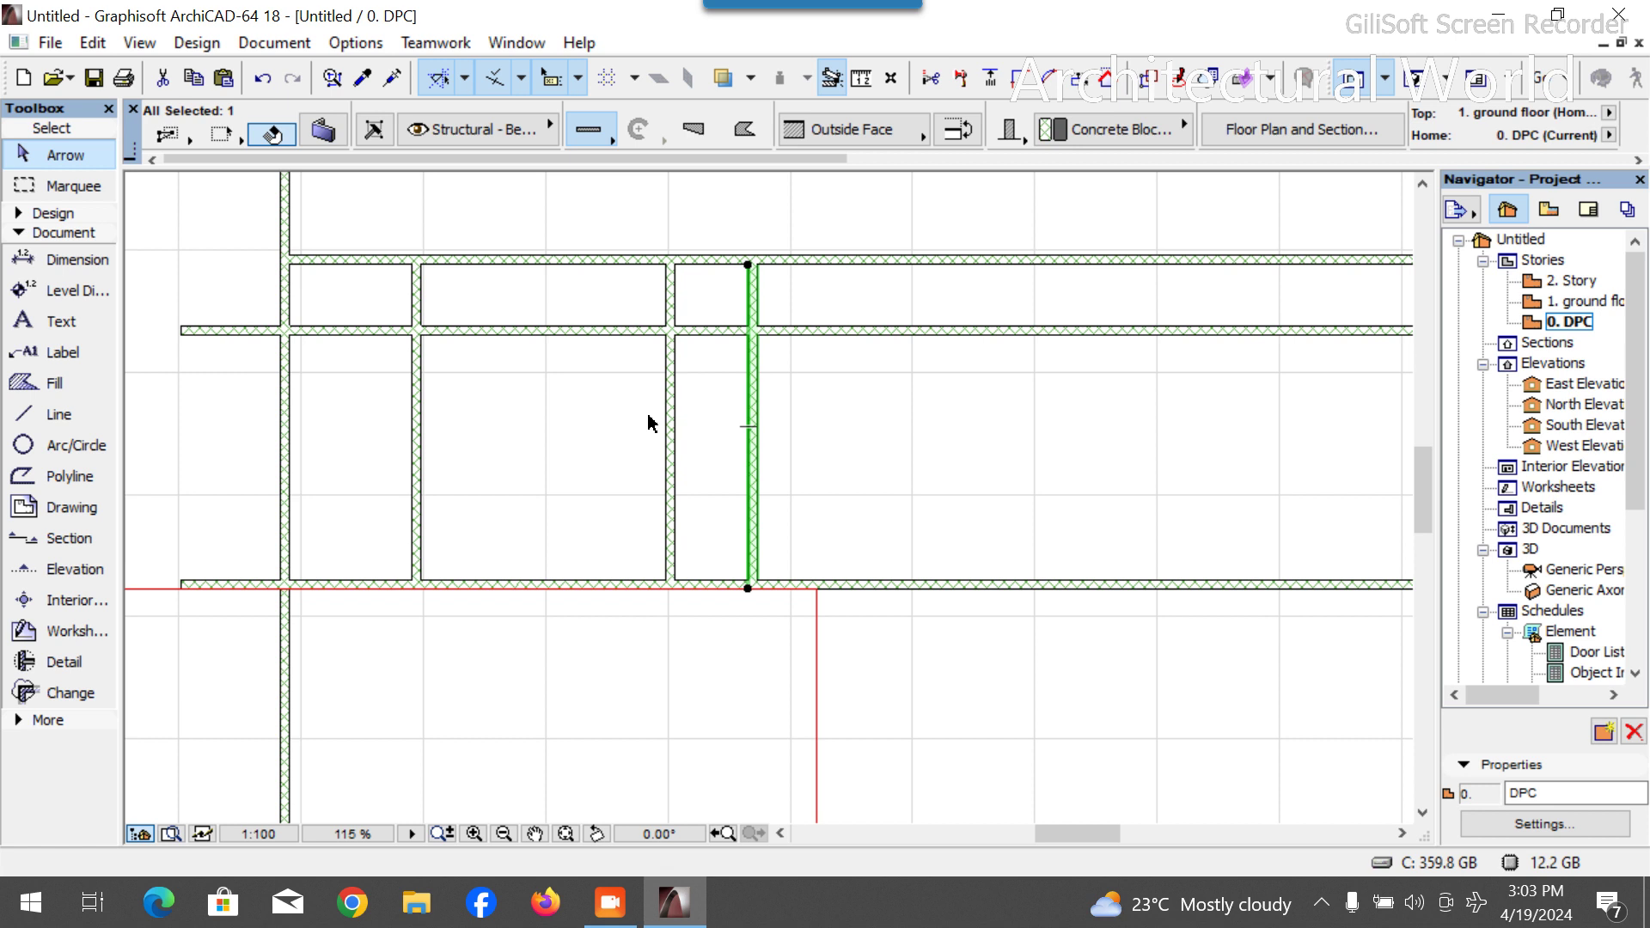
Make another copy of the newest vertical partition wall 1450 to its right.
{"action": "scroll", "coordinate": [795, 318], "scroll_direction": "up", "scroll_amount": 2}
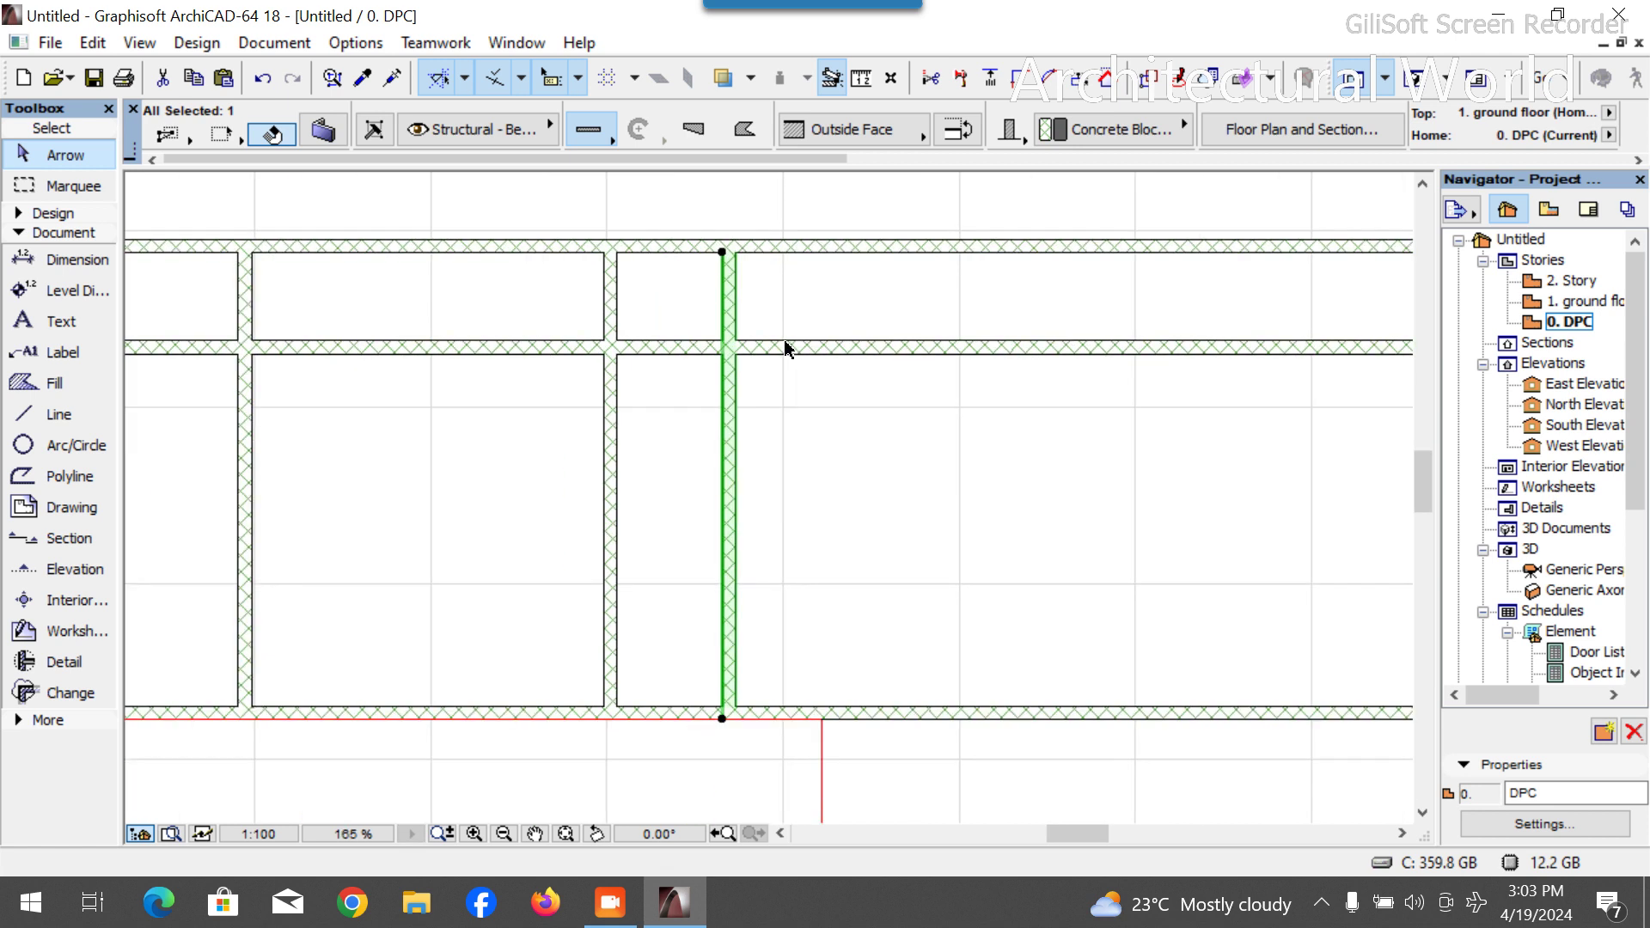
{"action": "key", "text": "ctrl+shift+d"}
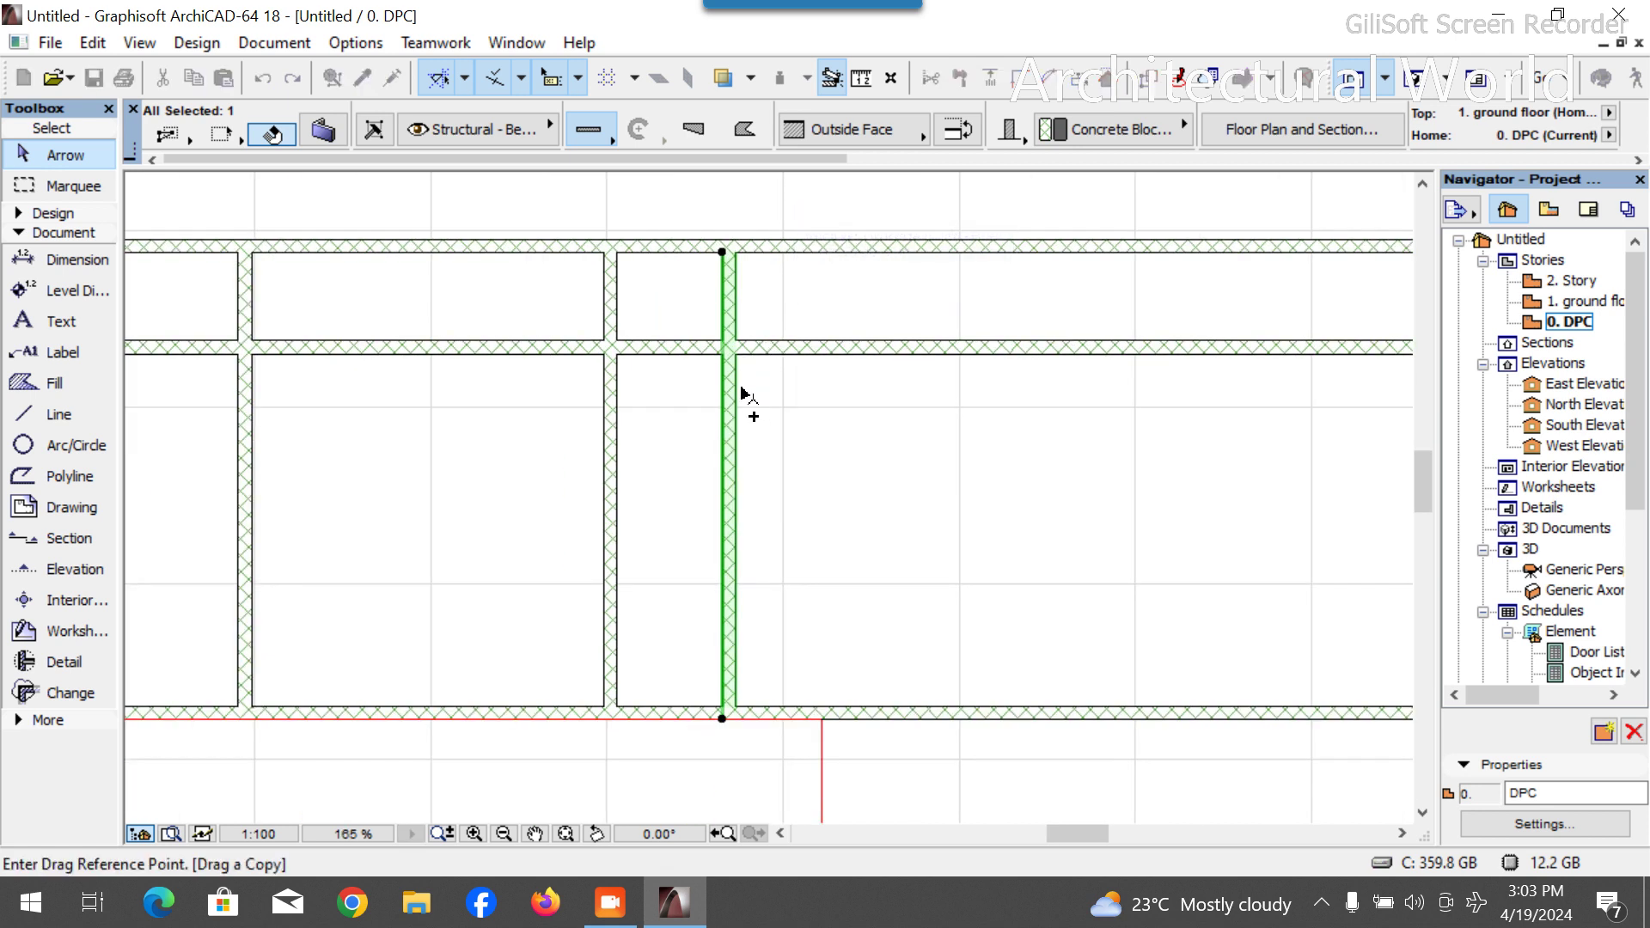
{"action": "left_click", "coordinate": [734, 387]}
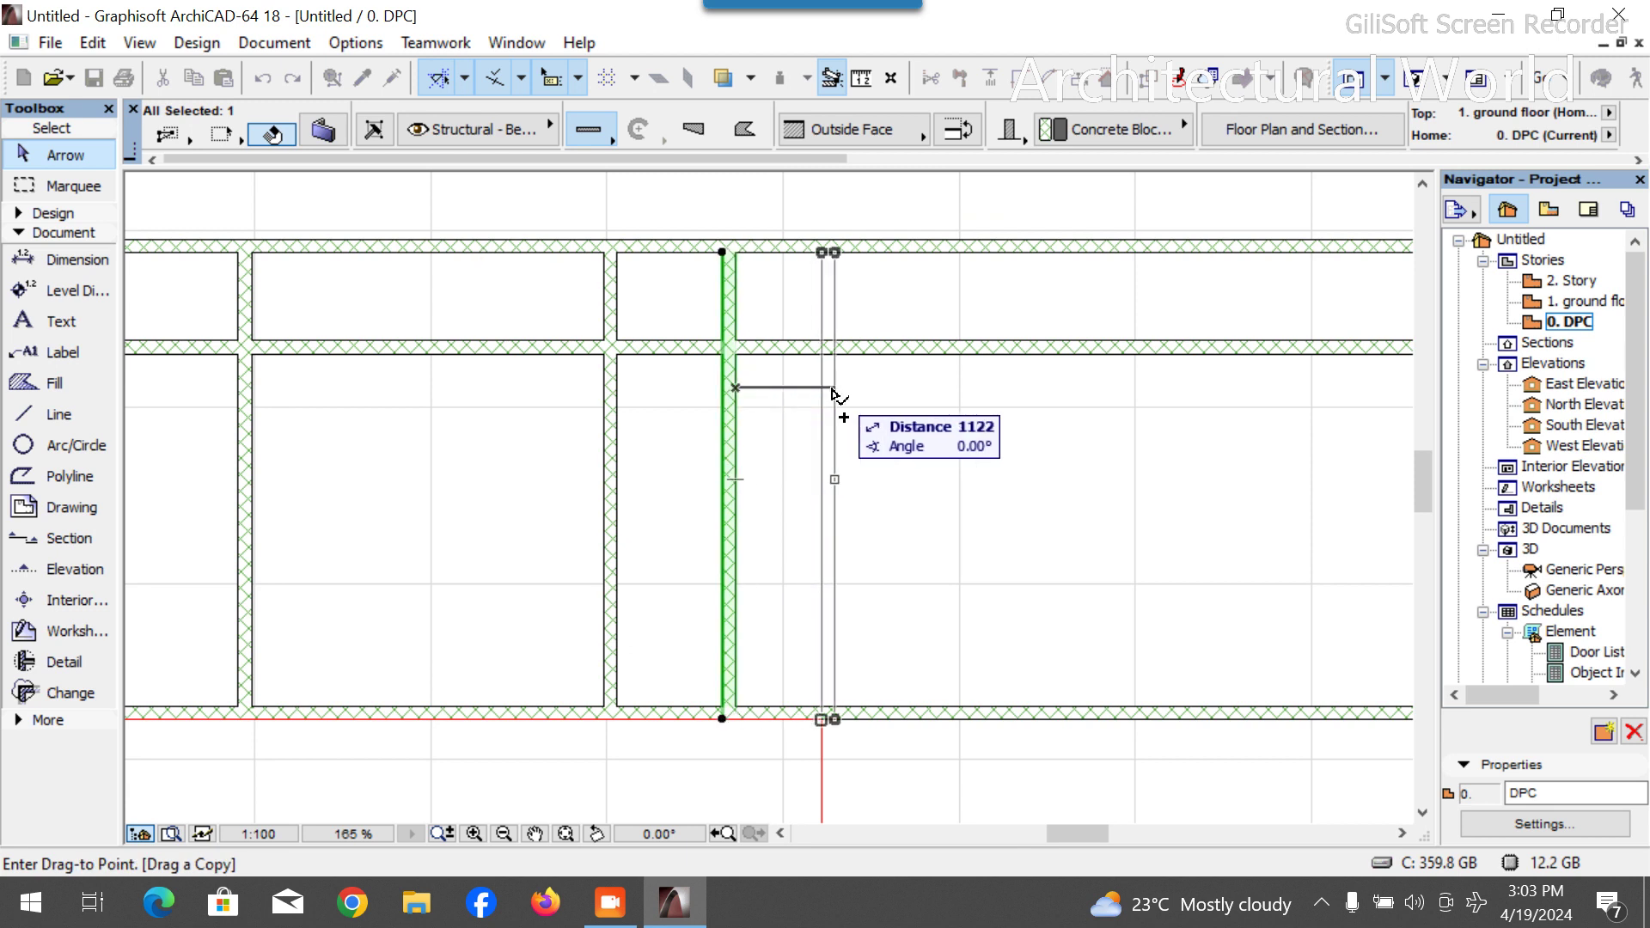
{"action": "type", "text": "145"}
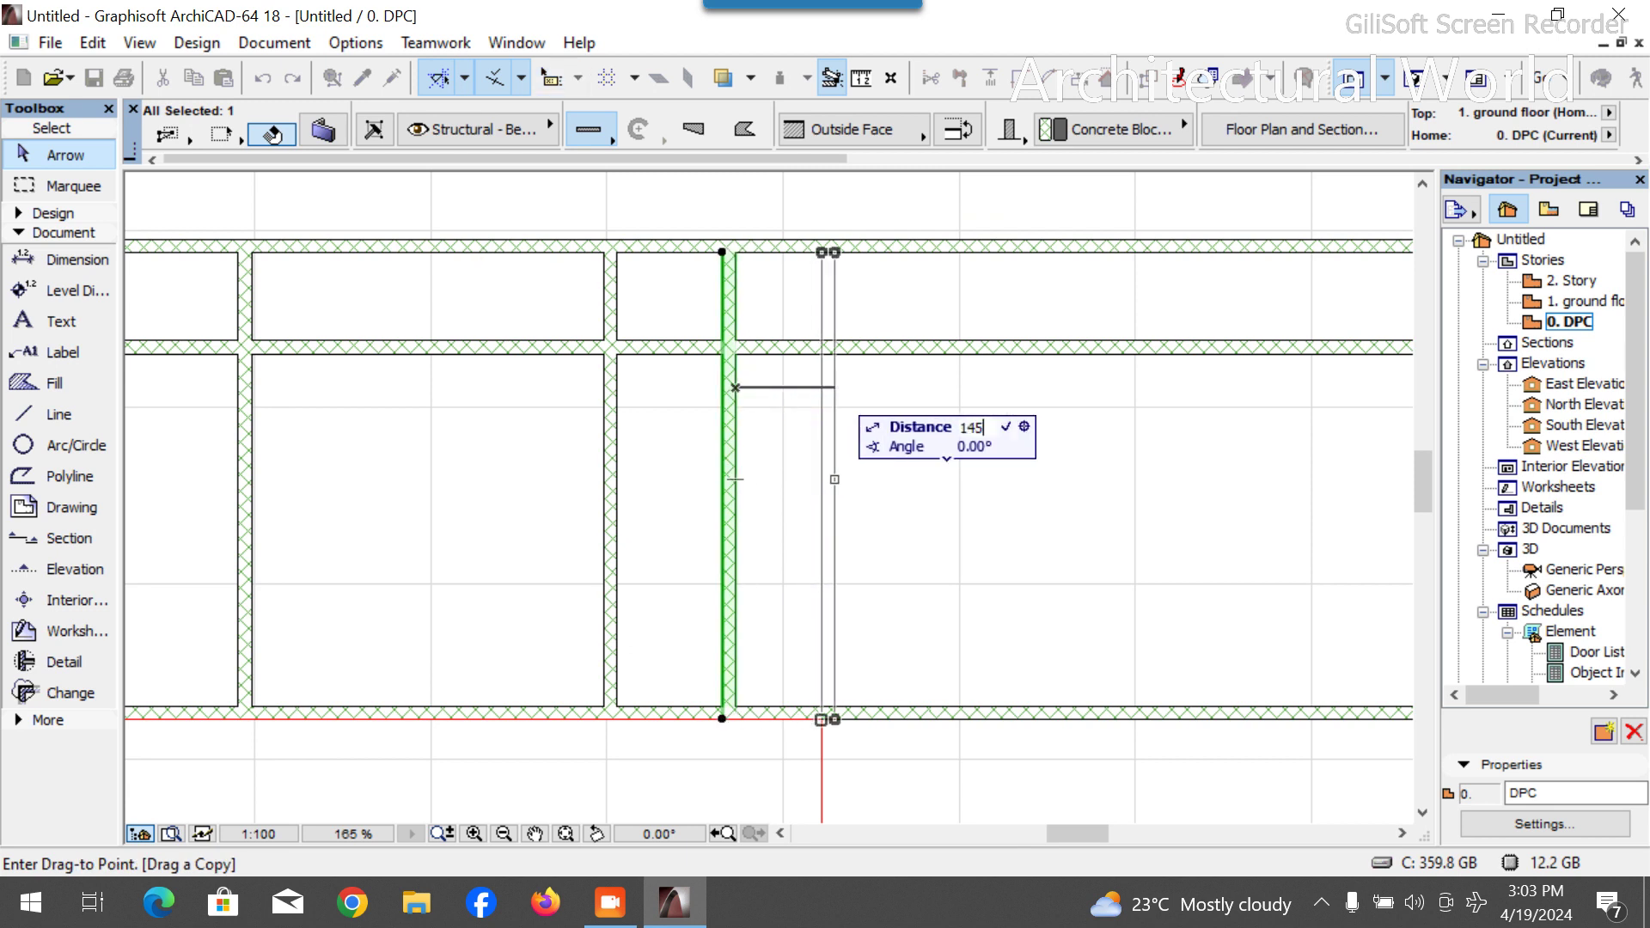
{"action": "key", "text": "Return"}
Copy the fourth vertical partition wall 3450 to the right between the top and lower walls.
{"action": "left_click", "coordinate": [862, 387]}
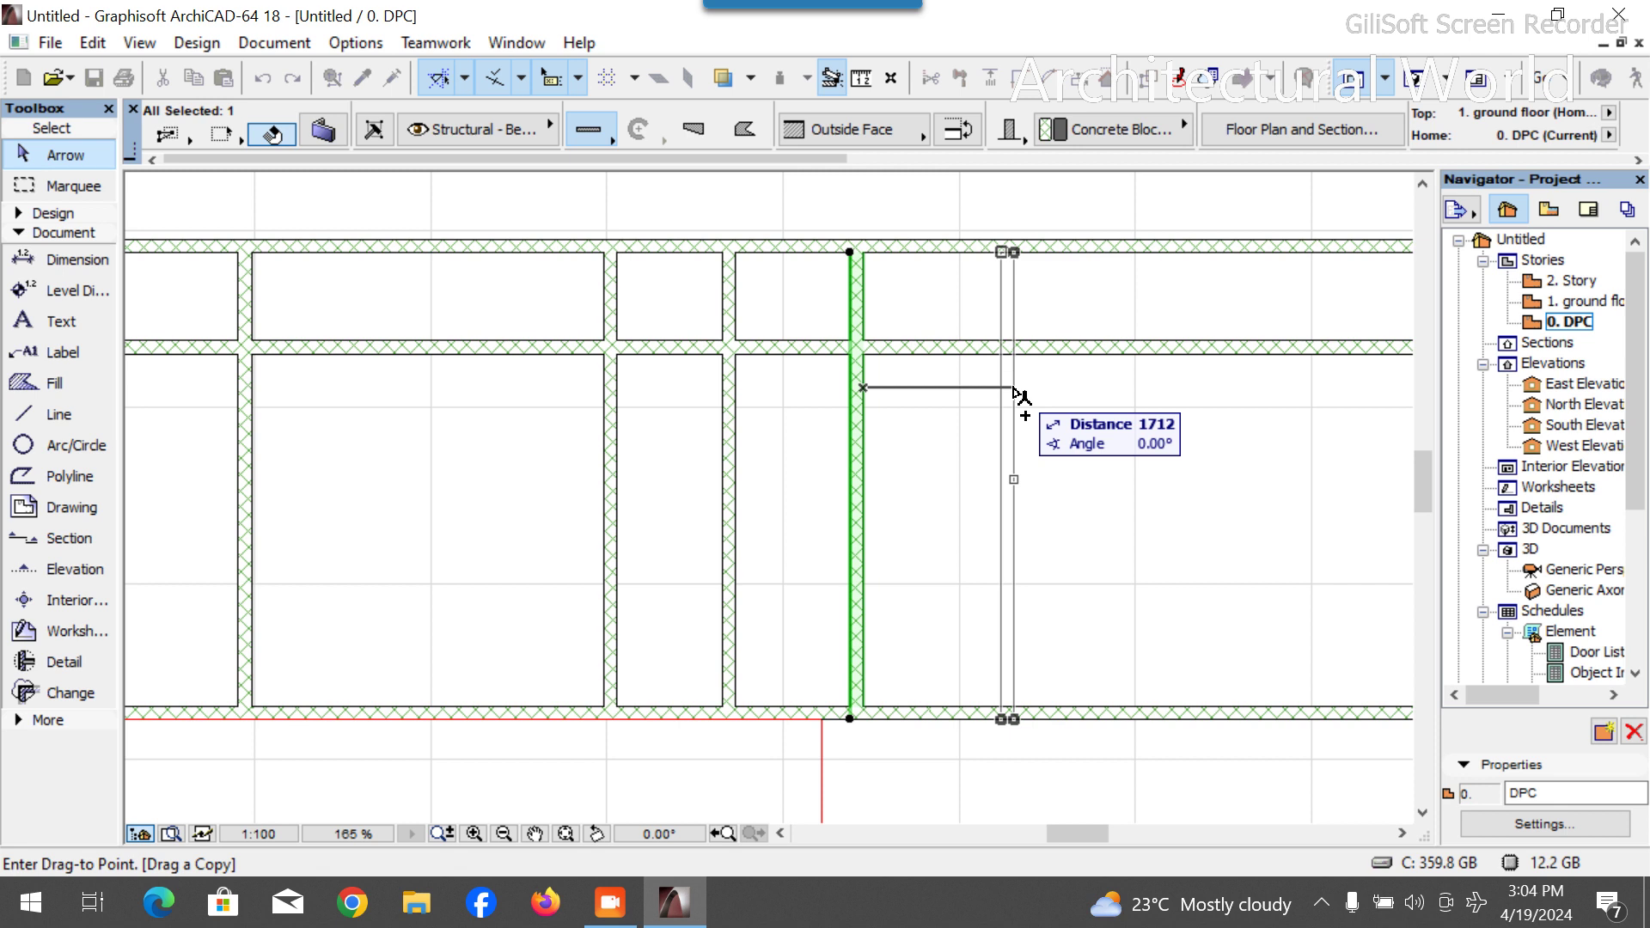
{"action": "type", "text": "33"}
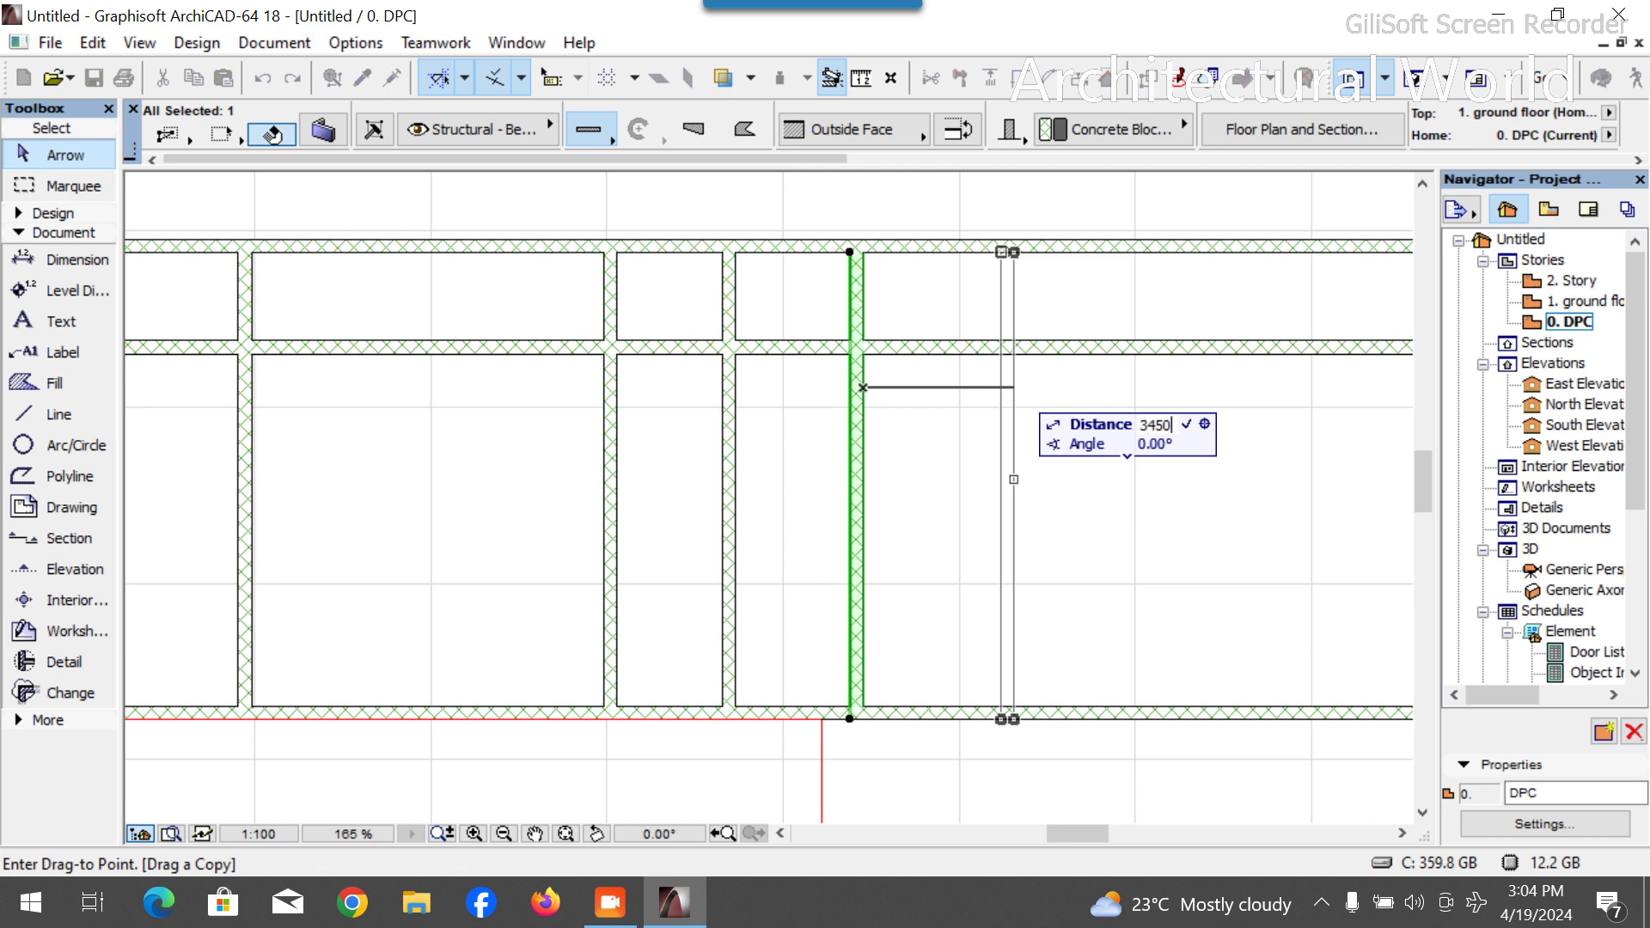
{"action": "key", "text": "Return"}
{"action": "scroll", "coordinate": [894, 593], "scroll_direction": "down", "scroll_amount": 3}
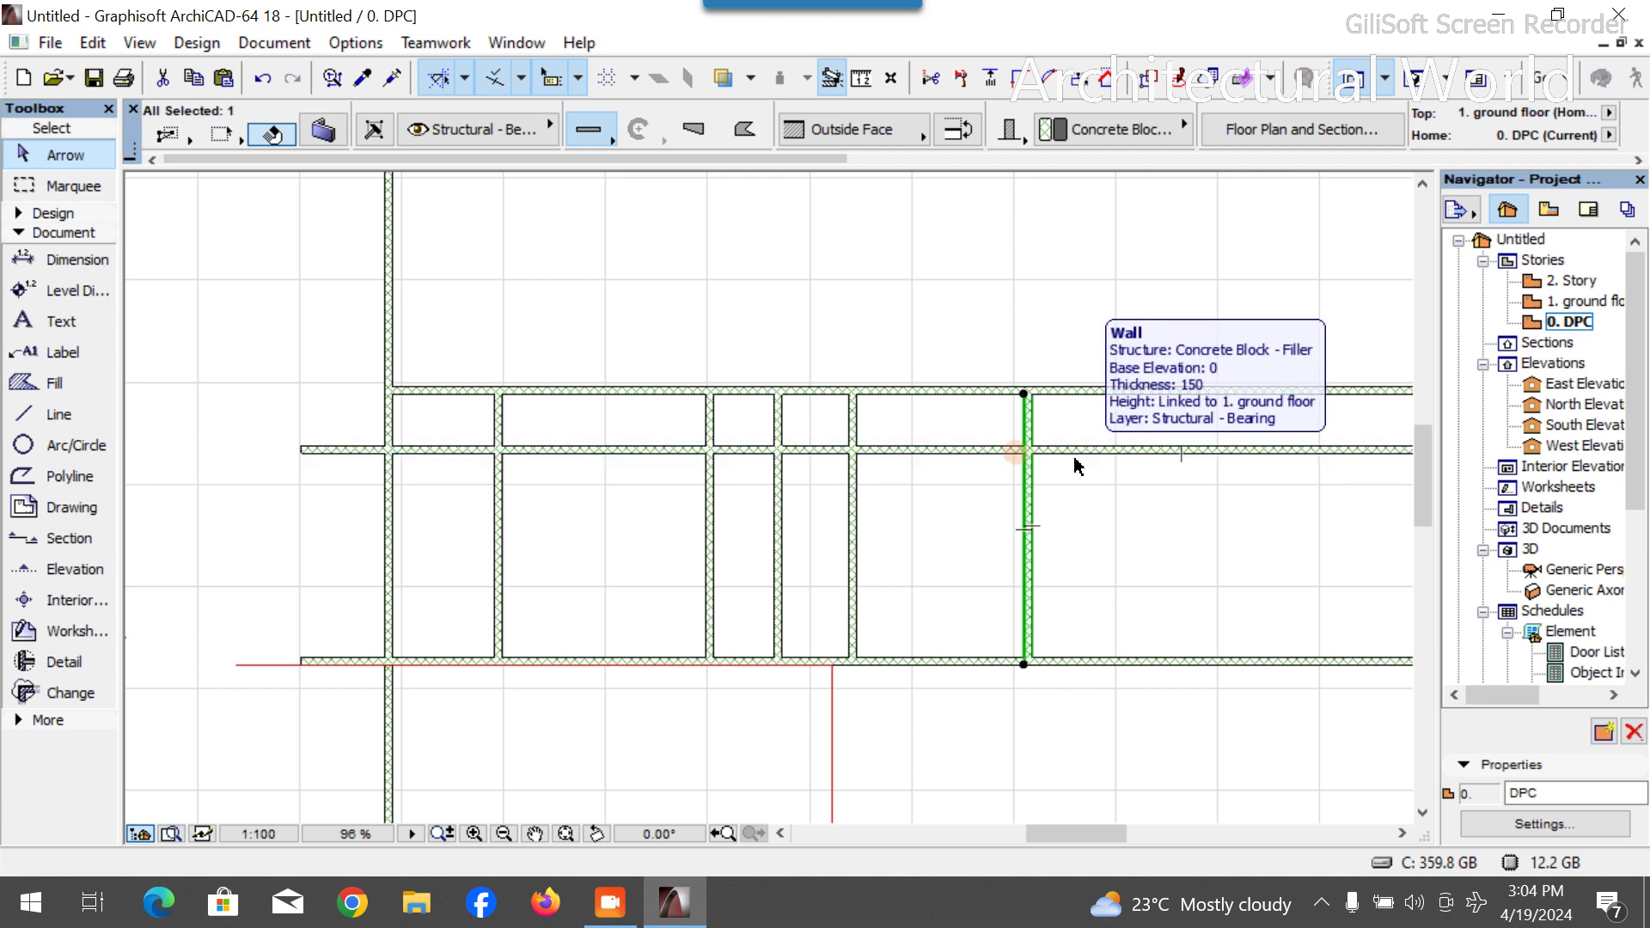
Copy the rightmost vertical partition wall another 4150 to the right.
{"action": "scroll", "coordinate": [1117, 484], "scroll_direction": "up", "scroll_amount": 4}
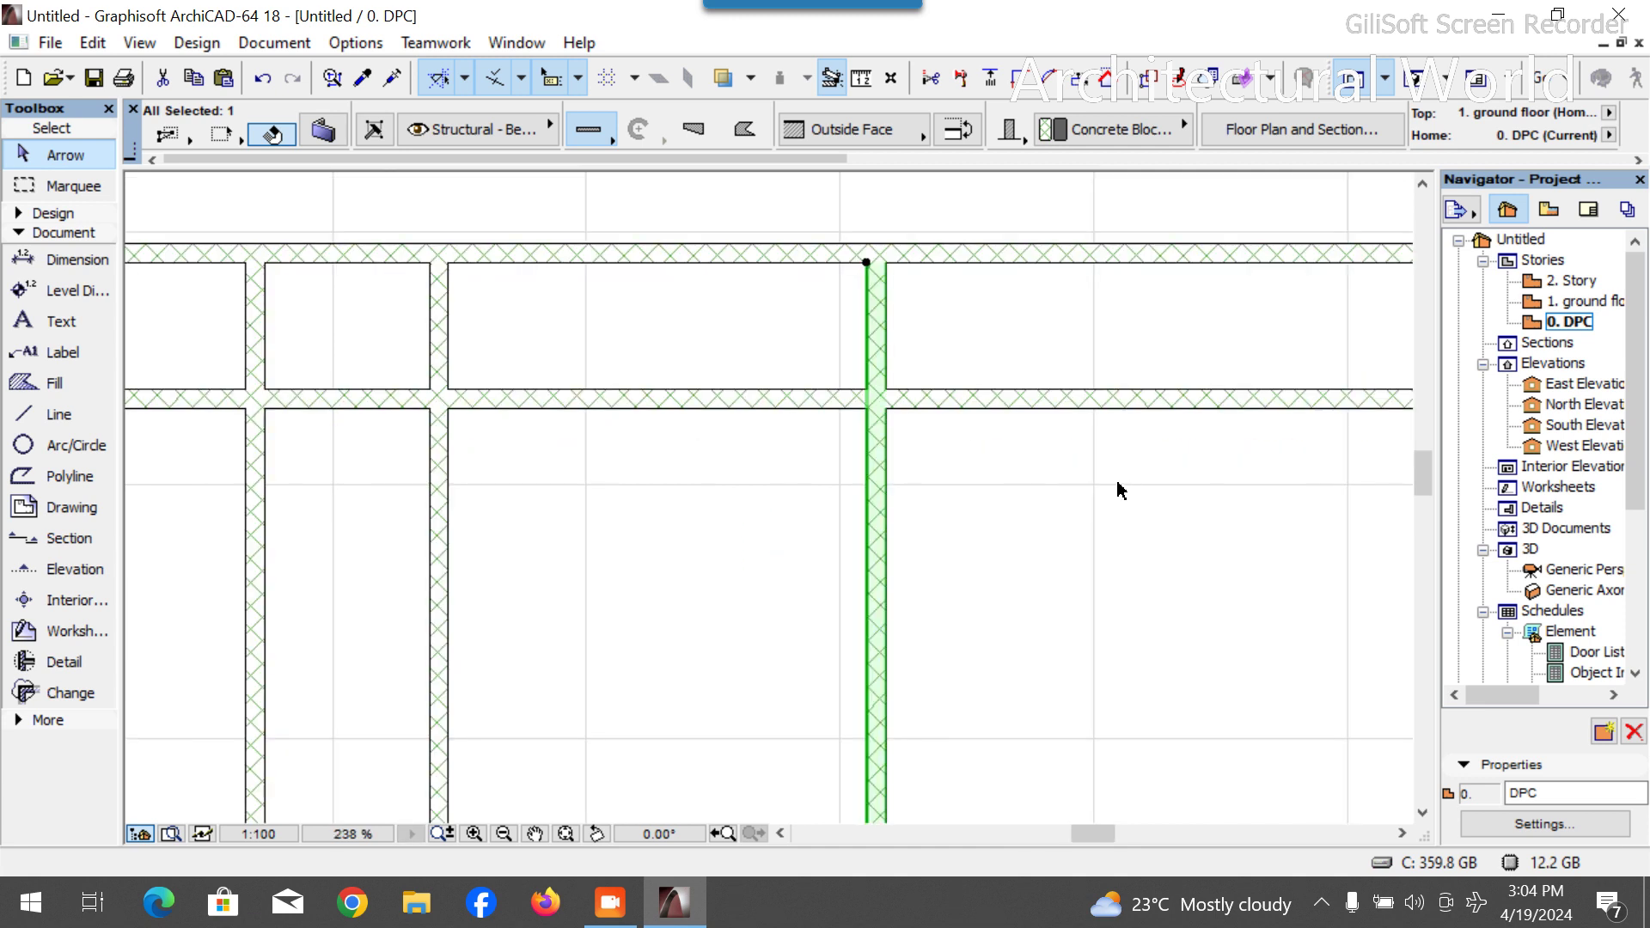
{"action": "key", "text": "ctrl+shift+d"}
{"action": "left_click", "coordinate": [866, 461]}
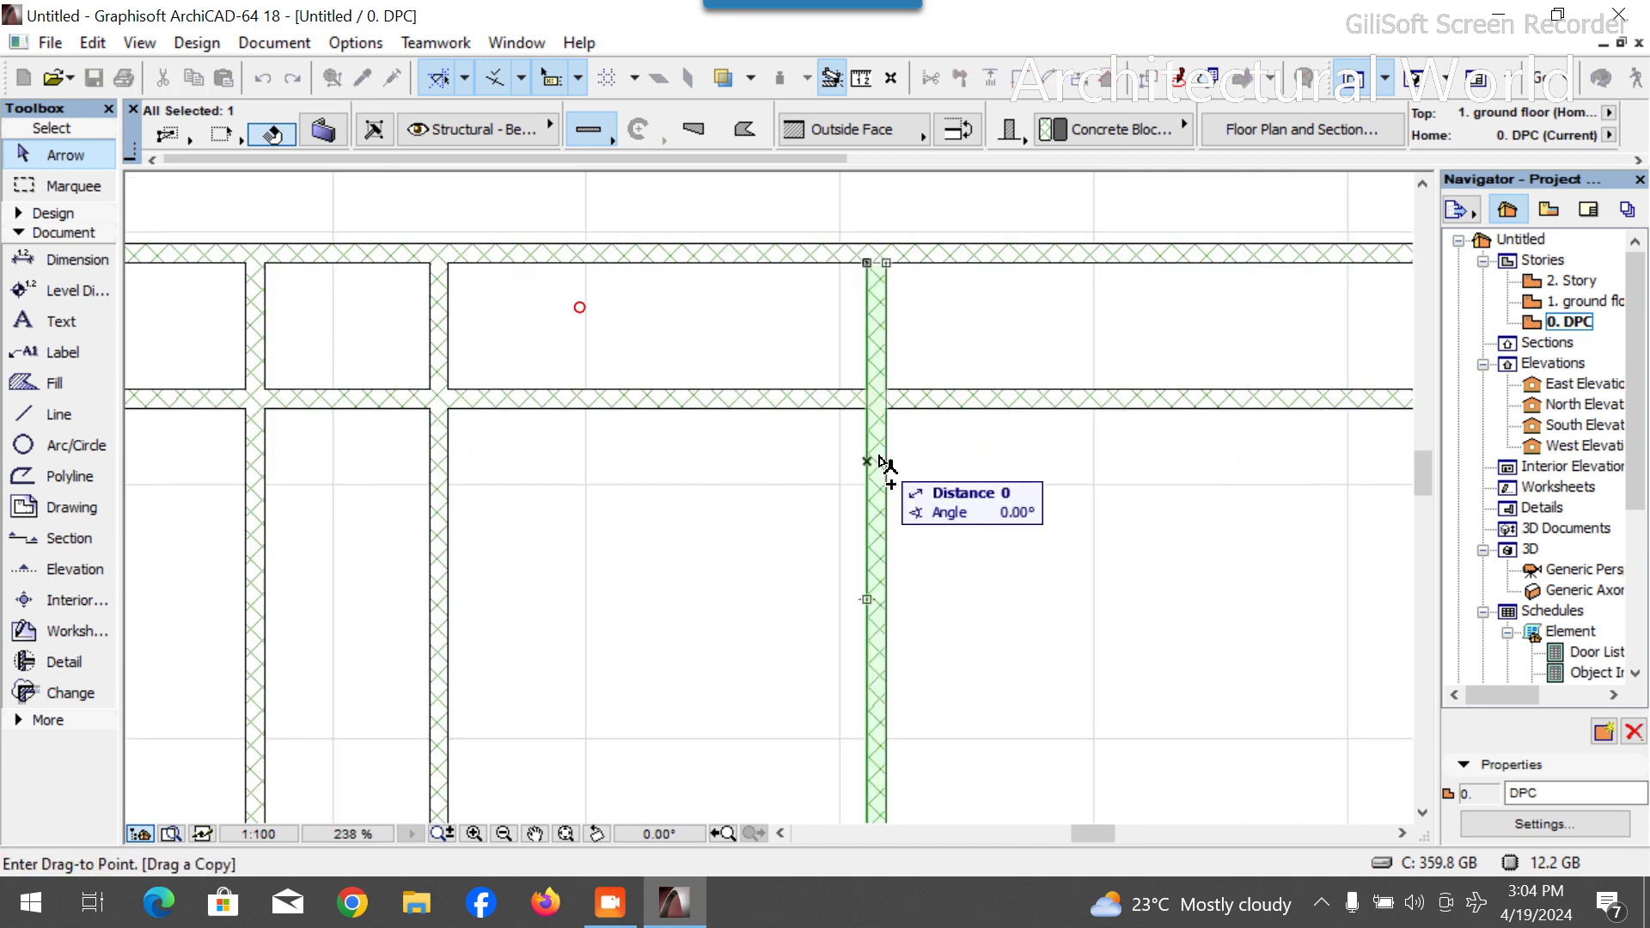
{"action": "type", "text": "4"}
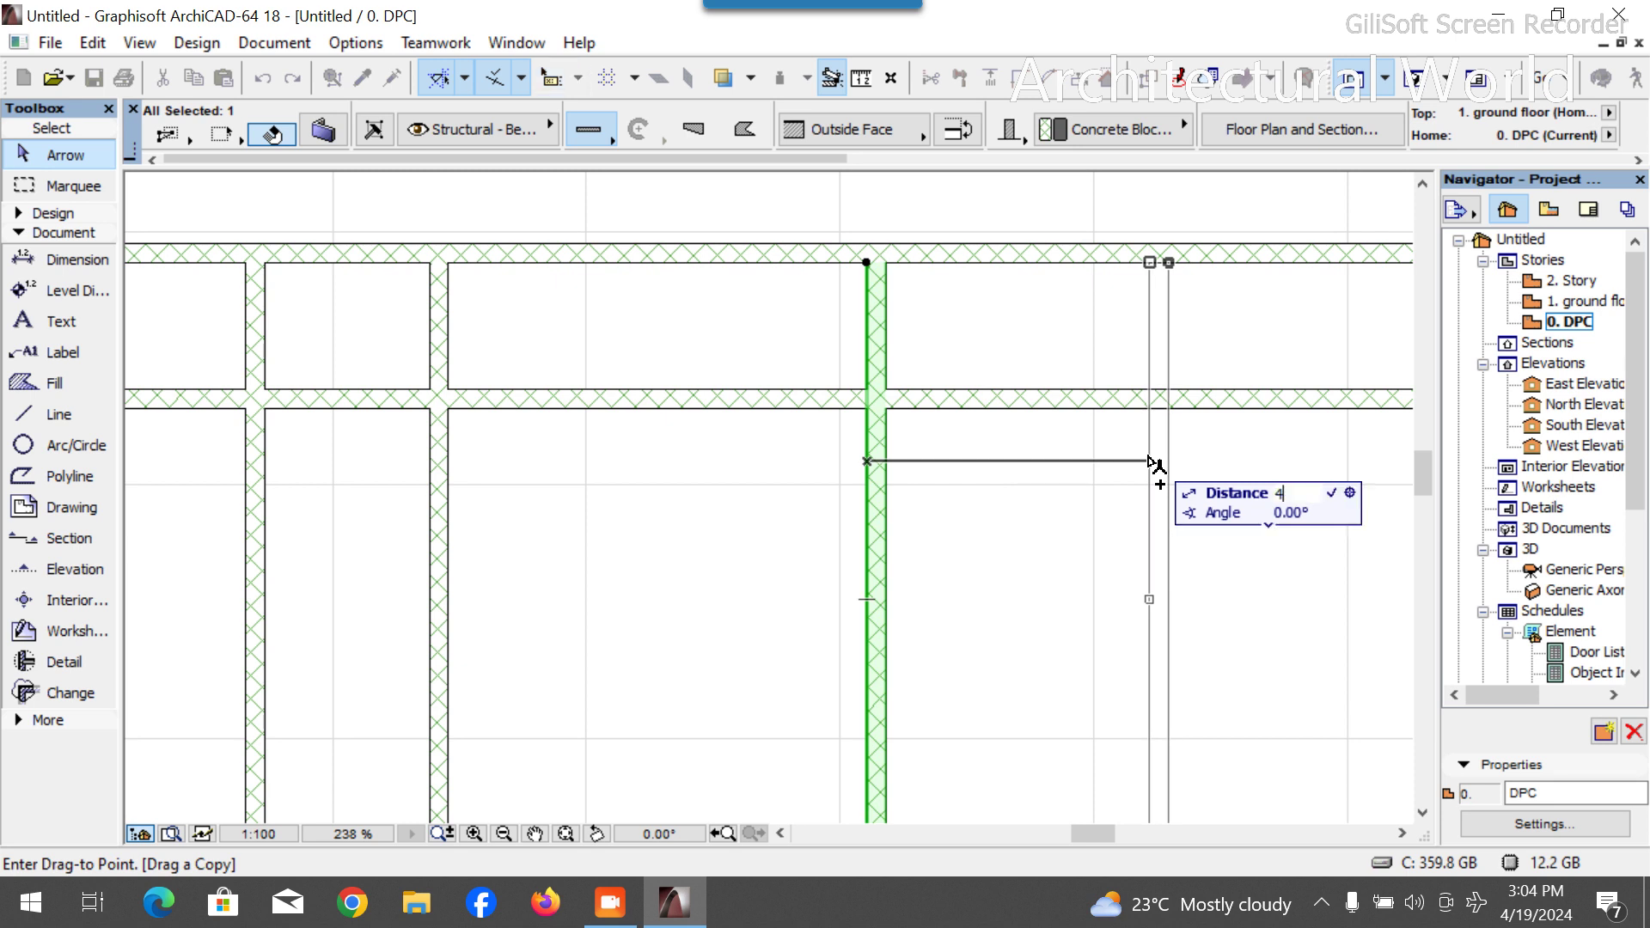
{"action": "type", "text": "15"}
{"action": "key", "text": "Return"}
{"action": "scroll", "coordinate": [865, 372], "scroll_direction": "down", "scroll_amount": 5}
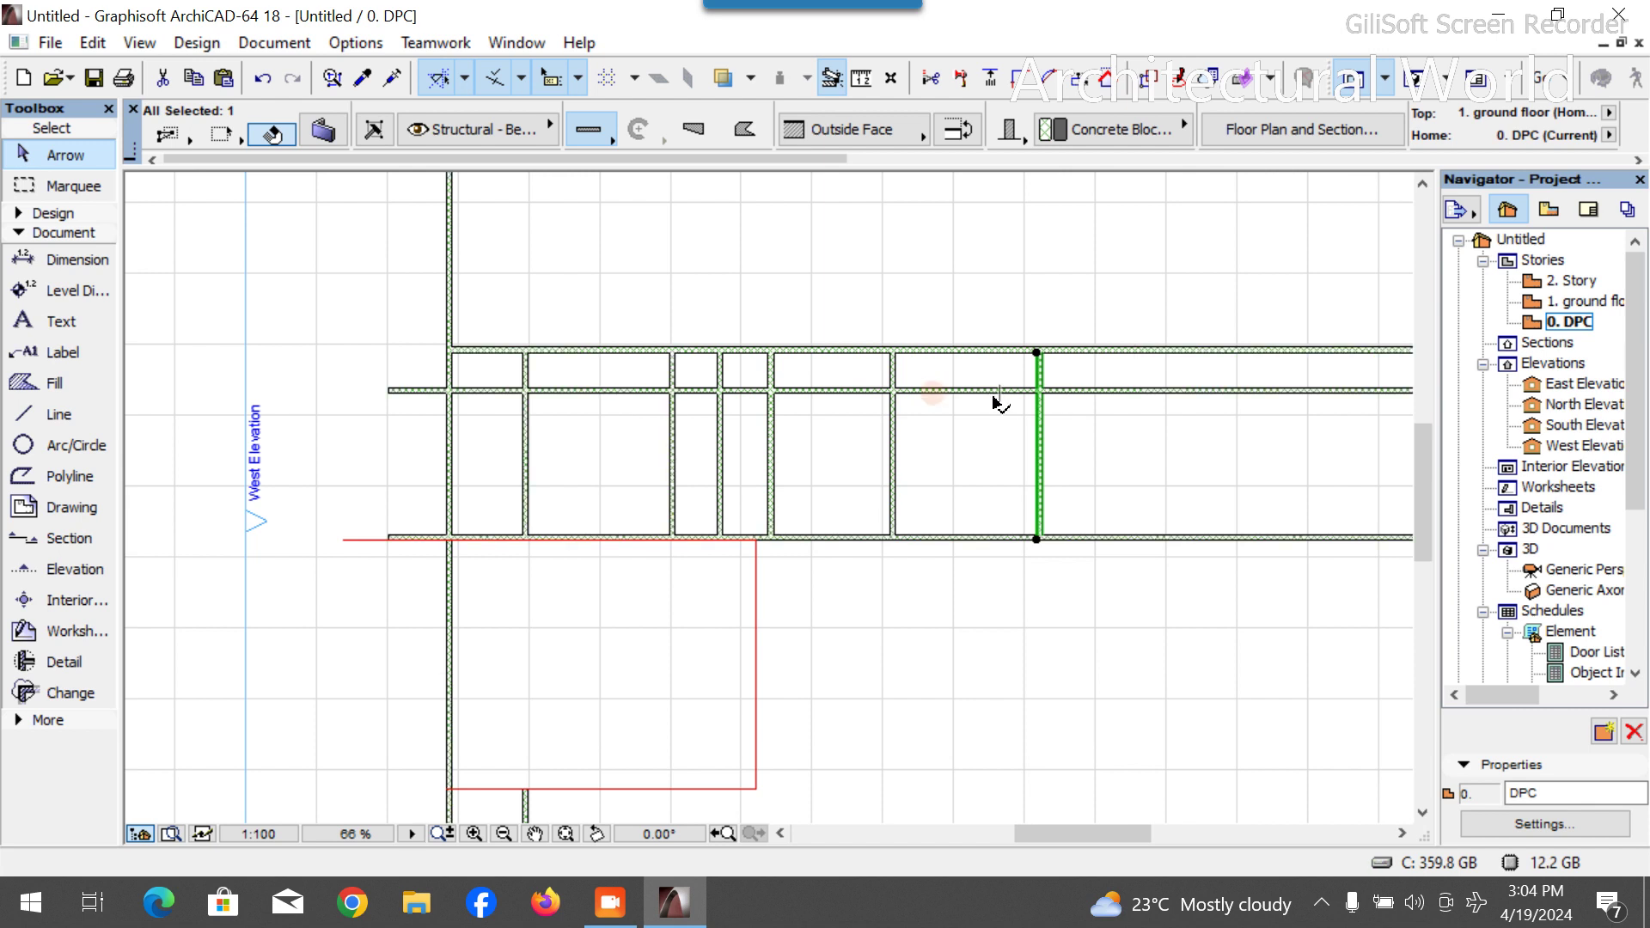
Add the building's right end wall by copying the last vertical partition 900 to the right.
{"action": "scroll", "coordinate": [1159, 434], "scroll_direction": "up", "scroll_amount": 2}
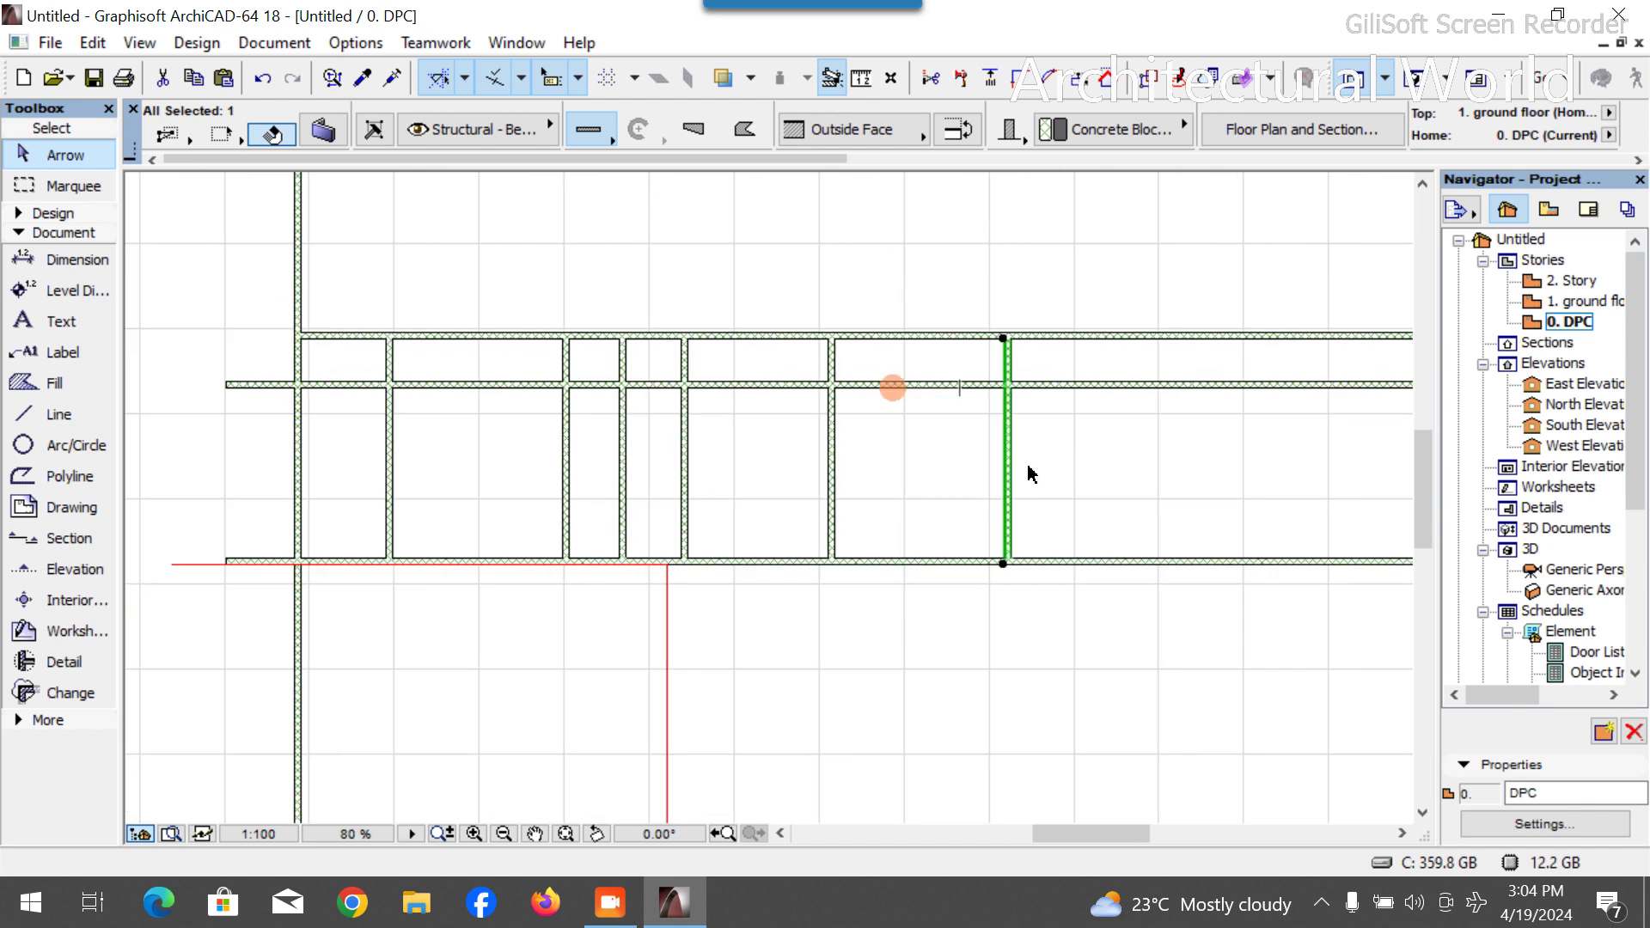
{"action": "key", "text": "ctrl+alt+d"}
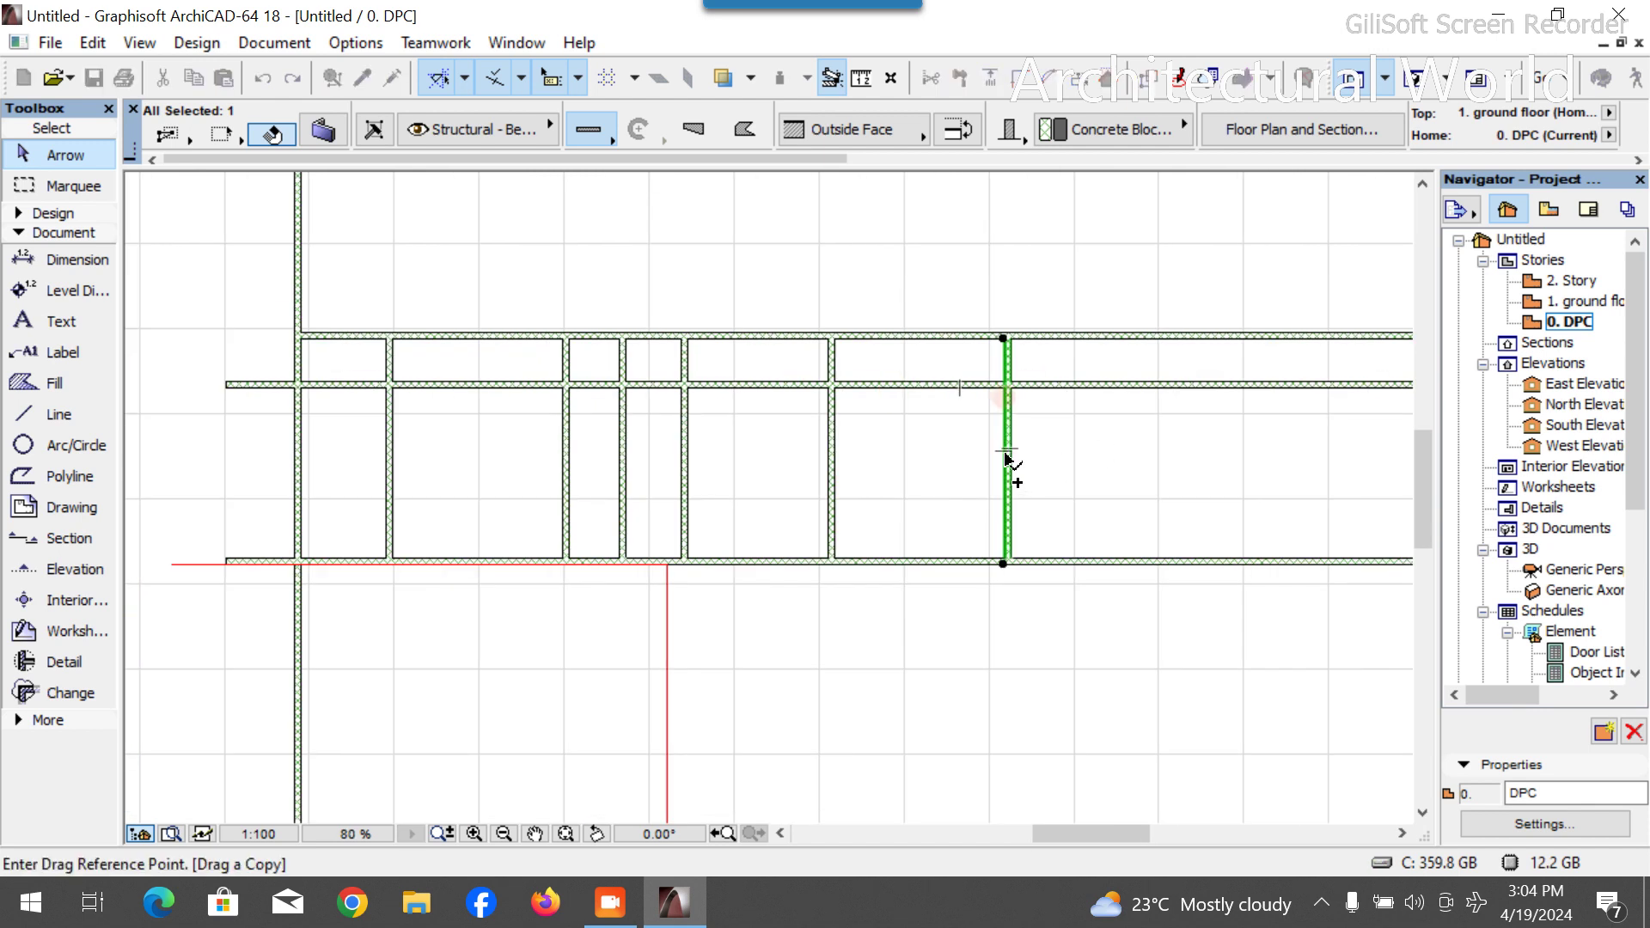
{"action": "left_click", "coordinate": [1005, 470]}
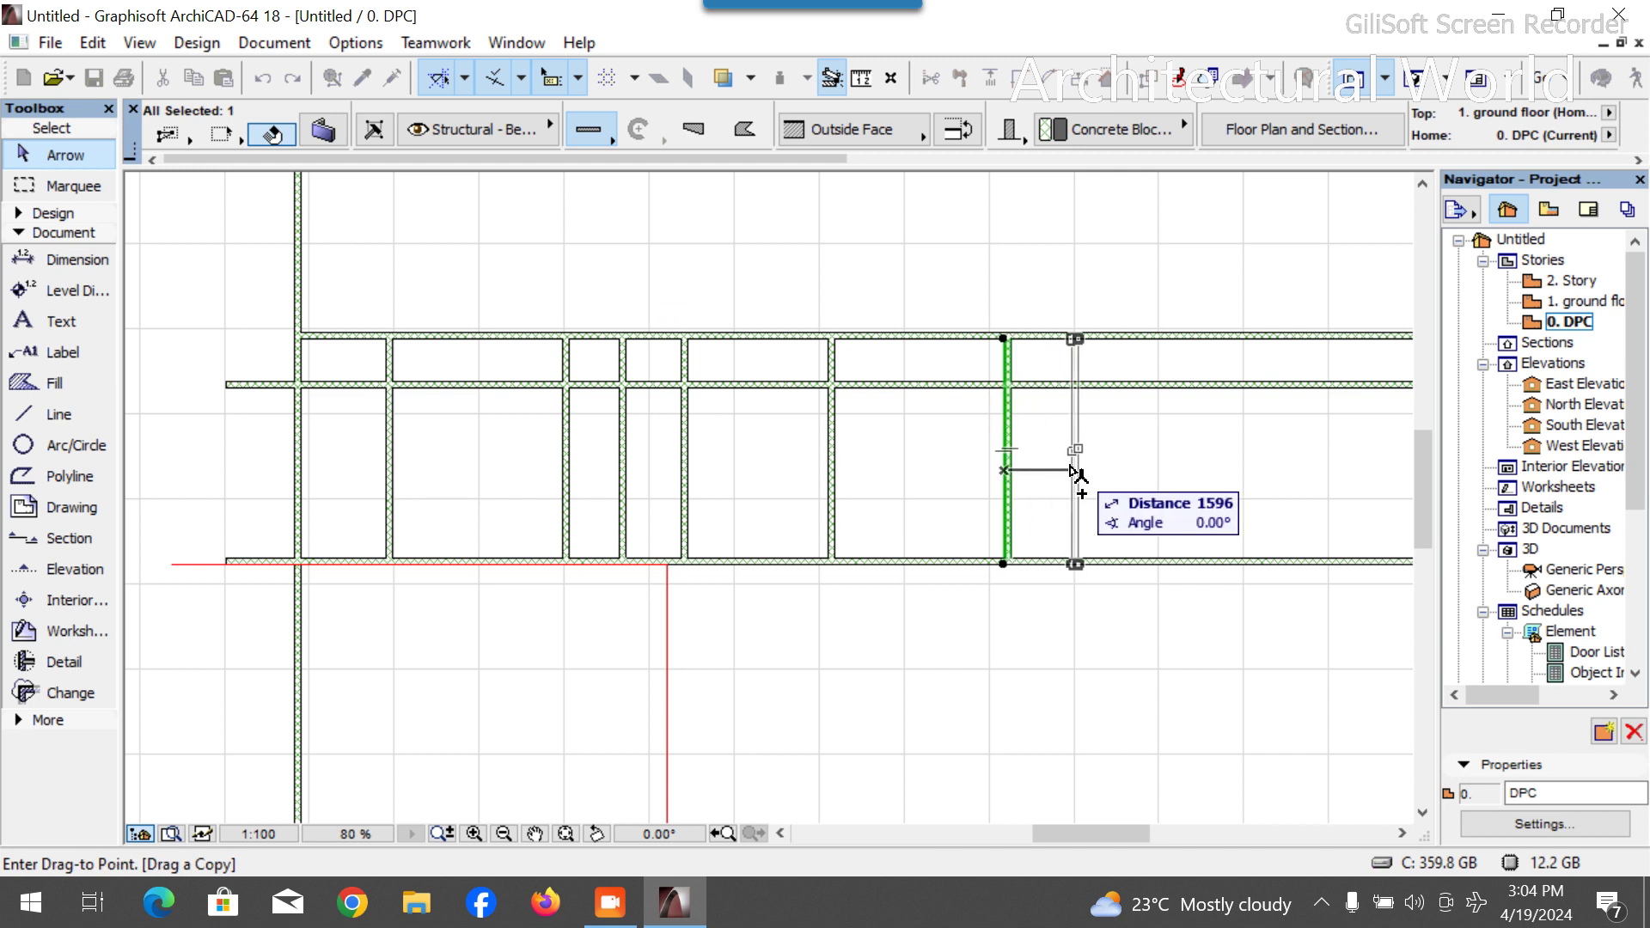
{"action": "type", "text": "9009"}
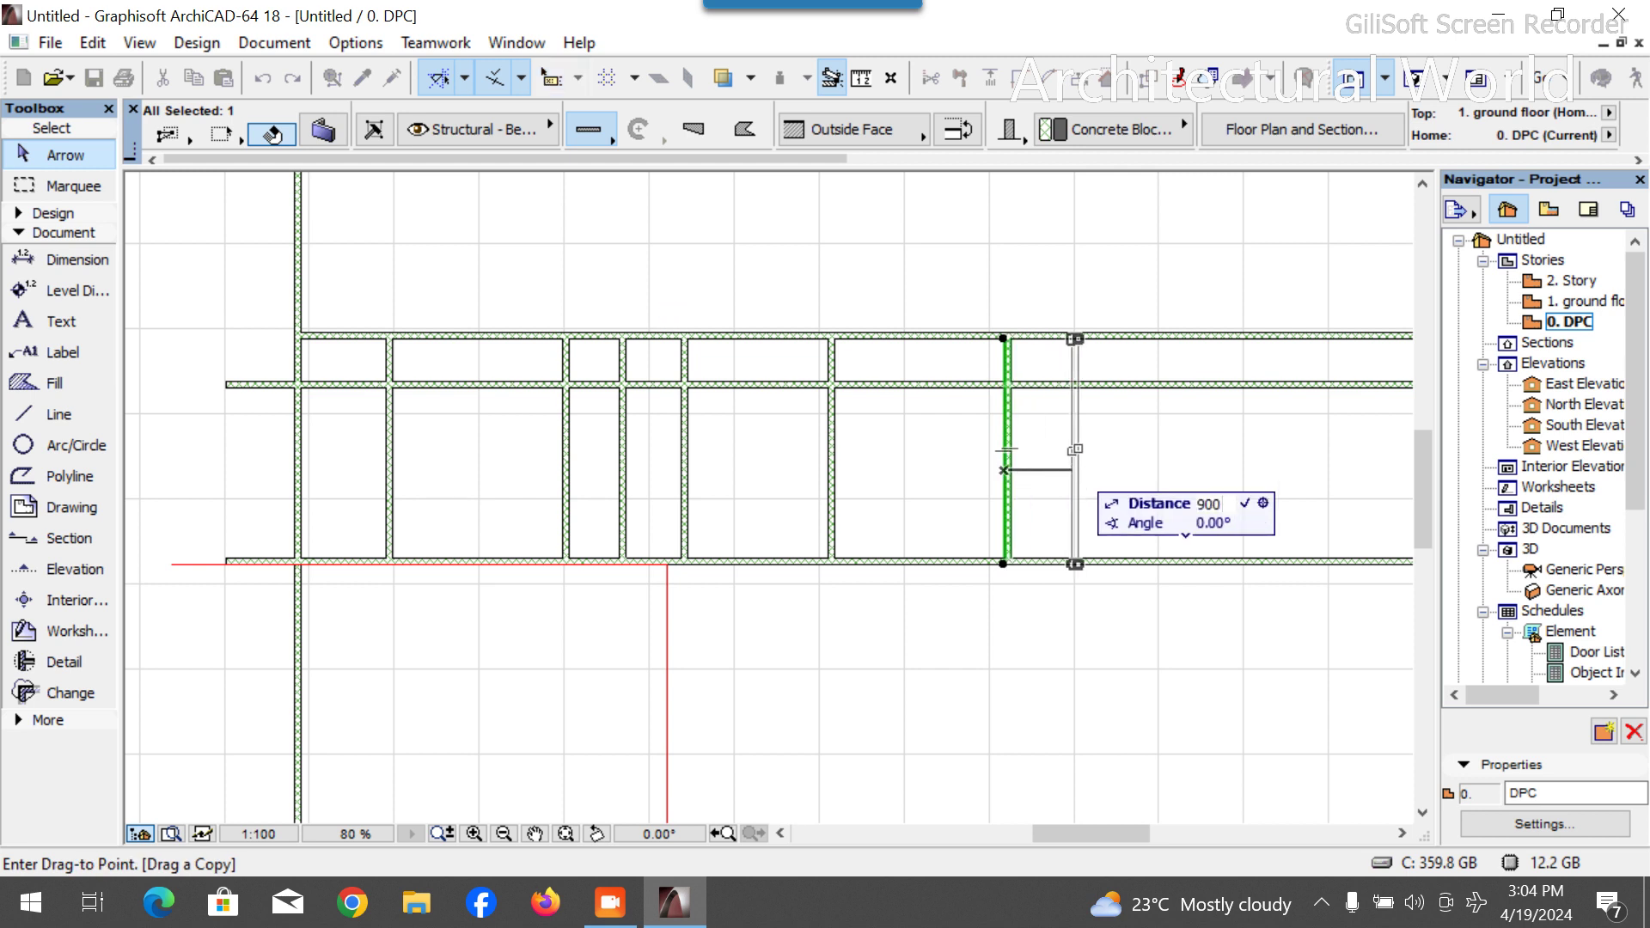
{"action": "key", "text": "Return"}
Trim the three horizontal walls beyond the right end wall and the left vertical wall above the top wall.
{"action": "left_click", "coordinate": [1096, 342], "text": "ctrl"}
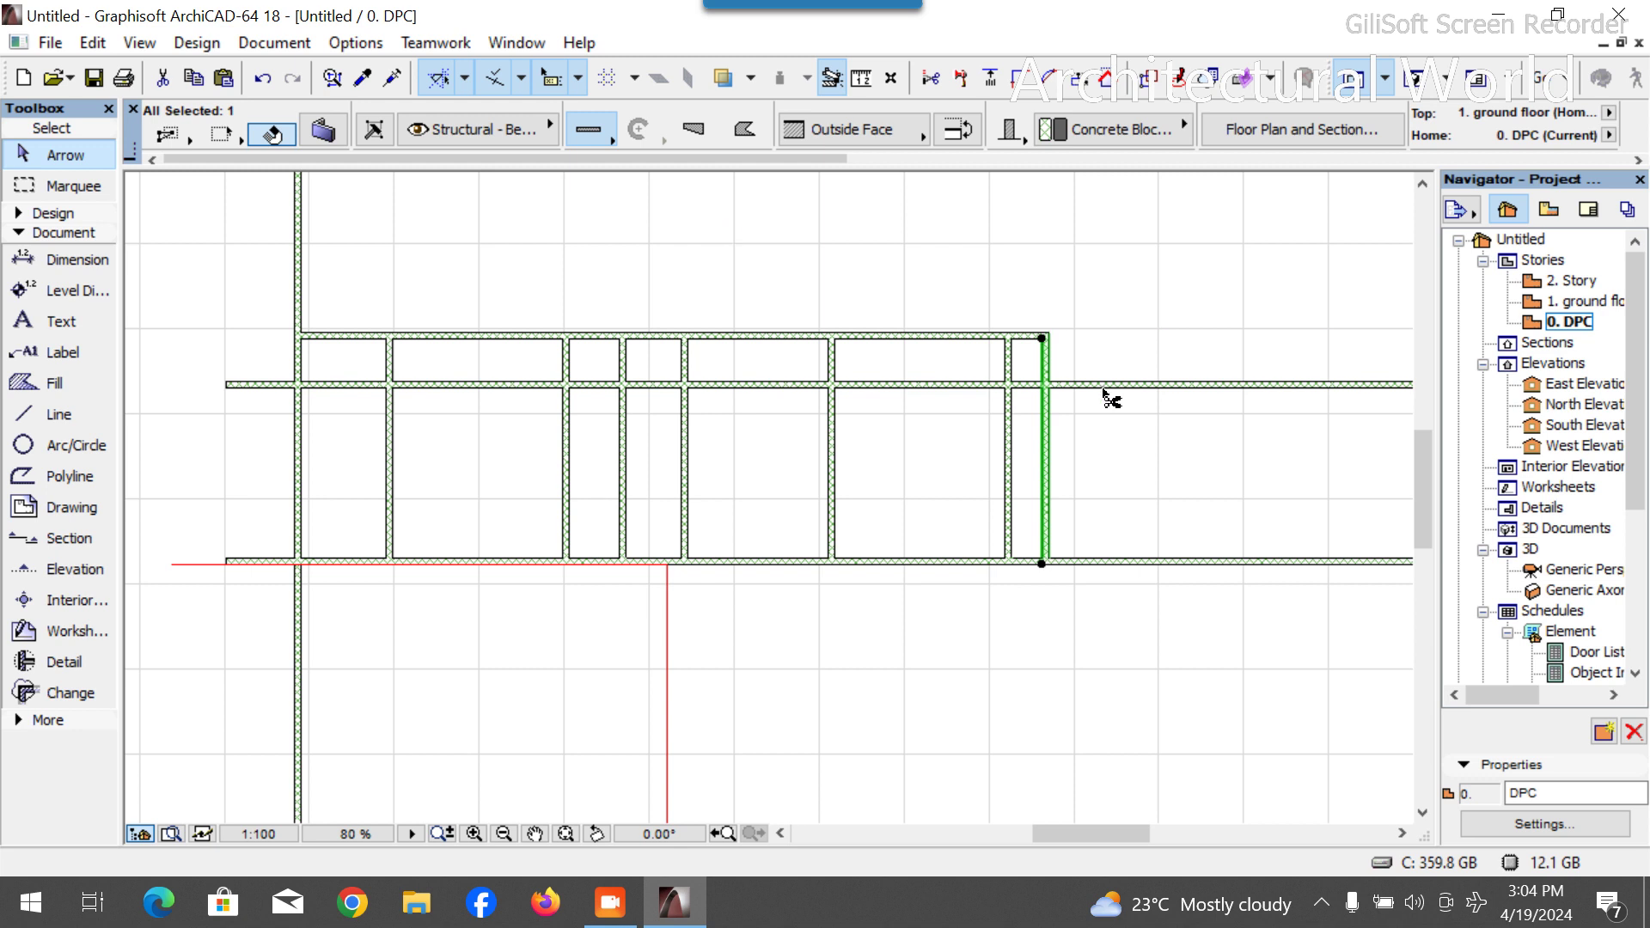
{"action": "left_click", "coordinate": [1105, 388], "text": "ctrl"}
{"action": "left_click", "coordinate": [1117, 563], "text": "ctrl"}
{"action": "key", "text": "Escape"}
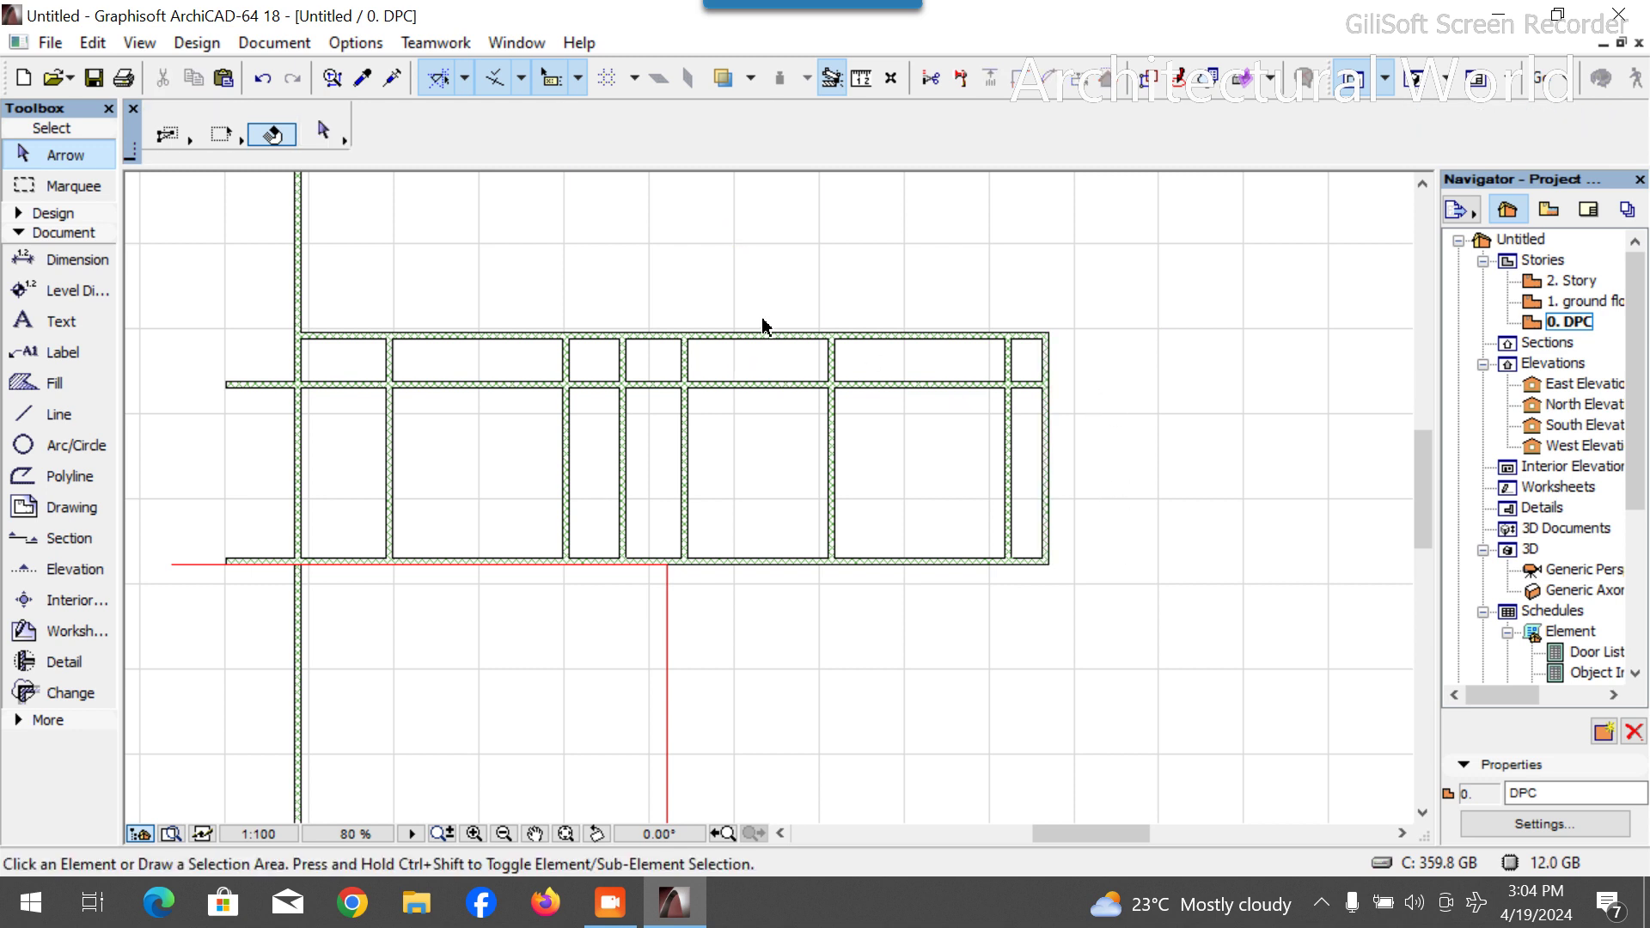
{"action": "left_click", "coordinate": [299, 290], "text": "ctrl"}
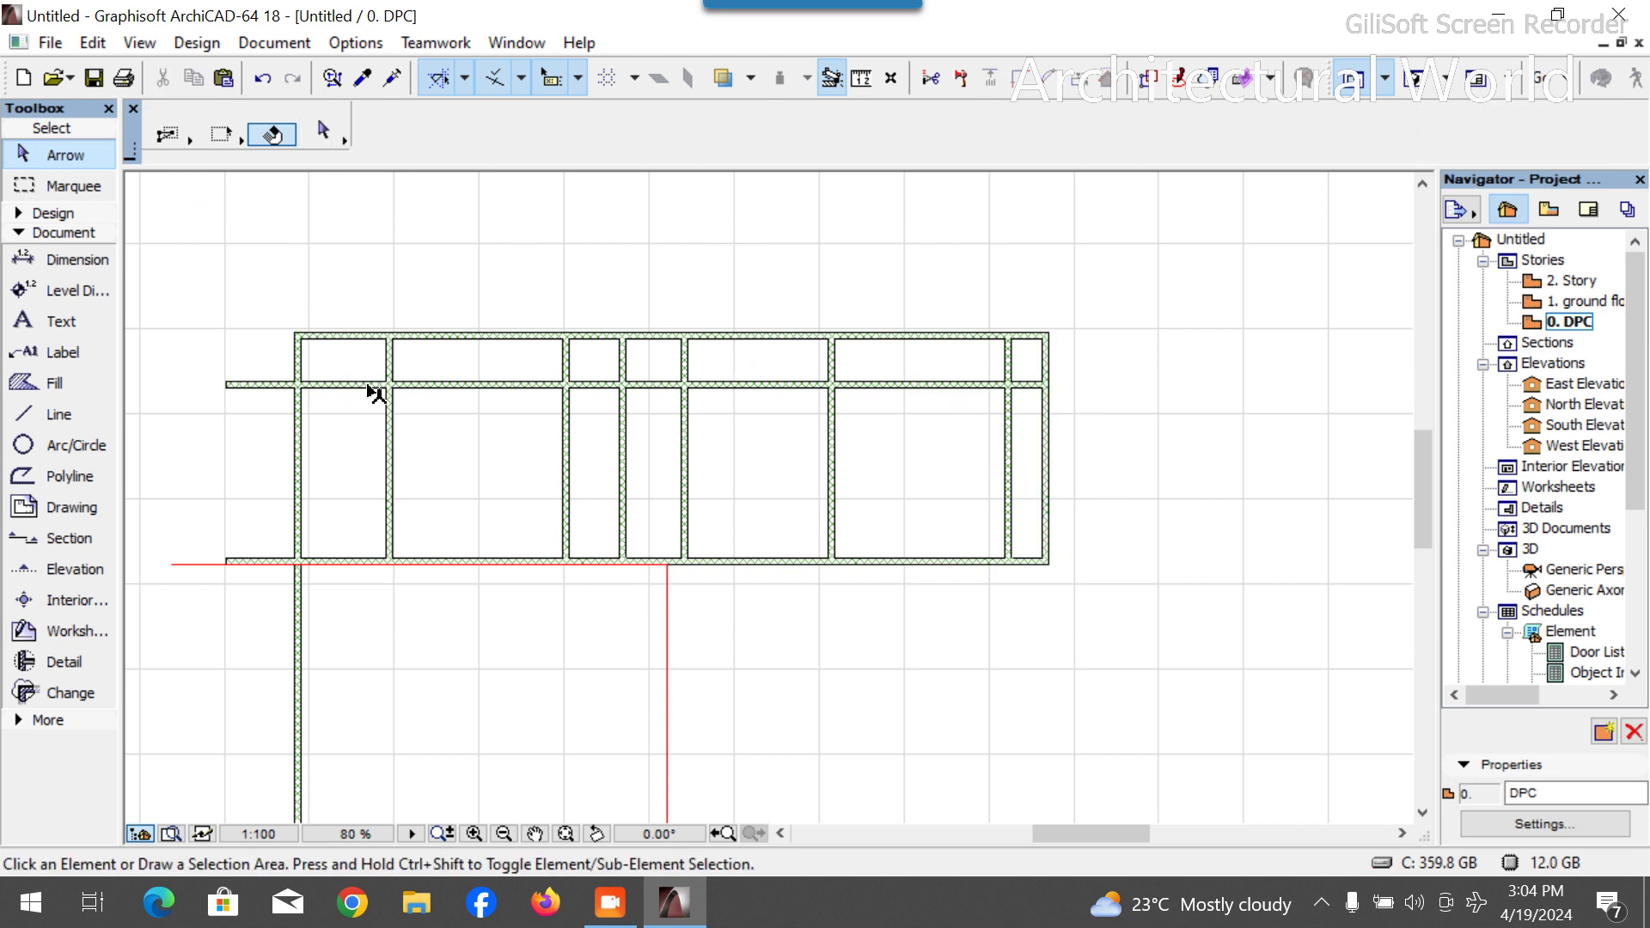
Measure the top wall's overall length between its outer corners with a temporary line, without keeping the line.
{"action": "scroll", "coordinate": [335, 434], "scroll_direction": "down", "scroll_amount": 3}
{"action": "left_click", "coordinate": [45, 420]}
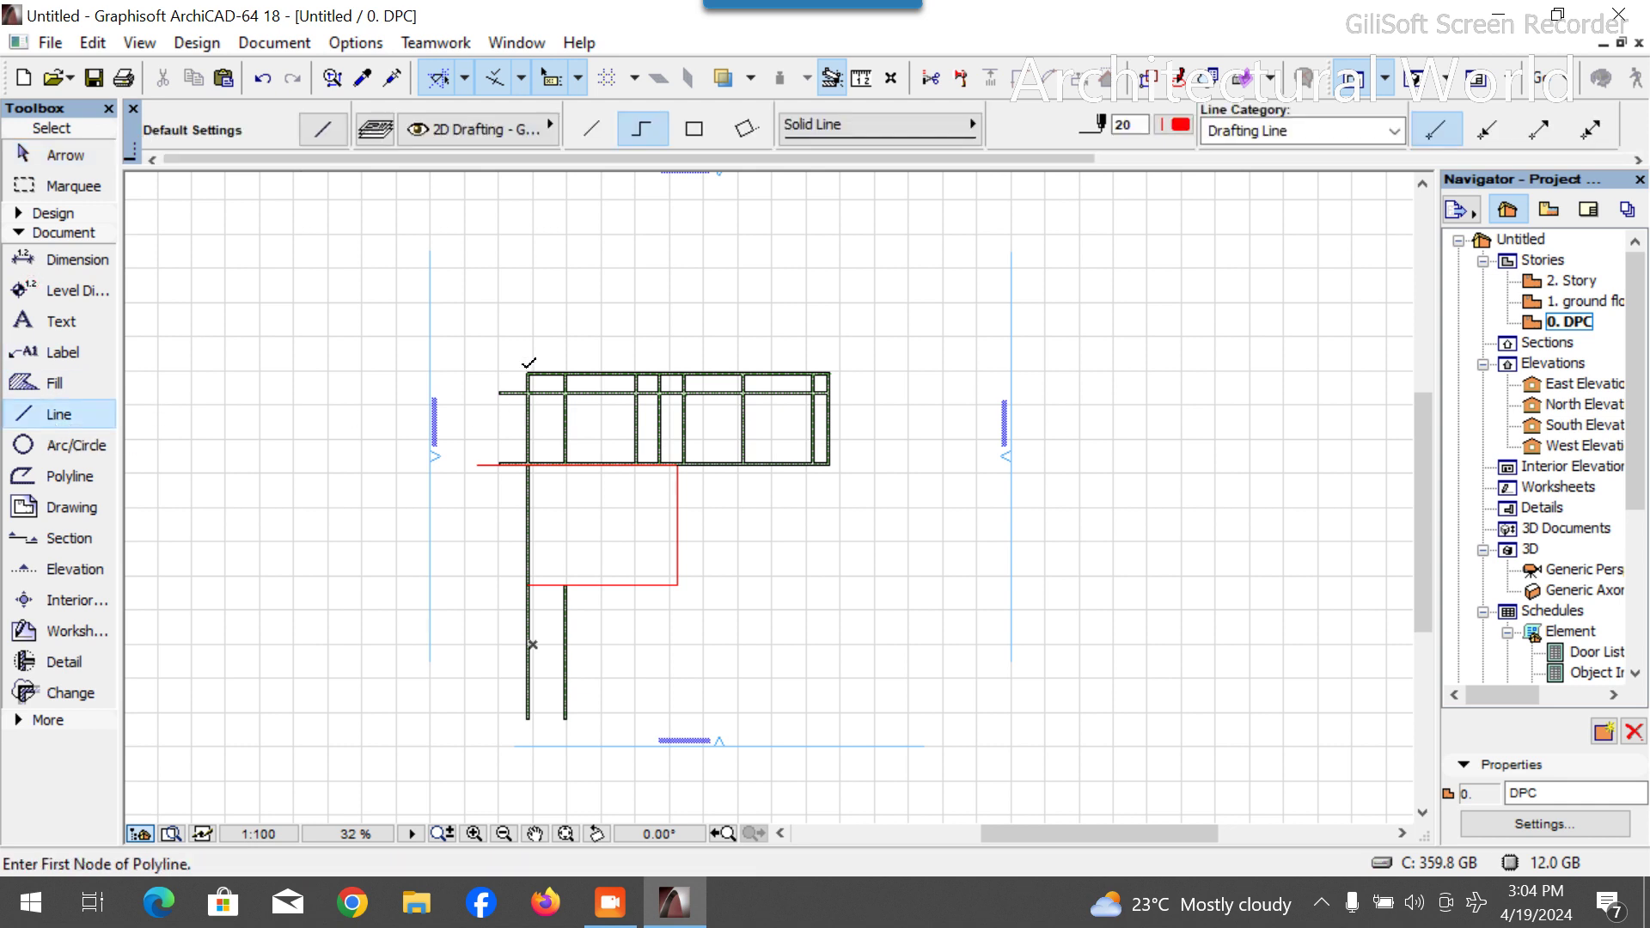
{"action": "scroll", "coordinate": [550, 367], "scroll_direction": "up", "scroll_amount": 4}
{"action": "left_click", "coordinate": [480, 397]}
{"action": "scroll", "coordinate": [467, 379], "scroll_direction": "down", "scroll_amount": 2}
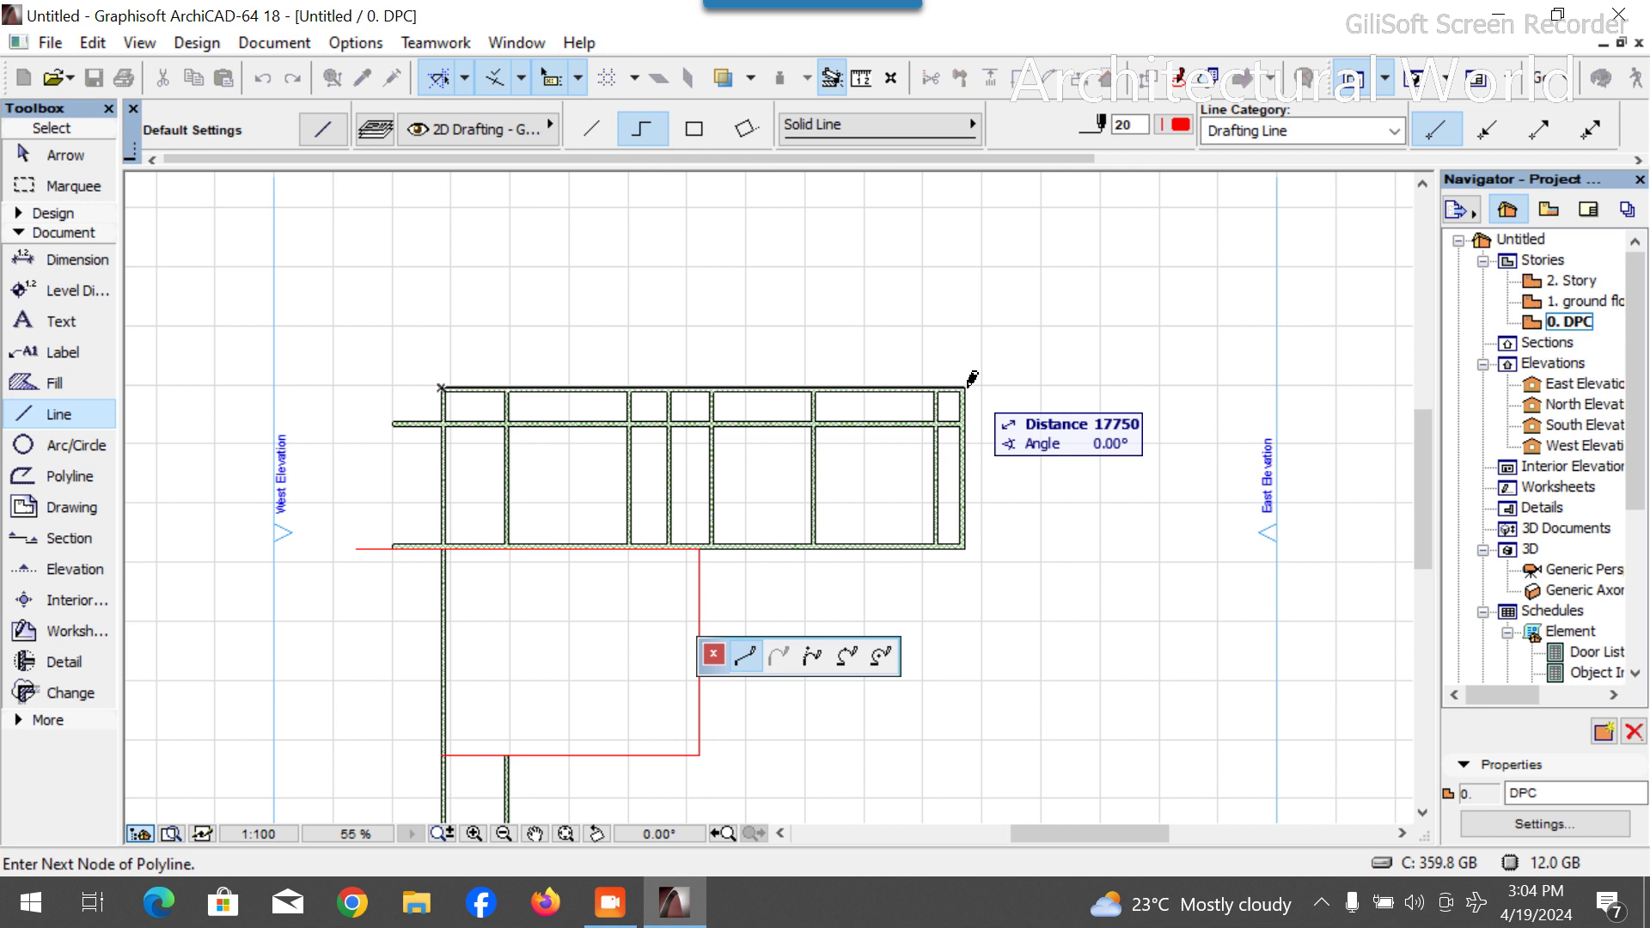
{"action": "left_click", "coordinate": [967, 386]}
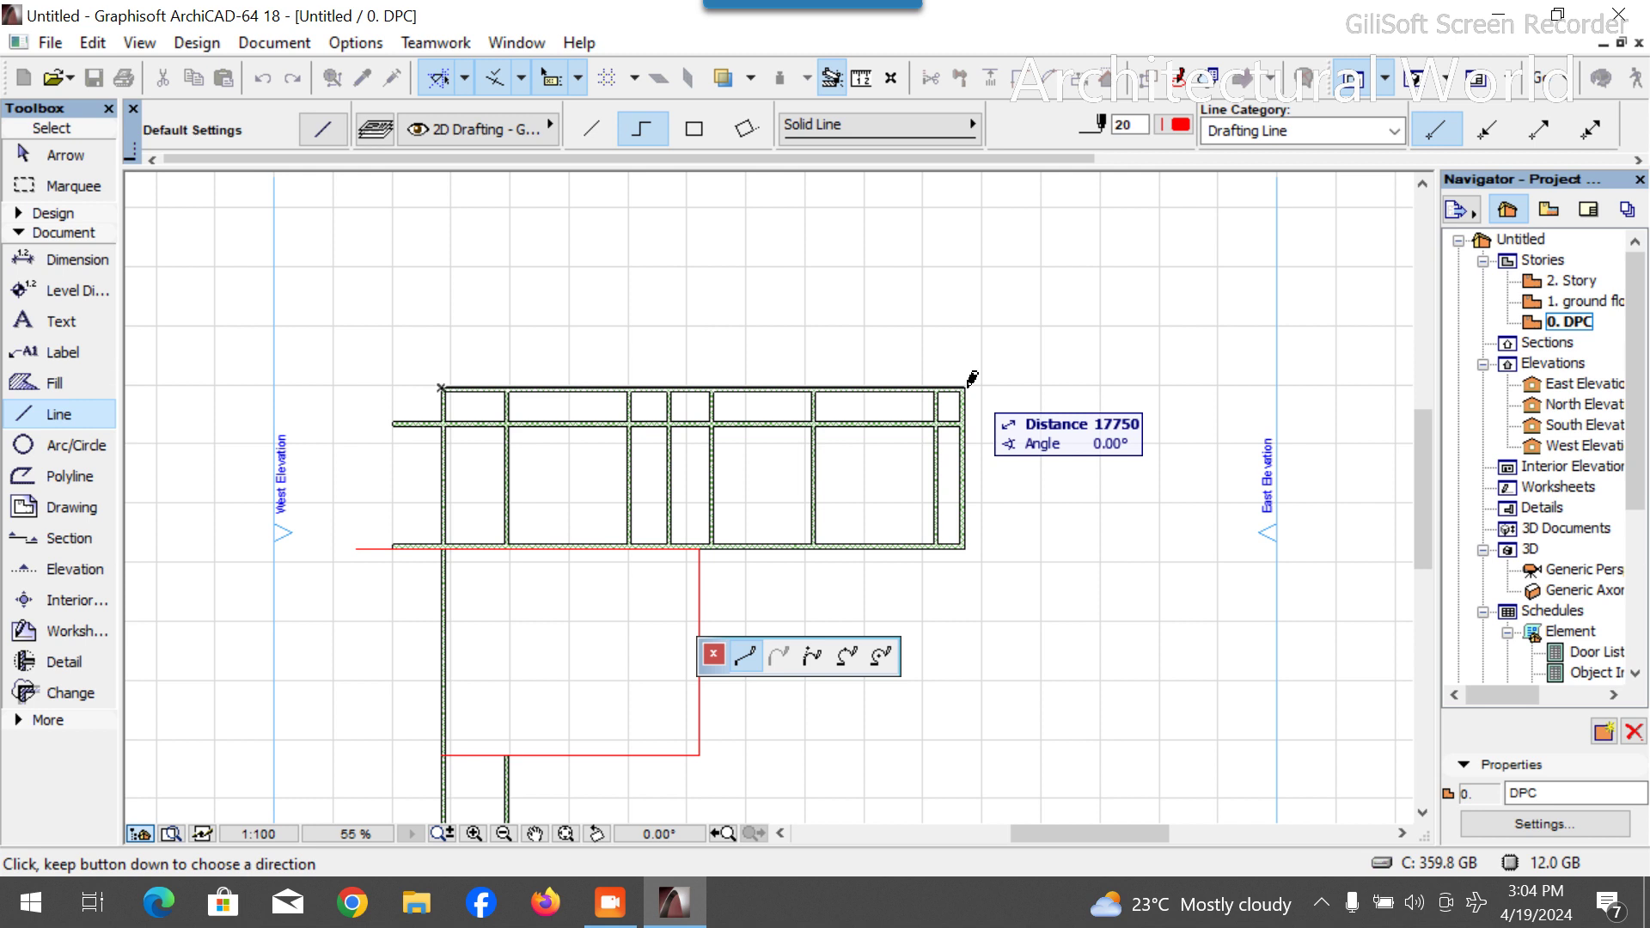
{"action": "key", "text": "Escape"}
{"action": "key", "text": "Escape"}
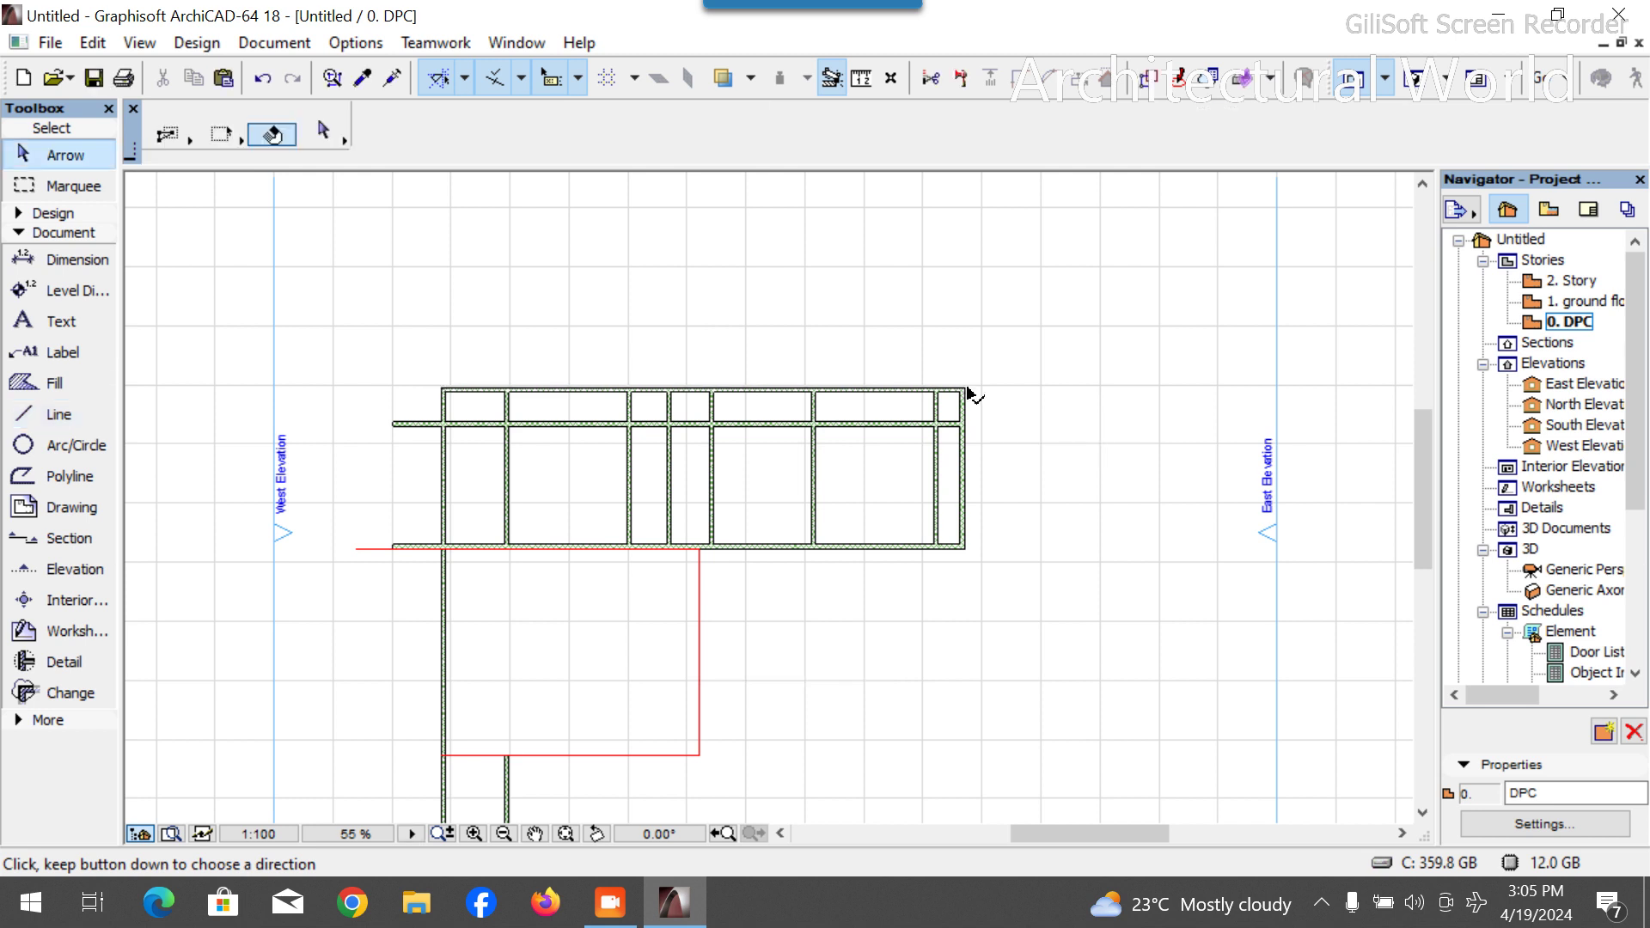
{"action": "scroll", "coordinate": [1075, 534], "scroll_direction": "down", "scroll_amount": 2}
{"action": "scroll", "coordinate": [756, 490], "scroll_direction": "up", "scroll_amount": 5}
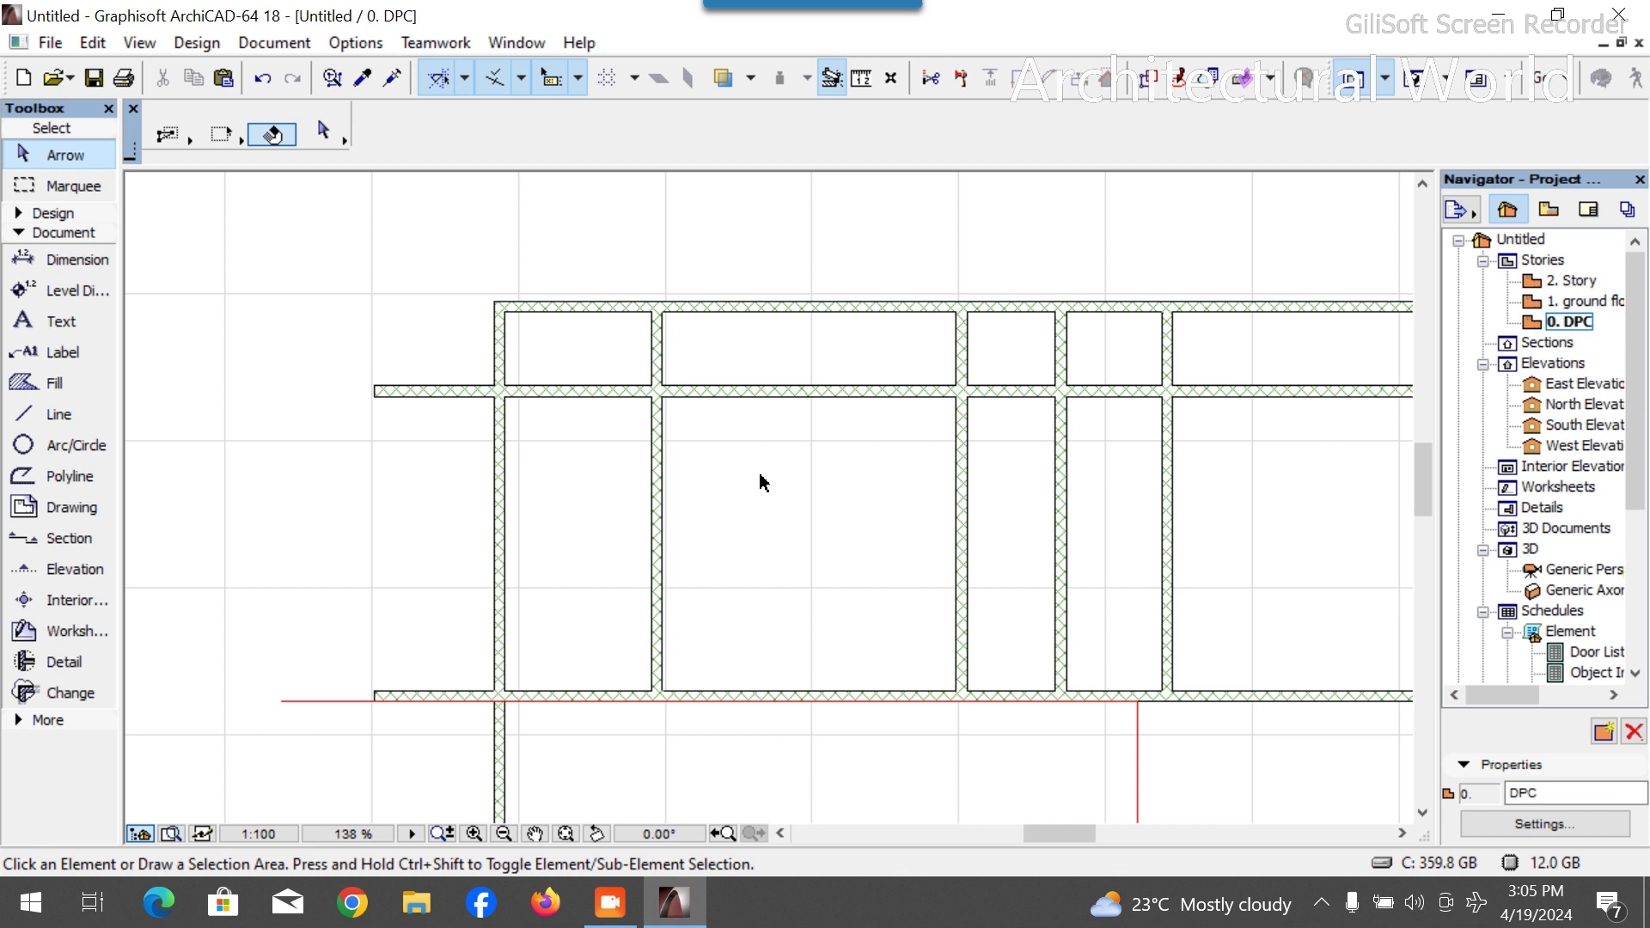
{"action": "scroll", "coordinate": [704, 435], "scroll_direction": "down", "scroll_amount": 3}
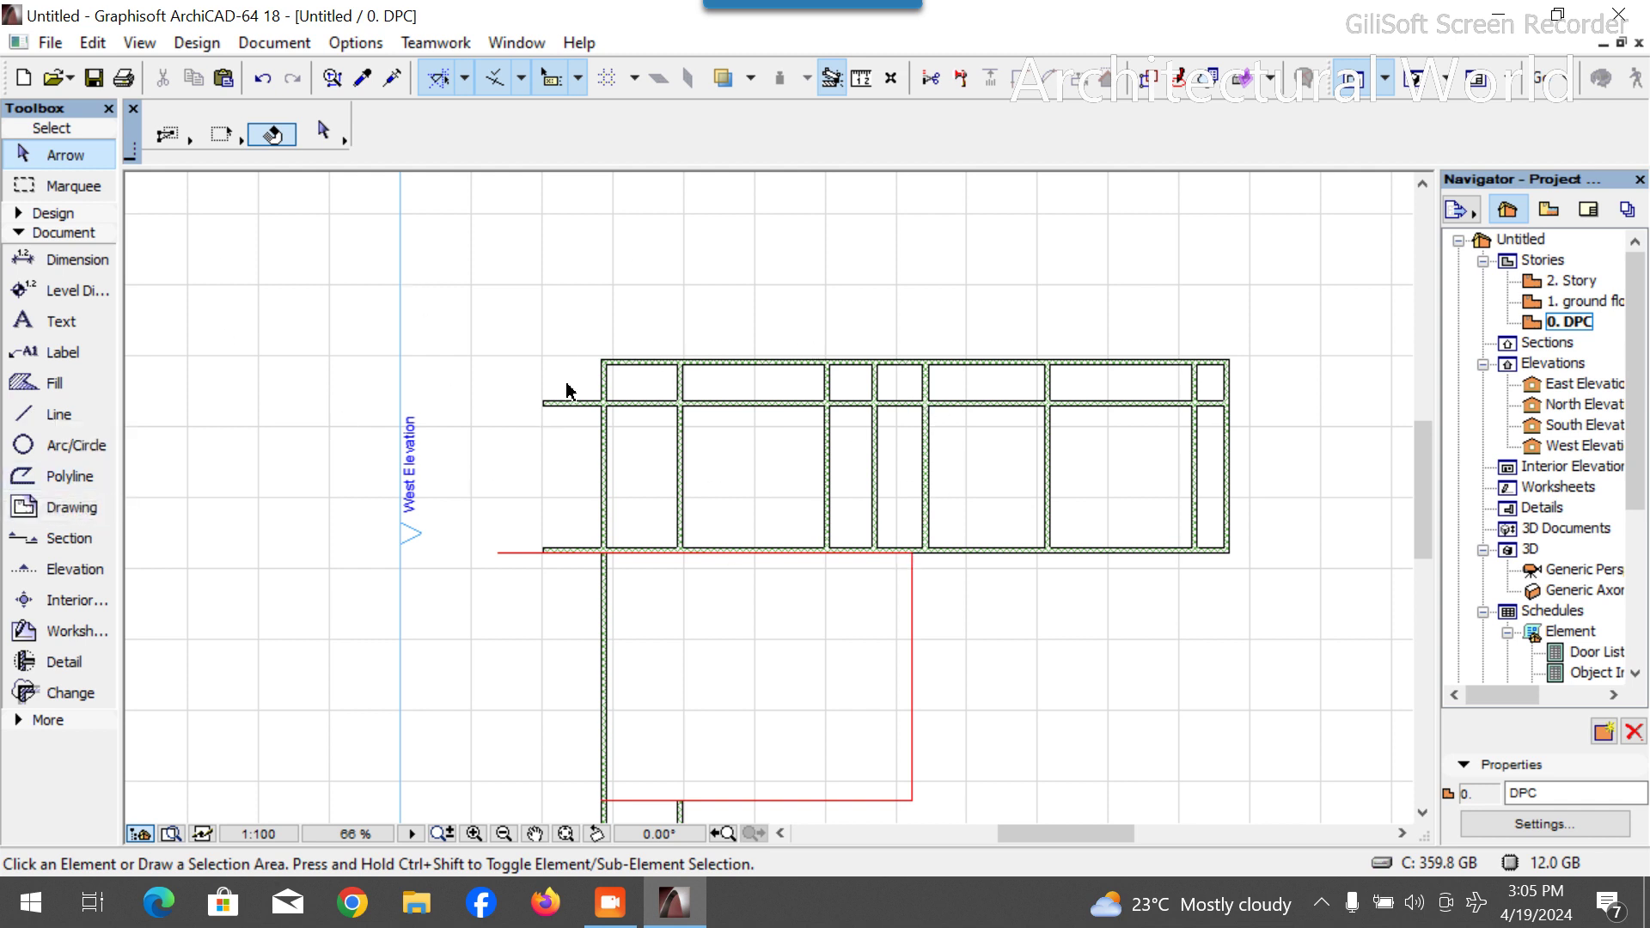
{"action": "left_click", "coordinate": [39, 412]}
{"action": "left_click", "coordinate": [1044, 550]}
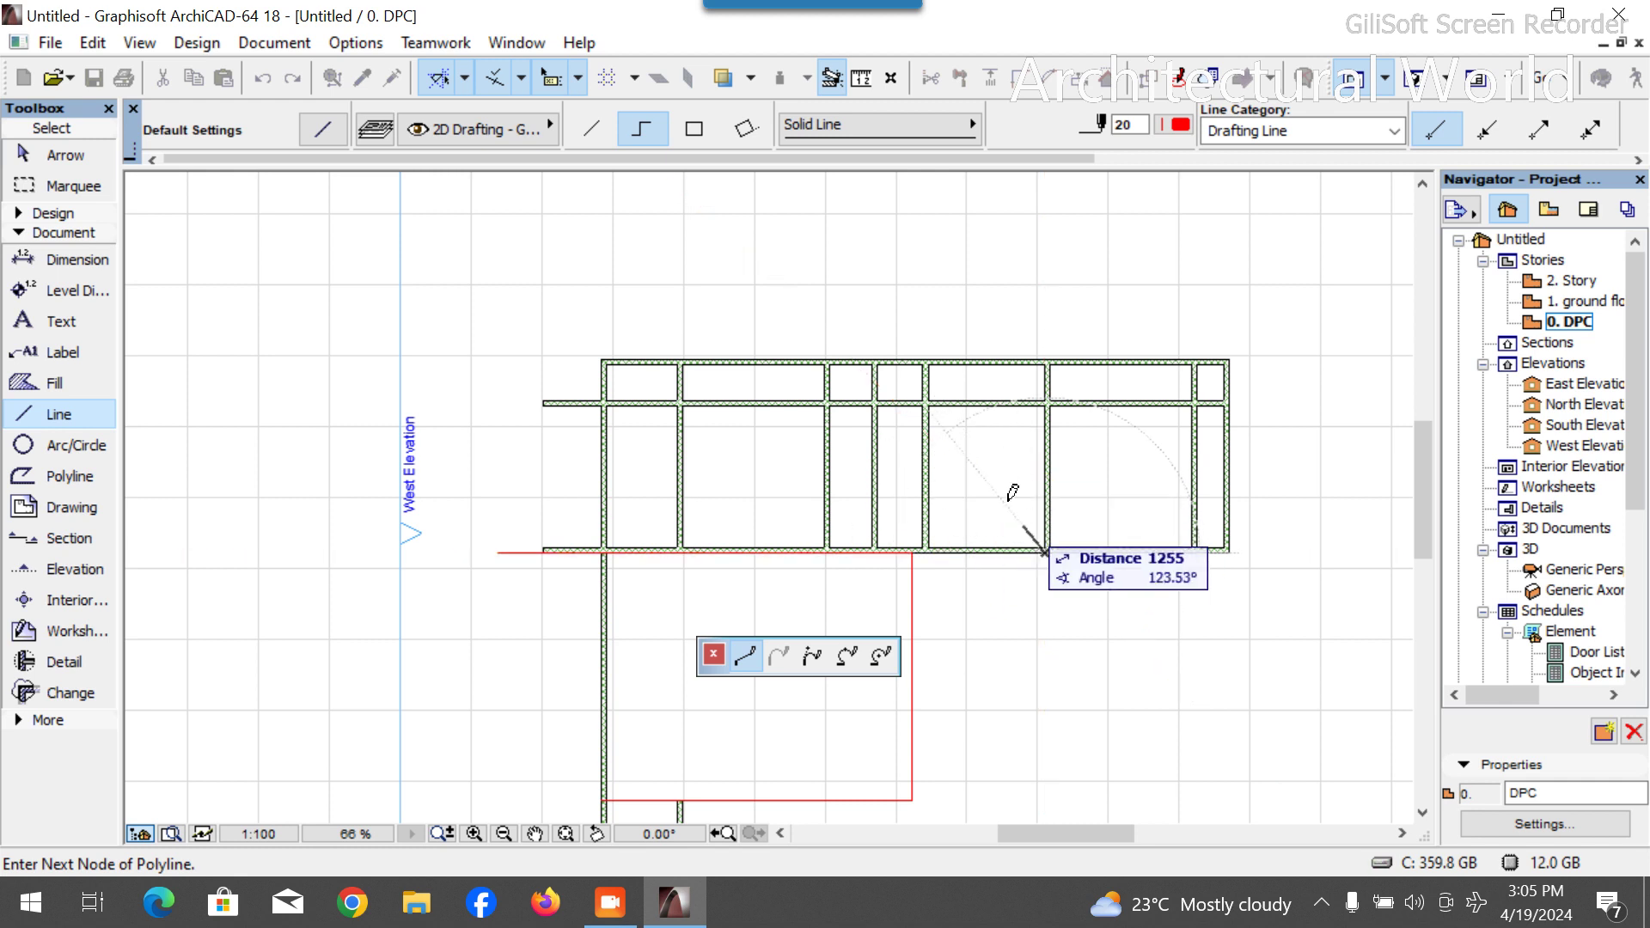
{"action": "key", "text": "Escape"}
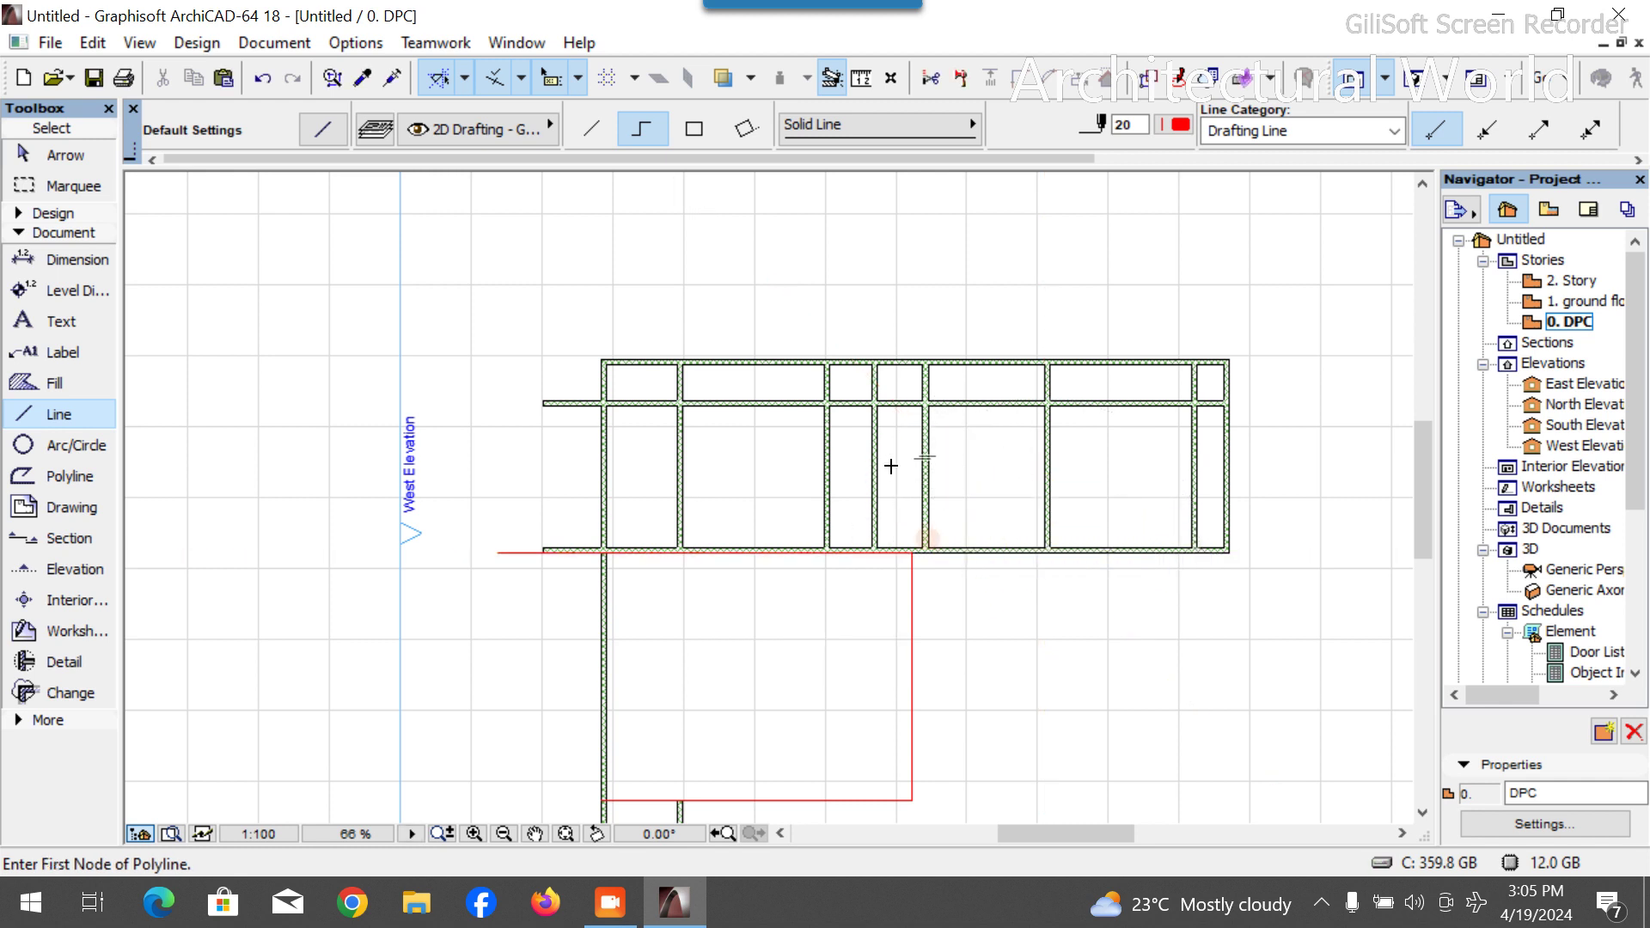
{"action": "scroll", "coordinate": [861, 399], "scroll_direction": "down", "scroll_amount": 1}
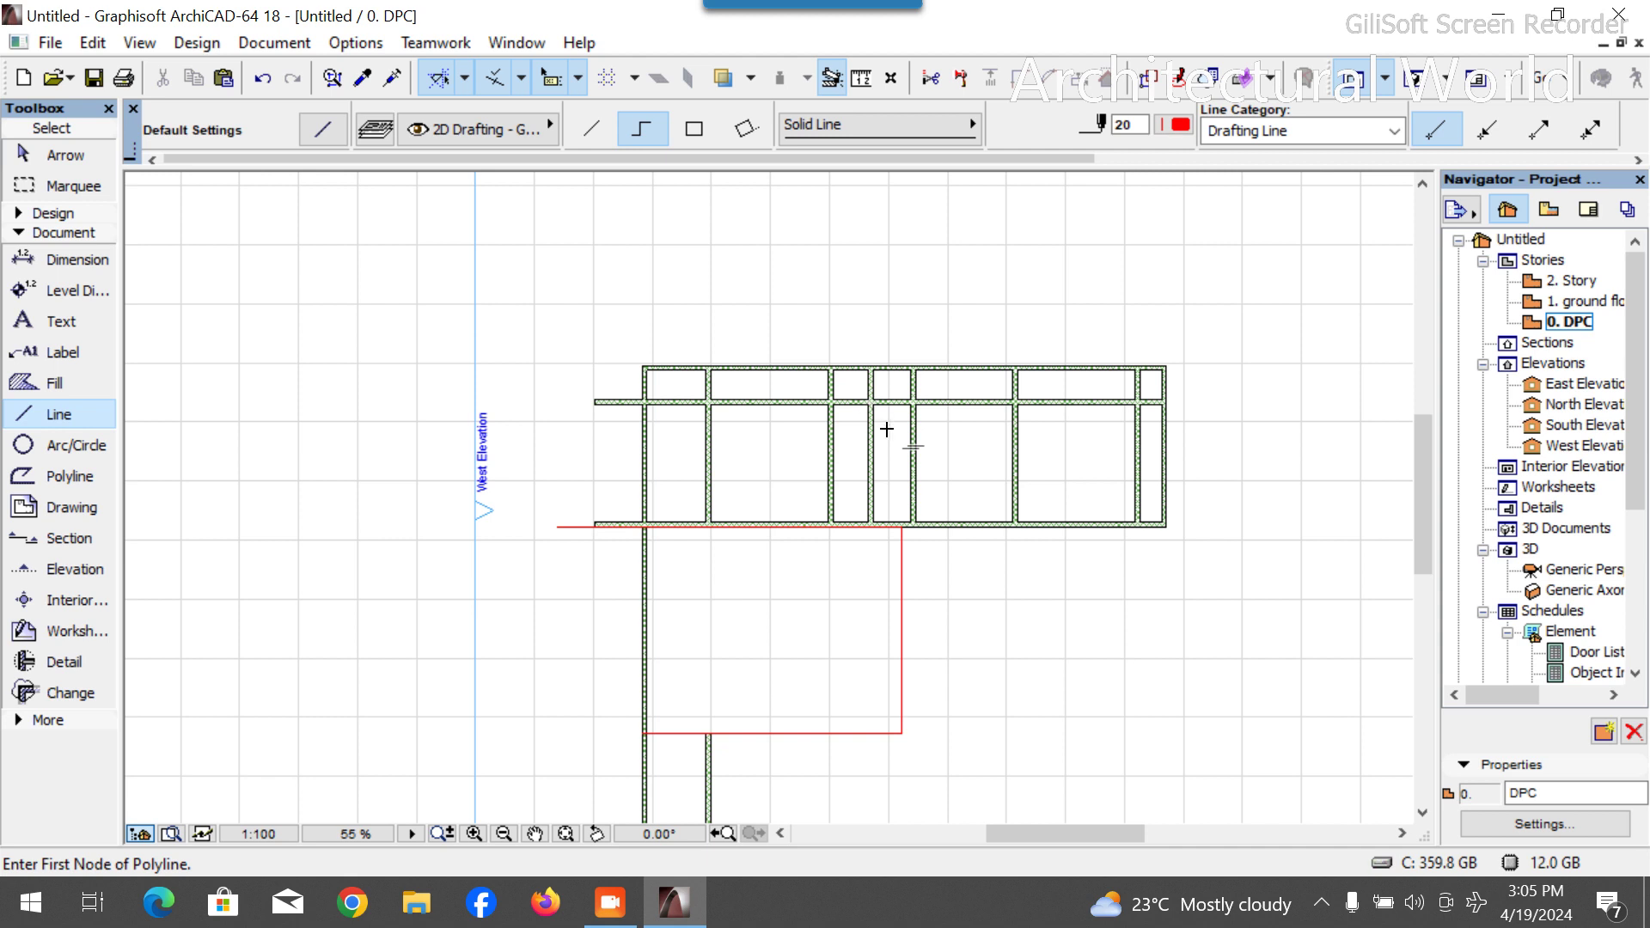
{"action": "key", "text": "shift"}
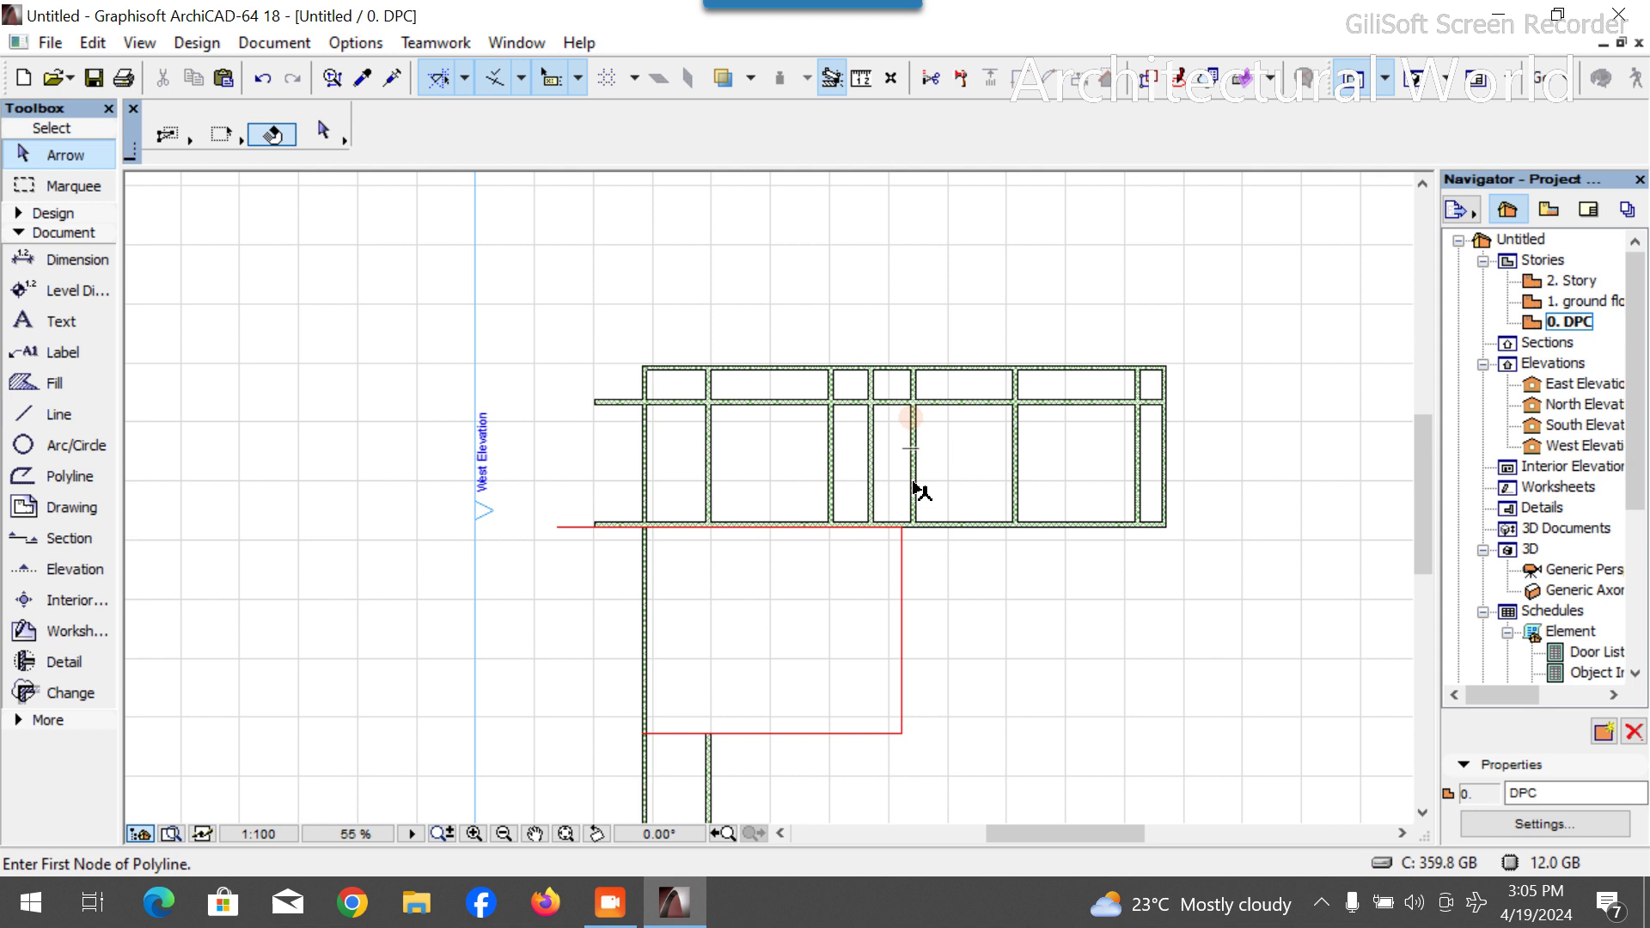
{"action": "left_click", "coordinate": [913, 481]}
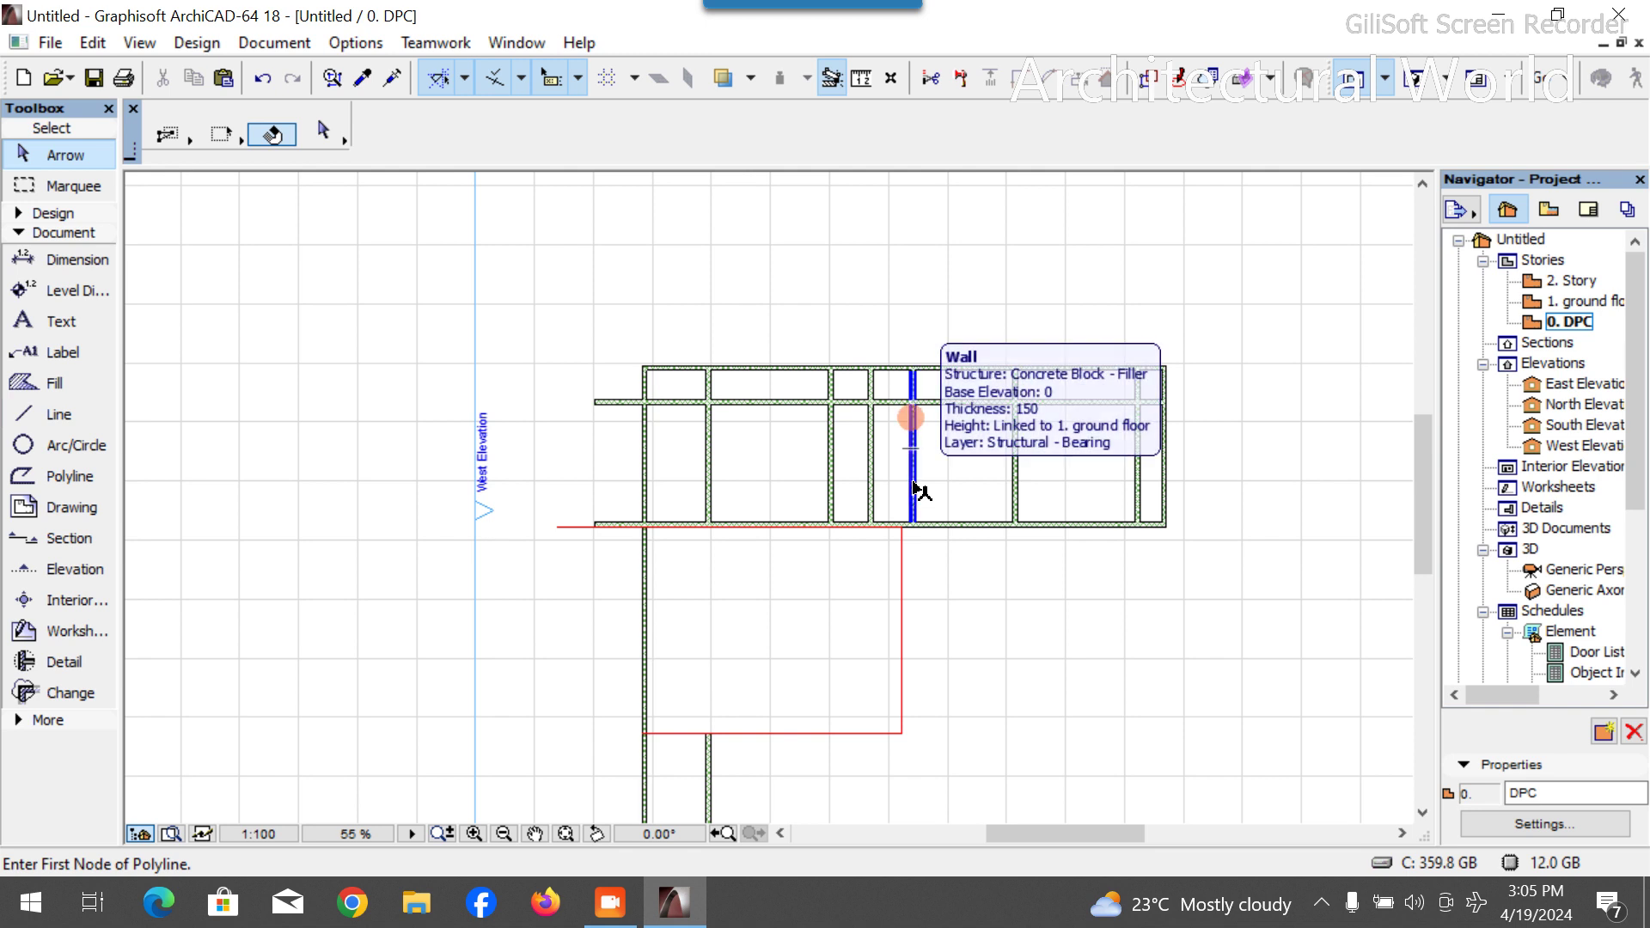
{"action": "left_click", "coordinate": [538, 501]}
{"action": "scroll", "coordinate": [909, 387], "scroll_direction": "up", "scroll_amount": 1}
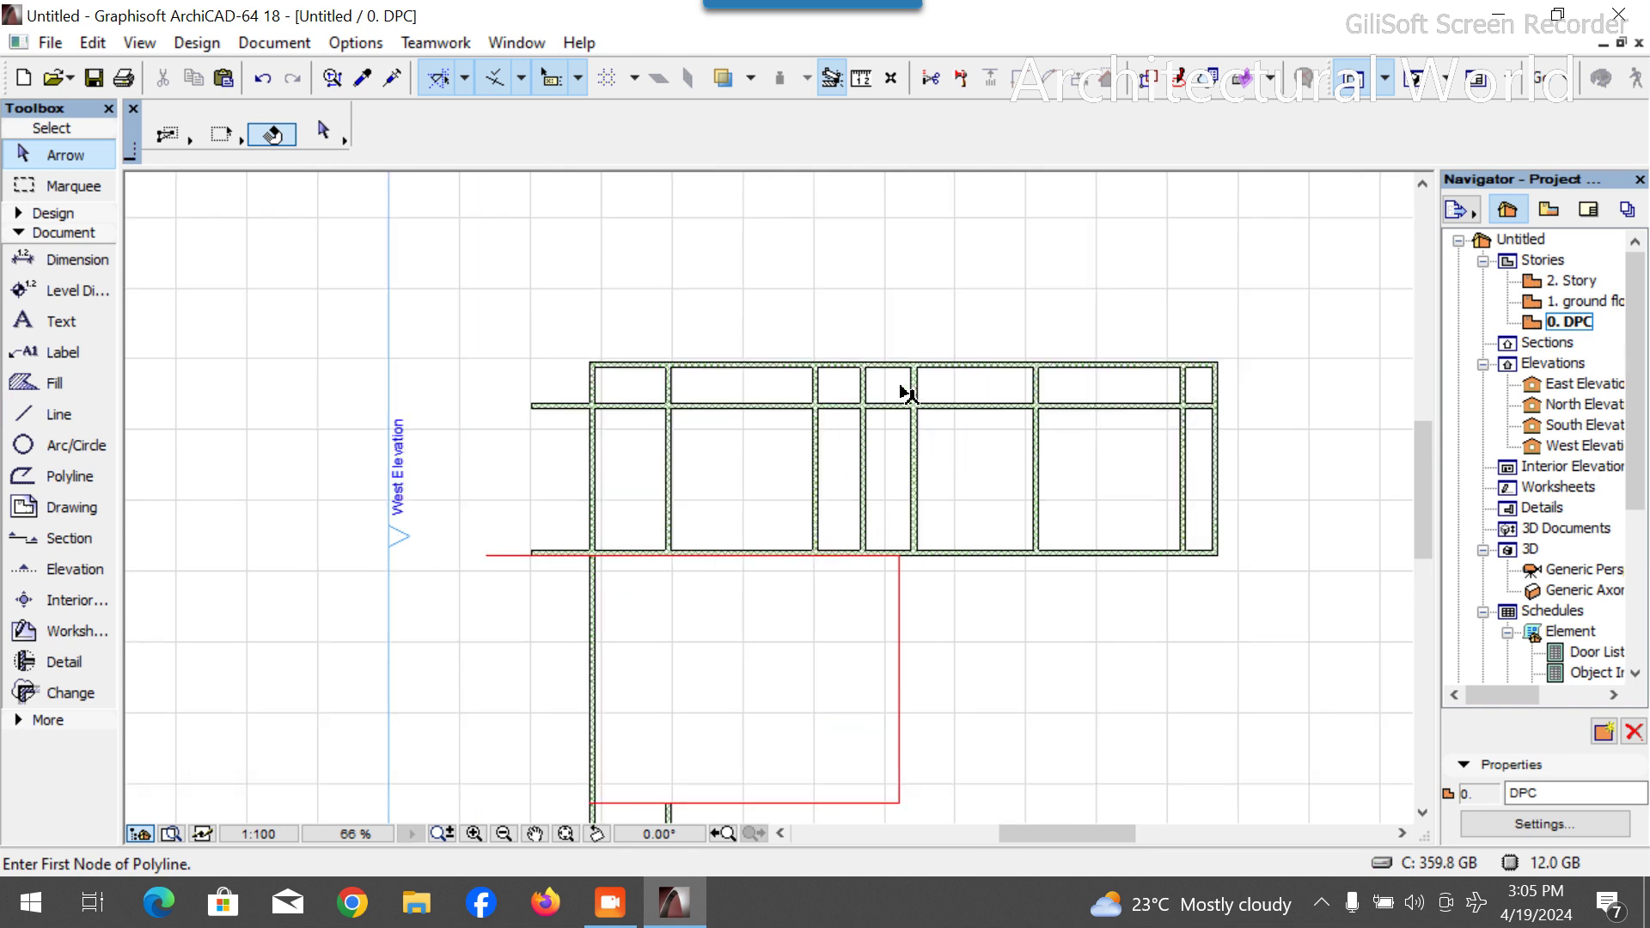
{"action": "scroll", "coordinate": [909, 394], "scroll_direction": "up", "scroll_amount": 2}
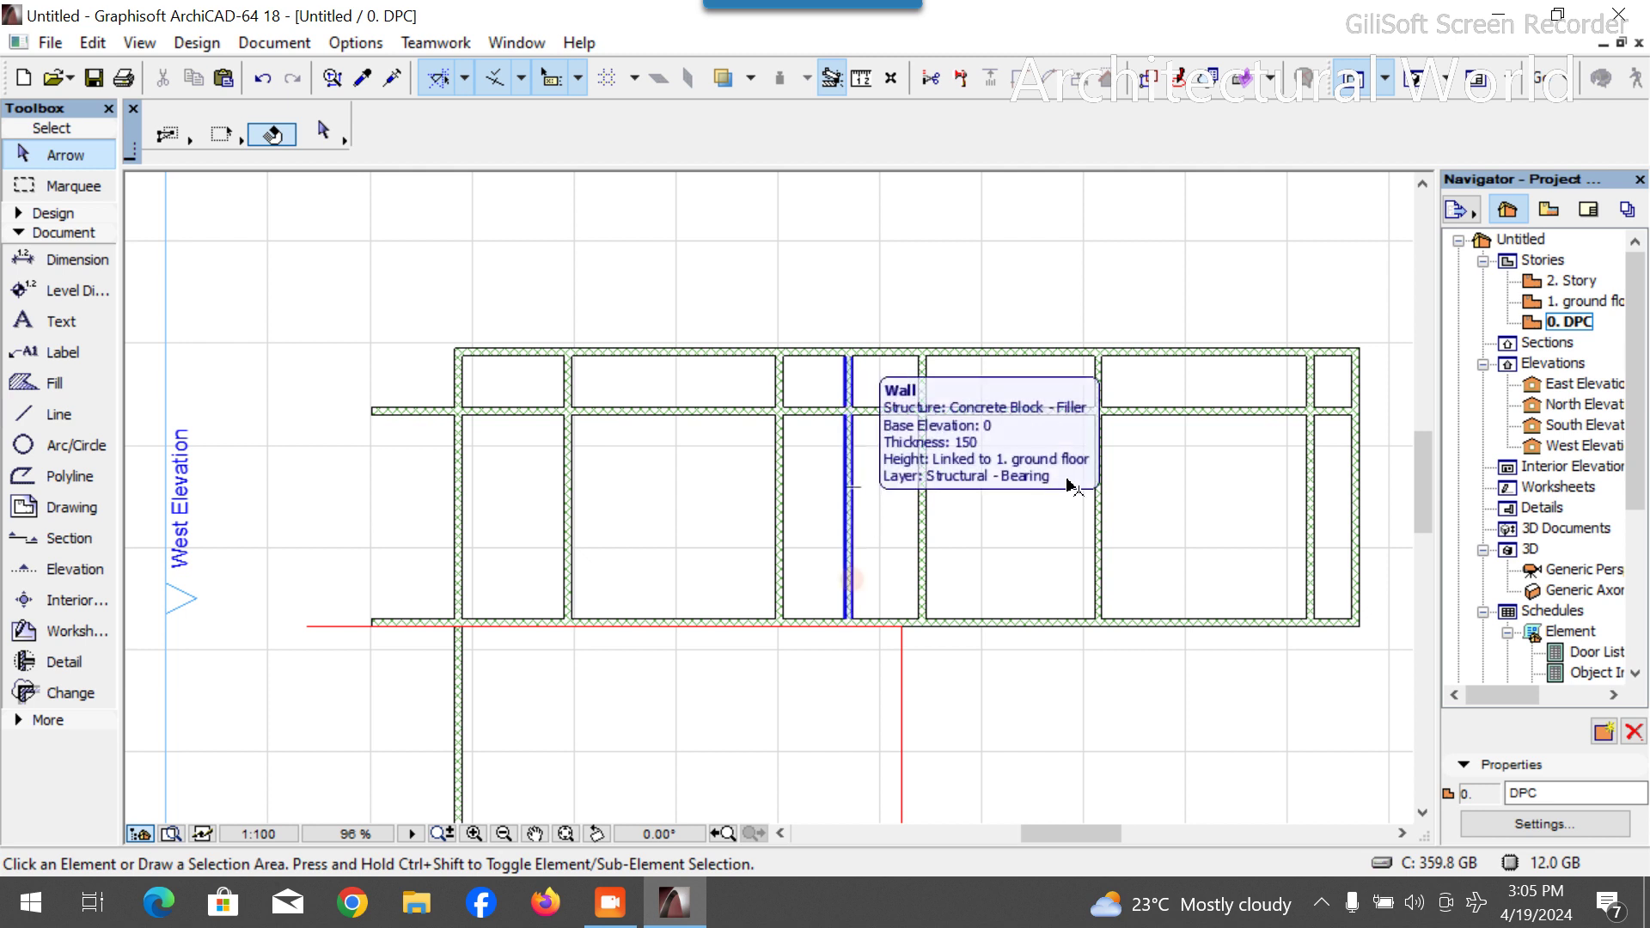
{"action": "left_click", "coordinate": [781, 515]}
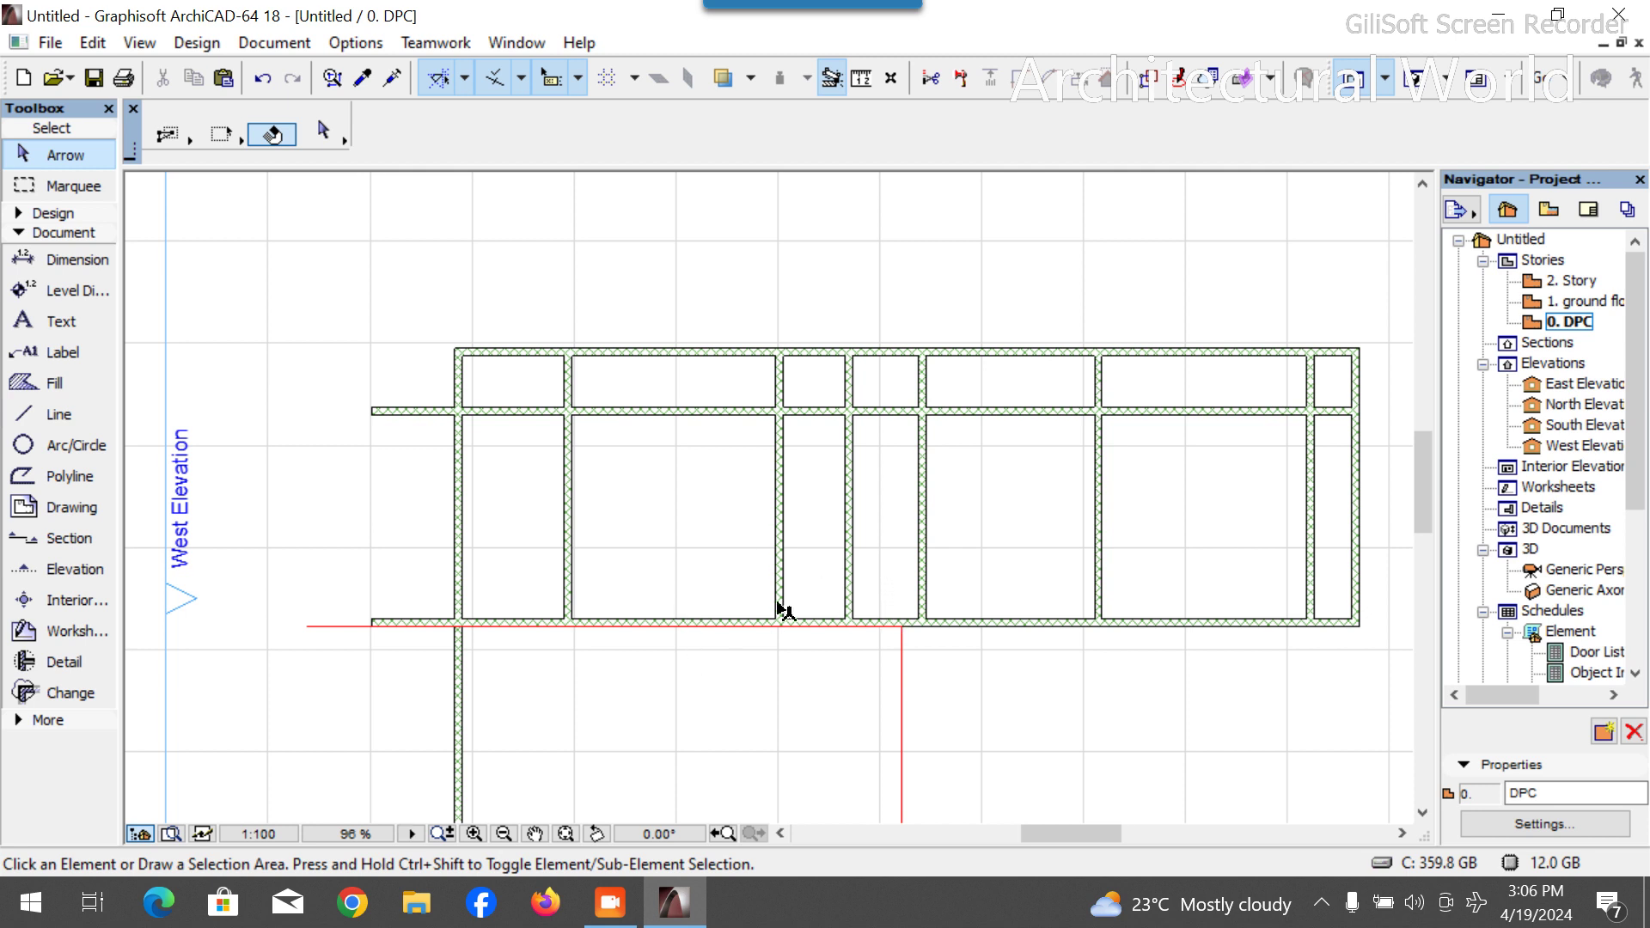
Draw a reference polyline 1200 up the third vertical wall's inner face from the bottom wall, continuing horizontally past the right end wall.
{"action": "left_click", "coordinate": [61, 414]}
{"action": "scroll", "coordinate": [821, 602], "scroll_direction": "up", "scroll_amount": 2}
{"action": "scroll", "coordinate": [816, 640], "scroll_direction": "down", "scroll_amount": 2}
{"action": "scroll", "coordinate": [791, 636], "scroll_direction": "up", "scroll_amount": 6}
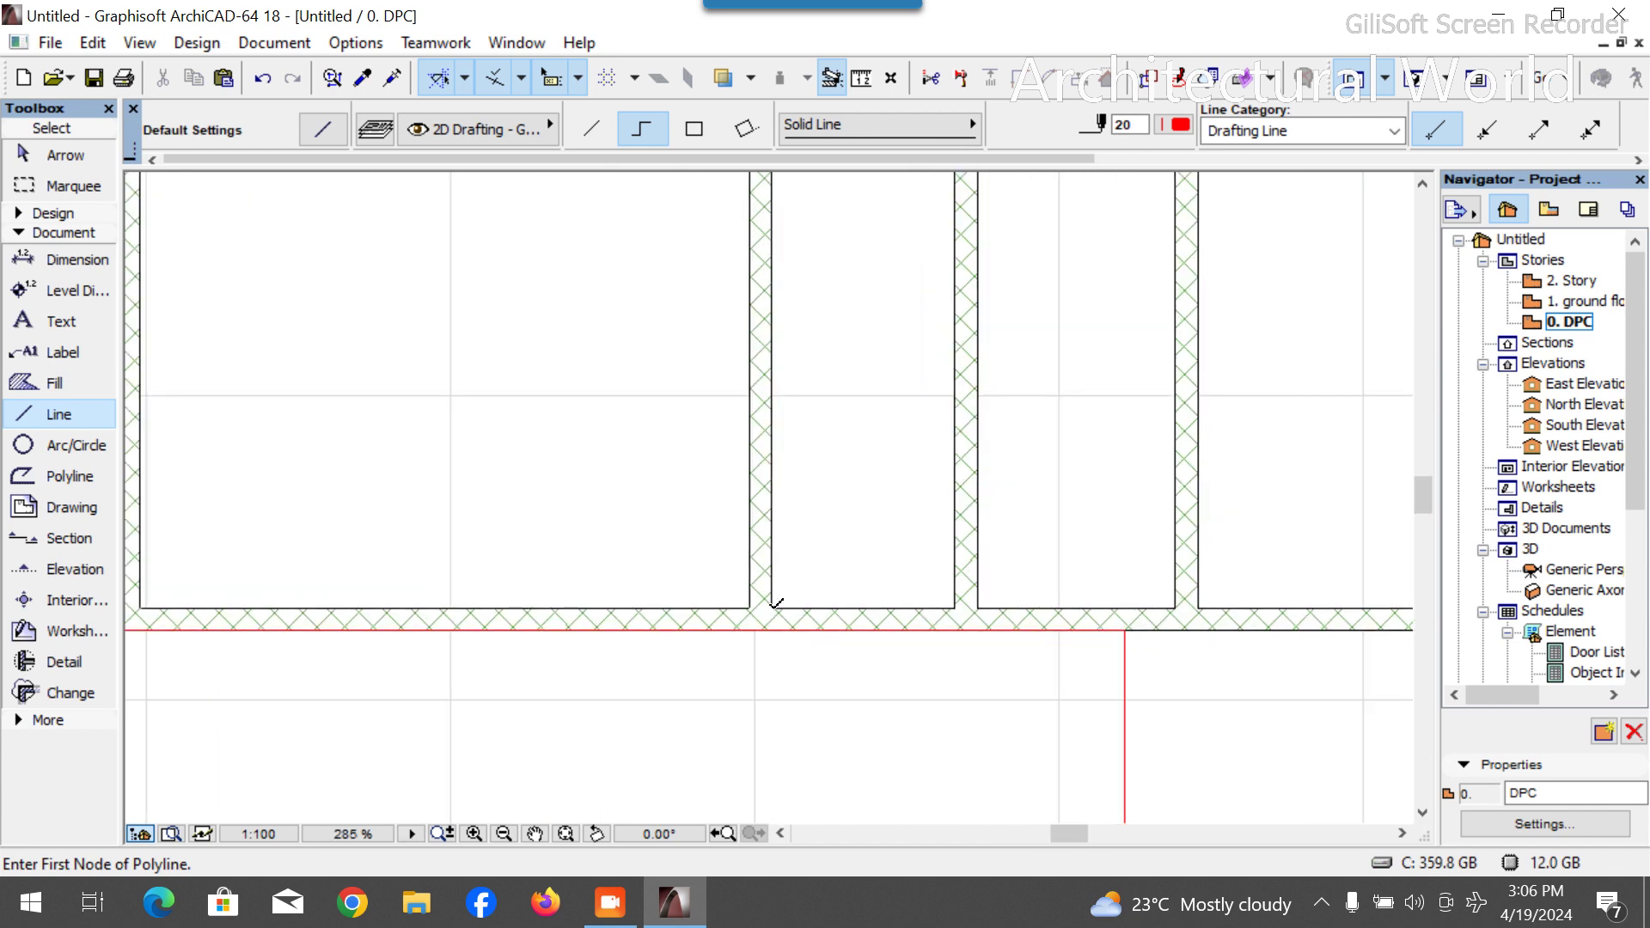
{"action": "left_click", "coordinate": [771, 606]}
{"action": "type", "text": "1200"}
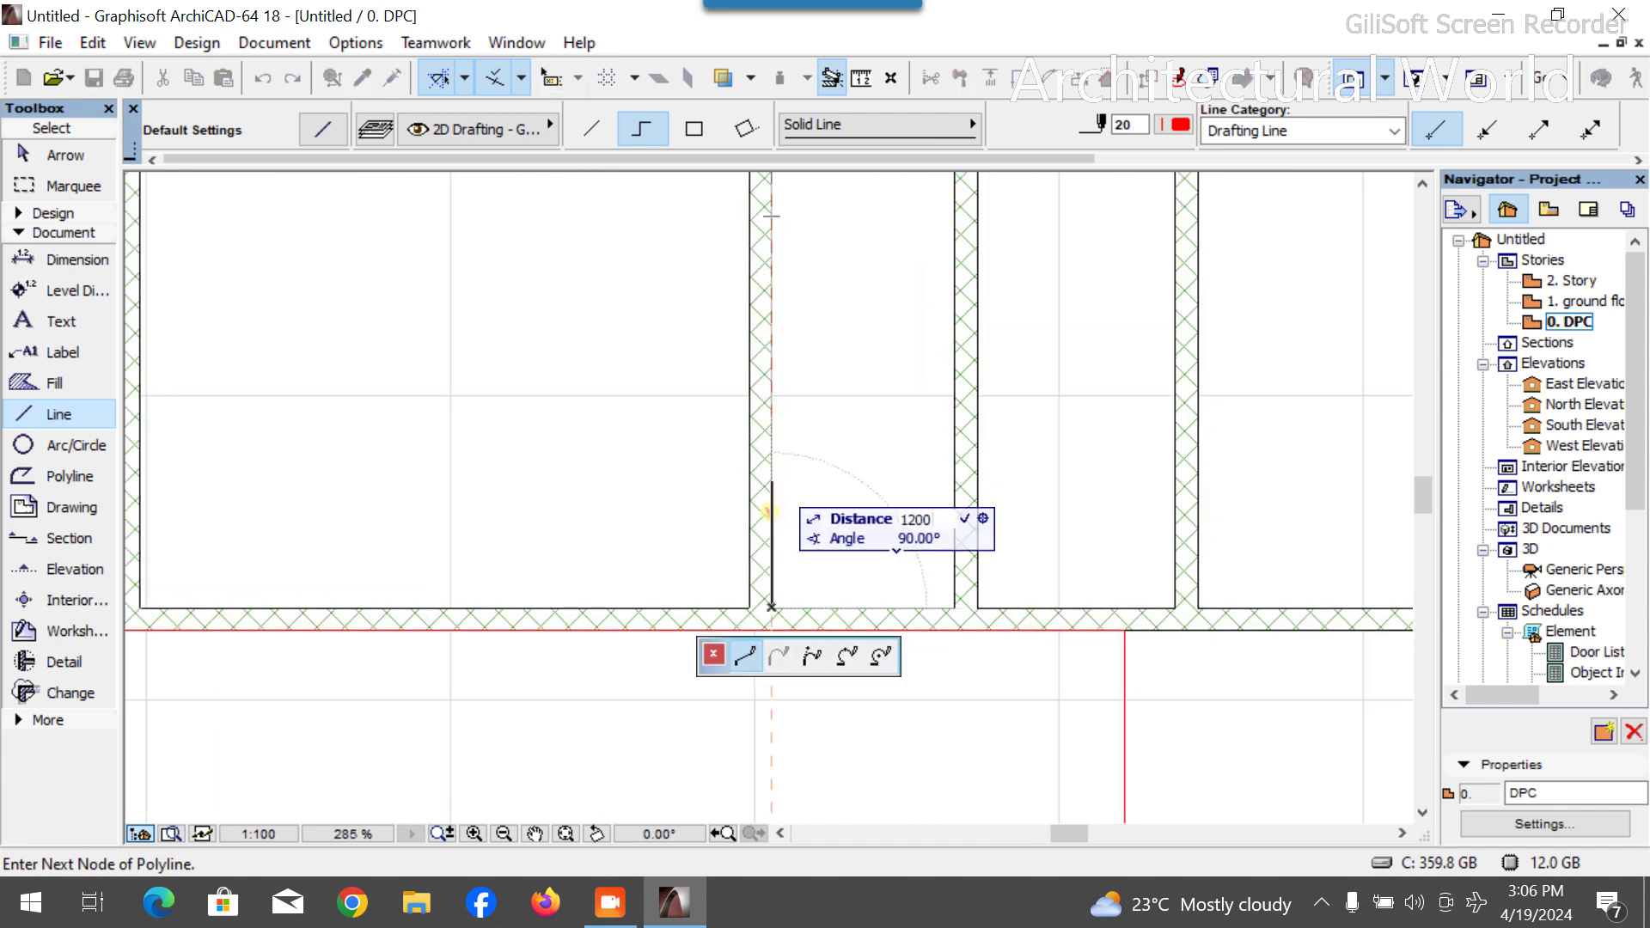
{"action": "key", "text": "Return"}
{"action": "scroll", "coordinate": [762, 435], "scroll_direction": "down", "scroll_amount": 5}
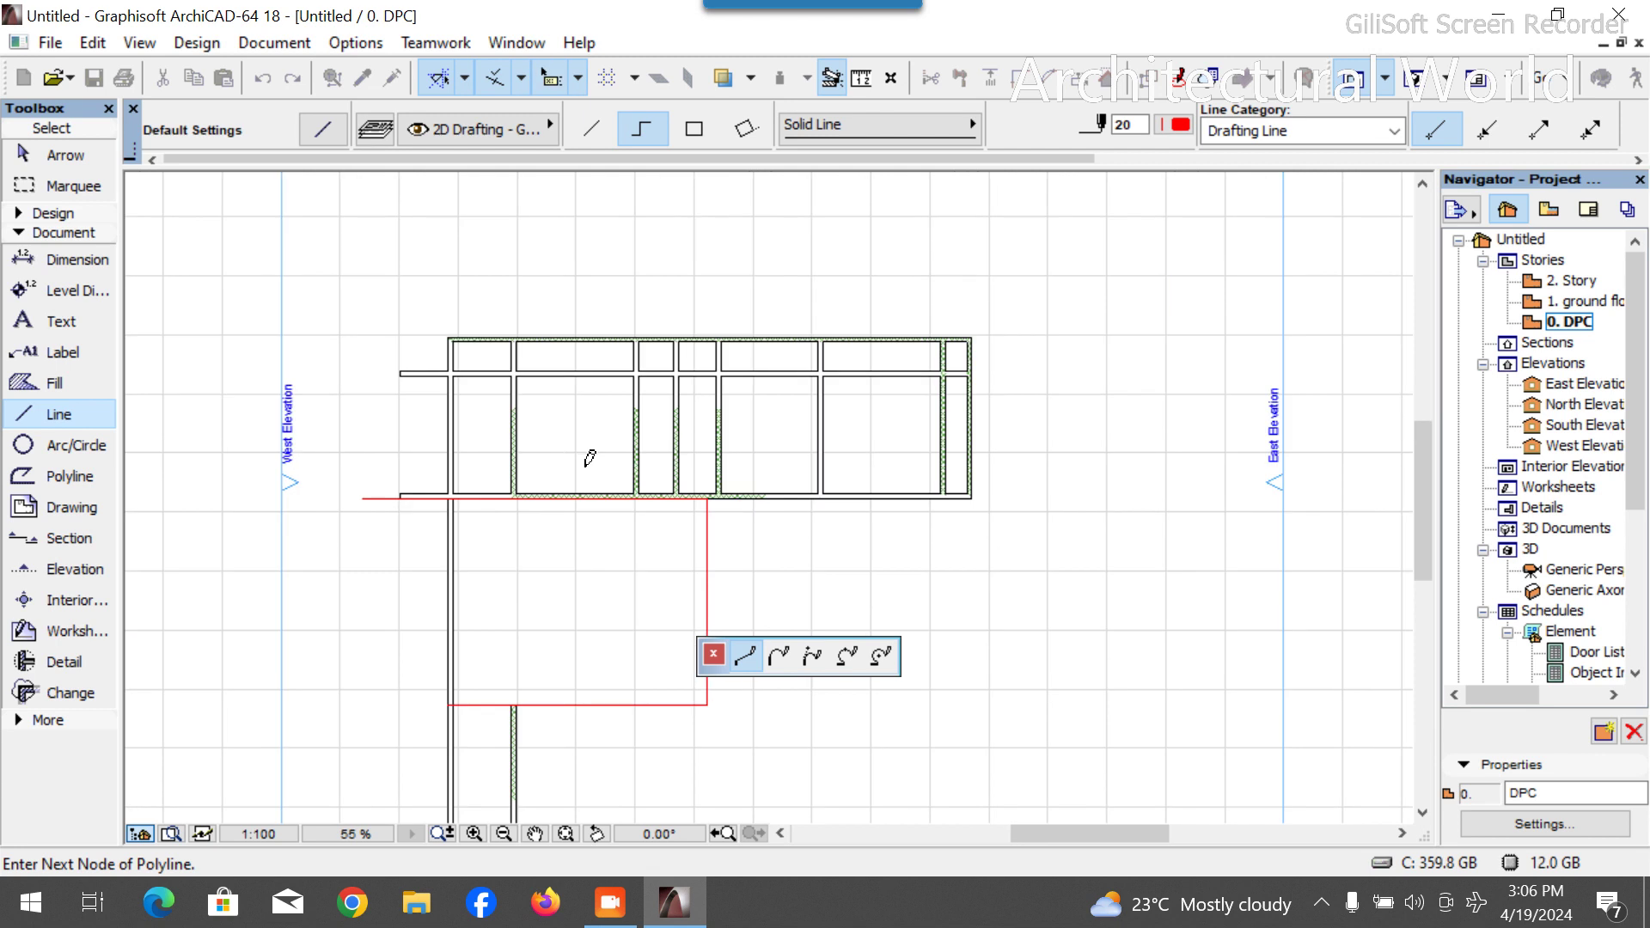
{"action": "right_click", "coordinate": [1061, 443]}
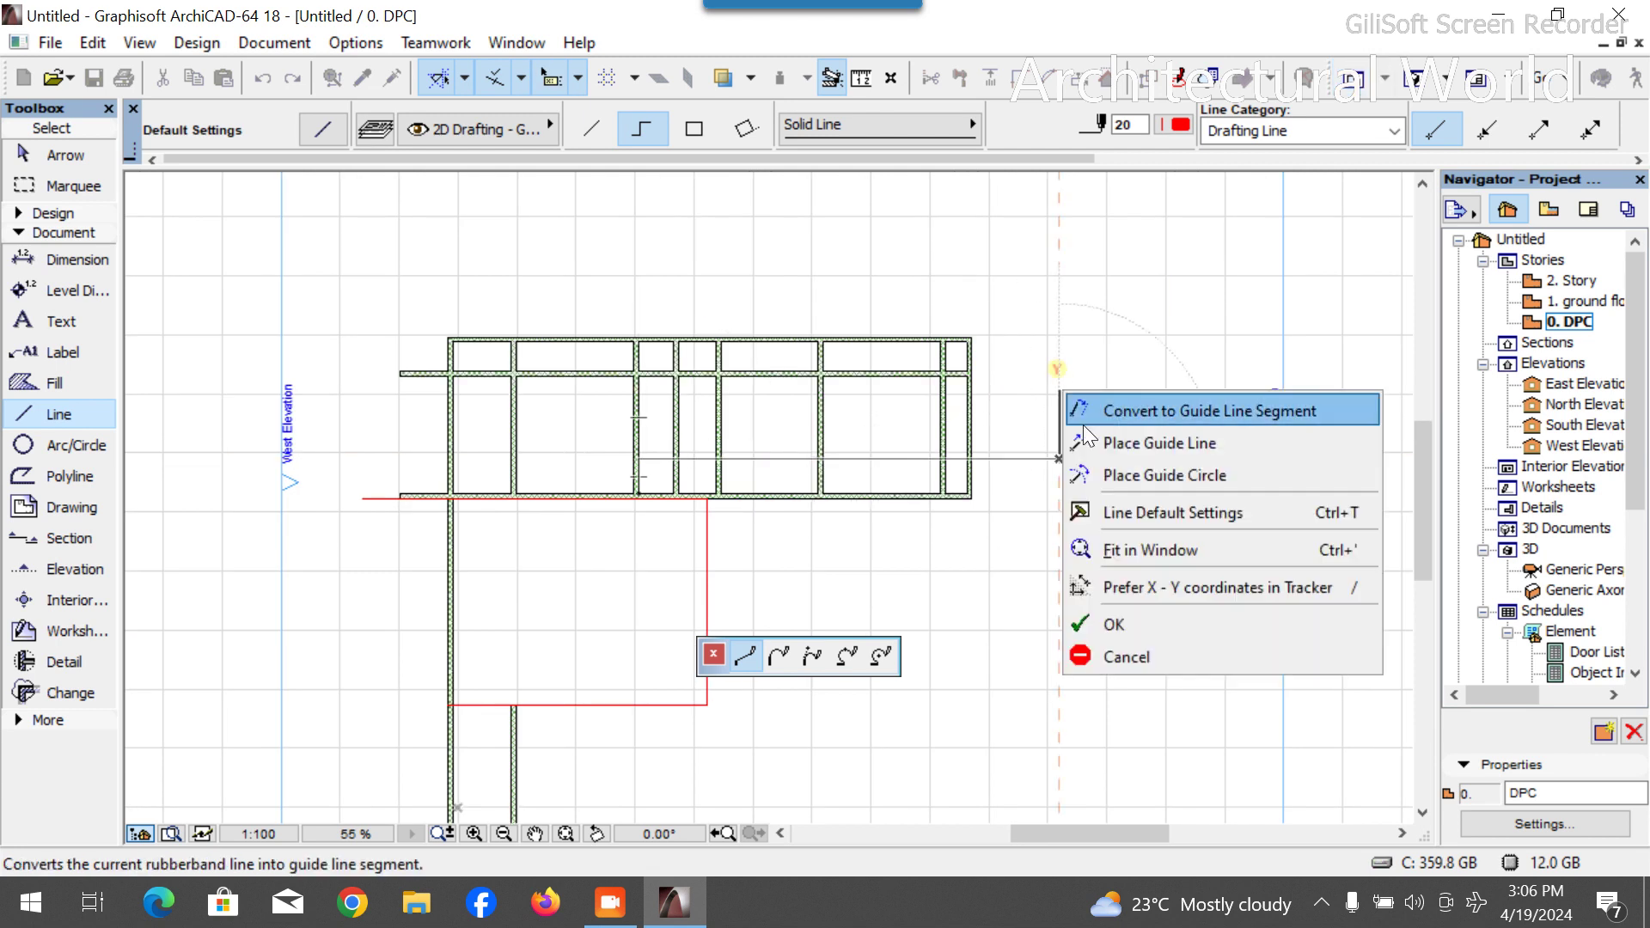
{"action": "left_click", "coordinate": [1105, 619]}
{"action": "scroll", "coordinate": [549, 402], "scroll_direction": "up", "scroll_amount": 3}
{"action": "scroll", "coordinate": [549, 402], "scroll_direction": "up", "scroll_amount": 1}
{"action": "key", "text": "Escape"}
Copy the upper horizontal partition down from its lower face to the corner of the reference line.
{"action": "left_click", "coordinate": [801, 322]}
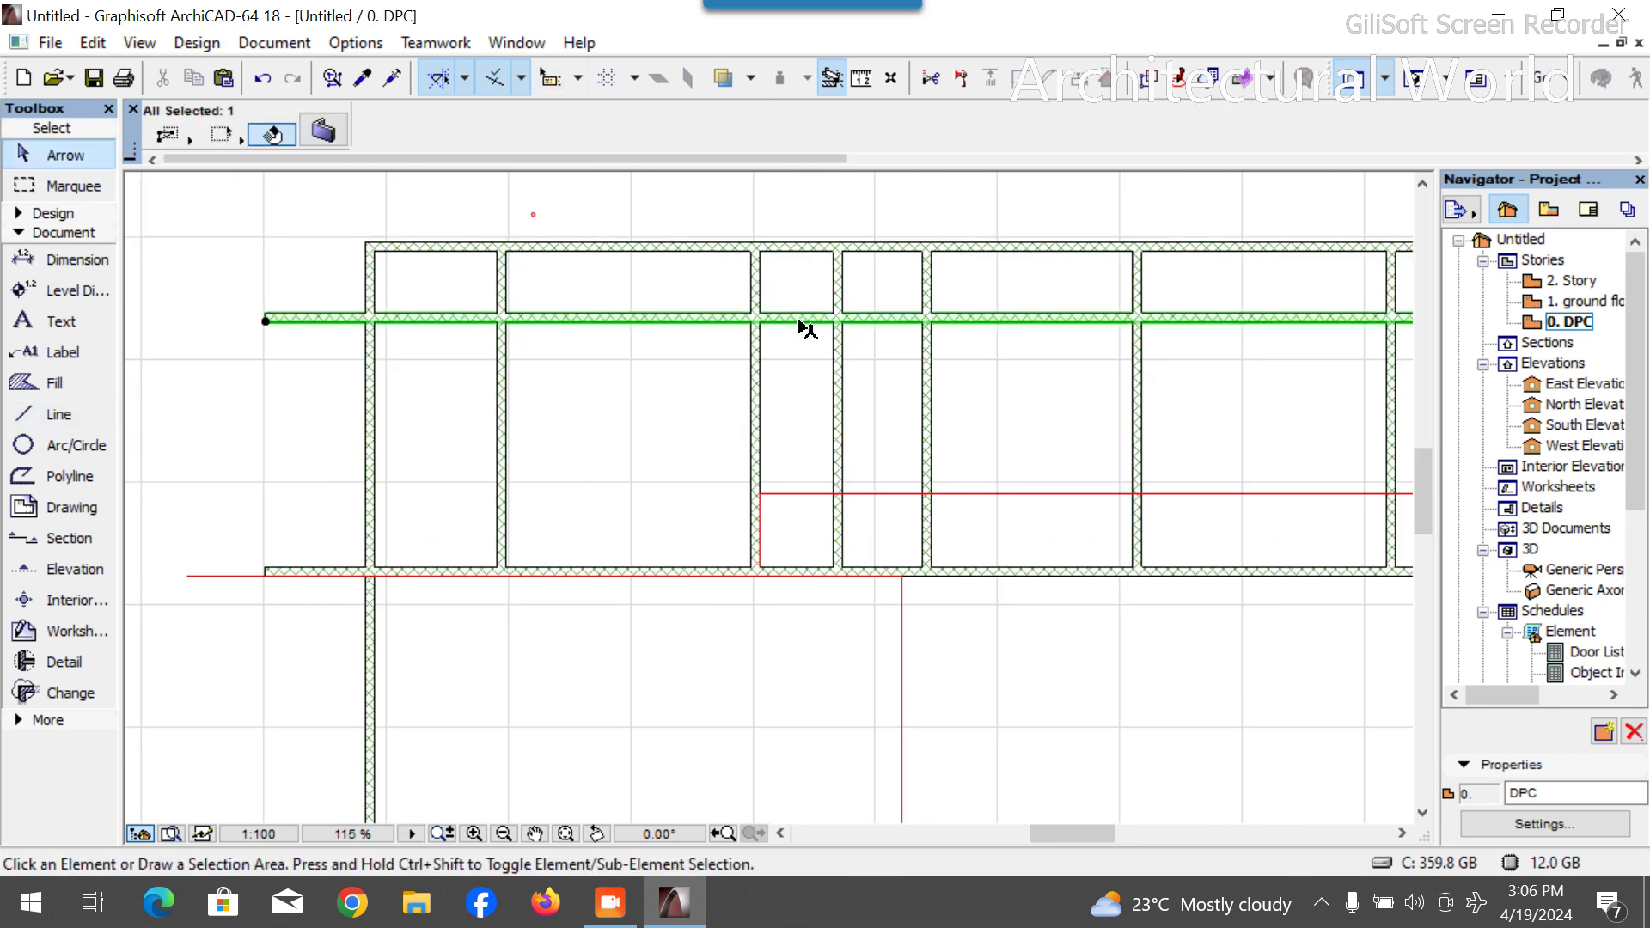
{"action": "key", "text": "ctrl+shift+d"}
{"action": "left_click", "coordinate": [761, 320]}
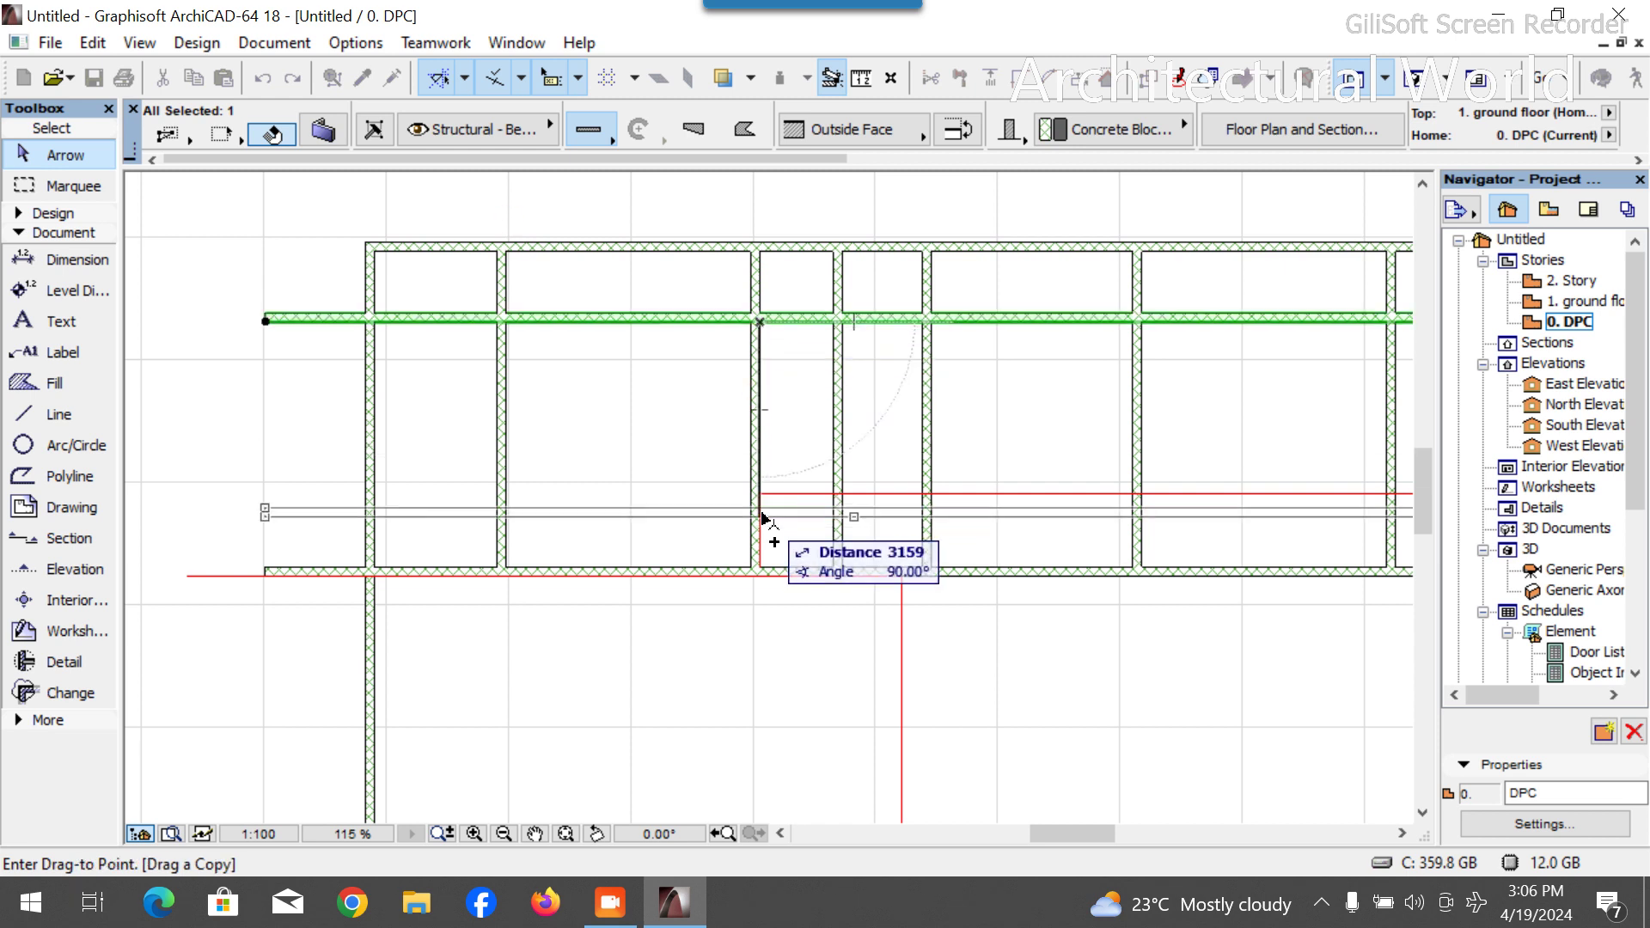
{"action": "scroll", "coordinate": [762, 503], "scroll_direction": "up", "scroll_amount": 3}
{"action": "left_click", "coordinate": [763, 489]}
Trim the copied horizontal wall between the fifth and seventh vertical walls and delete the reference line.
{"action": "scroll", "coordinate": [763, 490], "scroll_direction": "down", "scroll_amount": 5}
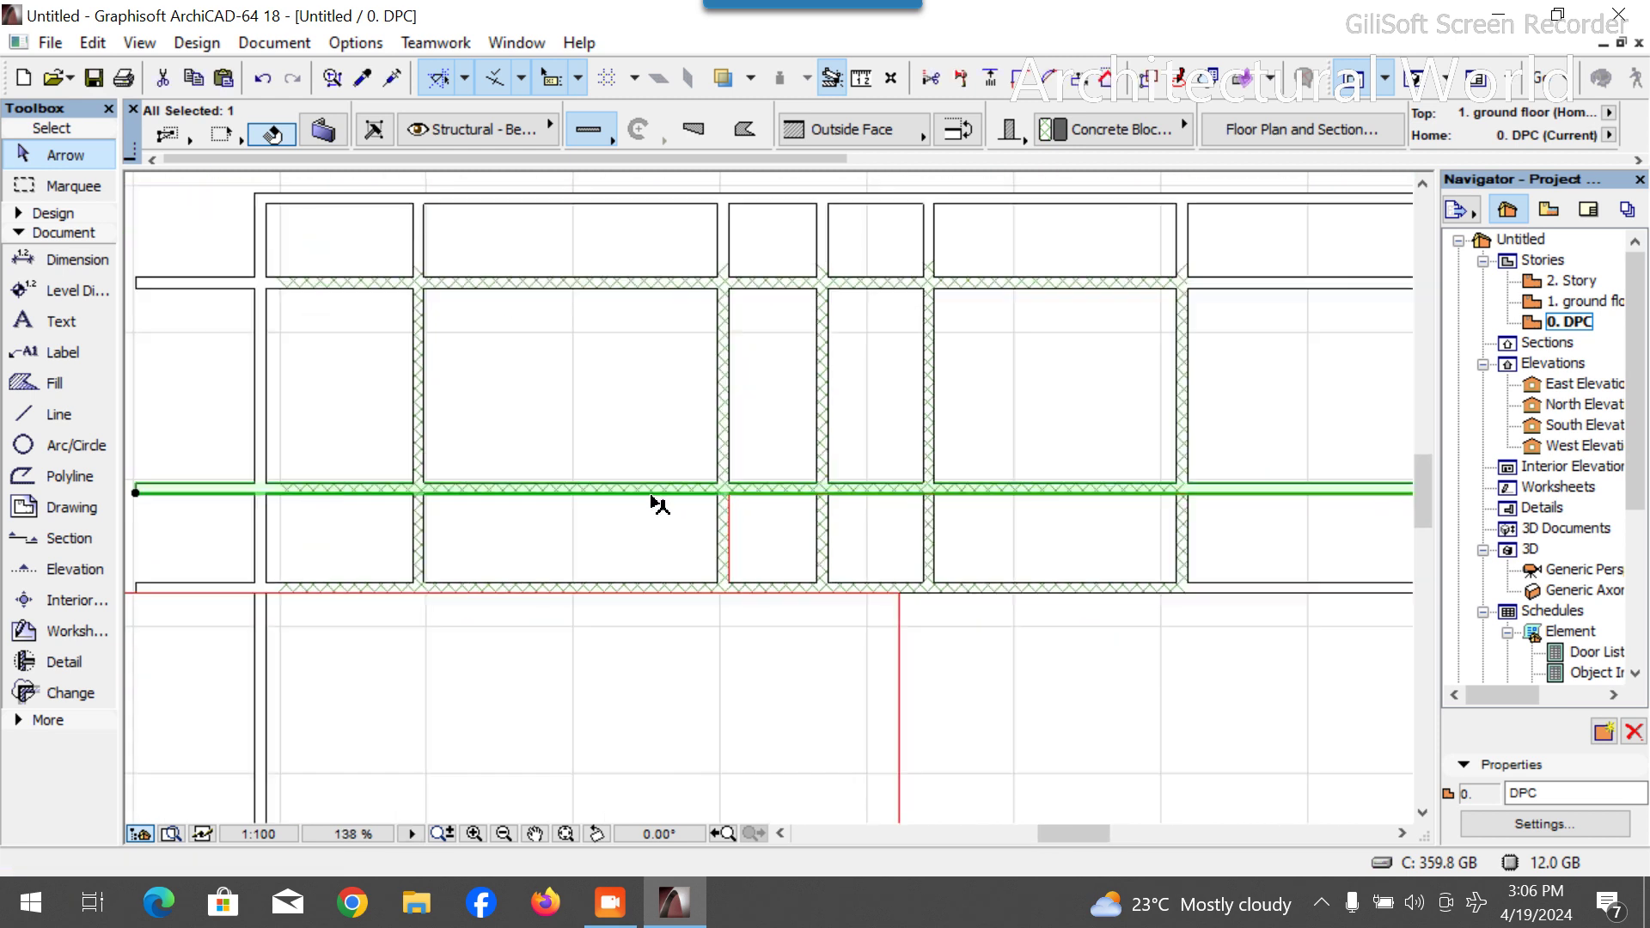
{"action": "left_click", "coordinate": [984, 498], "text": "ctrl"}
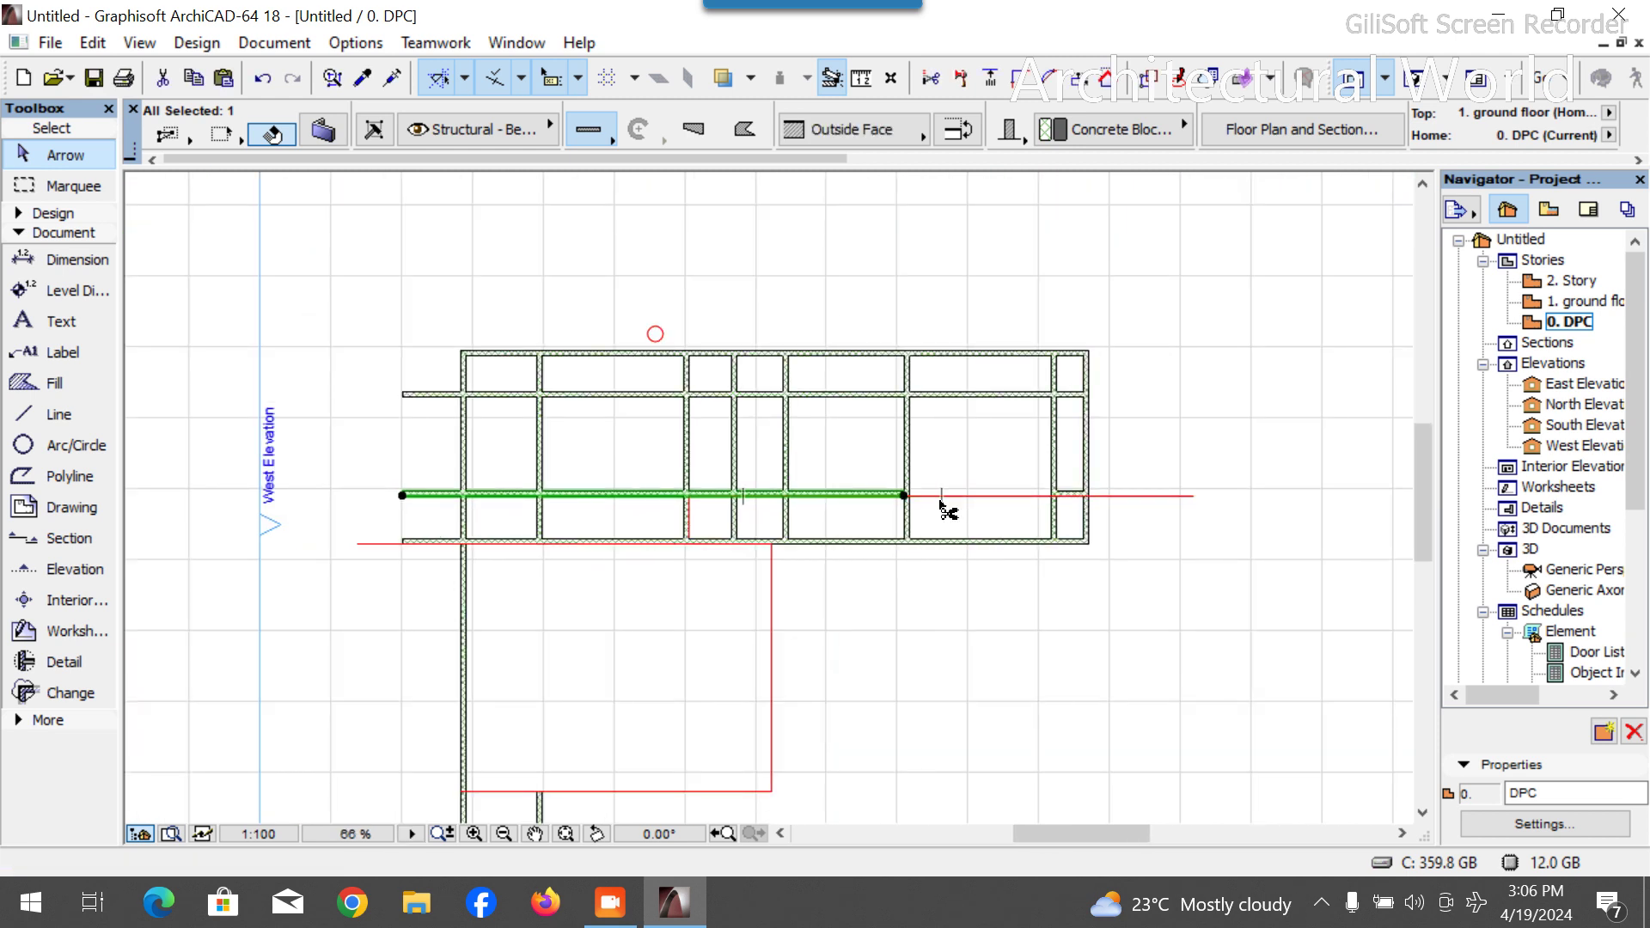
{"action": "left_click", "coordinate": [858, 496], "text": "ctrl"}
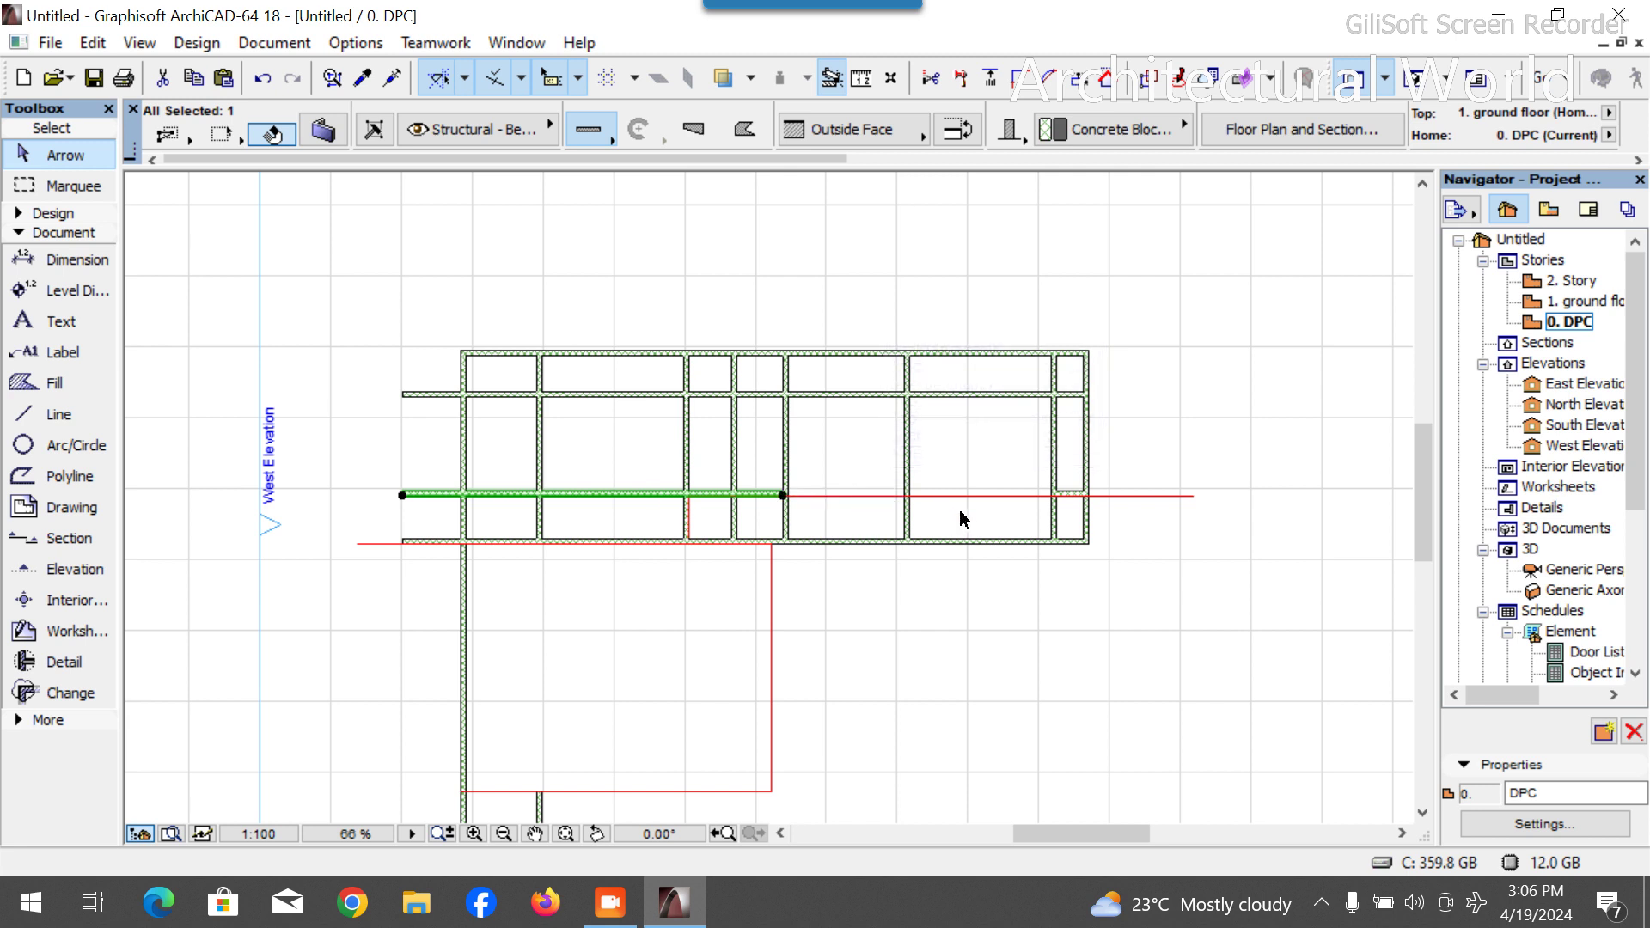
{"action": "left_click", "coordinate": [1161, 508]}
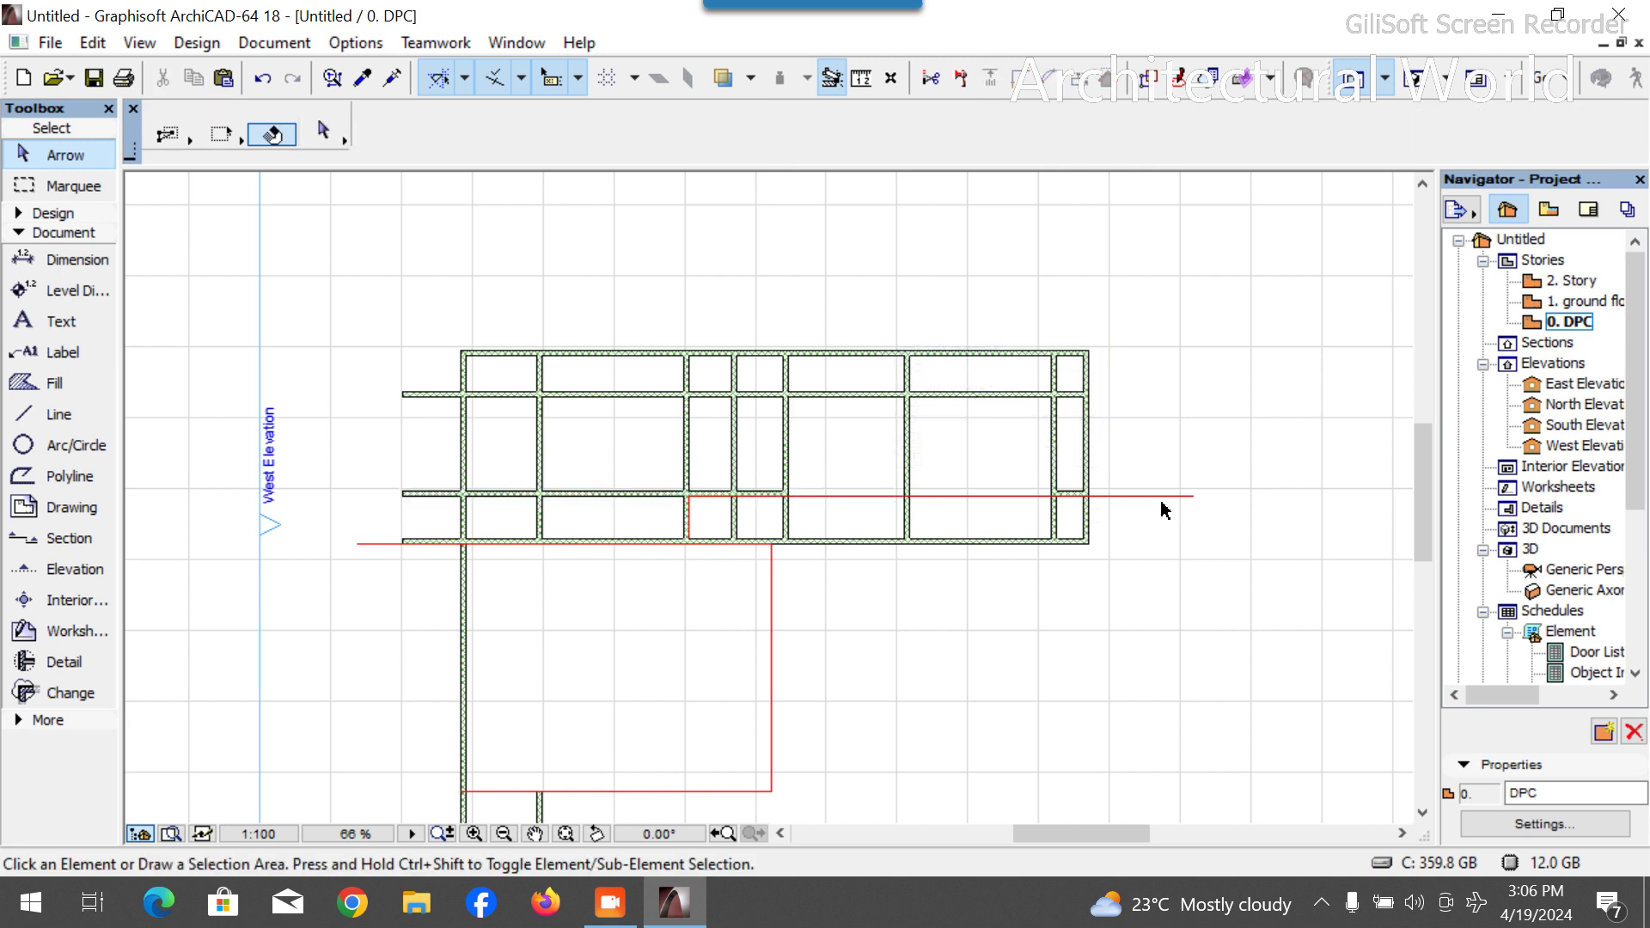
{"action": "left_click", "coordinate": [1164, 495]}
{"action": "key", "text": "Escape"}
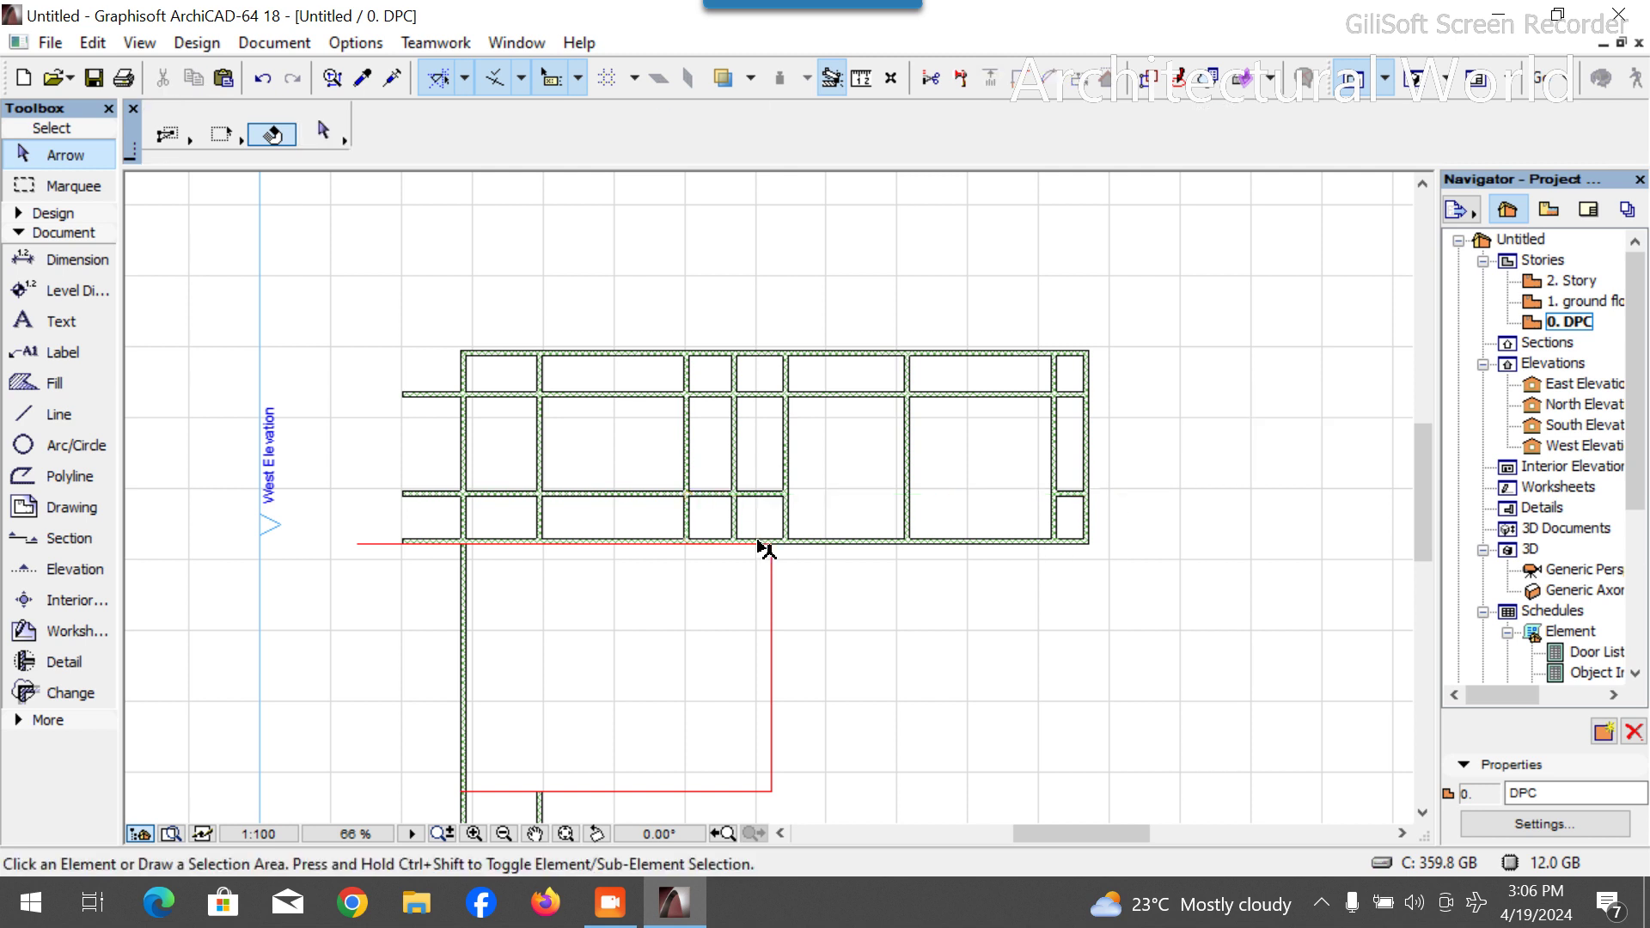
Extend the lower horizontal partition's right end to the sixth vertical wall and trim the upper horizontal partition across that bay.
{"action": "scroll", "coordinate": [773, 516], "scroll_direction": "up", "scroll_amount": 5}
{"action": "left_click", "coordinate": [685, 505]}
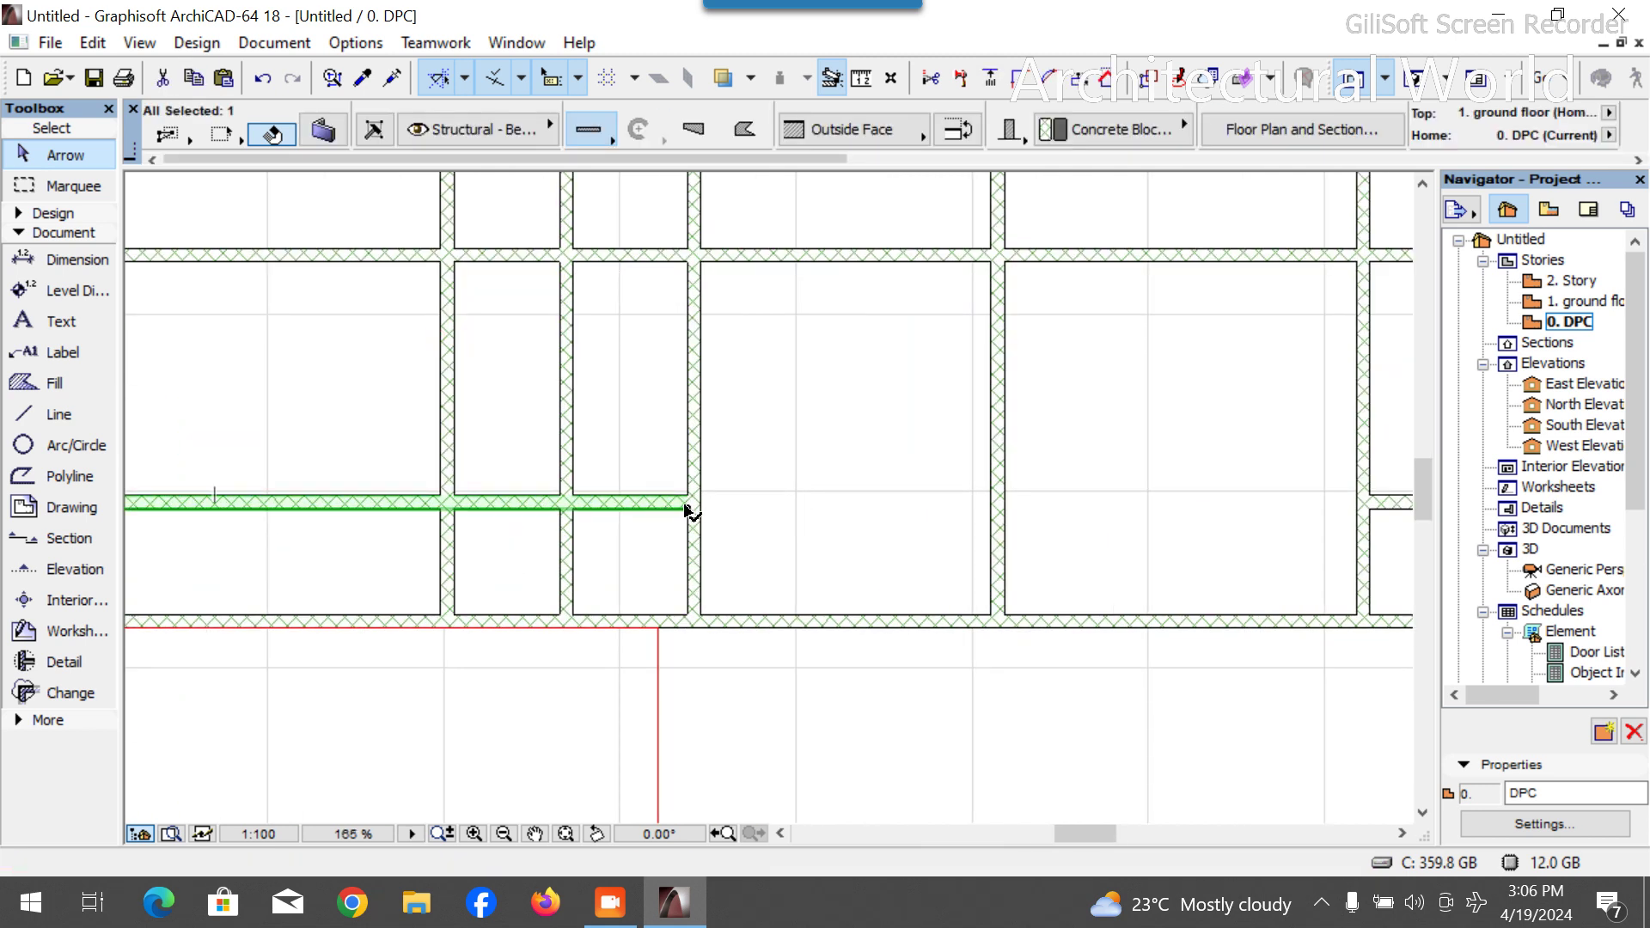
{"action": "left_click", "coordinate": [686, 505]}
{"action": "left_click", "coordinate": [1003, 500]}
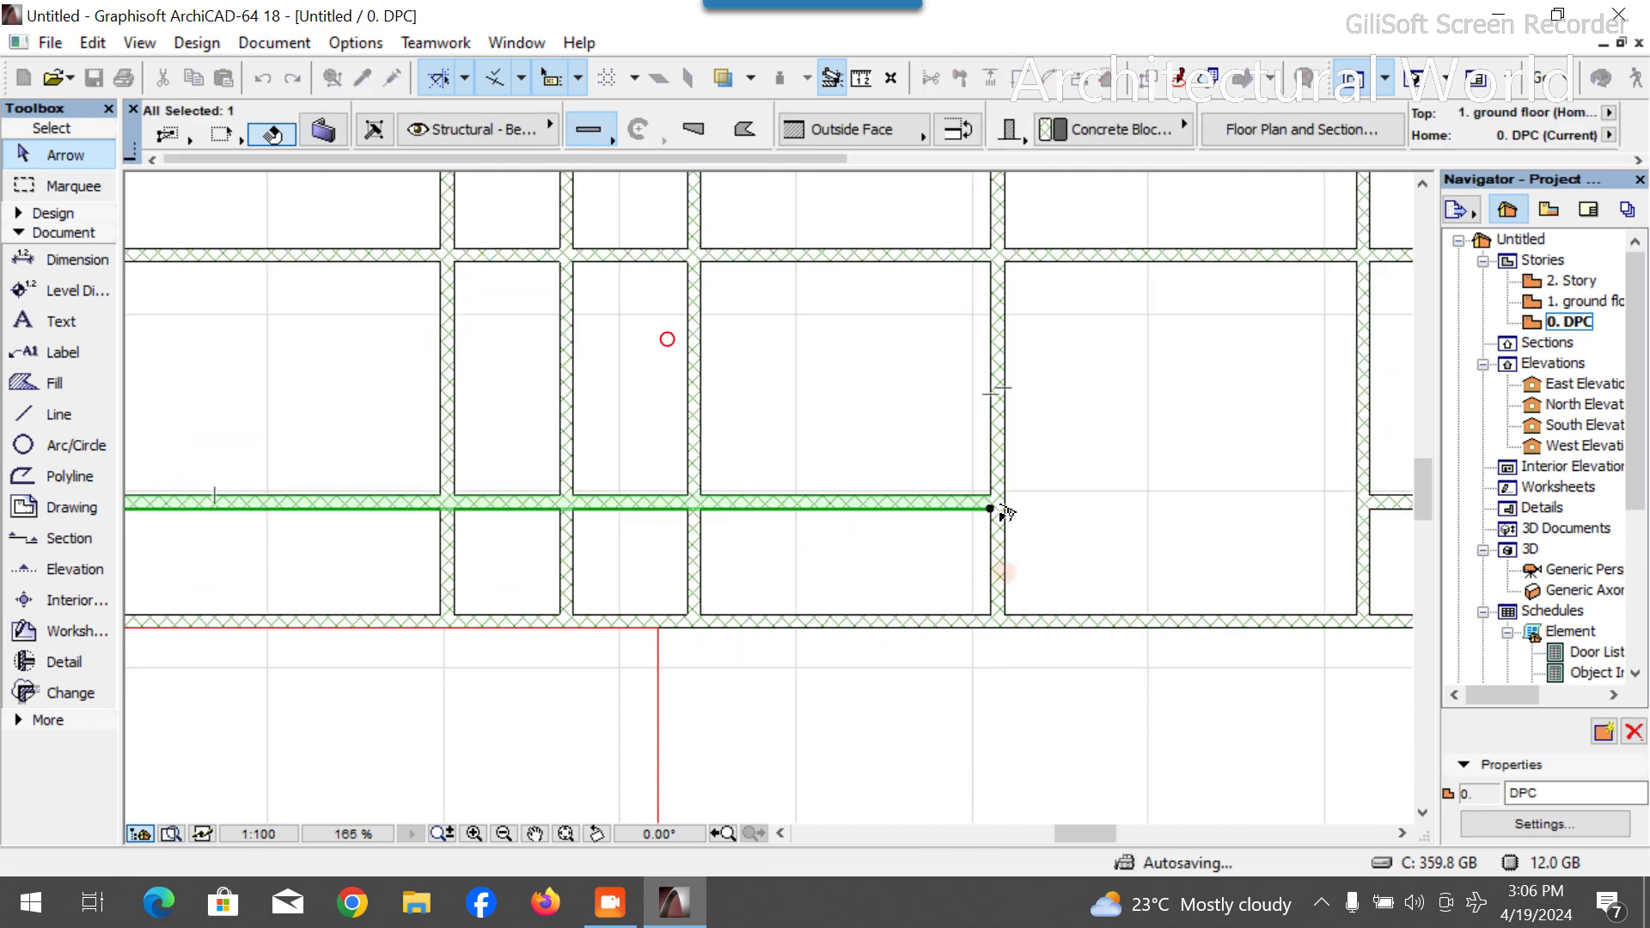
{"action": "left_click", "coordinate": [1113, 550]}
{"action": "scroll", "coordinate": [824, 543], "scroll_direction": "down", "scroll_amount": 3}
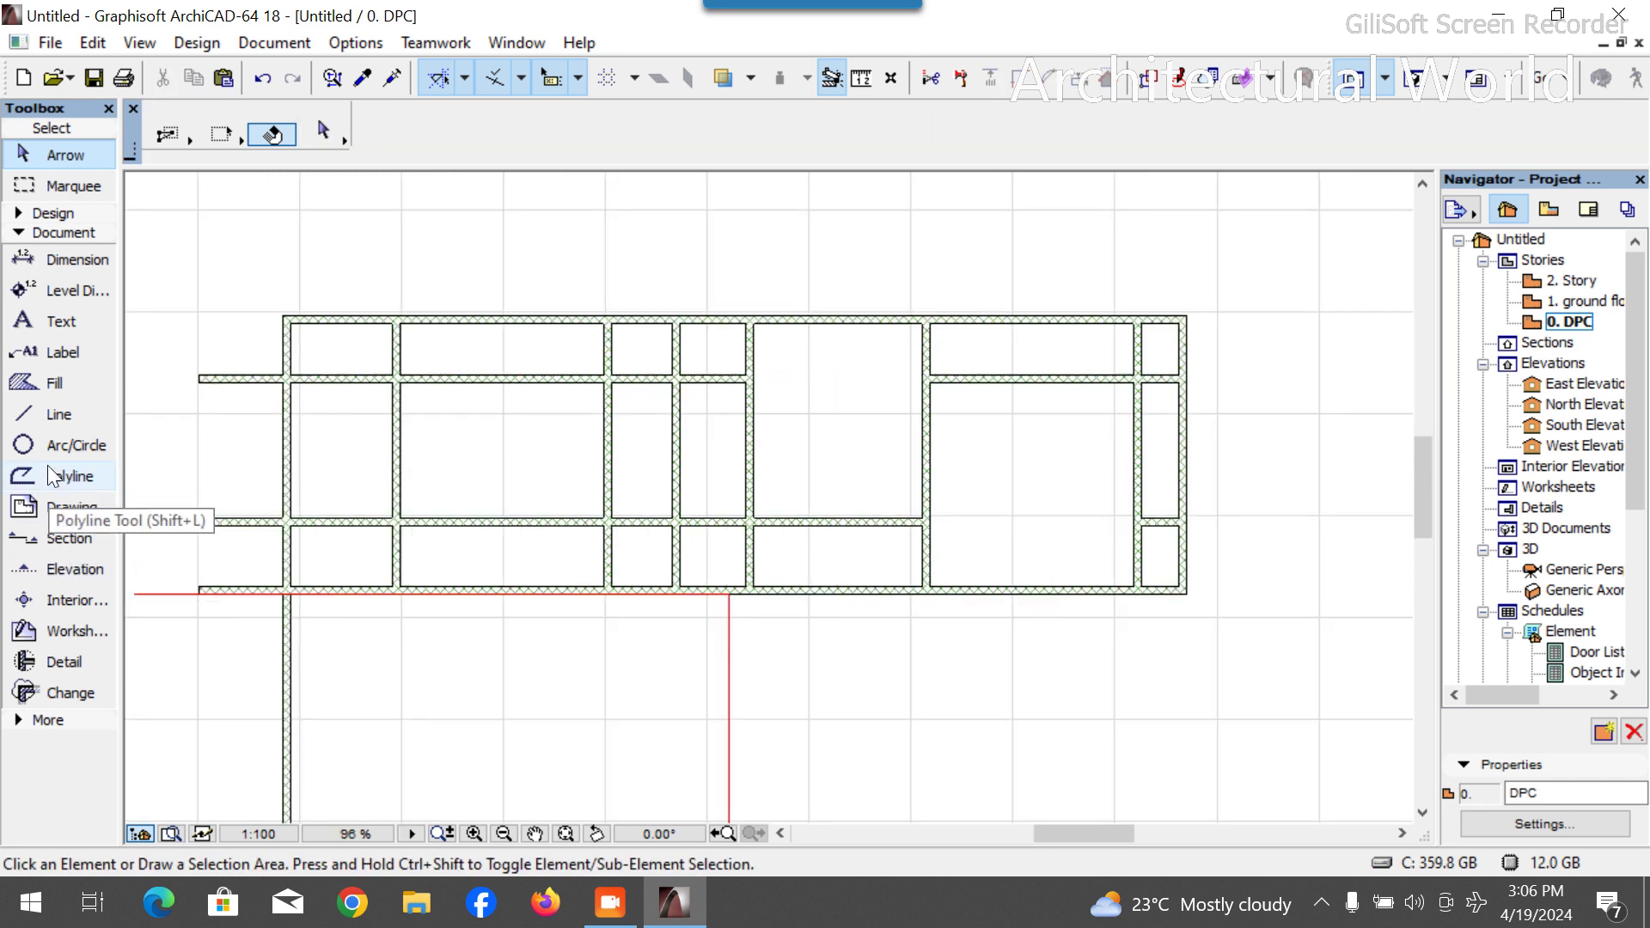
Measure the clear width between the fifth and sixth vertical walls with a temporary line along the lower horizontal partition.
{"action": "left_click", "coordinate": [60, 415]}
{"action": "scroll", "coordinate": [886, 303], "scroll_direction": "up", "scroll_amount": 2}
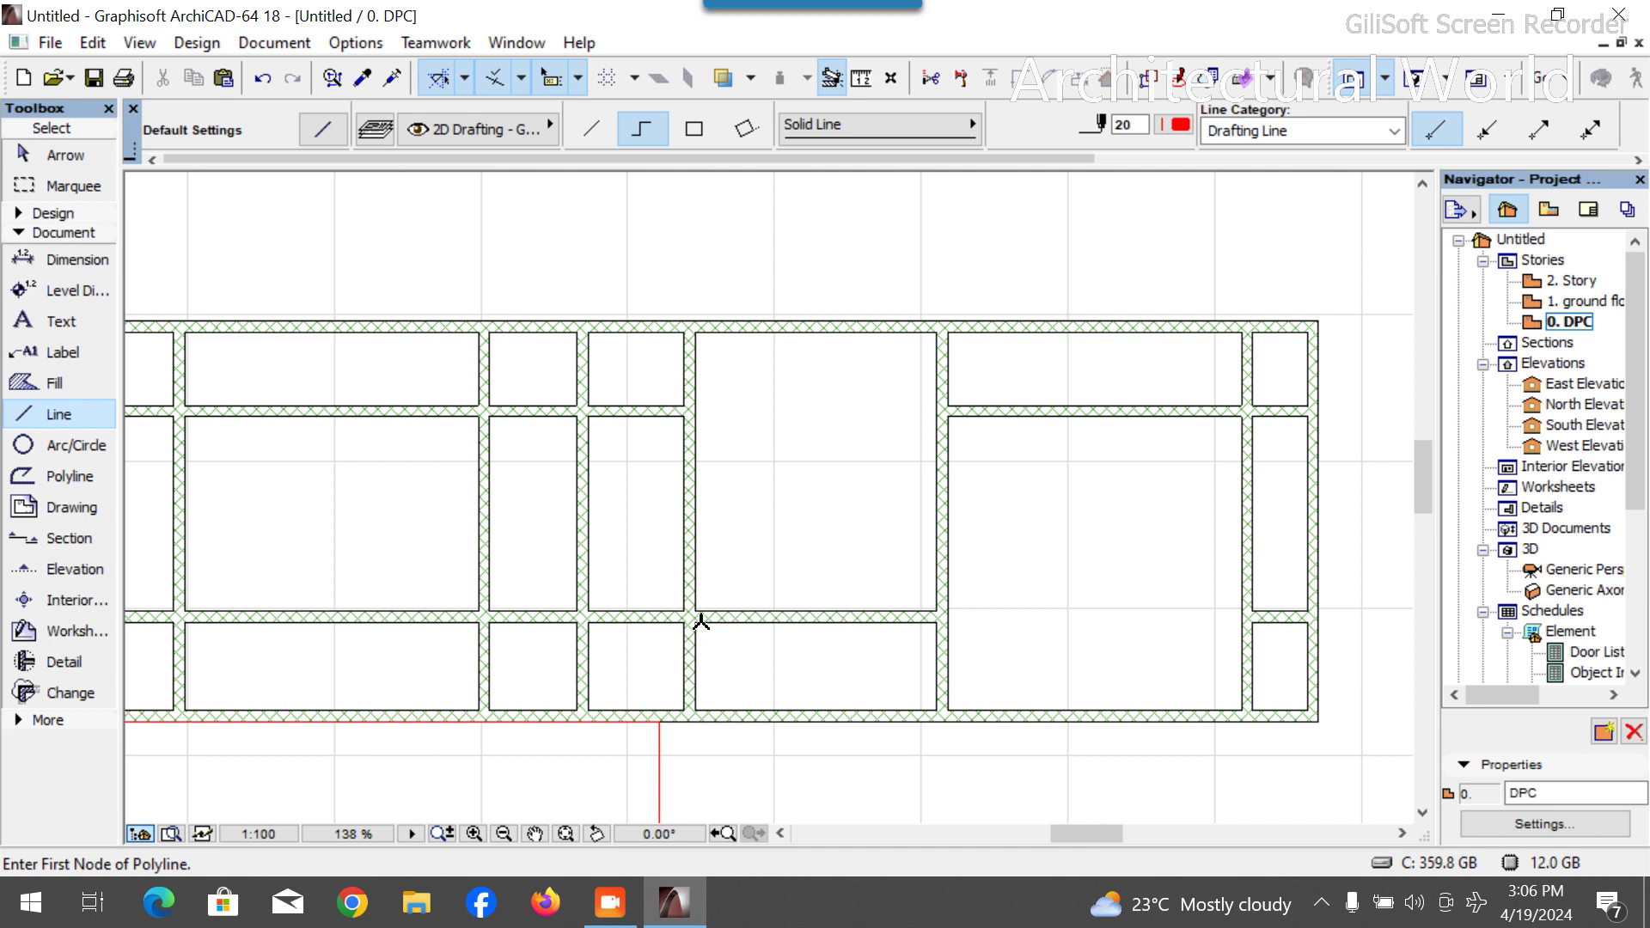
{"action": "left_click", "coordinate": [695, 610]}
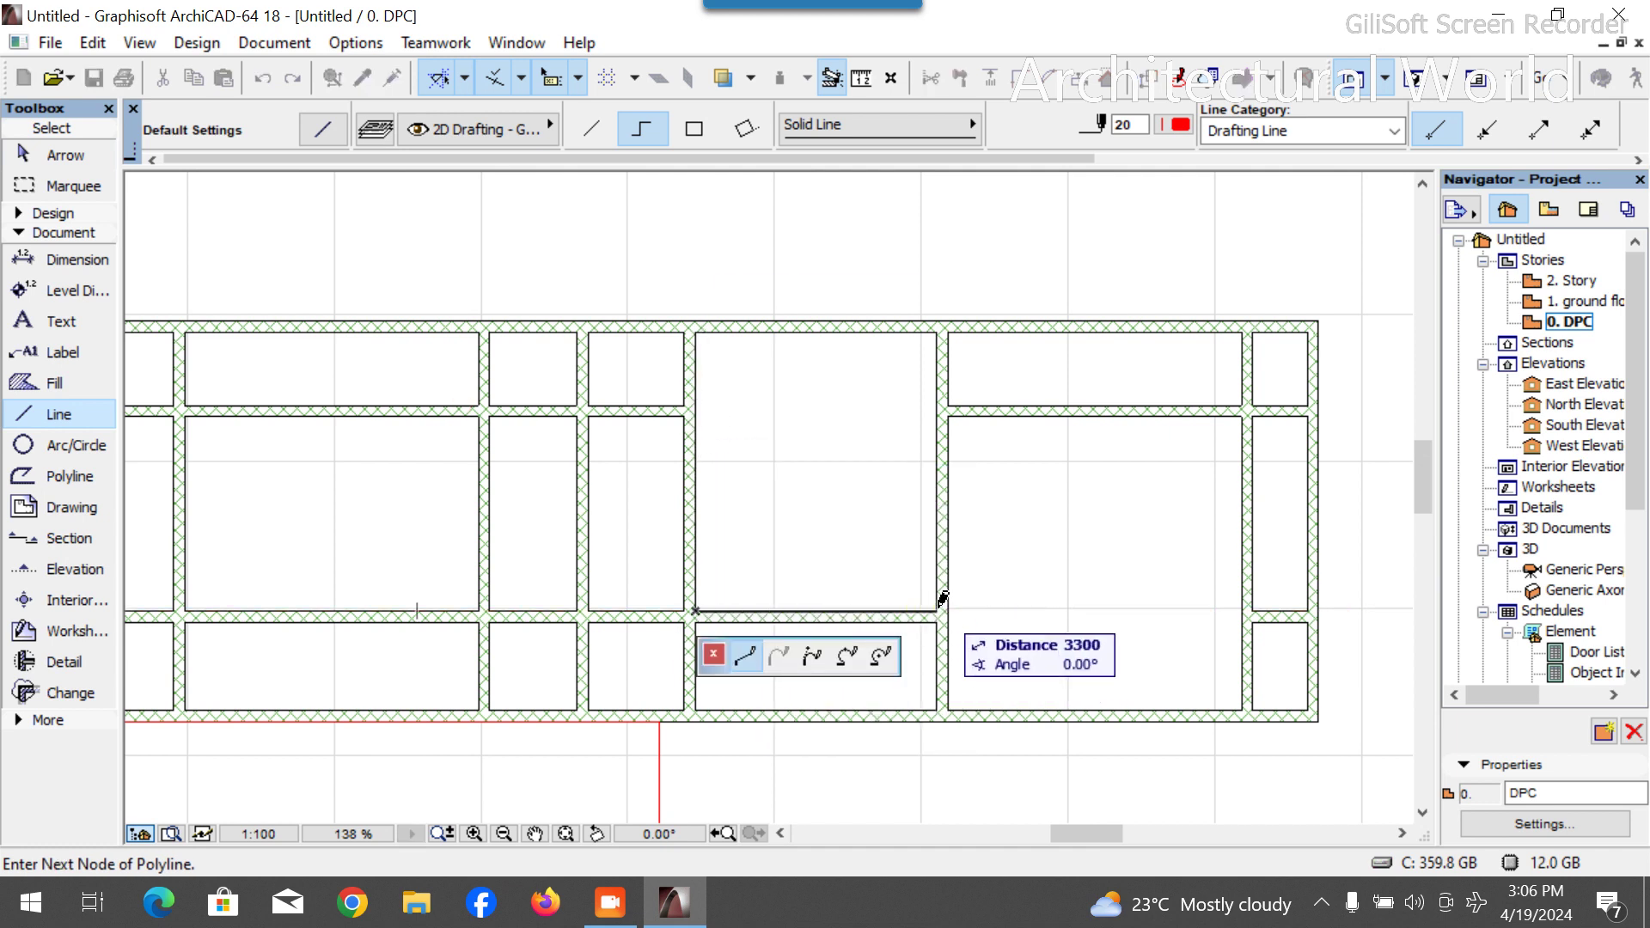
{"action": "double_click", "coordinate": [941, 601]}
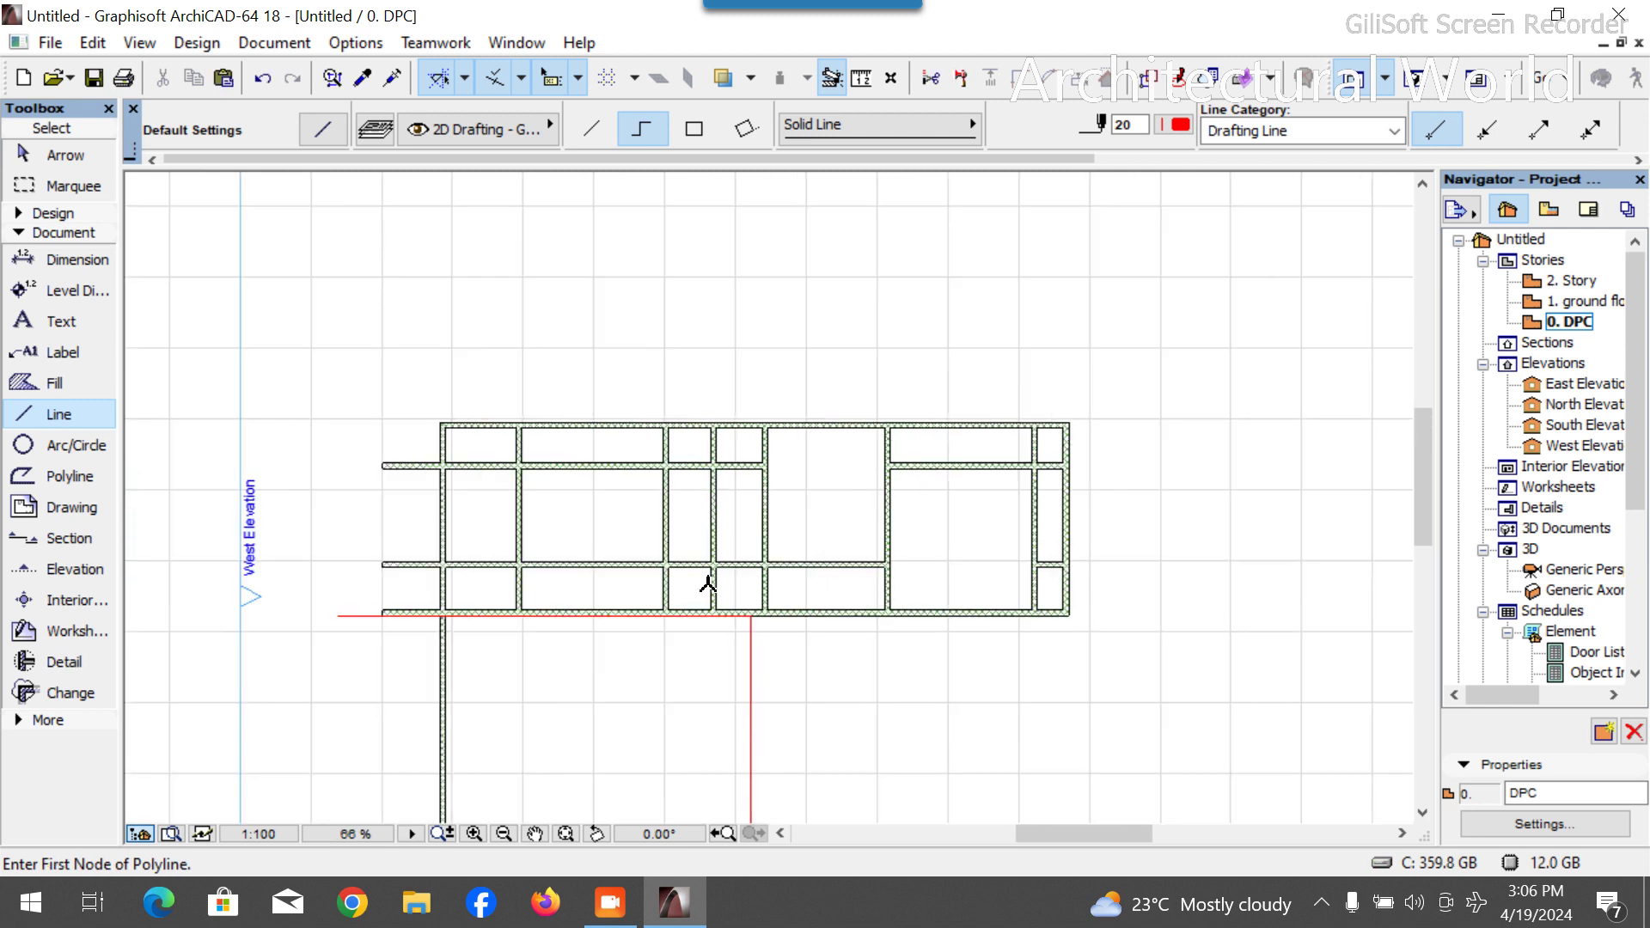
{"action": "key", "text": "Escape"}
Trim the upper horizontal partition across the two narrow bays between the third and fifth vertical walls.
{"action": "scroll", "coordinate": [756, 576], "scroll_direction": "up", "scroll_amount": 3}
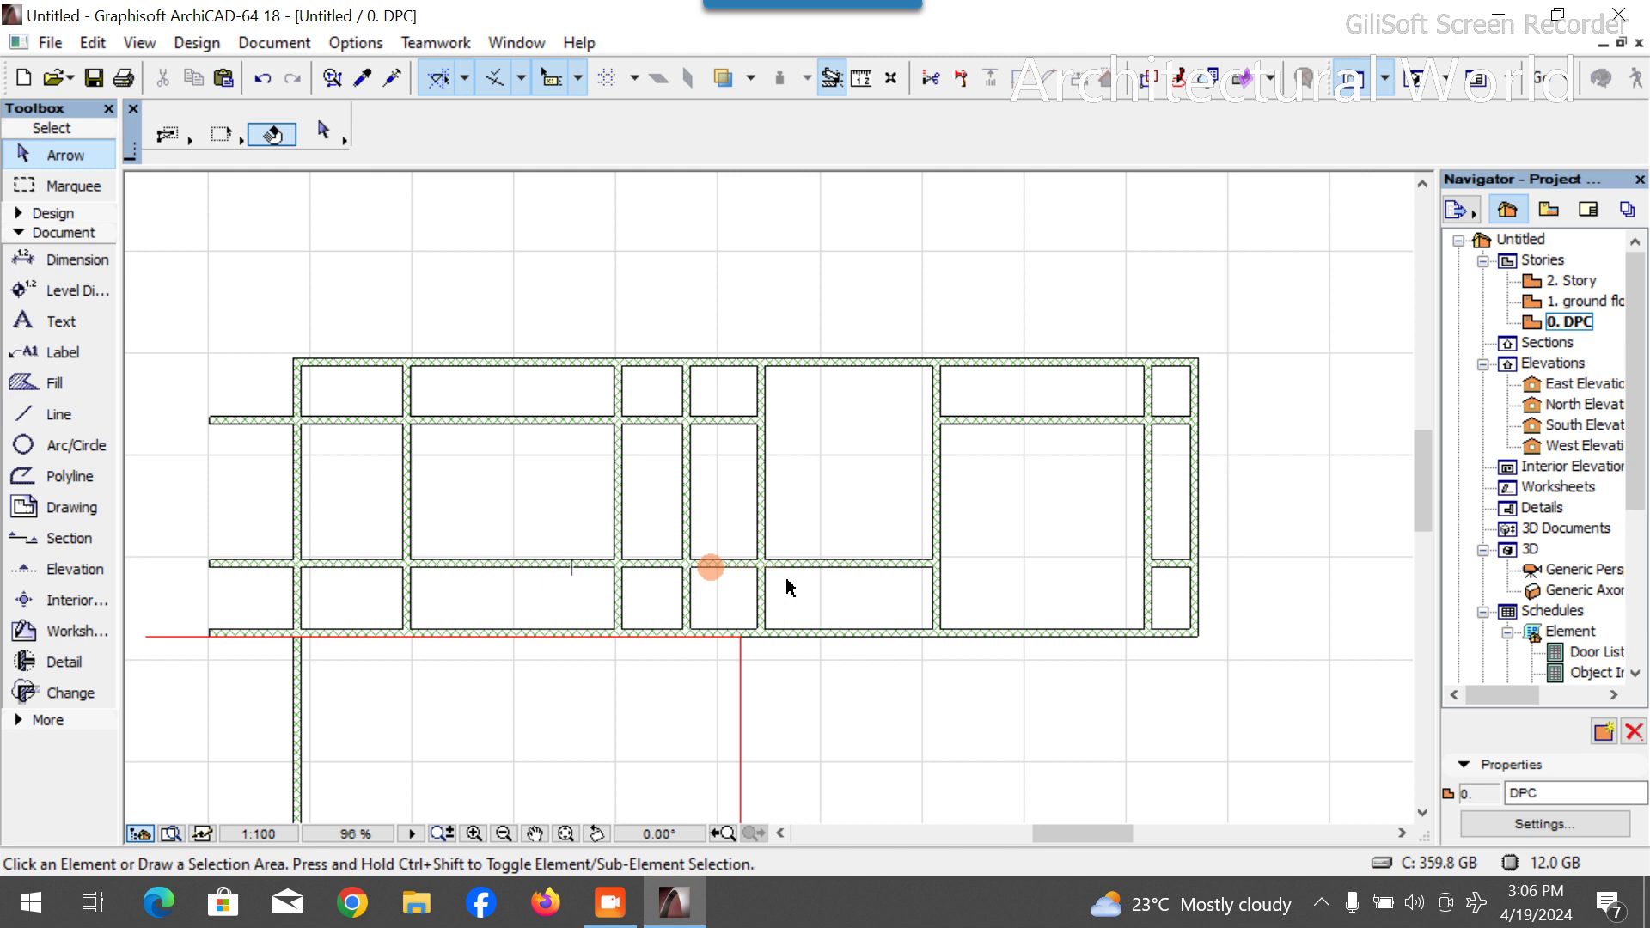
{"action": "scroll", "coordinate": [789, 587], "scroll_direction": "up", "scroll_amount": 6}
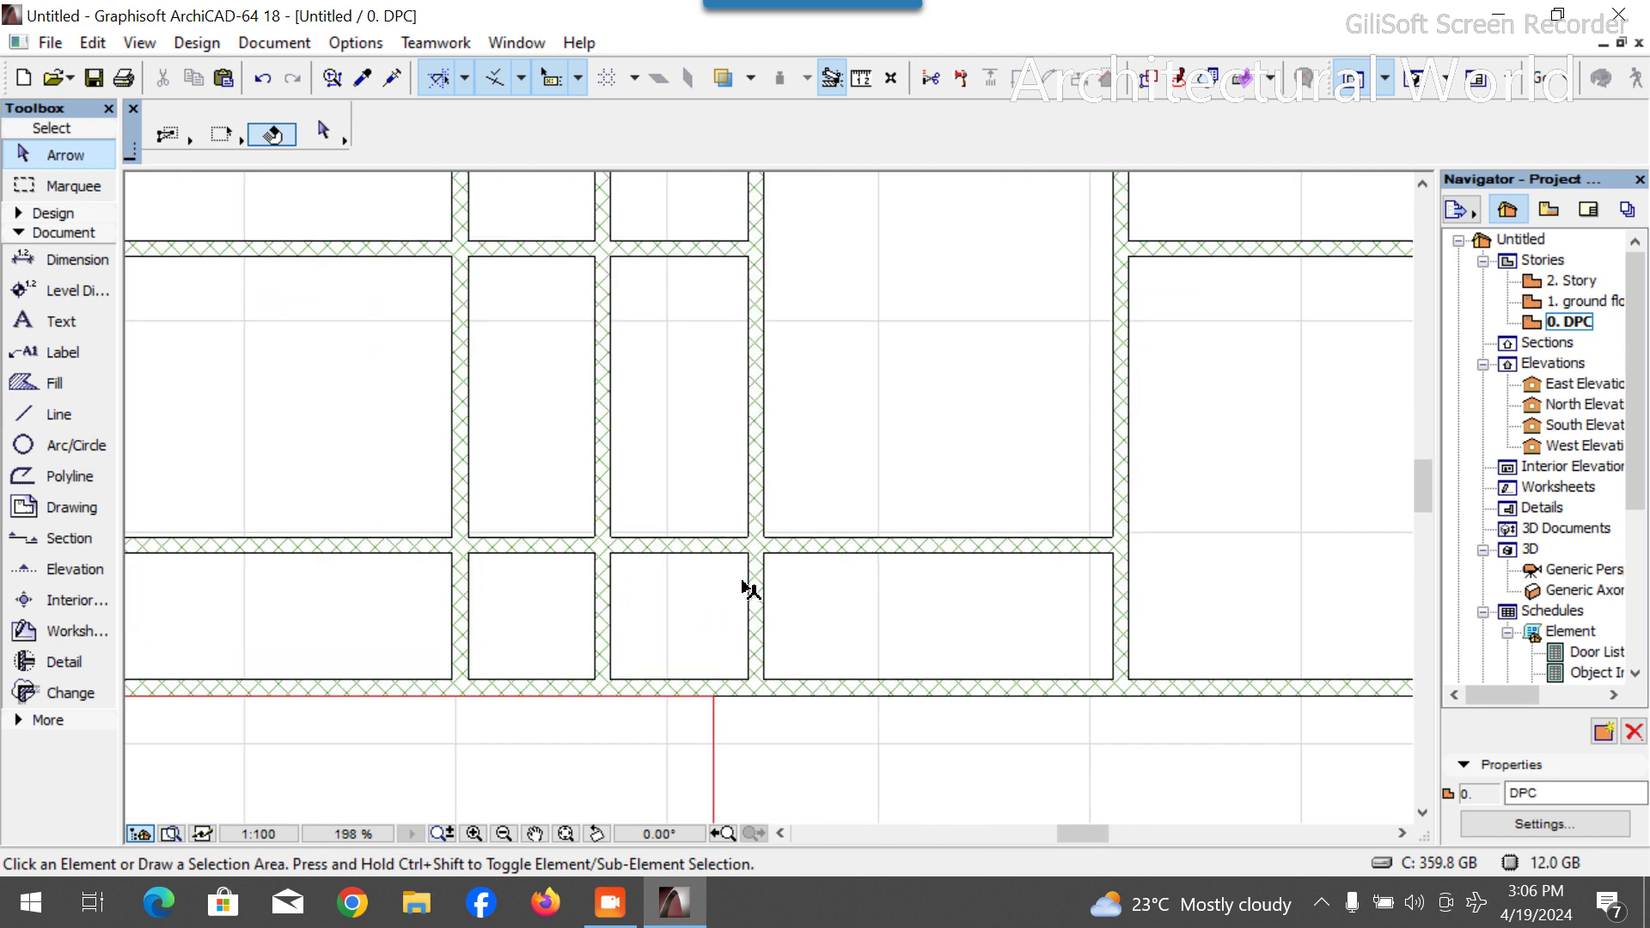
{"action": "scroll", "coordinate": [744, 585], "scroll_direction": "down", "scroll_amount": 3}
{"action": "scroll", "coordinate": [688, 416], "scroll_direction": "up", "scroll_amount": 3}
{"action": "left_click", "coordinate": [776, 551], "text": "ctrl"}
{"action": "left_click", "coordinate": [656, 546], "text": "ctrl"}
{"action": "scroll", "coordinate": [707, 538], "scroll_direction": "down", "scroll_amount": 4}
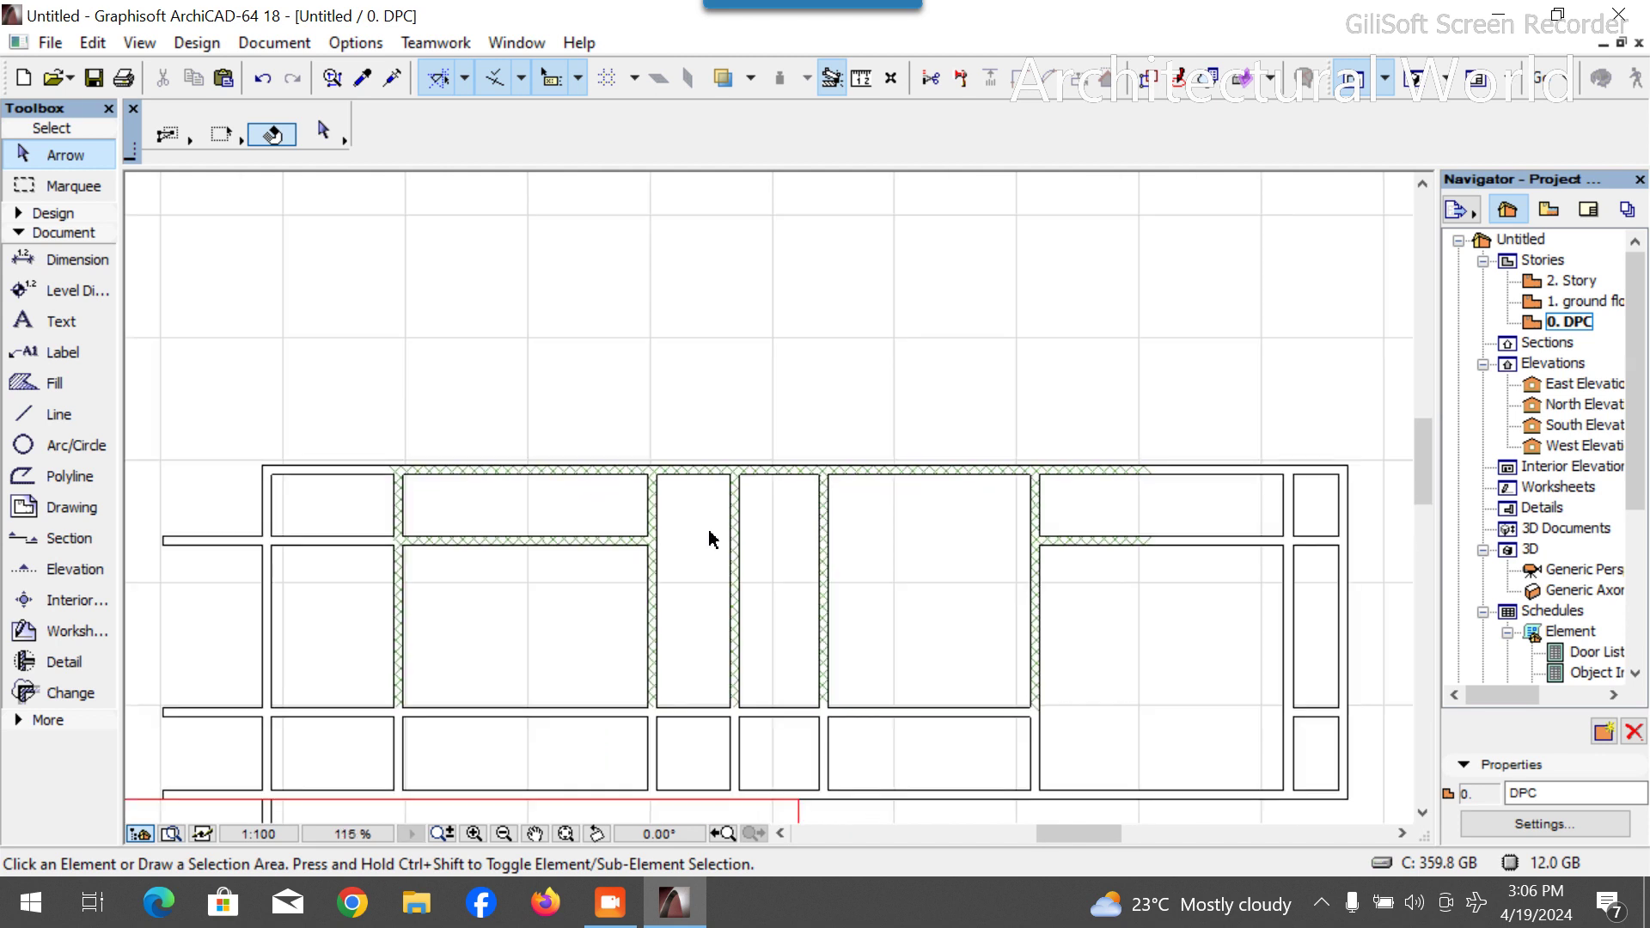
{"action": "left_click", "coordinate": [547, 471], "text": "ctrl"}
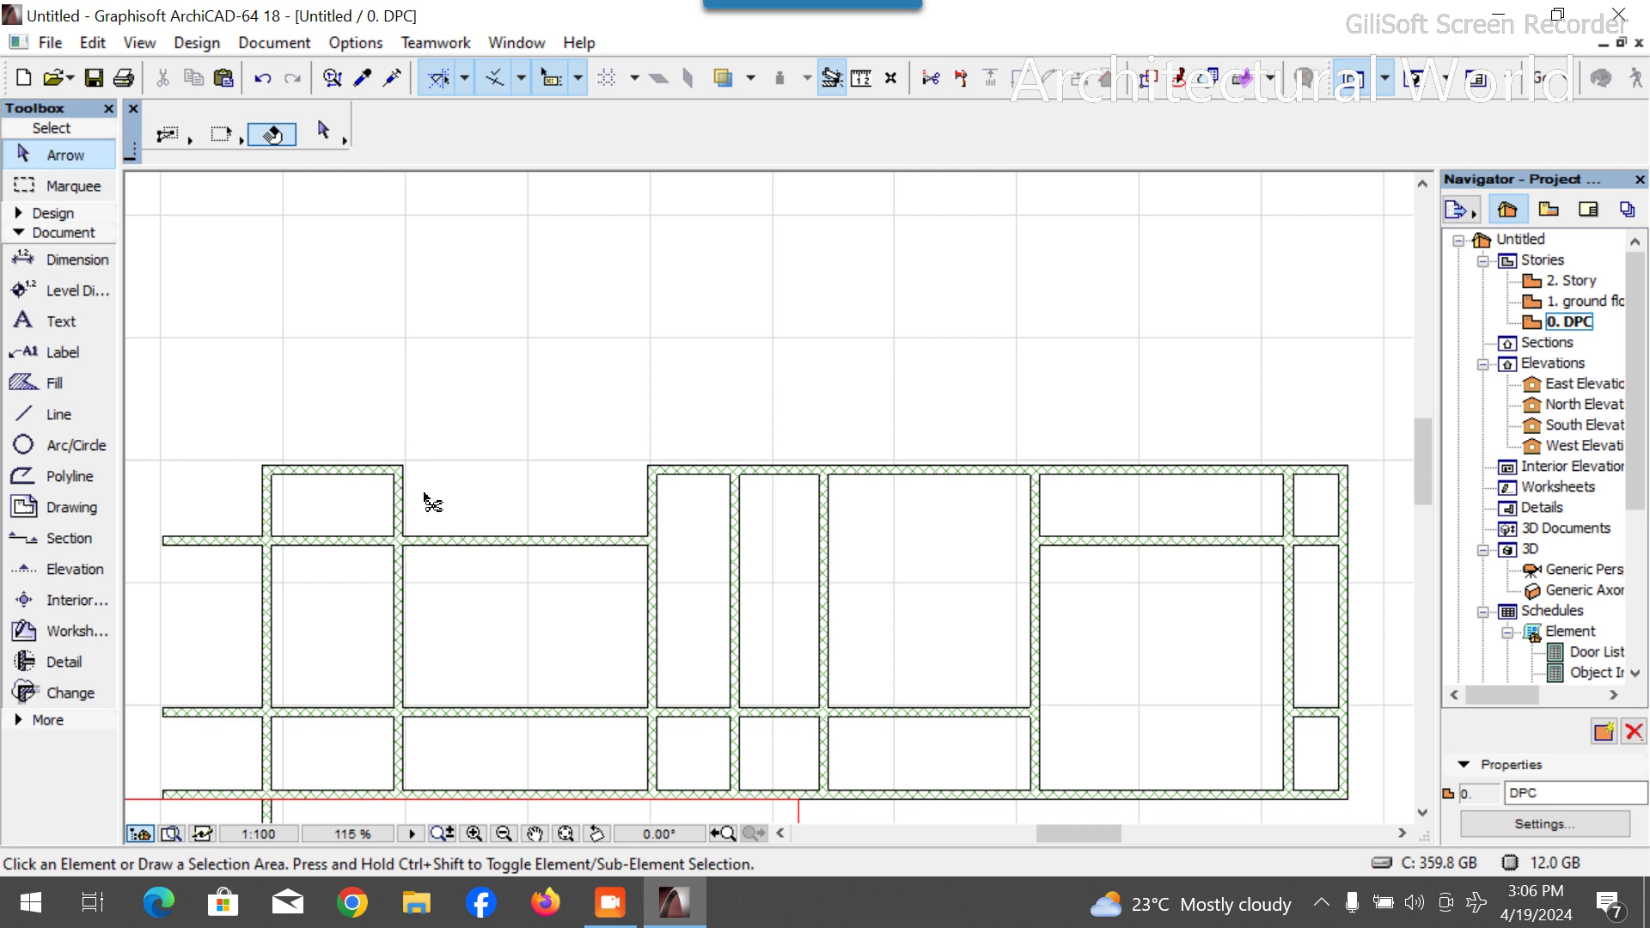
{"action": "key", "text": "ctrl+z"}
{"action": "left_click", "coordinate": [683, 395]}
{"action": "scroll", "coordinate": [690, 429], "scroll_direction": "down", "scroll_amount": 3}
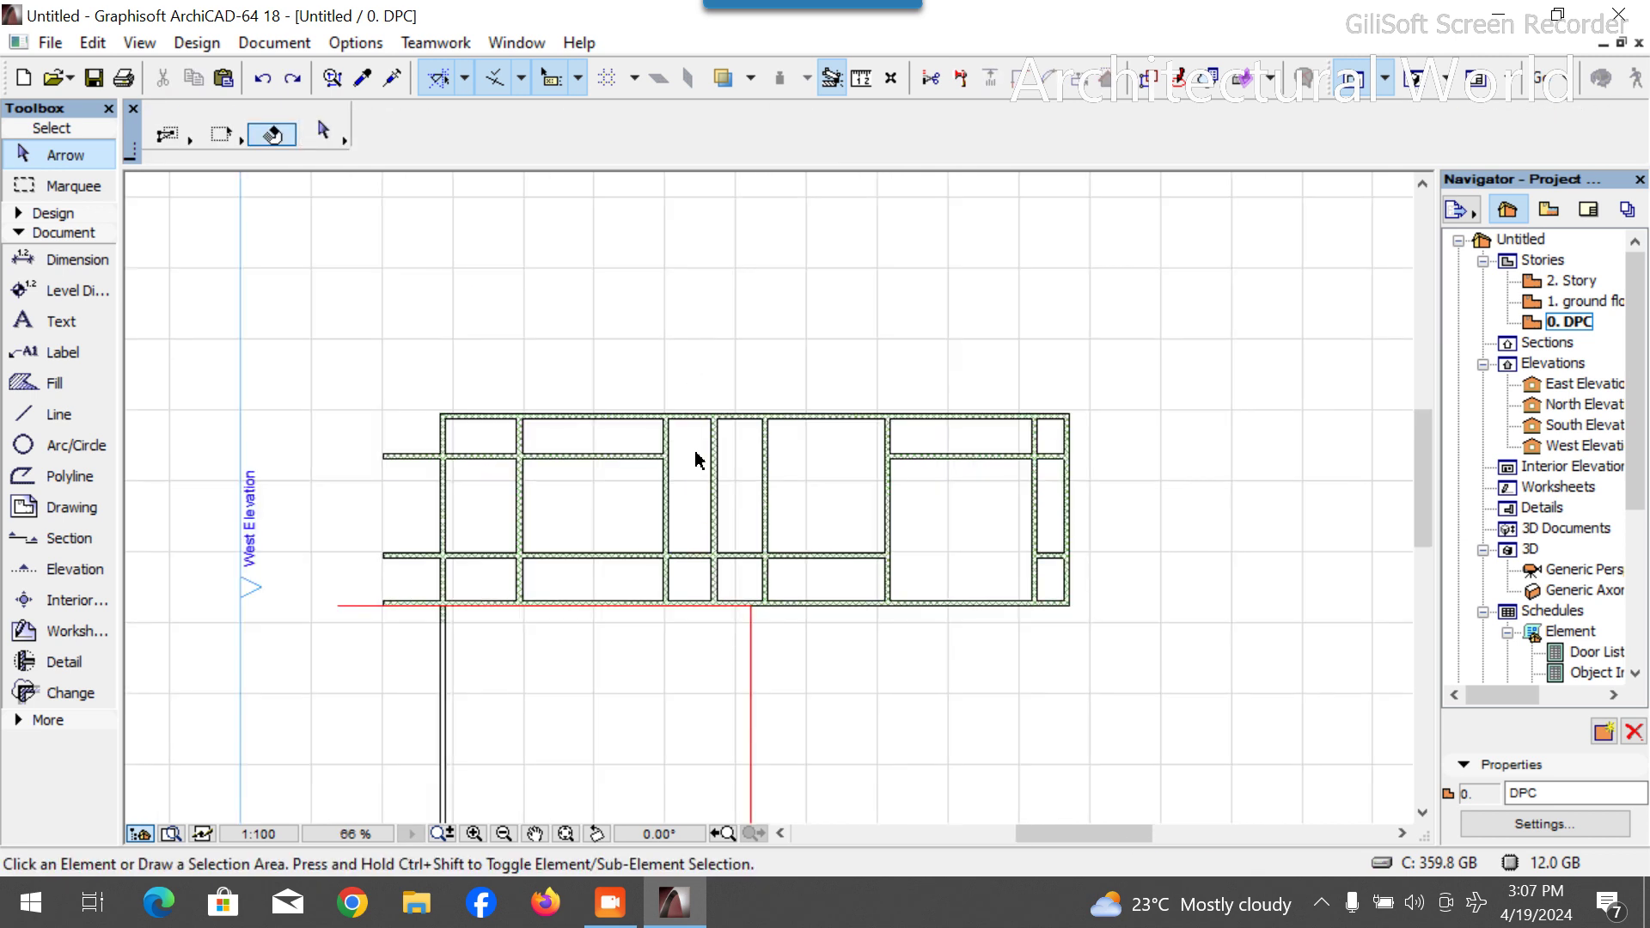
Draw a reference polyline up the fourth vertical wall's left face from the lower horizontal partition, then horizontally left past the third vertical wall.
{"action": "scroll", "coordinate": [697, 544], "scroll_direction": "up", "scroll_amount": 4}
{"action": "scroll", "coordinate": [698, 543], "scroll_direction": "up", "scroll_amount": 1}
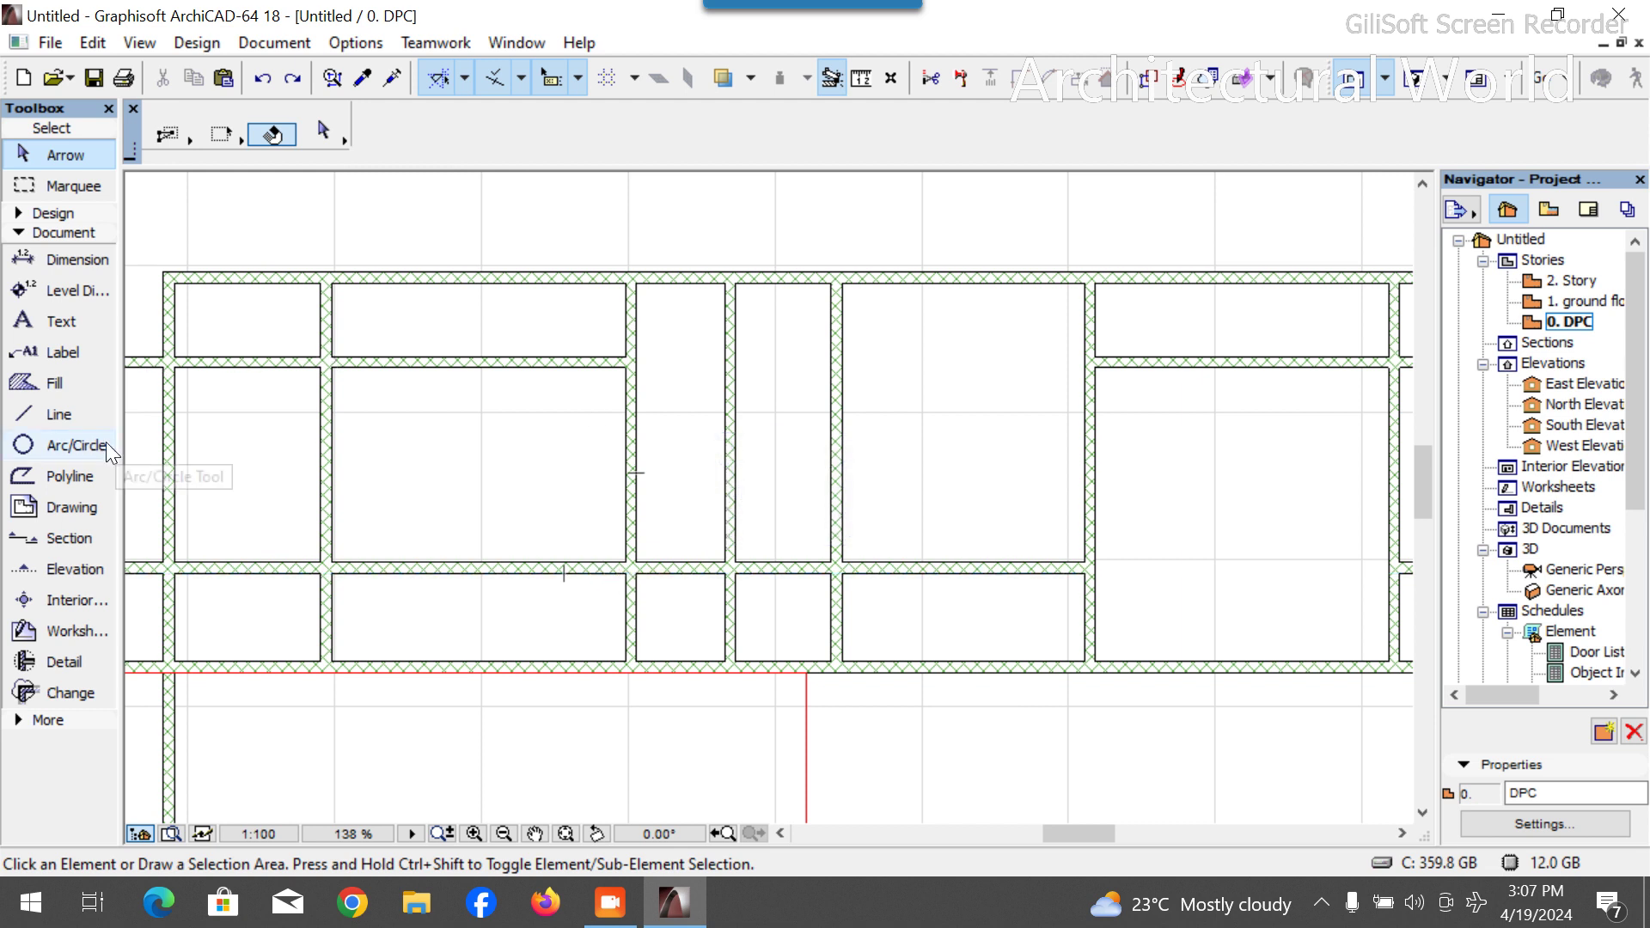
{"action": "left_click", "coordinate": [62, 415]}
{"action": "scroll", "coordinate": [687, 582], "scroll_direction": "up", "scroll_amount": 6}
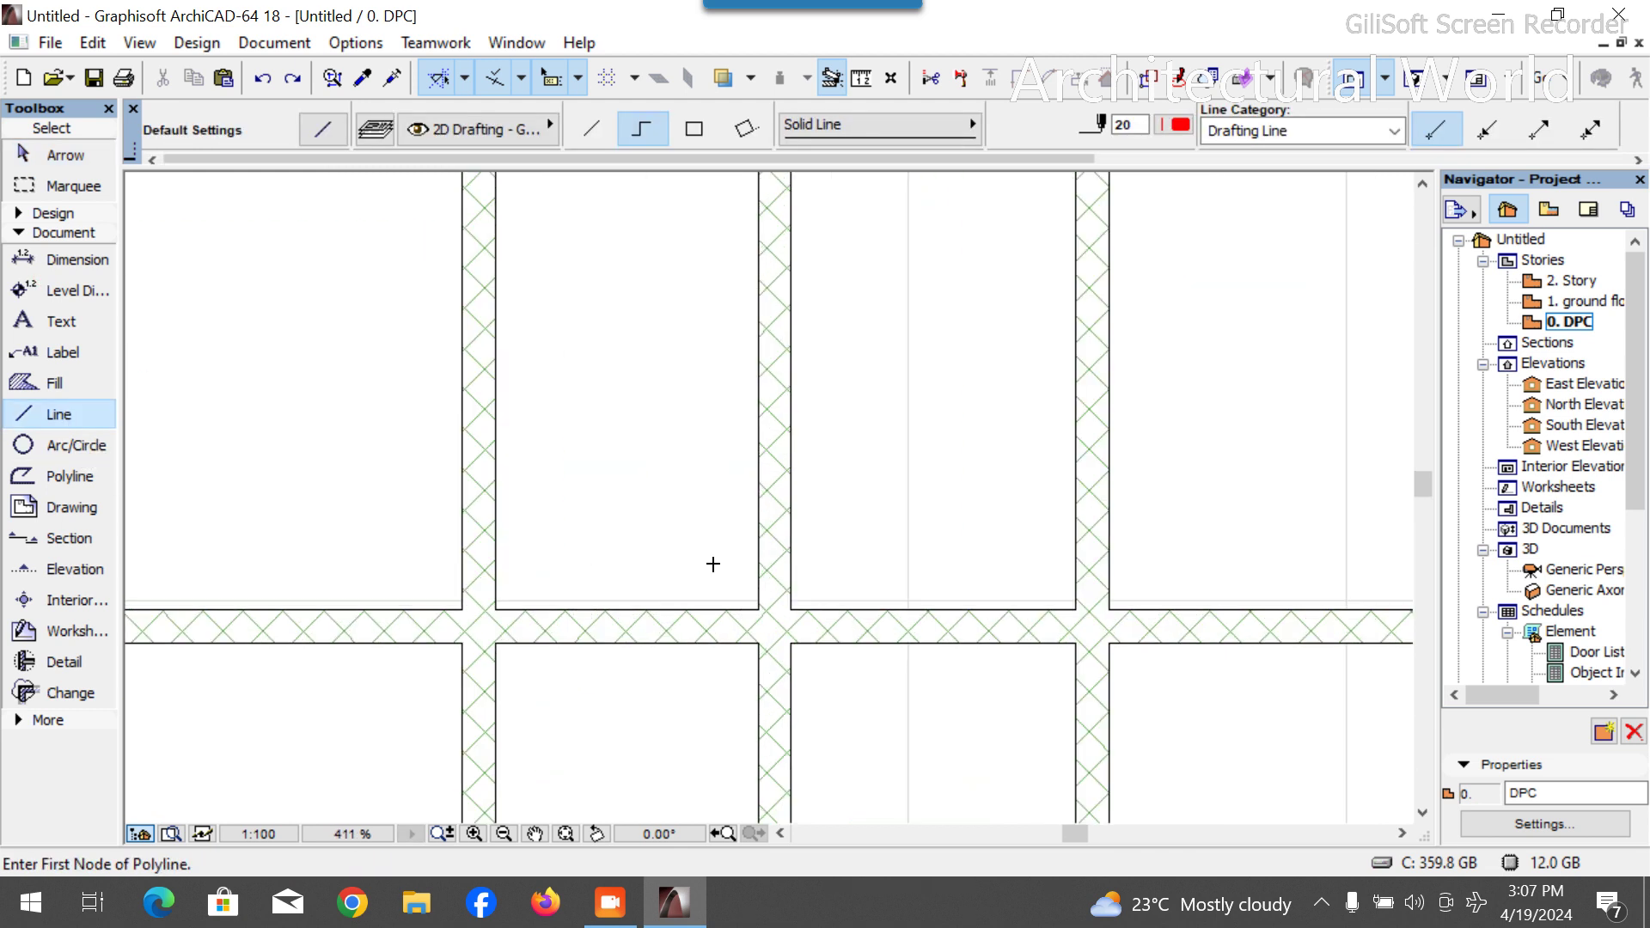
{"action": "left_click", "coordinate": [757, 610]}
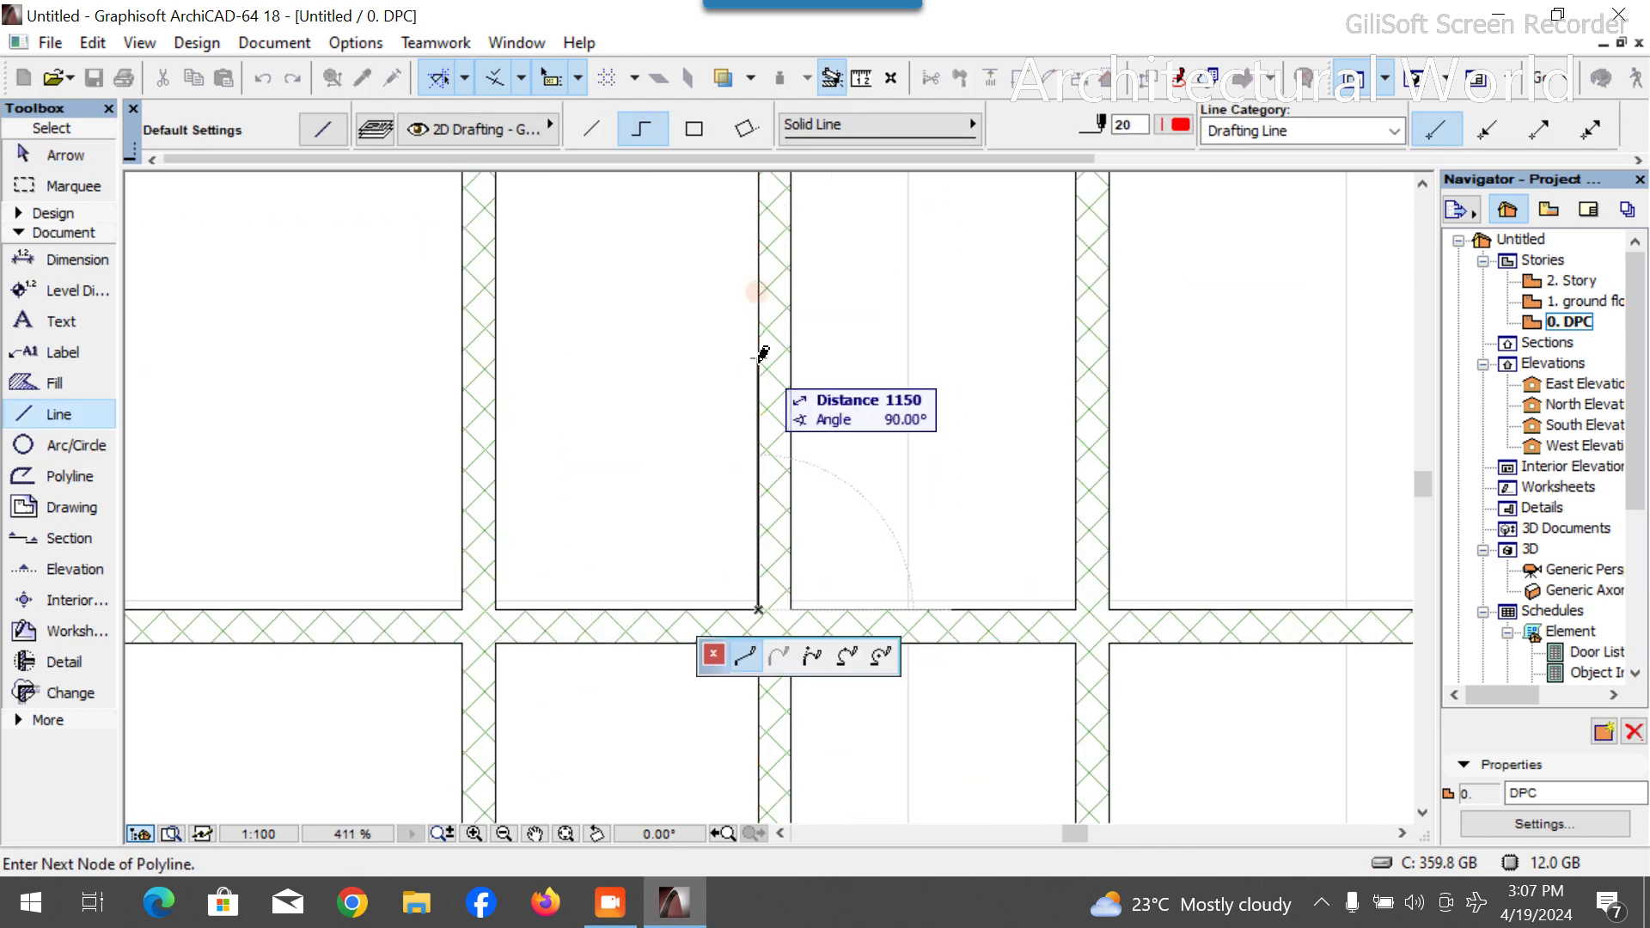
{"action": "left_click", "coordinate": [757, 412]}
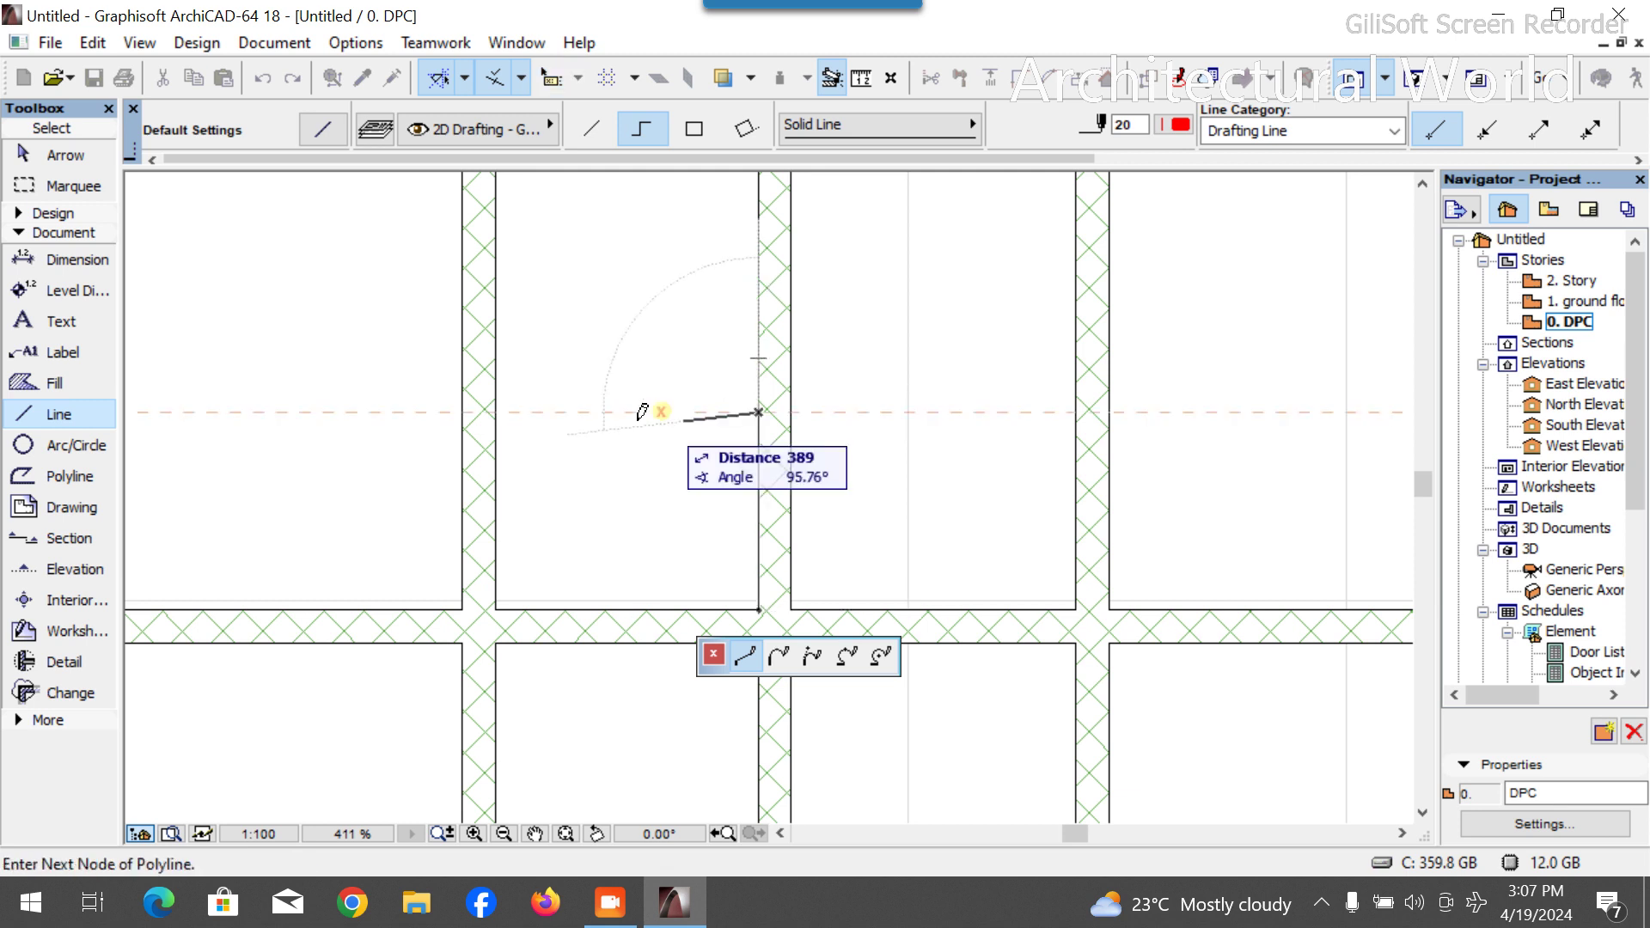
{"action": "right_click", "coordinate": [395, 413]}
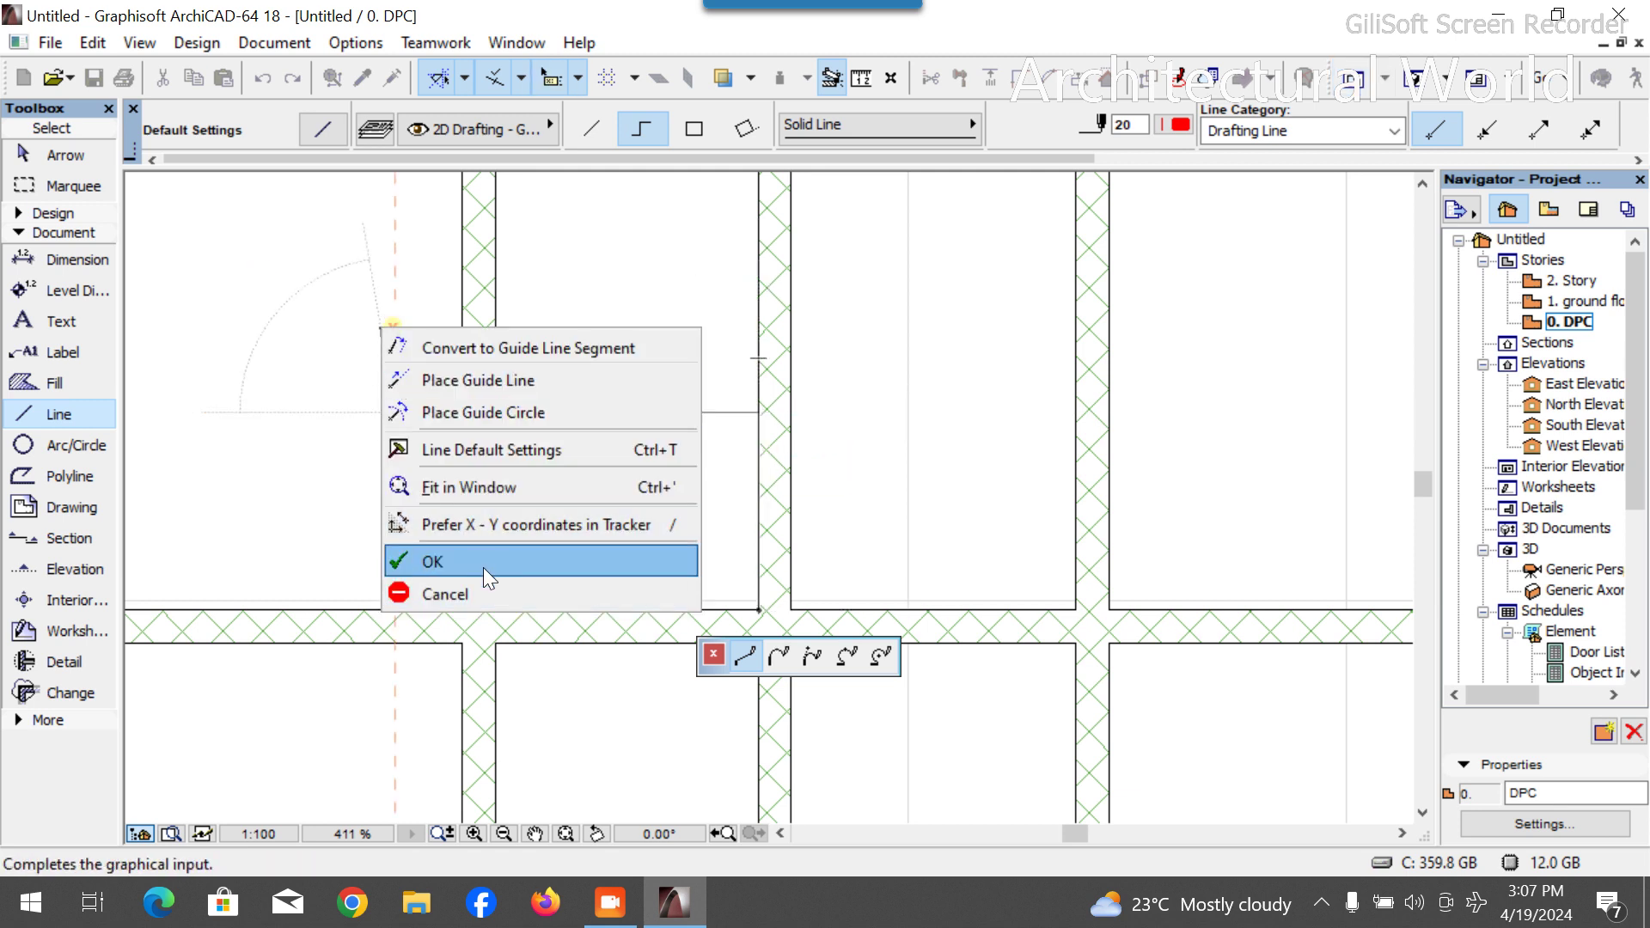
{"action": "left_click", "coordinate": [481, 560]}
{"action": "key", "text": "Escape"}
Split the lower horizontal partition at the right face of the third vertical wall, keeping the right-hand part selected.
{"action": "left_click", "coordinate": [620, 615]}
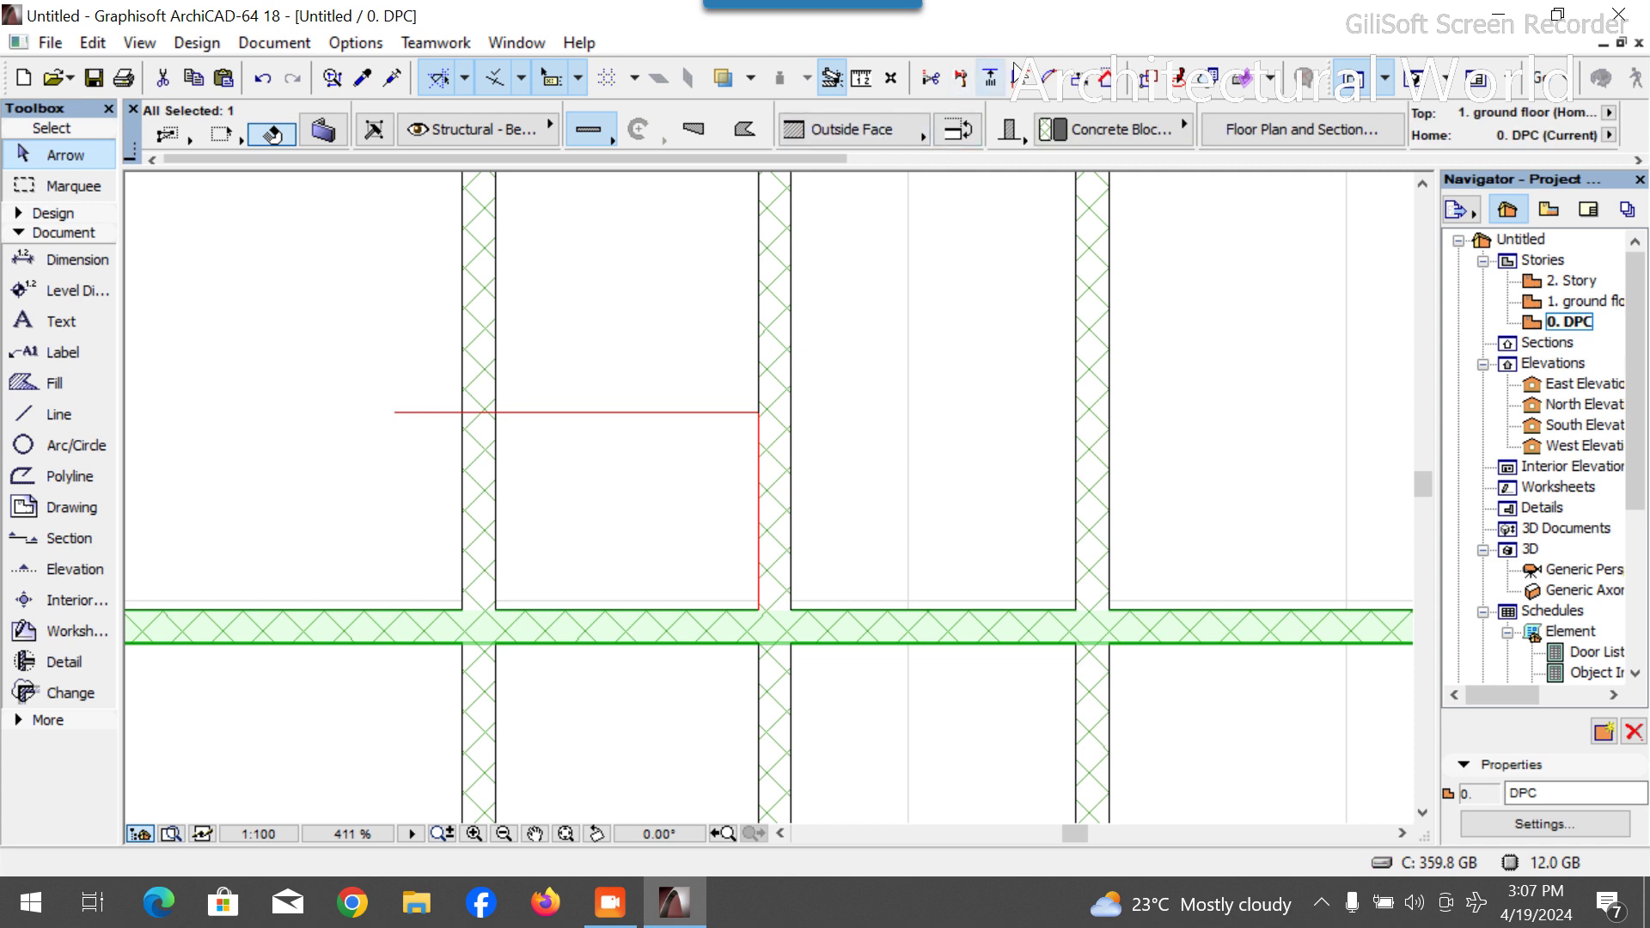
{"action": "left_click", "coordinate": [936, 78]}
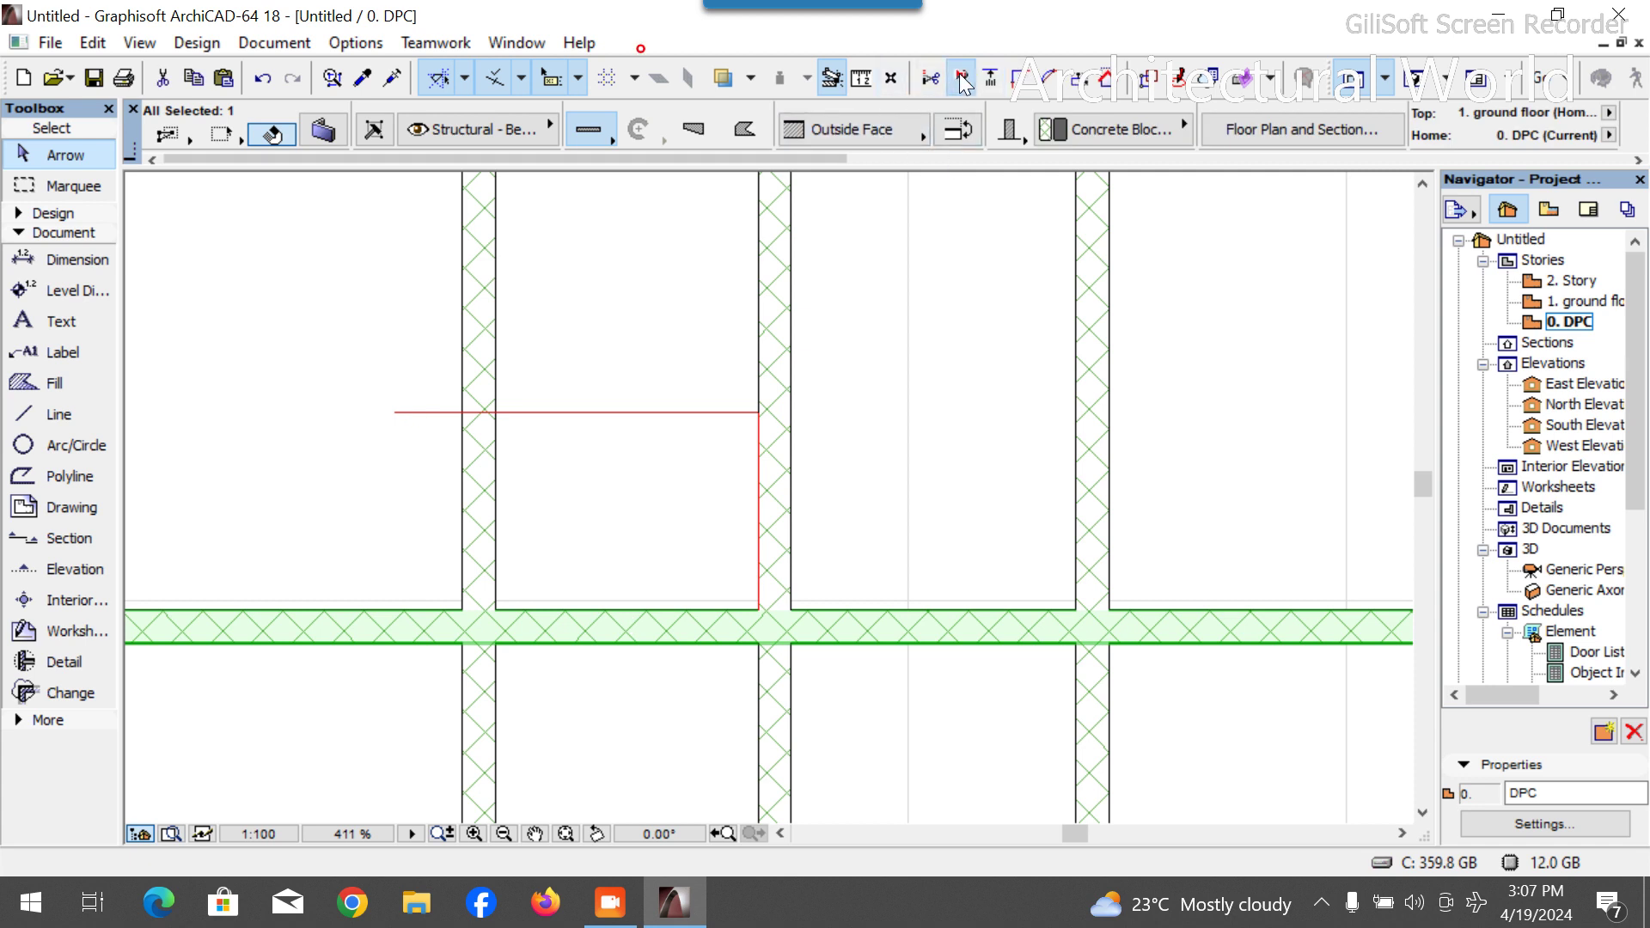
{"action": "left_click", "coordinate": [497, 612]}
{"action": "left_click", "coordinate": [497, 652]}
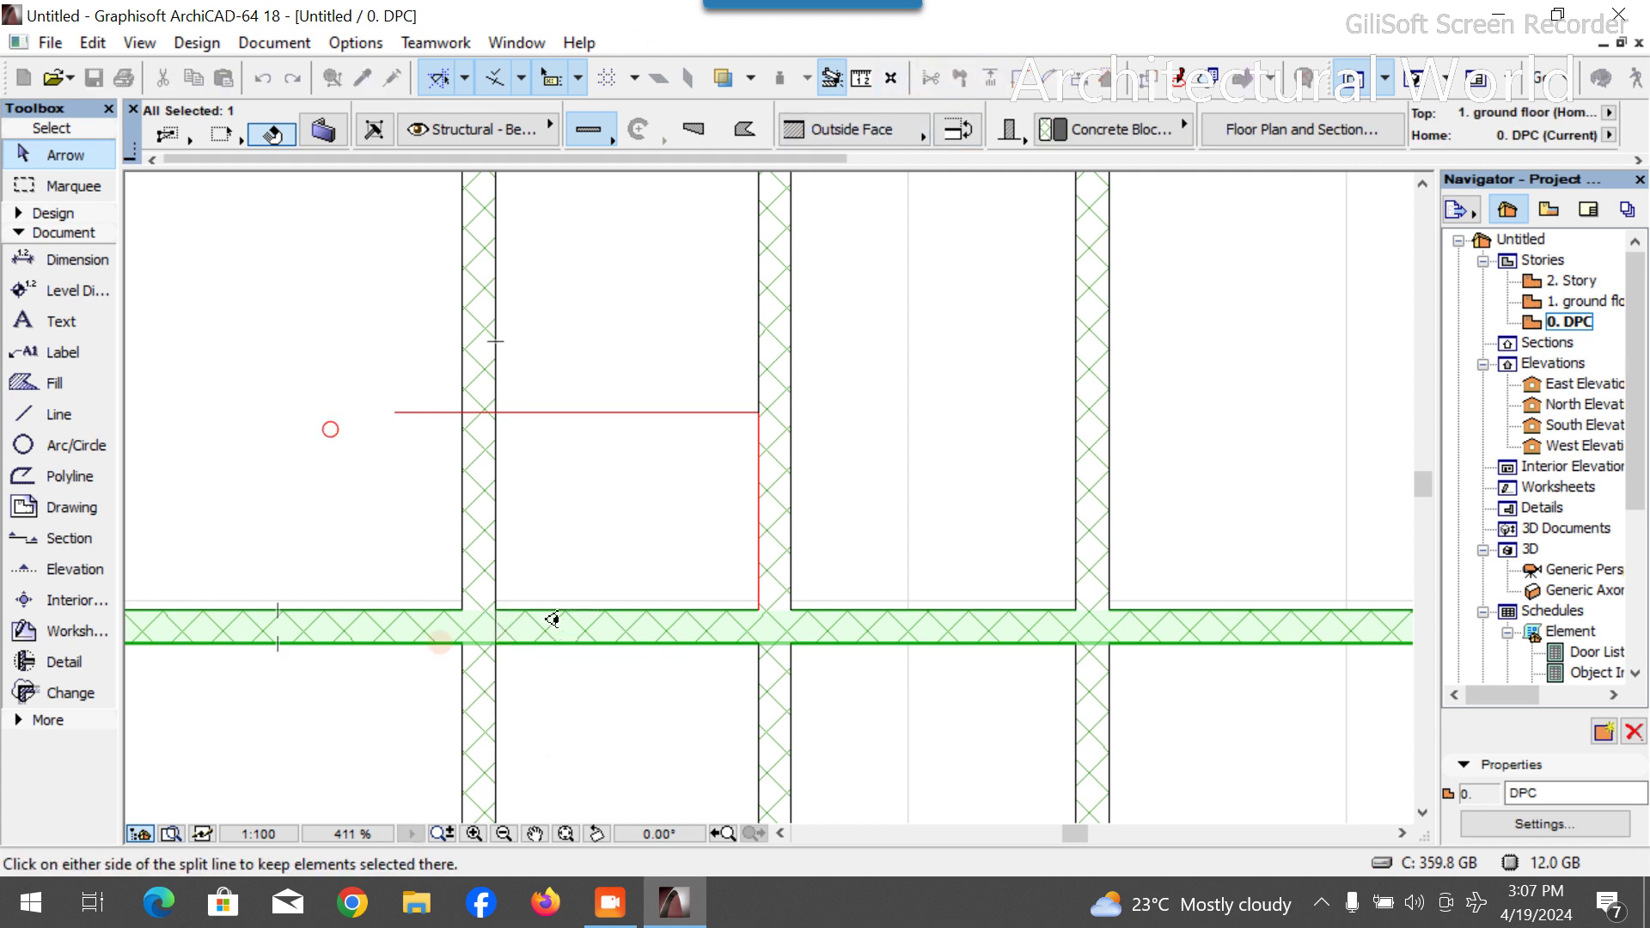
{"action": "left_click", "coordinate": [606, 634]}
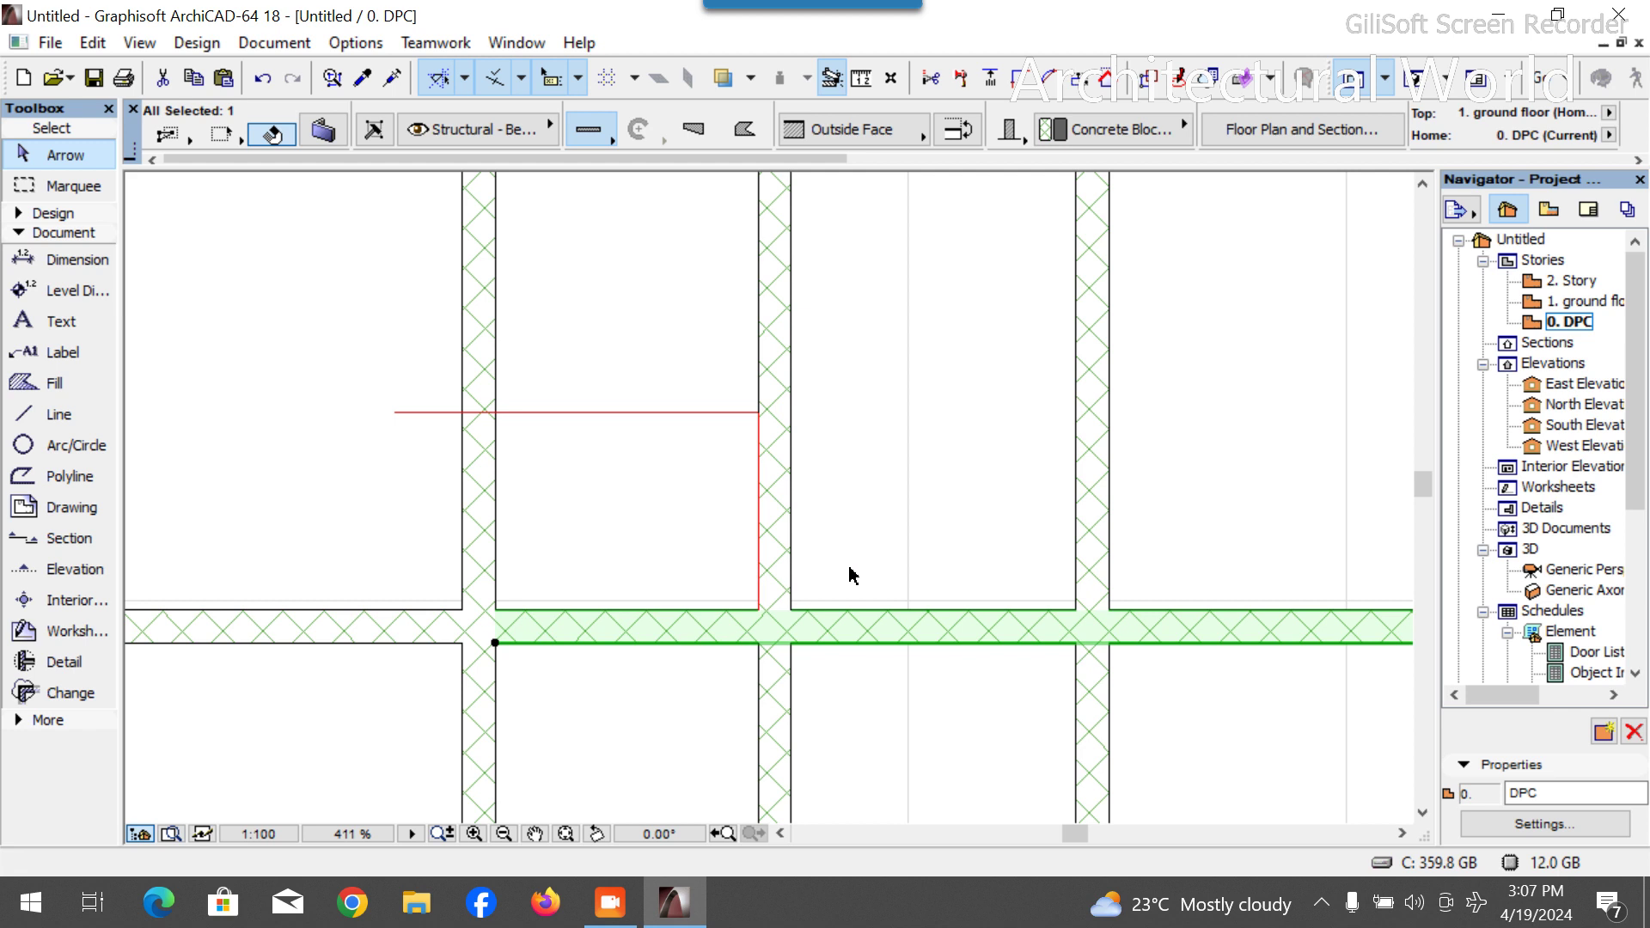
Split the lower horizontal partition at the left face of the fifth vertical wall, keeping the part between the third and fifth walls selected.
{"action": "left_click", "coordinate": [932, 78]}
{"action": "left_click", "coordinate": [1078, 612]}
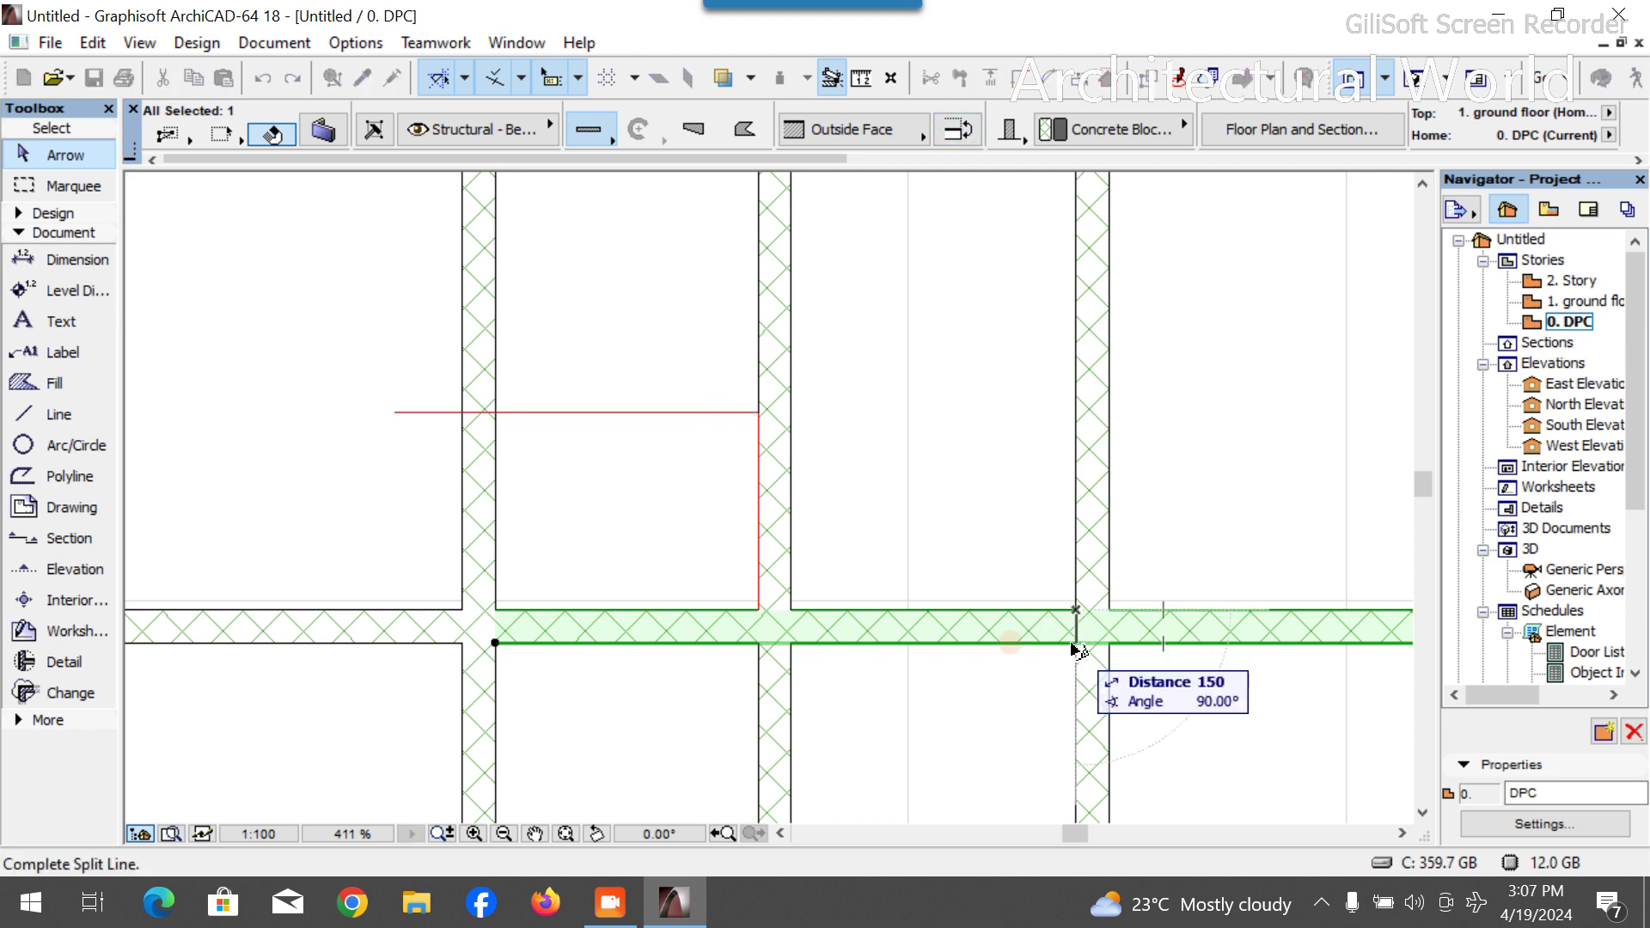
{"action": "left_click", "coordinate": [1078, 651]}
{"action": "left_click", "coordinate": [984, 647]}
Move the selected partition segment up onto the horizontal reference line and delete the reference polyline.
{"action": "key", "text": "ctrl+d"}
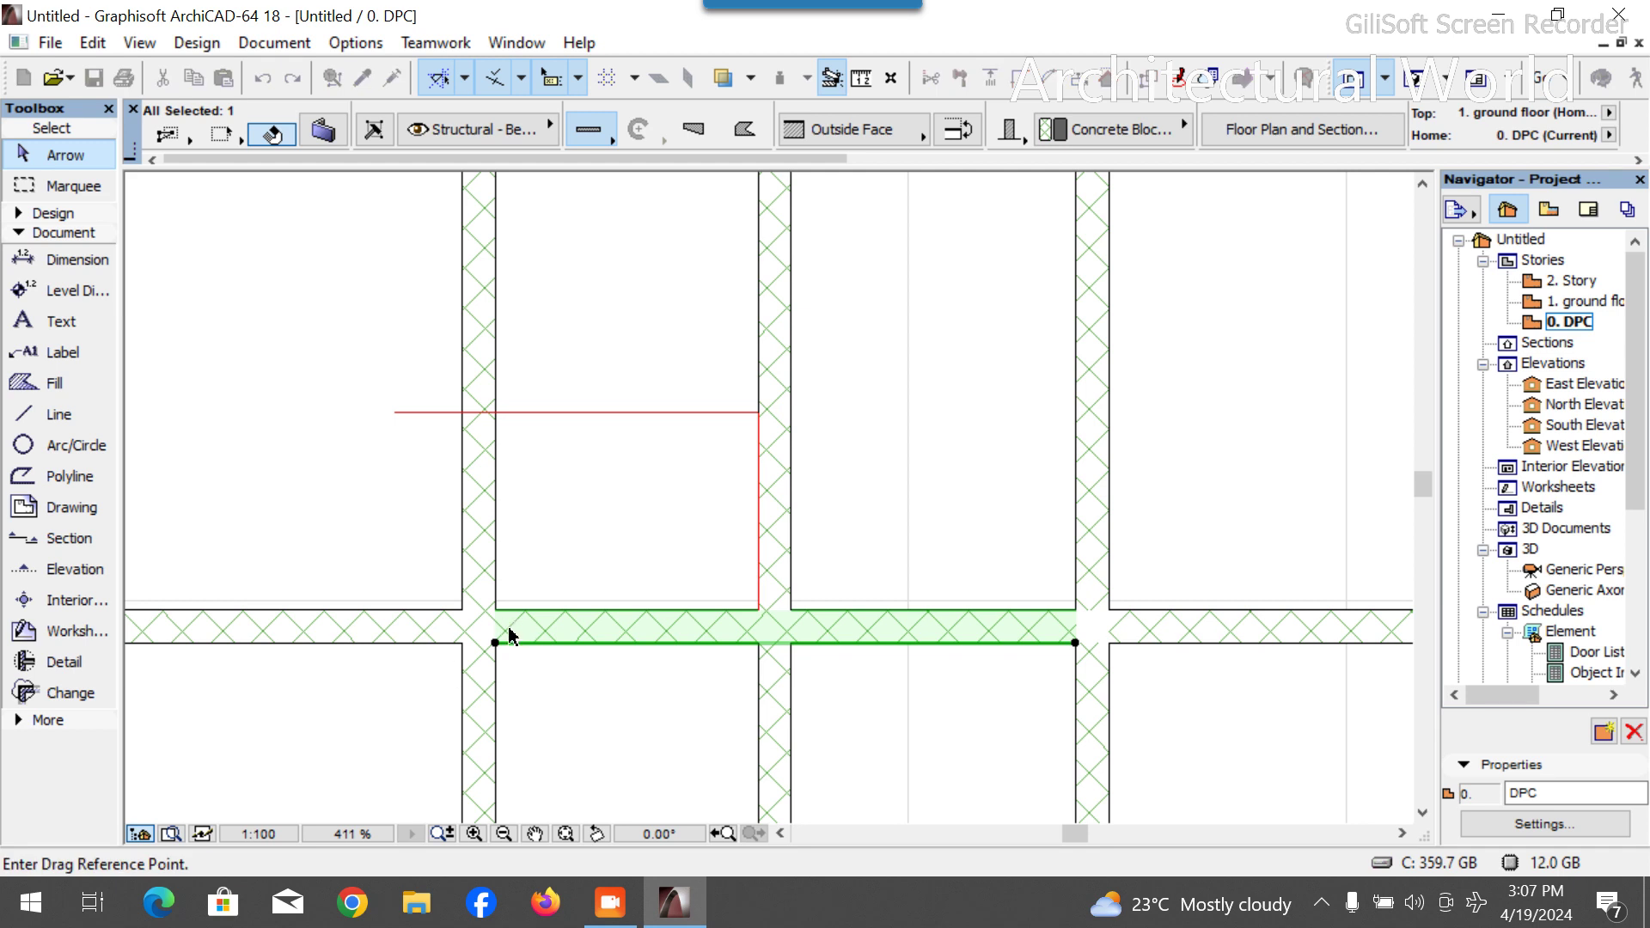
{"action": "left_click", "coordinate": [496, 643]}
{"action": "left_click", "coordinate": [495, 413]}
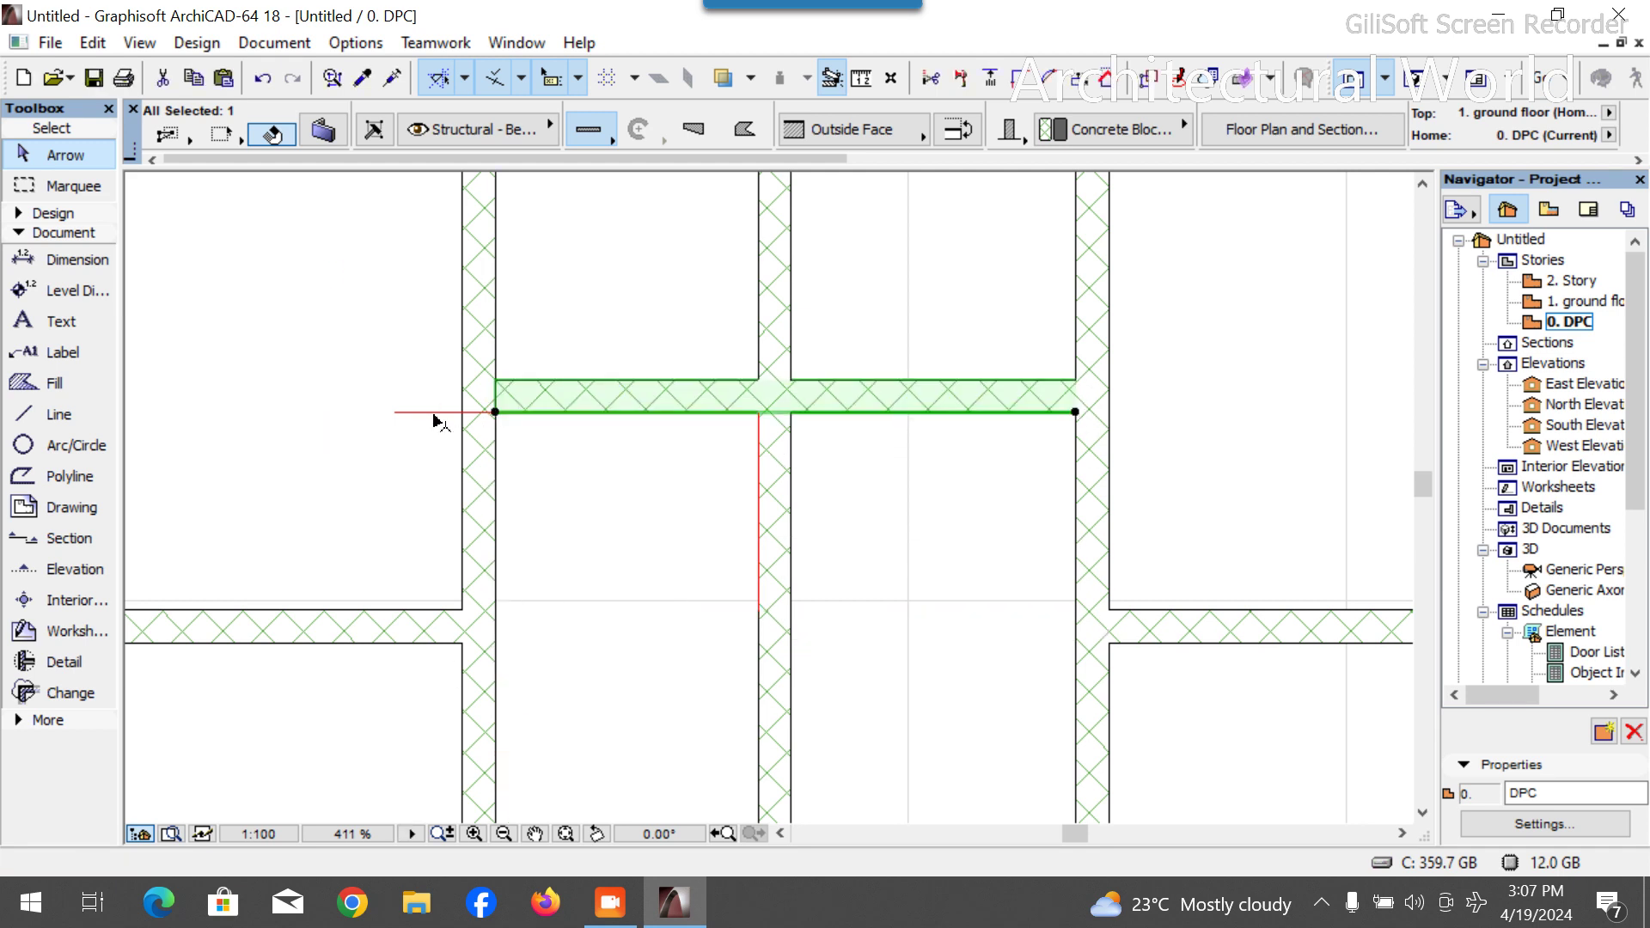
{"action": "left_click", "coordinate": [421, 414]}
{"action": "key", "text": "Escape"}
{"action": "scroll", "coordinate": [726, 446], "scroll_direction": "down", "scroll_amount": 7}
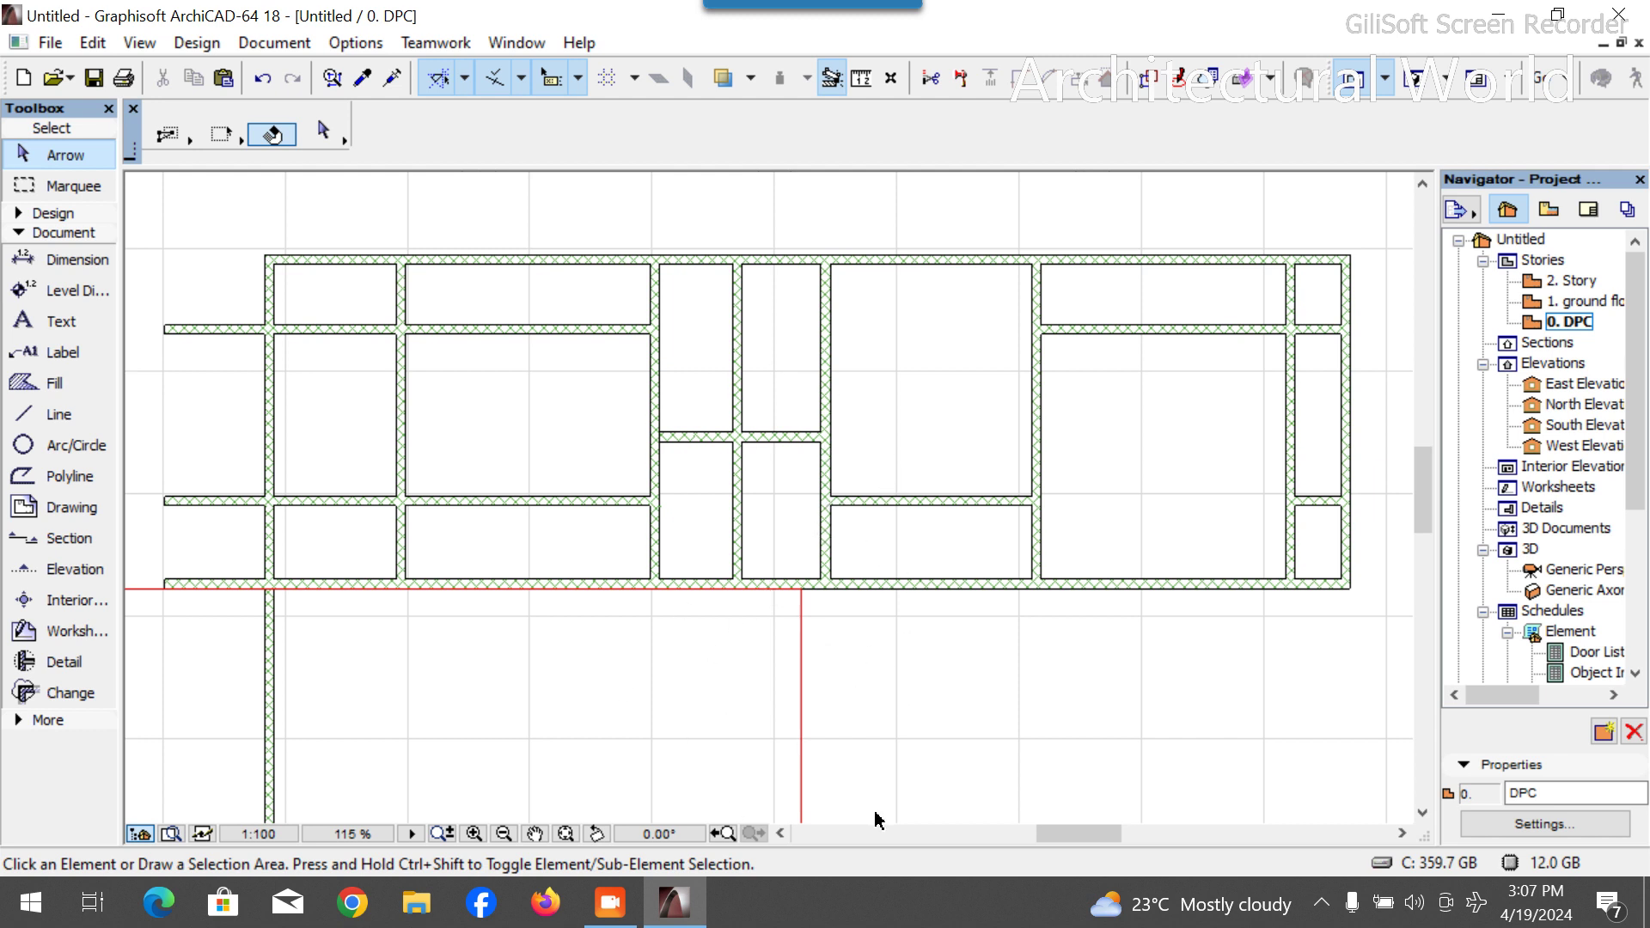
Trim away the part of the fourth vertical wall below the raised partition between the third and fifth walls.
{"action": "scroll", "coordinate": [781, 439], "scroll_direction": "up", "scroll_amount": 5}
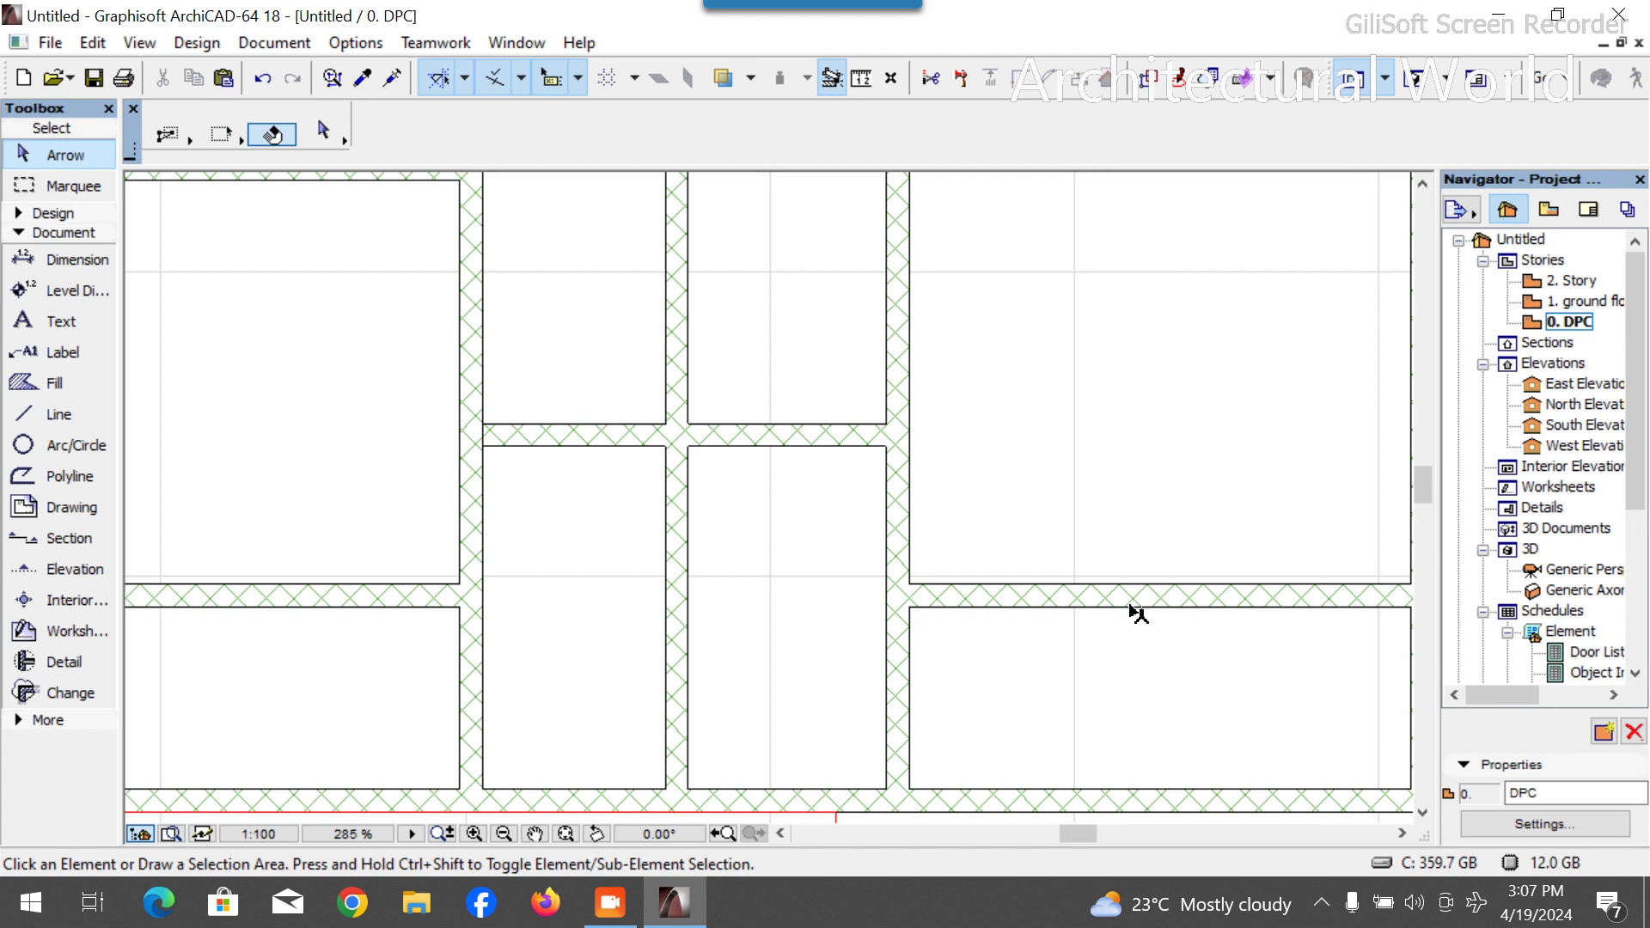
{"action": "scroll", "coordinate": [854, 552], "scroll_direction": "down", "scroll_amount": 4}
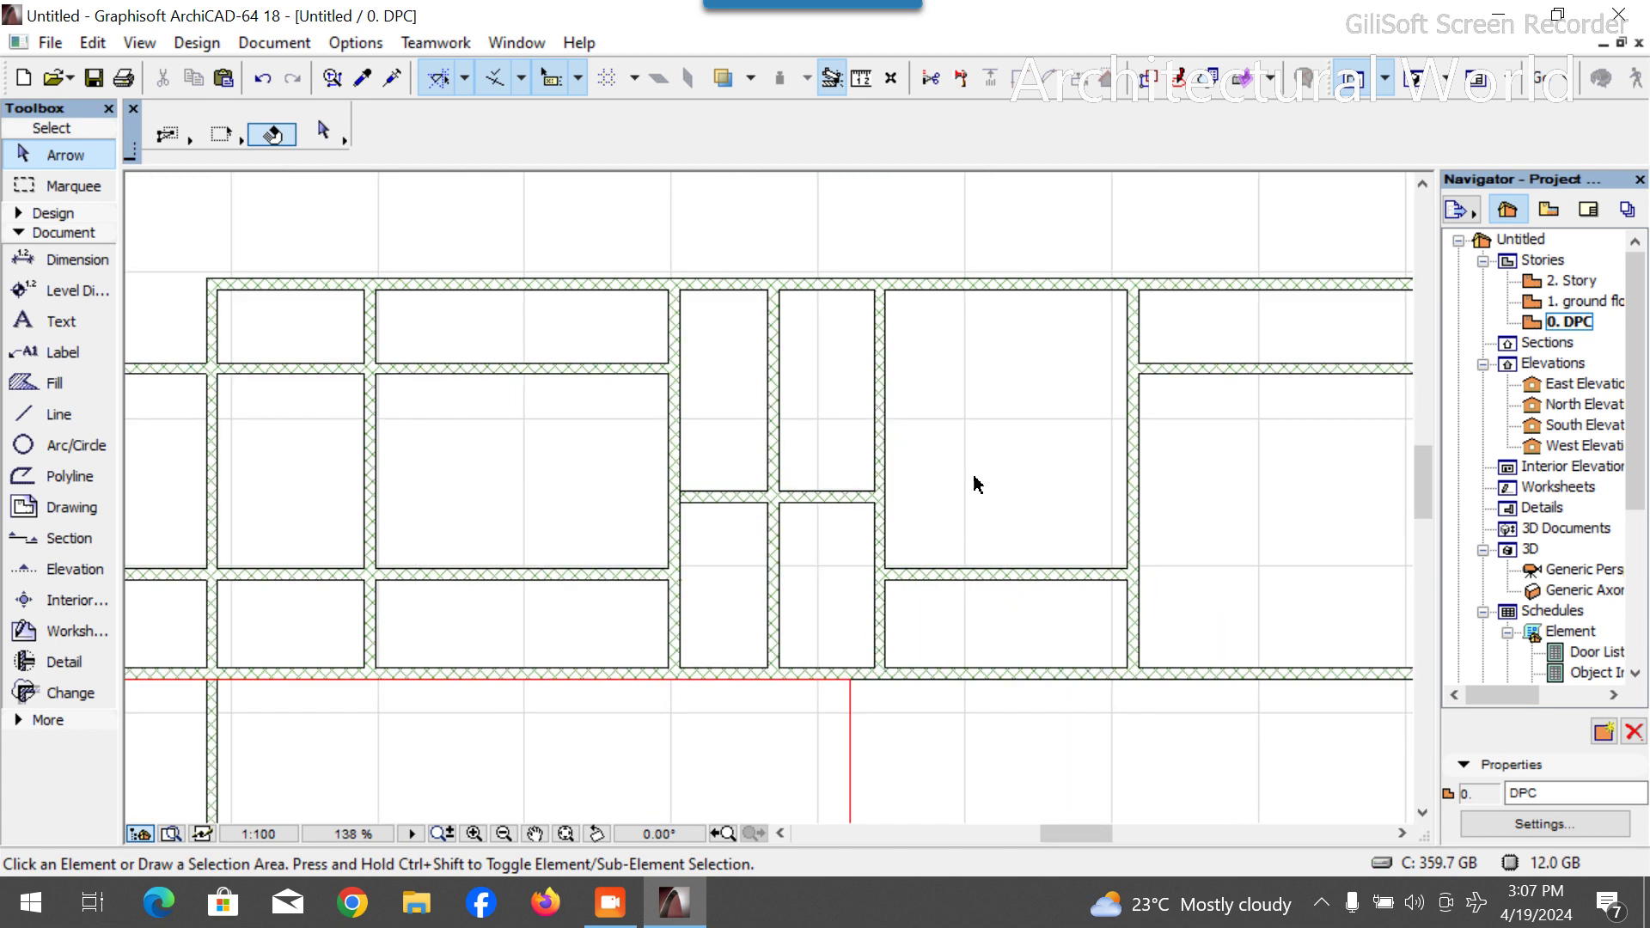
{"action": "scroll", "coordinate": [926, 519], "scroll_direction": "up", "scroll_amount": 2}
{"action": "scroll", "coordinate": [974, 618], "scroll_direction": "down", "scroll_amount": 1}
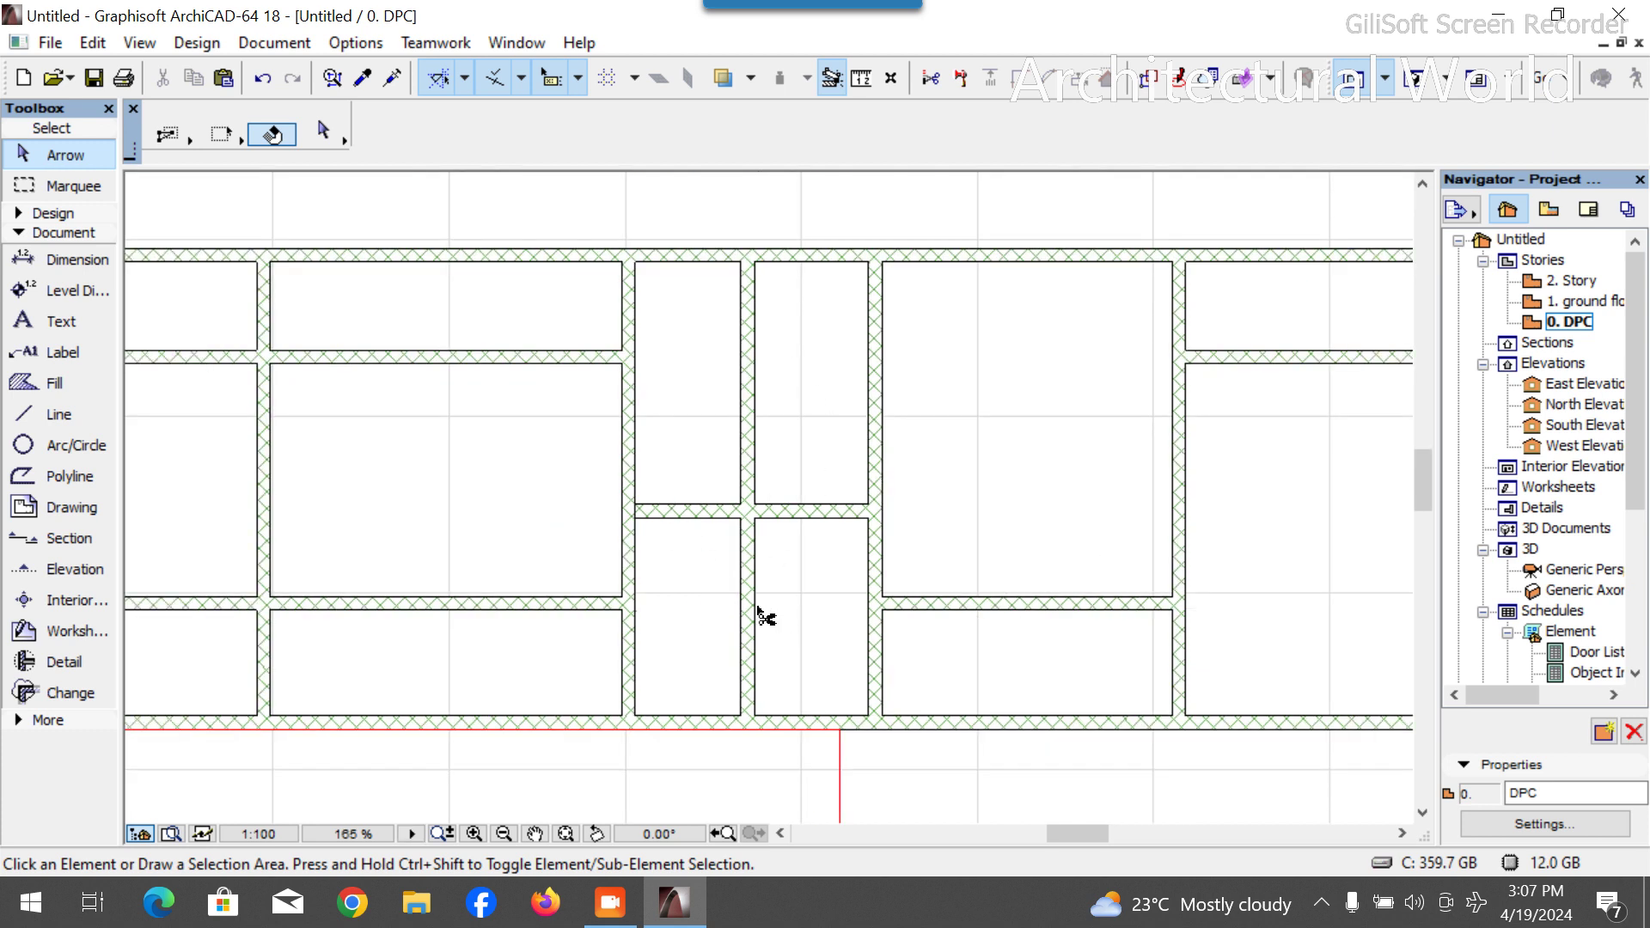
{"action": "scroll", "coordinate": [747, 674], "scroll_direction": "down", "scroll_amount": 3}
{"action": "scroll", "coordinate": [663, 550], "scroll_direction": "up", "scroll_amount": 1}
{"action": "scroll", "coordinate": [663, 550], "scroll_direction": "up", "scroll_amount": 1}
{"action": "scroll", "coordinate": [754, 559], "scroll_direction": "down", "scroll_amount": 4}
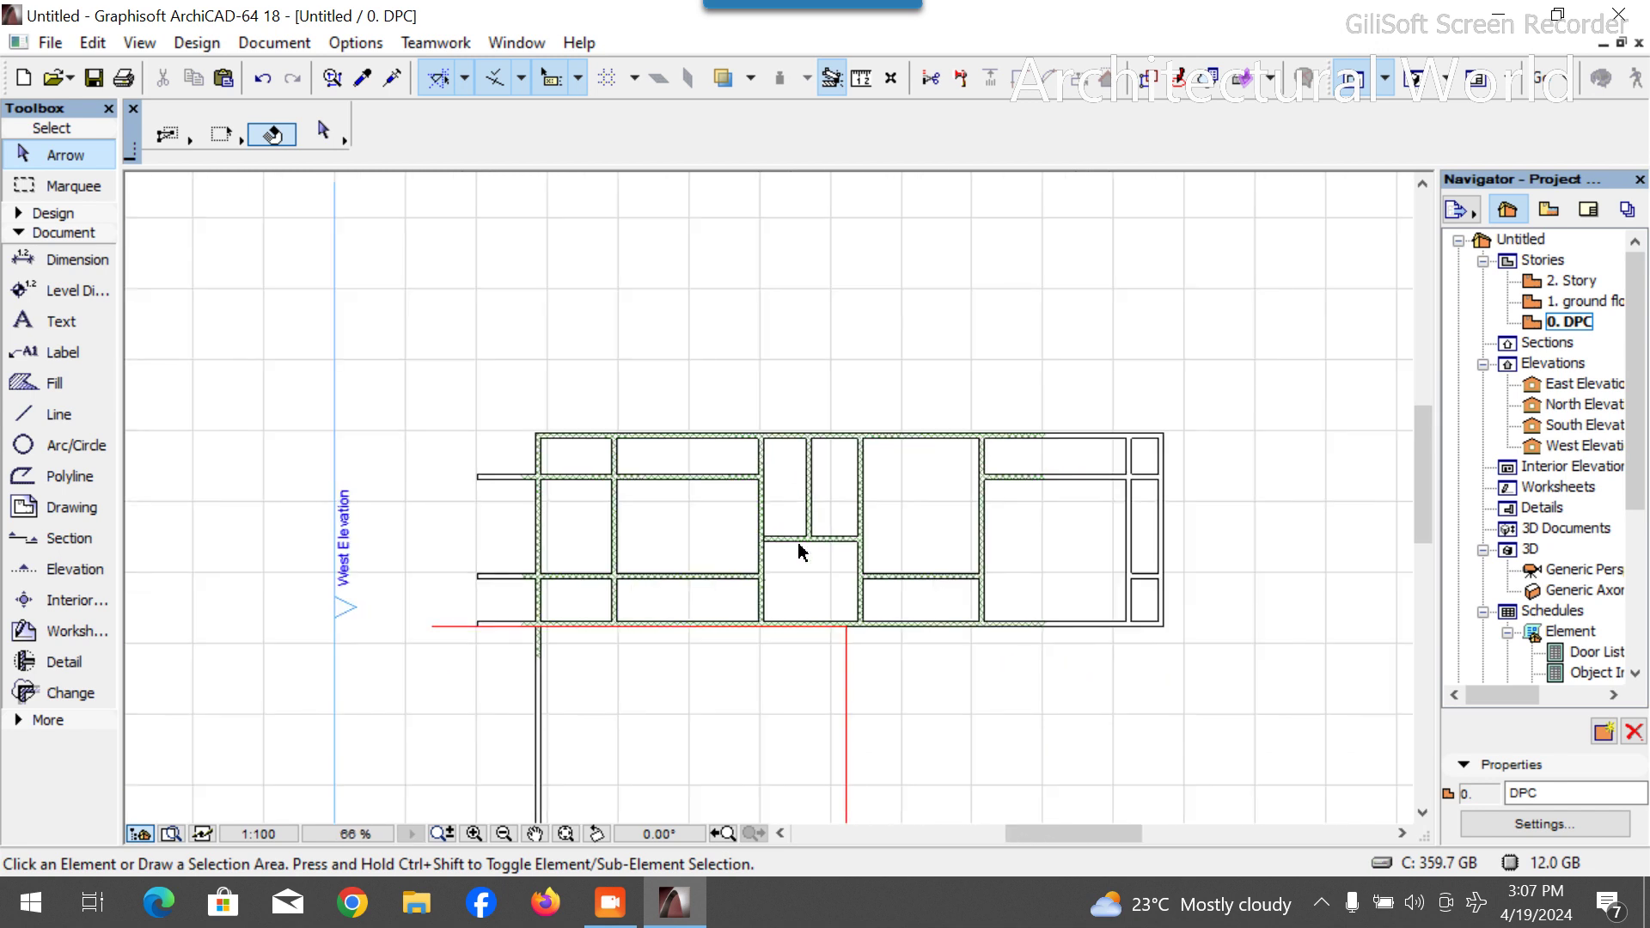
Examine the overall wall layout, especially the bays right of the fifth vertical wall.
{"action": "scroll", "coordinate": [790, 479], "scroll_direction": "down", "scroll_amount": 2}
{"action": "scroll", "coordinate": [908, 413], "scroll_direction": "up", "scroll_amount": 3}
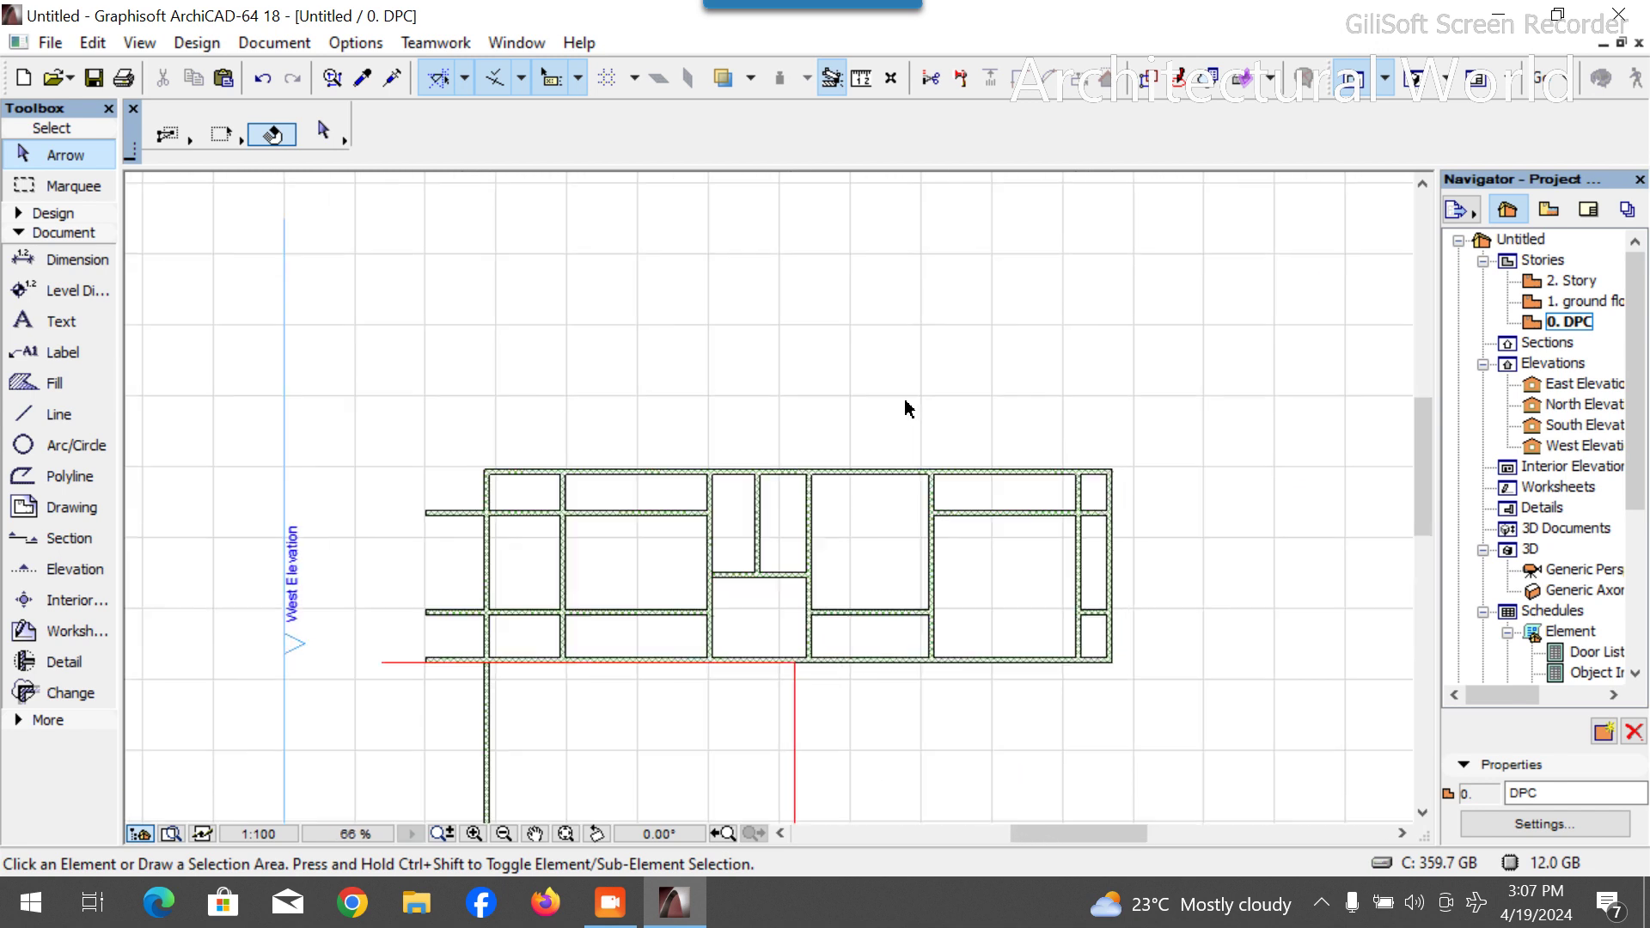
{"action": "scroll", "coordinate": [821, 683], "scroll_direction": "down", "scroll_amount": 2}
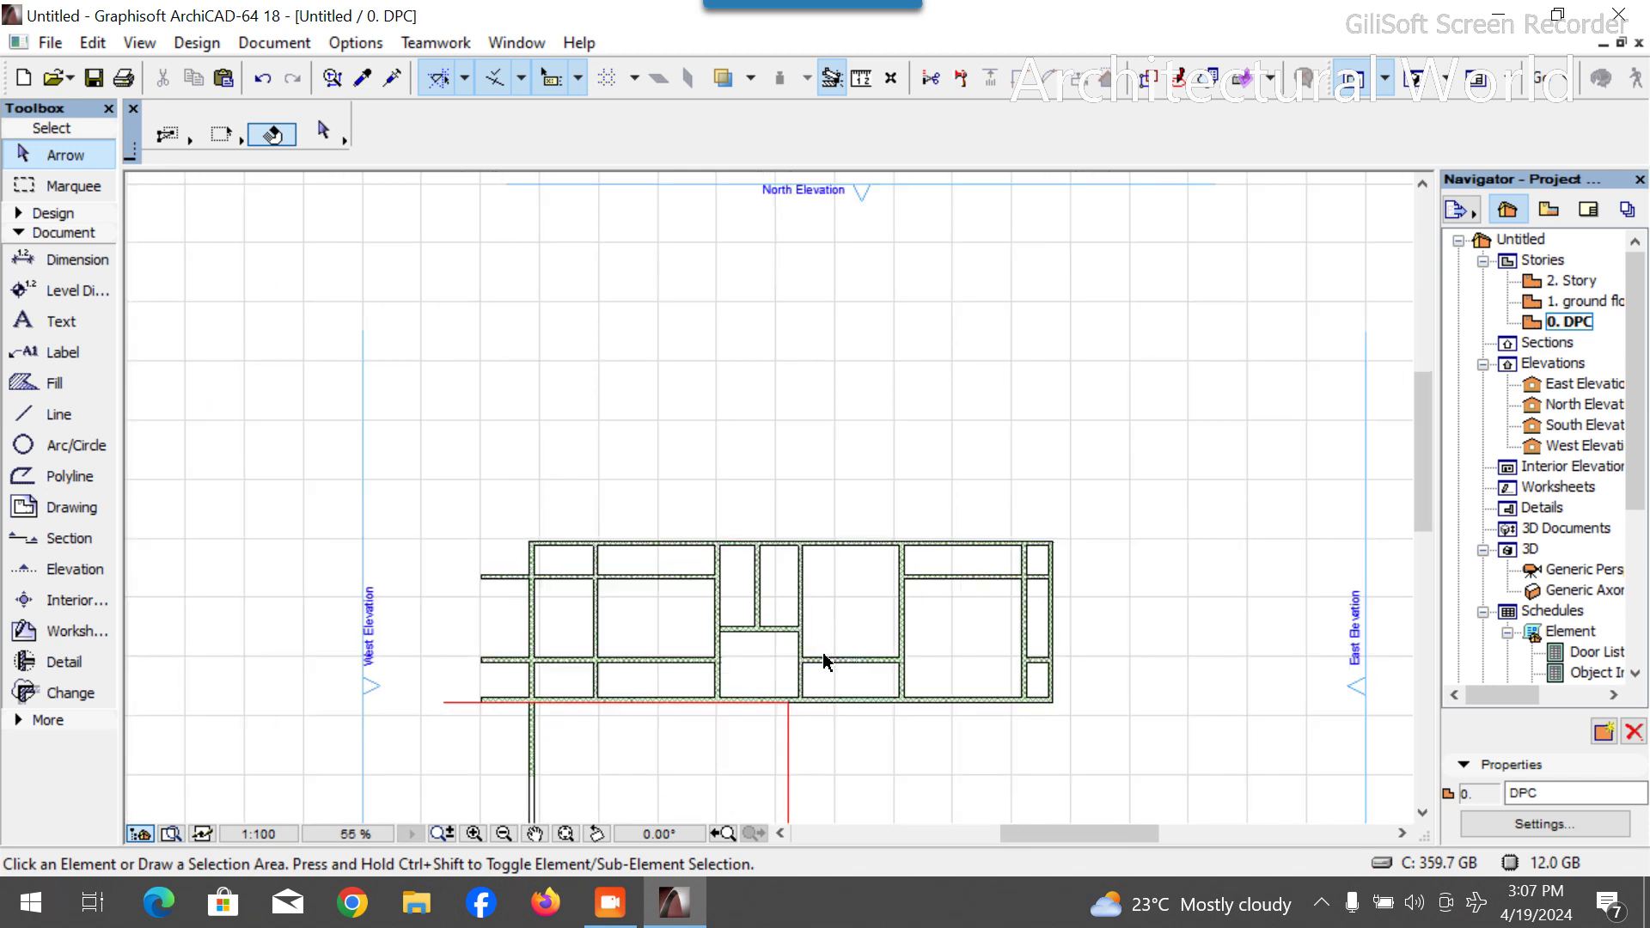
{"action": "scroll", "coordinate": [942, 711], "scroll_direction": "up", "scroll_amount": 3}
{"action": "scroll", "coordinate": [942, 712], "scroll_direction": "down", "scroll_amount": 1}
{"action": "scroll", "coordinate": [943, 713], "scroll_direction": "down", "scroll_amount": 2}
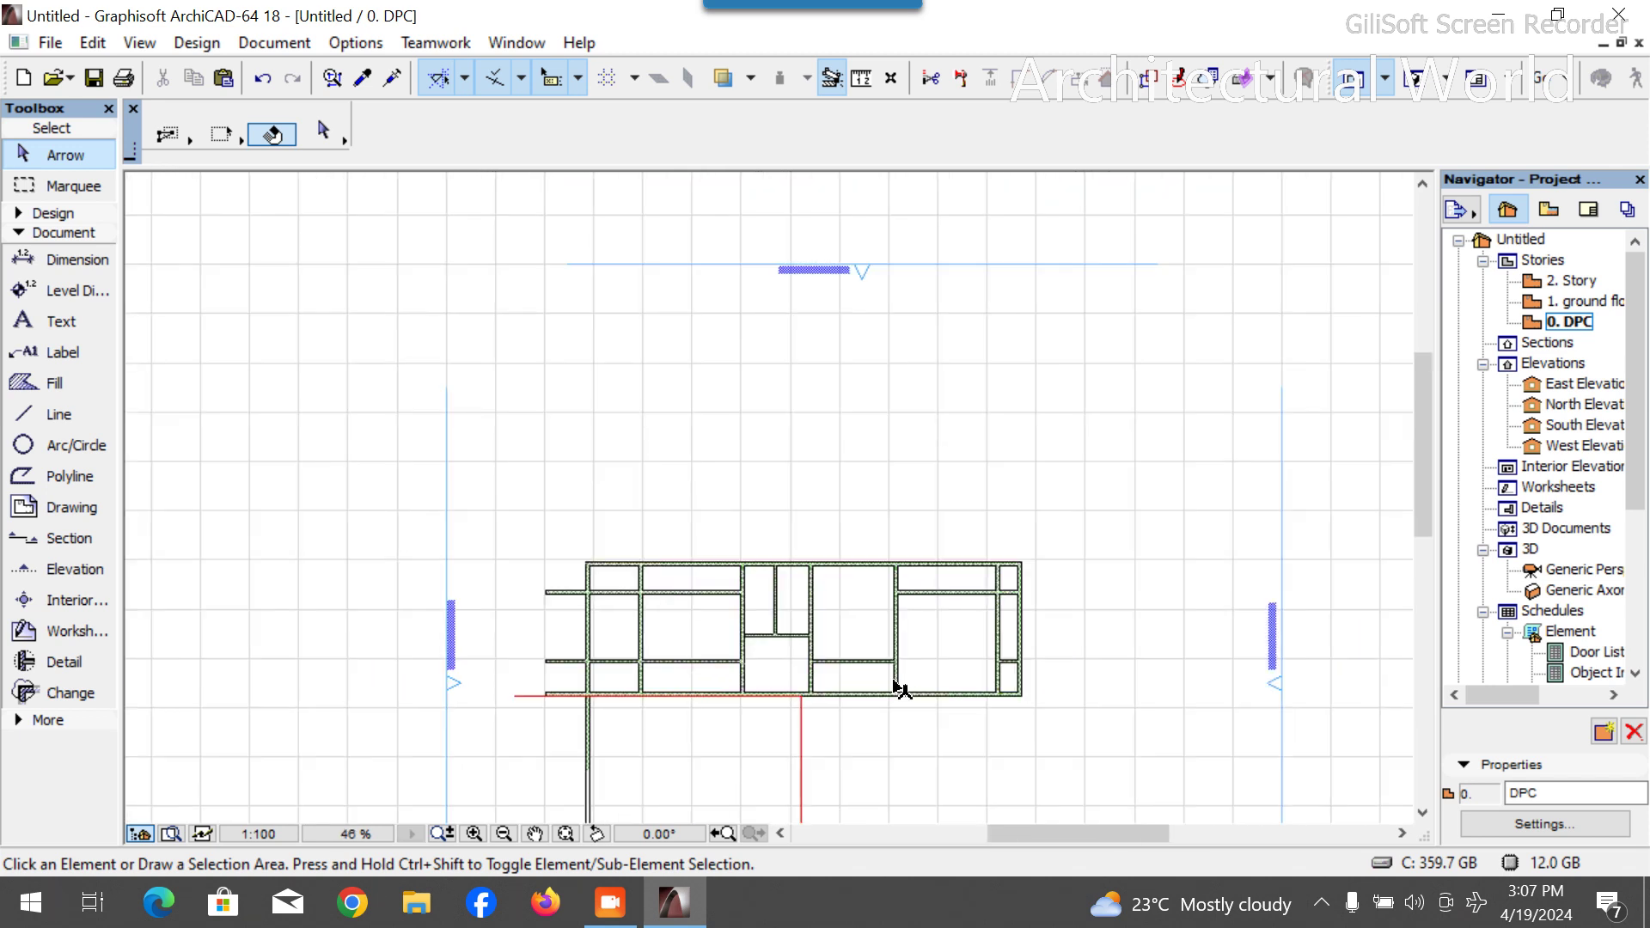
{"action": "scroll", "coordinate": [932, 726], "scroll_direction": "up", "scroll_amount": 2}
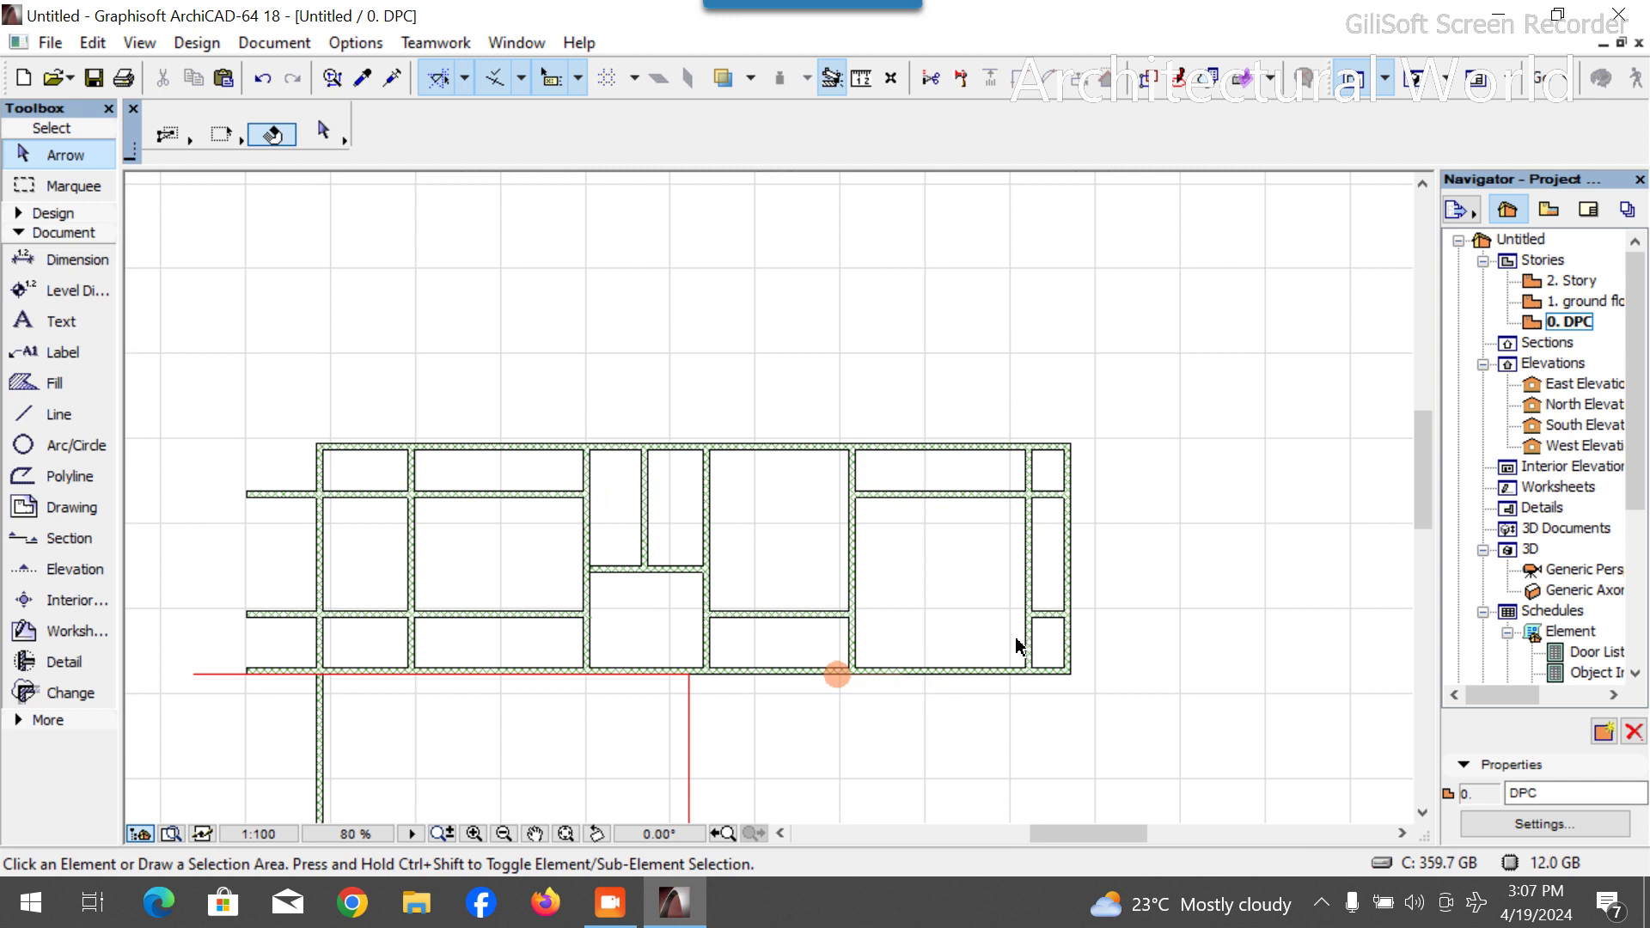
{"action": "scroll", "coordinate": [894, 611], "scroll_direction": "down", "scroll_amount": 1}
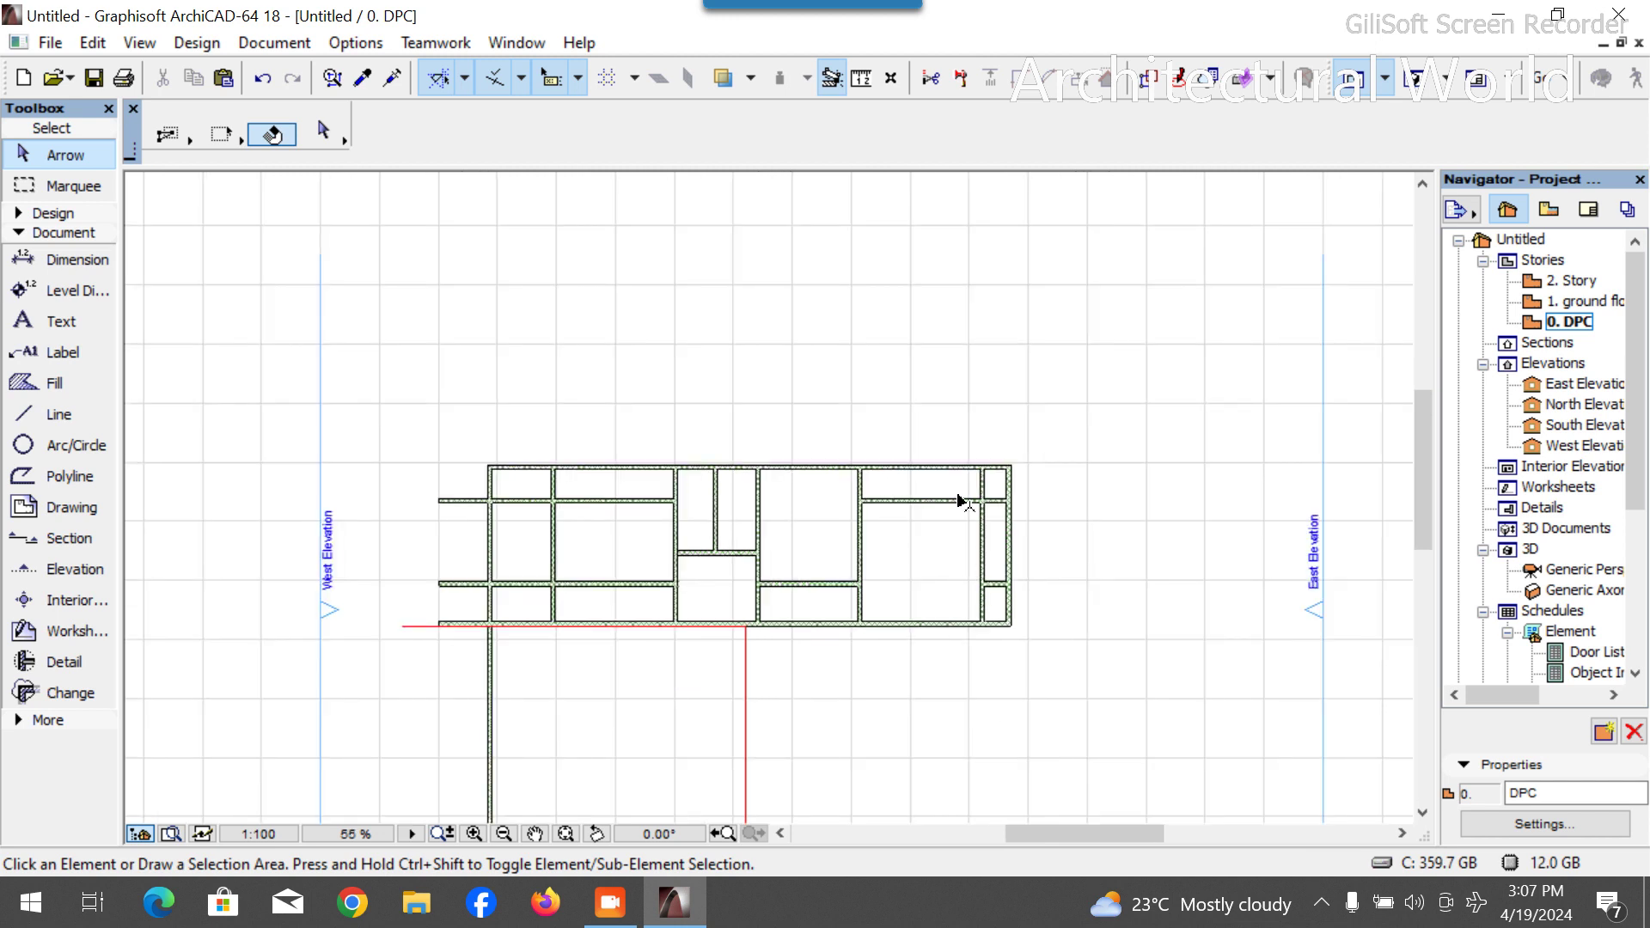
Delete the upper horizontal partition in the bays right of the sixth vertical wall.
{"action": "scroll", "coordinate": [953, 550], "scroll_direction": "up", "scroll_amount": 3}
{"action": "left_click", "coordinate": [966, 564]}
{"action": "key", "text": "Delete"}
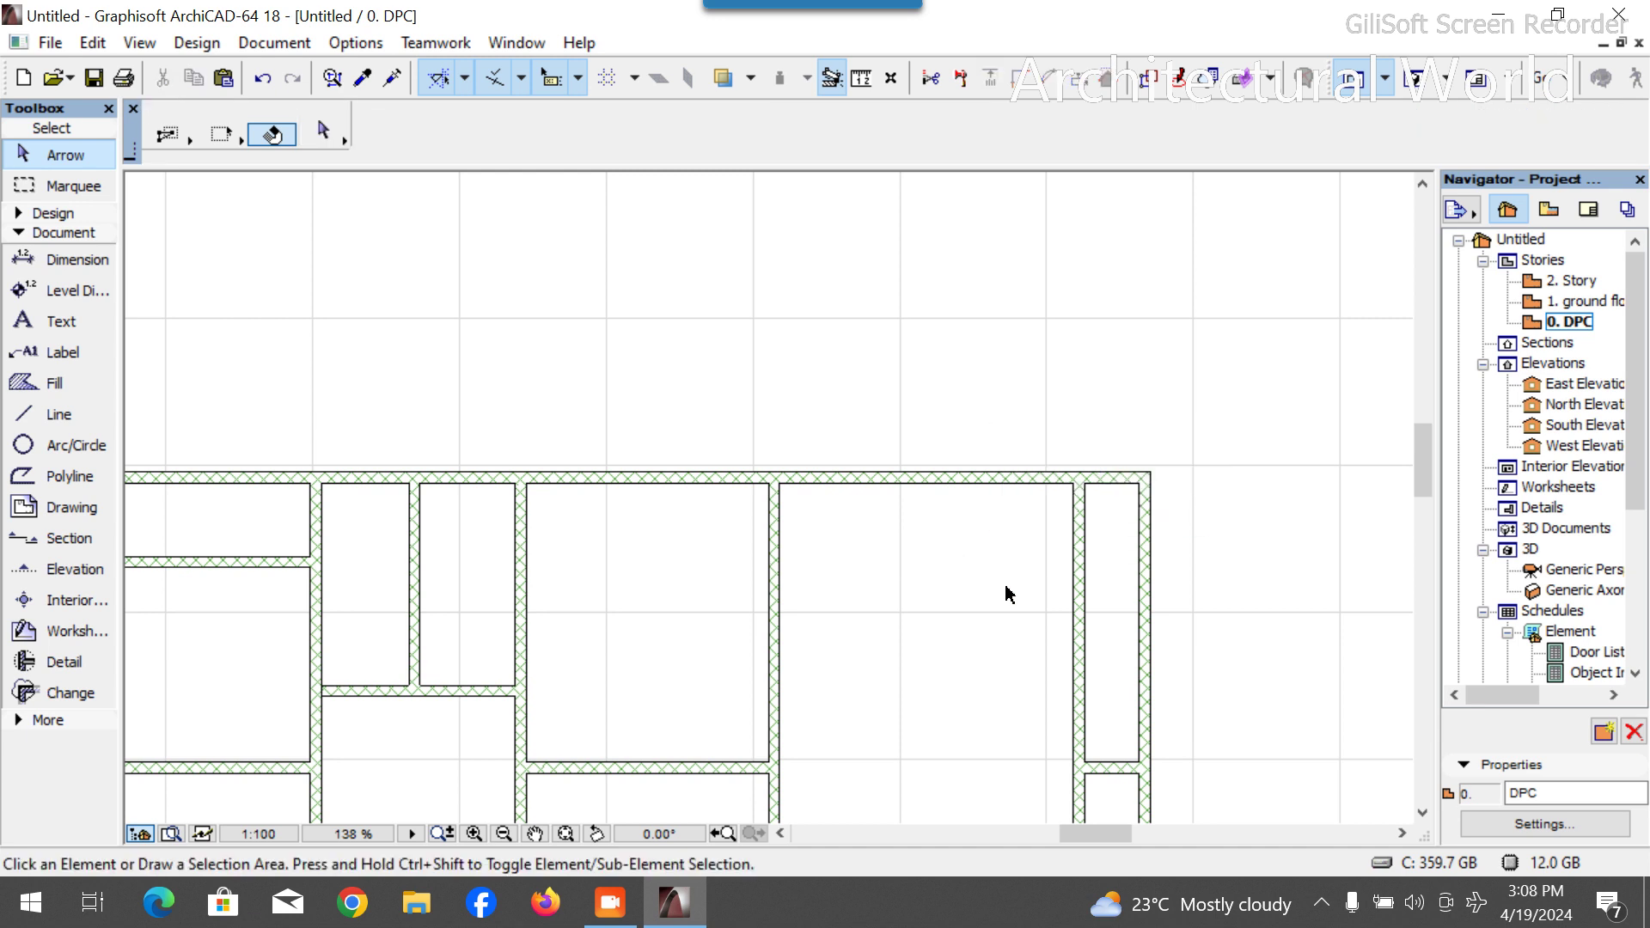
Trim the walls around the seventh vertical wall so the right end steps in above the lower partition, leaving one open room.
{"action": "scroll", "coordinate": [1032, 428], "scroll_direction": "down", "scroll_amount": 3}
{"action": "left_click", "coordinate": [1080, 496]}
{"action": "key", "text": "Delete"}
{"action": "scroll", "coordinate": [1074, 605], "scroll_direction": "up", "scroll_amount": 1}
{"action": "scroll", "coordinate": [1069, 619], "scroll_direction": "up", "scroll_amount": 2}
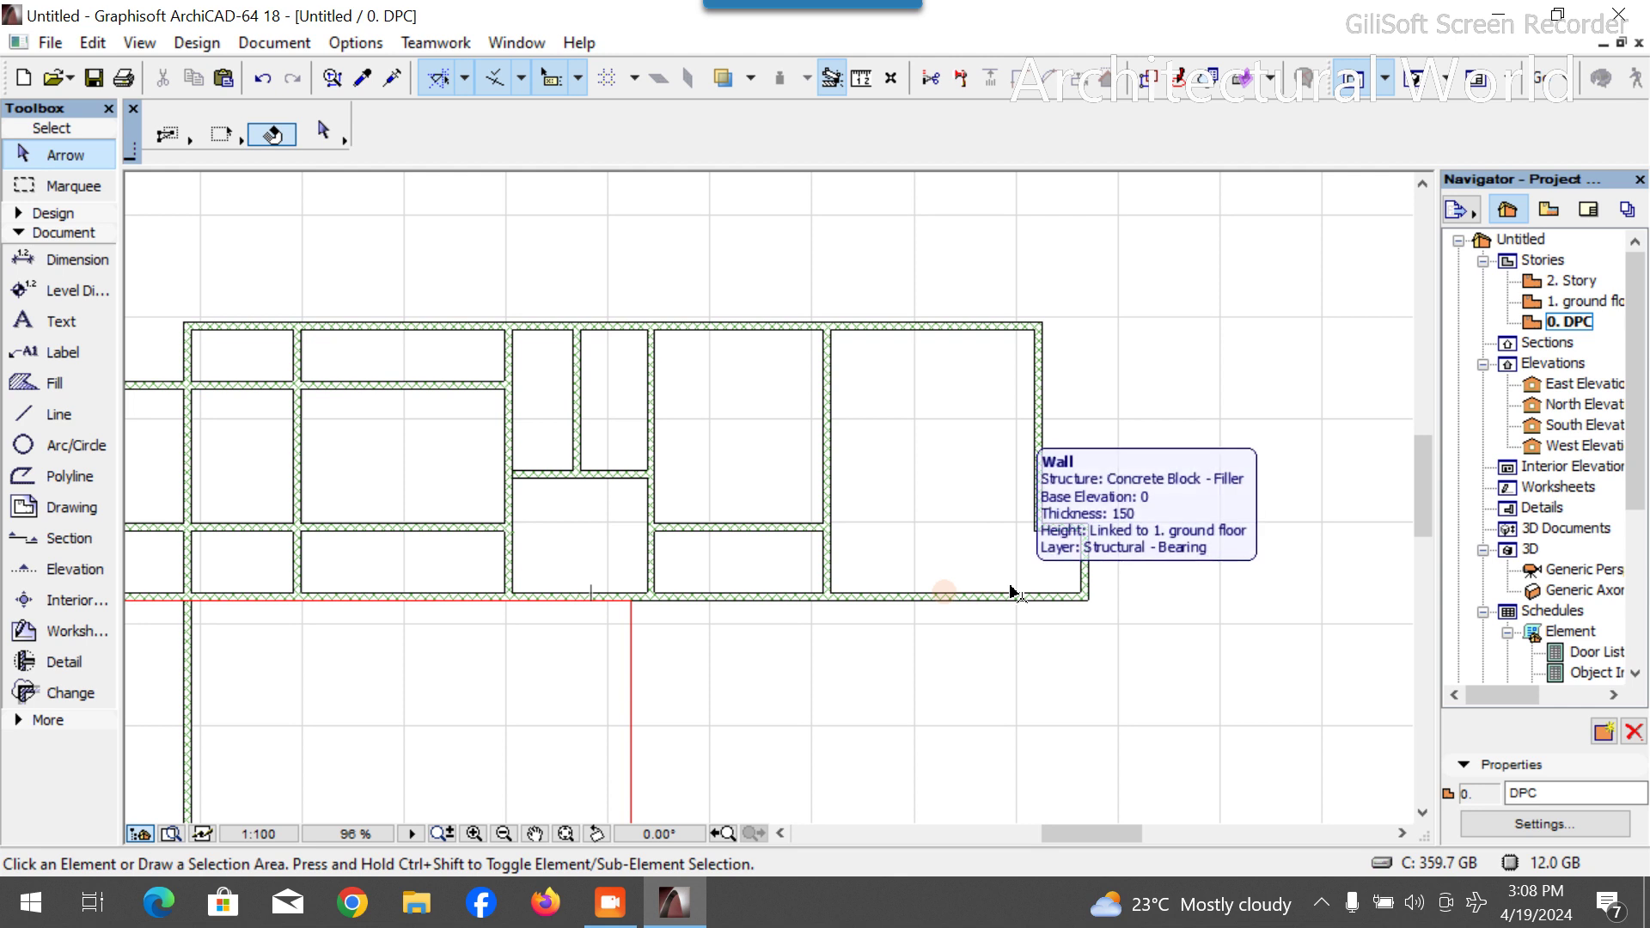
Measure the clear height of the projecting bay at the lower right with a temporary line.
{"action": "scroll", "coordinate": [1098, 513], "scroll_direction": "down", "scroll_amount": 1}
{"action": "scroll", "coordinate": [1098, 512], "scroll_direction": "up", "scroll_amount": 6}
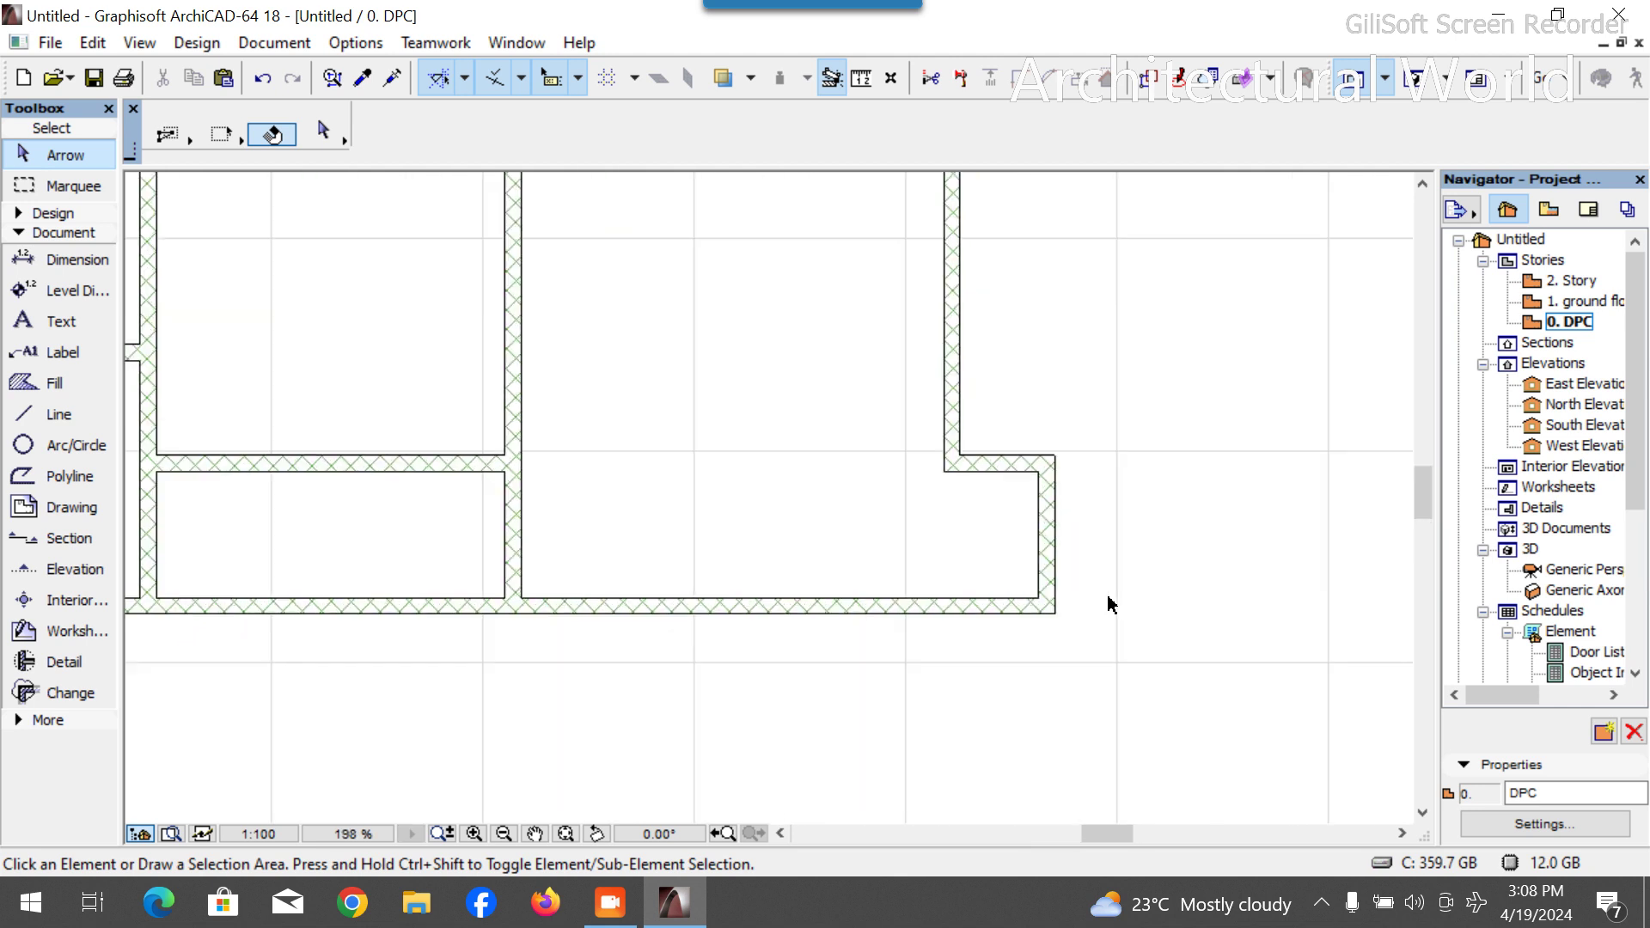
{"action": "left_click", "coordinate": [59, 413]}
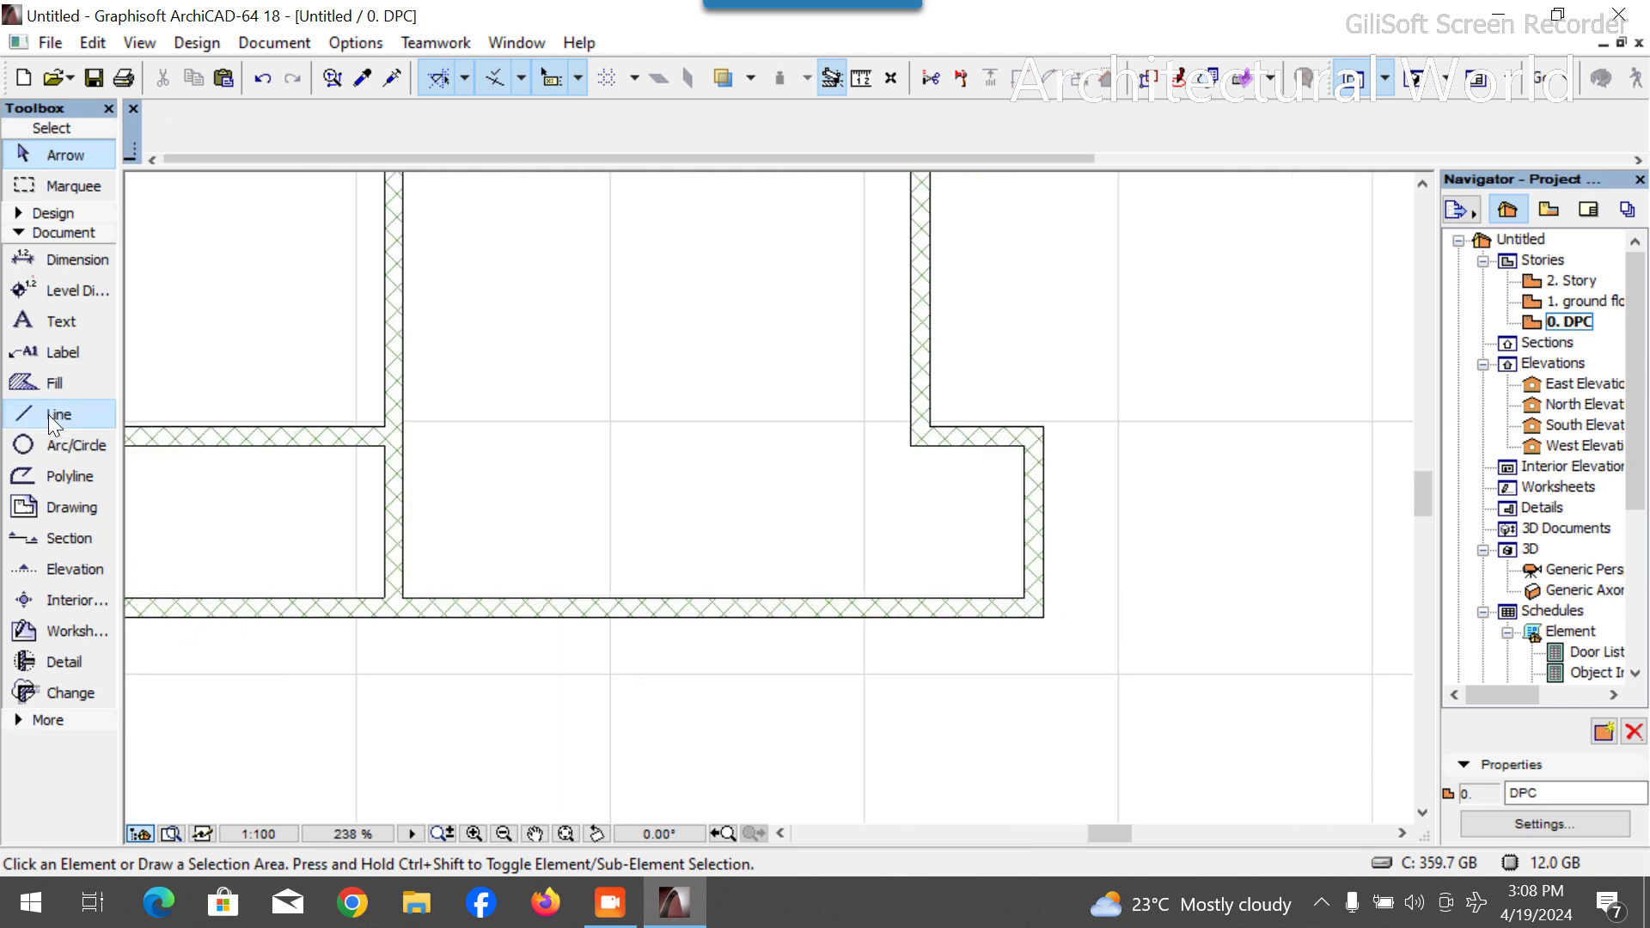
{"action": "left_click", "coordinate": [1024, 597]}
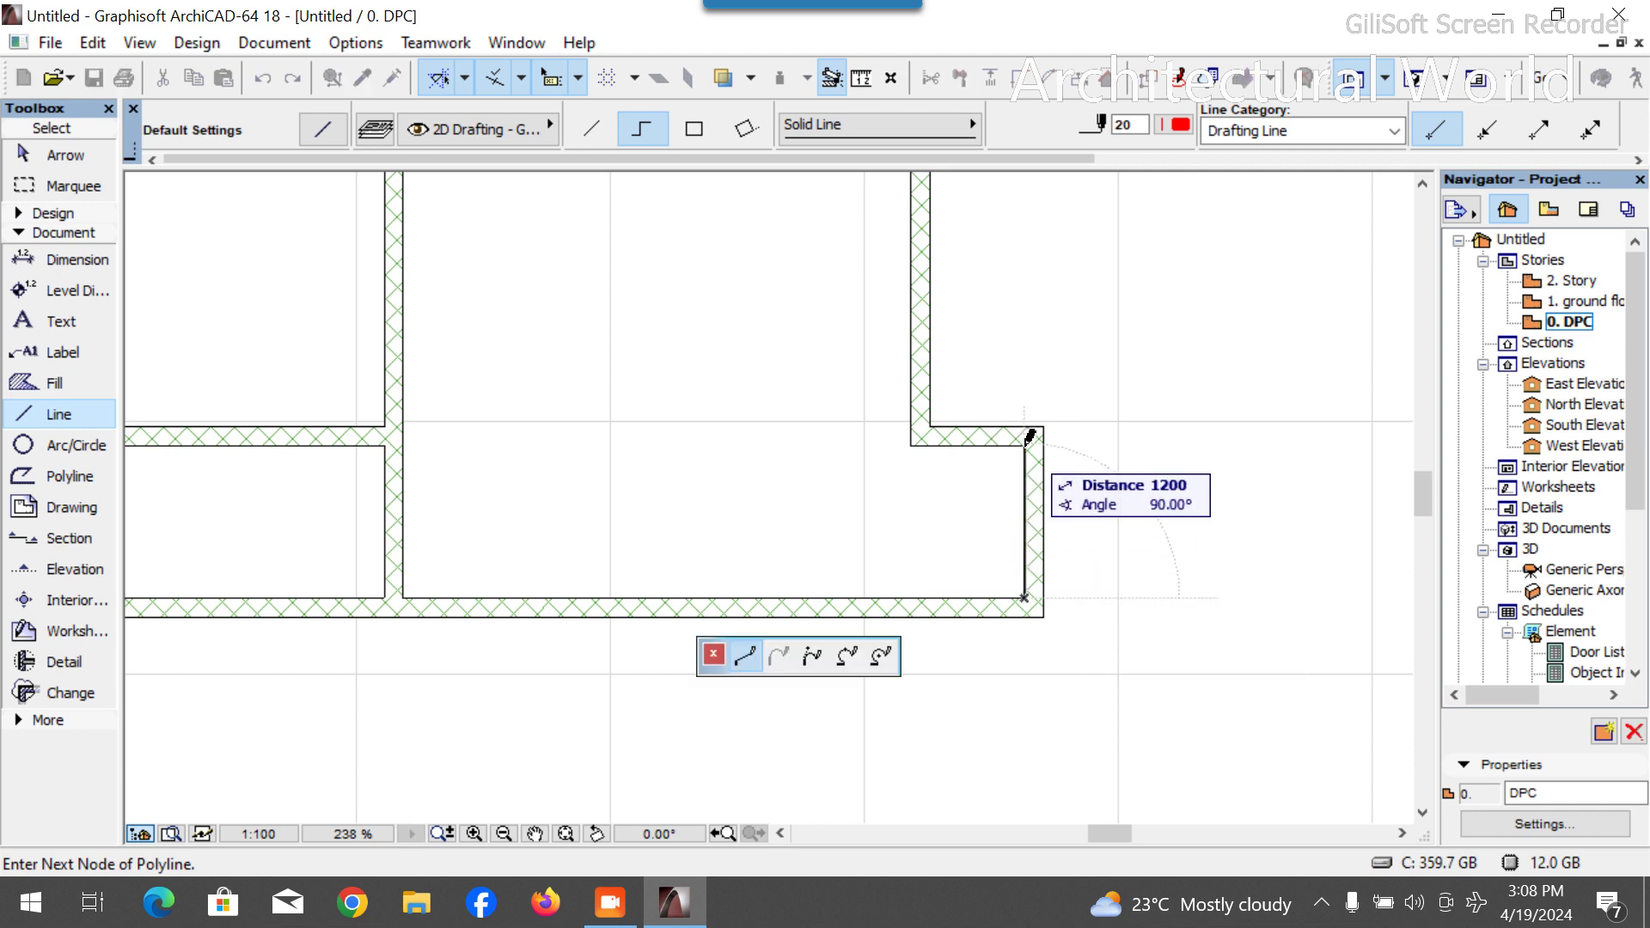
{"action": "scroll", "coordinate": [1030, 443], "scroll_direction": "down", "scroll_amount": 2}
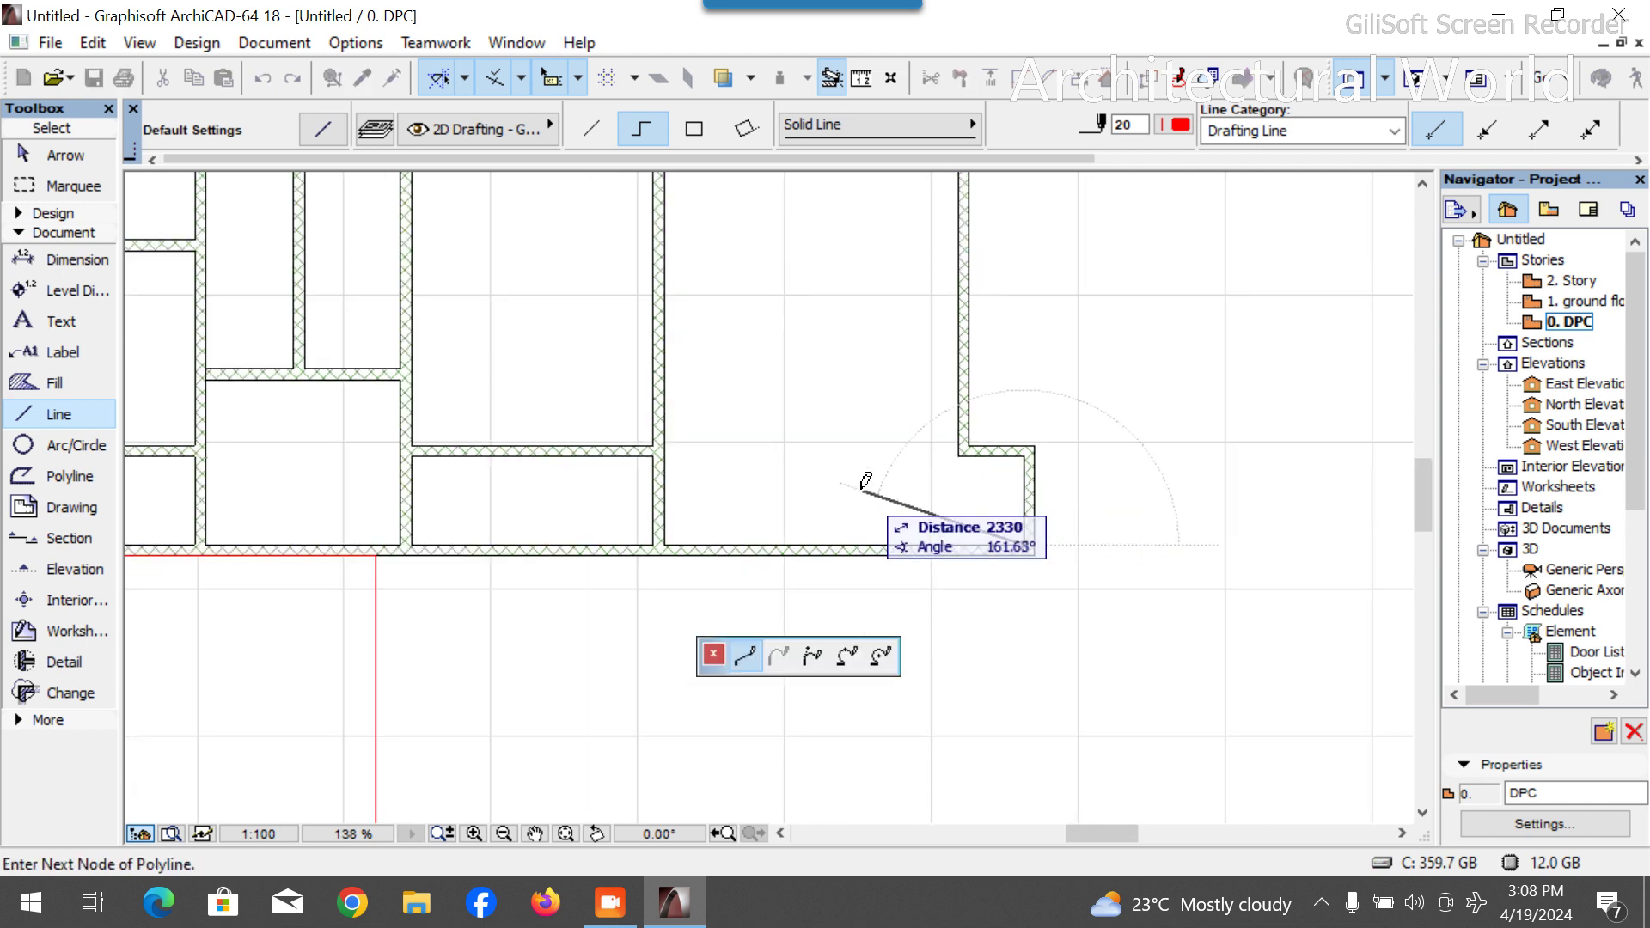
{"action": "key", "text": "Escape"}
Measure the clear width between the sixth and seventh vertical walls with a temporary line along the upper outer wall.
{"action": "scroll", "coordinate": [756, 471], "scroll_direction": "down", "scroll_amount": 2}
{"action": "scroll", "coordinate": [727, 237], "scroll_direction": "up", "scroll_amount": 4}
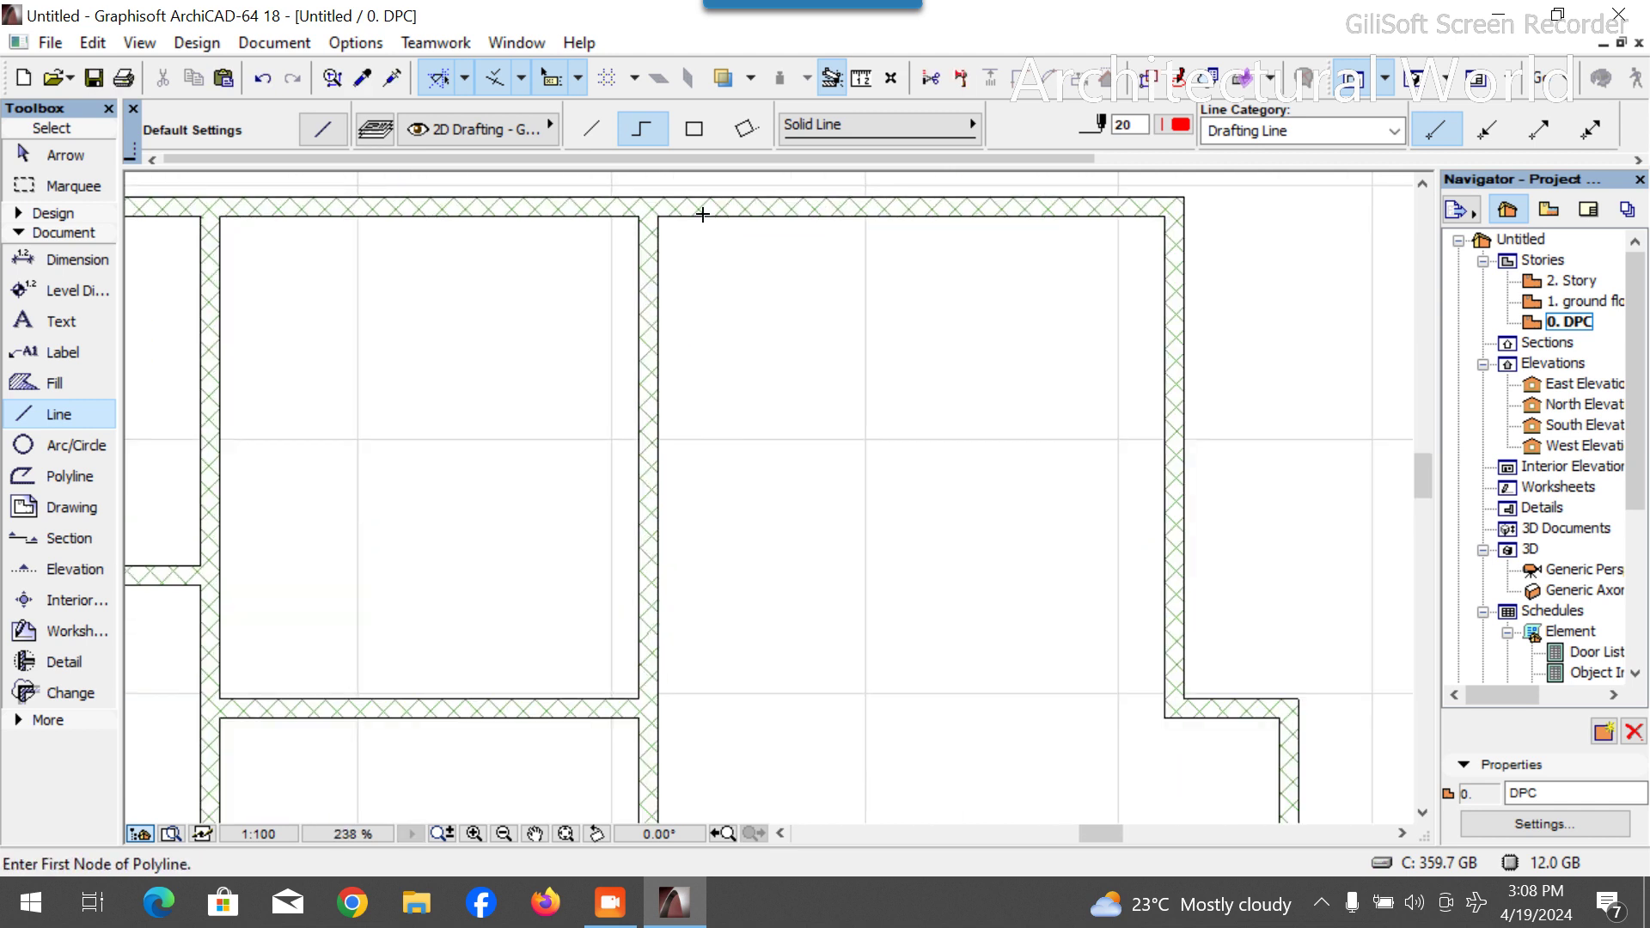
{"action": "left_click", "coordinate": [658, 210]}
{"action": "scroll", "coordinate": [673, 202], "scroll_direction": "down", "scroll_amount": 4}
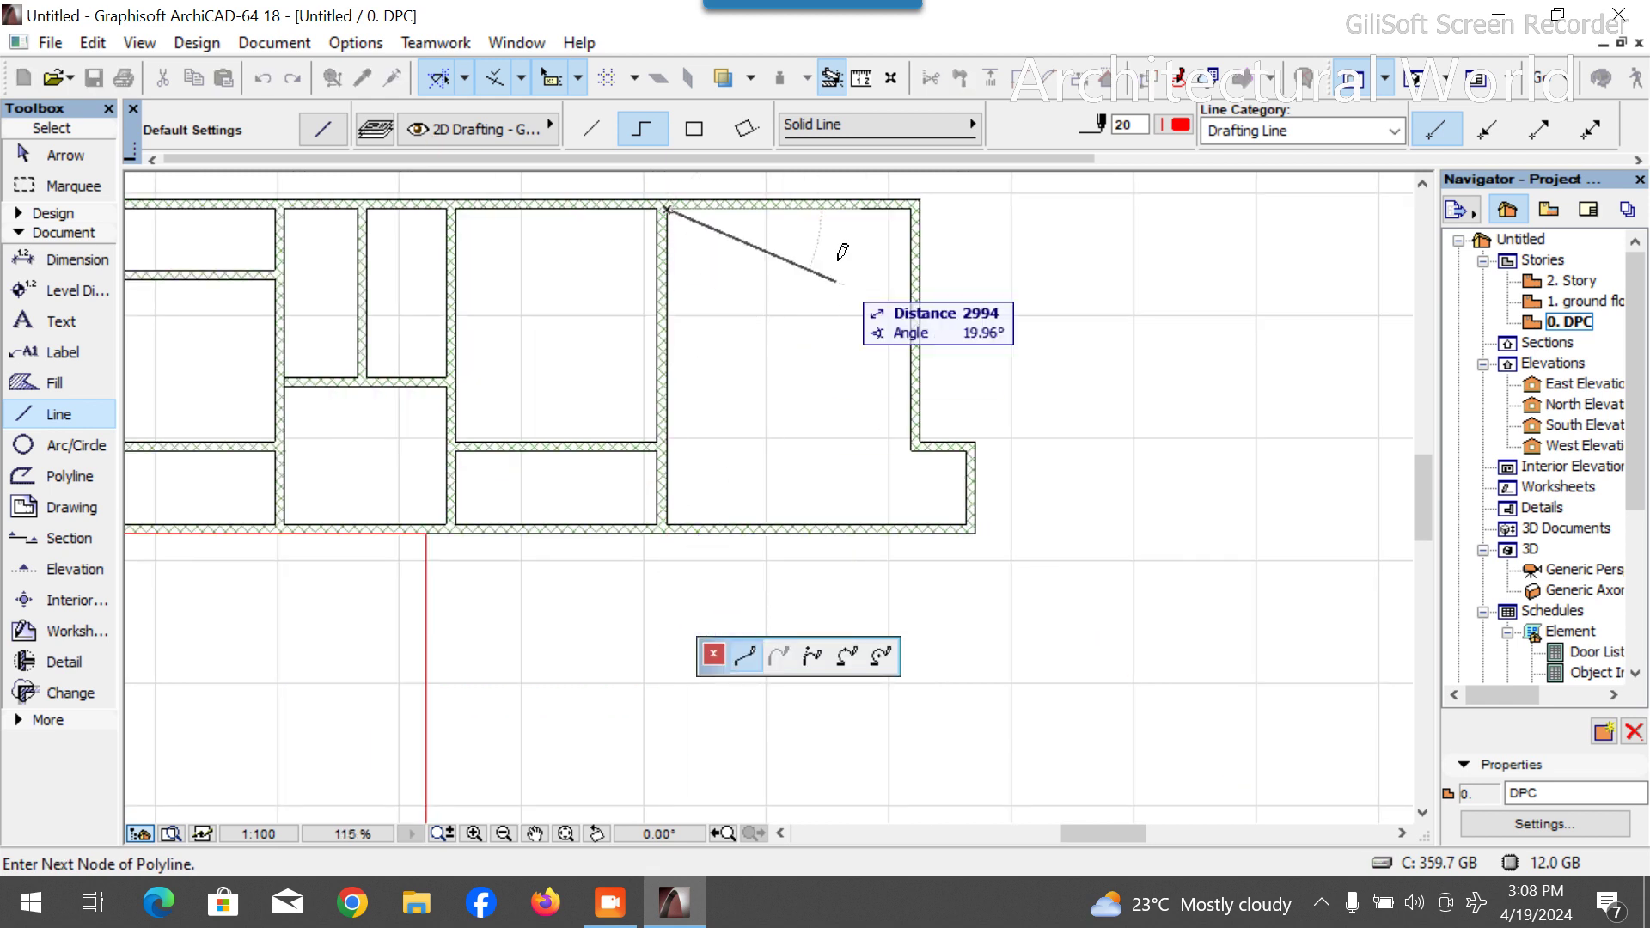
{"action": "double_click", "coordinate": [913, 202]}
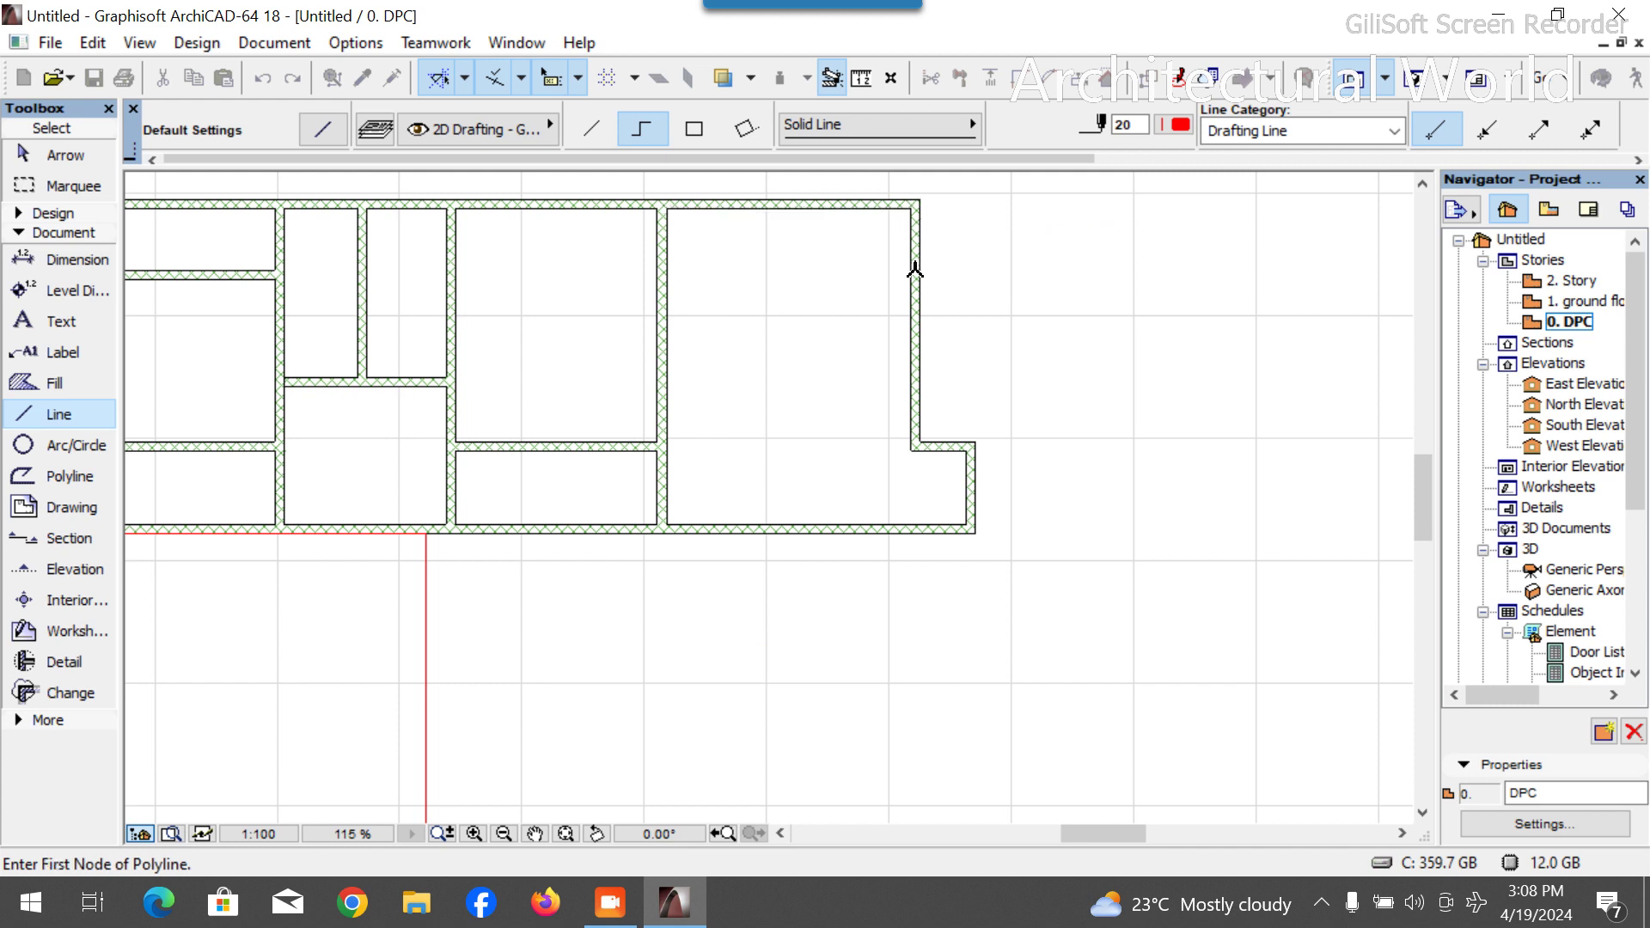
{"action": "scroll", "coordinate": [988, 481], "scroll_direction": "down", "scroll_amount": 5}
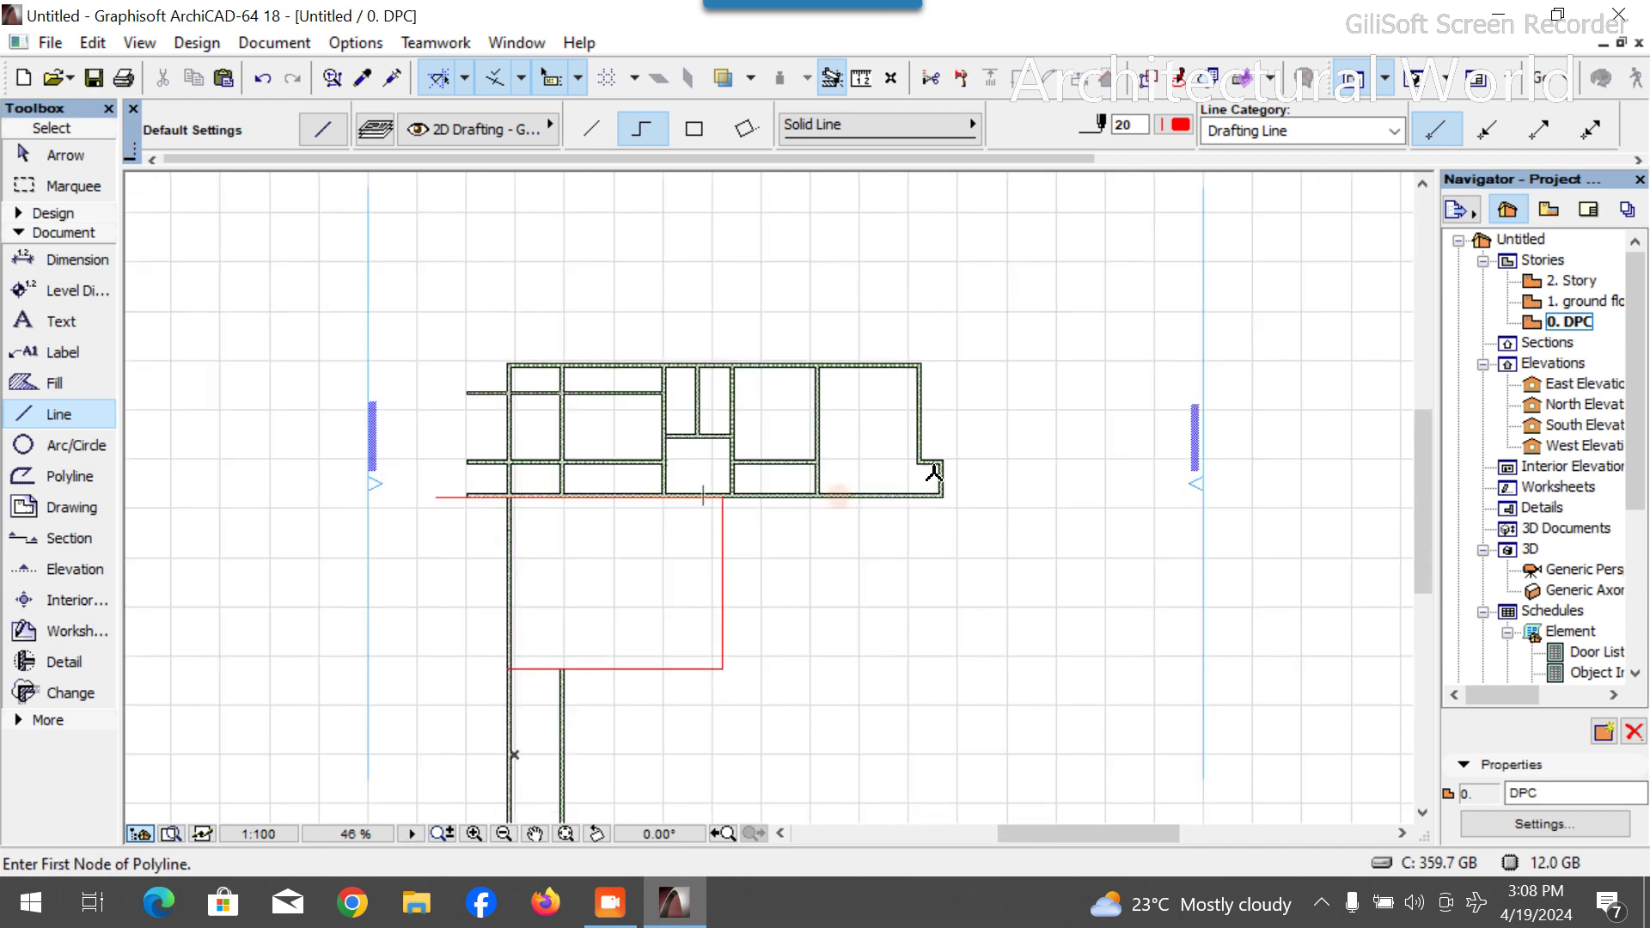
{"action": "scroll", "coordinate": [934, 472], "scroll_direction": "up", "scroll_amount": 7}
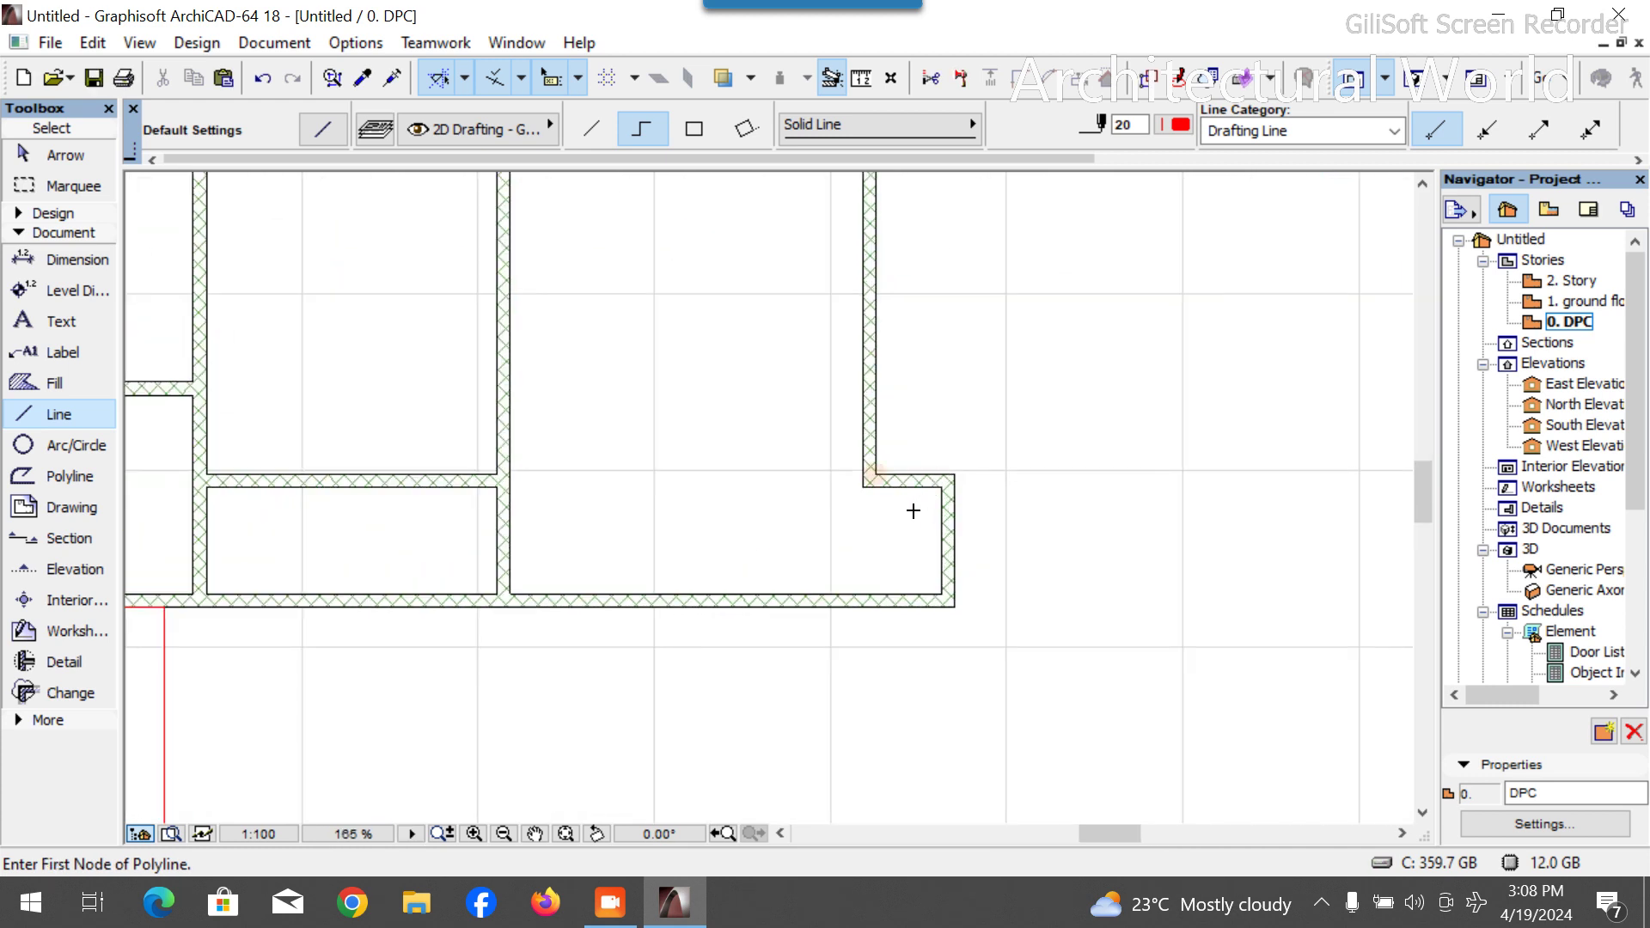
{"action": "scroll", "coordinate": [868, 567], "scroll_direction": "up", "scroll_amount": 1}
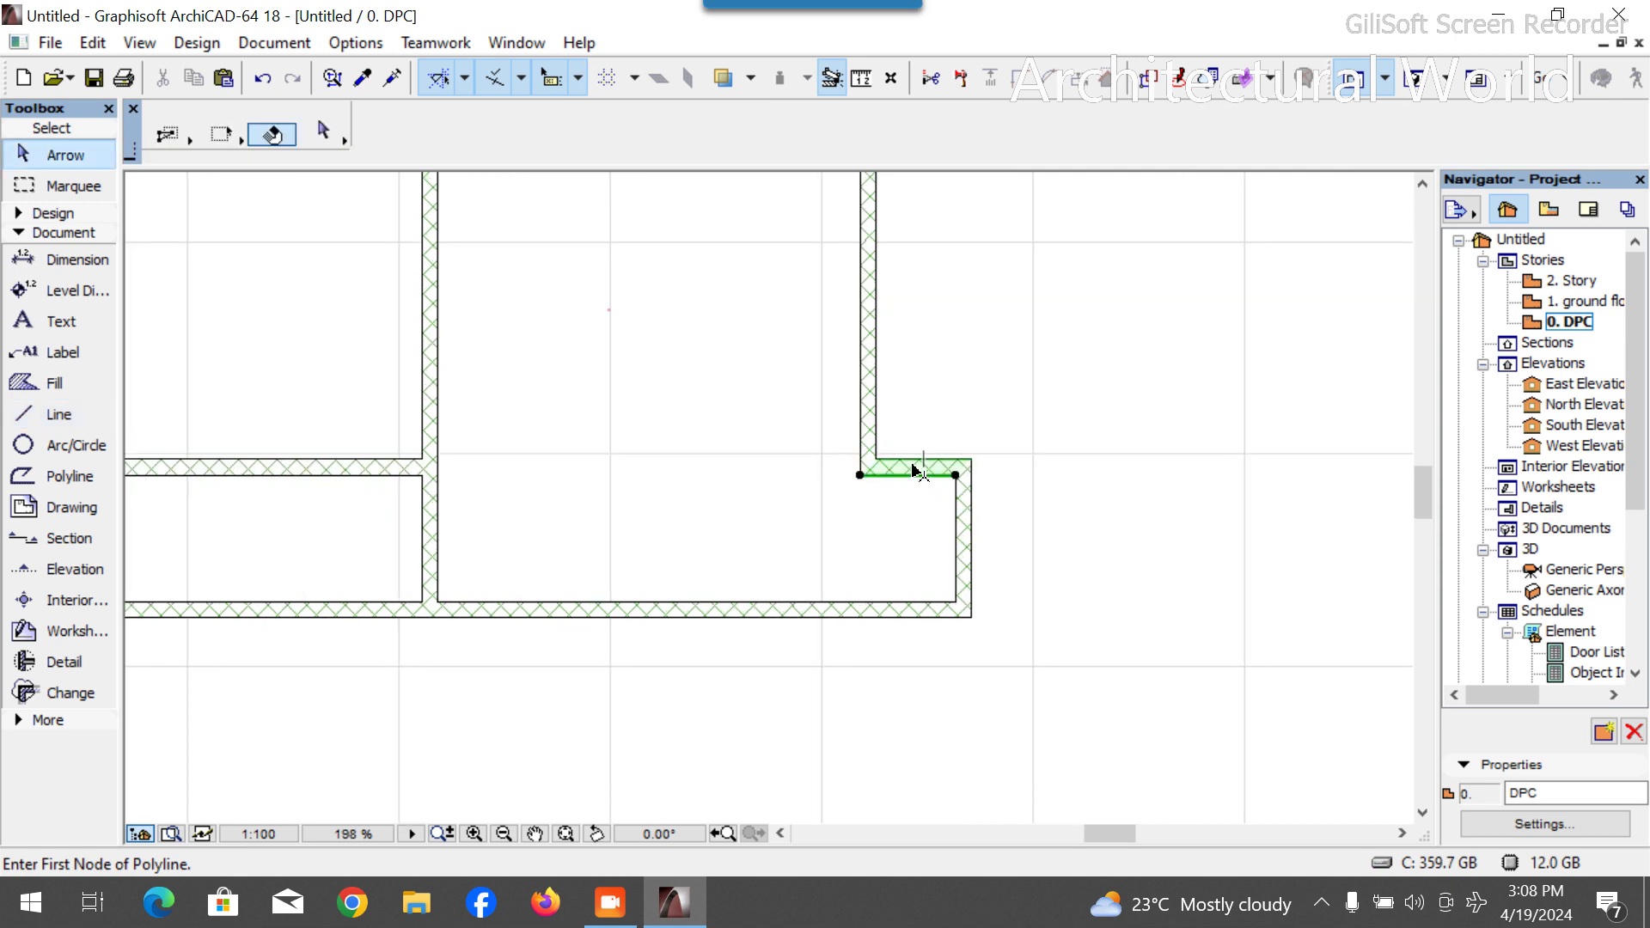
Draw a reference polyline 1500 mm up from the projecting bay's lower right inner corner, then horizontally left past the seventh vertical wall.
{"action": "left_click", "coordinate": [34, 414]}
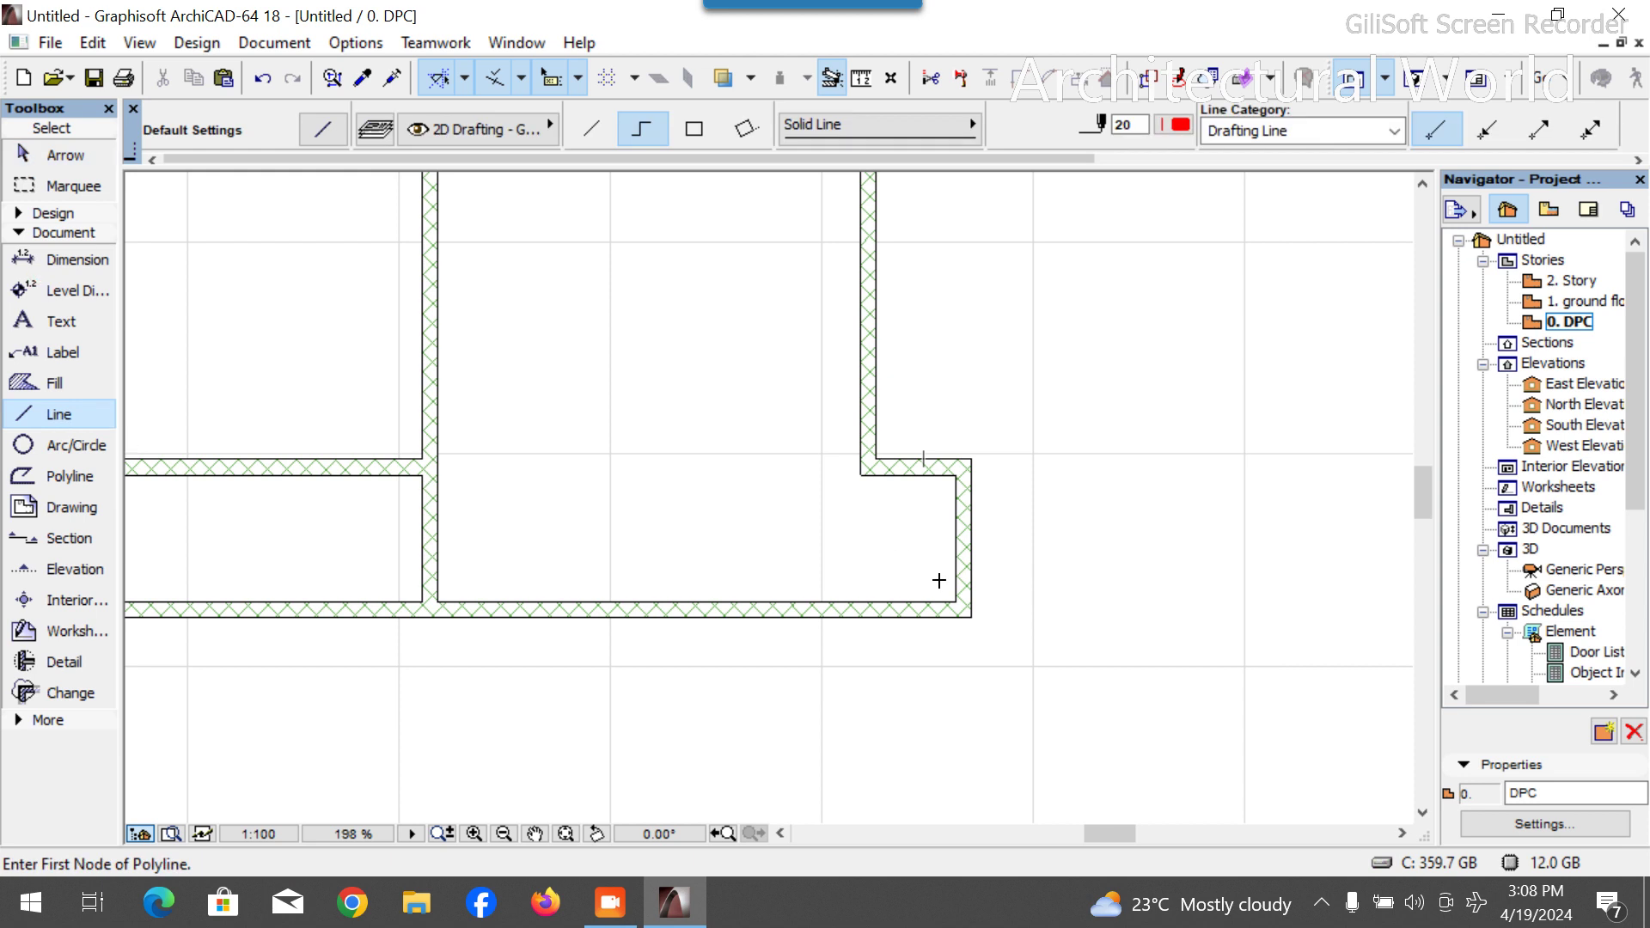
{"action": "left_click", "coordinate": [956, 601]}
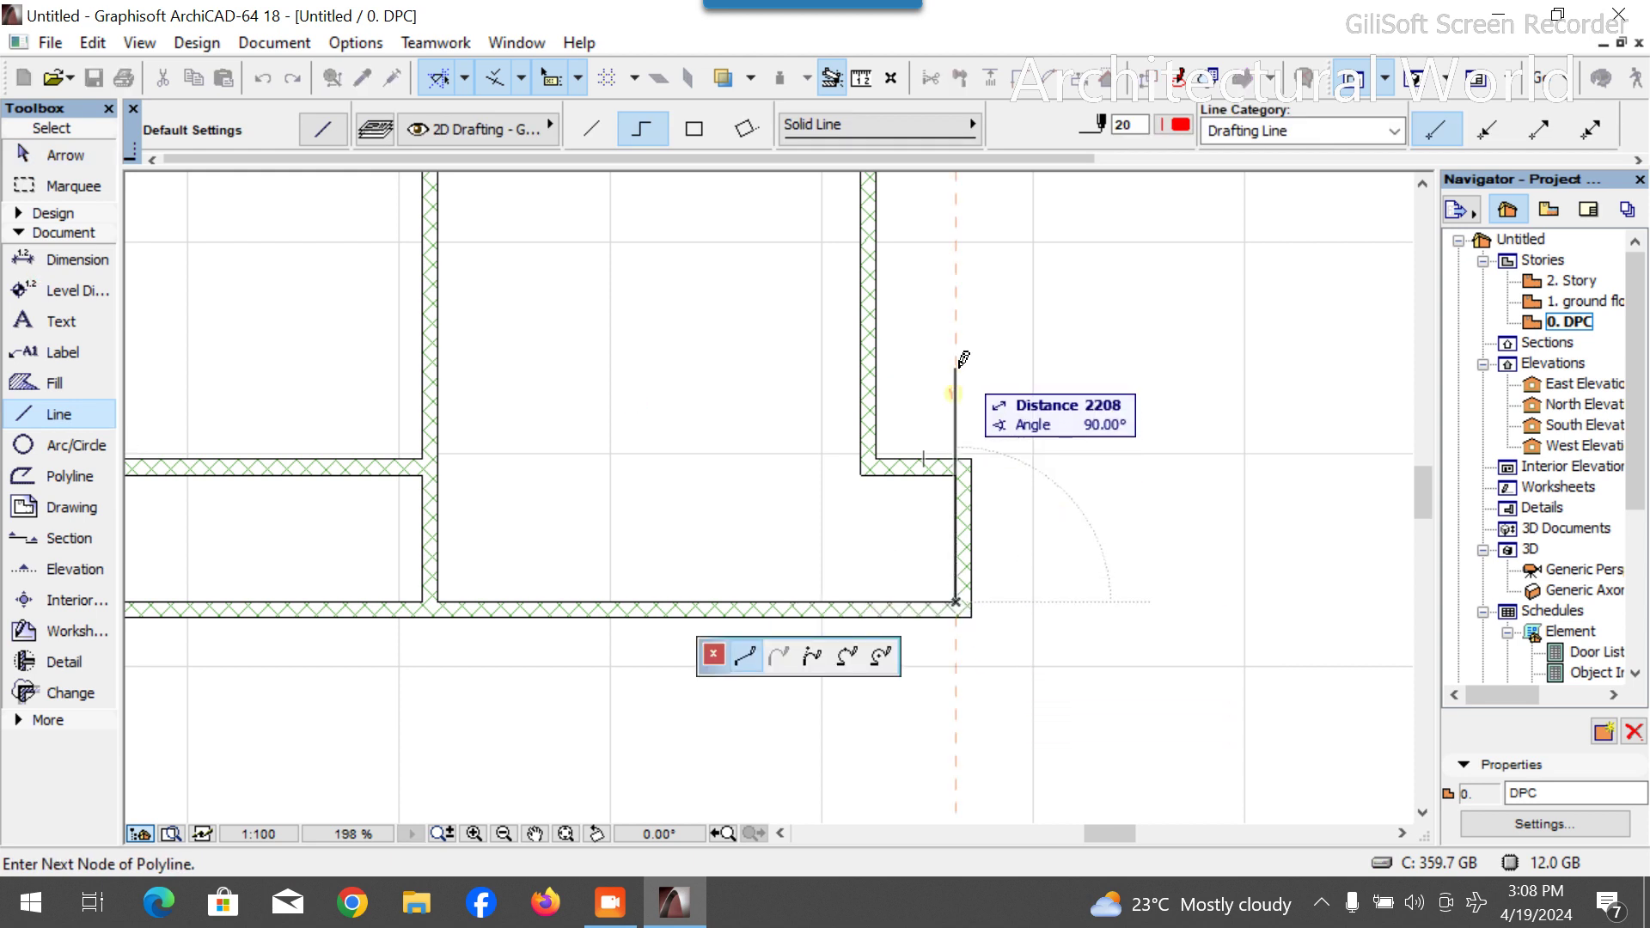
{"action": "type", "text": "1500"}
{"action": "key", "text": "Return"}
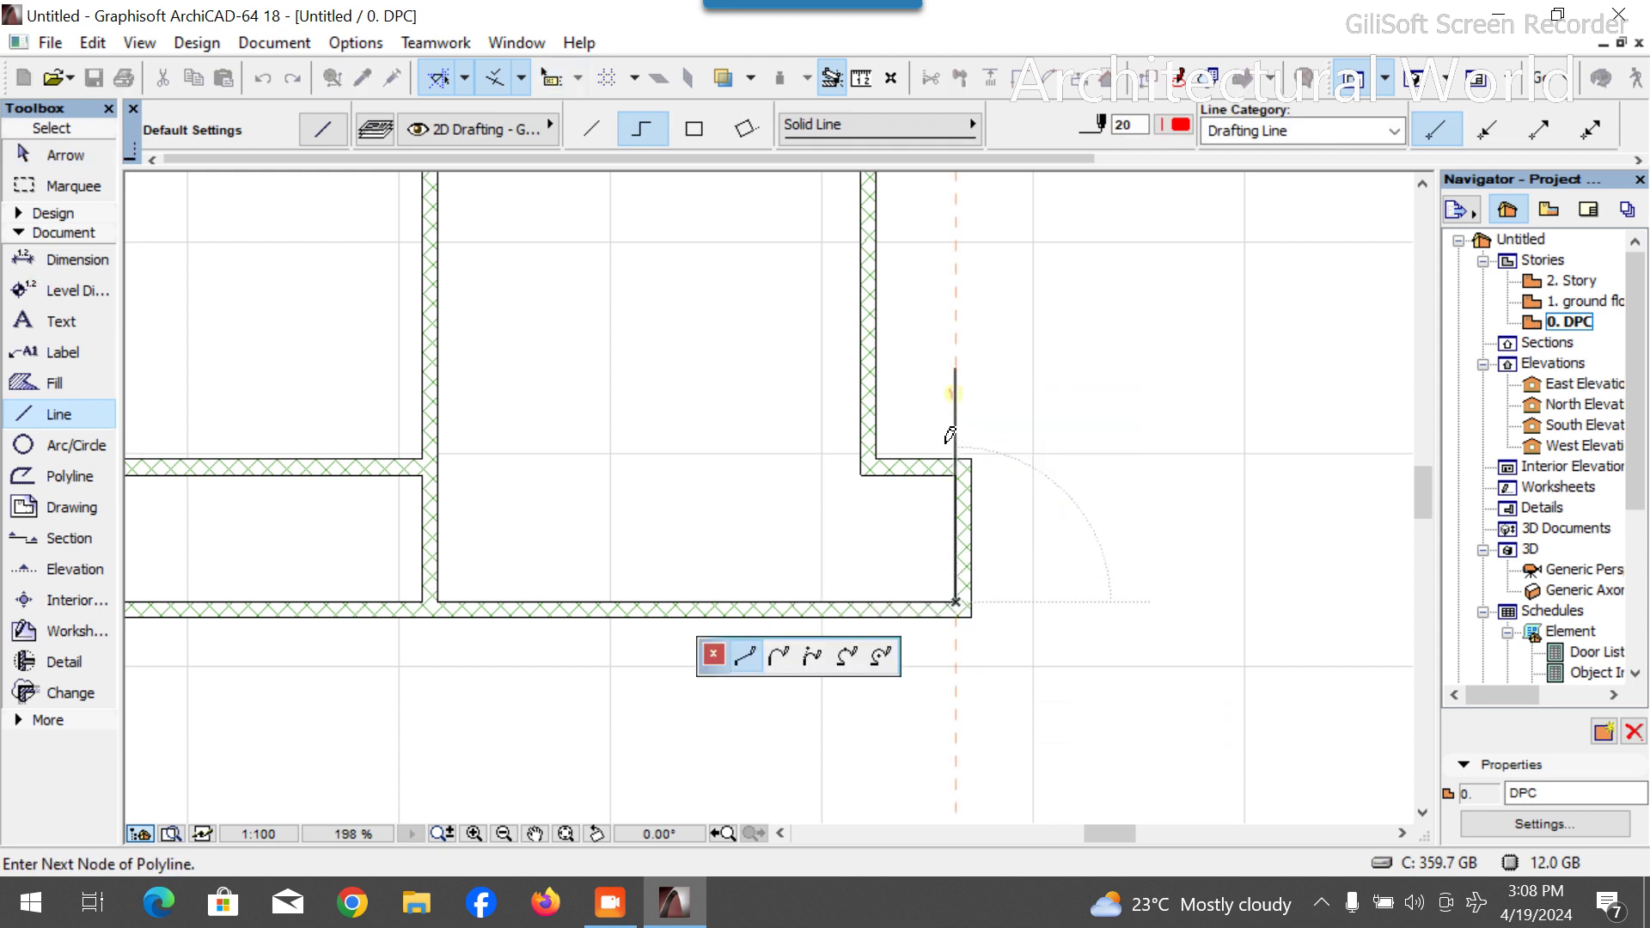
{"action": "left_click", "coordinate": [685, 443]}
{"action": "right_click", "coordinate": [700, 406]}
{"action": "left_click", "coordinate": [820, 646]}
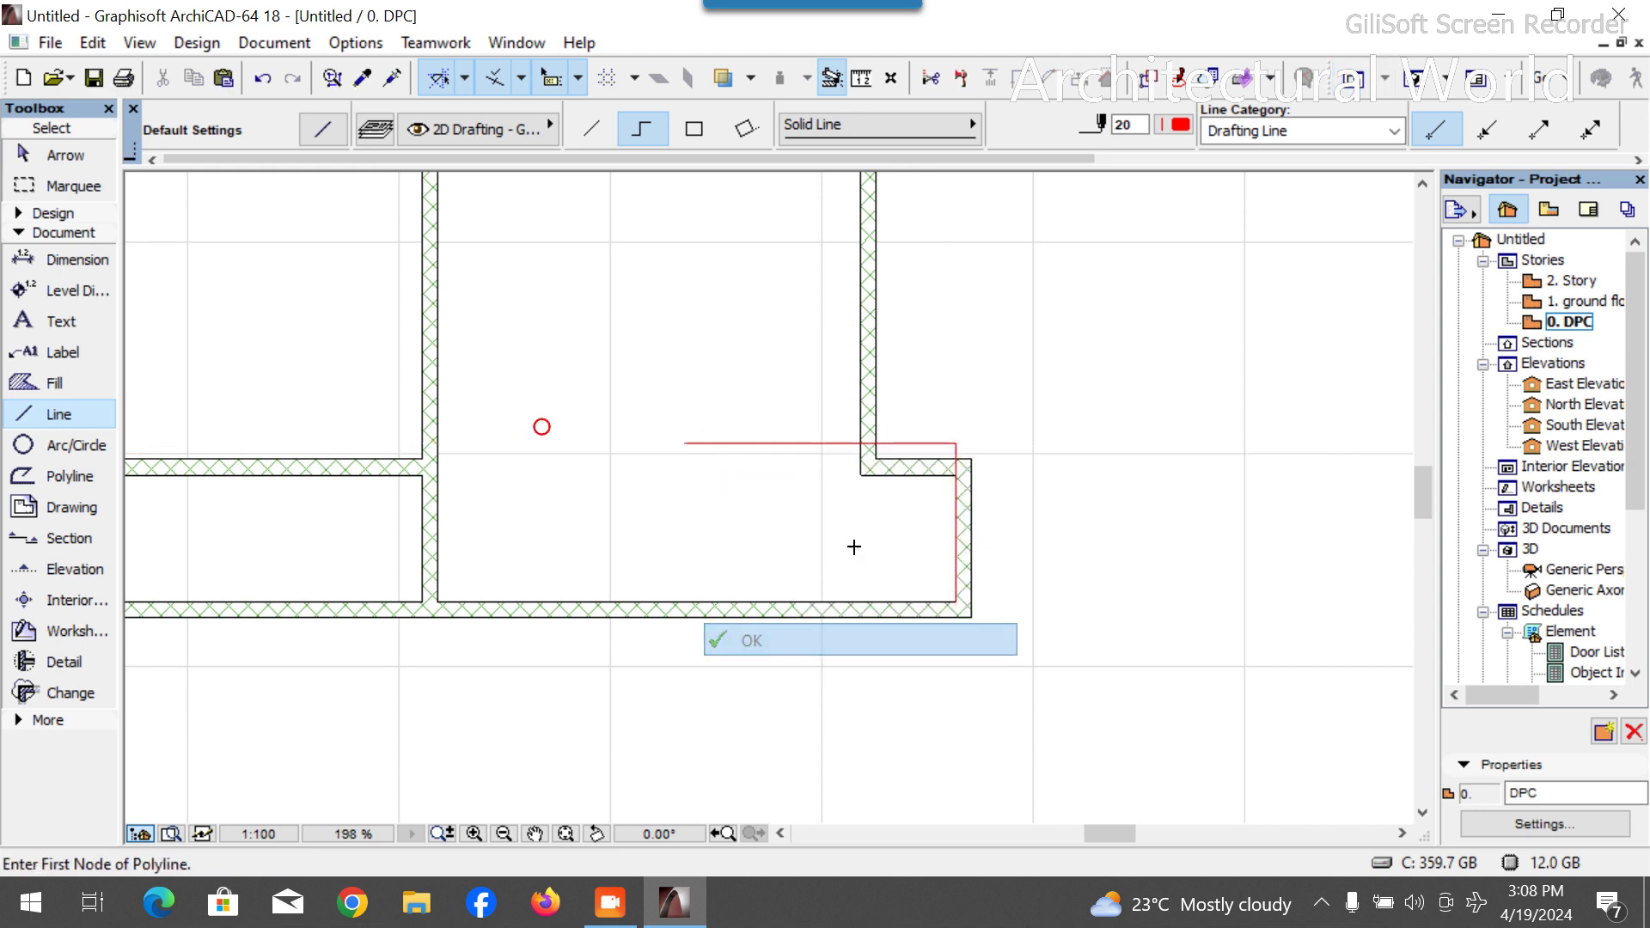
{"action": "key", "text": "Escape"}
Move the projecting bay's short upper wall up onto the horizontal reference line.
{"action": "left_click", "coordinate": [908, 467]}
{"action": "scroll", "coordinate": [883, 393], "scroll_direction": "up", "scroll_amount": 7}
{"action": "key", "text": "ctrl+d"}
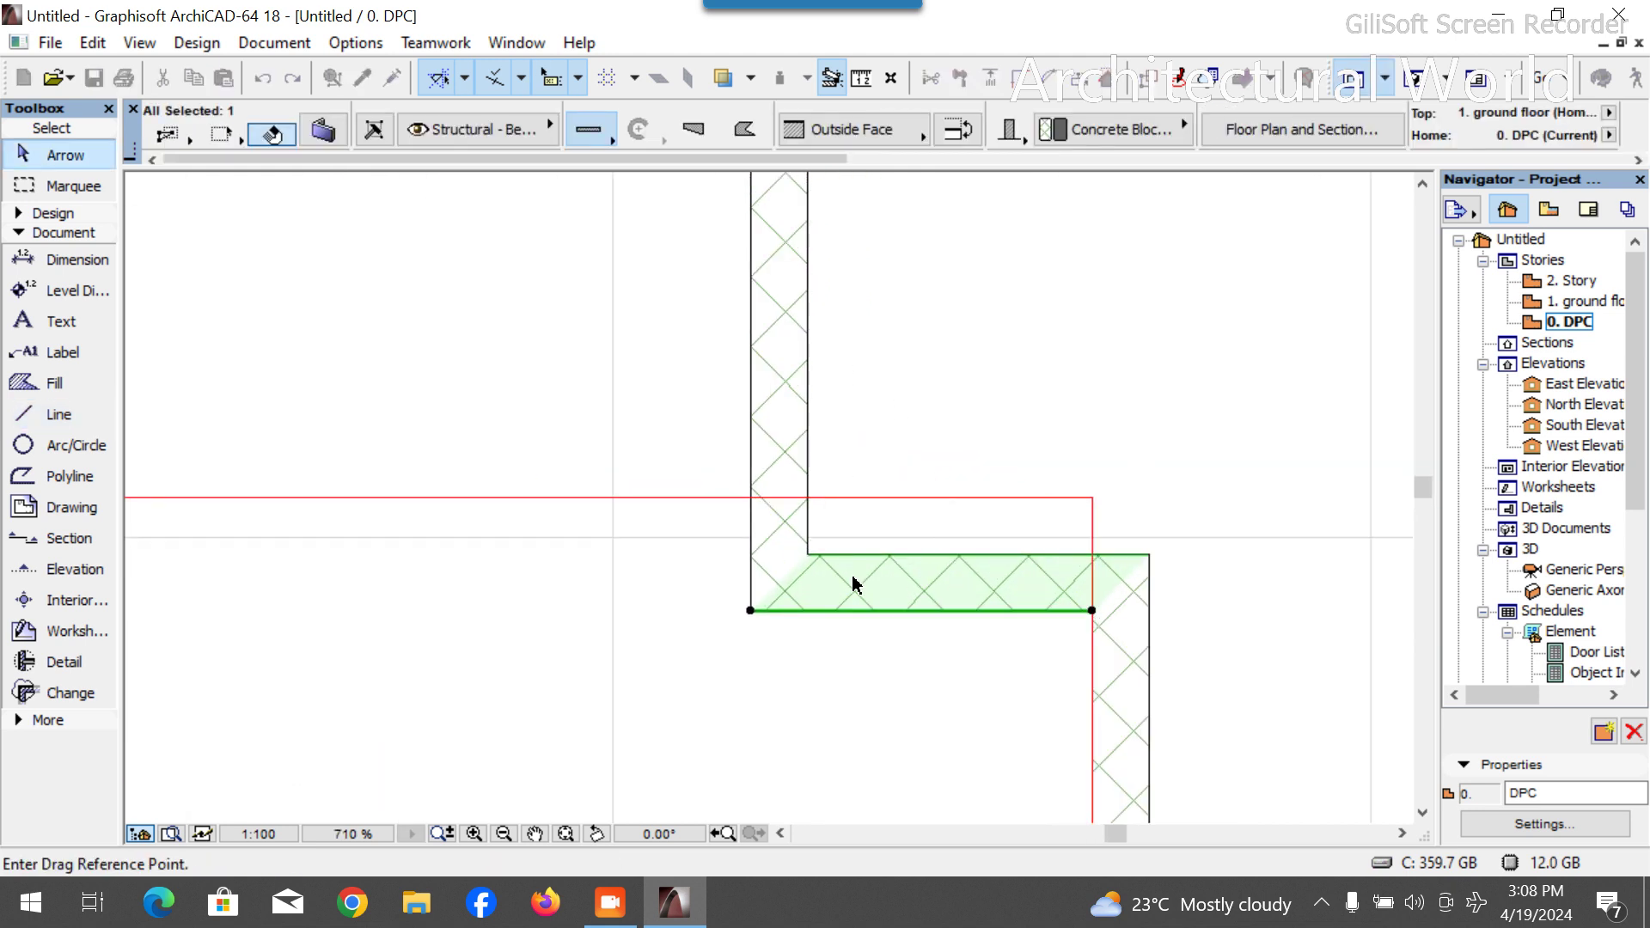
{"action": "left_click", "coordinate": [1092, 611]}
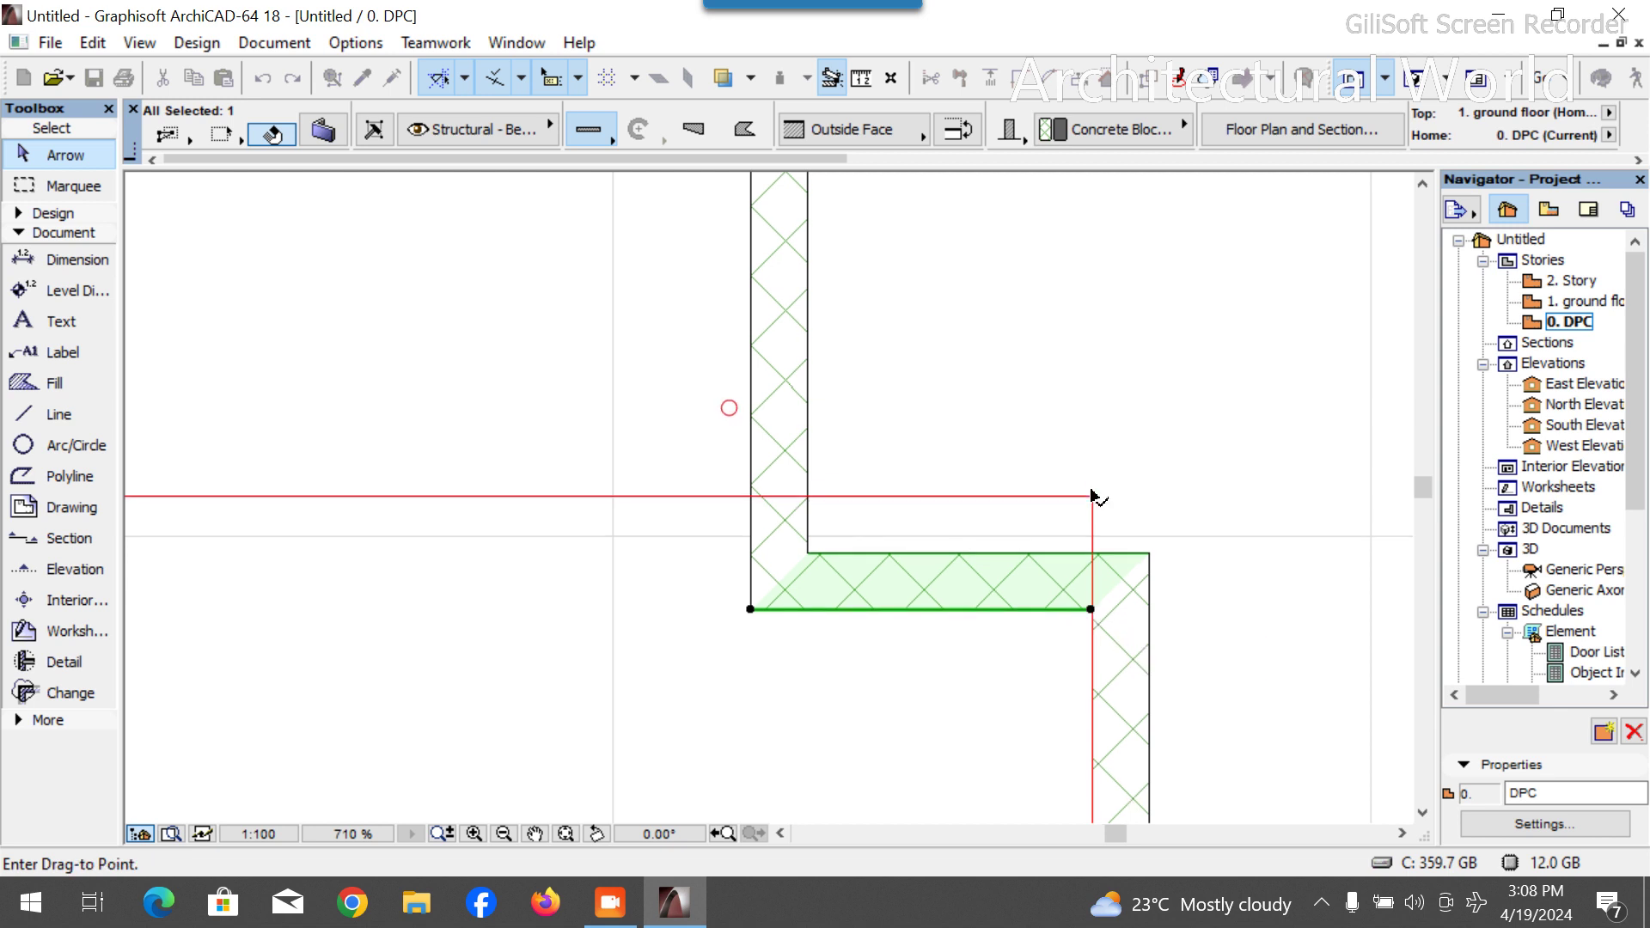
{"action": "left_click", "coordinate": [1089, 498]}
Stretch the bay's right outer wall up to meet the moved wall and trim the seventh vertical wall's stub below it.
{"action": "left_click", "coordinate": [1105, 604]}
{"action": "left_click", "coordinate": [1091, 611]}
{"action": "left_click", "coordinate": [1090, 439]}
{"action": "left_click", "coordinate": [792, 586], "text": "ctrl"}
Delete the reference polyline from the projecting bay.
{"action": "left_click", "coordinate": [592, 496]}
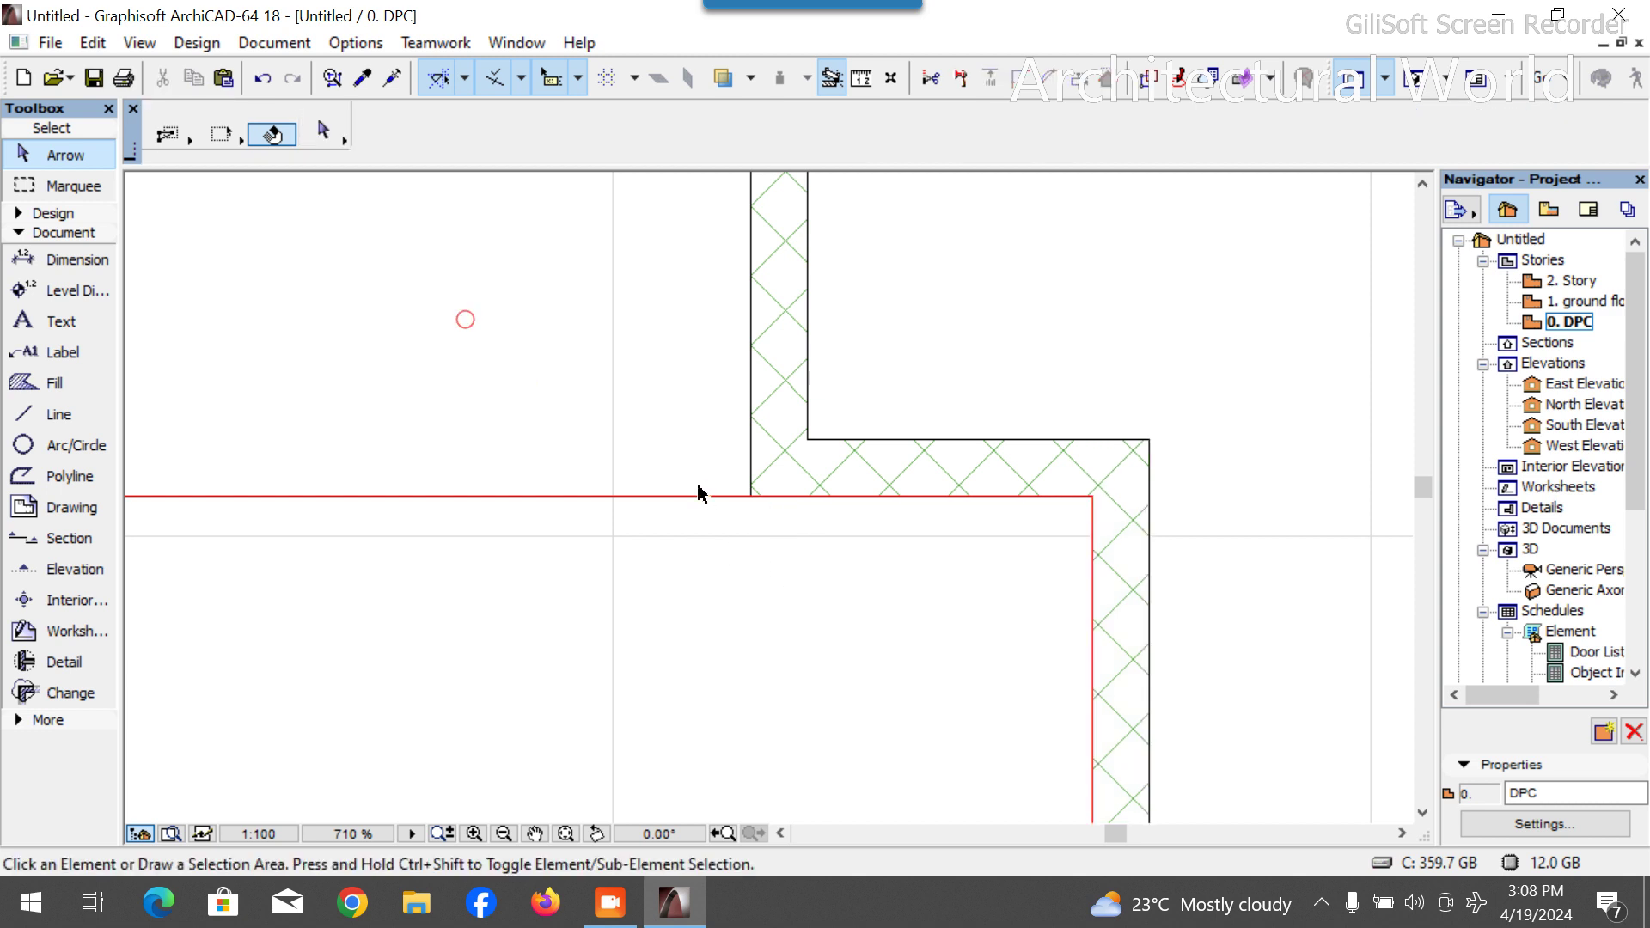
{"action": "left_click", "coordinate": [634, 496], "text": "shift"}
{"action": "key", "text": "Delete"}
{"action": "scroll", "coordinate": [939, 461], "scroll_direction": "down", "scroll_amount": 6}
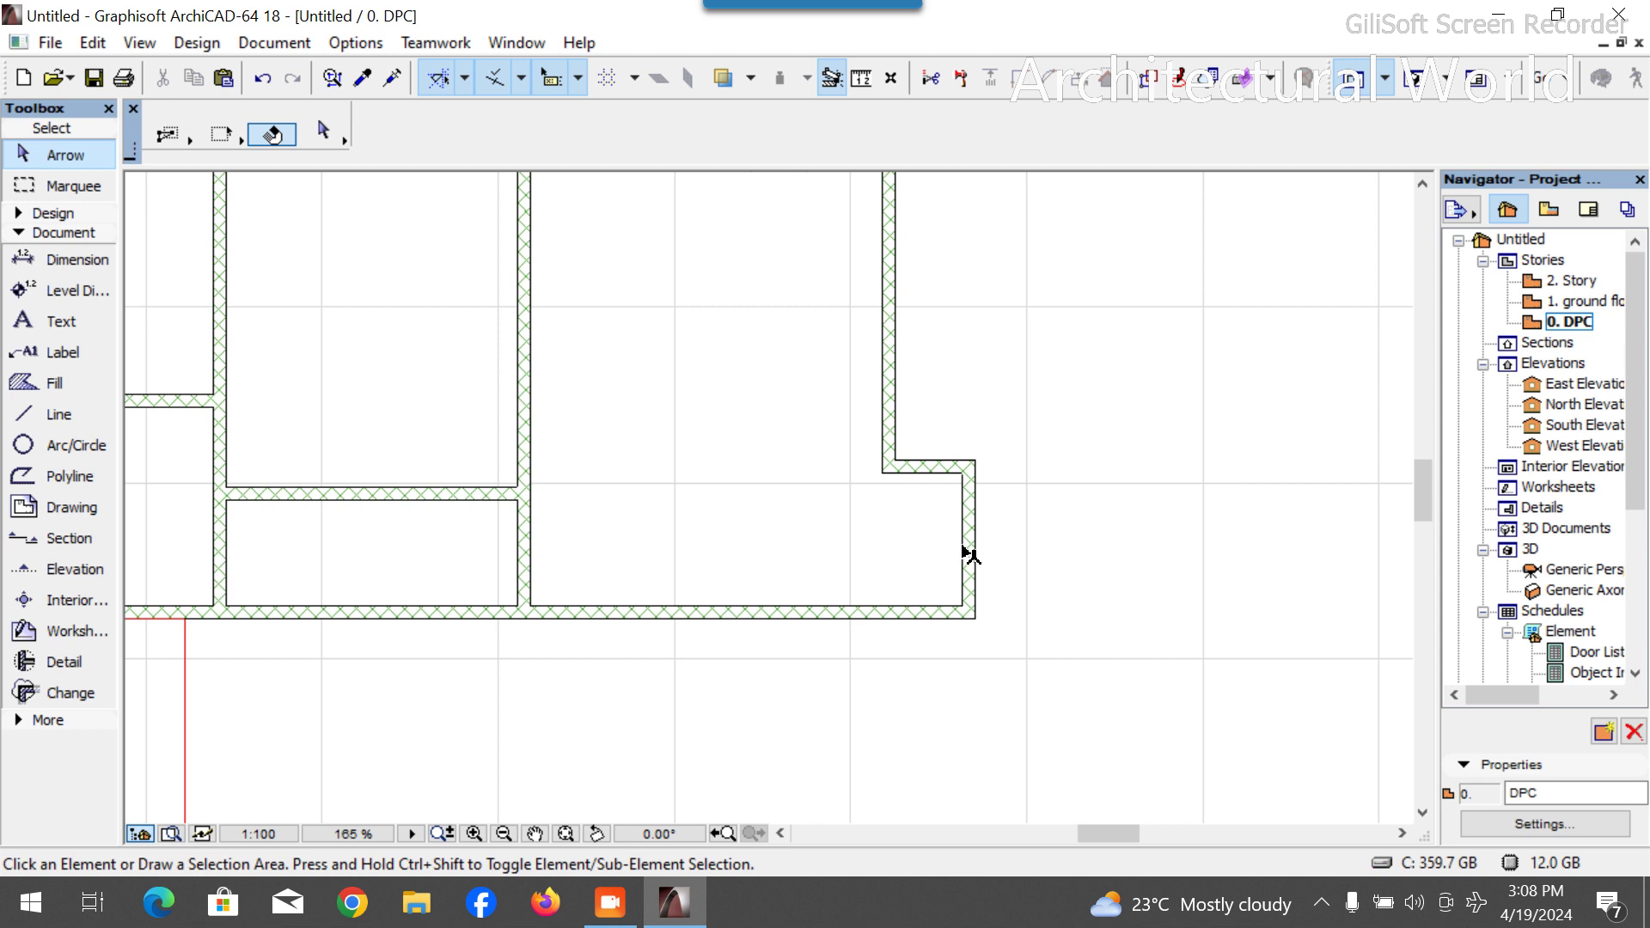
Stretch the bay's short upper wall horizontally left past the seventh vertical wall into the room.
{"action": "left_click", "coordinate": [916, 467]}
{"action": "left_click", "coordinate": [883, 471]}
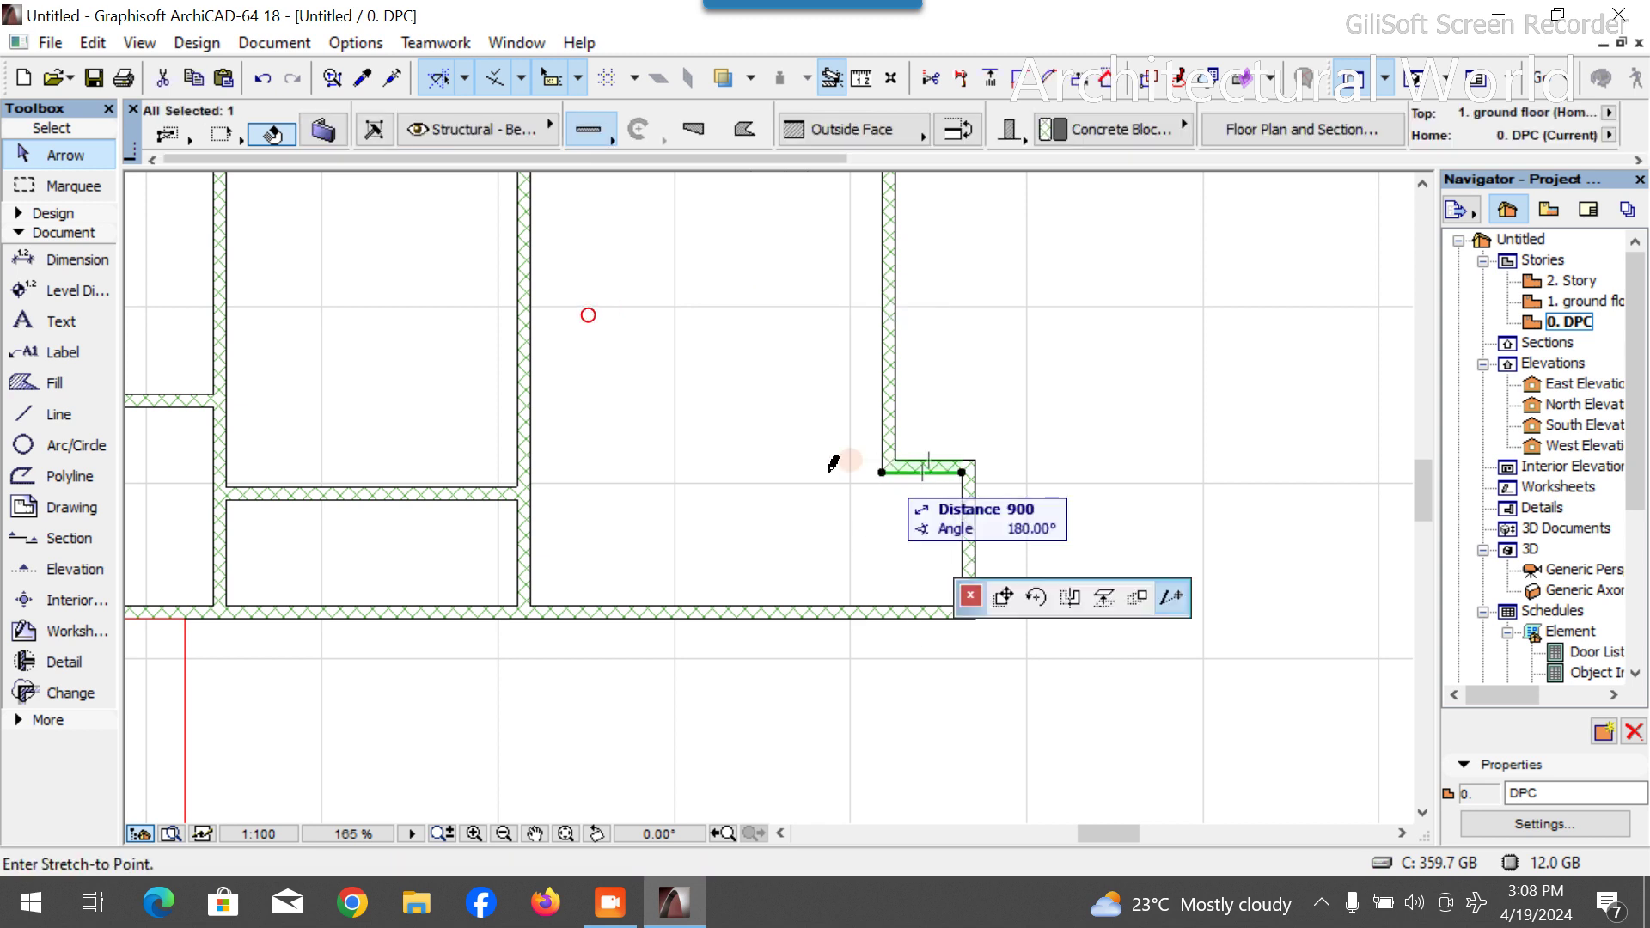
{"action": "left_click", "coordinate": [703, 468]}
{"action": "key", "text": "Escape"}
{"action": "scroll", "coordinate": [1042, 498], "scroll_direction": "down", "scroll_amount": 4}
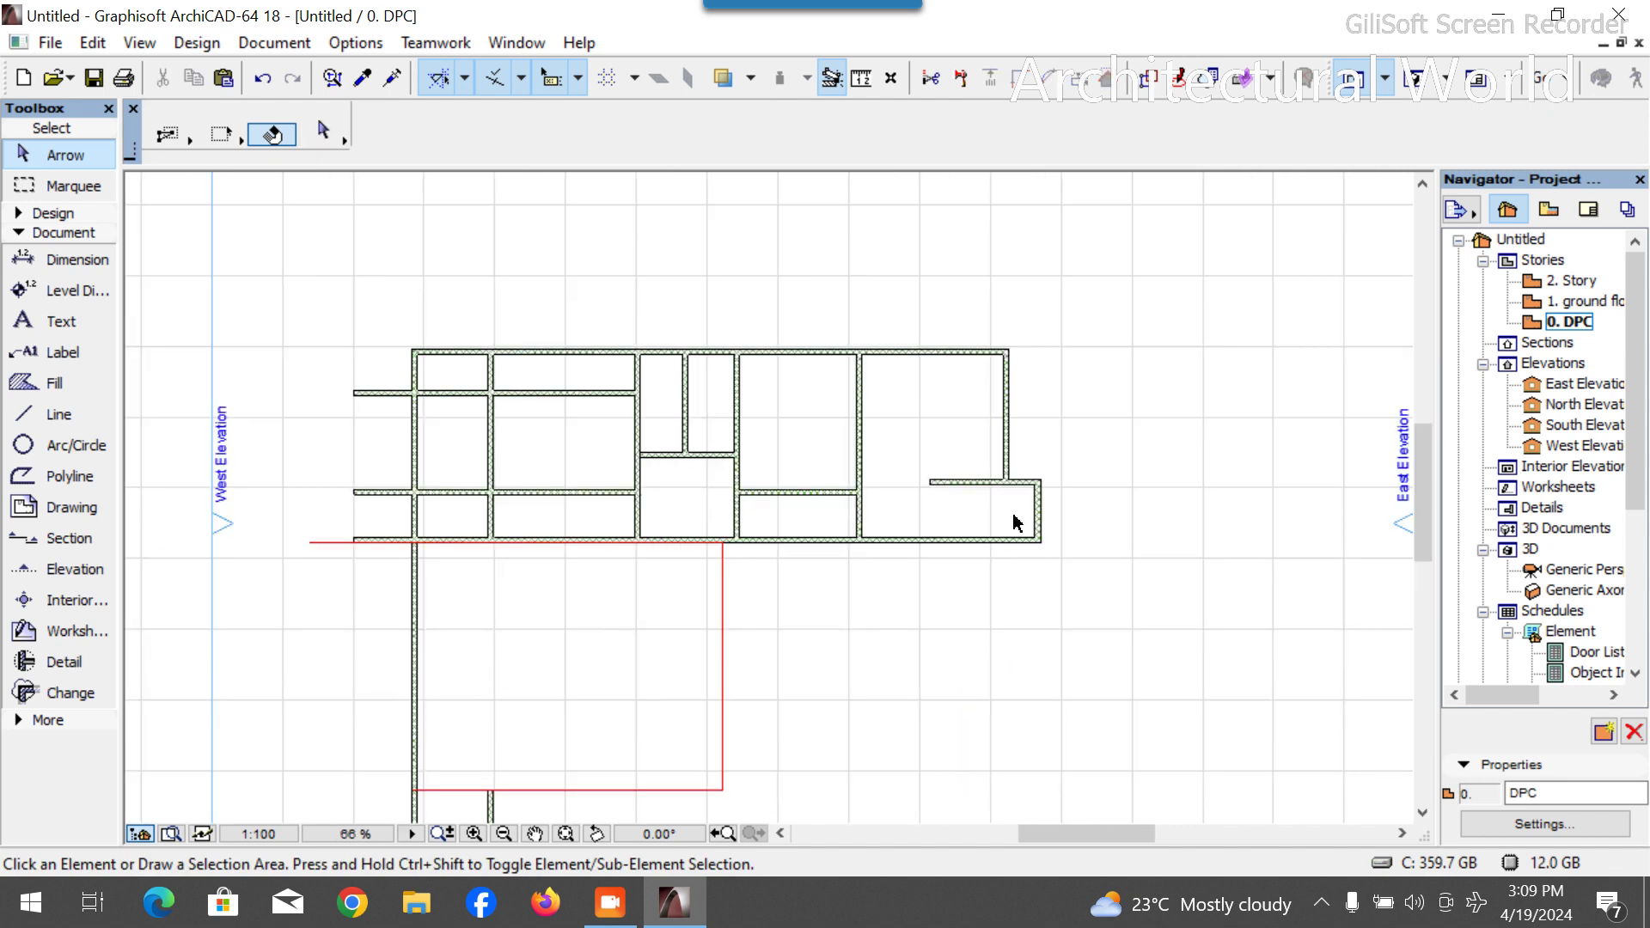
Copy the bay's right outer wall to the left end of its short upper wall.
{"action": "left_click", "coordinate": [1041, 519]}
{"action": "scroll", "coordinate": [1018, 515], "scroll_direction": "up", "scroll_amount": 5}
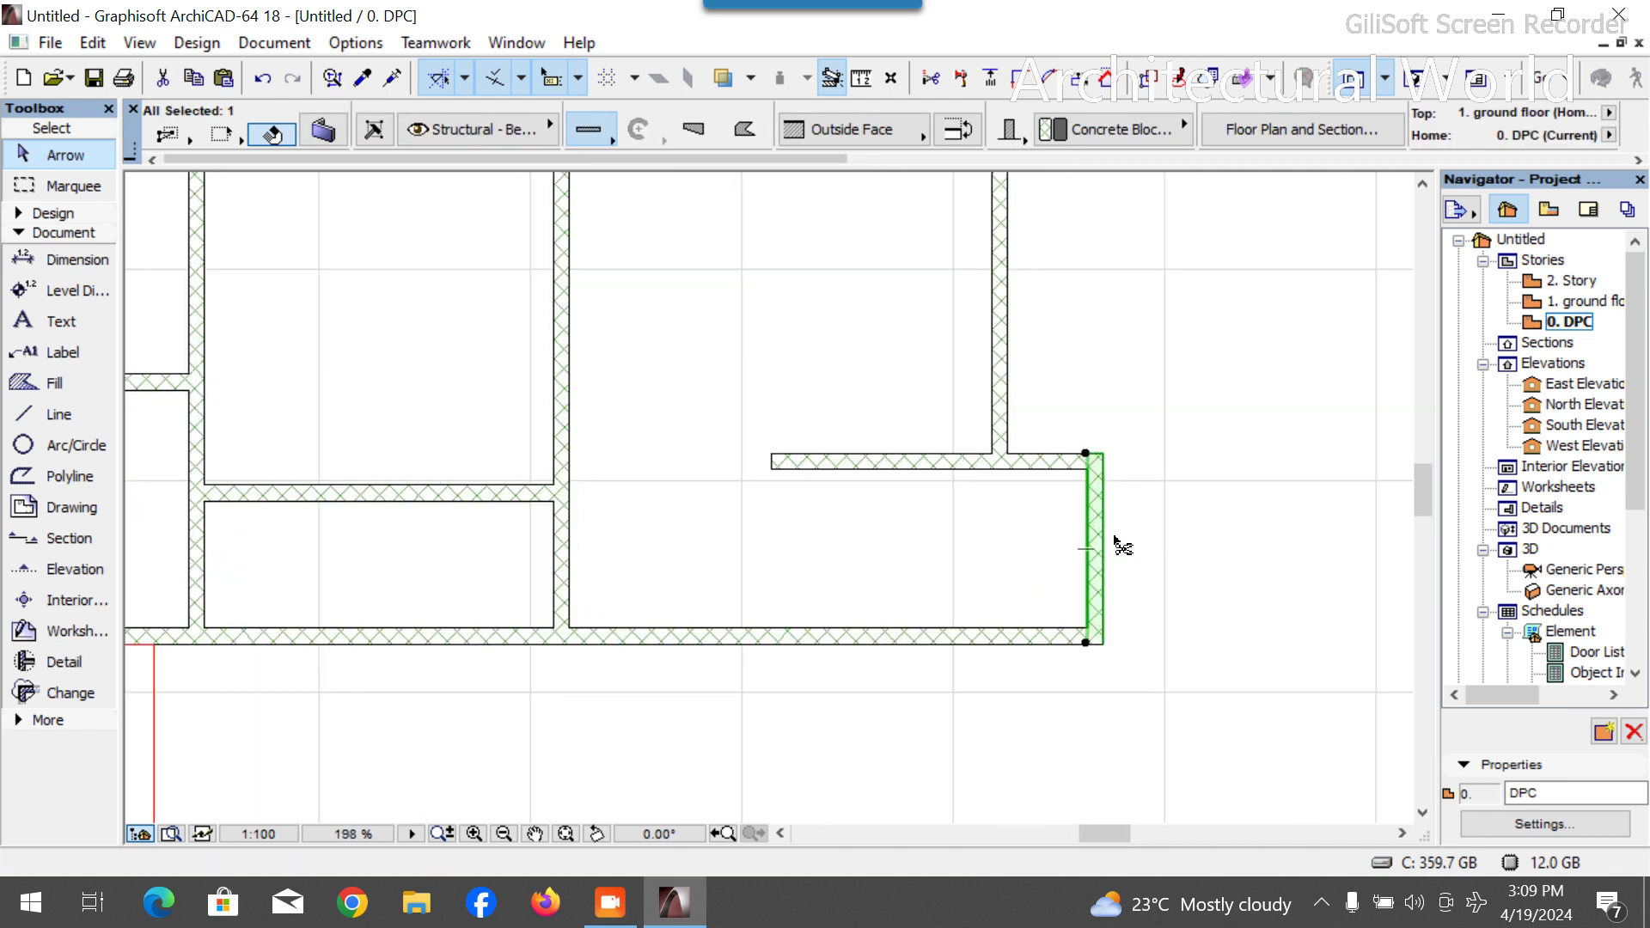
{"action": "key", "text": "ctrl+d"}
{"action": "left_click", "coordinate": [1085, 452]}
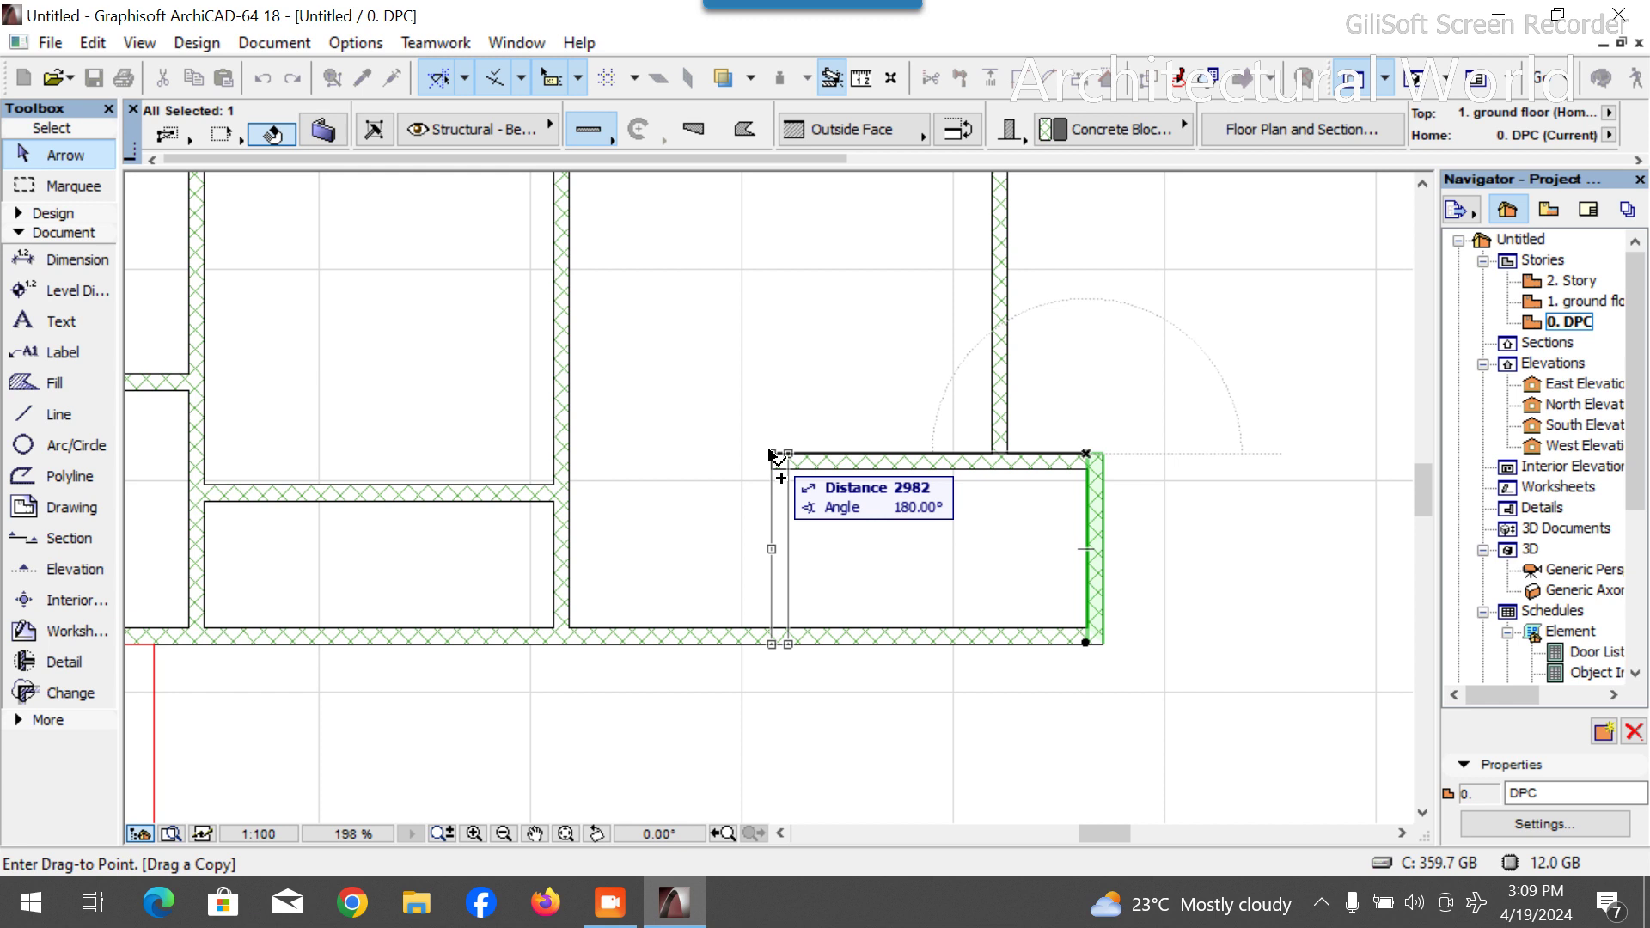
{"action": "left_click", "coordinate": [769, 453]}
{"action": "key", "text": "Escape"}
{"action": "scroll", "coordinate": [972, 578], "scroll_direction": "down", "scroll_amount": 4}
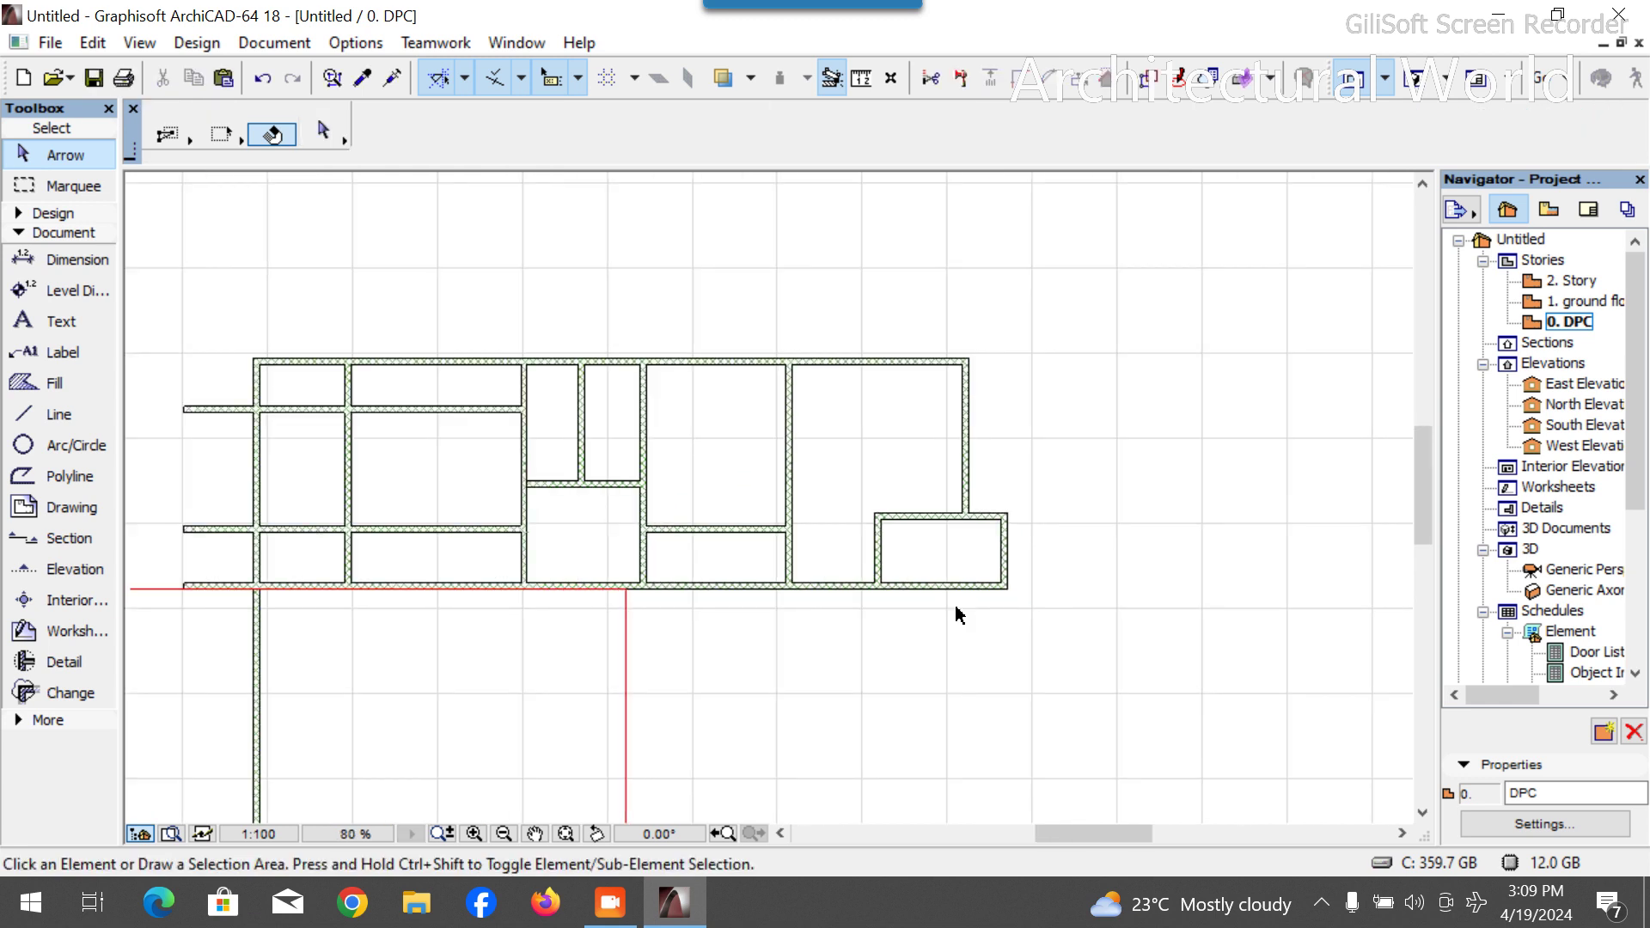
Measure the clear width between the bay's copied left wall and the neighbouring partition along the bottom outer wall.
{"action": "scroll", "coordinate": [978, 592], "scroll_direction": "up", "scroll_amount": 2}
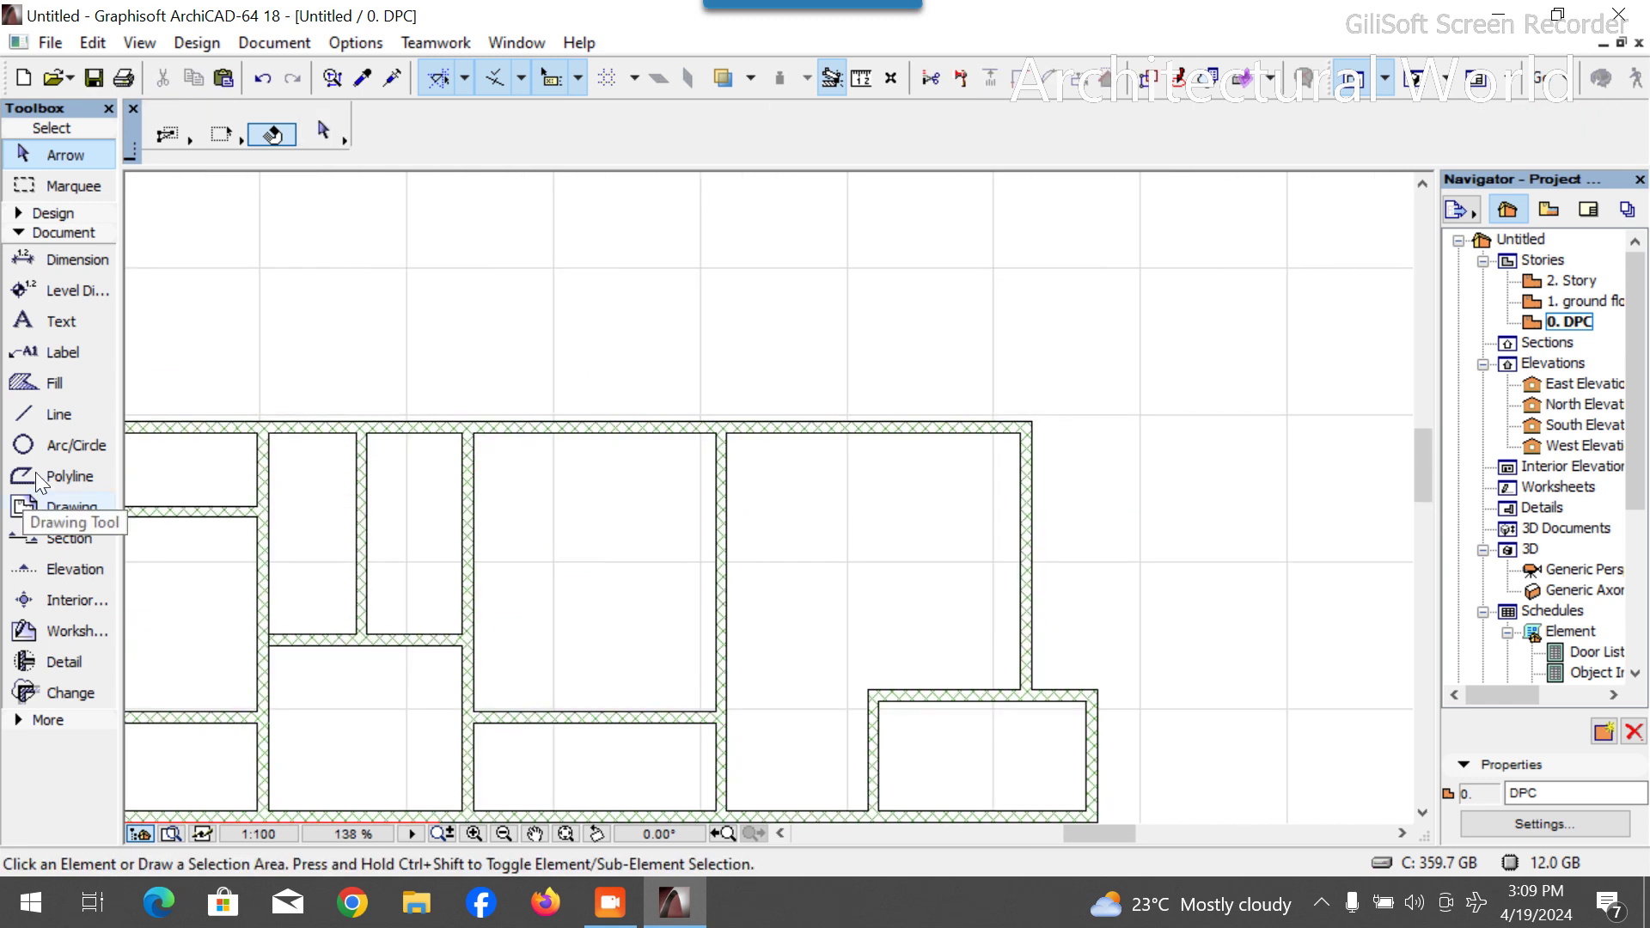
{"action": "left_click", "coordinate": [58, 414]}
{"action": "left_click", "coordinate": [1021, 688]}
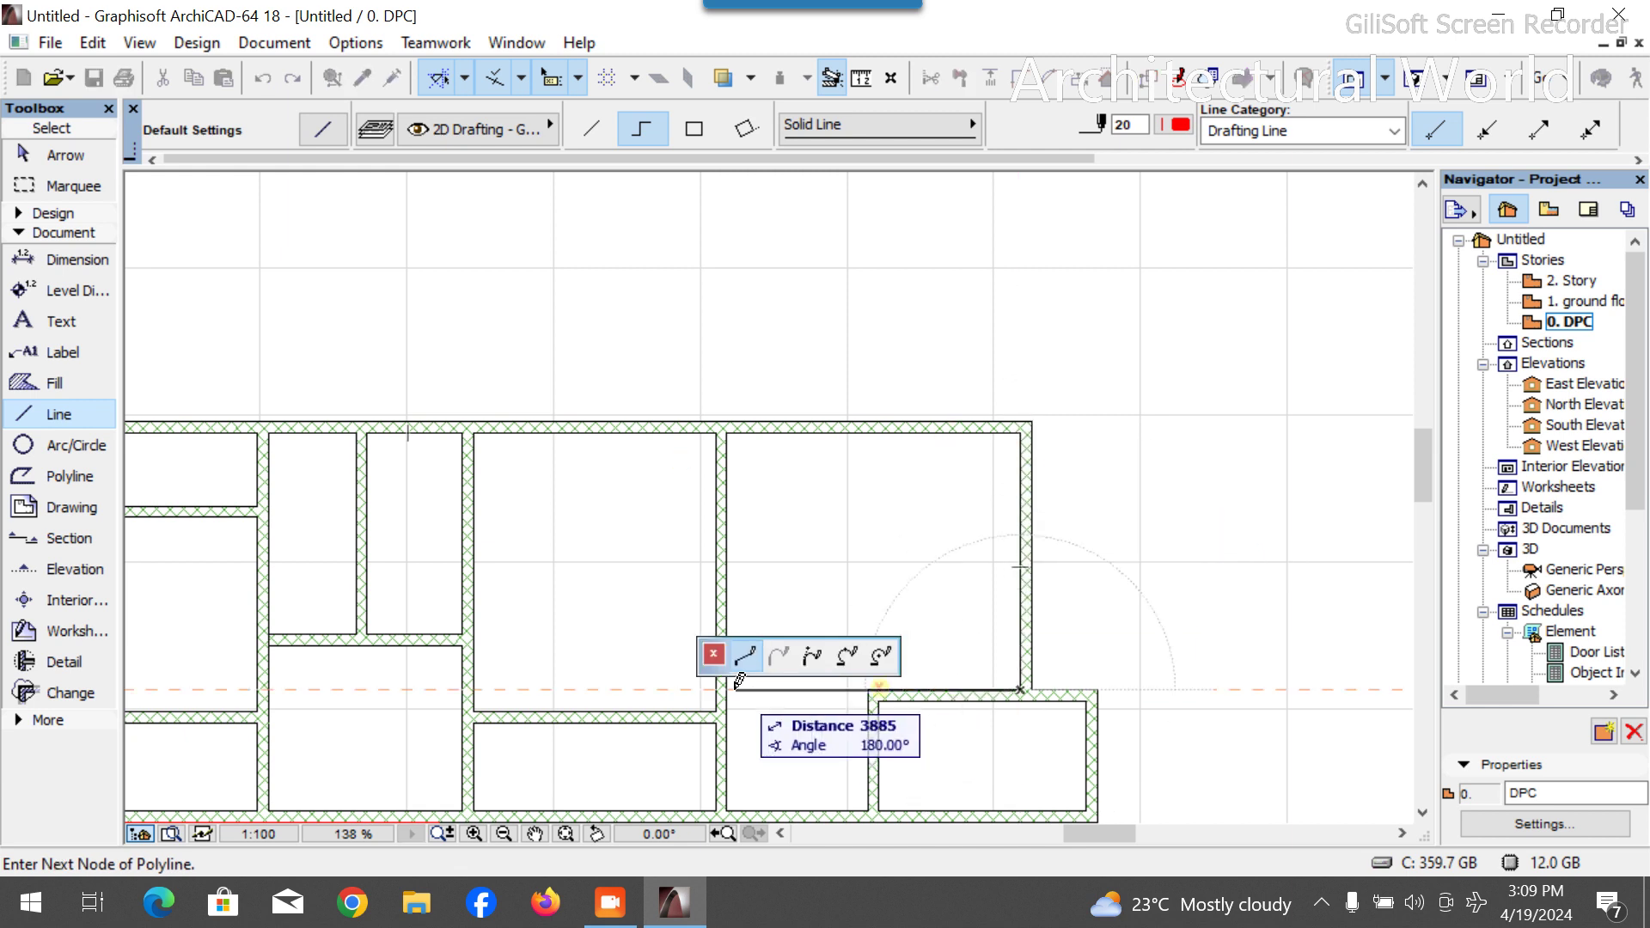
{"action": "key", "text": "Escape"}
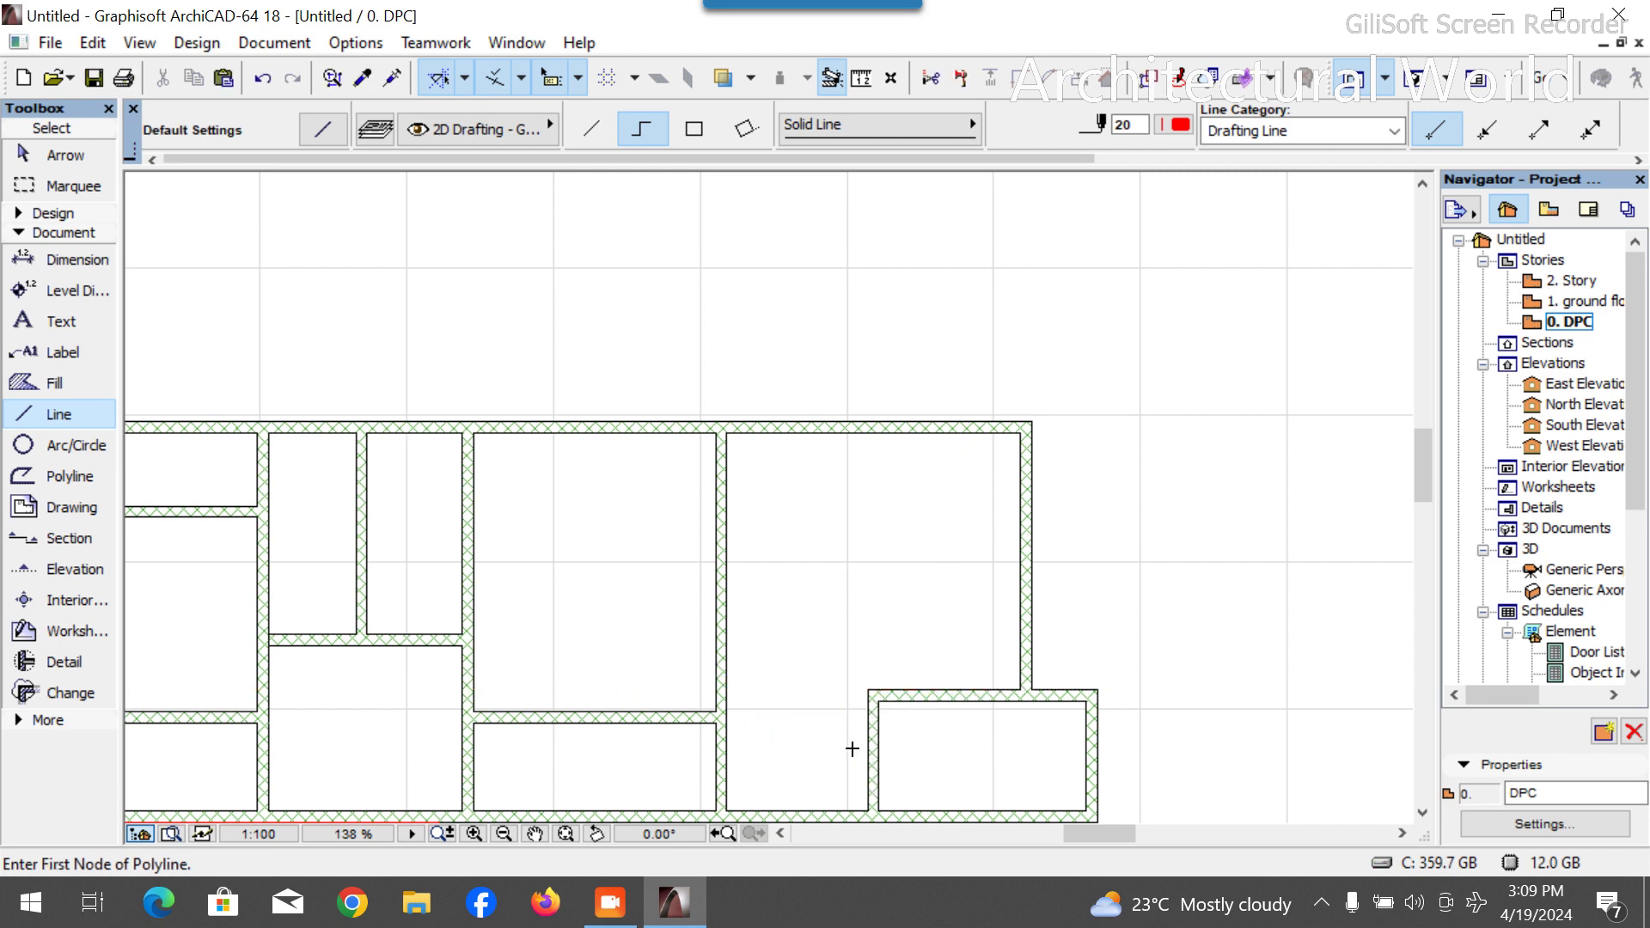
{"action": "left_click", "coordinate": [869, 809]}
{"action": "key", "text": "Escape"}
{"action": "left_click", "coordinate": [869, 809]}
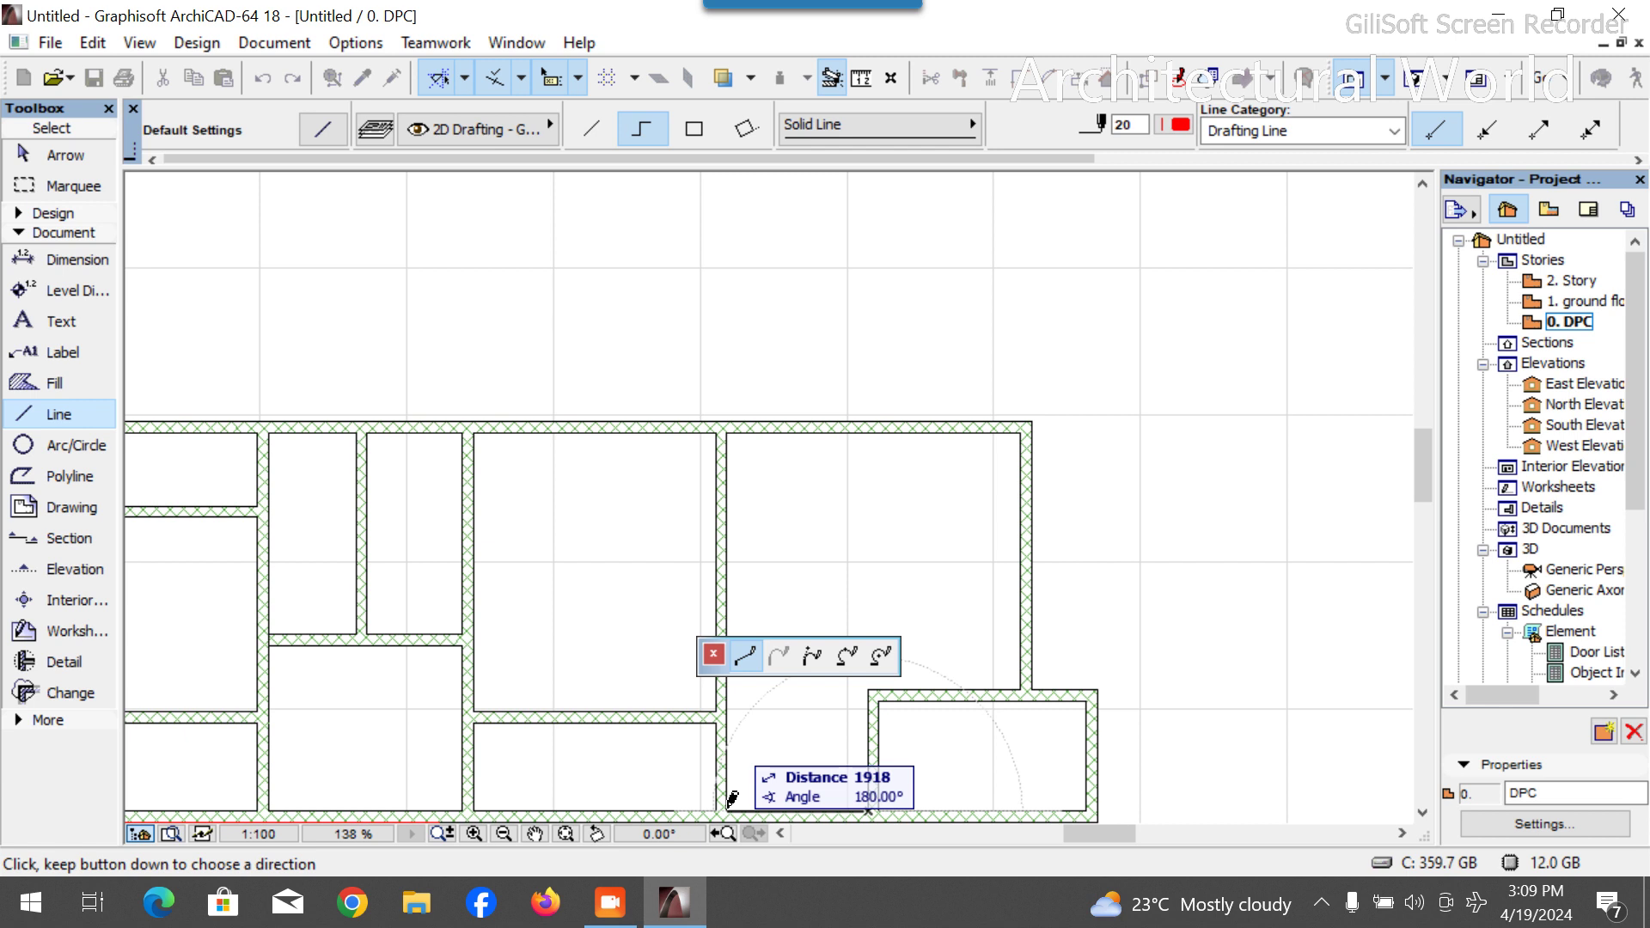
Draw a reference polyline 1400 mm right from the partition along the bottom wall, continuing vertically down about 8.3 m.
{"action": "left_click", "coordinate": [727, 809]}
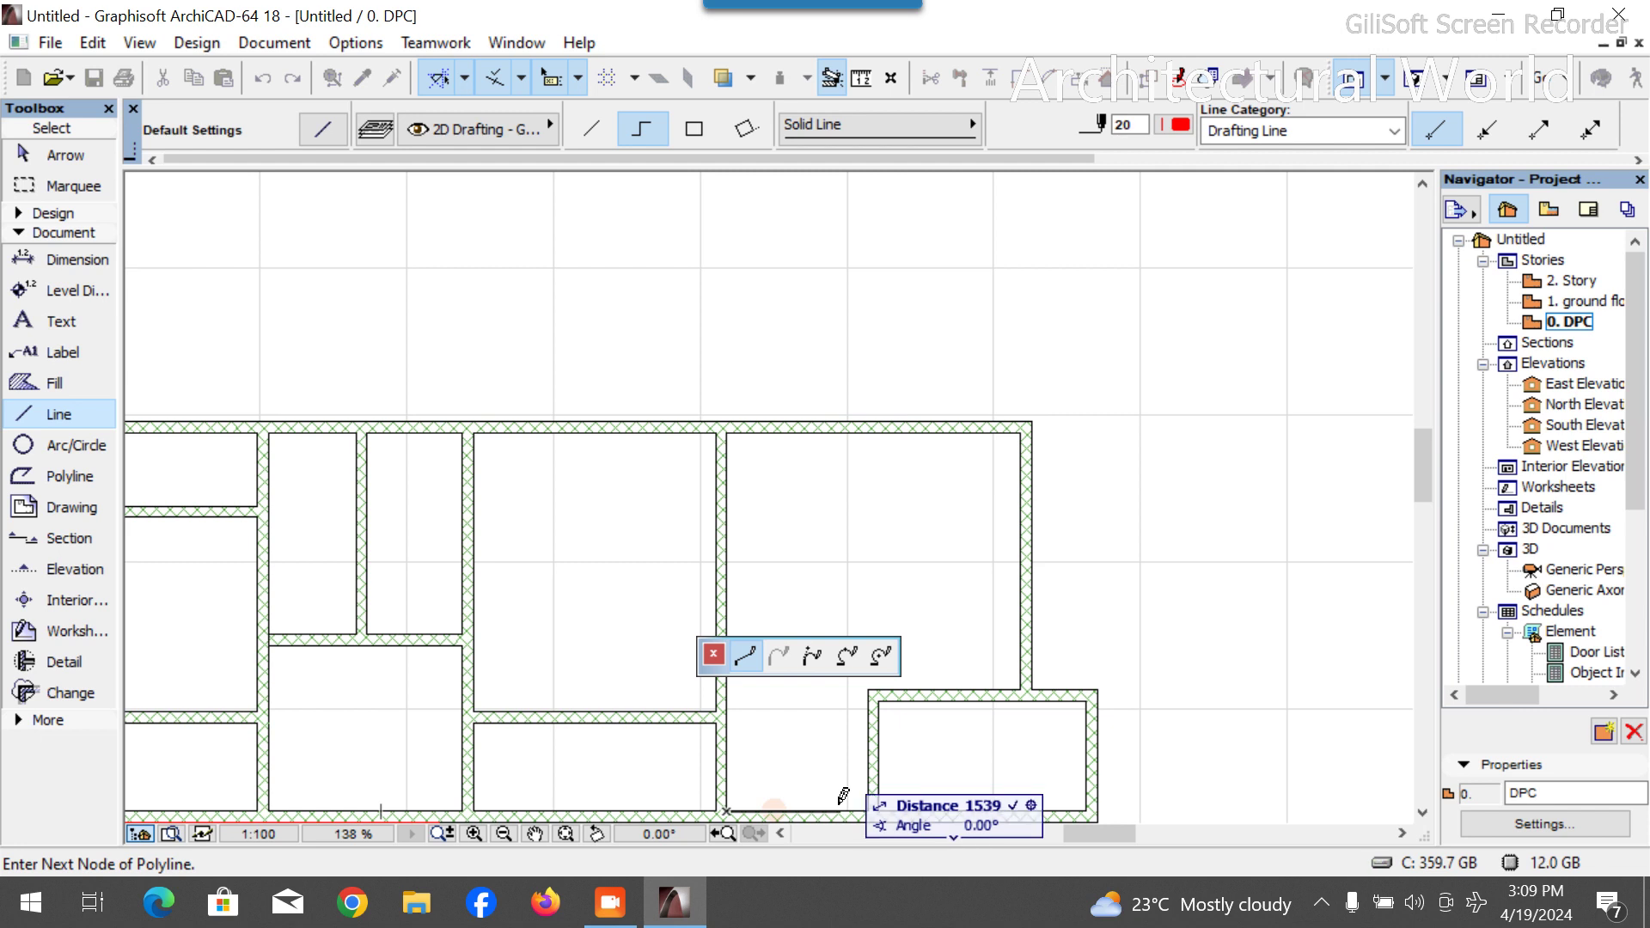
{"action": "type", "text": "14"}
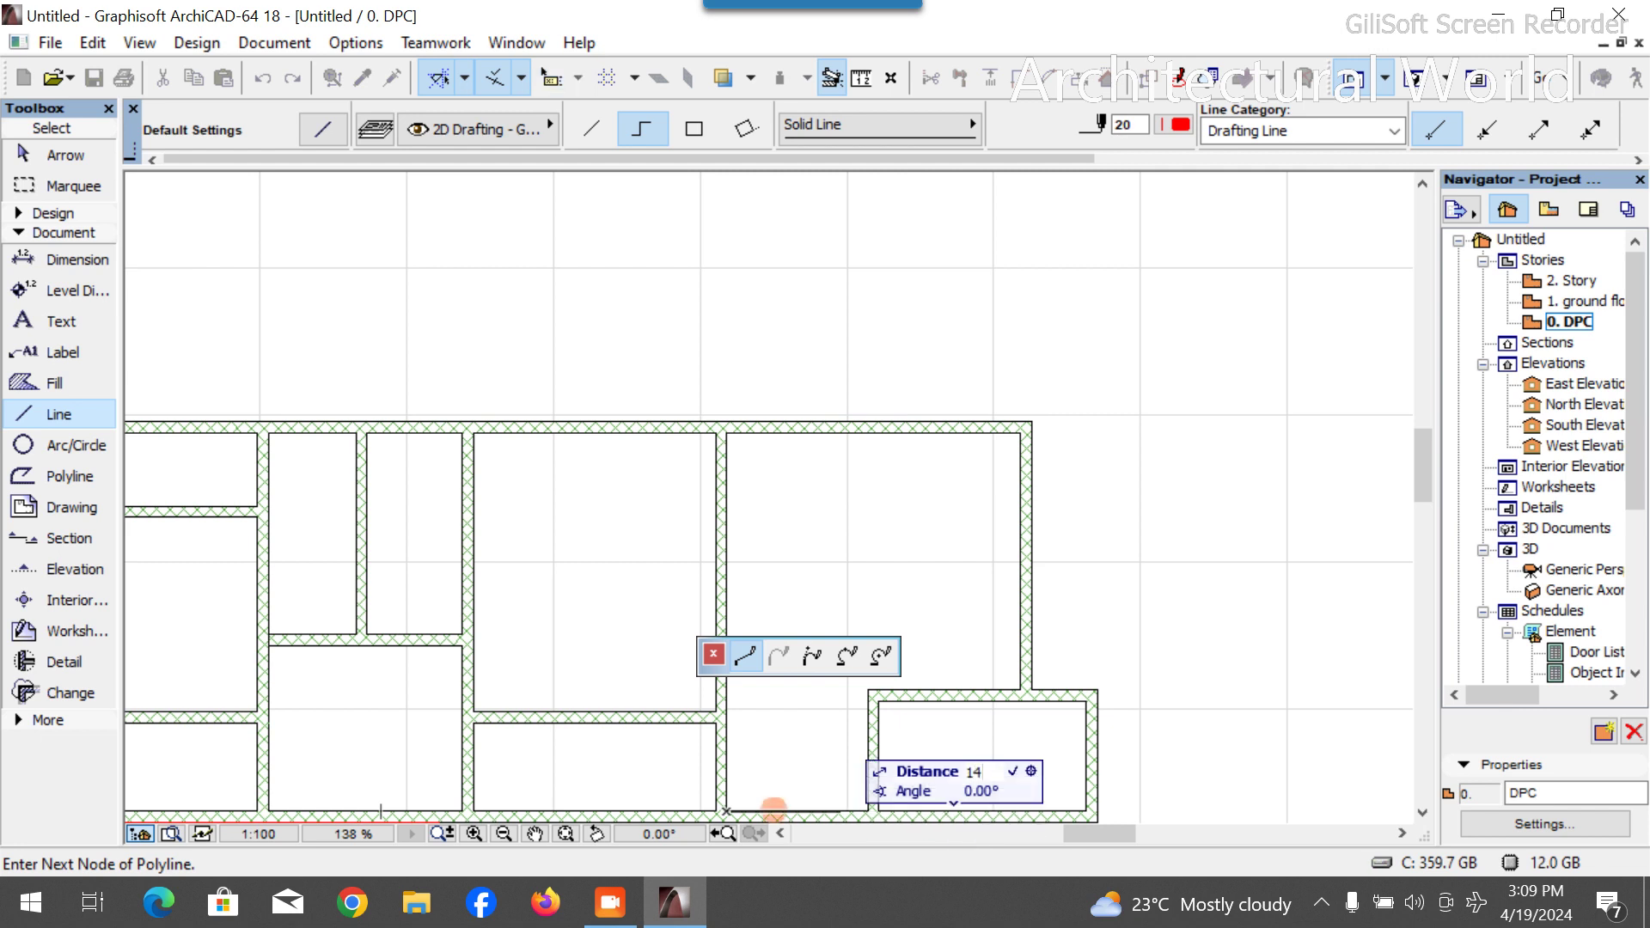
{"action": "type", "text": "00"}
{"action": "left_click", "coordinate": [774, 810]}
{"action": "scroll", "coordinate": [850, 515], "scroll_direction": "down", "scroll_amount": 5}
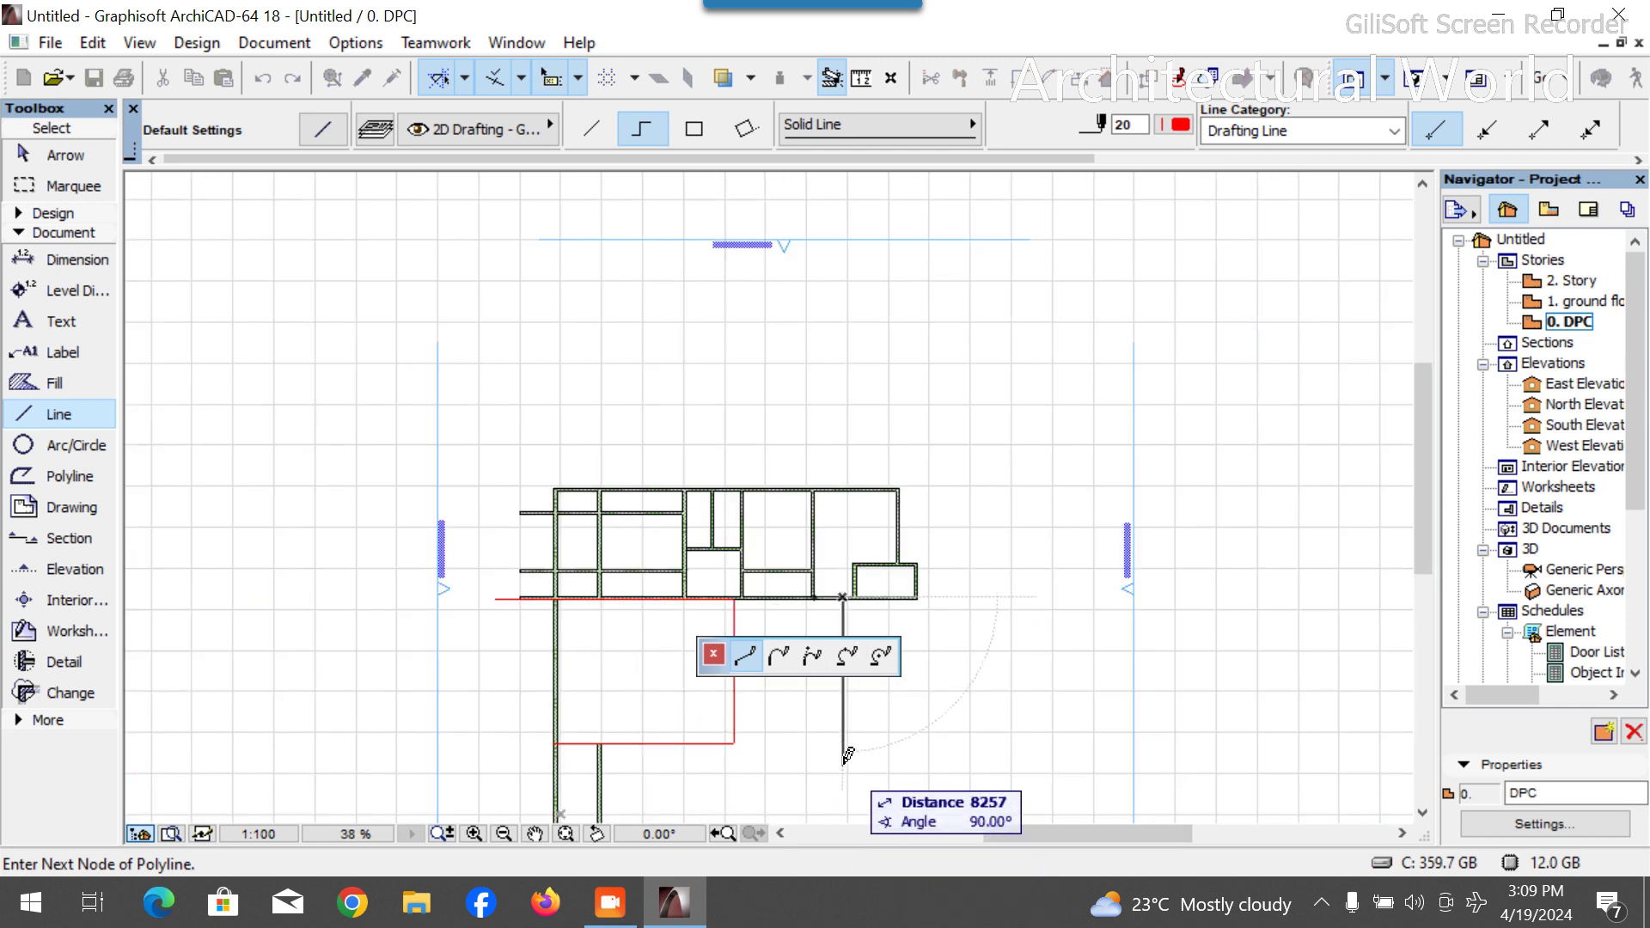
{"action": "right_click", "coordinate": [921, 761]}
{"action": "left_click", "coordinate": [1020, 706]}
{"action": "key", "text": "Escape"}
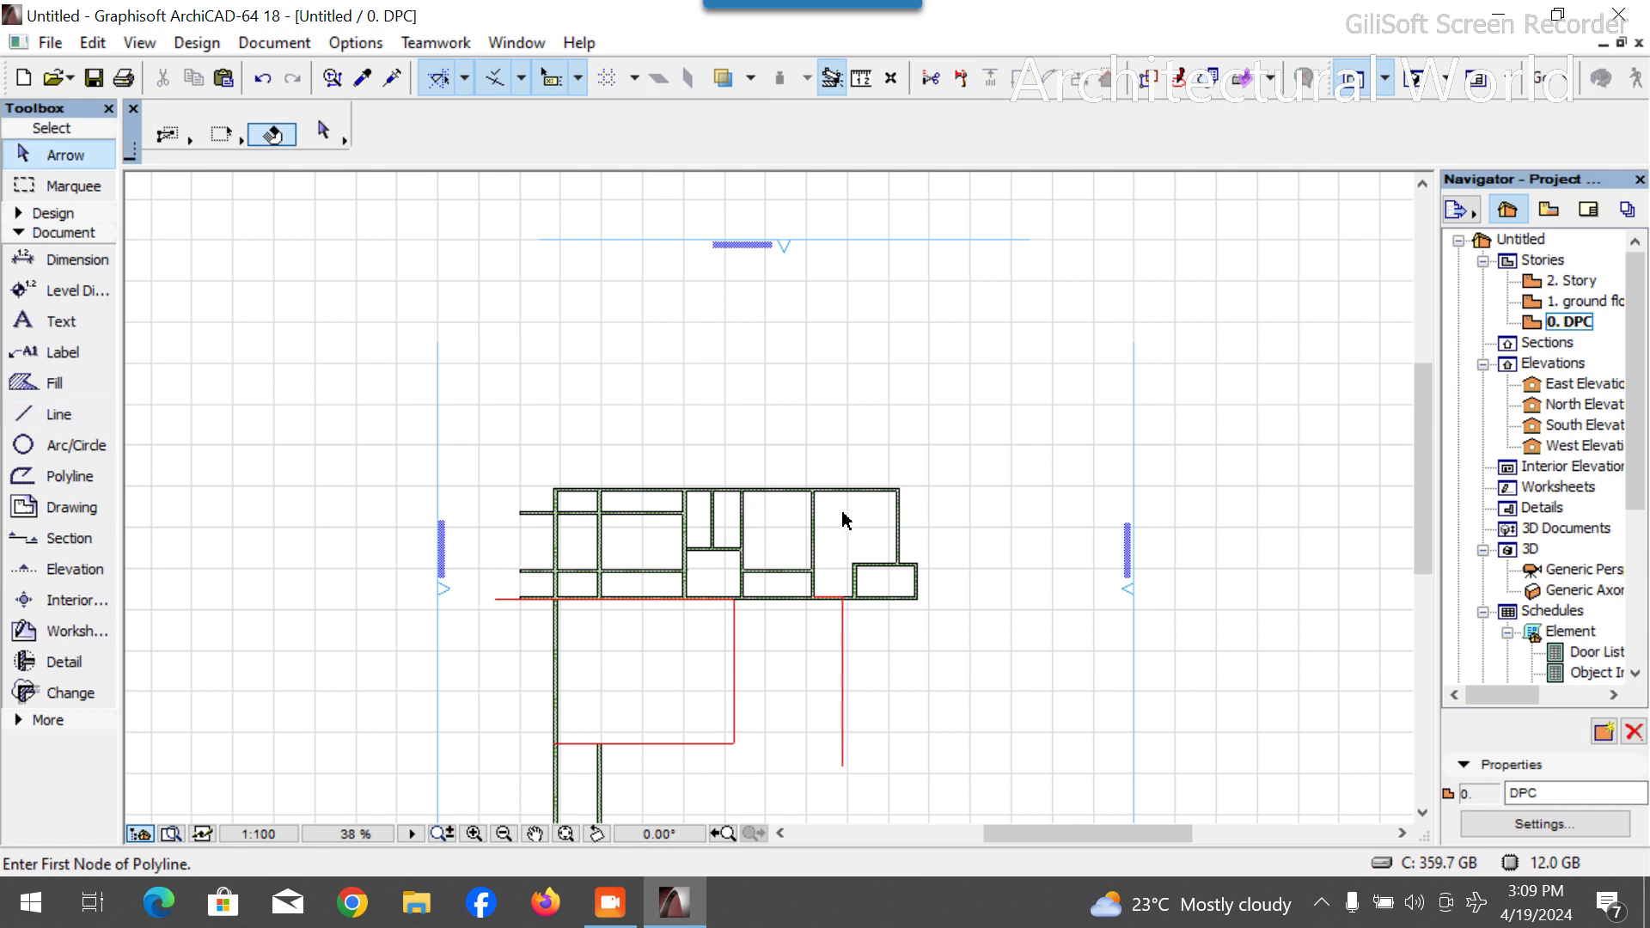
Move the bay's left wall horizontally left onto the vertical reference line.
{"action": "scroll", "coordinate": [842, 533], "scroll_direction": "up", "scroll_amount": 6}
{"action": "scroll", "coordinate": [887, 592], "scroll_direction": "up", "scroll_amount": 3}
{"action": "scroll", "coordinate": [931, 785], "scroll_direction": "down", "scroll_amount": 3}
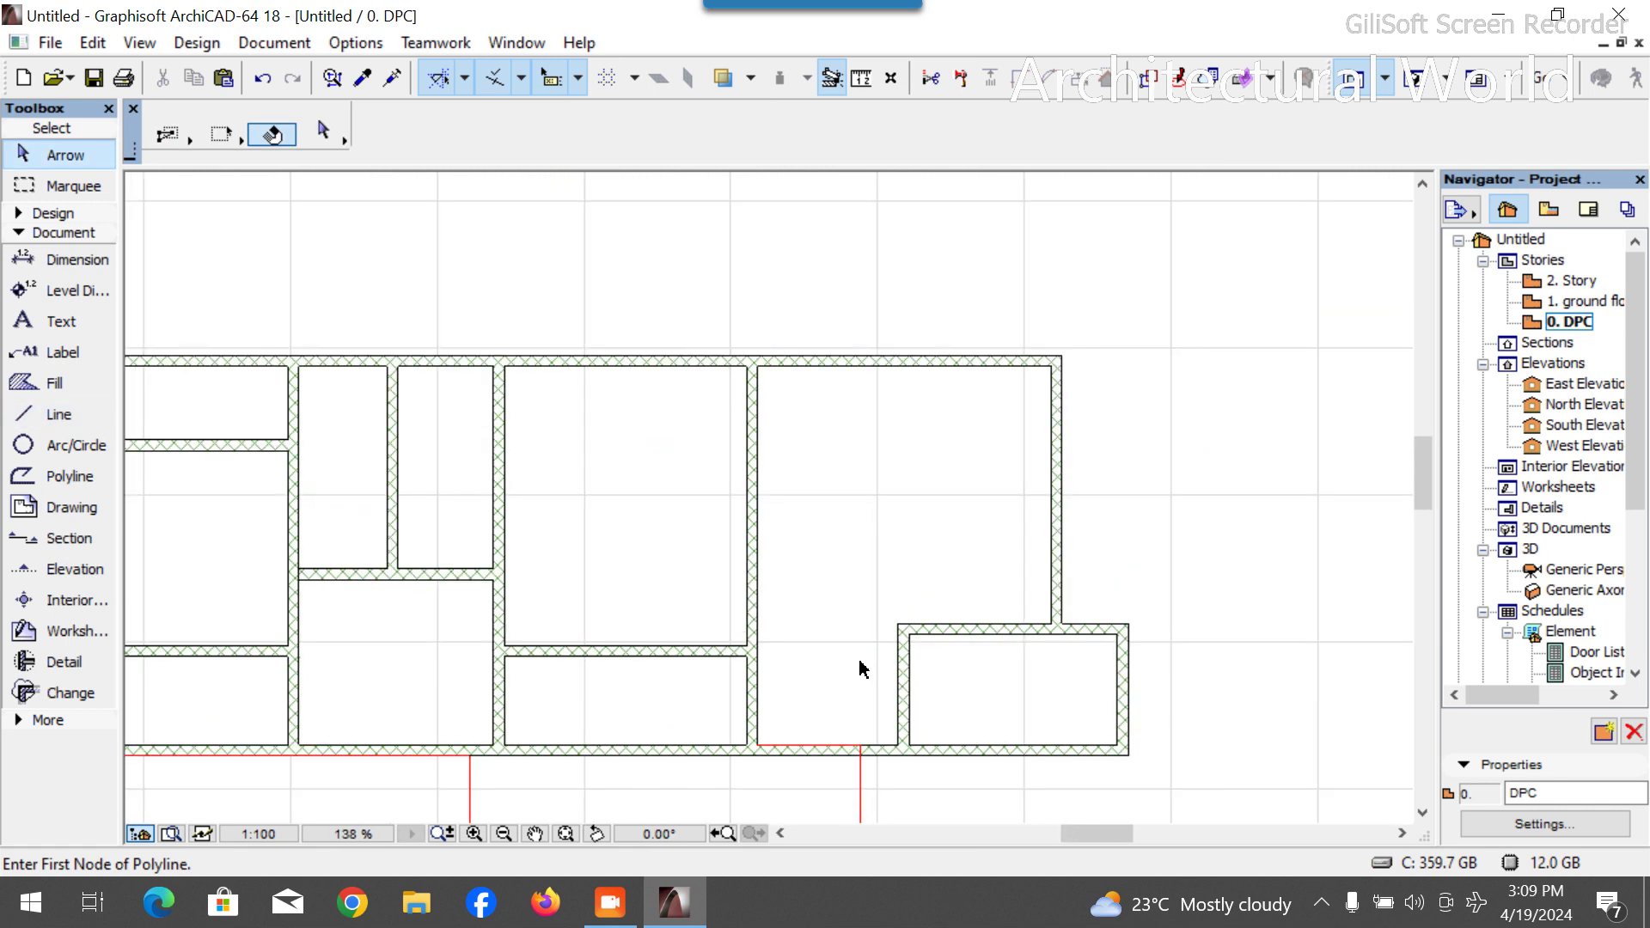
{"action": "scroll", "coordinate": [861, 666], "scroll_direction": "up", "scroll_amount": 5}
{"action": "left_click", "coordinate": [964, 532]}
{"action": "key", "text": "ctrl+d"}
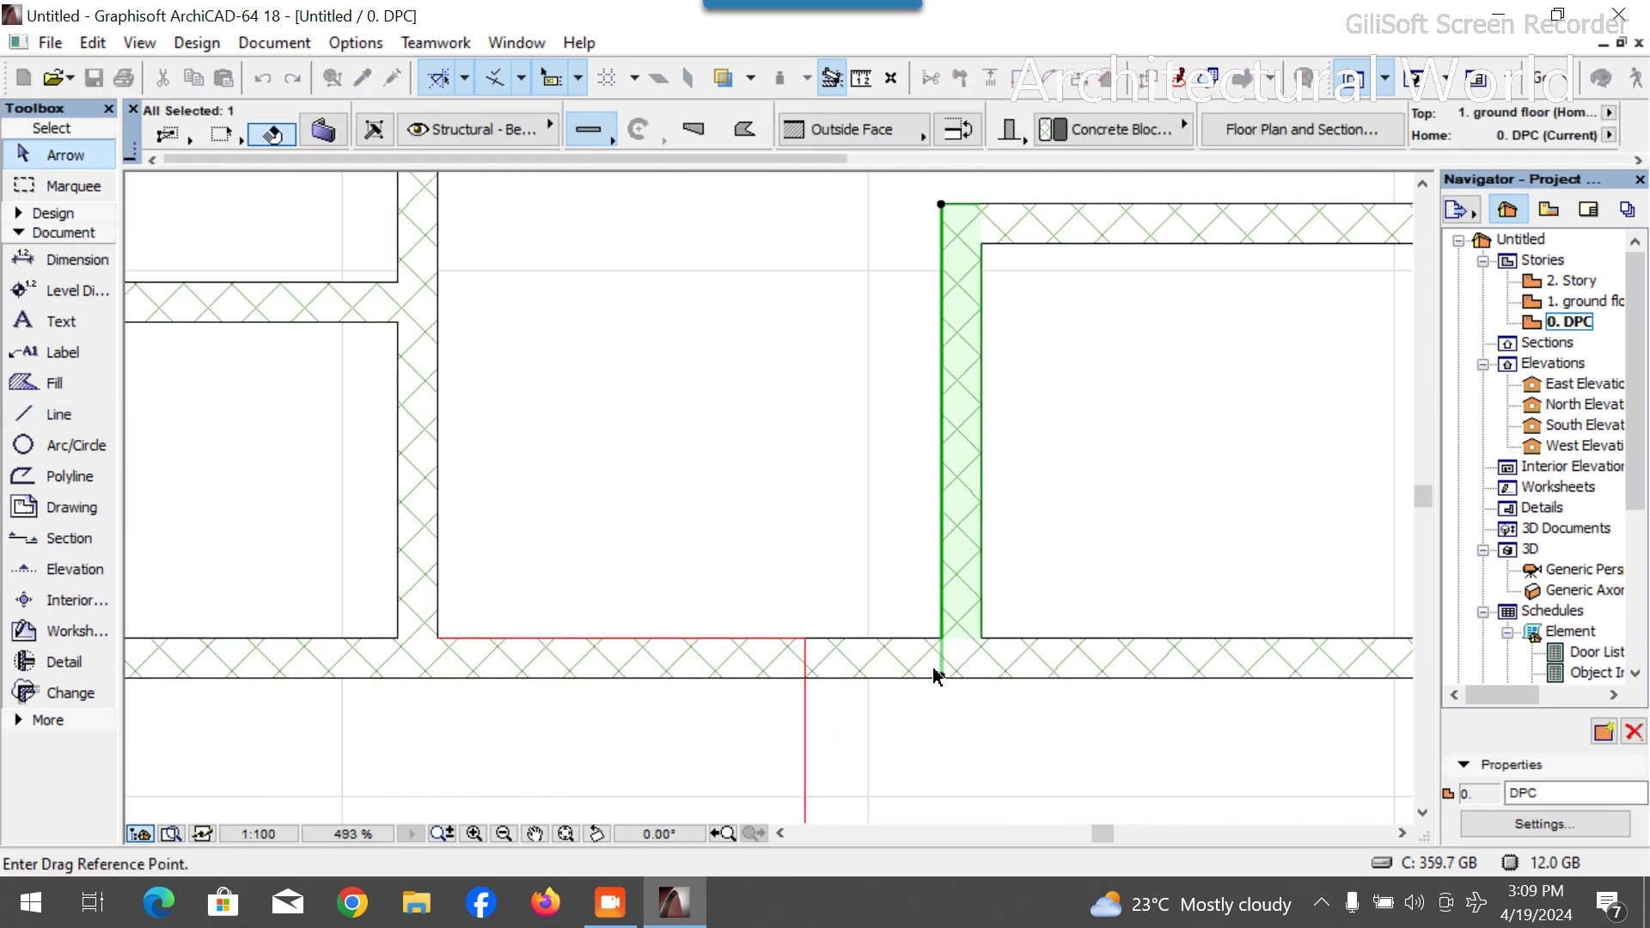
{"action": "left_click", "coordinate": [940, 638]}
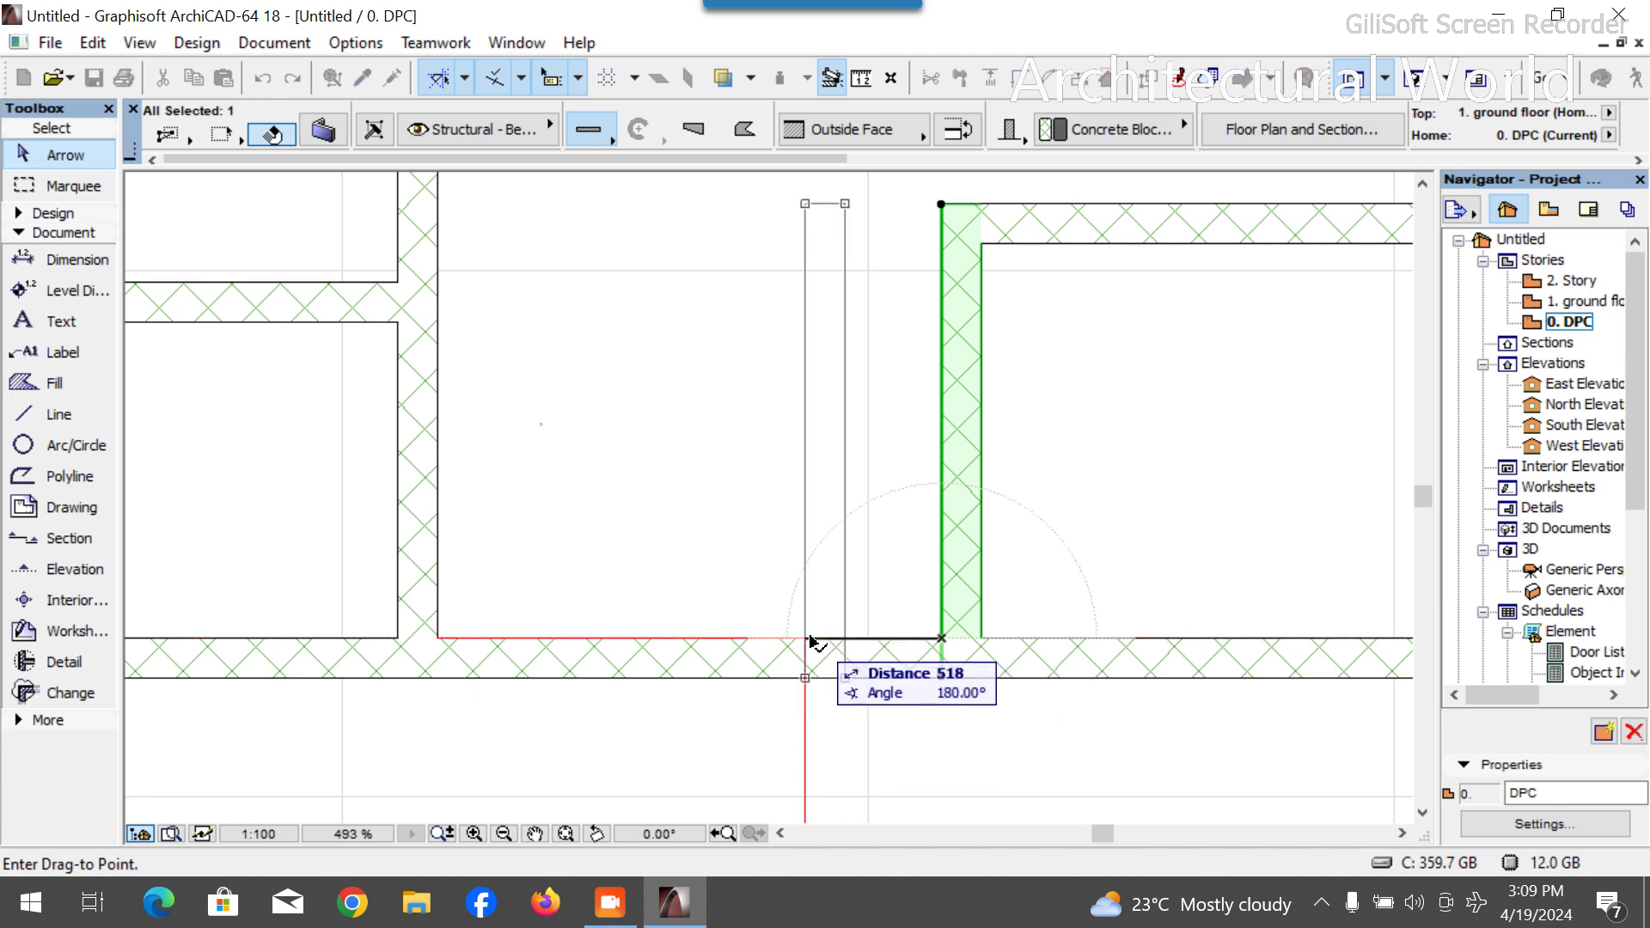
{"action": "left_click", "coordinate": [805, 639]}
Stretch the bay's short upper wall left to meet the moved left wall.
{"action": "scroll", "coordinate": [945, 554], "scroll_direction": "down", "scroll_amount": 7}
{"action": "left_click", "coordinate": [899, 617]}
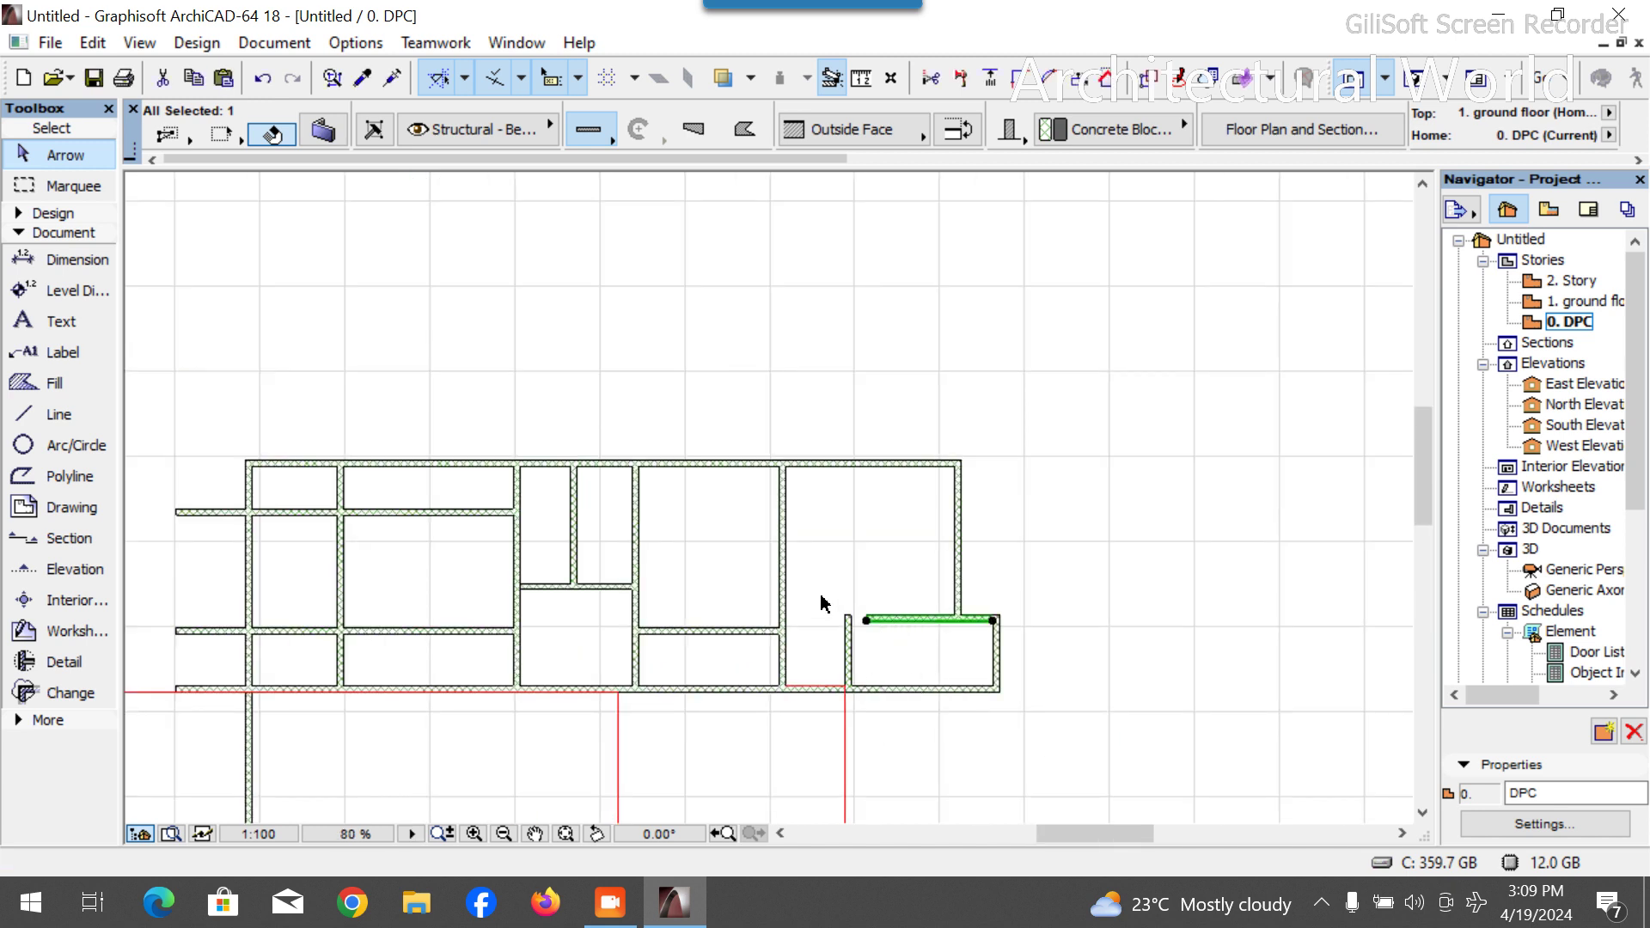
{"action": "scroll", "coordinate": [819, 598], "scroll_direction": "up", "scroll_amount": 4}
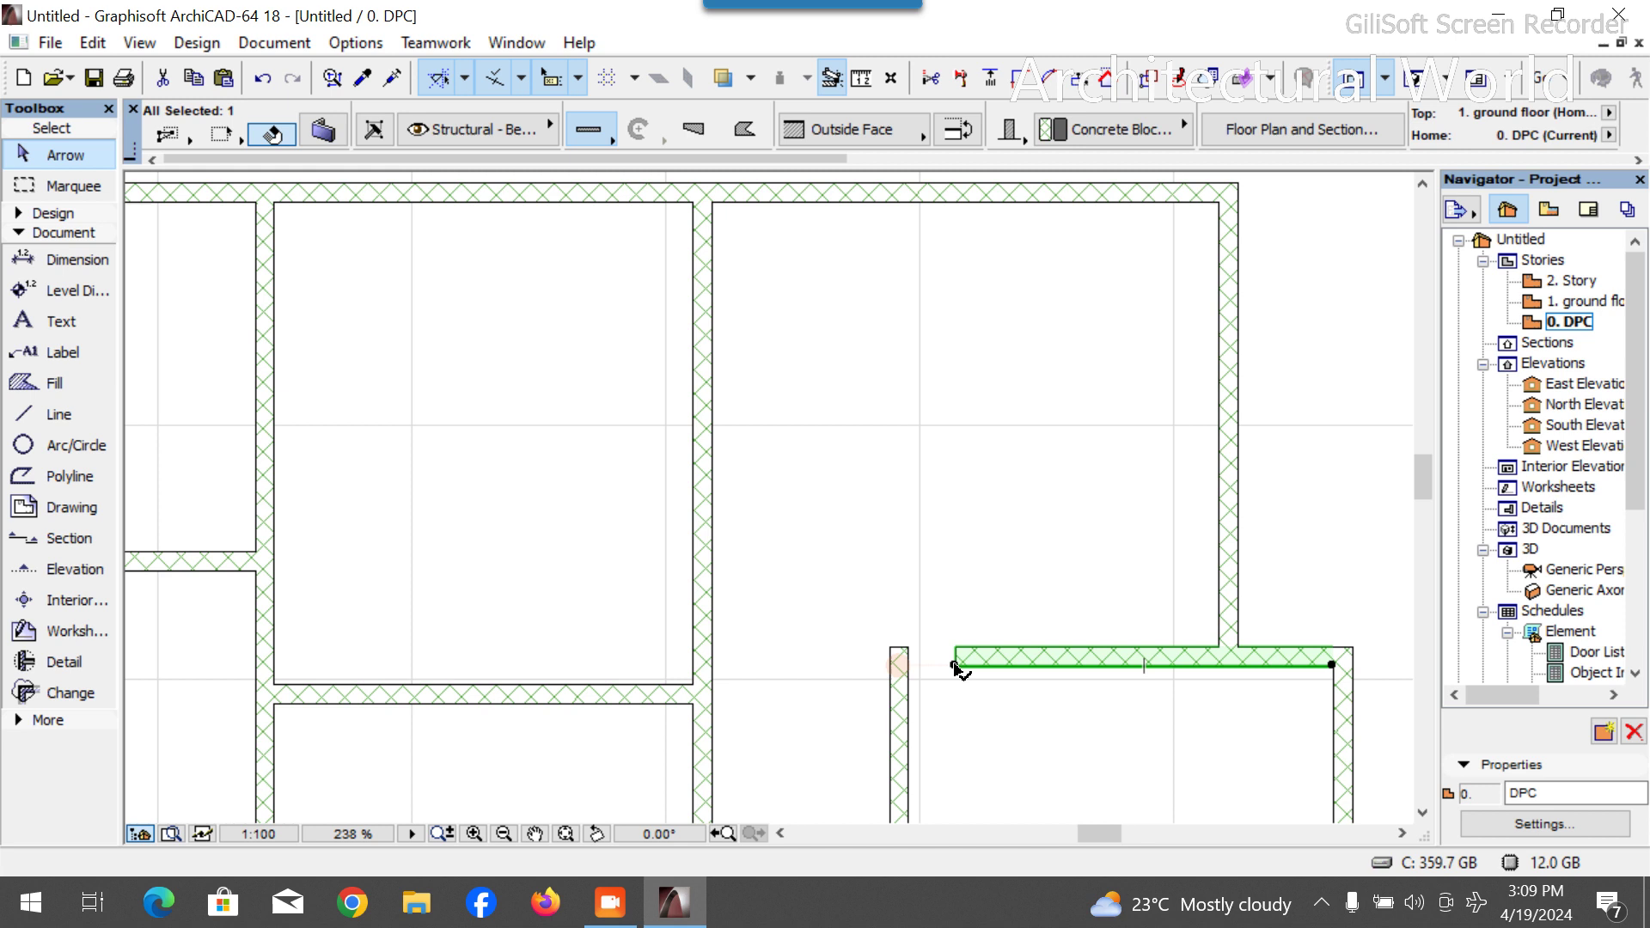
{"action": "left_click", "coordinate": [955, 666]}
{"action": "left_click", "coordinate": [912, 657]}
{"action": "scroll", "coordinate": [876, 678], "scroll_direction": "up", "scroll_amount": 3}
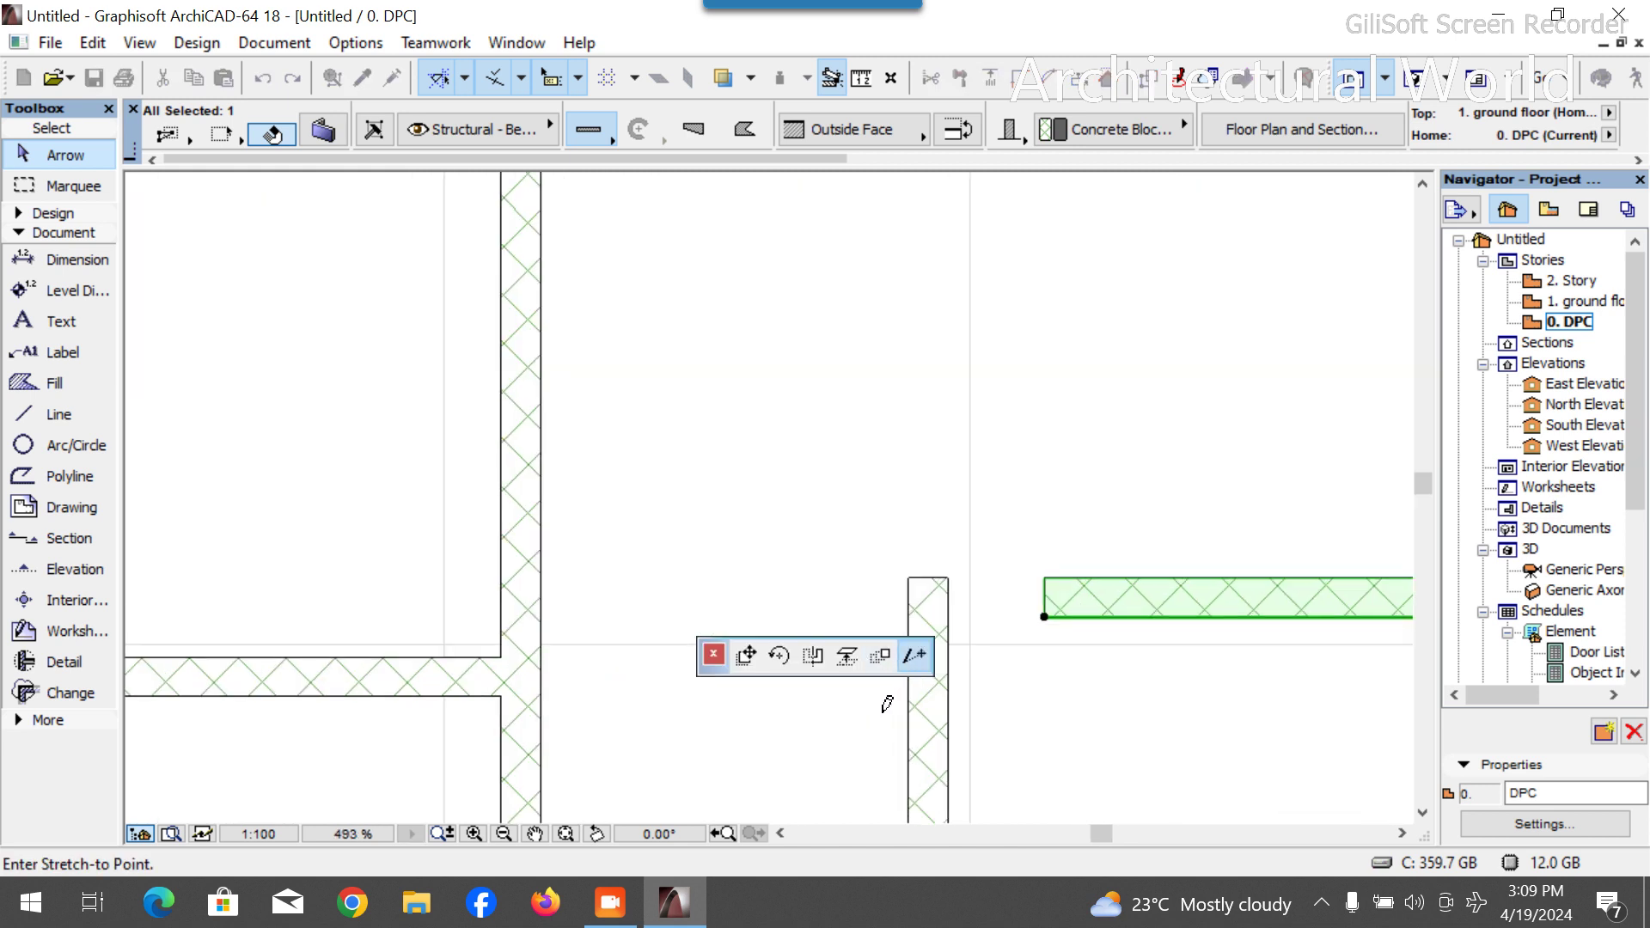
{"action": "left_click", "coordinate": [945, 606]}
{"action": "left_click", "coordinate": [932, 447]}
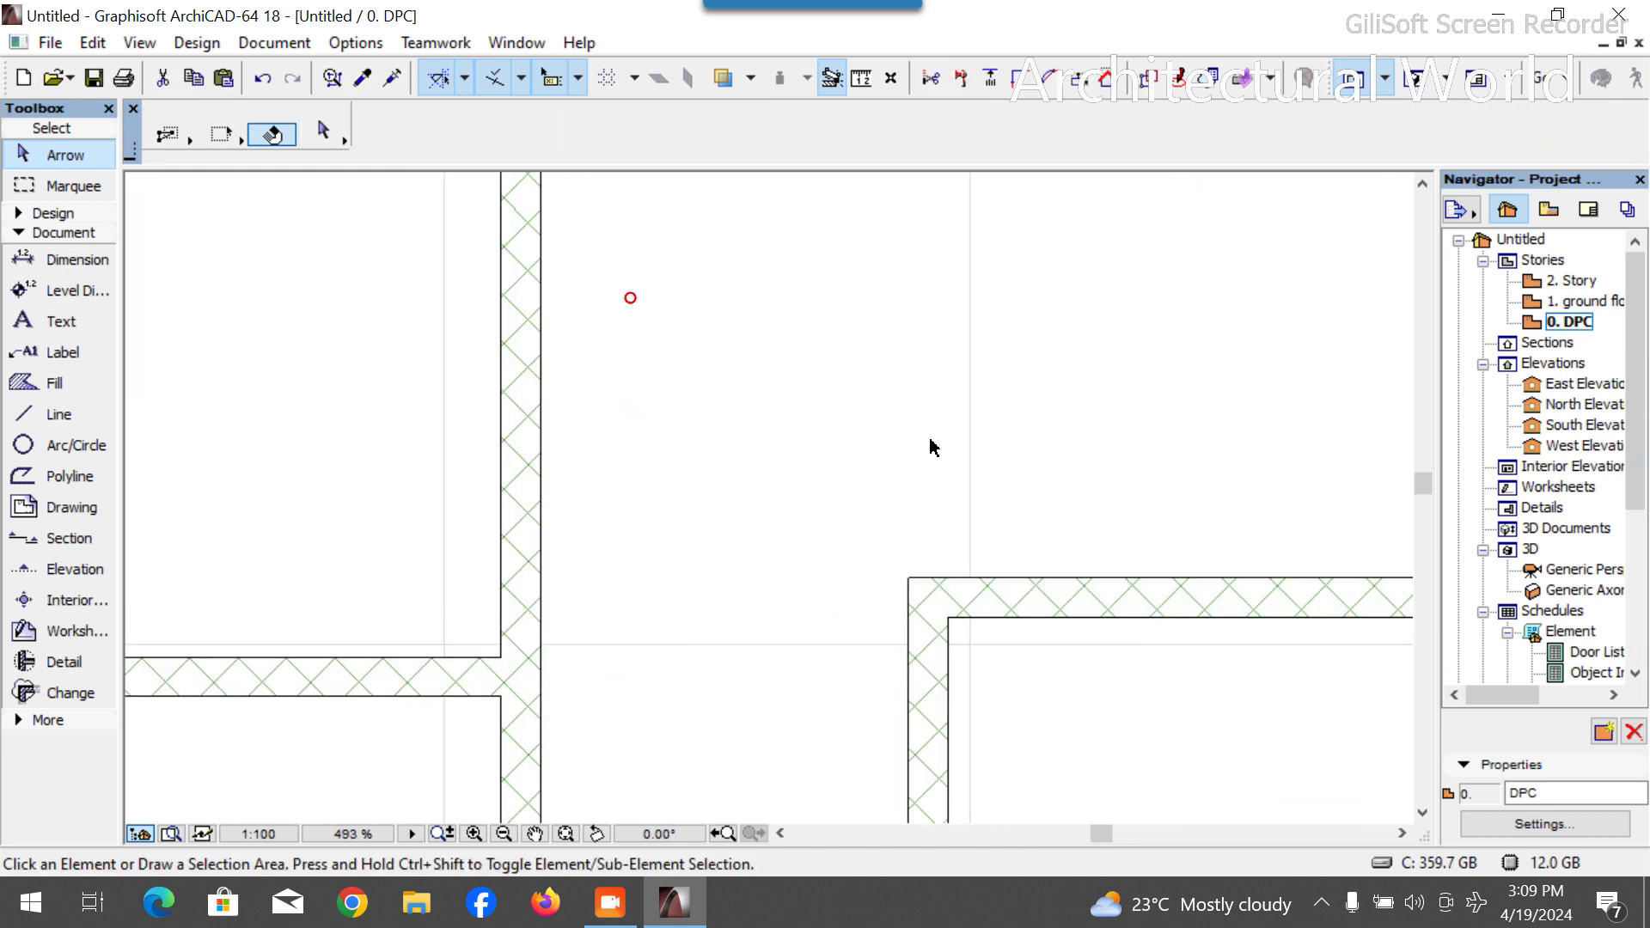
Measure along the inner face of the bay's upper wall from its left corner.
{"action": "scroll", "coordinate": [933, 447], "scroll_direction": "down", "scroll_amount": 5}
{"action": "left_click", "coordinate": [43, 442]}
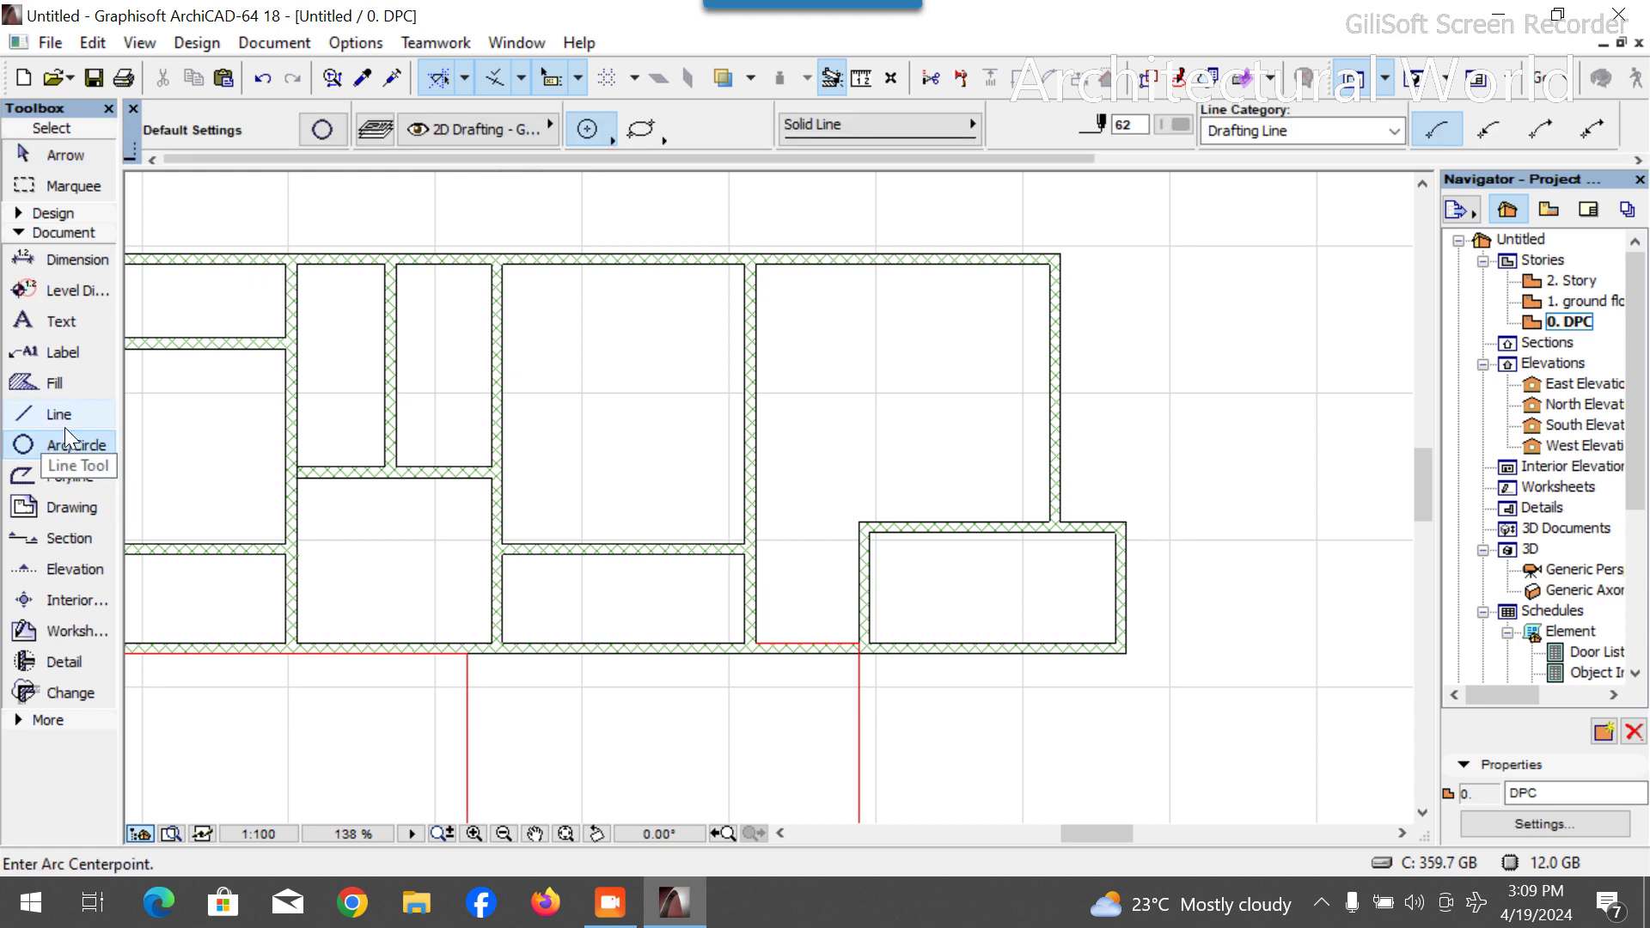
{"action": "left_click", "coordinate": [65, 424]}
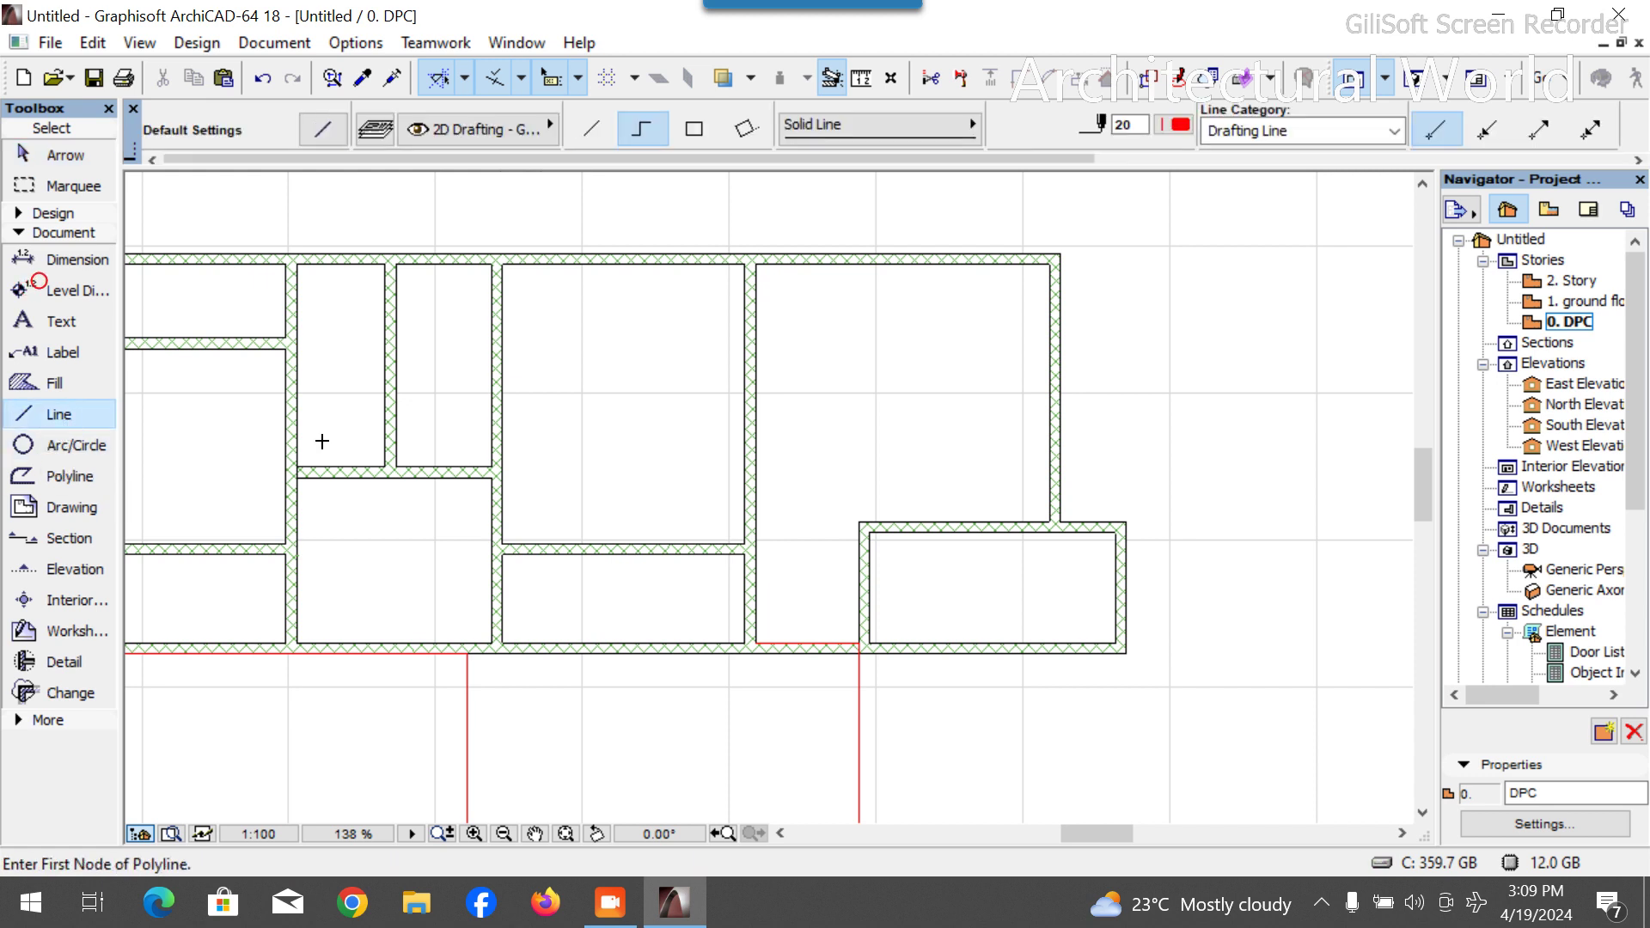
{"action": "left_click", "coordinate": [870, 529]}
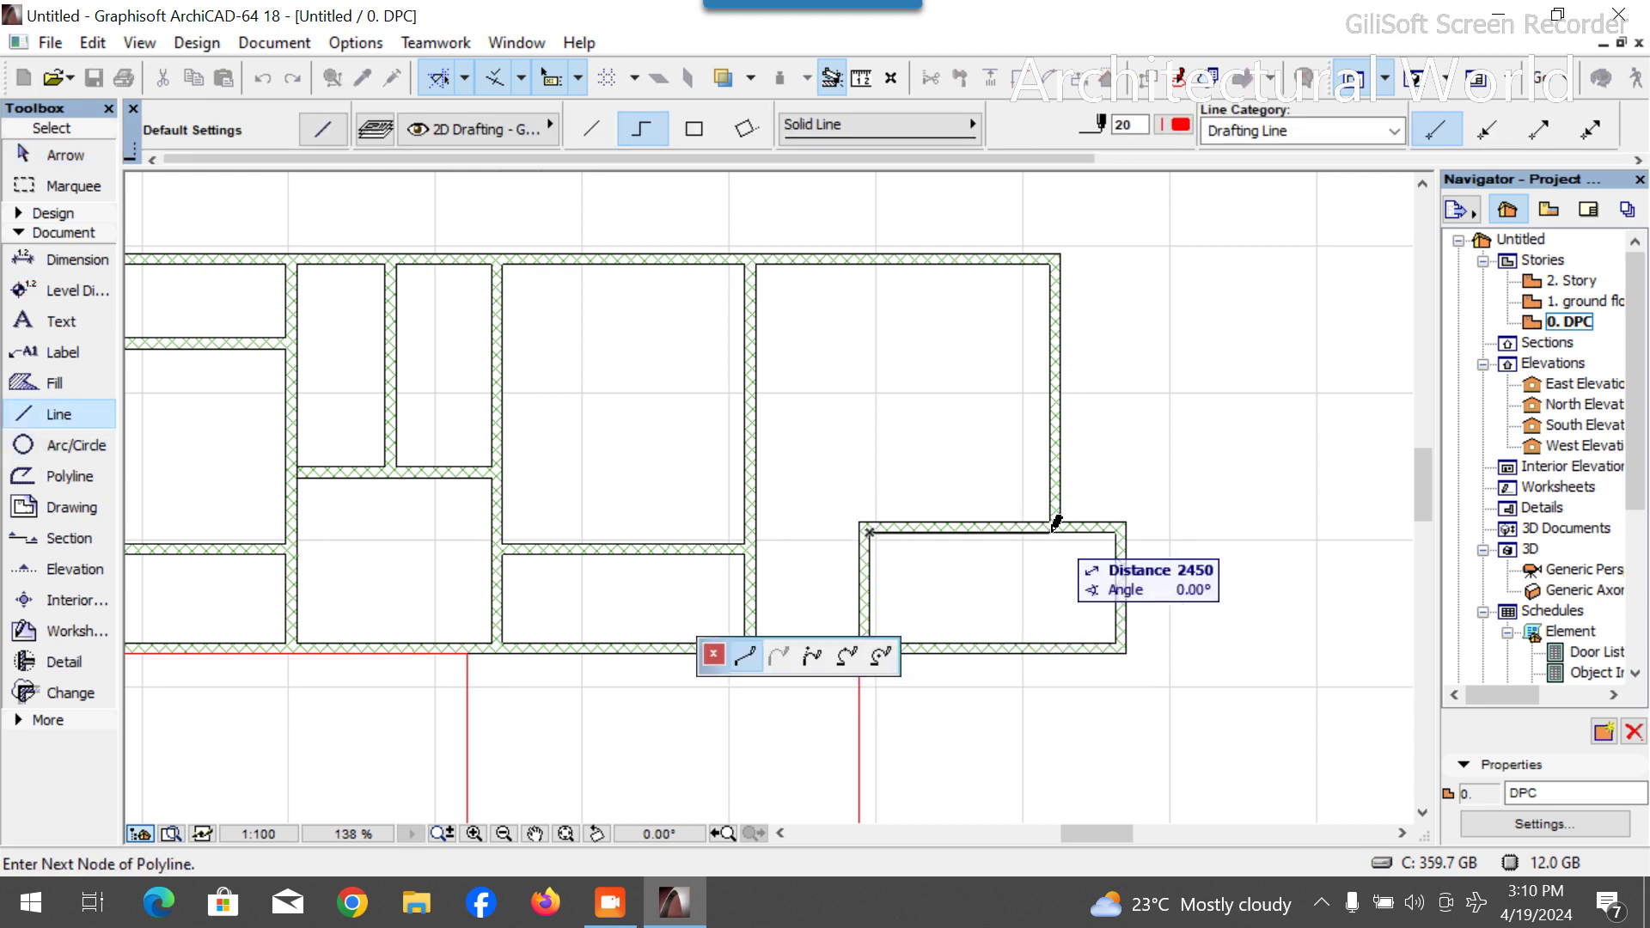
{"action": "key", "text": "Escape"}
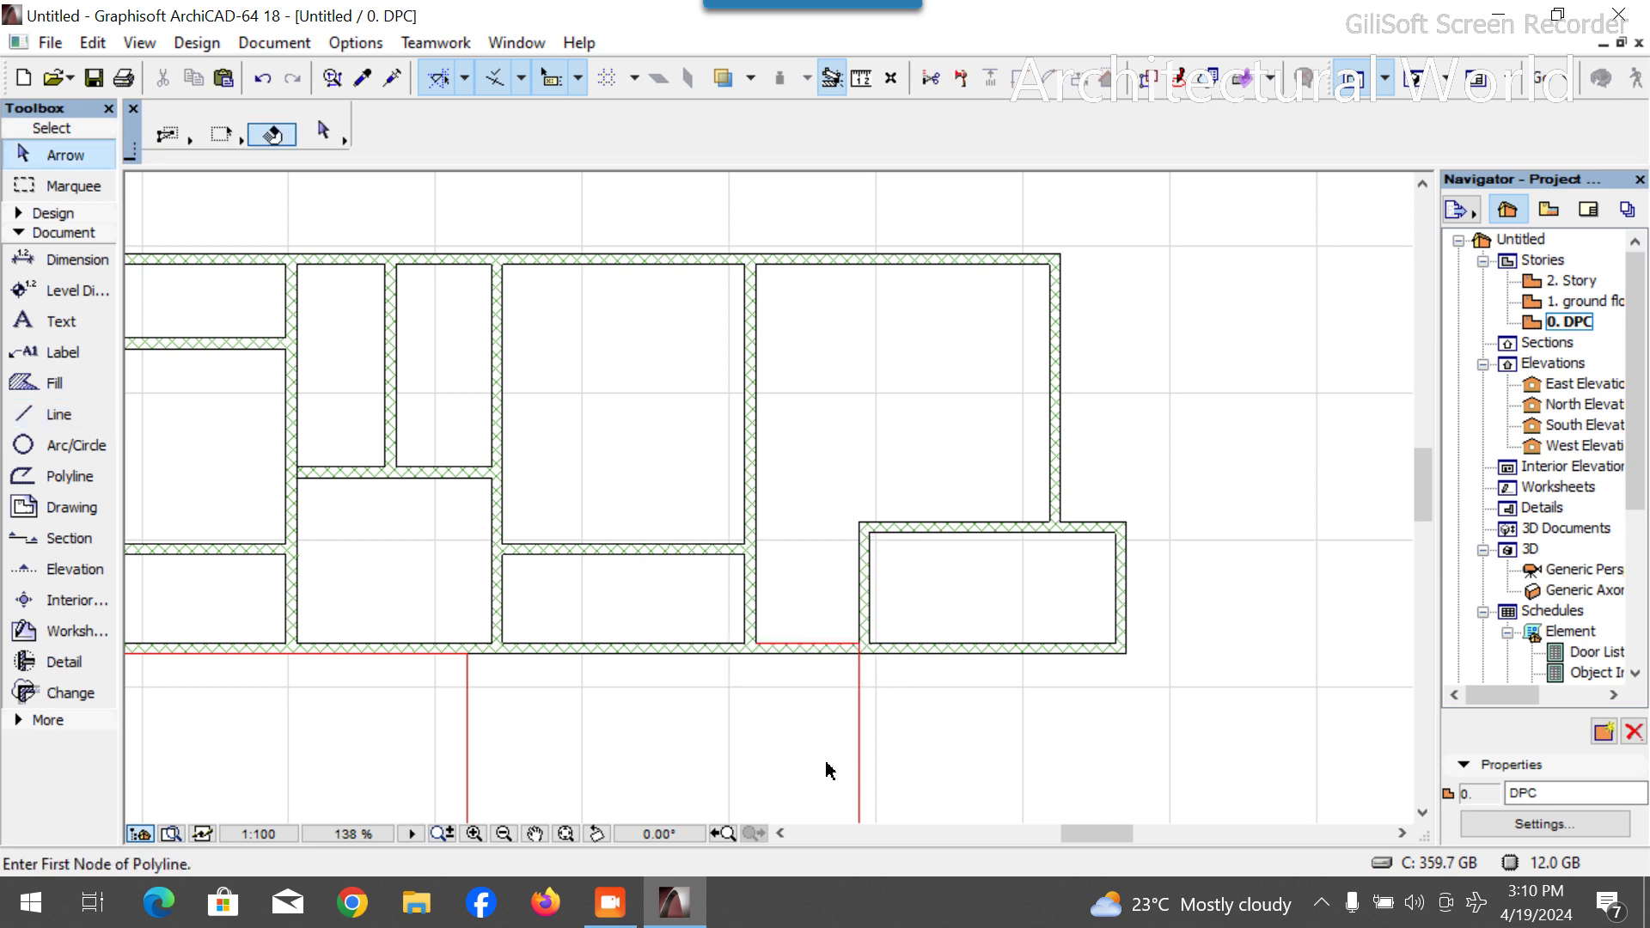
Delete the reference polyline and stretch the bay's left wall down past the bottom outer wall to about 3.8 m long.
{"action": "left_click", "coordinate": [858, 720]}
{"action": "key", "text": "Delete"}
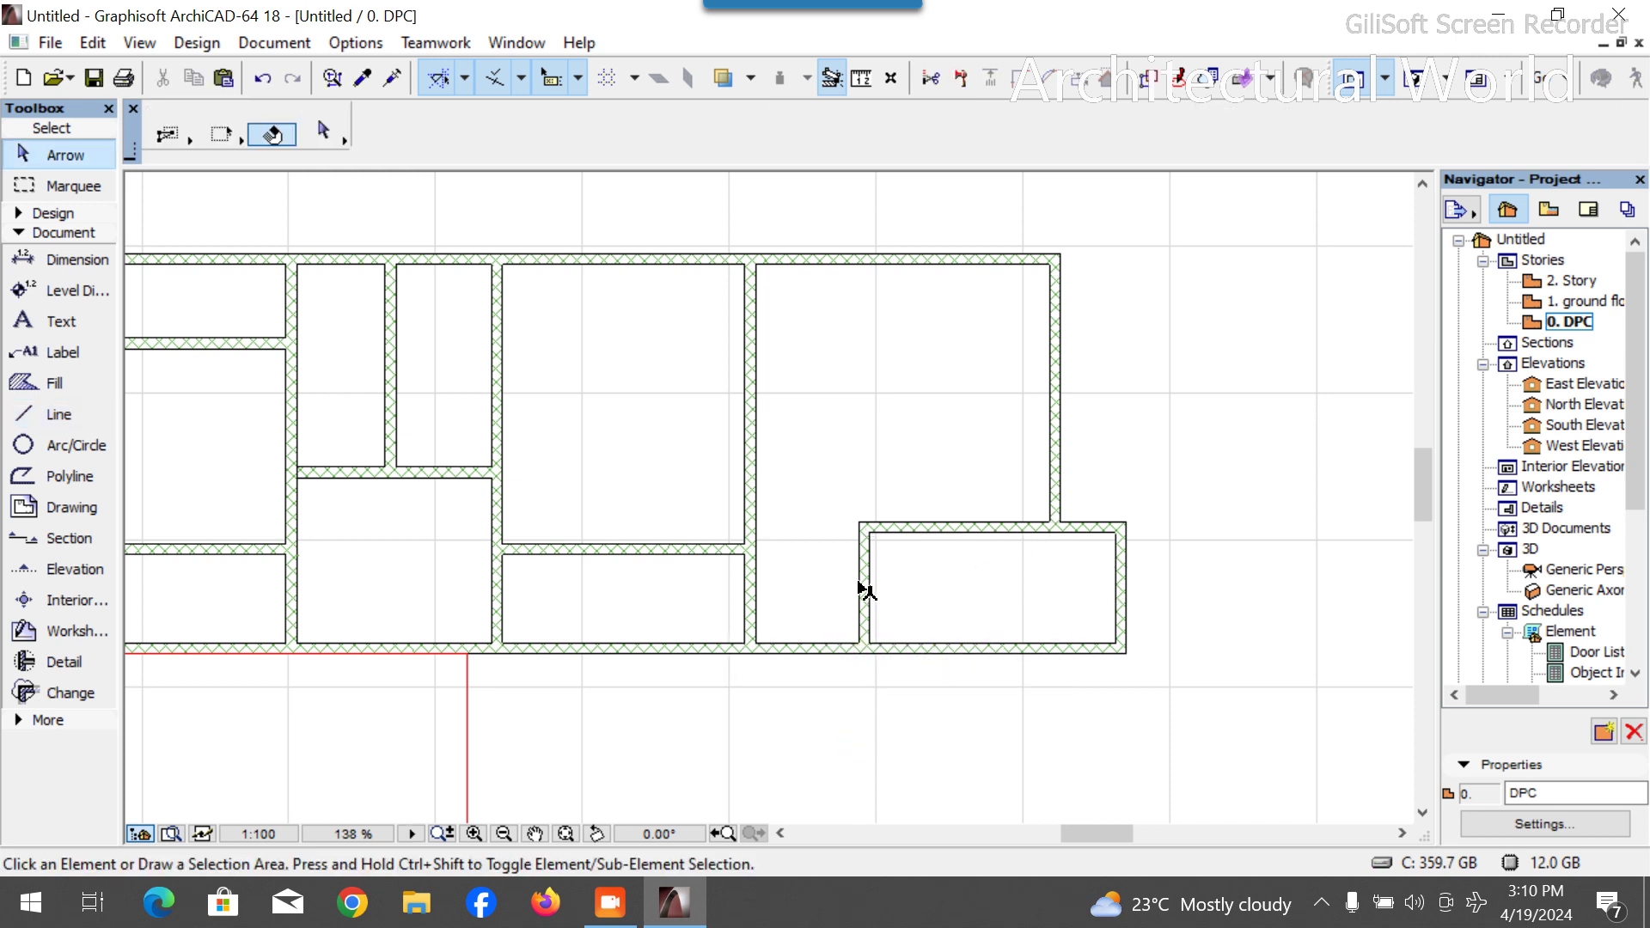
{"action": "left_click", "coordinate": [860, 646]}
{"action": "left_click", "coordinate": [859, 647]}
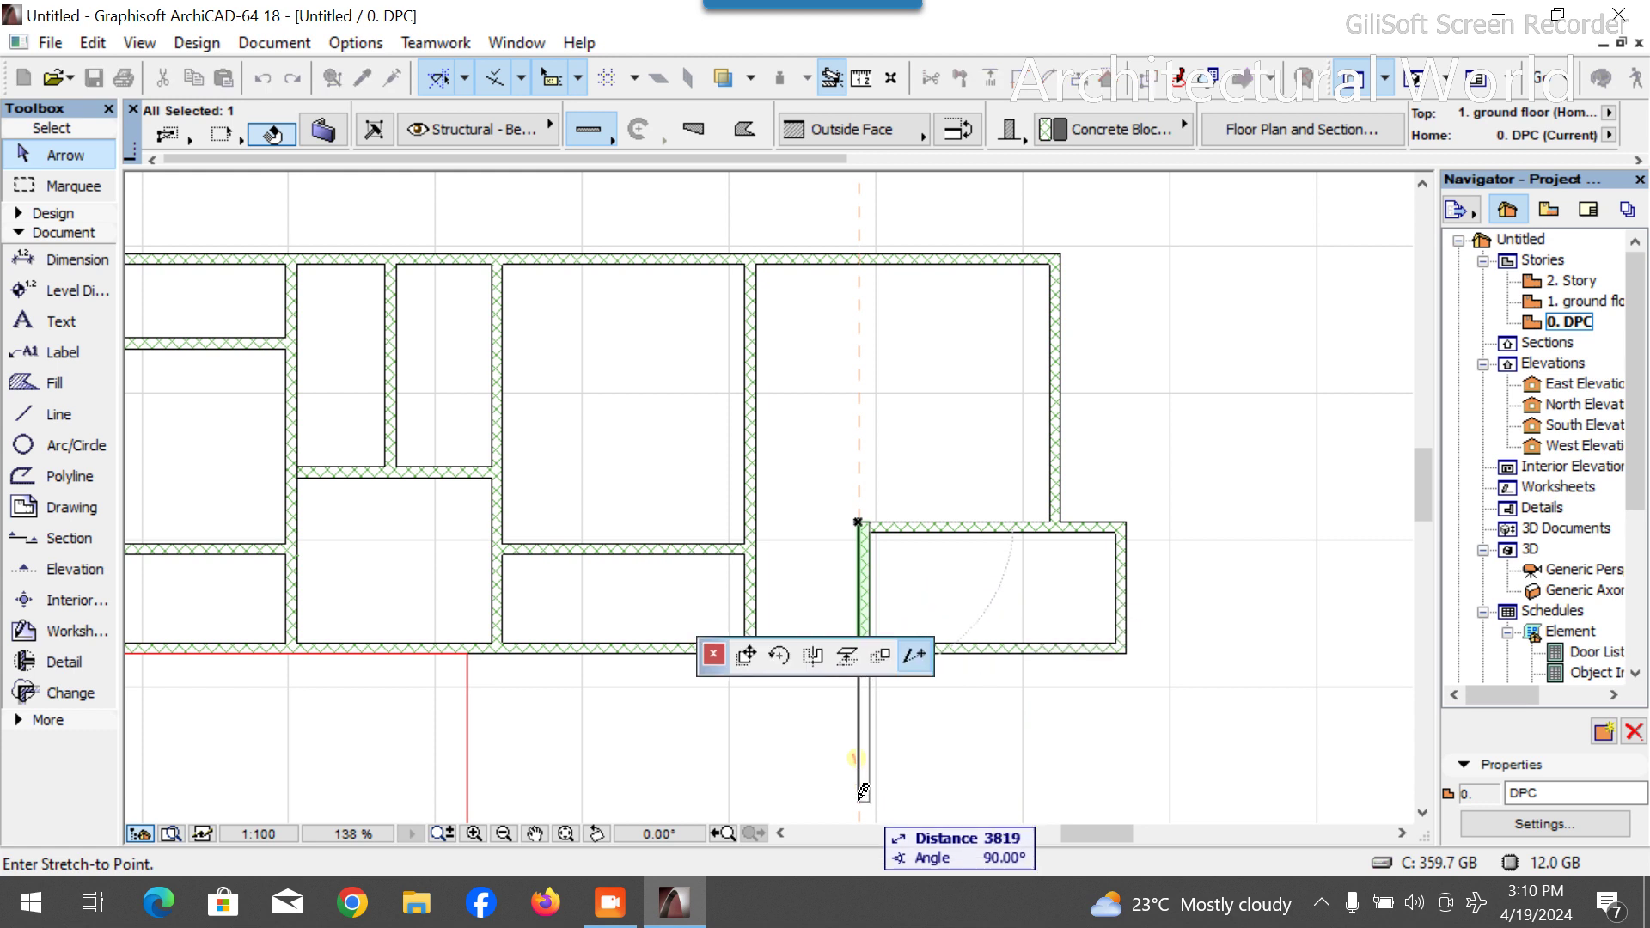
{"action": "left_click", "coordinate": [857, 781]}
{"action": "scroll", "coordinate": [859, 700], "scroll_direction": "down", "scroll_amount": 3}
{"action": "scroll", "coordinate": [910, 667], "scroll_direction": "up", "scroll_amount": 5}
{"action": "left_click", "coordinate": [810, 607]}
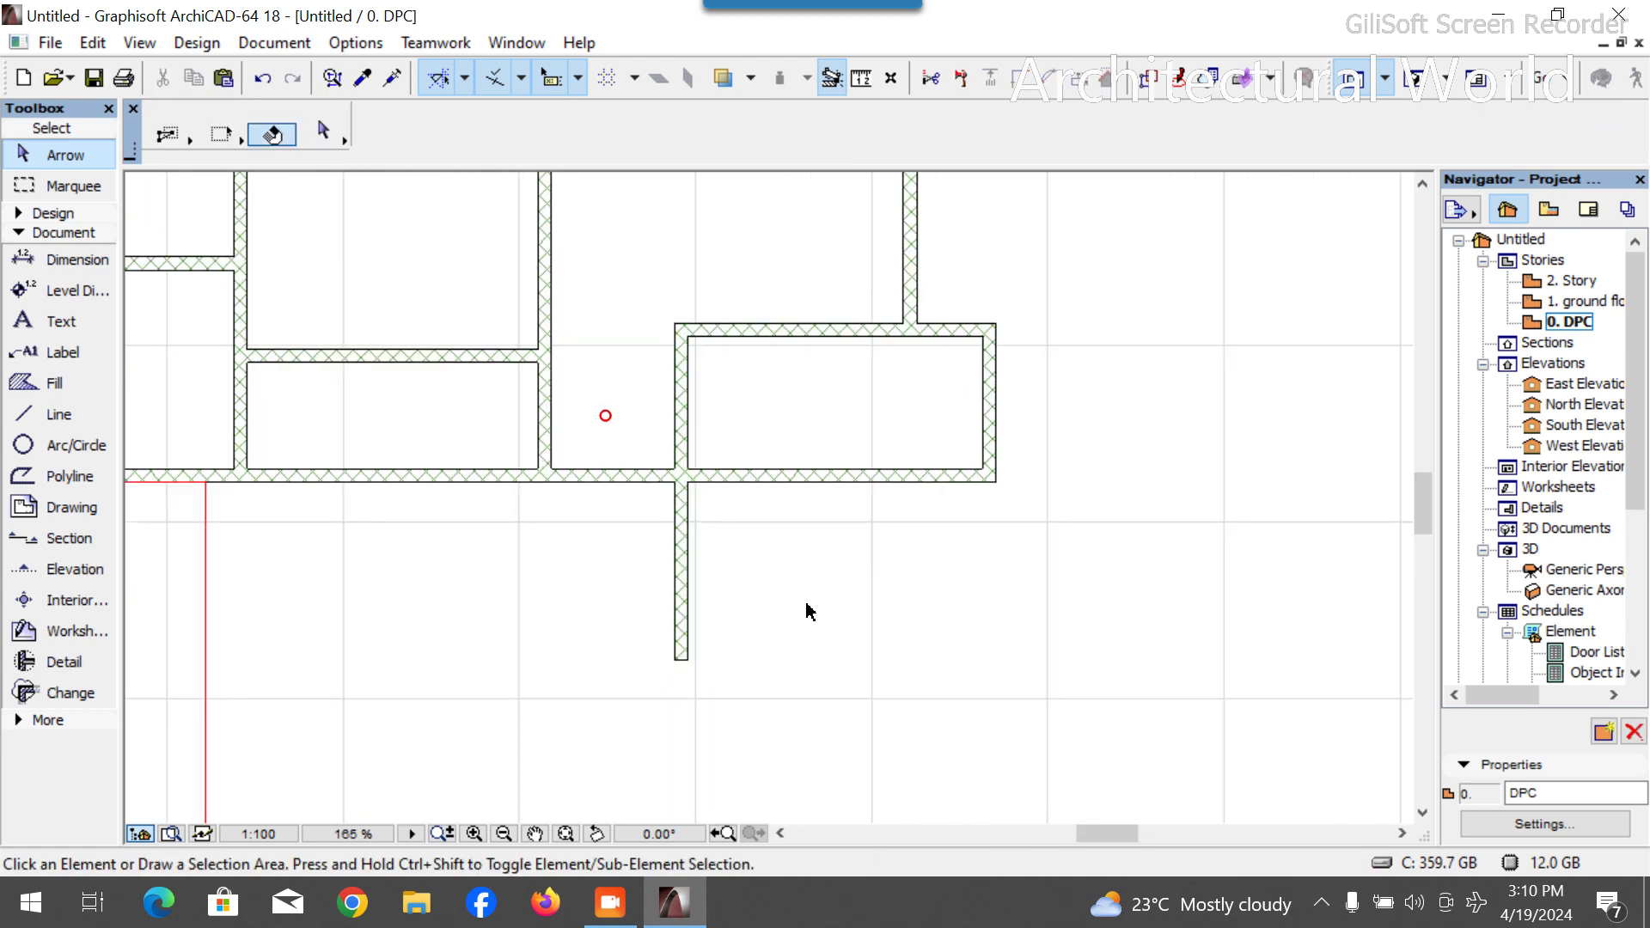
Draw a reference polyline 1600 mm down the extended wall's right face, continuing horizontally right past the bay.
{"action": "left_click", "coordinate": [68, 414]}
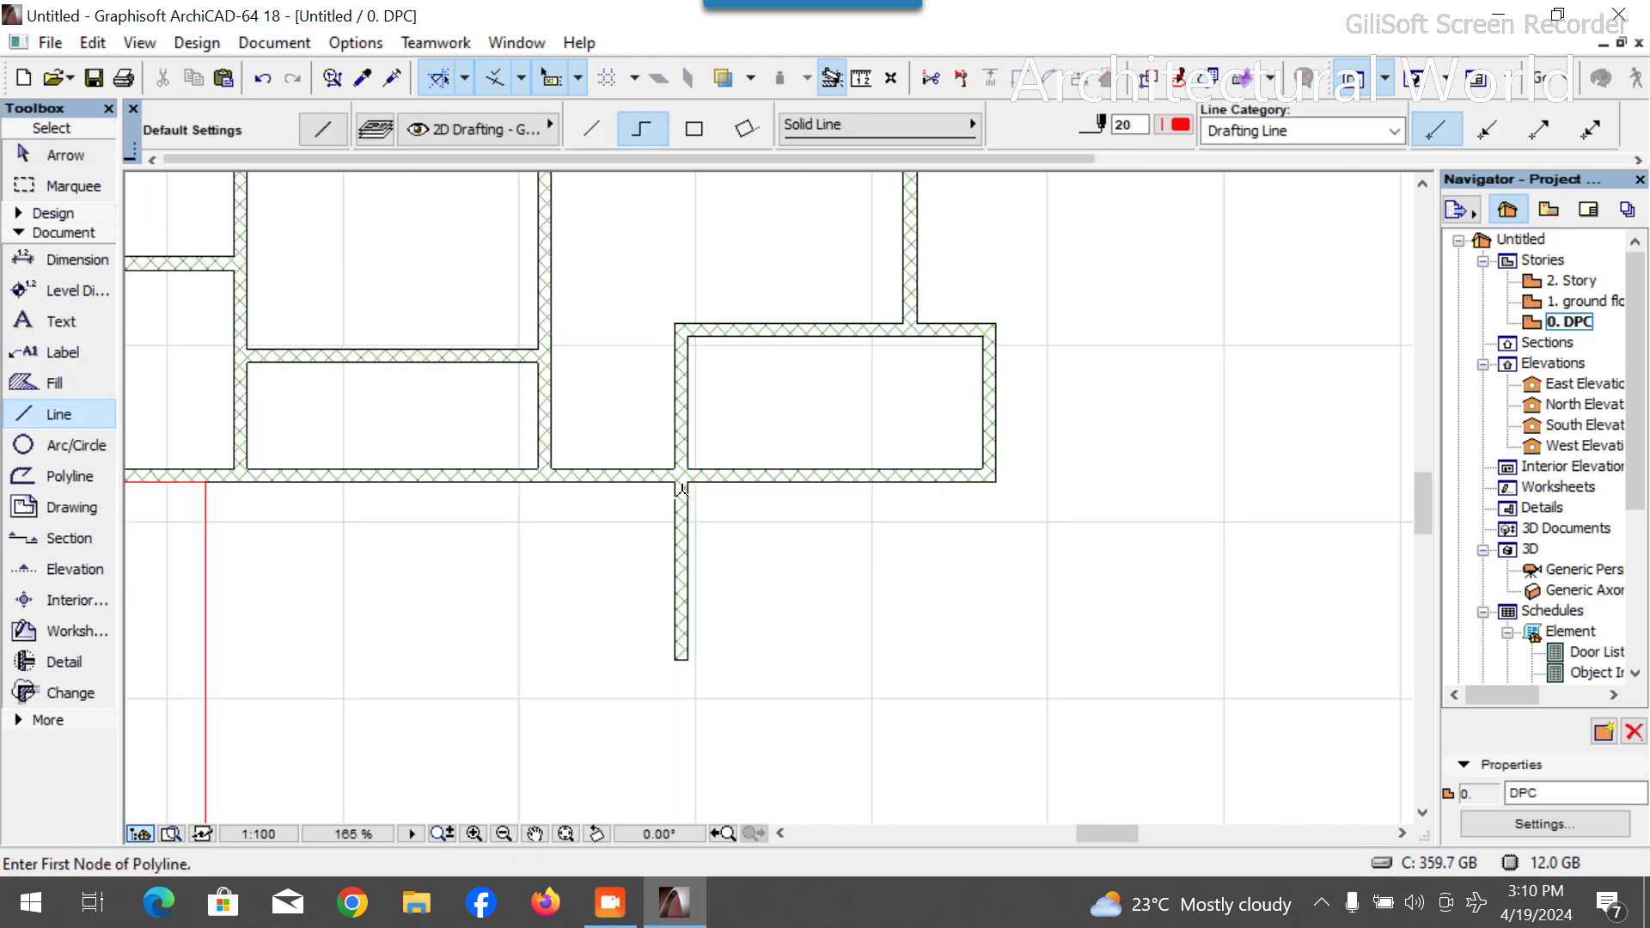
{"action": "left_click", "coordinate": [689, 485]}
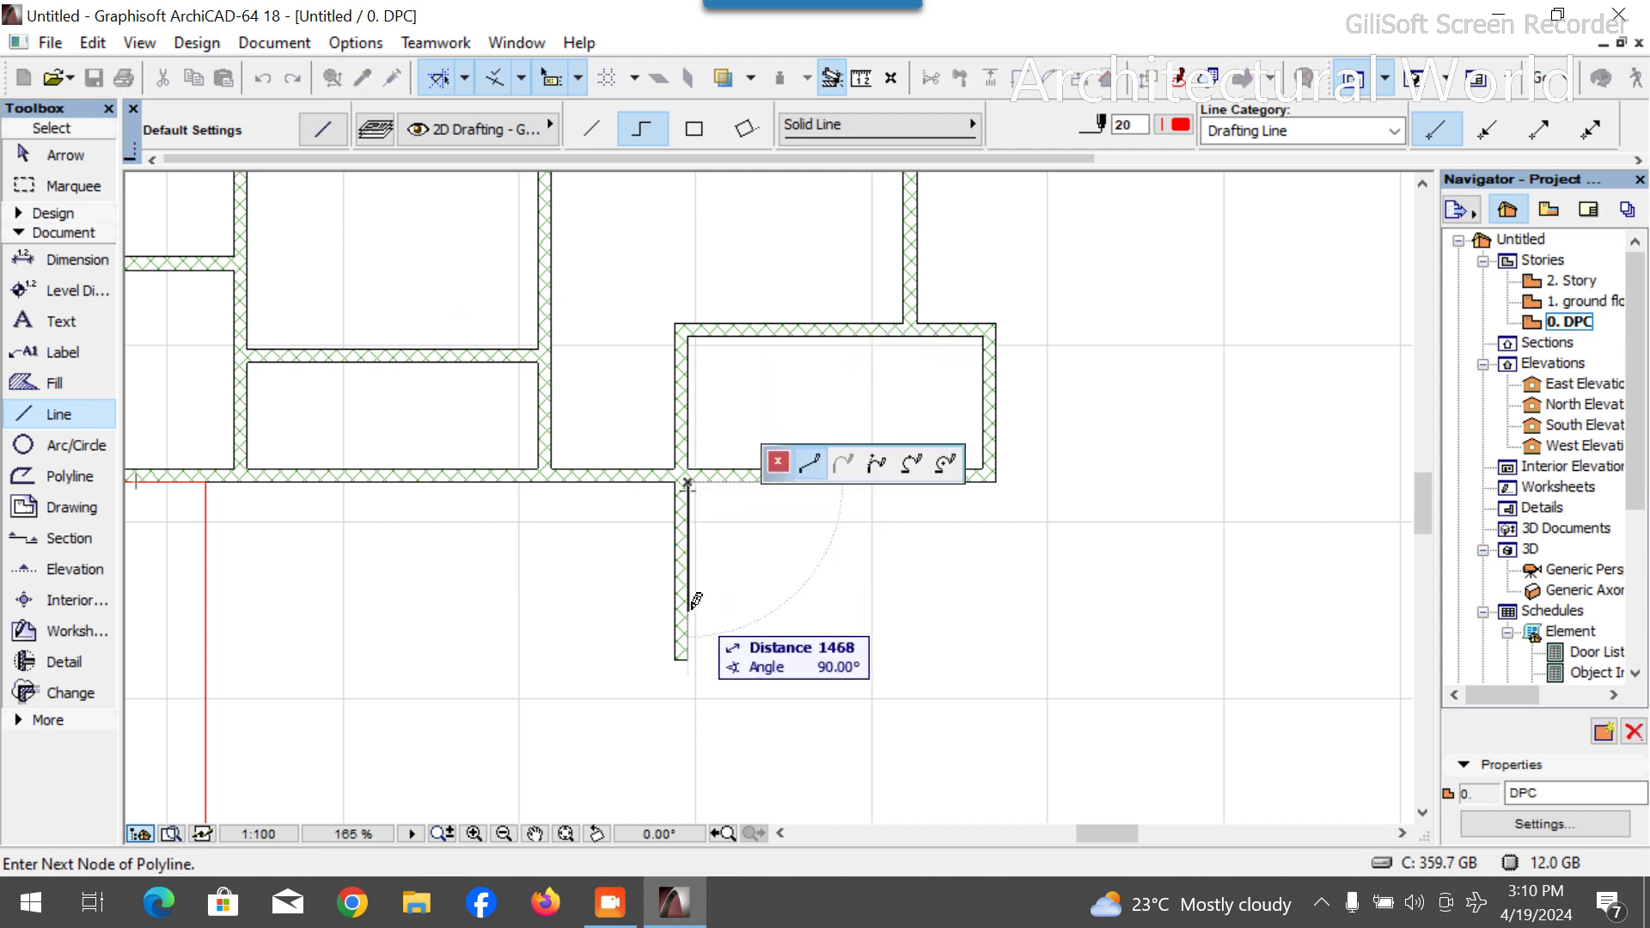
{"action": "type", "text": "15"}
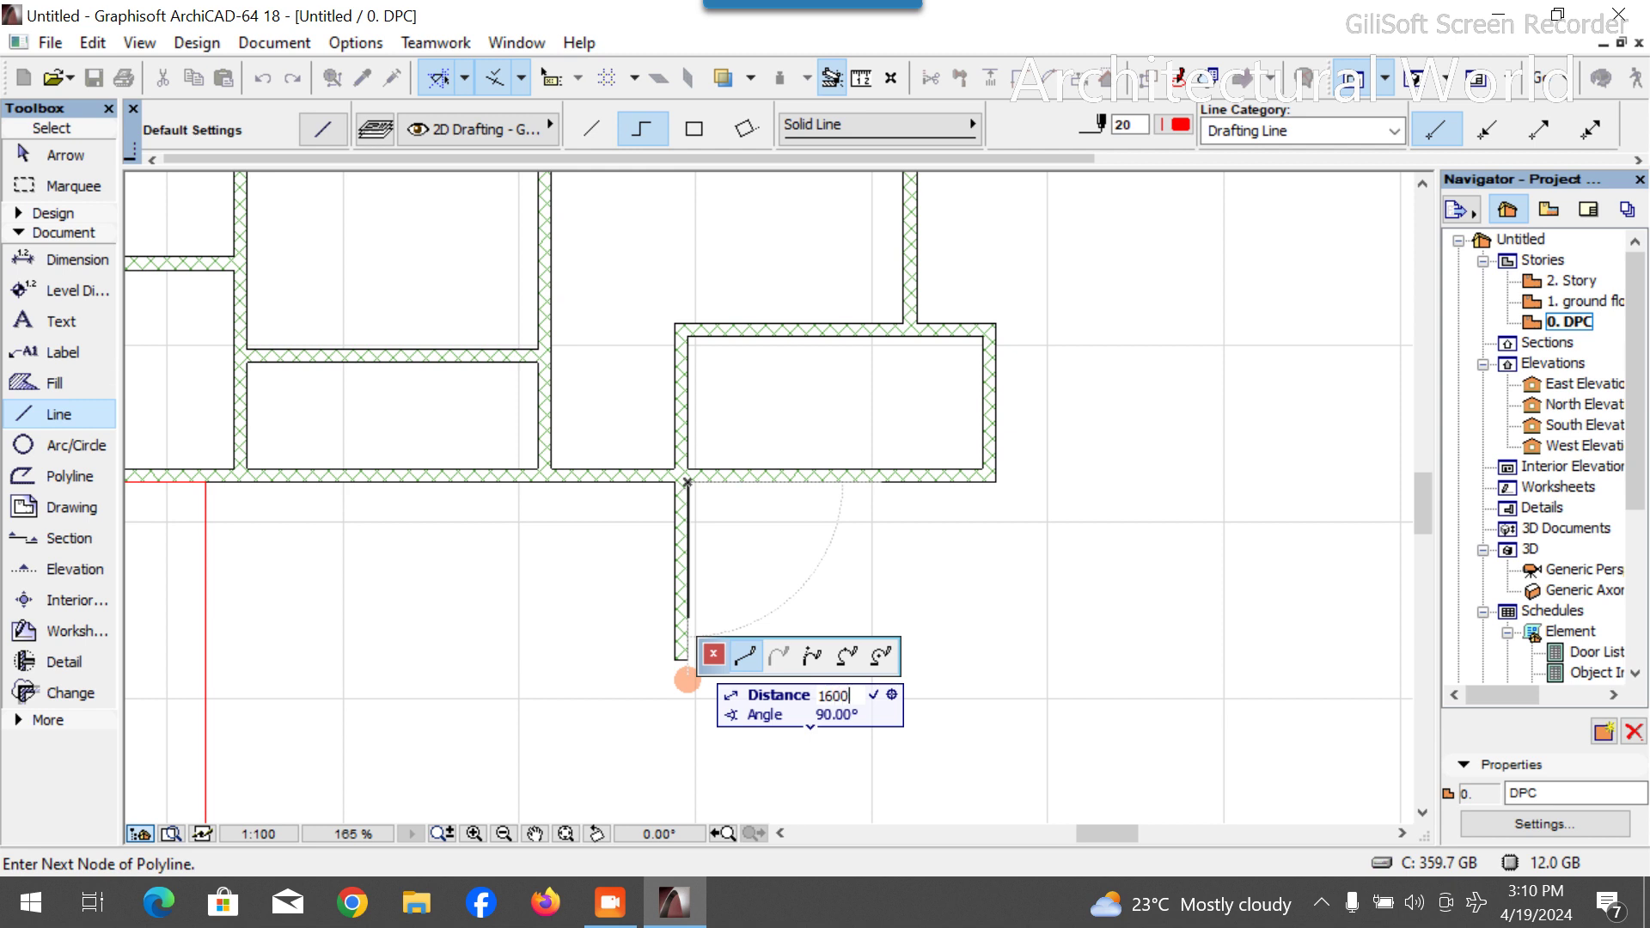
{"action": "key", "text": "Return"}
{"action": "right_click", "coordinate": [1327, 616]}
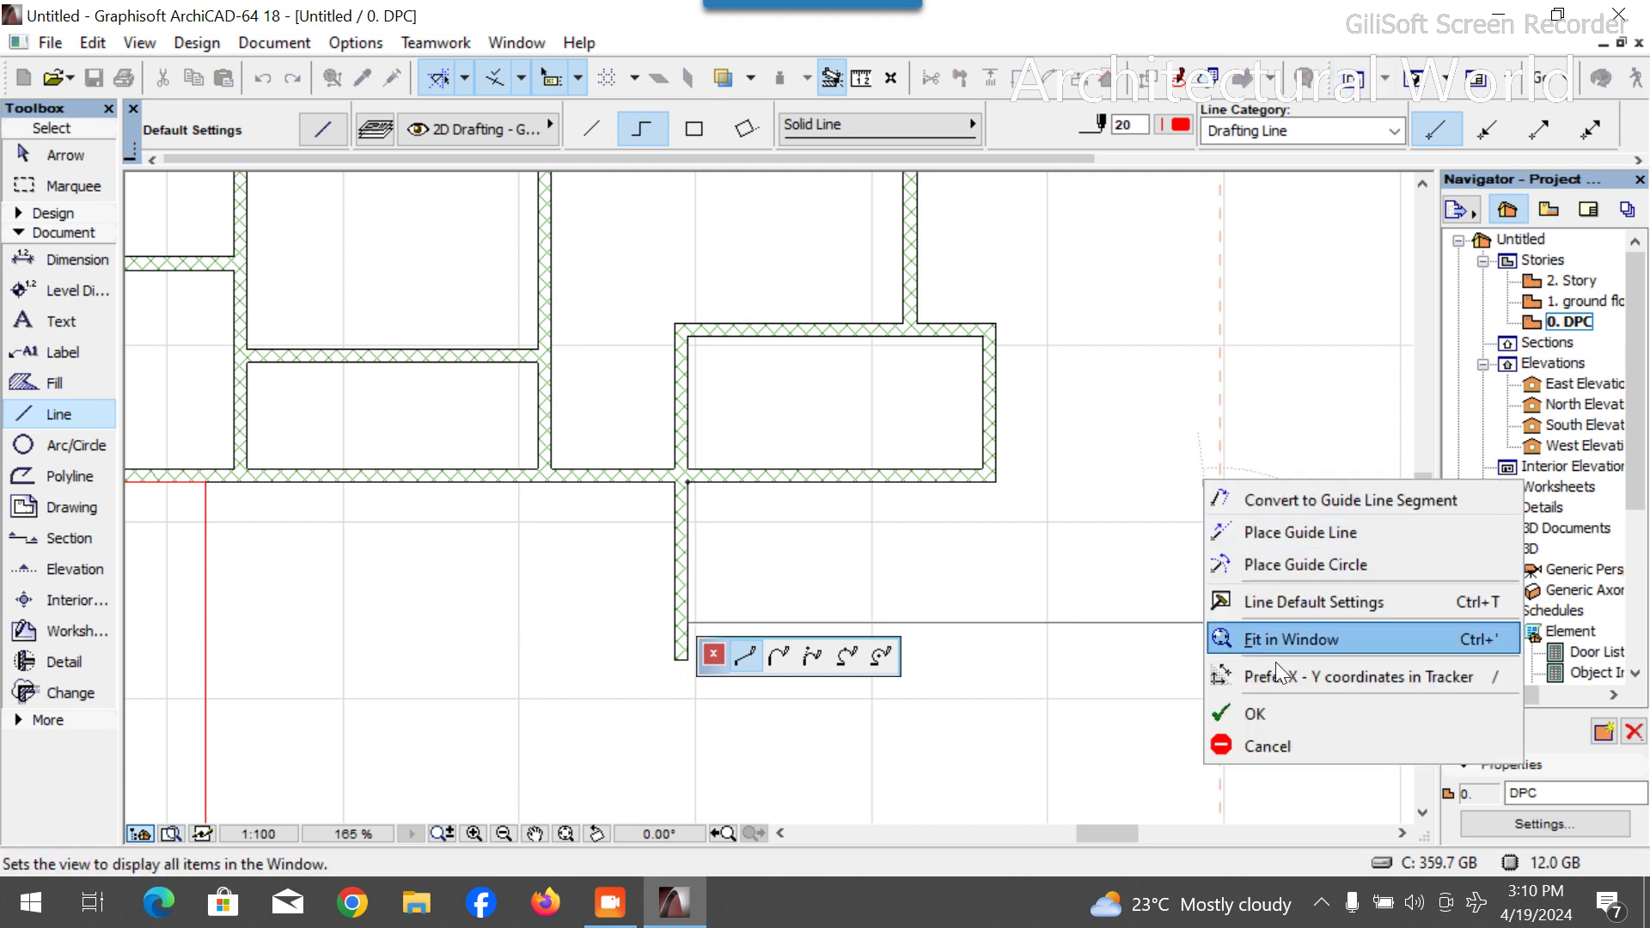
{"action": "left_click", "coordinate": [1282, 714]}
Stretch the bay's right outer wall down to the horizontal reference line.
{"action": "left_click", "coordinate": [990, 447]}
{"action": "left_click", "coordinate": [983, 481]}
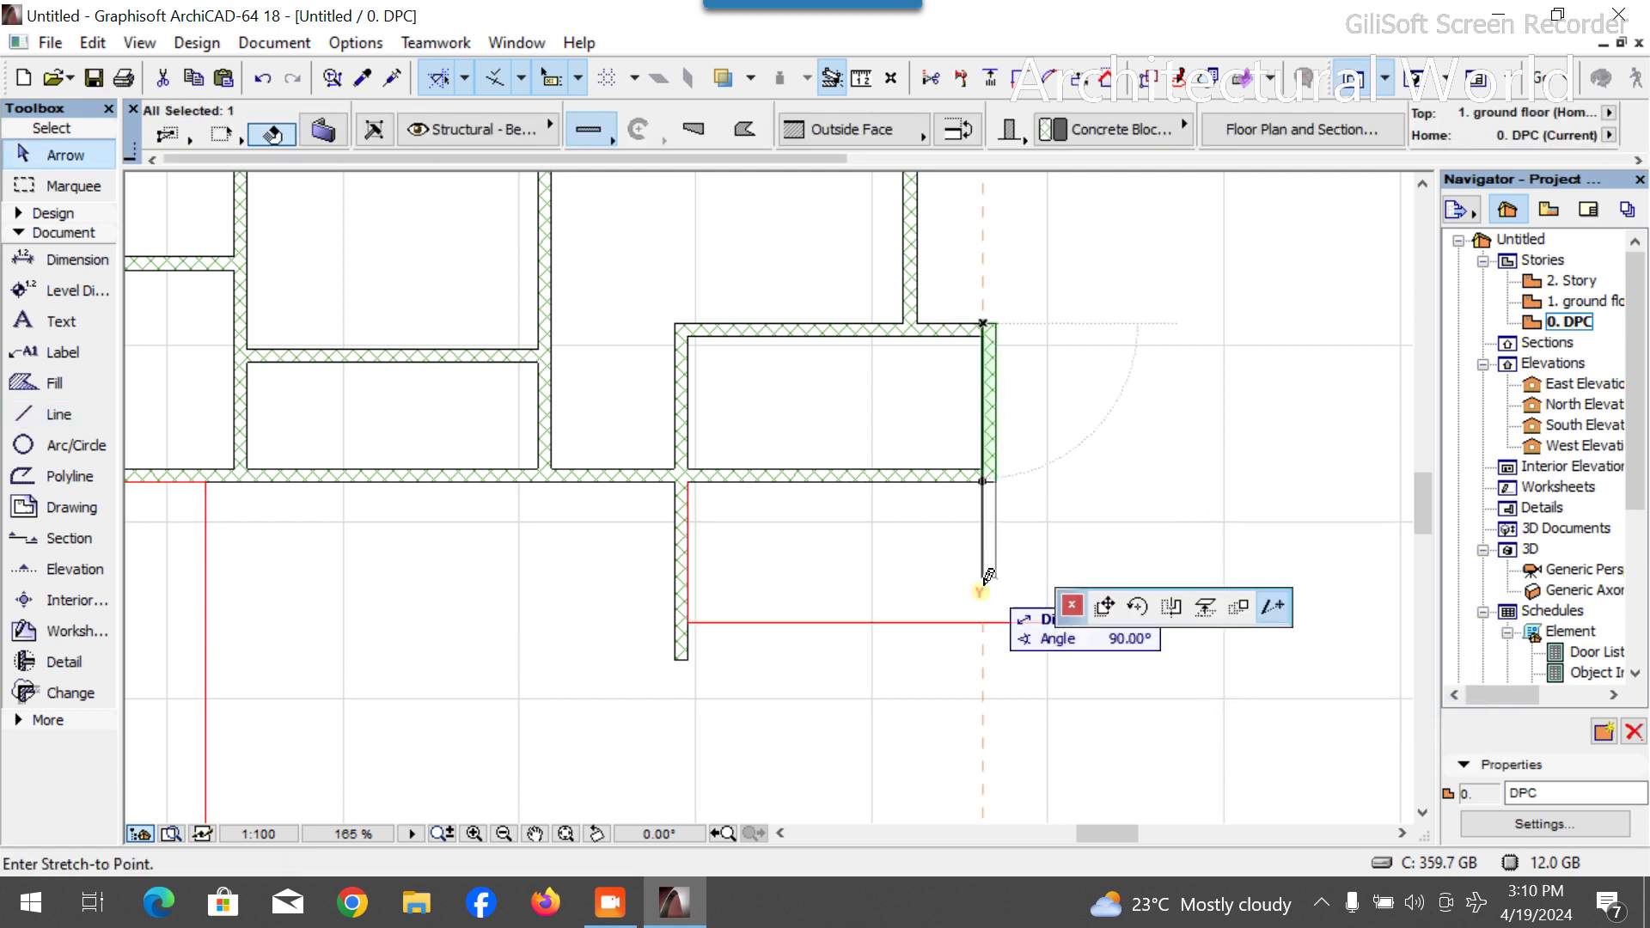
{"action": "left_click", "coordinate": [982, 621]}
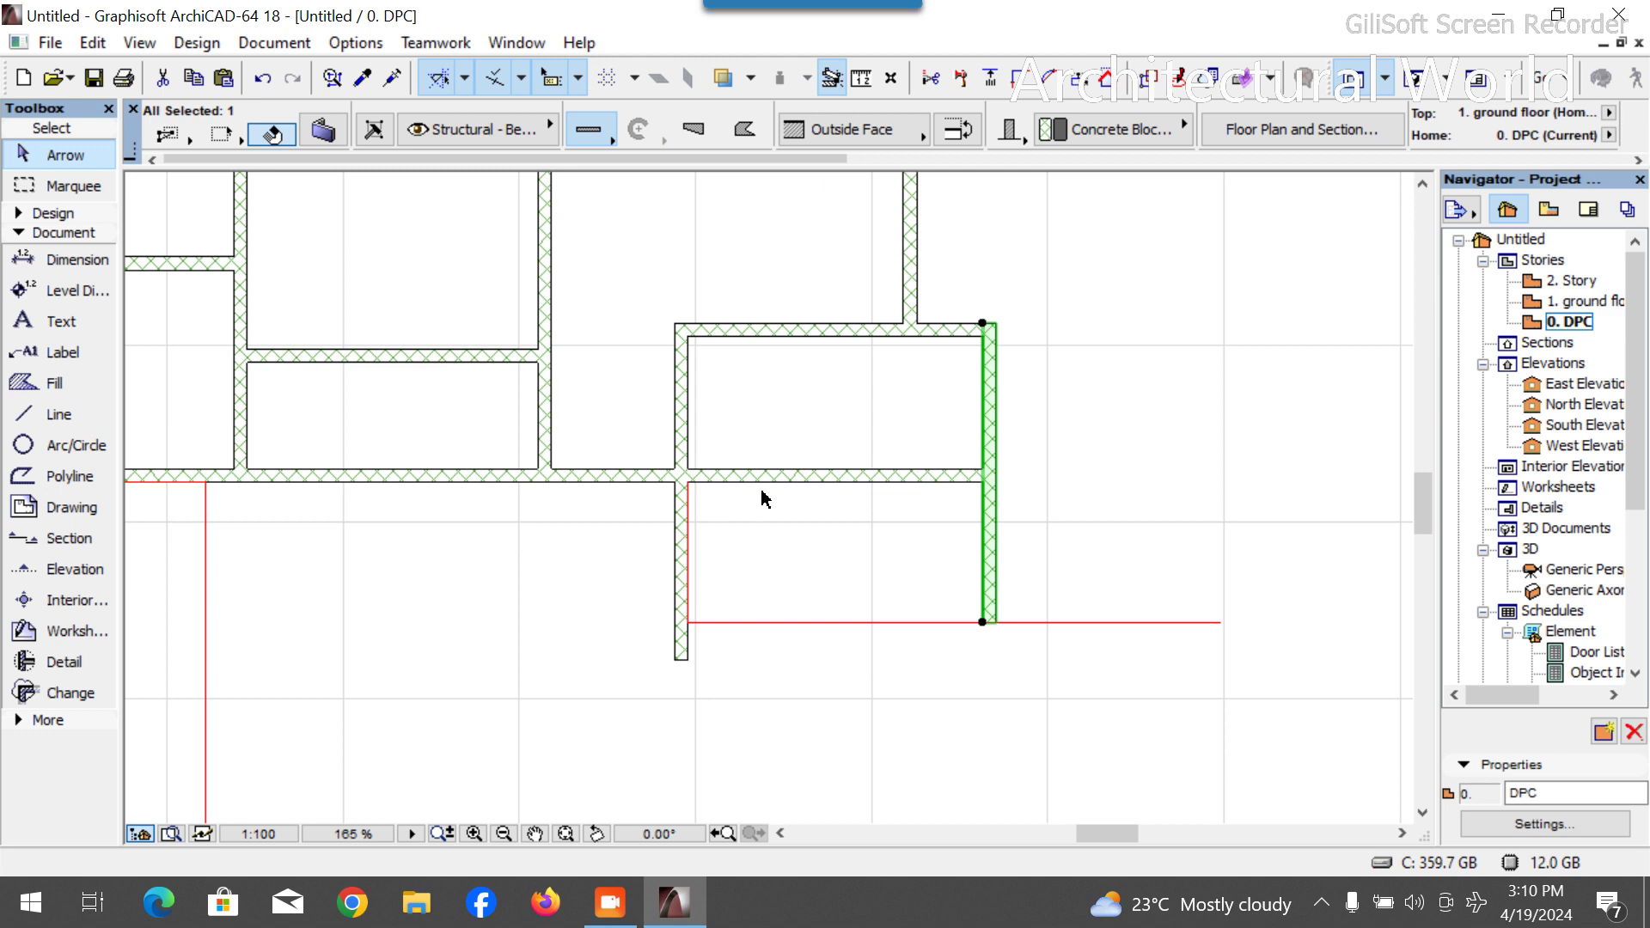
Copy the bay's upper wall down onto the horizontal reference line and delete the reference polyline.
{"action": "left_click", "coordinate": [791, 330]}
{"action": "key", "text": "ctrl+d"}
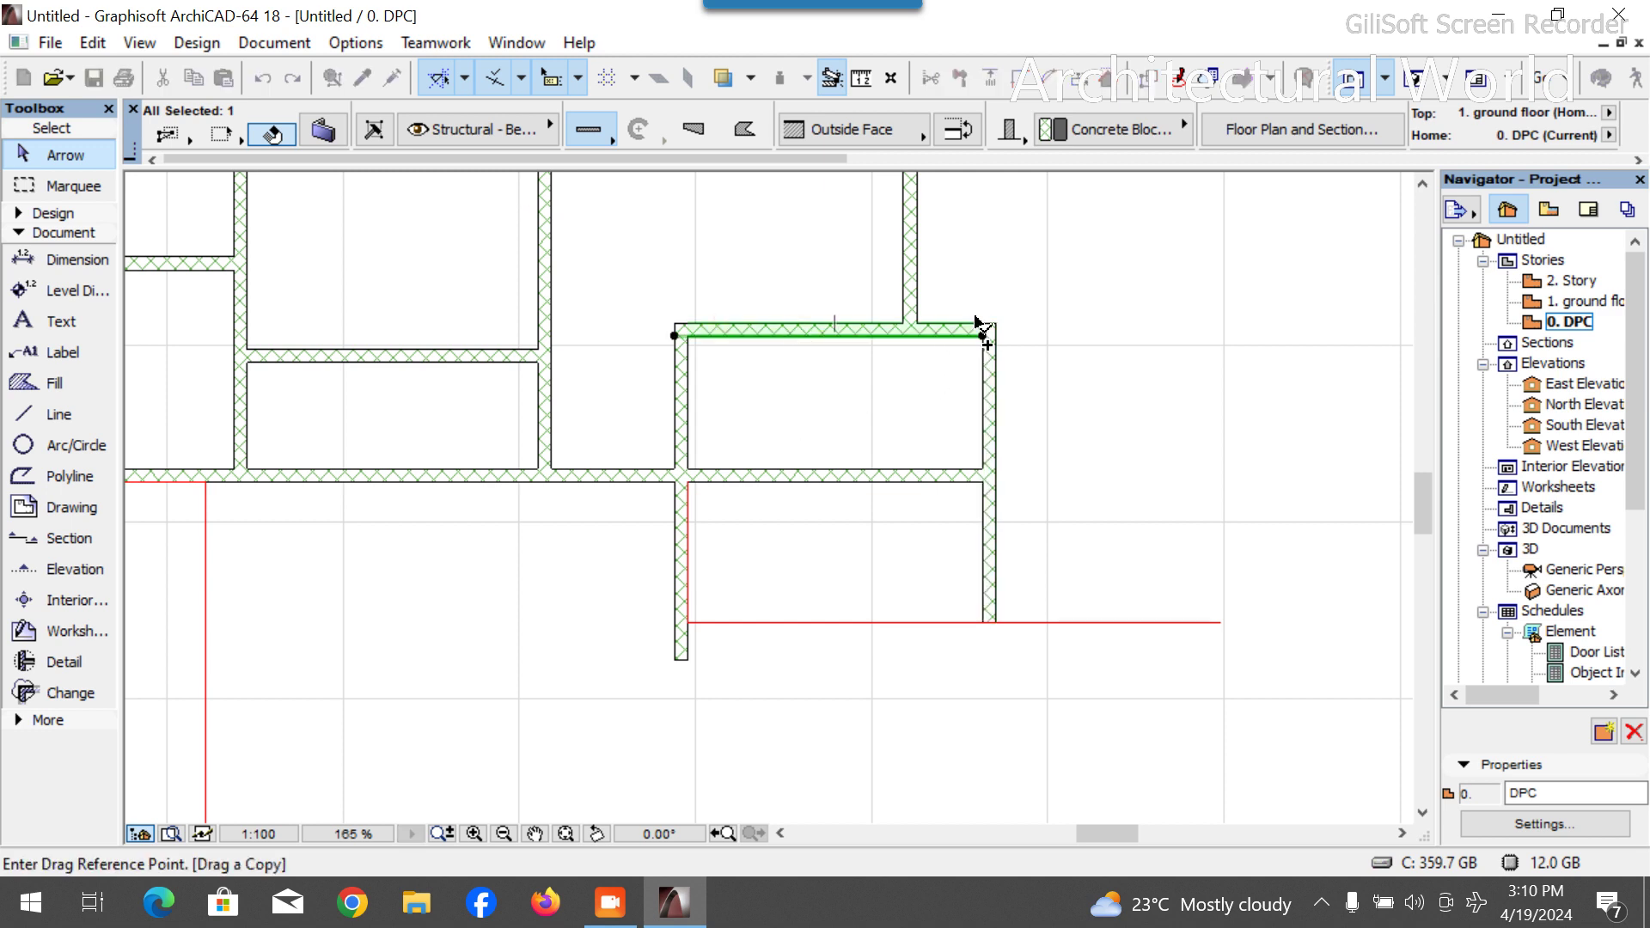
{"action": "left_click", "coordinate": [685, 324]}
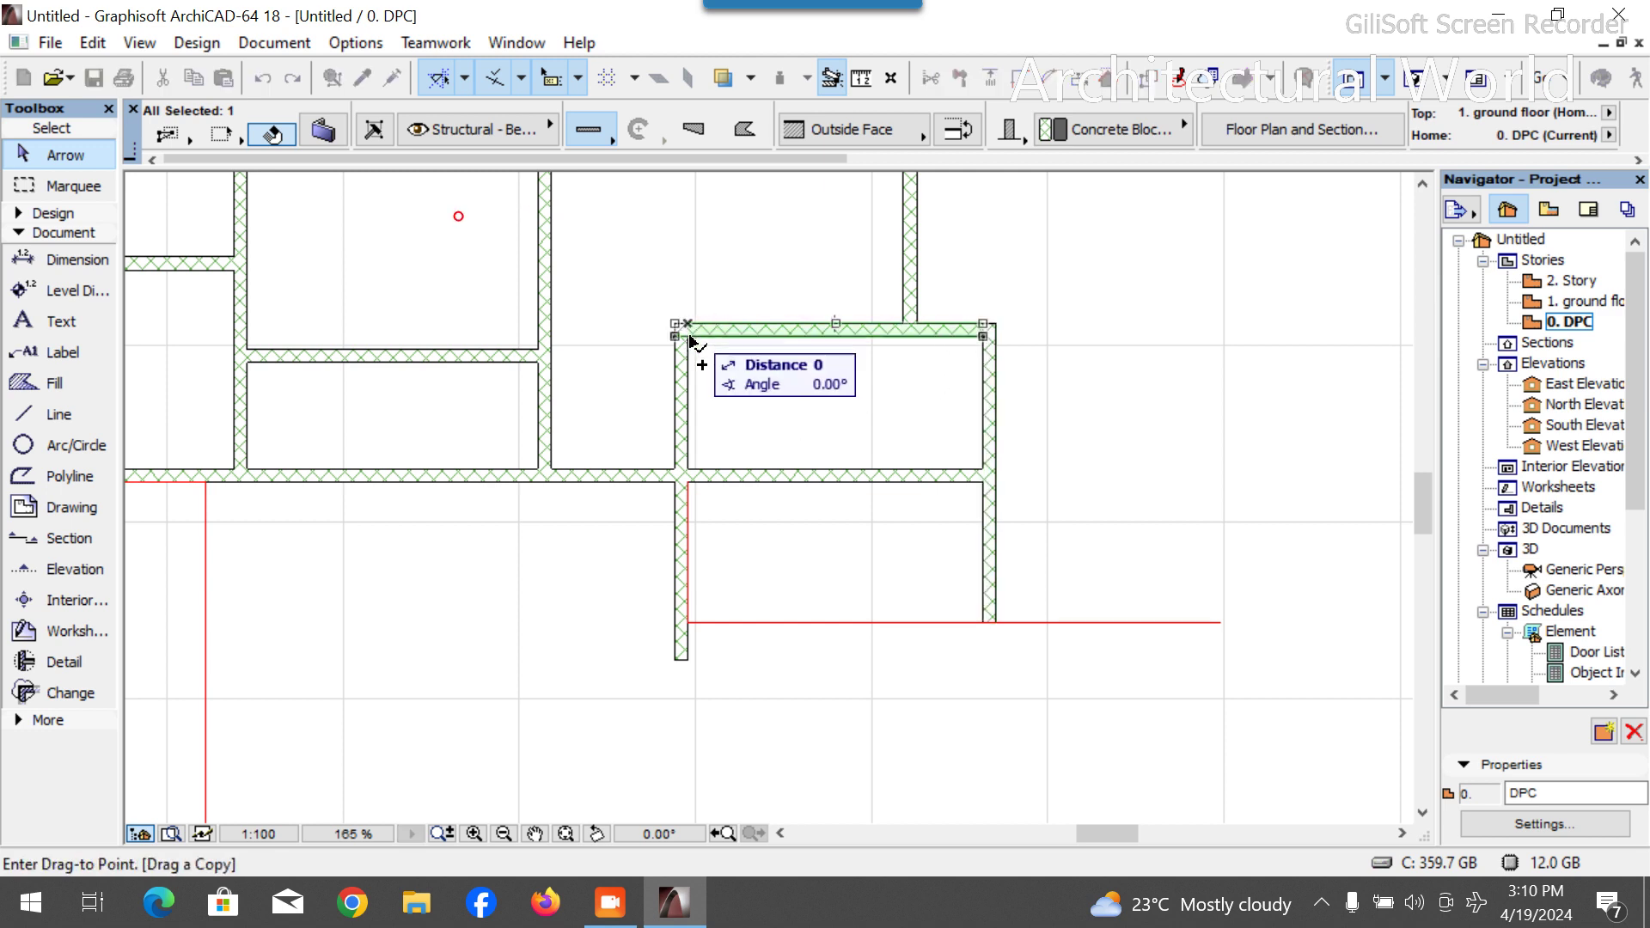
{"action": "left_click", "coordinate": [689, 625]}
{"action": "left_click", "coordinate": [1071, 623]}
{"action": "key", "text": "Delete"}
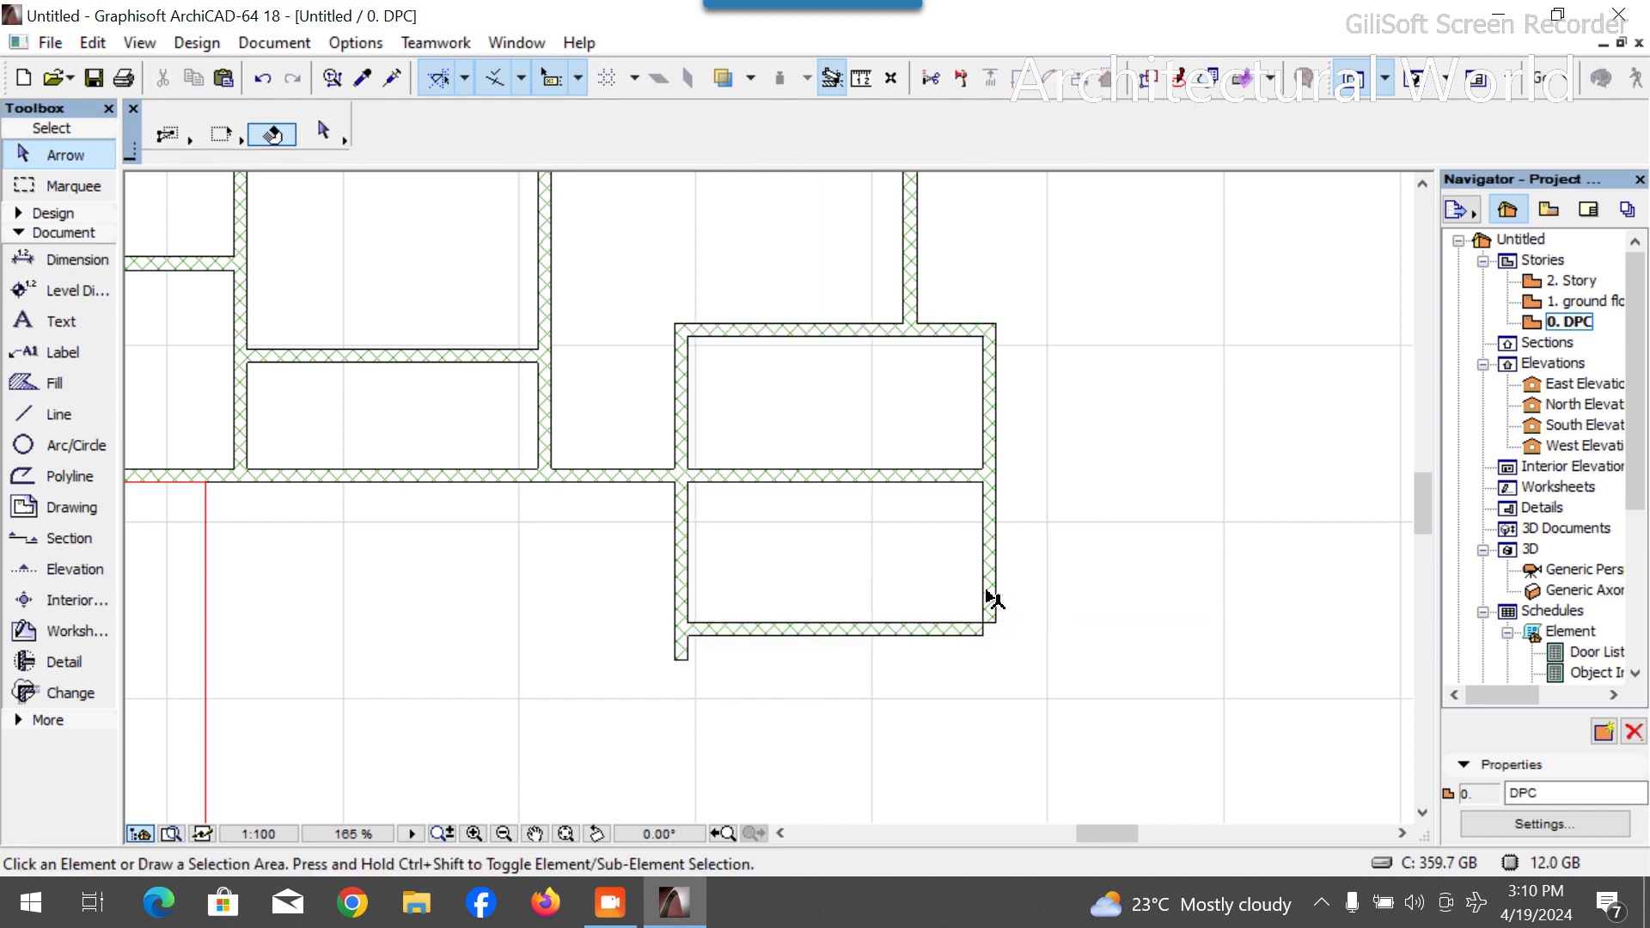
Stretch the bay's right outer wall down to the outer face of the copied lower wall to close the corner.
{"action": "left_click", "coordinate": [989, 599]}
{"action": "scroll", "coordinate": [985, 641], "scroll_direction": "up", "scroll_amount": 3}
{"action": "left_click", "coordinate": [986, 563]}
{"action": "left_click", "coordinate": [984, 594]}
{"action": "left_click", "coordinate": [1145, 559]}
{"action": "scroll", "coordinate": [862, 537], "scroll_direction": "down", "scroll_amount": 6}
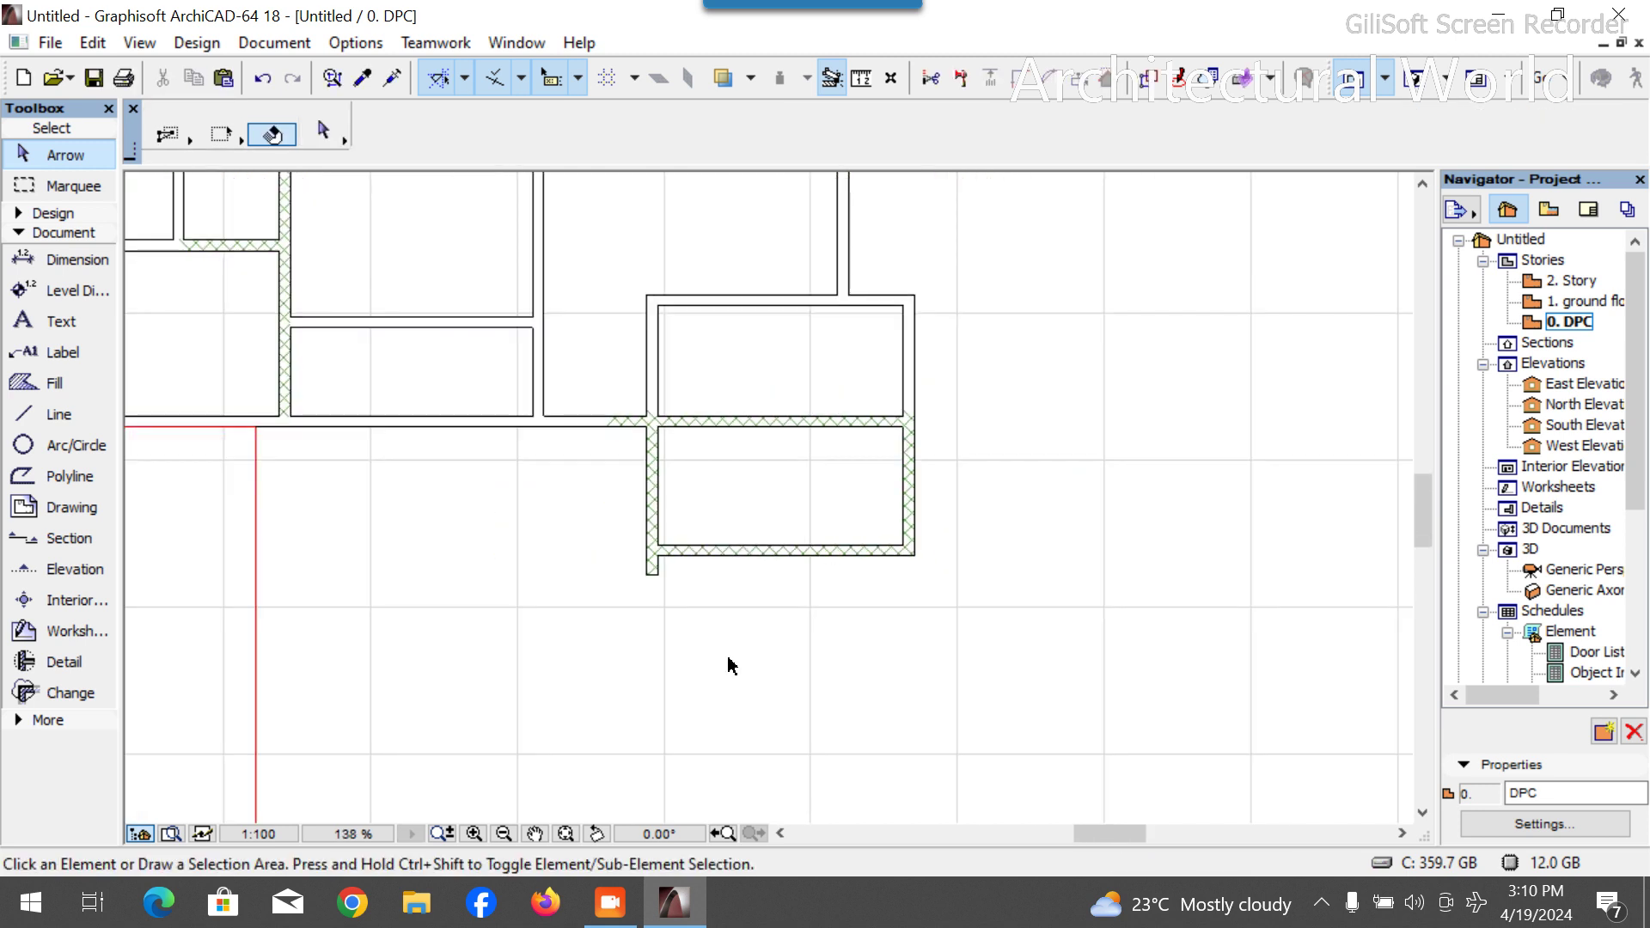
Stretch the interior vertical wall just left of the bay down well past the long horizontal wall.
{"action": "left_click", "coordinate": [650, 572]}
{"action": "scroll", "coordinate": [659, 599], "scroll_direction": "down", "scroll_amount": 1}
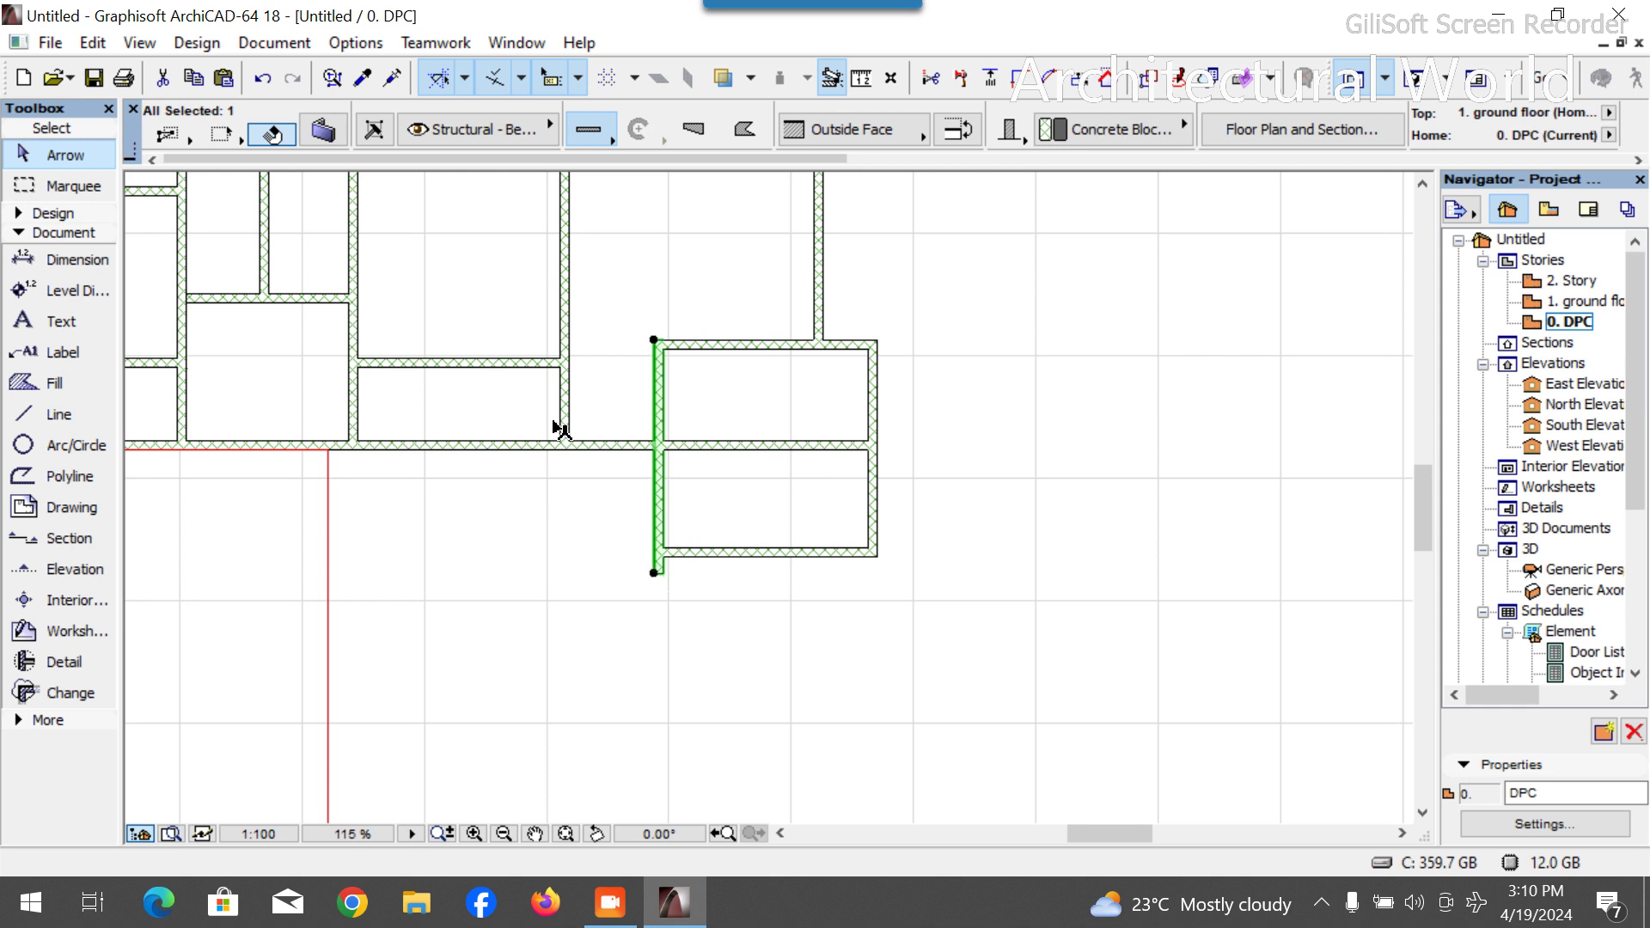
{"action": "left_click", "coordinate": [563, 392]}
{"action": "left_click", "coordinate": [564, 447]}
{"action": "scroll", "coordinate": [567, 456], "scroll_direction": "down", "scroll_amount": 7}
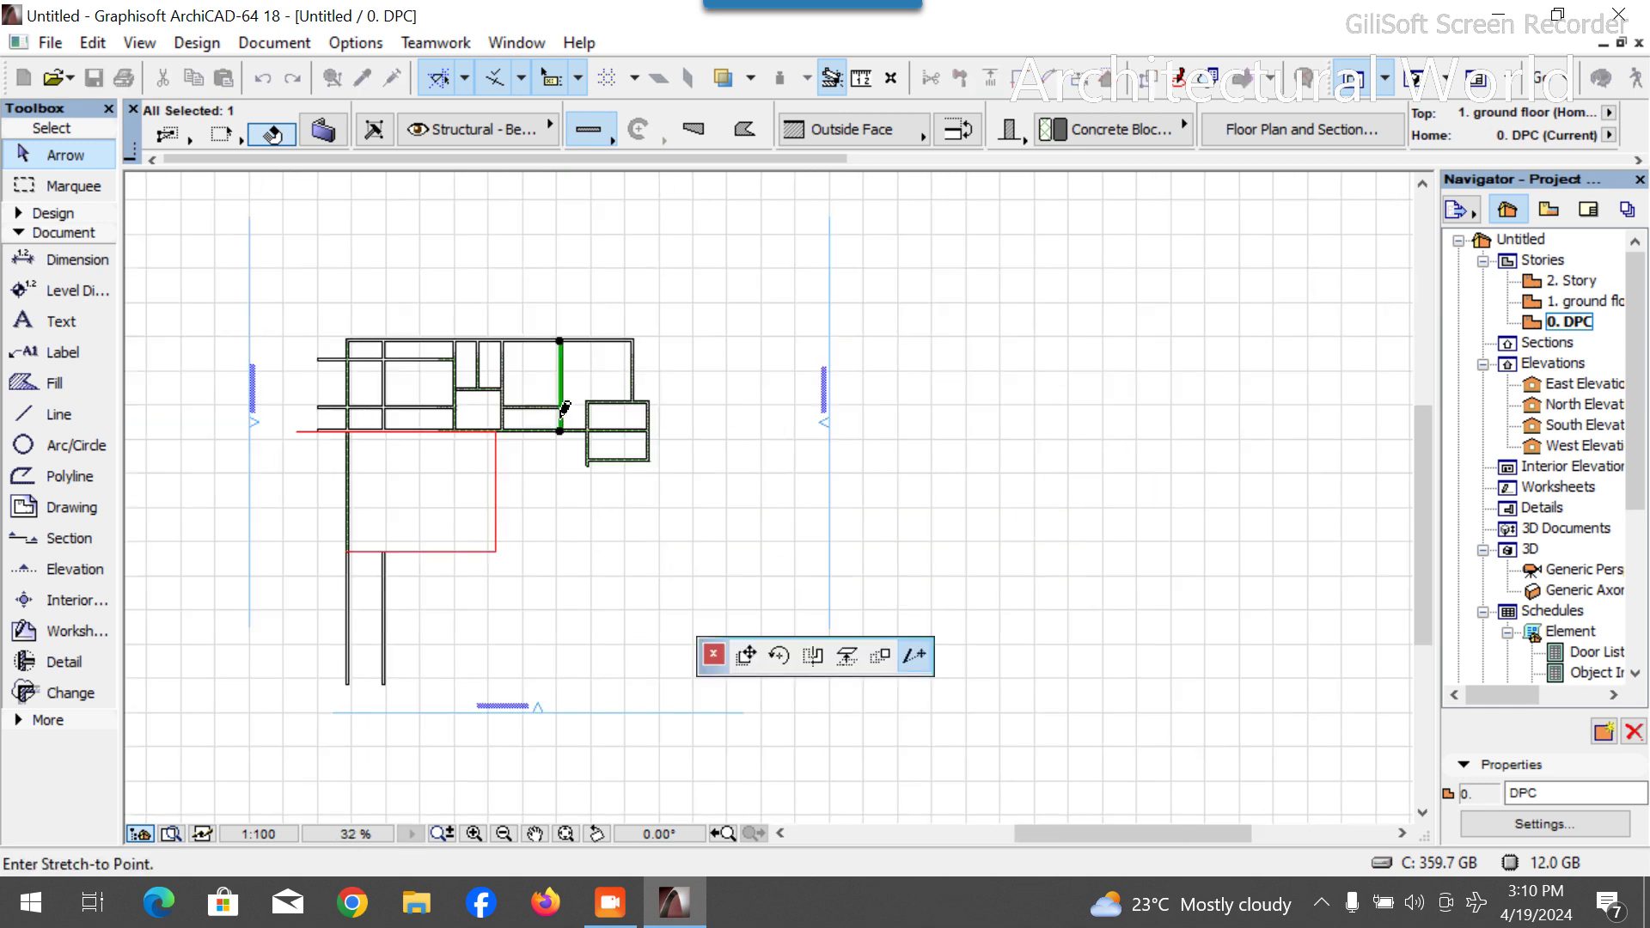
{"action": "scroll", "coordinate": [565, 411], "scroll_direction": "down", "scroll_amount": 1}
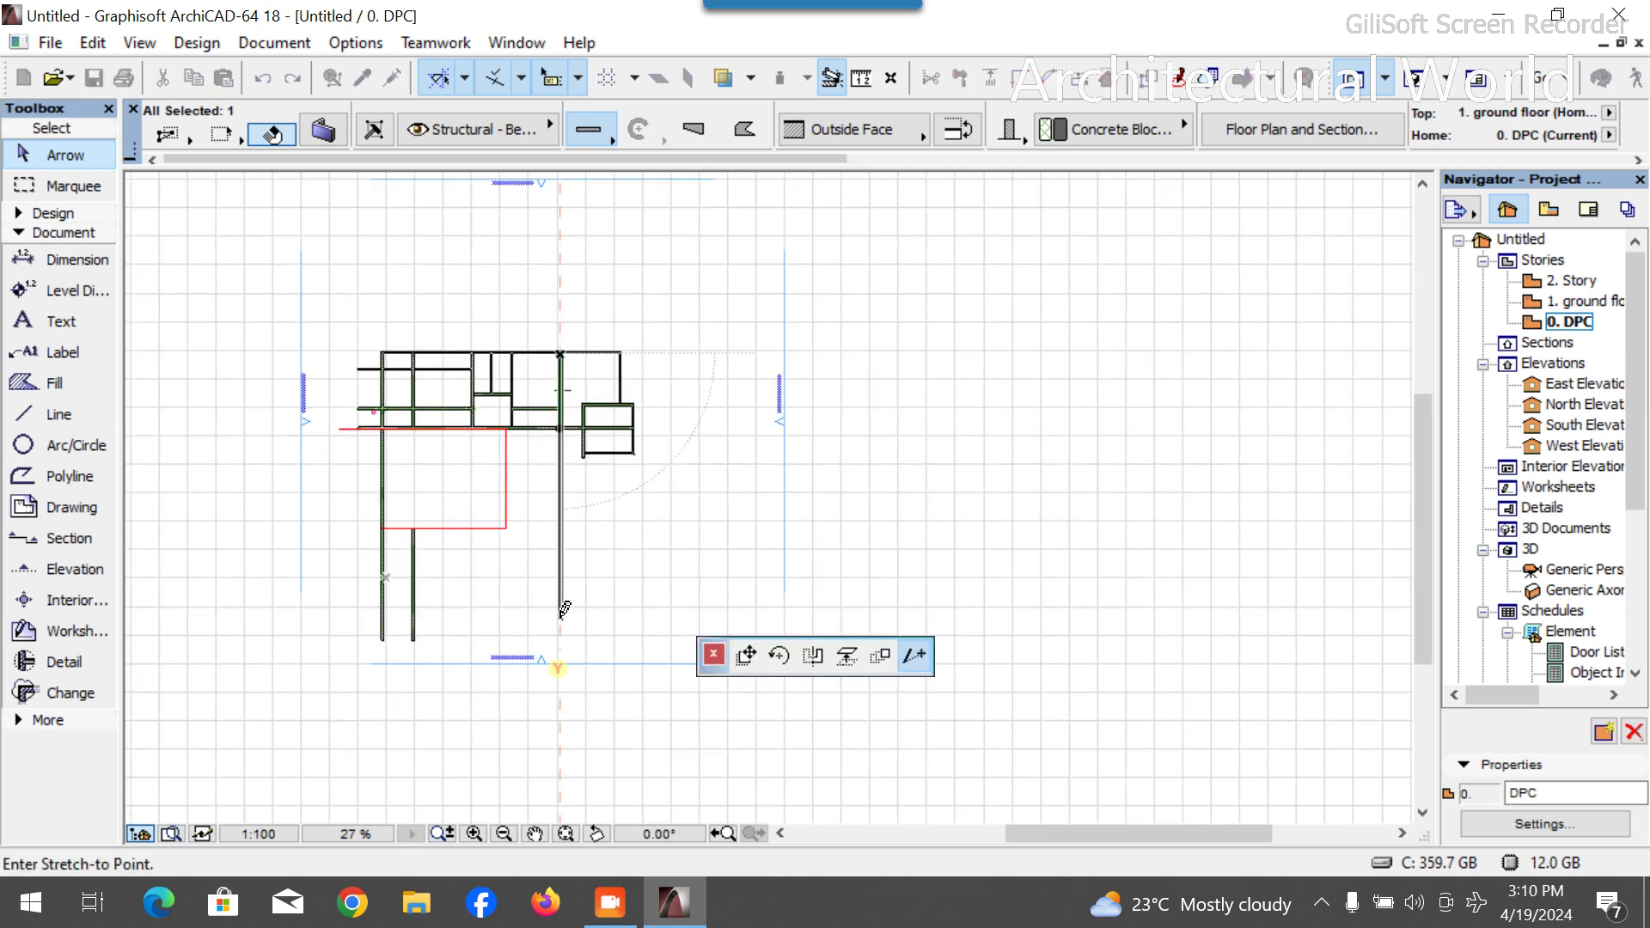
{"action": "left_click", "coordinate": [565, 609]}
{"action": "scroll", "coordinate": [570, 446], "scroll_direction": "up", "scroll_amount": 9}
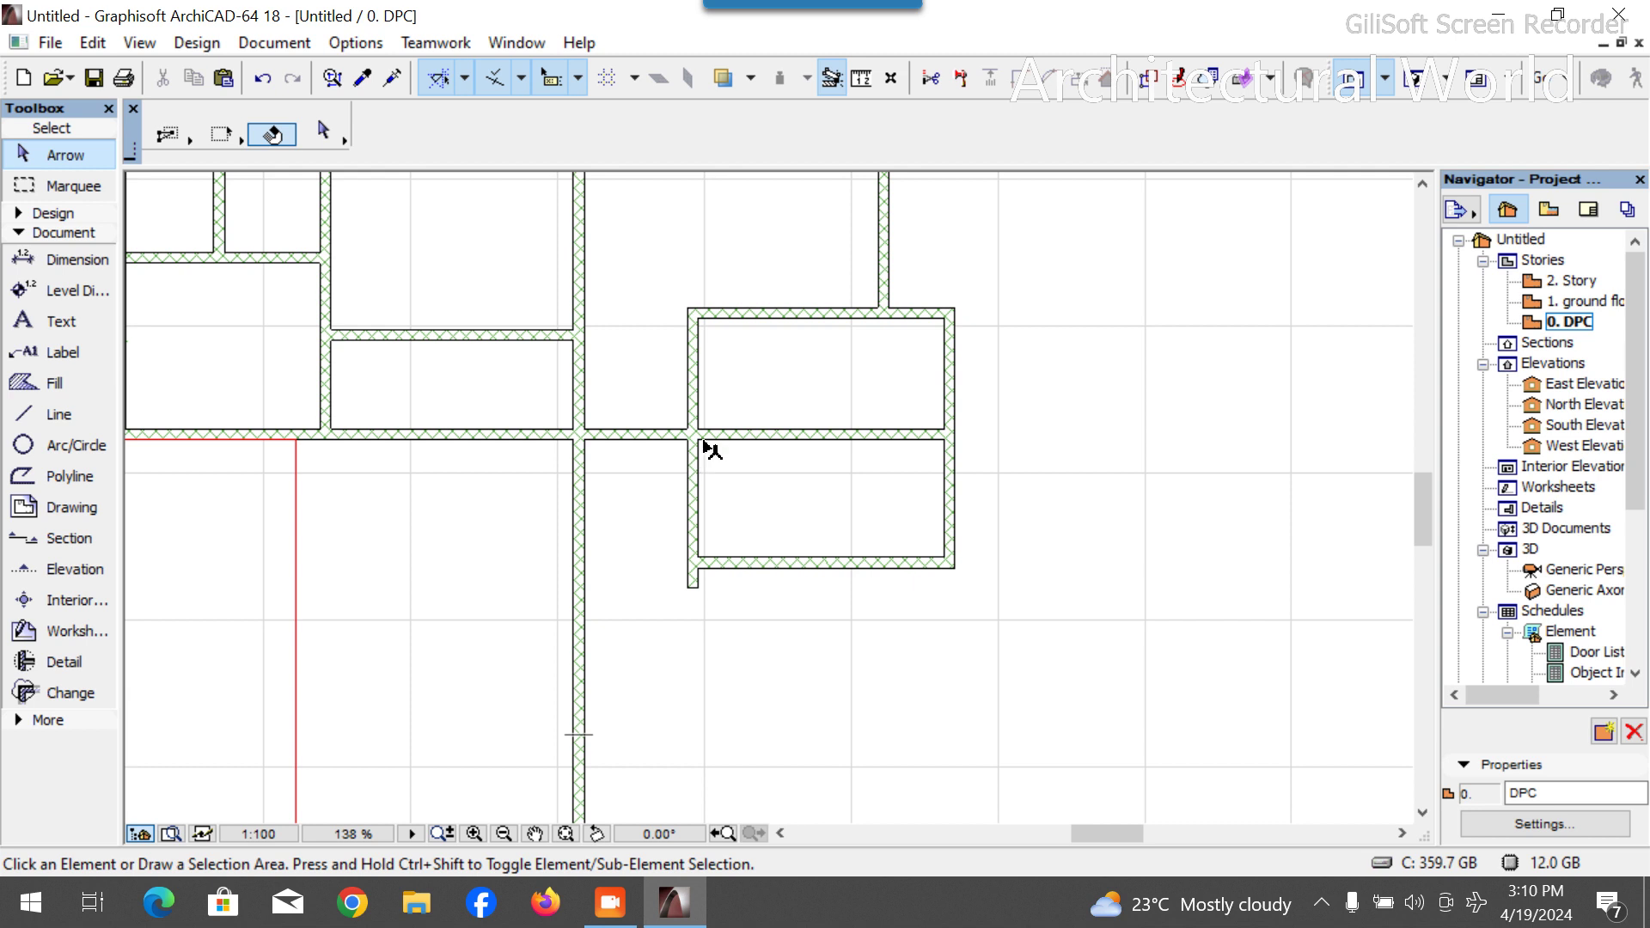
Examine the wall layout around the extended interior wall, the bay and the upper rooms.
{"action": "scroll", "coordinate": [703, 446], "scroll_direction": "down", "scroll_amount": 2}
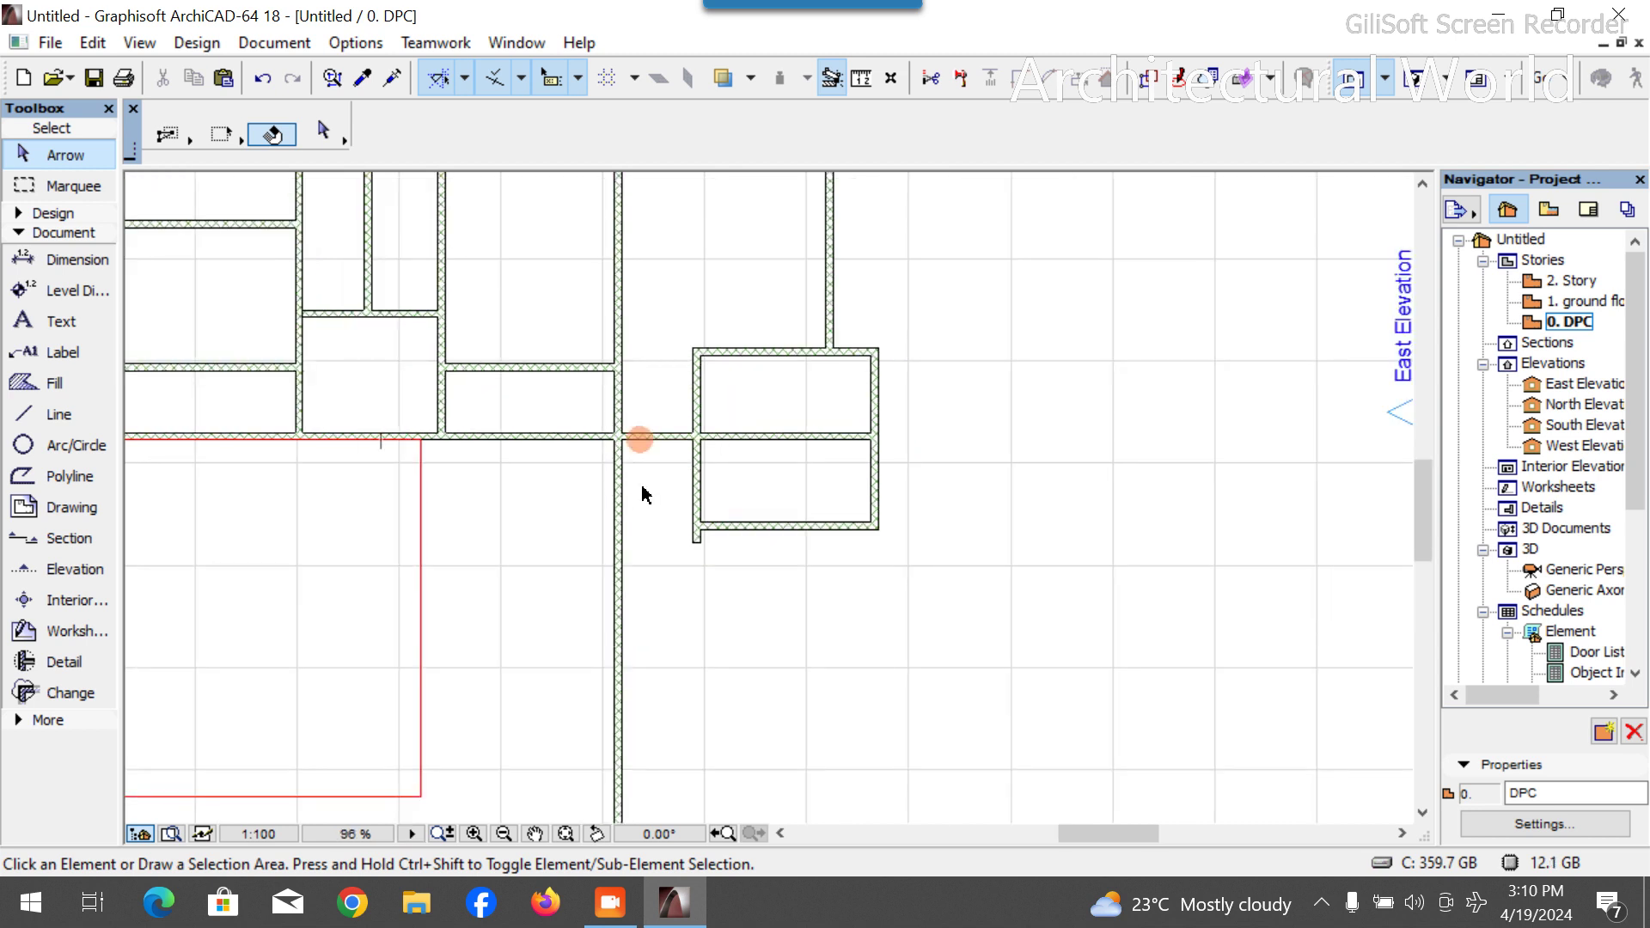
{"action": "scroll", "coordinate": [617, 460], "scroll_direction": "down", "scroll_amount": 2}
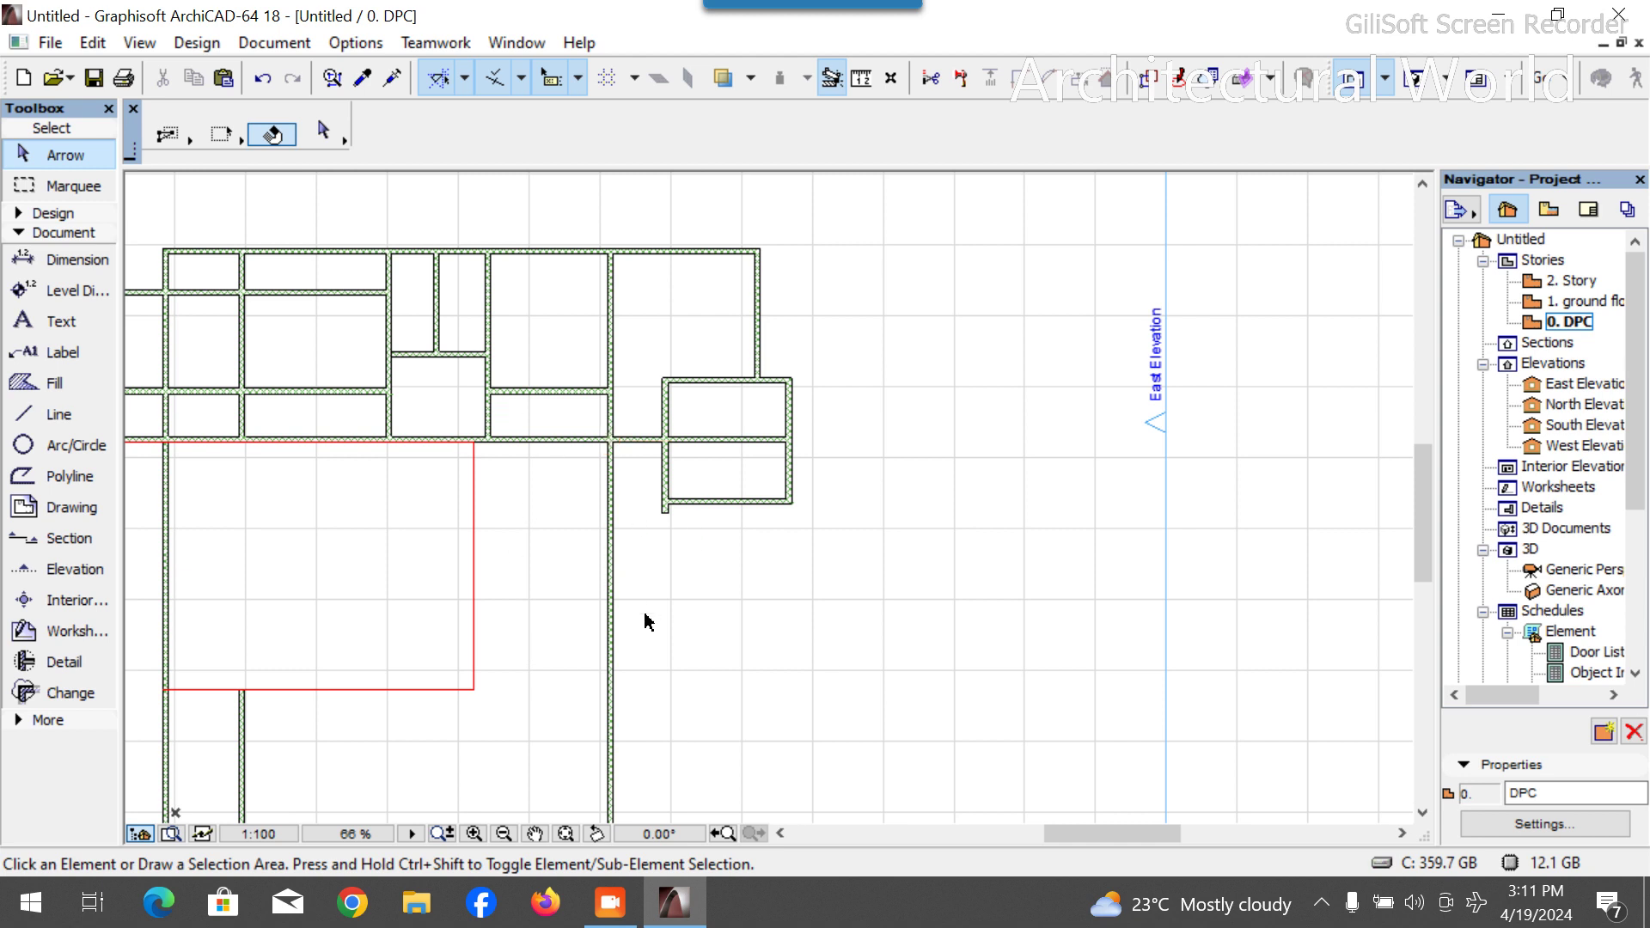
{"action": "scroll", "coordinate": [783, 559], "scroll_direction": "down", "scroll_amount": 3}
{"action": "scroll", "coordinate": [570, 449], "scroll_direction": "up", "scroll_amount": 6}
{"action": "scroll", "coordinate": [724, 464], "scroll_direction": "down", "scroll_amount": 6}
{"action": "scroll", "coordinate": [575, 481], "scroll_direction": "up", "scroll_amount": 3}
{"action": "scroll", "coordinate": [575, 489], "scroll_direction": "up", "scroll_amount": 4}
{"action": "scroll", "coordinate": [602, 417], "scroll_direction": "down", "scroll_amount": 3}
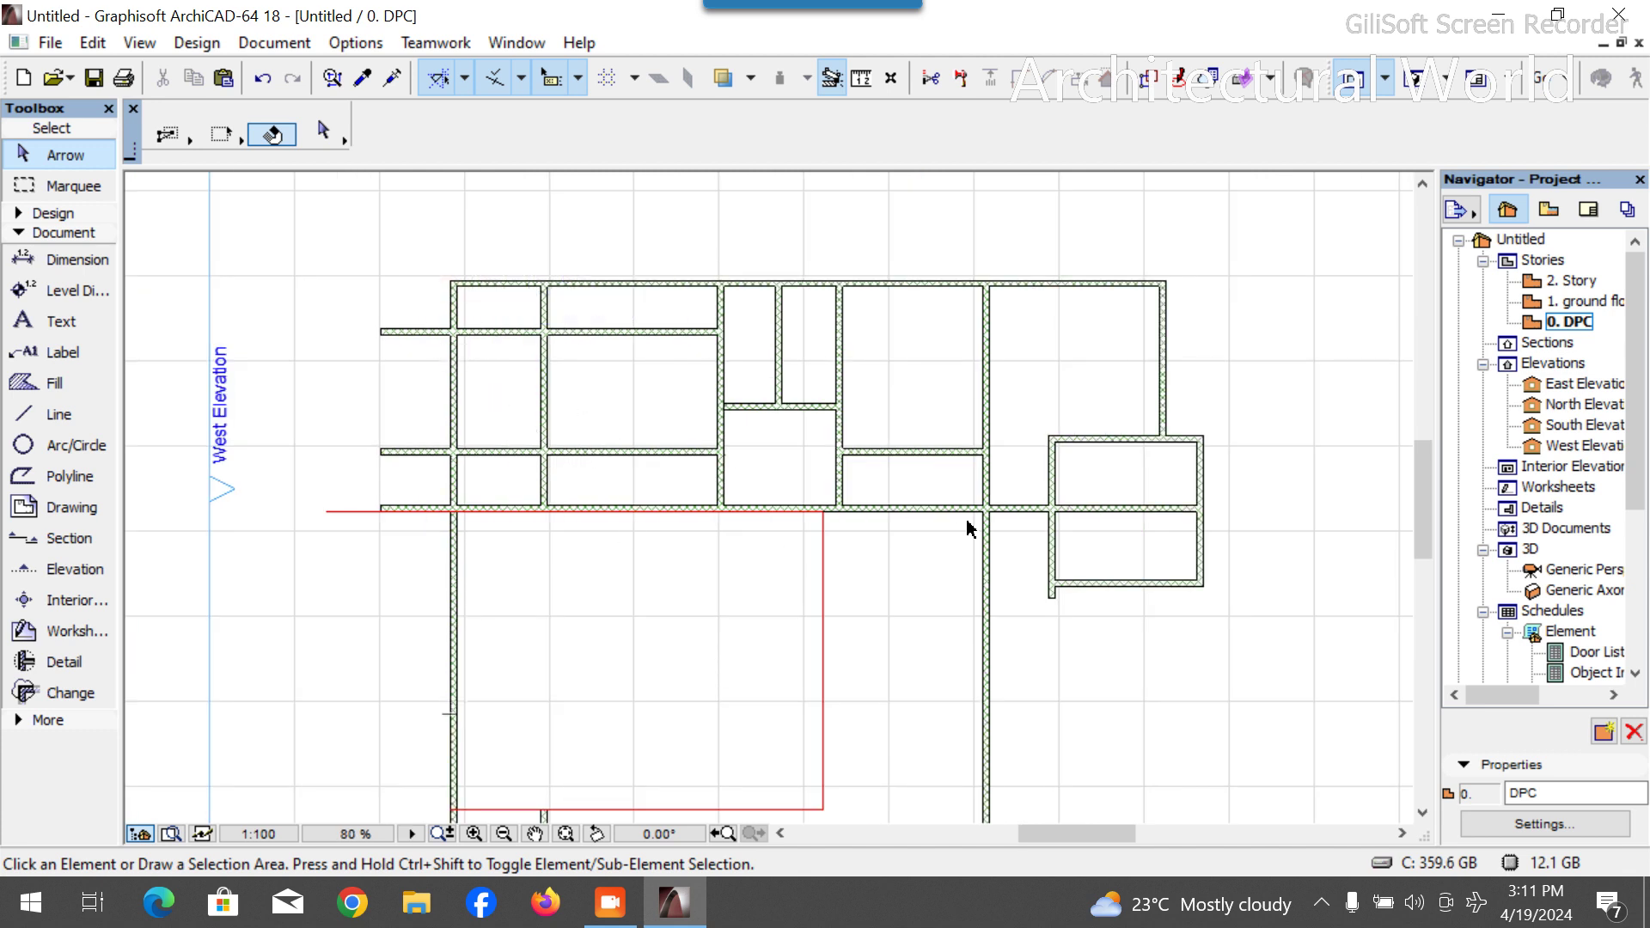
{"action": "middle_click_drag", "start_coordinate": [658, 408], "coordinate": [644, 412]}
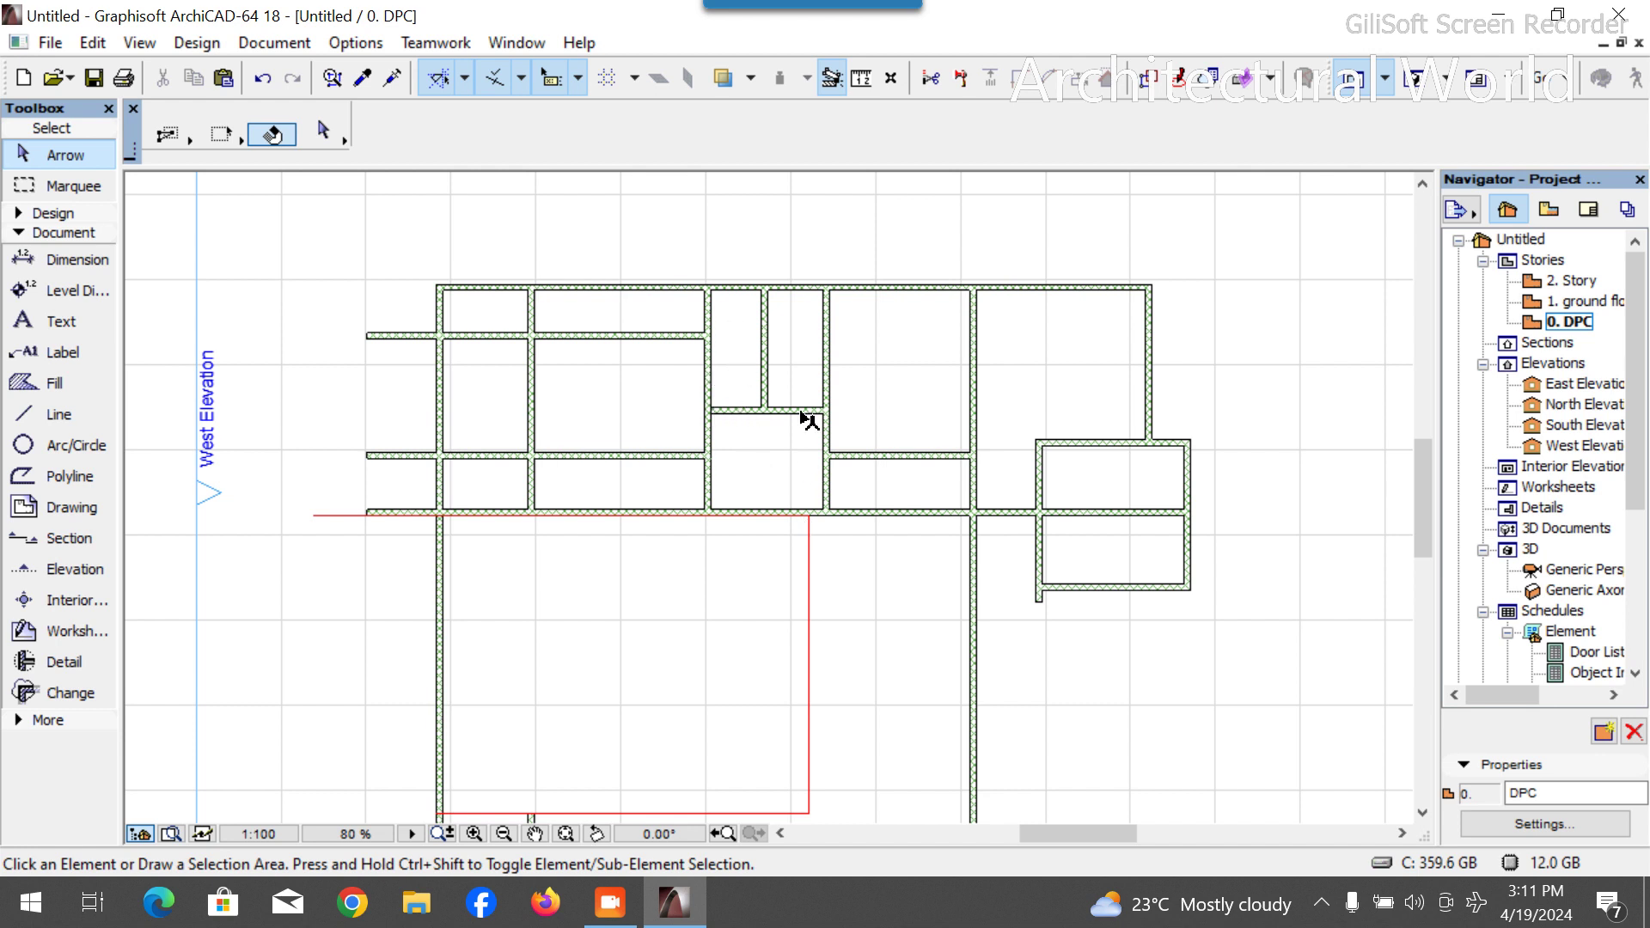
{"action": "scroll", "coordinate": [807, 419], "scroll_direction": "up", "scroll_amount": 3}
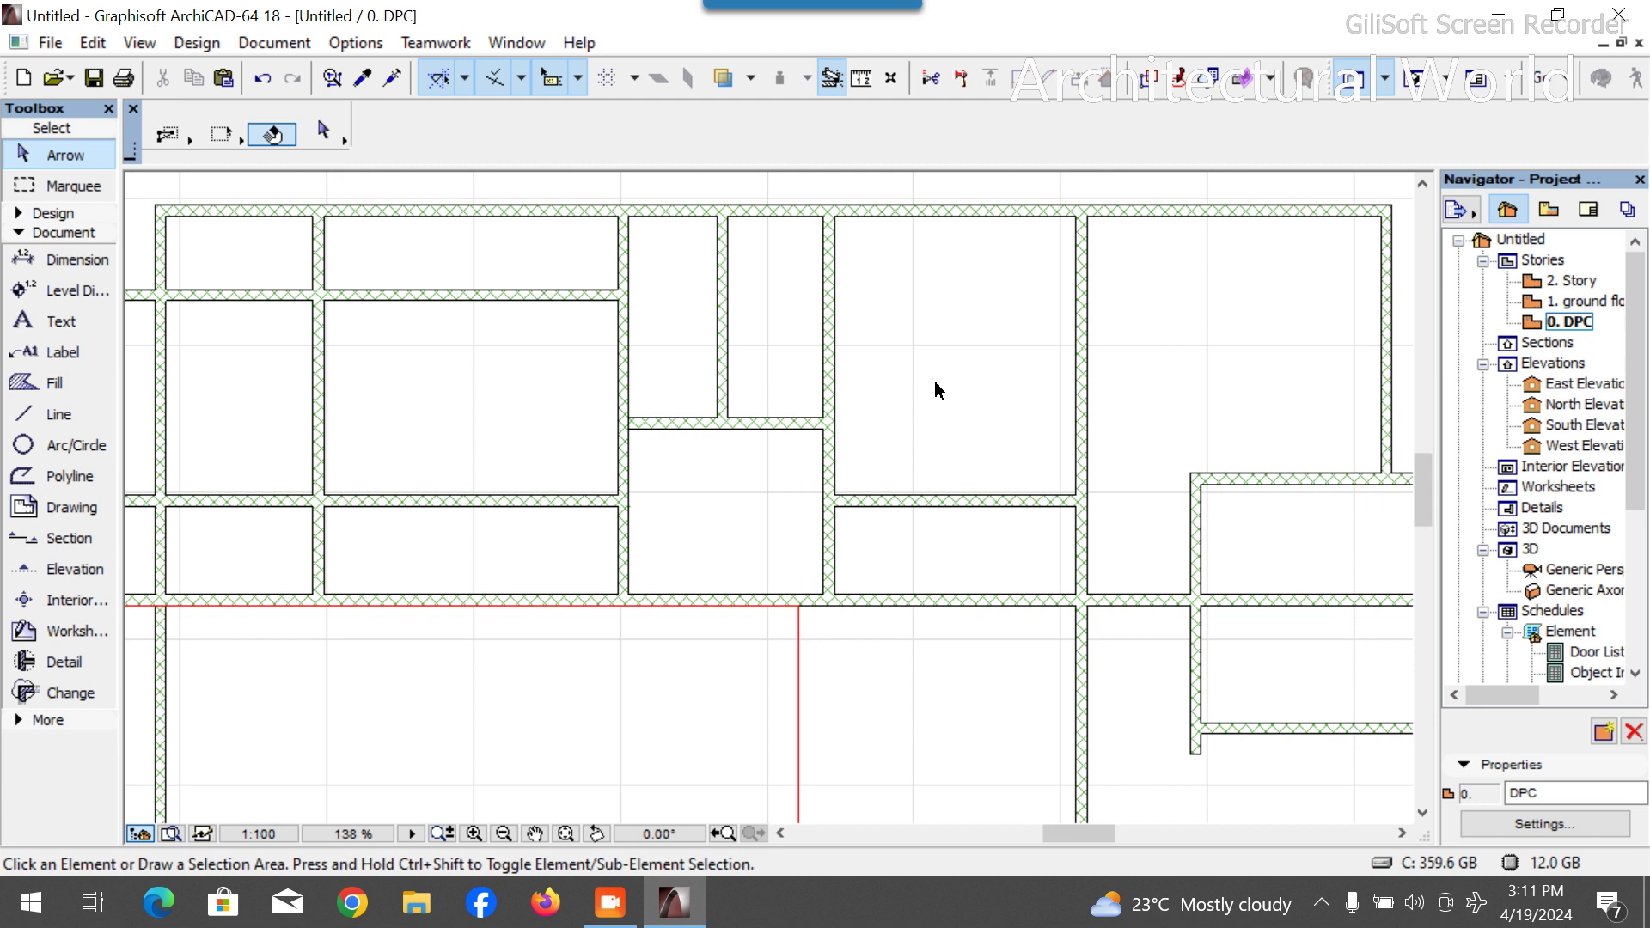
{"action": "scroll", "coordinate": [937, 391], "scroll_direction": "down", "scroll_amount": 2}
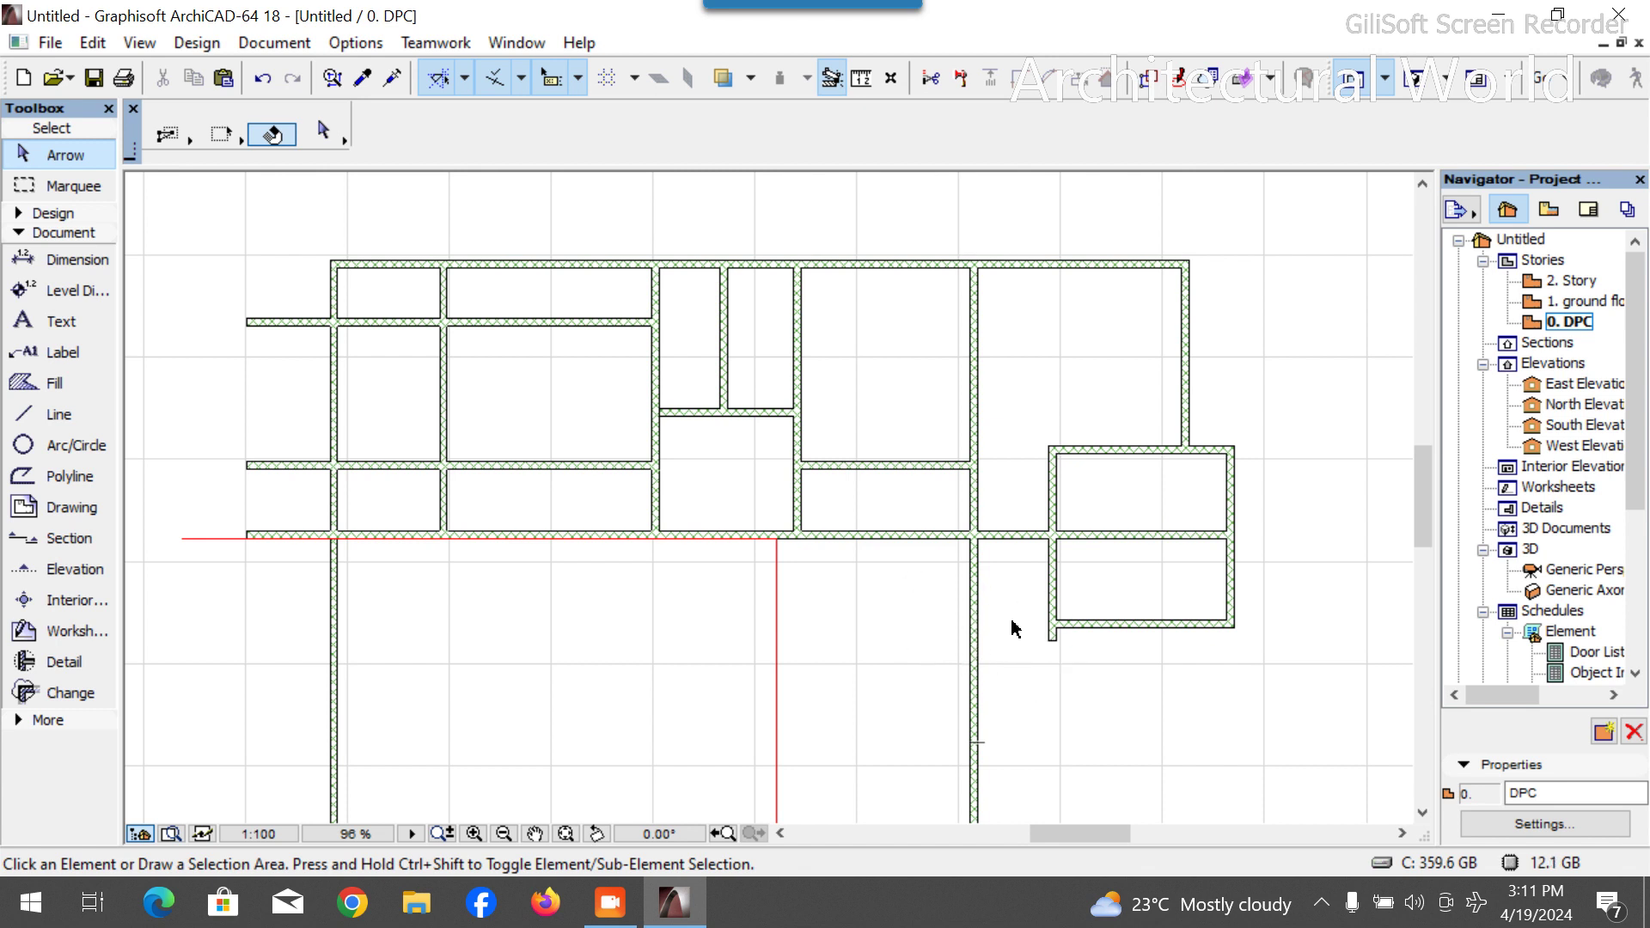
Stretch the right outer wall above the bay straight down through the bay and well below its lower wall.
{"action": "left_click", "coordinate": [885, 538]}
{"action": "scroll", "coordinate": [931, 553], "scroll_direction": "down", "scroll_amount": 4}
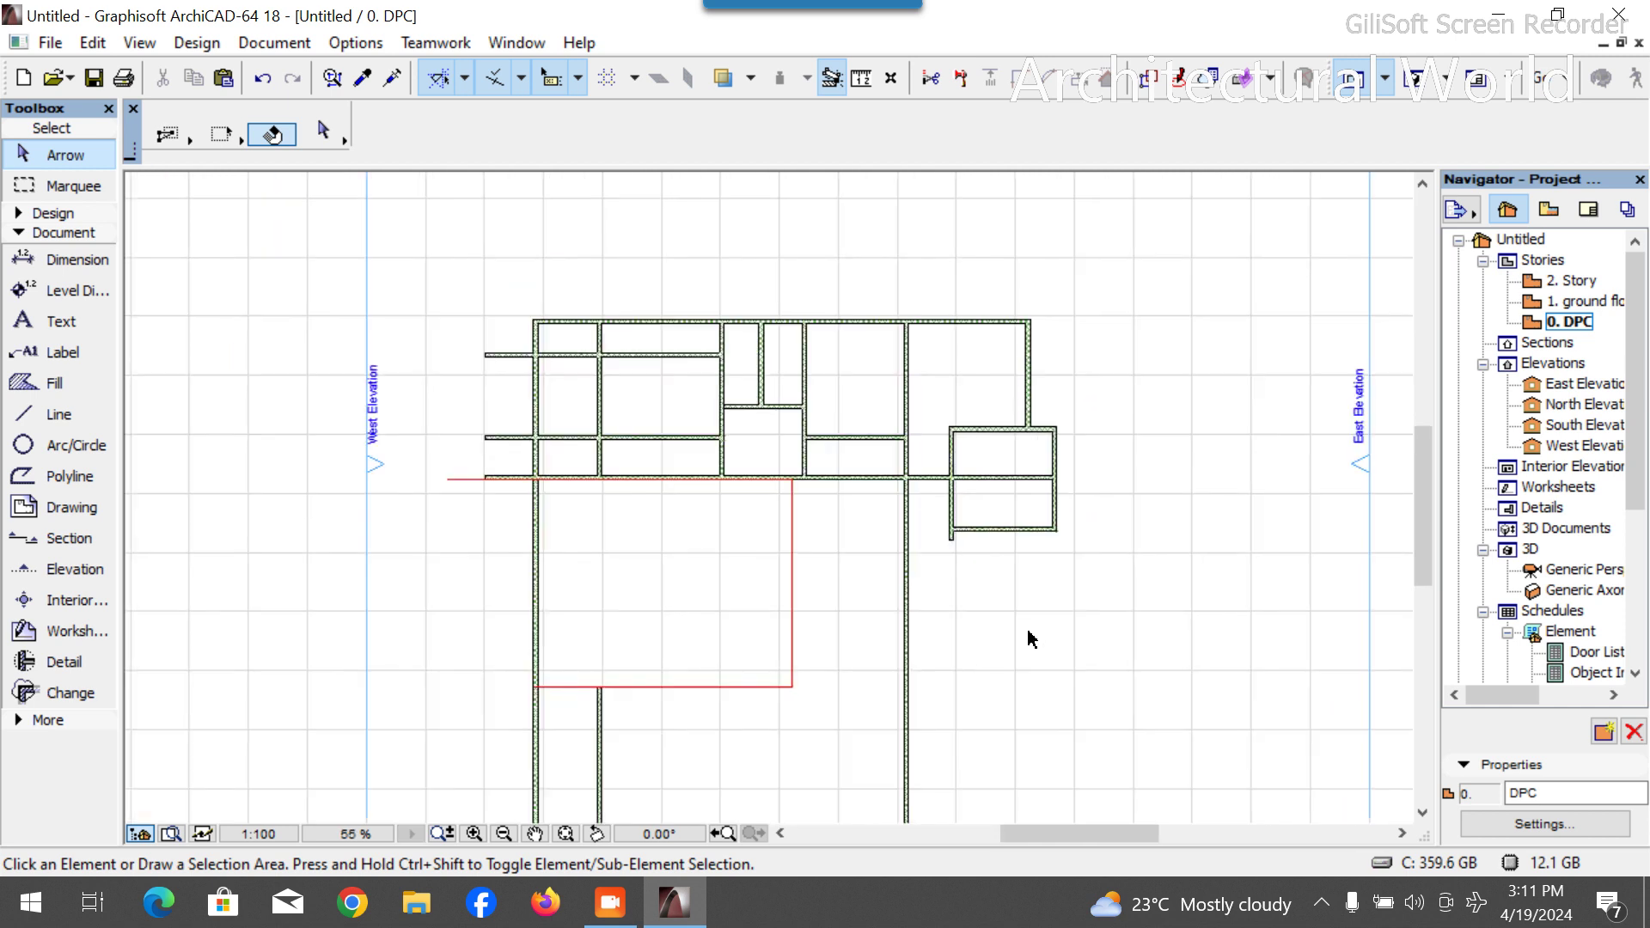
{"action": "left_click", "coordinate": [1030, 391]}
{"action": "left_click", "coordinate": [1023, 429]}
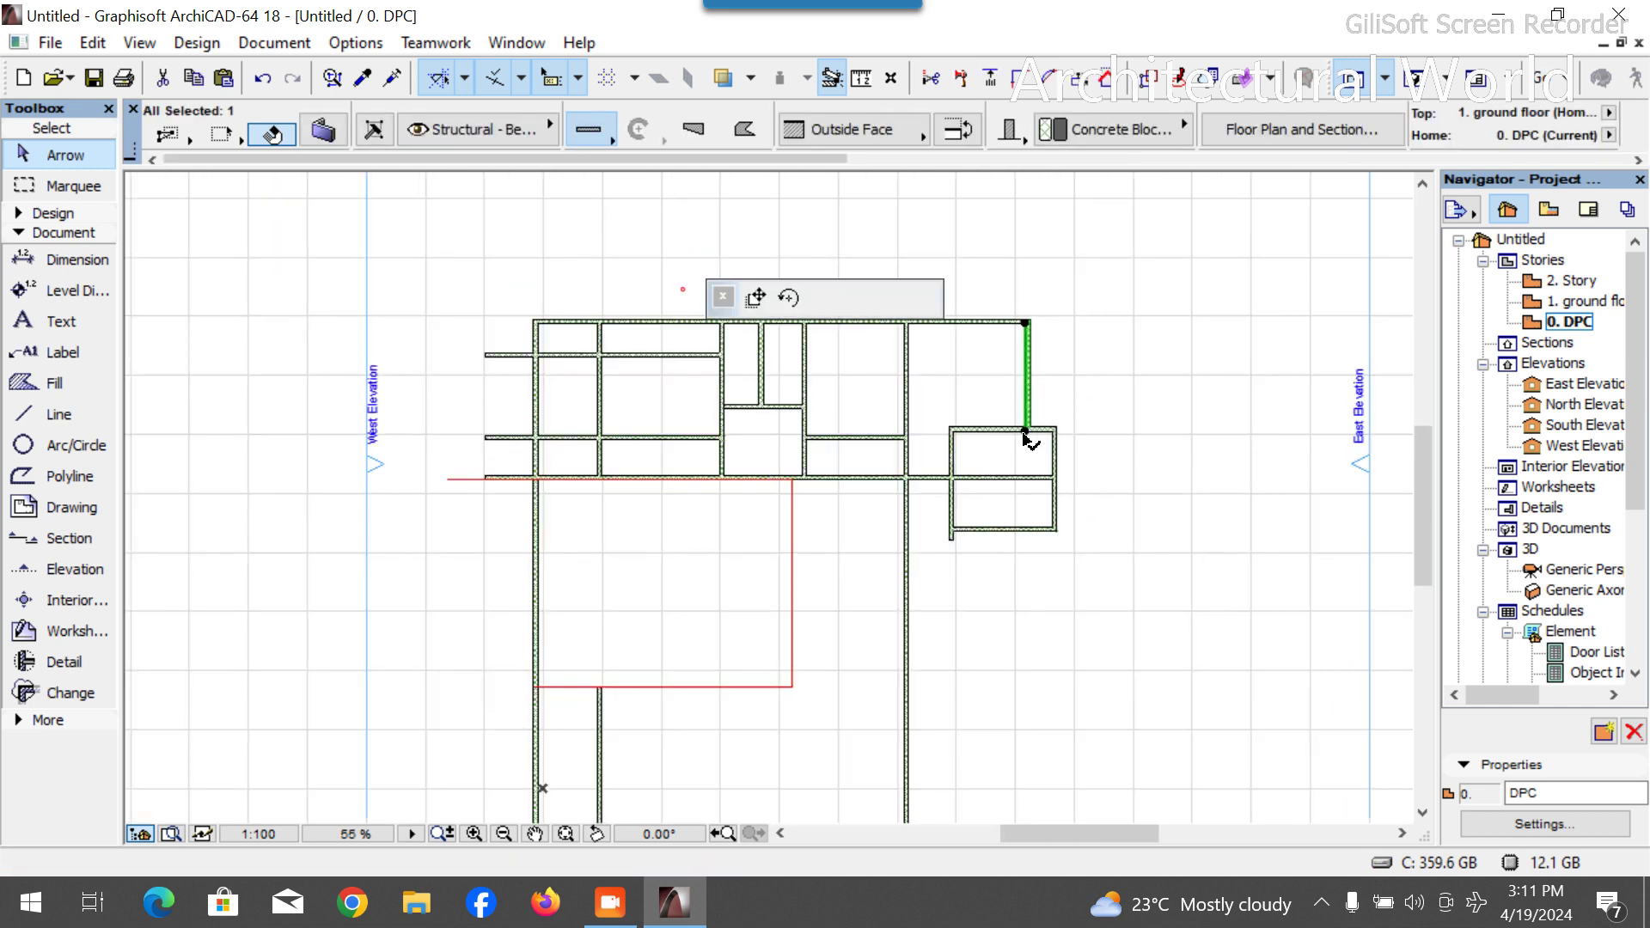
{"action": "left_click", "coordinate": [1023, 787]}
{"action": "scroll", "coordinate": [1027, 469], "scroll_direction": "up", "scroll_amount": 5}
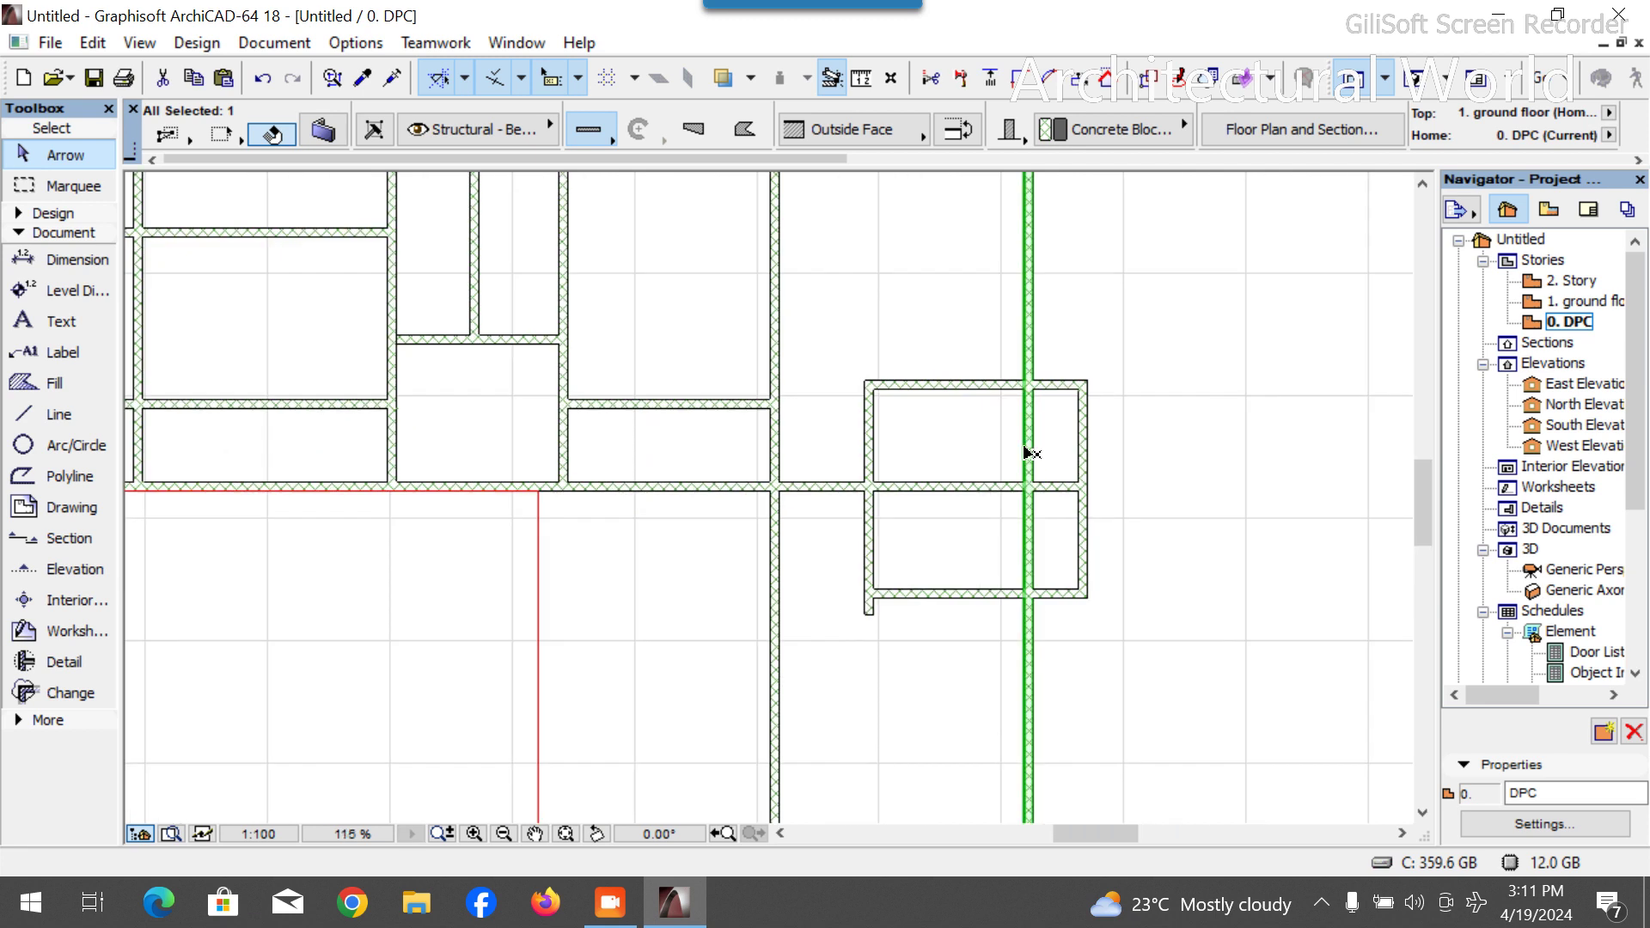
{"action": "key", "text": "Escape"}
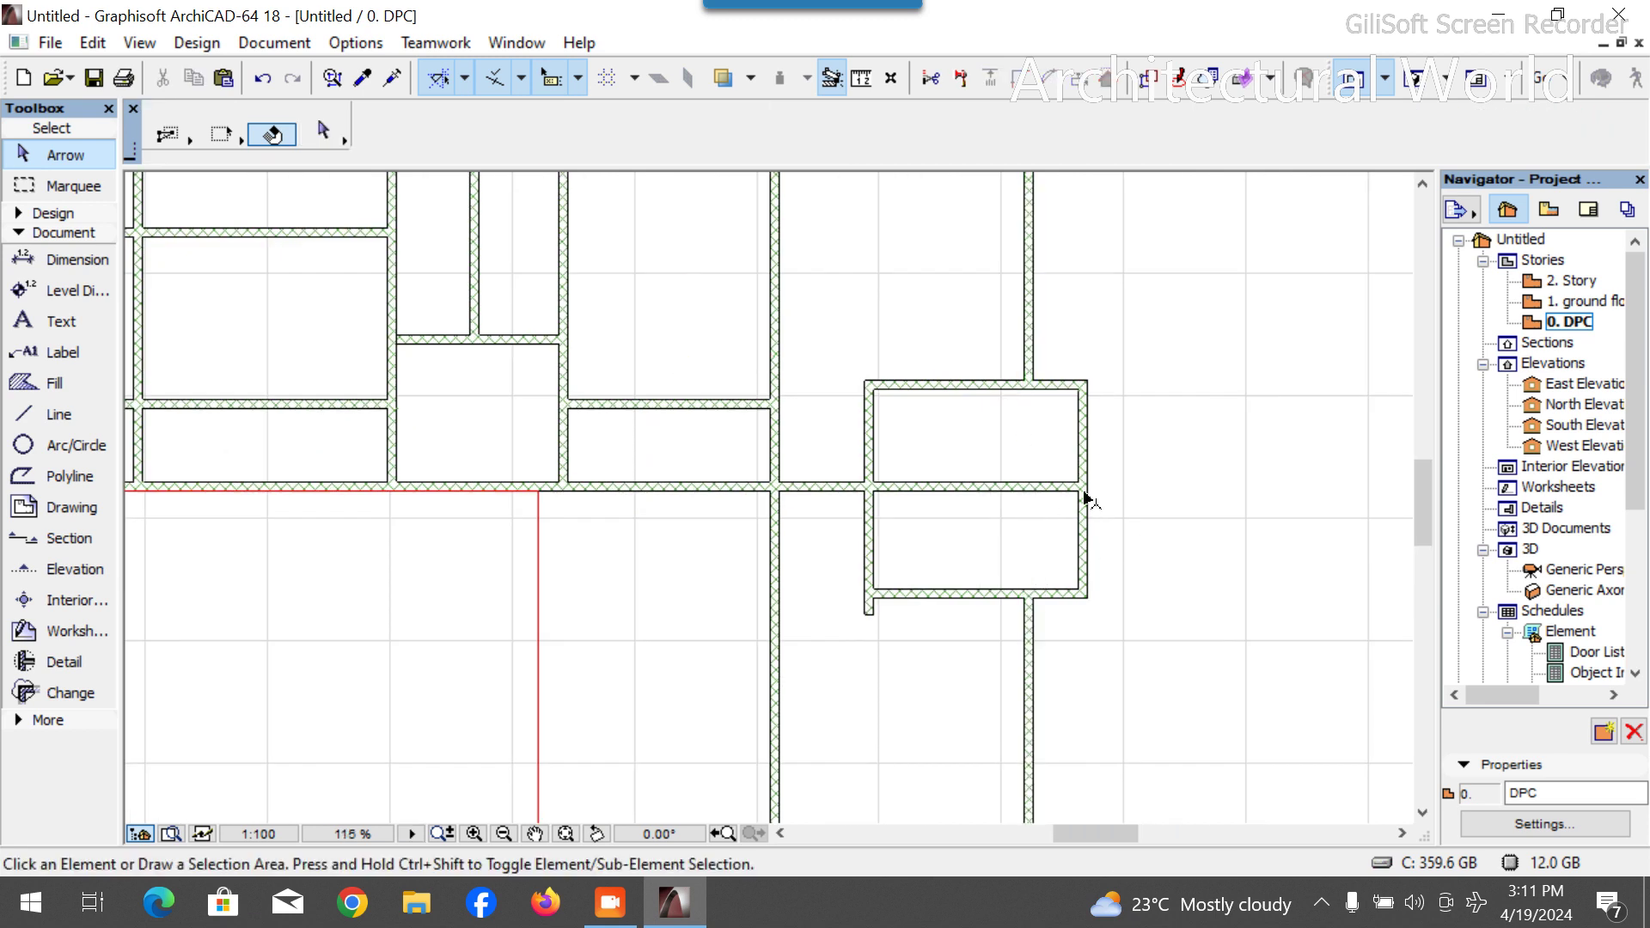
Draw a reference polyline 4400 mm down the right outer wall's left face from the bay's lower wall, continuing horizontally left past the interior wall.
{"action": "scroll", "coordinate": [1074, 485], "scroll_direction": "down", "scroll_amount": 5}
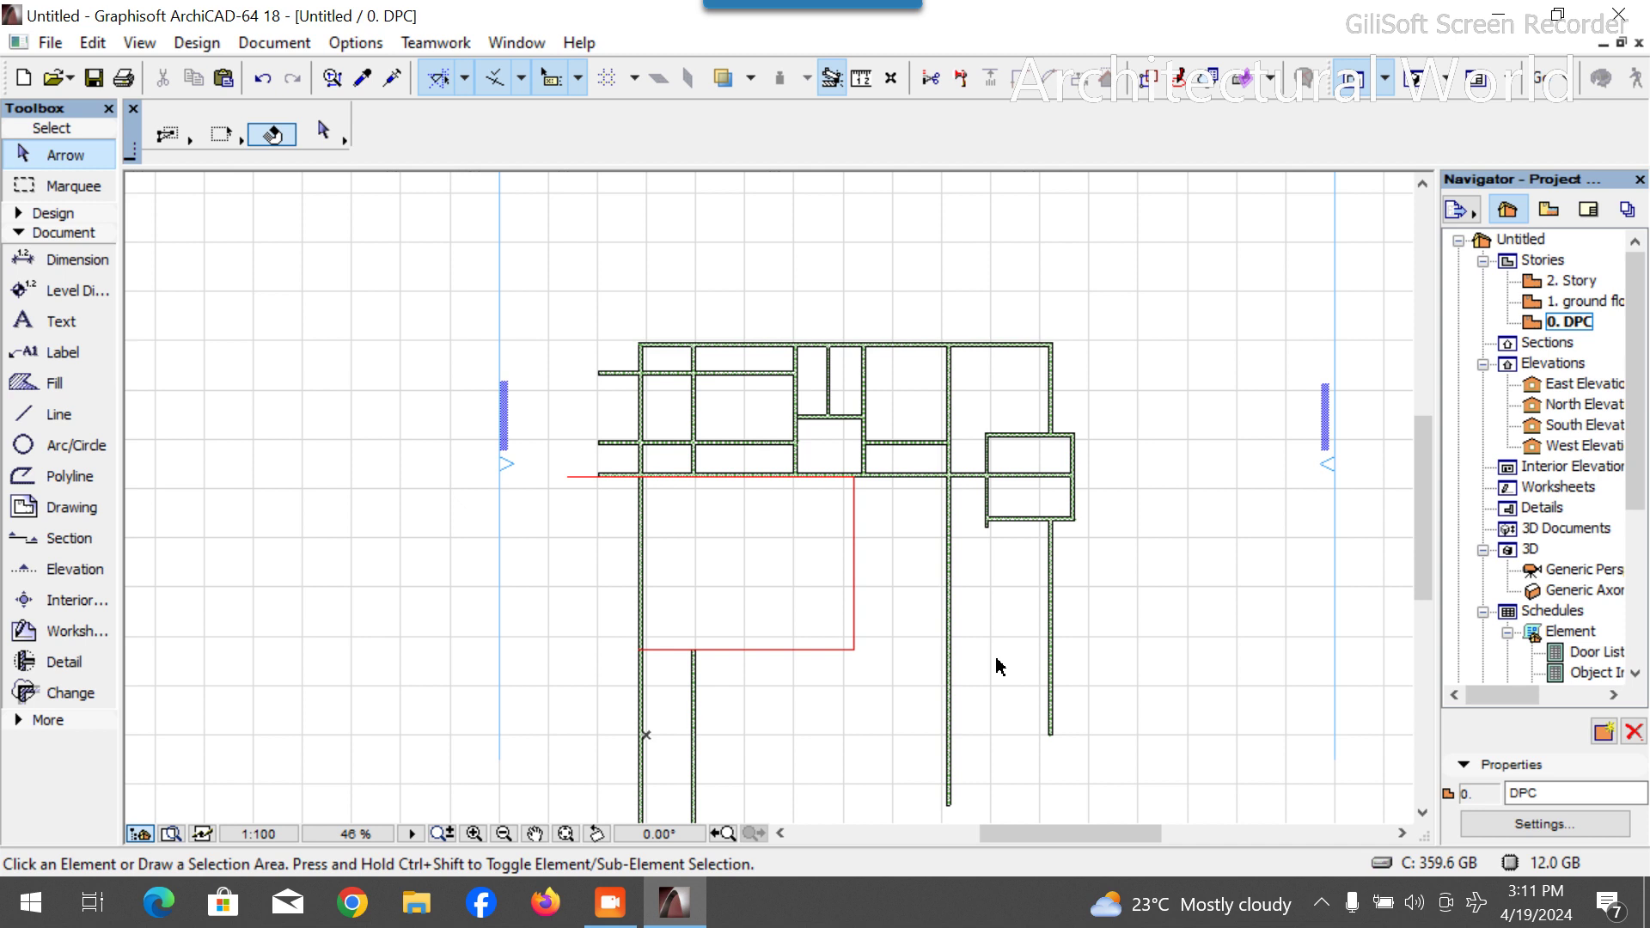
{"action": "scroll", "coordinate": [950, 690], "scroll_direction": "up", "scroll_amount": 3}
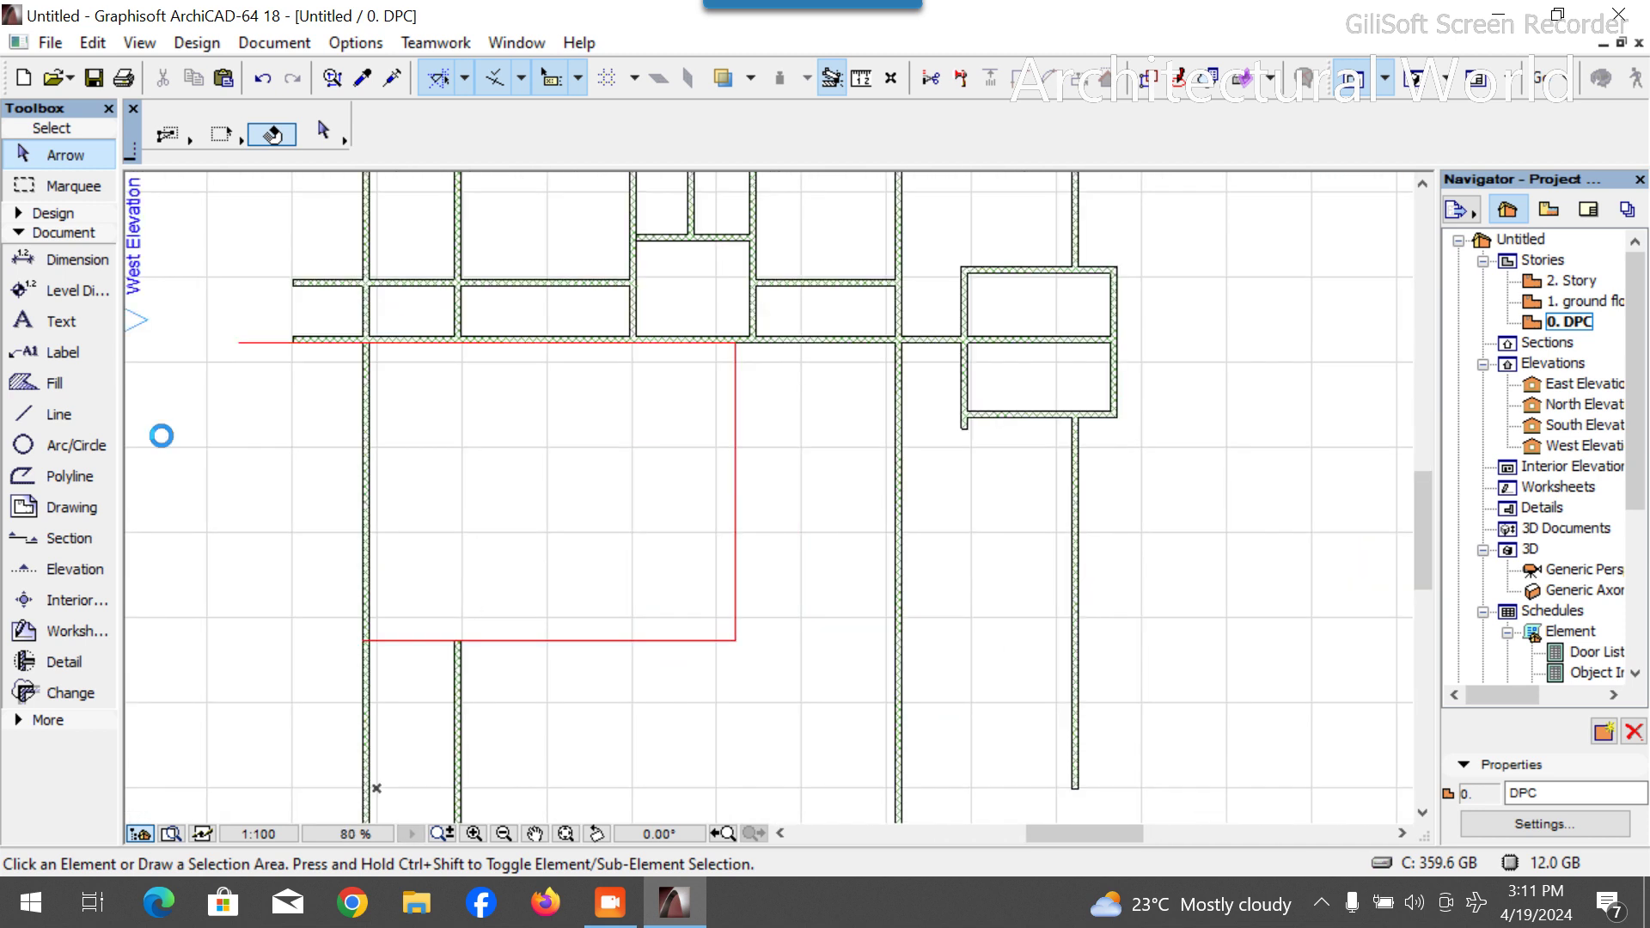
{"action": "left_click", "coordinate": [62, 414]}
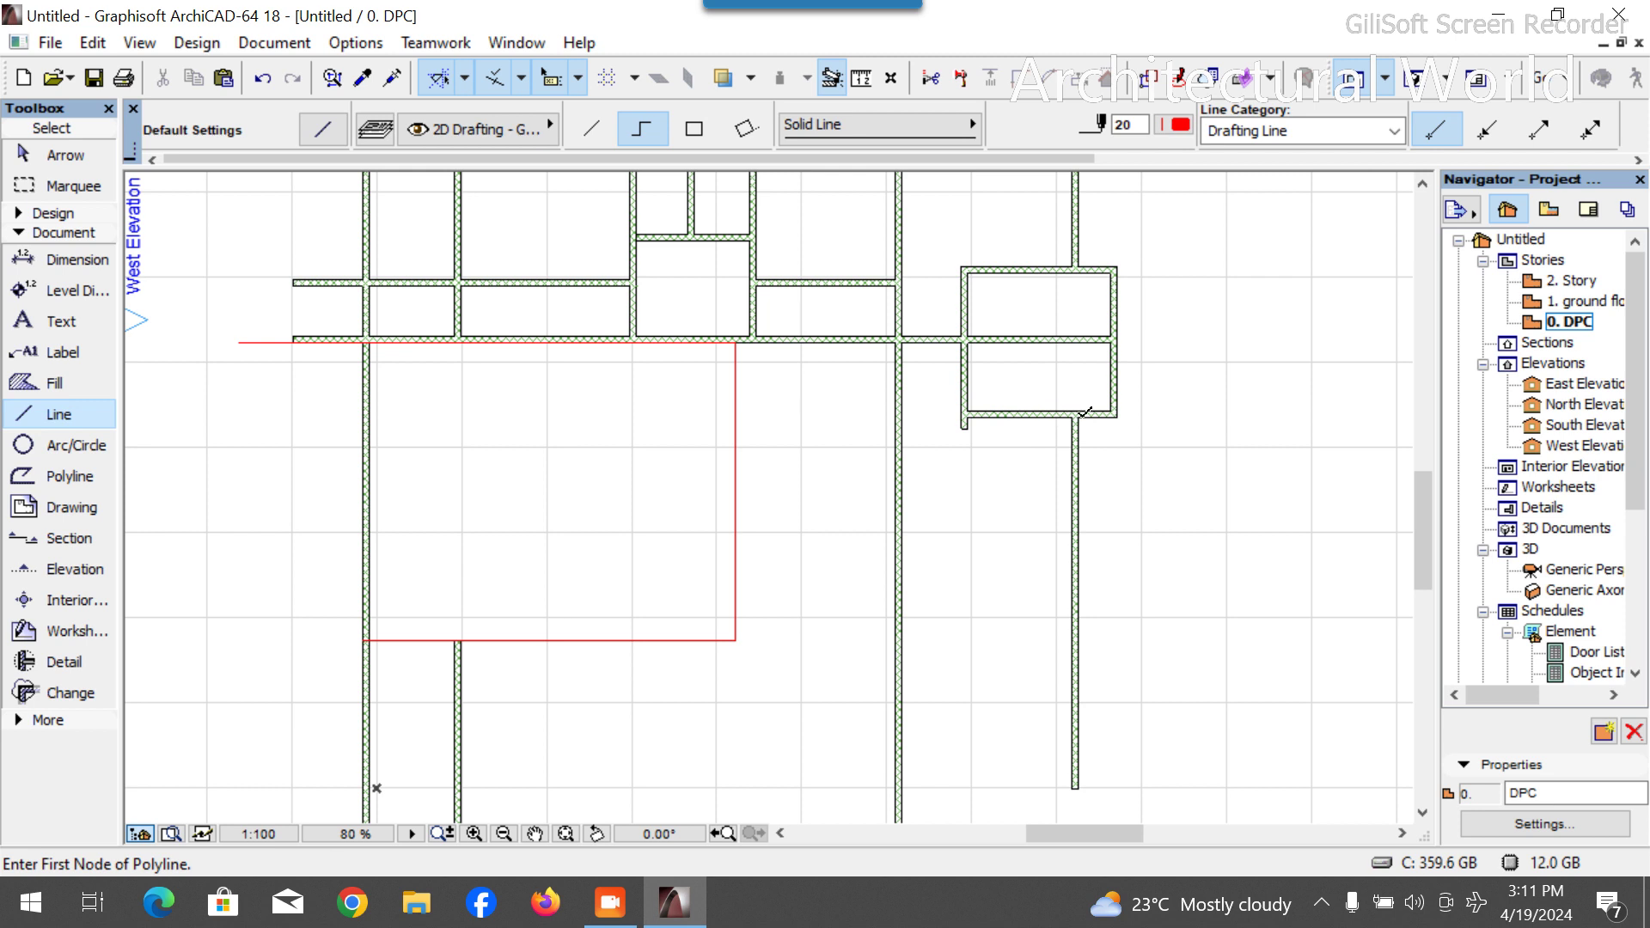
{"action": "scroll", "coordinate": [1085, 412], "scroll_direction": "up", "scroll_amount": 5}
{"action": "left_click", "coordinate": [1070, 407]}
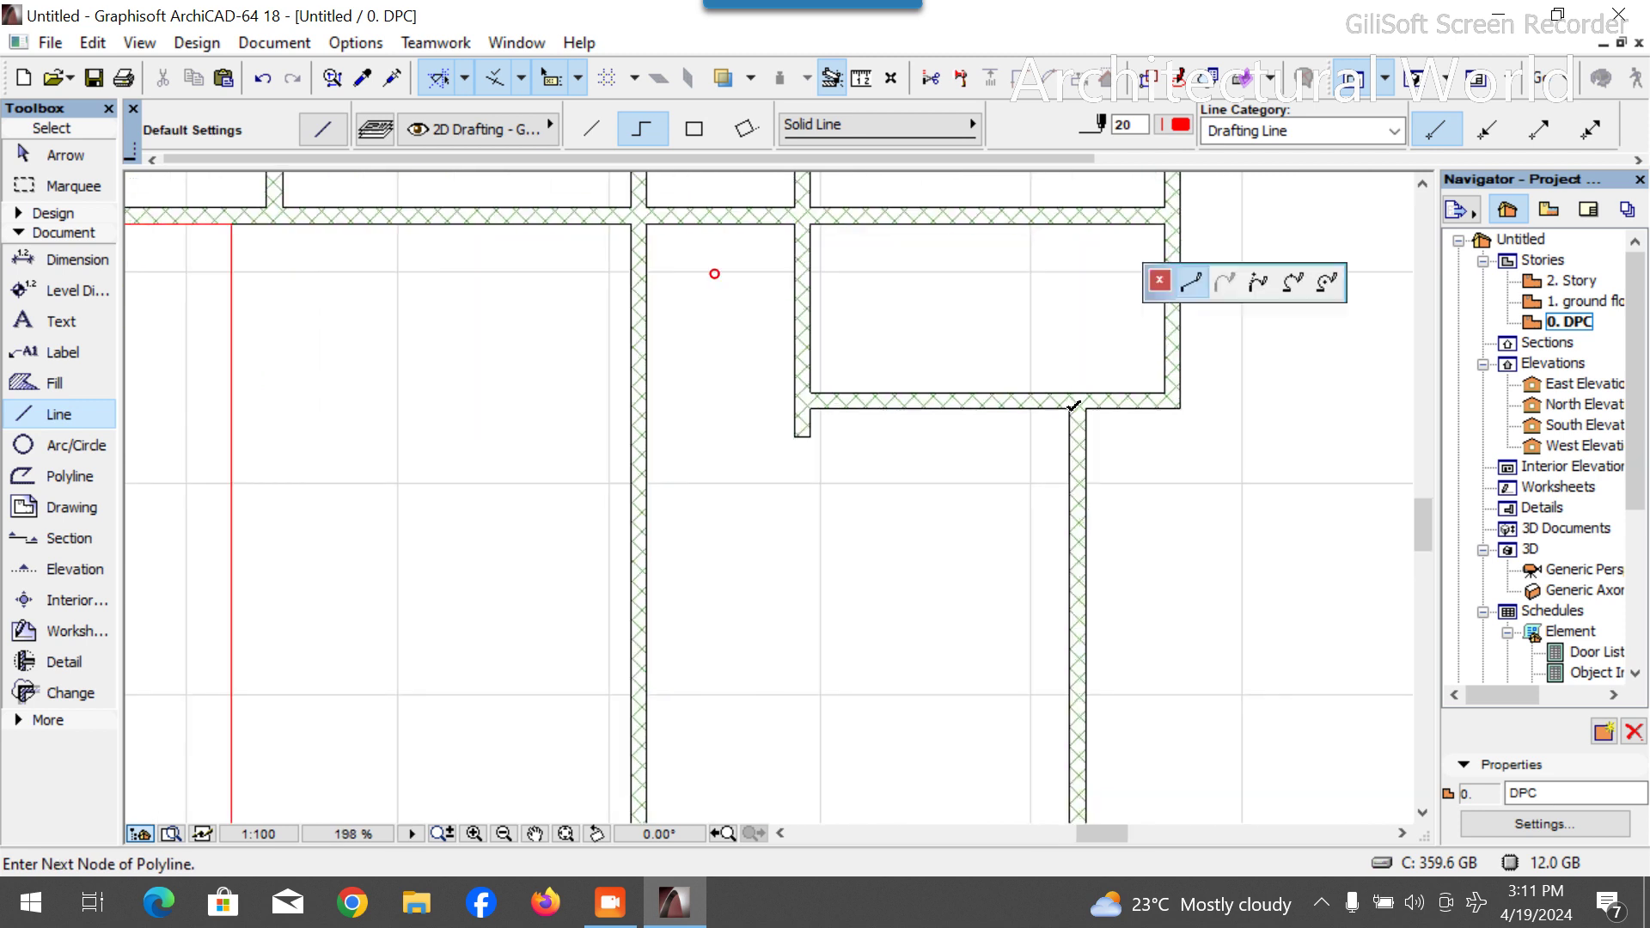
{"action": "type", "text": "4400"}
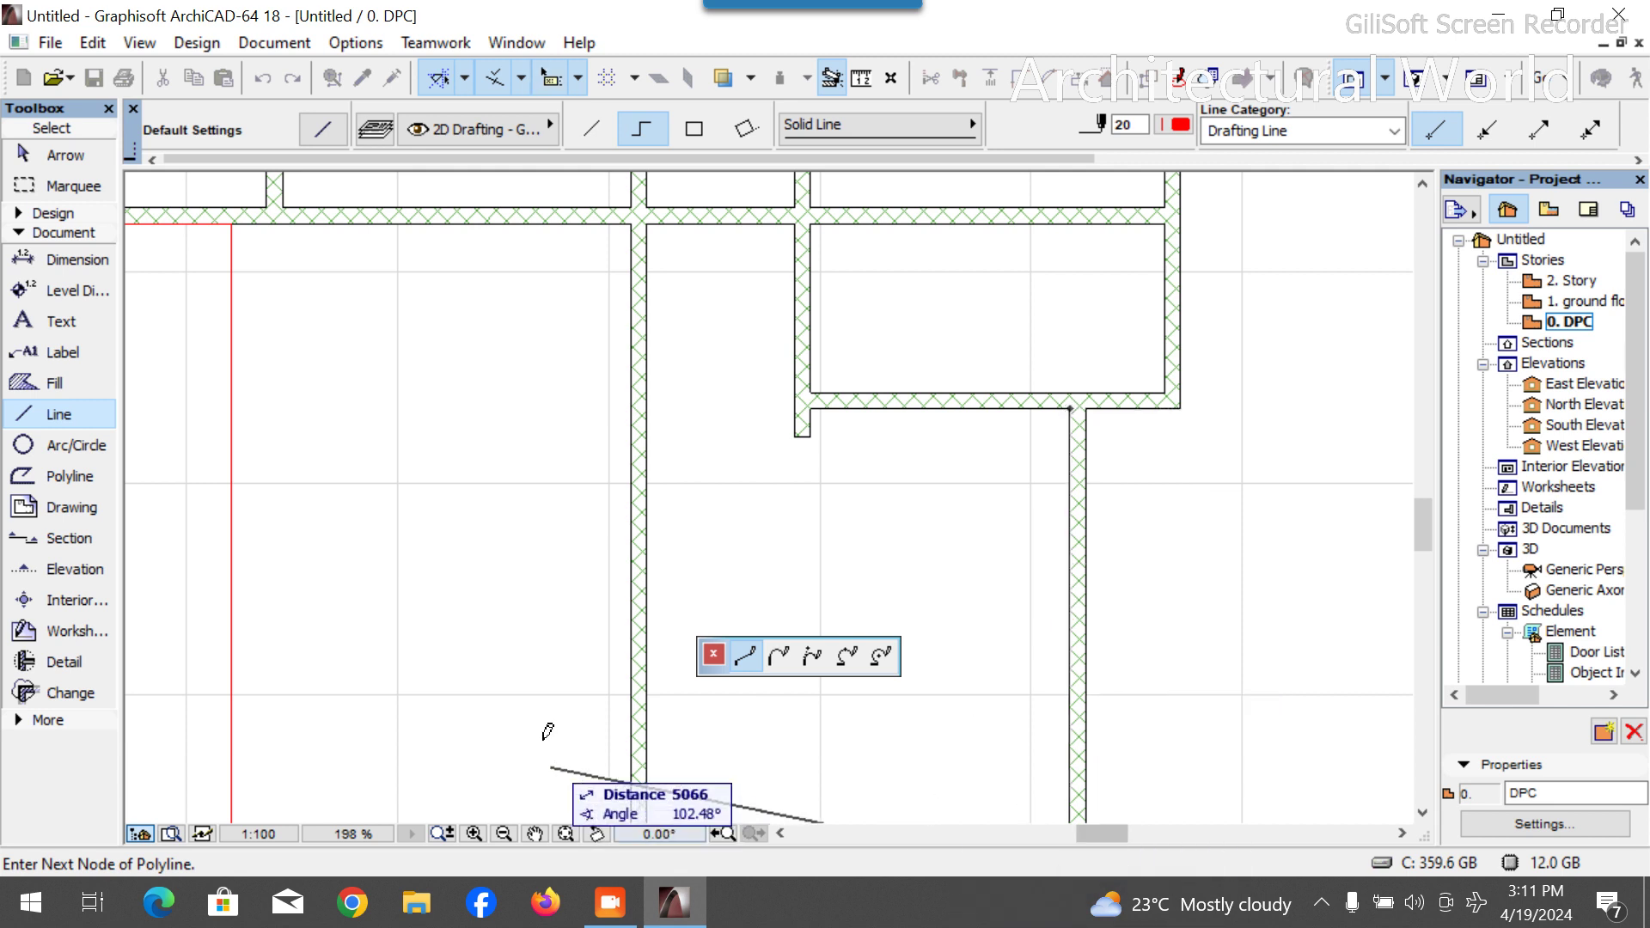
{"action": "scroll", "coordinate": [600, 590], "scroll_direction": "down", "scroll_amount": 8}
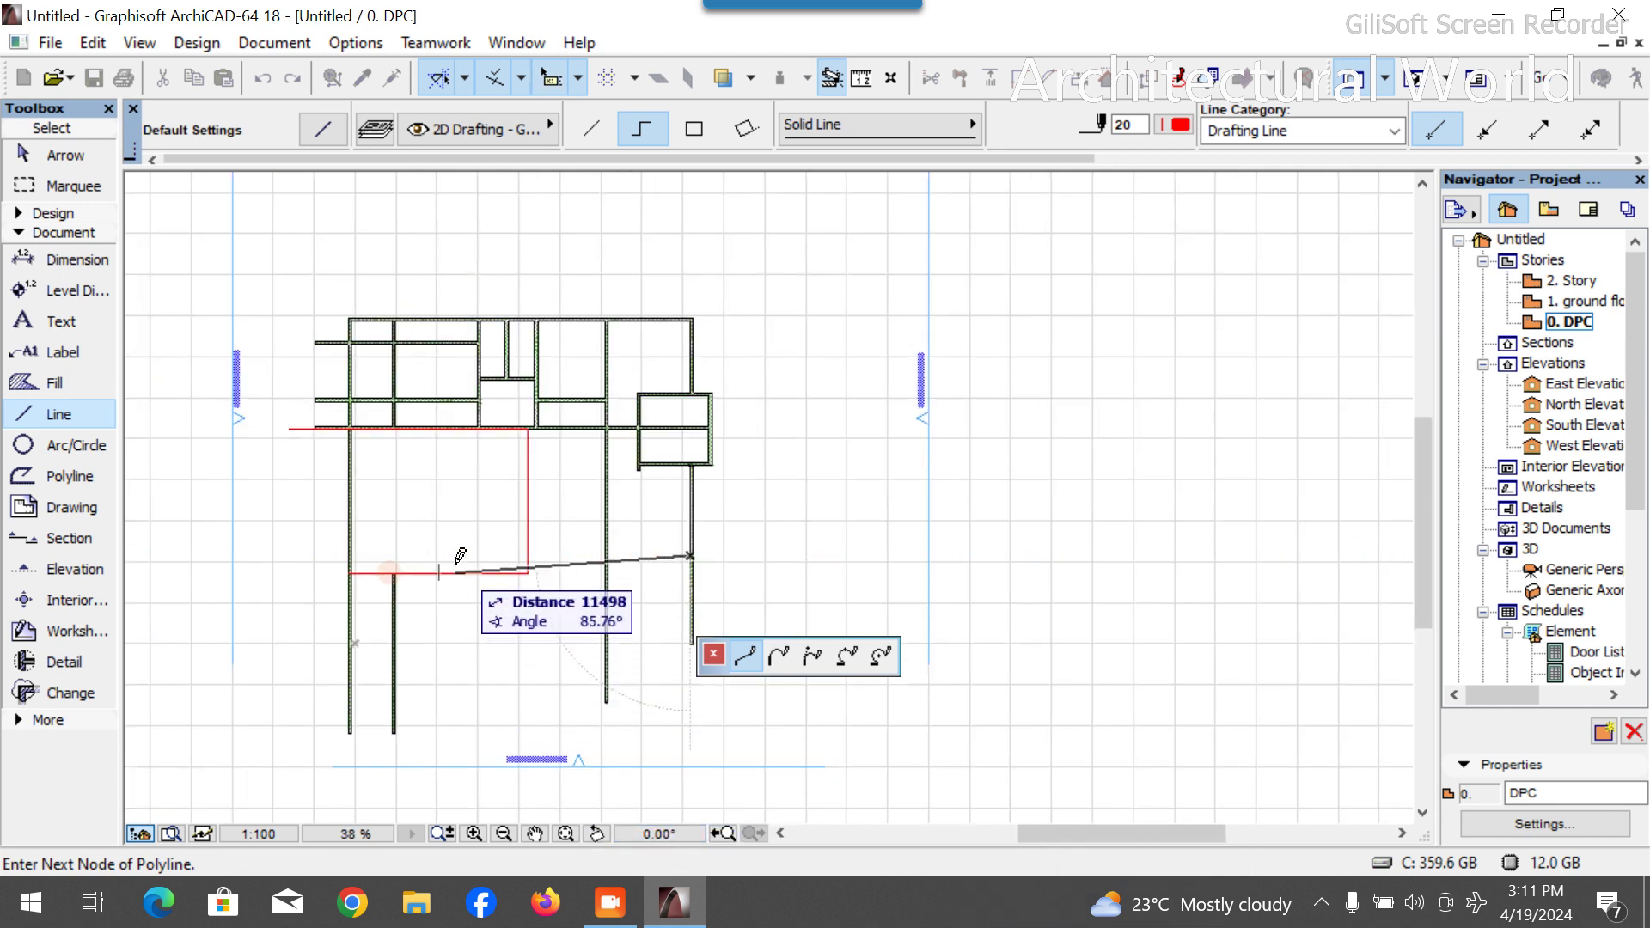
{"action": "left_click", "coordinate": [454, 555]}
{"action": "right_click", "coordinate": [462, 506]}
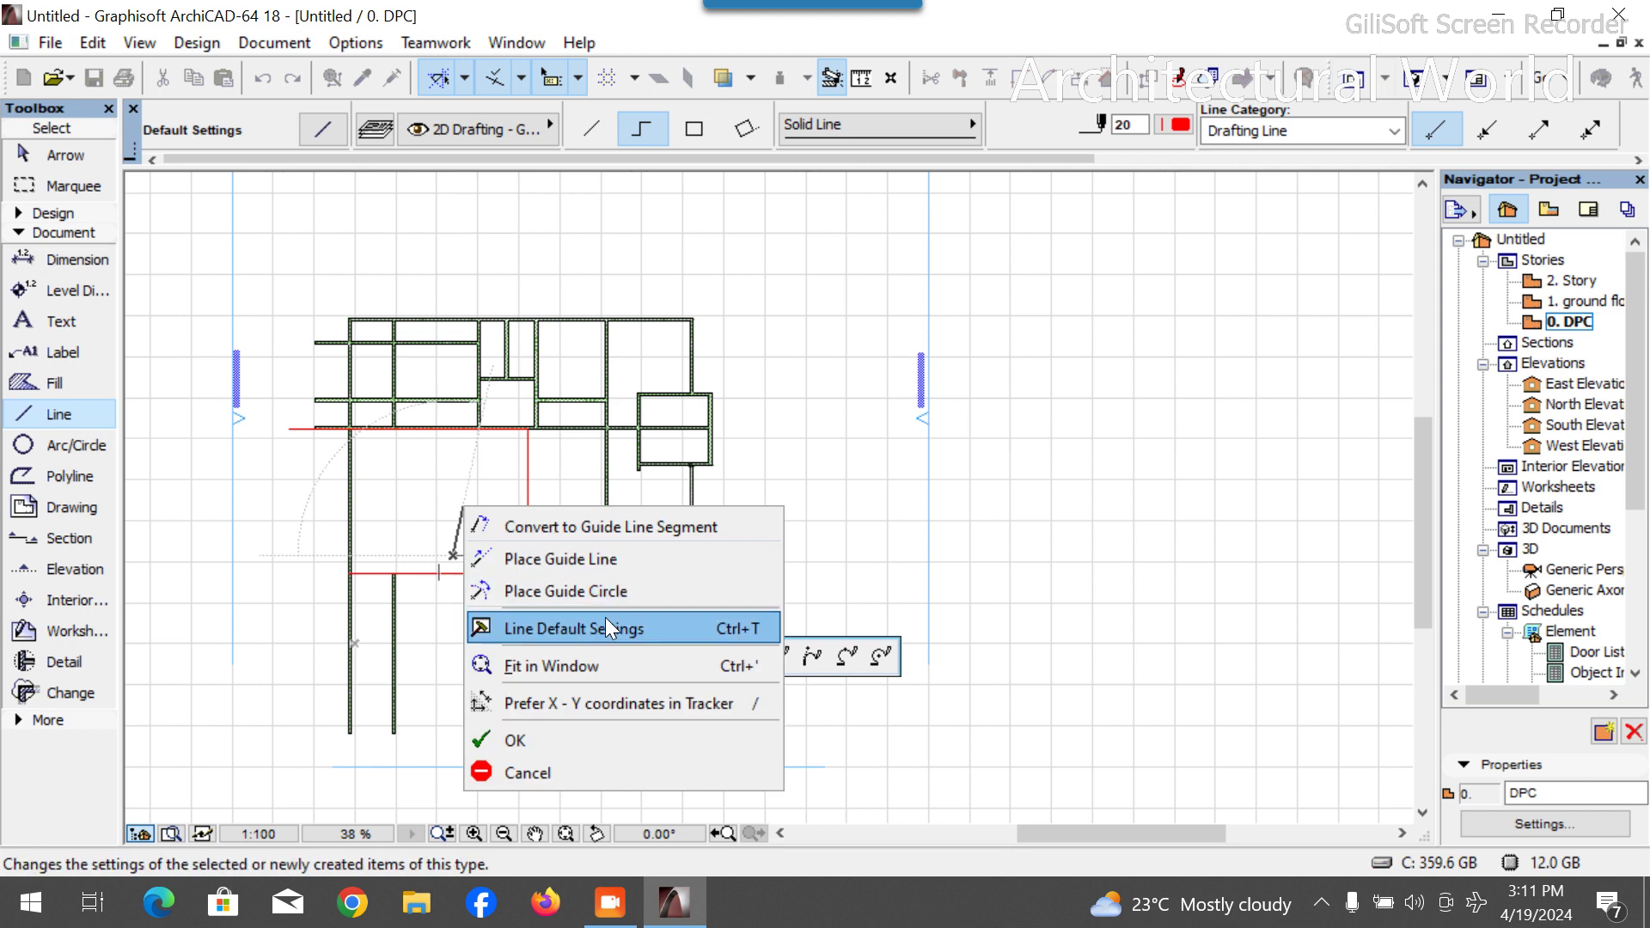
{"action": "left_click", "coordinate": [516, 741]}
{"action": "key", "text": "Escape"}
Copy the long horizontal wall down to the corner of the reference polyline at the right outer wall.
{"action": "scroll", "coordinate": [619, 433], "scroll_direction": "up", "scroll_amount": 5}
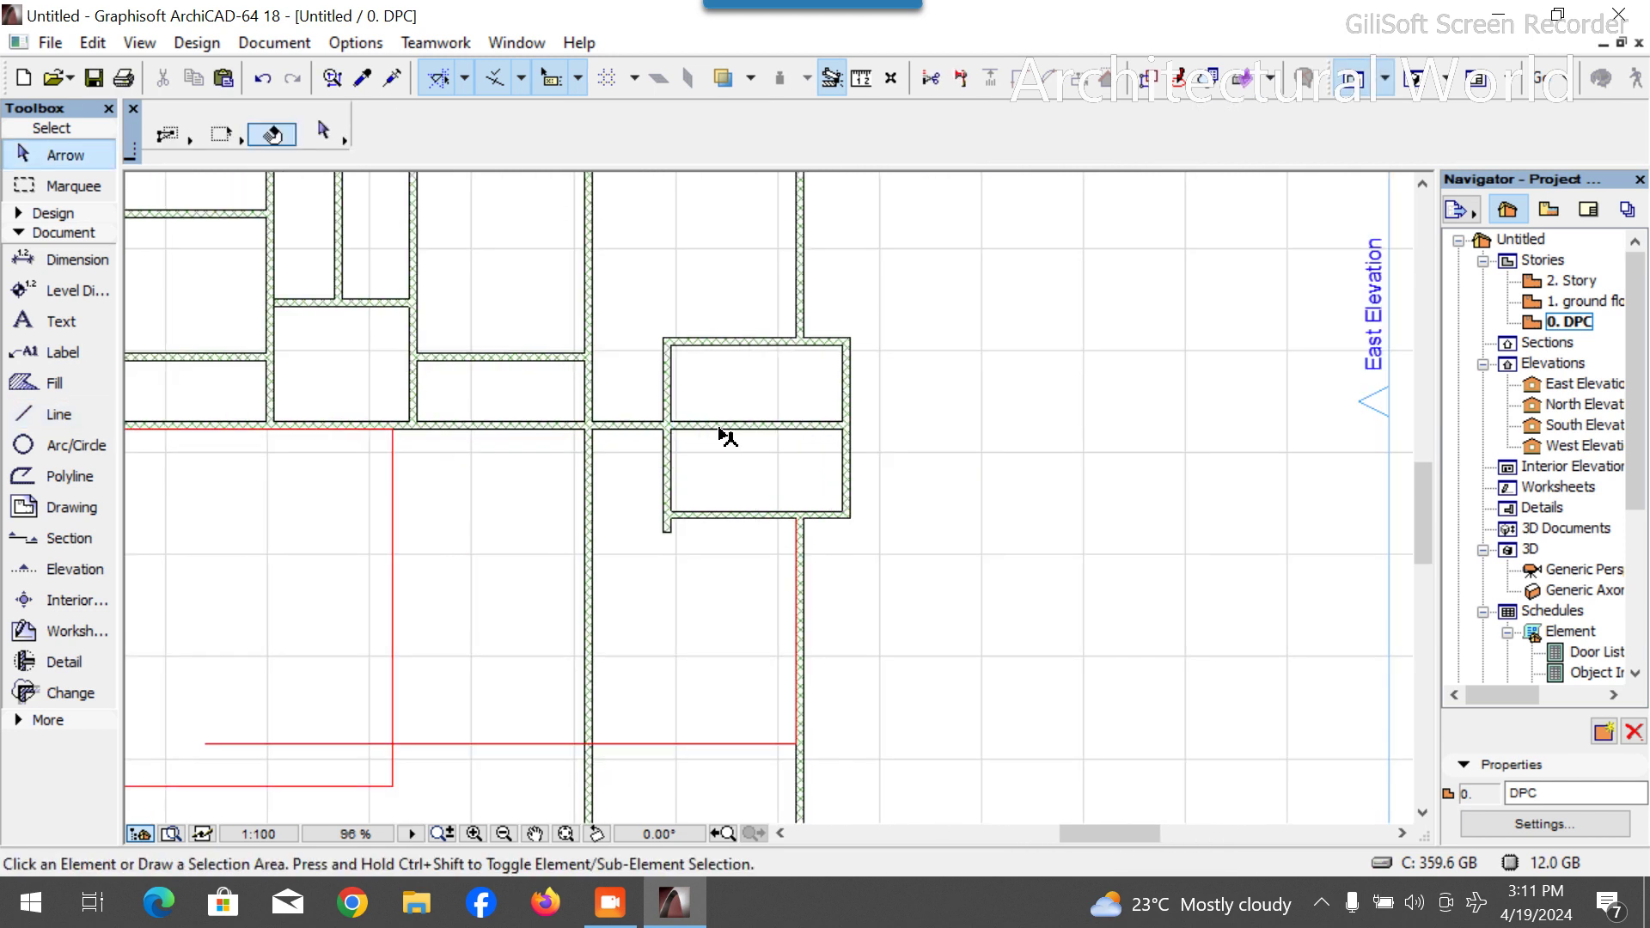
{"action": "scroll", "coordinate": [718, 445], "scroll_direction": "down", "scroll_amount": 2}
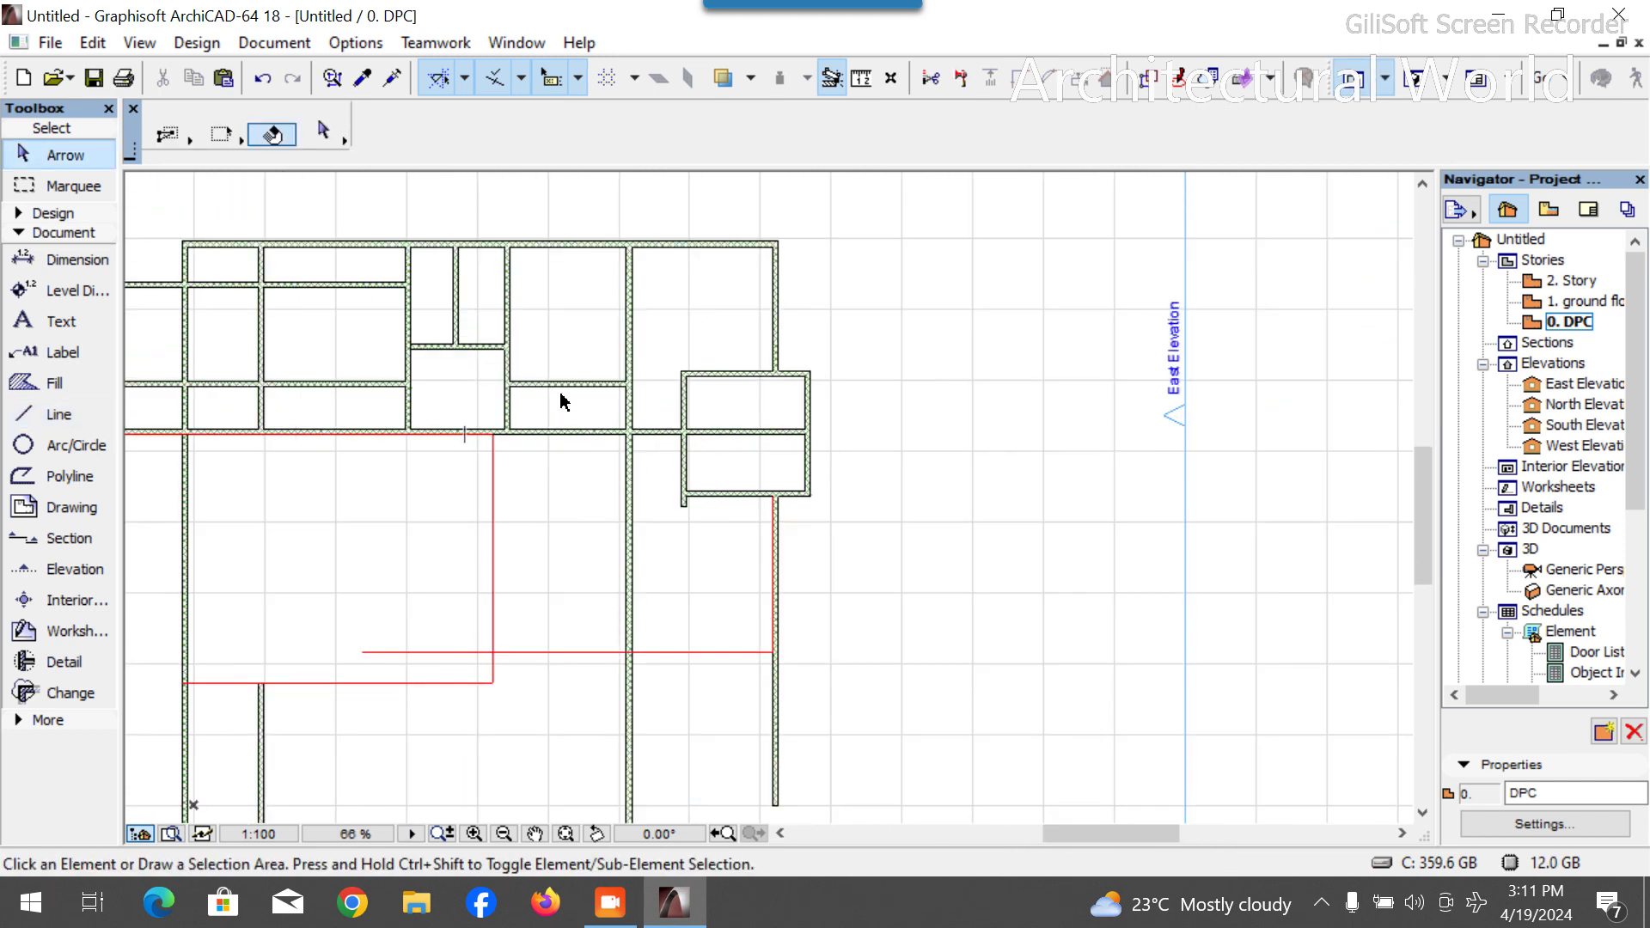
{"action": "left_click", "coordinate": [592, 433]}
{"action": "key", "text": "ctrl+shift+d"}
{"action": "left_click", "coordinate": [803, 434]}
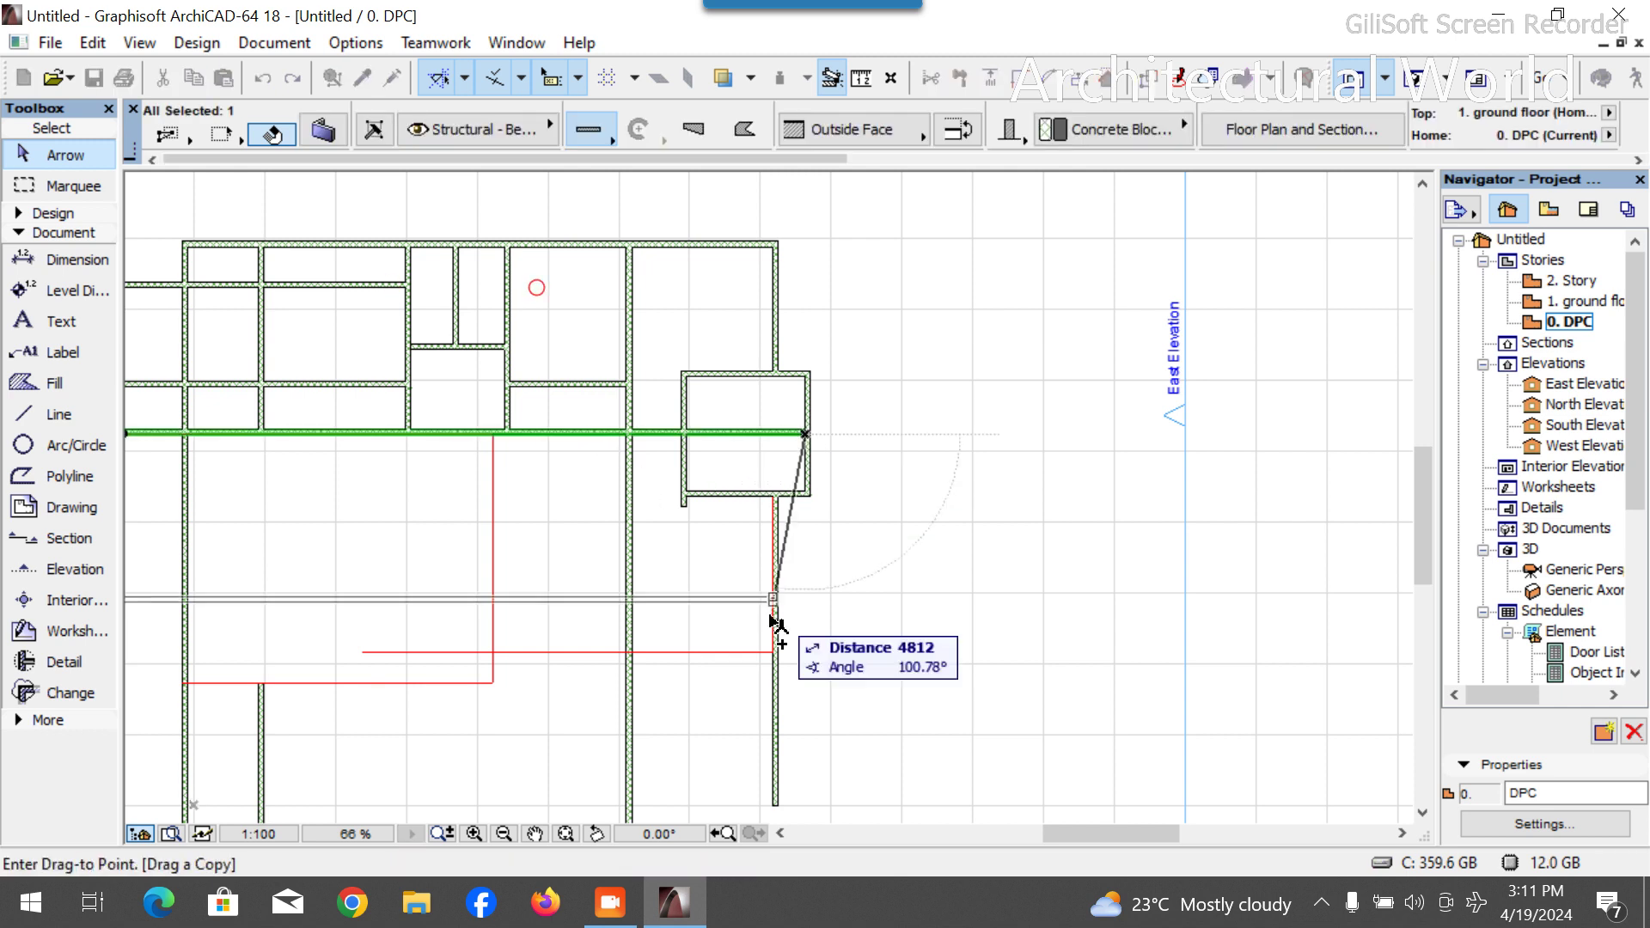
{"action": "scroll", "coordinate": [799, 718], "scroll_direction": "up", "scroll_amount": 5}
{"action": "left_click", "coordinate": [771, 633]}
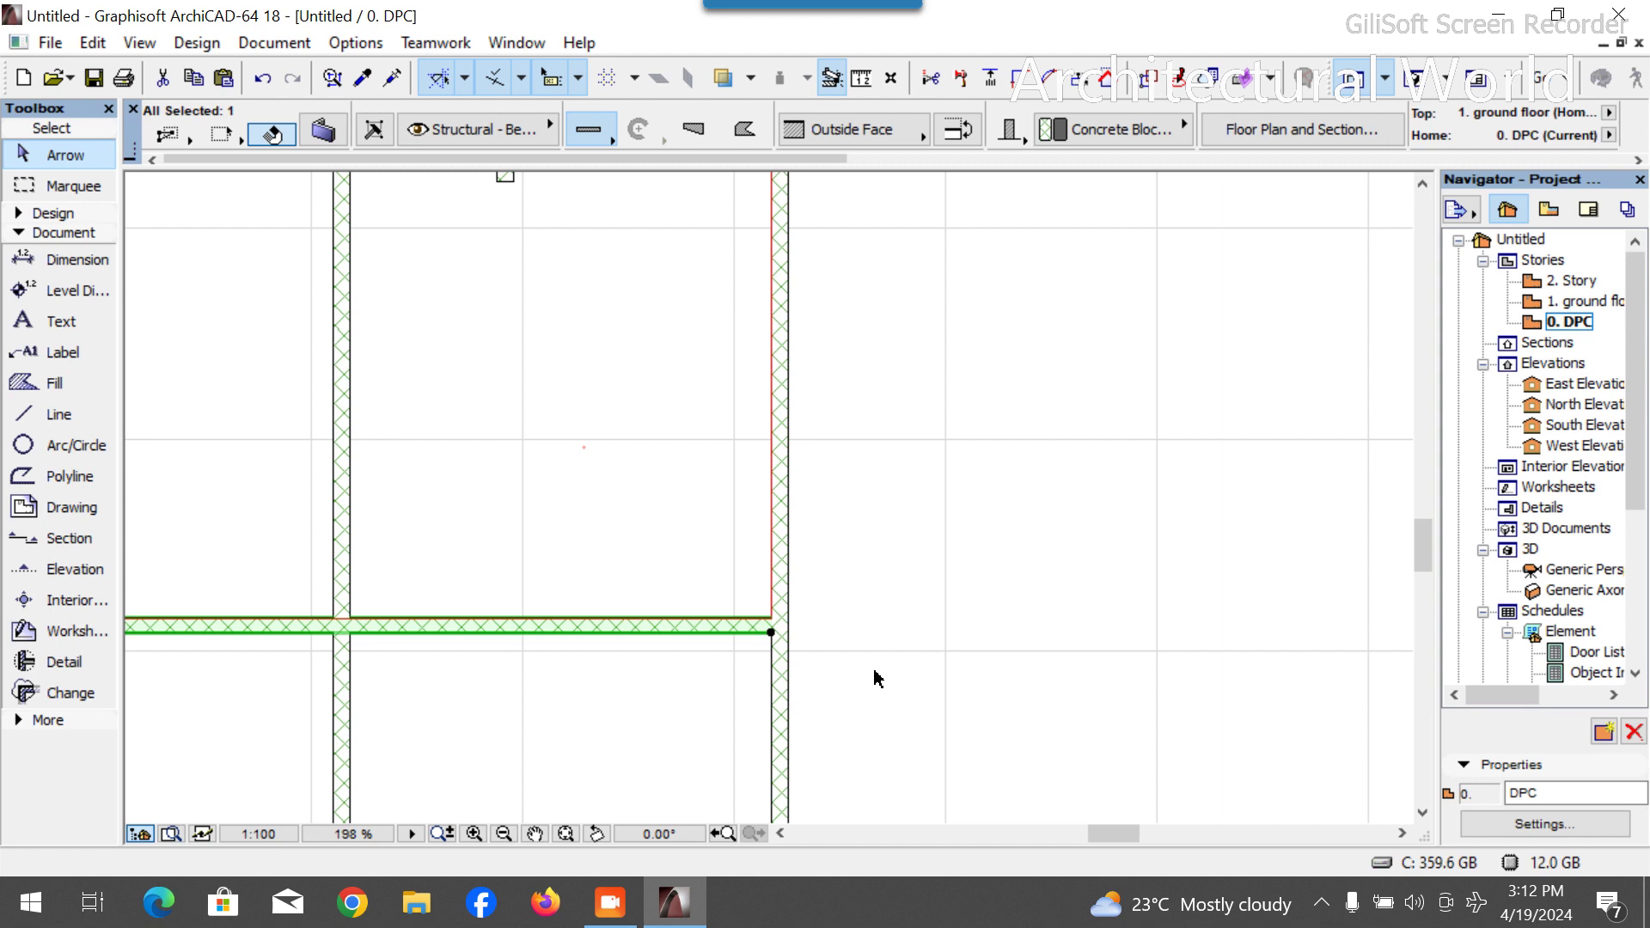
Move the copied wall down so its upper face aligns with the reference line, and trim the right outer wall below it.
{"action": "scroll", "coordinate": [723, 606], "scroll_direction": "up", "scroll_amount": 6}
{"action": "key", "text": "ctrl+d"}
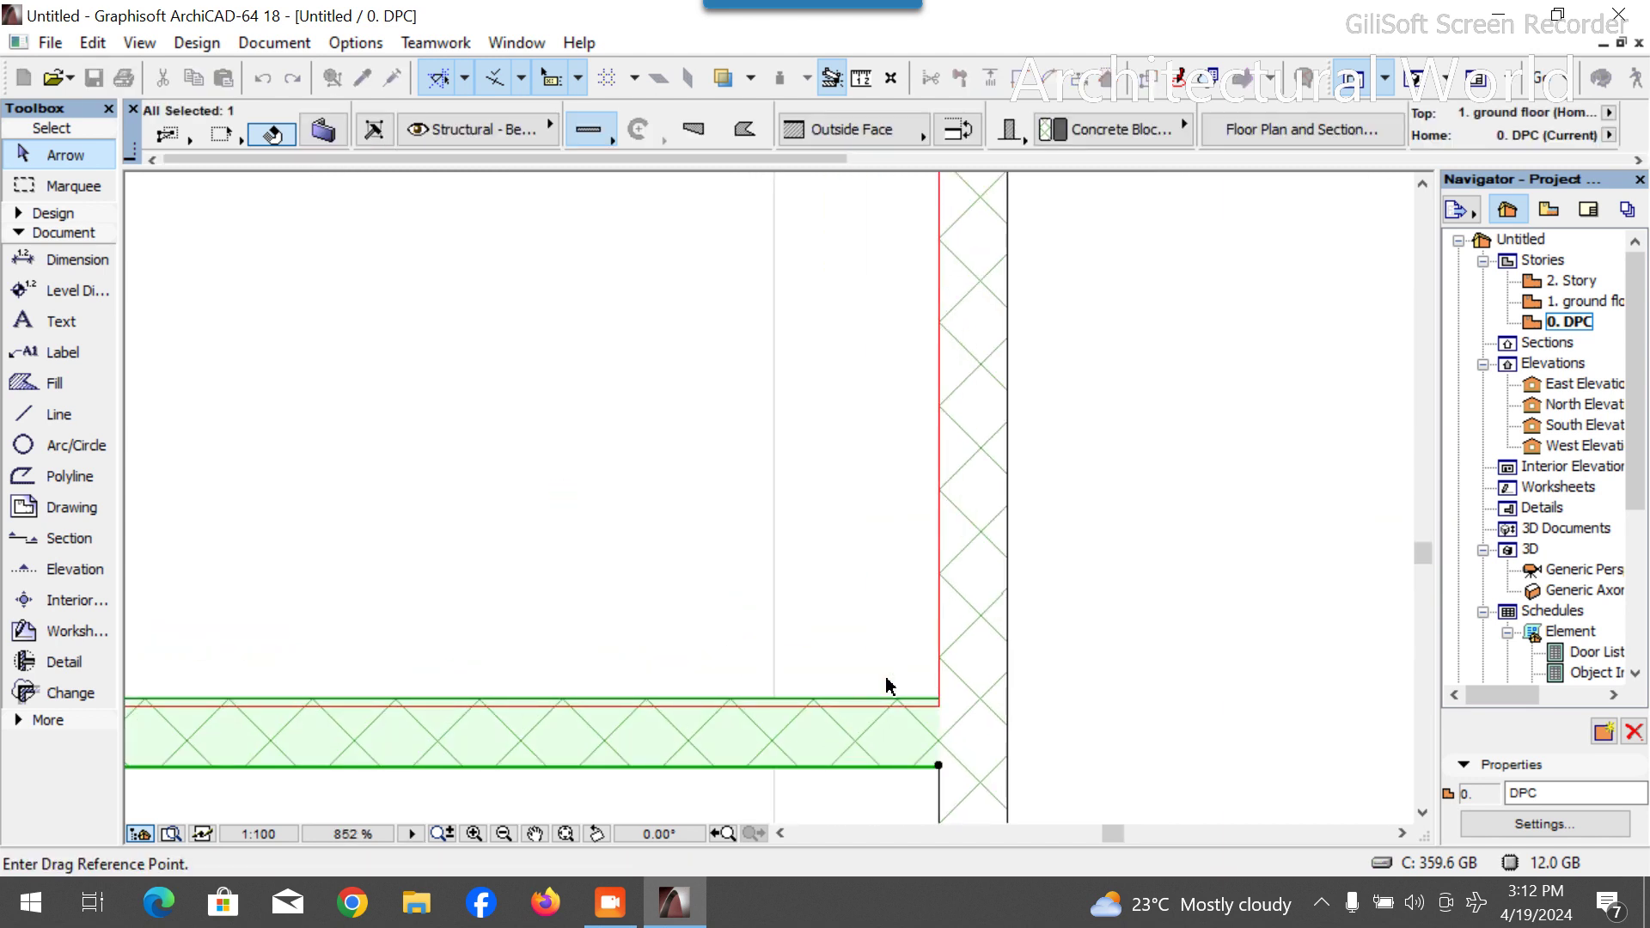
{"action": "left_click", "coordinate": [939, 700]}
{"action": "left_click", "coordinate": [976, 699]}
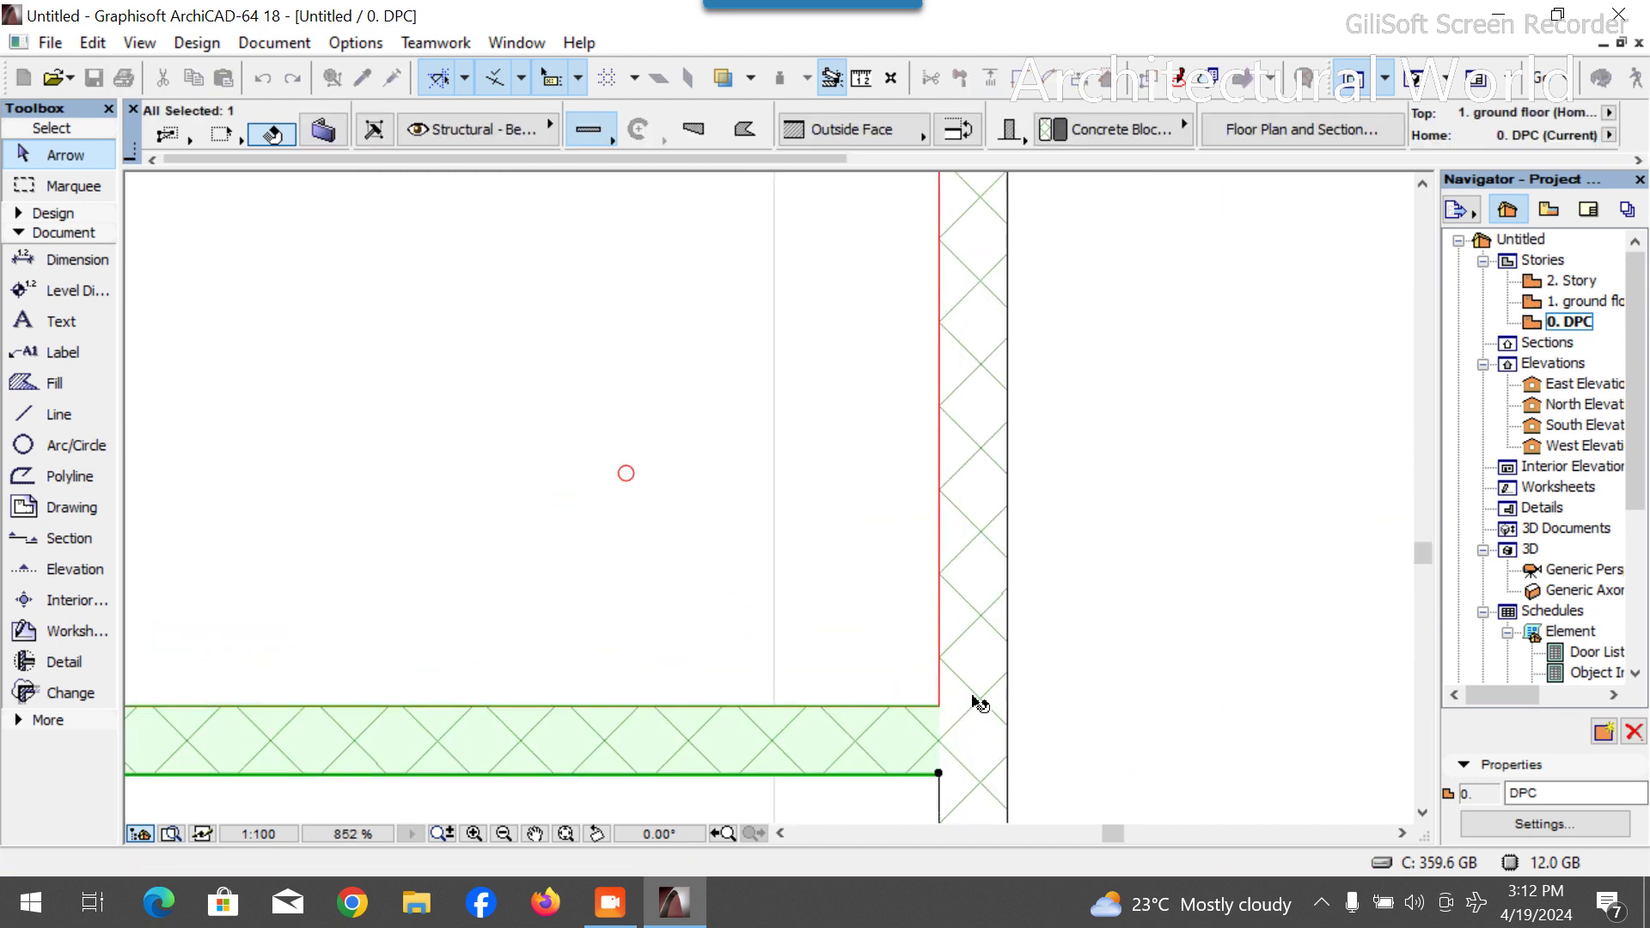
{"action": "key", "text": "Escape"}
{"action": "scroll", "coordinate": [980, 601], "scroll_direction": "down", "scroll_amount": 3}
{"action": "scroll", "coordinate": [948, 740], "scroll_direction": "down", "scroll_amount": 10}
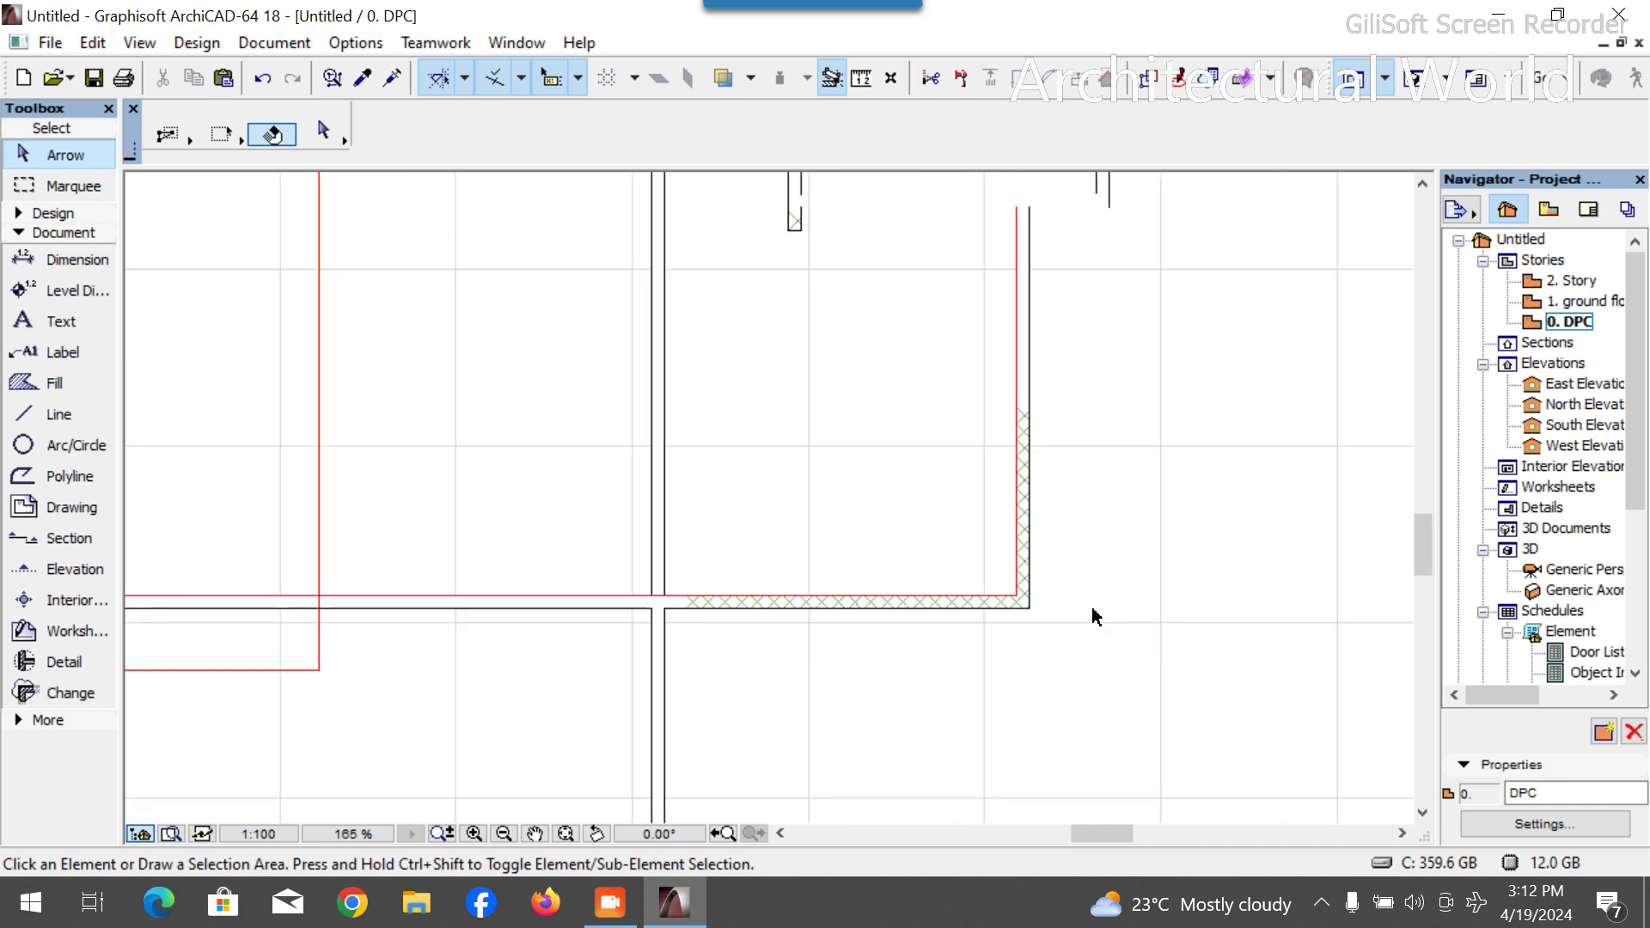
Trim the stub of the bay's left wall below the bay and the interior vertical wall's excess below the copied horizontal wall.
{"action": "scroll", "coordinate": [1090, 613], "scroll_direction": "up", "scroll_amount": 3}
{"action": "scroll", "coordinate": [965, 446], "scroll_direction": "up", "scroll_amount": 2}
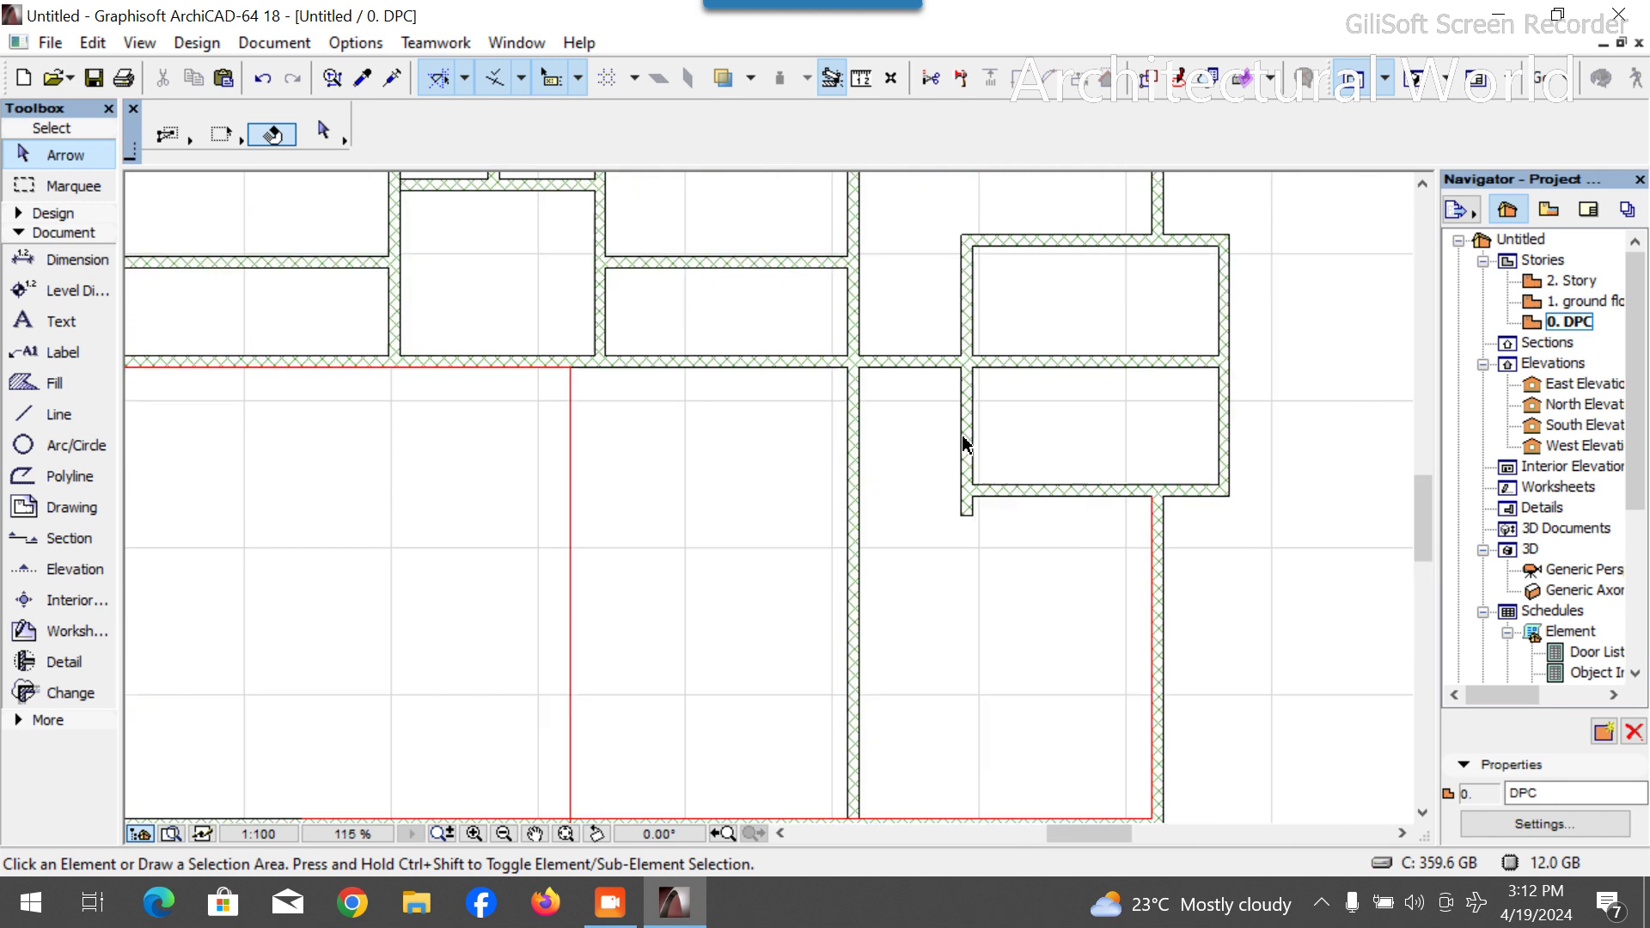
{"action": "scroll", "coordinate": [945, 516], "scroll_direction": "down", "scroll_amount": 4}
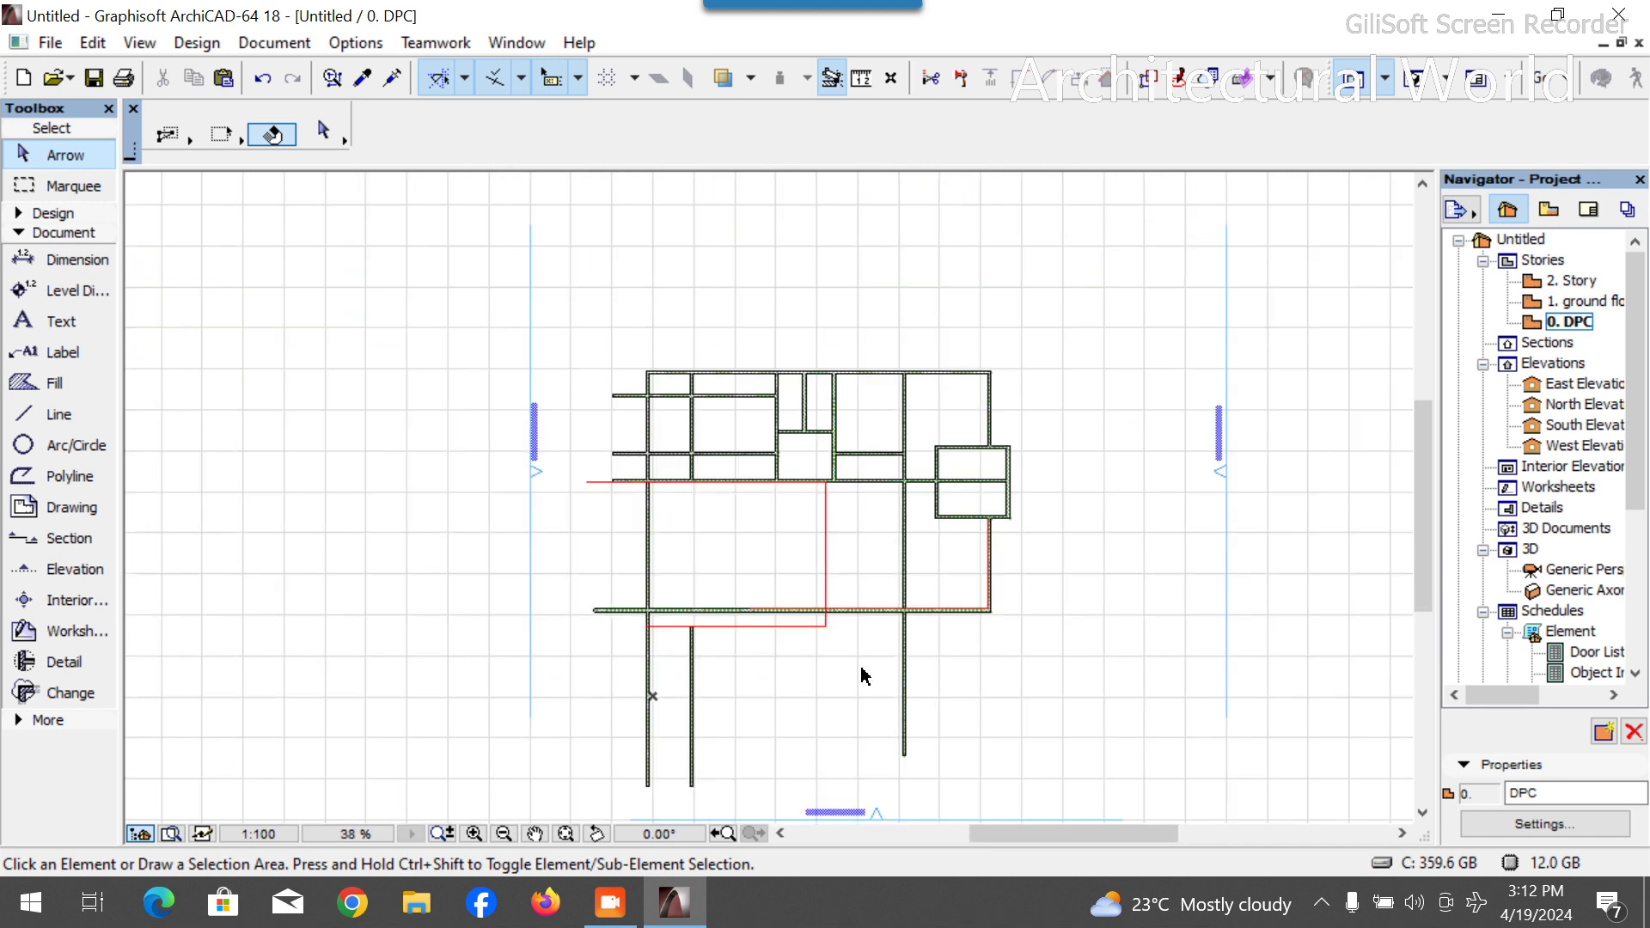
{"action": "scroll", "coordinate": [862, 675], "scroll_direction": "up", "scroll_amount": 1}
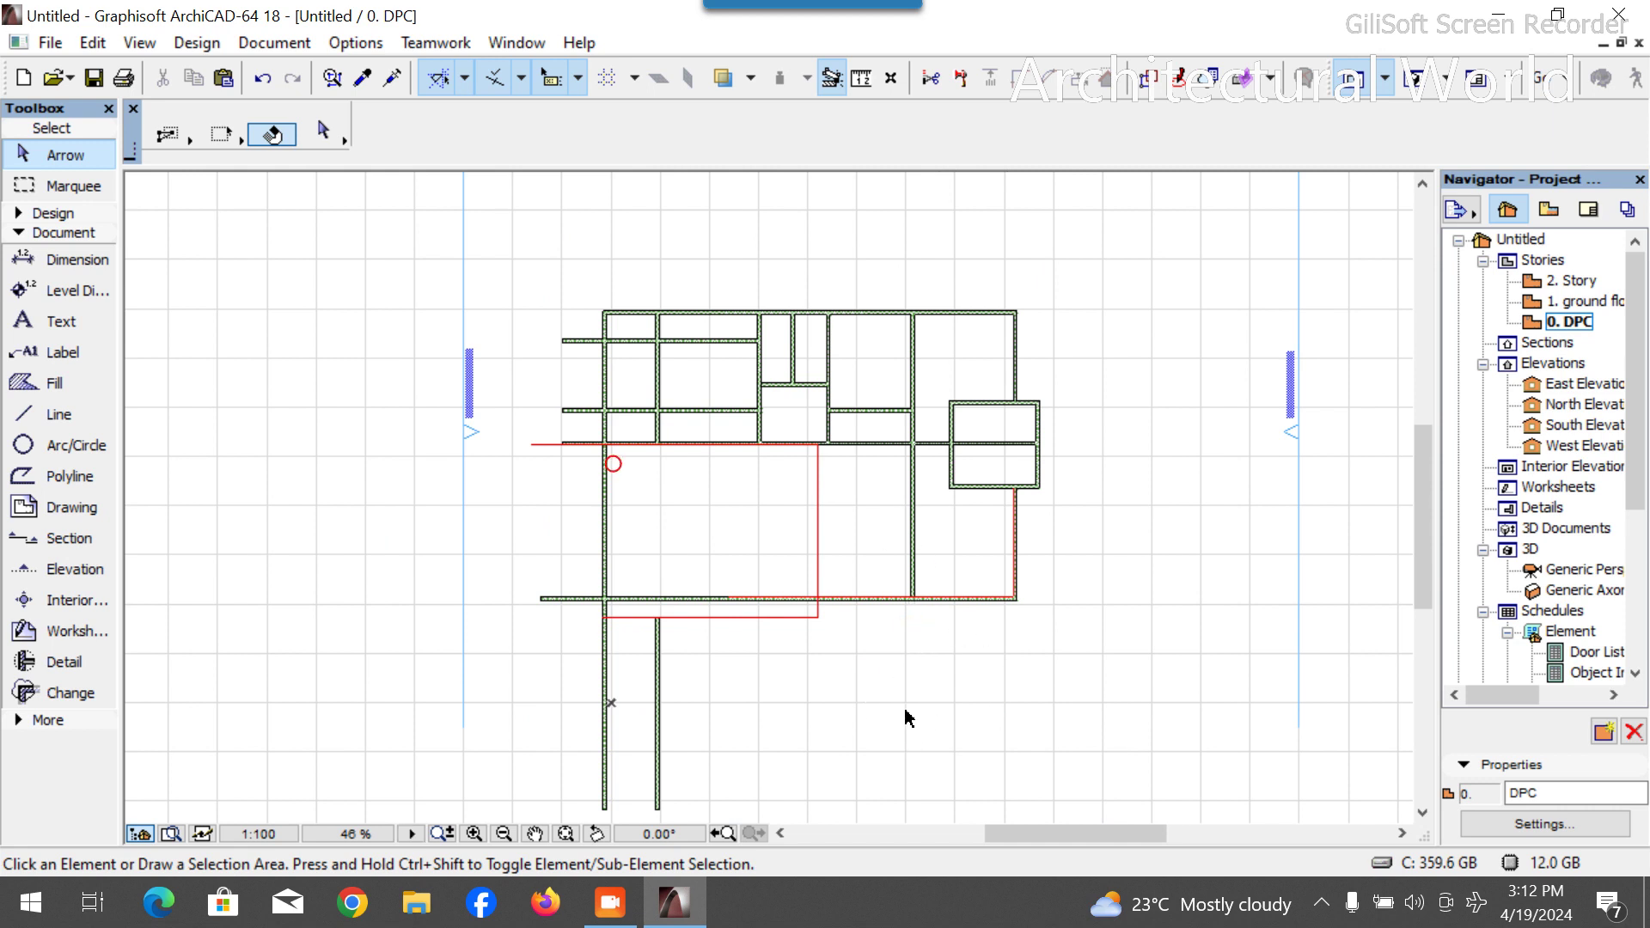
{"action": "scroll", "coordinate": [816, 730], "scroll_direction": "down", "scroll_amount": 2}
Delete the reference polyline running along the right outer wall and the copied horizontal wall.
{"action": "scroll", "coordinate": [811, 580], "scroll_direction": "up", "scroll_amount": 3}
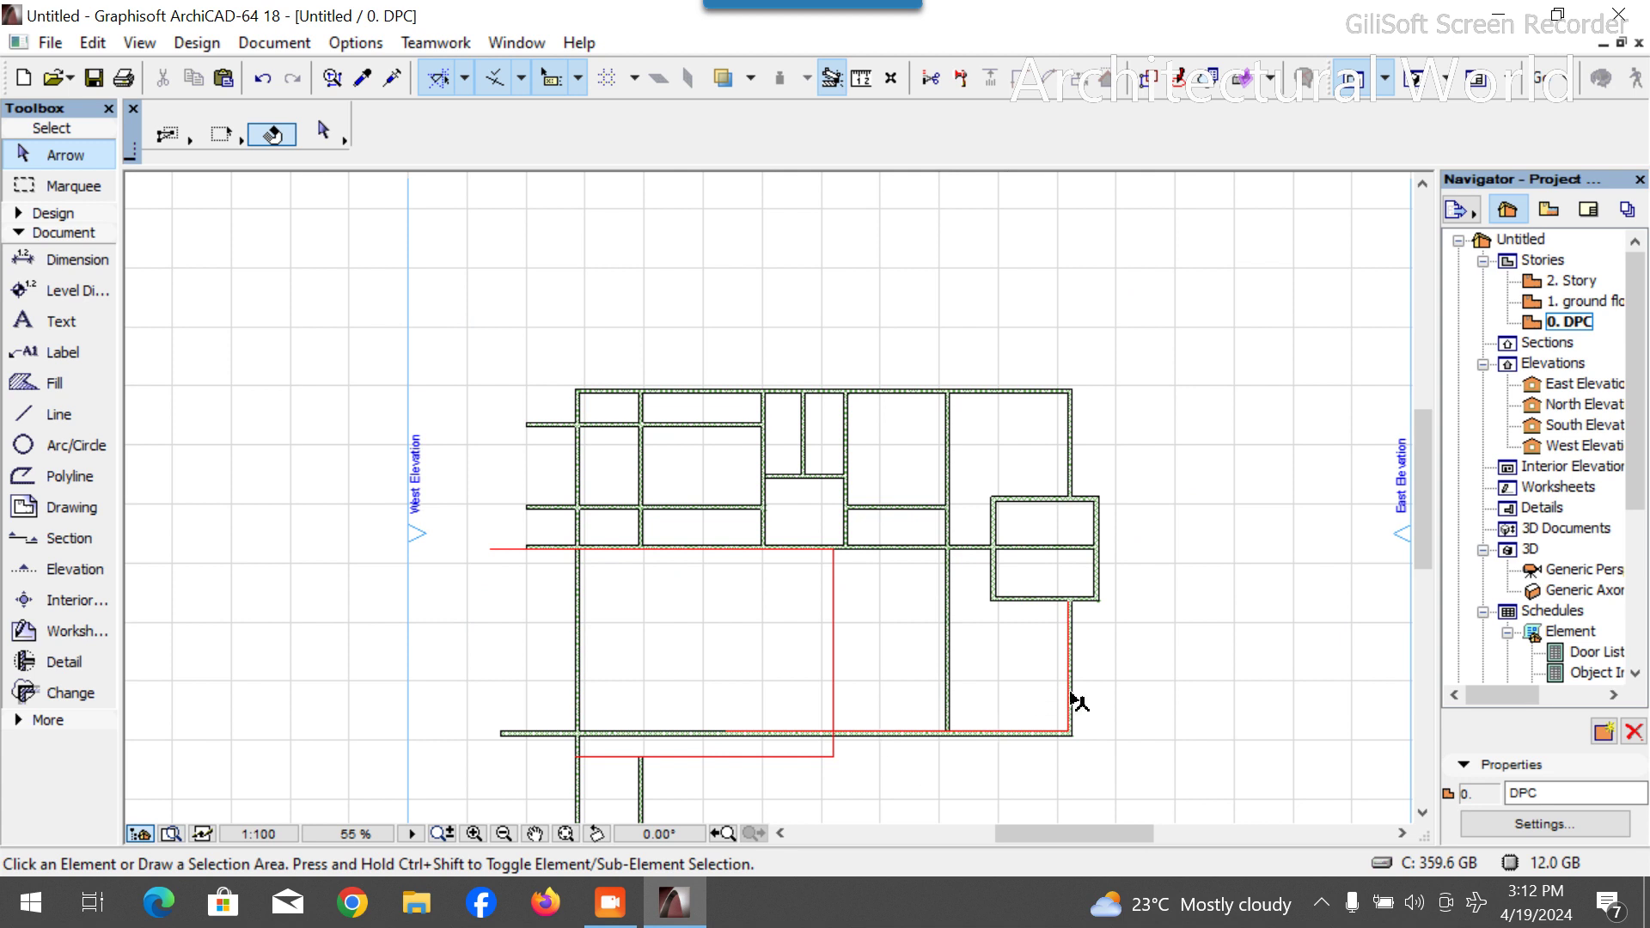
{"action": "scroll", "coordinate": [748, 737], "scroll_direction": "up", "scroll_amount": 3}
{"action": "left_click", "coordinate": [755, 730]}
{"action": "left_click", "coordinate": [771, 753]}
Examine the overall DPC wall layout around the newly enclosed lower rooms and the remaining reference lines.
{"action": "scroll", "coordinate": [756, 735], "scroll_direction": "down", "scroll_amount": 3}
{"action": "scroll", "coordinate": [870, 674], "scroll_direction": "up", "scroll_amount": 1}
{"action": "scroll", "coordinate": [870, 675], "scroll_direction": "up", "scroll_amount": 3}
{"action": "scroll", "coordinate": [1076, 652], "scroll_direction": "down", "scroll_amount": 3}
{"action": "scroll", "coordinate": [1085, 509], "scroll_direction": "up", "scroll_amount": 3}
{"action": "scroll", "coordinate": [1084, 510], "scroll_direction": "down", "scroll_amount": 2}
{"action": "scroll", "coordinate": [939, 519], "scroll_direction": "up", "scroll_amount": 1}
{"action": "scroll", "coordinate": [939, 507], "scroll_direction": "down", "scroll_amount": 2}
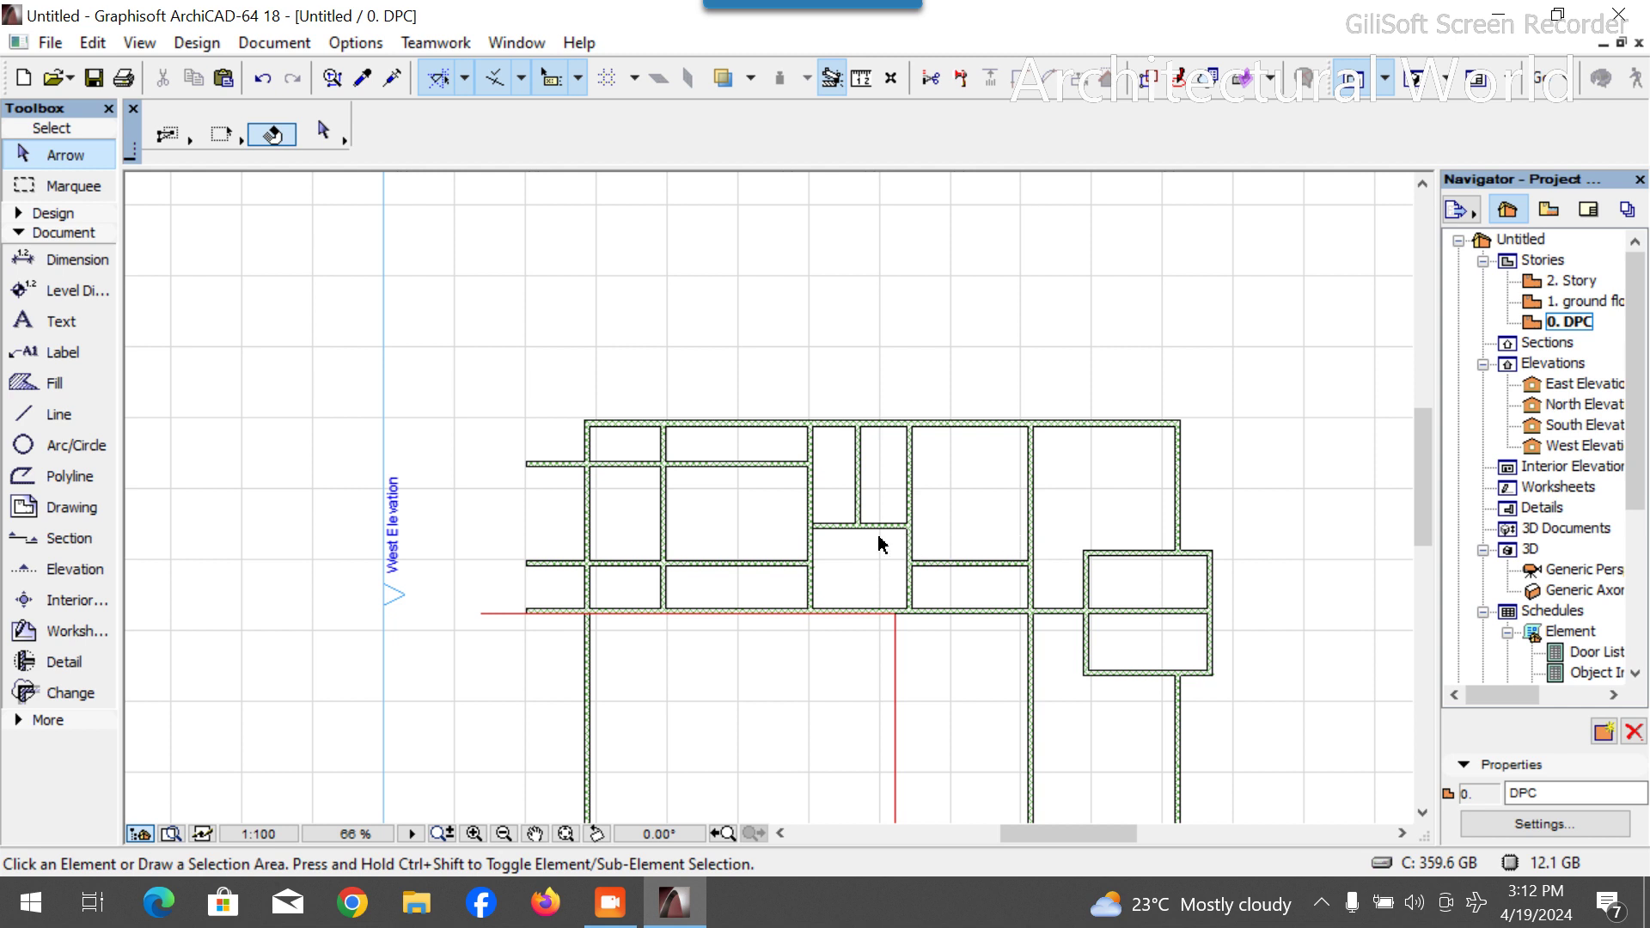
{"action": "scroll", "coordinate": [1018, 606], "scroll_direction": "down", "scroll_amount": 2}
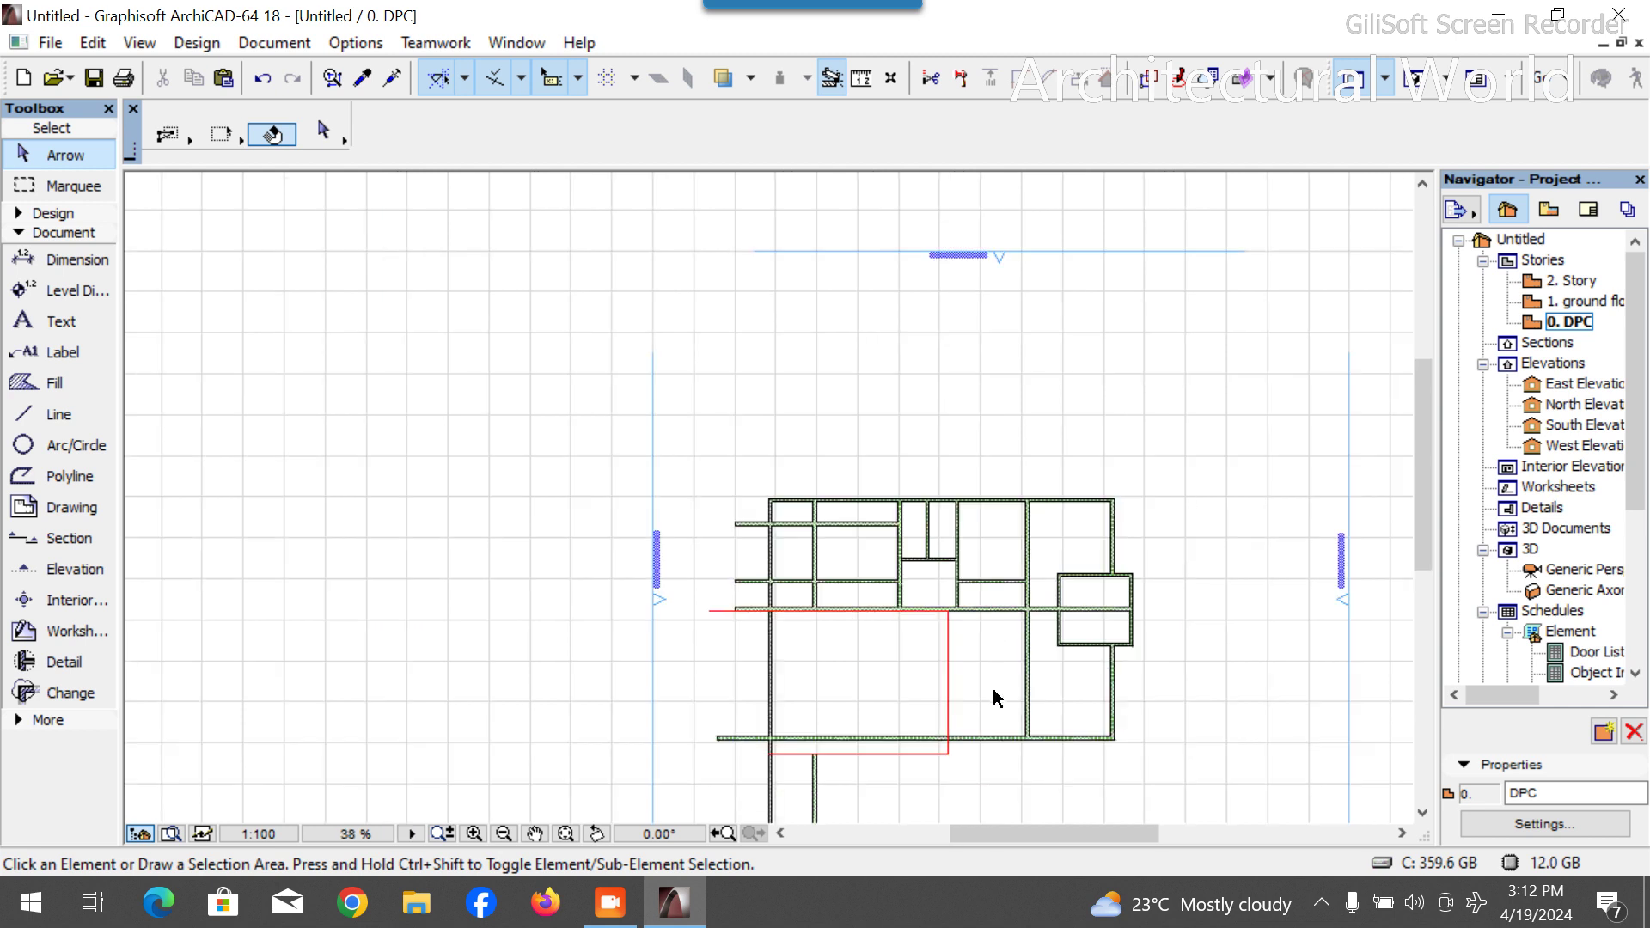
{"action": "scroll", "coordinate": [1006, 640], "scroll_direction": "down", "scroll_amount": 1}
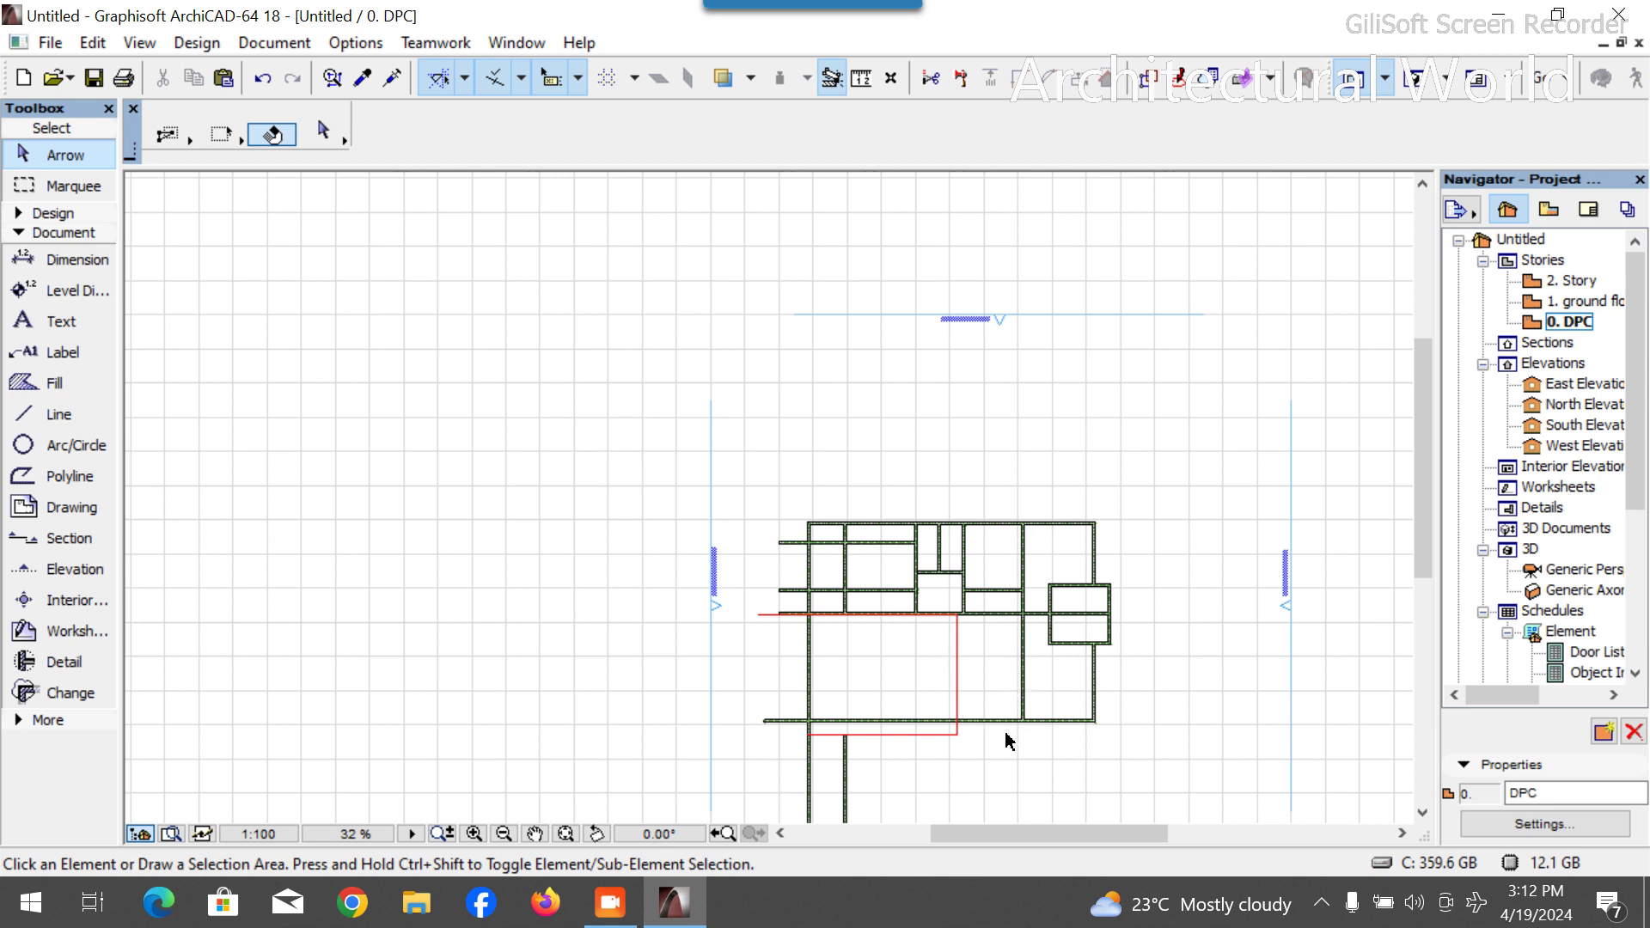
Draw a reference polyline 600 up the left face of the interior vertical wall from the lower horizontal wall, continuing left across the room.
{"action": "scroll", "coordinate": [1005, 741], "scroll_direction": "up", "scroll_amount": 4}
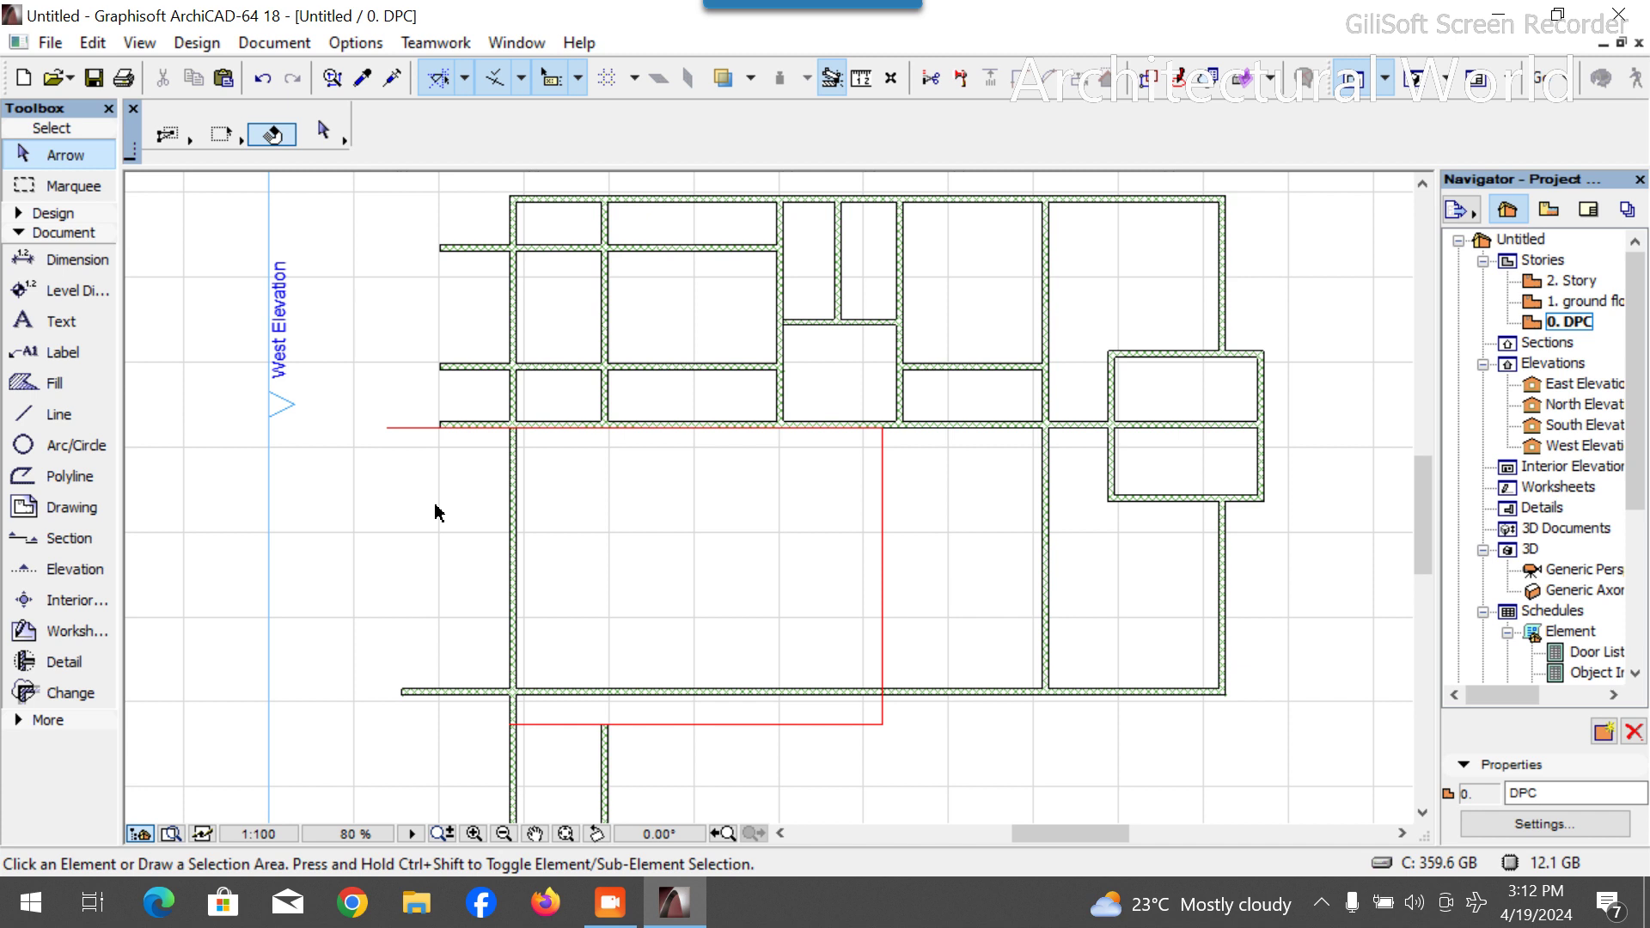
{"action": "left_click", "coordinate": [54, 415]}
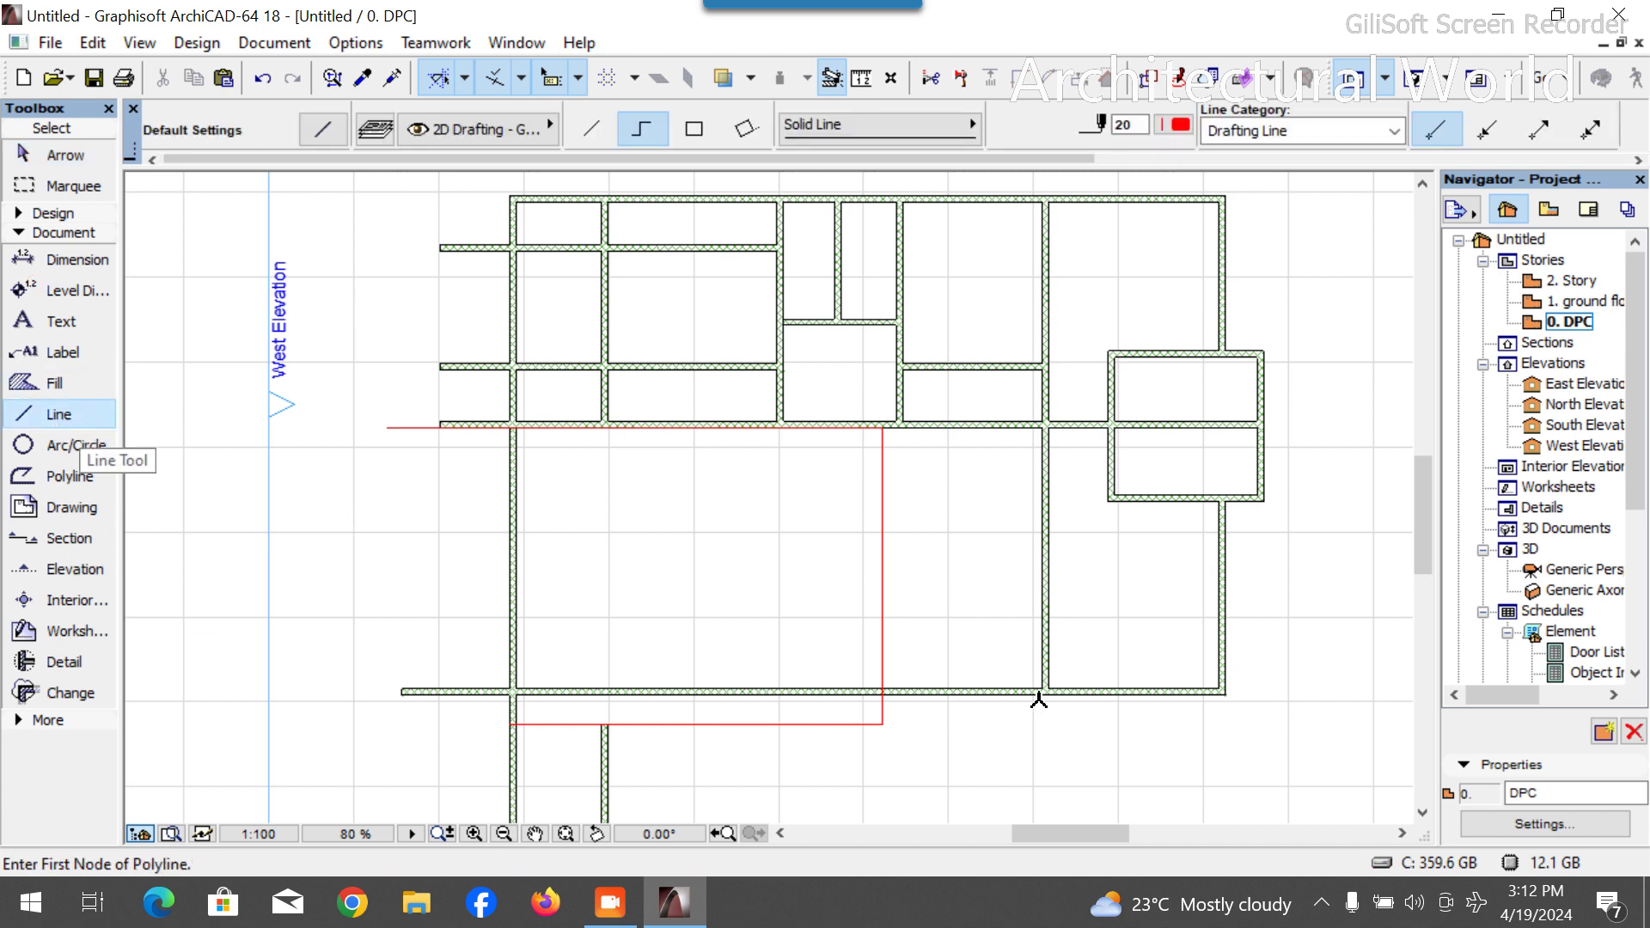
{"action": "scroll", "coordinate": [1064, 696], "scroll_direction": "up", "scroll_amount": 2}
{"action": "scroll", "coordinate": [1064, 696], "scroll_direction": "up", "scroll_amount": 1}
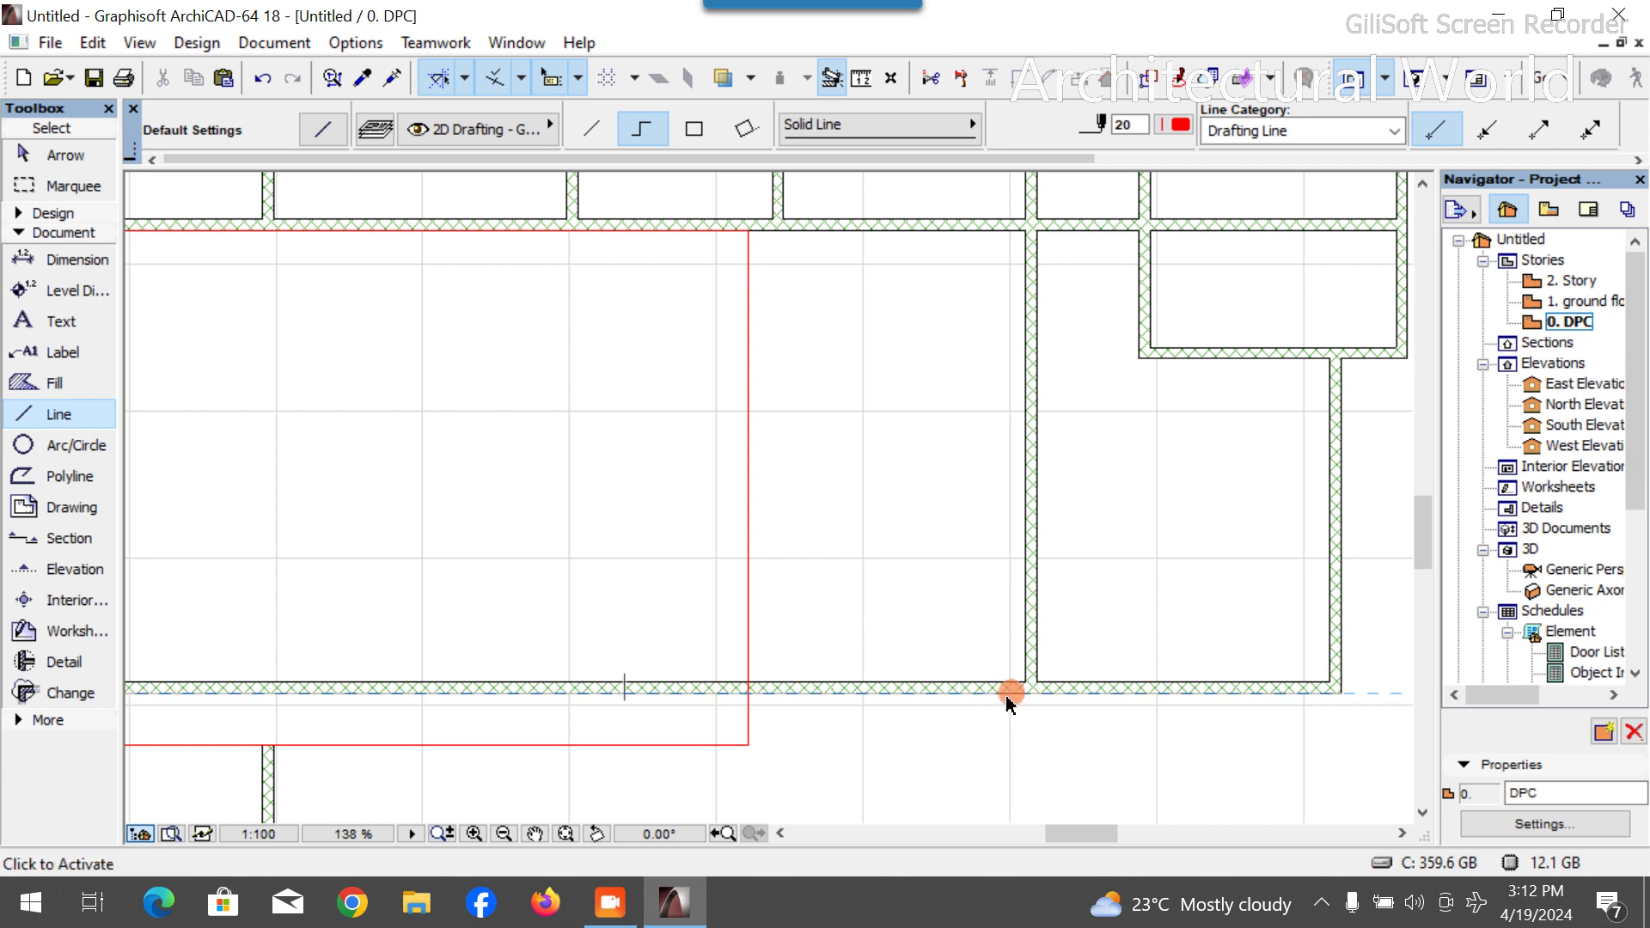
{"action": "scroll", "coordinate": [1012, 696], "scroll_direction": "up", "scroll_amount": 4}
{"action": "left_click", "coordinate": [1032, 708]}
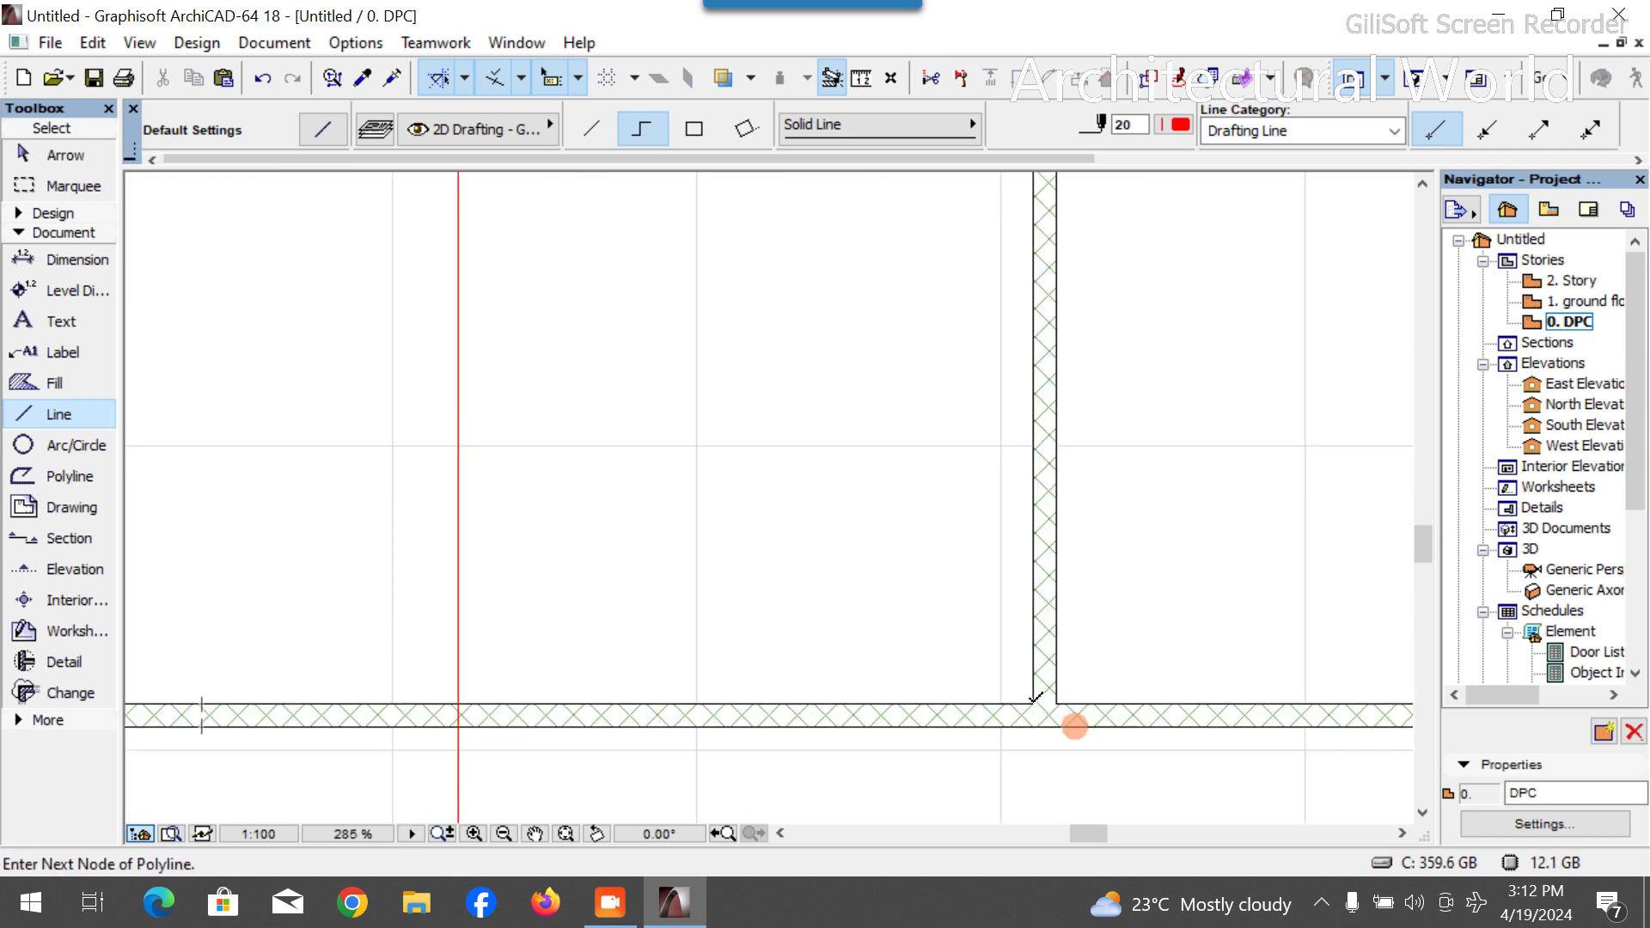
{"action": "type", "text": "600"}
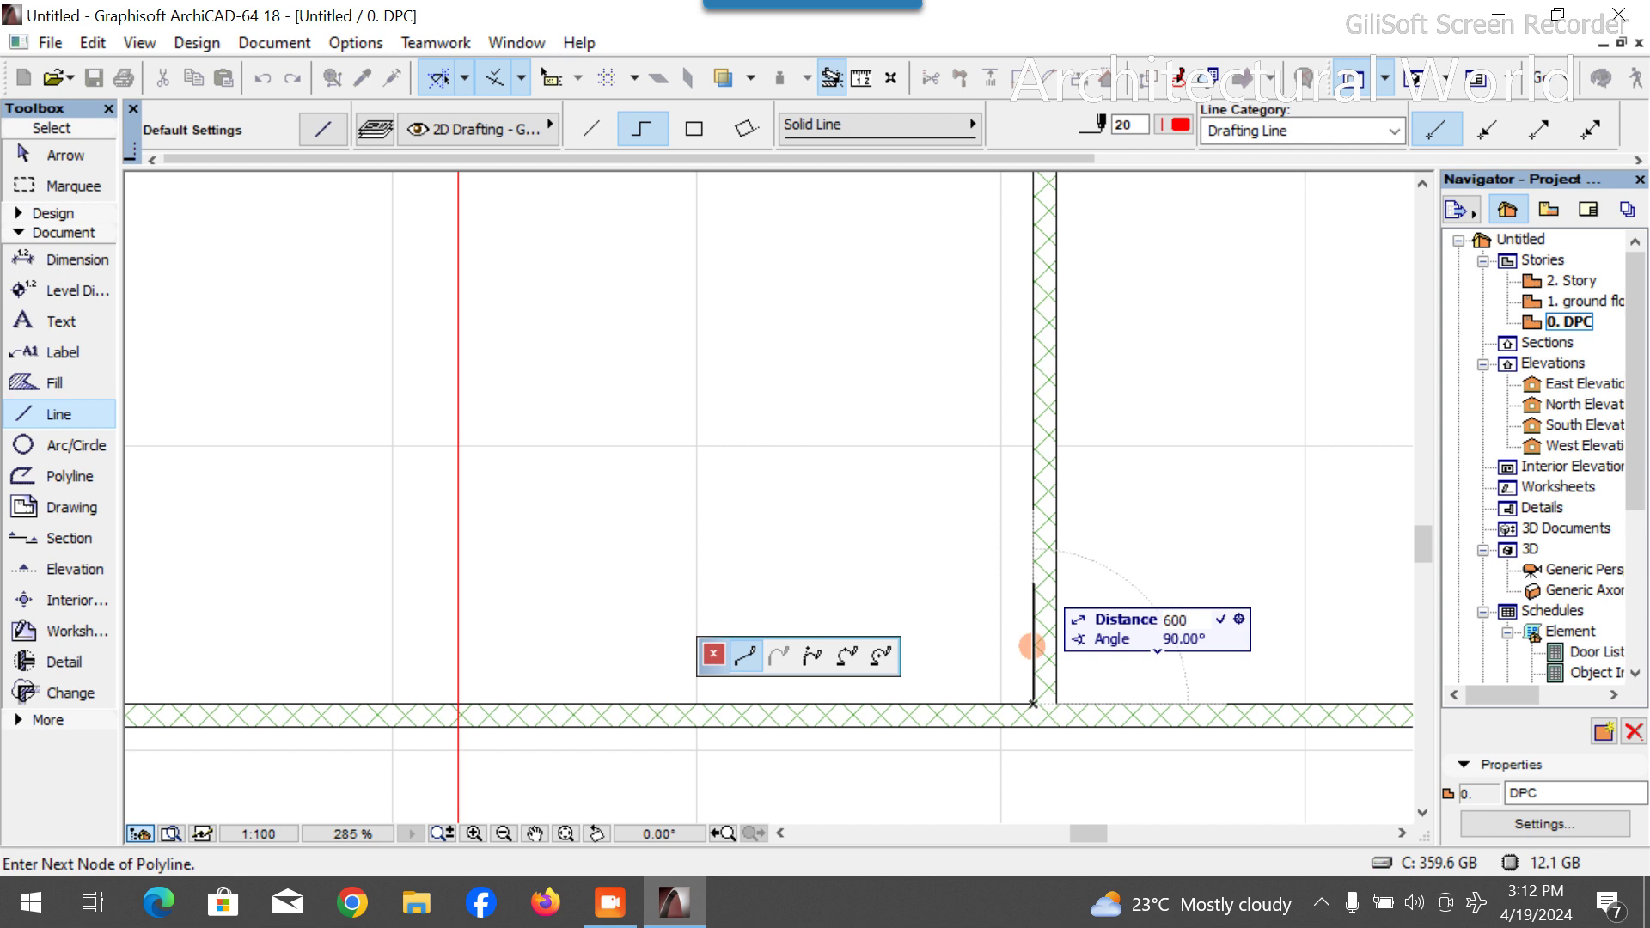
{"action": "left_click", "coordinate": [1031, 645]}
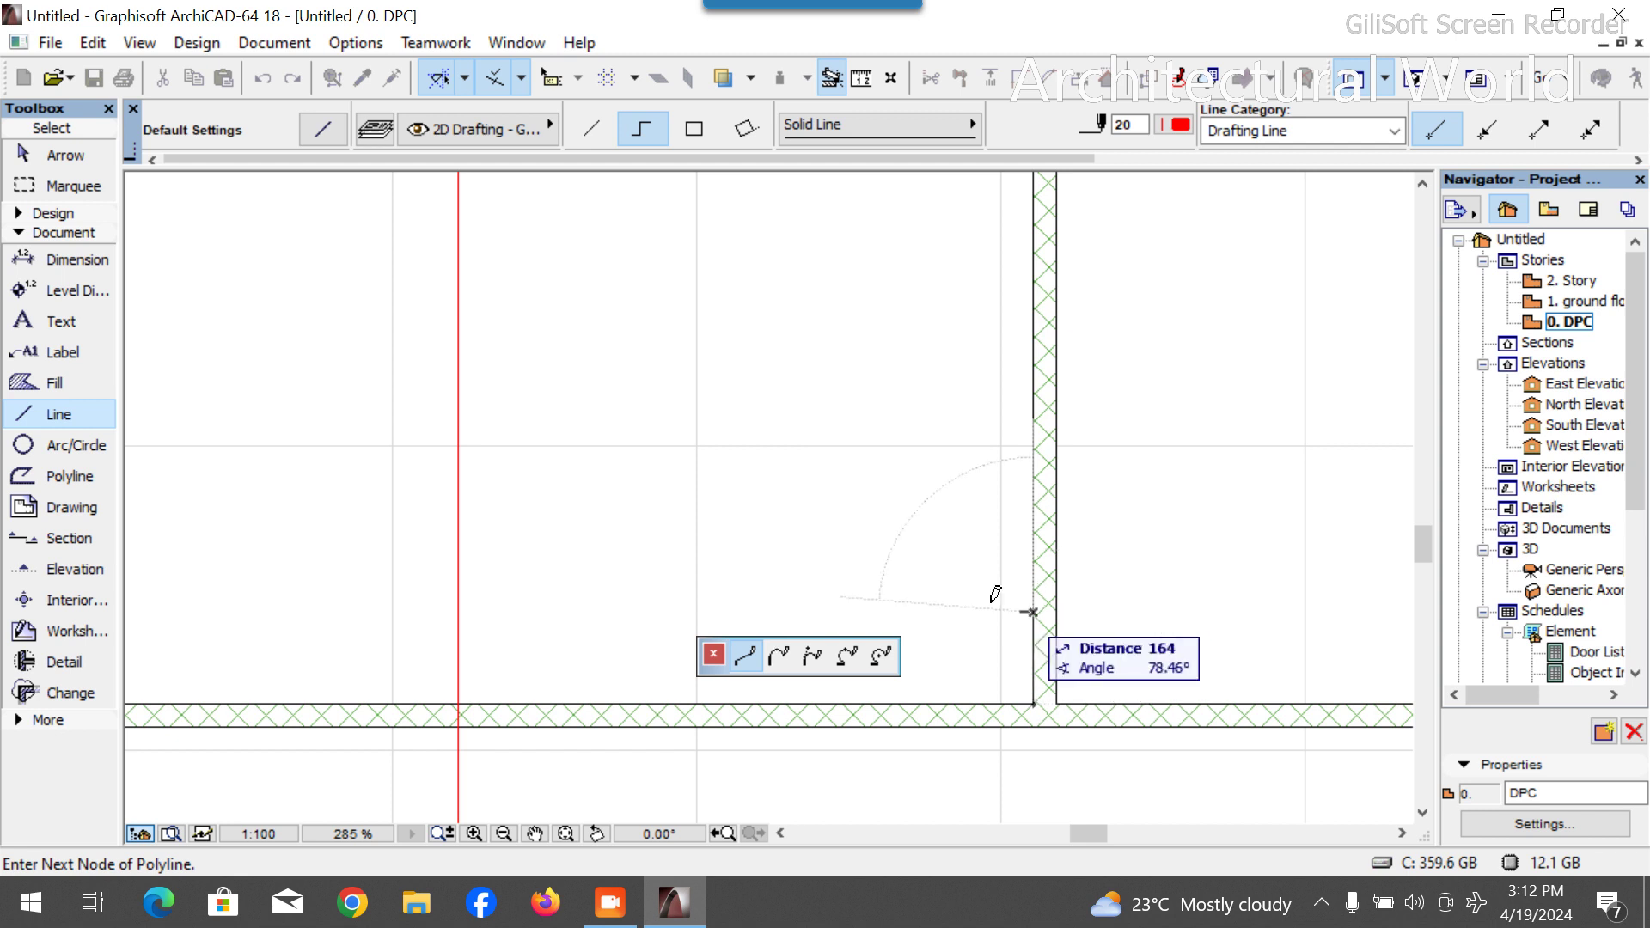
{"action": "left_click", "coordinate": [600, 613]}
{"action": "left_click", "coordinate": [665, 459]}
{"action": "right_click", "coordinate": [762, 443]}
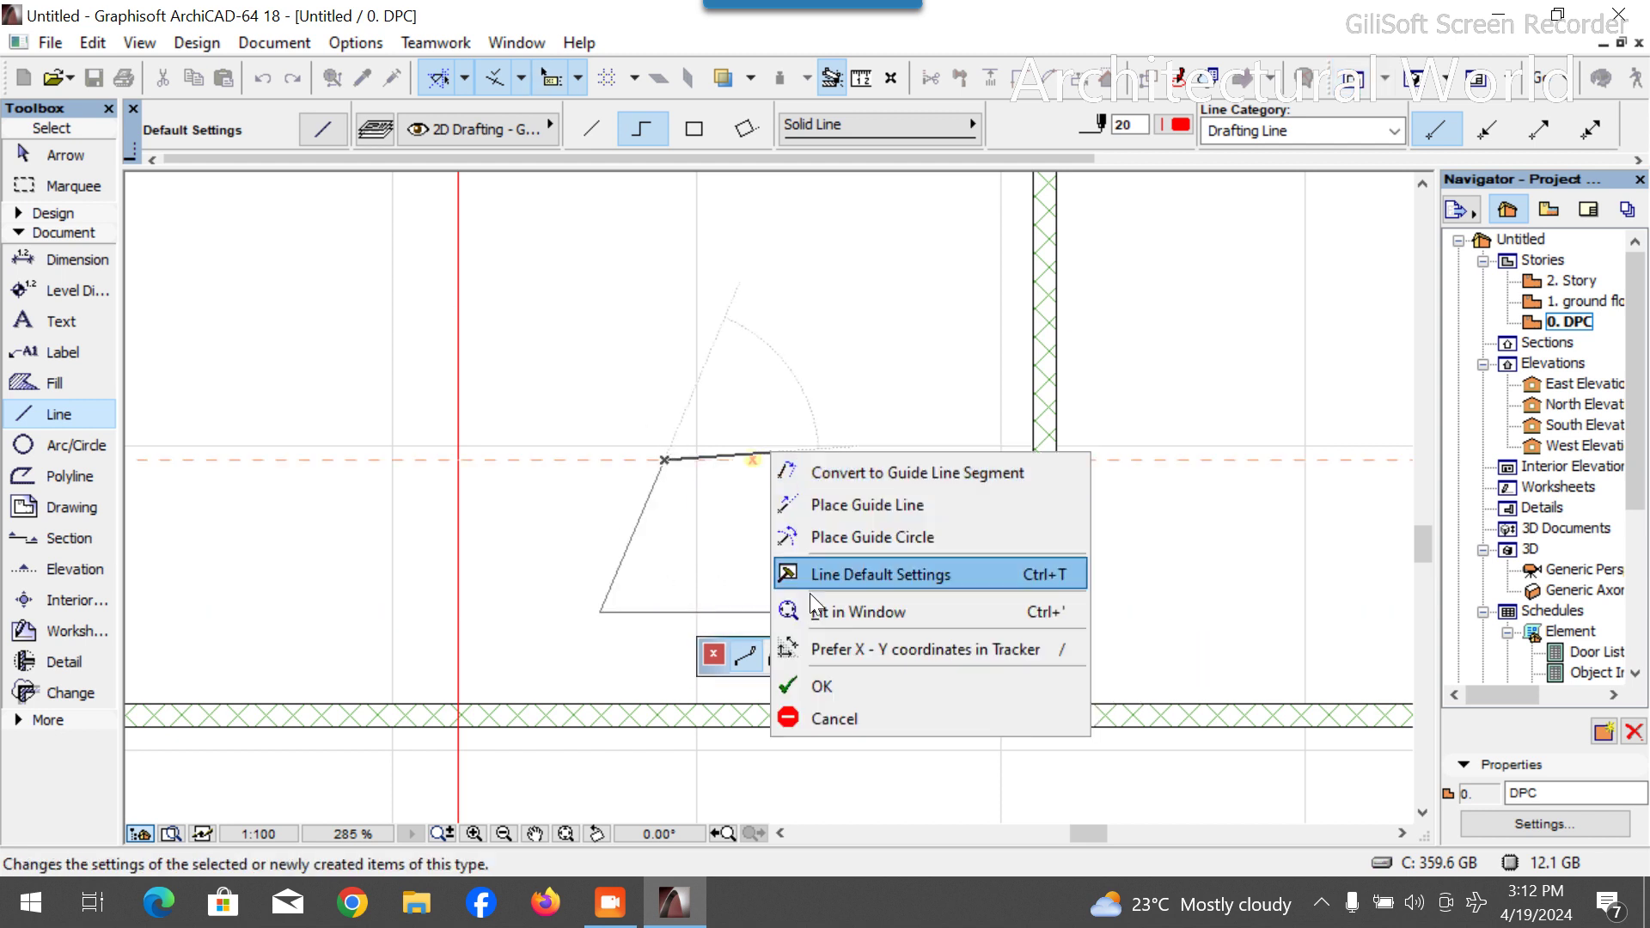
{"action": "left_click", "coordinate": [821, 679]}
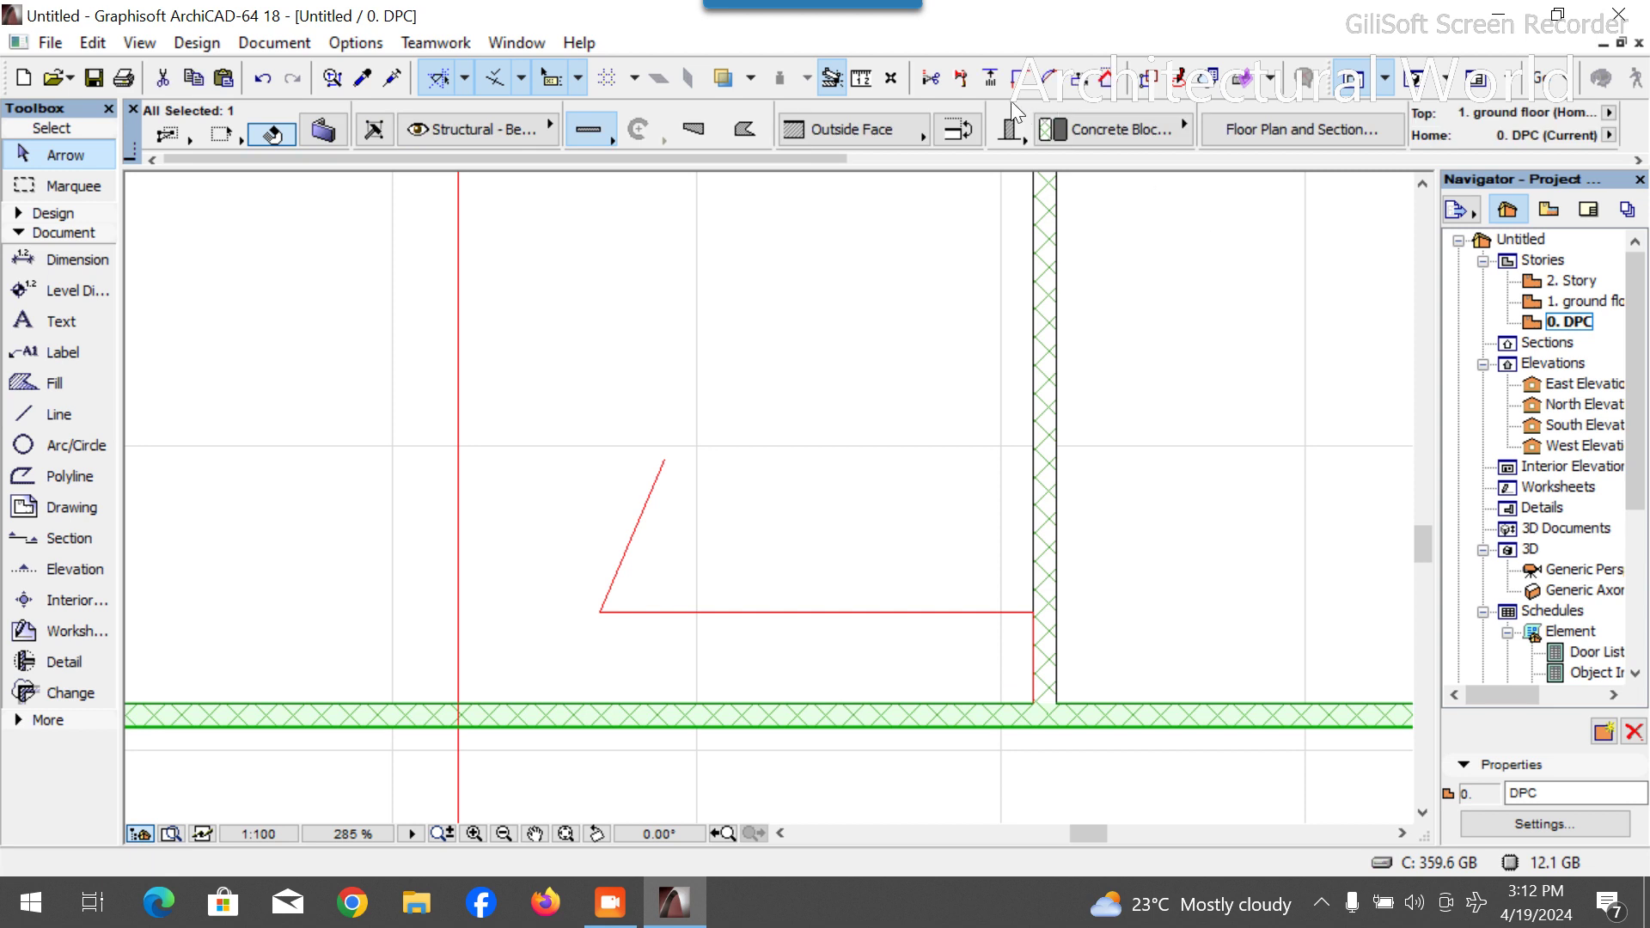
Split the lower horizontal wall at the left face of the interior vertical wall.
{"action": "left_click", "coordinate": [964, 77]}
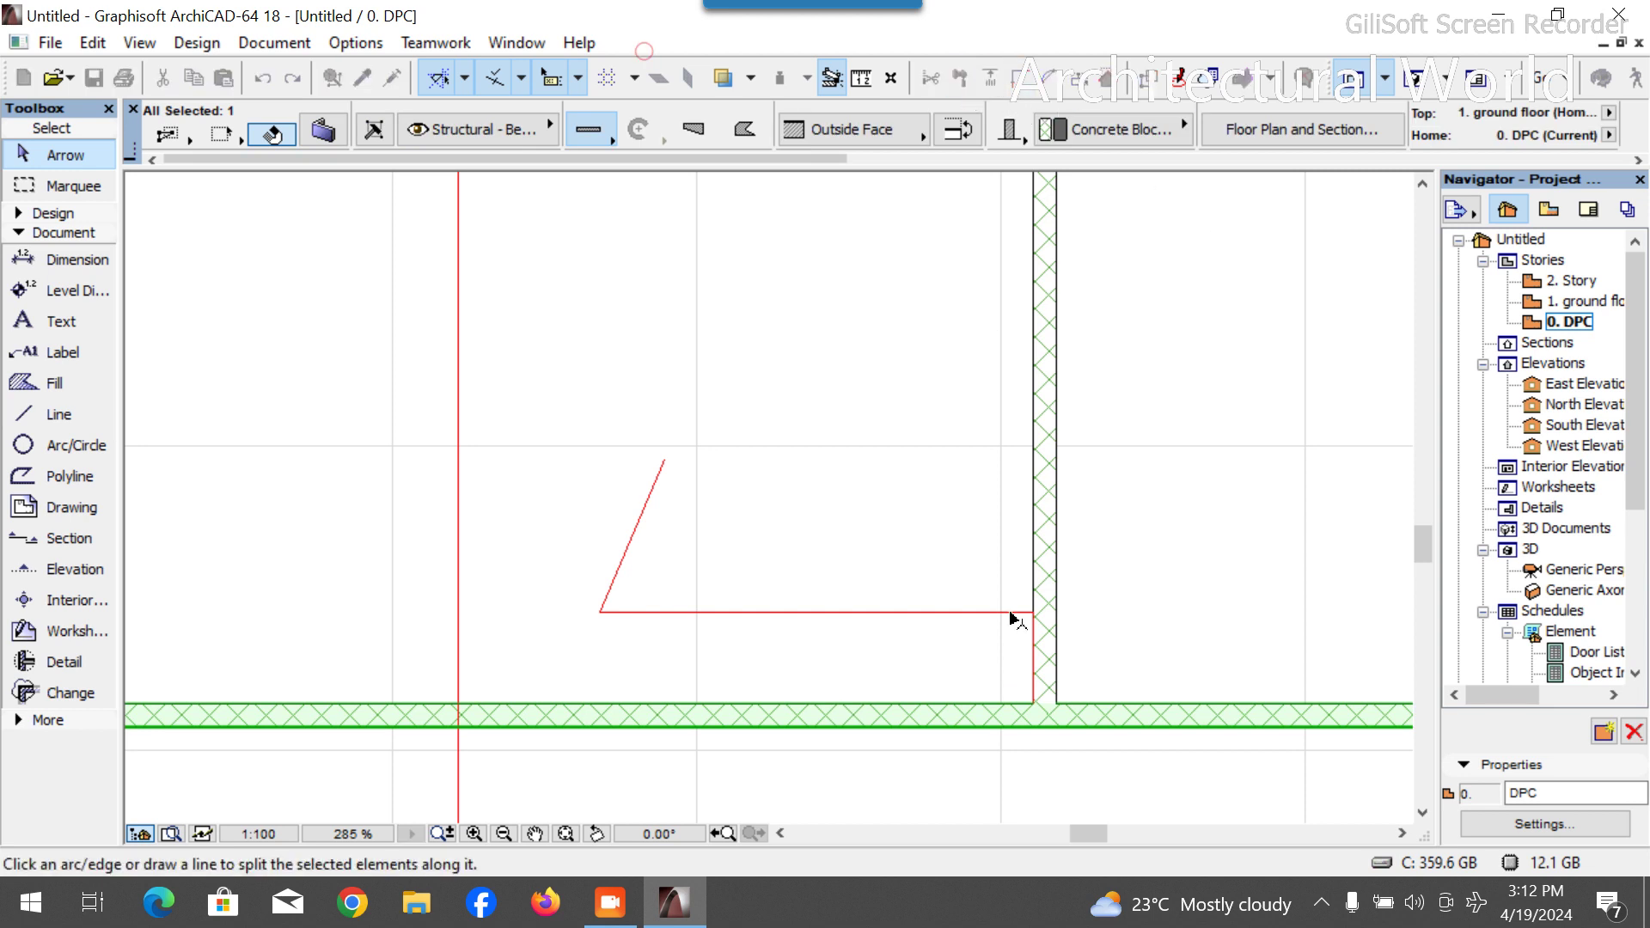
{"action": "left_click", "coordinate": [1034, 705]}
{"action": "left_click", "coordinate": [1035, 720]}
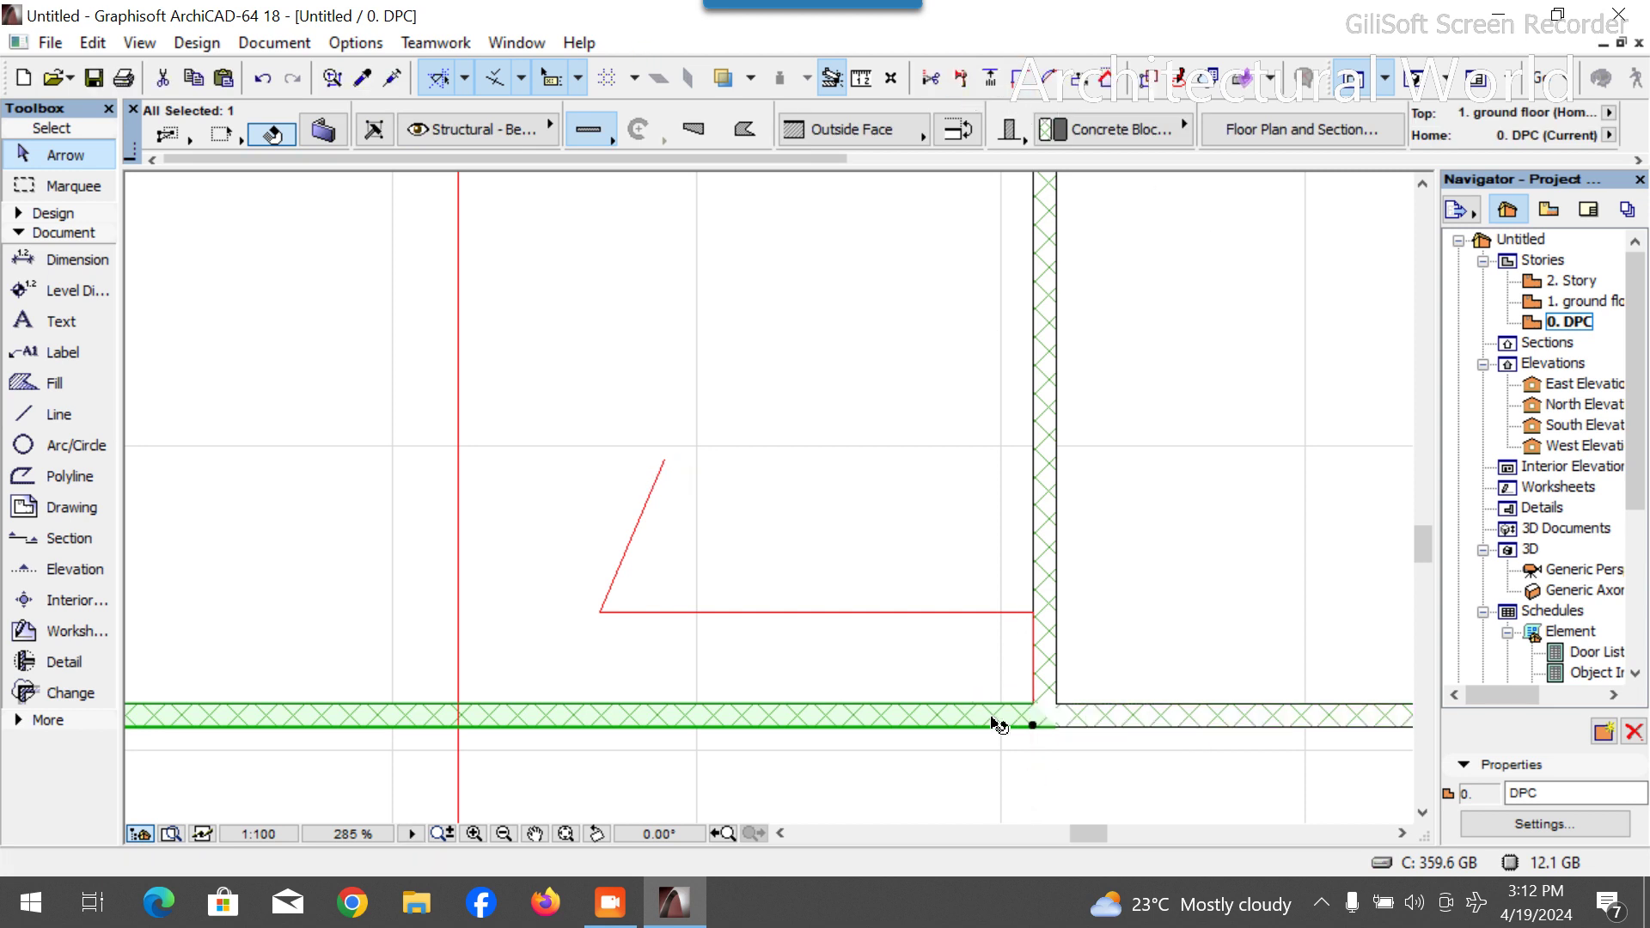
Move the left part of the split wall up to the reference line's 600 mark and delete that reference polyline.
{"action": "left_click", "coordinate": [1016, 735]}
{"action": "key", "text": "ctrl+d"}
{"action": "left_click", "coordinate": [1033, 724]}
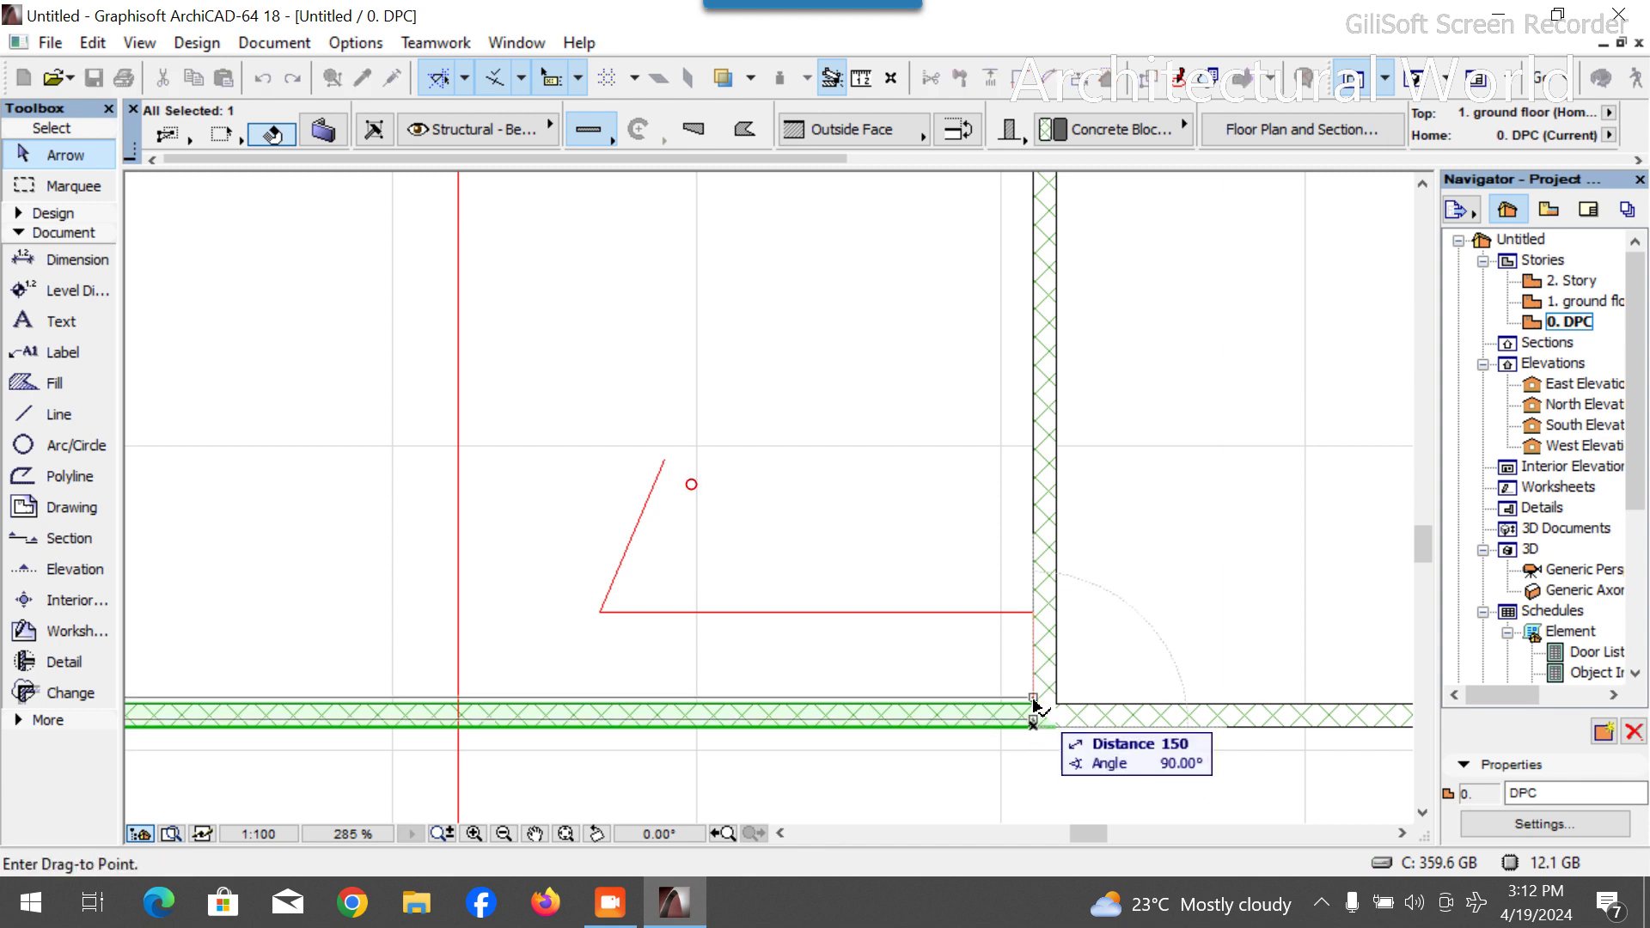
{"action": "left_click", "coordinate": [1033, 612]}
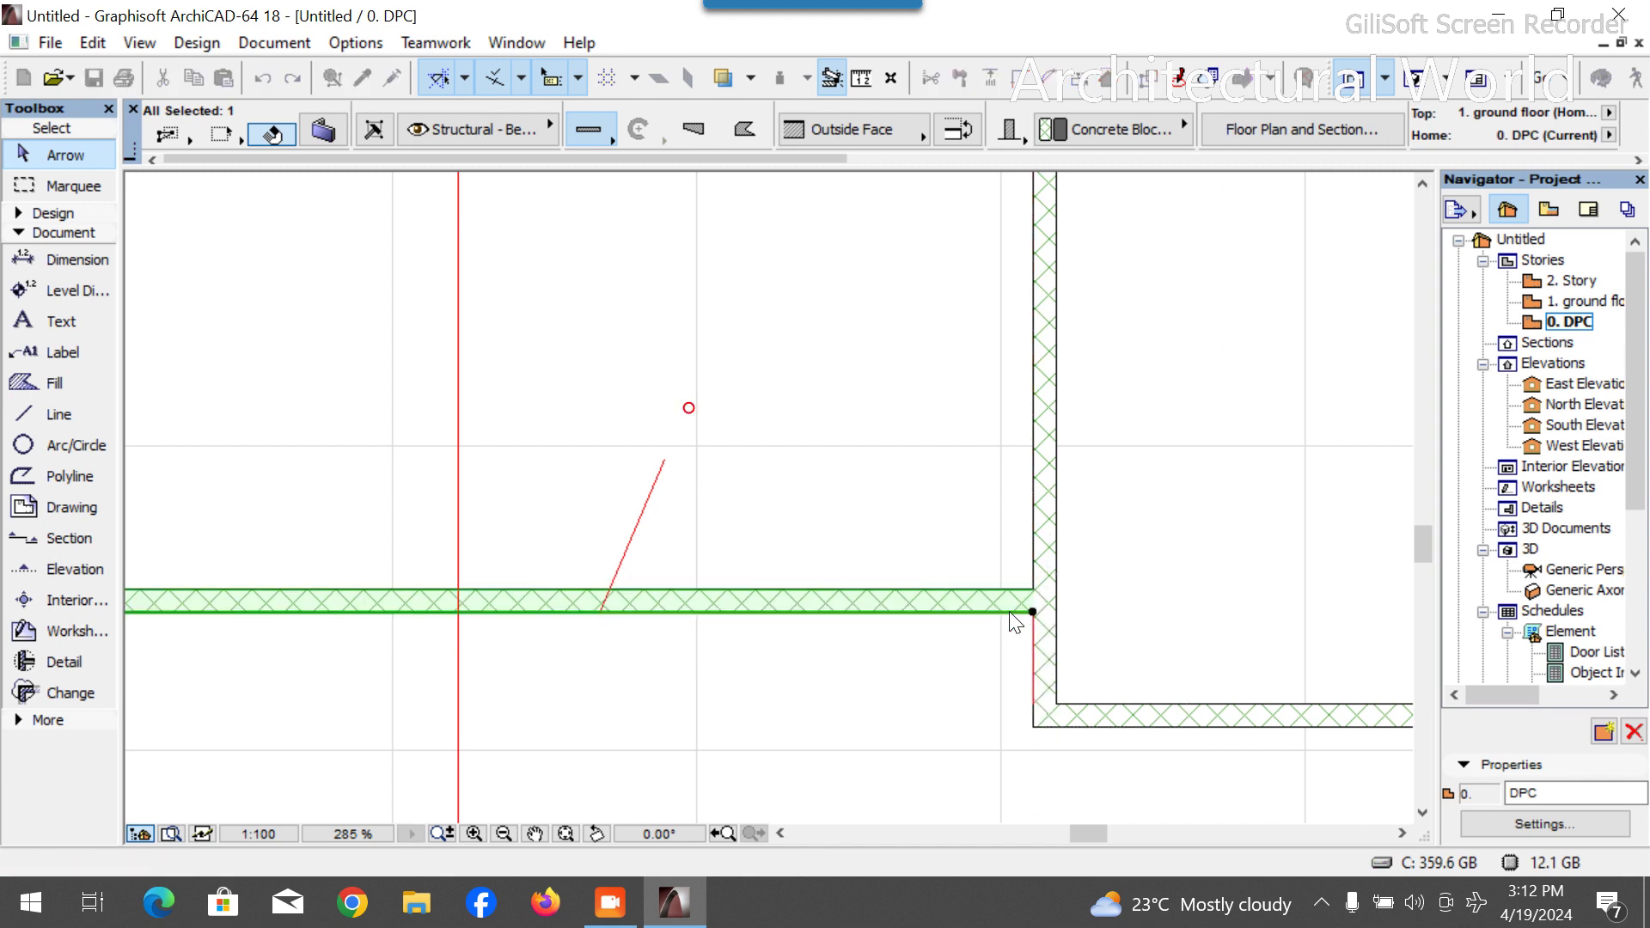
{"action": "left_click", "coordinate": [643, 513]}
{"action": "key", "text": "Delete"}
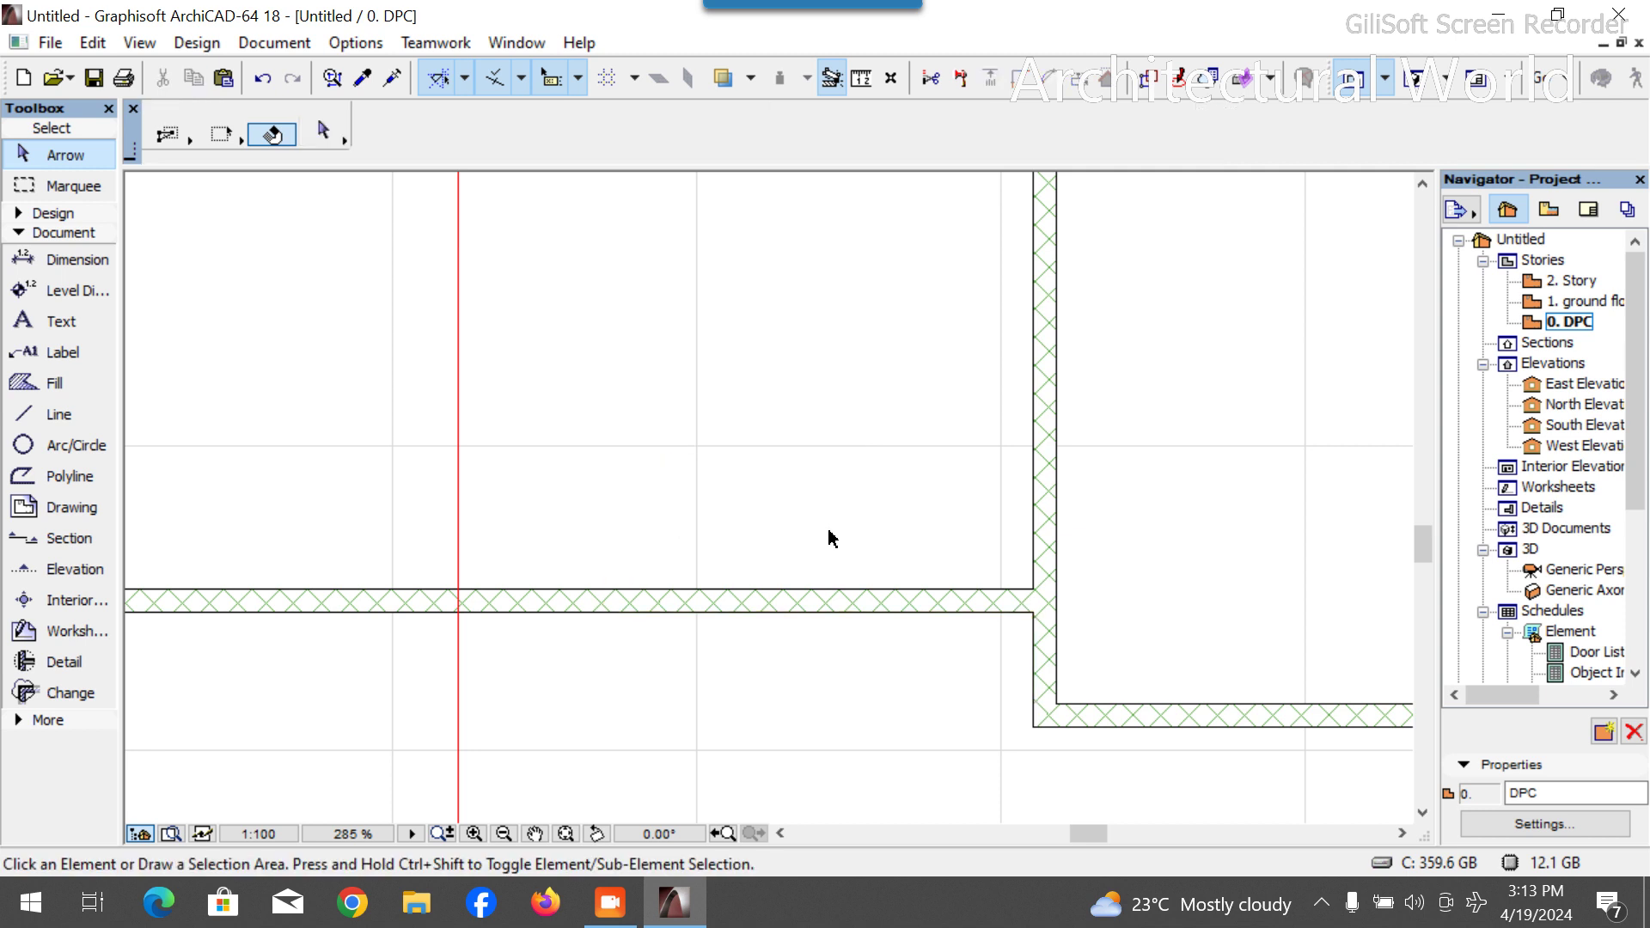
{"action": "scroll", "coordinate": [1053, 604], "scroll_direction": "down", "scroll_amount": 5}
{"action": "scroll", "coordinate": [1052, 604], "scroll_direction": "down", "scroll_amount": 3}
{"action": "scroll", "coordinate": [784, 543], "scroll_direction": "up", "scroll_amount": 4}
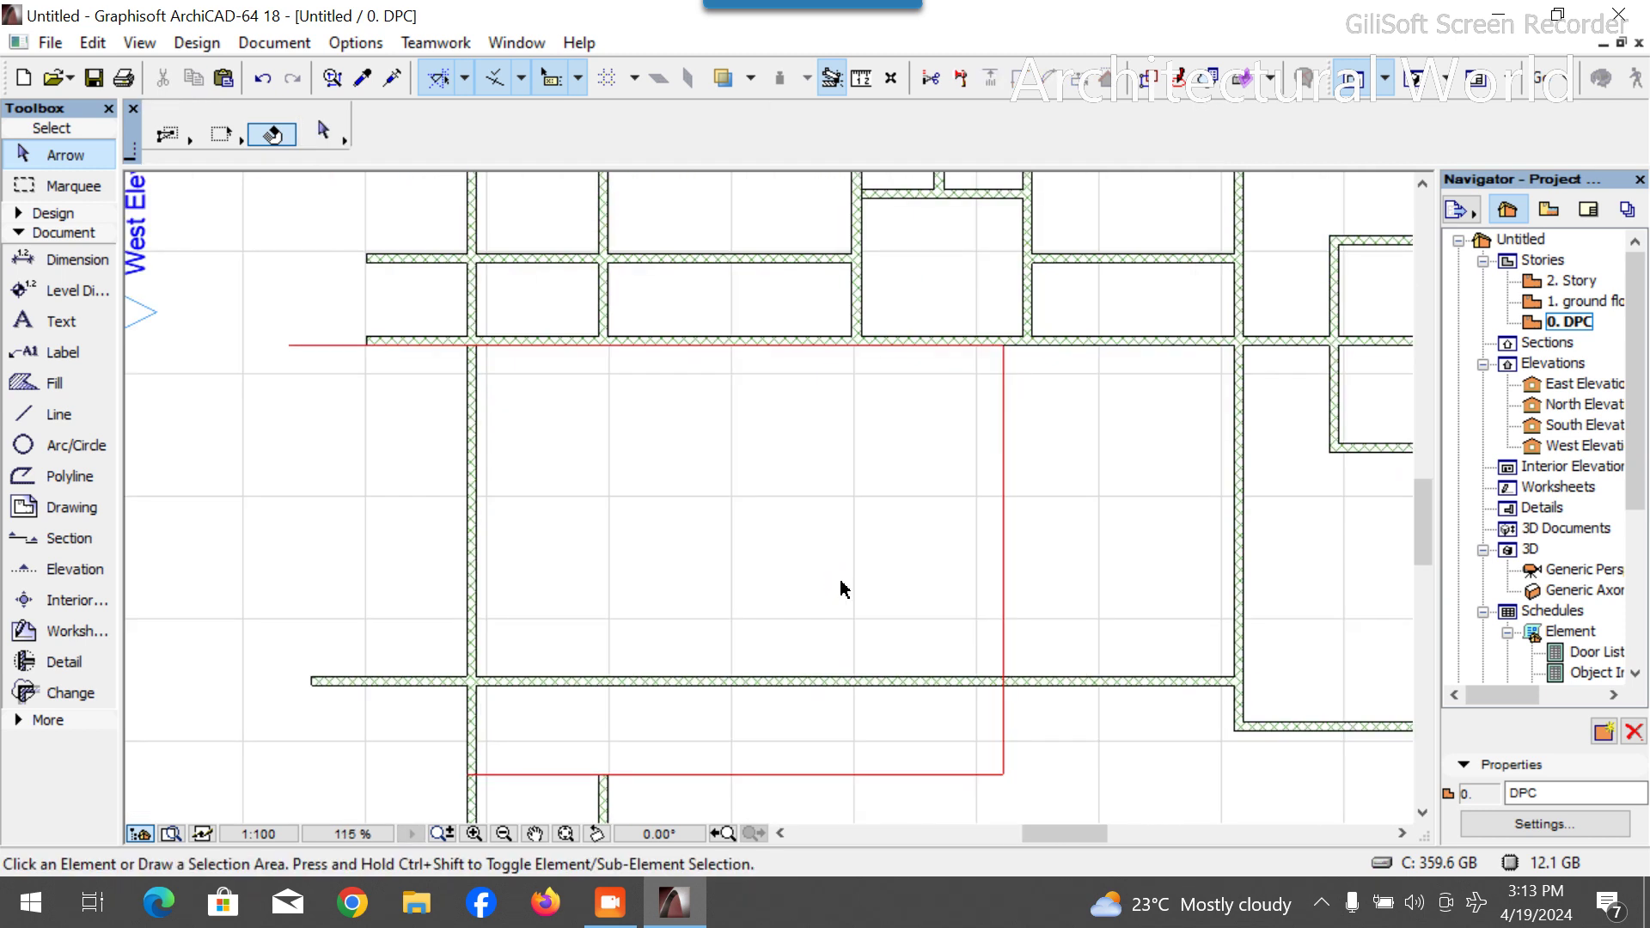
{"action": "scroll", "coordinate": [841, 587], "scroll_direction": "down", "scroll_amount": 2}
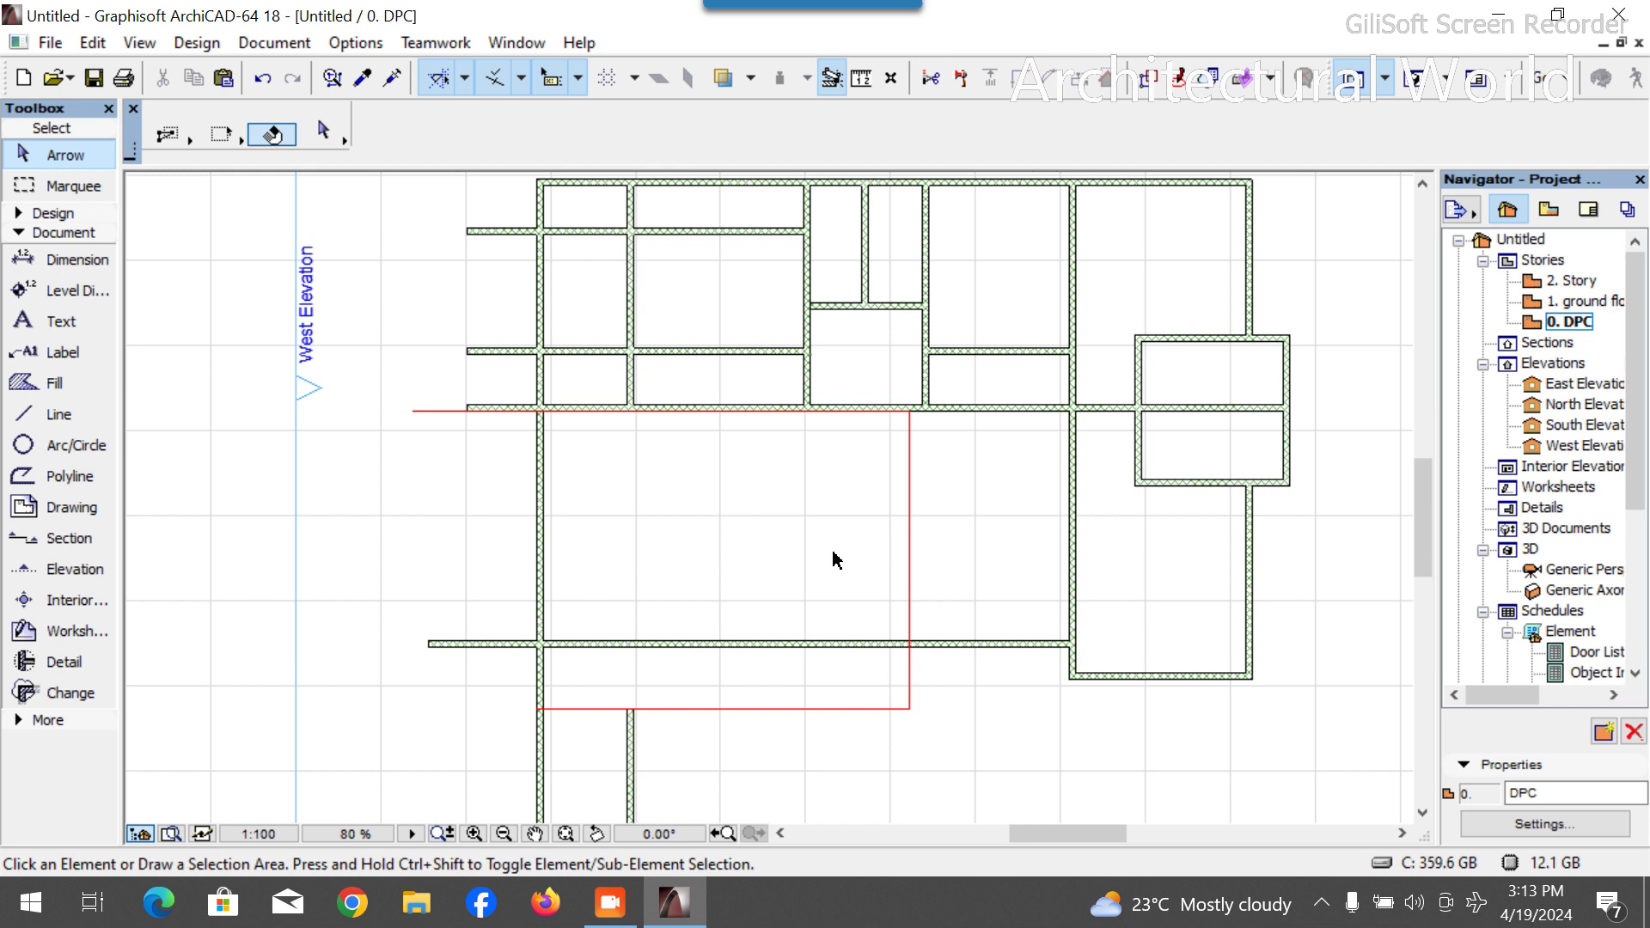
{"action": "scroll", "coordinate": [638, 539], "scroll_direction": "down", "scroll_amount": 2}
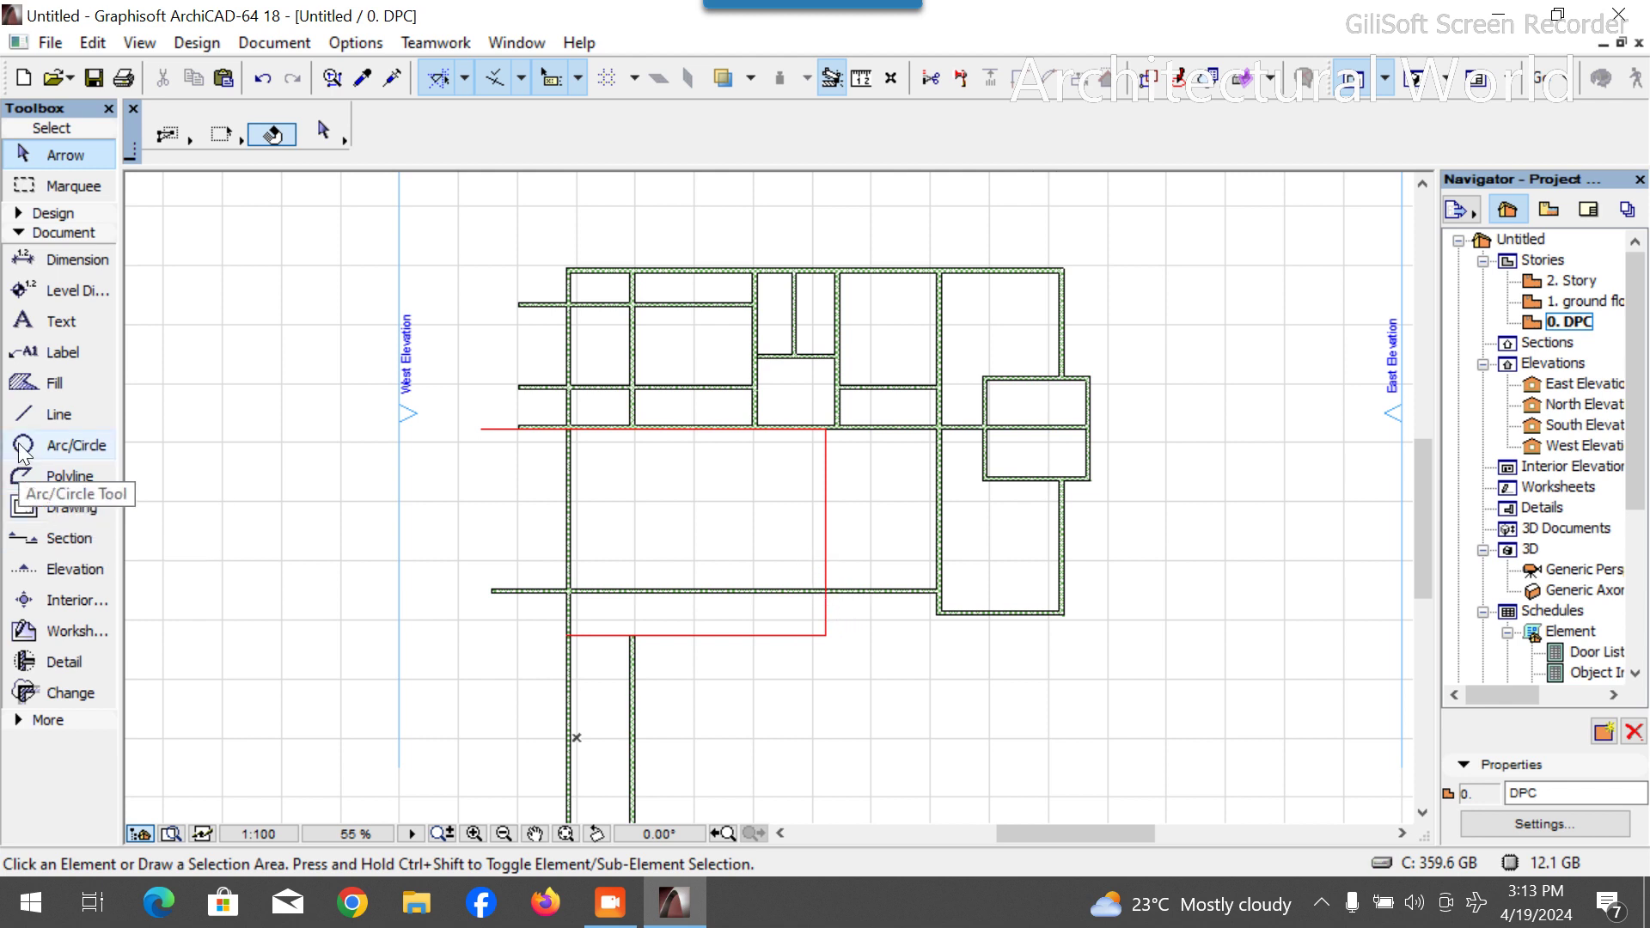
Draw a reference polyline 5500 along the moved wall's lower face from the left outer wall's inner face, continuing vertically past the upper wall.
{"action": "left_click", "coordinate": [57, 414]}
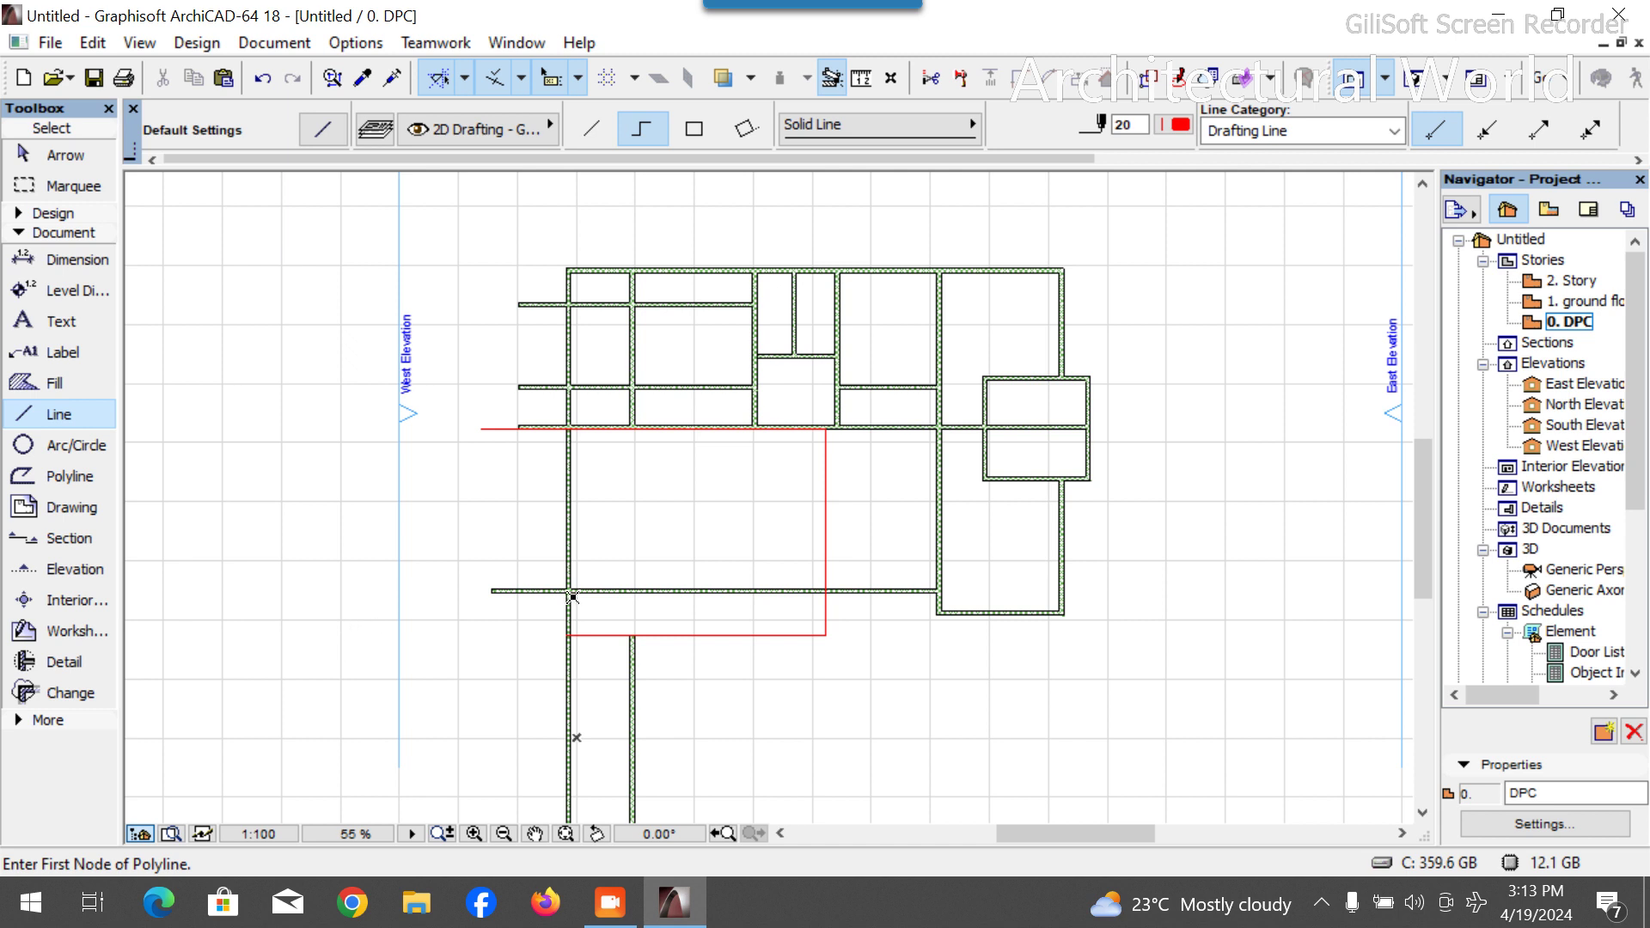
{"action": "left_click", "coordinate": [569, 589]}
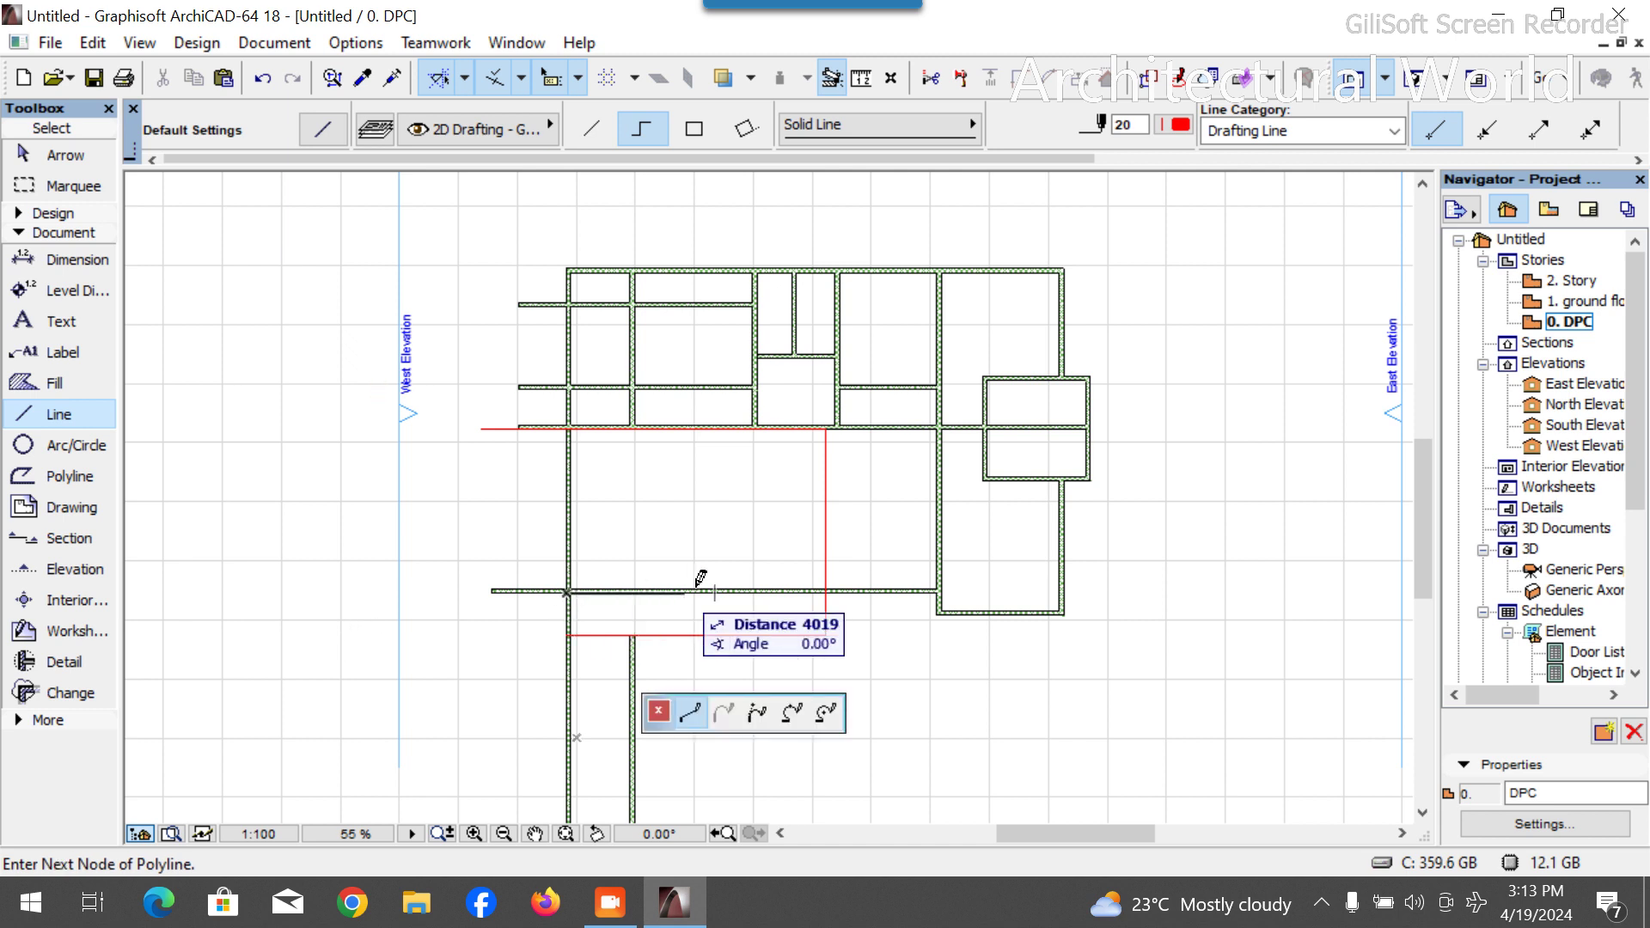
{"action": "scroll", "coordinate": [597, 588], "scroll_direction": "up", "scroll_amount": 5}
{"action": "key", "text": "Escape"}
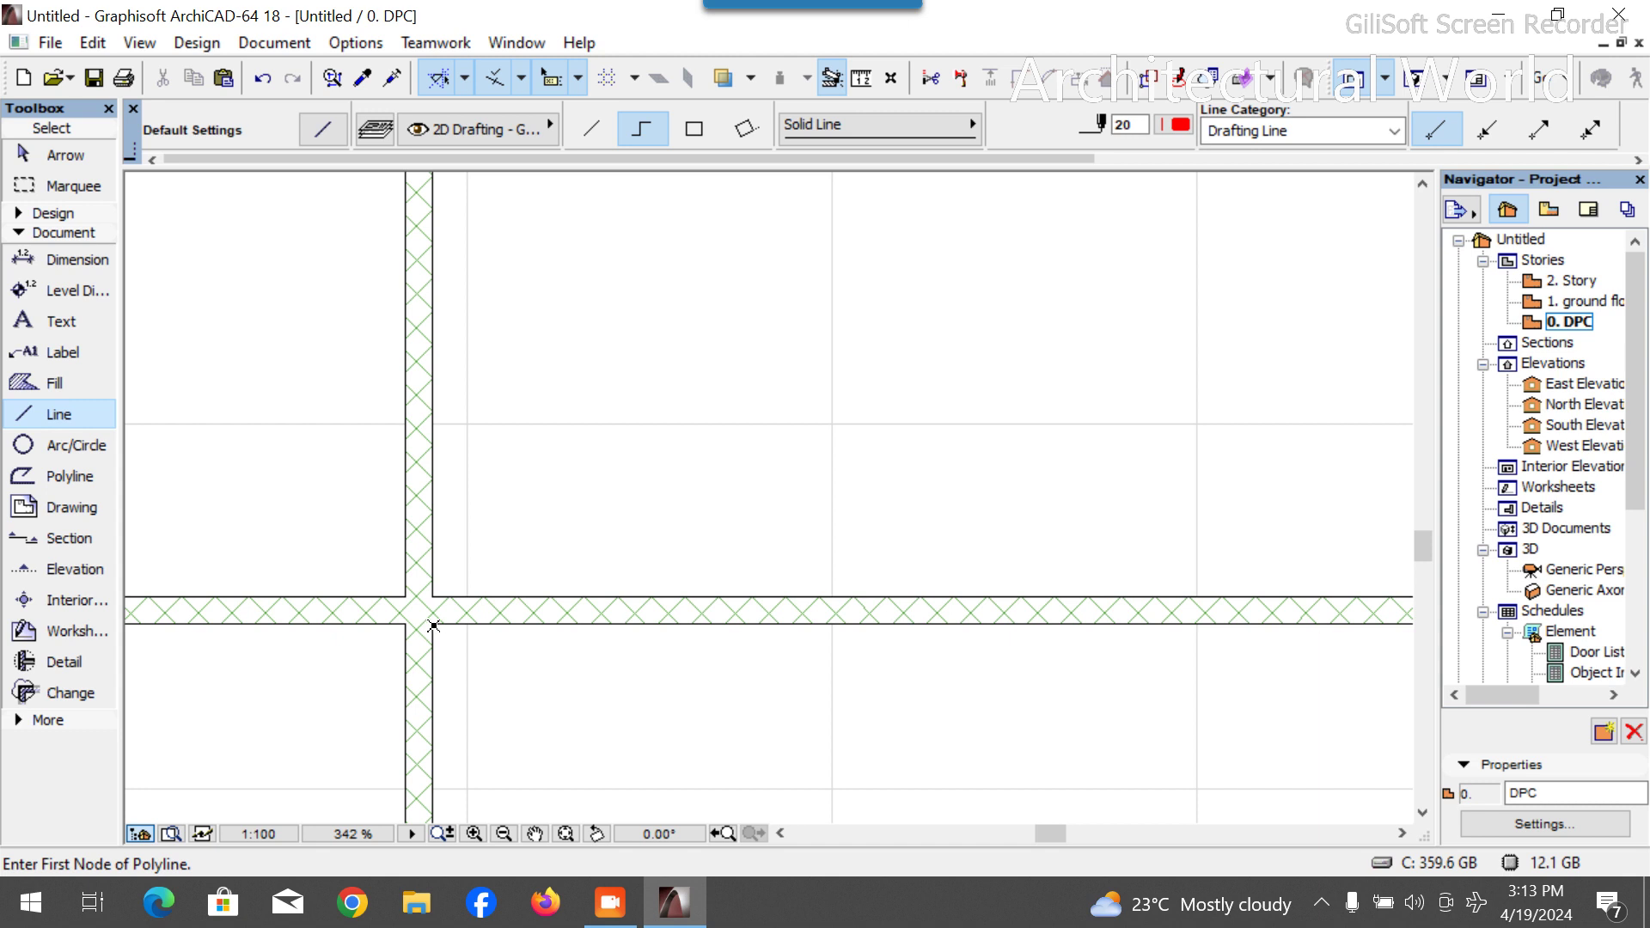
{"action": "left_click", "coordinate": [433, 625]}
{"action": "scroll", "coordinate": [433, 626], "scroll_direction": "down", "scroll_amount": 3}
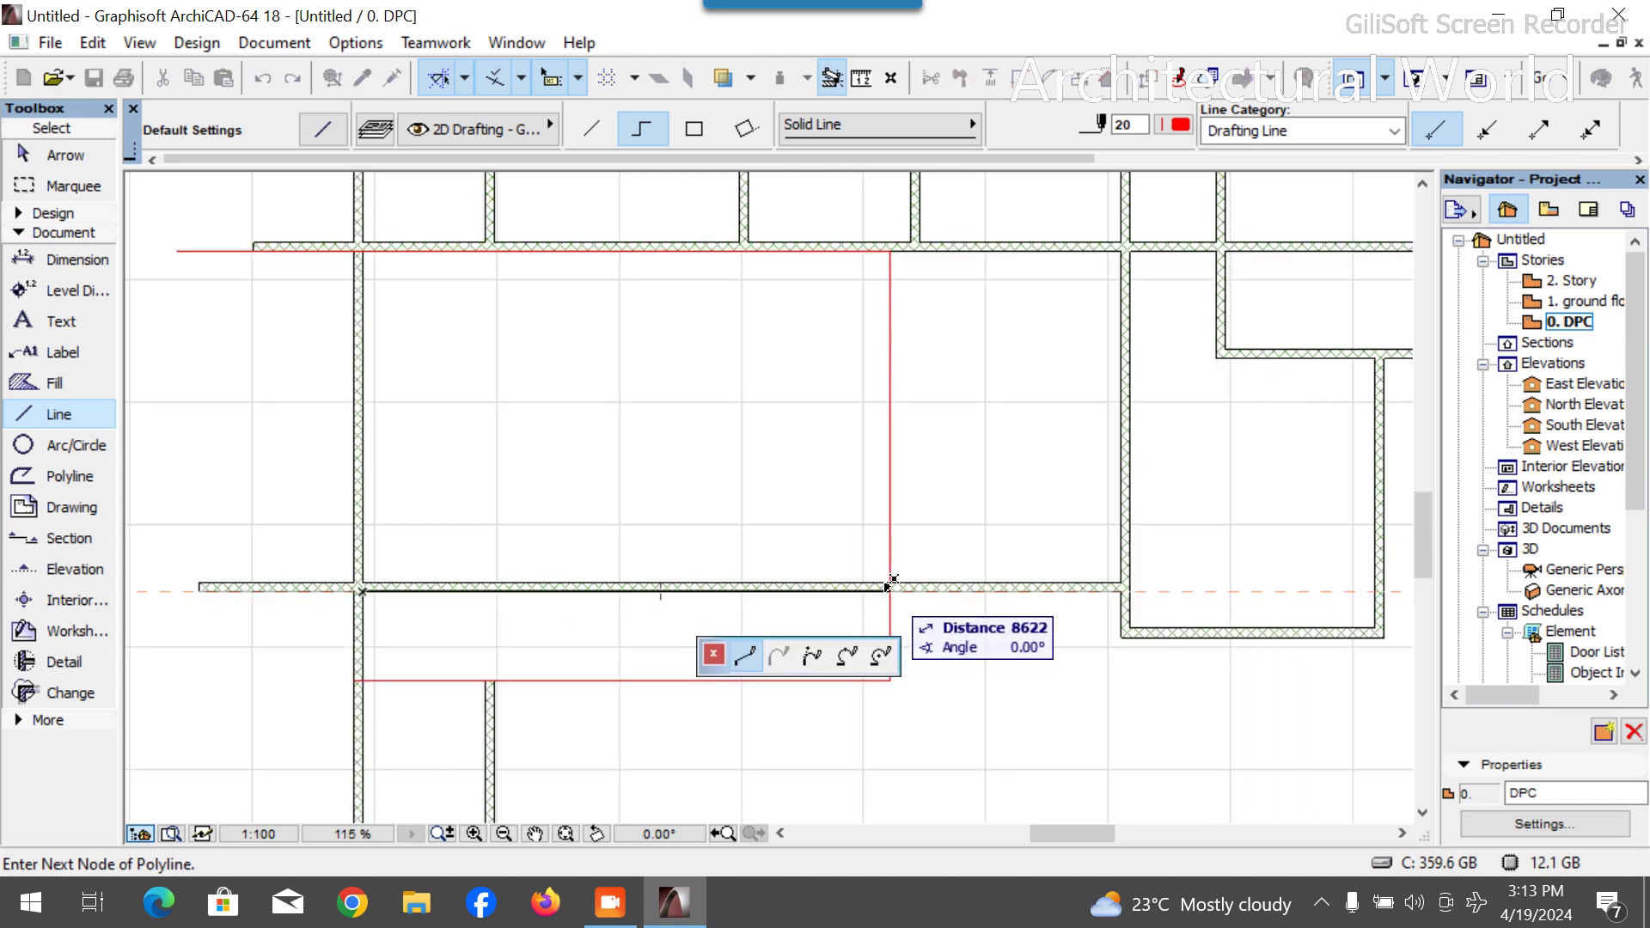
{"action": "type", "text": "55"}
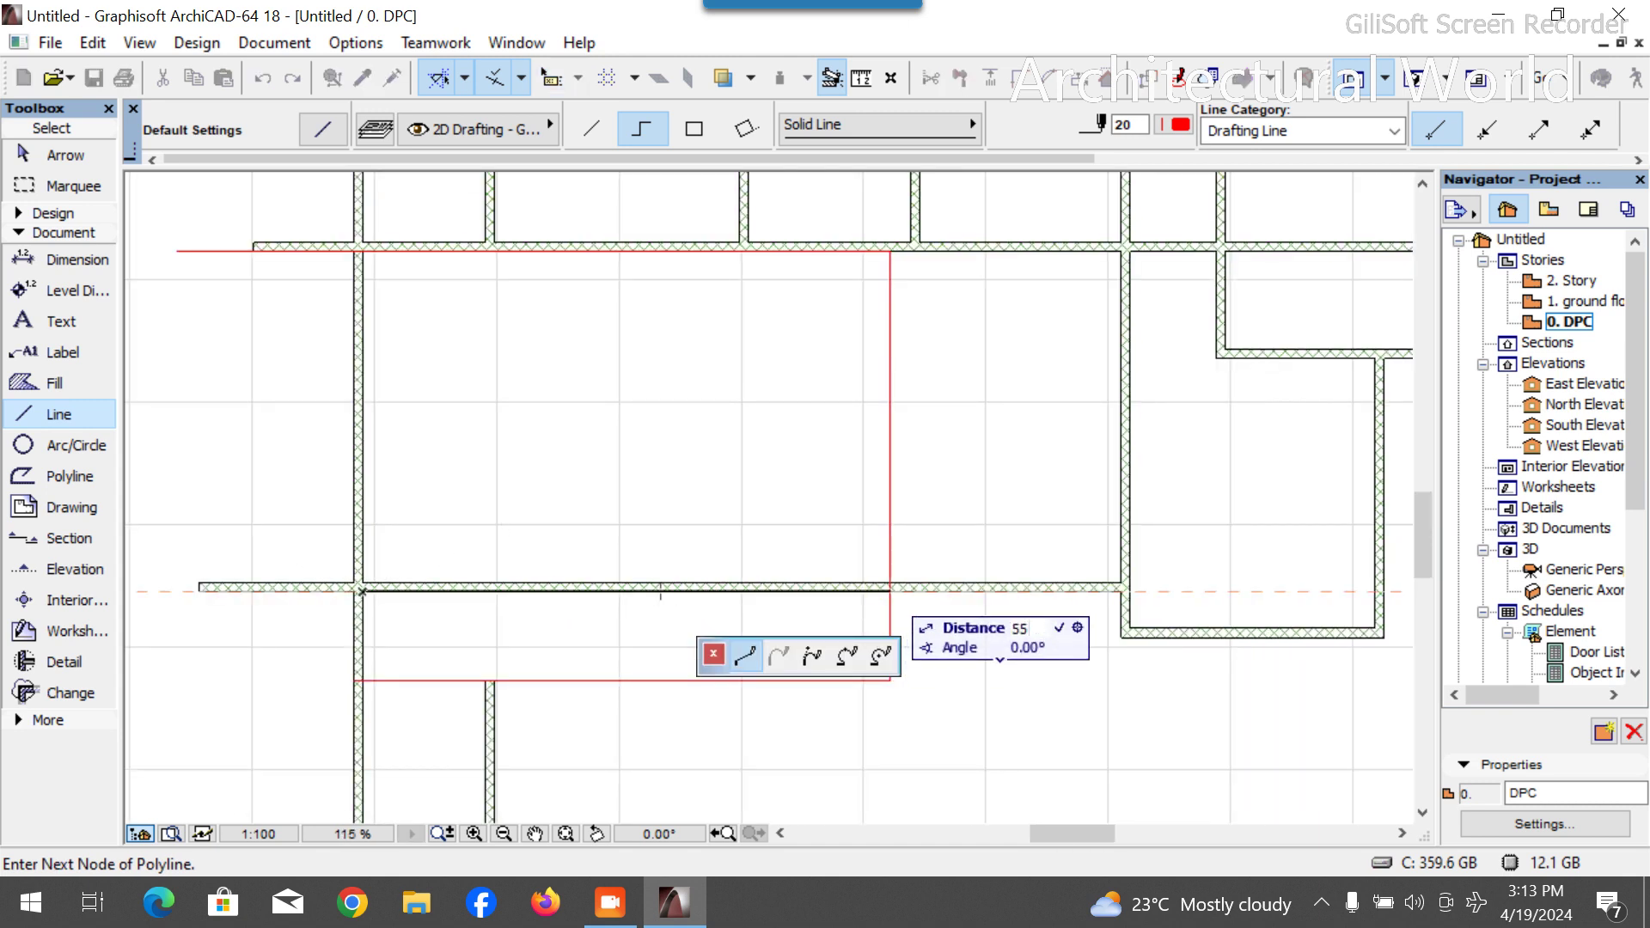
{"action": "type", "text": "00"}
{"action": "key", "text": "Return"}
{"action": "left_click", "coordinate": [698, 209]}
{"action": "right_click", "coordinate": [847, 205]}
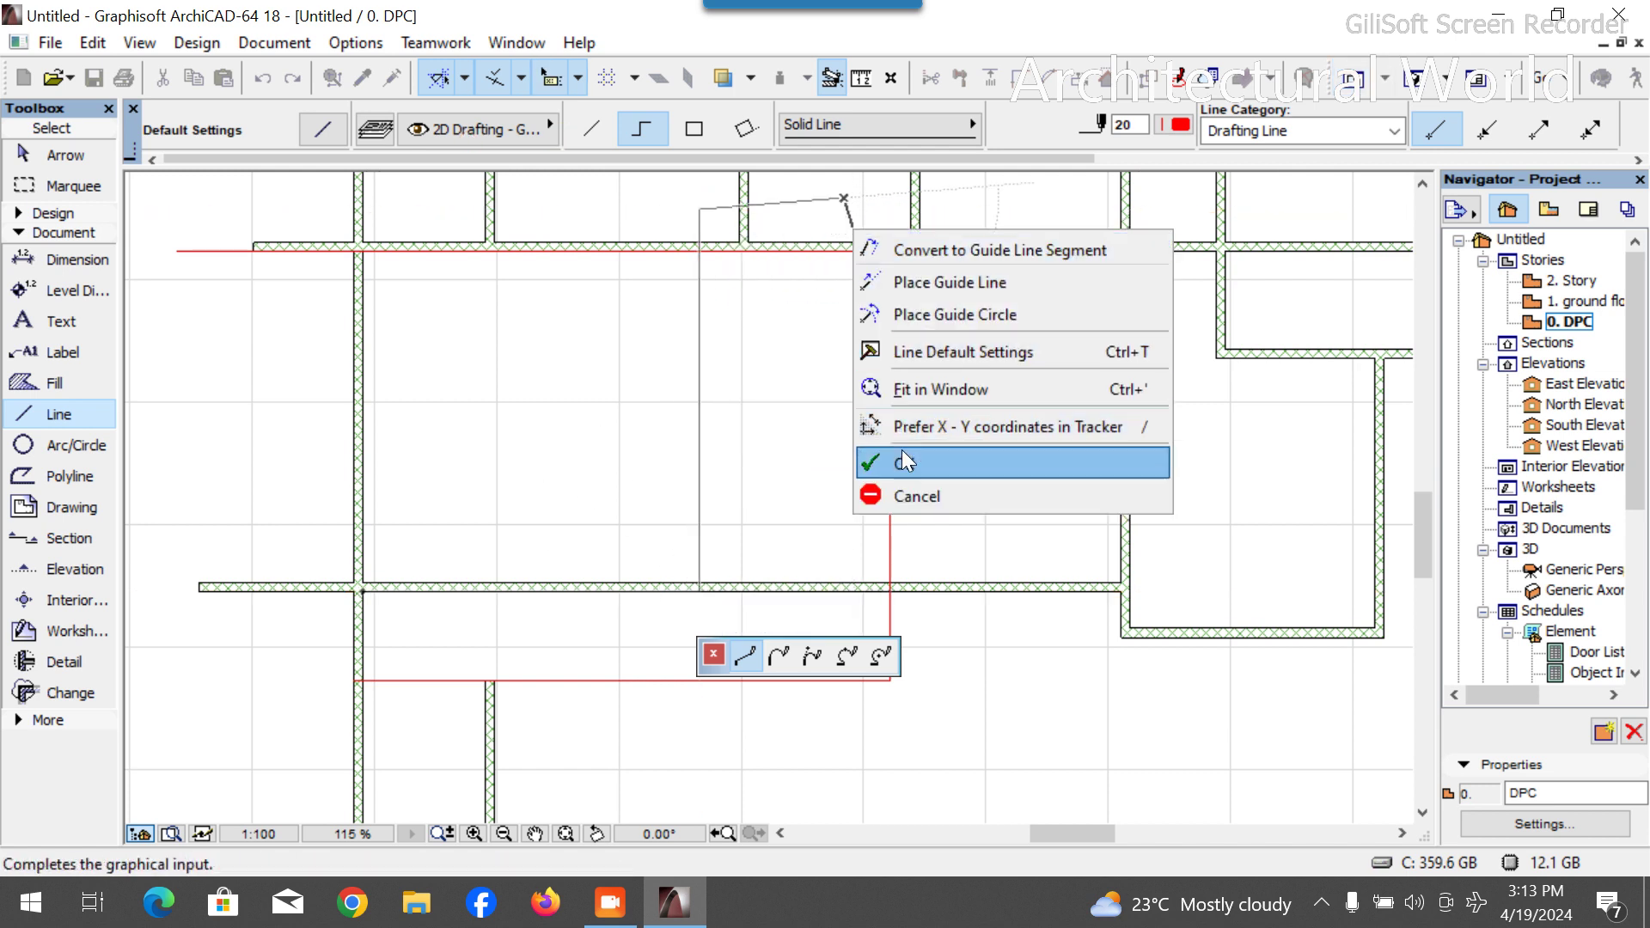
{"action": "left_click", "coordinate": [898, 462]}
{"action": "key", "text": "Escape"}
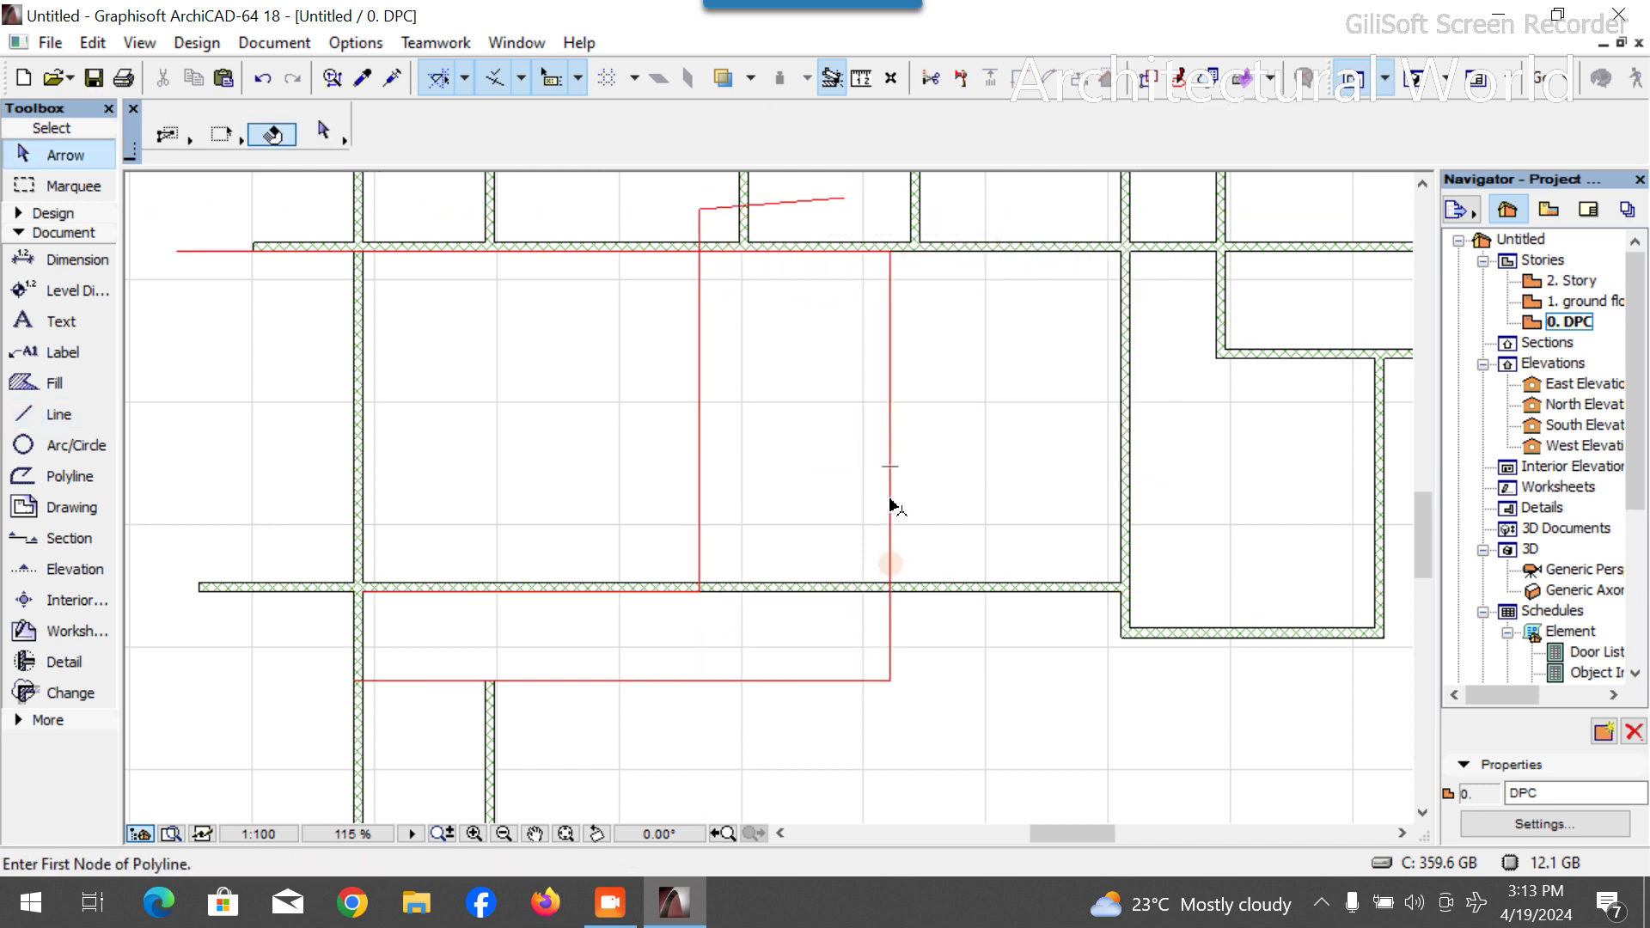
Delete the older three-segment reference polyline enclosing the large lower room.
{"action": "left_click", "coordinate": [891, 501]}
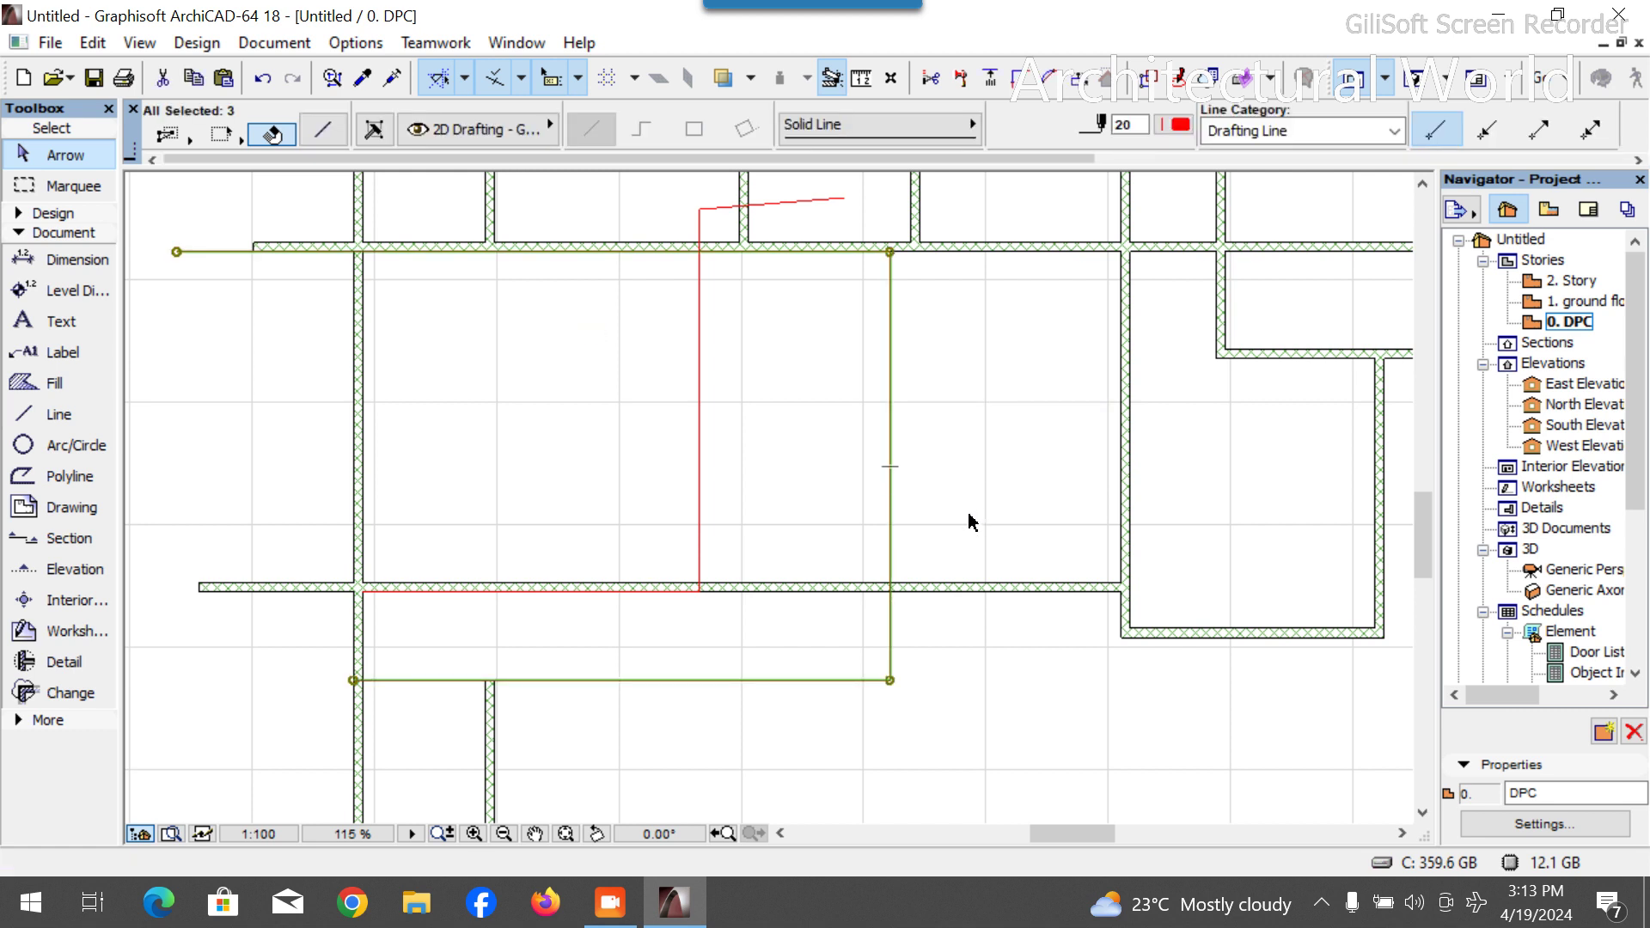
{"action": "left_click", "coordinate": [840, 552]}
{"action": "scroll", "coordinate": [839, 553], "scroll_direction": "down", "scroll_amount": 3}
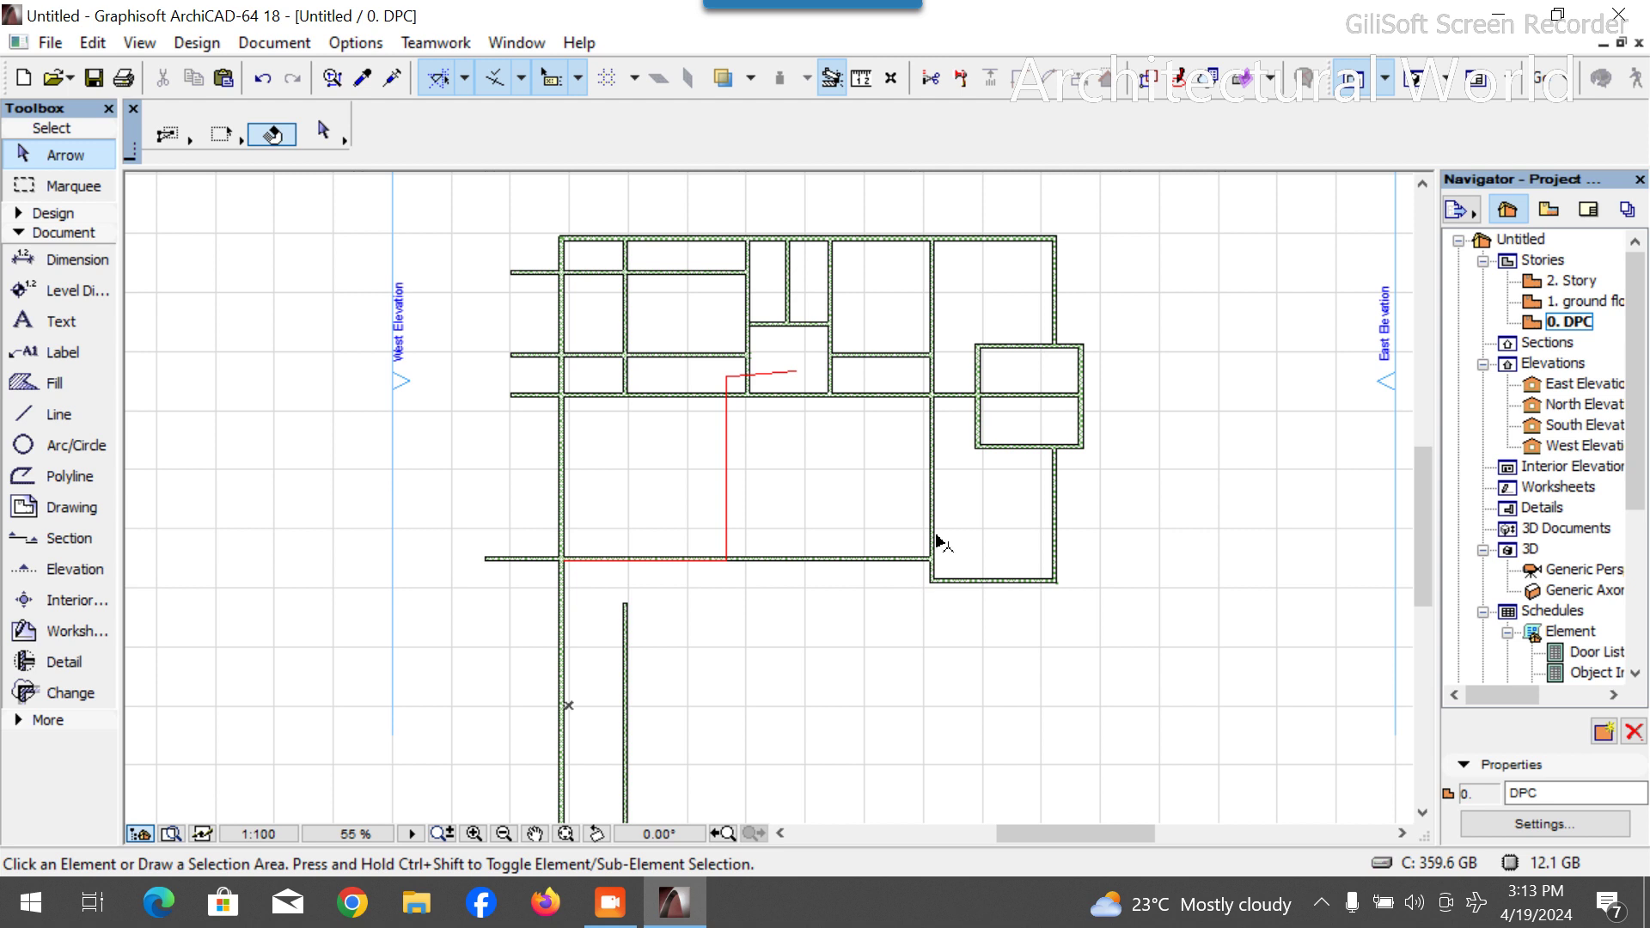
Copy the vertical wall right of the small central rooms onto the 5500 reference line below the horizontal wall, and delete the reference polyline.
{"action": "left_click", "coordinate": [830, 309]}
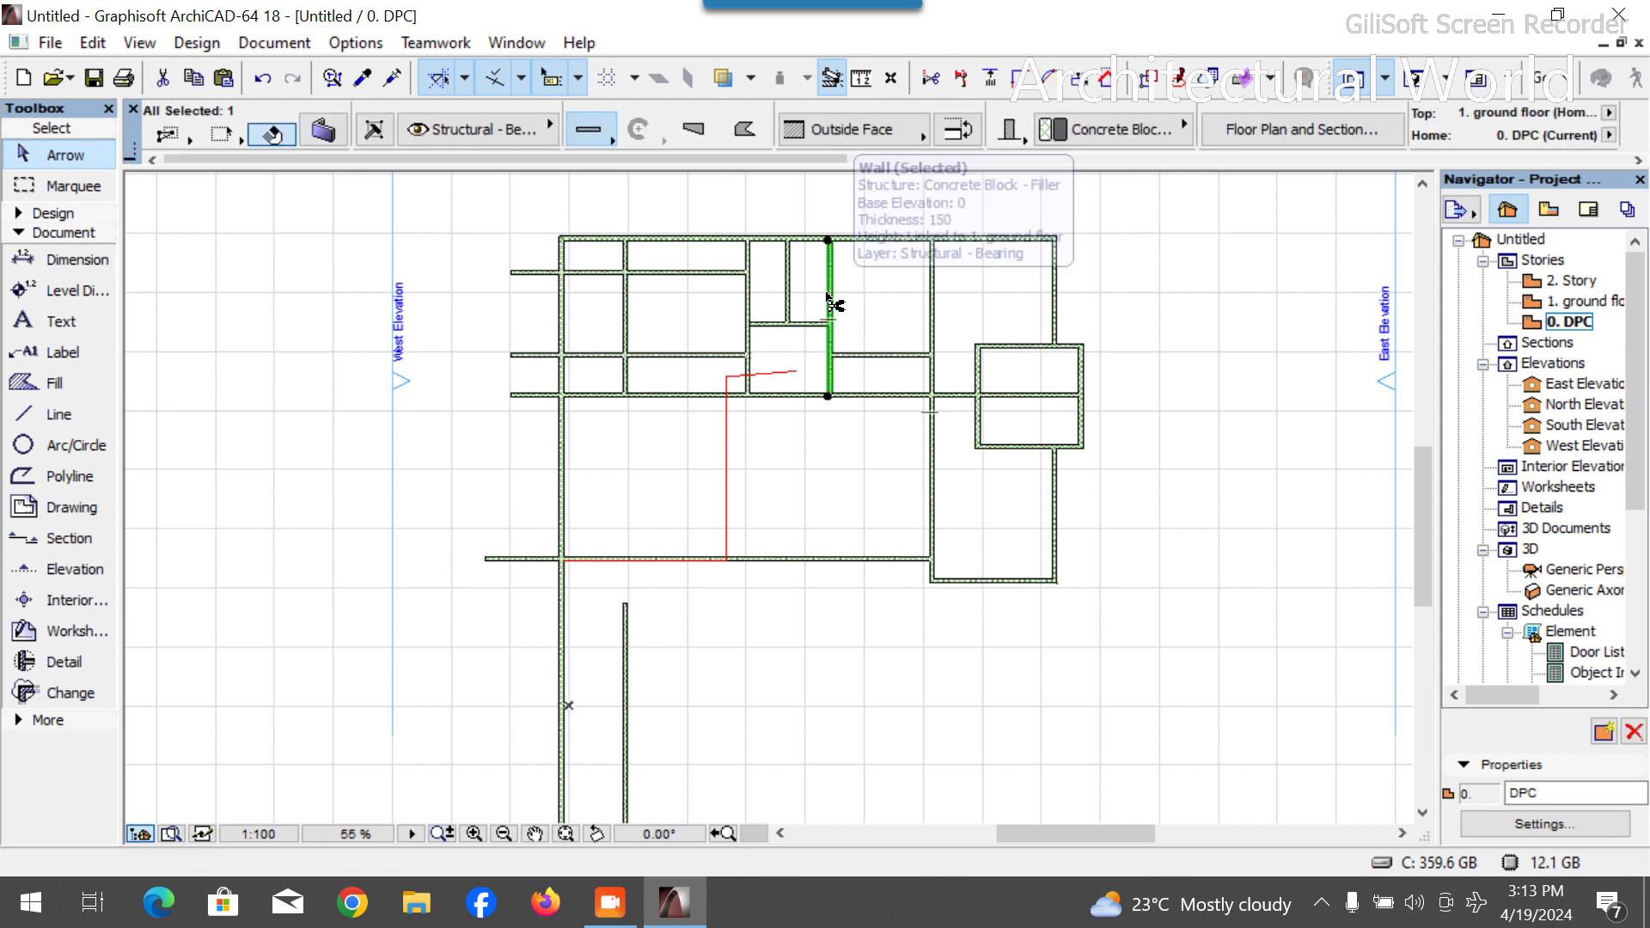
{"action": "left_click", "coordinate": [828, 242]}
{"action": "scroll", "coordinate": [683, 401], "scroll_direction": "up", "scroll_amount": 2}
{"action": "scroll", "coordinate": [687, 402], "scroll_direction": "up", "scroll_amount": 3}
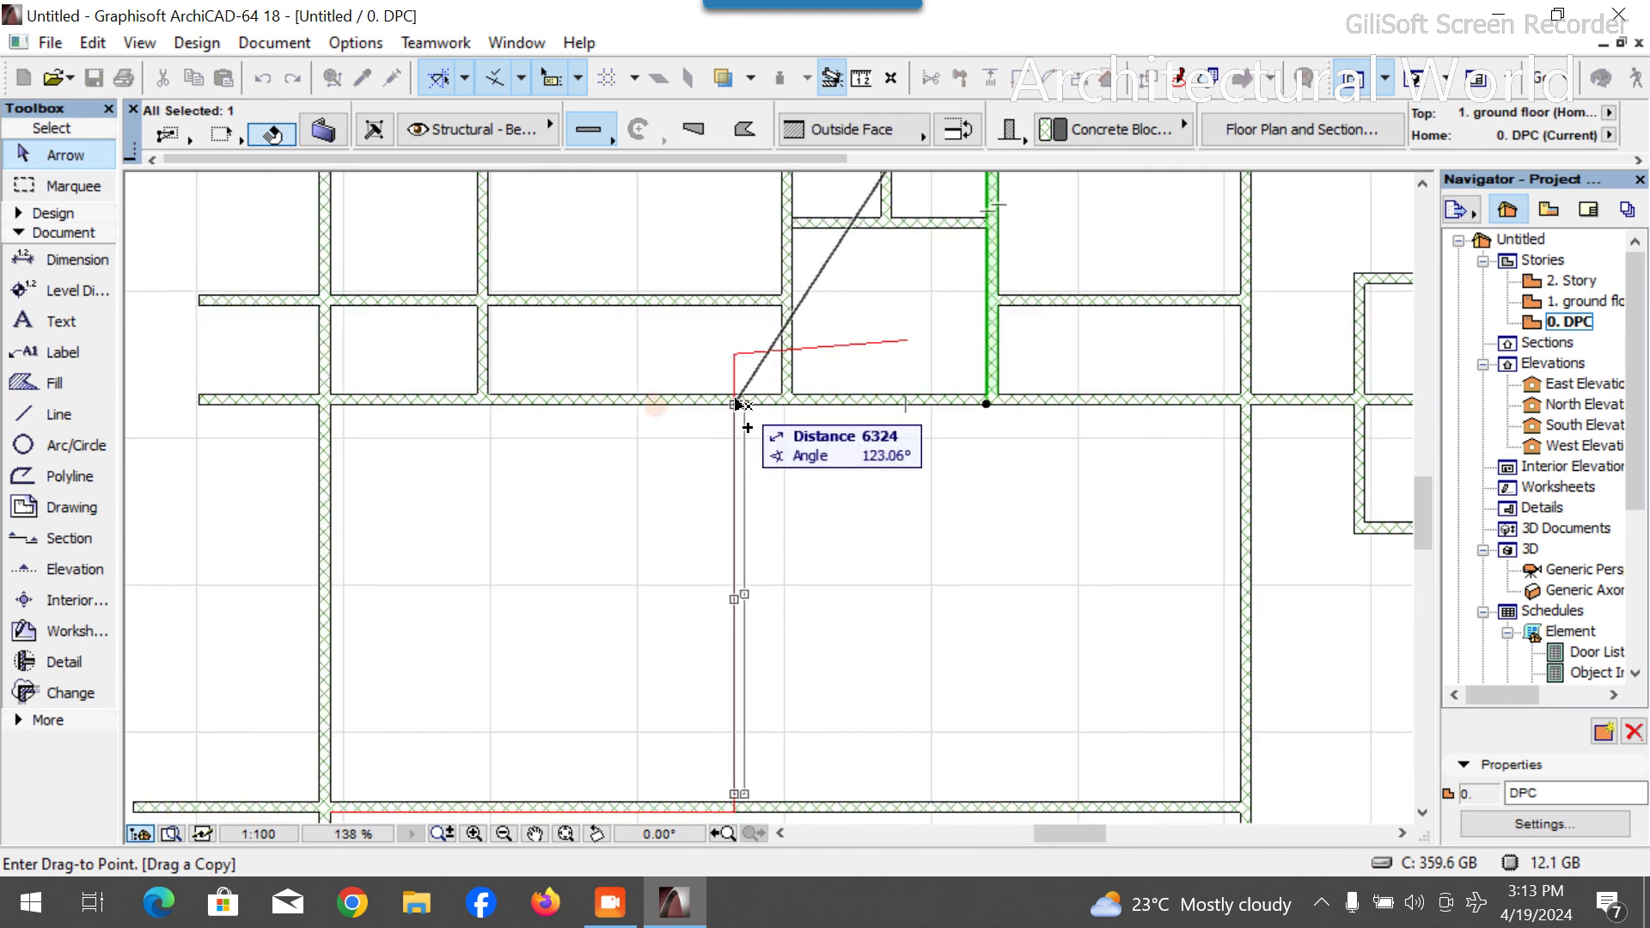
{"action": "left_click", "coordinate": [732, 403]}
{"action": "left_click", "coordinate": [827, 346]}
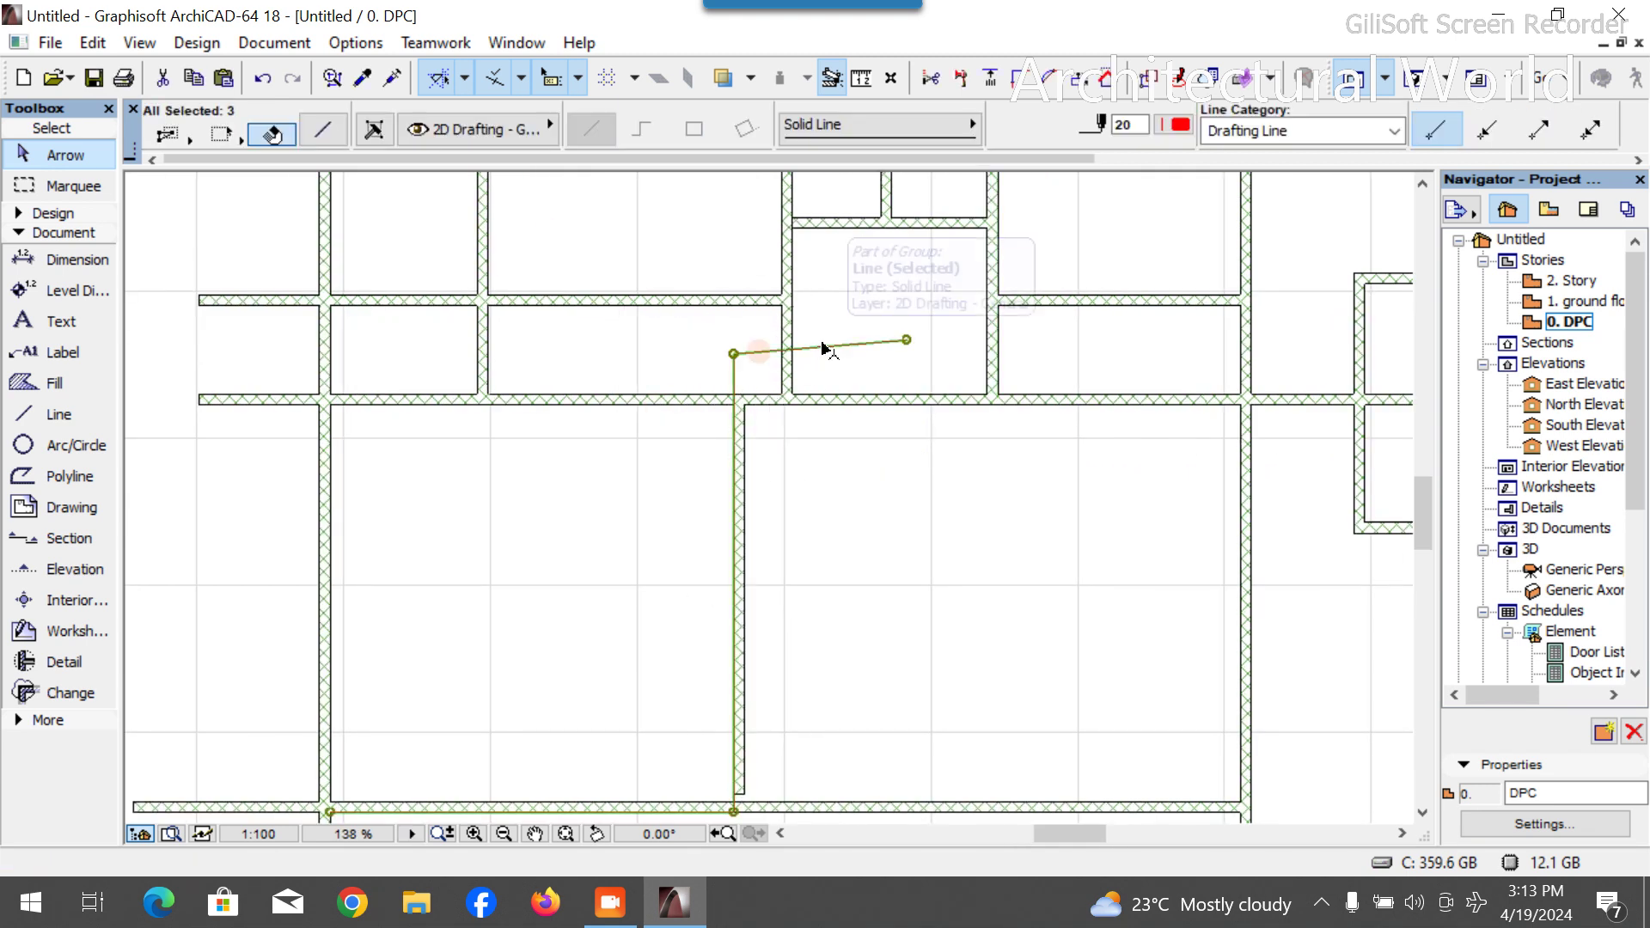
{"action": "key", "text": "Escape"}
Stretch the copied partition wall's lower end to the lower face of the horizontal wall beneath it.
{"action": "scroll", "coordinate": [579, 383], "scroll_direction": "down", "scroll_amount": 3}
{"action": "scroll", "coordinate": [651, 578], "scroll_direction": "up", "scroll_amount": 5}
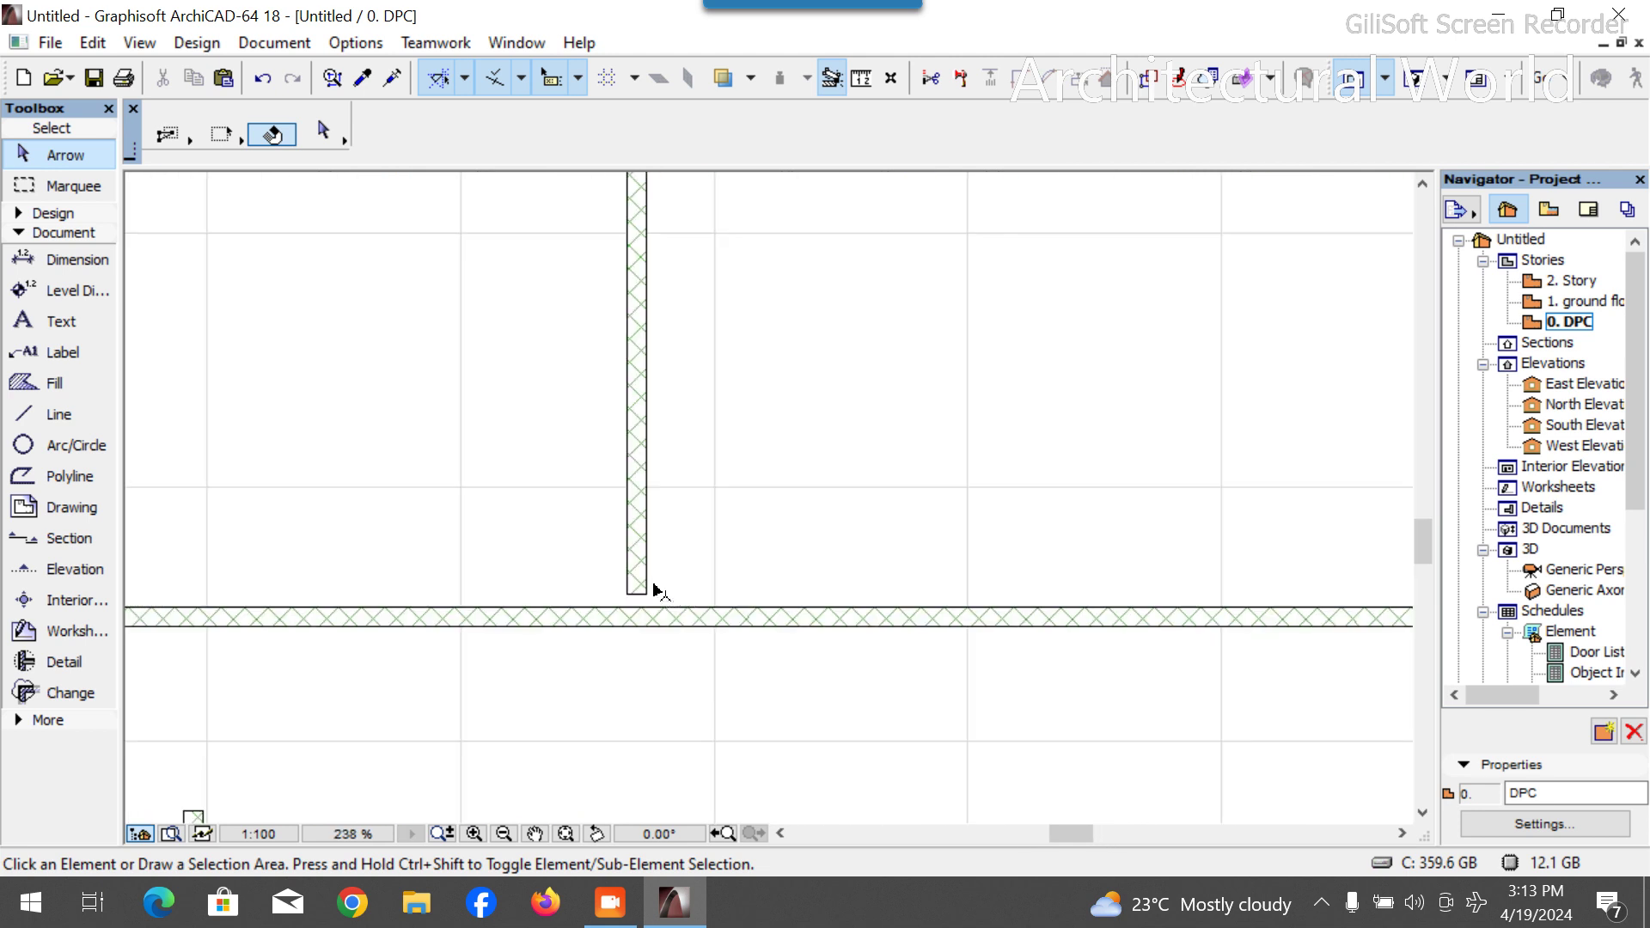
{"action": "left_click", "coordinate": [637, 570]}
{"action": "left_click", "coordinate": [627, 593]}
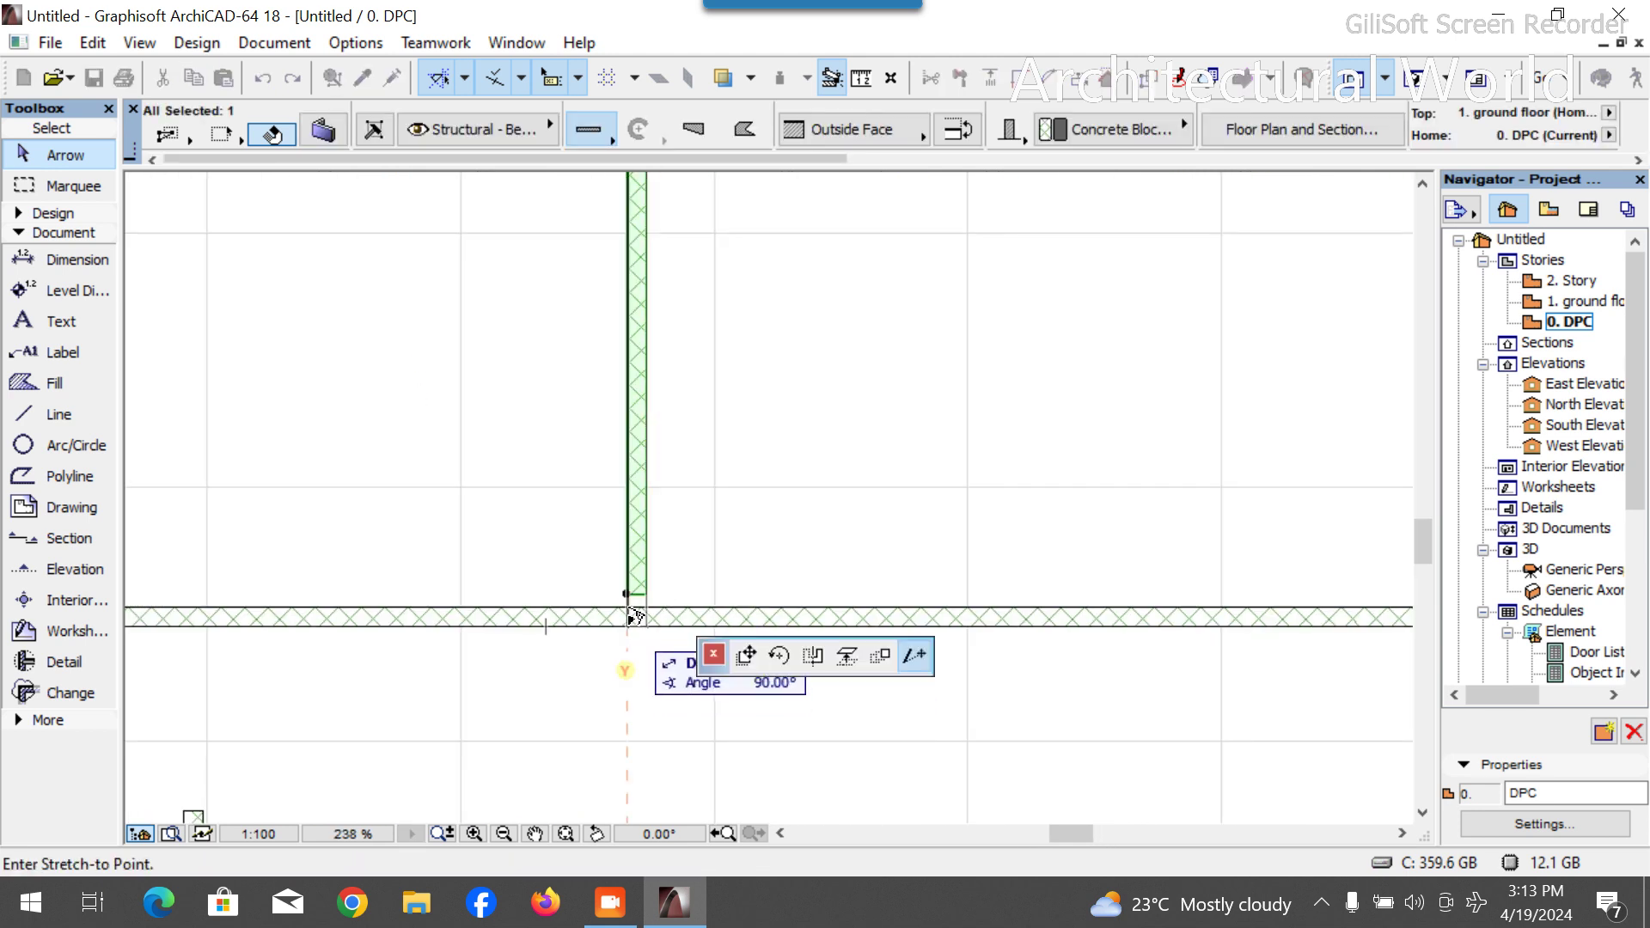
{"action": "left_click", "coordinate": [628, 622]}
{"action": "key", "text": "Escape"}
Measure the height and width of the large lower room right of the new partition with the Line tool.
{"action": "scroll", "coordinate": [727, 634], "scroll_direction": "down", "scroll_amount": 5}
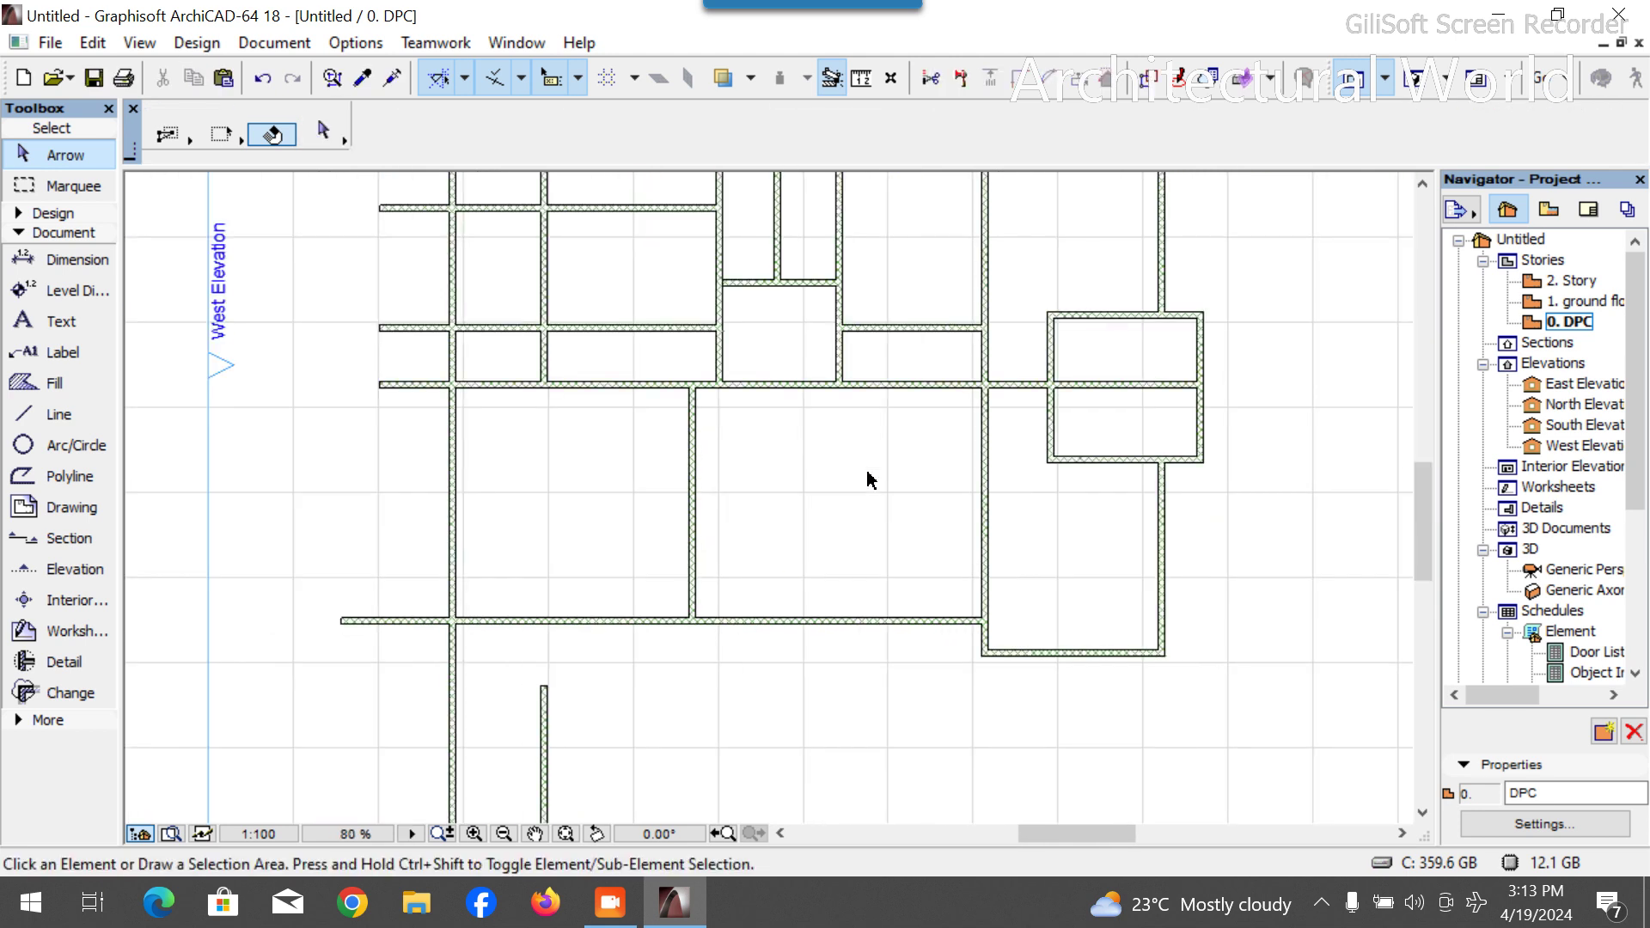
{"action": "scroll", "coordinate": [943, 418], "scroll_direction": "up", "scroll_amount": 1}
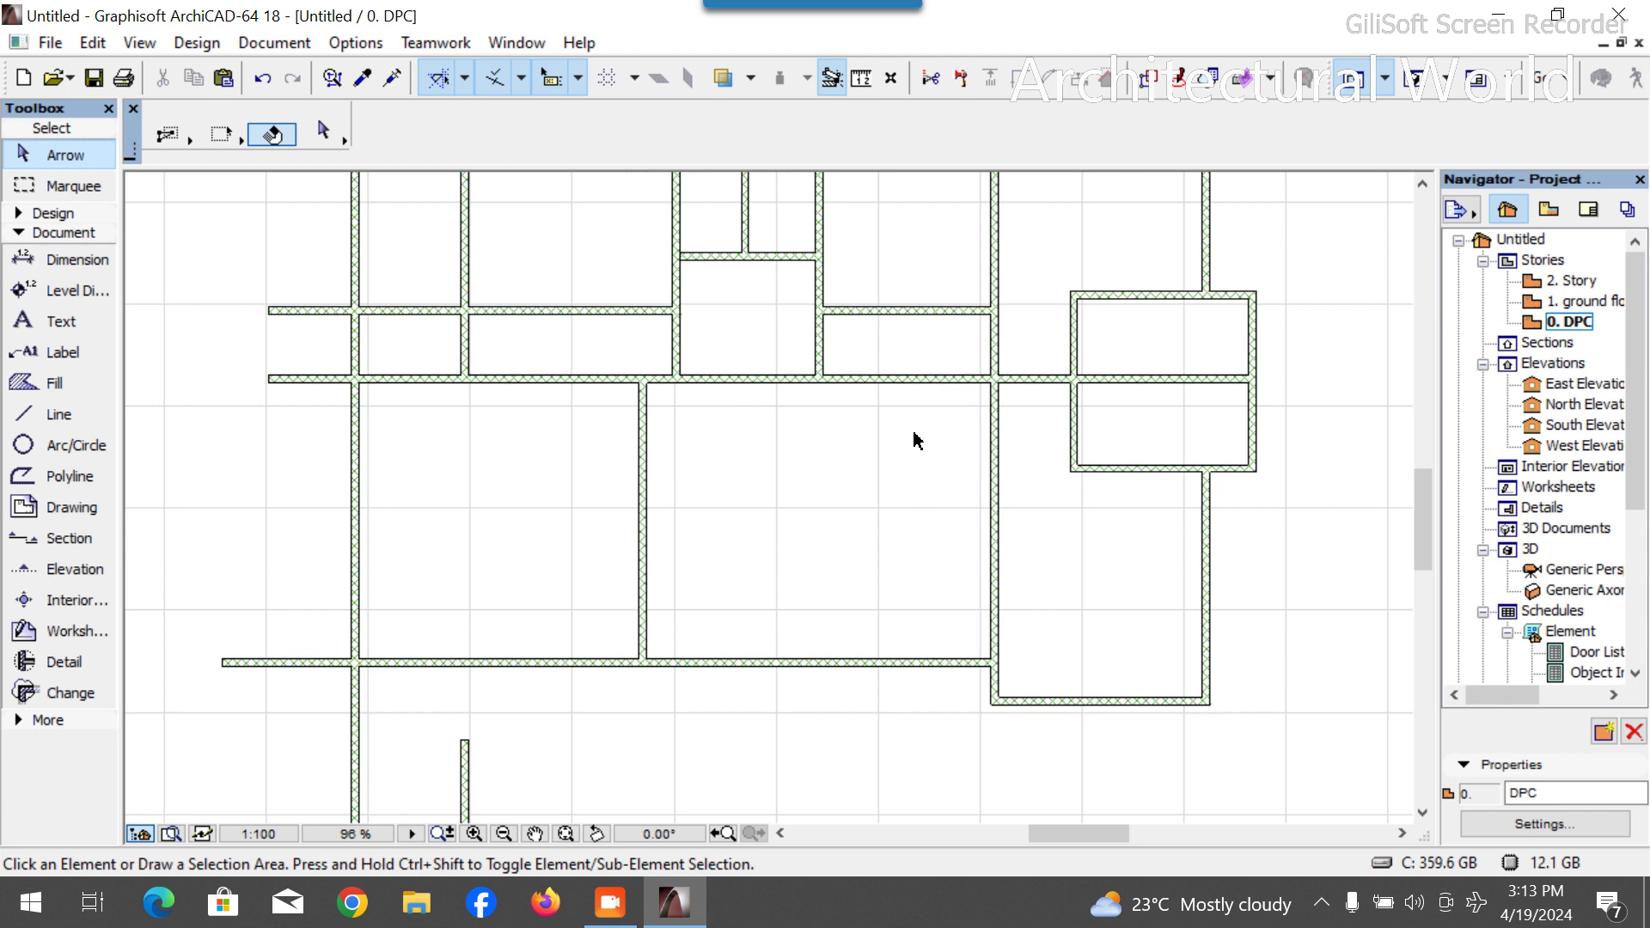
{"action": "scroll", "coordinate": [807, 486], "scroll_direction": "down", "scroll_amount": 1}
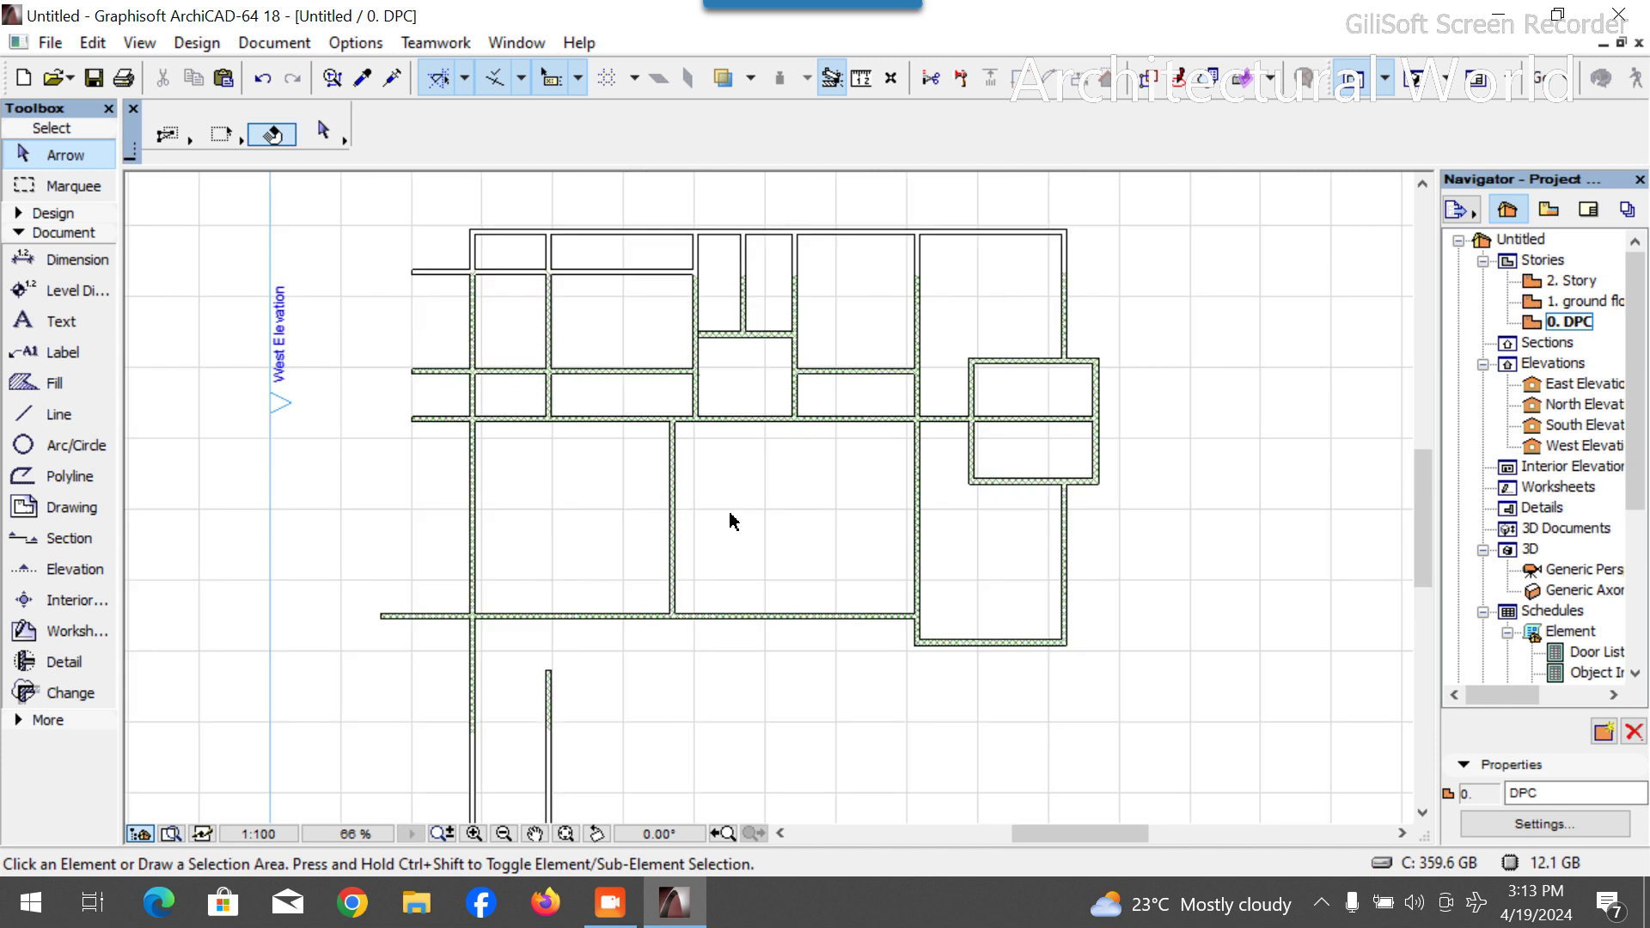
{"action": "scroll", "coordinate": [902, 593], "scroll_direction": "up", "scroll_amount": 2}
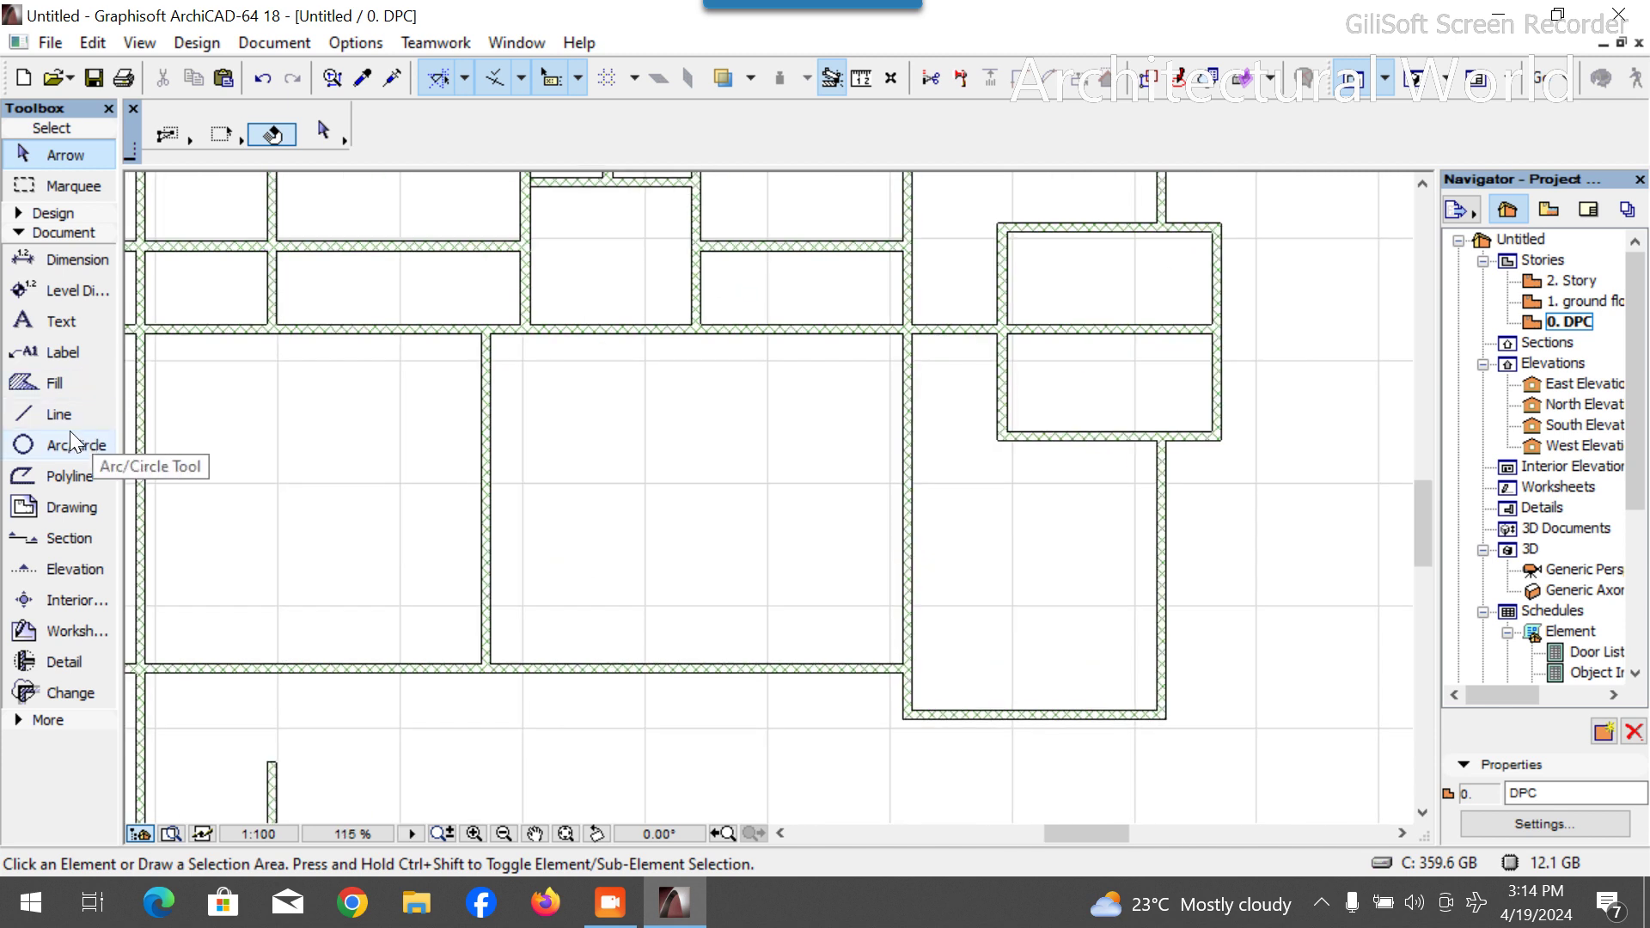
{"action": "left_click", "coordinate": [56, 414]}
{"action": "left_click", "coordinate": [491, 662]}
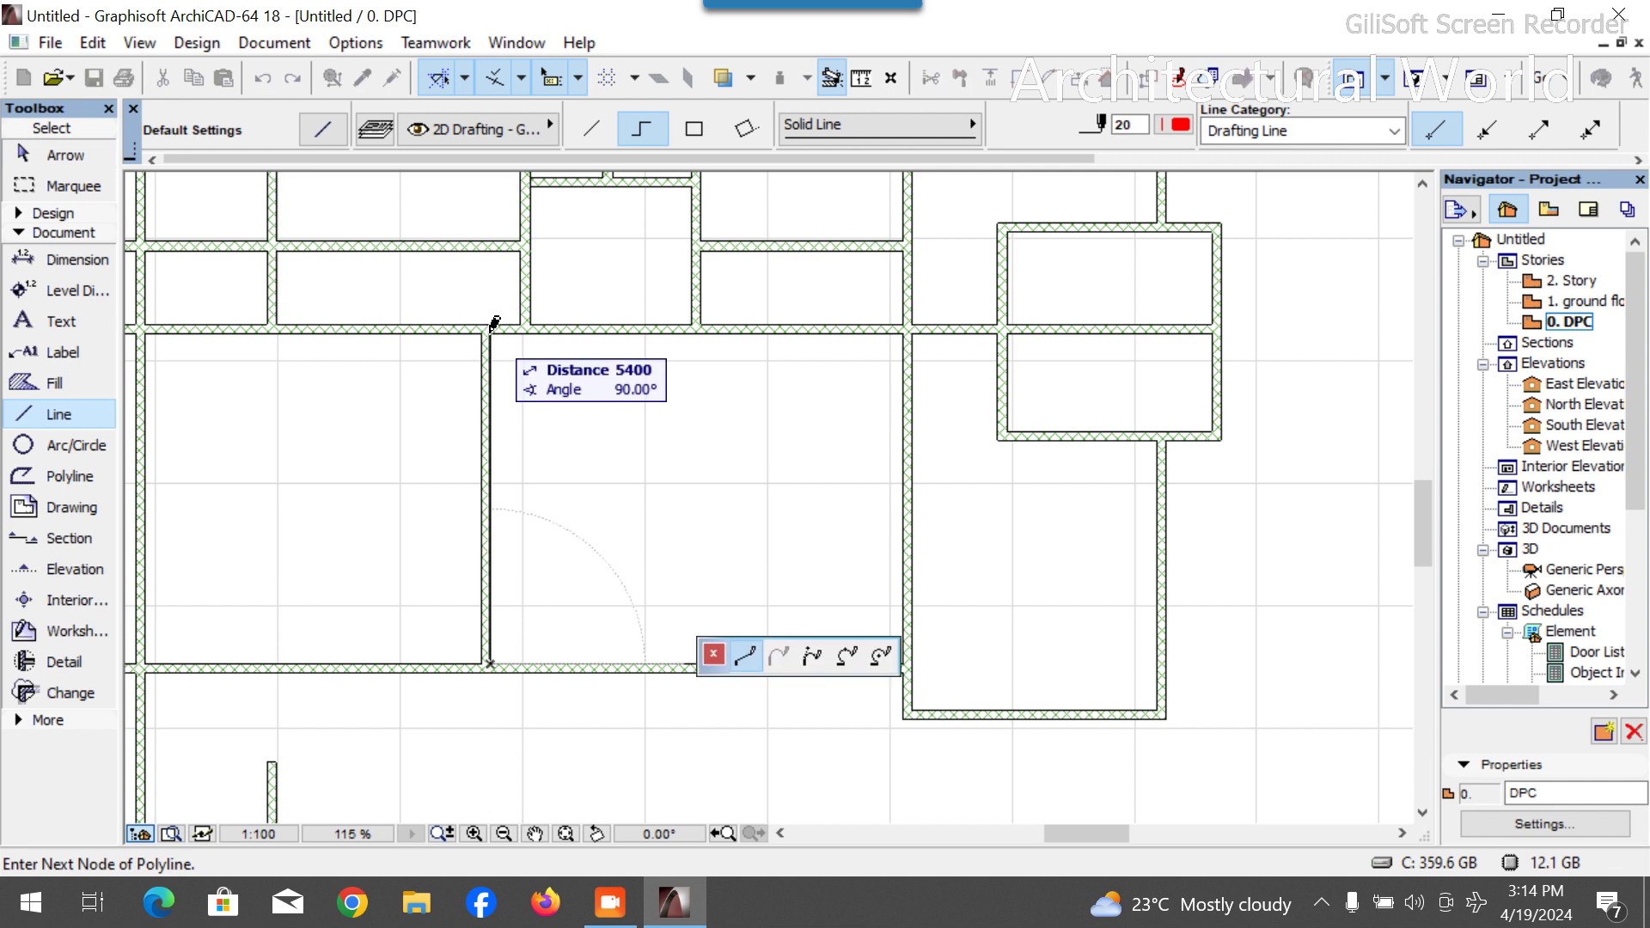
{"action": "scroll", "coordinate": [897, 717], "scroll_direction": "up", "scroll_amount": 3}
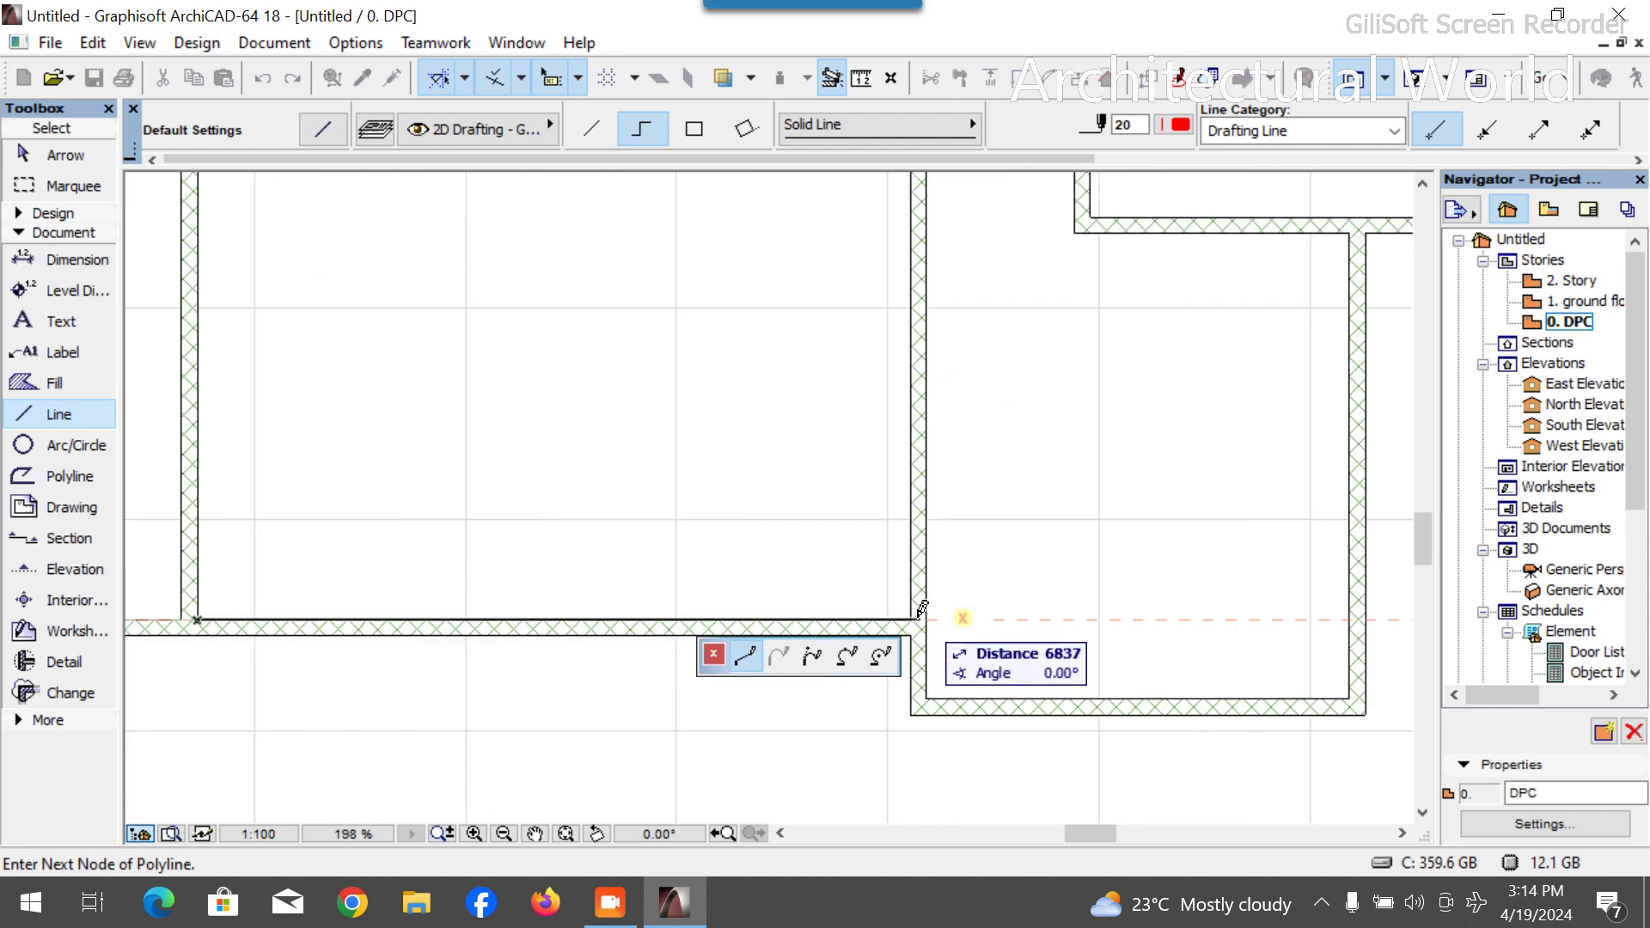
{"action": "key", "text": "Escape"}
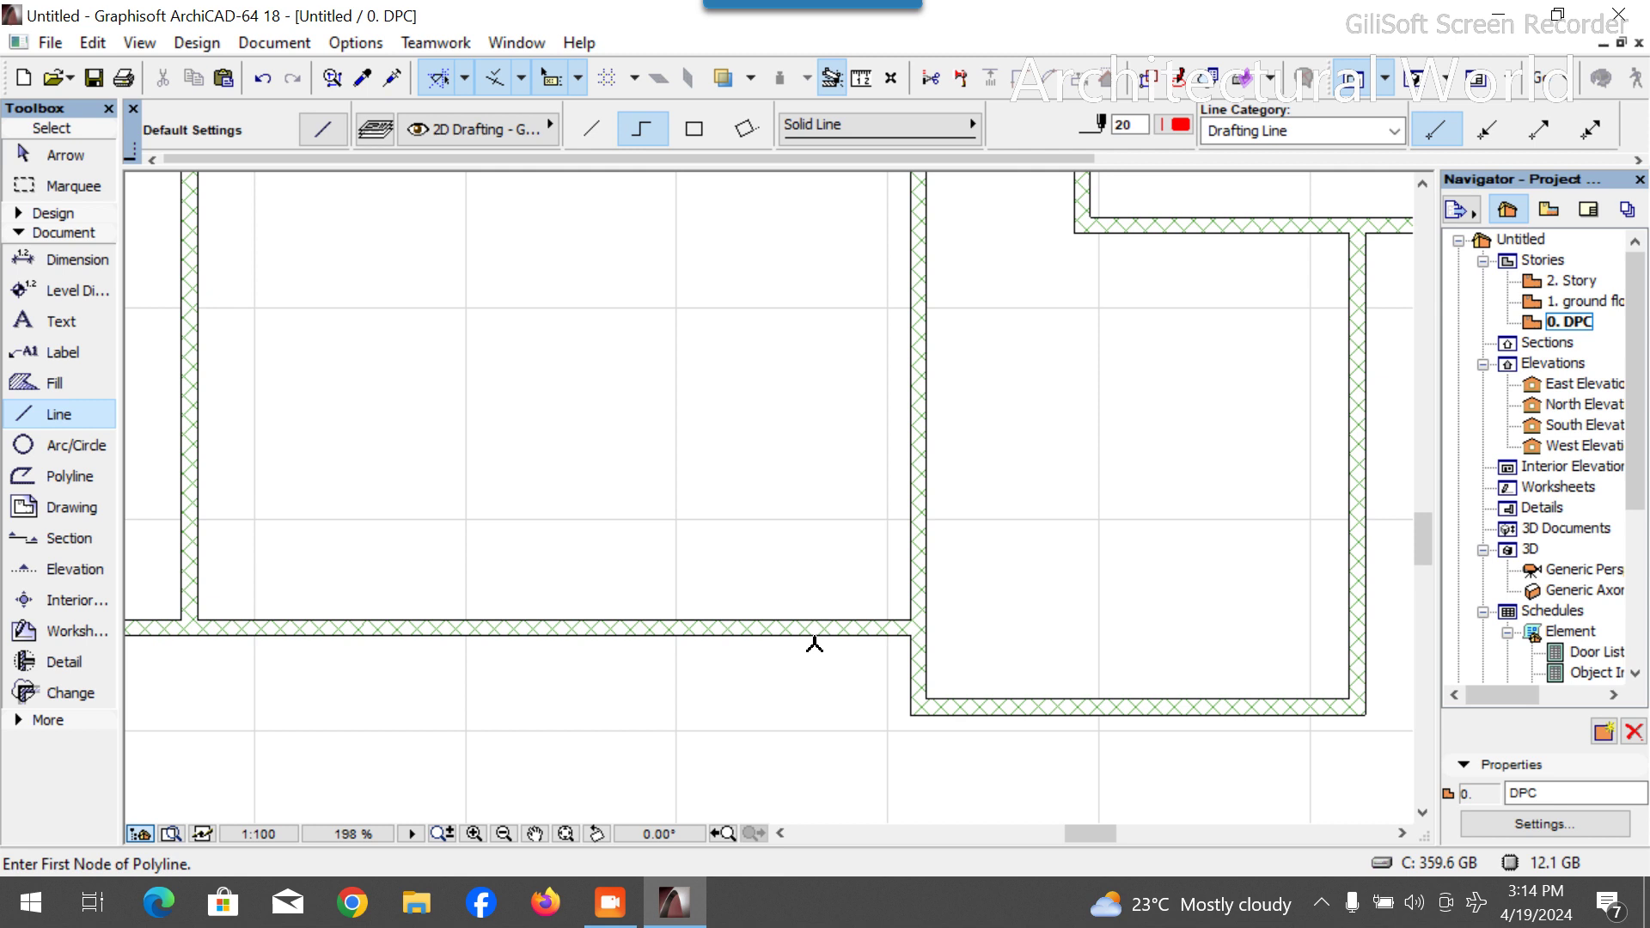
{"action": "scroll", "coordinate": [814, 643], "scroll_direction": "down", "scroll_amount": 5}
{"action": "key", "text": "Escape"}
Examine the wall layout of the whole DPC plan, from the upper rooms to the large lower rooms.
{"action": "scroll", "coordinate": [705, 535], "scroll_direction": "up", "scroll_amount": 3}
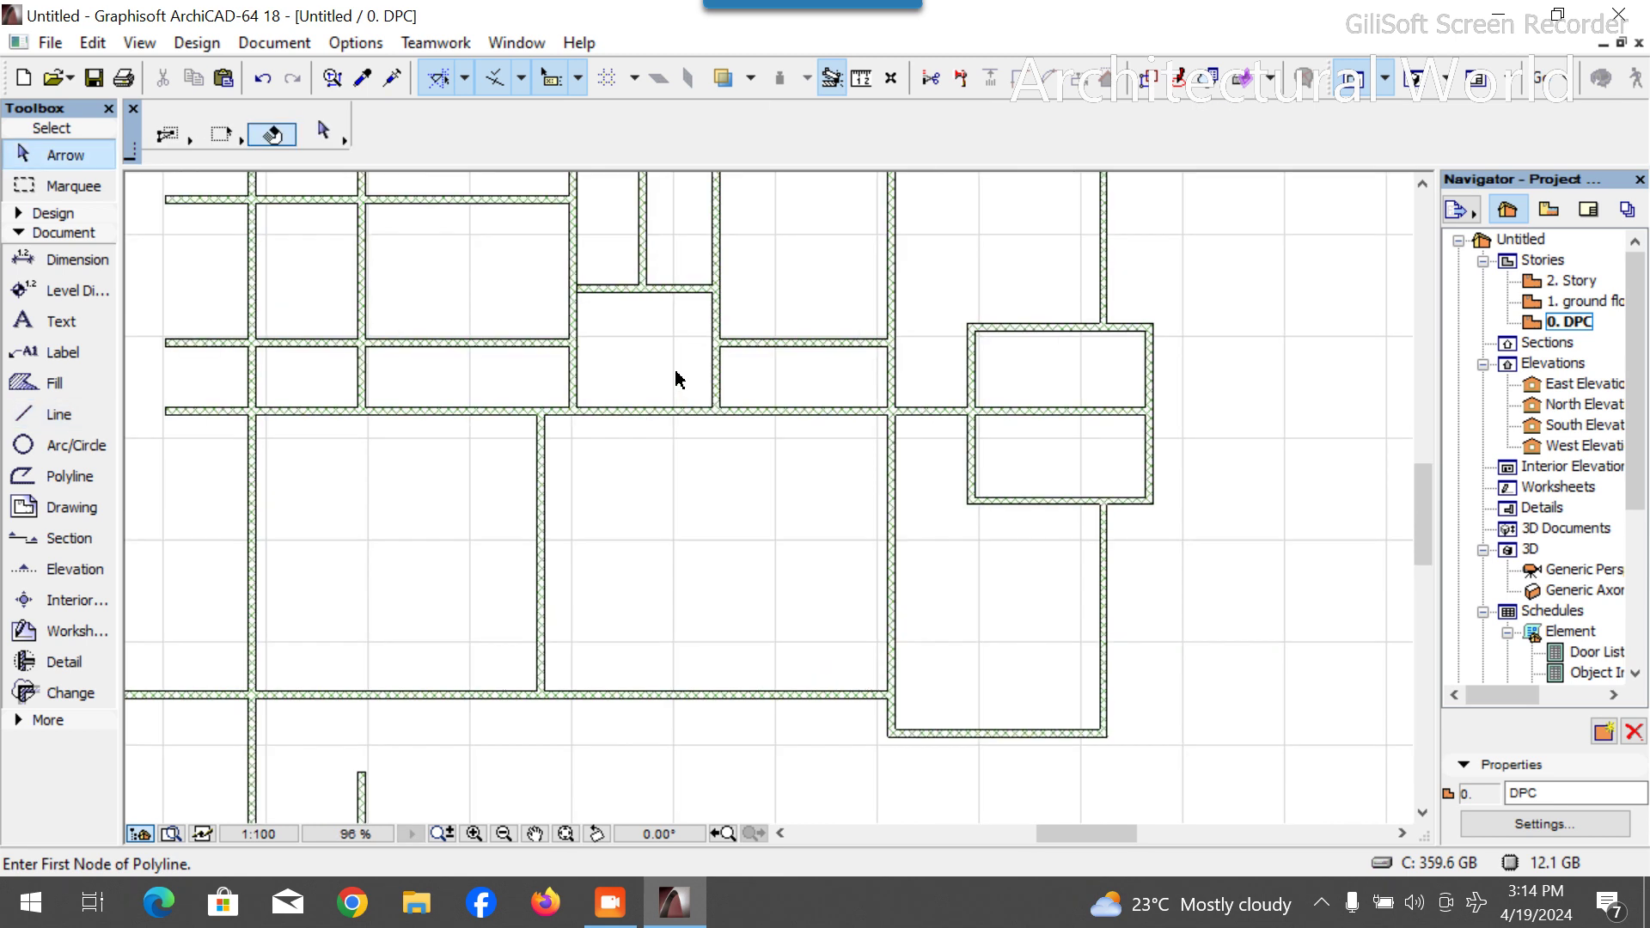
{"action": "scroll", "coordinate": [751, 547], "scroll_direction": "down", "scroll_amount": 1}
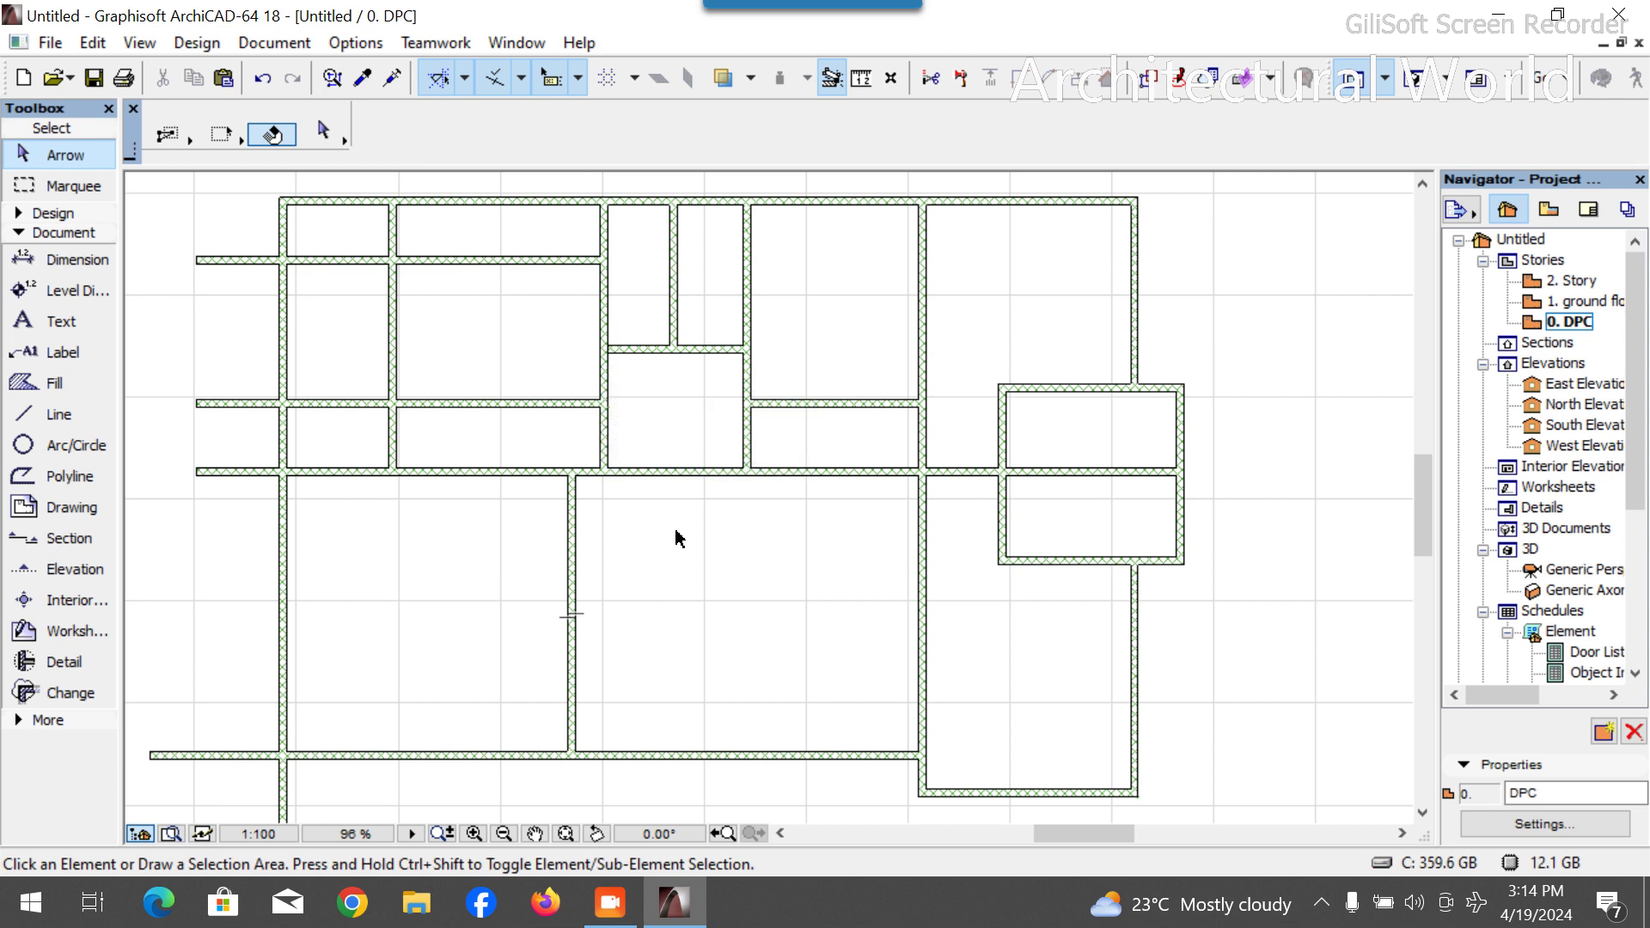
{"action": "scroll", "coordinate": [516, 404], "scroll_direction": "up", "scroll_amount": 2}
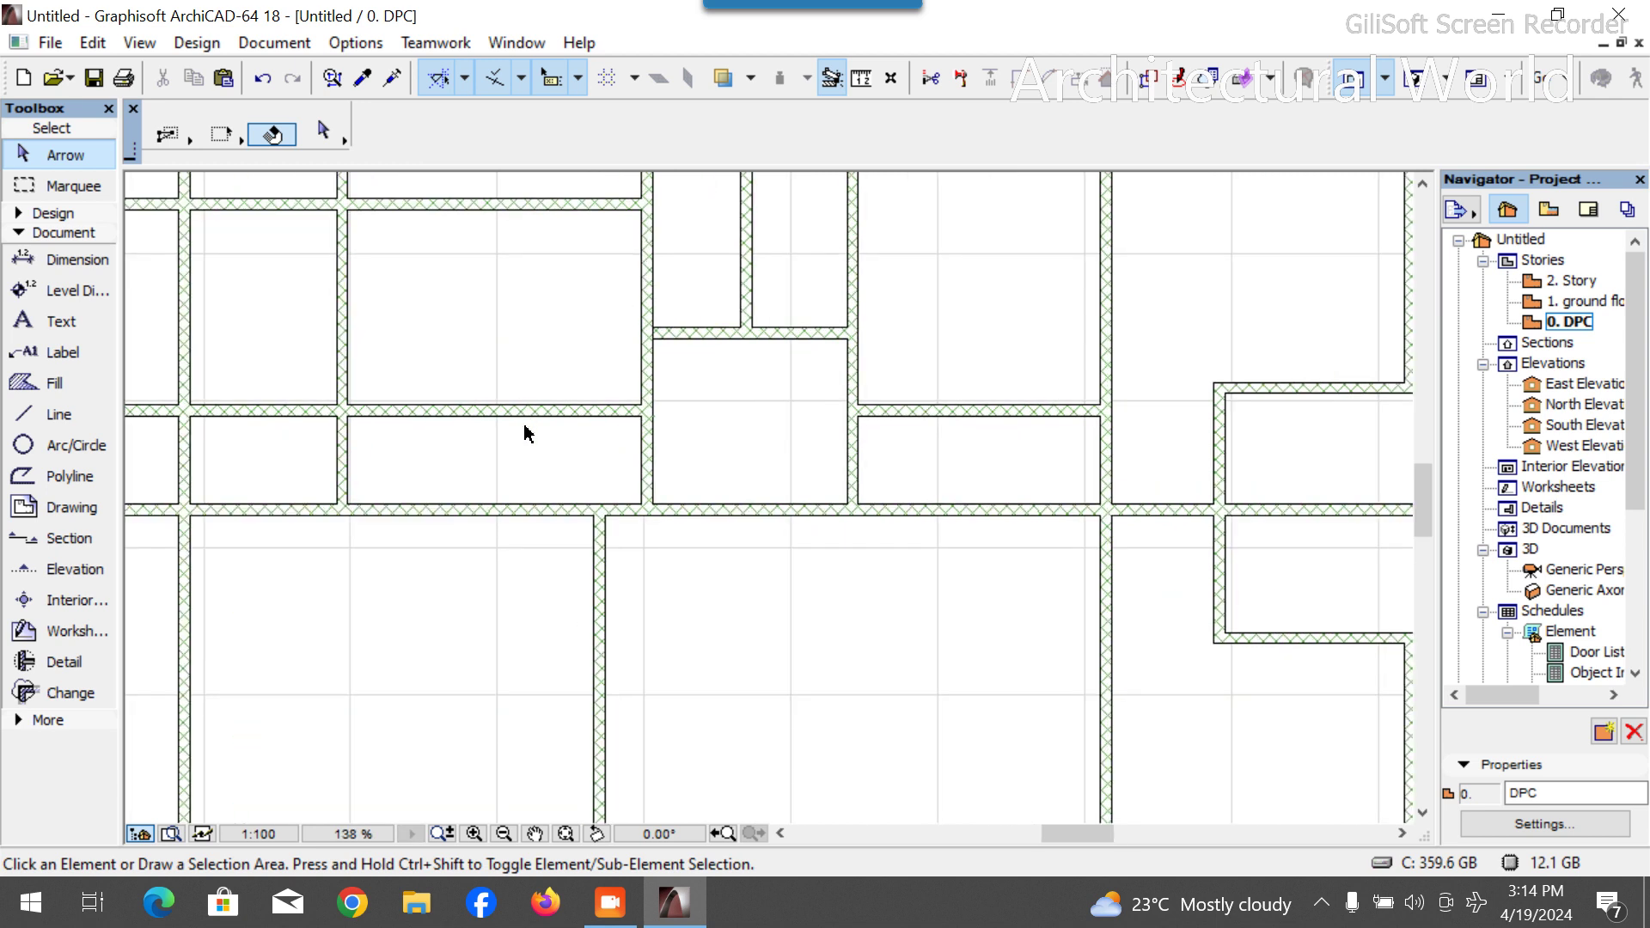
{"action": "scroll", "coordinate": [523, 431], "scroll_direction": "down", "scroll_amount": 6}
{"action": "scroll", "coordinate": [674, 558], "scroll_direction": "up", "scroll_amount": 3}
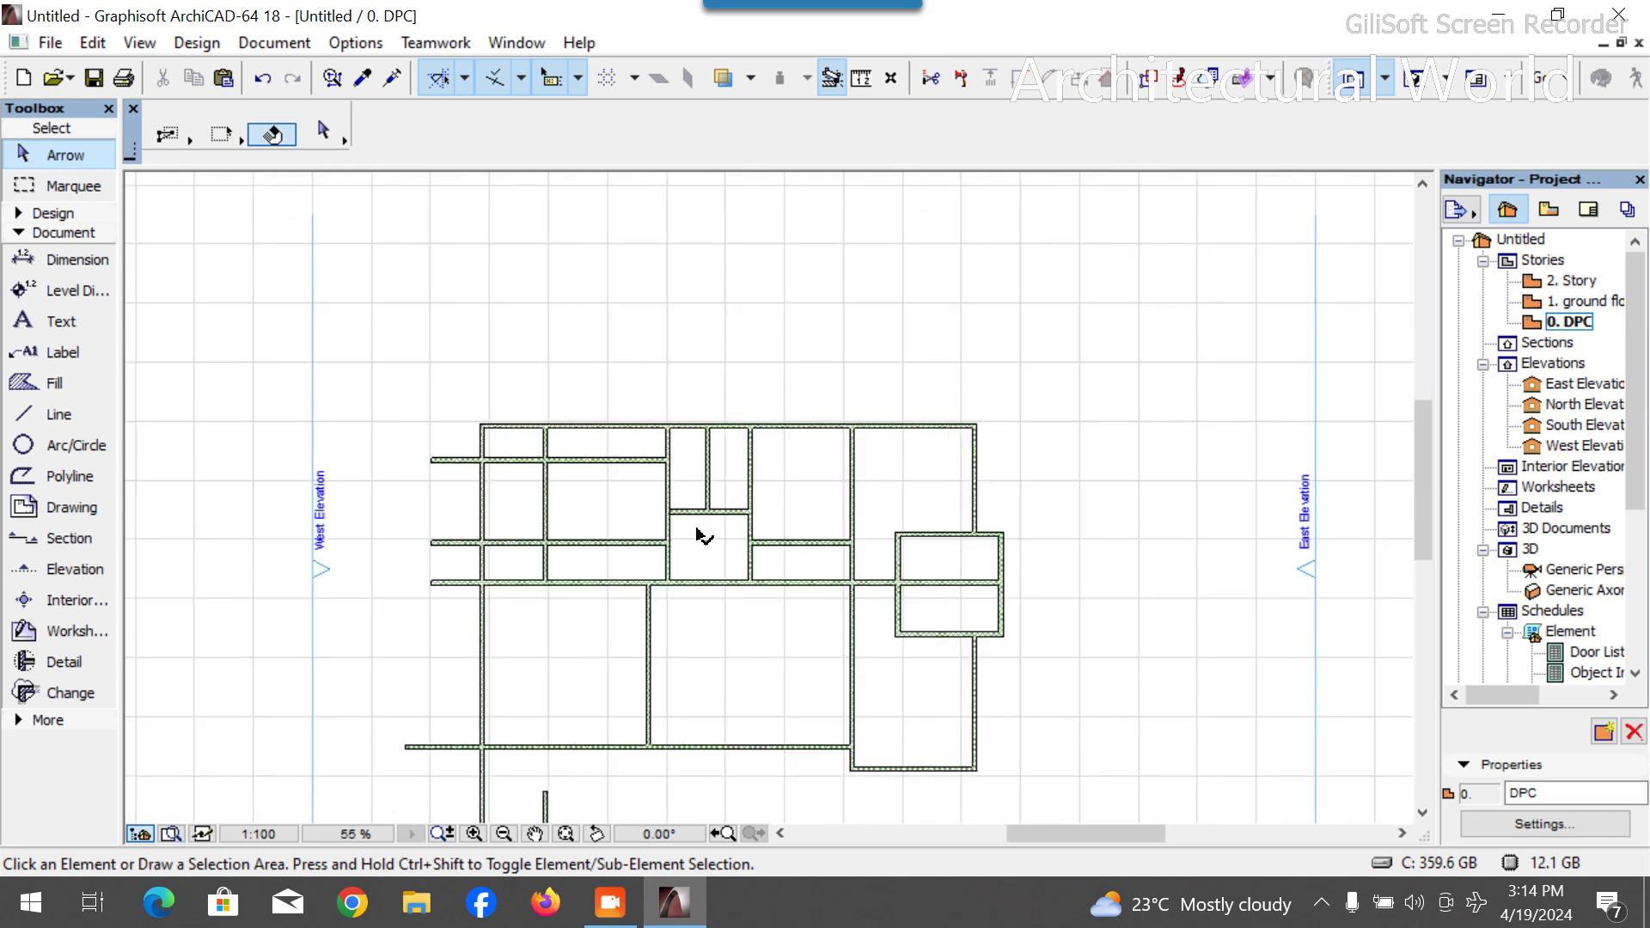
{"action": "scroll", "coordinate": [700, 533], "scroll_direction": "down", "scroll_amount": 2}
{"action": "scroll", "coordinate": [761, 598], "scroll_direction": "up", "scroll_amount": 3}
{"action": "scroll", "coordinate": [762, 602], "scroll_direction": "down", "scroll_amount": 3}
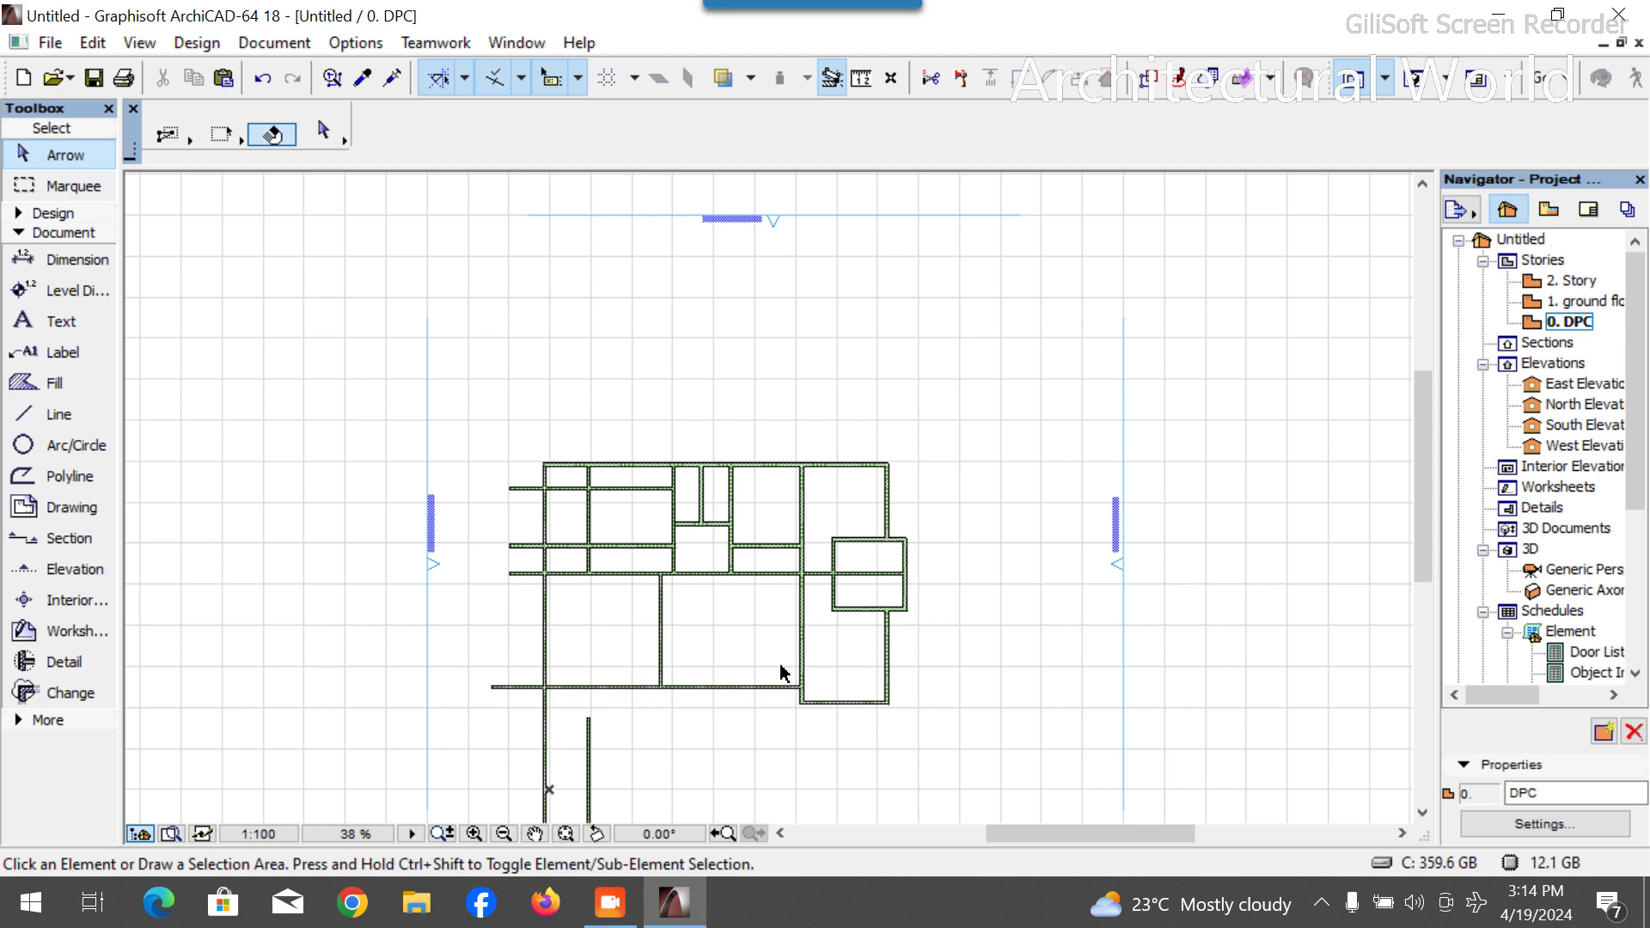
{"action": "scroll", "coordinate": [601, 593], "scroll_direction": "up", "scroll_amount": 4}
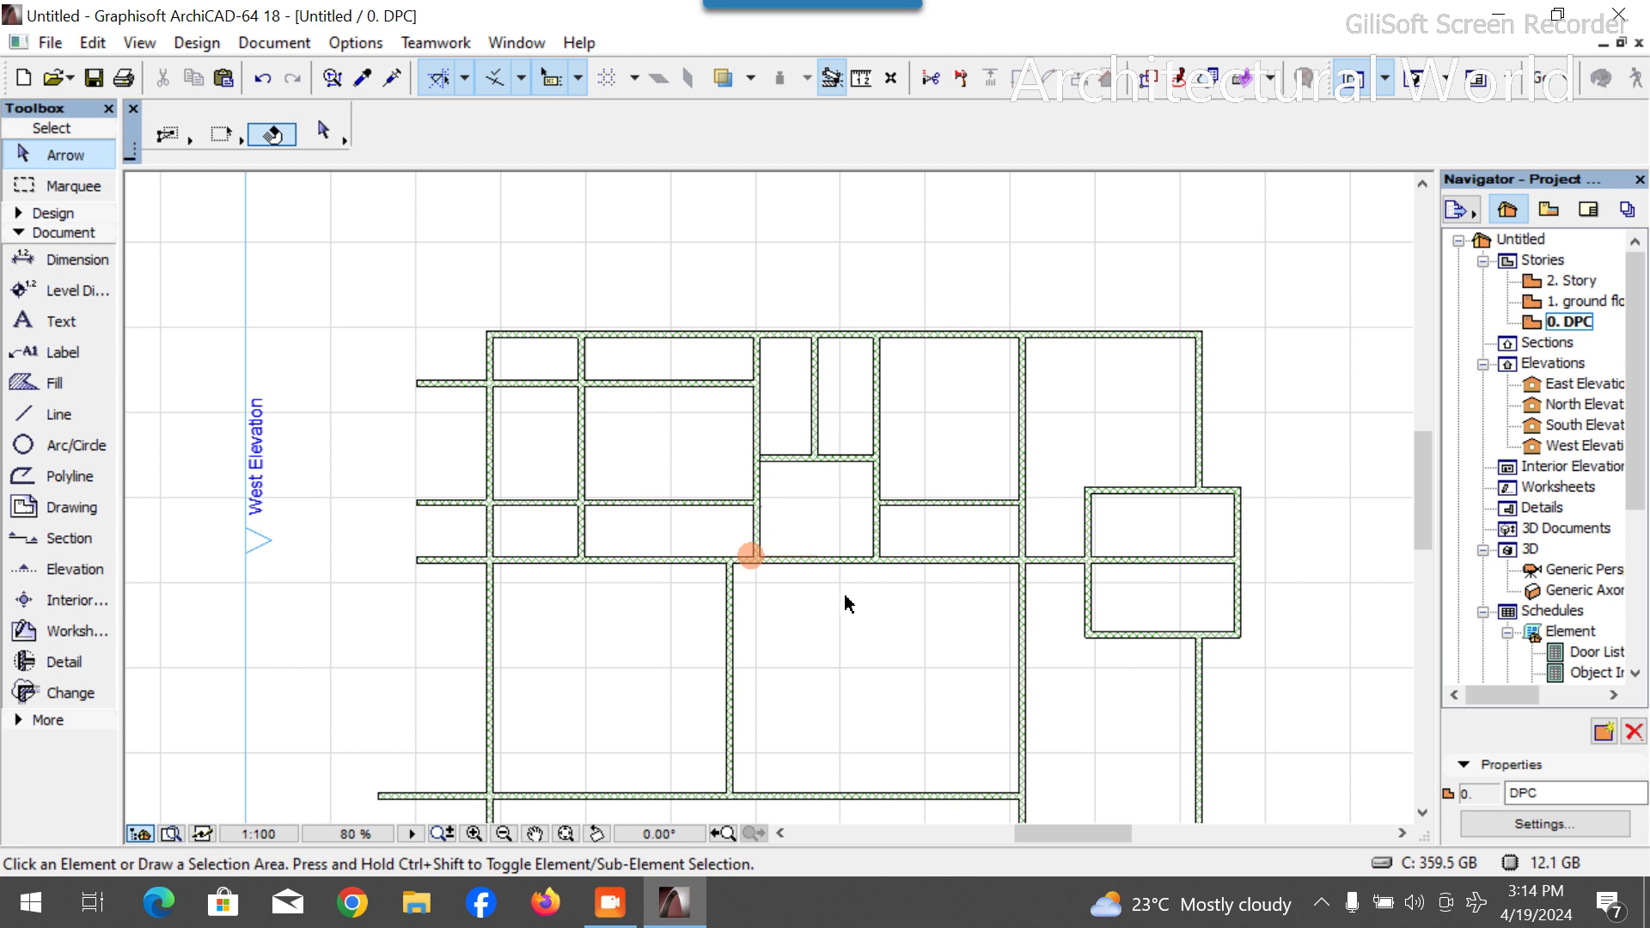
{"action": "scroll", "coordinate": [893, 559], "scroll_direction": "down", "scroll_amount": 2}
{"action": "scroll", "coordinate": [915, 578], "scroll_direction": "up", "scroll_amount": 2}
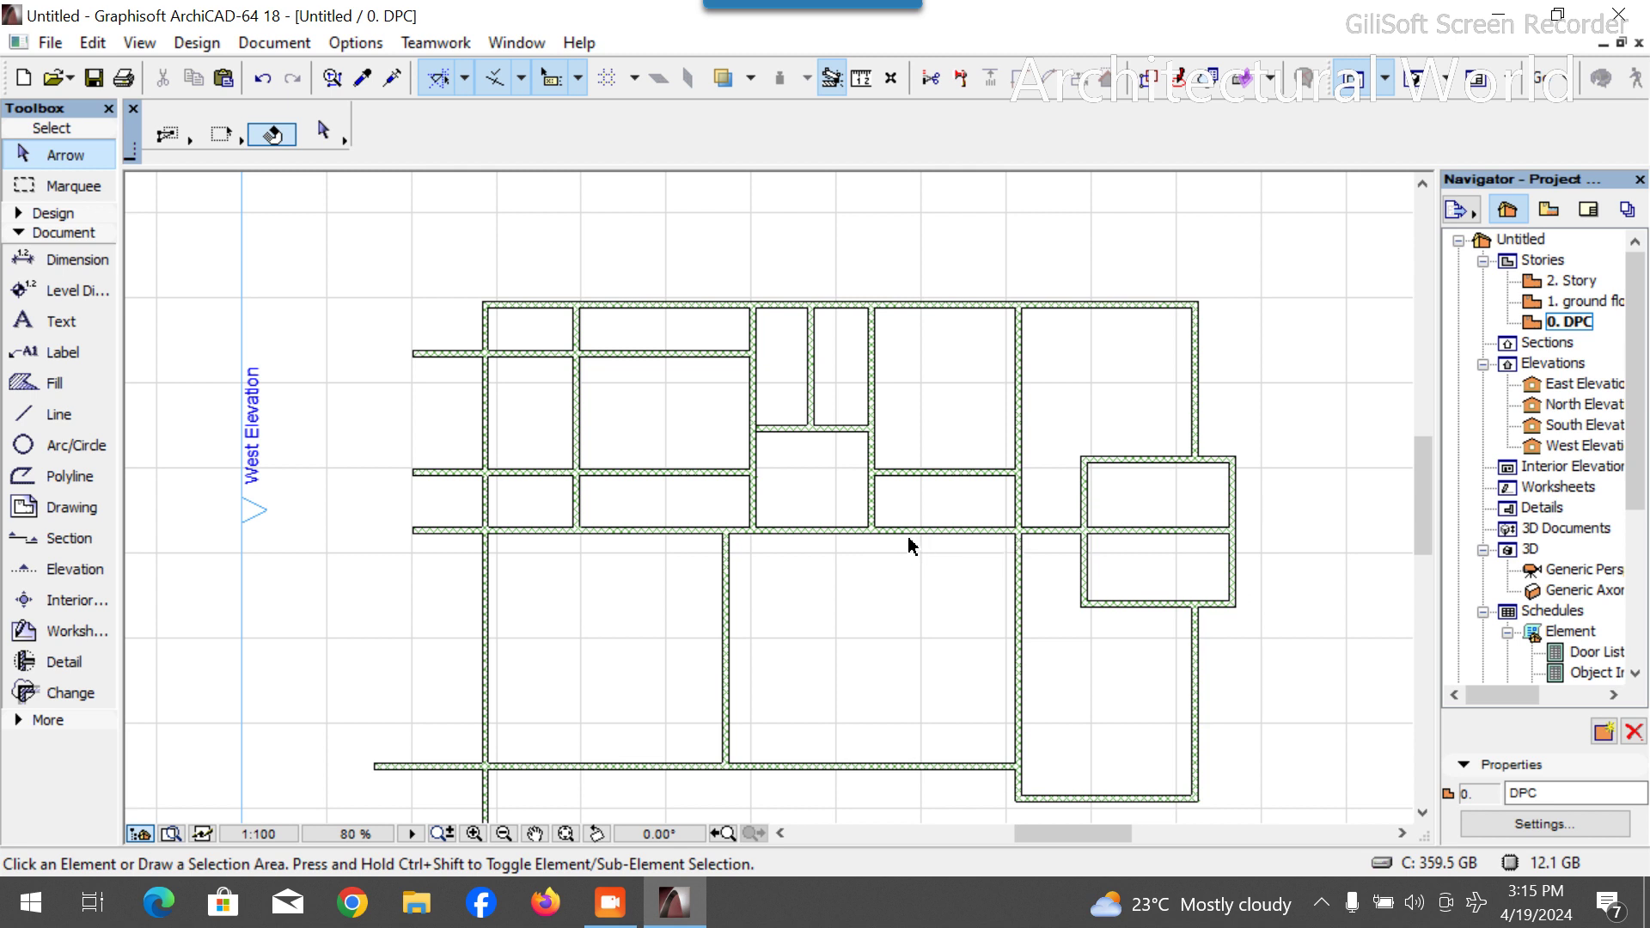
Stretch the left end of the two small right-hand rooms' lower wall to the long vertical wall.
{"action": "scroll", "coordinate": [990, 604], "scroll_direction": "up", "scroll_amount": 5}
{"action": "left_click", "coordinate": [1228, 613]}
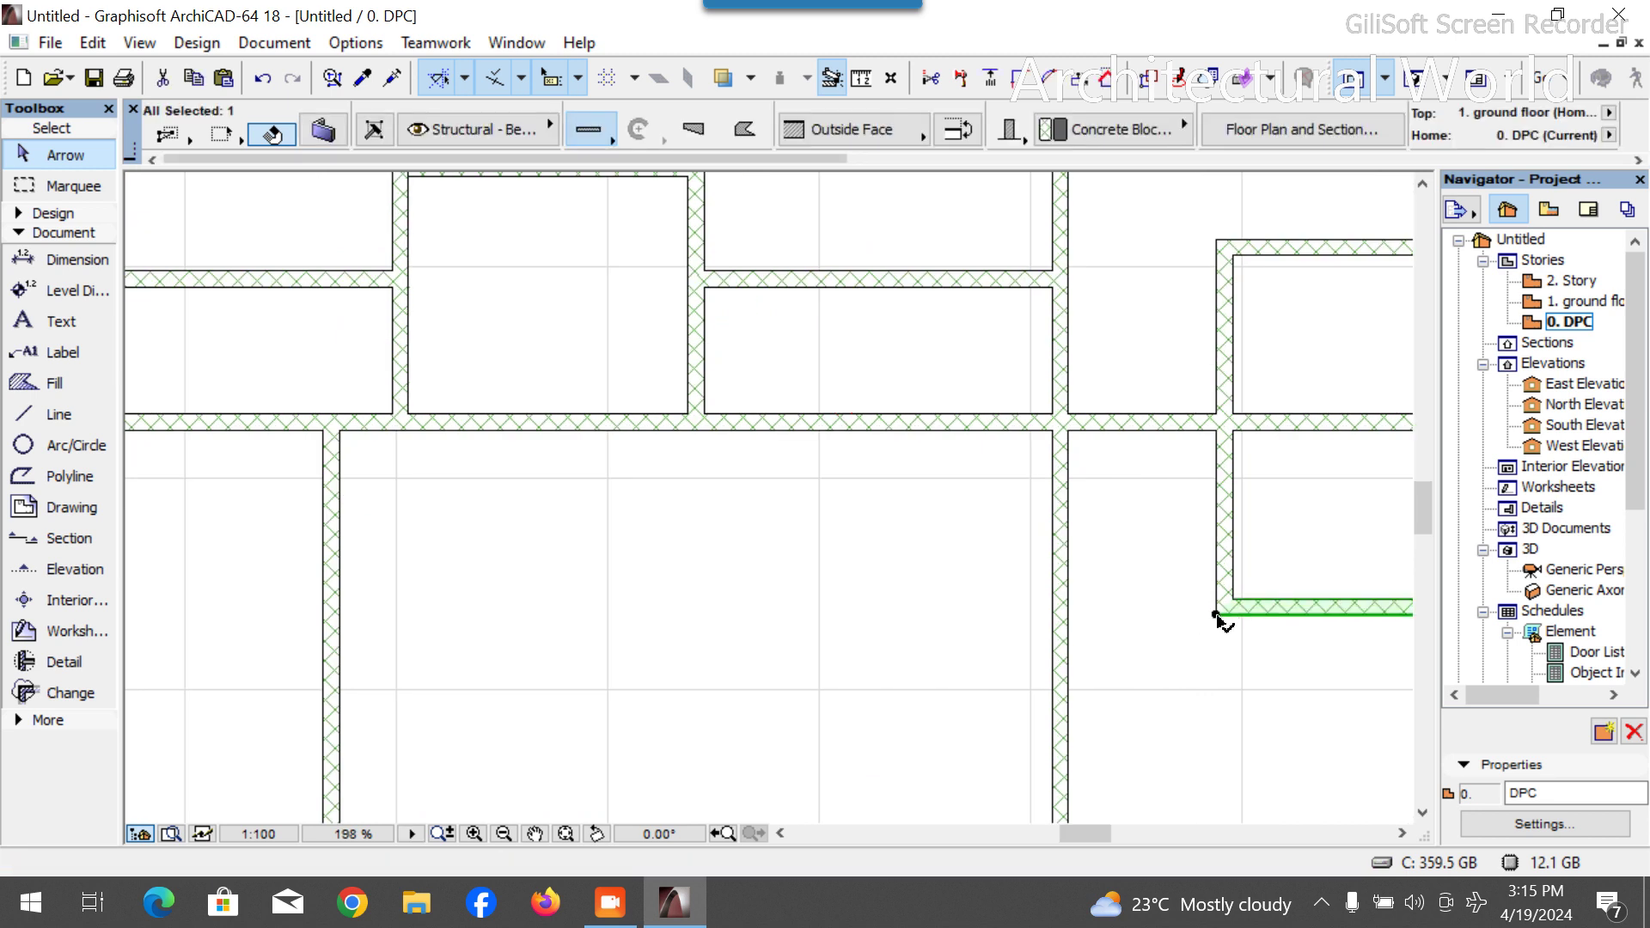
{"action": "left_click", "coordinate": [1216, 612]}
{"action": "left_click", "coordinate": [1059, 612]}
{"action": "scroll", "coordinate": [1036, 575], "scroll_direction": "down", "scroll_amount": 3}
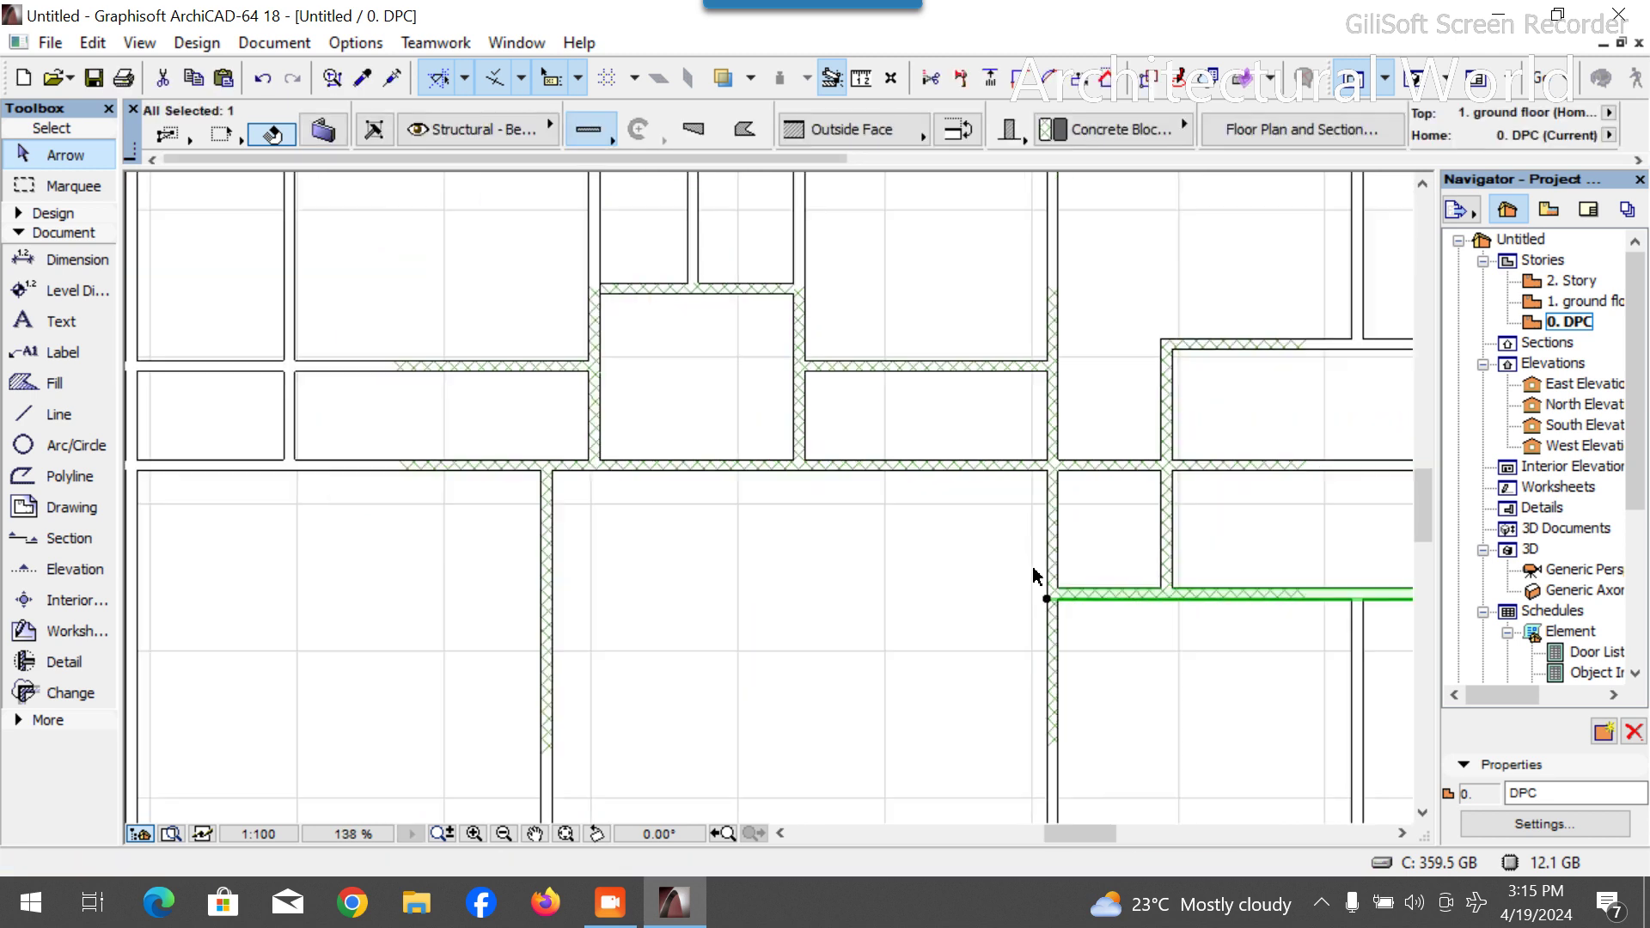
{"action": "scroll", "coordinate": [1035, 575], "scroll_direction": "down", "scroll_amount": 3}
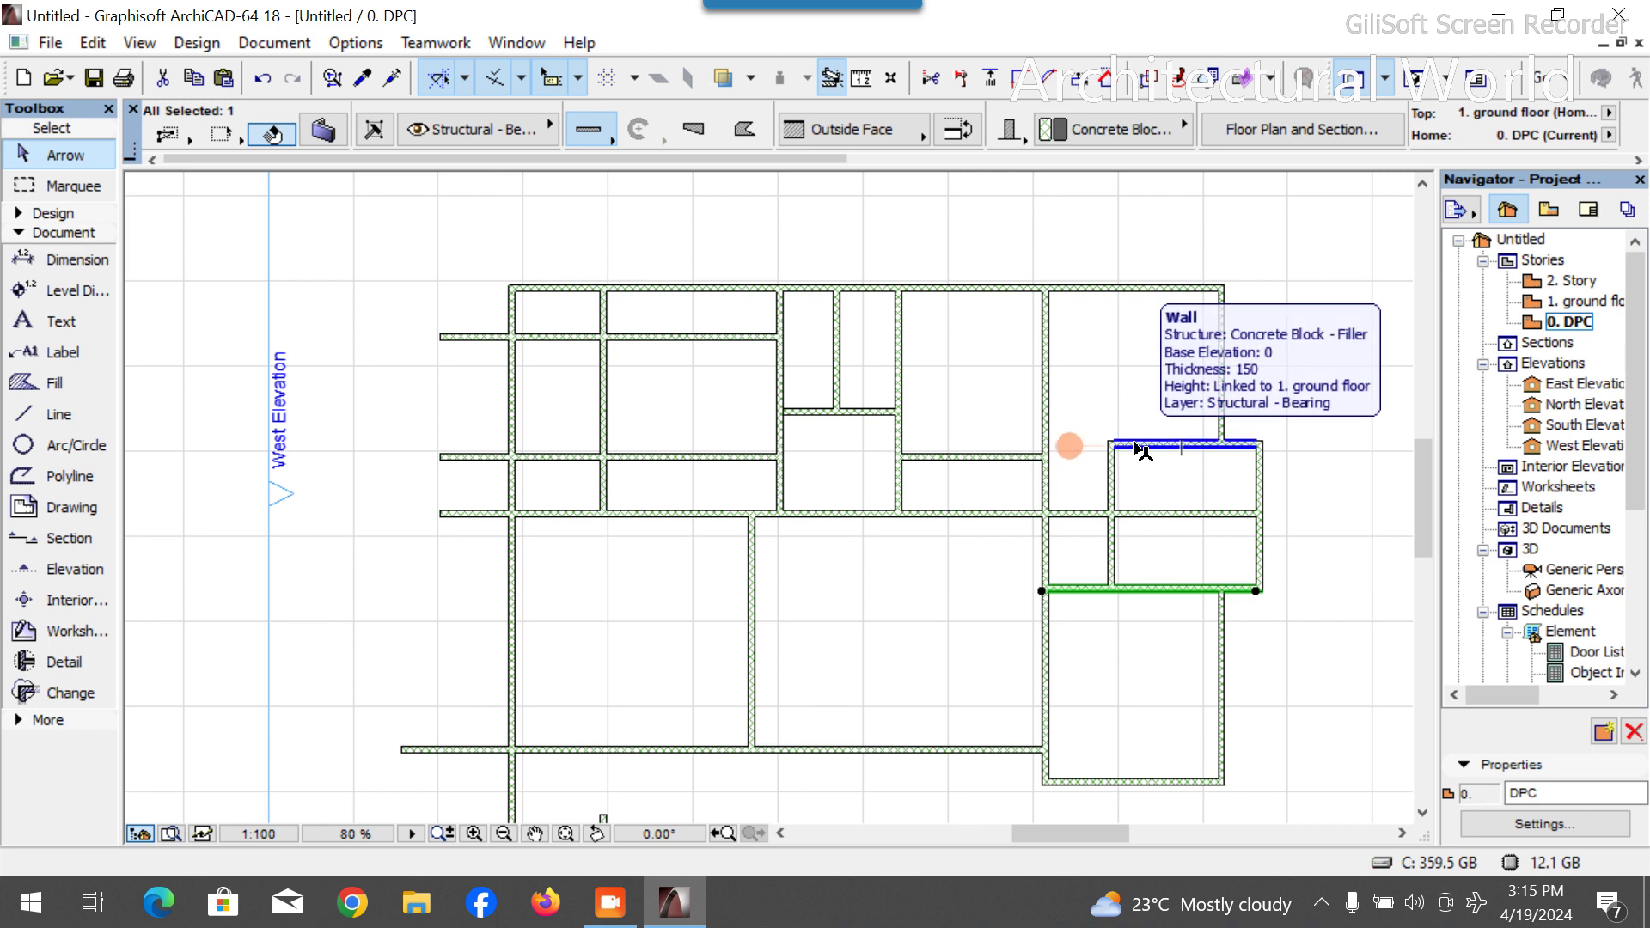
Stretch the left end of the two small right-hand rooms' upper wall to the long vertical wall.
{"action": "left_click", "coordinate": [1142, 449]}
{"action": "scroll", "coordinate": [1071, 447], "scroll_direction": "up", "scroll_amount": 3}
{"action": "left_click", "coordinate": [1140, 446]}
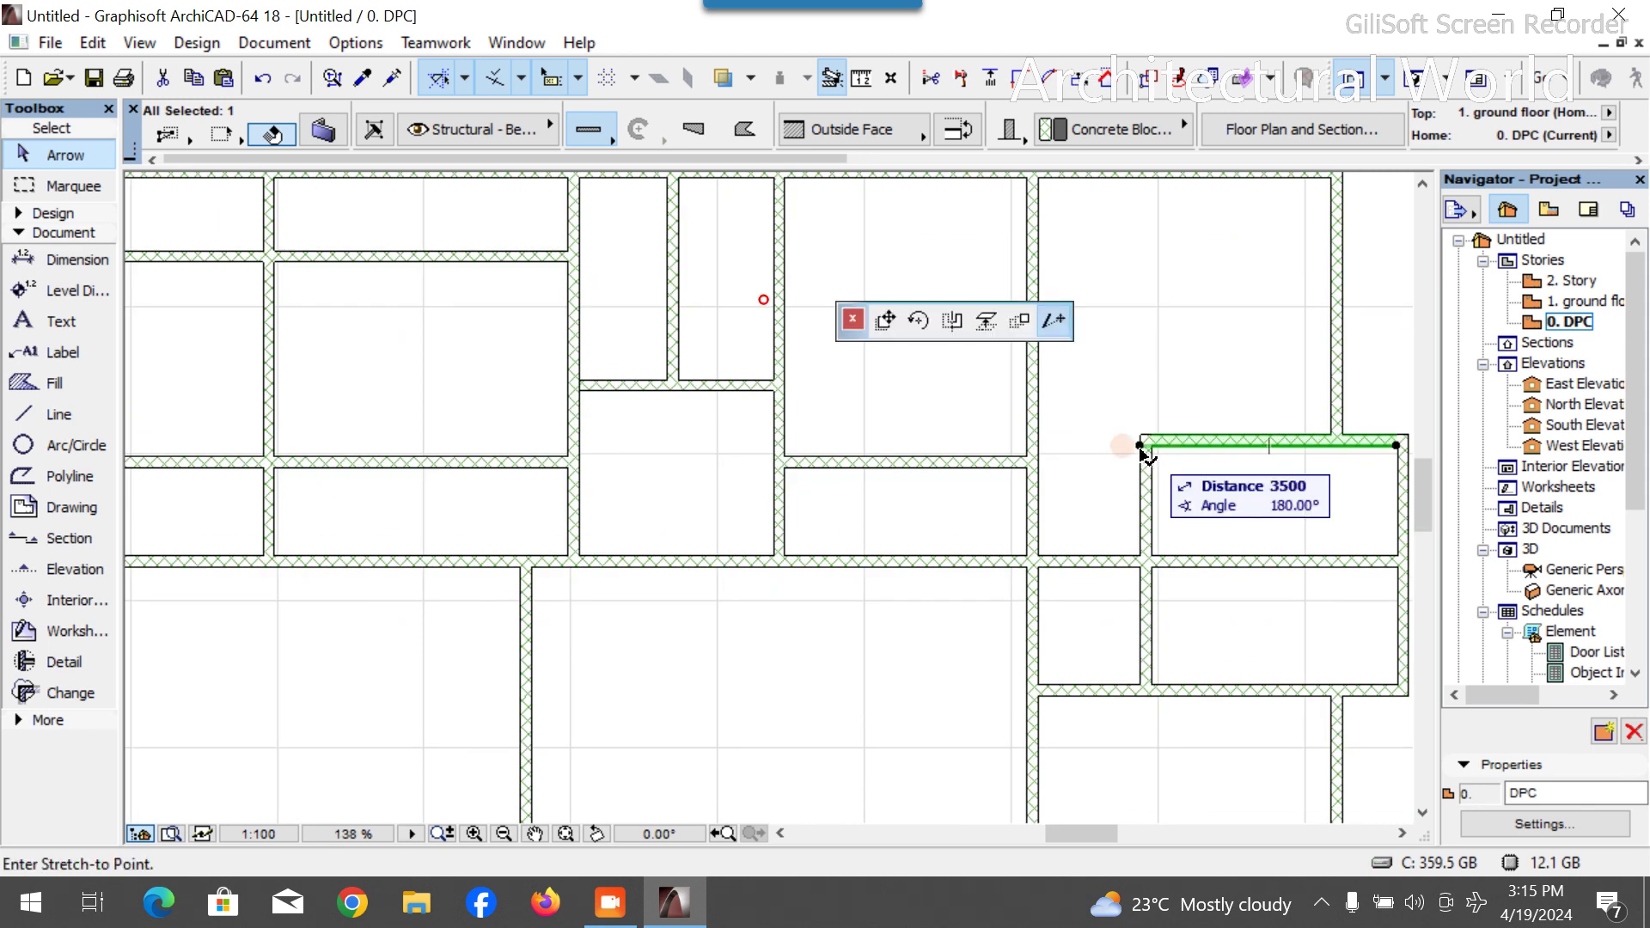
{"action": "left_click", "coordinate": [1042, 454]}
Trim away the middle horizontal wall's segment between the long vertical wall and the small right-hand rooms' left wall.
{"action": "scroll", "coordinate": [1022, 472], "scroll_direction": "down", "scroll_amount": 6}
{"action": "left_click", "coordinate": [1189, 524]}
{"action": "scroll", "coordinate": [1049, 559], "scroll_direction": "up", "scroll_amount": 7}
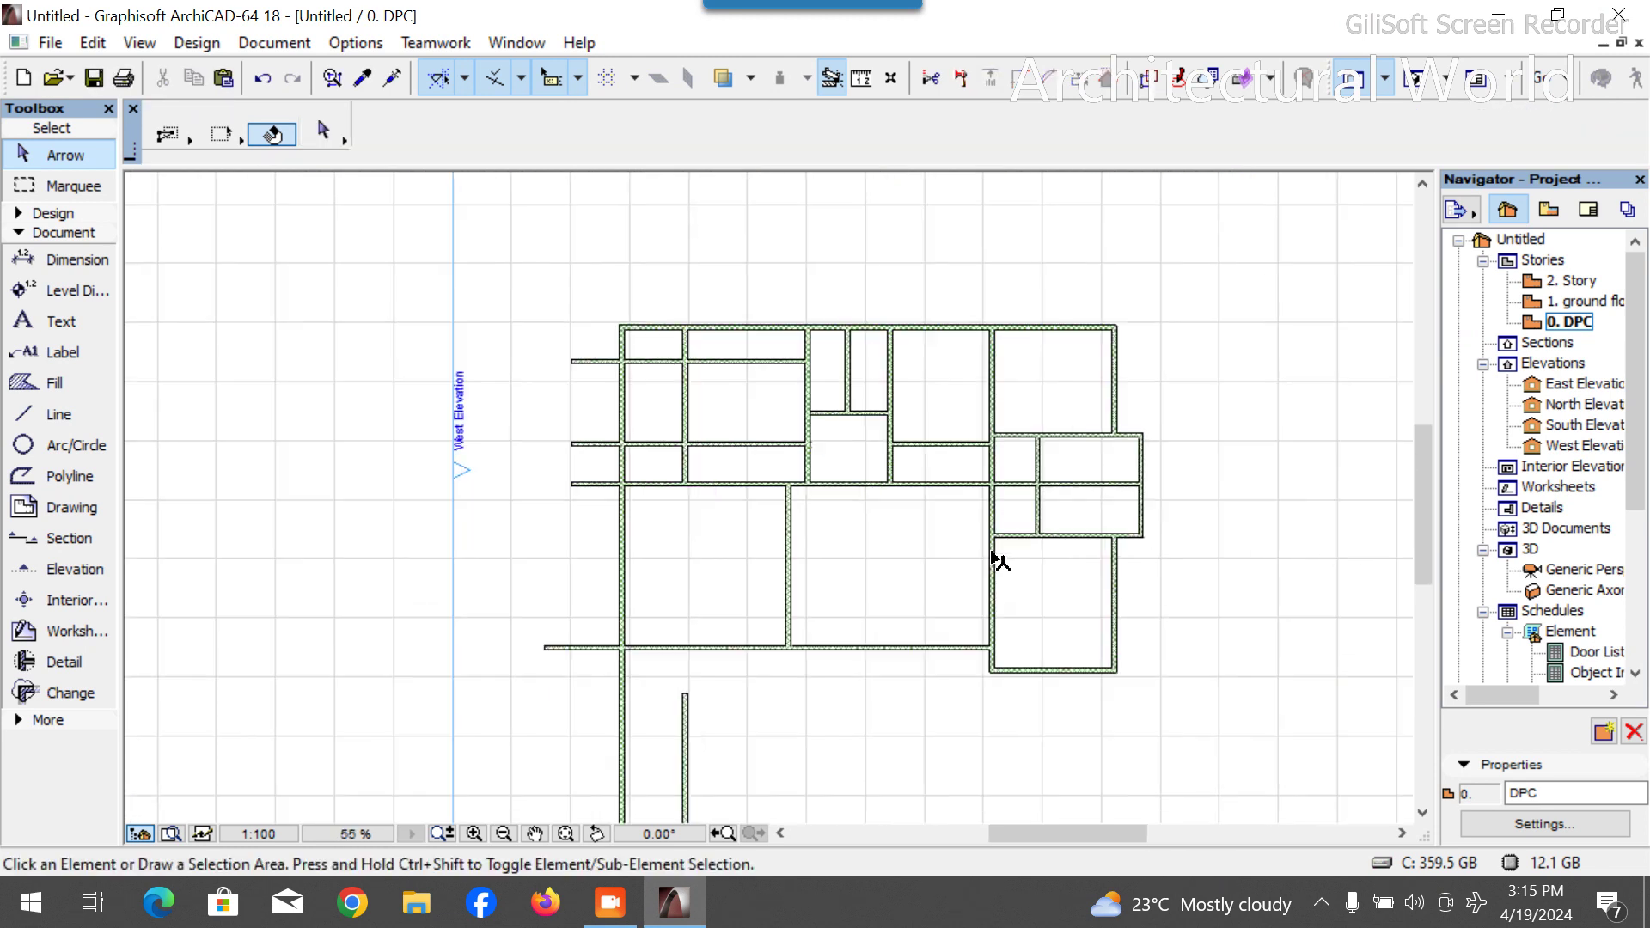
{"action": "scroll", "coordinate": [954, 411], "scroll_direction": "down", "scroll_amount": 3}
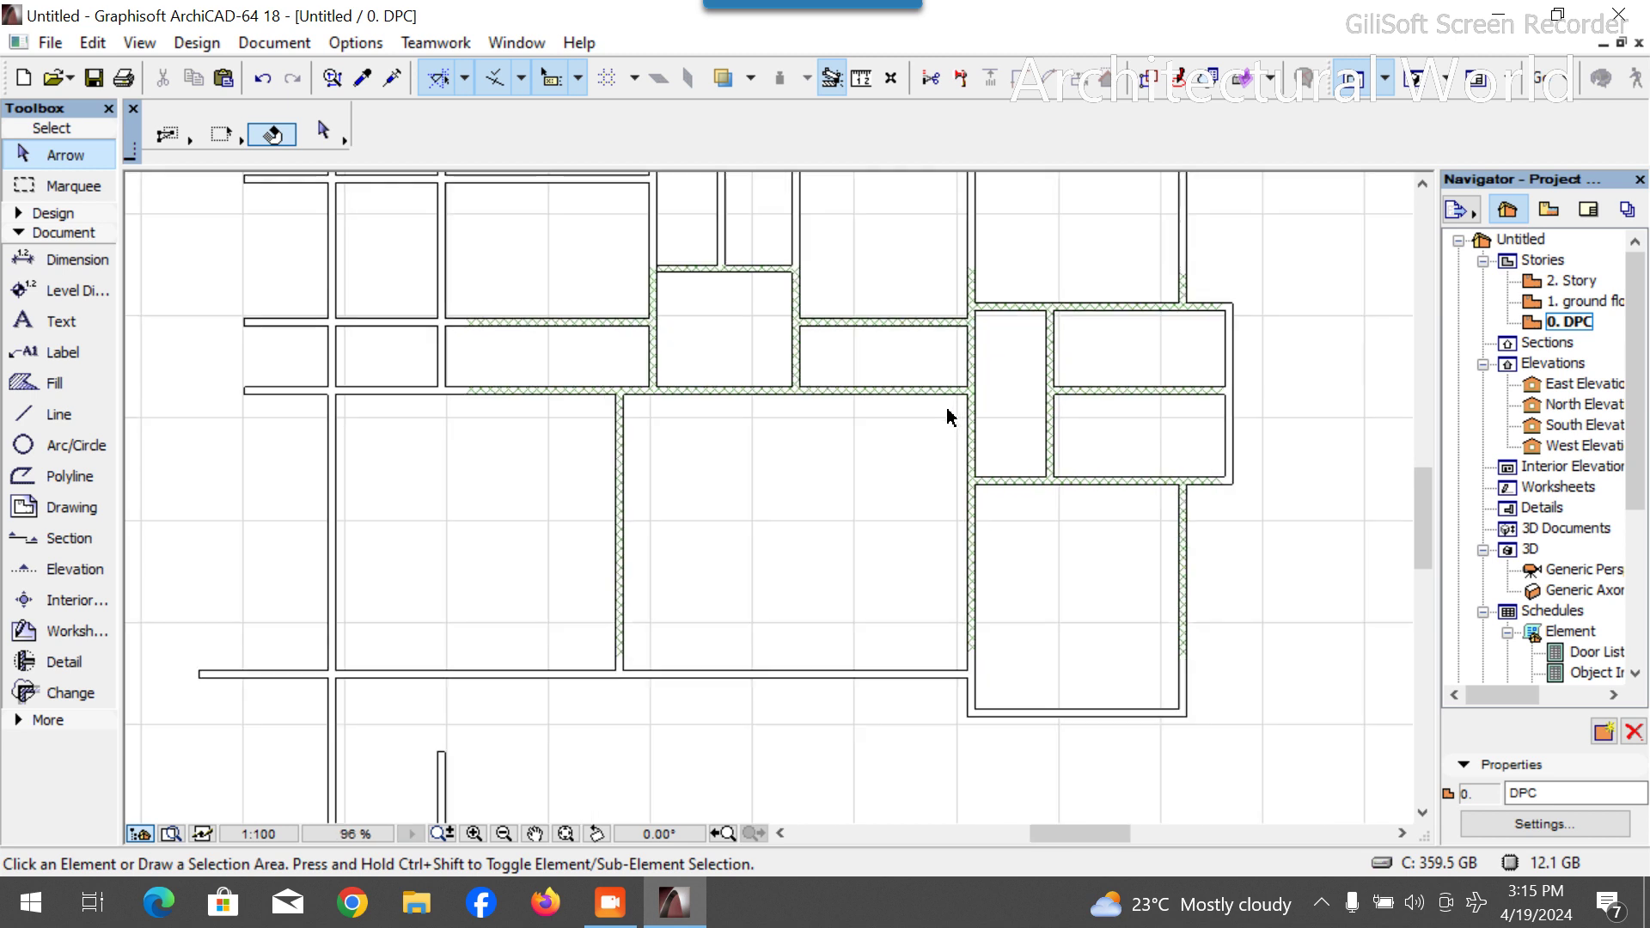
Measure the passage width between the small right-hand rooms' left wall and the long vertical wall with the Line tool.
{"action": "left_click", "coordinate": [59, 414]}
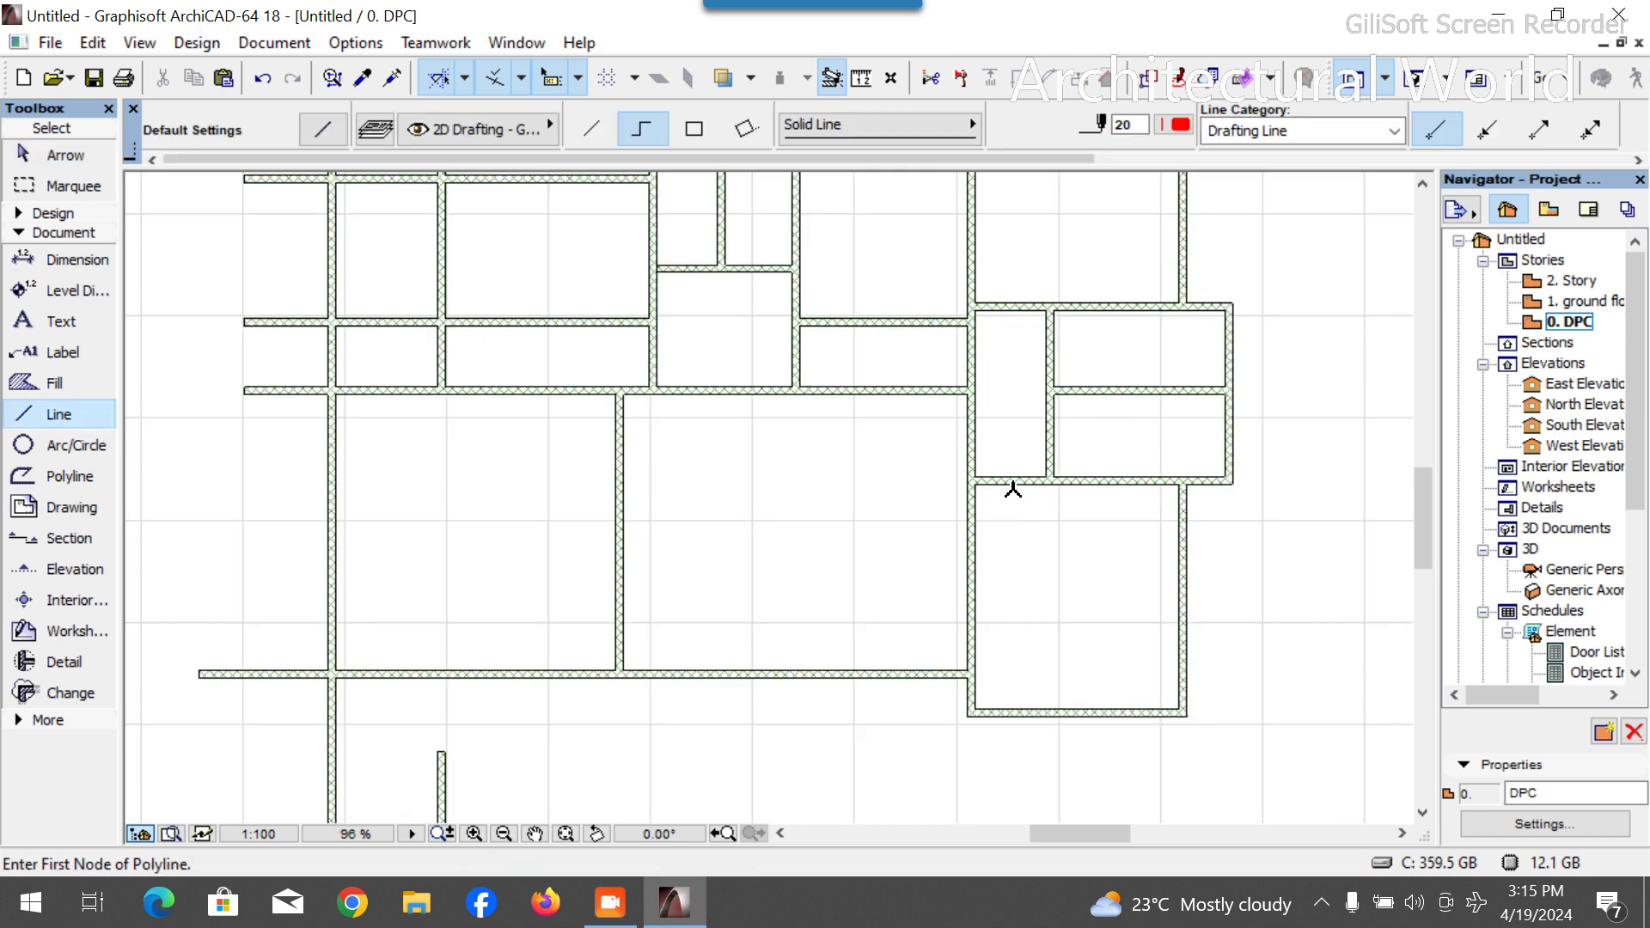
{"action": "scroll", "coordinate": [1031, 479], "scroll_direction": "up", "scroll_amount": 6}
{"action": "left_click", "coordinate": [1032, 463]}
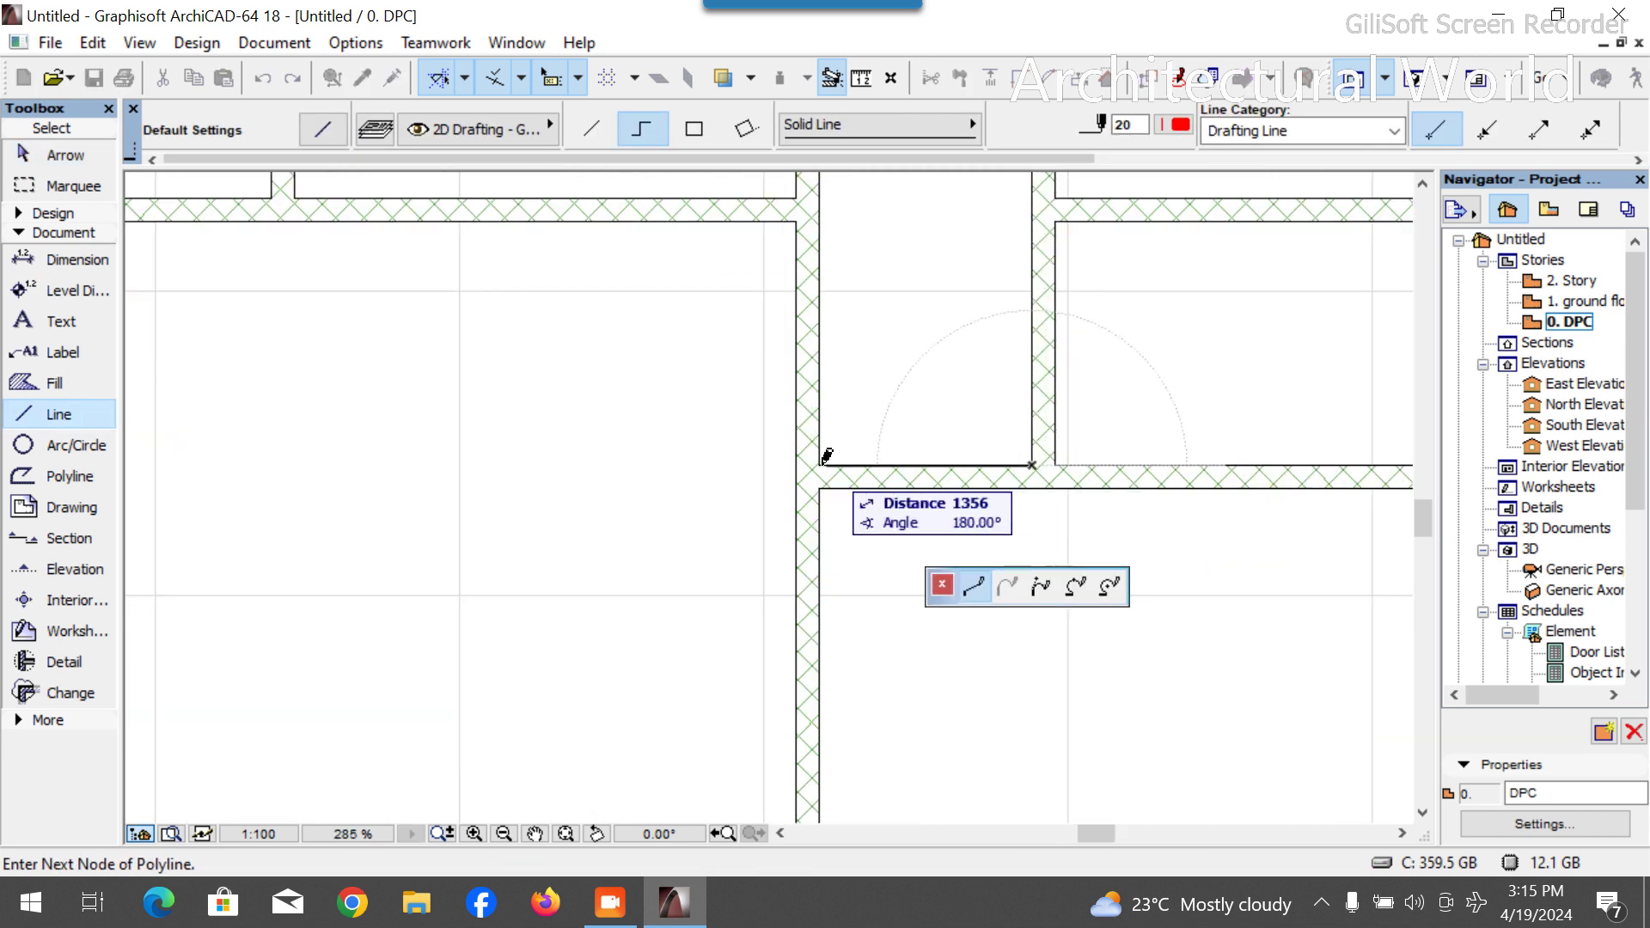
{"action": "left_click", "coordinate": [821, 462]}
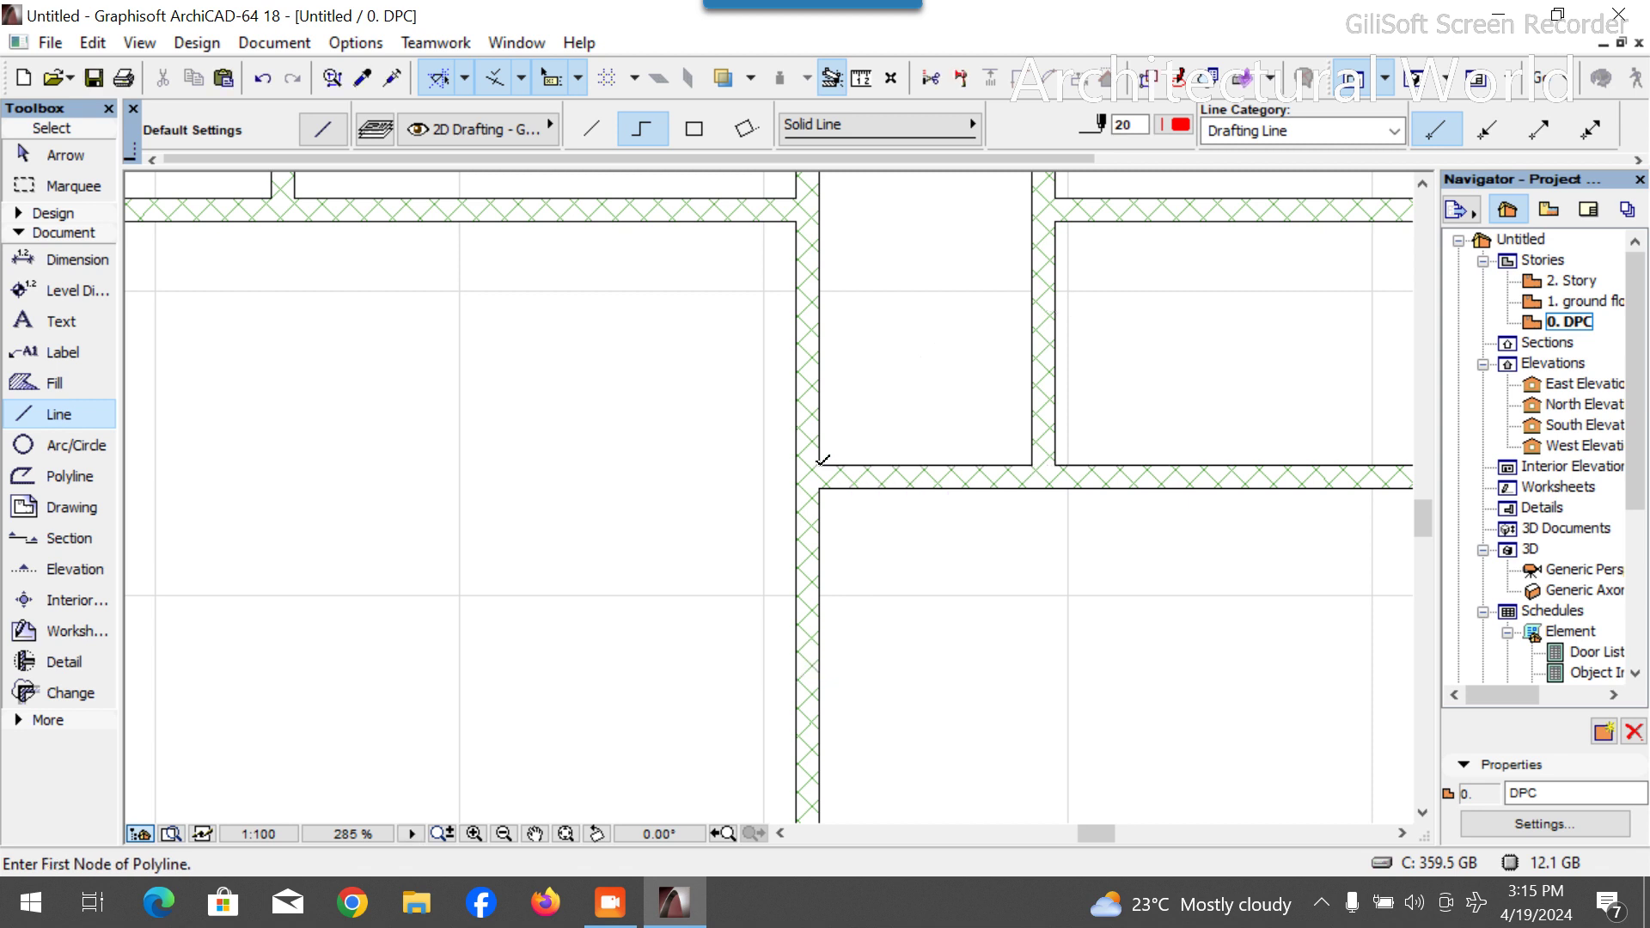
Draw a reference polyline 1100 along the passage's lower wall from the long vertical wall, continuing vertically past the upper wall.
{"action": "type", "text": "1"}
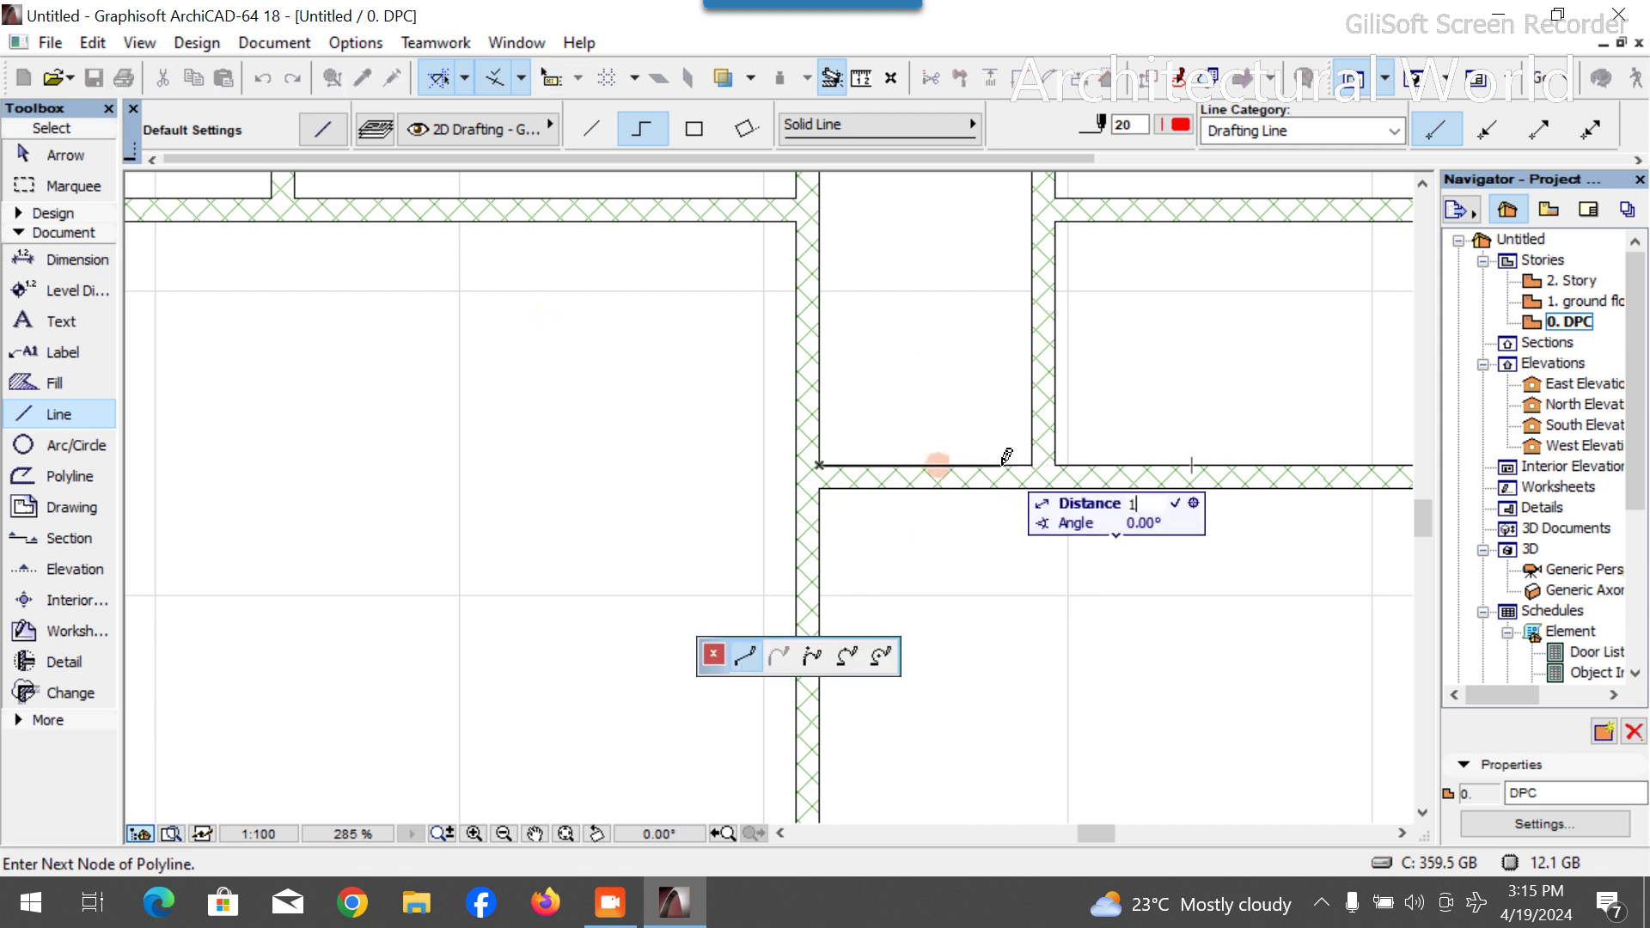
{"action": "type", "text": "100"}
{"action": "key", "text": "Return"}
{"action": "scroll", "coordinate": [988, 507], "scroll_direction": "down", "scroll_amount": 4}
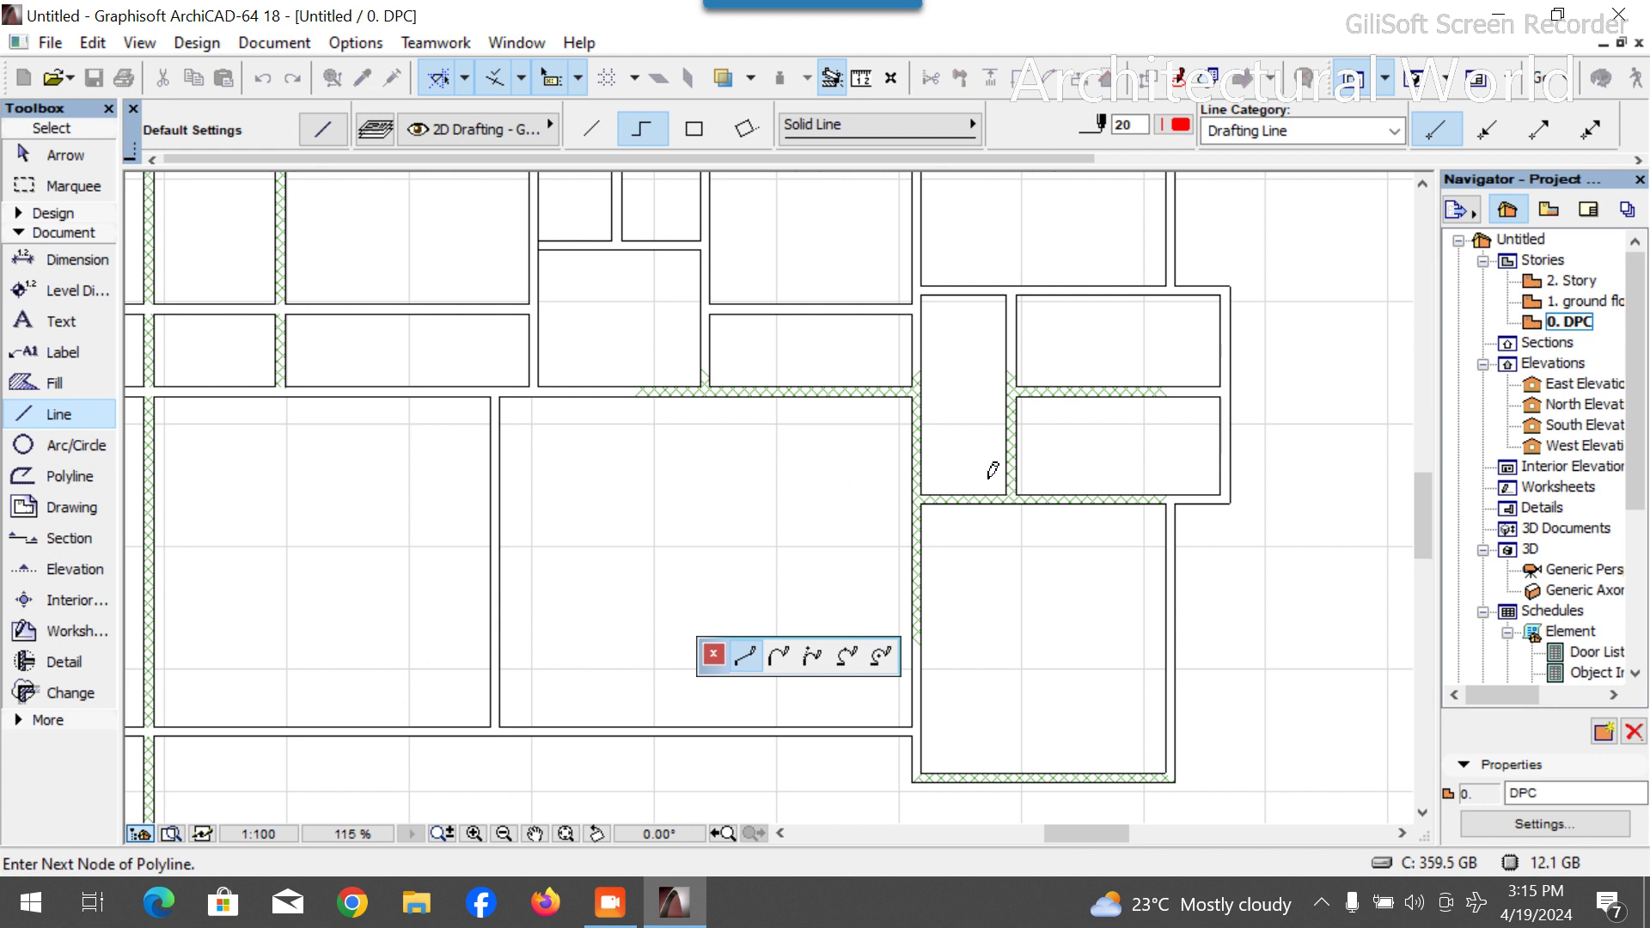
{"action": "left_click", "coordinate": [997, 211]}
{"action": "right_click", "coordinate": [1097, 243]}
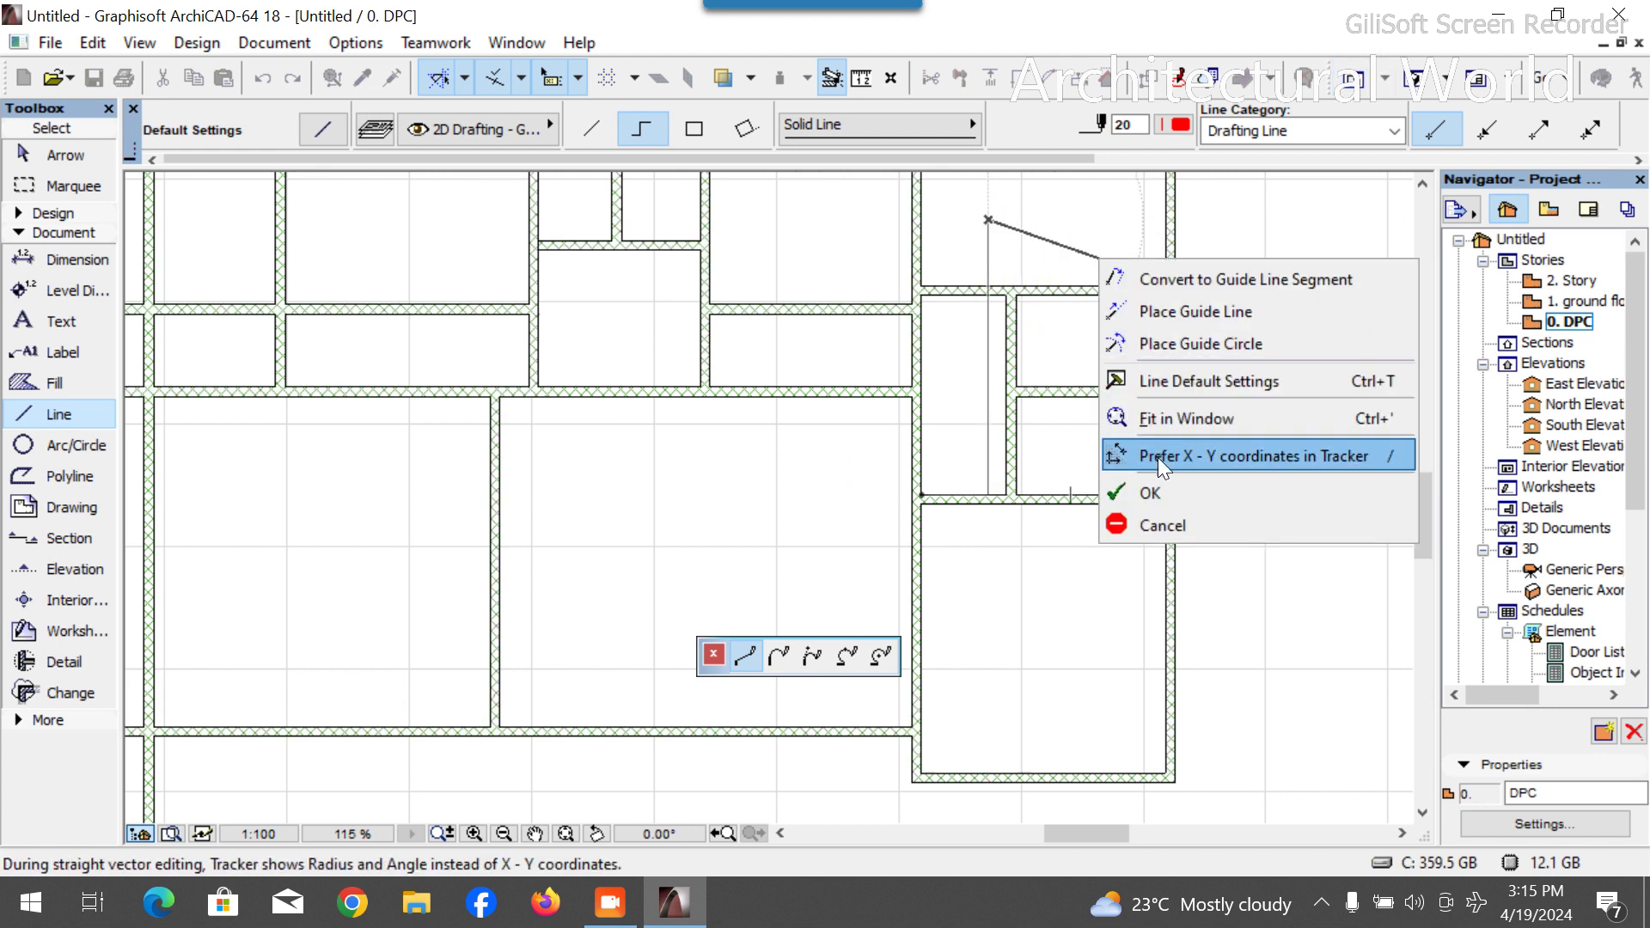
{"action": "left_click", "coordinate": [1152, 491]}
Move the small right-hand rooms' left wall onto the vertical segment of the reference polyline.
{"action": "left_click", "coordinate": [1010, 447]}
{"action": "scroll", "coordinate": [1011, 464], "scroll_direction": "up", "scroll_amount": 5}
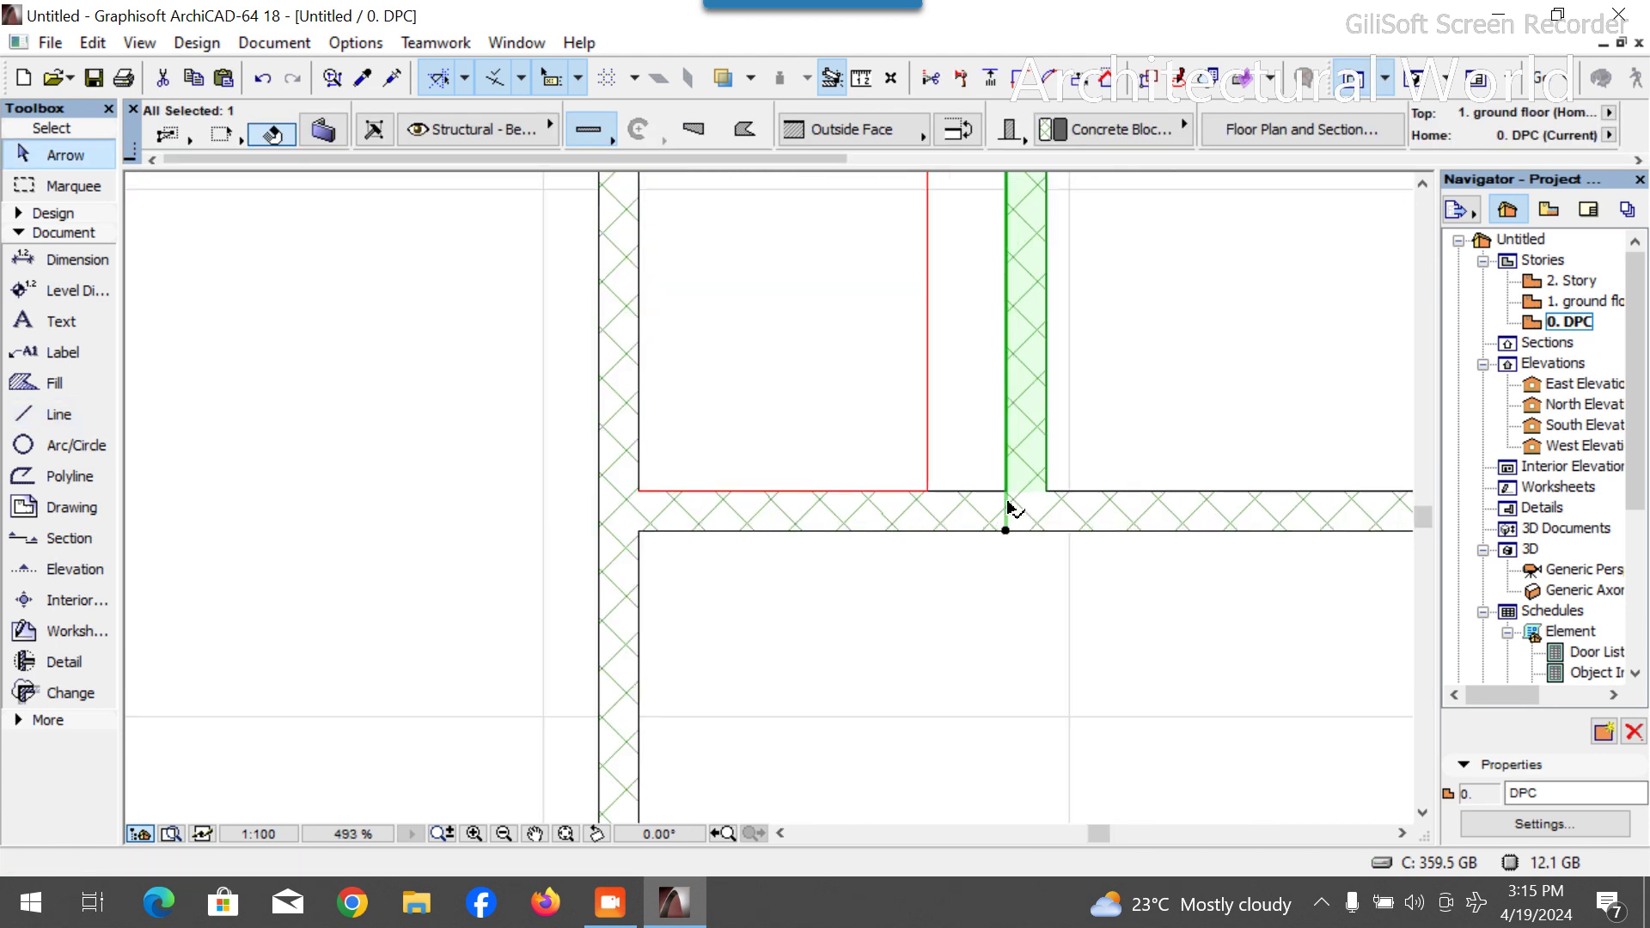
{"action": "left_click", "coordinate": [1009, 494]}
{"action": "left_click", "coordinate": [922, 497]}
{"action": "left_click", "coordinate": [1149, 424]}
{"action": "scroll", "coordinate": [855, 722], "scroll_direction": "down", "scroll_amount": 2}
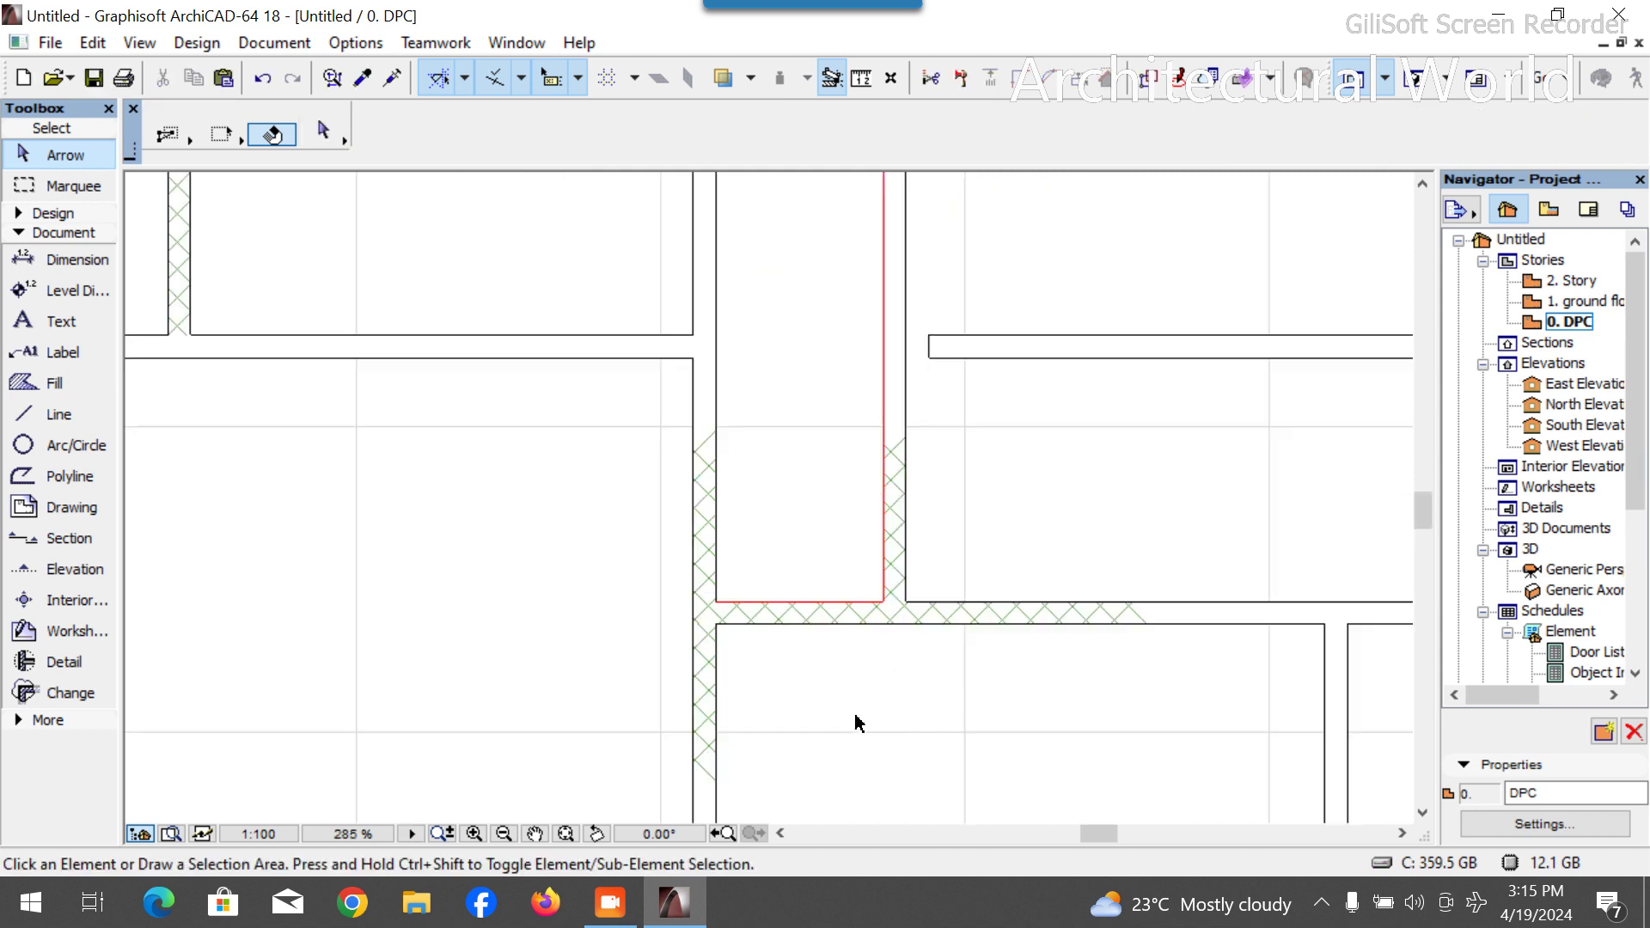
Stretch the left end of the dividing wall between the two small right-hand rooms to the moved wall.
{"action": "scroll", "coordinate": [855, 721], "scroll_direction": "down", "scroll_amount": 3}
{"action": "left_click", "coordinate": [877, 615]}
{"action": "scroll", "coordinate": [910, 606], "scroll_direction": "up", "scroll_amount": 3}
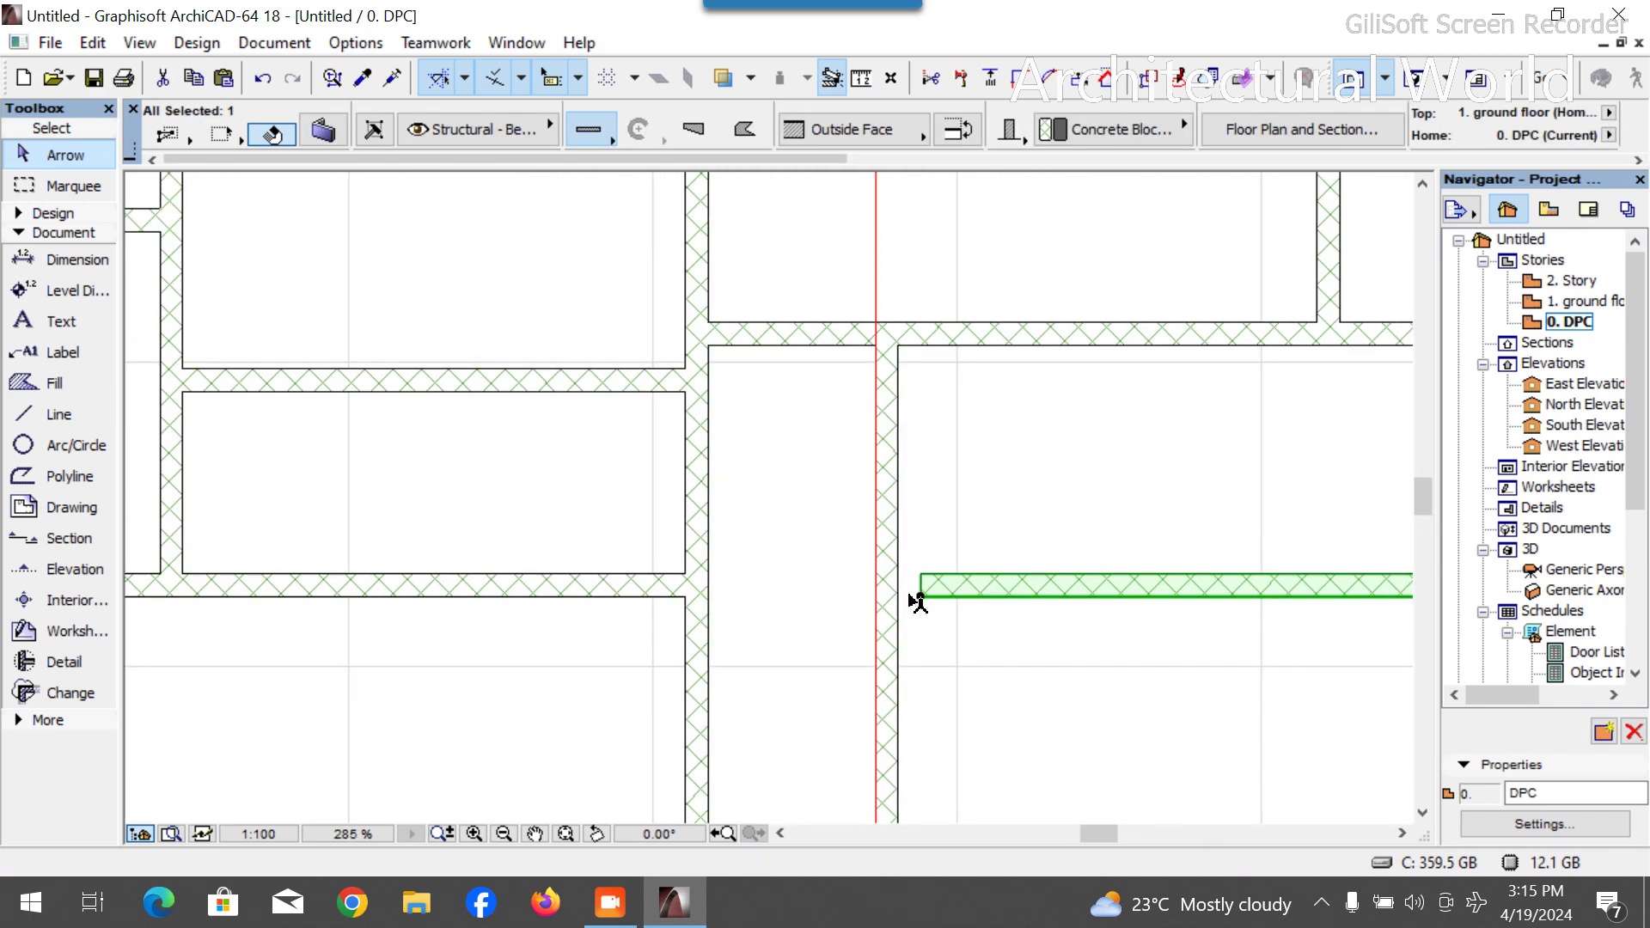
{"action": "left_click", "coordinate": [920, 587]}
{"action": "left_click", "coordinate": [902, 585]}
Delete the reference polyline in the passage beside the small right-hand rooms.
{"action": "left_click", "coordinate": [891, 277]}
{"action": "left_click", "coordinate": [876, 292]}
{"action": "key", "text": "Delete"}
{"action": "scroll", "coordinate": [932, 453], "scroll_direction": "down", "scroll_amount": 3}
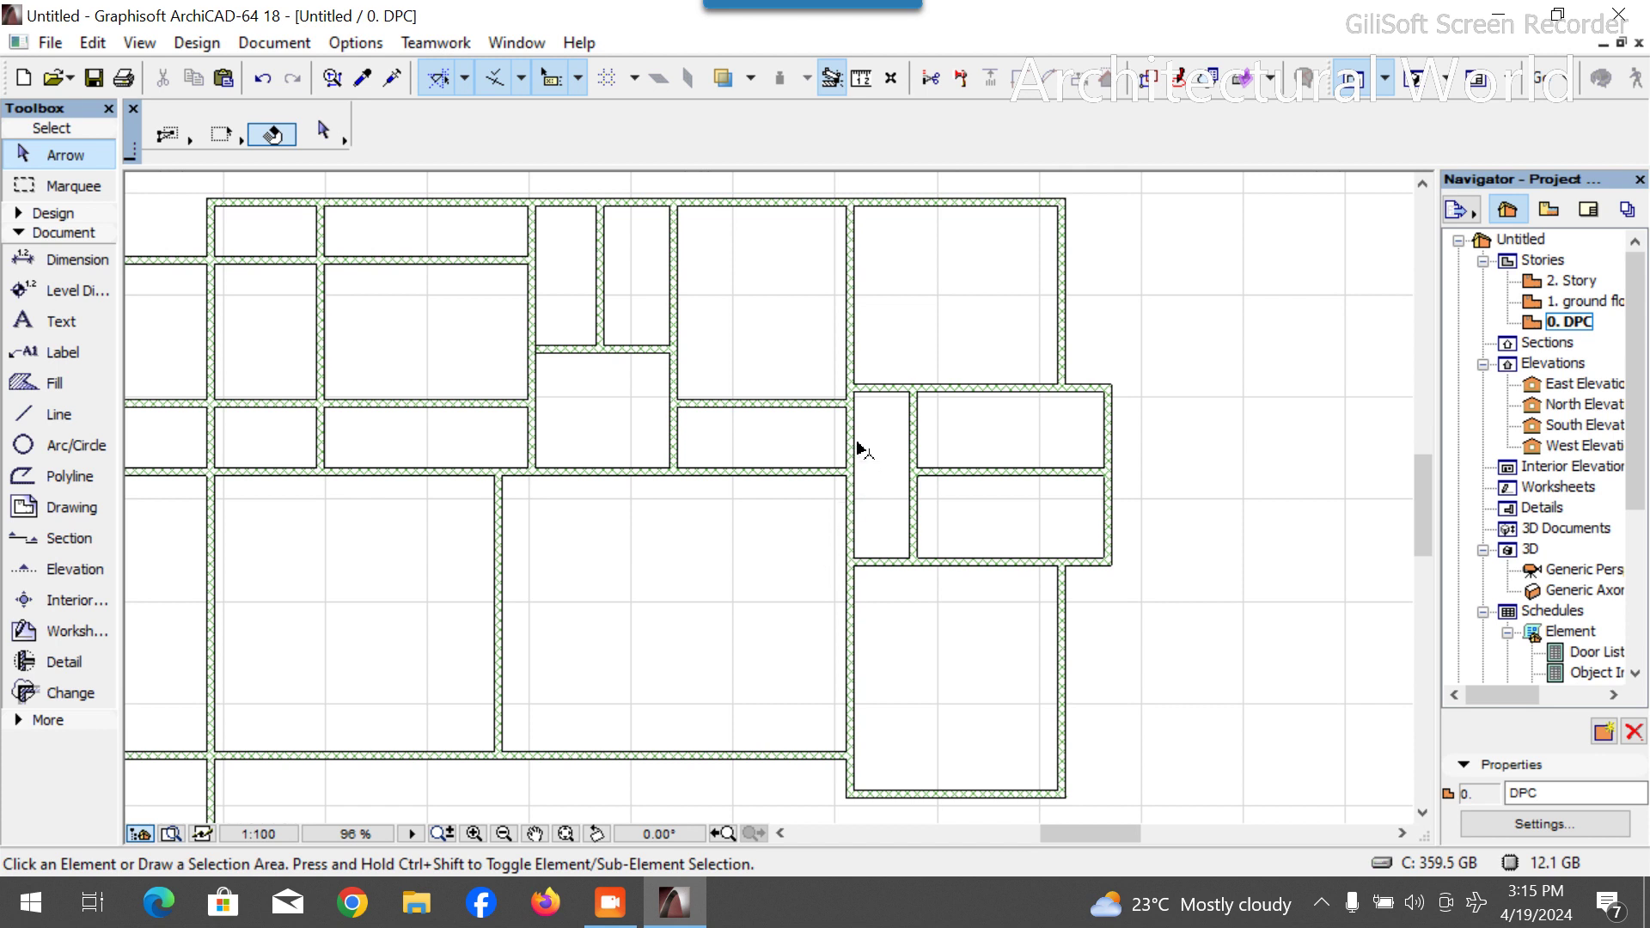
Trim away the long vertical wall's segment between the two horizontal corridor walls to open the corridor into the passage.
{"action": "scroll", "coordinate": [858, 447], "scroll_direction": "up", "scroll_amount": 1}
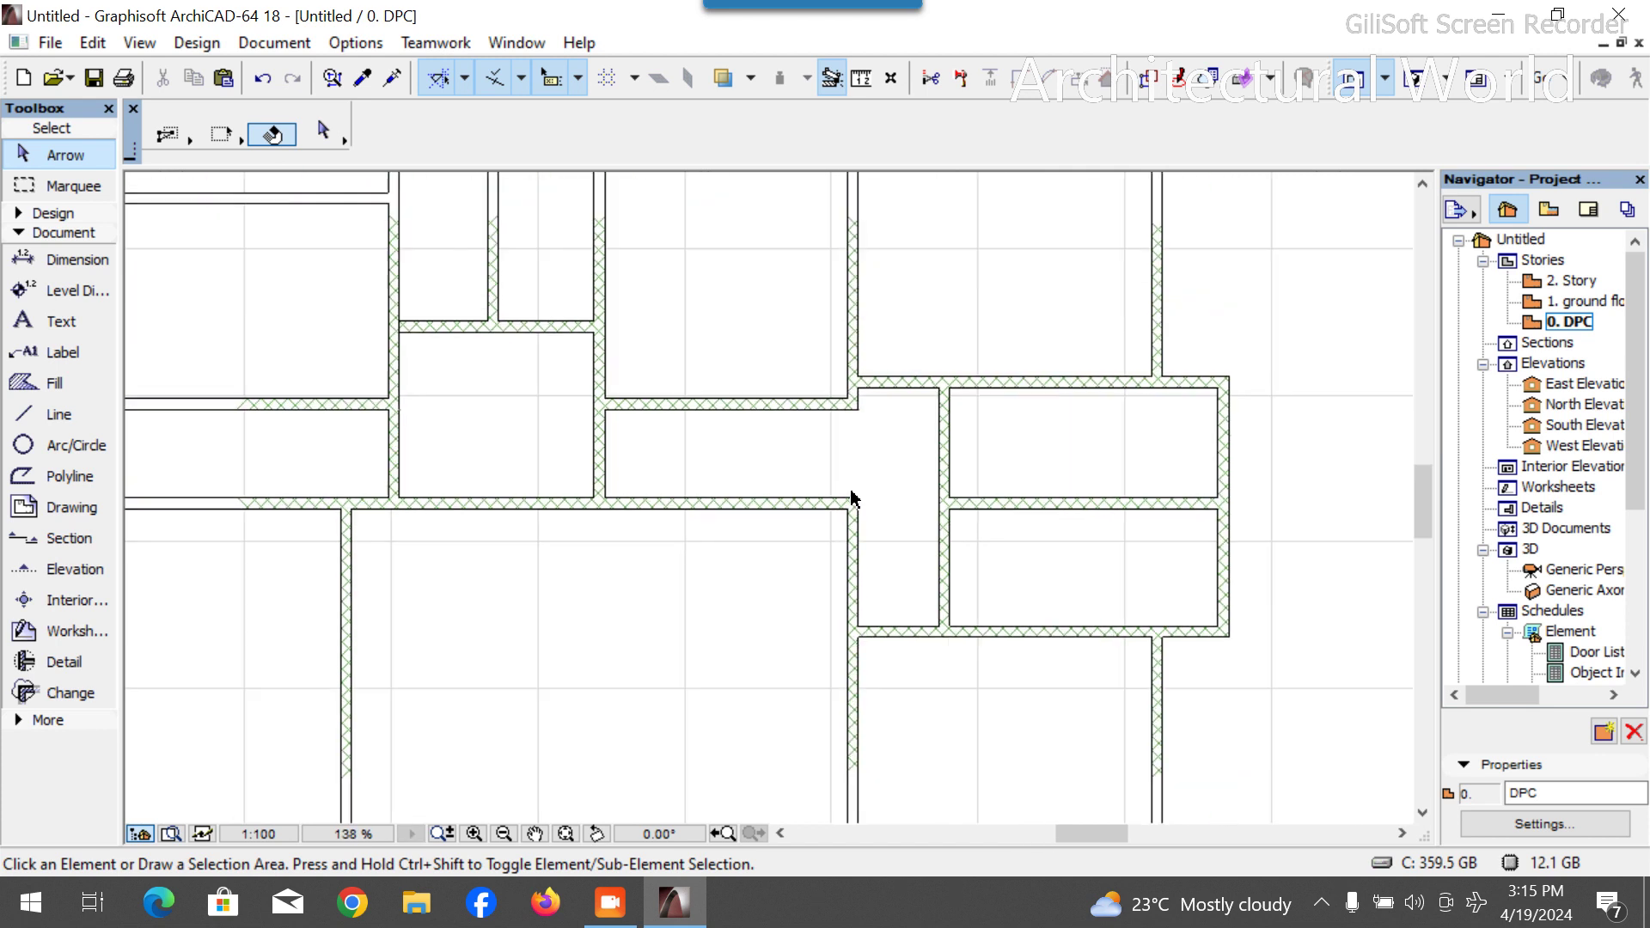
{"action": "scroll", "coordinate": [785, 493], "scroll_direction": "down", "scroll_amount": 2}
{"action": "scroll", "coordinate": [755, 538], "scroll_direction": "up", "scroll_amount": 2}
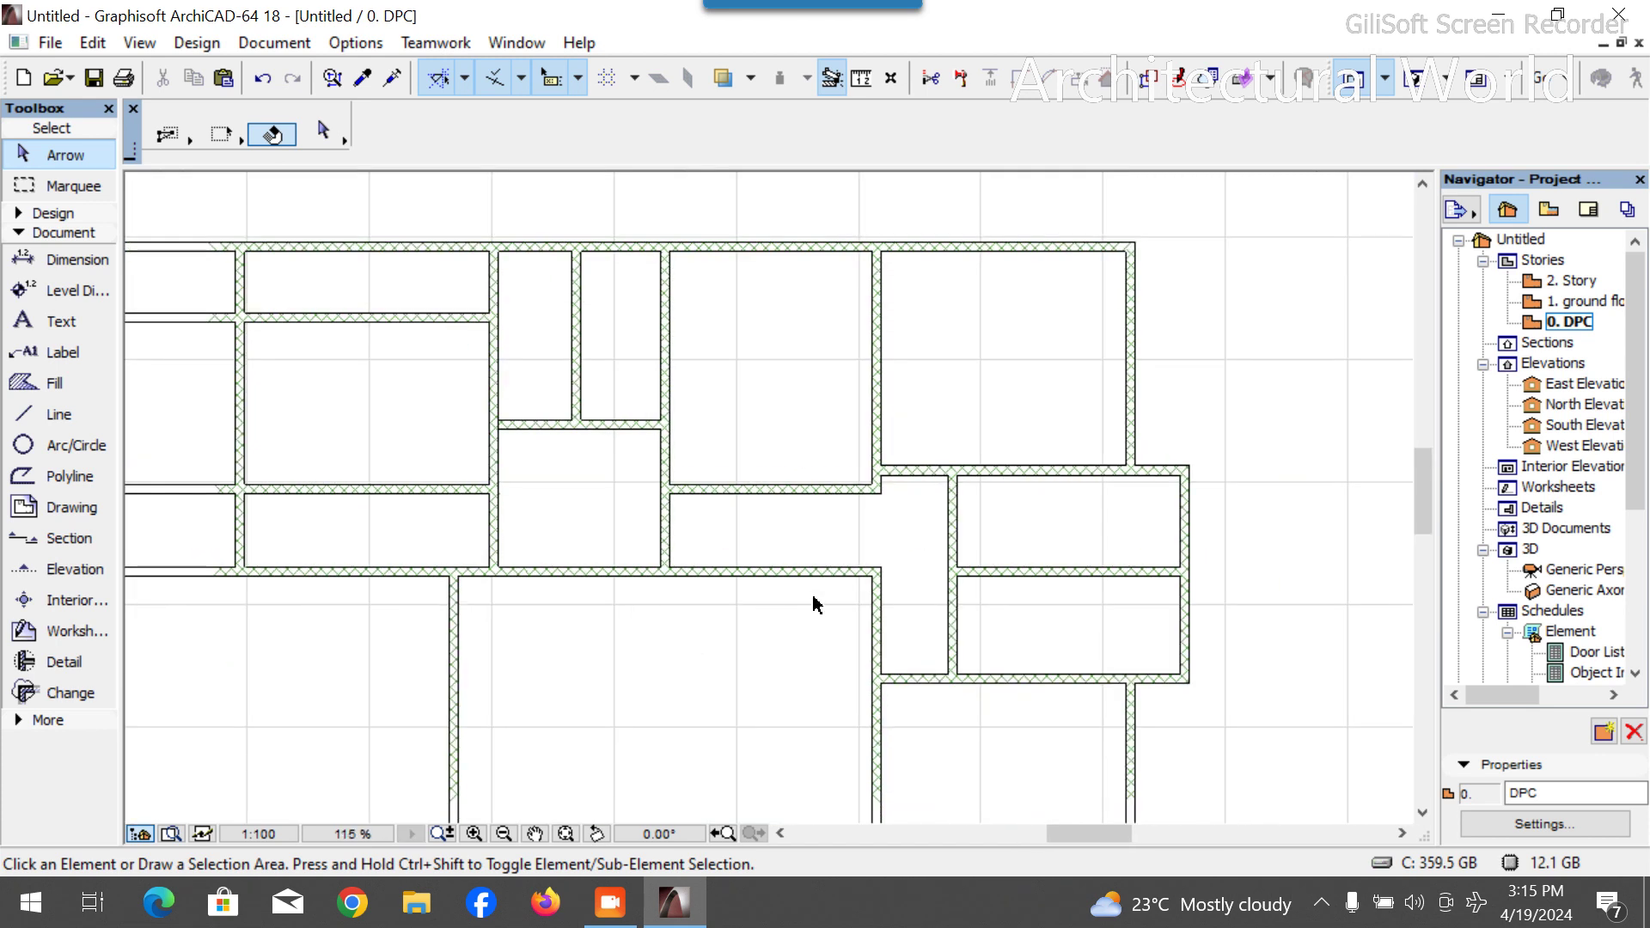
{"action": "scroll", "coordinate": [815, 604], "scroll_direction": "down", "scroll_amount": 2}
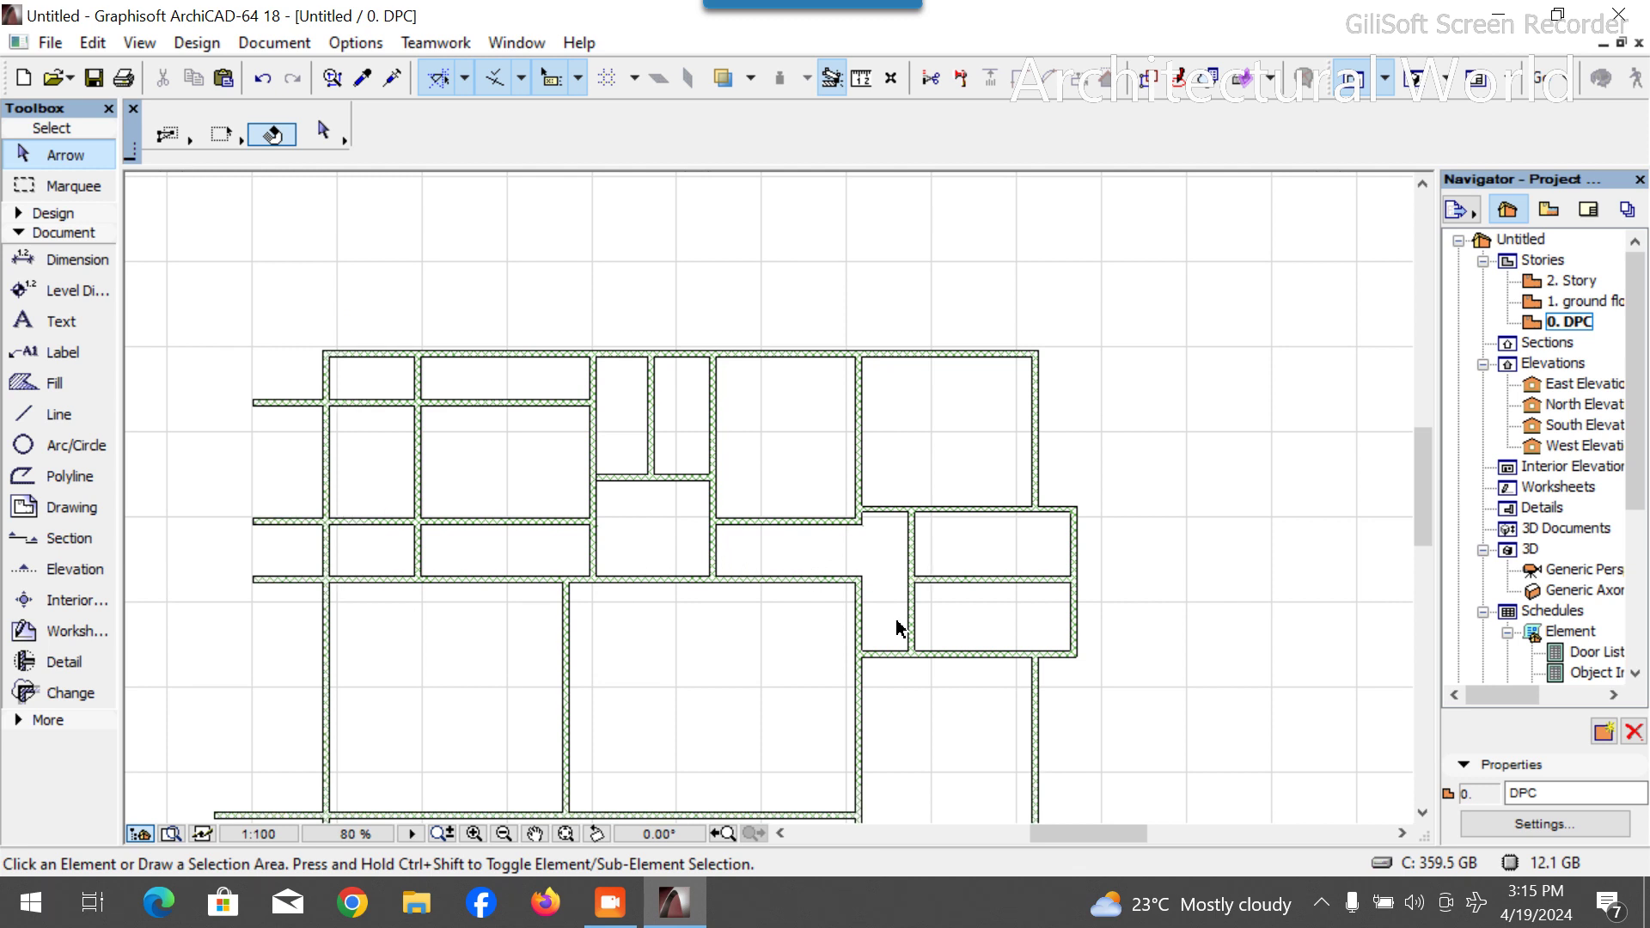
{"action": "scroll", "coordinate": [961, 480], "scroll_direction": "down", "scroll_amount": 1}
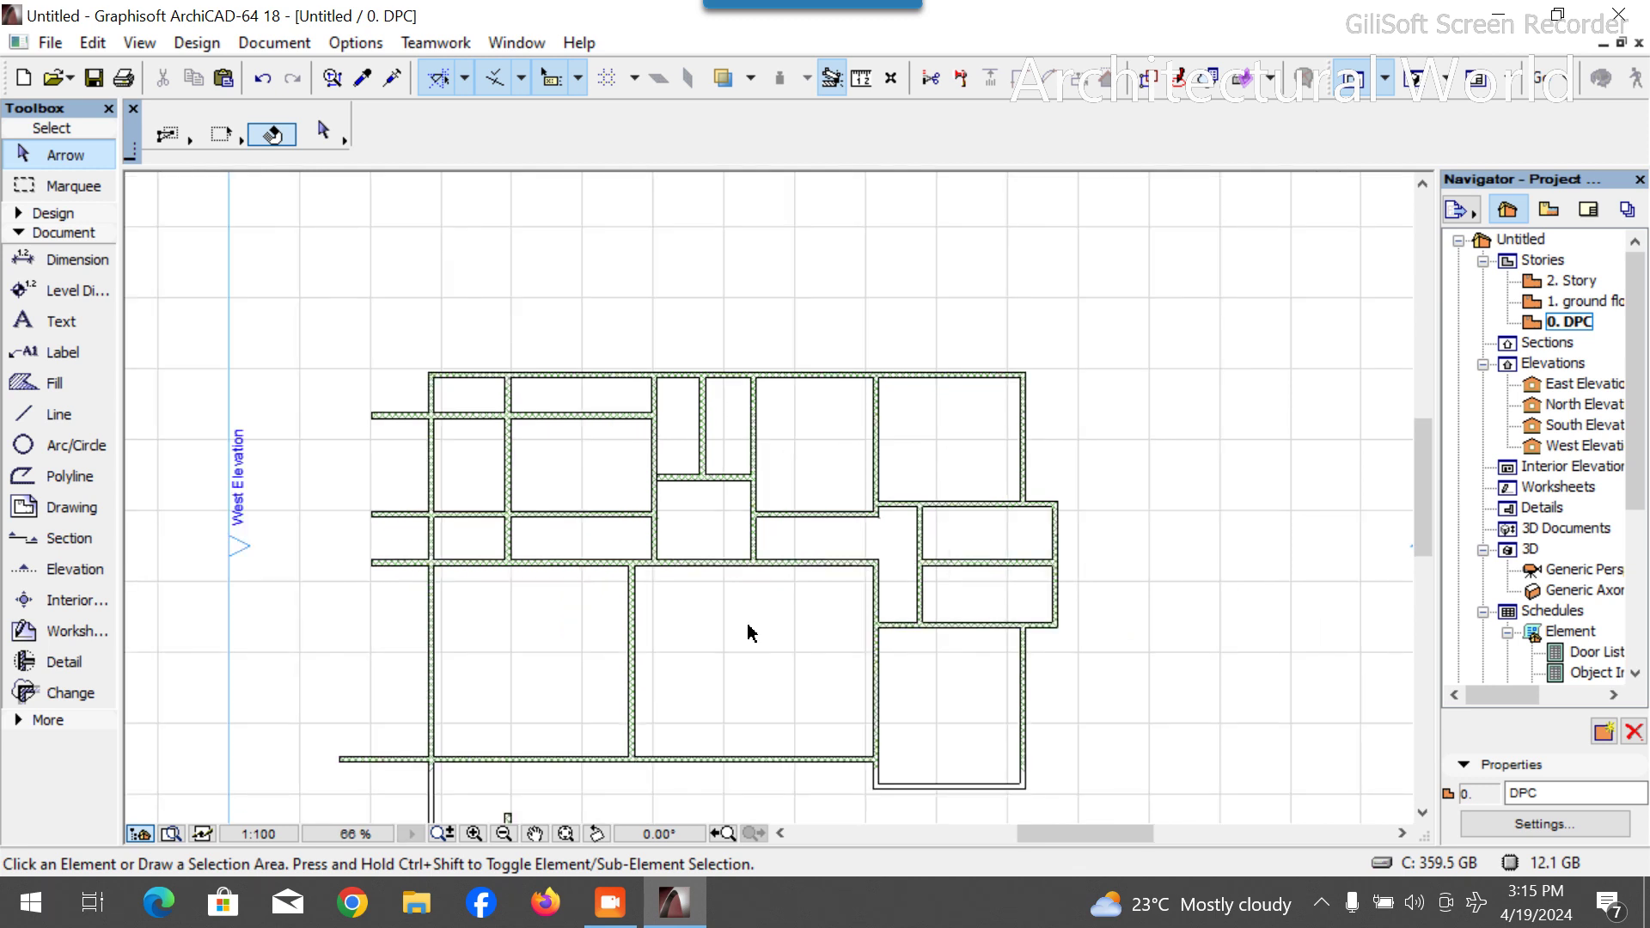
{"action": "scroll", "coordinate": [599, 617], "scroll_direction": "up", "scroll_amount": 3}
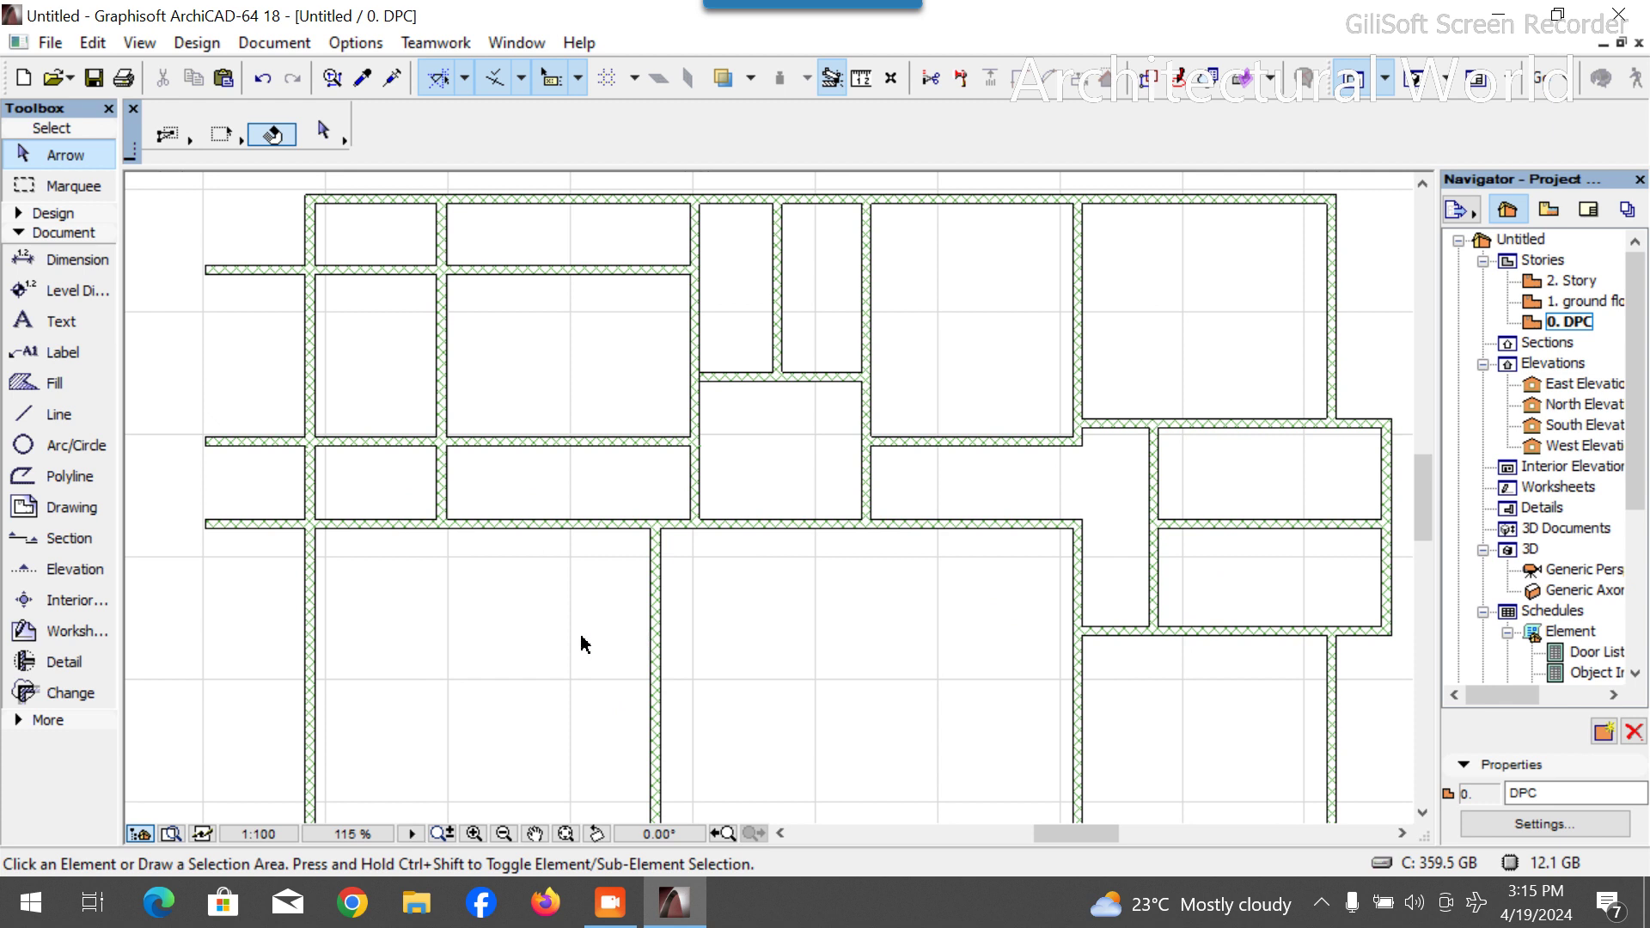
{"action": "scroll", "coordinate": [602, 636], "scroll_direction": "down", "scroll_amount": 3}
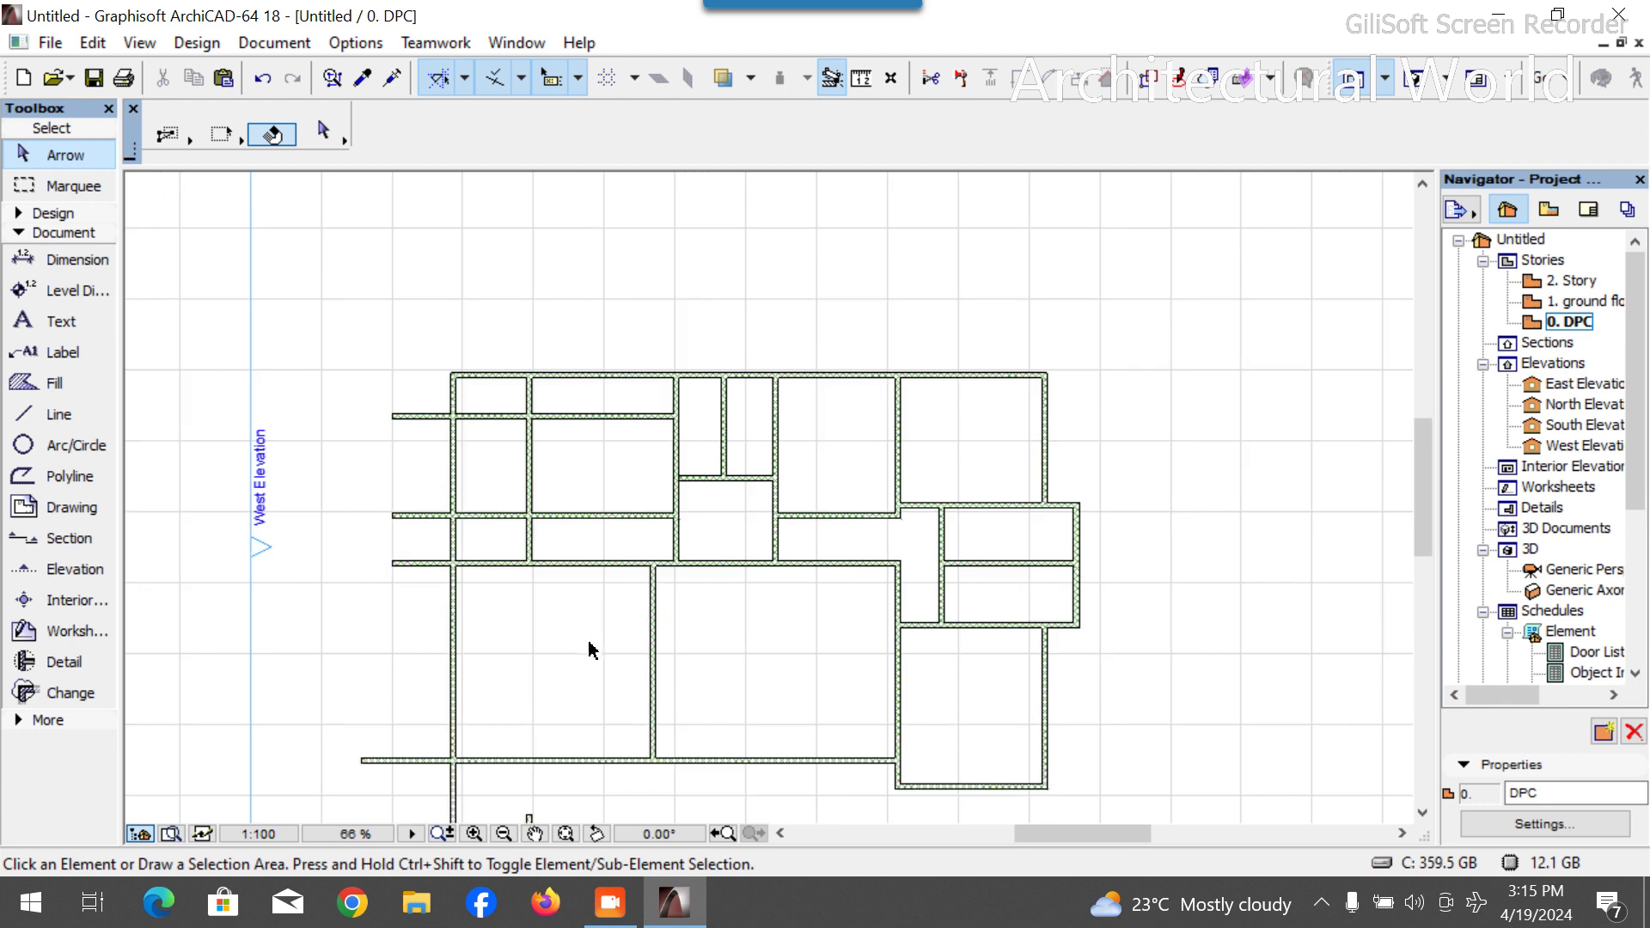
{"action": "scroll", "coordinate": [646, 657], "scroll_direction": "down", "scroll_amount": 2}
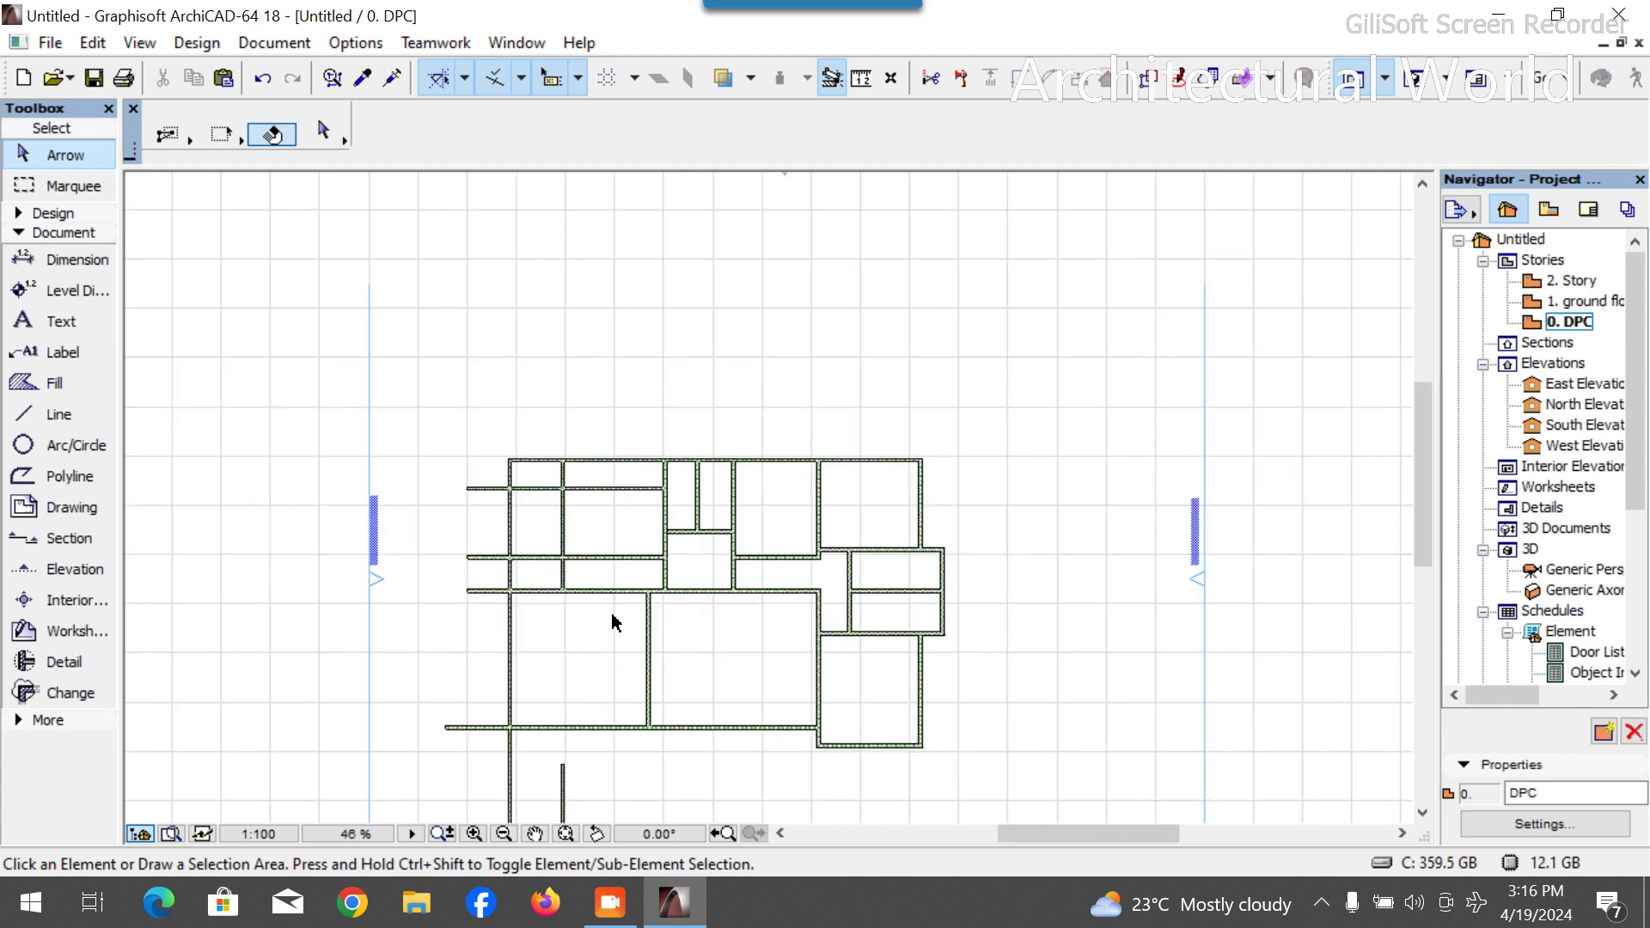
{"action": "scroll", "coordinate": [612, 620], "scroll_direction": "up", "scroll_amount": 2}
{"action": "scroll", "coordinate": [631, 595], "scroll_direction": "down", "scroll_amount": 1}
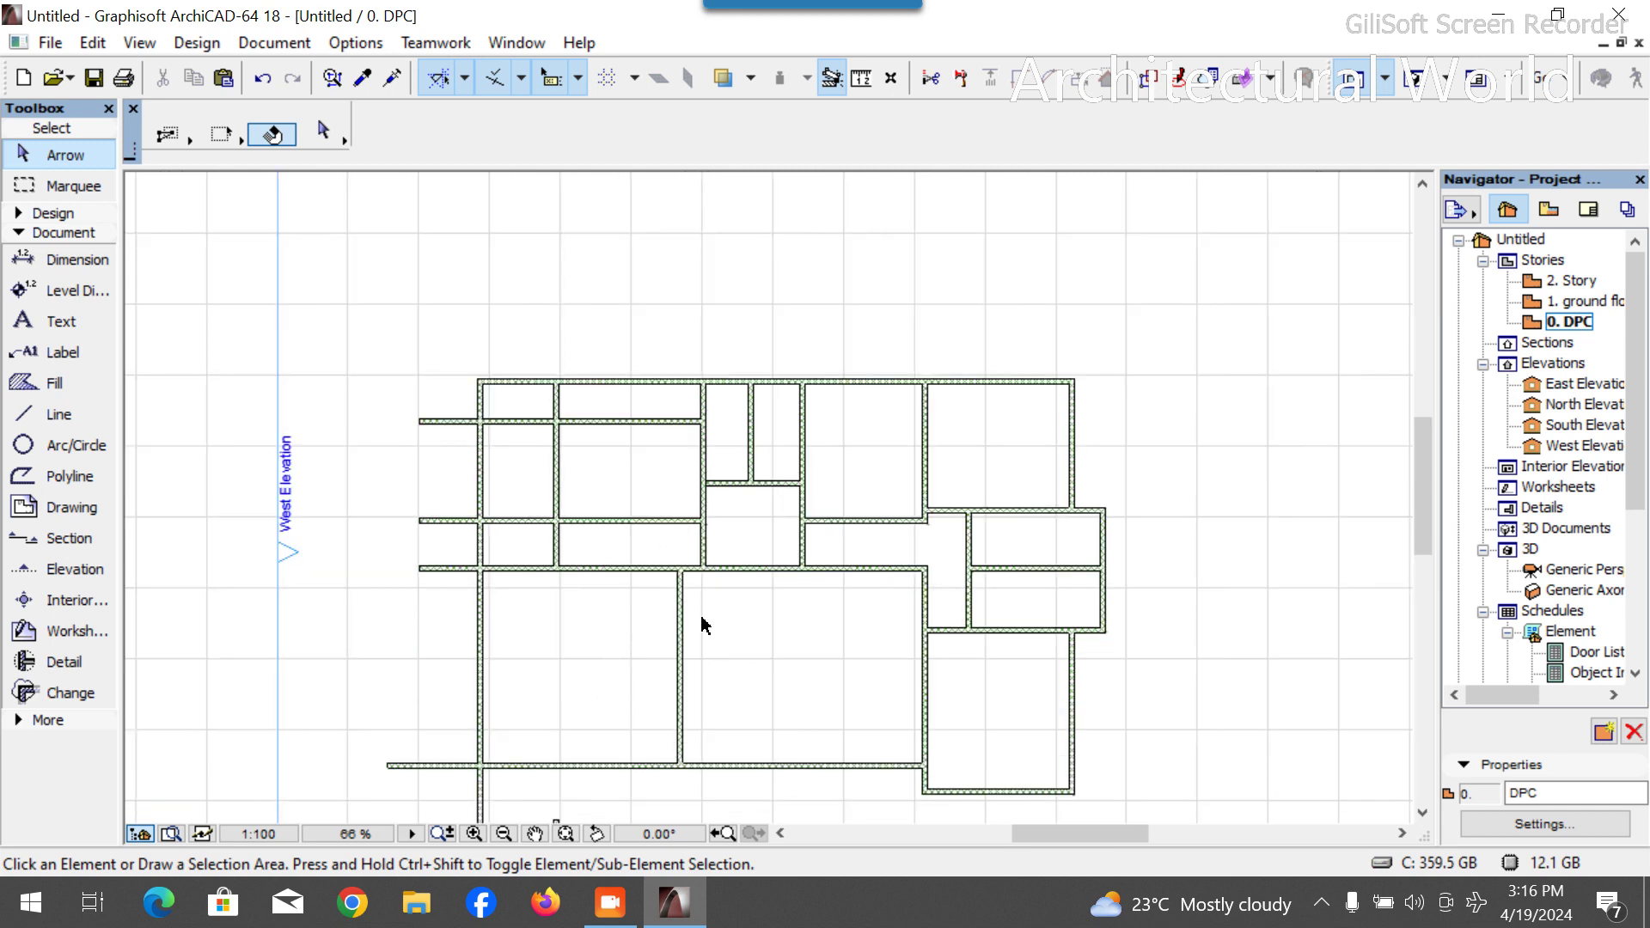
{"action": "scroll", "coordinate": [687, 567], "scroll_direction": "down", "scroll_amount": 2}
{"action": "scroll", "coordinate": [711, 601], "scroll_direction": "up", "scroll_amount": 6}
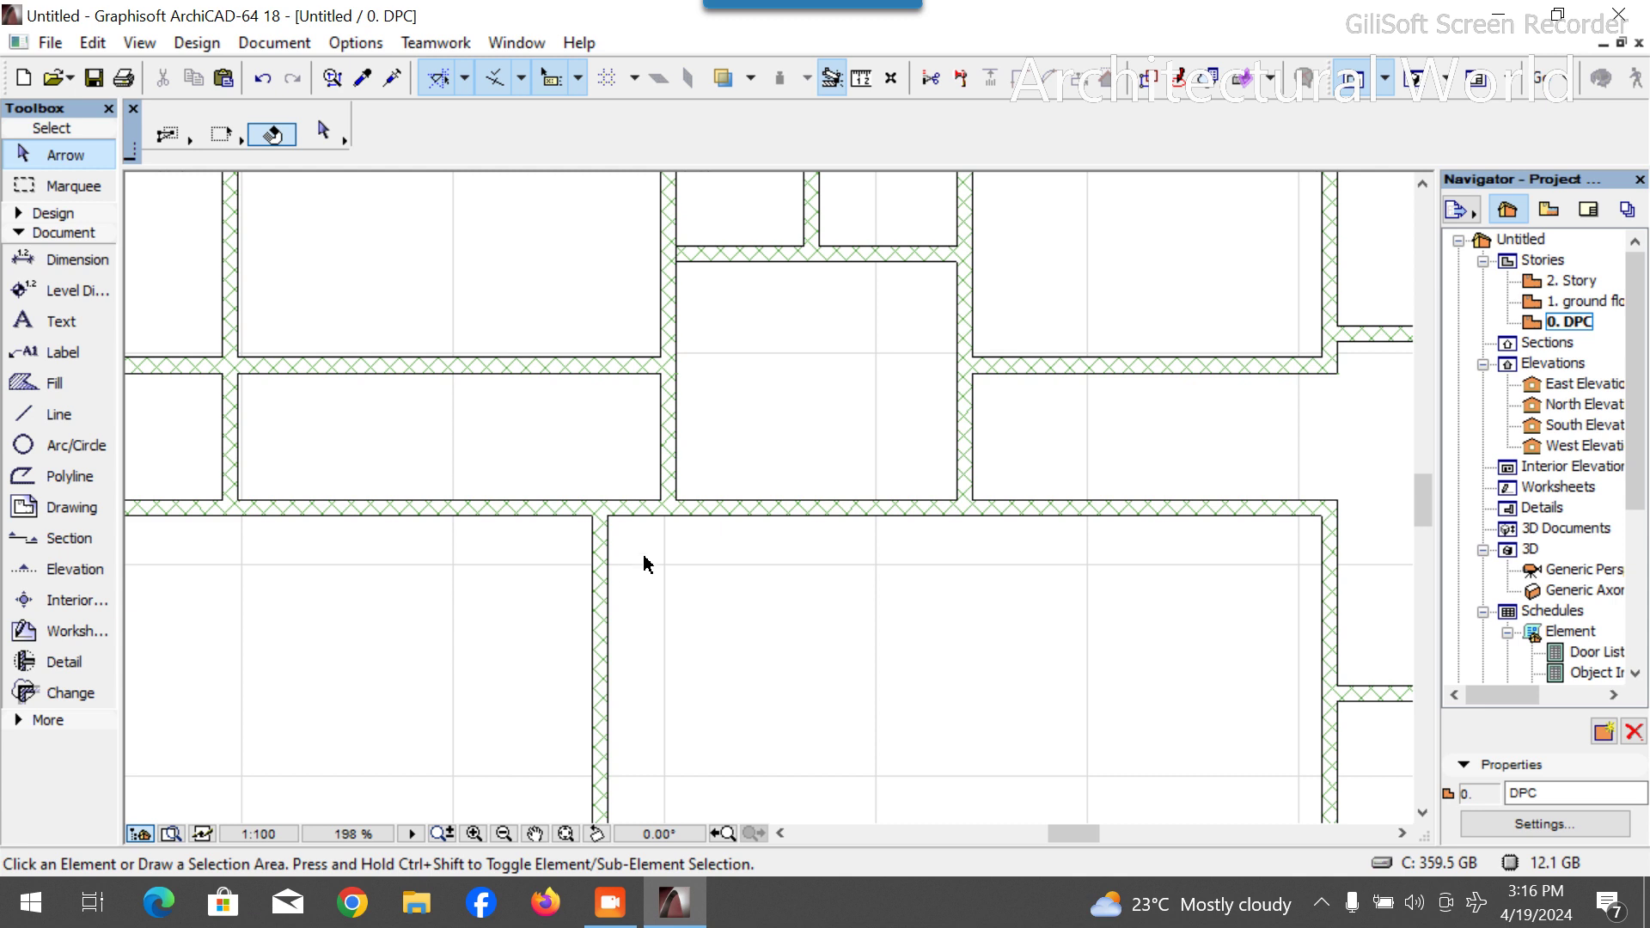
{"action": "scroll", "coordinate": [744, 574], "scroll_direction": "down", "scroll_amount": 3}
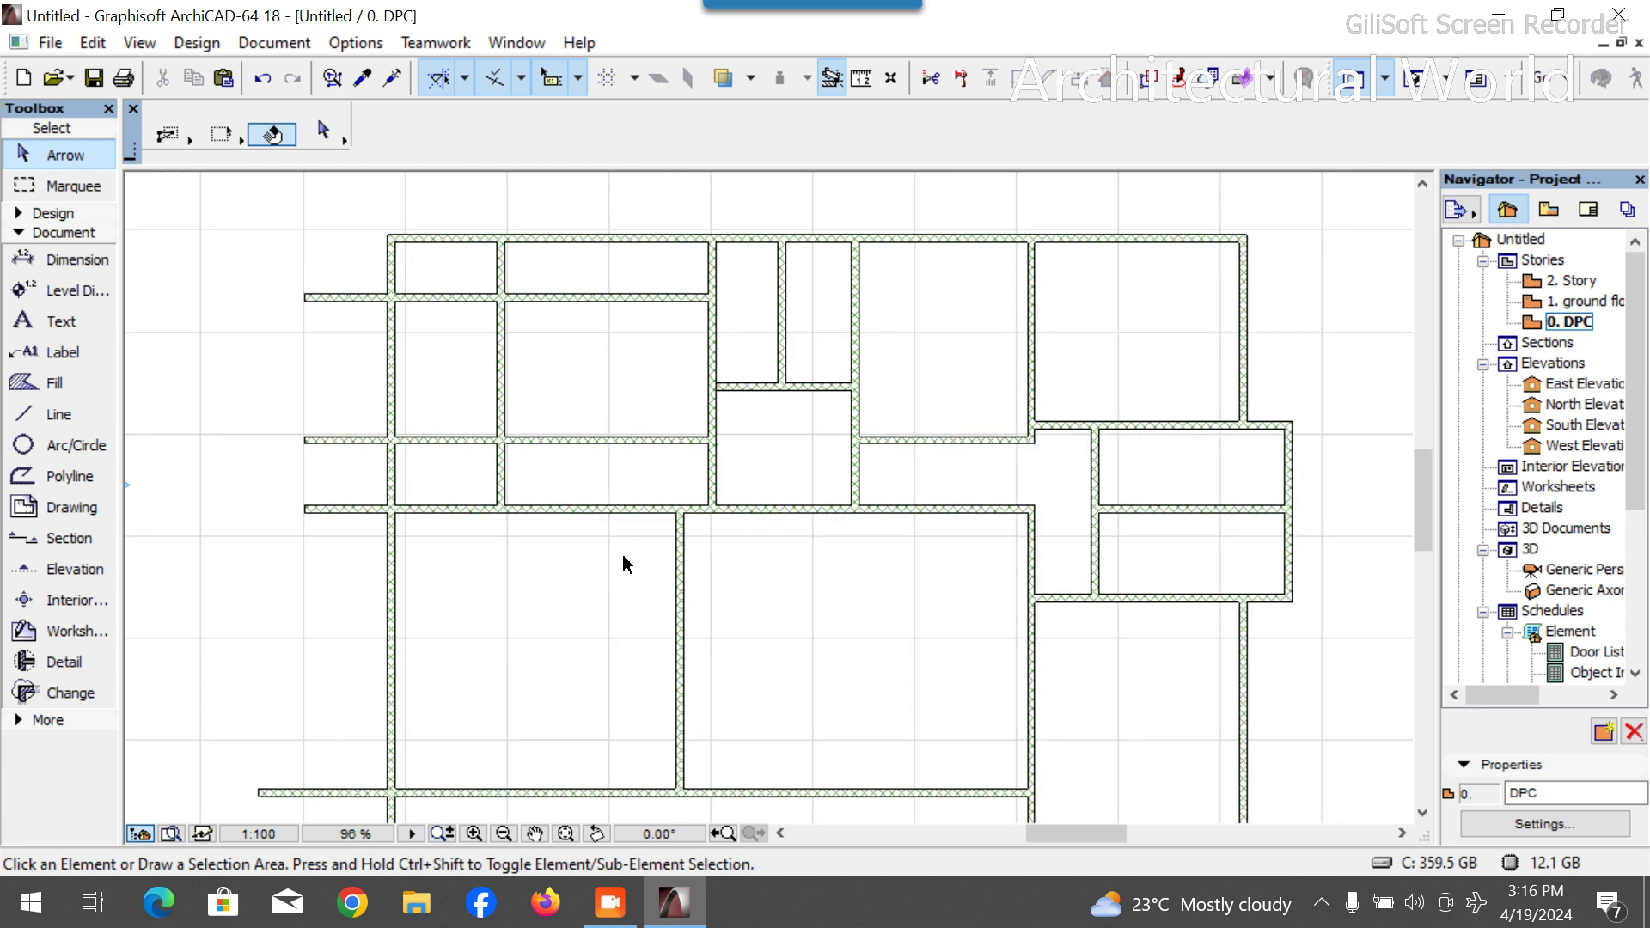
Try to trim away the lower corridor wall's segment beneath the small central room and undo the trim.
{"action": "left_click", "coordinate": [783, 511], "text": "ctrl"}
{"action": "key", "text": "ctrl+z"}
{"action": "left_click", "coordinate": [500, 386]}
Draw a reference polyline 1000 down from the corridor wall along the large rooms' dividing wall, across to the left, and up past both corridor walls.
{"action": "left_click", "coordinate": [56, 421]}
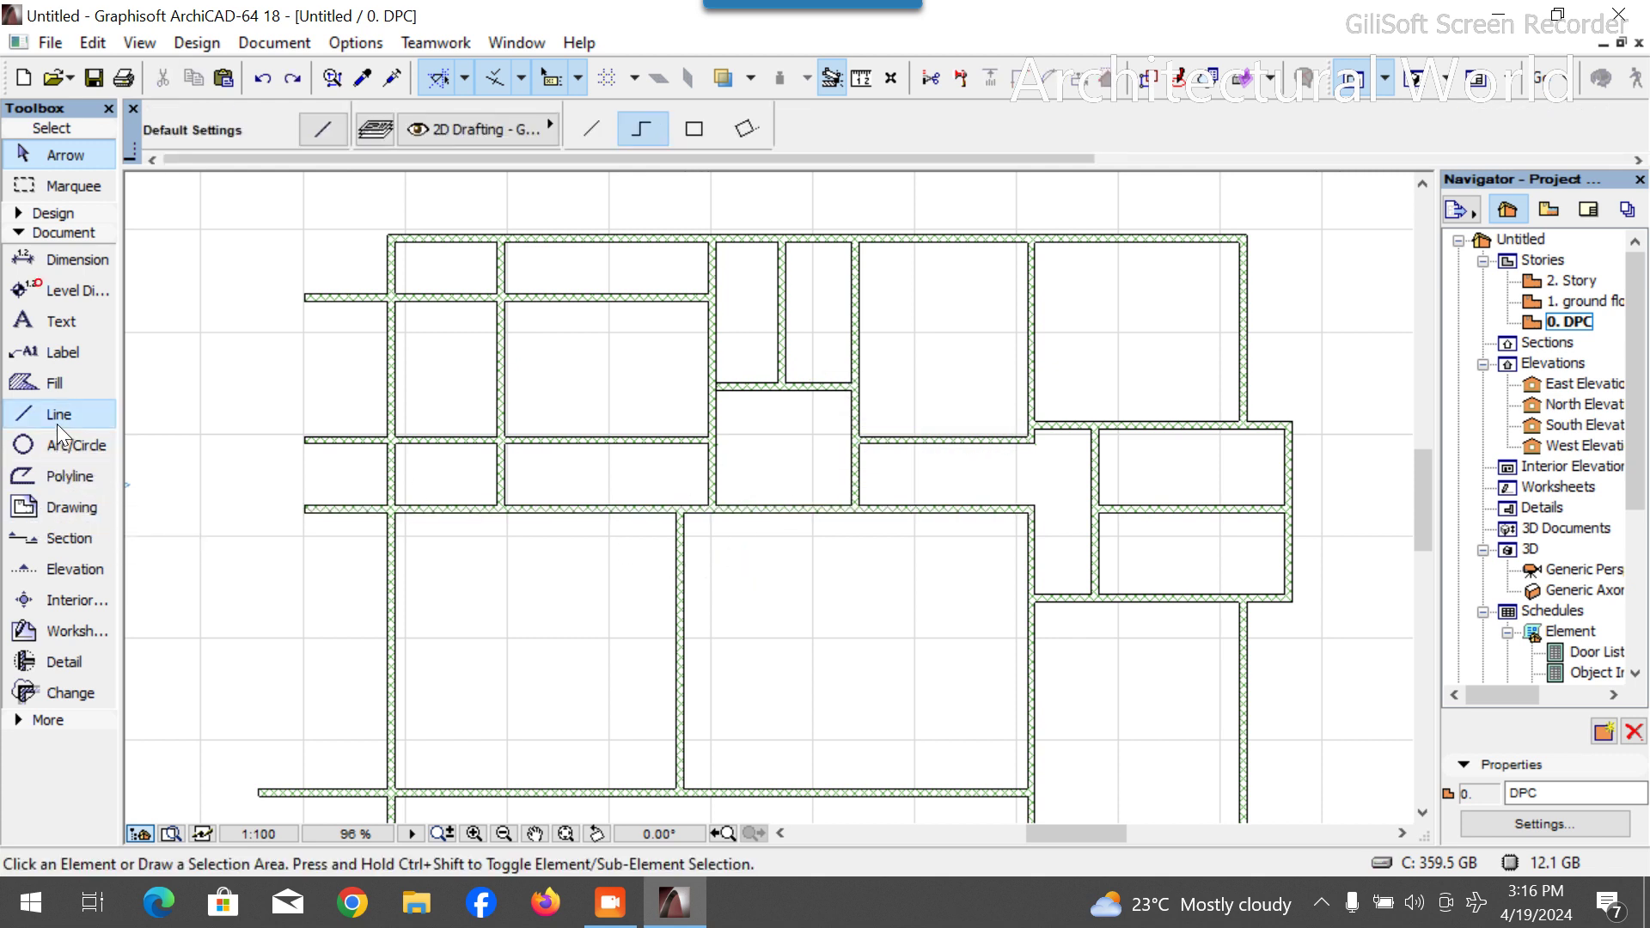
{"action": "scroll", "coordinate": [657, 515], "scroll_direction": "up", "scroll_amount": 4}
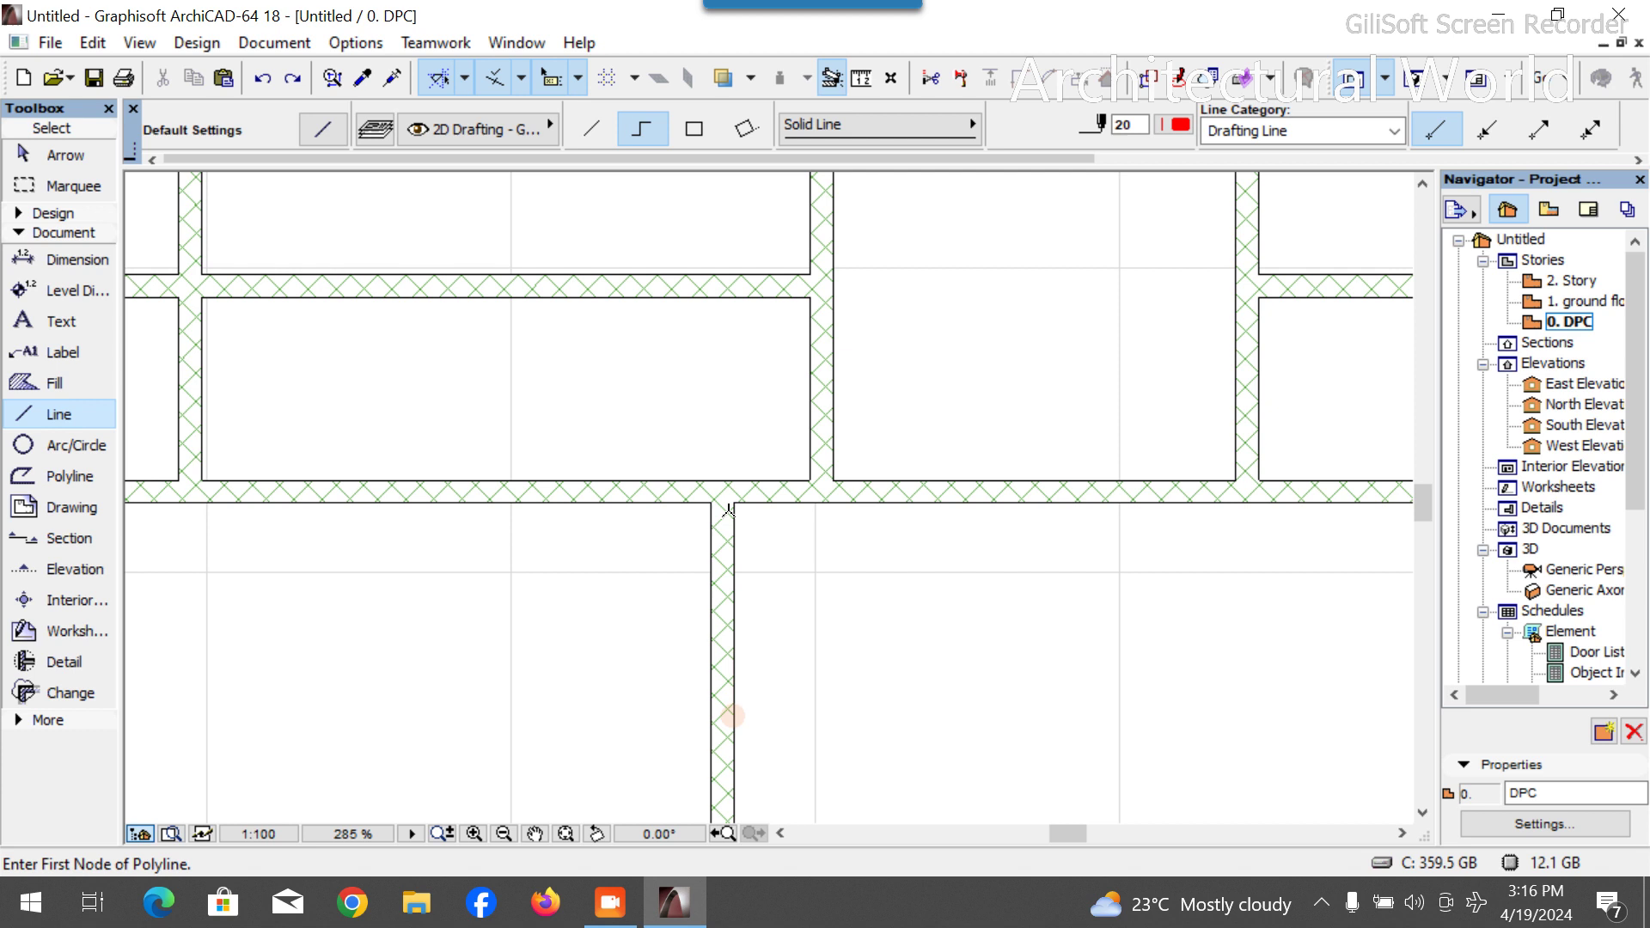
{"action": "left_click", "coordinate": [733, 503]}
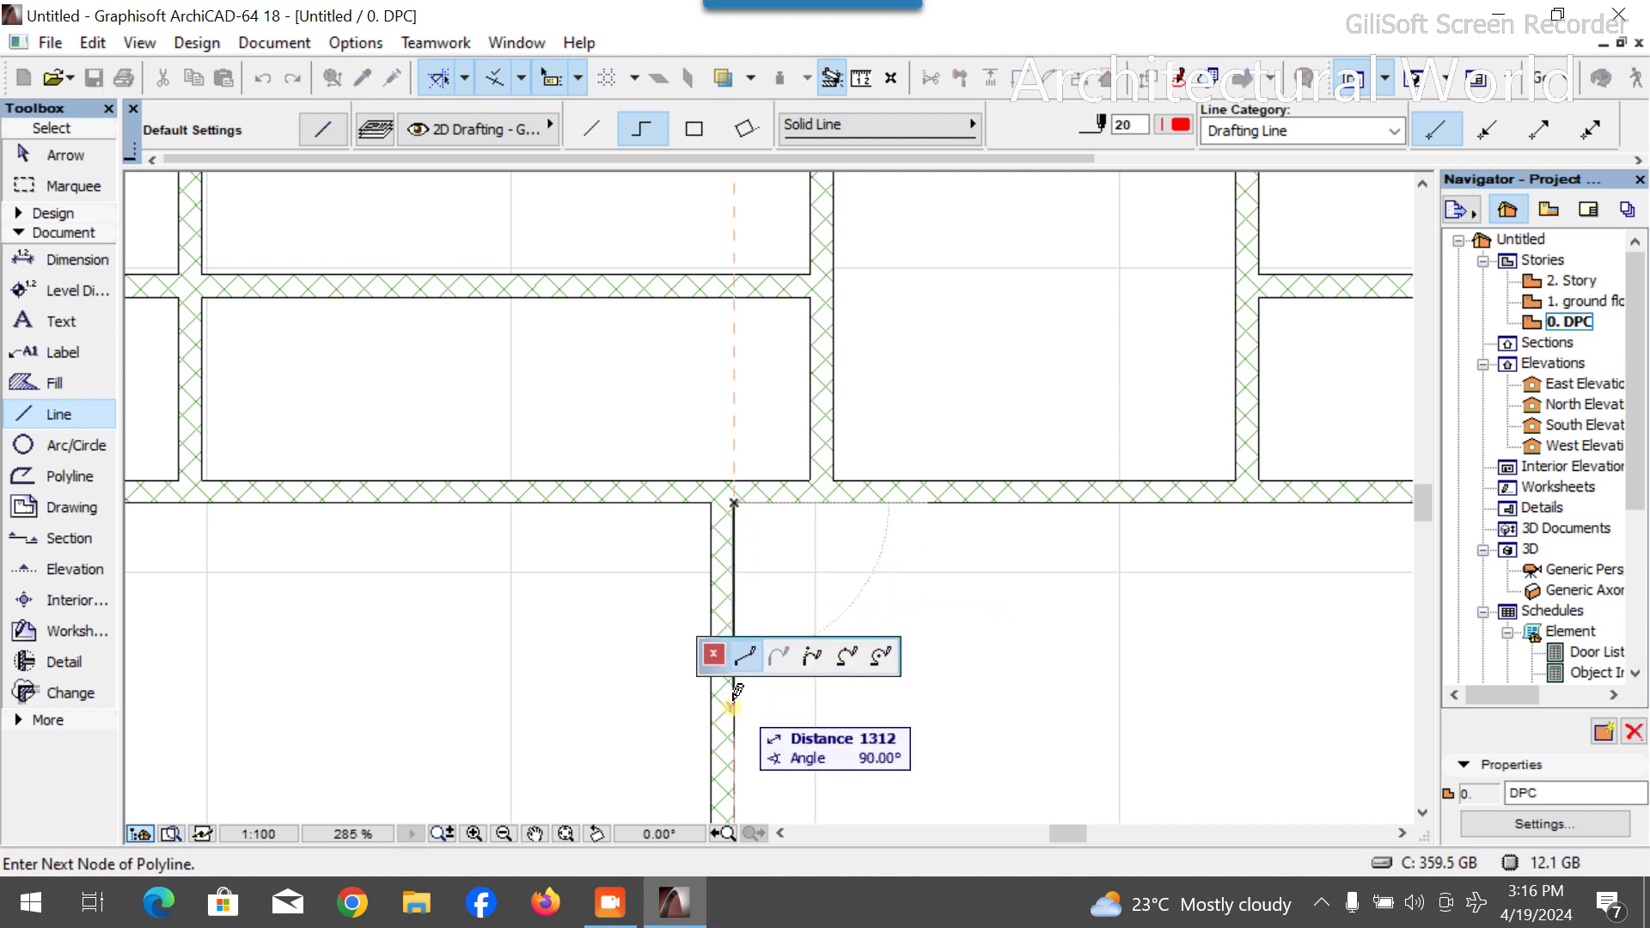
{"action": "type", "text": "1"}
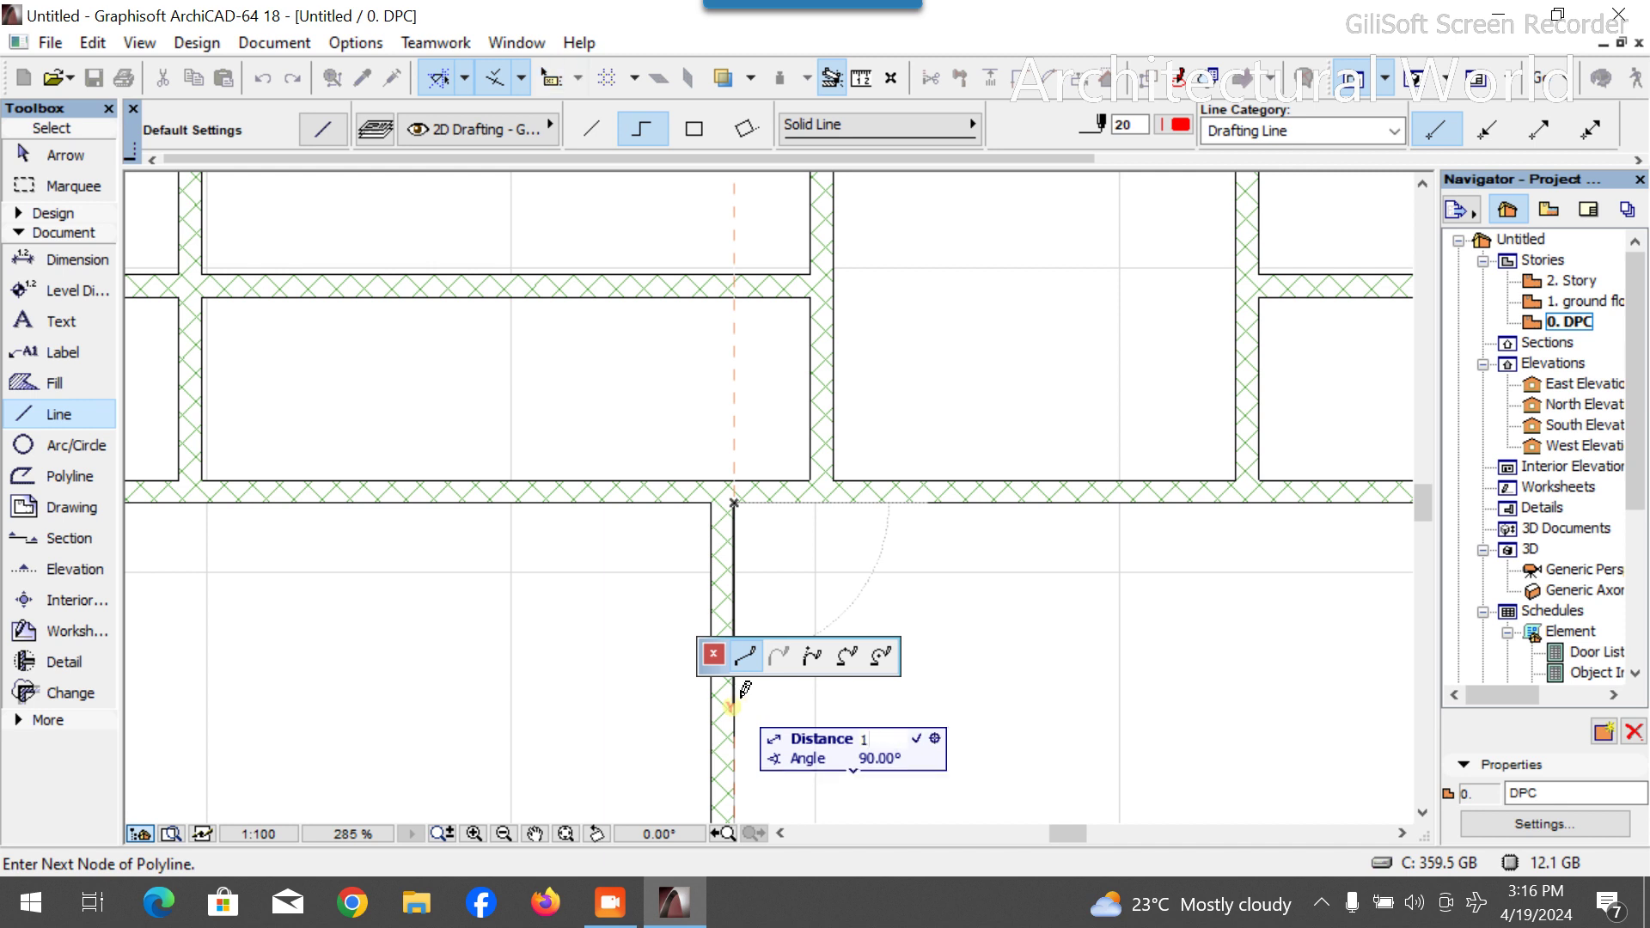
{"action": "type", "text": "000"}
{"action": "key", "text": "Return"}
{"action": "left_click", "coordinate": [476, 655]}
{"action": "left_click", "coordinate": [476, 211]}
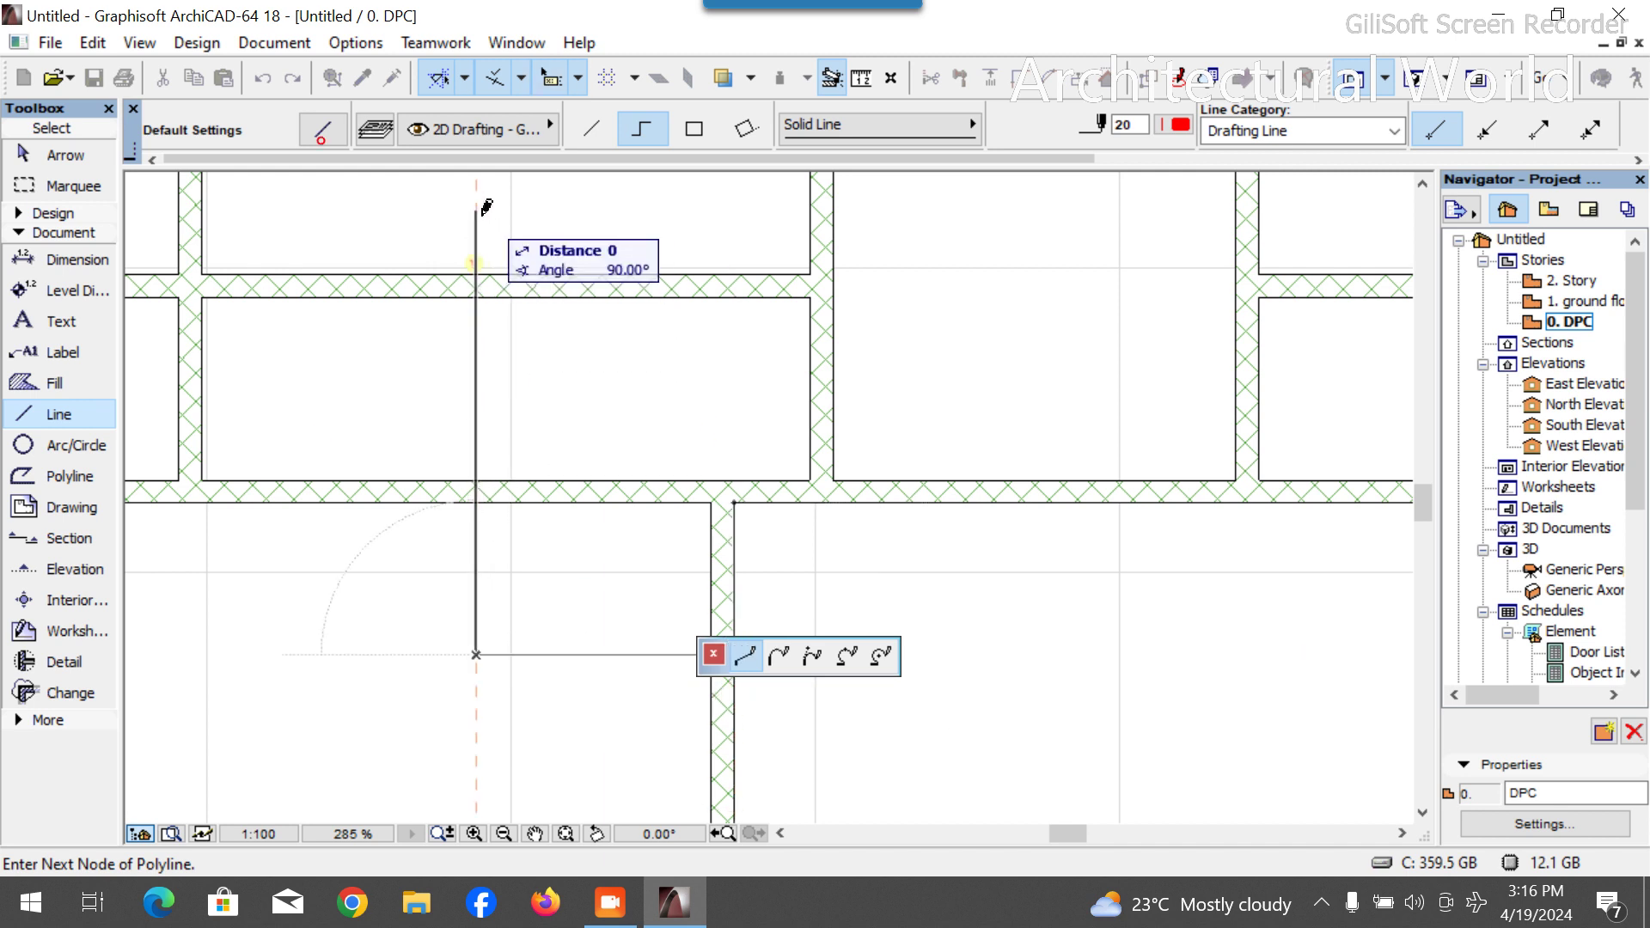
{"action": "right_click", "coordinate": [526, 232]}
{"action": "left_click", "coordinate": [636, 468]}
{"action": "scroll", "coordinate": [632, 507], "scroll_direction": "down", "scroll_amount": 5}
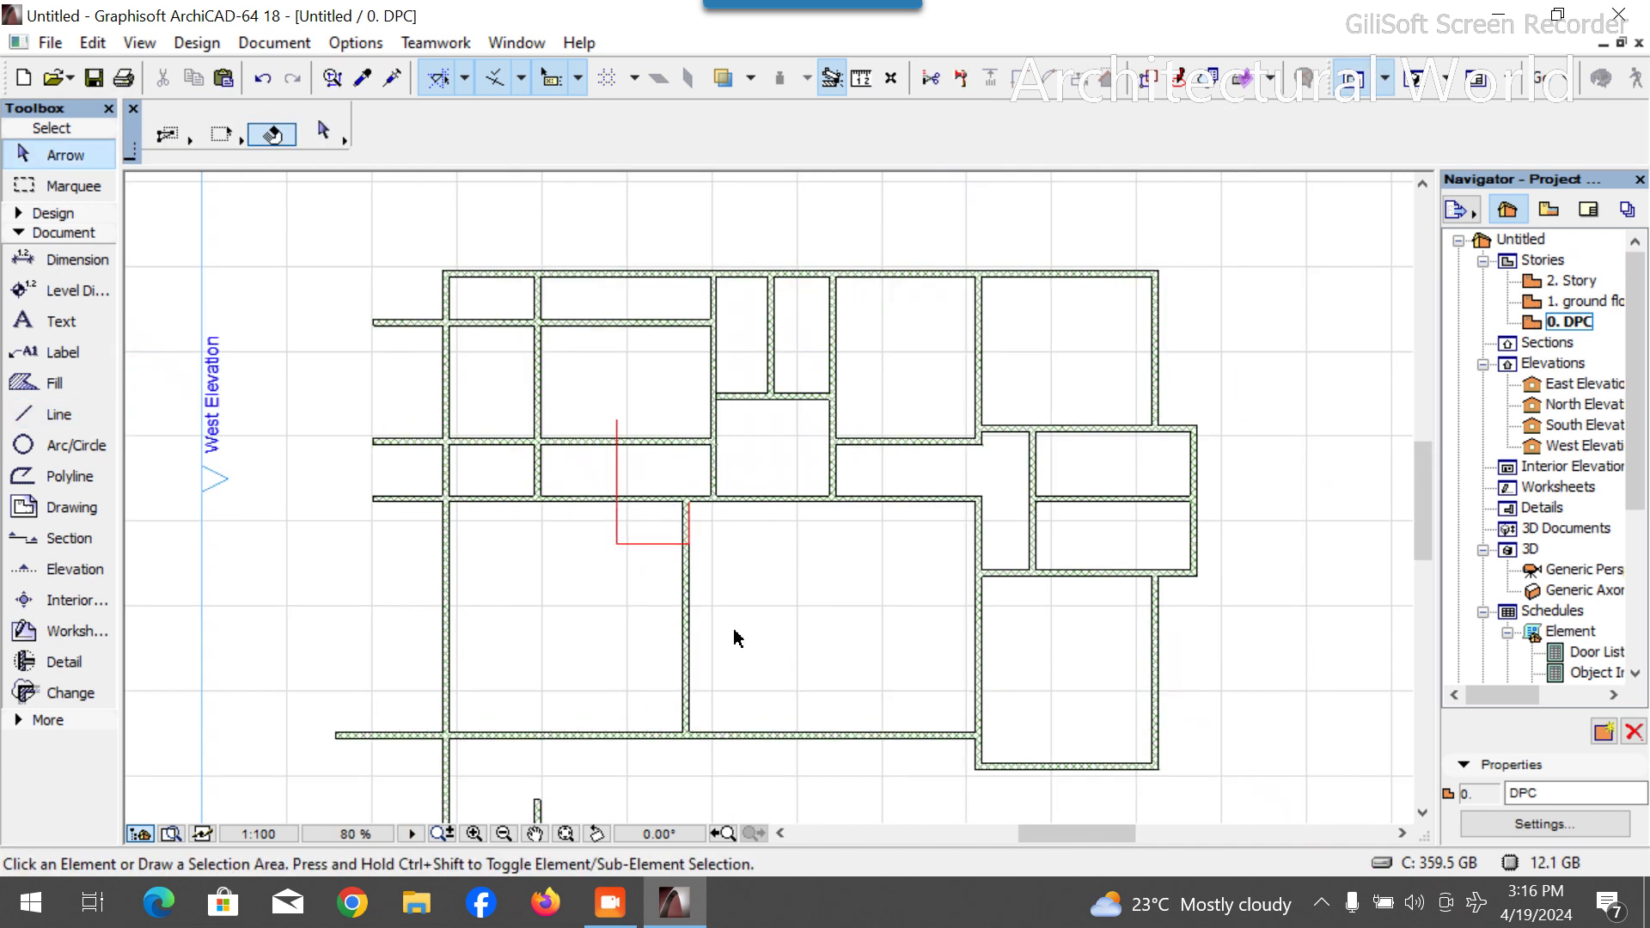
Copy the left upper corridor wall by its right end to the reference polyline's lower corner on the large rooms' dividing wall.
{"action": "left_click", "coordinate": [571, 442]}
{"action": "key", "text": "ctrl+shift+d"}
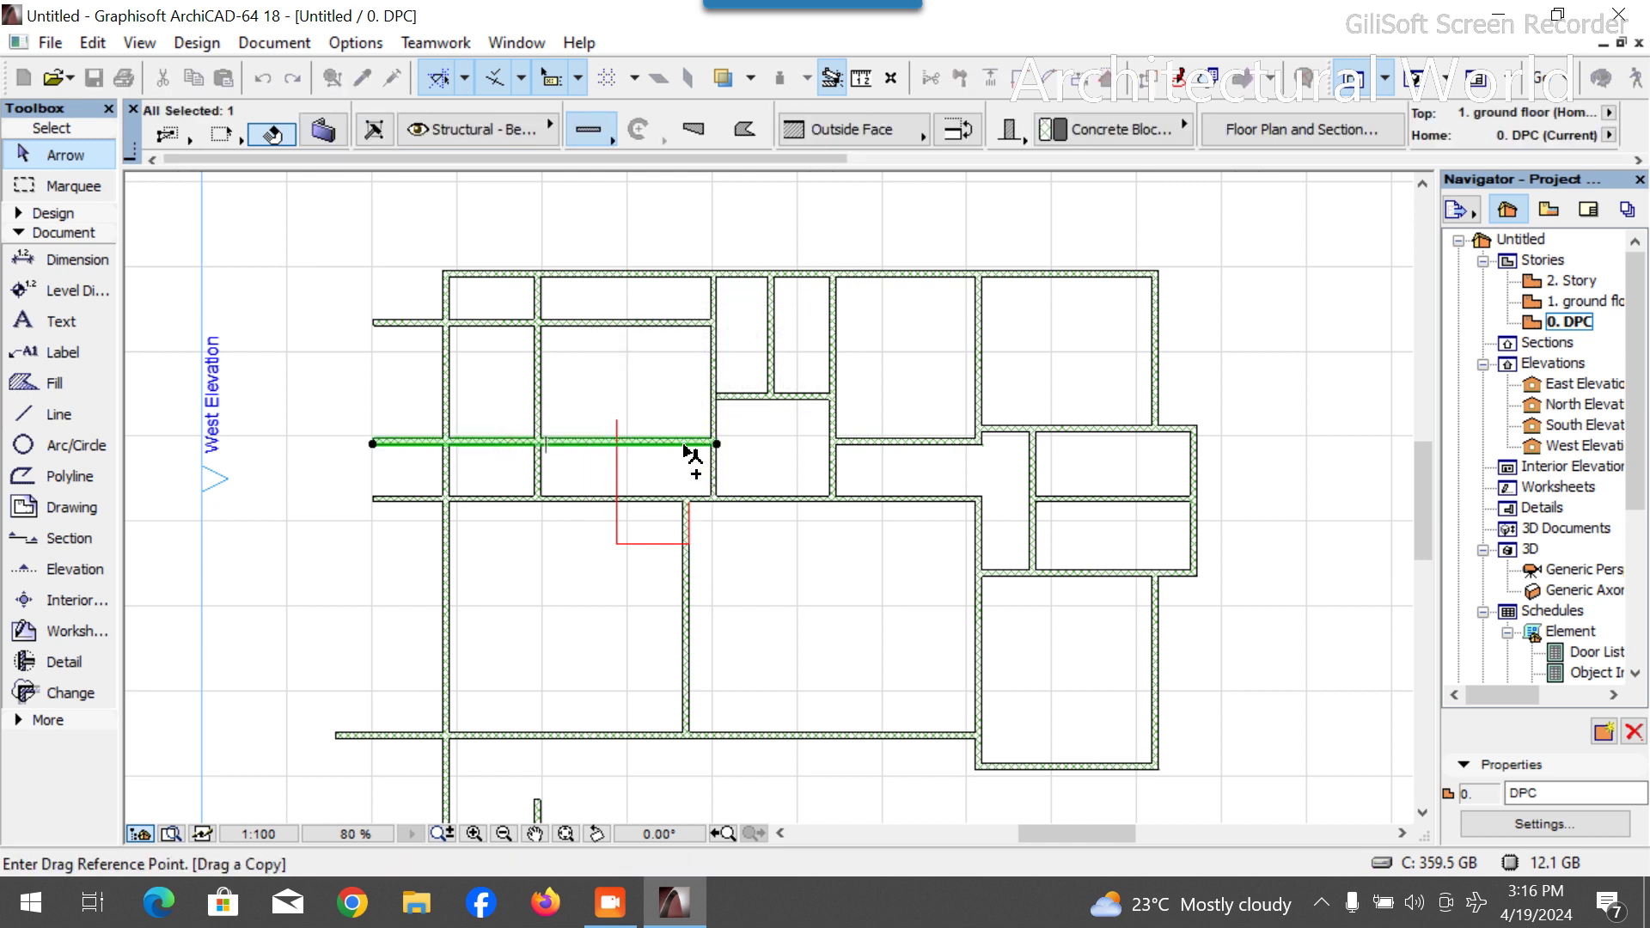
{"action": "left_click", "coordinate": [717, 443]}
{"action": "scroll", "coordinate": [702, 547], "scroll_direction": "up", "scroll_amount": 4}
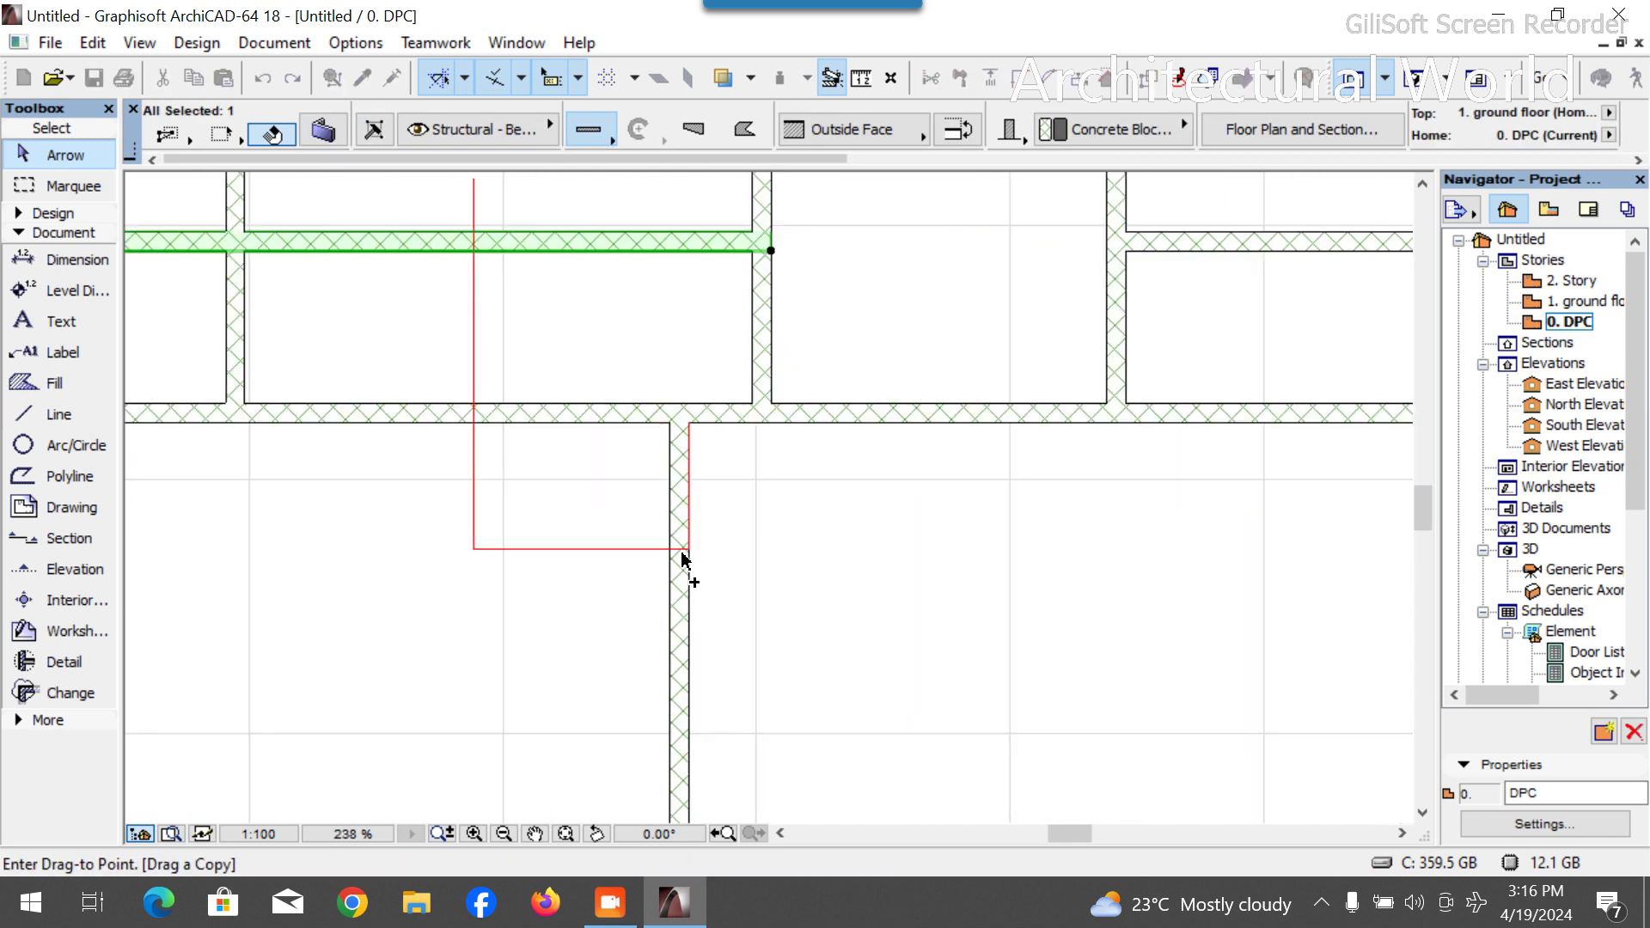
{"action": "left_click", "coordinate": [688, 555]}
{"action": "scroll", "coordinate": [611, 523], "scroll_direction": "down", "scroll_amount": 3}
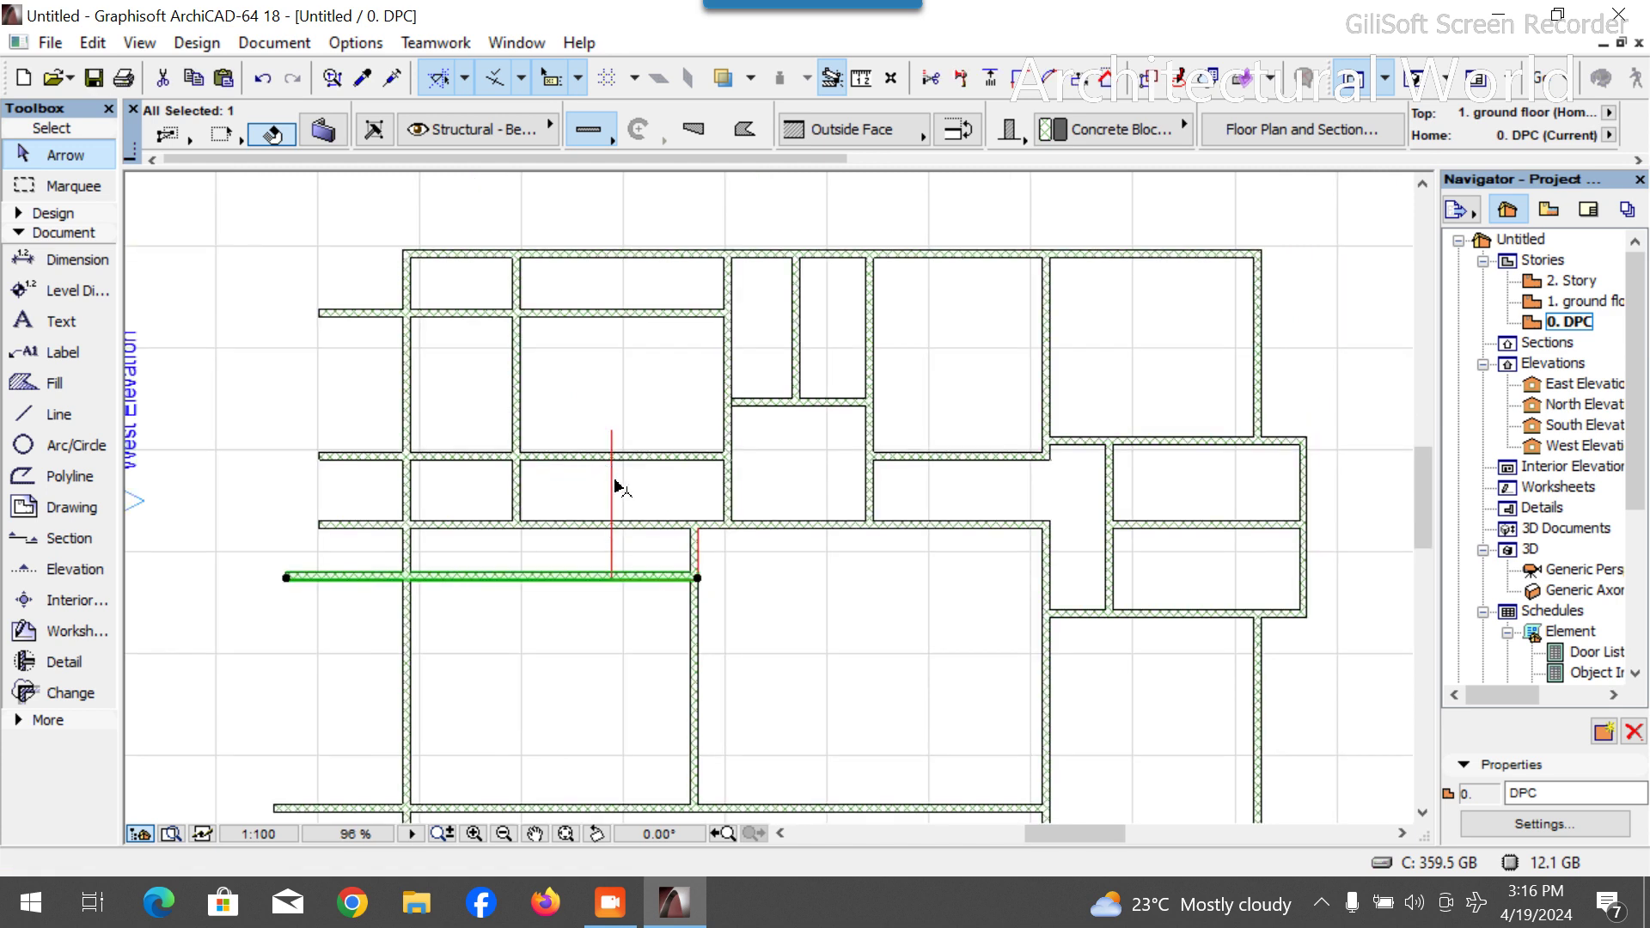
Delete the vertical red helper line crossing the walls on the left half of the plan.
{"action": "left_click", "coordinate": [614, 482]}
{"action": "key", "text": "Delete"}
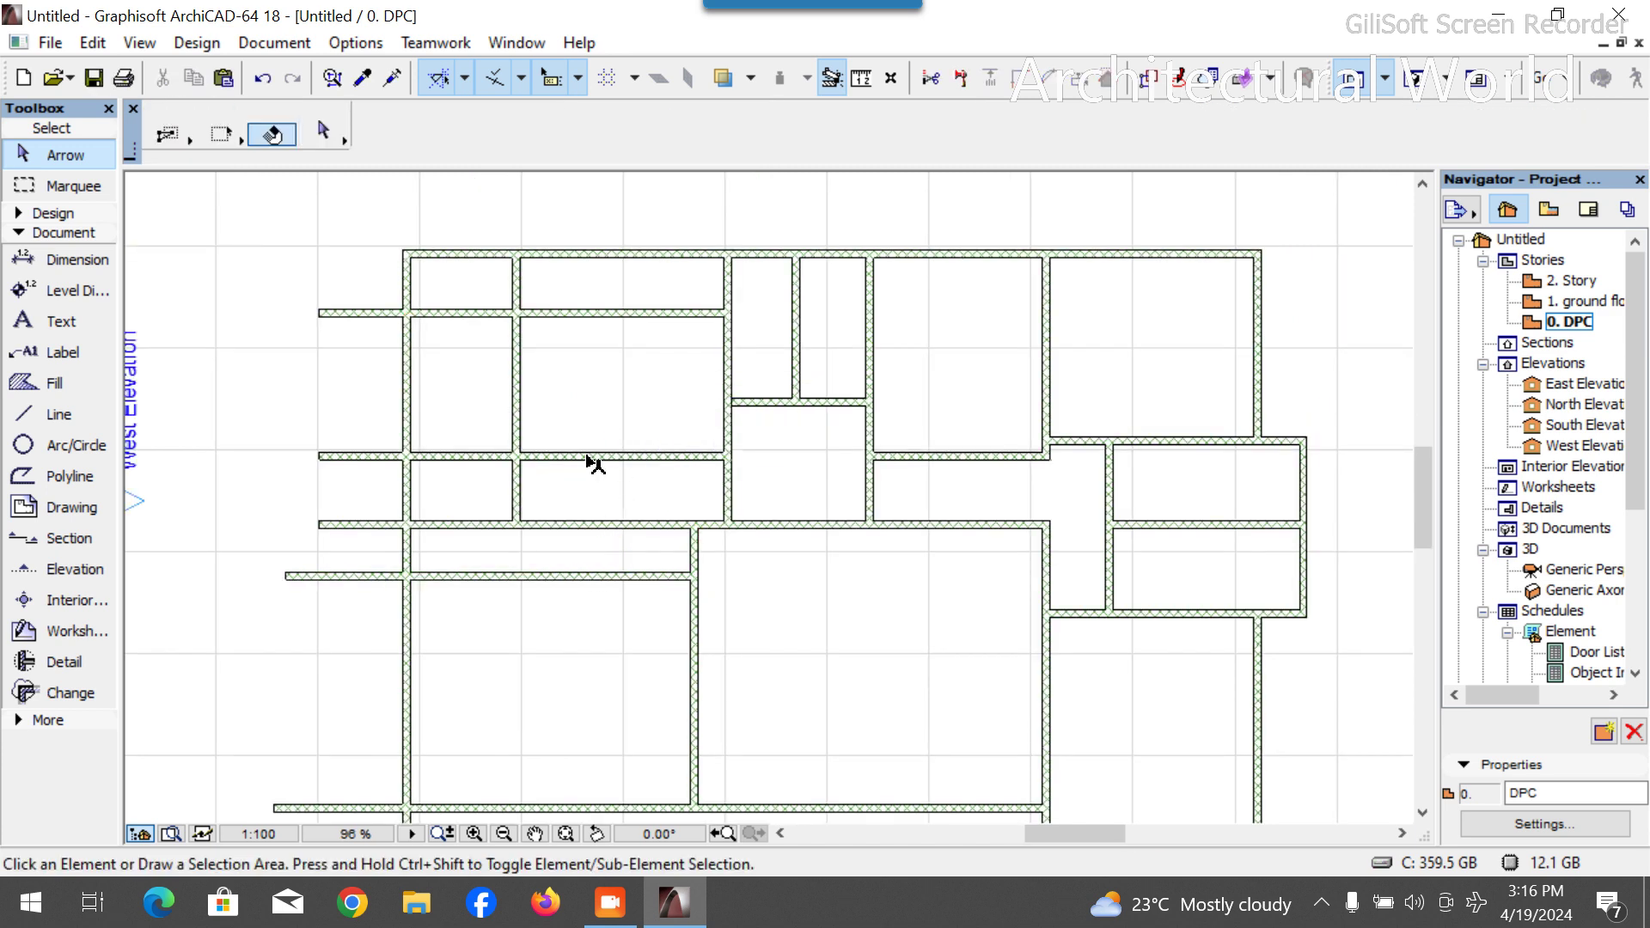
{"action": "scroll", "coordinate": [691, 554], "scroll_direction": "up", "scroll_amount": 2}
{"action": "scroll", "coordinate": [687, 554], "scroll_direction": "down", "scroll_amount": 2}
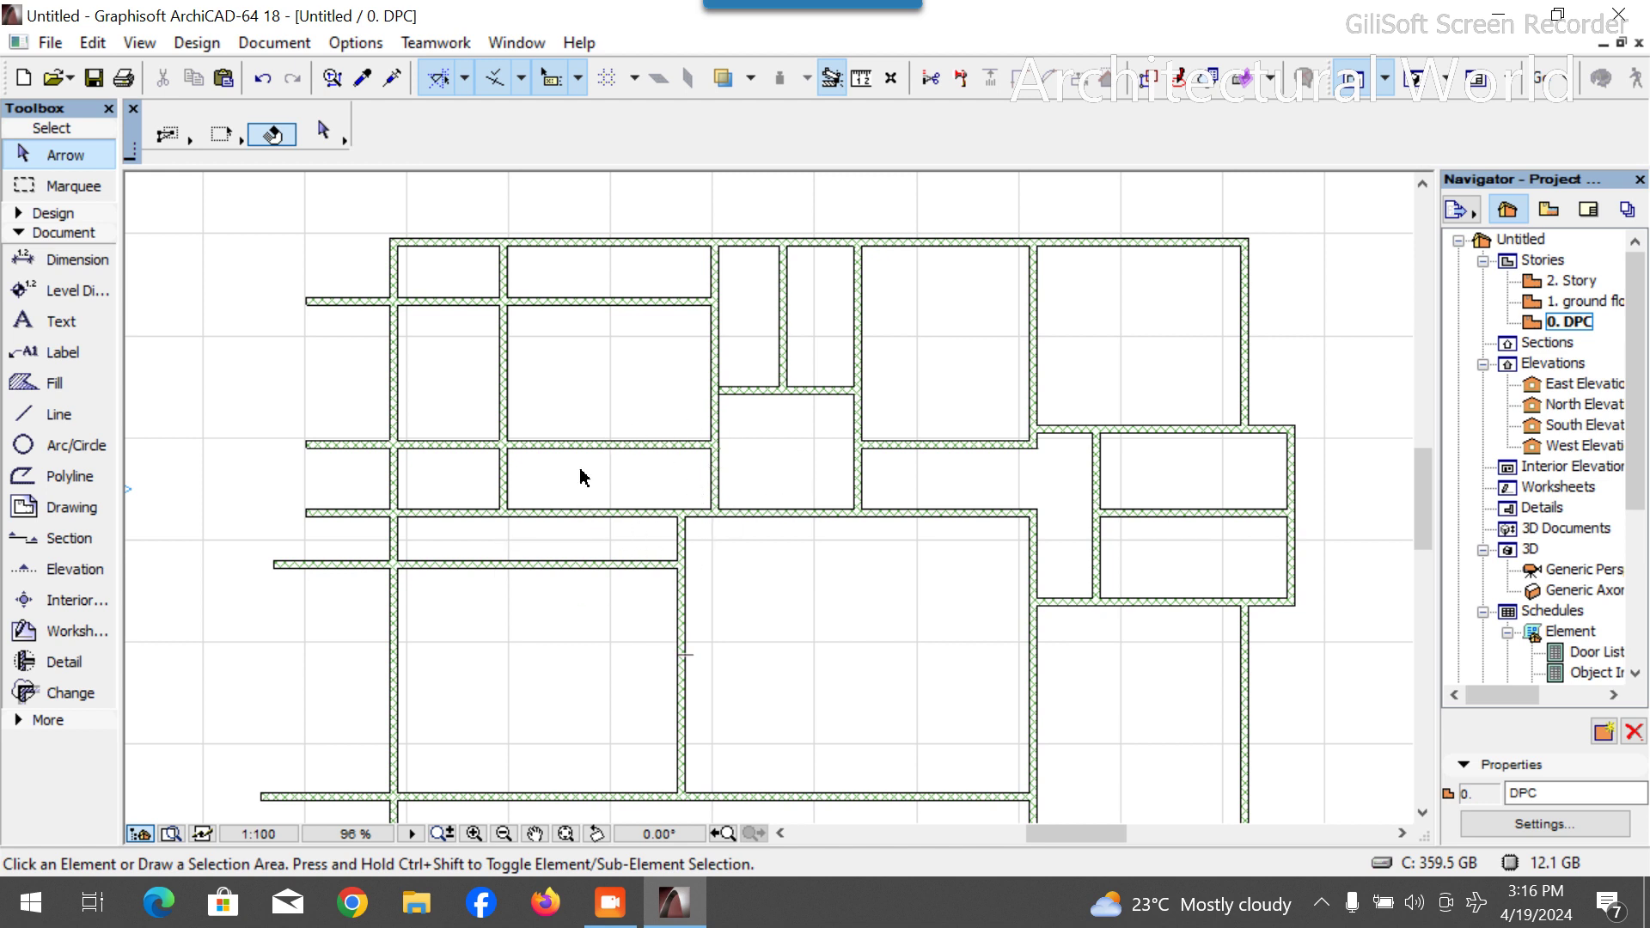
Trim away the segments of the two lower horizontal walls that lie between the left interior wall and the central rooms.
{"action": "left_click", "coordinate": [463, 437]}
{"action": "scroll", "coordinate": [590, 352], "scroll_direction": "up", "scroll_amount": 4}
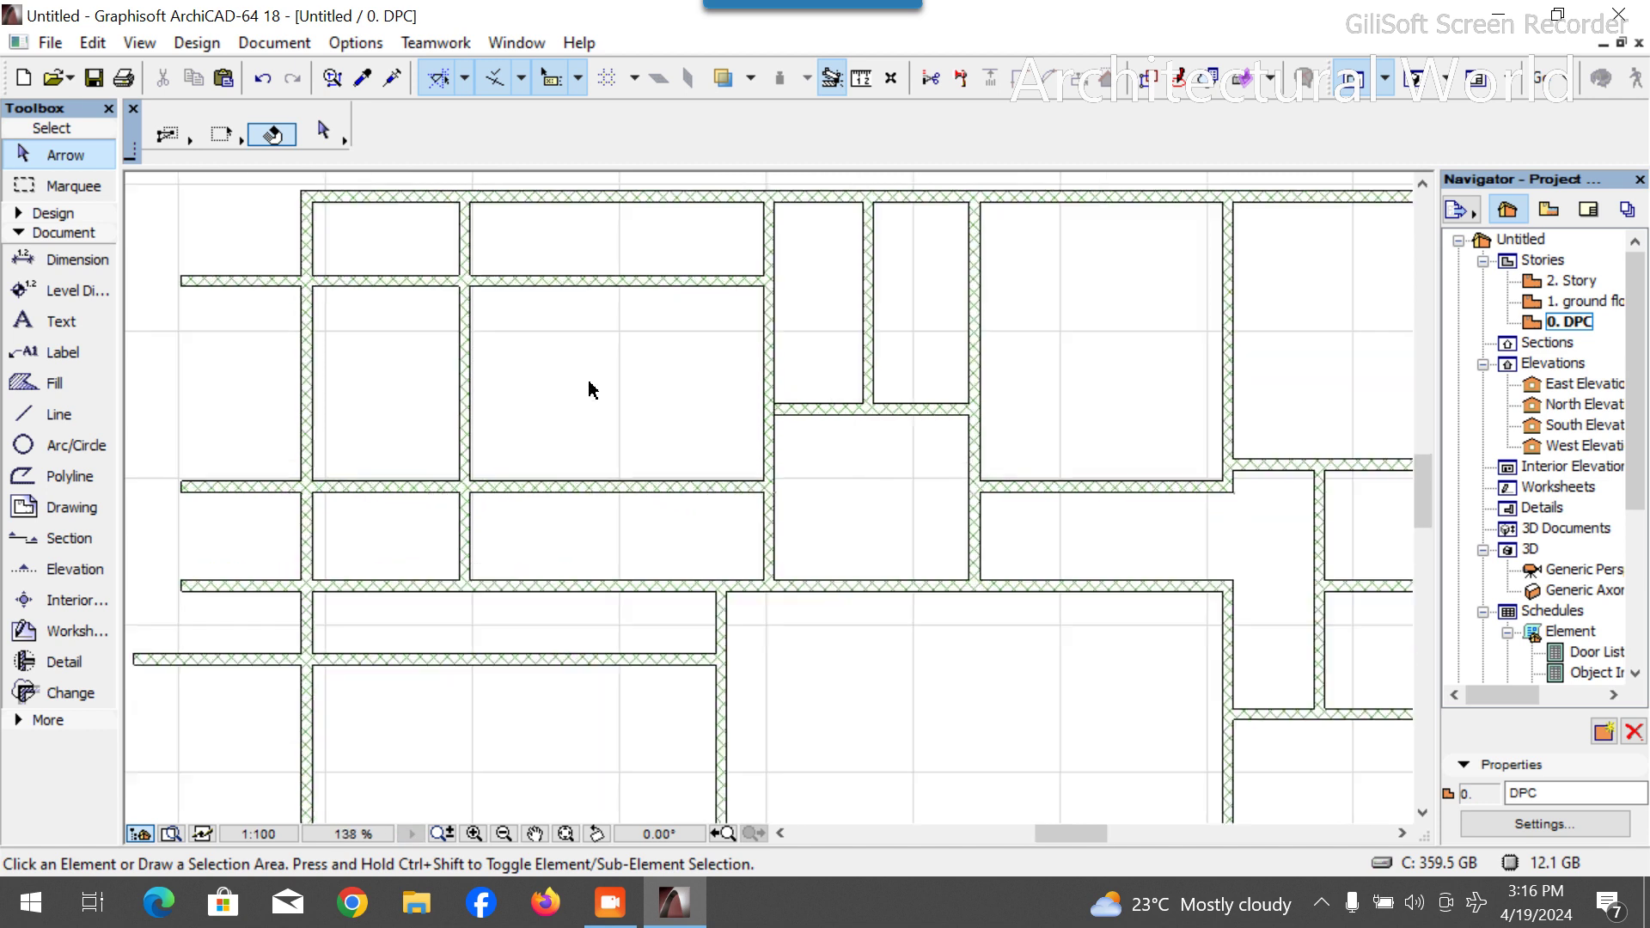
{"action": "left_click", "coordinate": [623, 627], "text": "ctrl"}
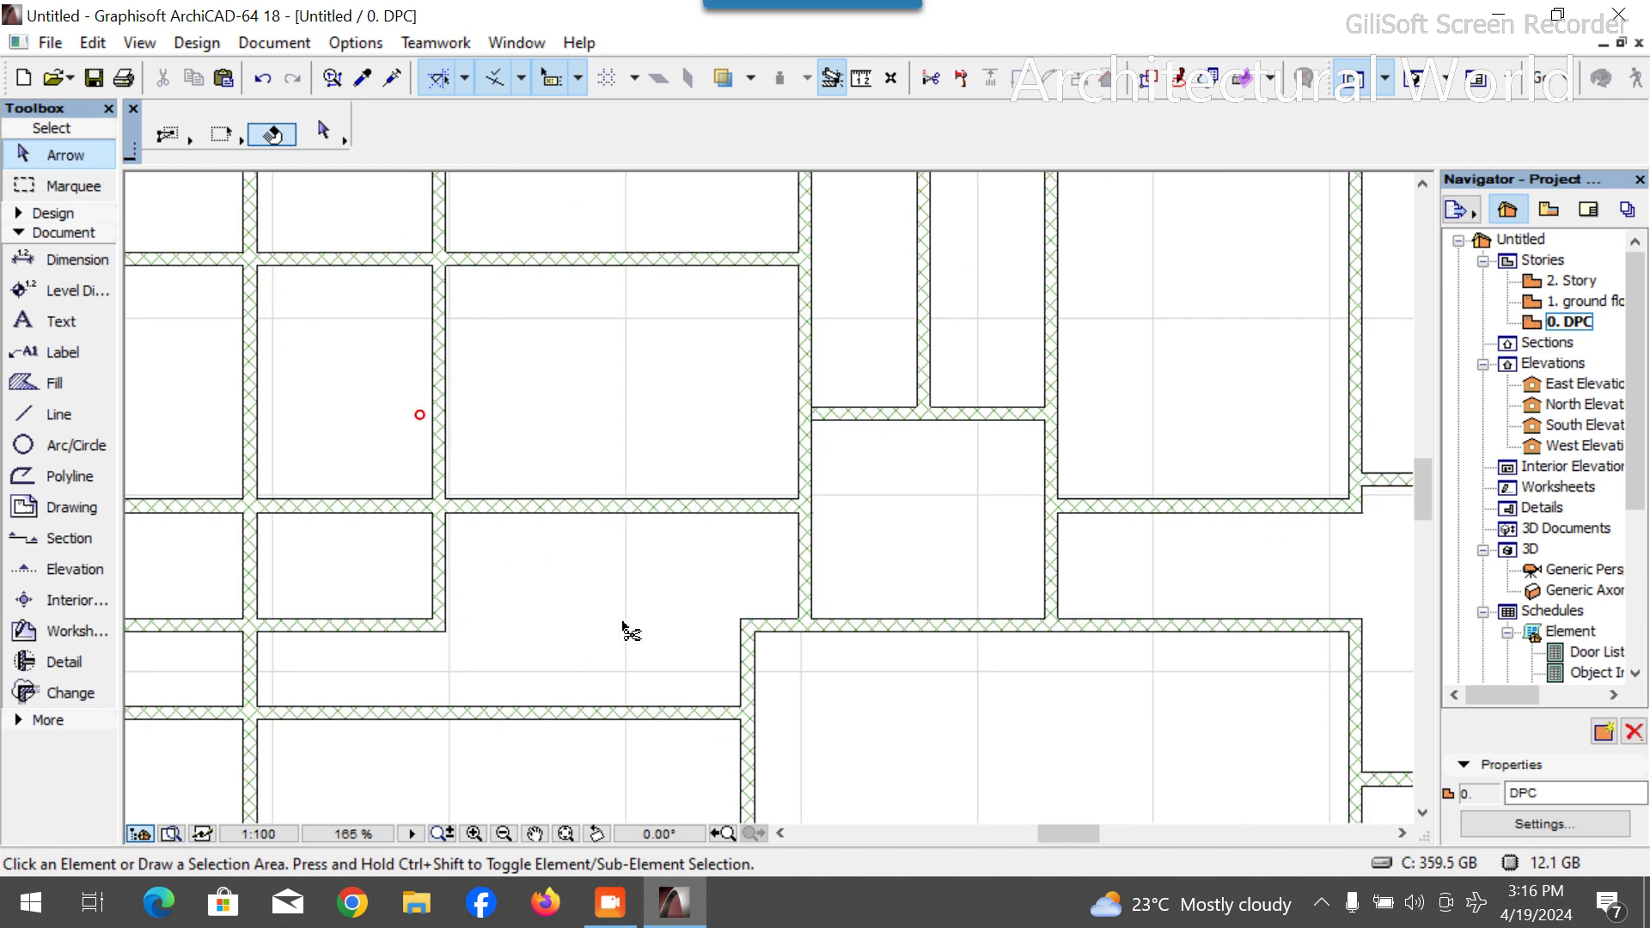
{"action": "left_click", "coordinate": [590, 505], "text": "ctrl"}
Delete the two leftover wall pieces at the left side and the upper horizontal wall crossing the left rooms.
{"action": "scroll", "coordinate": [483, 537], "scroll_direction": "down", "scroll_amount": 3}
{"action": "left_click", "coordinate": [392, 518]}
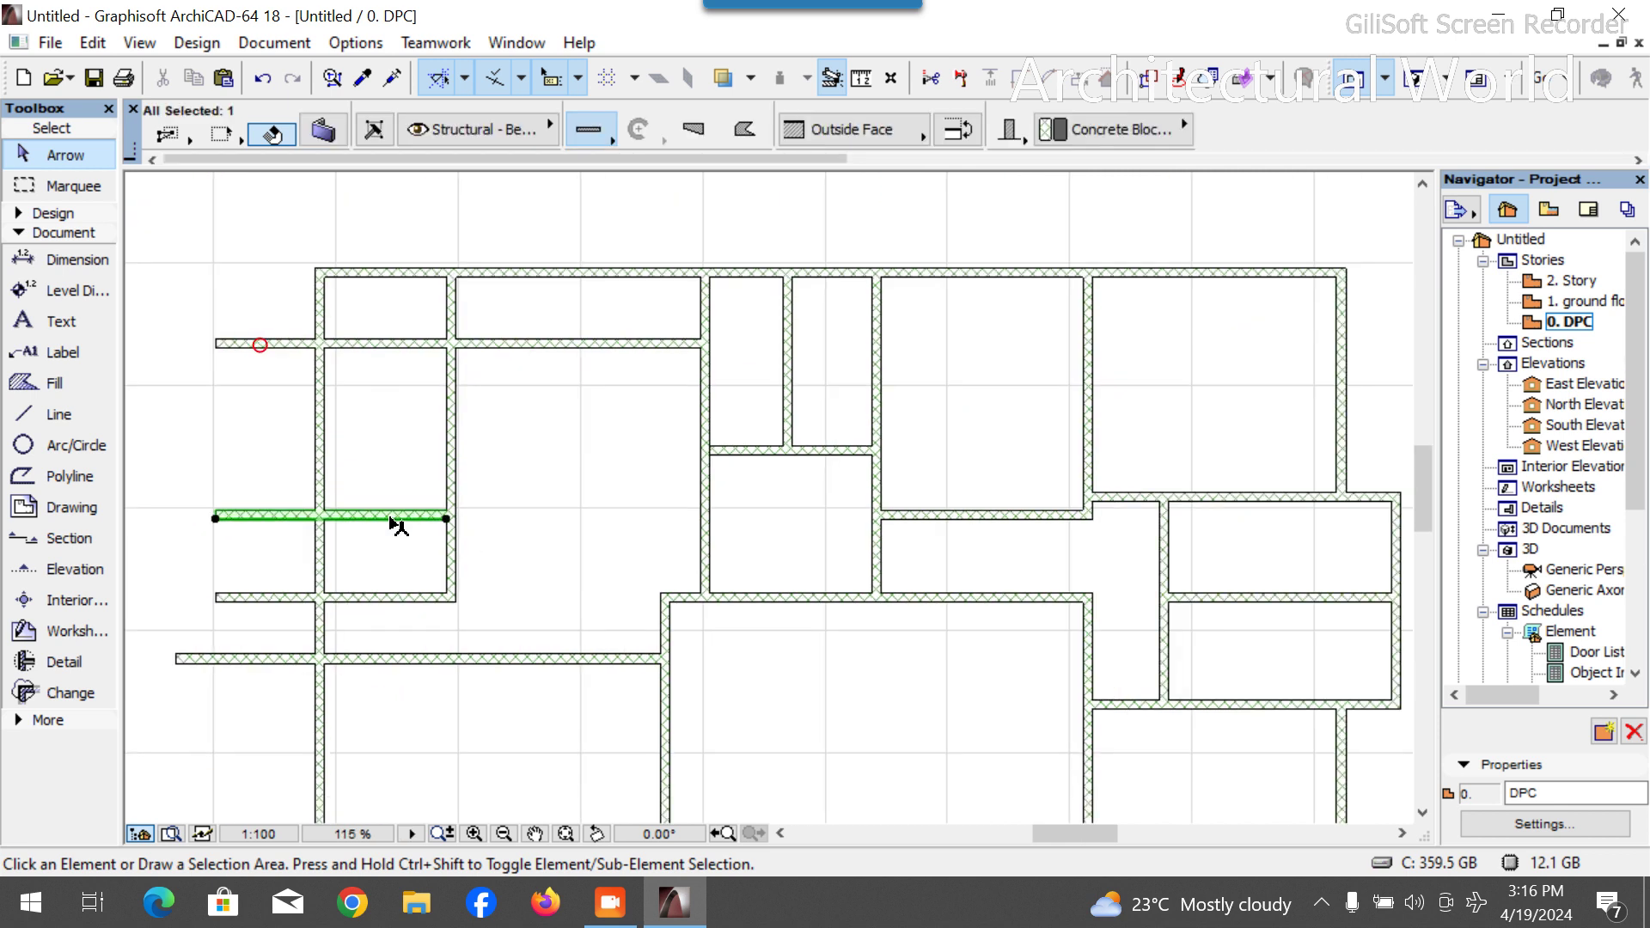
{"action": "key", "text": "Delete"}
{"action": "left_click", "coordinate": [400, 599]}
{"action": "key", "text": "Delete"}
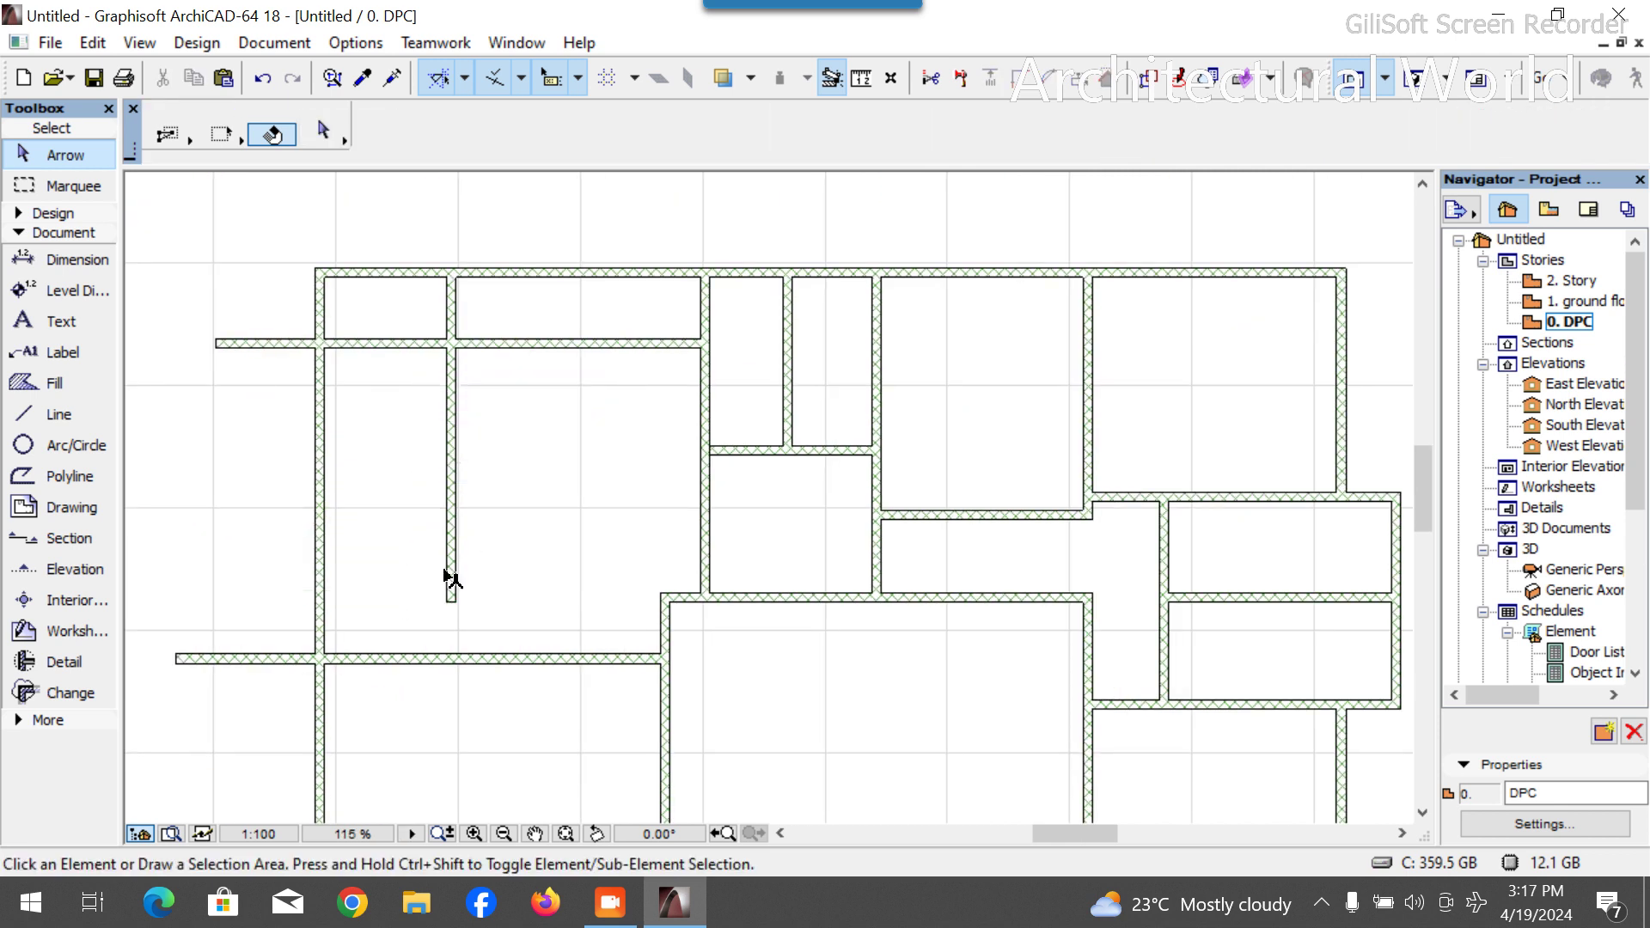
{"action": "scroll", "coordinate": [442, 509], "scroll_direction": "down", "scroll_amount": 2}
{"action": "scroll", "coordinate": [525, 342], "scroll_direction": "up", "scroll_amount": 2}
{"action": "left_click", "coordinate": [559, 383]}
{"action": "key", "text": "Delete"}
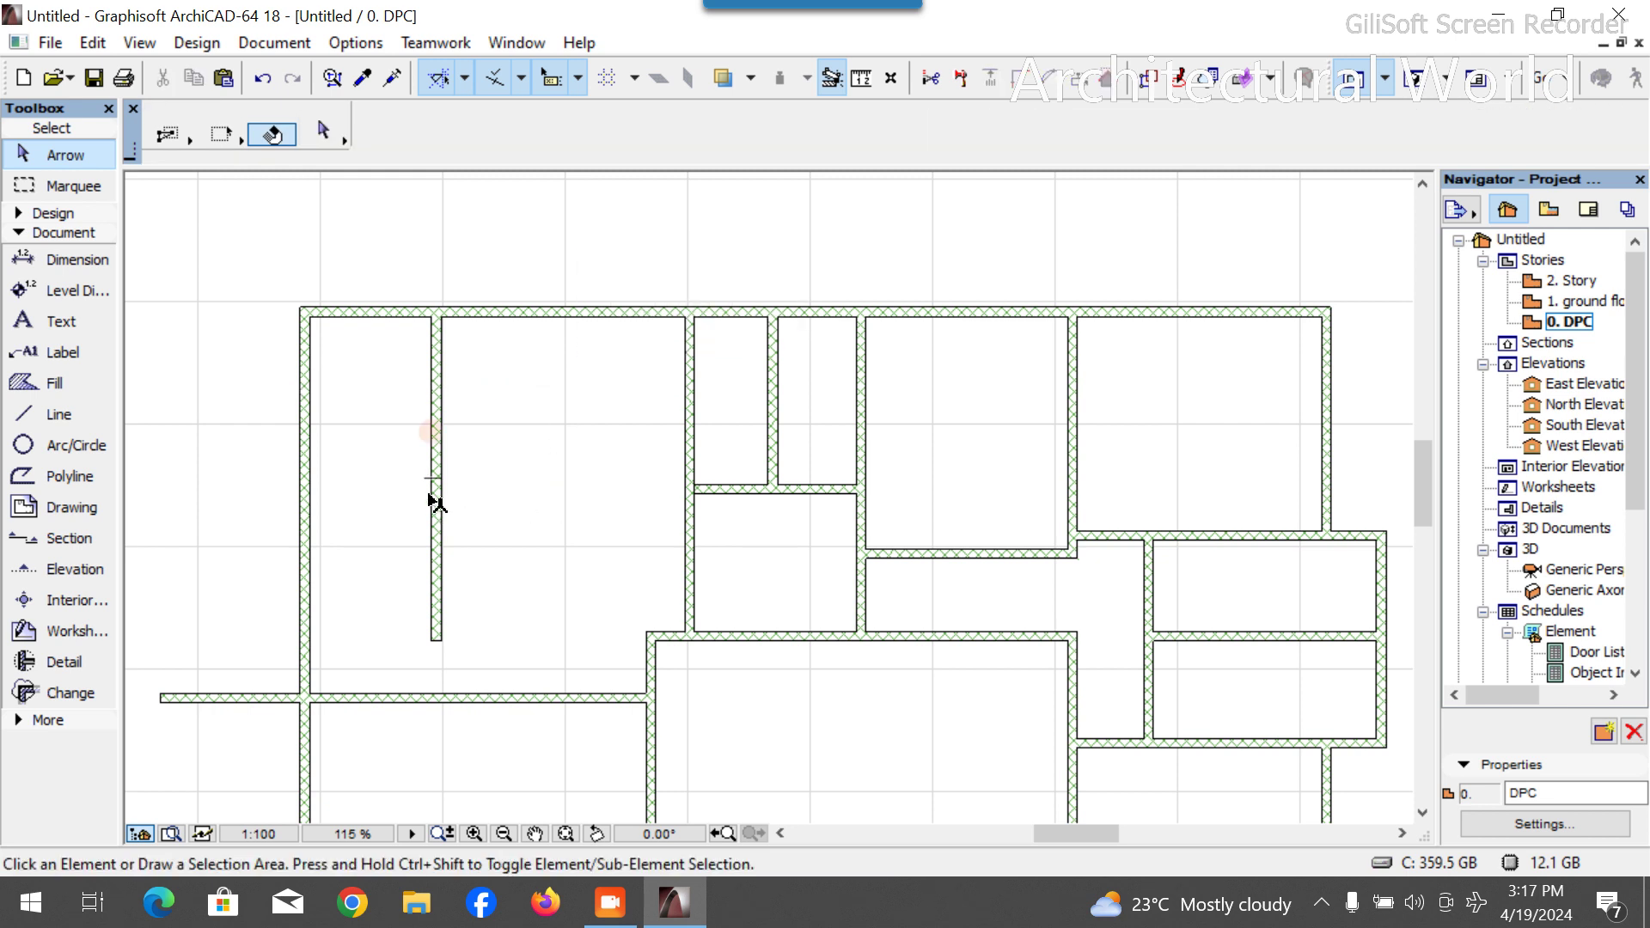
Stretch the left interior vertical wall down to the horizontal wall below it.
{"action": "left_click", "coordinate": [438, 533]}
{"action": "left_click", "coordinate": [435, 640]}
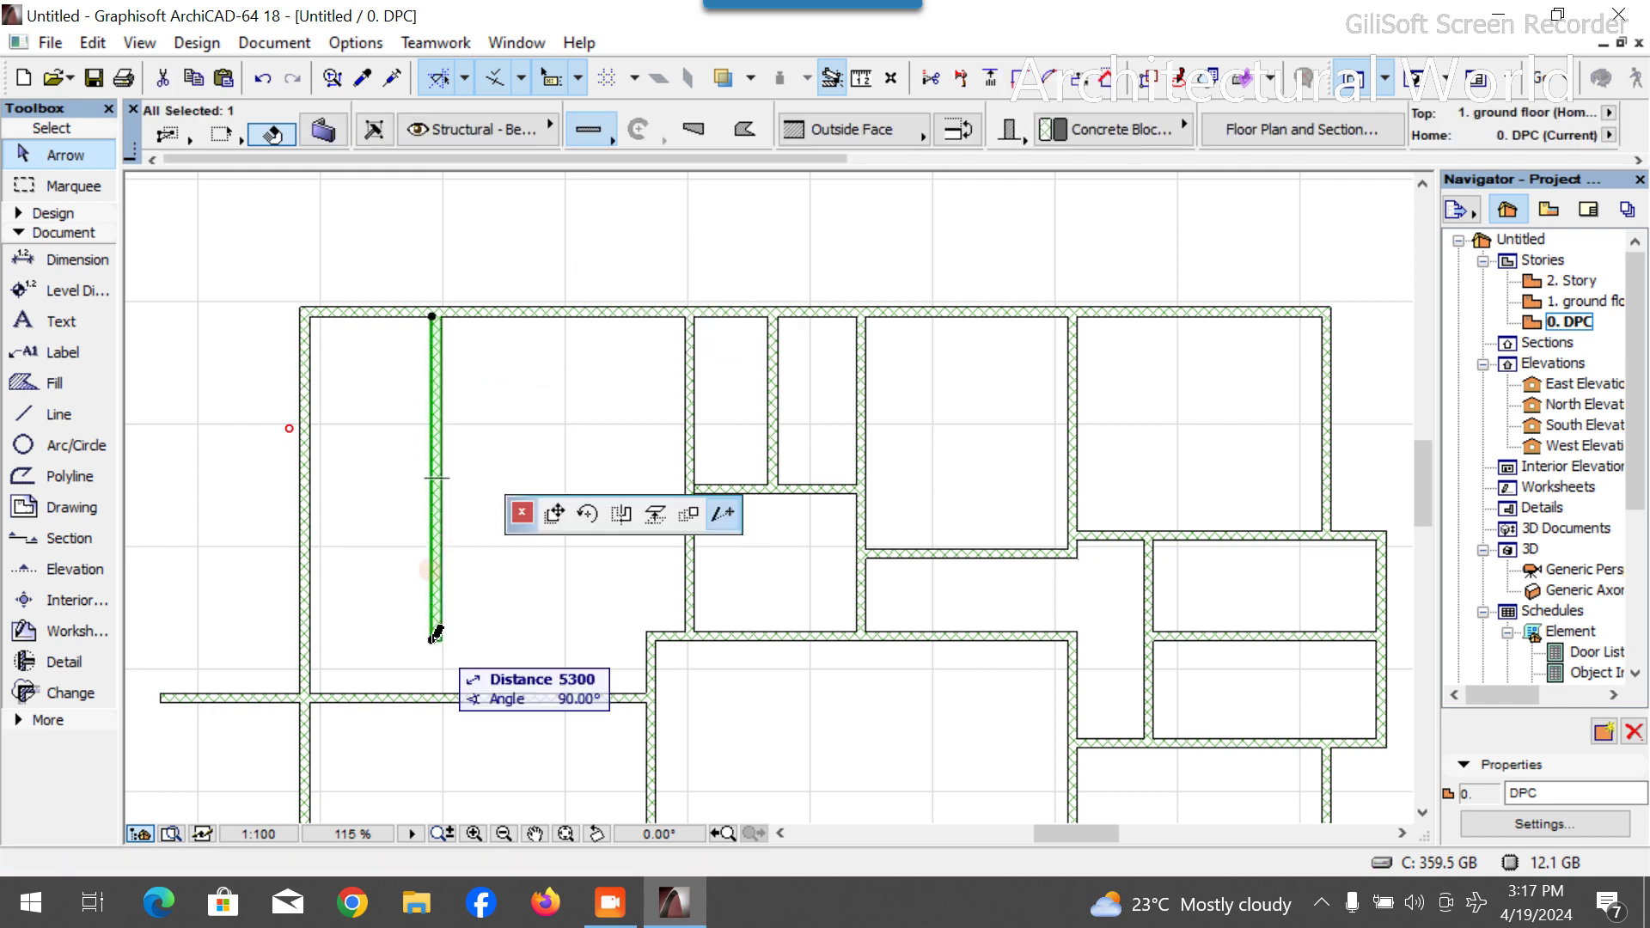
{"action": "left_click", "coordinate": [434, 694]}
{"action": "left_click", "coordinate": [516, 578]}
Extend the lower-left room's top wall horizontally beyond the vertical wall above the gap.
{"action": "scroll", "coordinate": [534, 581], "scroll_direction": "down", "scroll_amount": 2}
{"action": "scroll", "coordinate": [612, 610], "scroll_direction": "up", "scroll_amount": 2}
{"action": "scroll", "coordinate": [613, 610], "scroll_direction": "up", "scroll_amount": 1}
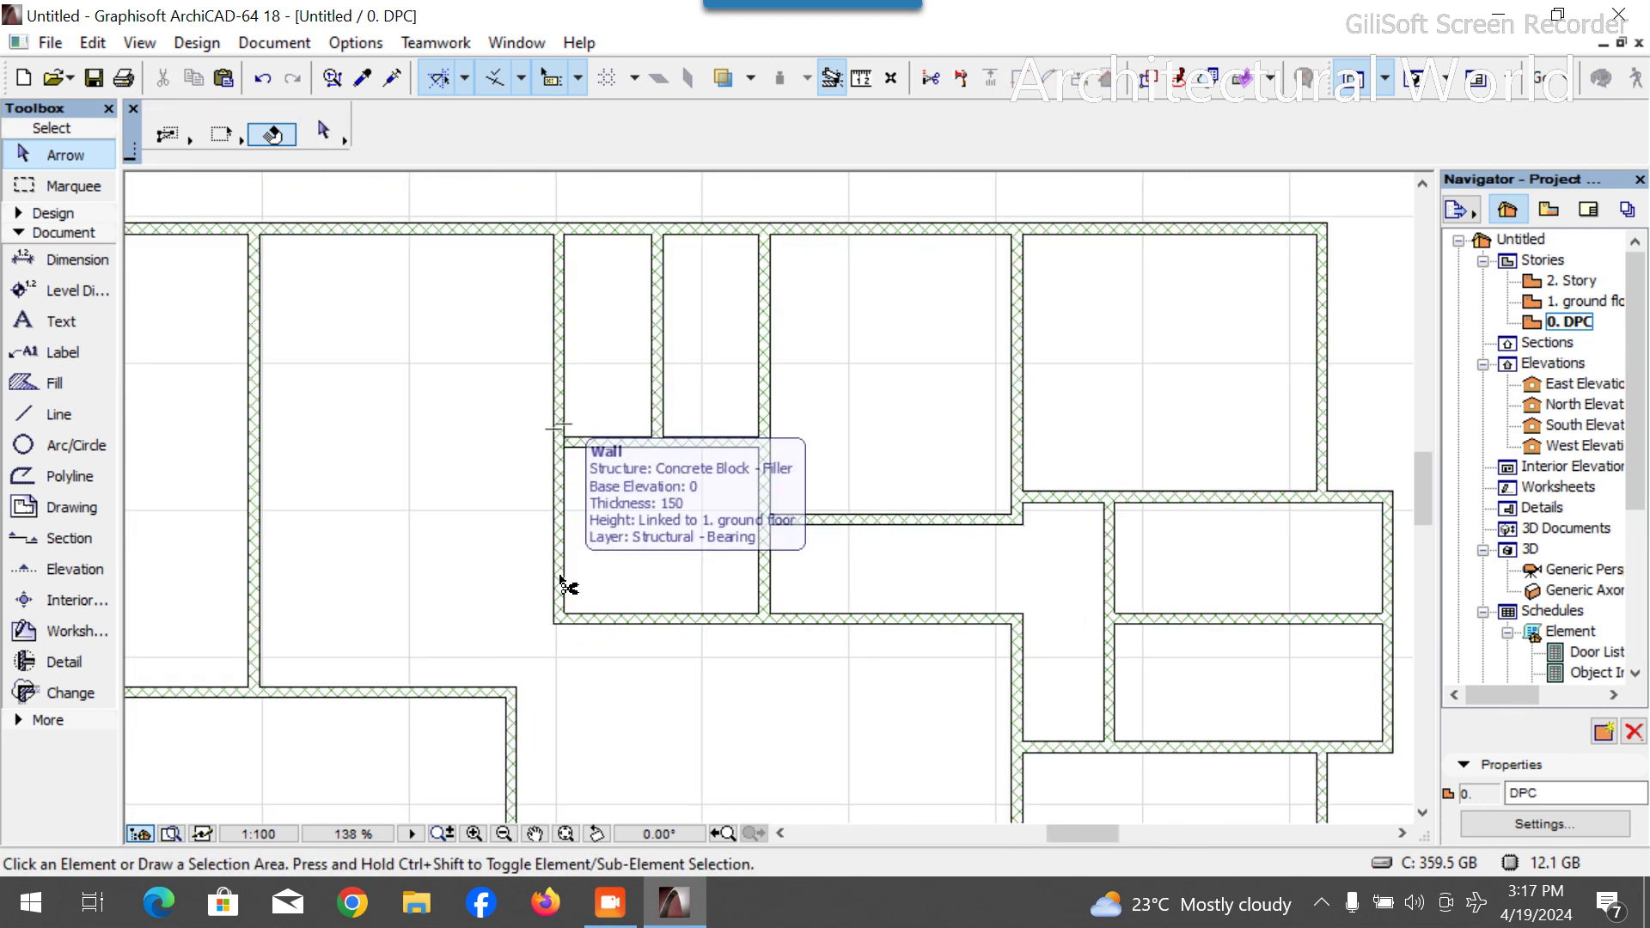
{"action": "left_click", "coordinate": [512, 696]}
{"action": "scroll", "coordinate": [516, 701], "scroll_direction": "up", "scroll_amount": 6}
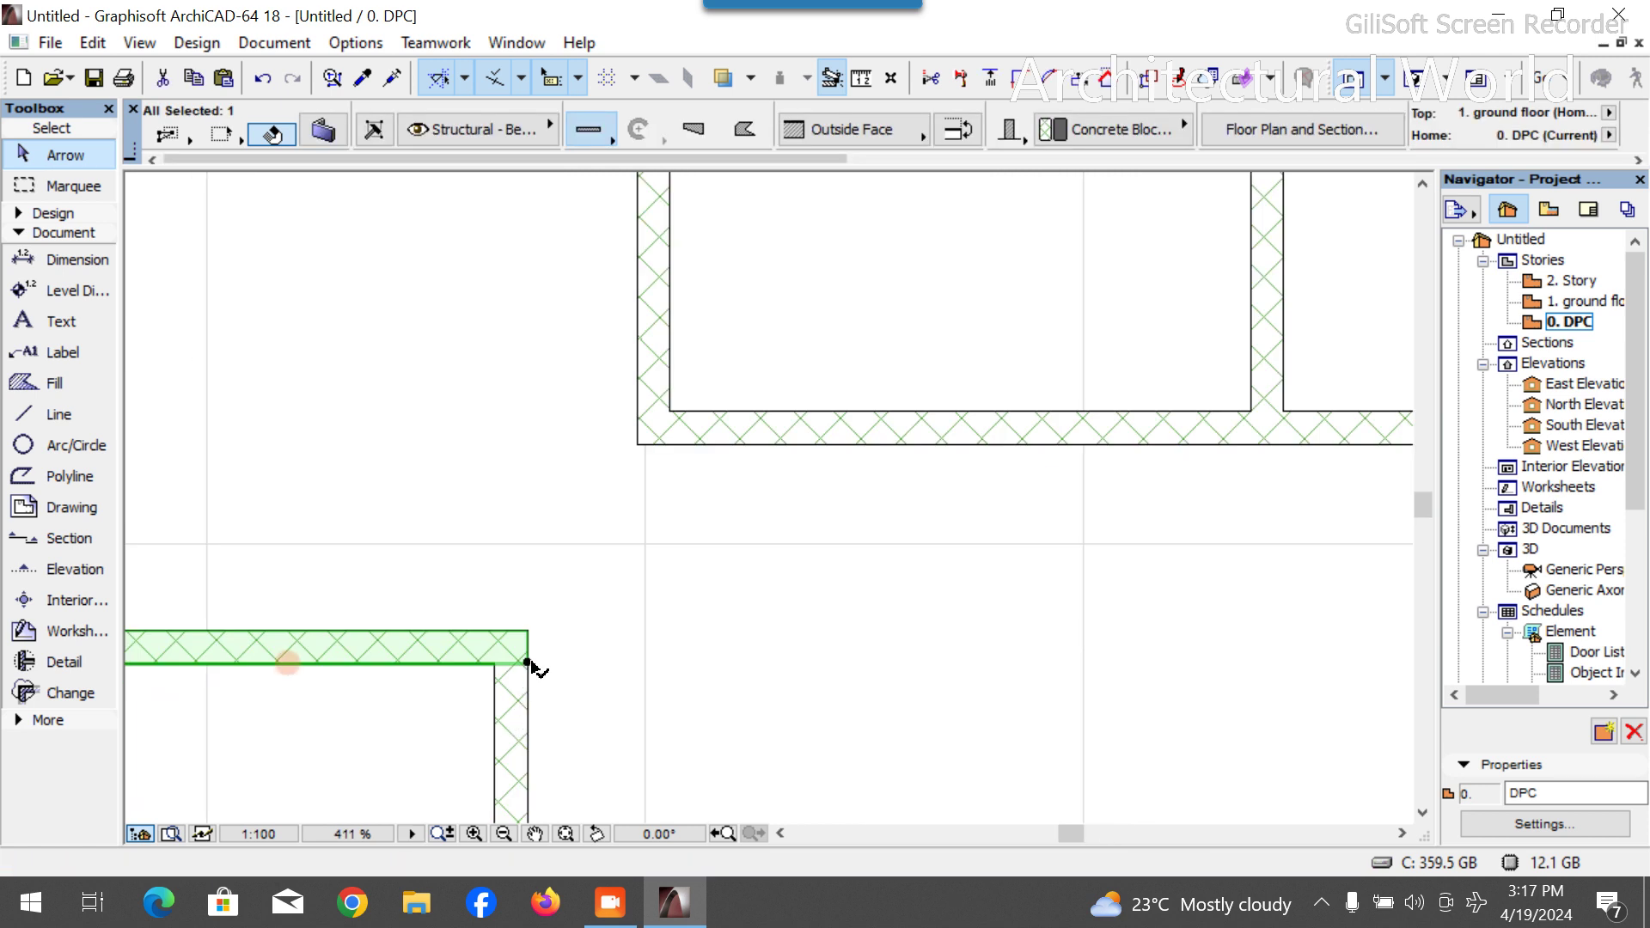
{"action": "left_click", "coordinate": [527, 661]}
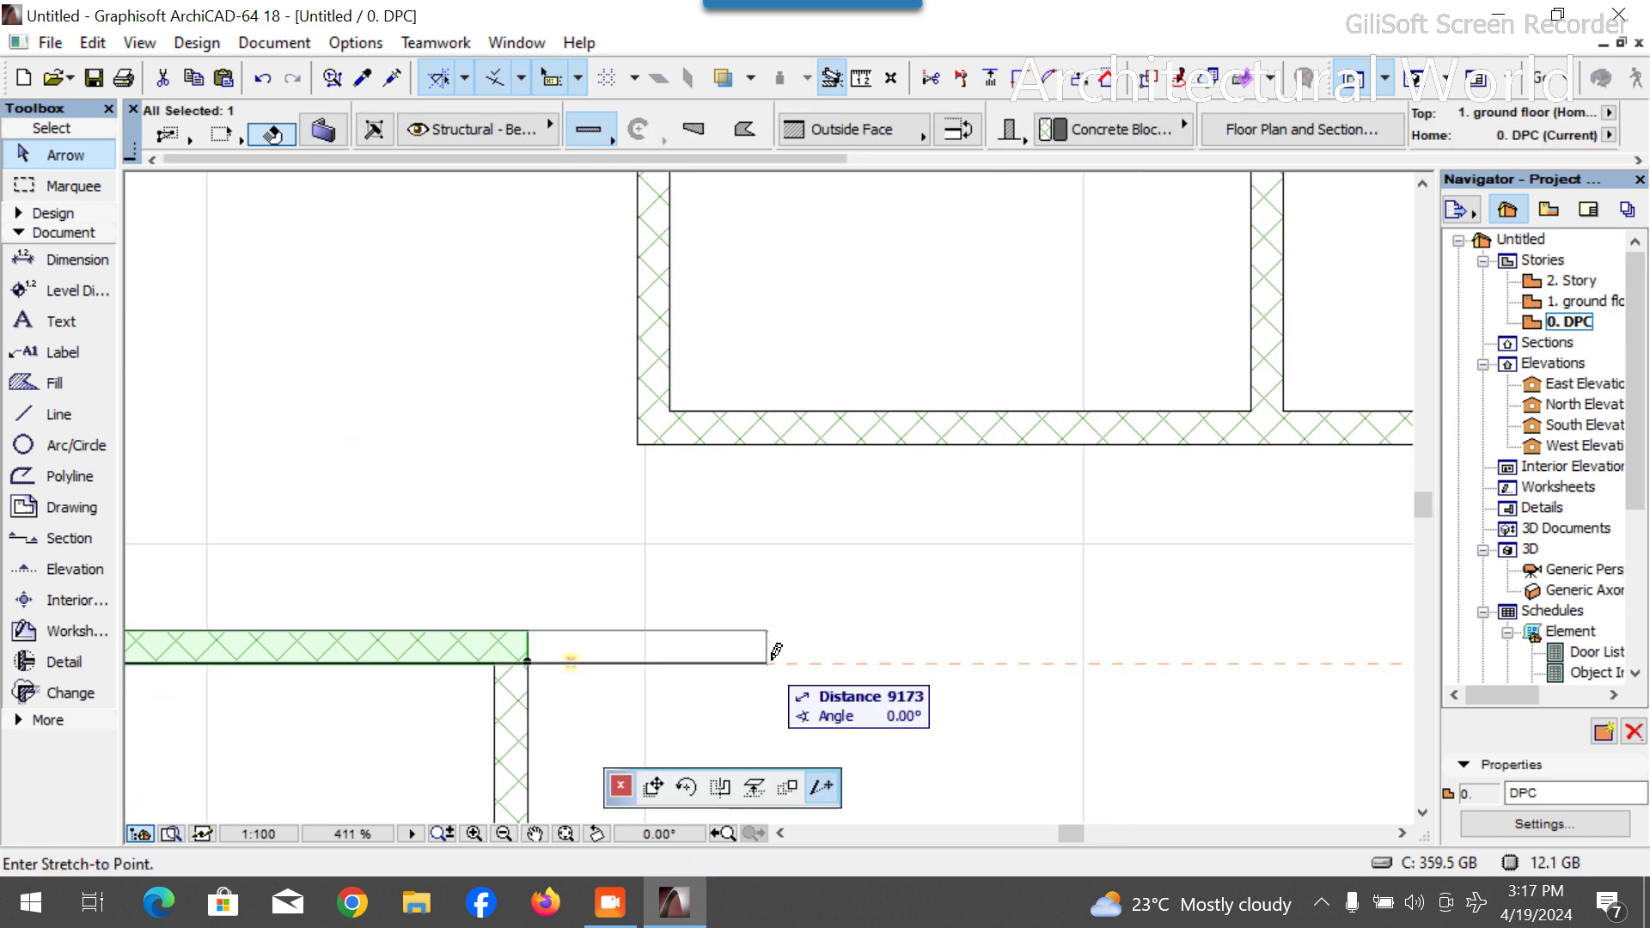
{"action": "left_click", "coordinate": [1079, 657]}
Stretch the vertical wall left of the small rooms down to meet the extended horizontal wall.
{"action": "left_click", "coordinate": [657, 330]}
{"action": "left_click", "coordinate": [637, 445]}
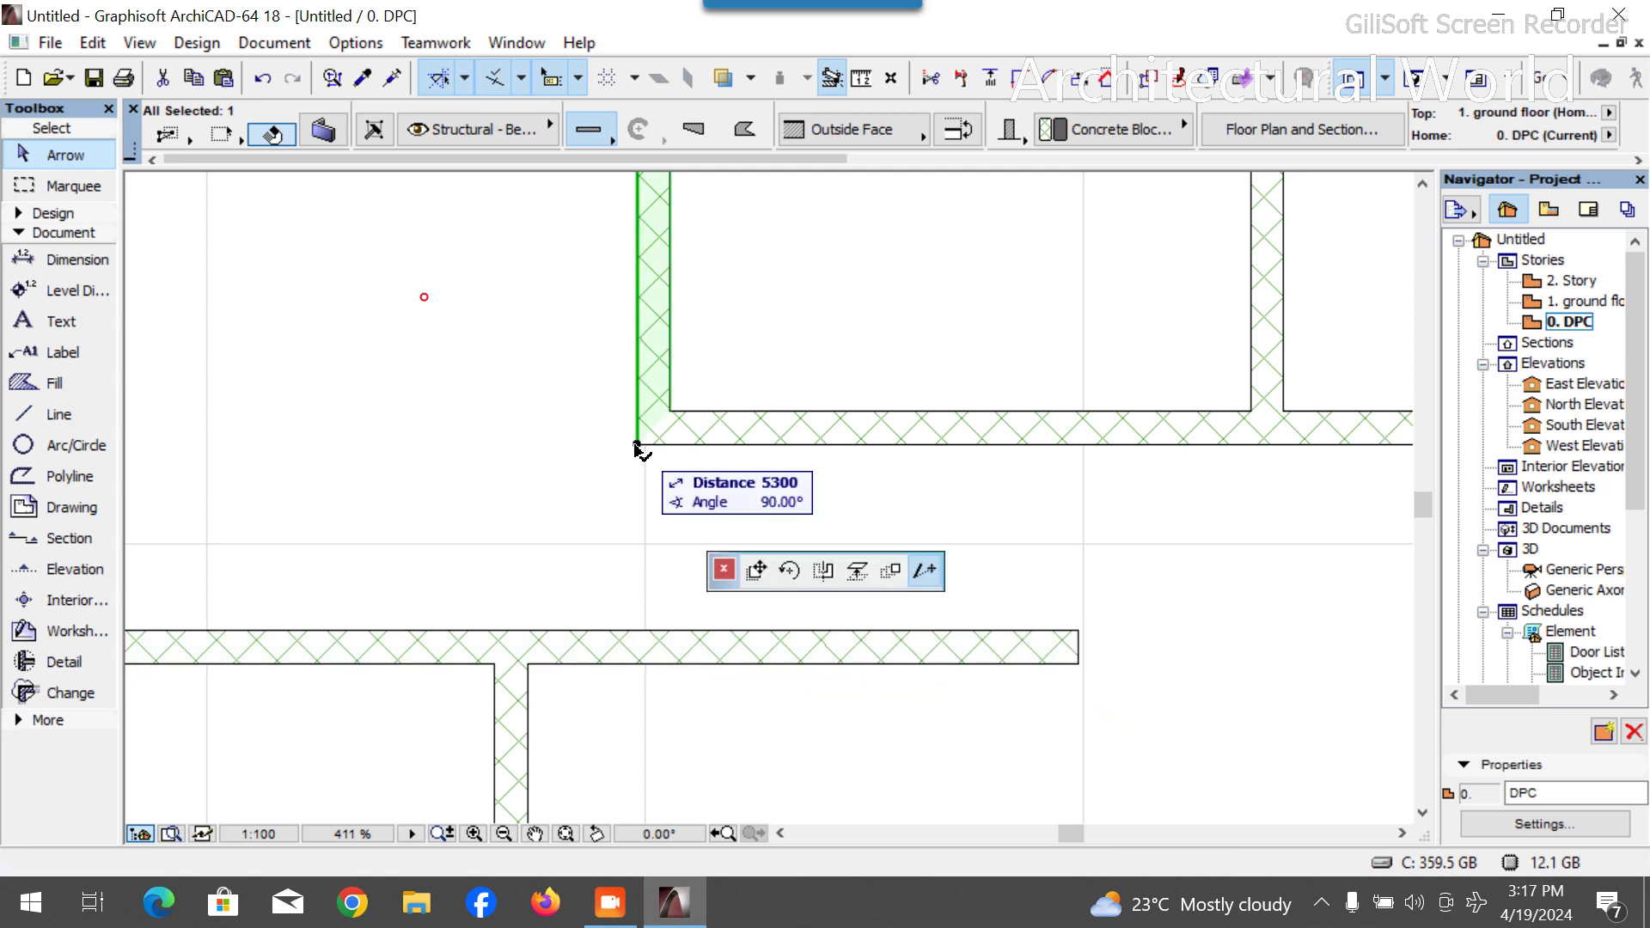
{"action": "left_click", "coordinate": [636, 662]}
{"action": "scroll", "coordinate": [646, 709], "scroll_direction": "down", "scroll_amount": 4}
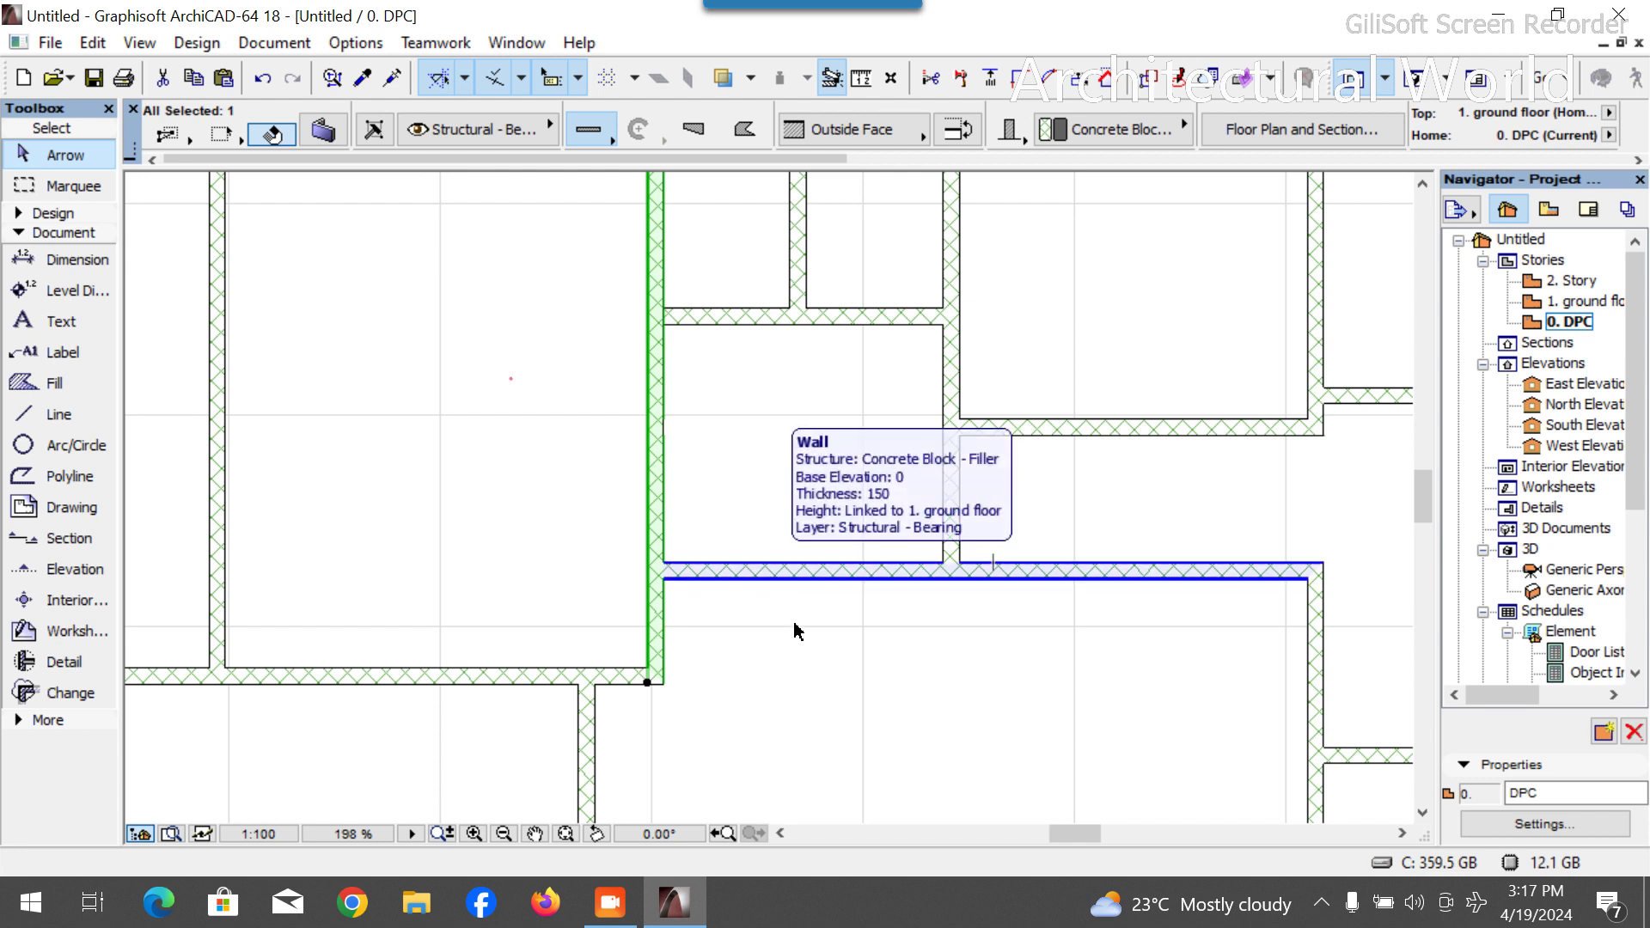
Try trimming the horizontal wall below the central small room, and undo the trim.
{"action": "left_click", "coordinate": [802, 574], "text": "ctrl"}
{"action": "scroll", "coordinate": [827, 586], "scroll_direction": "down", "scroll_amount": 1}
{"action": "key", "text": "ctrl+z"}
{"action": "key", "text": "Escape"}
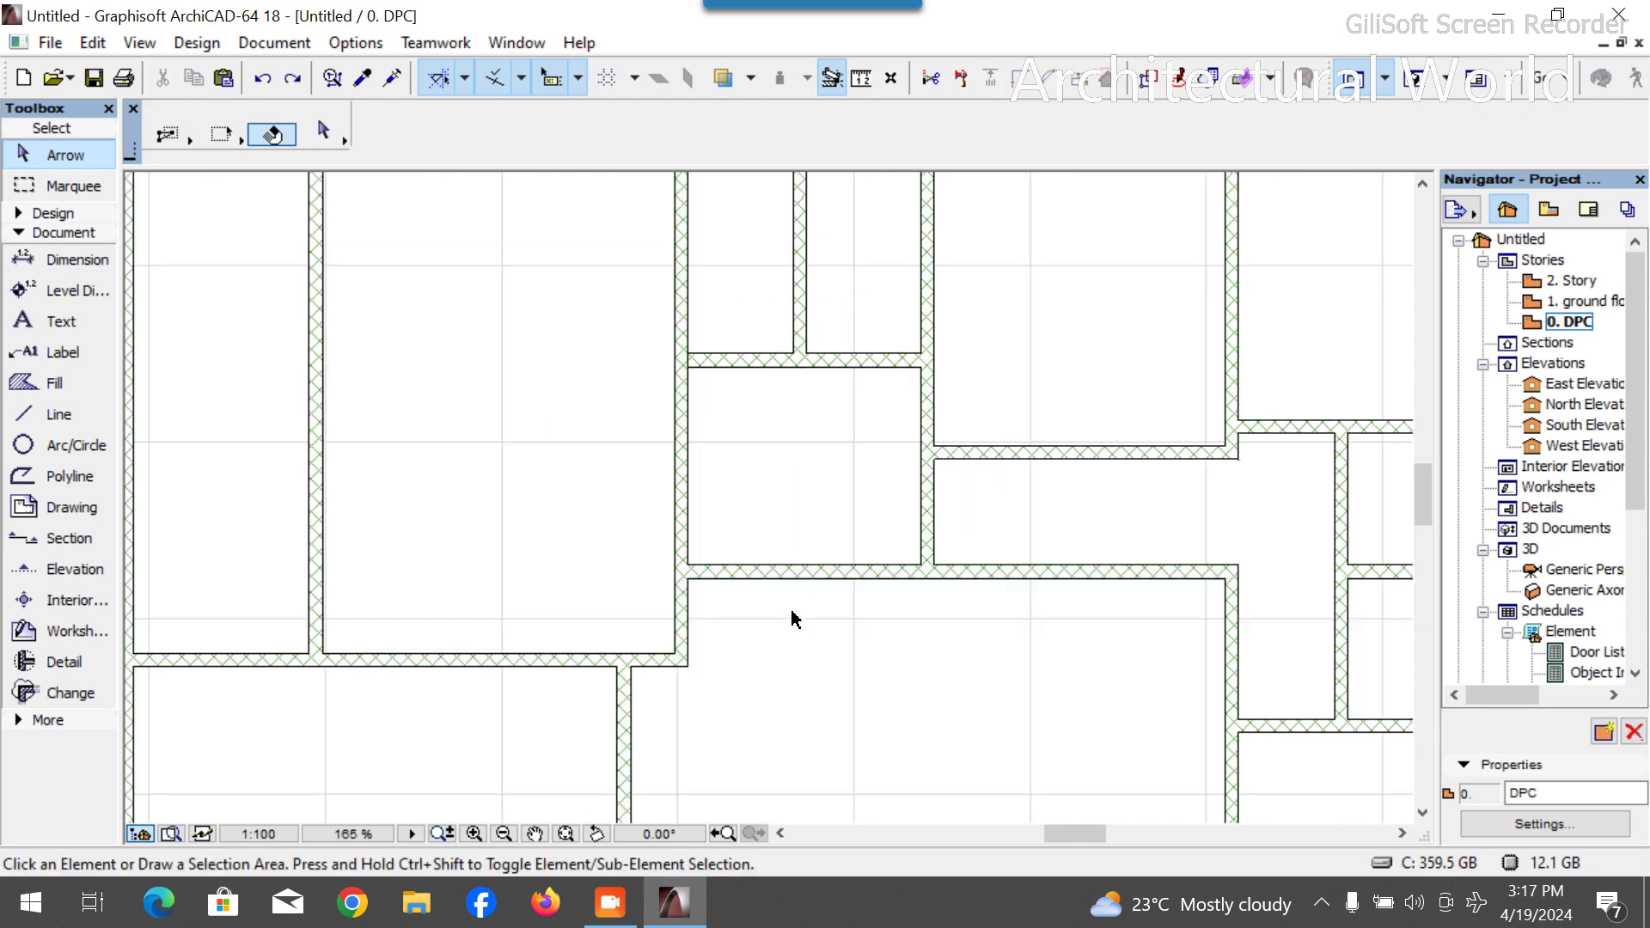
{"action": "scroll", "coordinate": [803, 572], "scroll_direction": "down", "scroll_amount": 2}
{"action": "scroll", "coordinate": [812, 619], "scroll_direction": "up", "scroll_amount": 1}
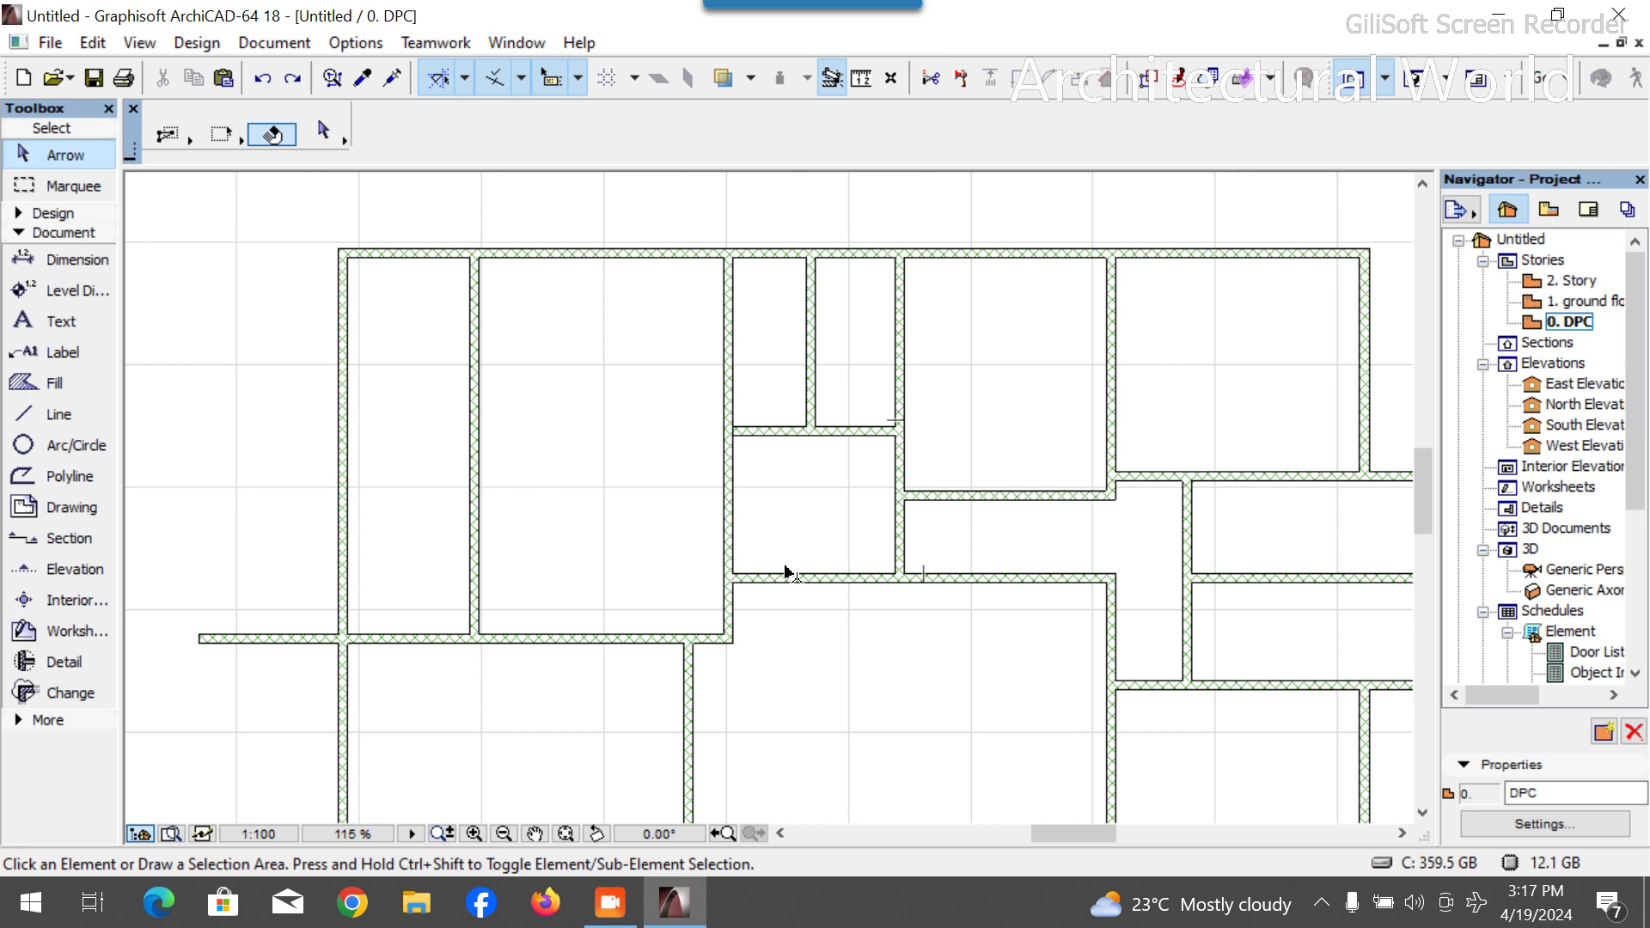
Shorten the horizontal wall below the central small room from its left end to about 5140 mm, opening a passage.
{"action": "scroll", "coordinate": [799, 592], "scroll_direction": "up", "scroll_amount": 3}
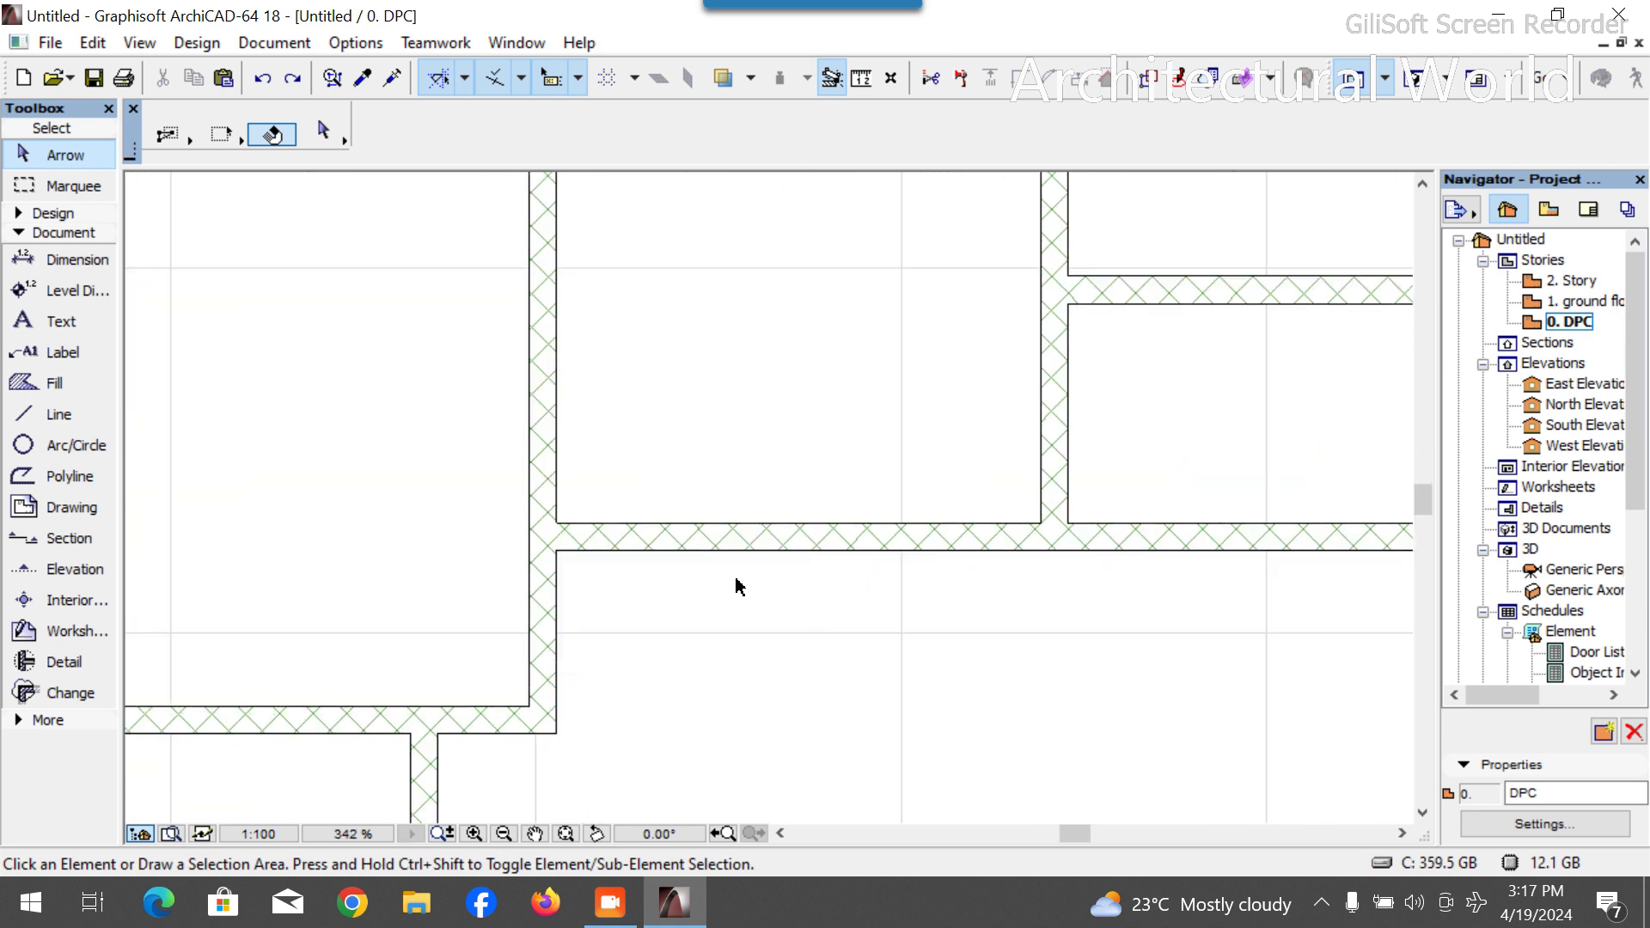
{"action": "left_click", "coordinate": [701, 545]}
{"action": "left_click", "coordinate": [528, 550]}
{"action": "scroll", "coordinate": [528, 551], "scroll_direction": "down", "scroll_amount": 3}
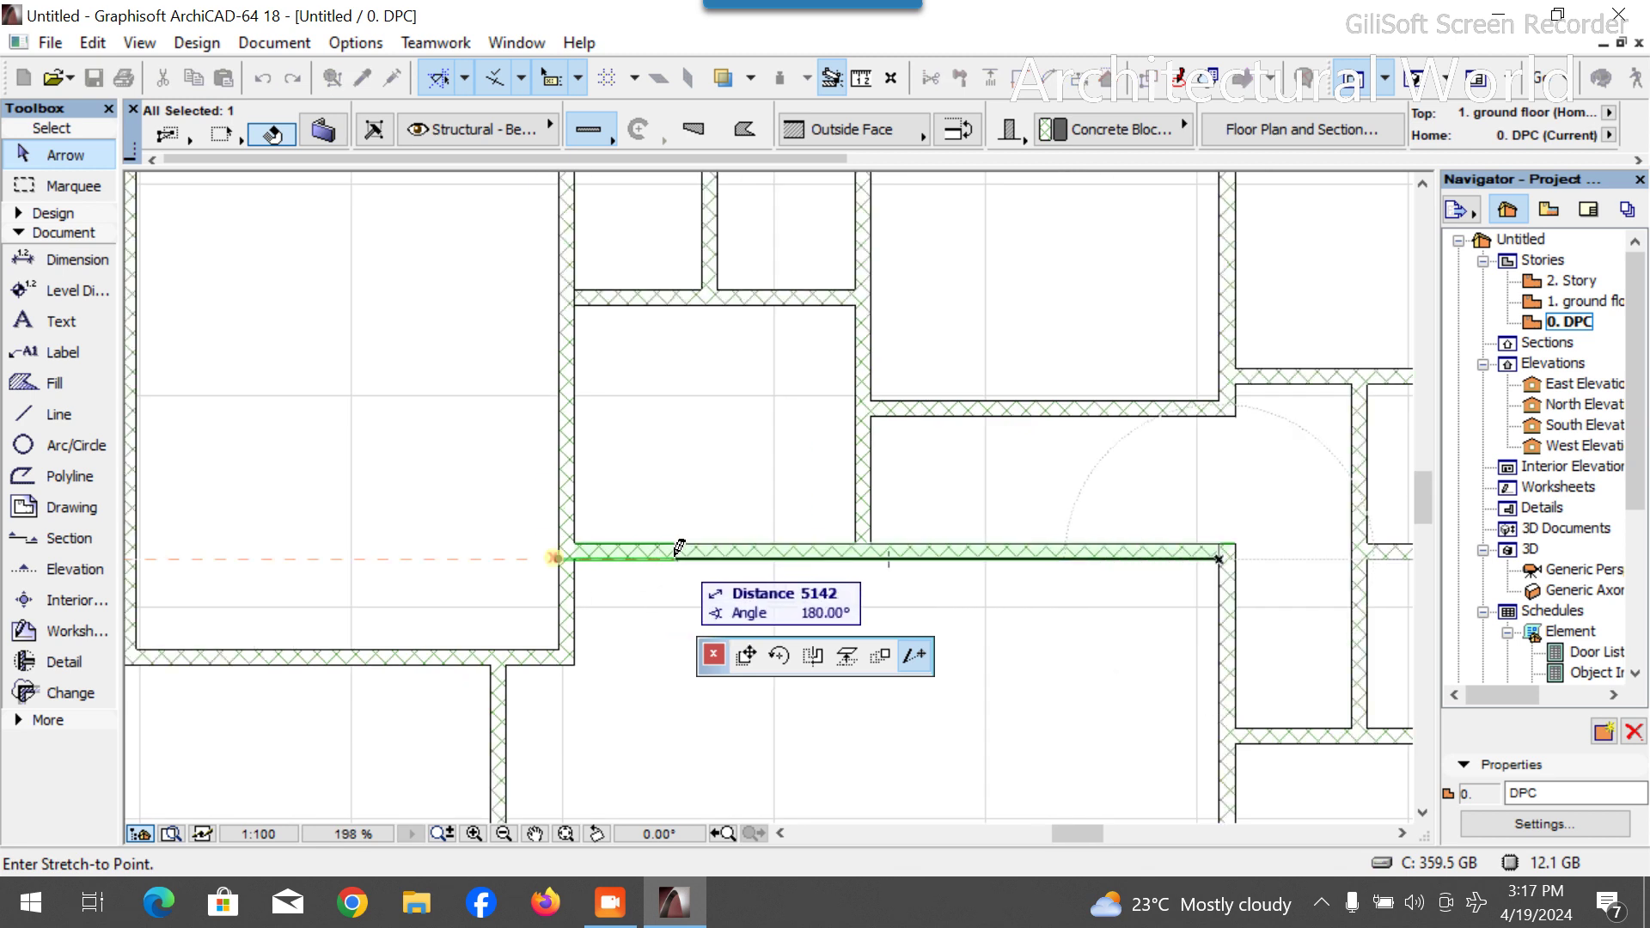
{"action": "left_click", "coordinate": [674, 552]}
{"action": "left_click", "coordinate": [729, 497]}
{"action": "scroll", "coordinate": [724, 529], "scroll_direction": "down", "scroll_amount": 3}
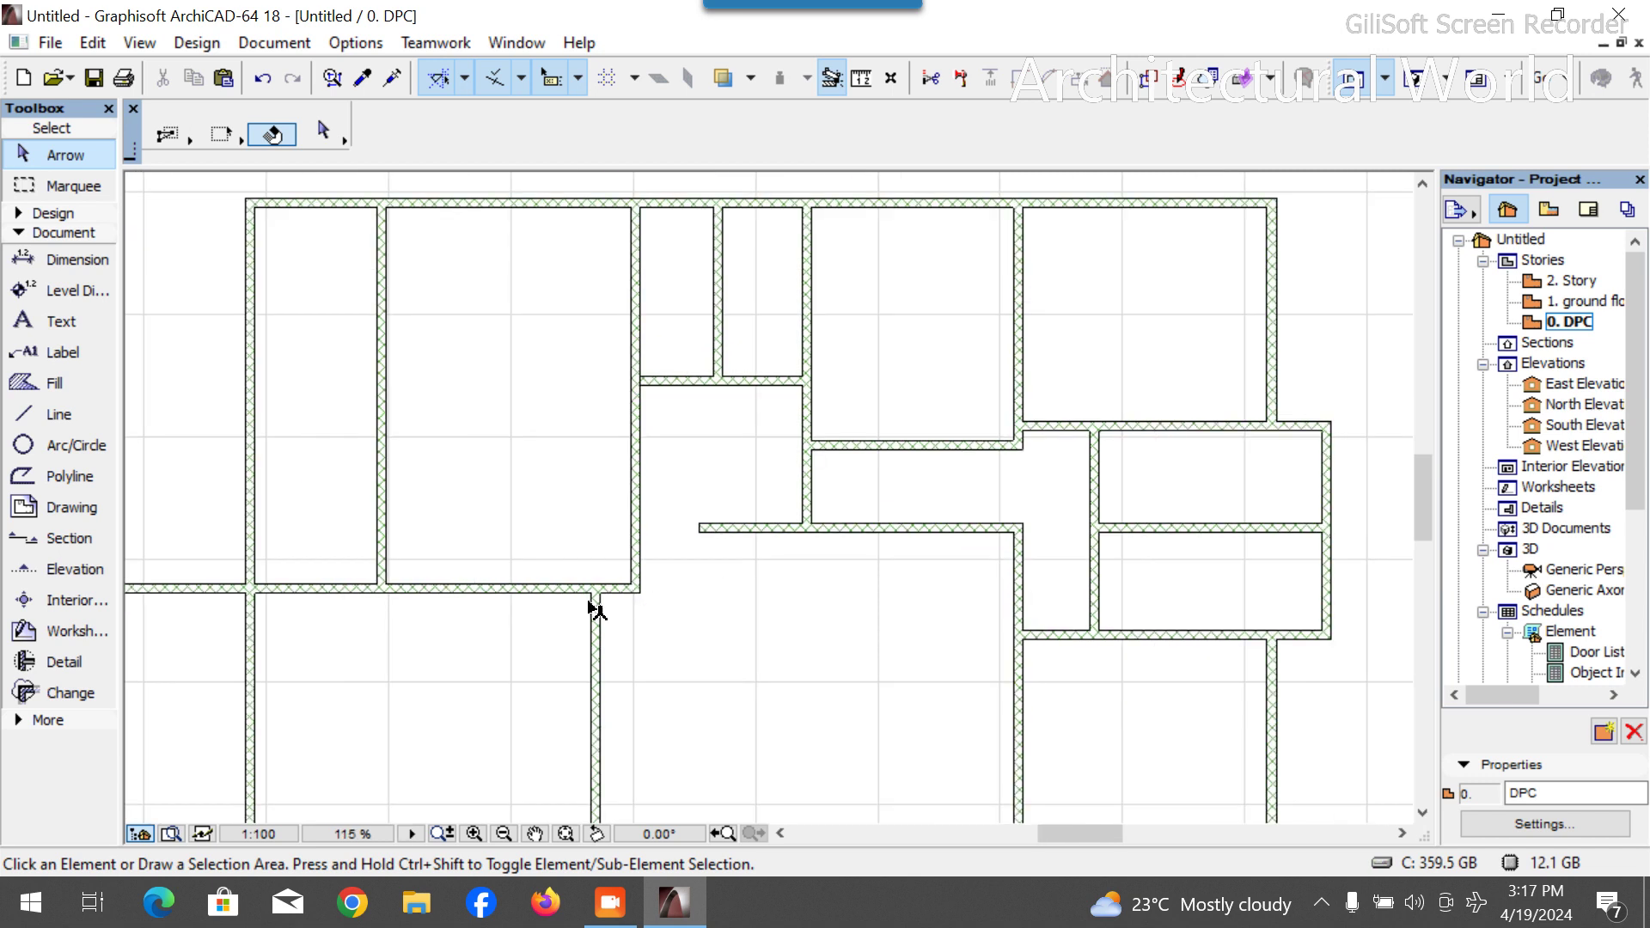
Draw a helper polyline from the middle-left room's lower-right inner corner up along the wall and horizontally across the room.
{"action": "scroll", "coordinate": [634, 533], "scroll_direction": "down", "scroll_amount": 3}
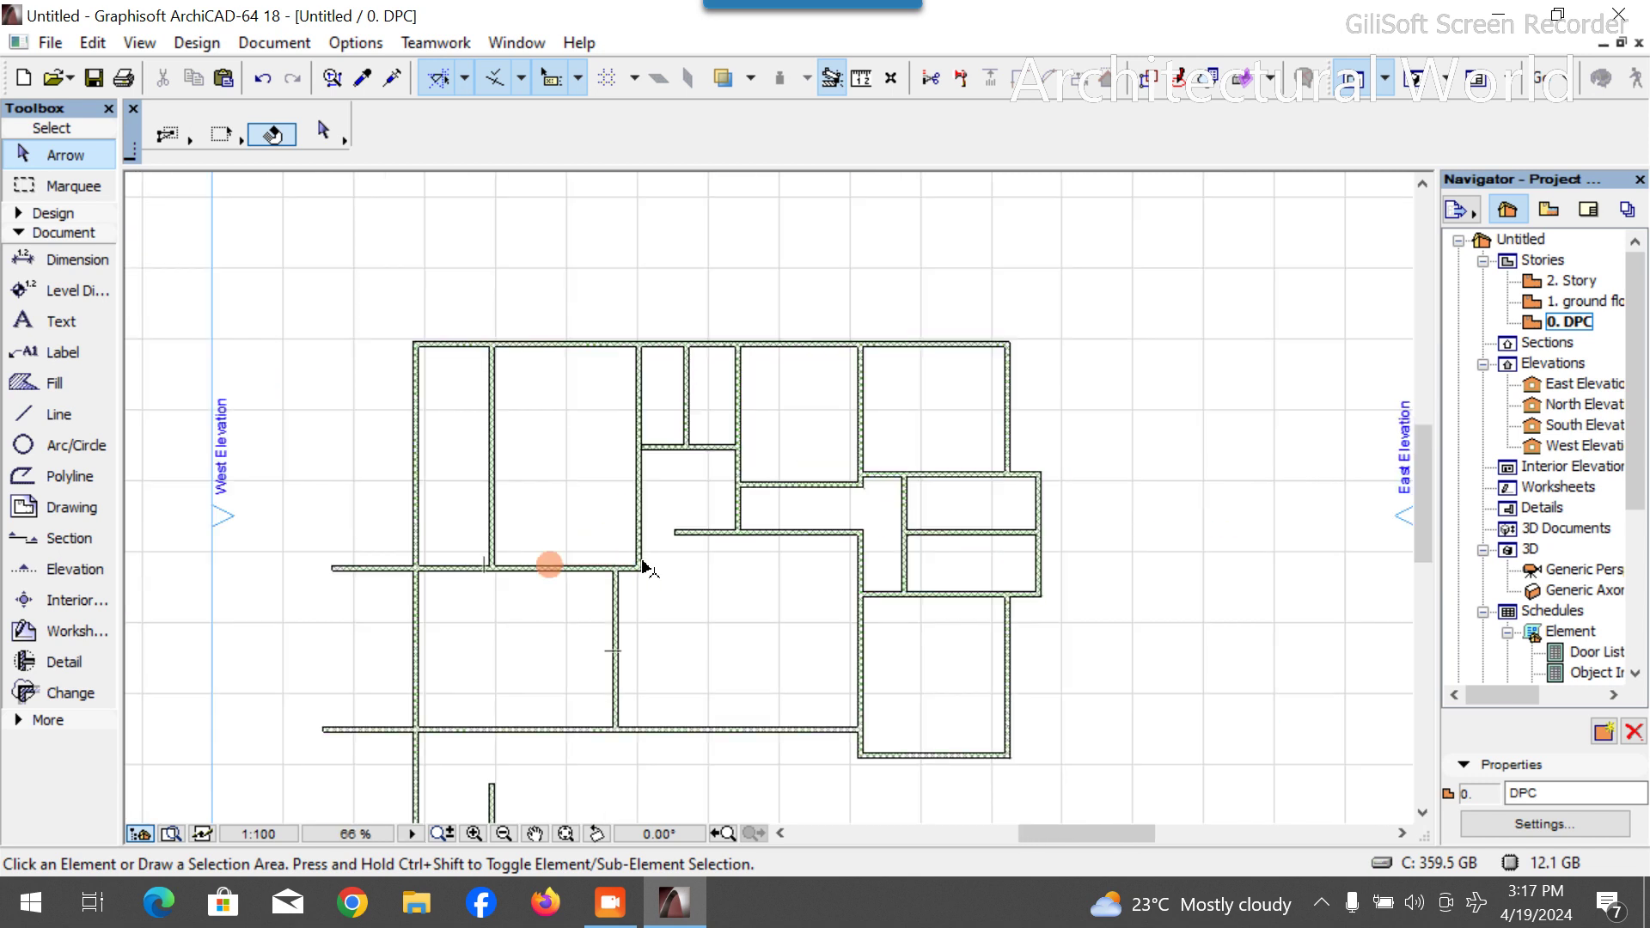
{"action": "scroll", "coordinate": [642, 550], "scroll_direction": "up", "scroll_amount": 5}
{"action": "left_click", "coordinate": [65, 415]}
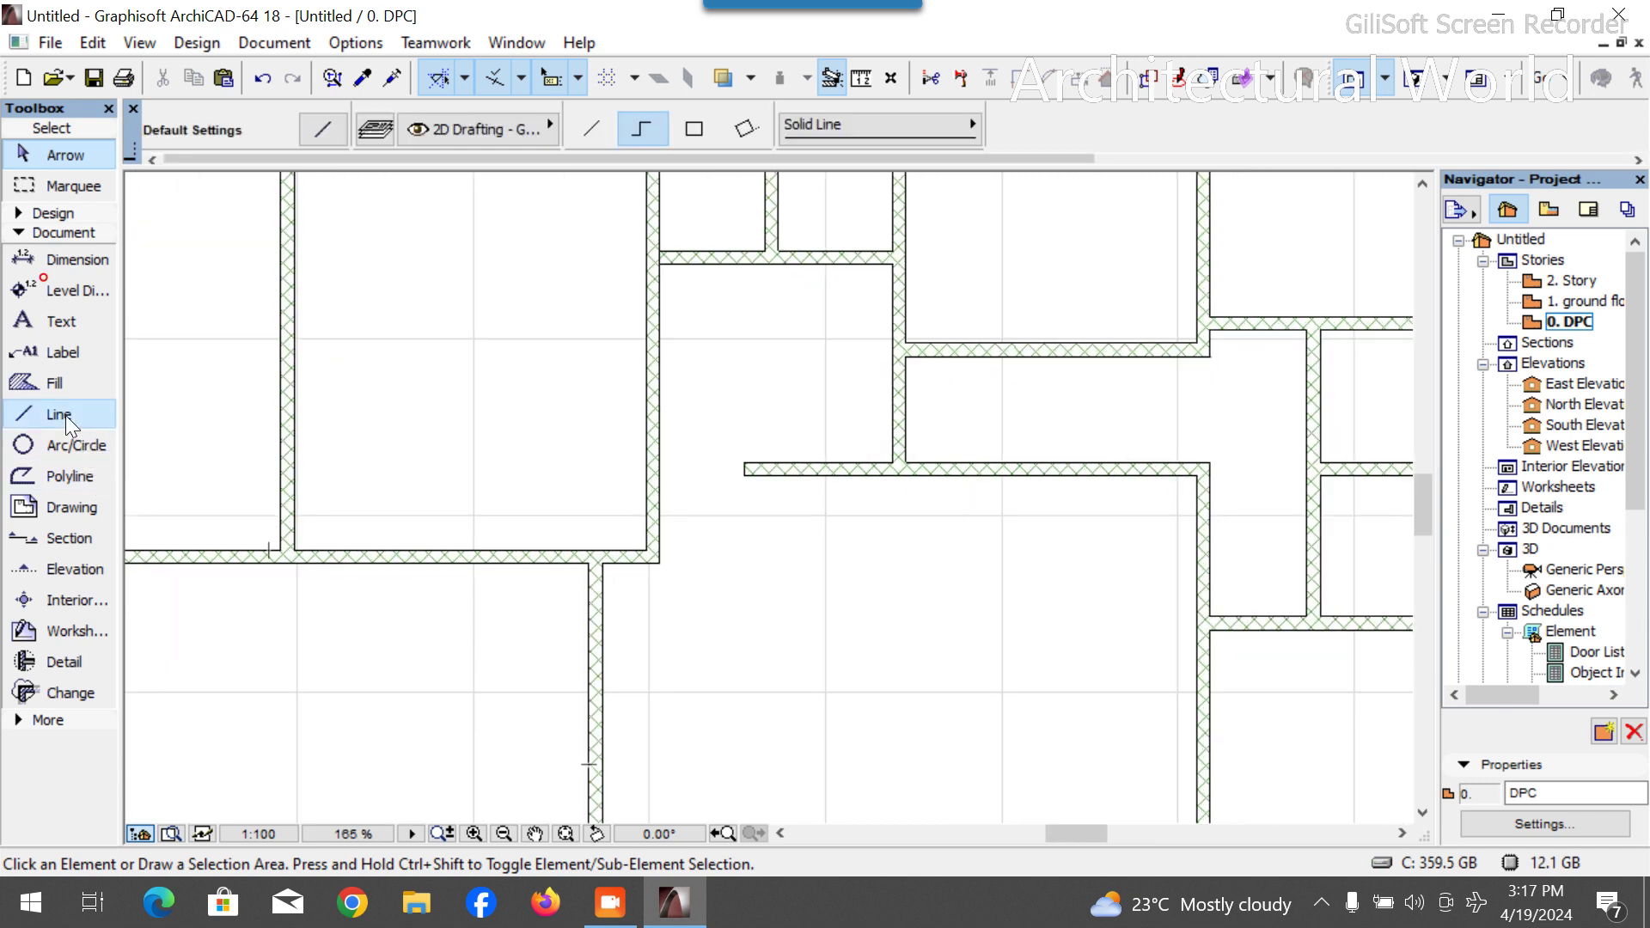
{"action": "left_click", "coordinate": [646, 548]}
{"action": "left_click", "coordinate": [646, 357]}
{"action": "left_click", "coordinate": [242, 357]}
{"action": "right_click", "coordinate": [242, 357]}
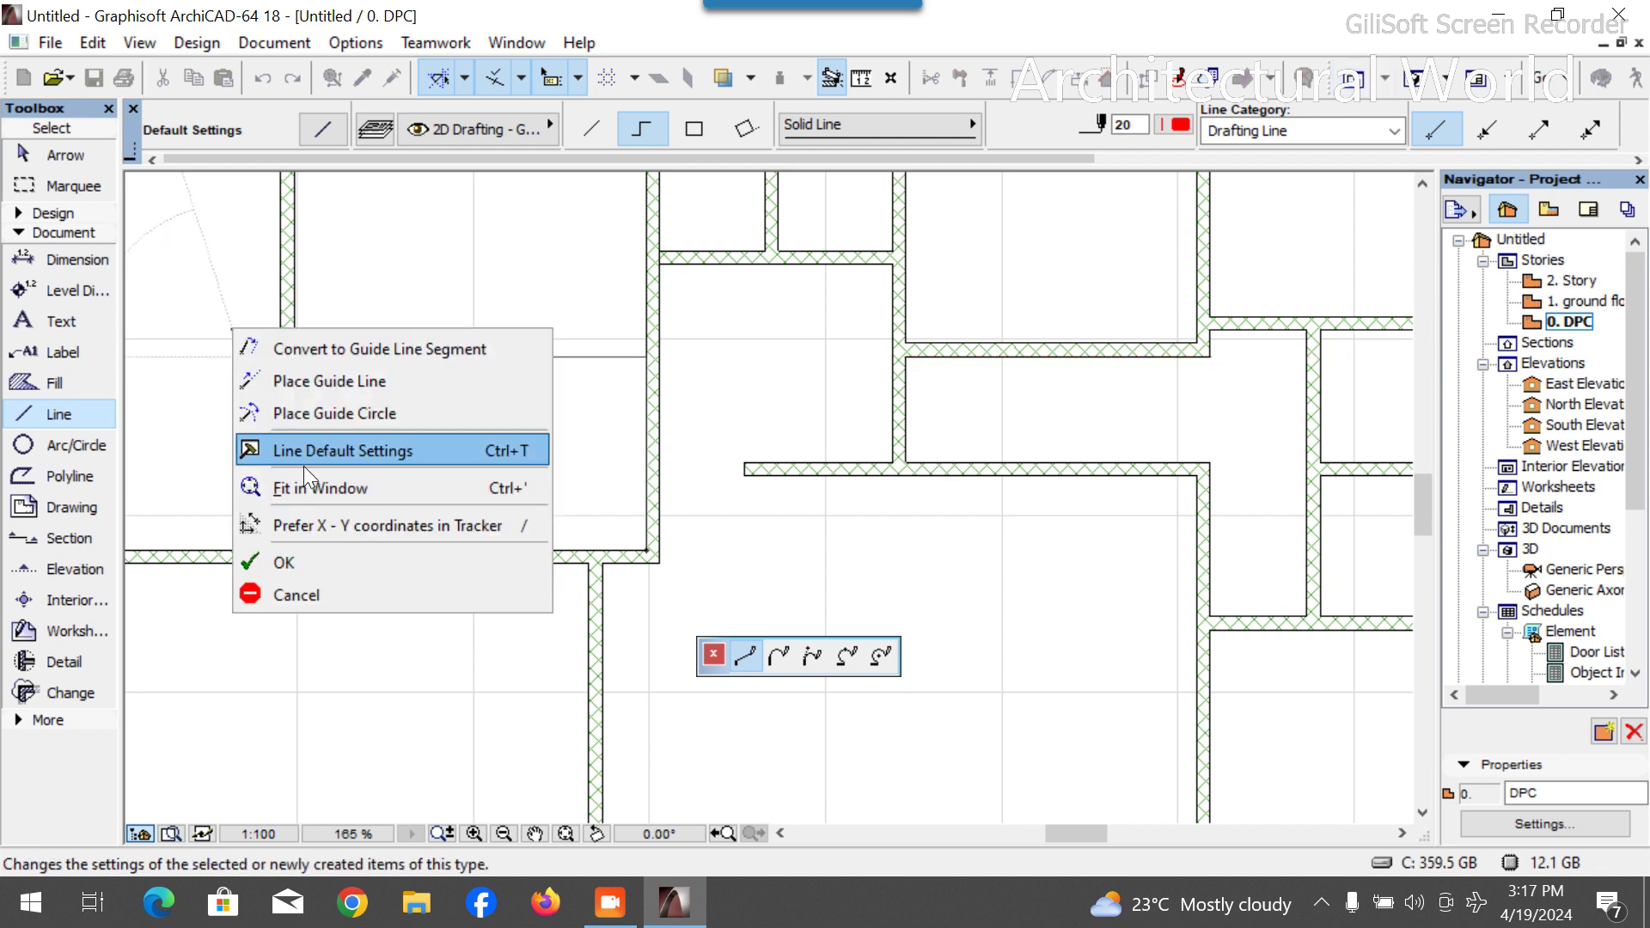
{"action": "left_click", "coordinate": [284, 613]}
{"action": "scroll", "coordinate": [456, 576], "scroll_direction": "down", "scroll_amount": 5}
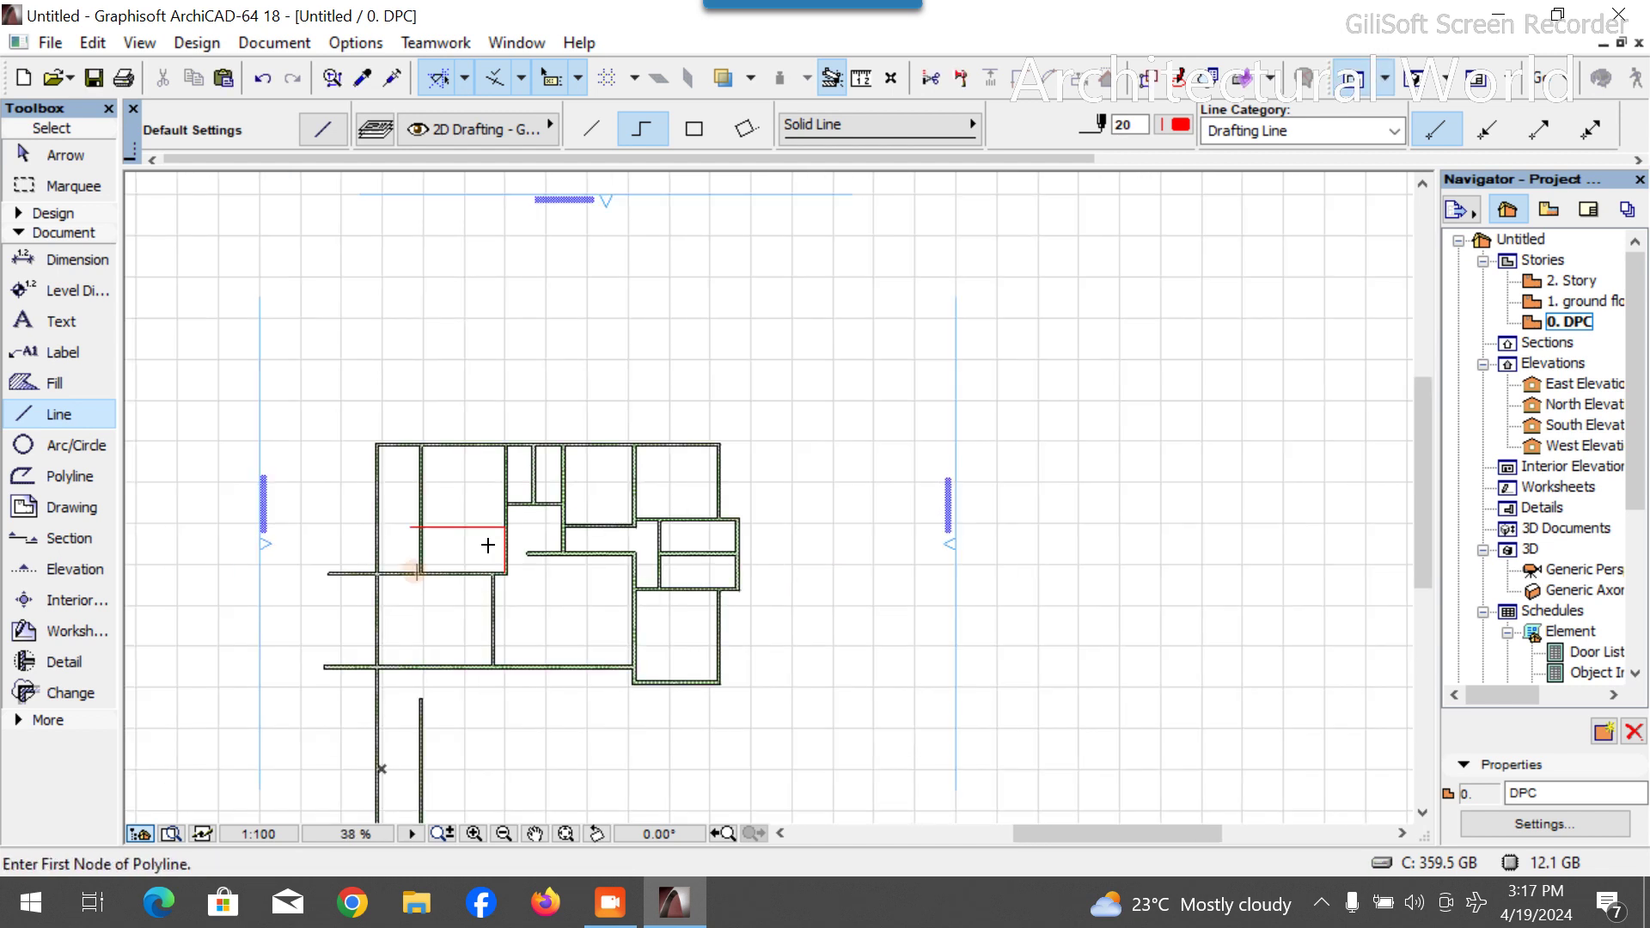
{"action": "key", "text": "Escape"}
Copy the short horizontal wall below the two small rooms, placing its right end on the corner of the helper lines.
{"action": "scroll", "coordinate": [488, 550], "scroll_direction": "up", "scroll_amount": 6}
{"action": "left_click", "coordinate": [591, 511]}
{"action": "key", "text": "ctrl+d"}
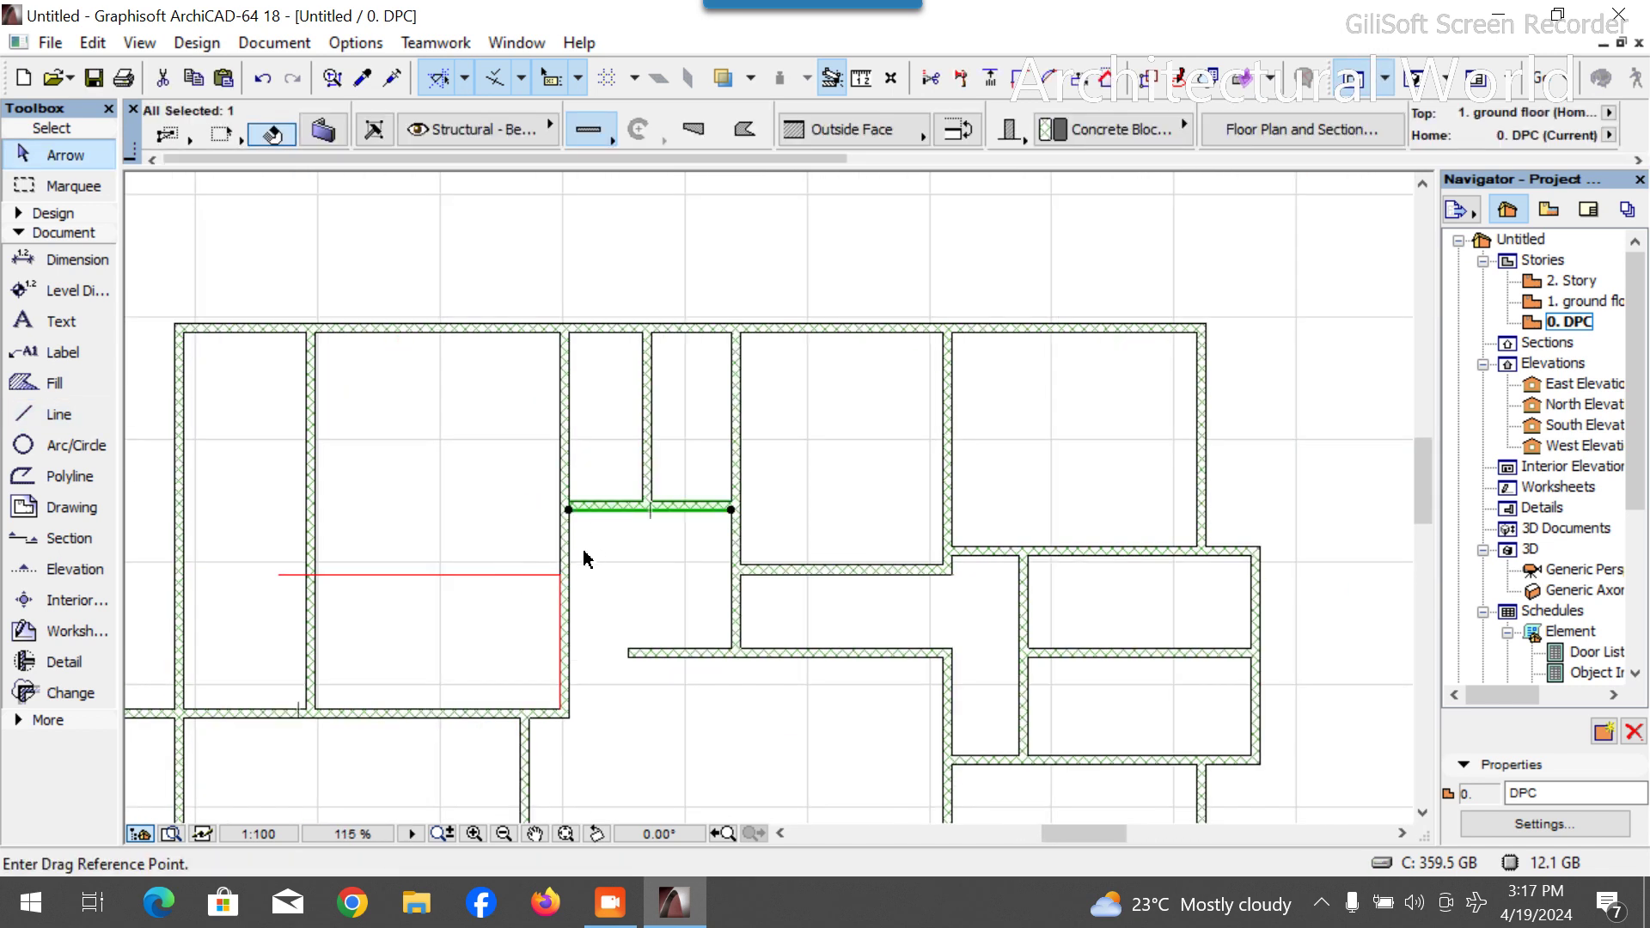
{"action": "left_click", "coordinate": [730, 509]}
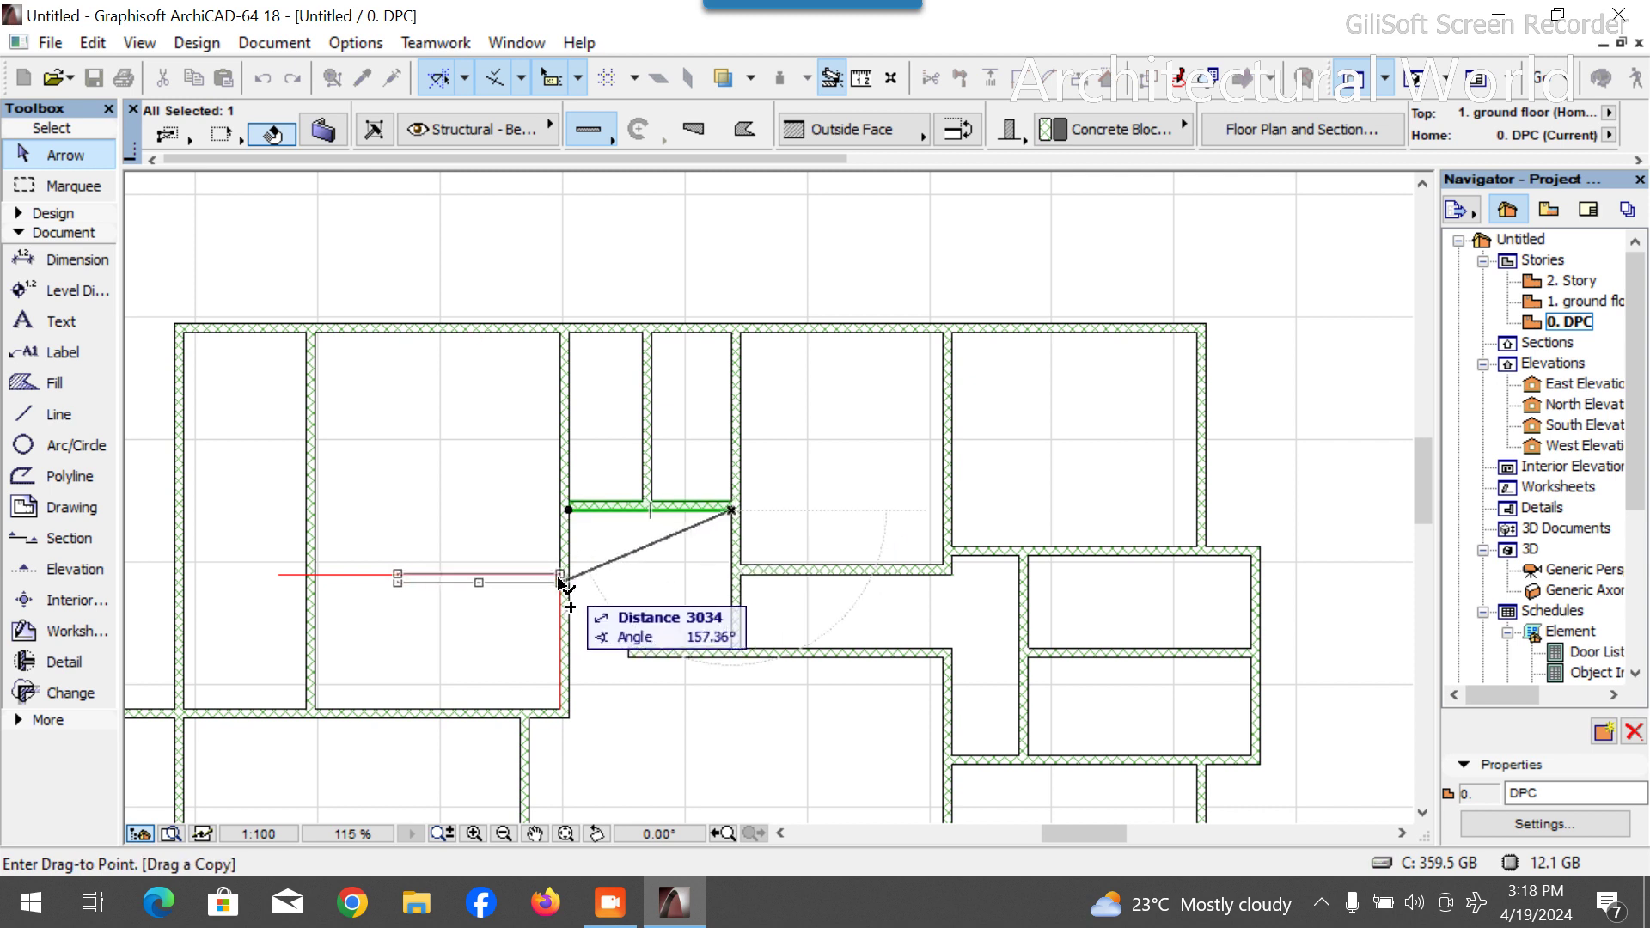
{"action": "left_click", "coordinate": [560, 573]}
Stretch the copied wall's left end to the left interior vertical wall, closing off the room.
{"action": "scroll", "coordinate": [326, 574], "scroll_direction": "up", "scroll_amount": 5}
{"action": "scroll", "coordinate": [515, 575], "scroll_direction": "up", "scroll_amount": 4}
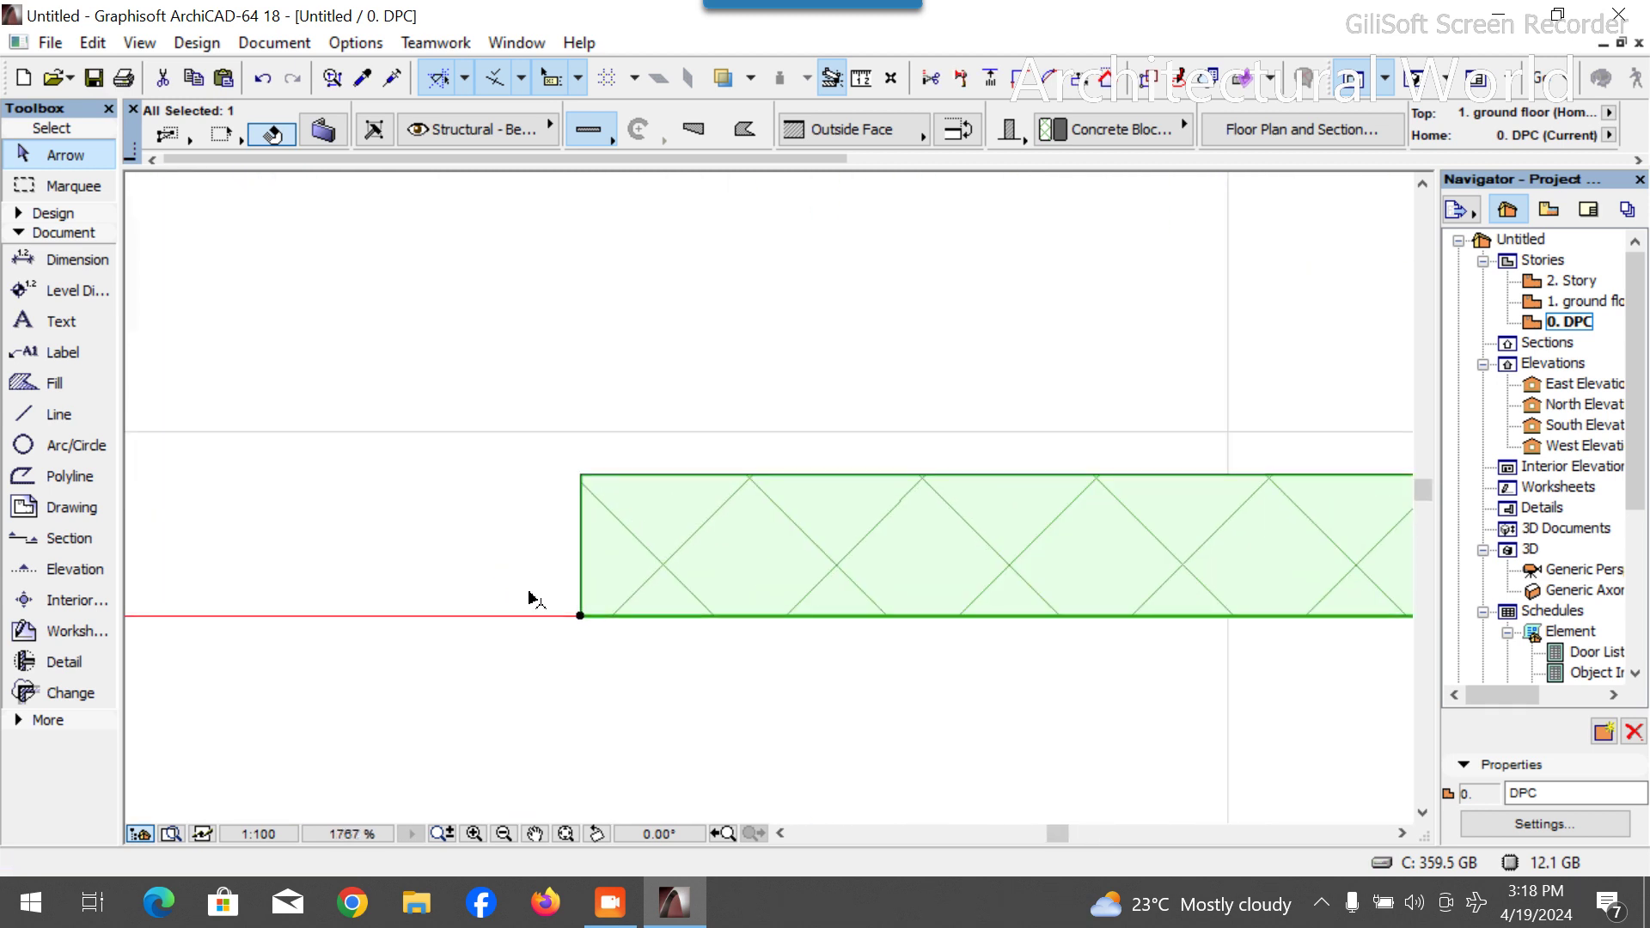
{"action": "scroll", "coordinate": [601, 632], "scroll_direction": "down", "scroll_amount": 2}
{"action": "left_click", "coordinate": [608, 634]}
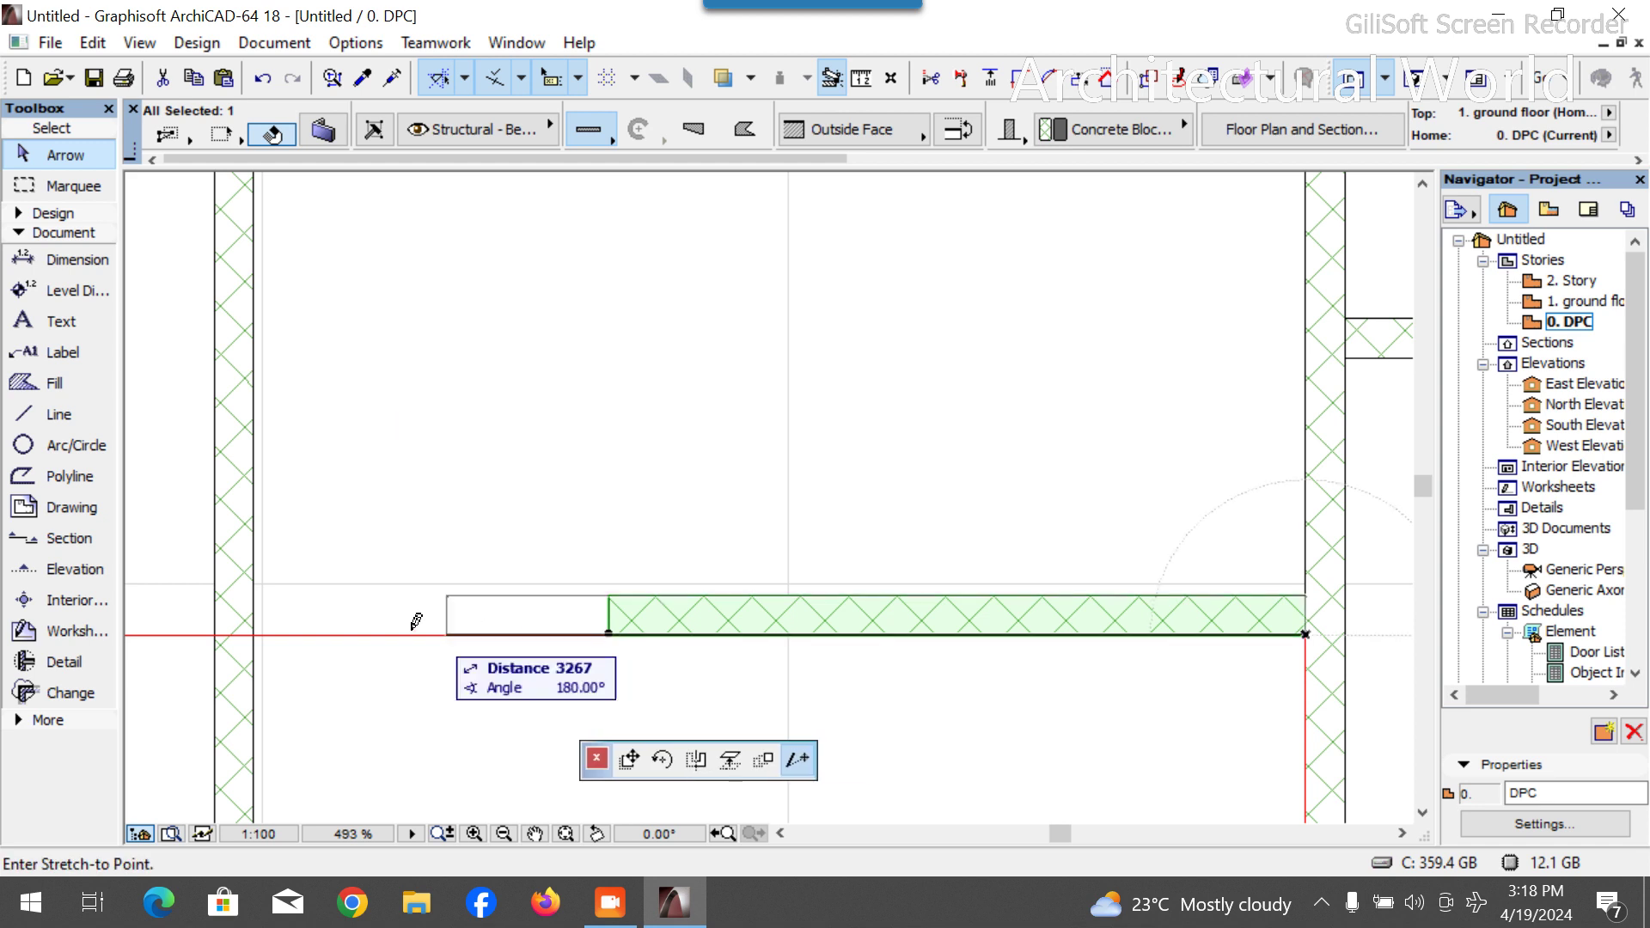
{"action": "left_click", "coordinate": [215, 634]}
{"action": "scroll", "coordinate": [258, 641], "scroll_direction": "down", "scroll_amount": 7}
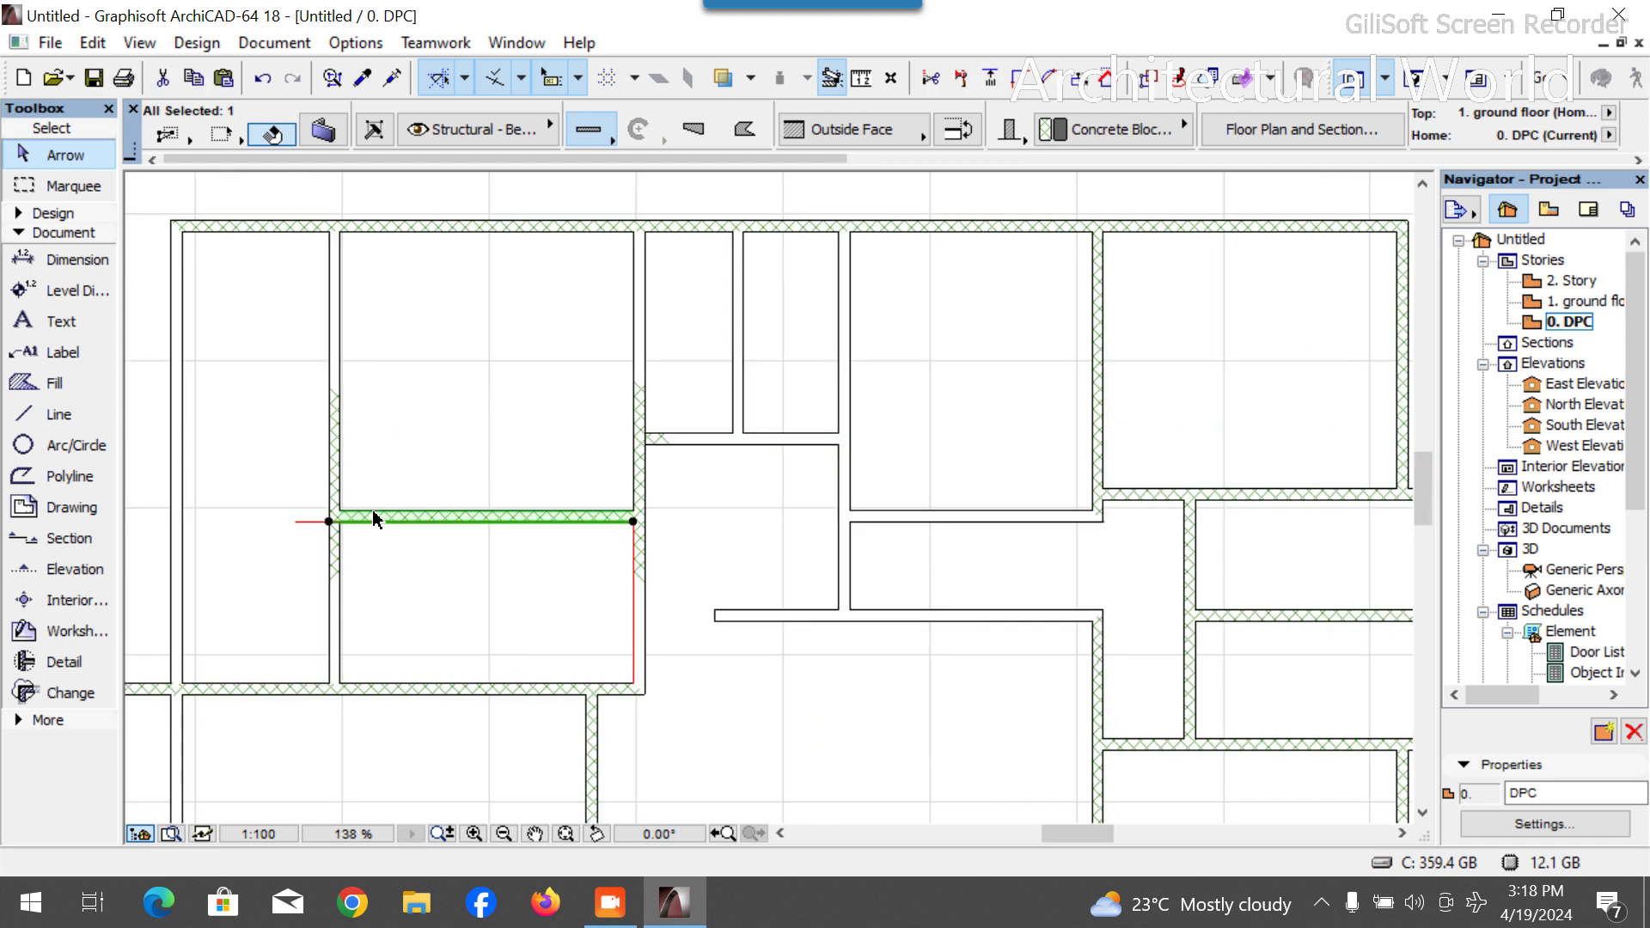
Delete the red helper lines around the new partition wall.
{"action": "left_click", "coordinate": [305, 523]}
{"action": "key", "text": "Delete"}
{"action": "scroll", "coordinate": [344, 537], "scroll_direction": "down", "scroll_amount": 3}
{"action": "scroll", "coordinate": [481, 610], "scroll_direction": "up", "scroll_amount": 3}
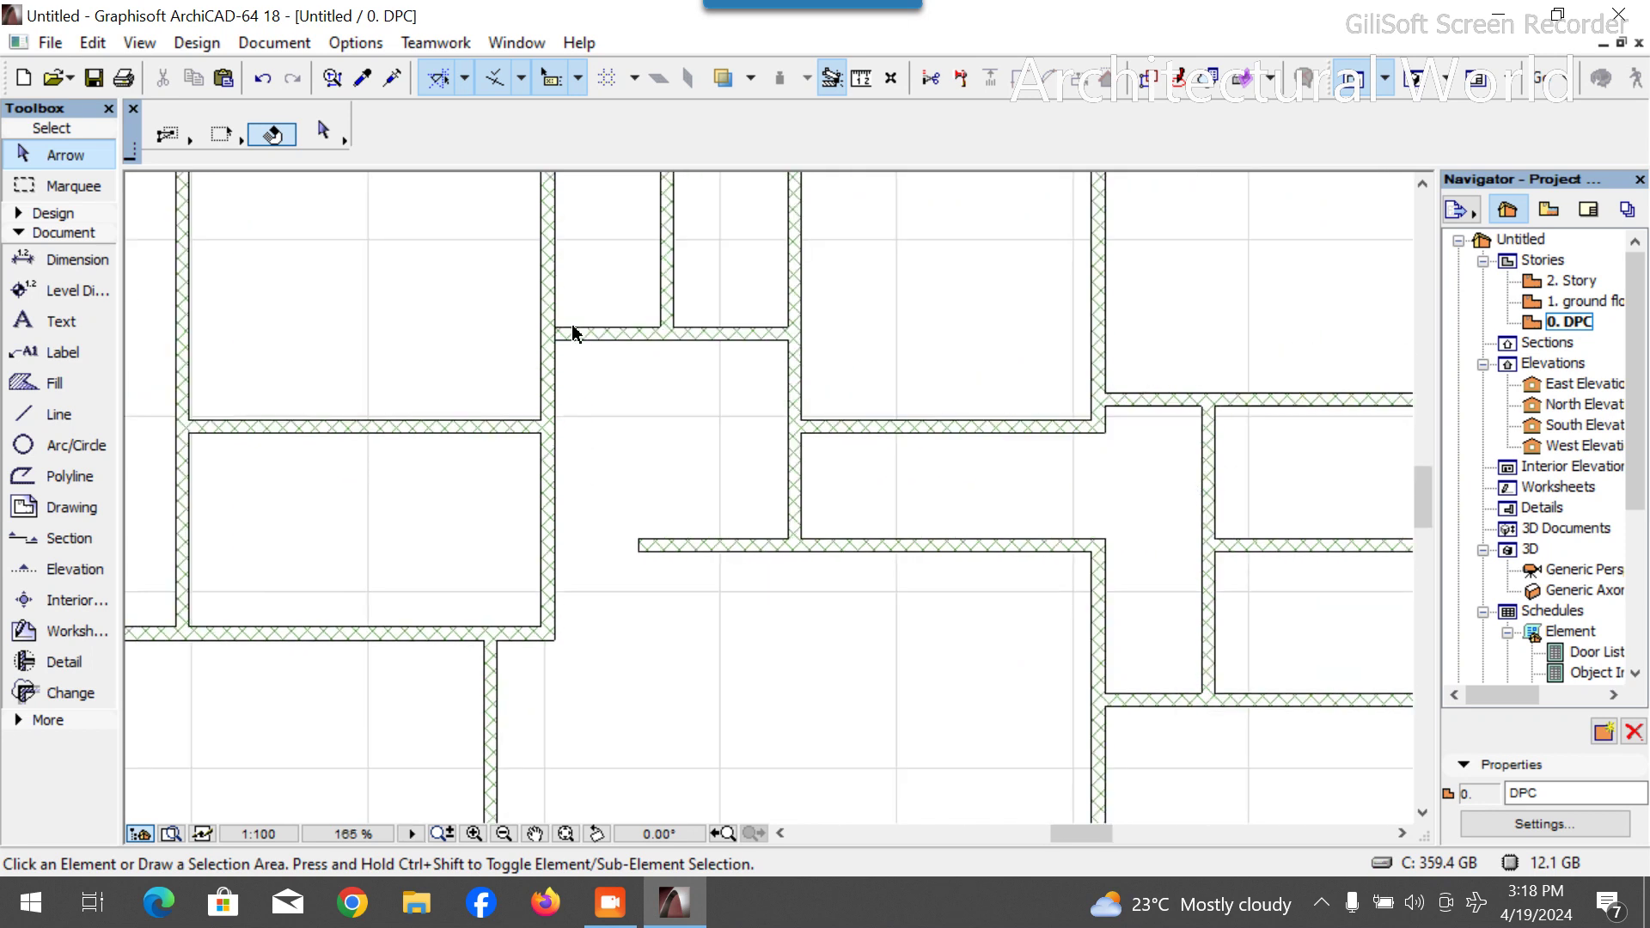
{"action": "scroll", "coordinate": [570, 323], "scroll_direction": "down", "scroll_amount": 1}
{"action": "left_click", "coordinate": [57, 415]}
{"action": "scroll", "coordinate": [640, 287], "scroll_direction": "up", "scroll_amount": 5}
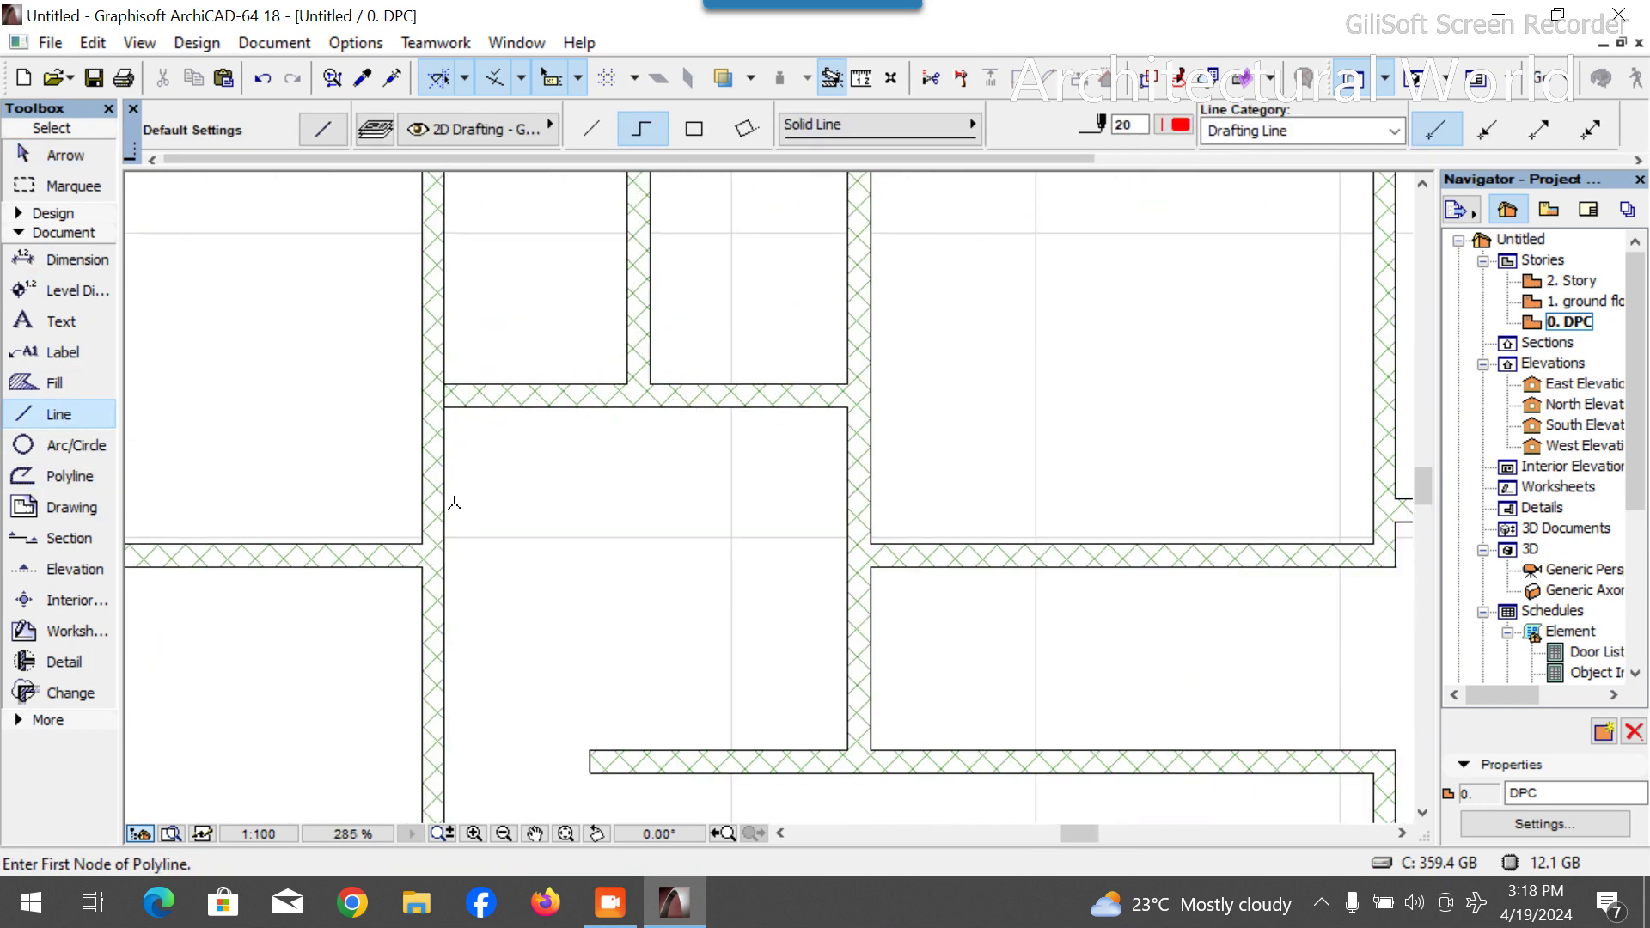
{"action": "left_click", "coordinate": [421, 542]}
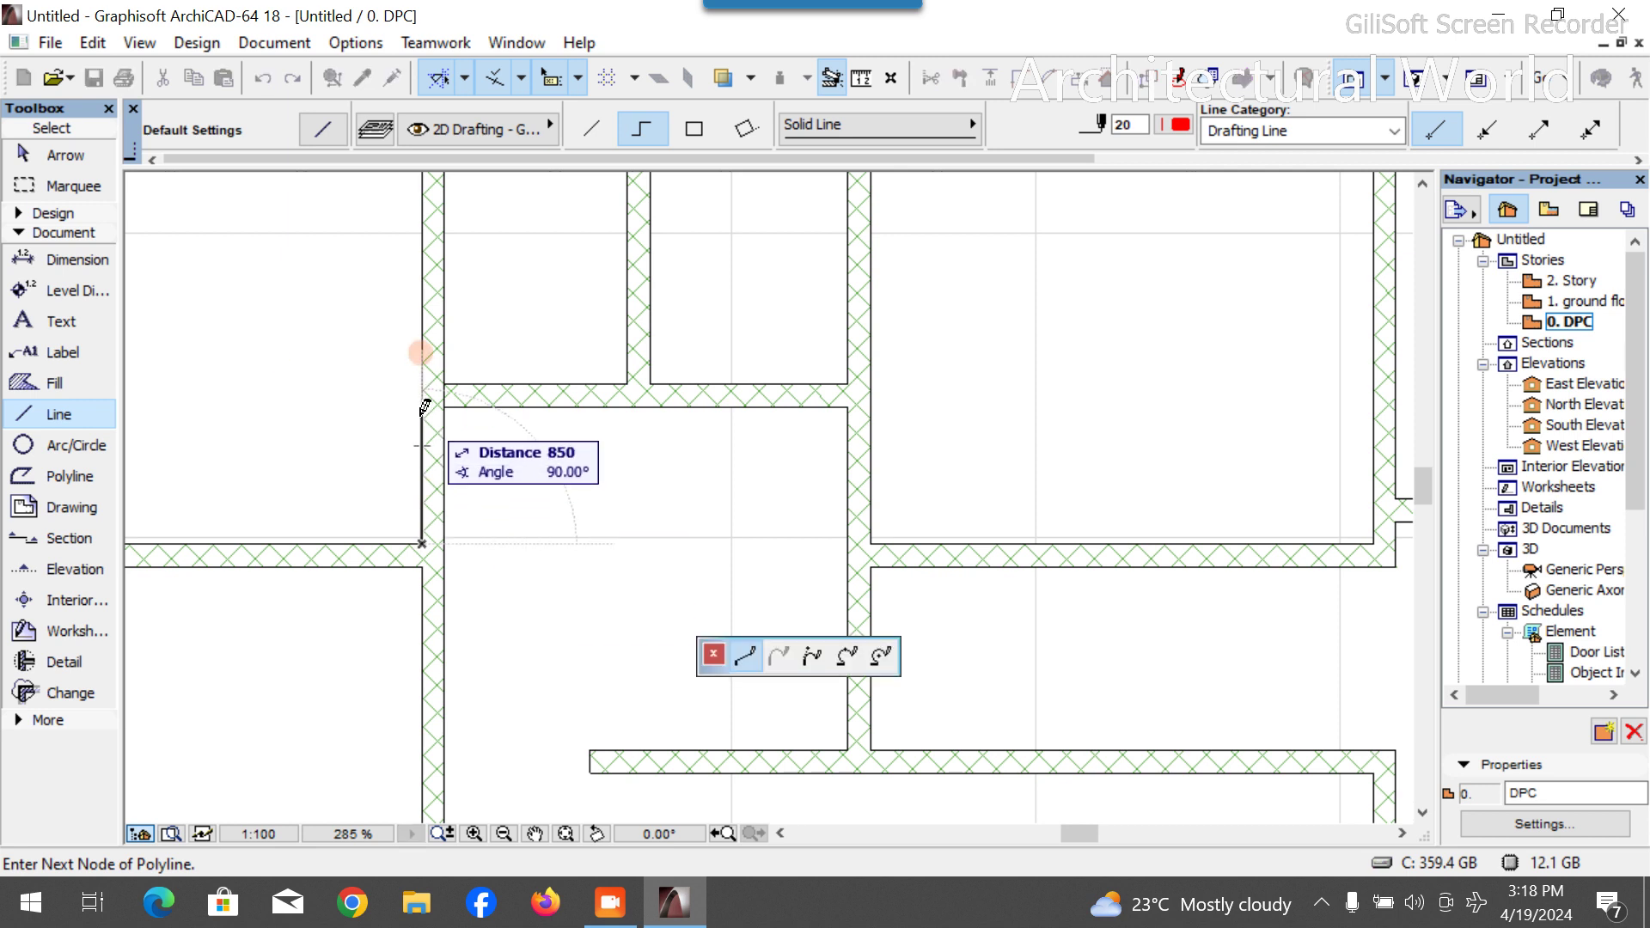
{"action": "double_click", "coordinate": [426, 404]}
{"action": "left_click", "coordinate": [445, 406]}
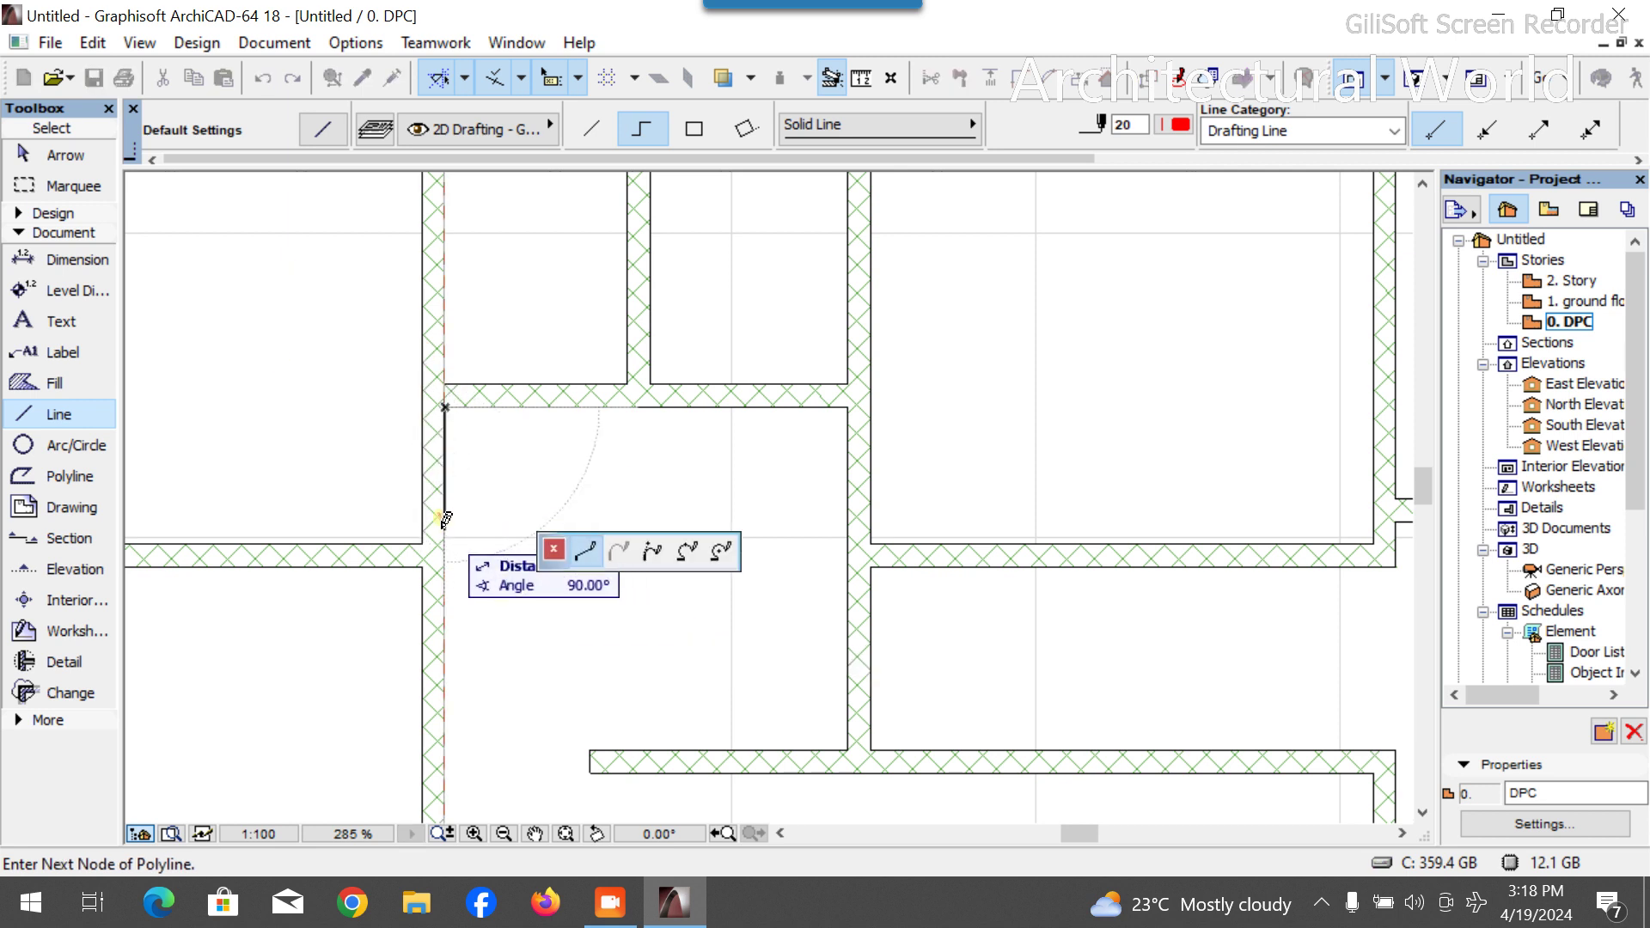
{"action": "type", "text": "90"}
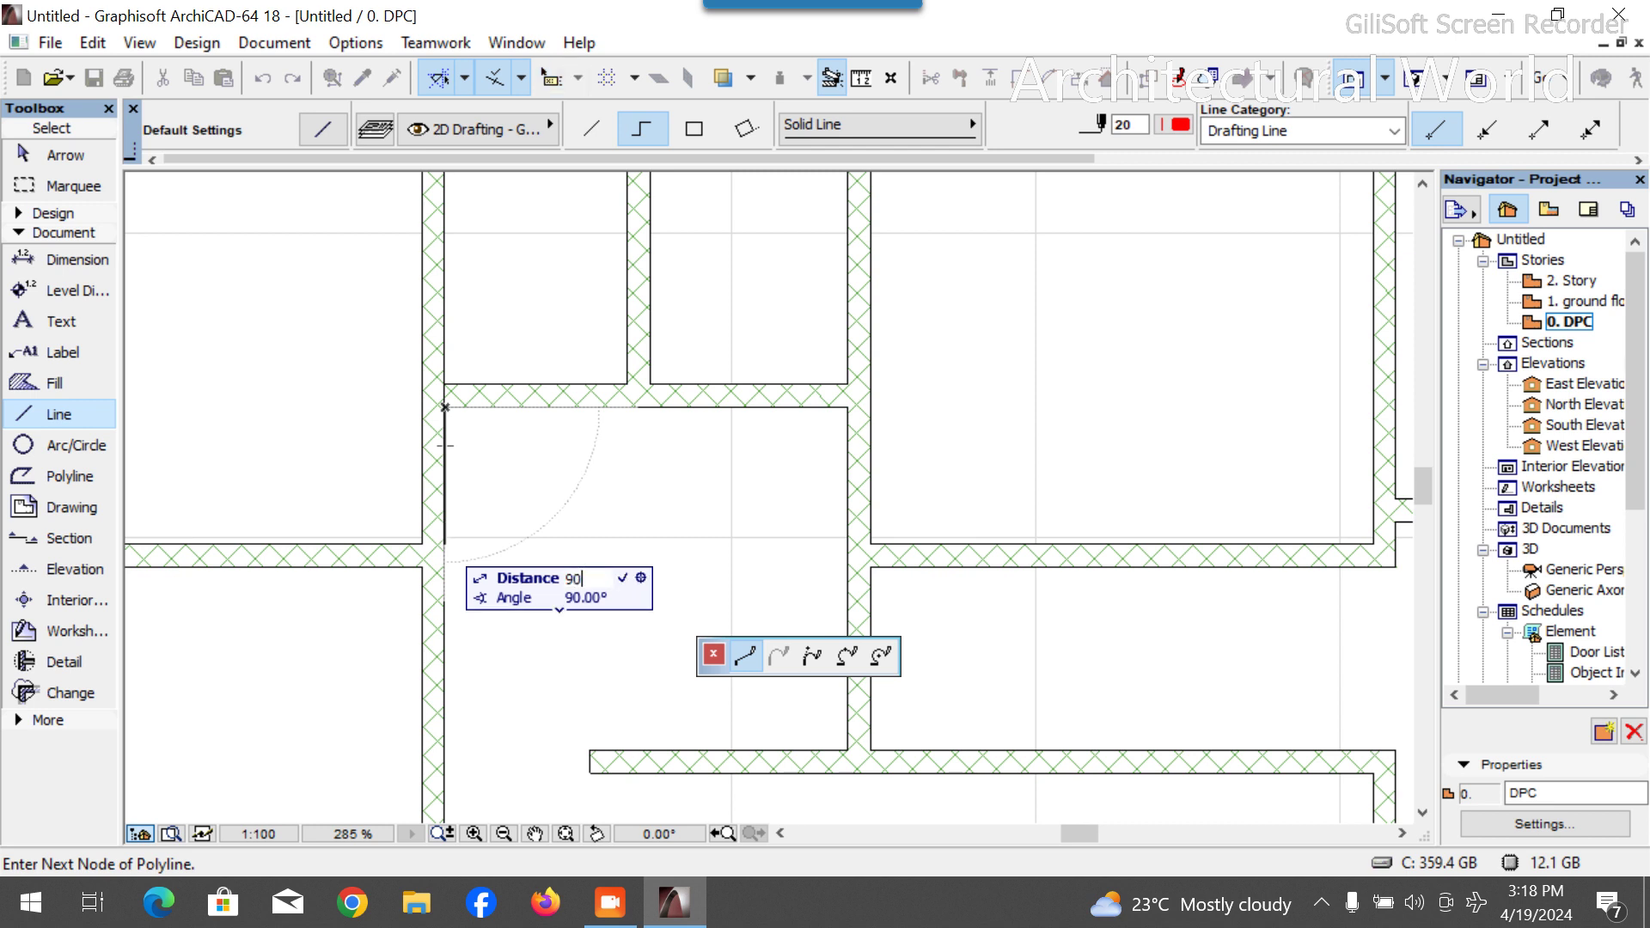
{"action": "type", "text": "0"}
{"action": "key", "text": "Return"}
{"action": "key", "text": "Return"}
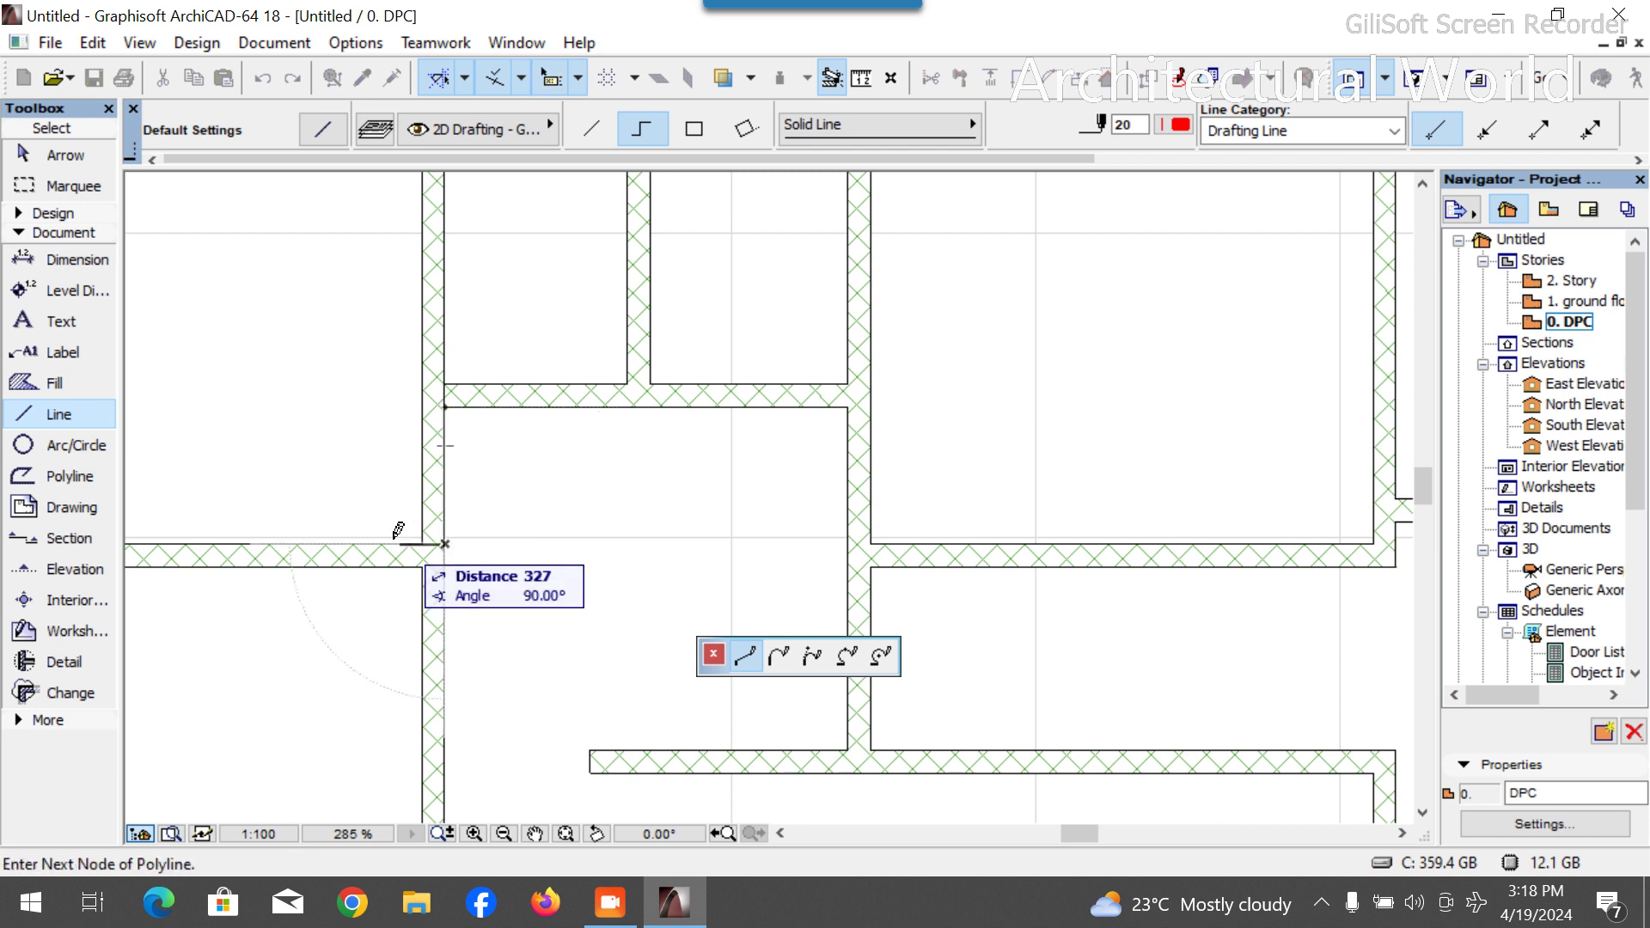
{"action": "scroll", "coordinate": [347, 544], "scroll_direction": "up", "scroll_amount": 6}
{"action": "scroll", "coordinate": [360, 540], "scroll_direction": "up", "scroll_amount": 6}
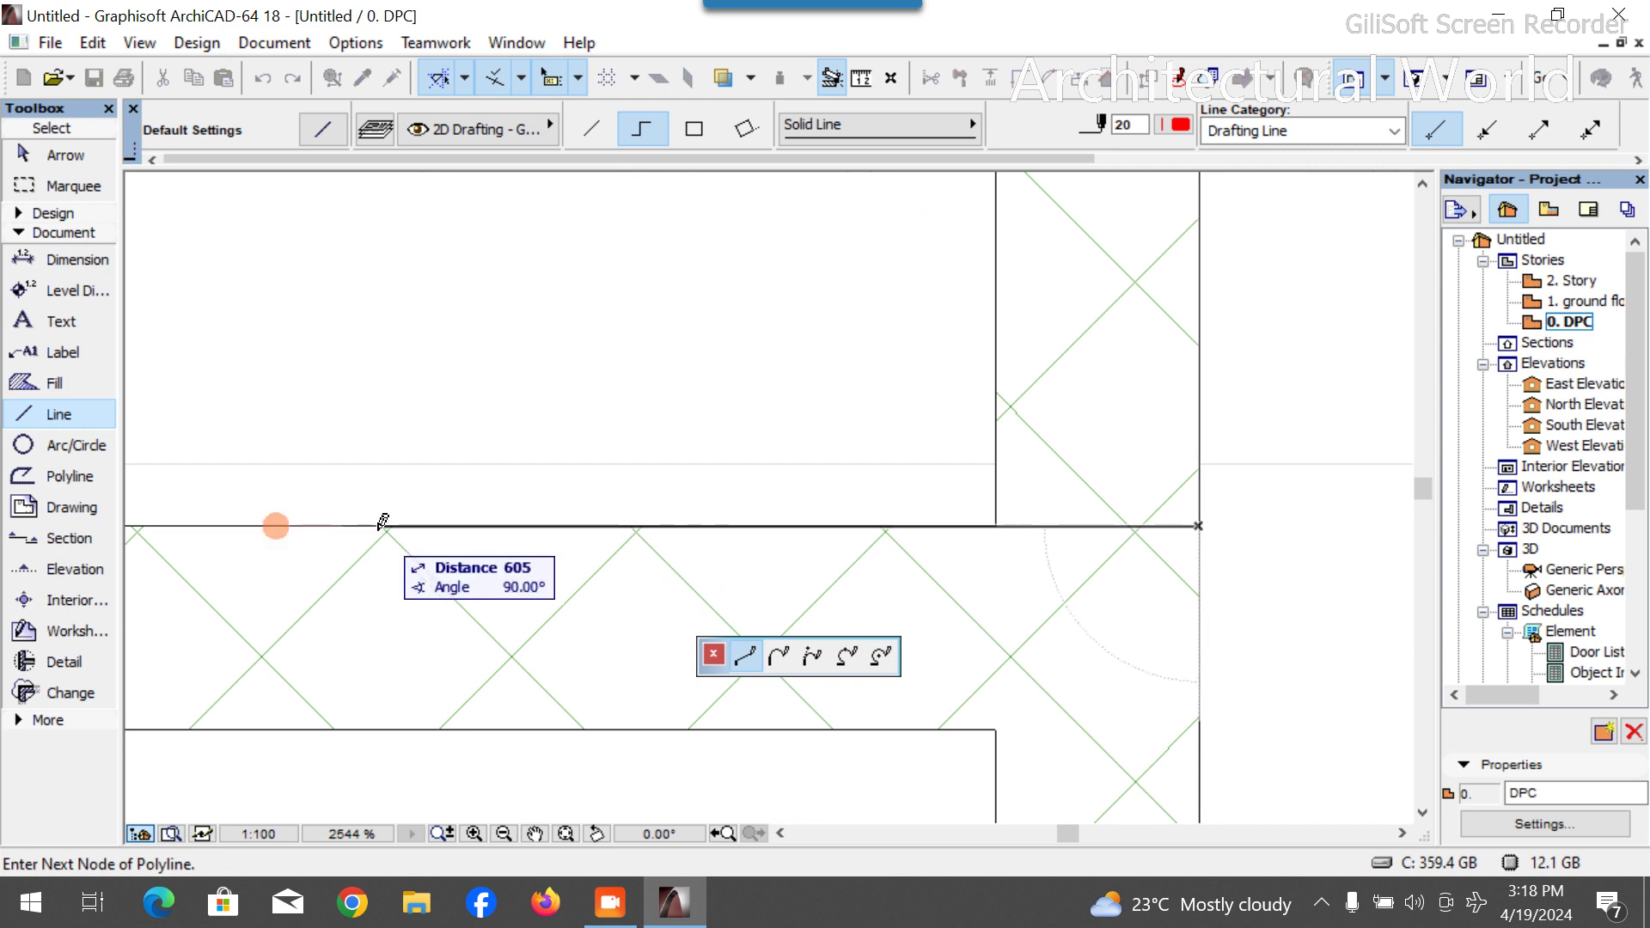
{"action": "key", "text": "Escape"}
{"action": "scroll", "coordinate": [435, 564], "scroll_direction": "down", "scroll_amount": 10}
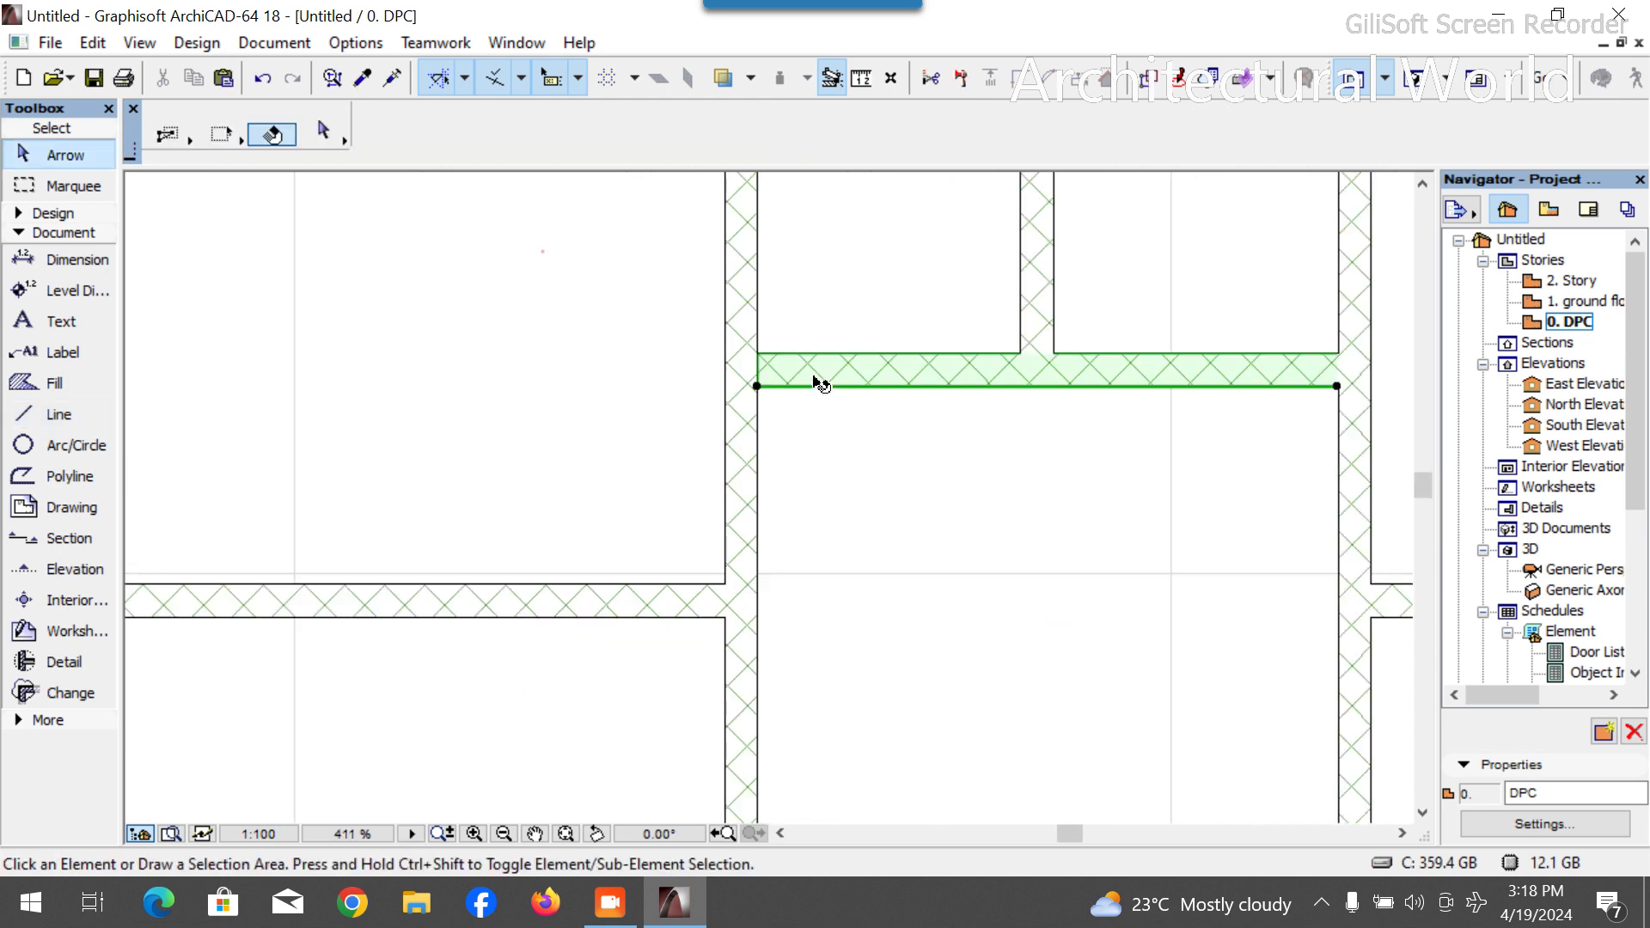
Stretch the left end of the horizontal wall below the two small rooms to the far face of the adjoining vertical wall.
{"action": "left_click", "coordinate": [821, 384]}
{"action": "scroll", "coordinate": [755, 378], "scroll_direction": "up", "scroll_amount": 7}
{"action": "left_click", "coordinate": [768, 421]}
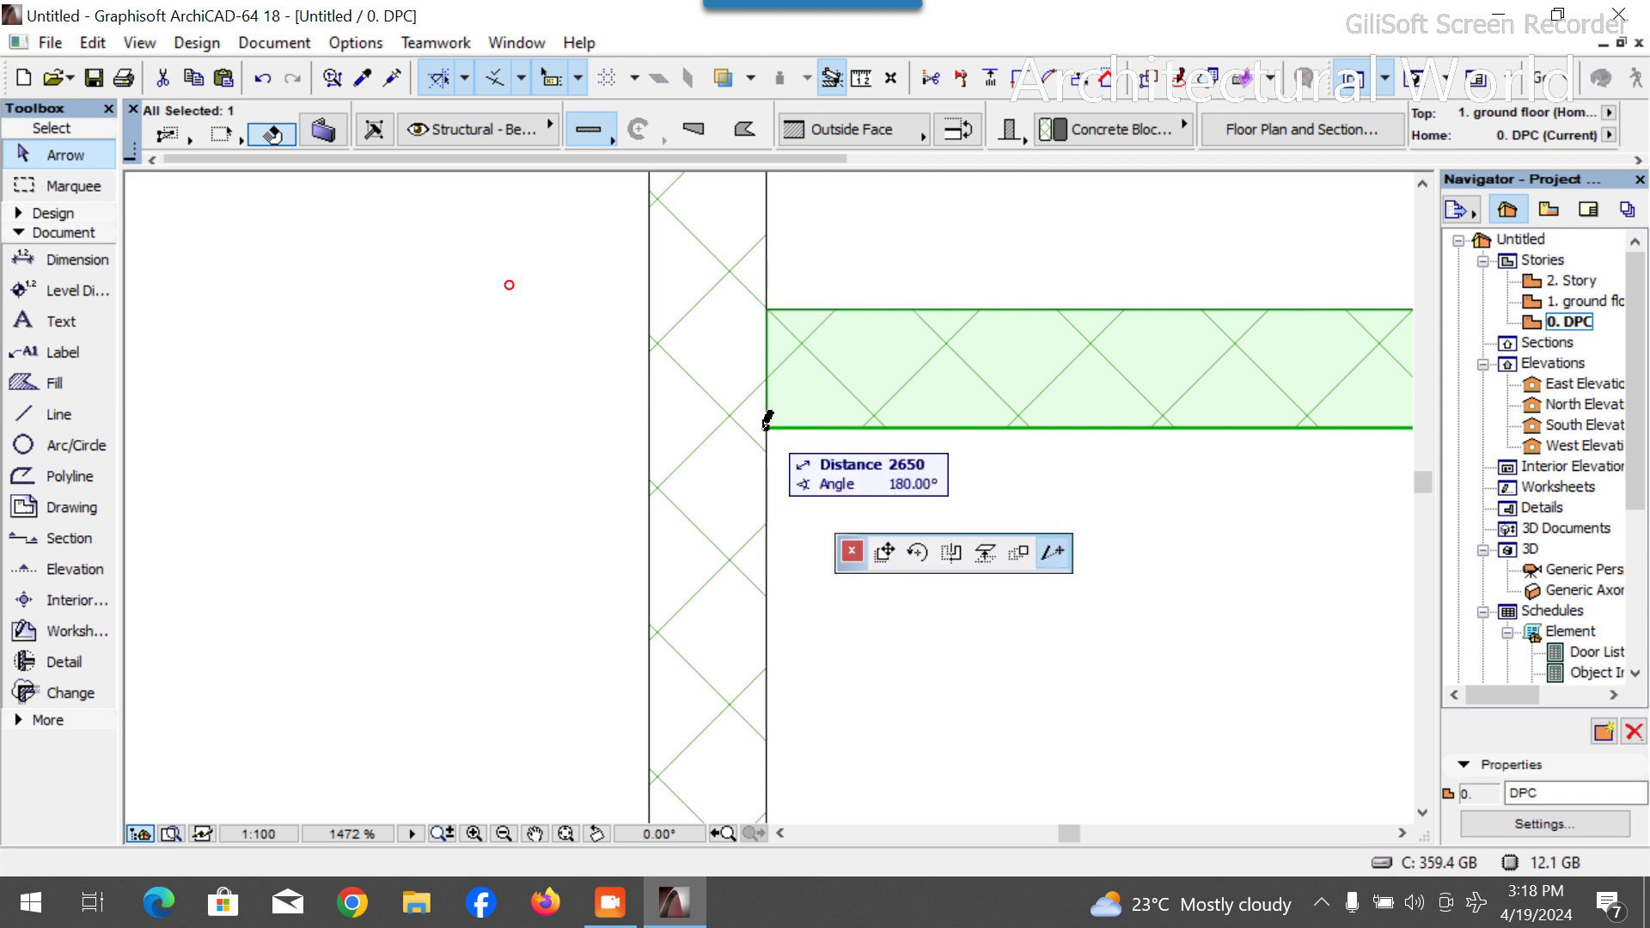
{"action": "left_click", "coordinate": [651, 416]}
{"action": "scroll", "coordinate": [756, 540], "scroll_direction": "down", "scroll_amount": 3}
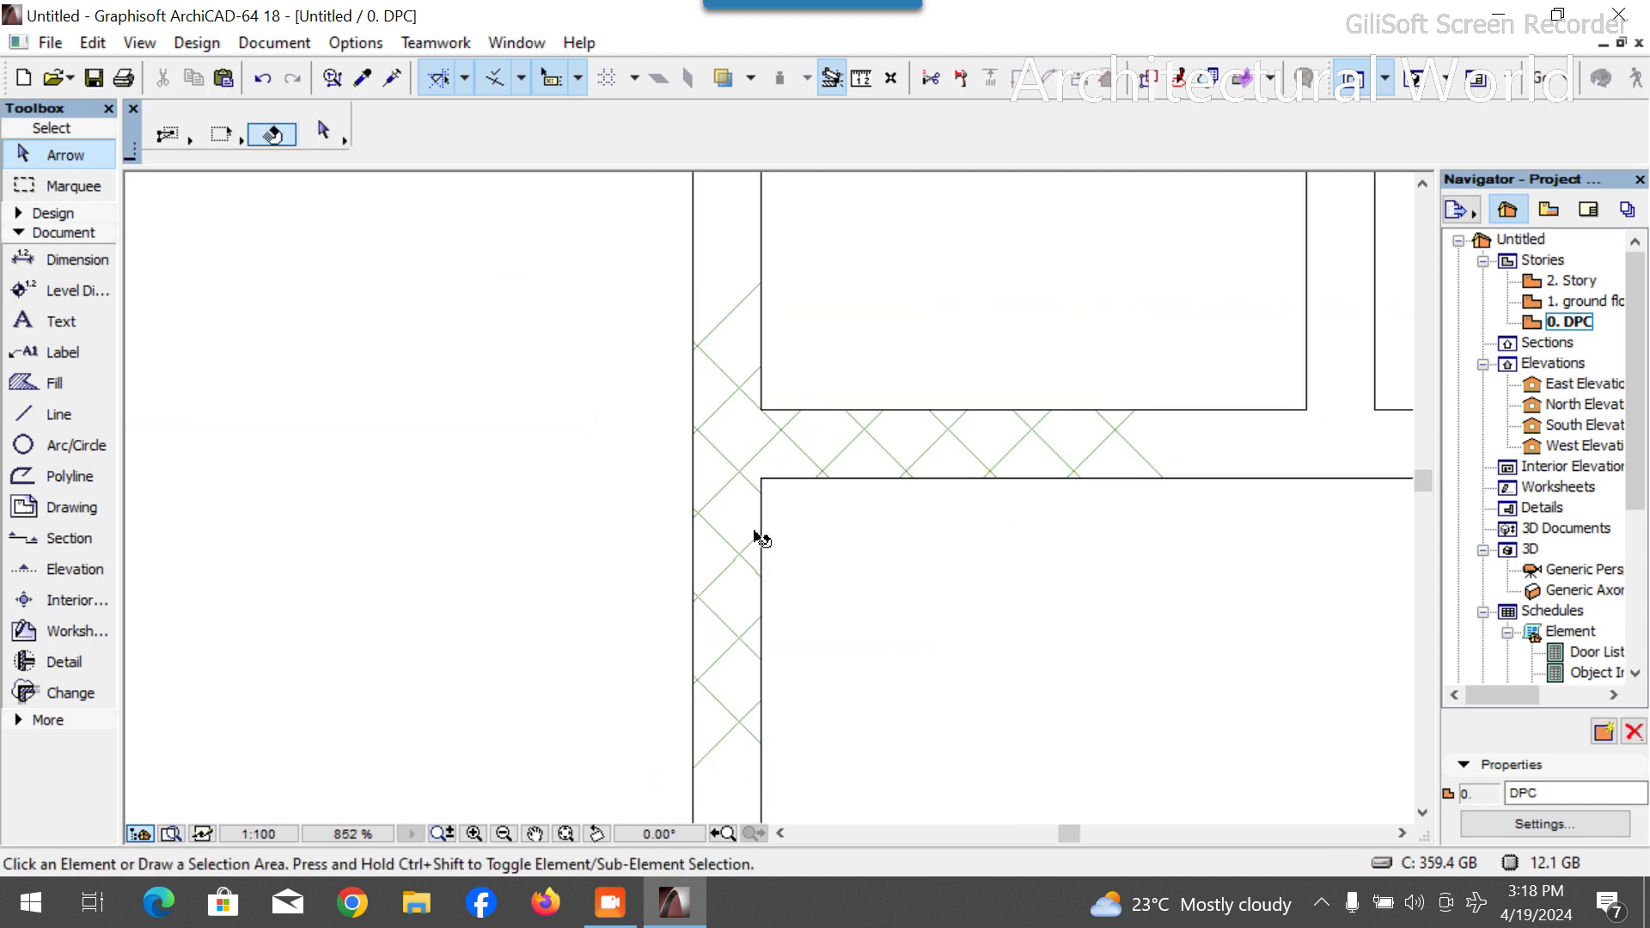
Measure the inner width of the large room beside the two small rooms, along its lower partition and its upper exterior wall.
{"action": "scroll", "coordinate": [756, 540], "scroll_direction": "down", "scroll_amount": 12}
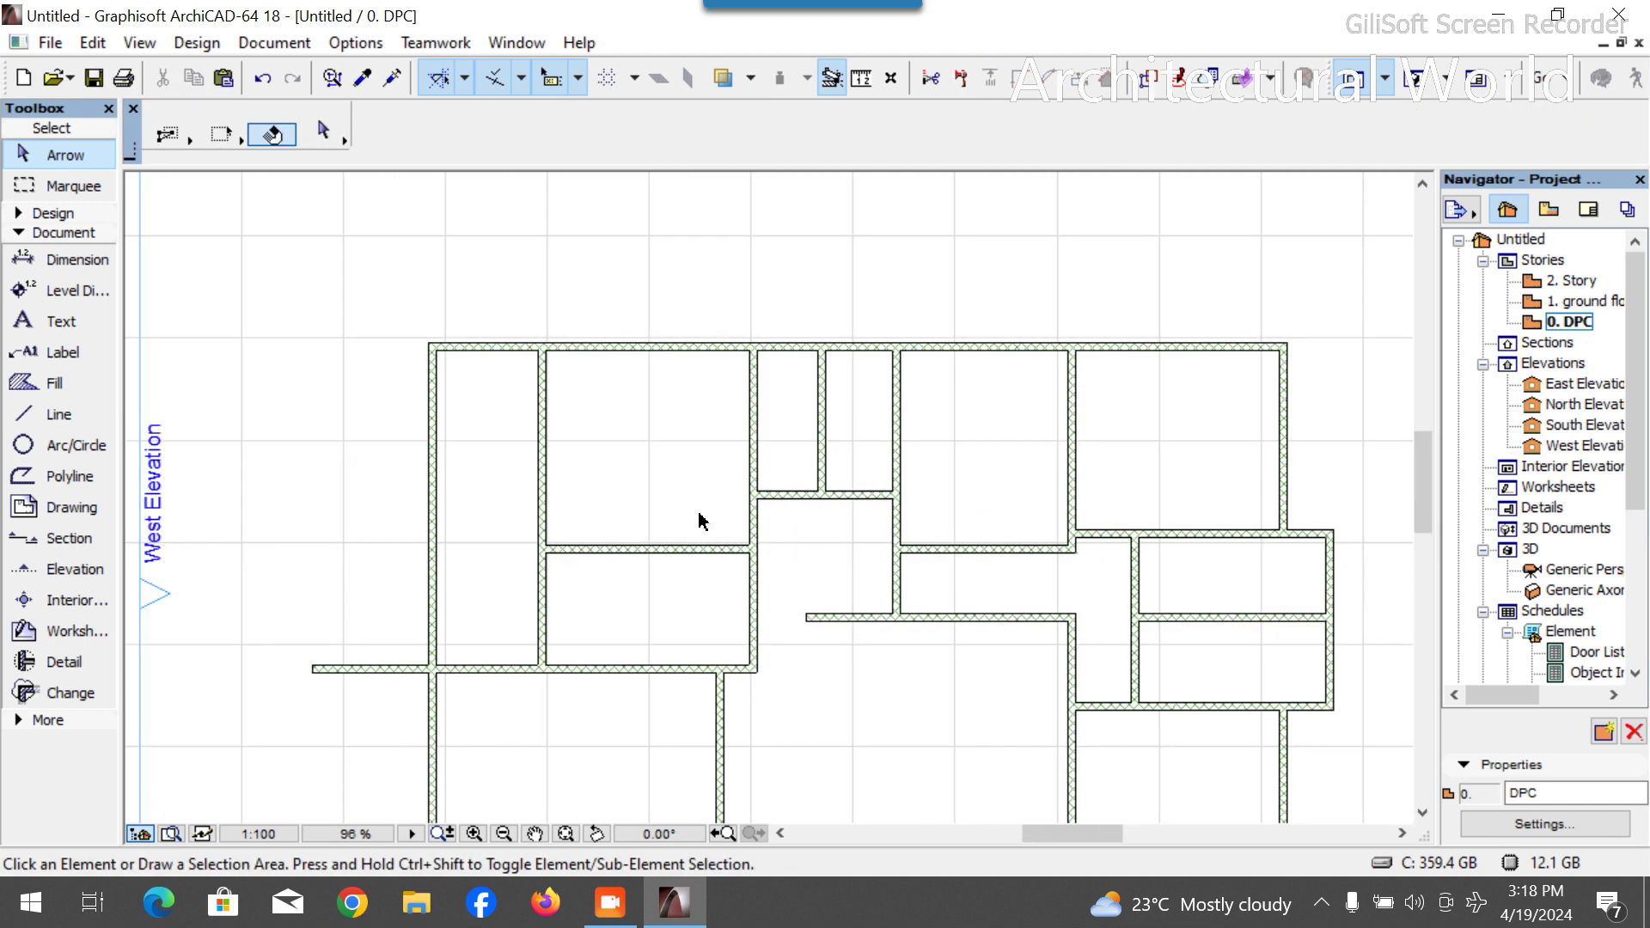
{"action": "scroll", "coordinate": [717, 489], "scroll_direction": "up", "scroll_amount": 4}
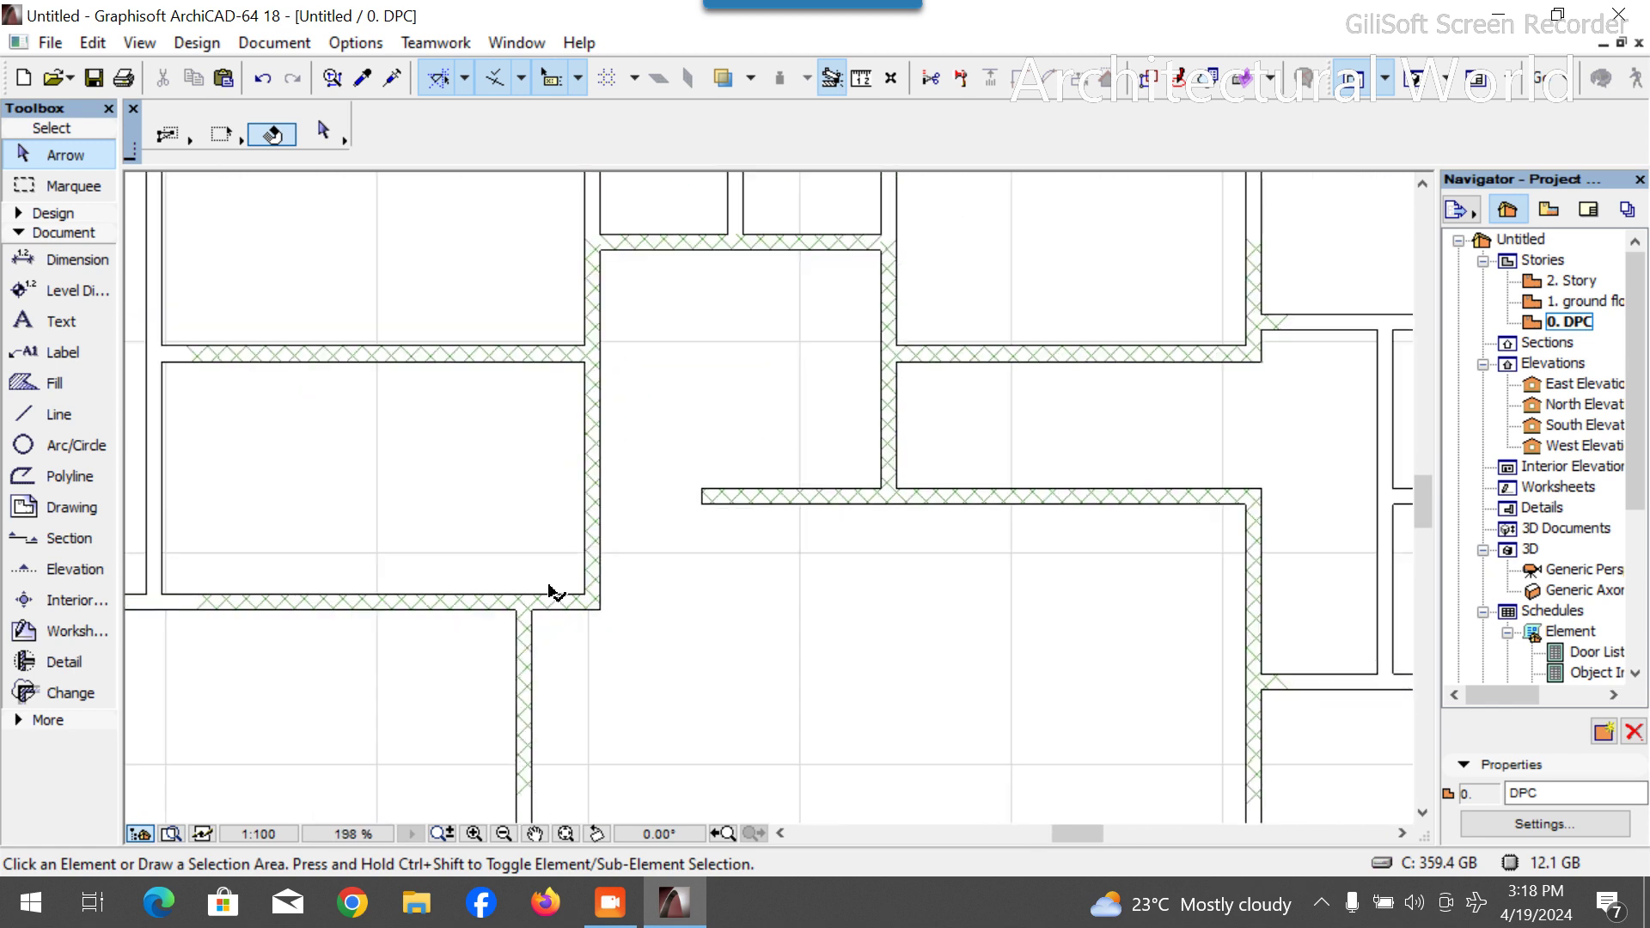
{"action": "scroll", "coordinate": [554, 593], "scroll_direction": "down", "scroll_amount": 6}
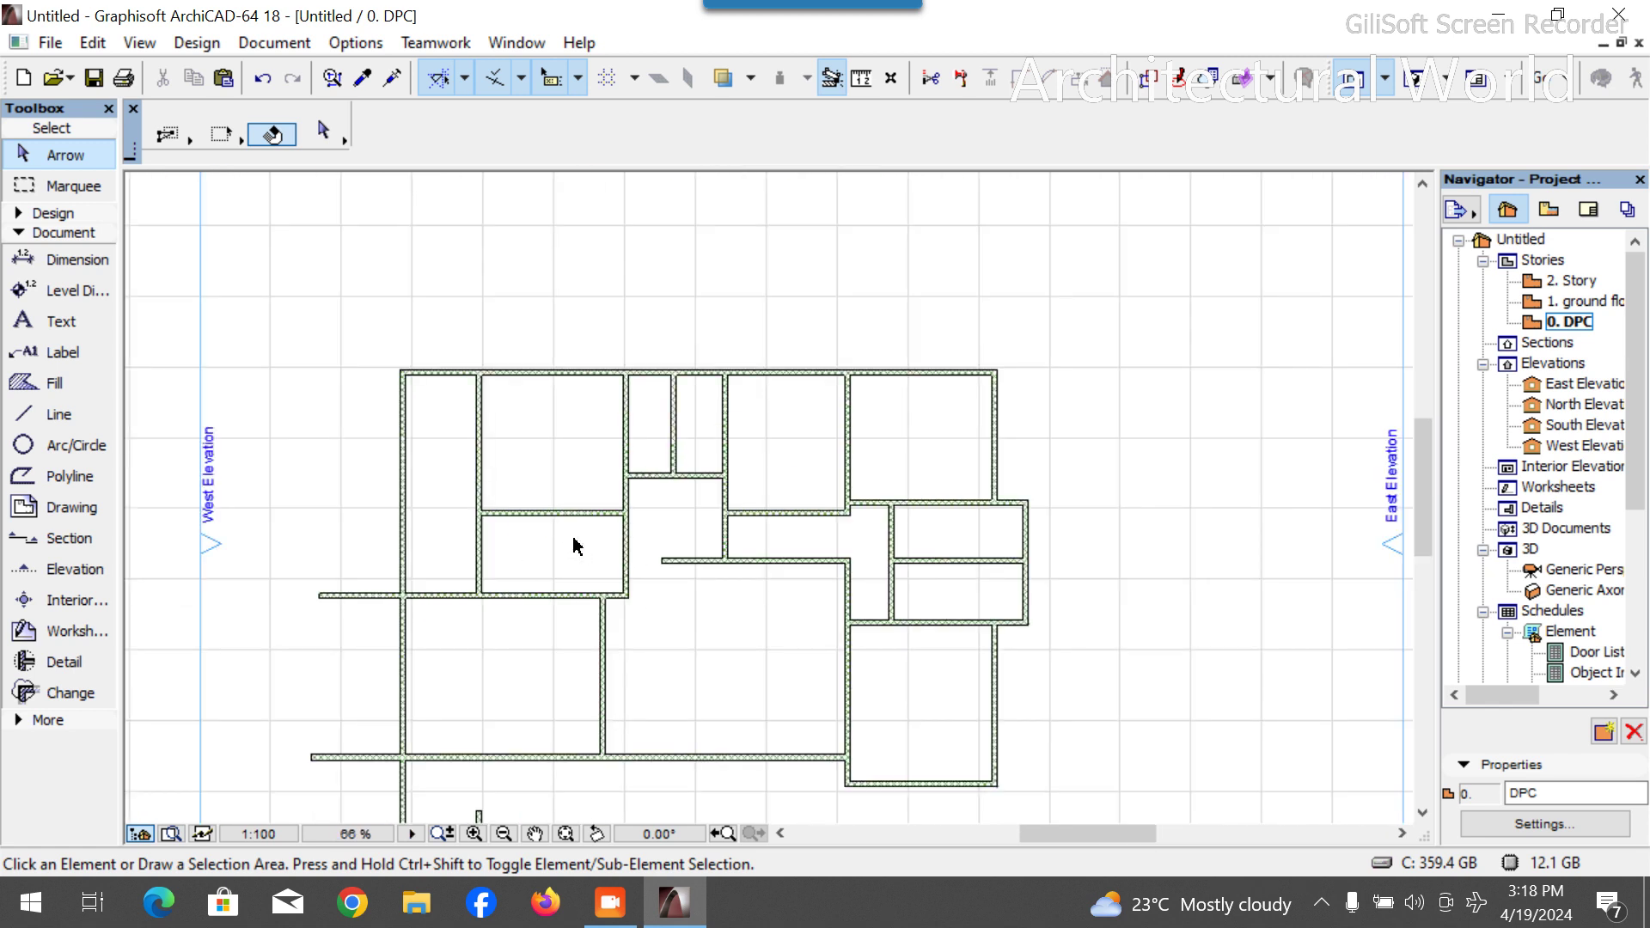
{"action": "scroll", "coordinate": [567, 459], "scroll_direction": "up", "scroll_amount": 6}
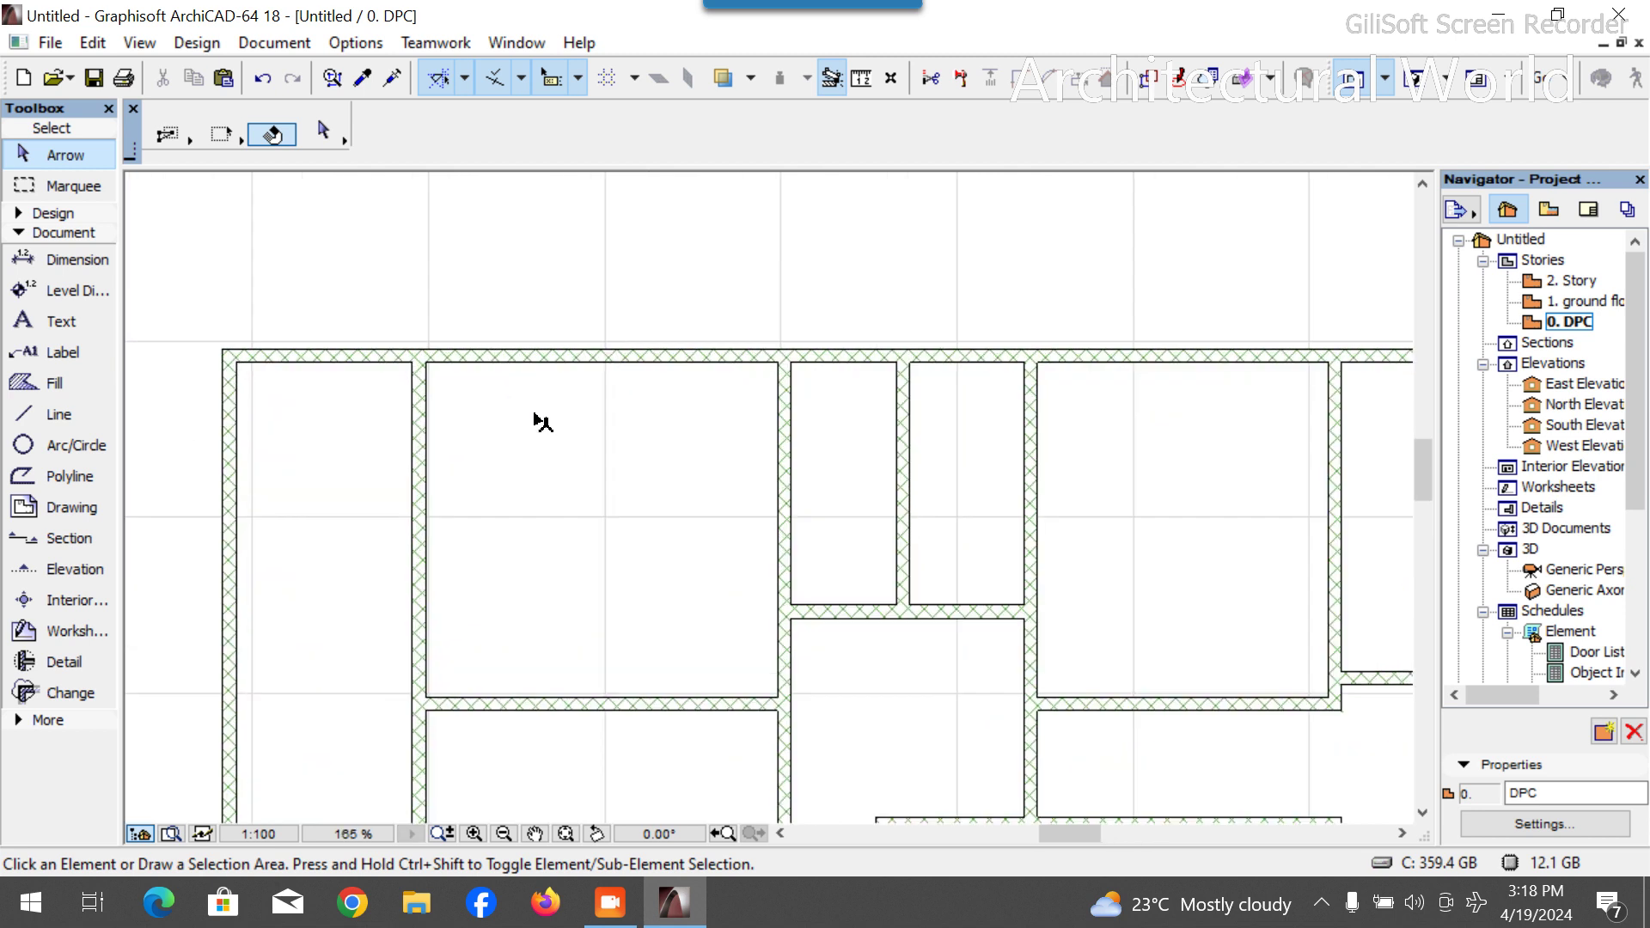
{"action": "scroll", "coordinate": [665, 455], "scroll_direction": "down", "scroll_amount": 5}
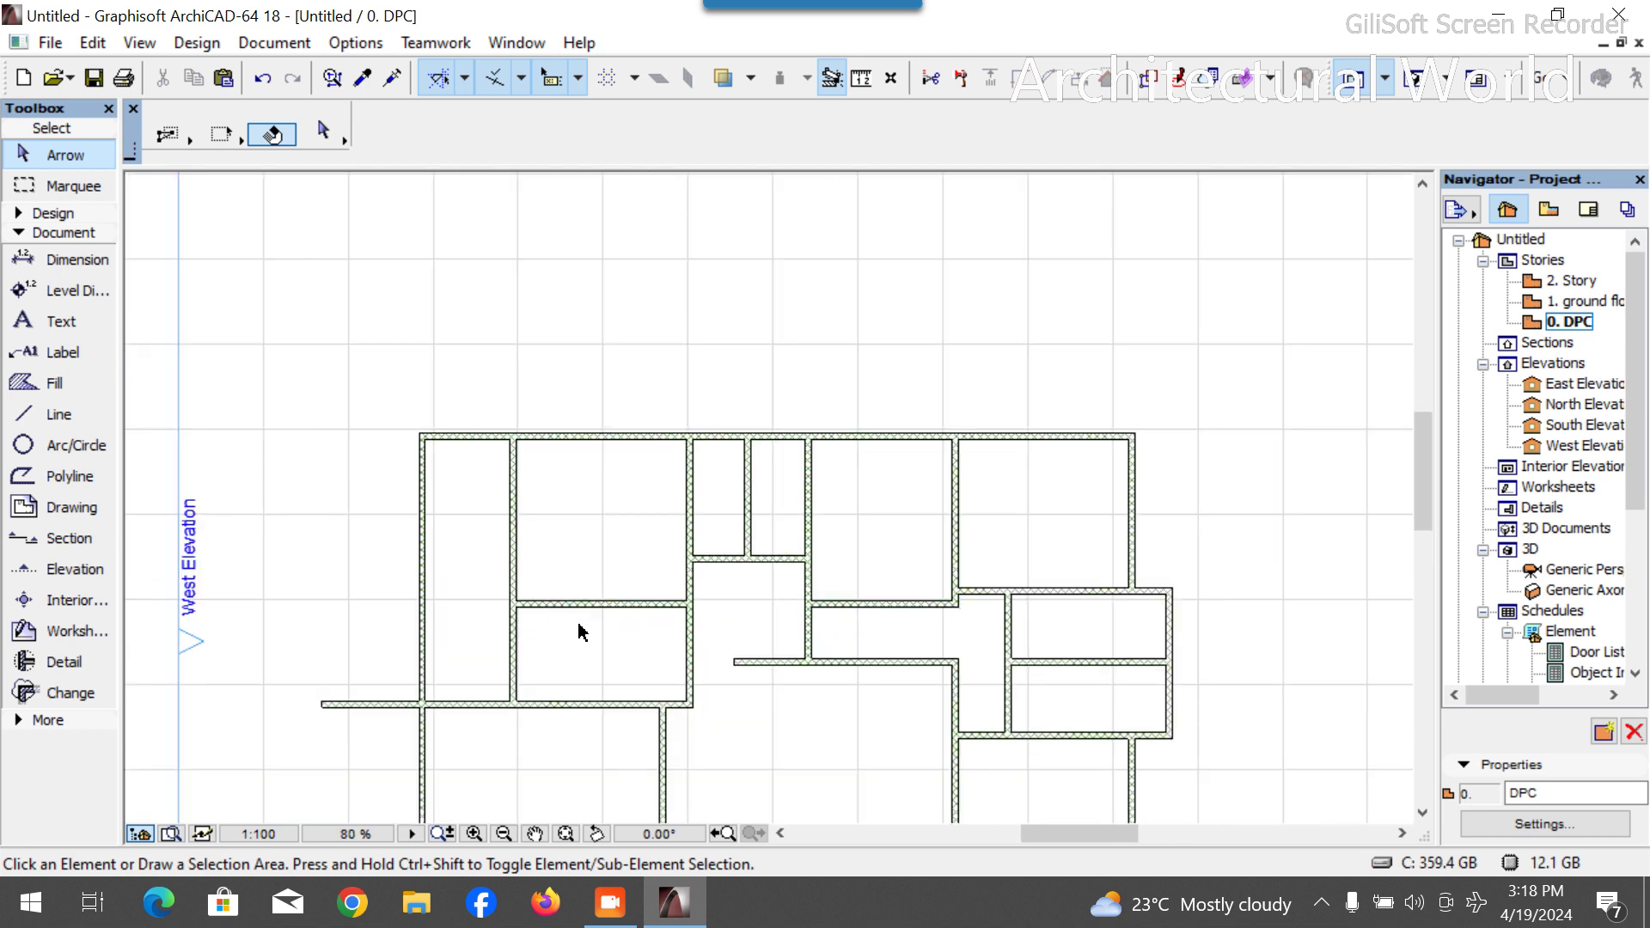
{"action": "left_click", "coordinate": [31, 415]}
{"action": "scroll", "coordinate": [525, 462], "scroll_direction": "up", "scroll_amount": 4}
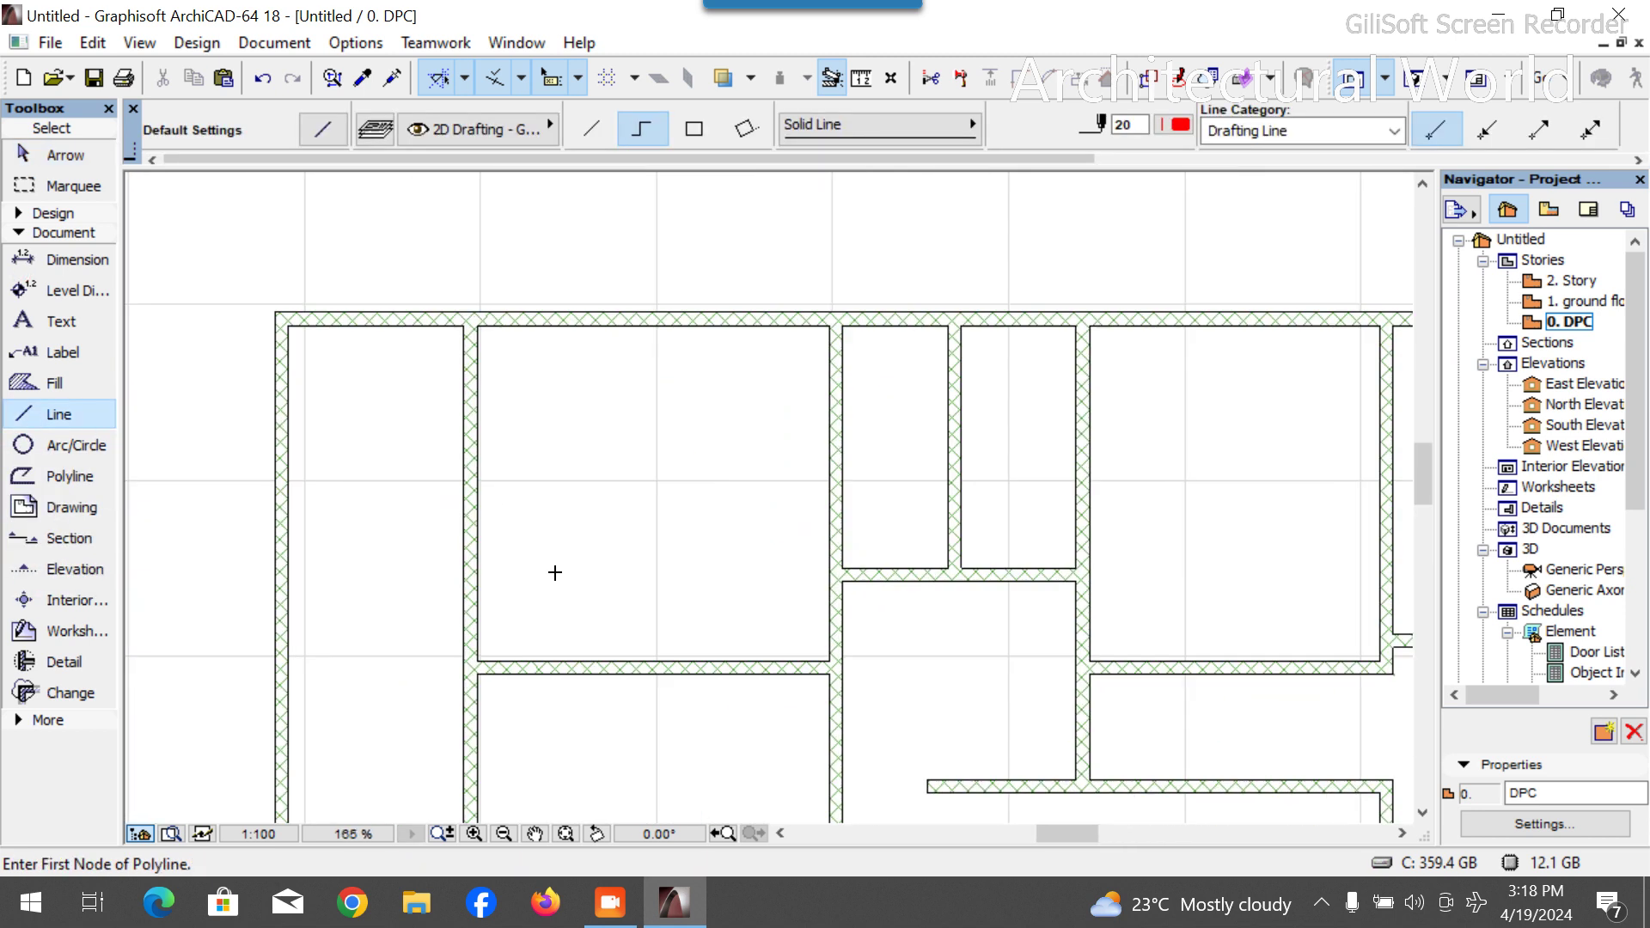
{"action": "left_click", "coordinate": [829, 654]}
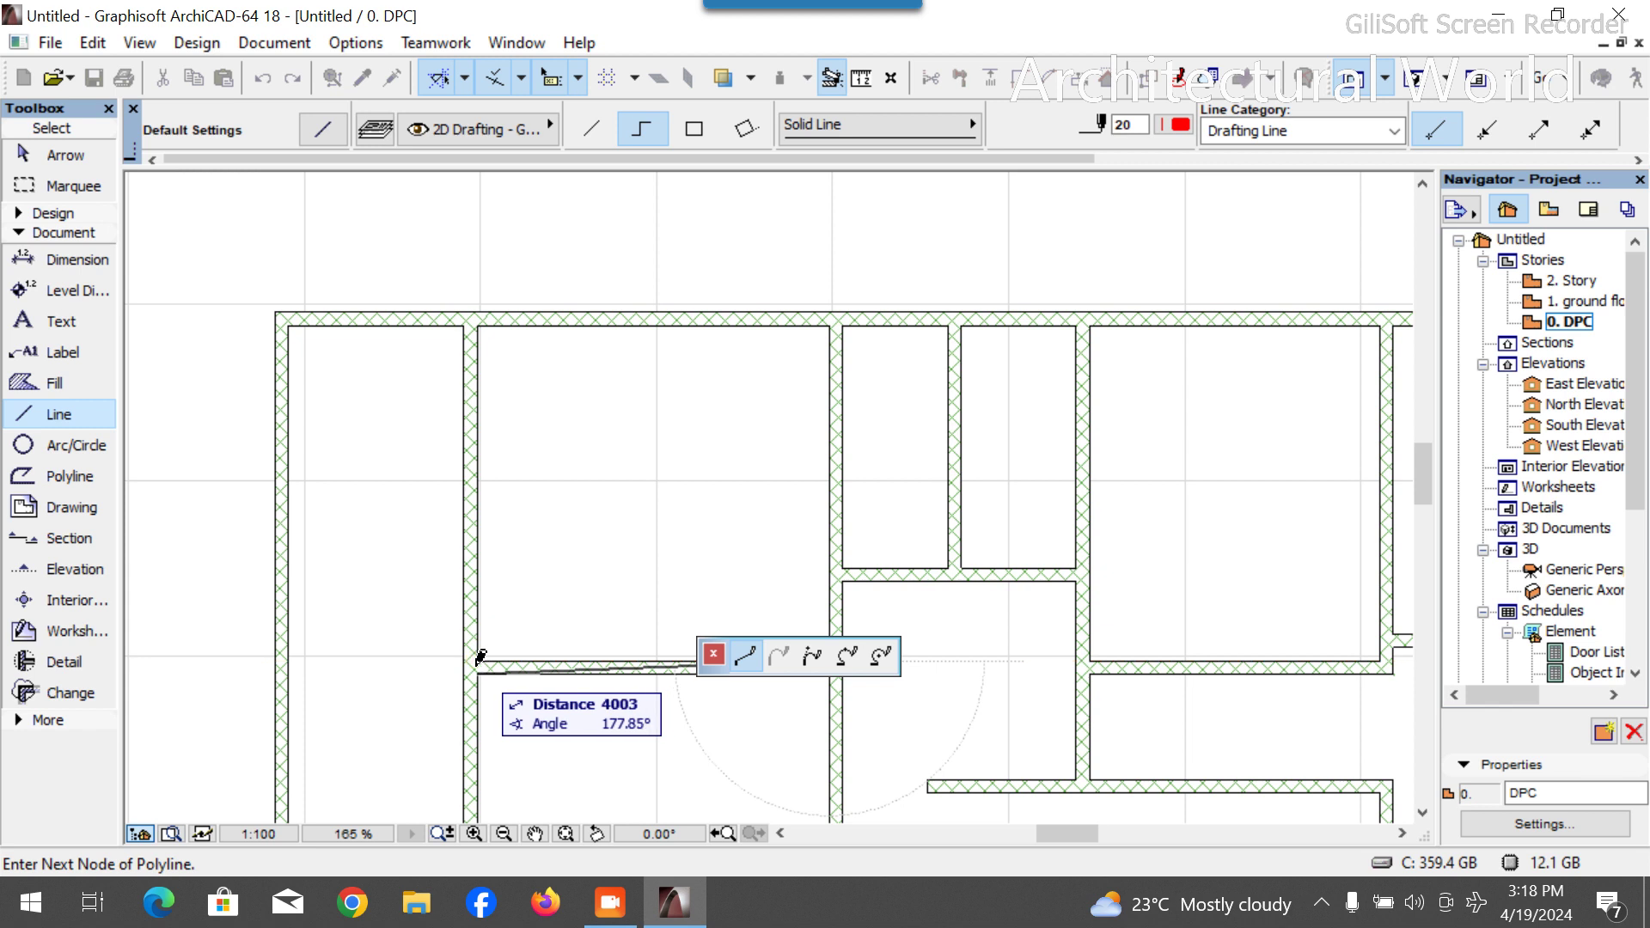
{"action": "double_click", "coordinate": [482, 651]}
{"action": "scroll", "coordinate": [622, 556], "scroll_direction": "down", "scroll_amount": 4}
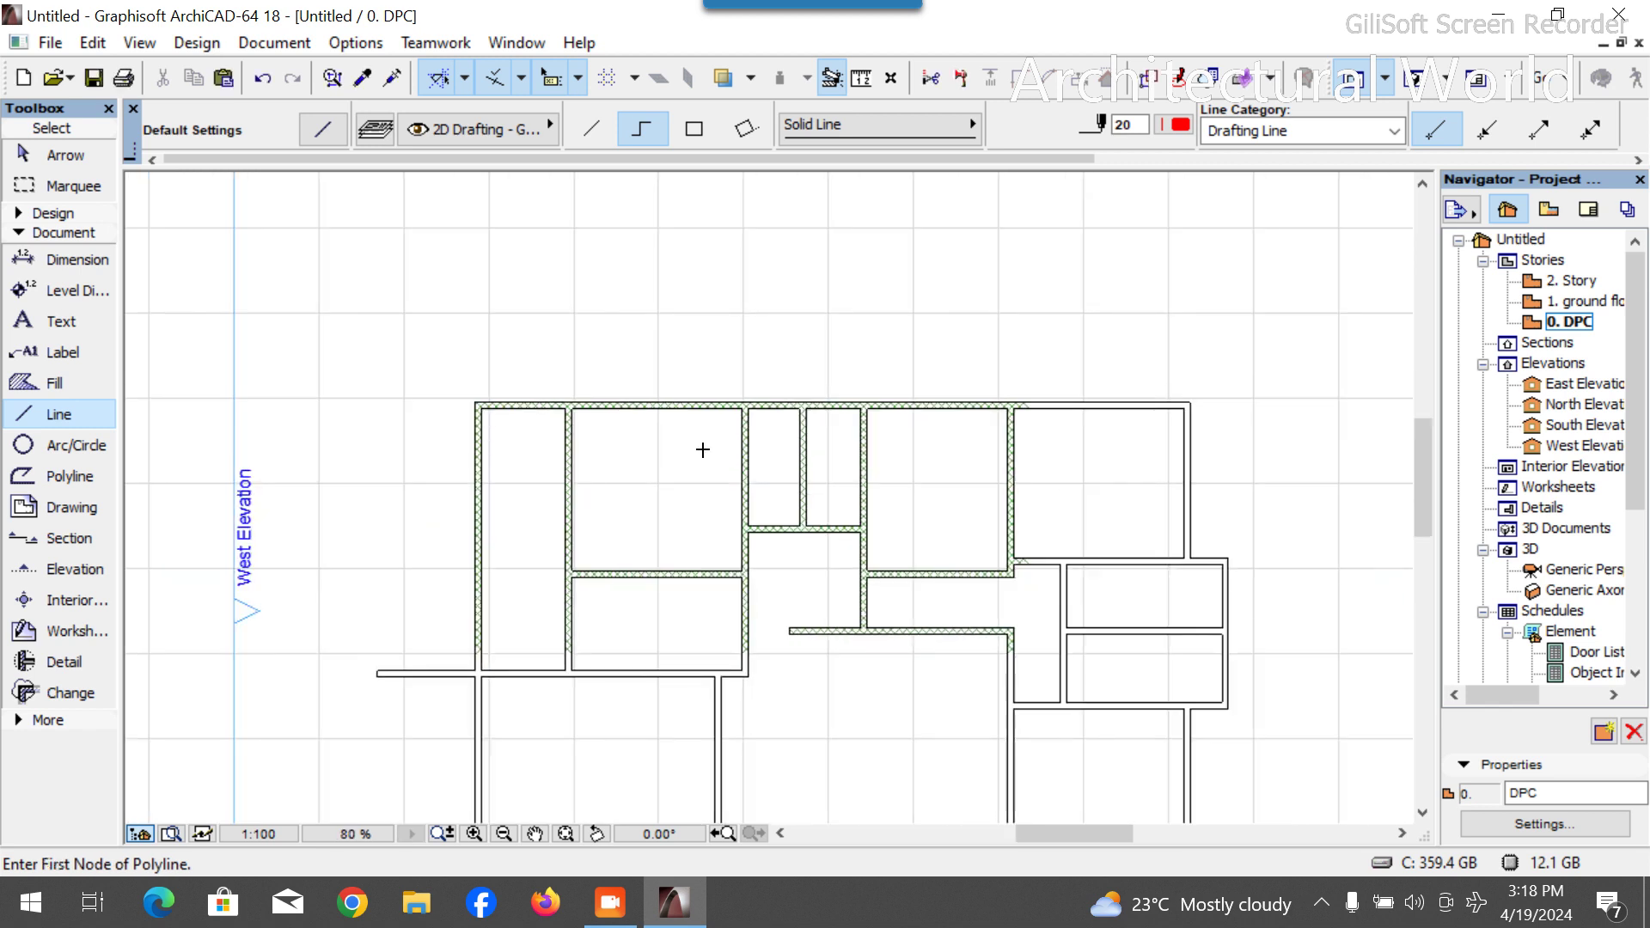
{"action": "key", "text": "Escape"}
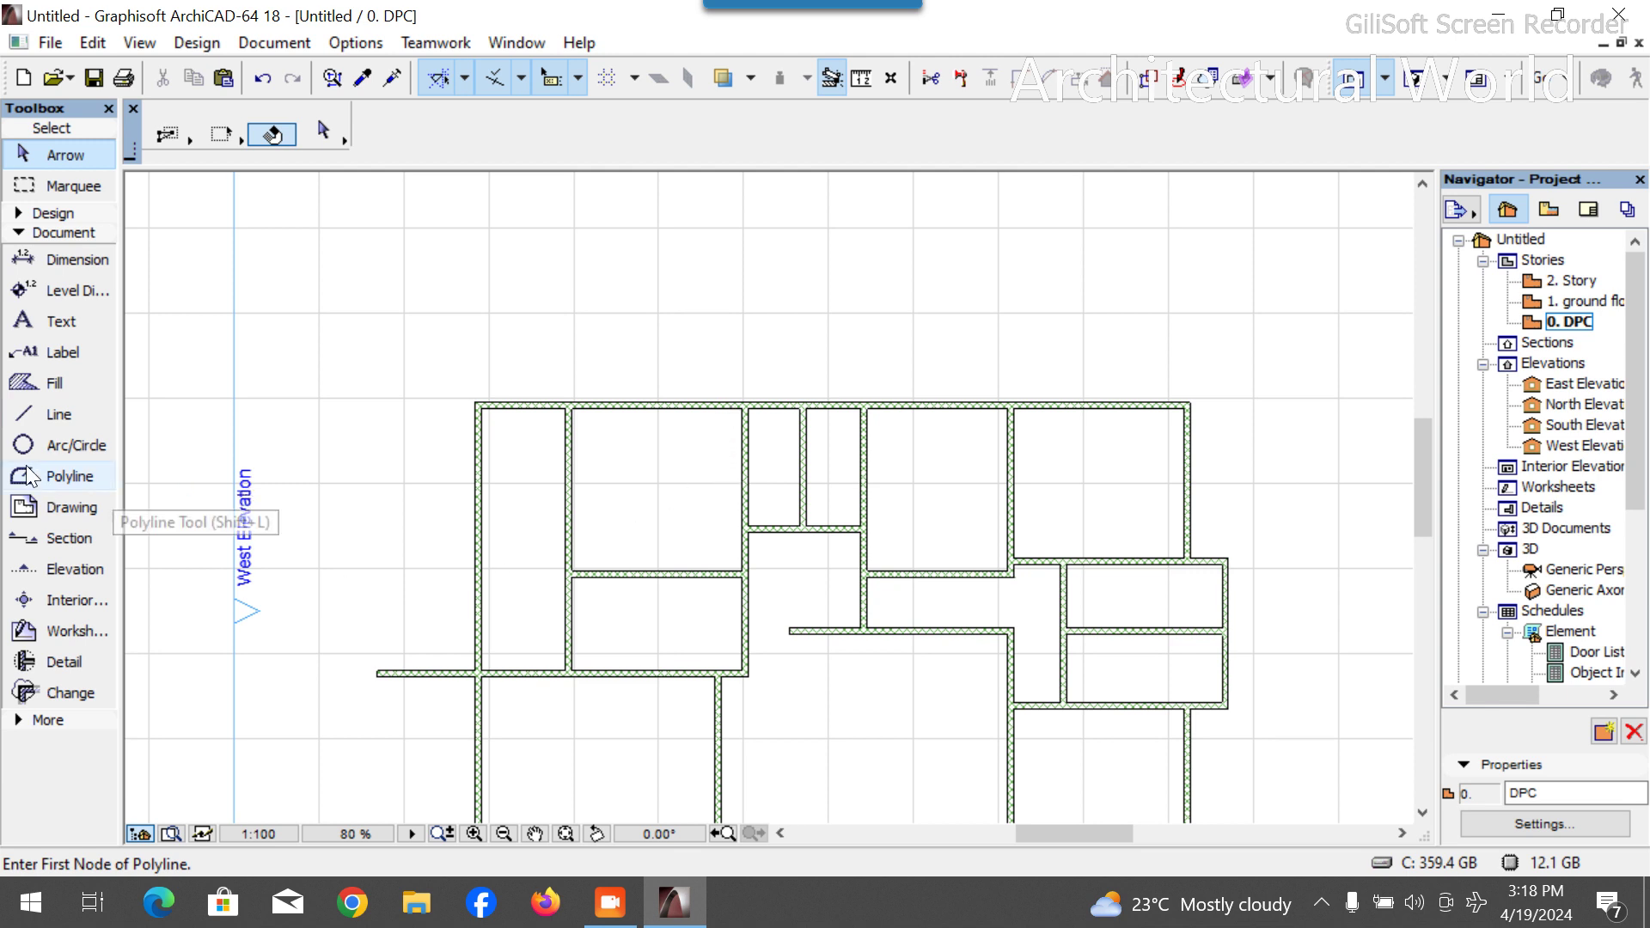
{"action": "left_click", "coordinate": [53, 413]}
{"action": "scroll", "coordinate": [543, 427], "scroll_direction": "up", "scroll_amount": 6}
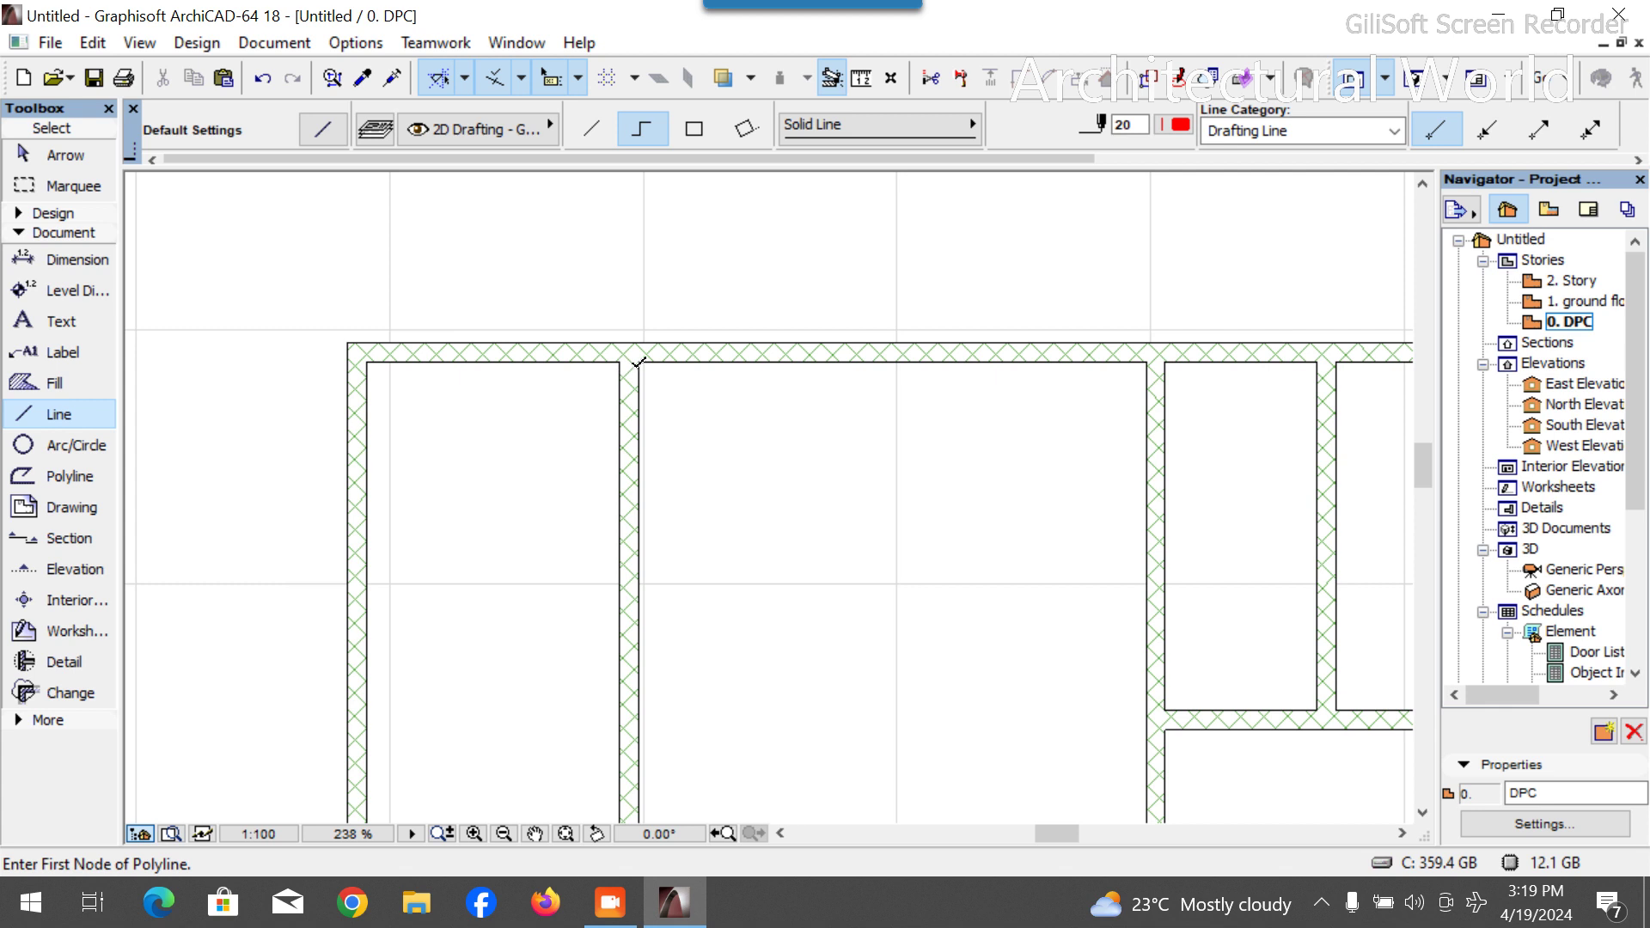
{"action": "left_click", "coordinate": [640, 357]}
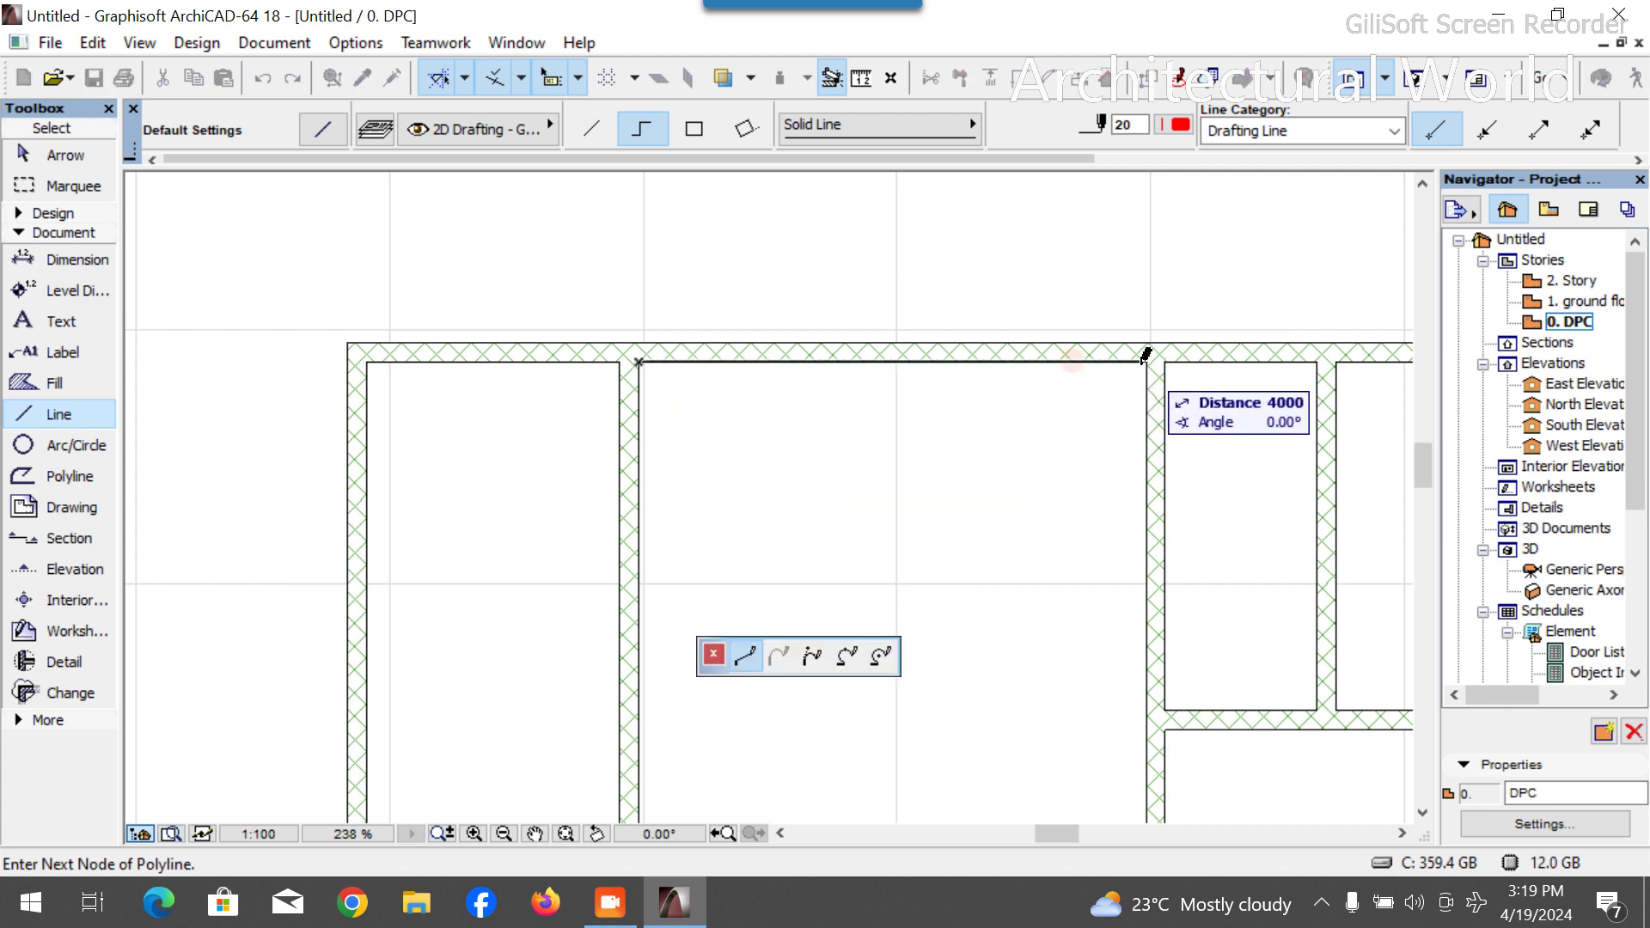
Draw a helper polyline from the large room's upper-right inner corner, 1200 mm left along the exterior wall and down into the room.
{"action": "left_click", "coordinate": [1145, 357]}
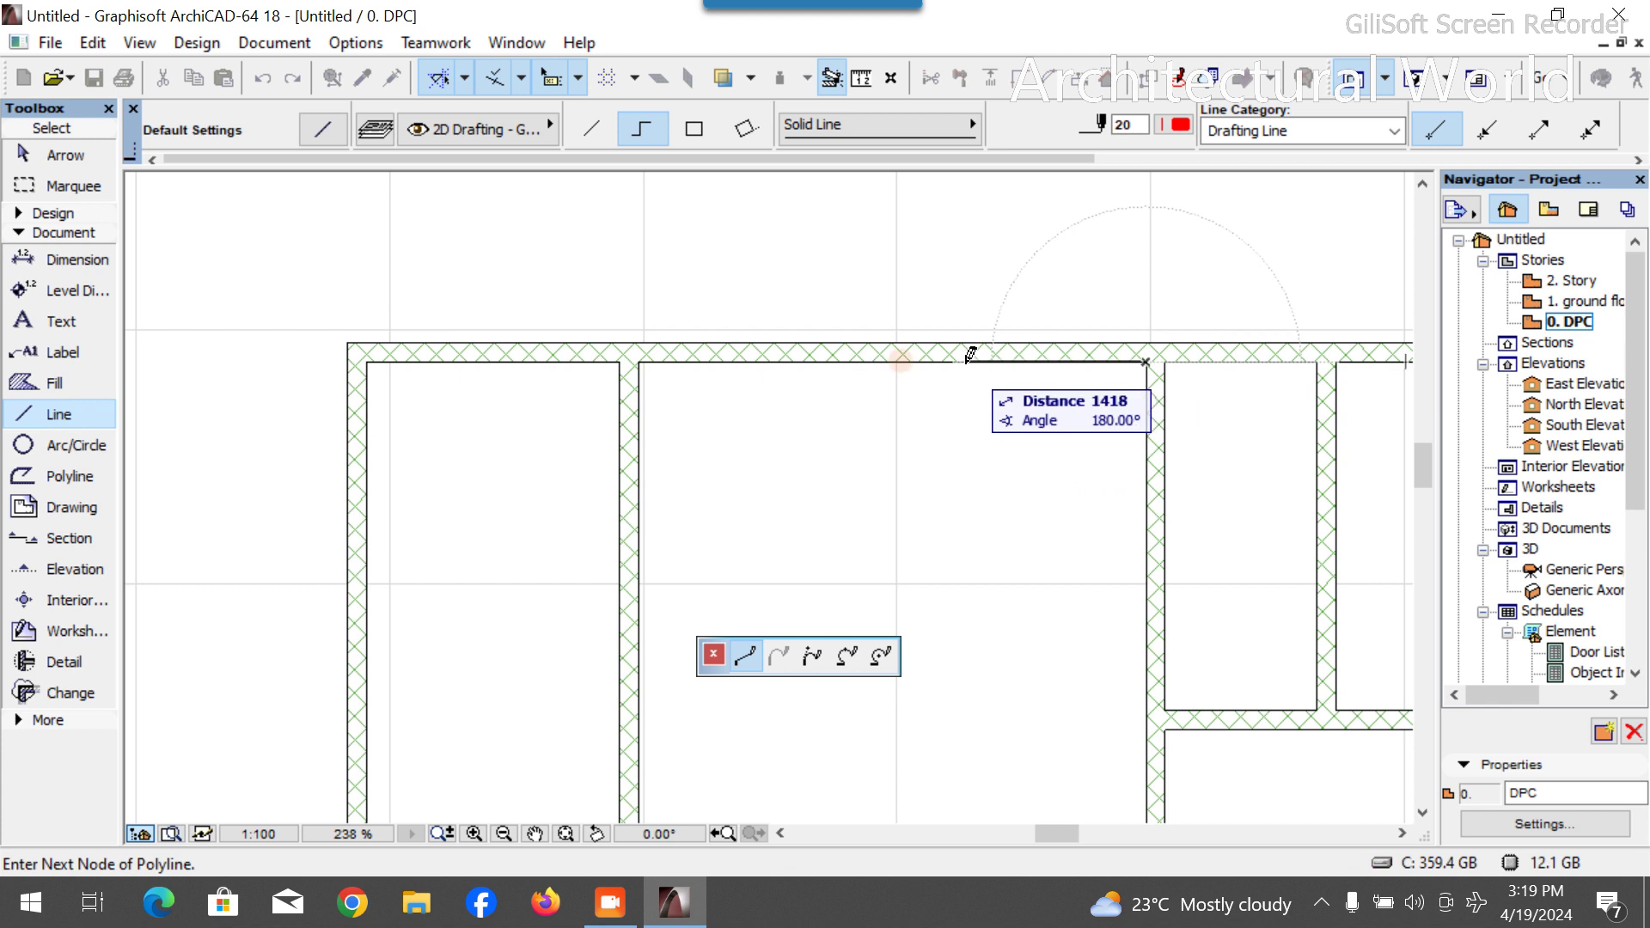
{"action": "type", "text": "1200"}
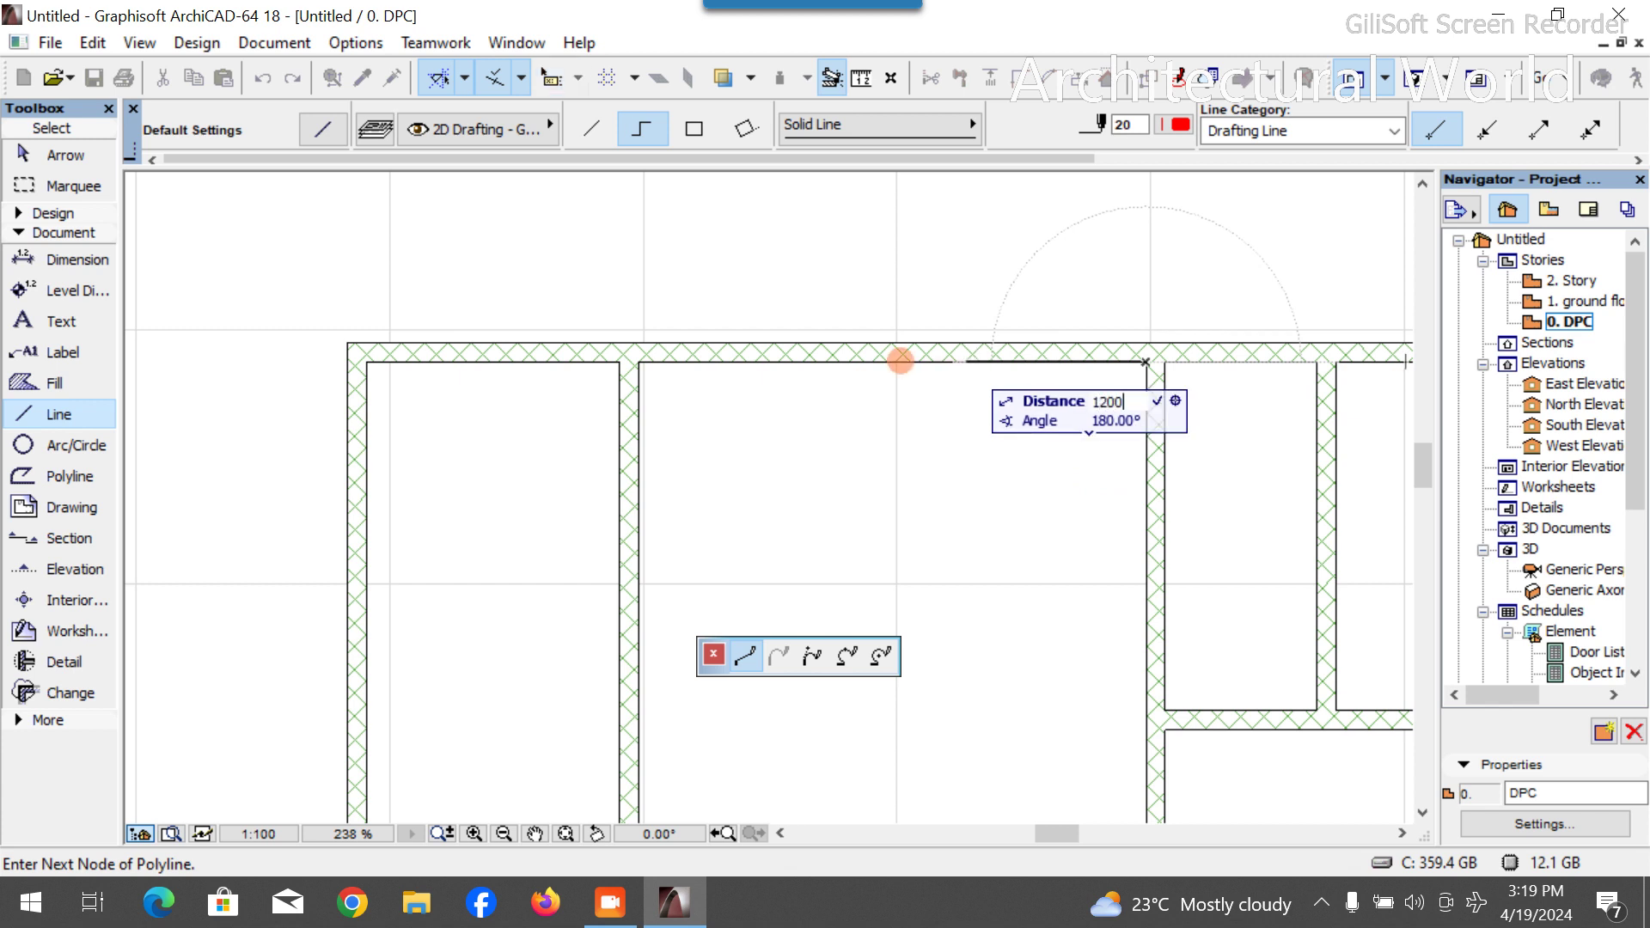
{"action": "key", "text": "Return"}
{"action": "left_click", "coordinate": [994, 702]}
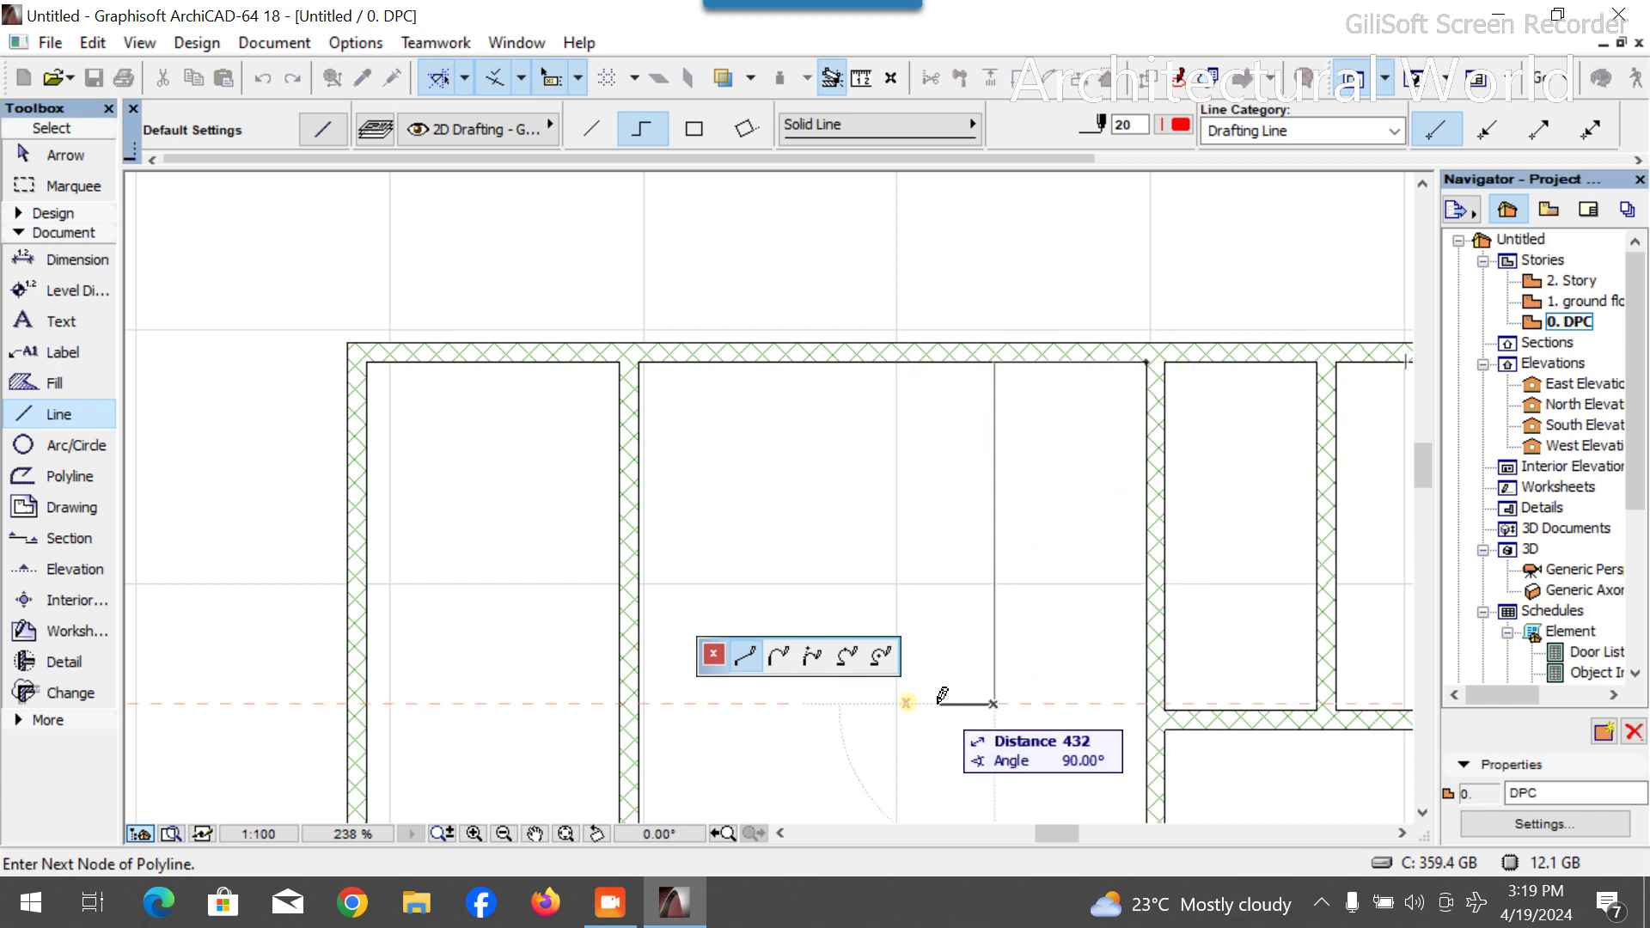
{"action": "right_click", "coordinate": [774, 703]}
{"action": "left_click", "coordinate": [851, 685]}
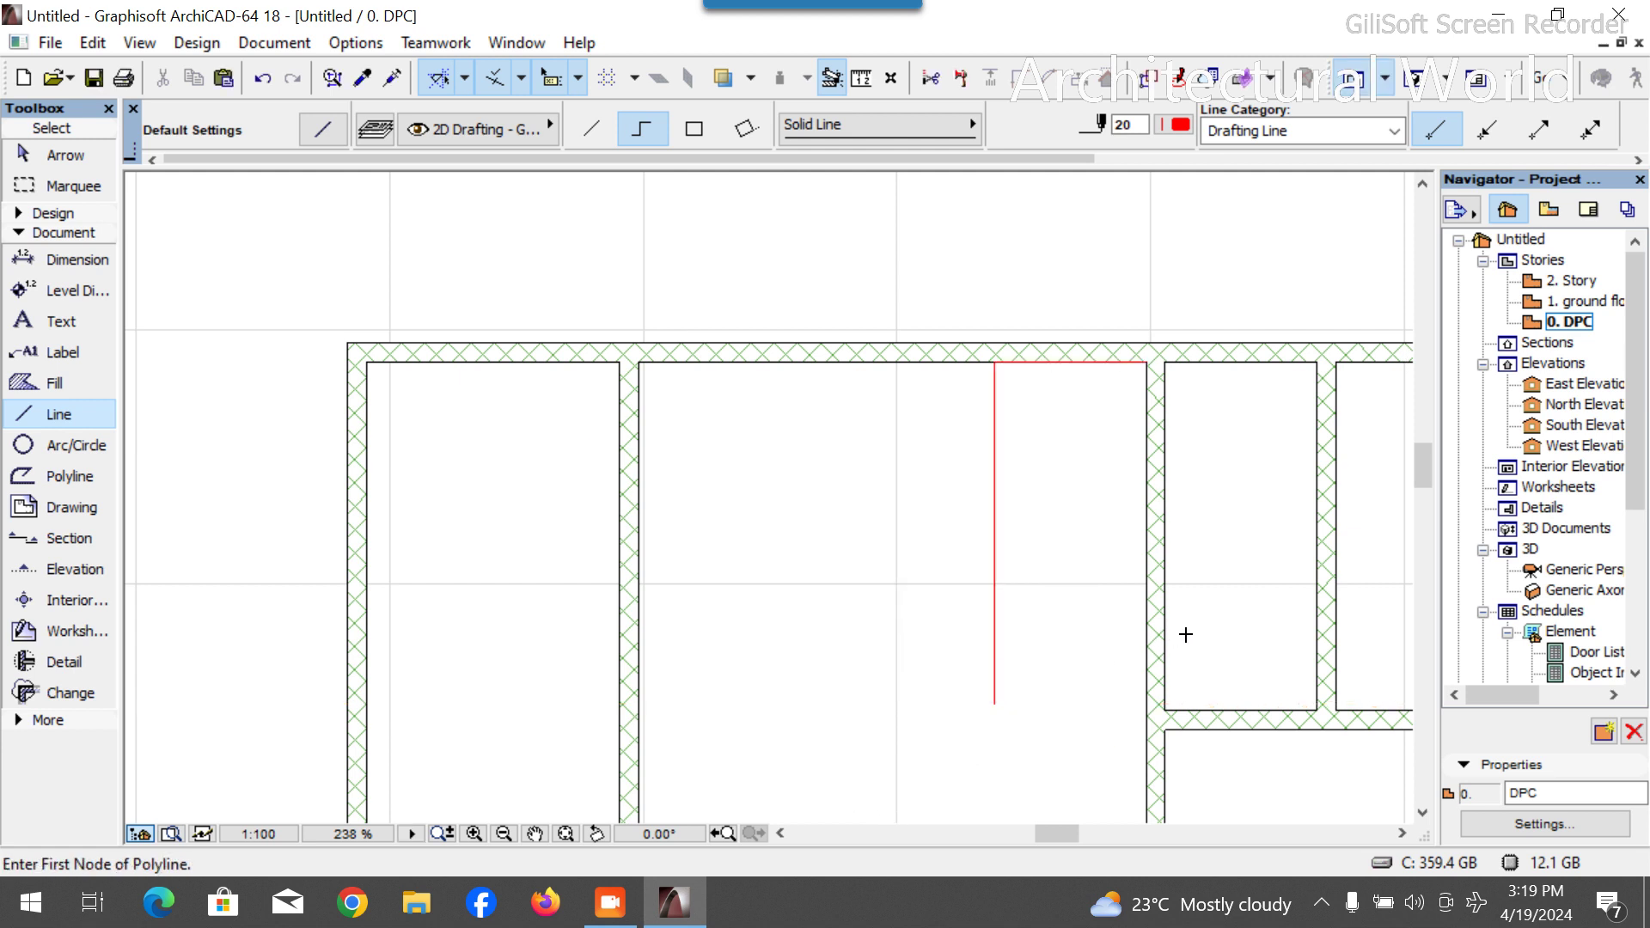
{"action": "key", "text": "Escape"}
Copy the vertical wall between the two small rooms so its right face lies on the vertical helper line, and delete the helper lines.
{"action": "left_click", "coordinate": [1332, 537]}
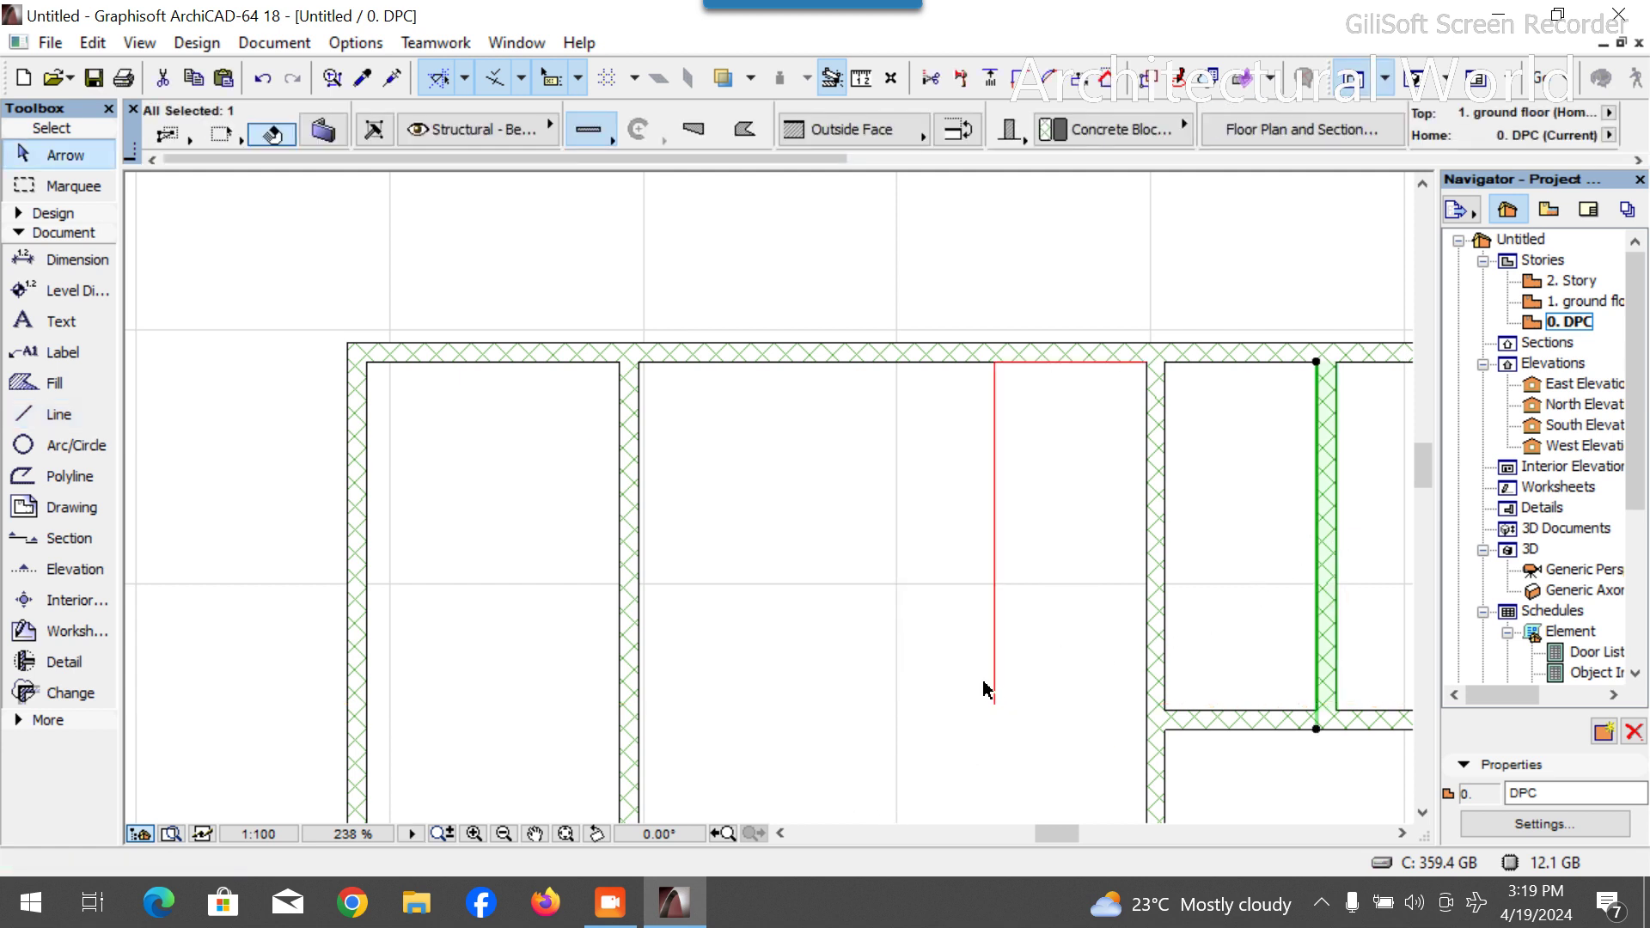
{"action": "key", "text": "ctrl+d"}
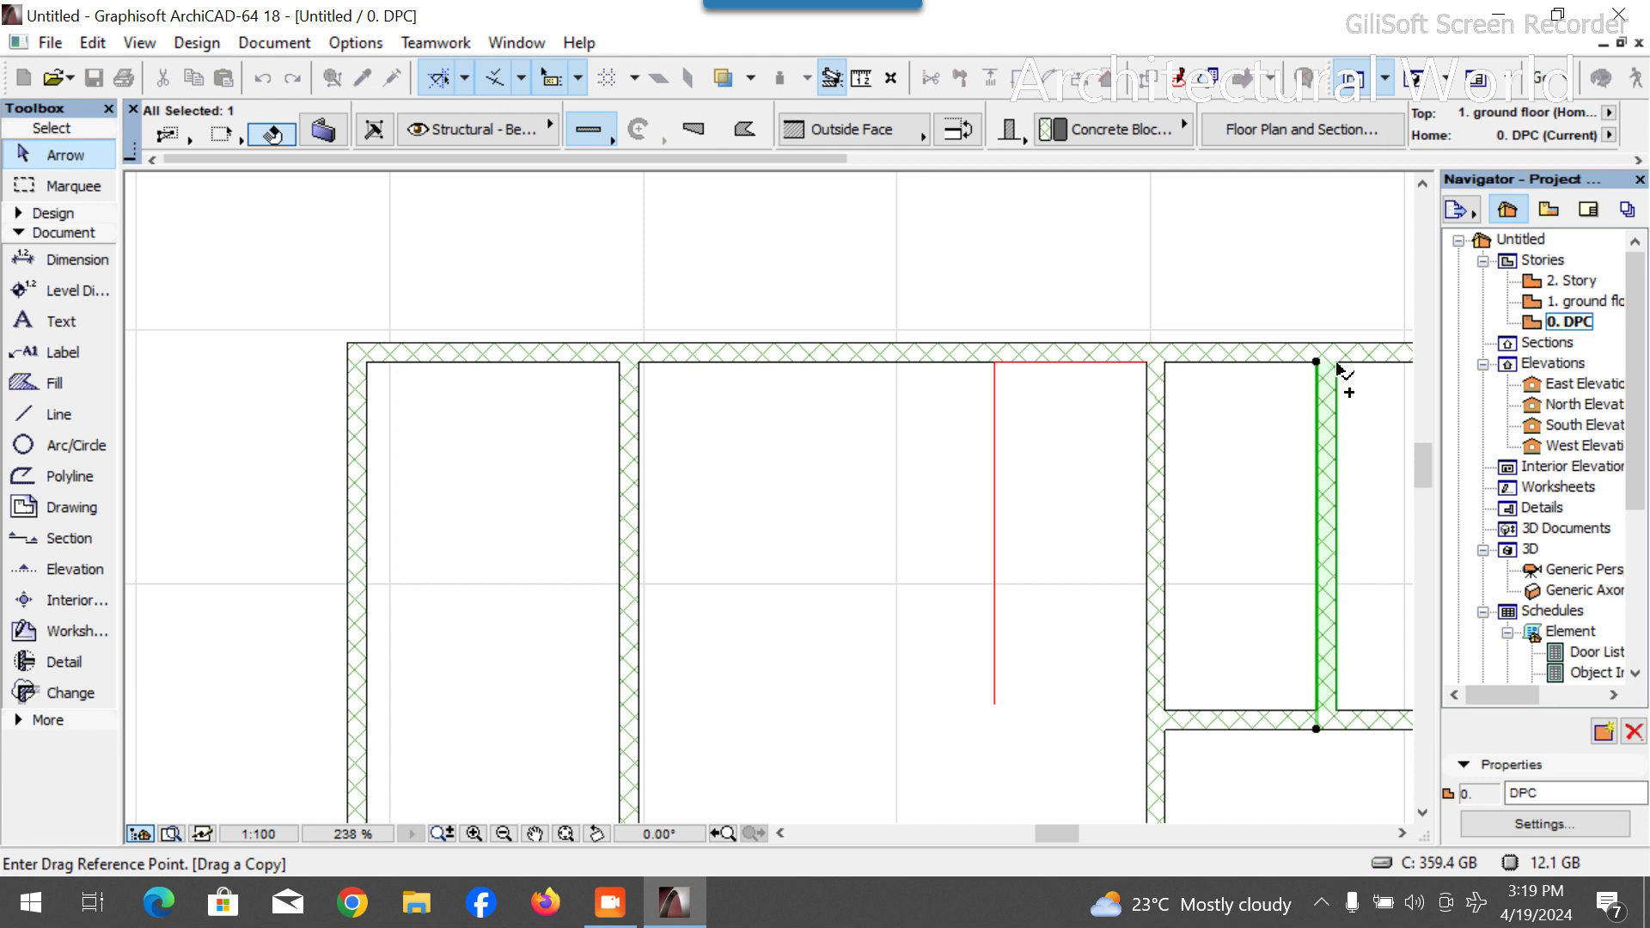
{"action": "left_click", "coordinate": [1337, 365]}
{"action": "left_click", "coordinate": [978, 363]}
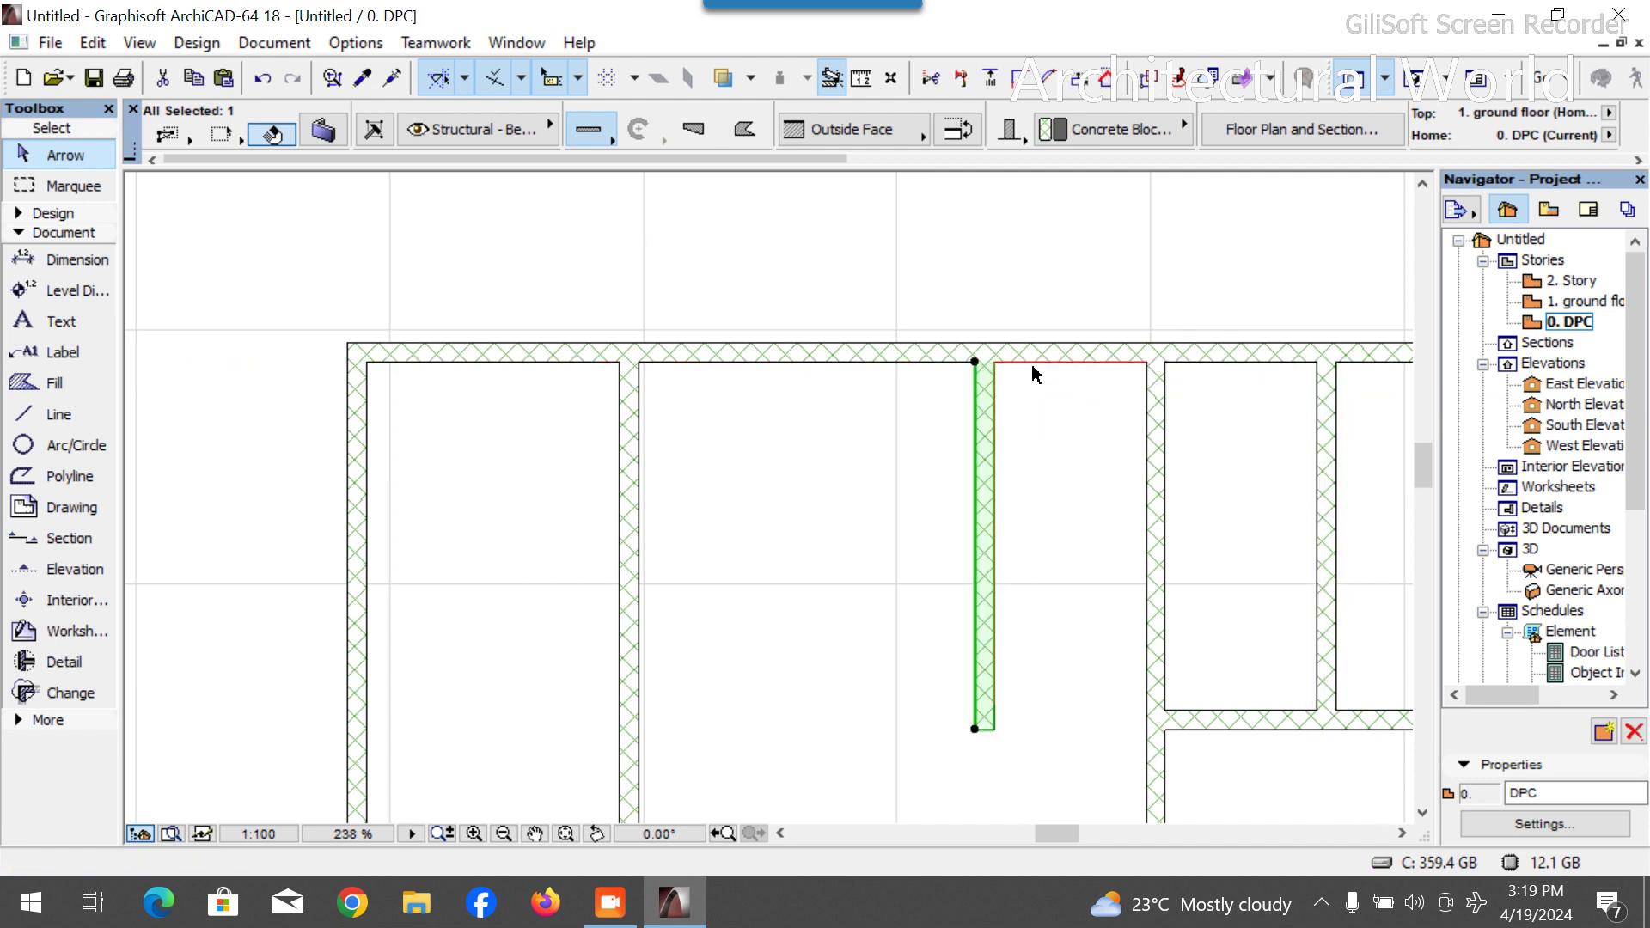
{"action": "left_click", "coordinate": [988, 706]}
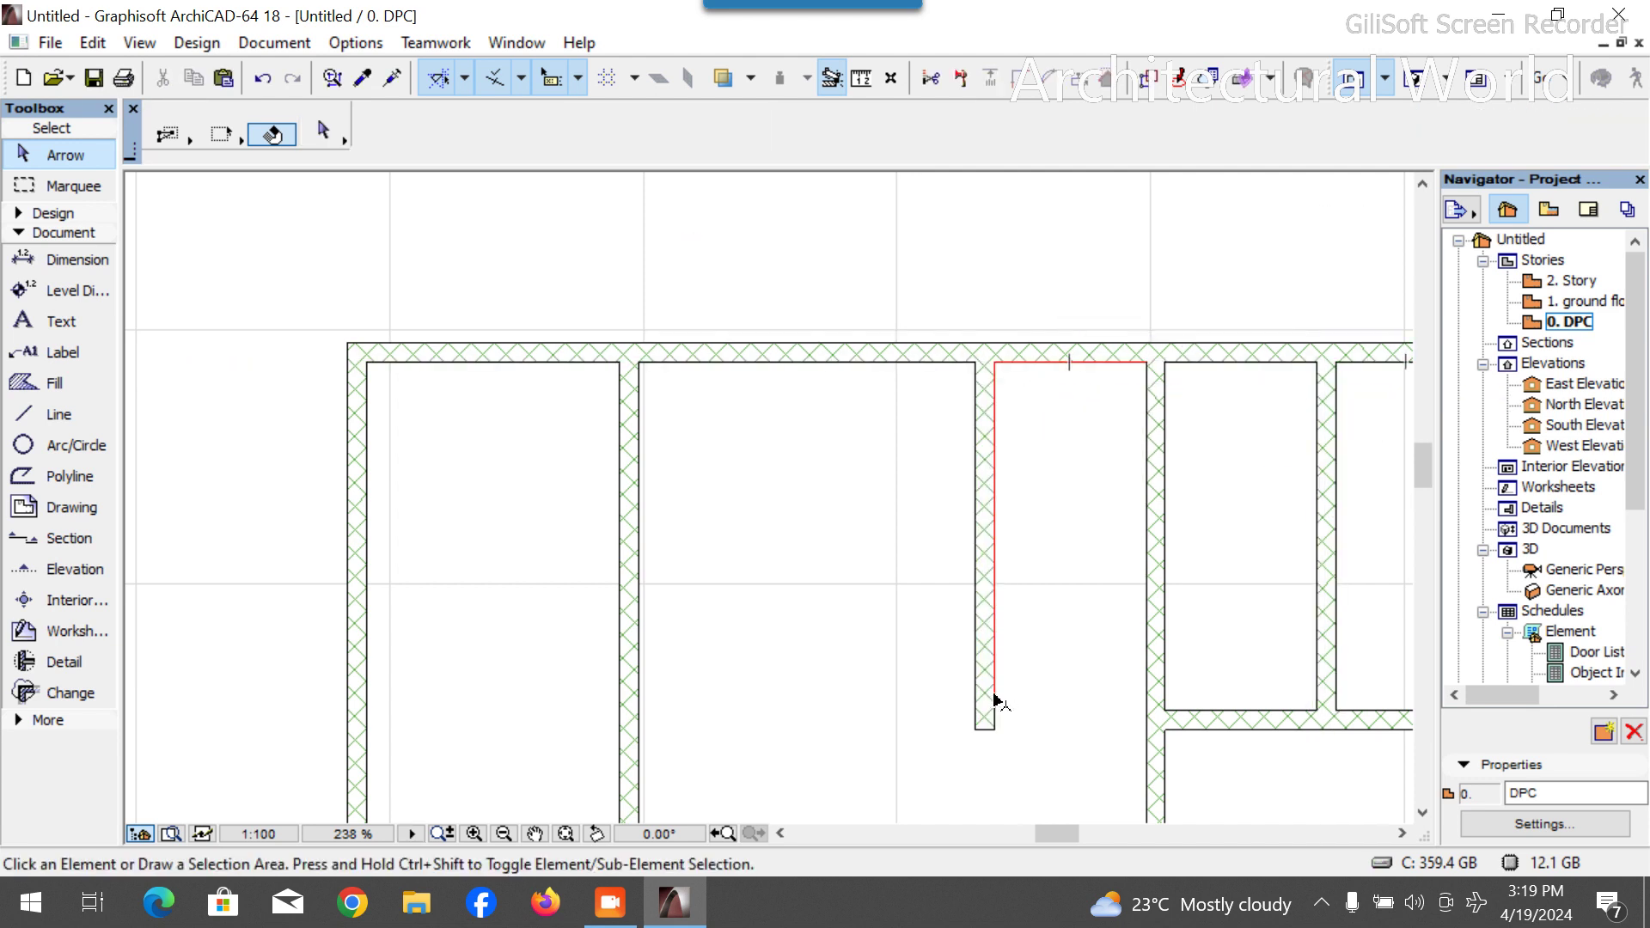
{"action": "key", "text": "Escape"}
Stretch the left end of the horizontal wall below the small rooms to the lower end of the copied wall, closing a third small room.
{"action": "left_click", "coordinate": [1142, 726]}
{"action": "left_click", "coordinate": [1016, 729]}
{"action": "left_click", "coordinate": [1143, 726]}
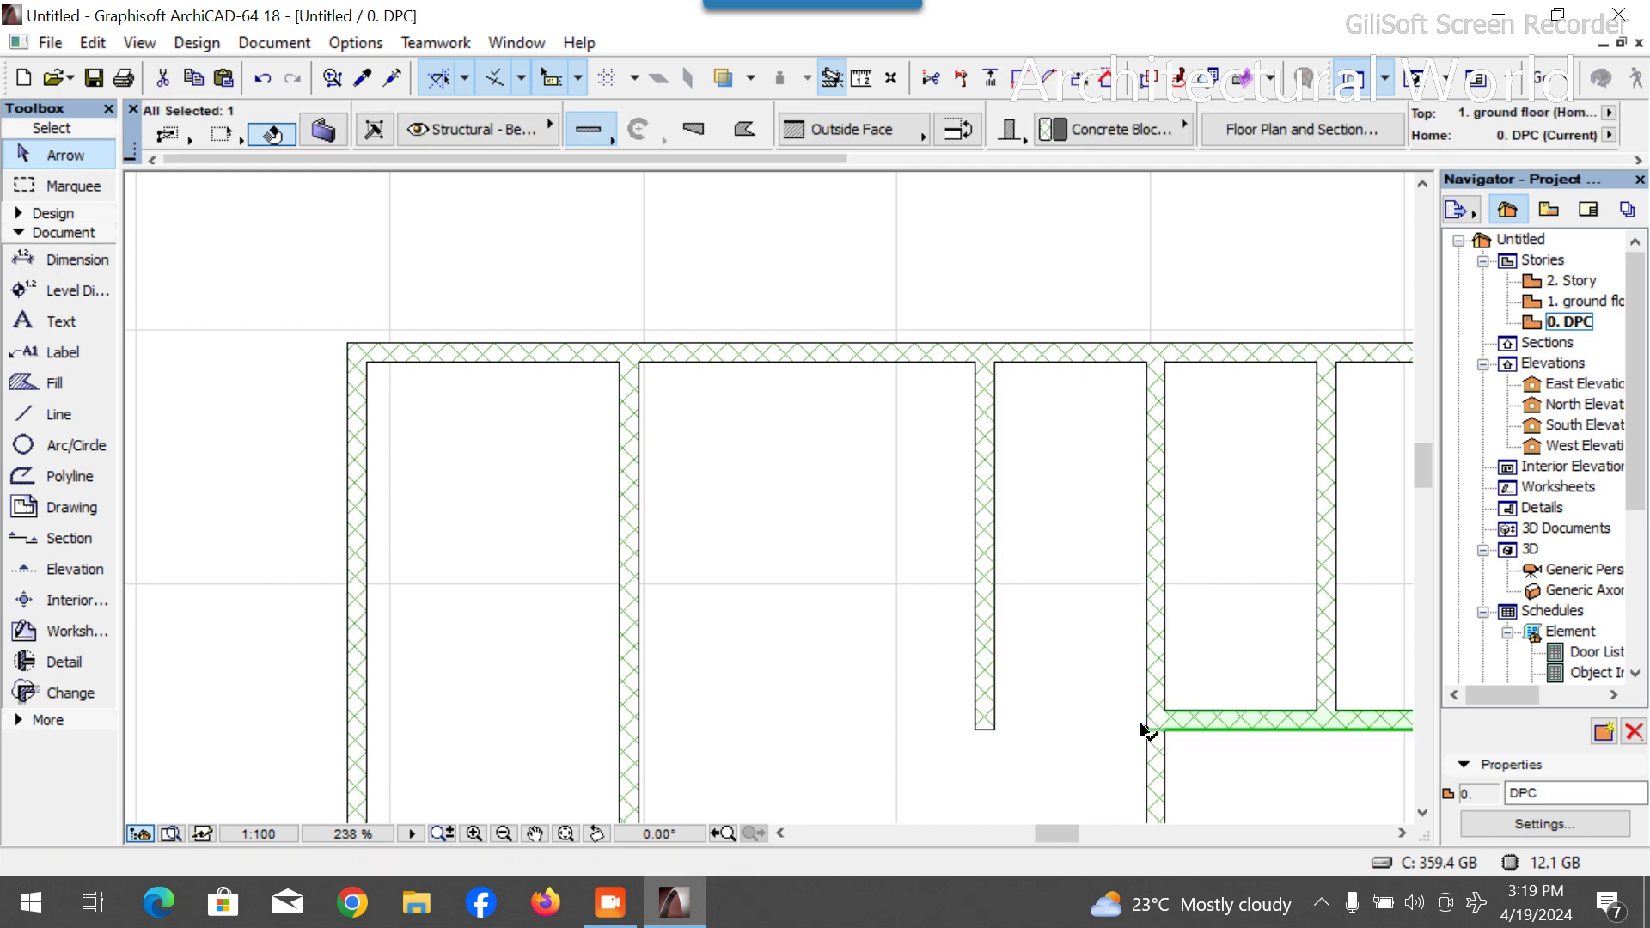
{"action": "left_click", "coordinate": [1145, 729]}
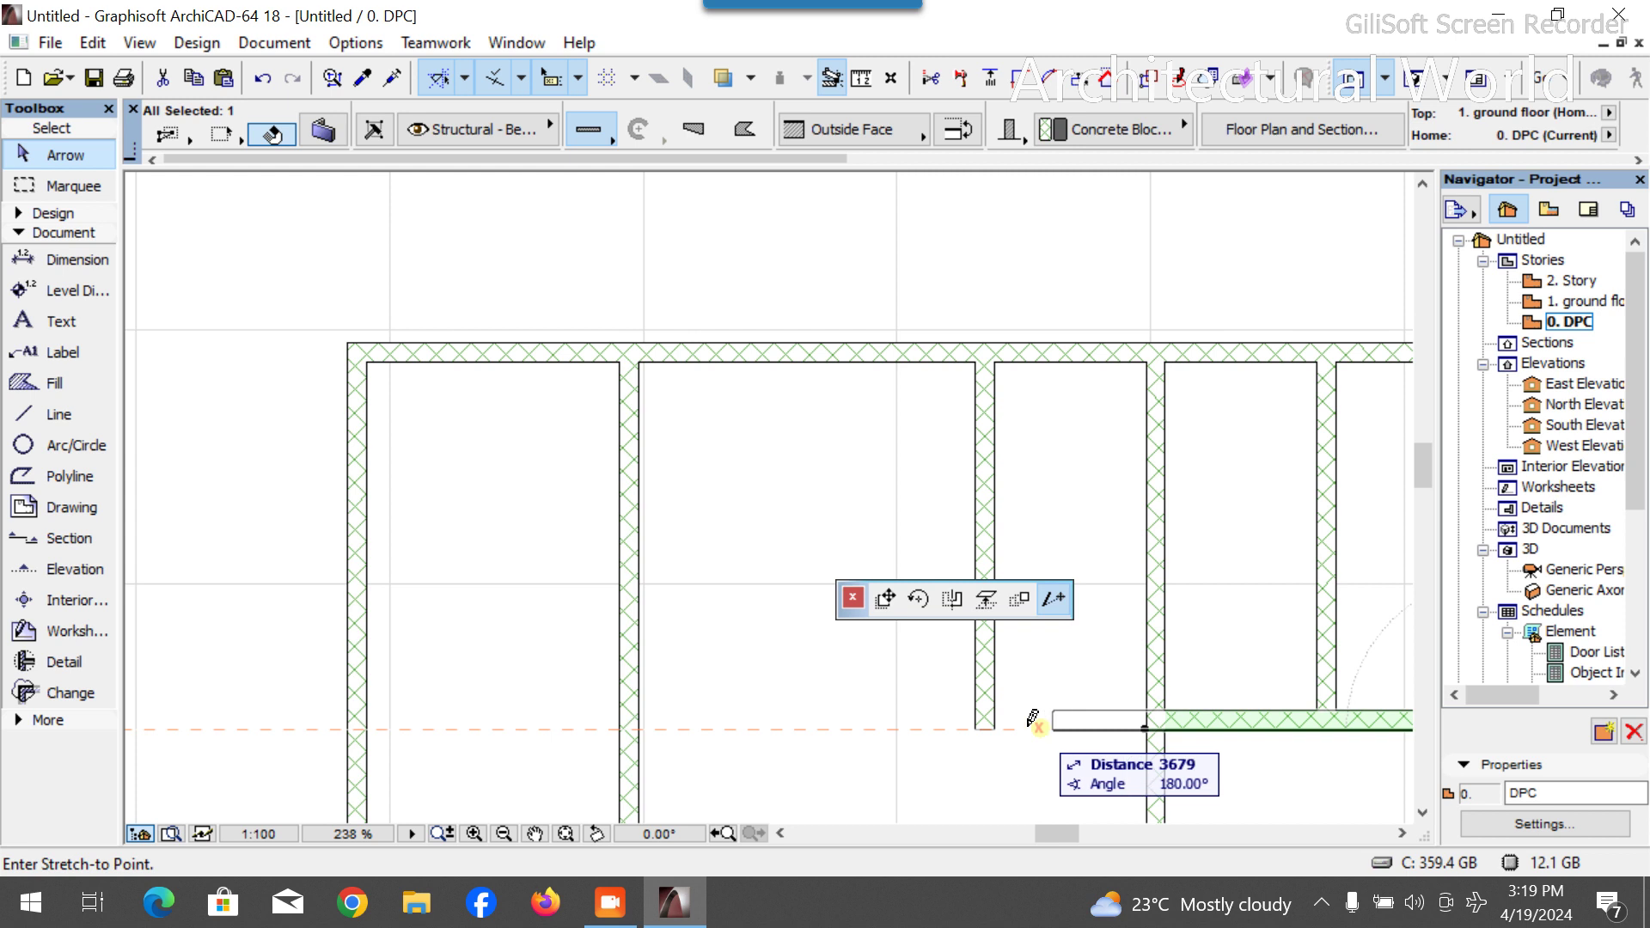
{"action": "left_click", "coordinate": [985, 718]}
{"action": "key", "text": "Escape"}
Measure the inner width of the room below the horizontal partition along that partition's lower face.
{"action": "scroll", "coordinate": [756, 405], "scroll_direction": "down", "scroll_amount": 5}
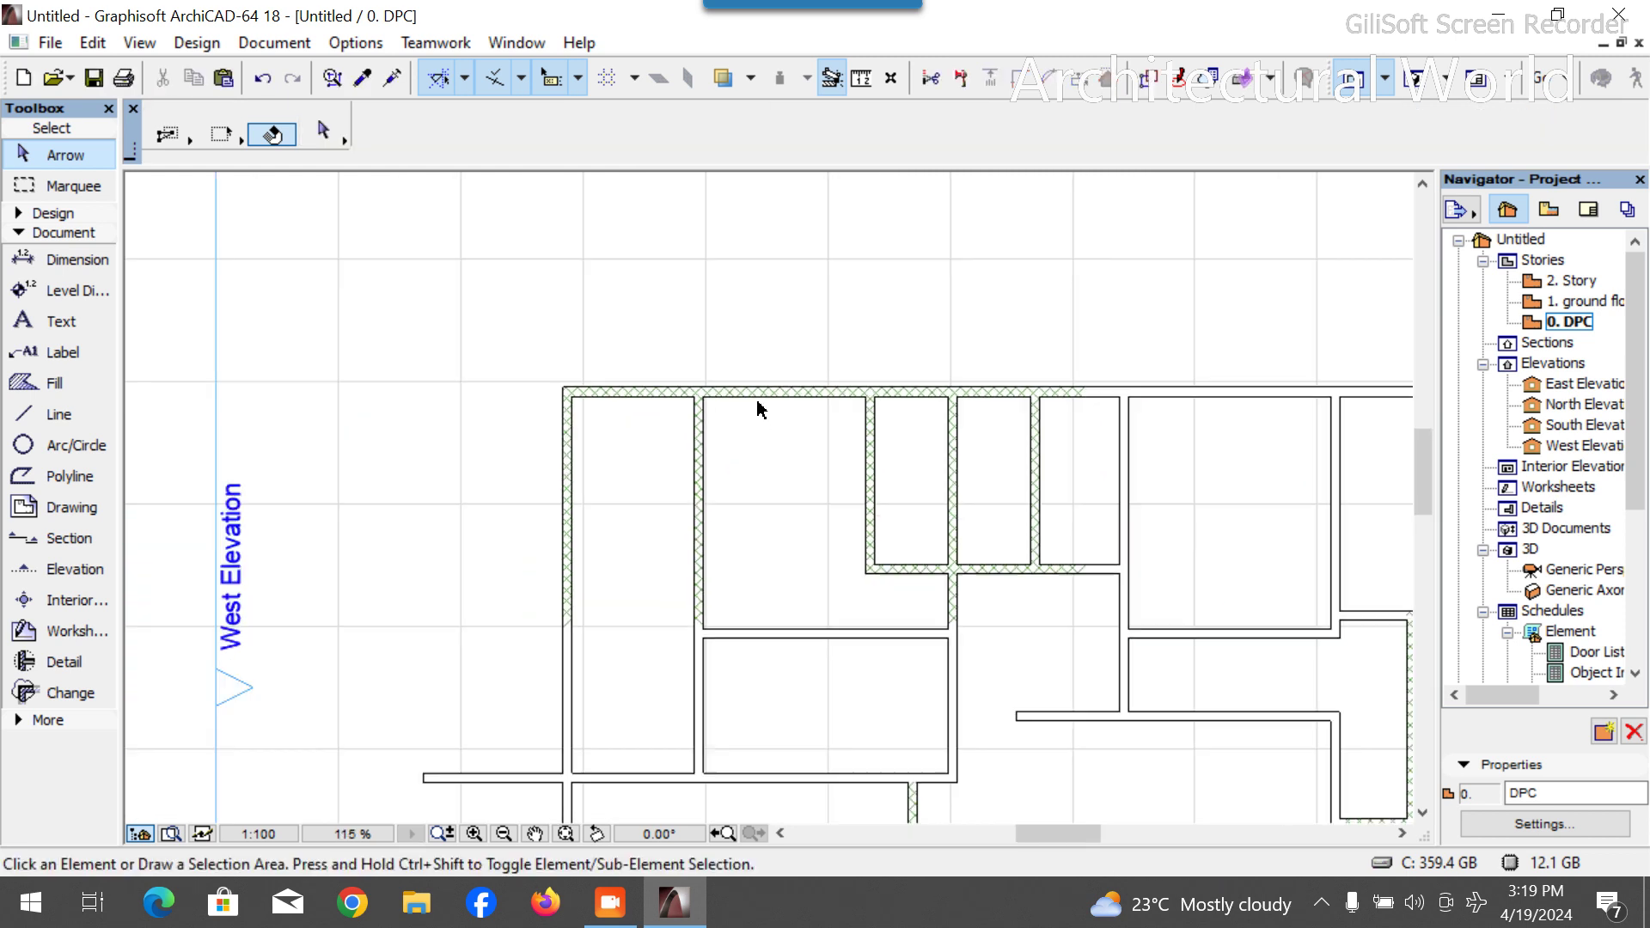
{"action": "scroll", "coordinate": [851, 563], "scroll_direction": "up", "scroll_amount": 2}
{"action": "scroll", "coordinate": [825, 559], "scroll_direction": "down", "scroll_amount": 2}
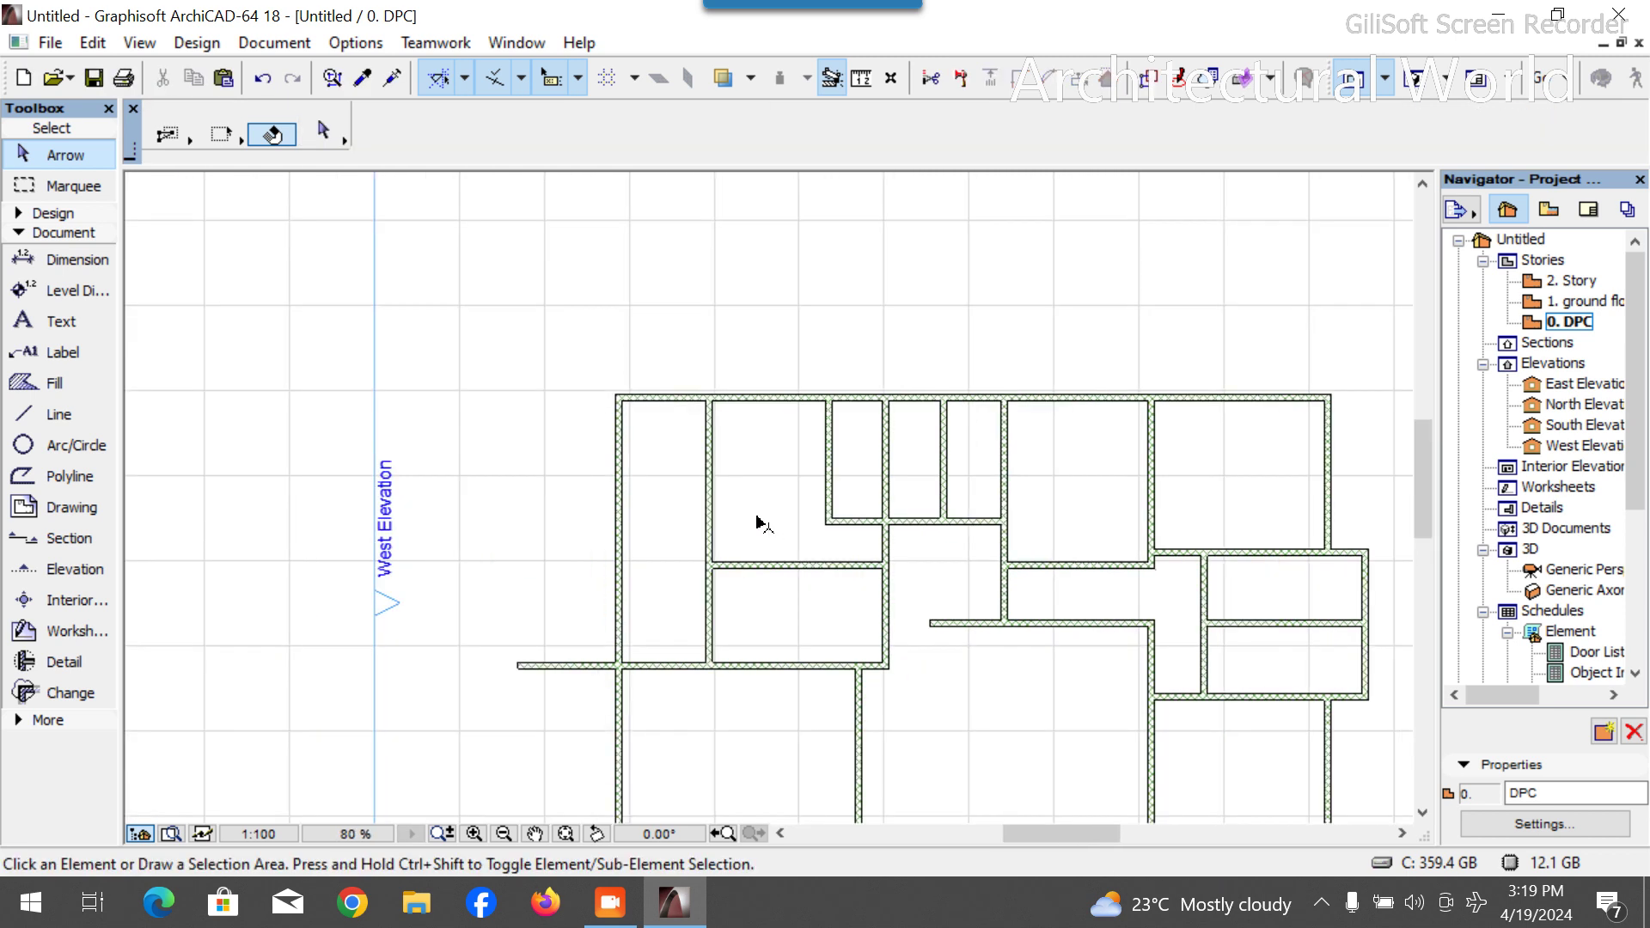
{"action": "scroll", "coordinate": [759, 633], "scroll_direction": "up", "scroll_amount": 3}
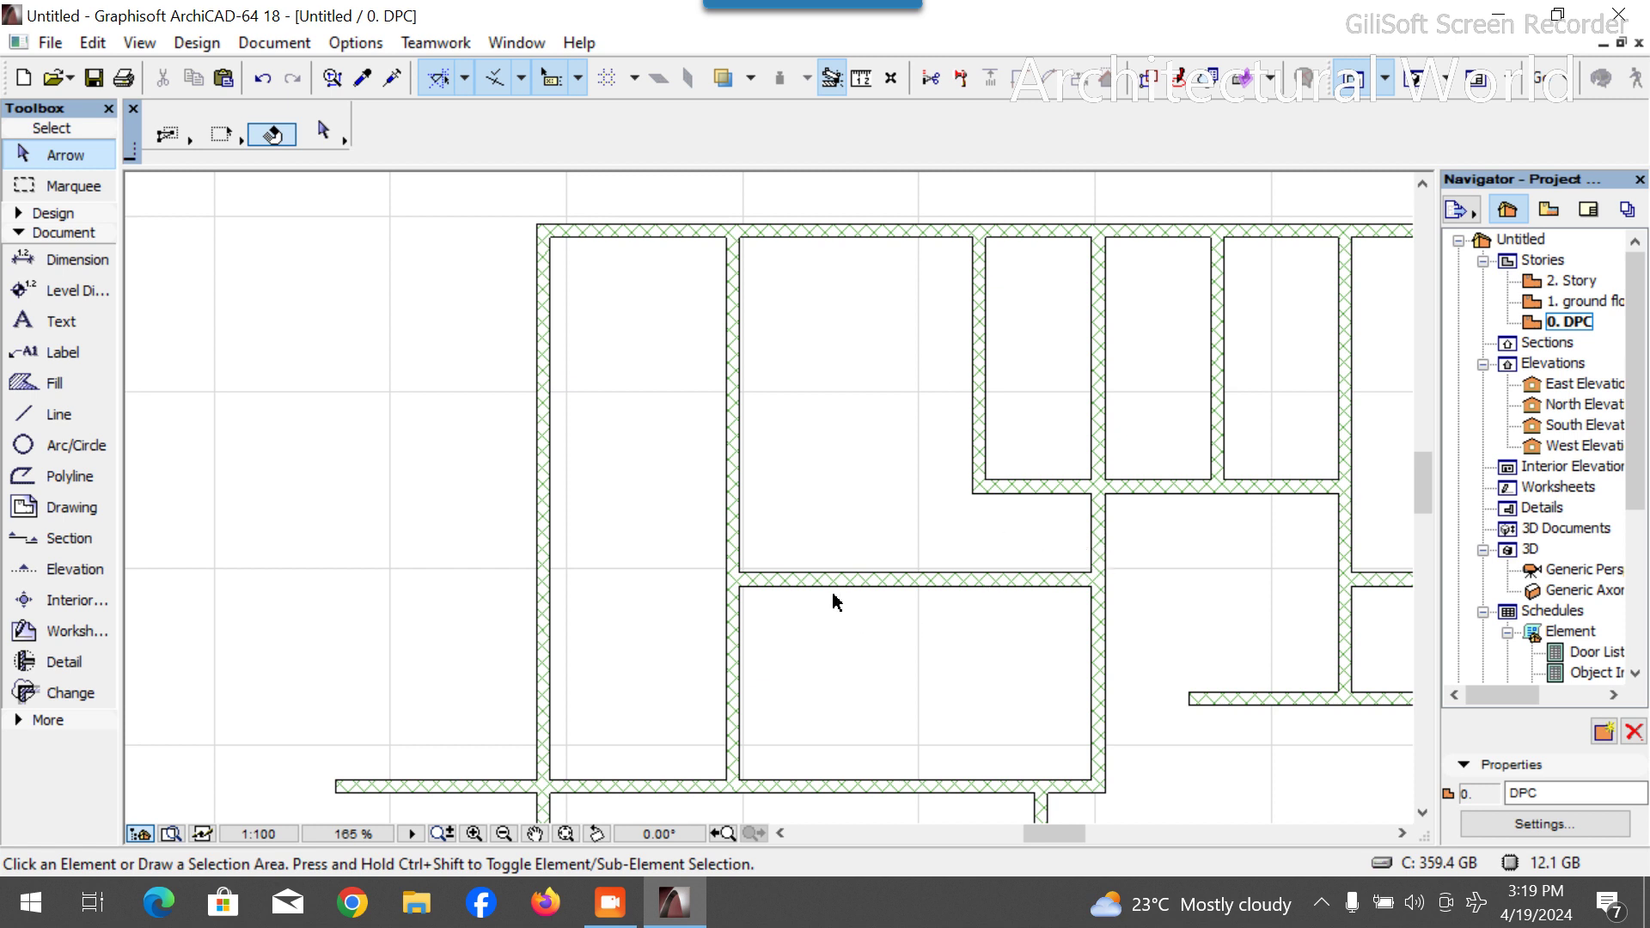
{"action": "left_click", "coordinate": [57, 415]}
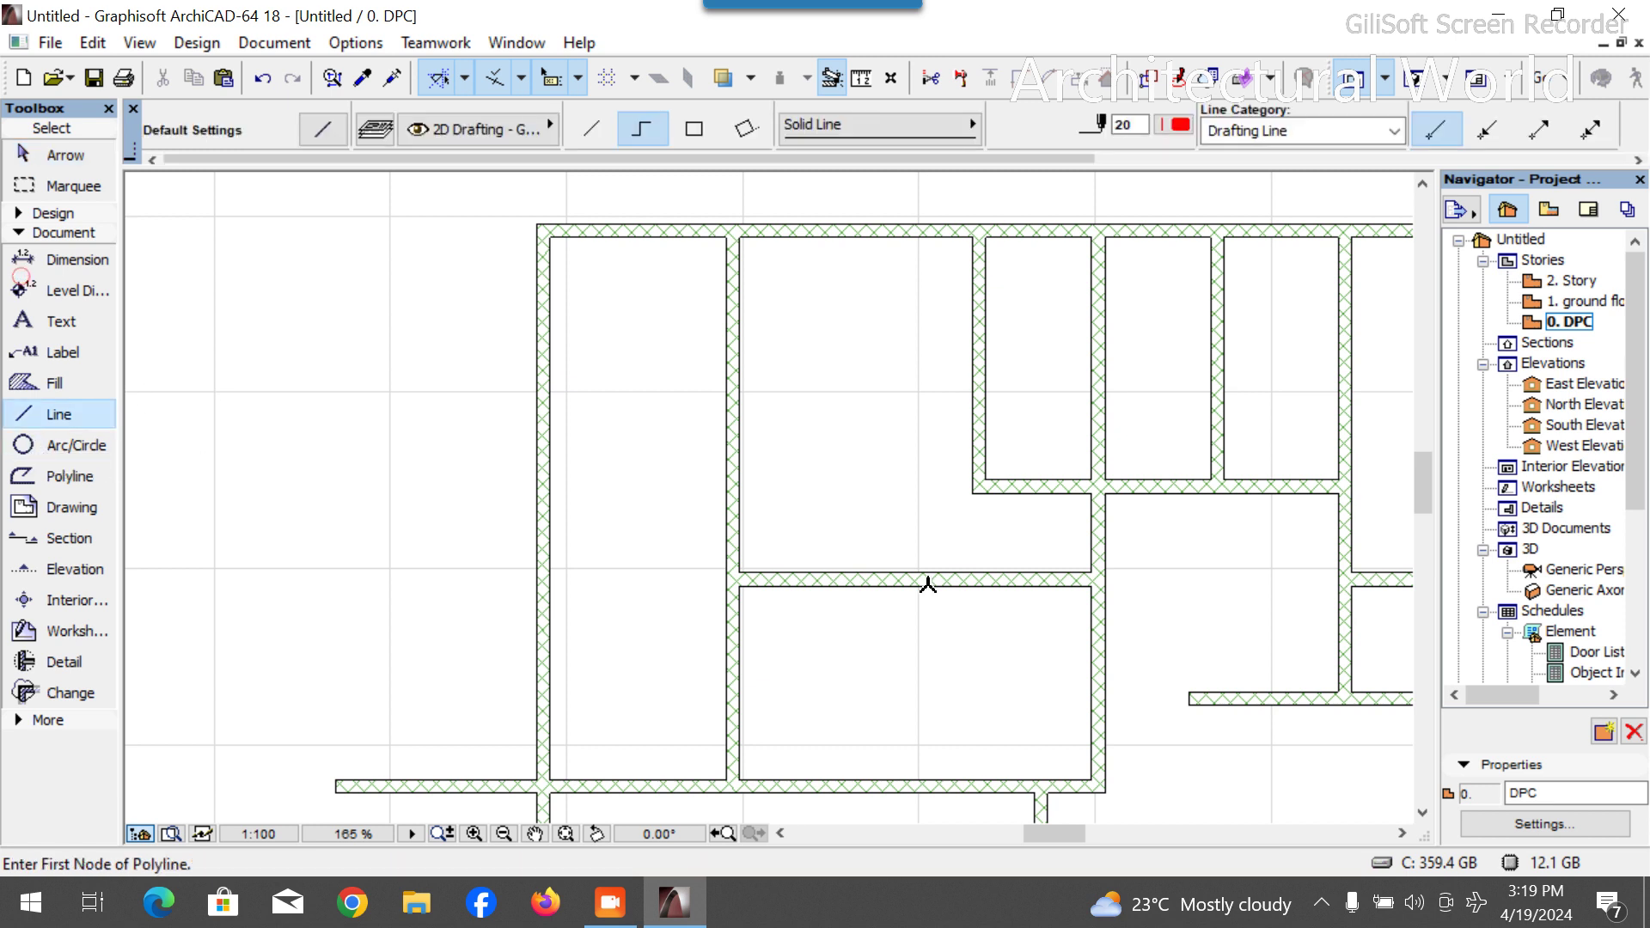
{"action": "left_click", "coordinate": [1091, 585]}
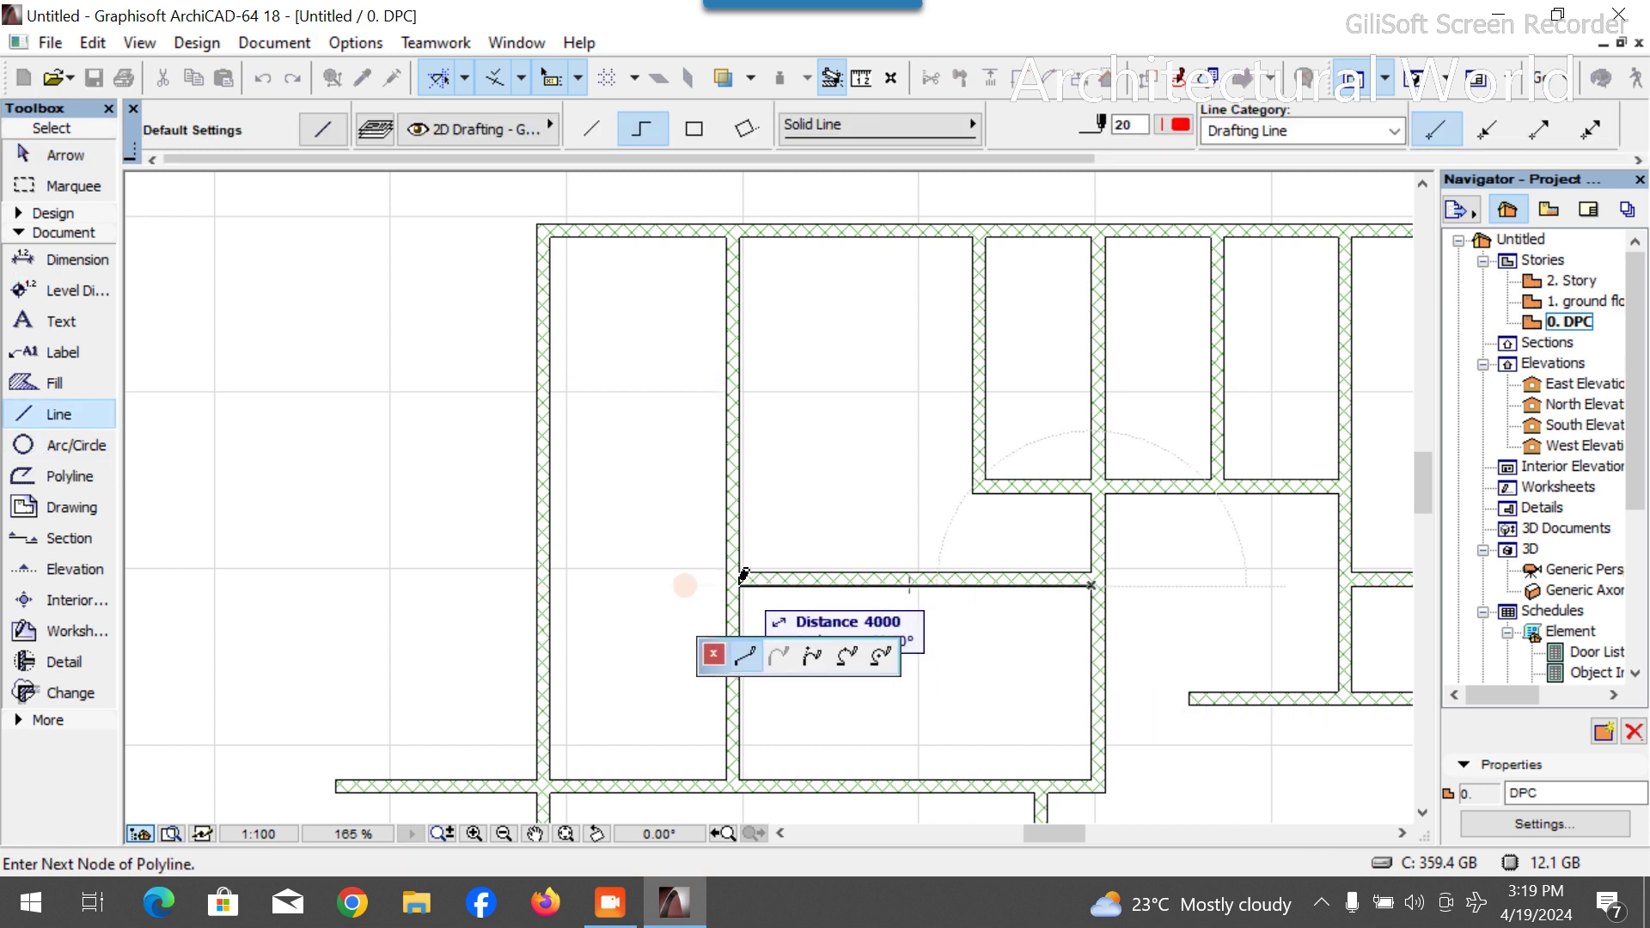
{"action": "double_click", "coordinate": [744, 576]}
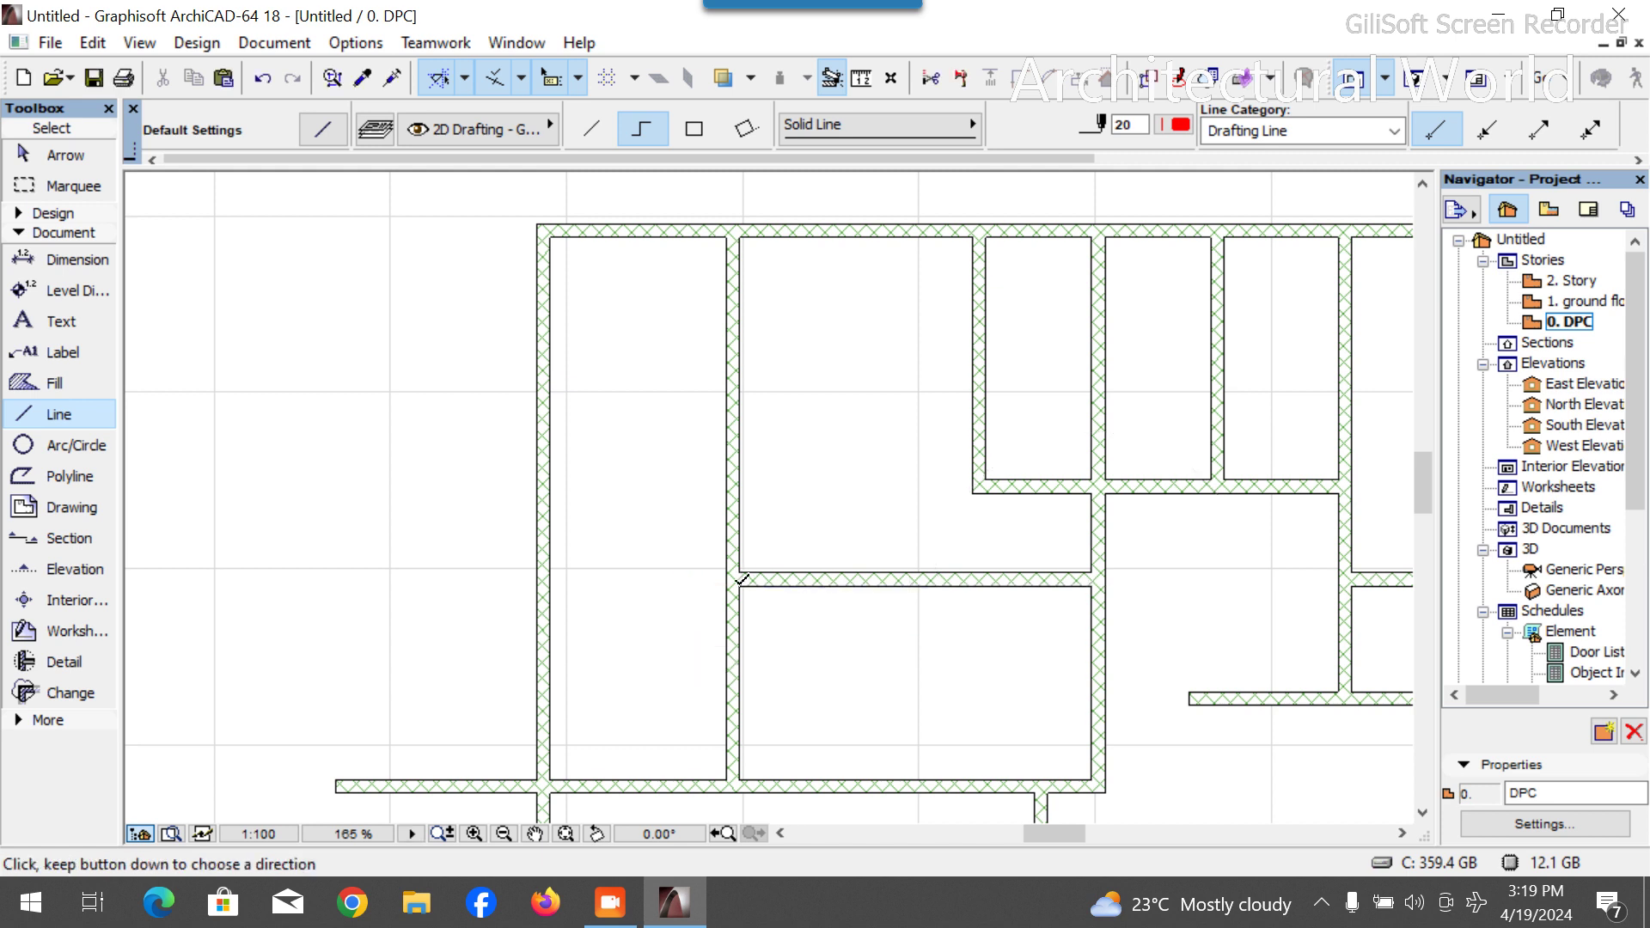
{"action": "key", "text": "Escape"}
{"action": "scroll", "coordinate": [739, 442], "scroll_direction": "down", "scroll_amount": 3}
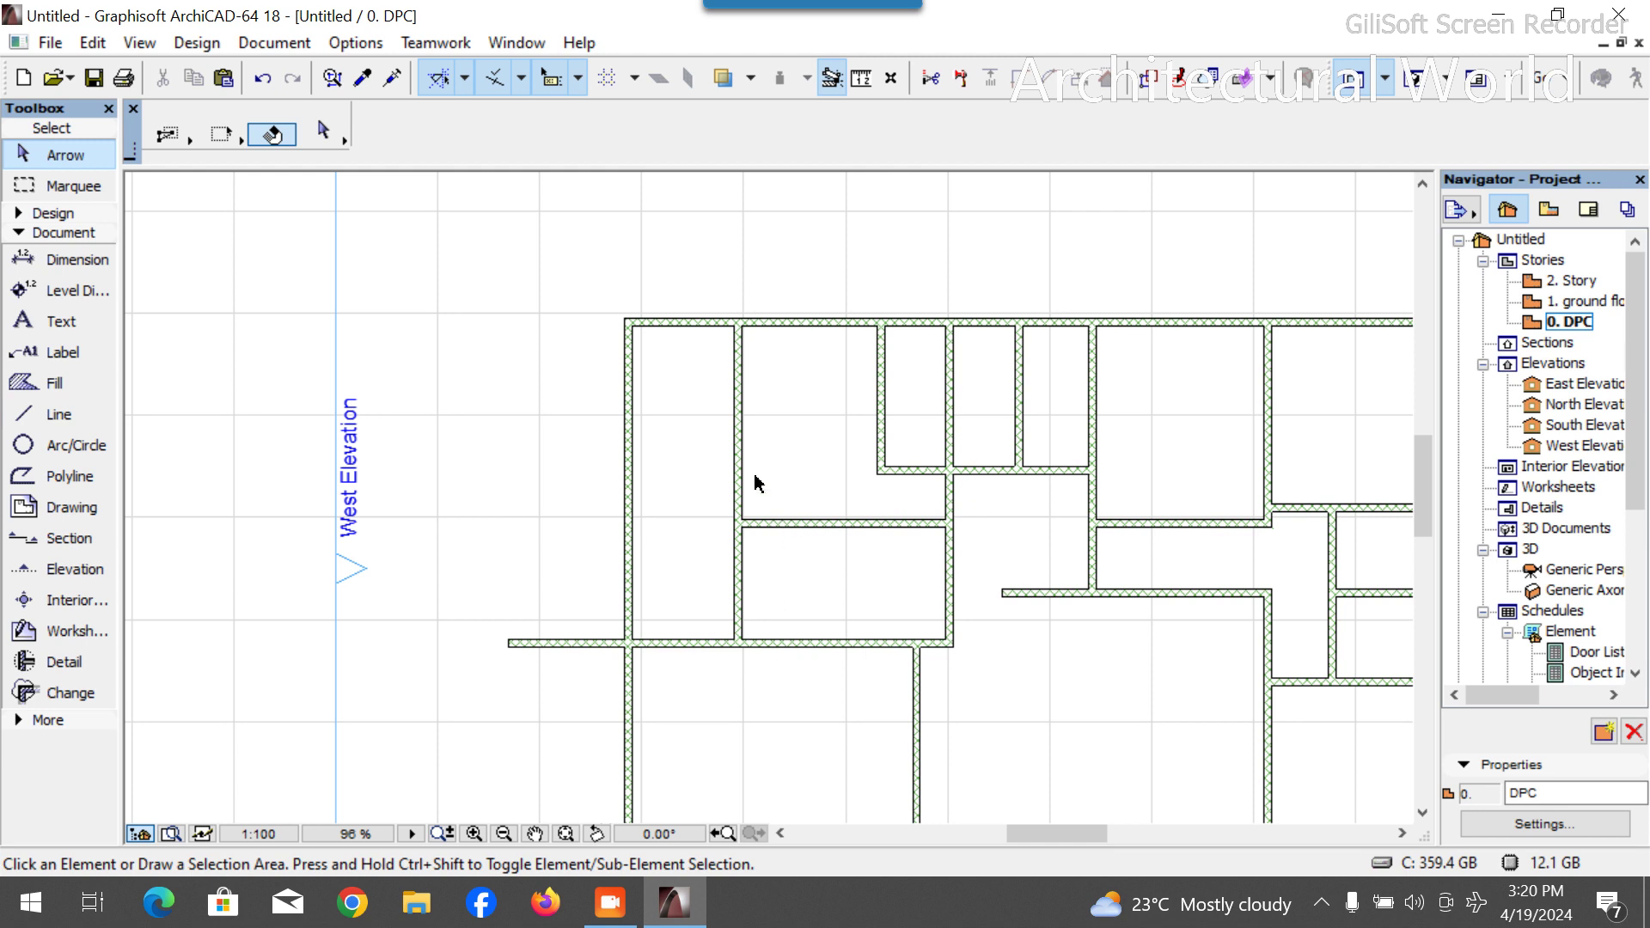
{"action": "scroll", "coordinate": [727, 437], "scroll_direction": "down", "scroll_amount": 2}
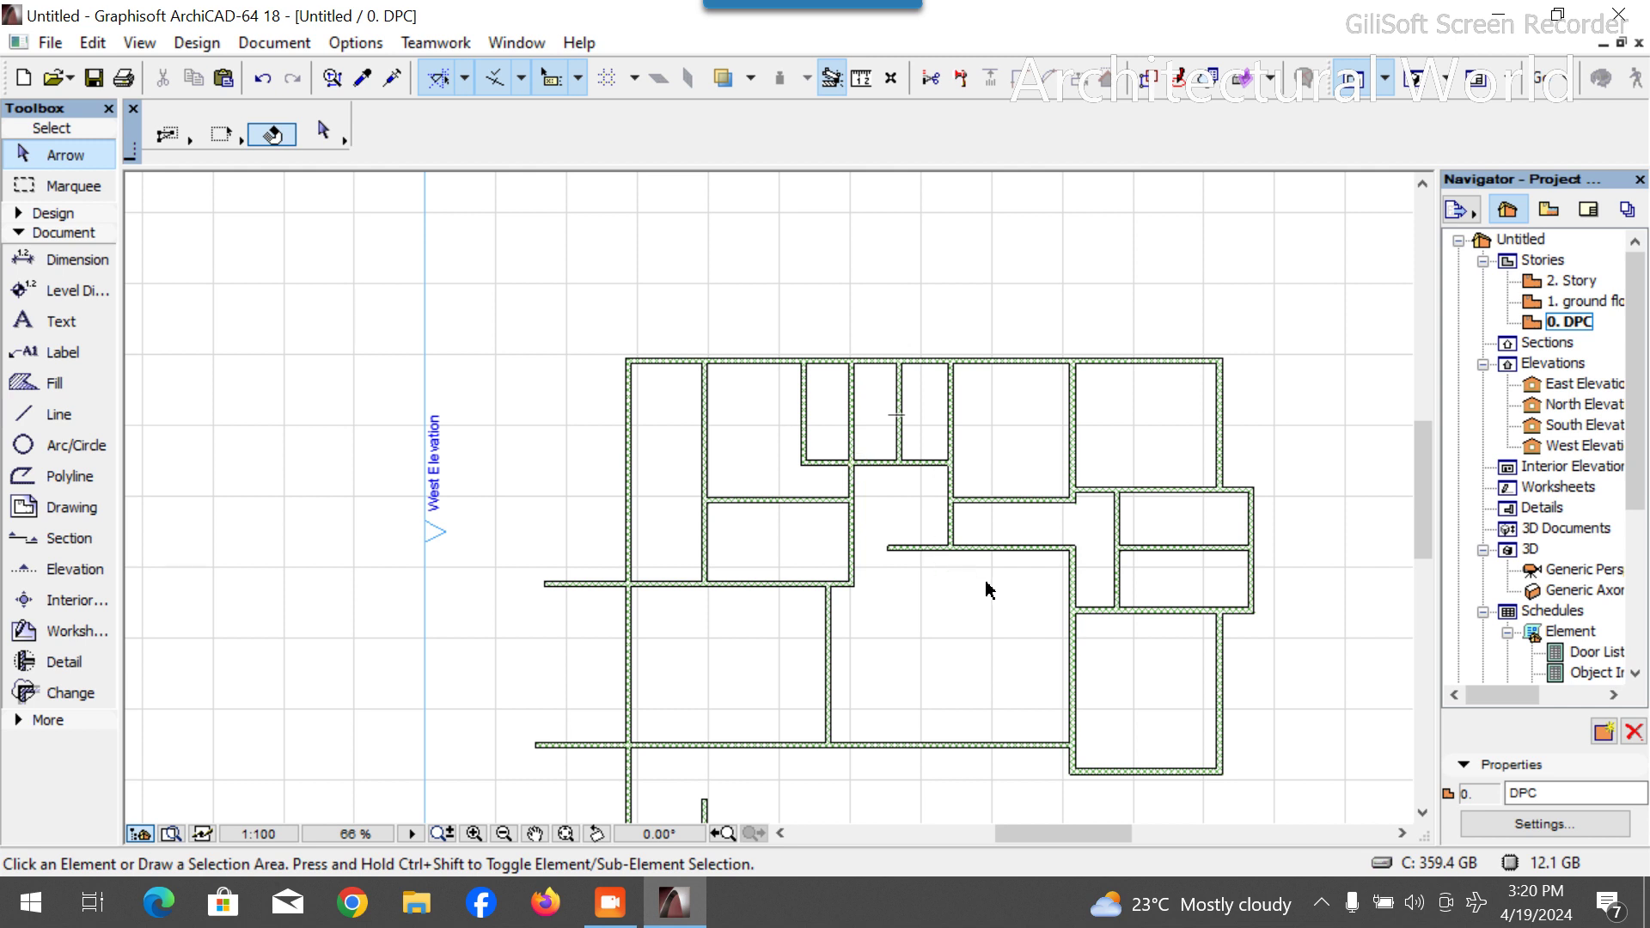
{"action": "scroll", "coordinate": [1245, 570], "scroll_direction": "up", "scroll_amount": 1}
{"action": "scroll", "coordinate": [726, 576], "scroll_direction": "down", "scroll_amount": 1}
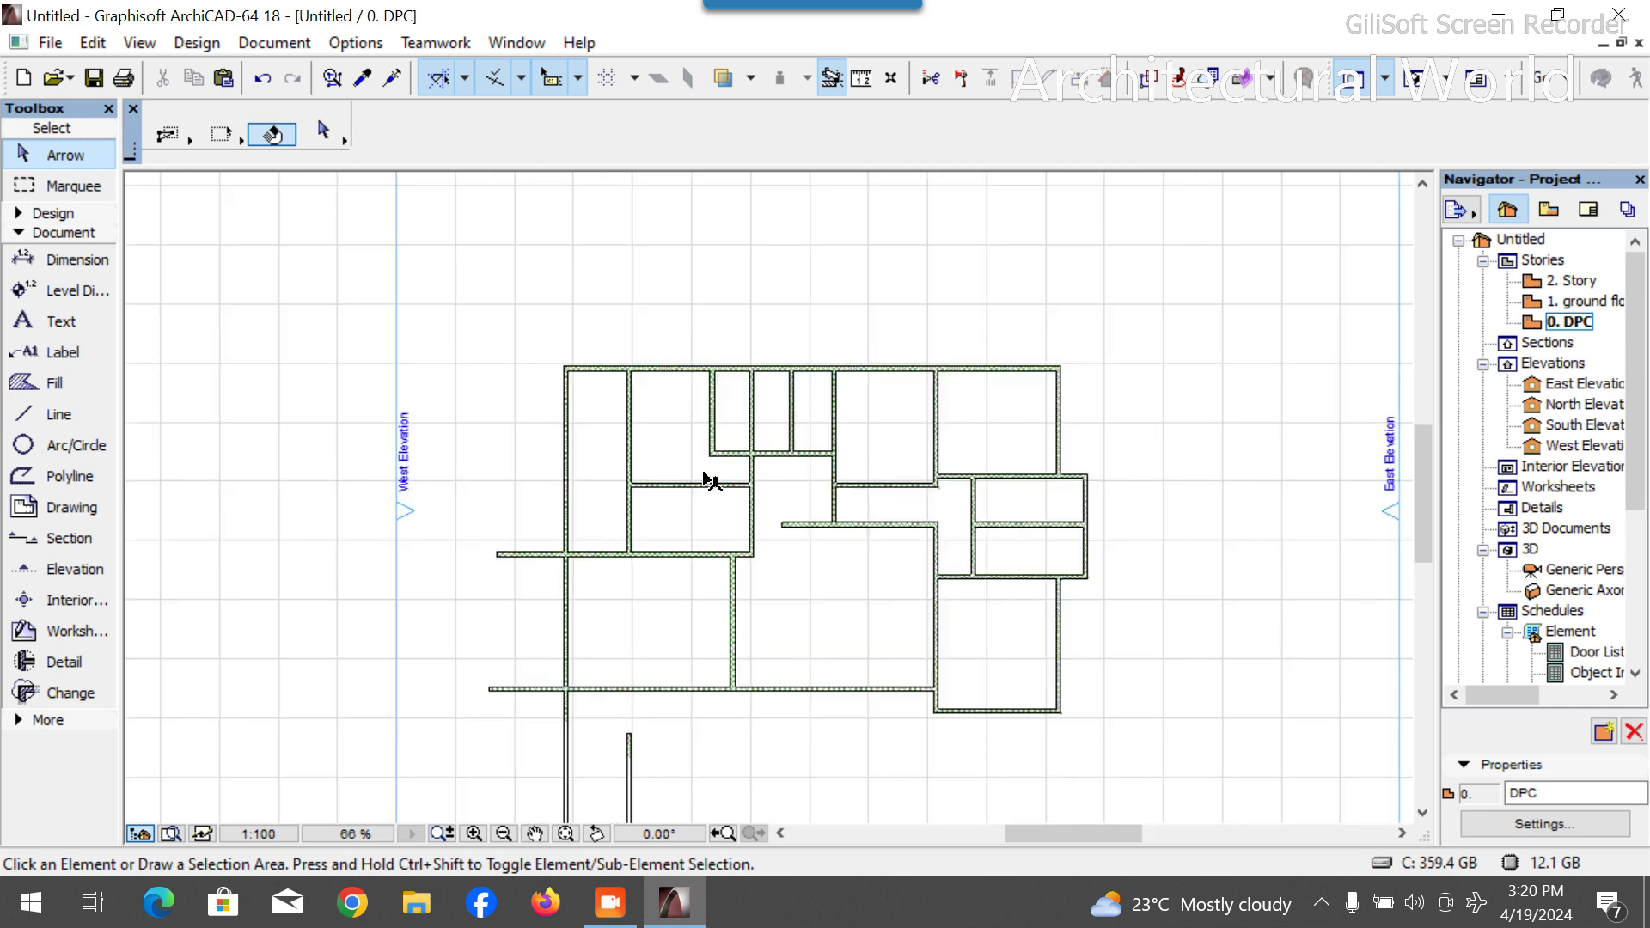
{"action": "scroll", "coordinate": [730, 554], "scroll_direction": "up", "scroll_amount": 3}
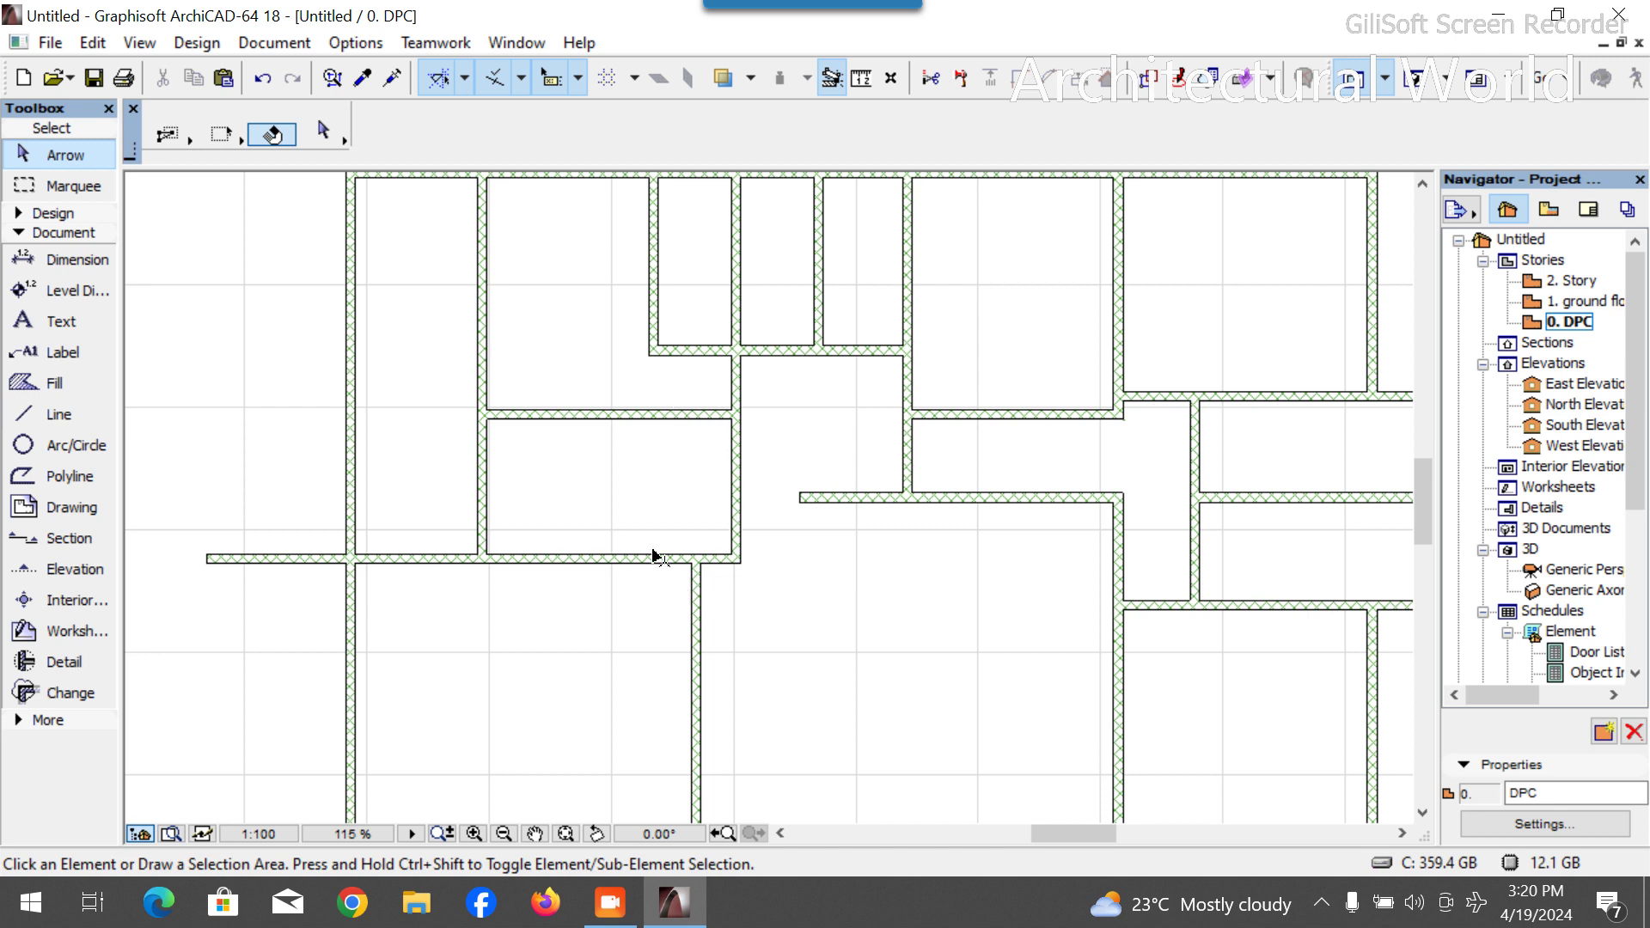
{"action": "scroll", "coordinate": [655, 557], "scroll_direction": "down", "scroll_amount": 3}
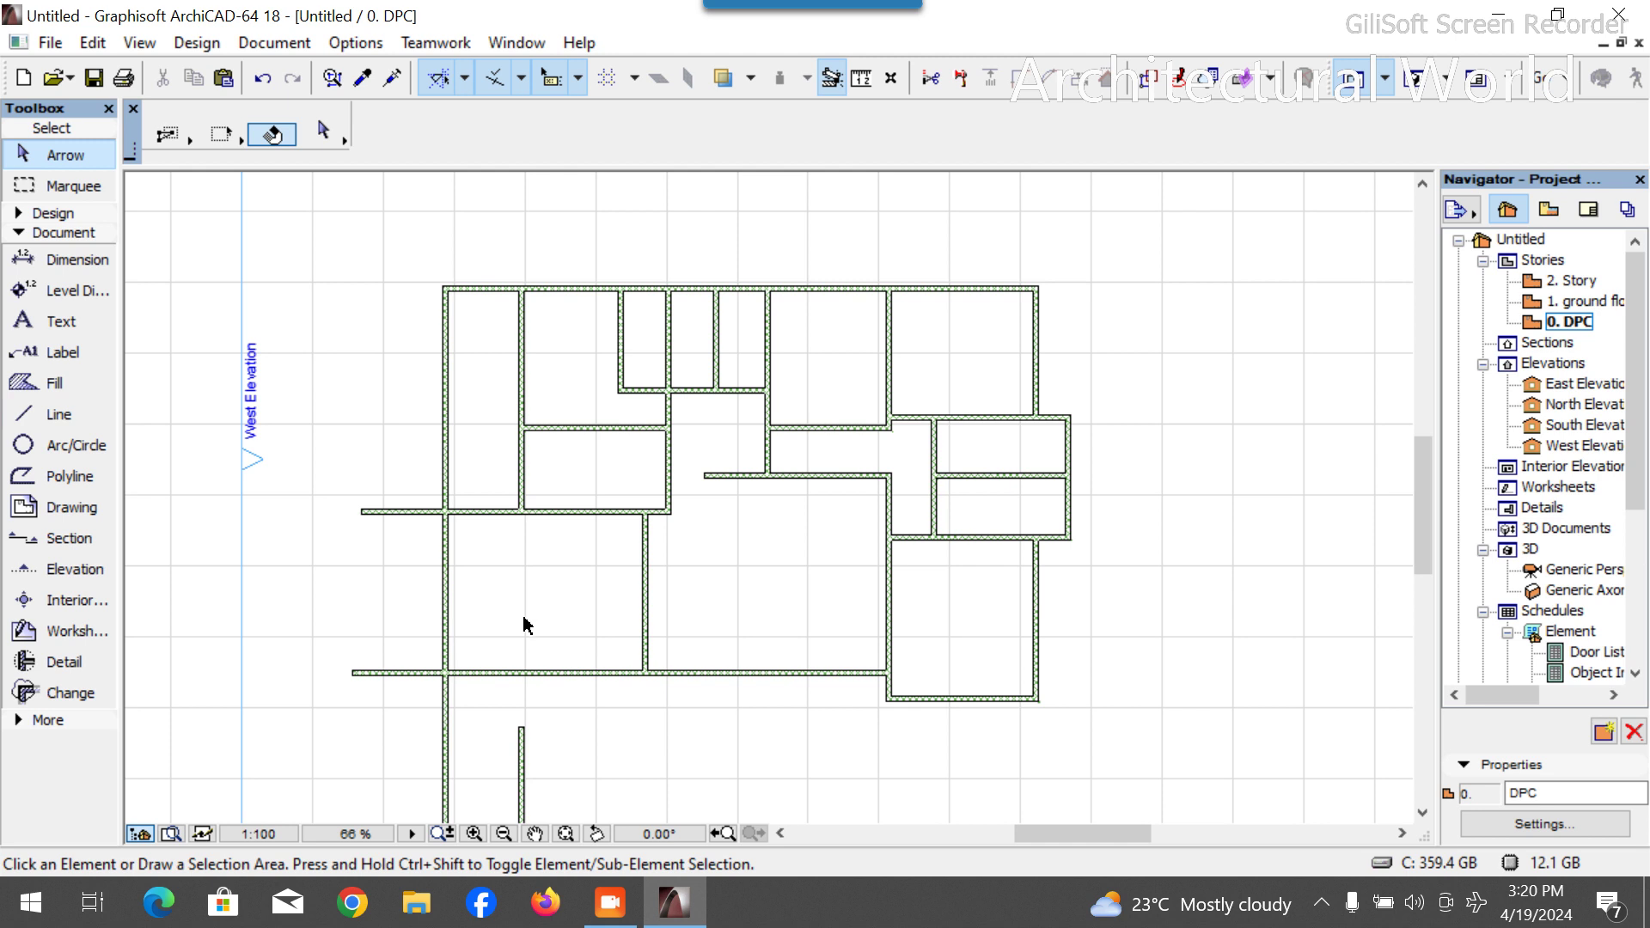
{"action": "scroll", "coordinate": [583, 376], "scroll_direction": "up", "scroll_amount": 1}
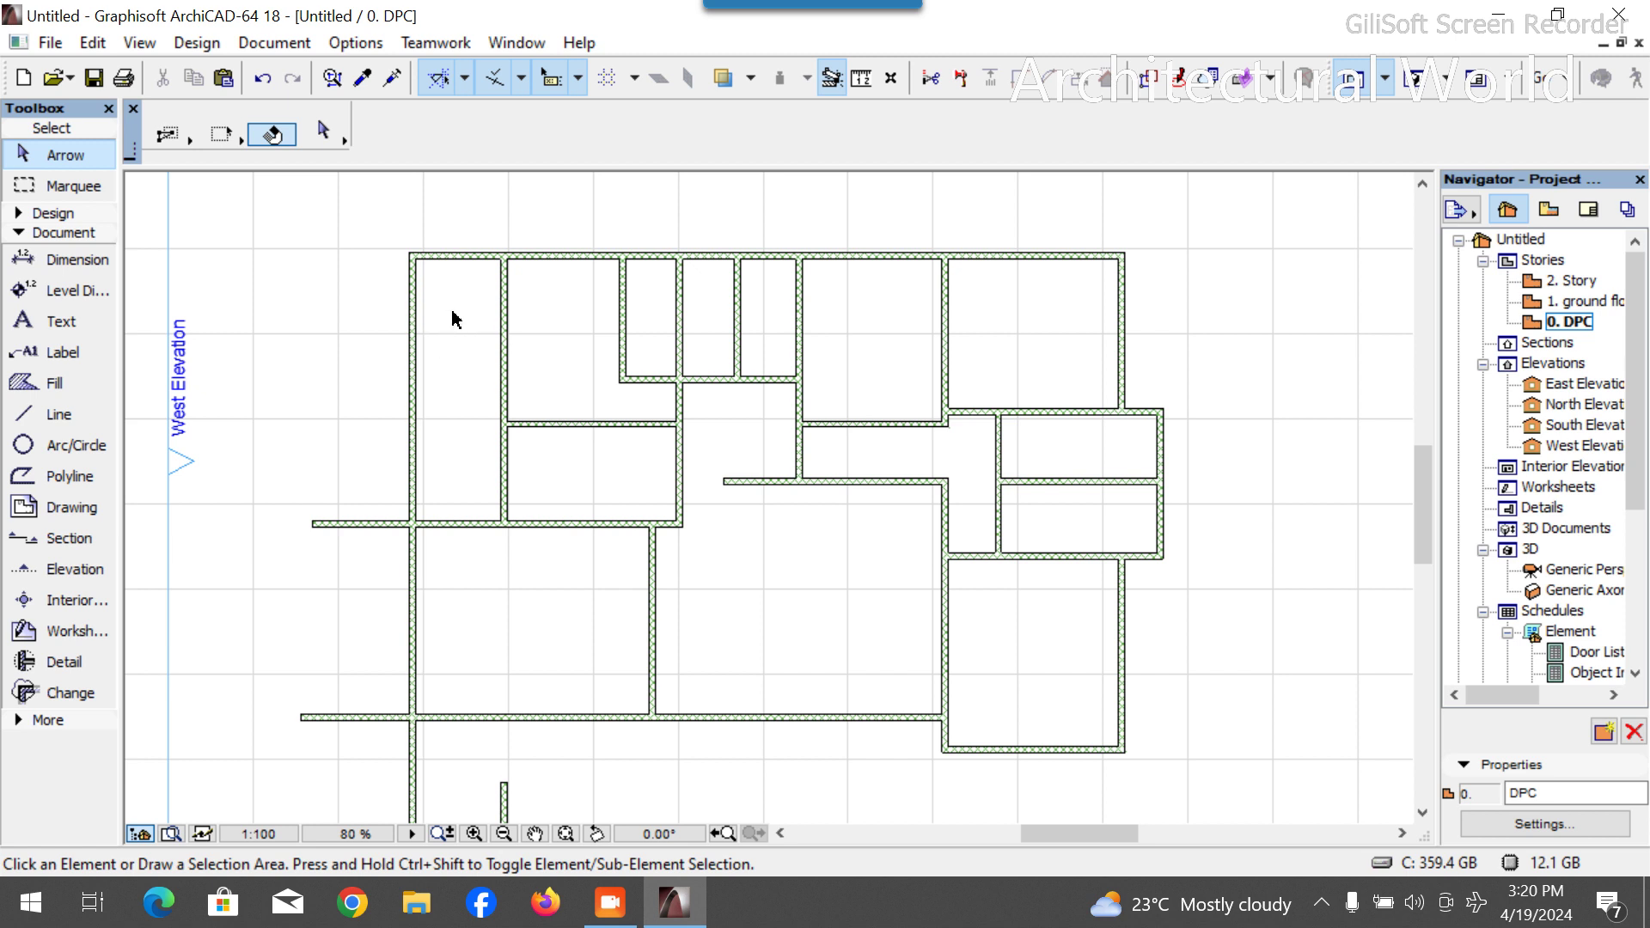
Examine the large room's walls and the open-ended horizontal wall above it.
{"action": "scroll", "coordinate": [739, 524], "scroll_direction": "up", "scroll_amount": 3}
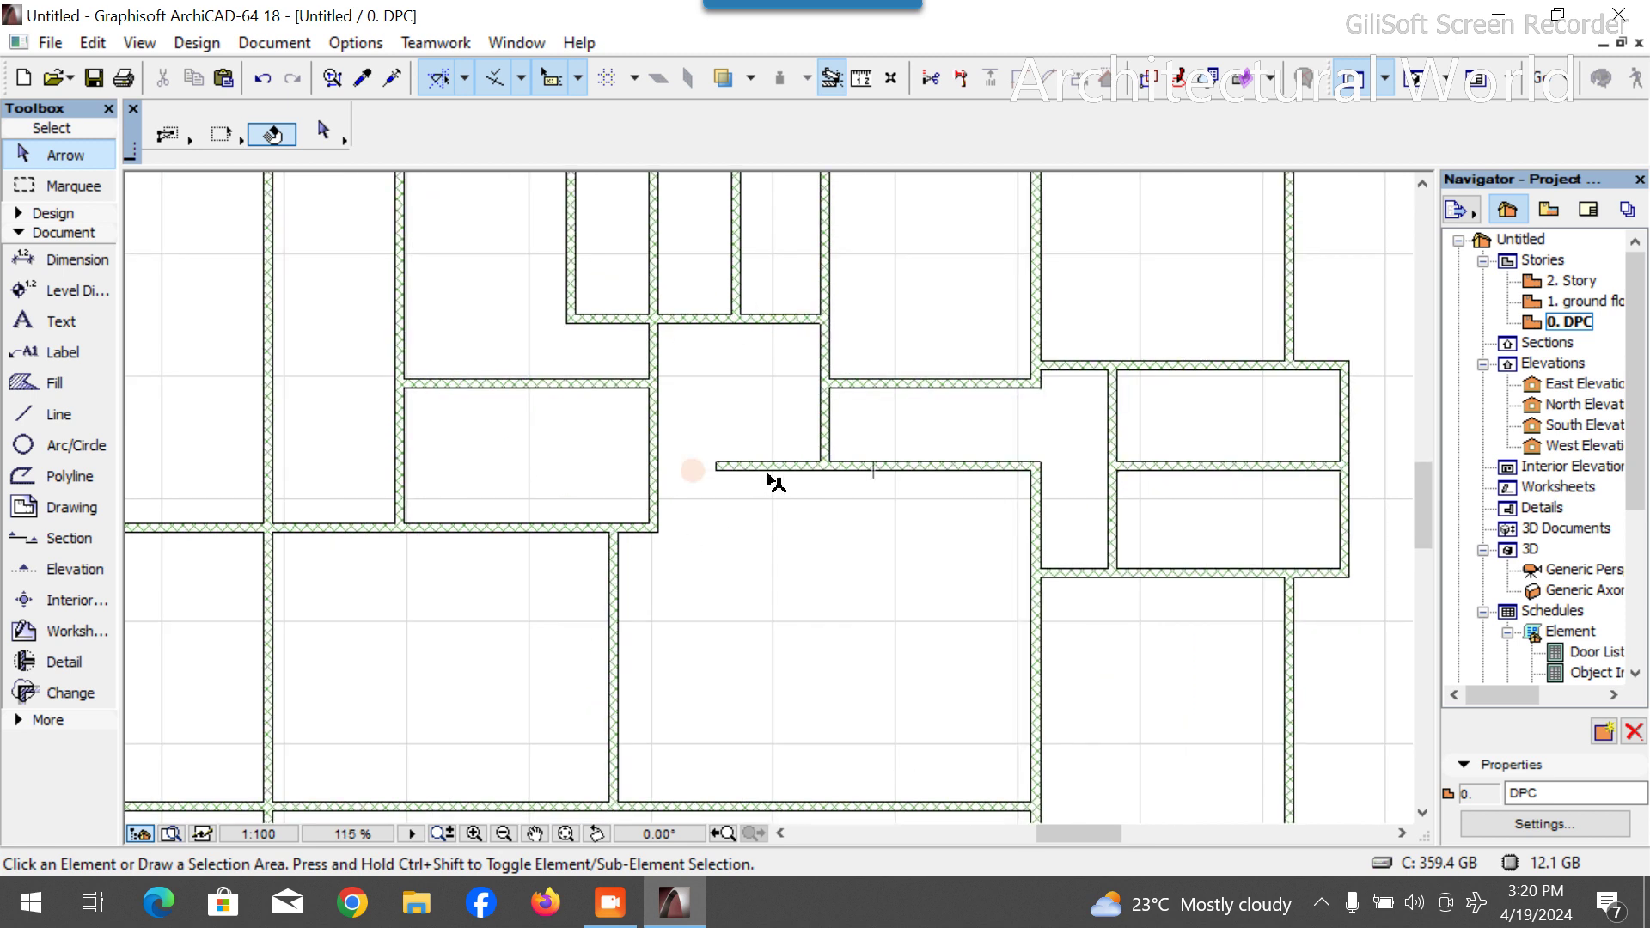
{"action": "left_click", "coordinate": [717, 471]}
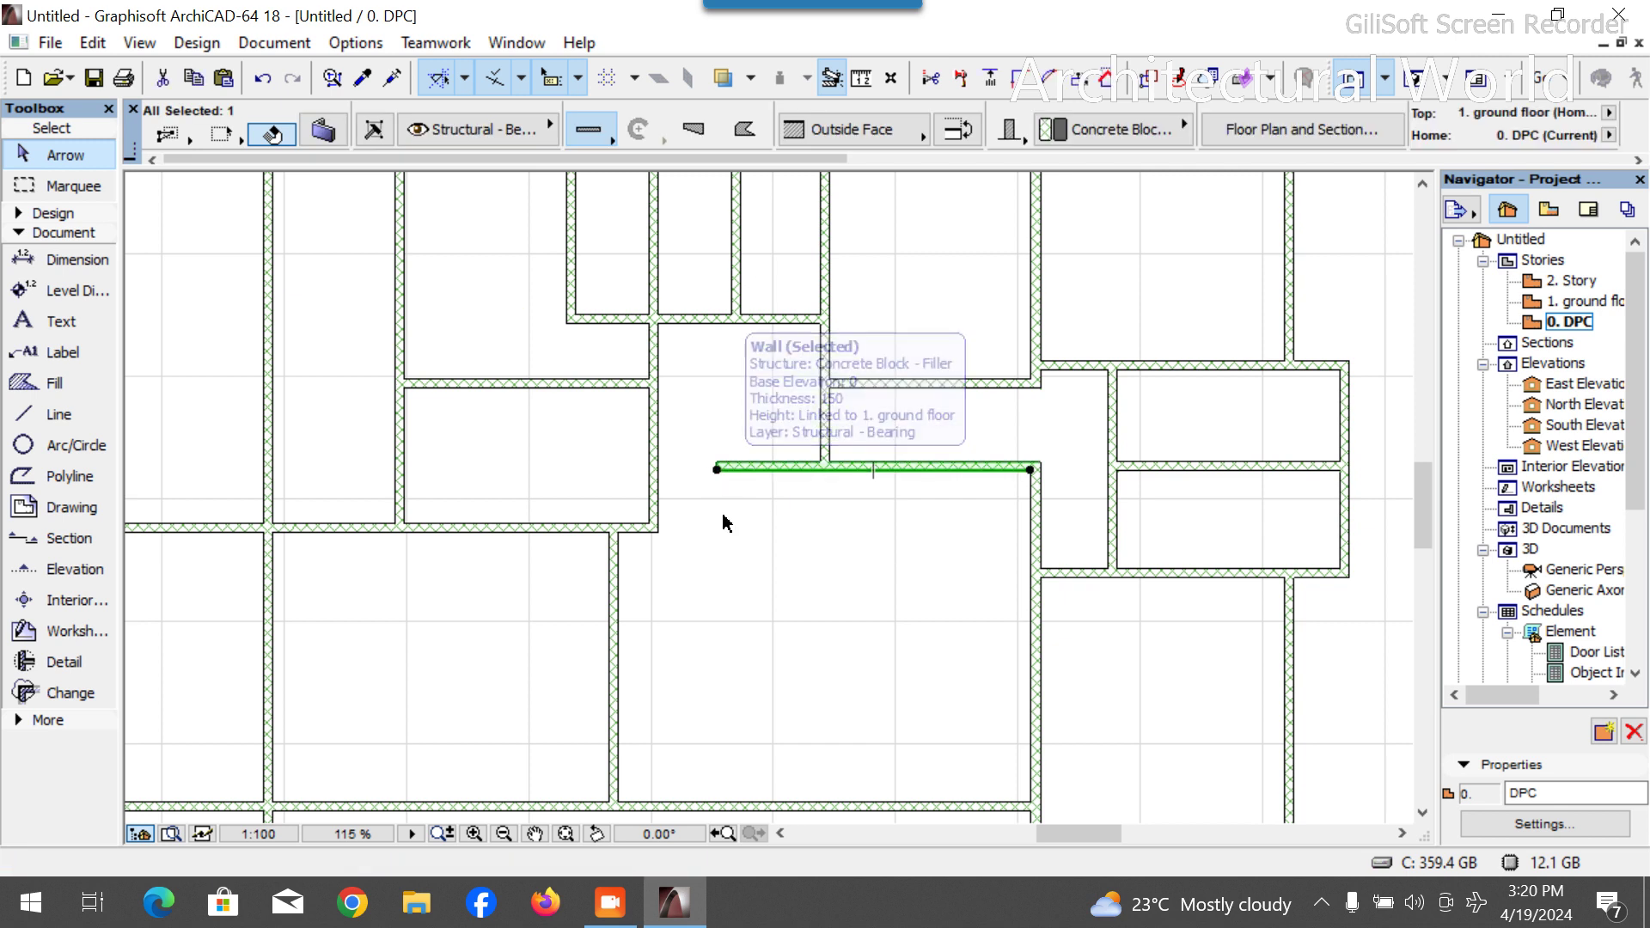
{"action": "scroll", "coordinate": [739, 387], "scroll_direction": "down", "scroll_amount": 4}
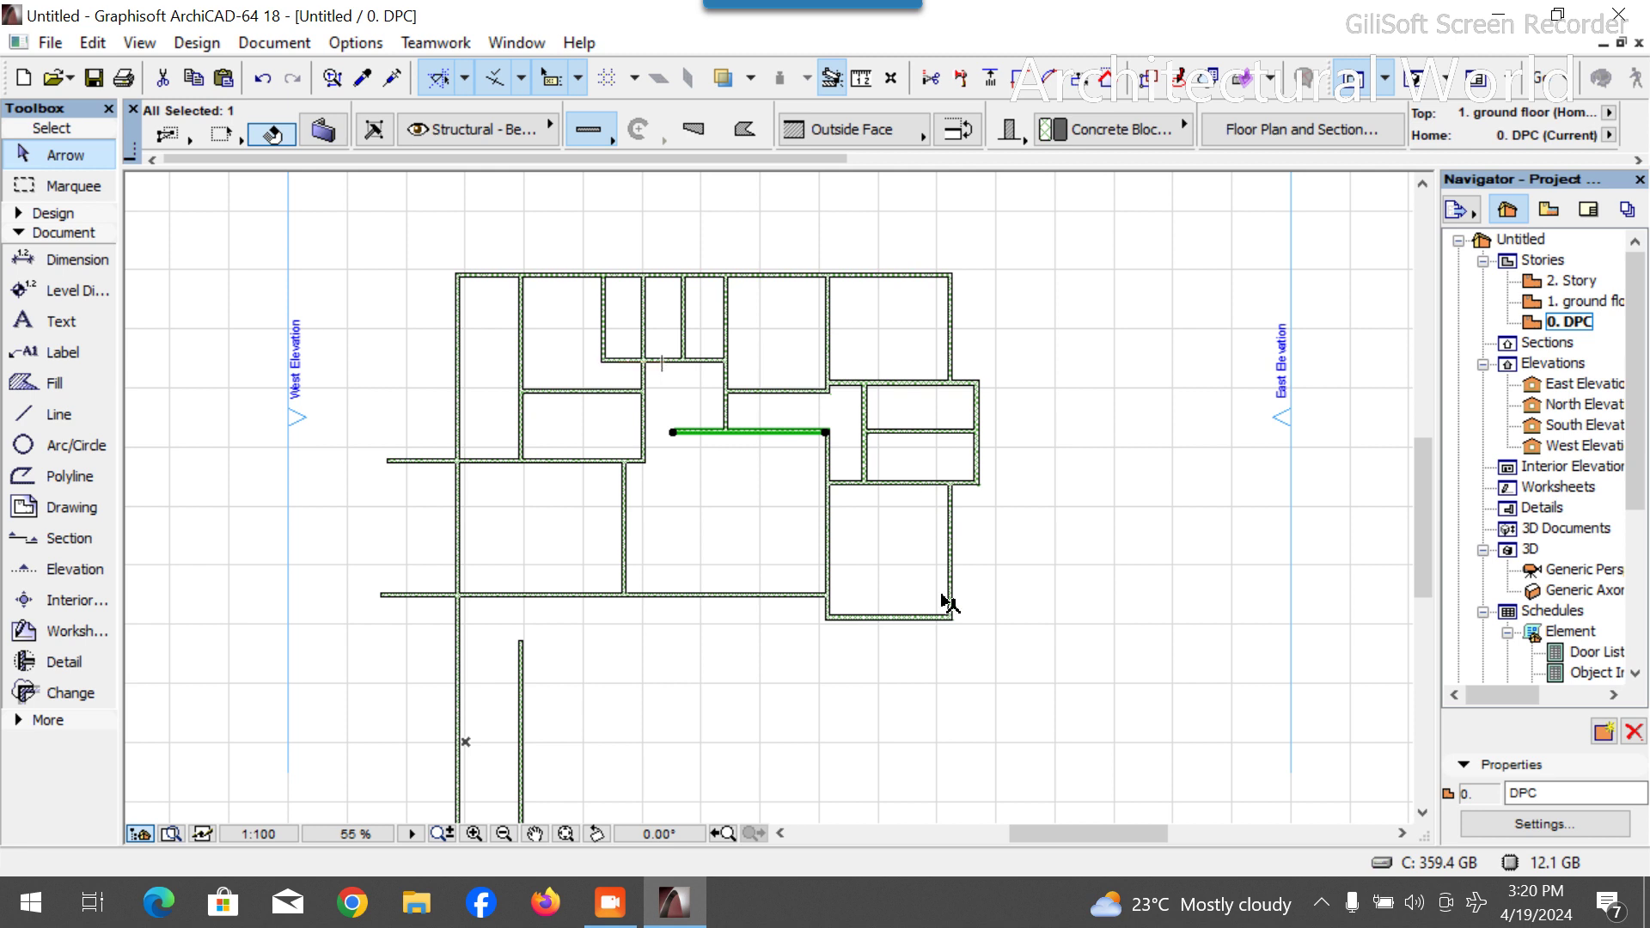
{"action": "left_click", "coordinate": [667, 702]}
{"action": "scroll", "coordinate": [609, 306], "scroll_direction": "up", "scroll_amount": 3}
{"action": "scroll", "coordinate": [648, 367], "scroll_direction": "down", "scroll_amount": 3}
{"action": "scroll", "coordinate": [679, 413], "scroll_direction": "up", "scroll_amount": 2}
{"action": "scroll", "coordinate": [673, 453], "scroll_direction": "down", "scroll_amount": 2}
{"action": "scroll", "coordinate": [649, 541], "scroll_direction": "up", "scroll_amount": 3}
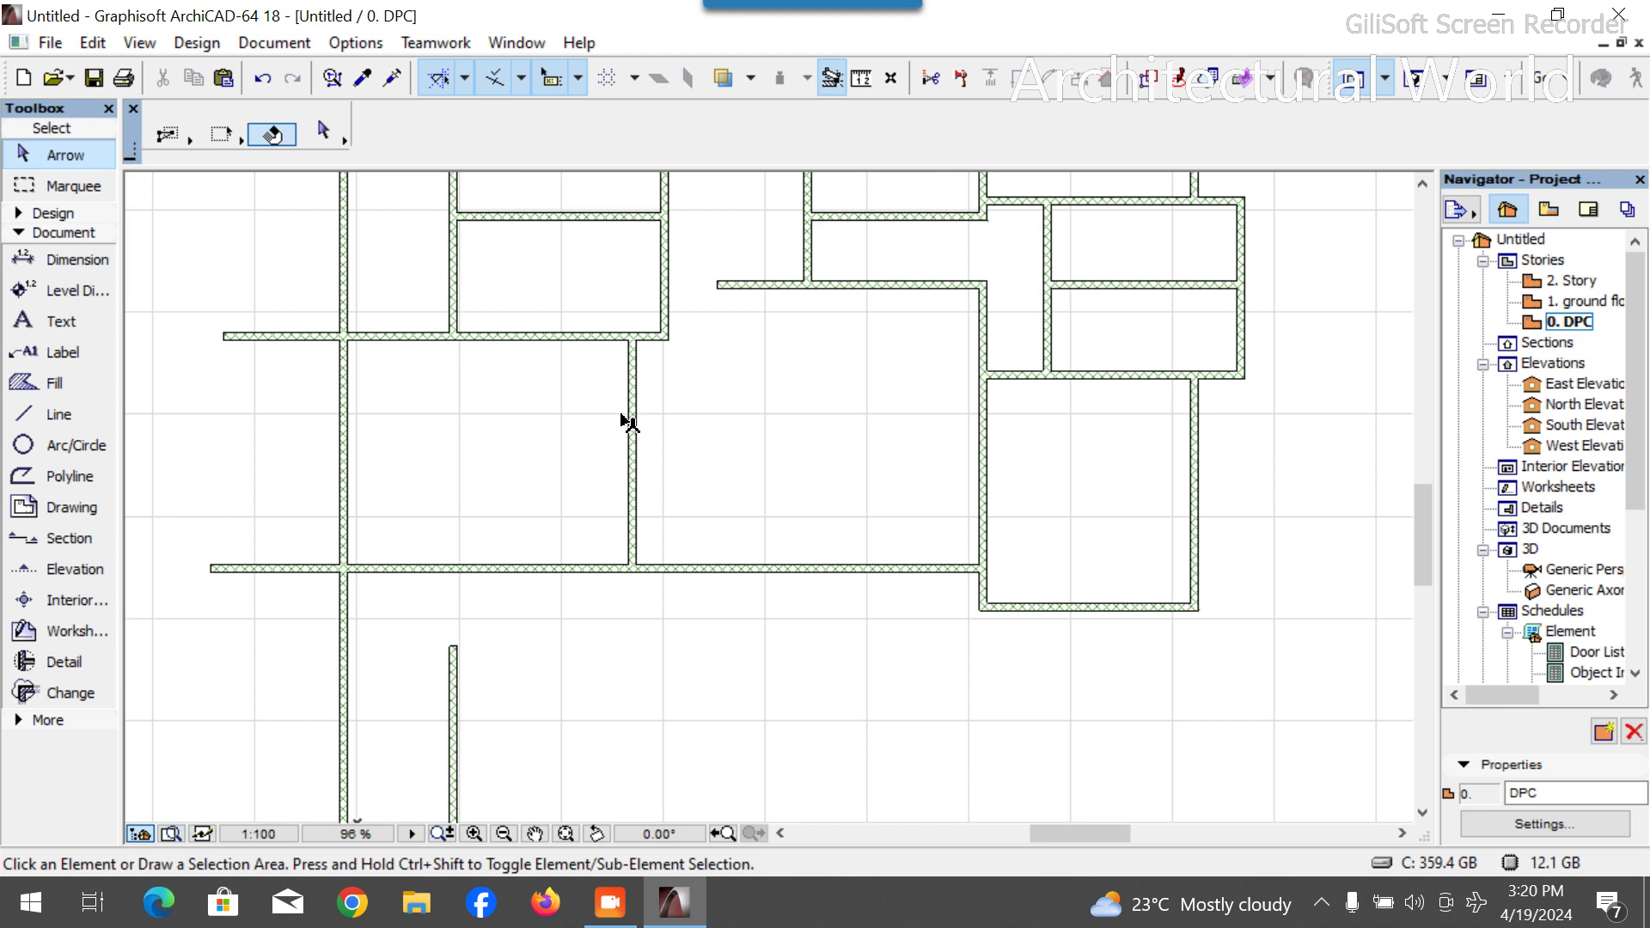
{"action": "scroll", "coordinate": [665, 411], "scroll_direction": "down", "scroll_amount": 1}
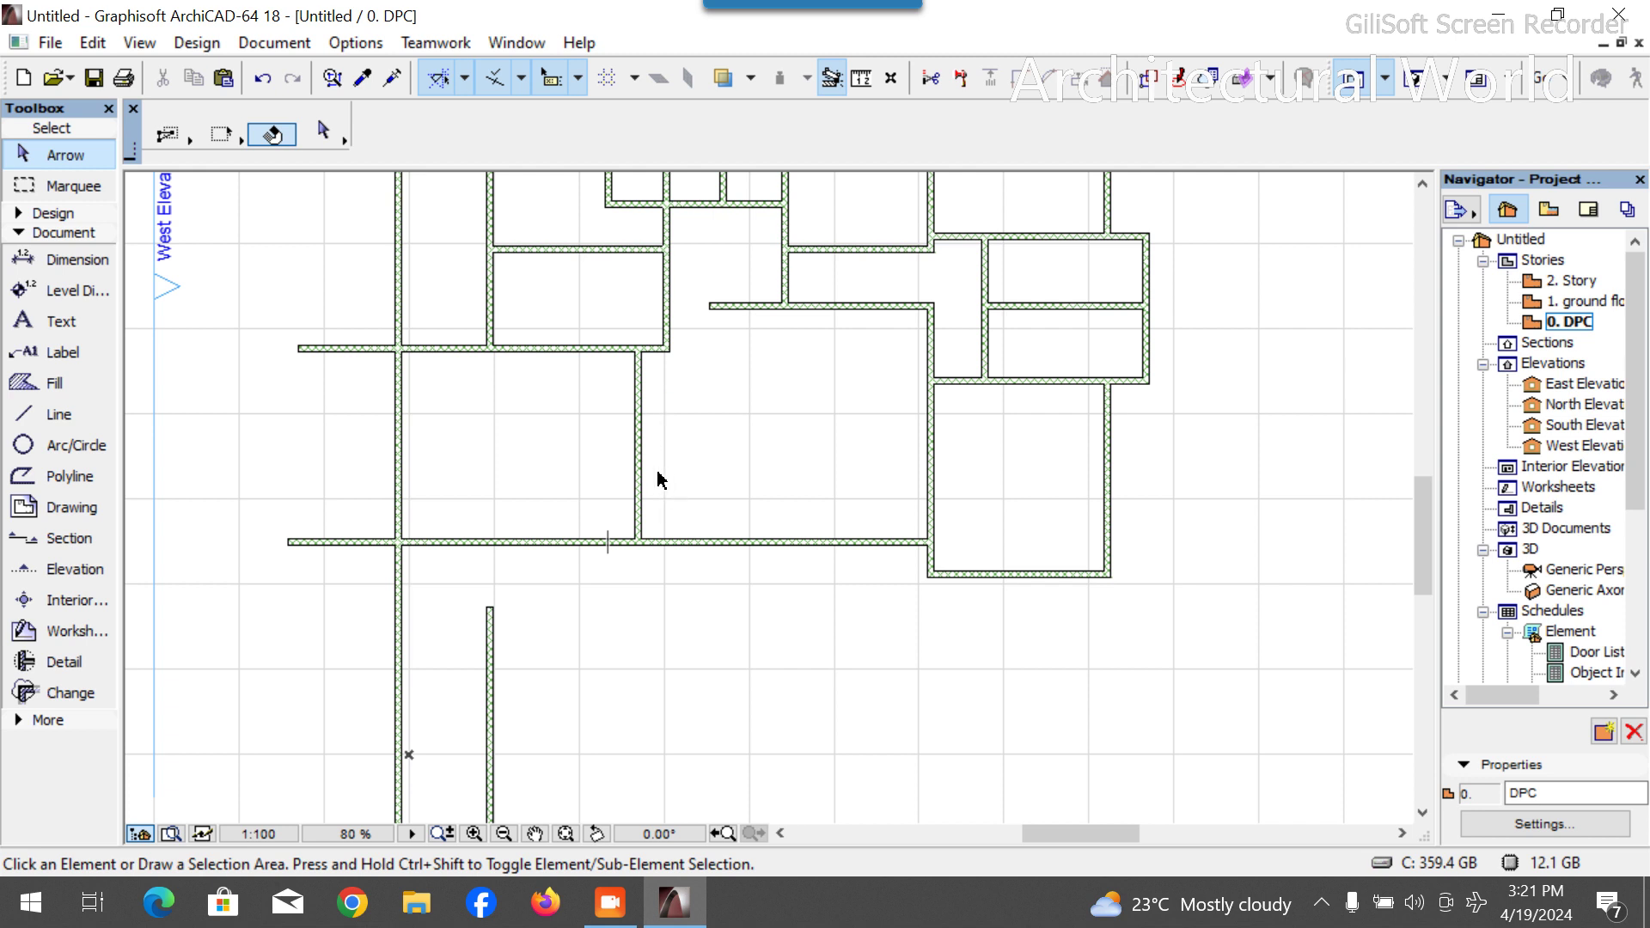
Measure the large room's inner width along its bottom wall and its inner depth along its right wall.
{"action": "left_click", "coordinate": [34, 414]}
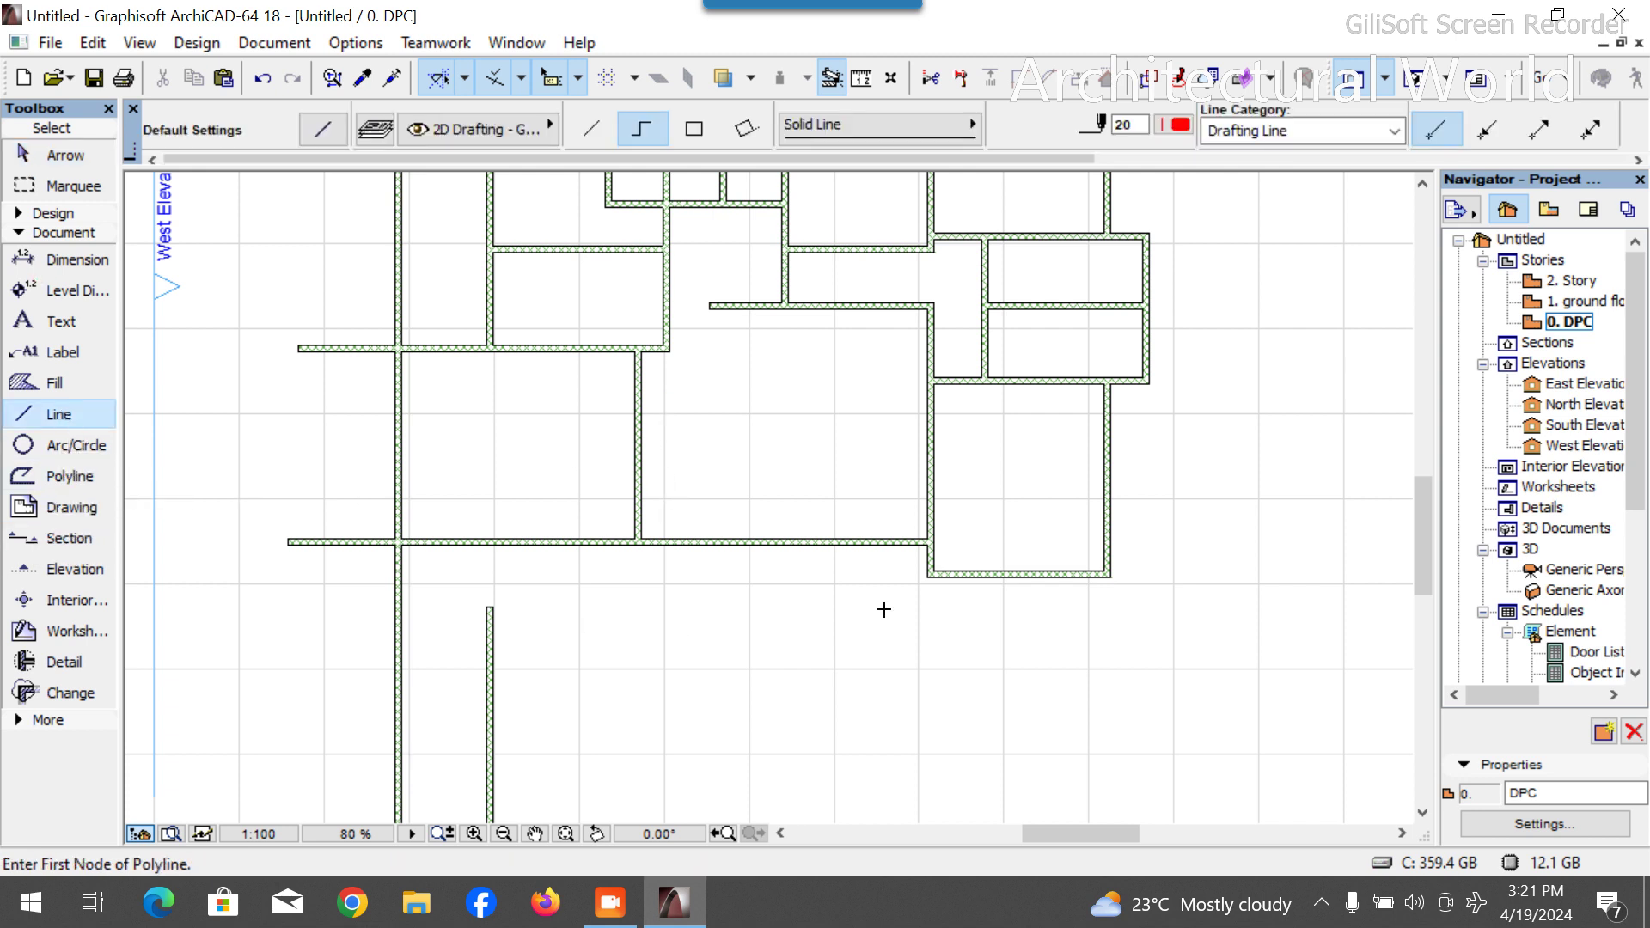
{"action": "scroll", "coordinate": [890, 574], "scroll_direction": "up", "scroll_amount": 4}
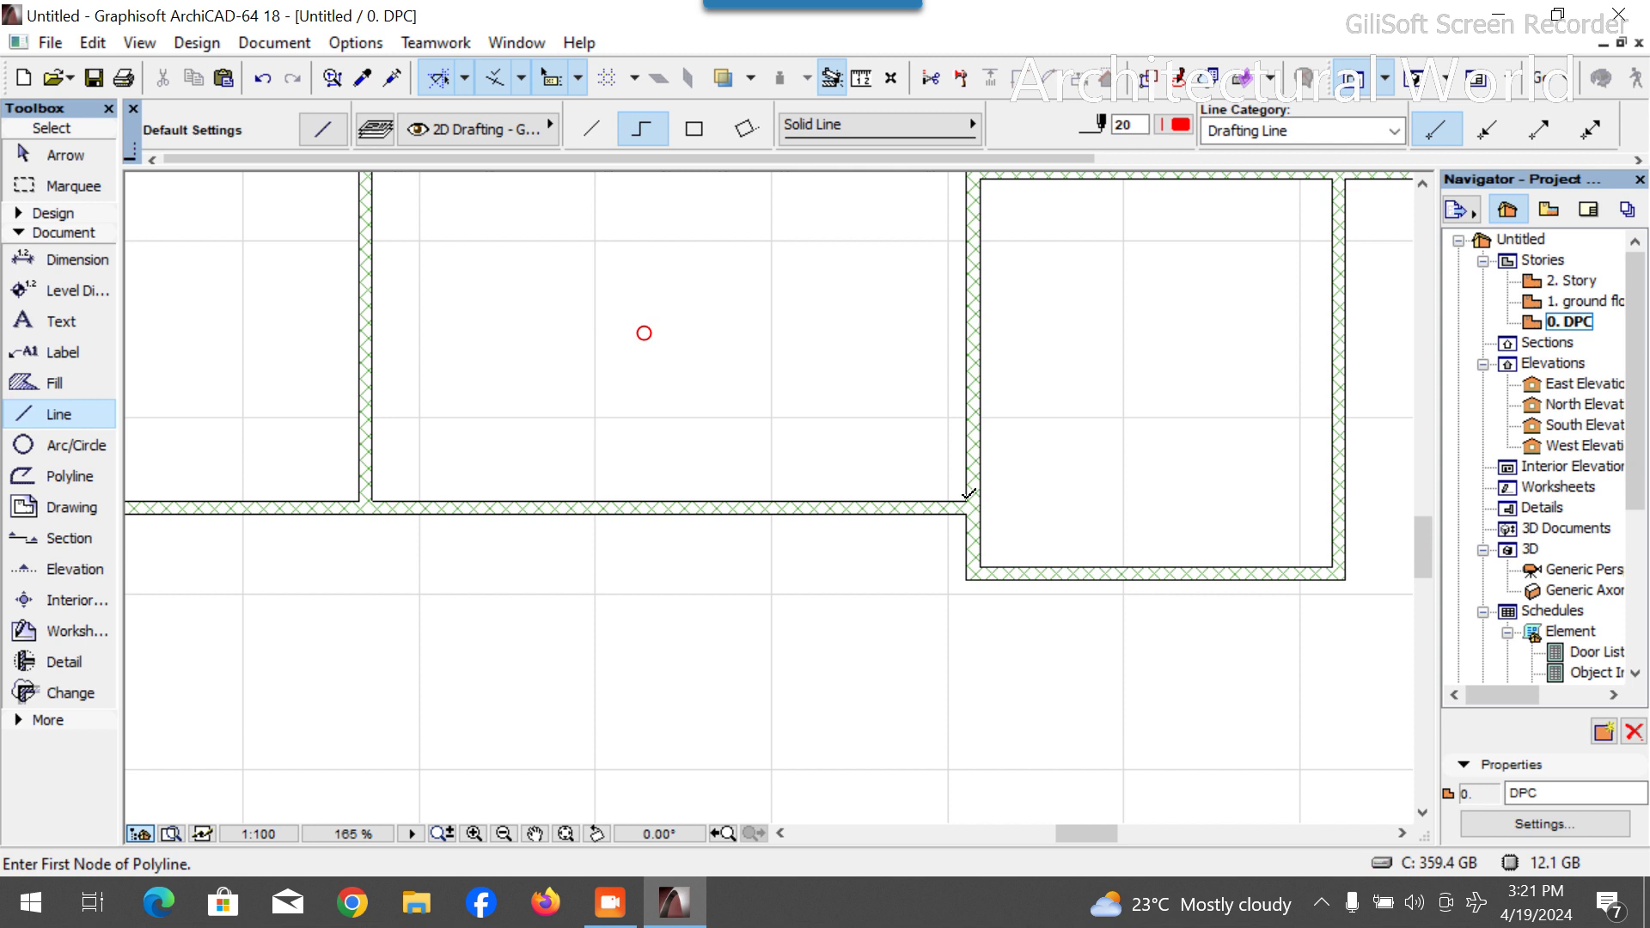
{"action": "left_click", "coordinate": [967, 495]}
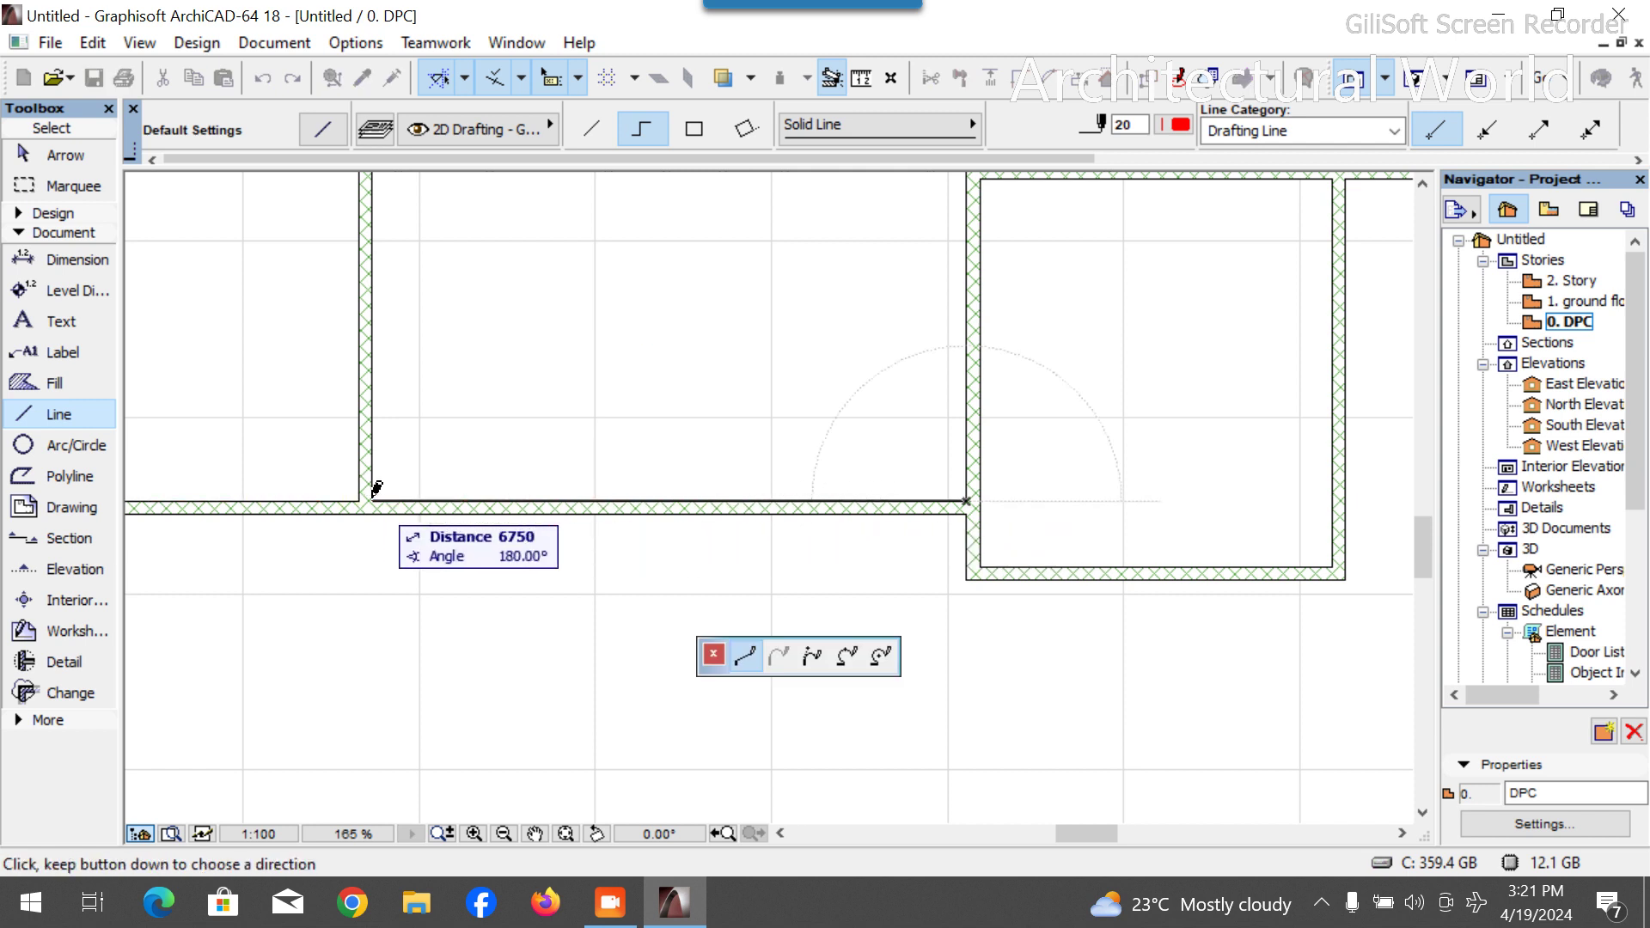
{"action": "scroll", "coordinate": [446, 522], "scroll_direction": "down", "scroll_amount": 5}
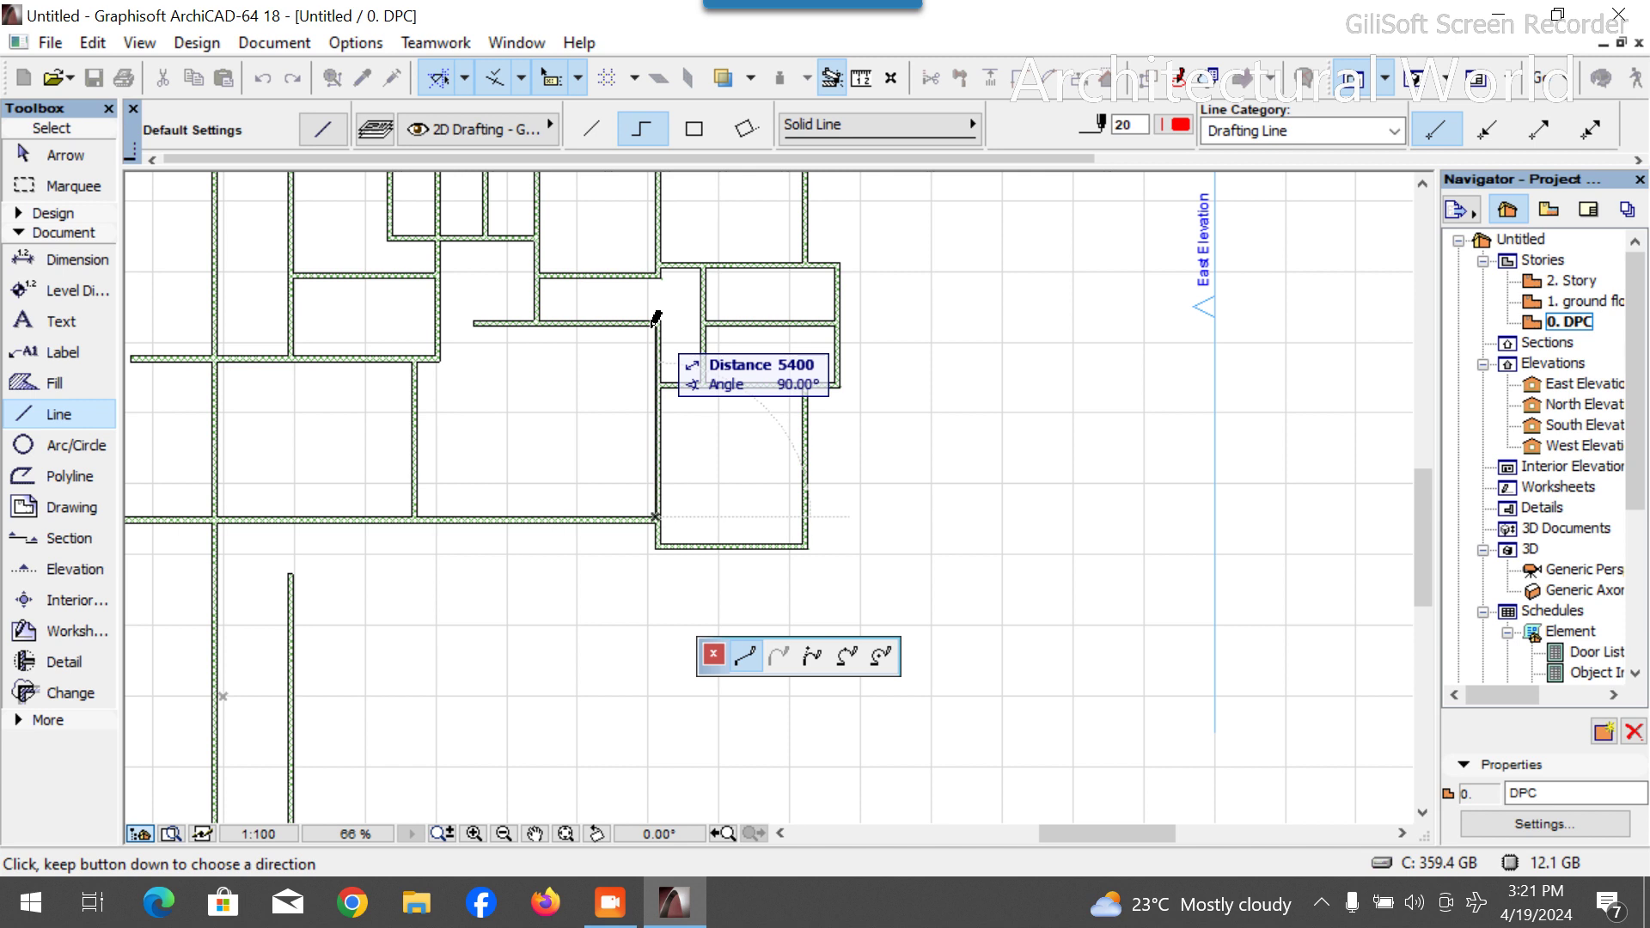
{"action": "double_click", "coordinate": [656, 318]}
Draw a helper polyline from the large room's lower-left inner corner, 1200 mm right along the bottom wall, up, and left across the partition.
{"action": "scroll", "coordinate": [481, 533], "scroll_direction": "up", "scroll_amount": 8}
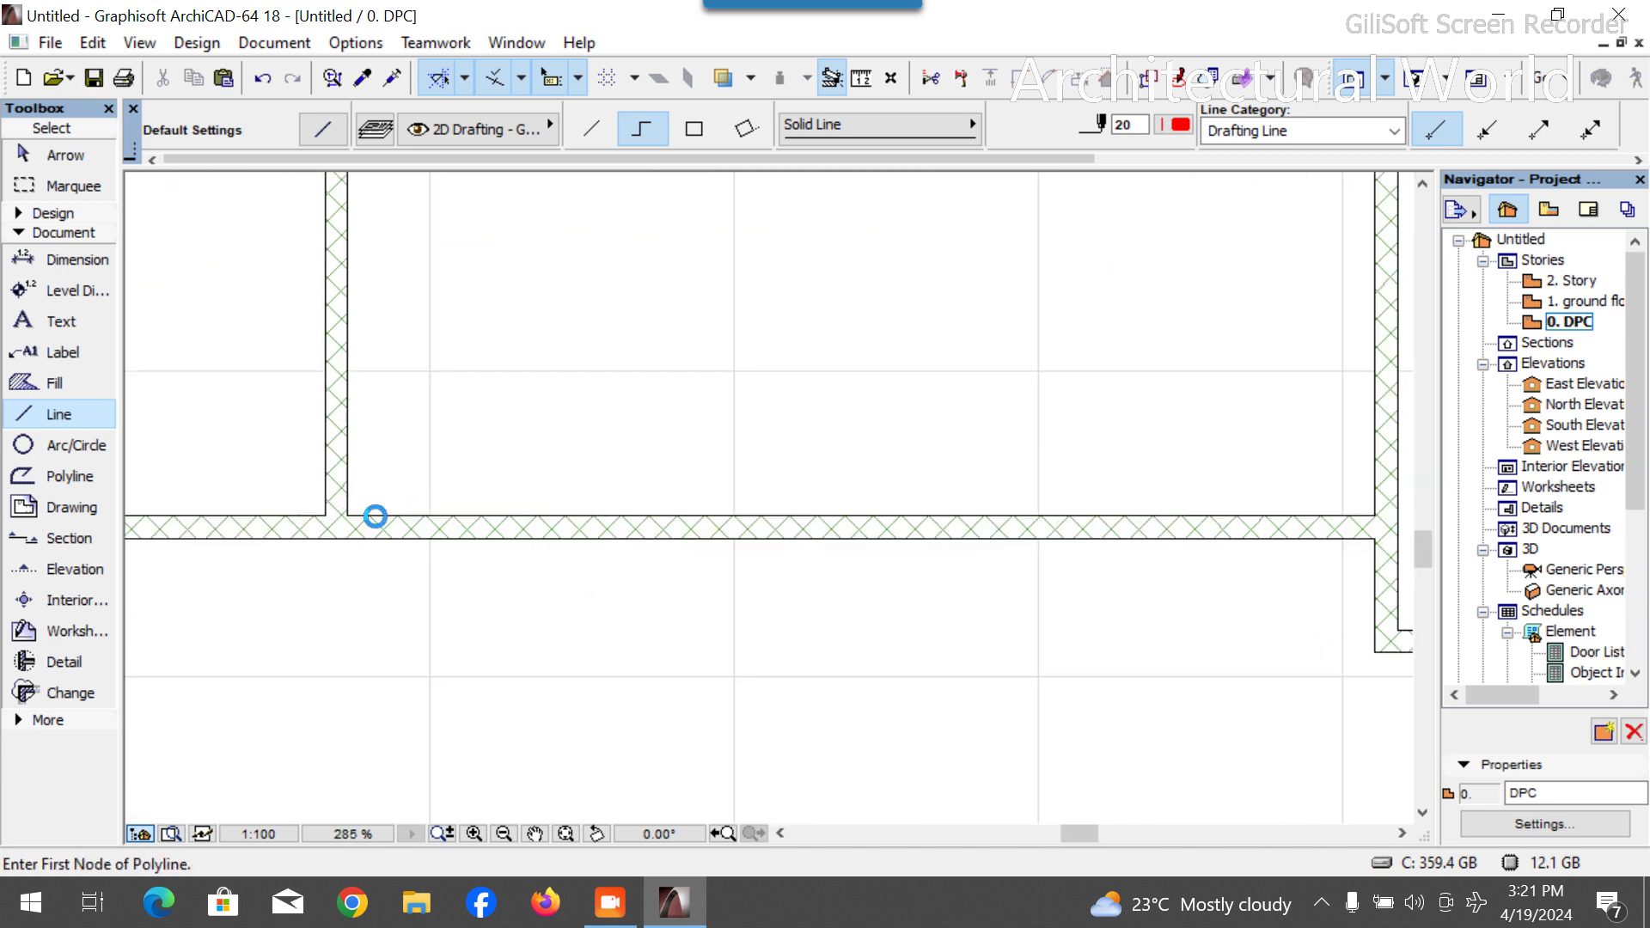
{"action": "left_click", "coordinate": [348, 515]}
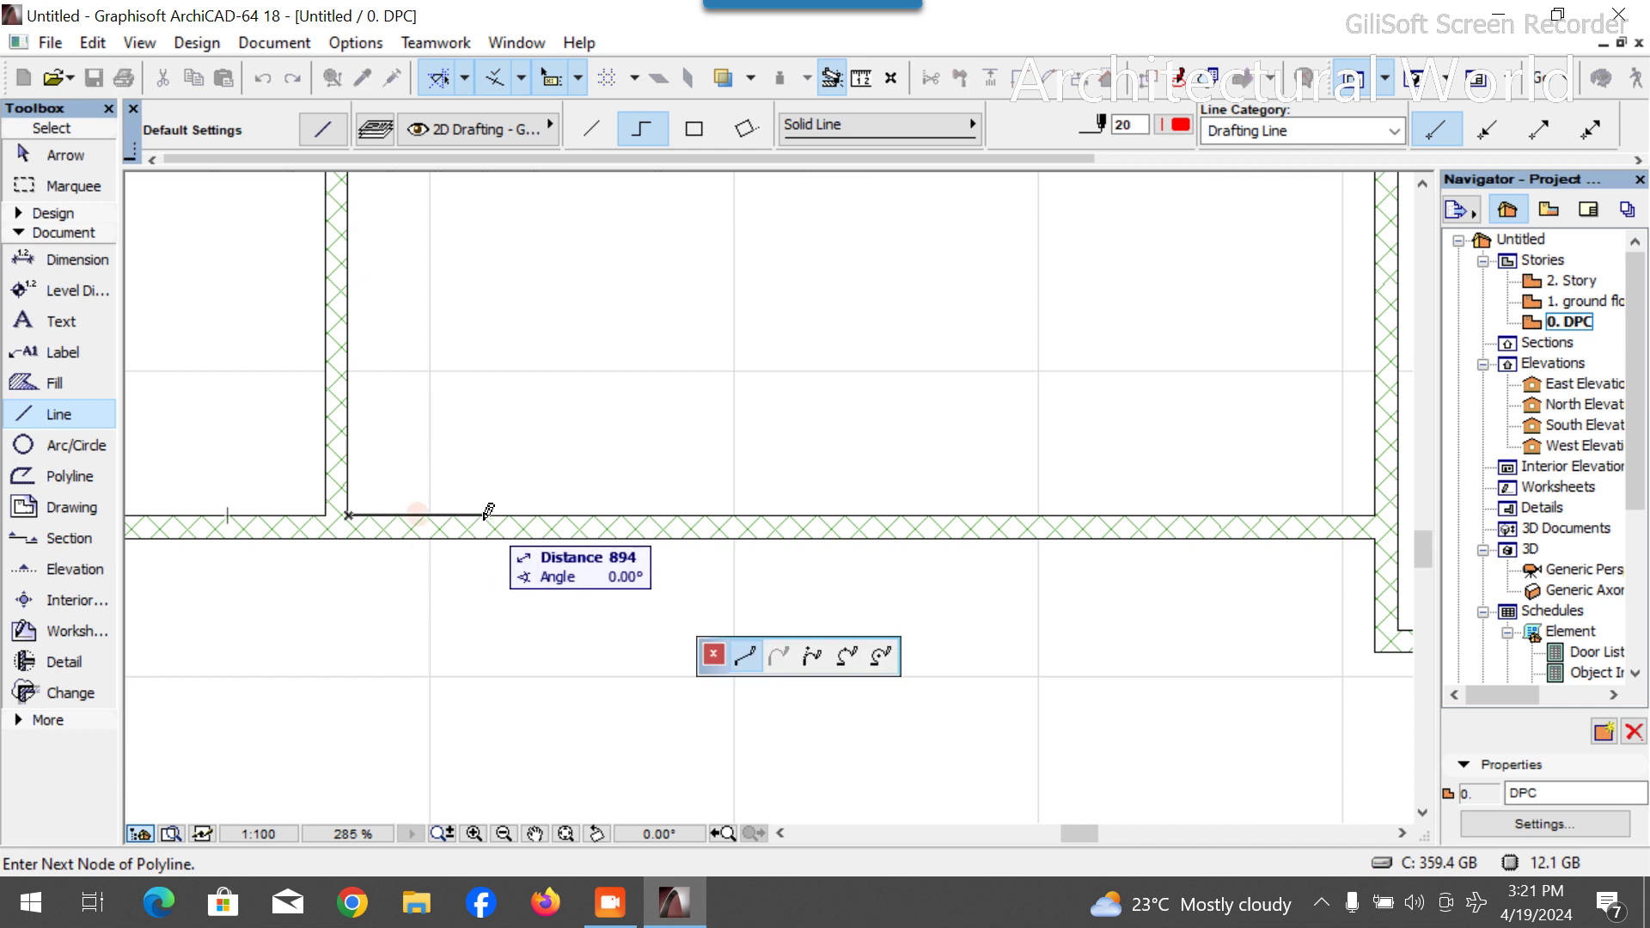
{"action": "type", "text": "1200"}
{"action": "key", "text": "Return"}
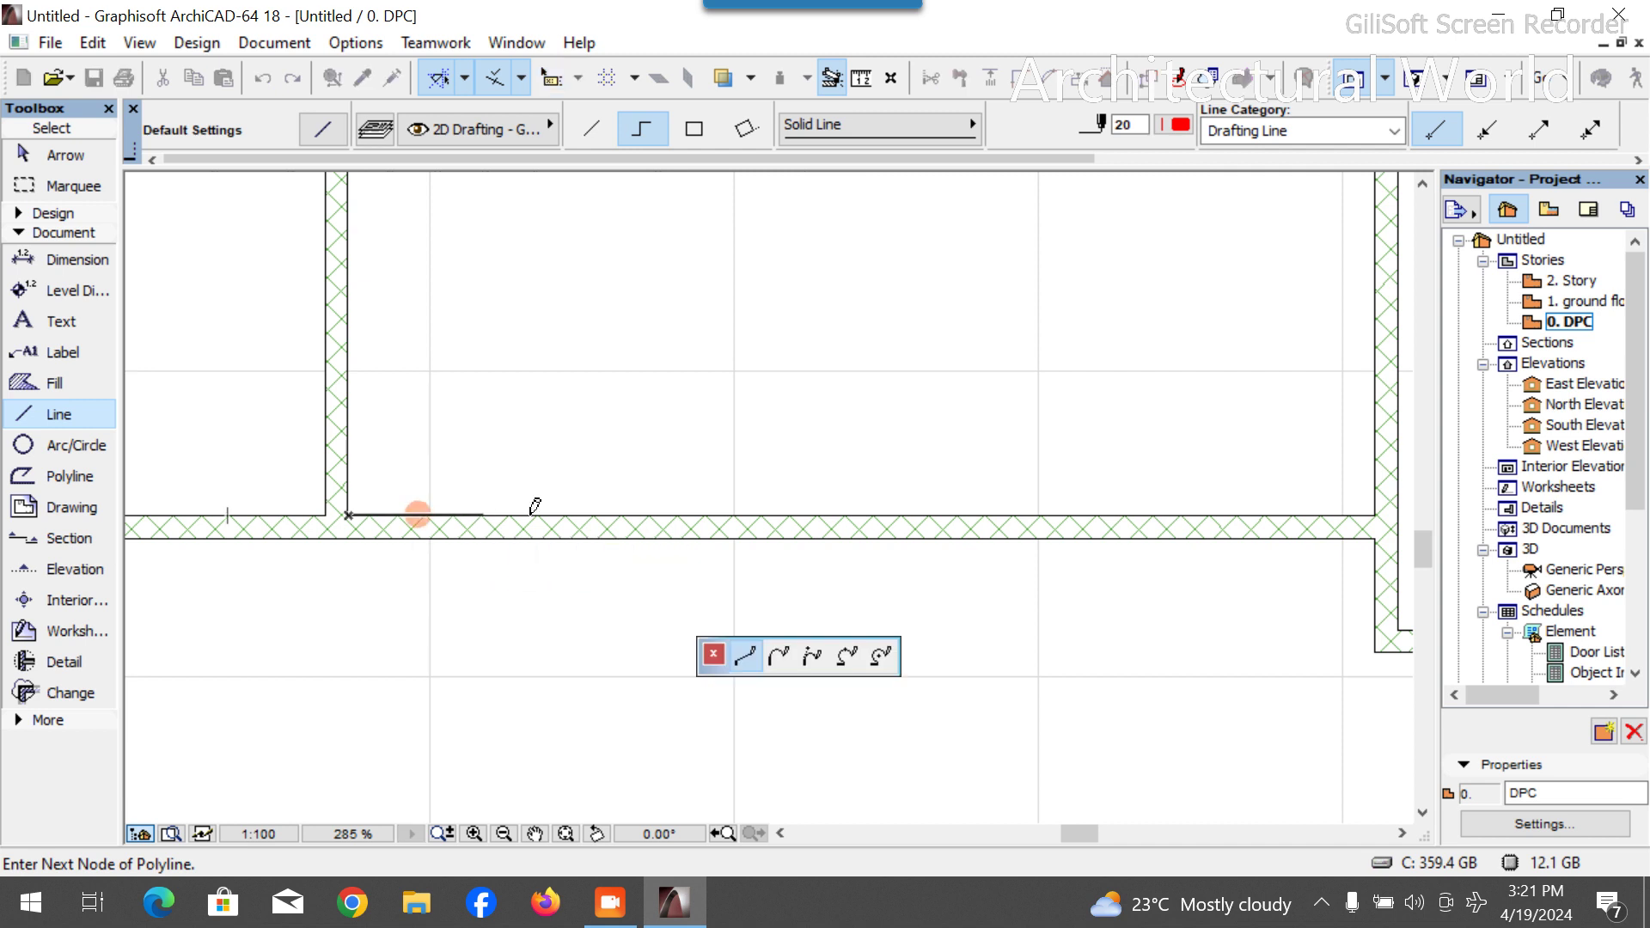
{"action": "scroll", "coordinate": [648, 518], "scroll_direction": "down", "scroll_amount": 3}
{"action": "left_click", "coordinate": [574, 251]}
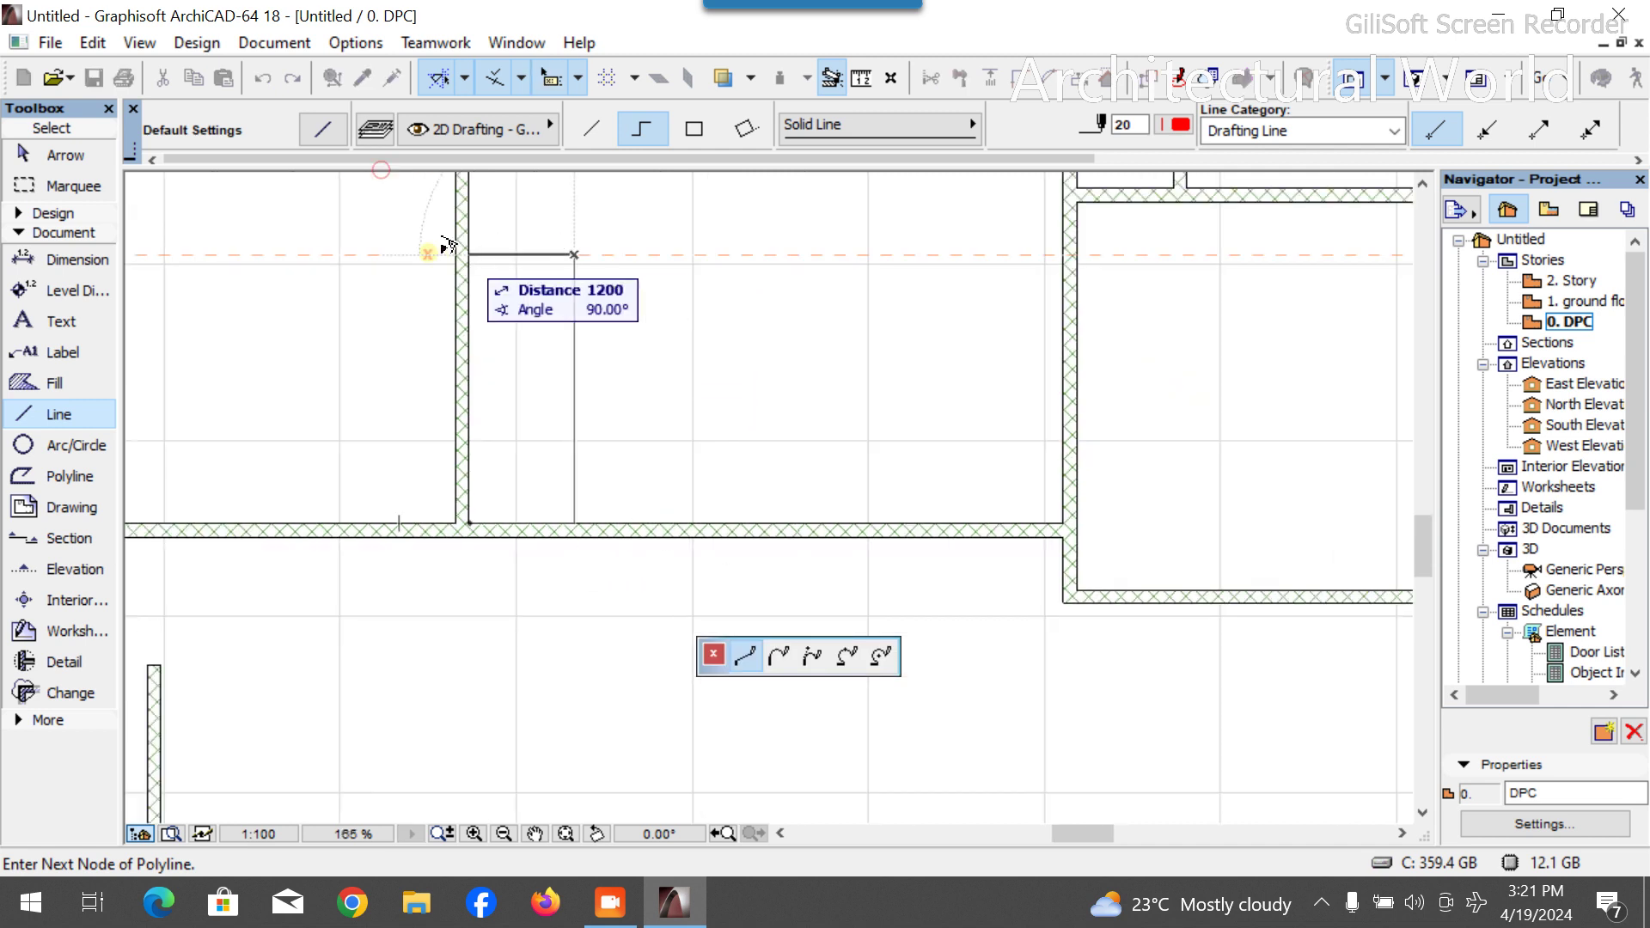
{"action": "right_click", "coordinate": [353, 254]}
{"action": "left_click", "coordinate": [423, 490]}
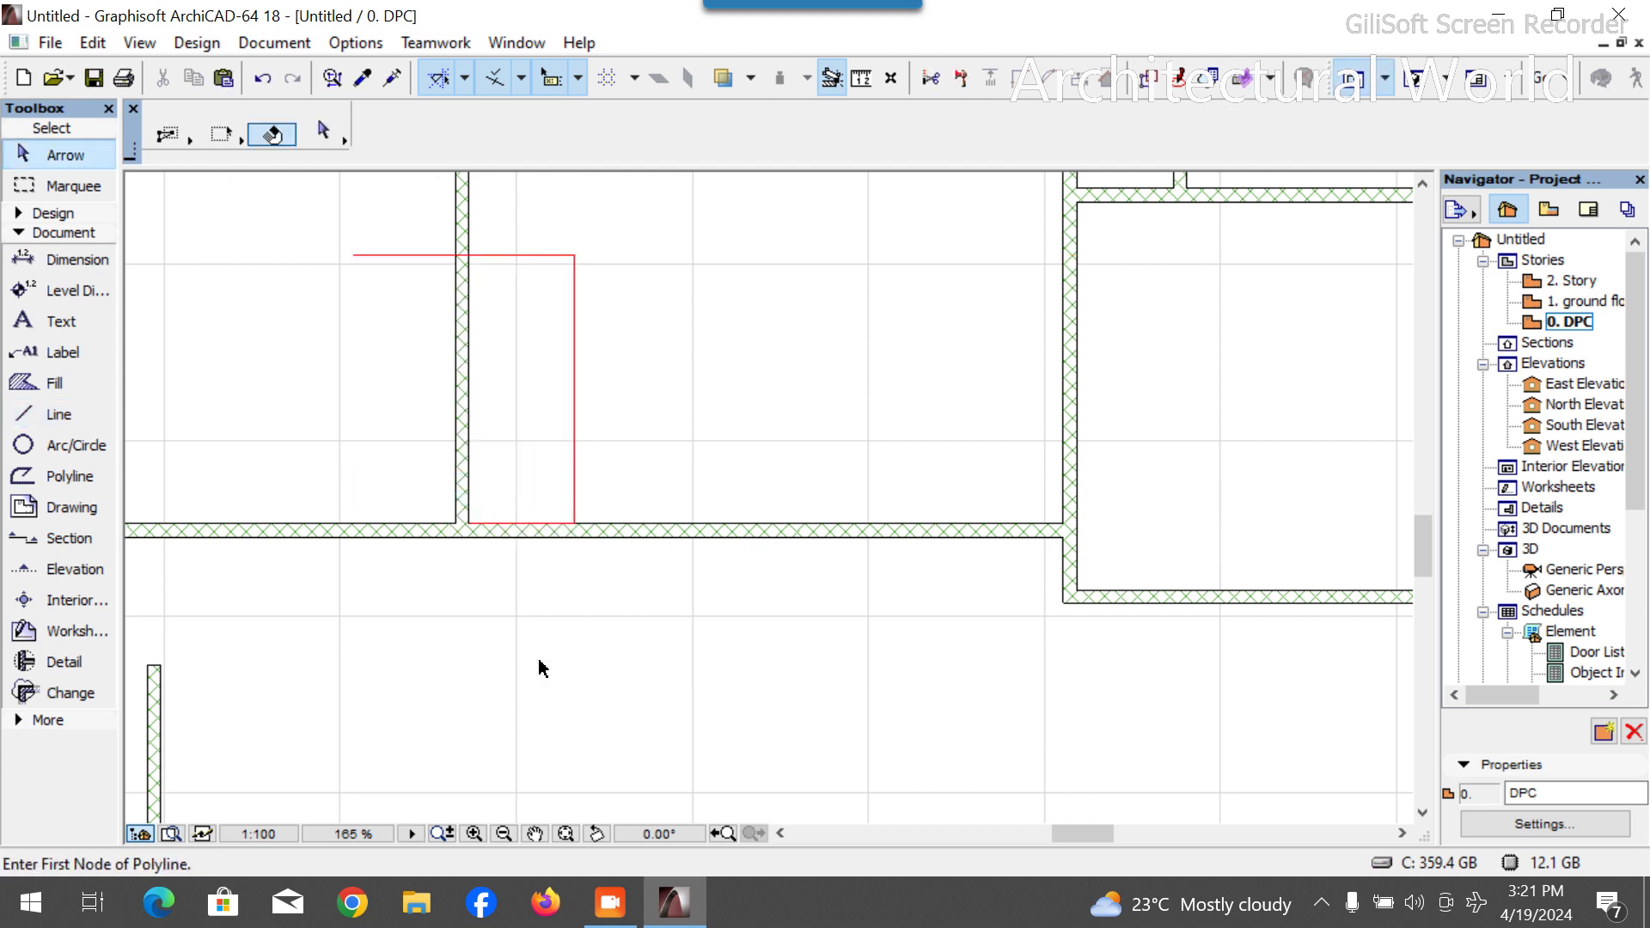
Delete the helper polyline at the large room's left partition.
{"action": "scroll", "coordinate": [570, 668], "scroll_direction": "down", "scroll_amount": 3}
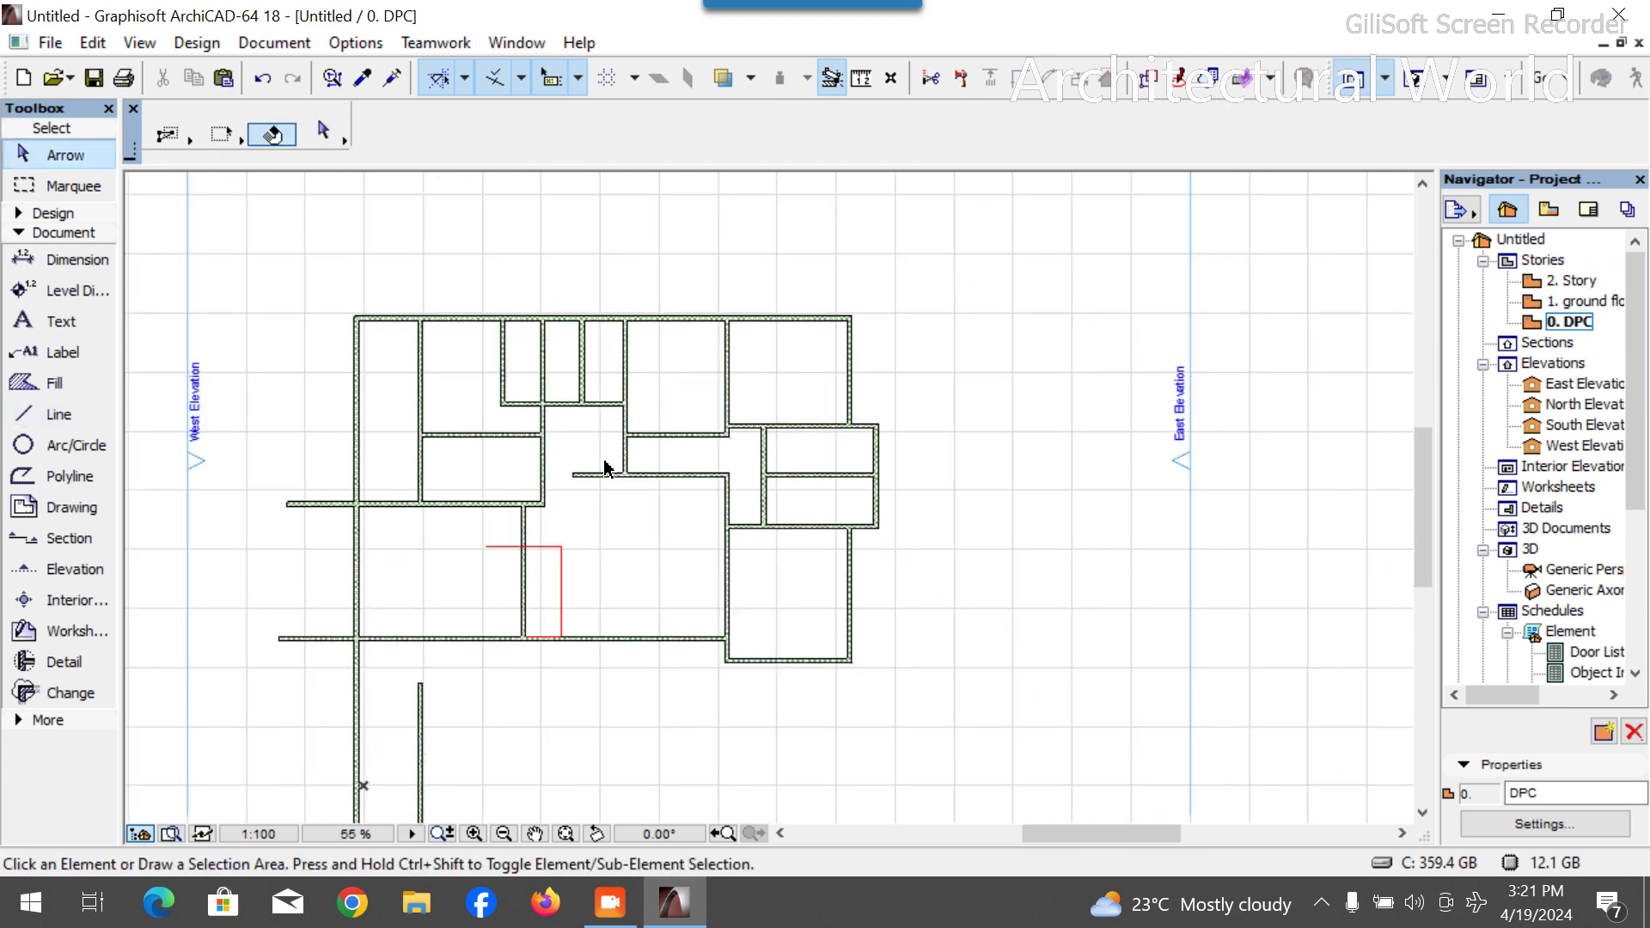
{"action": "scroll", "coordinate": [495, 515], "scroll_direction": "up", "scroll_amount": 3}
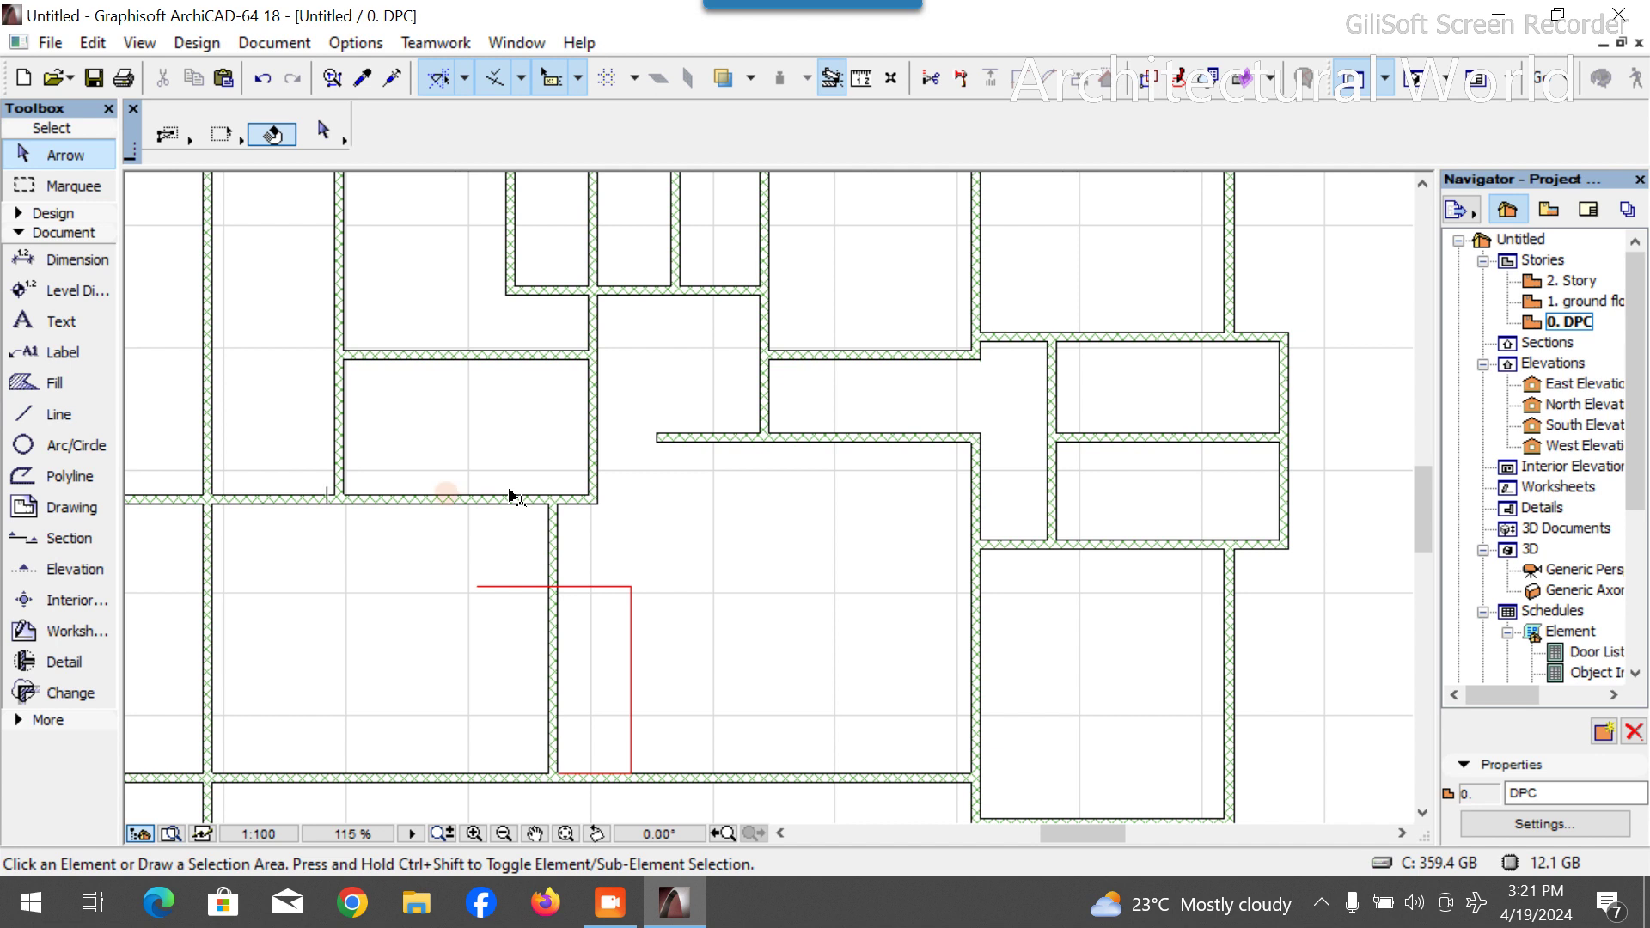
{"action": "left_click", "coordinate": [612, 587]}
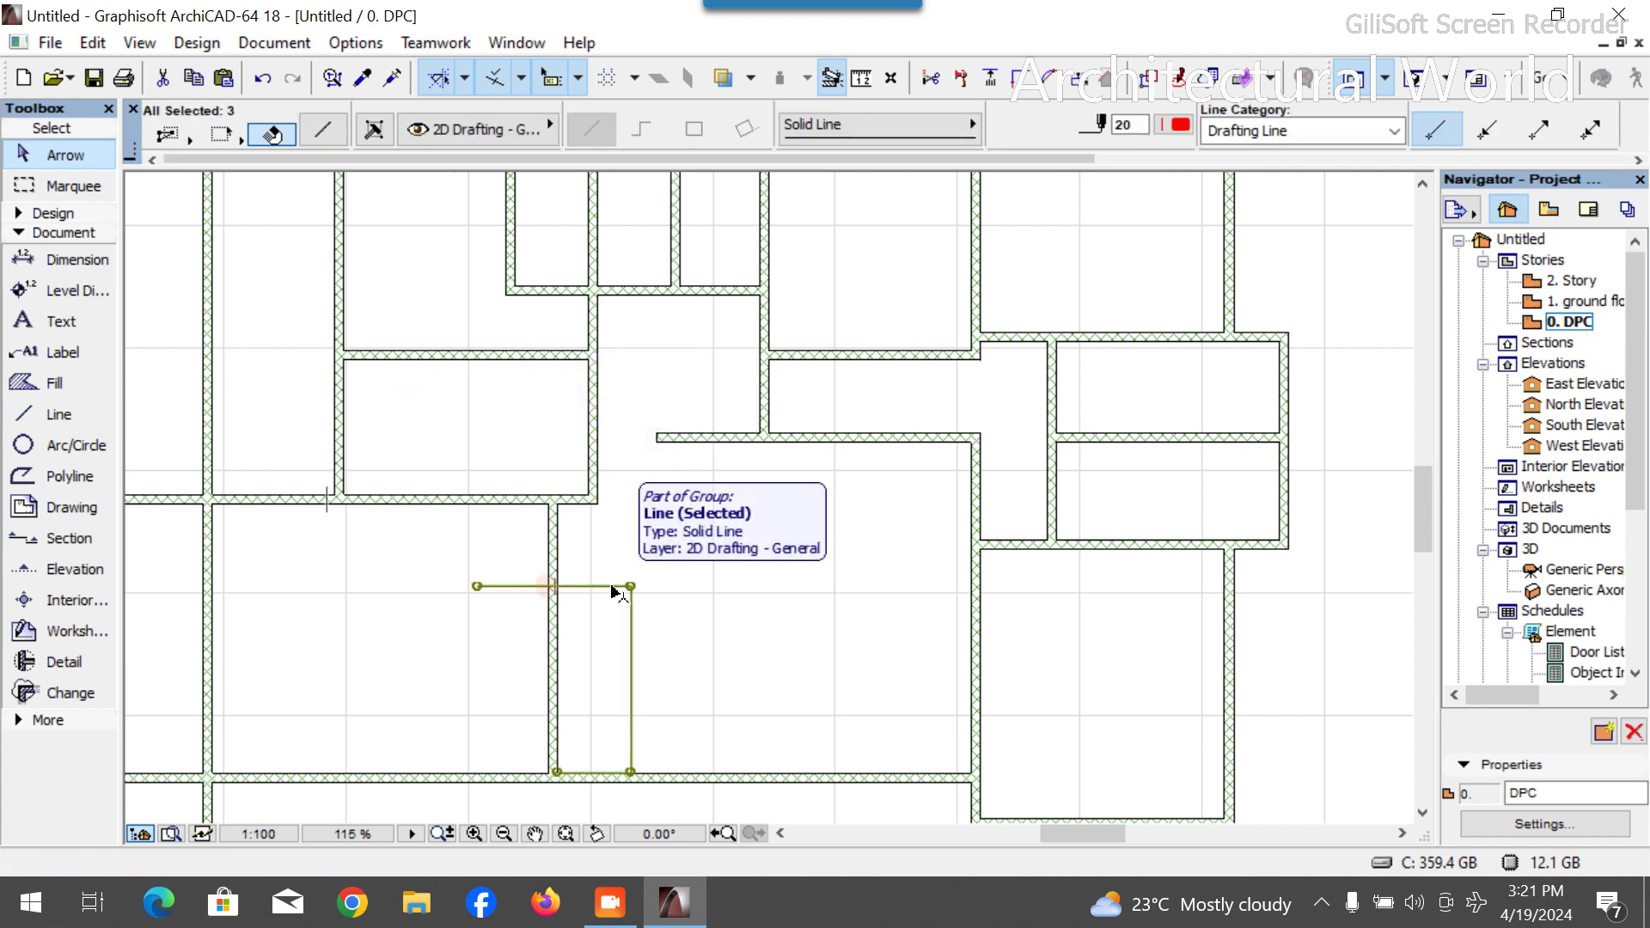
{"action": "key", "text": "Delete"}
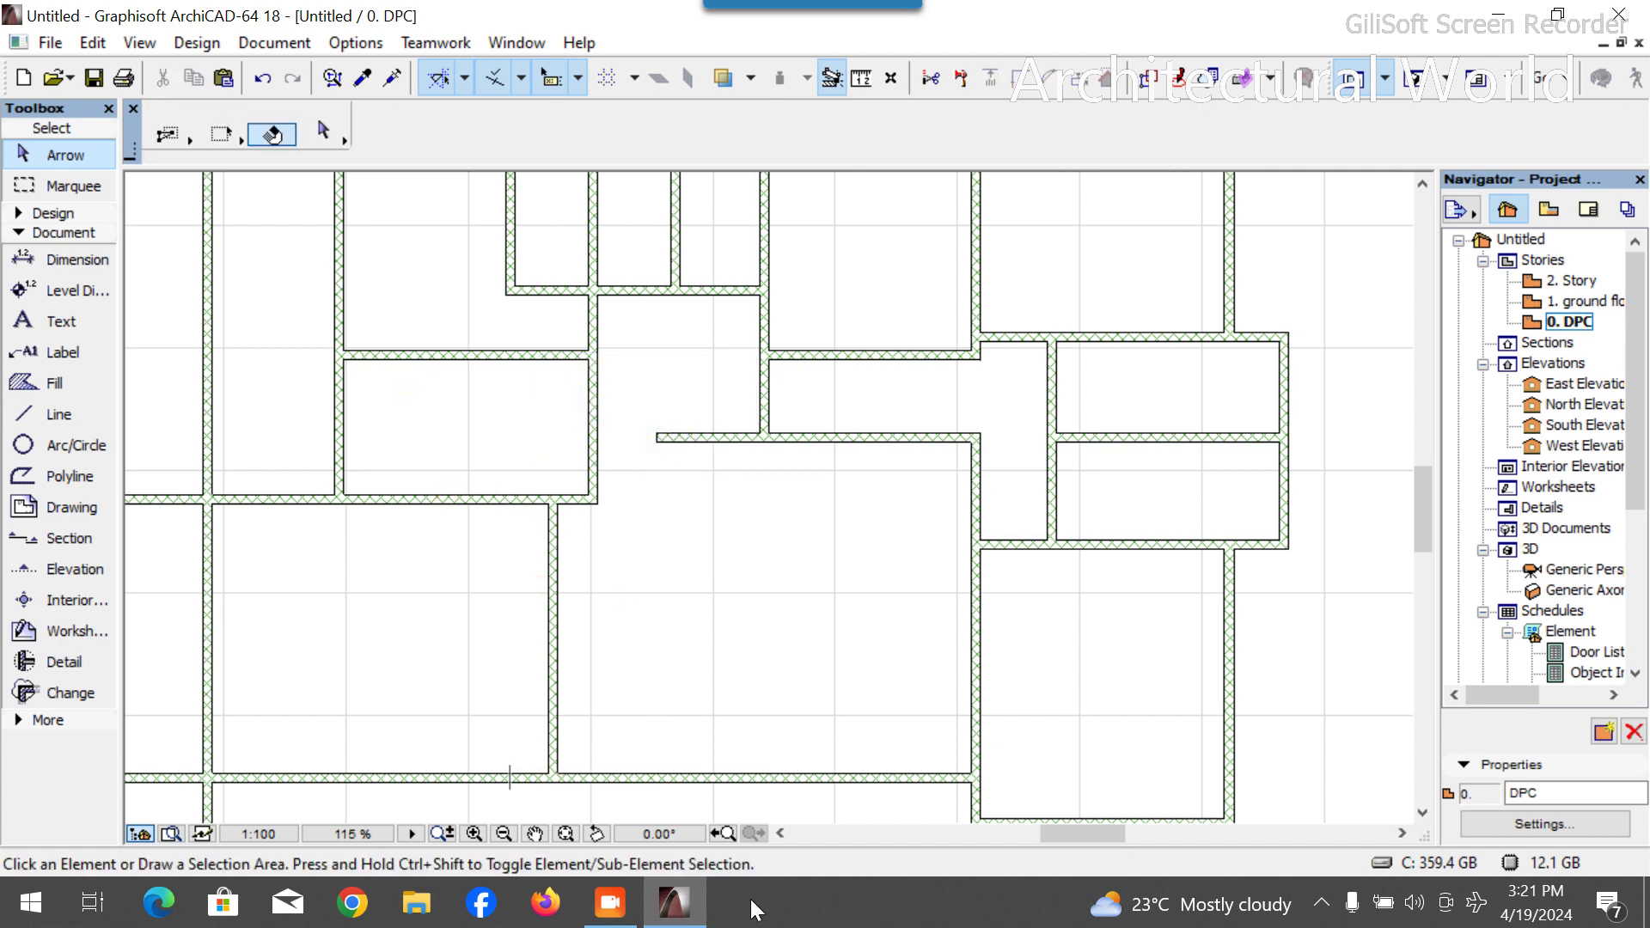
Draw a helper polyline from the large room's lower-right inner corner, 1200 mm left along the bottom wall, up, and right across the right wall.
{"action": "scroll", "coordinate": [984, 550], "scroll_direction": "down", "scroll_amount": 3}
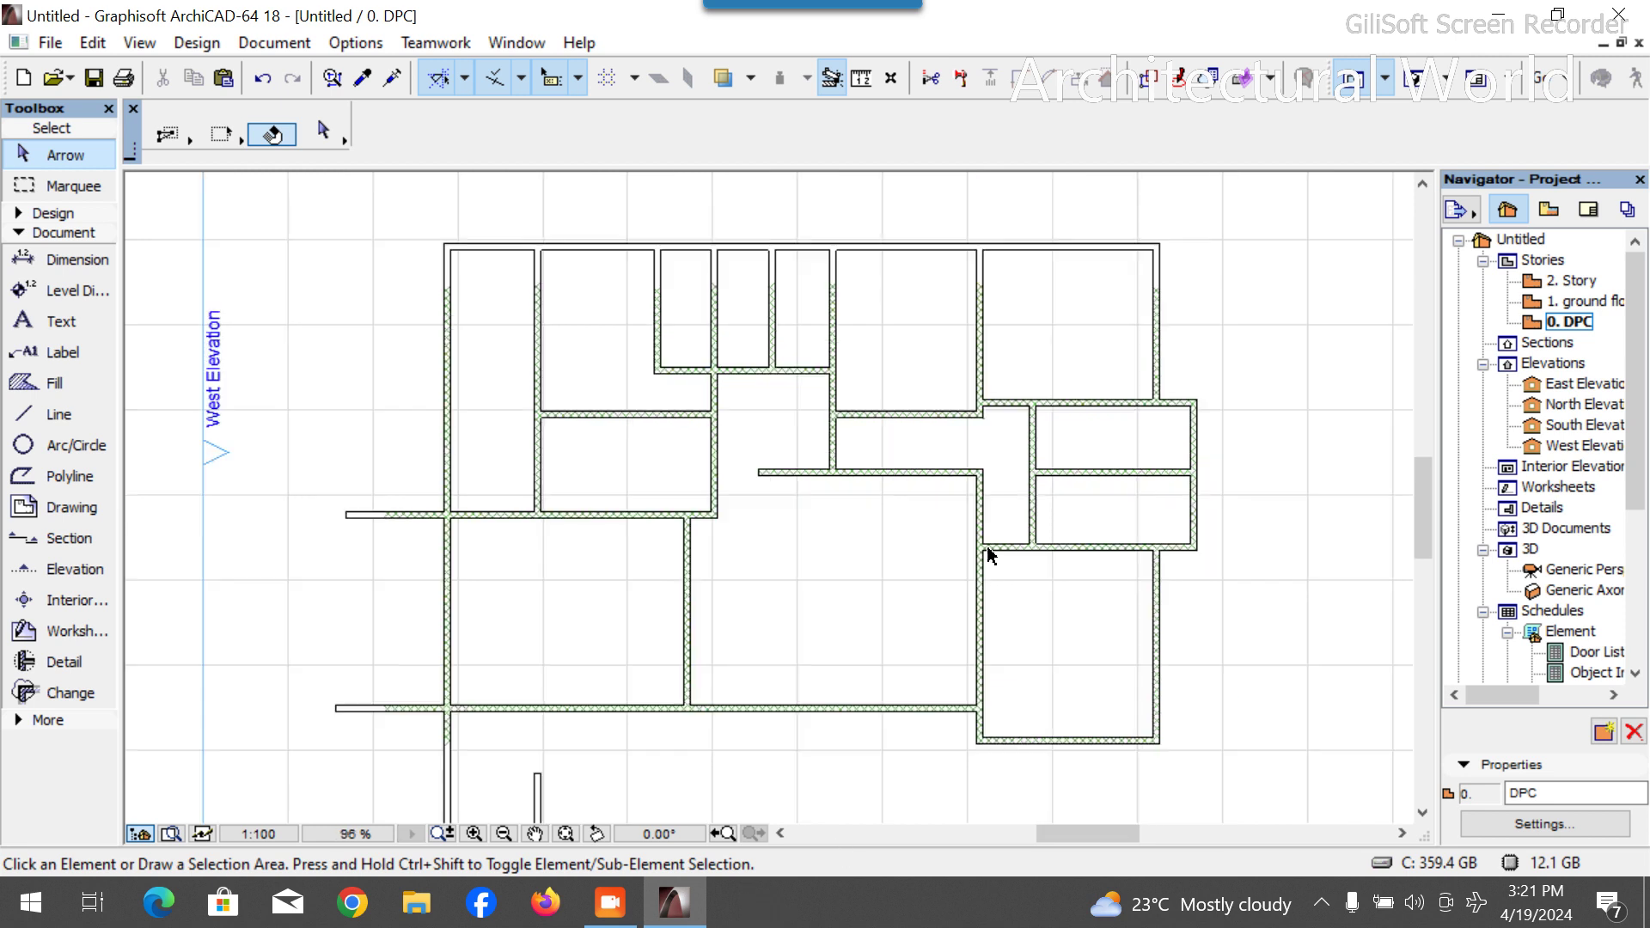
{"action": "scroll", "coordinate": [970, 634], "scroll_direction": "up", "scroll_amount": 3}
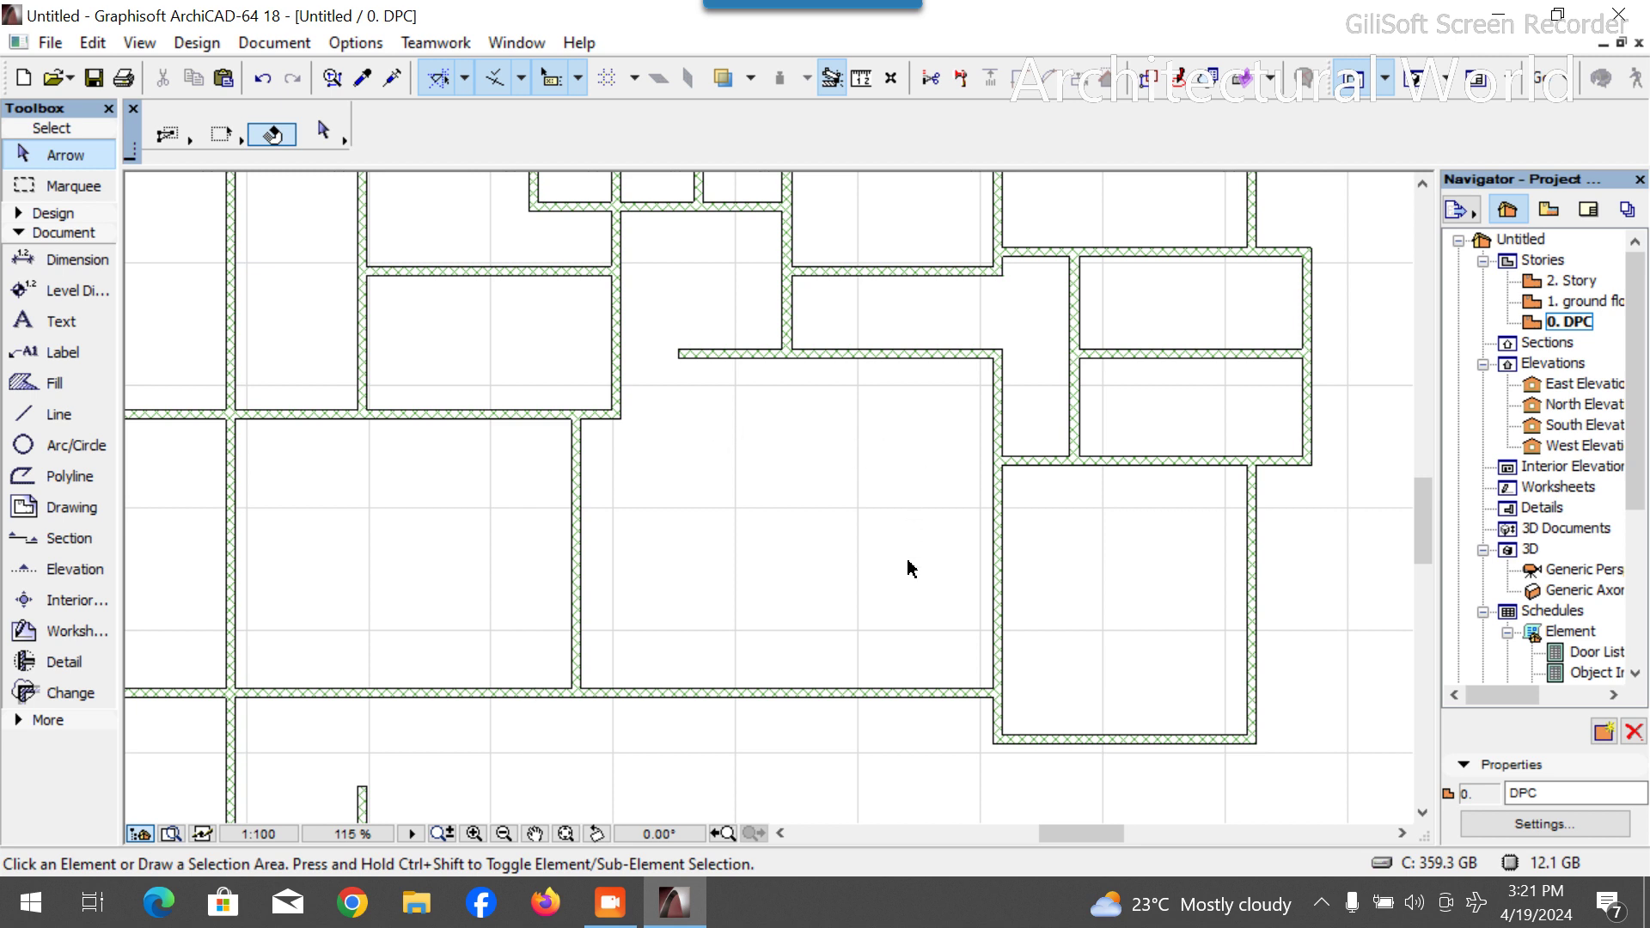
{"action": "scroll", "coordinate": [773, 554], "scroll_direction": "down", "scroll_amount": 1}
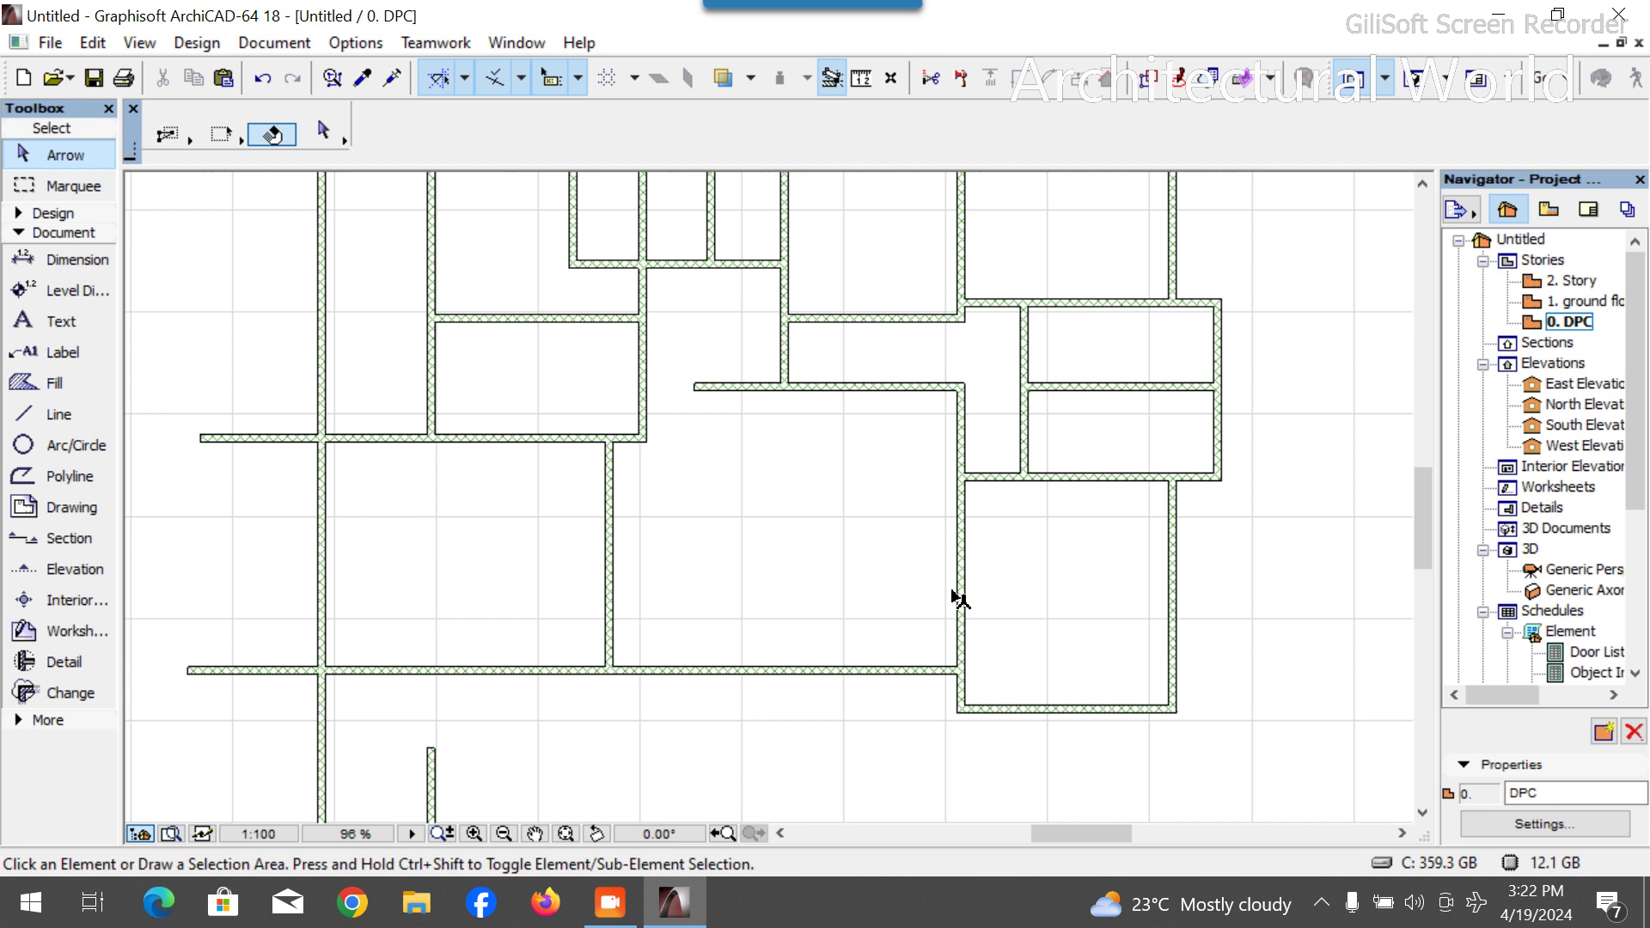
{"action": "scroll", "coordinate": [954, 596], "scroll_direction": "up", "scroll_amount": 1}
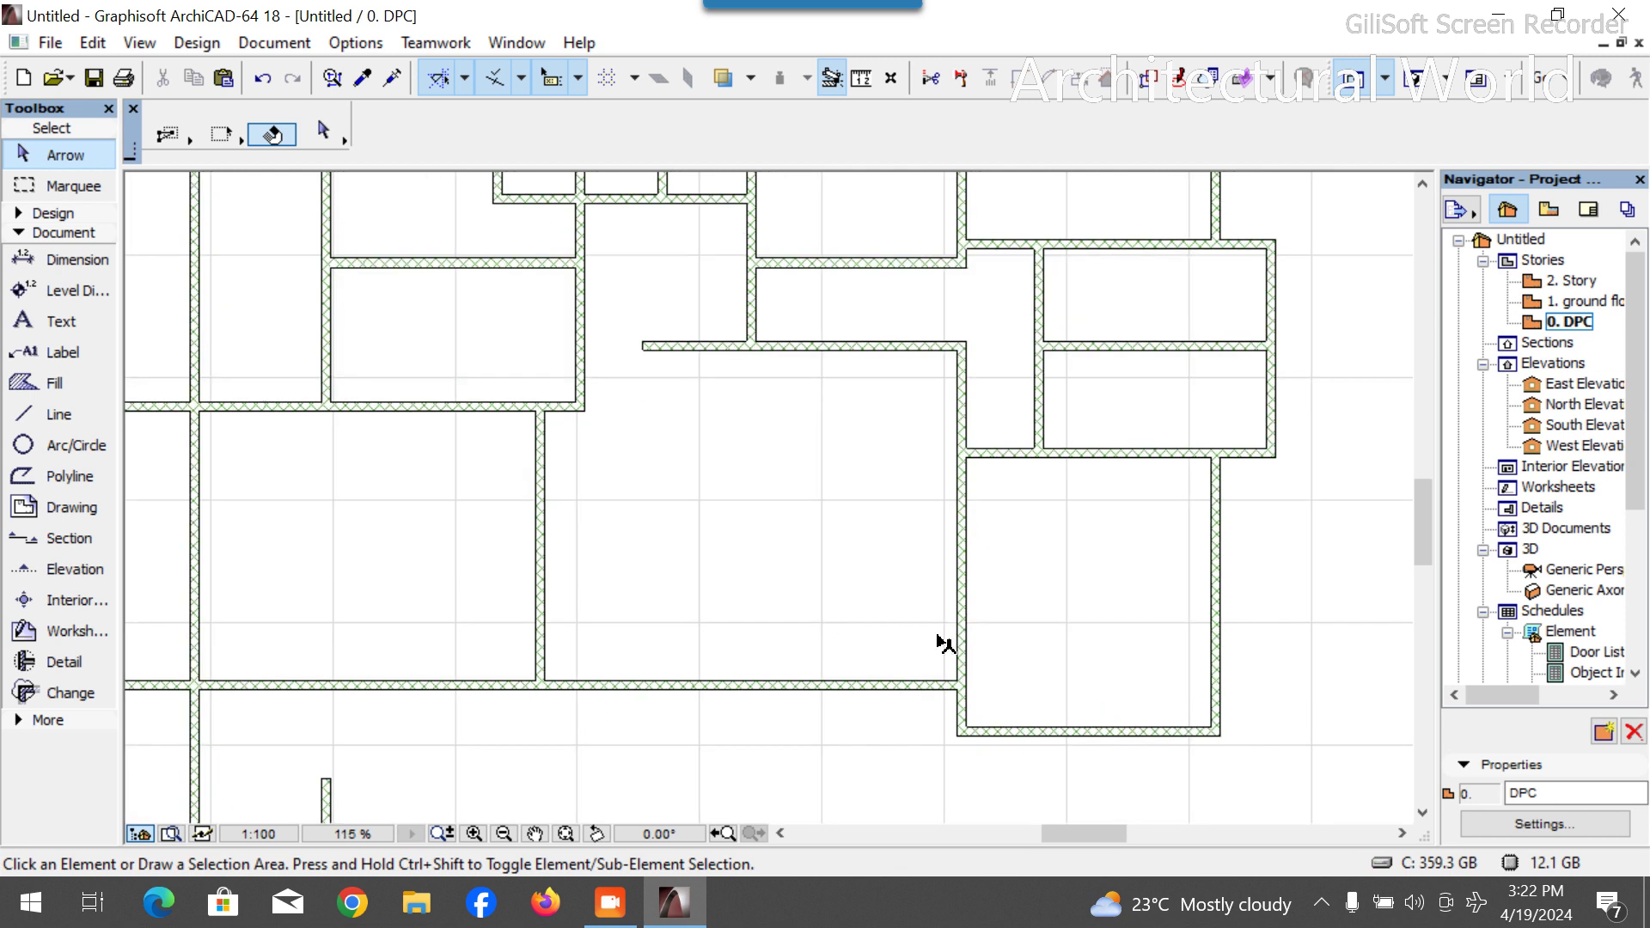
{"action": "left_click", "coordinate": [52, 415]}
{"action": "scroll", "coordinate": [979, 705], "scroll_direction": "up", "scroll_amount": 6}
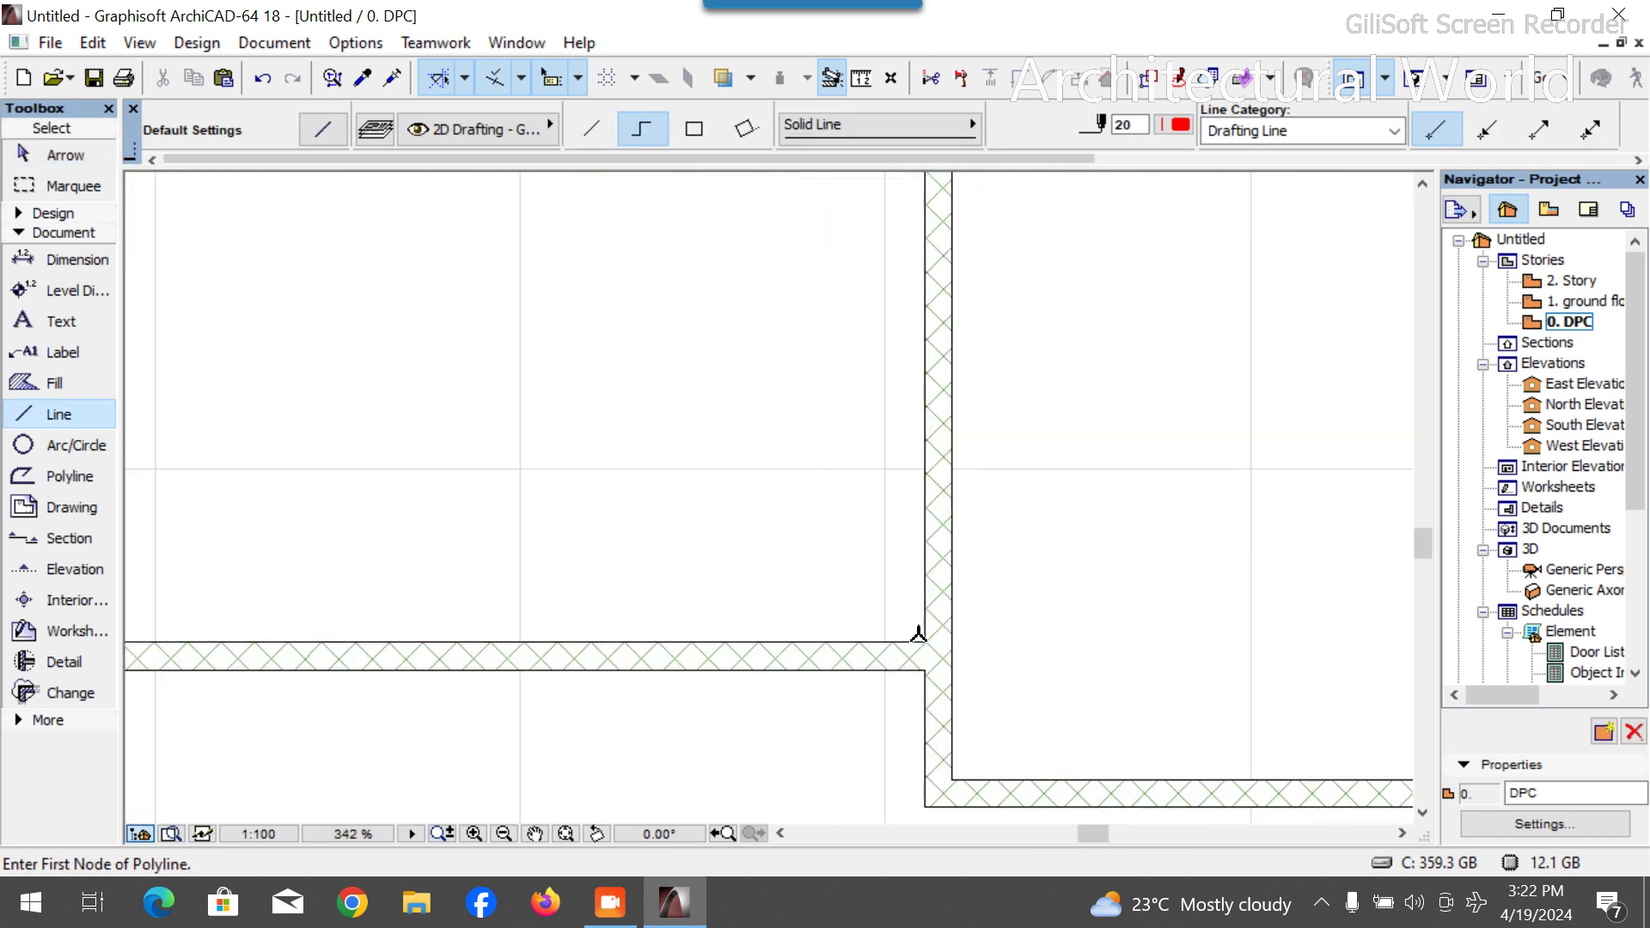
{"action": "left_click", "coordinate": [923, 641]}
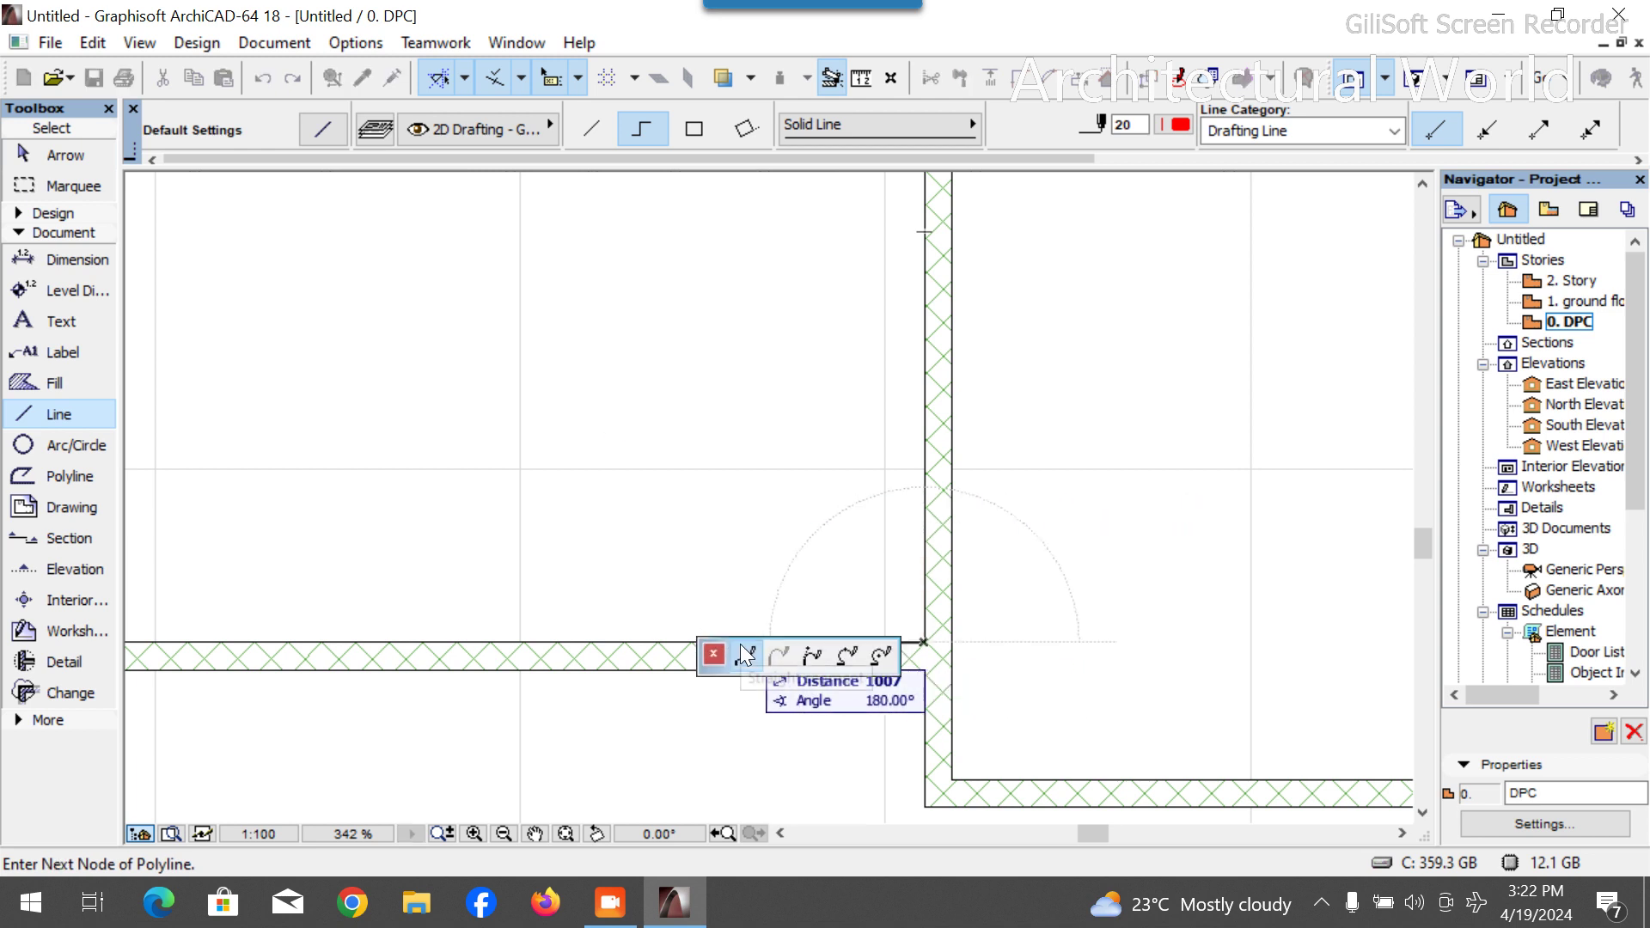
{"action": "type", "text": "12"}
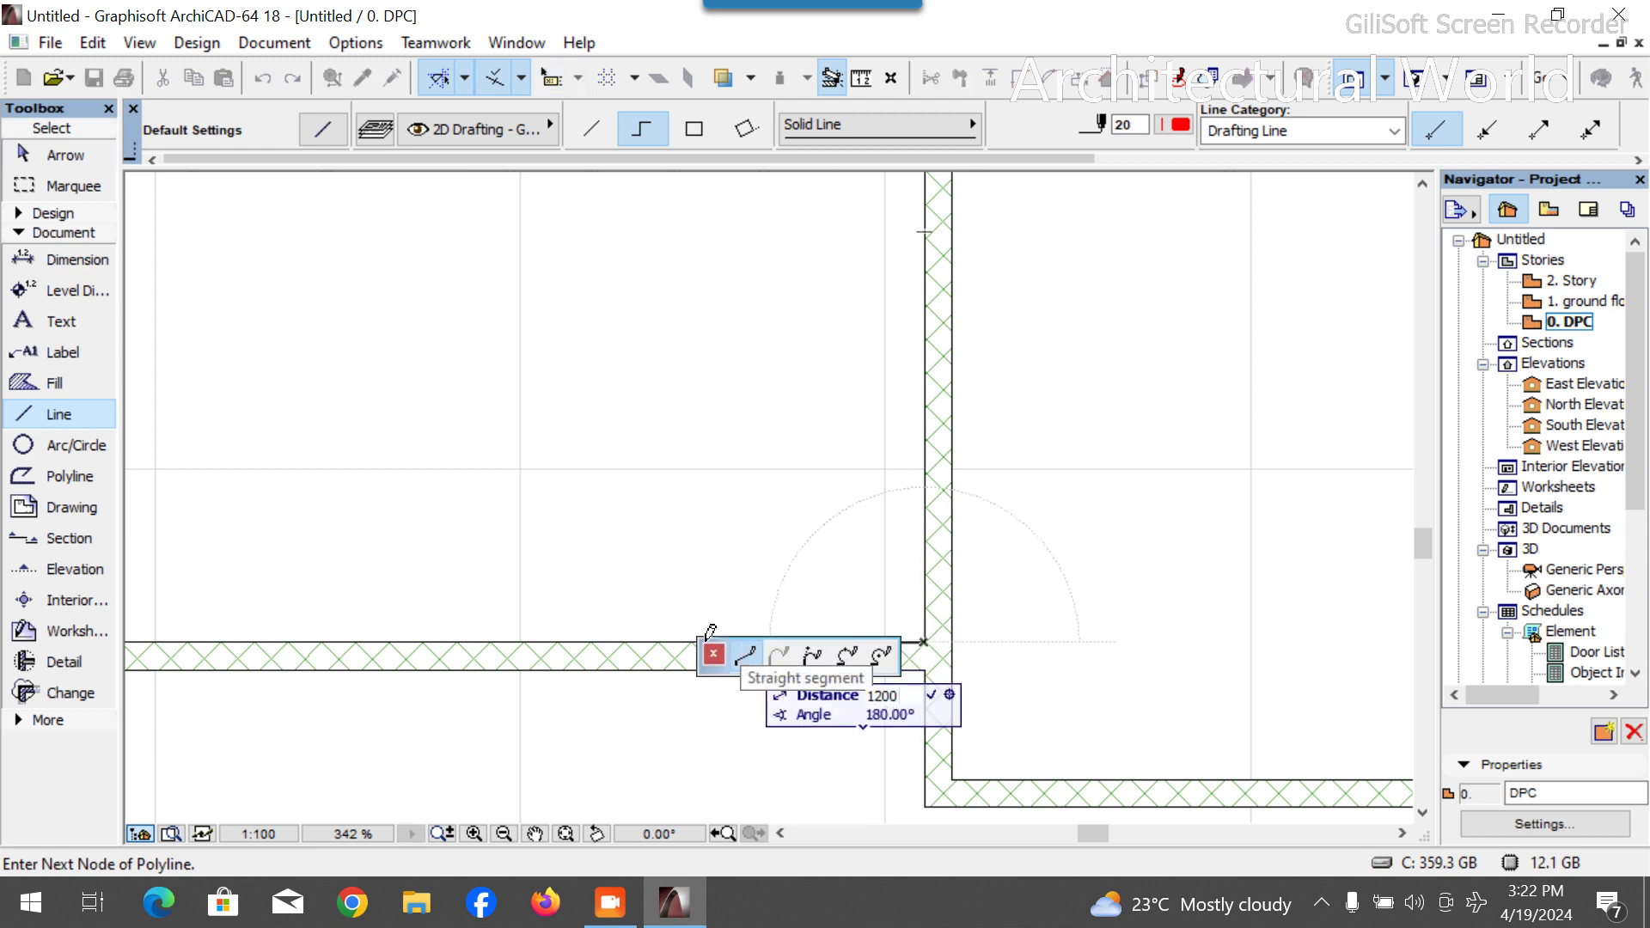
{"action": "key", "text": "Return"}
{"action": "left_click", "coordinate": [705, 251]}
{"action": "left_click", "coordinate": [1238, 251]}
{"action": "right_click", "coordinate": [1221, 339]}
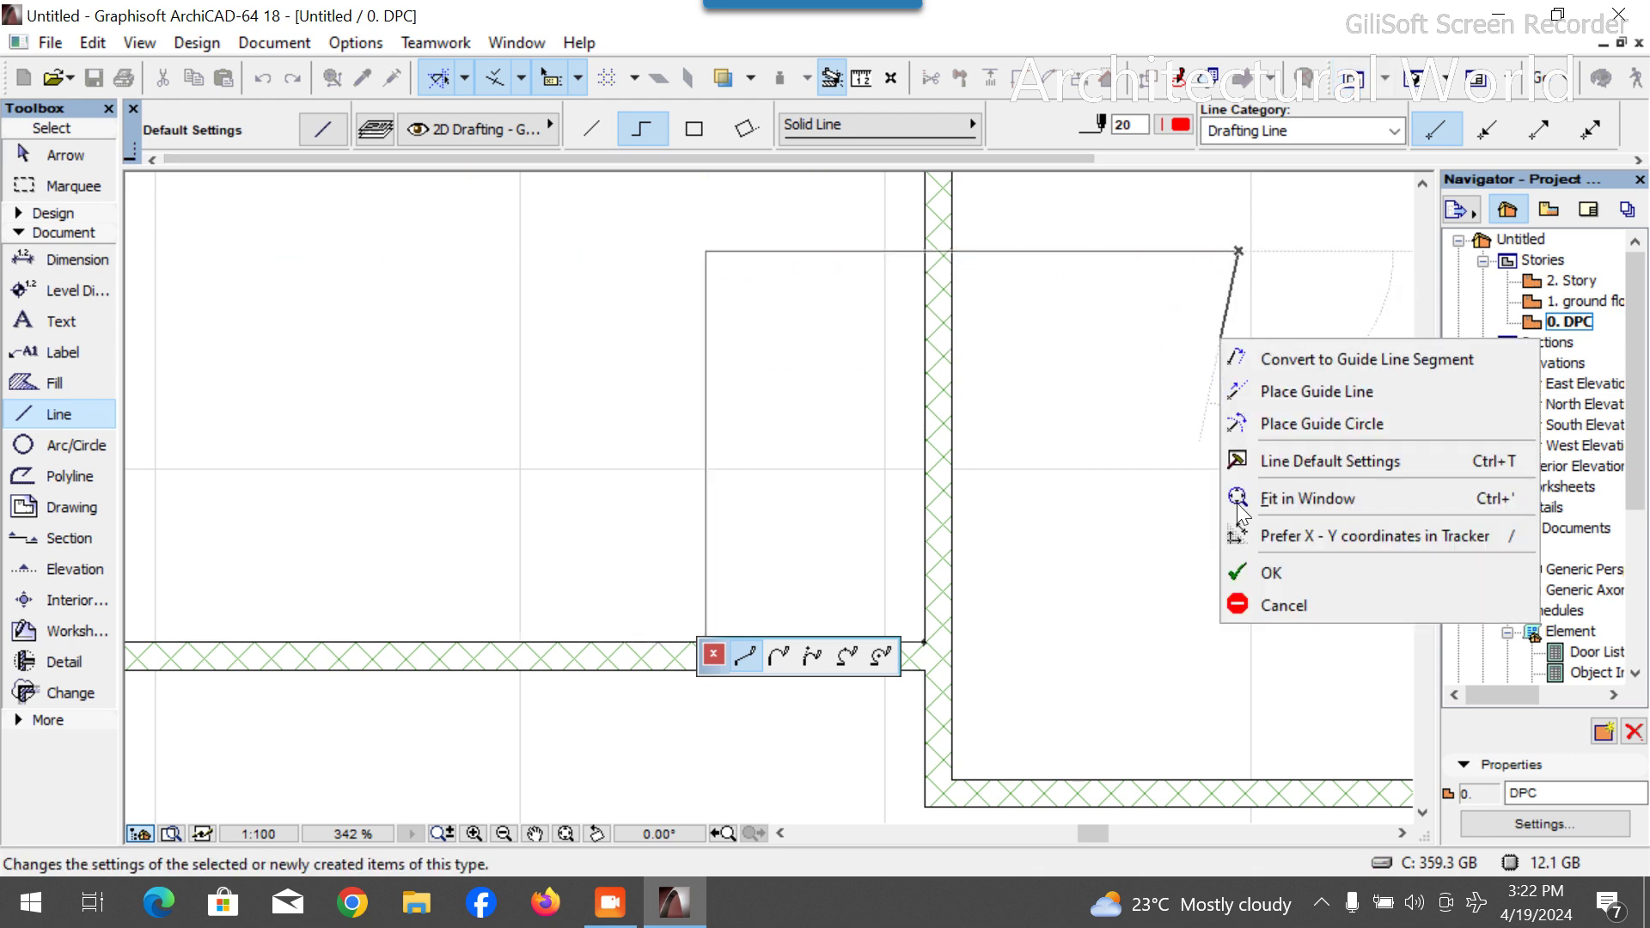
{"action": "left_click", "coordinate": [1263, 571]}
{"action": "key", "text": "Escape"}
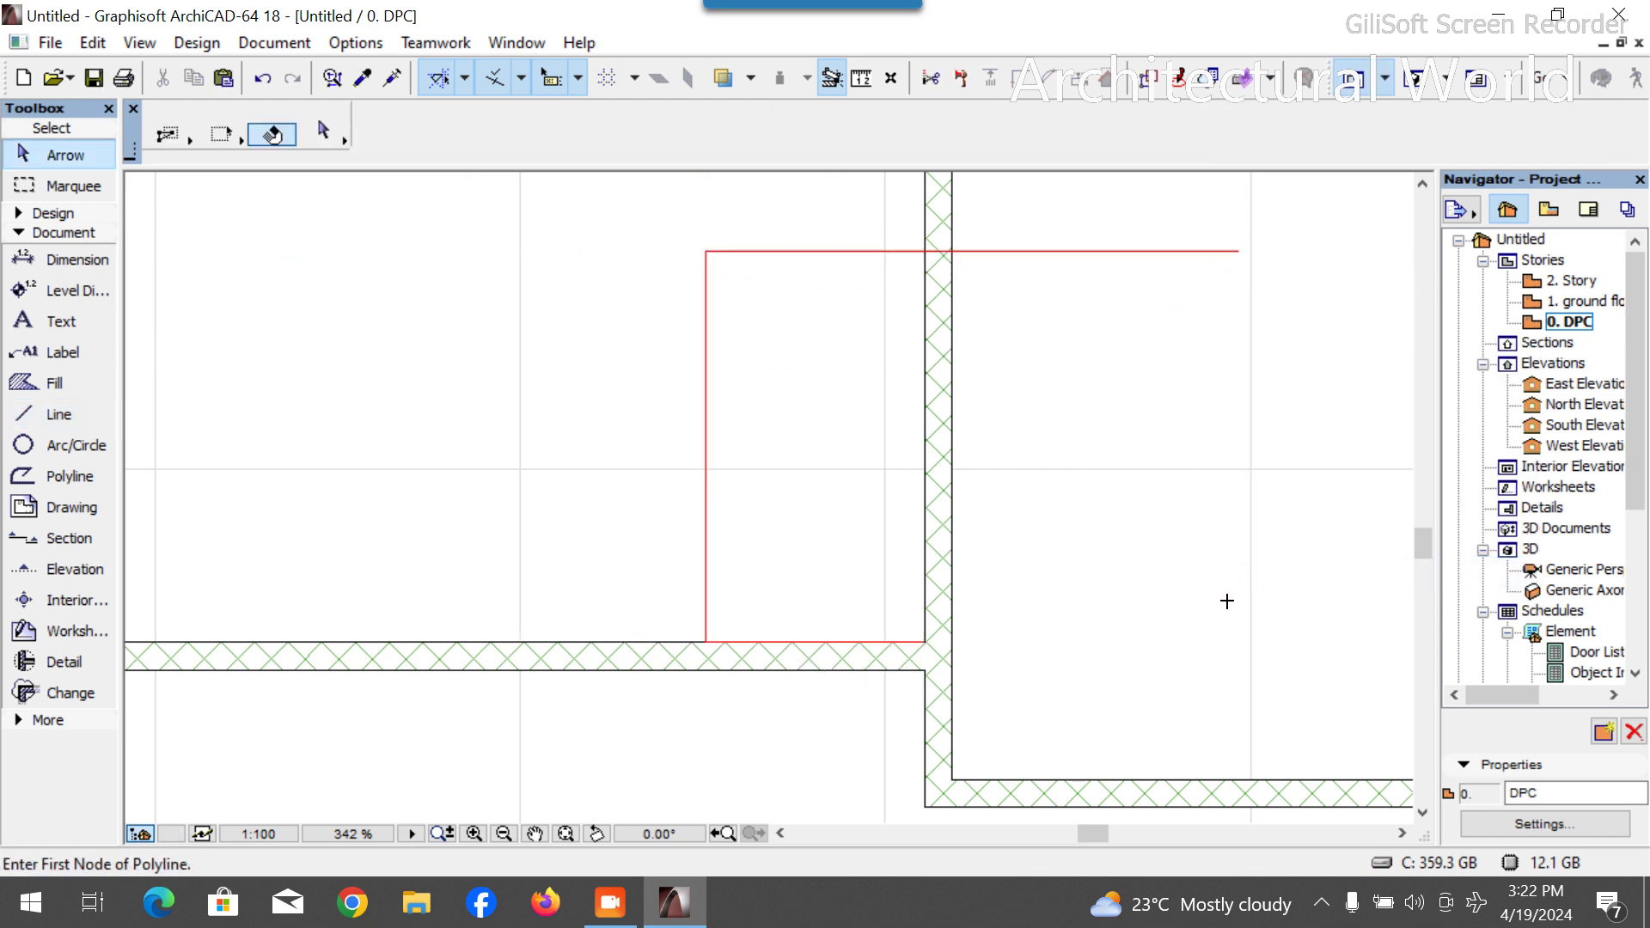
Copy the vertical wall beside the two right-hand small rooms into the large room, aligning its left face and lower end with the helper corner.
{"action": "scroll", "coordinate": [923, 660], "scroll_direction": "down", "scroll_amount": 5}
{"action": "left_click", "coordinate": [991, 475]}
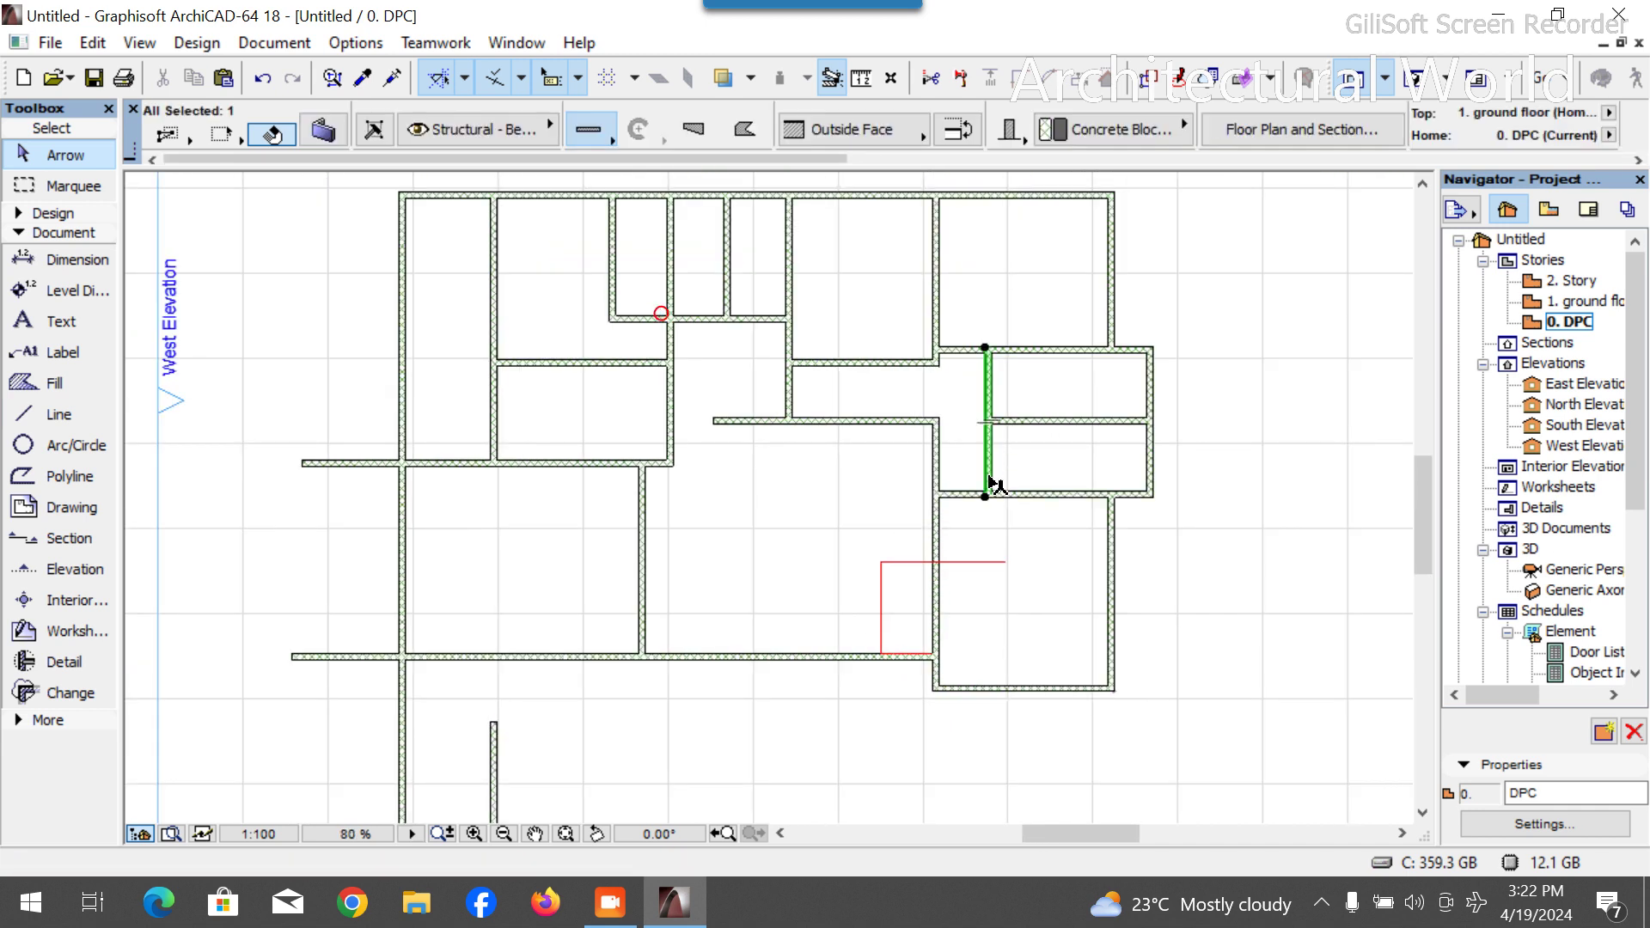
{"action": "key", "text": "ctrl+d"}
{"action": "scroll", "coordinate": [987, 533], "scroll_direction": "up", "scroll_amount": 4}
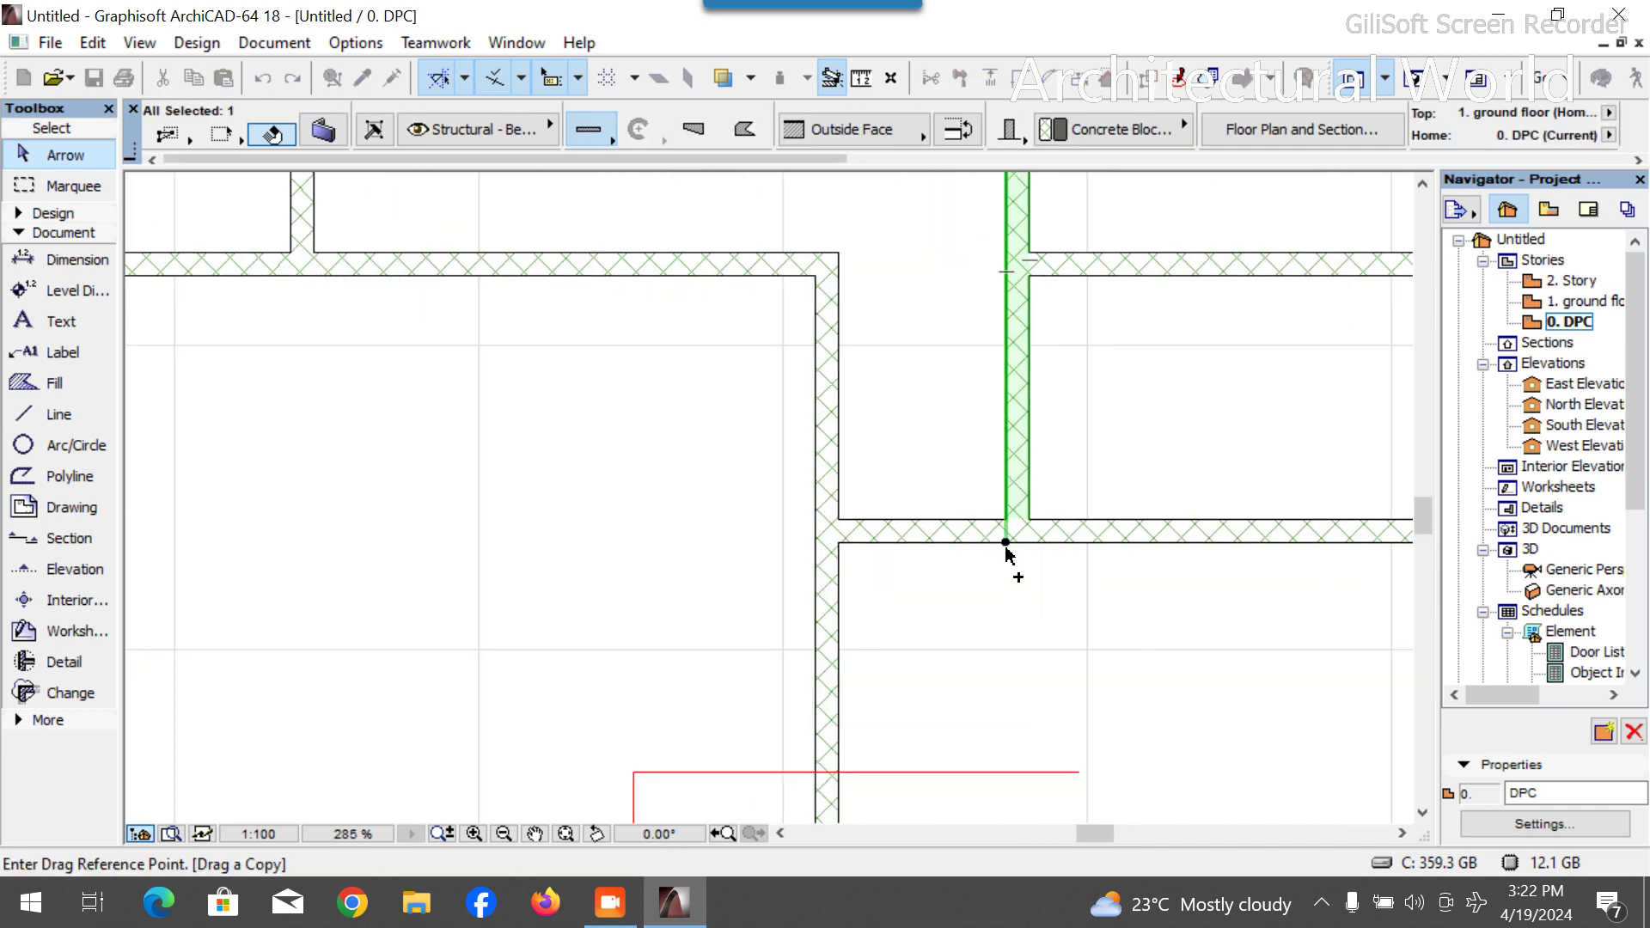
{"action": "left_click", "coordinate": [1005, 540]}
{"action": "scroll", "coordinate": [842, 670], "scroll_direction": "down", "scroll_amount": 3}
{"action": "scroll", "coordinate": [807, 773], "scroll_direction": "up", "scroll_amount": 5}
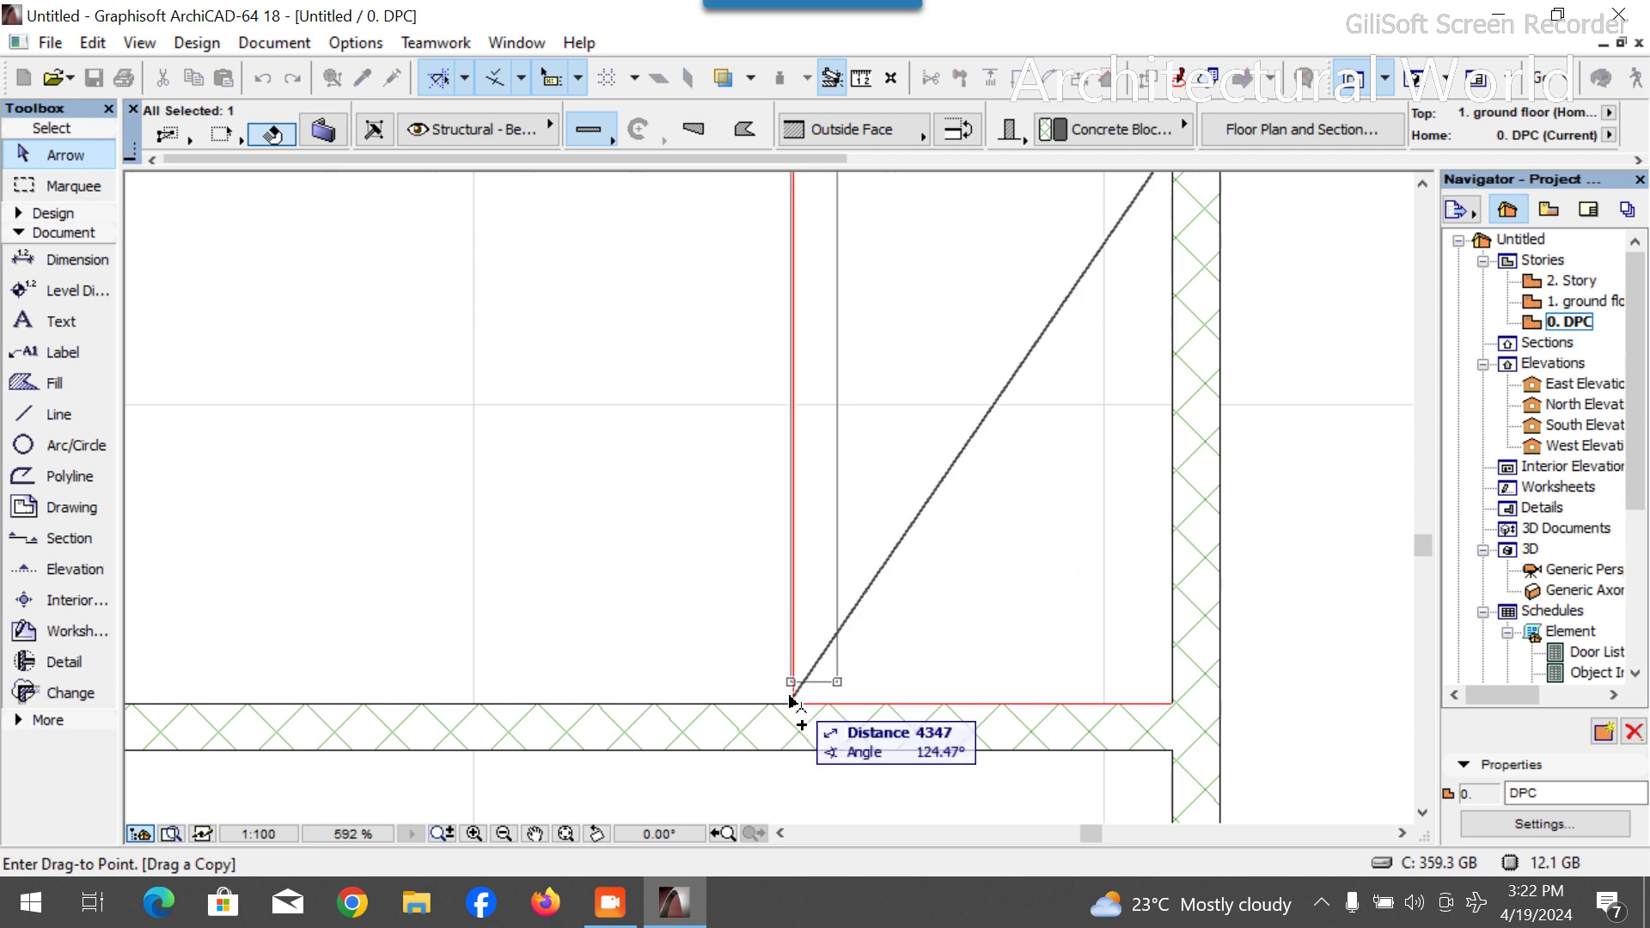
{"action": "left_click", "coordinate": [815, 675]}
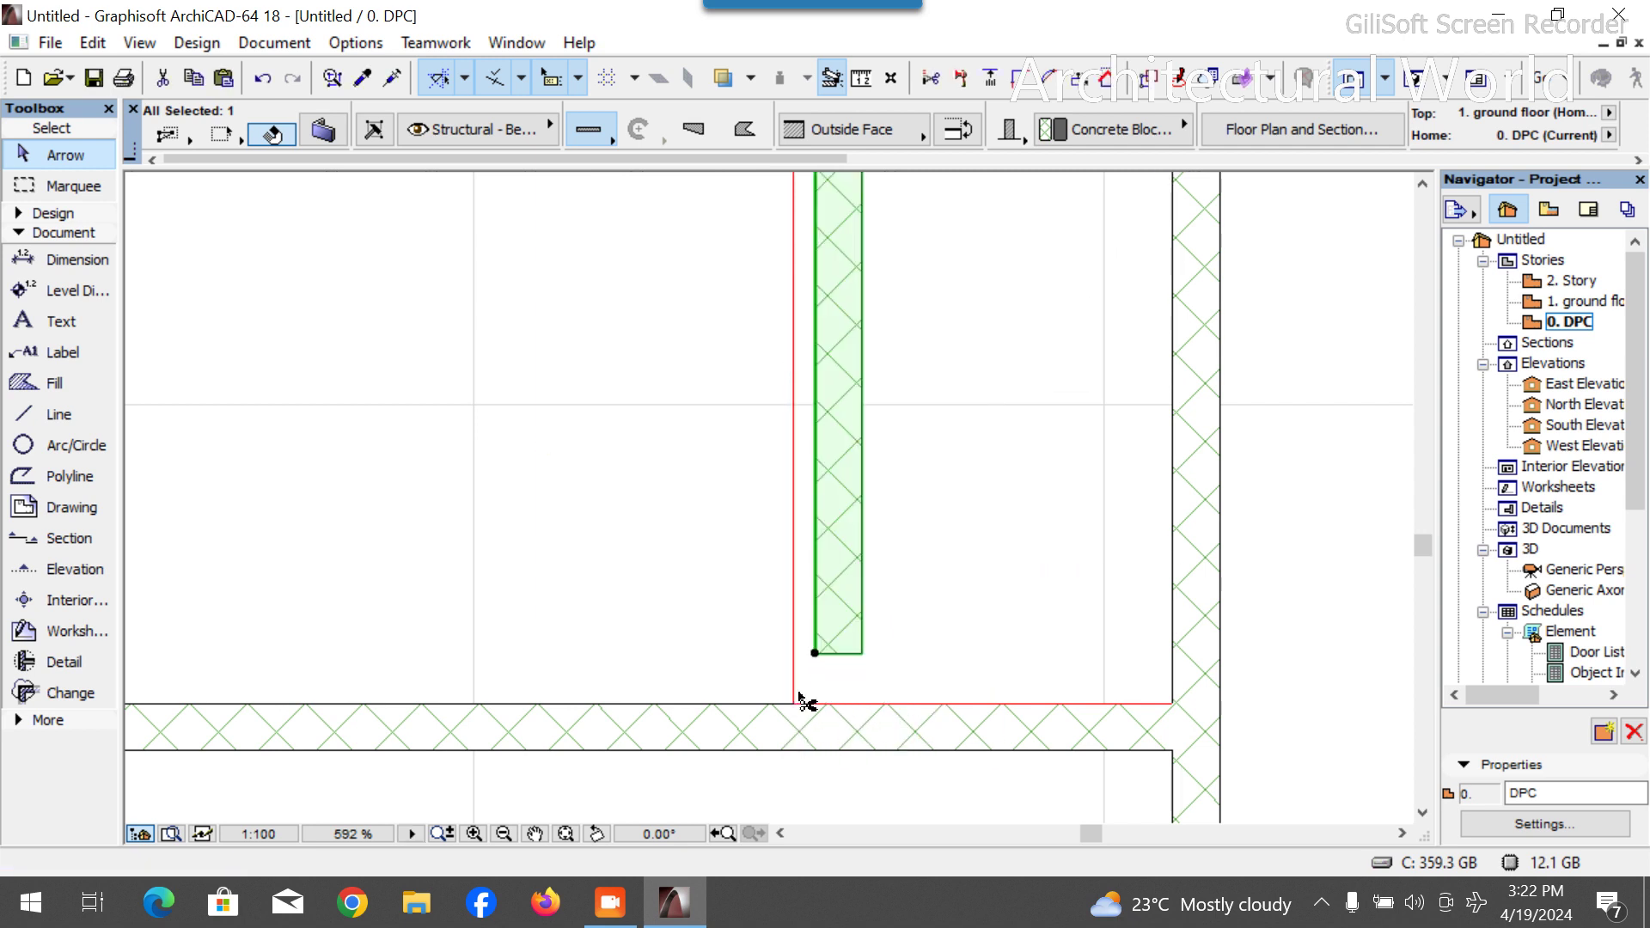
{"action": "scroll", "coordinate": [812, 680], "scroll_direction": "up", "scroll_amount": 5}
{"action": "left_click", "coordinate": [965, 528]}
{"action": "left_click", "coordinate": [880, 739]}
Delete the helper lines around the copied wall in the large room.
{"action": "scroll", "coordinate": [702, 703], "scroll_direction": "down", "scroll_amount": 9}
{"action": "left_click", "coordinate": [952, 483]}
{"action": "left_click", "coordinate": [960, 477]}
{"action": "key", "text": "Delete"}
{"action": "scroll", "coordinate": [957, 567], "scroll_direction": "down", "scroll_amount": 3}
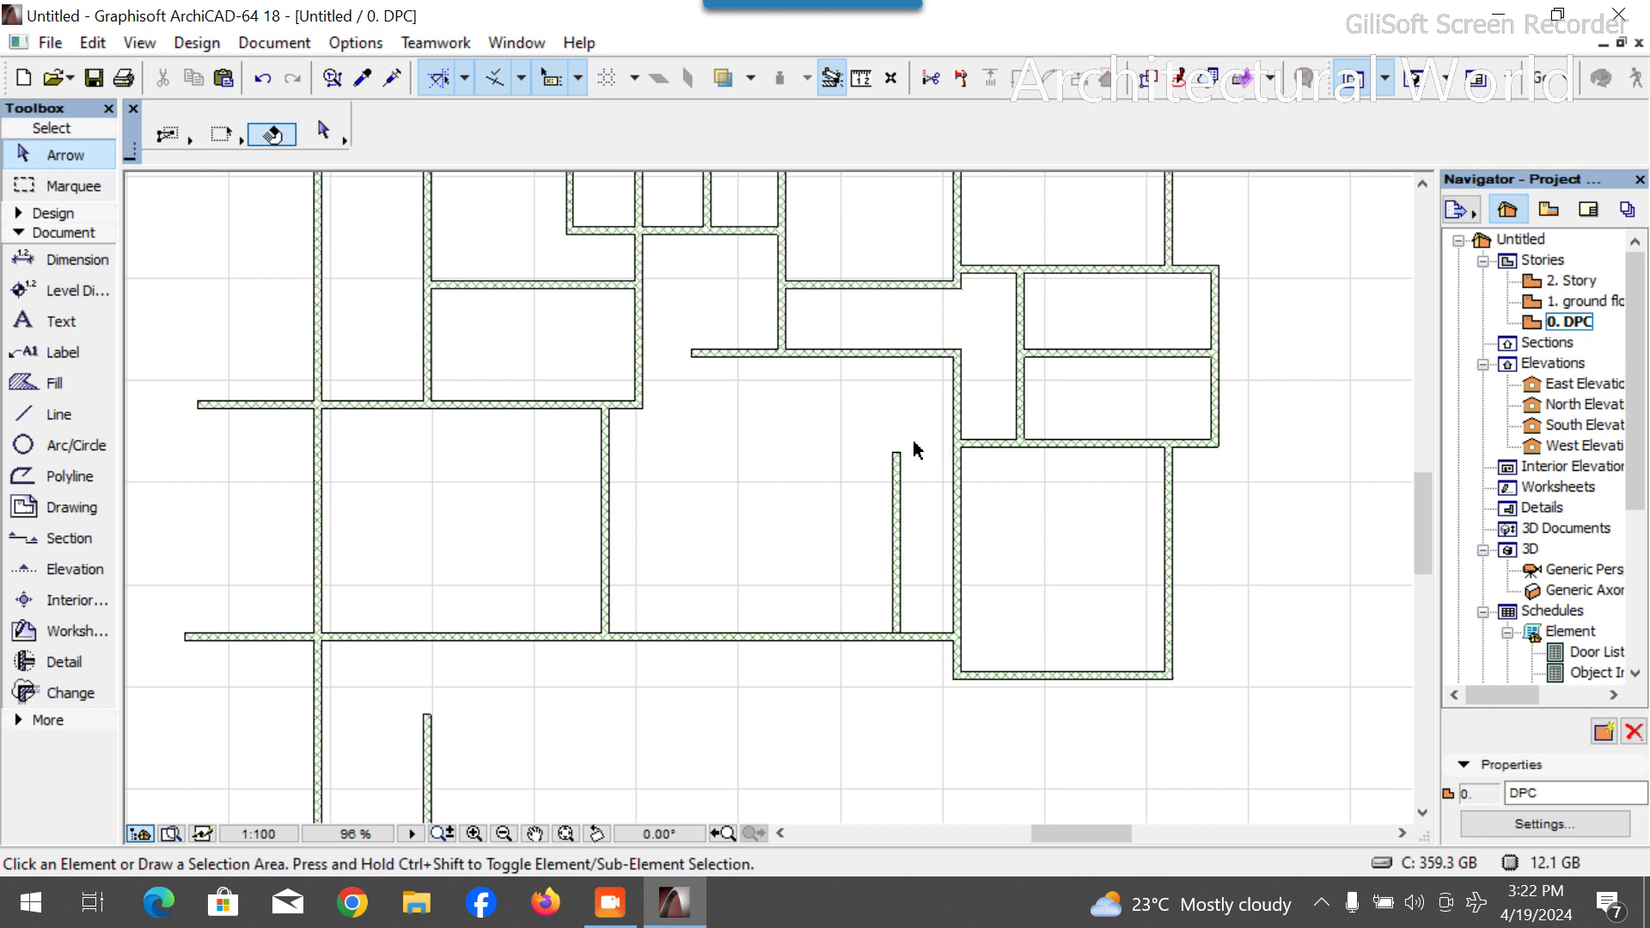
{"action": "scroll", "coordinate": [917, 448], "scroll_direction": "up", "scroll_amount": 1}
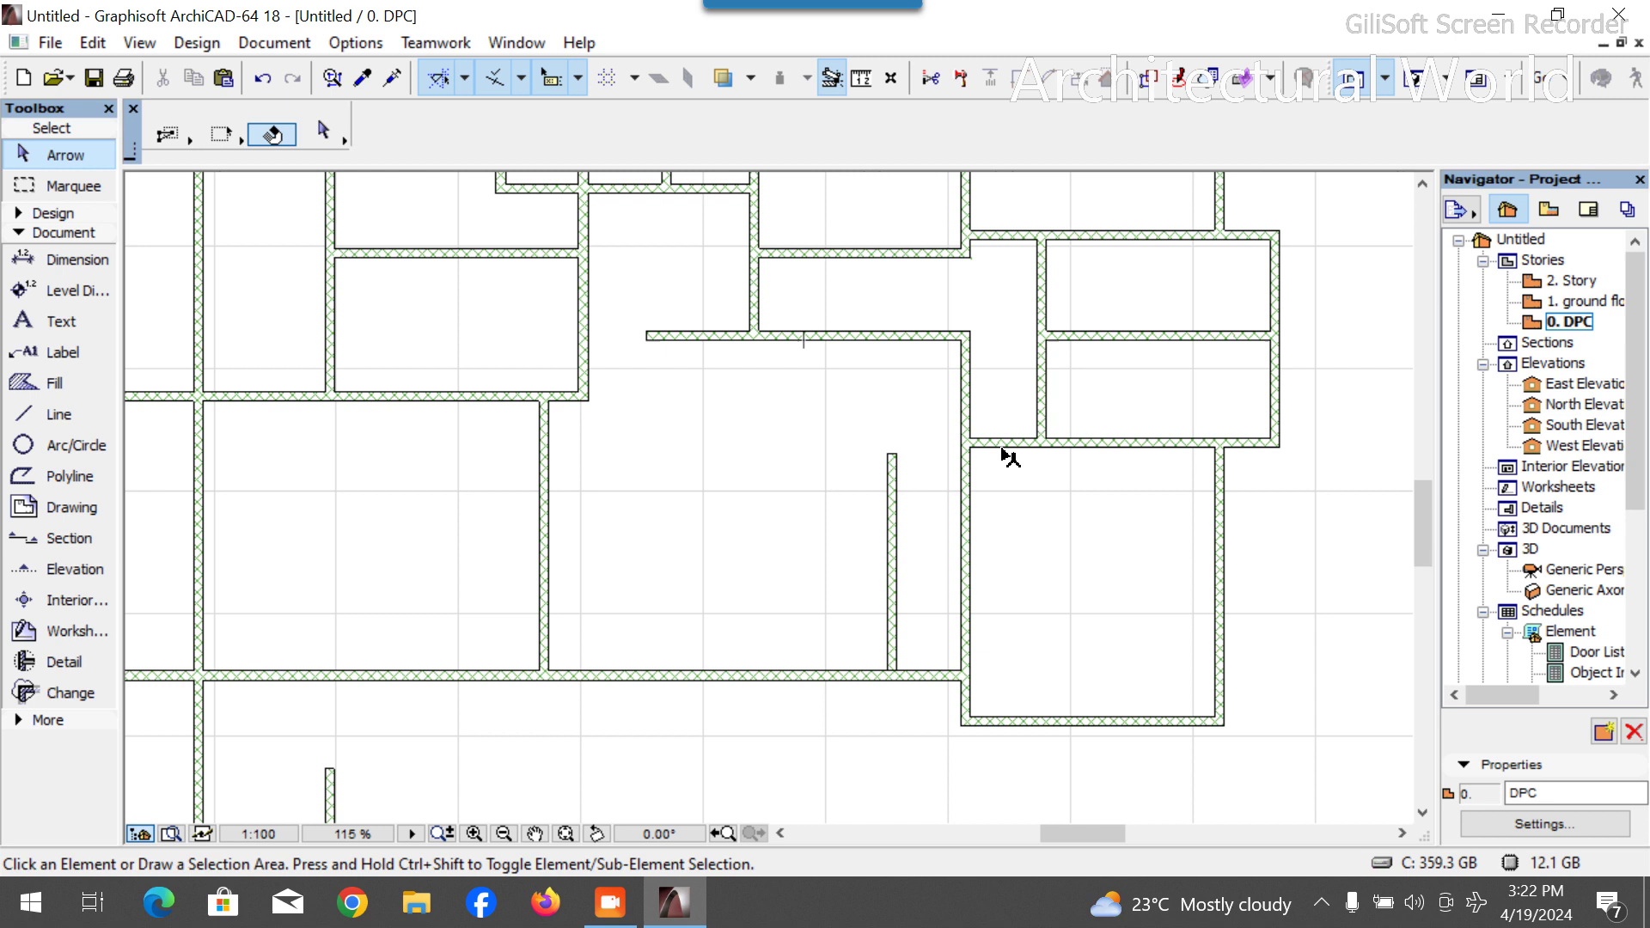
{"action": "scroll", "coordinate": [895, 666], "scroll_direction": "up", "scroll_amount": 2}
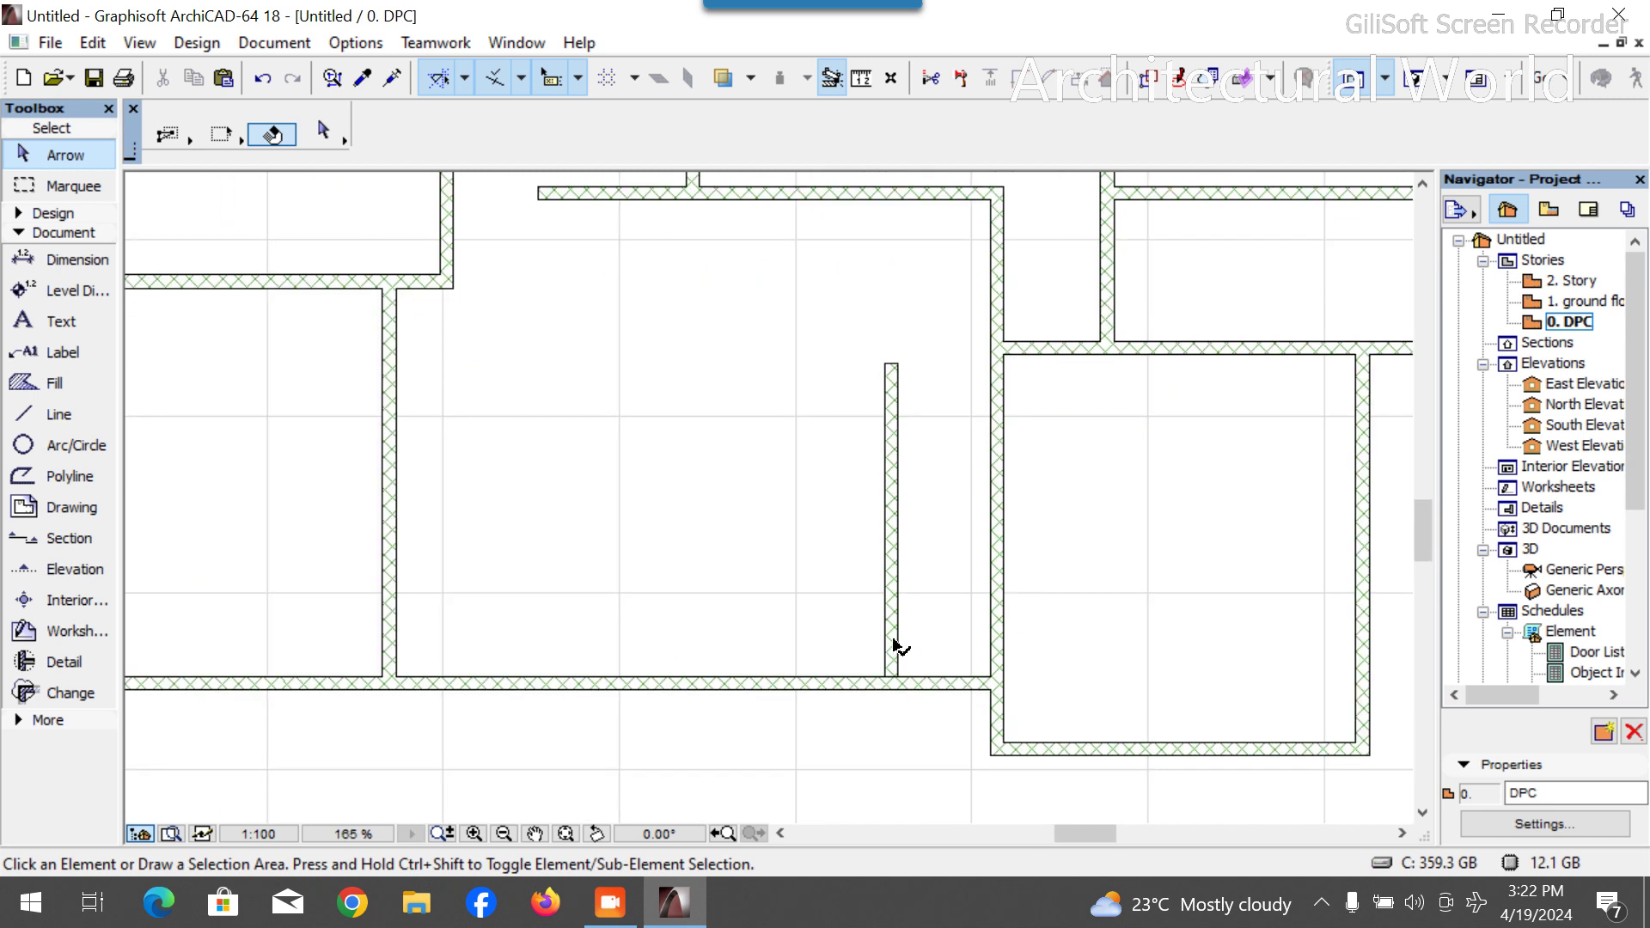
{"action": "scroll", "coordinate": [891, 717], "scroll_direction": "up", "scroll_amount": 2}
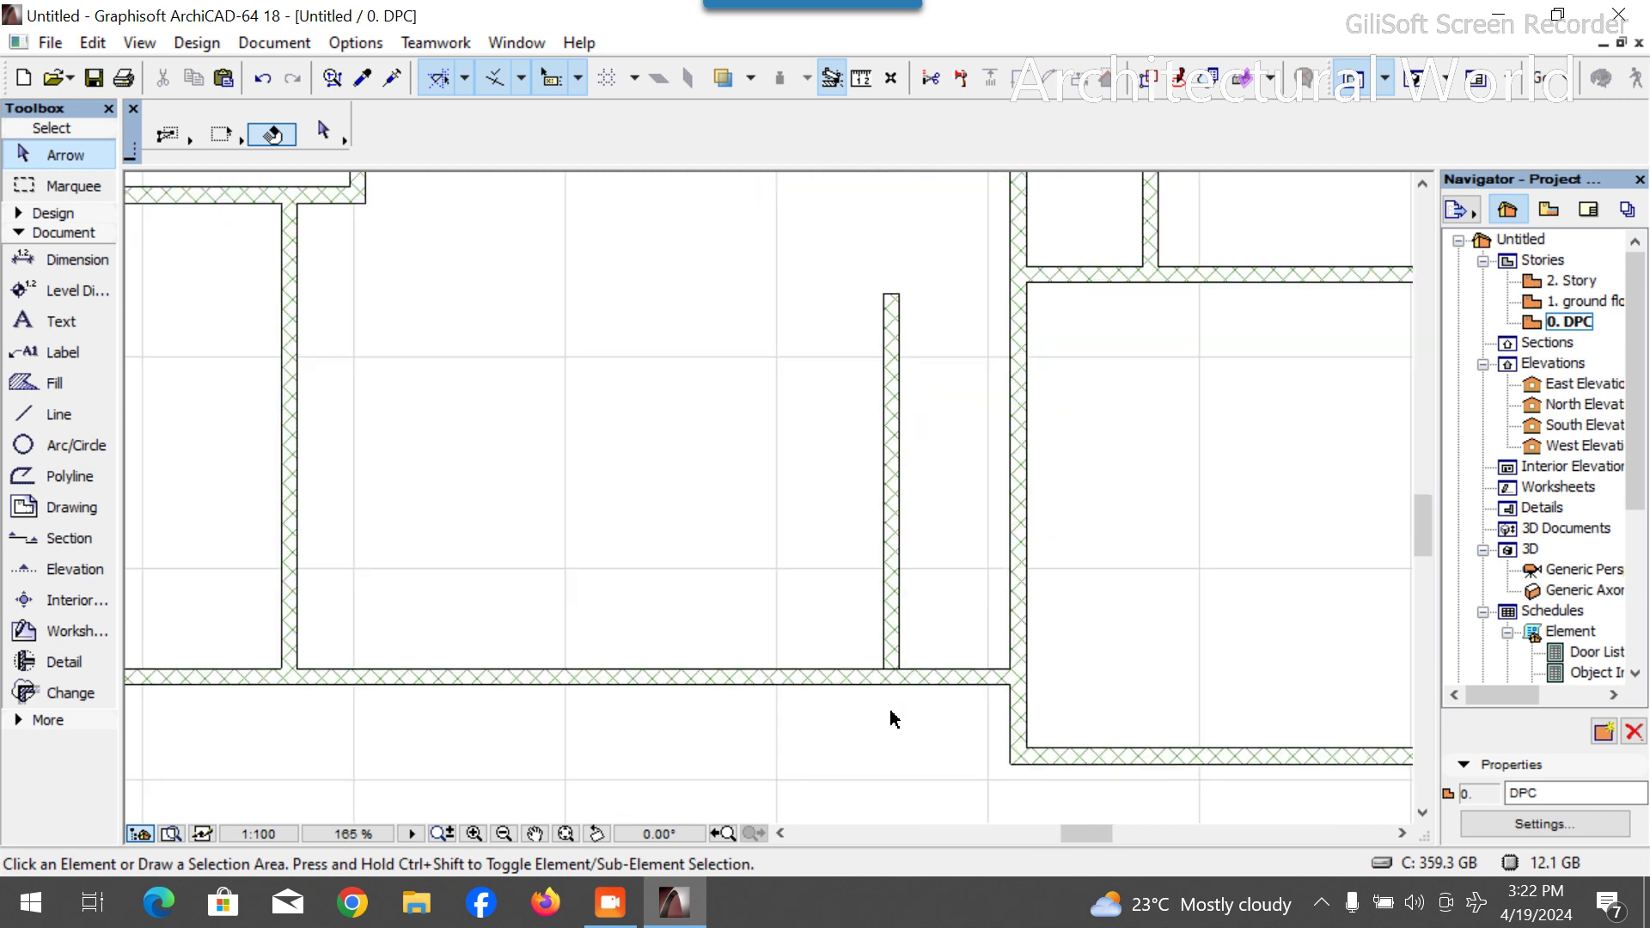
Stretch the lower end of the copied partition in the large room down into the bottom wall.
{"action": "left_click", "coordinate": [891, 615]}
{"action": "left_click", "coordinate": [881, 659]}
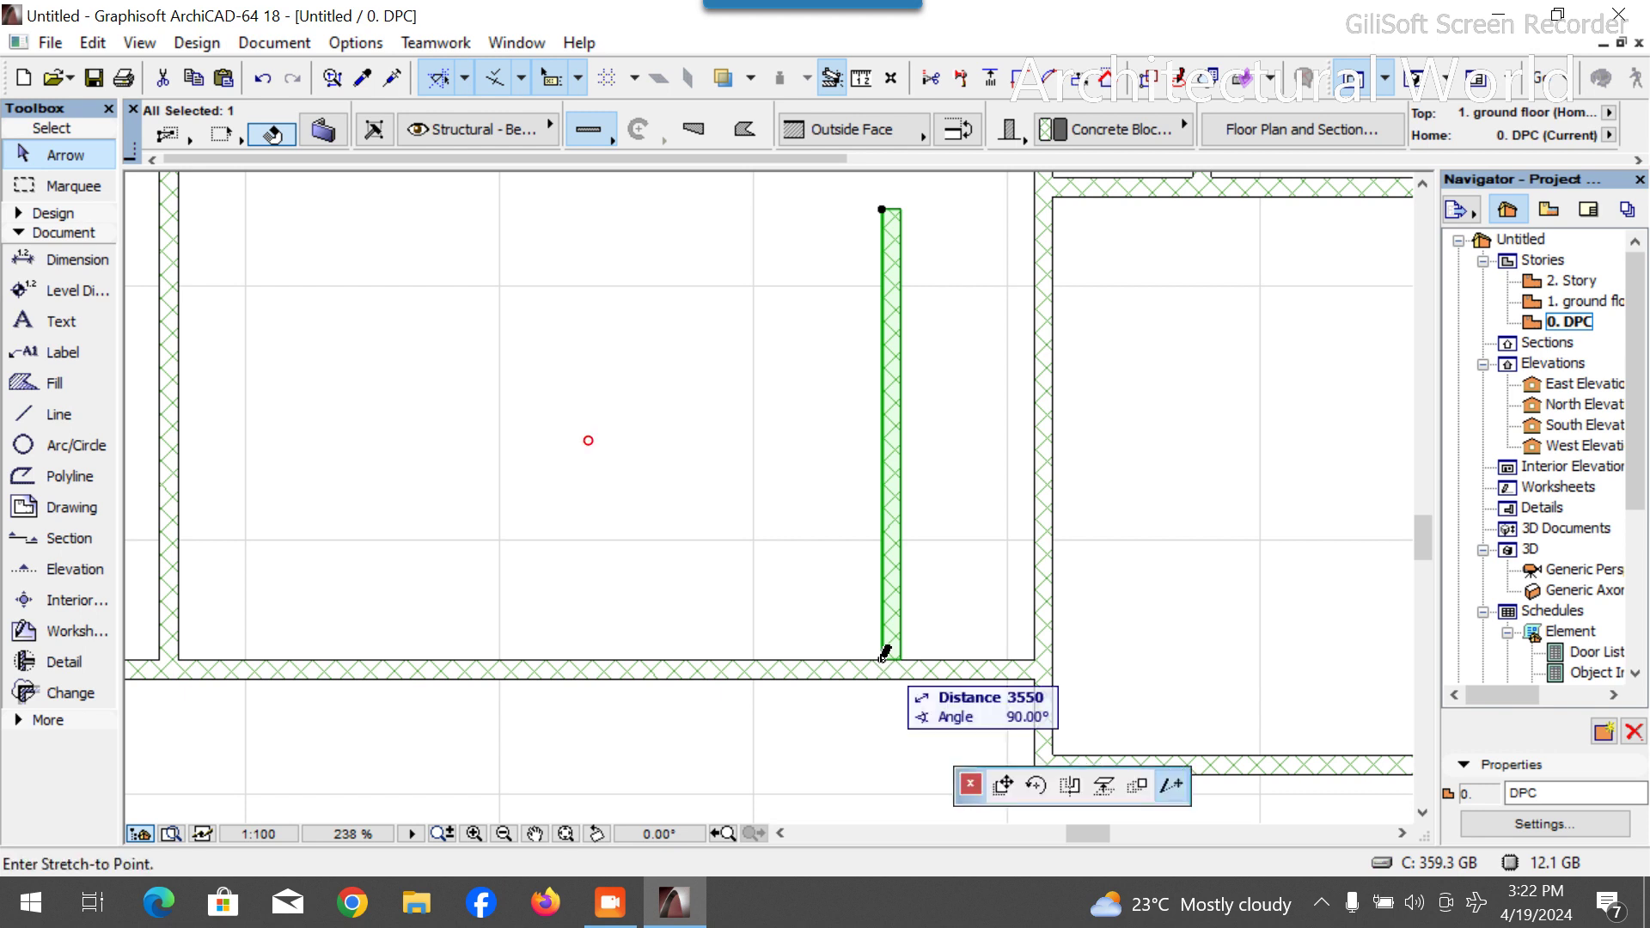
{"action": "left_click", "coordinate": [889, 725]}
{"action": "key", "text": "Escape"}
Copy the horizontal wall between the two left-hand rooms across the new partition and trim it to span only between the partition and right wall.
{"action": "scroll", "coordinate": [982, 648], "scroll_direction": "down", "scroll_amount": 4}
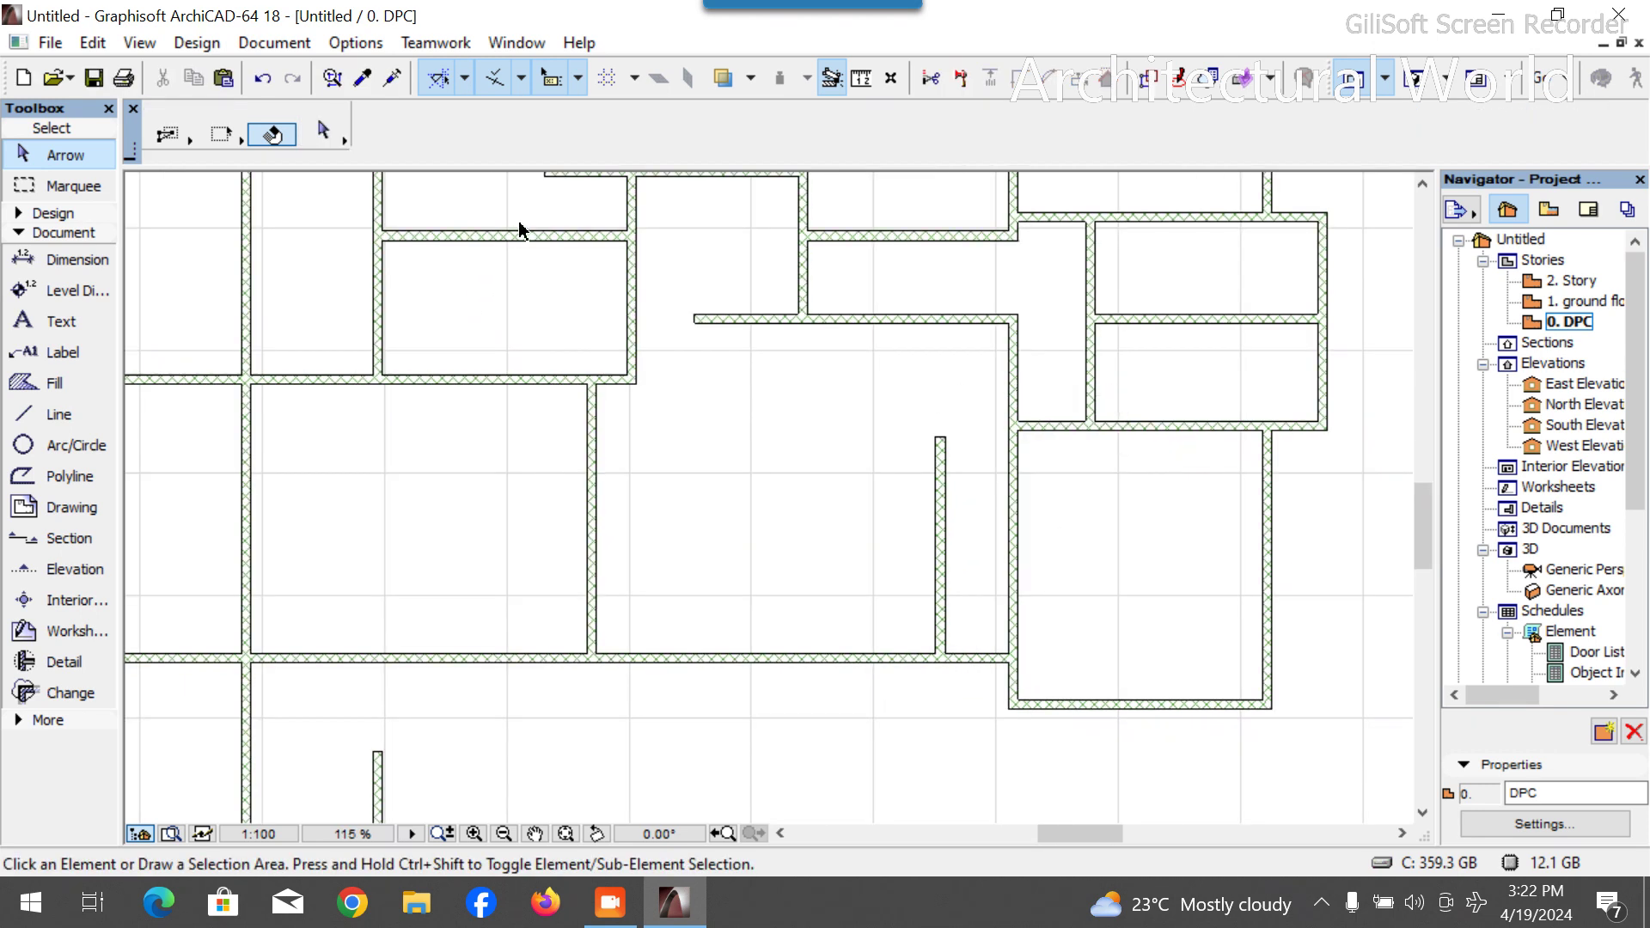
{"action": "left_click", "coordinate": [532, 237]}
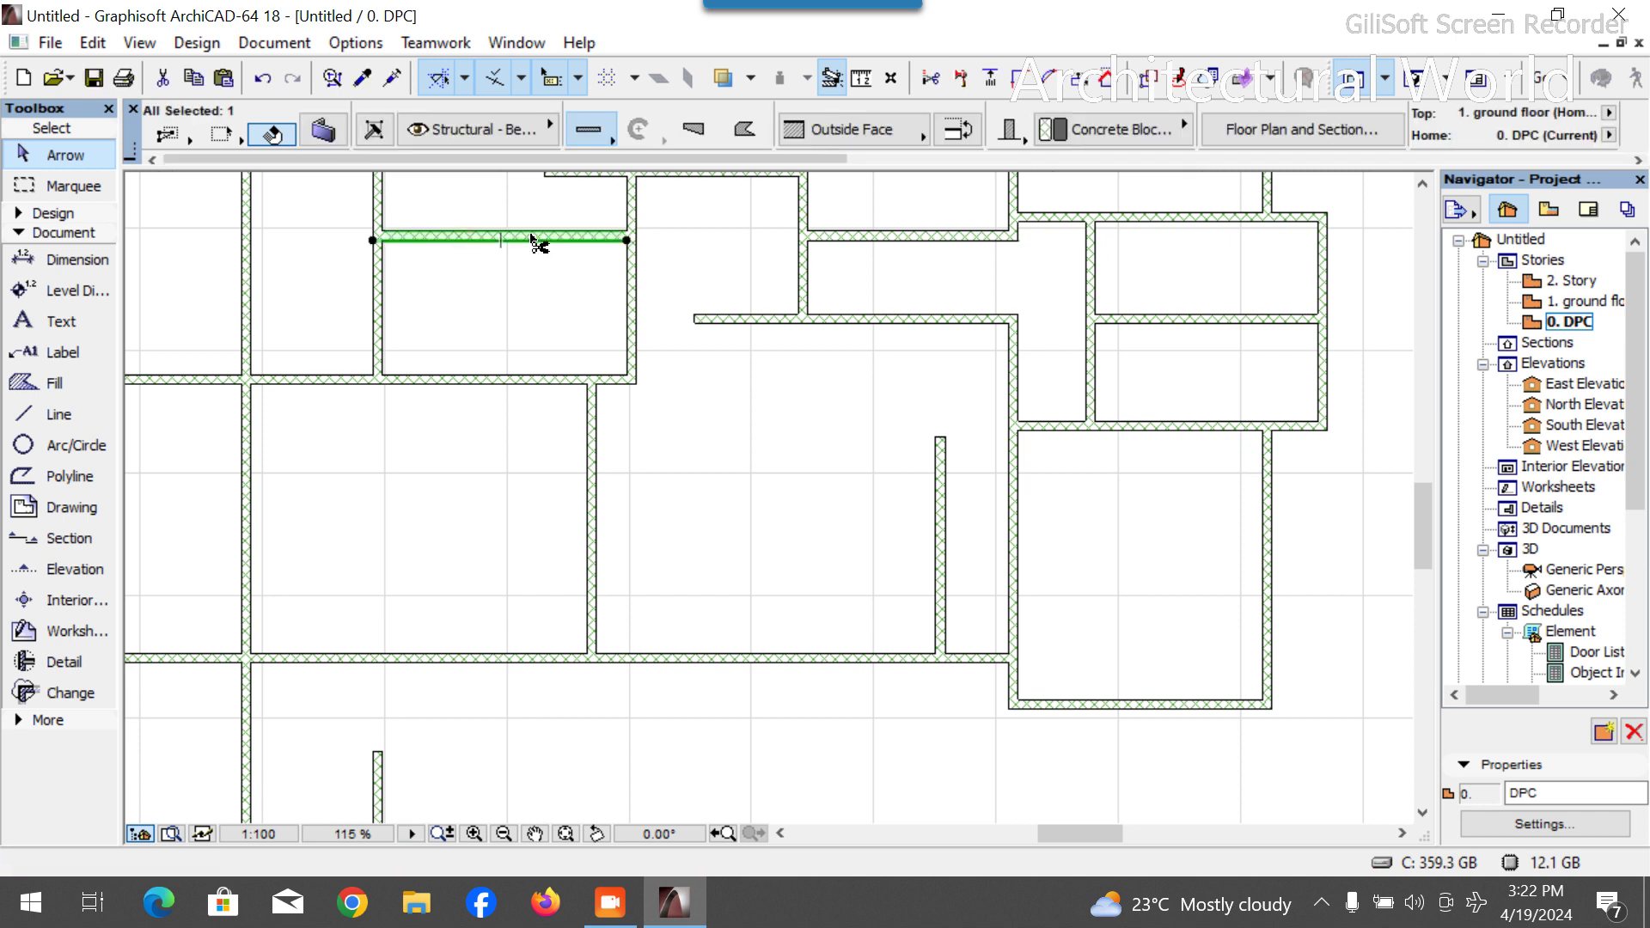
{"action": "left_click", "coordinate": [532, 238]}
{"action": "left_click", "coordinate": [969, 494]}
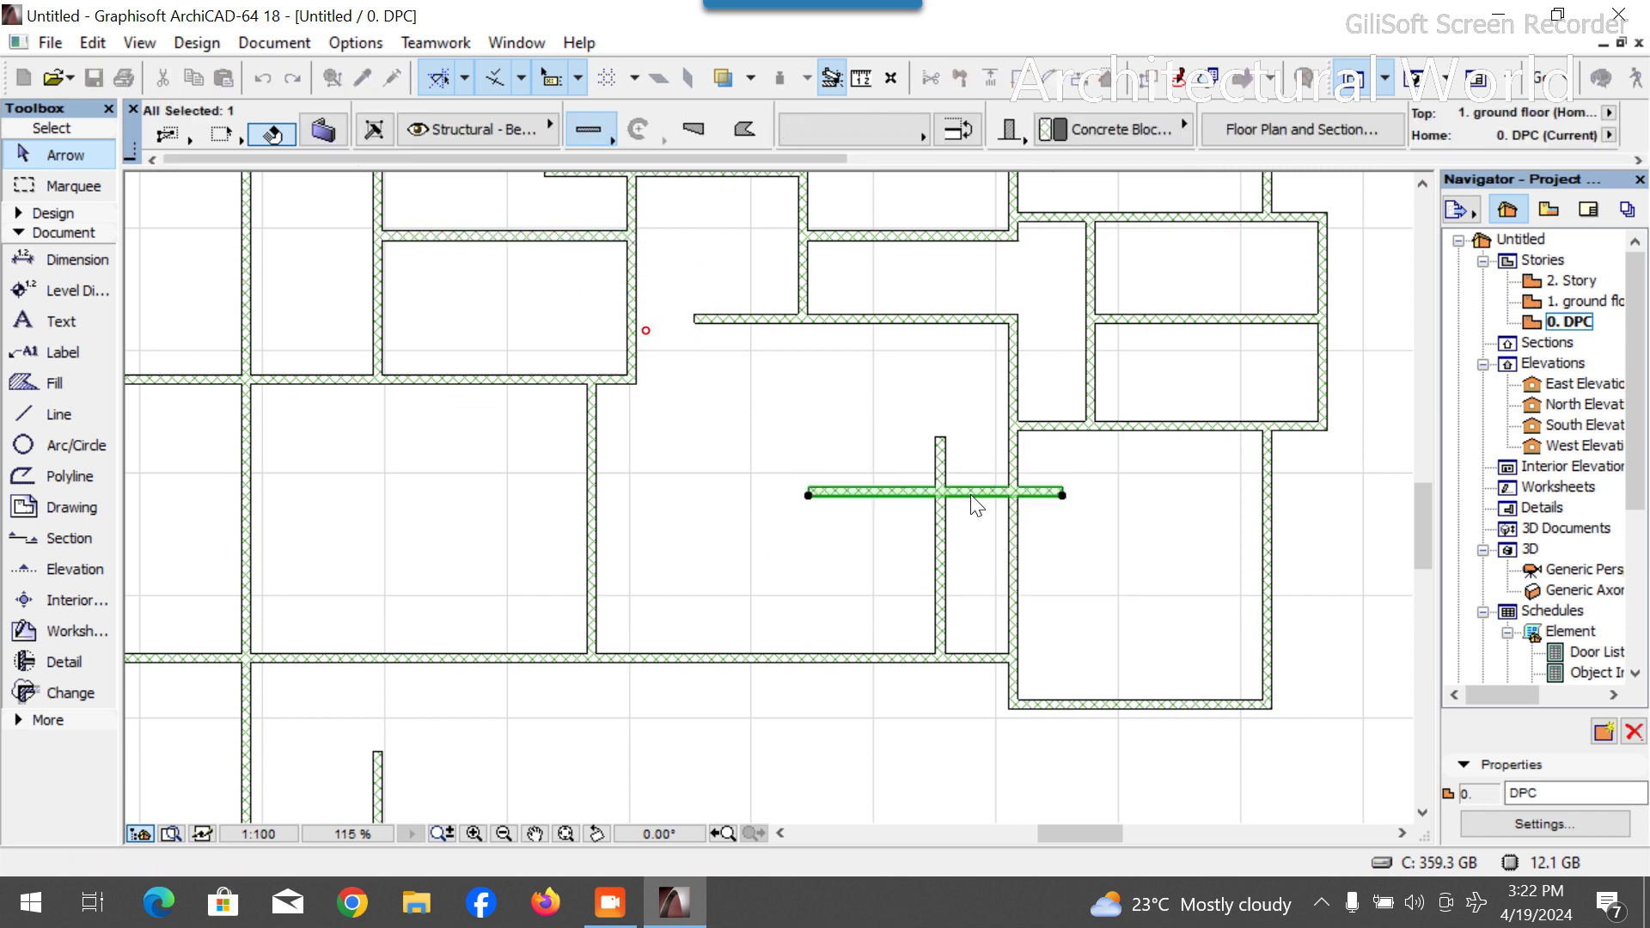
{"action": "left_click", "coordinate": [1059, 497], "text": "ctrl"}
{"action": "left_click", "coordinate": [843, 496], "text": "ctrl"}
{"action": "key", "text": "Escape"}
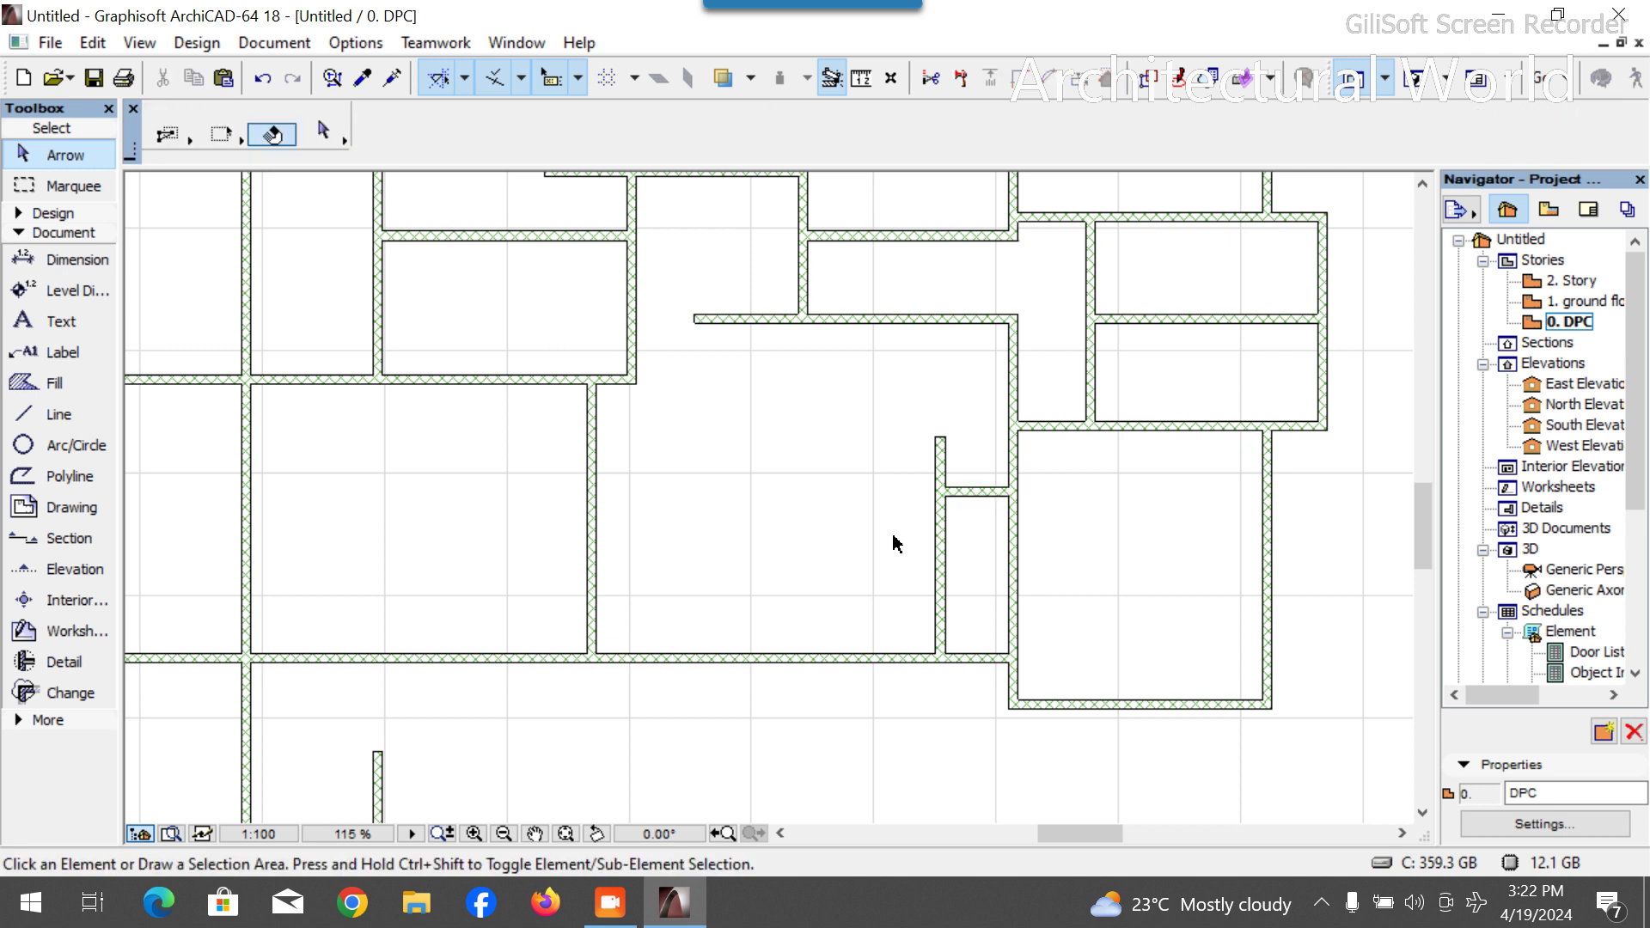
Stretch the left end of the large room's top wall to meet the vertical wall of the left-hand rooms.
{"action": "scroll", "coordinate": [894, 543], "scroll_direction": "down", "scroll_amount": 2}
{"action": "scroll", "coordinate": [997, 524], "scroll_direction": "up", "scroll_amount": 4}
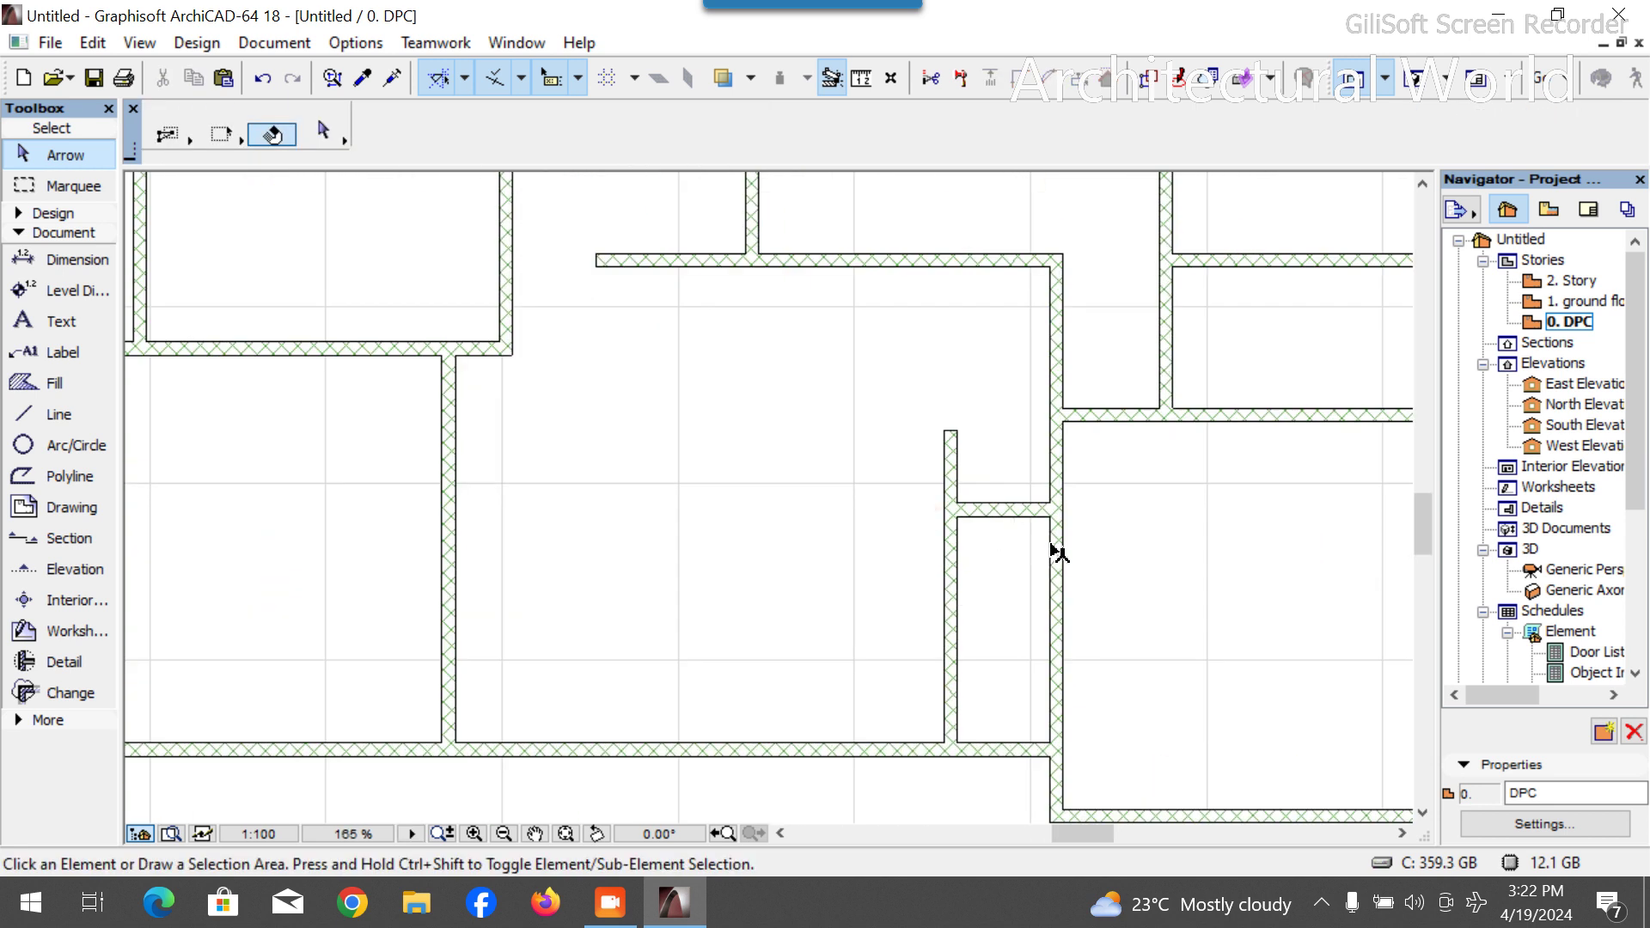
{"action": "scroll", "coordinate": [983, 446], "scroll_direction": "down", "scroll_amount": 2}
{"action": "scroll", "coordinate": [1027, 453], "scroll_direction": "up", "scroll_amount": 1}
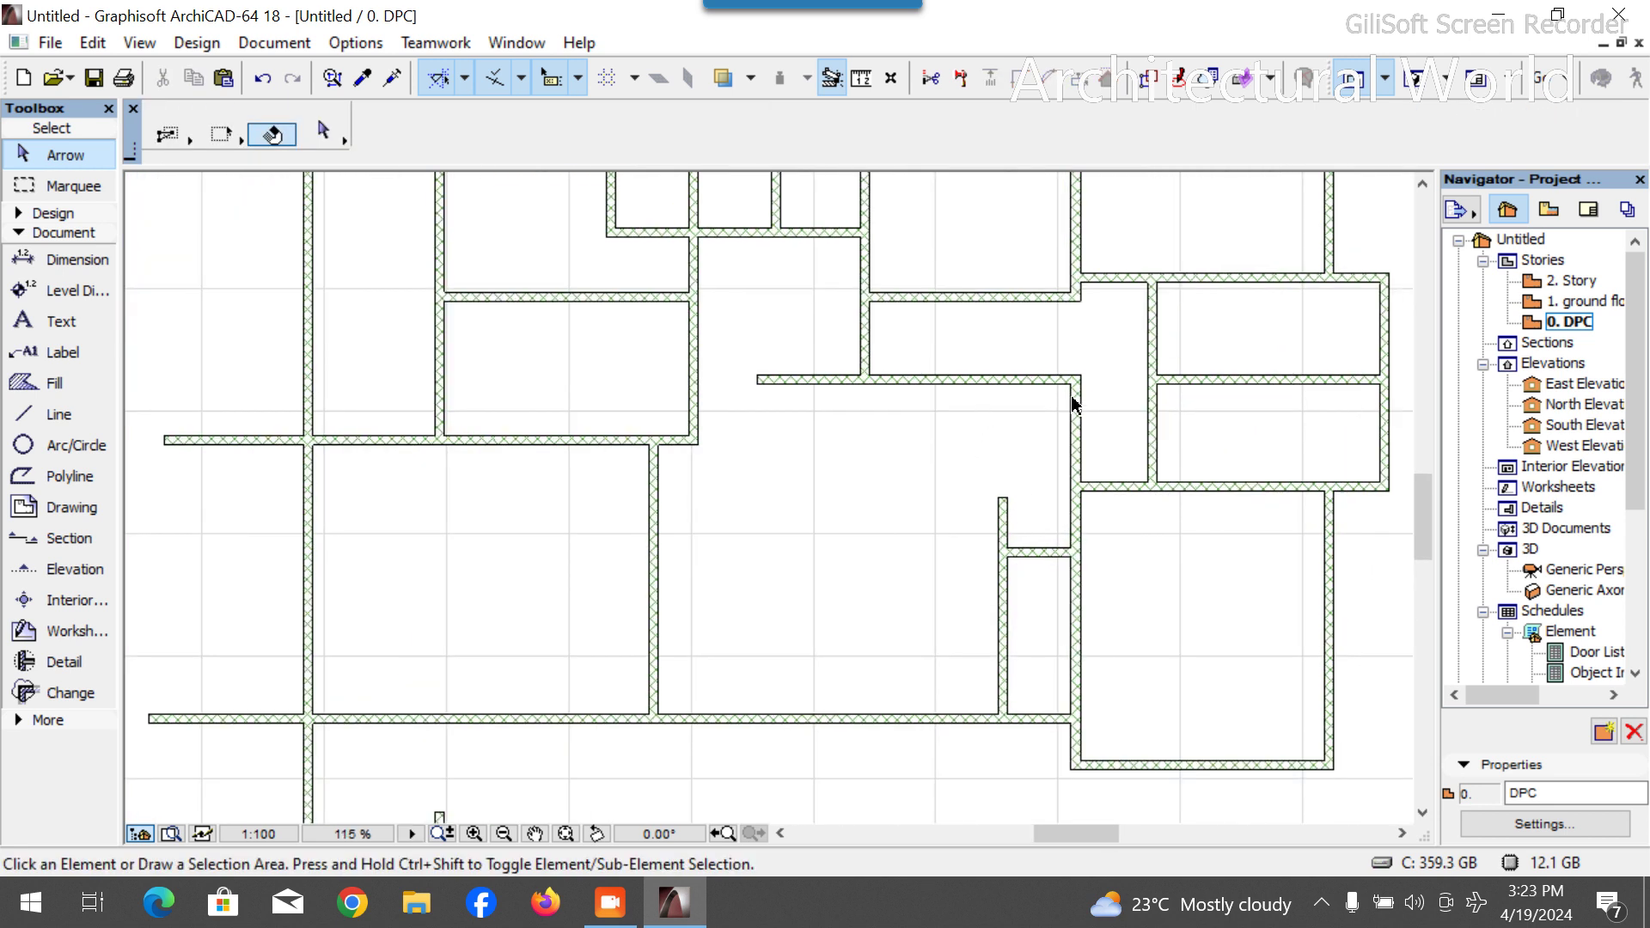
{"action": "scroll", "coordinate": [689, 361], "scroll_direction": "up", "scroll_amount": 2}
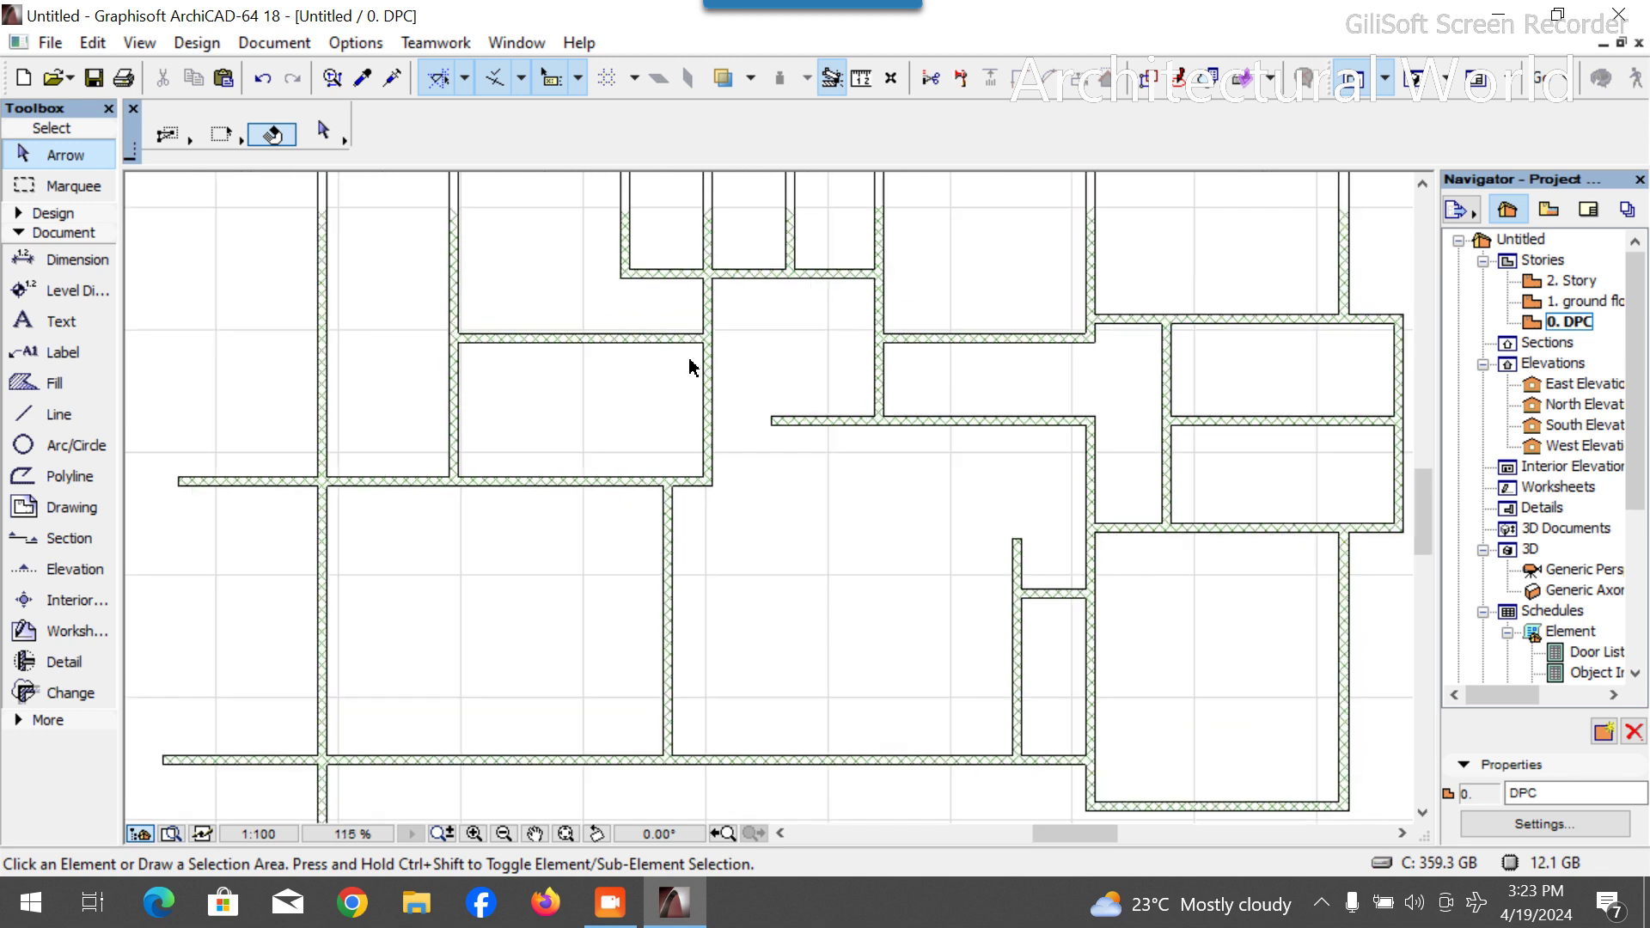
{"action": "scroll", "coordinate": [842, 572], "scroll_direction": "down", "scroll_amount": 2}
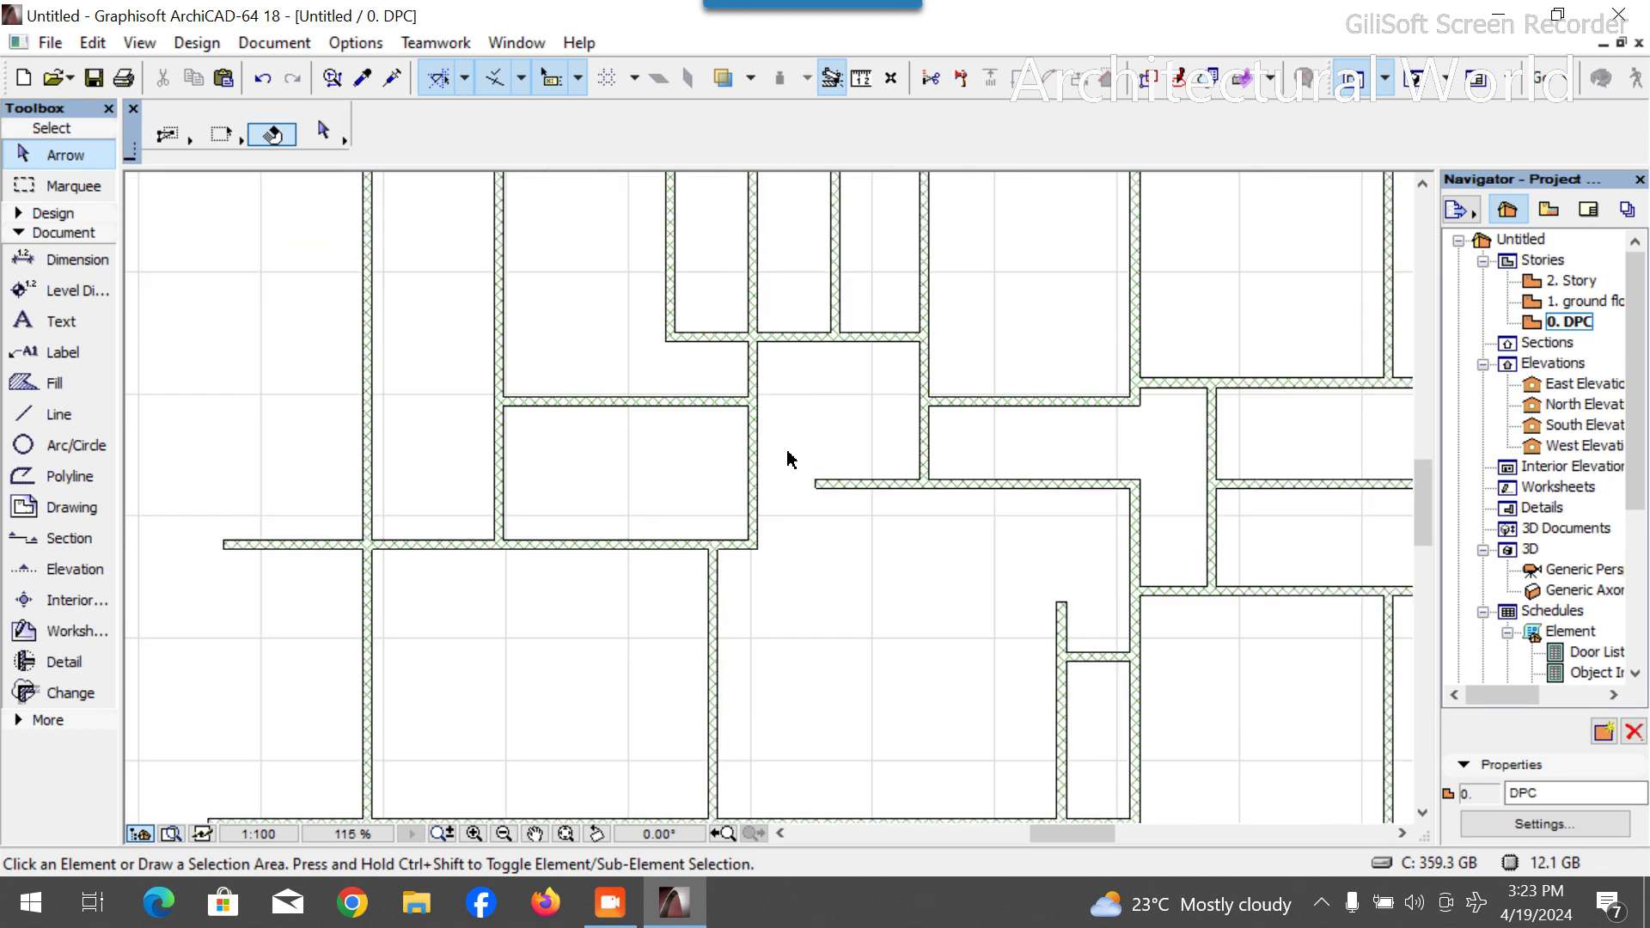
{"action": "scroll", "coordinate": [825, 464], "scroll_direction": "up", "scroll_amount": 2}
{"action": "left_click", "coordinate": [814, 503]}
{"action": "left_click", "coordinate": [827, 502]}
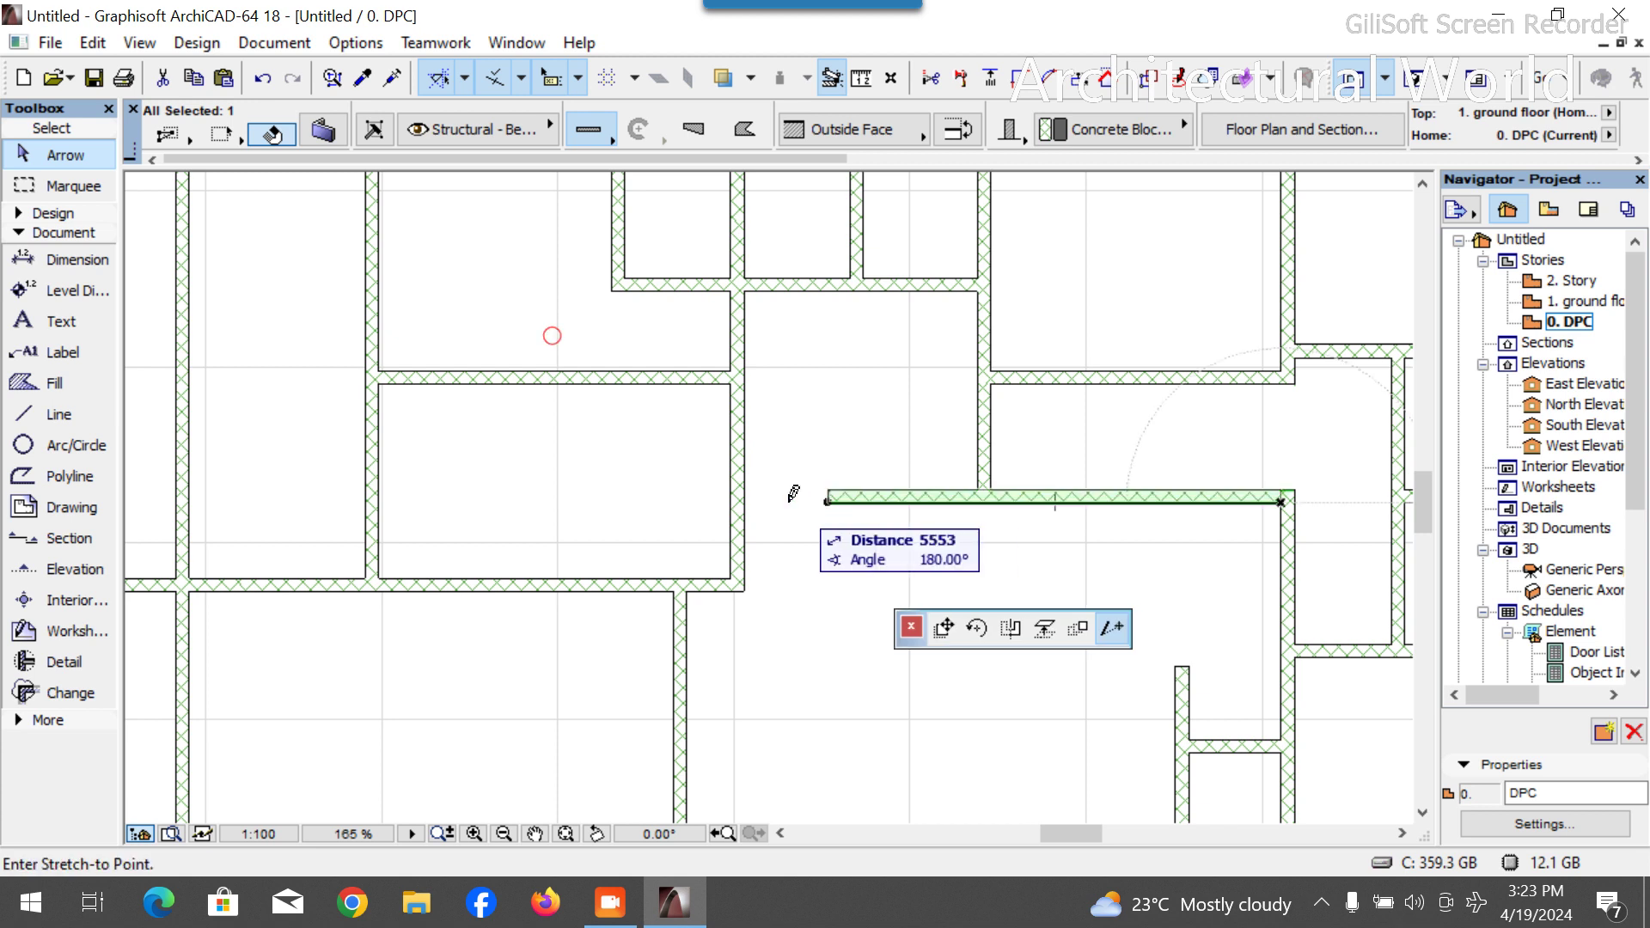
{"action": "left_click", "coordinate": [737, 497]}
{"action": "left_click", "coordinate": [891, 584]}
Measure the width of the corridor above the large room with a temporary line.
{"action": "scroll", "coordinate": [832, 593], "scroll_direction": "down", "scroll_amount": 2}
{"action": "scroll", "coordinate": [813, 578], "scroll_direction": "up", "scroll_amount": 3}
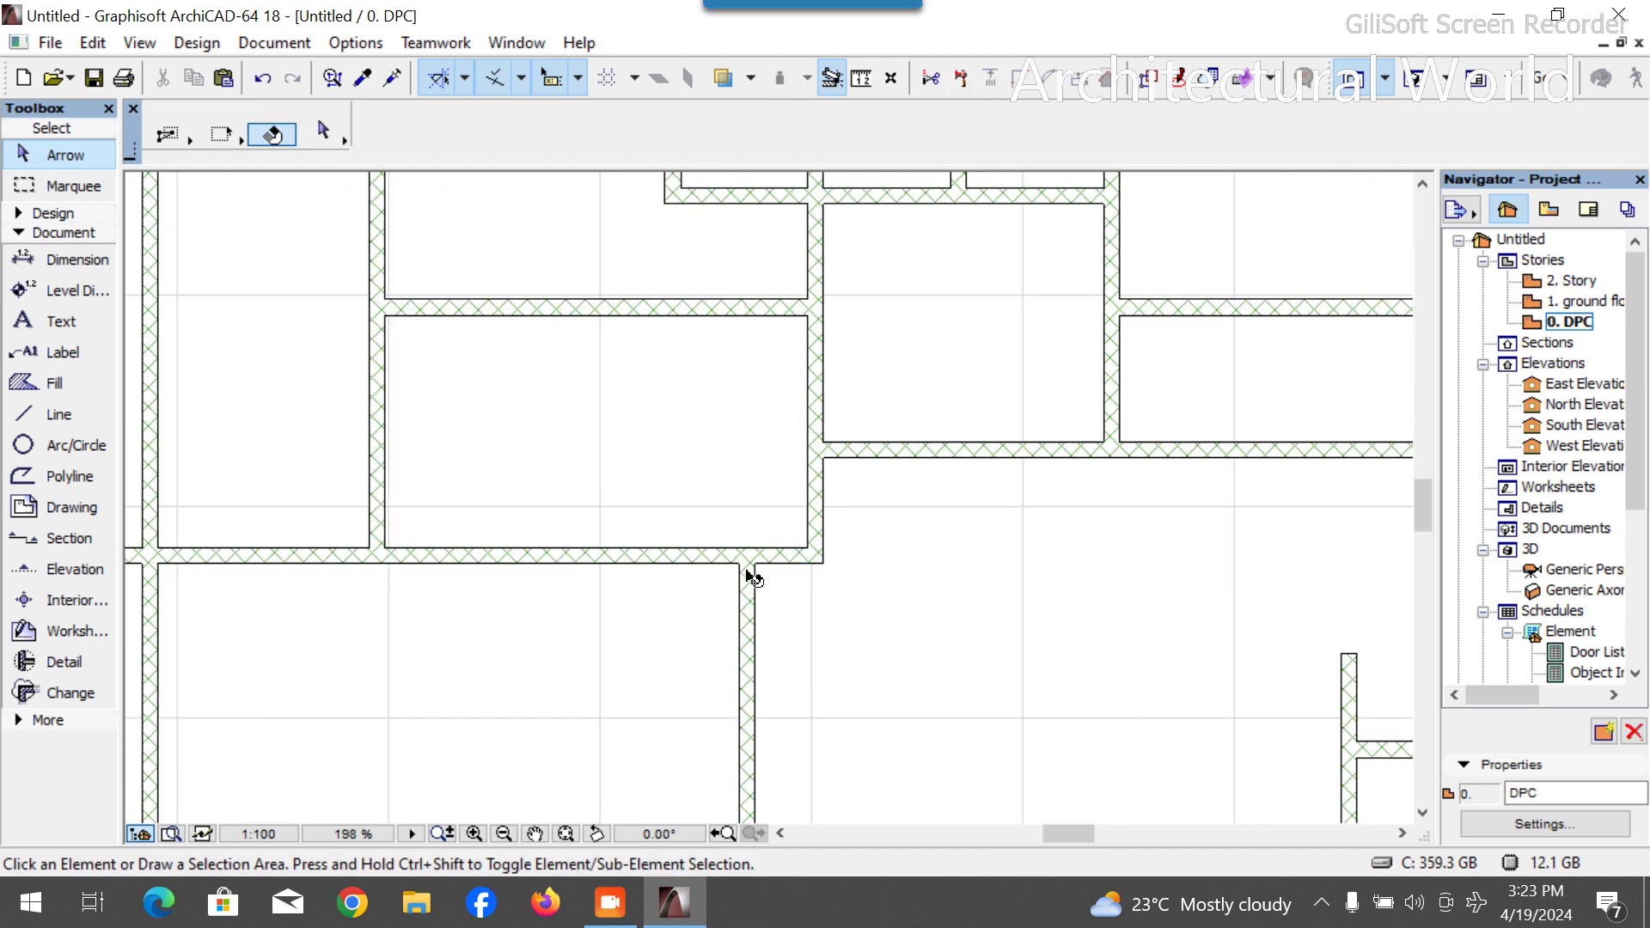
{"action": "left_click", "coordinate": [31, 415]}
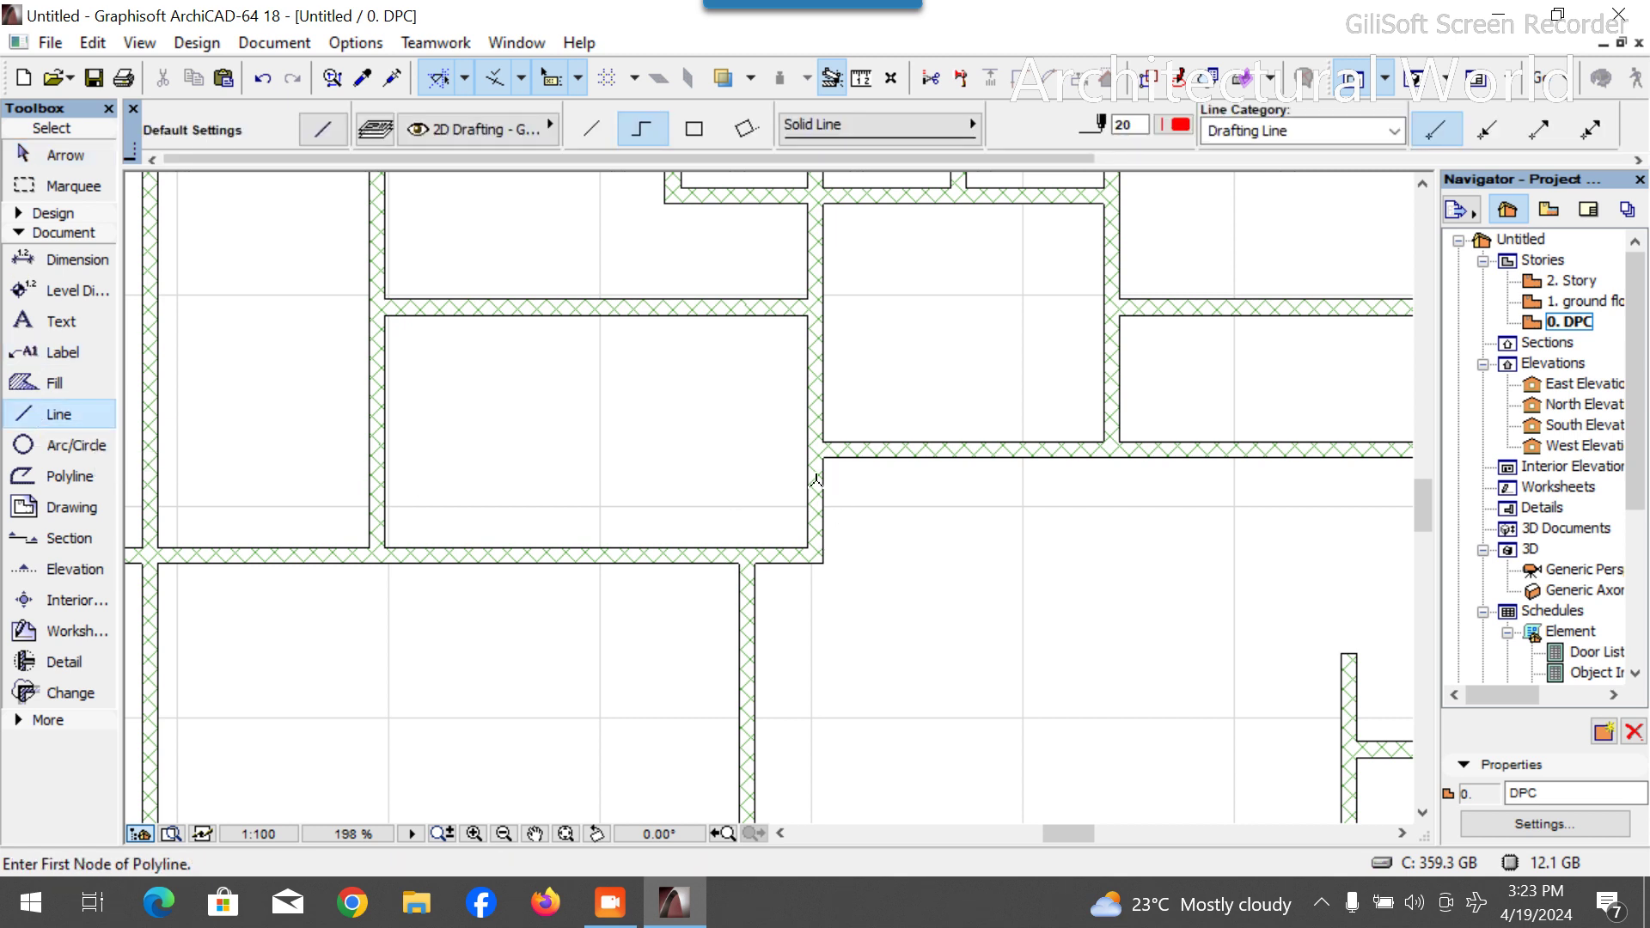
{"action": "scroll", "coordinate": [941, 495], "scroll_direction": "down", "scroll_amount": 3}
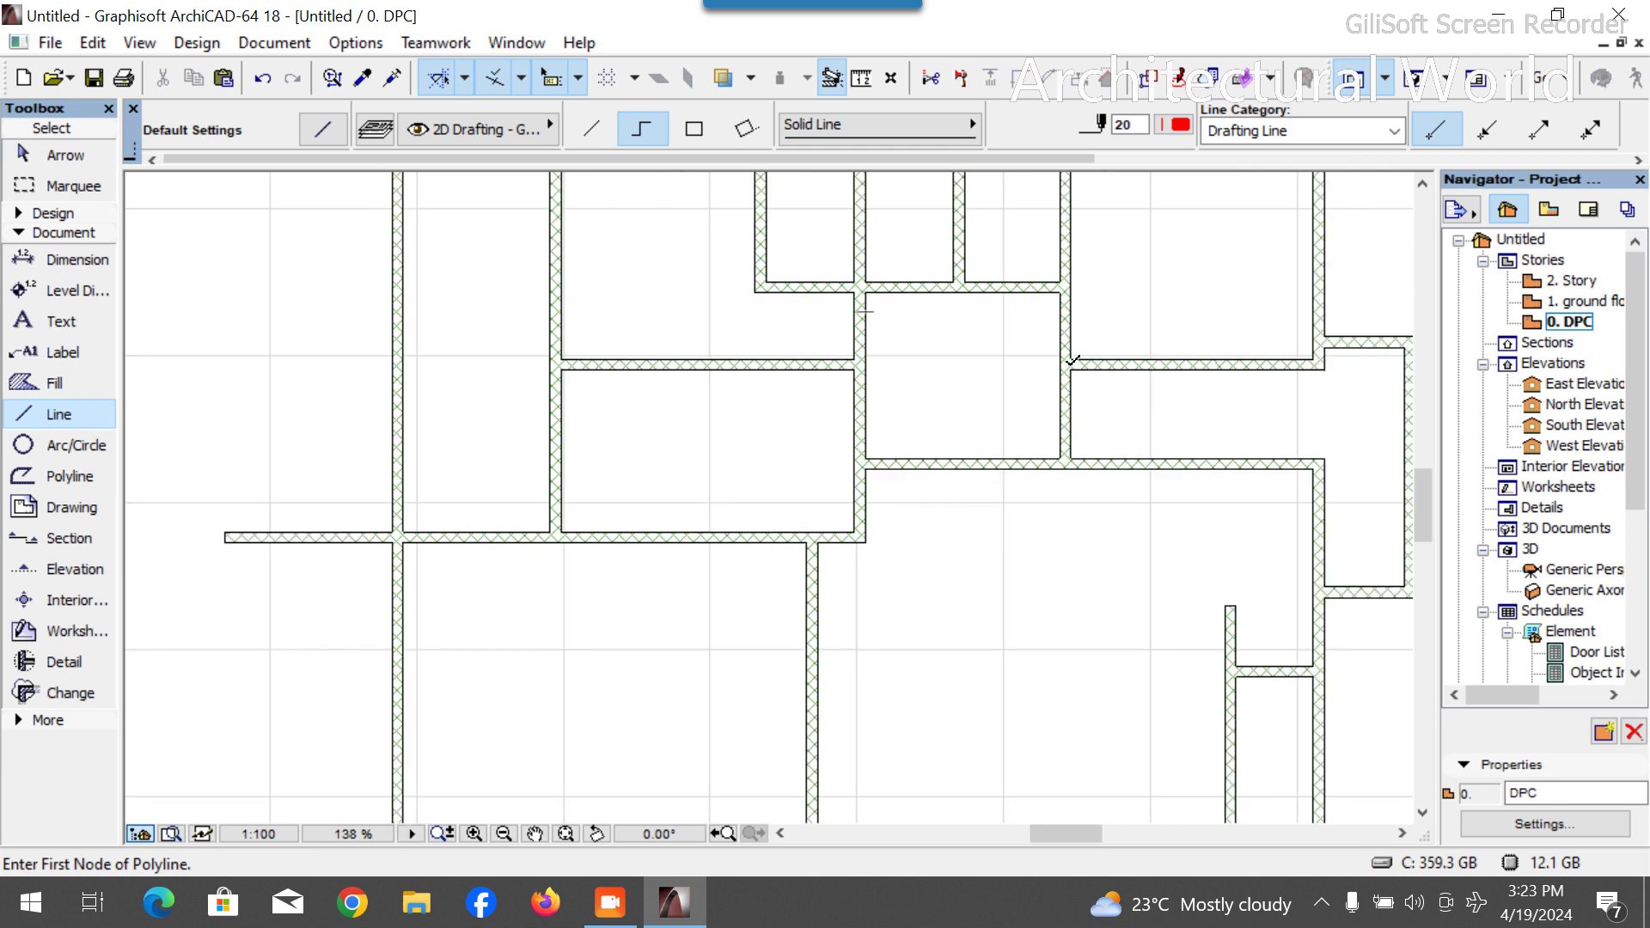
{"action": "left_click", "coordinate": [1070, 369]}
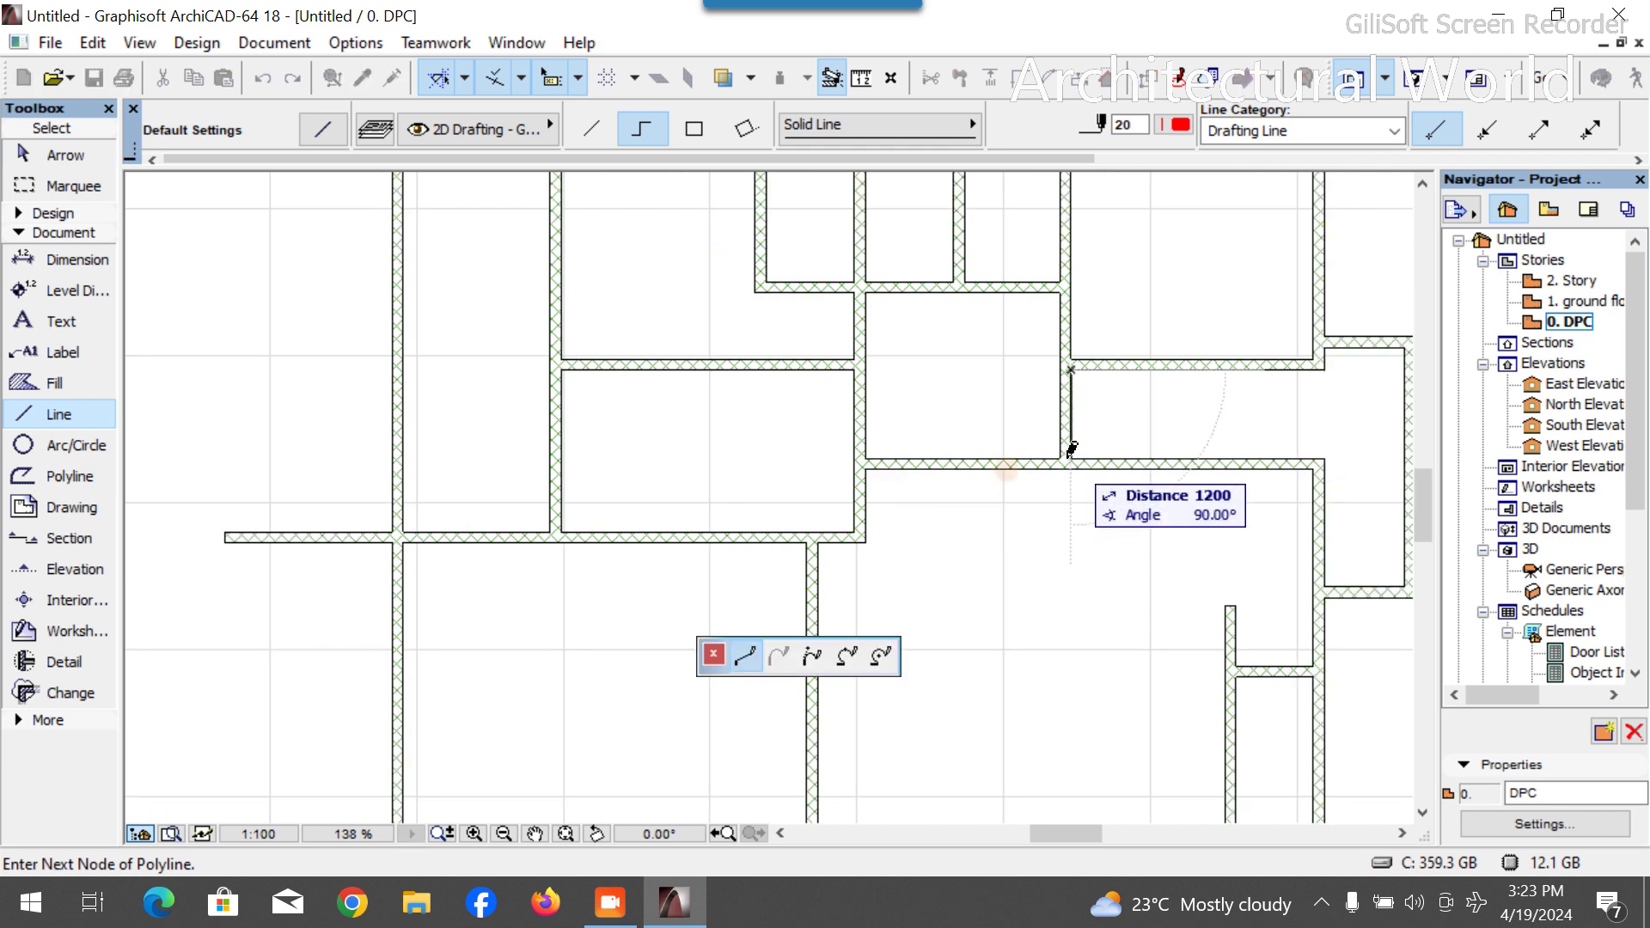
{"action": "key", "text": "Escape"}
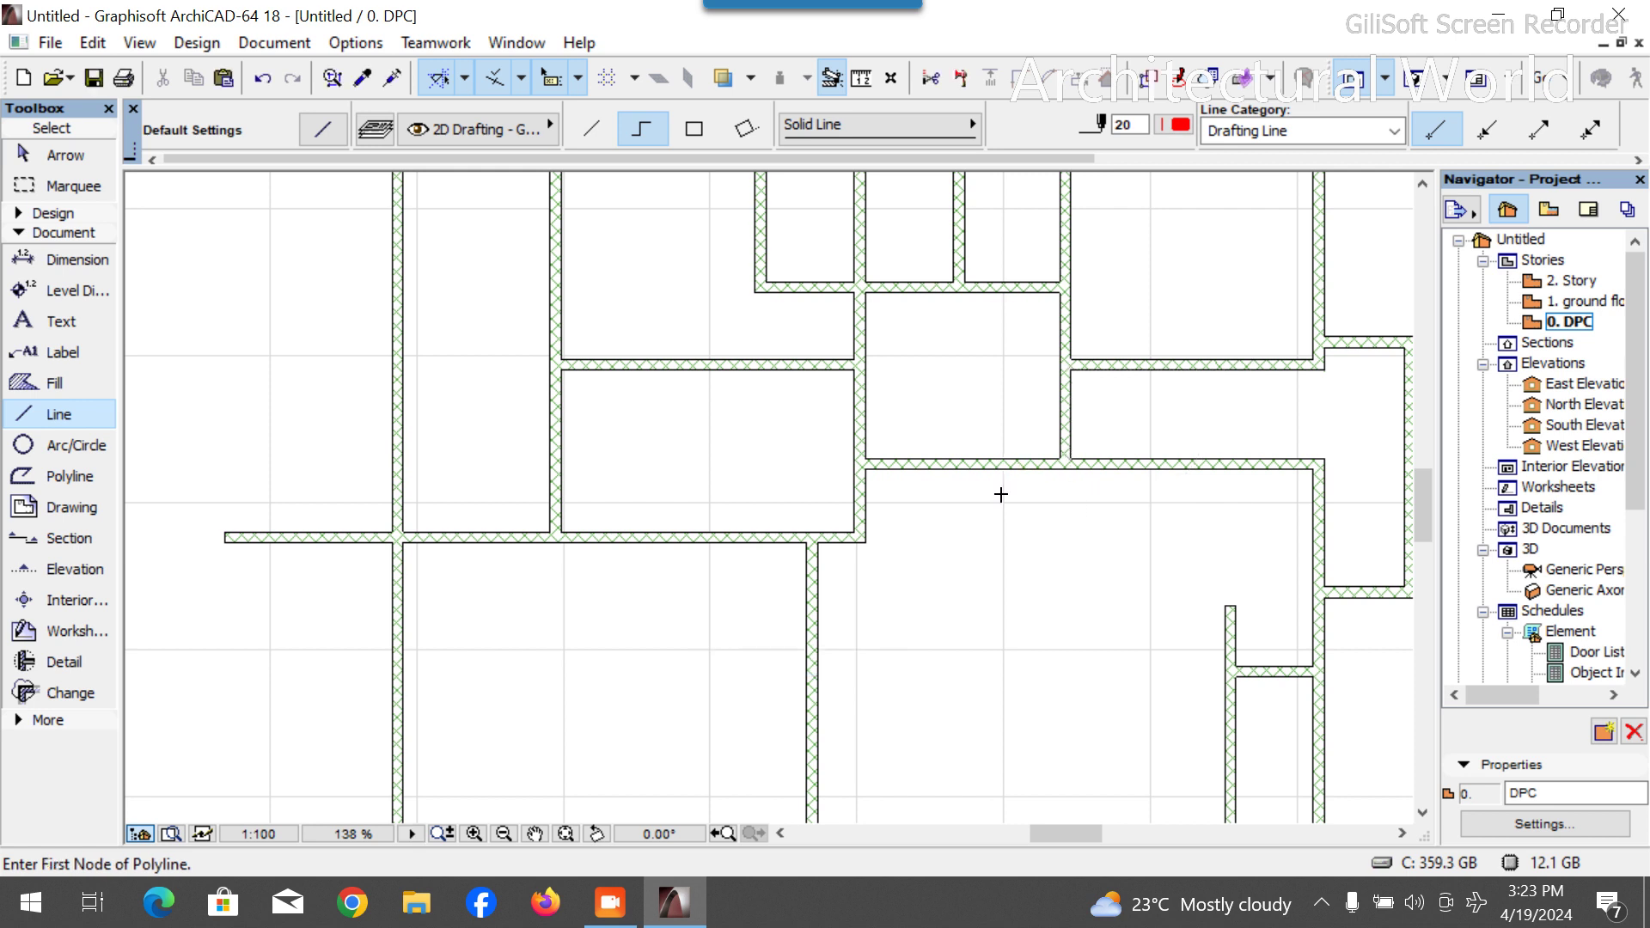
{"action": "key", "text": "Escape"}
Trim the wall overhangs beyond the plan's left and lower edges and delete the stray vertical wall below the building.
{"action": "scroll", "coordinate": [589, 479], "scroll_direction": "down", "scroll_amount": 5}
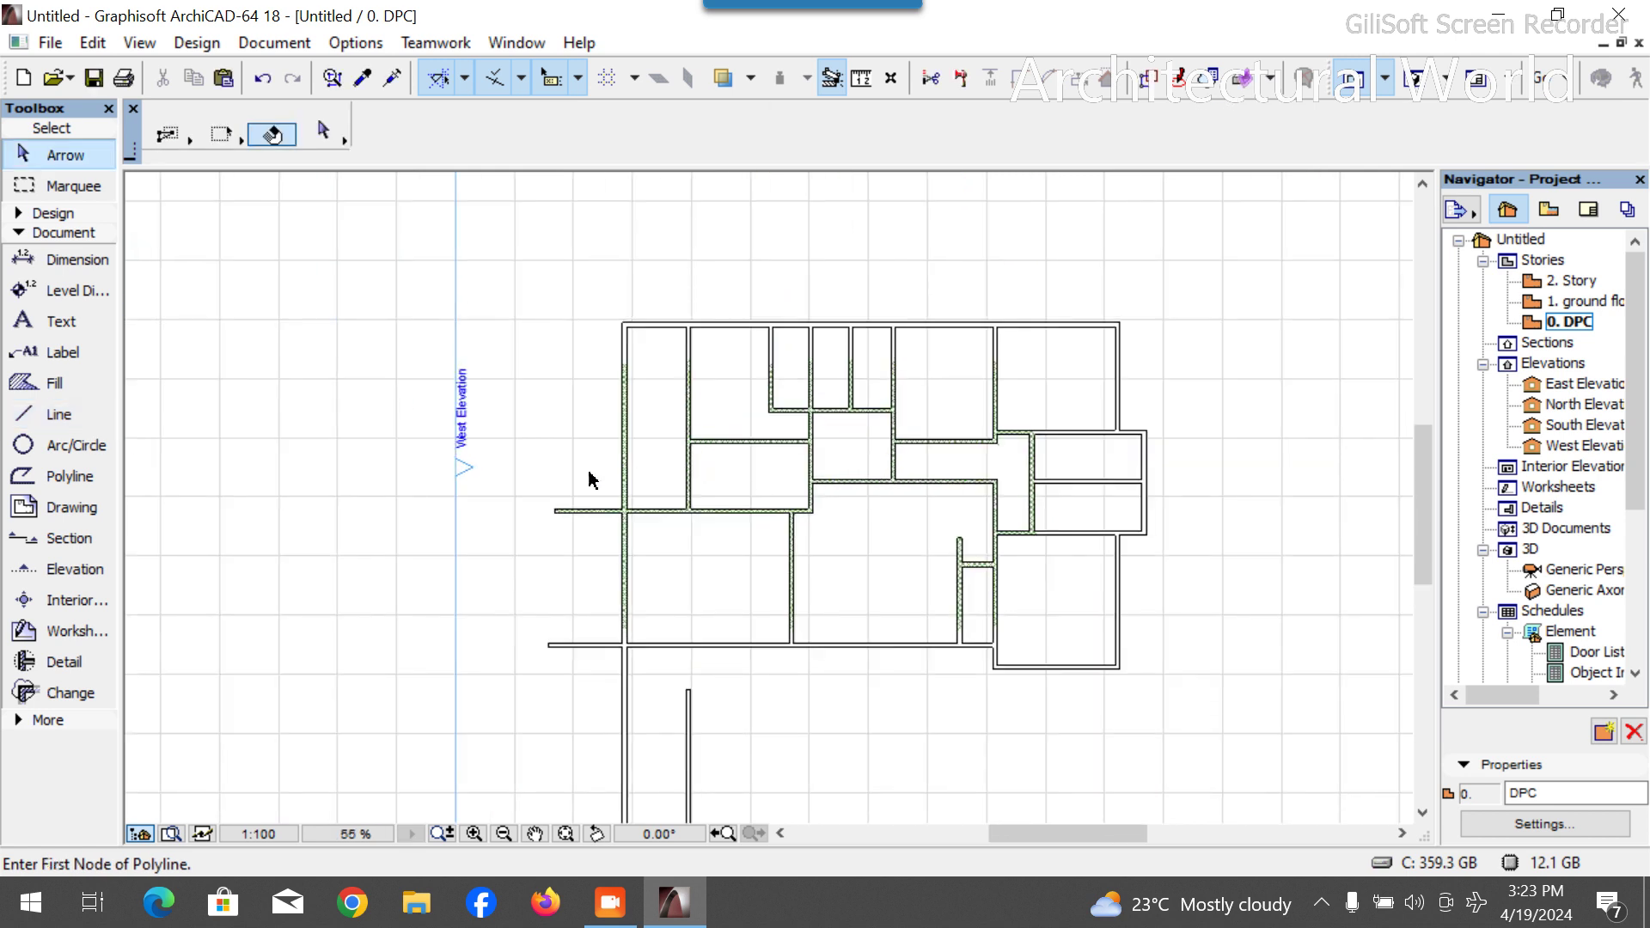
{"action": "scroll", "coordinate": [656, 519], "scroll_direction": "up", "scroll_amount": 5}
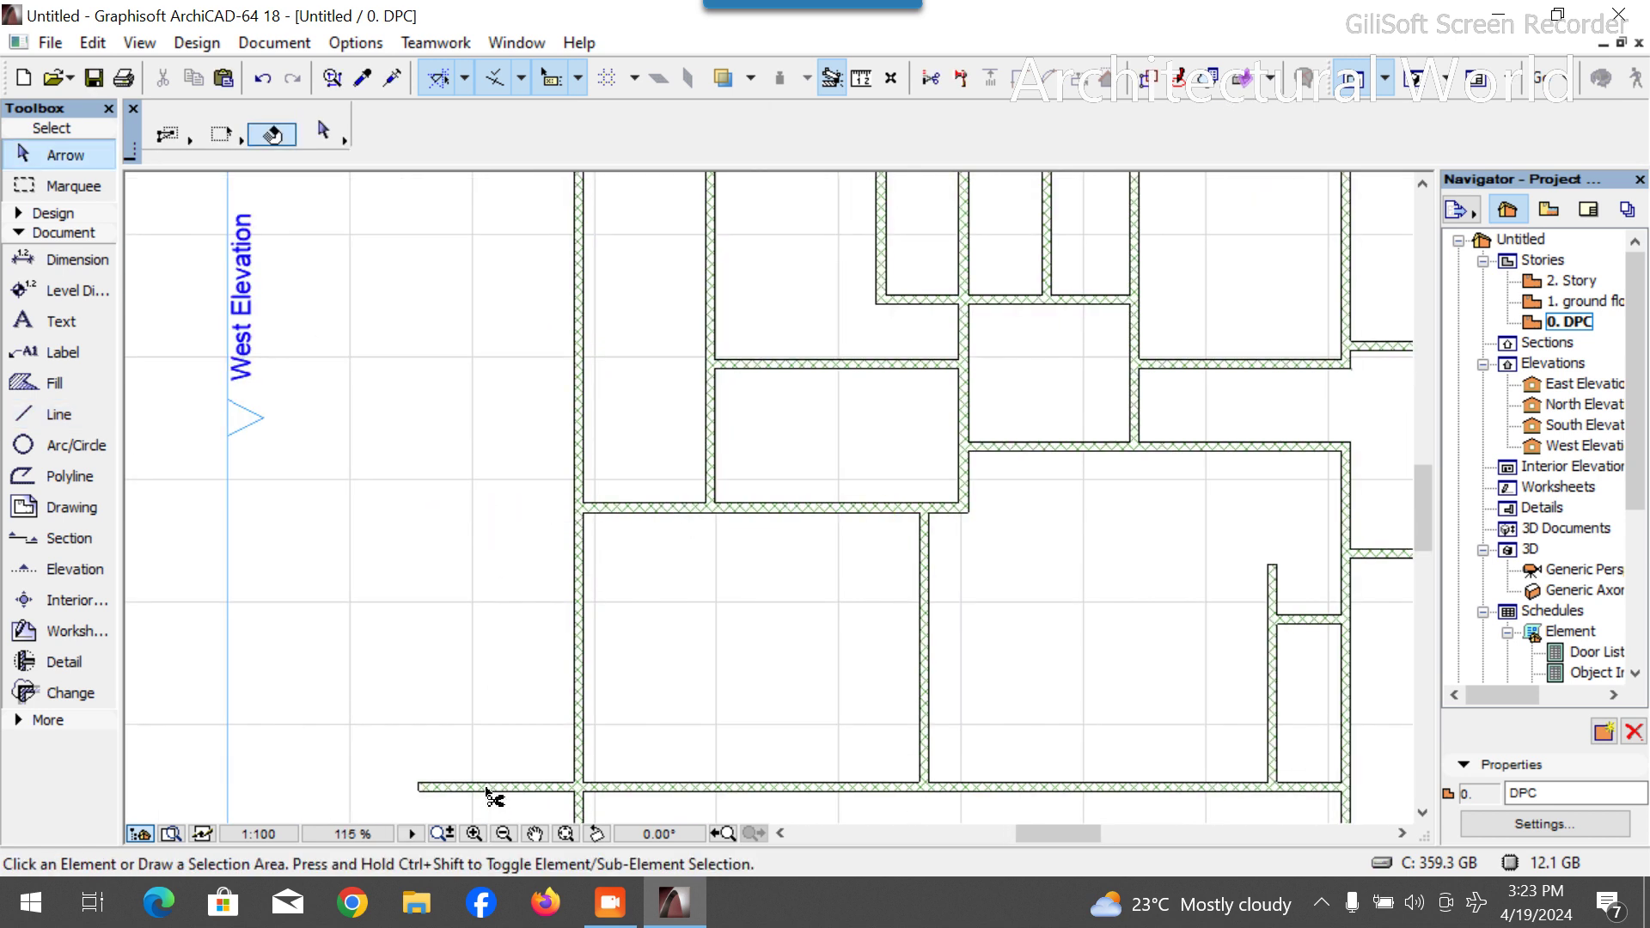
{"action": "scroll", "coordinate": [505, 435], "scroll_direction": "down", "scroll_amount": 8}
{"action": "scroll", "coordinate": [457, 383], "scroll_direction": "up", "scroll_amount": 6}
{"action": "left_click", "coordinate": [575, 481]}
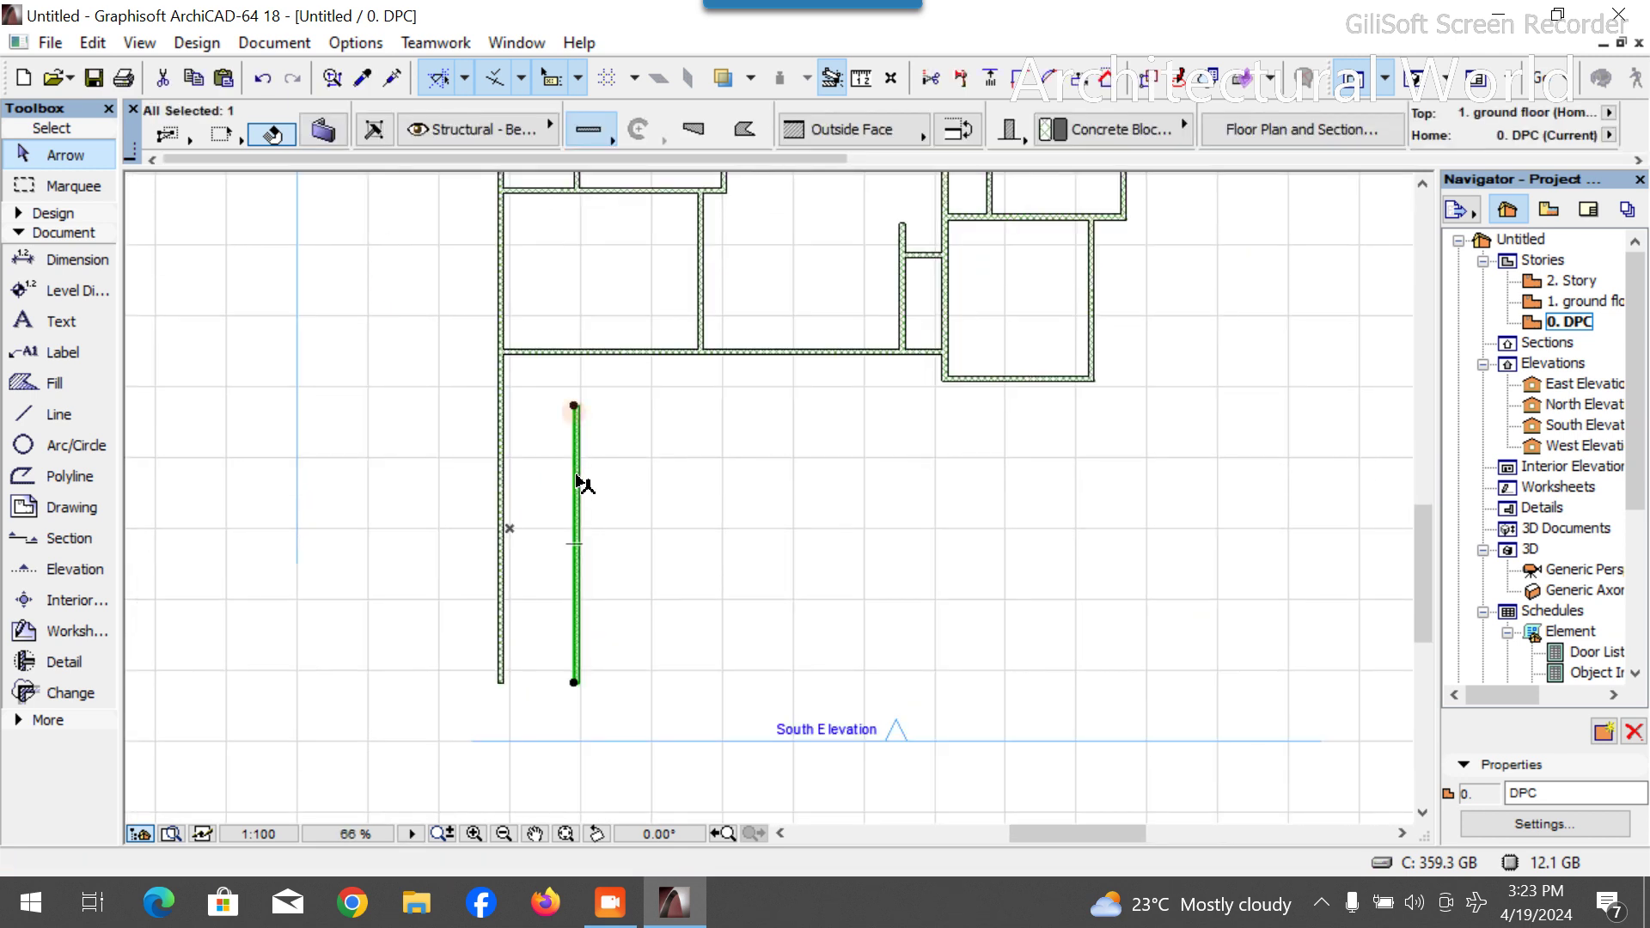
{"action": "key", "text": "Delete"}
{"action": "left_click", "coordinate": [503, 448], "text": "ctrl"}
Examine the cleaned-up room layout and wall junctions across the whole floor plan.
{"action": "scroll", "coordinate": [746, 545], "scroll_direction": "down", "scroll_amount": 4}
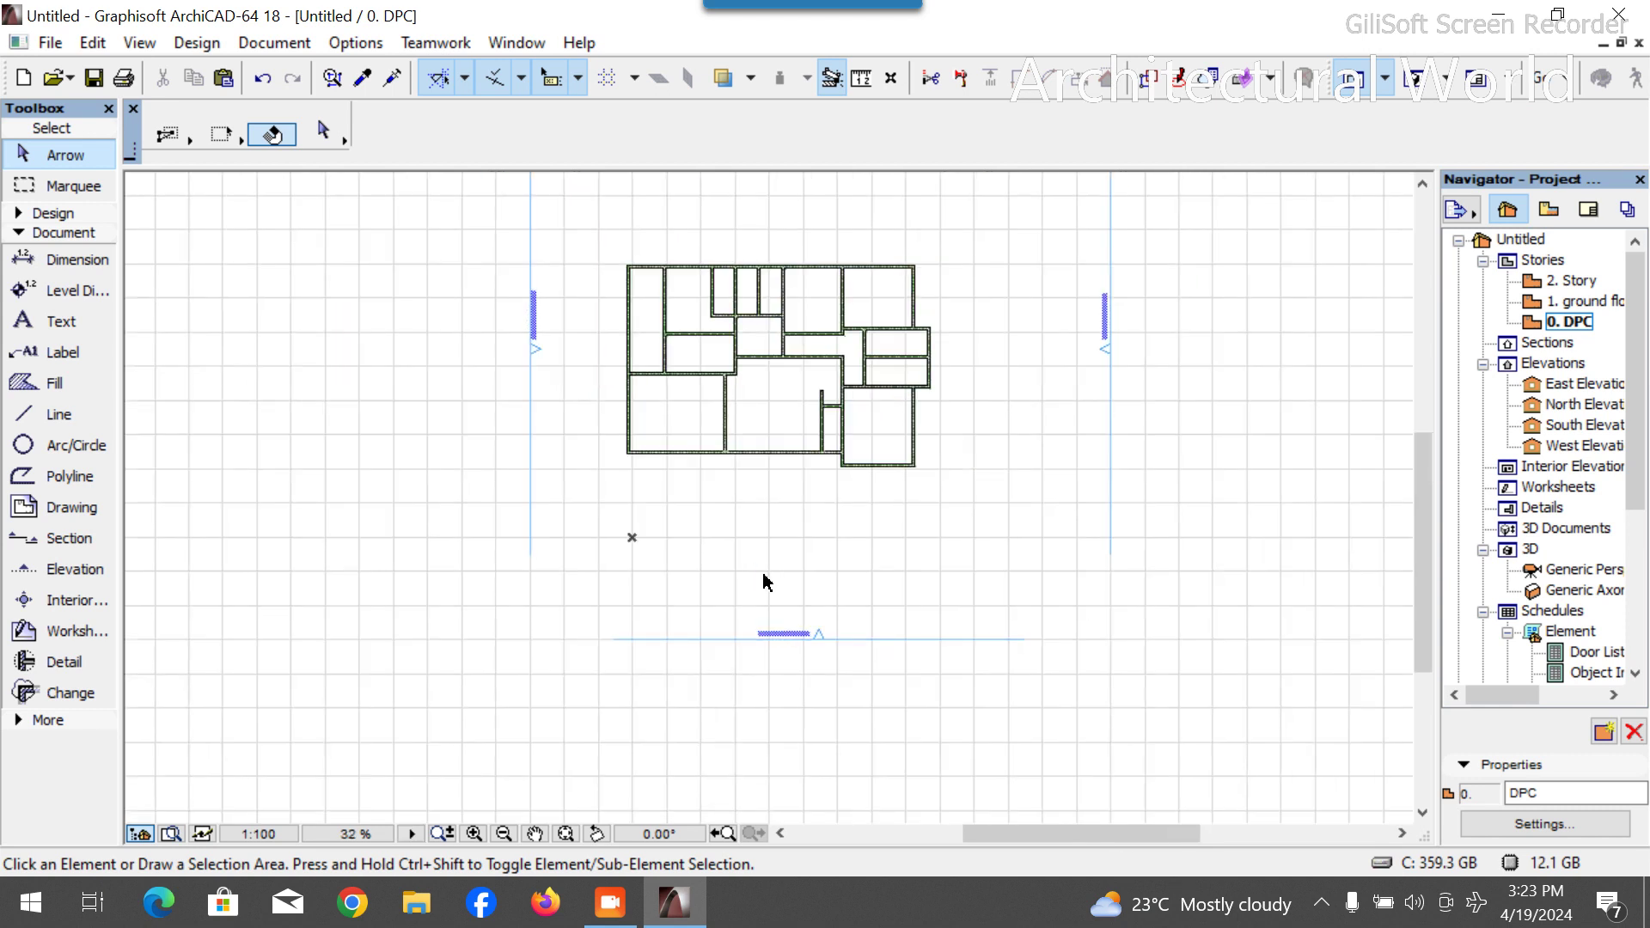
{"action": "scroll", "coordinate": [612, 256], "scroll_direction": "up", "scroll_amount": 4}
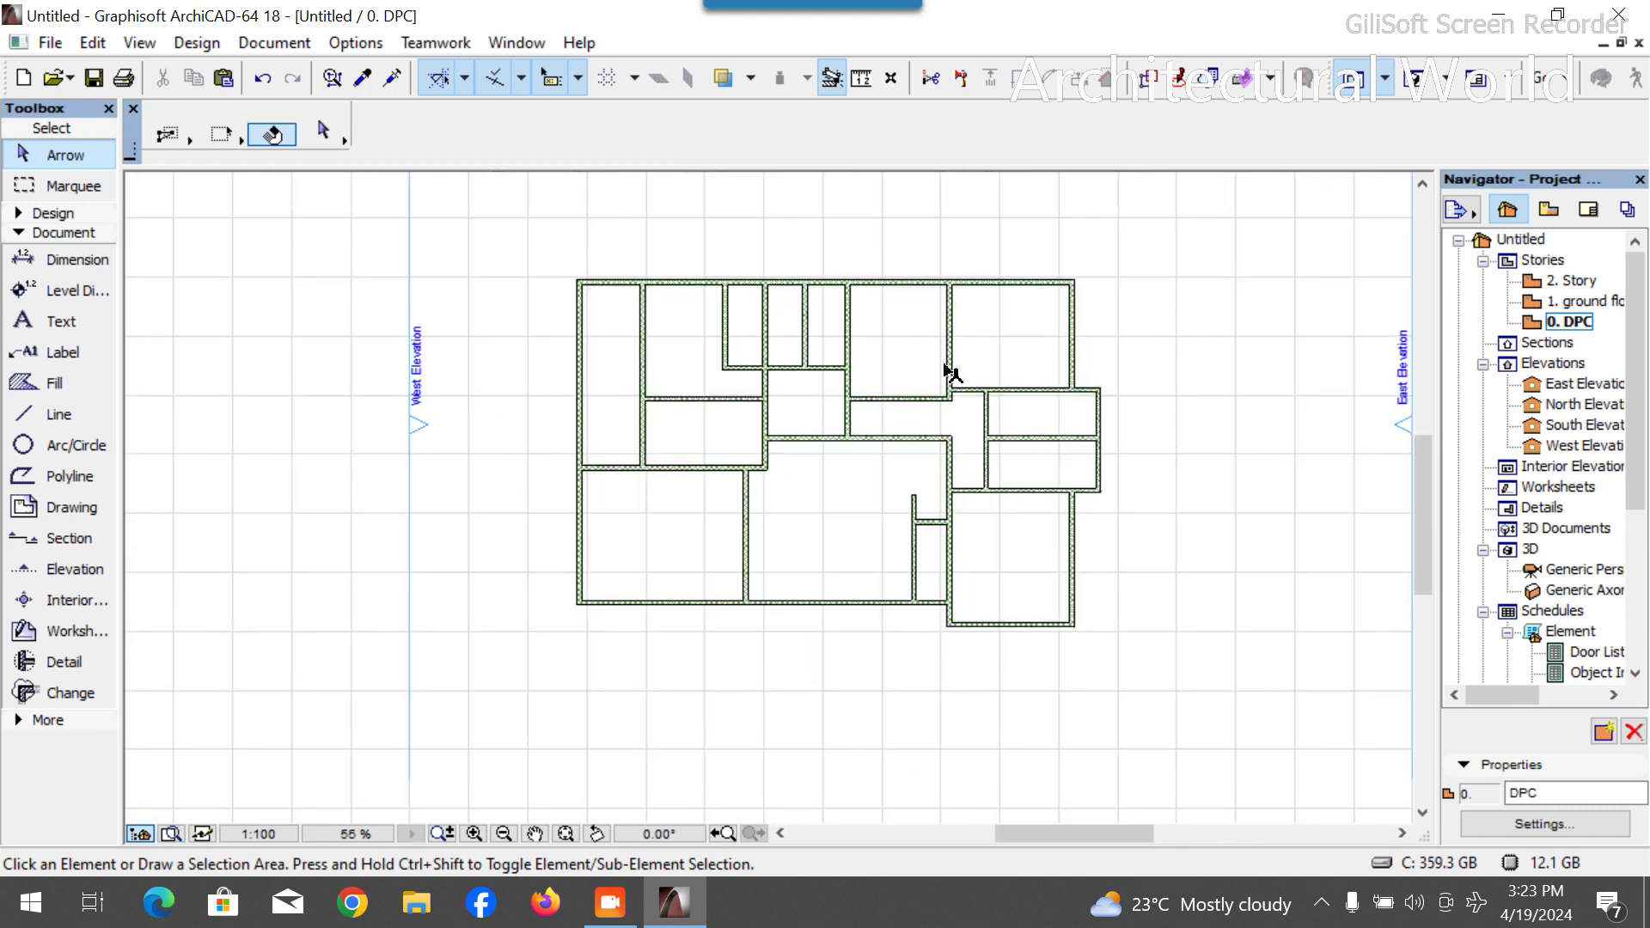
{"action": "scroll", "coordinate": [988, 454], "scroll_direction": "up", "scroll_amount": 1}
{"action": "scroll", "coordinate": [1024, 641], "scroll_direction": "down", "scroll_amount": 2}
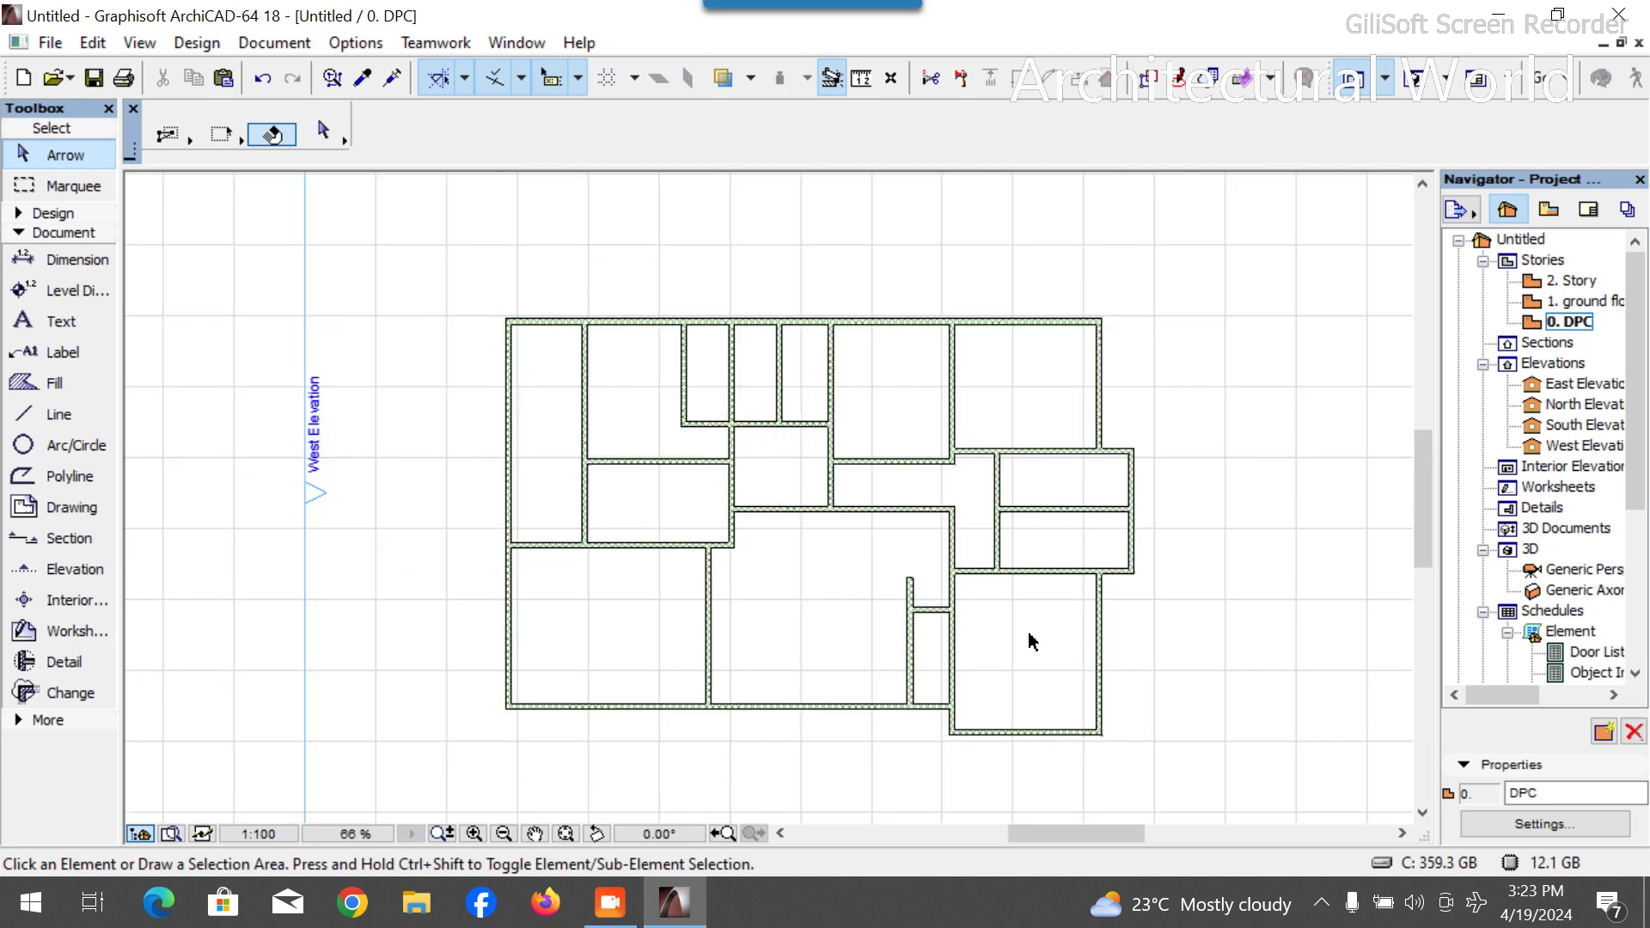
{"action": "scroll", "coordinate": [859, 396], "scroll_direction": "up", "scroll_amount": 4}
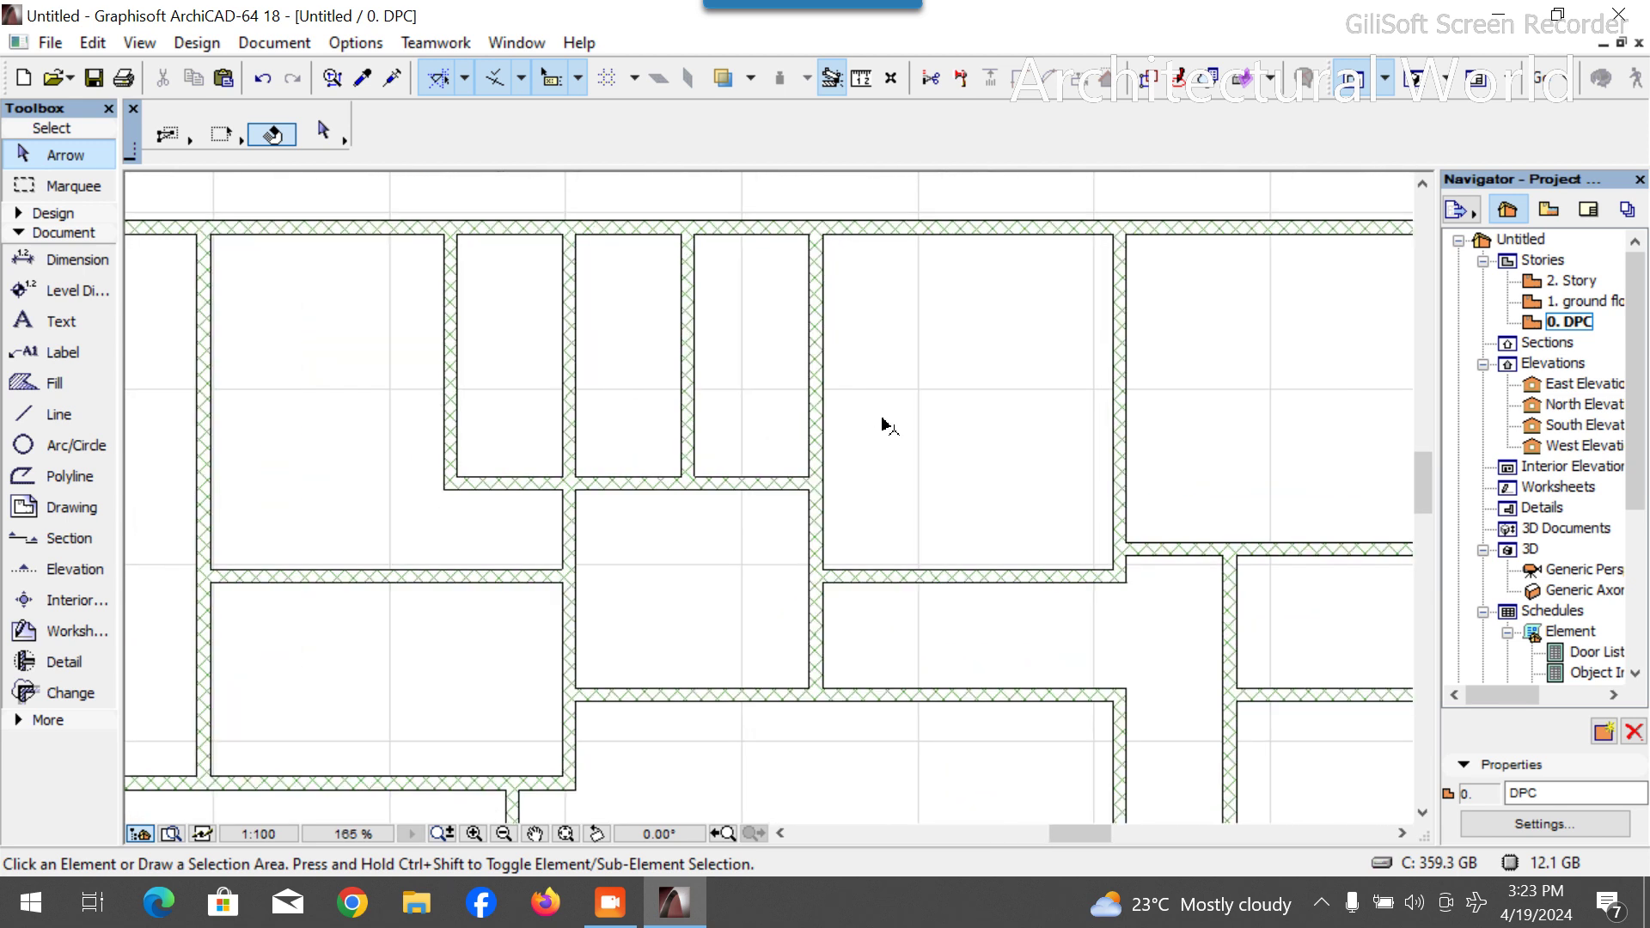
{"action": "scroll", "coordinate": [911, 438], "scroll_direction": "down", "scroll_amount": 4}
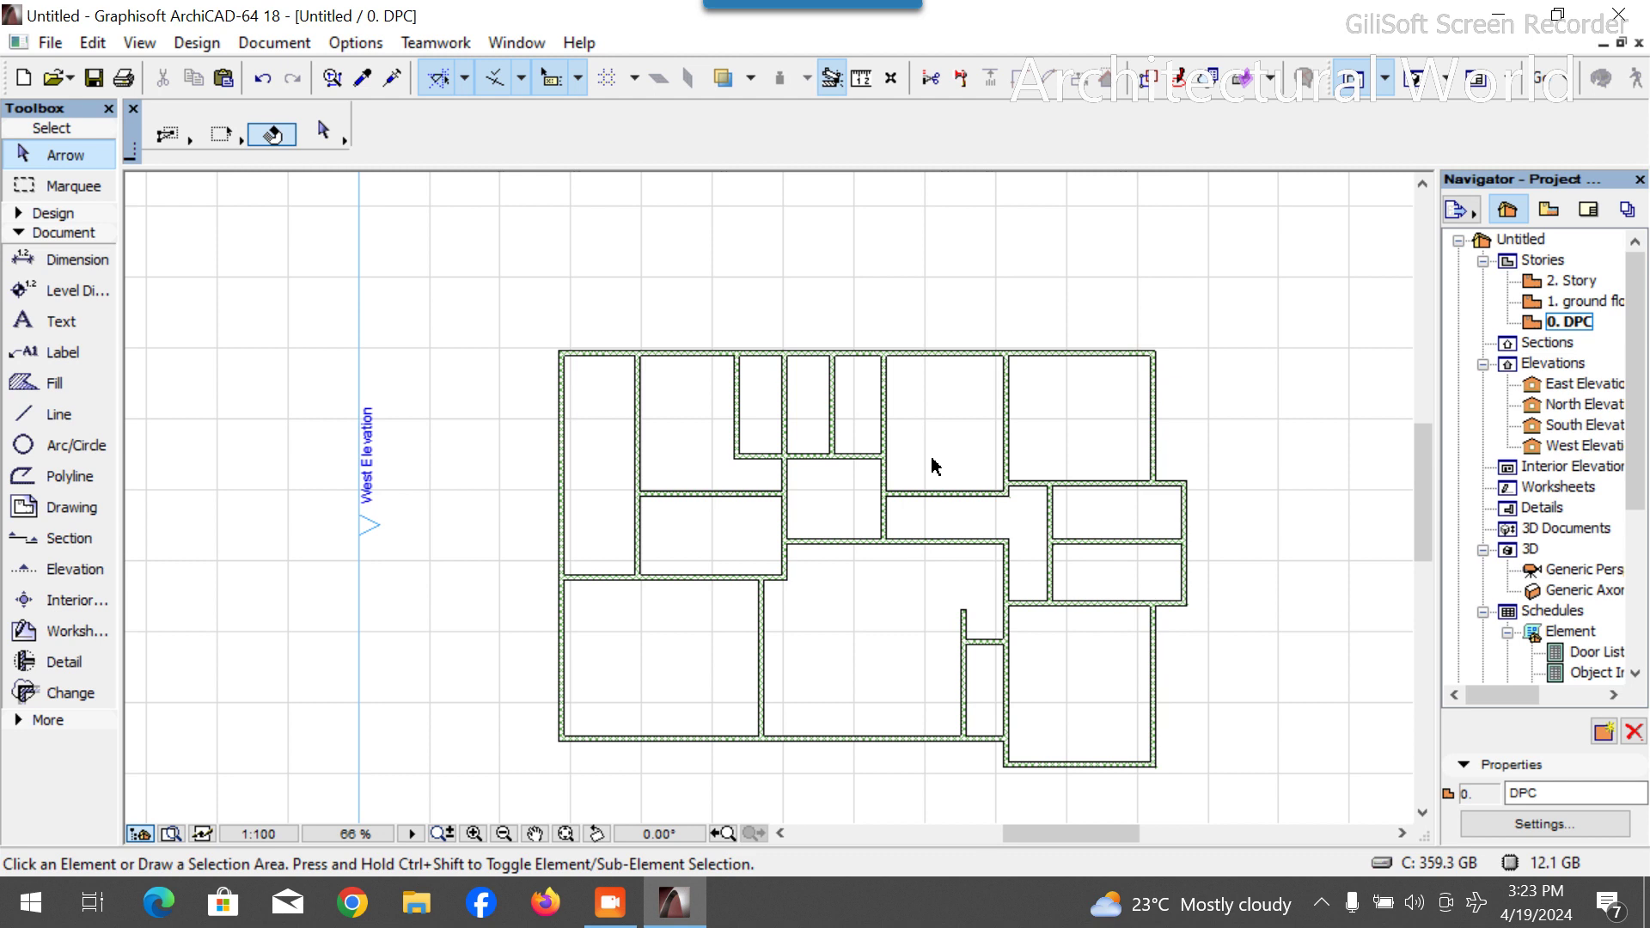
{"action": "scroll", "coordinate": [890, 404], "scroll_direction": "up", "scroll_amount": 2}
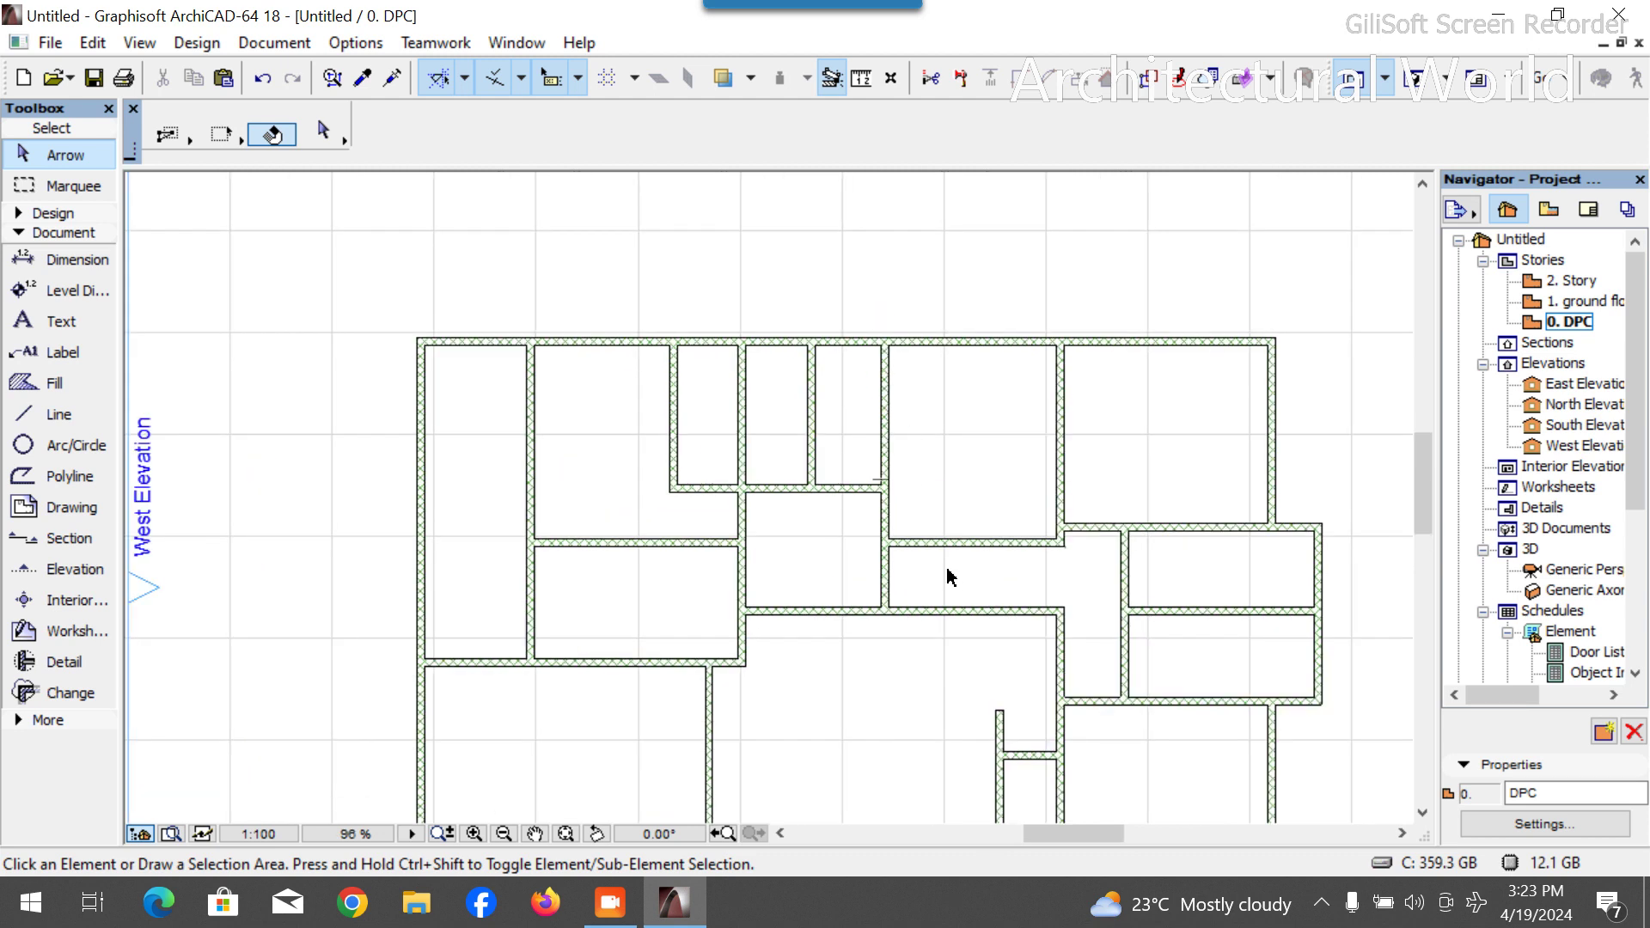
{"action": "scroll", "coordinate": [939, 429], "scroll_direction": "up", "scroll_amount": 1}
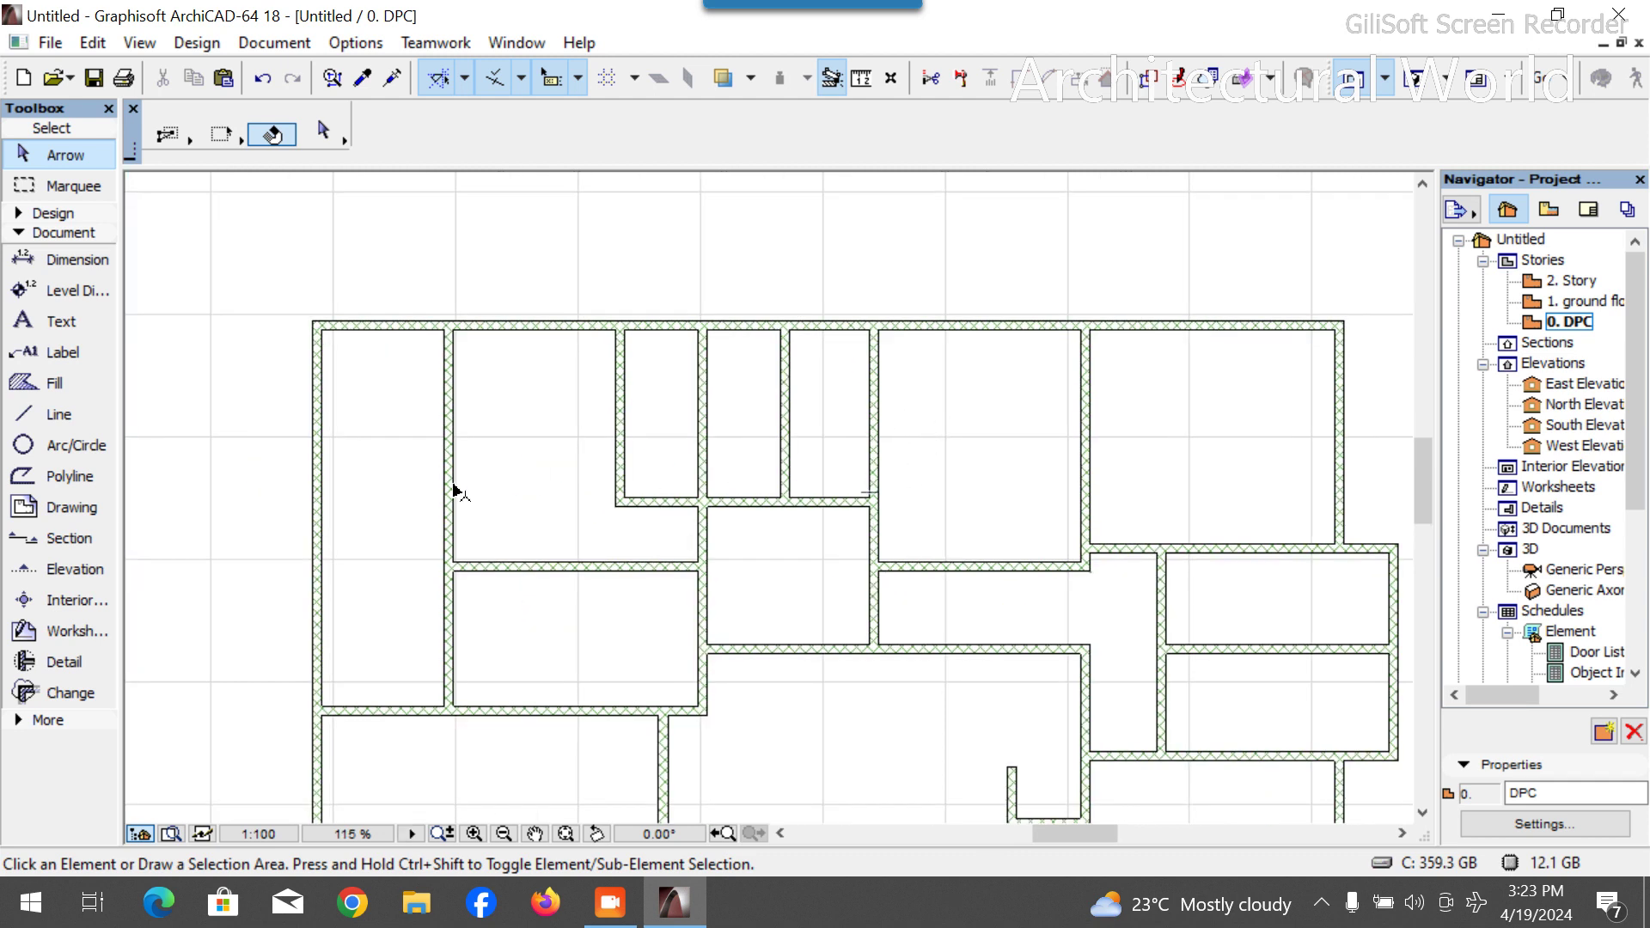
{"action": "scroll", "coordinate": [593, 493], "scroll_direction": "down", "scroll_amount": 4}
{"action": "scroll", "coordinate": [467, 490], "scroll_direction": "up", "scroll_amount": 3}
{"action": "scroll", "coordinate": [694, 617], "scroll_direction": "up", "scroll_amount": 1}
{"action": "scroll", "coordinate": [698, 617], "scroll_direction": "down", "scroll_amount": 2}
{"action": "scroll", "coordinate": [556, 546], "scroll_direction": "up", "scroll_amount": 1}
{"action": "scroll", "coordinate": [584, 552], "scroll_direction": "down", "scroll_amount": 2}
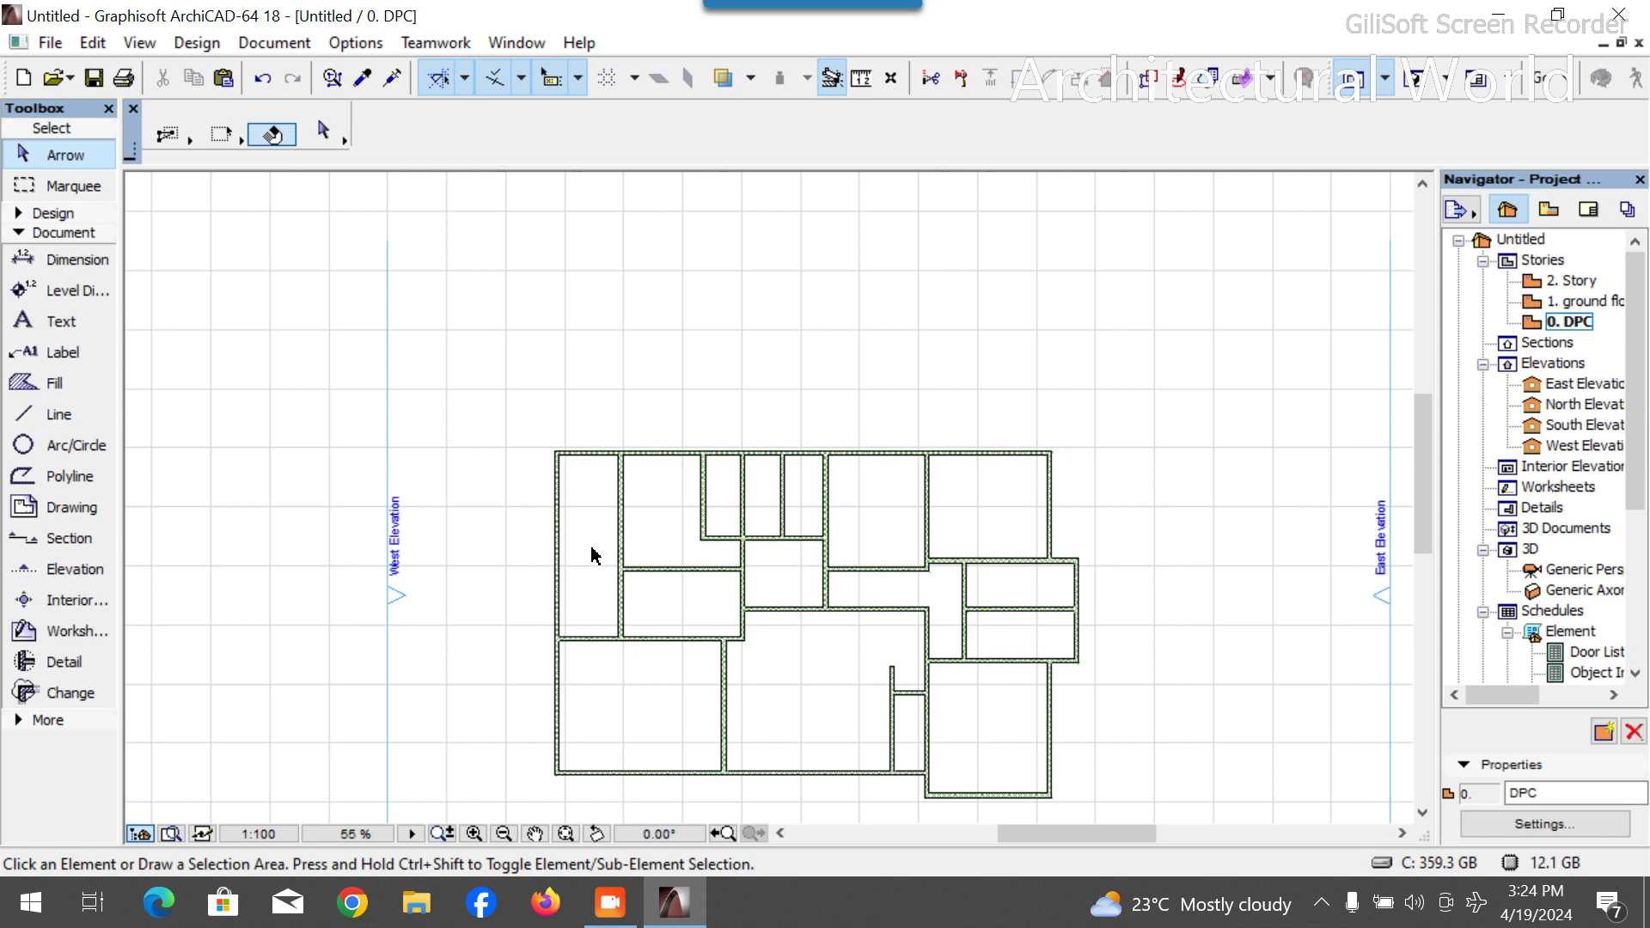
Place a two-line text label "Main Lounge" in the middle of the large room.
{"action": "left_click", "coordinate": [62, 320]}
{"action": "scroll", "coordinate": [802, 729], "scroll_direction": "up", "scroll_amount": 2}
{"action": "scroll", "coordinate": [802, 729], "scroll_direction": "up", "scroll_amount": 3}
{"action": "left_click", "coordinate": [648, 600]}
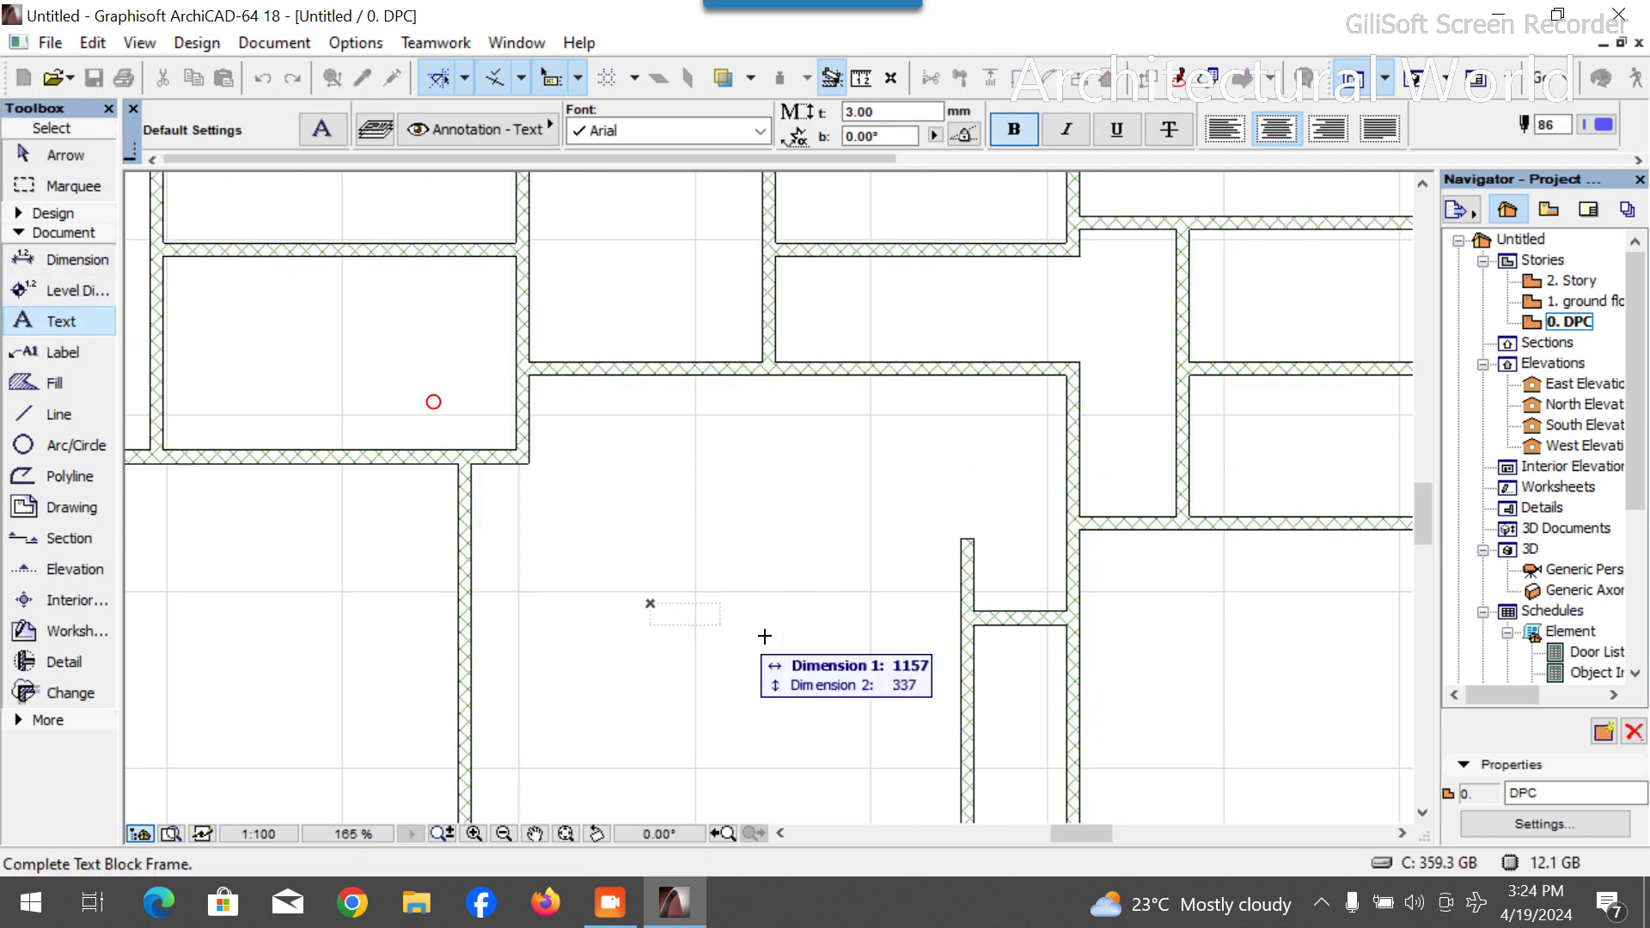
{"action": "left_click", "coordinate": [831, 674]}
{"action": "type", "text": "Main"}
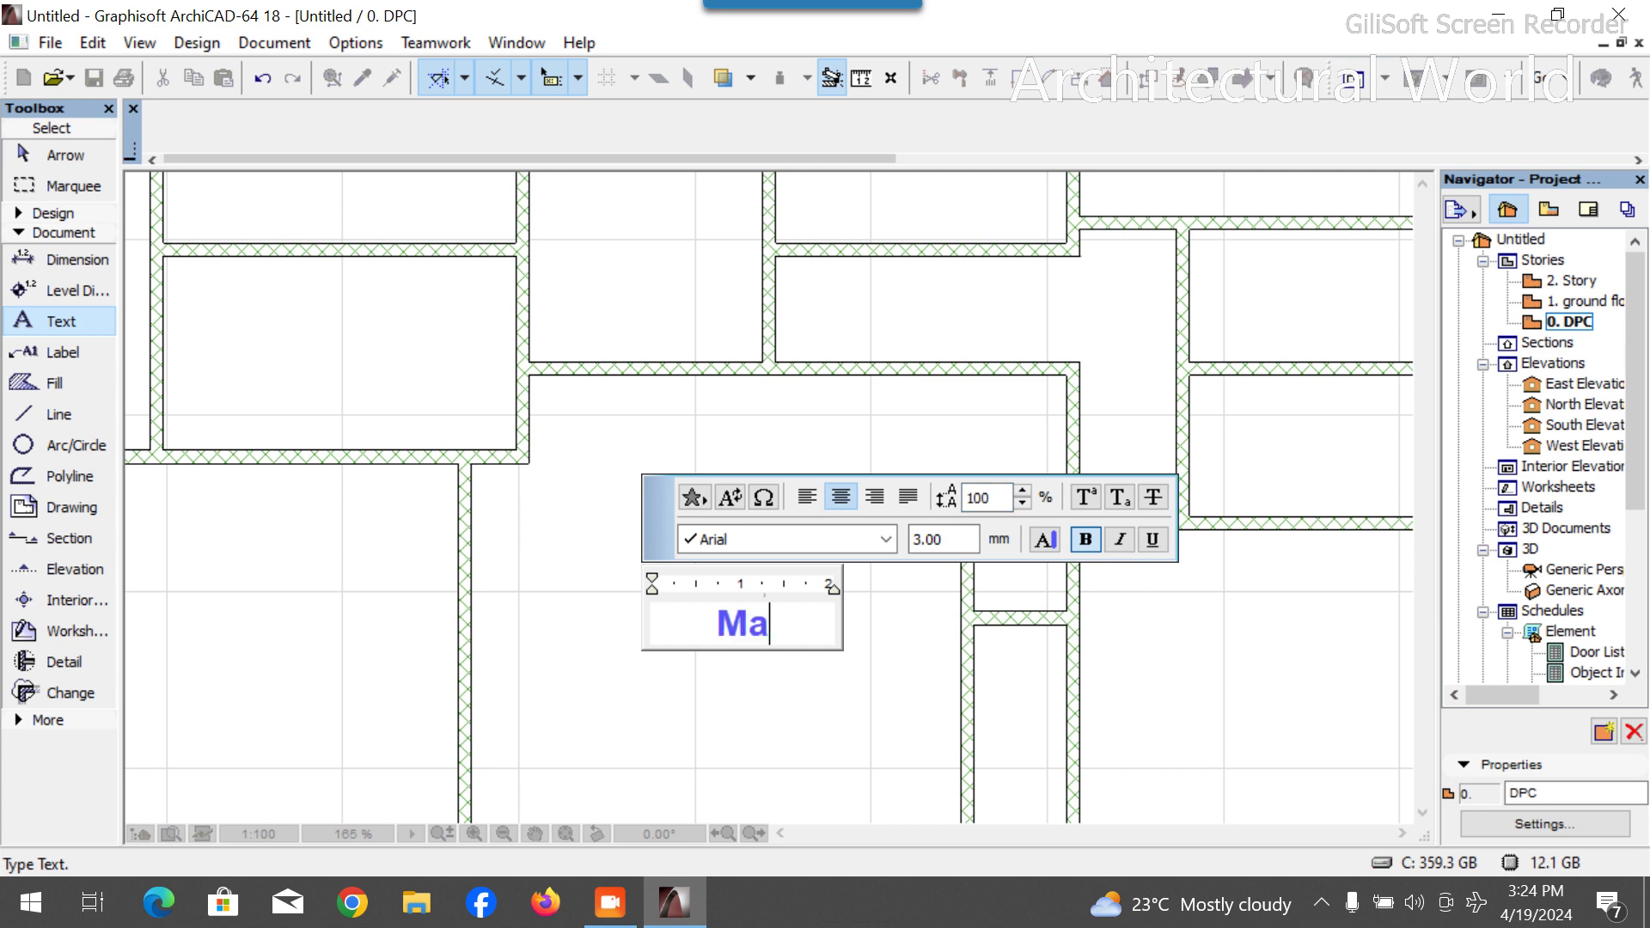
{"action": "key", "text": "Return"}
{"action": "type", "text": "Lounge"}
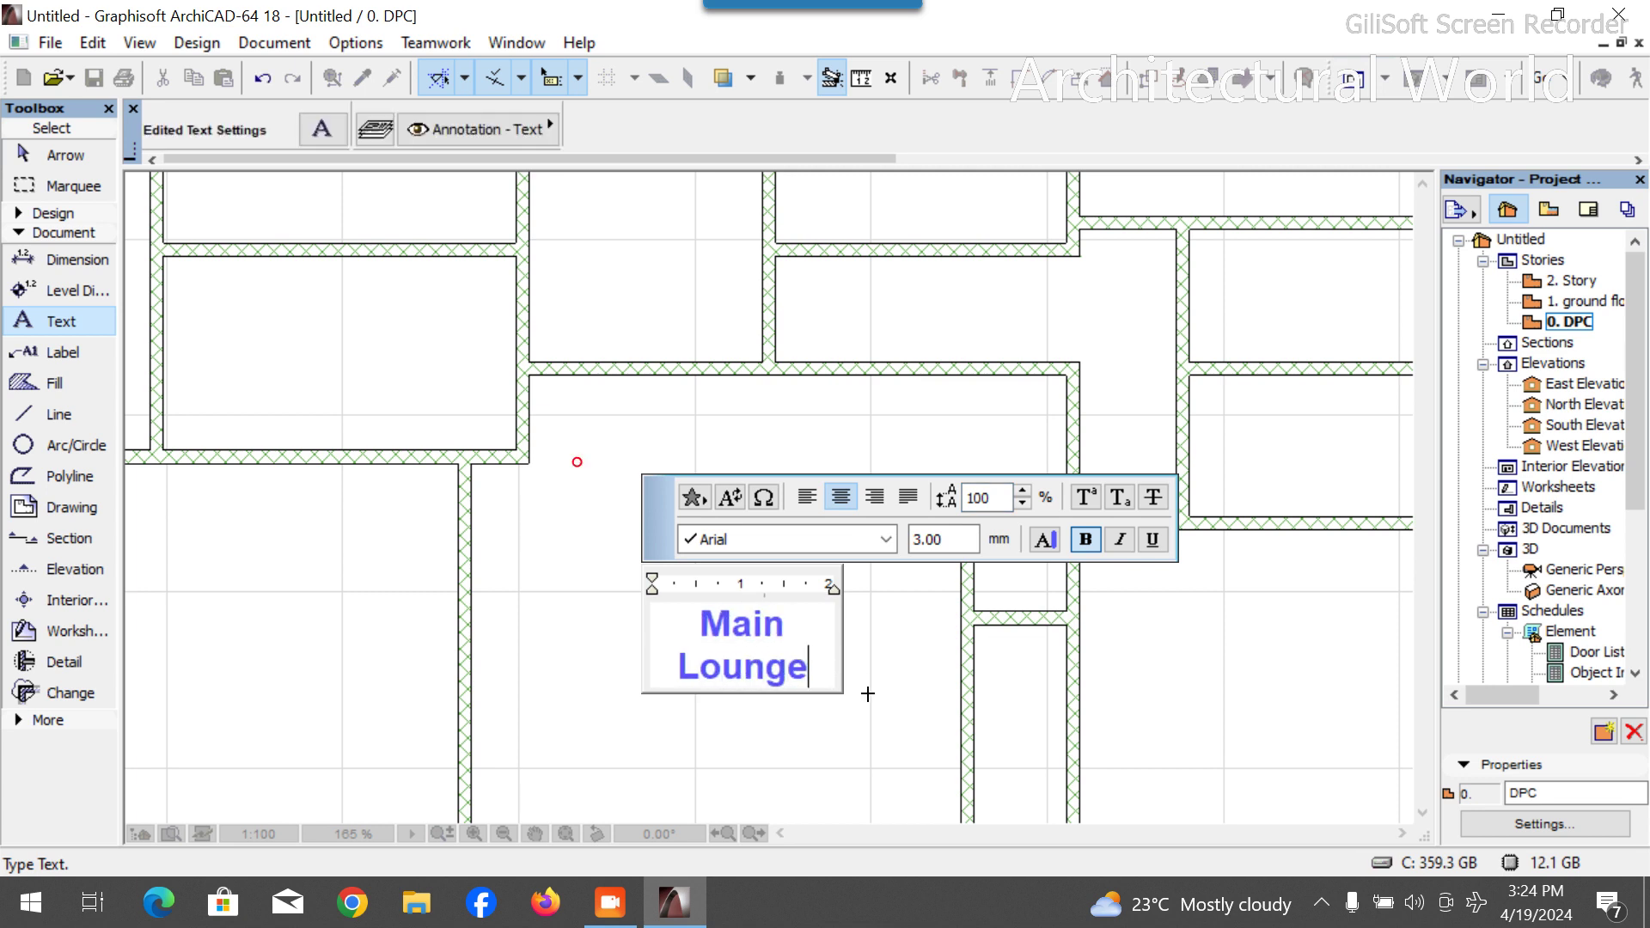
{"action": "left_click", "coordinate": [862, 692]}
Copy the "Main Lounge" label into the middle of the plan's lower-right room.
{"action": "left_click", "coordinate": [771, 655]}
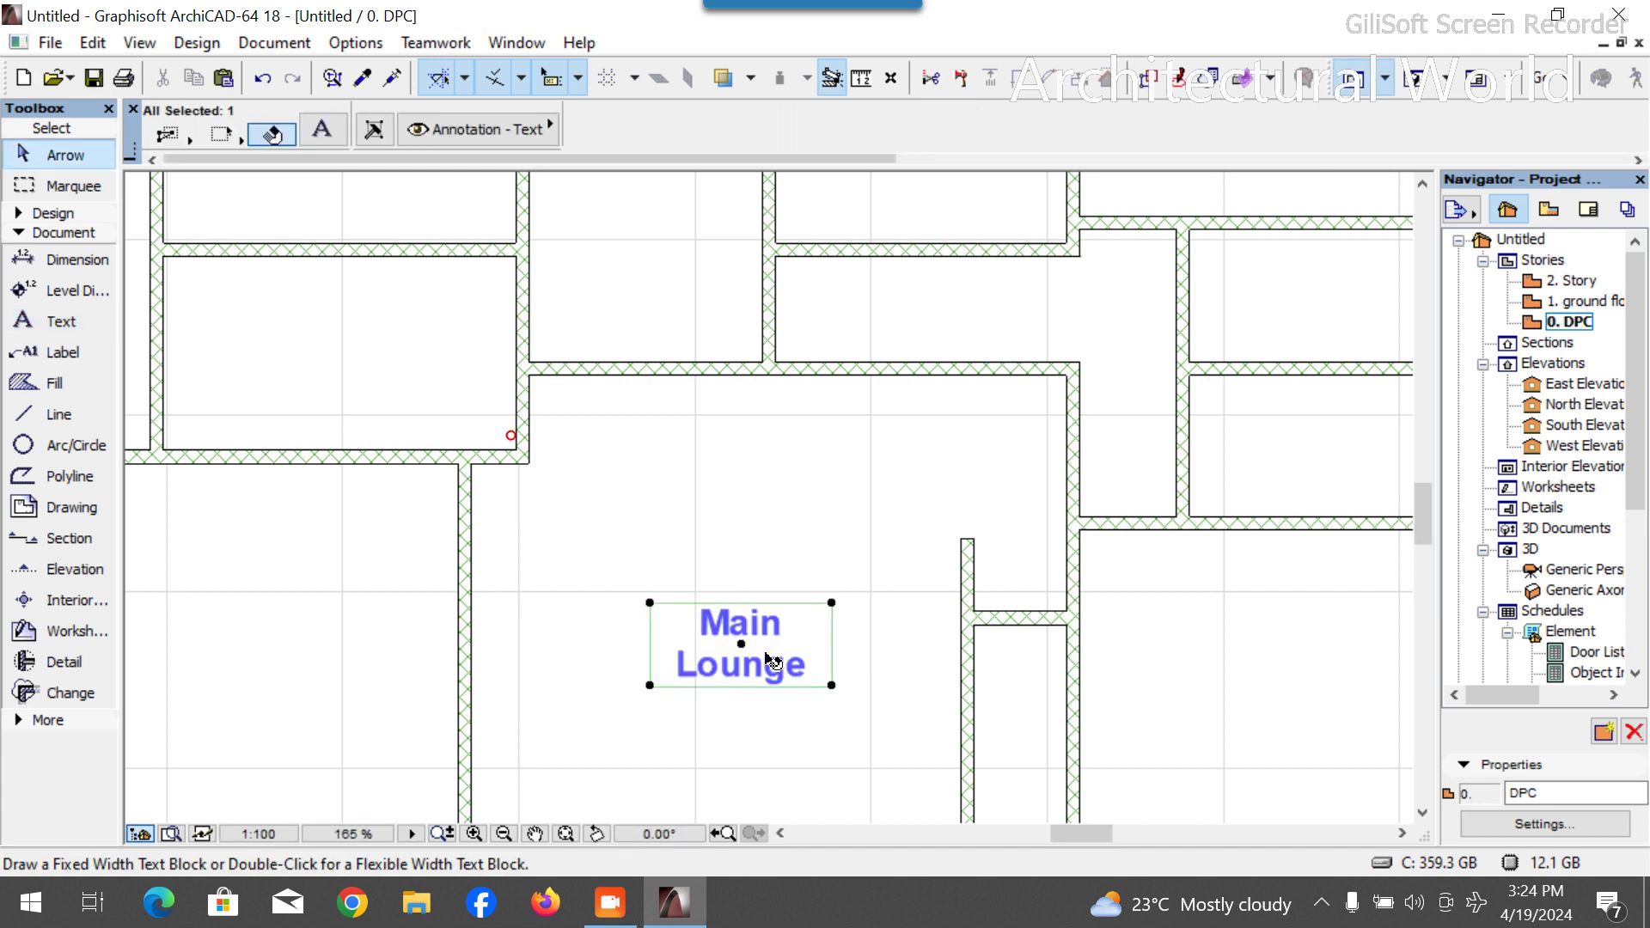
{"action": "scroll", "coordinate": [808, 597], "scroll_direction": "down", "scroll_amount": 5}
{"action": "key", "text": "ctrl+d"}
{"action": "left_click", "coordinate": [781, 615]}
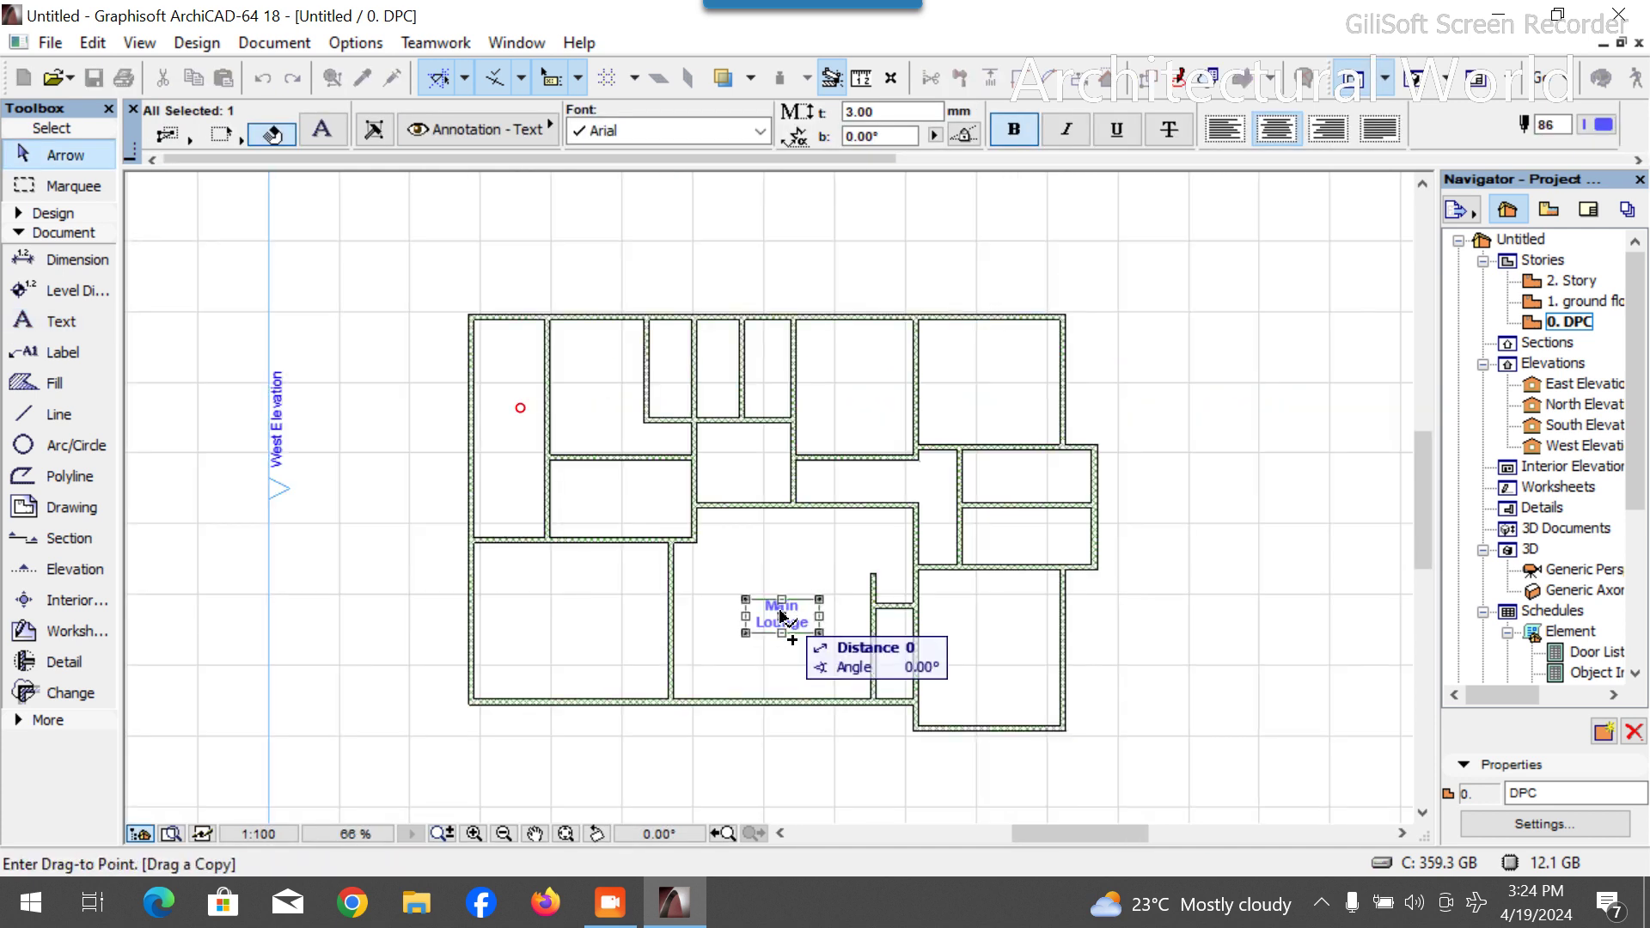
{"action": "scroll", "coordinate": [1090, 685], "scroll_direction": "up", "scroll_amount": 3}
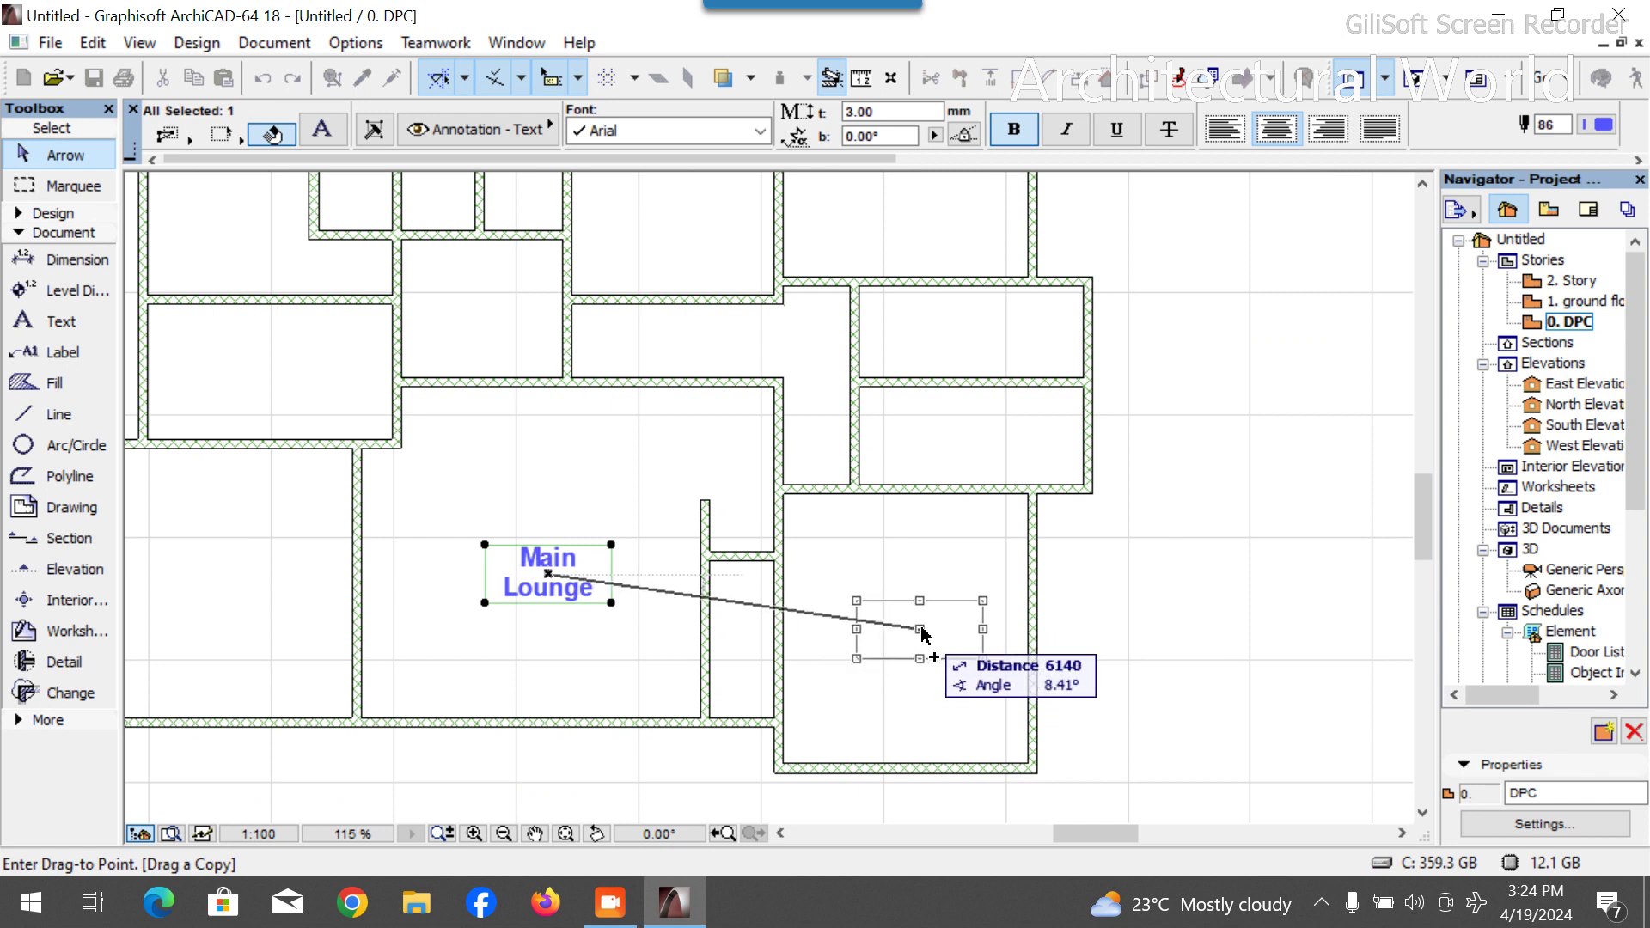
{"action": "left_click", "coordinate": [928, 628]}
Replace the copied label's text with "Master Bedroom" on two lines.
{"action": "double_click", "coordinate": [958, 649]}
{"action": "key", "text": "ctrl+a"}
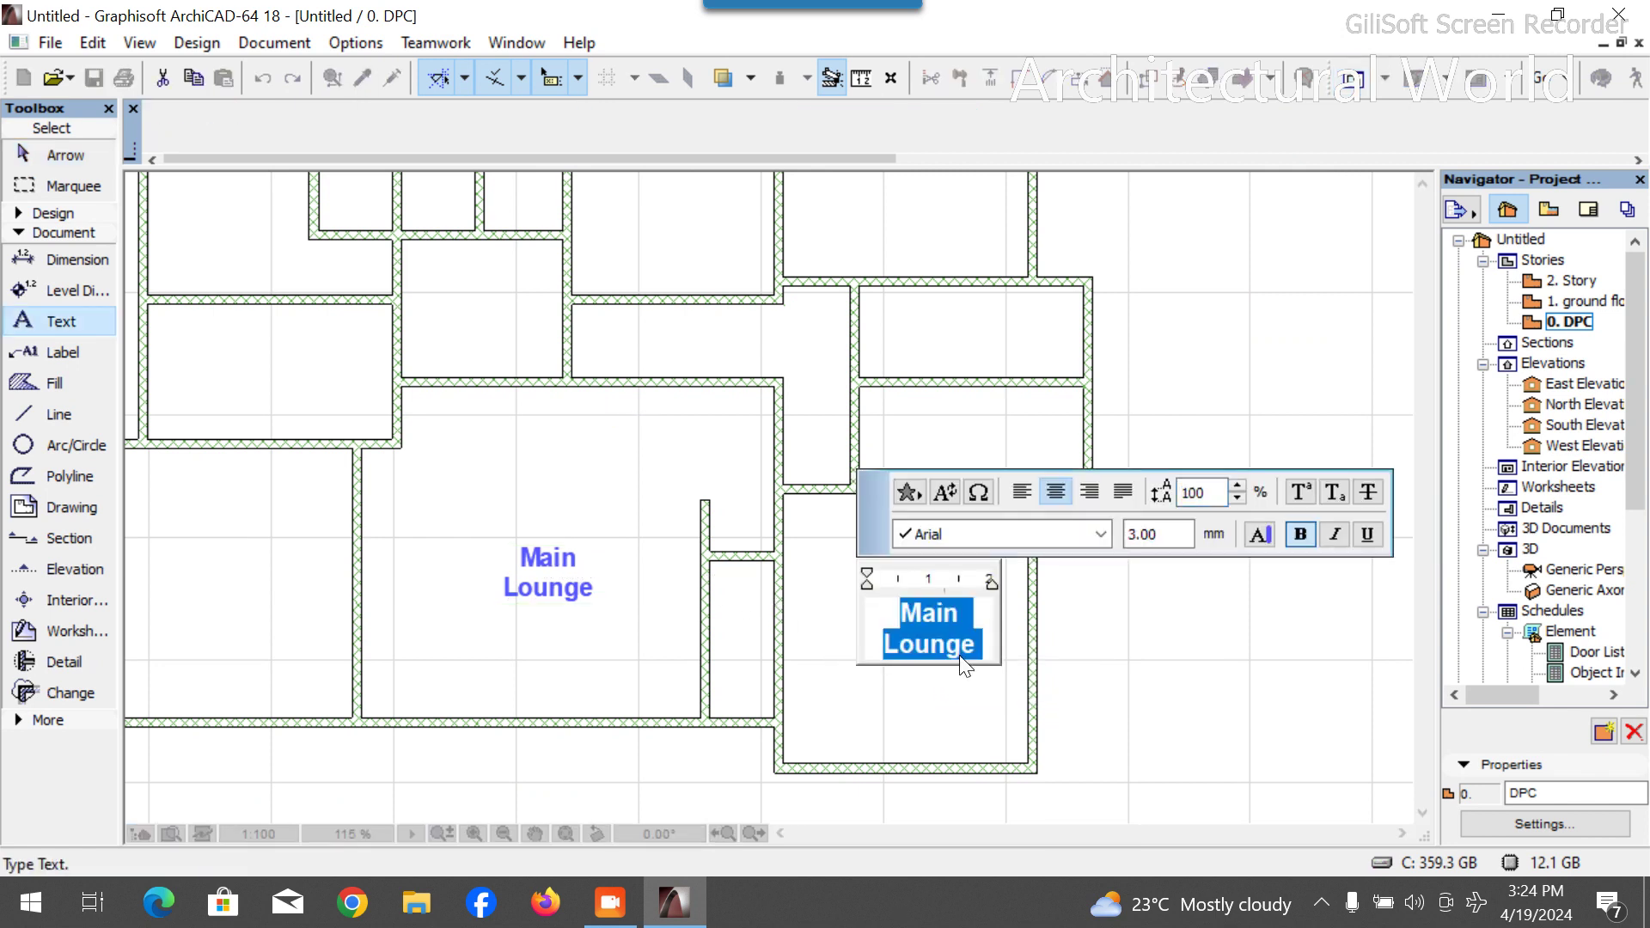
{"action": "type", "text": "Master"}
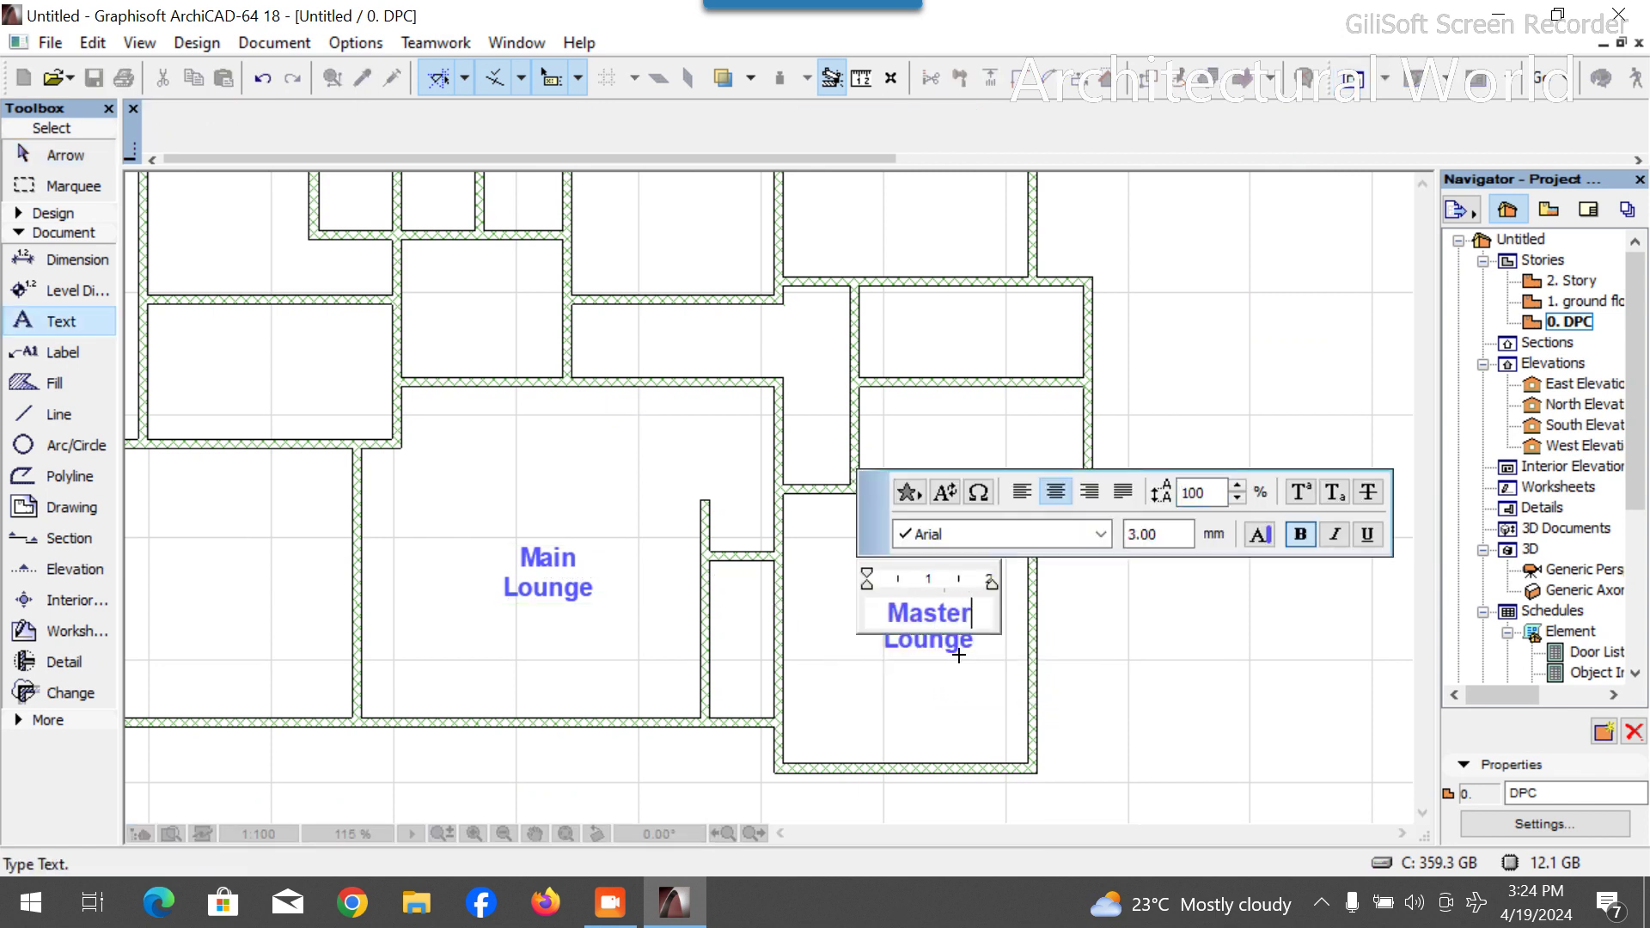
{"action": "key", "text": "Return"}
{"action": "type", "text": "Bedroom"}
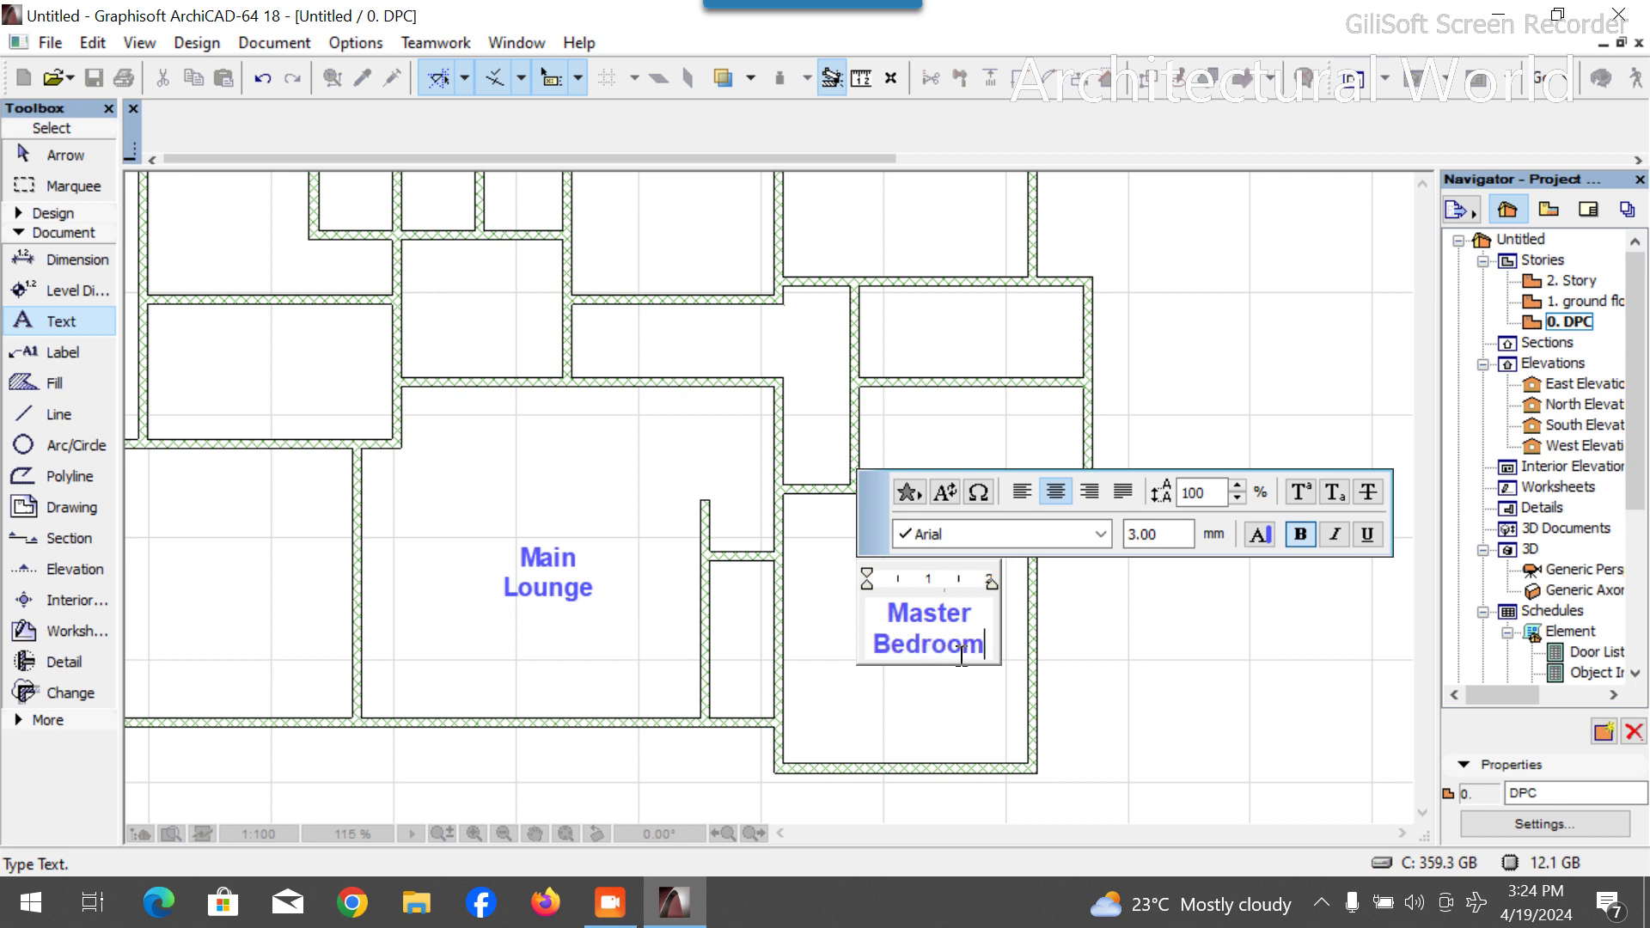
Reduce the text size of the "Master Bedroom" and "Main Lounge" labels to 2.26 mm.
{"action": "key", "text": "ctrl+a"}
{"action": "scroll", "coordinate": [959, 657], "scroll_direction": "down", "scroll_amount": 2, "text": "ctrl"}
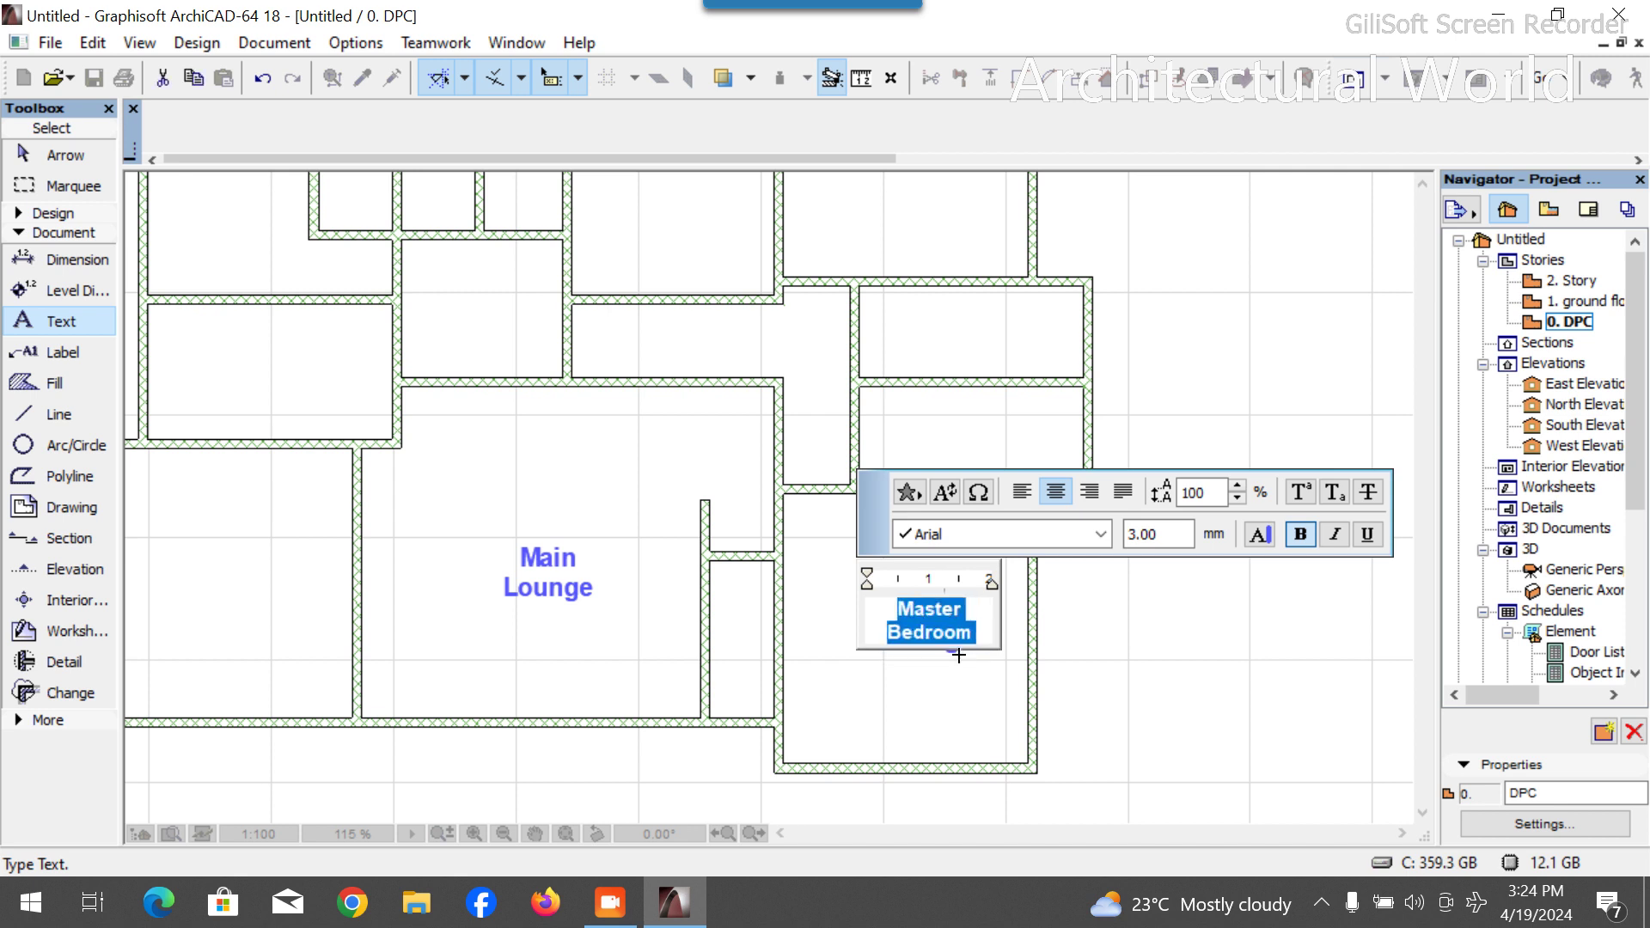
{"action": "left_click", "coordinate": [607, 596]}
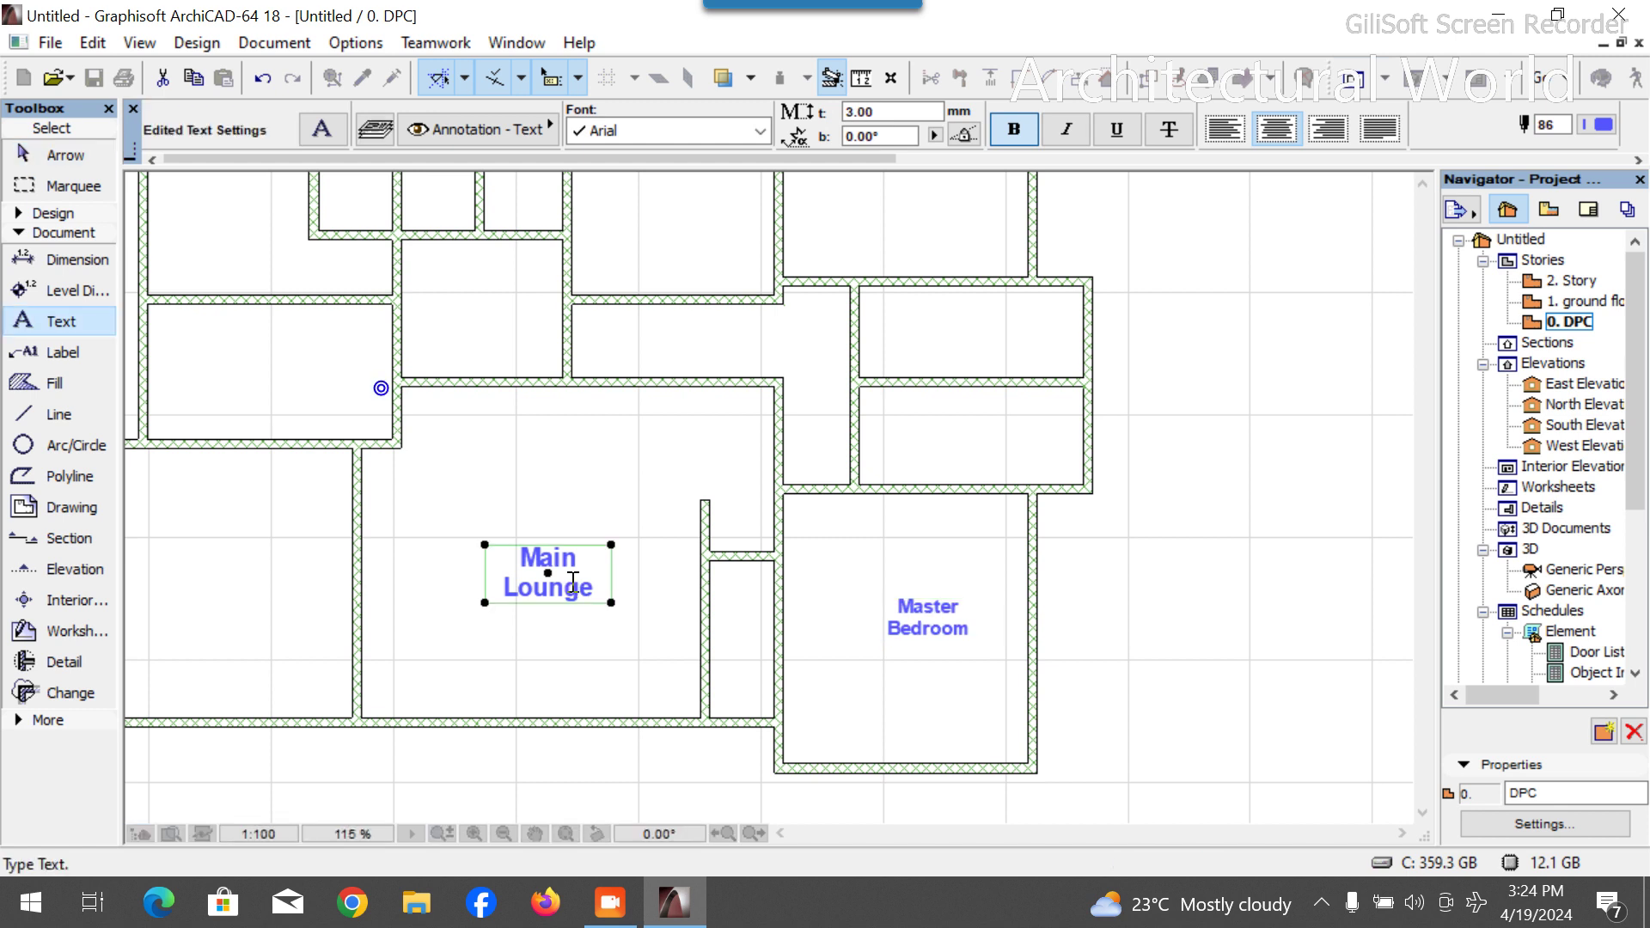
{"action": "double_click", "coordinate": [570, 581]}
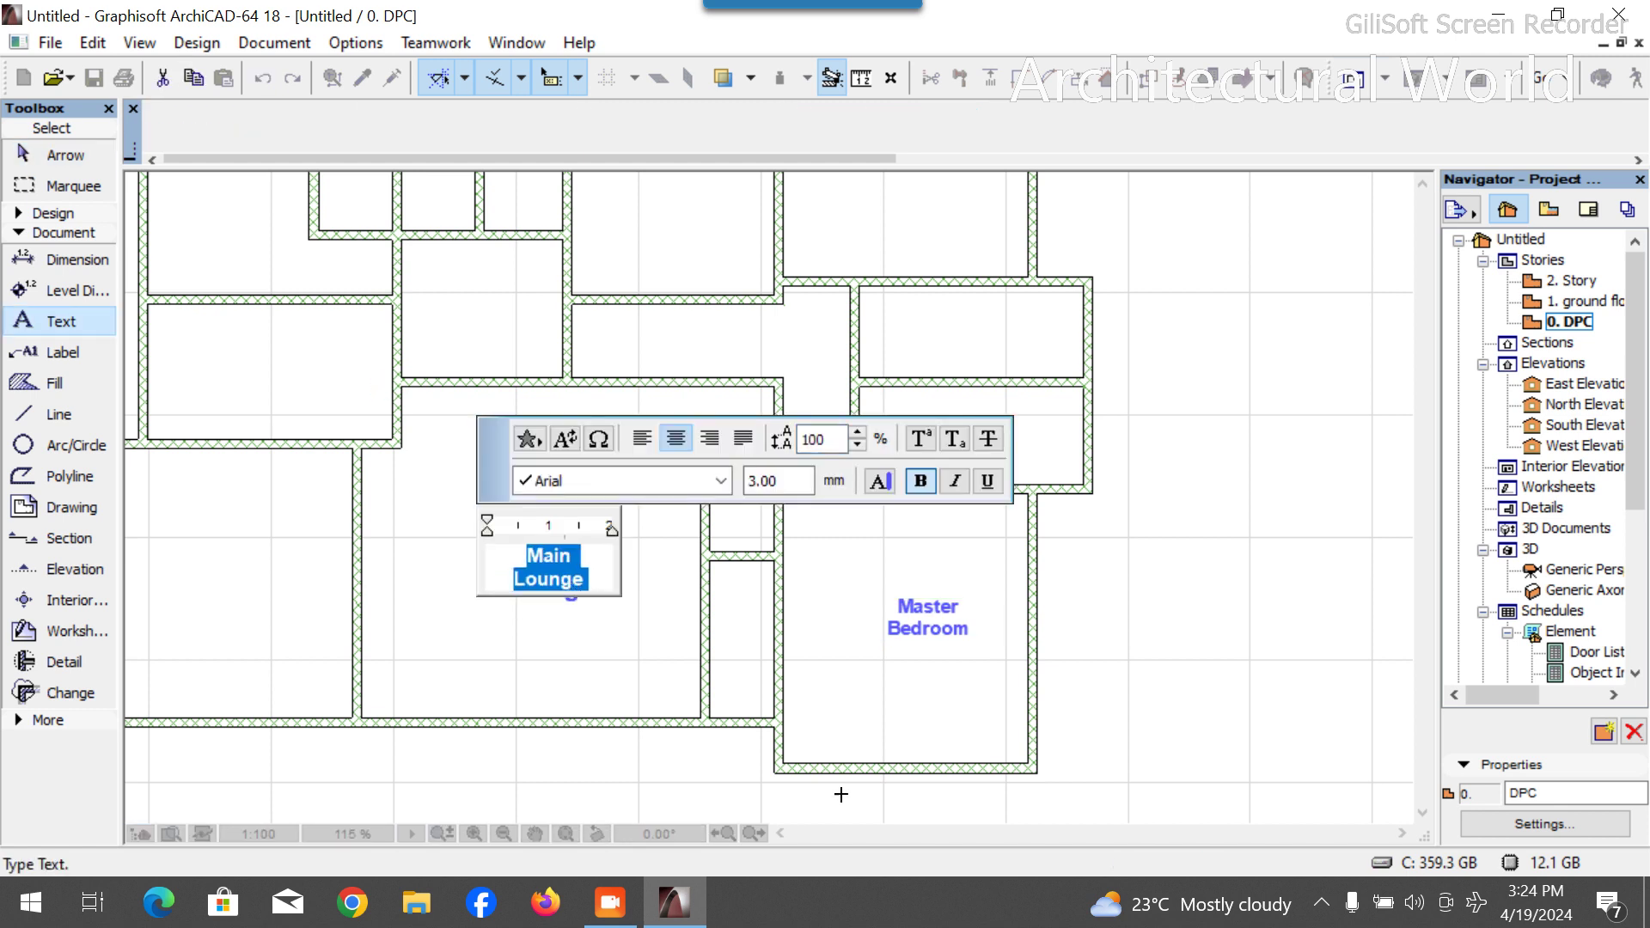
{"action": "left_click", "coordinate": [737, 651]}
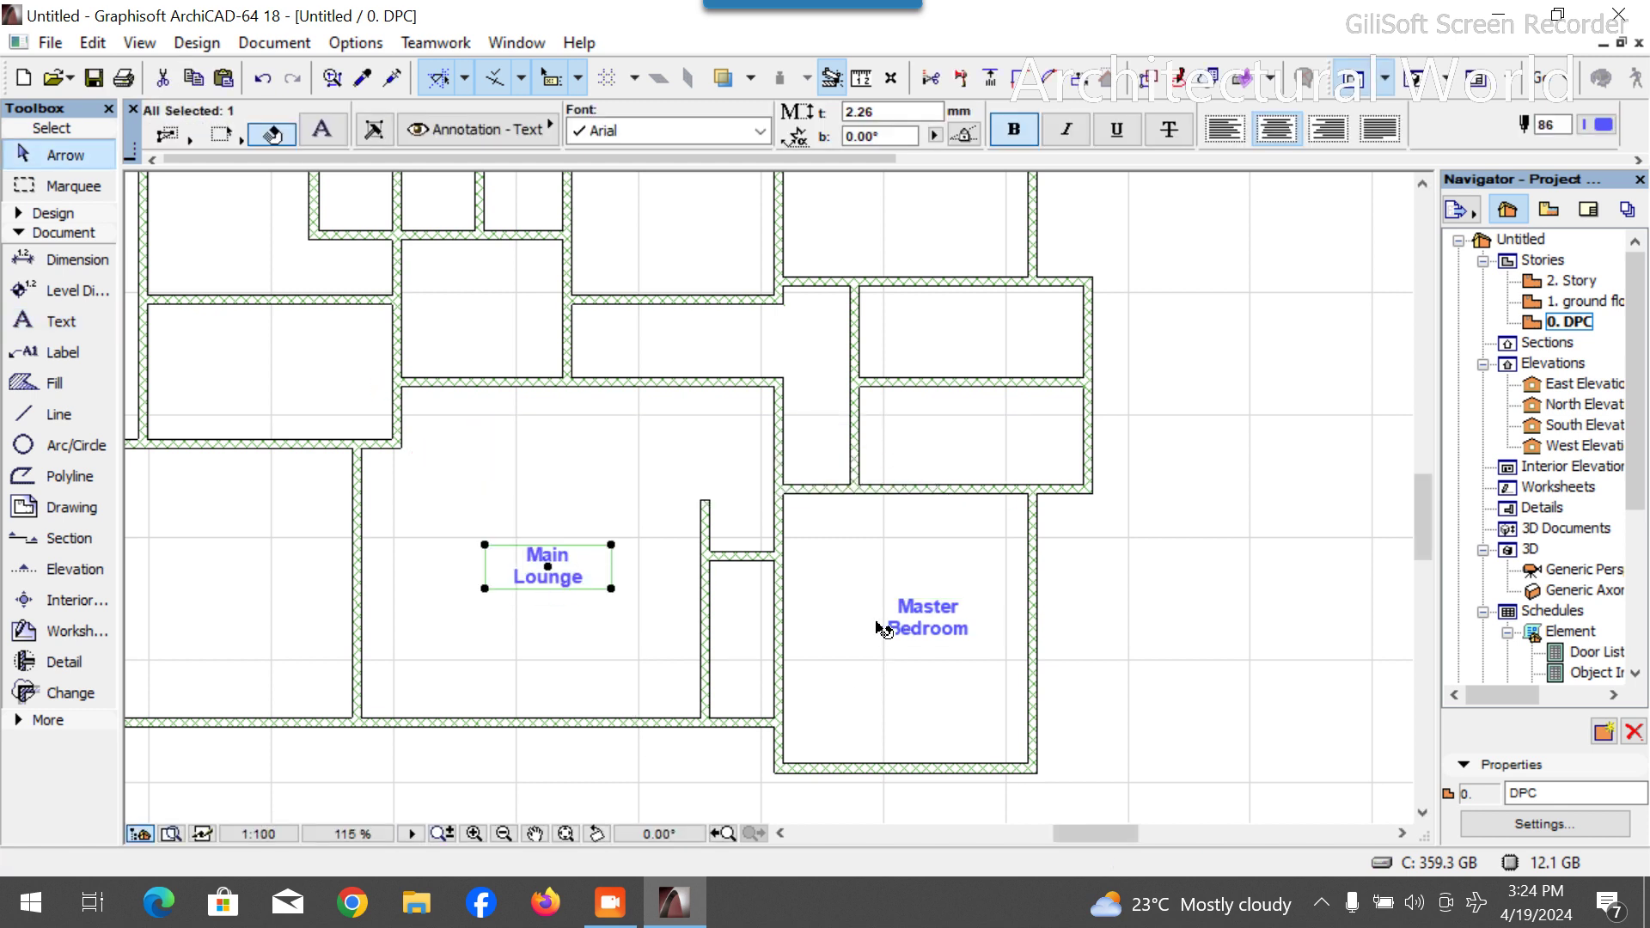
Copy the "Main Lounge" label into the small room directly above the master bedroom and replace its text with "Toilet".
{"action": "key", "text": "ctrl+d"}
{"action": "left_click", "coordinate": [548, 569]}
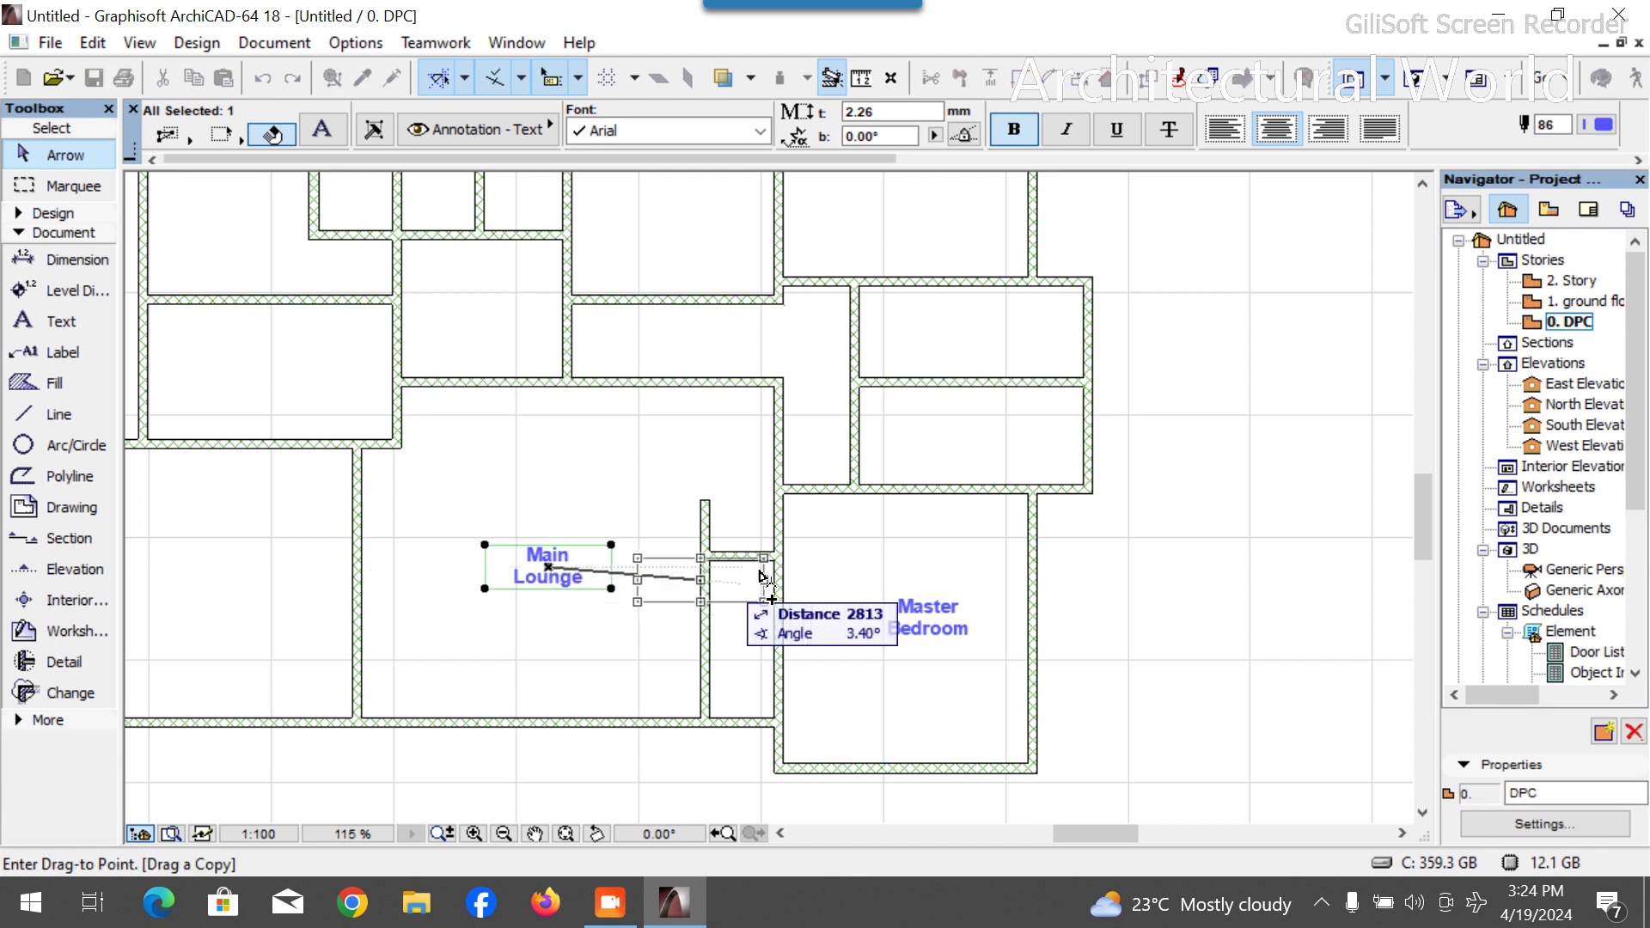
{"action": "left_click", "coordinate": [966, 438], "text": "ctrl"}
{"action": "double_click", "coordinate": [968, 439]}
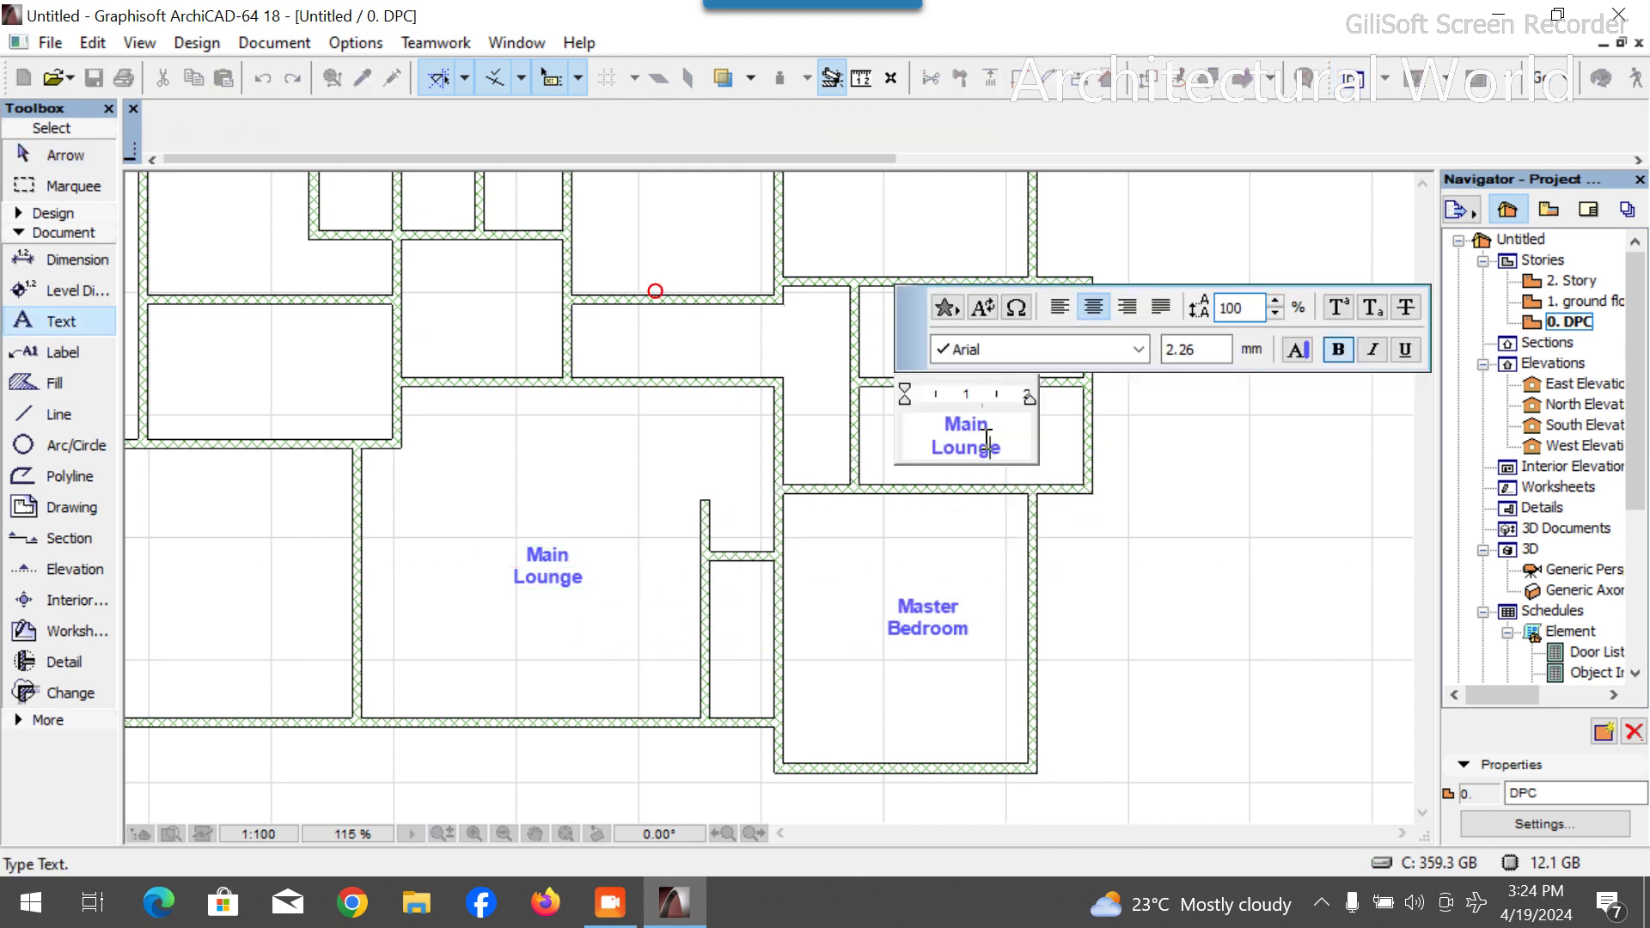
{"action": "key", "text": "ctrl+a"}
{"action": "type", "text": "Toil"}
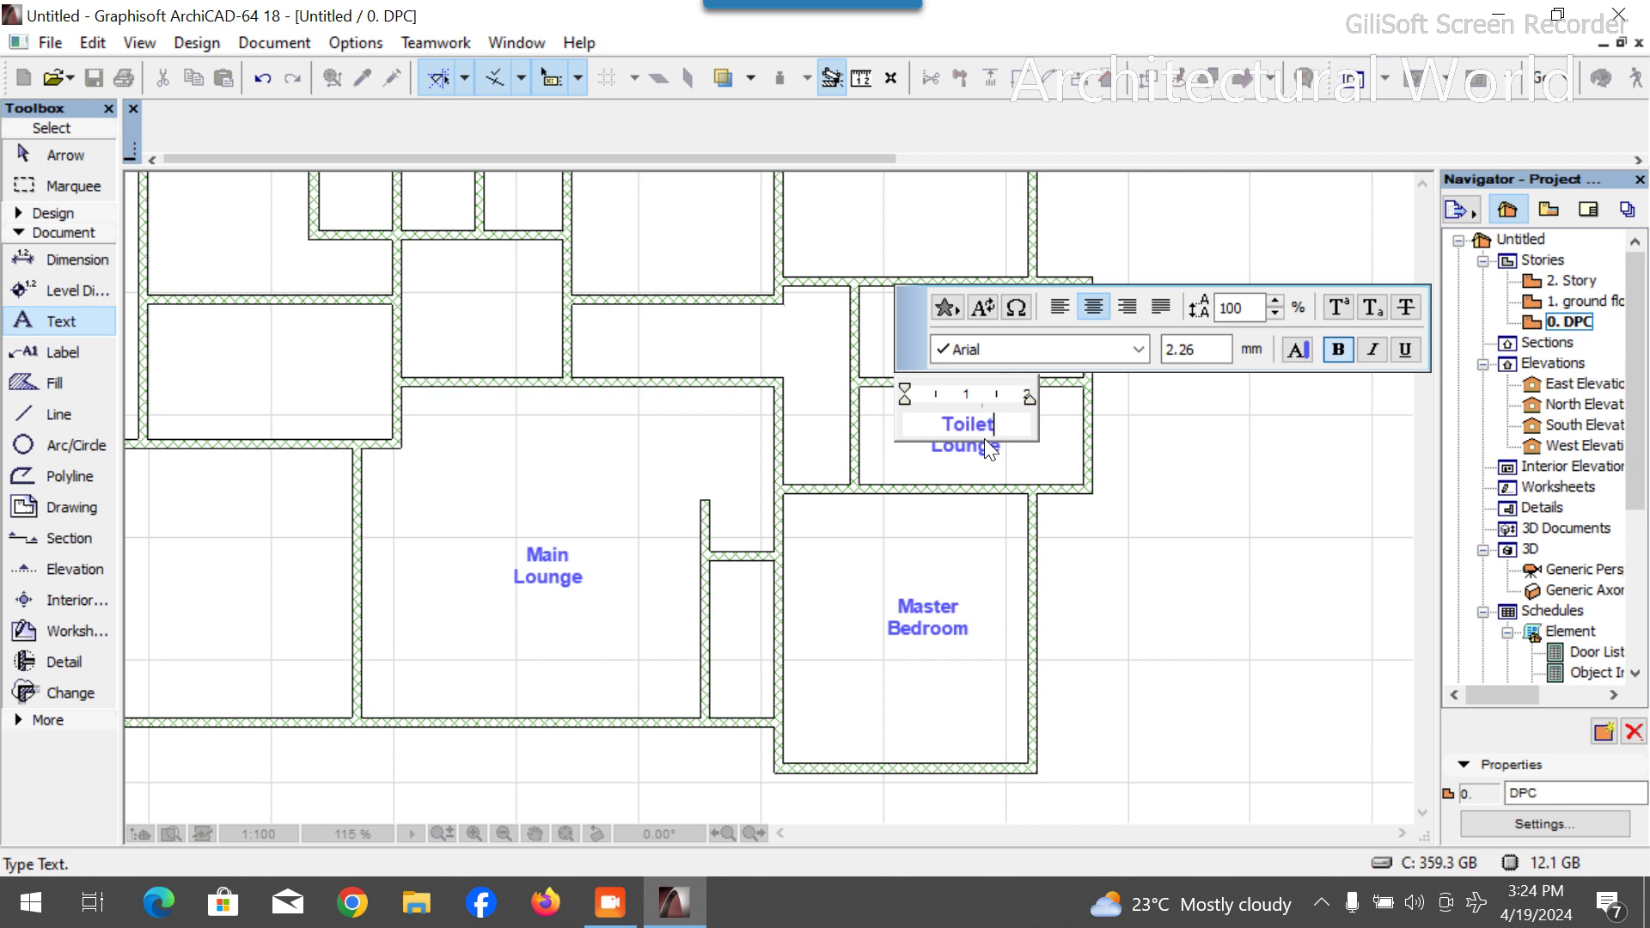
{"action": "left_click", "coordinate": [1137, 567]}
Shift the "Toilet" label slightly down to centre it, and copy it straight up into the adjoining room above.
{"action": "scroll", "coordinate": [1020, 292], "scroll_direction": "up", "scroll_amount": 4}
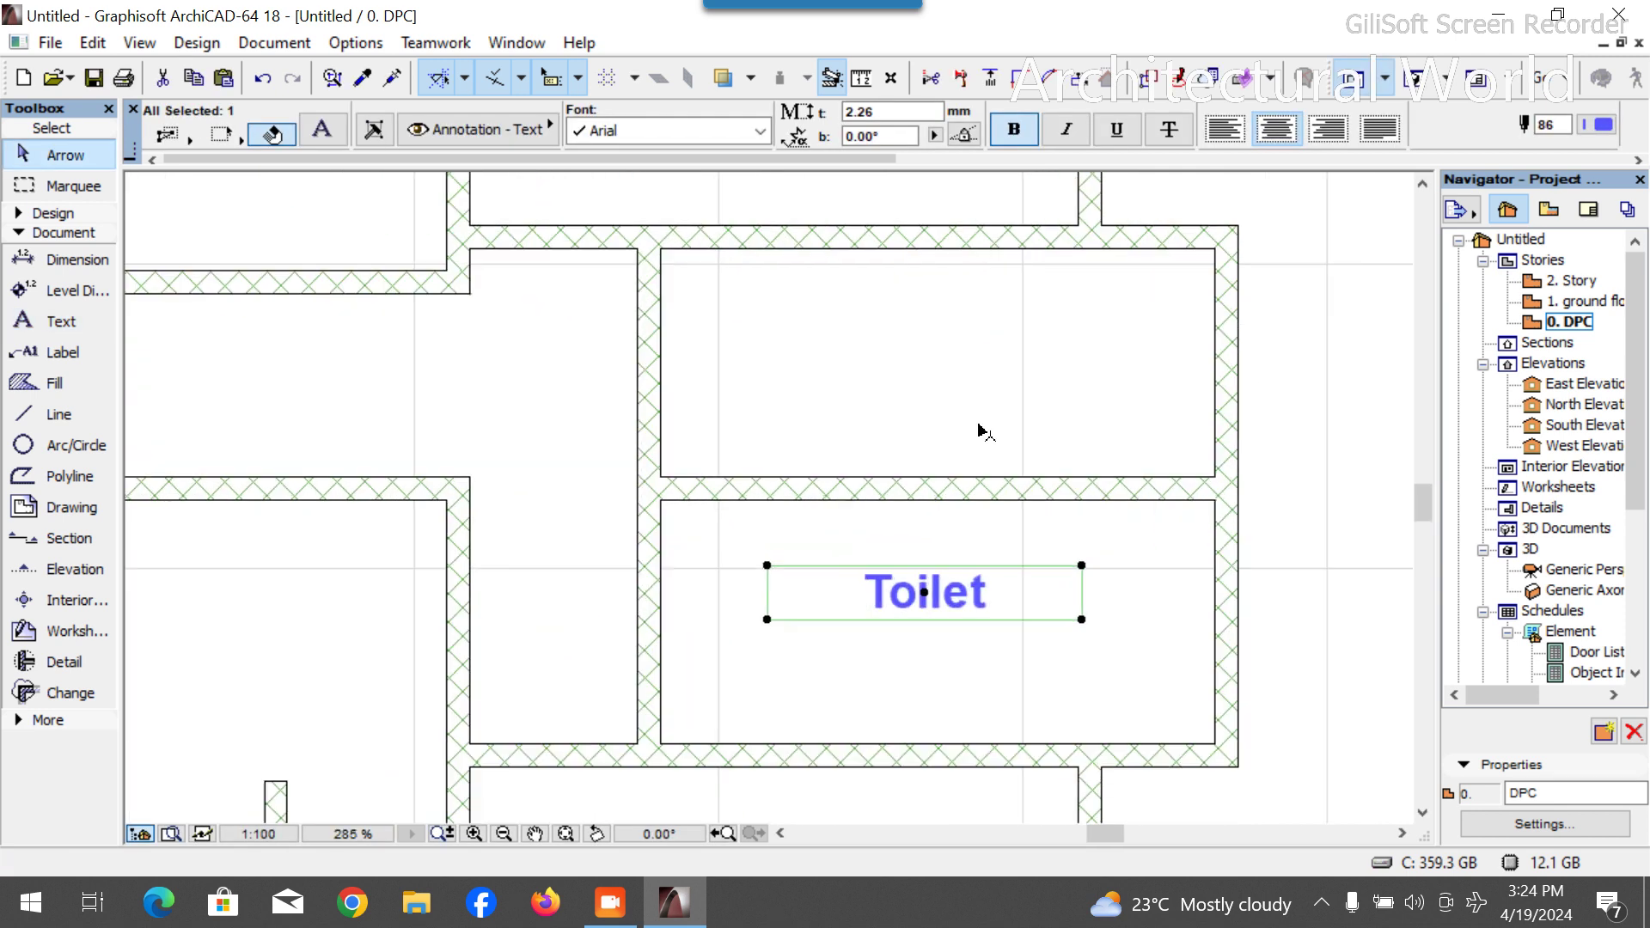
{"action": "left_click", "coordinate": [926, 596]}
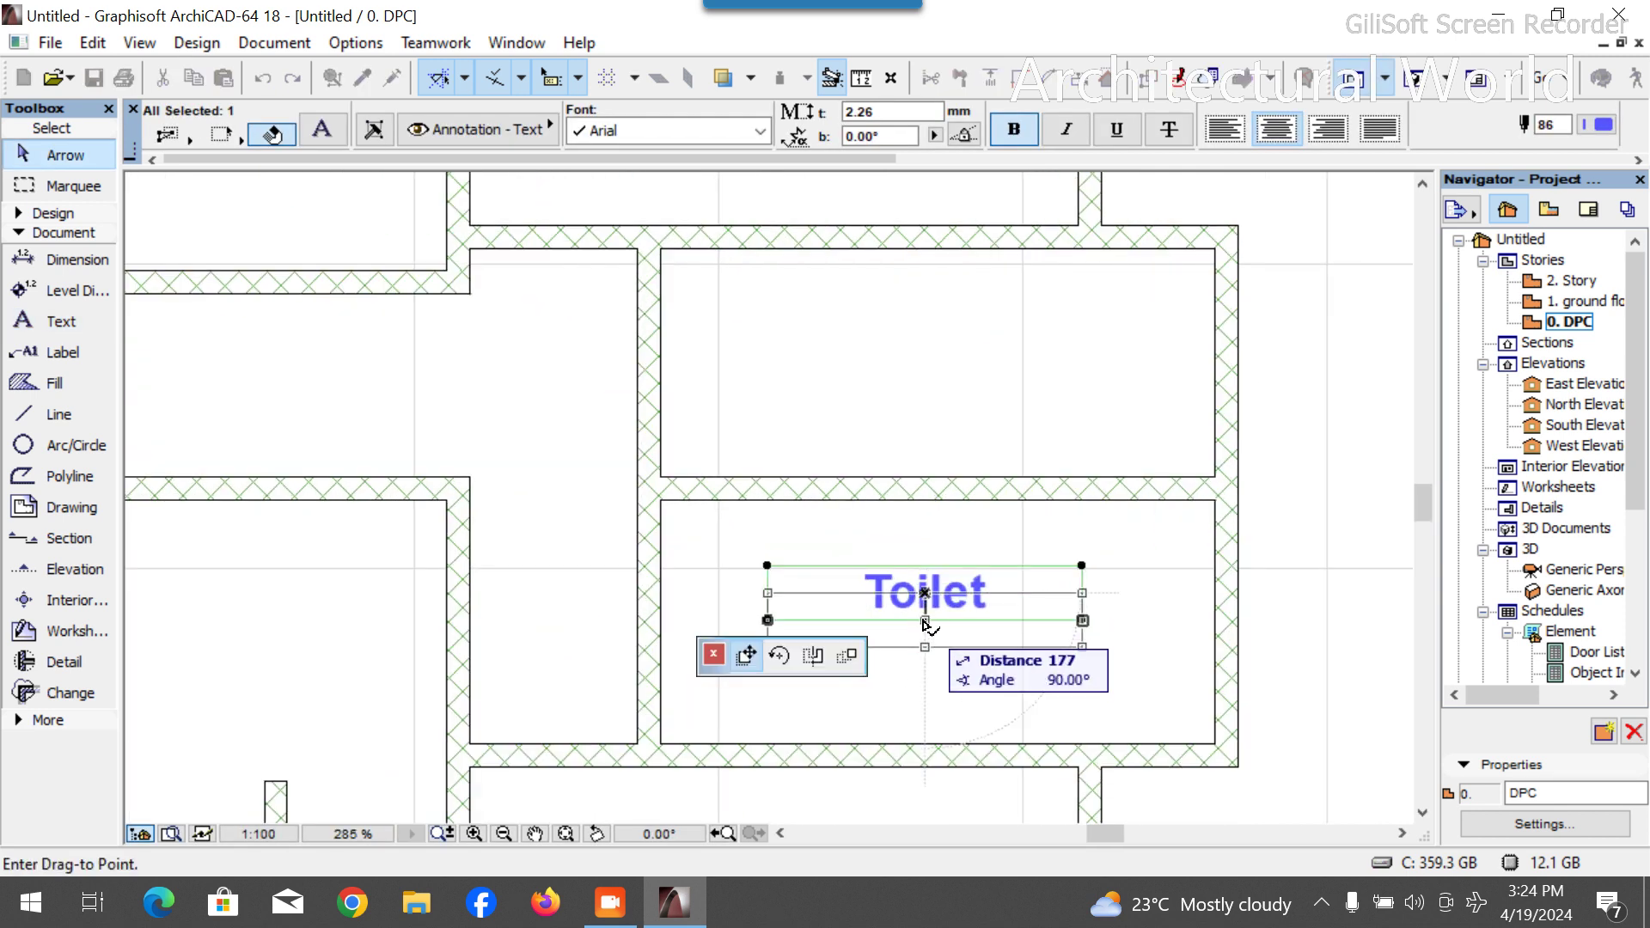
{"action": "key", "text": "ctrl"}
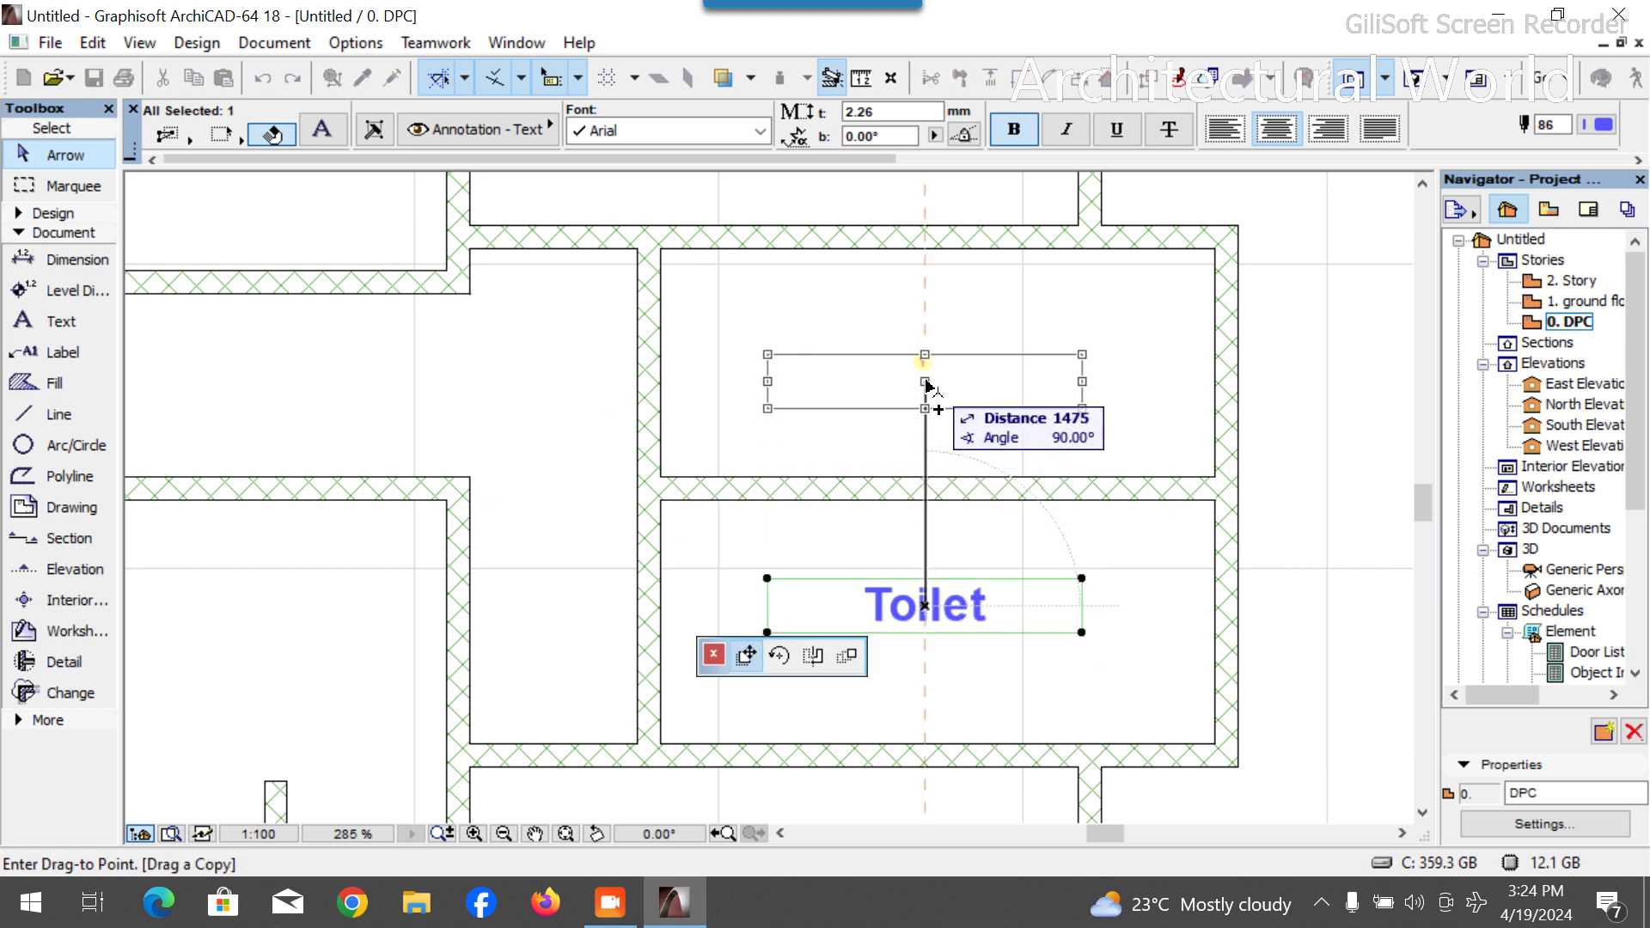
{"action": "left_click", "coordinate": [926, 361]}
Copy the upper "Toilet" label into the rightmost of the three narrow rooms along the top wall and rotate it 90°.
{"action": "left_click", "coordinate": [926, 362]}
{"action": "scroll", "coordinate": [972, 663], "scroll_direction": "down", "scroll_amount": 6}
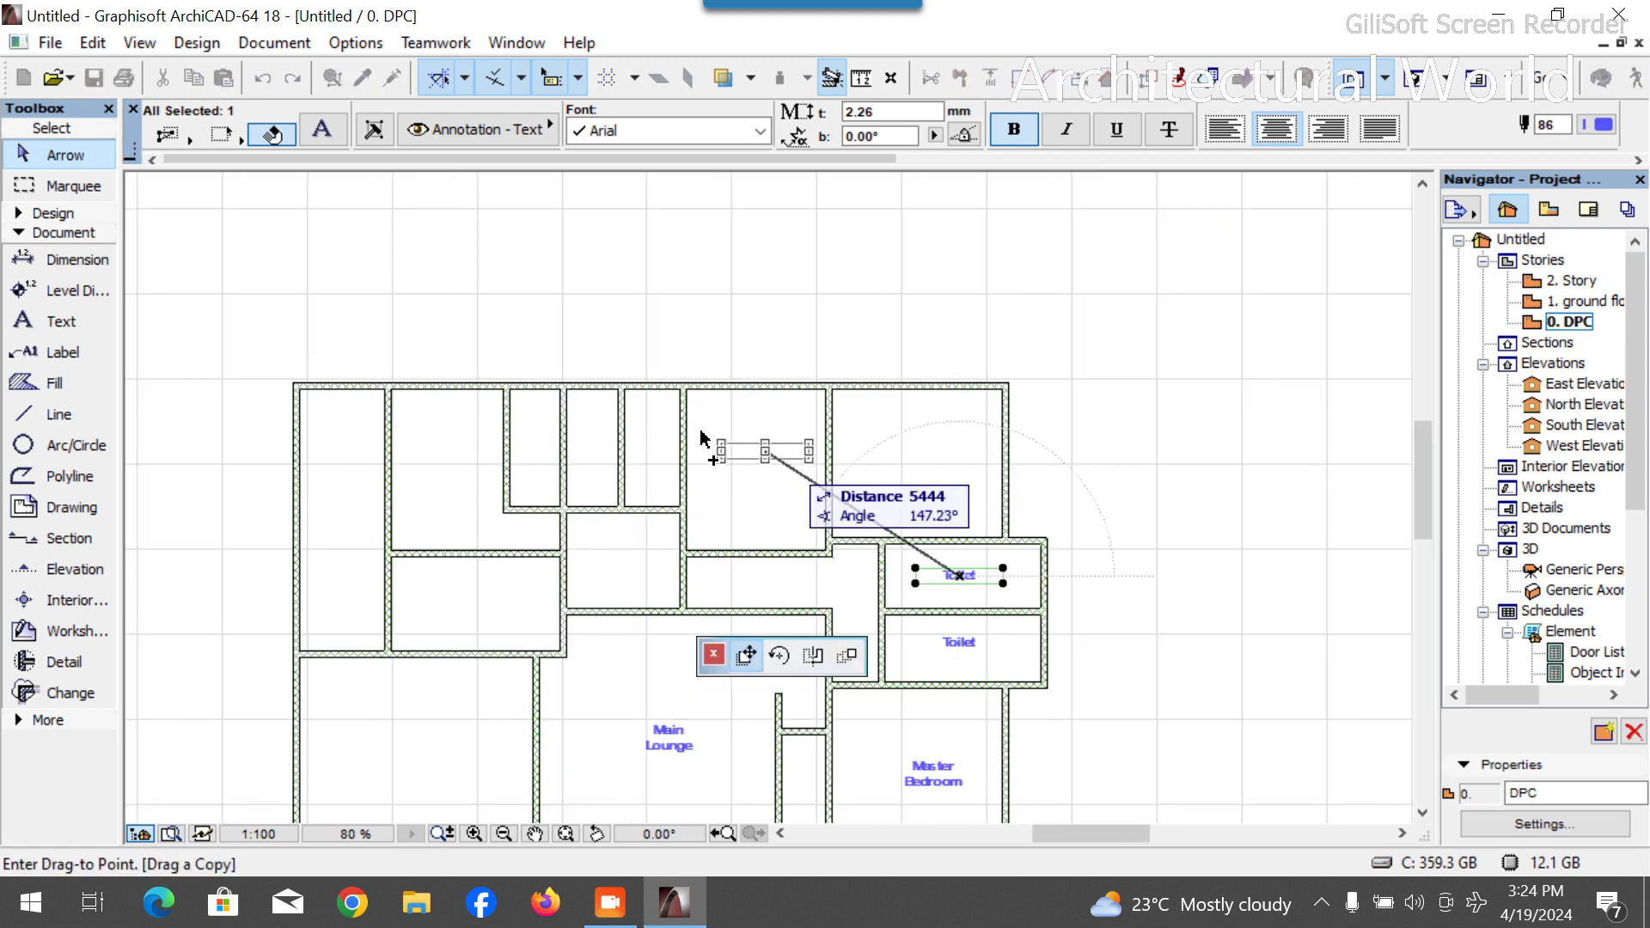
{"action": "scroll", "coordinate": [648, 457], "scroll_direction": "up", "scroll_amount": 2}
{"action": "left_click", "coordinate": [646, 475]}
{"action": "key", "text": "ctrl+e"}
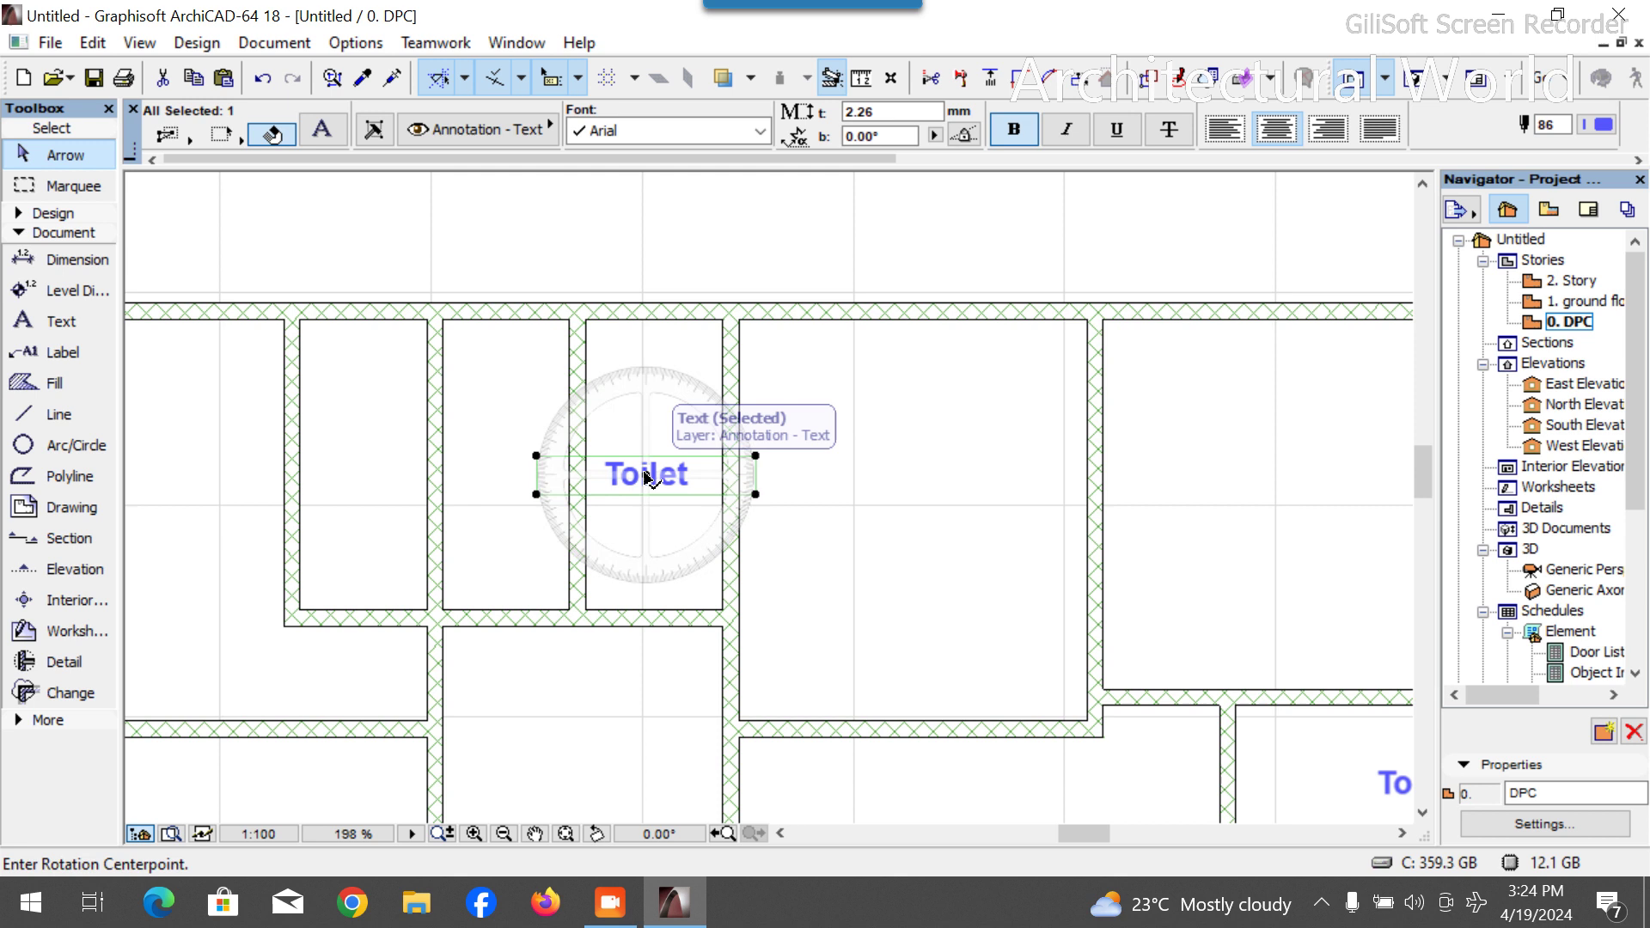
{"action": "left_click", "coordinate": [646, 474]}
{"action": "left_click", "coordinate": [969, 474]}
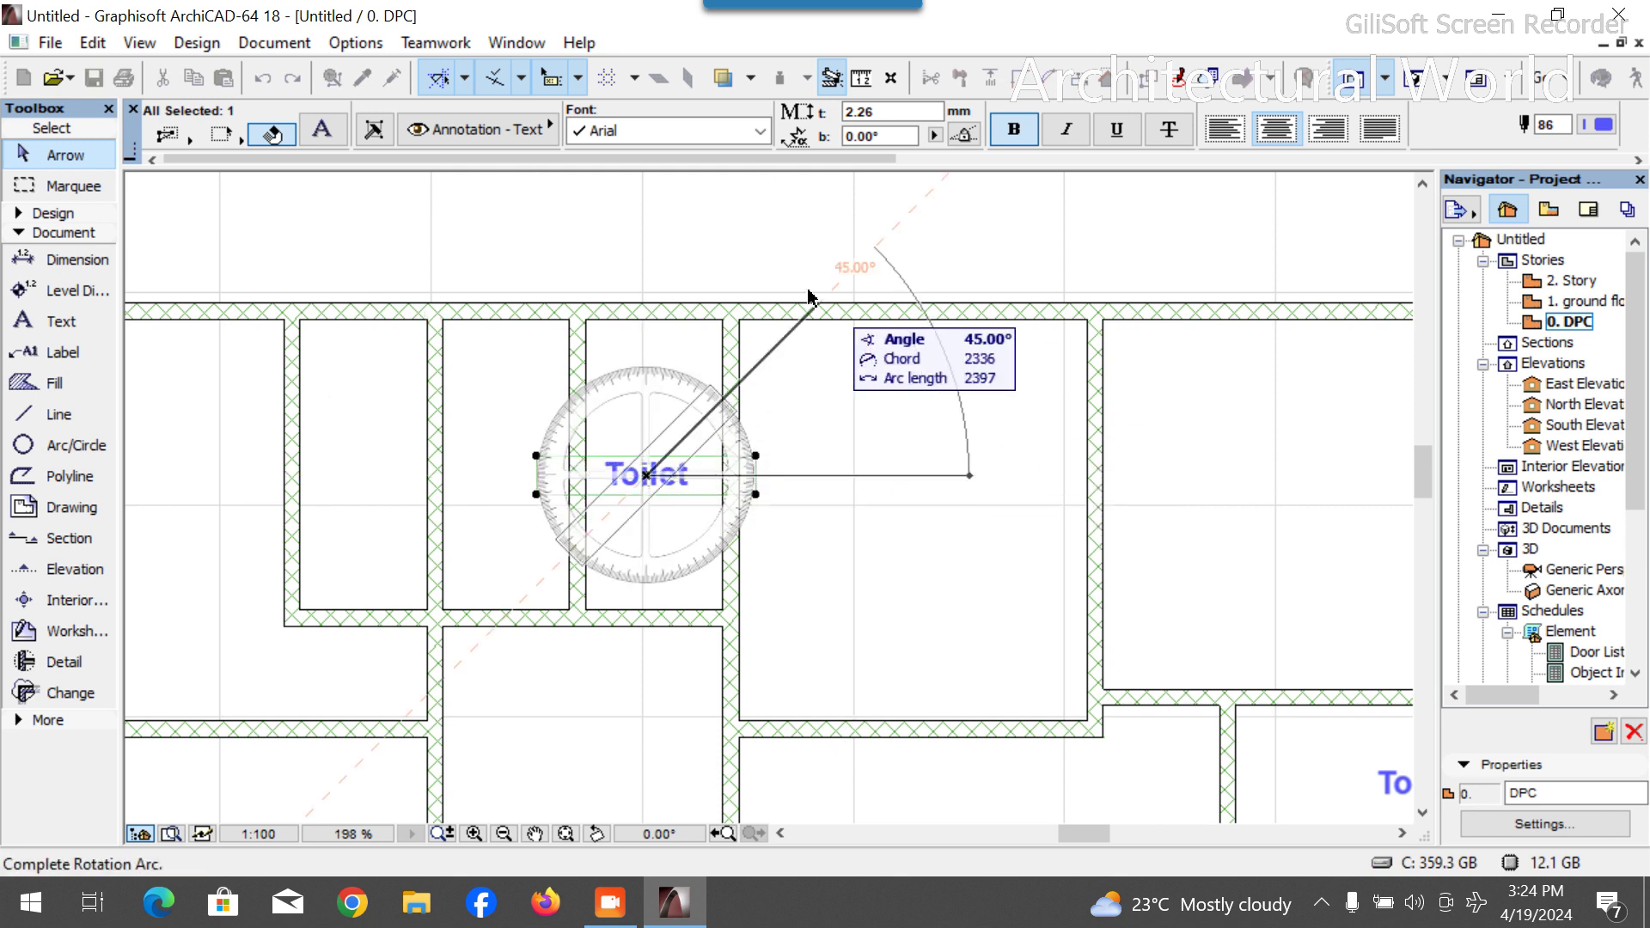
{"action": "left_click", "coordinate": [649, 216]}
{"action": "scroll", "coordinate": [812, 388], "scroll_direction": "down", "scroll_amount": 3}
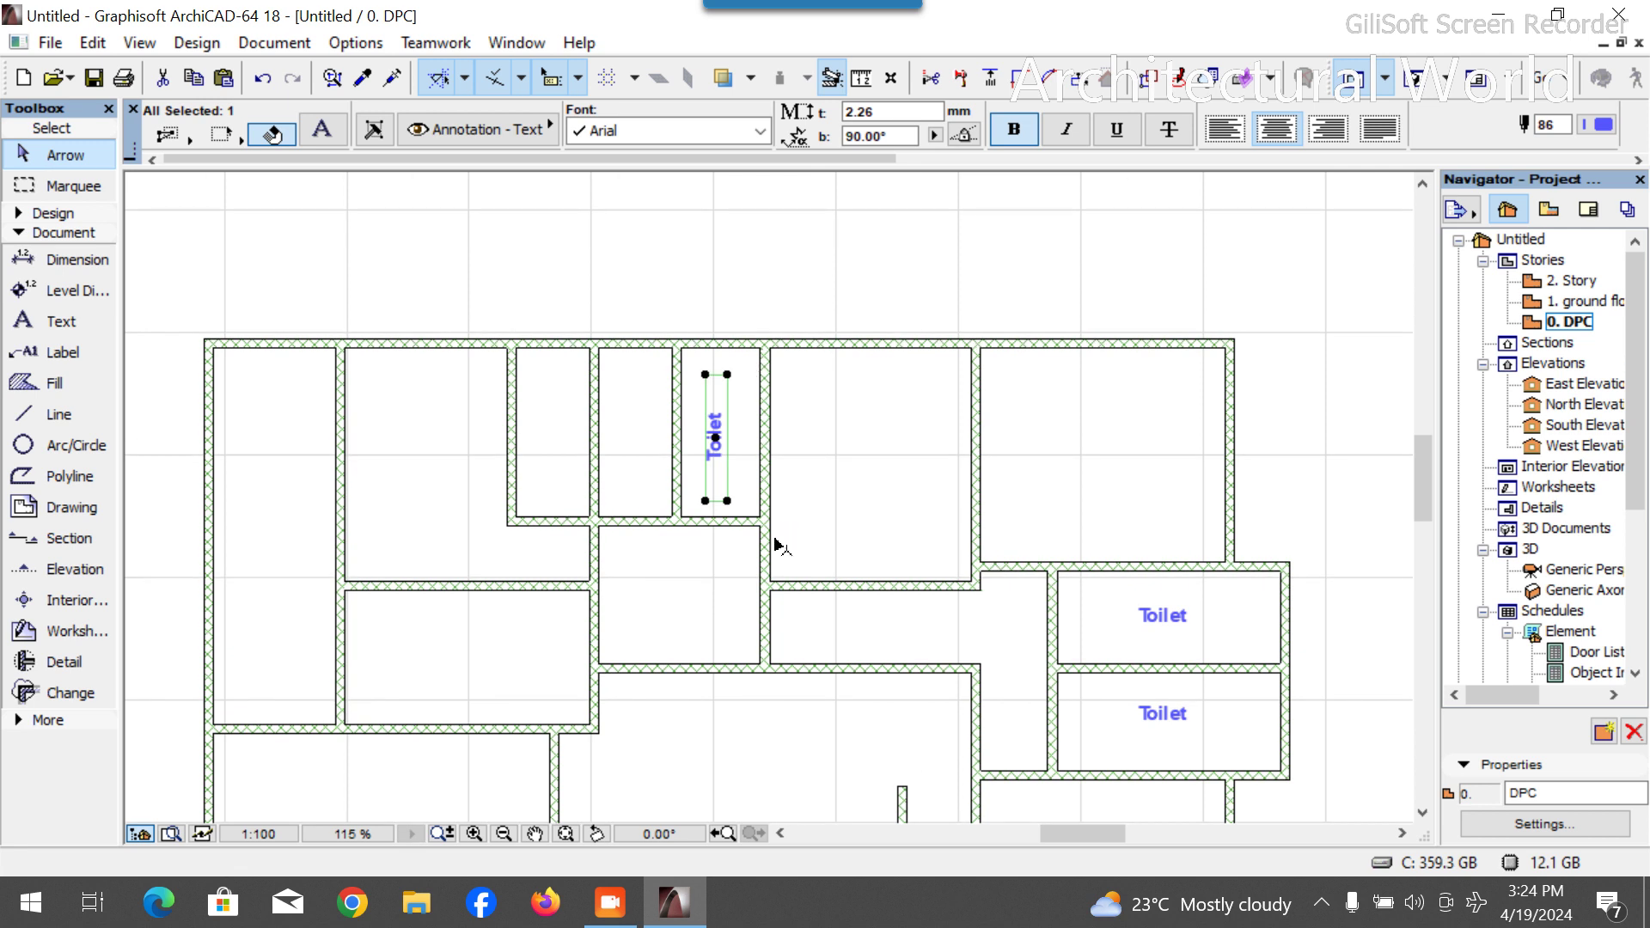
{"action": "scroll", "coordinate": [776, 544], "scroll_direction": "down", "scroll_amount": 2}
{"action": "left_click", "coordinate": [699, 545]}
Copy the rotated "Toilet" label into the middle narrow room and change the copy's text to "Lun.".
{"action": "scroll", "coordinate": [679, 469], "scroll_direction": "up", "scroll_amount": 1}
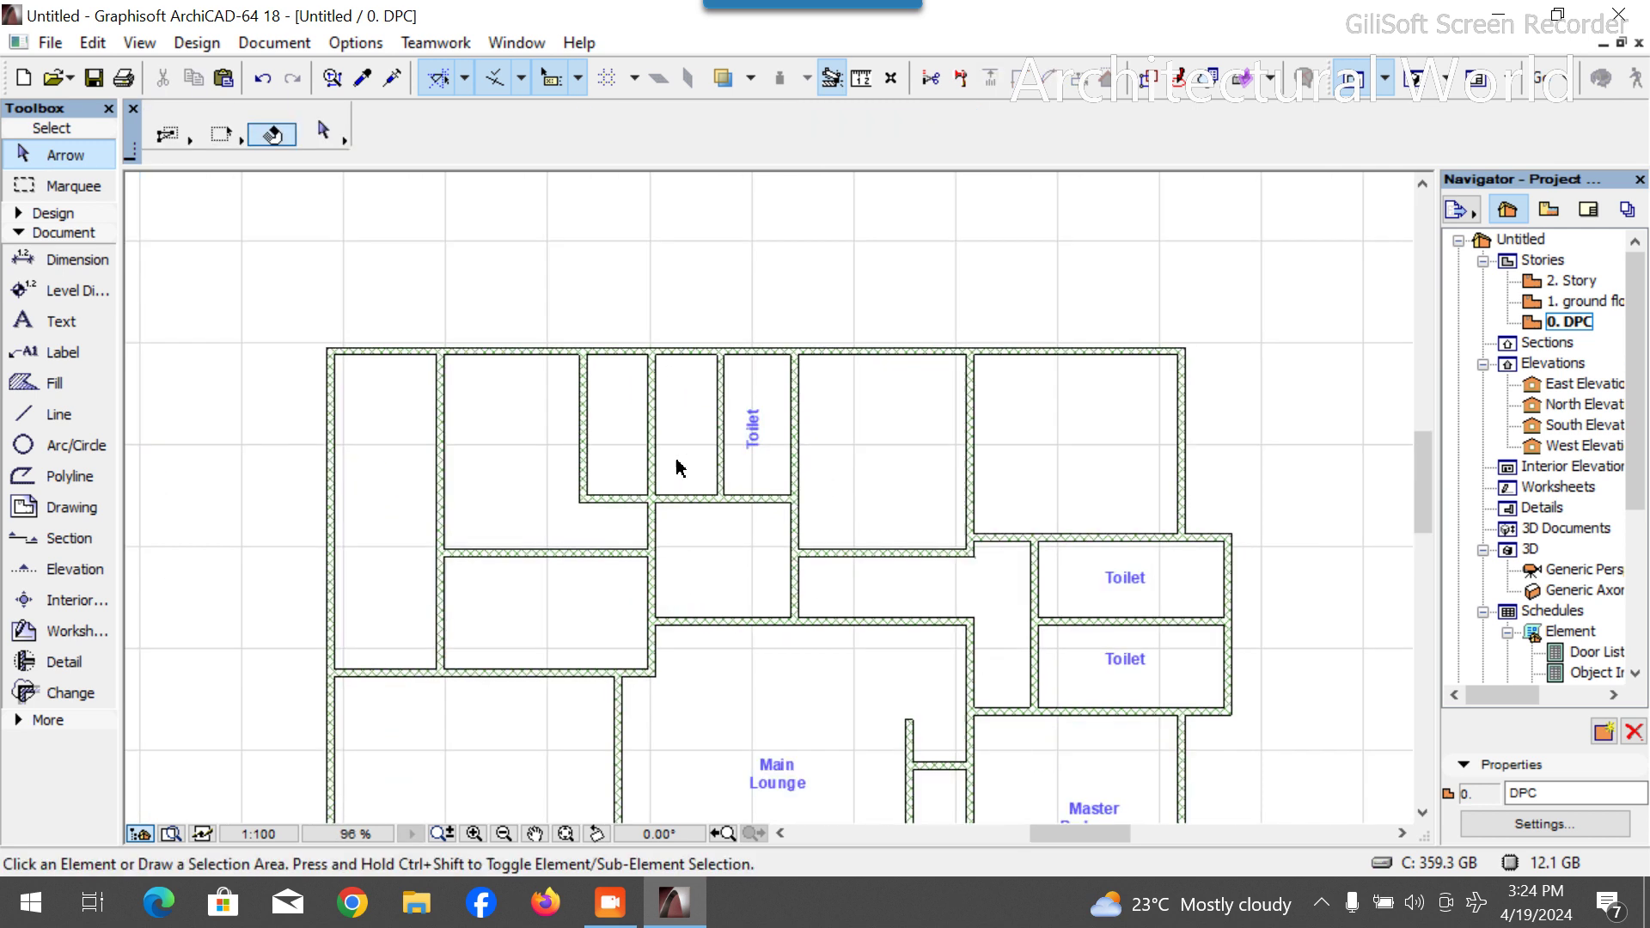
{"action": "scroll", "coordinate": [679, 469], "scroll_direction": "up", "scroll_amount": 2}
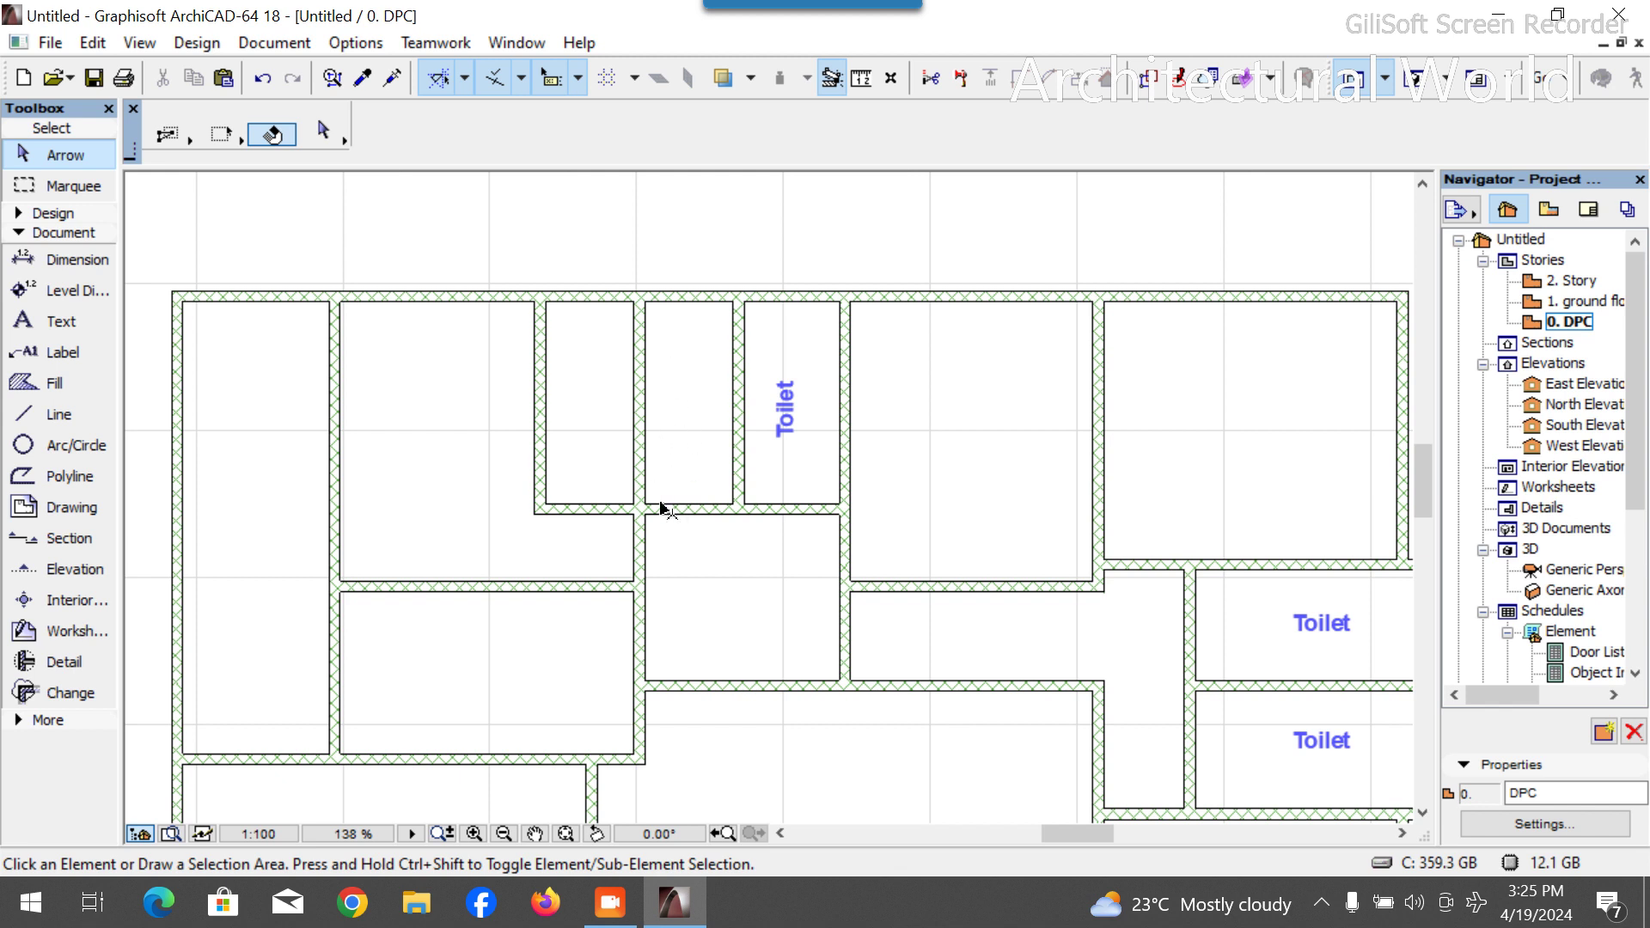
{"action": "scroll", "coordinate": [687, 412], "scroll_direction": "down", "scroll_amount": 3}
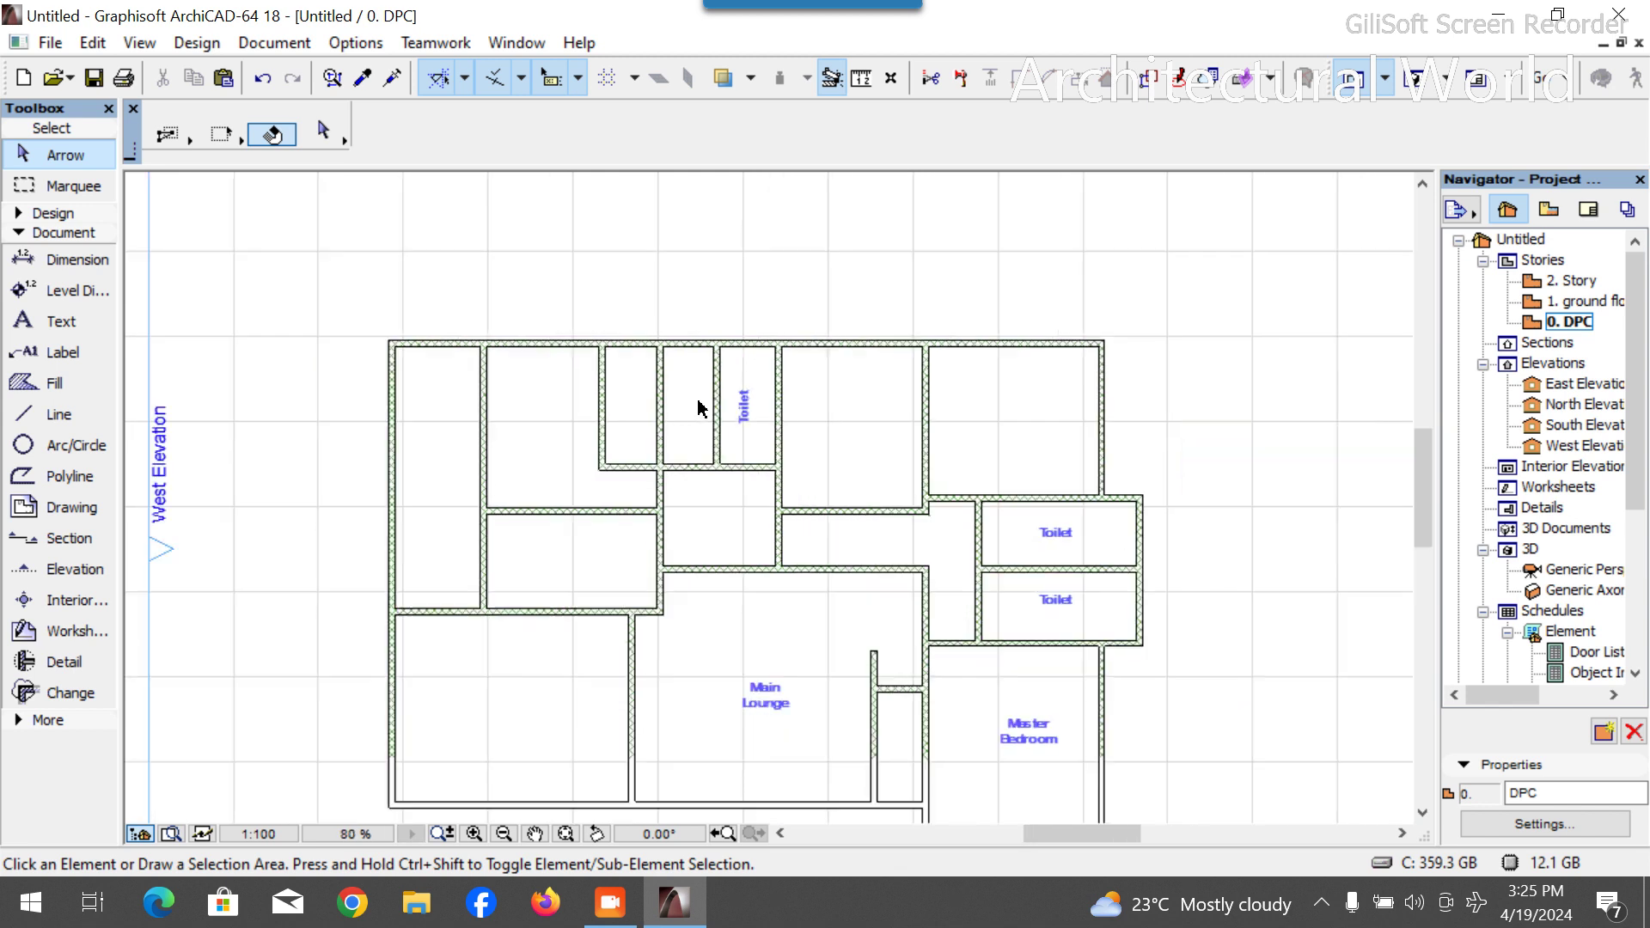
{"action": "scroll", "coordinate": [756, 421], "scroll_direction": "up", "scroll_amount": 6}
{"action": "left_click", "coordinate": [696, 515]}
{"action": "left_click_drag", "start_coordinate": [700, 490], "coordinate": [539, 488]}
{"action": "double_click", "coordinate": [547, 453]}
{"action": "key", "text": "ctrl+a"}
{"action": "type", "text": "Lun."}
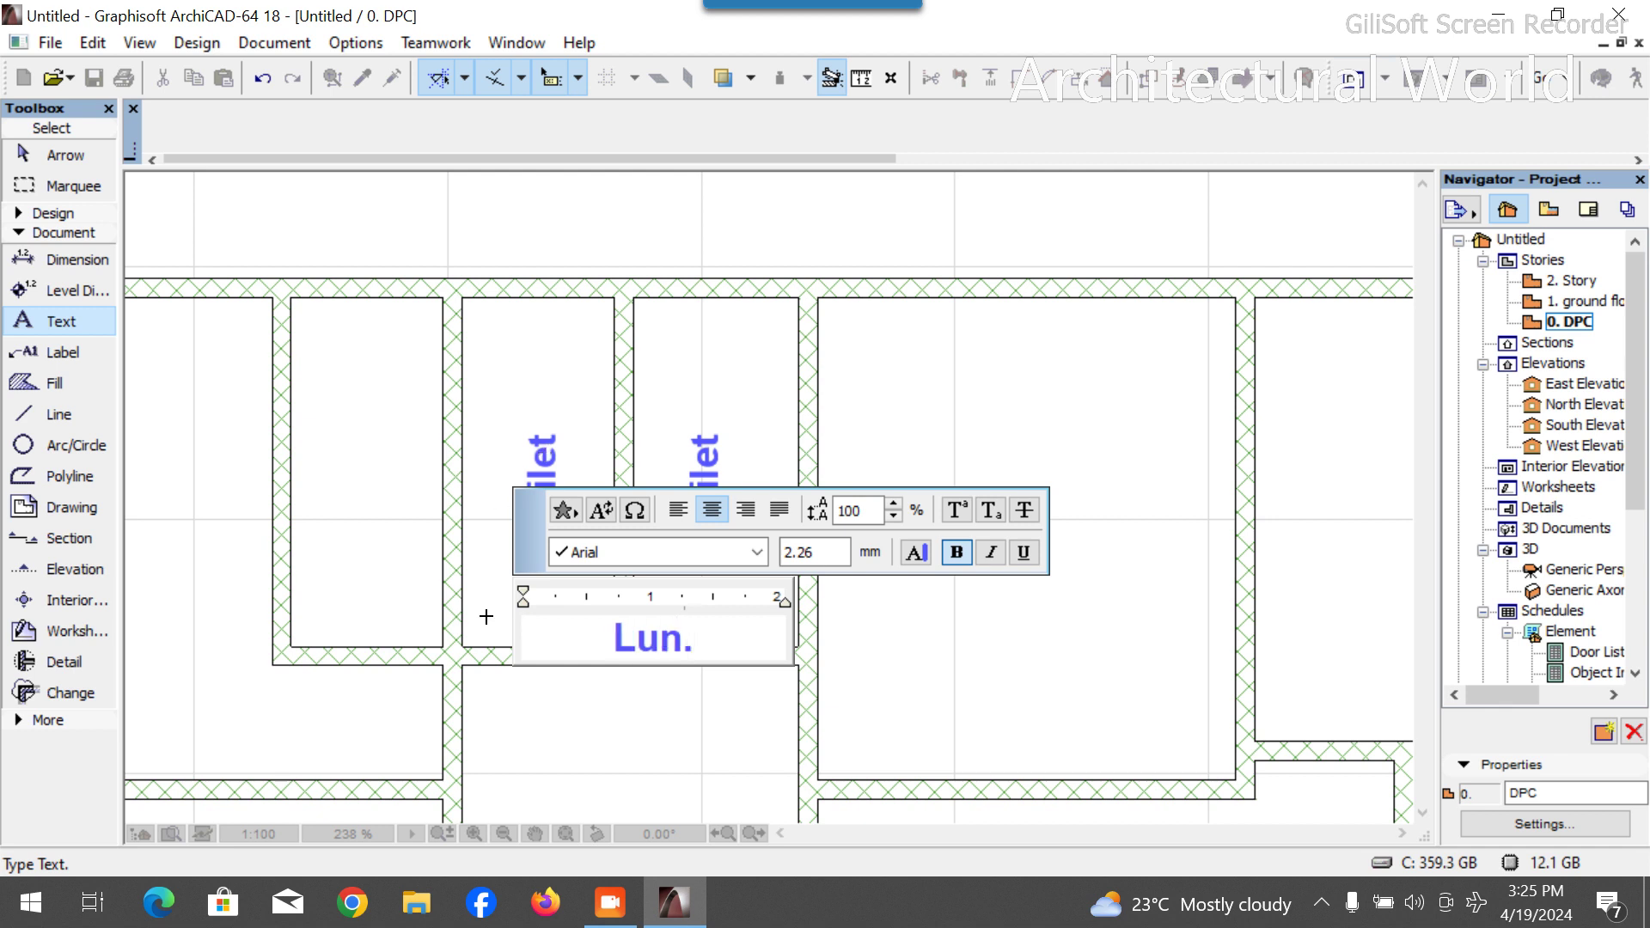
{"action": "left_click", "coordinate": [615, 756]}
Copy the "Lun." label horizontally into the leftmost narrow room and change the copy's text to "Store".
{"action": "scroll", "coordinate": [730, 560], "scroll_direction": "down", "scroll_amount": 2}
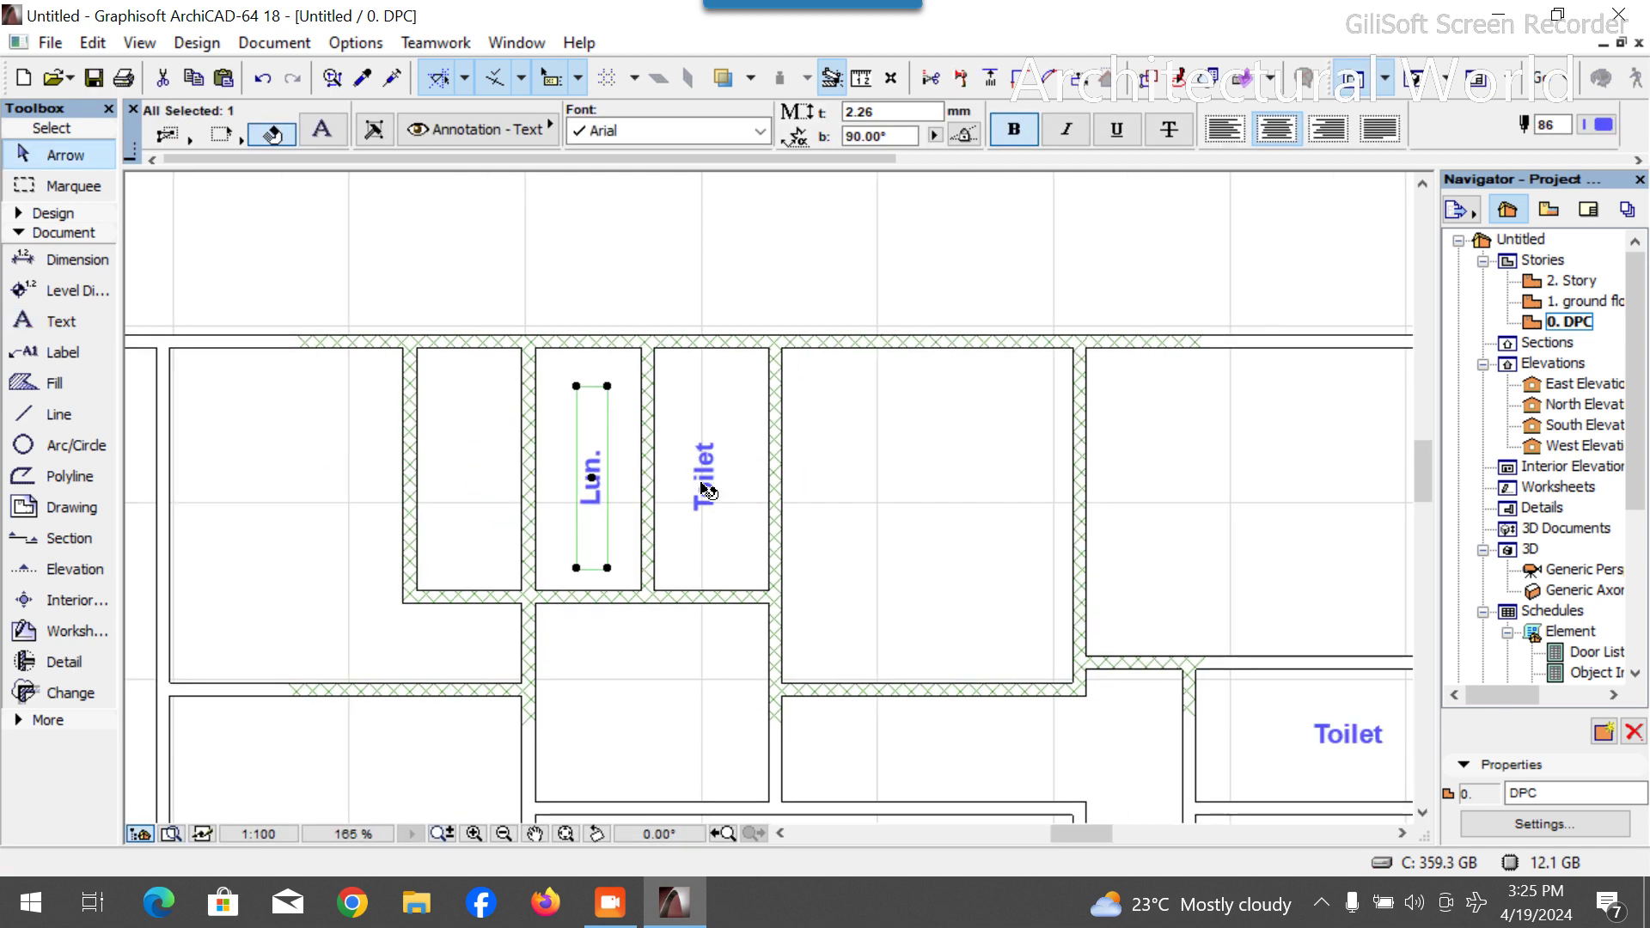
{"action": "key", "text": "ctrl+d"}
{"action": "left_click", "coordinate": [597, 486]}
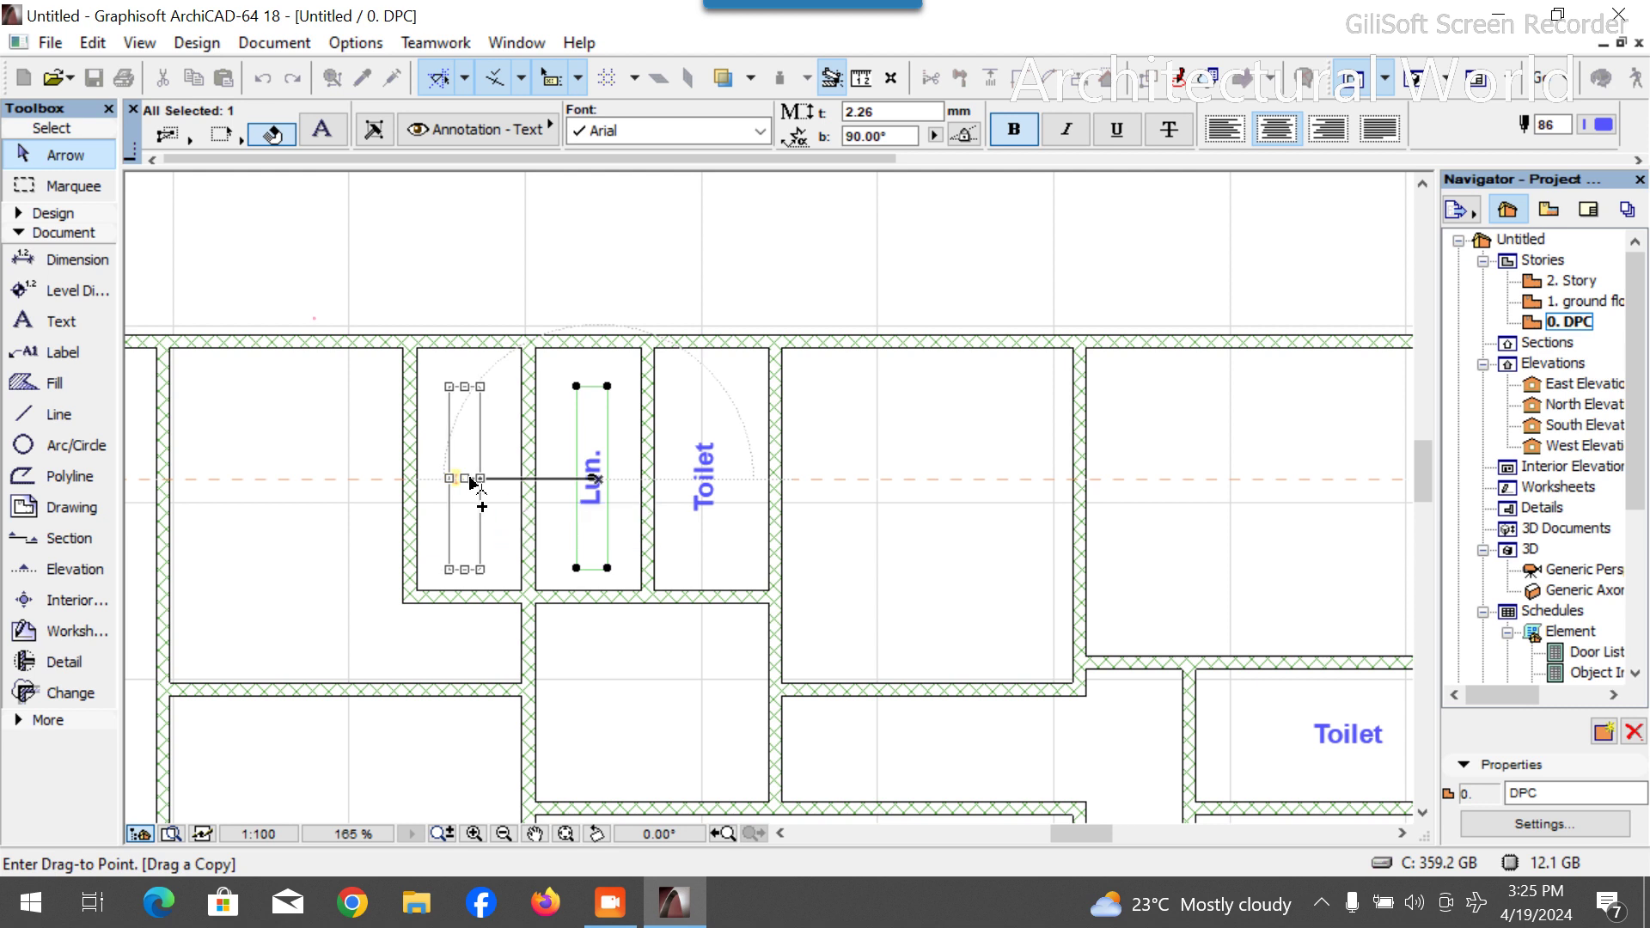
{"action": "left_click", "coordinate": [470, 486]}
{"action": "double_click", "coordinate": [466, 496]}
{"action": "key", "text": "ctrl+a"}
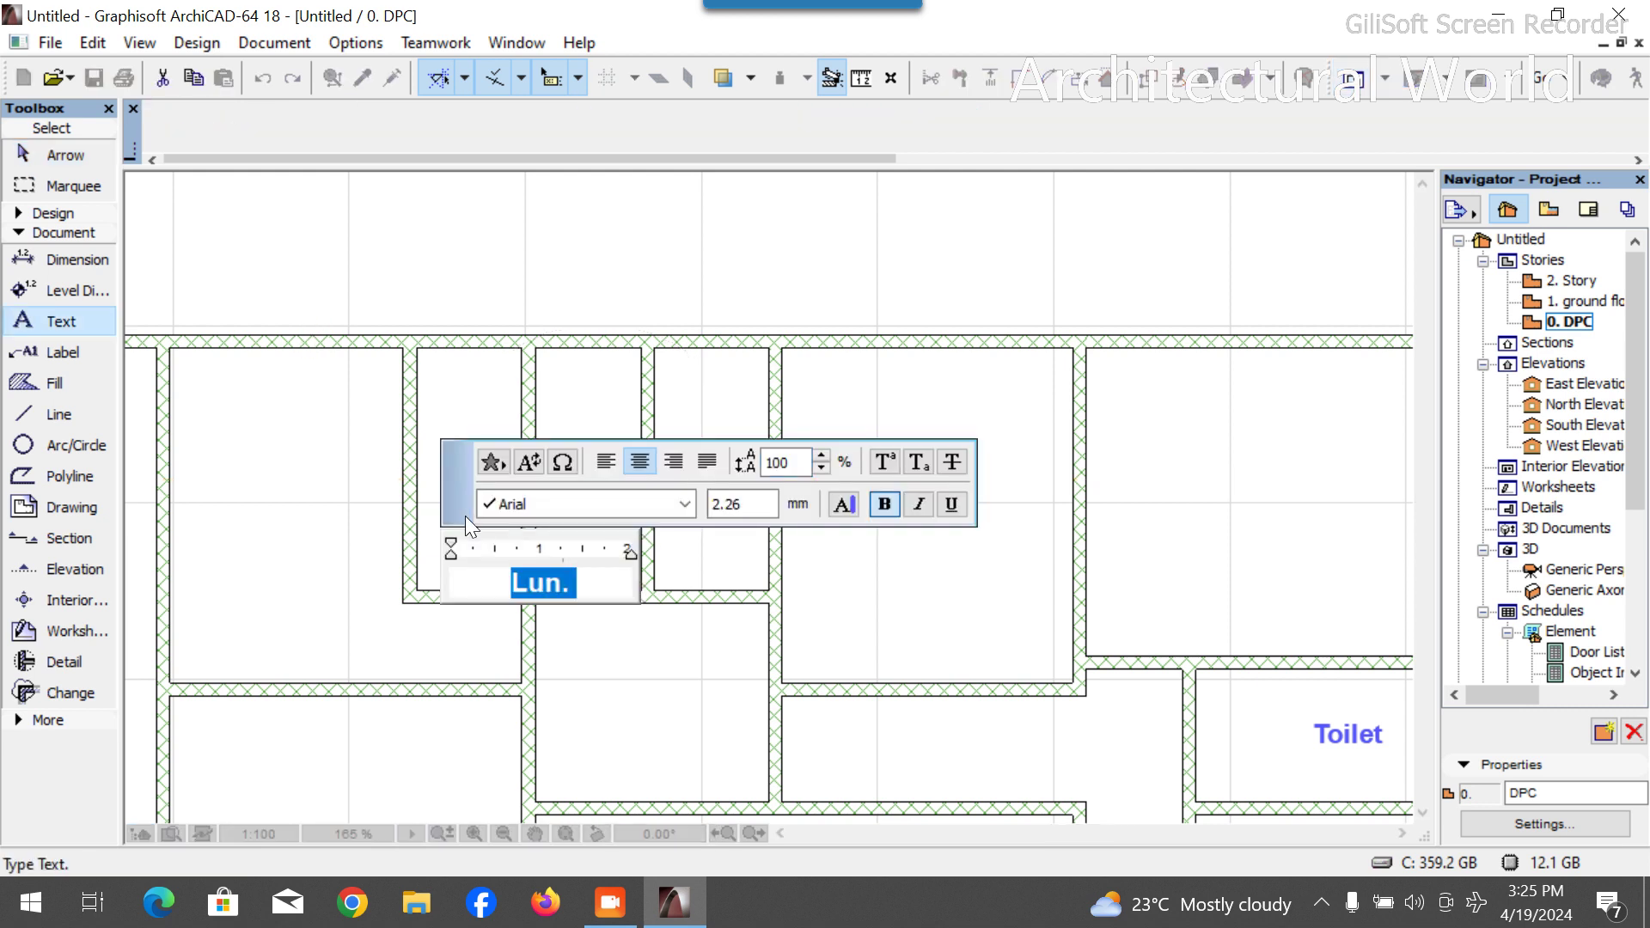
{"action": "type", "text": "Store"}
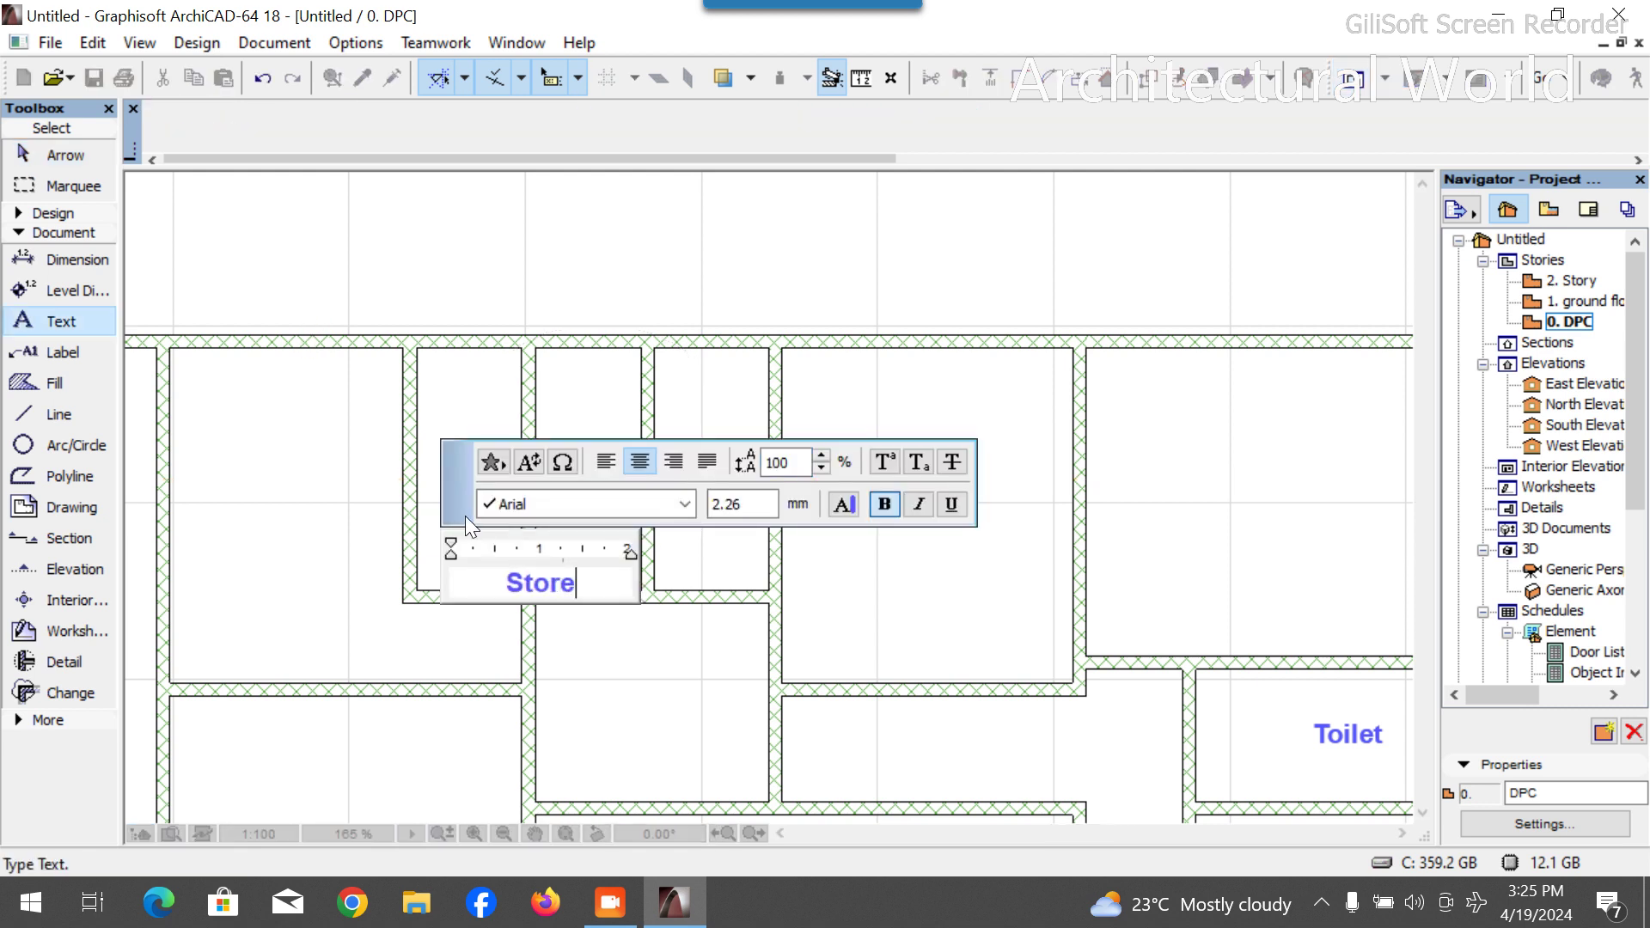
{"action": "left_click", "coordinate": [316, 507]}
Copy the lower horizontal "Toilet" label into the larger room to the left of the store.
{"action": "scroll", "coordinate": [571, 542], "scroll_direction": "down", "scroll_amount": 3}
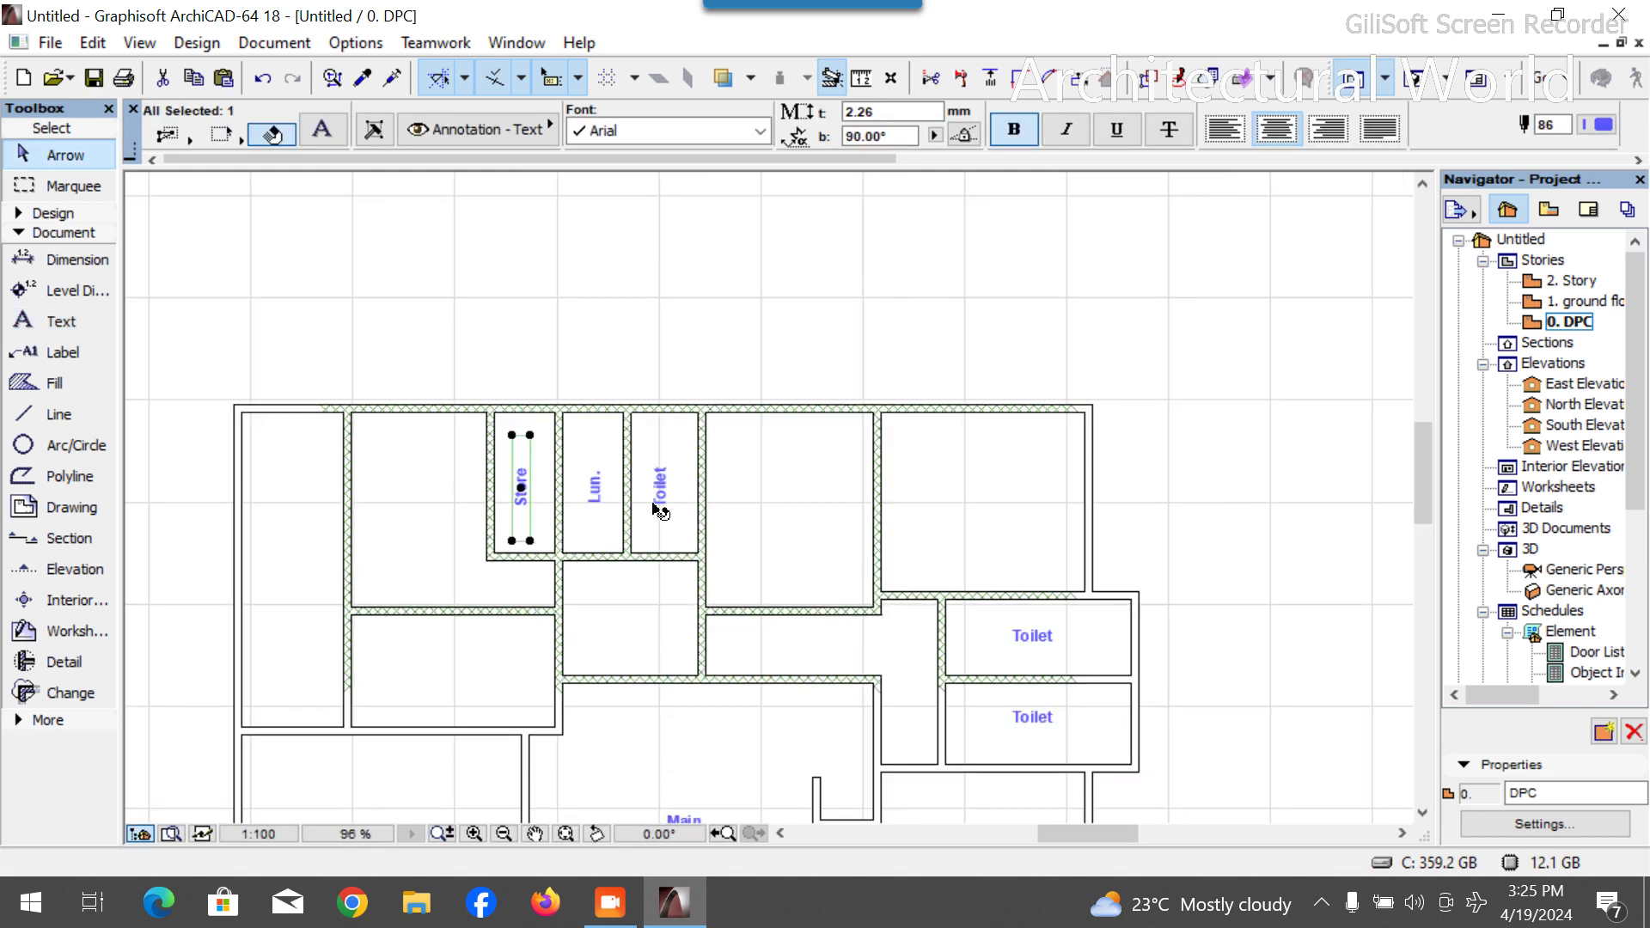
{"action": "left_click", "coordinate": [1059, 728]}
{"action": "left_click_drag", "start_coordinate": [1023, 721], "coordinate": [428, 528]}
Replace the copied label's text with "Kitchen" and shift the label slightly left and down within the room.
{"action": "scroll", "coordinate": [434, 533], "scroll_direction": "up", "scroll_amount": 4}
{"action": "double_click", "coordinate": [438, 519]}
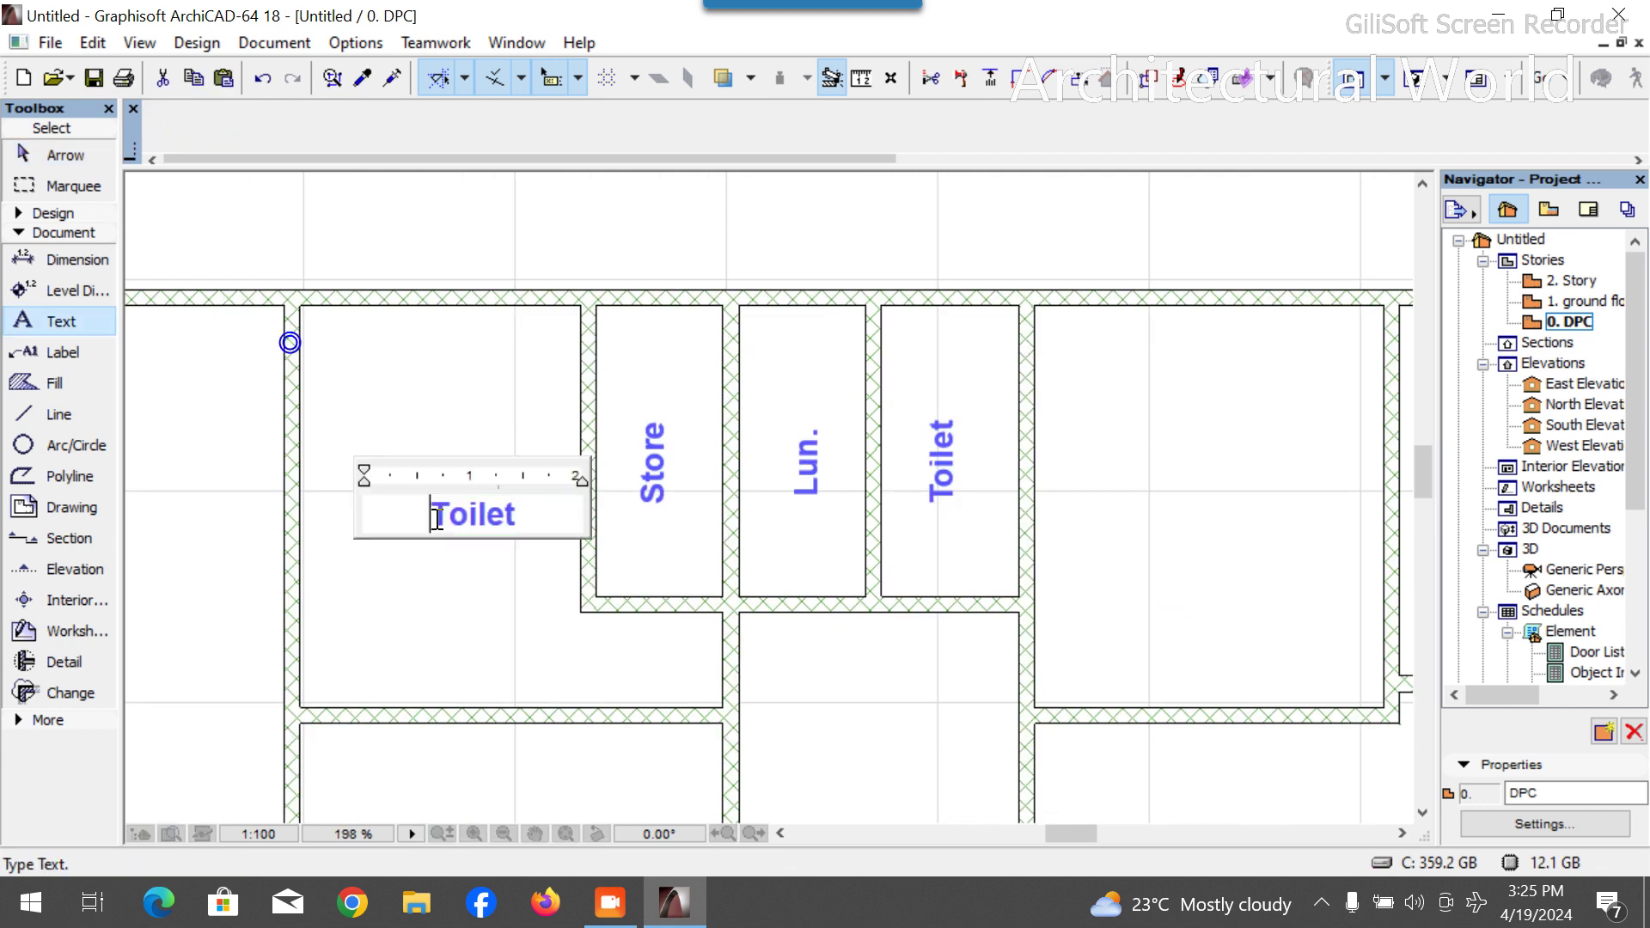
{"action": "double_click", "coordinate": [433, 520]}
{"action": "type", "text": "Kitchen"}
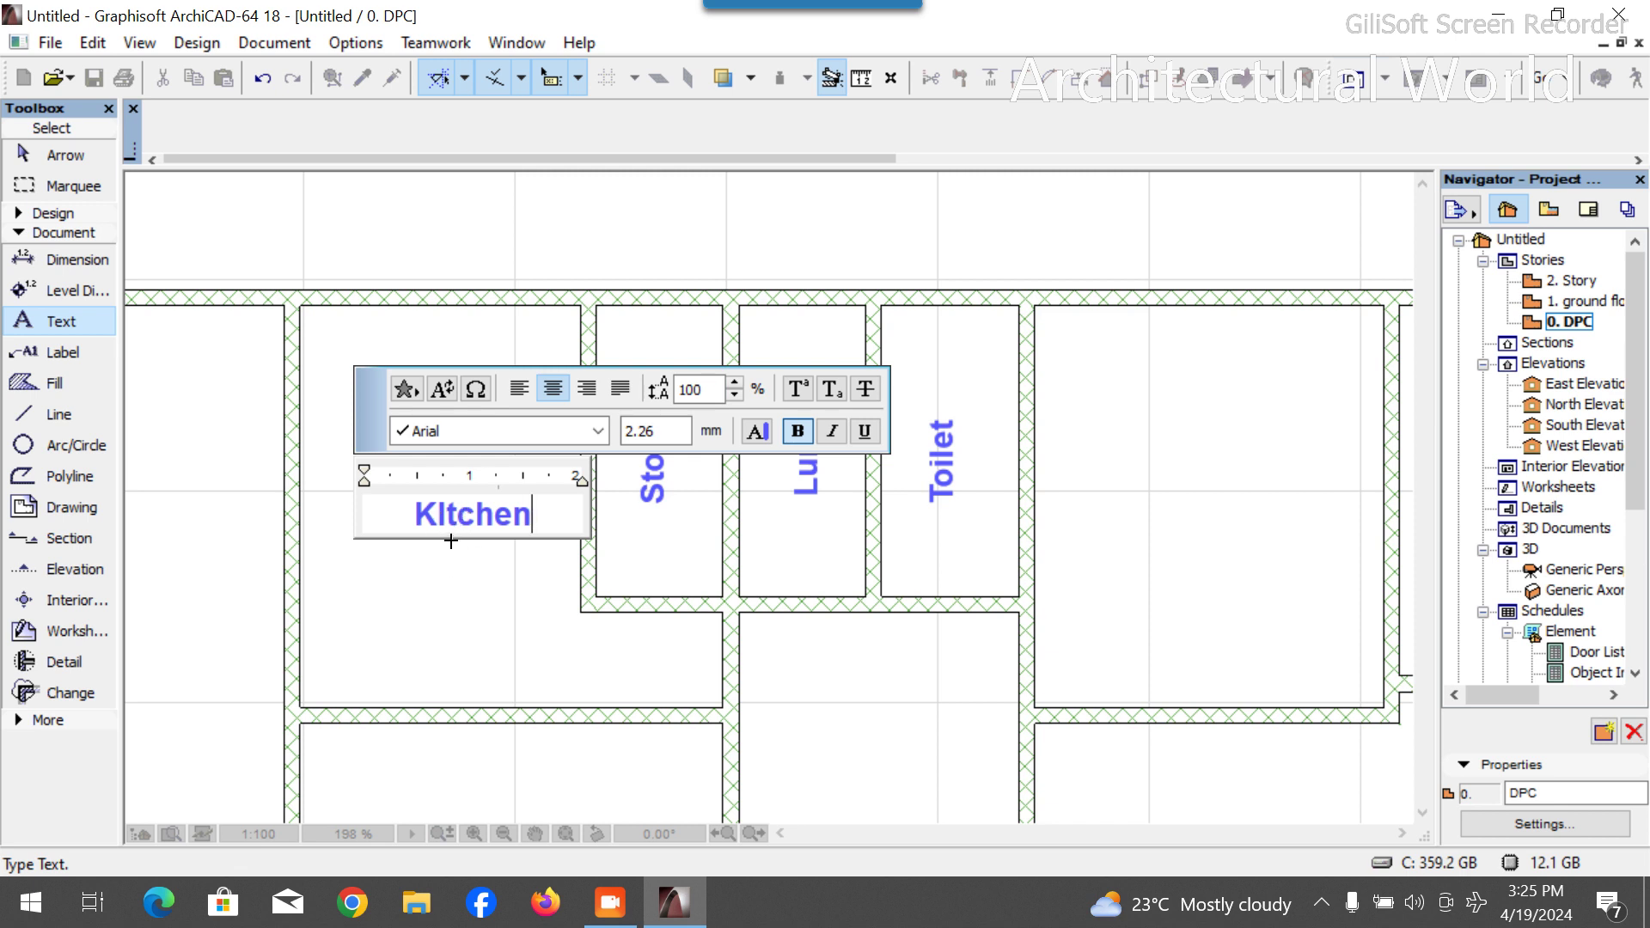
{"action": "key", "text": "BackSpace"}
{"action": "type", "text": "i"}
{"action": "left_click", "coordinate": [428, 591]}
{"action": "left_click", "coordinate": [471, 513]}
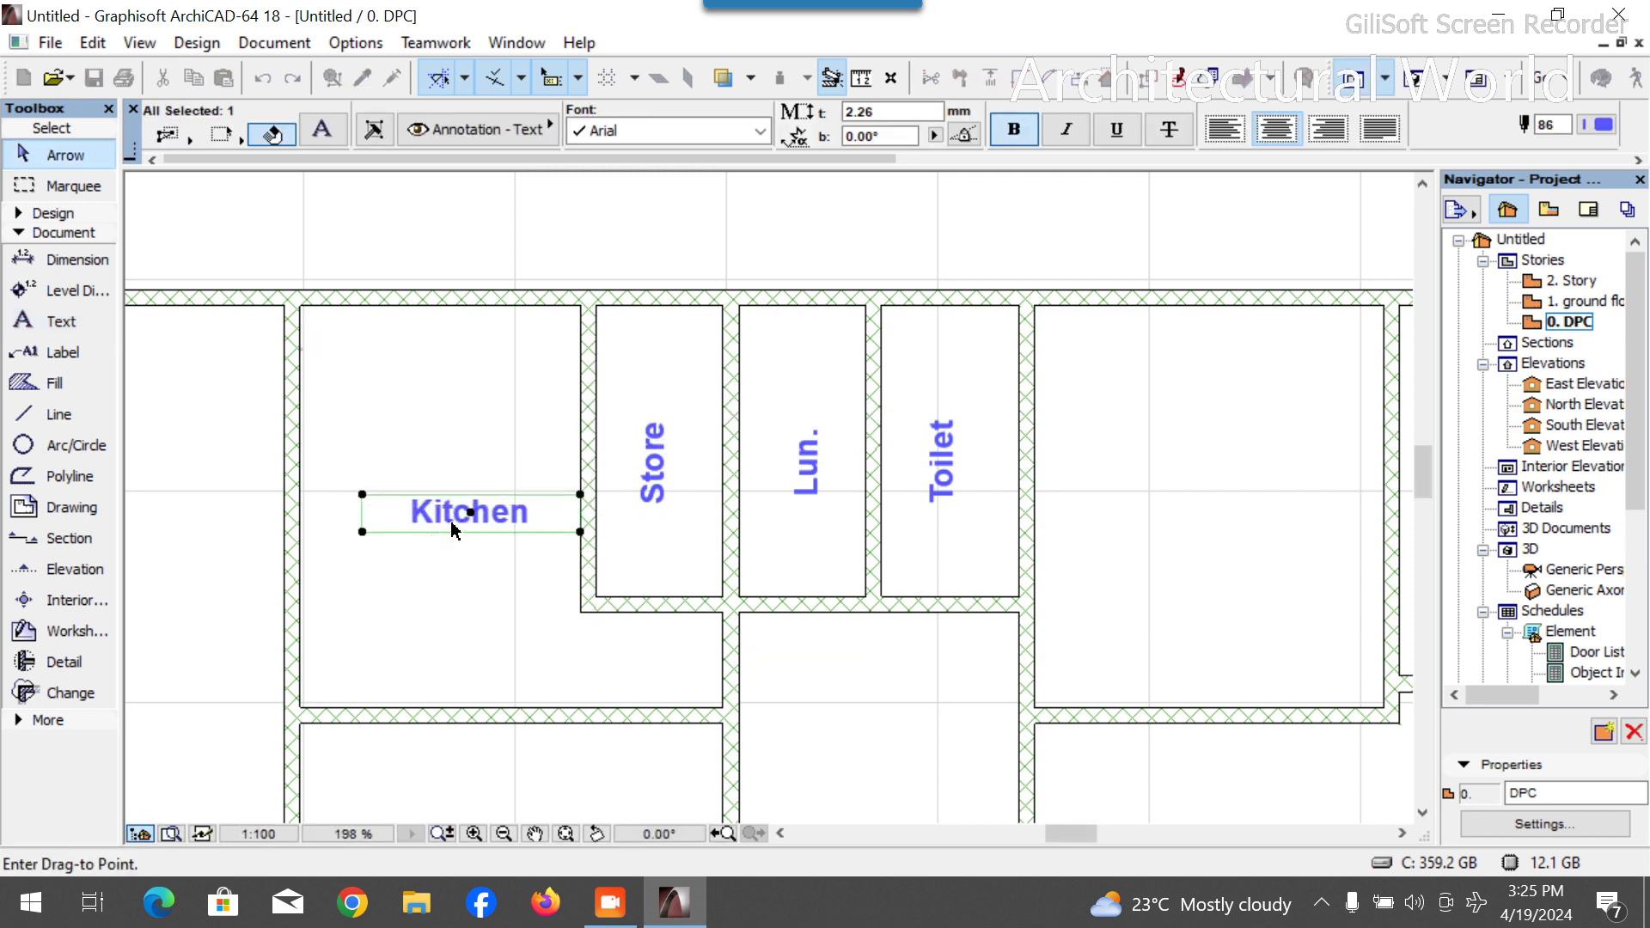
{"action": "left_click", "coordinate": [451, 523]}
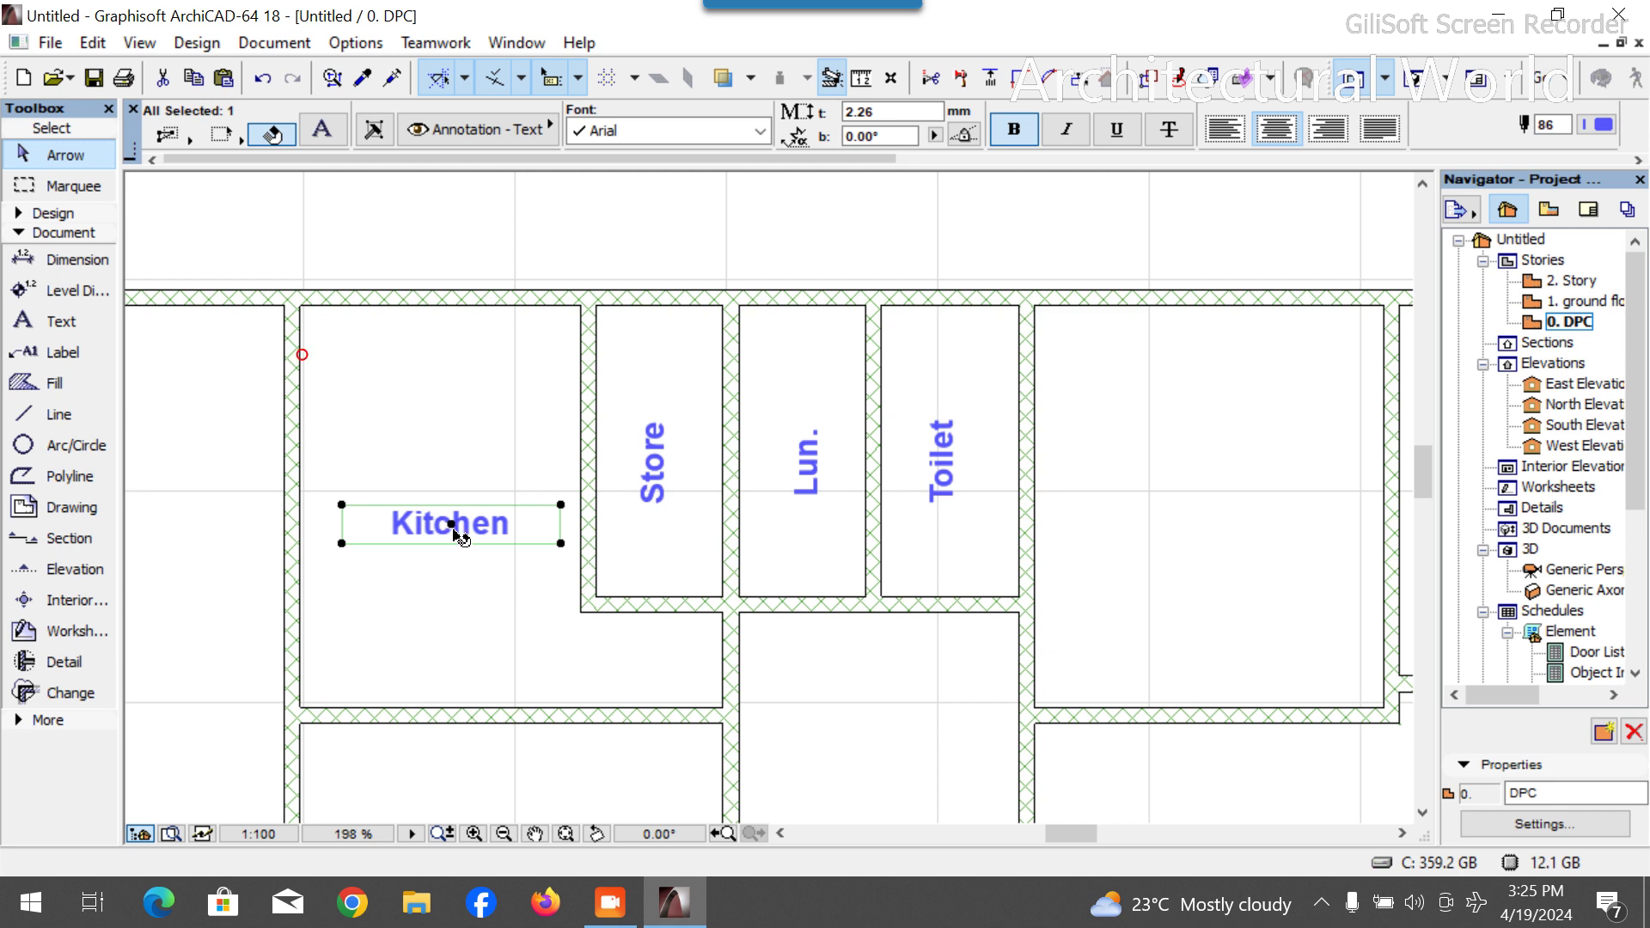
Copy the "Kitchen" label horizontally into the room to the right of the narrow toilet.
{"action": "scroll", "coordinate": [455, 532], "scroll_direction": "down", "scroll_amount": 3}
{"action": "left_click", "coordinate": [453, 533]}
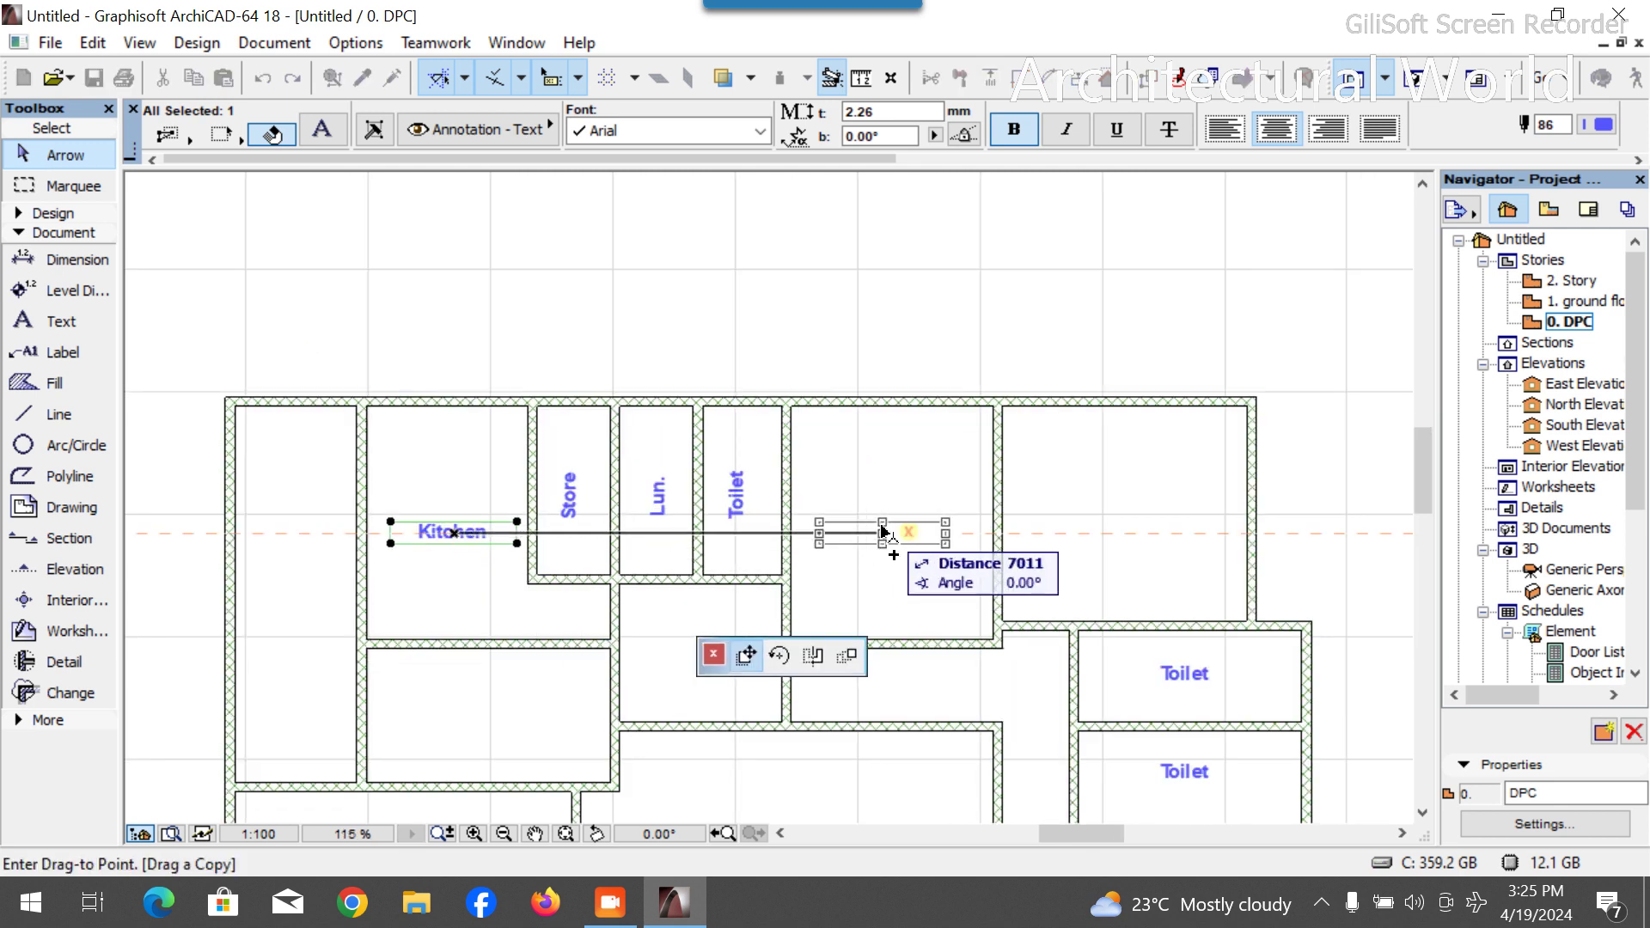
{"action": "left_click", "coordinate": [885, 533]}
Replace the copied "Kitchen" label's text with "Guest Room" on two lines.
{"action": "scroll", "coordinate": [898, 537], "scroll_direction": "up", "scroll_amount": 3}
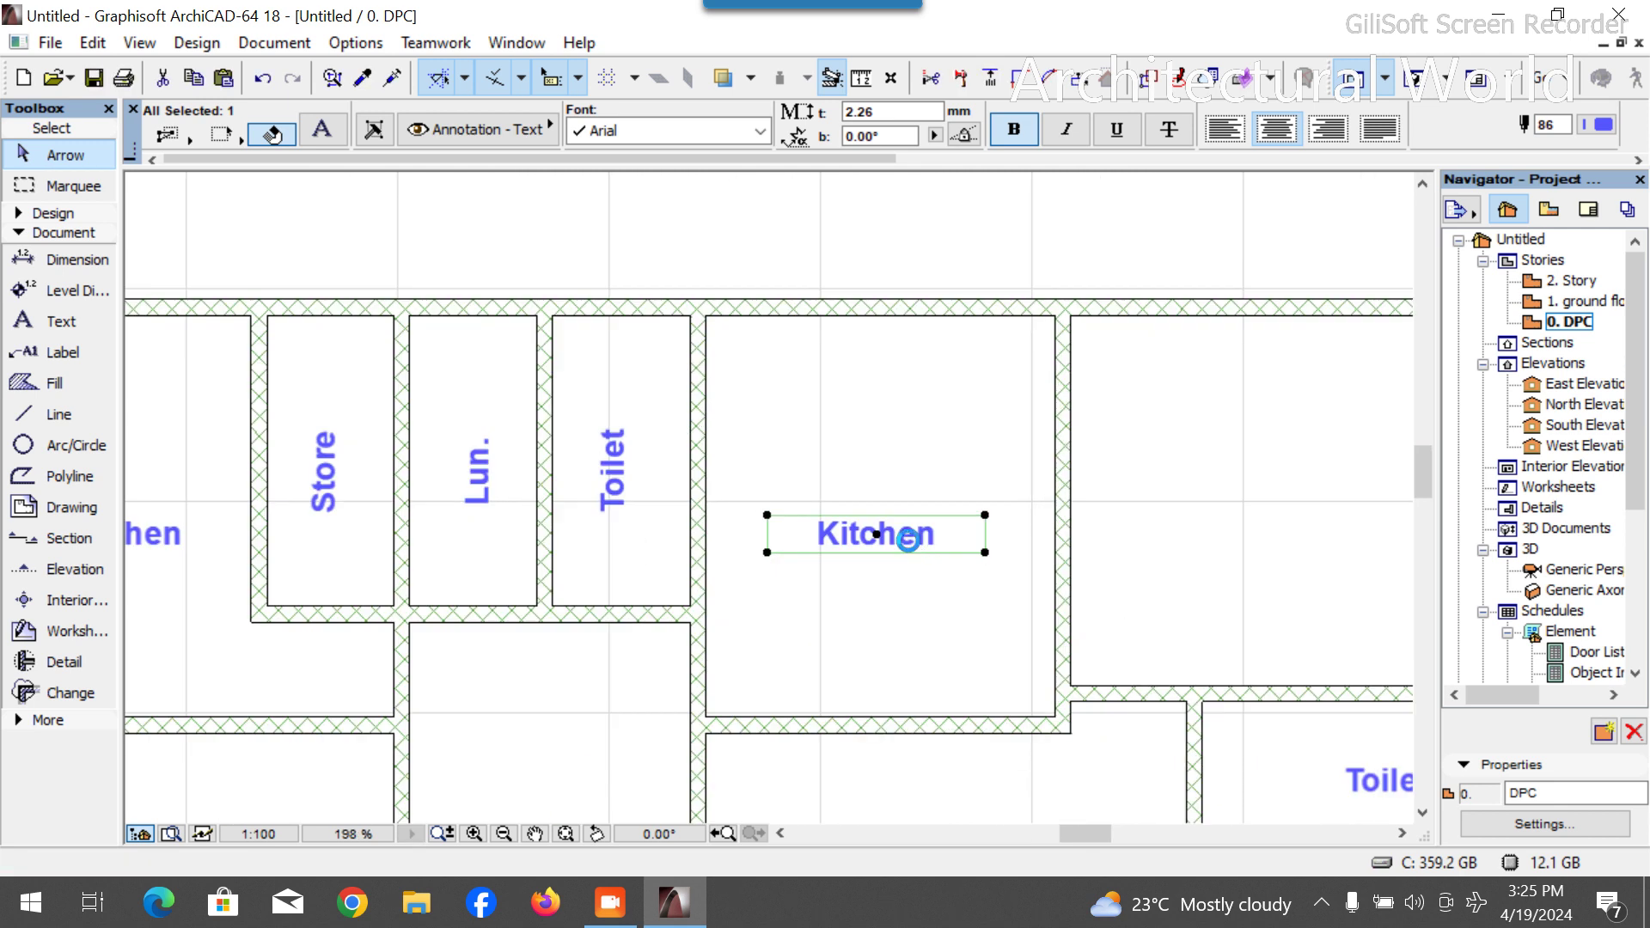
{"action": "double_click", "coordinate": [908, 539]}
{"action": "type", "text": "GUest"}
{"action": "double_click", "coordinate": [905, 543]}
{"action": "type", "text": "Guest"}
{"action": "key", "text": "Return"}
{"action": "type", "text": "Room"}
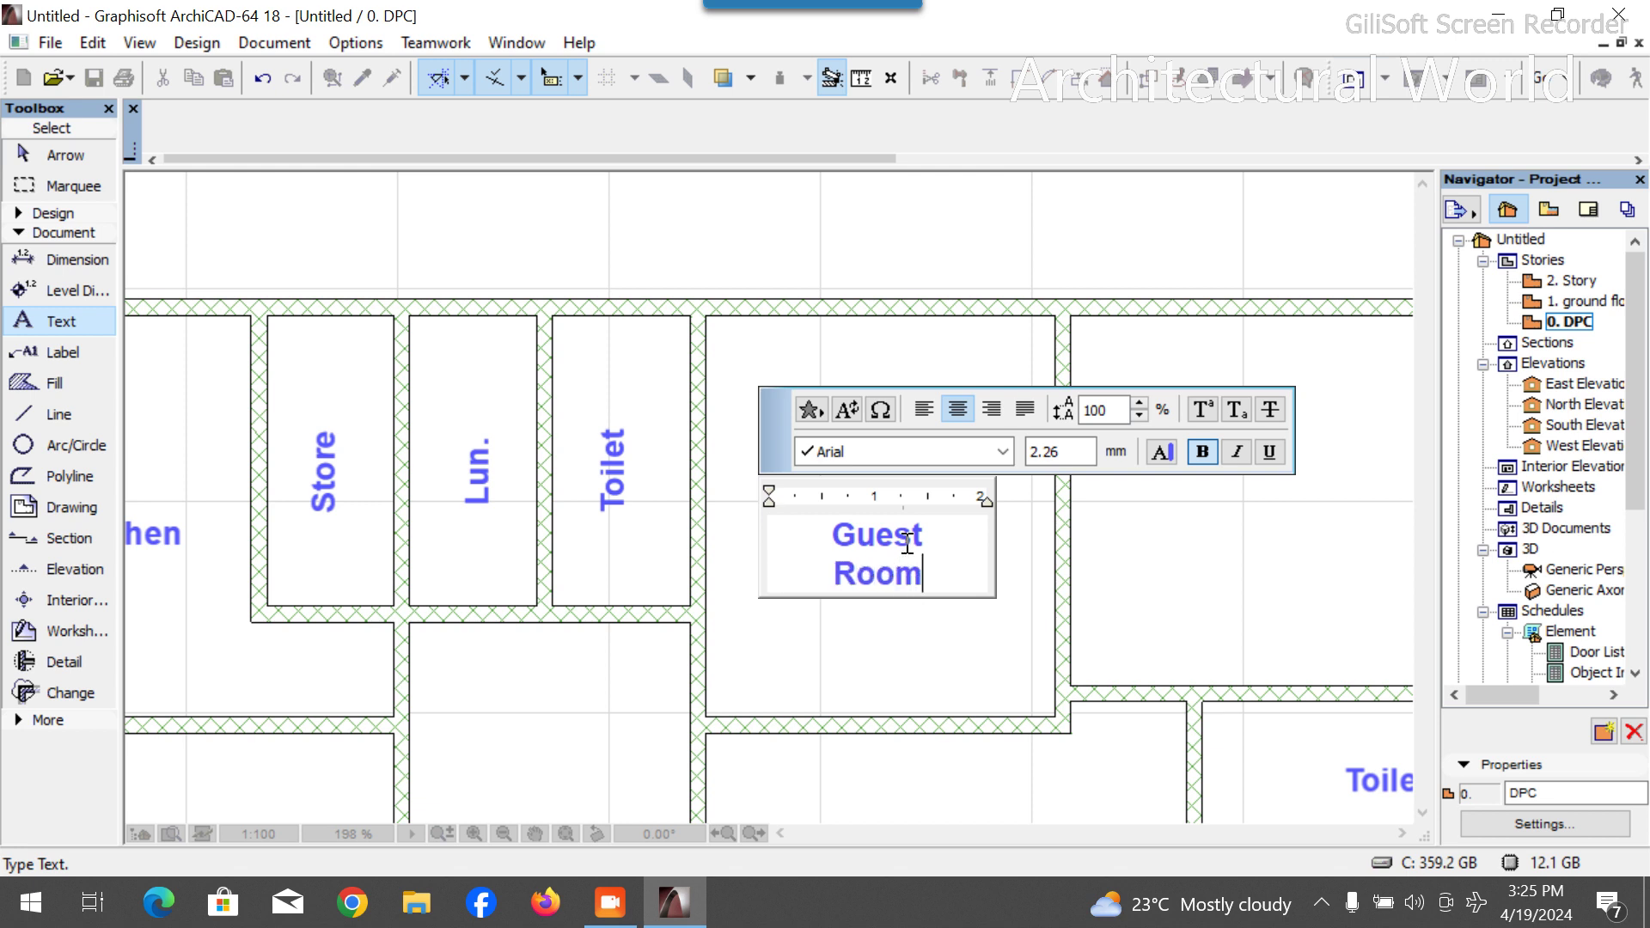
{"action": "left_click", "coordinate": [912, 664]}
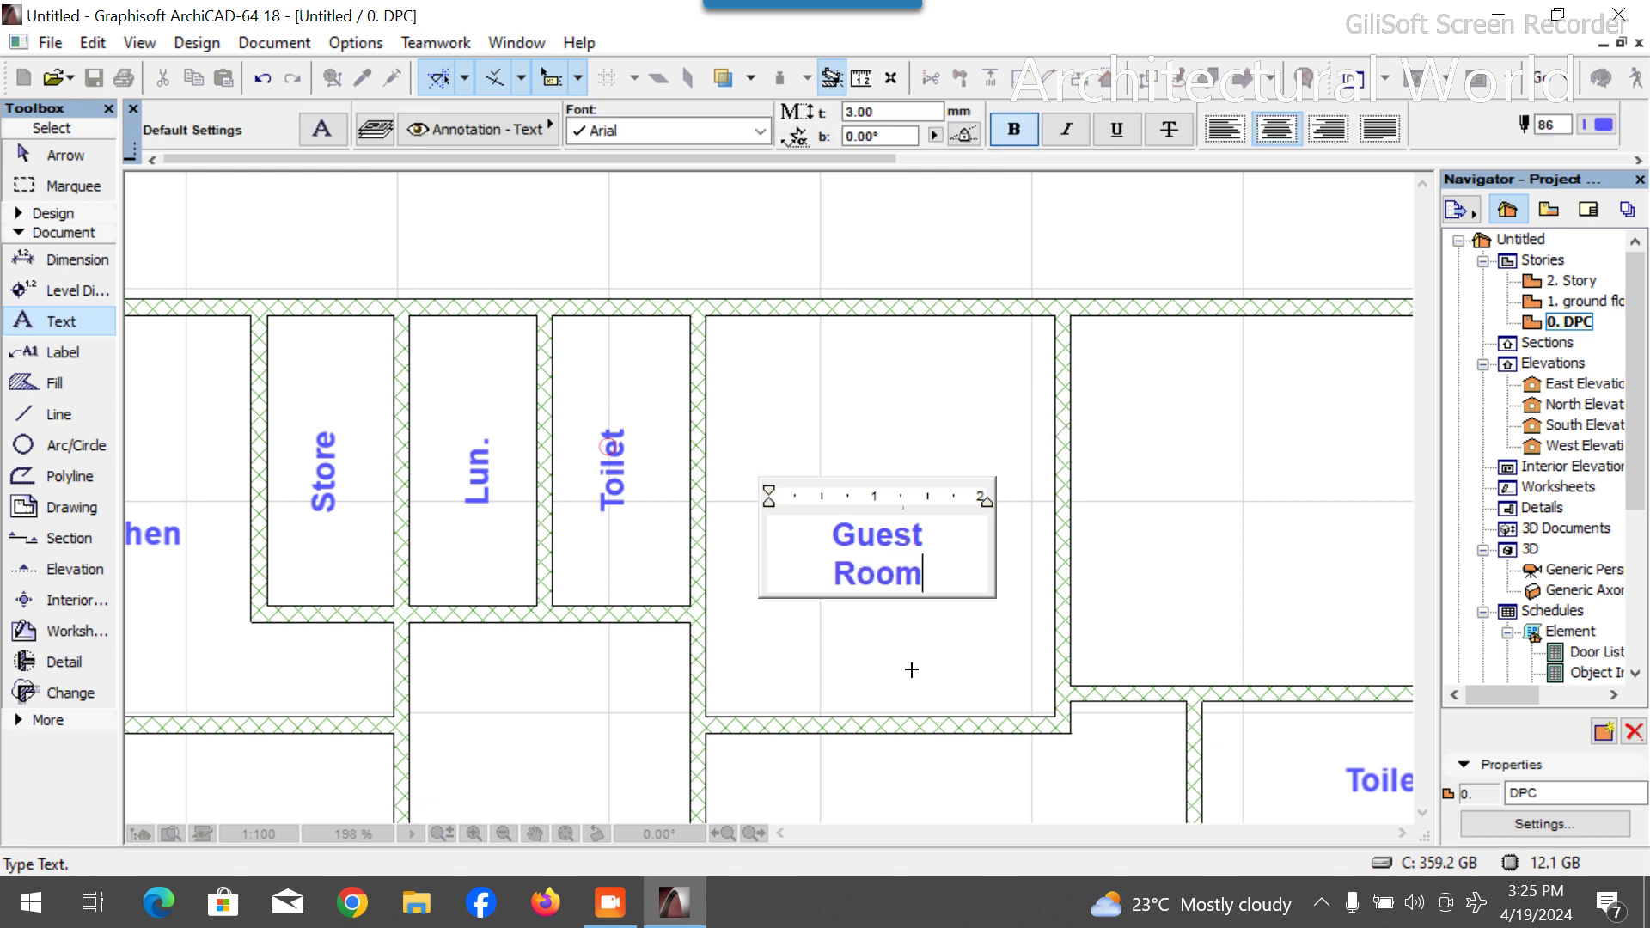
Copy the "Guest Room" label into the middle of the plan's upper-right corner room.
{"action": "left_click", "coordinate": [876, 554]}
{"action": "key", "text": "ctrl"}
{"action": "scroll", "coordinate": [1023, 558], "scroll_direction": "down", "scroll_amount": 4}
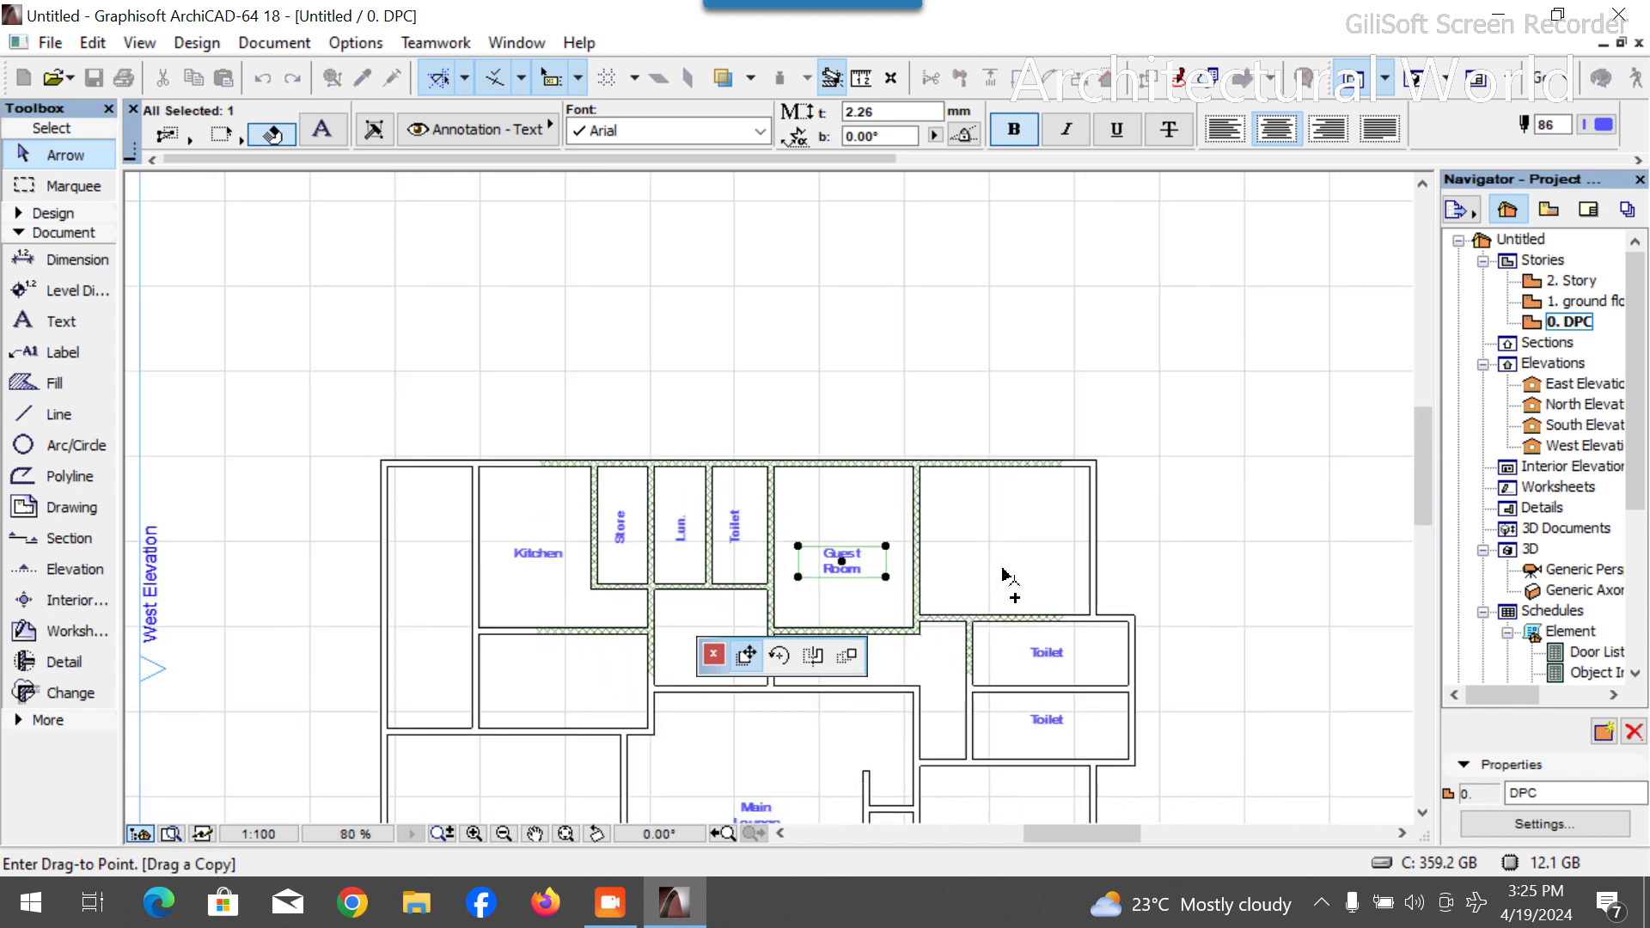
{"action": "scroll", "coordinate": [997, 560], "scroll_direction": "up", "scroll_amount": 5}
{"action": "left_click", "coordinate": [1034, 518]}
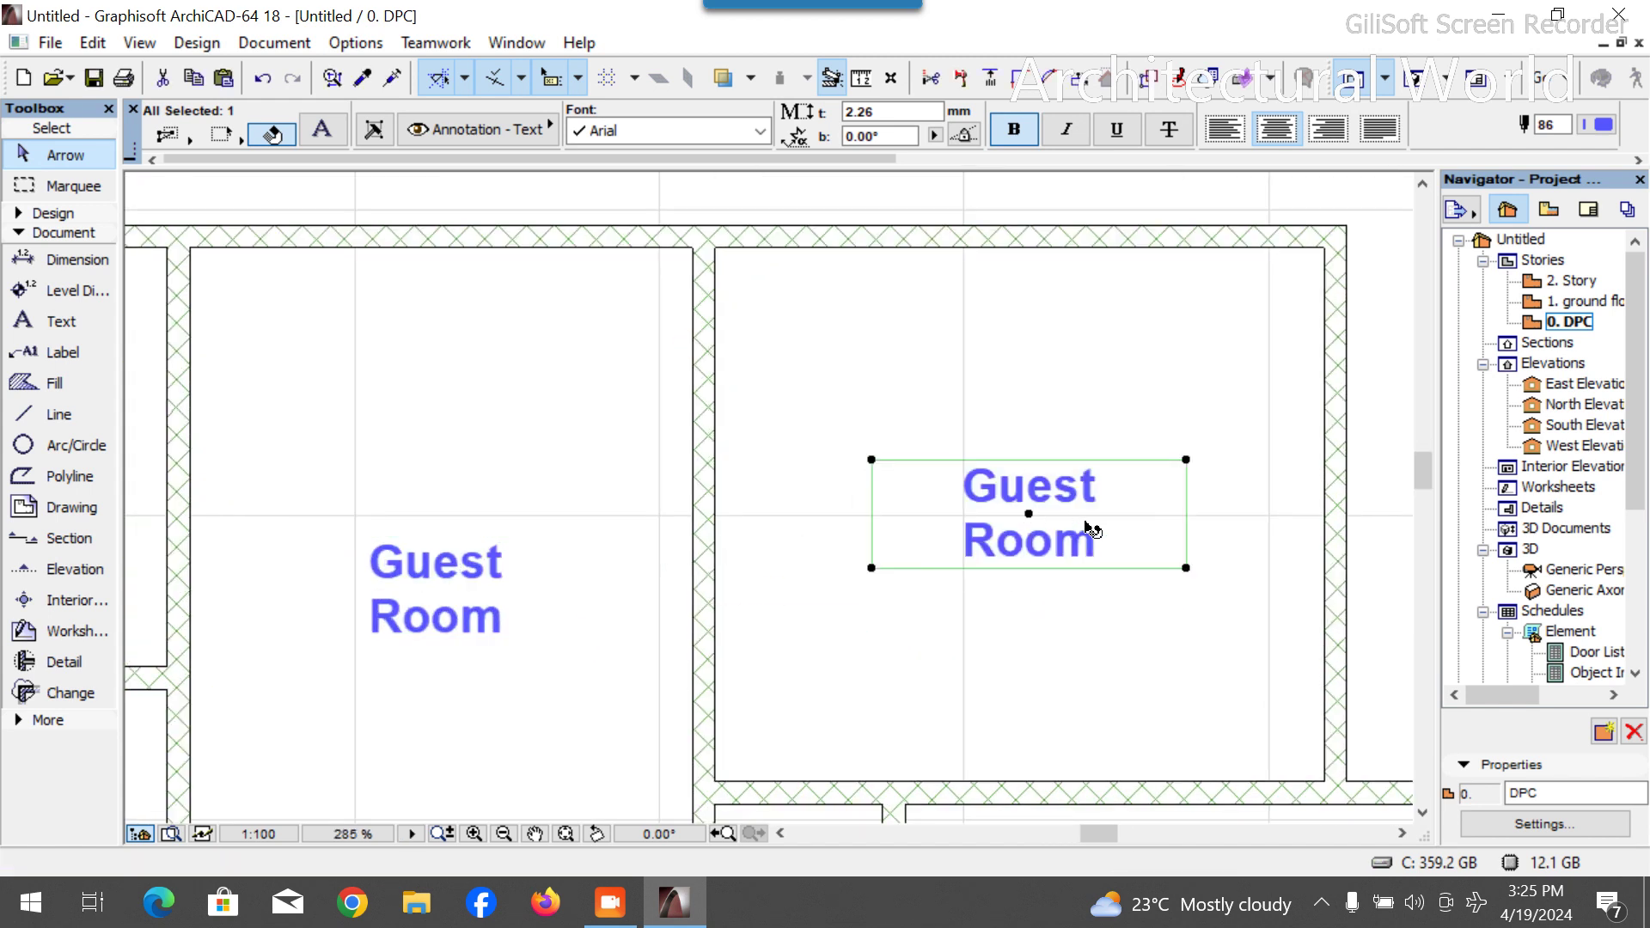
Replace the copied "Guest Room" label's text with "Bedroom 2" on two lines.
{"action": "double_click", "coordinate": [1089, 524]}
{"action": "key", "text": "ctrl+a"}
{"action": "type", "text": "Be"}
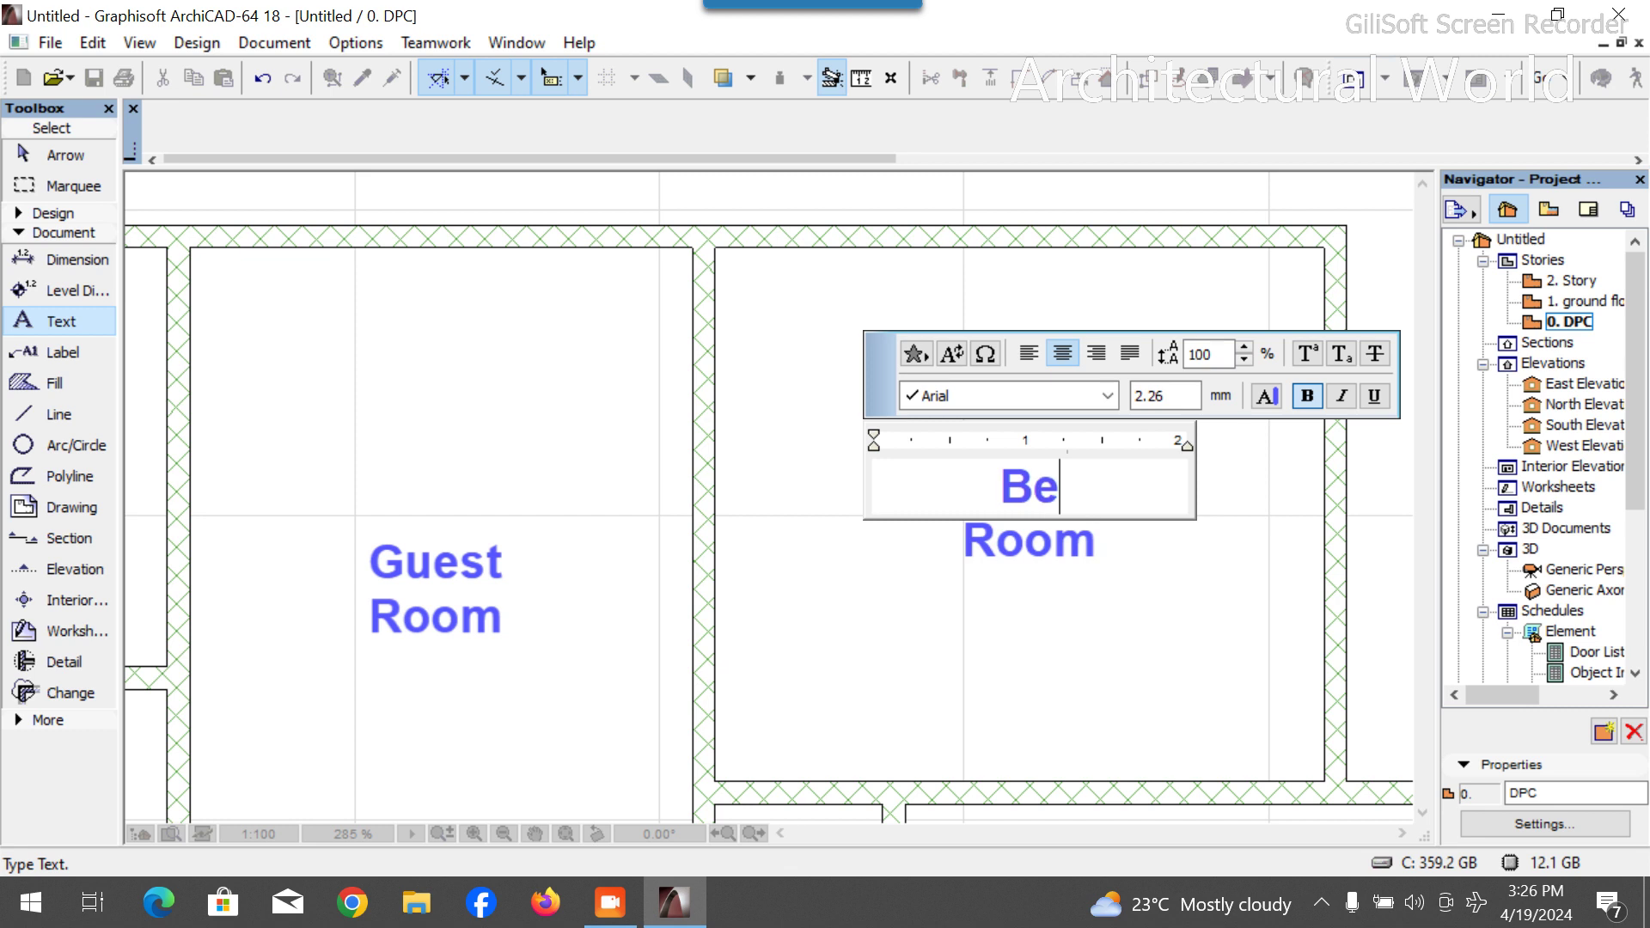
{"action": "type", "text": "droom"}
{"action": "key", "text": "Return"}
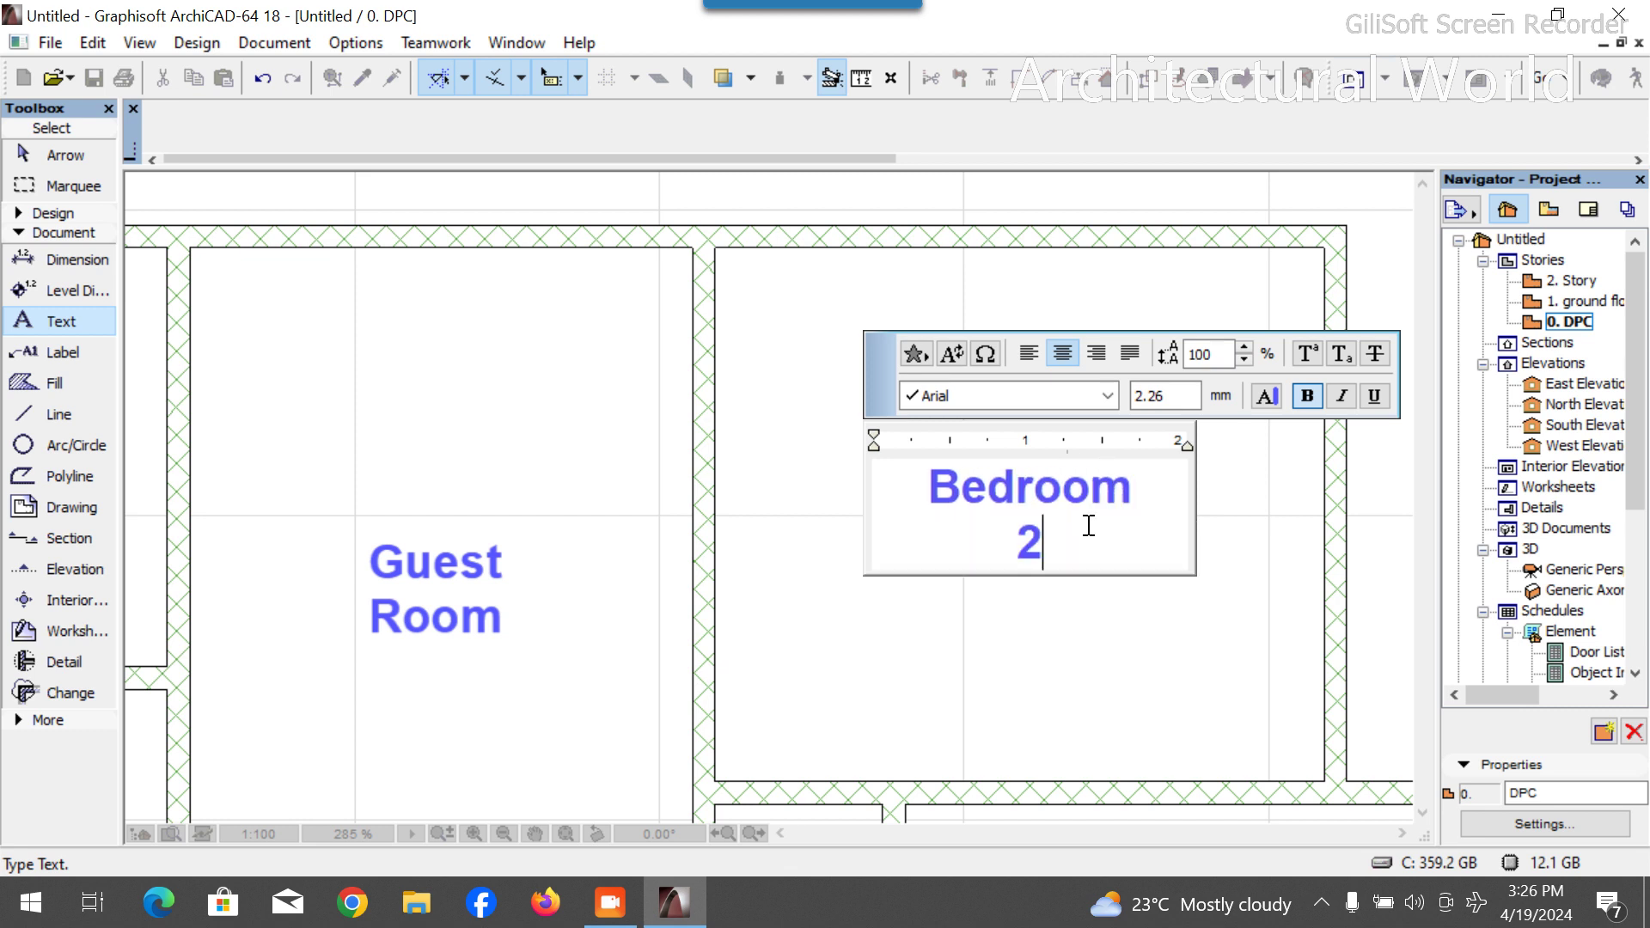
Add the number "3" on a third line of the "Guest Room" label.
{"action": "left_click", "coordinate": [782, 641]}
{"action": "scroll", "coordinate": [1061, 570], "scroll_direction": "down", "scroll_amount": 3}
{"action": "scroll", "coordinate": [807, 629], "scroll_direction": "up", "scroll_amount": 4}
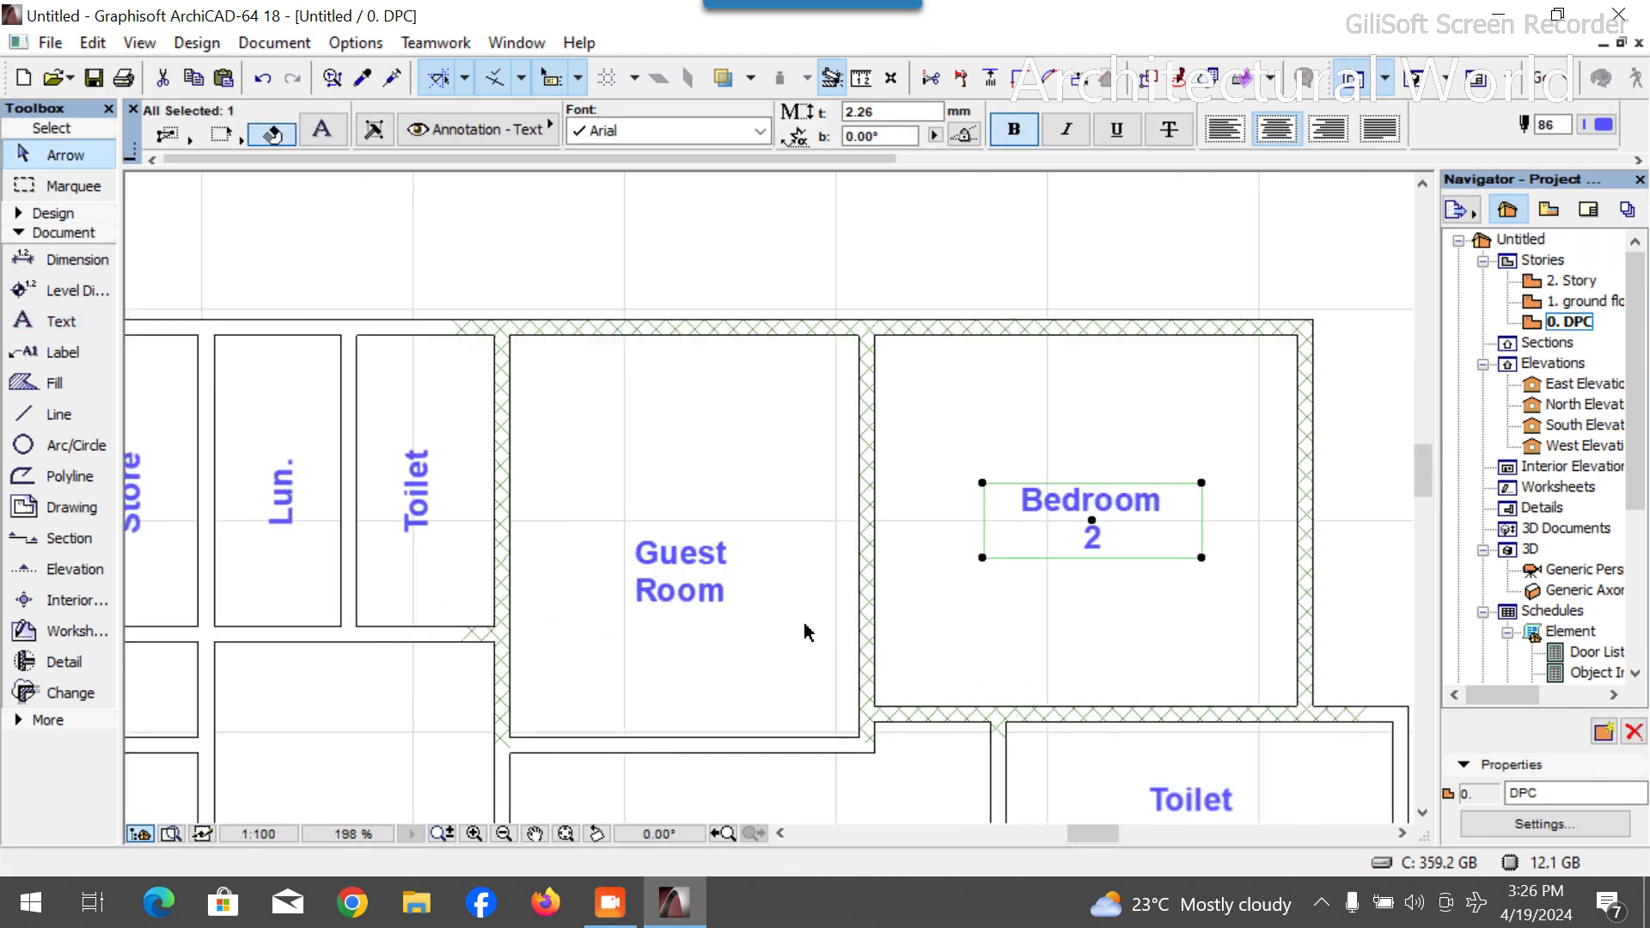
{"action": "double_click", "coordinate": [728, 587]}
{"action": "key", "text": "Return"}
{"action": "type", "text": "3"}
{"action": "left_click", "coordinate": [1095, 637]}
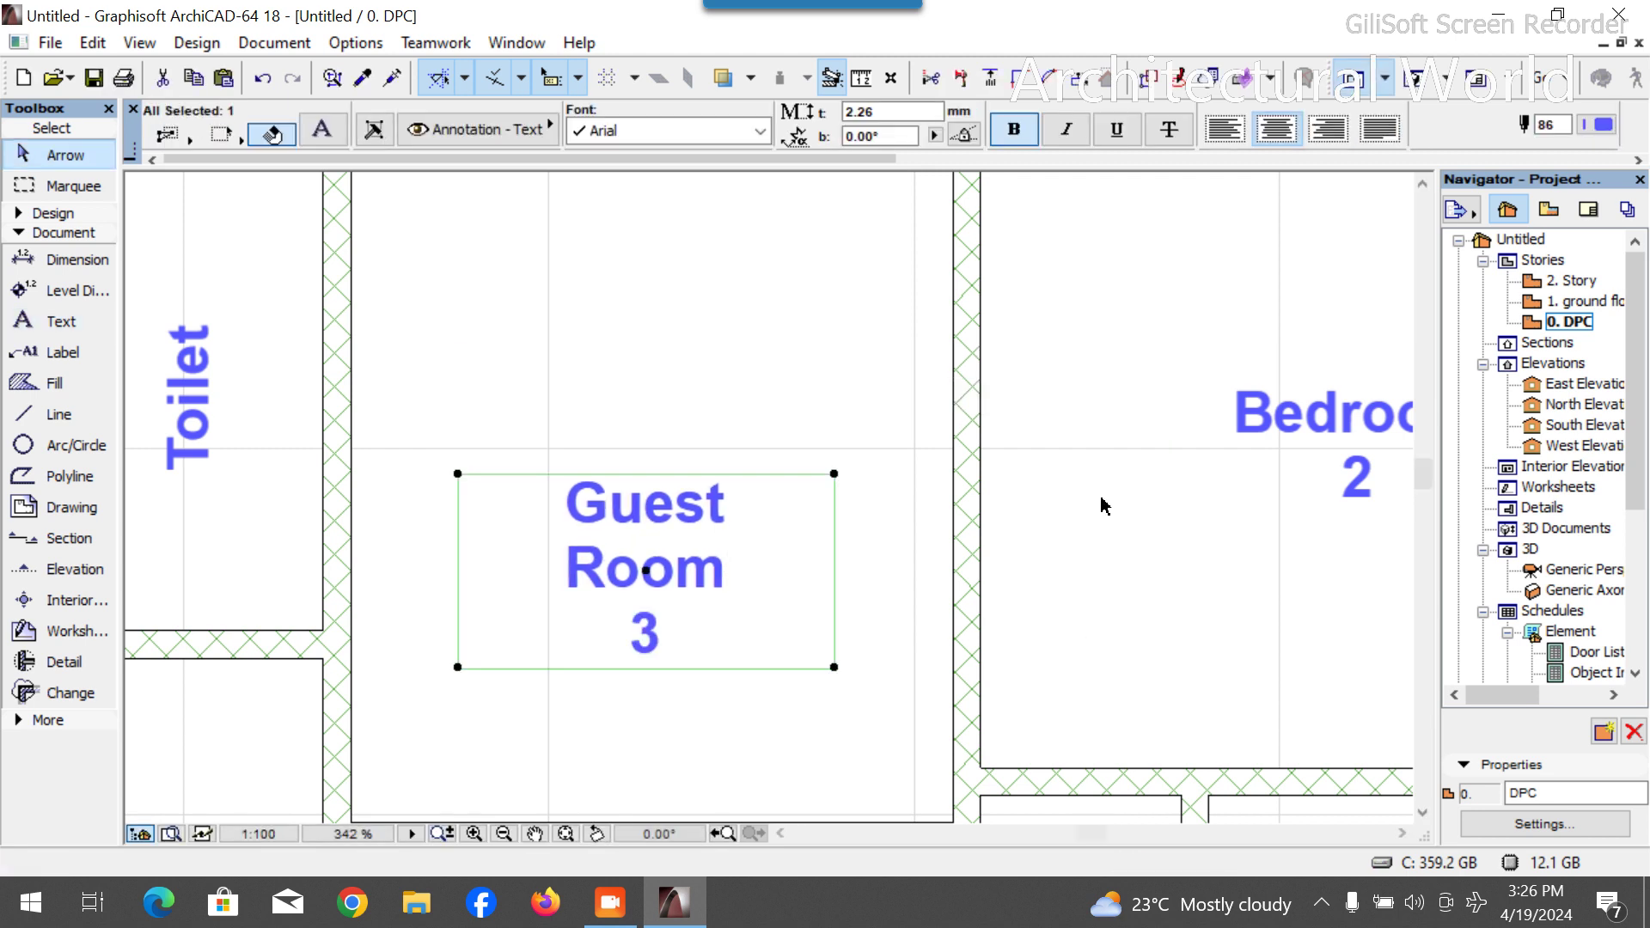
Trim away the short vertical wall piece that divides the corridor below the guest room's lower-left corner.
{"action": "scroll", "coordinate": [1074, 571], "scroll_direction": "down", "scroll_amount": 5}
{"action": "scroll", "coordinate": [1070, 570], "scroll_direction": "up", "scroll_amount": 4}
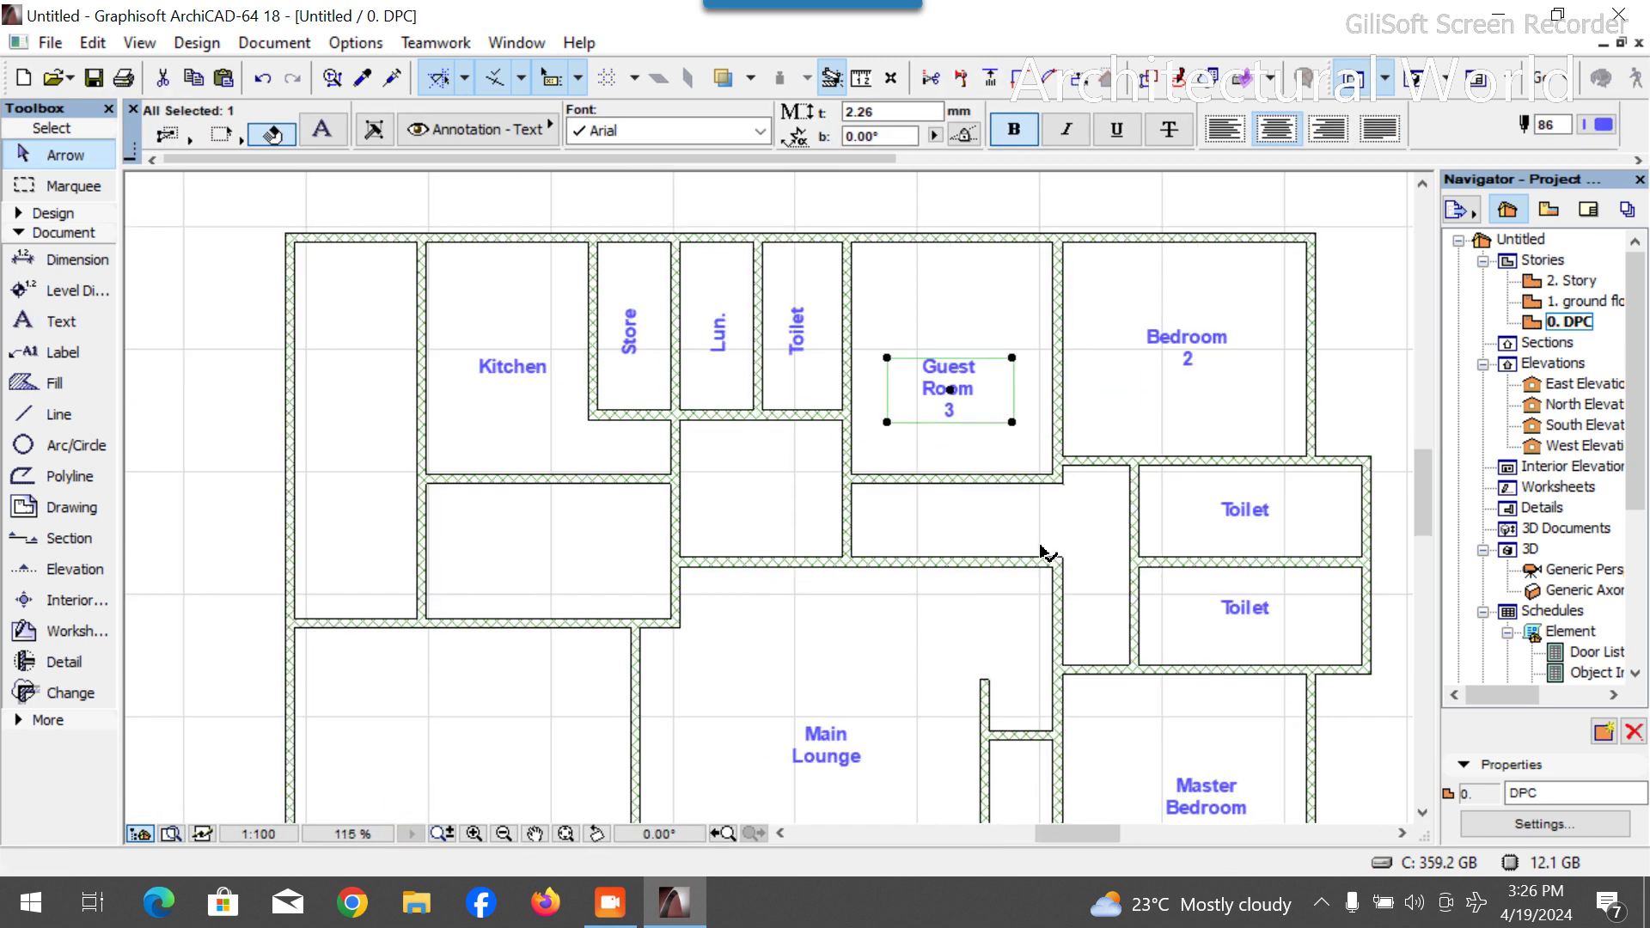
{"action": "left_click", "coordinate": [851, 522], "text": "ctrl"}
Copy the upper "Toilet" label from the right-hand toilets horizontally into the corridor below the guest room.
{"action": "left_click", "coordinate": [1235, 512]}
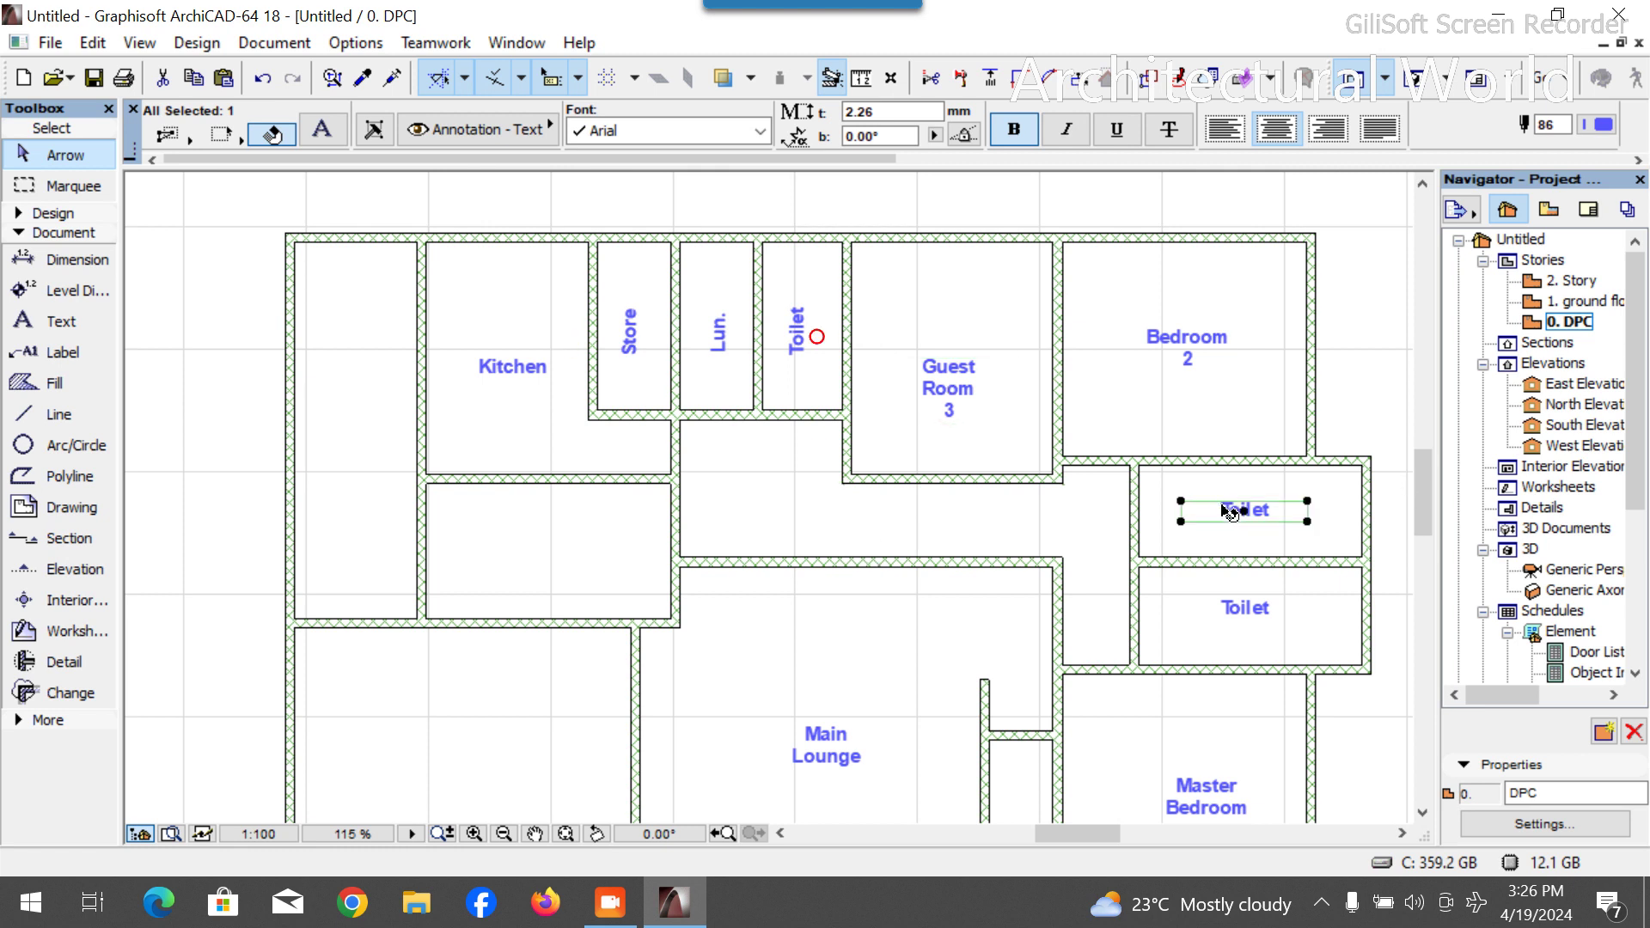
{"action": "key", "text": "ctrl+d"}
{"action": "left_click", "coordinate": [1245, 511]}
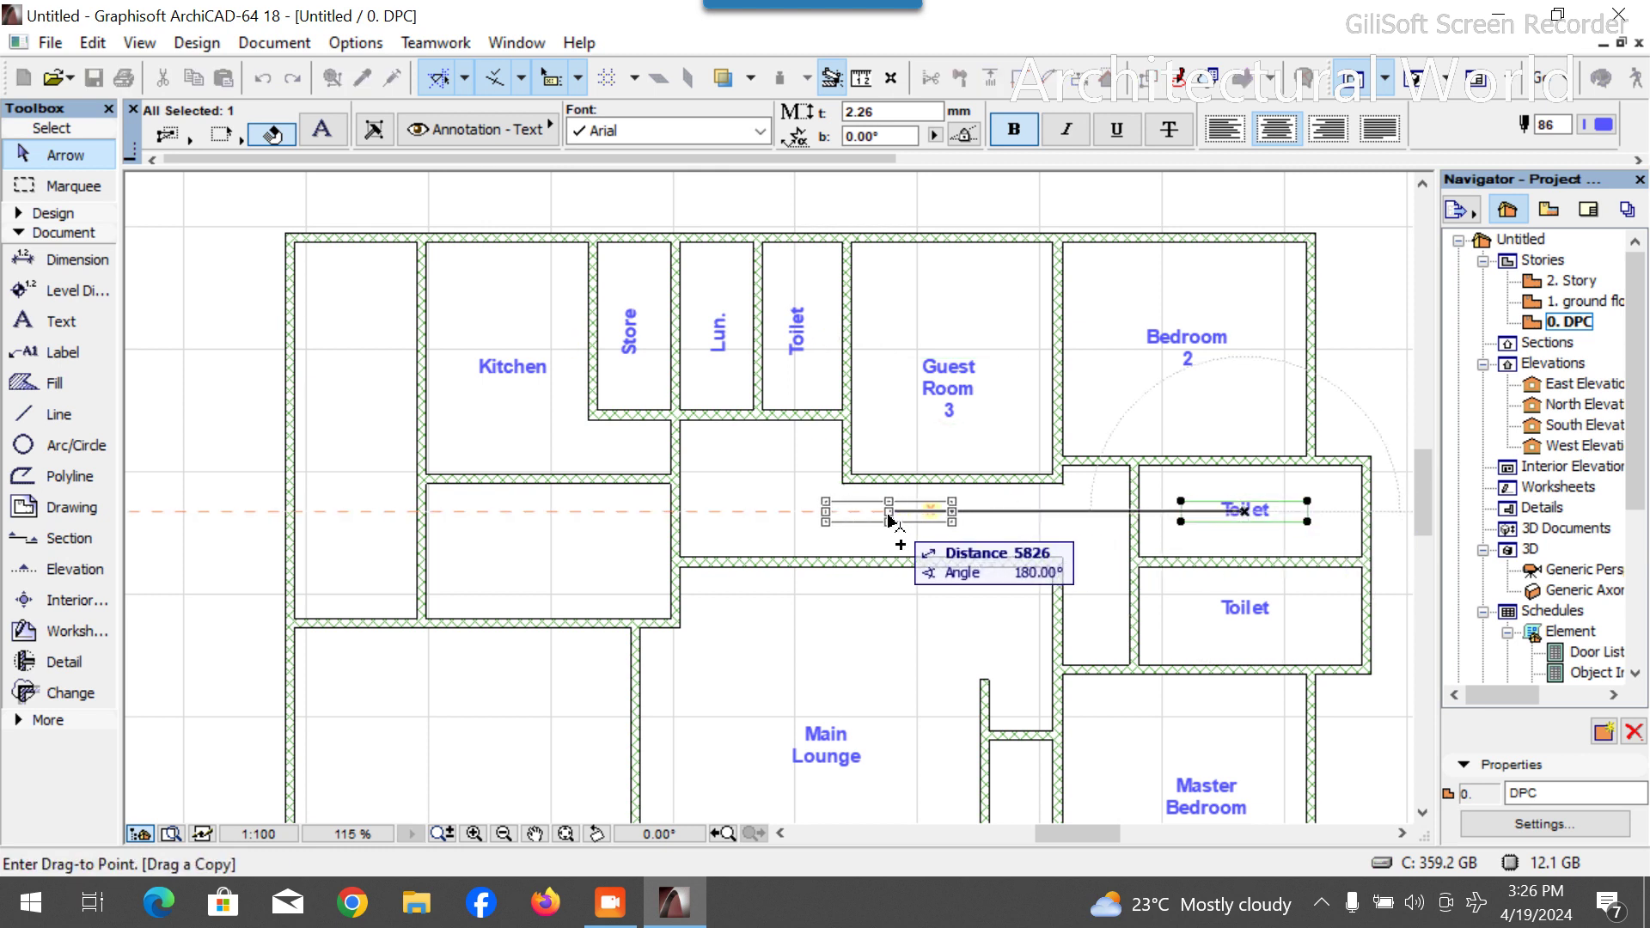
{"action": "left_click", "coordinate": [874, 519]}
{"action": "scroll", "coordinate": [883, 507], "scroll_direction": "up", "scroll_amount": 4}
{"action": "scroll", "coordinate": [883, 506], "scroll_direction": "up", "scroll_amount": 1}
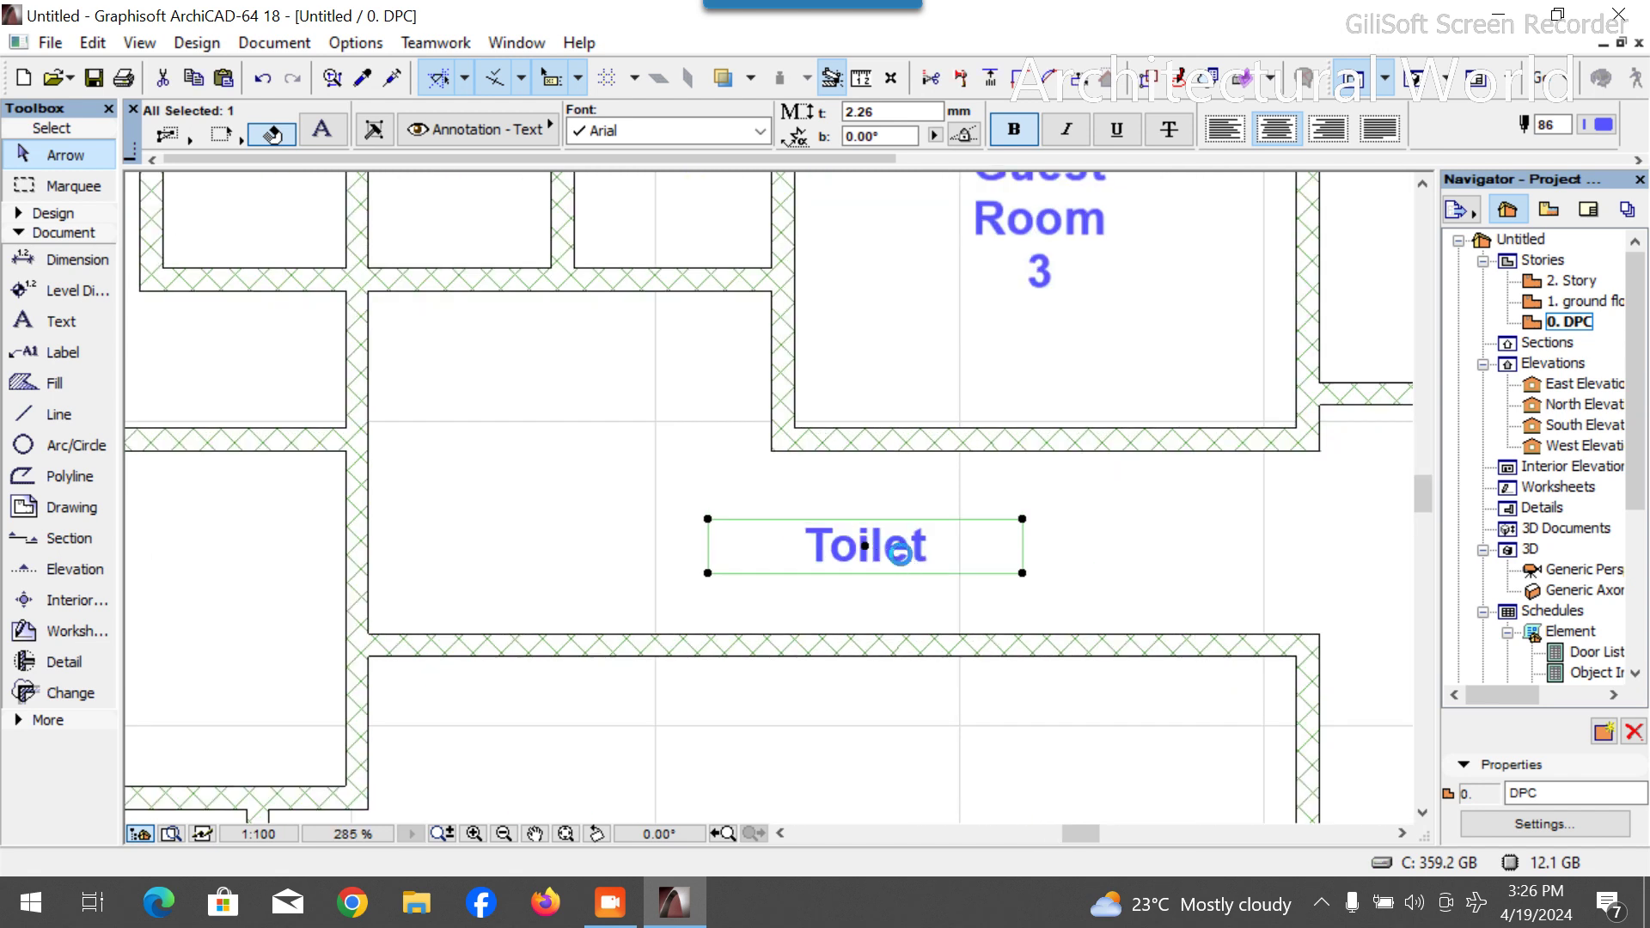
{"action": "double_click", "coordinate": [901, 550]}
{"action": "type", "text": "O"}
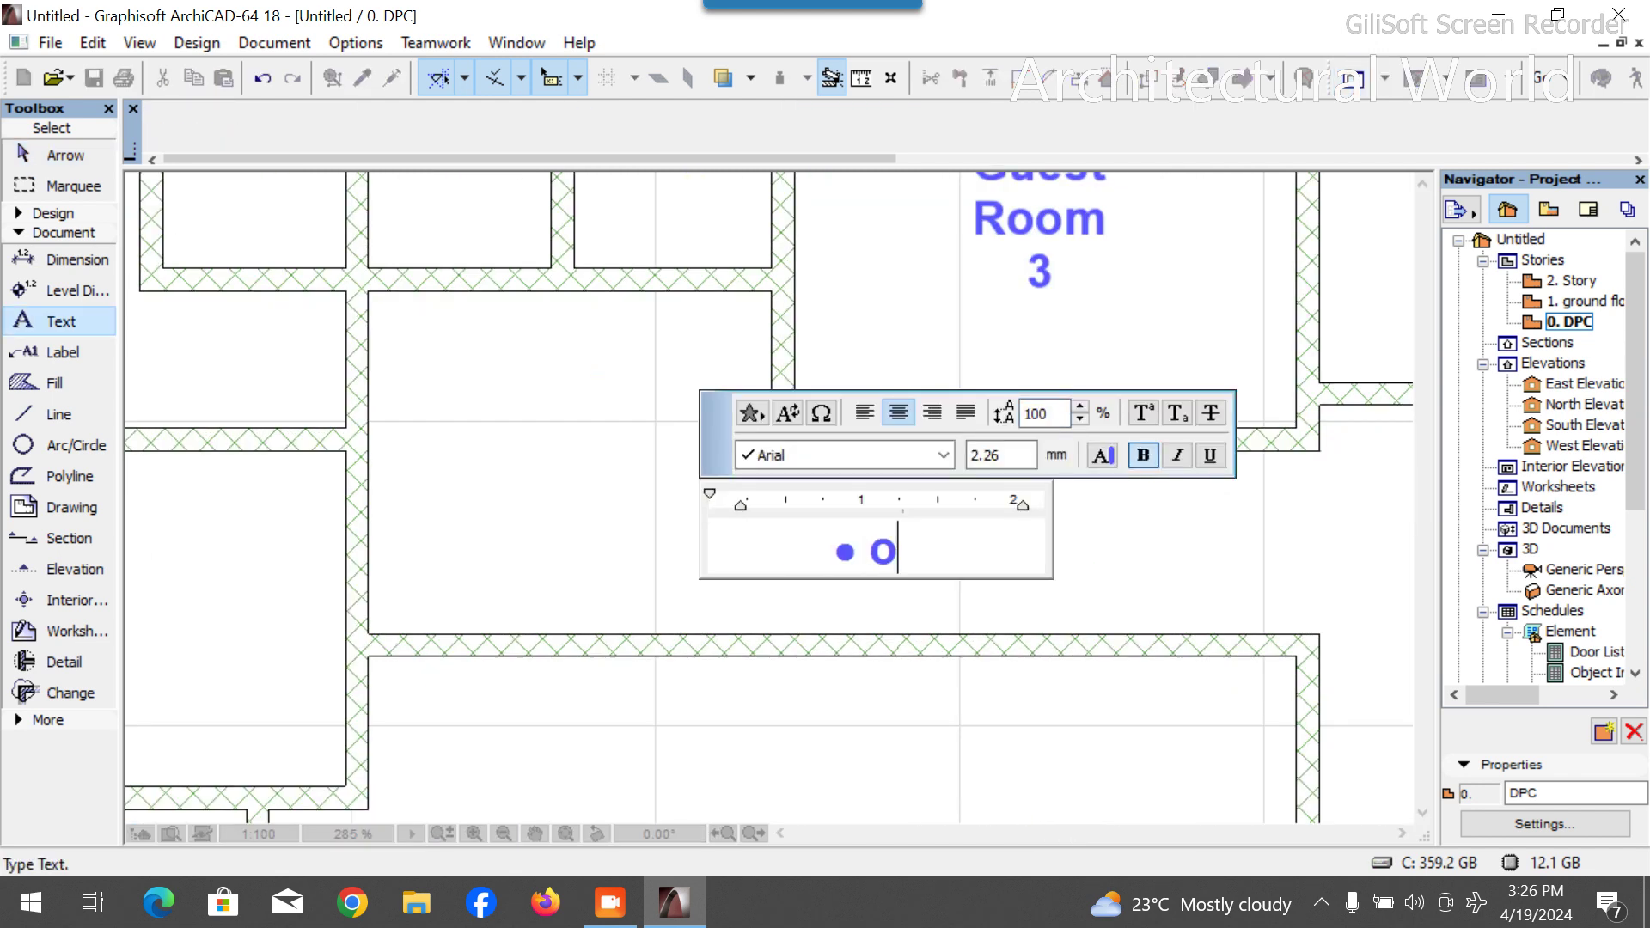
{"action": "key", "text": "BackSpace"}
{"action": "type", "text": "Toilet"}
Replace the text of the copied "Toilet" label in the corridor with "Lobby".
{"action": "double_click", "coordinate": [892, 552]}
{"action": "type", "text": "Lobb"}
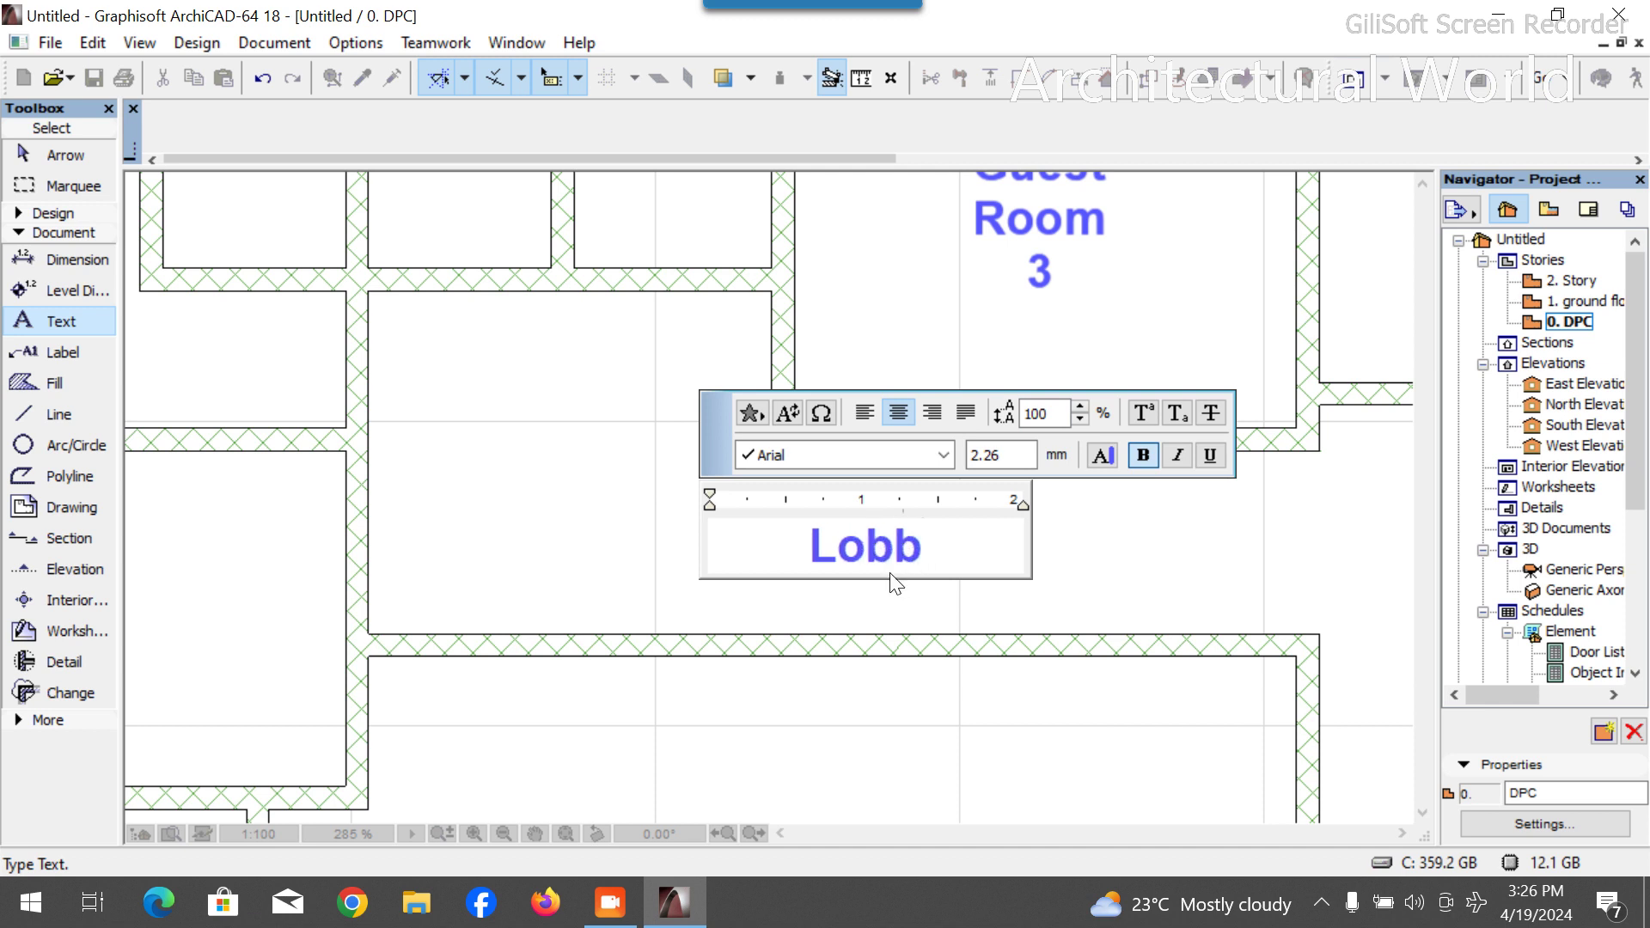
{"action": "type", "text": "y"}
{"action": "left_click", "coordinate": [606, 554]}
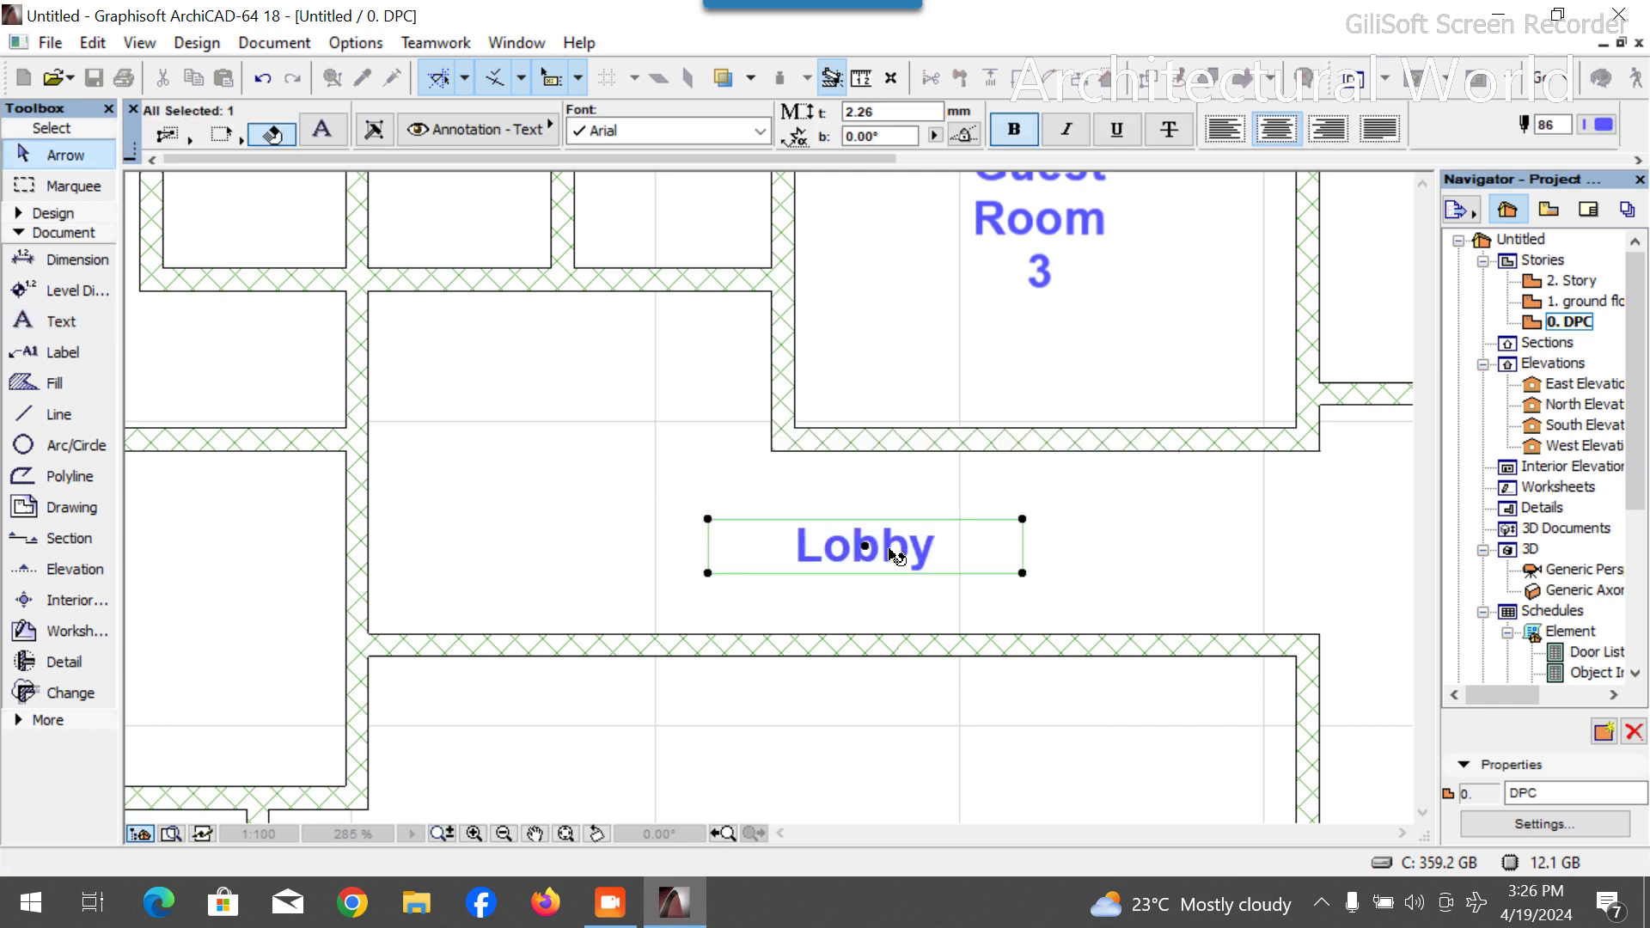
Copy the "Kitchen" label into the room directly below the kitchen.
{"action": "scroll", "coordinate": [1002, 707], "scroll_direction": "down", "scroll_amount": 5}
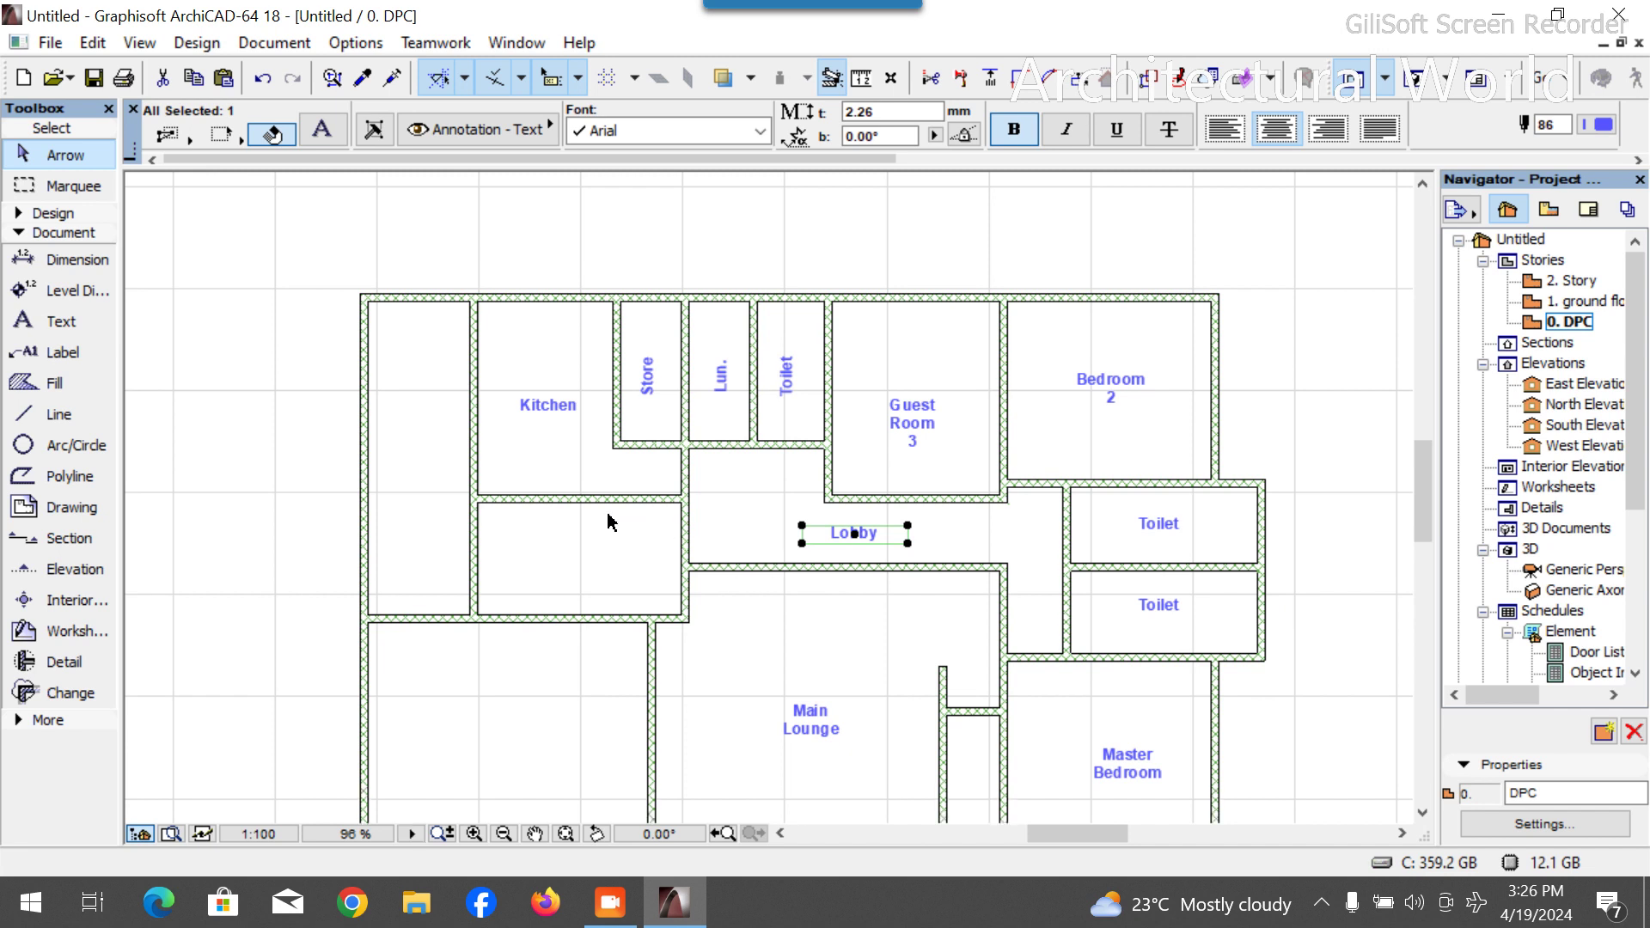
{"action": "left_click", "coordinate": [548, 385]}
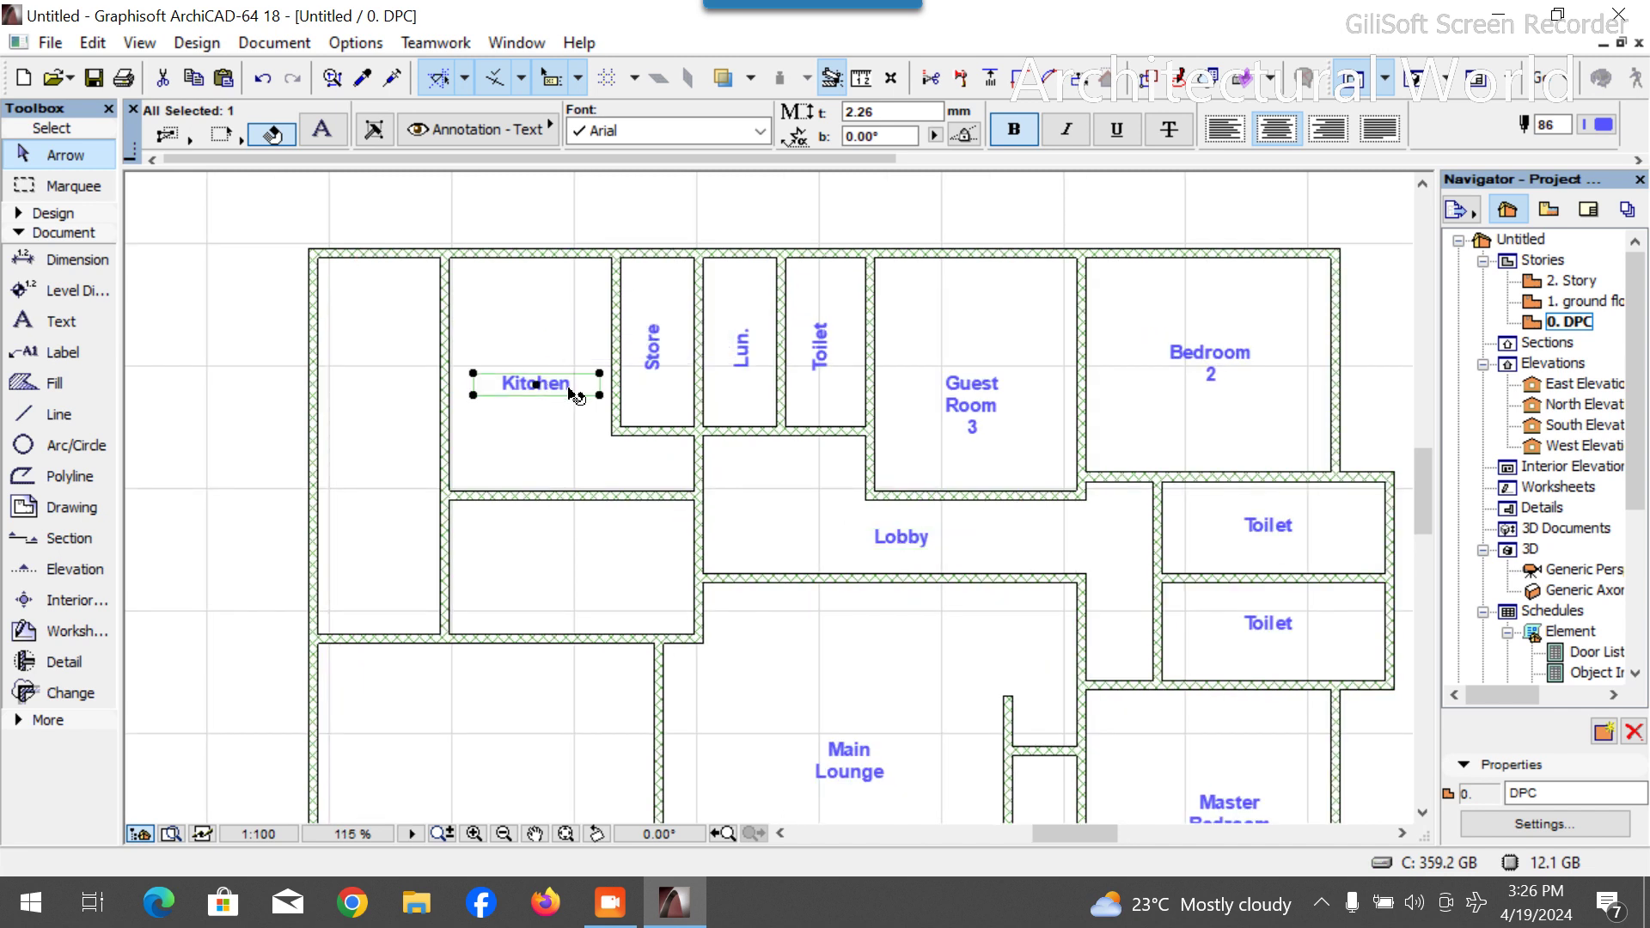
{"action": "key", "text": "ctrl+d"}
{"action": "left_click", "coordinate": [536, 375]}
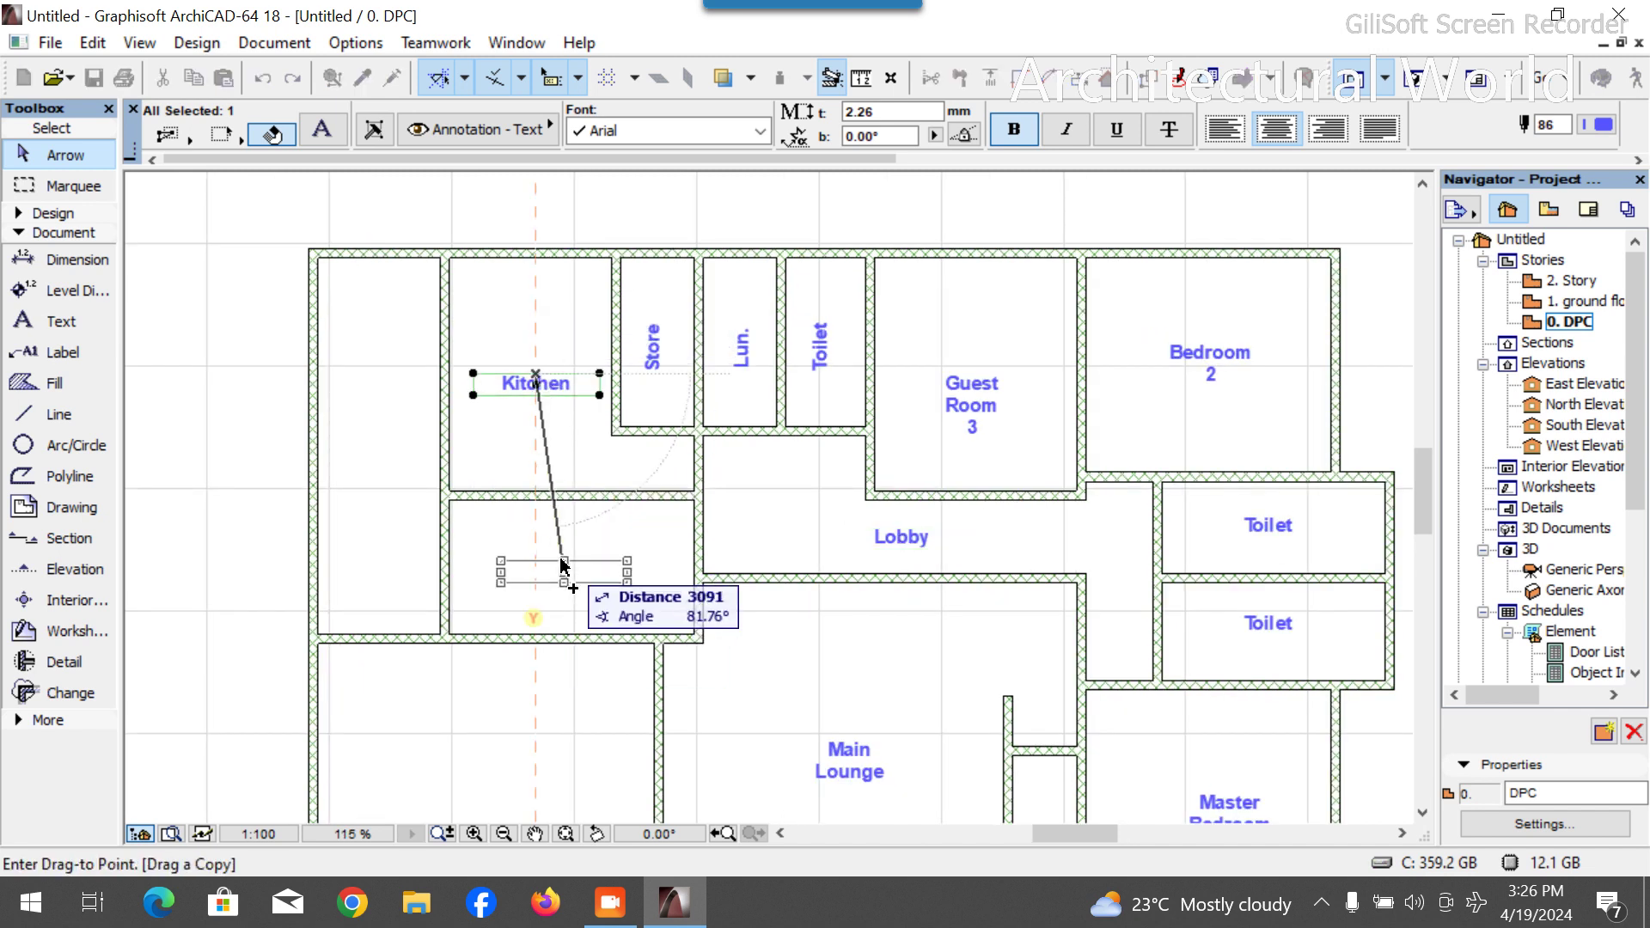
{"action": "left_click", "coordinate": [562, 562]}
Replace the copied "Kitchen" label's text with "Dining".
{"action": "double_click", "coordinate": [589, 576]}
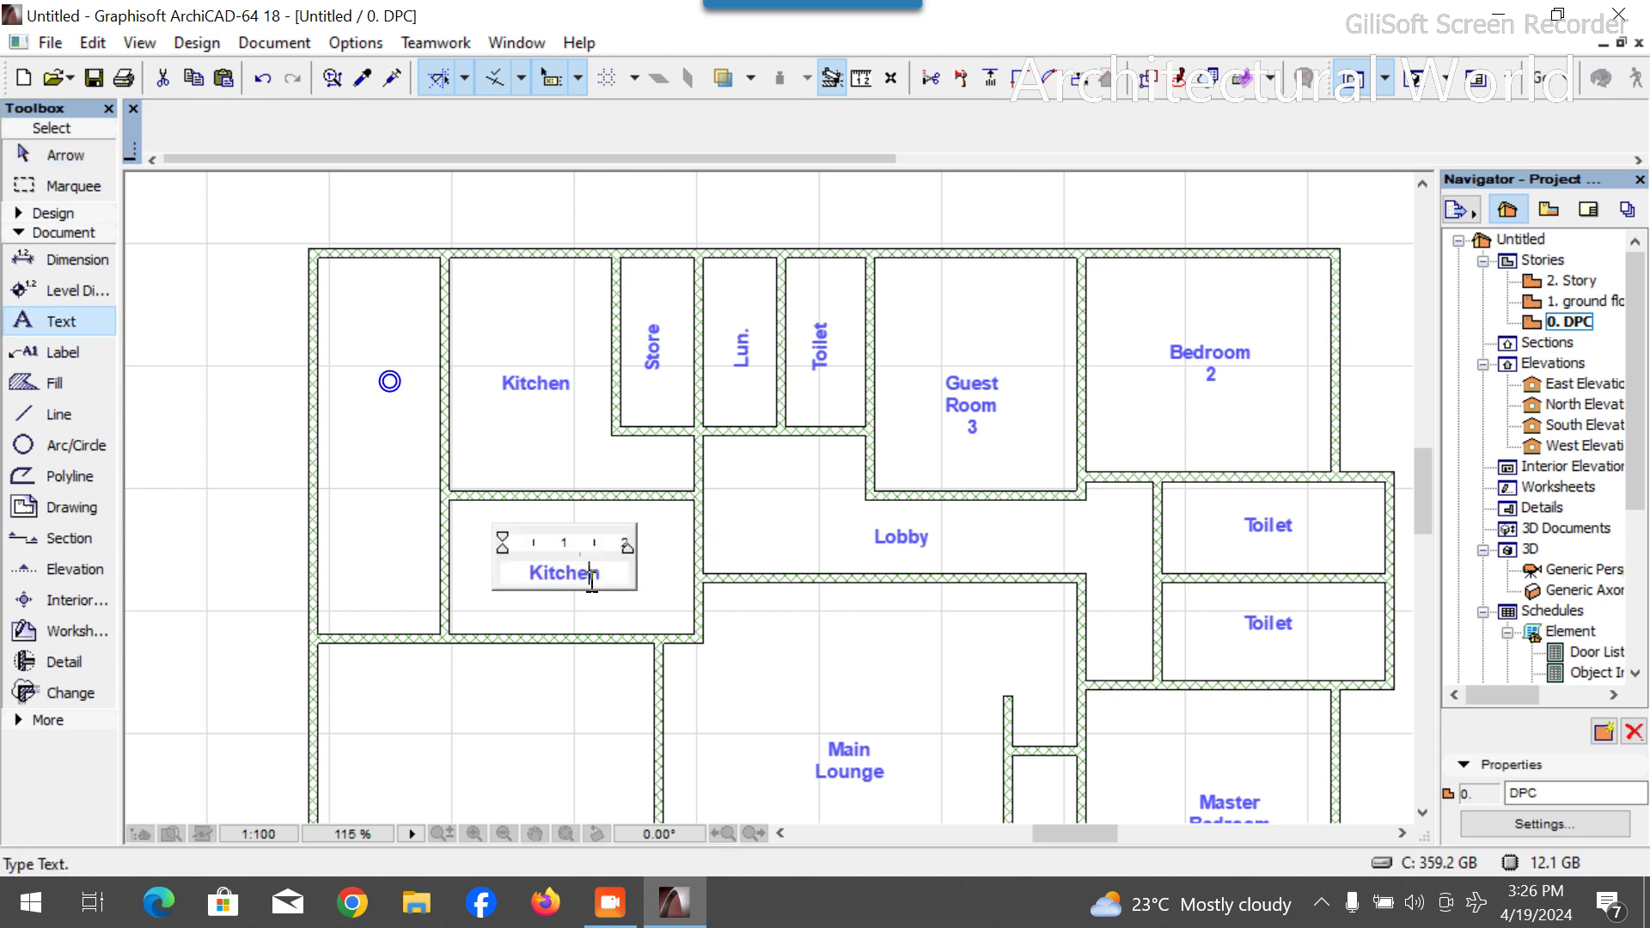
{"action": "key", "text": "ctrl+a"}
{"action": "type", "text": "Dinn"}
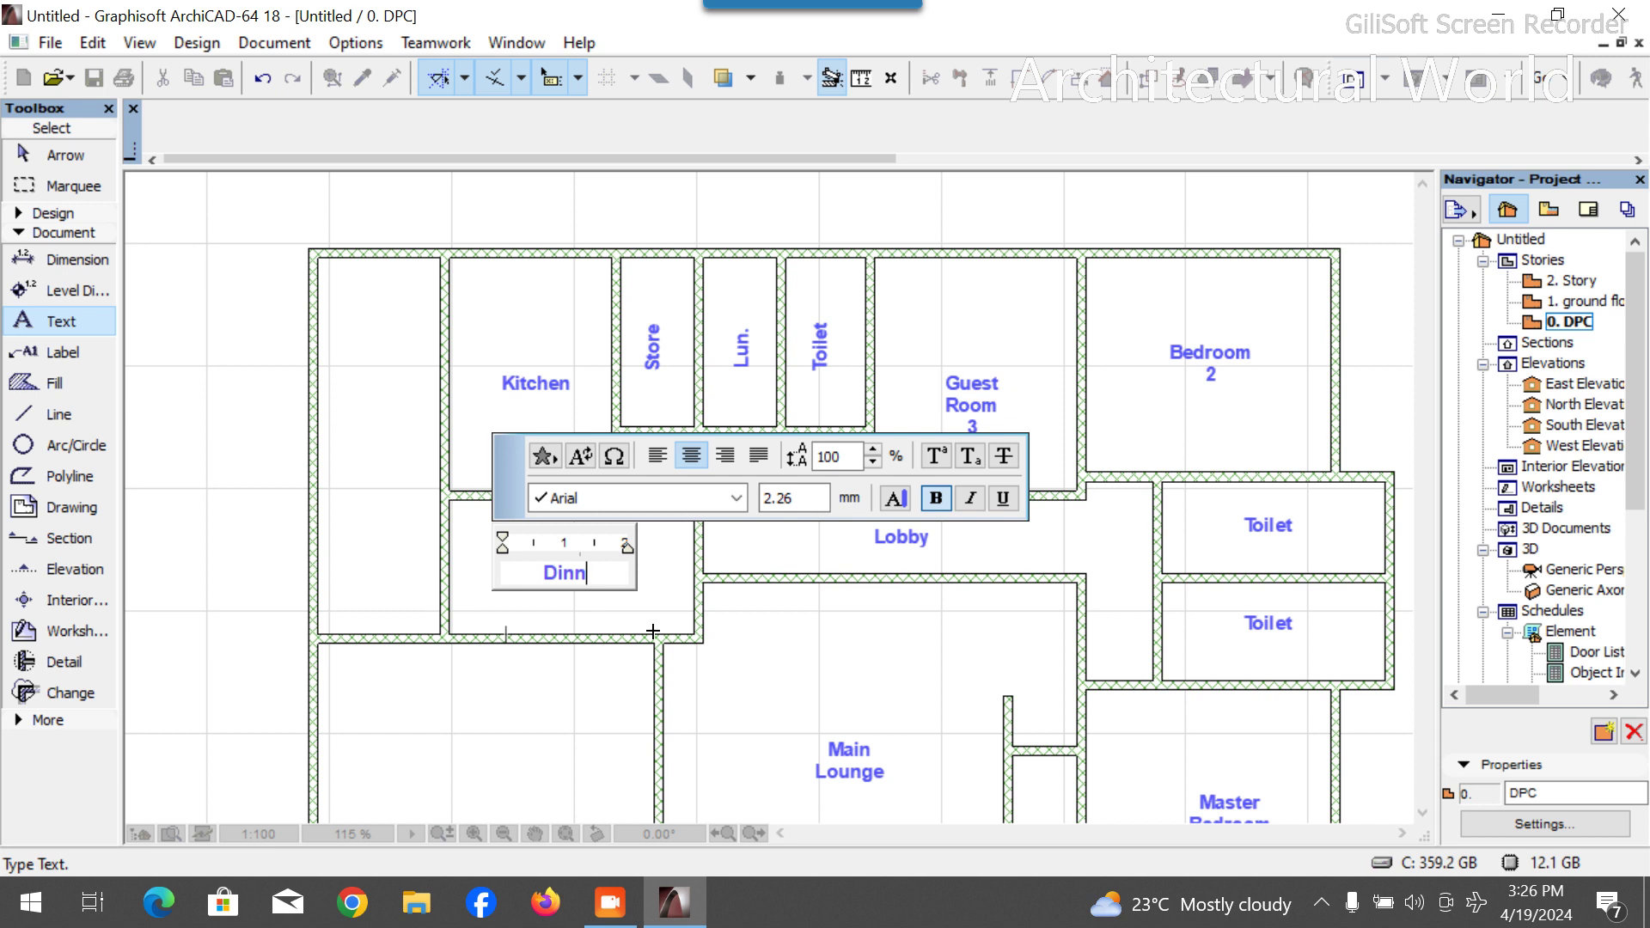
{"action": "key", "text": "BackSpace"}
{"action": "type", "text": "ing"}
{"action": "left_click", "coordinate": [766, 665]}
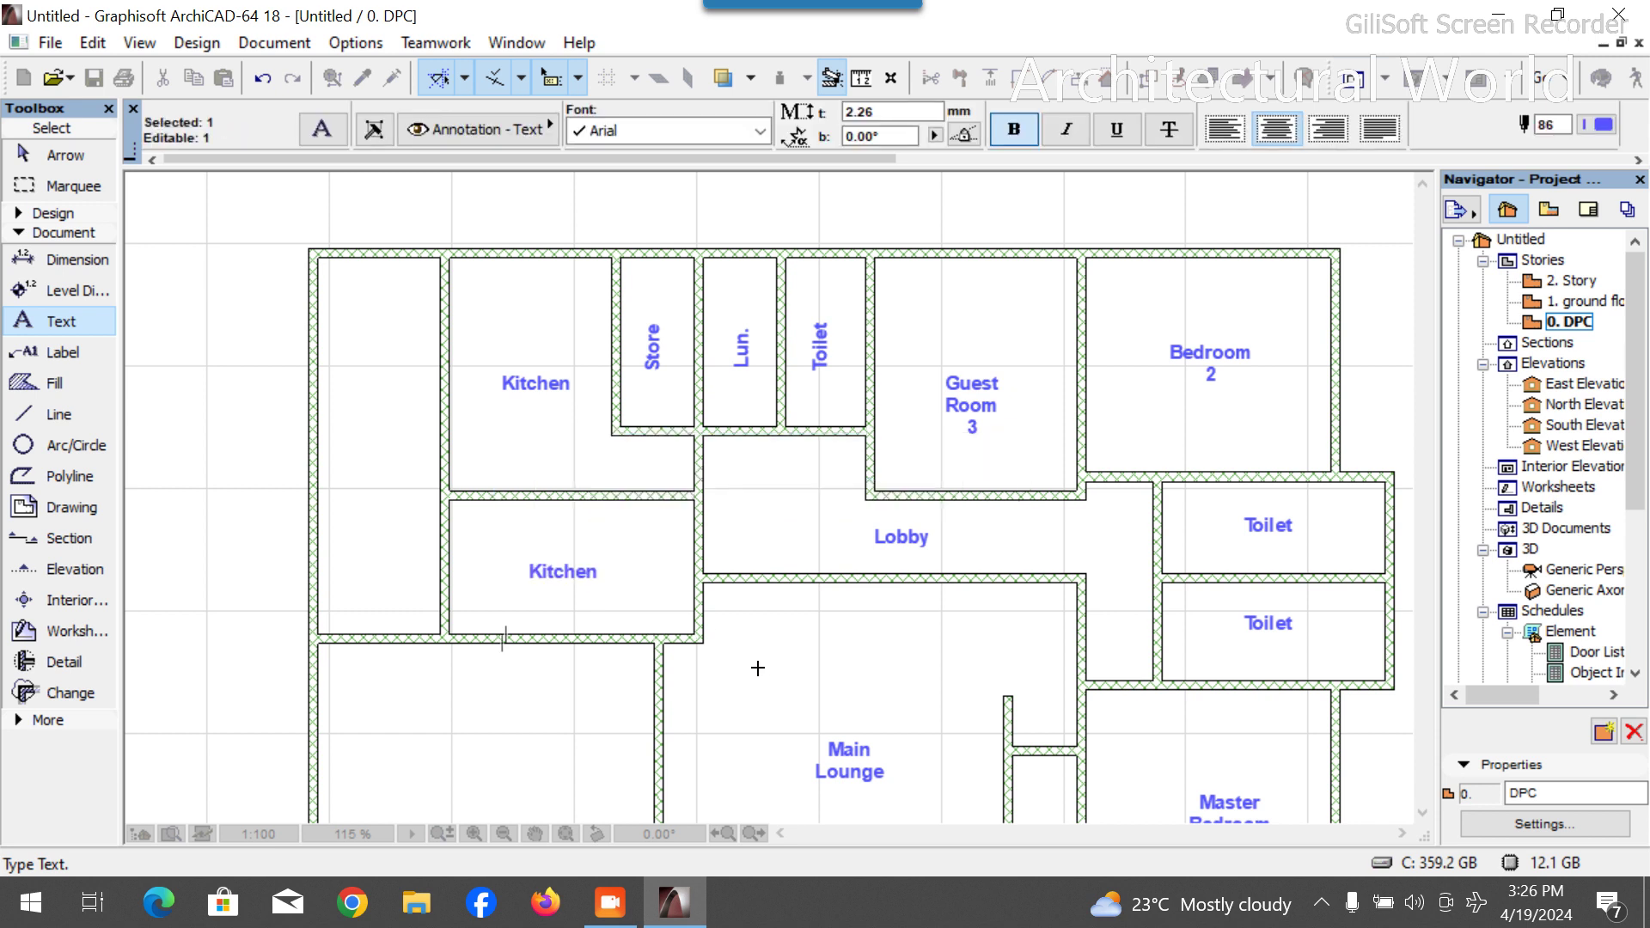
{"action": "scroll", "coordinate": [435, 577], "scroll_direction": "up", "scroll_amount": 1}
{"action": "left_click", "coordinate": [524, 550]}
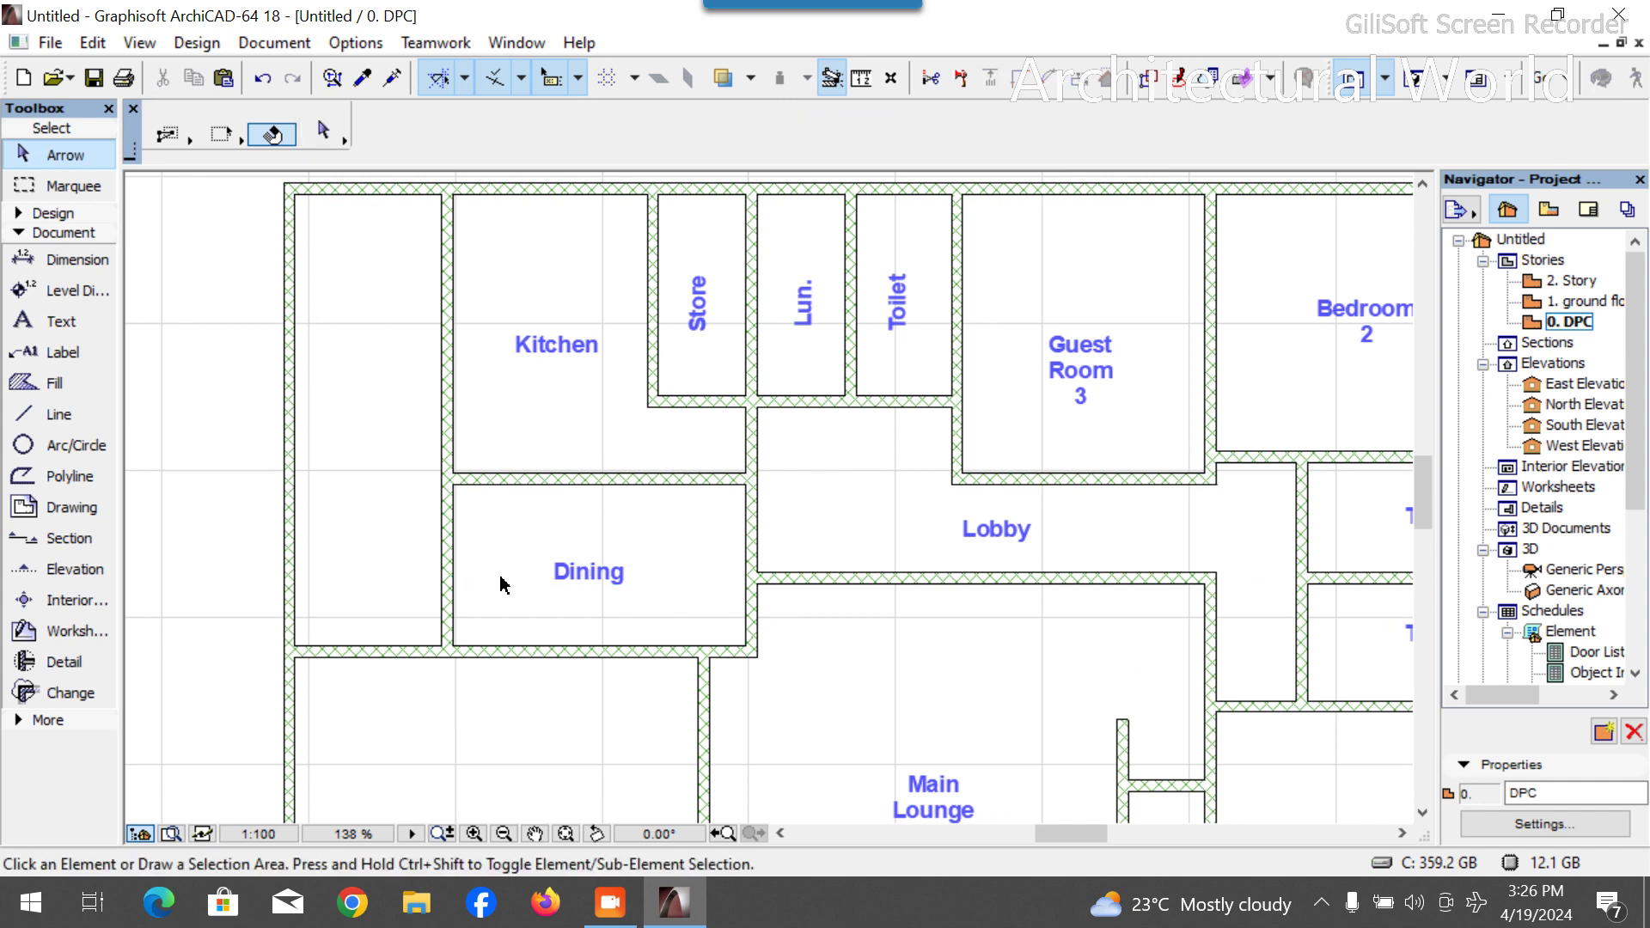
Copy the wall between the kitchen and the store into the dining room, left of the "Dining" label.
{"action": "left_click", "coordinate": [653, 307]}
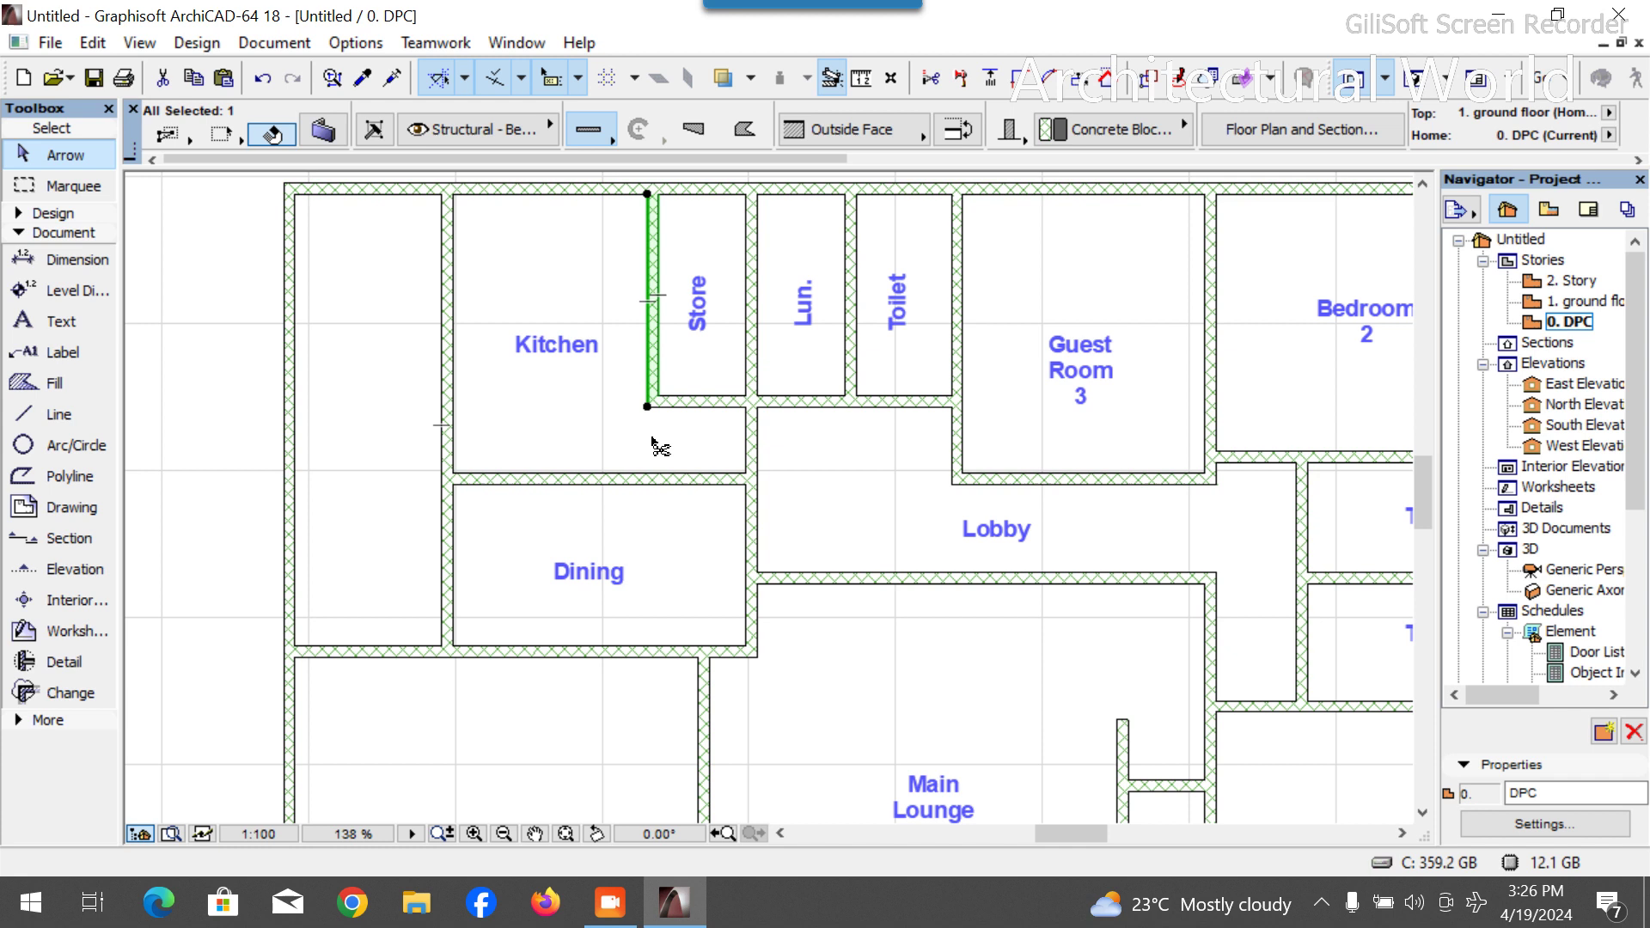
{"action": "key", "text": "ctrl+d"}
{"action": "left_click", "coordinate": [647, 378]}
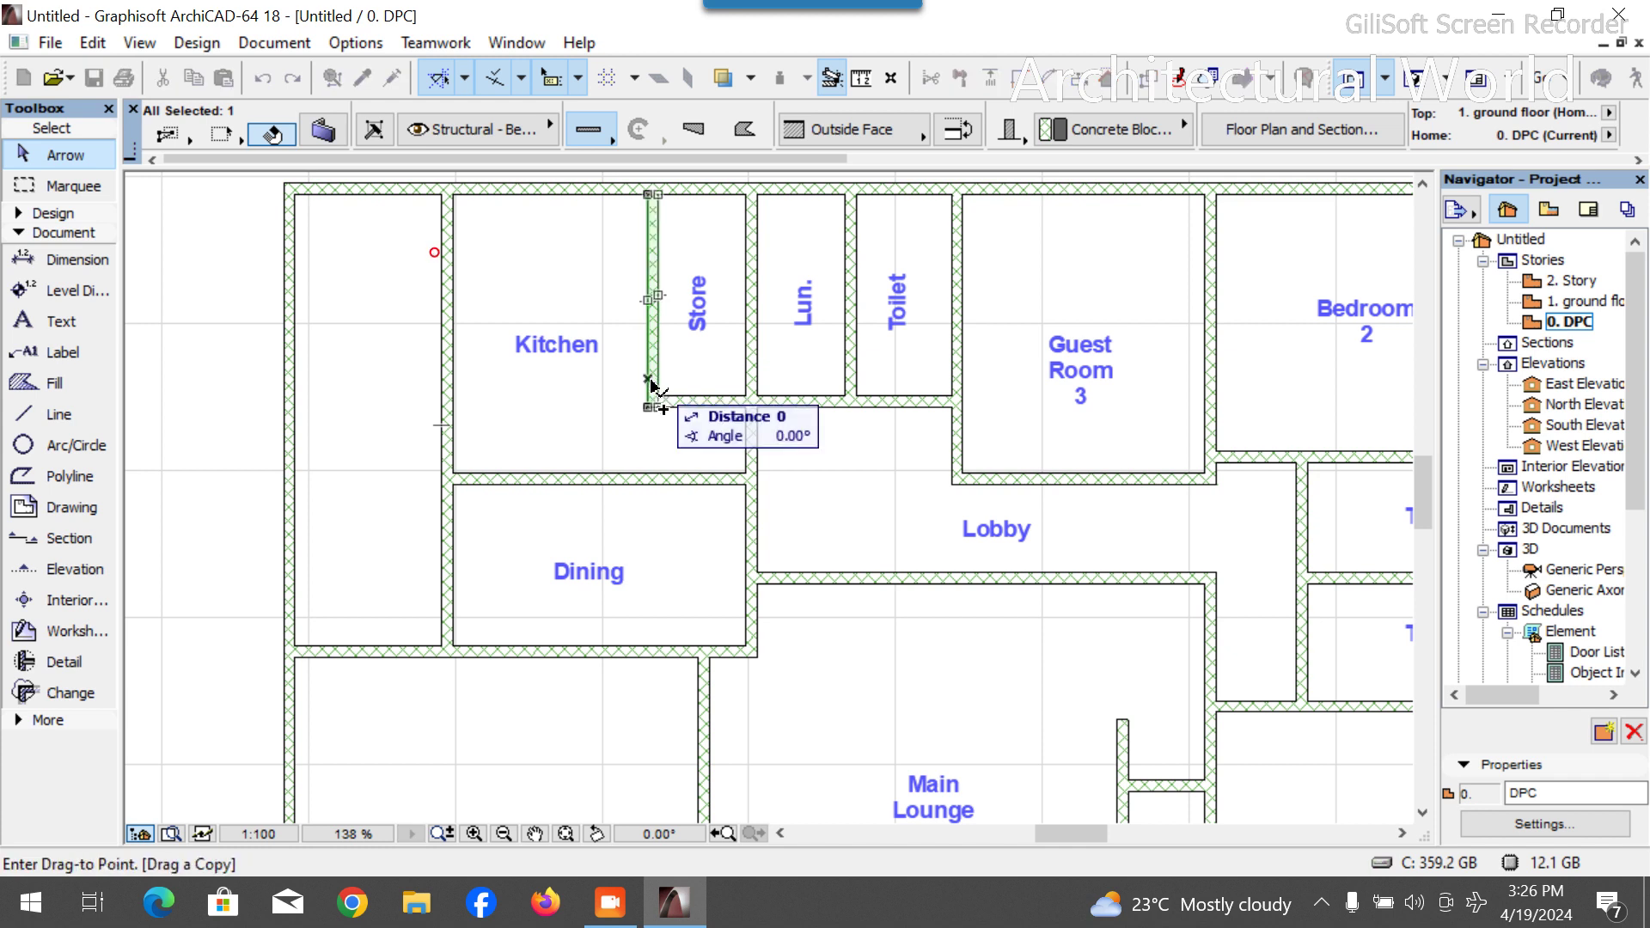
{"action": "left_click", "coordinate": [521, 626]}
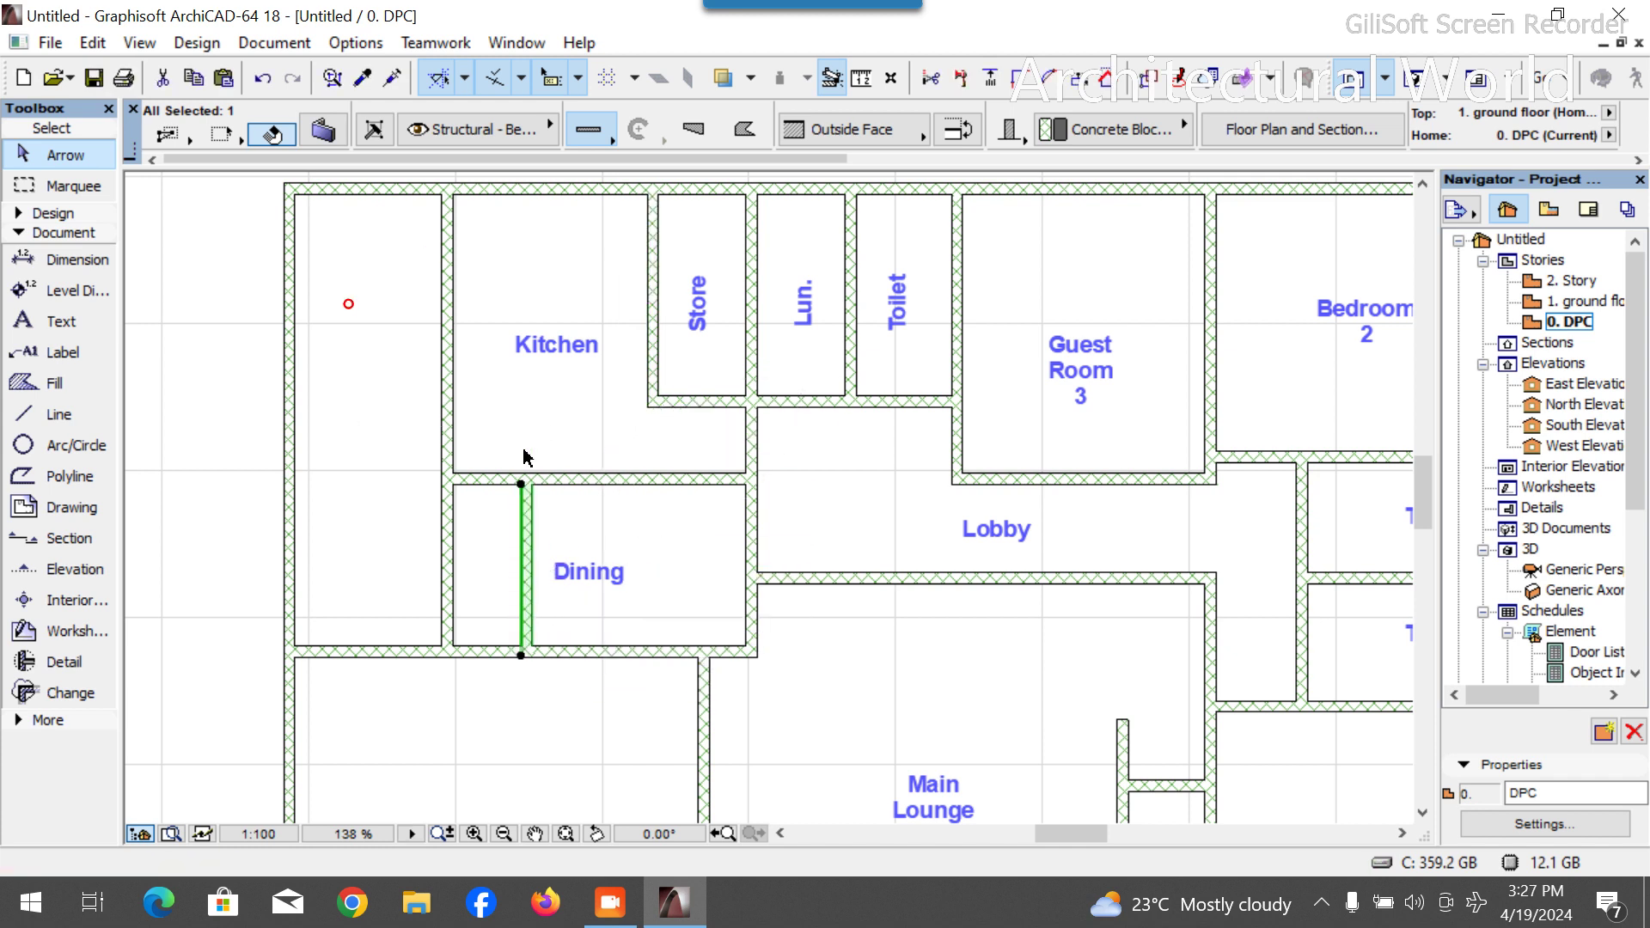
Move the "Store" label into the new narrow room beside the dining room and delete the wall between the kitchen and the former store.
{"action": "left_click", "coordinate": [698, 308]}
{"action": "key", "text": "ctrl+d"}
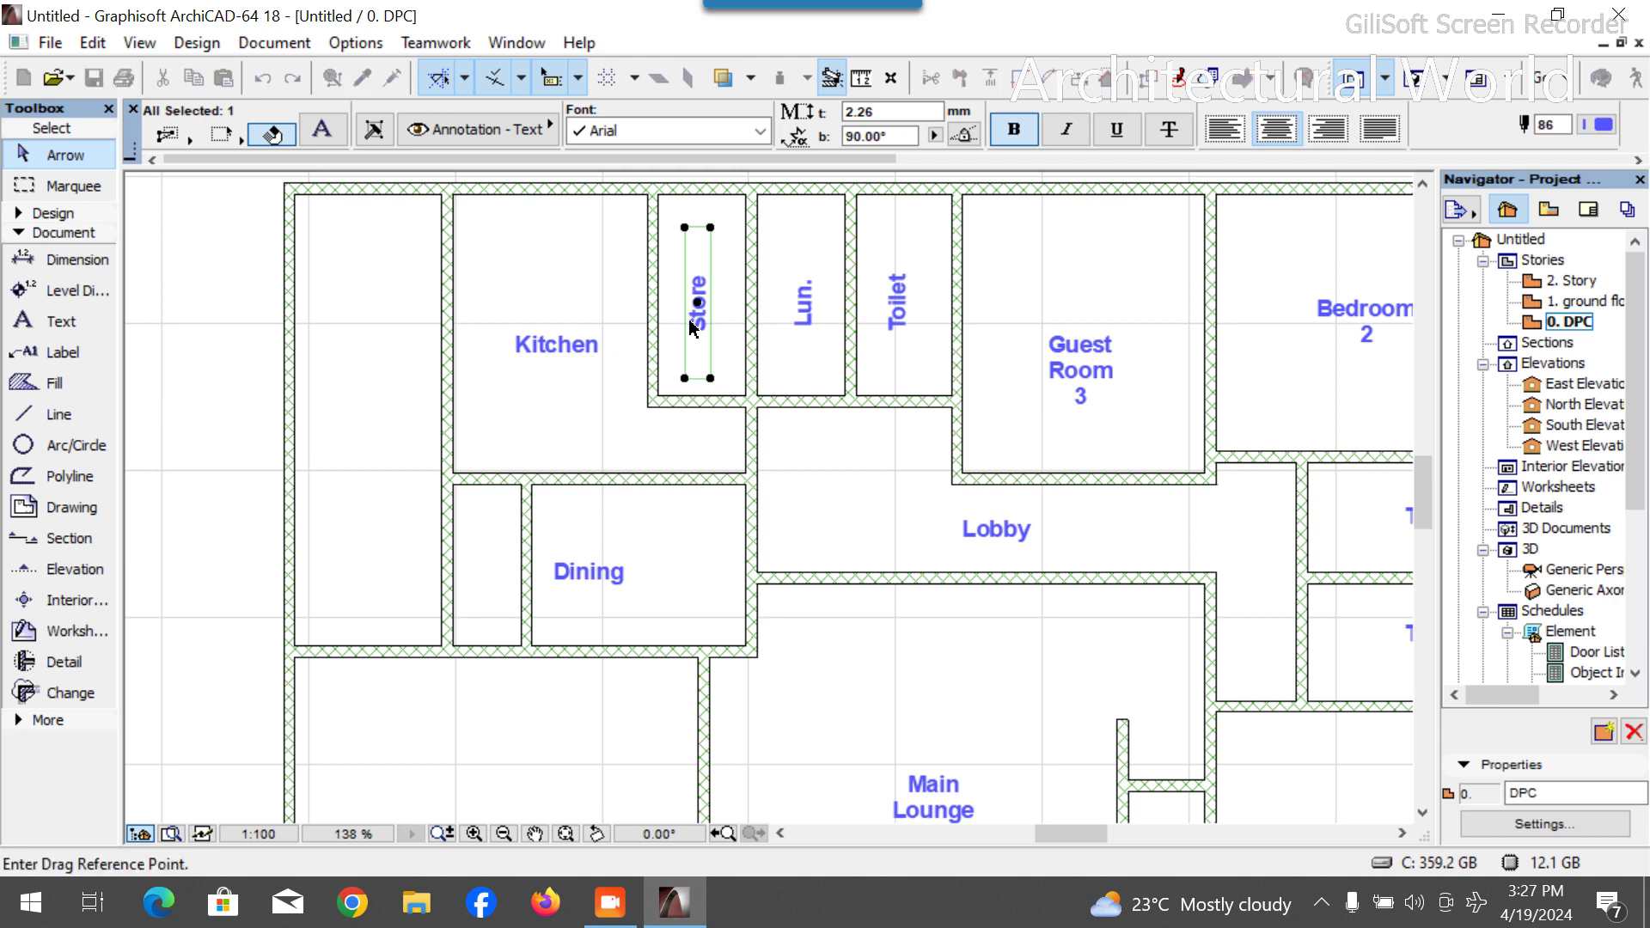
{"action": "left_click", "coordinate": [703, 302]}
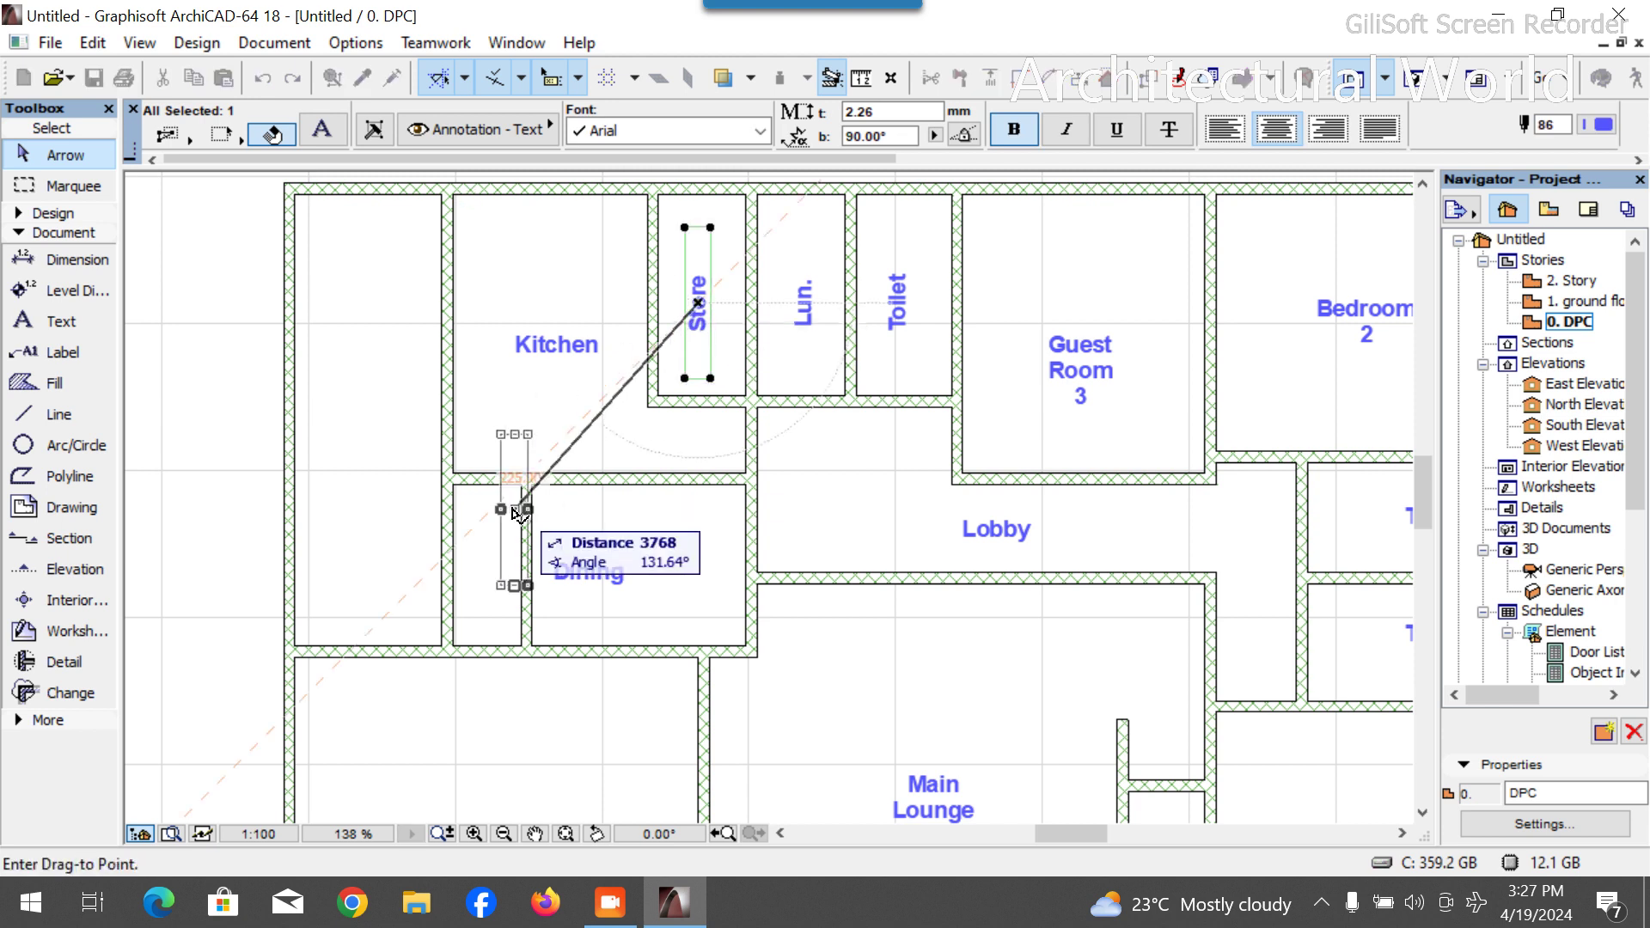
{"action": "left_click", "coordinate": [486, 568]}
{"action": "left_click", "coordinate": [650, 320]}
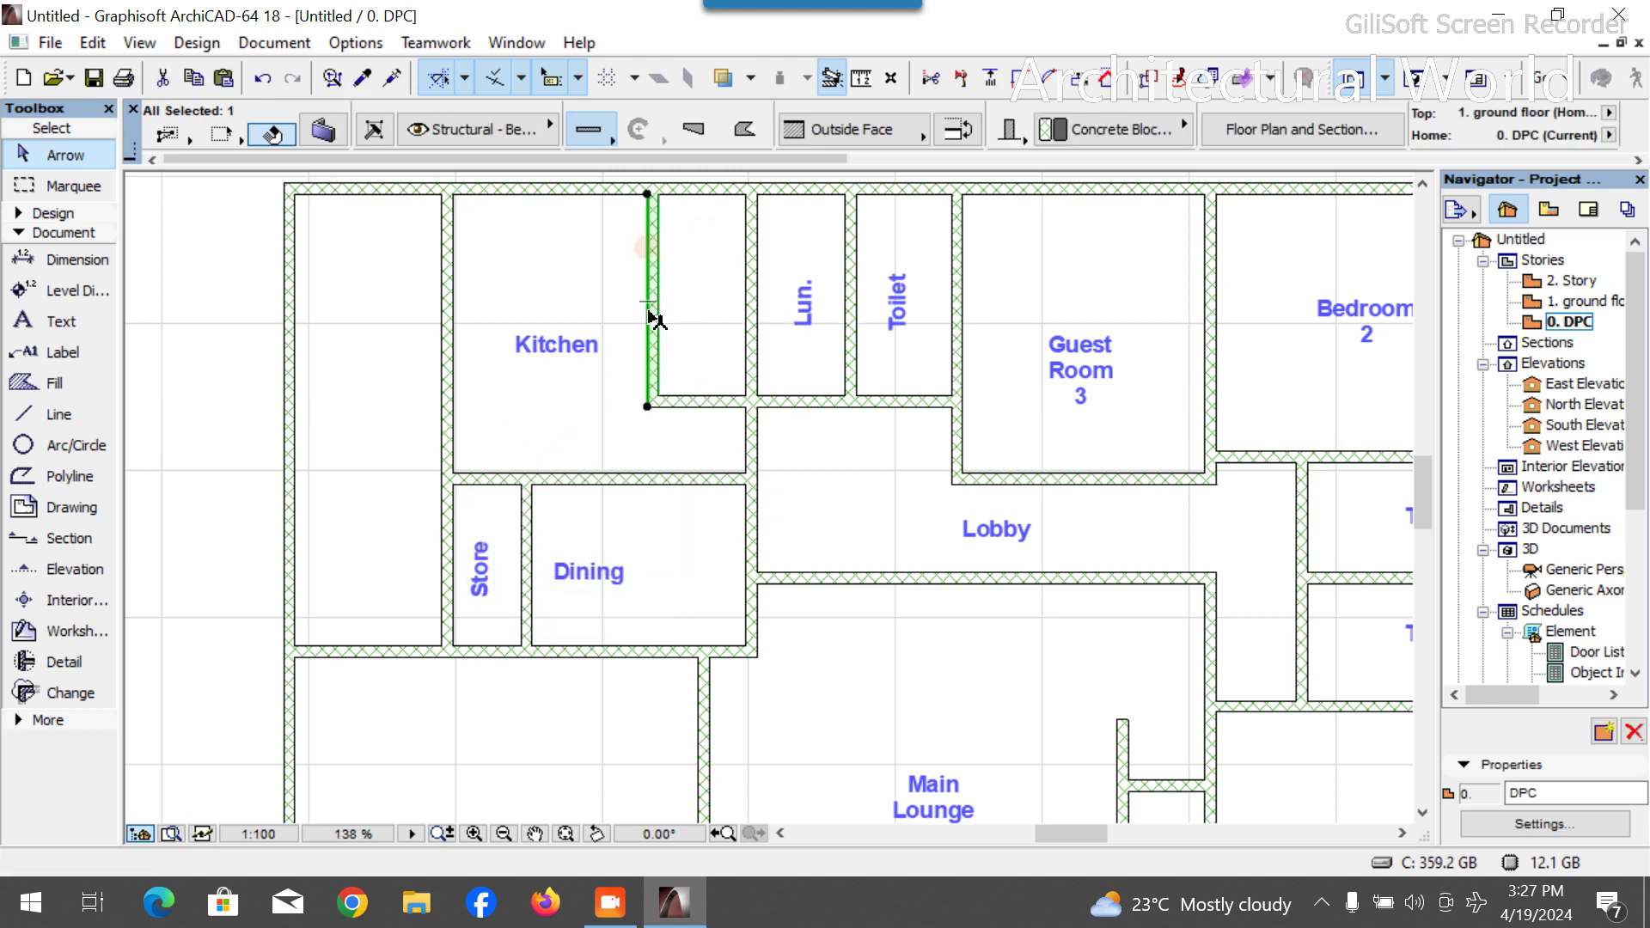
{"action": "key", "text": "Delete"}
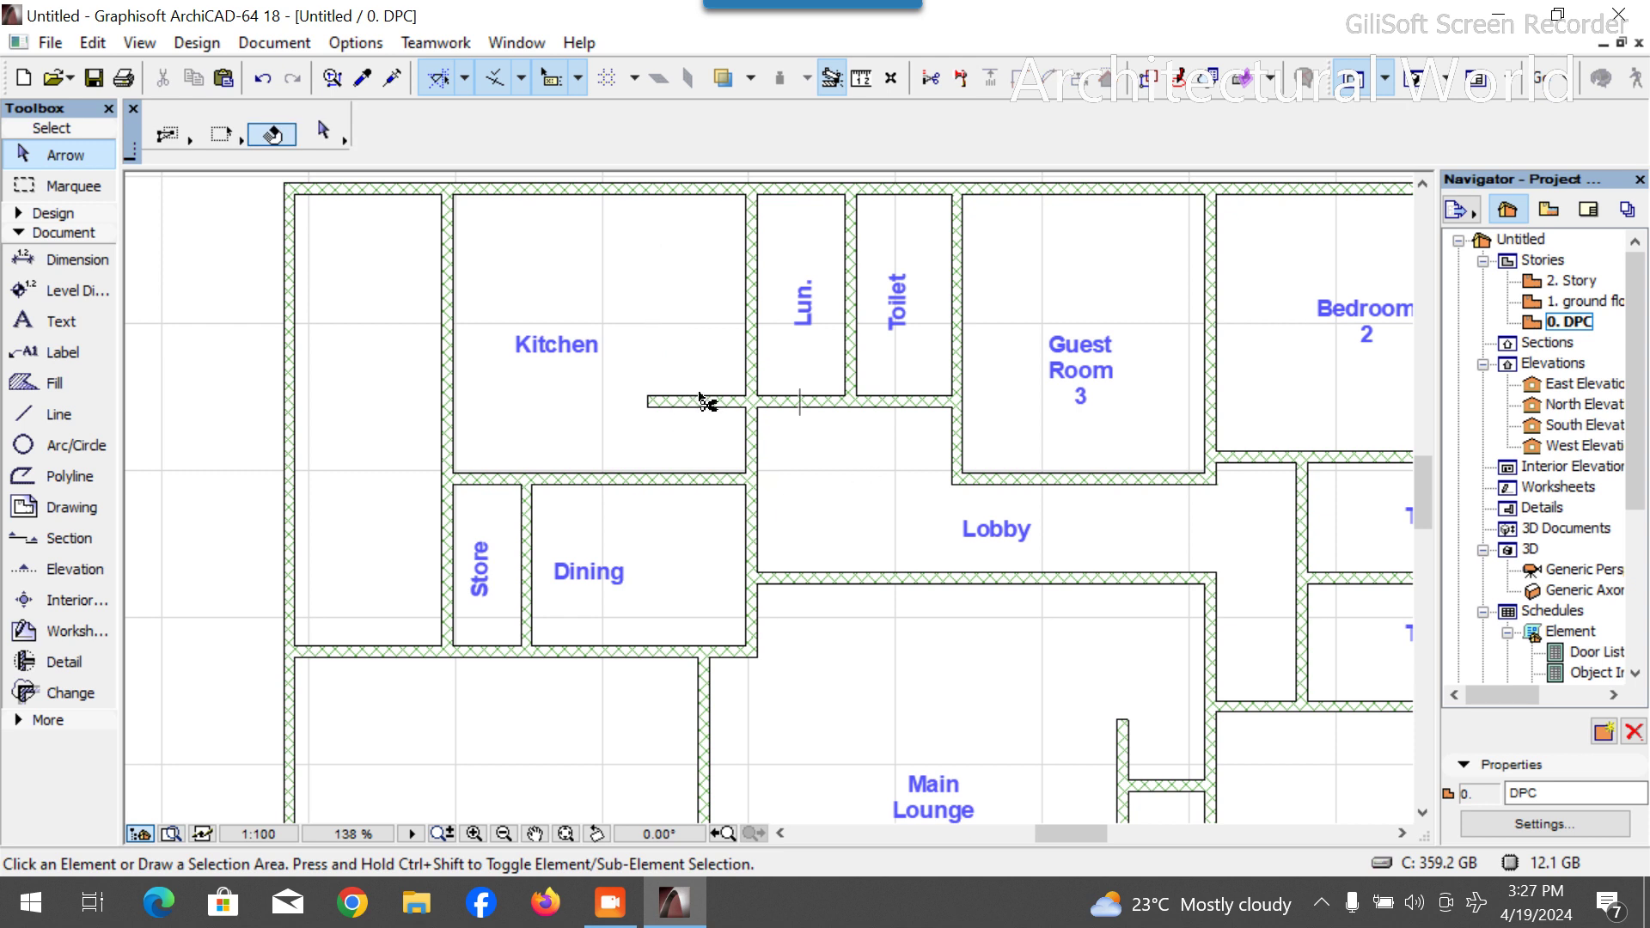
Draw a guide polyline 1600 long leftward from the lower-left corner of the Lun.–Toilet wall, continuing straight up past the outer wall.
{"action": "left_click", "coordinate": [57, 415]}
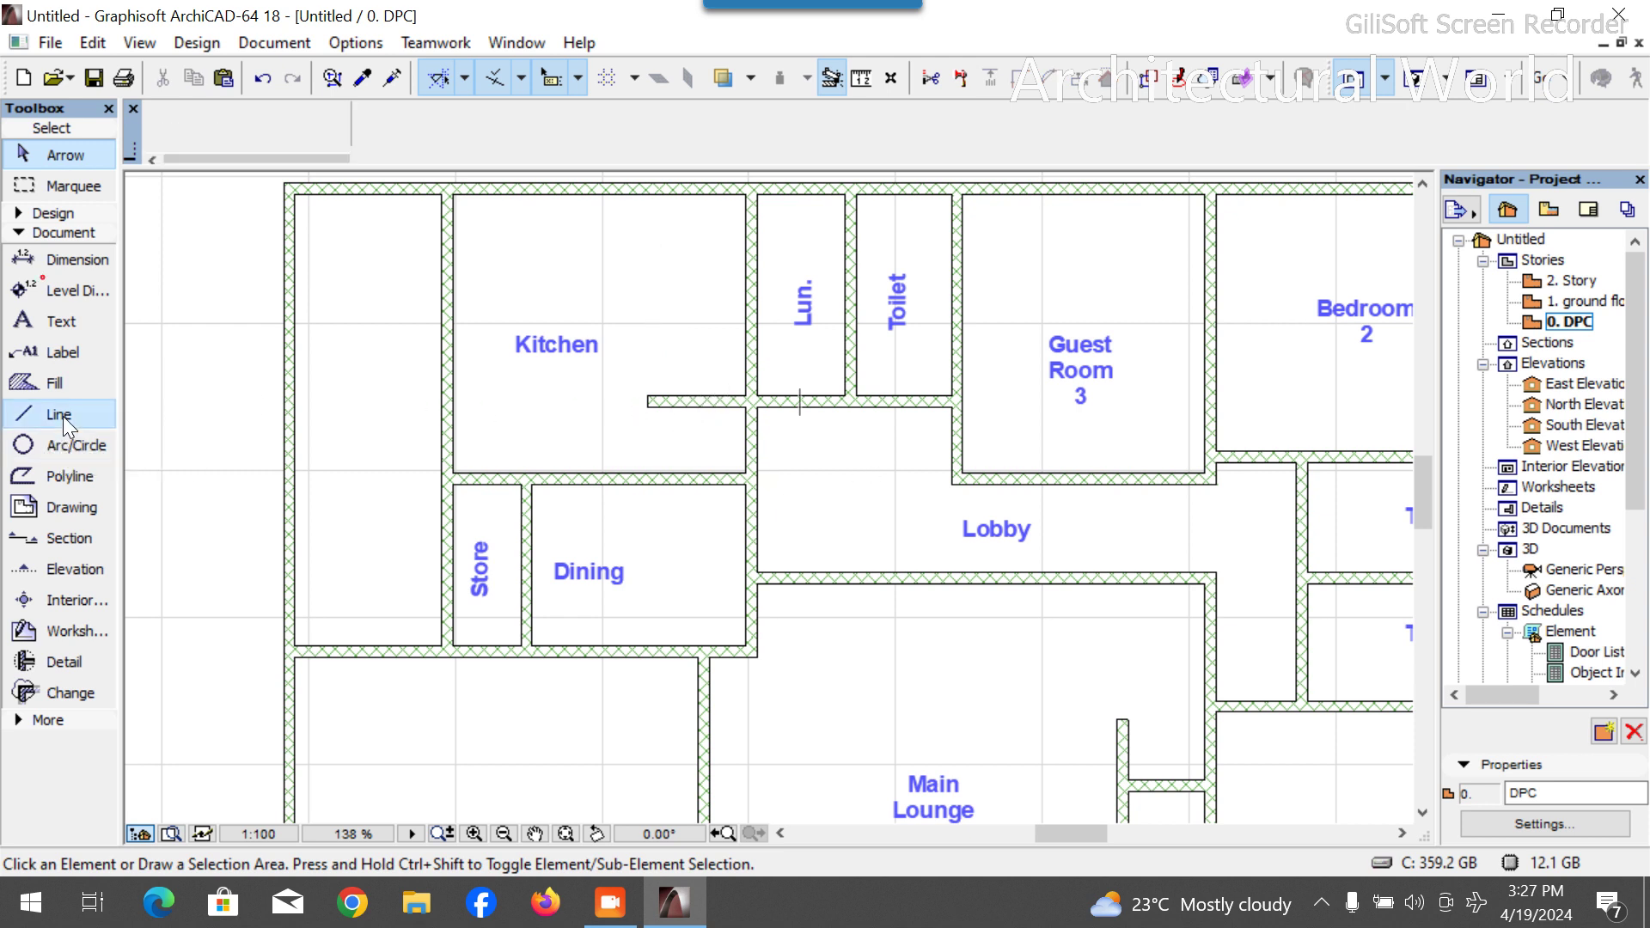
{"action": "scroll", "coordinate": [737, 383], "scroll_direction": "up", "scroll_amount": 2}
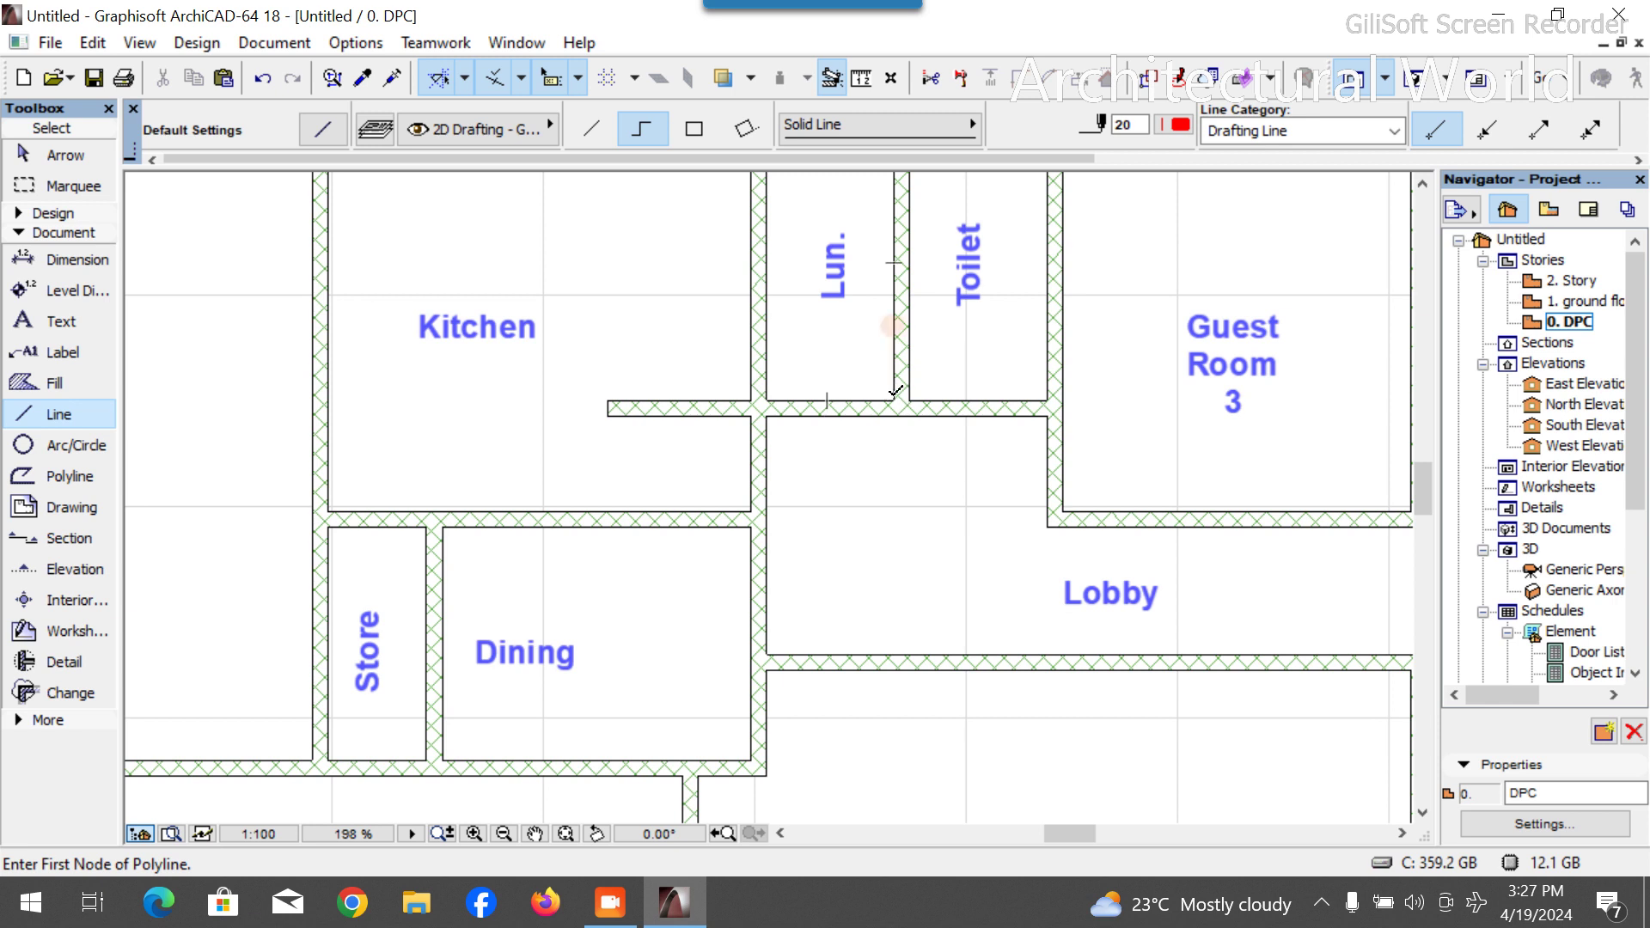
{"action": "left_click", "coordinate": [894, 399]}
{"action": "type", "text": "16"}
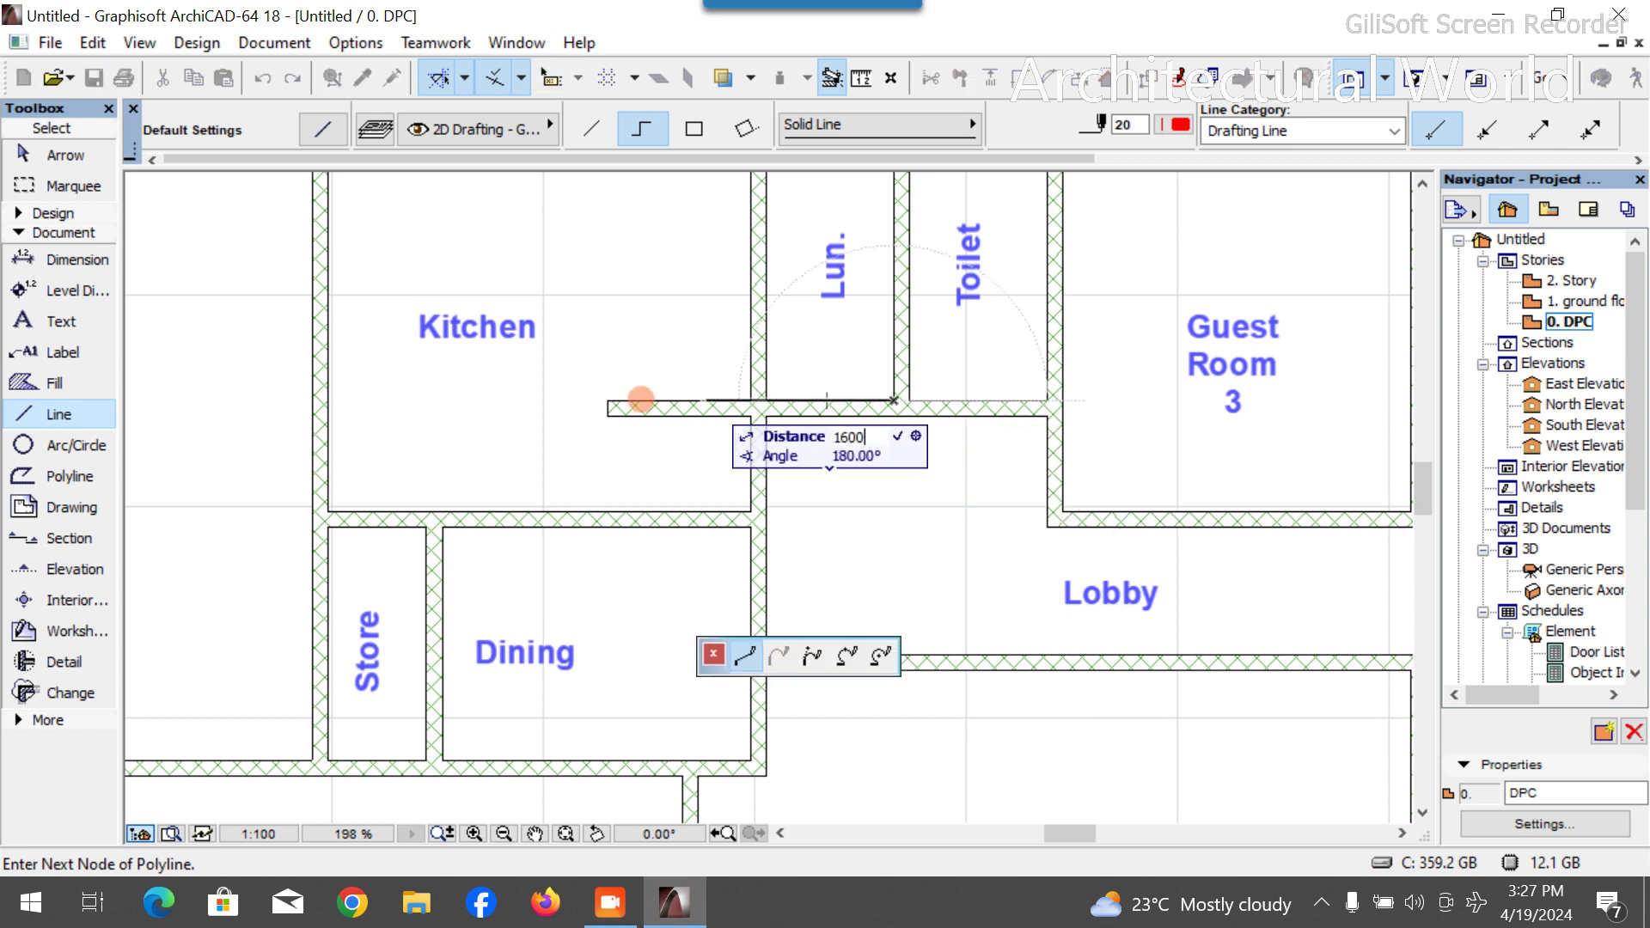
{"action": "type", "text": "00"}
{"action": "left_click", "coordinate": [641, 399]}
{"action": "scroll", "coordinate": [786, 507], "scroll_direction": "down", "scroll_amount": 3}
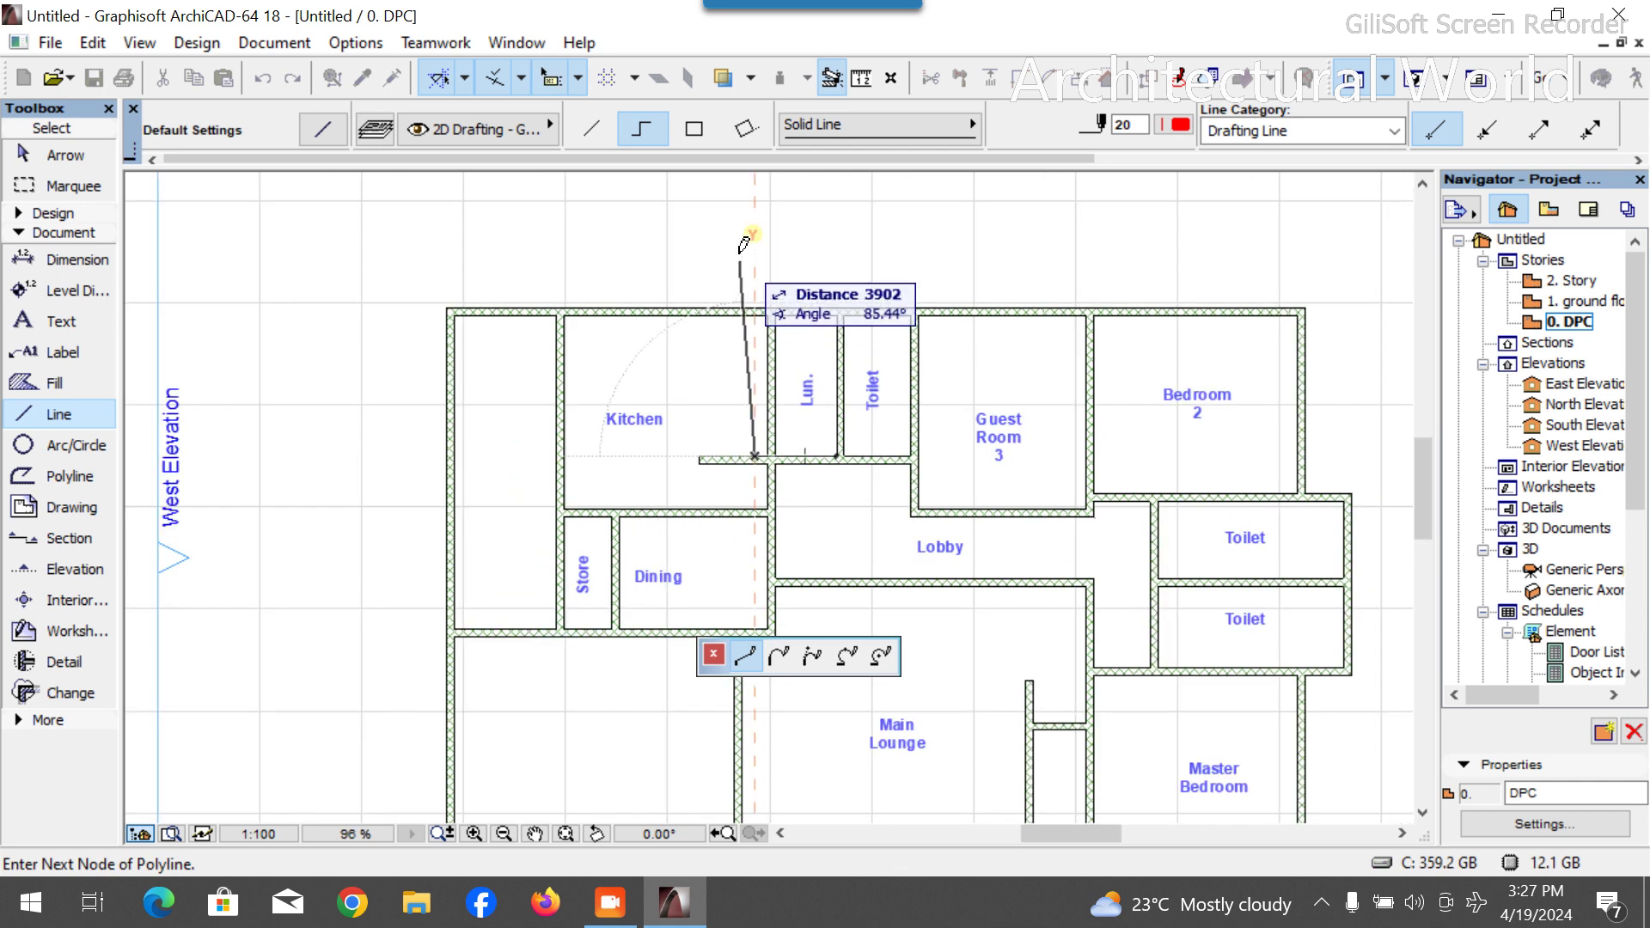
{"action": "left_click", "coordinate": [755, 266]}
{"action": "right_click", "coordinate": [894, 277]}
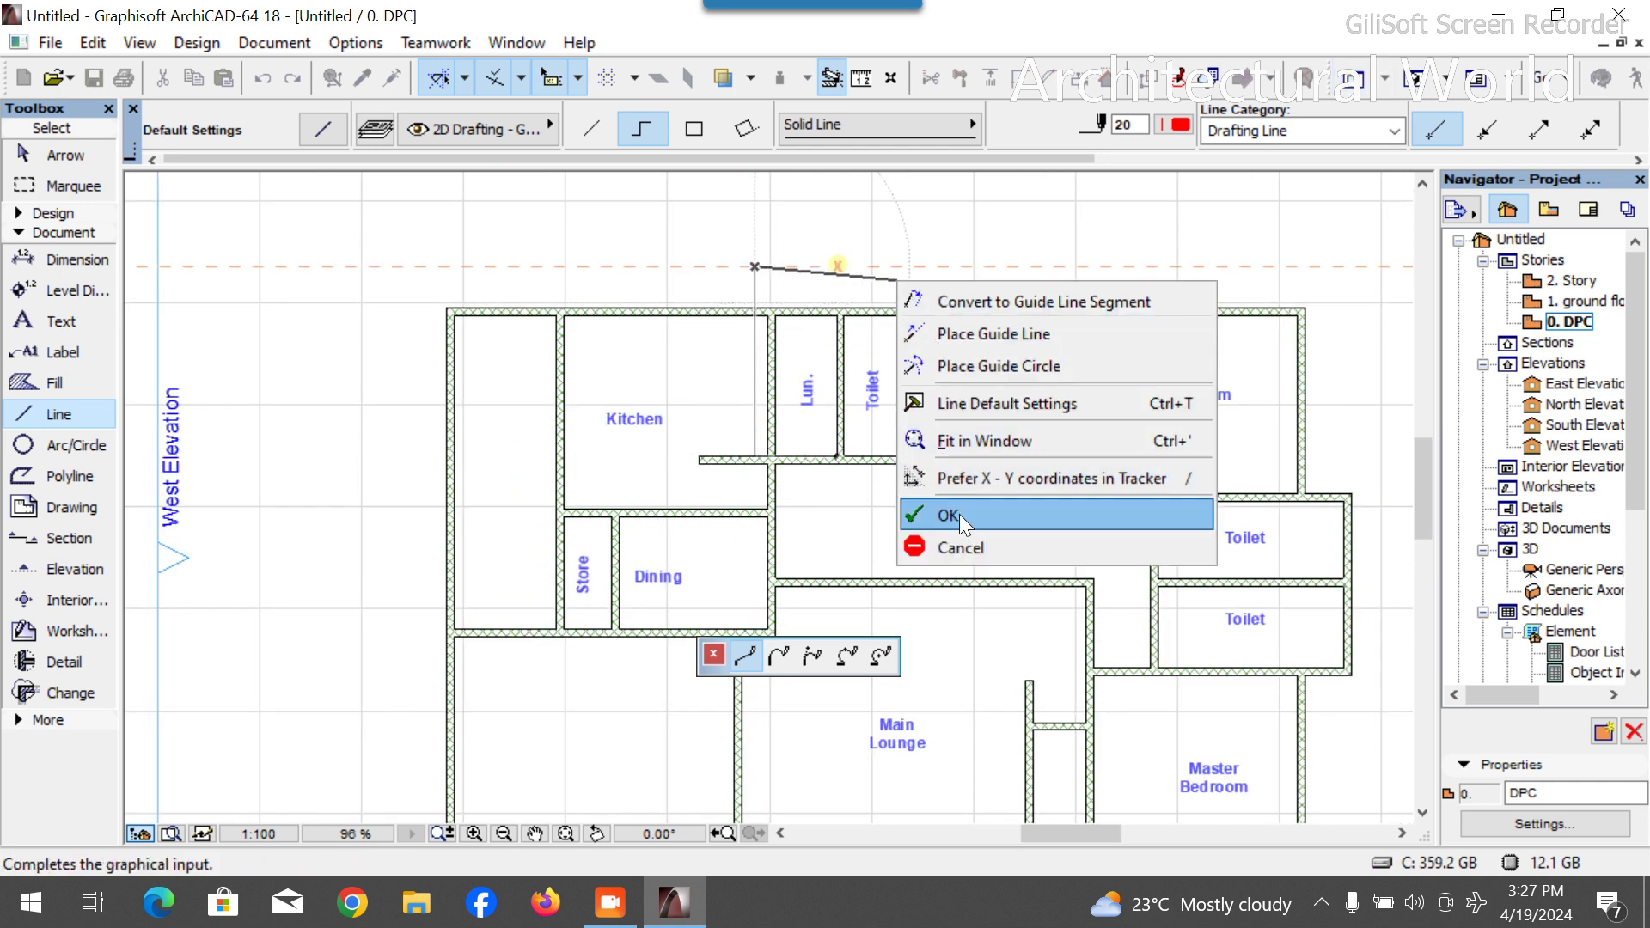
{"action": "left_click", "coordinate": [936, 512]}
Copy the wall between Lun. and Toilet leftward to near the red guide line inside the kitchen.
{"action": "scroll", "coordinate": [661, 370], "scroll_direction": "up", "scroll_amount": 3}
{"action": "left_click", "coordinate": [1027, 342]}
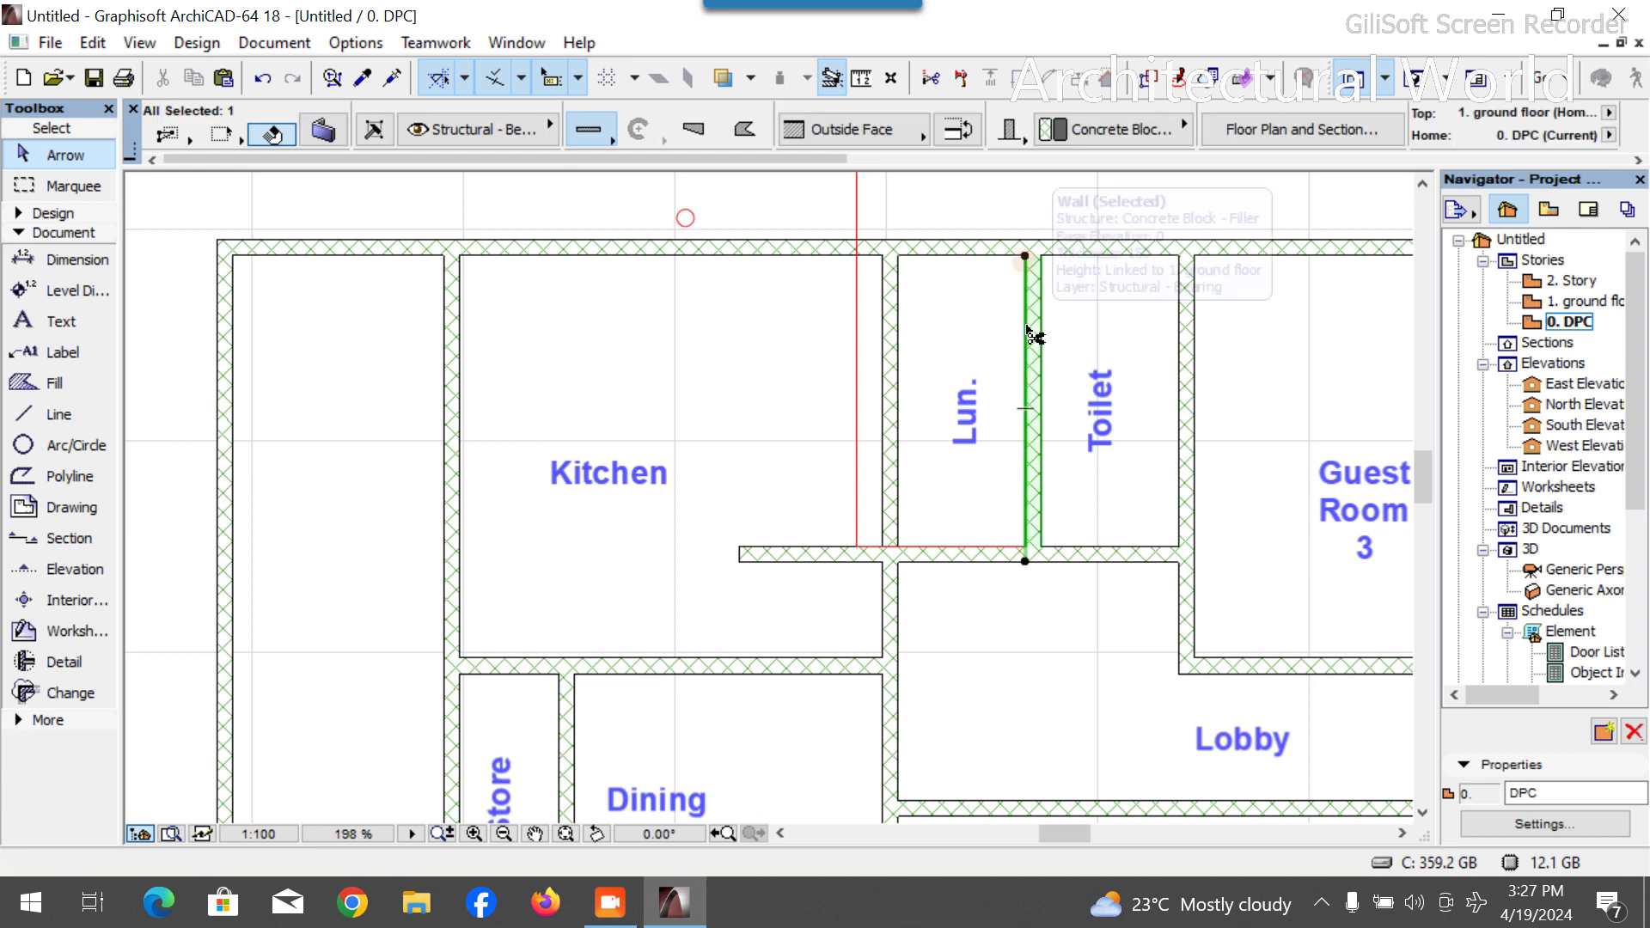
{"action": "key", "text": "ctrl+d"}
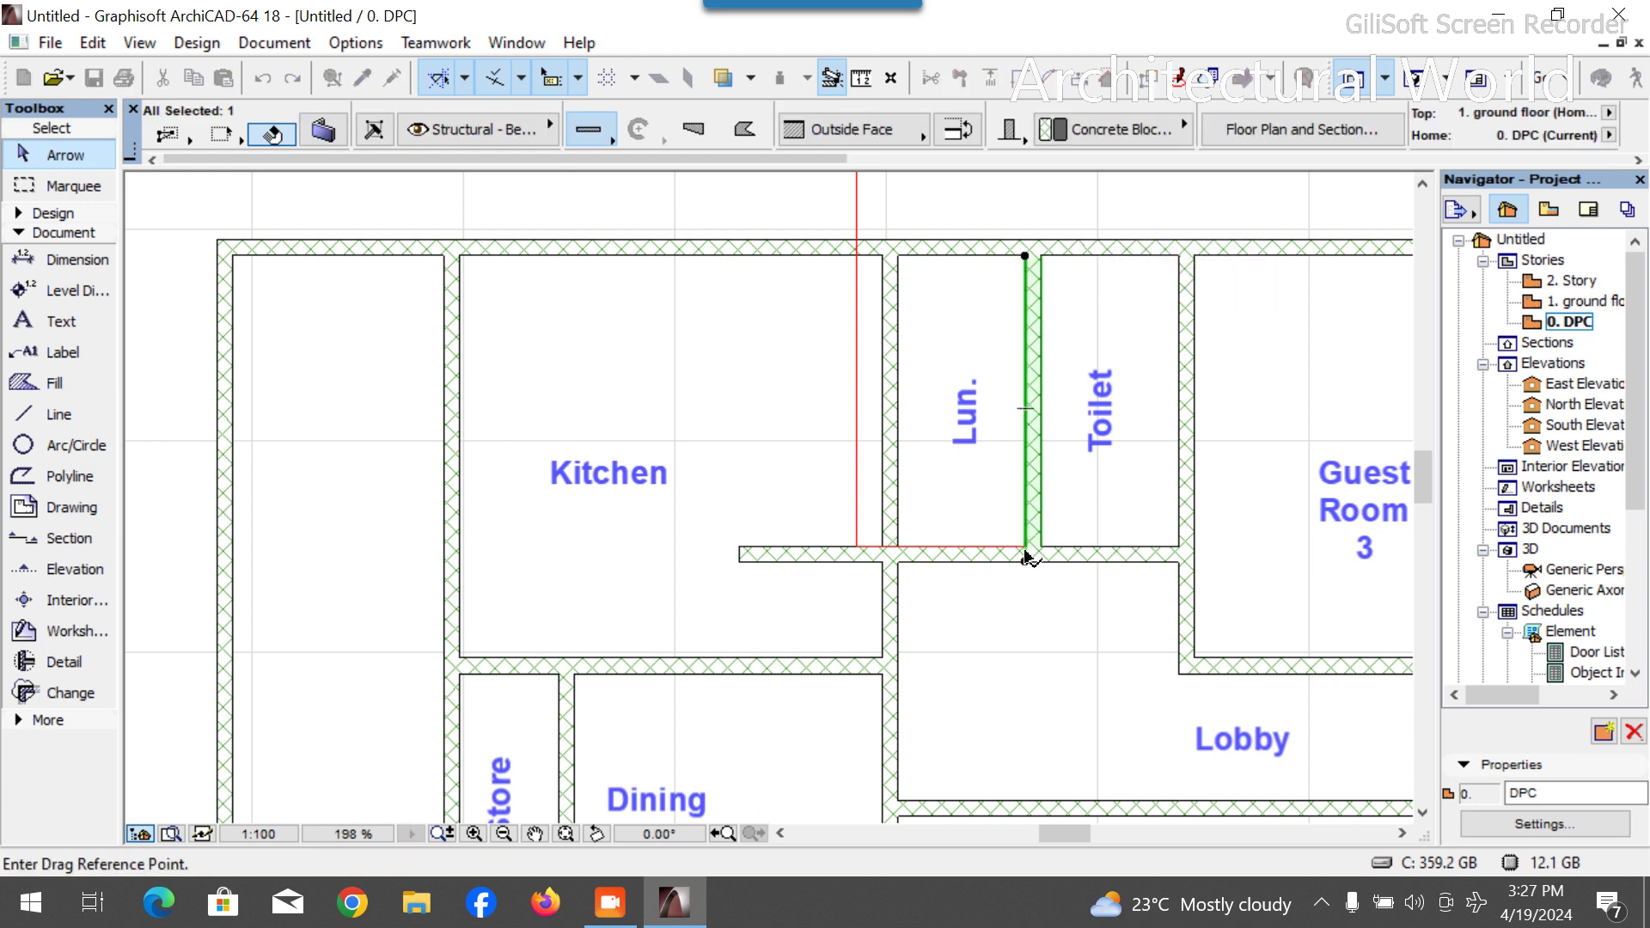
{"action": "key", "text": "ctrl"}
{"action": "left_click", "coordinate": [1025, 547]}
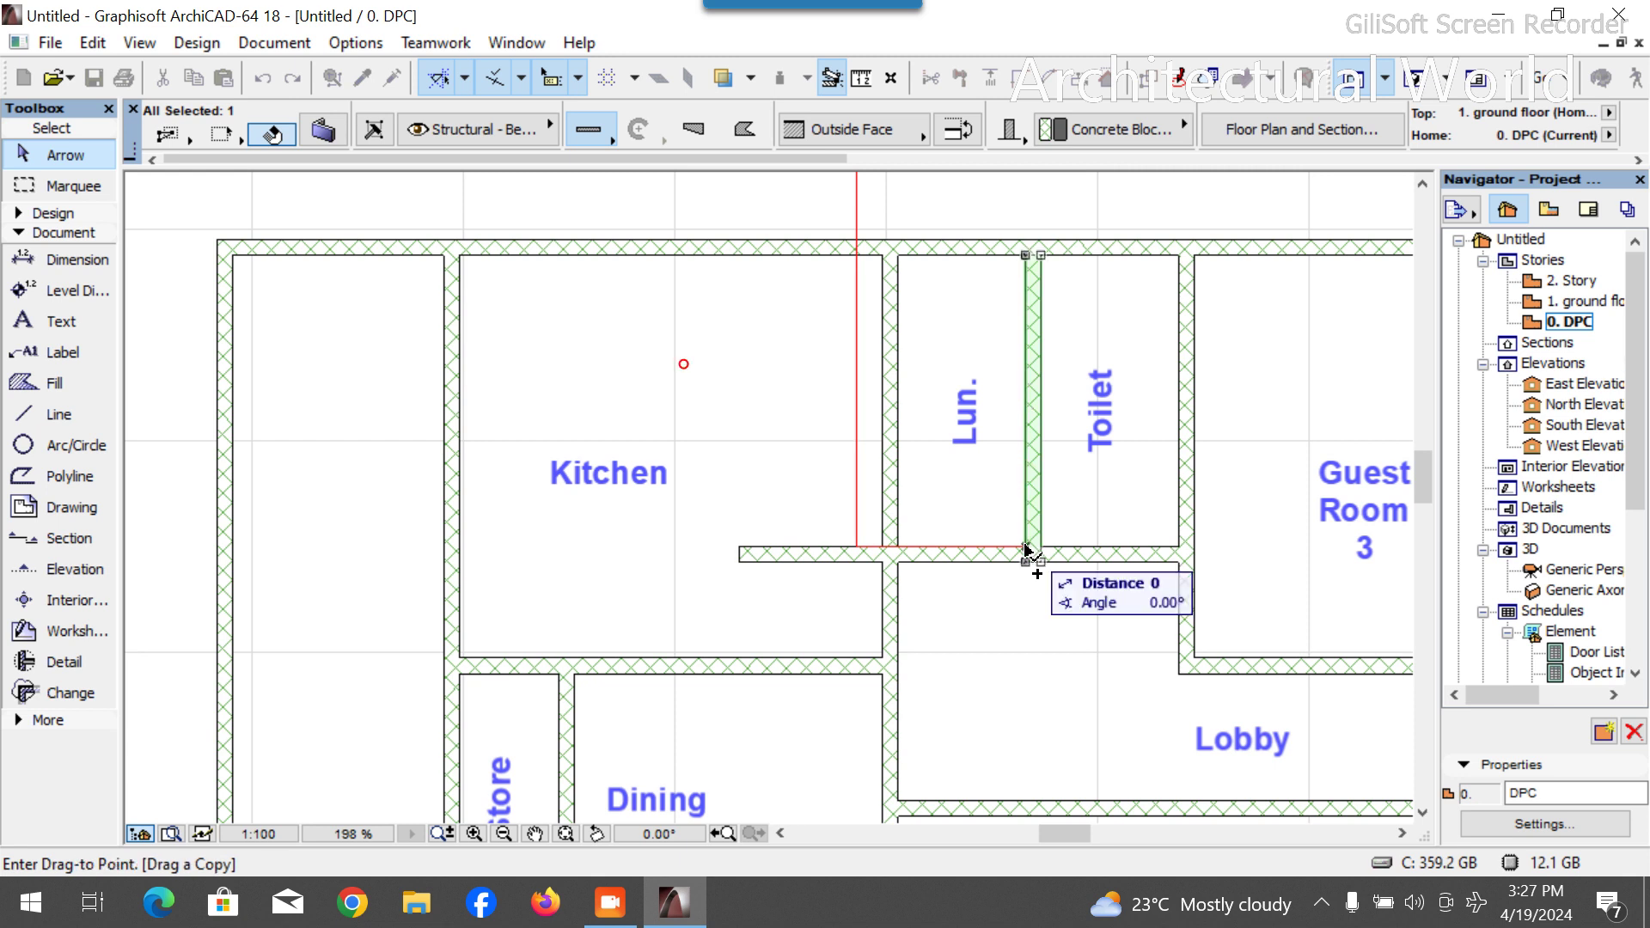
{"action": "left_click", "coordinate": [841, 548]}
Move the copied wall so its right face aligns with the vertical red guide line.
{"action": "scroll", "coordinate": [840, 550], "scroll_direction": "up", "scroll_amount": 6}
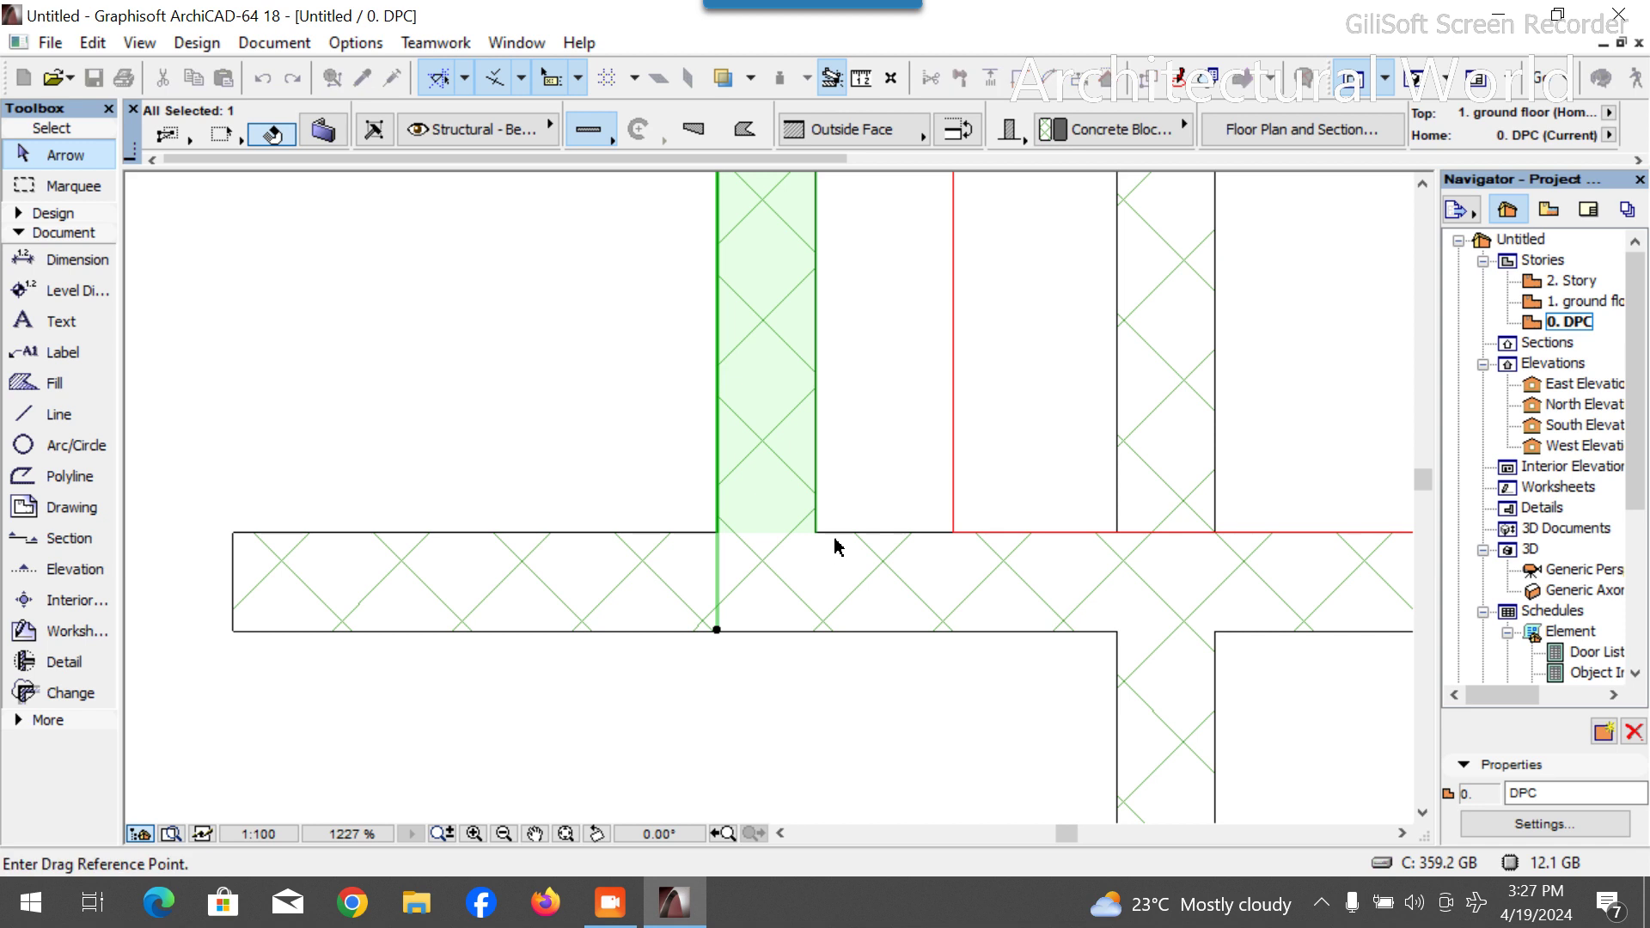
{"action": "left_click", "coordinate": [817, 537]}
{"action": "left_click", "coordinate": [961, 533]}
{"action": "scroll", "coordinate": [748, 580], "scroll_direction": "down", "scroll_amount": 2}
{"action": "scroll", "coordinate": [839, 244], "scroll_direction": "down", "scroll_amount": 5}
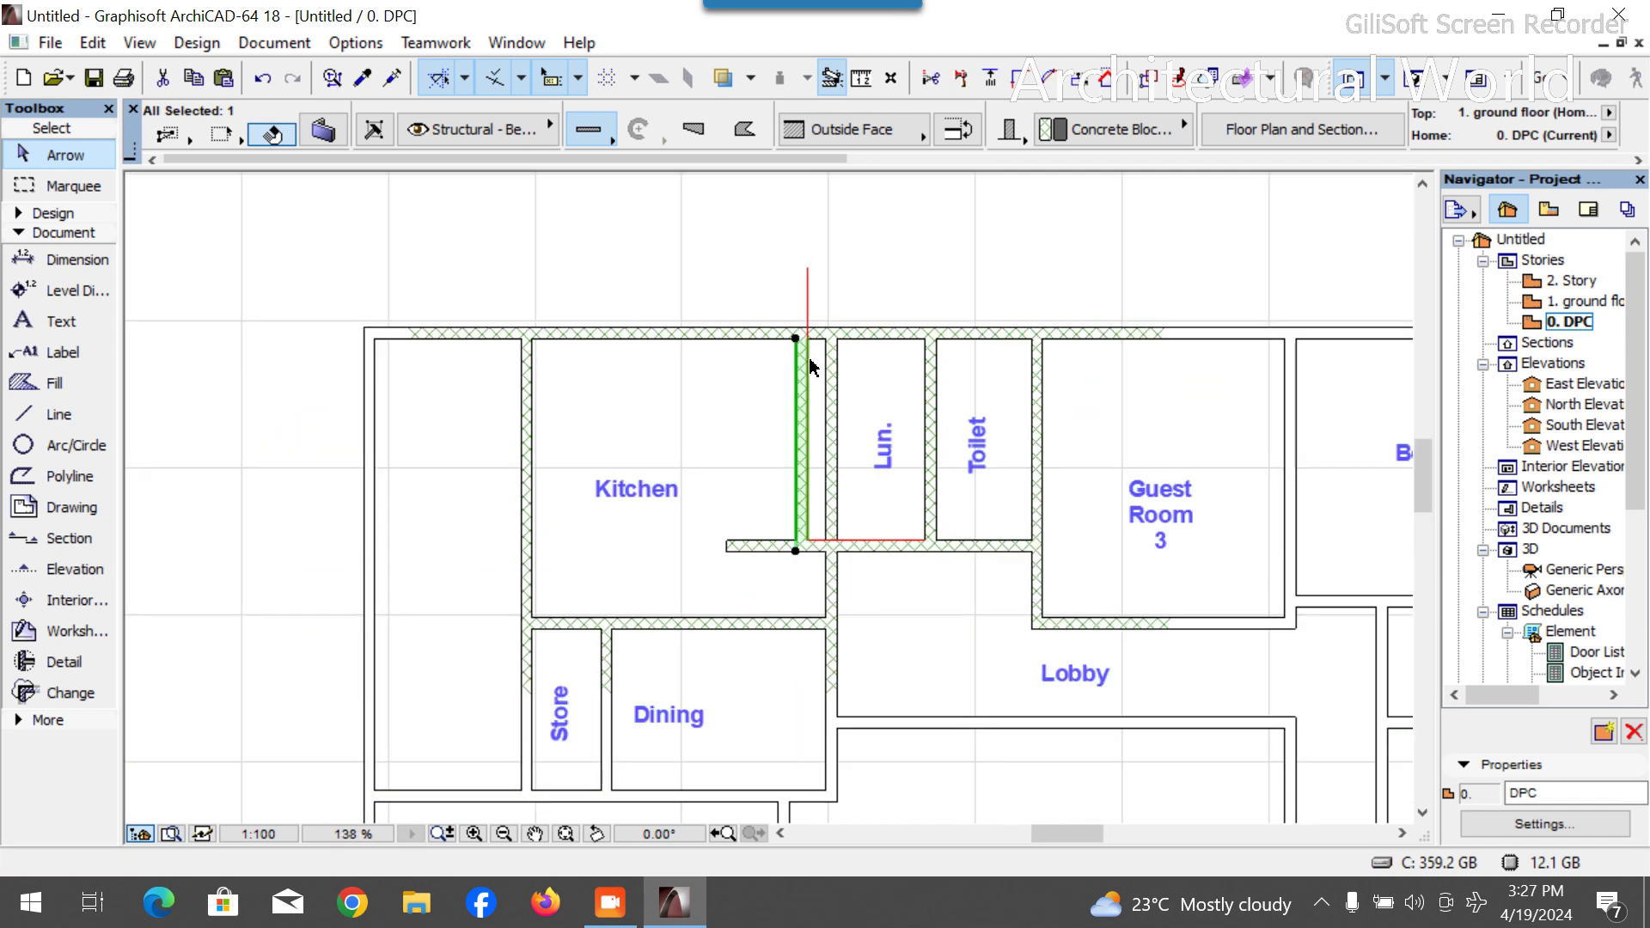
Delete the red guide line and the old wall to the right of the copied wall, widening the Lun. room.
{"action": "scroll", "coordinate": [810, 250], "scroll_direction": "up", "scroll_amount": 4}
{"action": "left_click", "coordinate": [812, 254]}
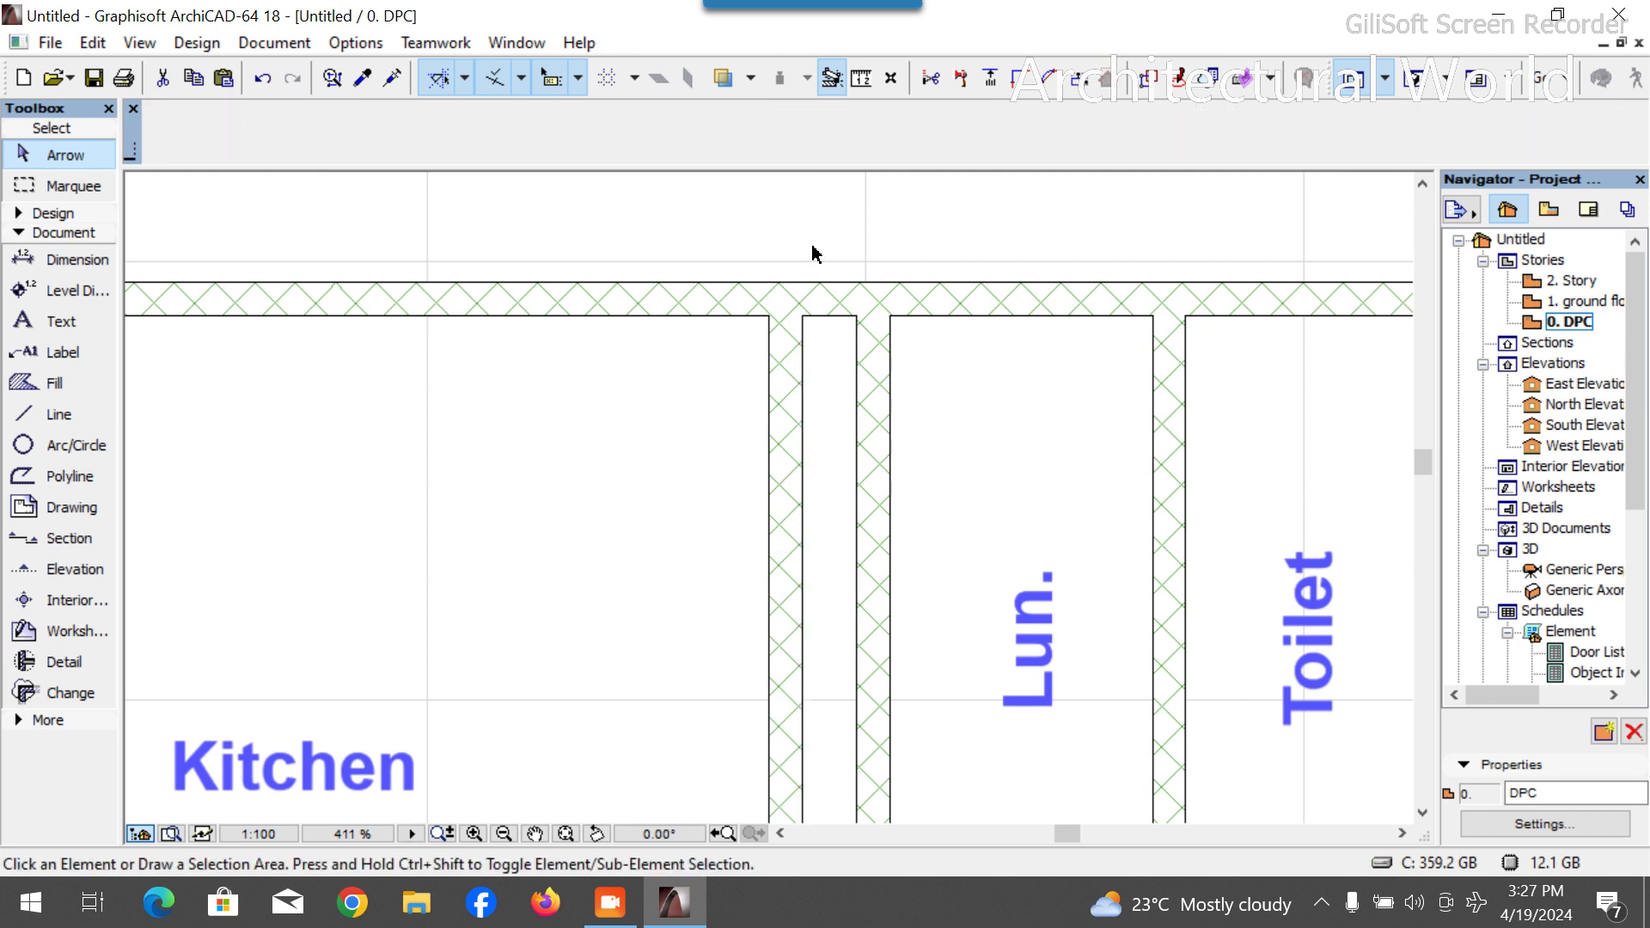
{"action": "scroll", "coordinate": [915, 430], "scroll_direction": "down", "scroll_amount": 3}
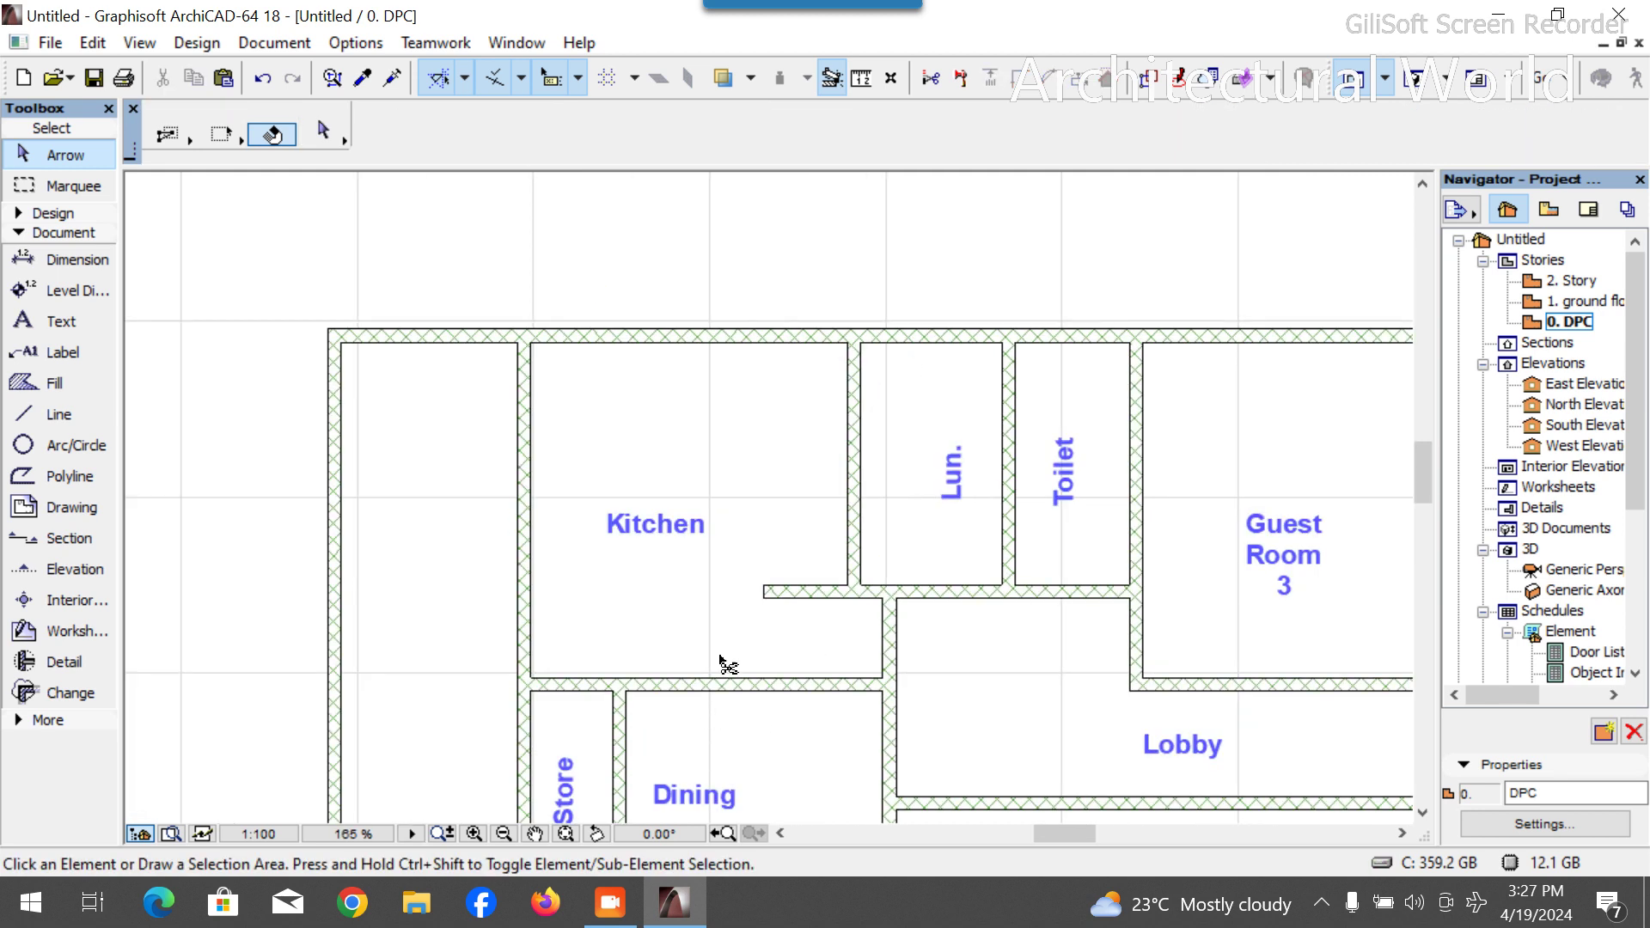
Measure the inside widths of the dining room and the store along their upper walls.
{"action": "scroll", "coordinate": [876, 442], "scroll_direction": "down", "scroll_amount": 3}
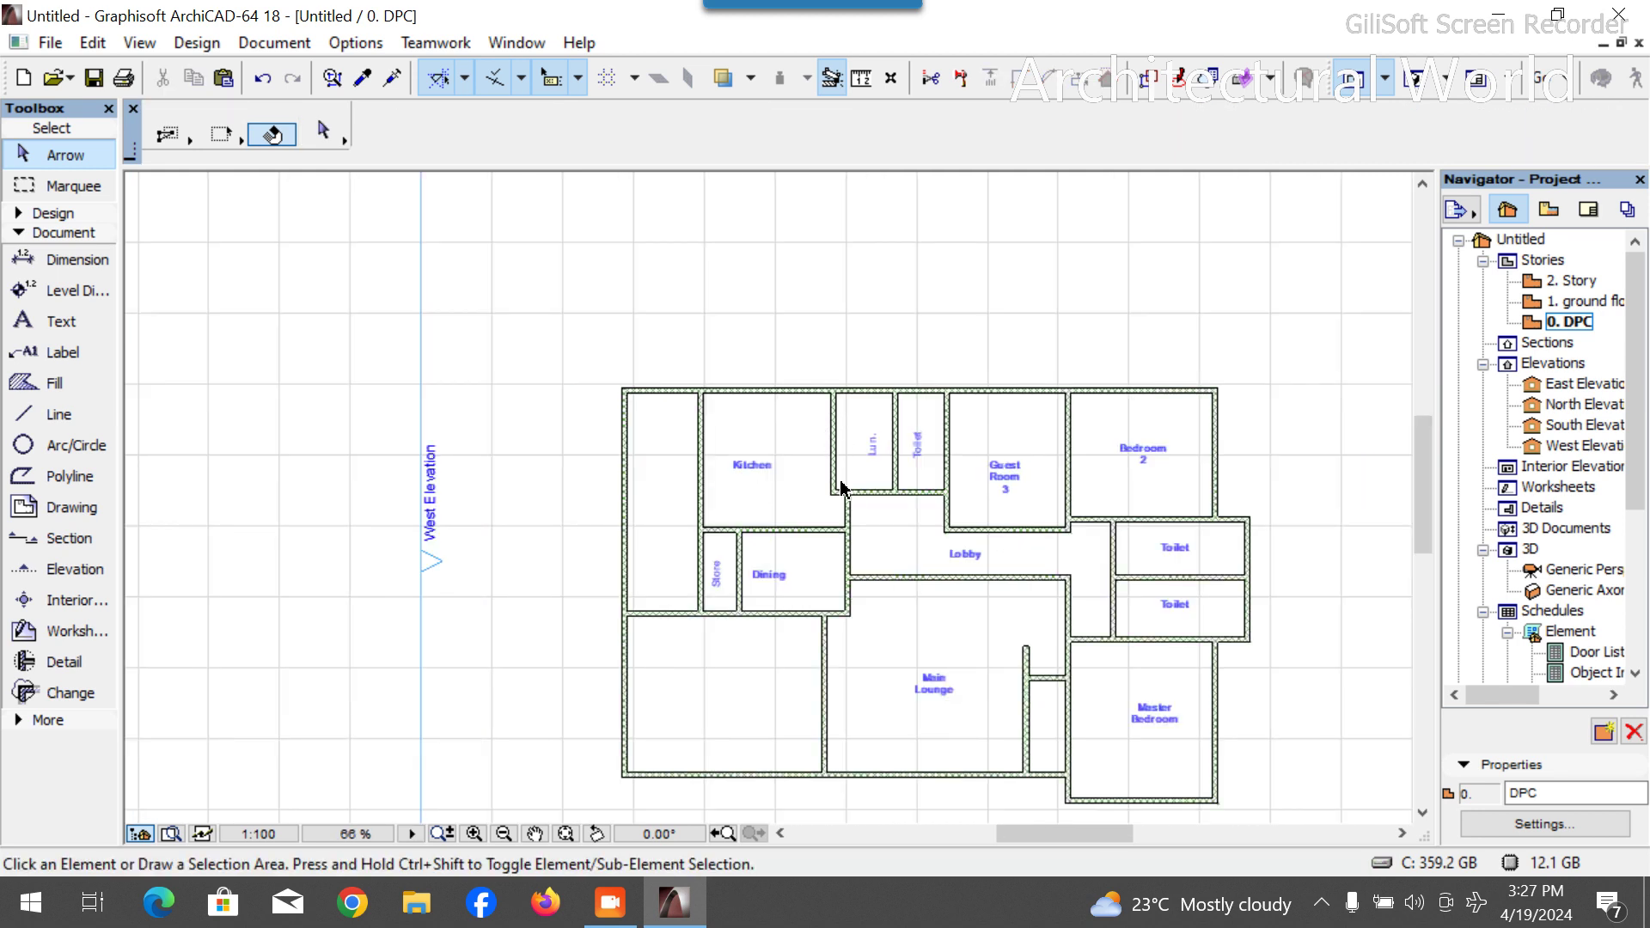
{"action": "scroll", "coordinate": [887, 449], "scroll_direction": "up", "scroll_amount": 2}
{"action": "scroll", "coordinate": [888, 449], "scroll_direction": "down", "scroll_amount": 3}
{"action": "scroll", "coordinate": [765, 589], "scroll_direction": "up", "scroll_amount": 3}
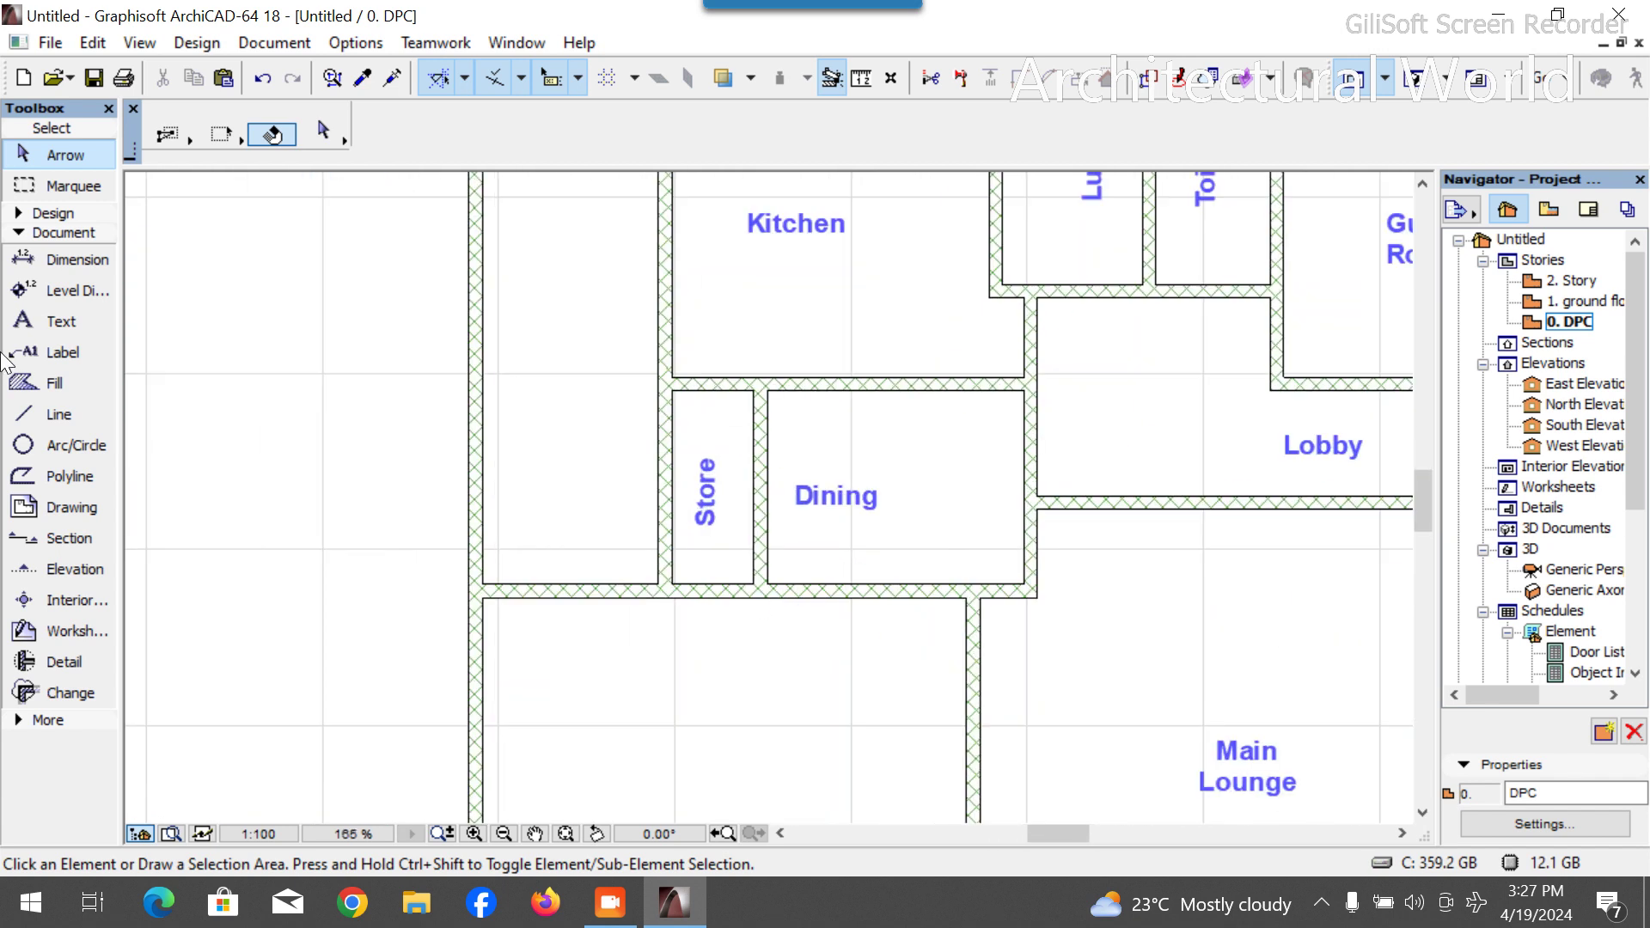
{"action": "left_click", "coordinate": [59, 414]}
{"action": "scroll", "coordinate": [1010, 399], "scroll_direction": "up", "scroll_amount": 1}
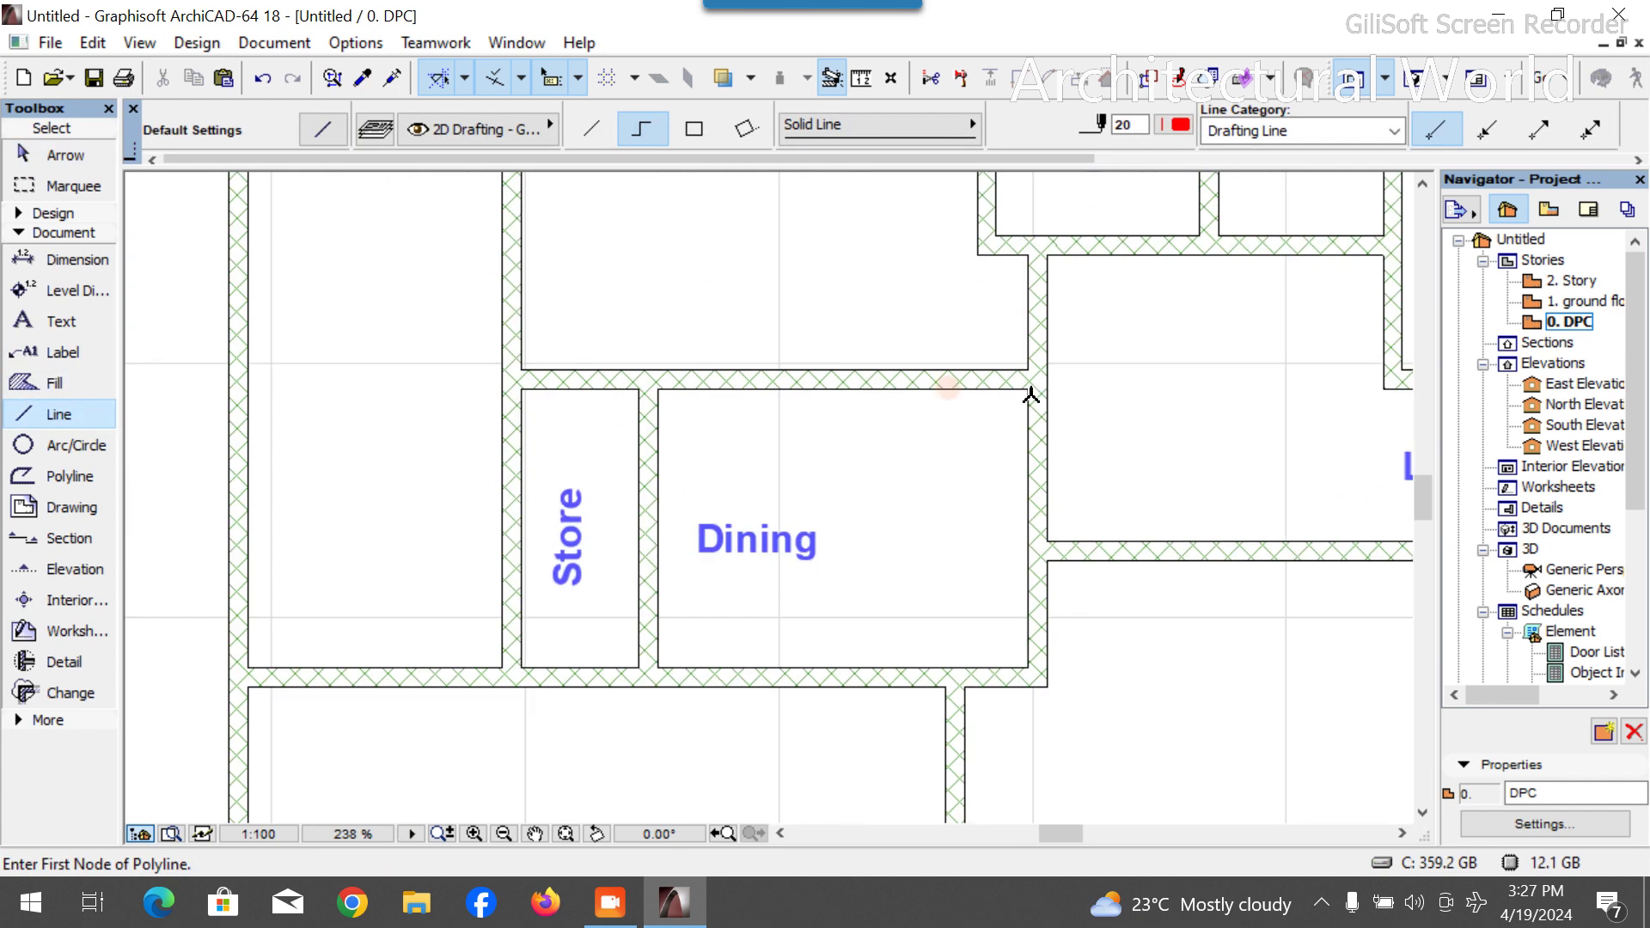
{"action": "left_click", "coordinate": [1022, 389]}
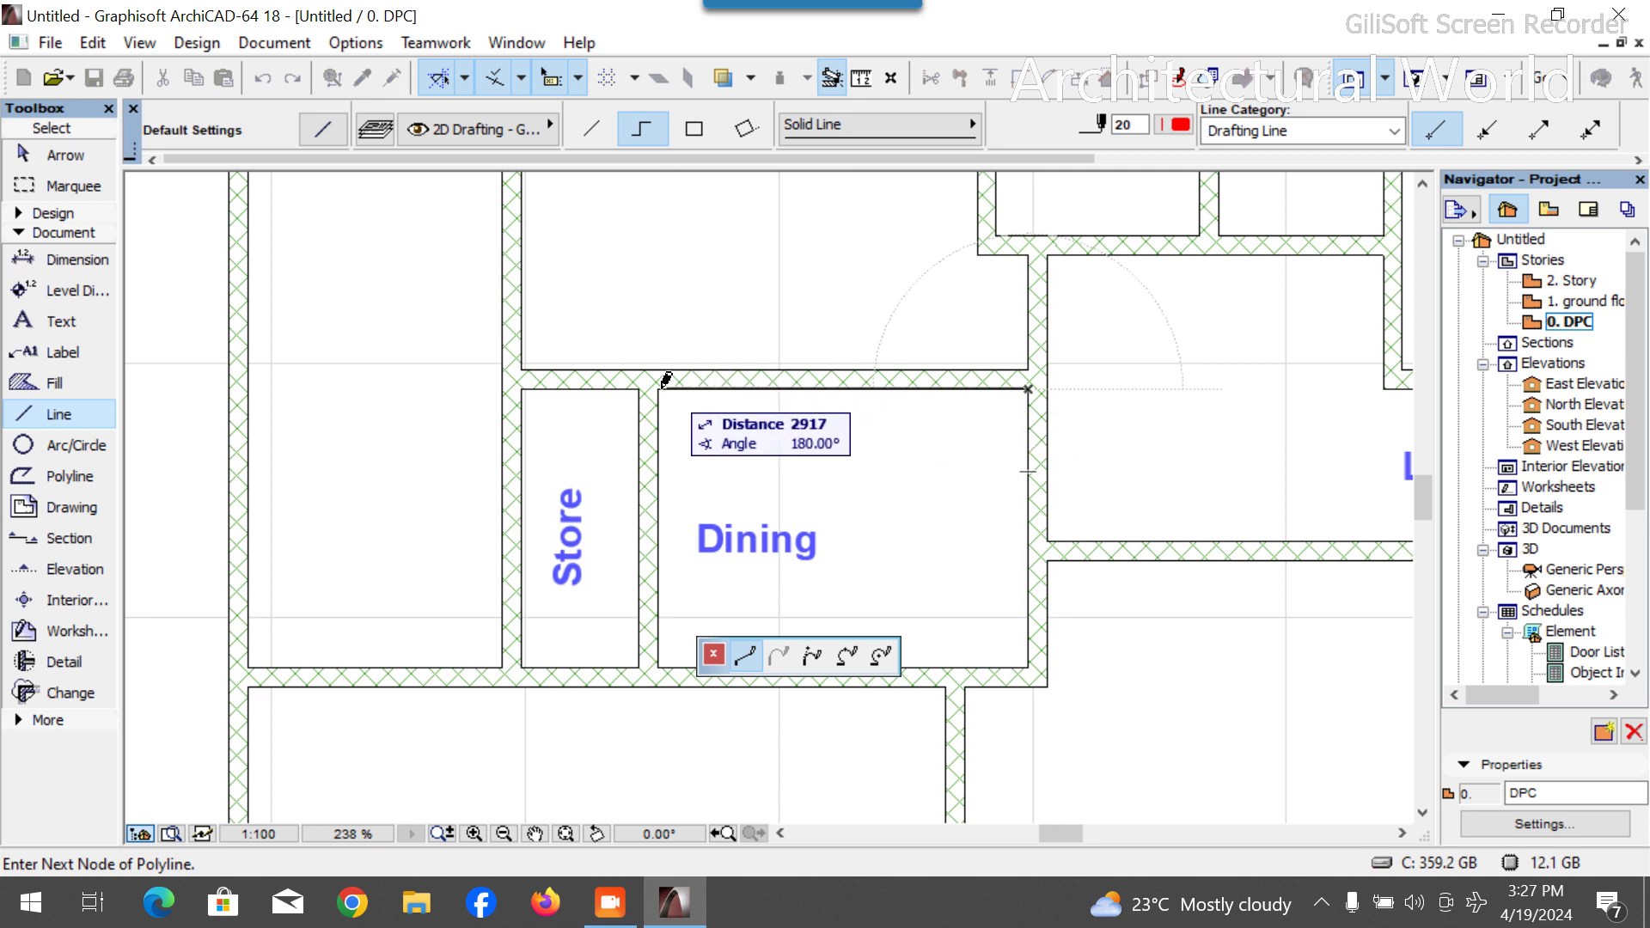
{"action": "double_click", "coordinate": [660, 388]}
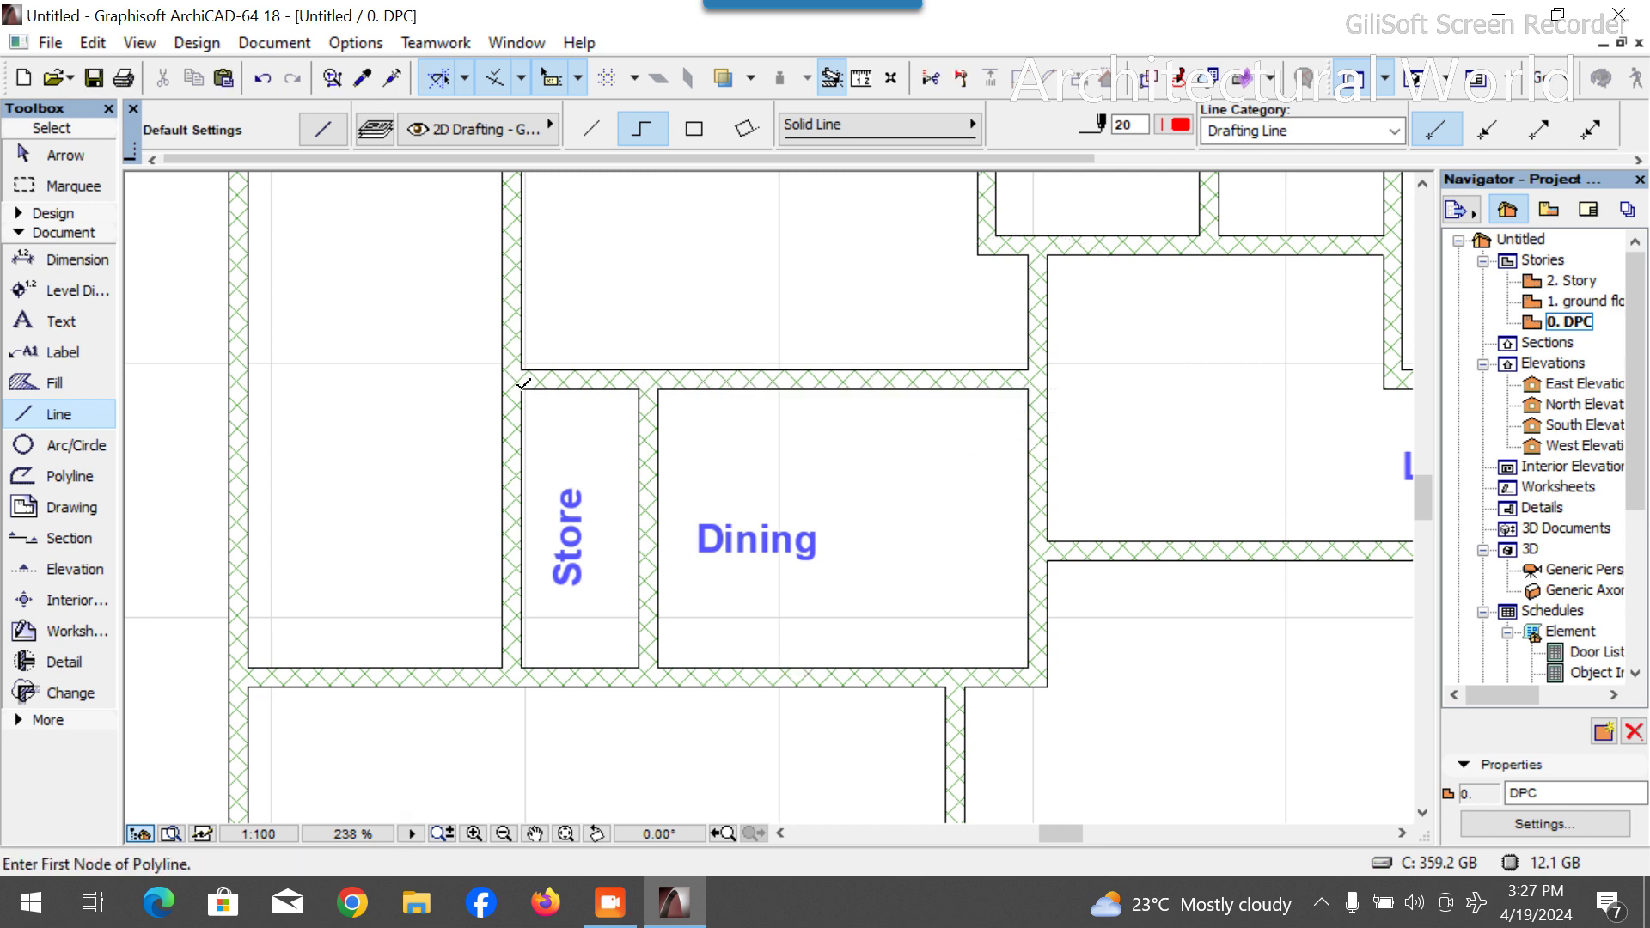
{"action": "left_click", "coordinate": [521, 389]}
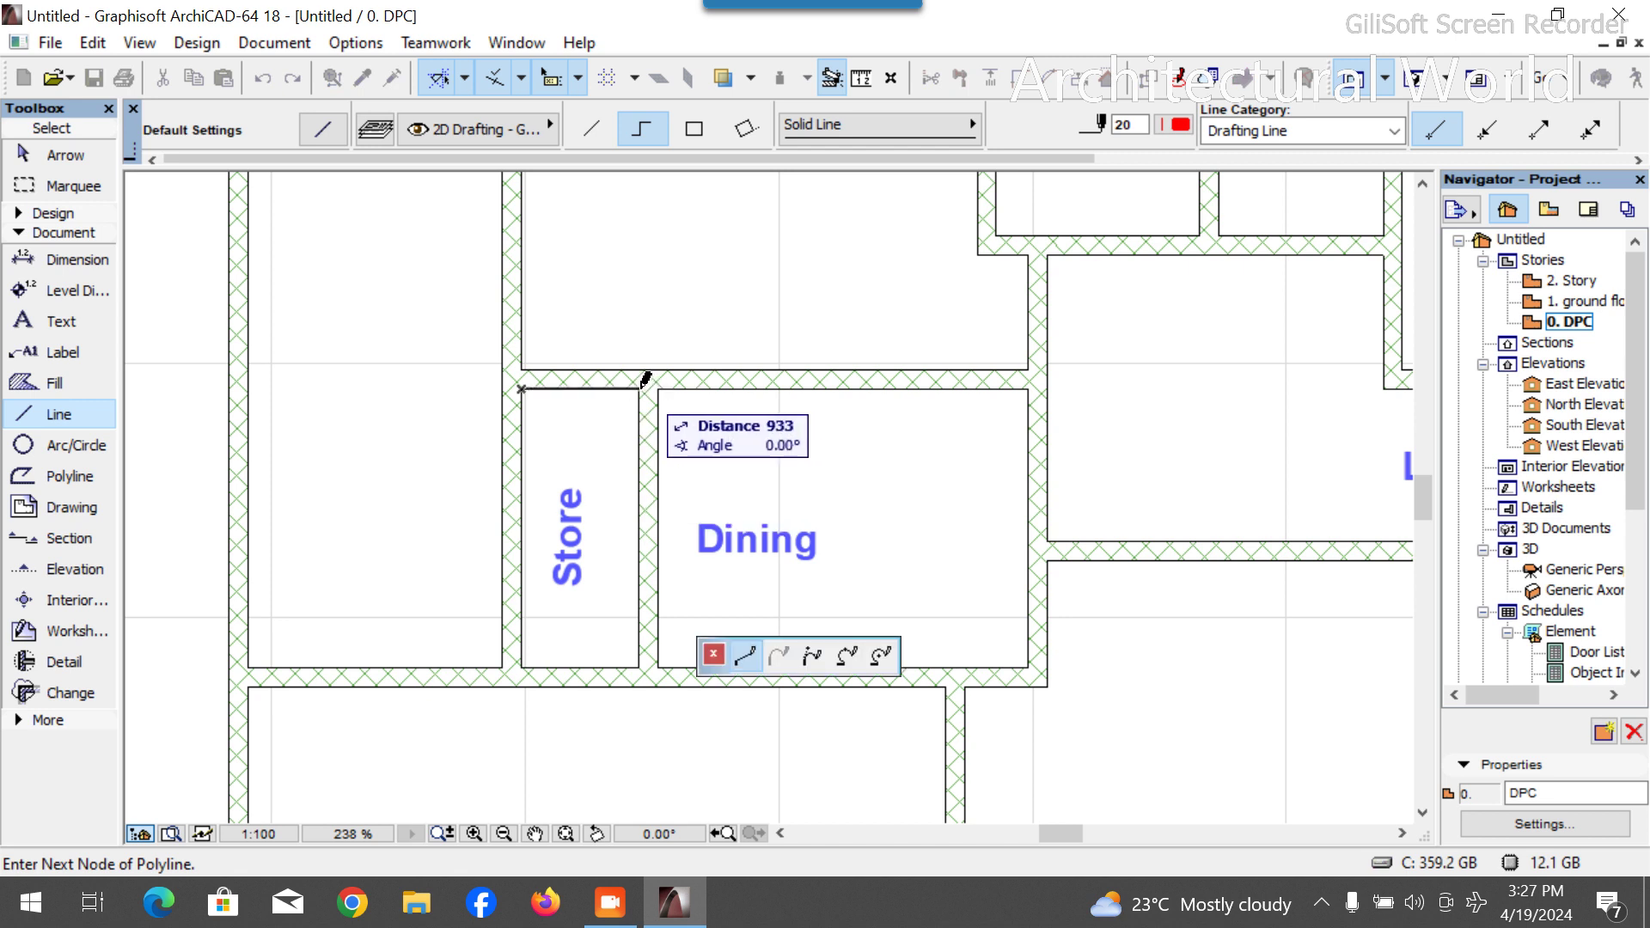
{"action": "double_click", "coordinate": [641, 387]}
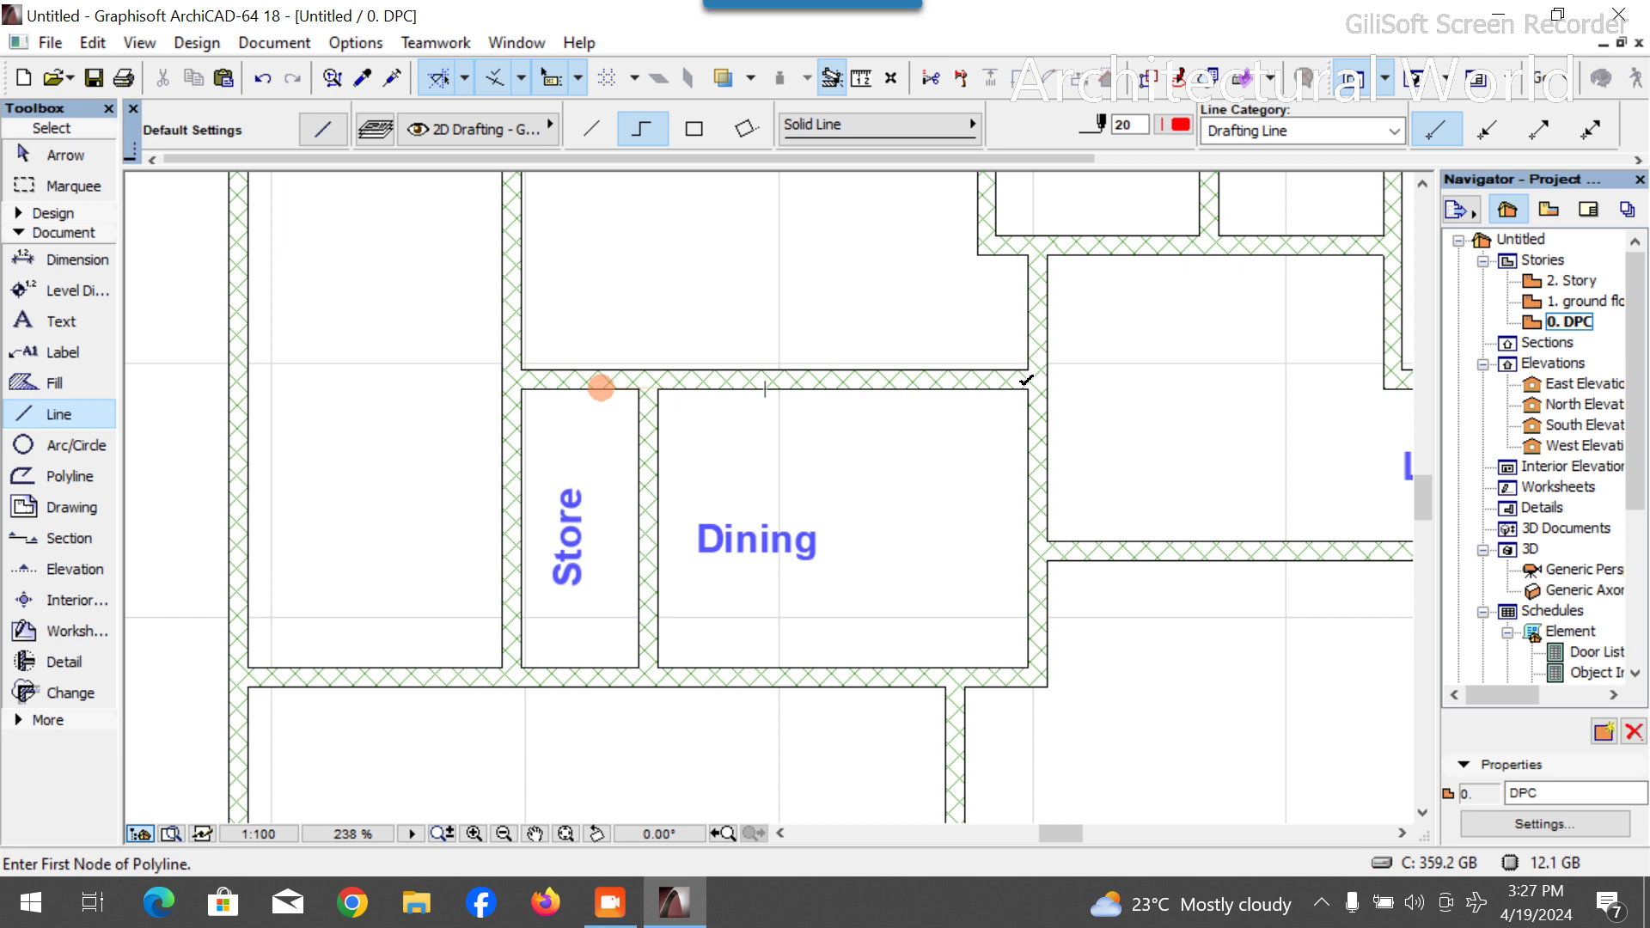
Draw a guide polyline 2400 long leftward from the dining room's upper-right inner corner, continuing straight down past the lower wall.
{"action": "left_click", "coordinate": [1029, 389]}
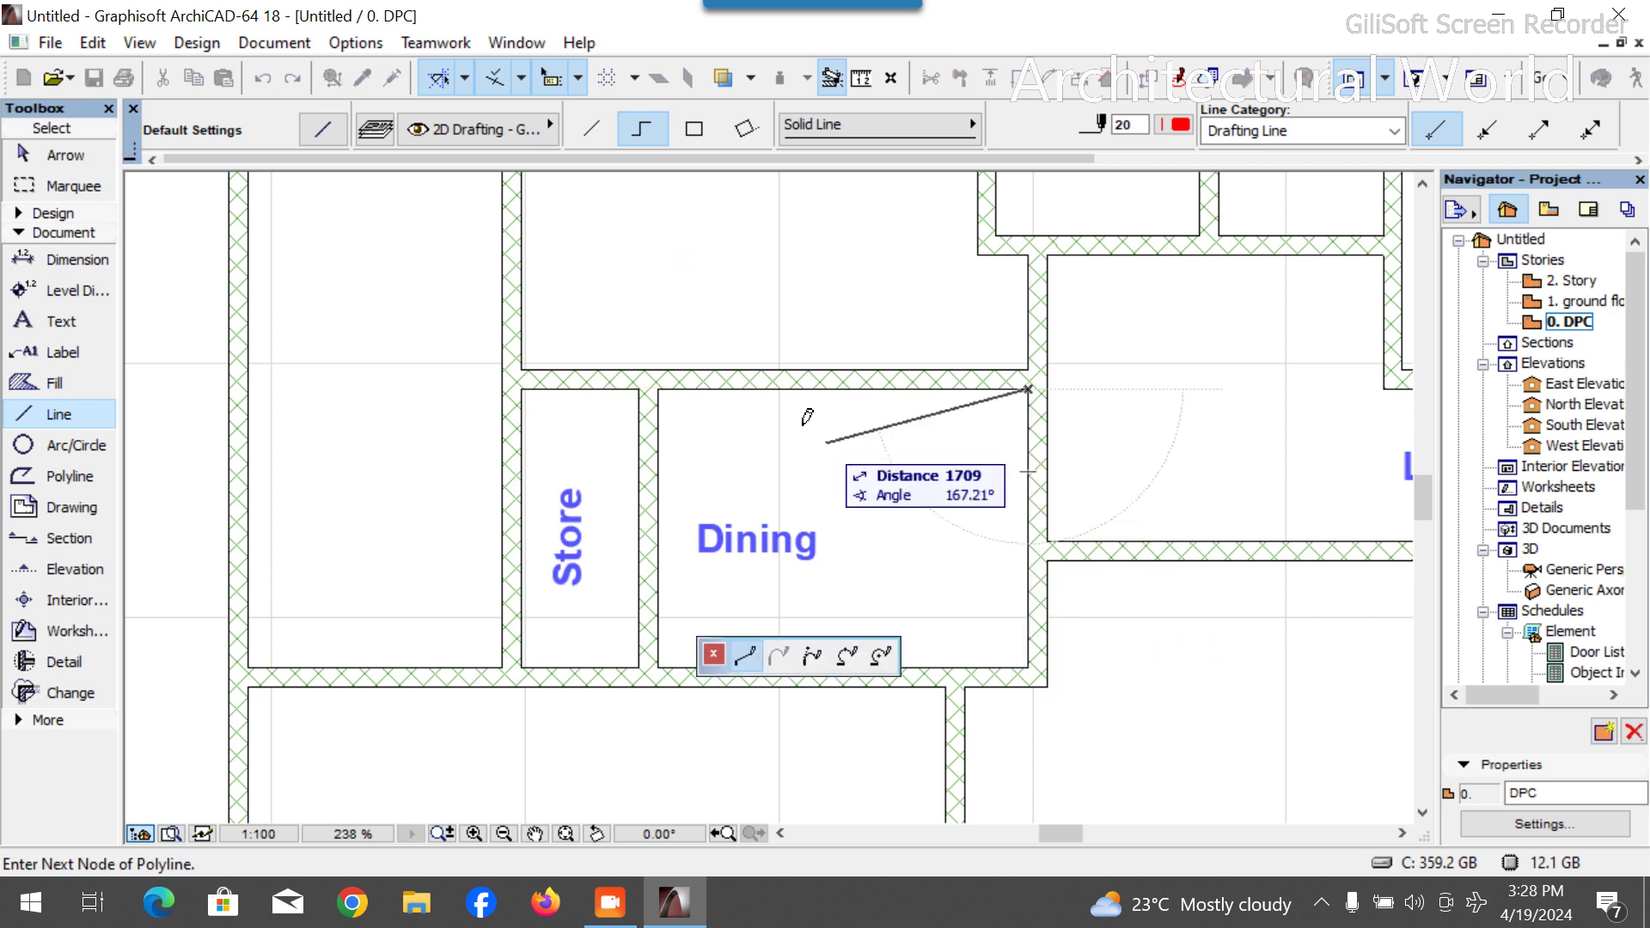
{"action": "type", "text": "2400"}
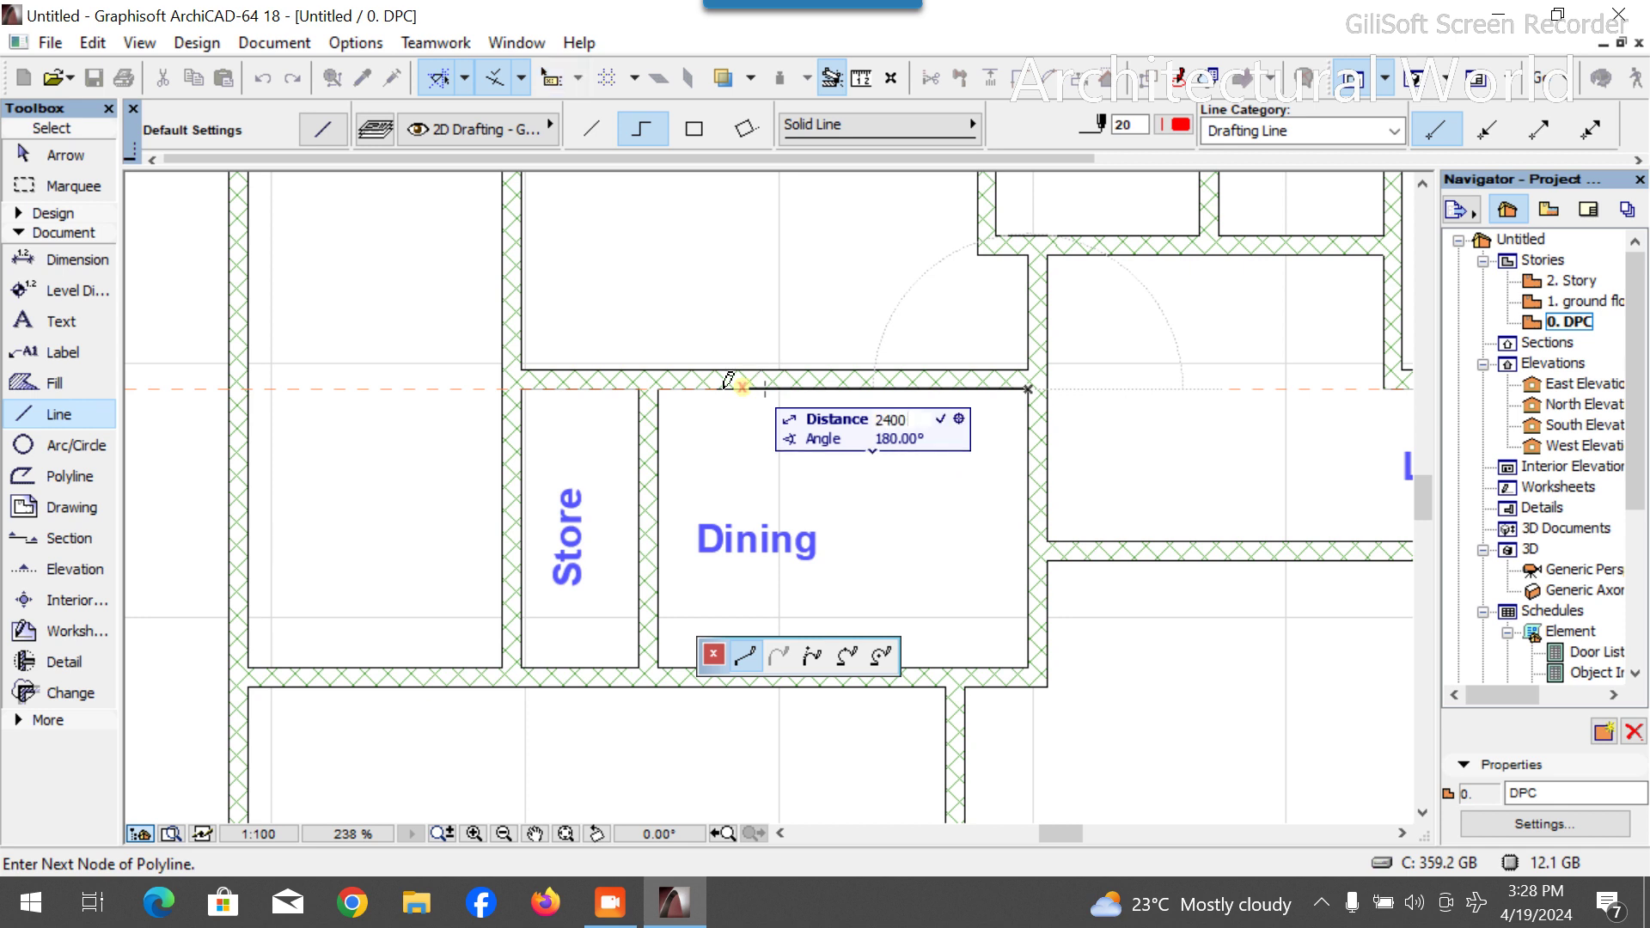
{"action": "key", "text": "Return"}
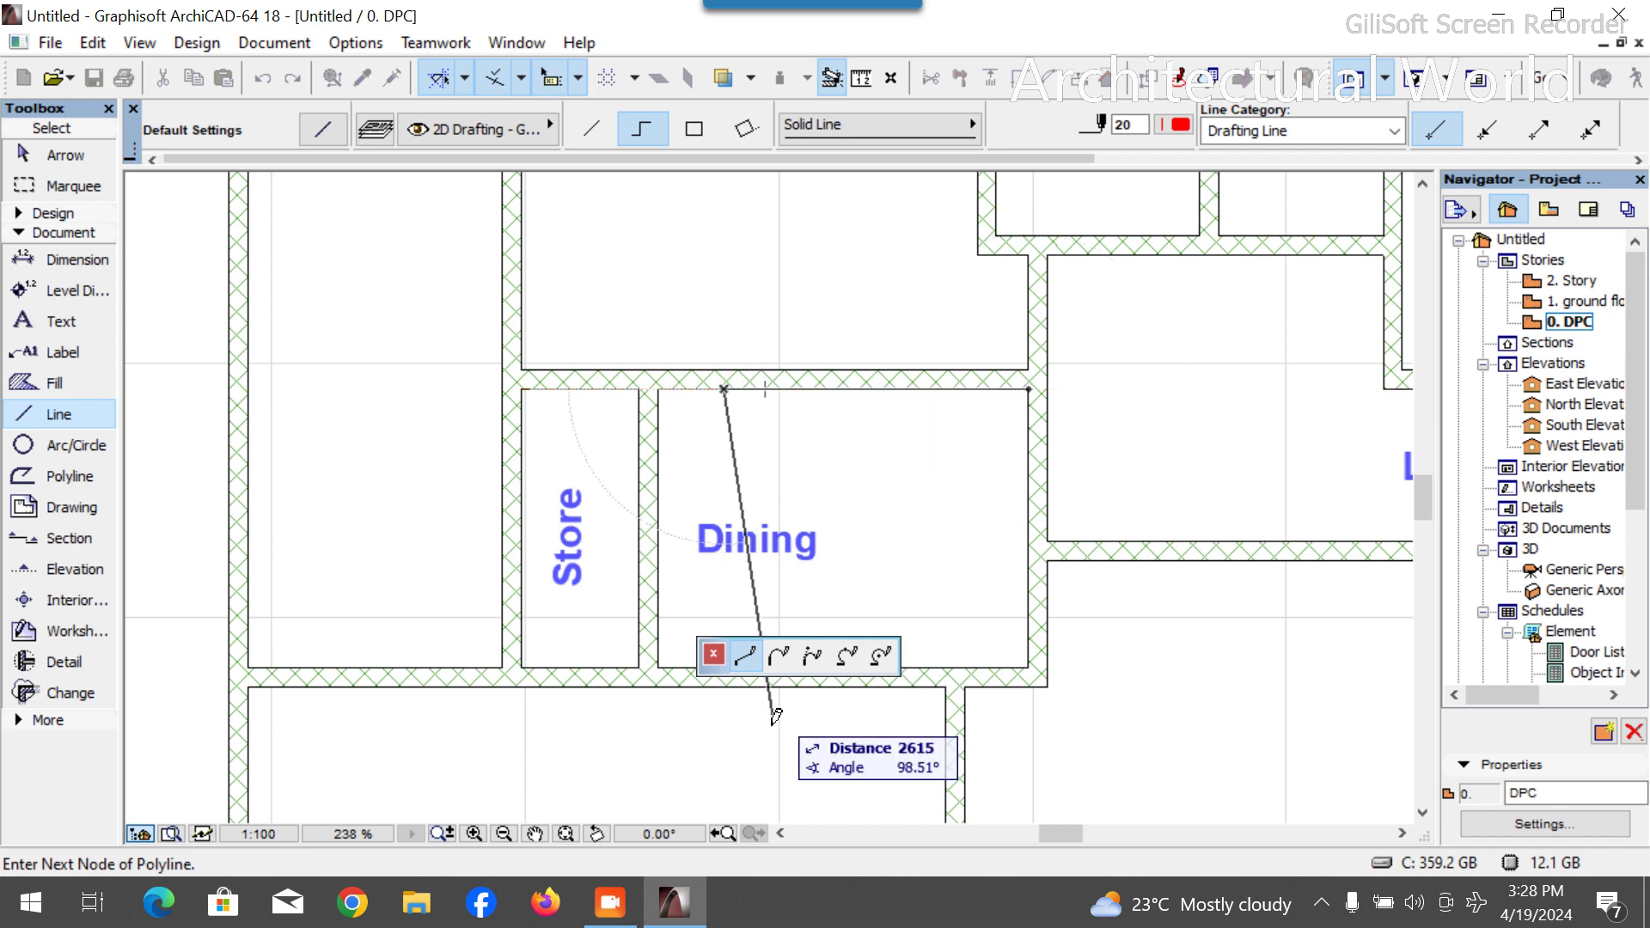
{"action": "left_click", "coordinate": [724, 755]}
{"action": "right_click", "coordinate": [782, 760]}
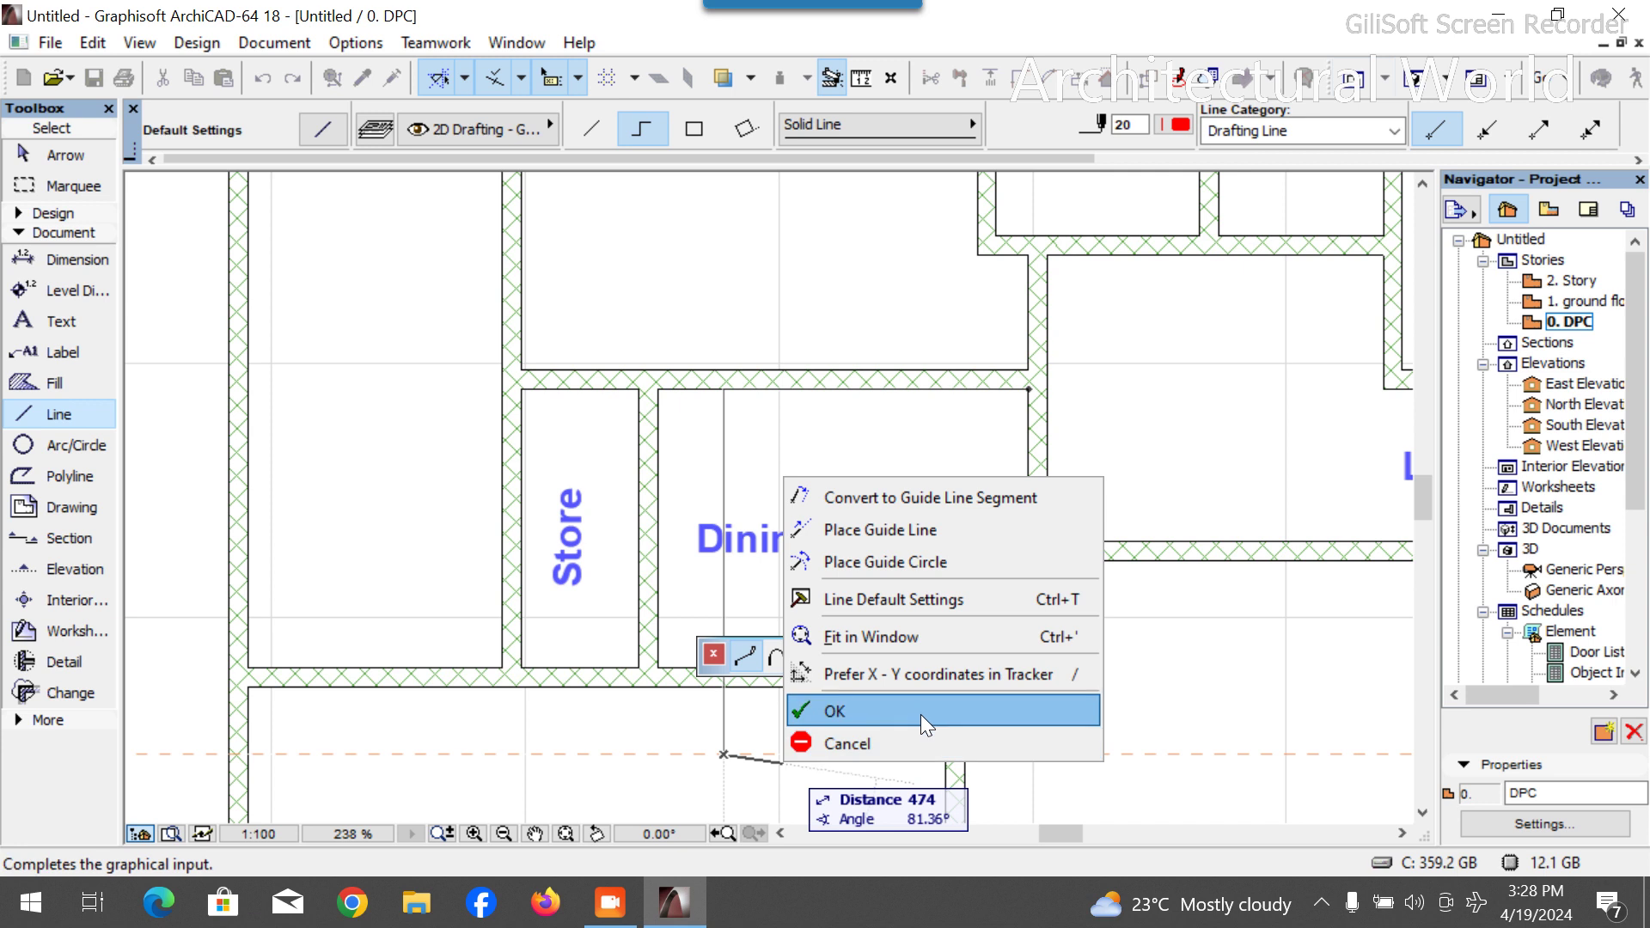
{"action": "left_click", "coordinate": [928, 711]}
{"action": "key", "text": "Escape"}
Move the wall between Store and Dining so its right face aligns with the vertical guide line, and delete the guide line.
{"action": "left_click", "coordinate": [658, 451]}
{"action": "key", "text": "ctrl+d"}
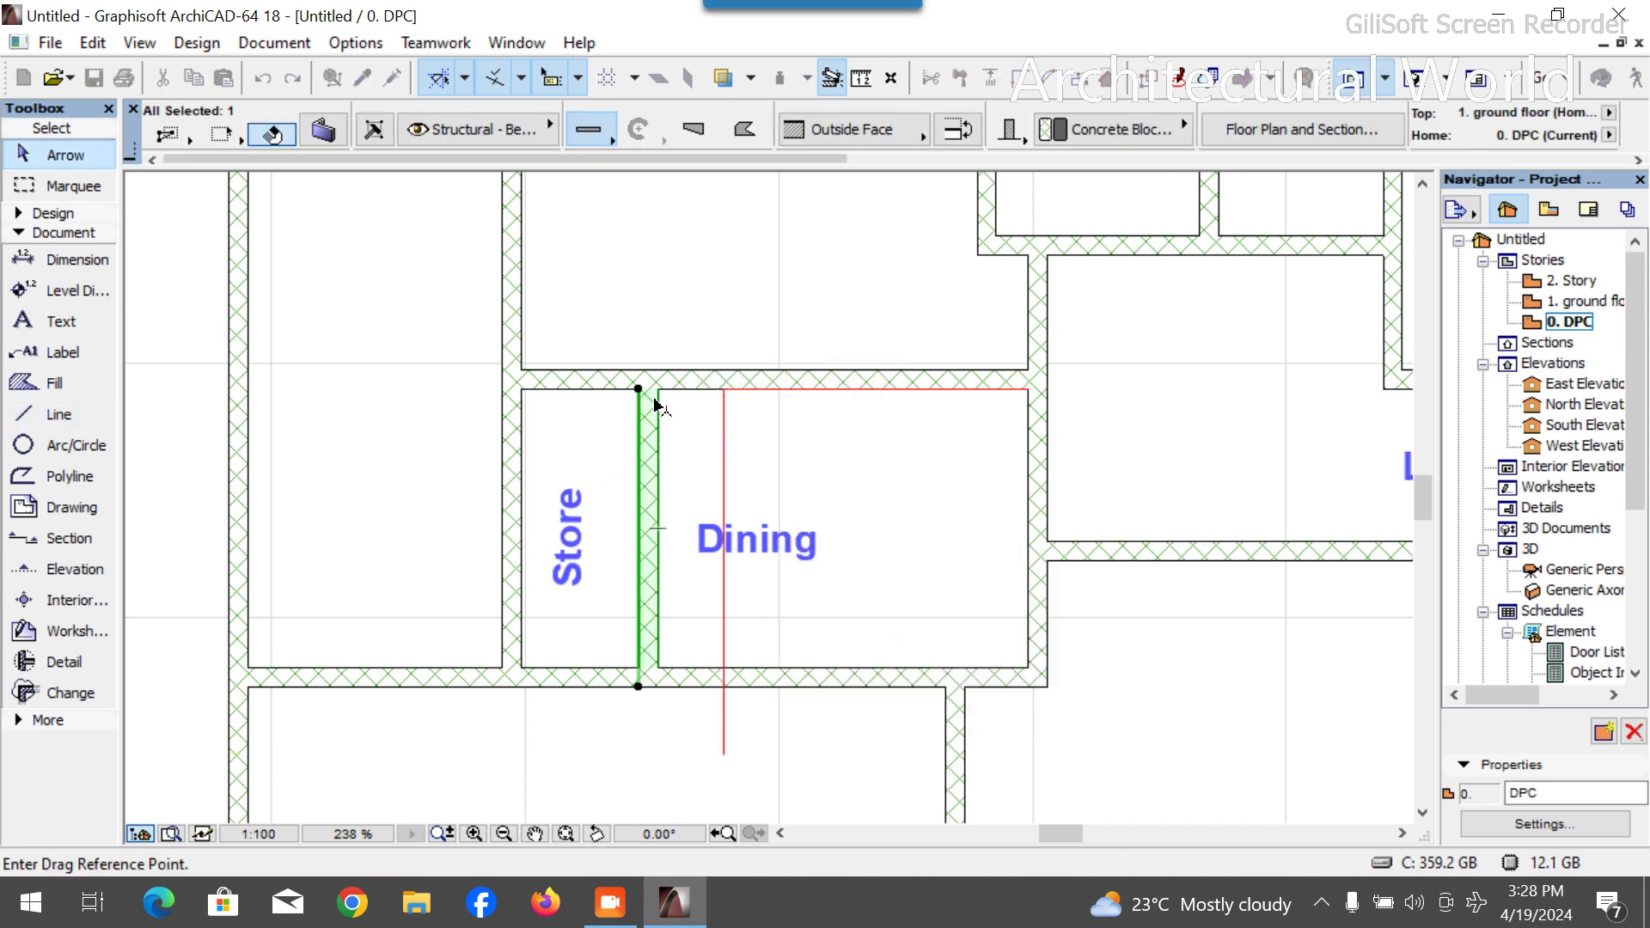
{"action": "left_click", "coordinate": [658, 392]}
{"action": "left_click", "coordinate": [724, 391]}
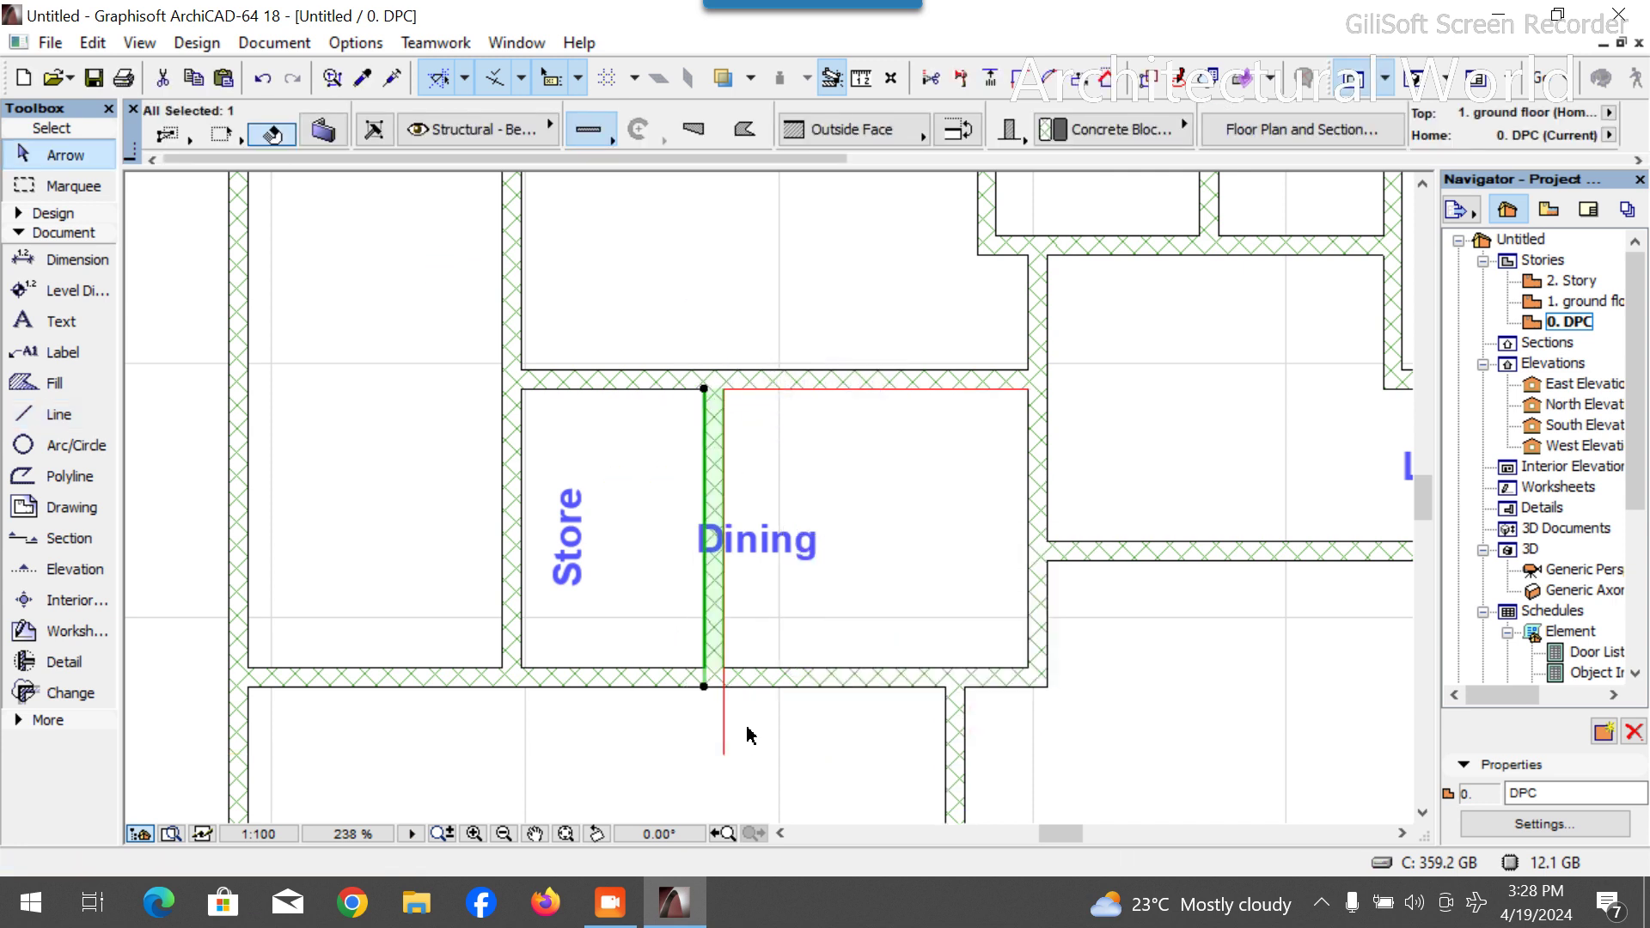
{"action": "left_click", "coordinate": [724, 737]}
{"action": "key", "text": "Delete"}
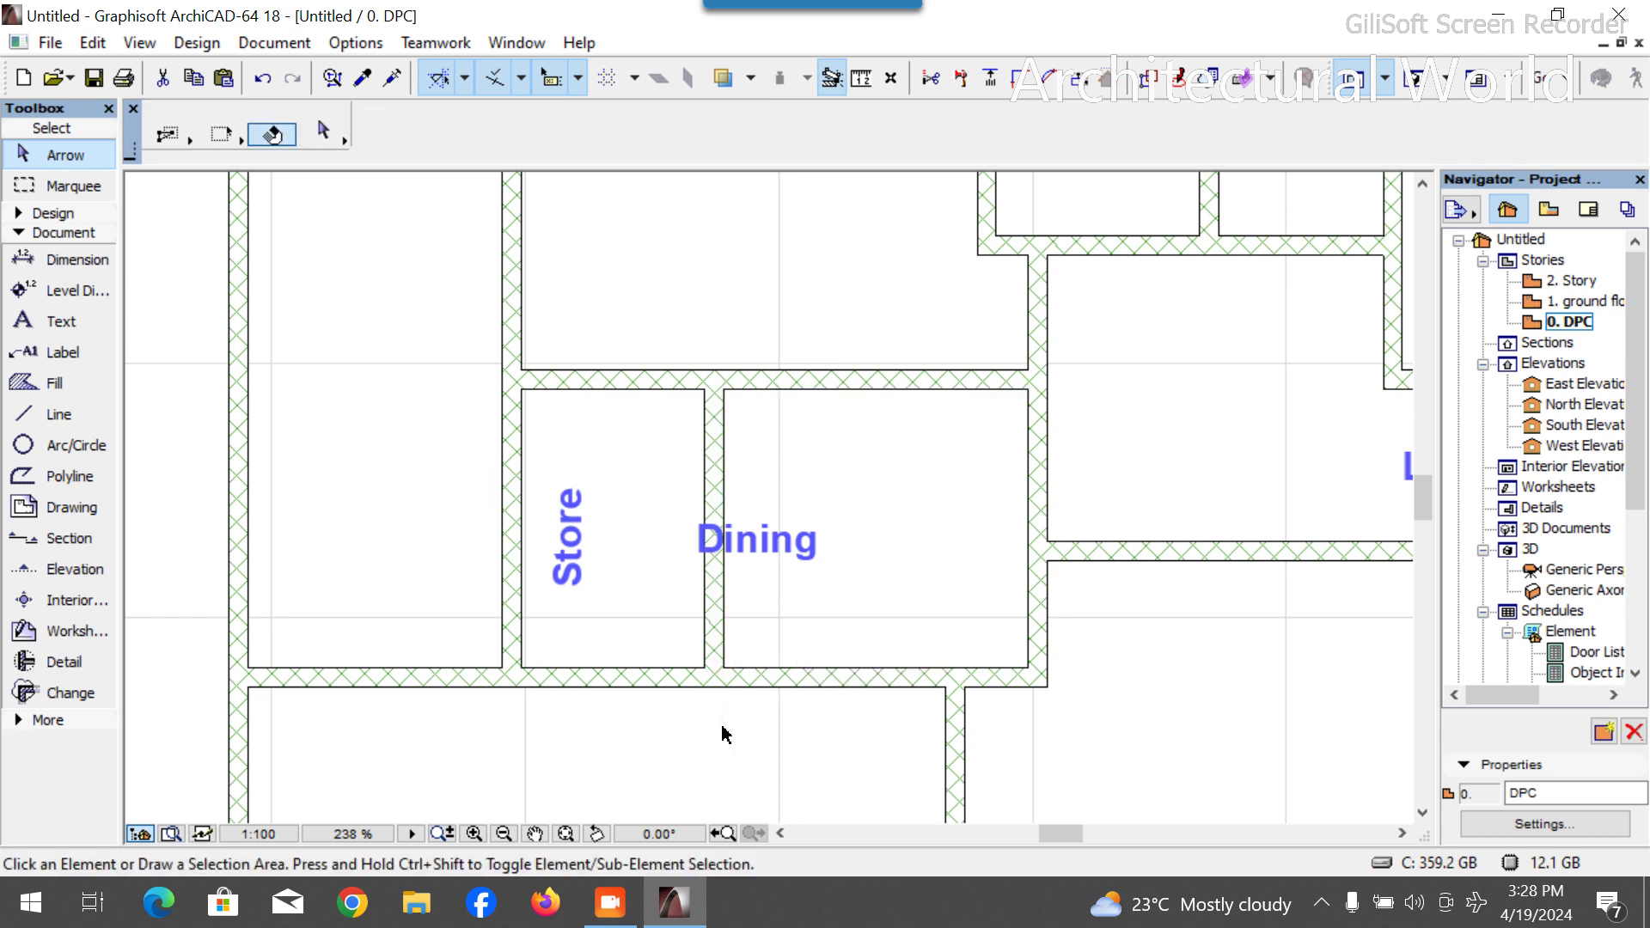
Move the Dining and Store labels rightward to the middle of their resized rooms.
{"action": "left_click", "coordinate": [799, 550]}
{"action": "left_click", "coordinate": [757, 541]}
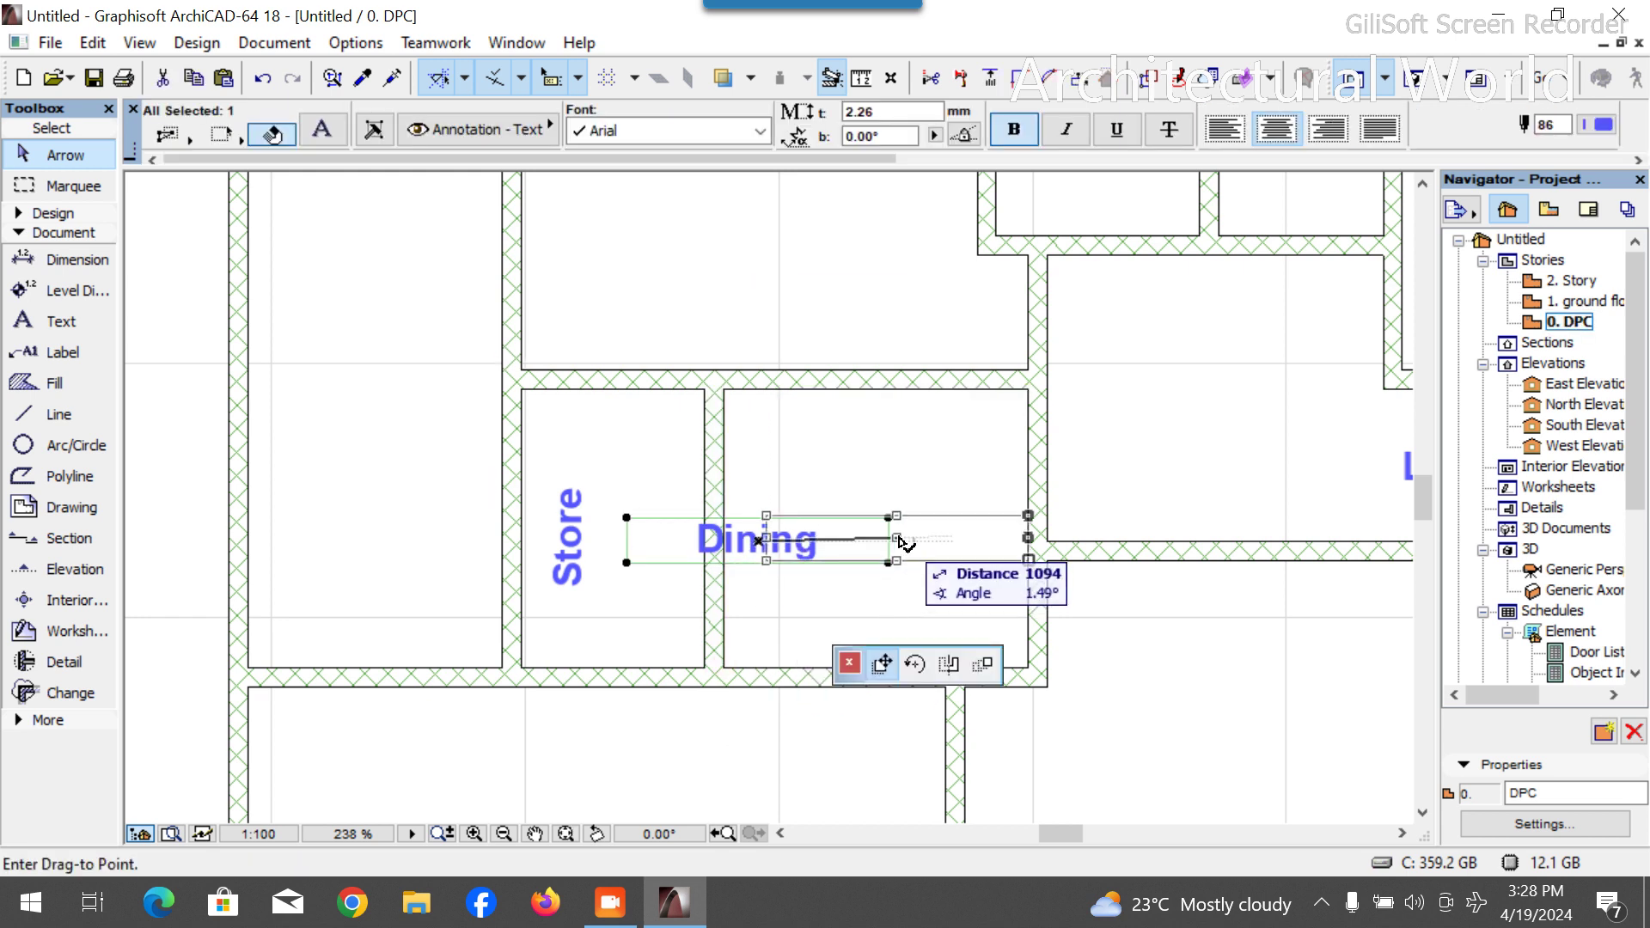
{"action": "left_click", "coordinate": [868, 541]}
{"action": "left_click", "coordinate": [572, 542]}
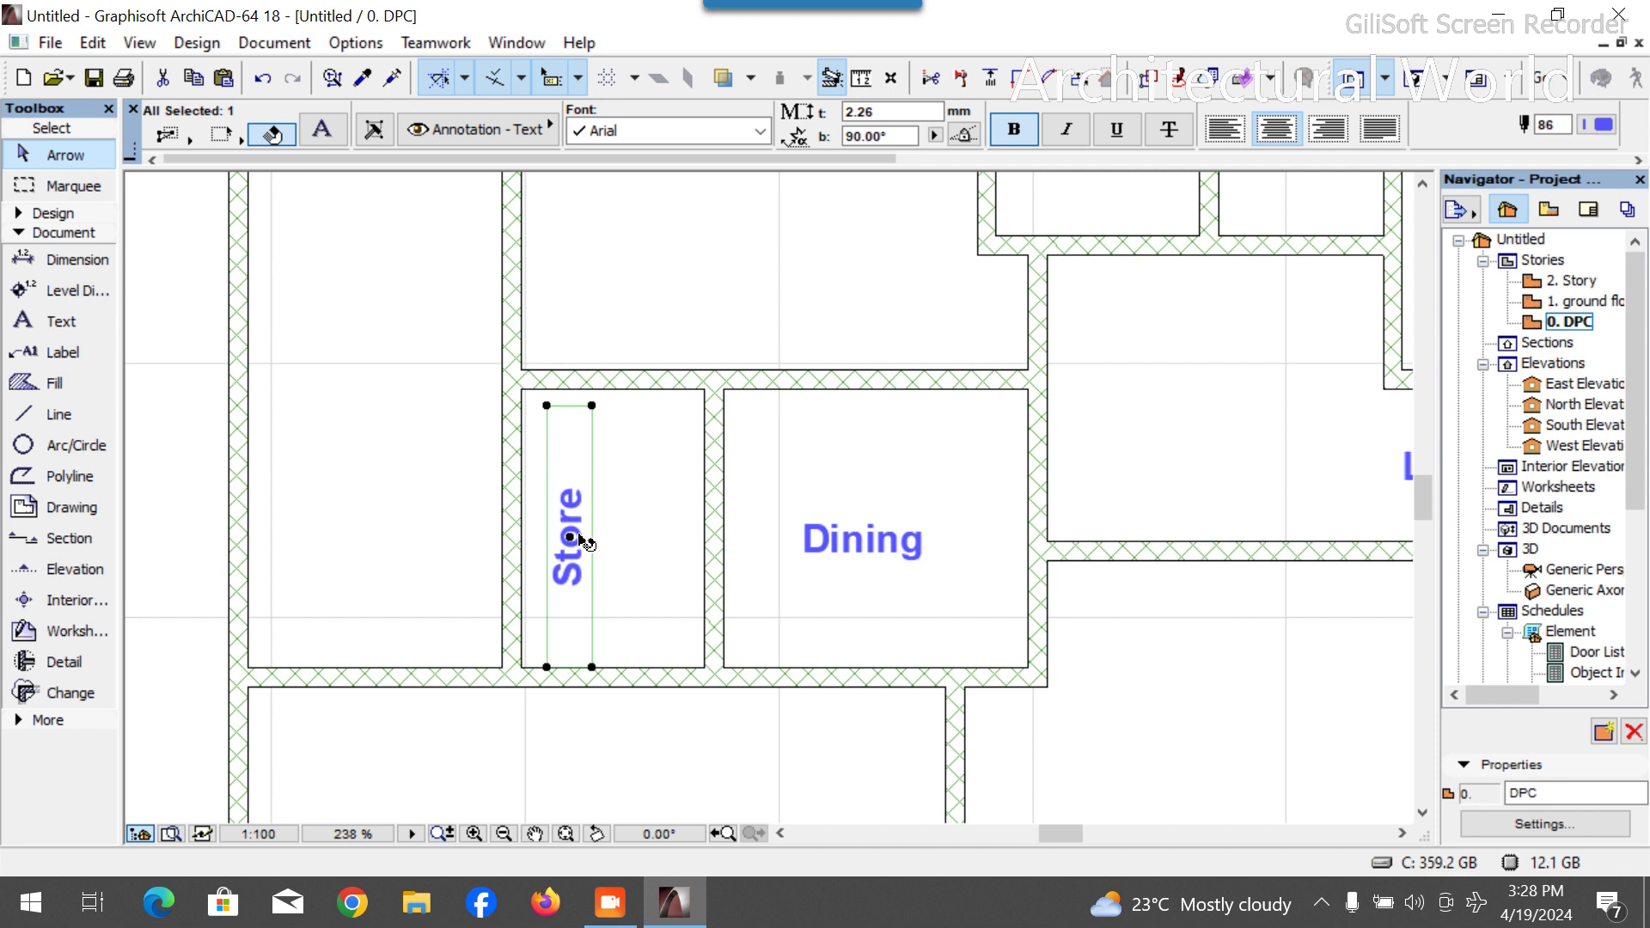
{"action": "left_click", "coordinate": [569, 538]}
{"action": "left_click", "coordinate": [612, 538]}
{"action": "left_click", "coordinate": [511, 508]}
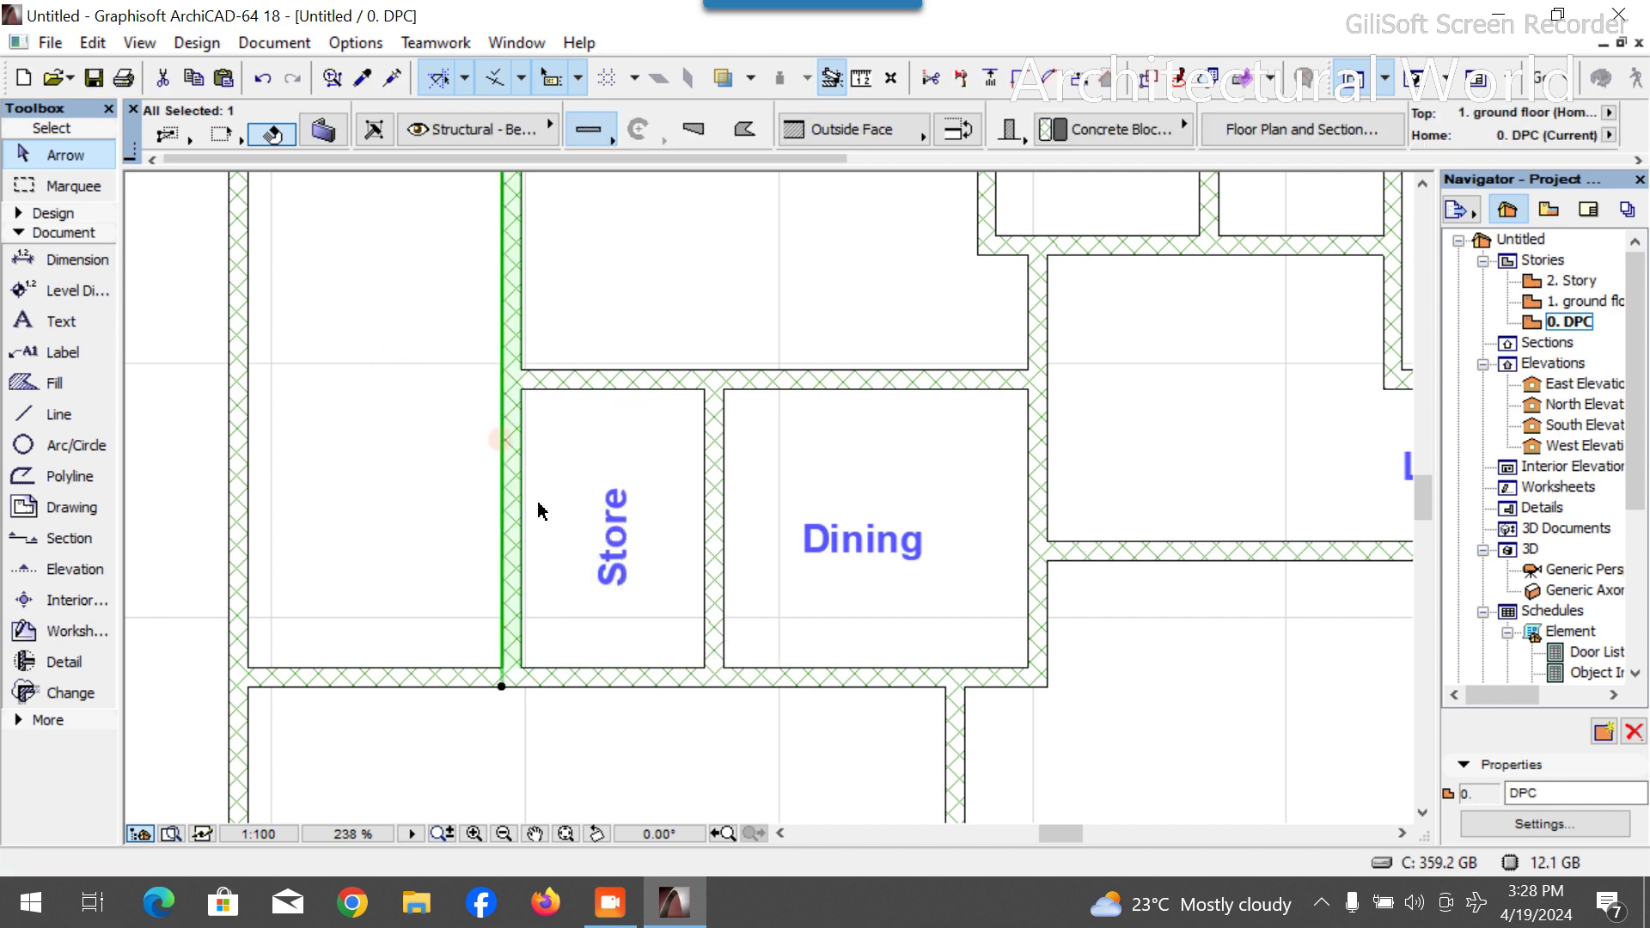
{"action": "left_click", "coordinate": [448, 479]}
Examine the resized store and dining room and the surrounding walls in the floor plan.
{"action": "scroll", "coordinate": [448, 479], "scroll_direction": "down", "scroll_amount": 3}
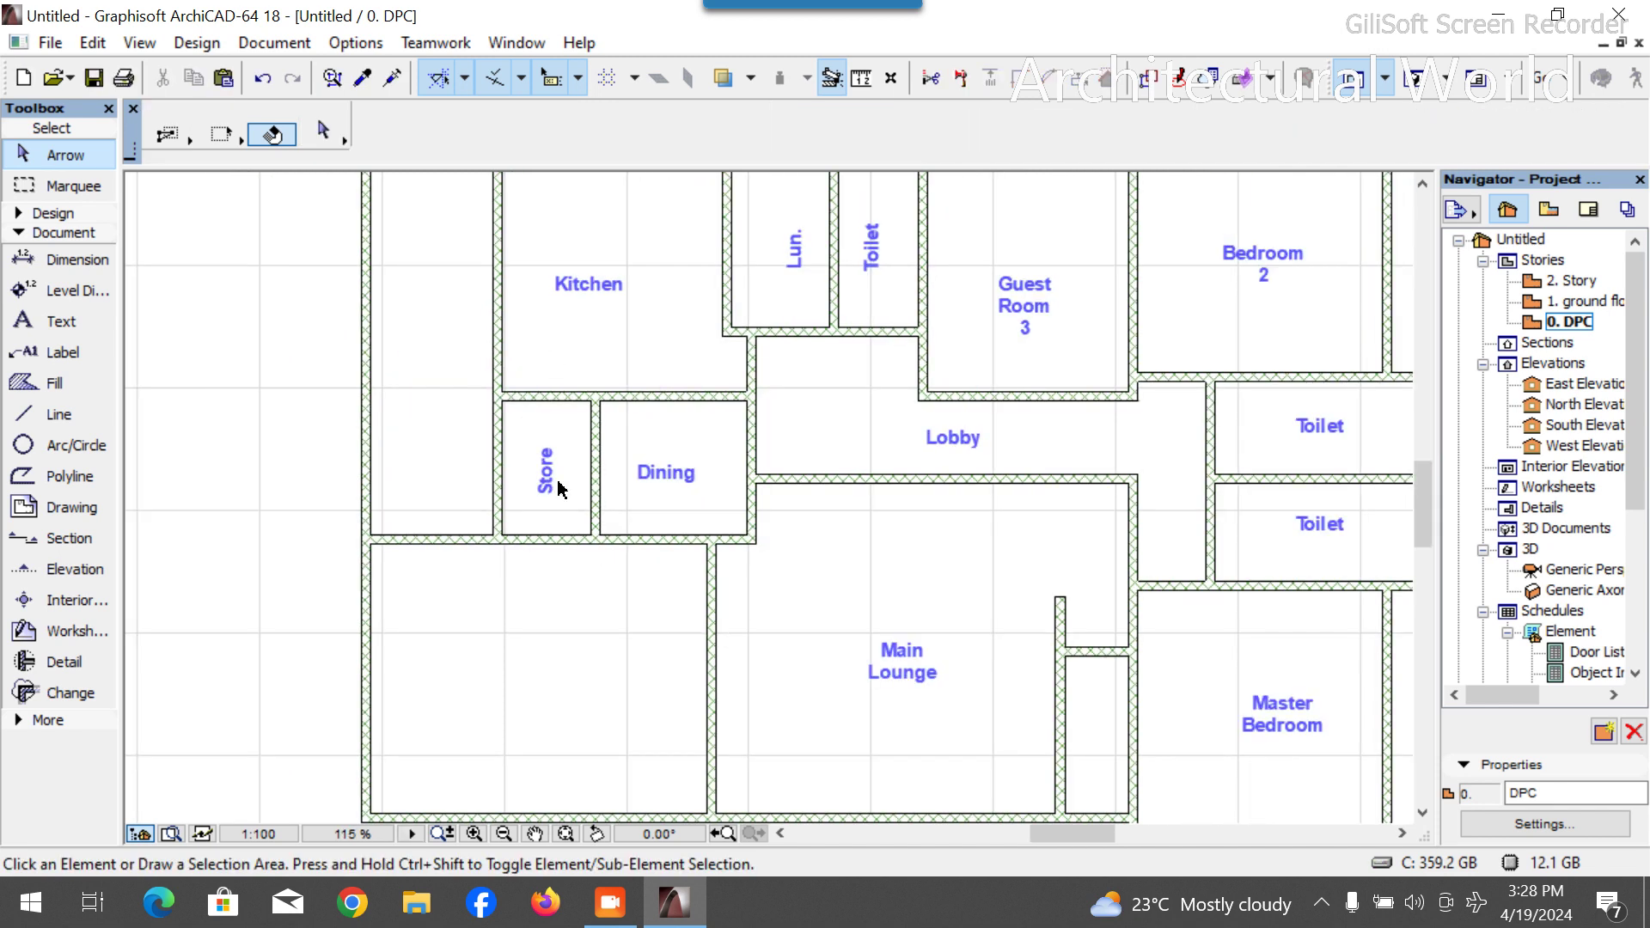
{"action": "scroll", "coordinate": [532, 494], "scroll_direction": "up", "scroll_amount": 4}
{"action": "scroll", "coordinate": [533, 494], "scroll_direction": "down", "scroll_amount": 3}
{"action": "scroll", "coordinate": [550, 438], "scroll_direction": "up", "scroll_amount": 5}
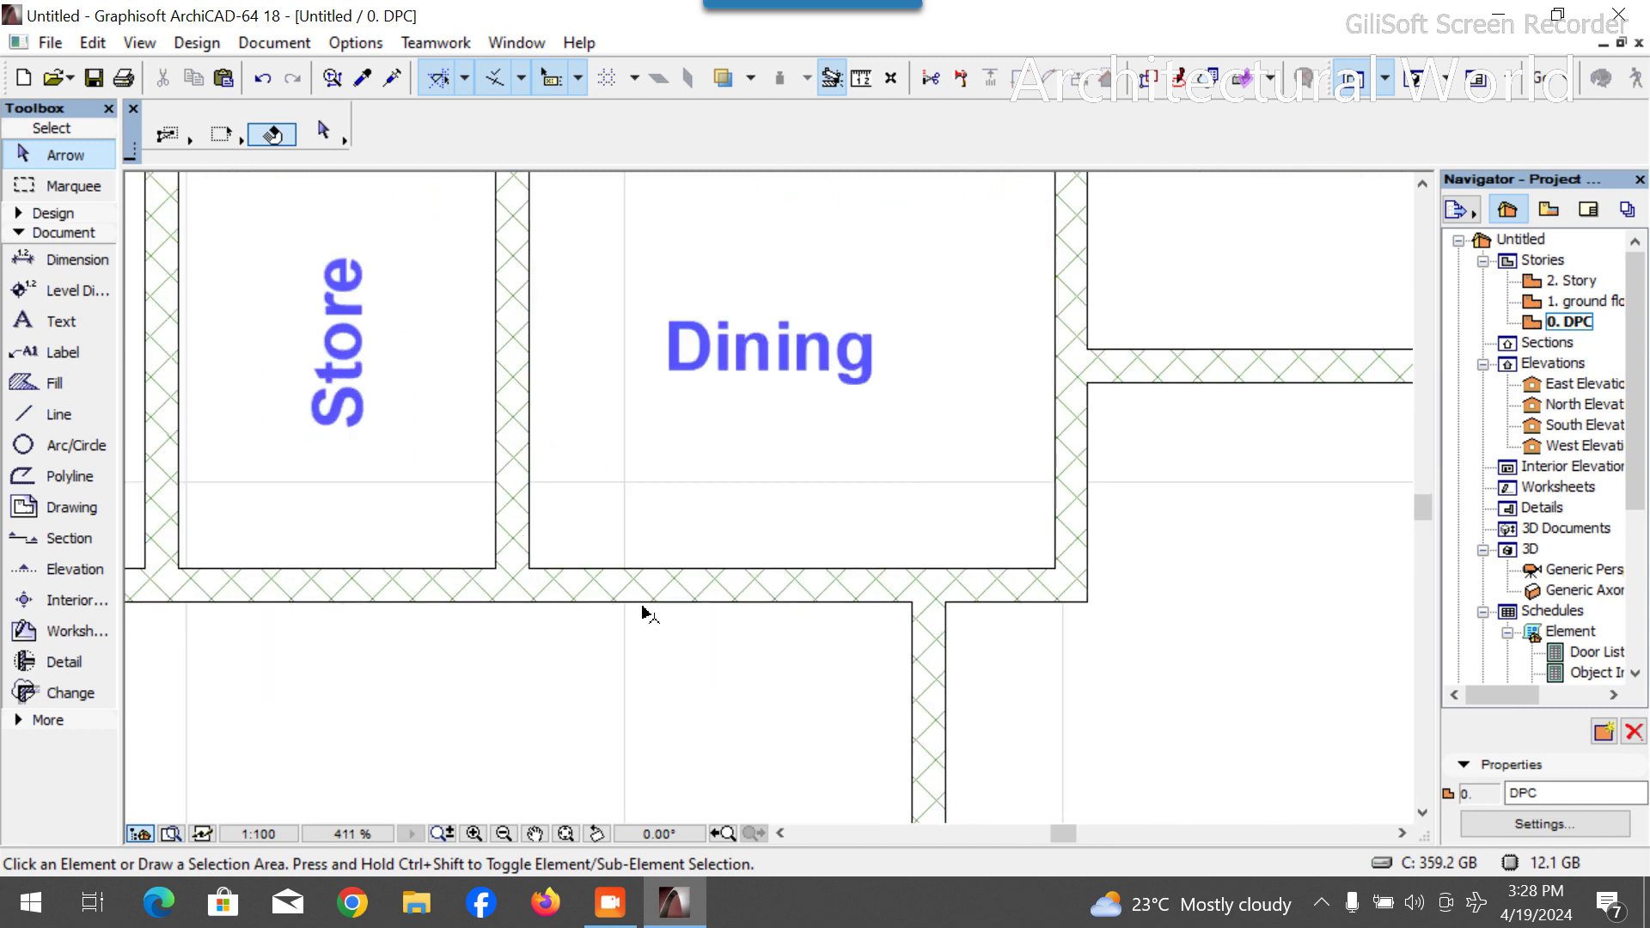
{"action": "scroll", "coordinate": [681, 601], "scroll_direction": "up", "scroll_amount": 3}
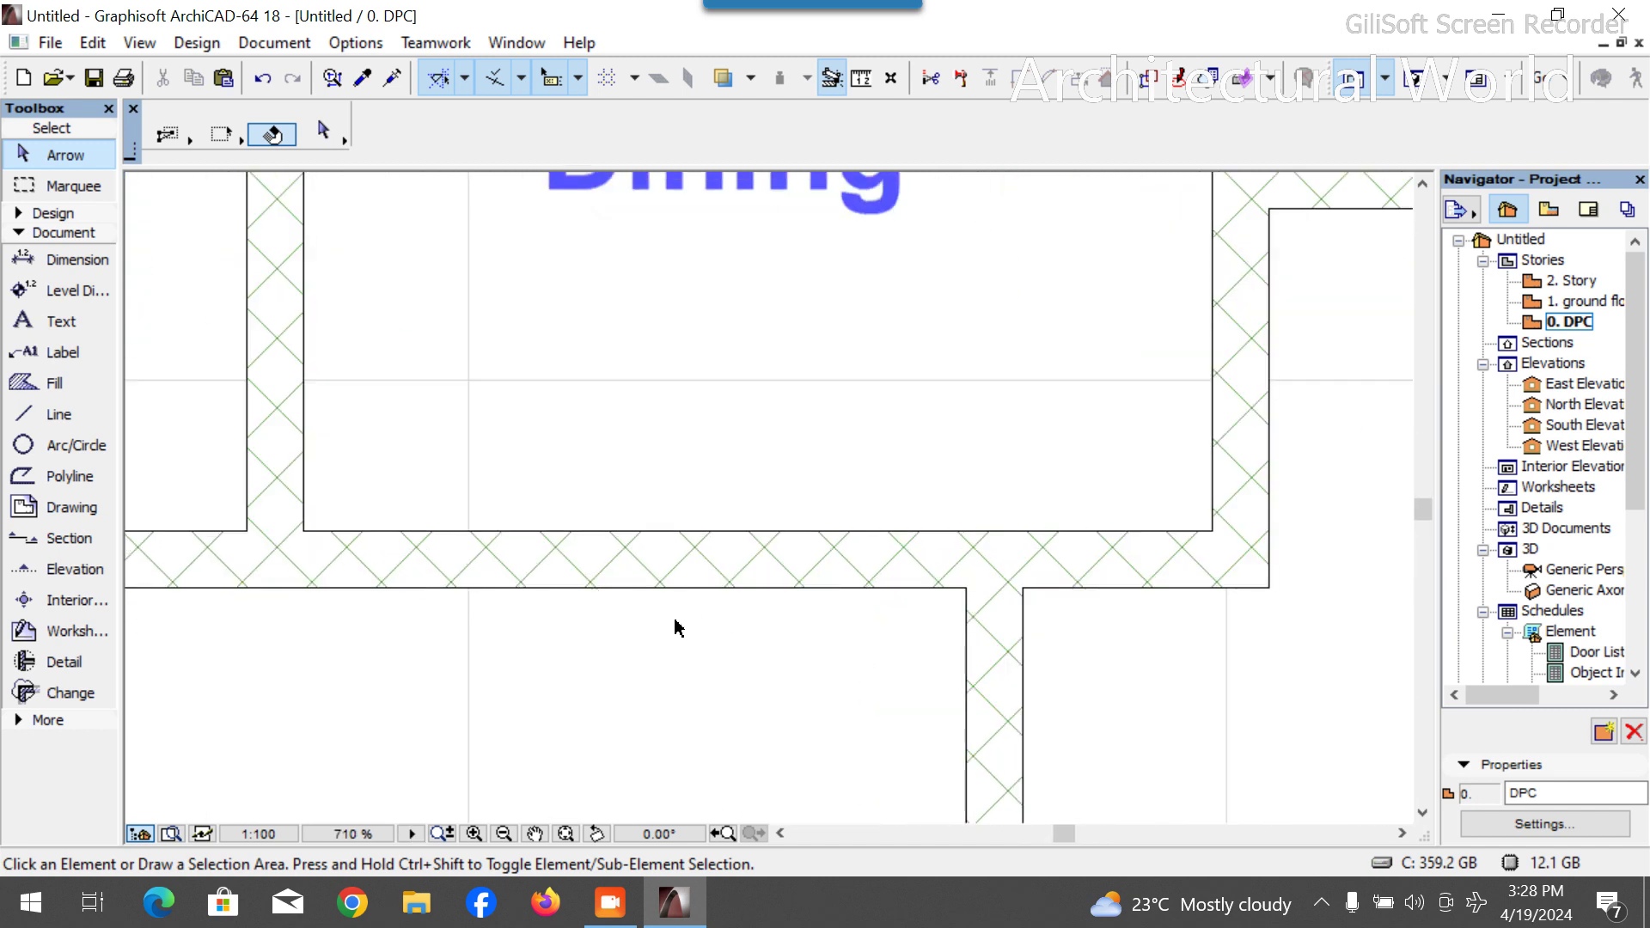
{"action": "scroll", "coordinate": [720, 624], "scroll_direction": "down", "scroll_amount": 8}
{"action": "scroll", "coordinate": [773, 501], "scroll_direction": "up", "scroll_amount": 4}
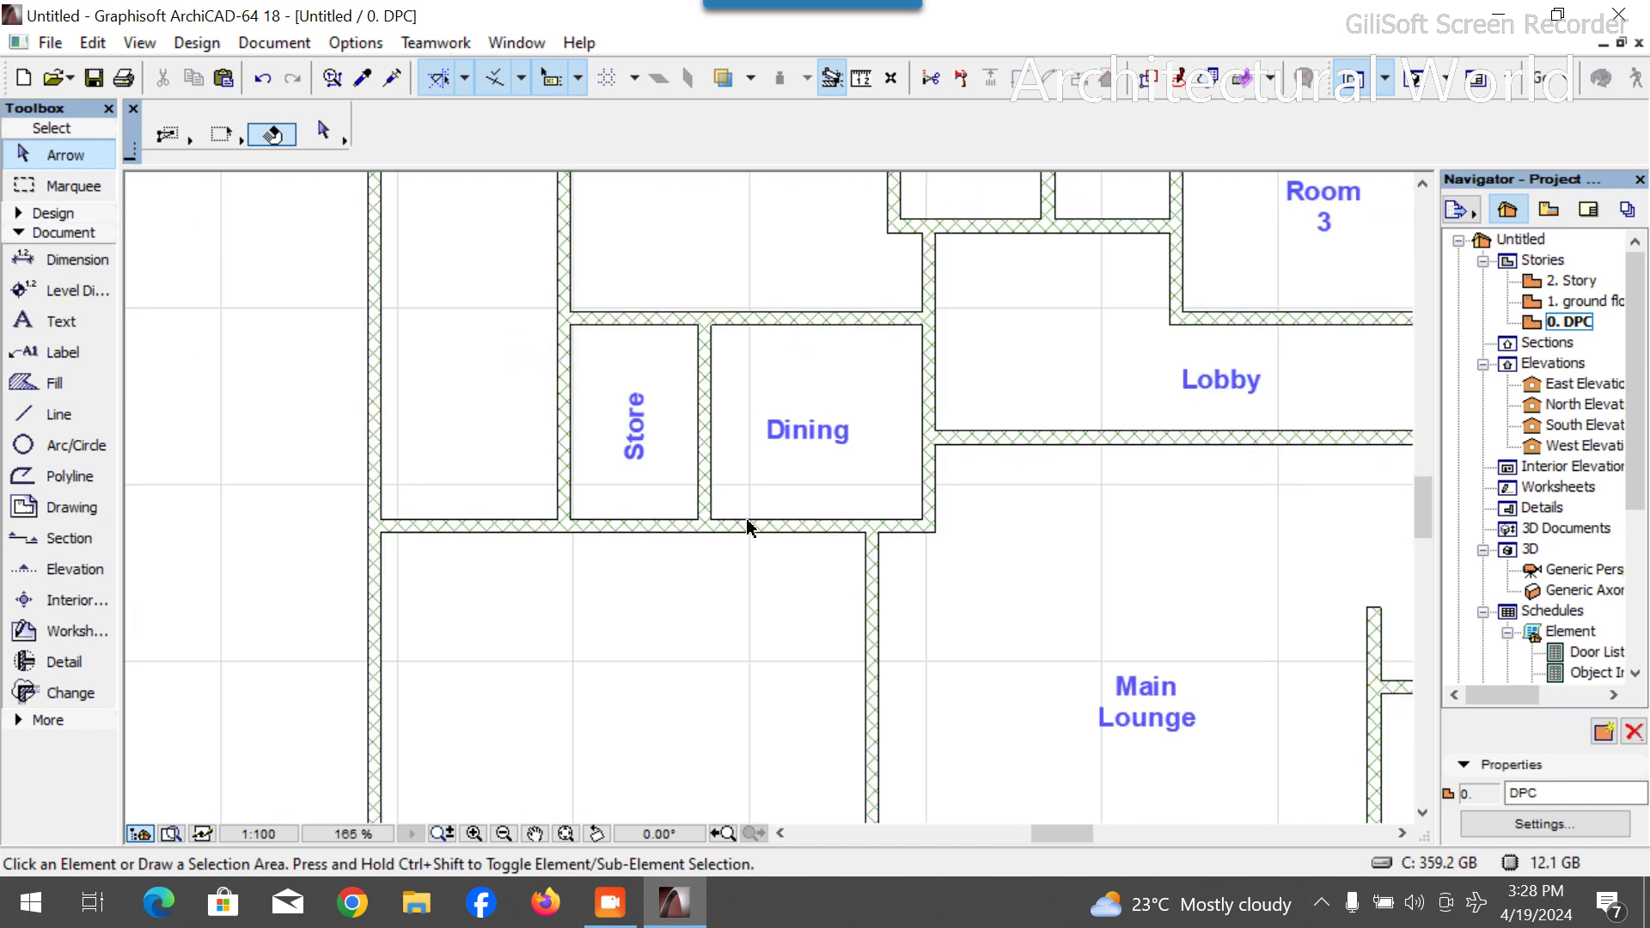
{"action": "scroll", "coordinate": [755, 519], "scroll_direction": "down", "scroll_amount": 4}
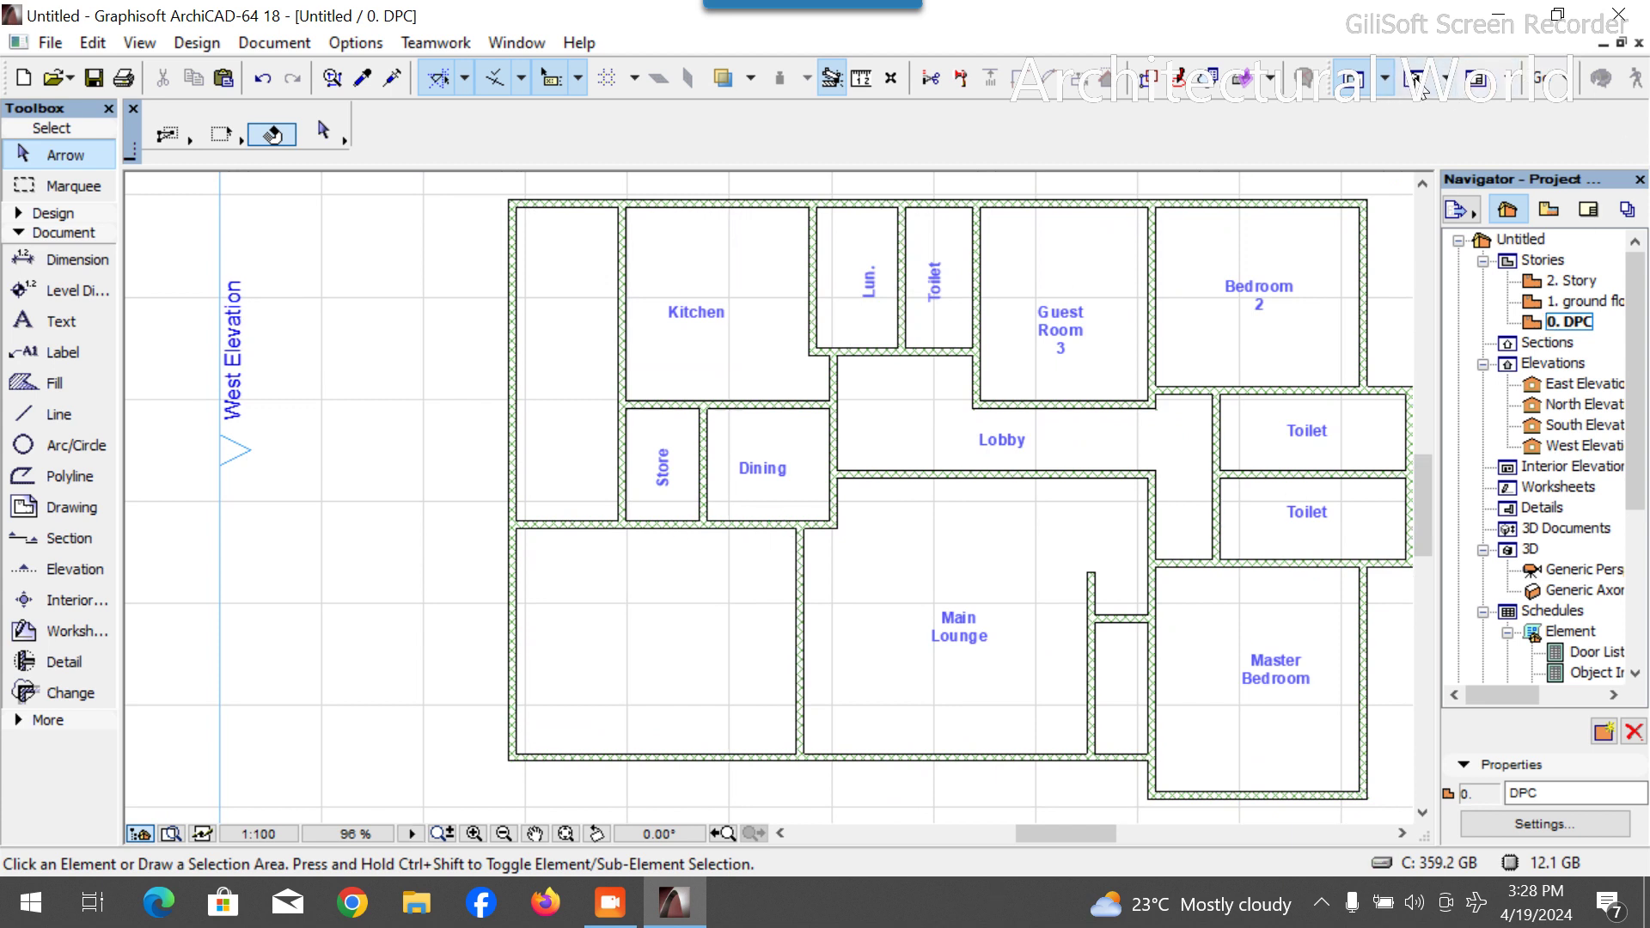
Inspect the wall layout in the 3D perspective from different angles and return to the 0. DPC floor plan.
{"action": "key", "text": "F3"}
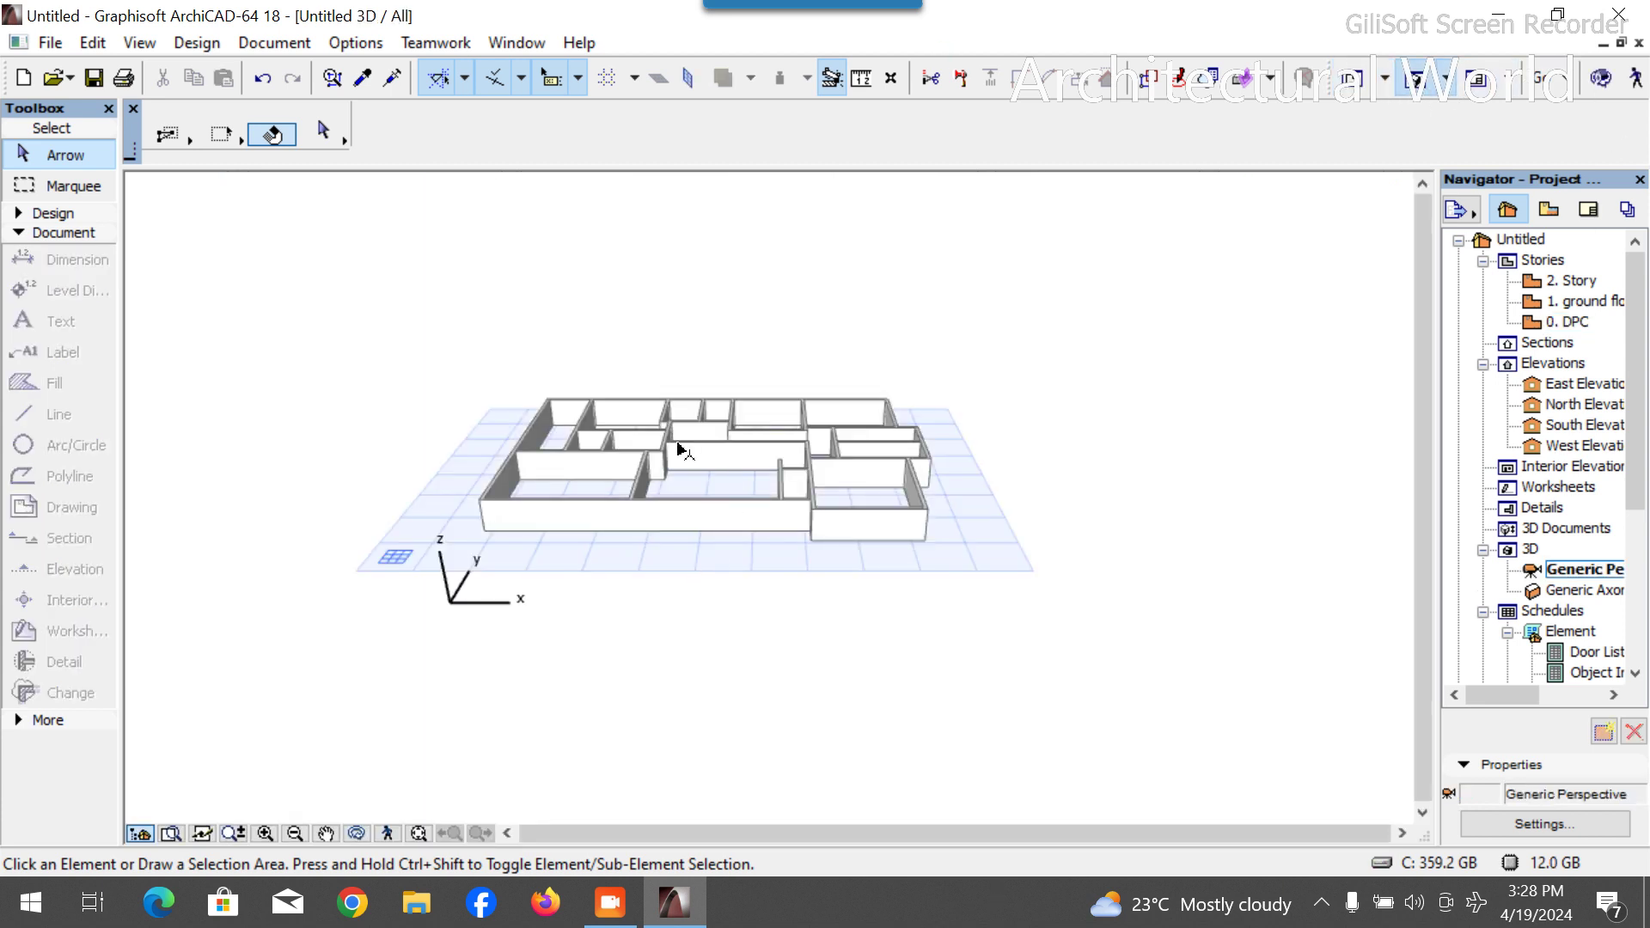
{"action": "scroll", "coordinate": [627, 418], "scroll_direction": "up", "scroll_amount": 3}
{"action": "left_click", "coordinate": [355, 833]}
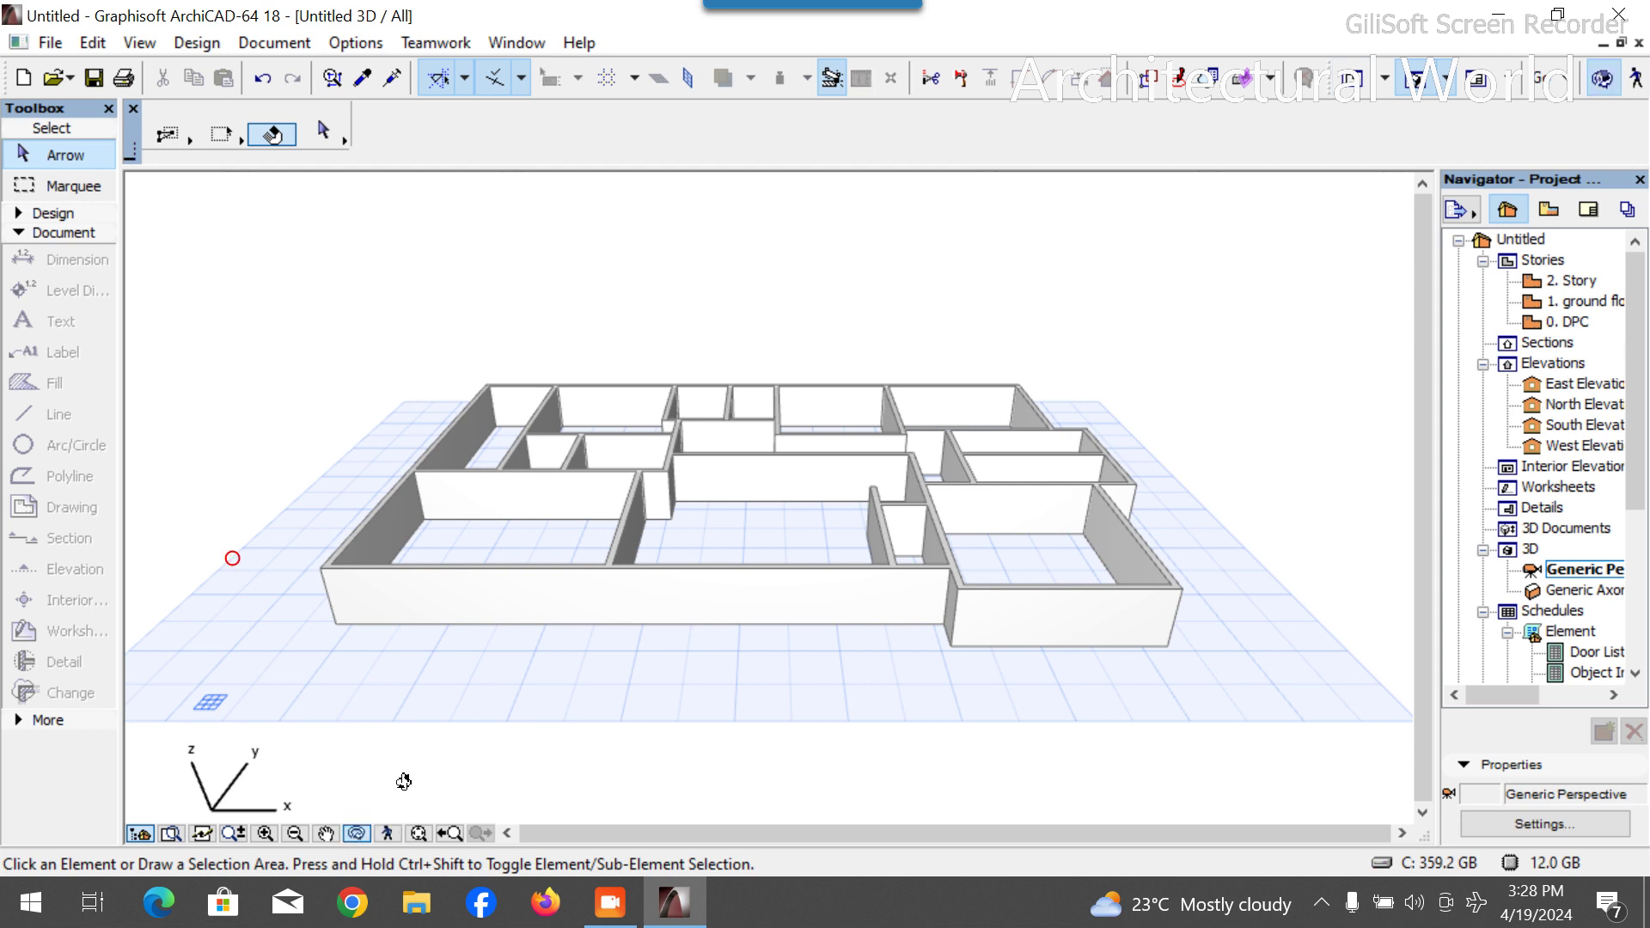
{"action": "left_click_drag", "start_coordinate": [565, 733], "coordinate": [1203, 609]}
{"action": "double_click", "coordinate": [1568, 322]}
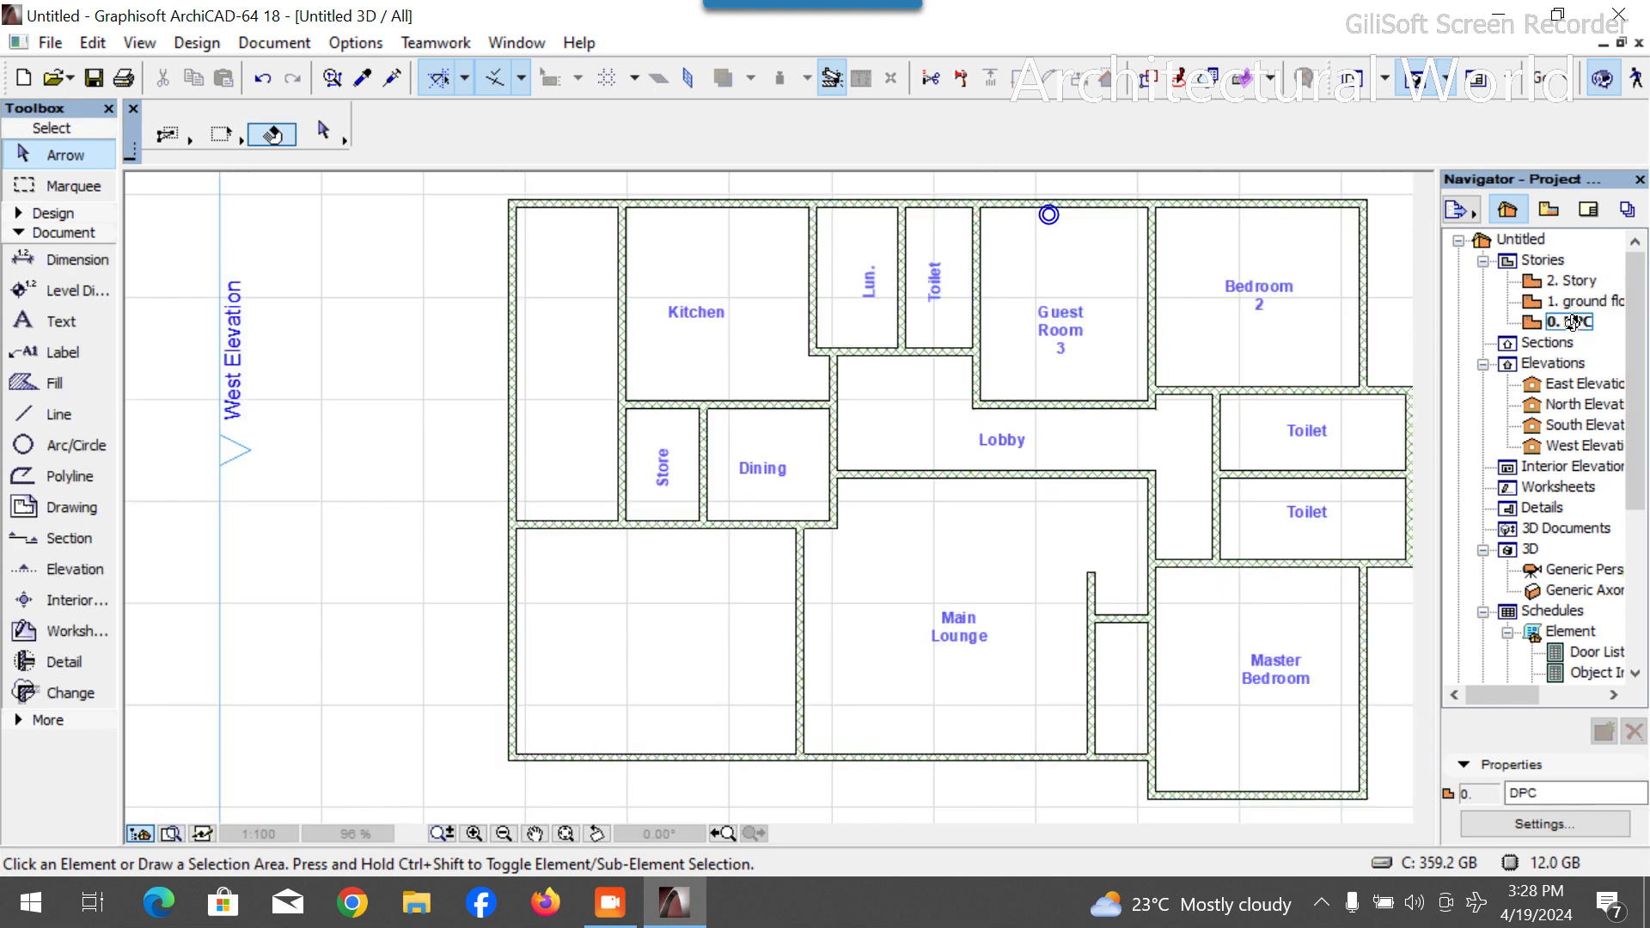
Copy the Dining label into the large unlabelled room left of the Main Lounge.
{"action": "scroll", "coordinate": [527, 504], "scroll_direction": "down", "scroll_amount": 2}
{"action": "scroll", "coordinate": [747, 424], "scroll_direction": "up", "scroll_amount": 4}
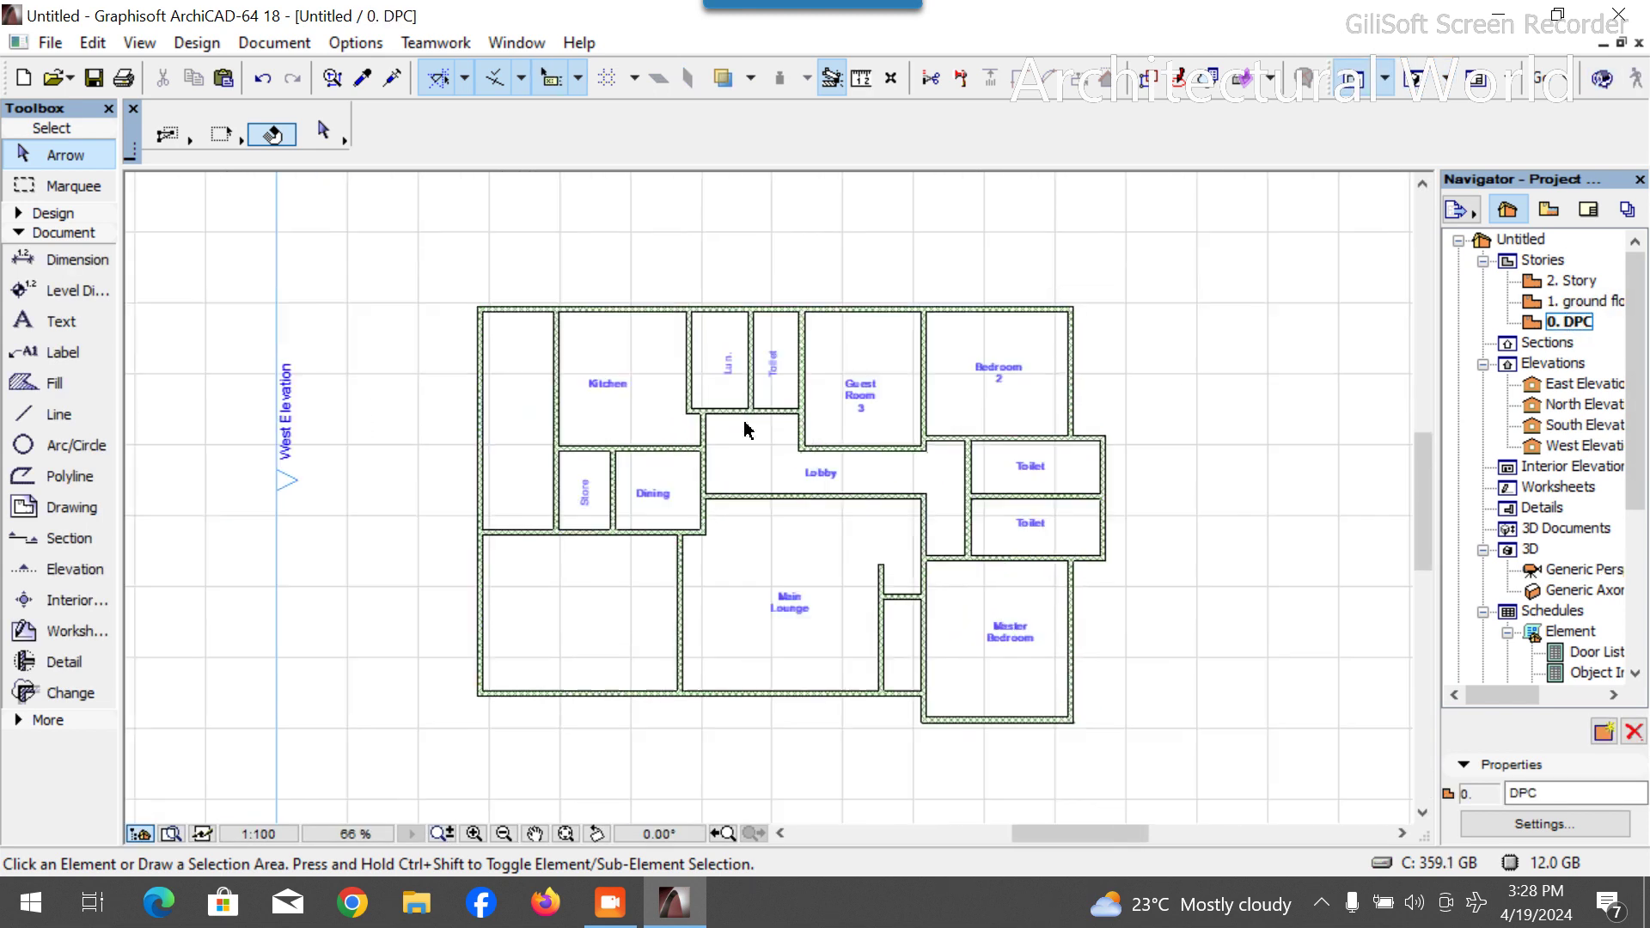
{"action": "scroll", "coordinate": [609, 541], "scroll_direction": "down", "scroll_amount": 2}
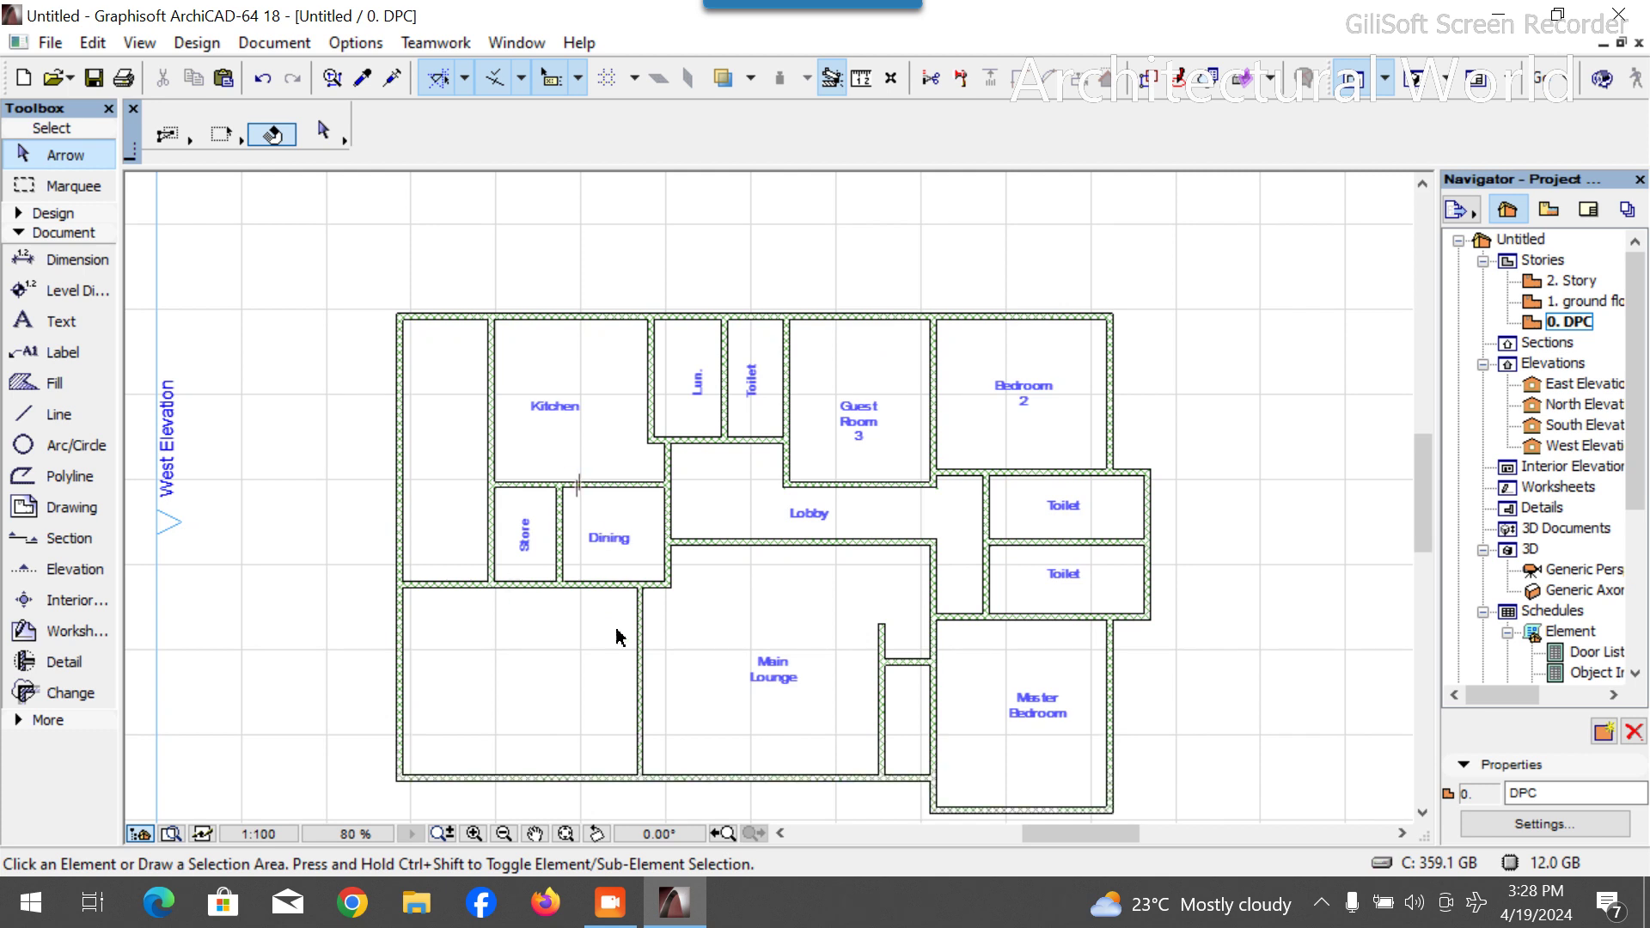
{"action": "left_click", "coordinate": [610, 544]}
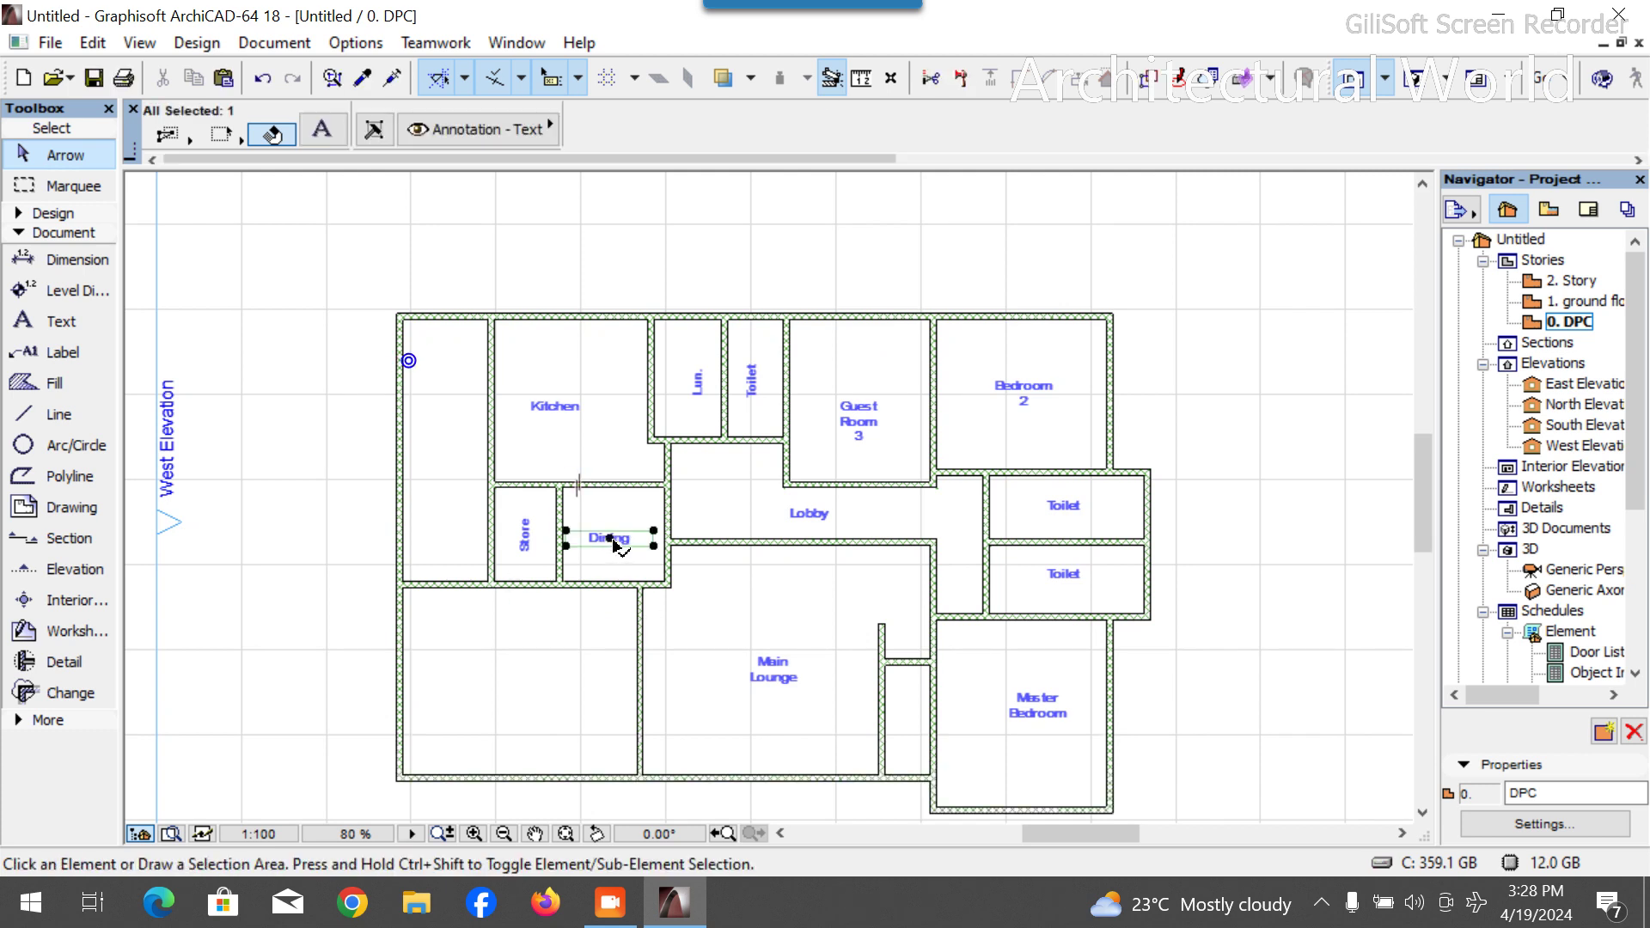
{"action": "key", "text": "ctrl+shift+d"}
{"action": "left_click", "coordinate": [610, 540]}
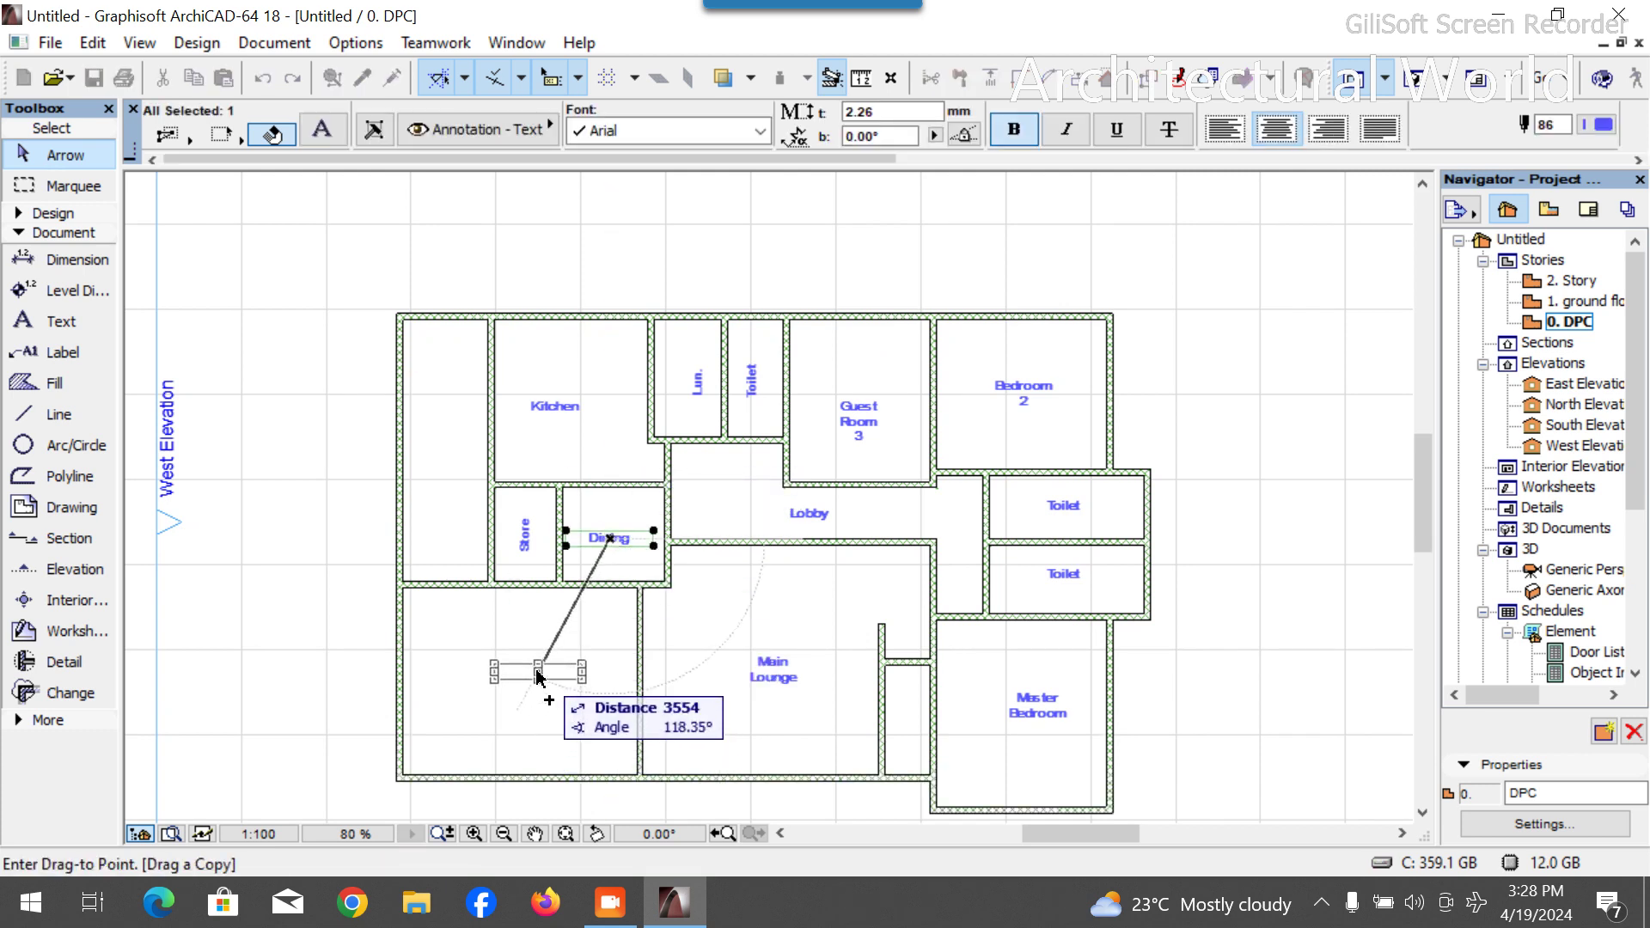
{"action": "left_click", "coordinate": [537, 673]}
Change the copied label's text to "Car Park" on two lines.
{"action": "scroll", "coordinate": [508, 668], "scroll_direction": "up", "scroll_amount": 4}
{"action": "scroll", "coordinate": [514, 672], "scroll_direction": "up", "scroll_amount": 2}
{"action": "double_click", "coordinate": [550, 674]}
{"action": "double_click", "coordinate": [550, 673]}
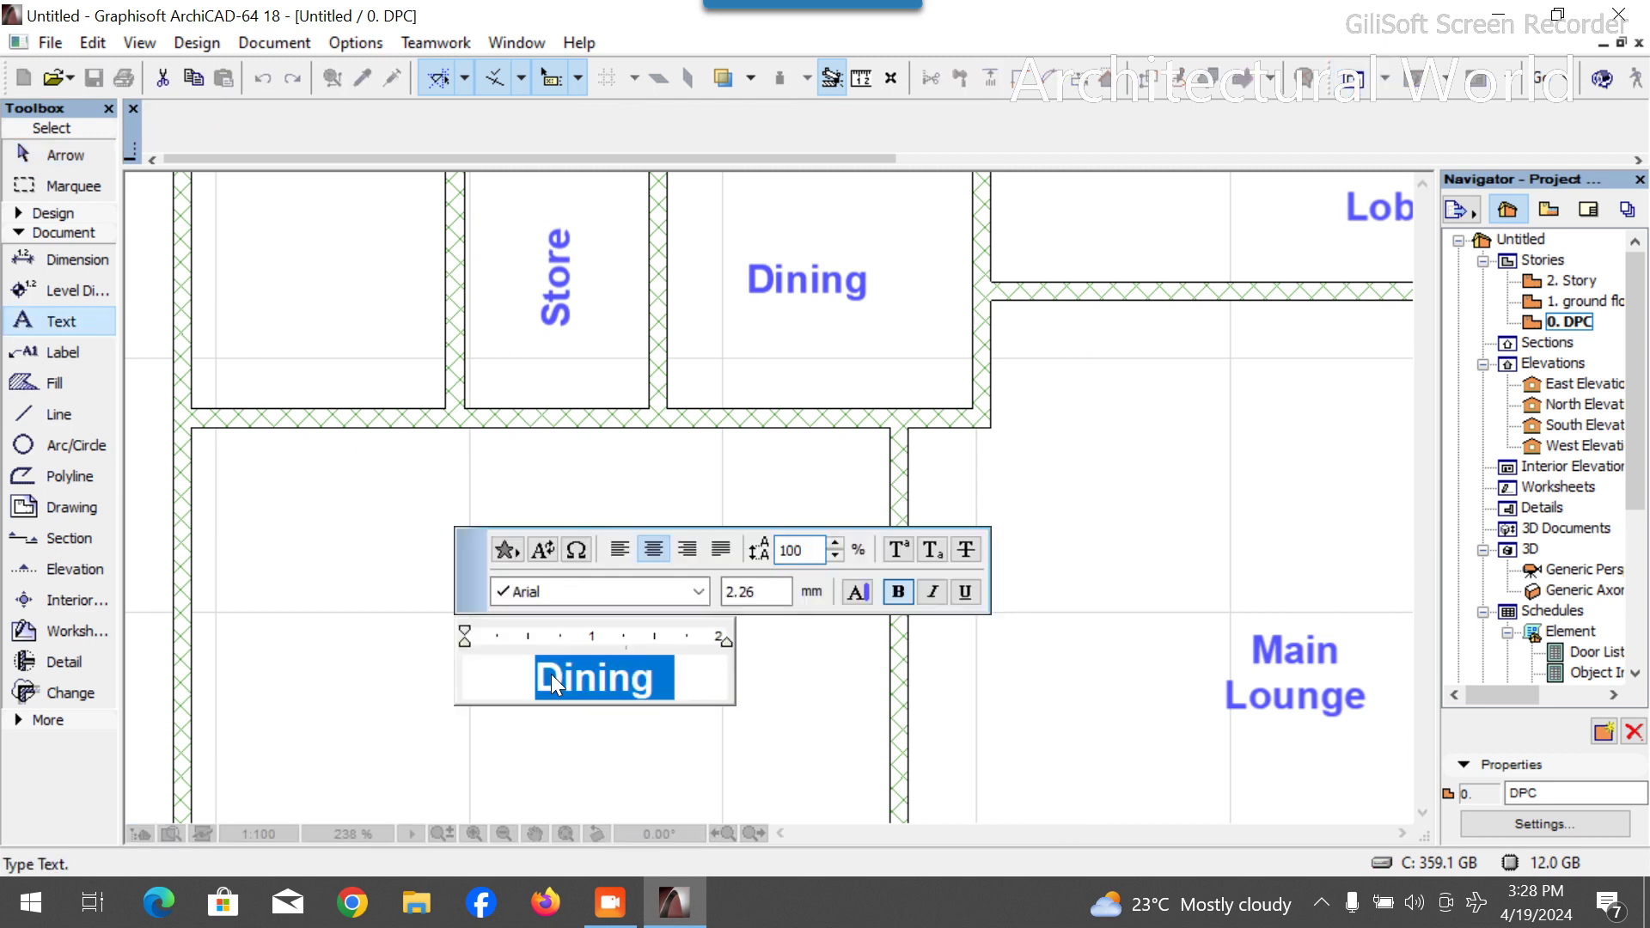
{"action": "type", "text": "Car"}
{"action": "key", "text": "Return"}
{"action": "type", "text": "Park"}
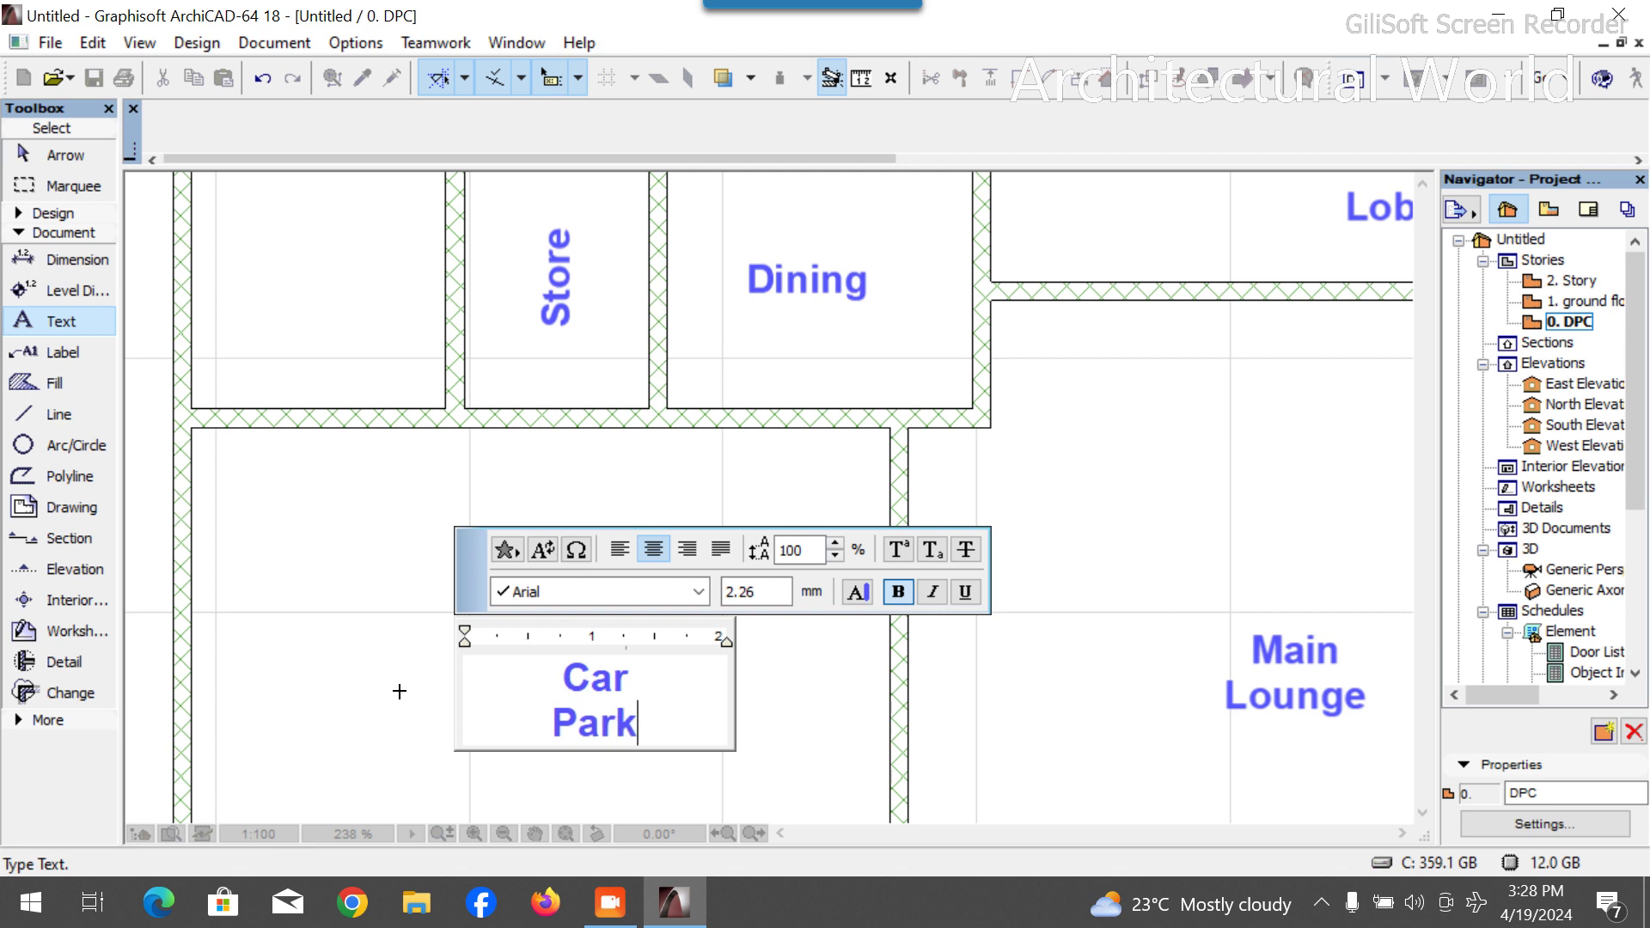
{"action": "left_click", "coordinate": [658, 683]}
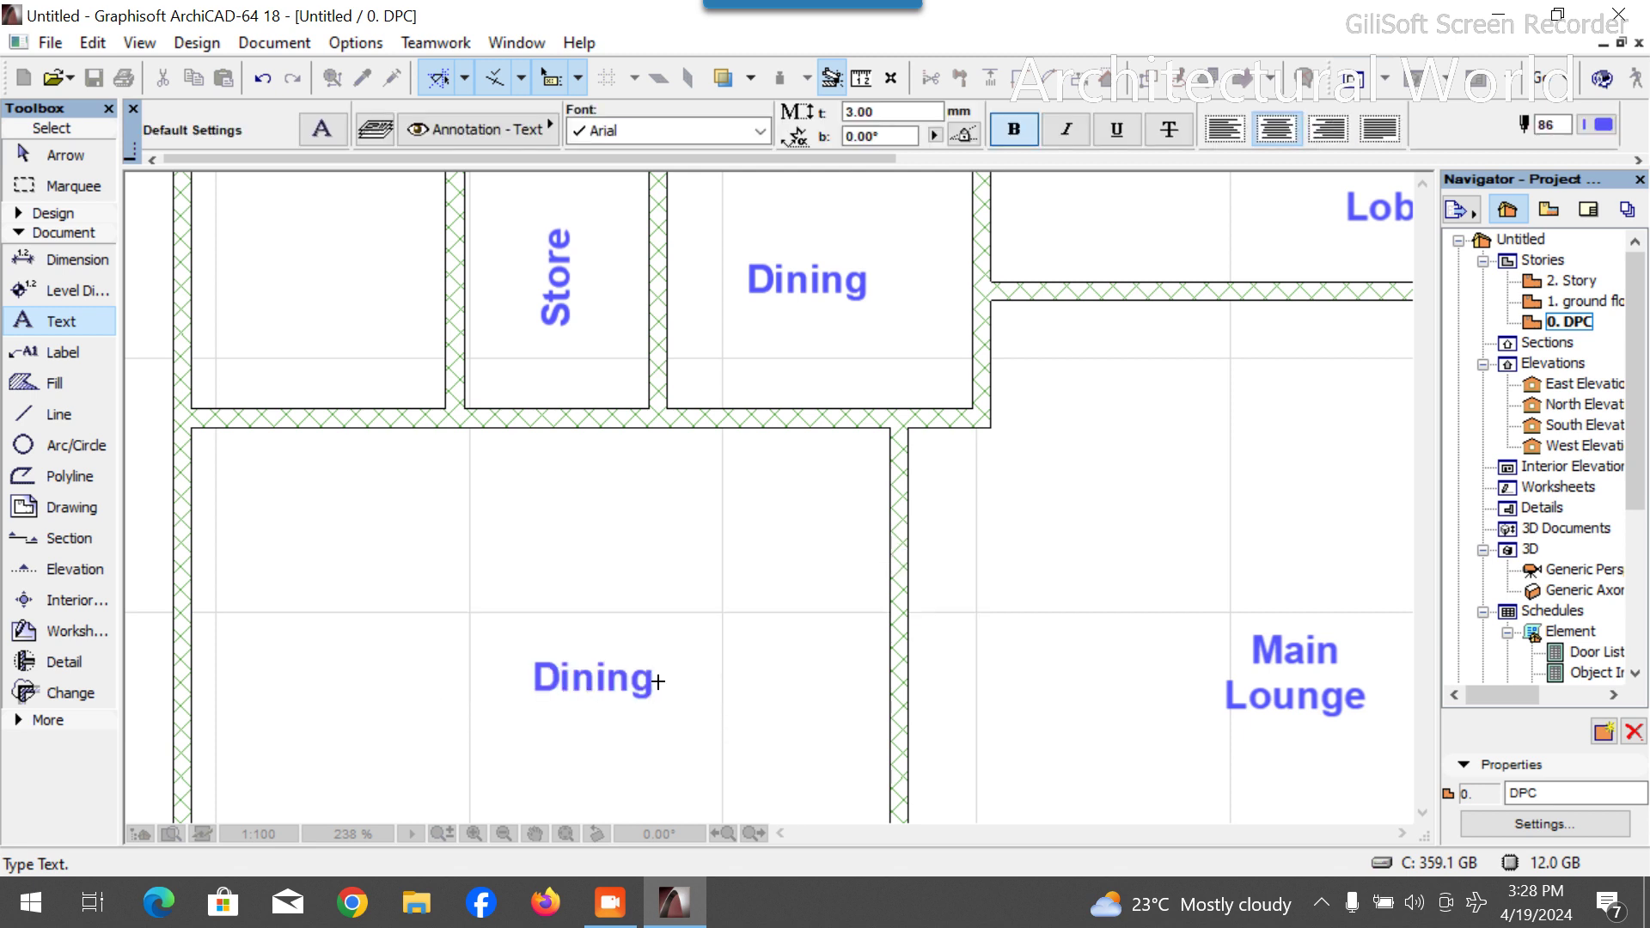
{"action": "left_click", "coordinate": [595, 702]}
Trim away the wall segment between the car park and the narrow space left of the store.
{"action": "scroll", "coordinate": [595, 671], "scroll_direction": "down", "scroll_amount": 3}
{"action": "left_click", "coordinate": [496, 662]}
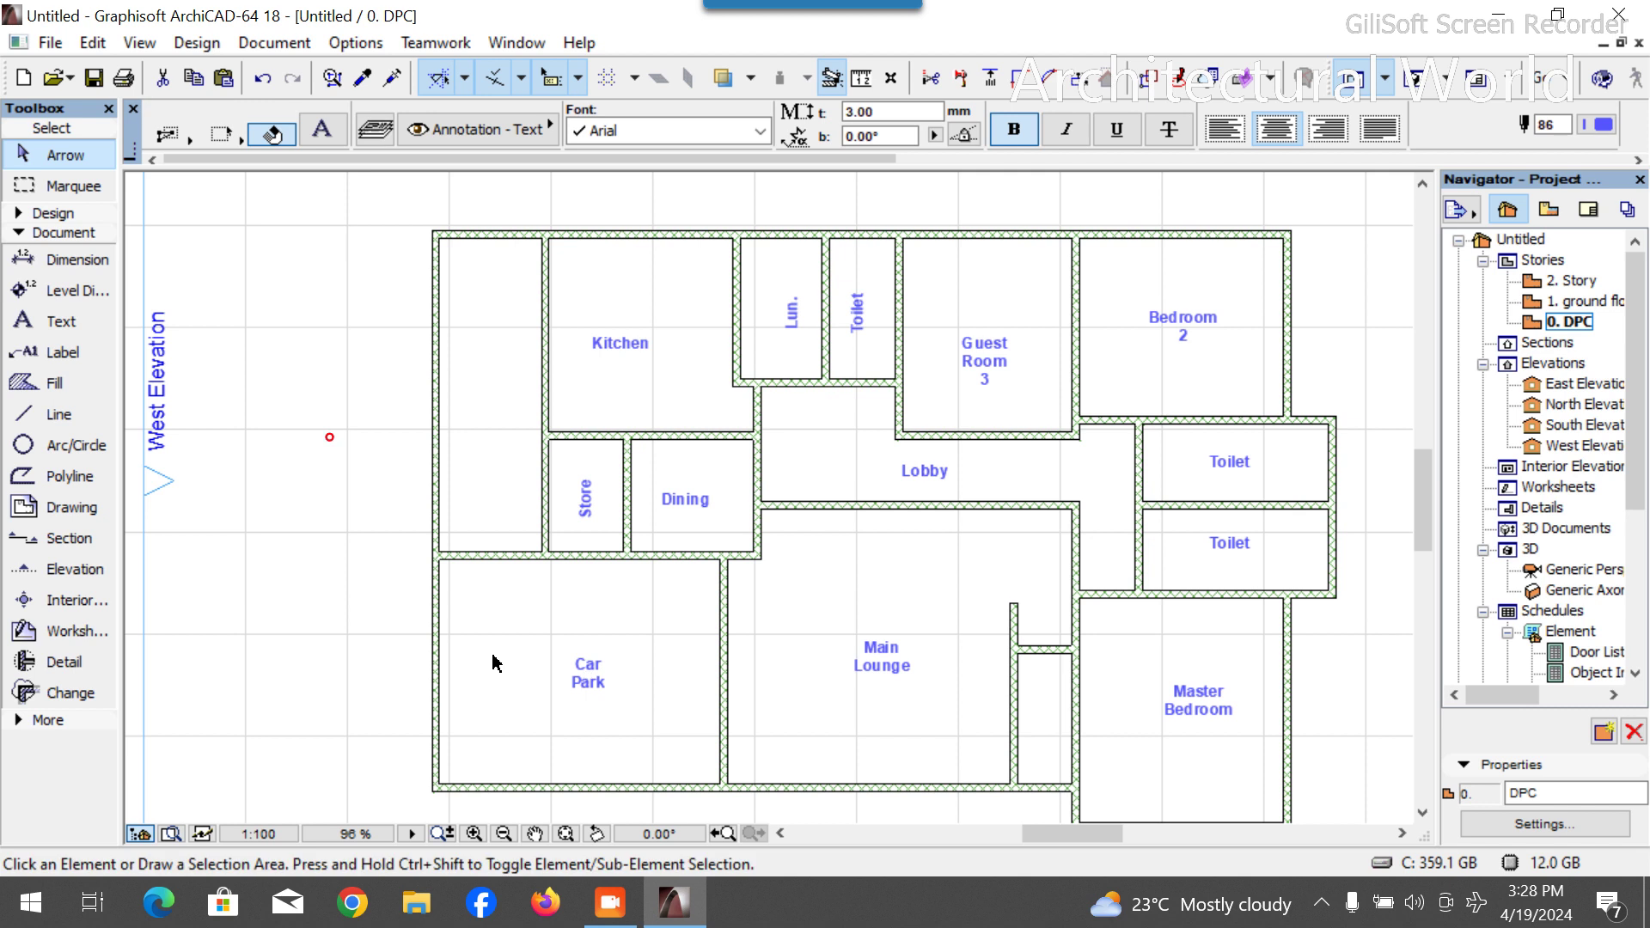
{"action": "left_click", "coordinate": [471, 556], "text": "ctrl"}
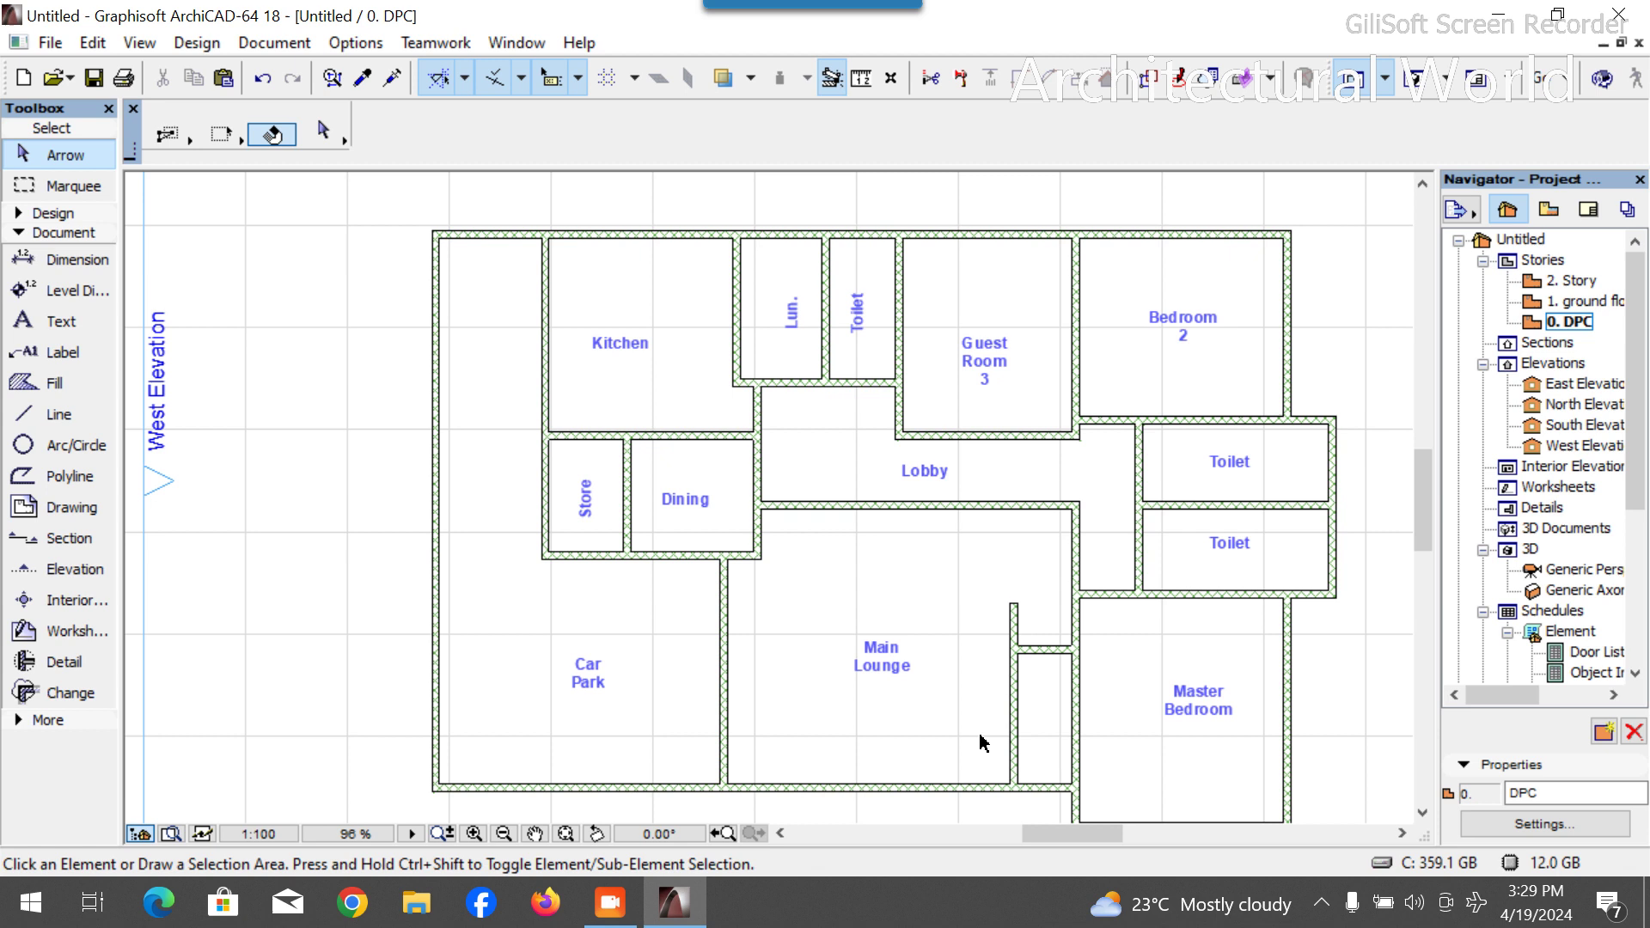
{"action": "scroll", "coordinate": [527, 471], "scroll_direction": "down", "scroll_amount": 2}
{"action": "scroll", "coordinate": [526, 449], "scroll_direction": "up", "scroll_amount": 4}
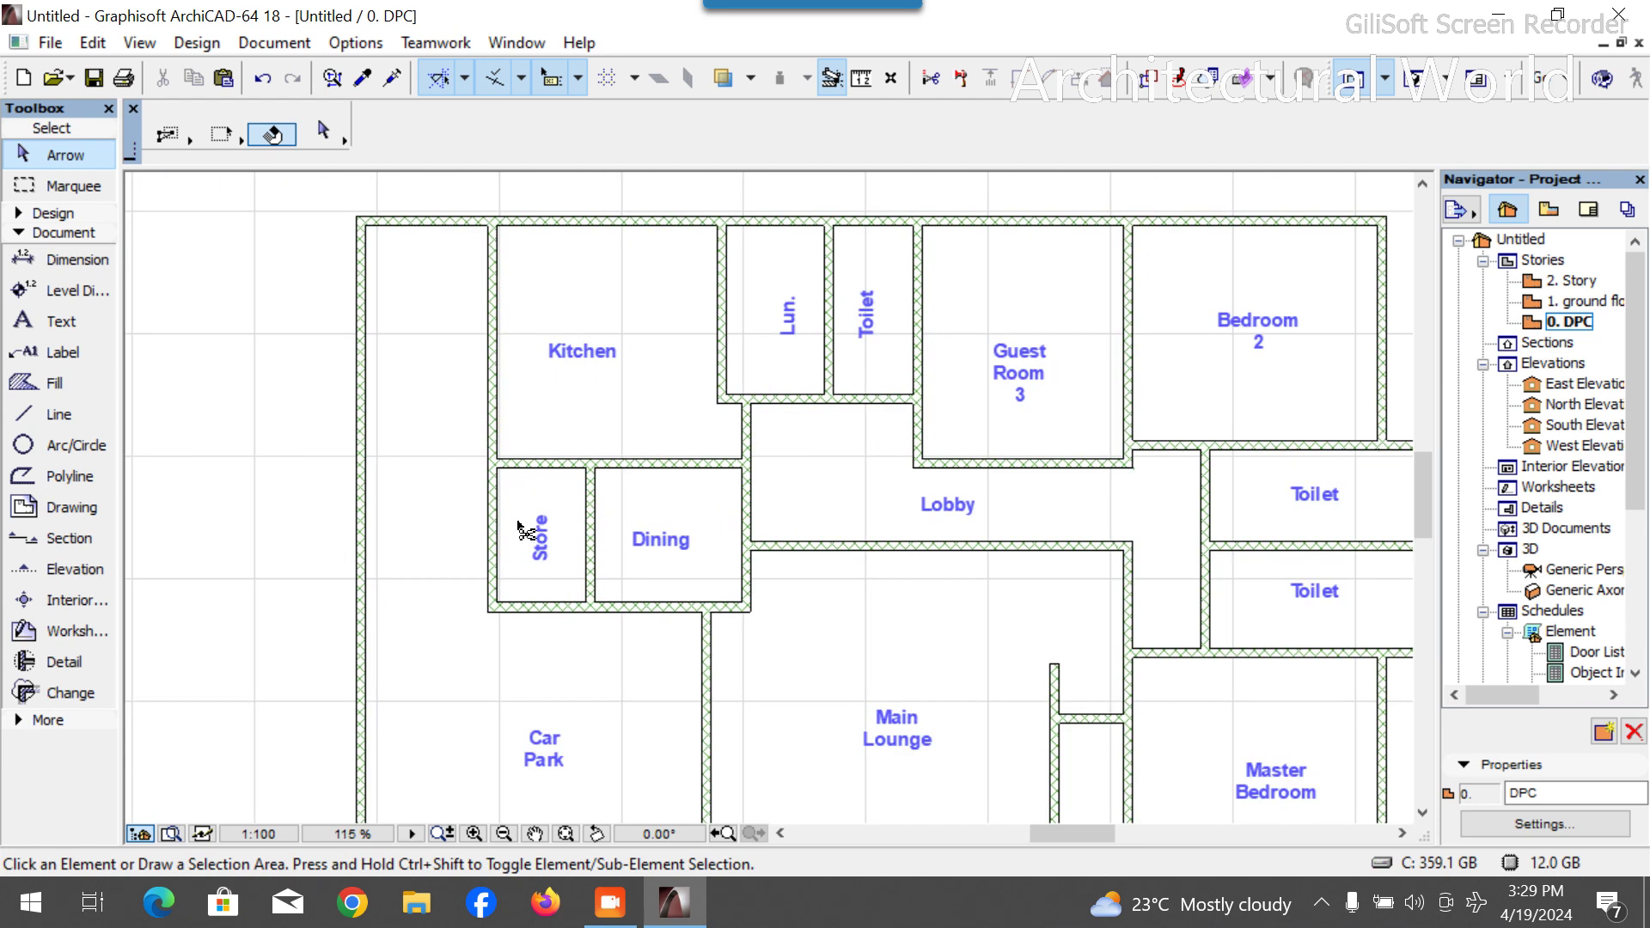
Undo the last trim of the wall between the car park and the narrow space beside the store.
{"action": "key", "text": "ctrl+z"}
{"action": "left_click", "coordinate": [439, 521]}
{"action": "scroll", "coordinate": [514, 548], "scroll_direction": "down", "scroll_amount": 2}
{"action": "scroll", "coordinate": [534, 555], "scroll_direction": "down", "scroll_amount": 2}
{"action": "scroll", "coordinate": [559, 629], "scroll_direction": "up", "scroll_amount": 4}
{"action": "scroll", "coordinate": [560, 630], "scroll_direction": "down", "scroll_amount": 3}
{"action": "scroll", "coordinate": [784, 605], "scroll_direction": "up", "scroll_amount": 3}
{"action": "scroll", "coordinate": [711, 608], "scroll_direction": "down", "scroll_amount": 4}
{"action": "scroll", "coordinate": [685, 532], "scroll_direction": "up", "scroll_amount": 3}
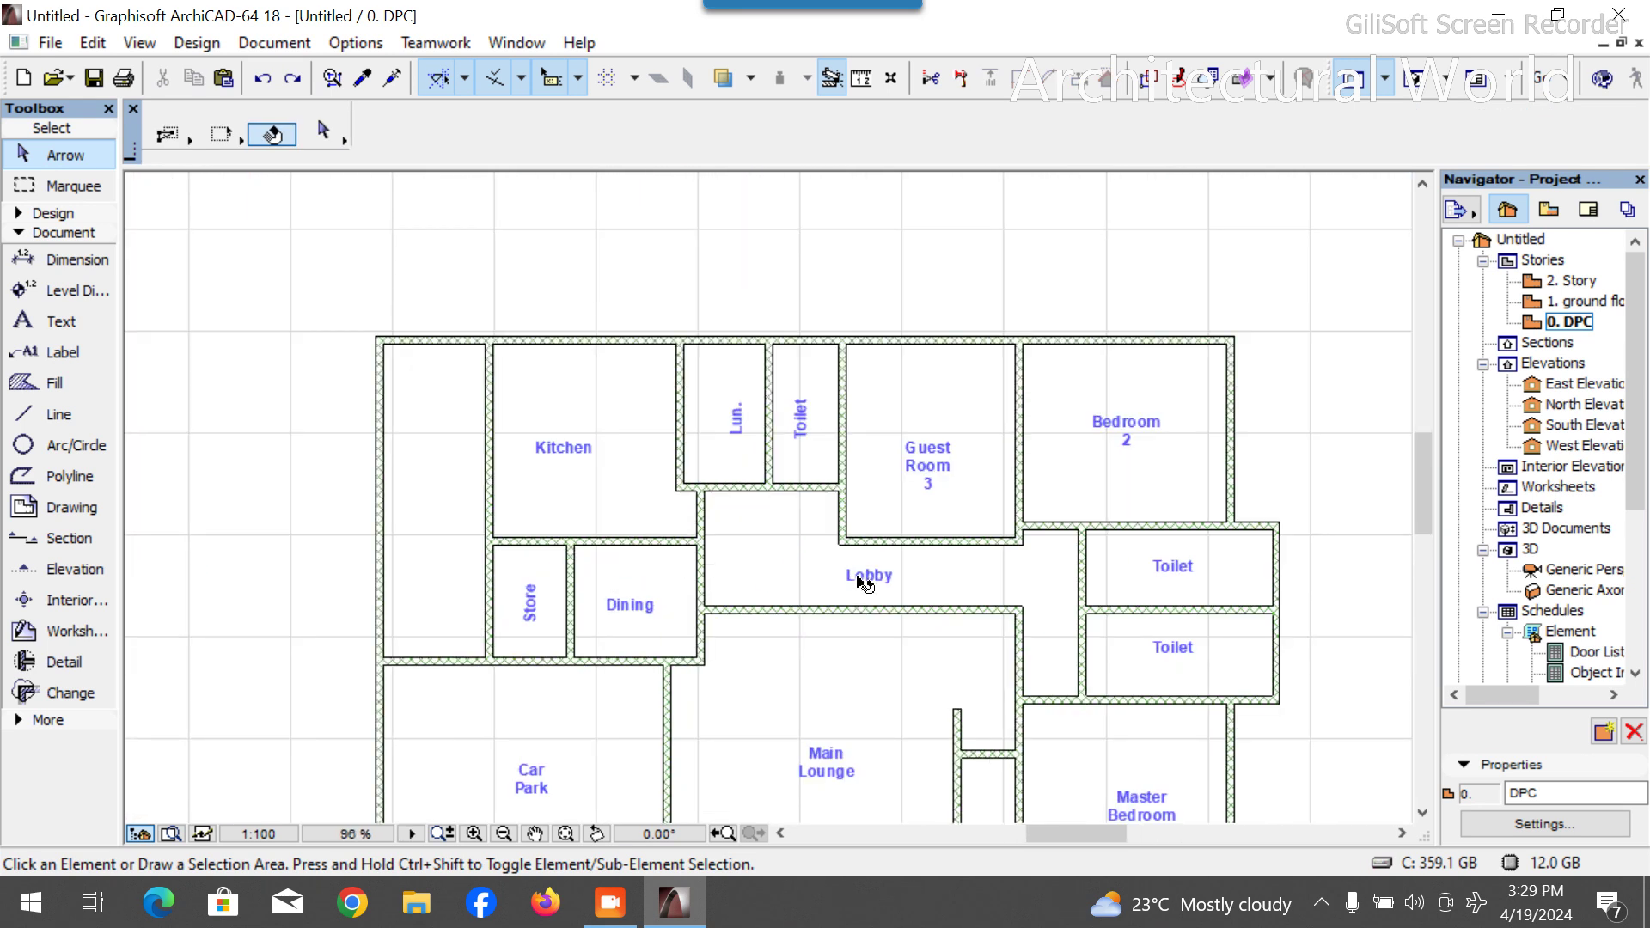
{"action": "scroll", "coordinate": [743, 580], "scroll_direction": "up", "scroll_amount": 2}
{"action": "scroll", "coordinate": [696, 578], "scroll_direction": "down", "scroll_amount": 4}
{"action": "scroll", "coordinate": [633, 467], "scroll_direction": "up", "scroll_amount": 3}
{"action": "scroll", "coordinate": [589, 467], "scroll_direction": "down", "scroll_amount": 3}
{"action": "scroll", "coordinate": [762, 468], "scroll_direction": "up", "scroll_amount": 3}
{"action": "scroll", "coordinate": [704, 464], "scroll_direction": "down", "scroll_amount": 3}
{"action": "scroll", "coordinate": [737, 464], "scroll_direction": "up", "scroll_amount": 3}
{"action": "scroll", "coordinate": [748, 464], "scroll_direction": "down", "scroll_amount": 4}
{"action": "scroll", "coordinate": [765, 469], "scroll_direction": "up", "scroll_amount": 4}
{"action": "scroll", "coordinate": [774, 469], "scroll_direction": "down", "scroll_amount": 4}
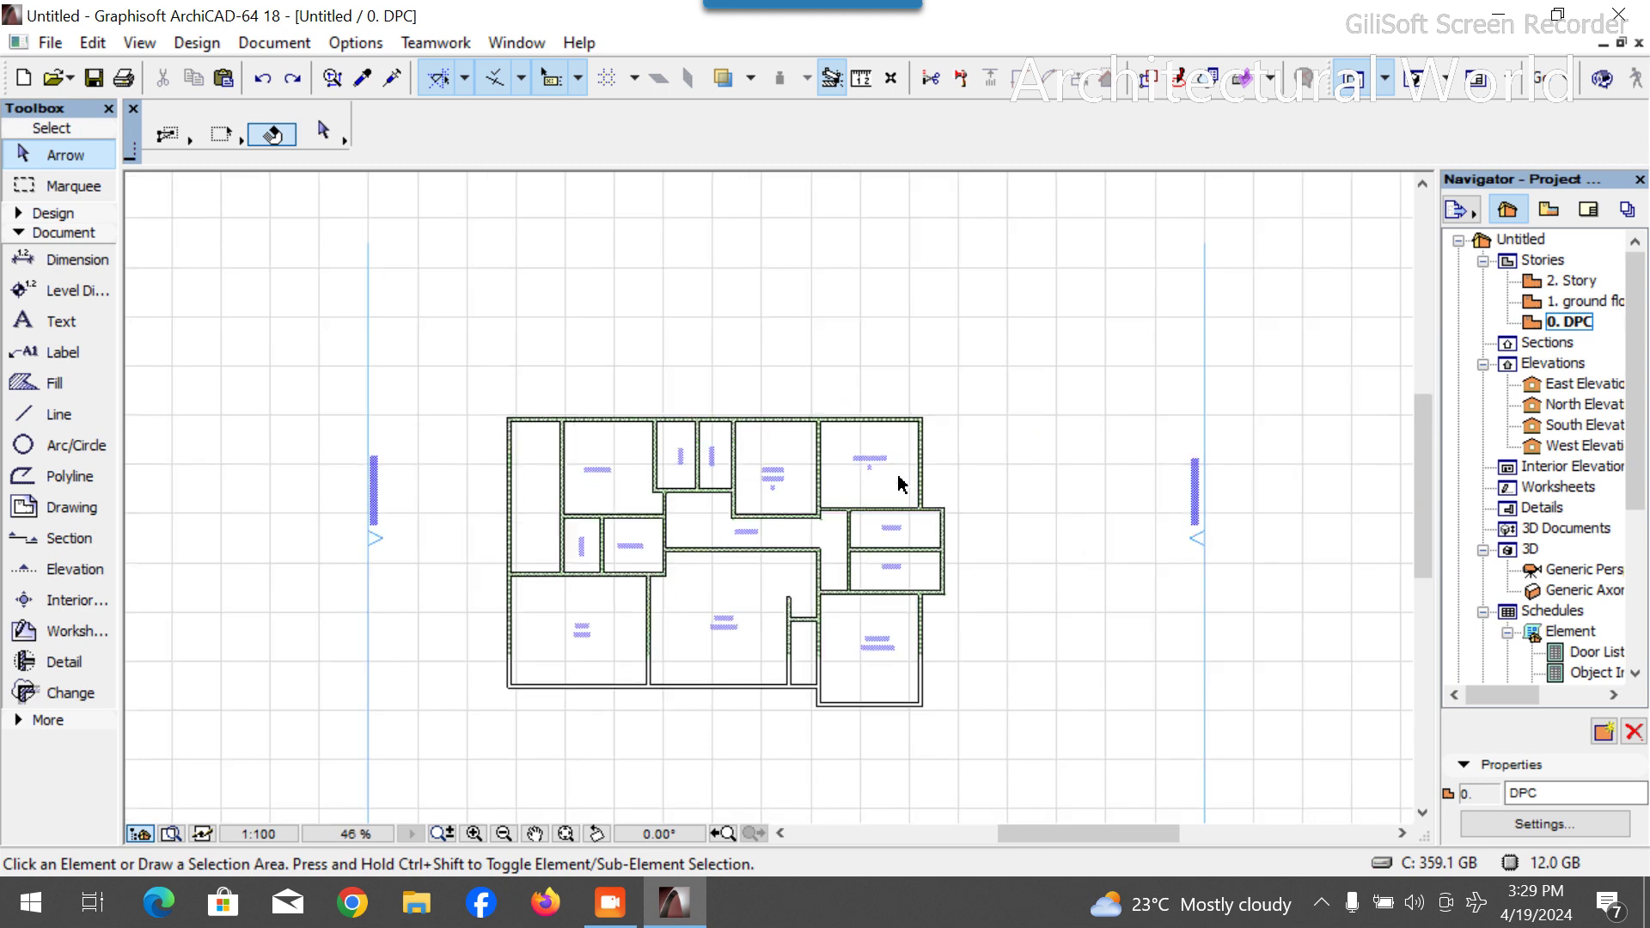
{"action": "scroll", "coordinate": [563, 667], "scroll_direction": "up", "scroll_amount": 3}
{"action": "scroll", "coordinate": [564, 667], "scroll_direction": "down", "scroll_amount": 3}
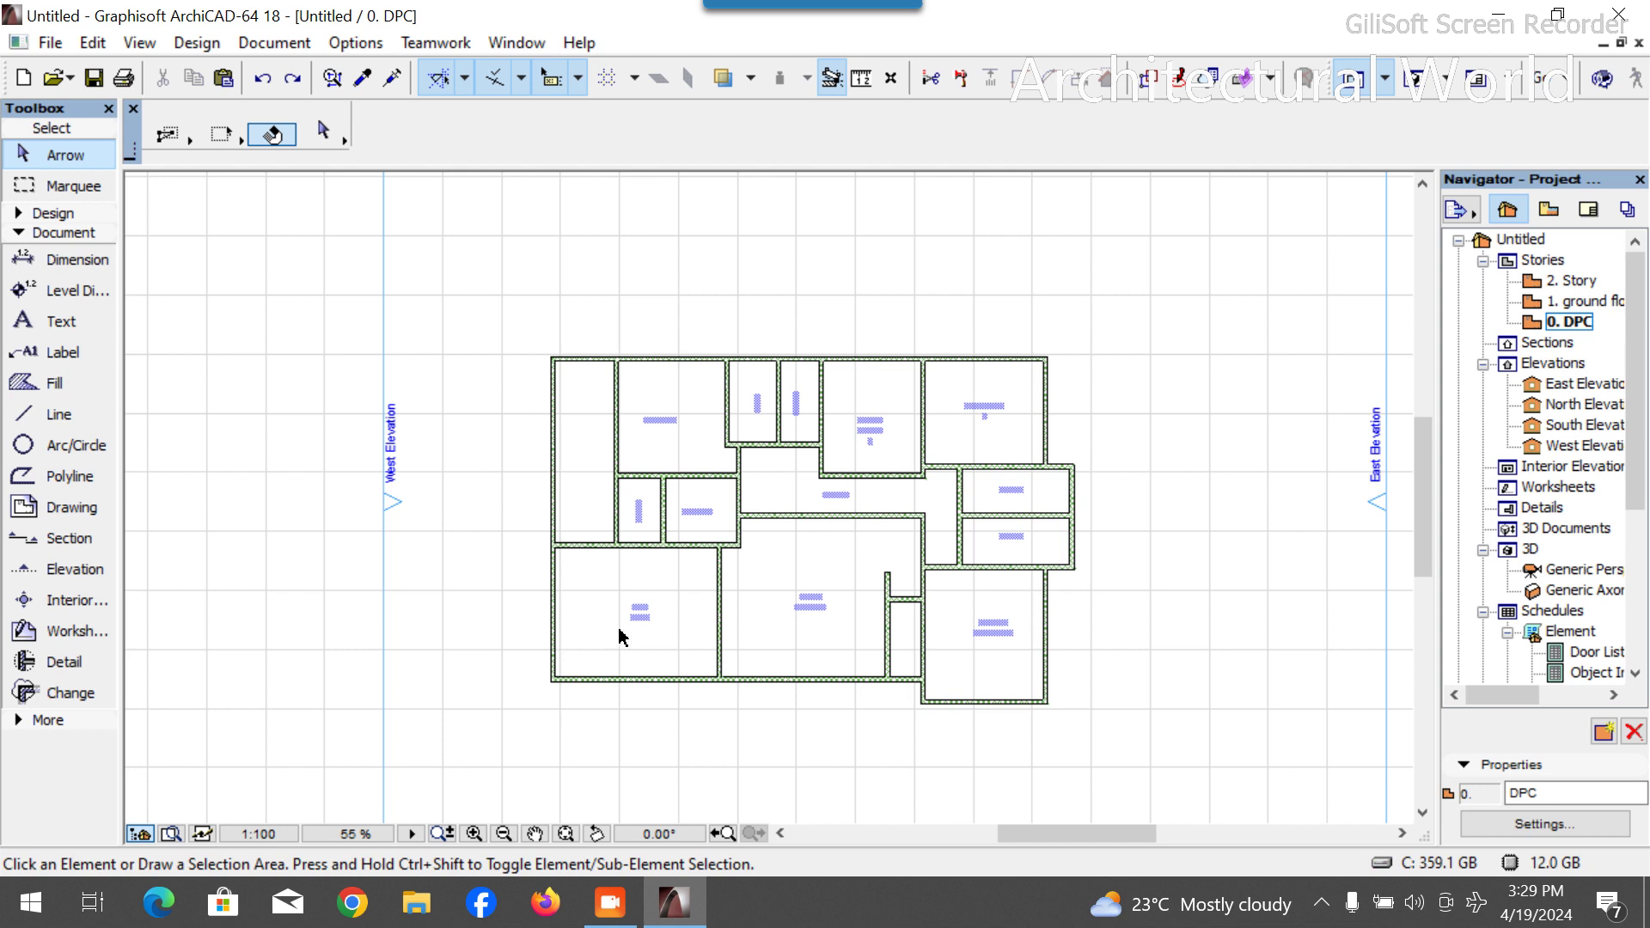
Start a polyline at the Master Bedroom's lower-right outer corner, running about 600 mm down, about 3340 mm left and 3000 mm down.
{"action": "scroll", "coordinate": [579, 442], "scroll_direction": "up", "scroll_amount": 5}
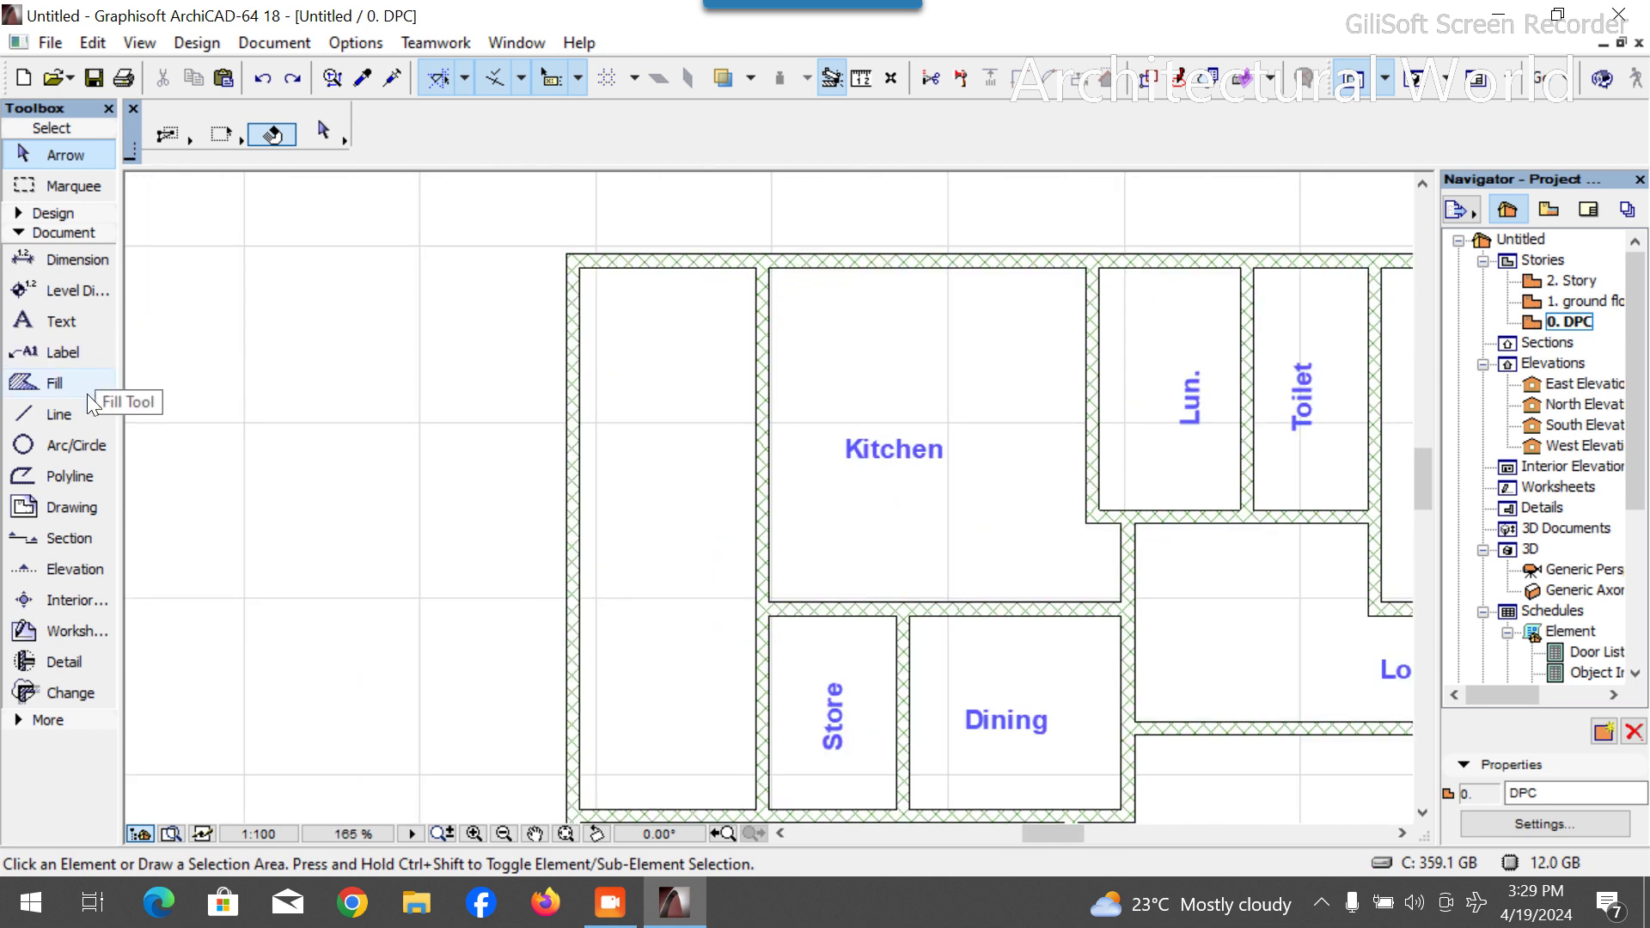
{"action": "left_click", "coordinate": [59, 414]}
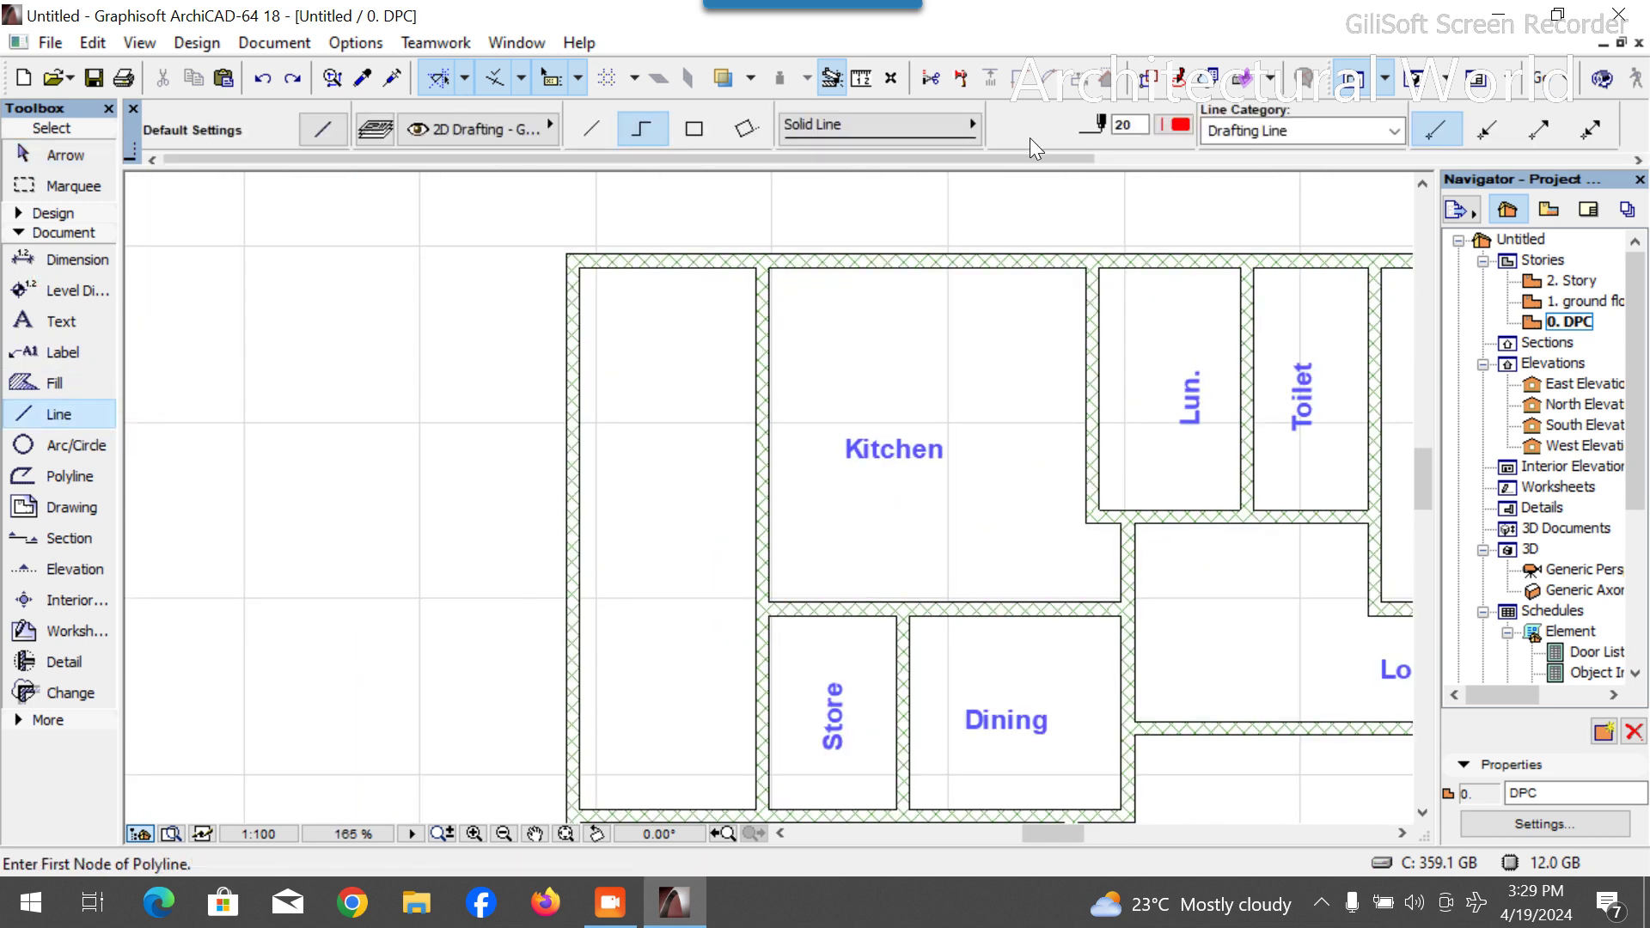
{"action": "scroll", "coordinate": [679, 288], "scroll_direction": "down", "scroll_amount": 4}
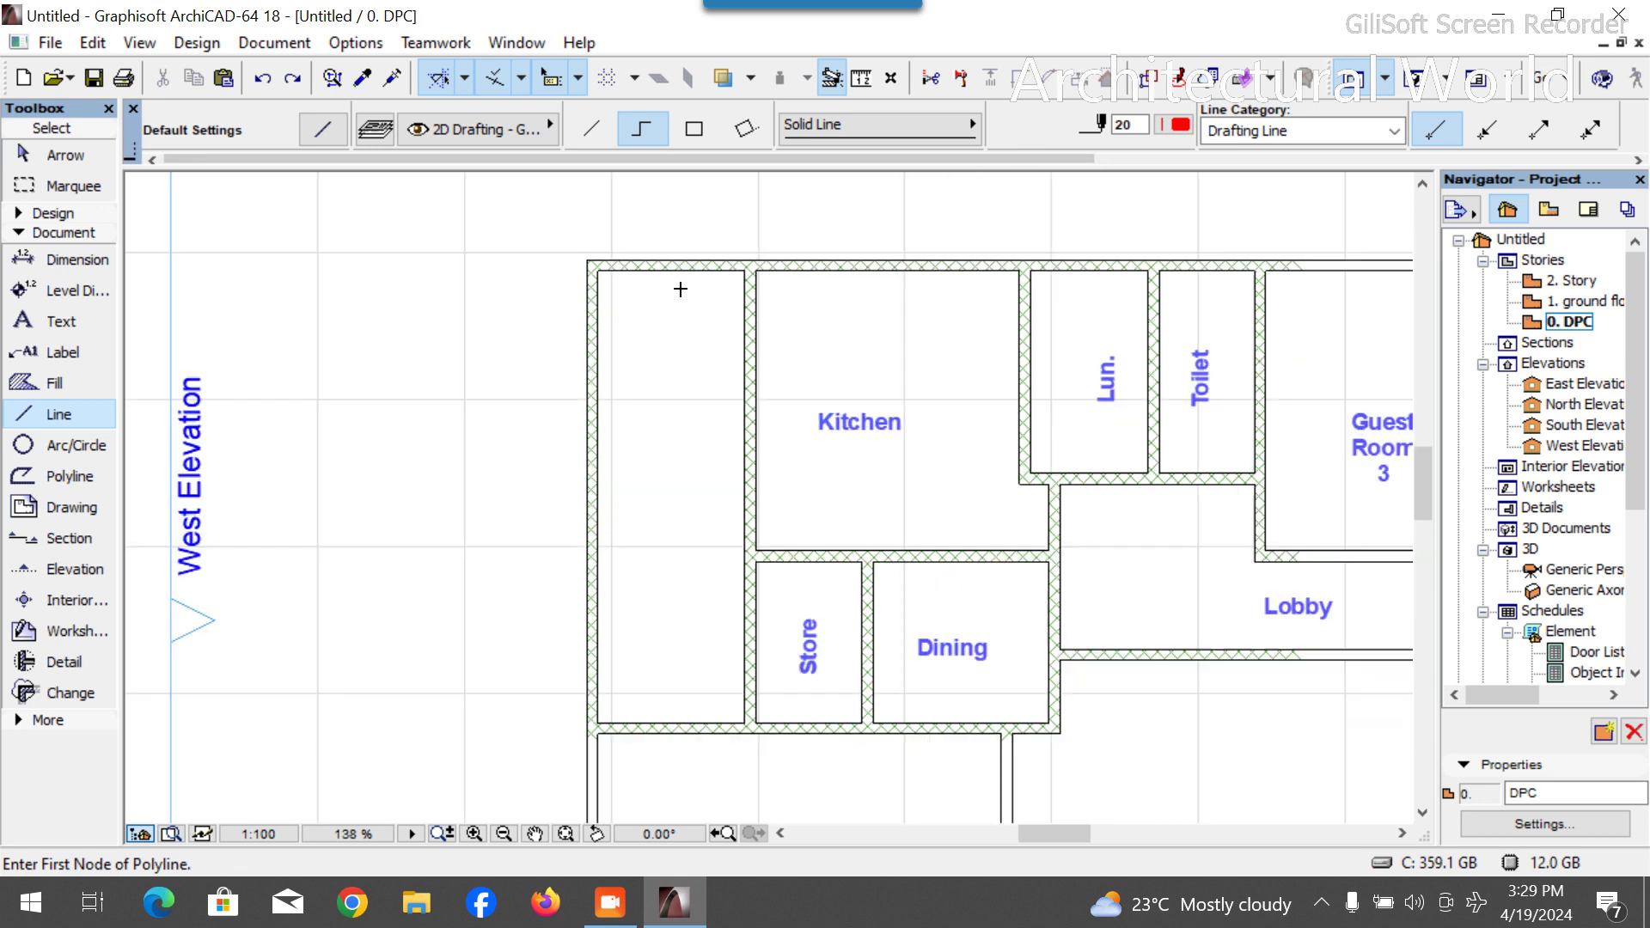
{"action": "scroll", "coordinate": [686, 360], "scroll_direction": "down", "scroll_amount": 1}
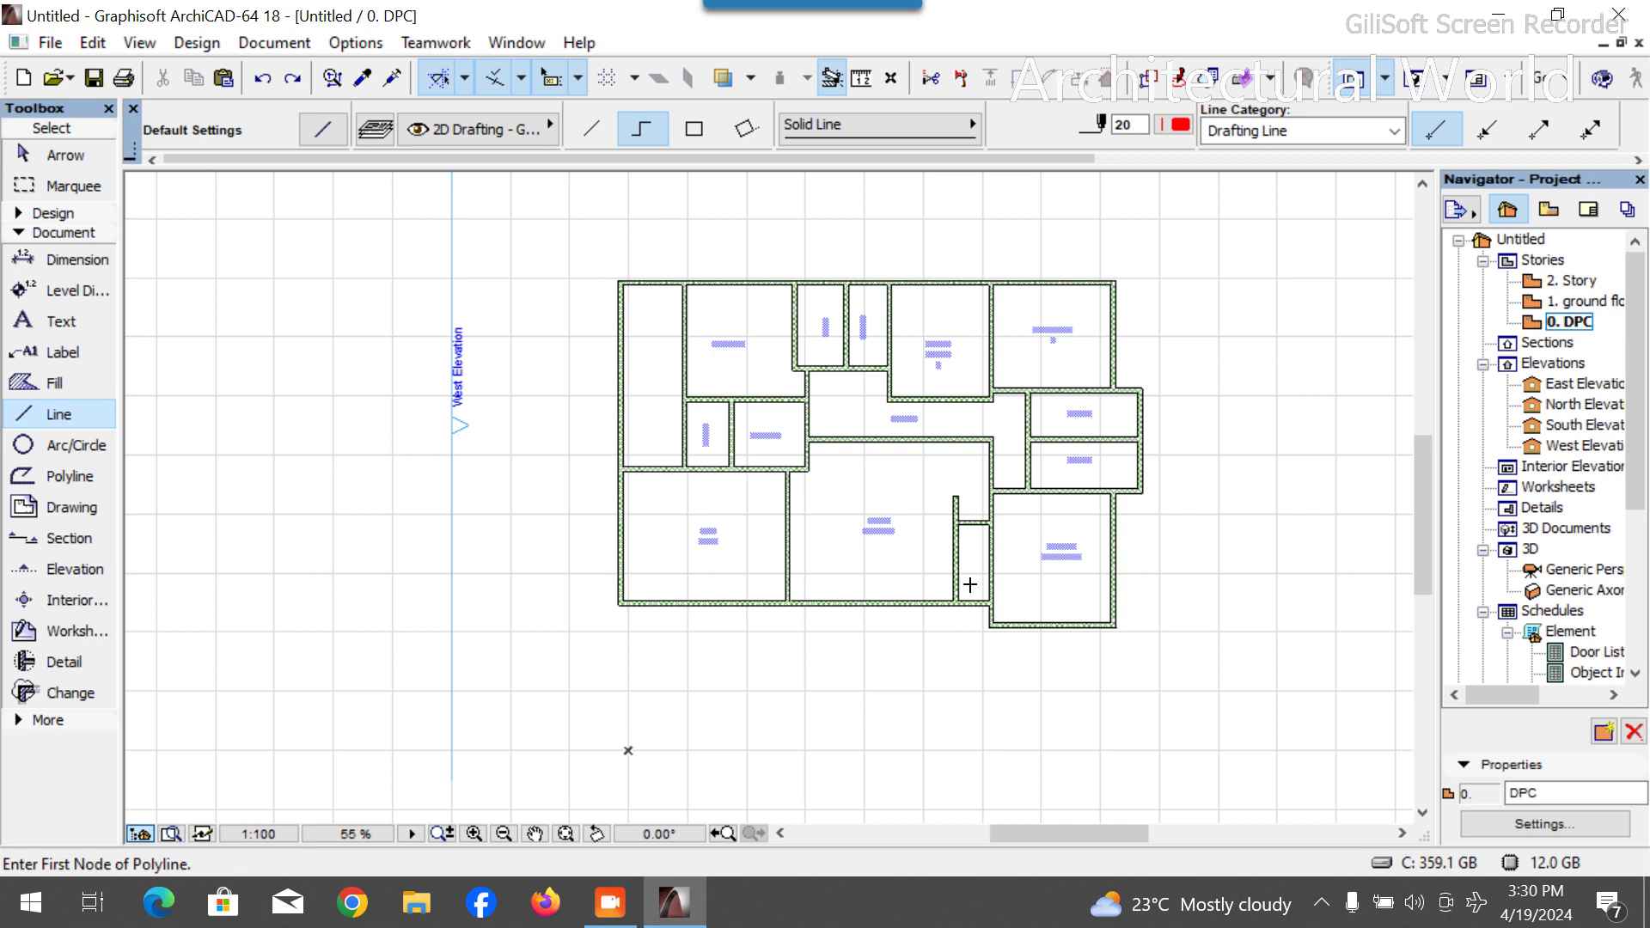
{"action": "scroll", "coordinate": [1060, 653], "scroll_direction": "up", "scroll_amount": 2}
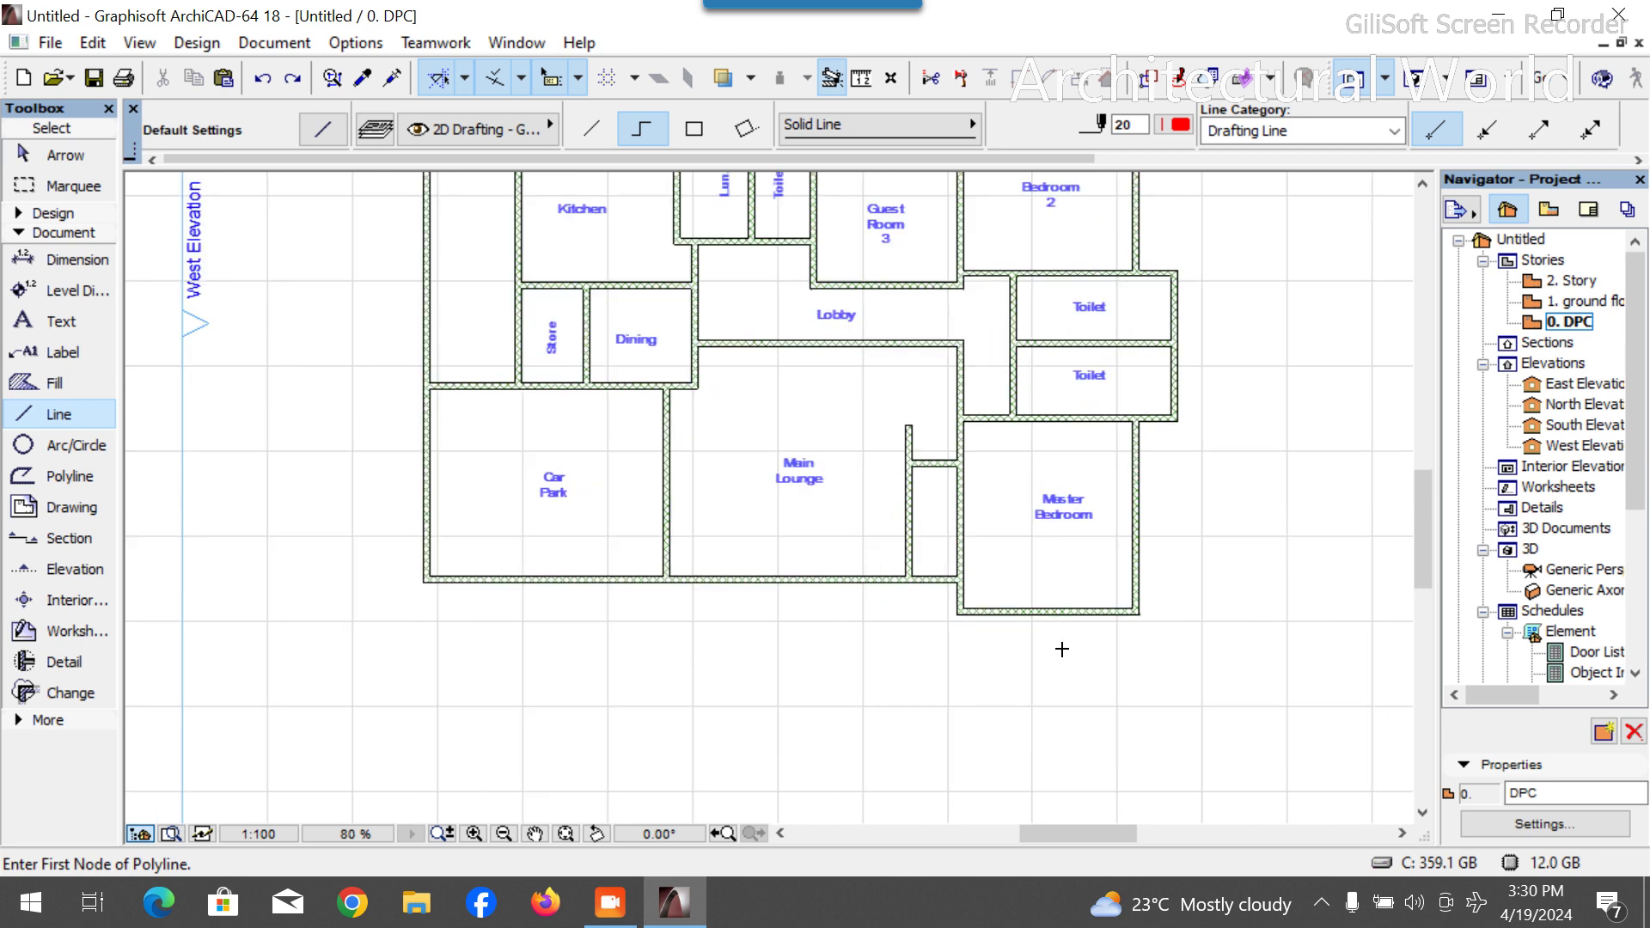
{"action": "left_click", "coordinate": [1139, 613]}
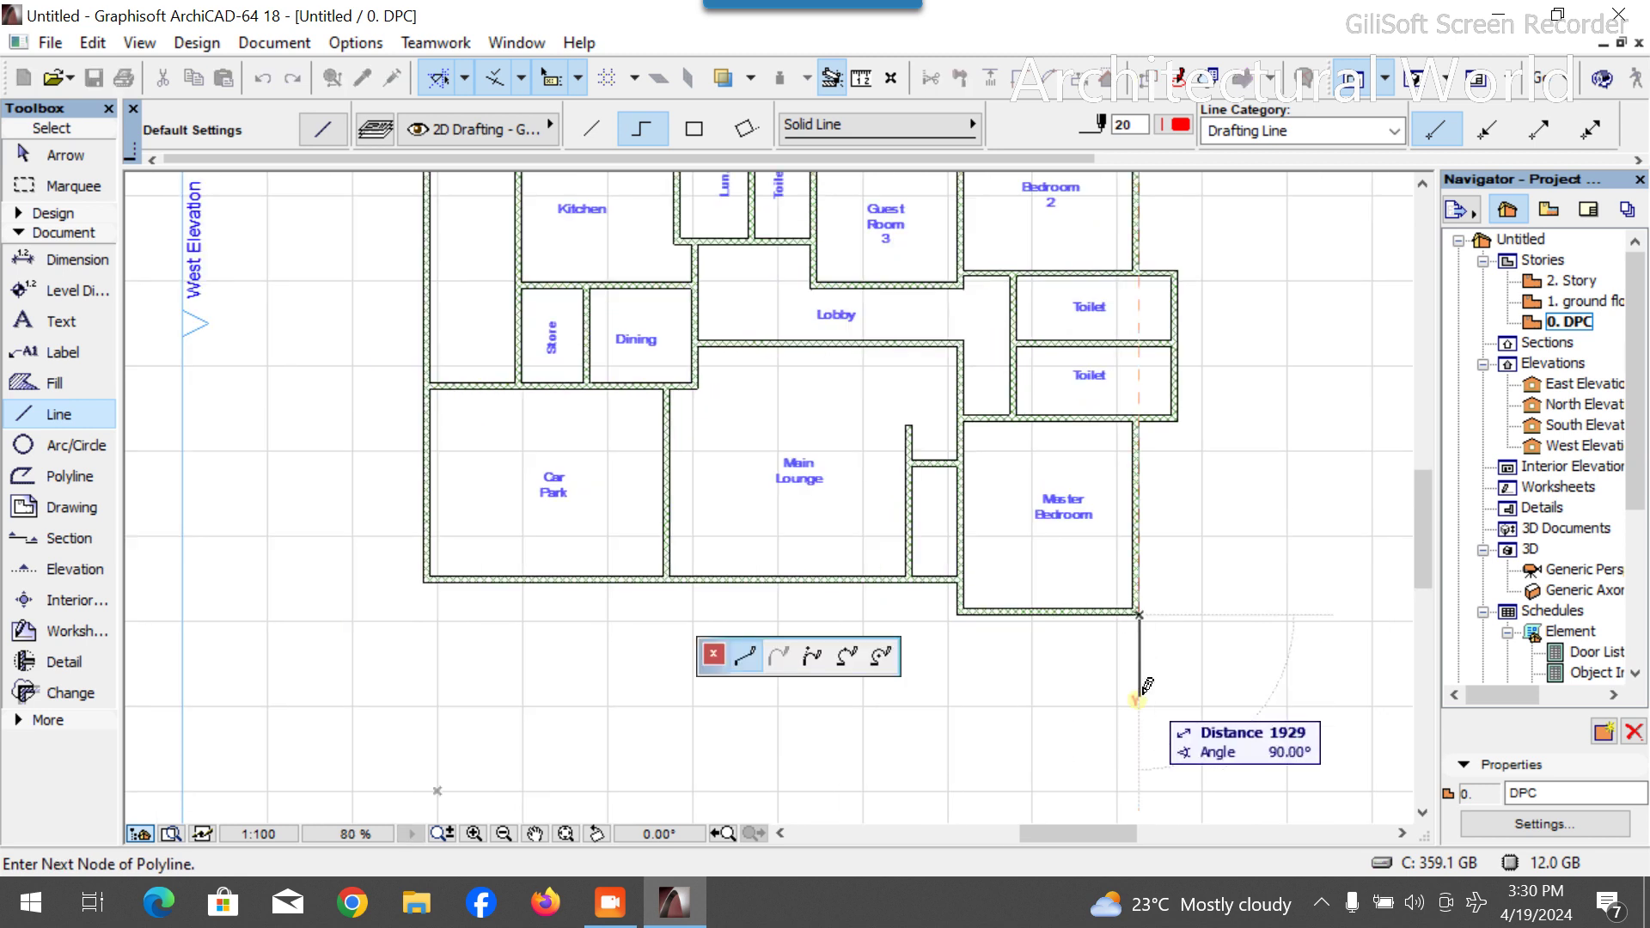
{"action": "type", "text": "60"}
{"action": "key", "text": "Return"}
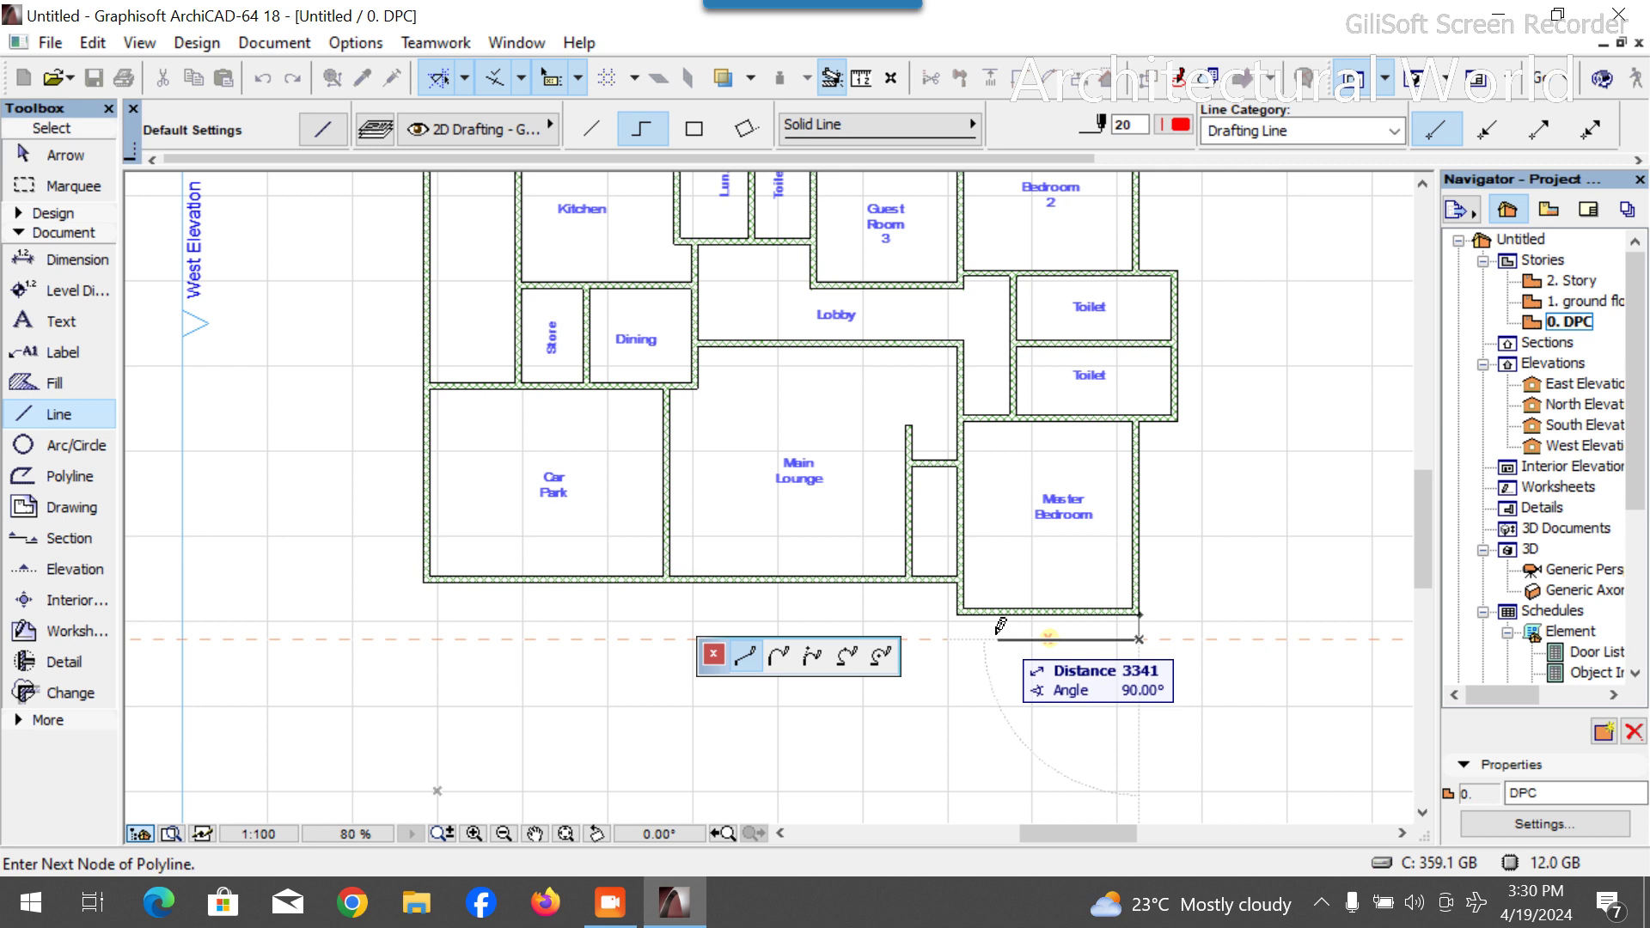
{"action": "left_click", "coordinate": [996, 638]}
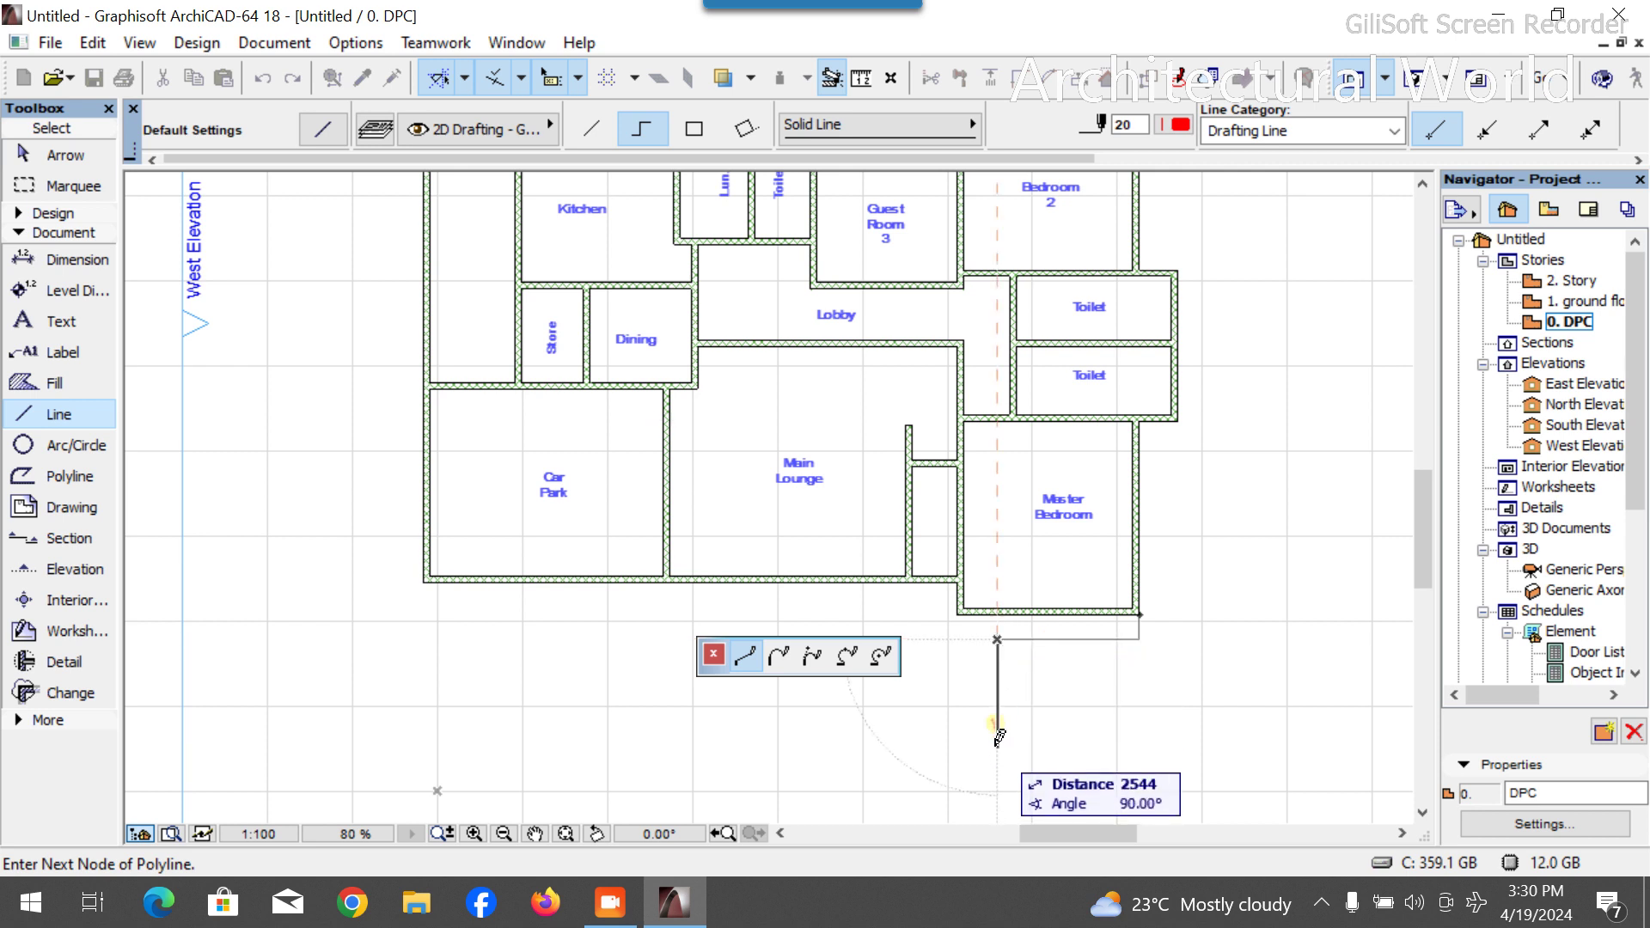
{"action": "type", "text": "300"}
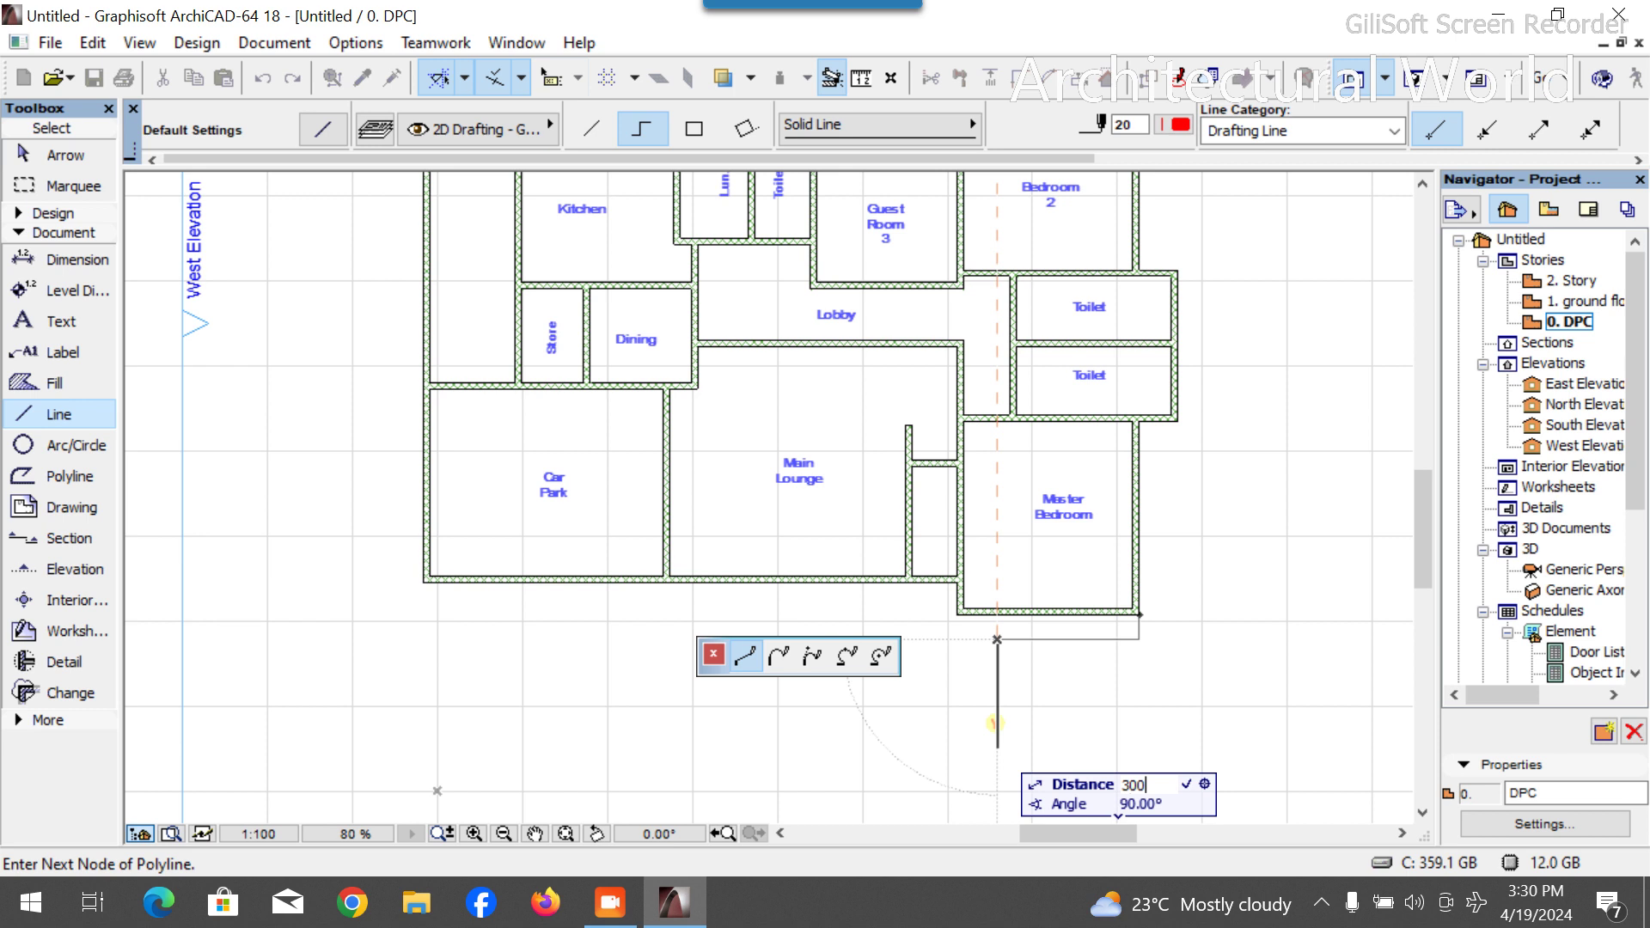
{"action": "type", "text": "0"}
{"action": "key", "text": "Return"}
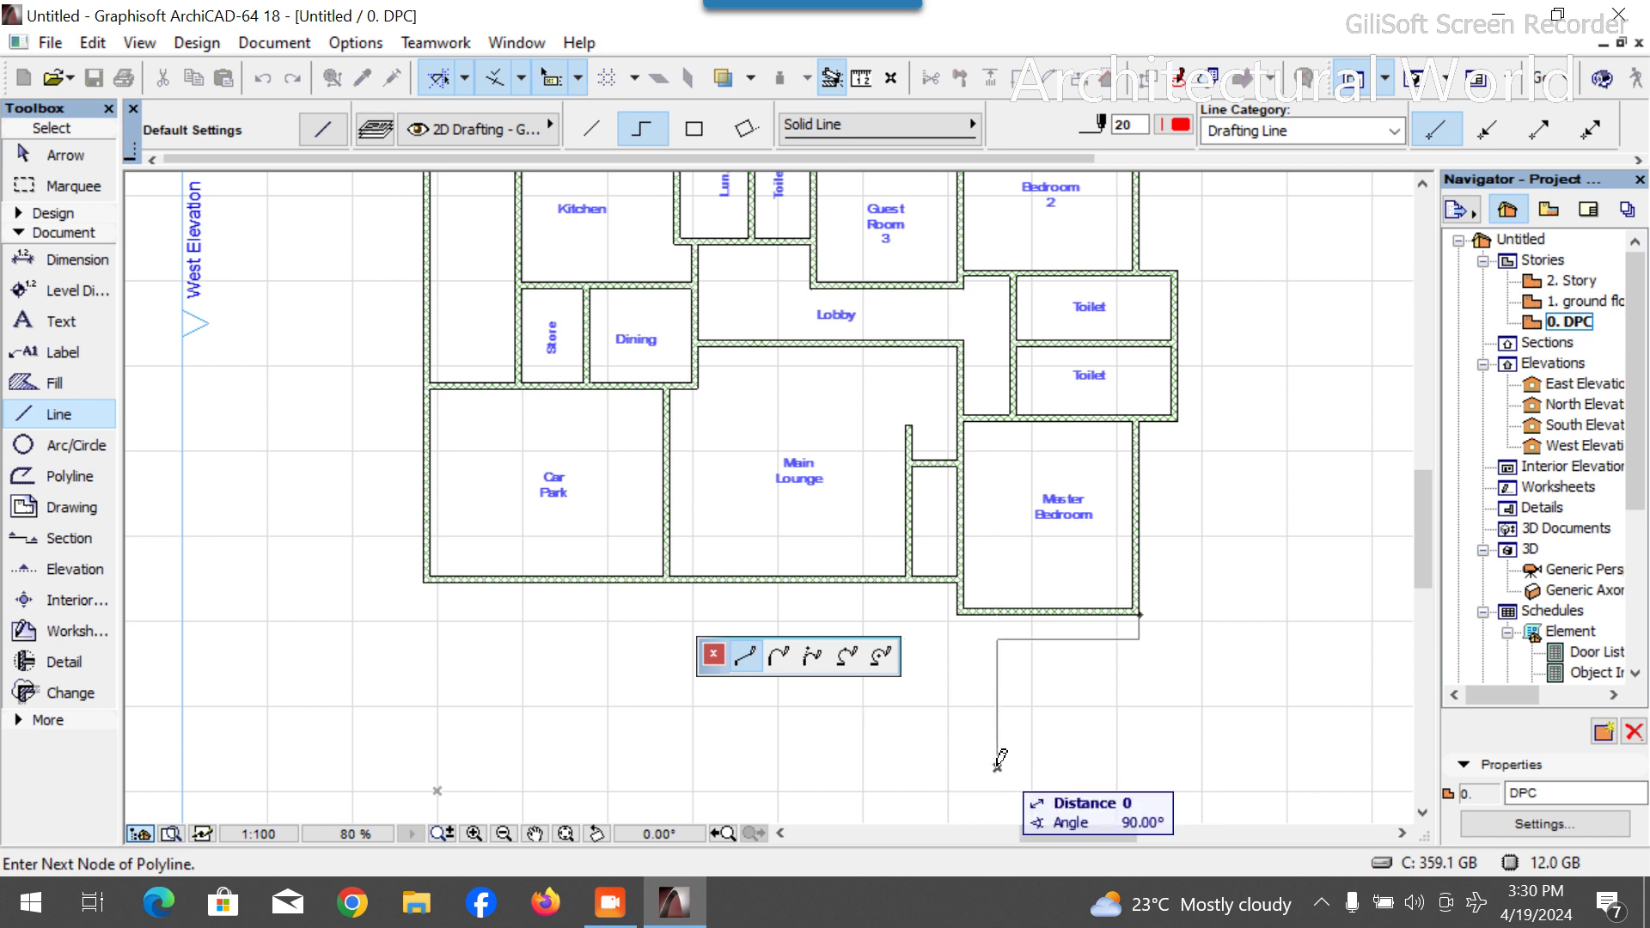
Continue the polyline left to below the Main Lounge, bring it about 4350 mm up to the lounge's lower wall and finish it.
{"action": "left_click", "coordinate": [762, 766]}
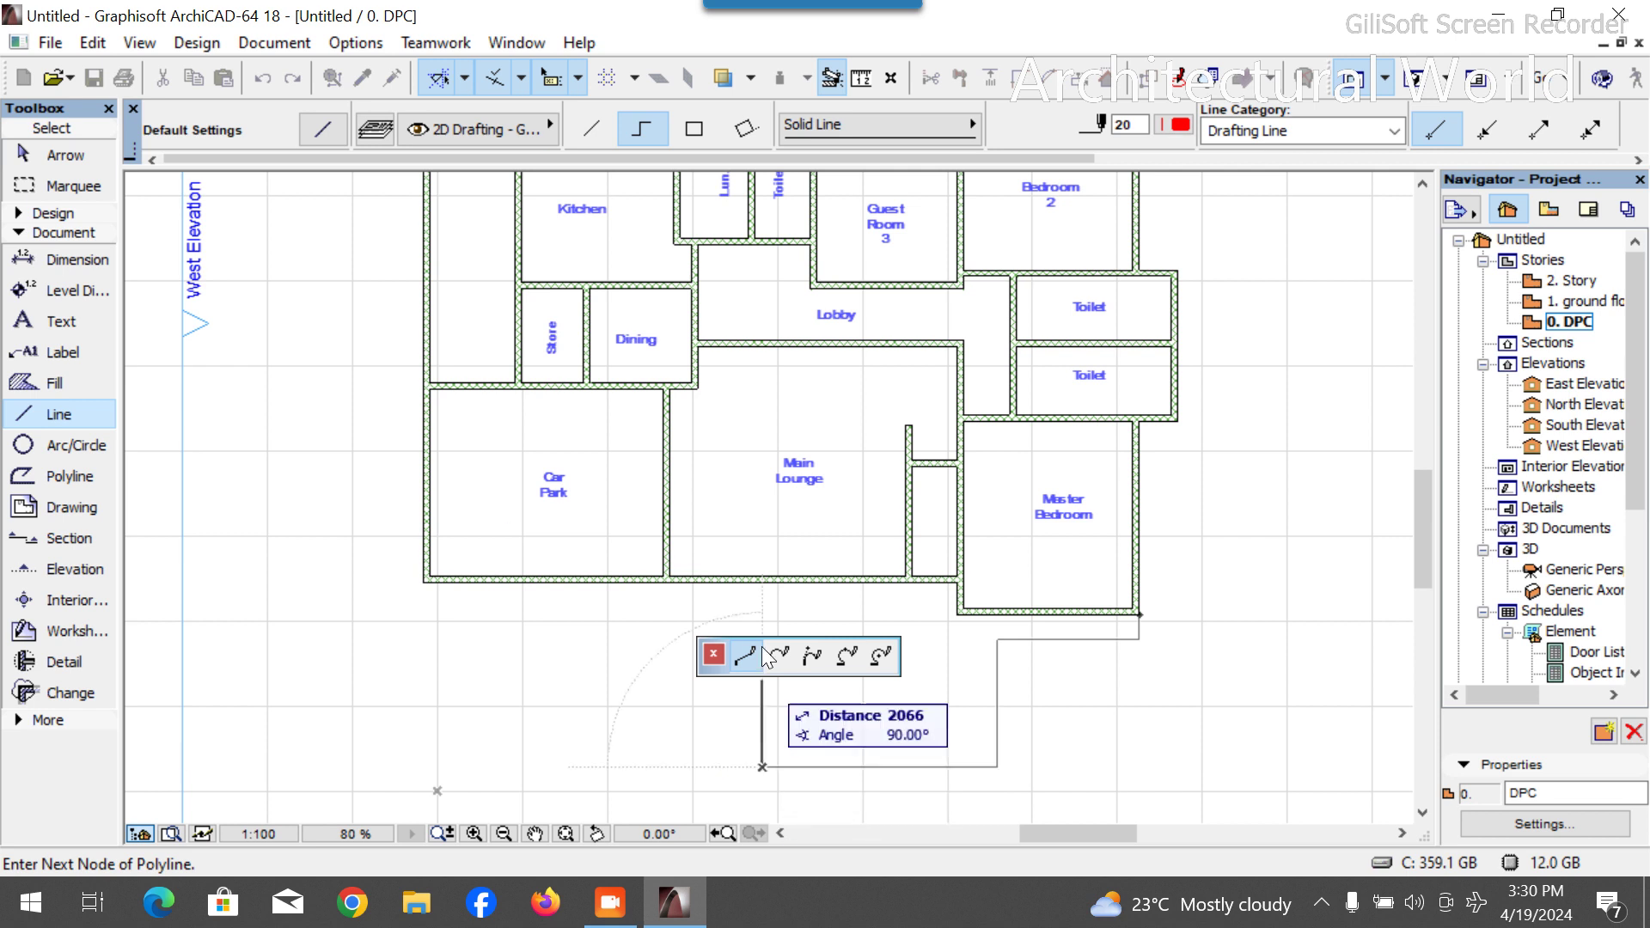
{"action": "left_click", "coordinate": [763, 579]}
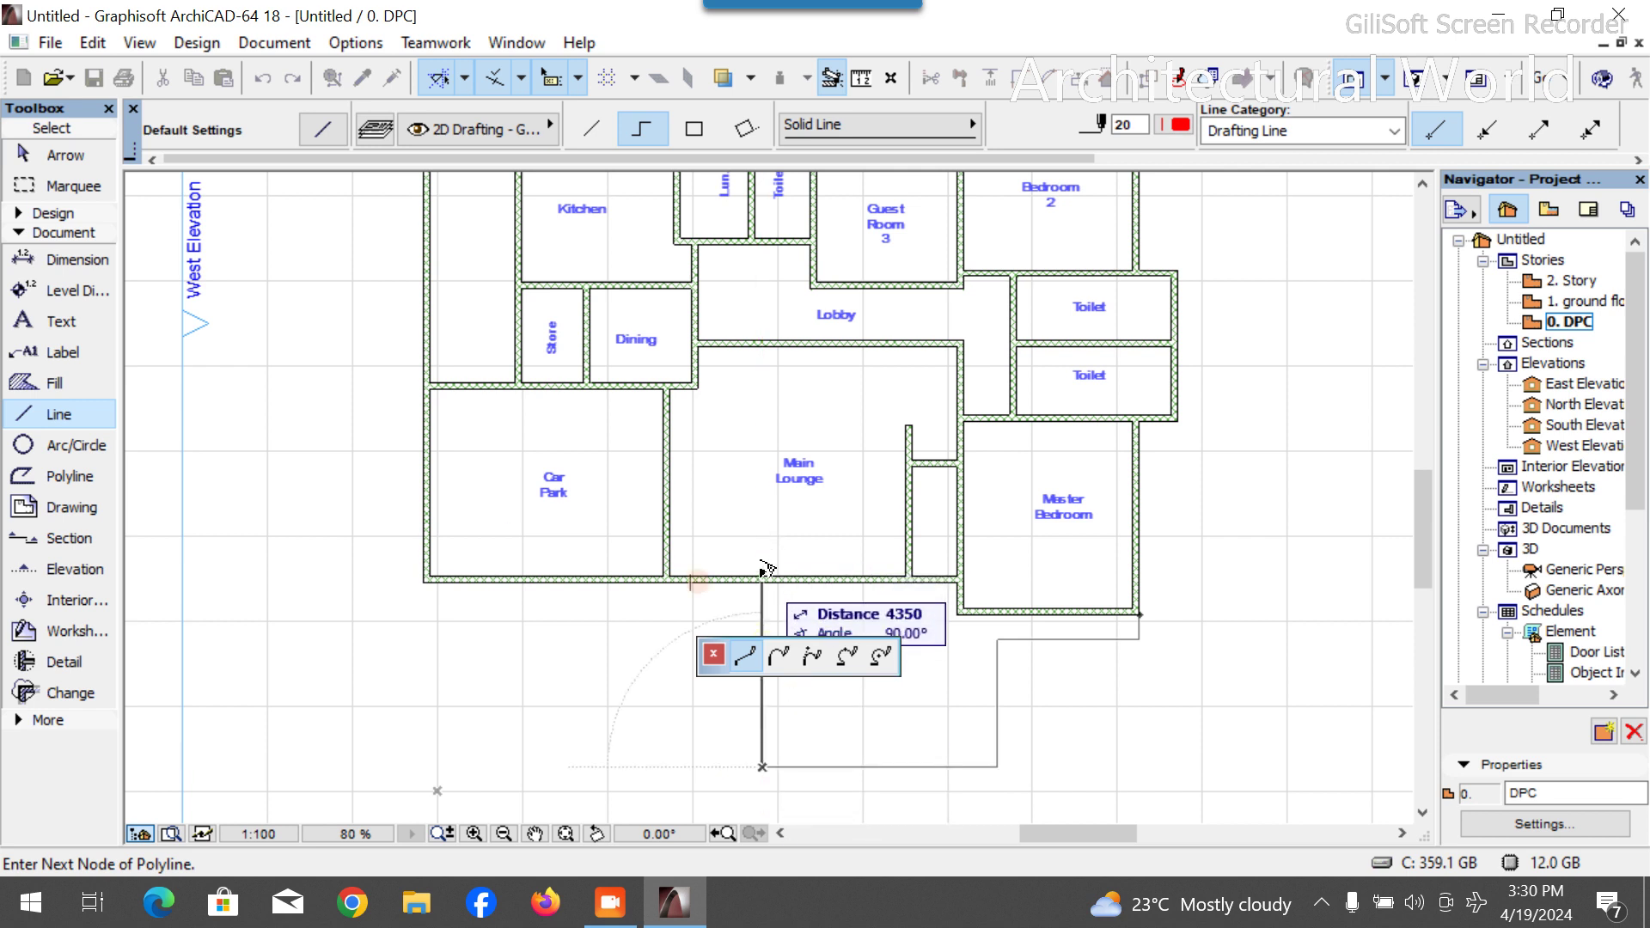
{"action": "right_click", "coordinate": [772, 535]}
{"action": "left_click", "coordinate": [832, 764]}
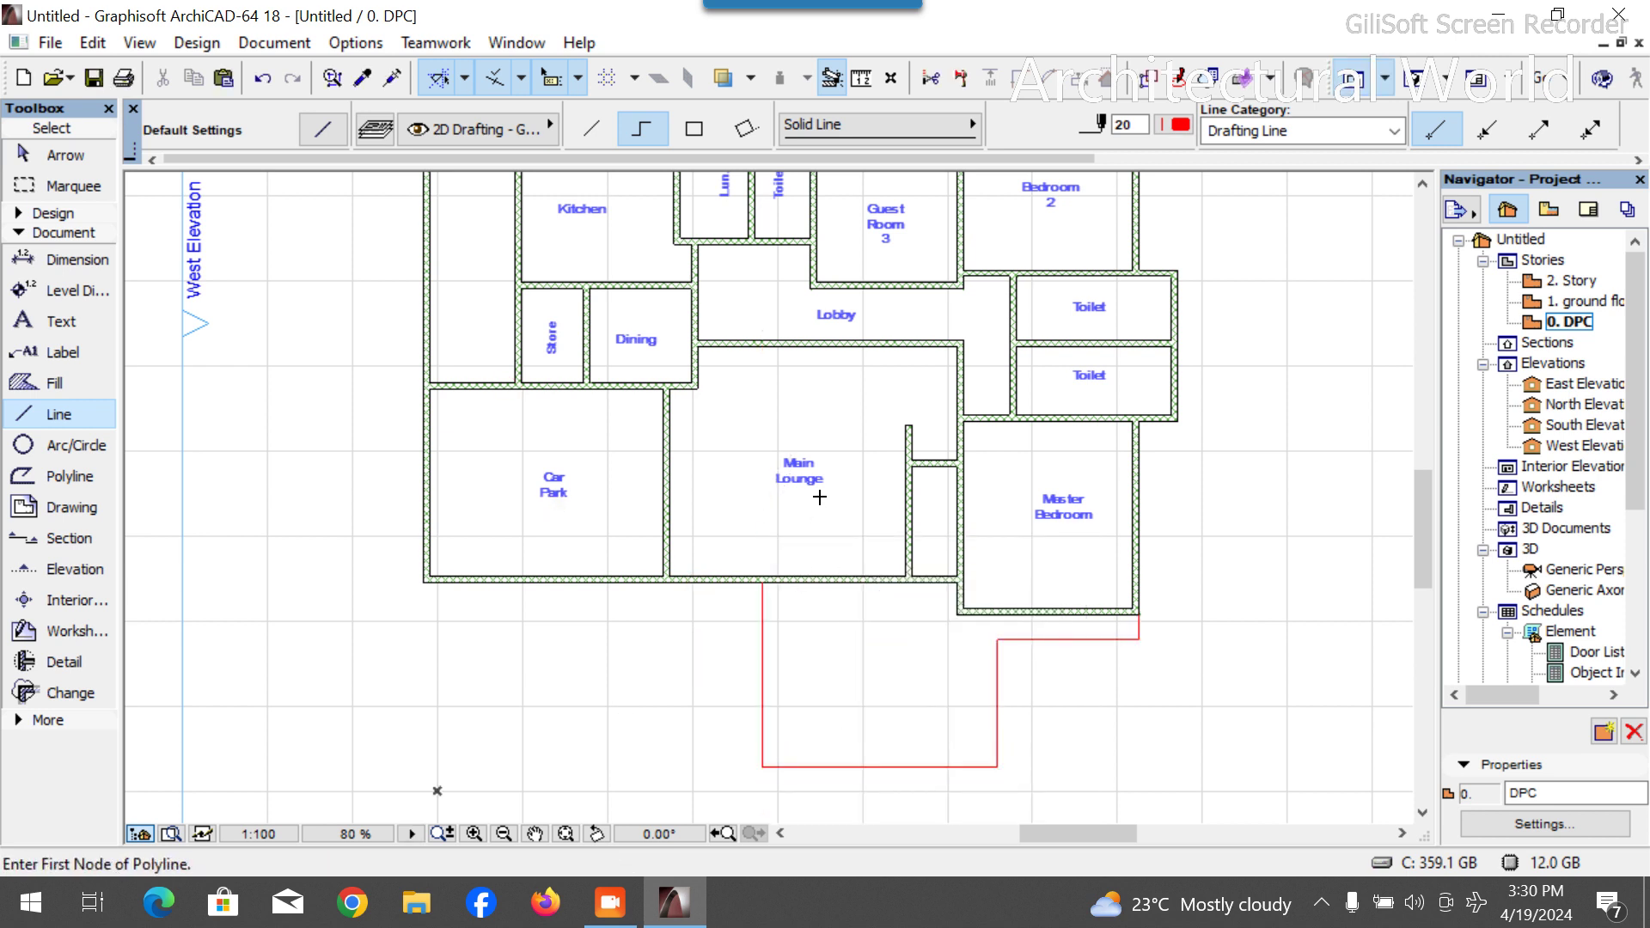
Move the whole plan with its labels and the red outline to the right and slightly up, centring it between the elevation markers.
{"action": "scroll", "coordinate": [853, 484], "scroll_direction": "down", "scroll_amount": 3}
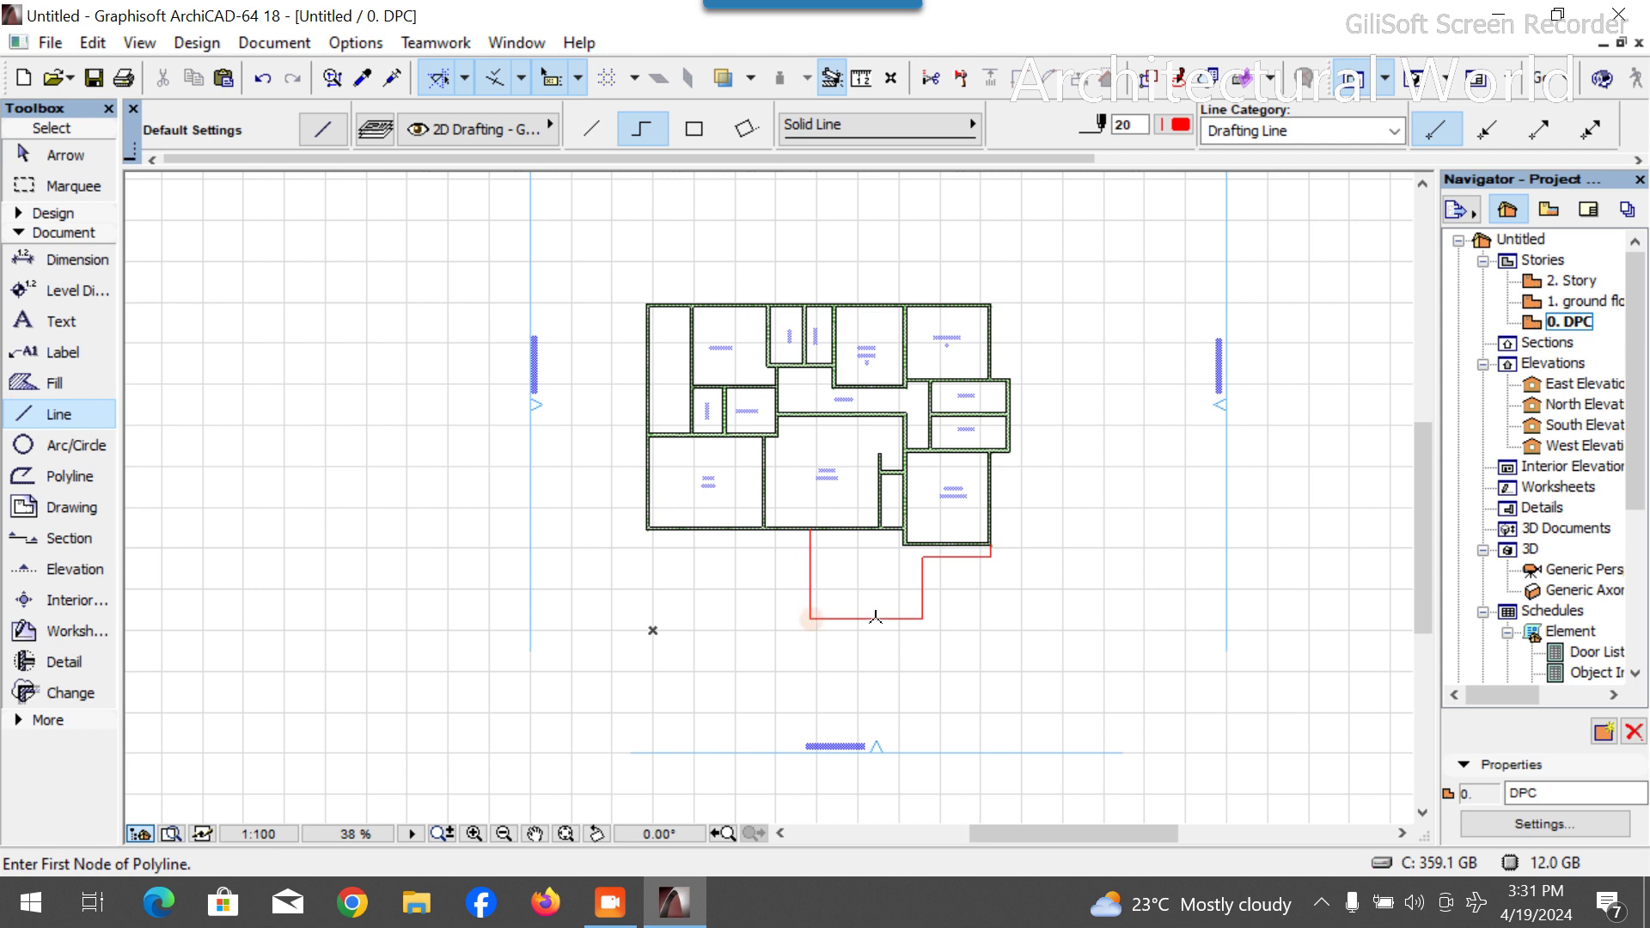
{"action": "scroll", "coordinate": [908, 559], "scroll_direction": "up", "scroll_amount": 2}
{"action": "scroll", "coordinate": [909, 564], "scroll_direction": "down", "scroll_amount": 3}
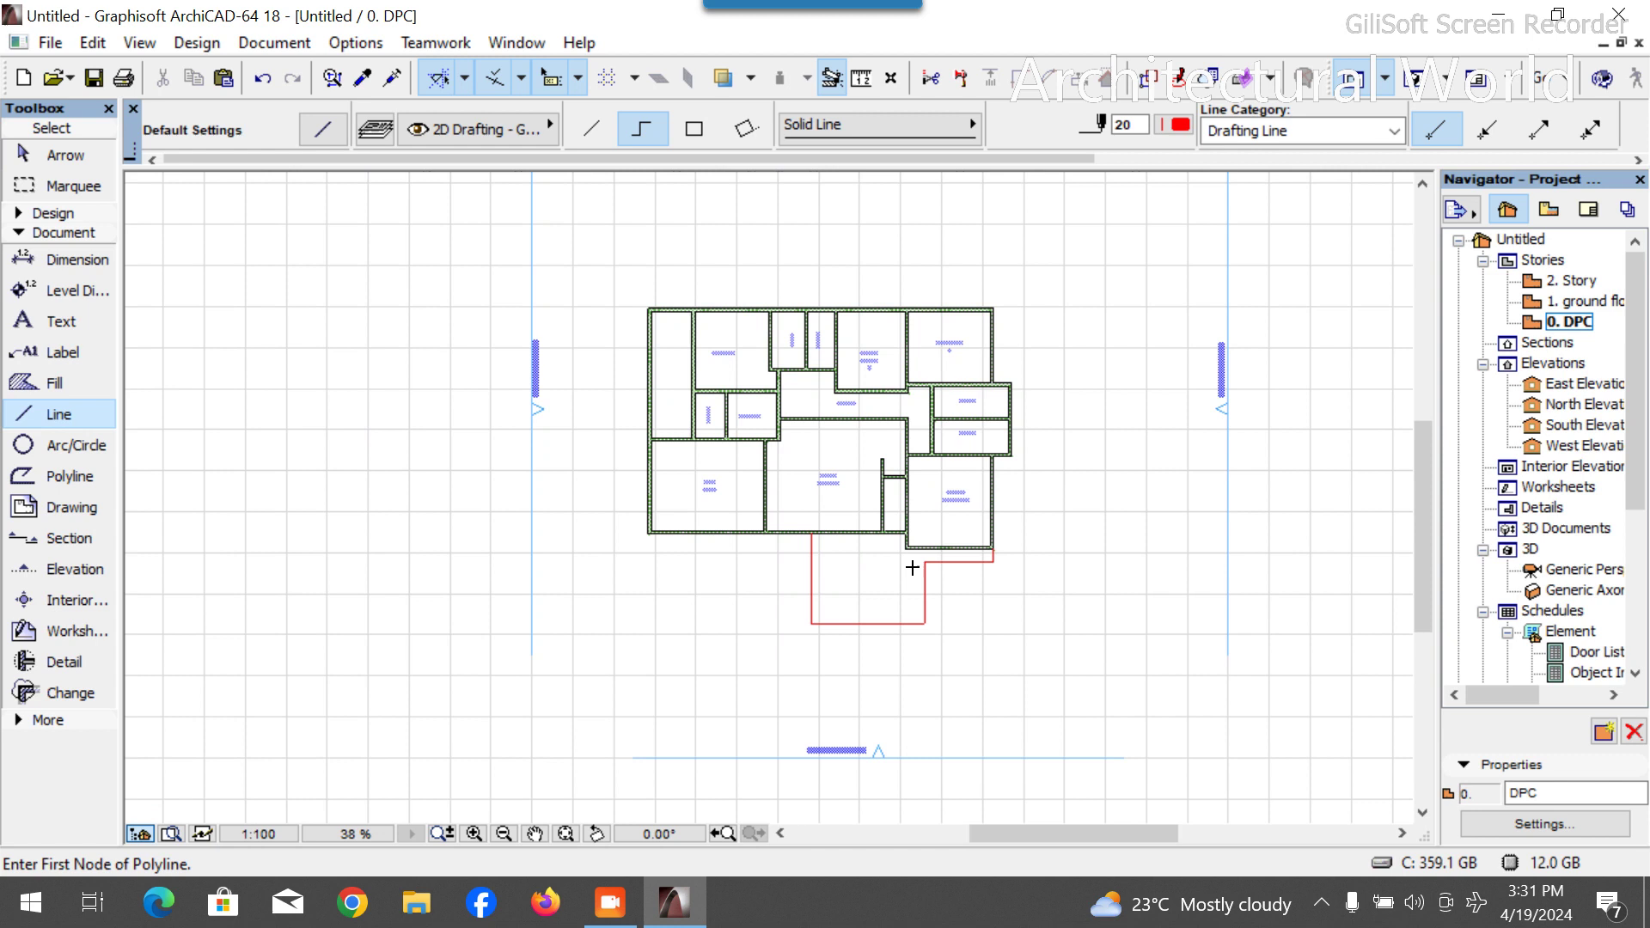
{"action": "key", "text": "Escape"}
{"action": "scroll", "coordinate": [738, 331], "scroll_direction": "up", "scroll_amount": 2}
{"action": "scroll", "coordinate": [738, 330], "scroll_direction": "up", "scroll_amount": 2}
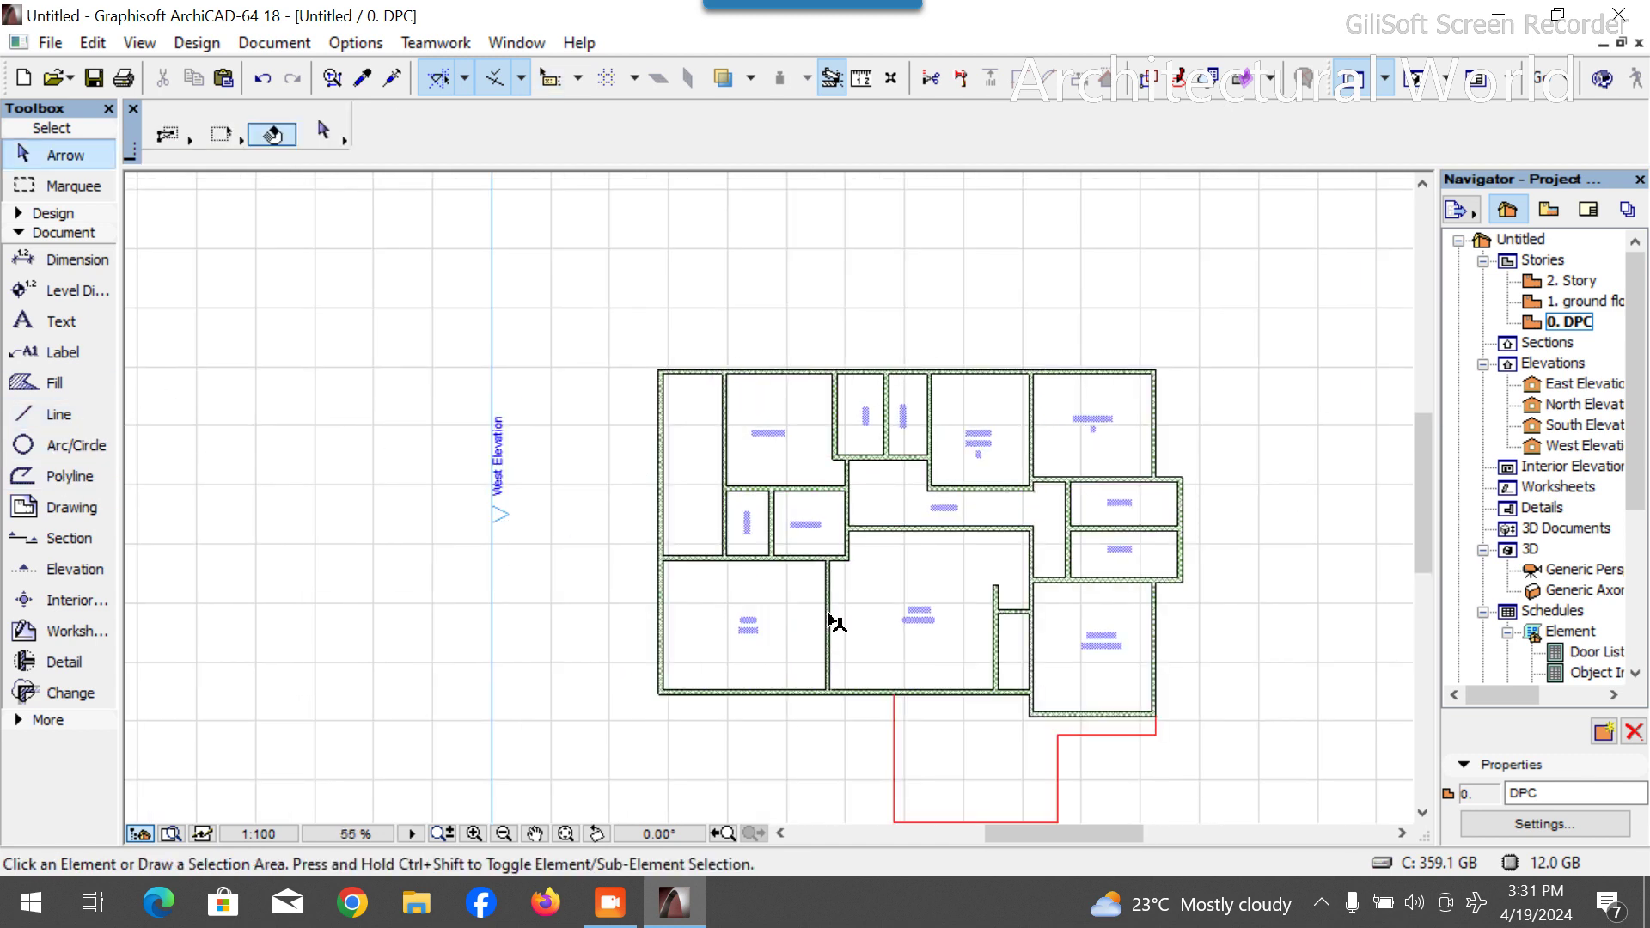
{"action": "scroll", "coordinate": [829, 587], "scroll_direction": "down", "scroll_amount": 1}
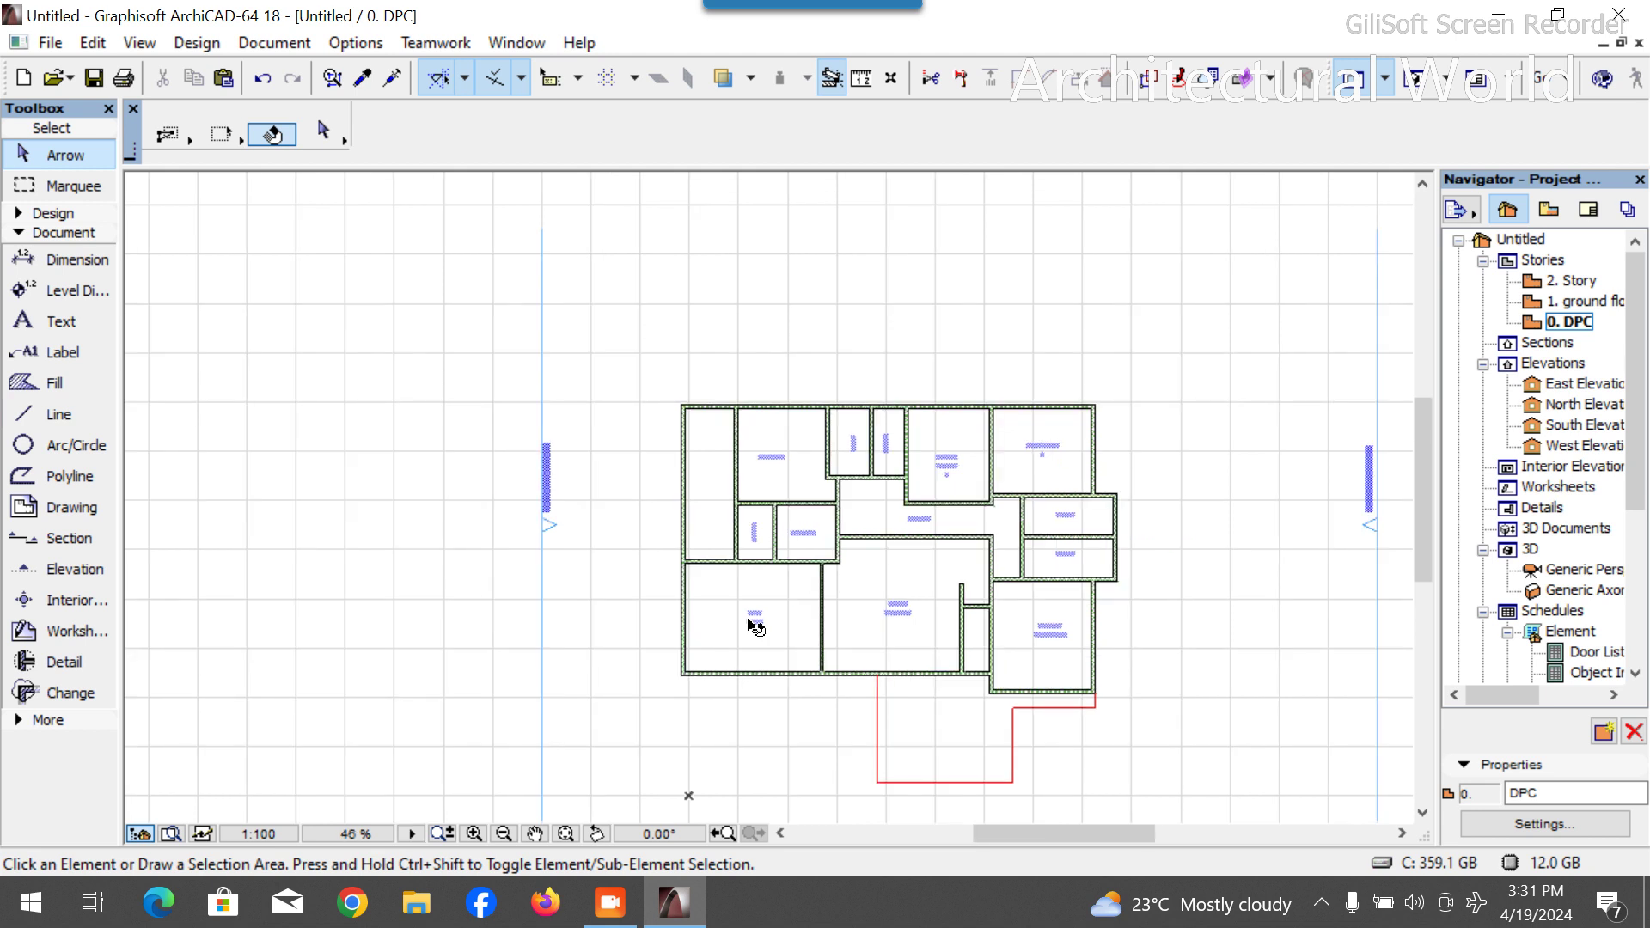
{"action": "scroll", "coordinate": [763, 627], "scroll_direction": "up", "scroll_amount": 1}
{"action": "left_click", "coordinate": [628, 346]}
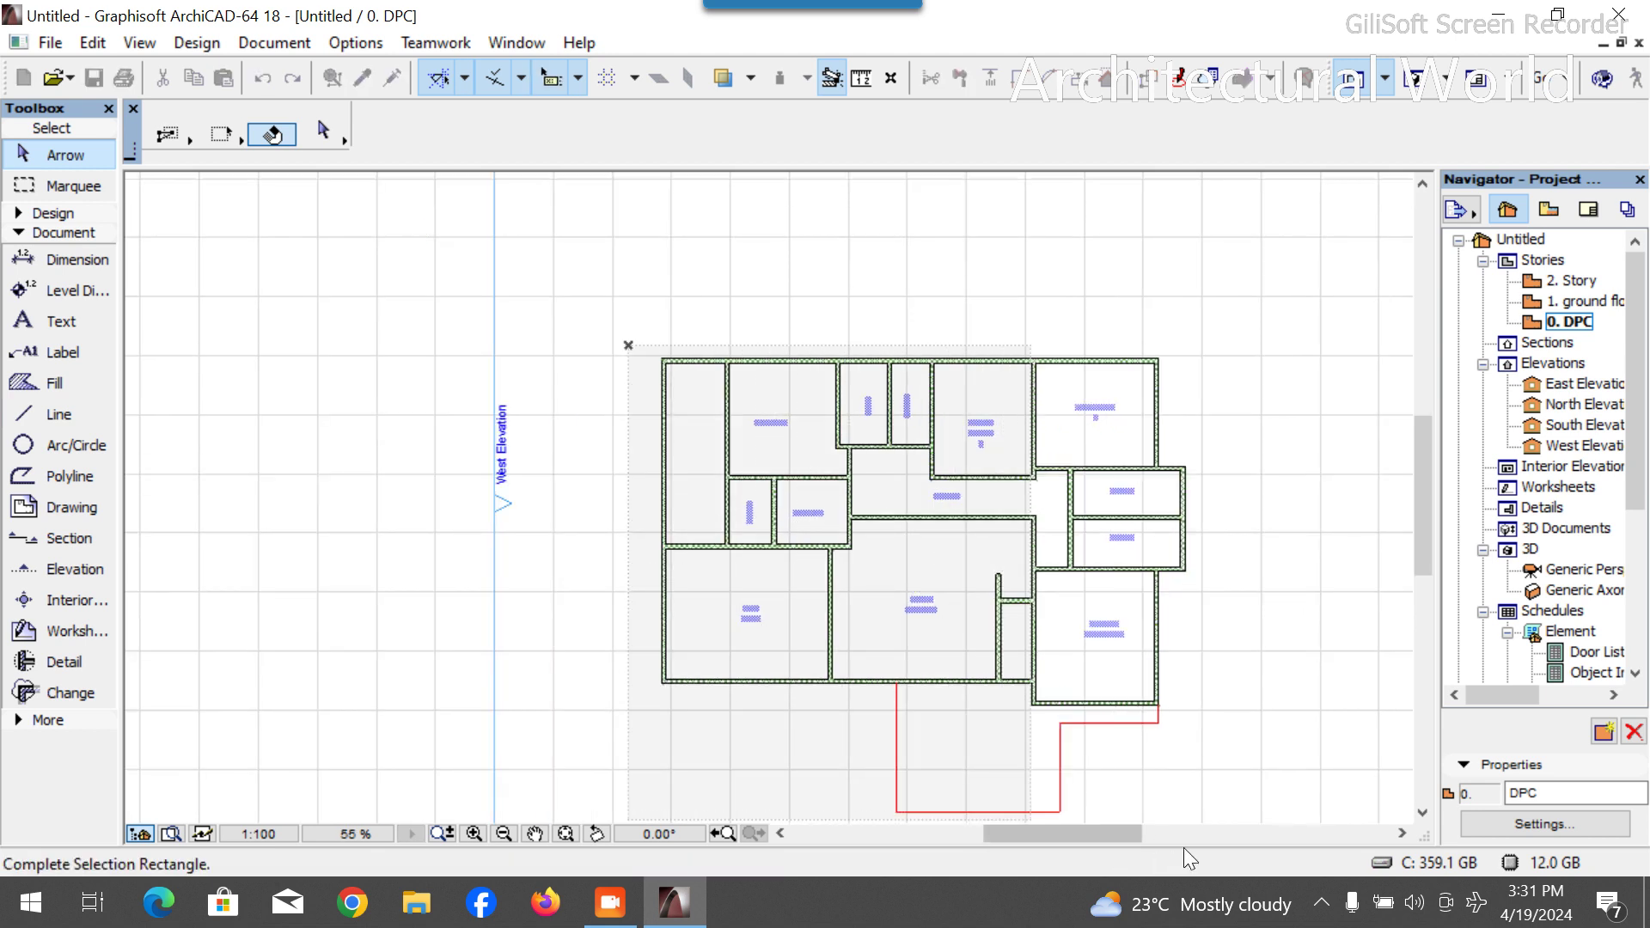
{"action": "left_click", "coordinate": [1237, 812]}
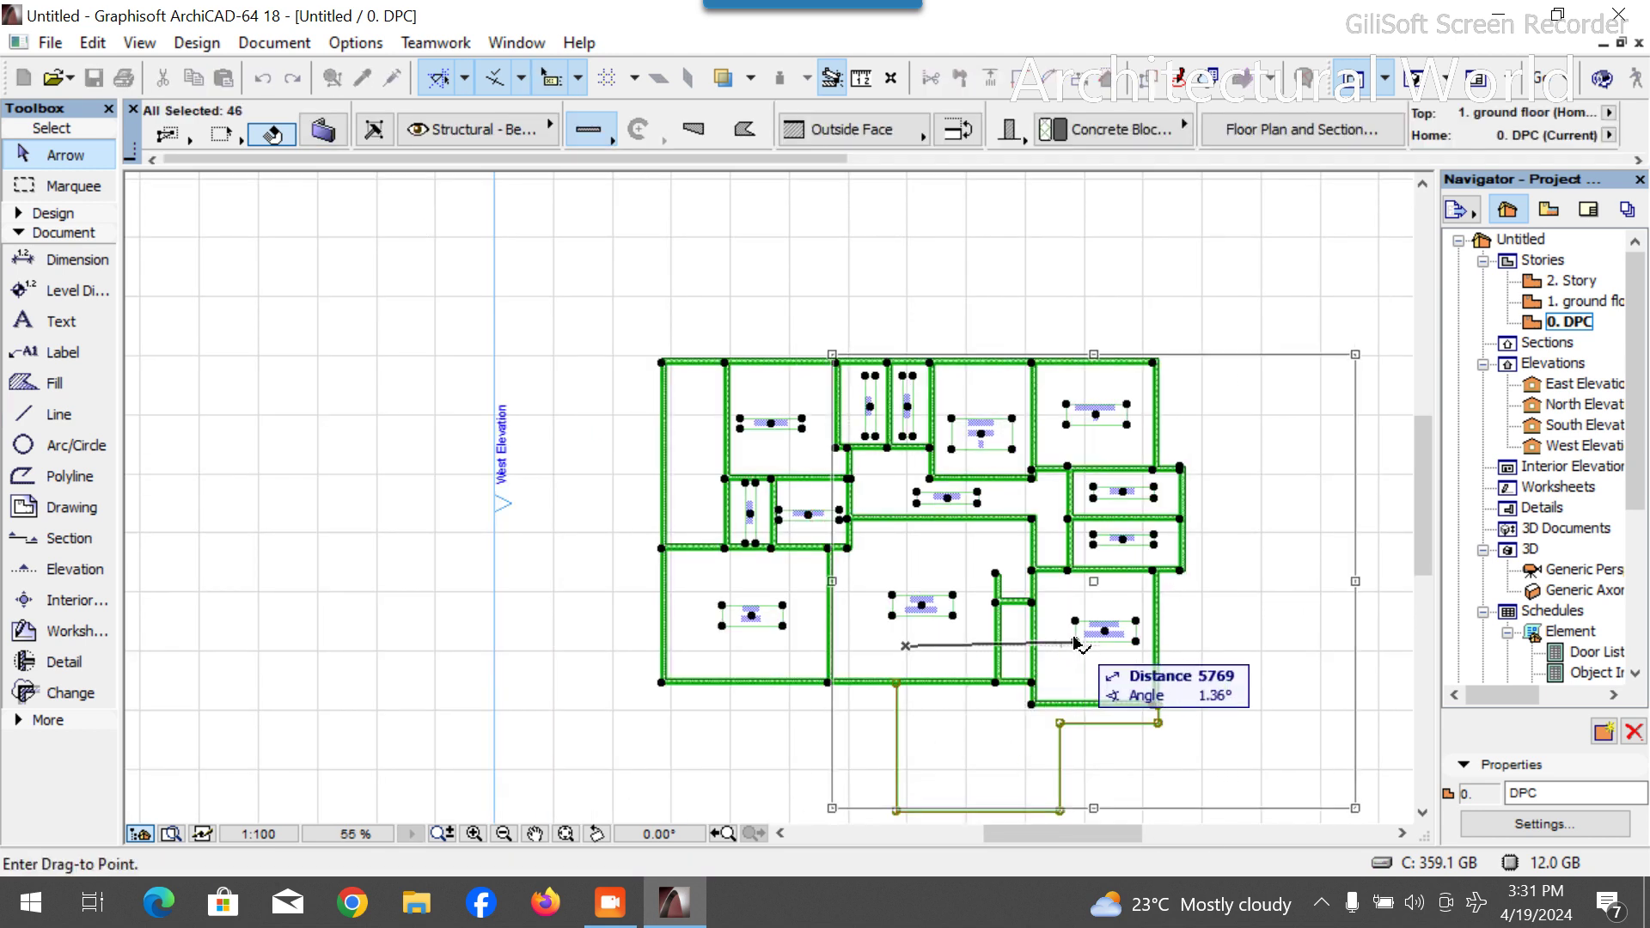
{"action": "scroll", "coordinate": [962, 653], "scroll_direction": "down", "scroll_amount": 5}
{"action": "left_click", "coordinate": [948, 665]}
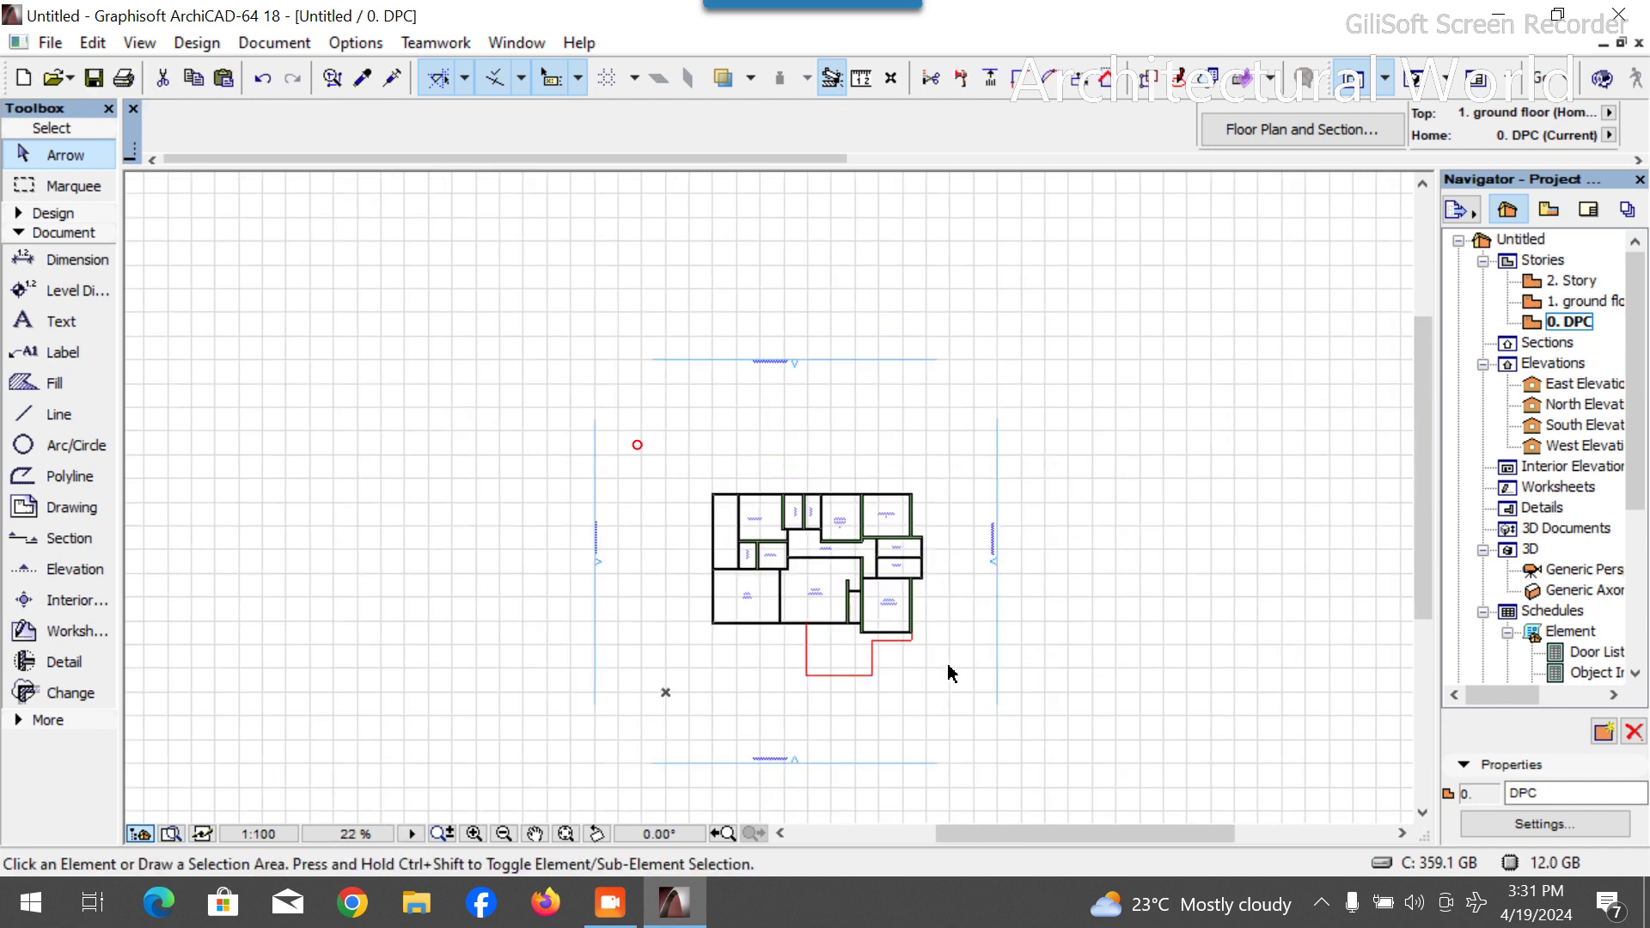
{"action": "scroll", "coordinate": [766, 608], "scroll_direction": "up", "scroll_amount": 5}
{"action": "scroll", "coordinate": [988, 696], "scroll_direction": "up", "scroll_amount": 2}
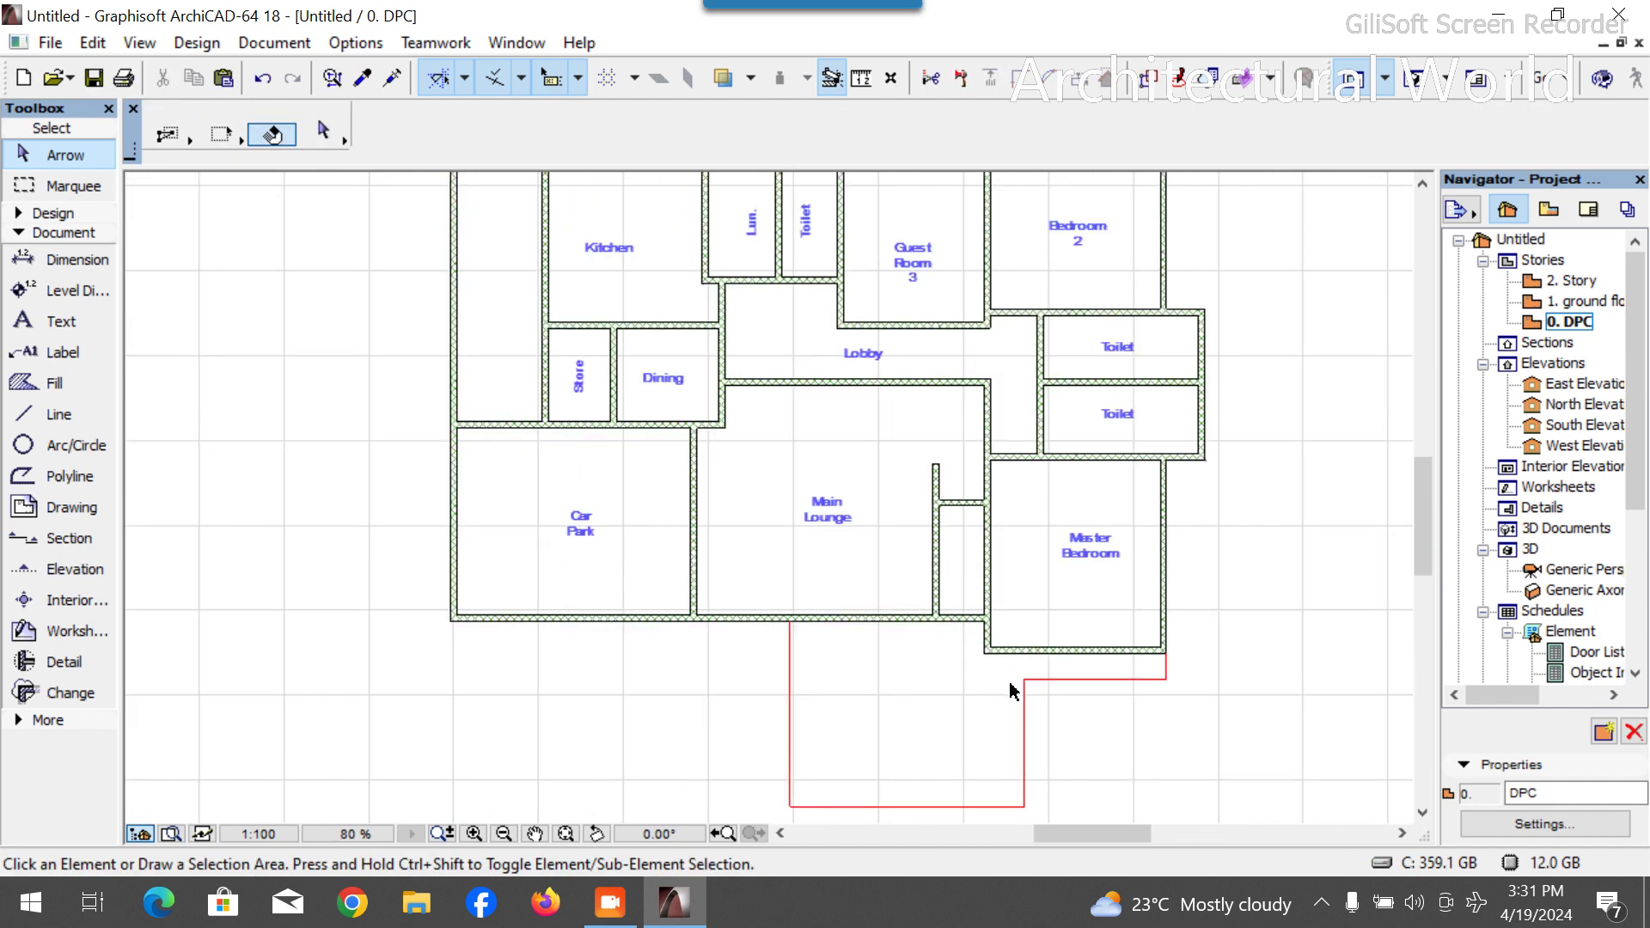
{"action": "scroll", "coordinate": [817, 636], "scroll_direction": "down", "scroll_amount": 2}
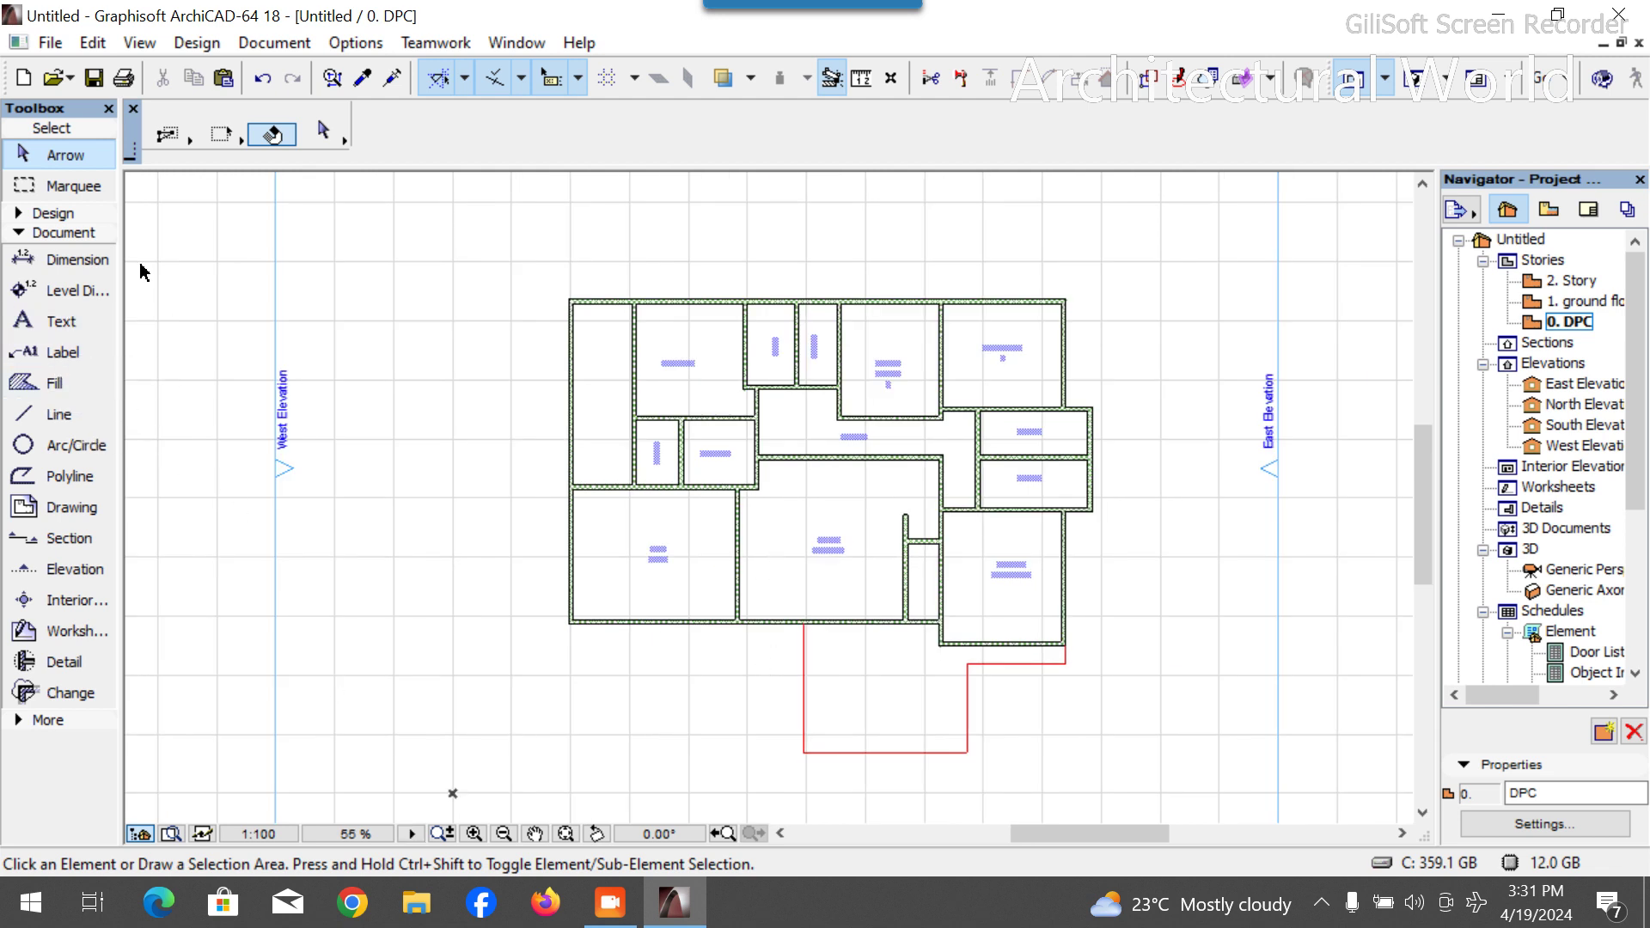
Set the surface override in the Column tool's default settings to Paint - Glossy White.
{"action": "left_click", "coordinate": [39, 213]}
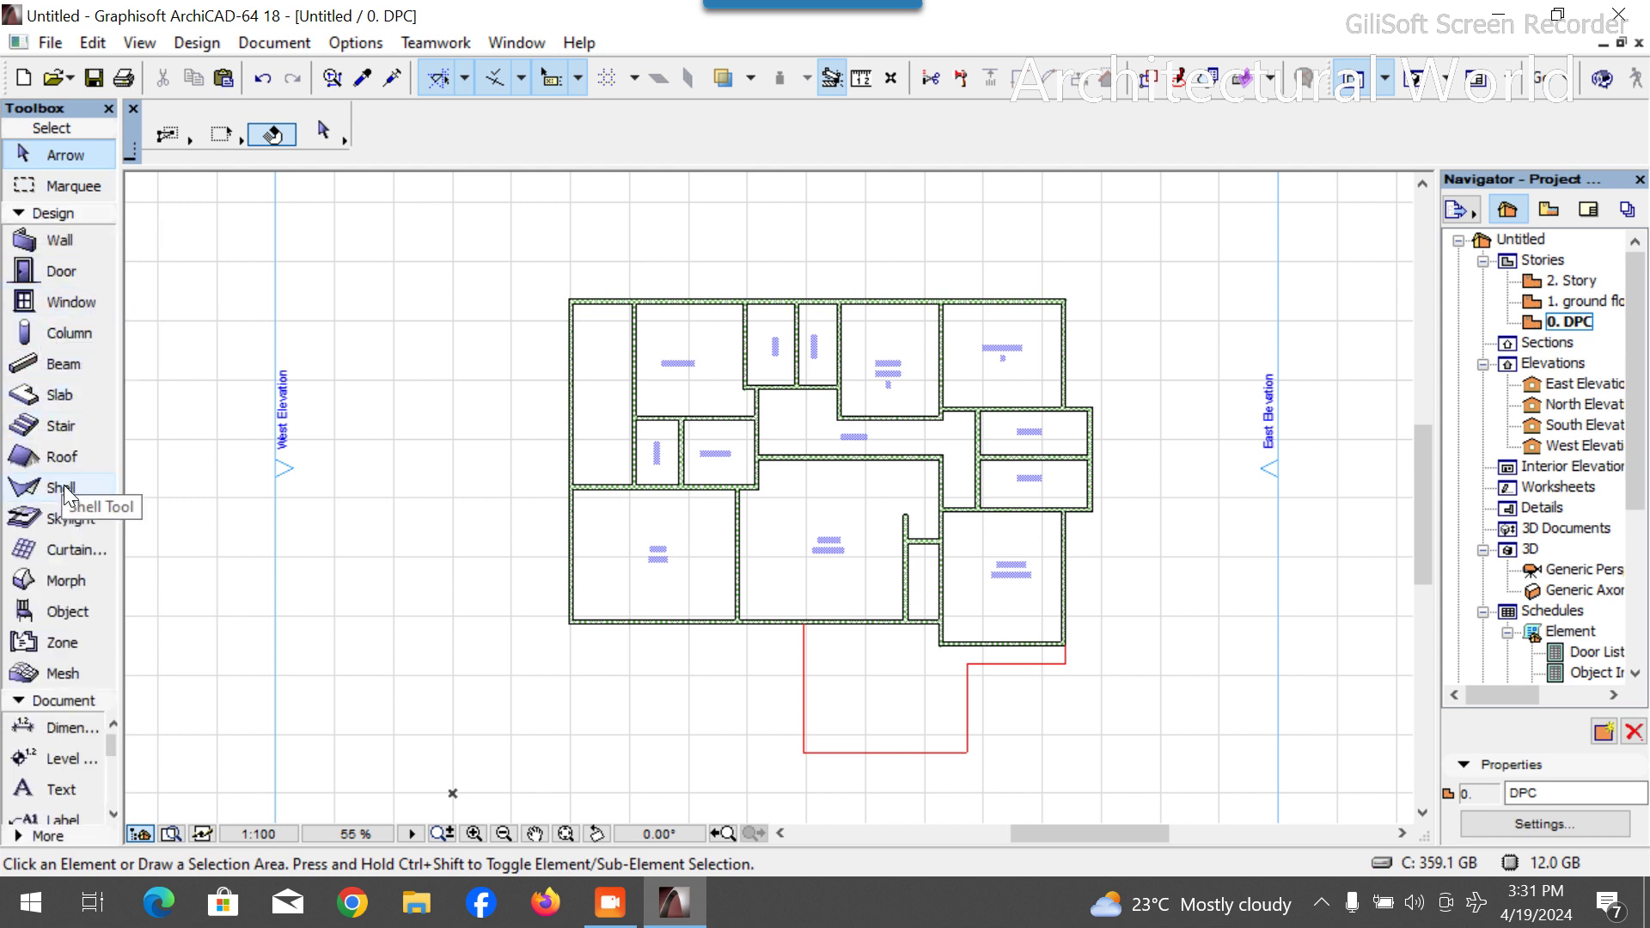
{"action": "left_click", "coordinate": [55, 331]}
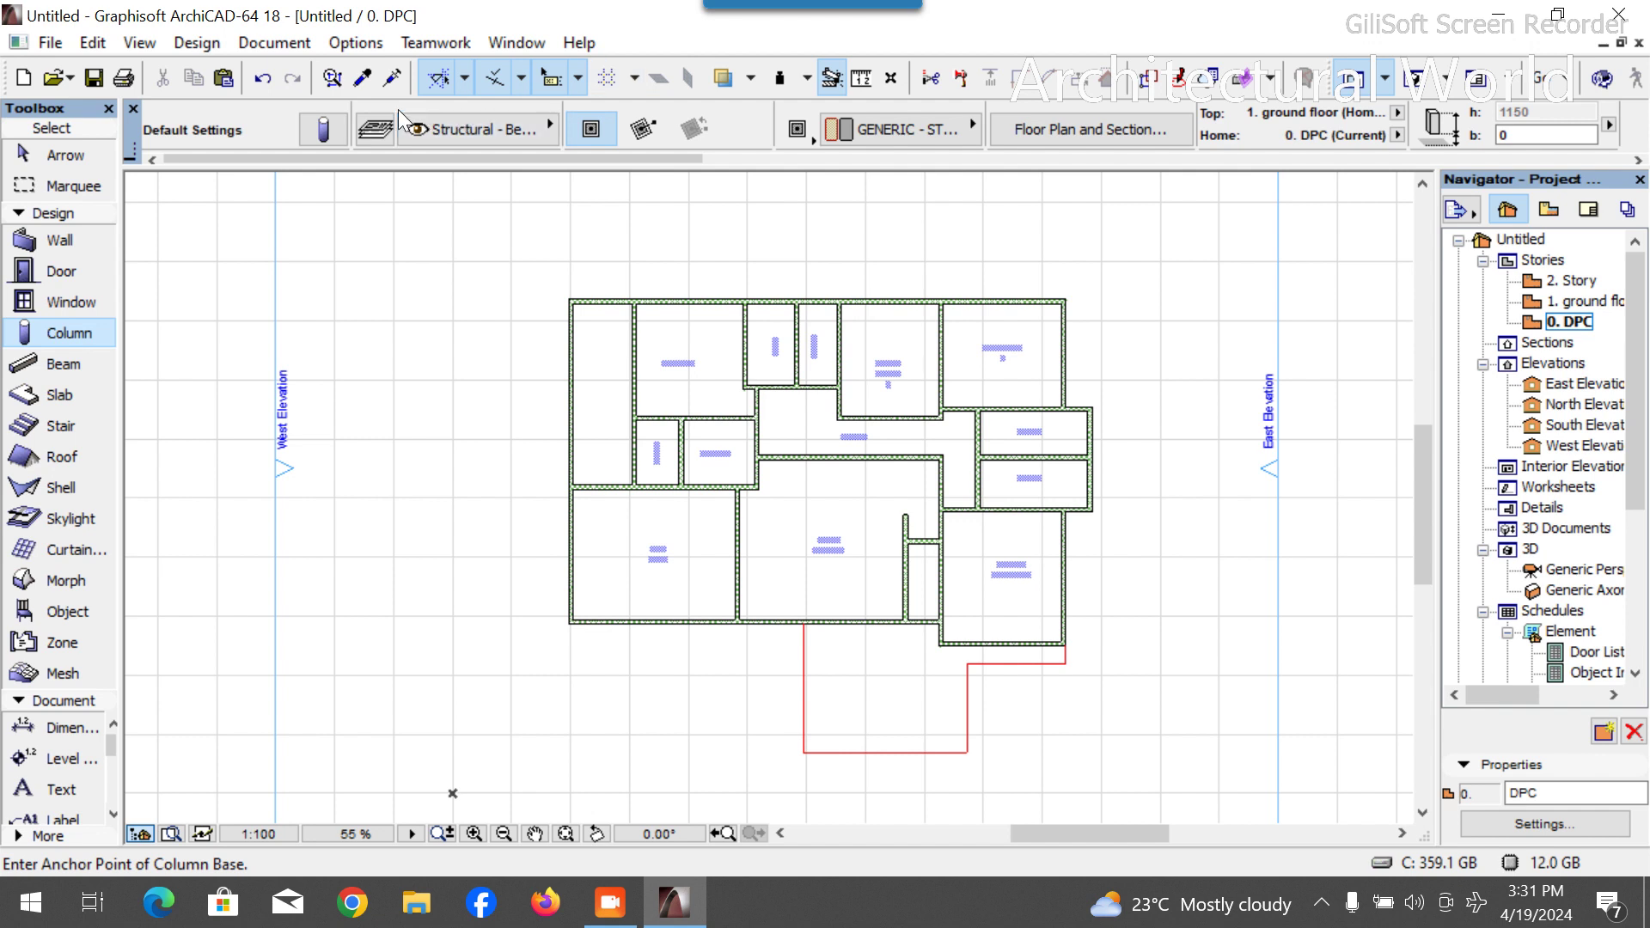
{"action": "left_click", "coordinate": [323, 128]}
{"action": "left_click", "coordinate": [560, 289]}
{"action": "left_click", "coordinate": [747, 288]}
{"action": "scroll", "coordinate": [950, 583], "scroll_direction": "left", "scroll_amount": 5}
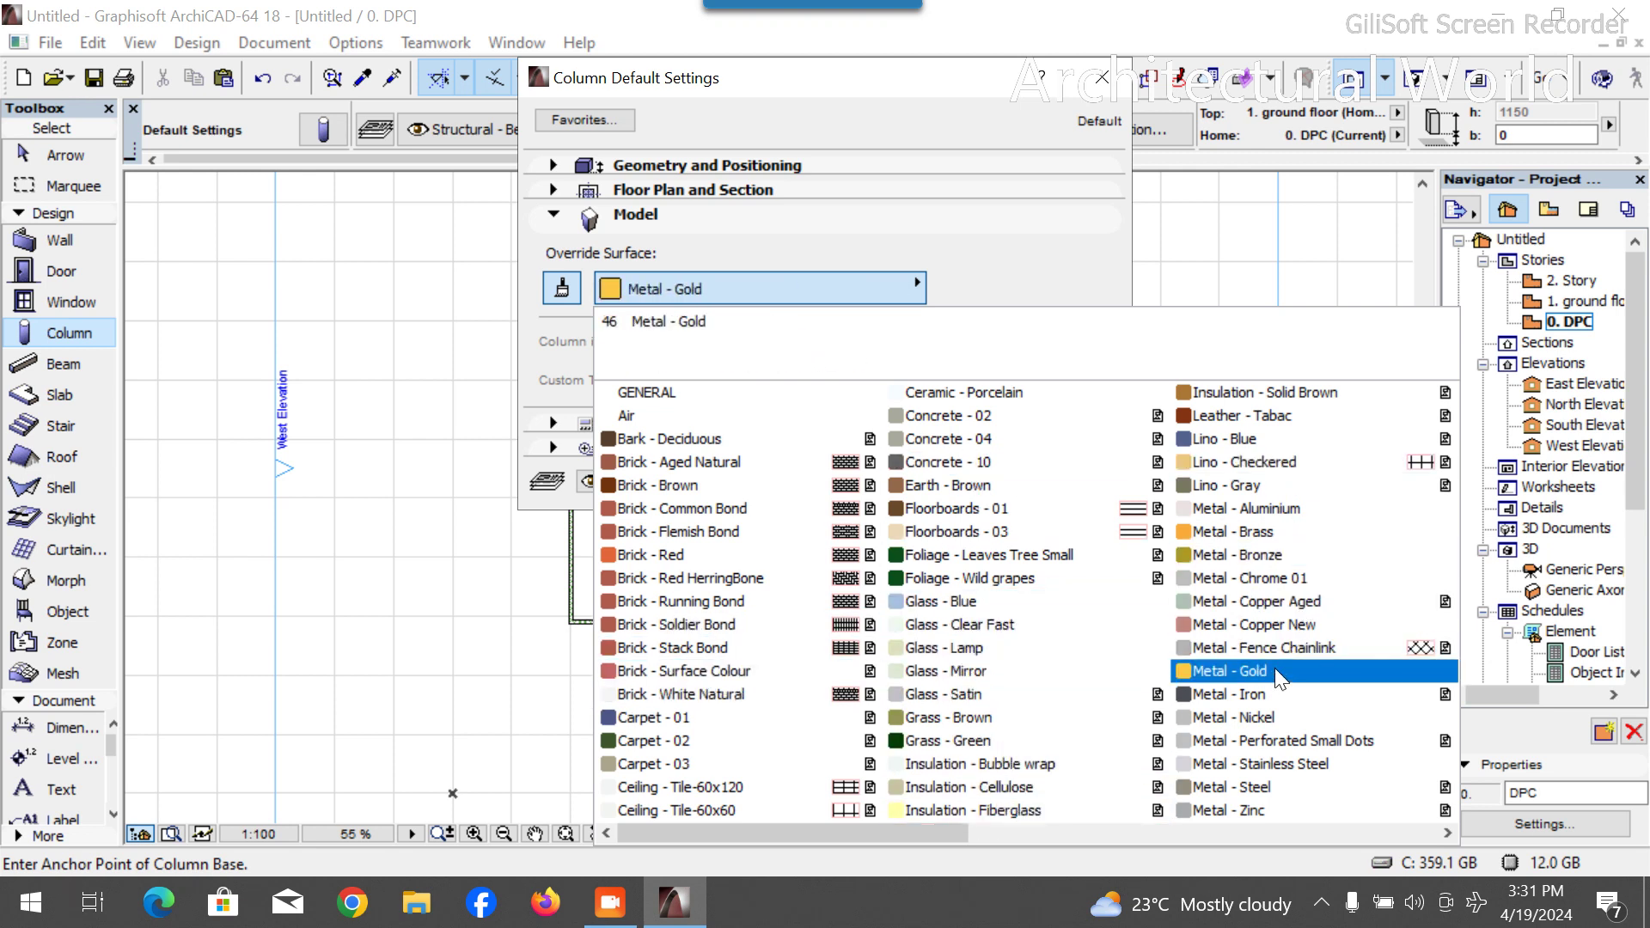
{"action": "scroll", "coordinate": [1032, 730], "scroll_direction": "right", "scroll_amount": 5}
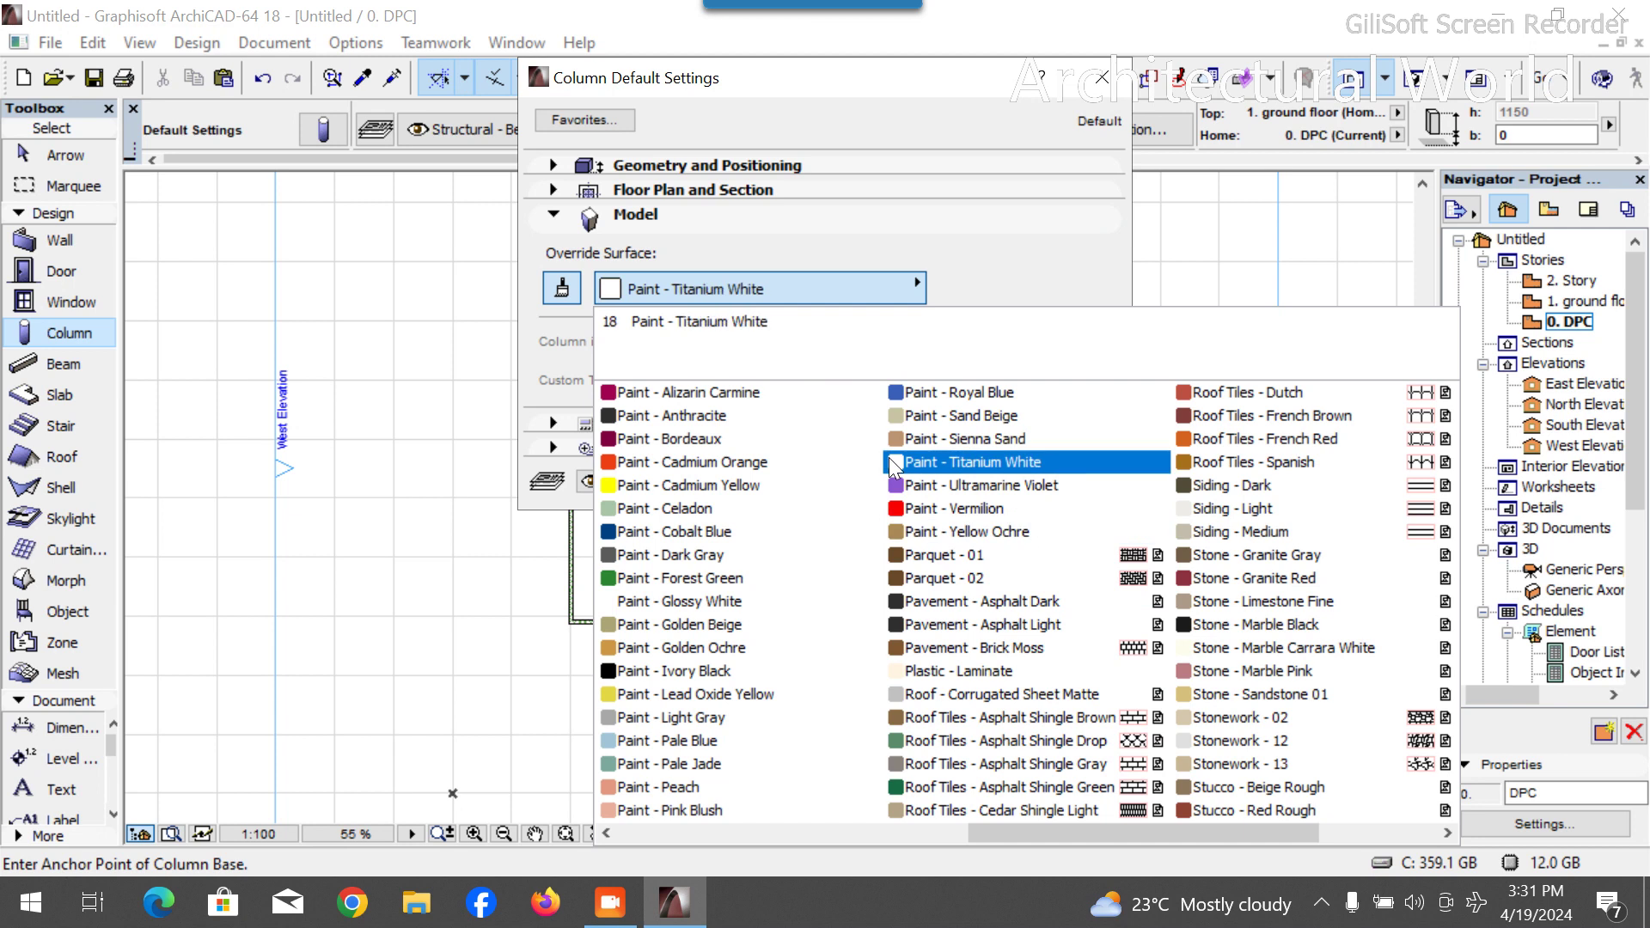
{"action": "left_click", "coordinate": [732, 603]}
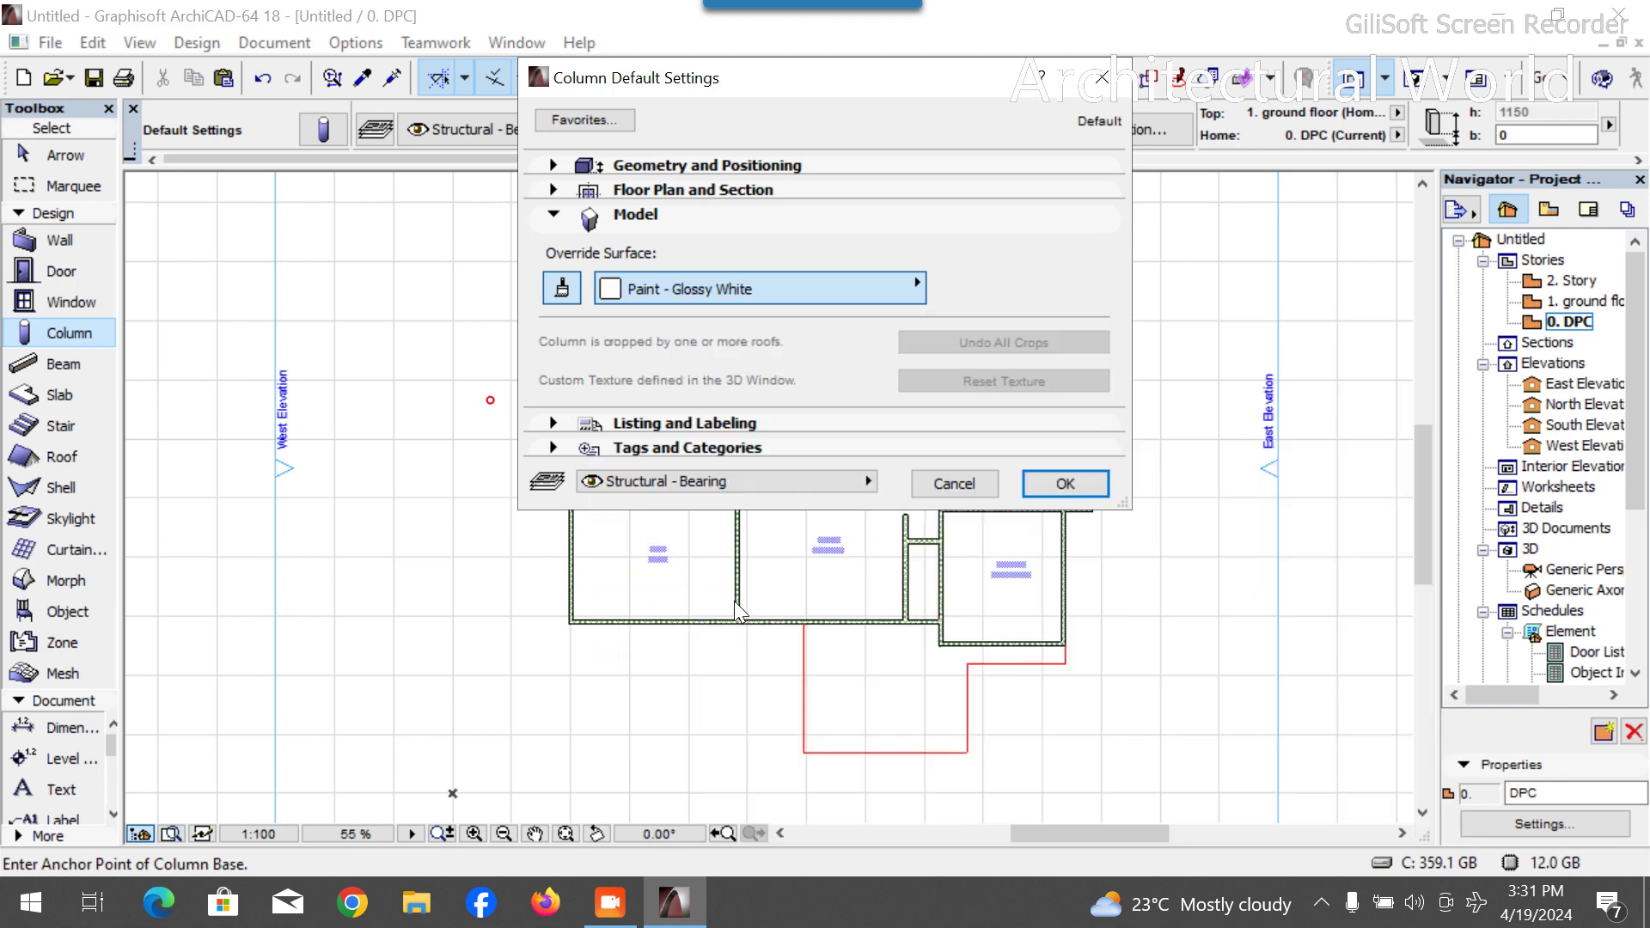
Set the default column's top offset to 3000 mm for a column height of 4350 mm and apply the settings.
{"action": "left_click", "coordinate": [651, 165]}
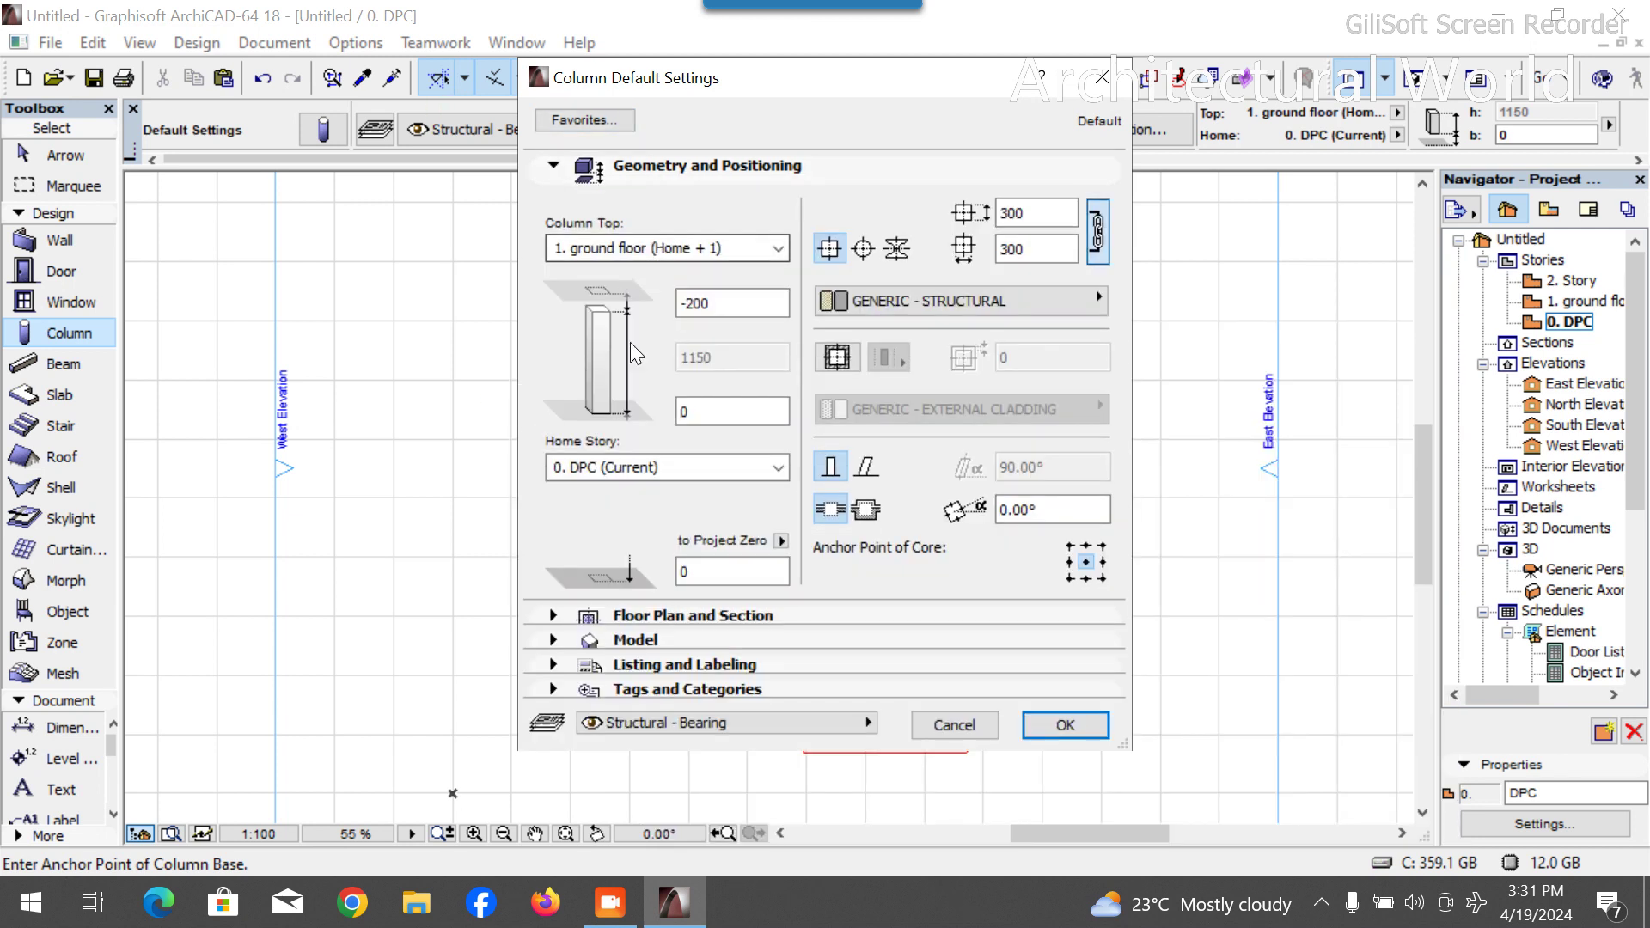
{"action": "double_click", "coordinate": [690, 304]}
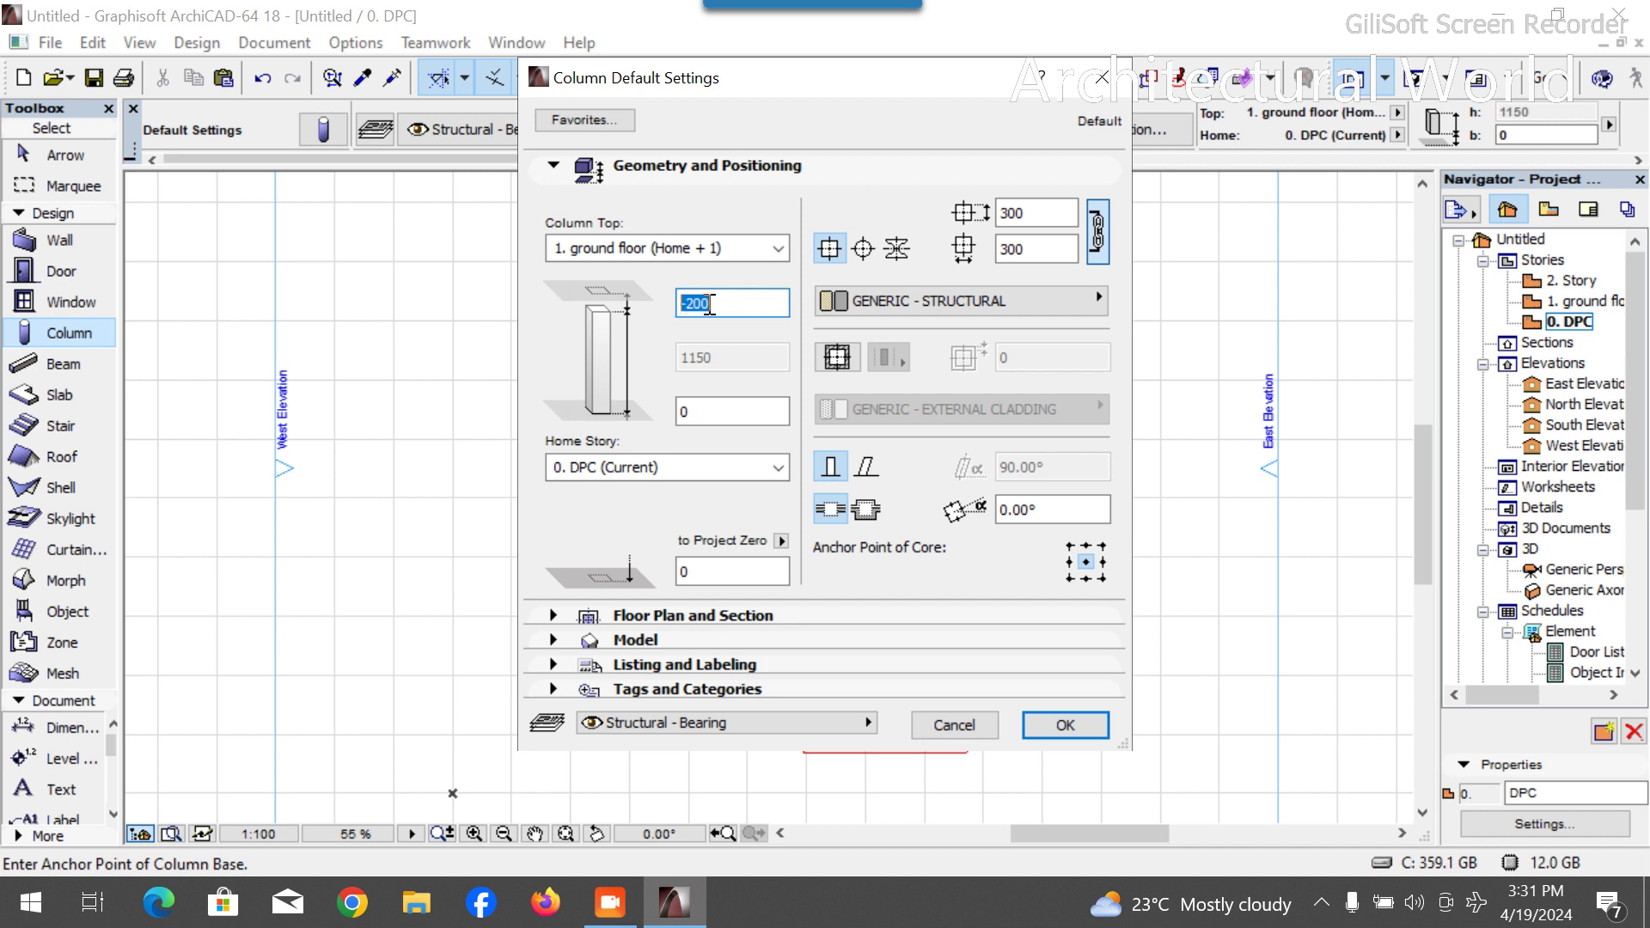
{"action": "type", "text": "0"}
{"action": "left_click", "coordinate": [688, 409]}
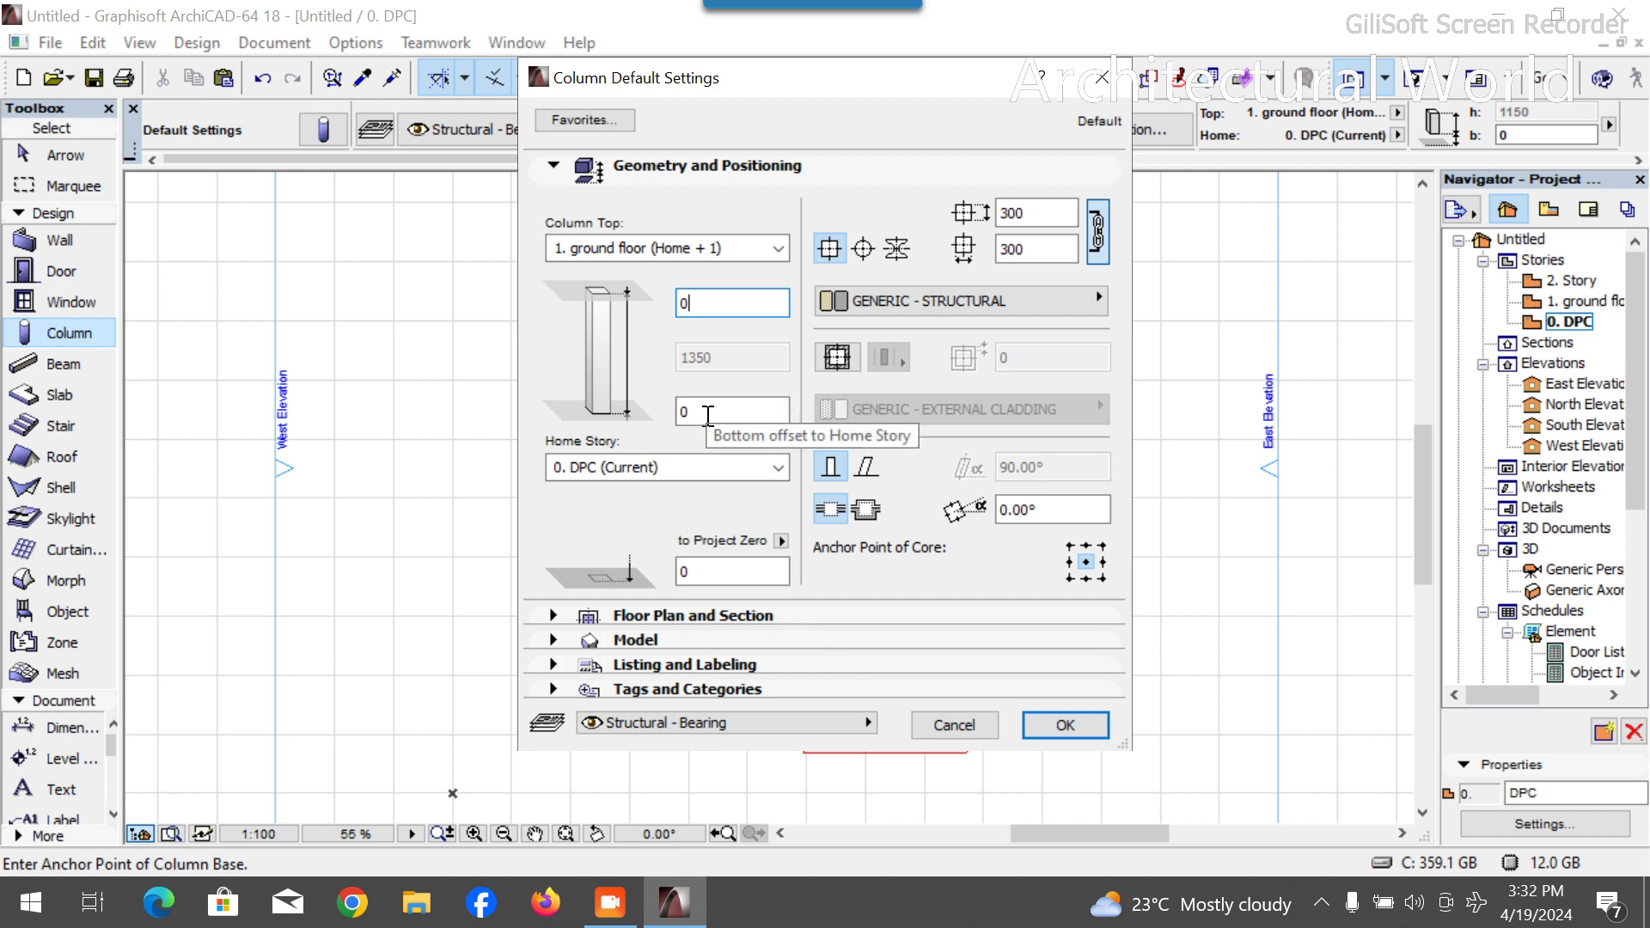
{"action": "left_click_drag", "start_coordinate": [702, 311], "coordinate": [671, 309]}
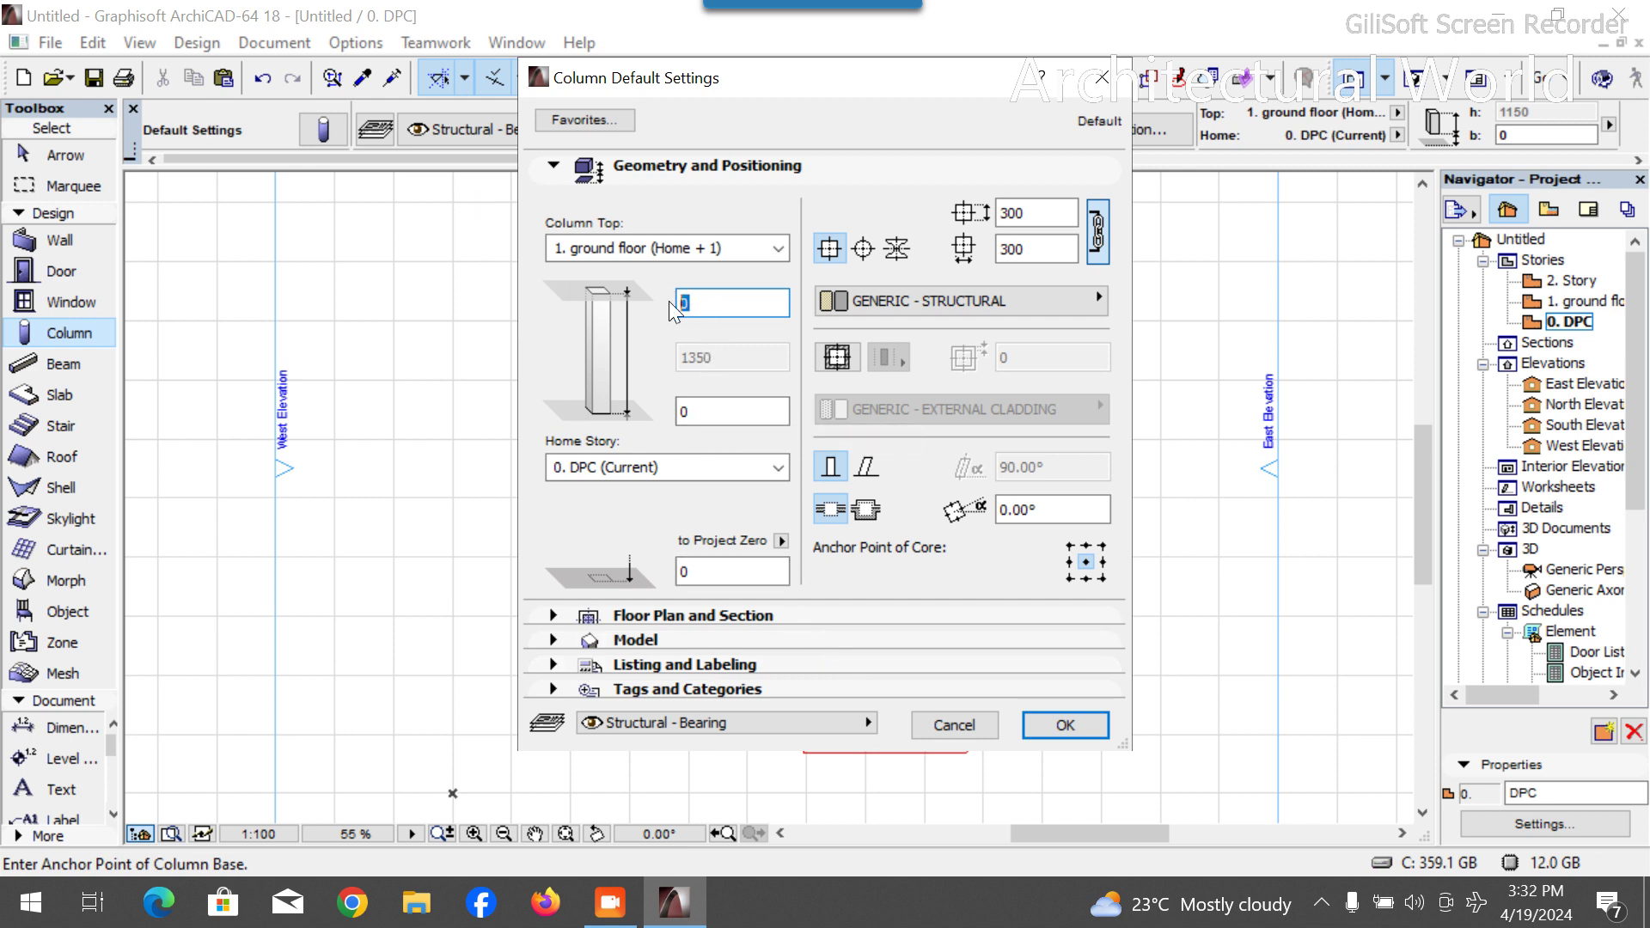
{"action": "type", "text": "34"}
{"action": "type", "text": "00"}
{"action": "type", "text": "0"}
{"action": "left_click", "coordinate": [1038, 725]}
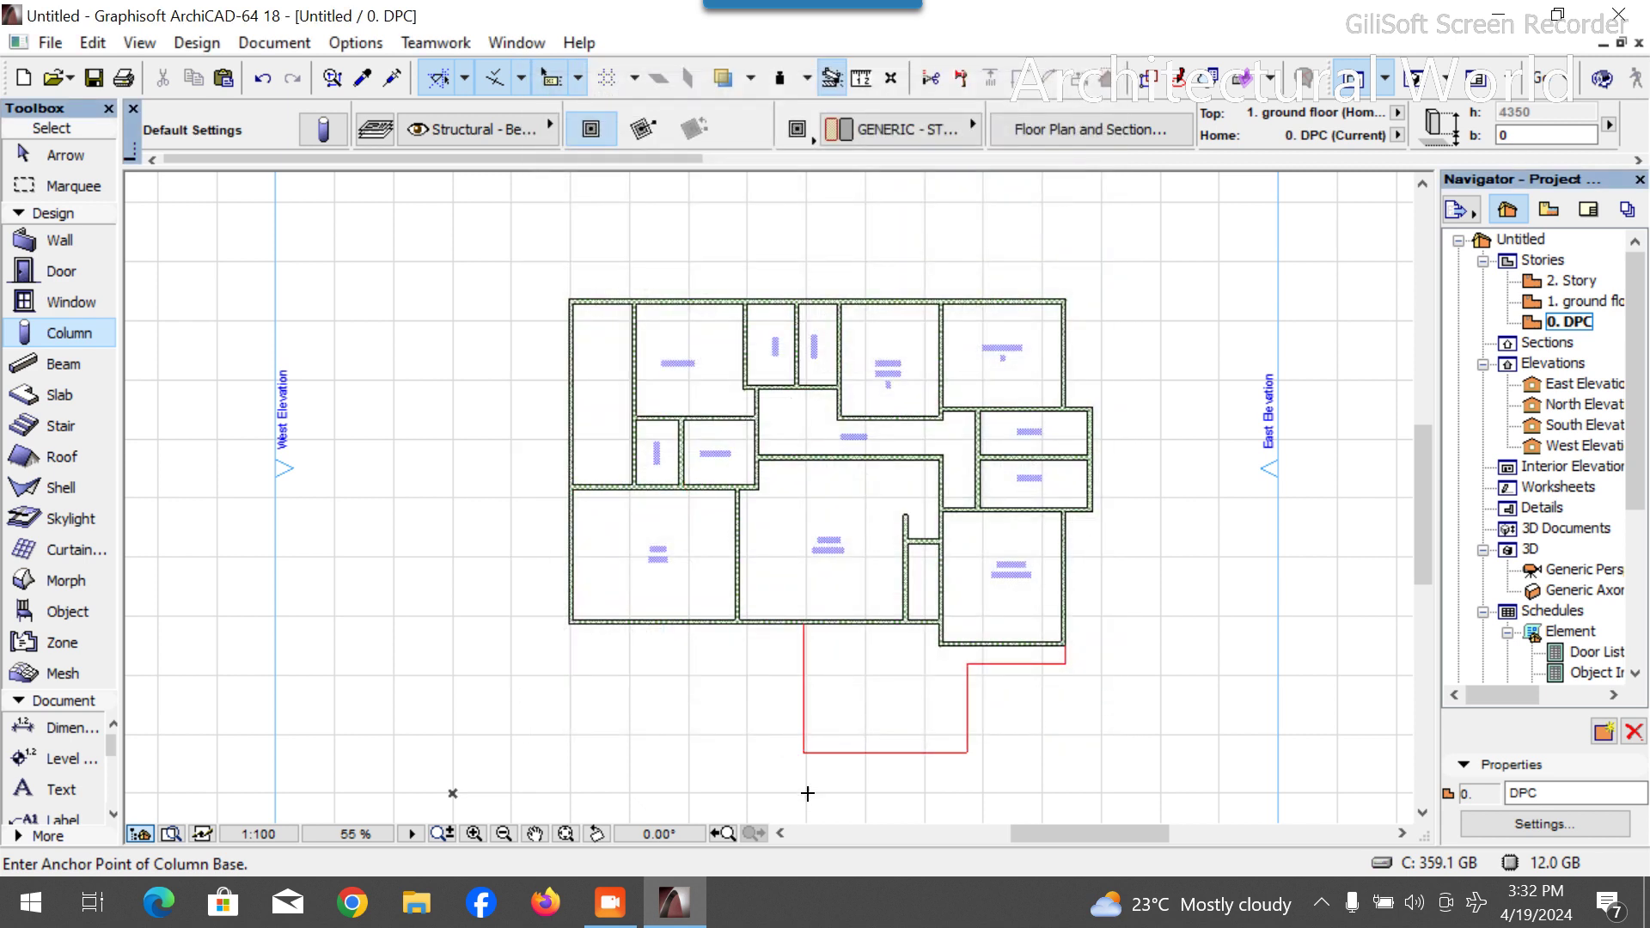
Place a column on the red outline's lower-left corner below the Main Lounge and select it.
{"action": "scroll", "coordinate": [810, 803], "scroll_direction": "up", "scroll_amount": 5}
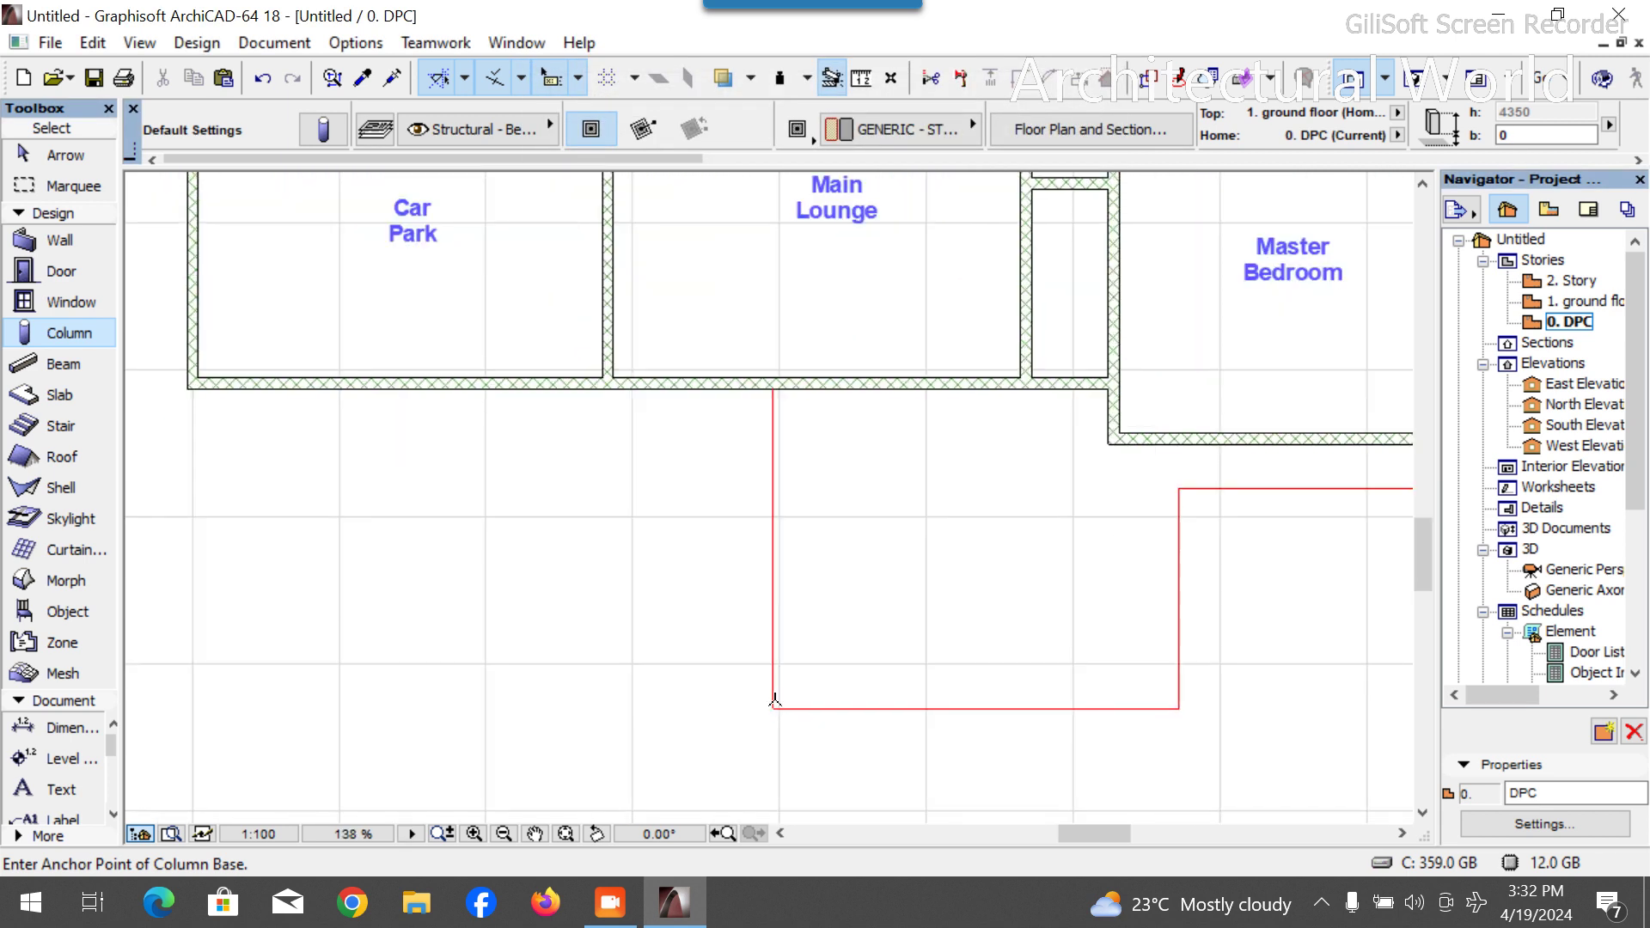
{"action": "left_click", "coordinate": [773, 706]}
{"action": "key", "text": "w"}
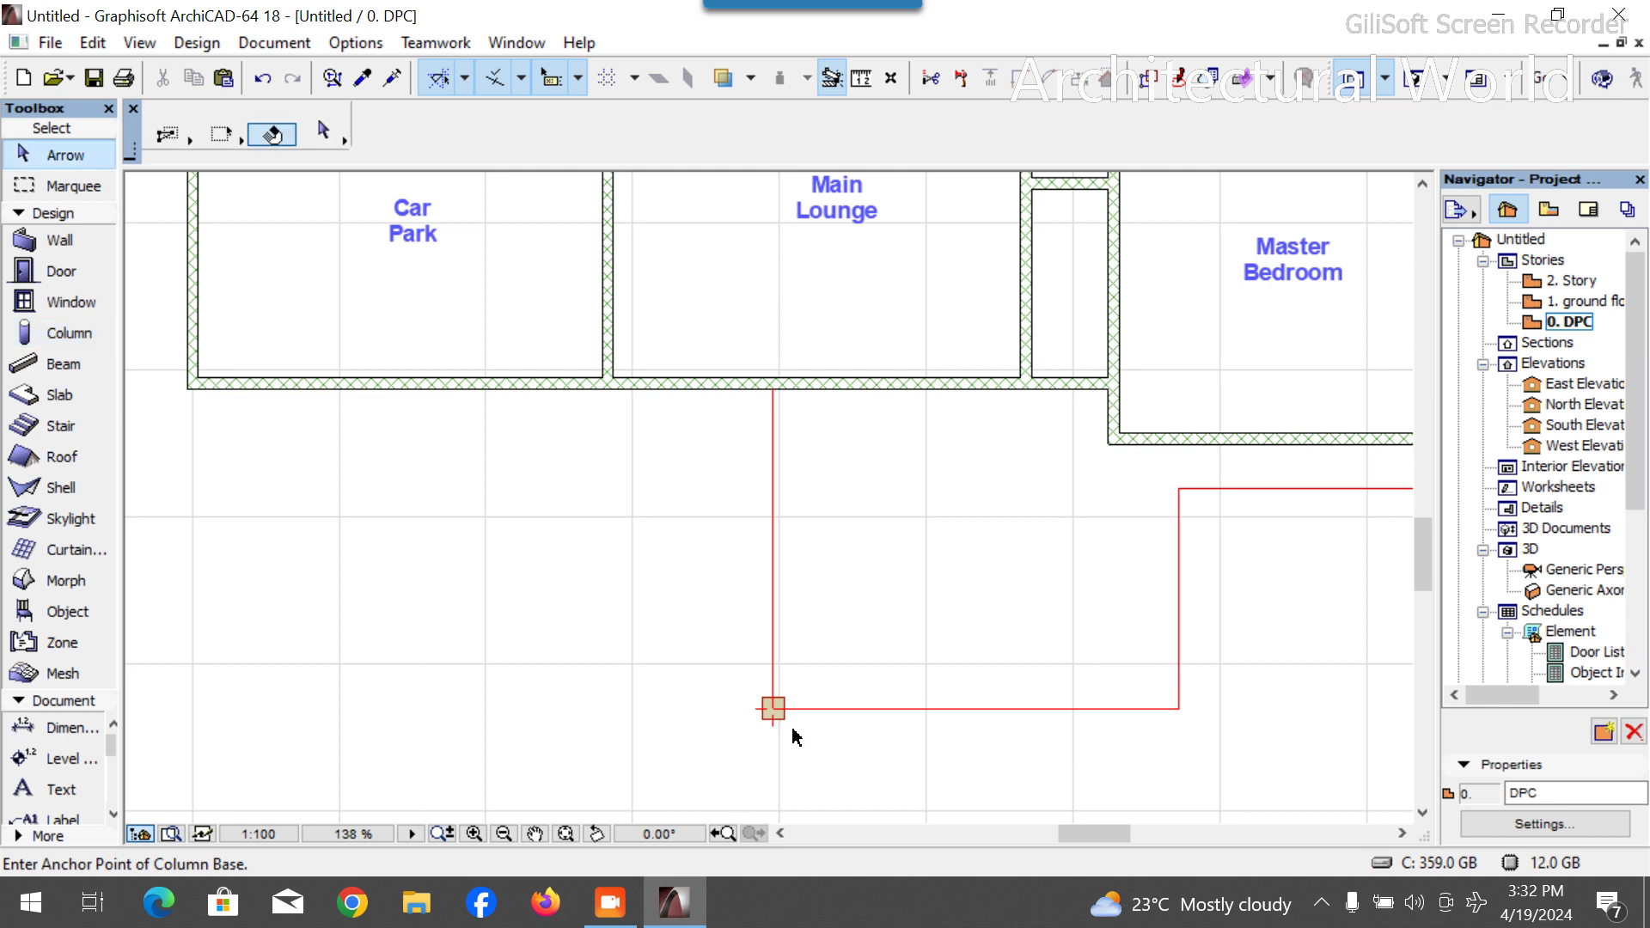
{"action": "left_click", "coordinate": [776, 713]}
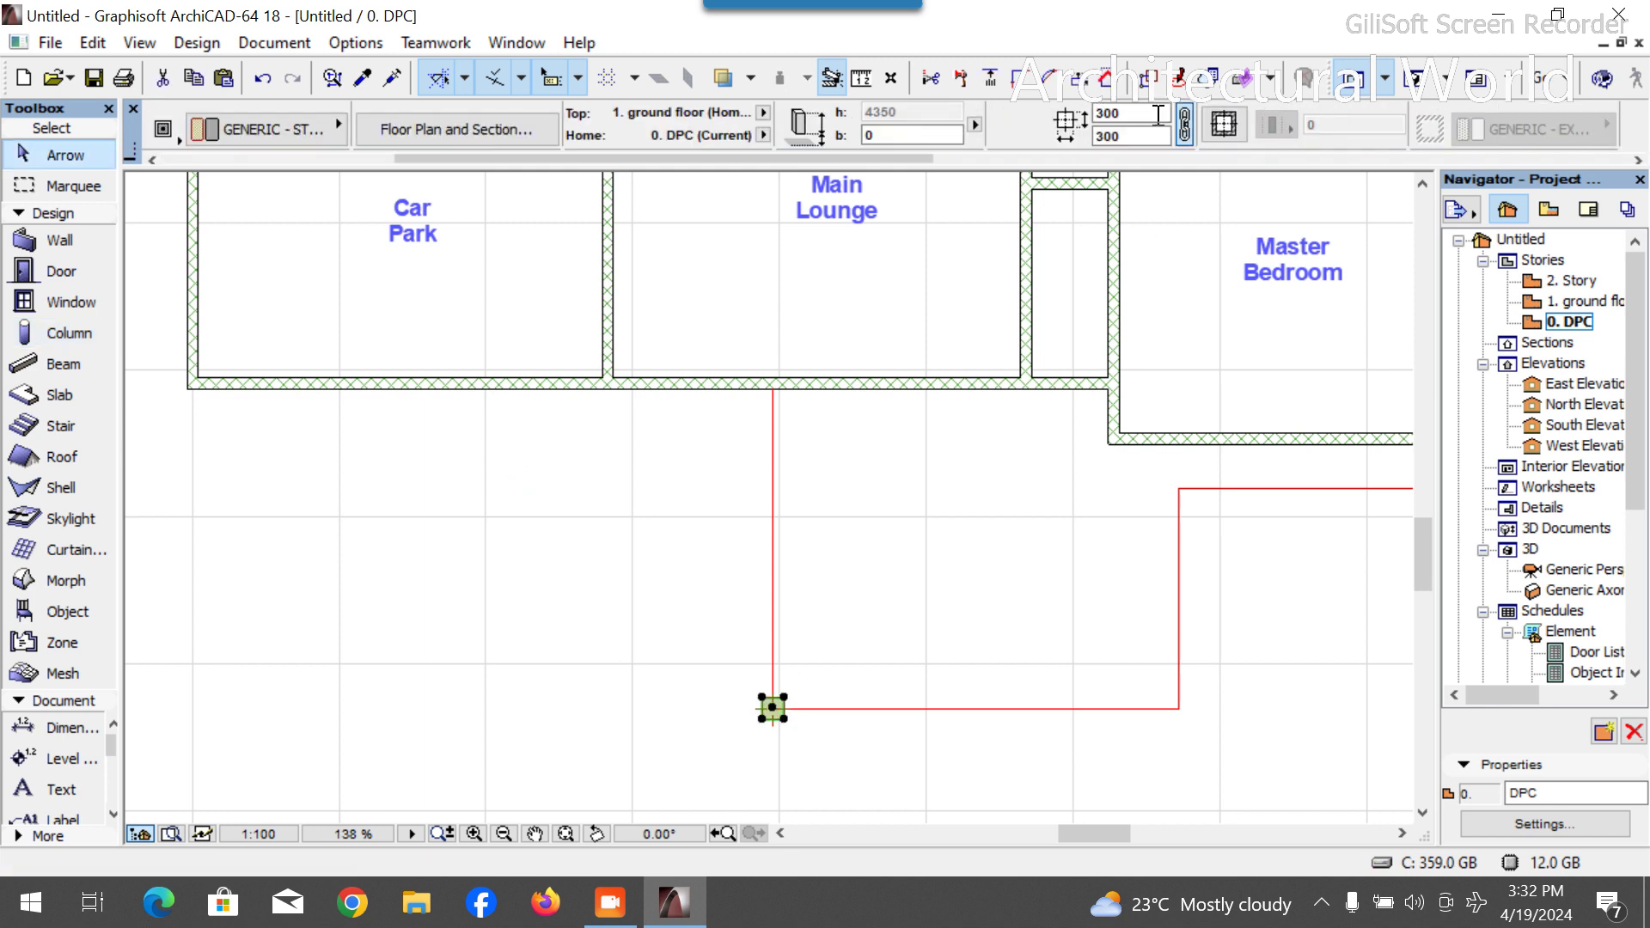
Set the selected column's vertical core size to 600 mm, keeping the other dimension at 300 mm.
{"action": "left_click", "coordinate": [1125, 112]}
{"action": "type", "text": "6"}
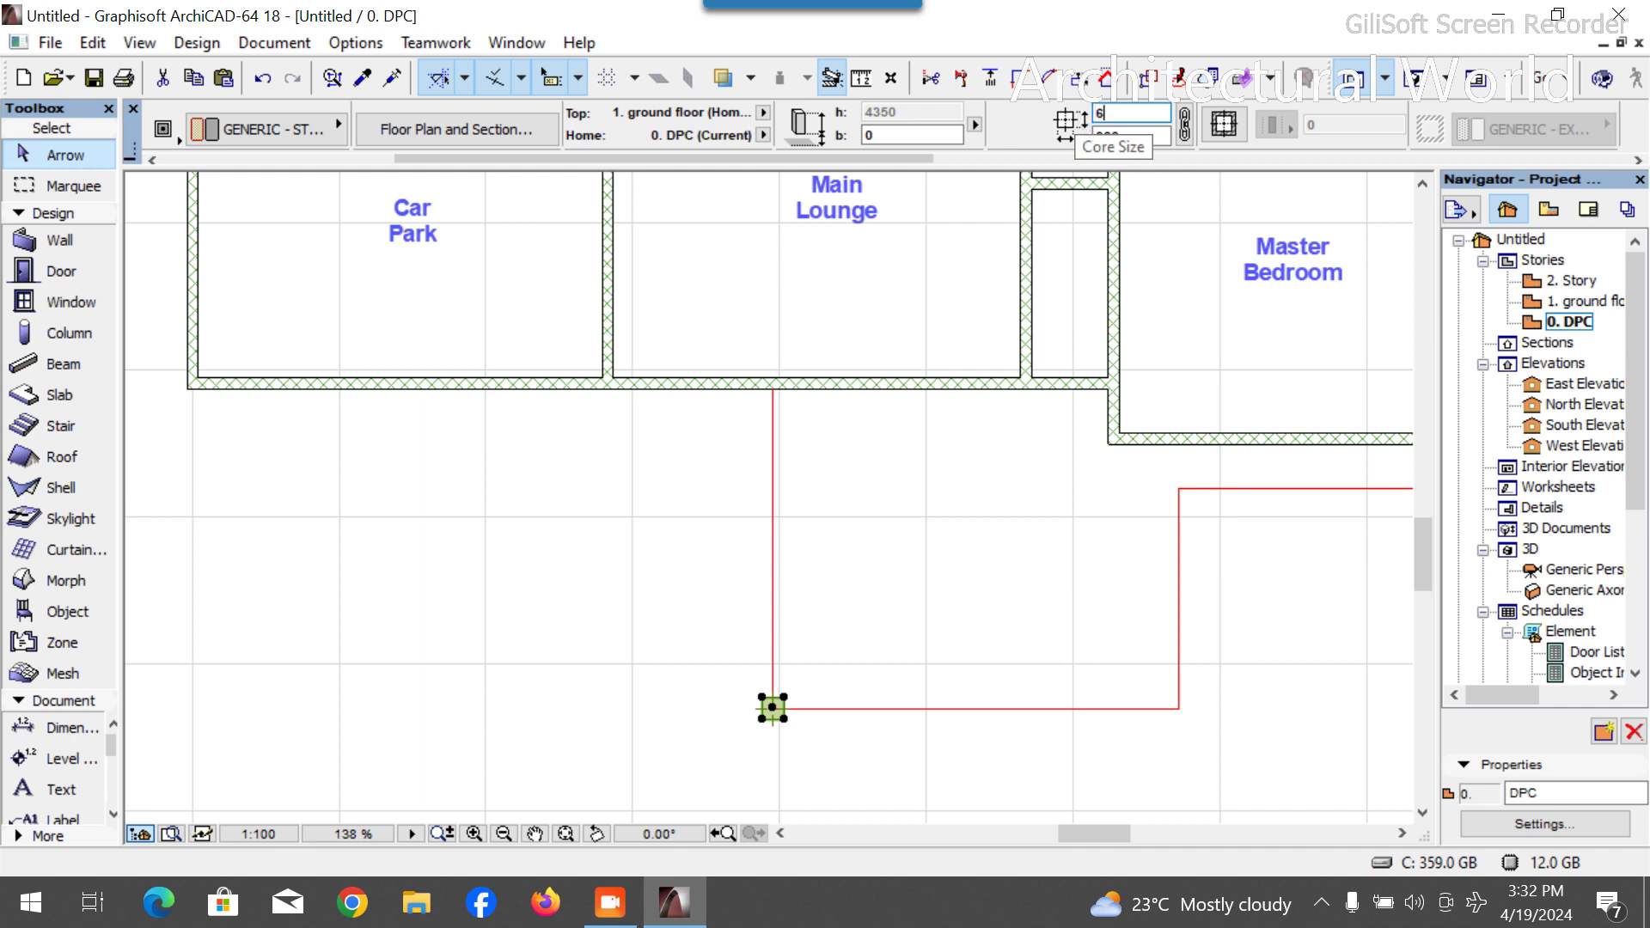
{"action": "type", "text": "00"}
{"action": "key", "text": "Return"}
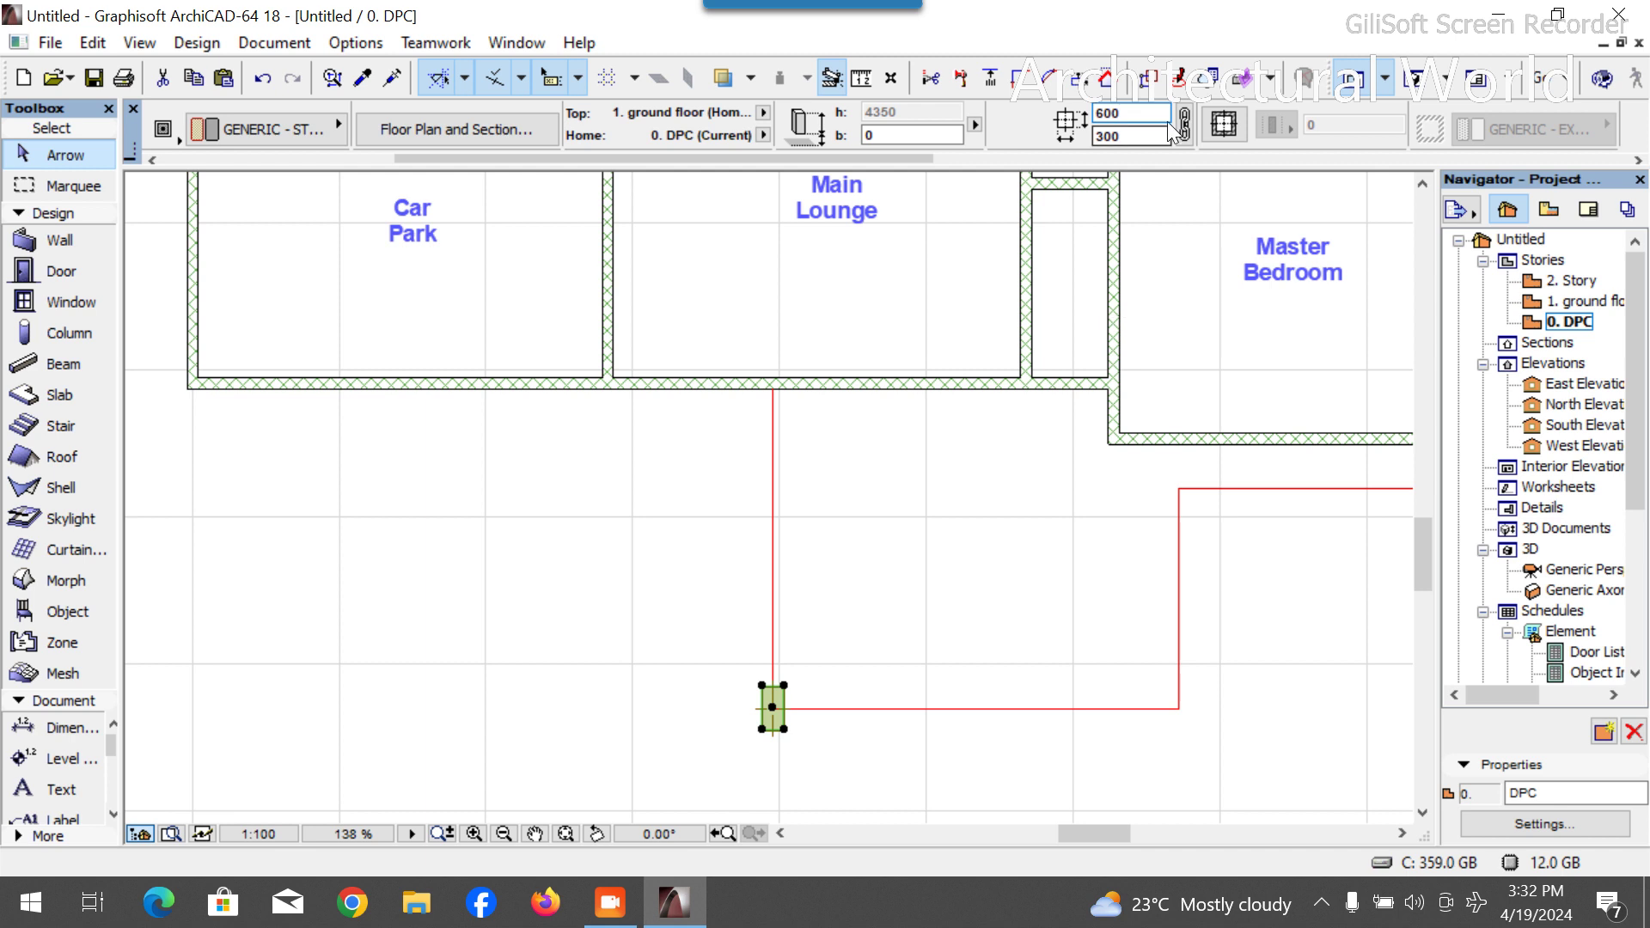
Set the selected column's vertical core size to 900 mm.
{"action": "double_click", "coordinate": [1106, 113]}
{"action": "type", "text": "900"}
{"action": "key", "text": "Return"}
Move the column by its lower-left corner onto the red outline's lower-left corner so it sits inside the outline.
{"action": "scroll", "coordinate": [752, 756], "scroll_direction": "up", "scroll_amount": 3}
{"action": "key", "text": "ctrl+d"}
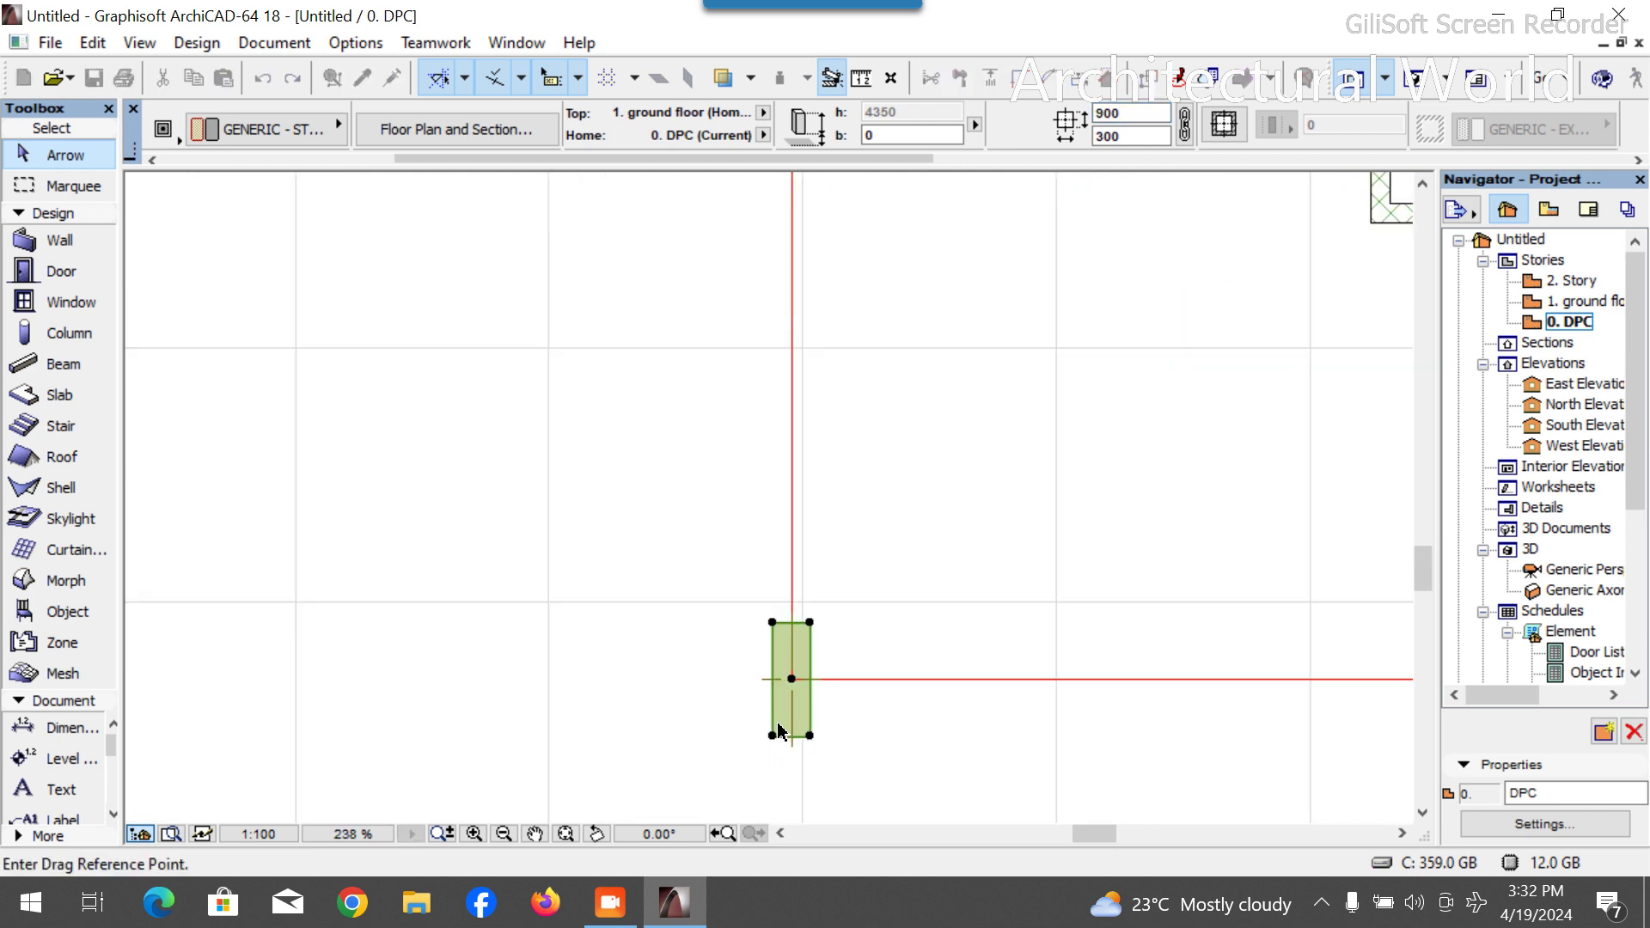
{"action": "left_click", "coordinate": [772, 736]}
{"action": "left_click", "coordinate": [791, 679]}
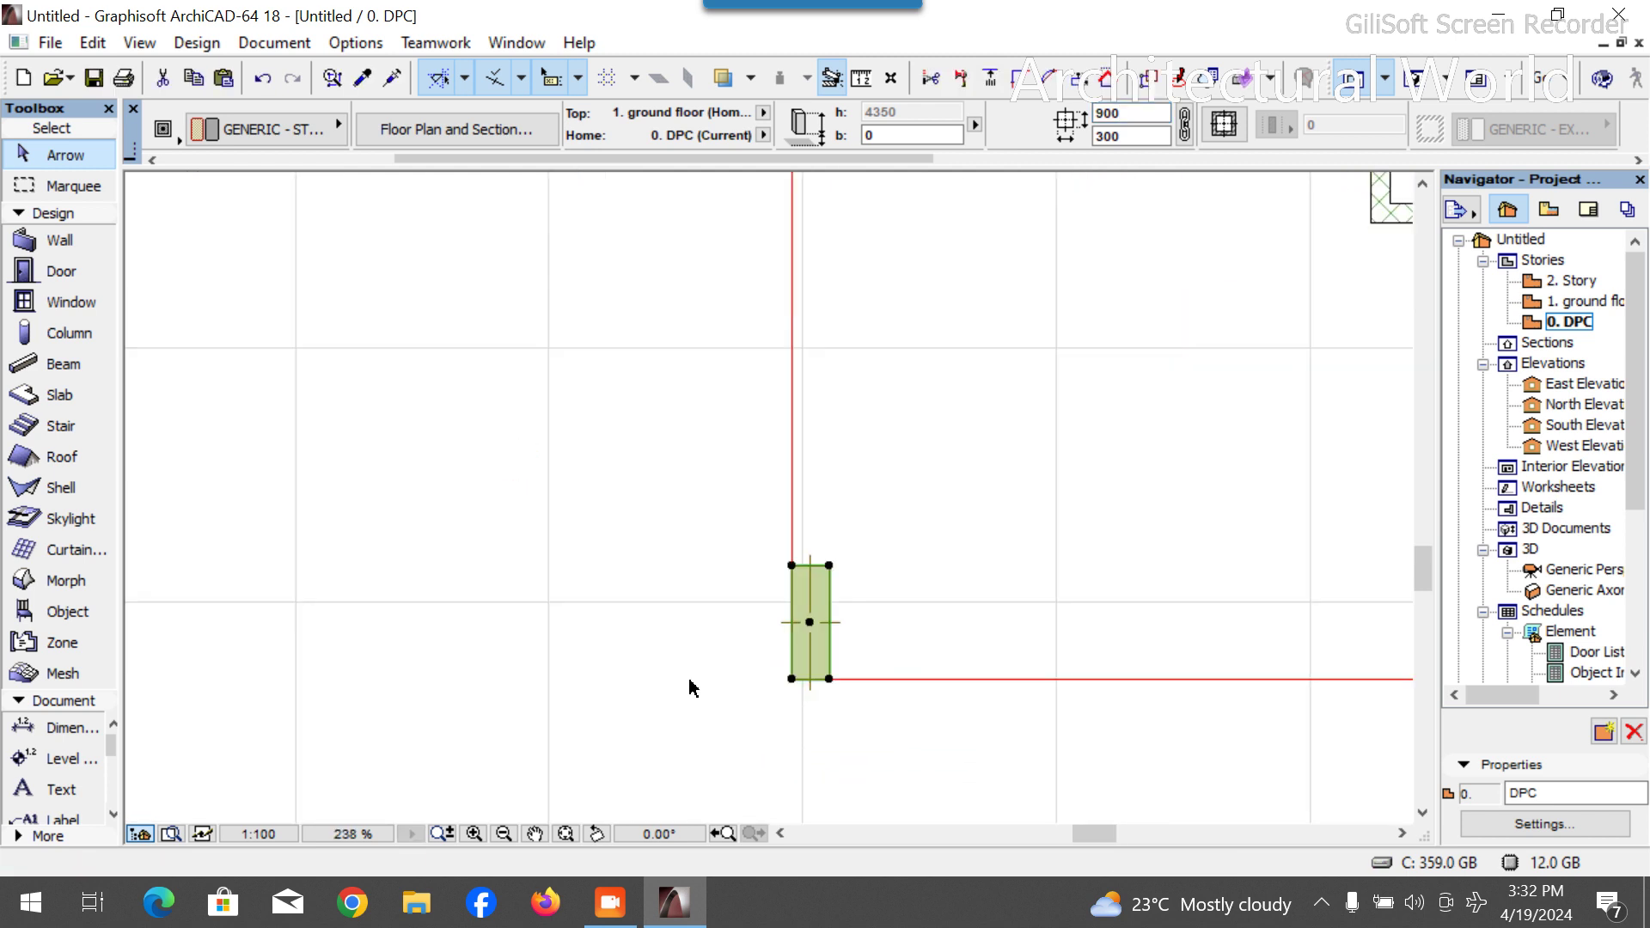
{"action": "left_click", "coordinate": [688, 685]}
Inspect the column and walls from an orbited 3D perspective, and return to the DPC floor plan.
{"action": "scroll", "coordinate": [940, 679], "scroll_direction": "down", "scroll_amount": 1}
{"action": "scroll", "coordinate": [940, 681], "scroll_direction": "down", "scroll_amount": 3}
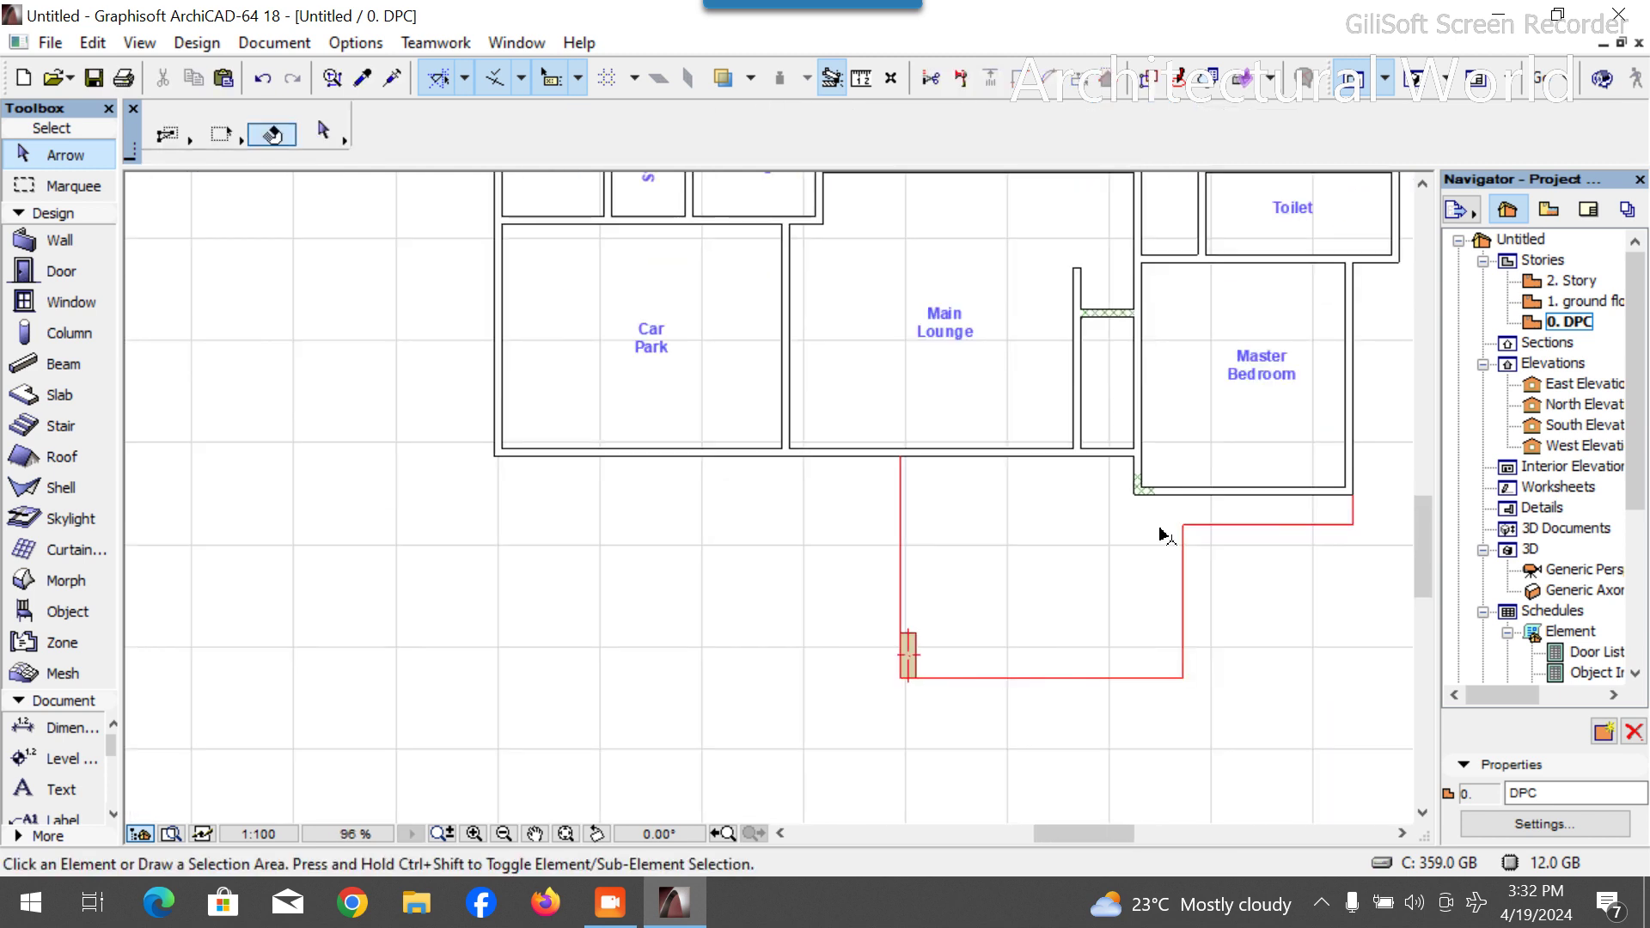
{"action": "left_click", "coordinate": [1402, 84]}
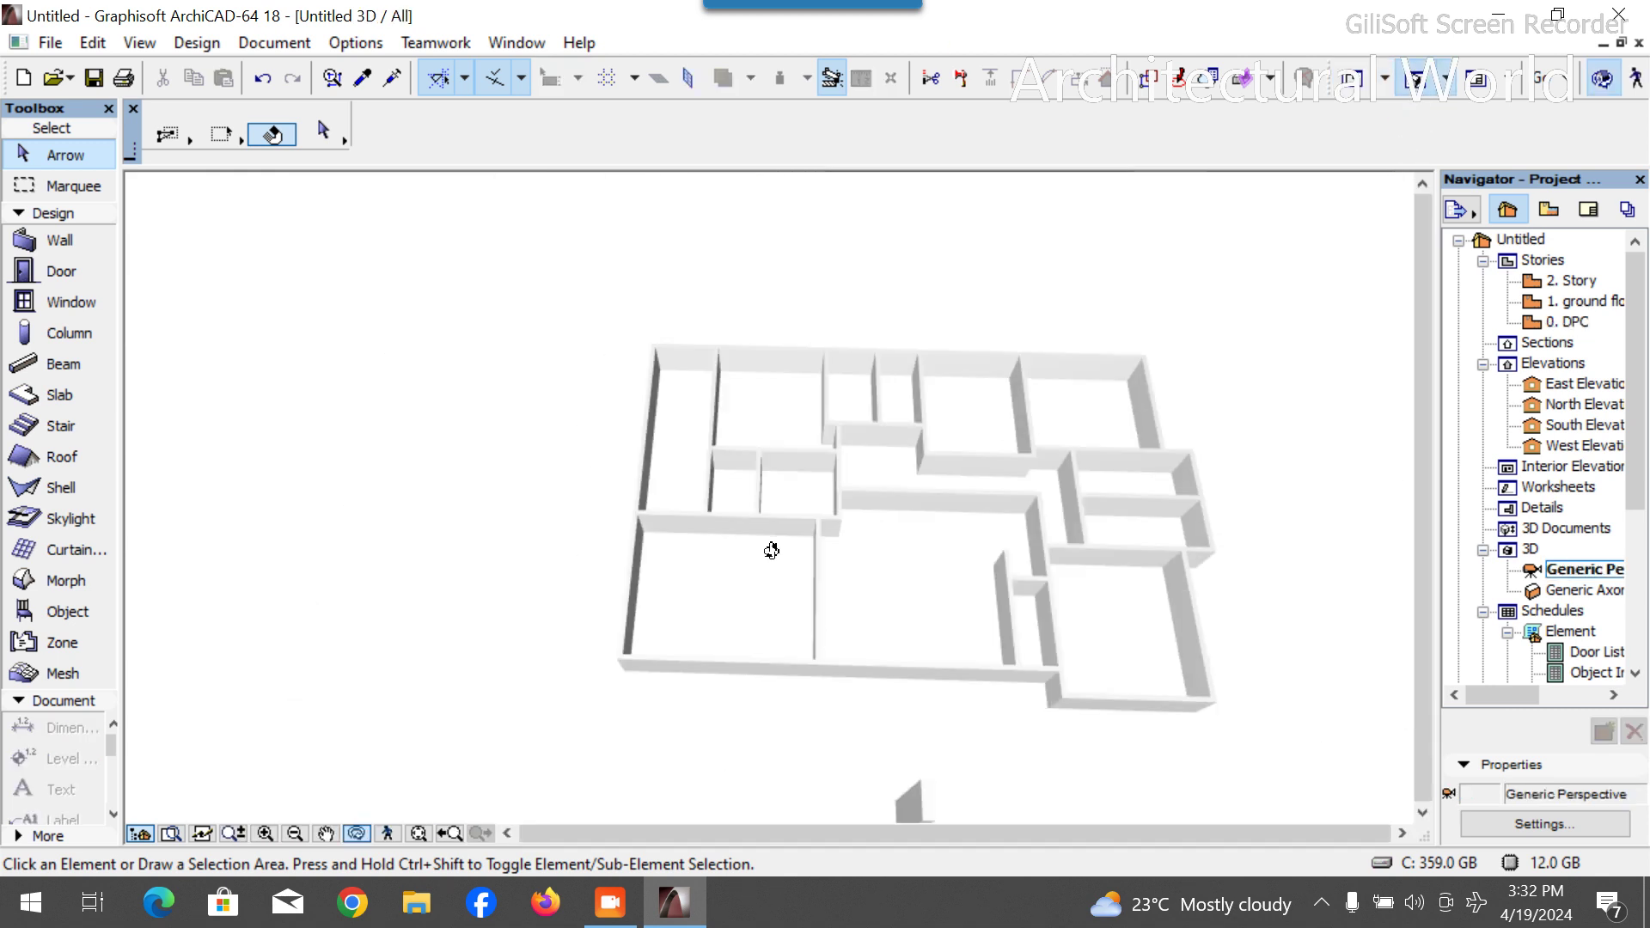
{"action": "scroll", "coordinate": [744, 469], "scroll_direction": "down", "scroll_amount": 2}
{"action": "left_click_drag", "start_coordinate": [744, 468], "coordinate": [994, 590]}
{"action": "left_click", "coordinate": [1568, 321]}
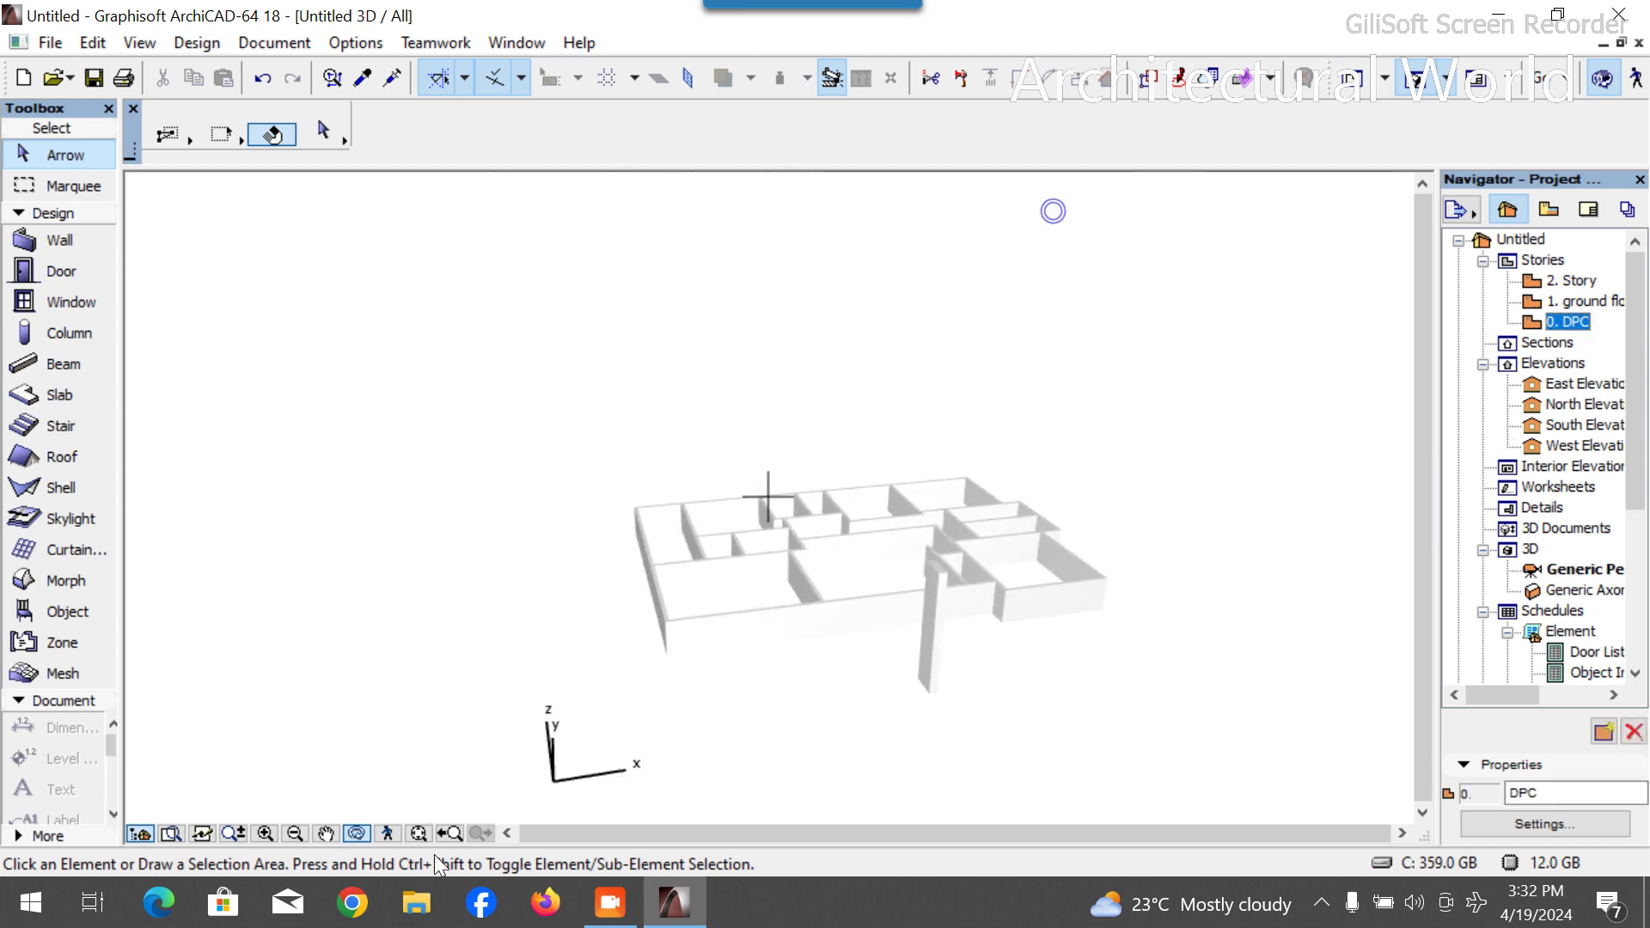
{"action": "double_click", "coordinate": [1554, 325]}
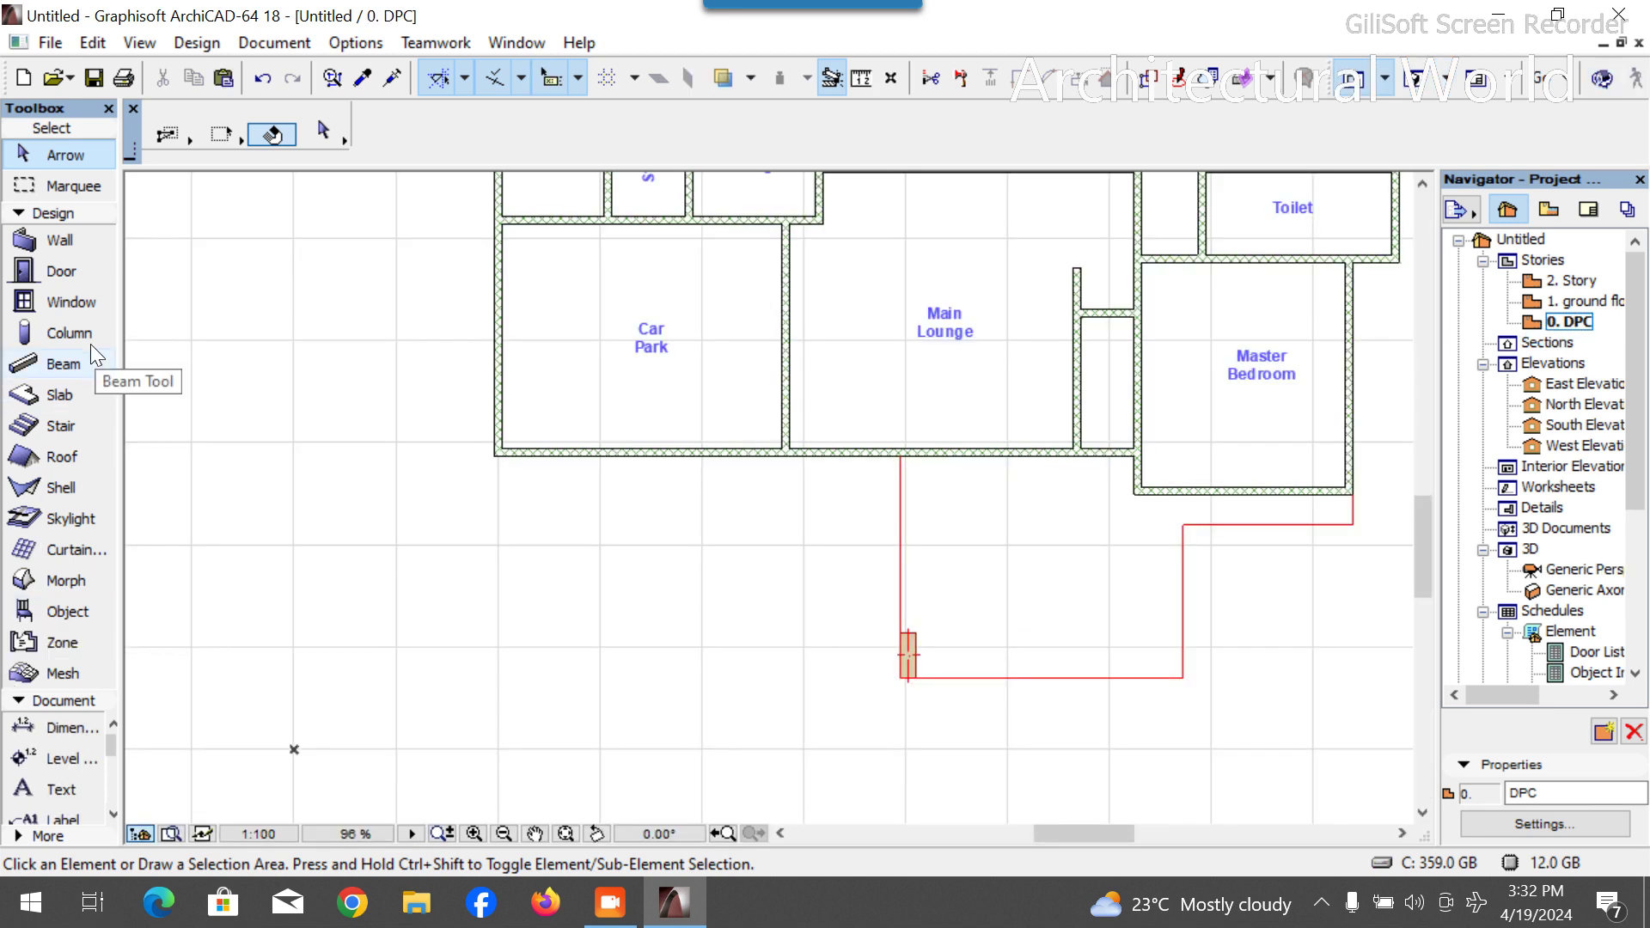
Start a helper polyline where the red outline meets the lounge's lower wall and run it about 1200 mm down.
{"action": "left_click", "coordinate": [43, 215]}
{"action": "left_click", "coordinate": [39, 412]}
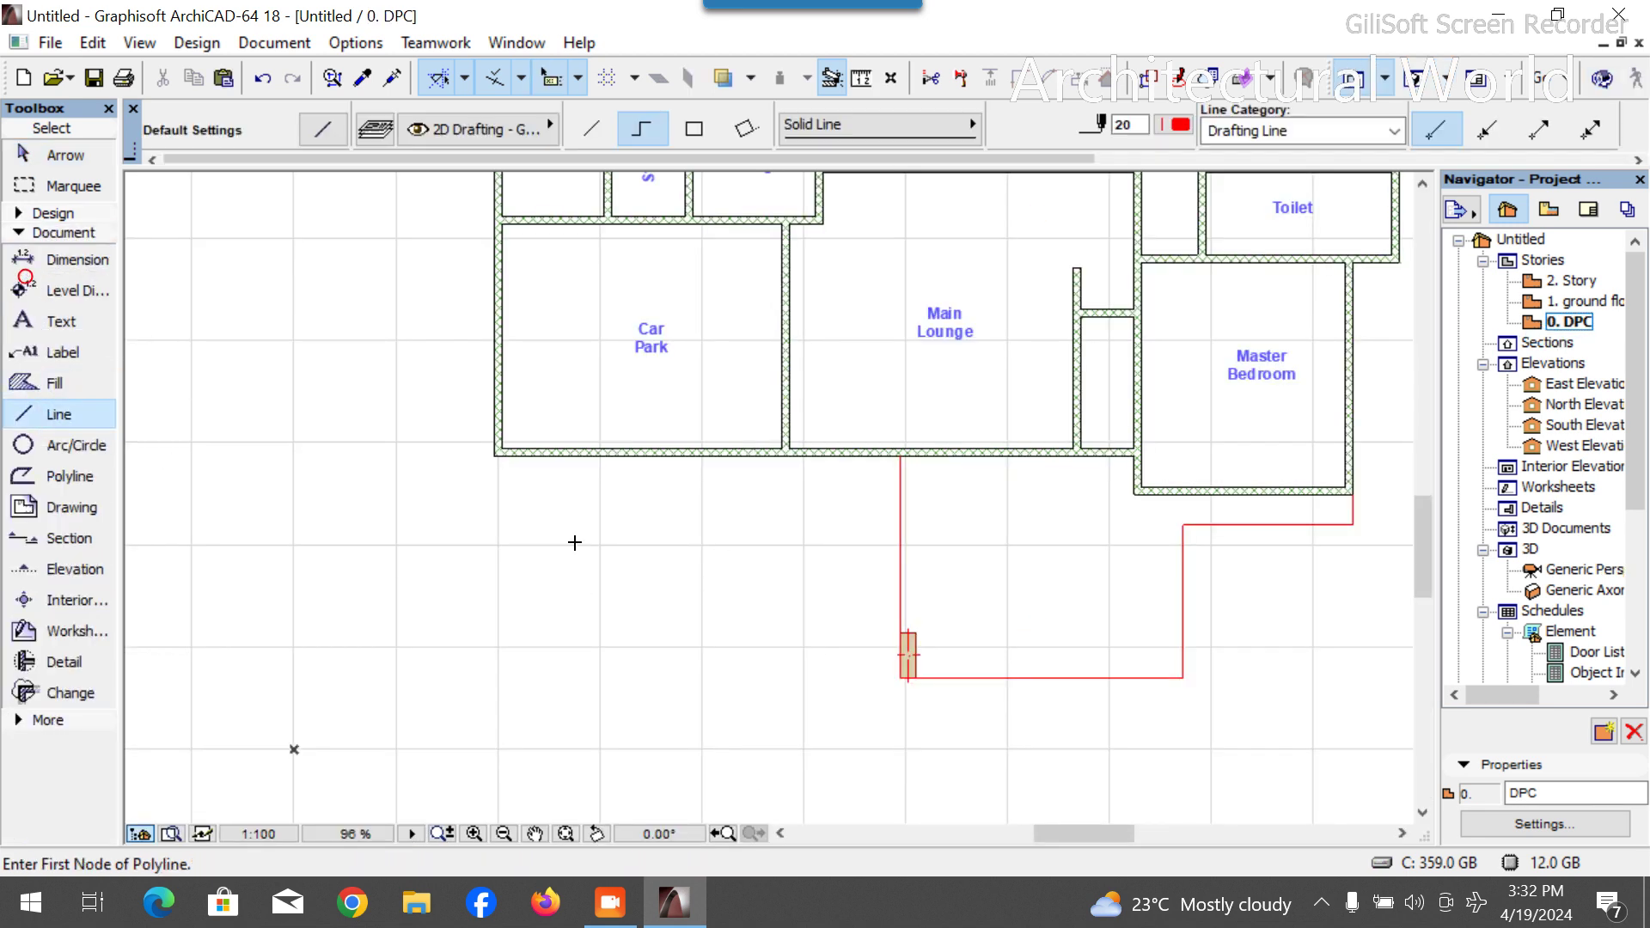
{"action": "scroll", "coordinate": [945, 486], "scroll_direction": "up", "scroll_amount": 3}
{"action": "left_click", "coordinate": [870, 434]}
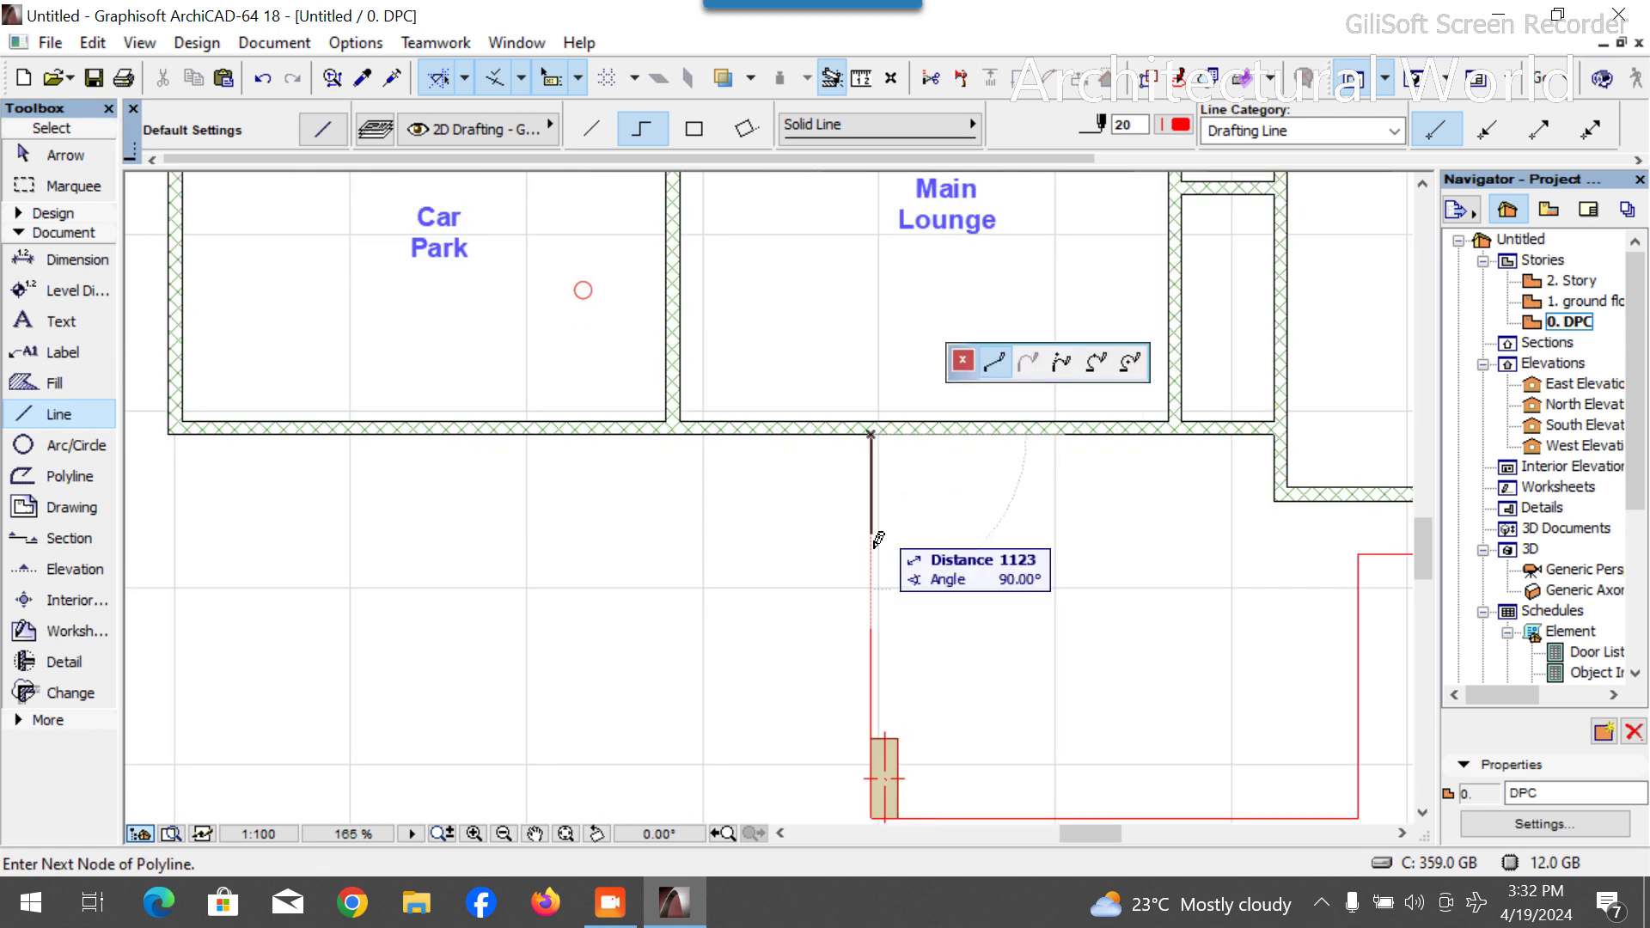
{"action": "type", "text": "12"}
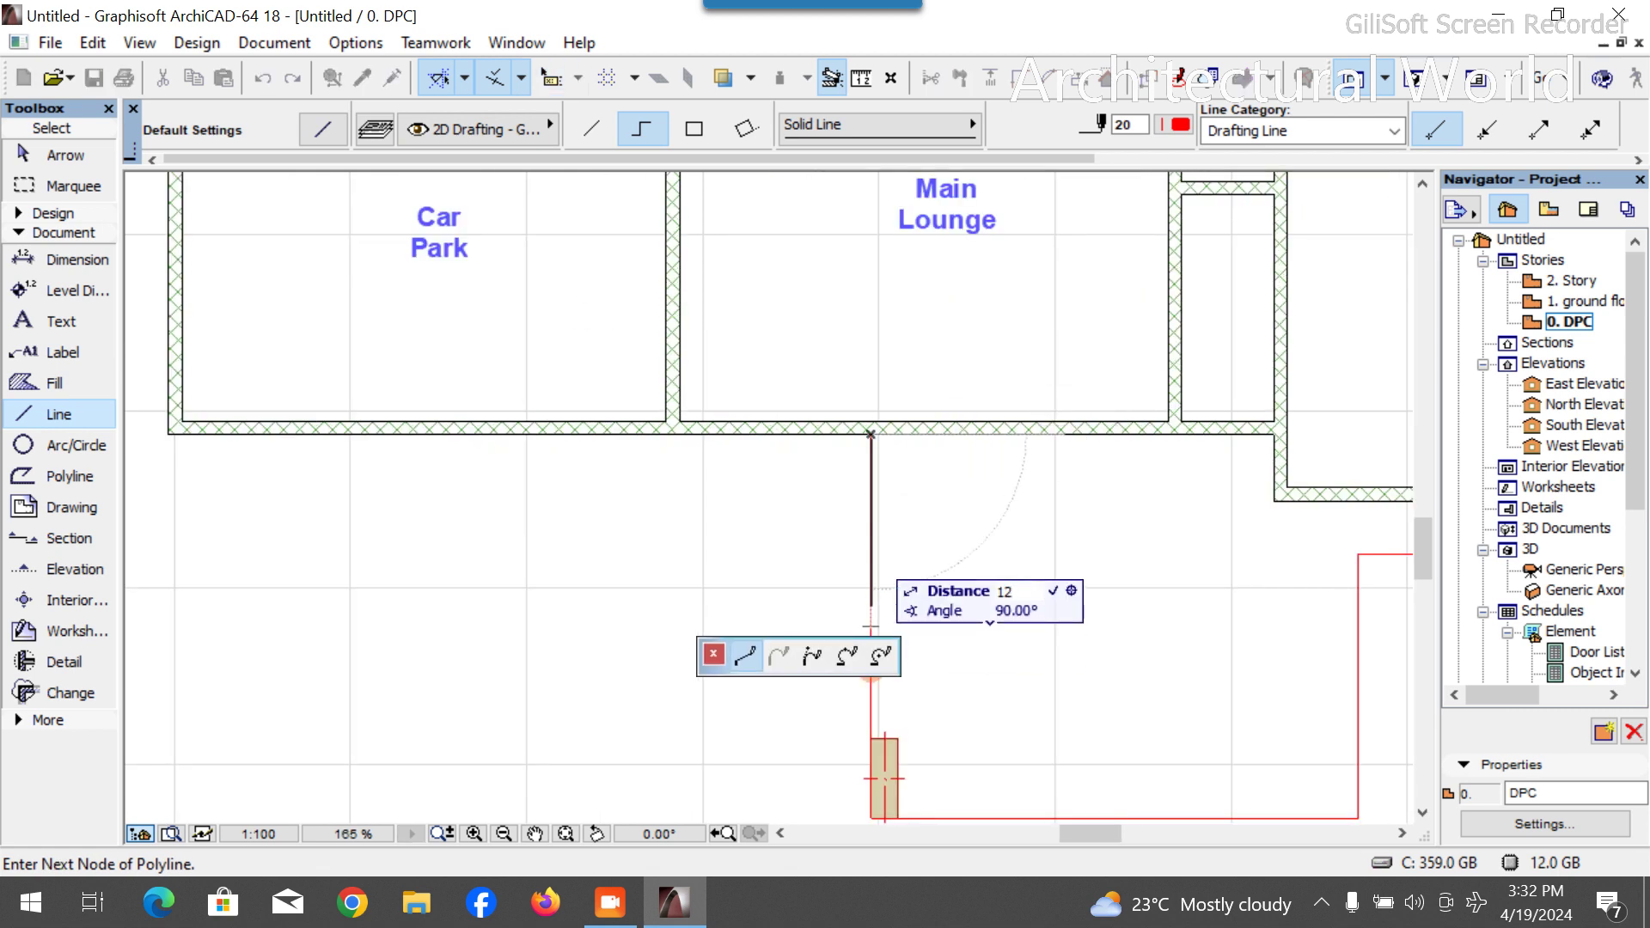
{"action": "key", "text": "Return"}
Continue the helper polyline right, about 2300 mm down, then left past the column and finish it.
{"action": "left_click", "coordinate": [1068, 540]}
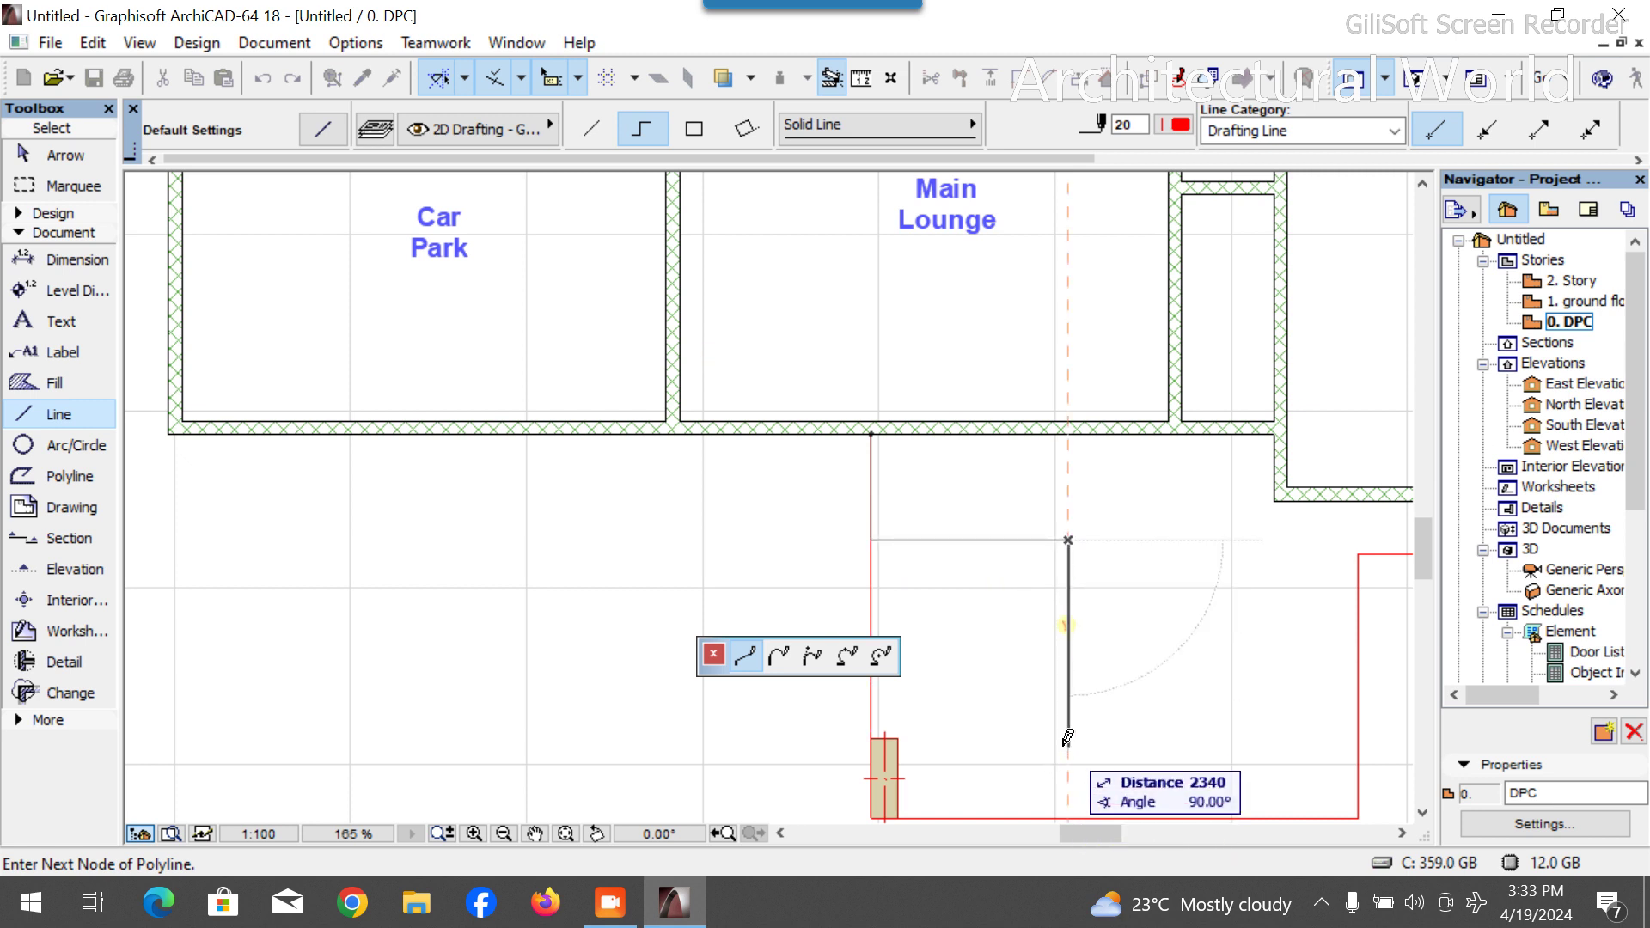
{"action": "type", "text": "23"}
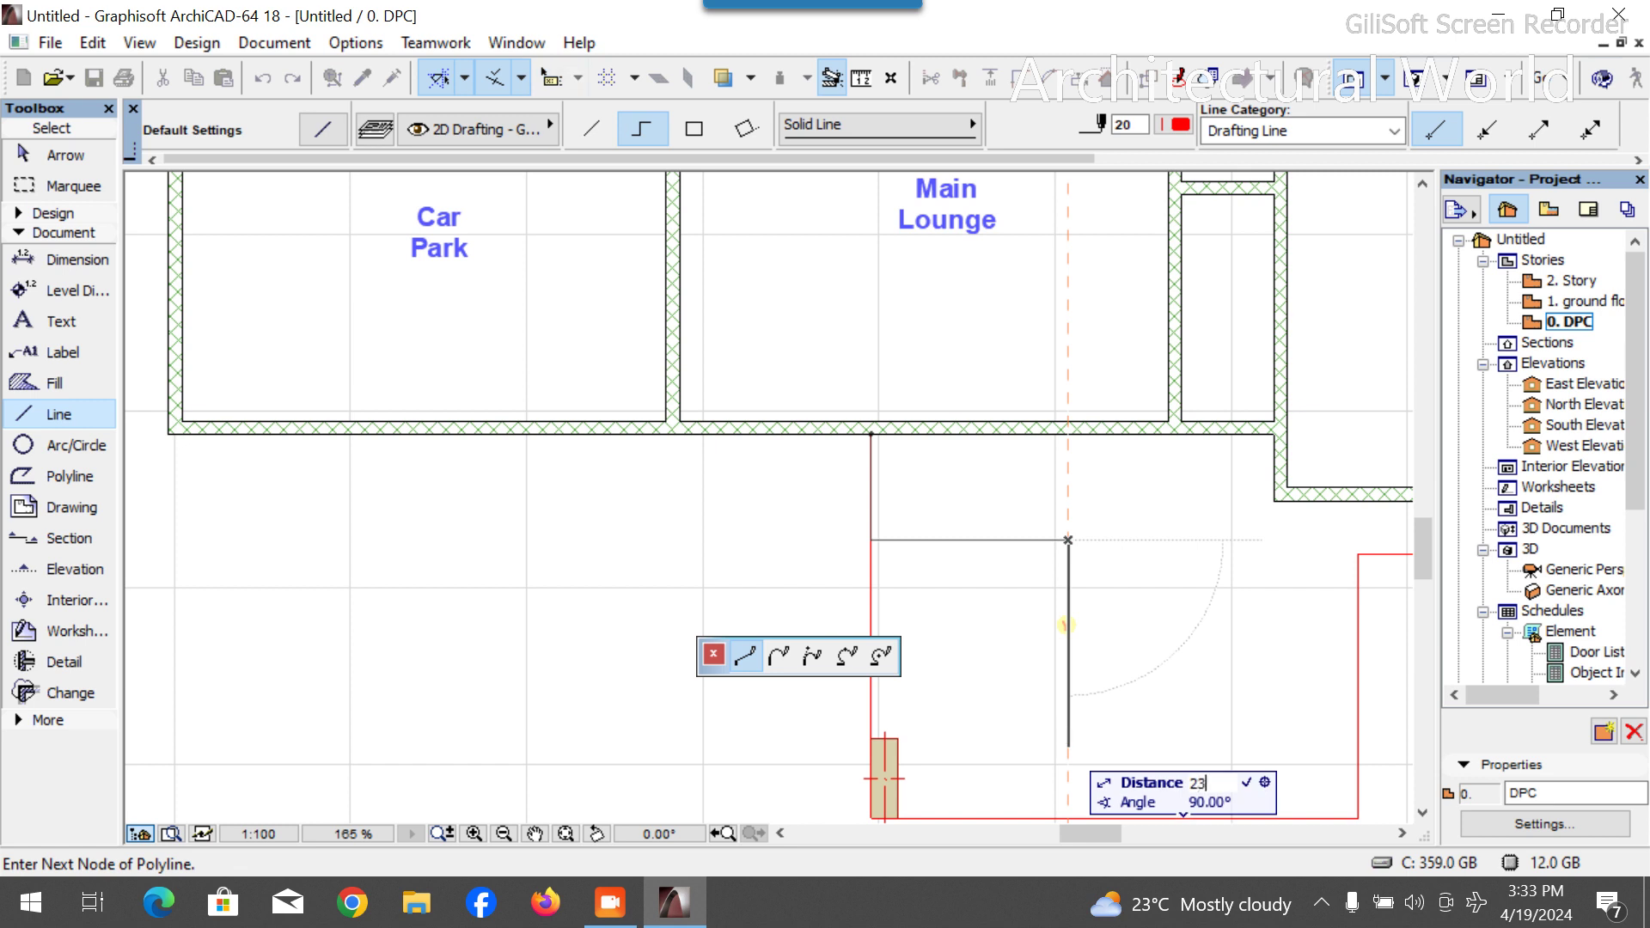
{"action": "key", "text": "Return"}
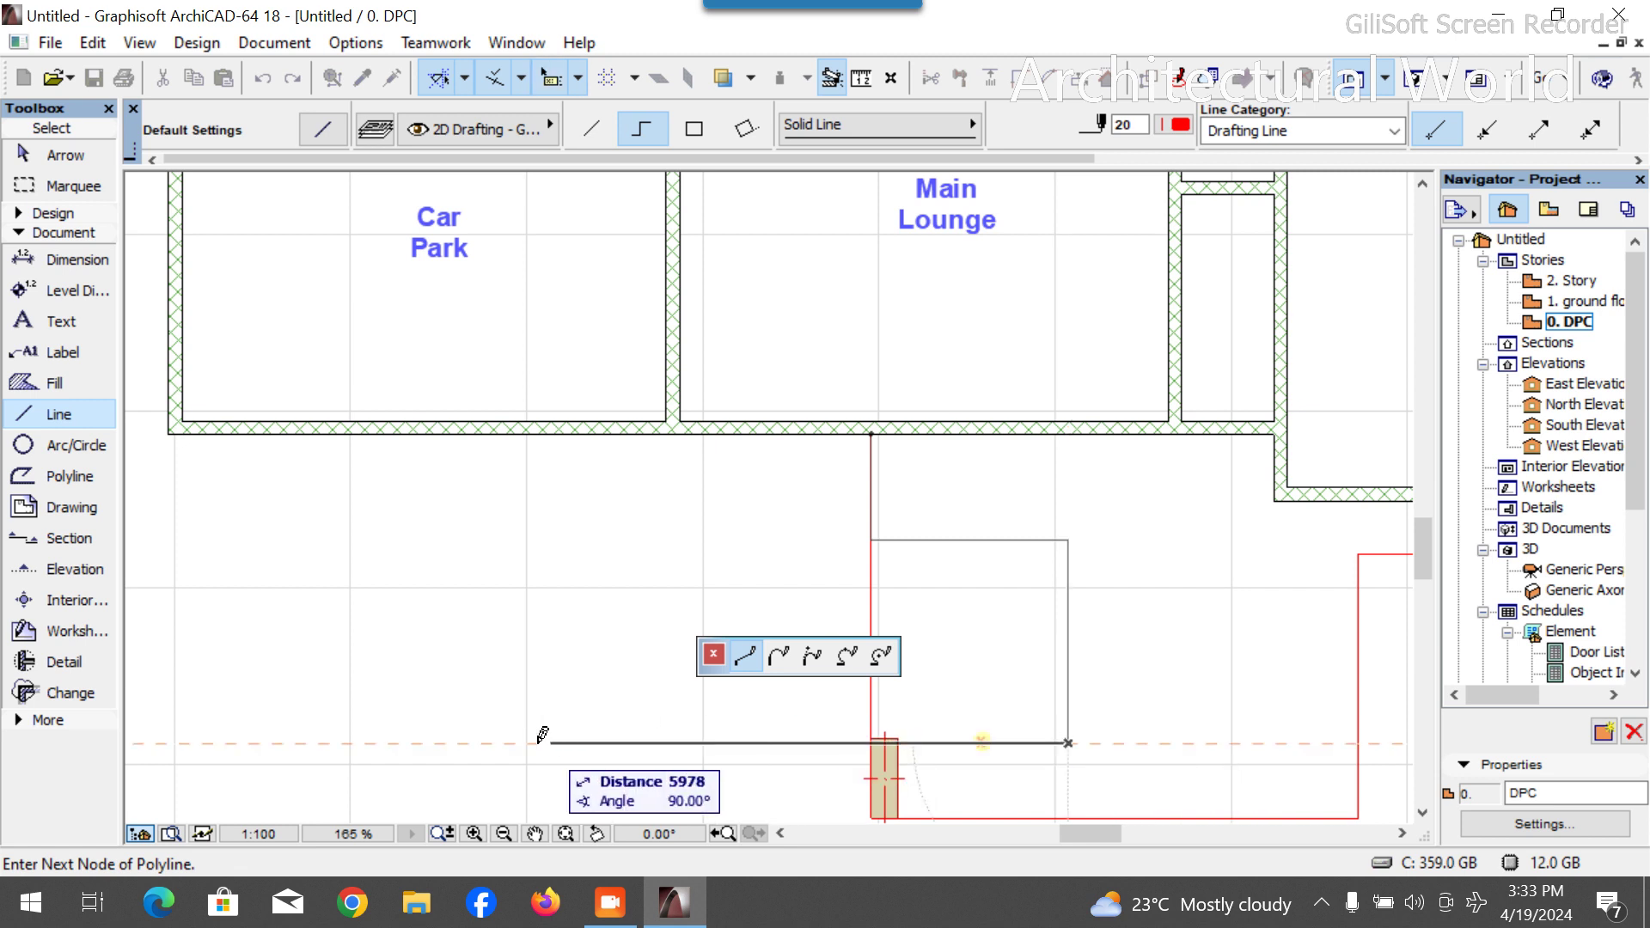
{"action": "left_click", "coordinate": [533, 742]}
{"action": "right_click", "coordinate": [471, 630]}
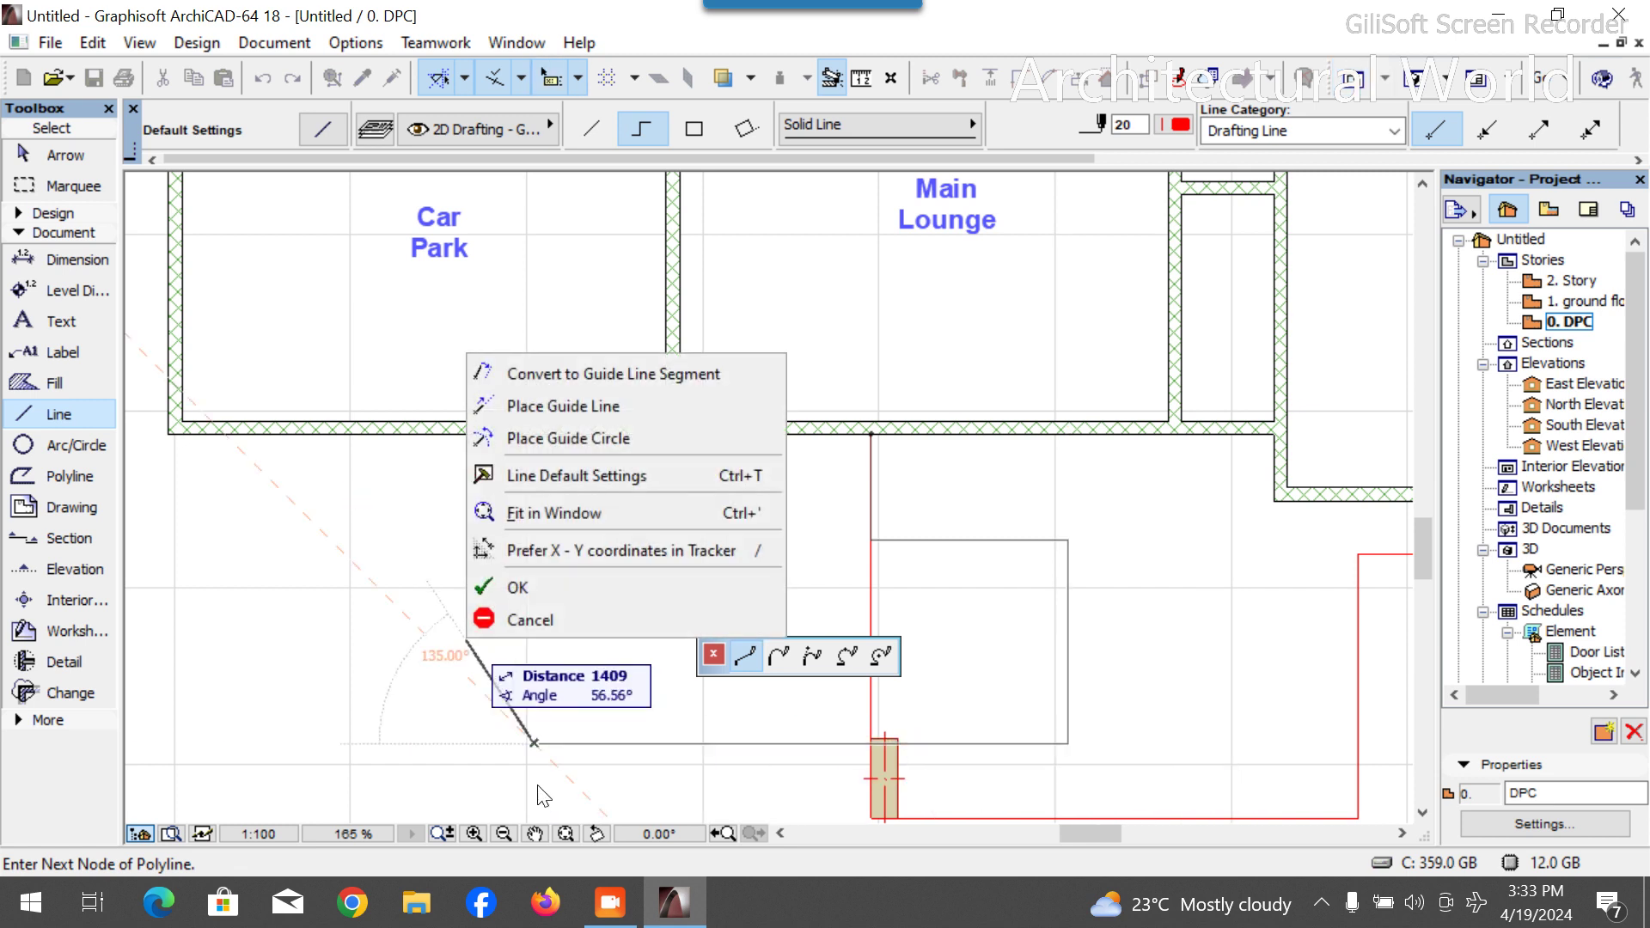
{"action": "left_click", "coordinate": [539, 582]}
Move the column straight up by its own length, from its lower-left to its upper-left corner.
{"action": "left_click", "coordinate": [897, 781]}
{"action": "key", "text": "ctrl+d"}
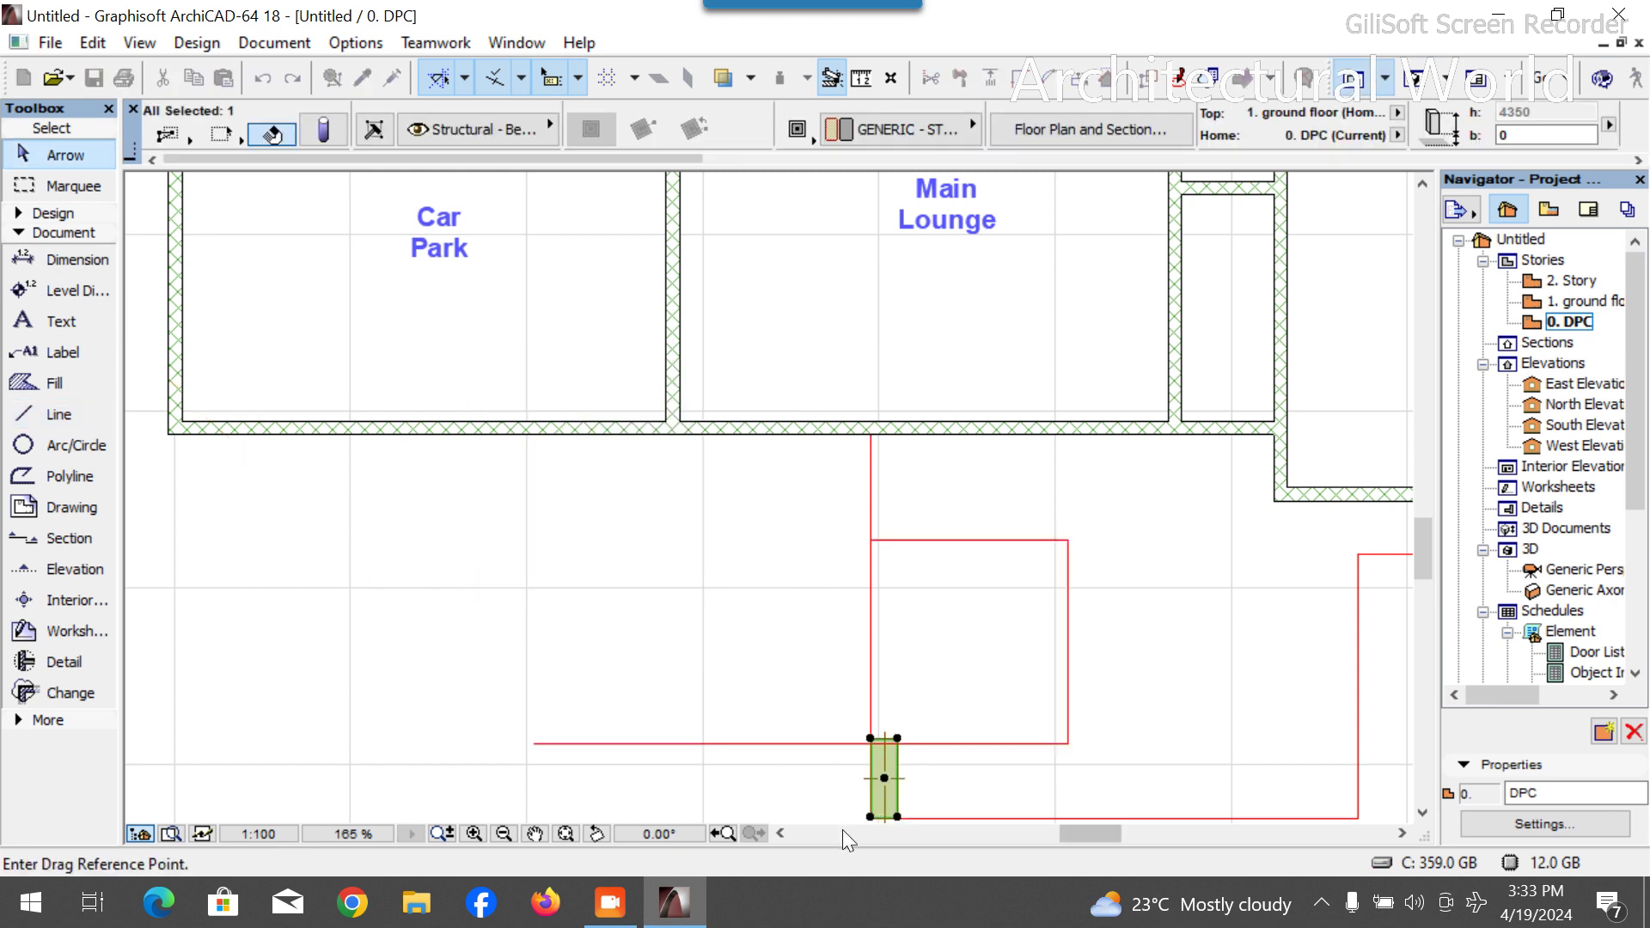
{"action": "left_click", "coordinate": [870, 816]}
{"action": "left_click", "coordinate": [871, 738]}
Move the column 50 mm down so its lower edge sits on the horizontal helper line.
{"action": "scroll", "coordinate": [894, 743], "scroll_direction": "up", "scroll_amount": 6}
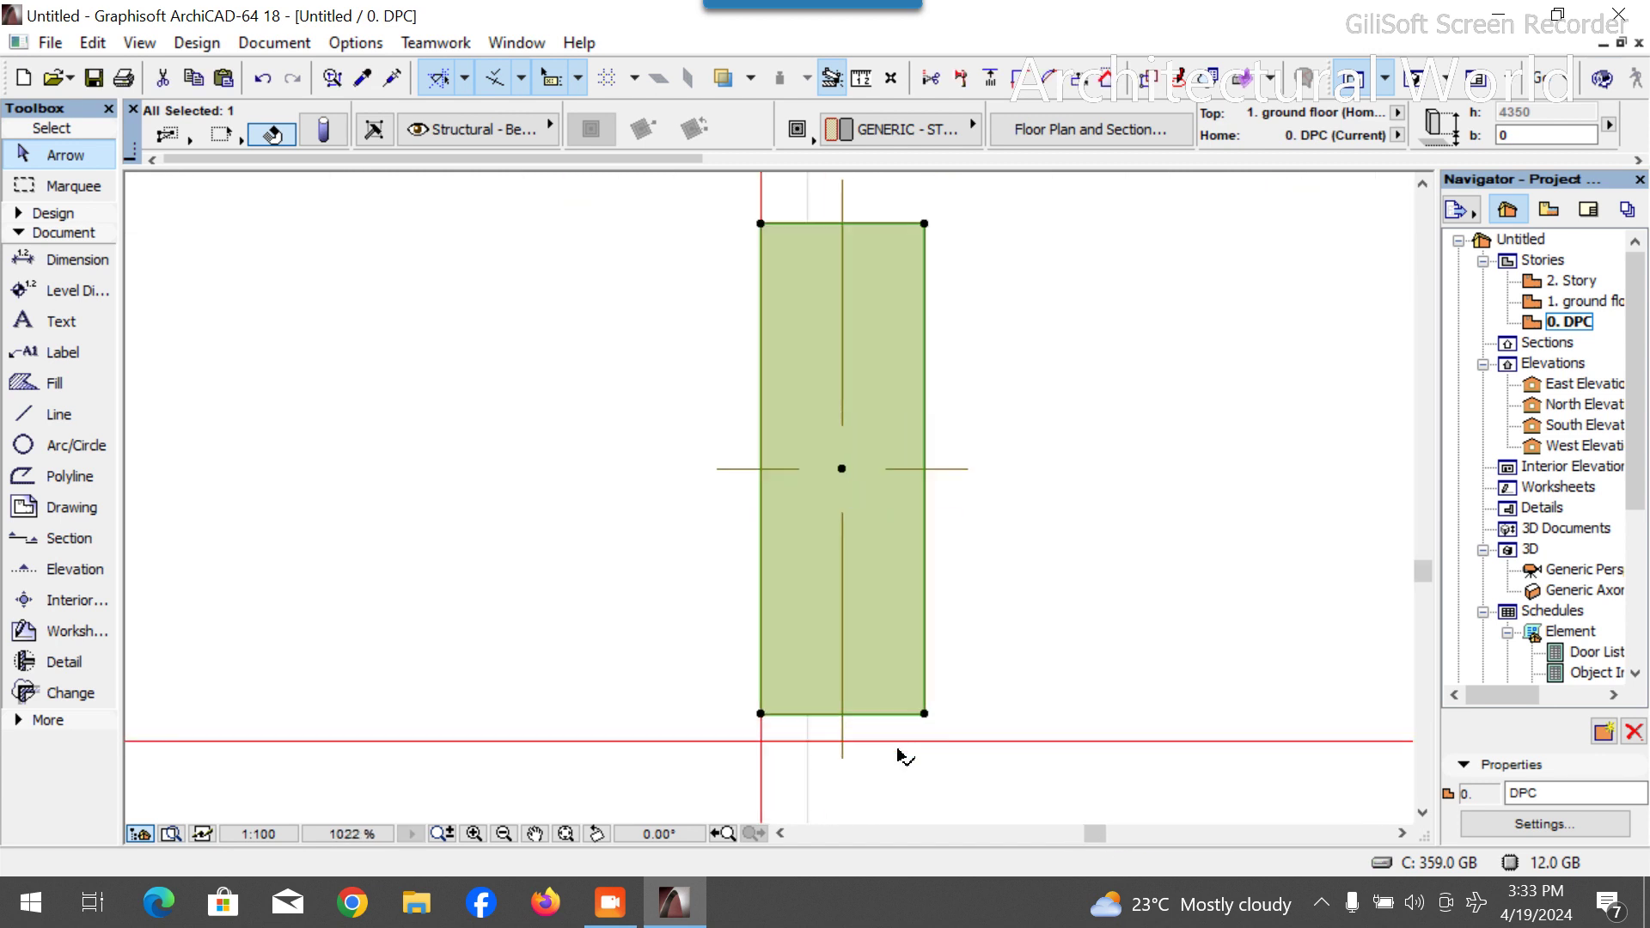
{"action": "key", "text": "ctrl+d"}
{"action": "left_click", "coordinate": [761, 713]}
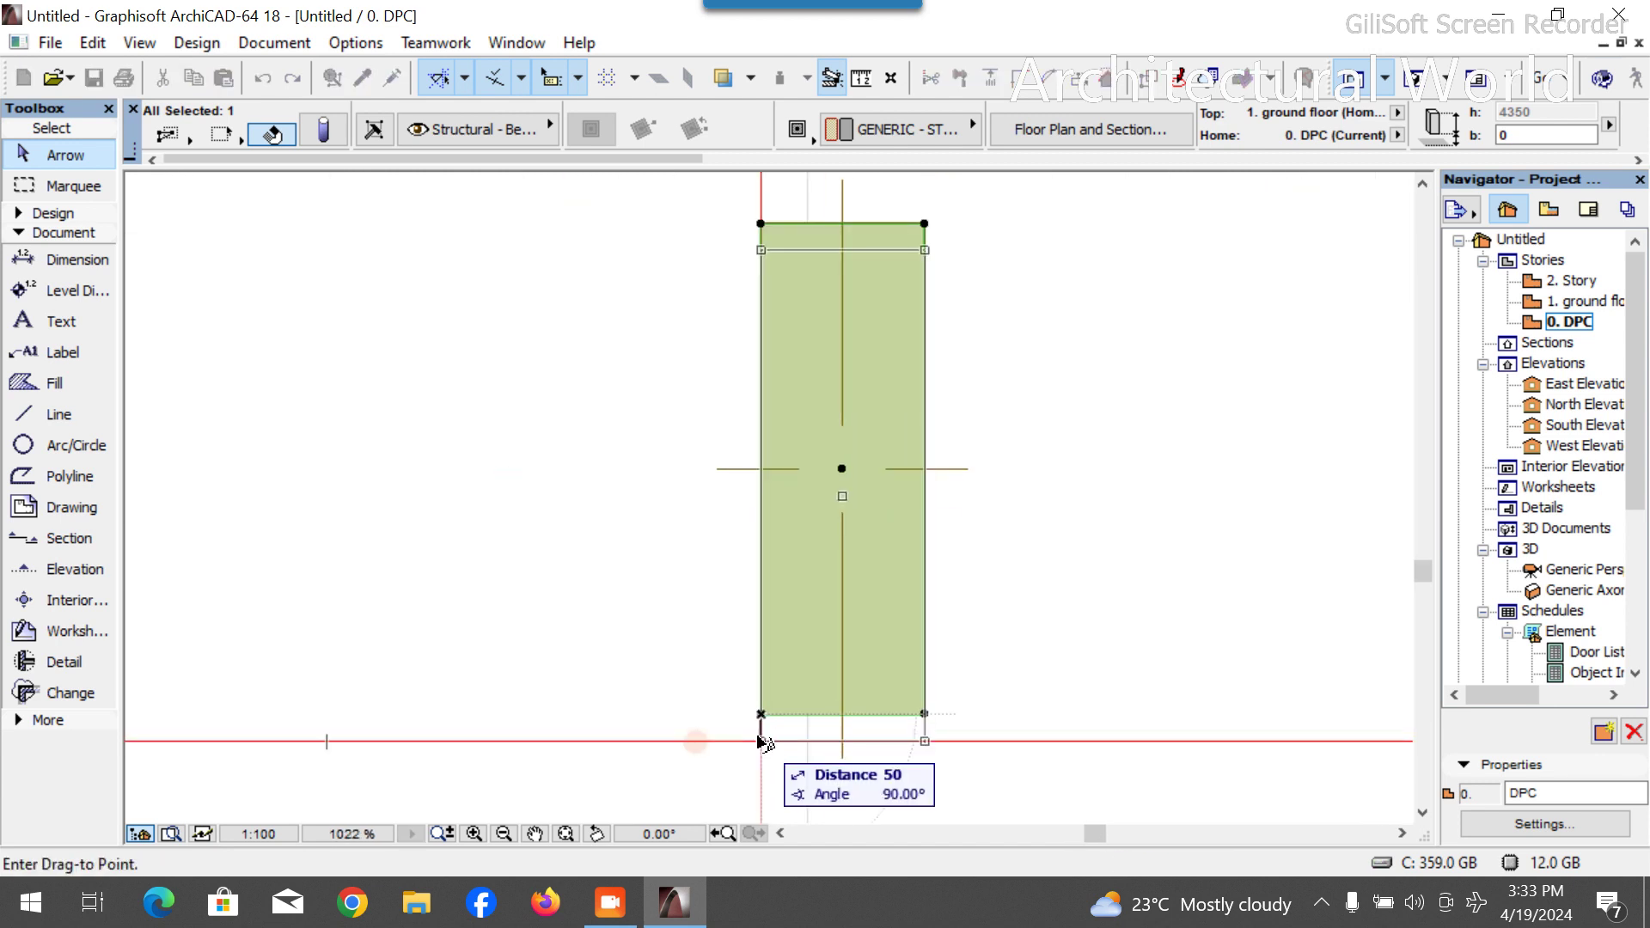
{"action": "left_click", "coordinate": [763, 742]}
{"action": "left_click", "coordinate": [669, 748]}
{"action": "scroll", "coordinate": [606, 726], "scroll_direction": "down", "scroll_amount": 5}
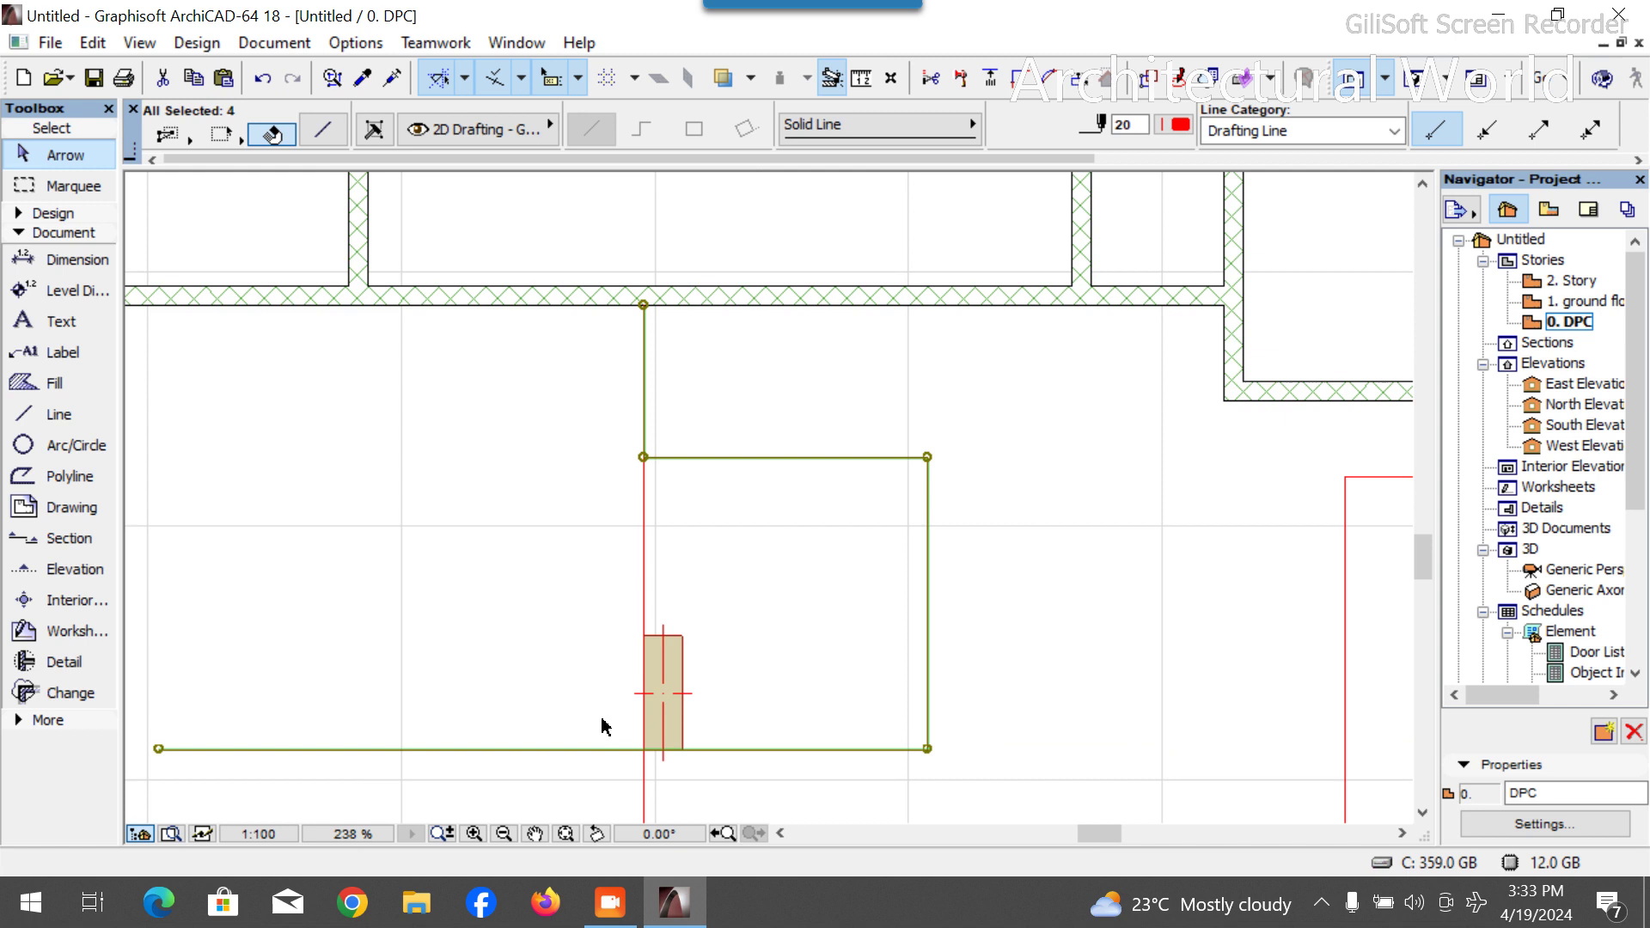
{"action": "key", "text": "Escape"}
Draw a shallower porch outline from the lounge wall through the column's lower-left corner, along the helper line and existing notch to the bedroom corner.
{"action": "left_click", "coordinate": [48, 415]}
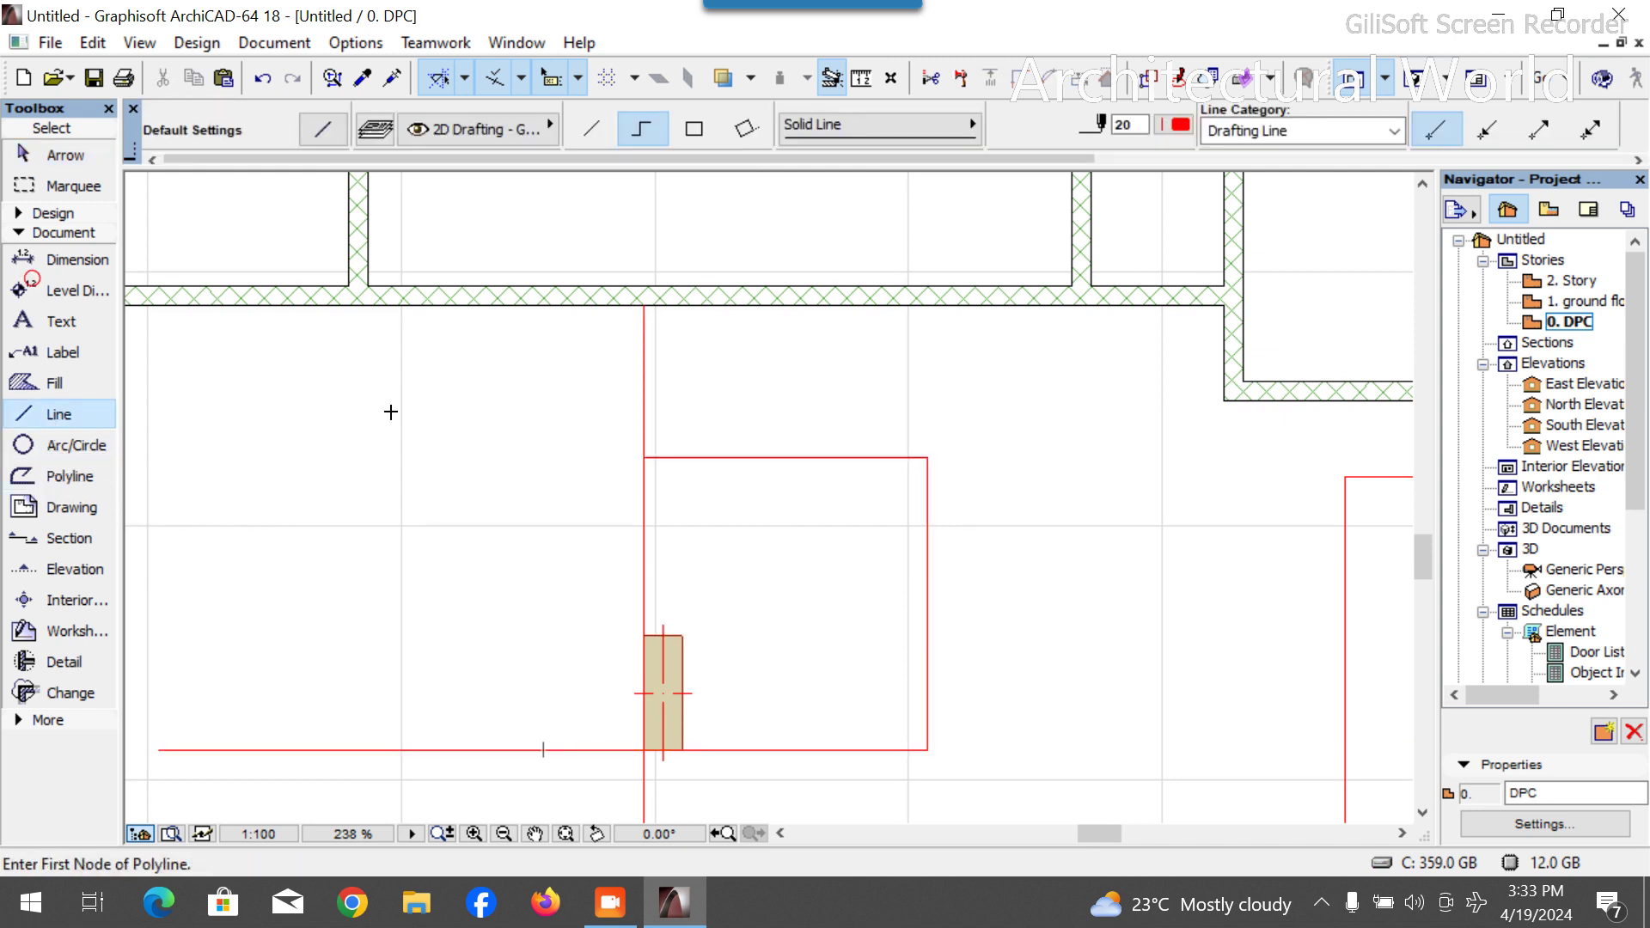
{"action": "left_click", "coordinate": [643, 305]}
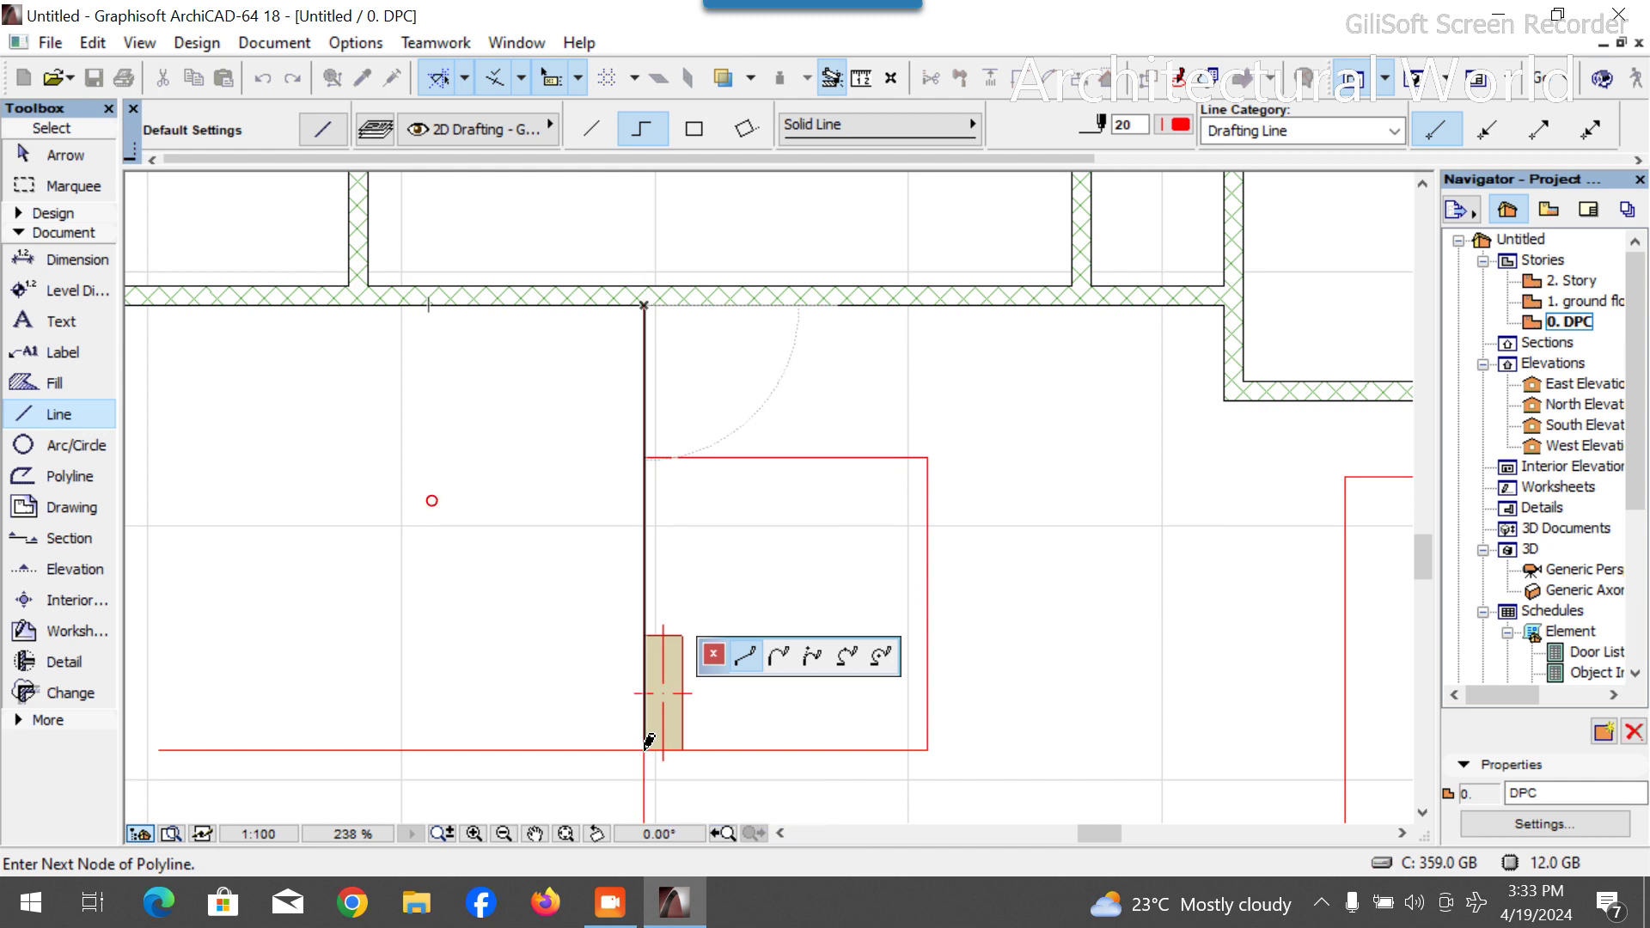
{"action": "left_click", "coordinate": [649, 741]}
{"action": "scroll", "coordinate": [649, 741], "scroll_direction": "down", "scroll_amount": 3}
{"action": "left_click", "coordinate": [922, 739]}
{"action": "left_click", "coordinate": [922, 611]}
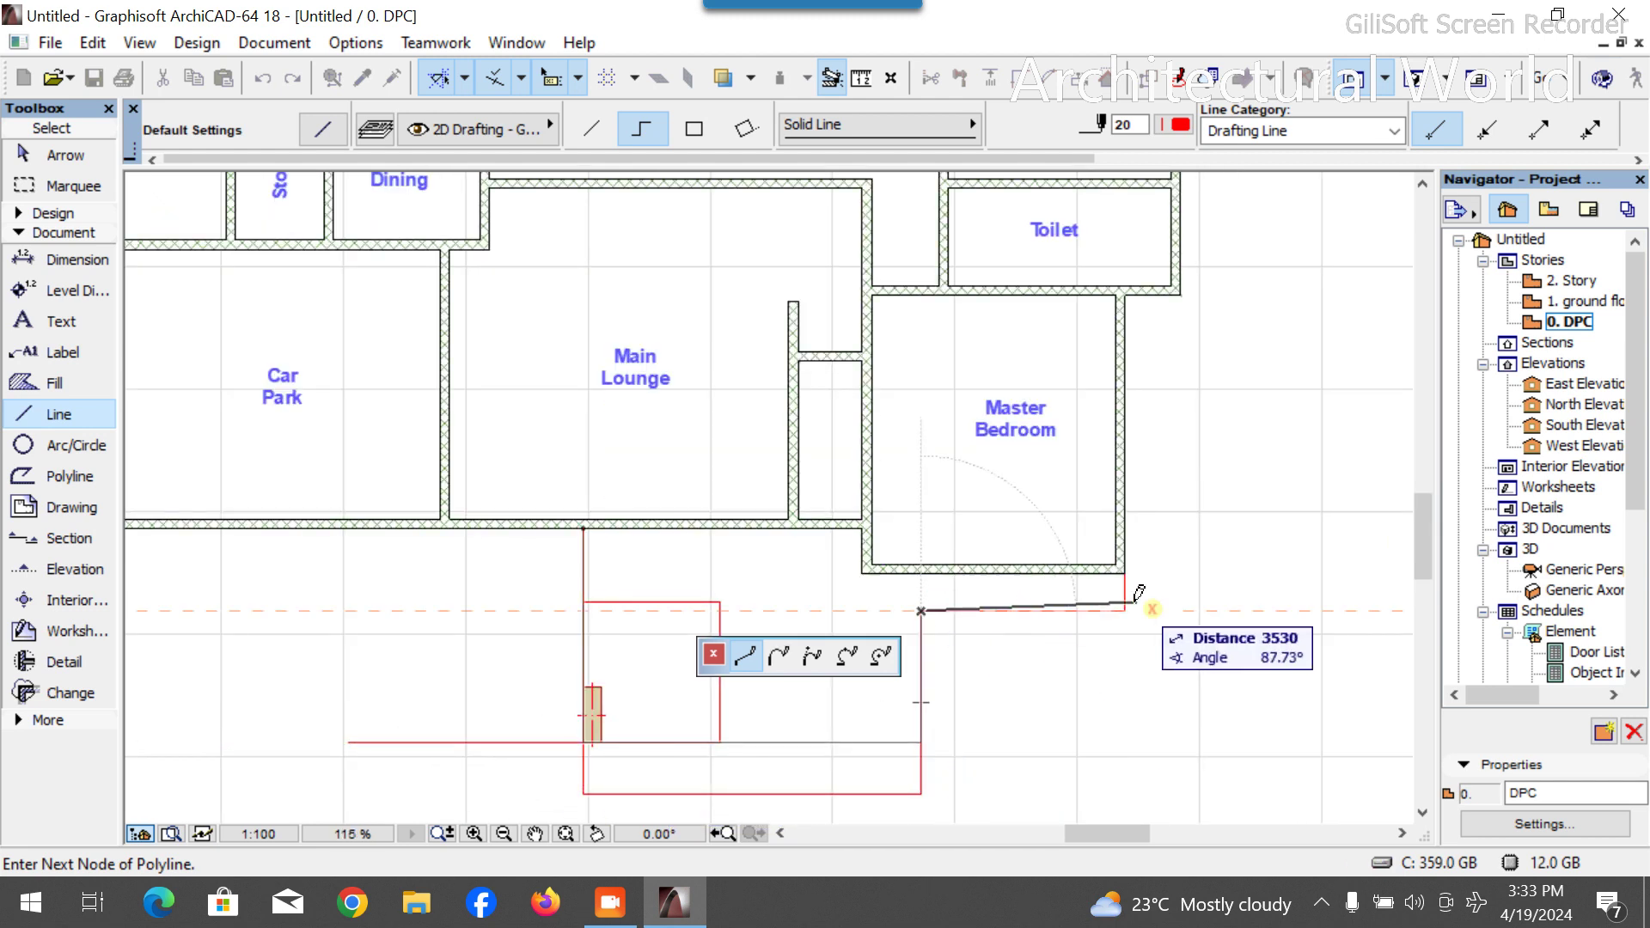
{"action": "left_click", "coordinate": [1125, 610]}
{"action": "left_click", "coordinate": [1126, 570]}
{"action": "right_click", "coordinate": [1148, 674]}
{"action": "left_click", "coordinate": [1203, 811]}
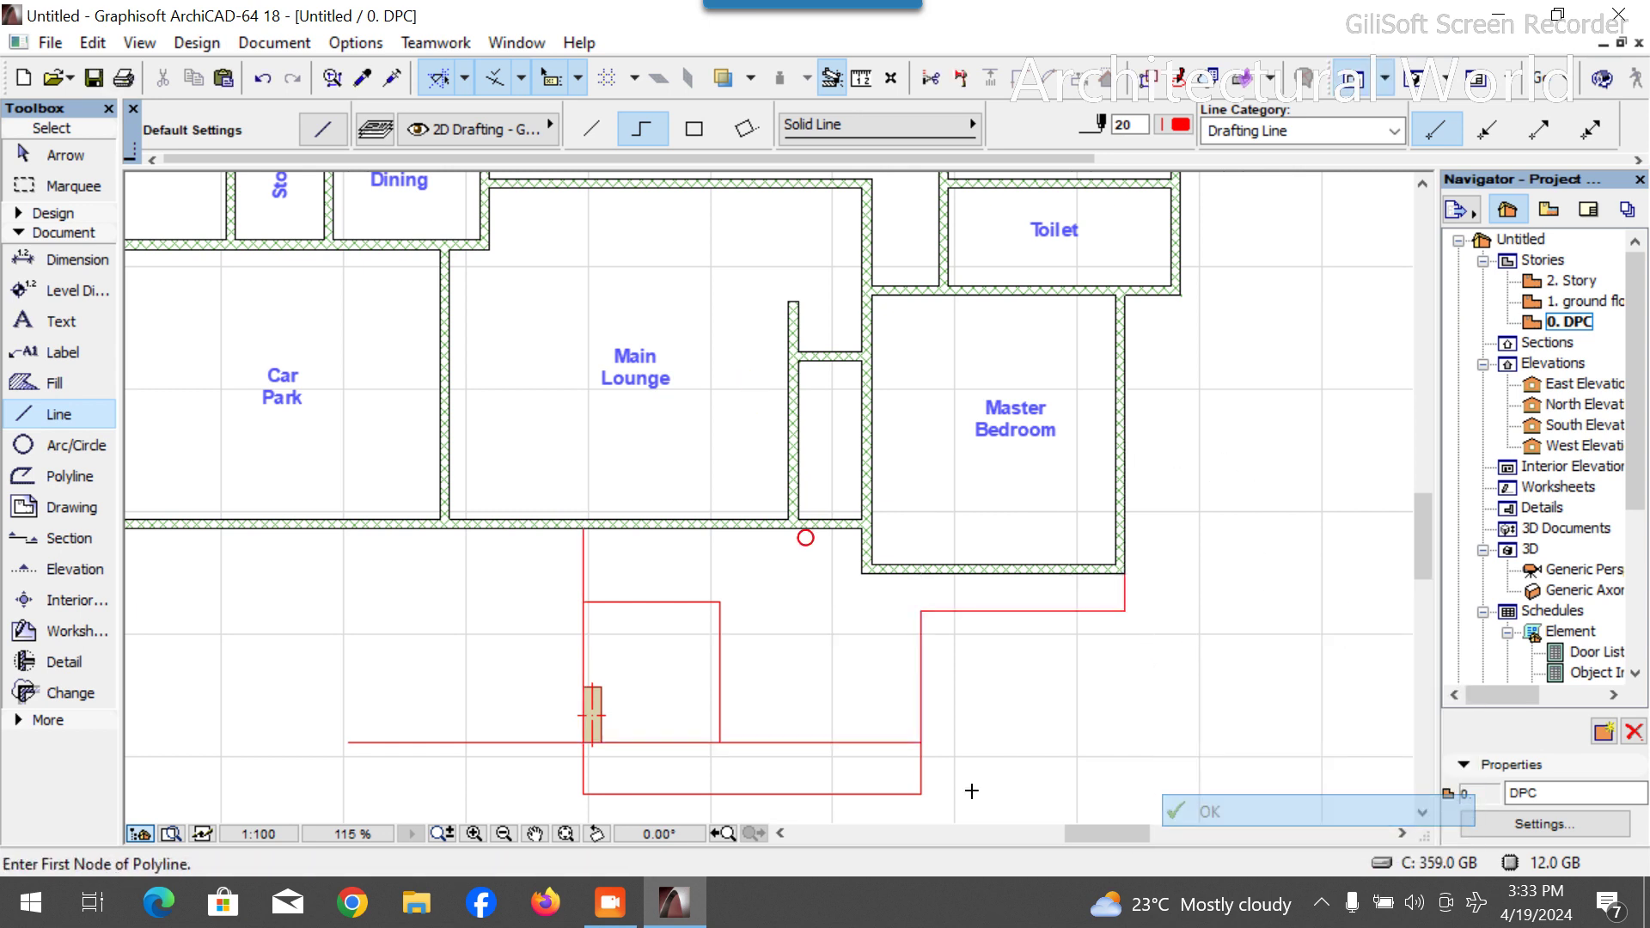
Delete the helper polyline and the old, deeper porch outline.
{"action": "key", "text": "Escape"}
{"action": "left_click", "coordinate": [452, 740]}
{"action": "key", "text": "Delete"}
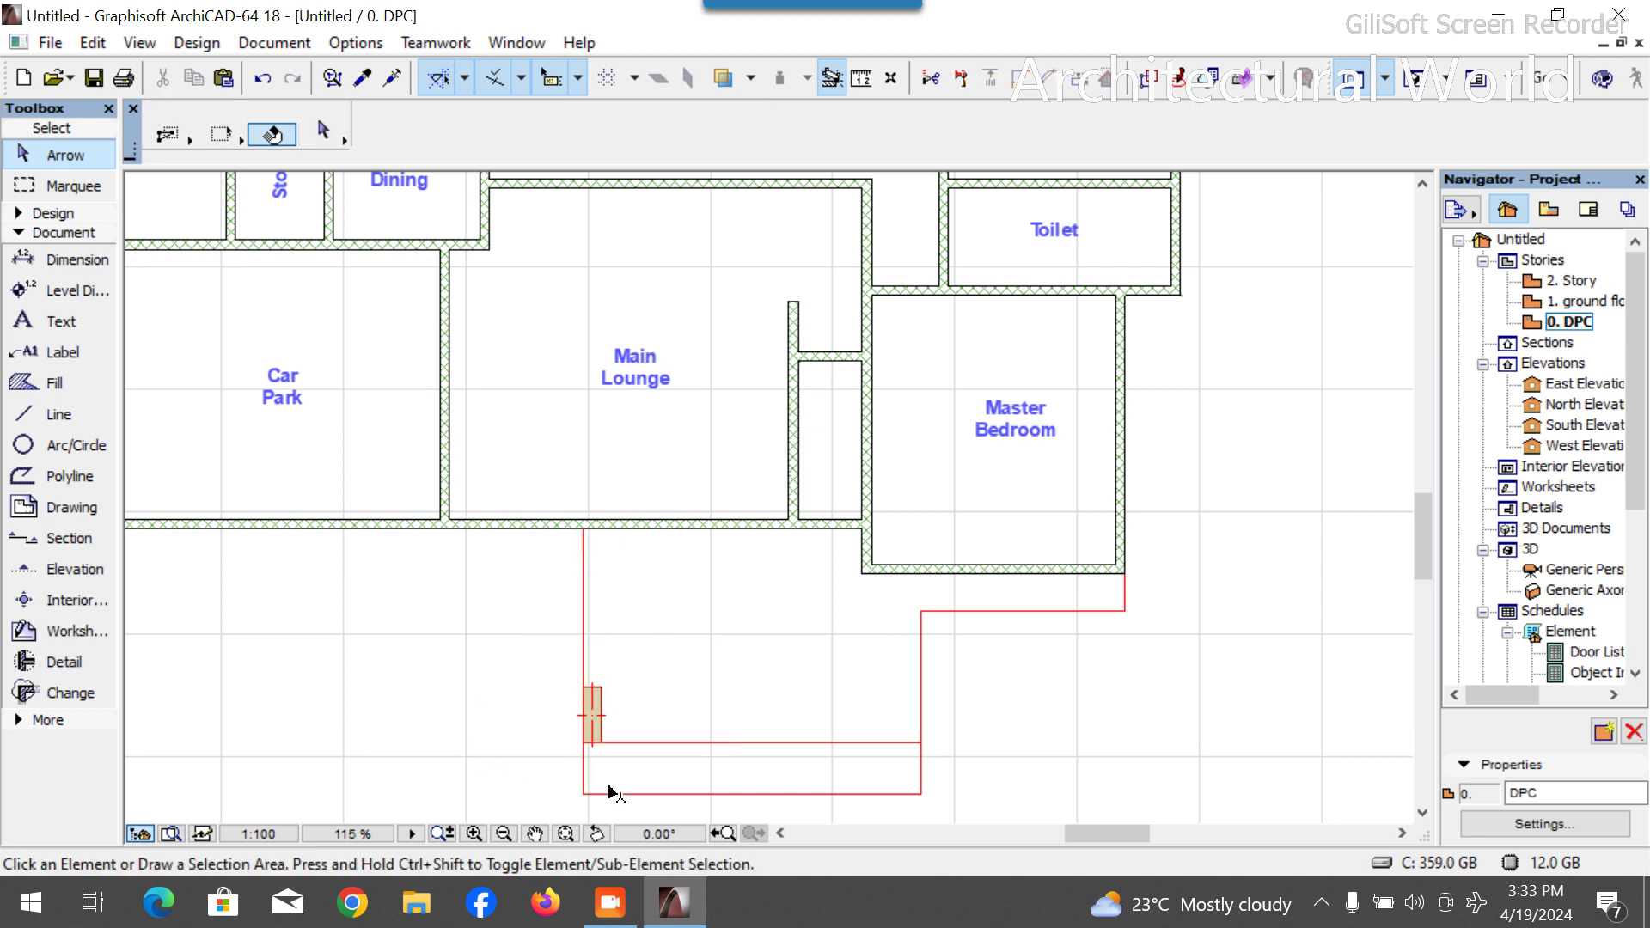
{"action": "left_click", "coordinate": [636, 810]}
{"action": "left_click", "coordinate": [655, 791]}
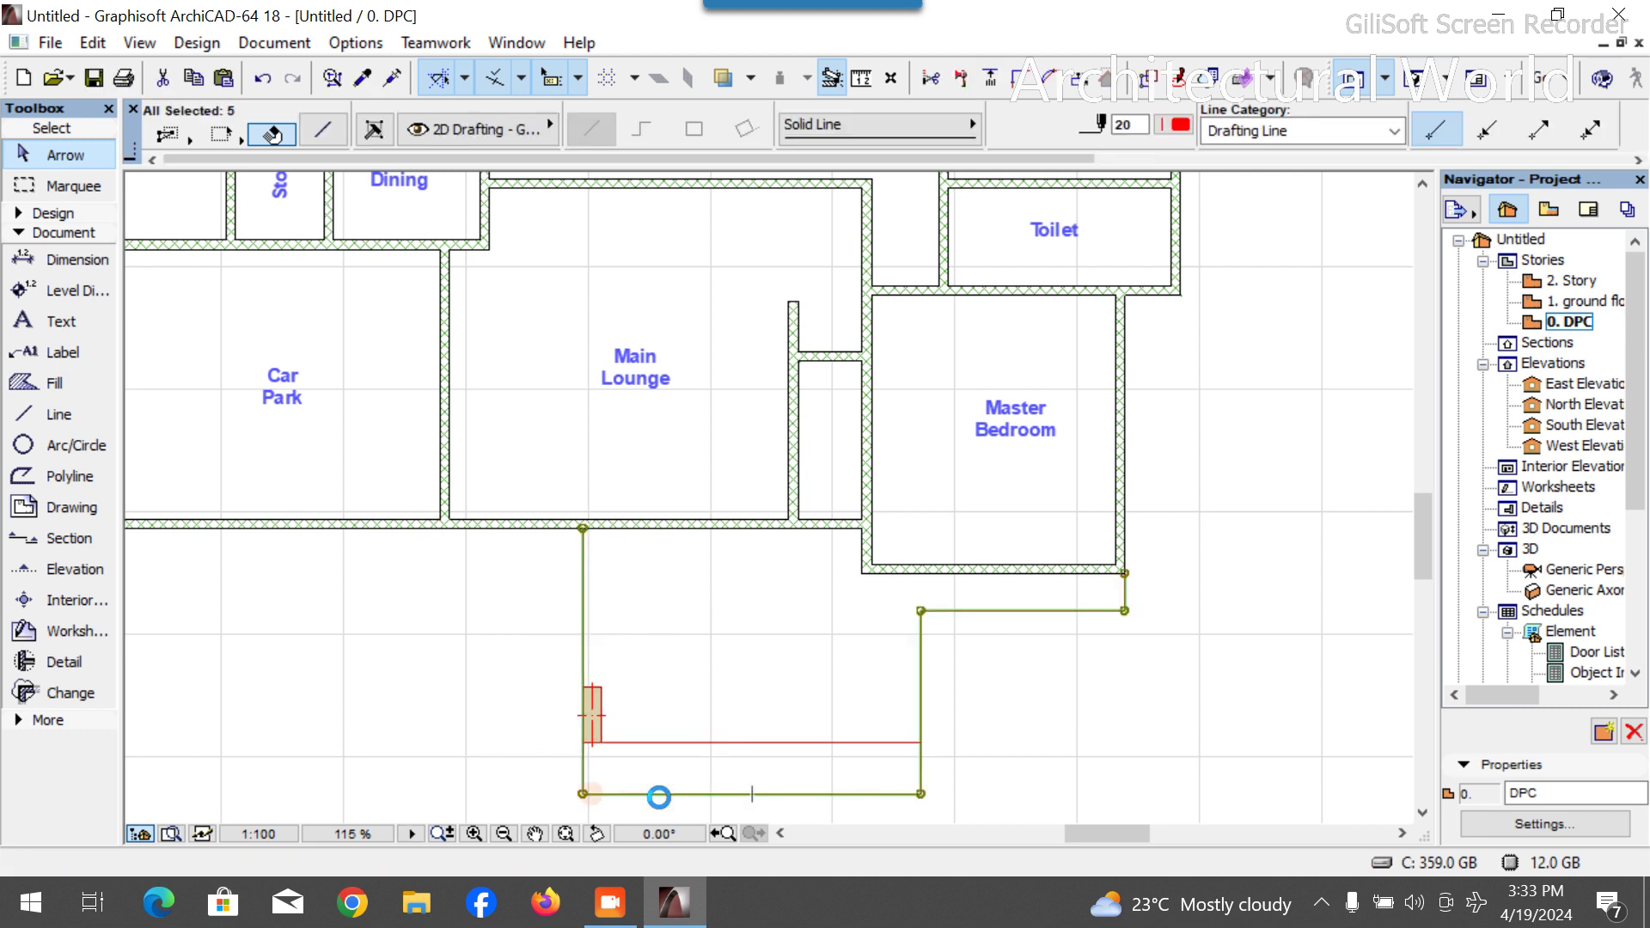
{"action": "key", "text": "Delete"}
{"action": "scroll", "coordinate": [1003, 666], "scroll_direction": "down", "scroll_amount": 2}
{"action": "scroll", "coordinate": [979, 668], "scroll_direction": "down", "scroll_amount": 1}
{"action": "scroll", "coordinate": [1035, 688], "scroll_direction": "down", "scroll_amount": 3}
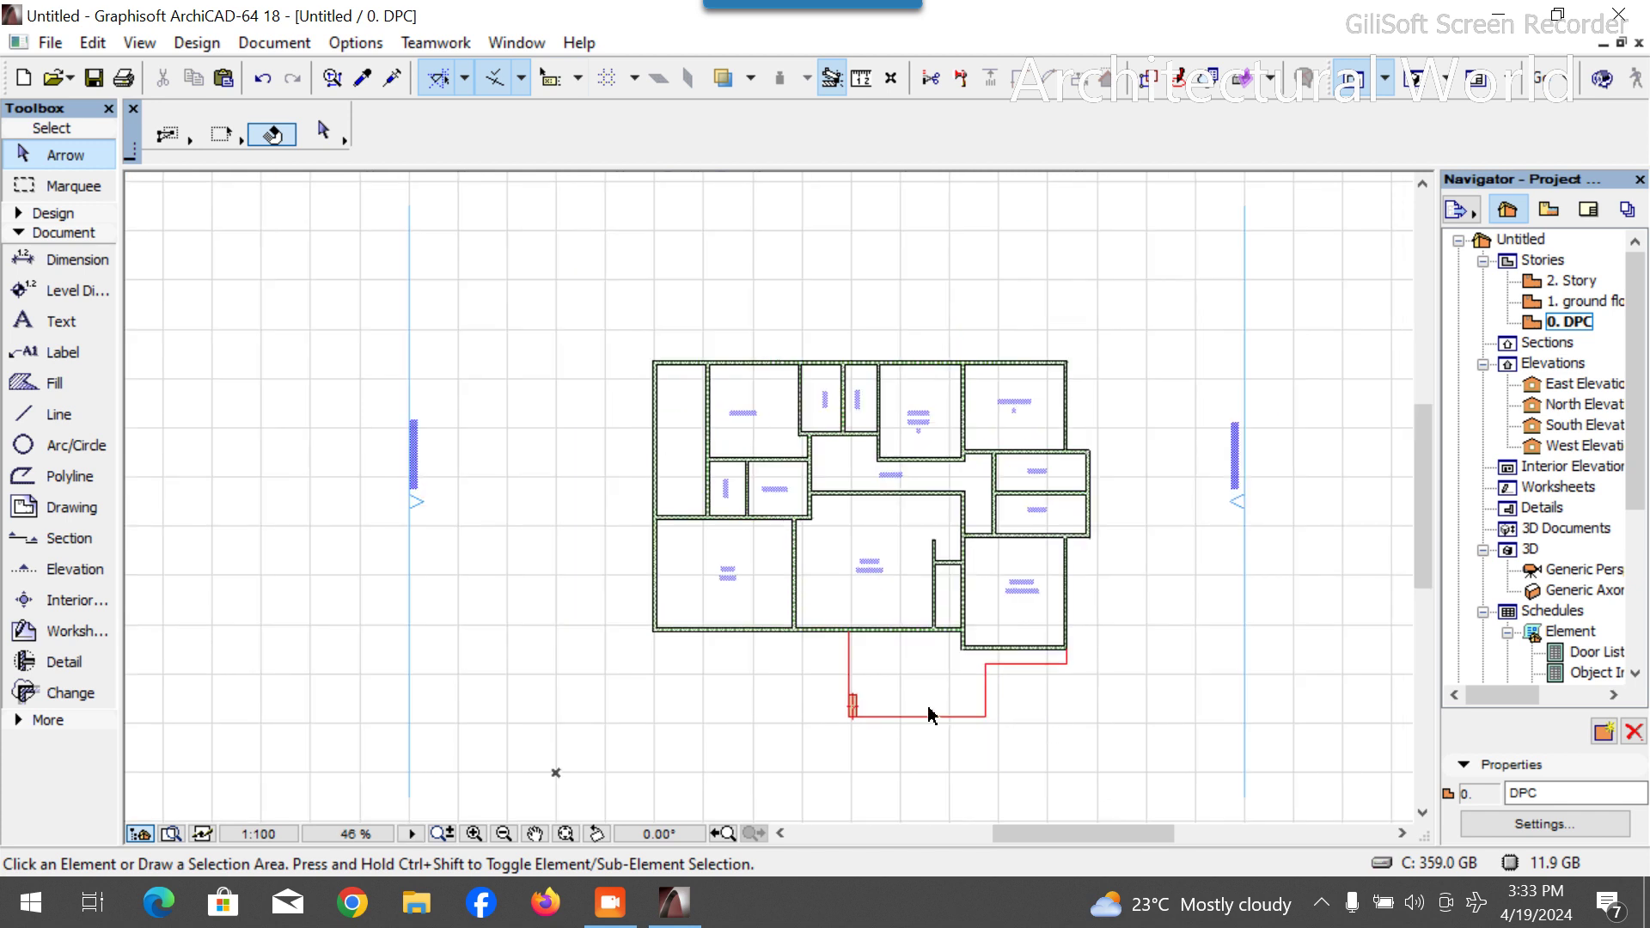
{"action": "scroll", "coordinate": [756, 615], "scroll_direction": "up", "scroll_amount": 2}
{"action": "scroll", "coordinate": [843, 663], "scroll_direction": "down", "scroll_amount": 2}
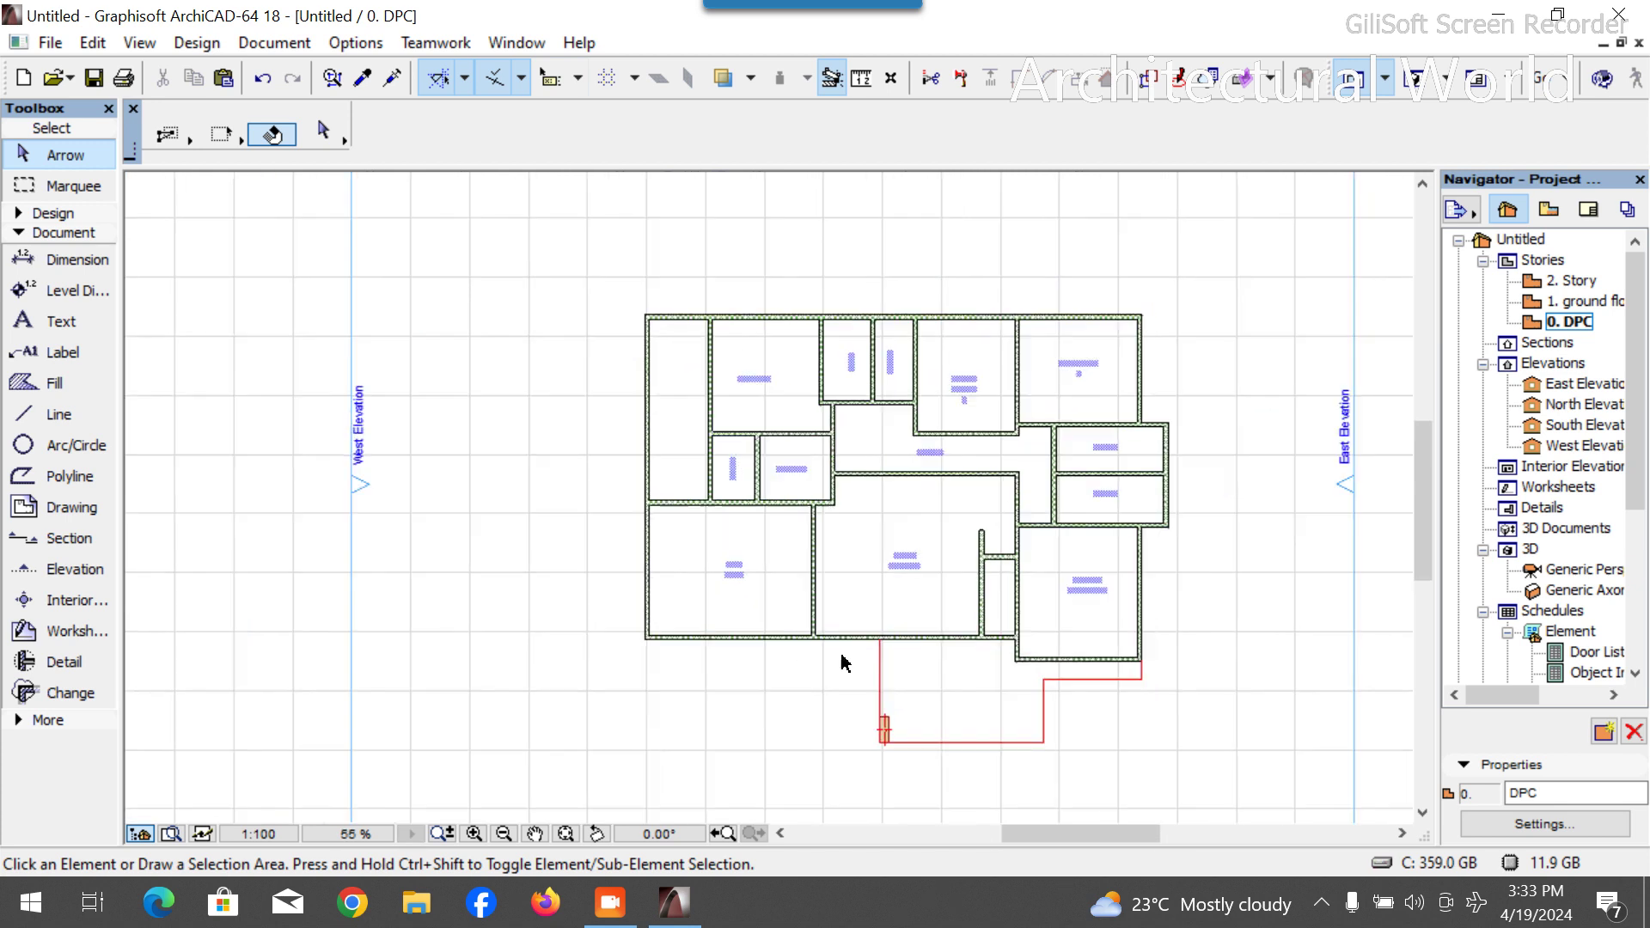
{"action": "scroll", "coordinate": [675, 622], "scroll_direction": "up", "scroll_amount": 1}
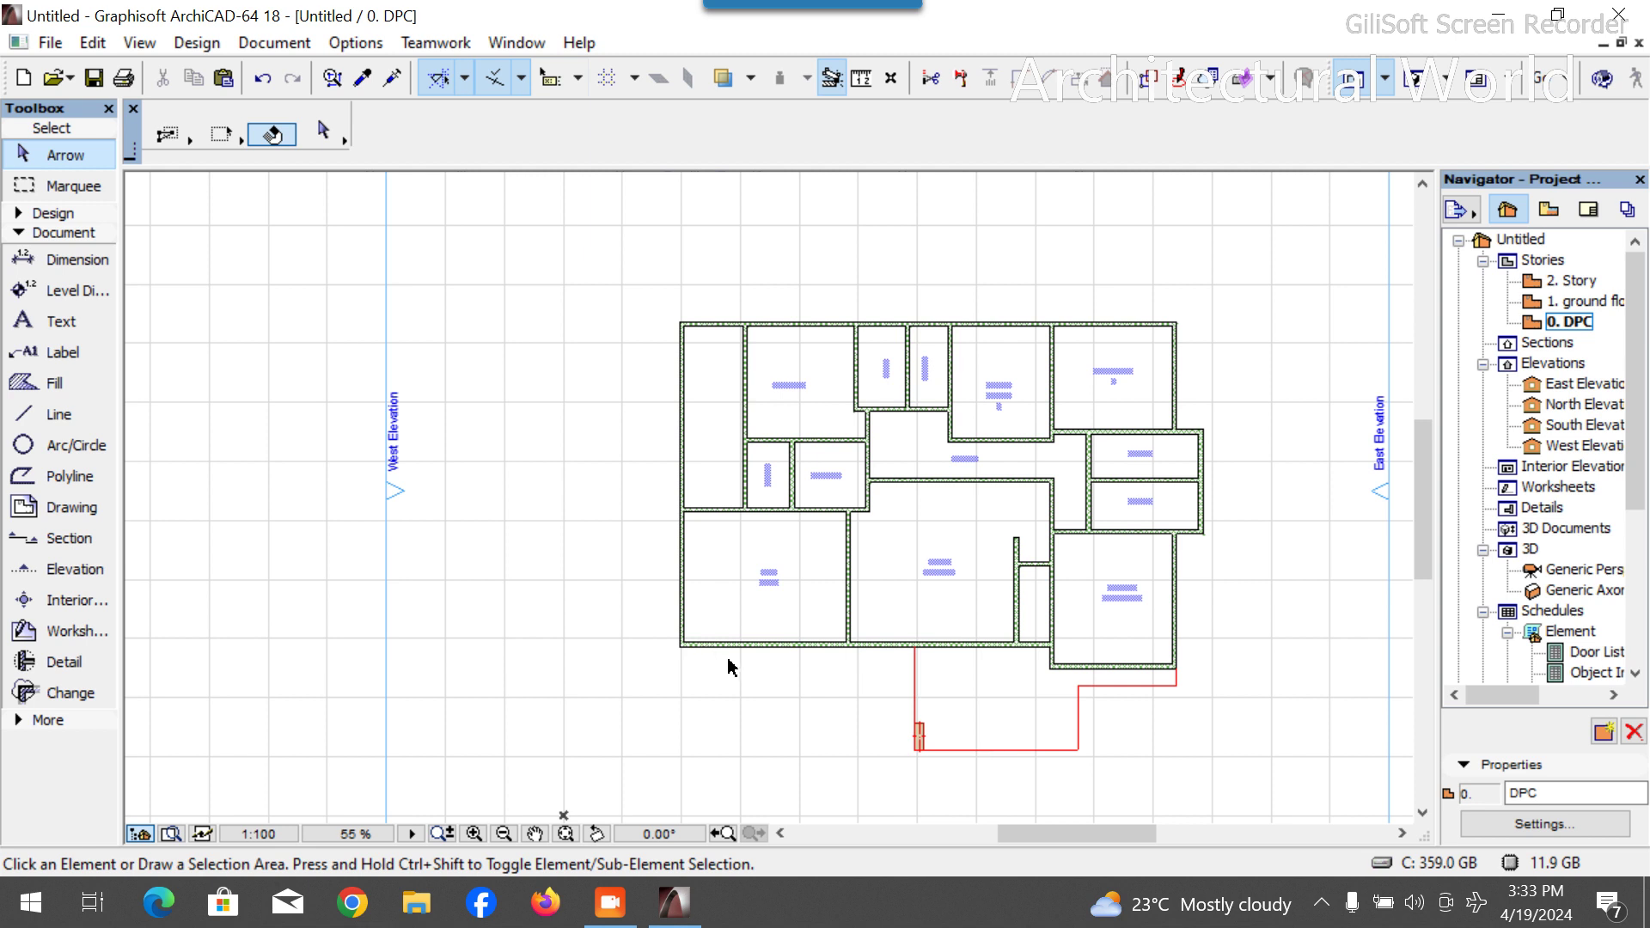
{"action": "scroll", "coordinate": [782, 699], "scroll_direction": "down", "scroll_amount": 1}
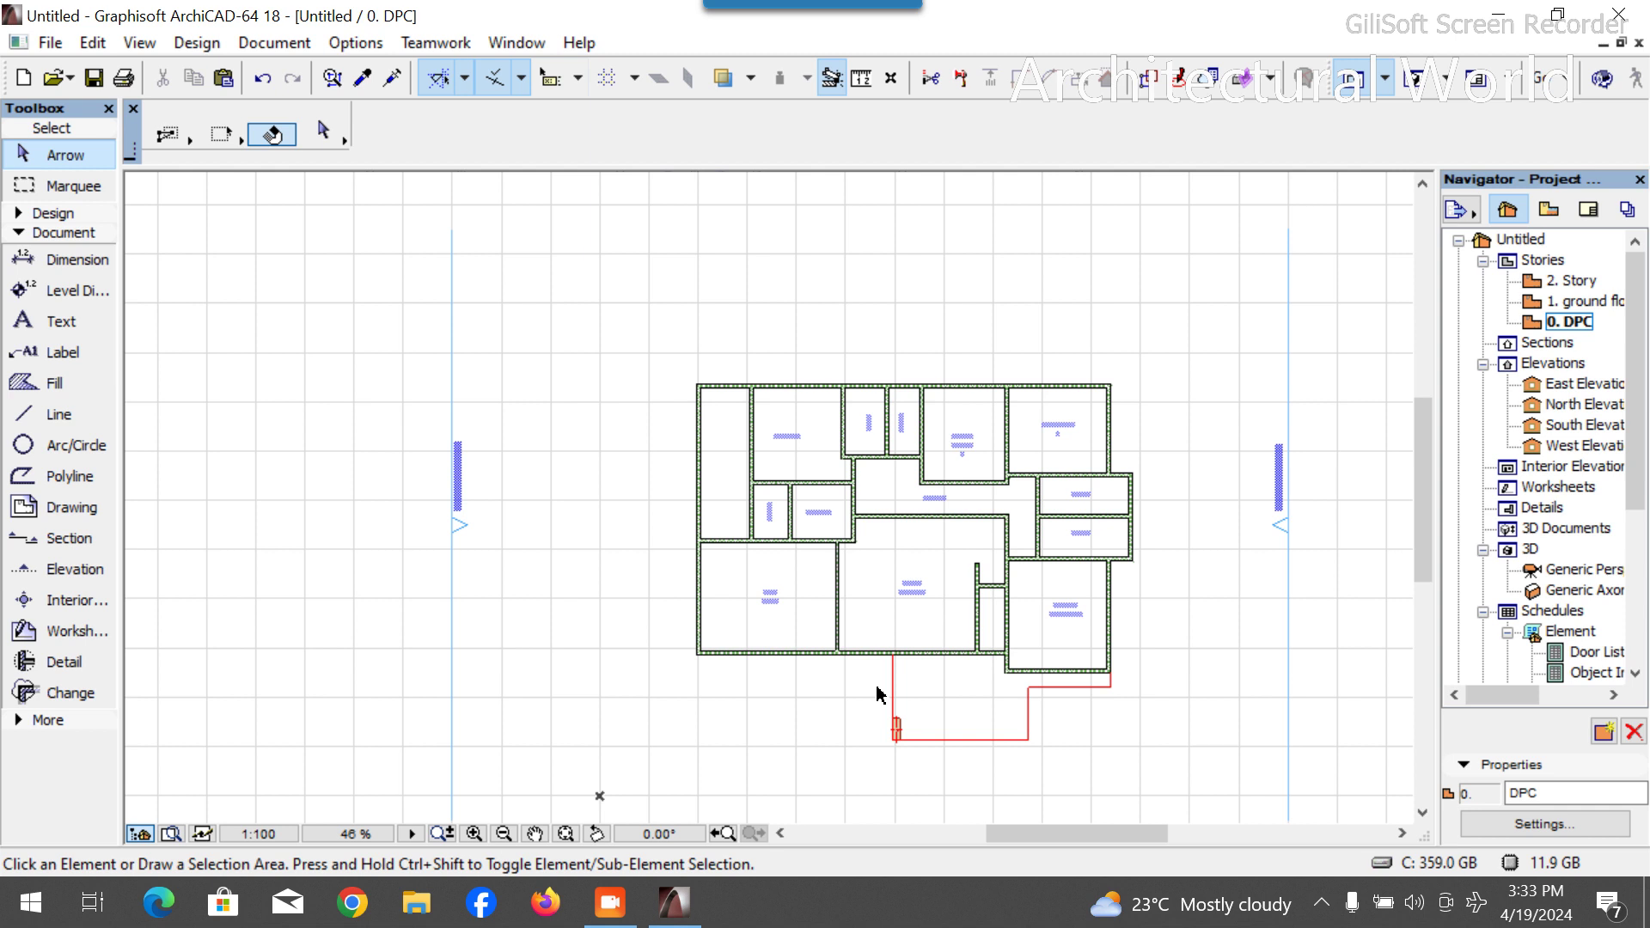
{"action": "scroll", "coordinate": [1022, 658], "scroll_direction": "up", "scroll_amount": 1}
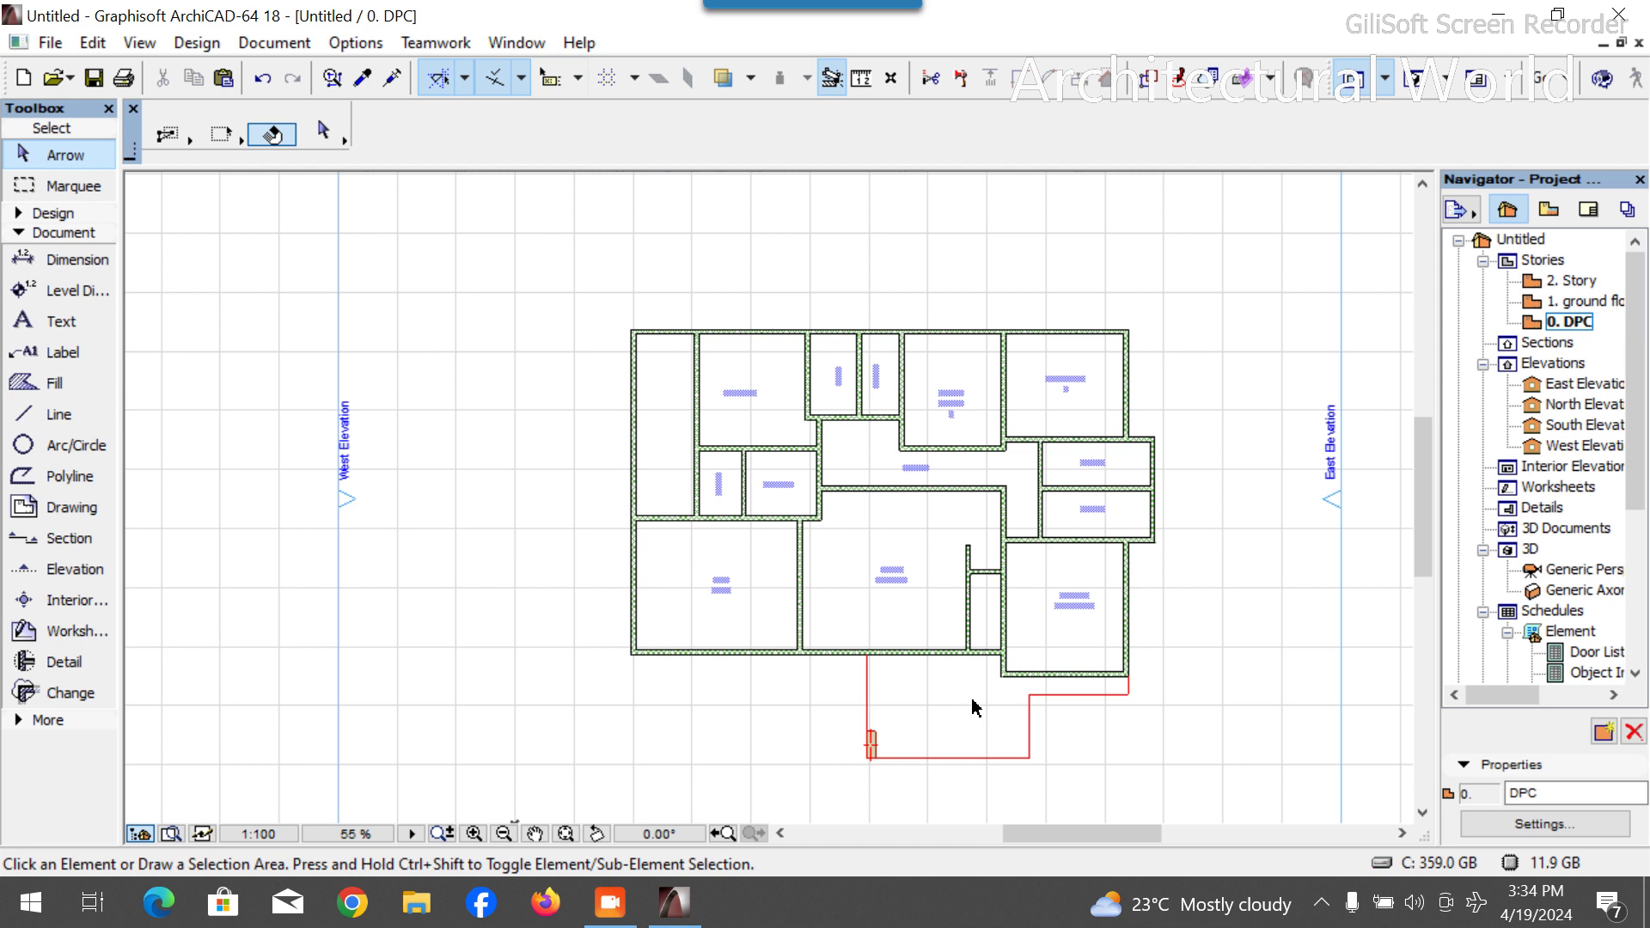
Copy the 900 by 300 mm column along the porch front so its lower-right corner meets the outline's opposite lower corner.
{"action": "scroll", "coordinate": [902, 782], "scroll_direction": "up", "scroll_amount": 3}
{"action": "scroll", "coordinate": [846, 744], "scroll_direction": "up", "scroll_amount": 3}
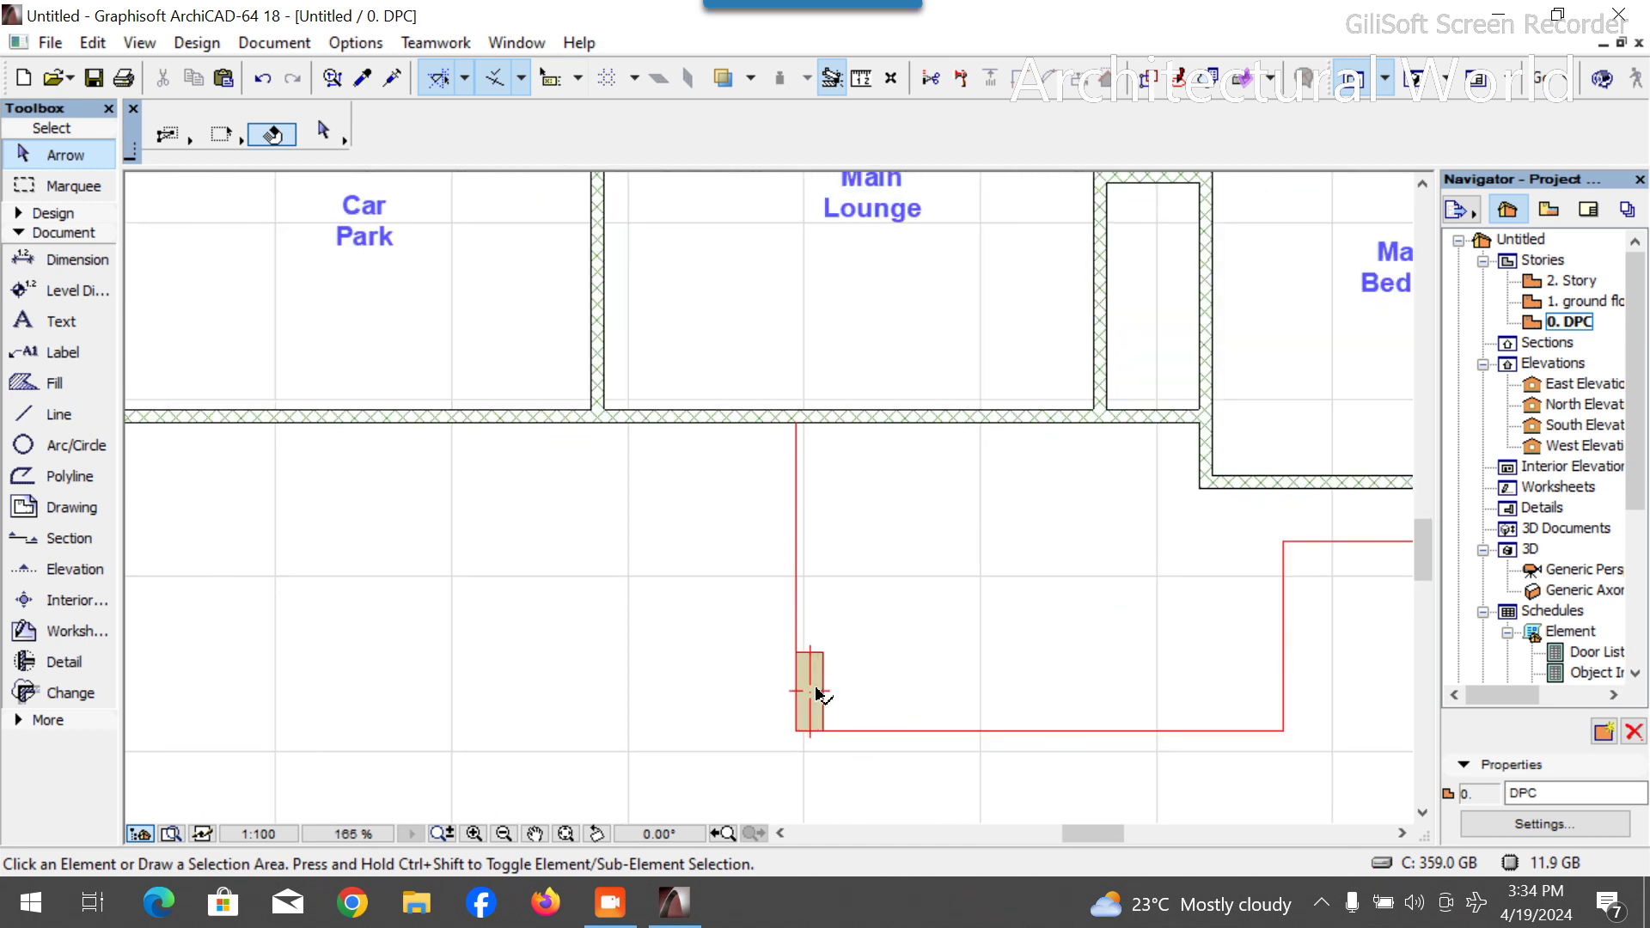
{"action": "left_click", "coordinate": [817, 700]}
{"action": "key", "text": "ctrl"}
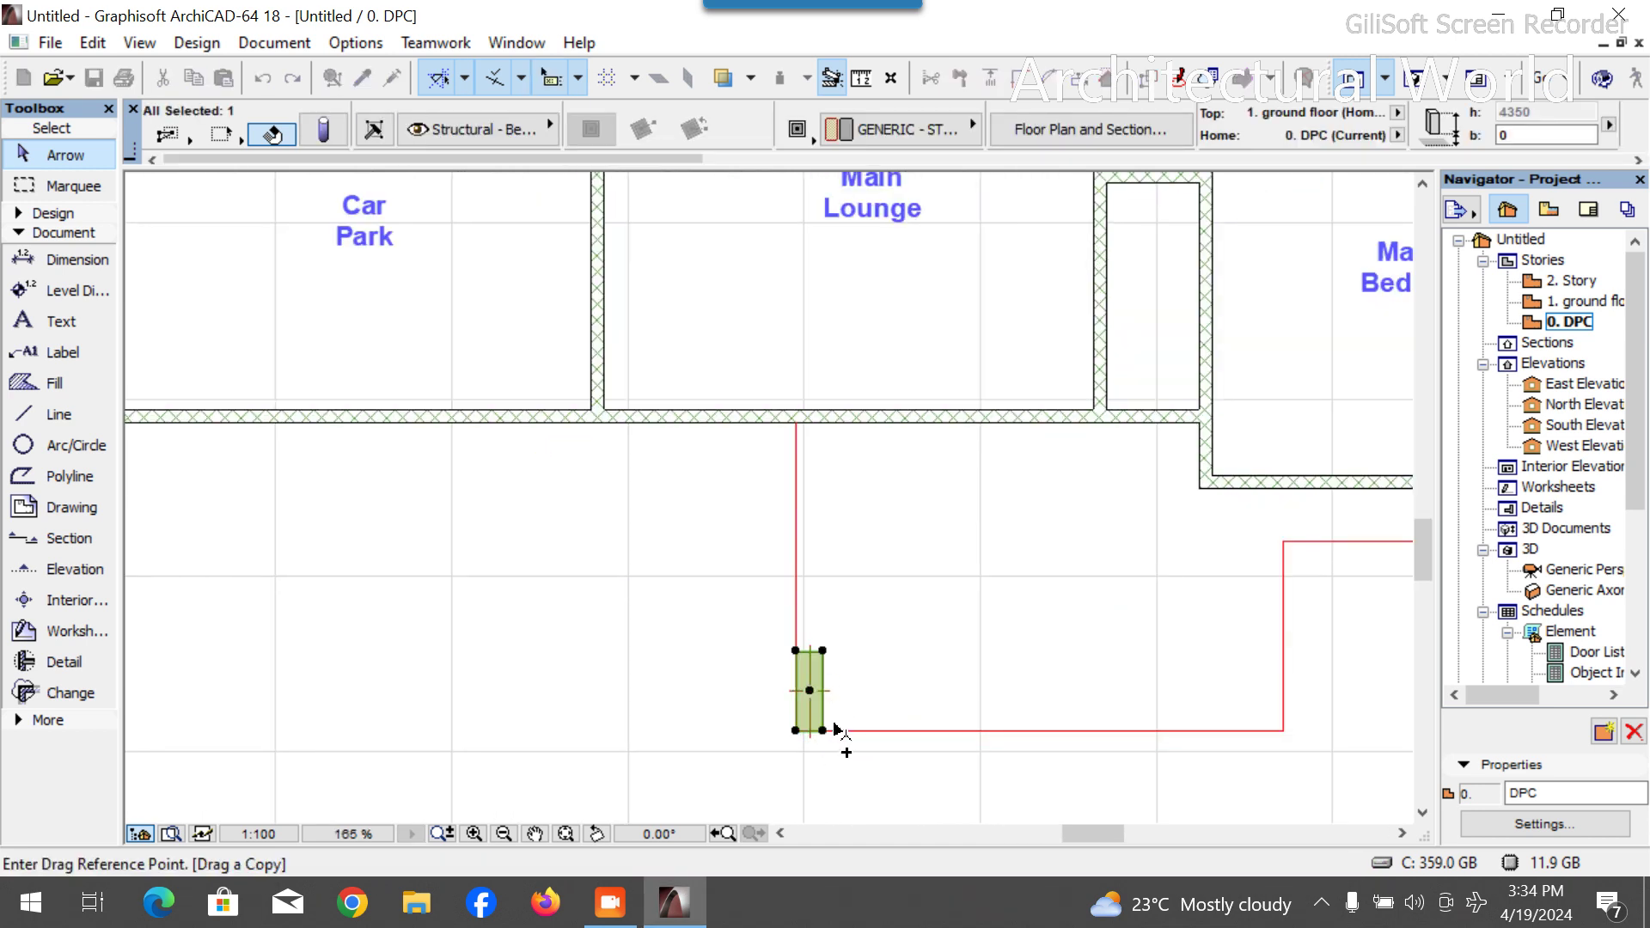
{"action": "left_click", "coordinate": [822, 730]}
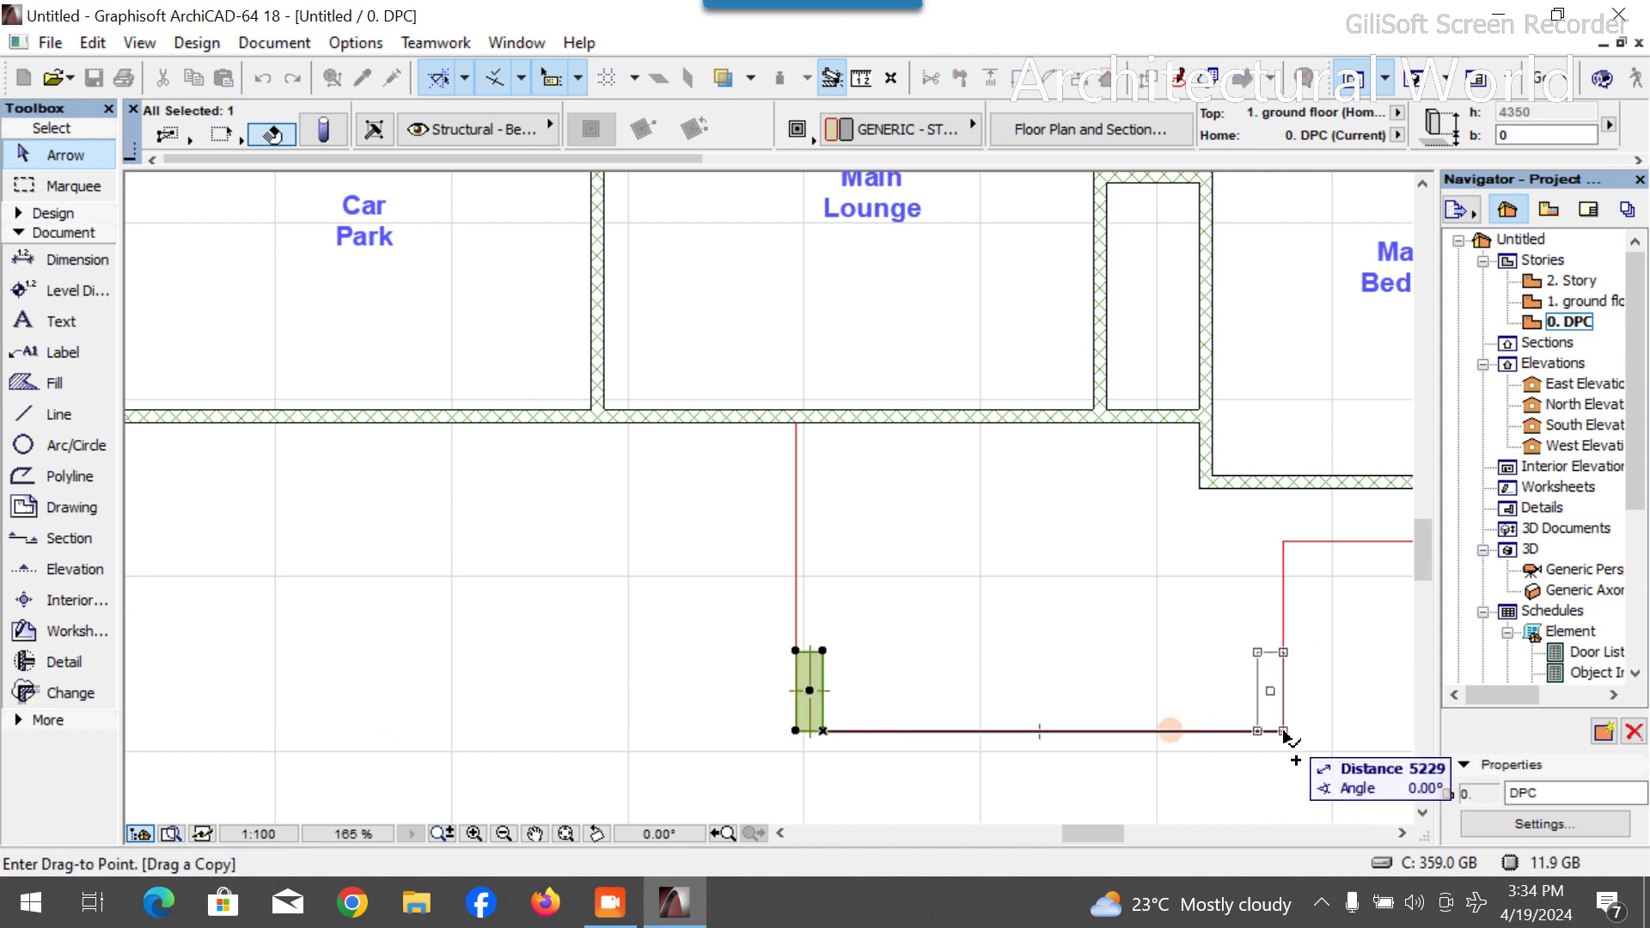
{"action": "left_click", "coordinate": [1264, 727]}
{"action": "scroll", "coordinate": [873, 578], "scroll_direction": "down", "scroll_amount": 3}
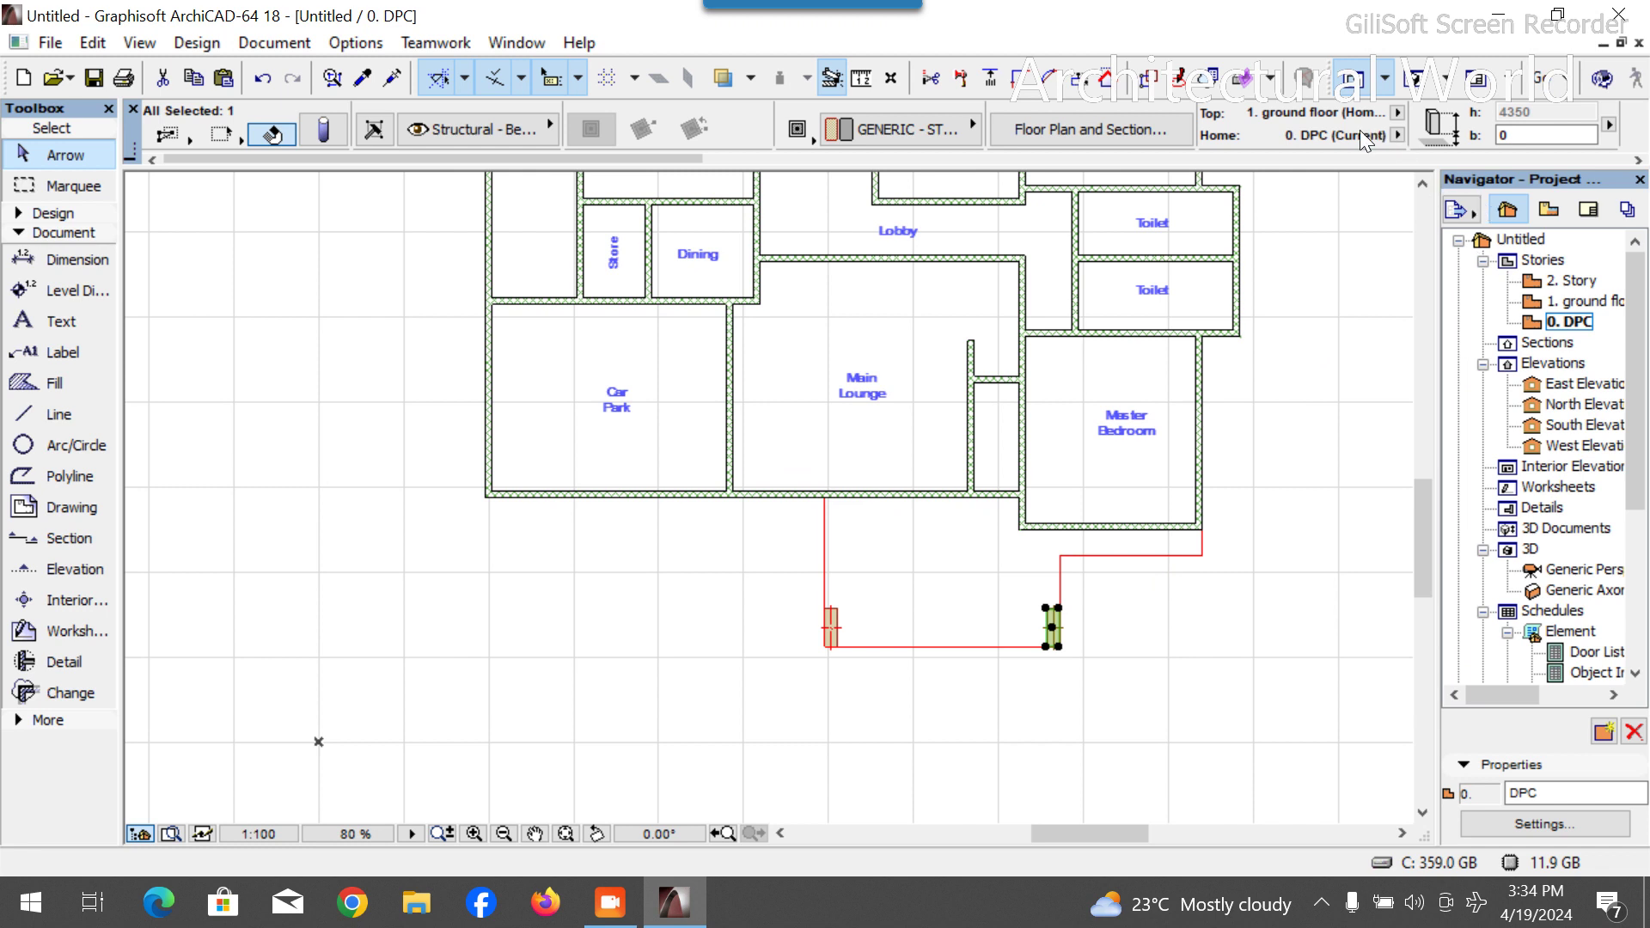
Set the copied column's core size to 300 by 100 mm.
{"action": "scroll", "coordinate": [1360, 130], "scroll_direction": "down", "scroll_amount": 1}
{"action": "left_click_drag", "start_coordinate": [1549, 112], "coordinate": [1505, 113]}
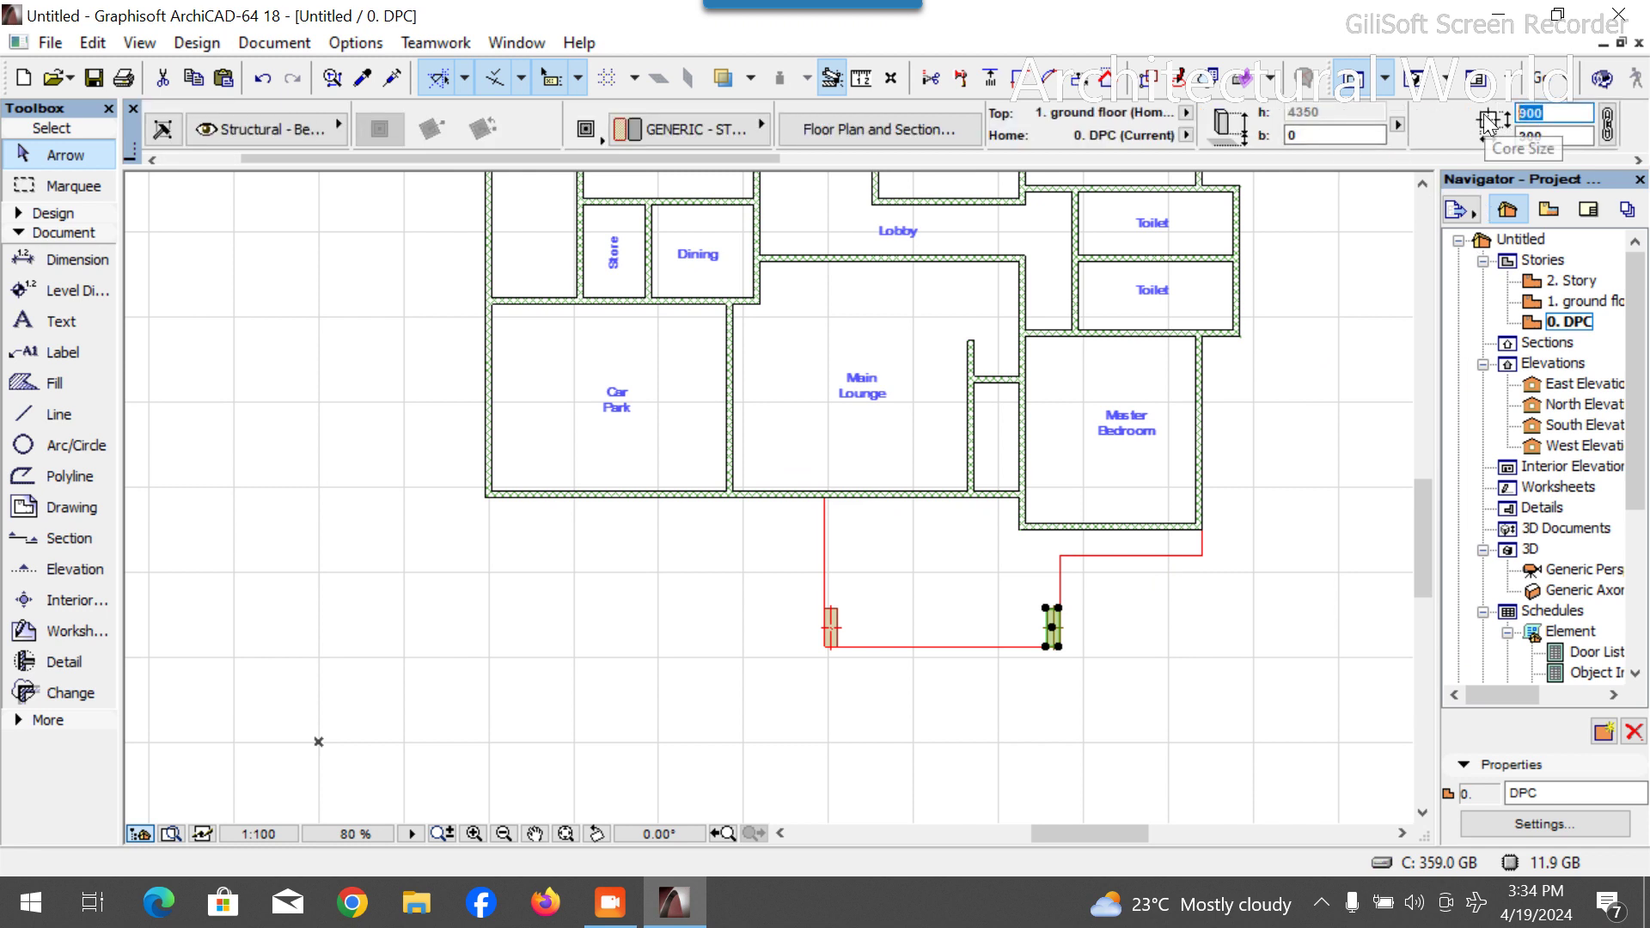
{"action": "type", "text": "300"}
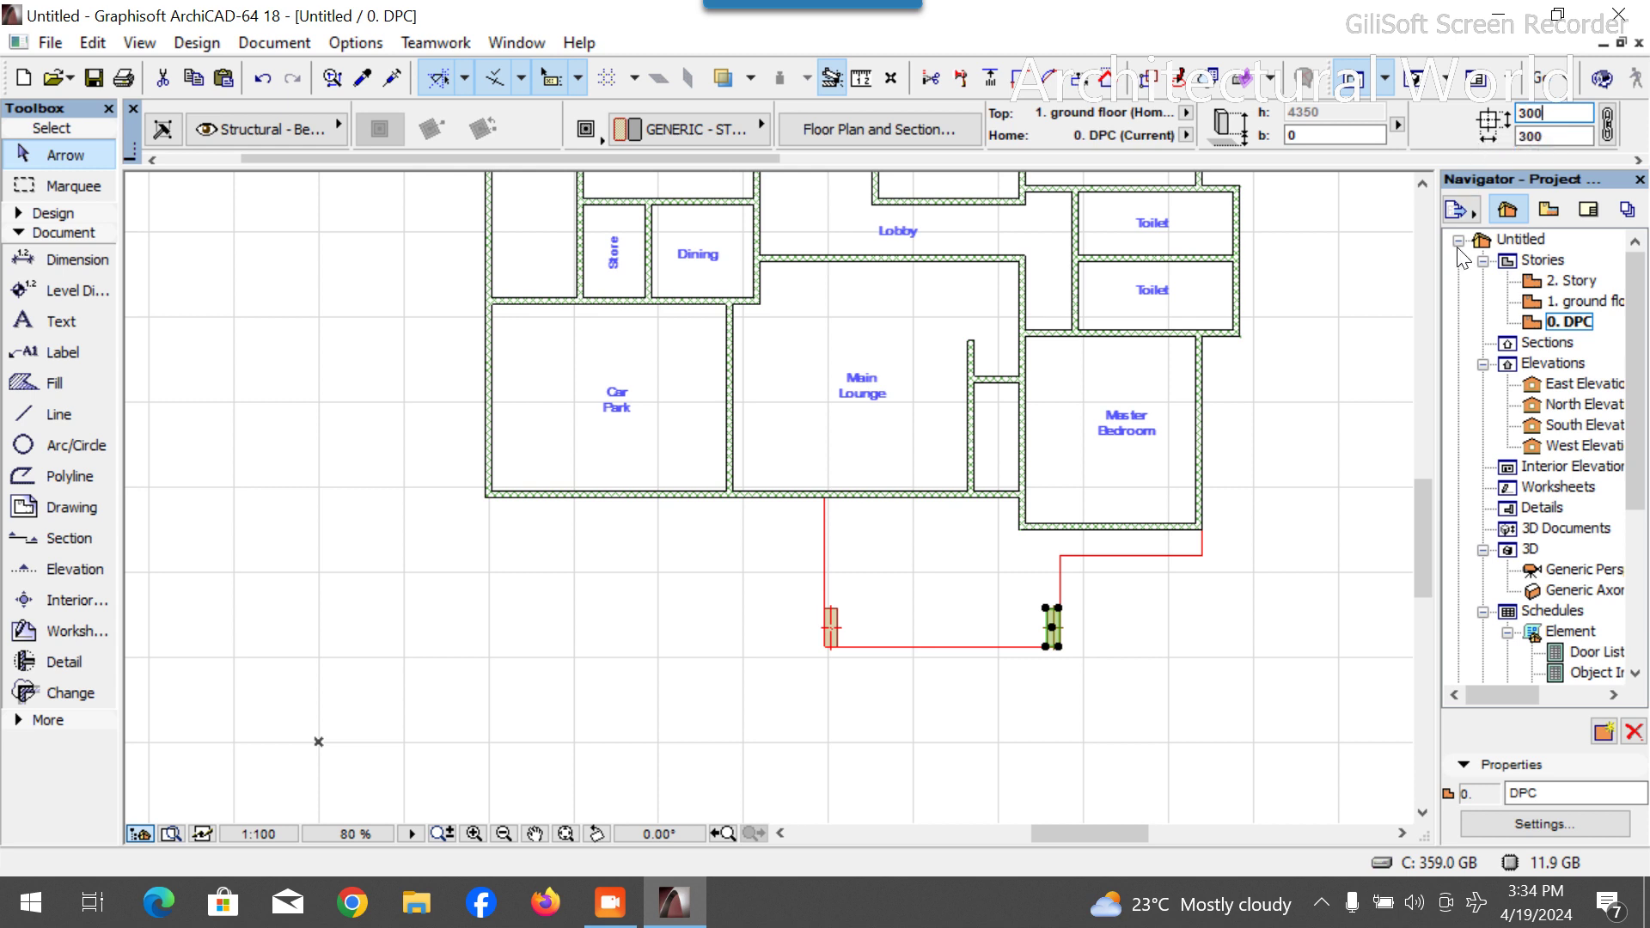
{"action": "key", "text": "Return"}
{"action": "key", "text": "Tab"}
{"action": "type", "text": "10"}
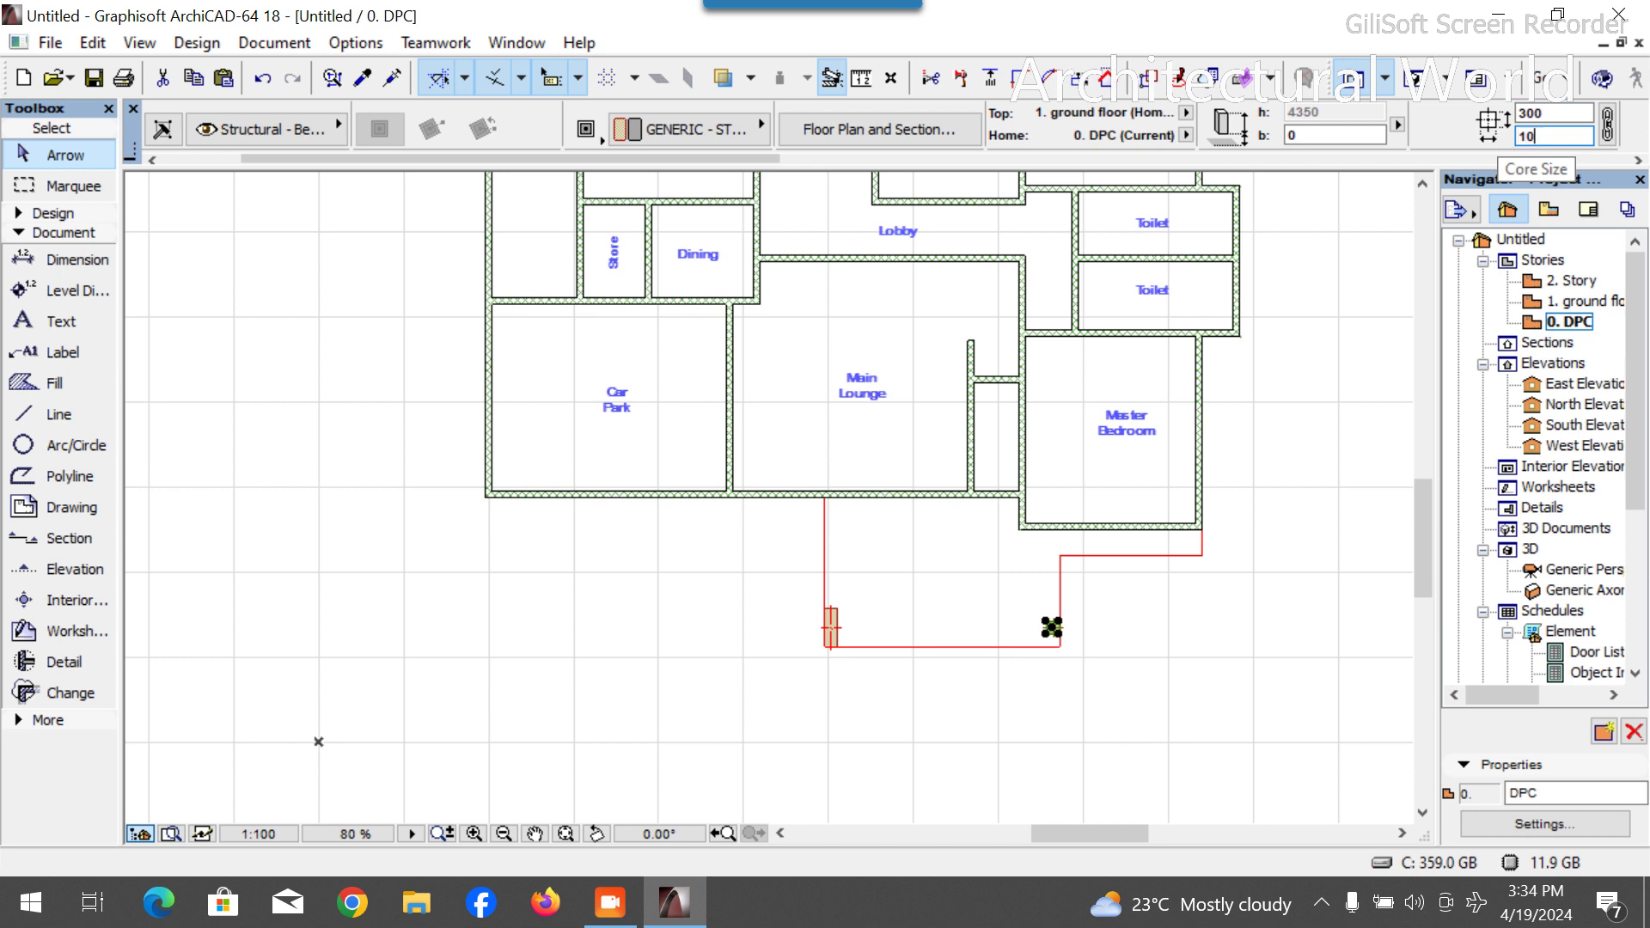
{"action": "type", "text": "0"}
{"action": "key", "text": "Return"}
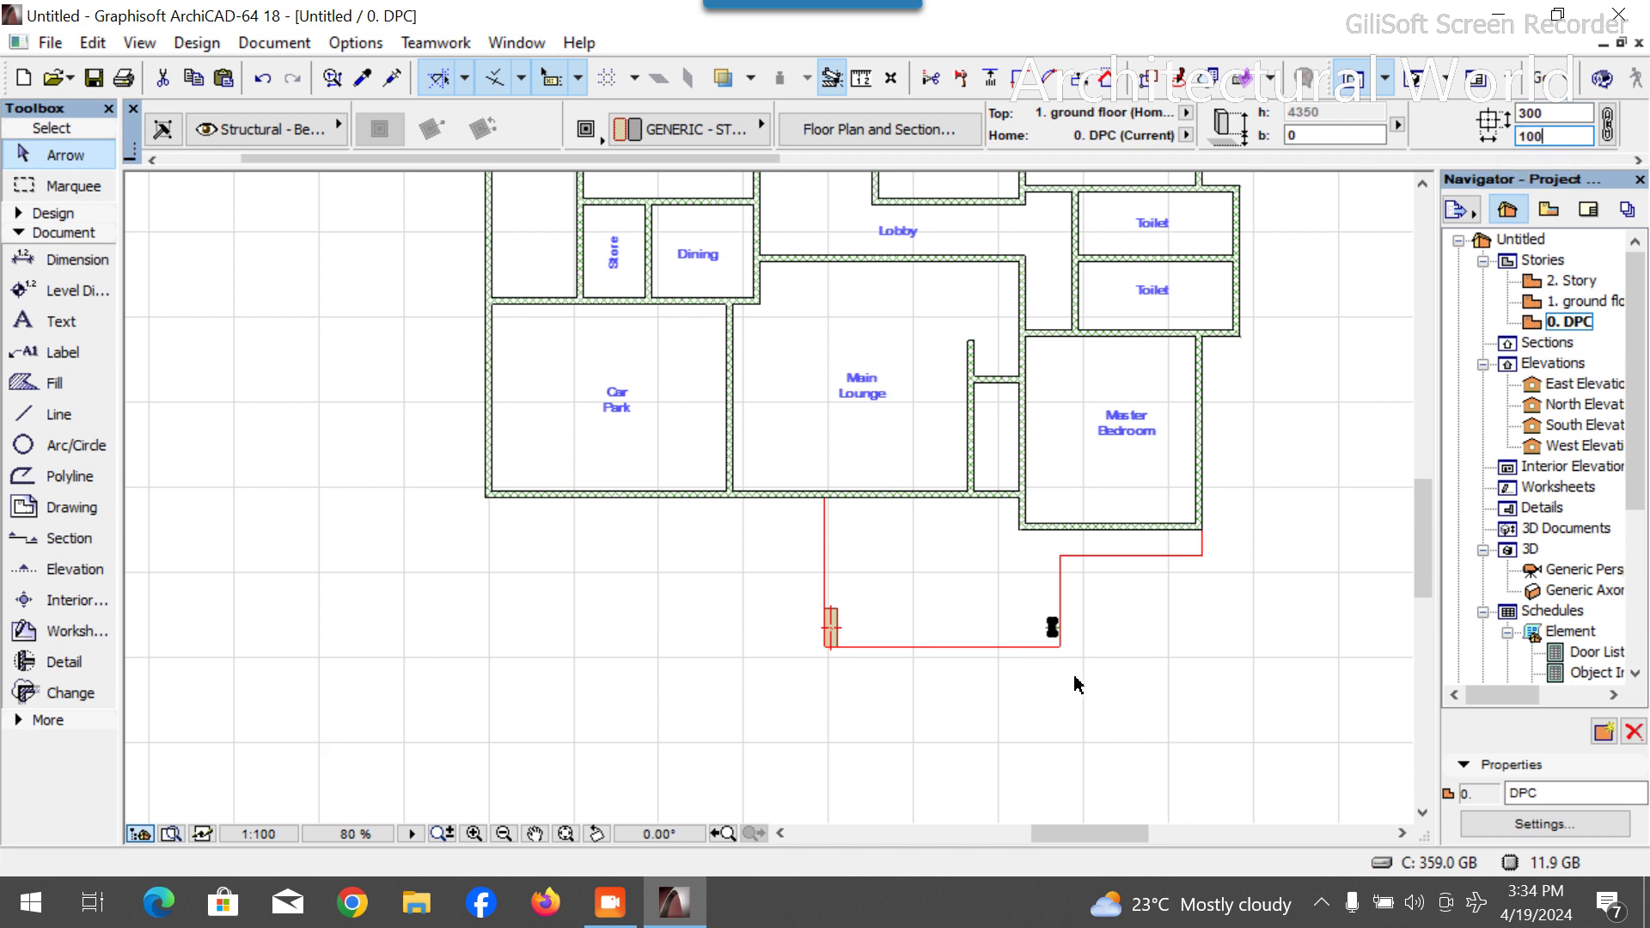
Move the 300 by 100 mm column so its lower-right corner sits on the porch outline's lower-right corner.
{"action": "scroll", "coordinate": [1049, 628], "scroll_direction": "up", "scroll_amount": 6}
{"action": "key", "text": "ctrl+d"}
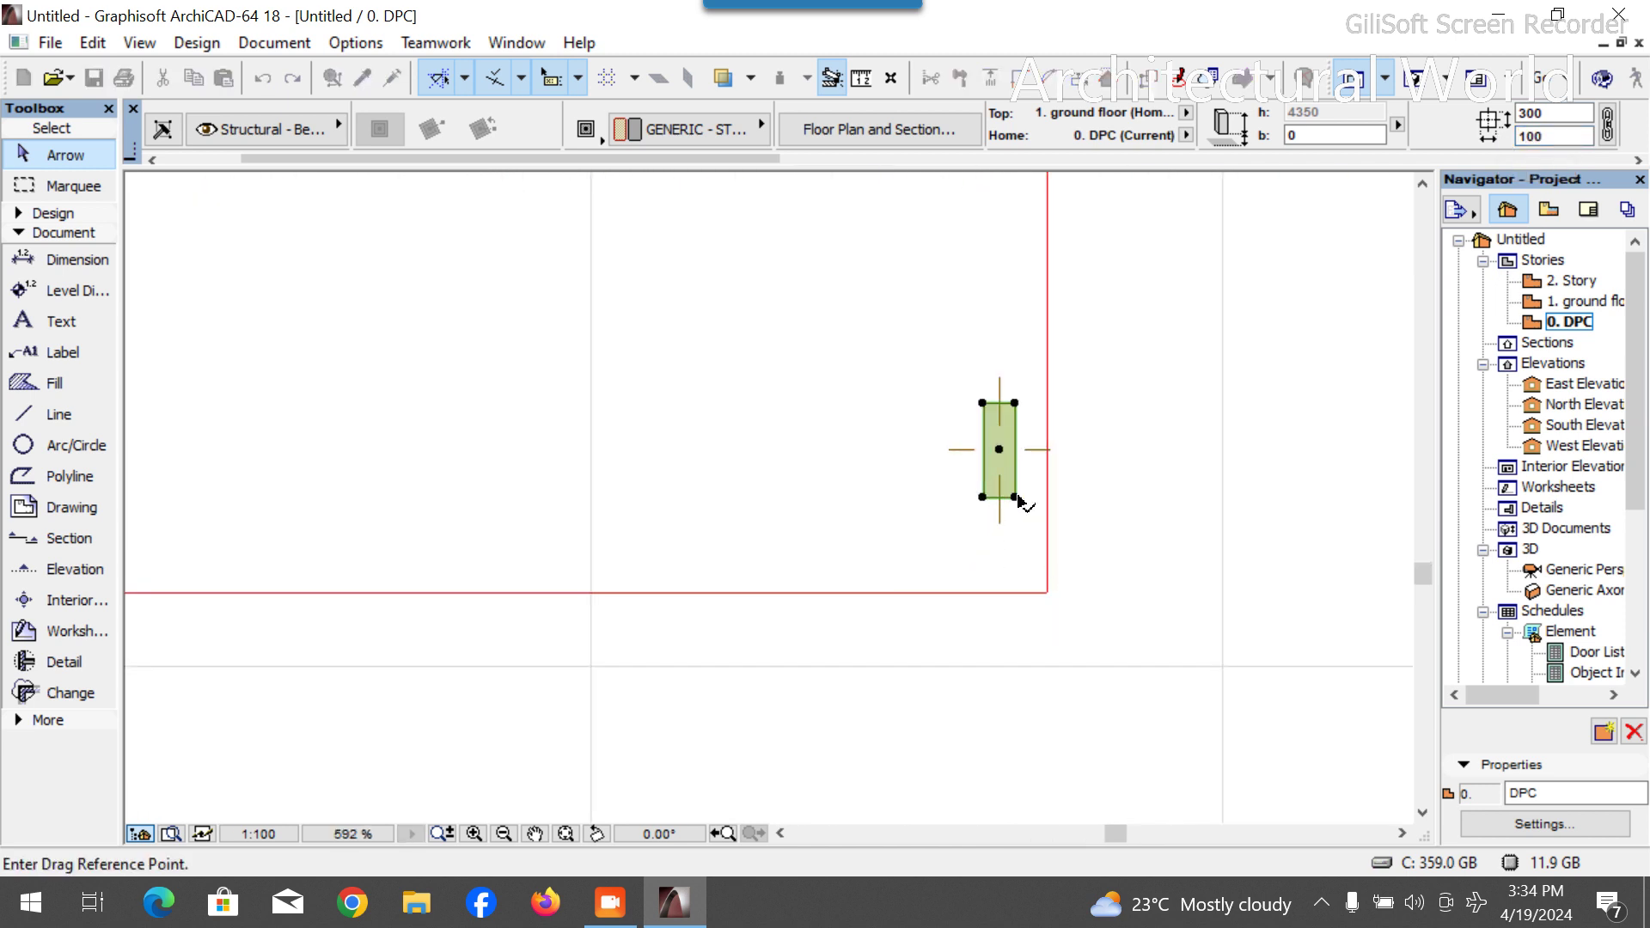
{"action": "left_click", "coordinate": [1015, 496]}
{"action": "left_click", "coordinate": [1047, 593]}
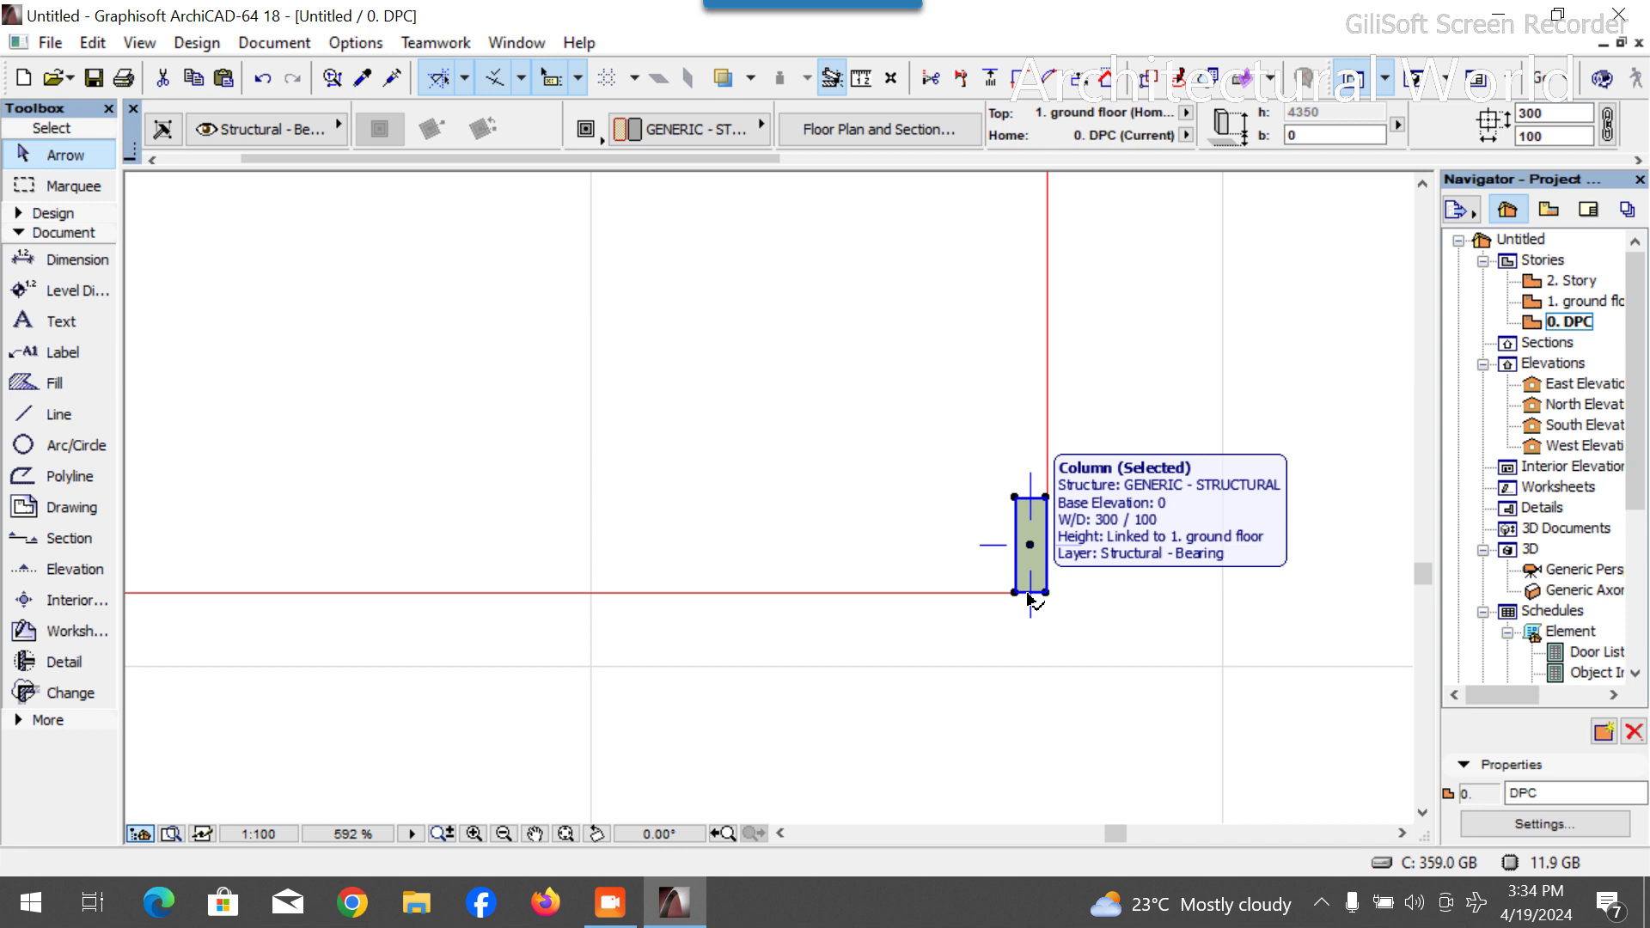
Copy the narrow column twice to the left along the porch front edge at 150 mm spacing.
{"action": "key", "text": "ctrl+shift+d"}
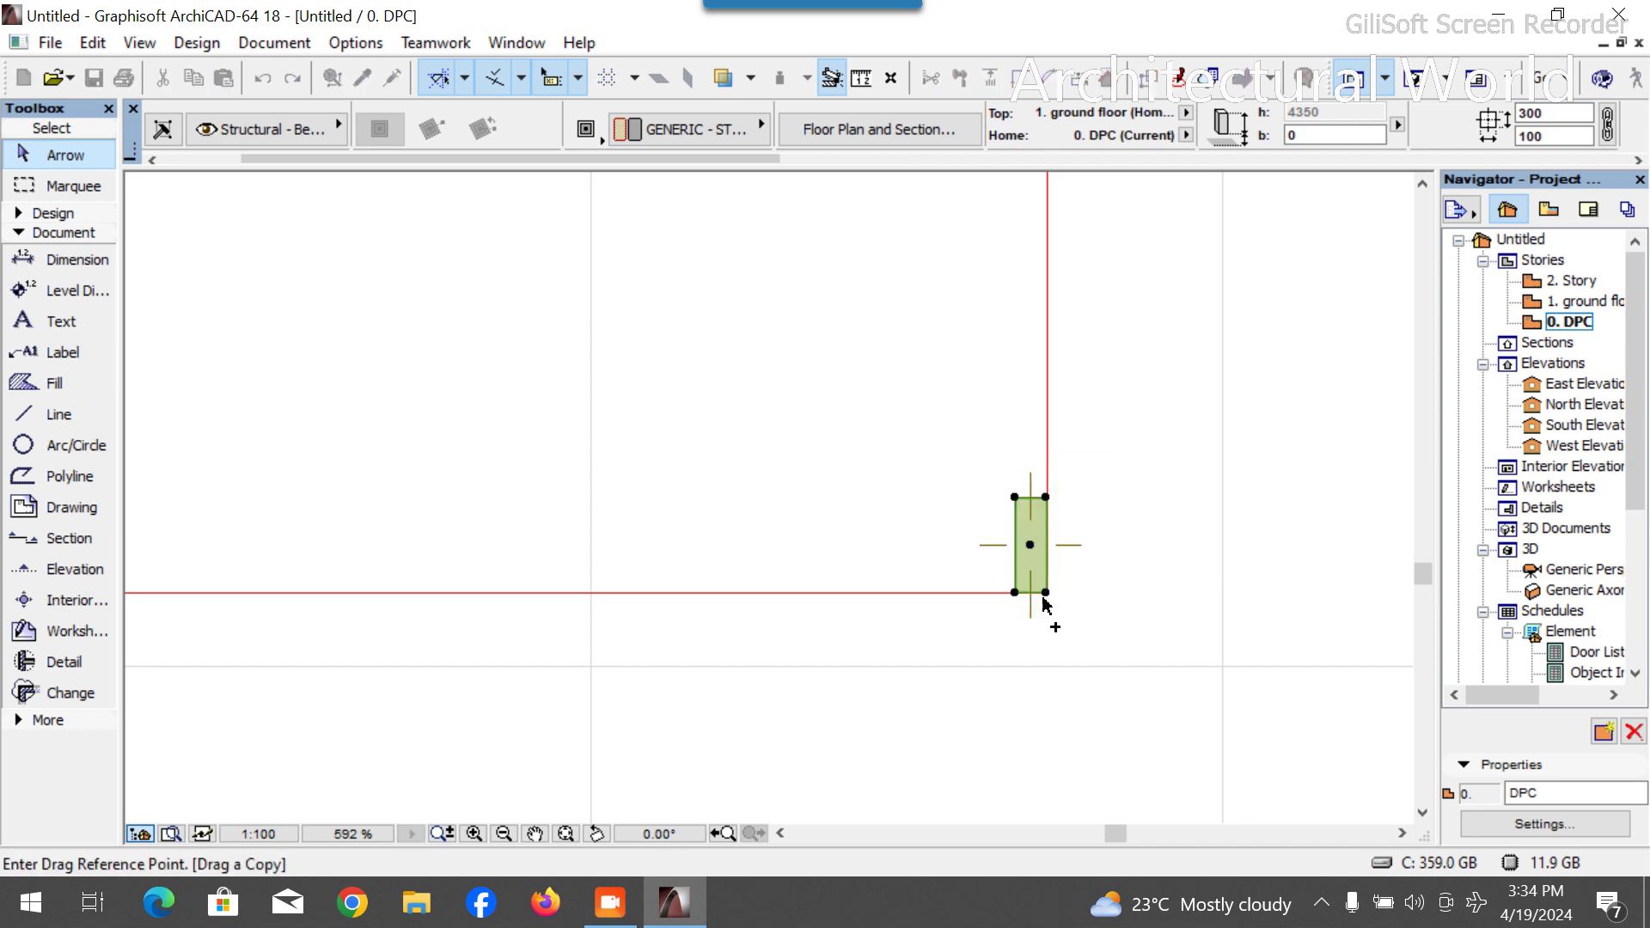
{"action": "left_click", "coordinate": [1045, 593]}
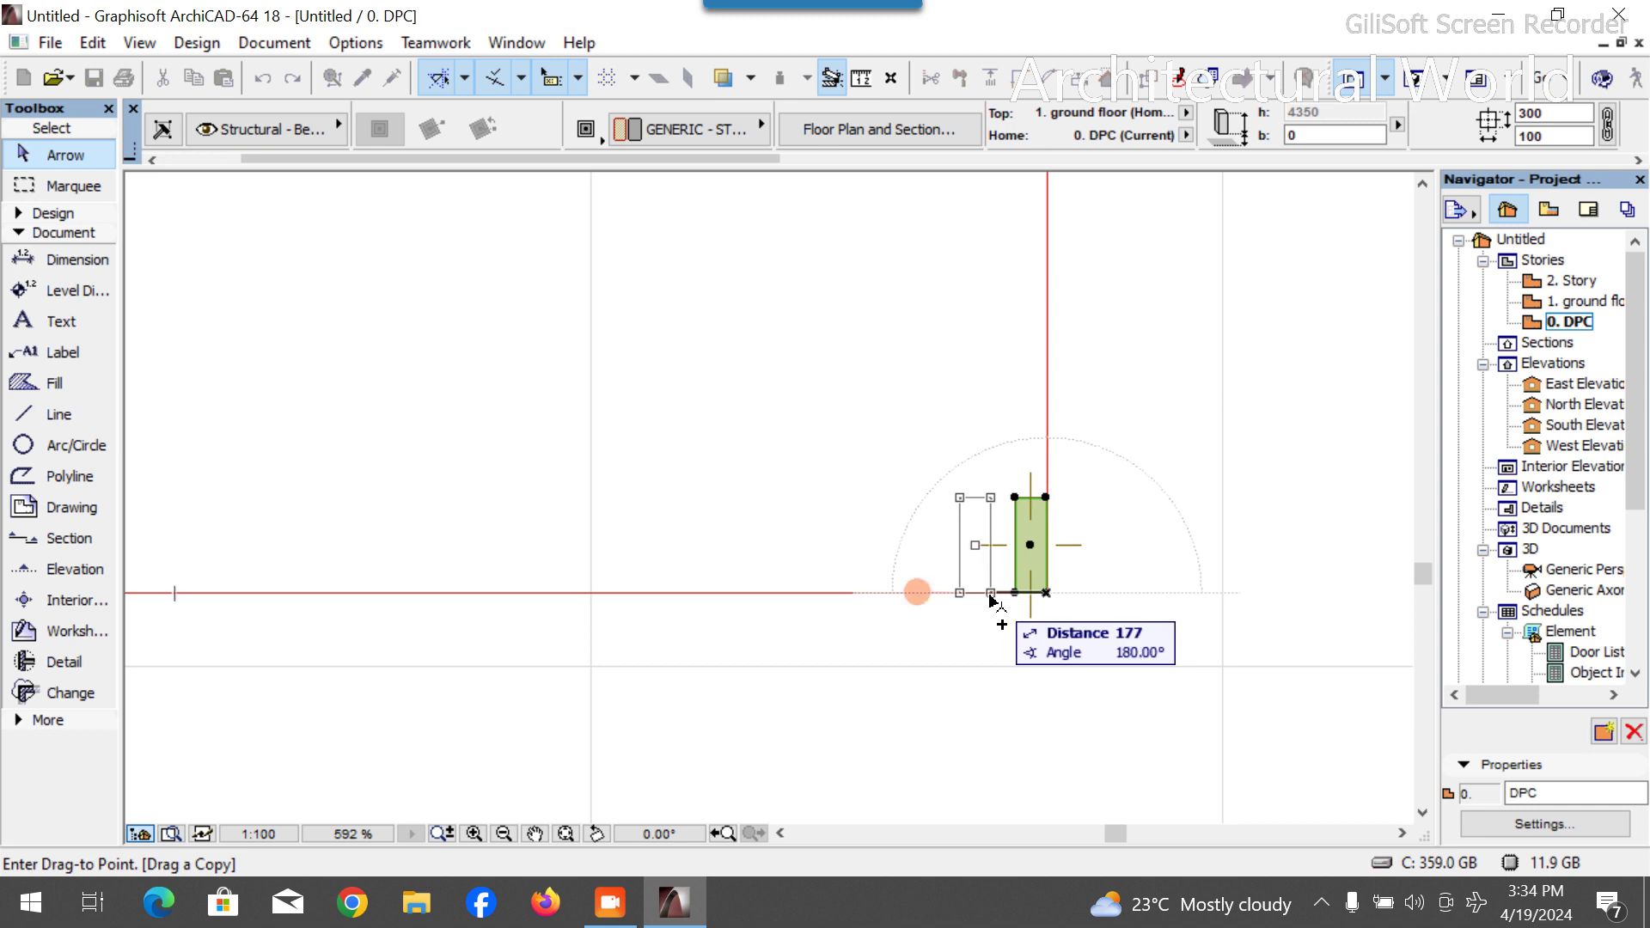
{"action": "type", "text": "1"}
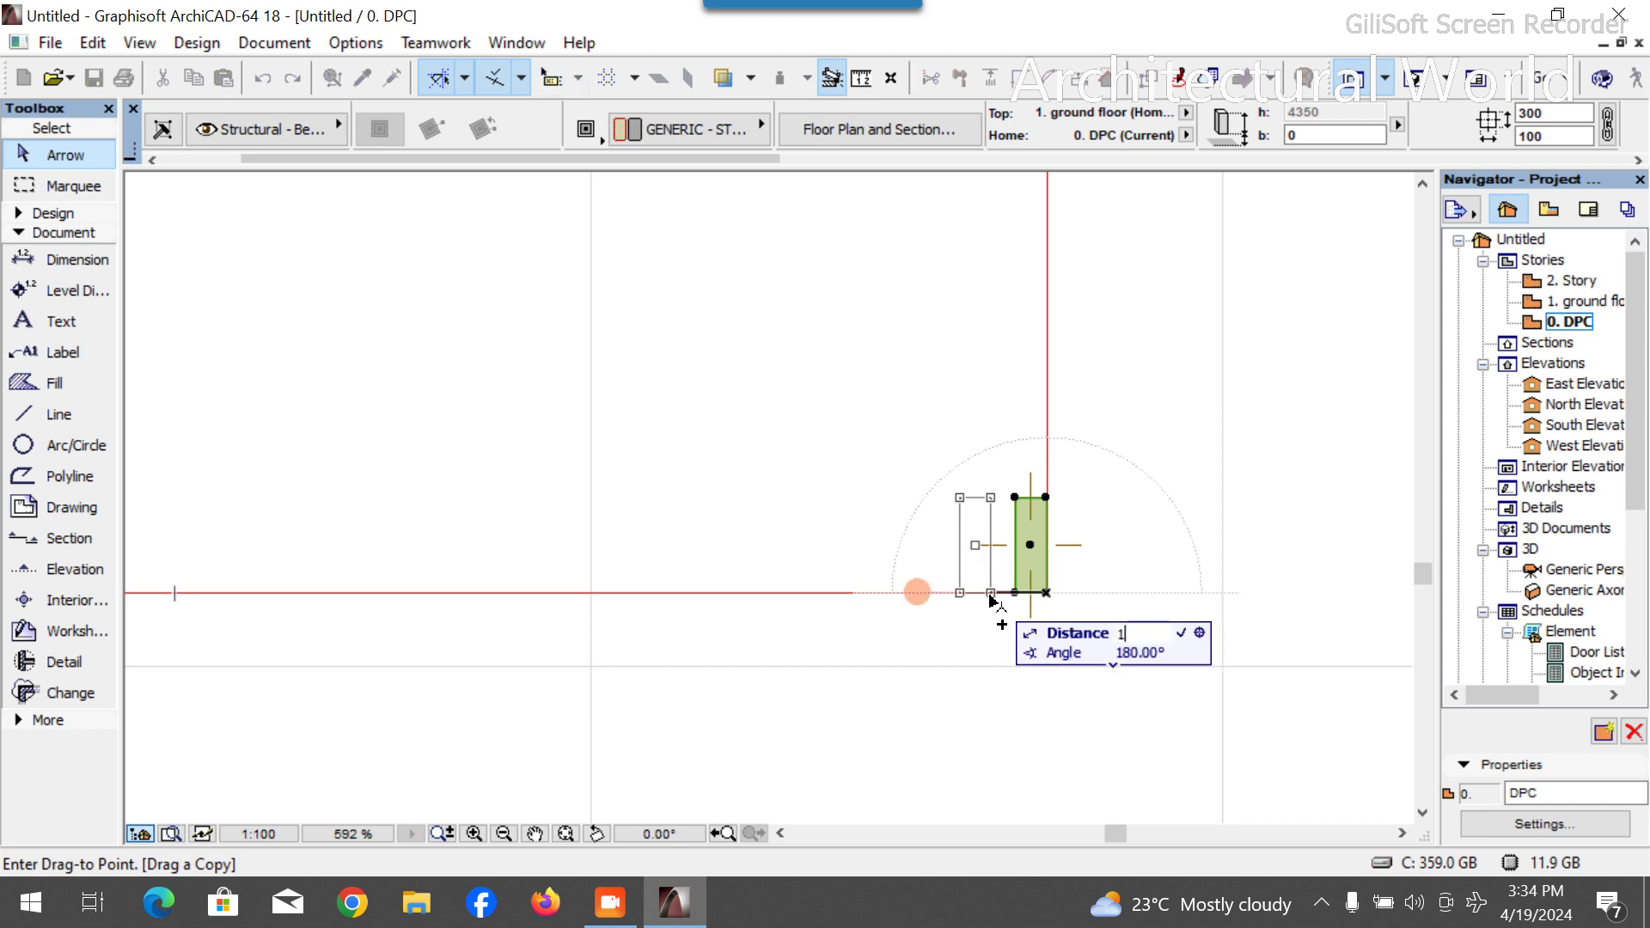
{"action": "left_click", "coordinate": [999, 593]}
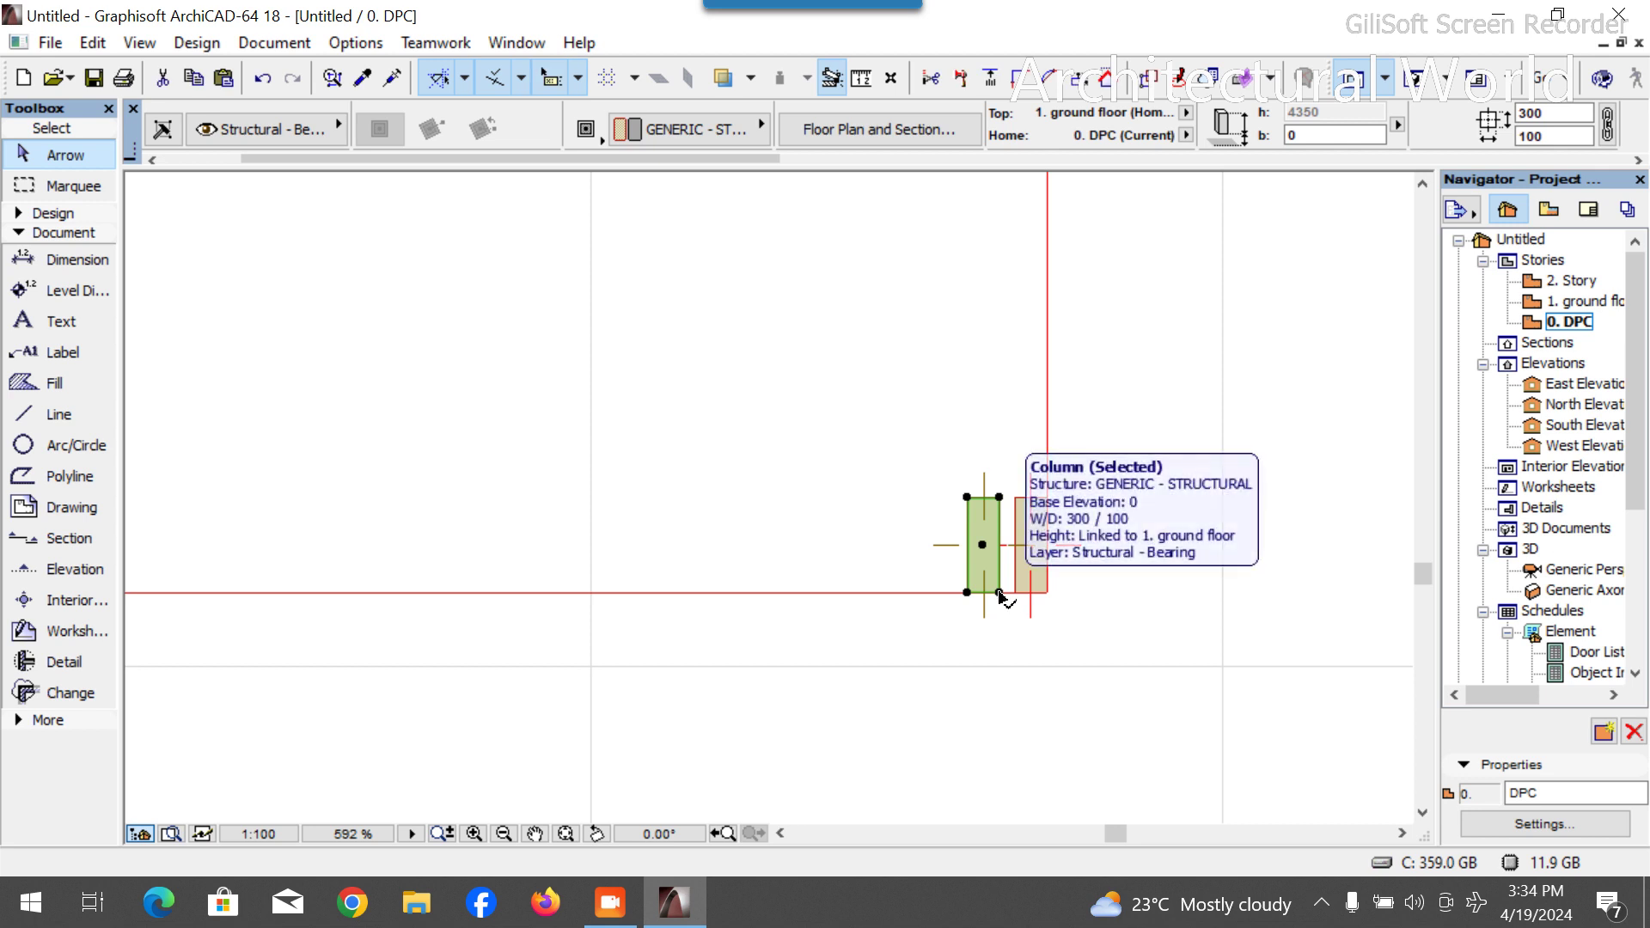
{"action": "left_click", "coordinate": [1000, 593]}
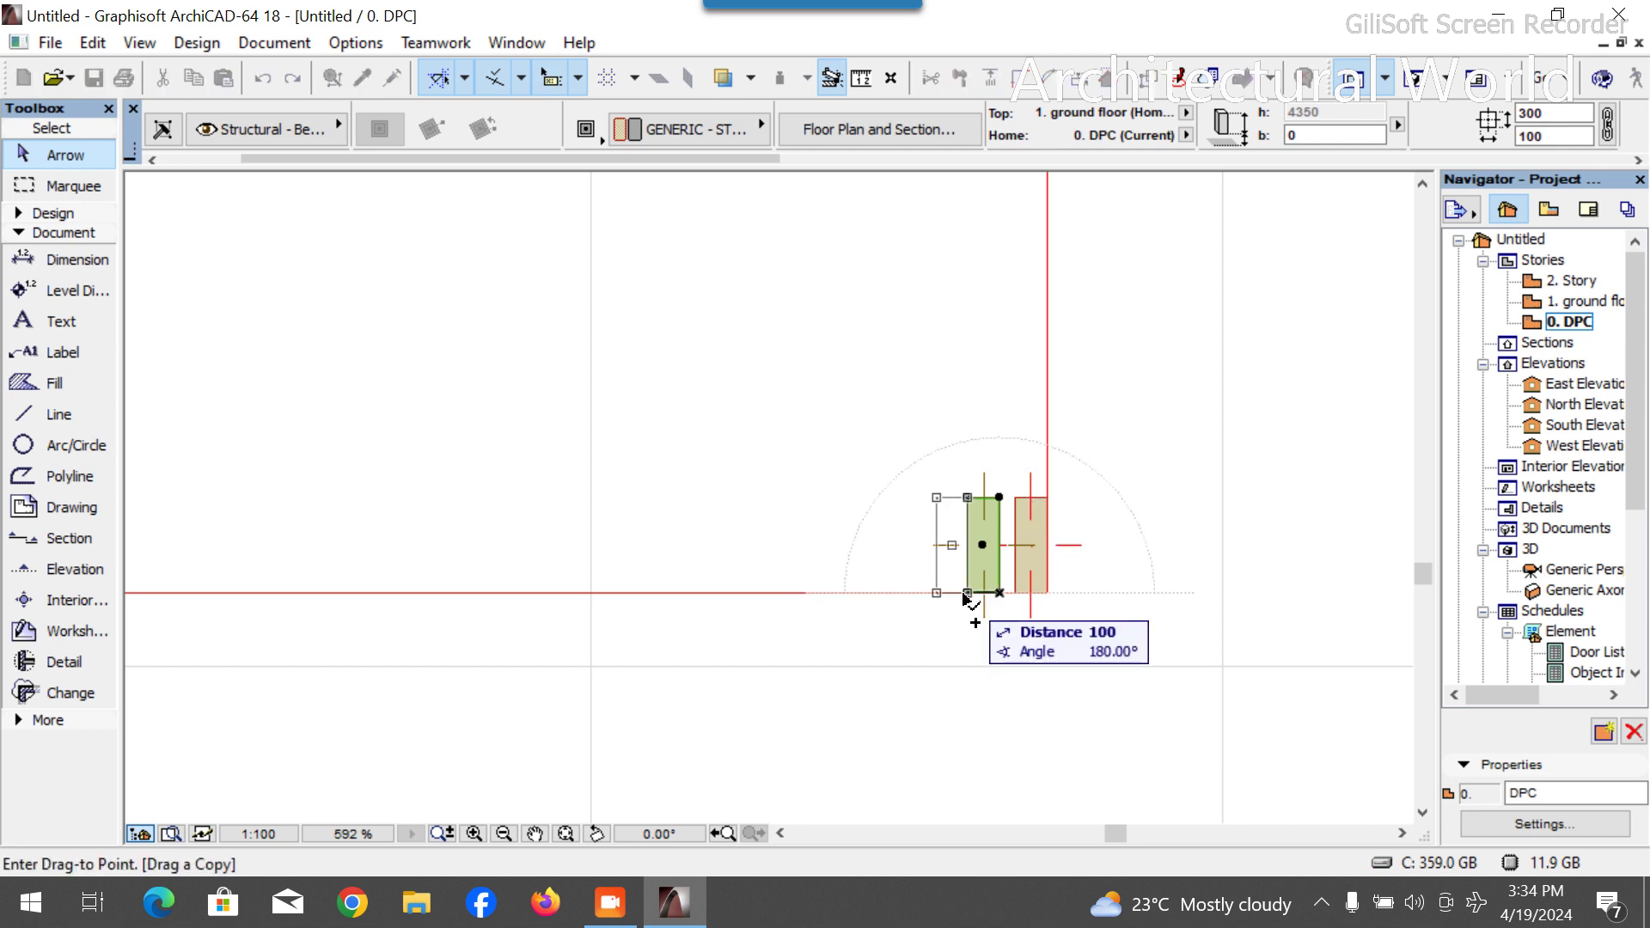
{"action": "left_click", "coordinate": [950, 592]}
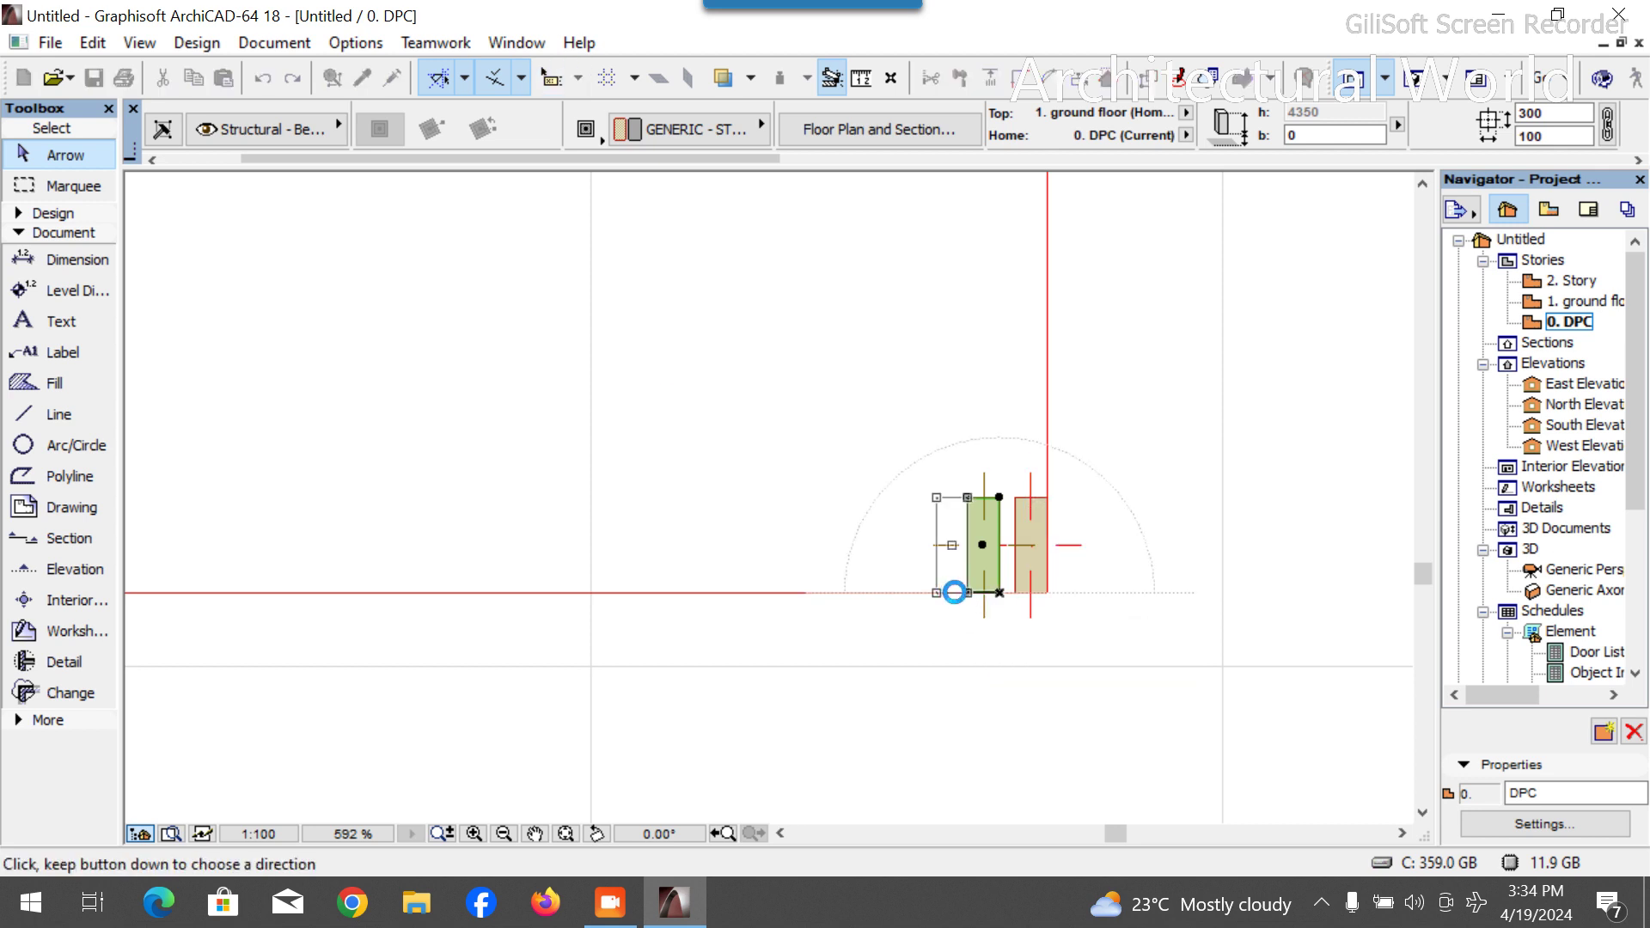
{"action": "left_click", "coordinate": [954, 592]}
Add a third and fourth copy of the narrow column, each 150 mm further left along the front edge.
{"action": "key", "text": "ctrl+shift+d"}
{"action": "left_click", "coordinate": [951, 592]}
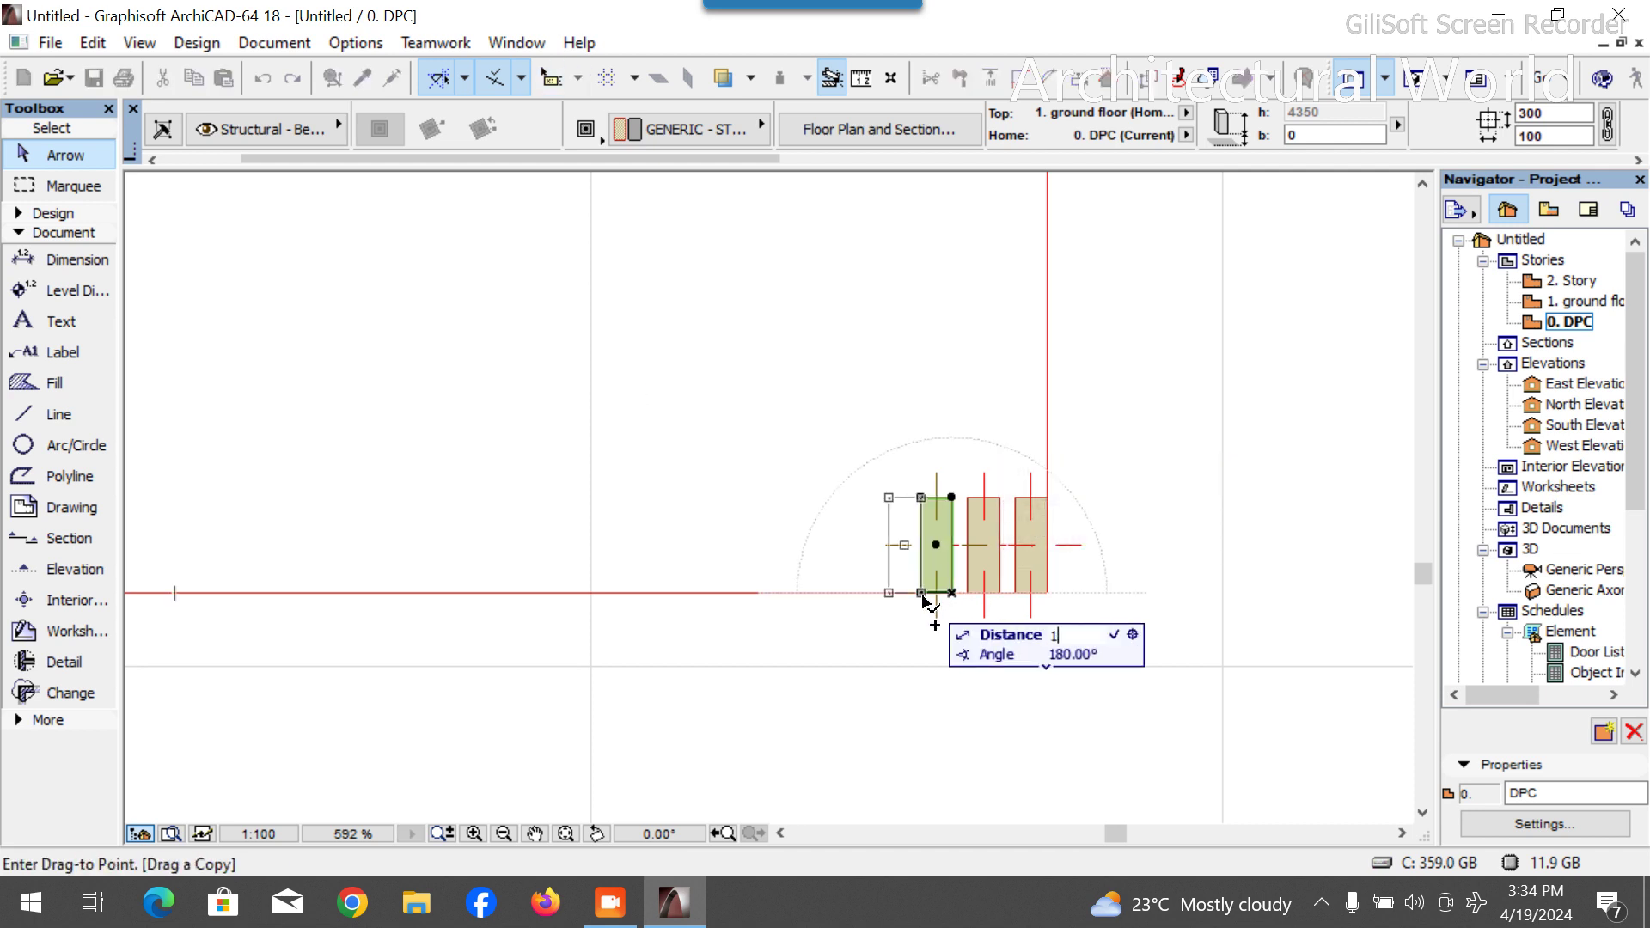
{"action": "left_click", "coordinate": [904, 593]}
{"action": "key", "text": "ctrl+shift+d"}
{"action": "left_click", "coordinate": [904, 593]}
{"action": "type", "text": "15"}
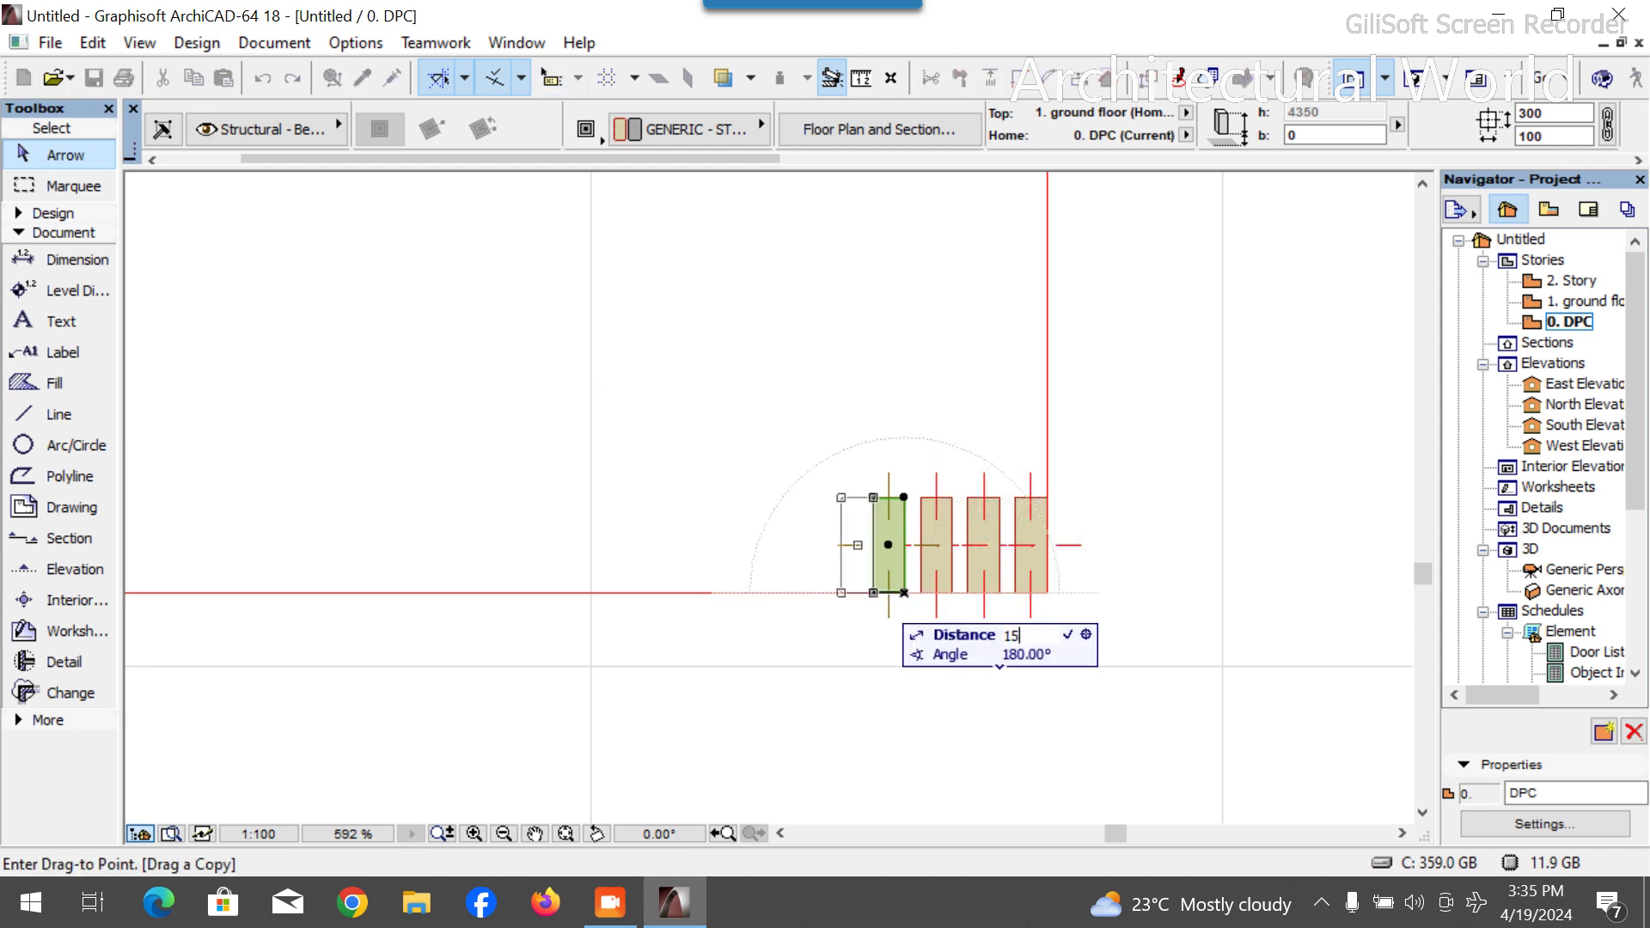
{"action": "type", "text": "0"}
{"action": "key", "text": "Return"}
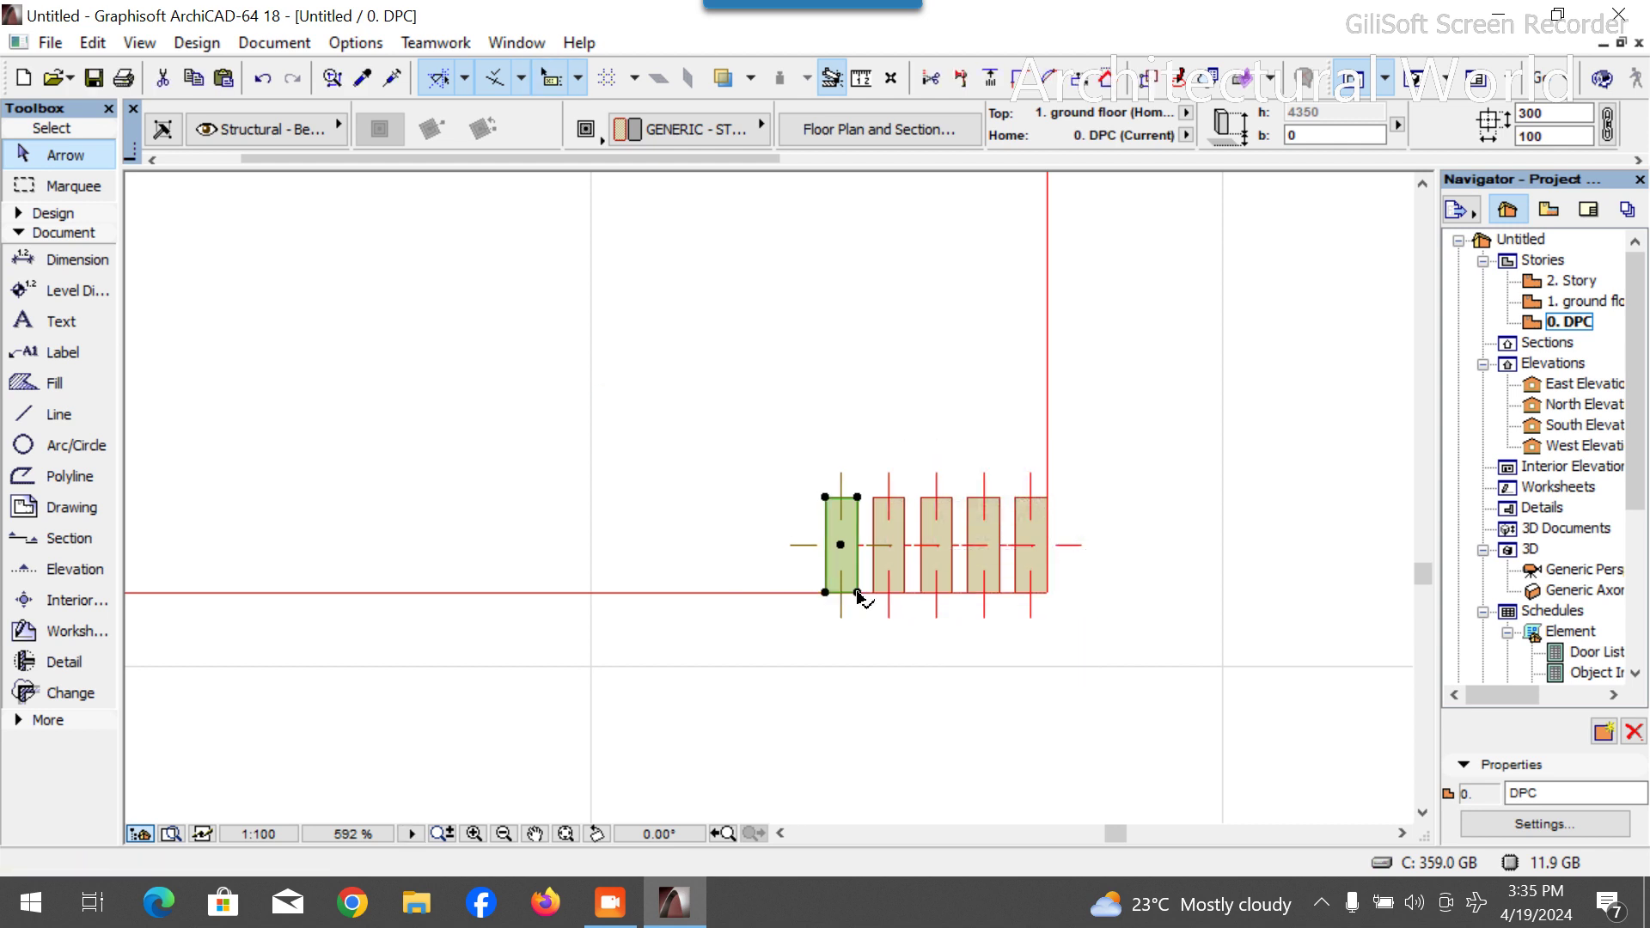
Continue the row with a fifth and sixth narrow column copy, each offset 150 mm to the left.
{"action": "key", "text": "ctrl+shift+d"}
{"action": "left_click", "coordinate": [858, 593]}
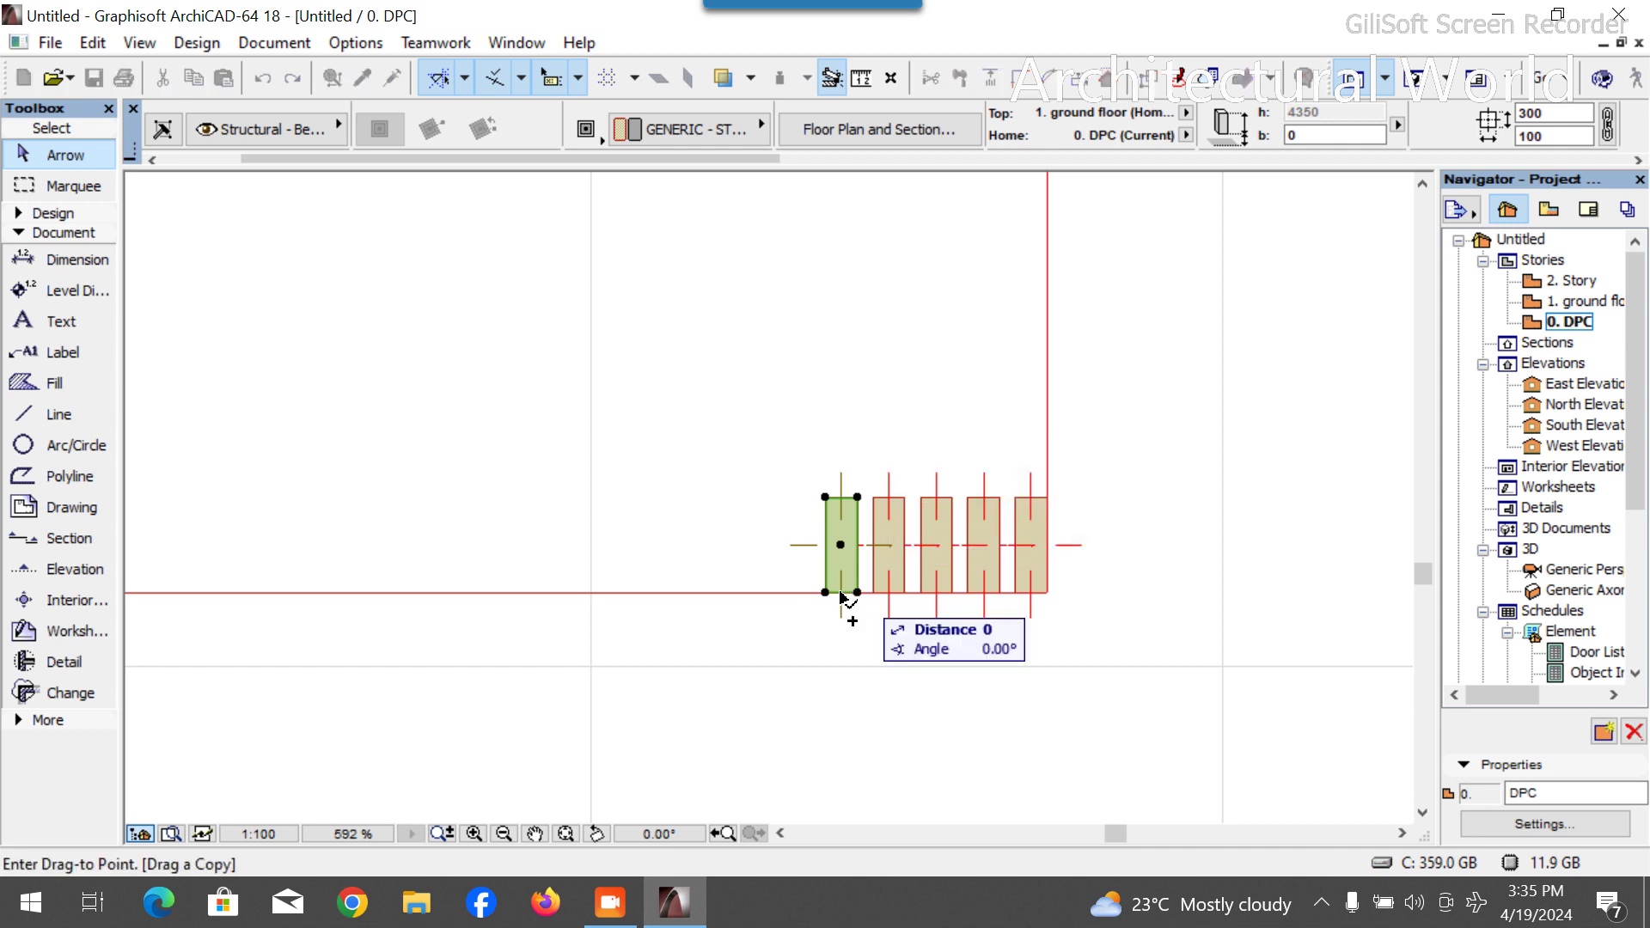
{"action": "type", "text": "15"}
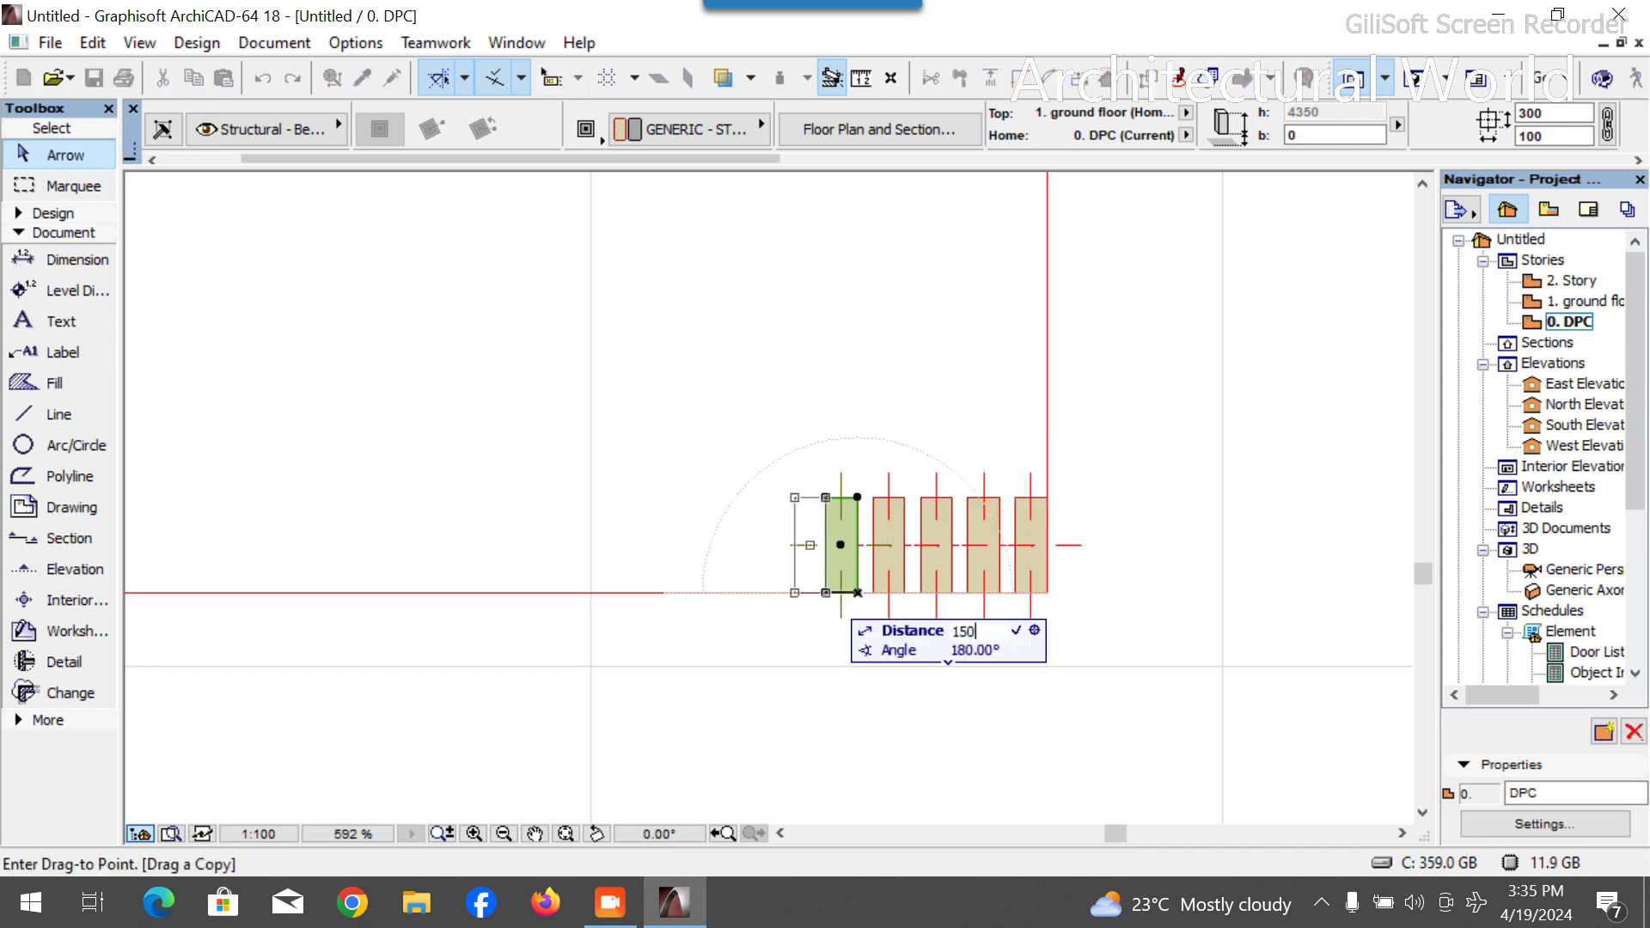
{"action": "key", "text": "Return"}
{"action": "left_click", "coordinate": [808, 592]}
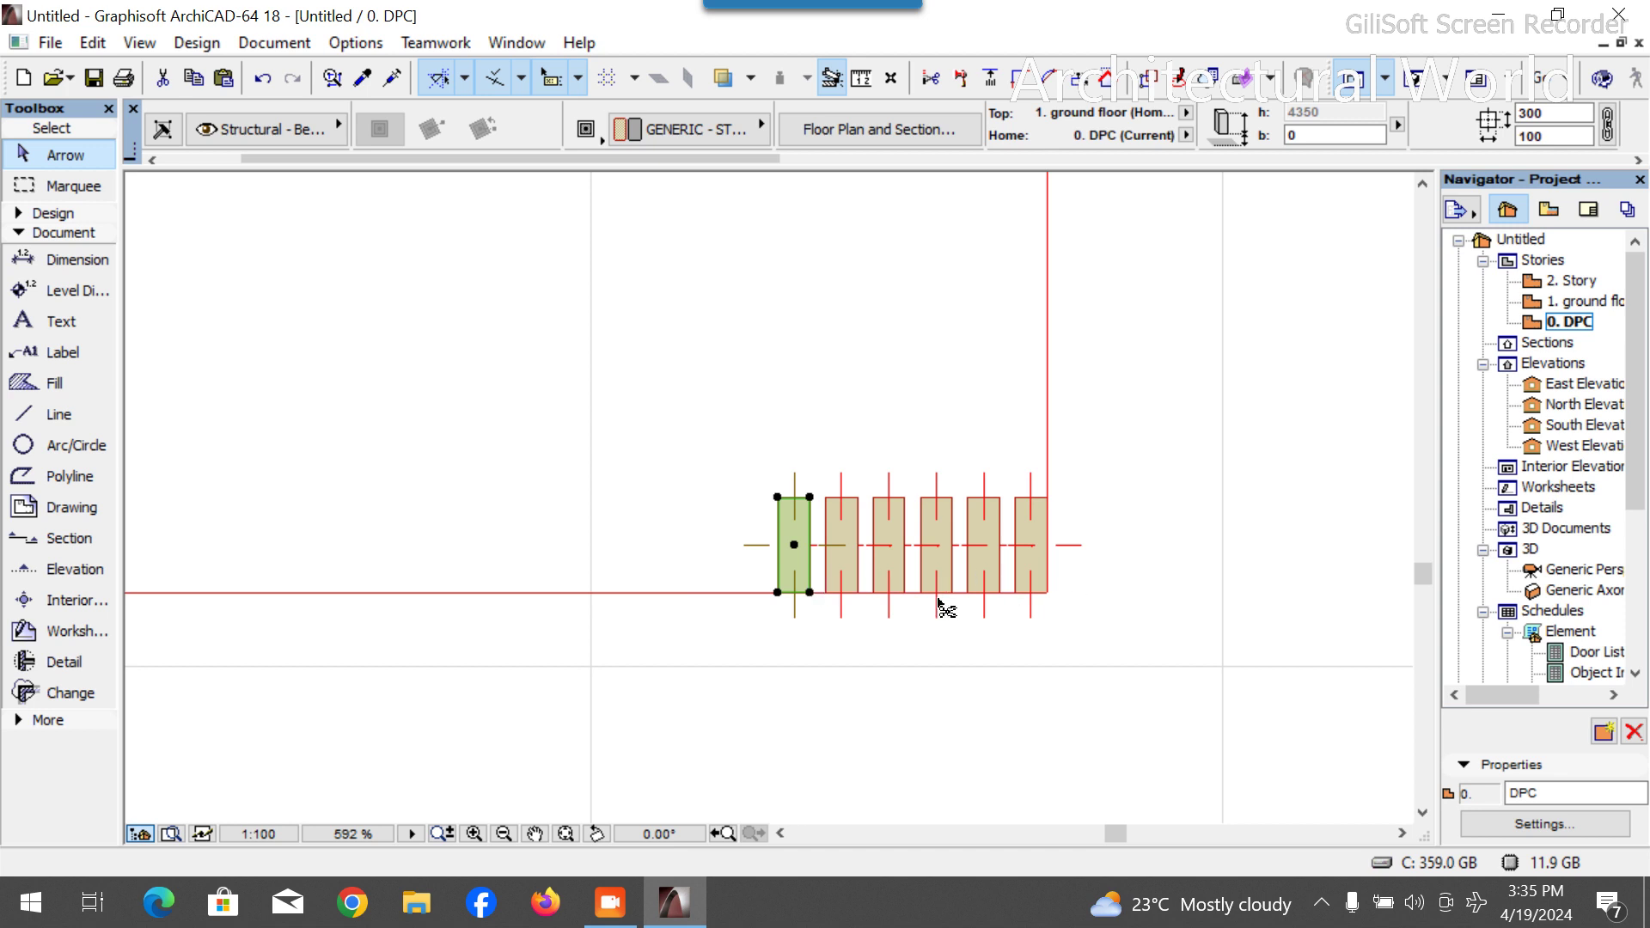
{"action": "key", "text": "ctrl+shift+d"}
{"action": "left_click", "coordinate": [809, 592]}
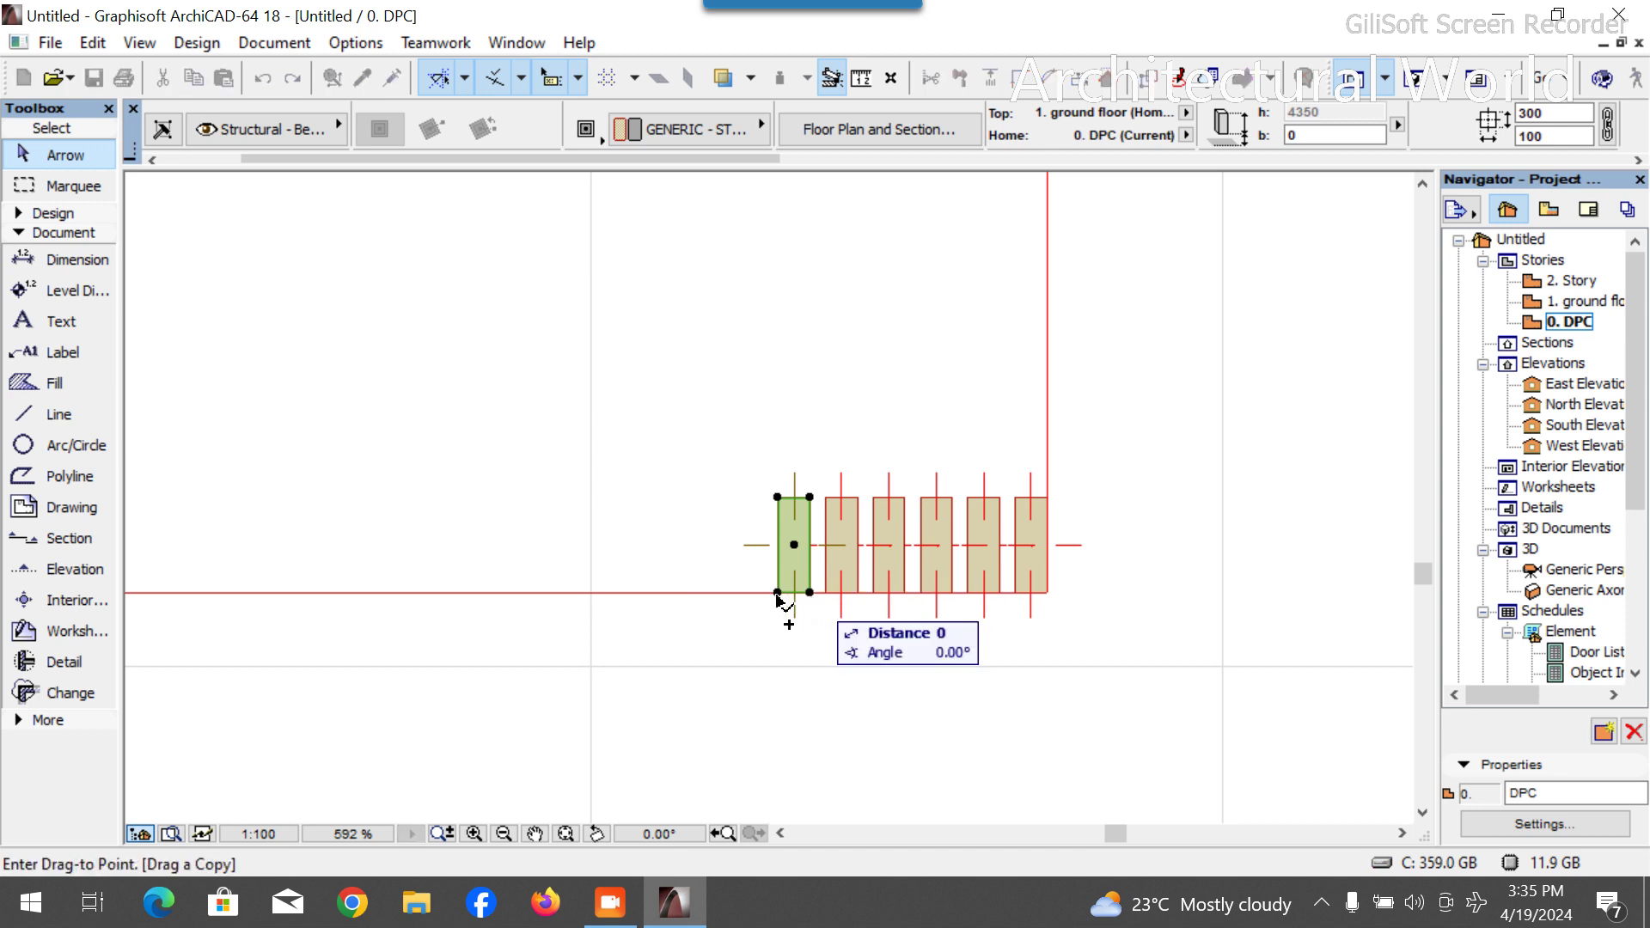
{"action": "type", "text": "150"}
{"action": "key", "text": "Return"}
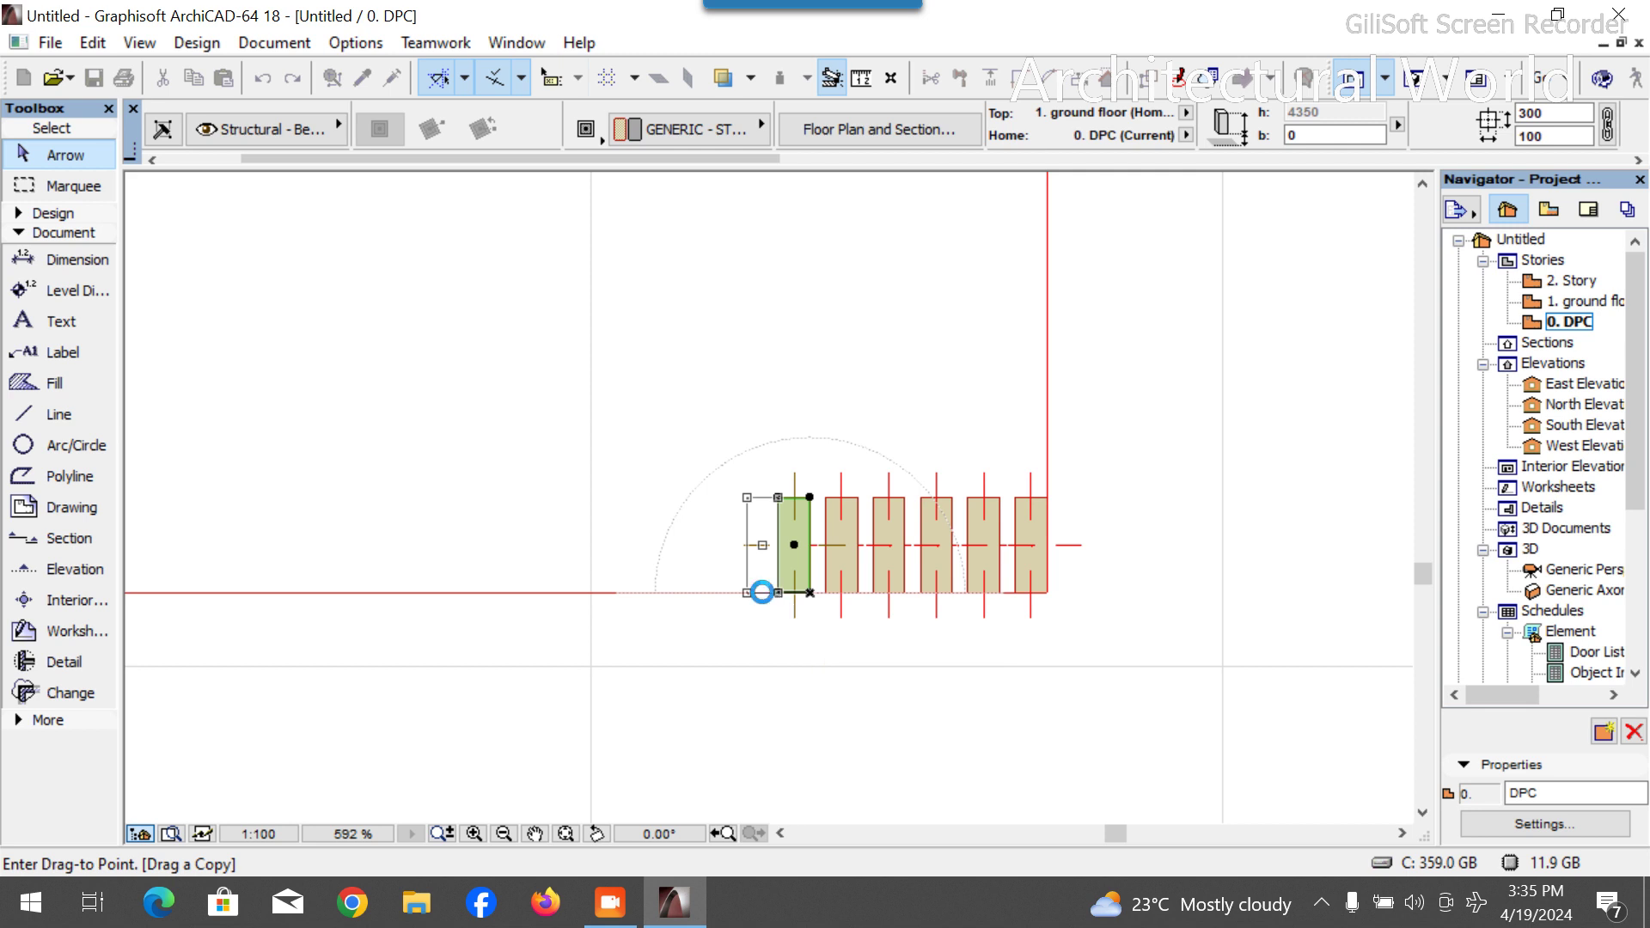
Finish the narrow column row with a seventh and eighth copy at 150 mm spacing to the left.
{"action": "key", "text": "ctrl+shift+d"}
{"action": "left_click", "coordinate": [763, 593]}
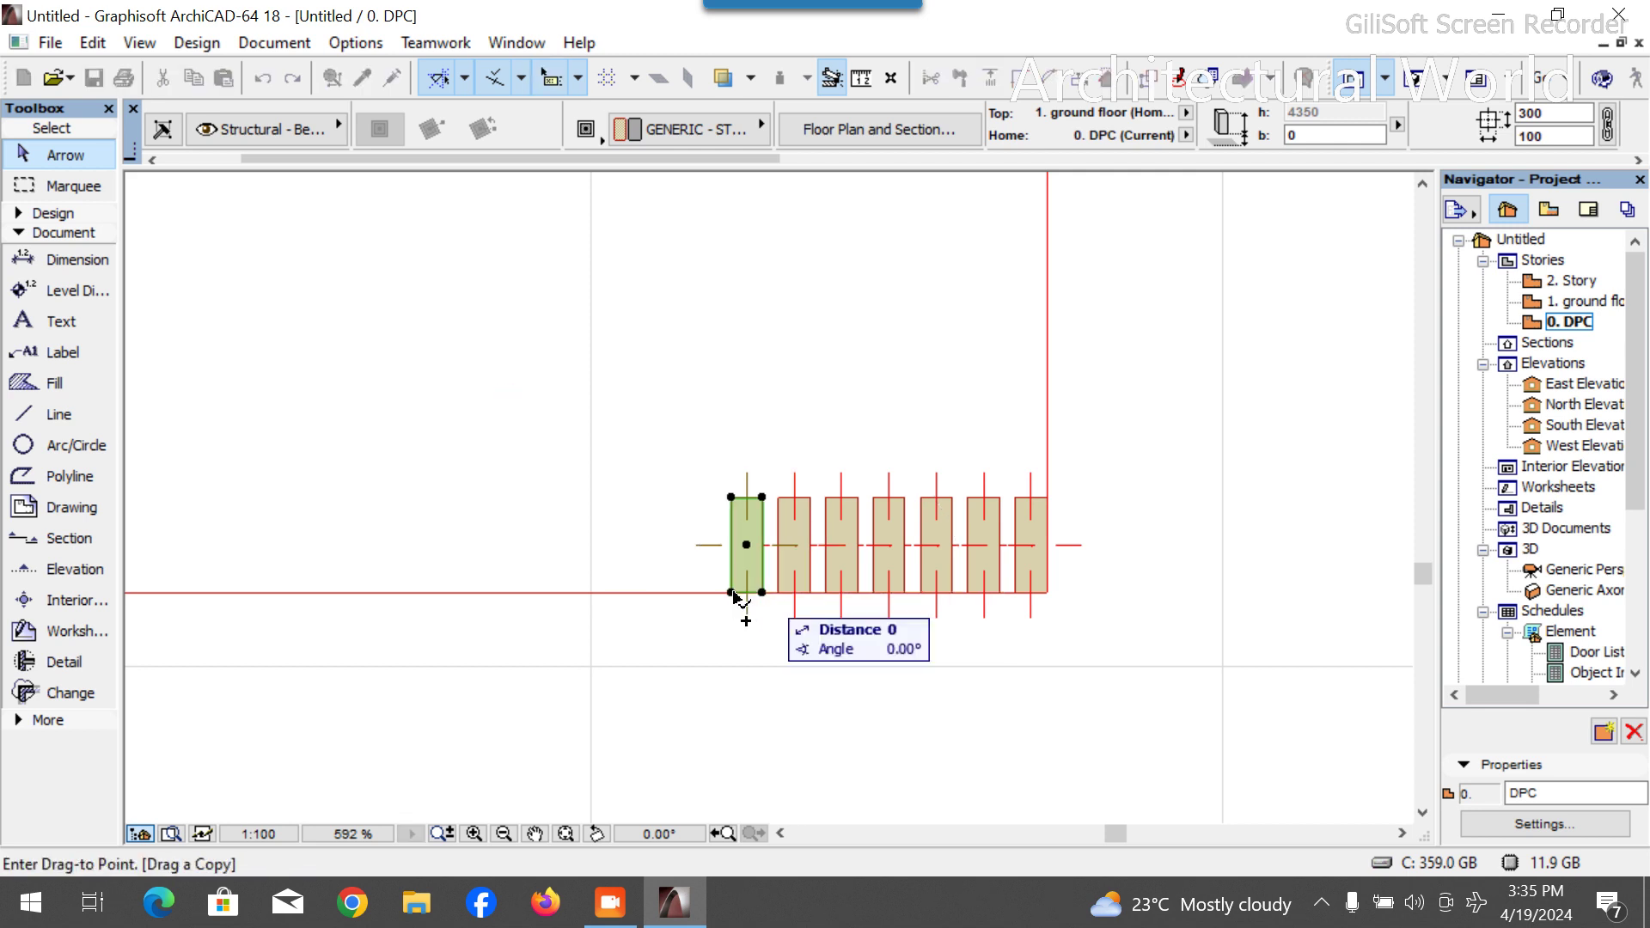
{"action": "type", "text": "15"}
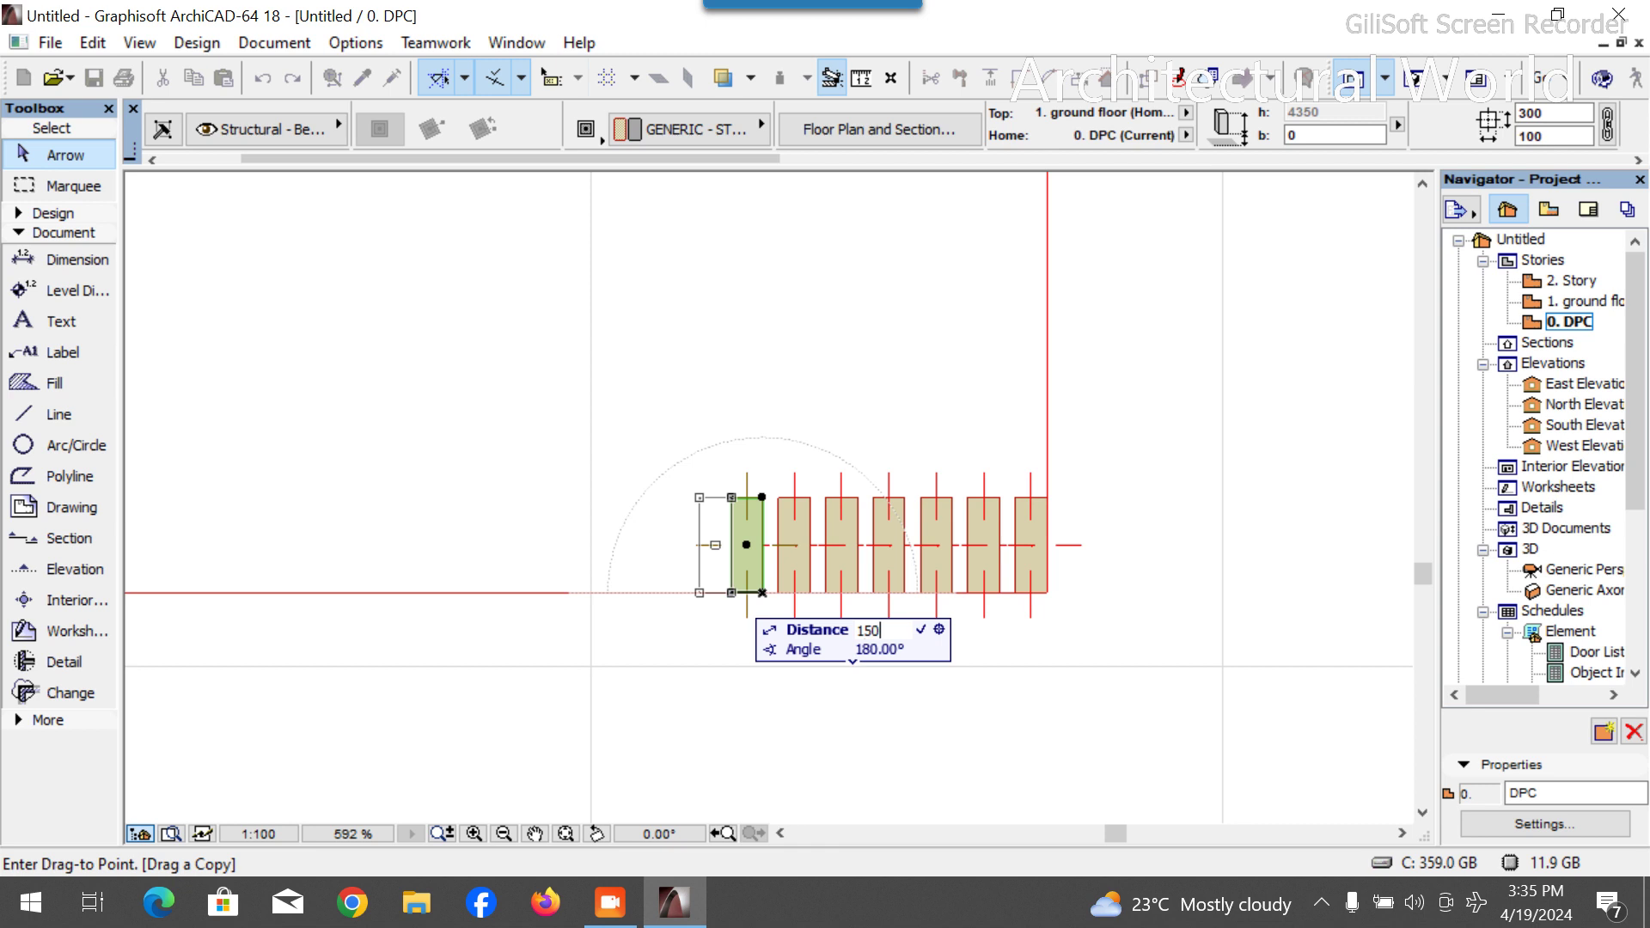
{"action": "key", "text": "Return"}
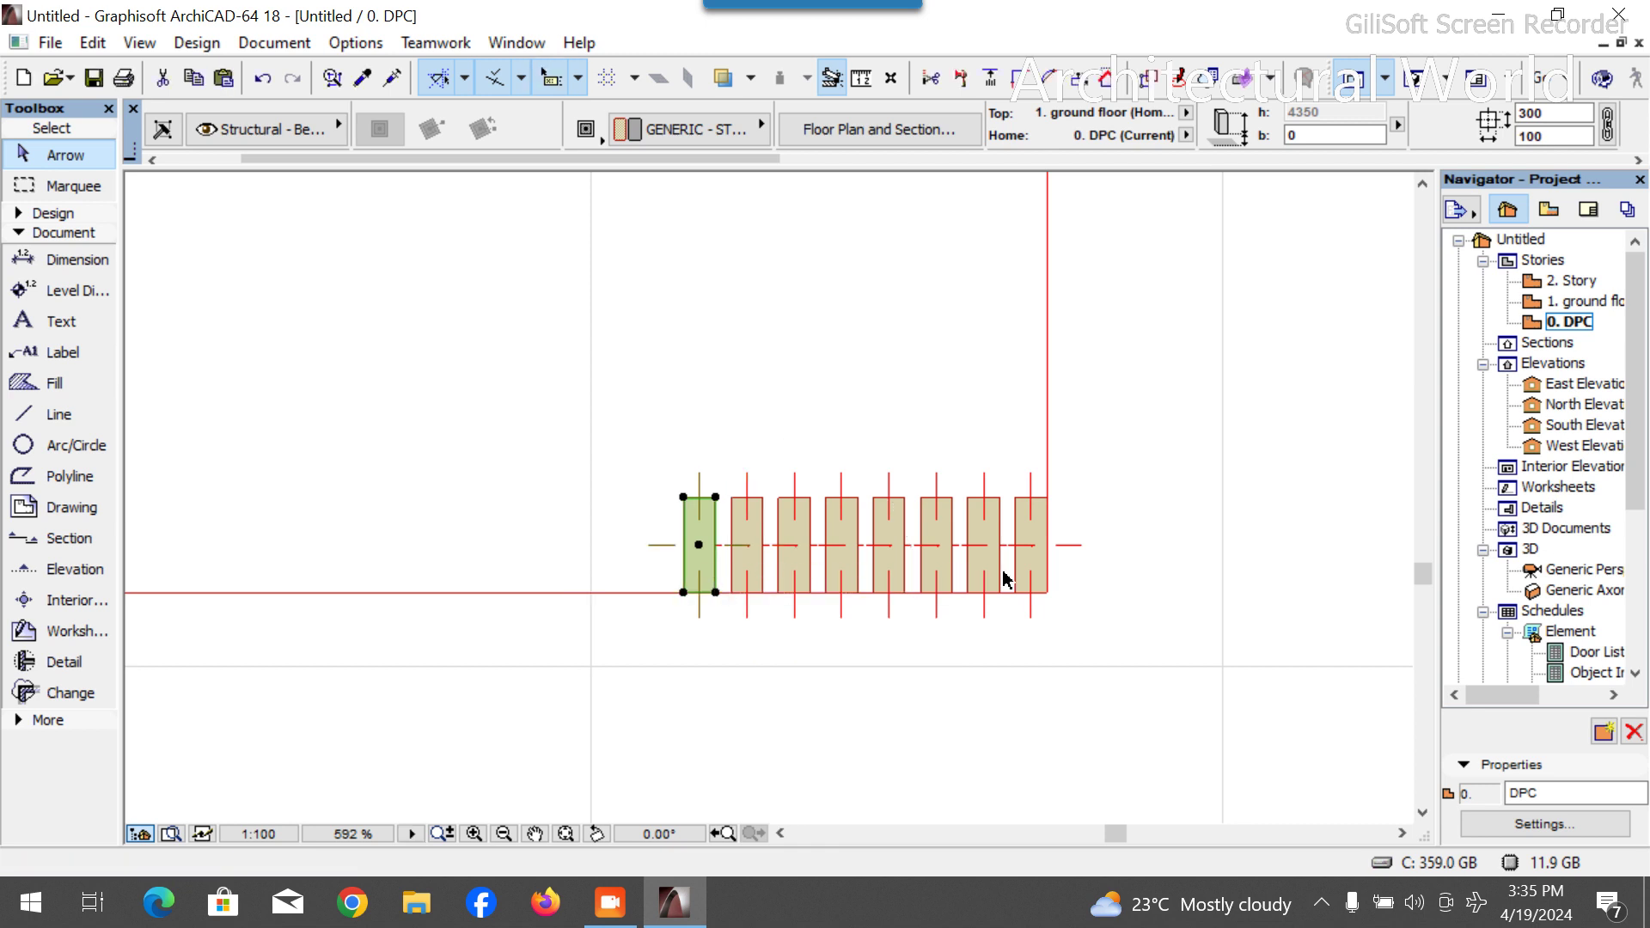
{"action": "key", "text": "ctrl+d"}
{"action": "key", "text": "ctrl"}
{"action": "left_click", "coordinate": [716, 592]}
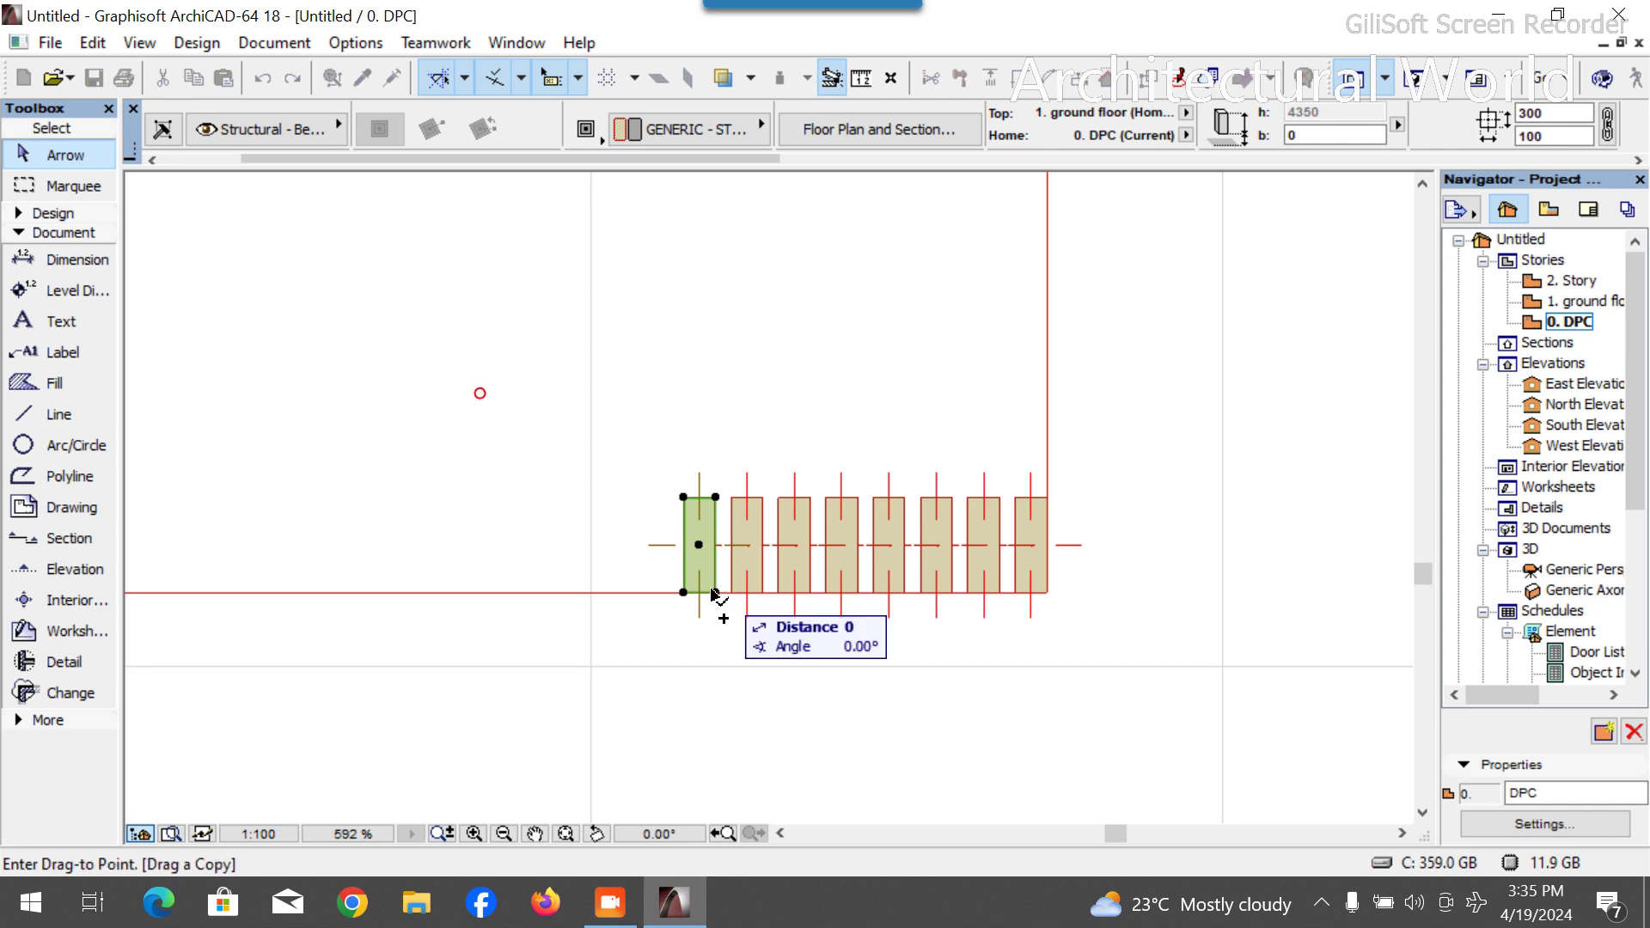
{"action": "type", "text": "1"}
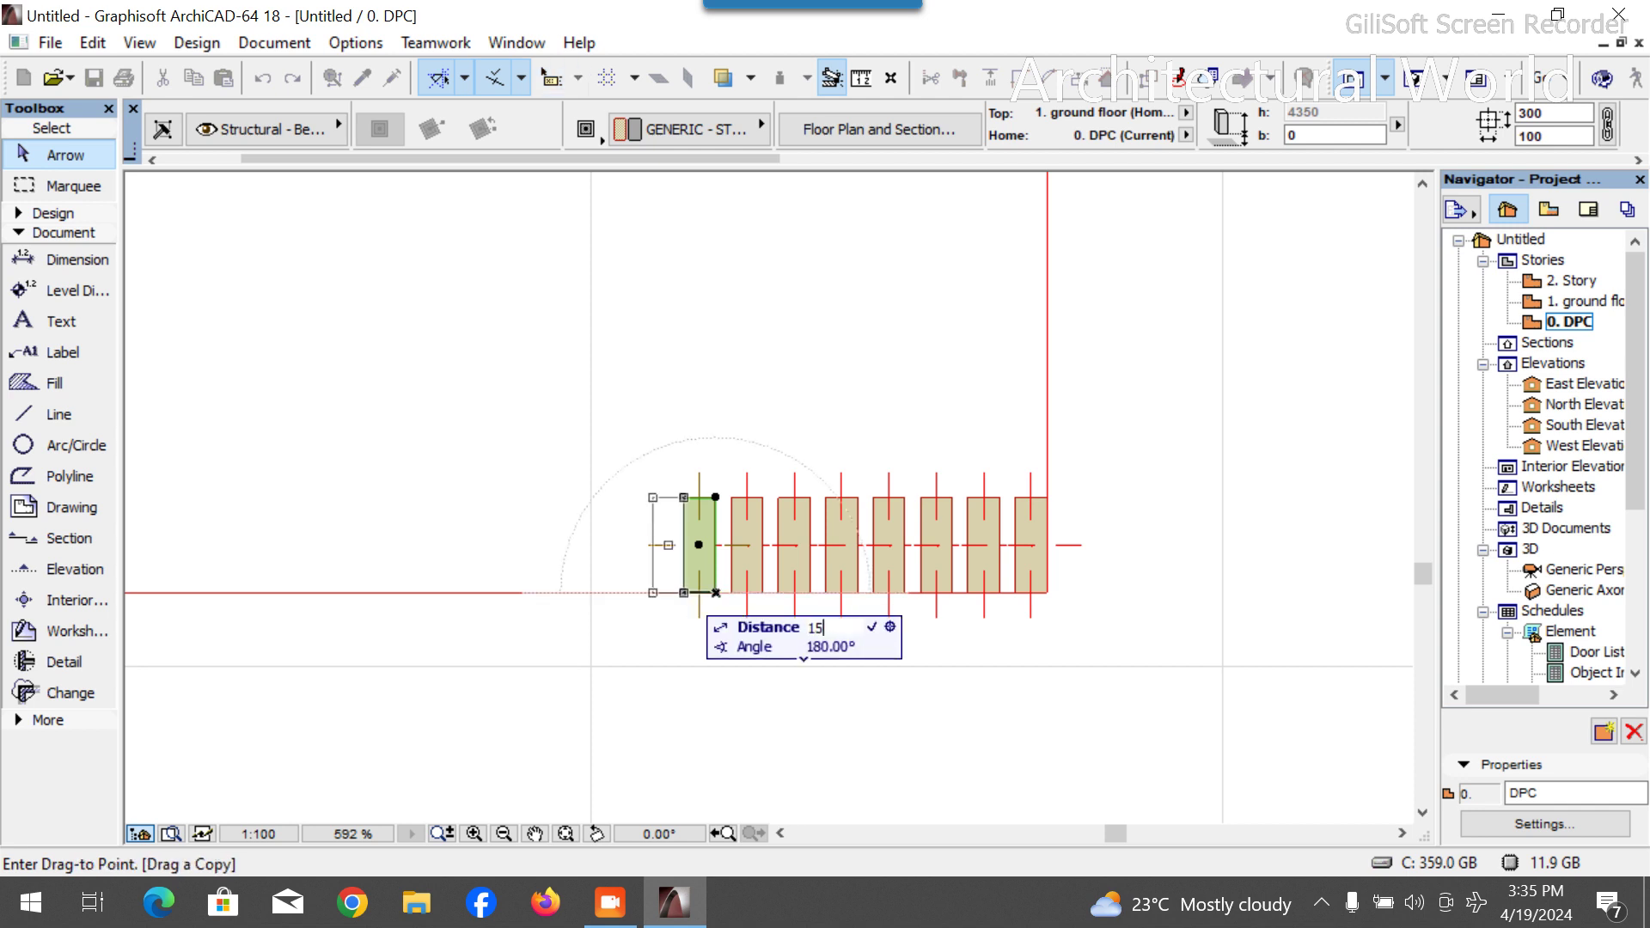
{"action": "type", "text": "5"}
{"action": "key", "text": "Return"}
{"action": "key", "text": "Escape"}
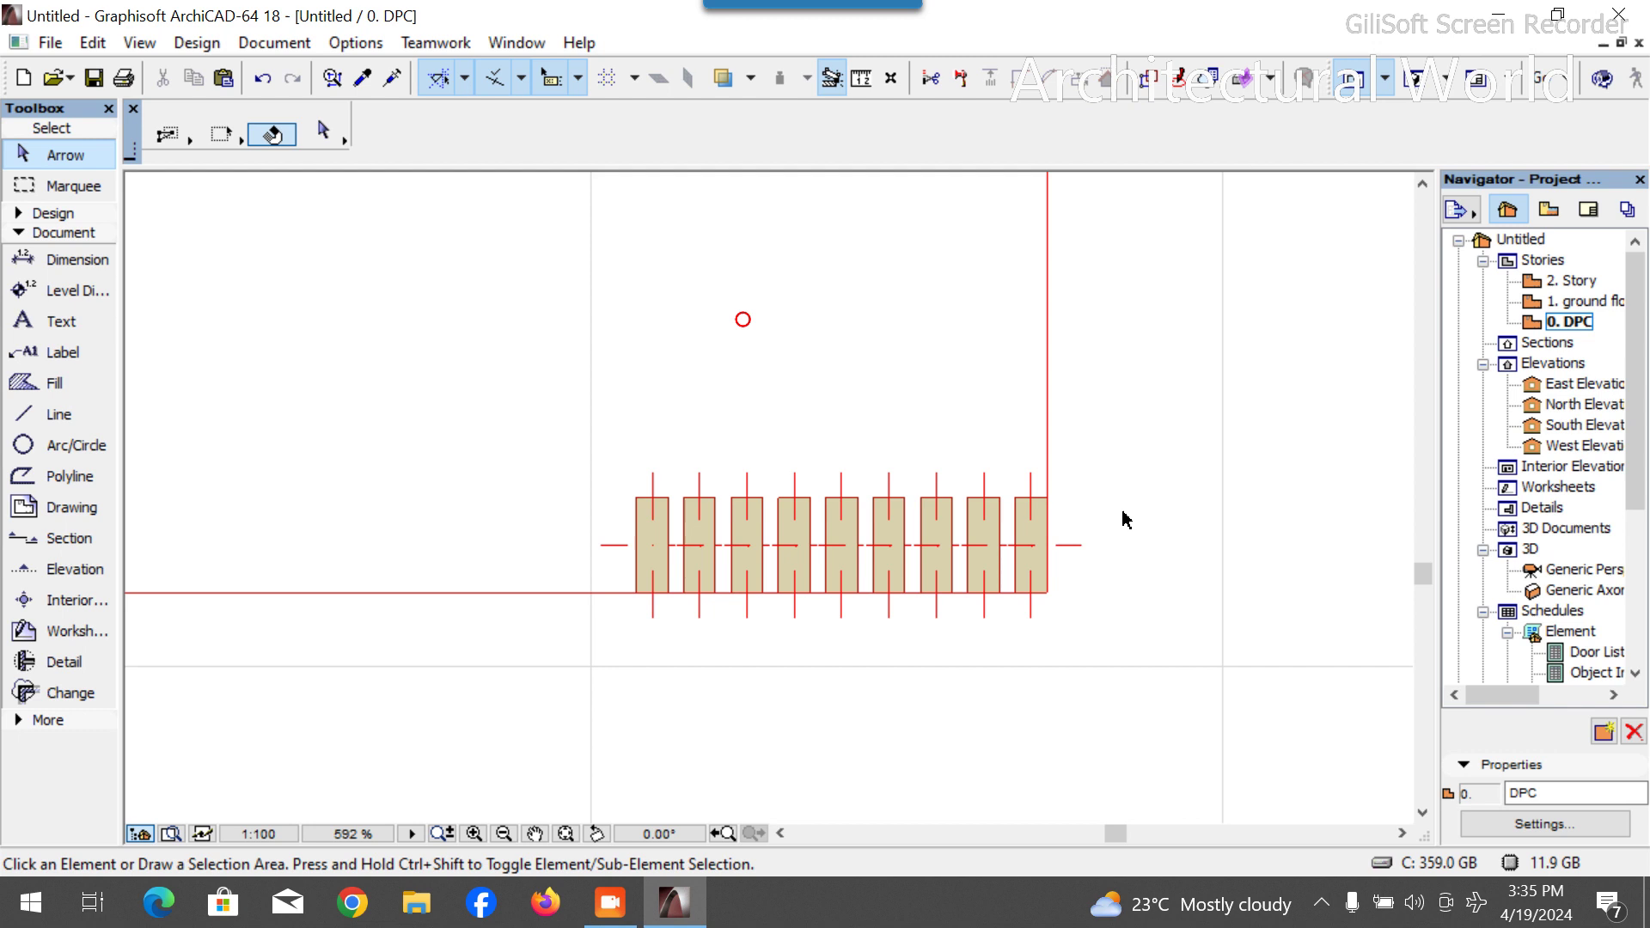
Examine the porch columns from several angles in the 3D view and return to the DPC floor plan.
{"action": "scroll", "coordinate": [1124, 615], "scroll_direction": "down", "scroll_amount": 5}
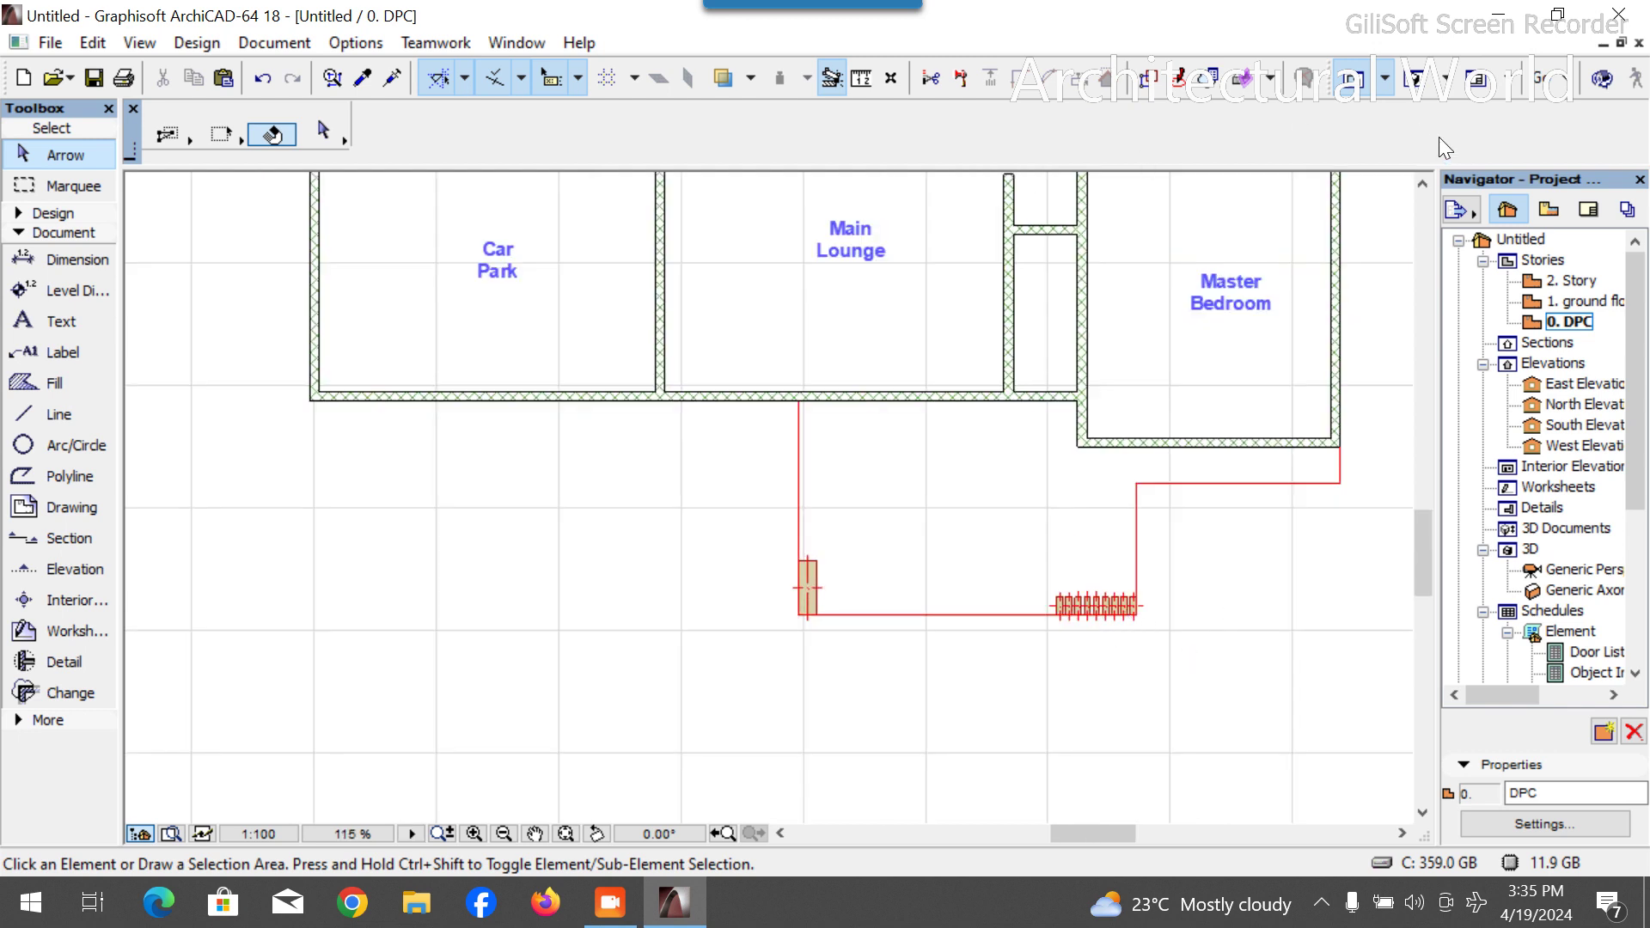
{"action": "left_click", "coordinate": [1416, 79]}
{"action": "left_click_drag", "start_coordinate": [1068, 696], "coordinate": [903, 372]}
{"action": "scroll", "coordinate": [901, 387], "scroll_direction": "up", "scroll_amount": 4}
{"action": "left_click_drag", "start_coordinate": [856, 596], "coordinate": [664, 602]}
{"action": "left_click_drag", "start_coordinate": [868, 600], "coordinate": [1145, 560]}
{"action": "double_click", "coordinate": [1563, 321]}
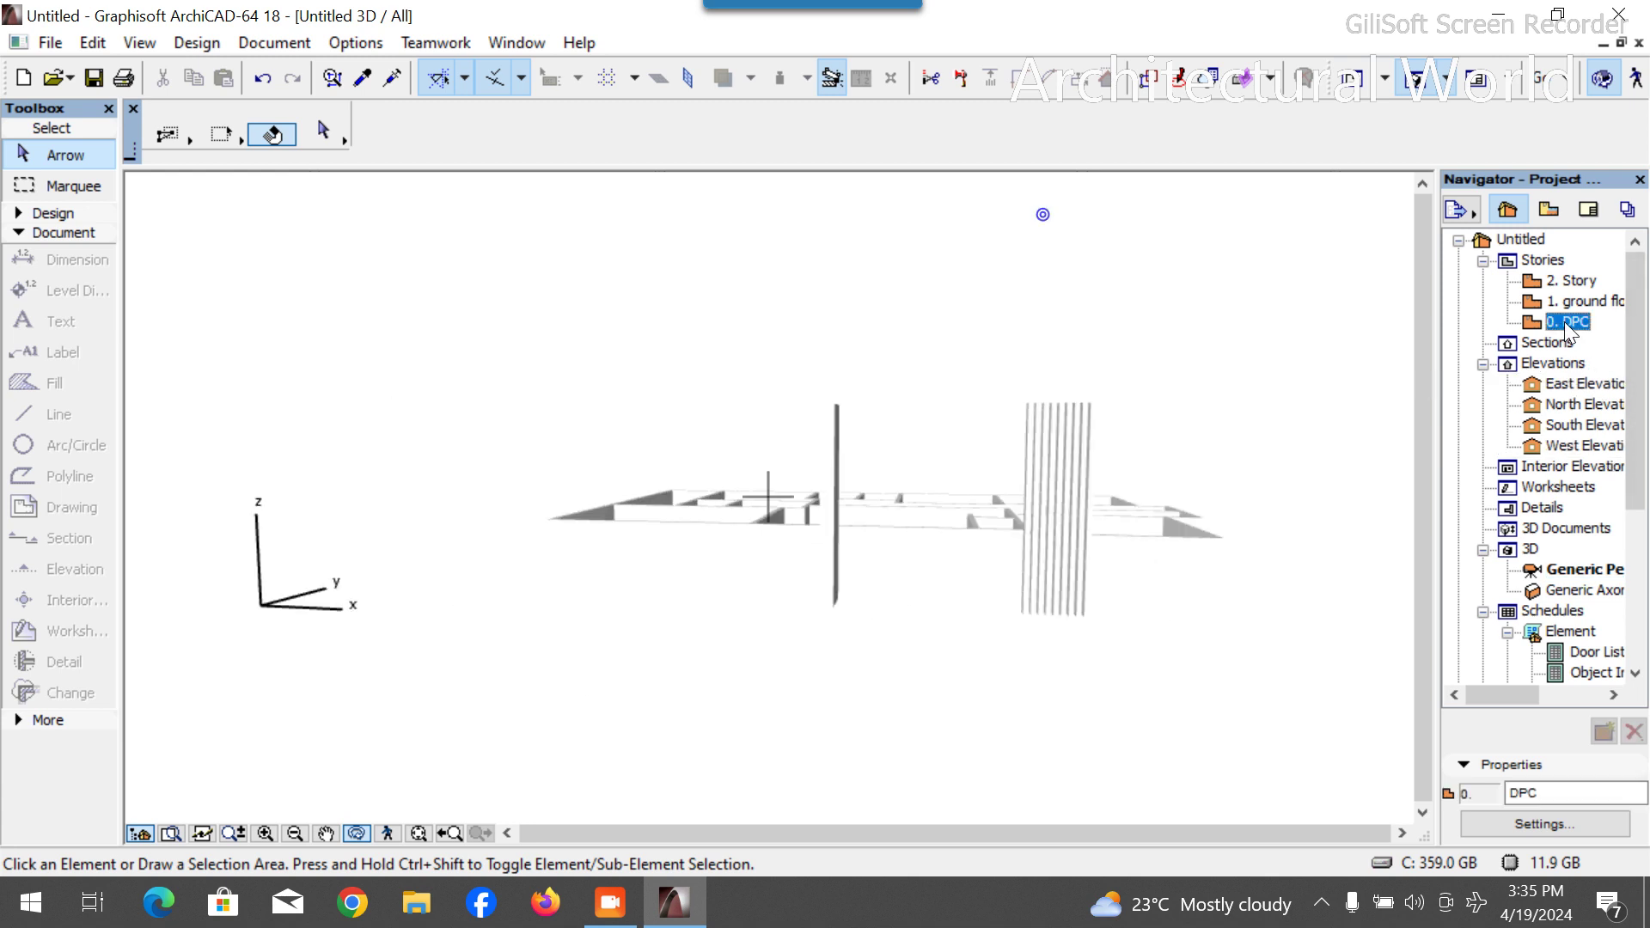
Select the row of 300 by 100 mm columns at the porch's lower-right corner.
{"action": "left_click_drag", "start_coordinate": [1038, 564], "coordinate": [1198, 670]}
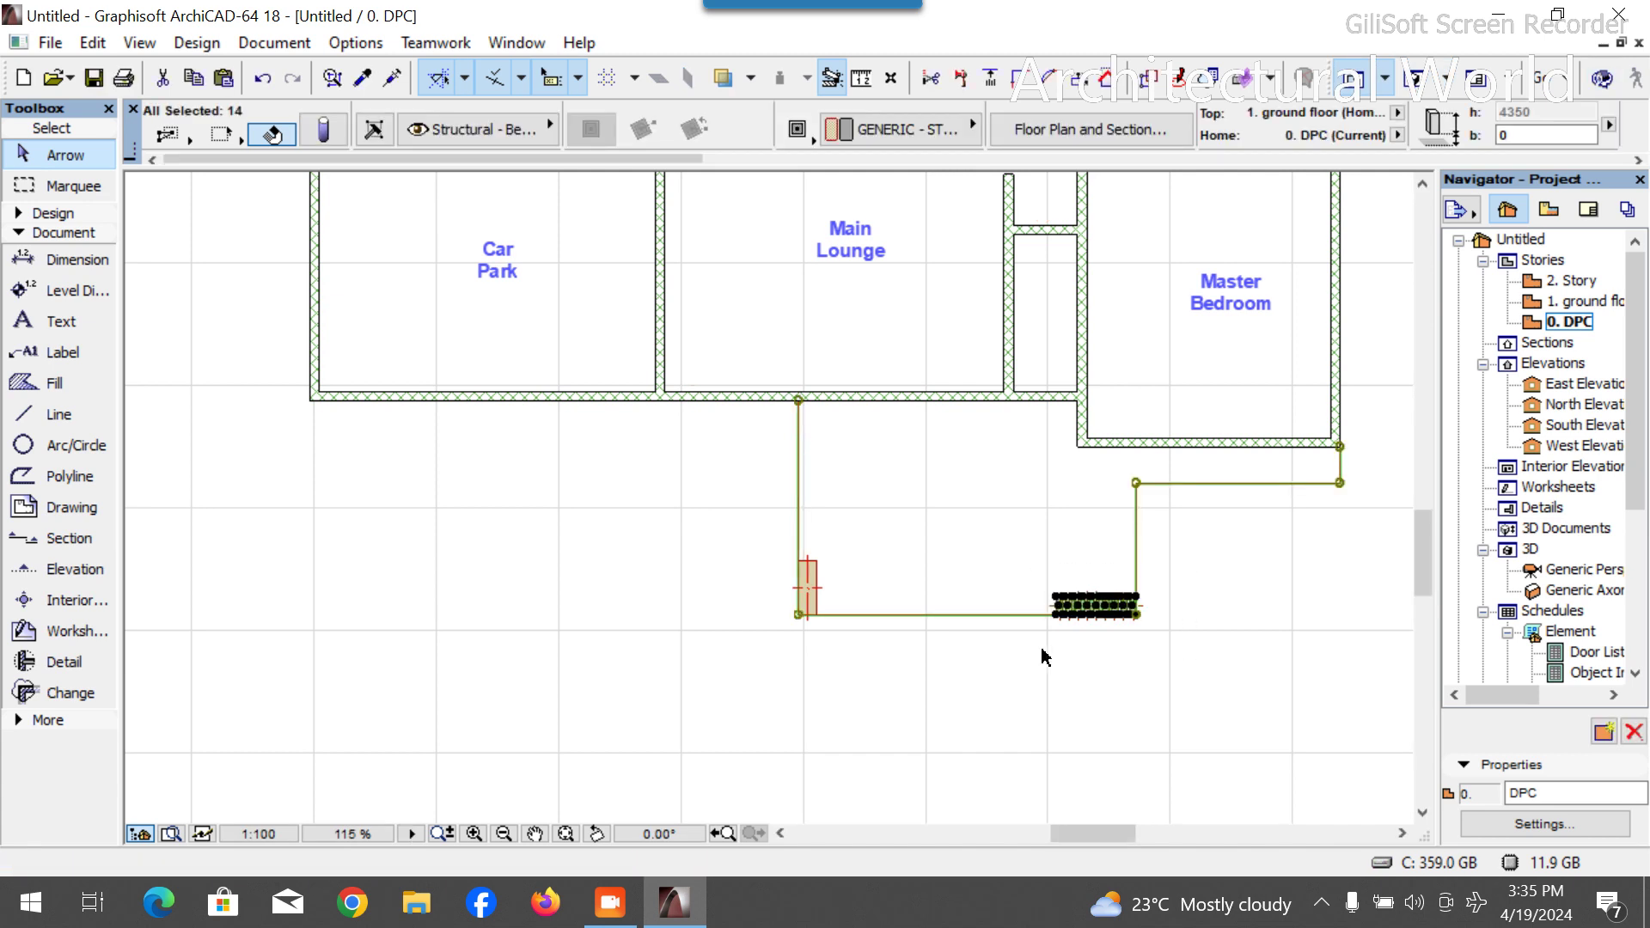
Override the surface of the row of nine small columns with Paint - Vermilion.
{"action": "left_click", "coordinate": [1016, 616], "text": "shift"}
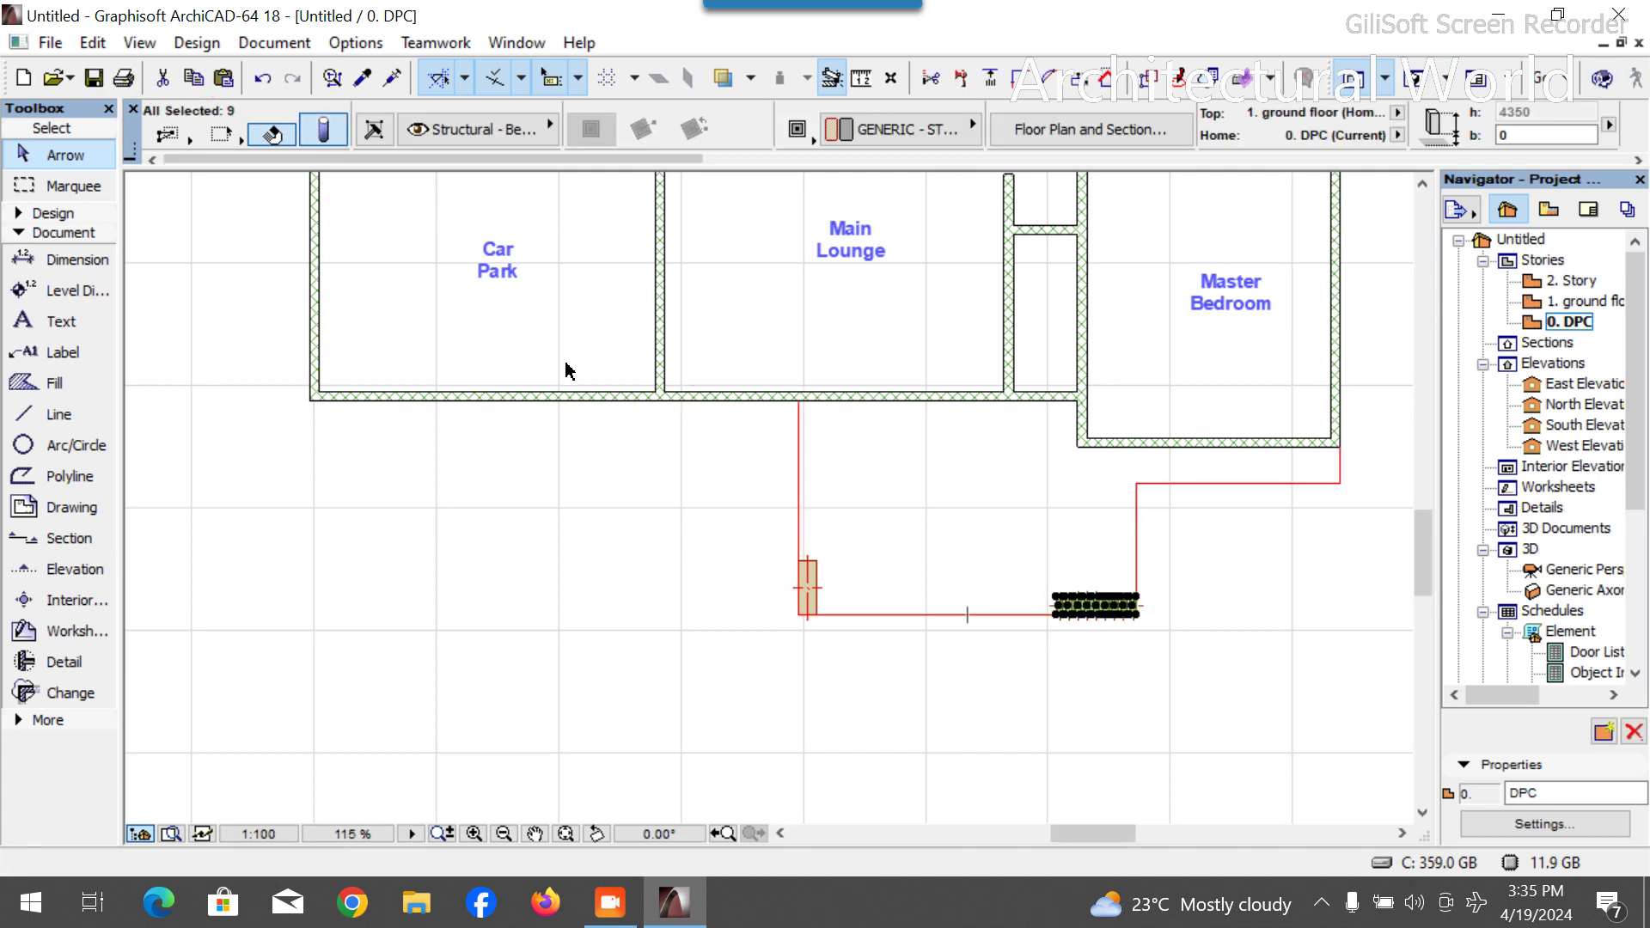
{"action": "key", "text": "ctrl+t"}
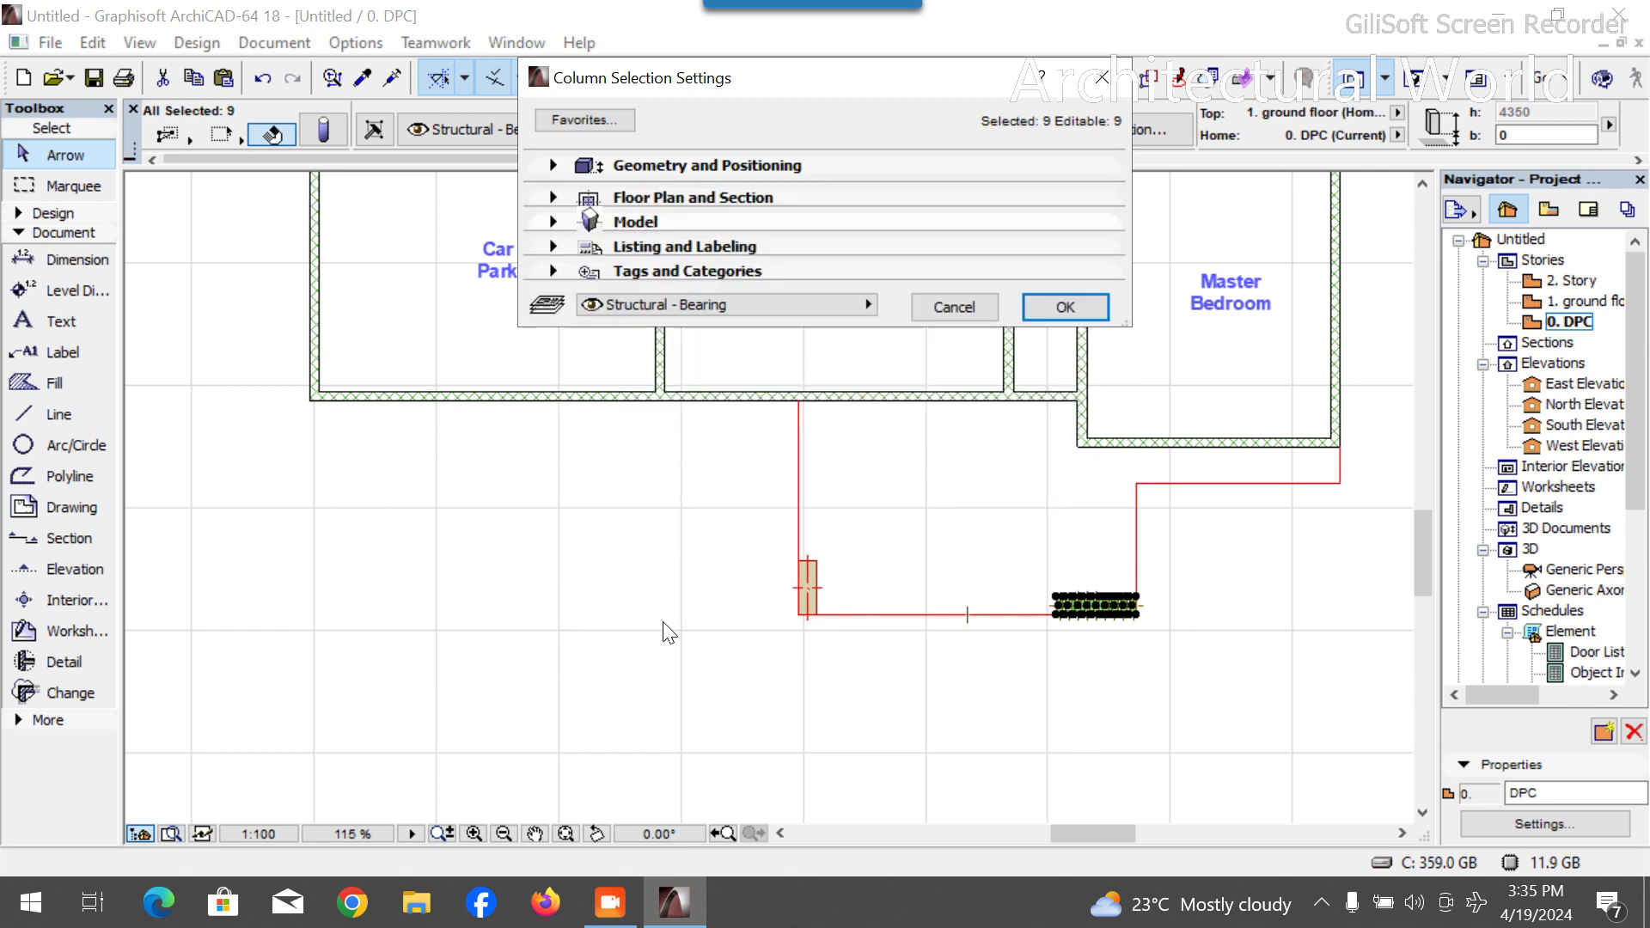
{"action": "left_click", "coordinate": [636, 222]}
{"action": "left_click", "coordinate": [690, 286]}
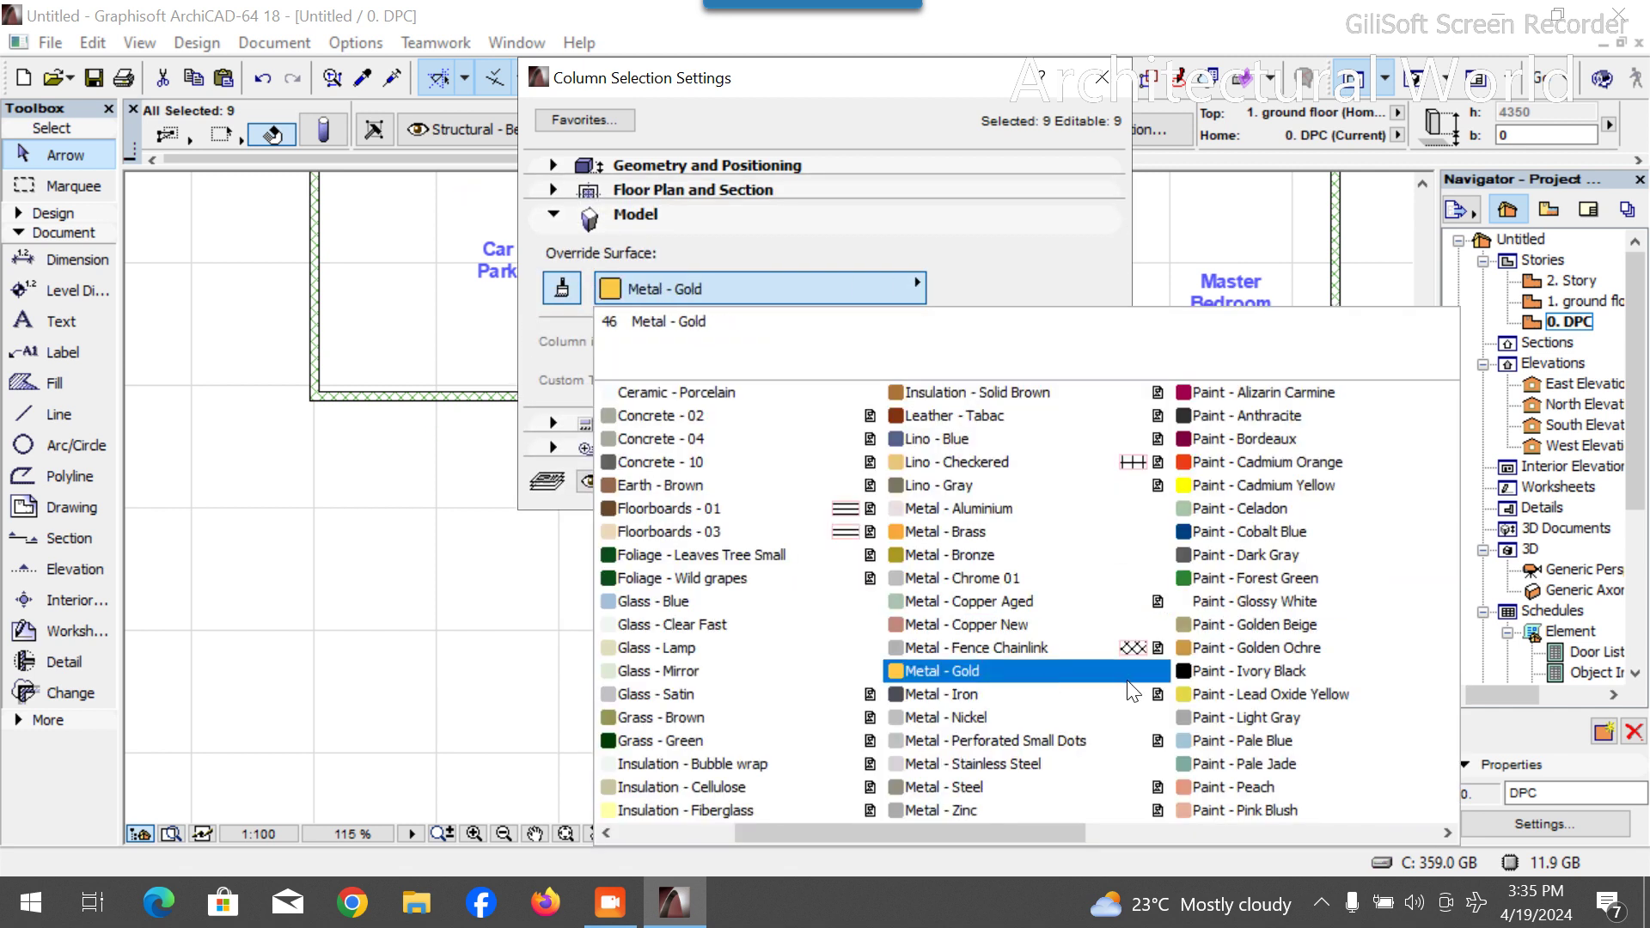
{"action": "scroll", "coordinate": [1238, 473], "scroll_direction": "down", "scroll_amount": 3}
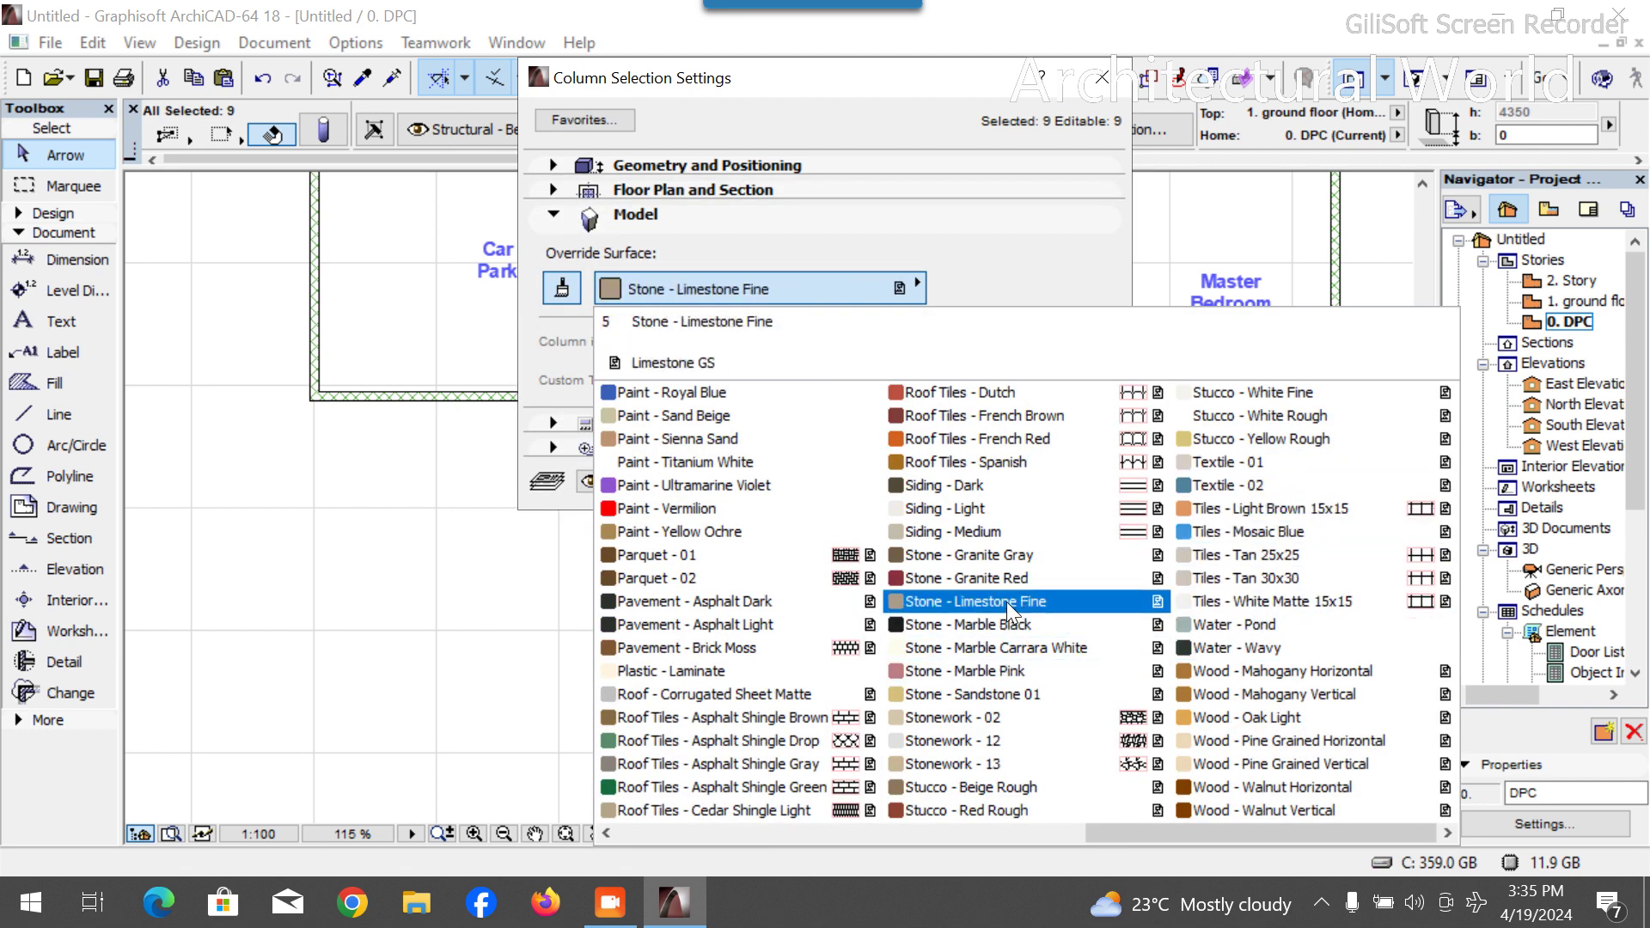
{"action": "left_click", "coordinate": [795, 510]}
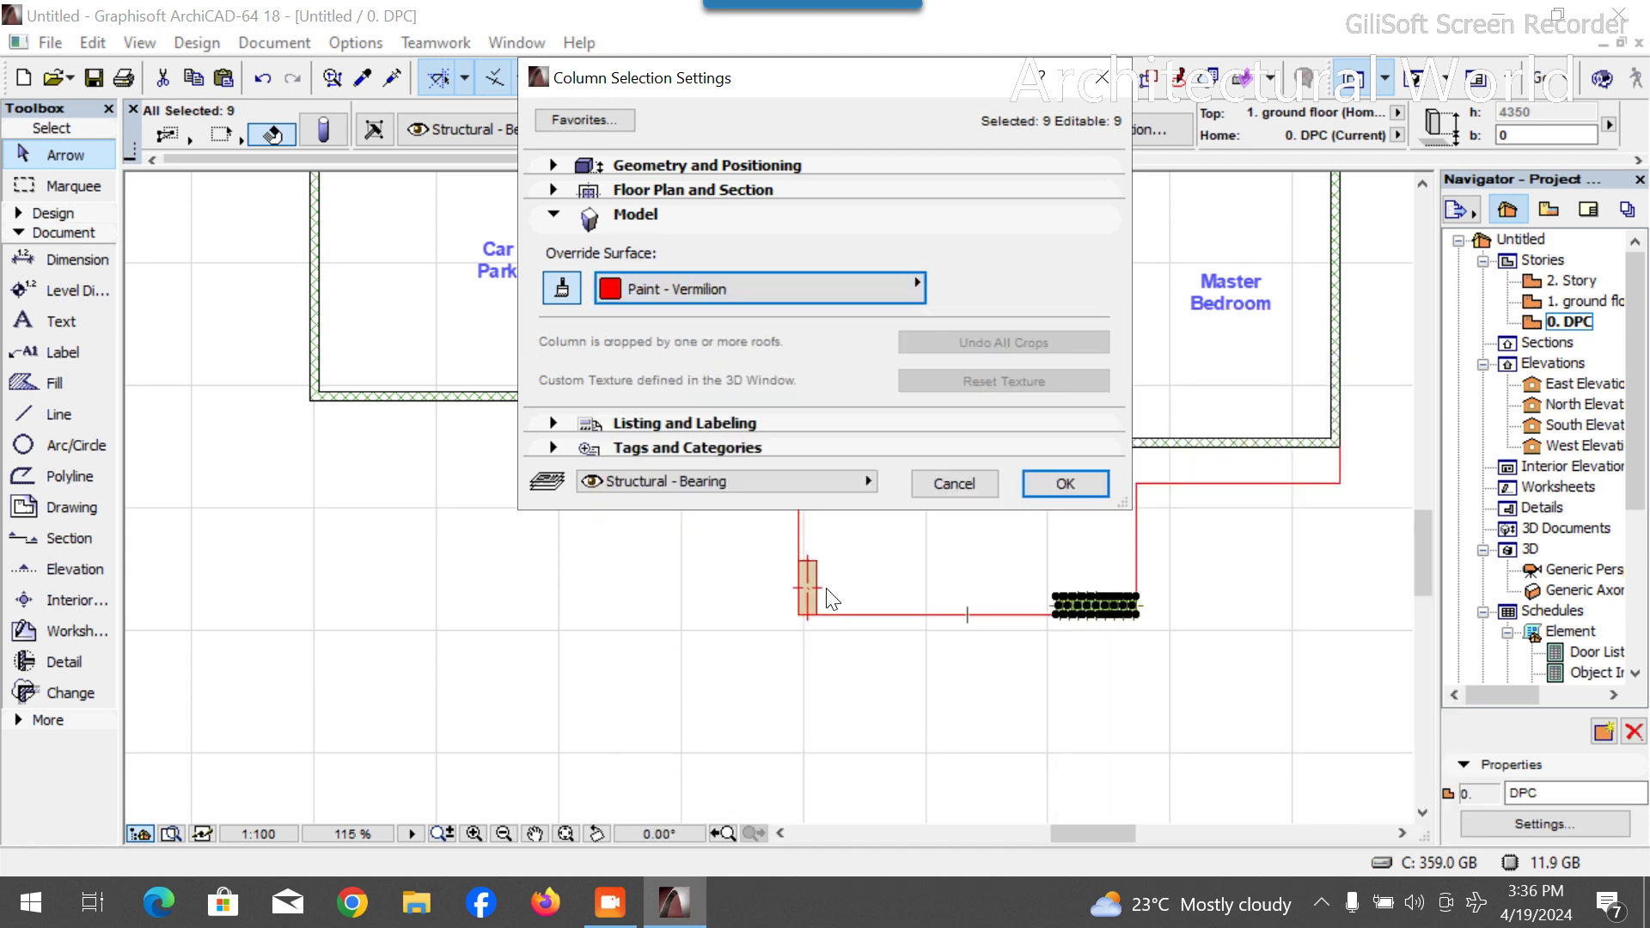
{"action": "left_click", "coordinate": [1065, 484]}
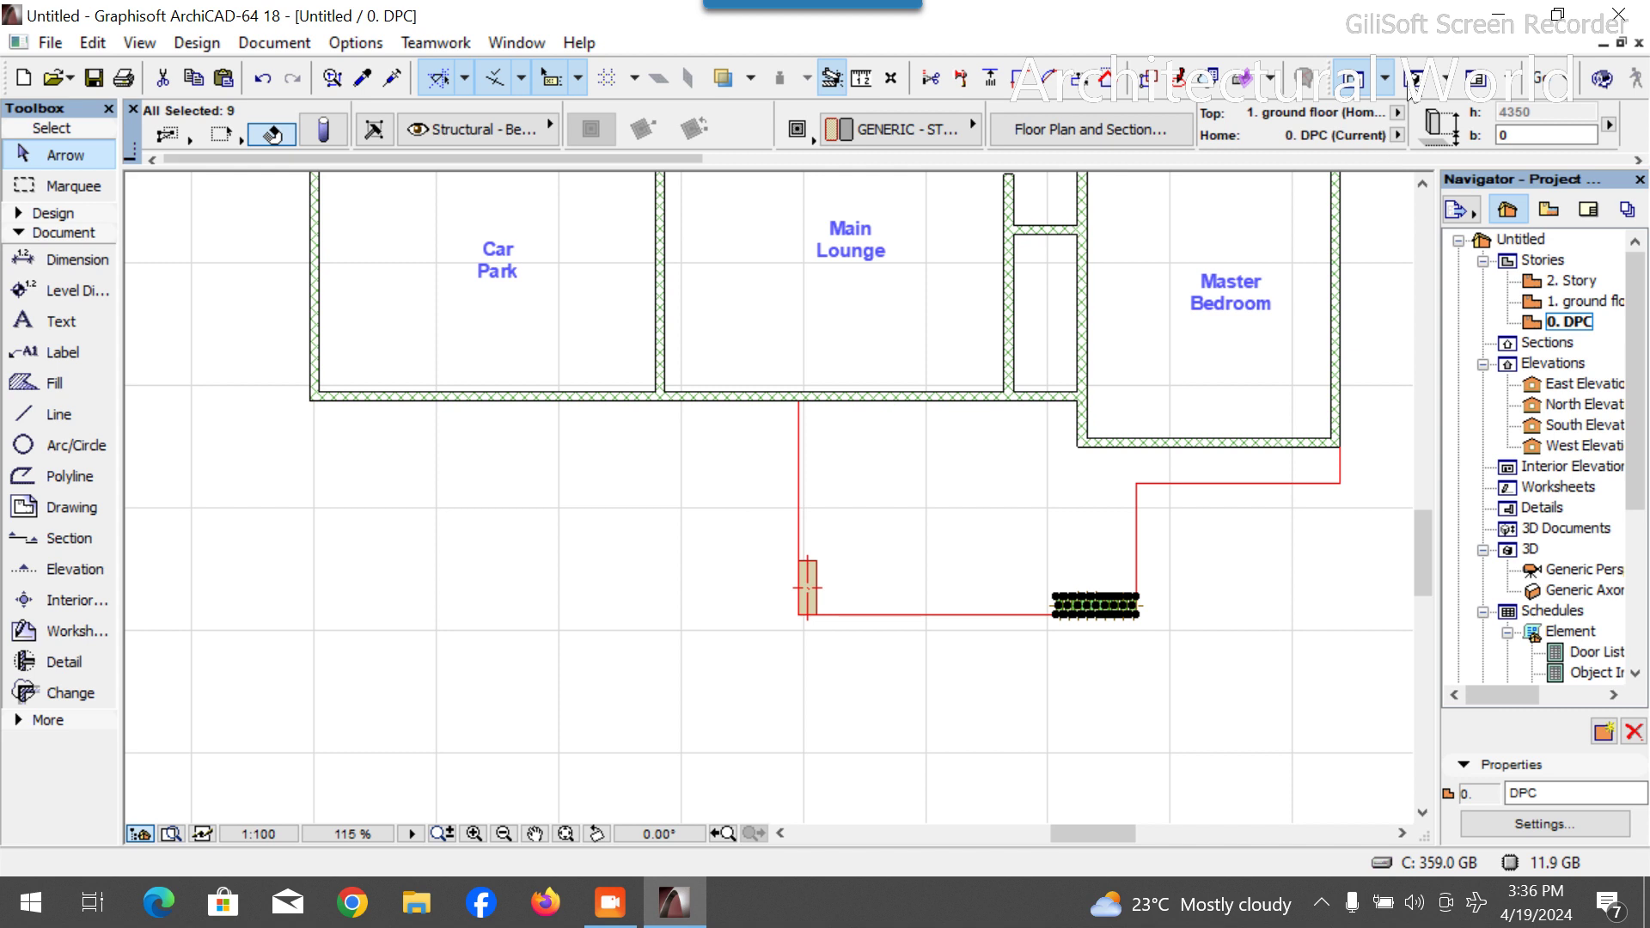
Inspect the recoloured columns in the 3D view, and return to the DPC floor plan.
{"action": "left_click", "coordinate": [1413, 83]}
{"action": "left_click_drag", "start_coordinate": [977, 422], "coordinate": [868, 561]}
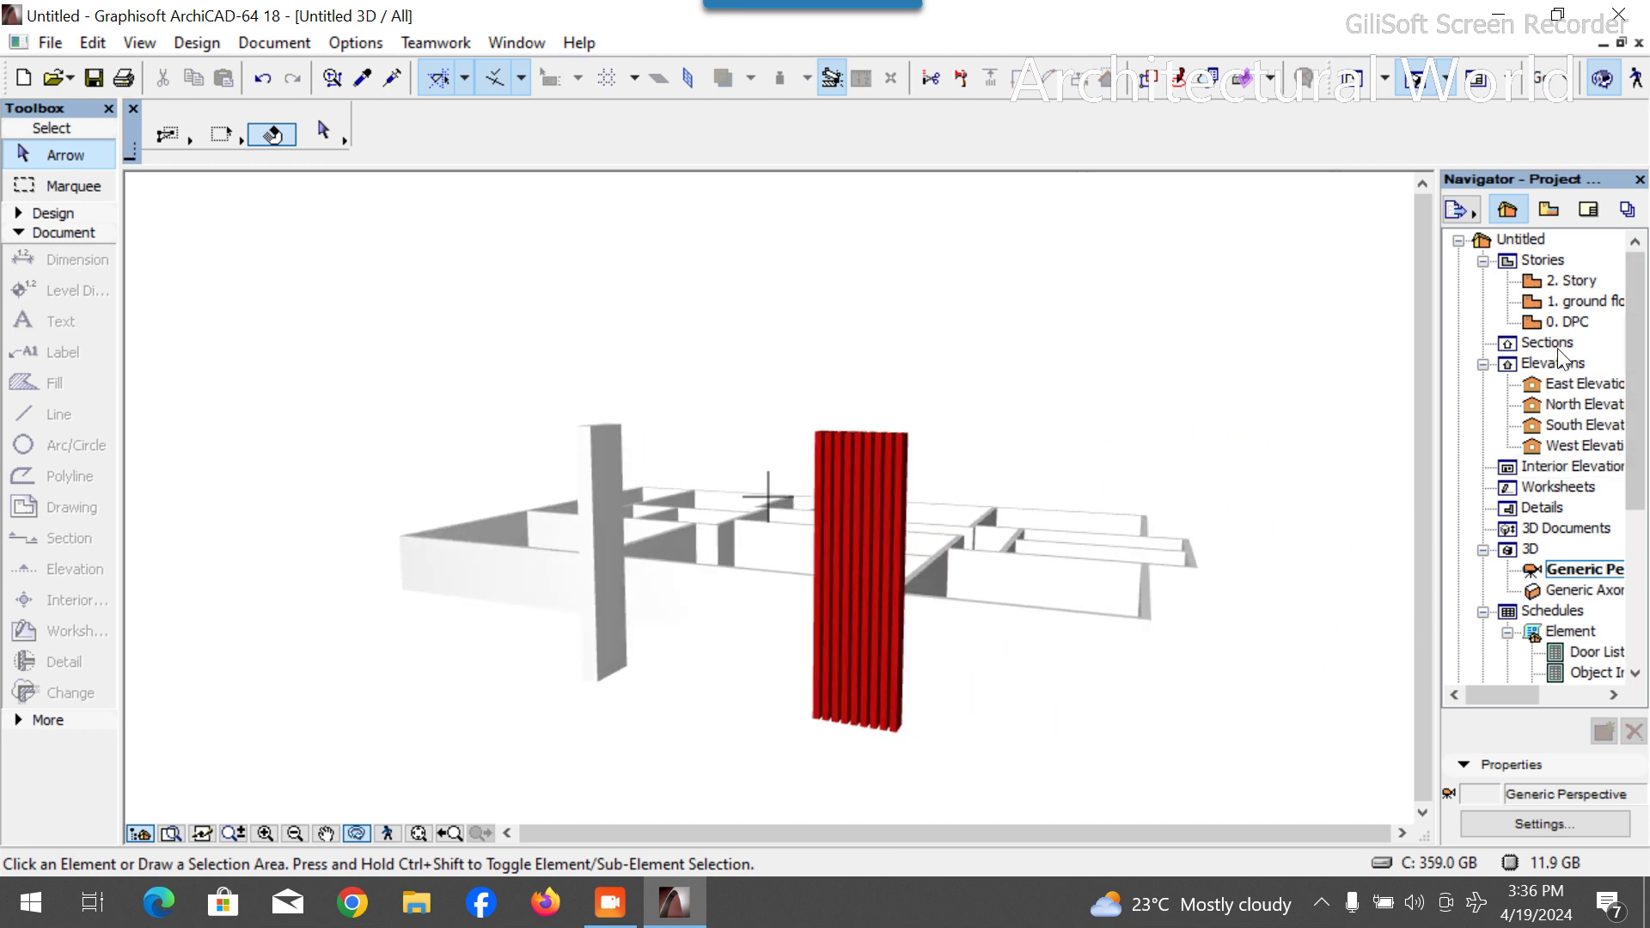
{"action": "double_click", "coordinate": [1571, 323]}
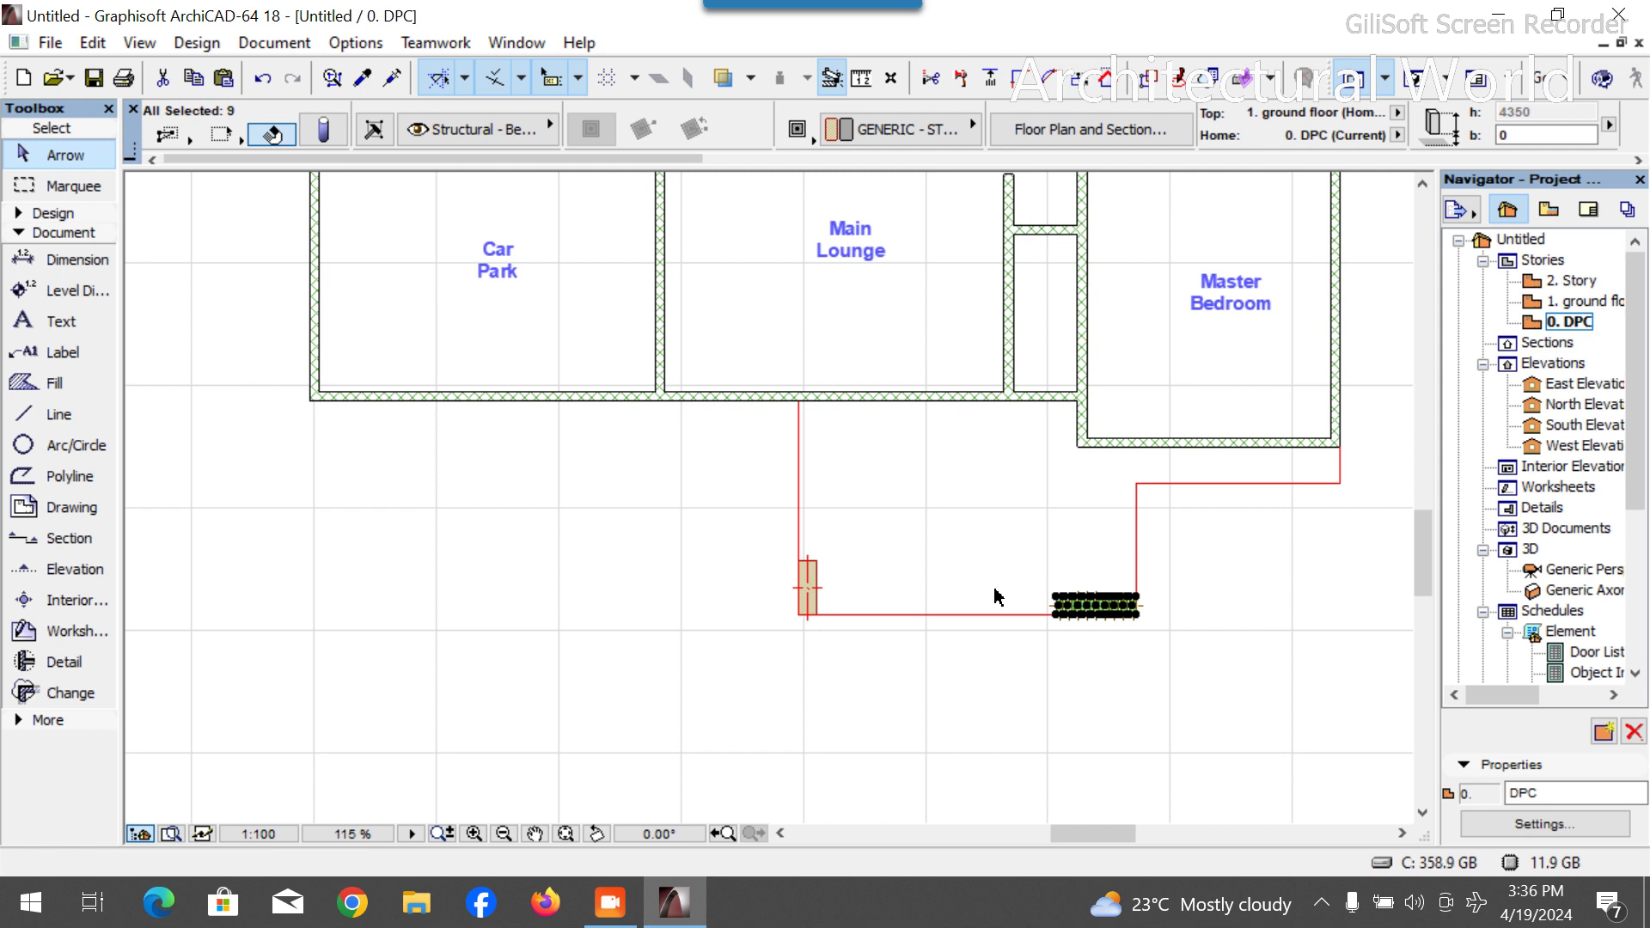
Copy the Main Lounge's front wall onto the front edge of the red outline and trim its overhang beyond the large column.
{"action": "left_click", "coordinate": [881, 398]}
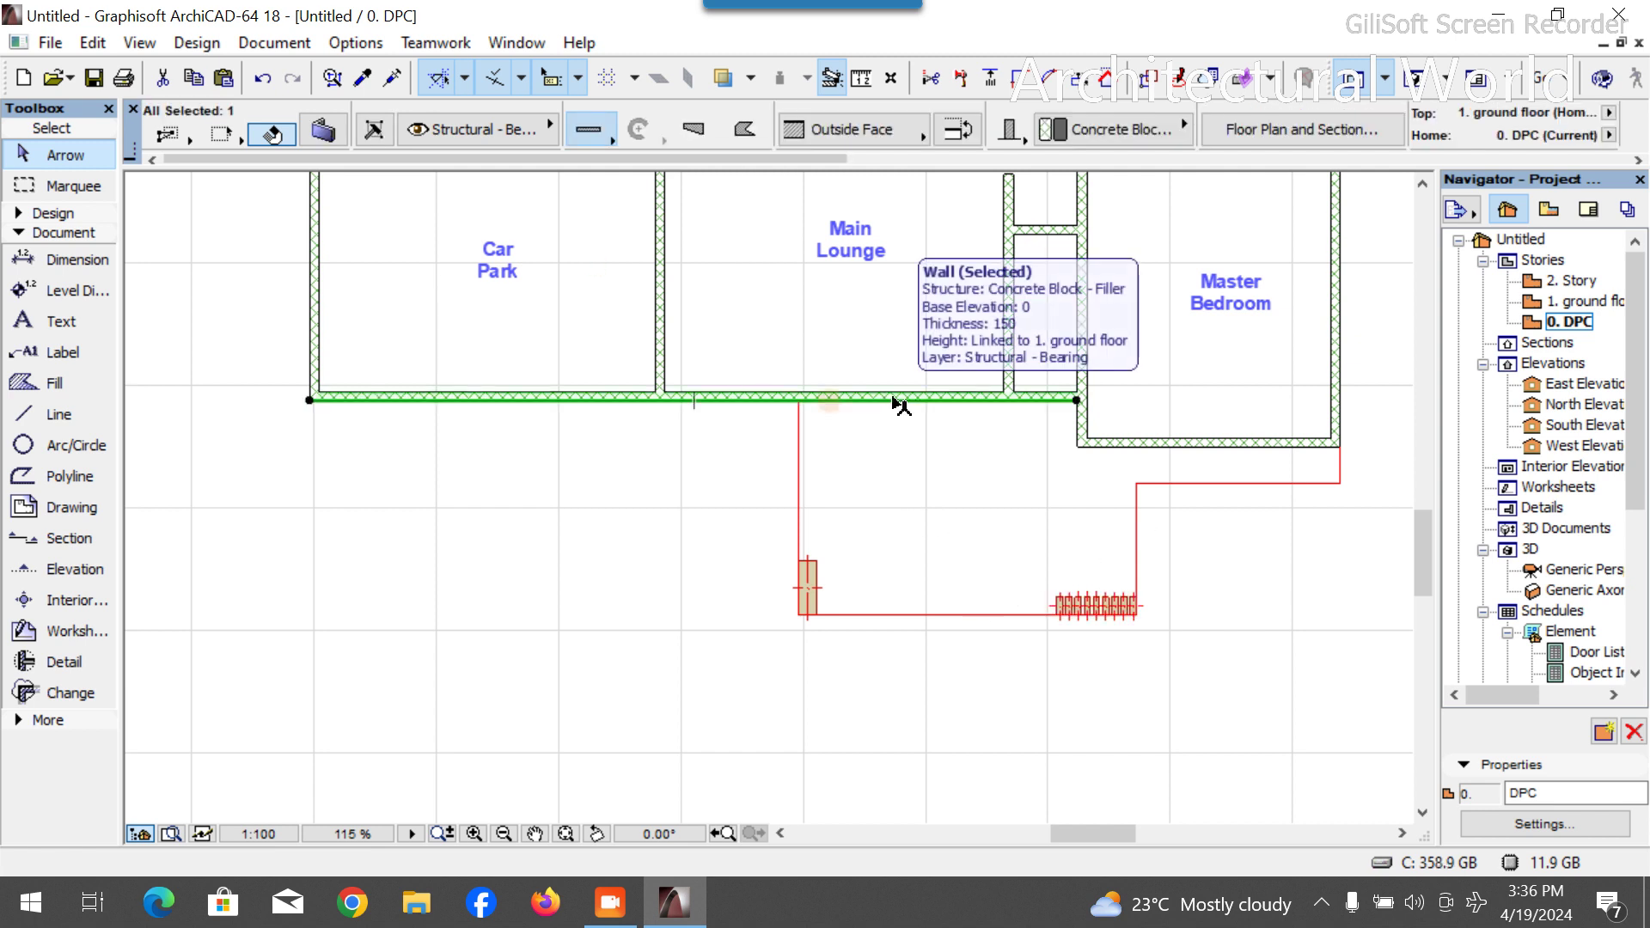
{"action": "key", "text": "ctrl+alt+d"}
{"action": "left_click", "coordinate": [893, 400]}
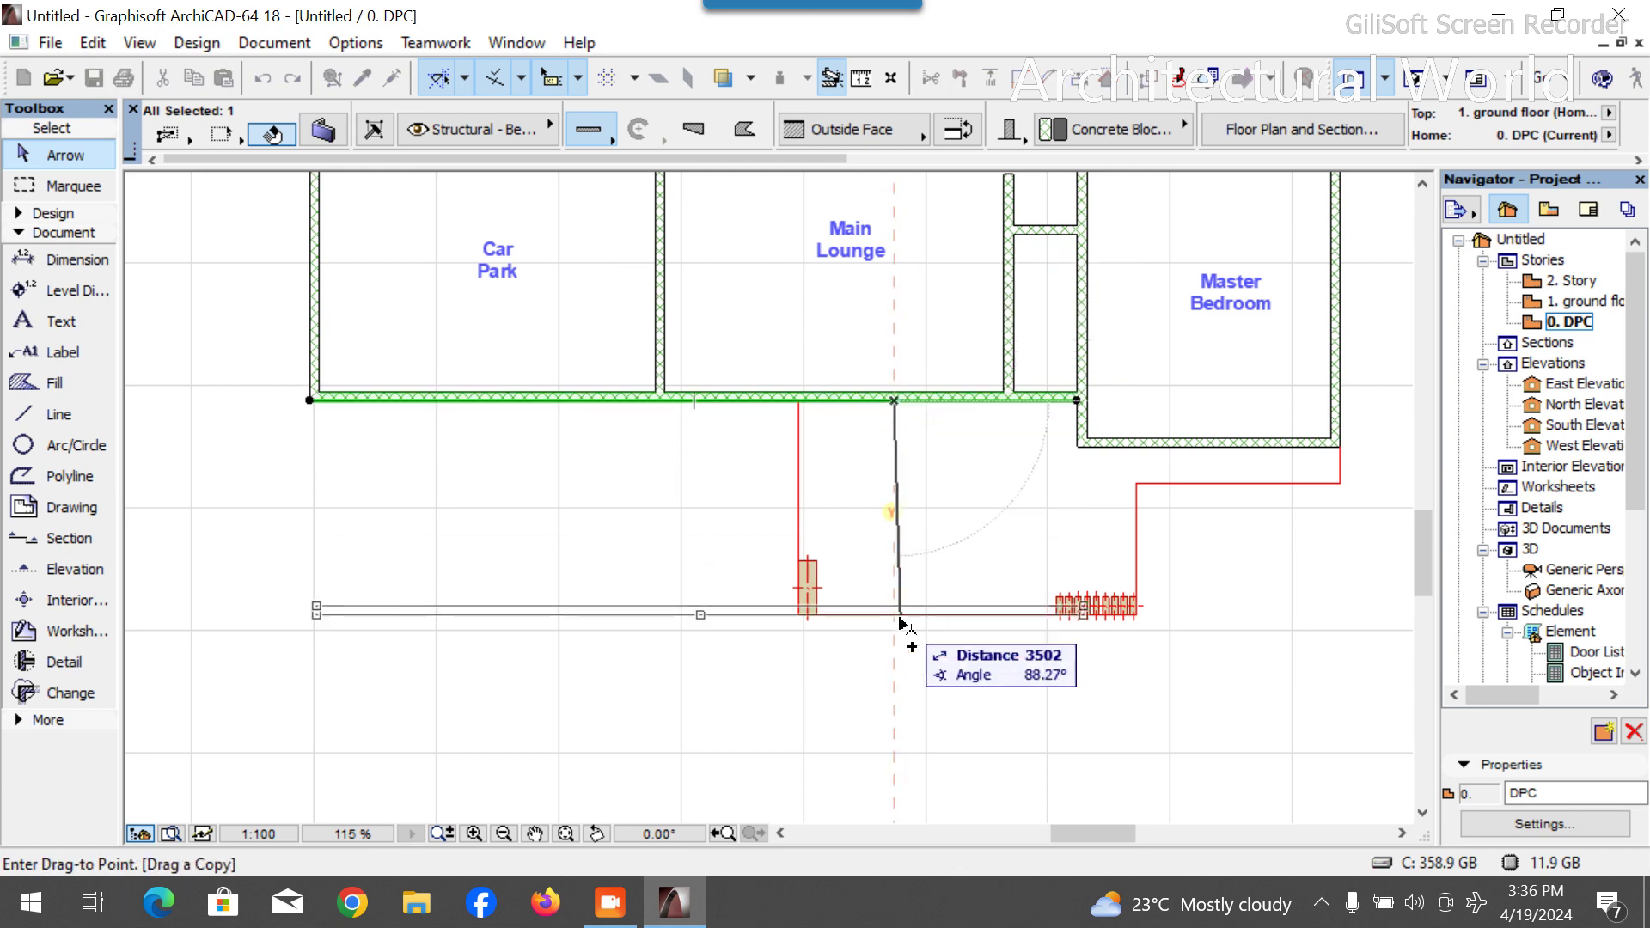
{"action": "left_click", "coordinate": [898, 614]}
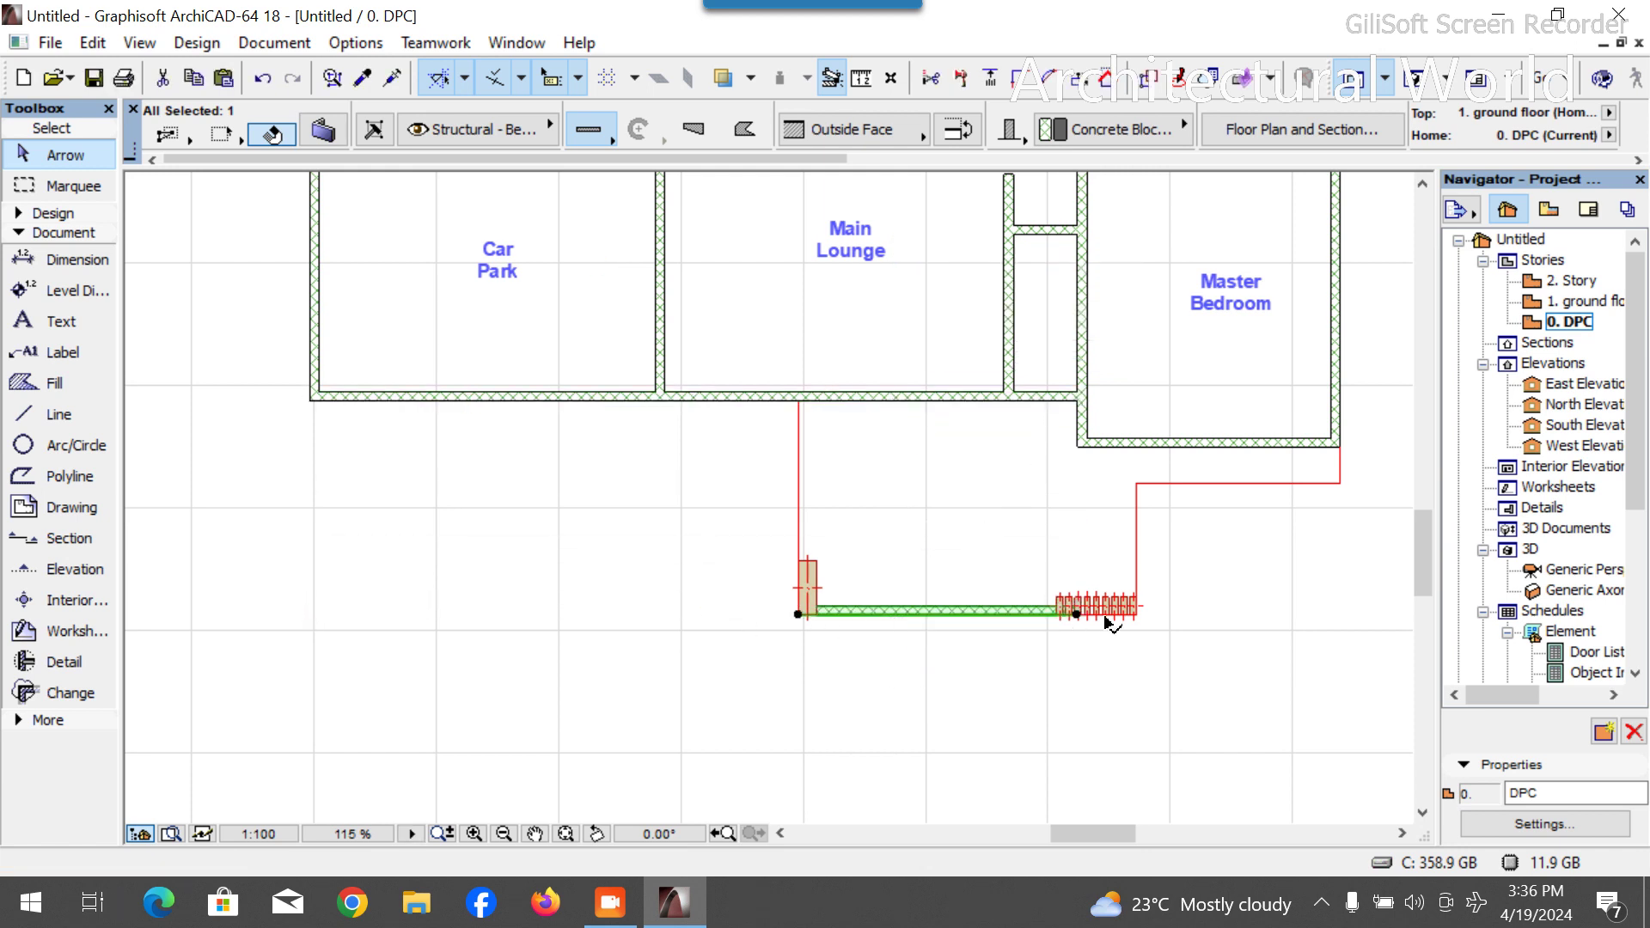
Stretch the copied front wall's right end to the outline corner at the last small column.
{"action": "scroll", "coordinate": [1107, 617], "scroll_direction": "up", "scroll_amount": 5}
{"action": "left_click", "coordinate": [907, 609]}
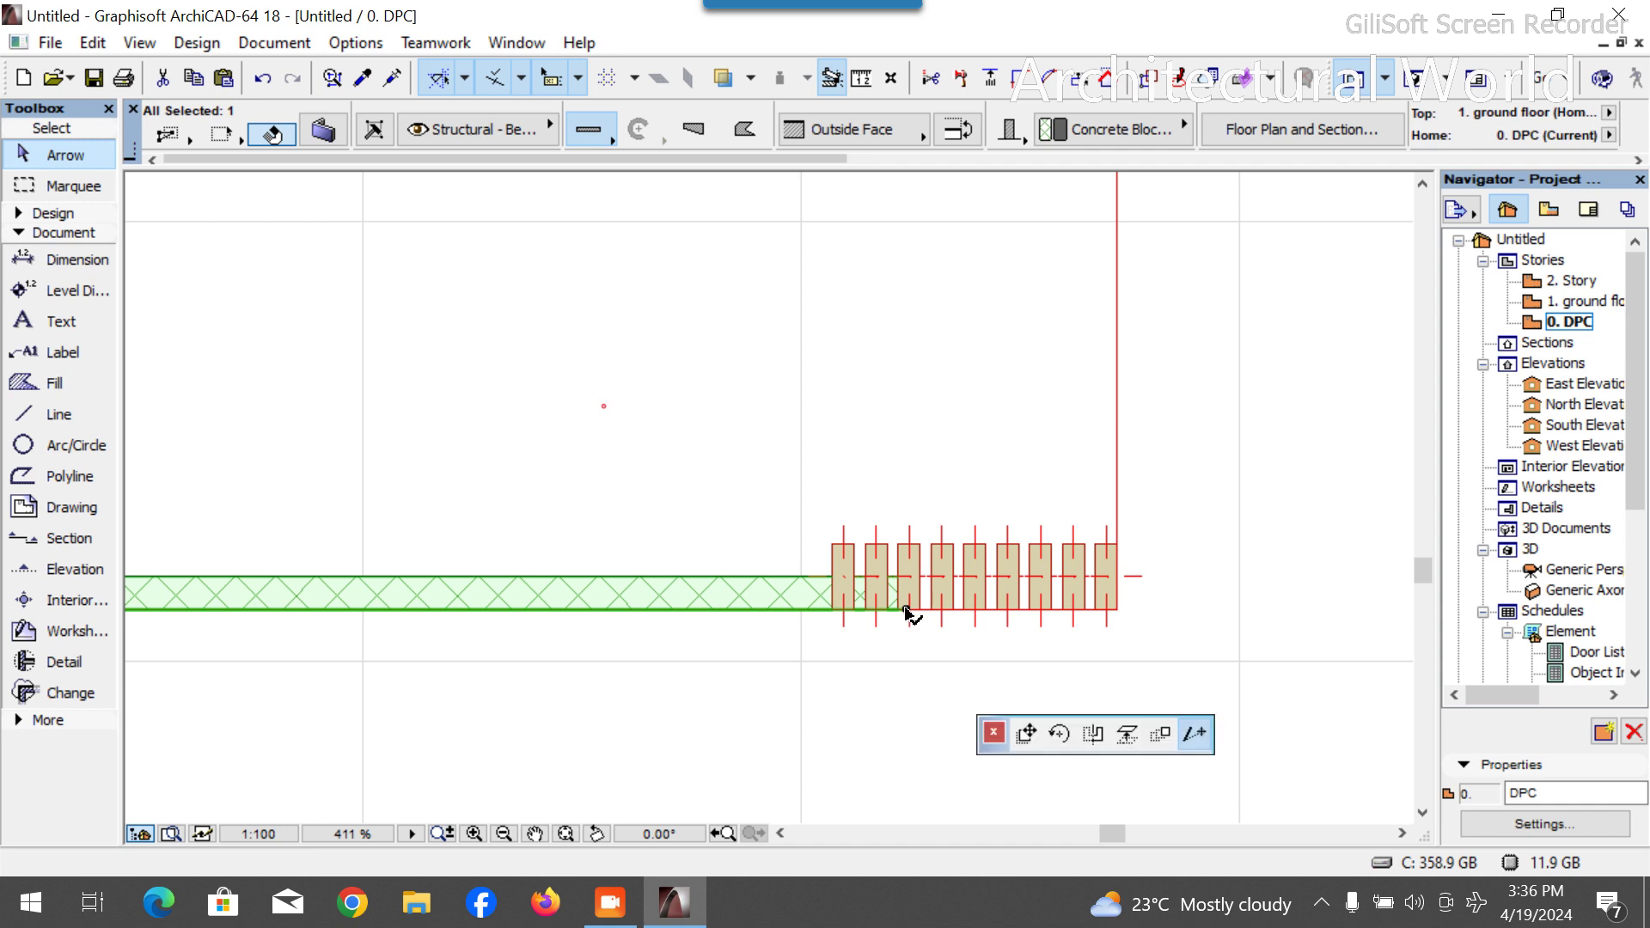
{"action": "left_click", "coordinate": [1121, 601]}
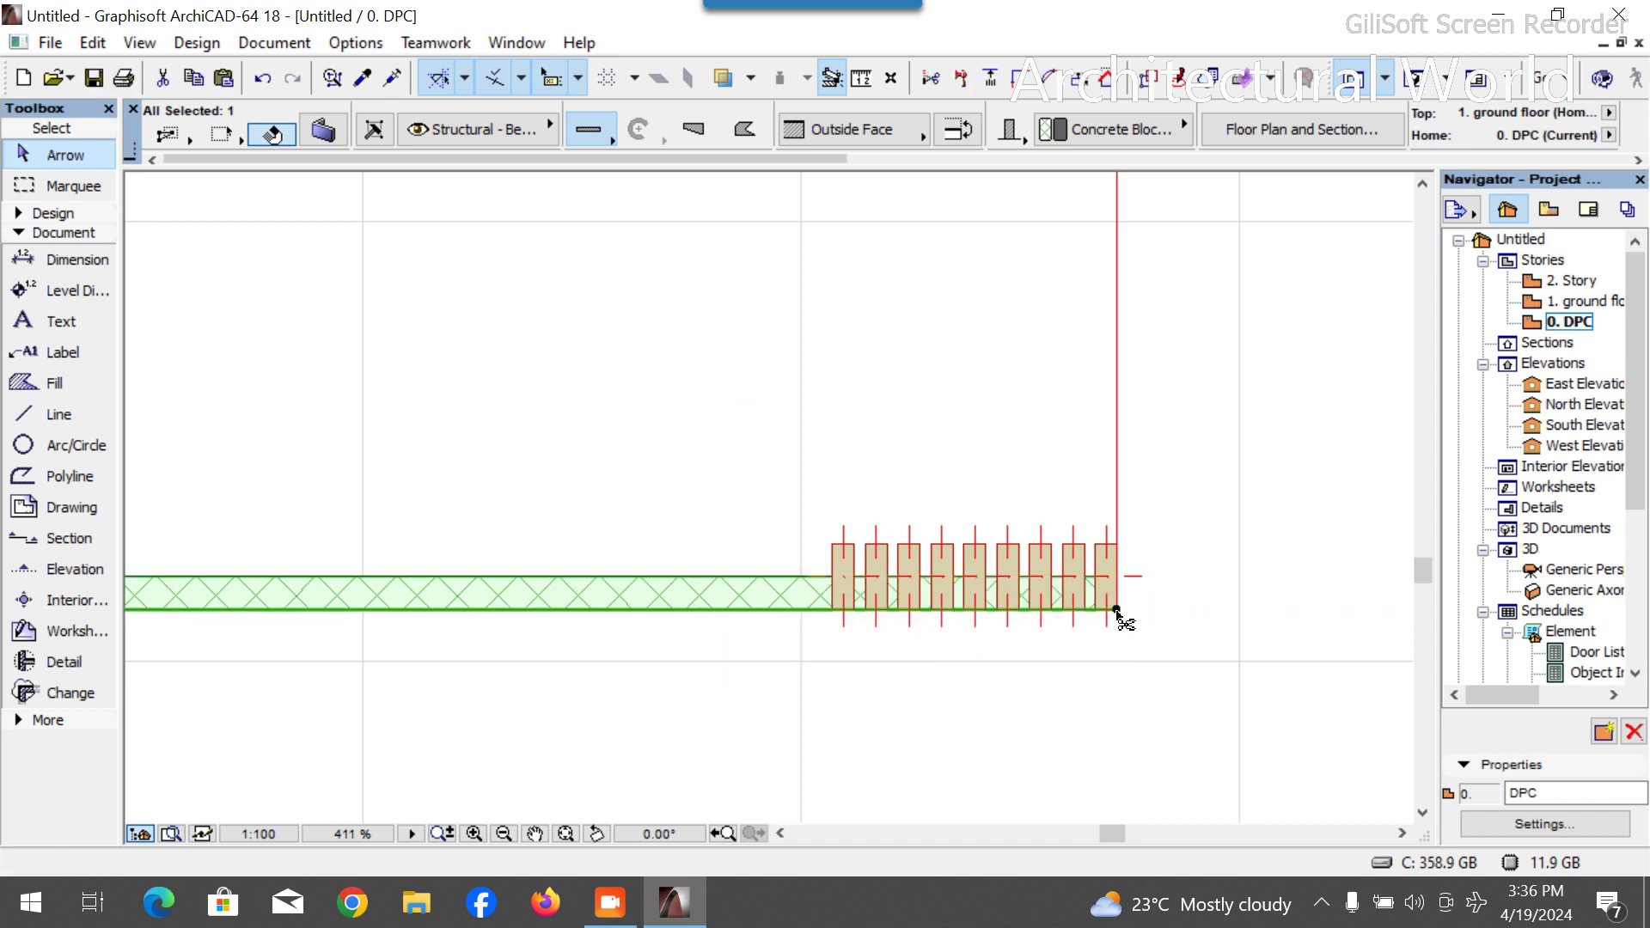
{"action": "scroll", "coordinate": [1109, 606], "scroll_direction": "down", "scroll_amount": 5}
{"action": "key", "text": "Escape"}
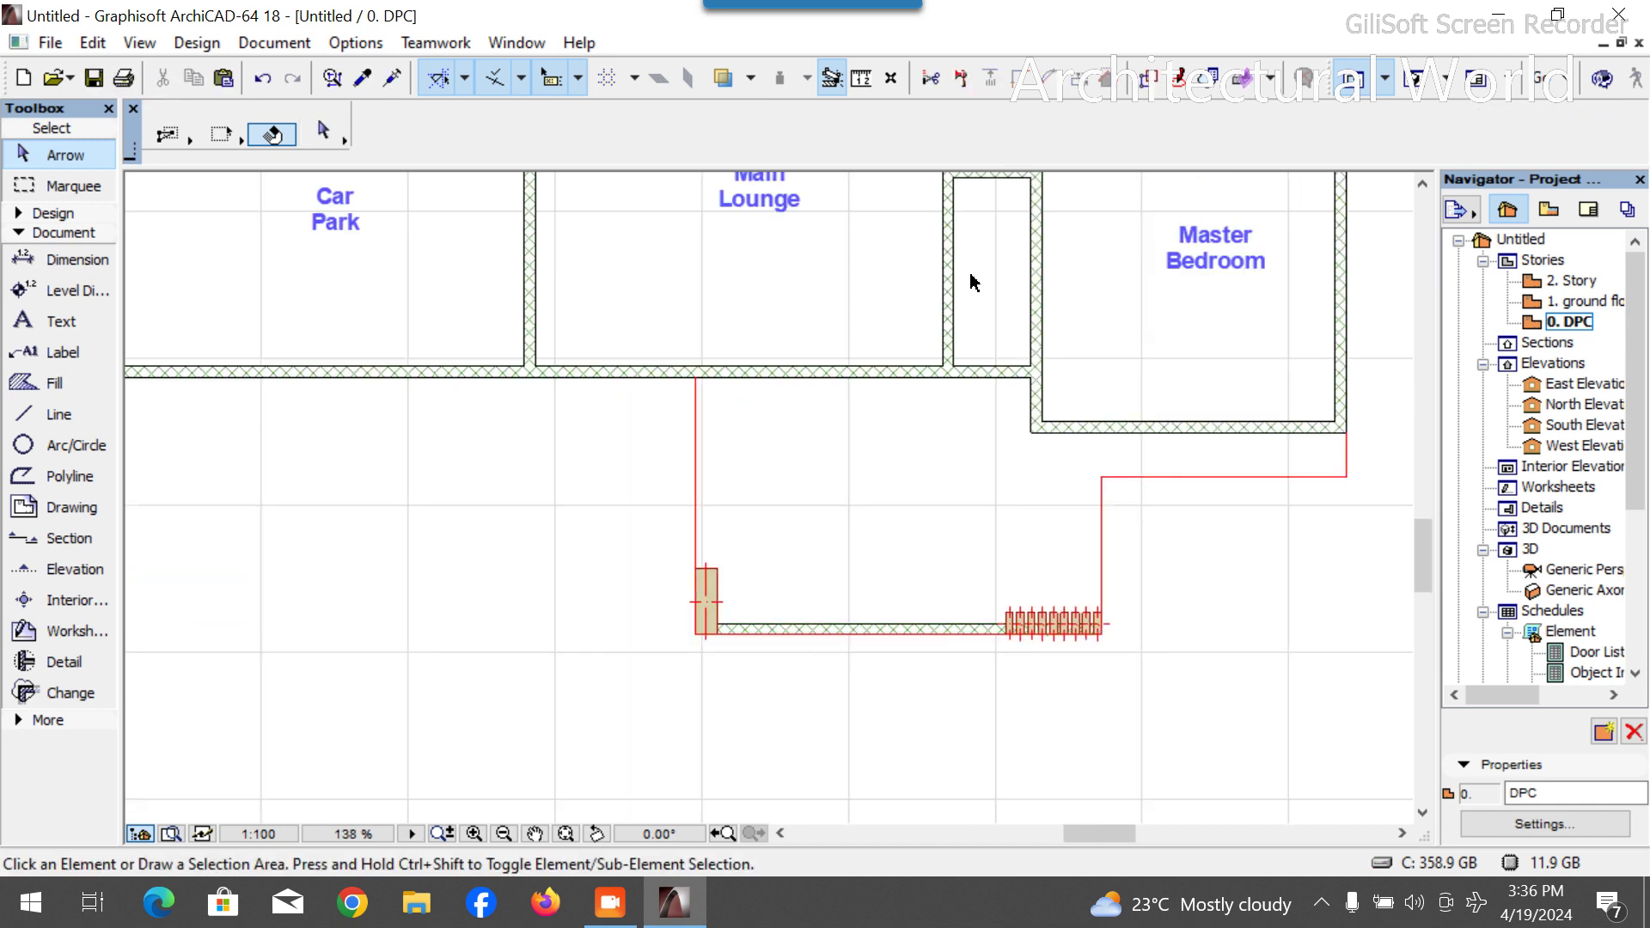
Copy the Main Lounge's right wall onto the left edge of the red outline and trim it at the house's front wall.
{"action": "left_click", "coordinate": [949, 292]}
{"action": "key", "text": "ctrl+d"}
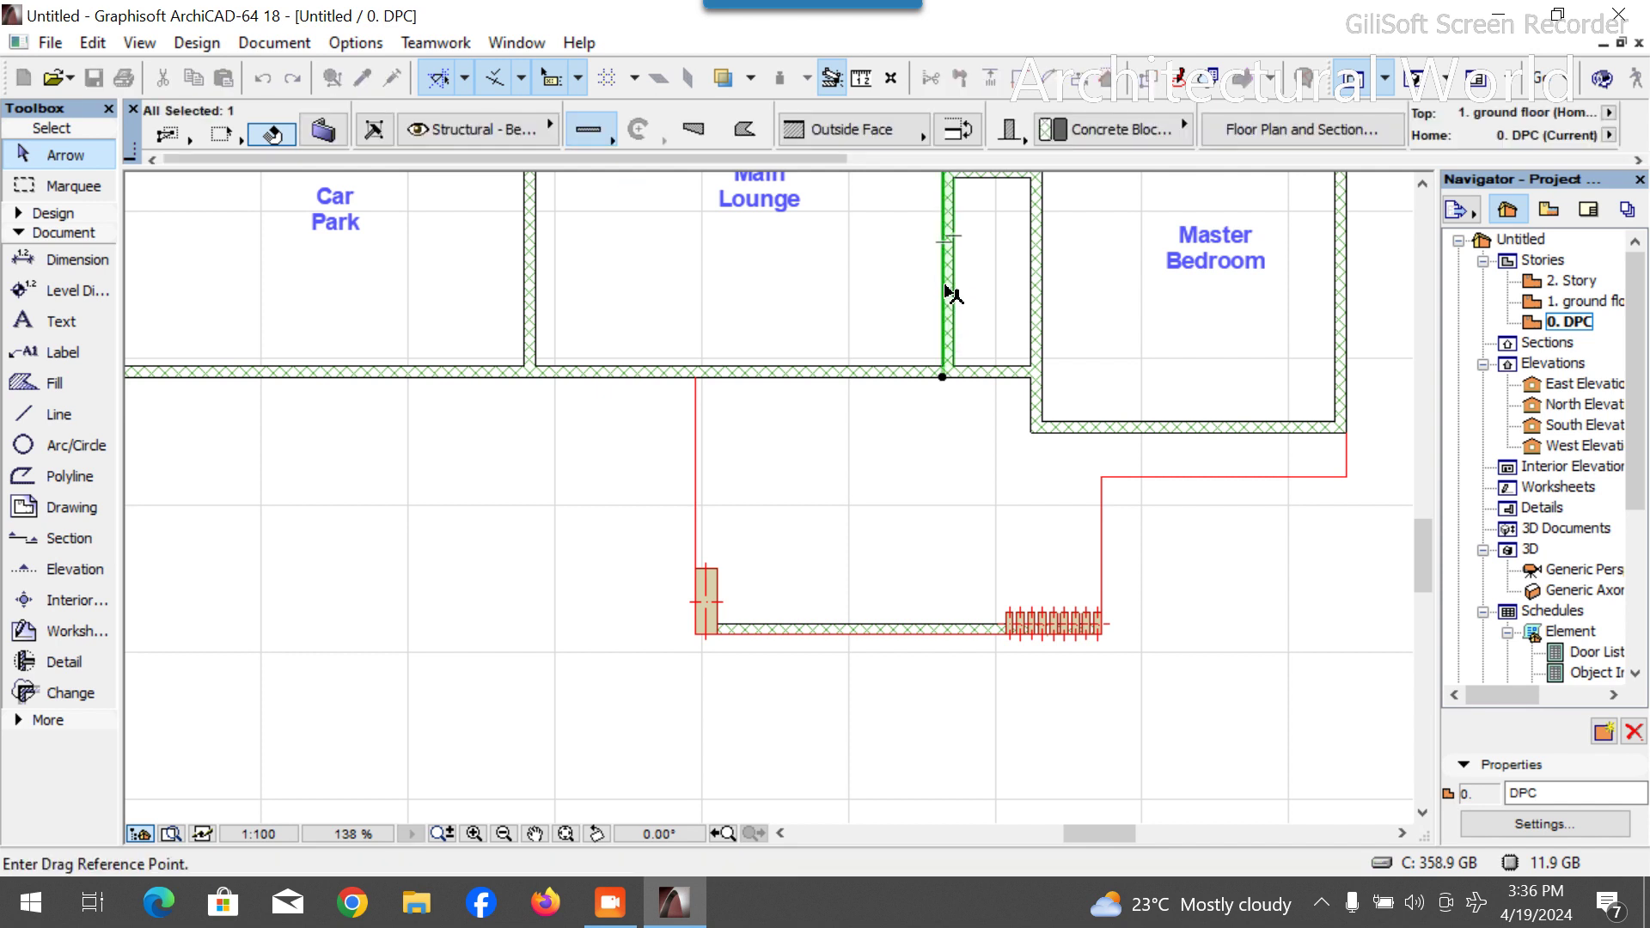
{"action": "left_click", "coordinate": [944, 377]}
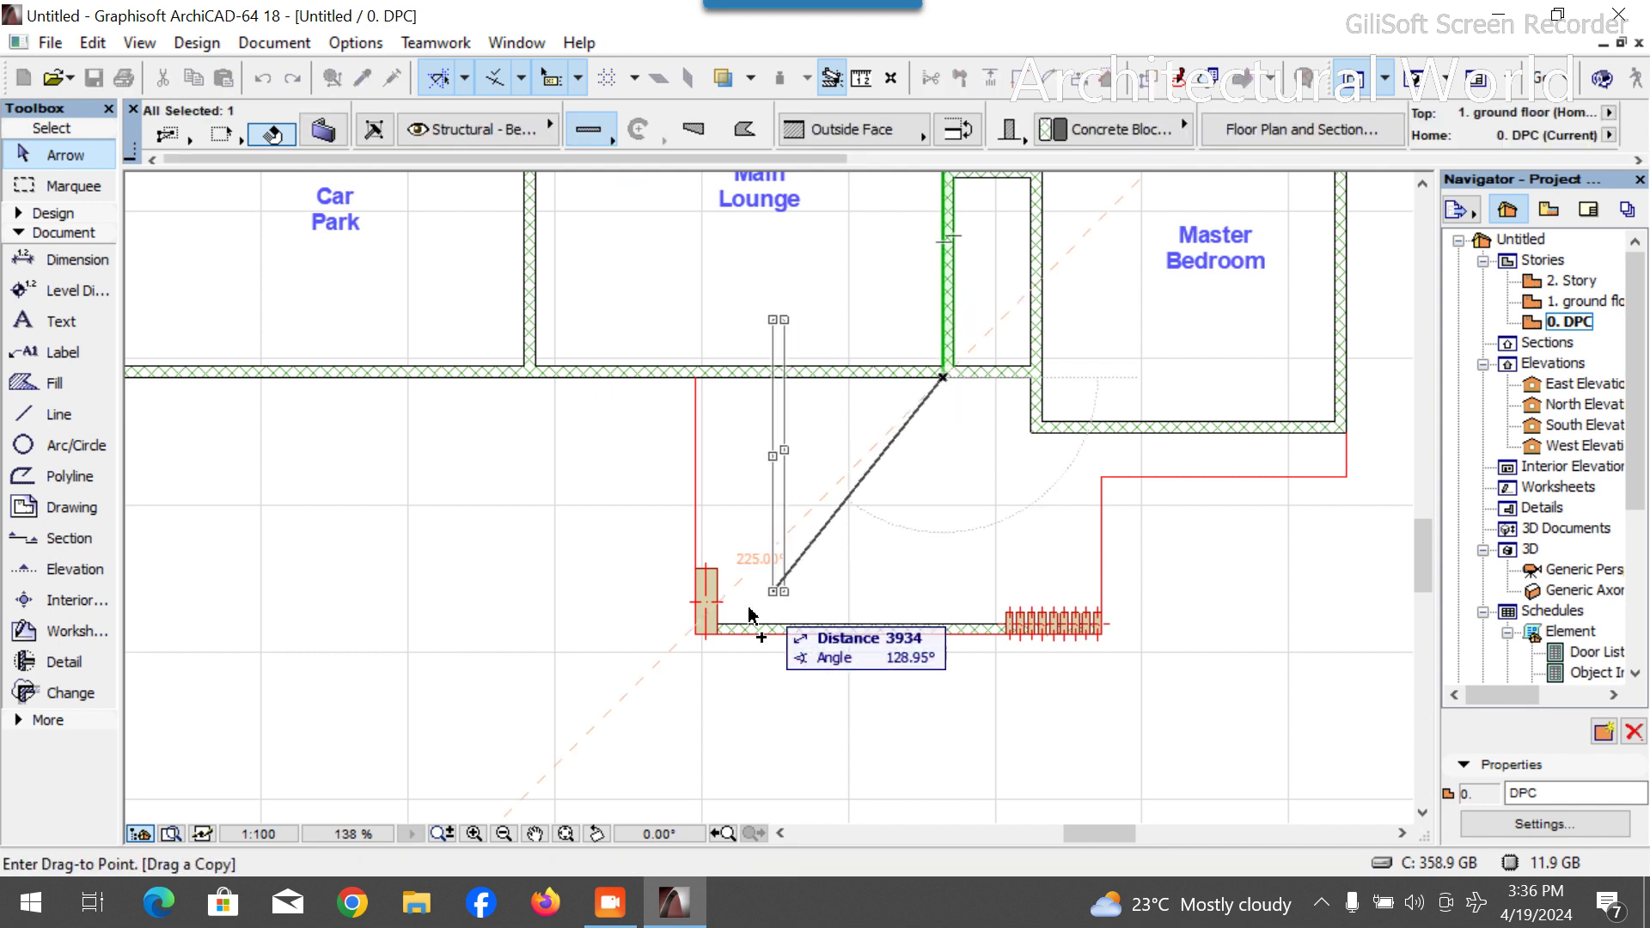
{"action": "left_click", "coordinate": [694, 633]}
{"action": "scroll", "coordinate": [703, 544], "scroll_direction": "up", "scroll_amount": 8}
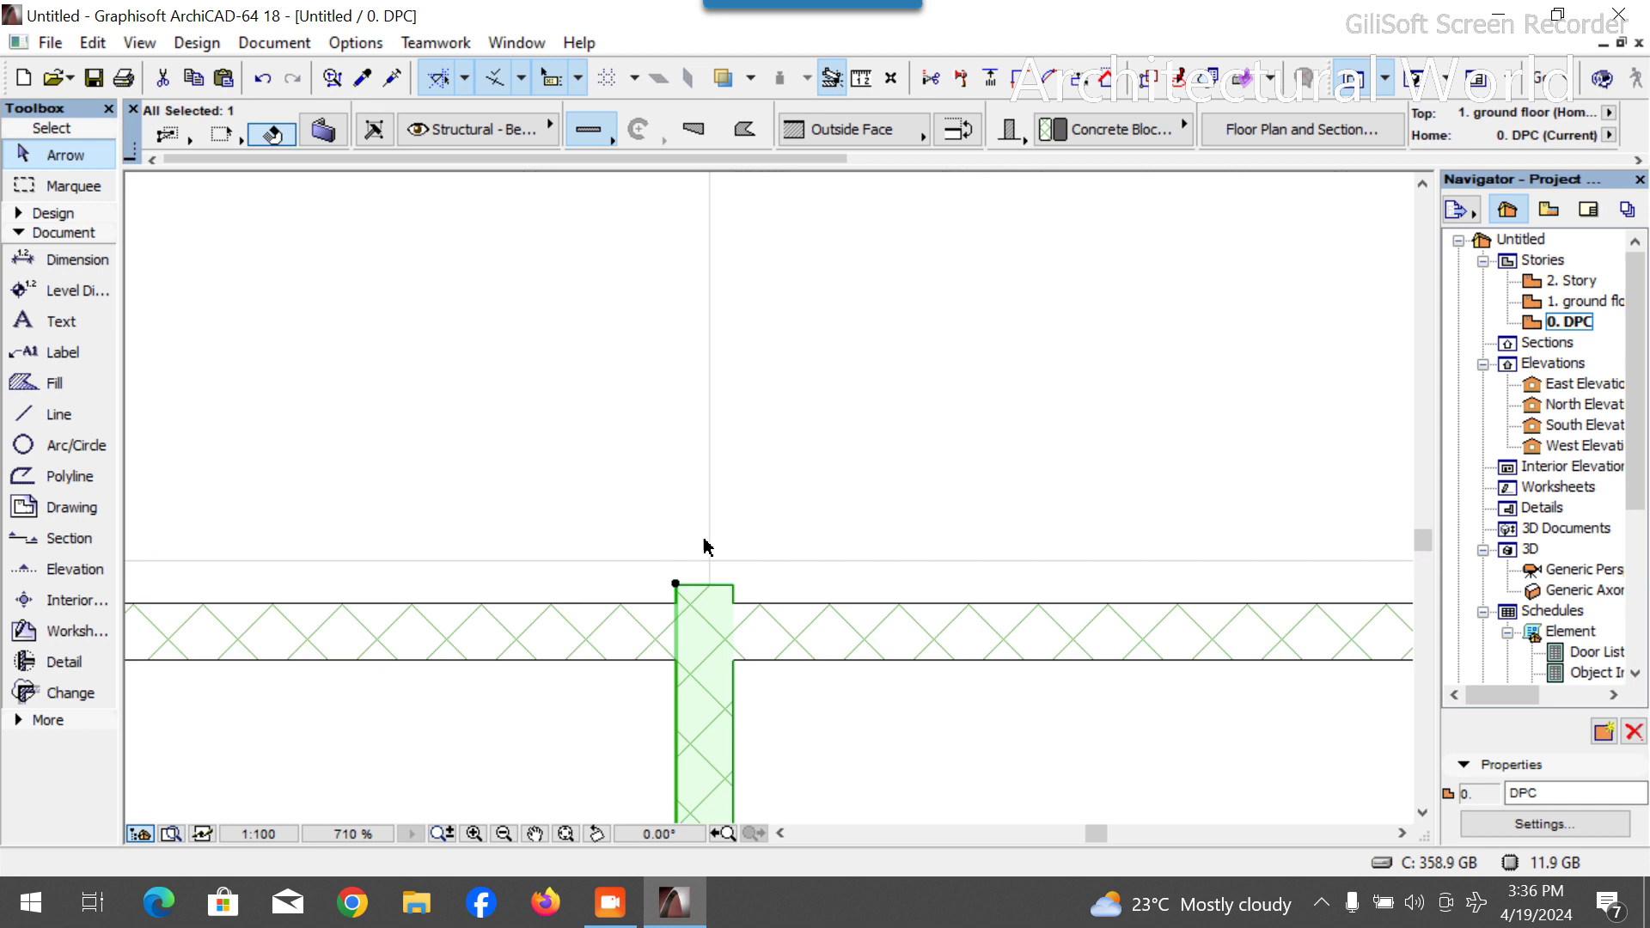
{"action": "scroll", "coordinate": [703, 580], "scroll_direction": "down", "scroll_amount": 8}
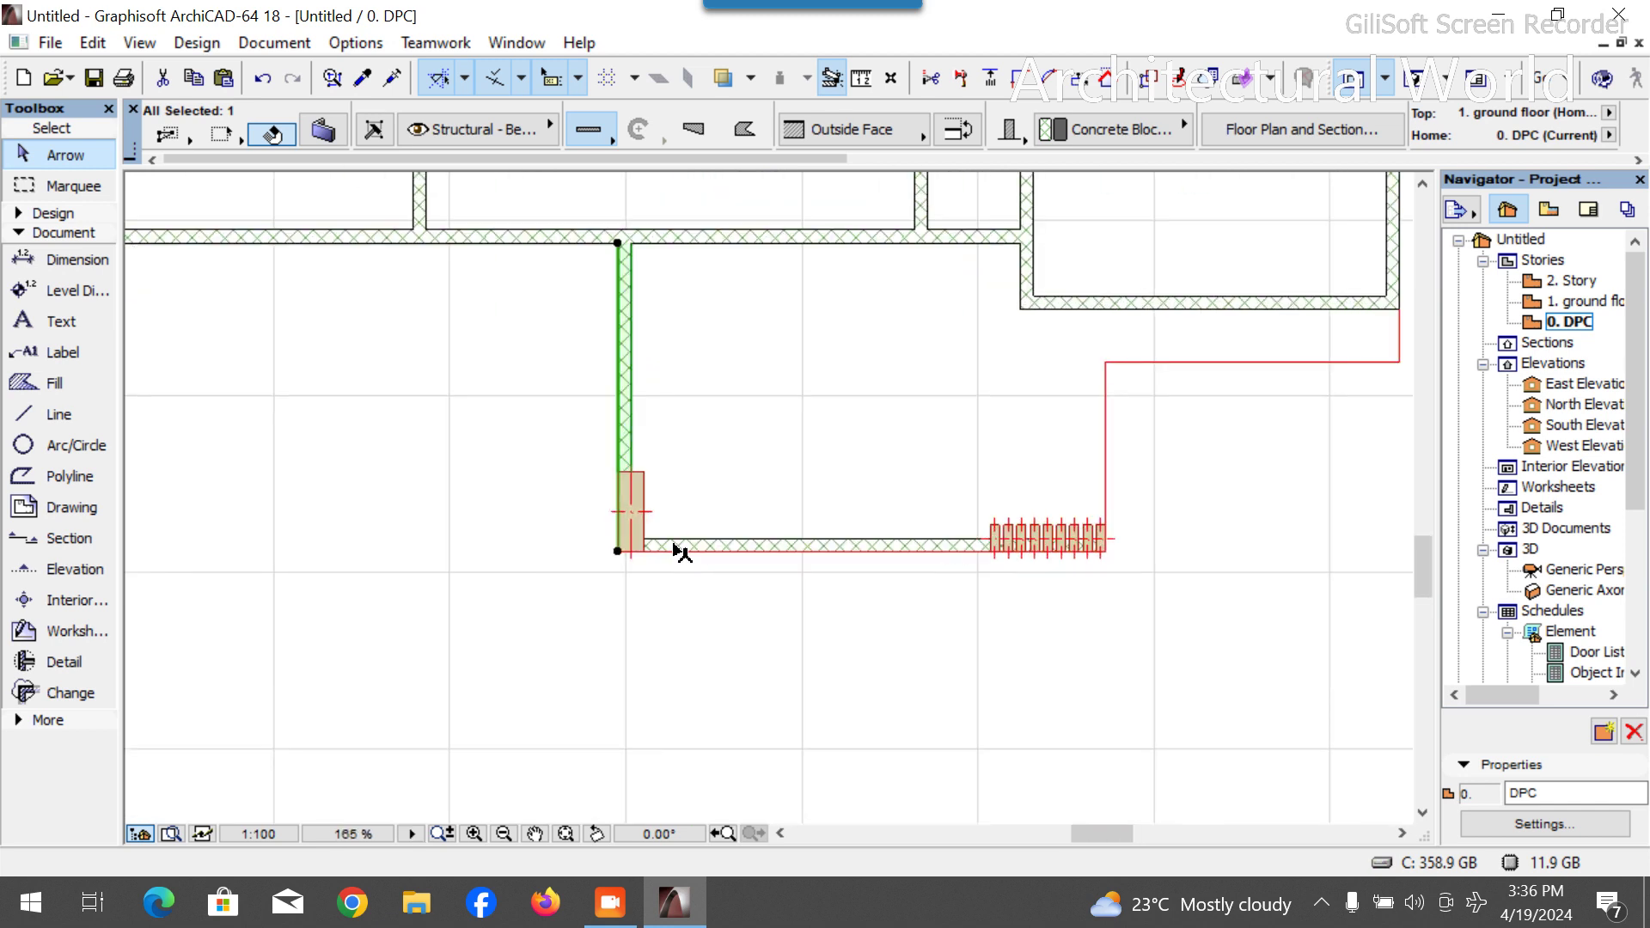
Copy the outline's left wall onto its right edge by the small columns and trim it at the Master Bedroom's front wall.
{"action": "key", "text": "ctrl+shift+d"}
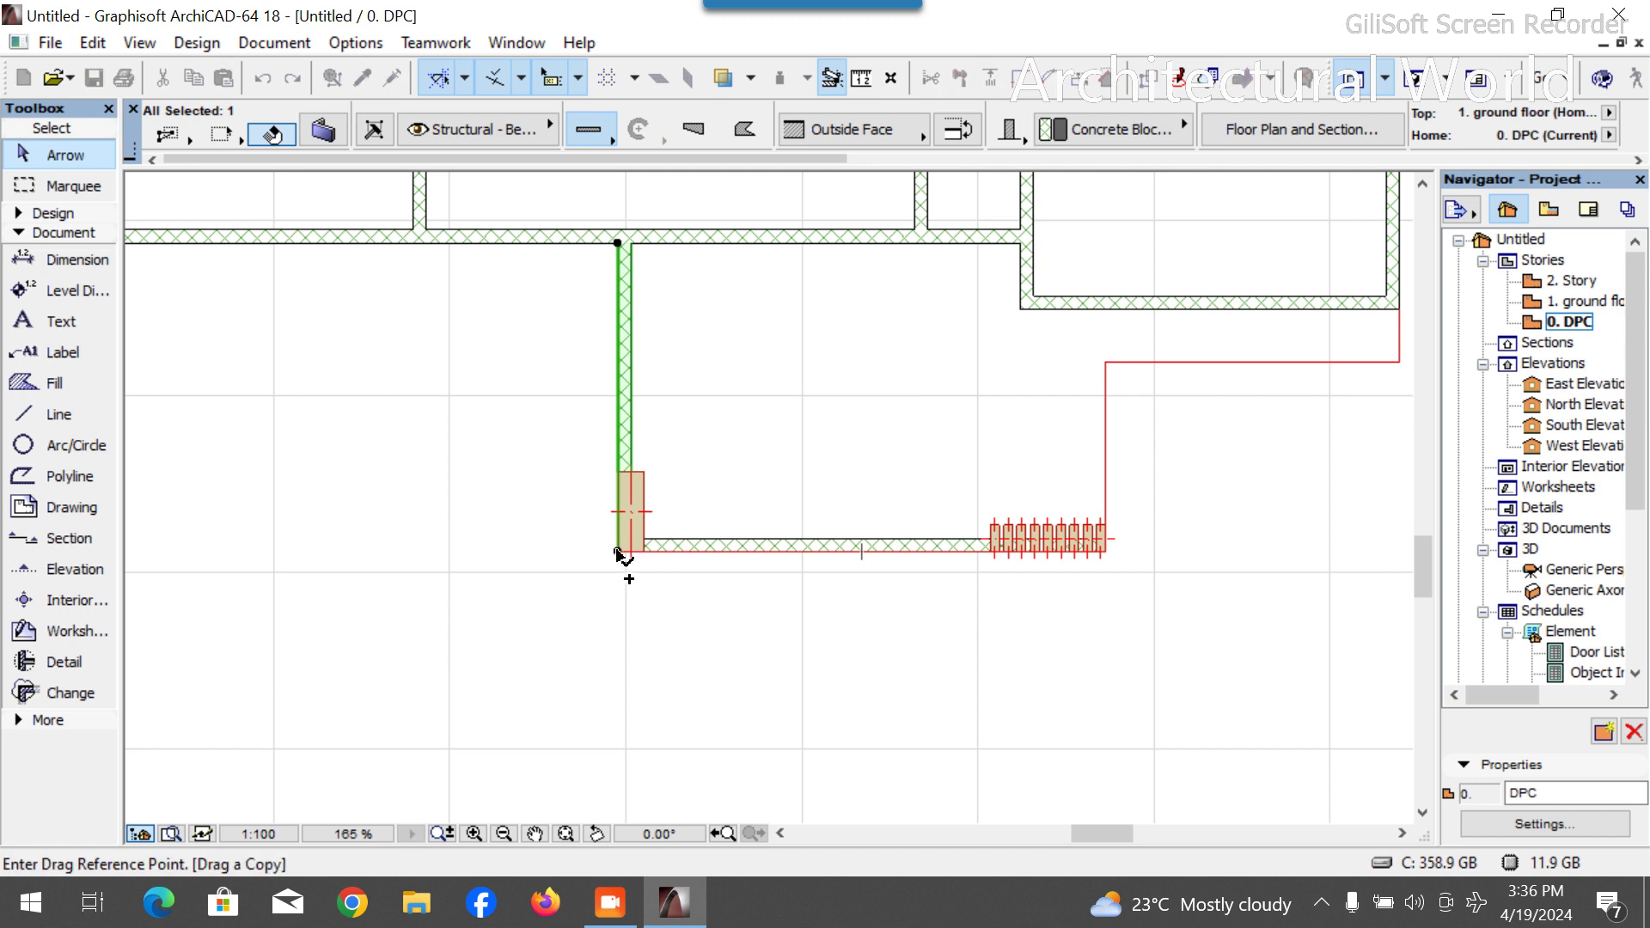
{"action": "left_click", "coordinate": [618, 551]}
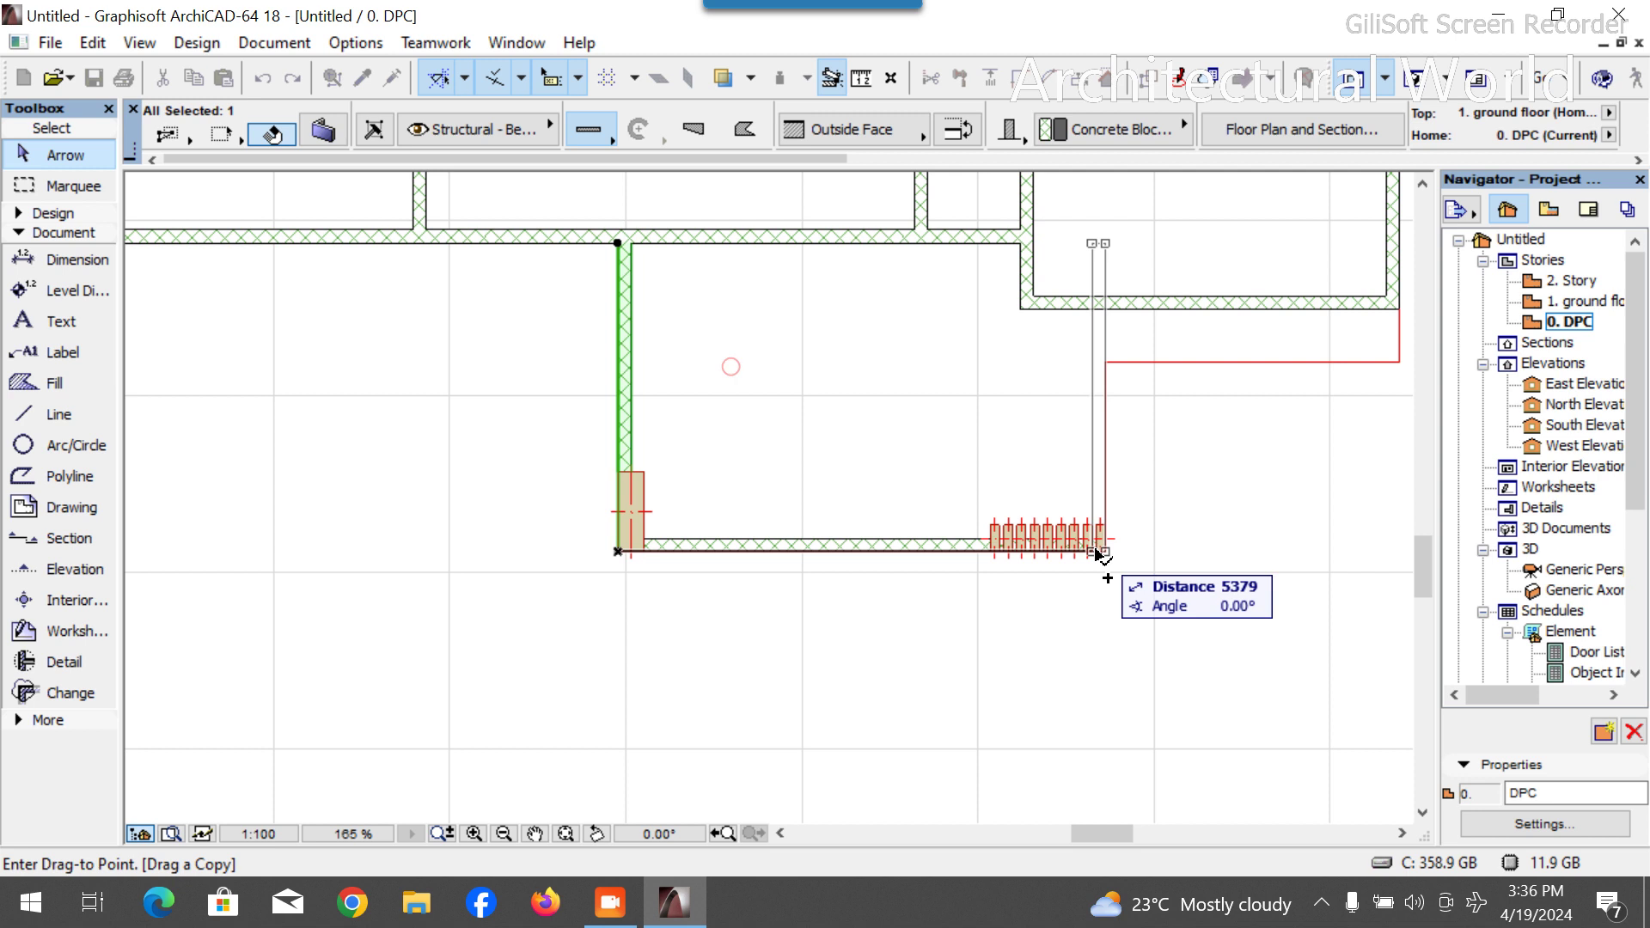
{"action": "left_click", "coordinate": [1098, 551]}
{"action": "key", "text": "Escape"}
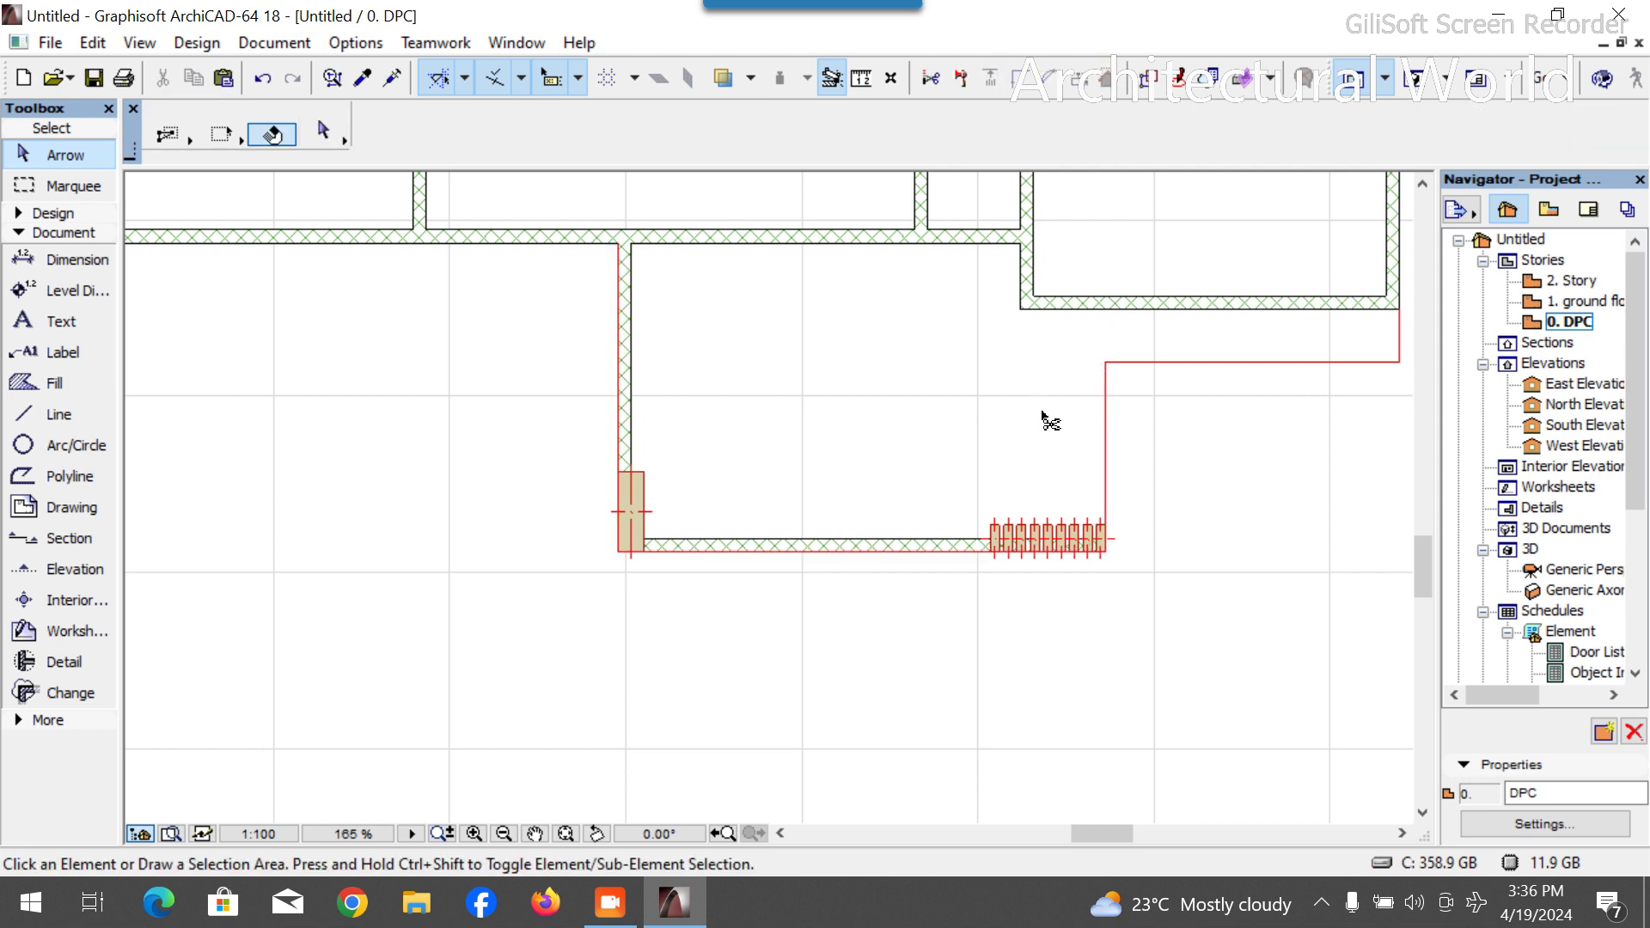
{"action": "left_click", "coordinate": [1103, 464]}
Copy the short wall between the Main Lounge and Master Bedroom onto the outline's horizontal edge below the Master Bedroom.
{"action": "scroll", "coordinate": [681, 349], "scroll_direction": "down", "scroll_amount": 3}
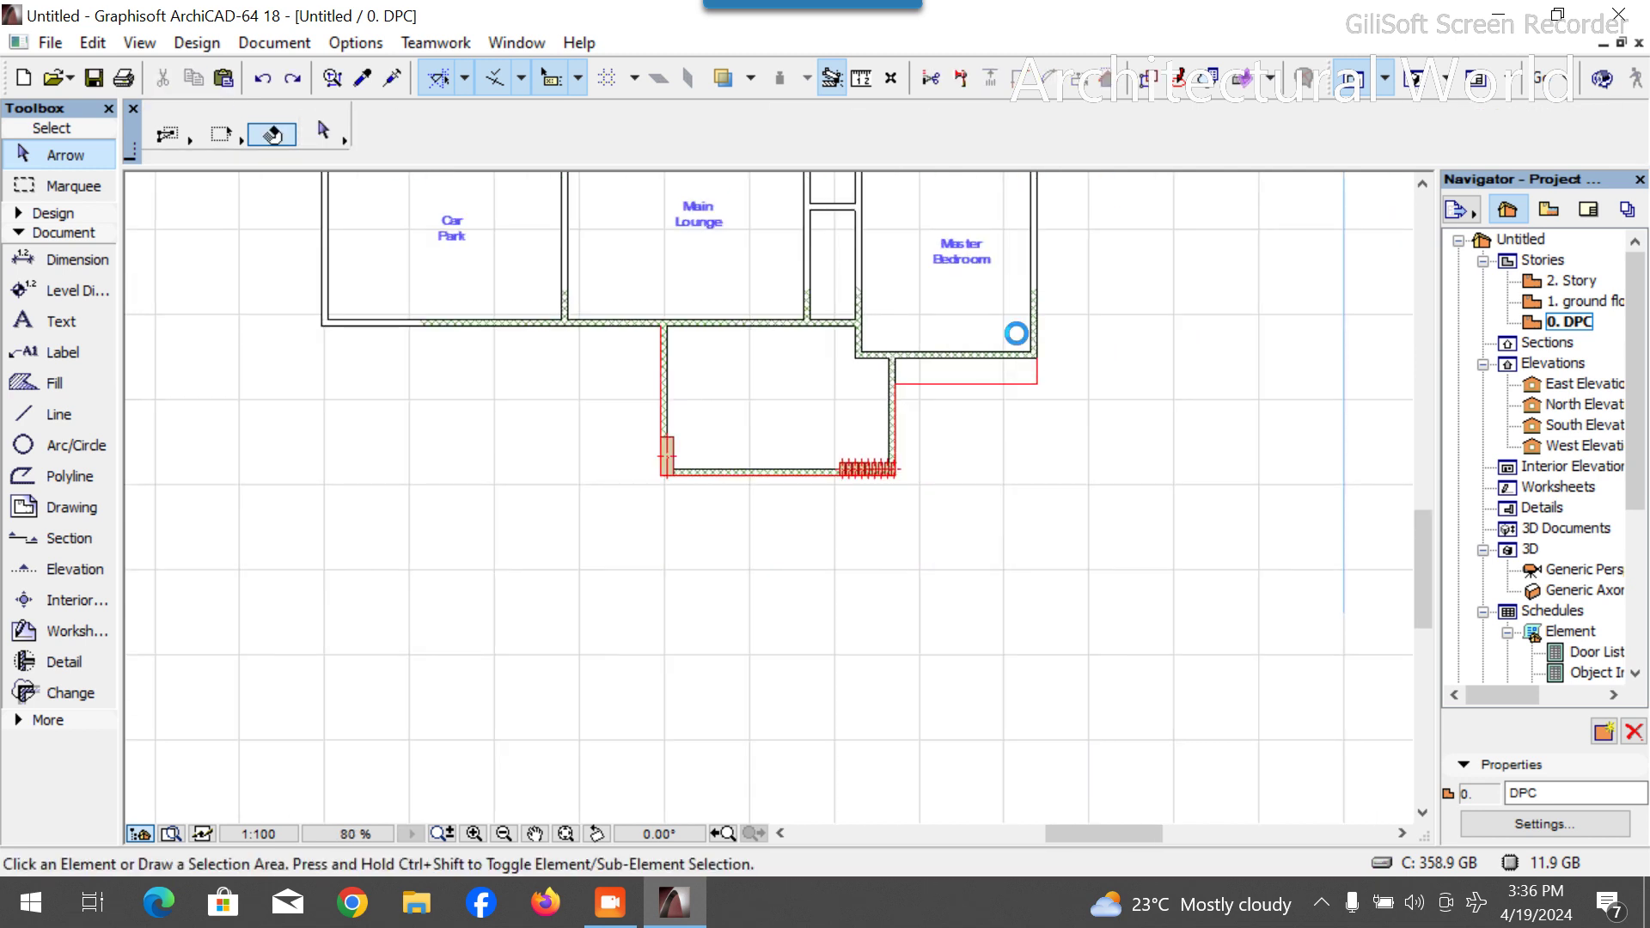
{"action": "scroll", "coordinate": [1018, 360], "scroll_direction": "up", "scroll_amount": 3}
{"action": "scroll", "coordinate": [939, 515], "scroll_direction": "down", "scroll_amount": 2}
{"action": "scroll", "coordinate": [803, 390], "scroll_direction": "up", "scroll_amount": 1}
{"action": "scroll", "coordinate": [791, 479], "scroll_direction": "down", "scroll_amount": 2}
{"action": "scroll", "coordinate": [801, 338], "scroll_direction": "up", "scroll_amount": 3}
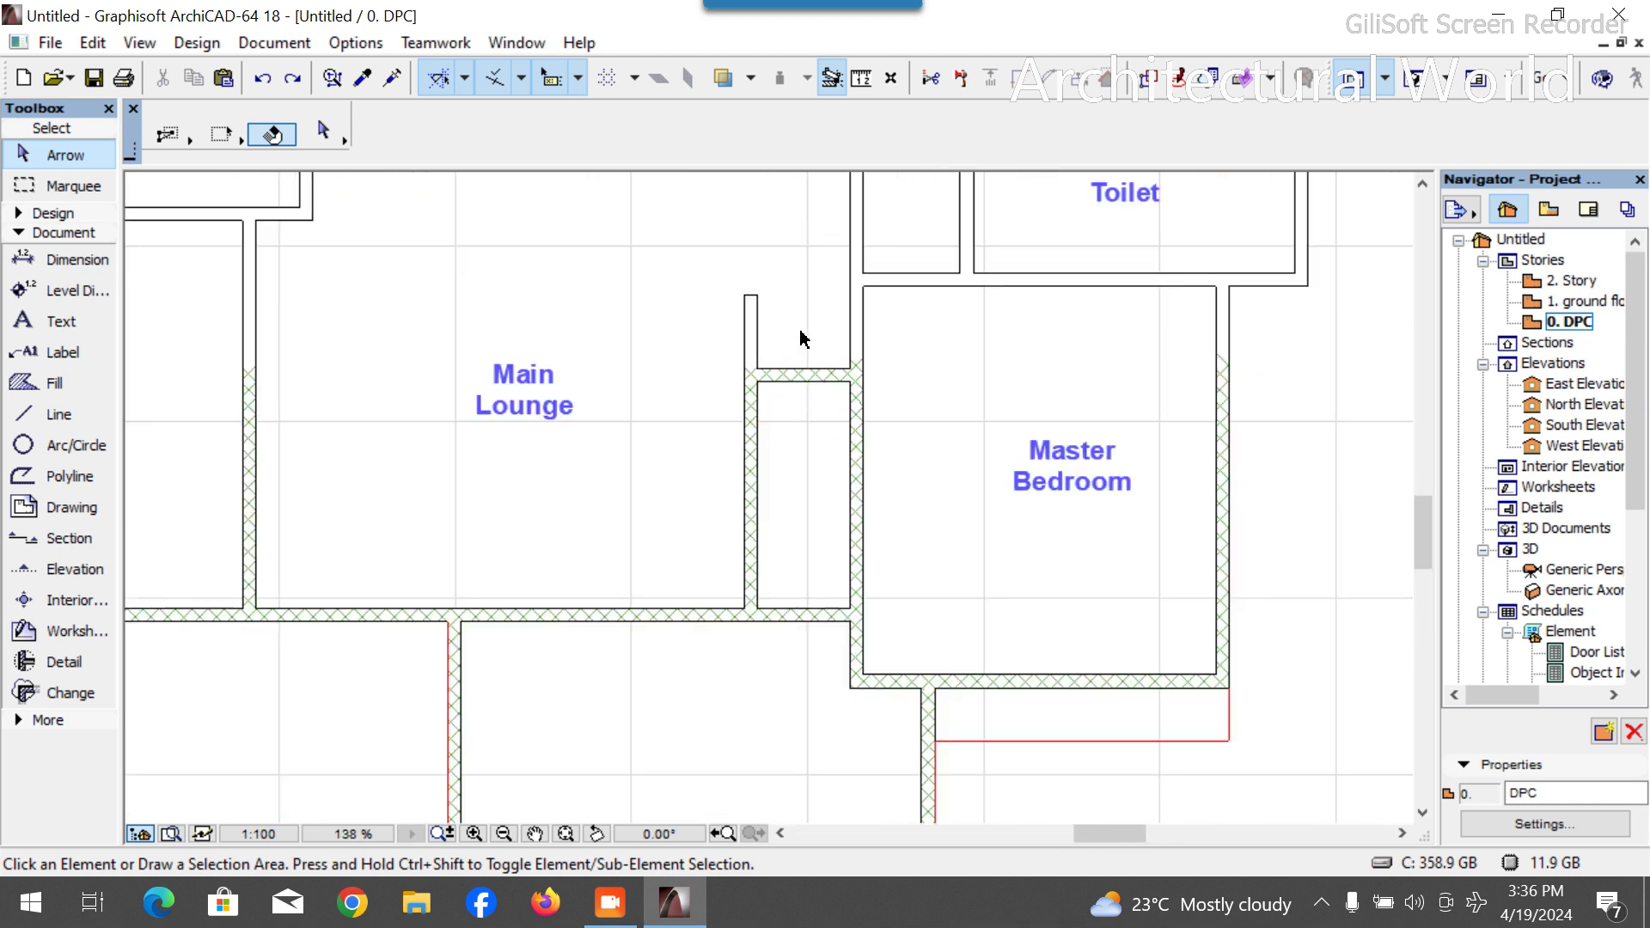
{"action": "left_click", "coordinate": [801, 378]}
{"action": "key", "text": "ctrl+d"}
{"action": "left_click", "coordinate": [745, 381]}
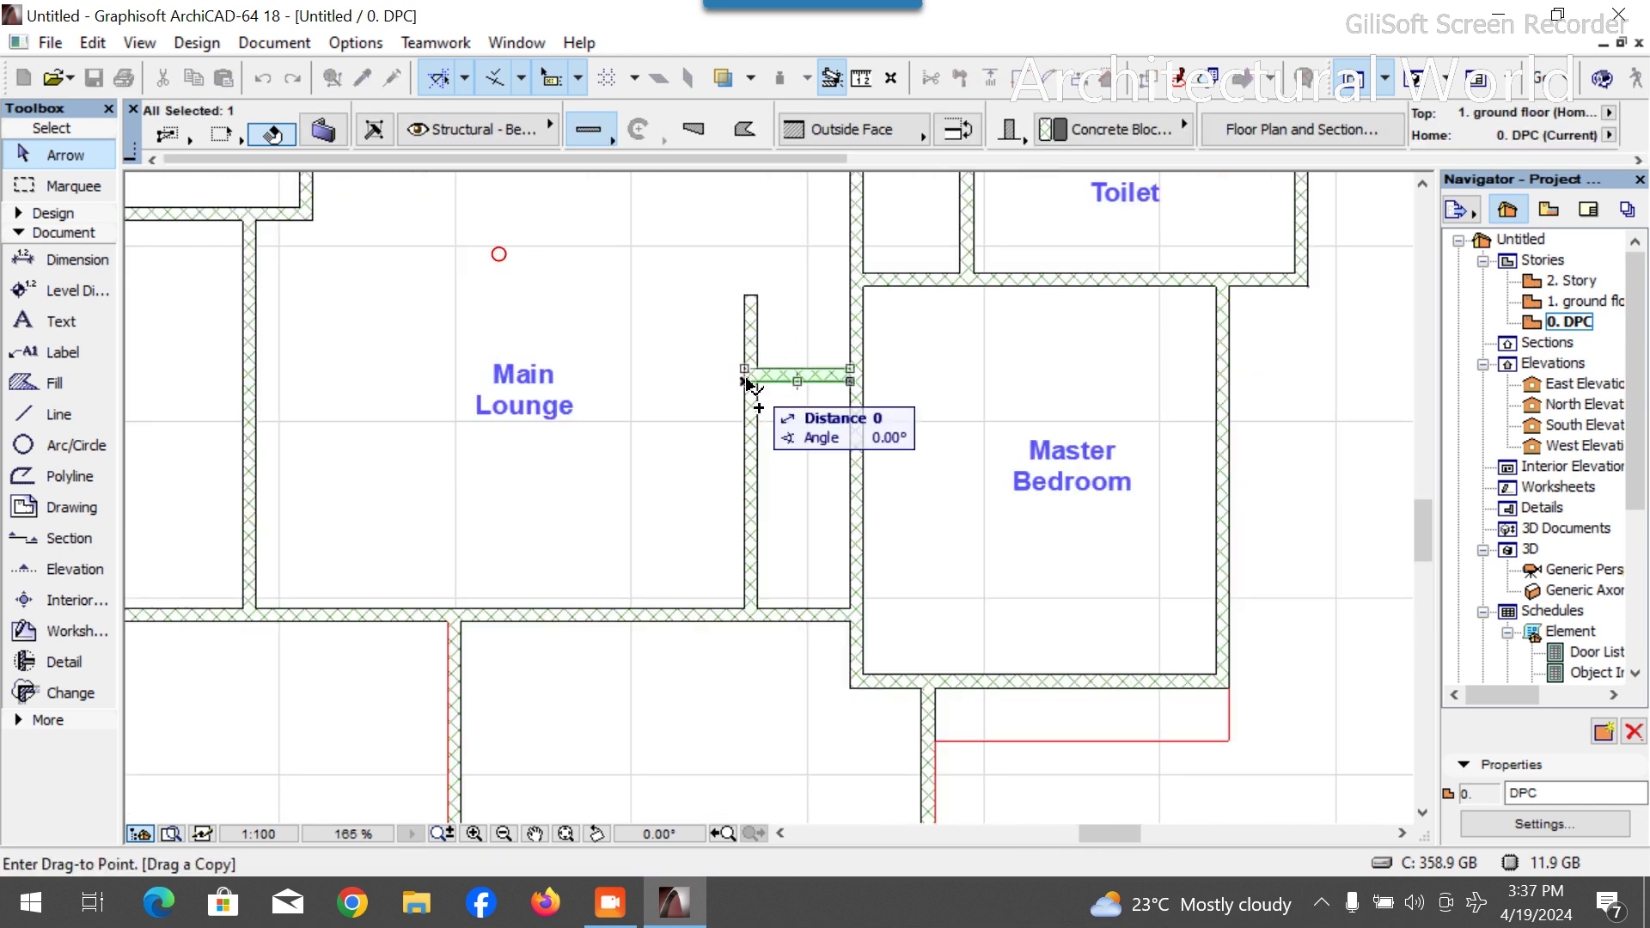
{"action": "scroll", "coordinate": [808, 524], "scroll_direction": "down", "scroll_amount": 3}
{"action": "scroll", "coordinate": [822, 534], "scroll_direction": "up", "scroll_amount": 4}
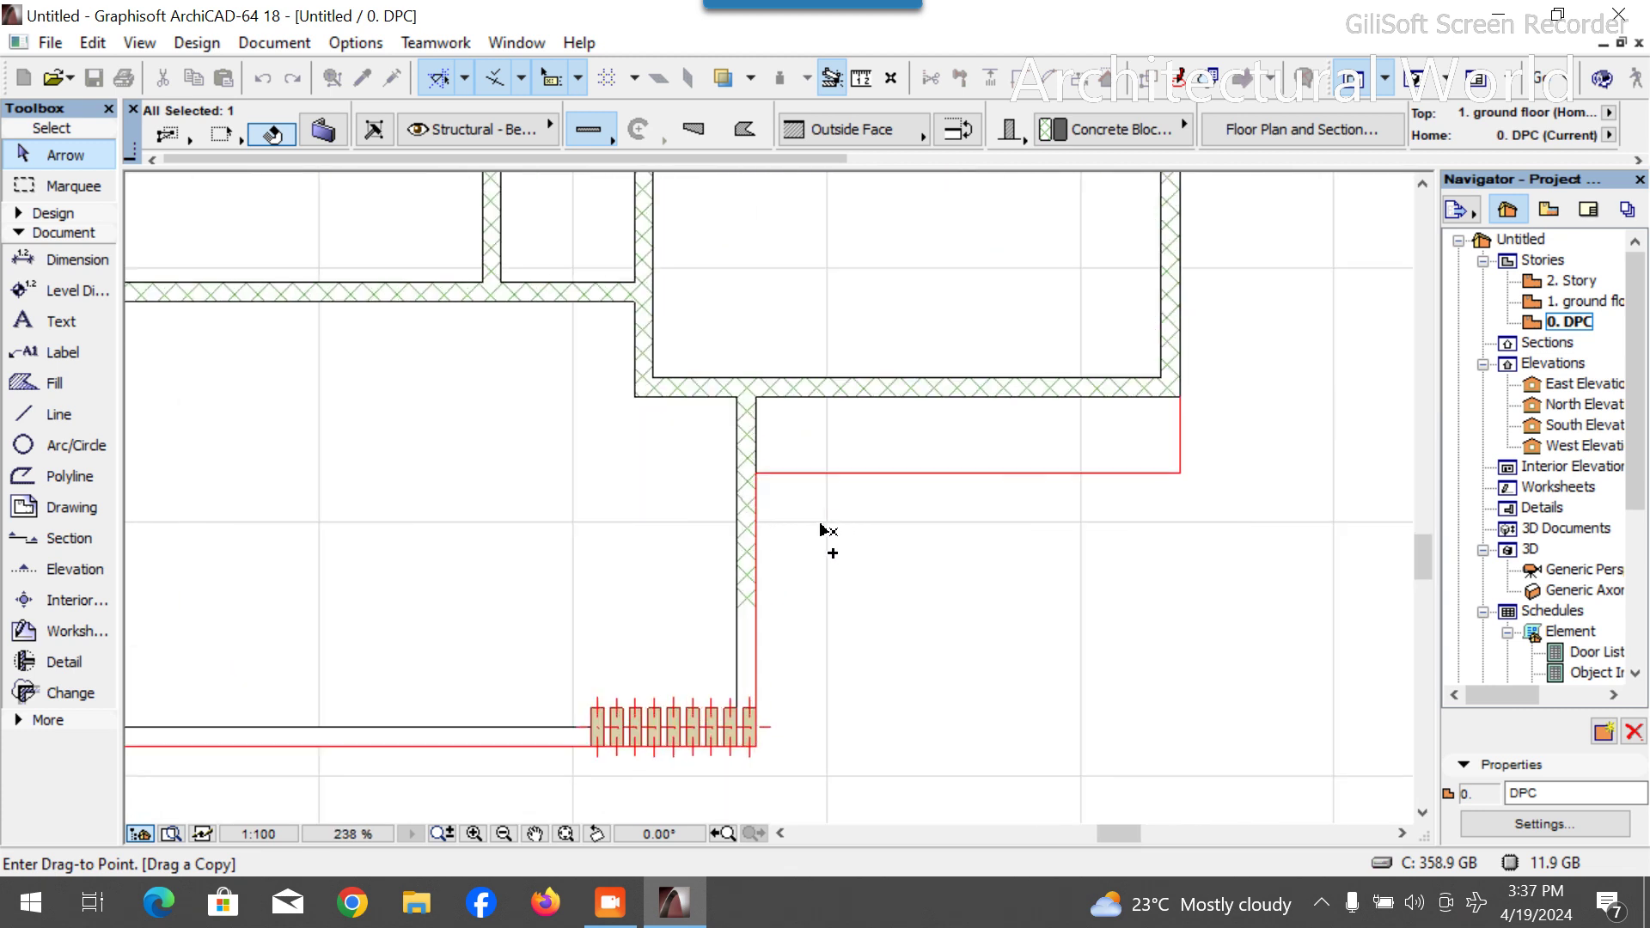
{"action": "left_click", "coordinate": [763, 479]}
{"action": "left_click", "coordinate": [914, 474]}
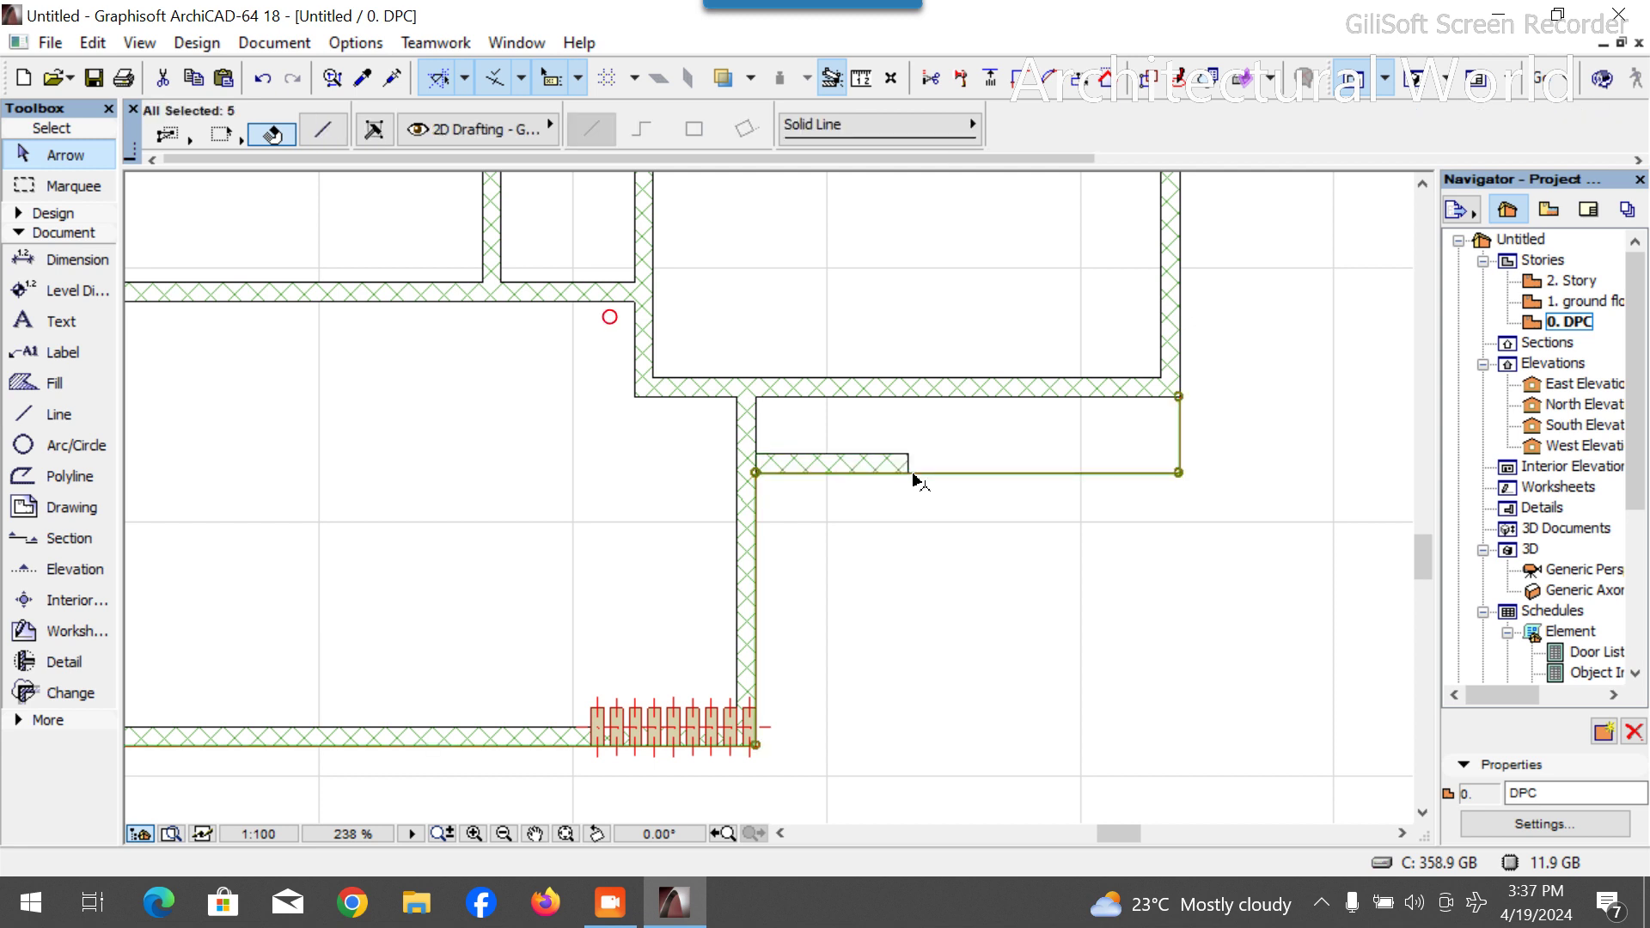
Stretch the copied short wall to the outline's outer corner below the Master Bedroom.
{"action": "left_click", "coordinate": [903, 463]}
{"action": "left_click", "coordinate": [909, 473]}
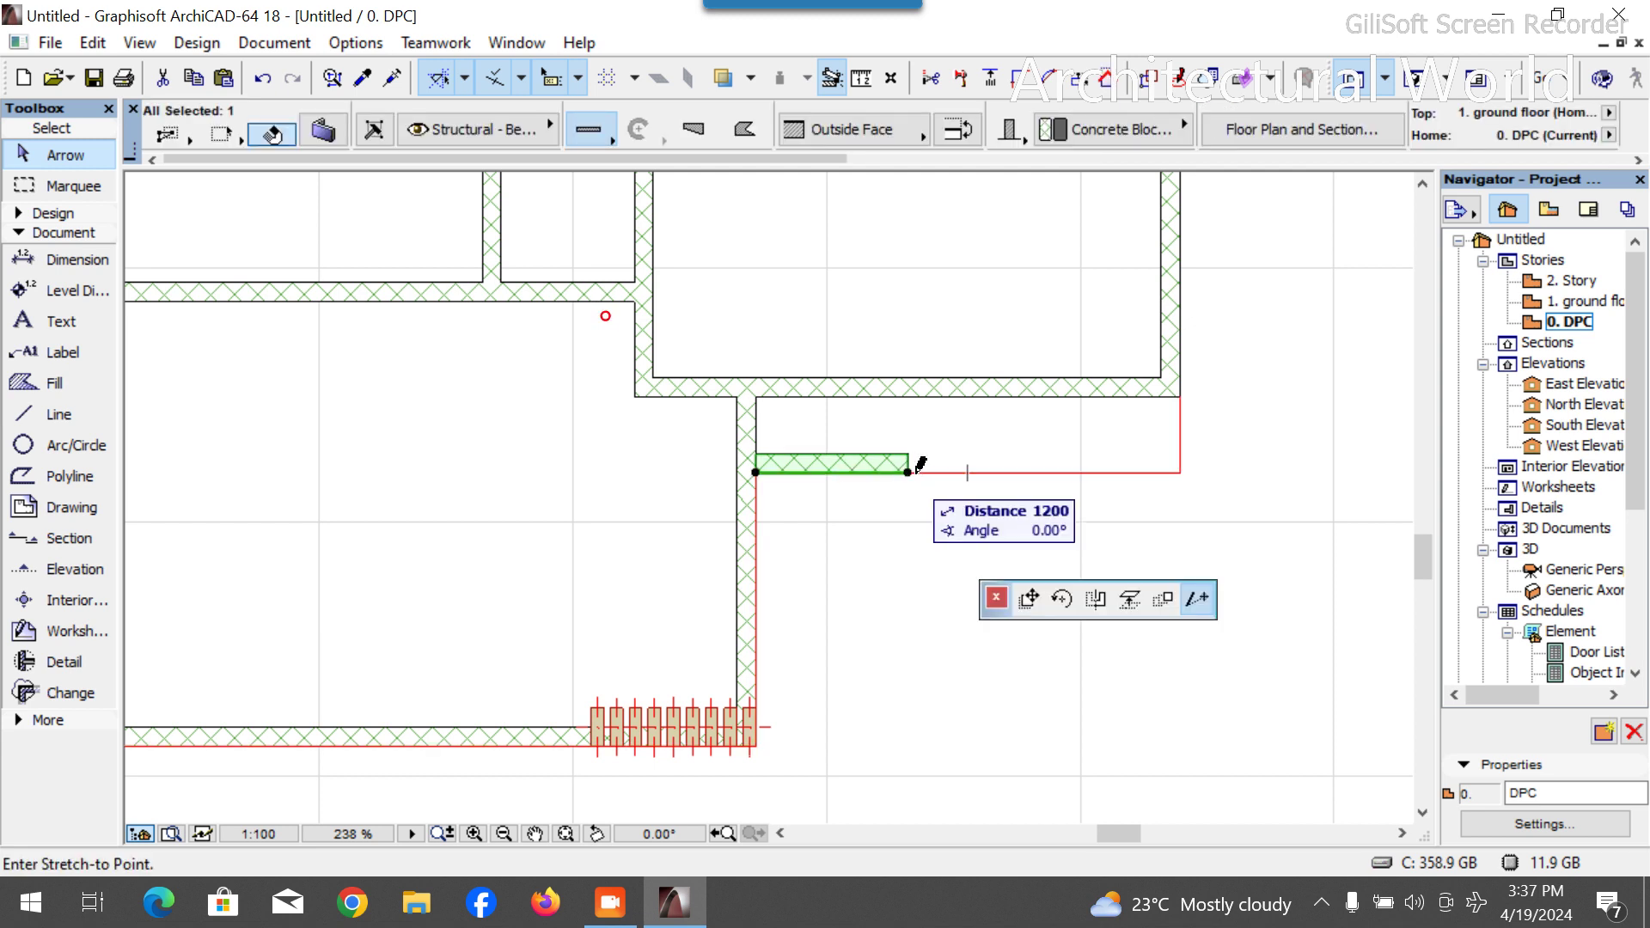
{"action": "left_click", "coordinate": [1180, 458]}
Extend the Master Bedroom's right wall down to the outline's outer corner.
{"action": "left_click", "coordinate": [1174, 378]}
{"action": "left_click", "coordinate": [1159, 401]}
{"action": "left_click", "coordinate": [1170, 471]}
{"action": "left_click", "coordinate": [942, 481]}
Undo the vertical wall's removal, stretch the horizontal wall below the Master Bedroom to its inner face, and trim the excess above.
{"action": "left_click", "coordinate": [740, 430], "text": "ctrl"}
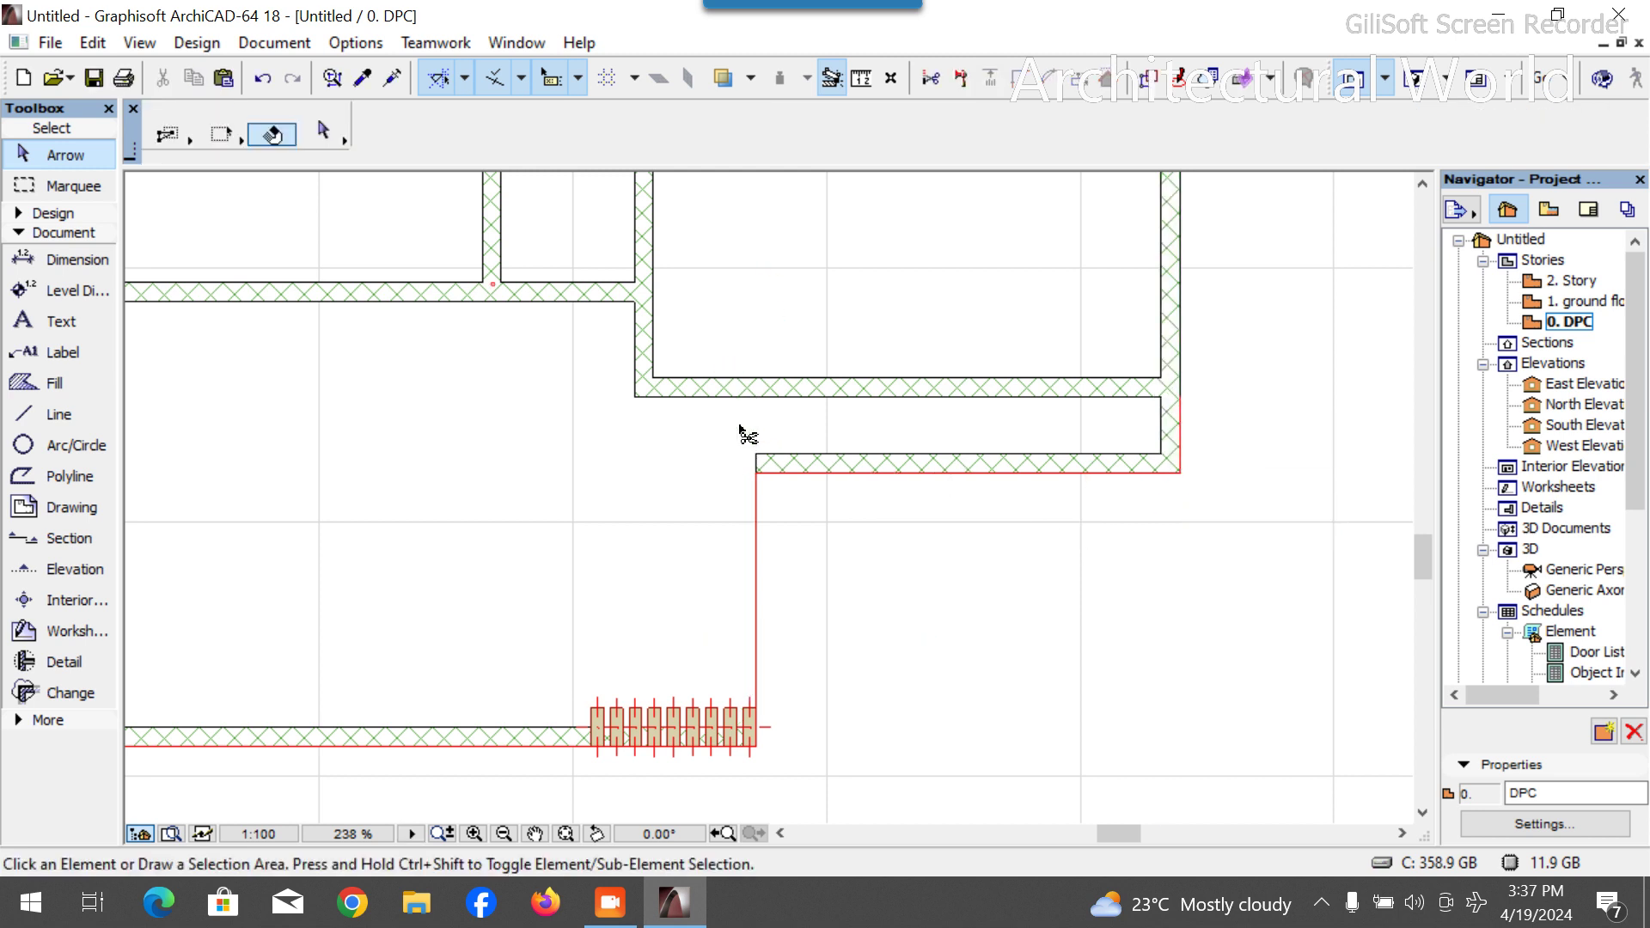
{"action": "key", "text": "ctrl+z"}
{"action": "left_click", "coordinate": [799, 465]}
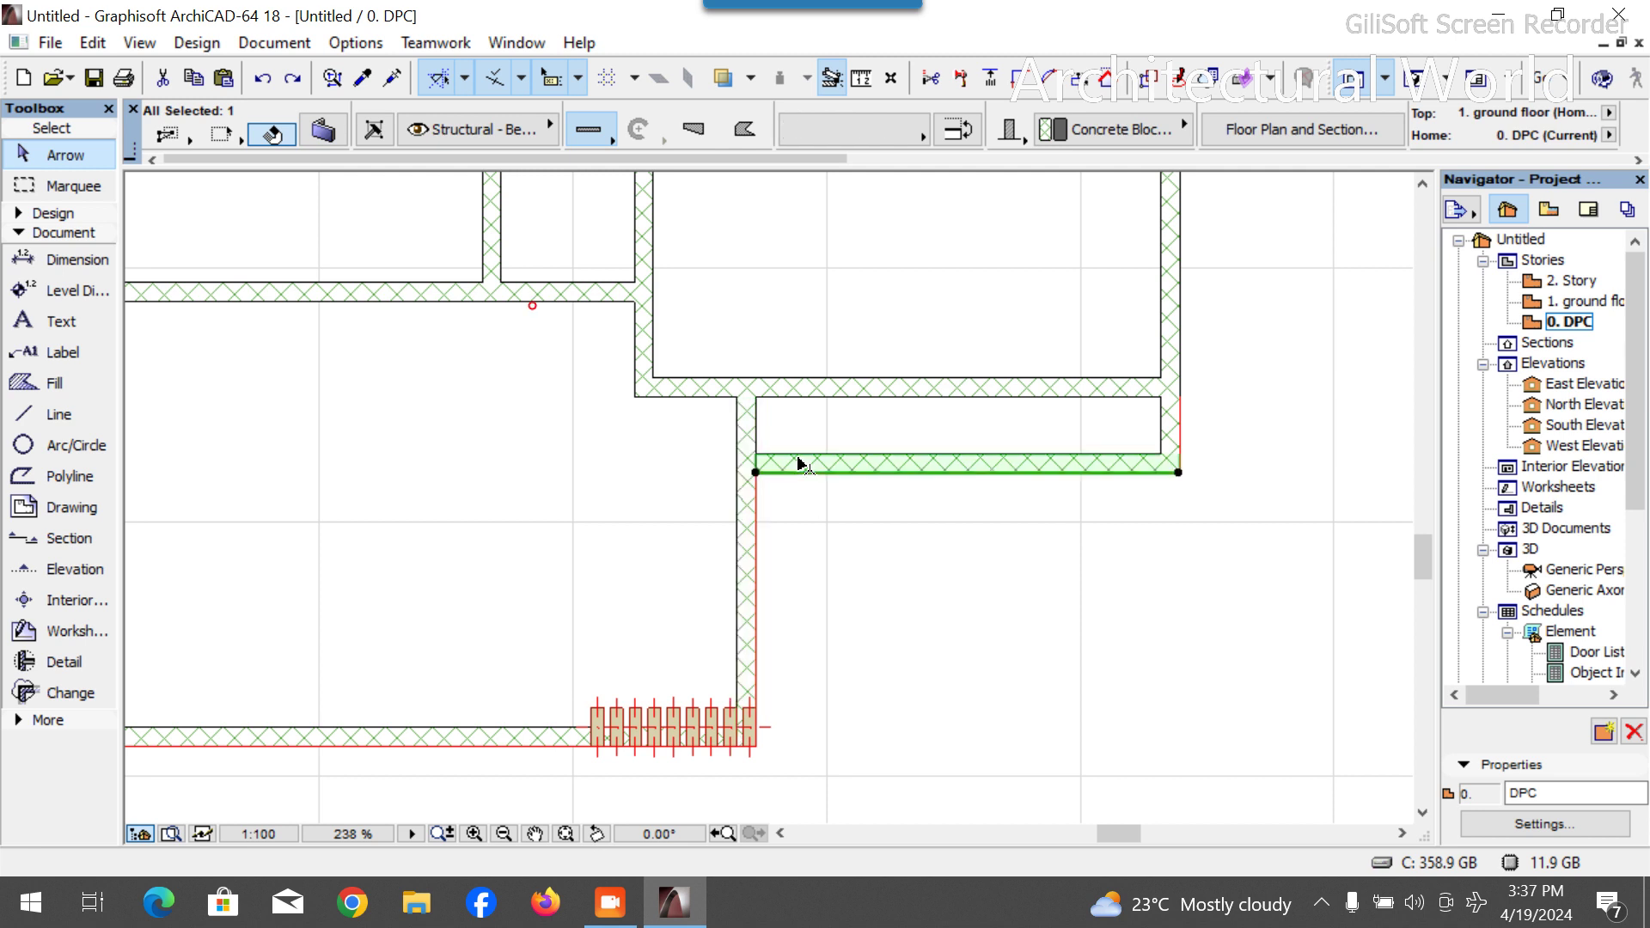
{"action": "scroll", "coordinate": [691, 470], "scroll_direction": "up", "scroll_amount": 2}
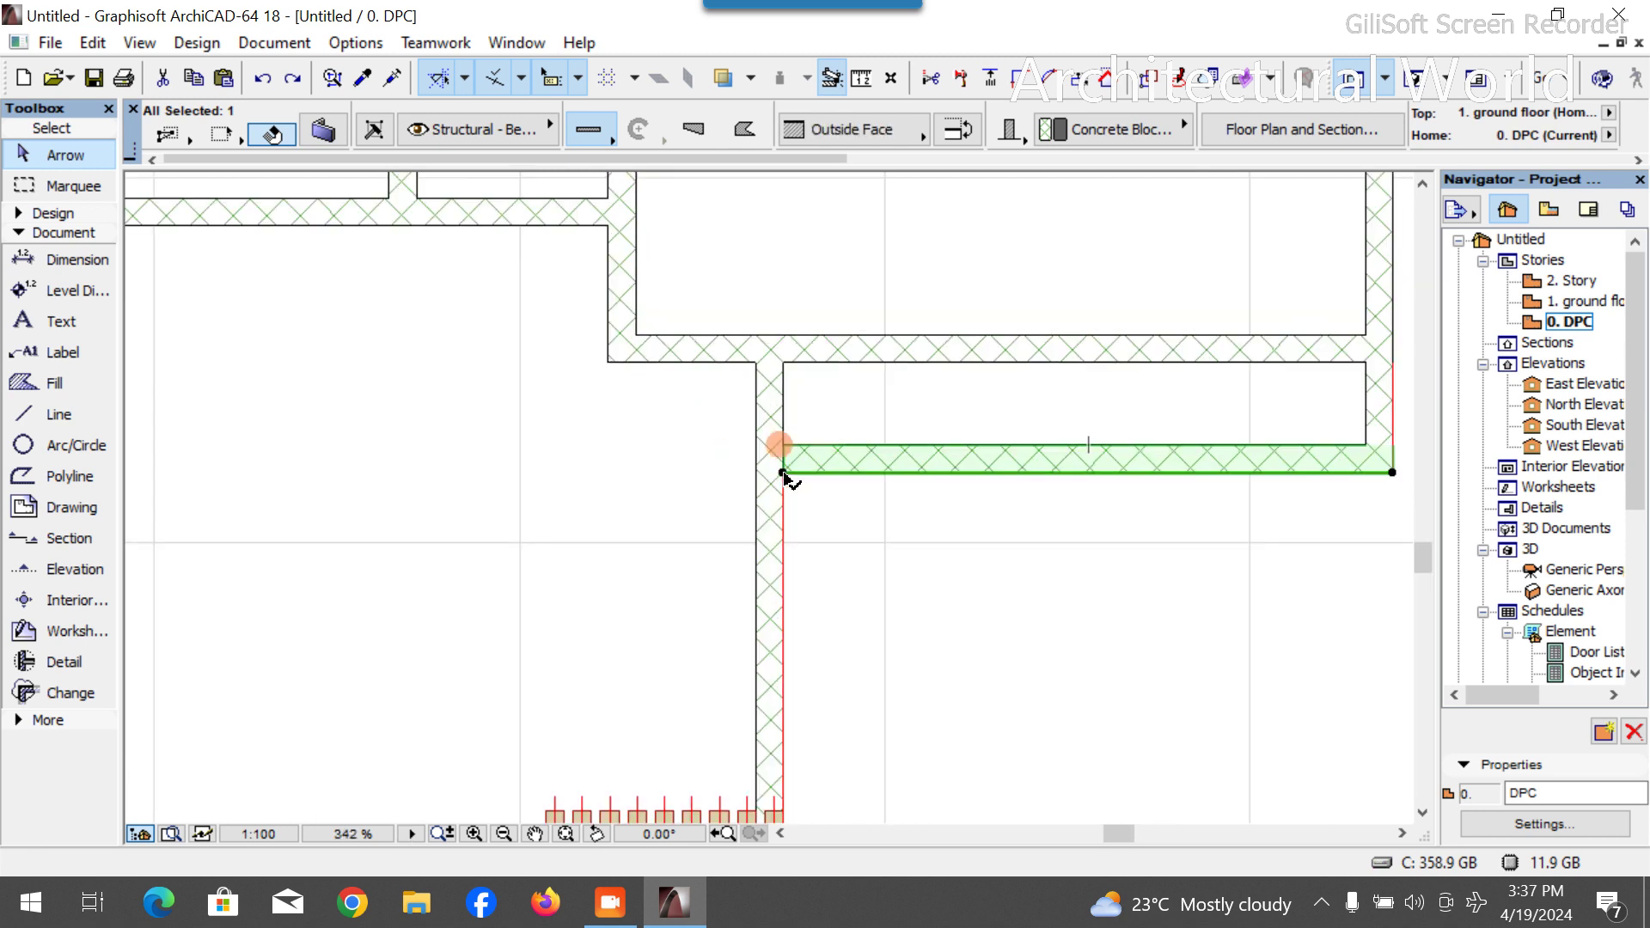
{"action": "left_click", "coordinate": [782, 472]}
{"action": "left_click", "coordinate": [756, 471]}
{"action": "scroll", "coordinate": [754, 403], "scroll_direction": "down", "scroll_amount": 3}
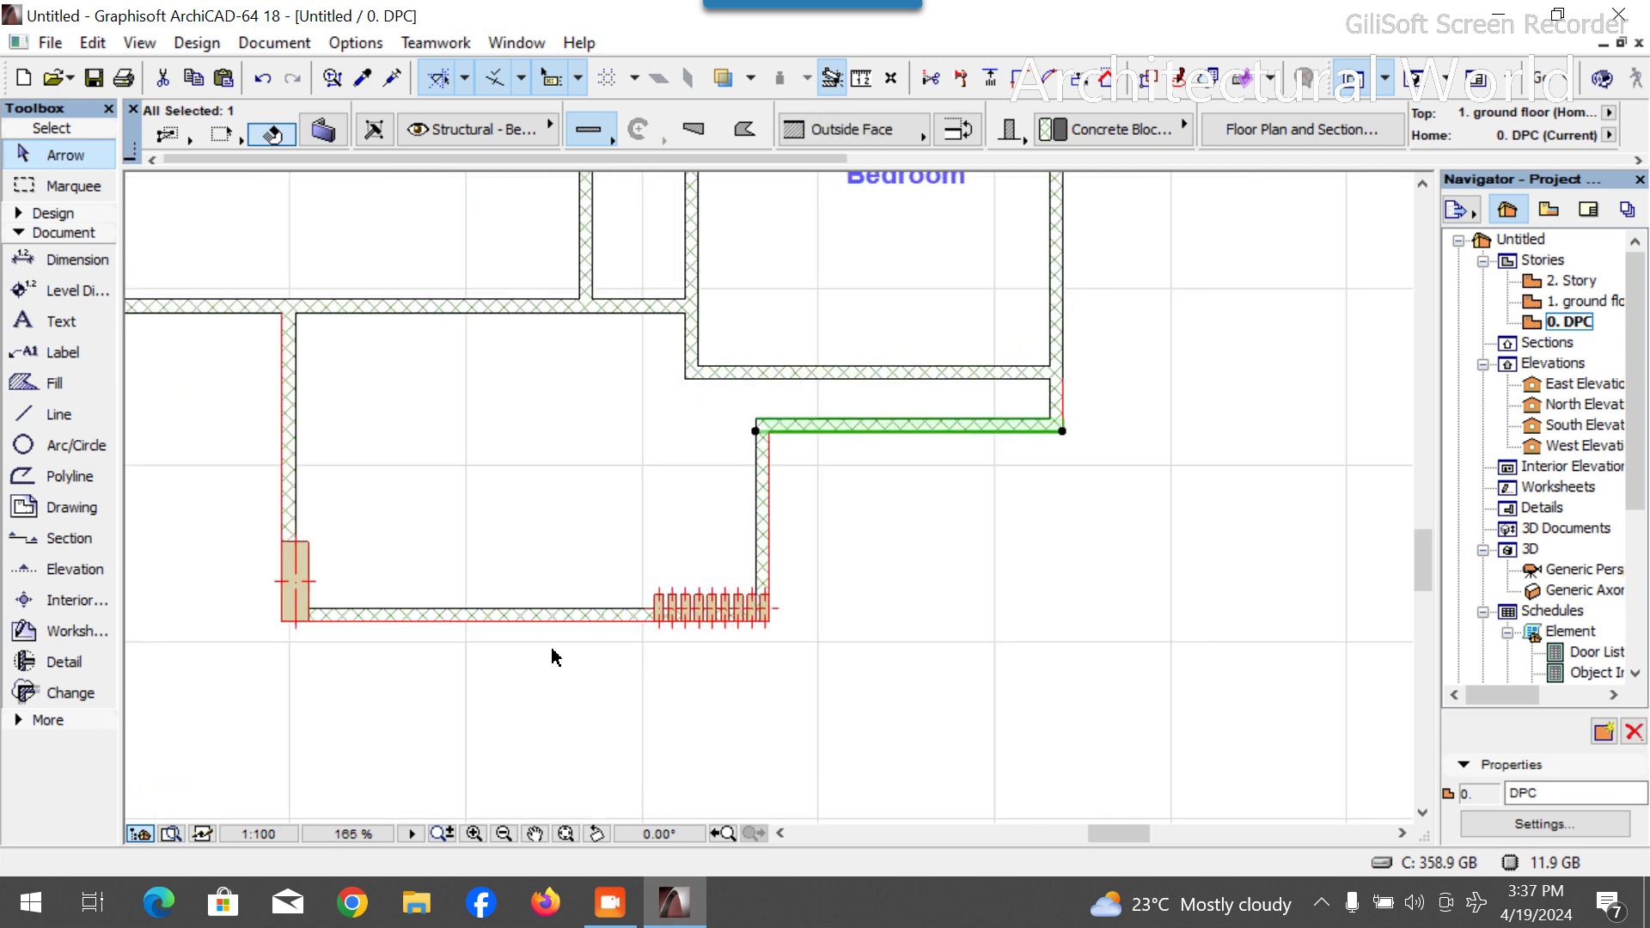
Delete the red drafting outline along the new front walls.
{"action": "left_click", "coordinate": [586, 628]}
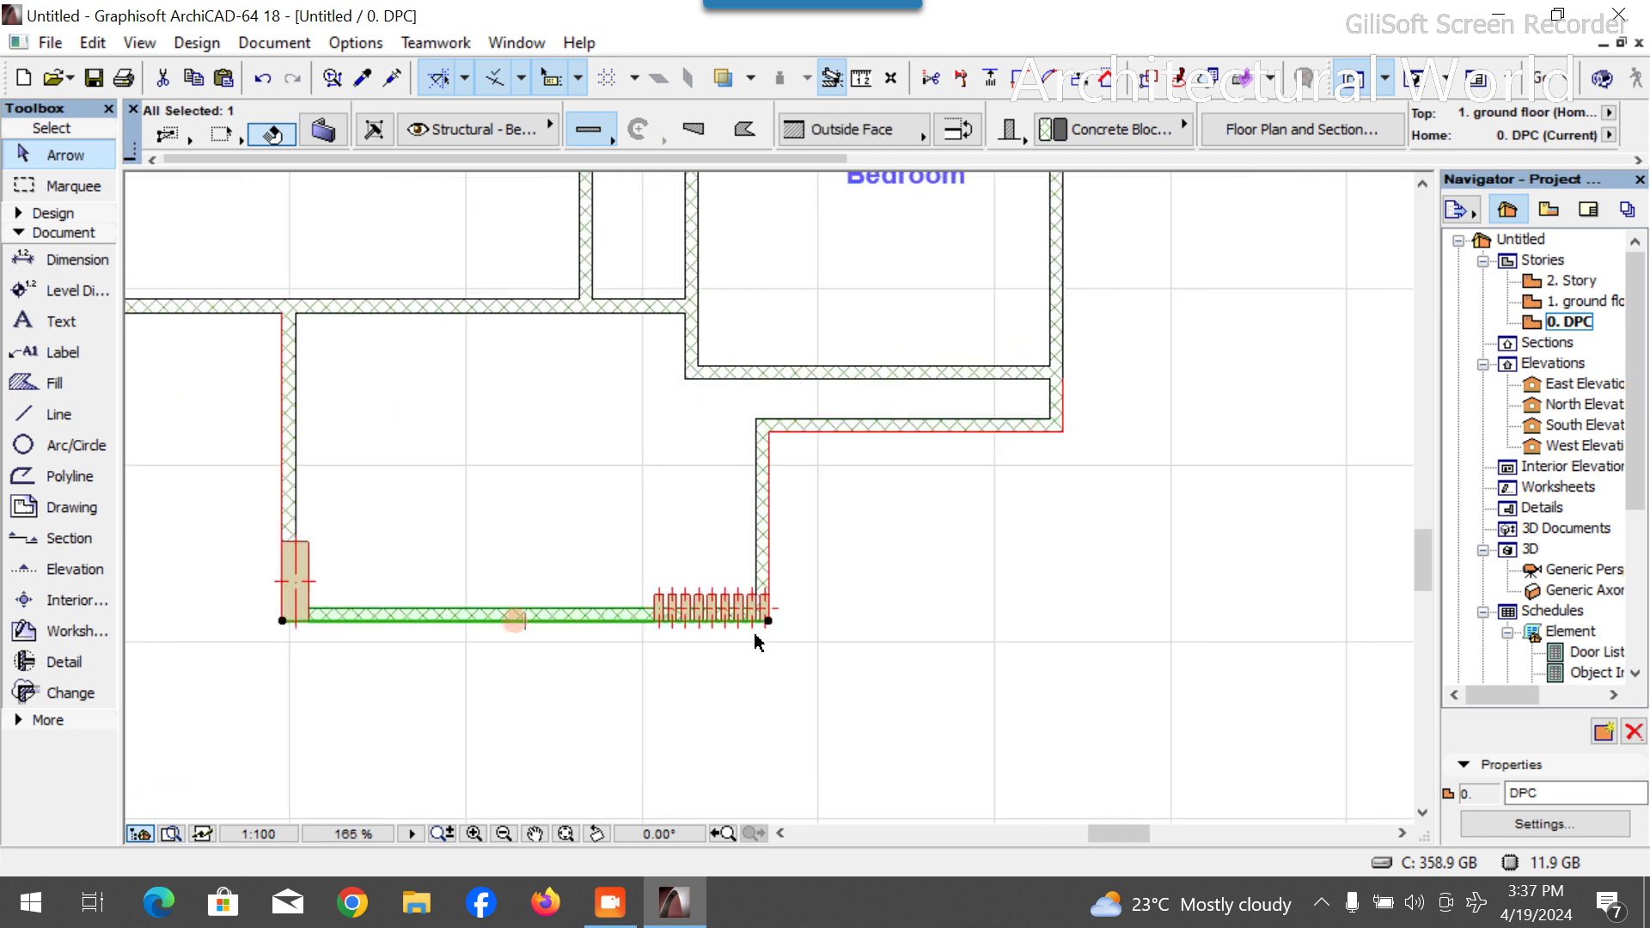
{"action": "left_click", "coordinate": [804, 597]}
{"action": "left_click", "coordinate": [769, 549]}
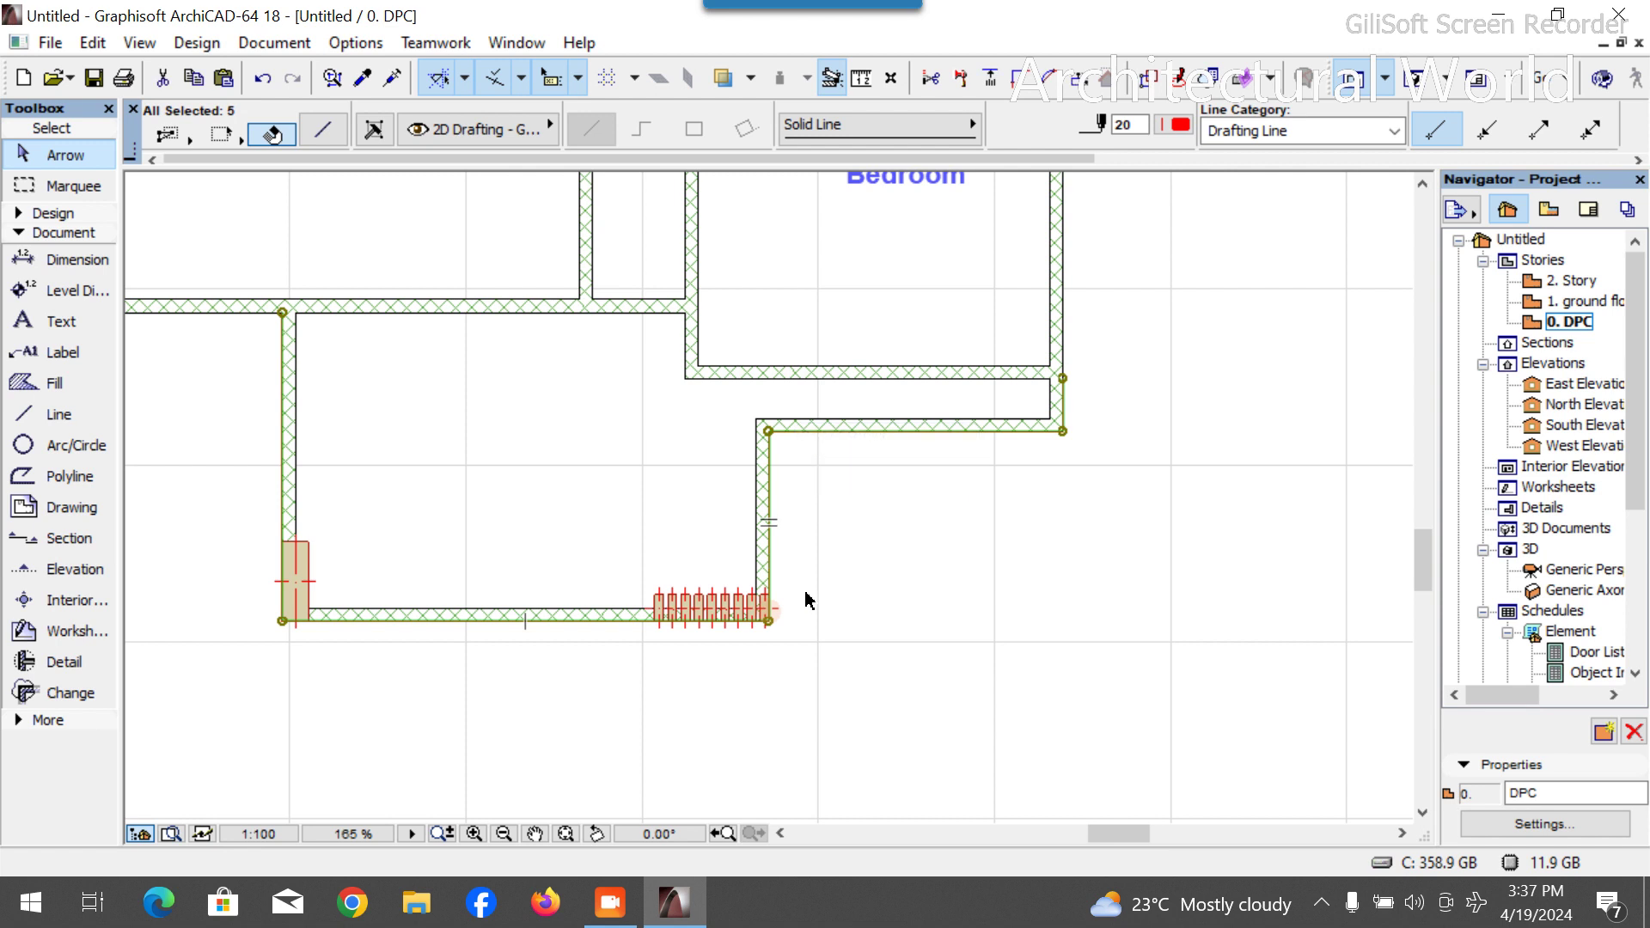
{"action": "key", "text": "Delete"}
{"action": "scroll", "coordinate": [863, 582], "scroll_direction": "down", "scroll_amount": 4}
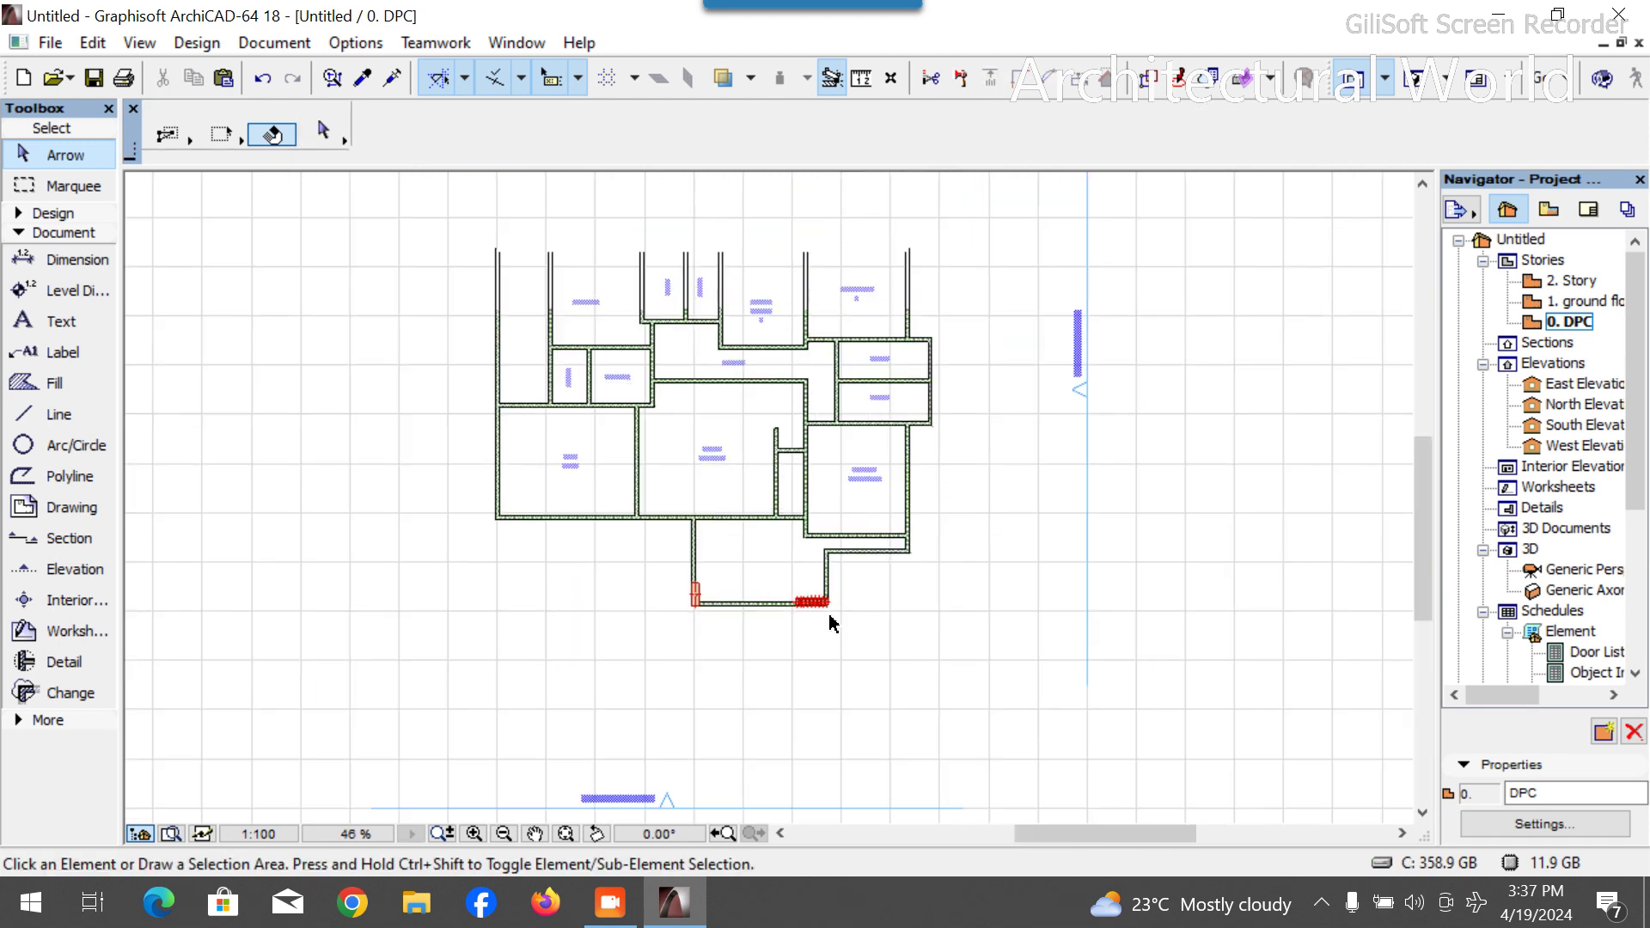
{"action": "scroll", "coordinate": [830, 617], "scroll_direction": "down", "scroll_amount": 2}
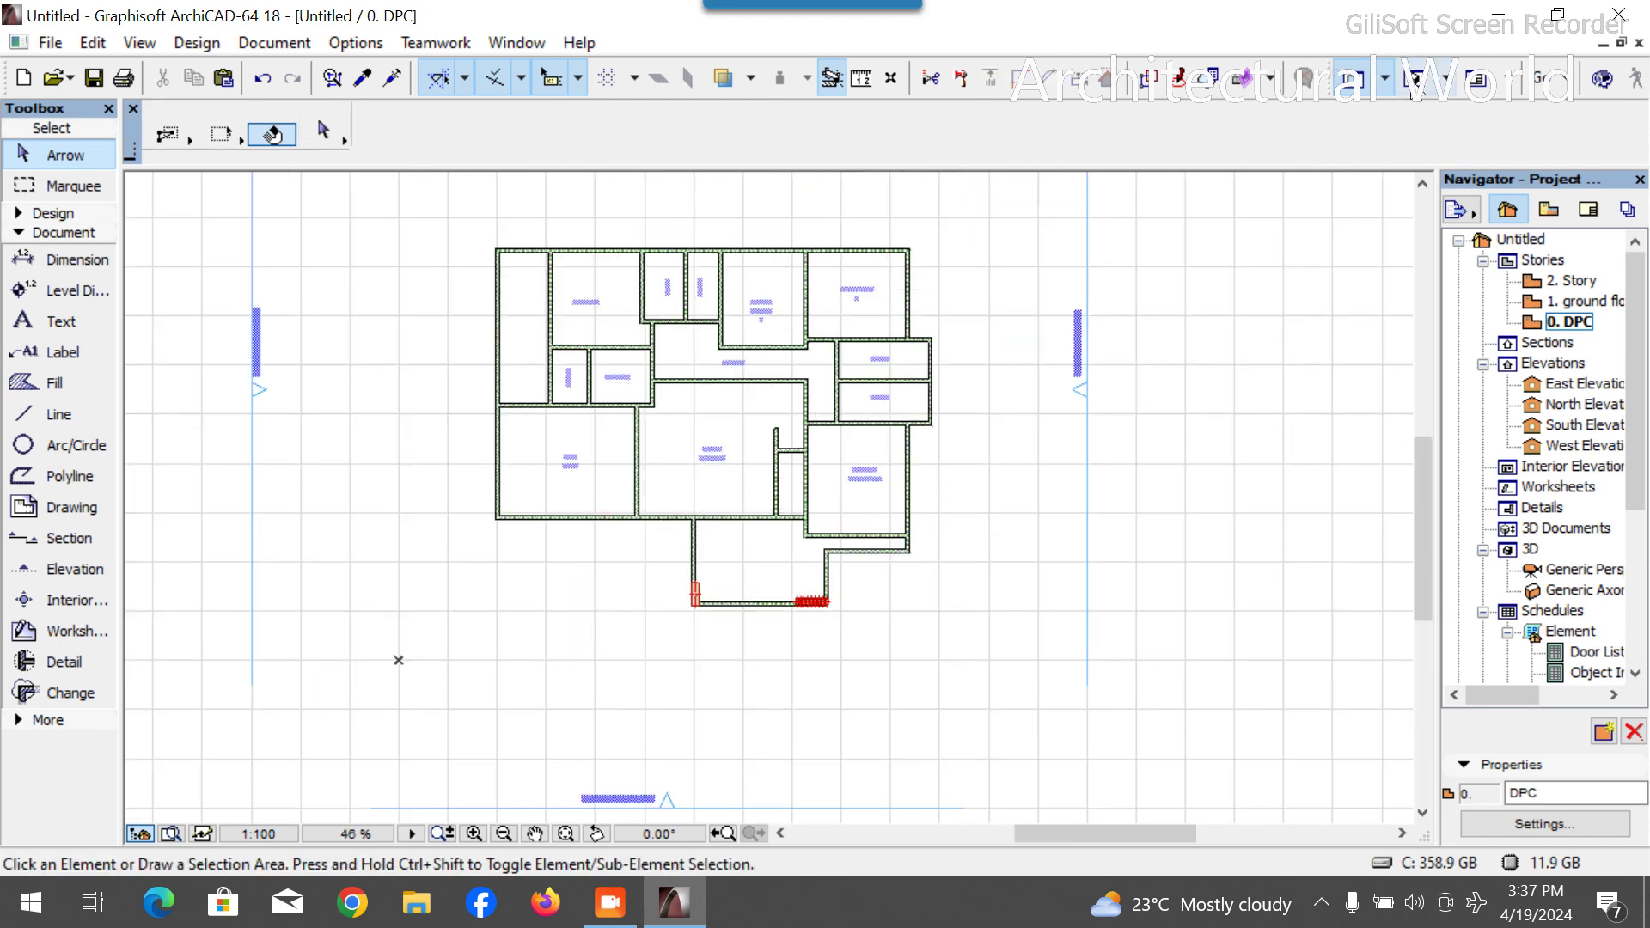
Examine the new front walls and columns in the 3D view, then return to the 0. DPC floor plan.
{"action": "key", "text": "F3"}
{"action": "scroll", "coordinate": [723, 587], "scroll_direction": "up", "scroll_amount": 2}
{"action": "left_click_drag", "start_coordinate": [619, 652], "coordinate": [828, 685]}
{"action": "scroll", "coordinate": [953, 430], "scroll_direction": "up", "scroll_amount": 5}
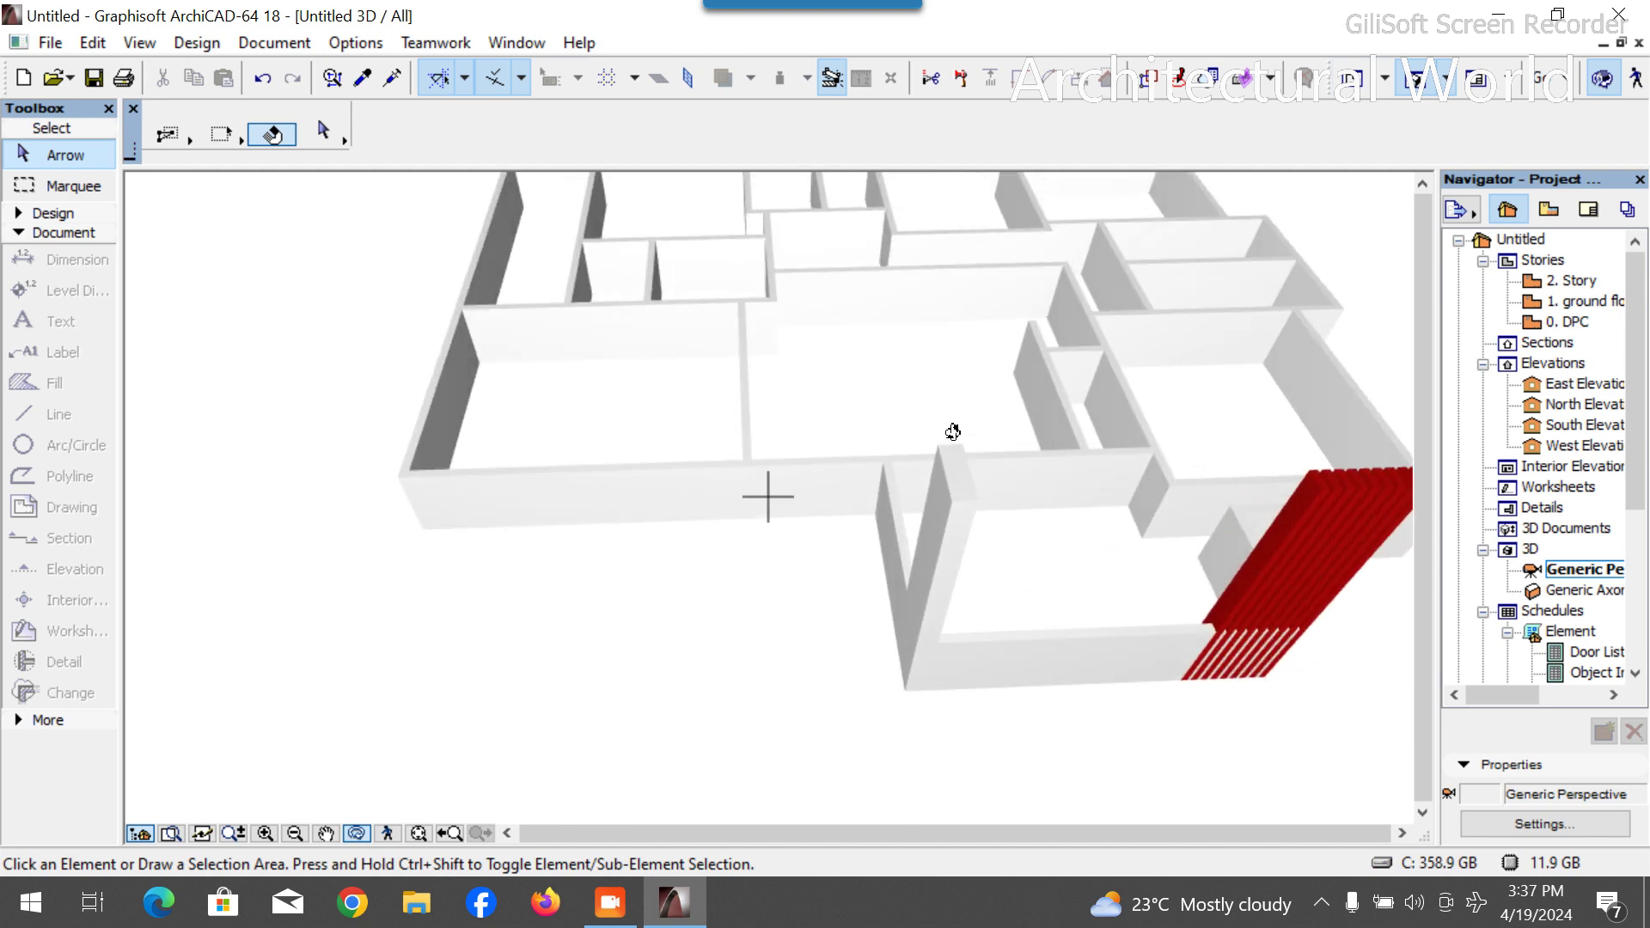
{"action": "double_click", "coordinate": [1568, 321]}
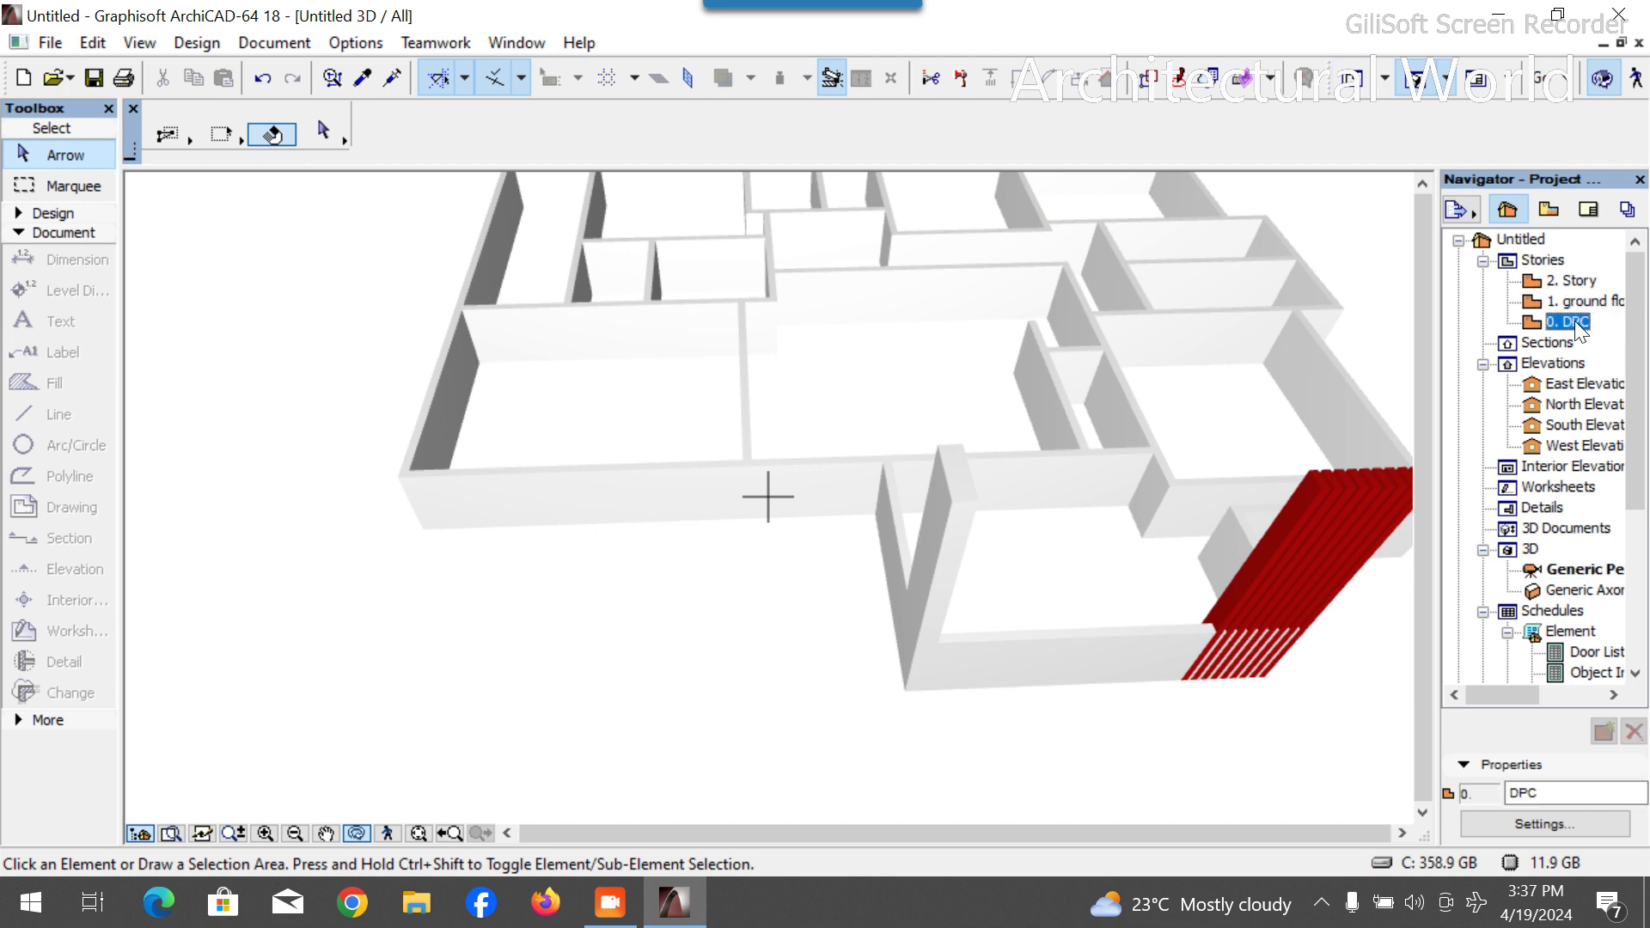
{"action": "scroll", "coordinate": [599, 556], "scroll_direction": "up", "scroll_amount": 2}
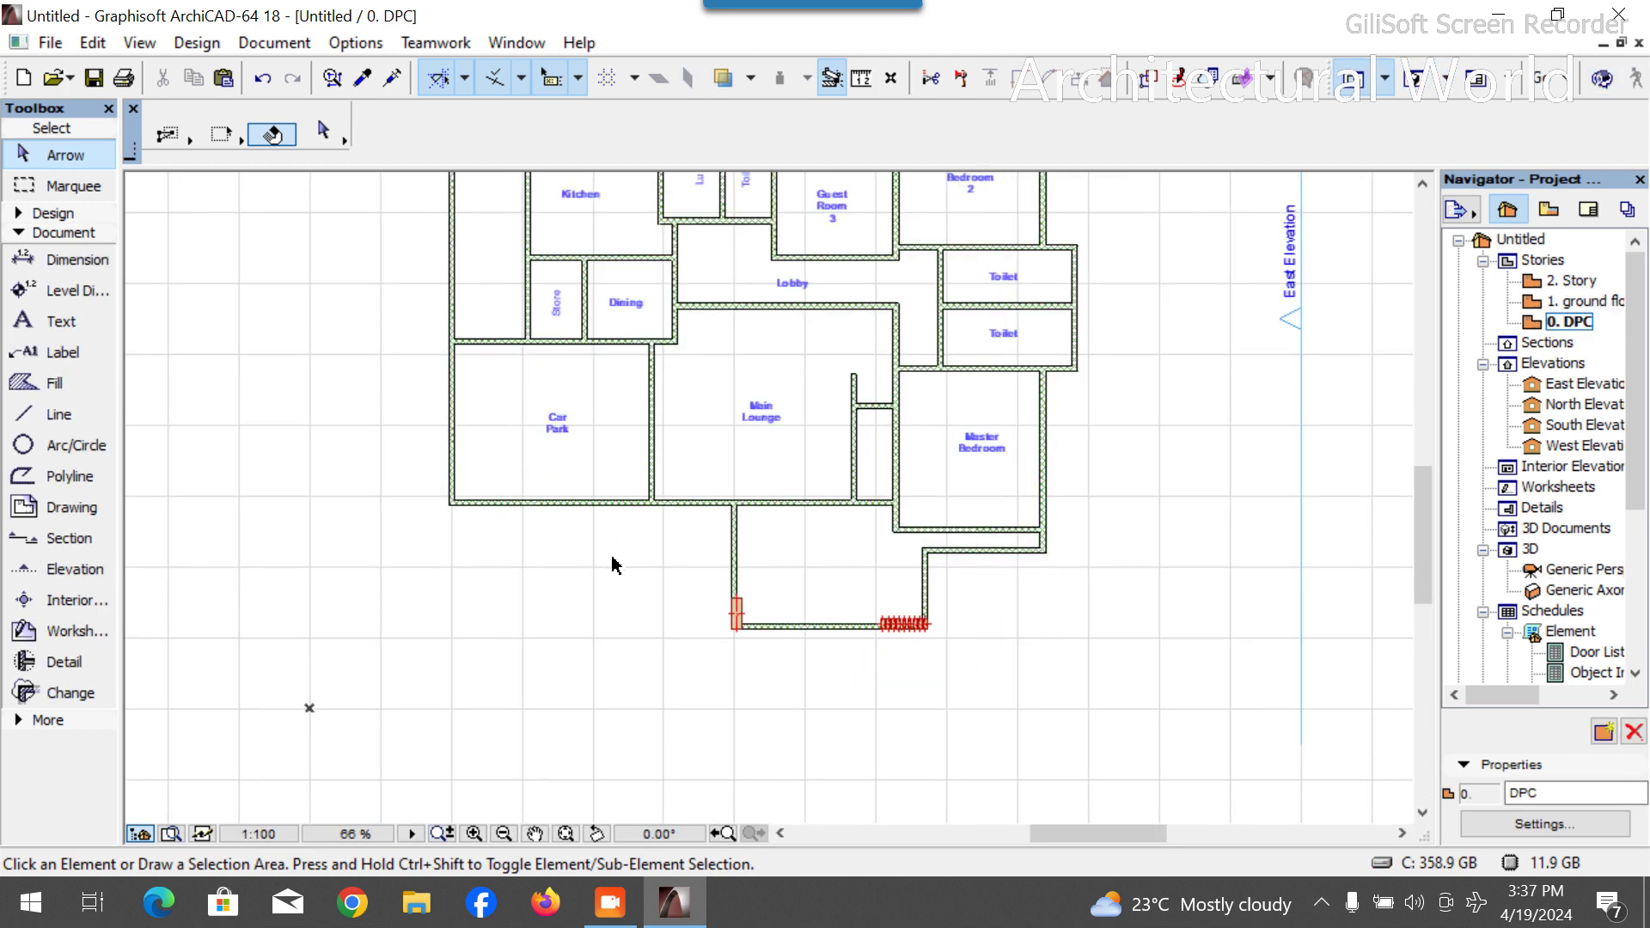
{"action": "scroll", "coordinate": [658, 572], "scroll_direction": "down", "scroll_amount": 2}
{"action": "scroll", "coordinate": [677, 574], "scroll_direction": "down", "scroll_amount": 2}
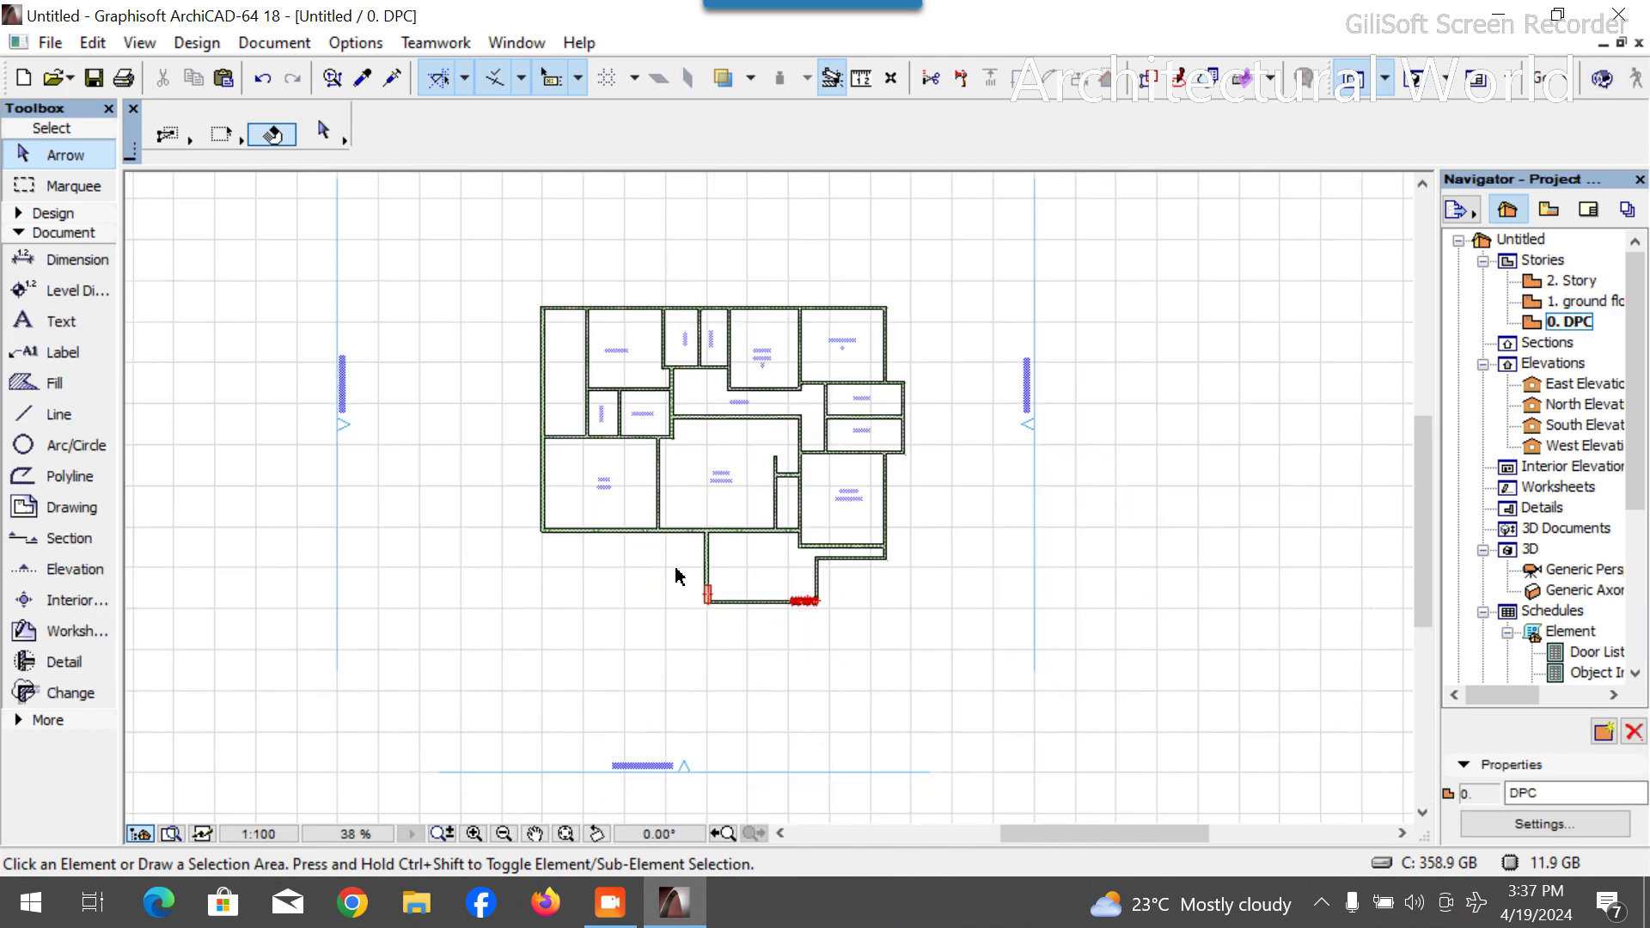
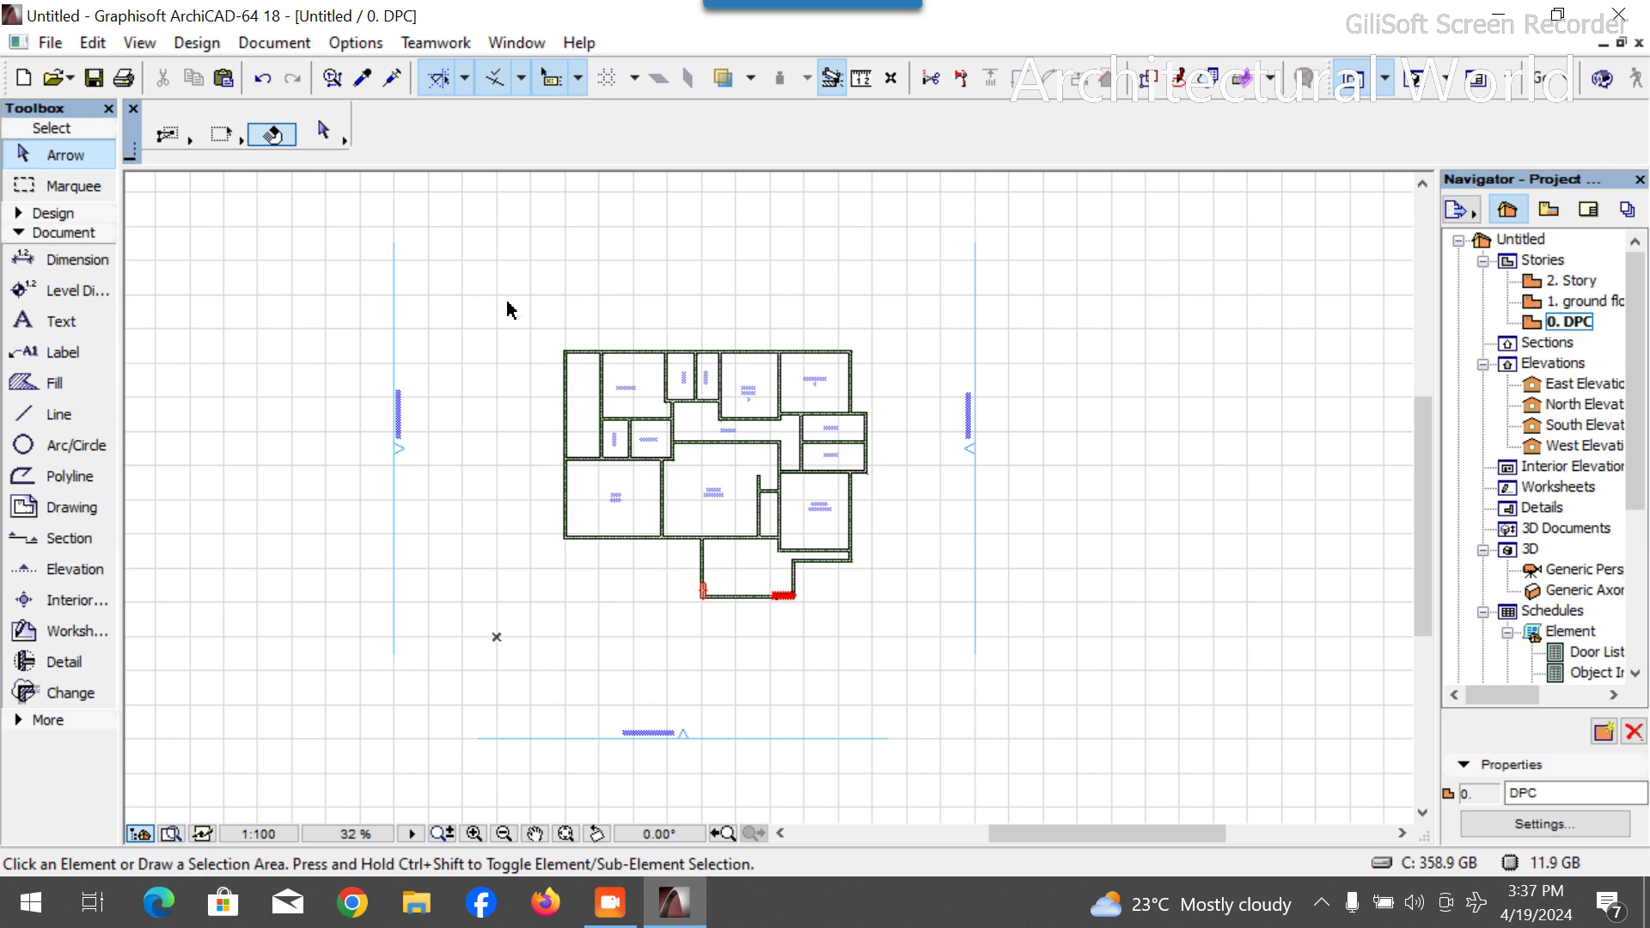
Extend the wall between the Kitchen and the Store and Dining rooms to the house's left outer wall.
{"action": "scroll", "coordinate": [601, 399], "scroll_direction": "up", "scroll_amount": 3}
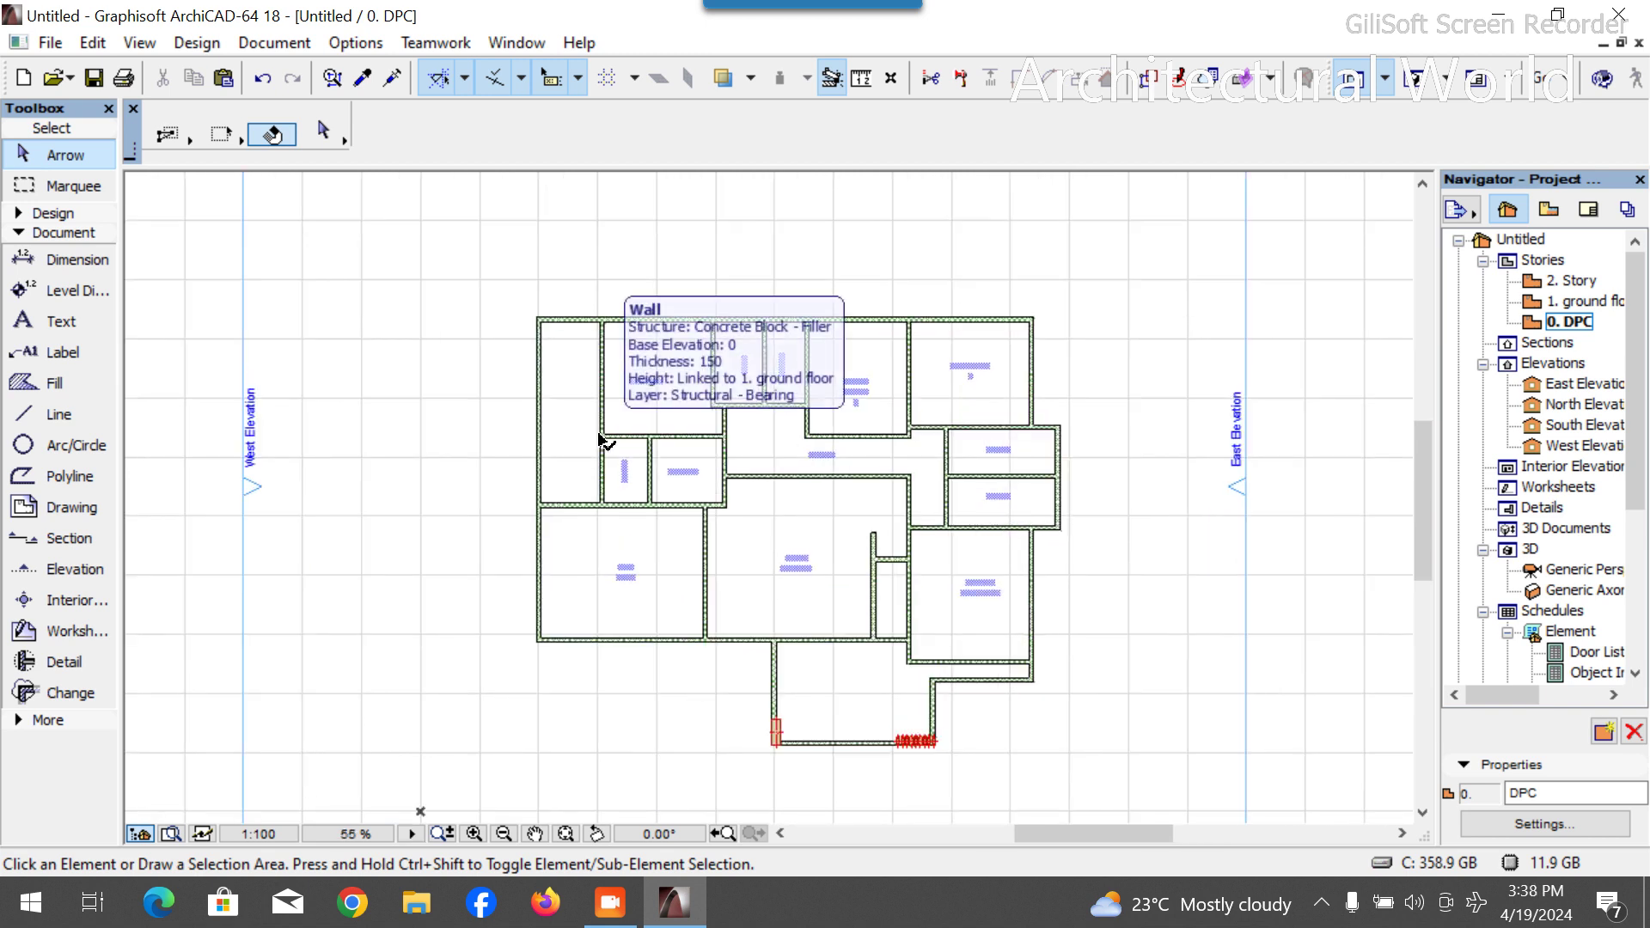
{"action": "scroll", "coordinate": [562, 477], "scroll_direction": "up", "scroll_amount": 2}
{"action": "scroll", "coordinate": [563, 477], "scroll_direction": "up", "scroll_amount": 2}
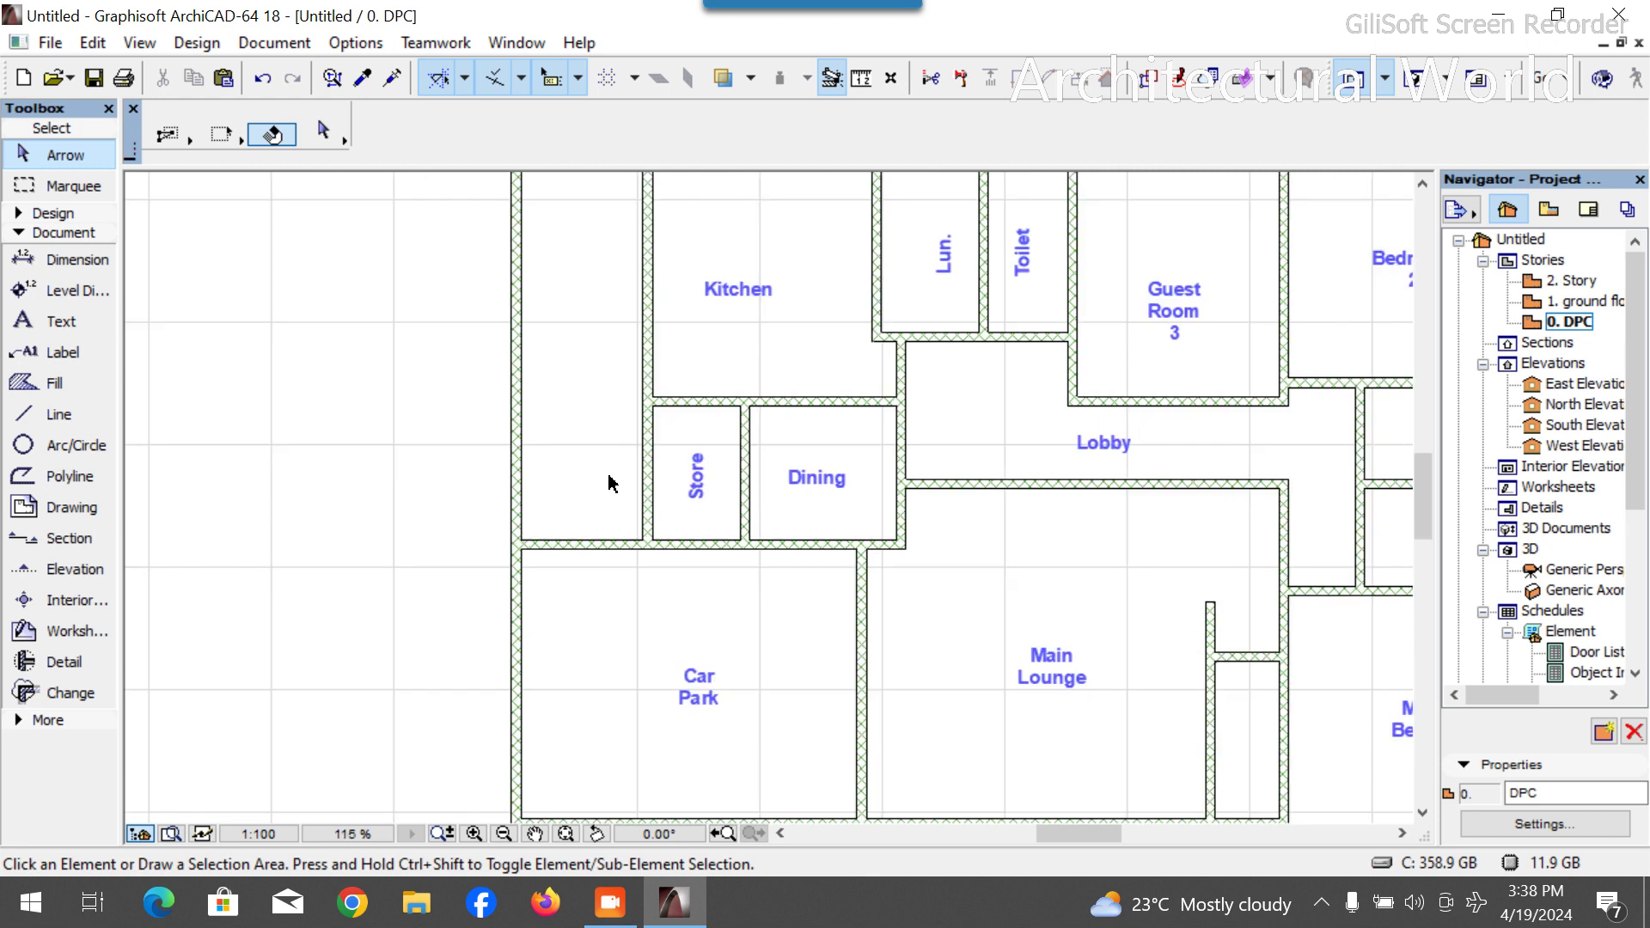
{"action": "left_click", "coordinate": [684, 401]}
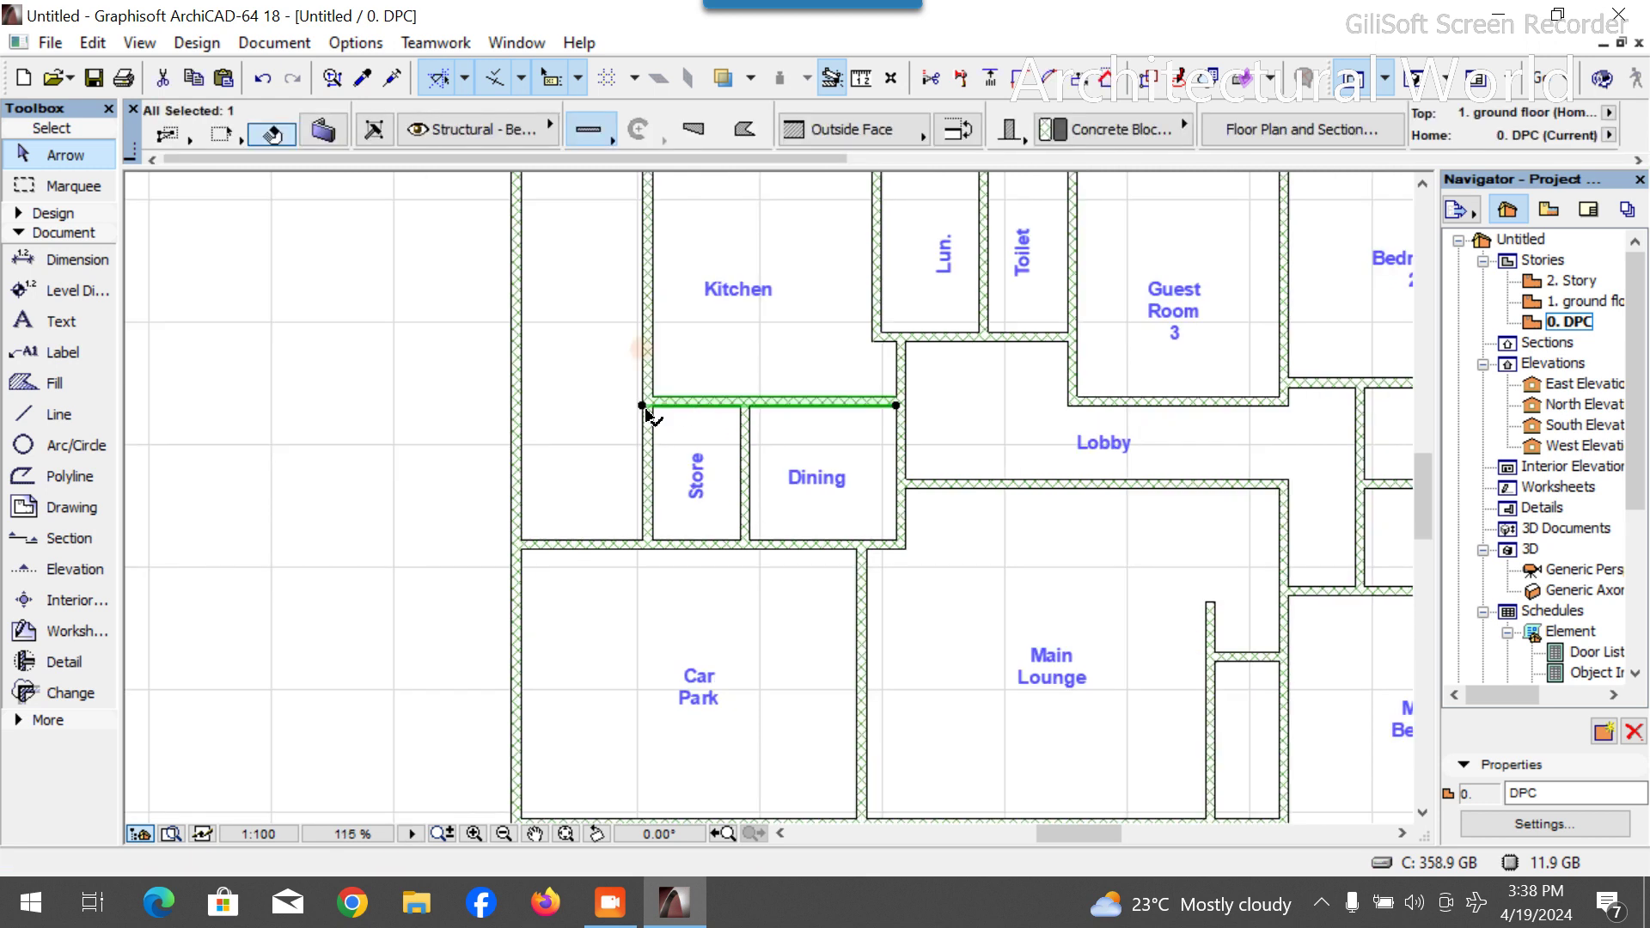
{"action": "left_click", "coordinate": [643, 404]}
{"action": "left_click", "coordinate": [514, 405]}
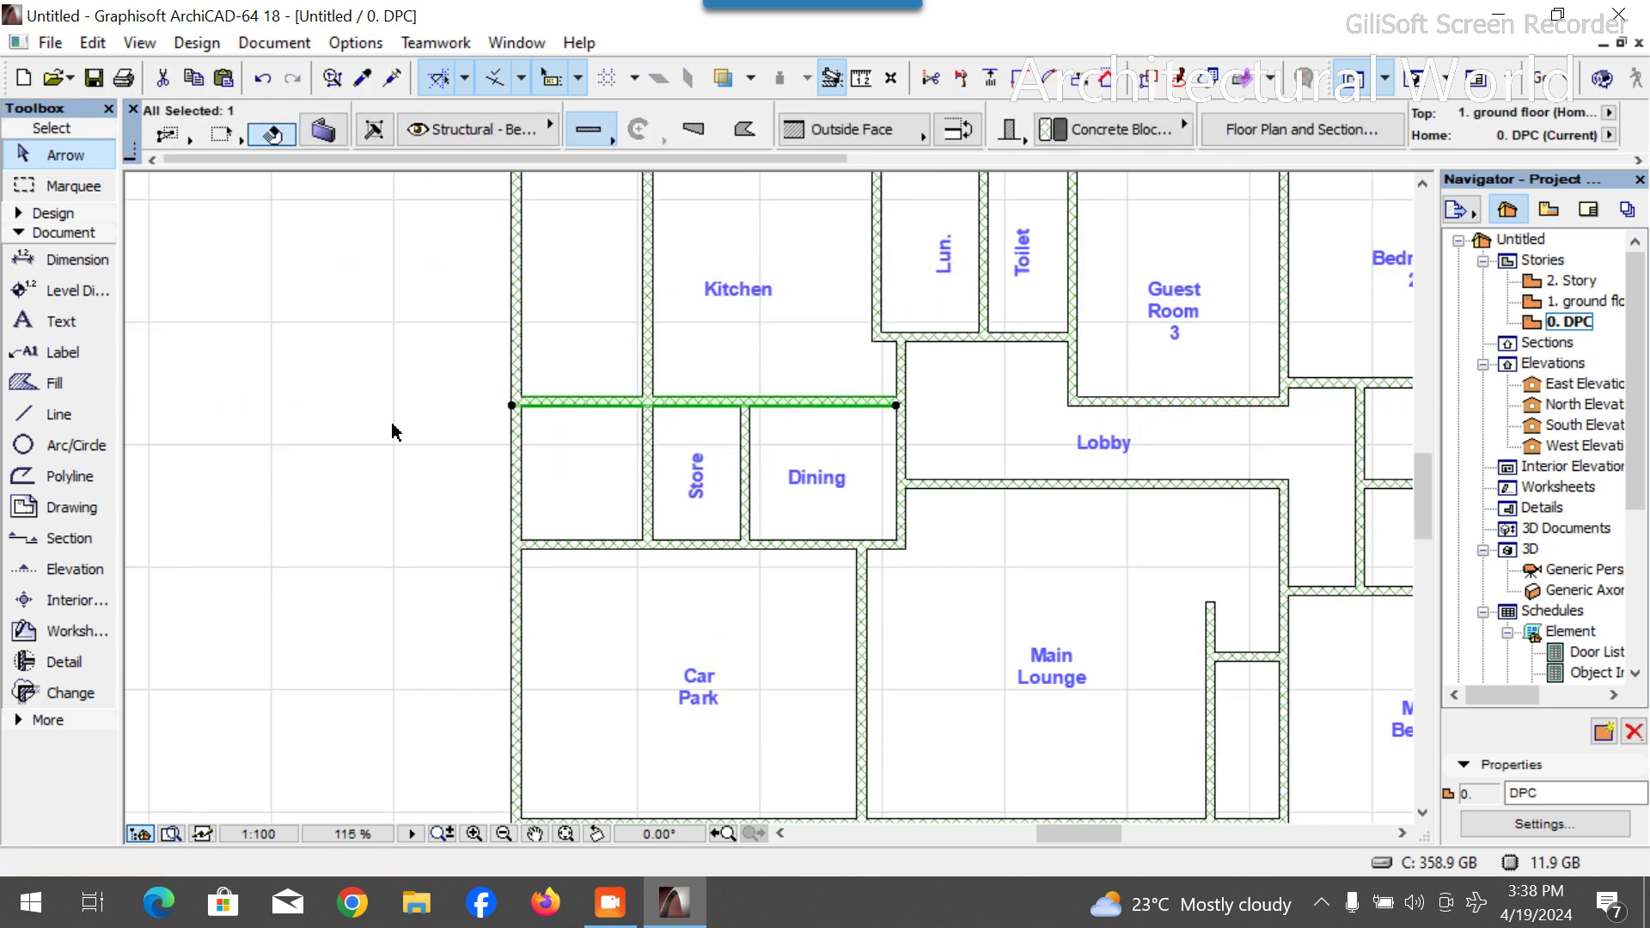
{"action": "left_click", "coordinate": [391, 433]}
{"action": "scroll", "coordinate": [464, 435], "scroll_direction": "down", "scroll_amount": 3}
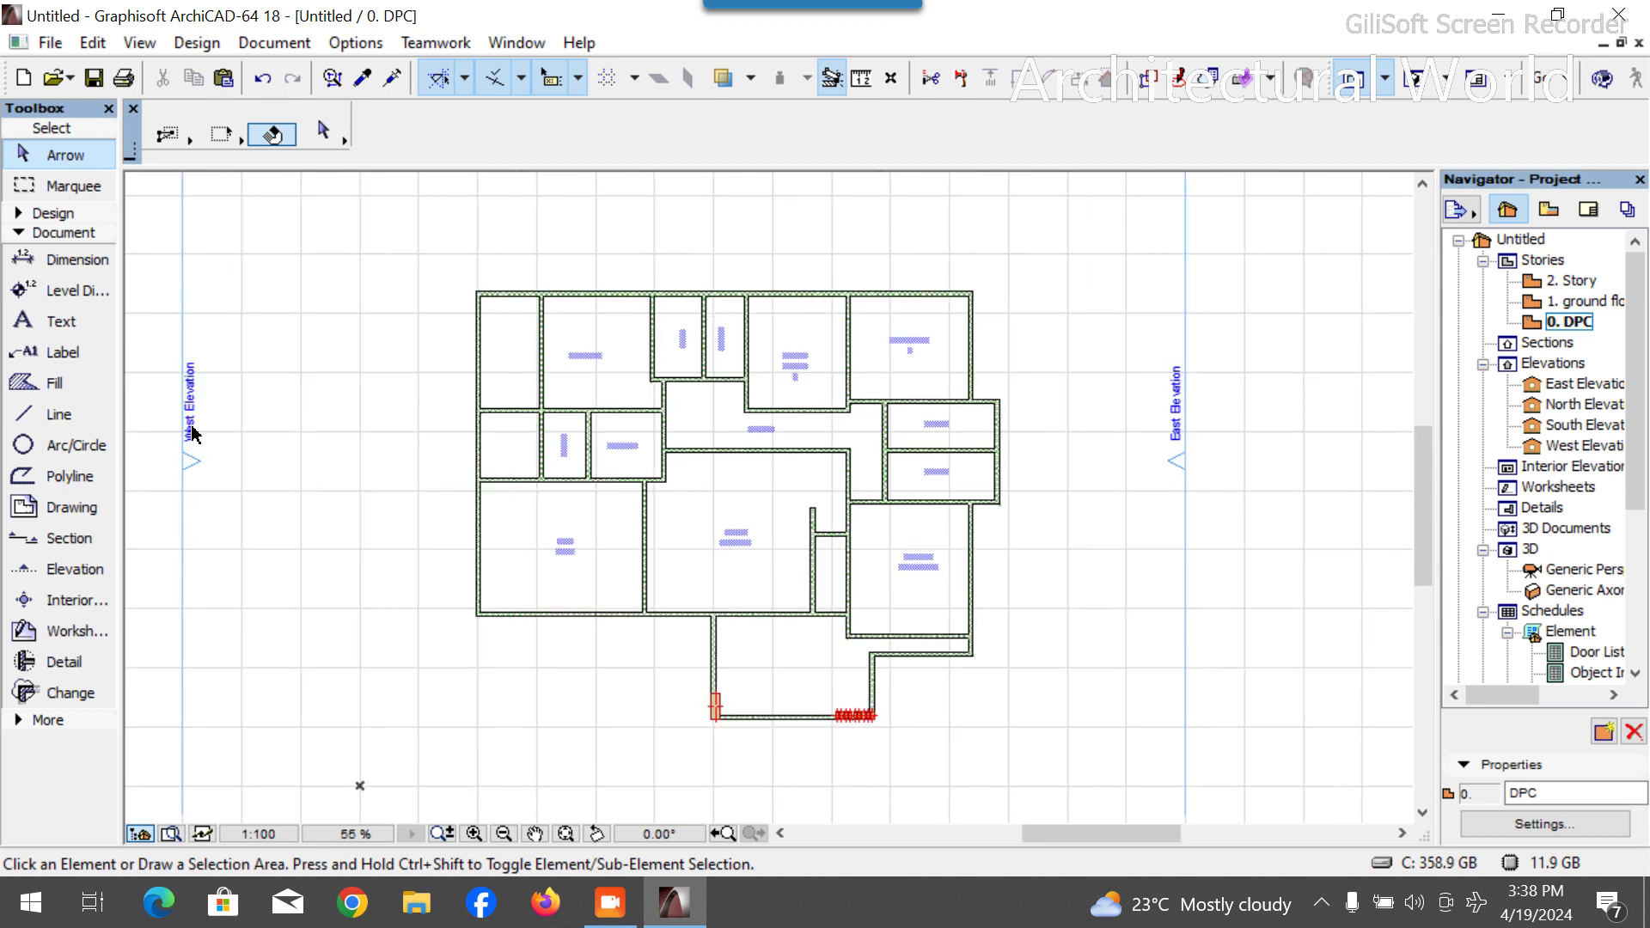
Configure the default slab with a basic structure, a thickness of 150 and overrides for the top, edge and bottom surfaces.
{"action": "left_click", "coordinate": [57, 213]}
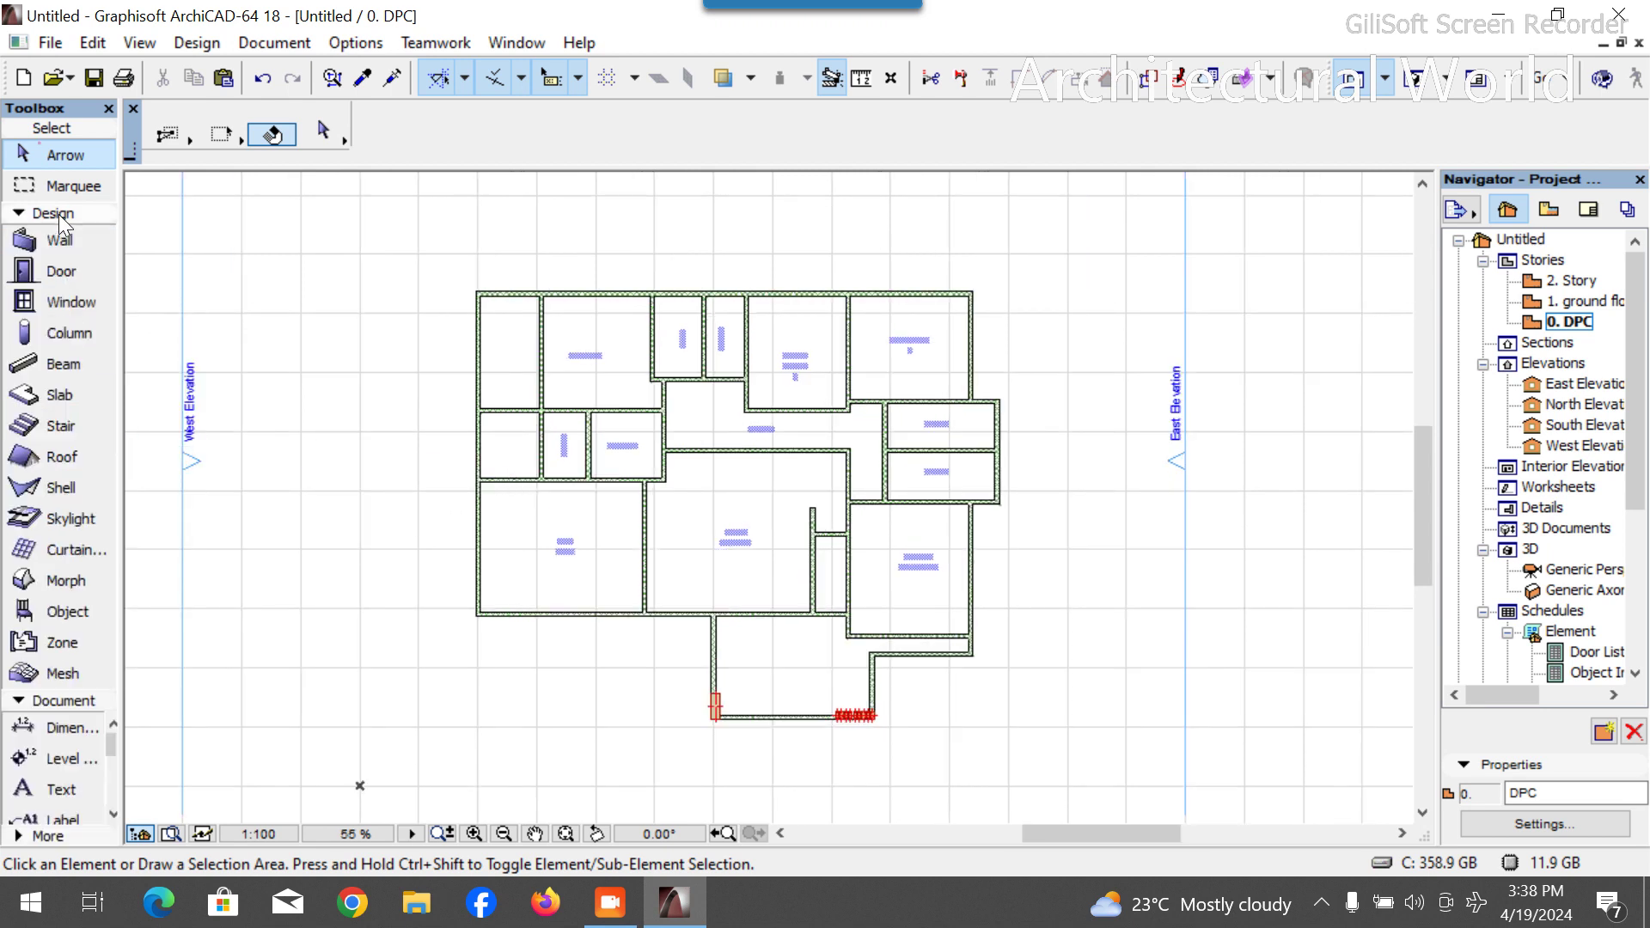
{"action": "left_click", "coordinate": [35, 396]}
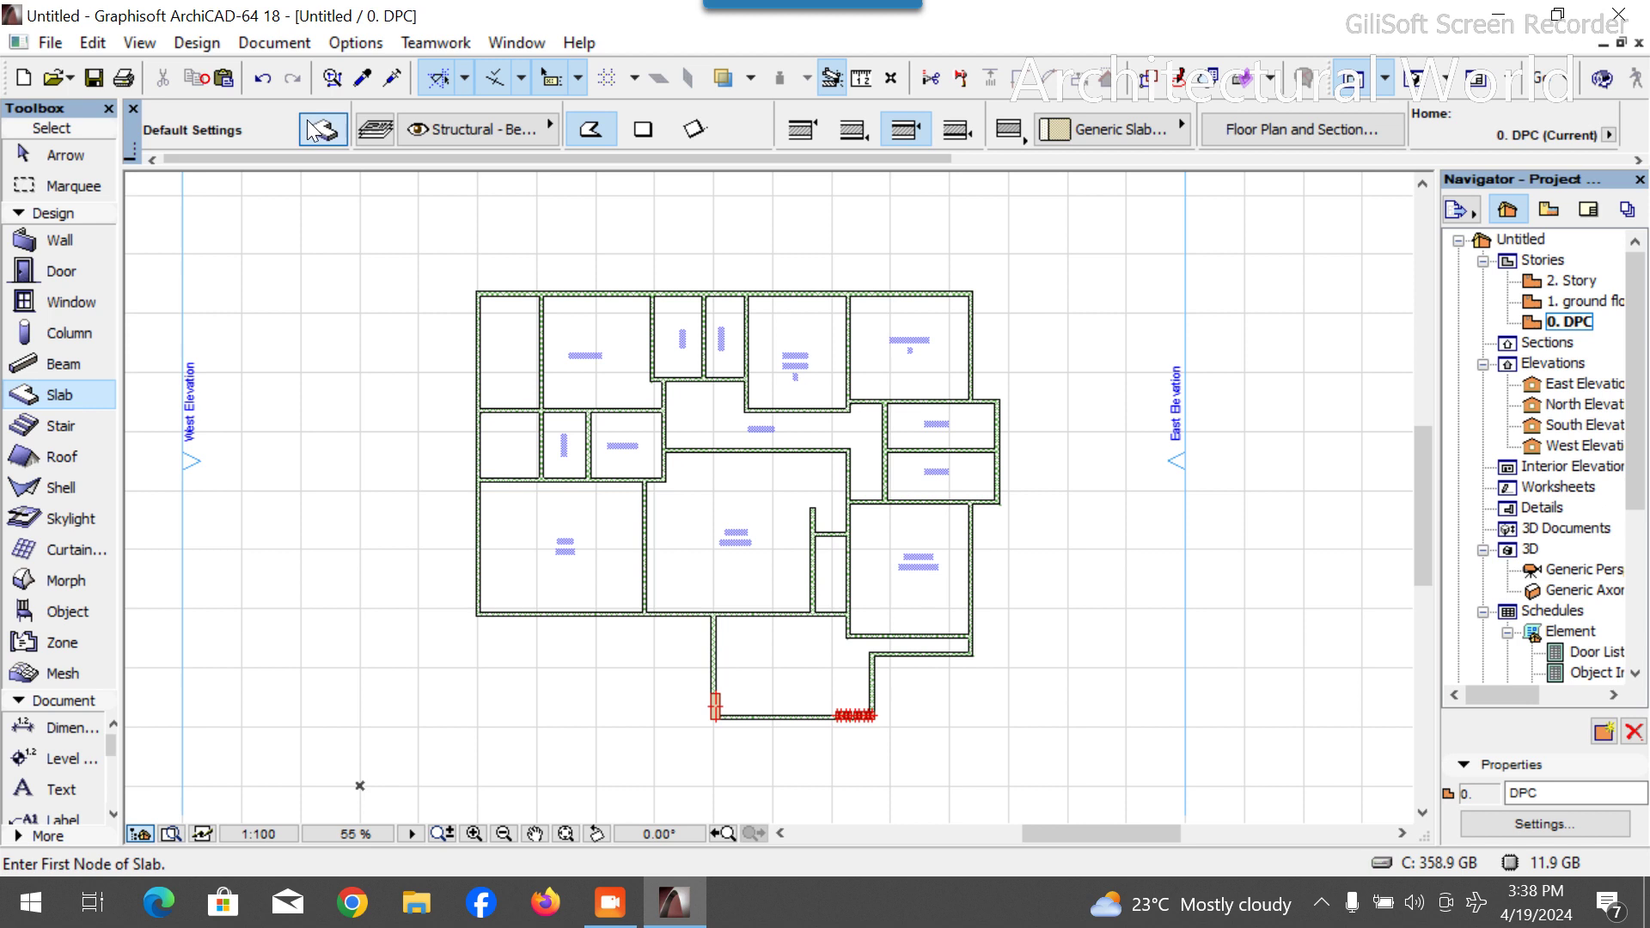
{"action": "left_click", "coordinate": [320, 129]}
{"action": "left_click", "coordinate": [574, 526]}
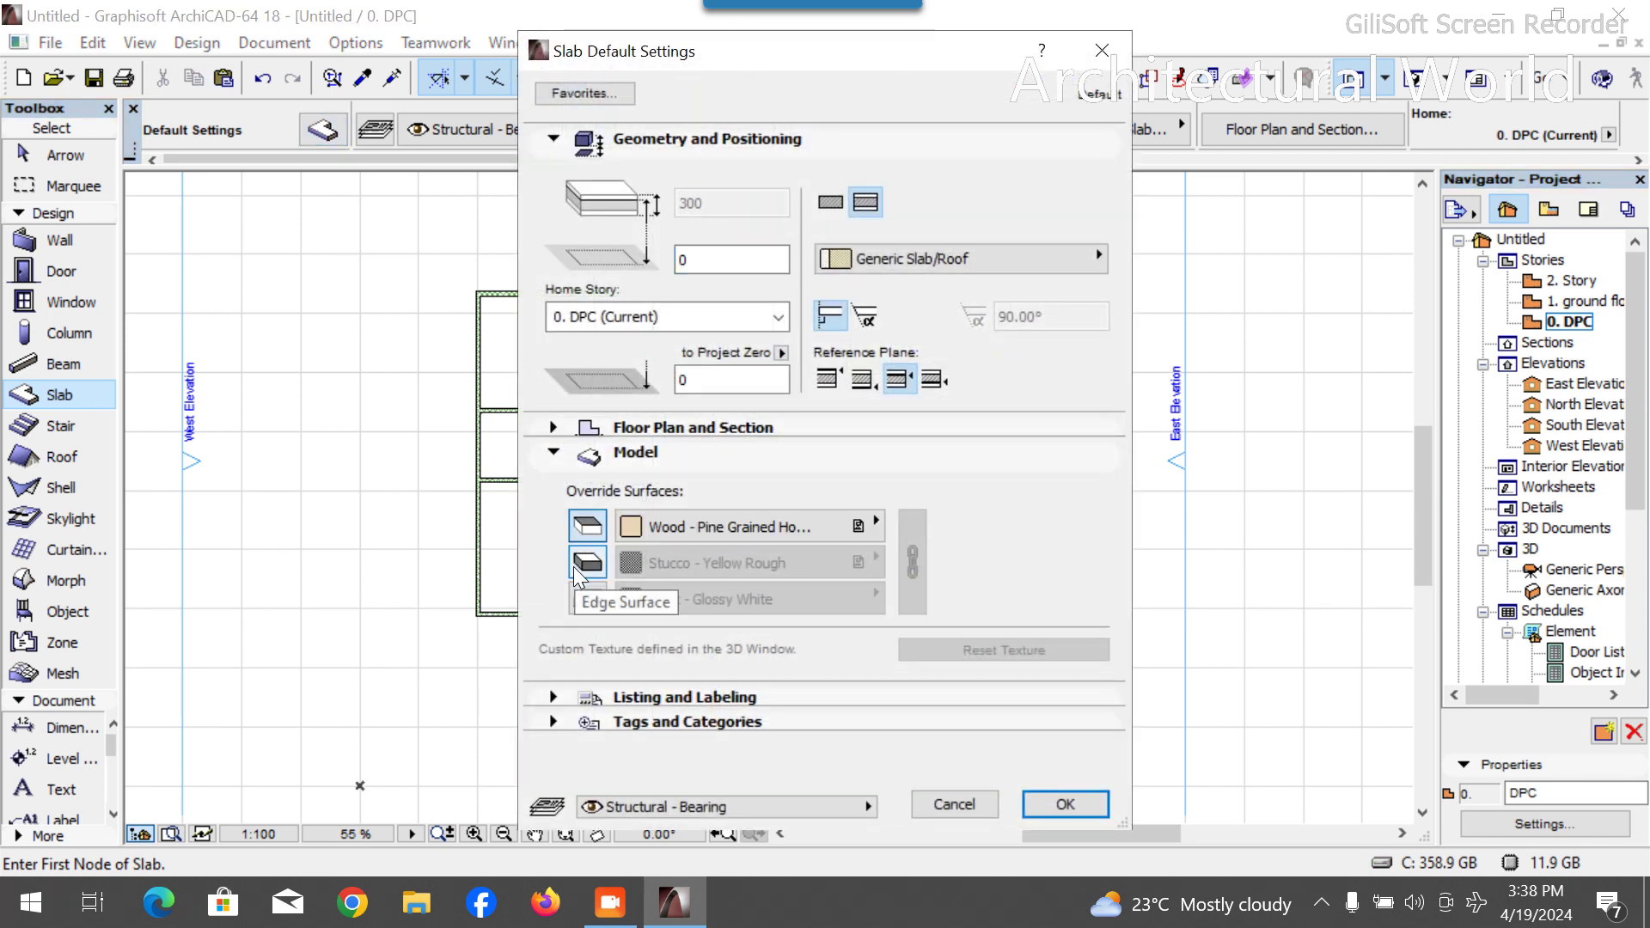
{"action": "left_click", "coordinate": [576, 564]}
{"action": "left_click", "coordinate": [583, 598]}
{"action": "left_click", "coordinate": [823, 200]}
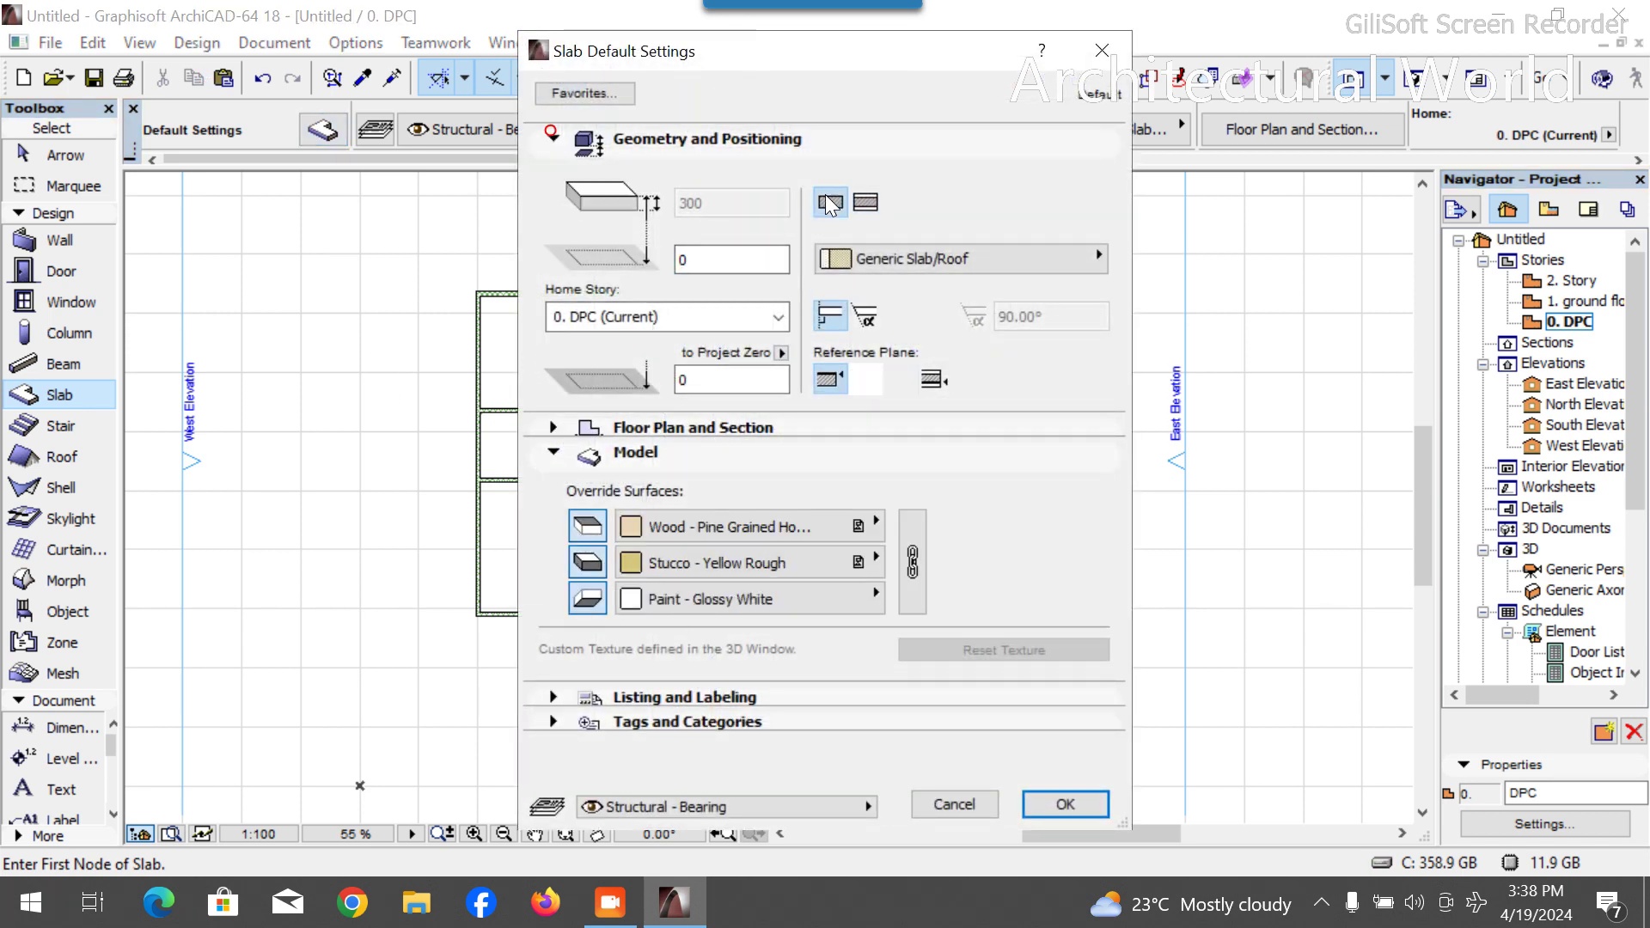
{"action": "double_click", "coordinate": [734, 204]}
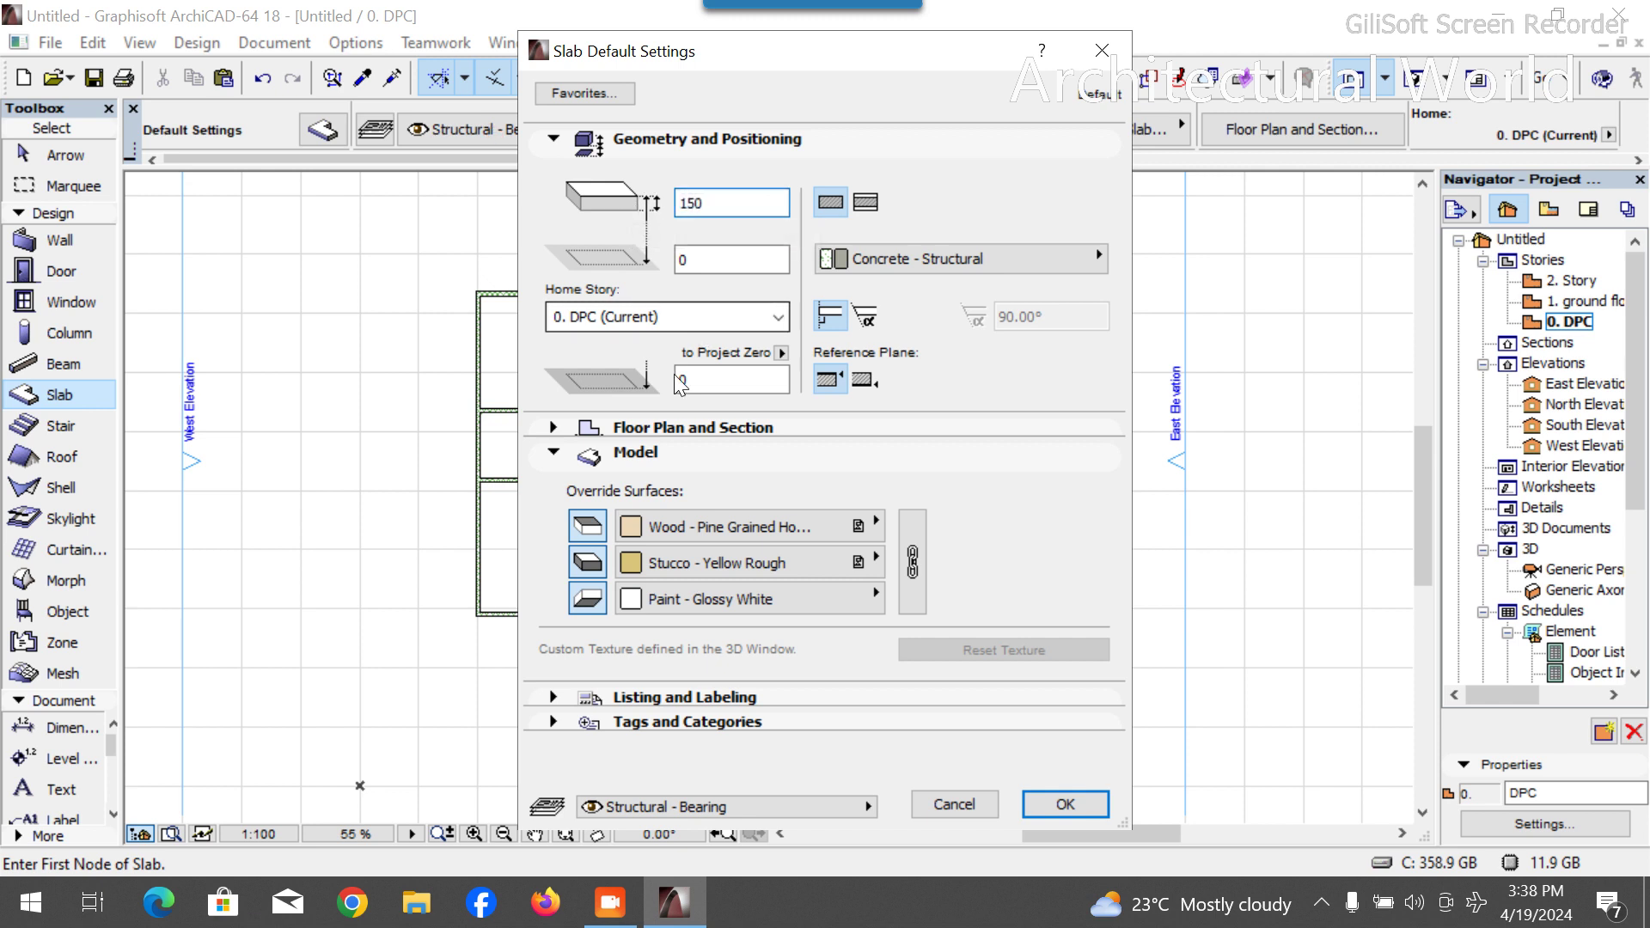
Set the slab's top surface to Tiles - White Matte 15x15 and its edge surface to Paint - Glossy White.
{"action": "left_click", "coordinate": [683, 526]}
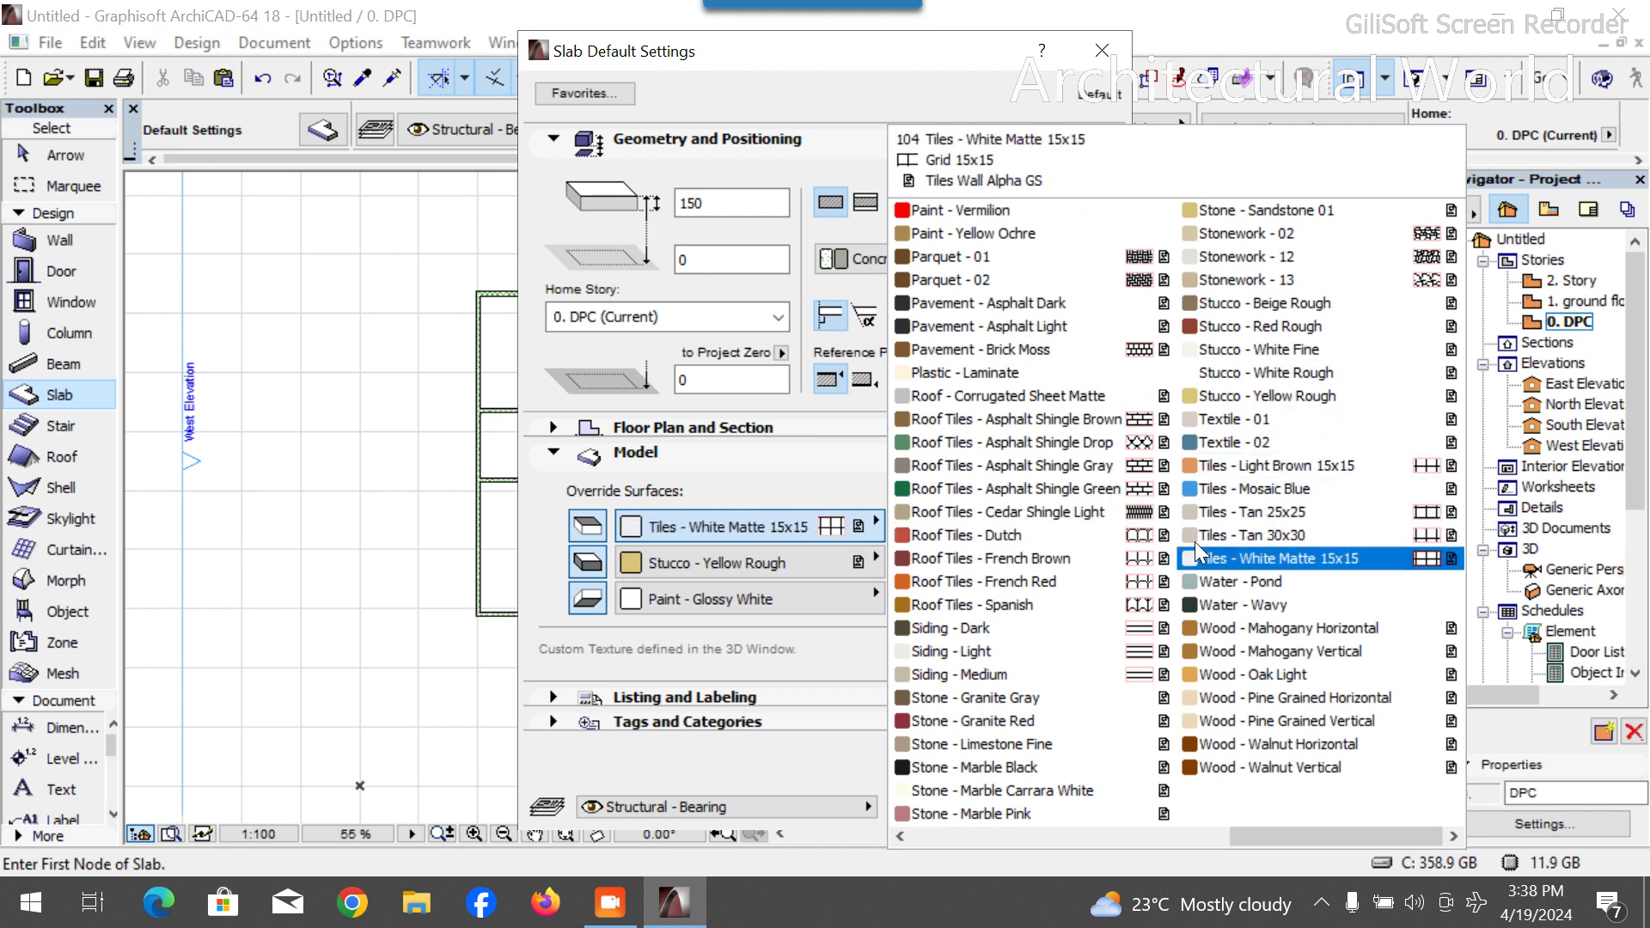
{"action": "left_click", "coordinate": [1246, 554]}
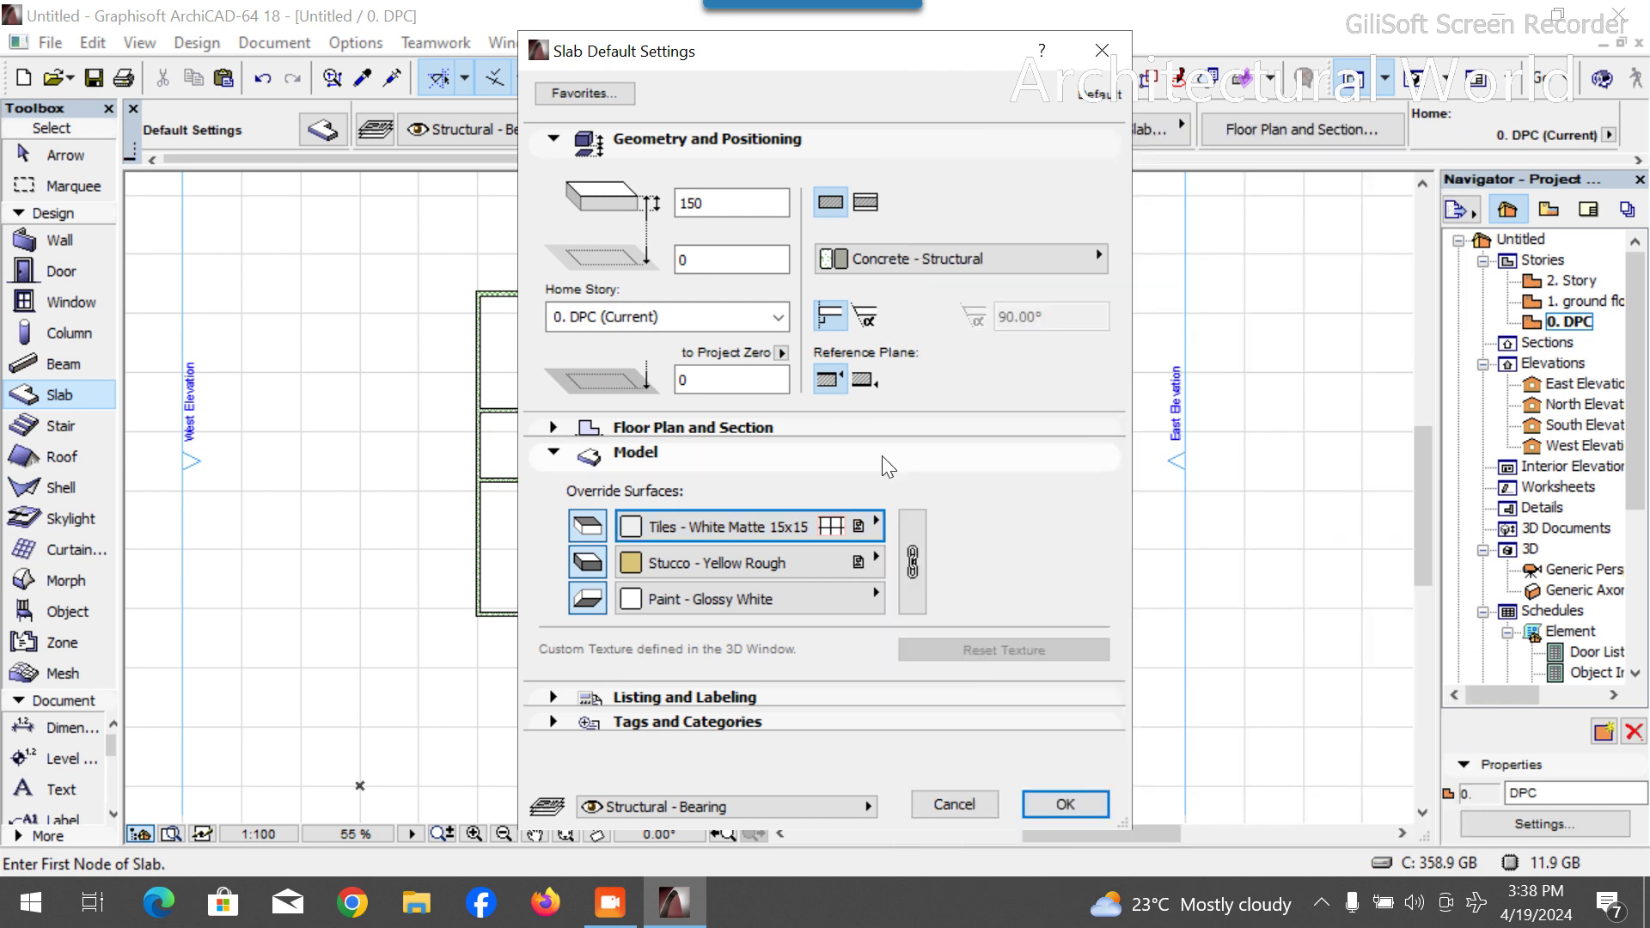
{"action": "left_click", "coordinate": [751, 567]}
{"action": "scroll", "coordinate": [1022, 305], "scroll_direction": "up", "scroll_amount": 3}
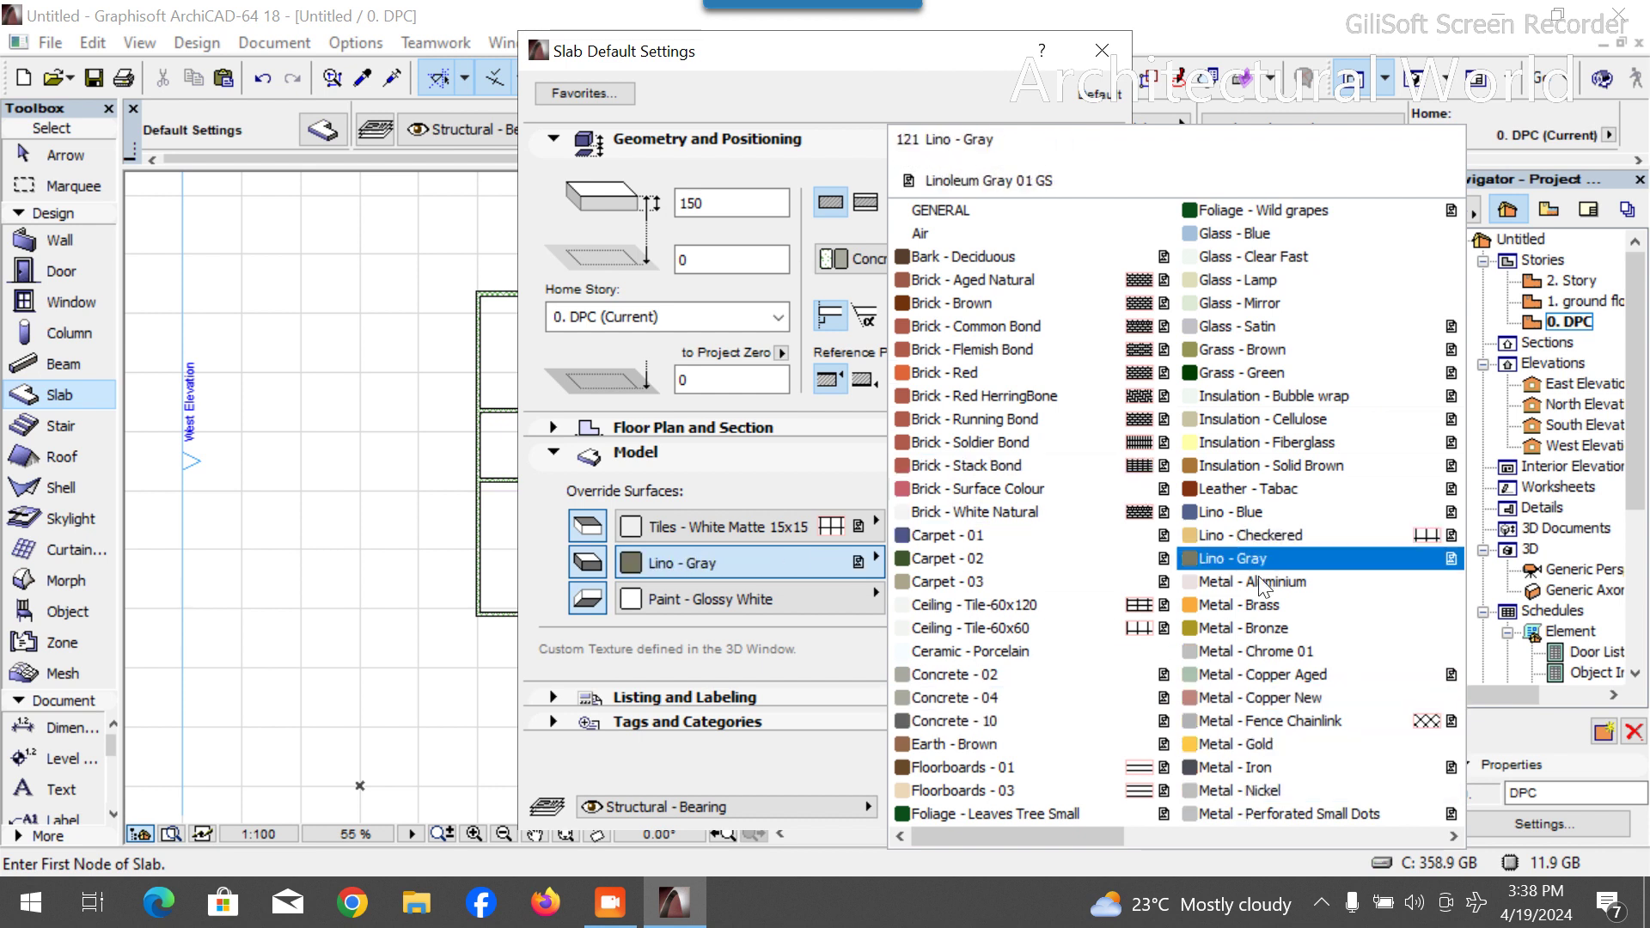
{"action": "scroll", "coordinate": [1243, 575], "scroll_direction": "down", "scroll_amount": 3}
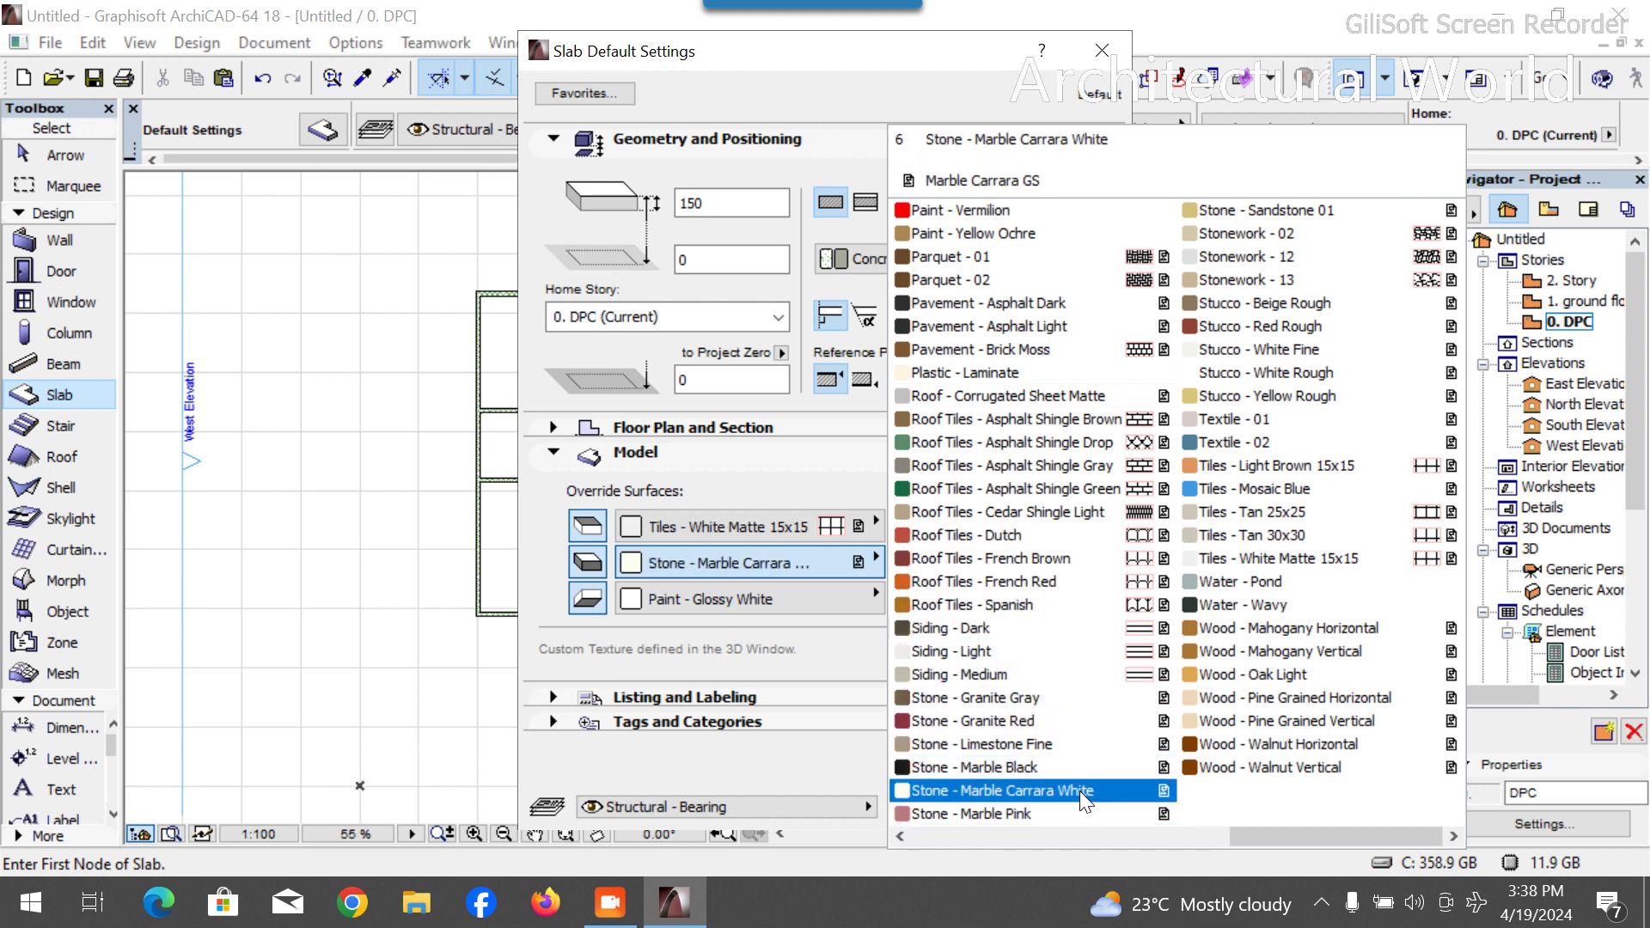
{"action": "scroll", "coordinate": [1085, 799], "scroll_direction": "up", "scroll_amount": 2}
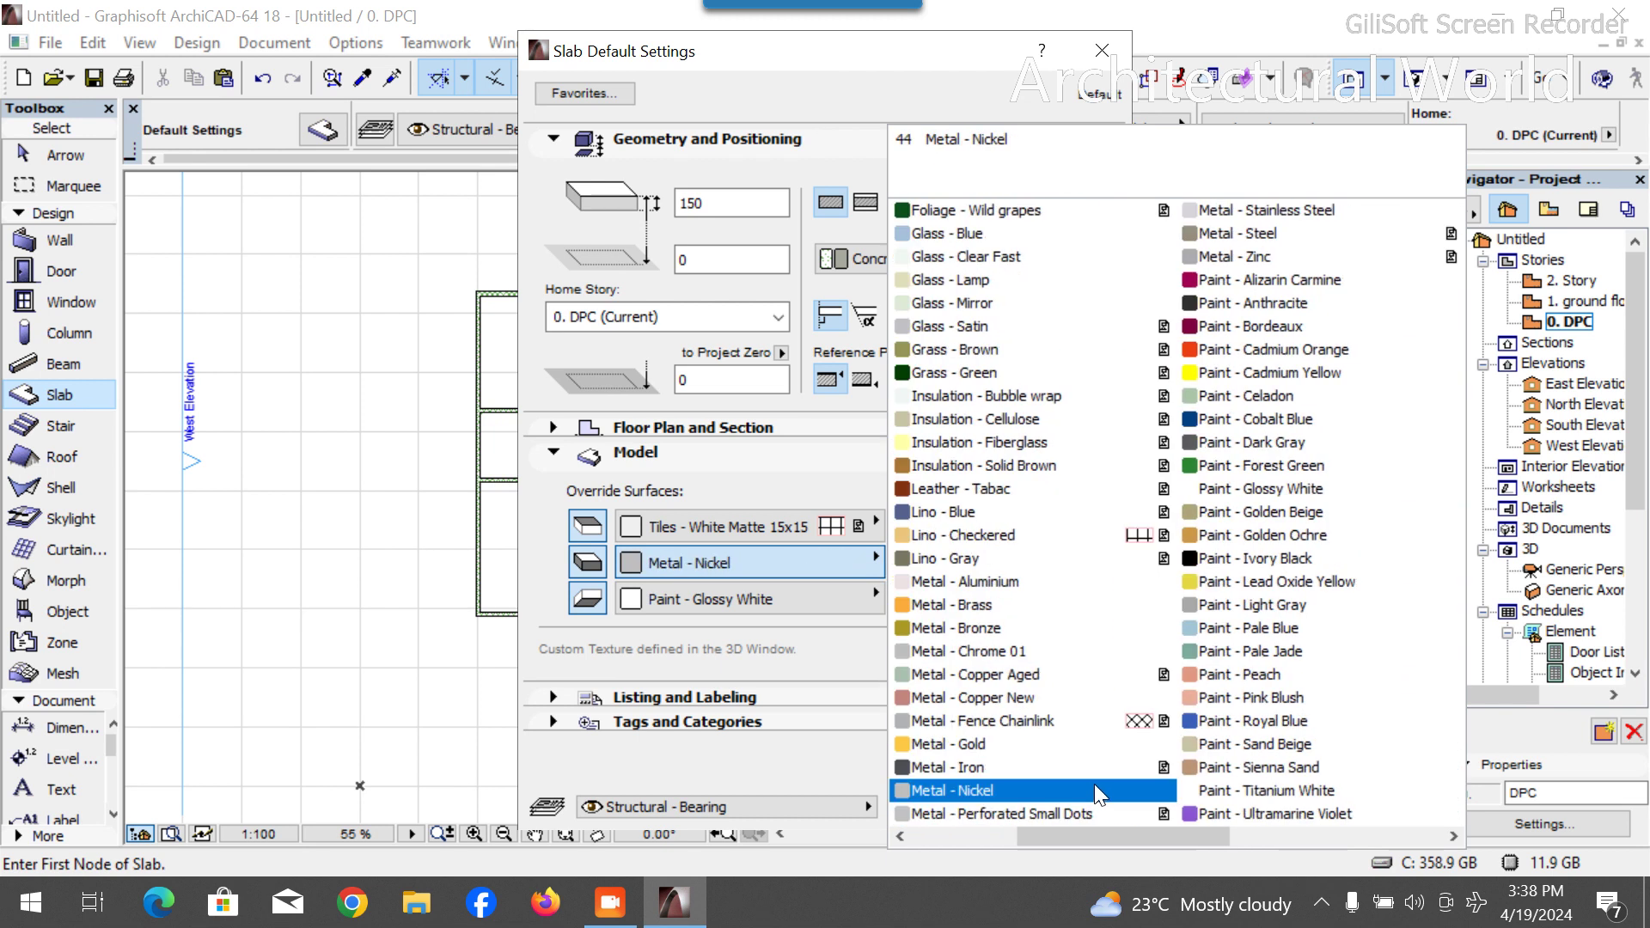
{"action": "left_click", "coordinate": [1266, 495]}
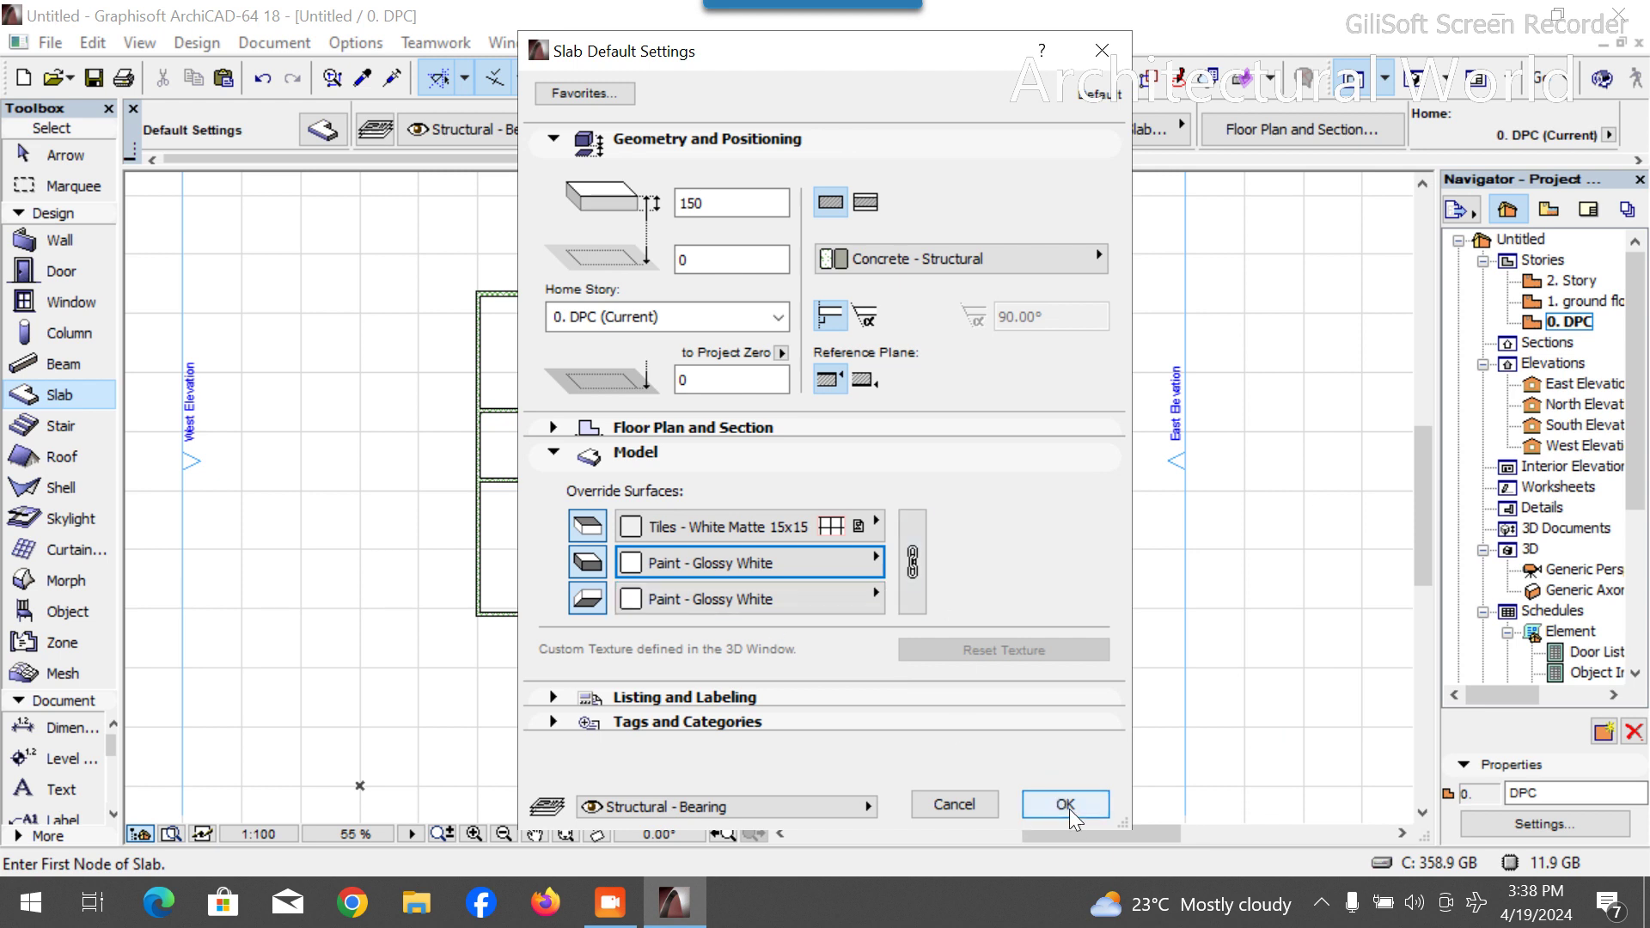
Set the slab's offset to its home story to 1350 and accept the default settings.
{"action": "double_click", "coordinate": [700, 259]}
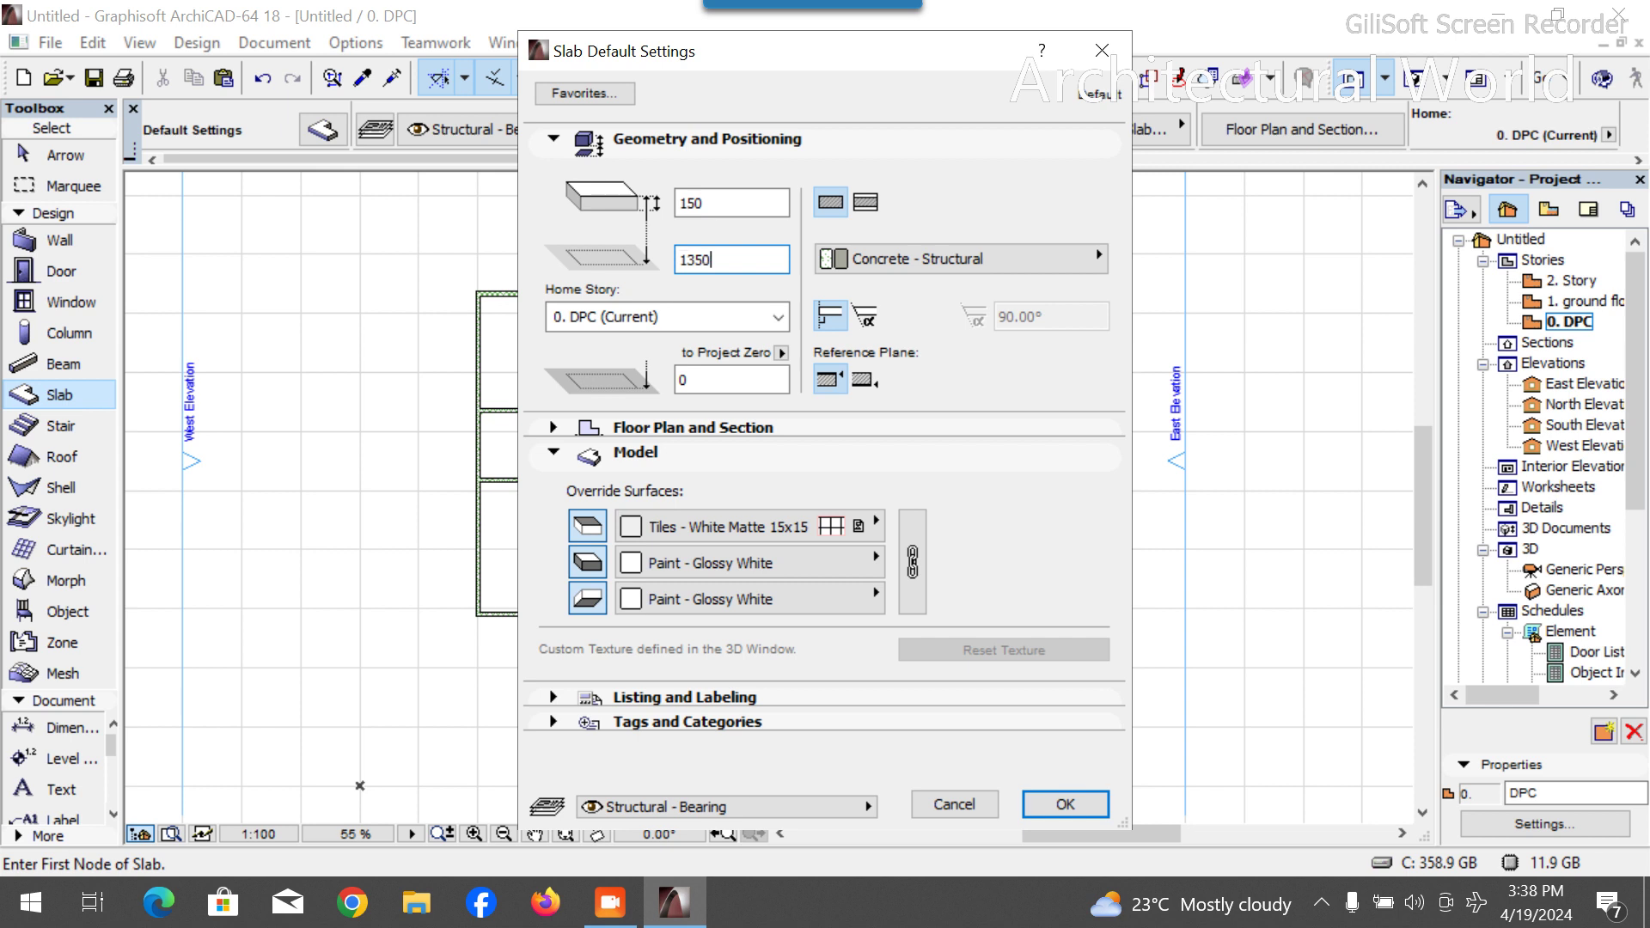
{"action": "type", "text": "1350"}
{"action": "key", "text": "Return"}
Start the slab polygon at the house's upper-left outer corner and trace the outer walls around Bedroom 2 and the two right-hand toilets.
{"action": "scroll", "coordinate": [601, 292], "scroll_direction": "up", "scroll_amount": 4}
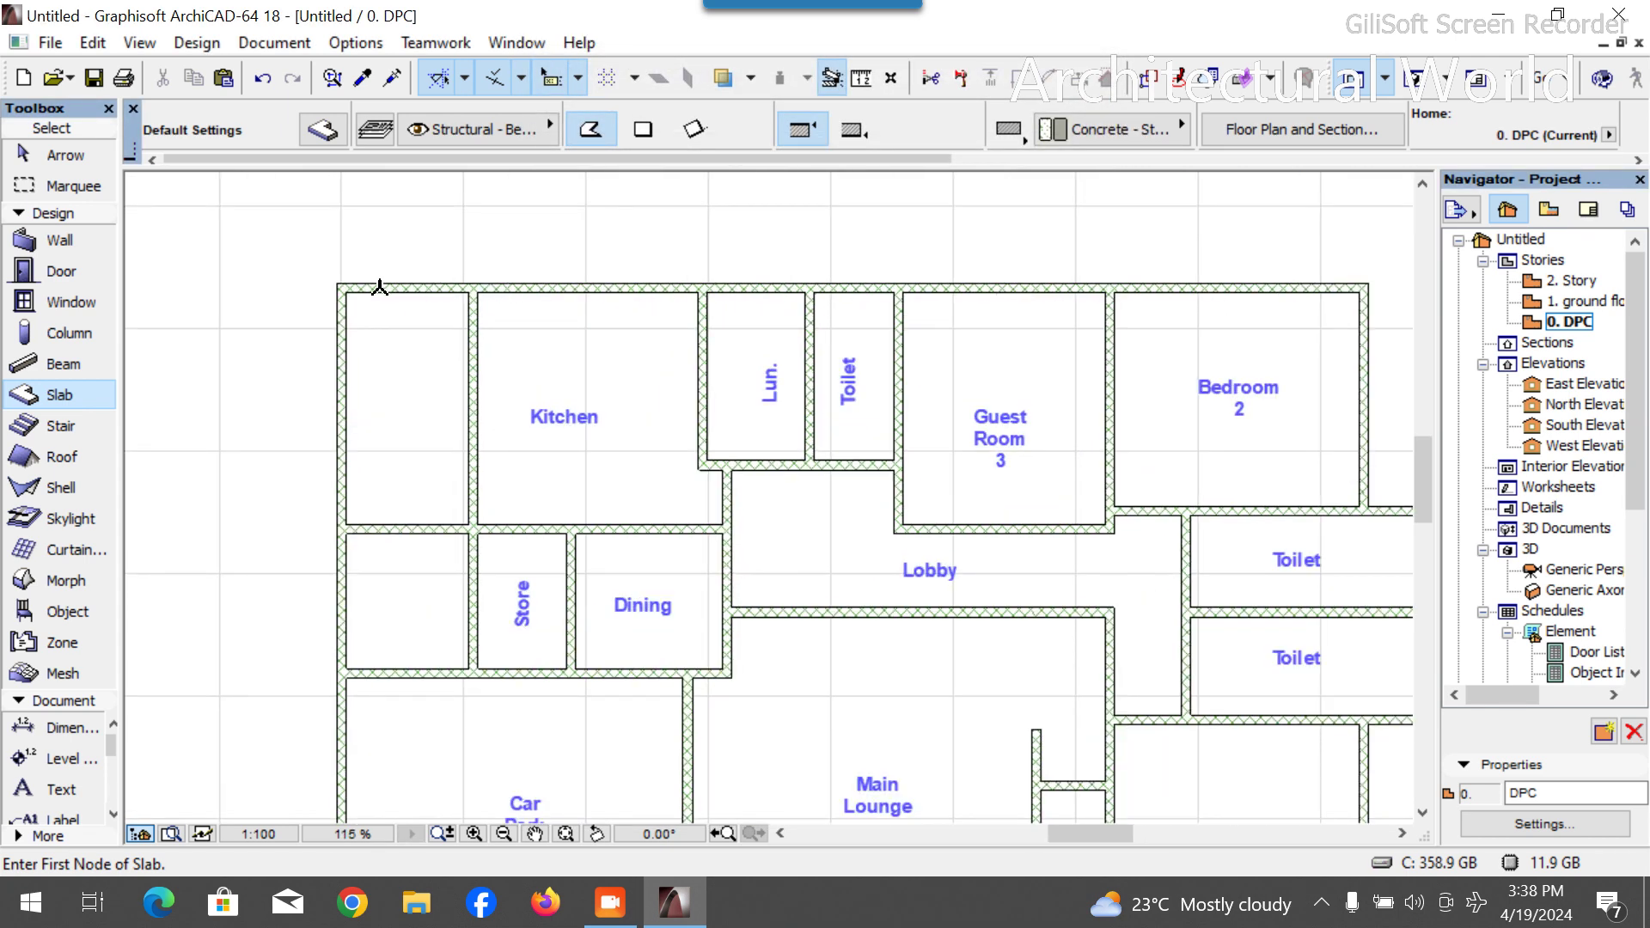
{"action": "left_click", "coordinate": [306, 292]}
{"action": "left_click", "coordinate": [336, 277]}
{"action": "scroll", "coordinate": [342, 280], "scroll_direction": "down", "scroll_amount": 3}
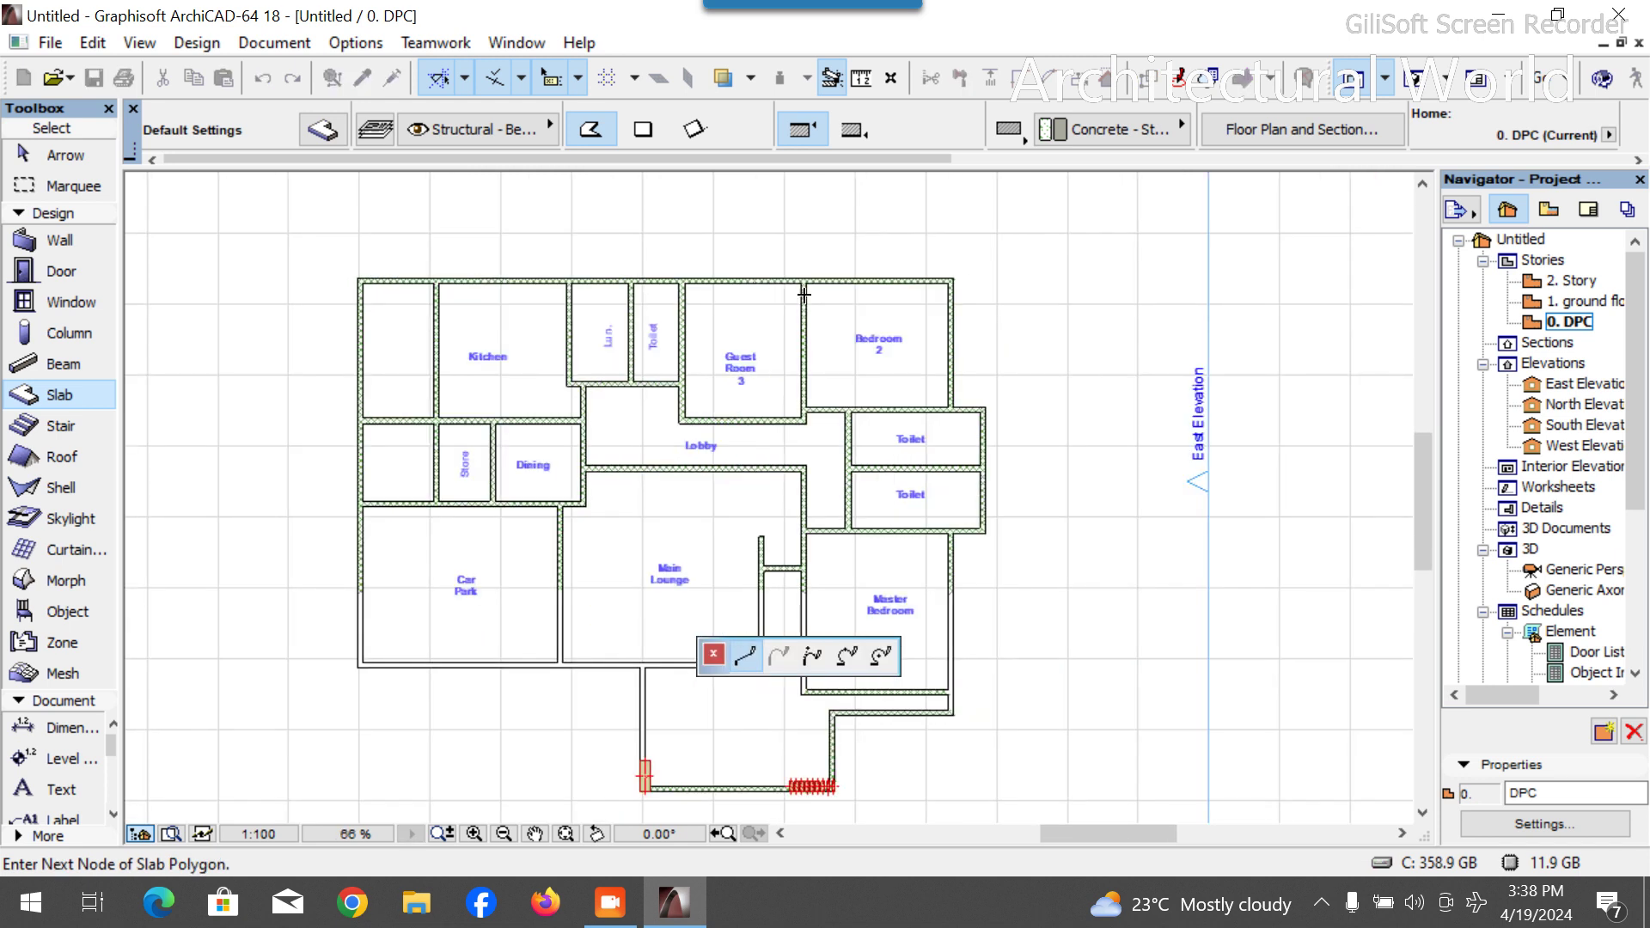
{"action": "scroll", "coordinate": [988, 283], "scroll_direction": "up", "scroll_amount": 3}
{"action": "left_click", "coordinate": [940, 275]}
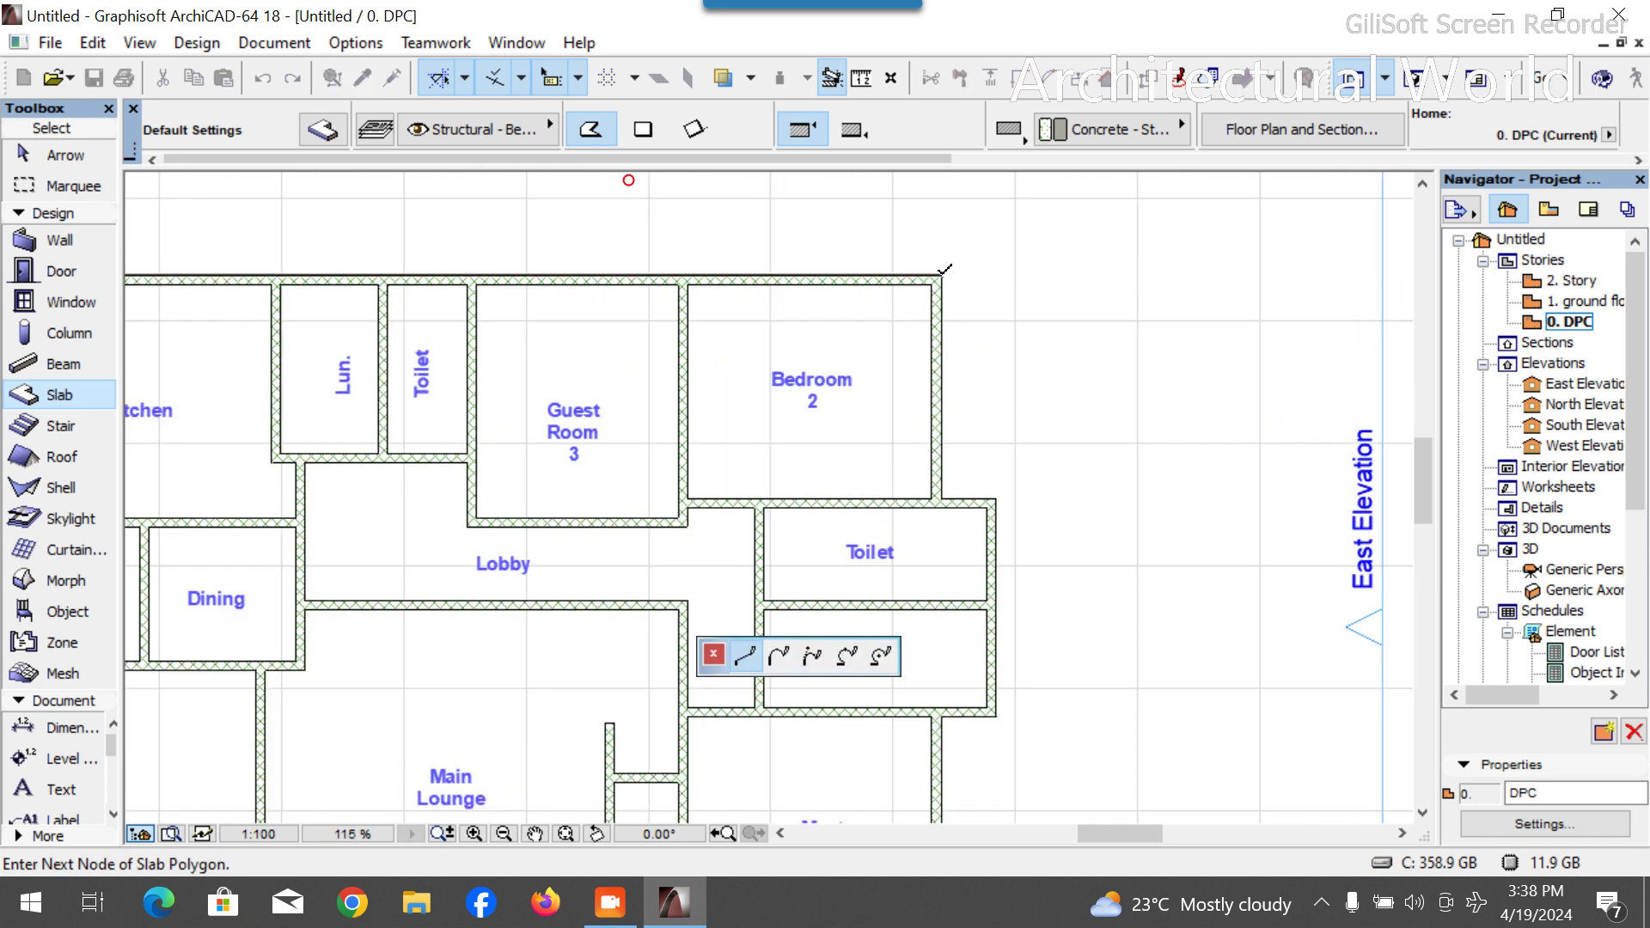
{"action": "left_click", "coordinate": [940, 500]}
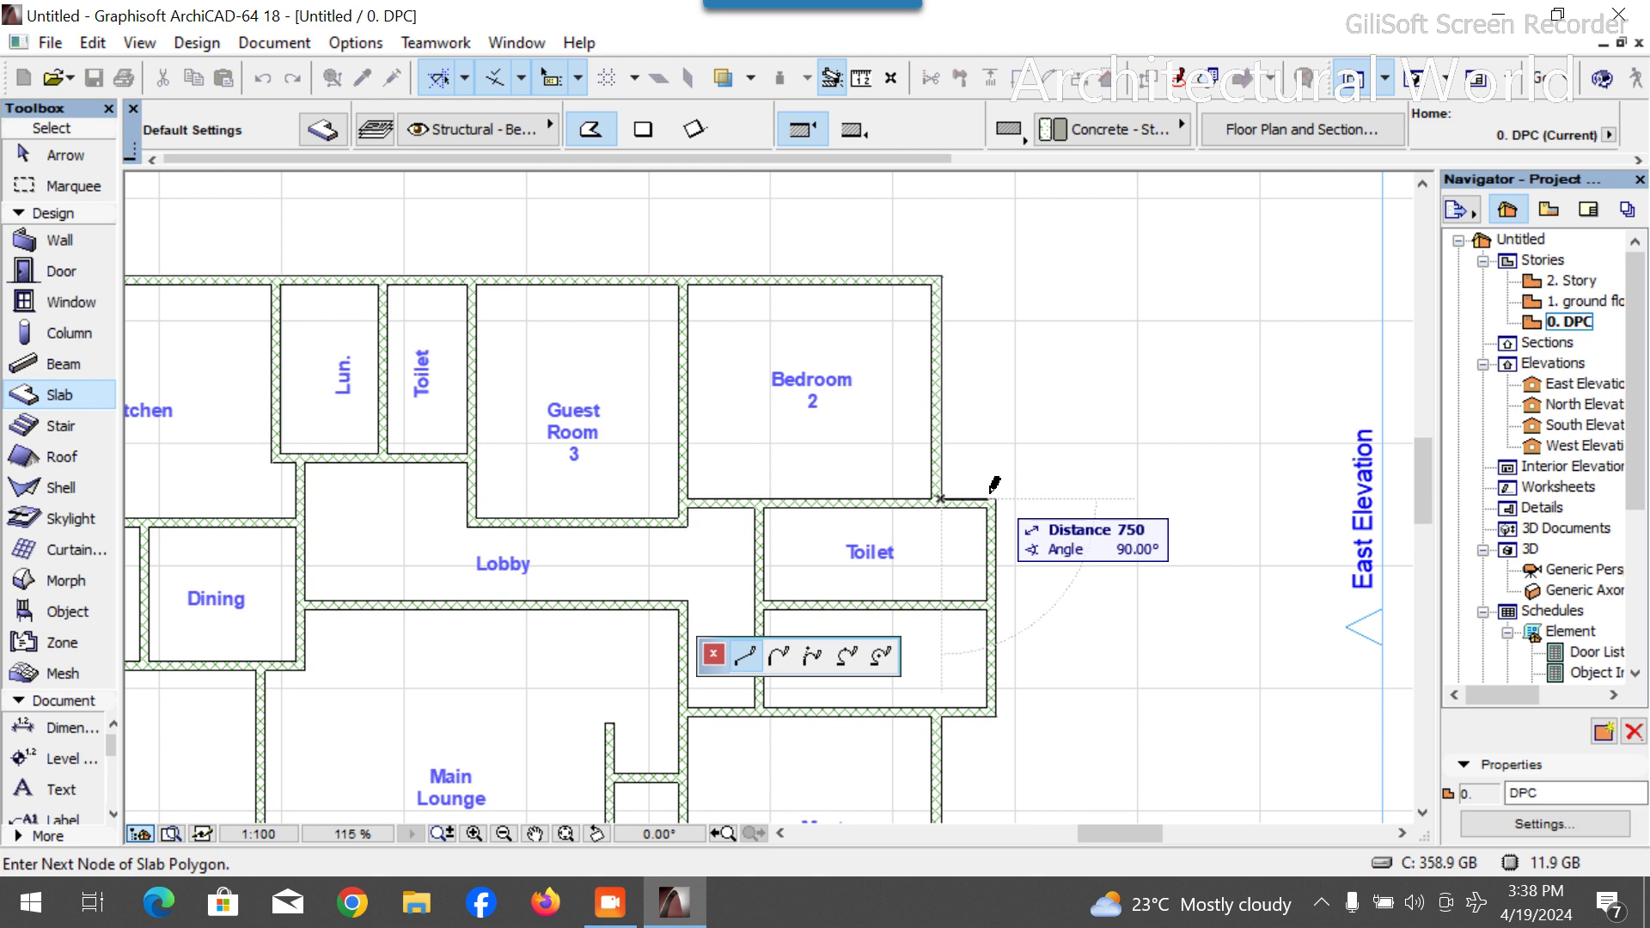
{"action": "scroll", "coordinate": [988, 516], "scroll_direction": "down", "scroll_amount": 2}
{"action": "scroll", "coordinate": [980, 666], "scroll_direction": "up", "scroll_amount": 3}
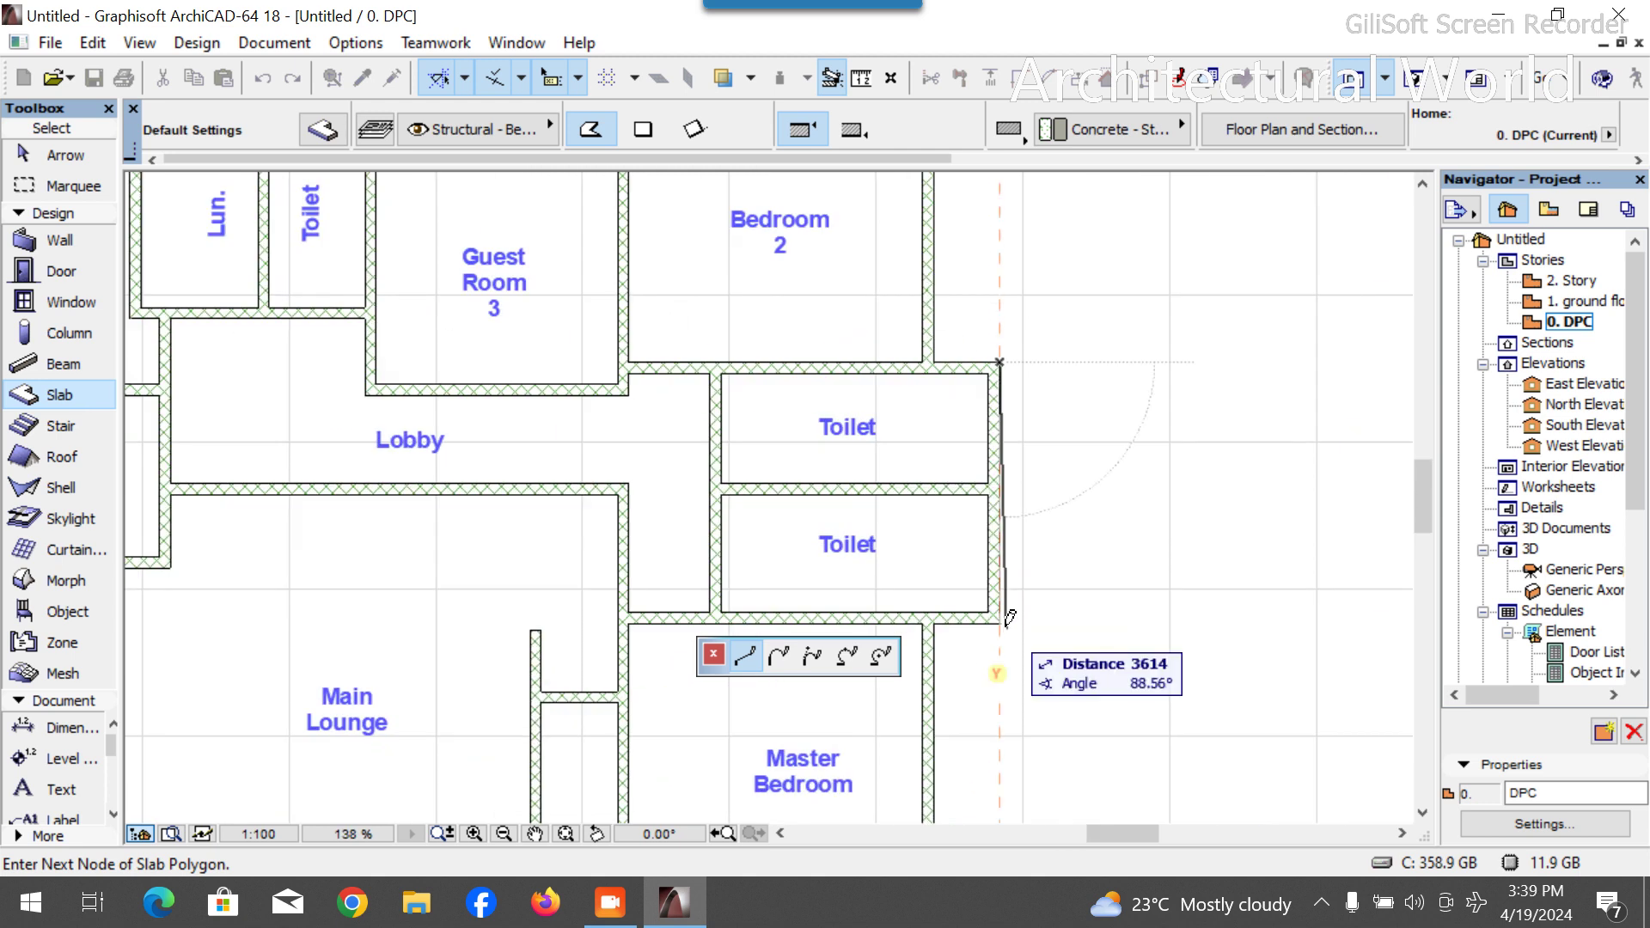
{"action": "left_click", "coordinate": [1002, 615]}
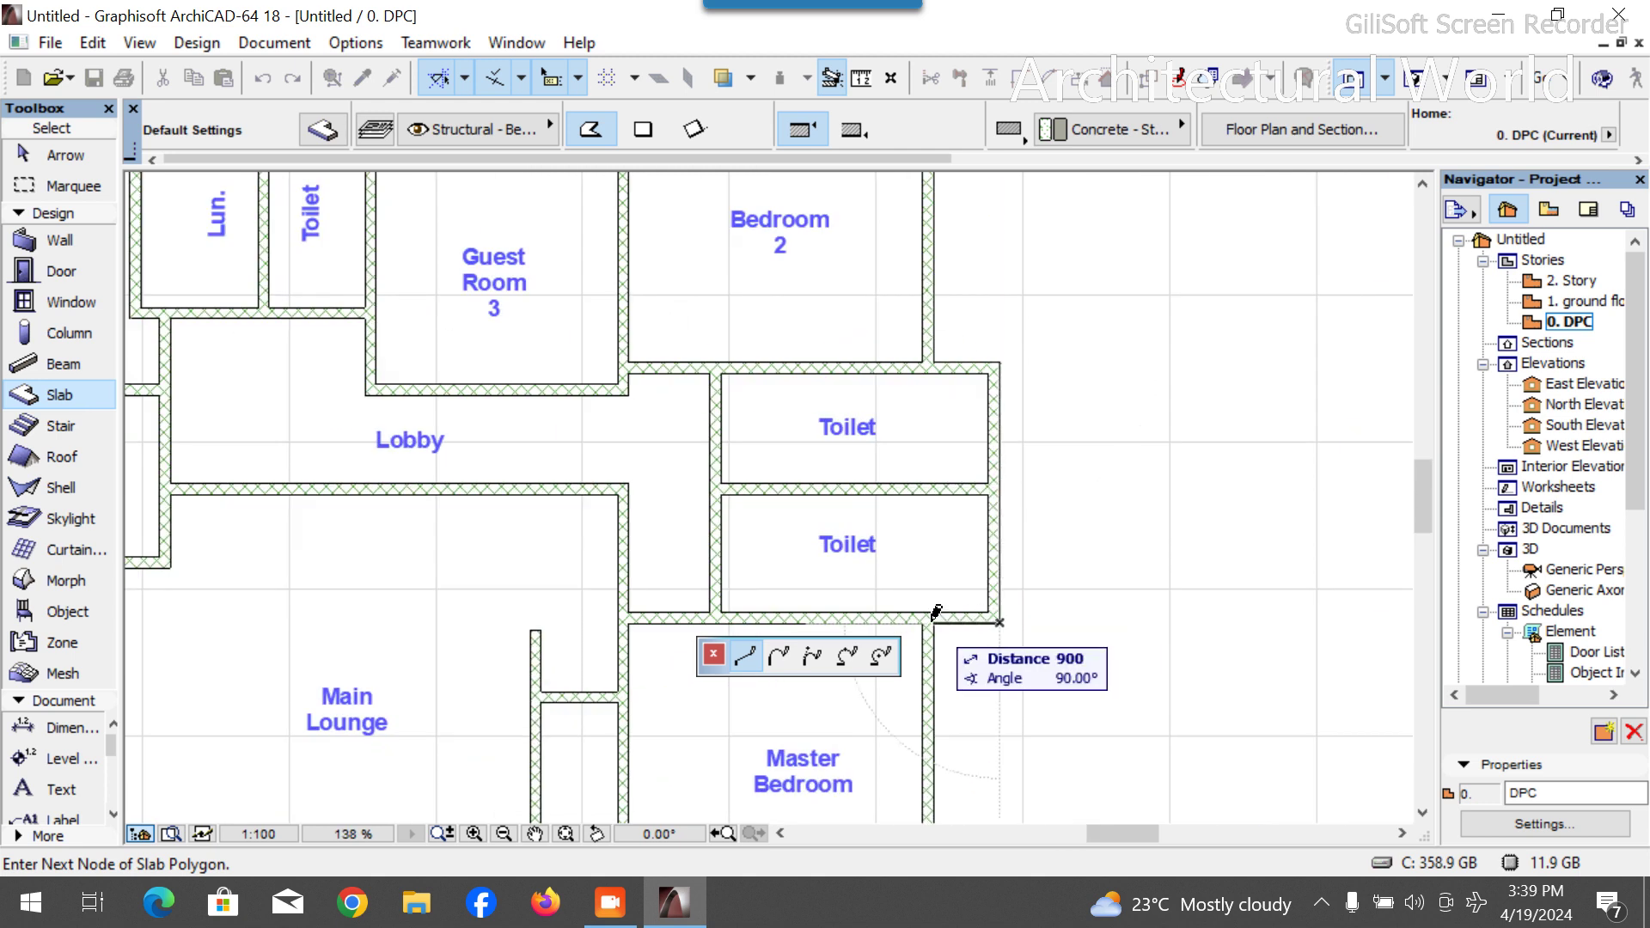
Continue the slab polygon down the Master Bedroom's outer wall and along the front walls to the single column's outer corner.
{"action": "scroll", "coordinate": [928, 497], "scroll_direction": "down", "scroll_amount": 6}
{"action": "scroll", "coordinate": [913, 497], "scroll_direction": "up", "scroll_amount": 4}
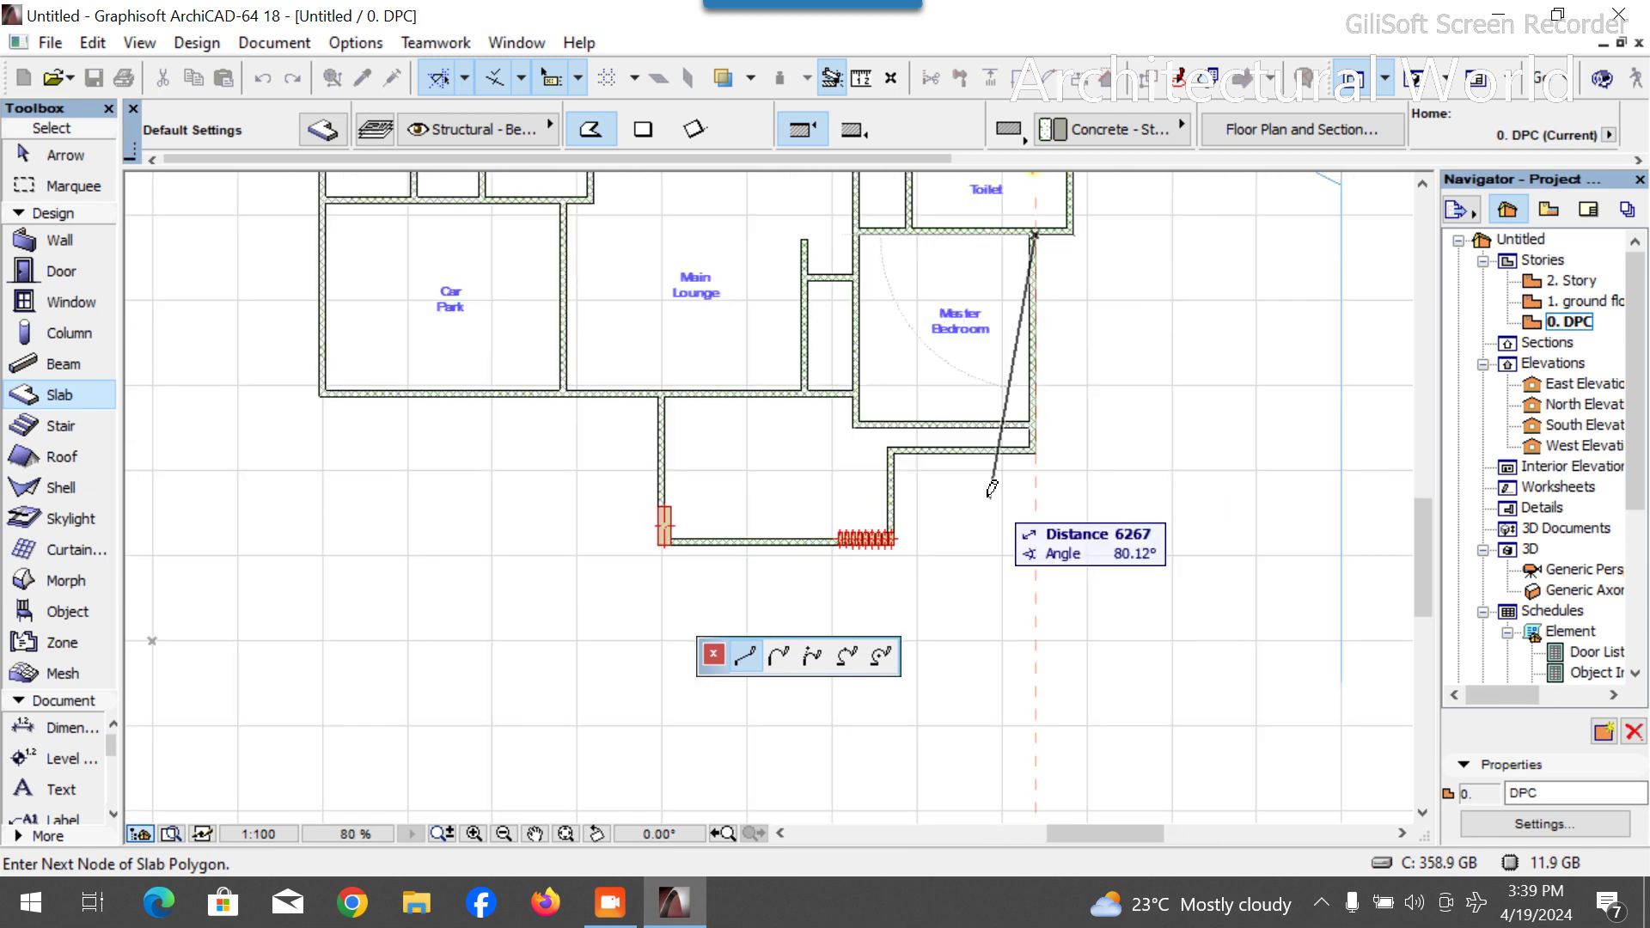
{"action": "left_click", "coordinate": [1034, 451]}
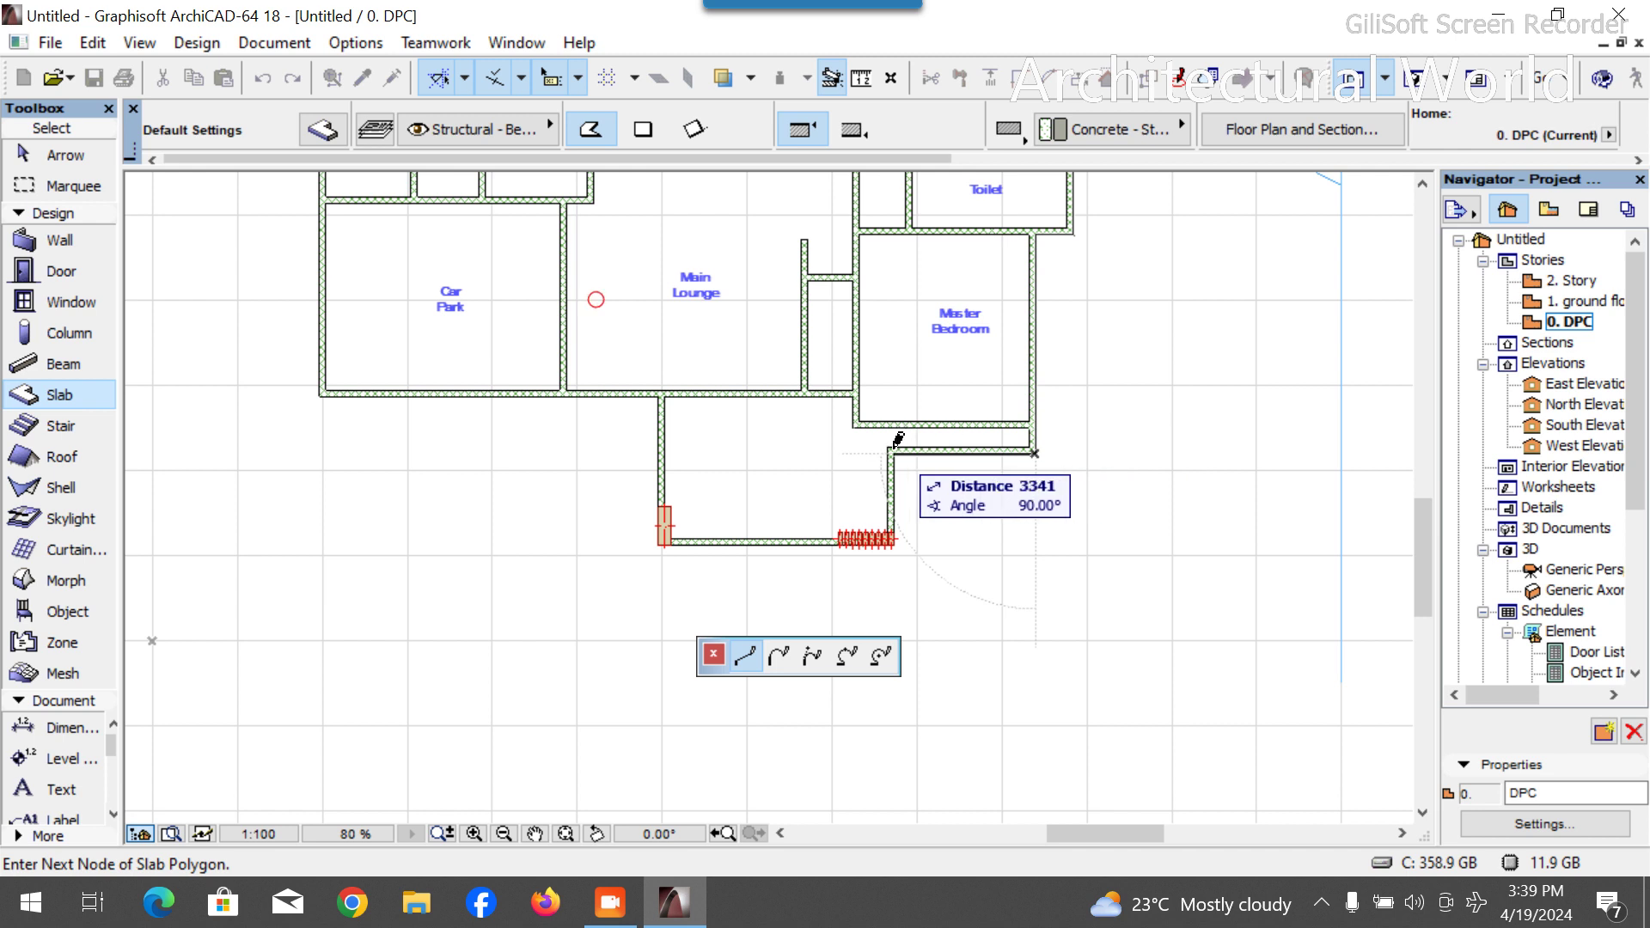
{"action": "scroll", "coordinate": [890, 541], "scroll_direction": "up", "scroll_amount": 6}
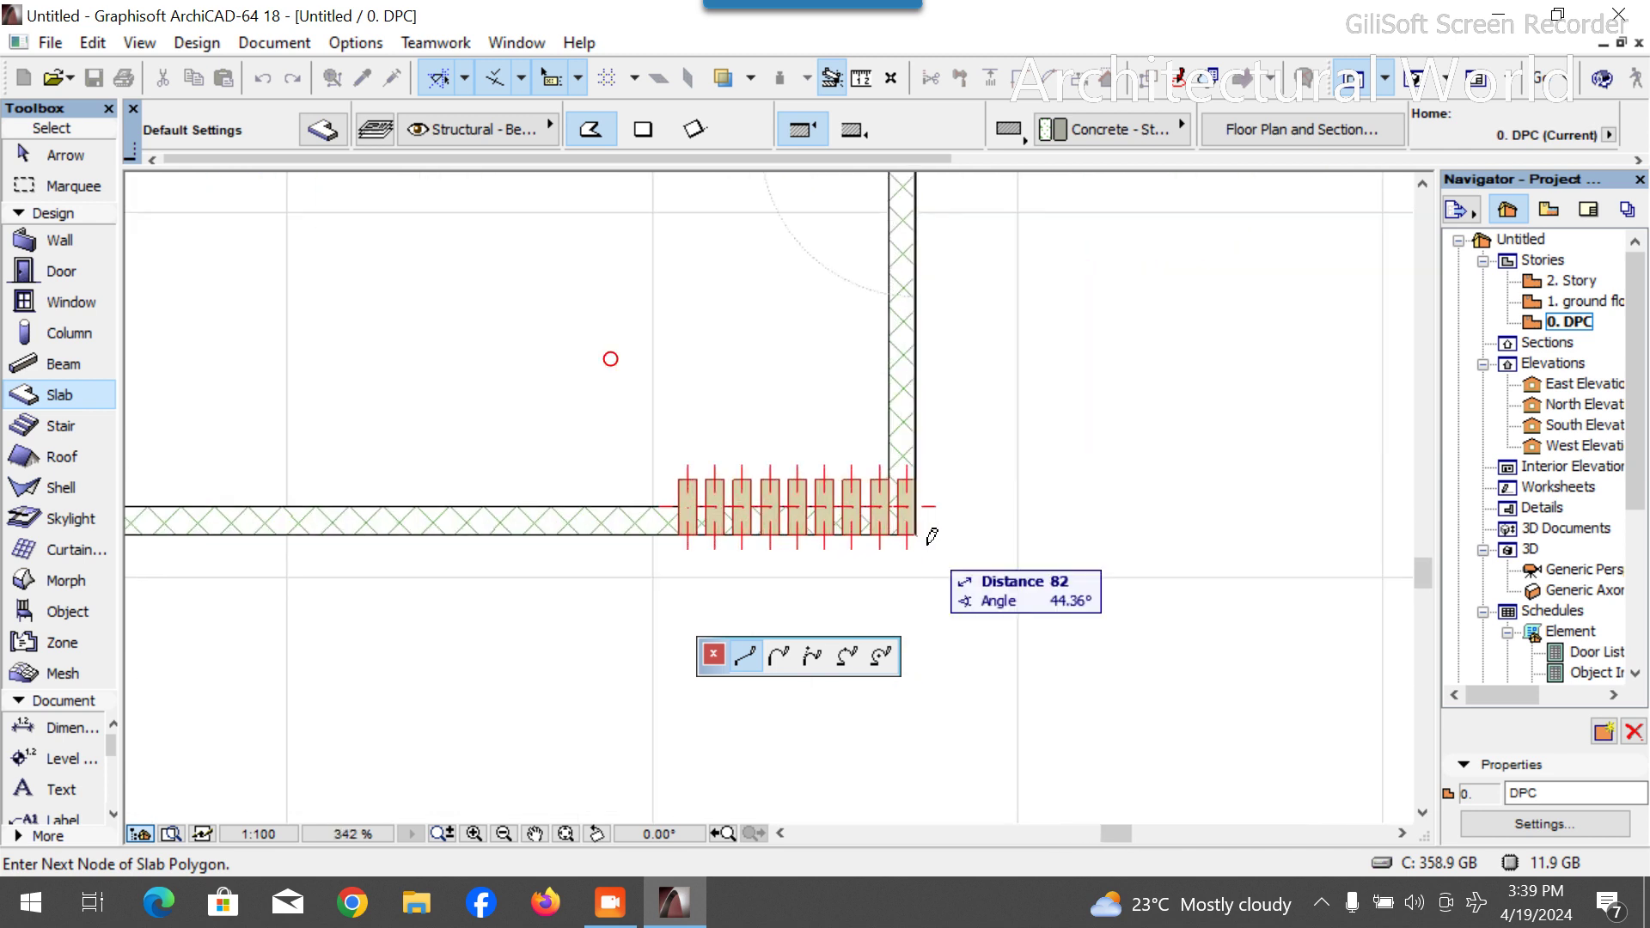
{"action": "scroll", "coordinate": [931, 536], "scroll_direction": "down", "scroll_amount": 4}
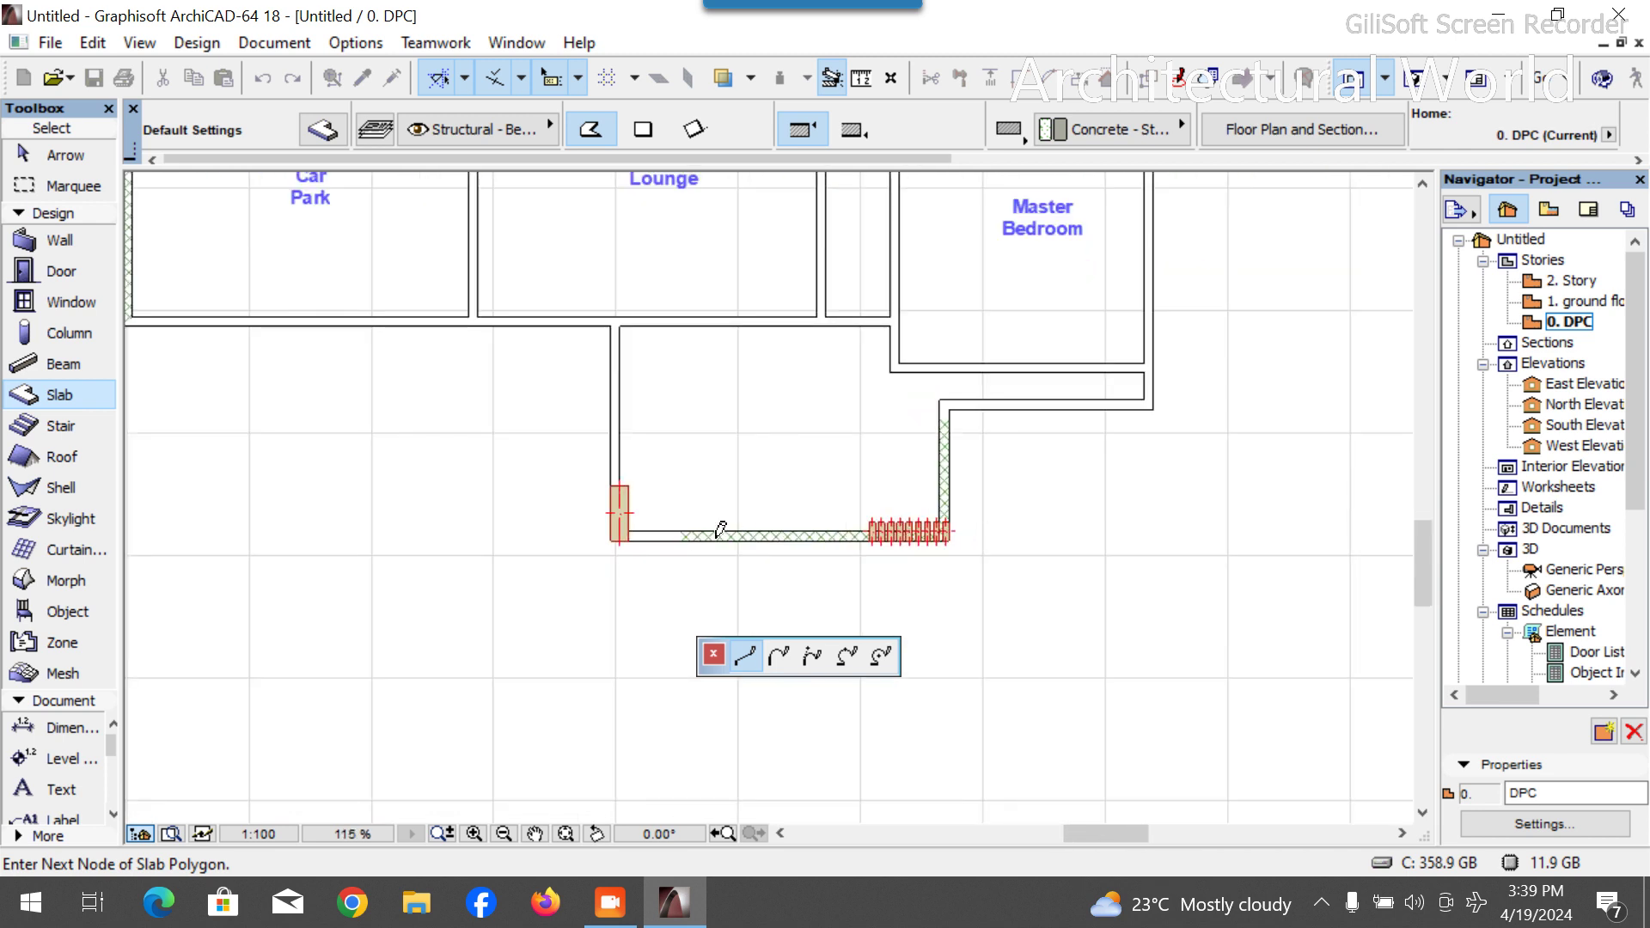
{"action": "left_click", "coordinate": [610, 539]}
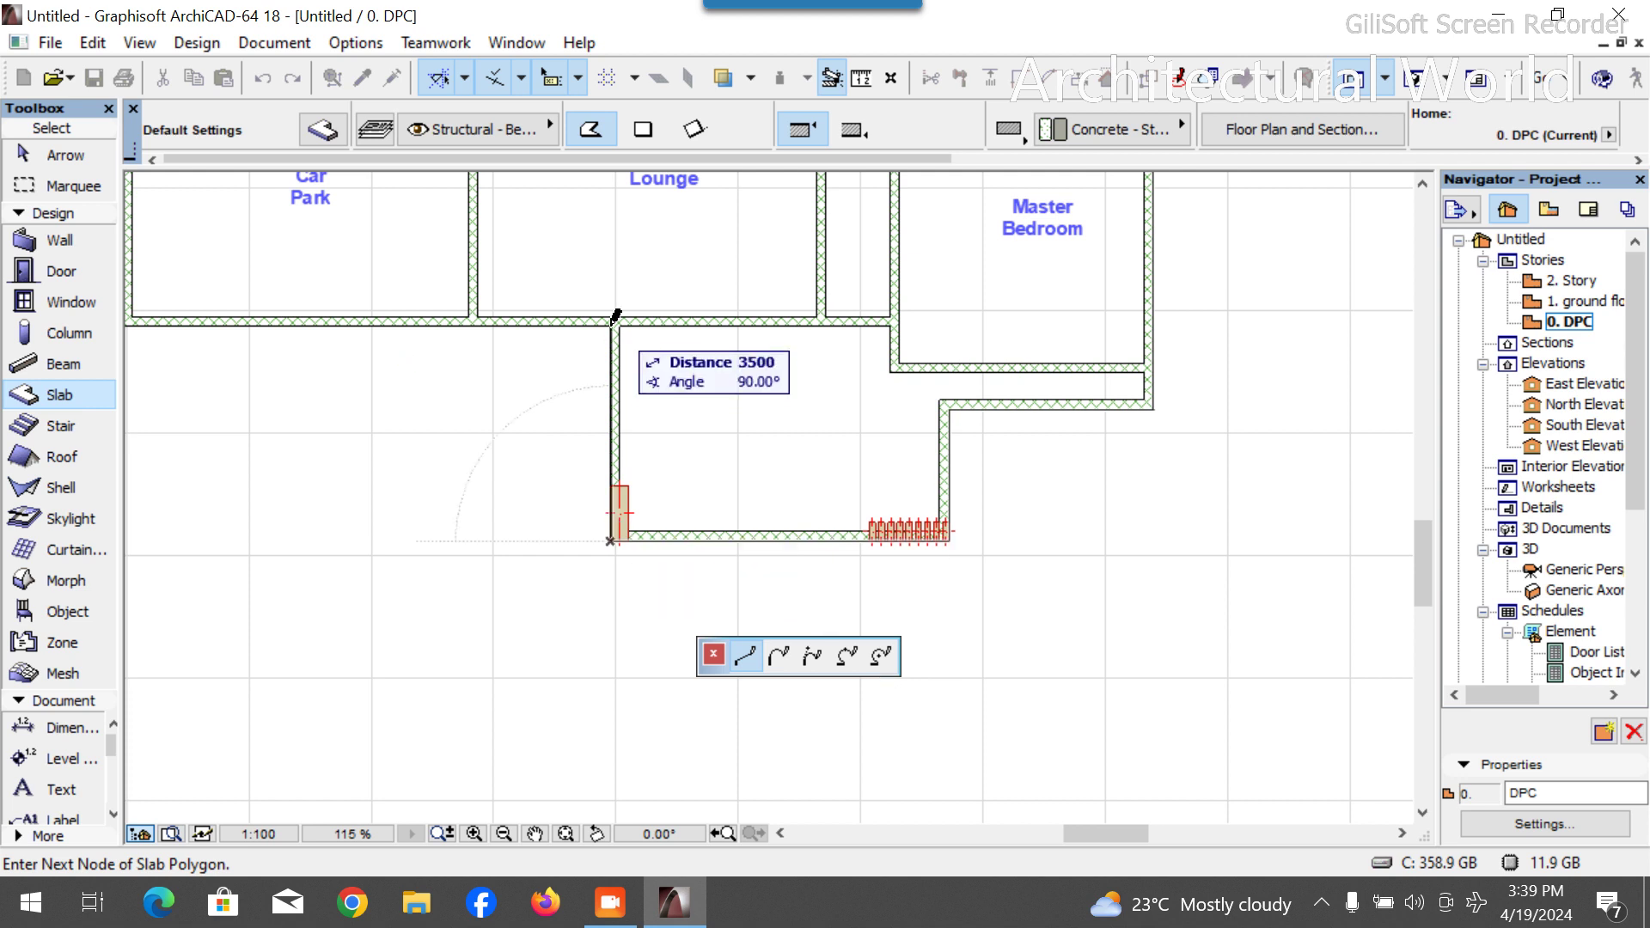
Continue the slab polygon up the entrance wall to the Main Lounge's front wall and along it to the Car Park dividing wall.
{"action": "left_click", "coordinate": [615, 320]}
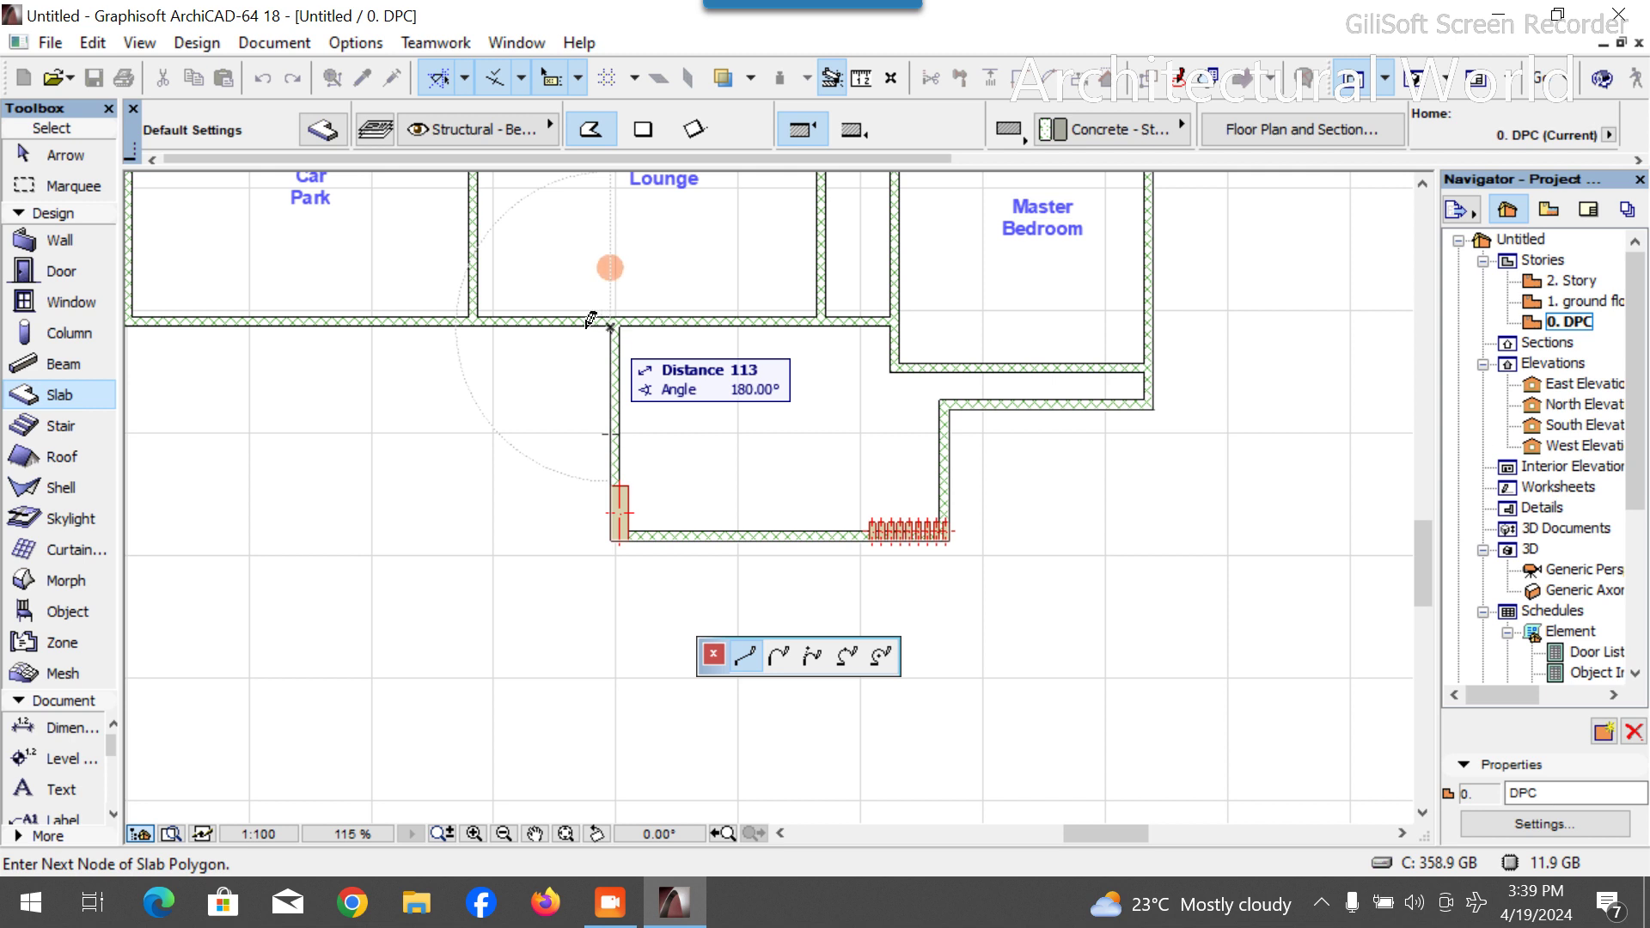
{"action": "scroll", "coordinate": [471, 316], "scroll_direction": "up", "scroll_amount": 2}
{"action": "left_click", "coordinate": [471, 316]}
{"action": "scroll", "coordinate": [522, 453], "scroll_direction": "down", "scroll_amount": 3}
{"action": "scroll", "coordinate": [567, 453], "scroll_direction": "down", "scroll_amount": 3}
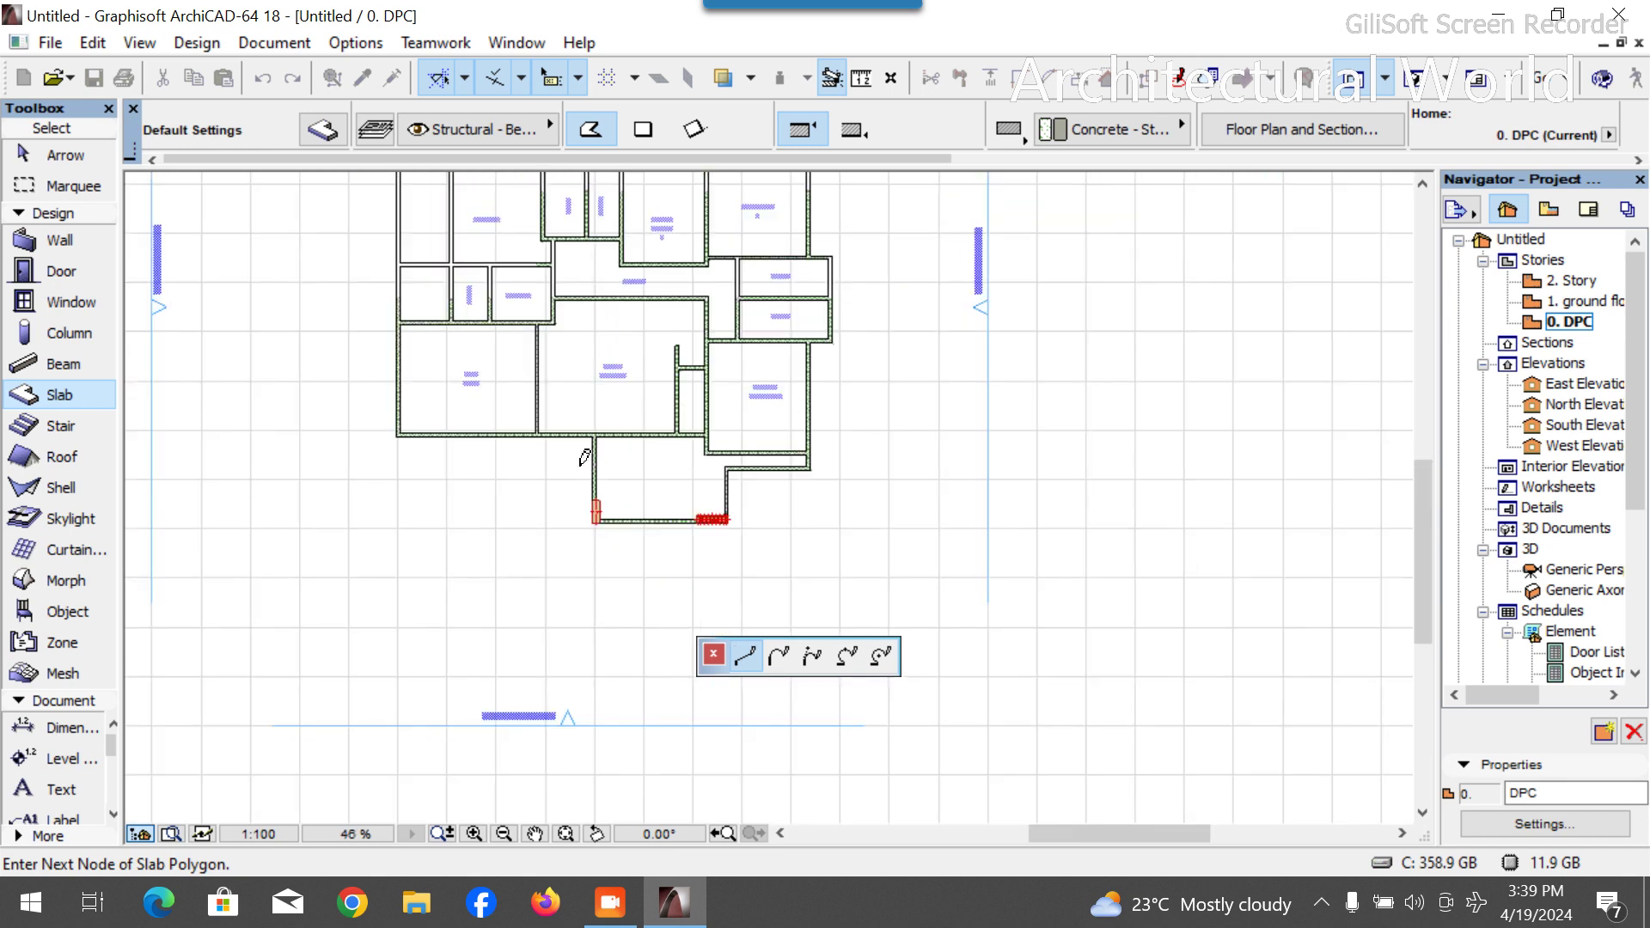
{"action": "scroll", "coordinate": [583, 430], "scroll_direction": "up", "scroll_amount": 5}
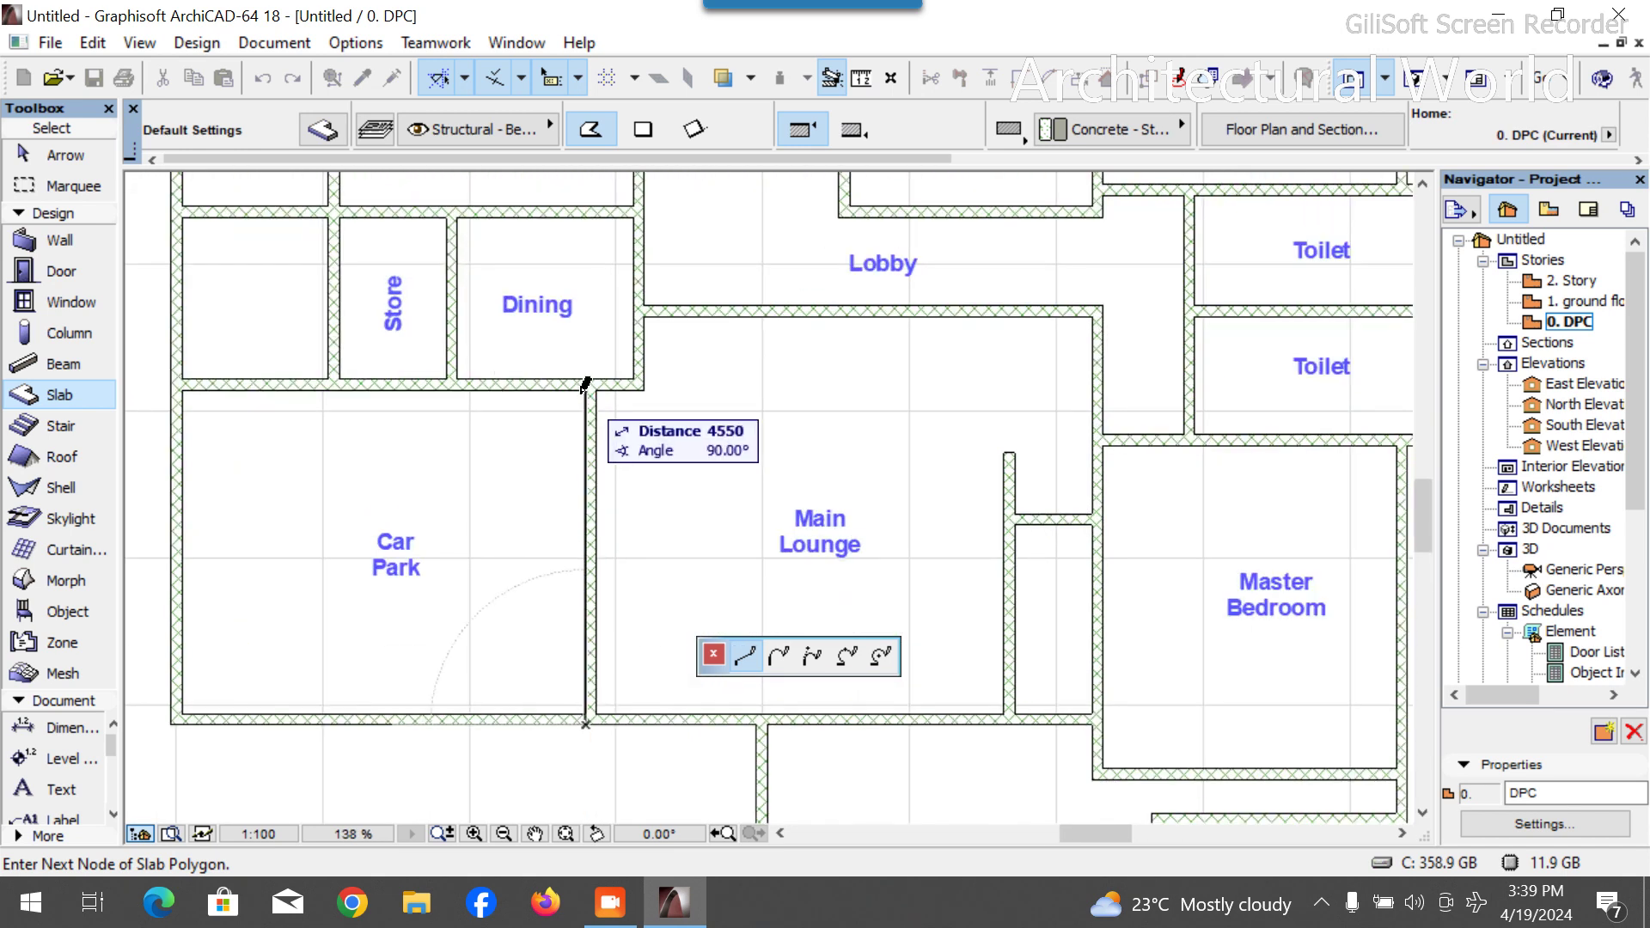
Continue the slab polygon around the Car Park and the small room beside the Store to the house's outer side wall.
{"action": "left_click", "coordinate": [585, 390]}
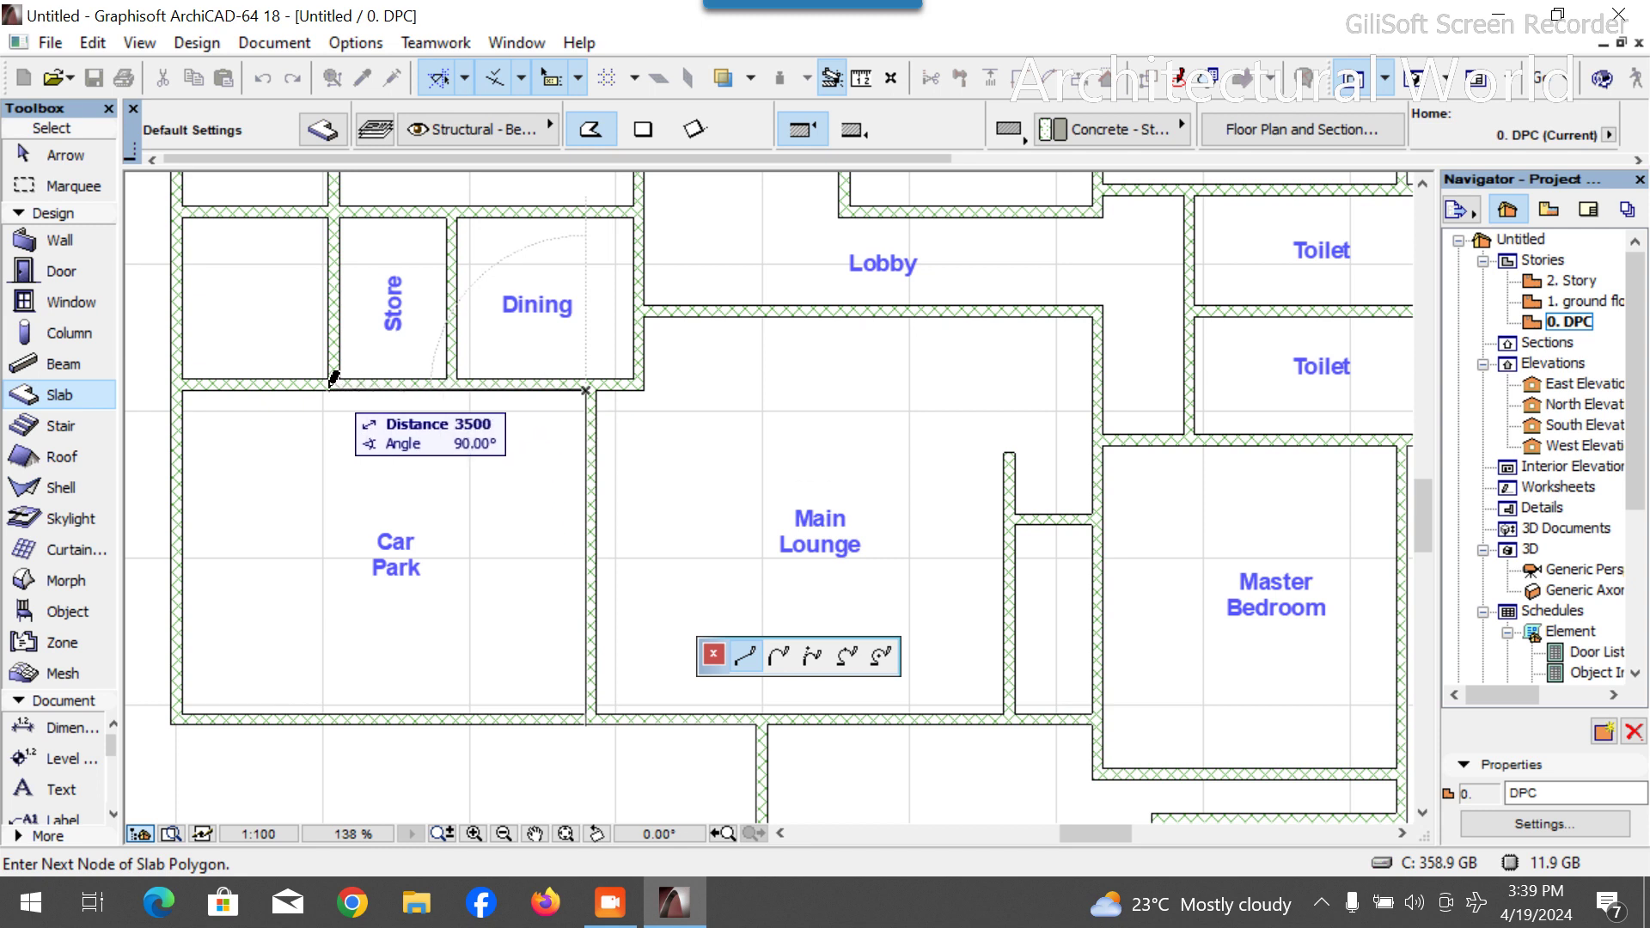
{"action": "left_click", "coordinate": [327, 389]}
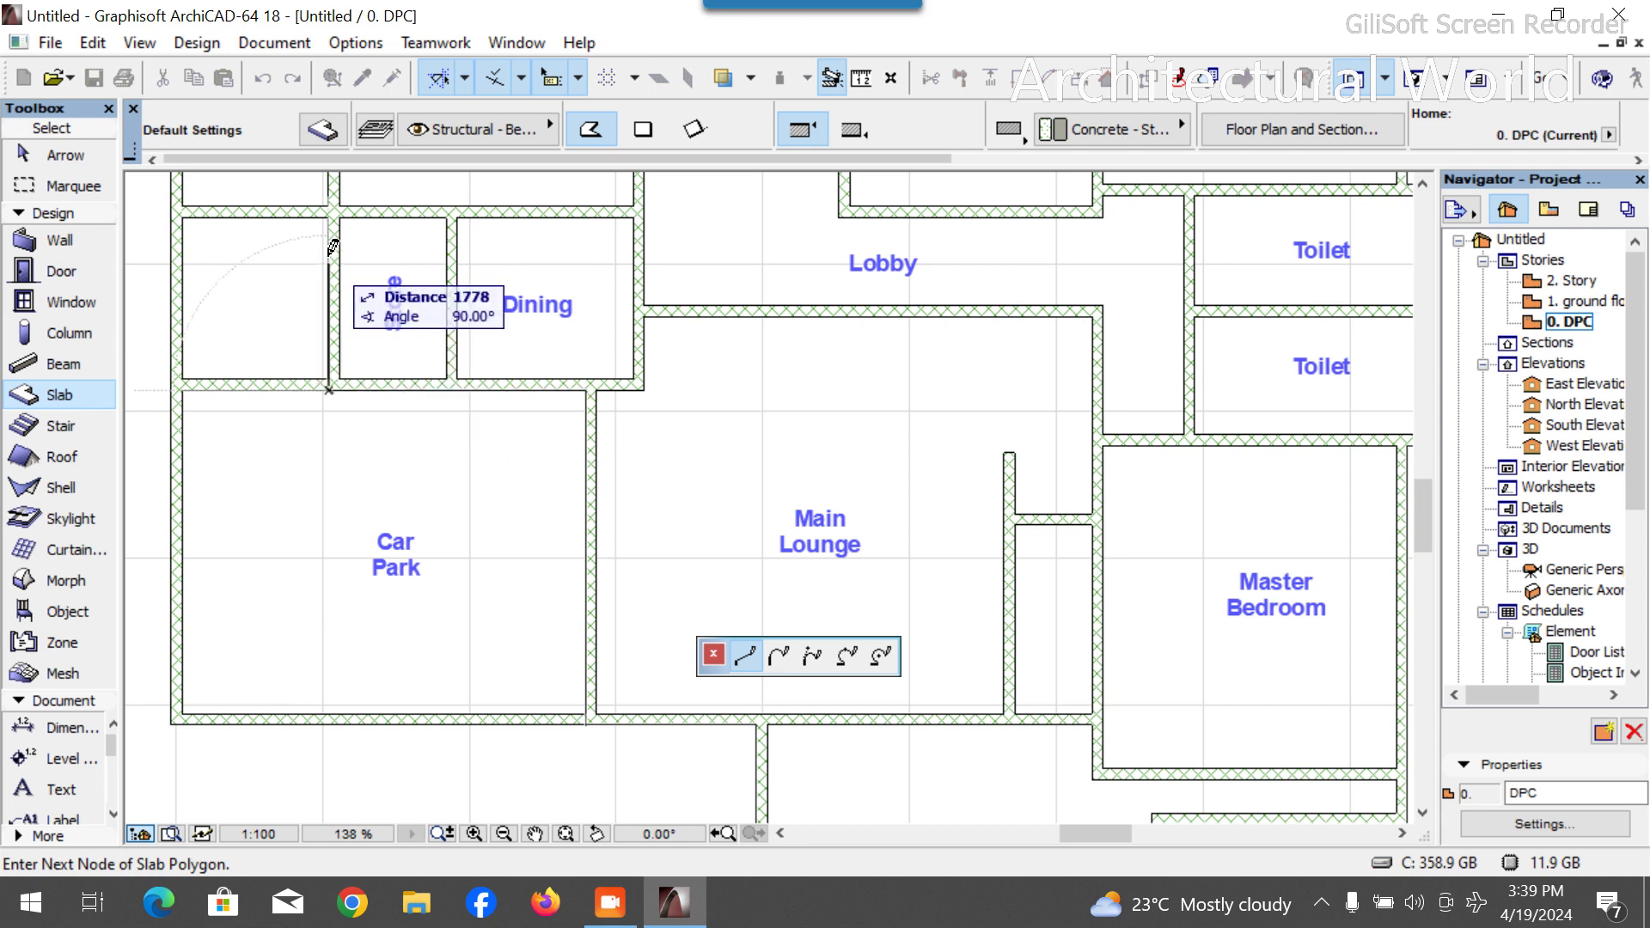
{"action": "left_click", "coordinate": [329, 217]}
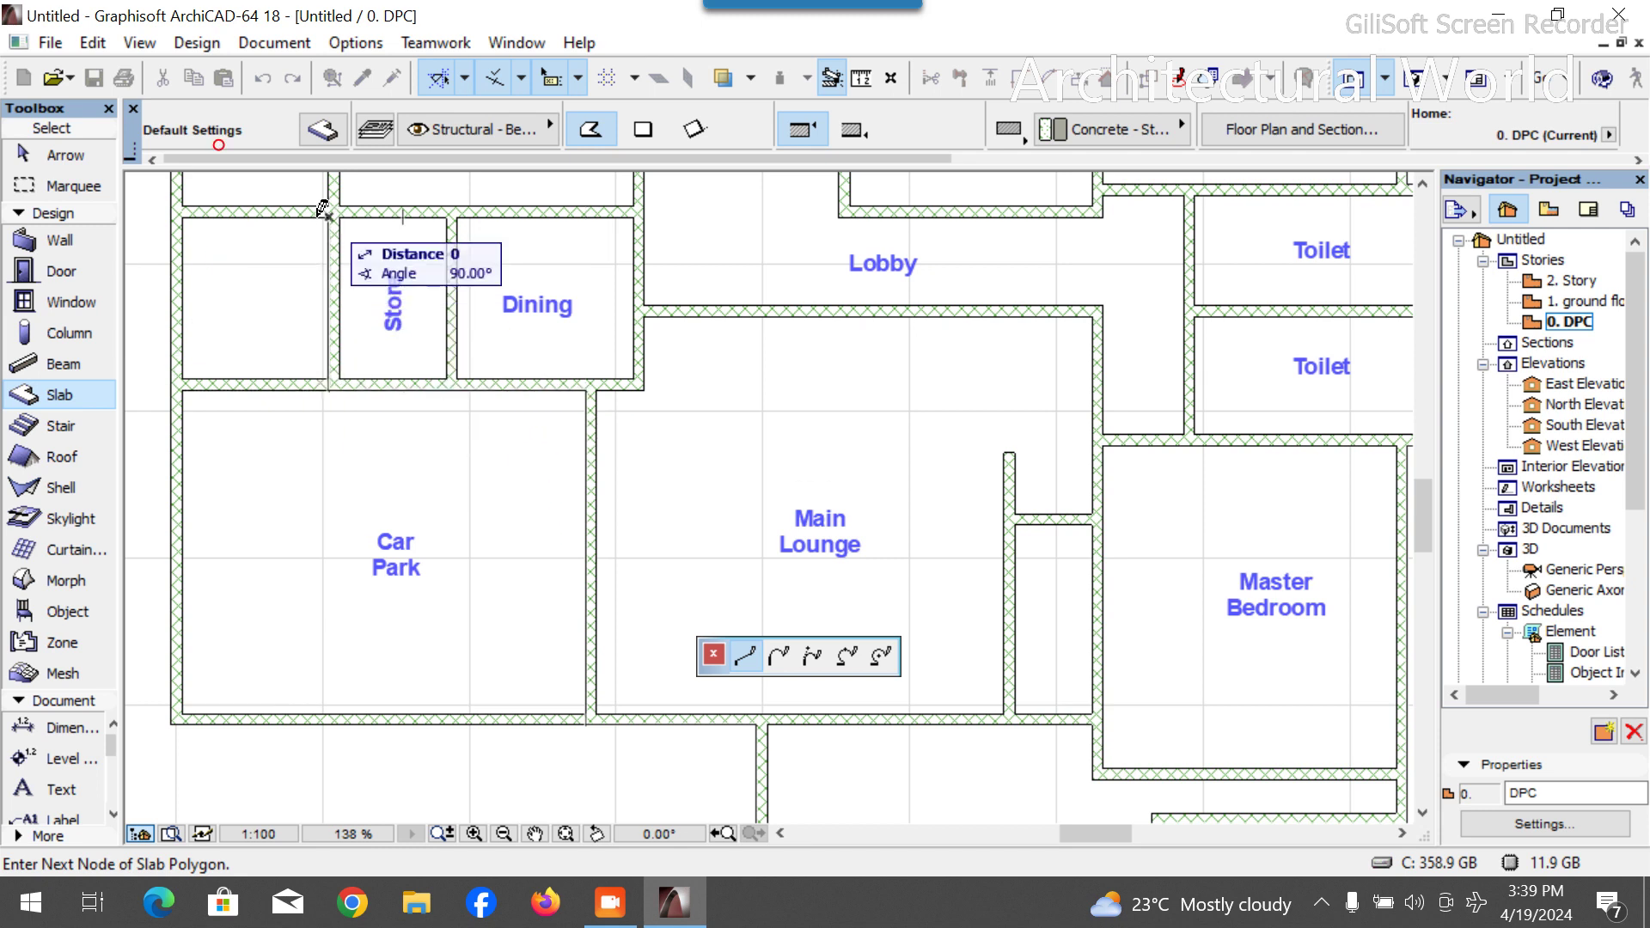
{"action": "left_click", "coordinate": [177, 209]}
Close the slab polygon at the house's upper-left outer corner and leave the Slab tool.
{"action": "scroll", "coordinate": [176, 209], "scroll_direction": "down", "scroll_amount": 5}
{"action": "scroll", "coordinate": [306, 254], "scroll_direction": "up", "scroll_amount": 4}
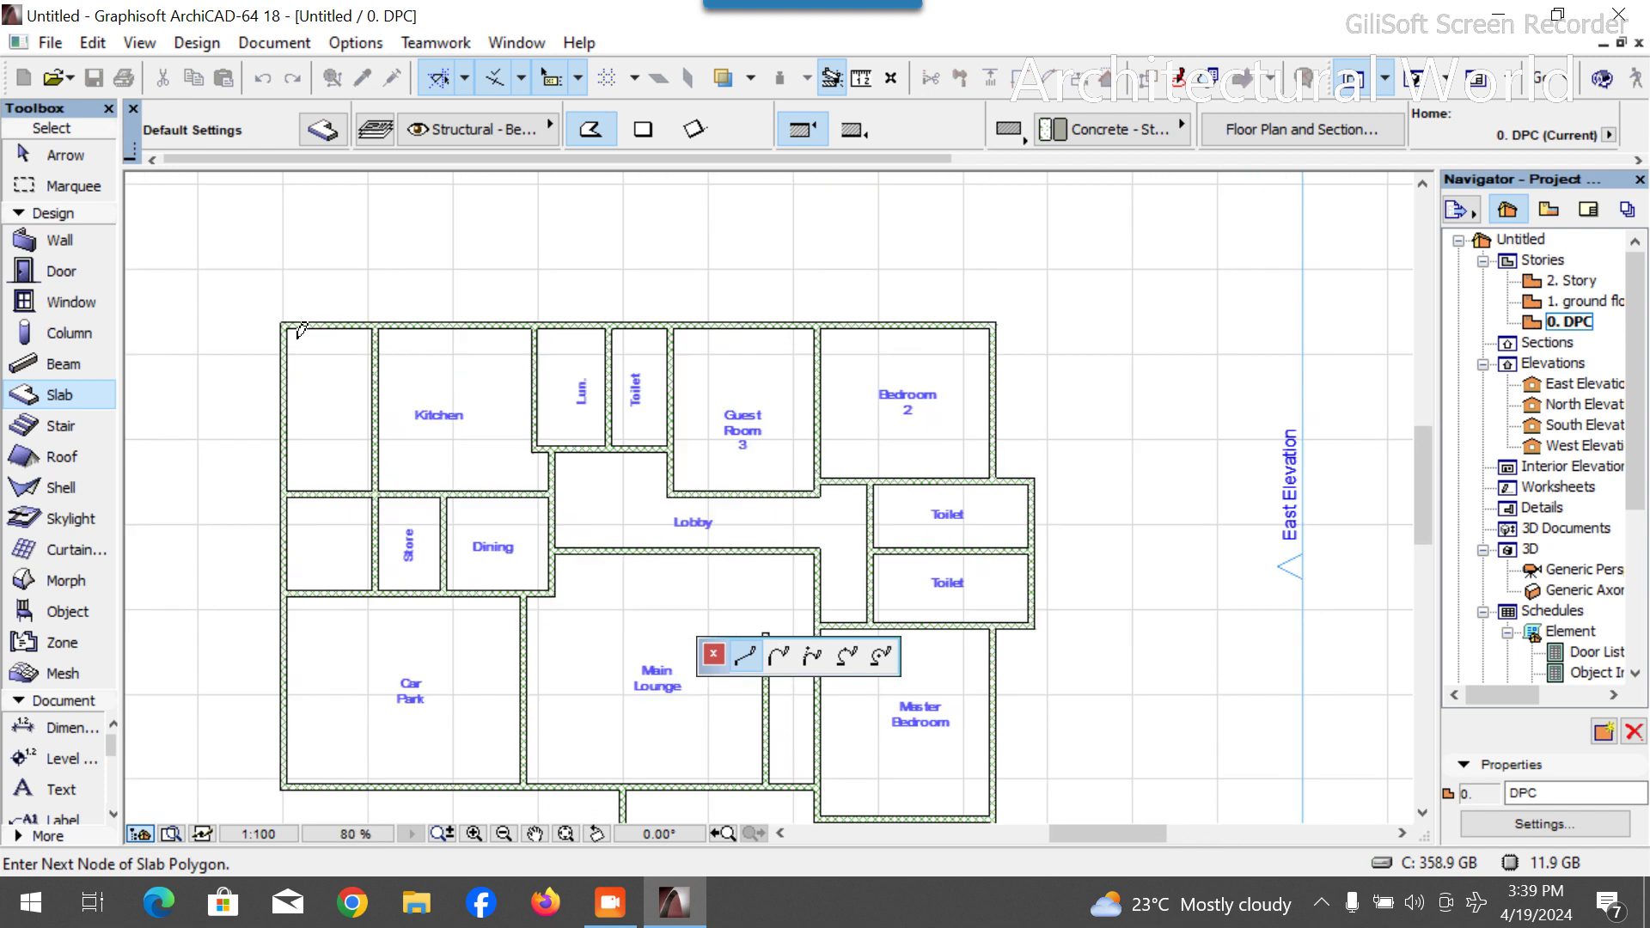
{"action": "left_click", "coordinate": [276, 323]}
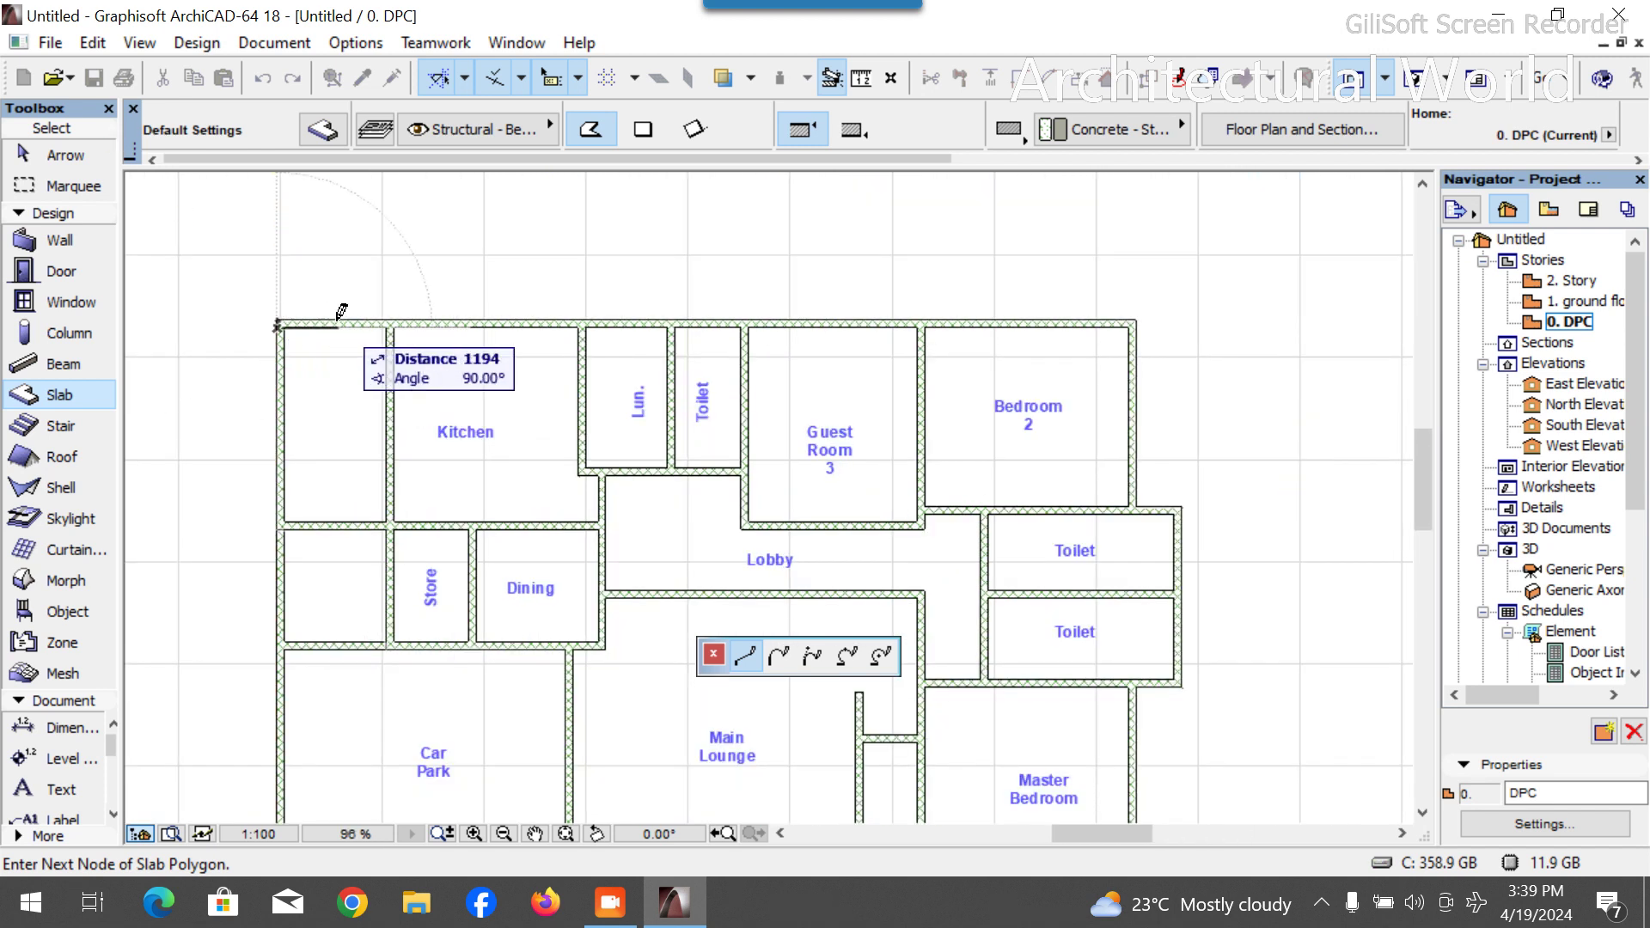
{"action": "scroll", "coordinate": [269, 314], "scroll_direction": "up", "scroll_amount": 10}
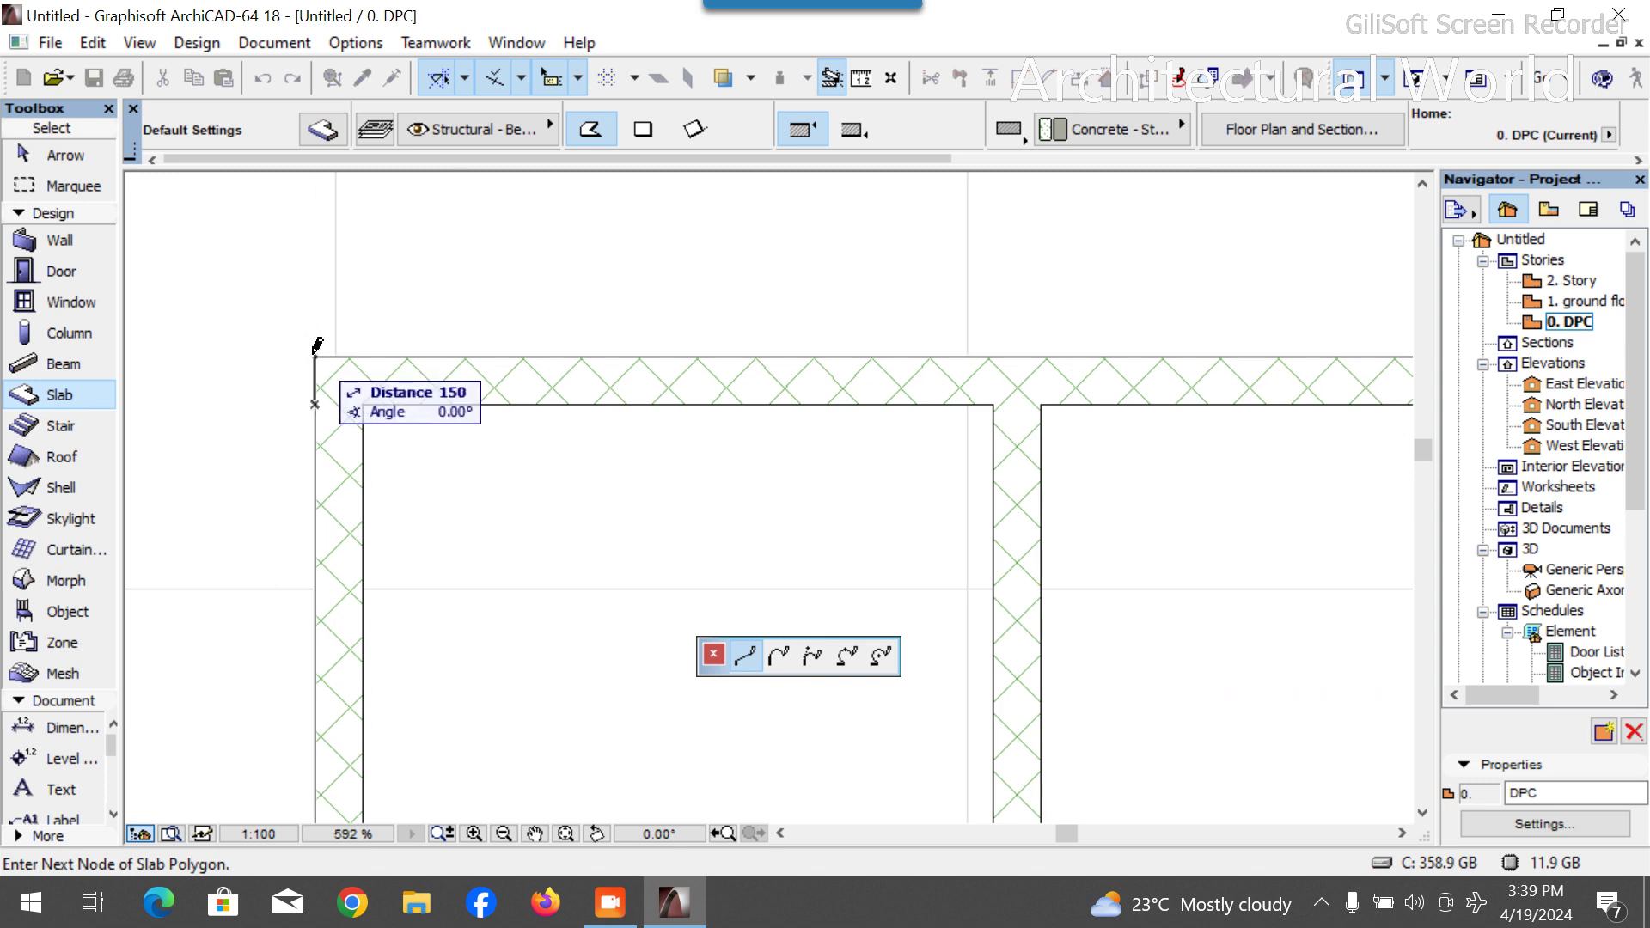
{"action": "left_click", "coordinate": [314, 351]}
{"action": "key", "text": "Escape"}
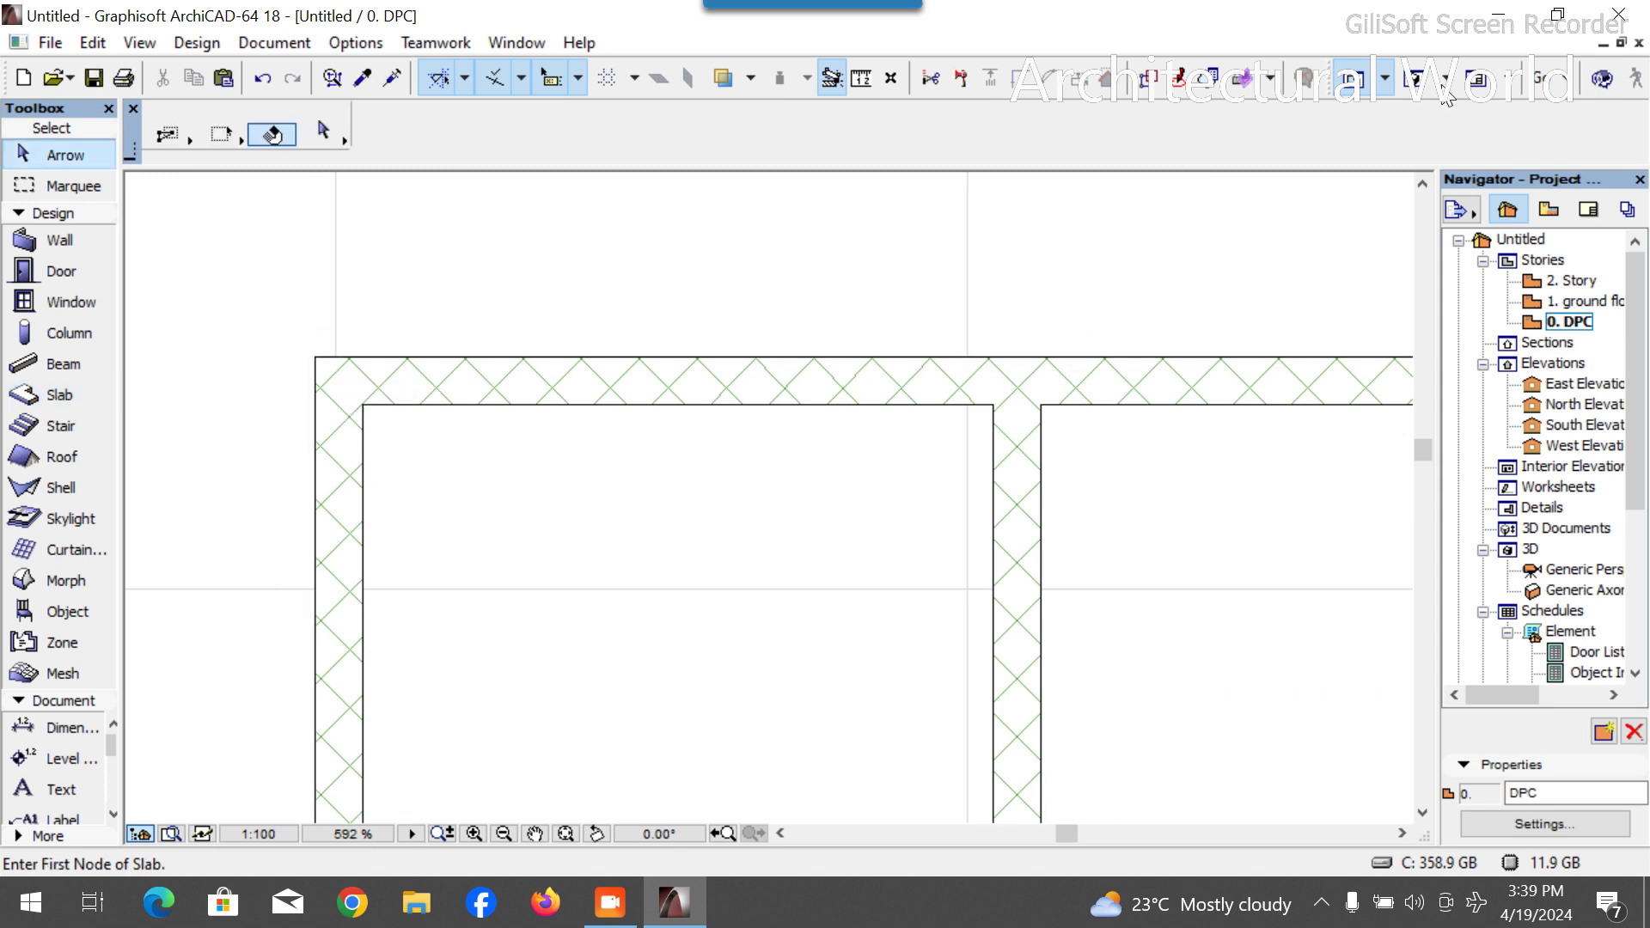
Examine the slab in 3D around the Car Park and entrance, and return to the DPC plan at the Main Lounge's front wall.
{"action": "key", "text": "F3"}
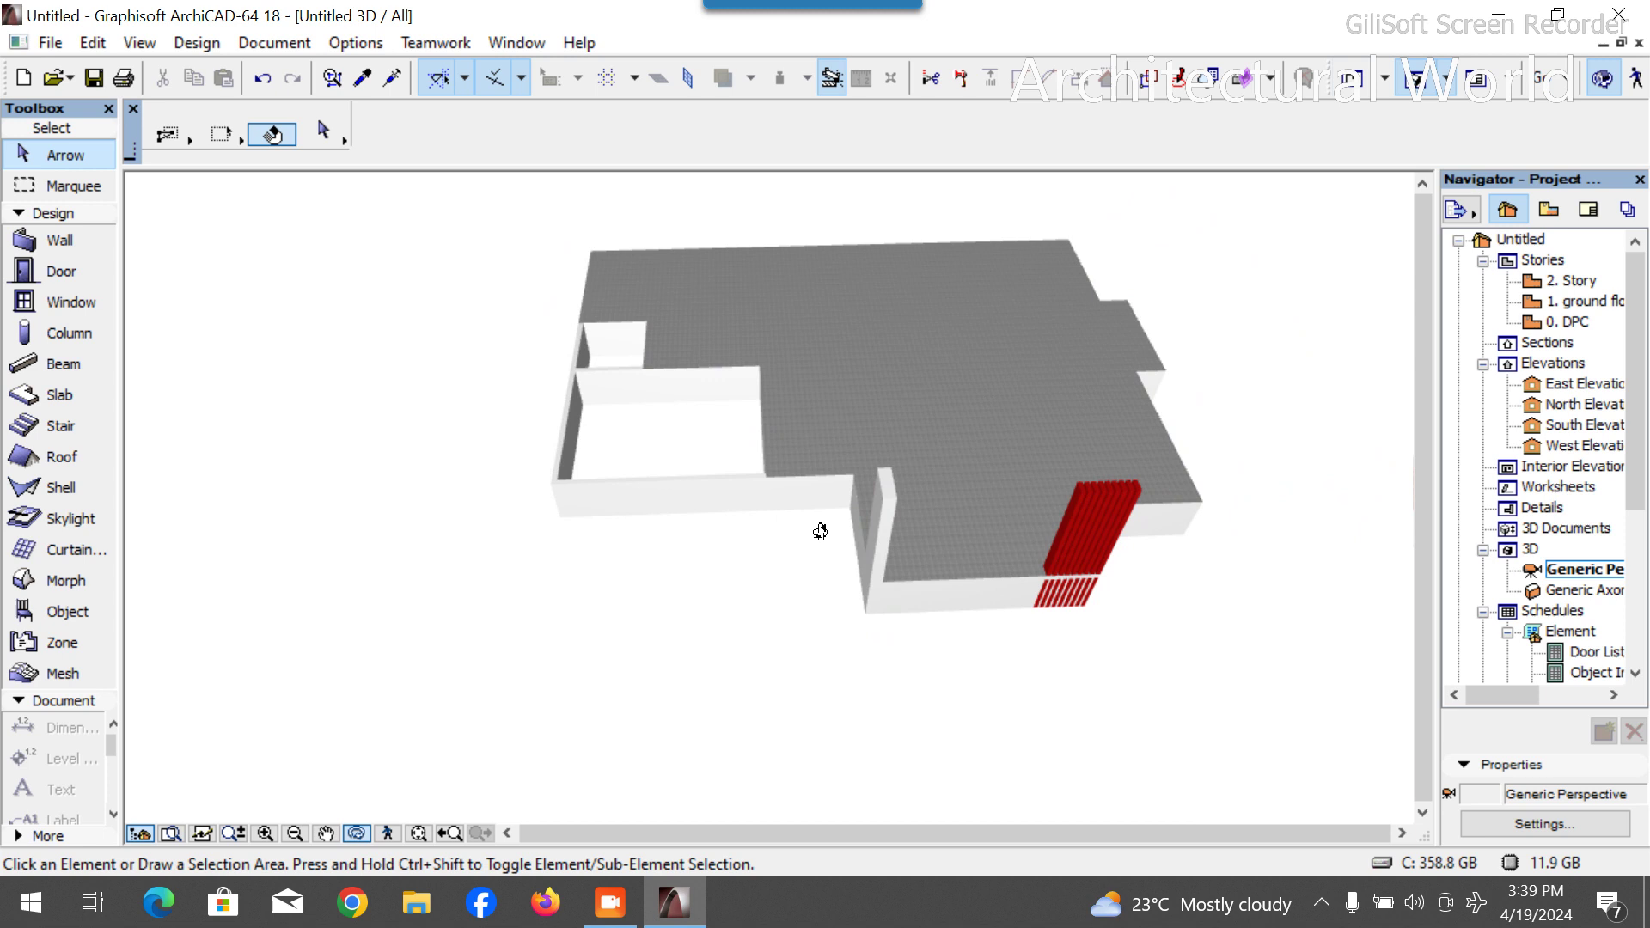
{"action": "middle_click_drag", "start_coordinate": [862, 531], "coordinate": [715, 447], "text": "shift"}
{"action": "middle_click_drag", "start_coordinate": [709, 518], "coordinate": [876, 585], "text": "shift"}
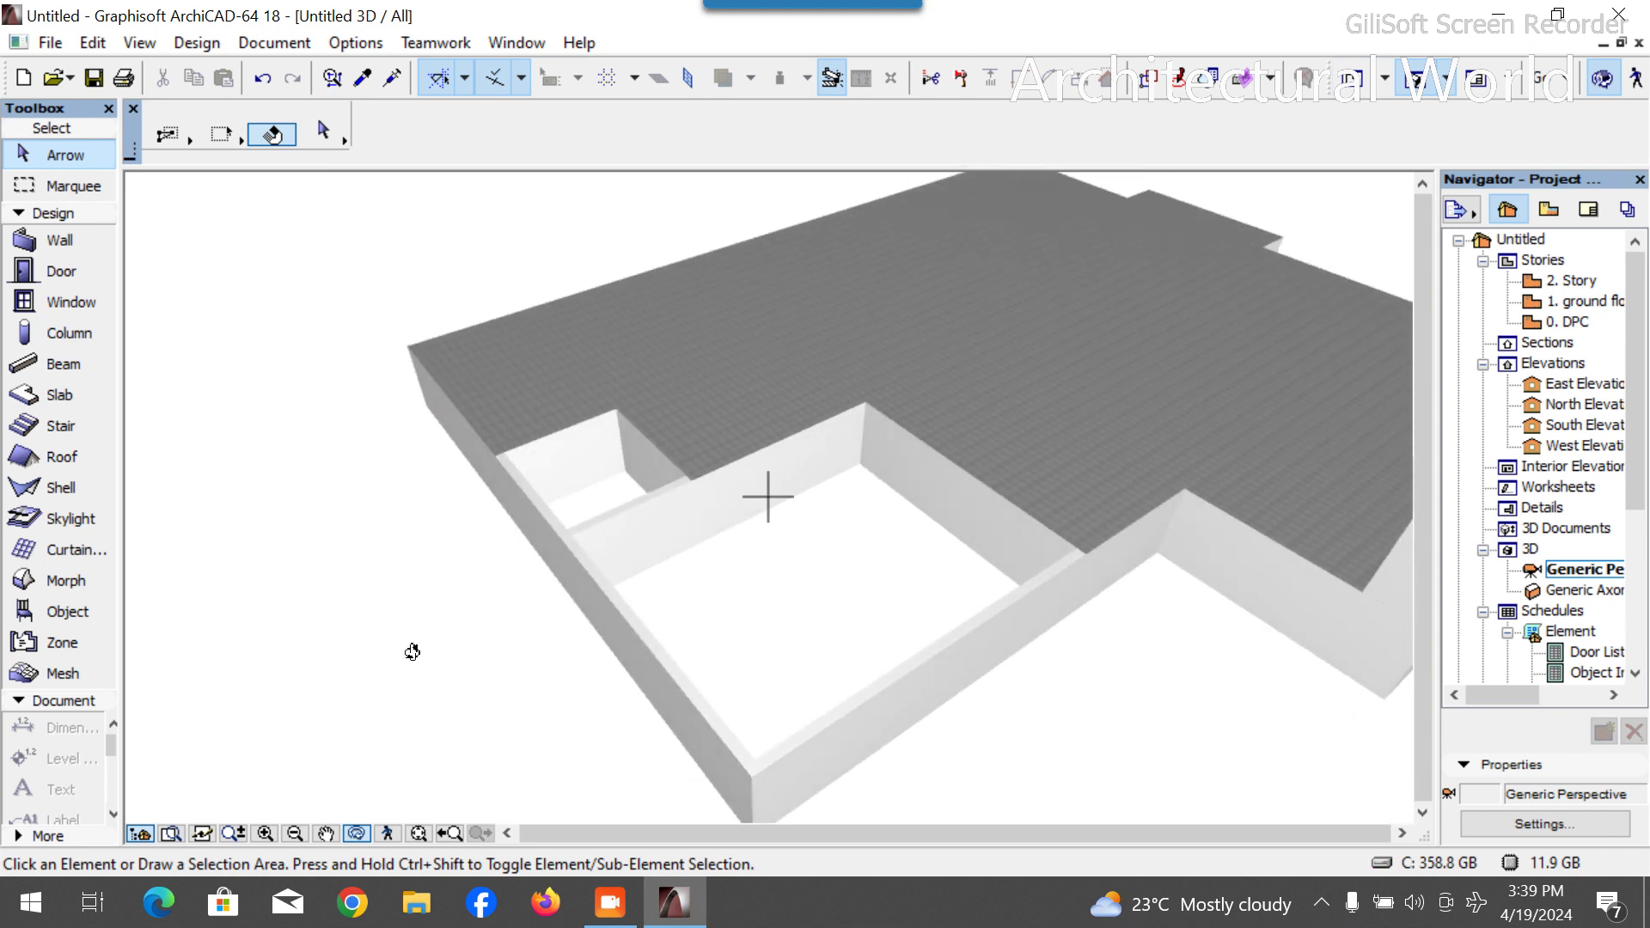
{"action": "middle_click_drag", "start_coordinate": [579, 587], "coordinate": [923, 599], "text": "shift"}
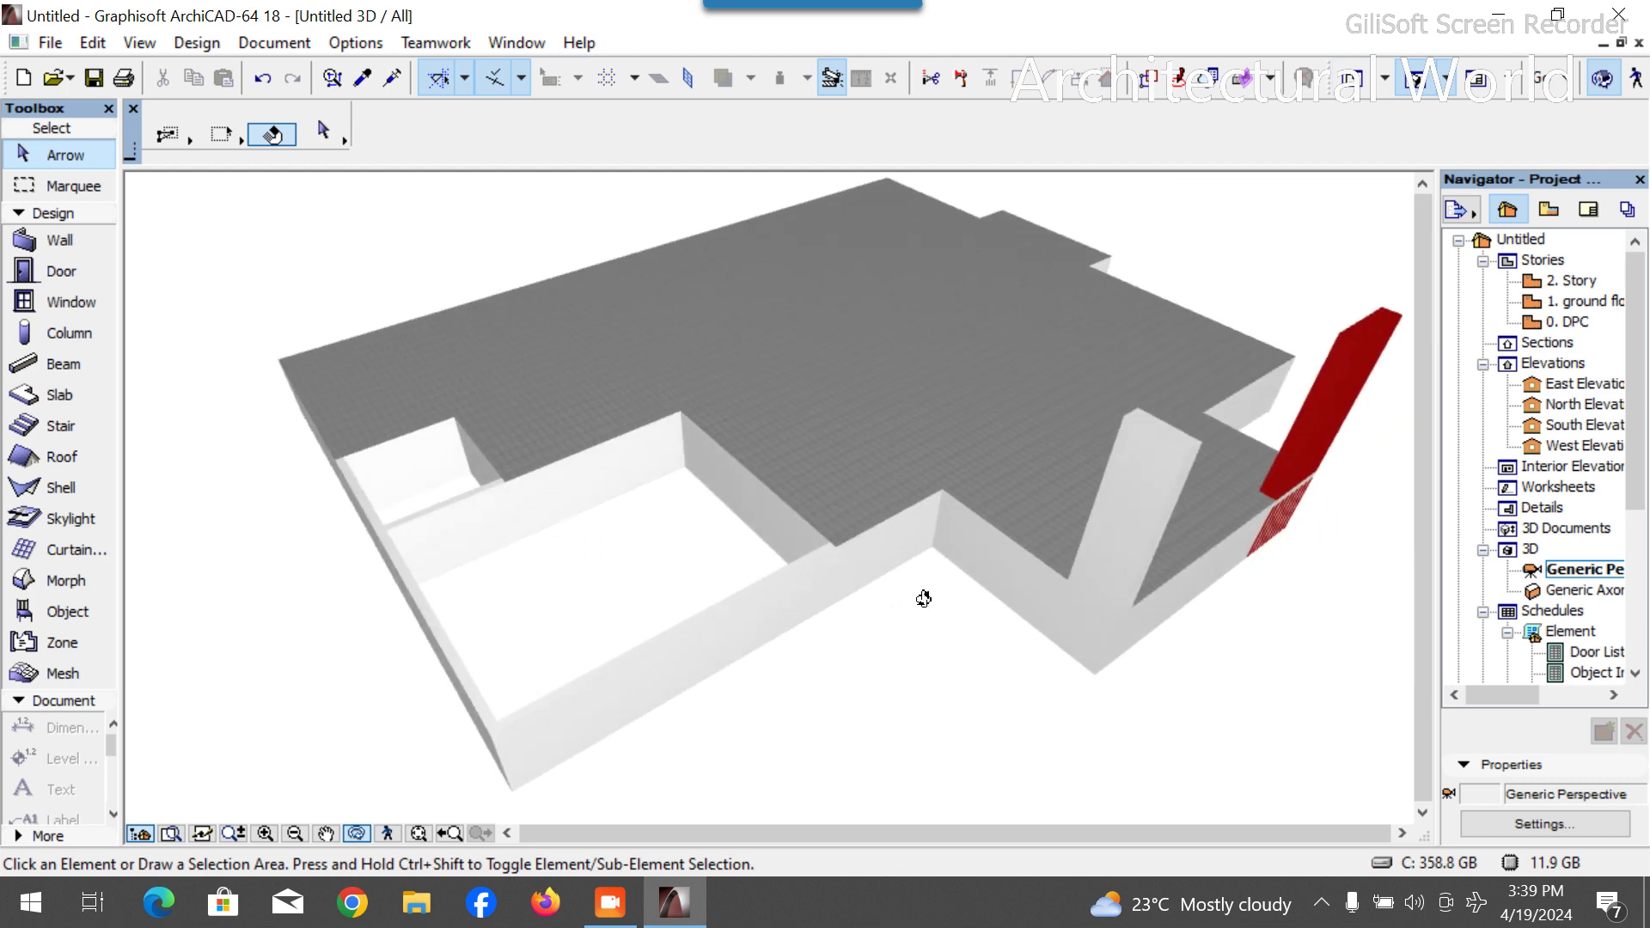
{"action": "double_click", "coordinate": [1563, 321]}
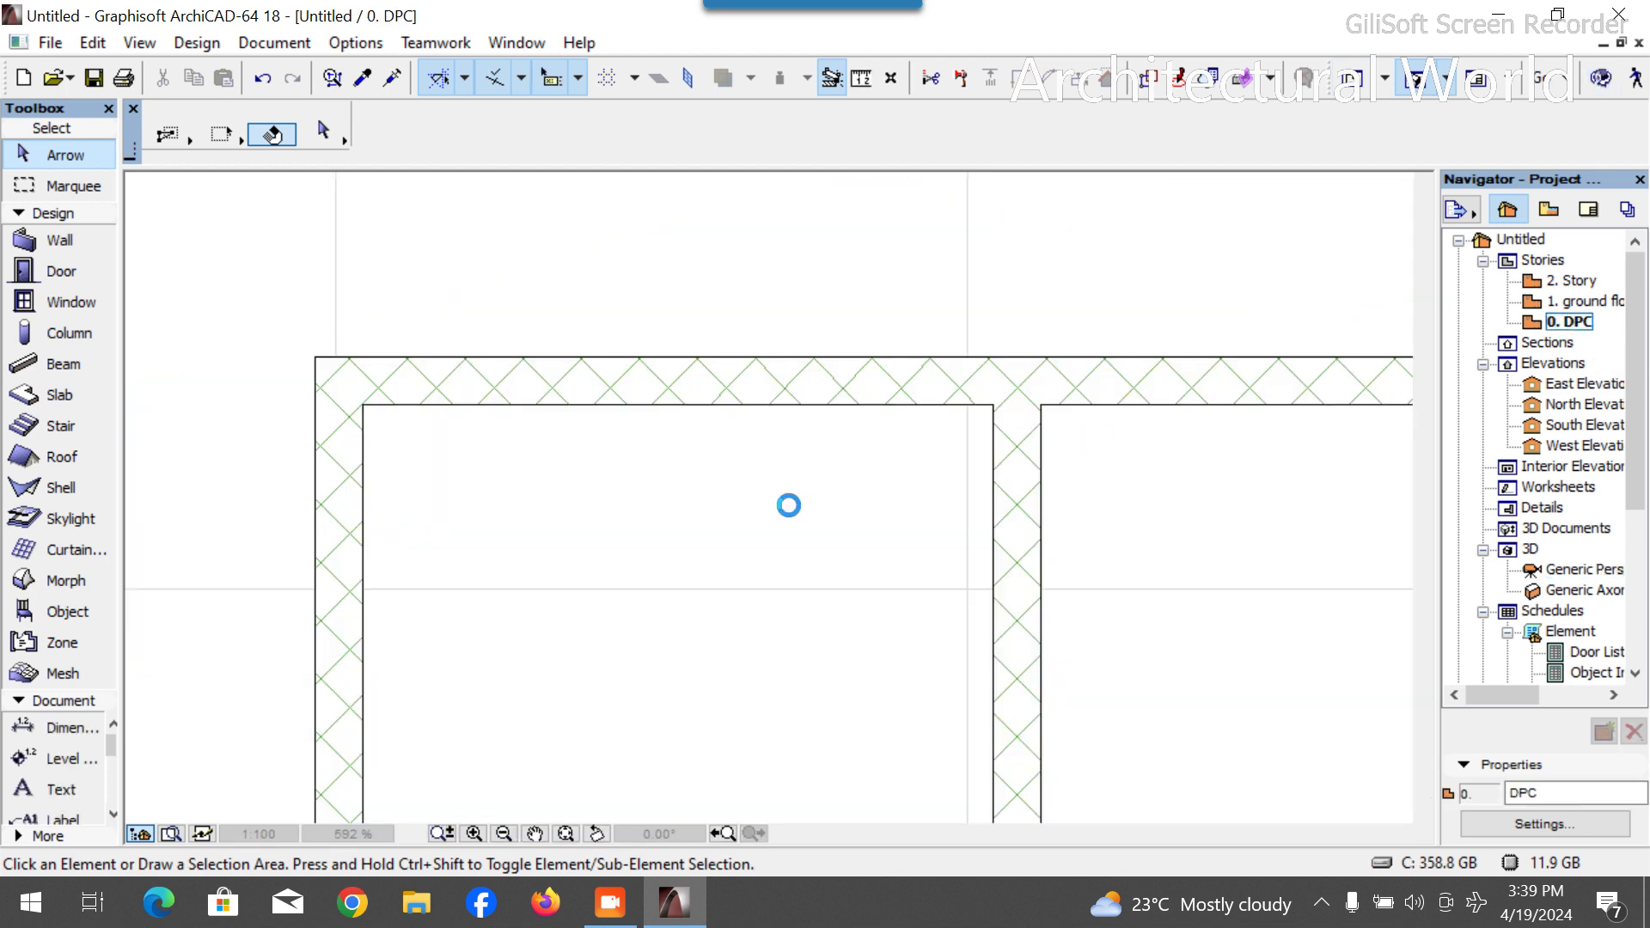
{"action": "scroll", "coordinate": [756, 344], "scroll_direction": "down", "scroll_amount": 10}
{"action": "scroll", "coordinate": [800, 374], "scroll_direction": "up", "scroll_amount": 6}
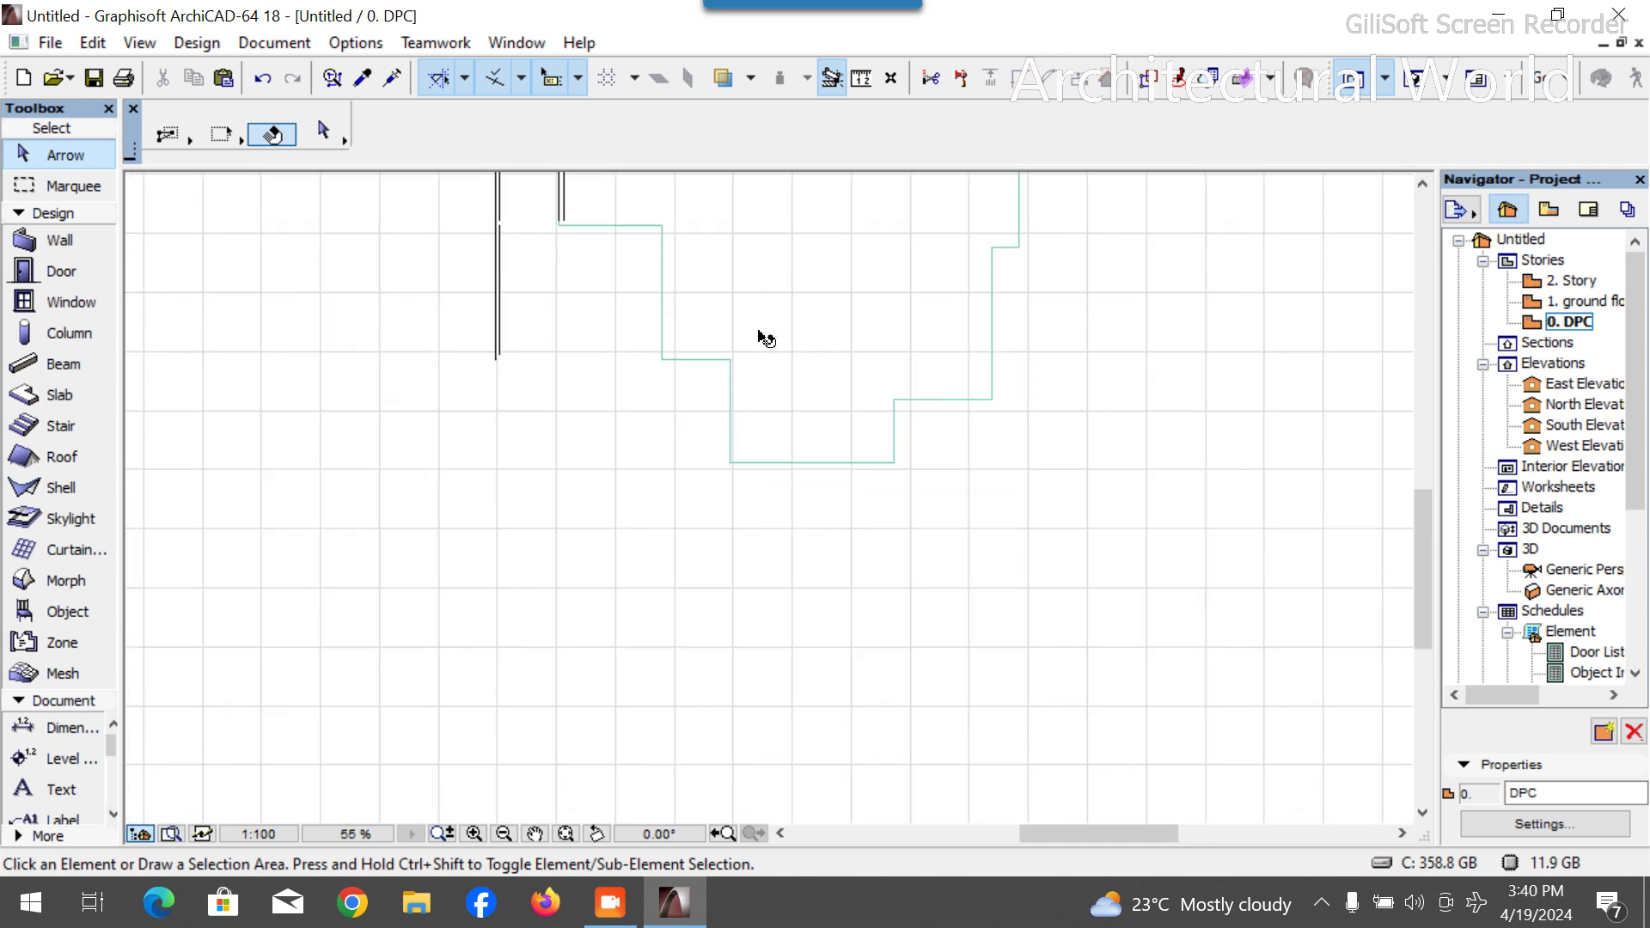
{"action": "scroll", "coordinate": [691, 335], "scroll_direction": "up", "scroll_amount": 5}
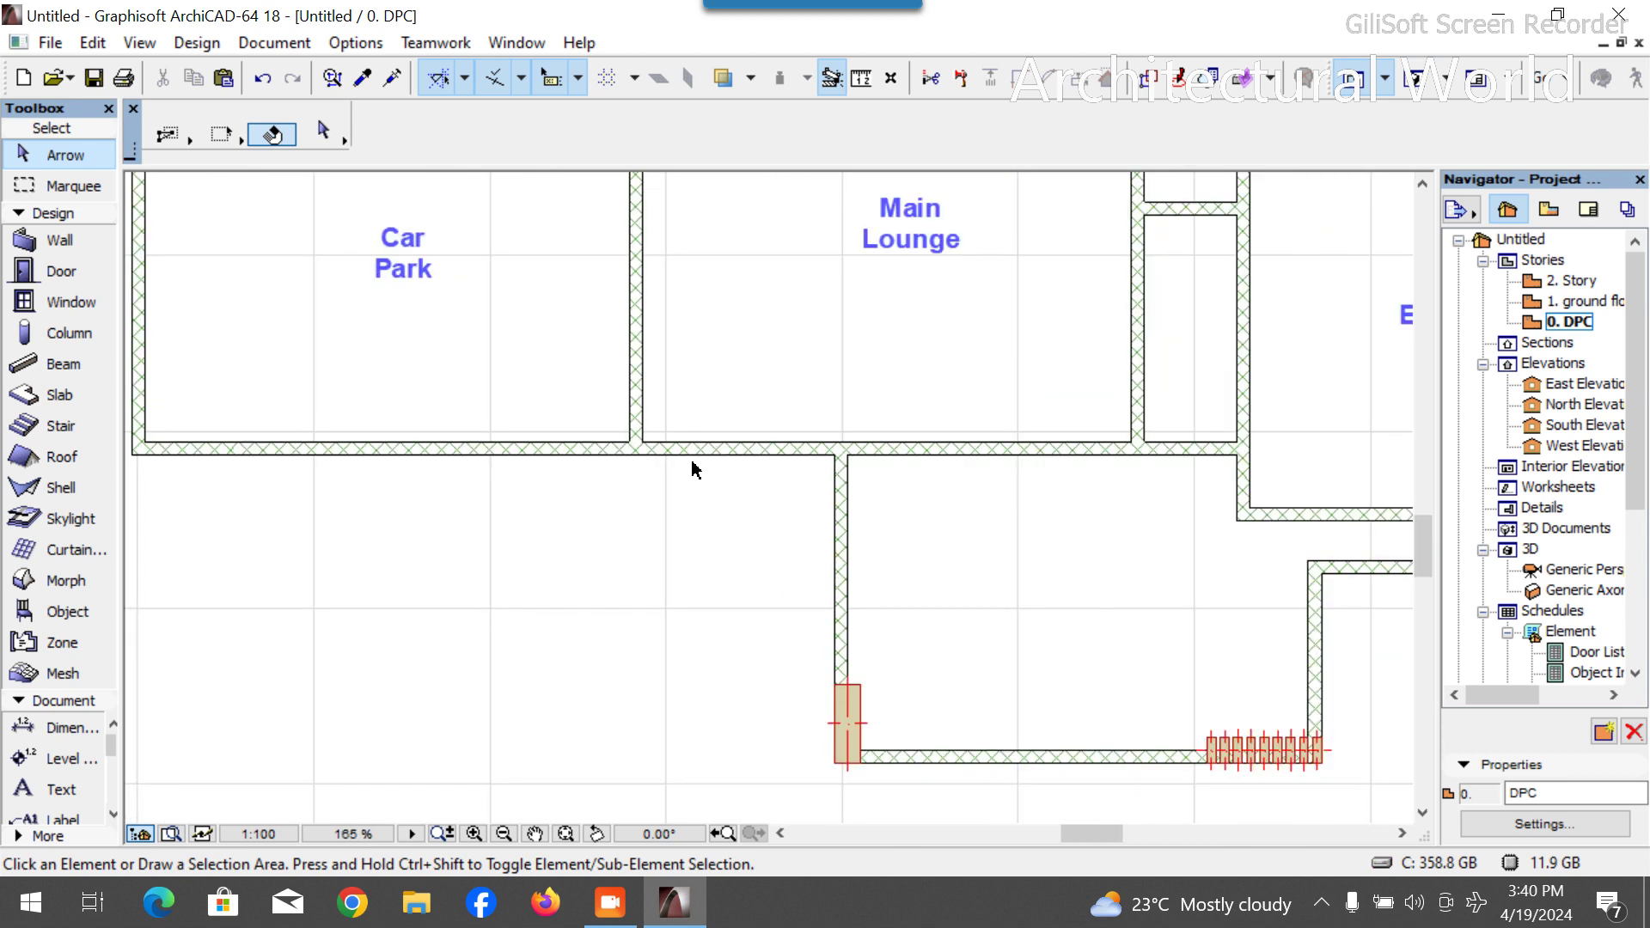
{"action": "scroll", "coordinate": [695, 468], "scroll_direction": "up", "scroll_amount": 3}
{"action": "scroll", "coordinate": [692, 434], "scroll_direction": "down", "scroll_amount": 5}
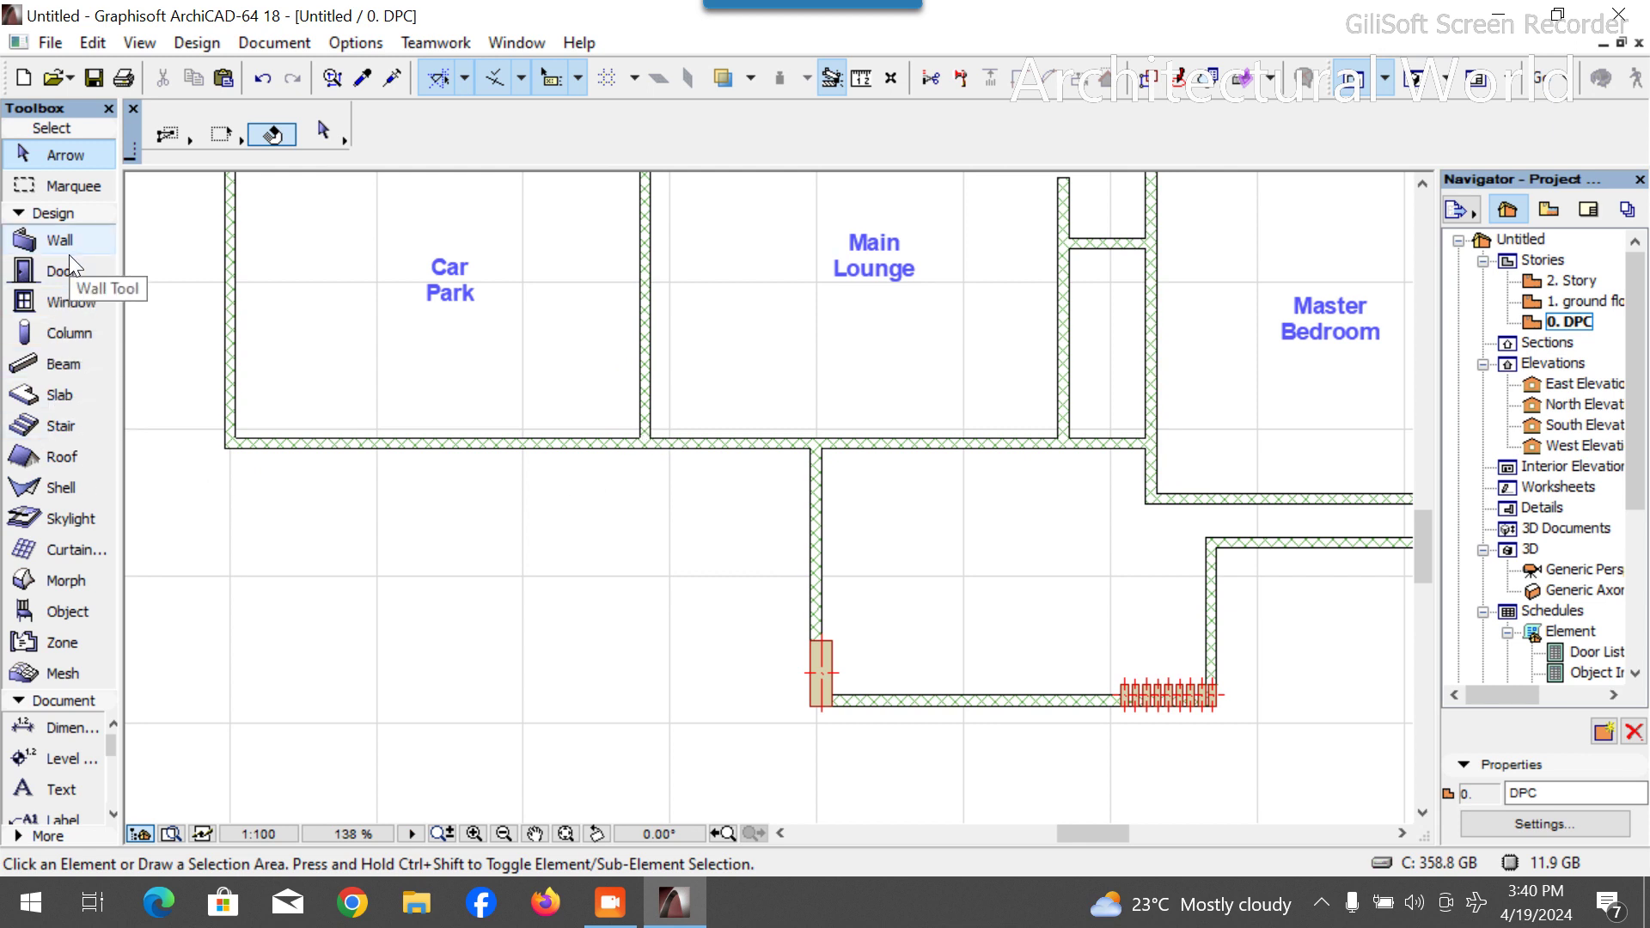
Draw a guide polyline 400 outward from the Car Park and Main Lounge wall junction and across past the entrance wall.
{"action": "left_click", "coordinate": [65, 215]}
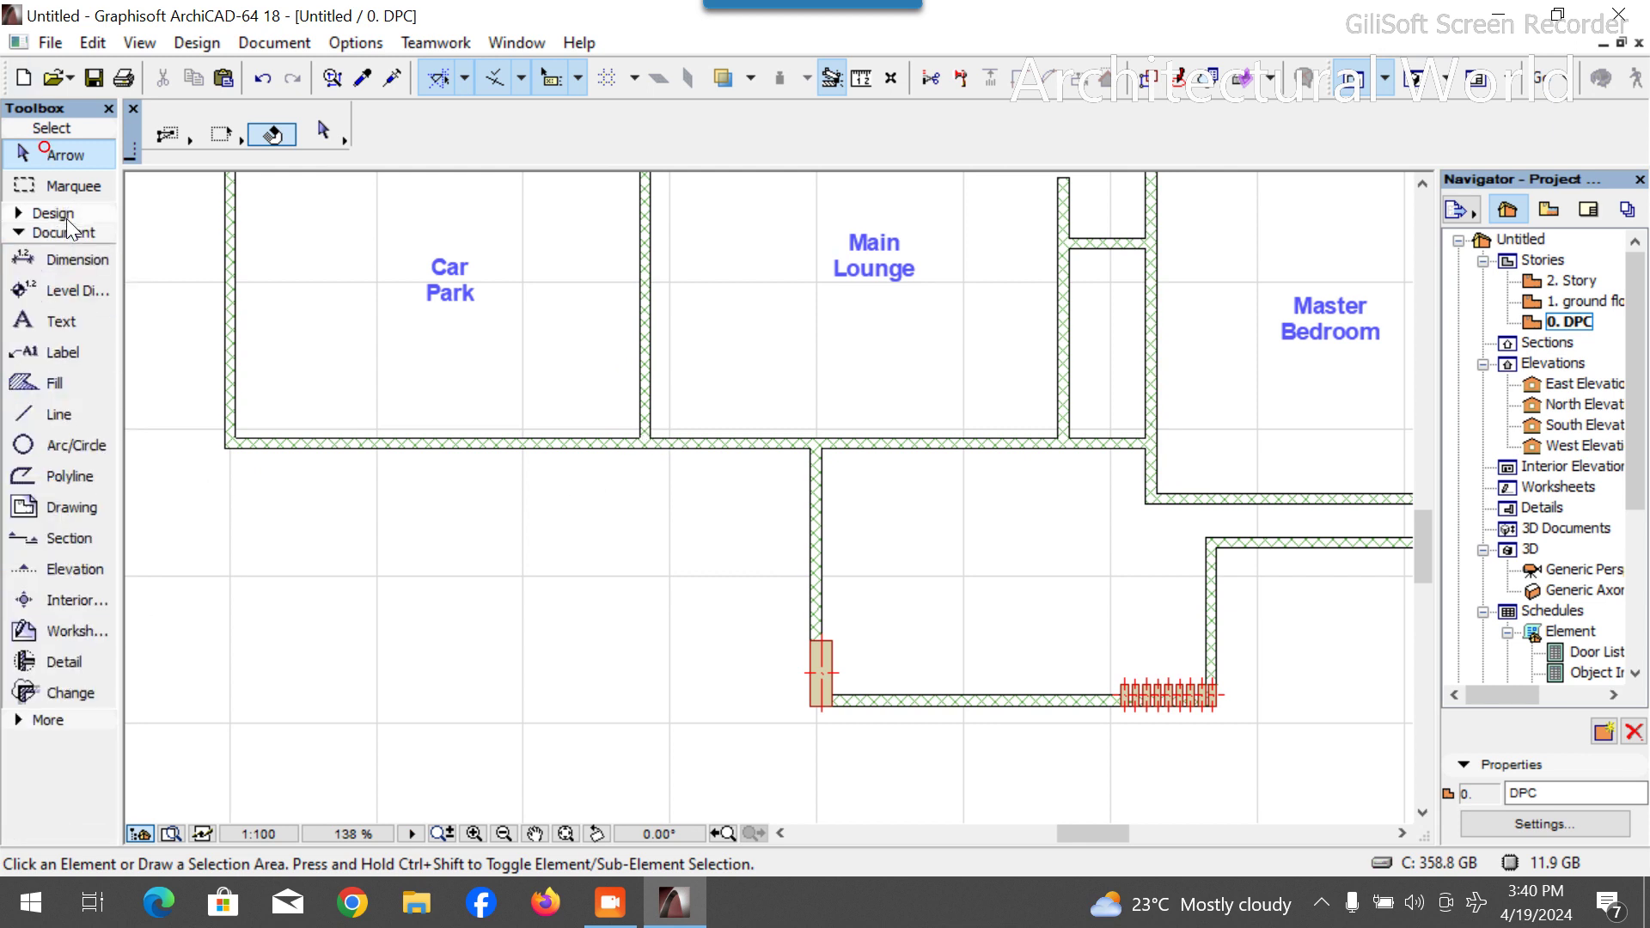
{"action": "left_click", "coordinate": [58, 415]}
{"action": "scroll", "coordinate": [807, 503], "scroll_direction": "up", "scroll_amount": 3}
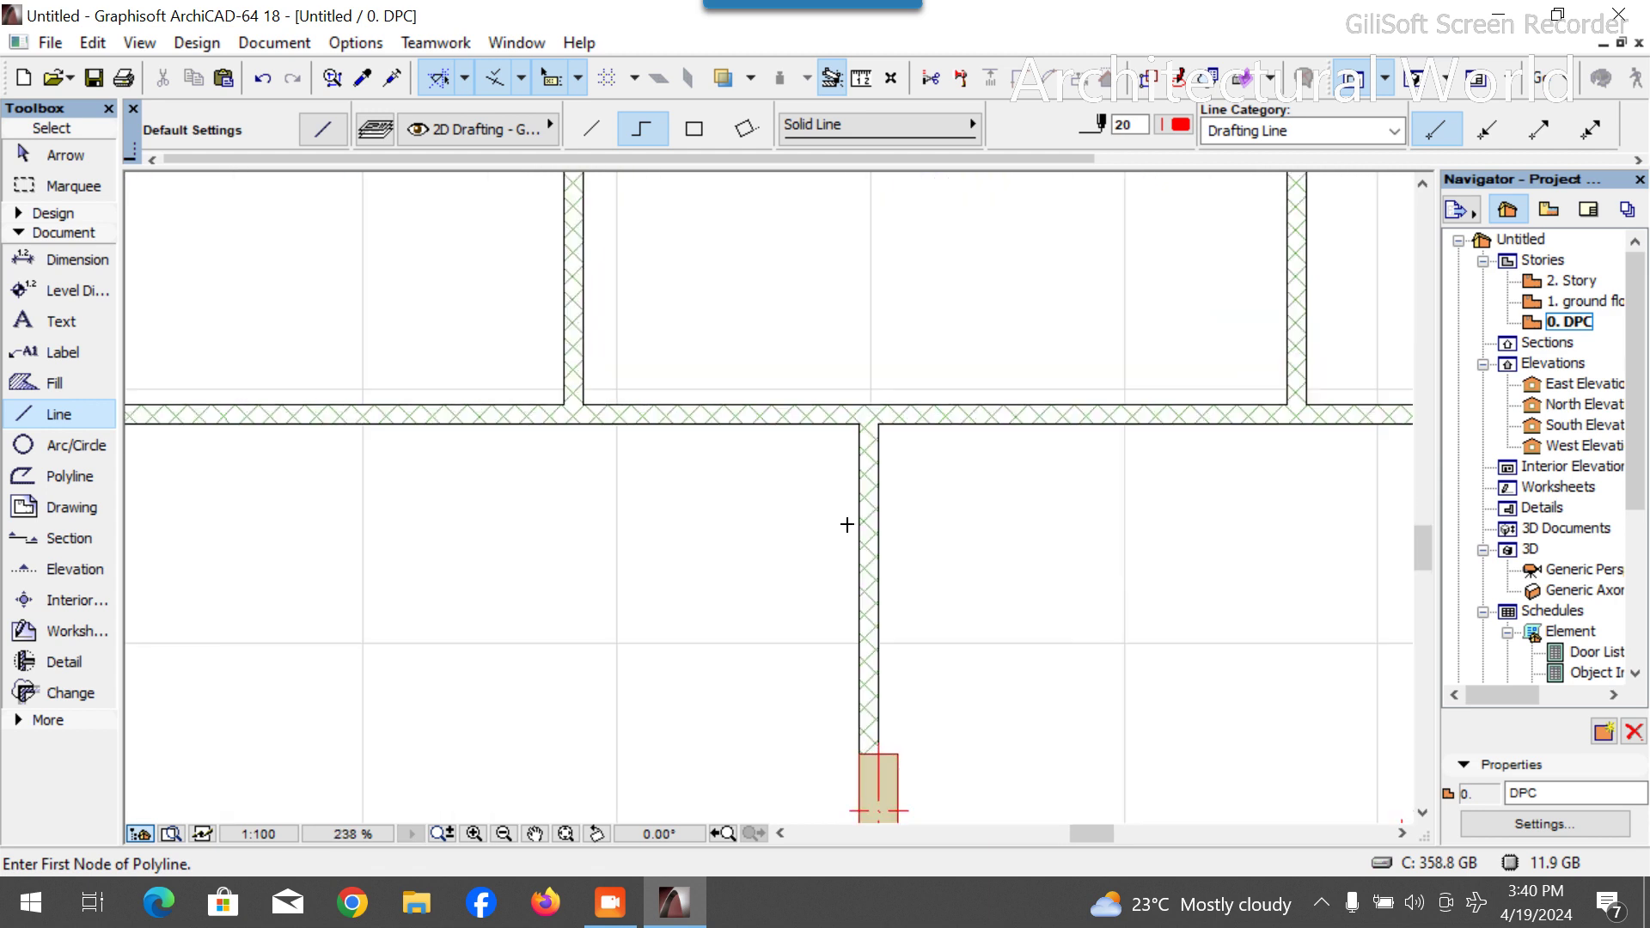
{"action": "scroll", "coordinate": [932, 662], "scroll_direction": "down", "scroll_amount": 3}
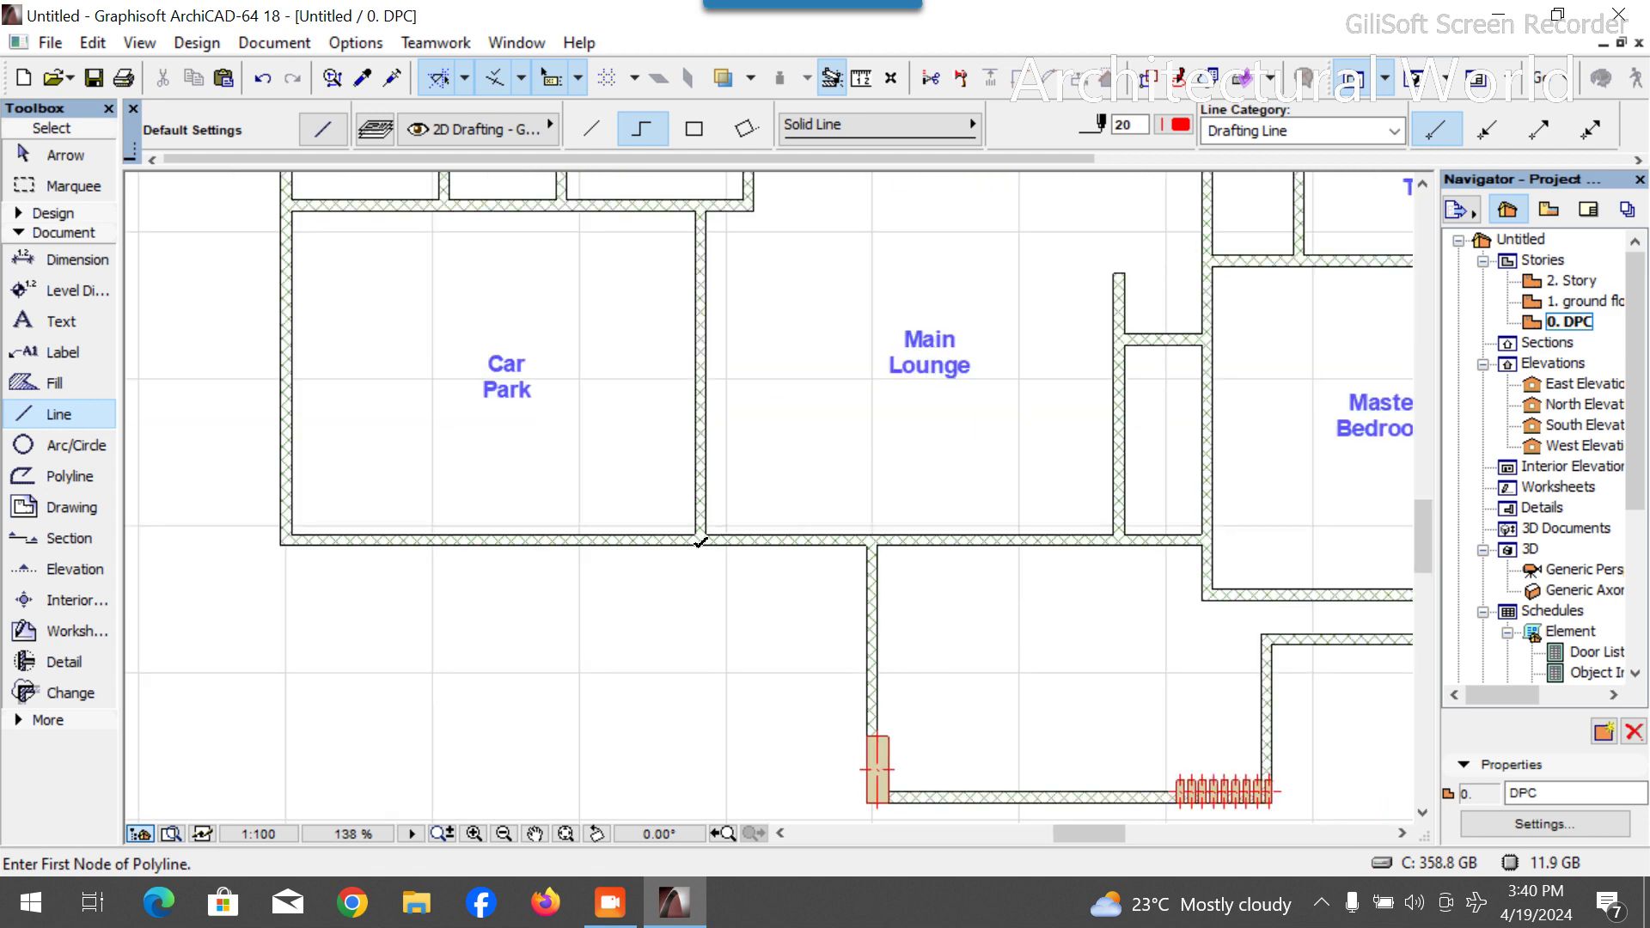
{"action": "left_click", "coordinate": [696, 544]}
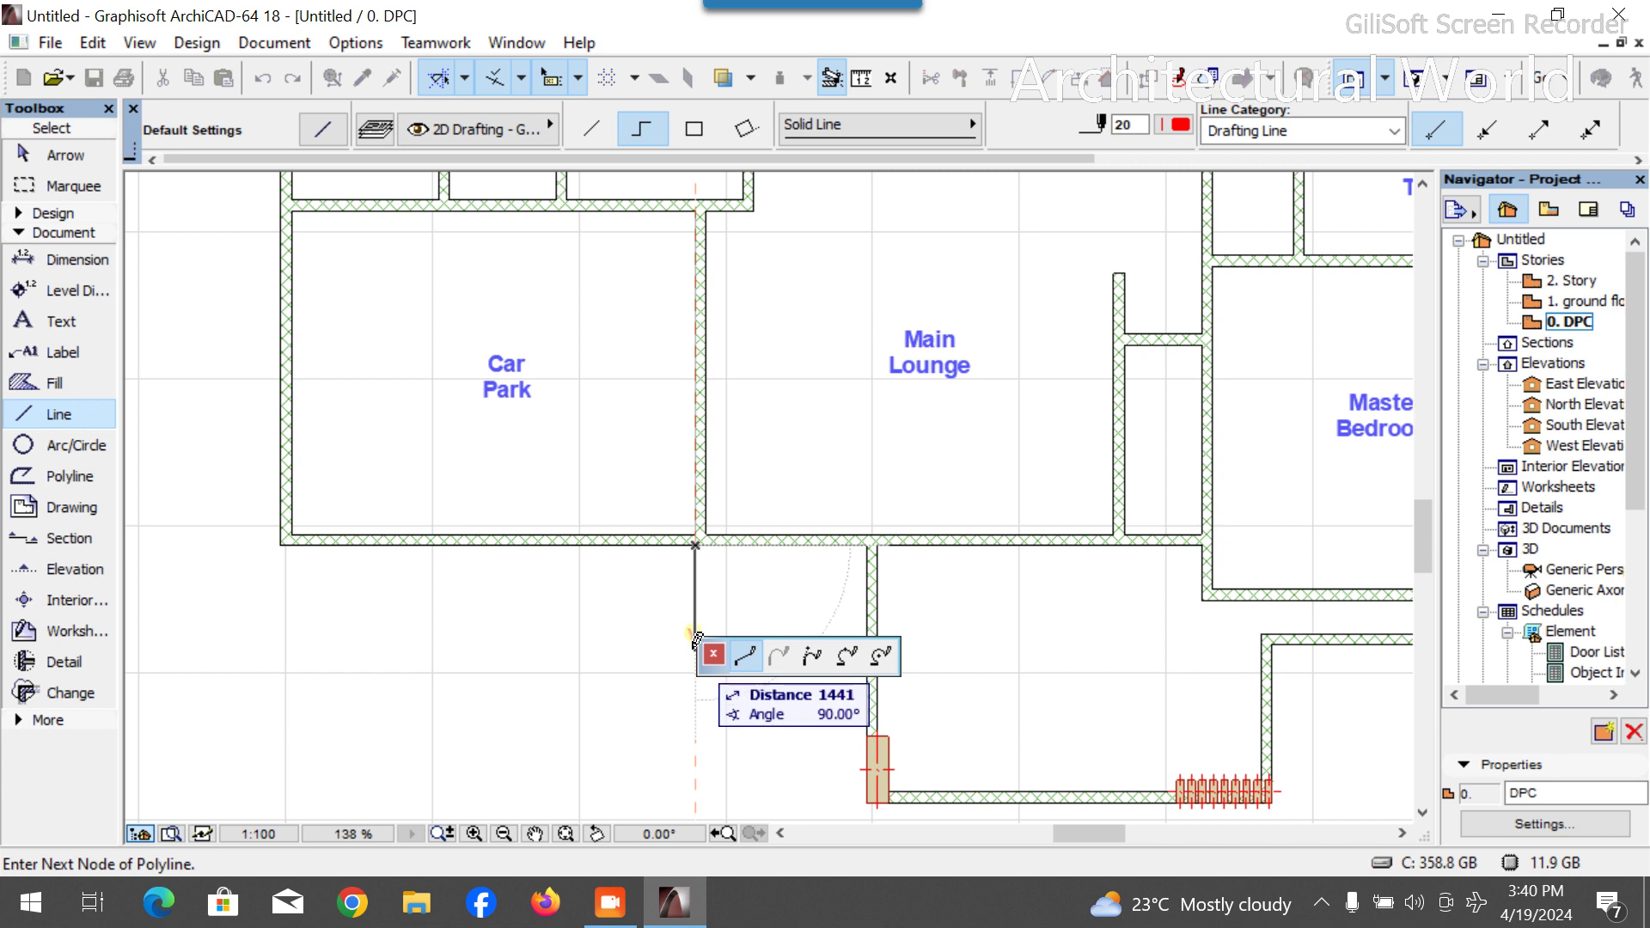
{"action": "type", "text": "3"}
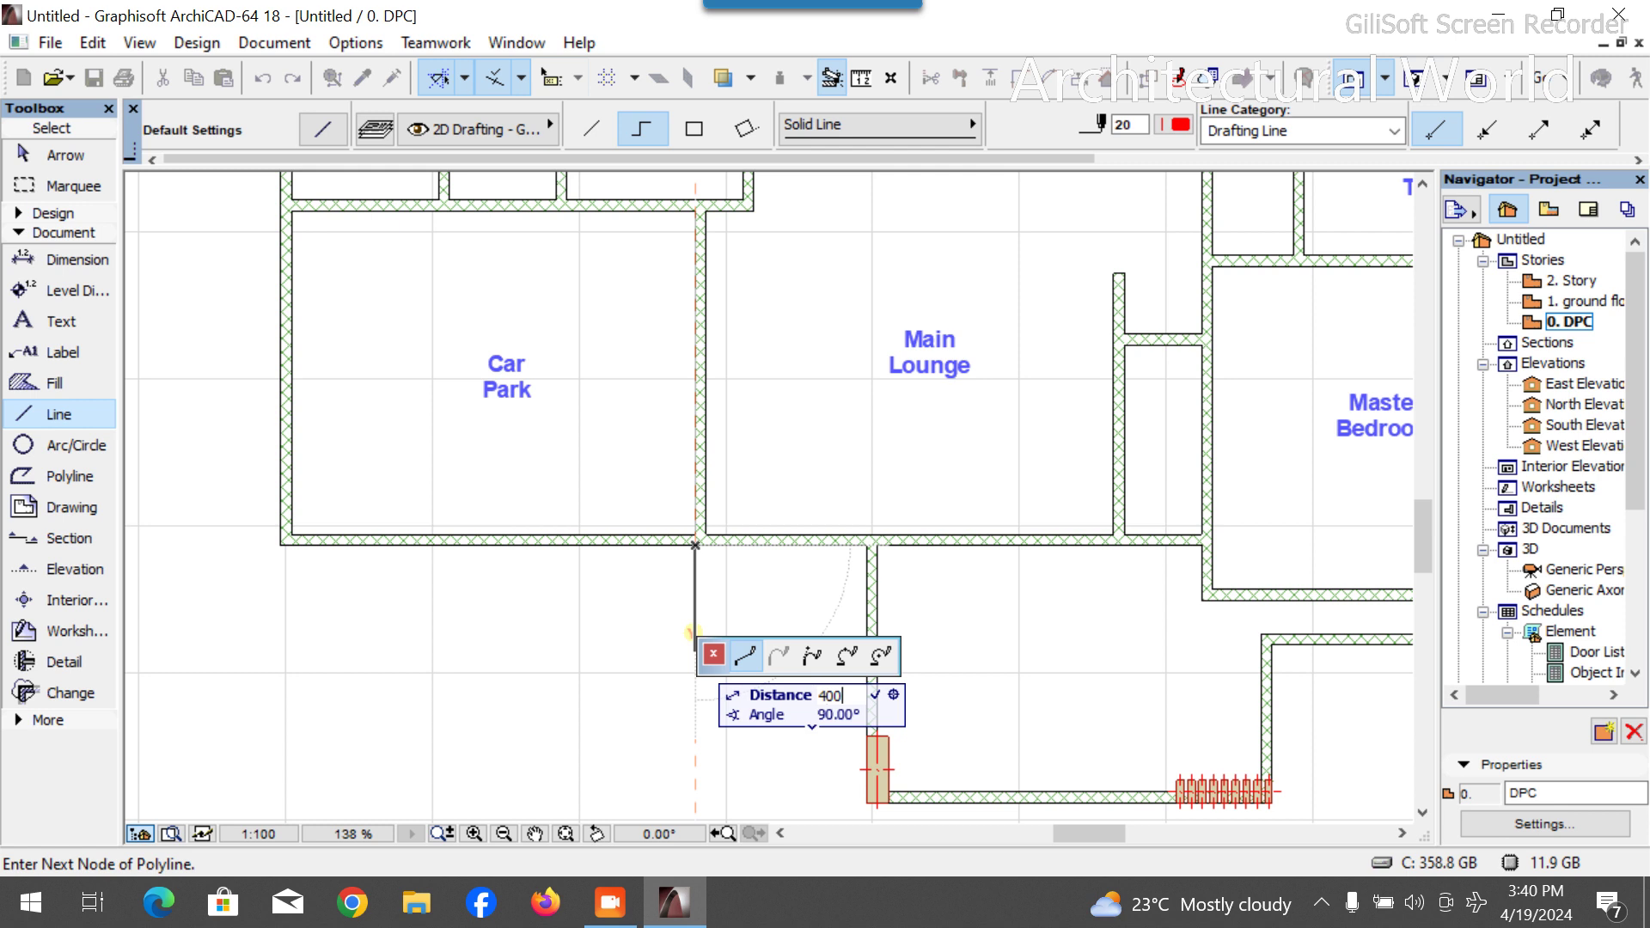
{"action": "key", "text": "Return"}
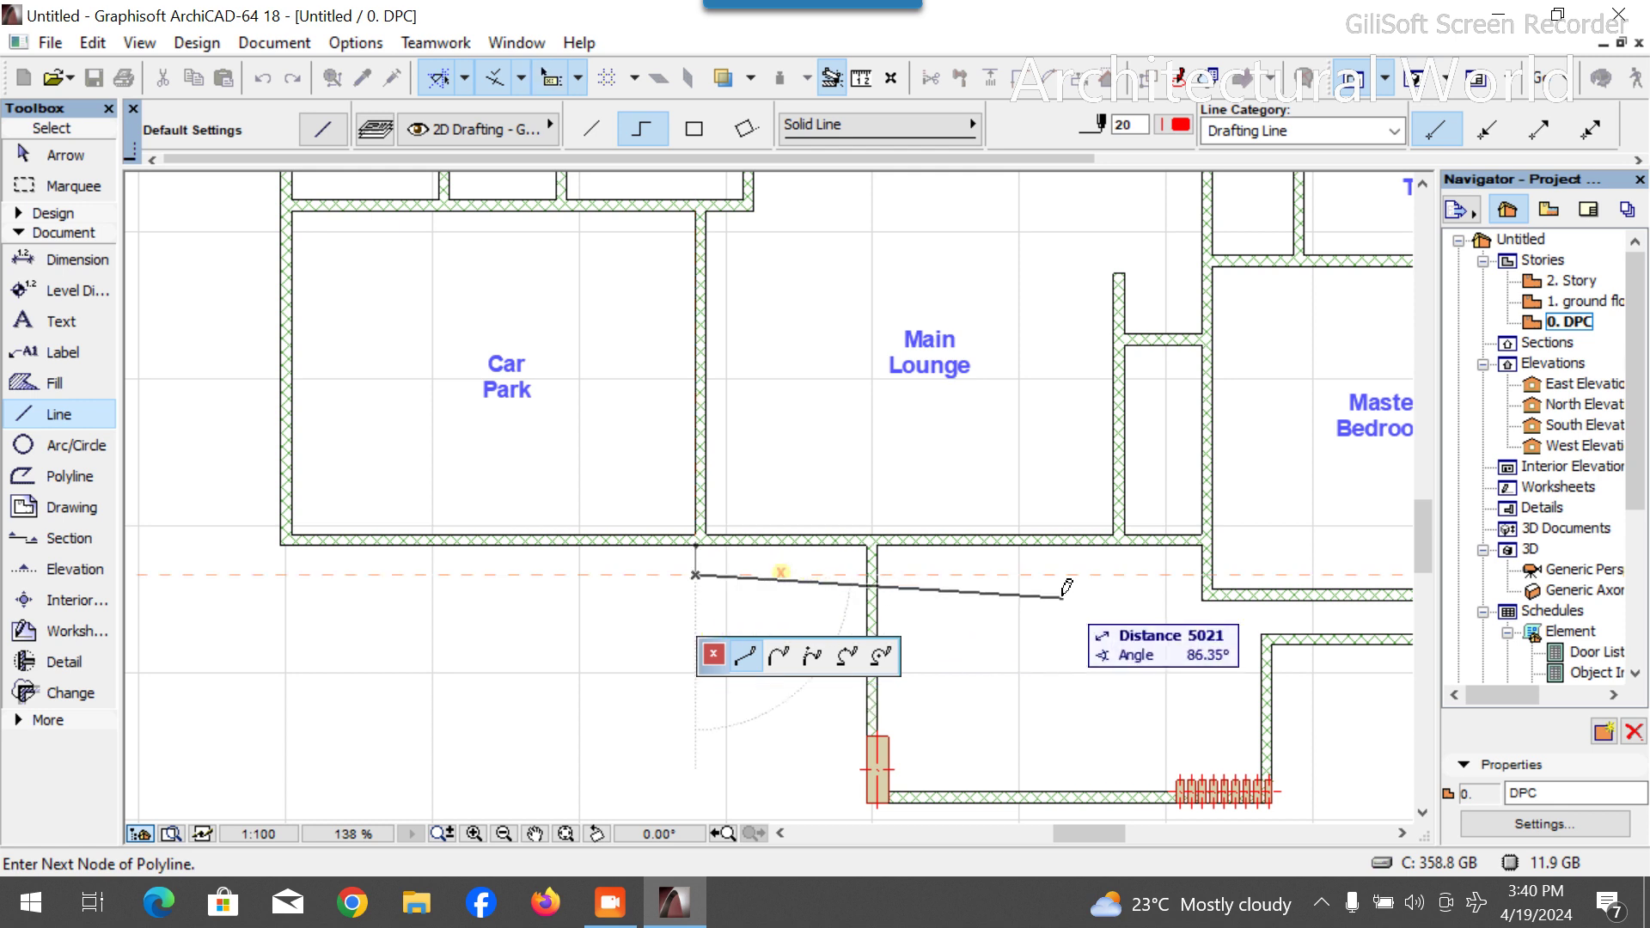
{"action": "left_click", "coordinate": [1025, 571]}
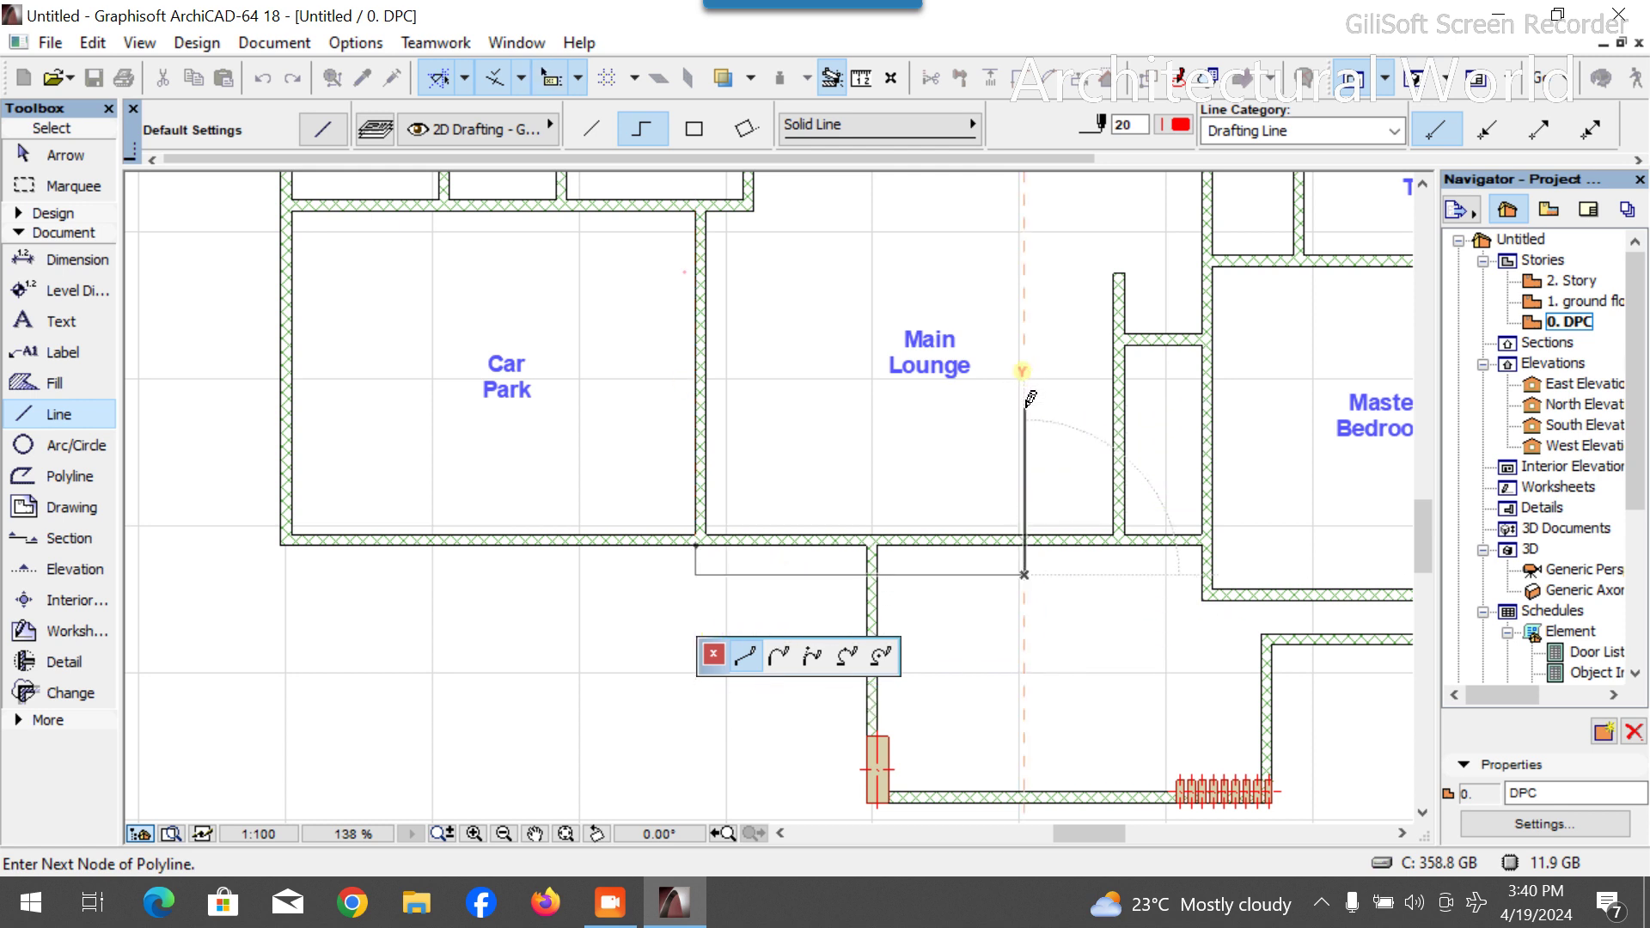
{"action": "right_click", "coordinate": [1040, 411]}
{"action": "left_click", "coordinate": [1087, 646]}
Stretch the wall between Car Park and Main Lounge out to the corner of the guide line.
{"action": "scroll", "coordinate": [824, 603], "scroll_direction": "up", "scroll_amount": 4}
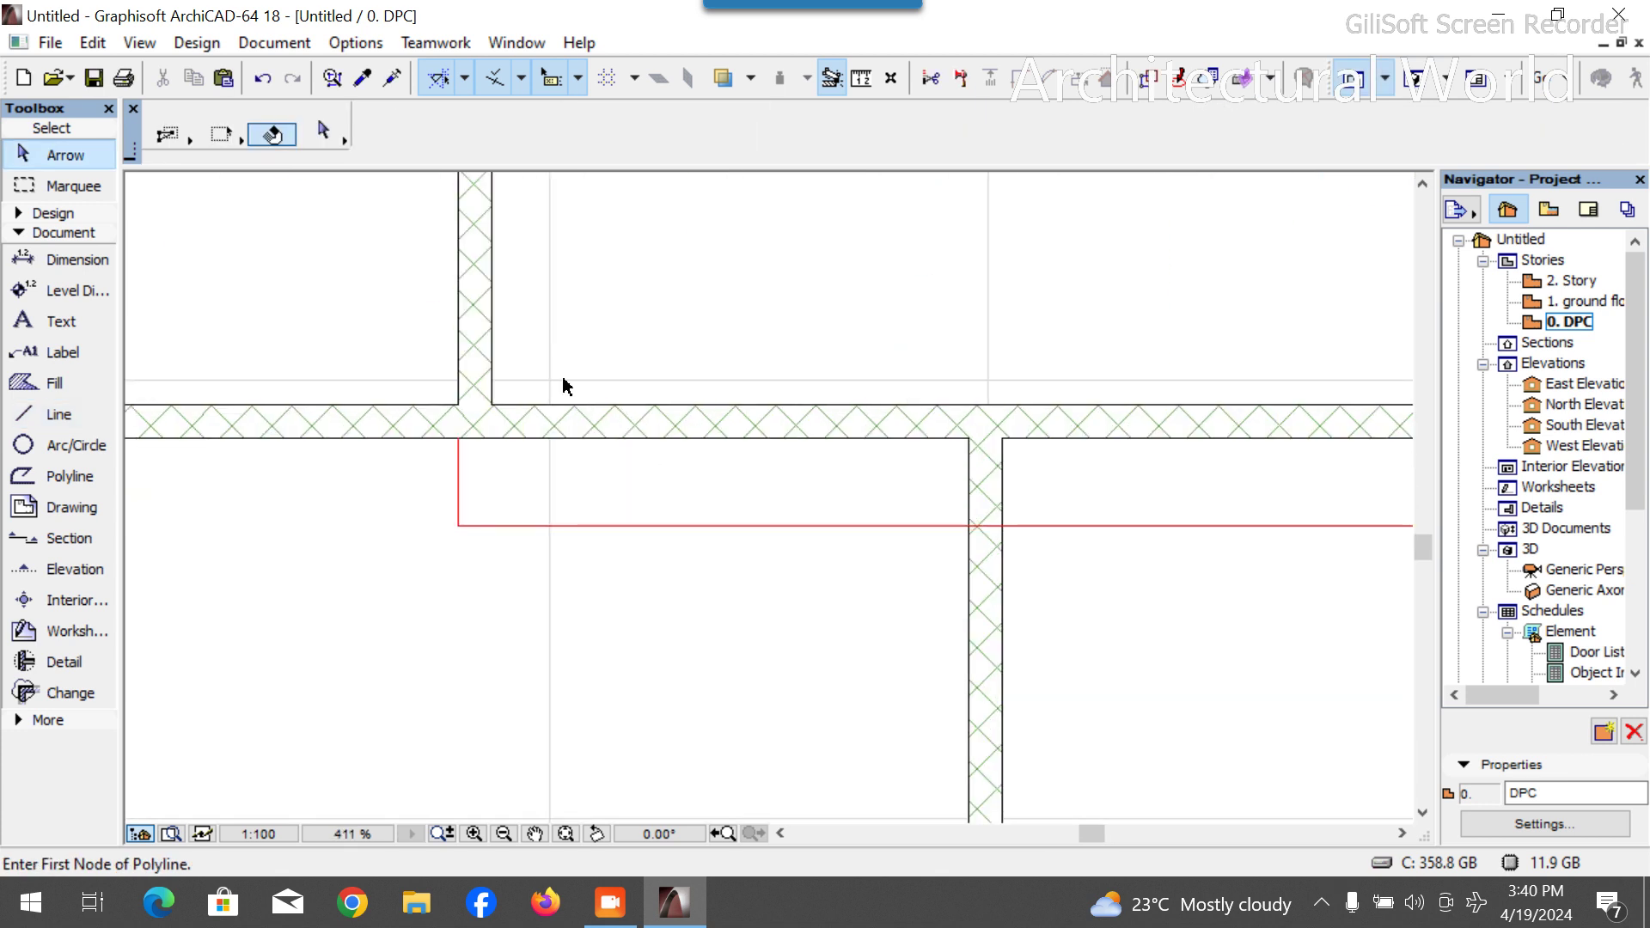
{"action": "left_click", "coordinate": [464, 352]}
{"action": "left_click", "coordinate": [459, 437]}
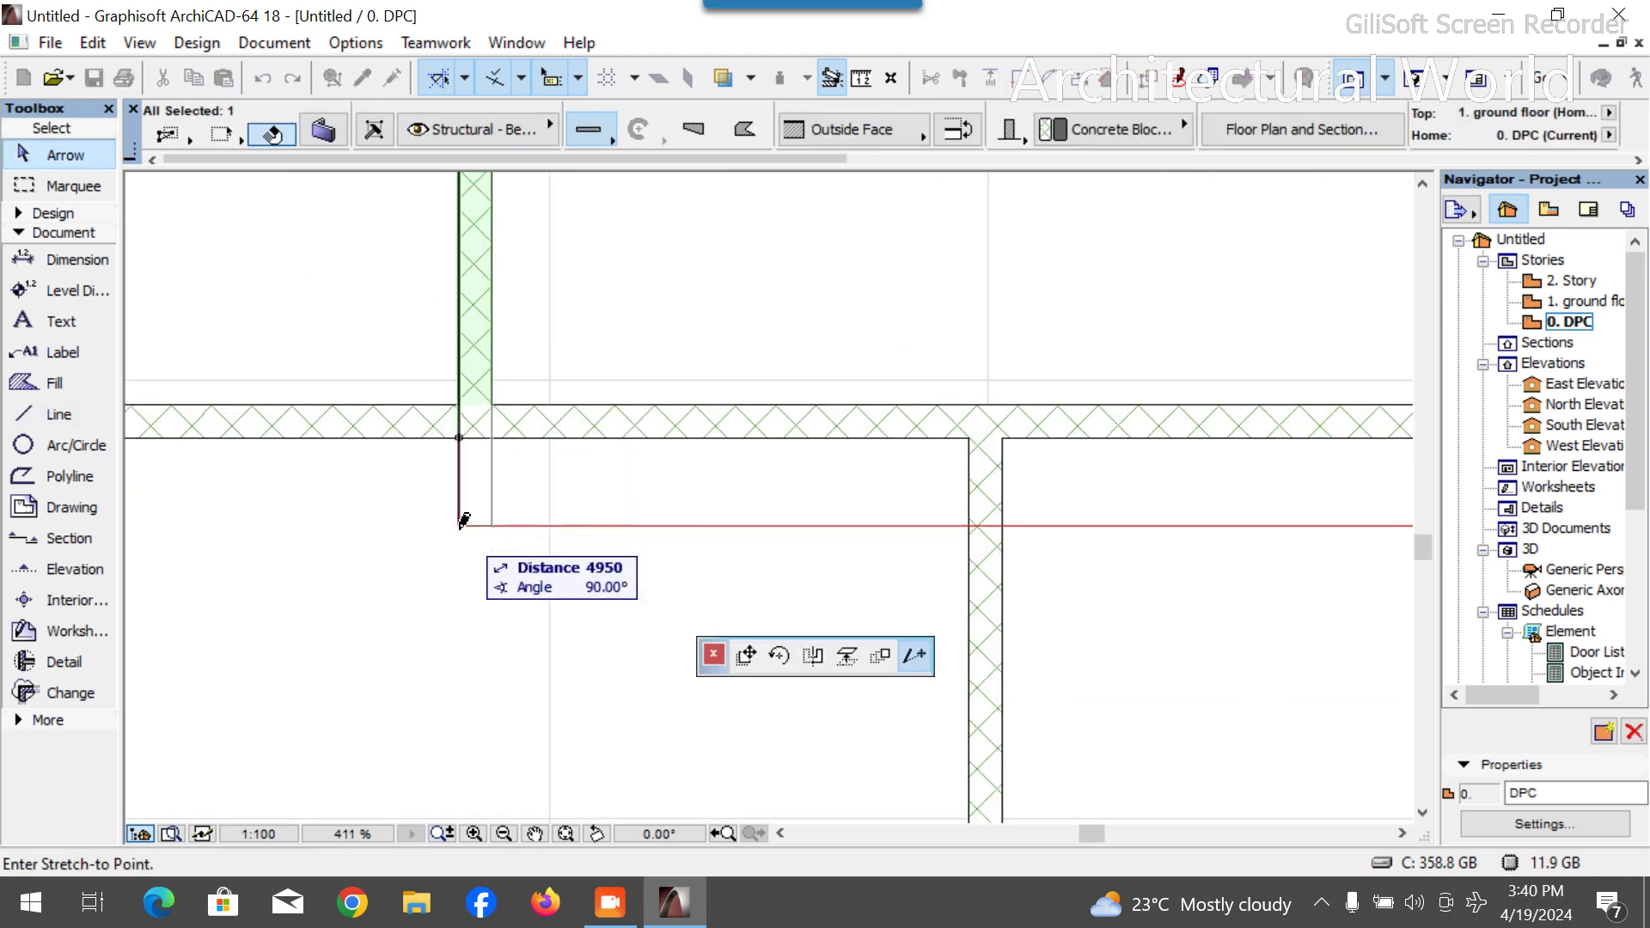
{"action": "left_click", "coordinate": [459, 524]}
{"action": "scroll", "coordinate": [679, 455], "scroll_direction": "down", "scroll_amount": 5}
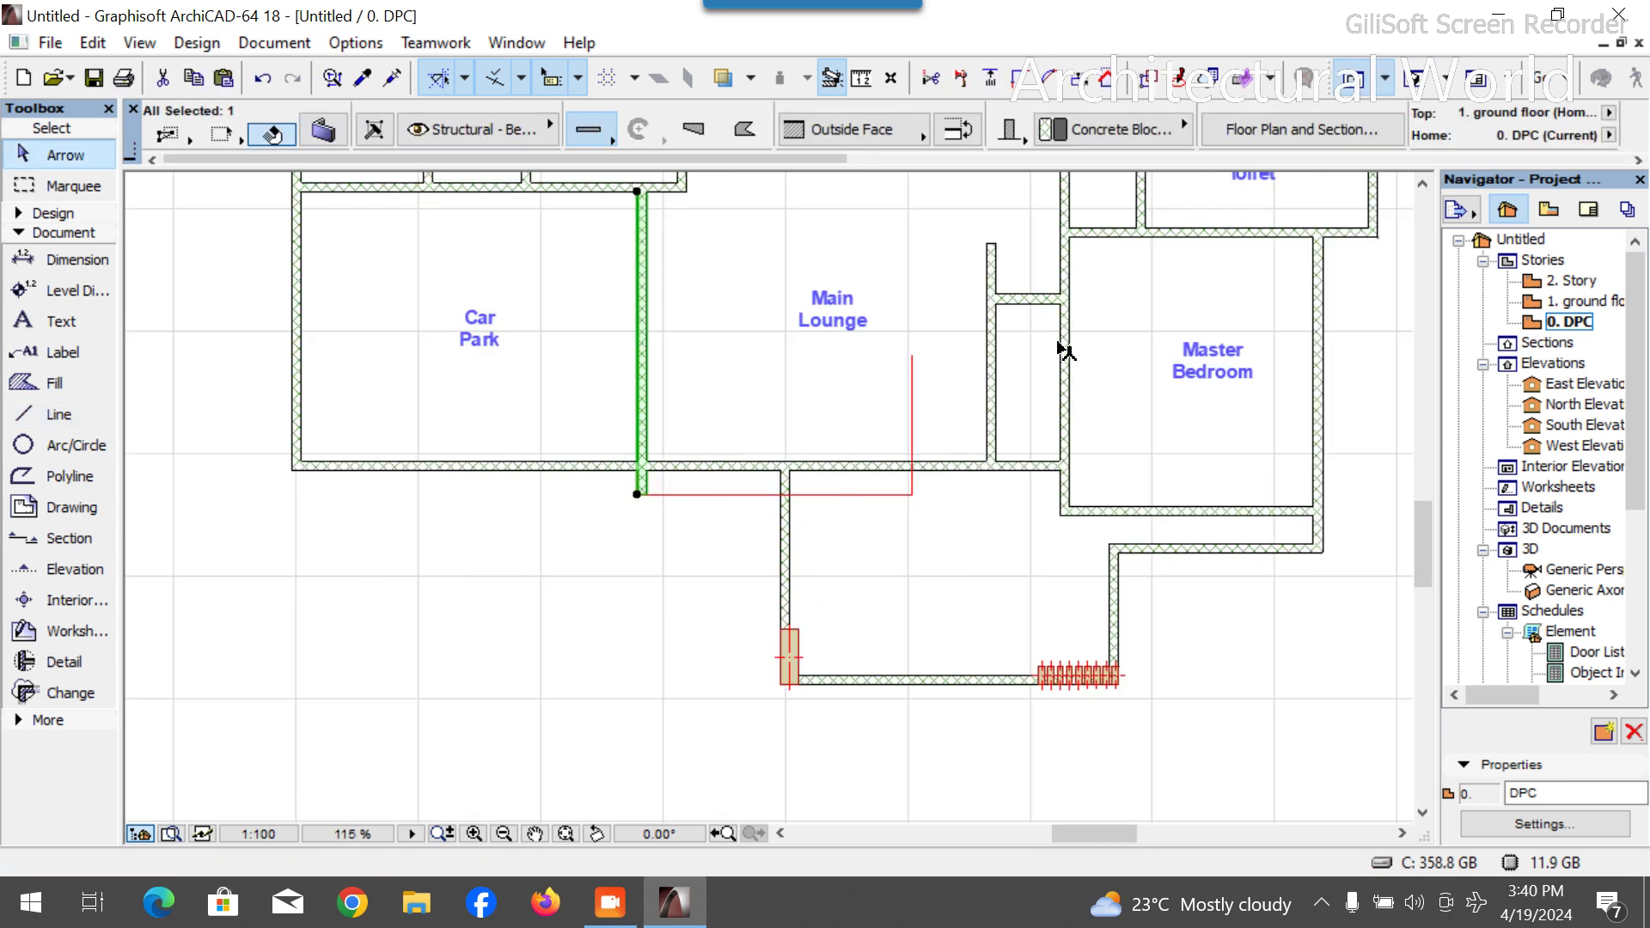
Drag a copy of the short wall beside the Master Bedroom to the end of the stretched wall on the guide line.
{"action": "left_click", "coordinate": [1048, 303]}
{"action": "key", "text": "ctrl+d"}
{"action": "key", "text": "ctrl"}
{"action": "left_click", "coordinate": [984, 303]}
{"action": "scroll", "coordinate": [571, 472], "scroll_direction": "up", "scroll_amount": 4}
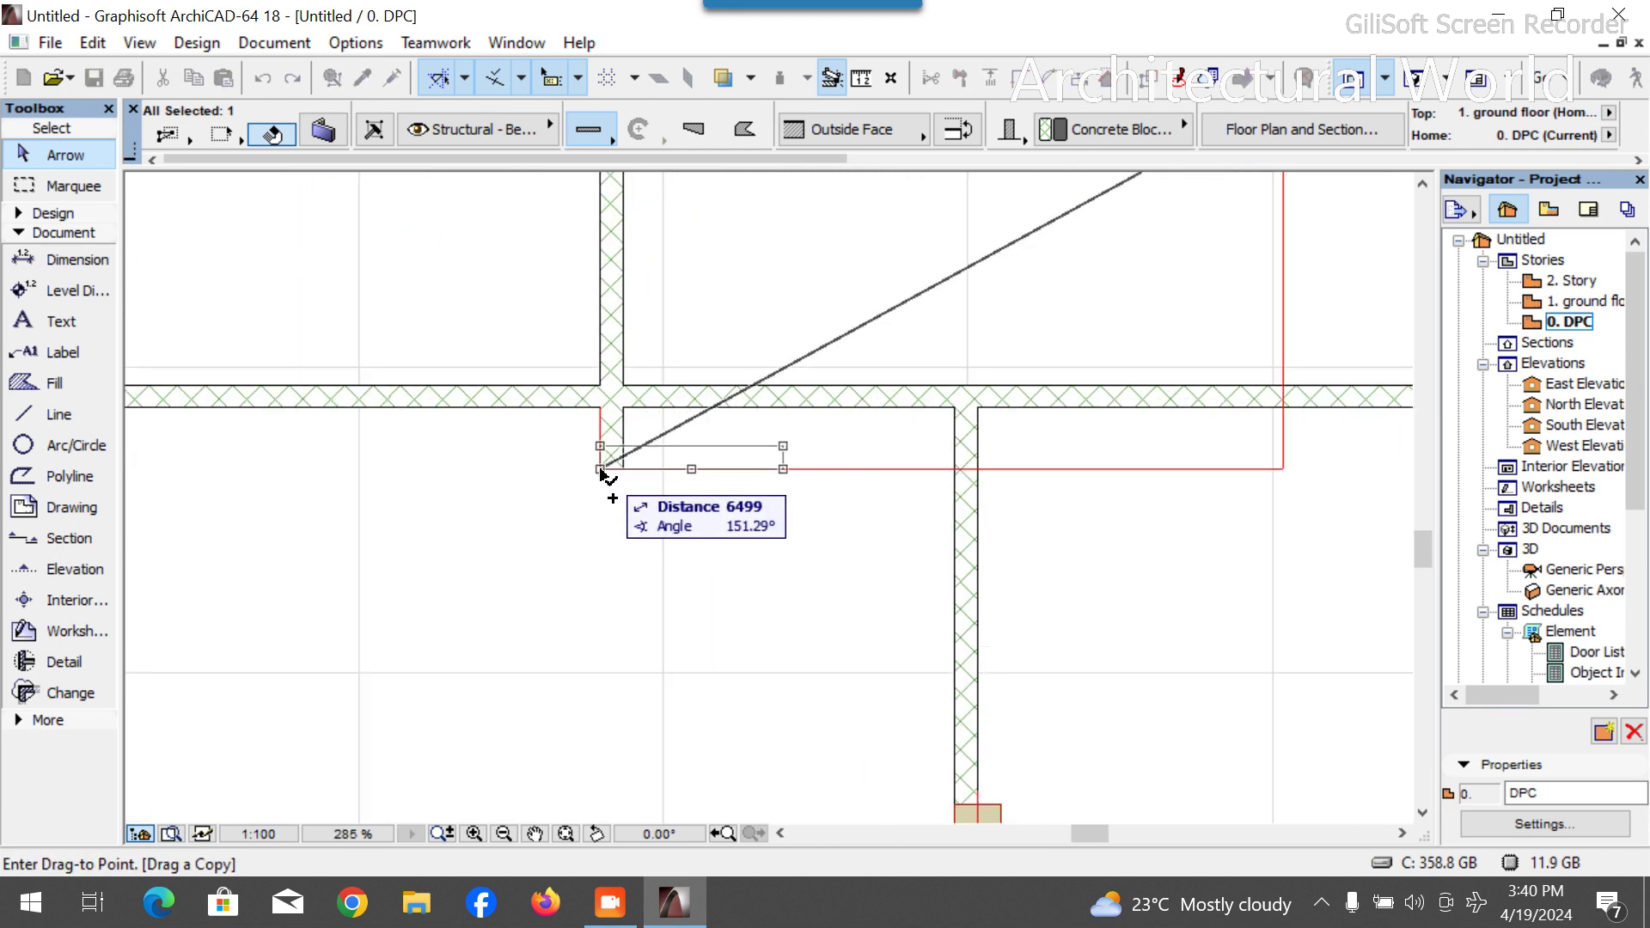
Stretch the copied wall along the guide line to the entrance wall and delete the guide line.
{"action": "left_click", "coordinate": [782, 468]}
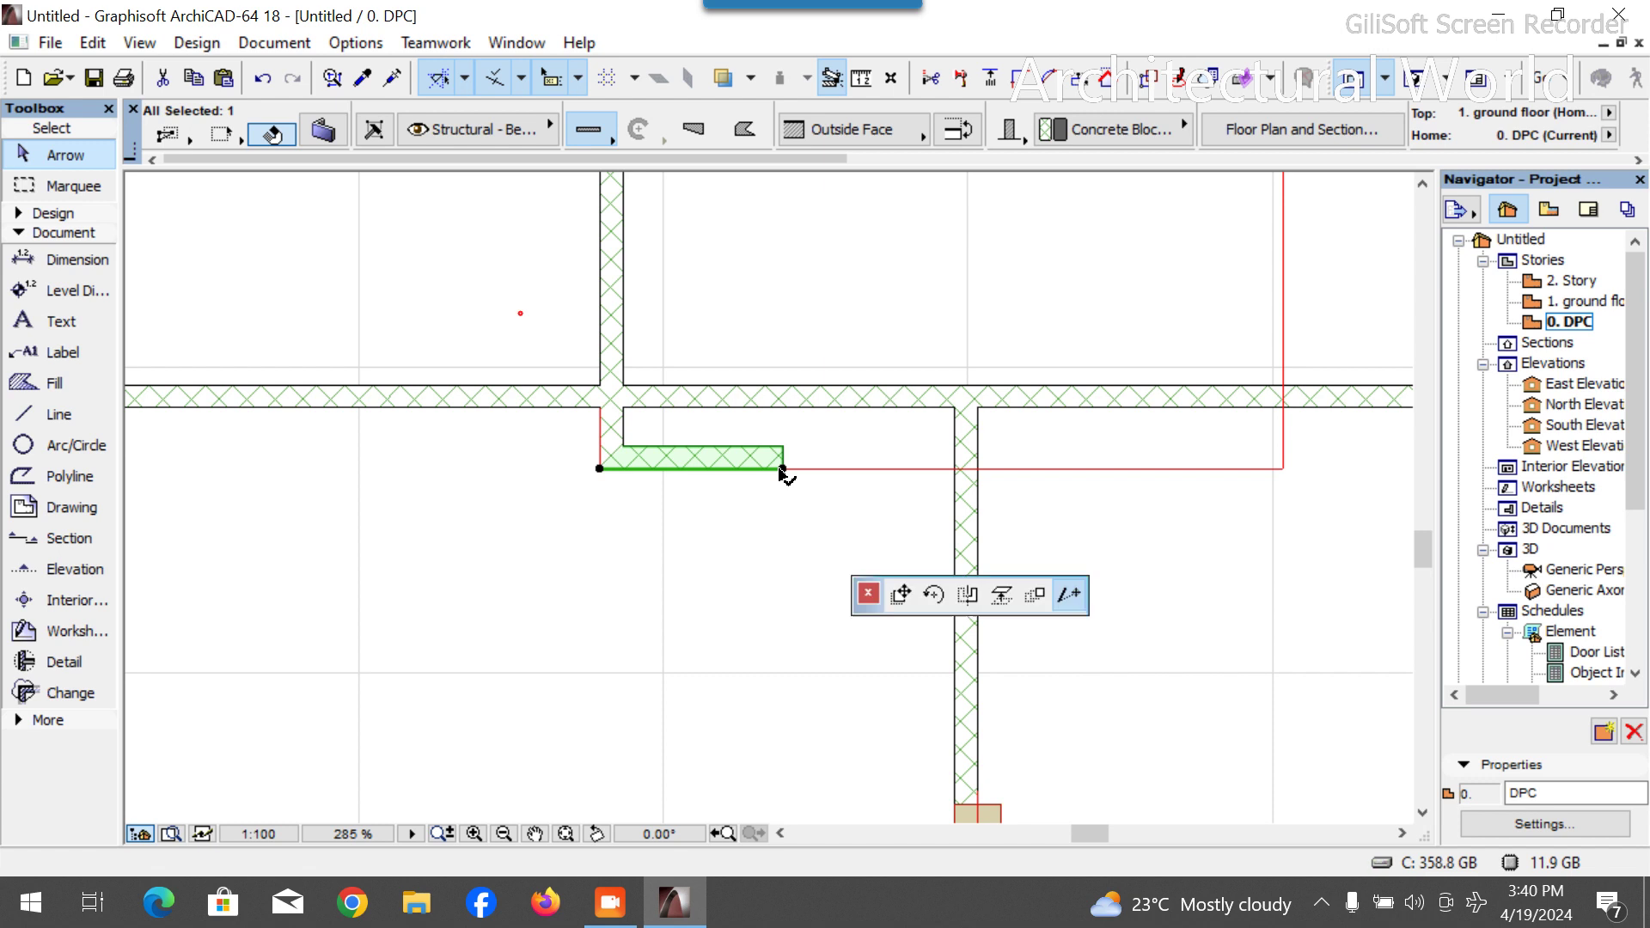
{"action": "left_click", "coordinate": [989, 455]}
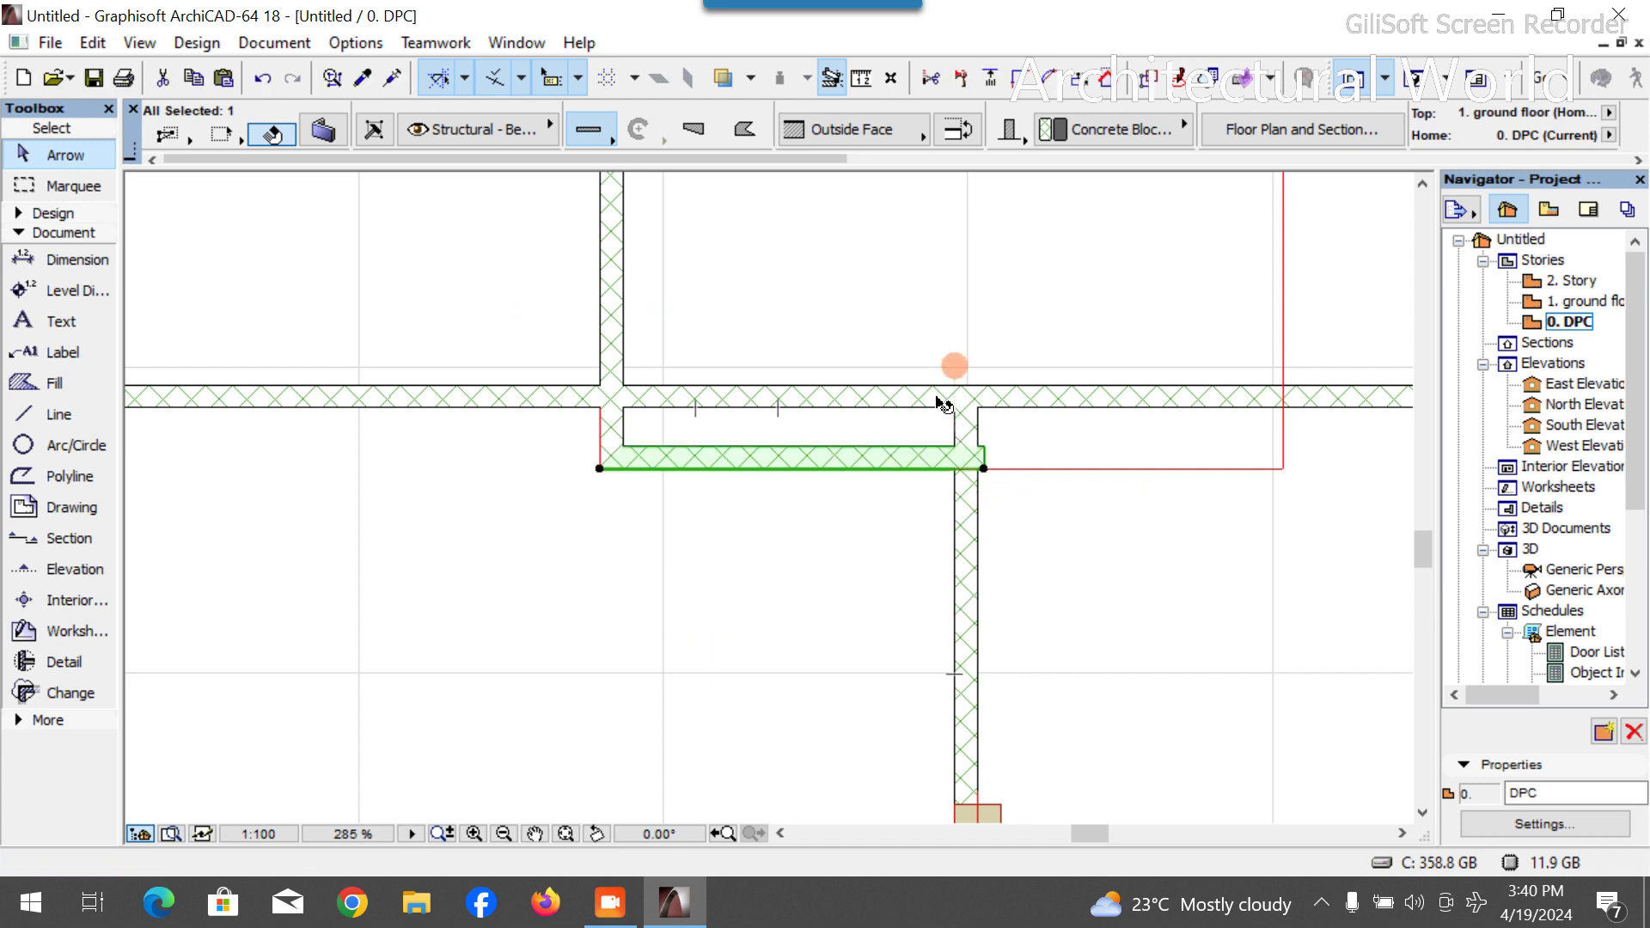
{"action": "scroll", "coordinate": [936, 404], "scroll_direction": "up", "scroll_amount": 4}
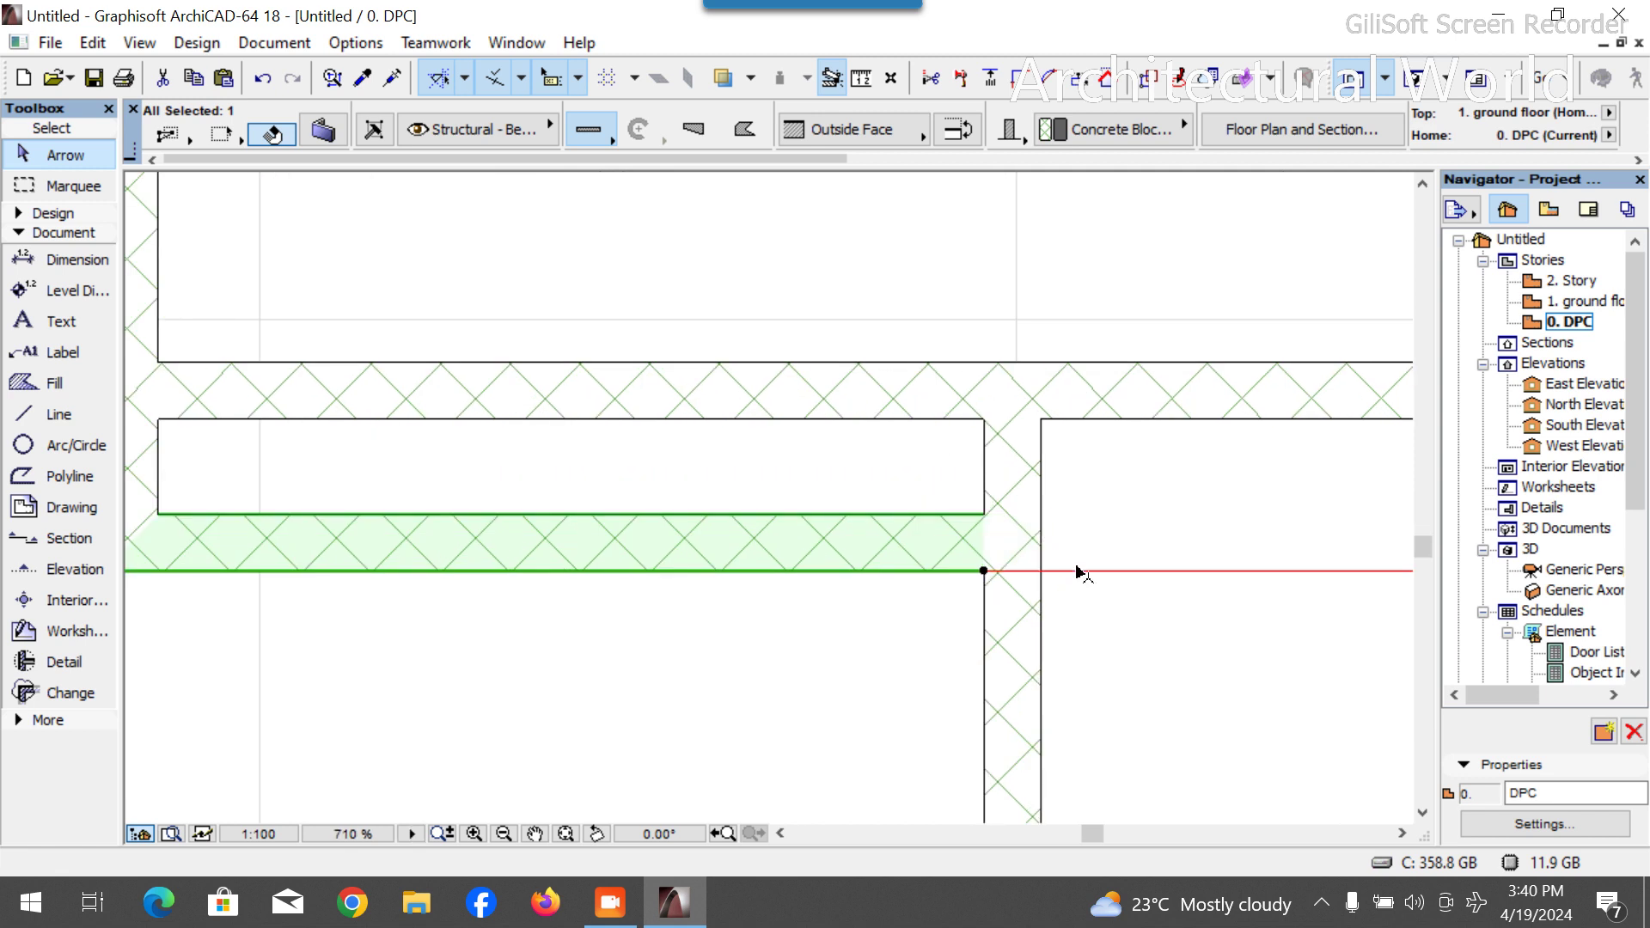
{"action": "left_click", "coordinate": [1075, 571]}
{"action": "key", "text": "Escape"}
Offset the floor slab's edge in front of the Main Lounge to the outer face of the new wall.
{"action": "left_click", "coordinate": [739, 346]}
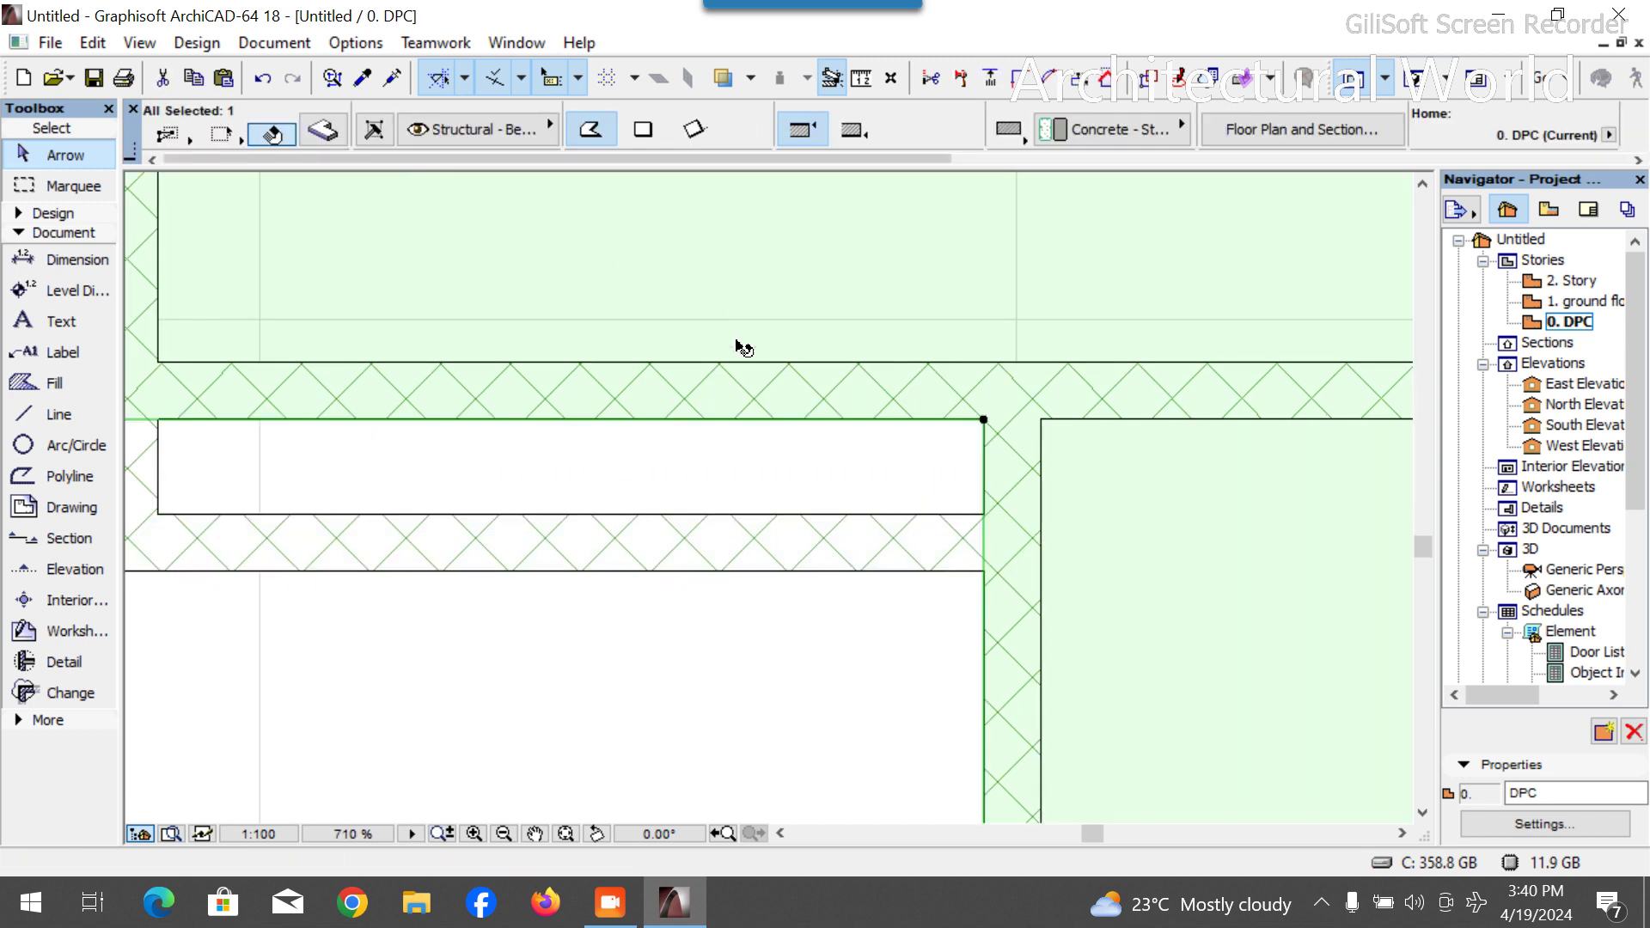
{"action": "scroll", "coordinate": [737, 431], "scroll_direction": "down", "scroll_amount": 3}
{"action": "left_click", "coordinate": [699, 403]}
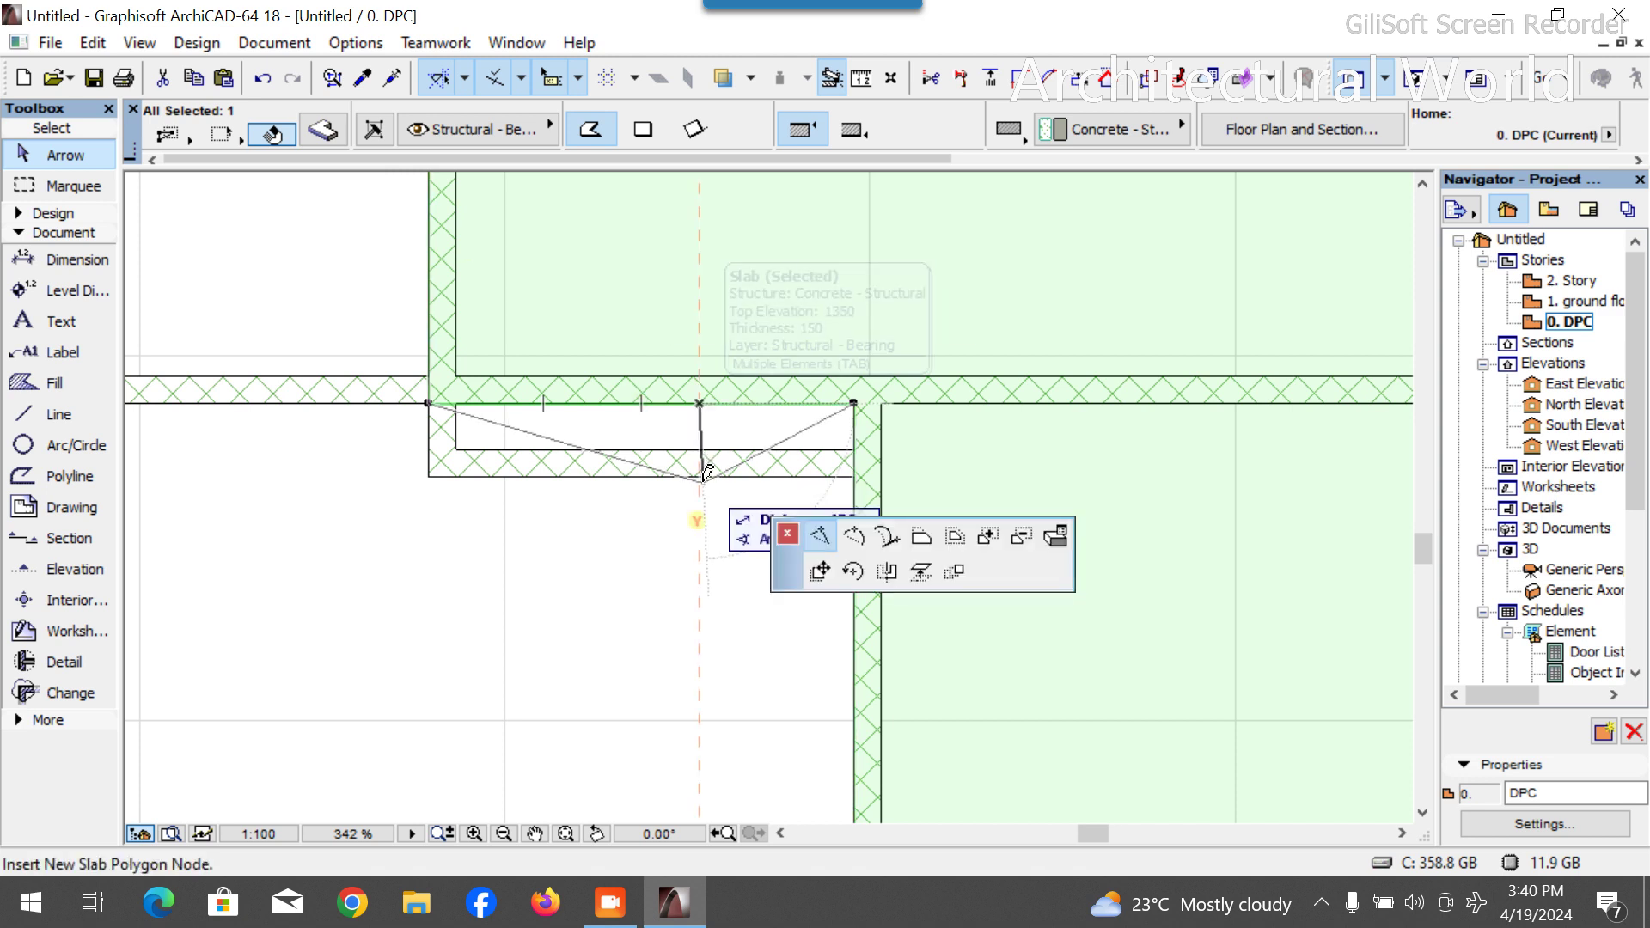
{"action": "left_click", "coordinate": [847, 657]}
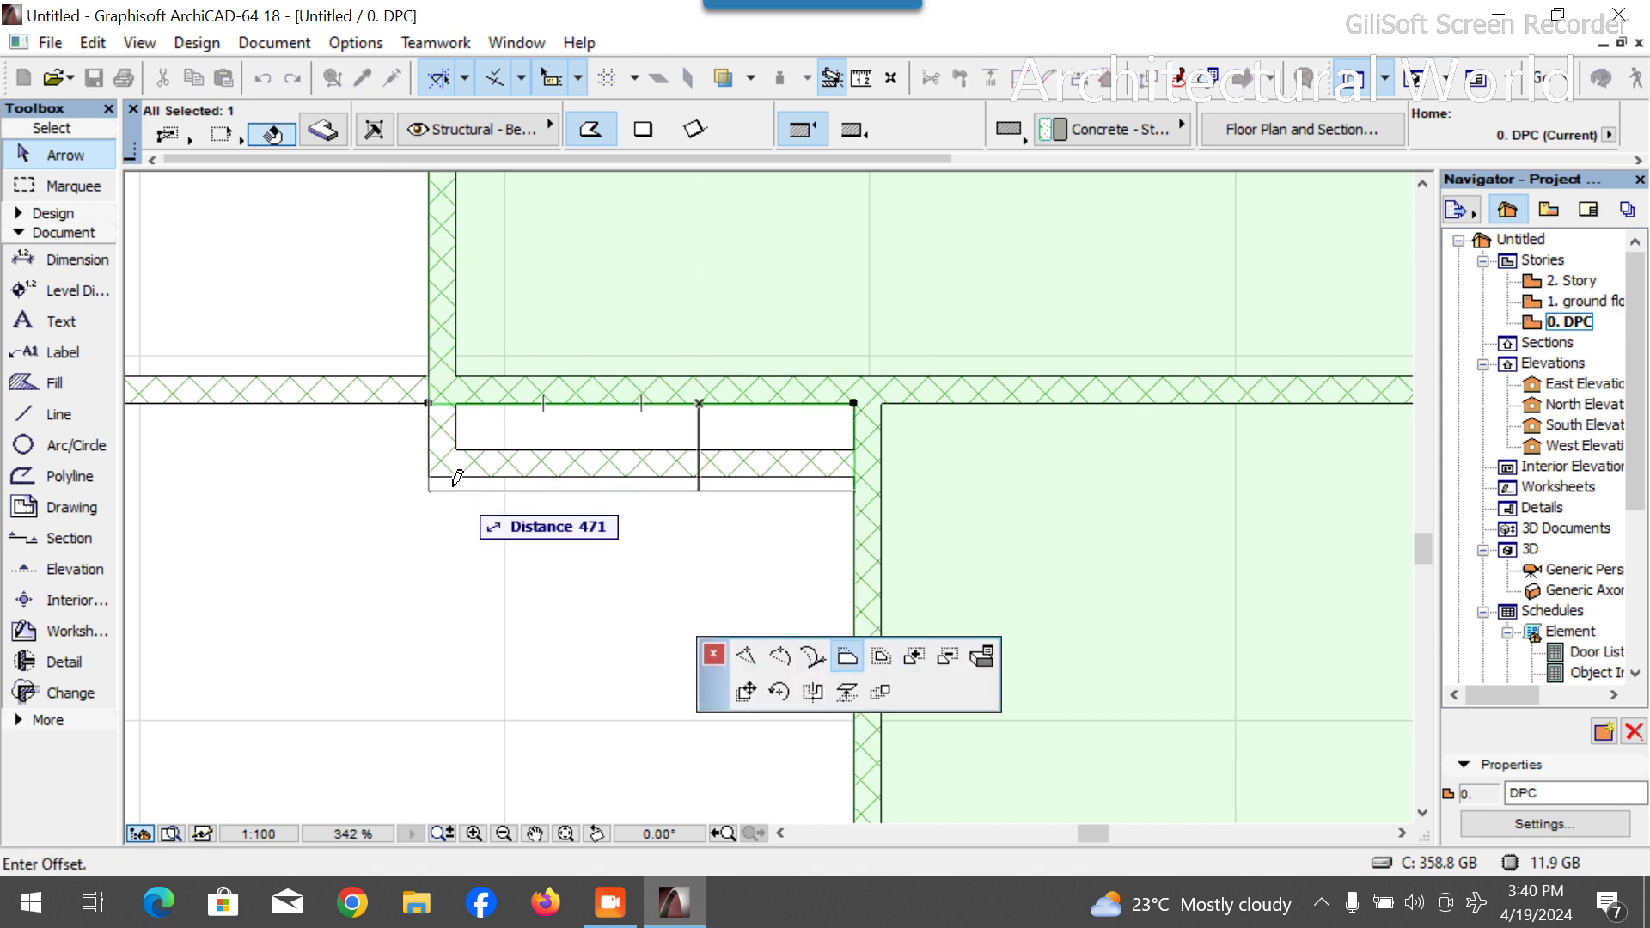
{"action": "left_click", "coordinate": [436, 464]}
{"action": "scroll", "coordinate": [611, 456], "scroll_direction": "down", "scroll_amount": 5}
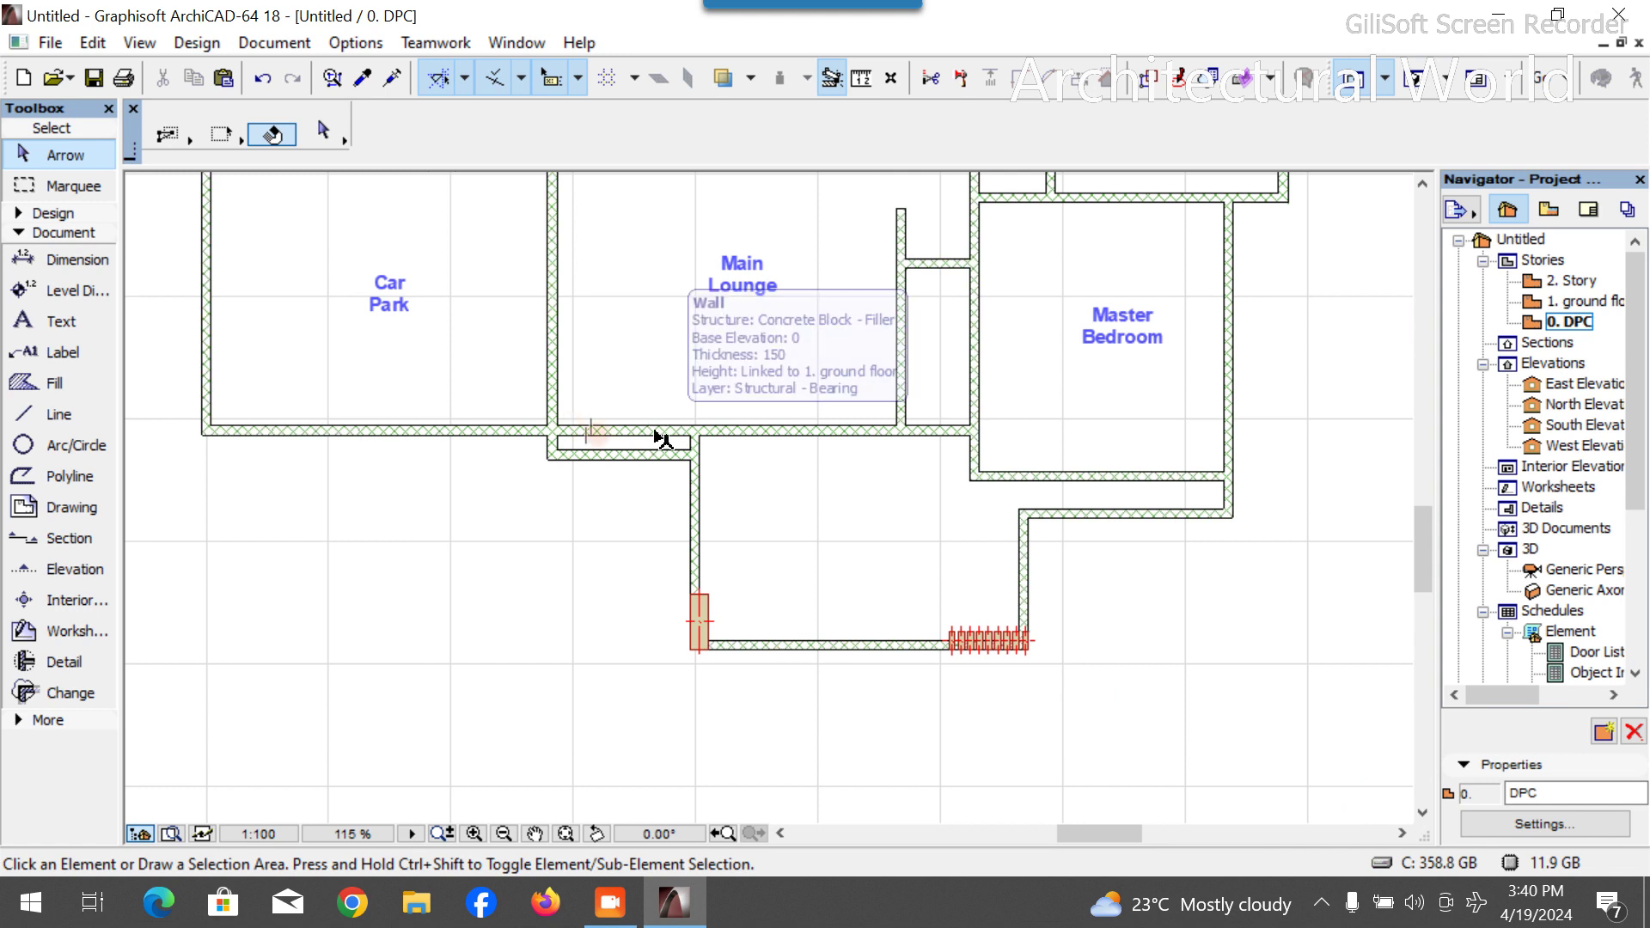
Inspect the extended walls and floor slab in the 3D view and return to the 0. DPC floor plan.
{"action": "left_click", "coordinate": [1419, 79]}
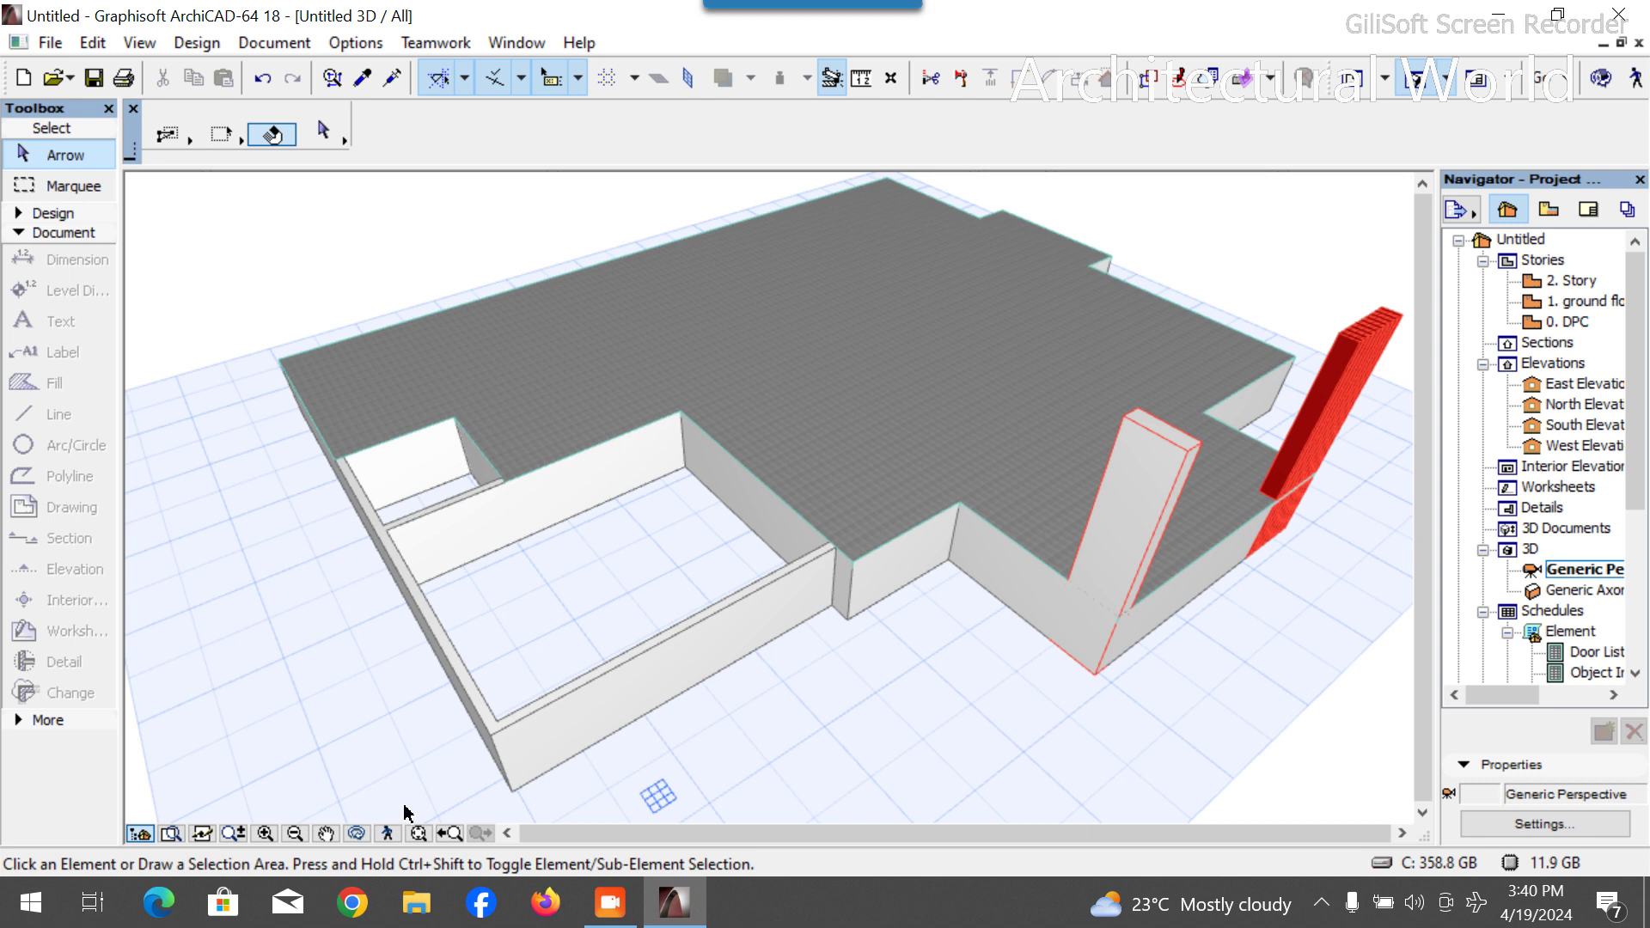
{"action": "left_click", "coordinate": [356, 833]}
{"action": "mouse_move", "coordinate": [781, 673]}
{"action": "left_mouse_down"}
{"action": "mouse_move", "coordinate": [644, 533]}
{"action": "mouse_move", "coordinate": [884, 518]}
{"action": "mouse_move", "coordinate": [773, 653]}
{"action": "left_mouse_up"}
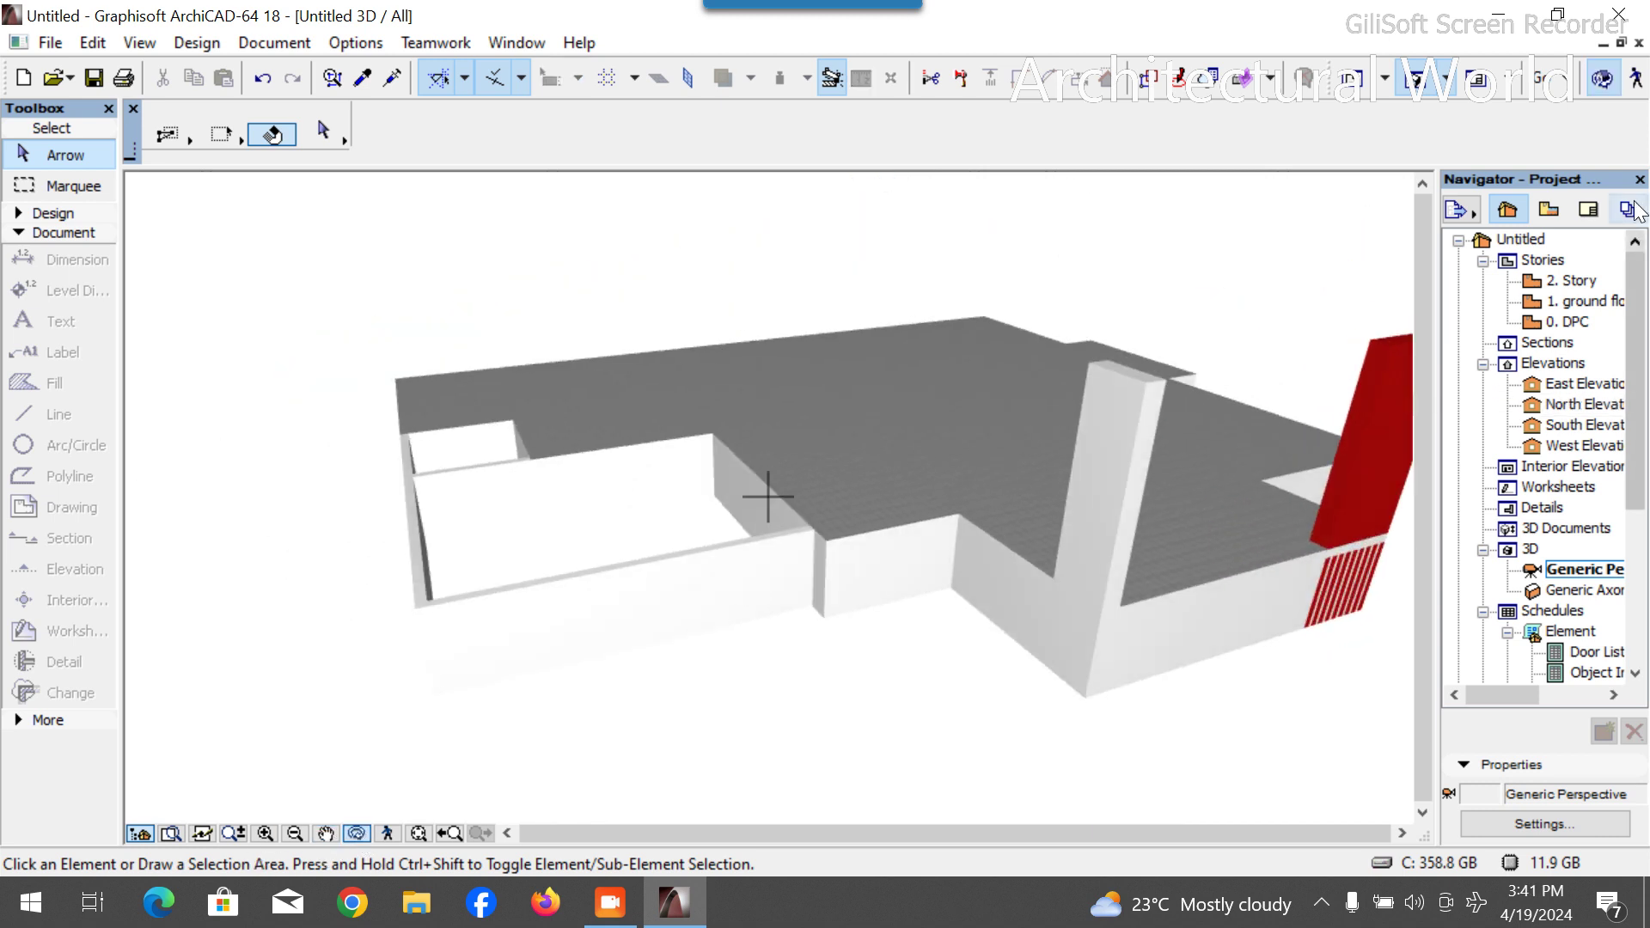
{"action": "double_click", "coordinate": [1554, 323]}
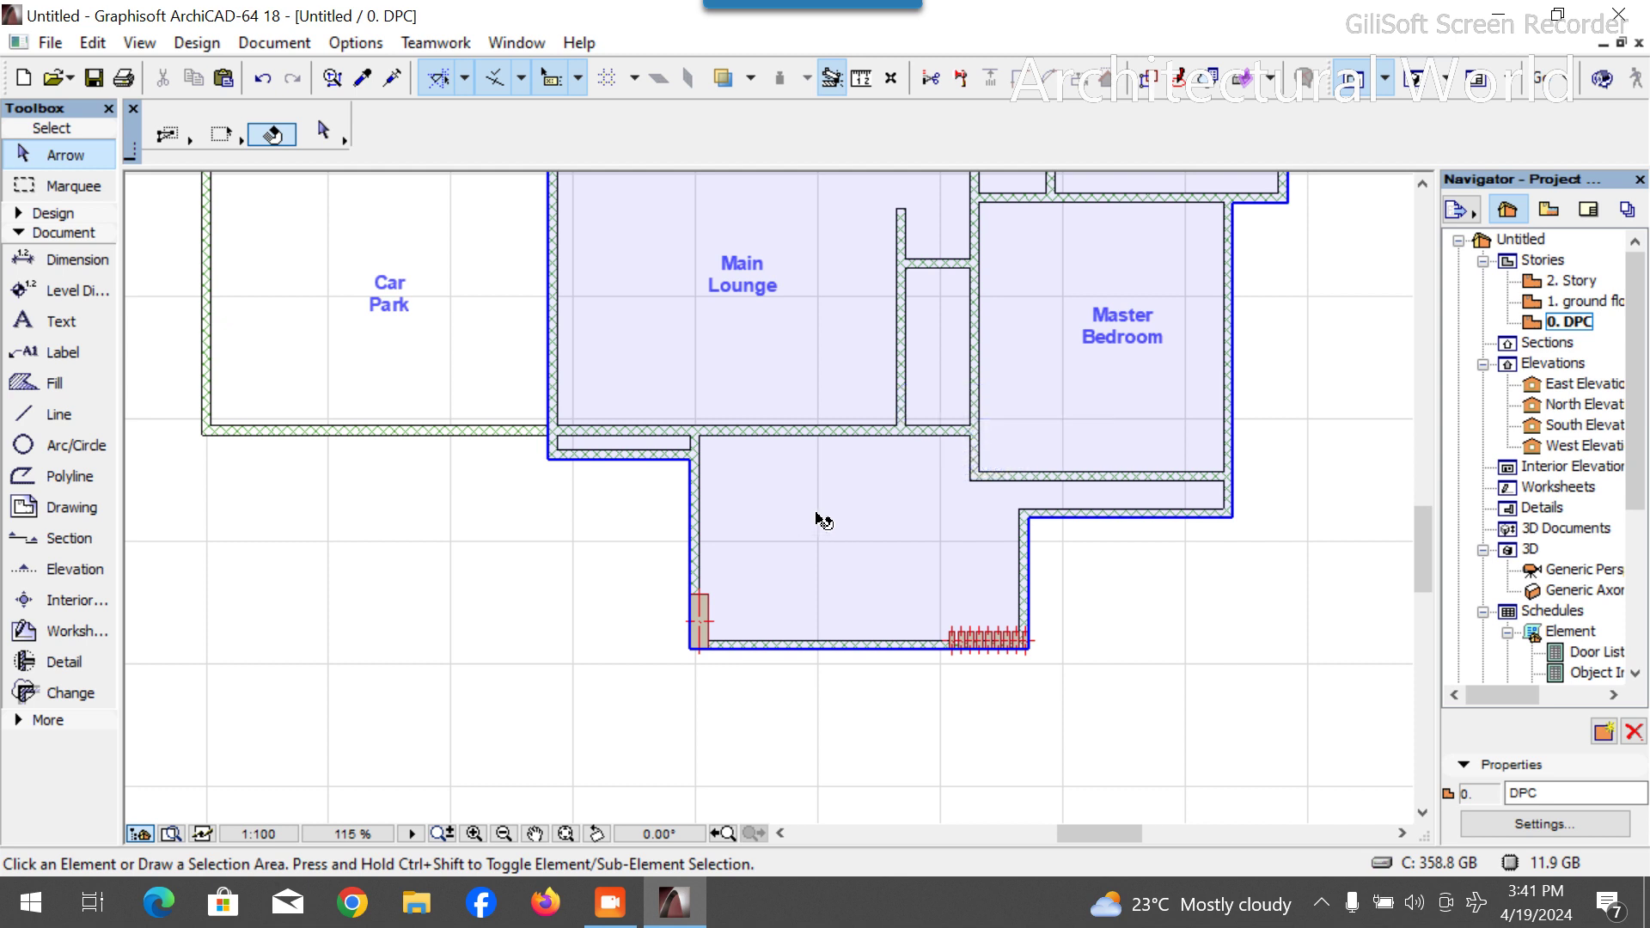
{"action": "scroll", "coordinate": [916, 572], "scroll_direction": "down", "scroll_amount": 5}
{"action": "scroll", "coordinate": [710, 532], "scroll_direction": "up", "scroll_amount": 2}
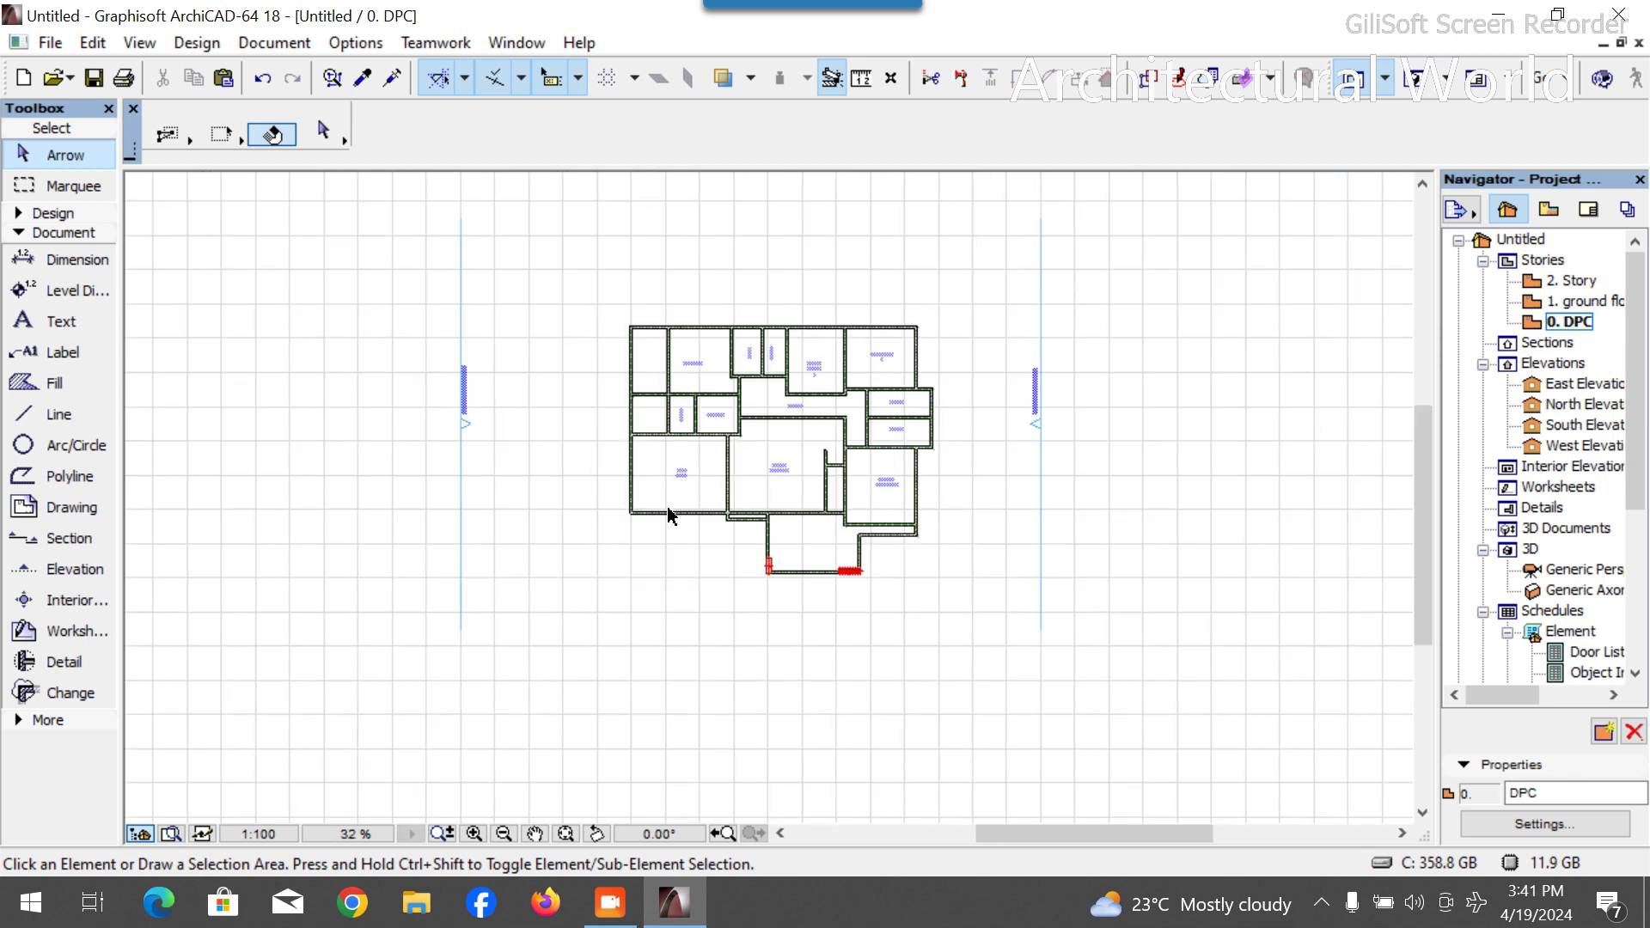
Save the project as an ArchiCAD Solo Project in the designed jobs folder, using the client's name as file name.
{"action": "key", "text": "ctrl+s"}
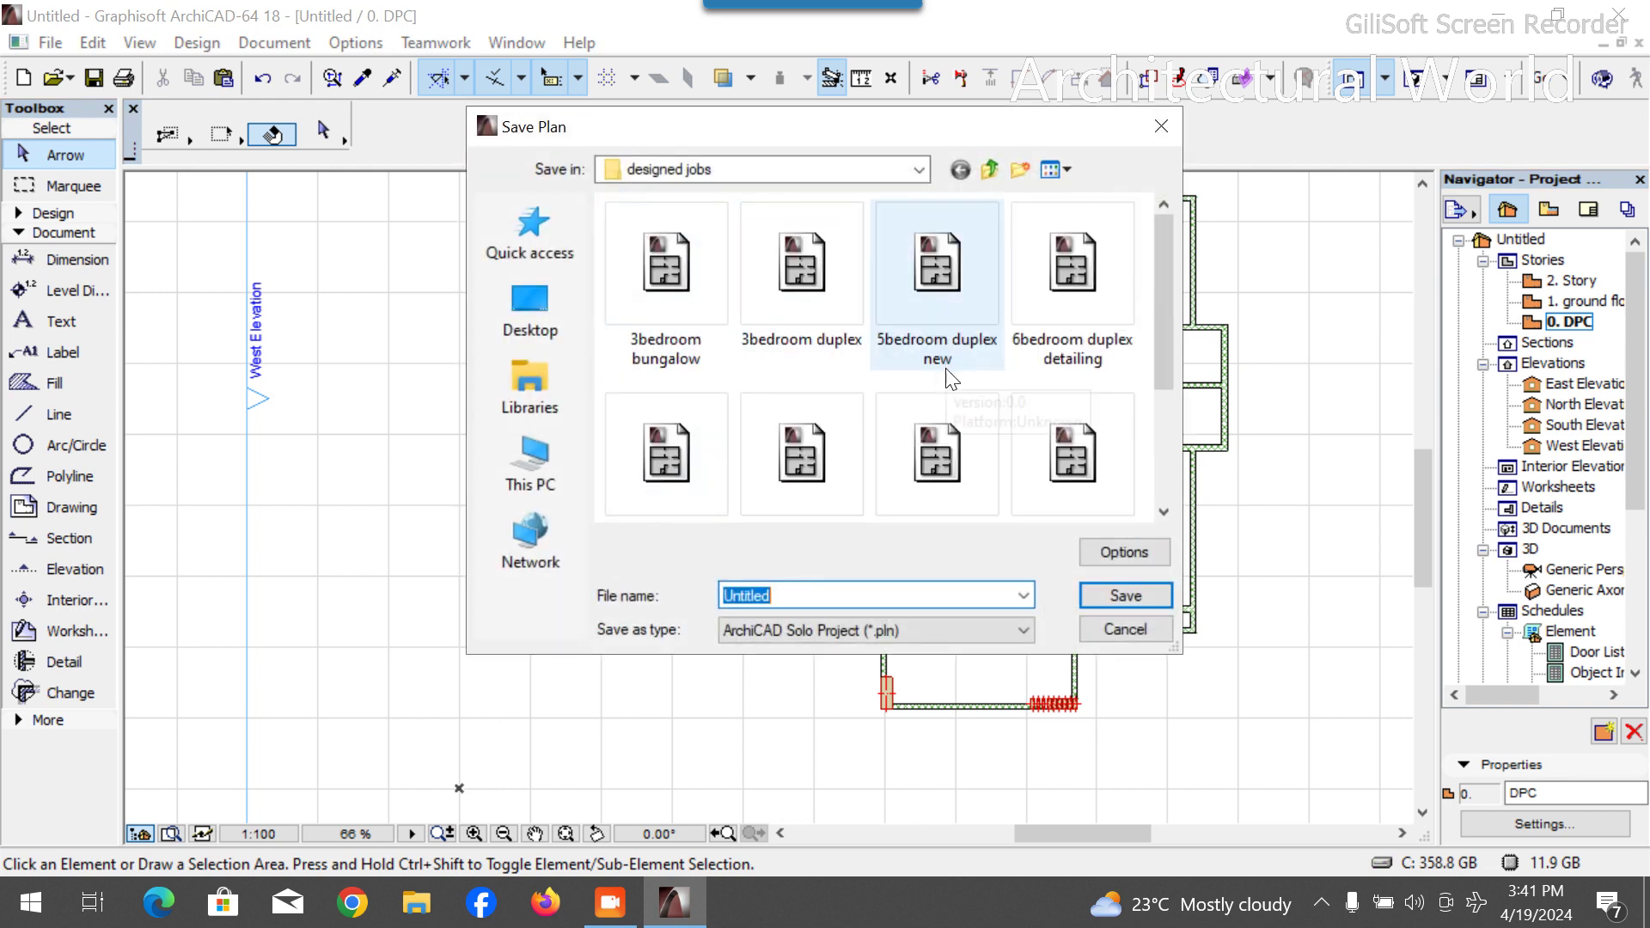
{"action": "scroll", "coordinate": [943, 386], "scroll_direction": "down", "scroll_amount": 3}
{"action": "scroll", "coordinate": [945, 386], "scroll_direction": "up", "scroll_amount": 3}
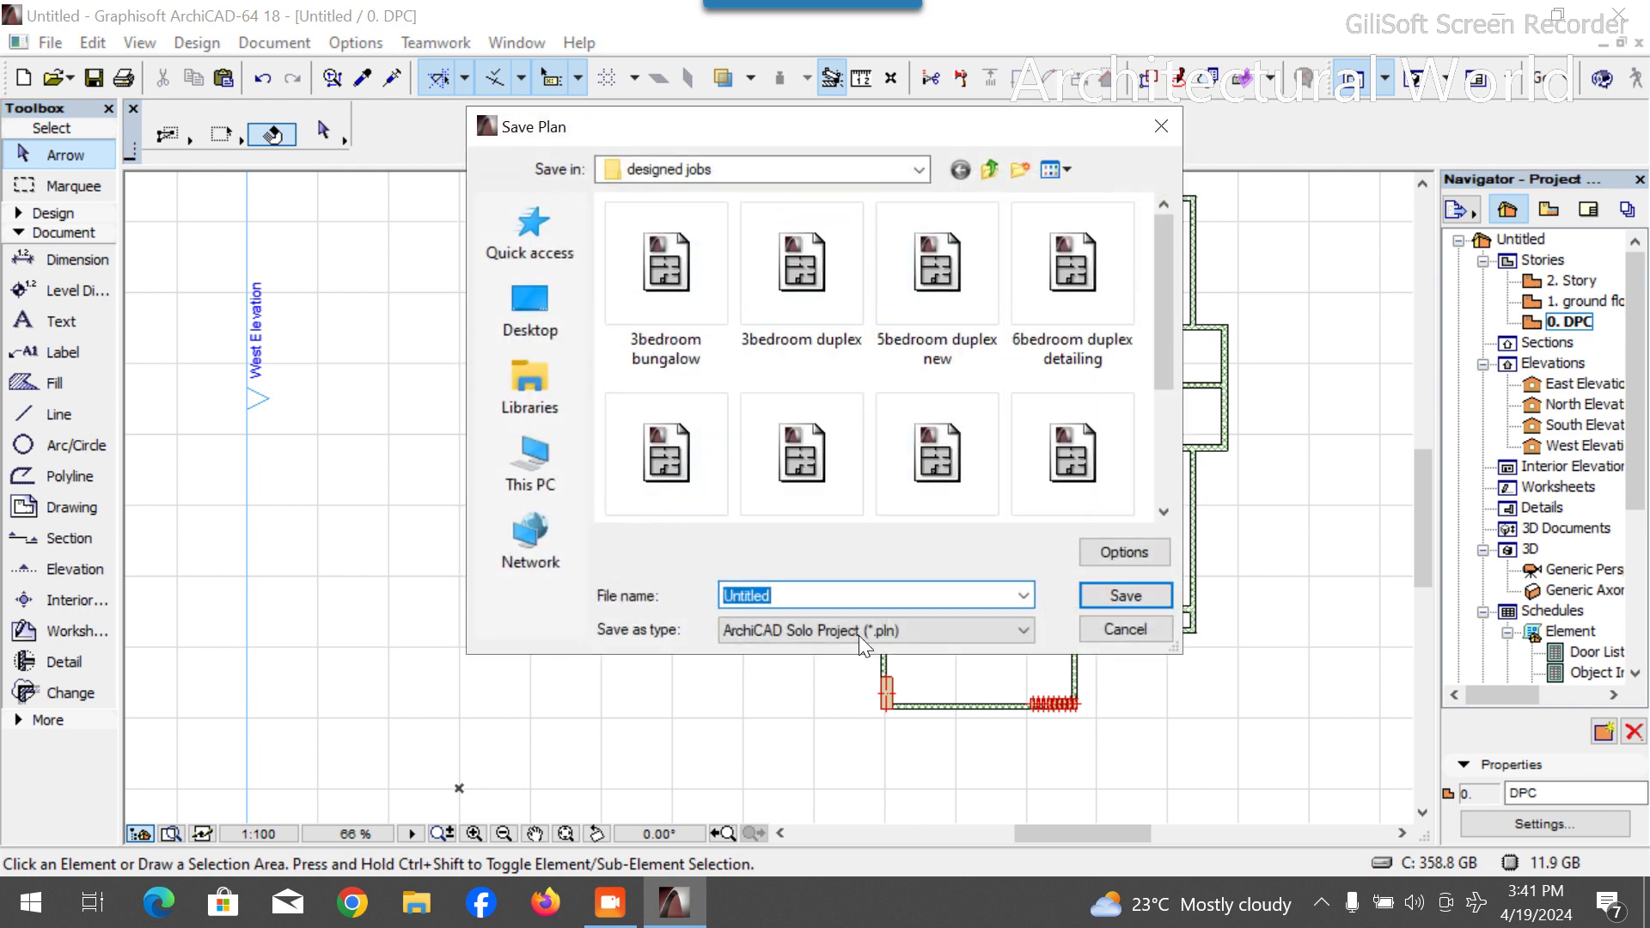
{"action": "key", "text": "BackSpace"}
{"action": "type", "text": "Mr John"}
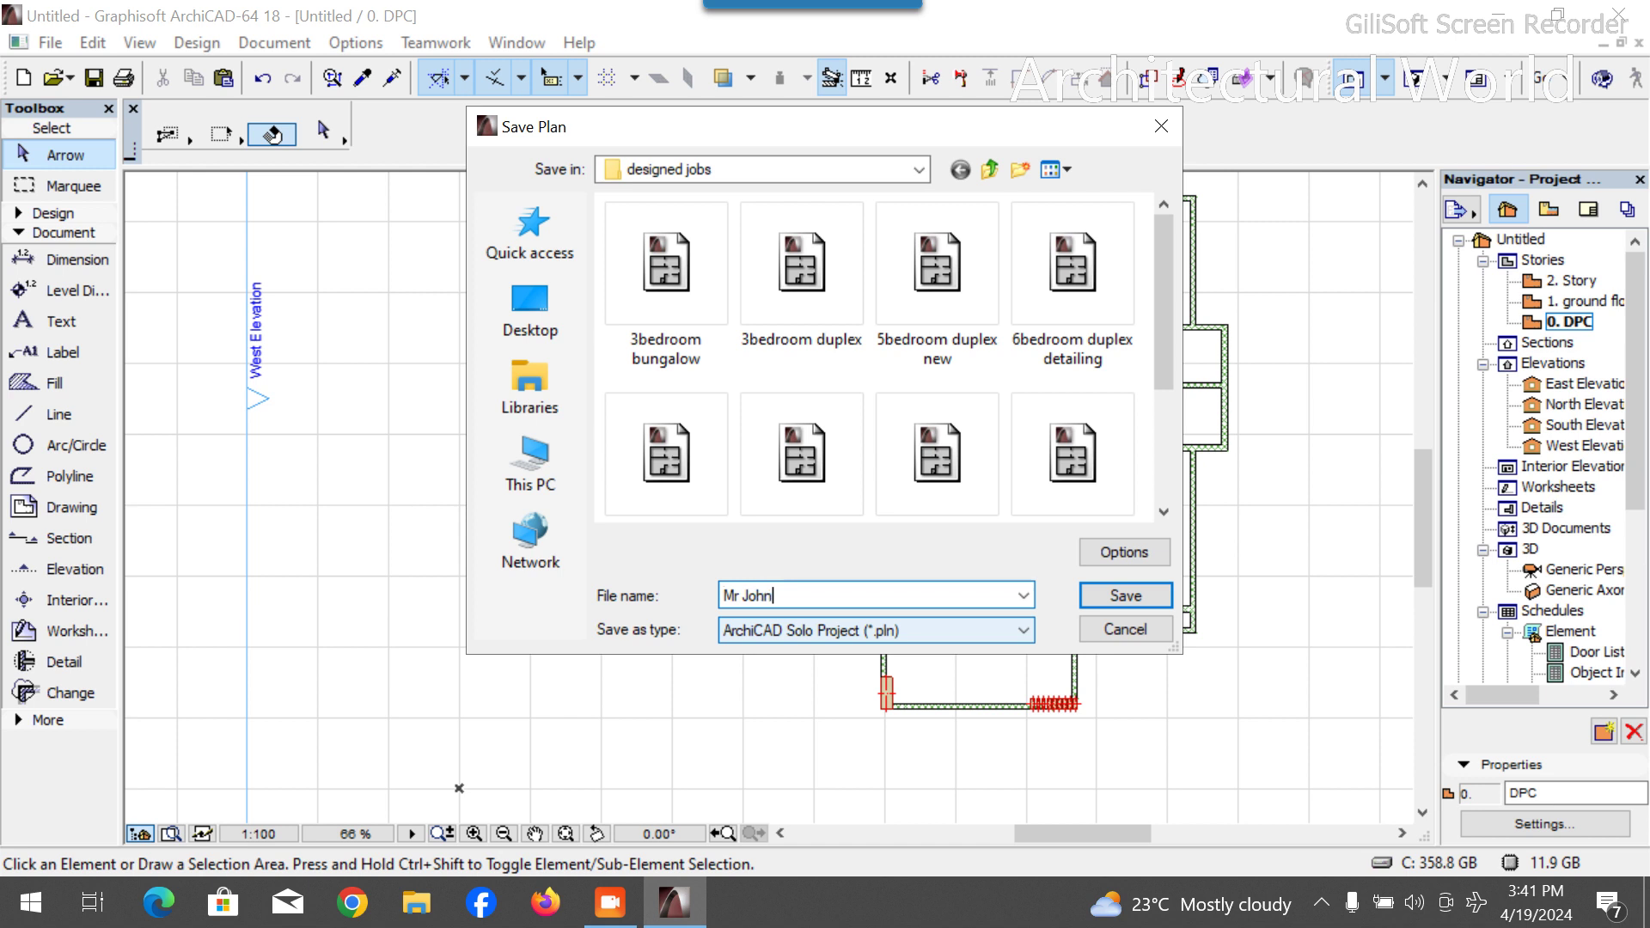
{"action": "key", "text": "Return"}
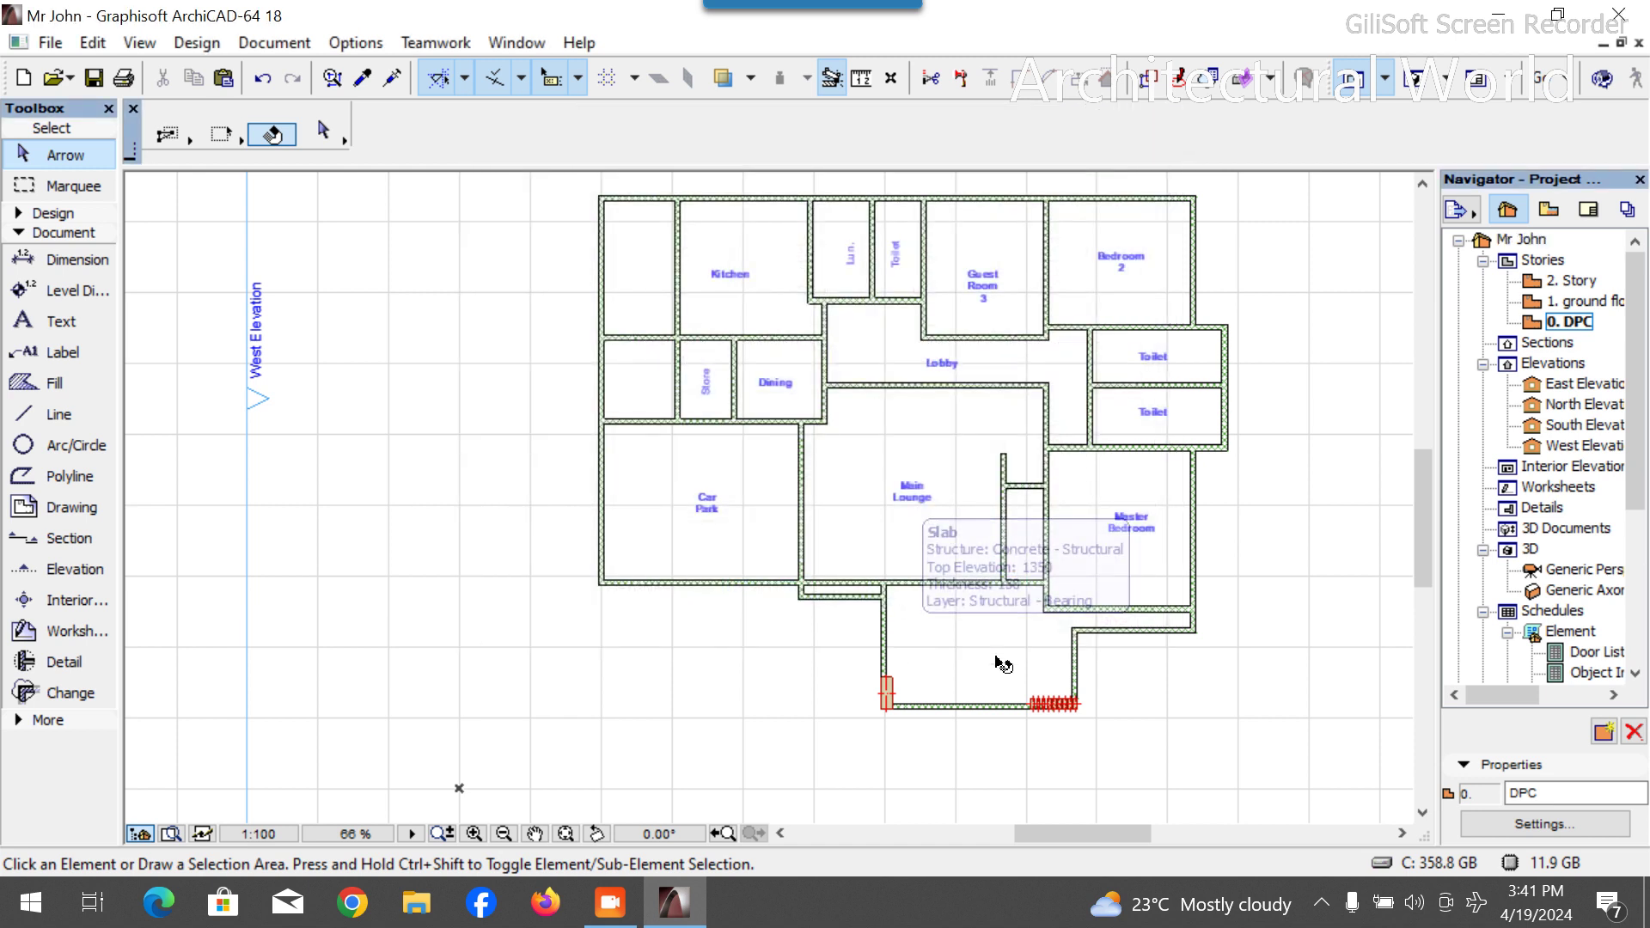
Draw a 150 thick rectangular slab about 300 wide along the entrance side wall, from the outer wall corner to the column's inner corner.
{"action": "scroll", "coordinate": [904, 706], "scroll_direction": "up", "scroll_amount": 2}
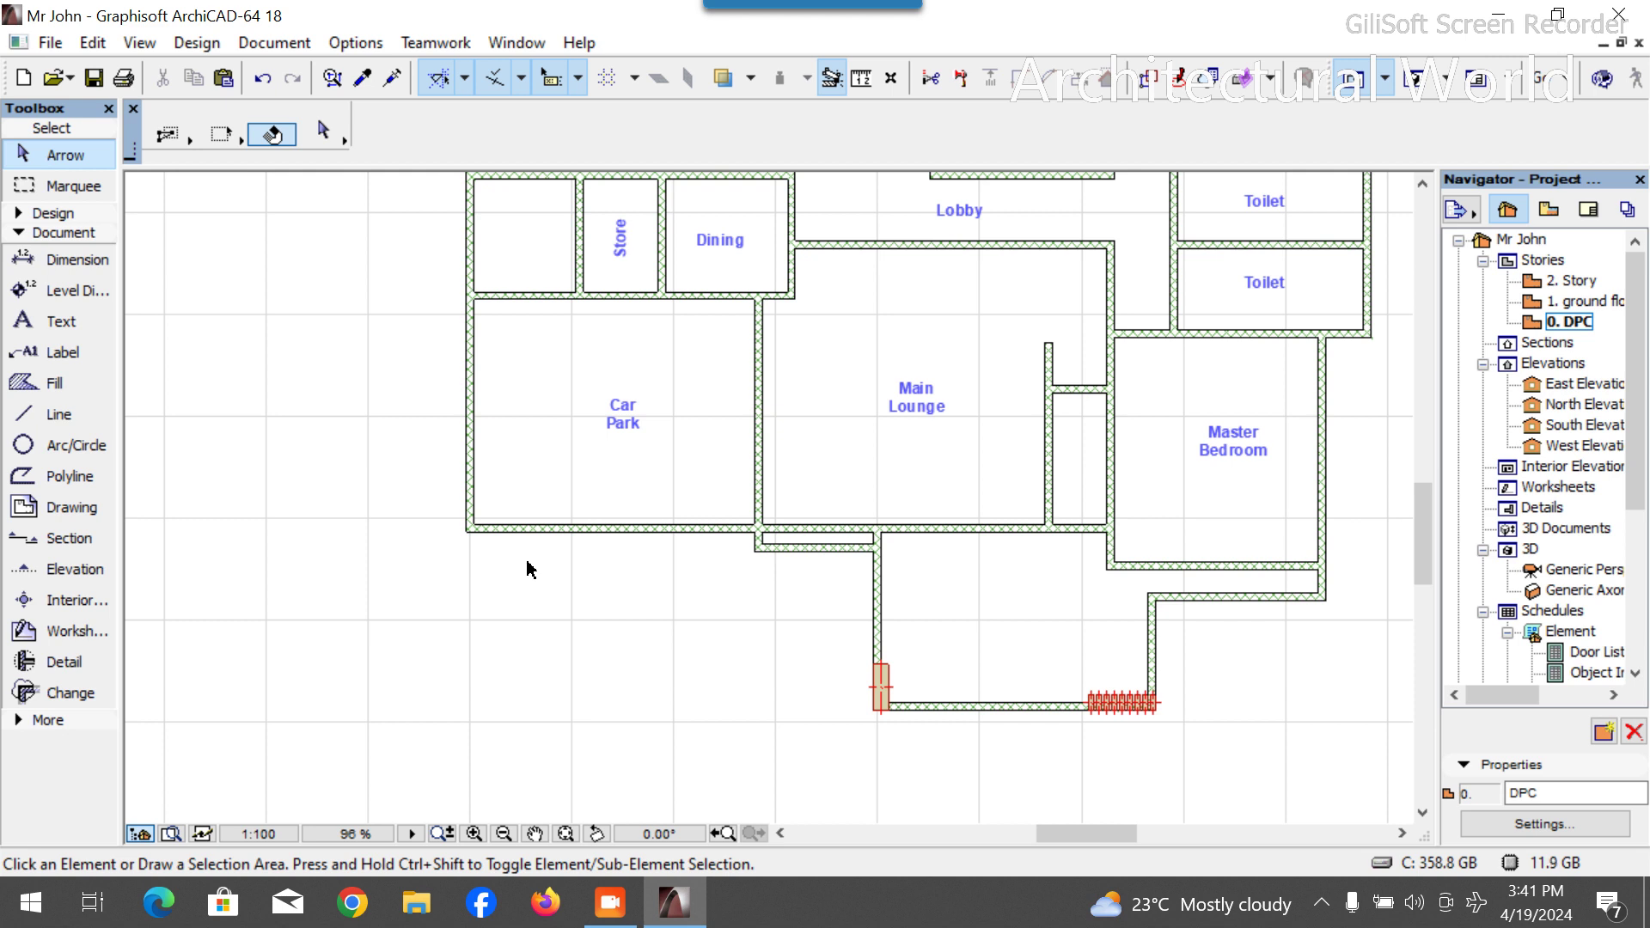
{"action": "scroll", "coordinate": [763, 650], "scroll_direction": "up", "scroll_amount": 1}
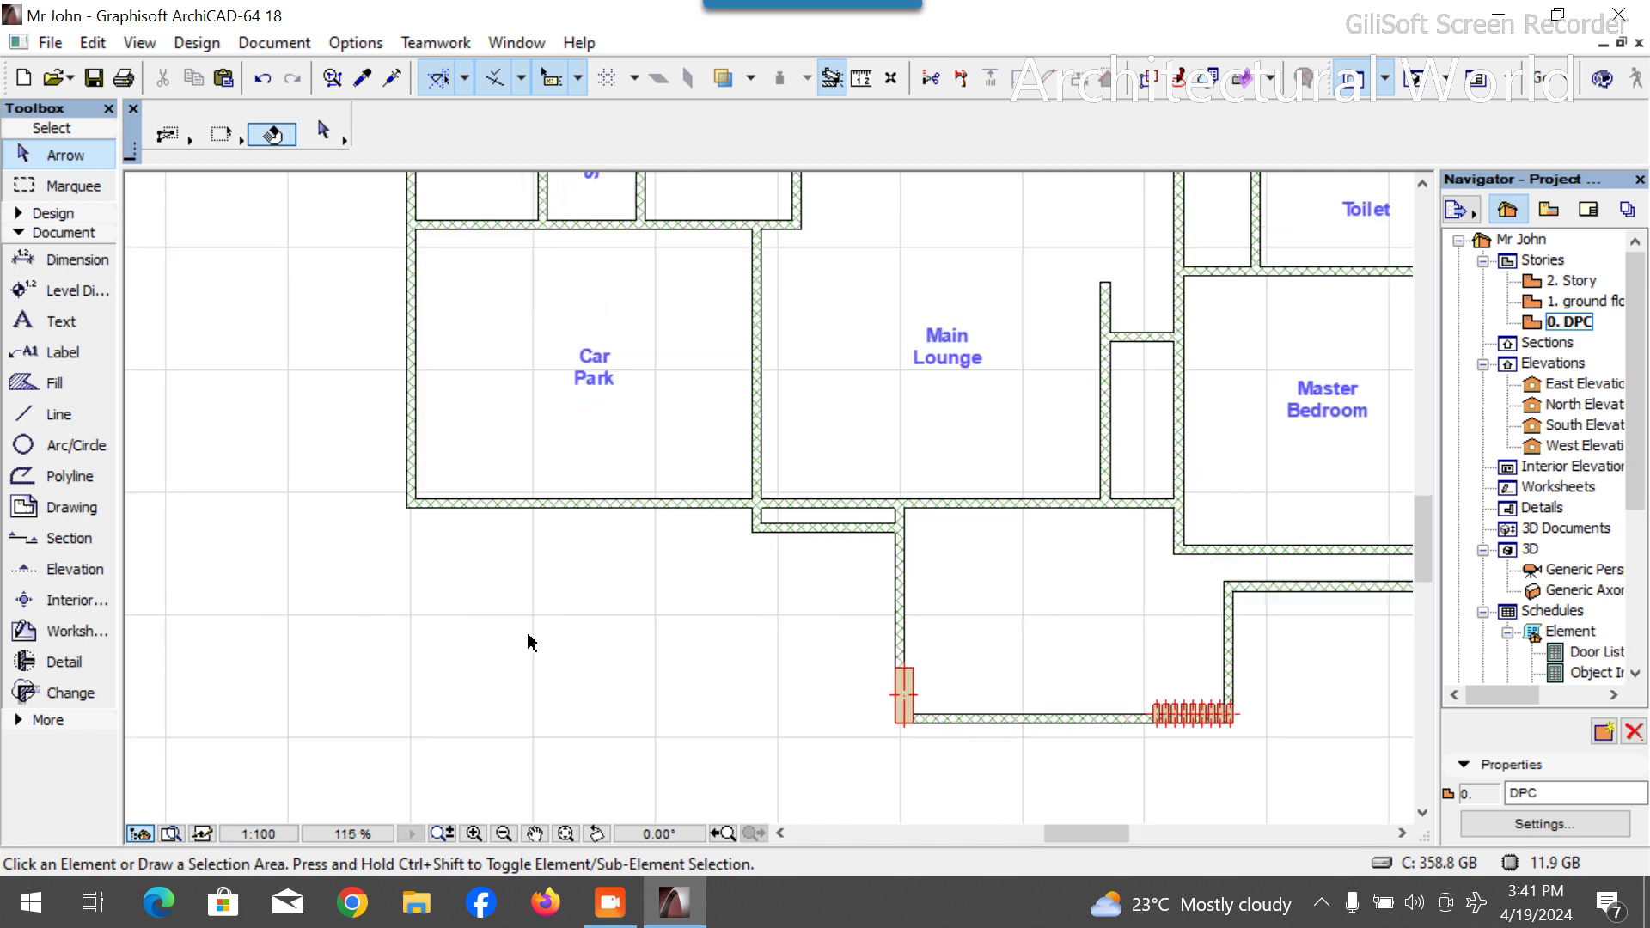
{"action": "left_click", "coordinate": [95, 261]}
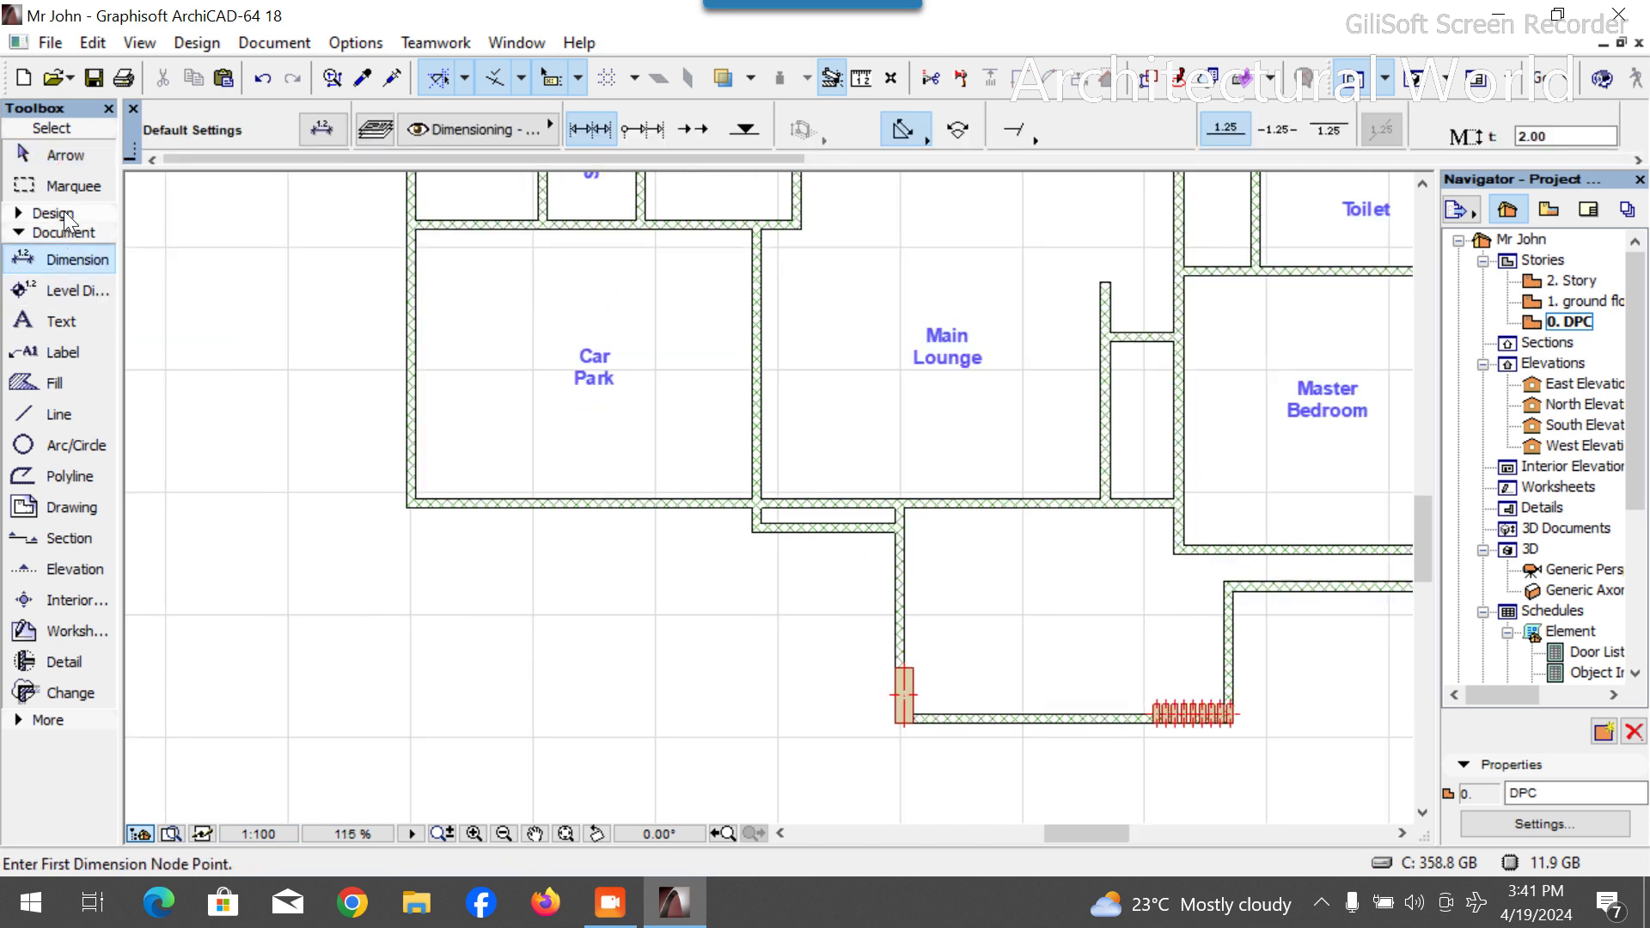
{"action": "left_click", "coordinate": [64, 212]}
{"action": "double_click", "coordinate": [43, 394]}
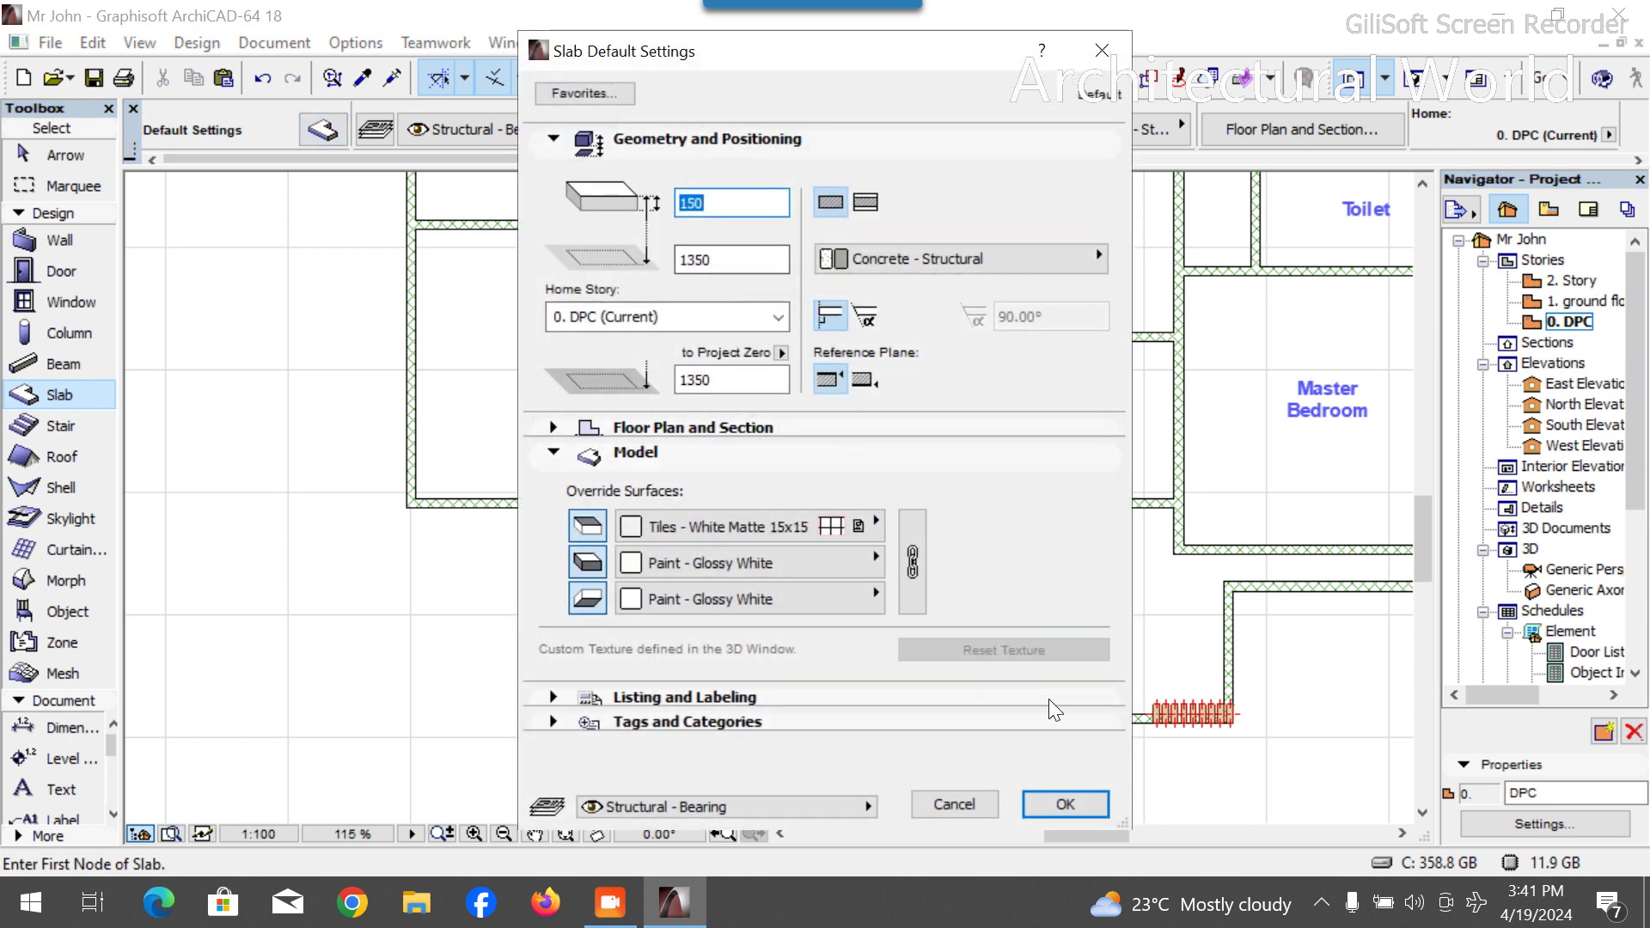
{"action": "left_click", "coordinate": [1065, 804]}
{"action": "scroll", "coordinate": [846, 452], "scroll_direction": "up", "scroll_amount": 2}
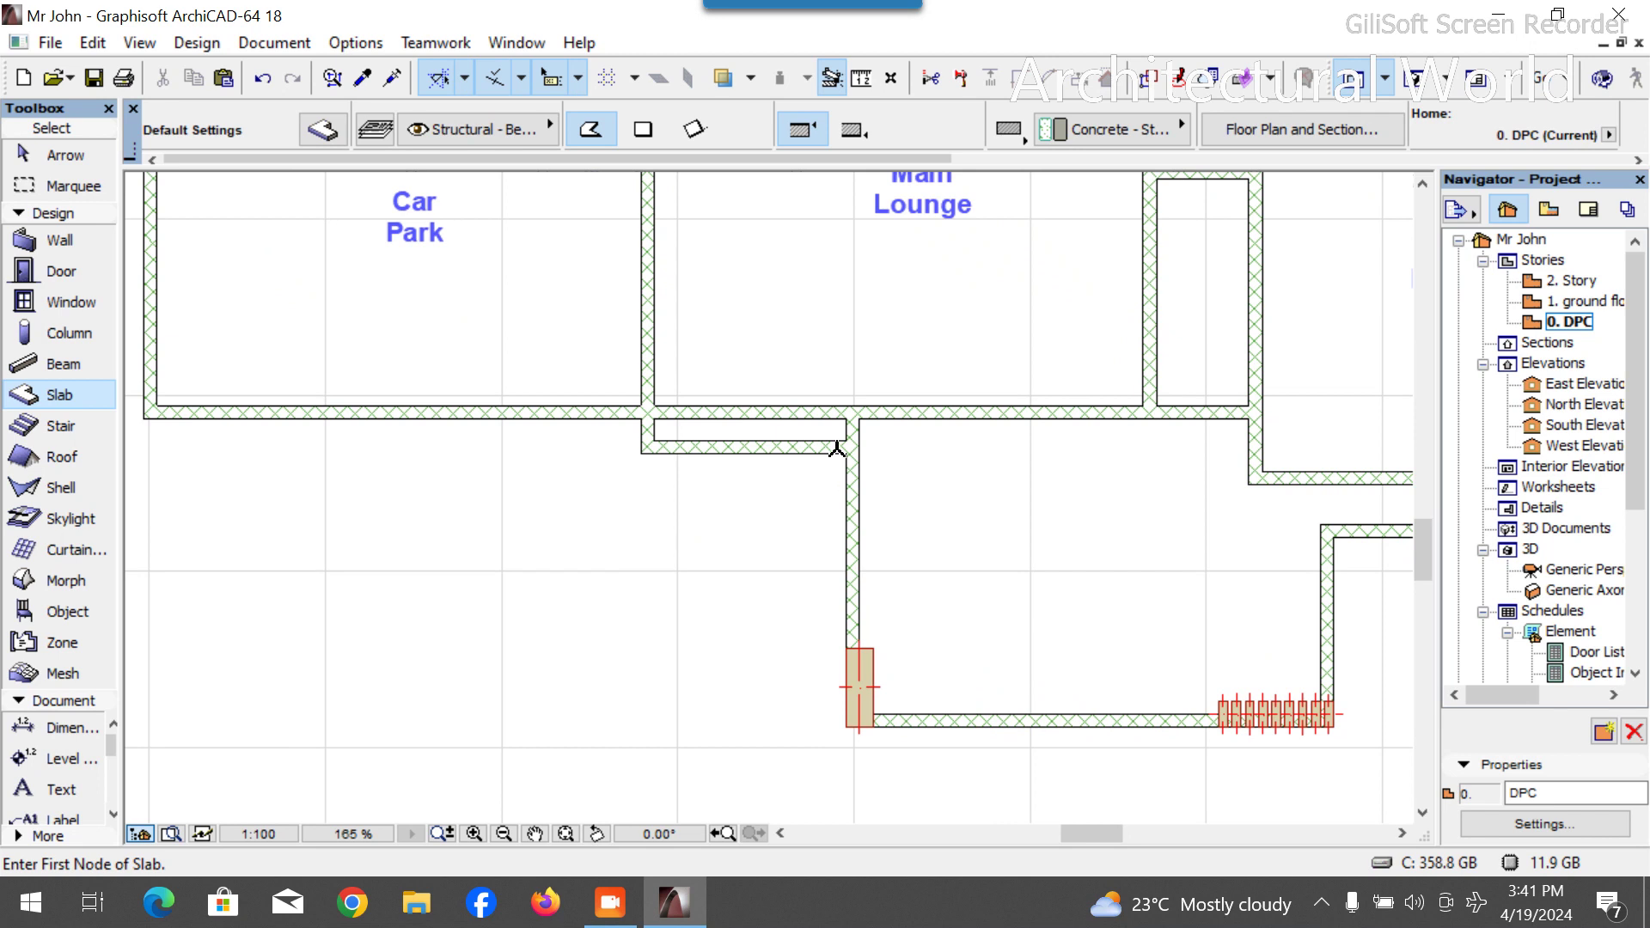
{"action": "left_click", "coordinate": [847, 452]}
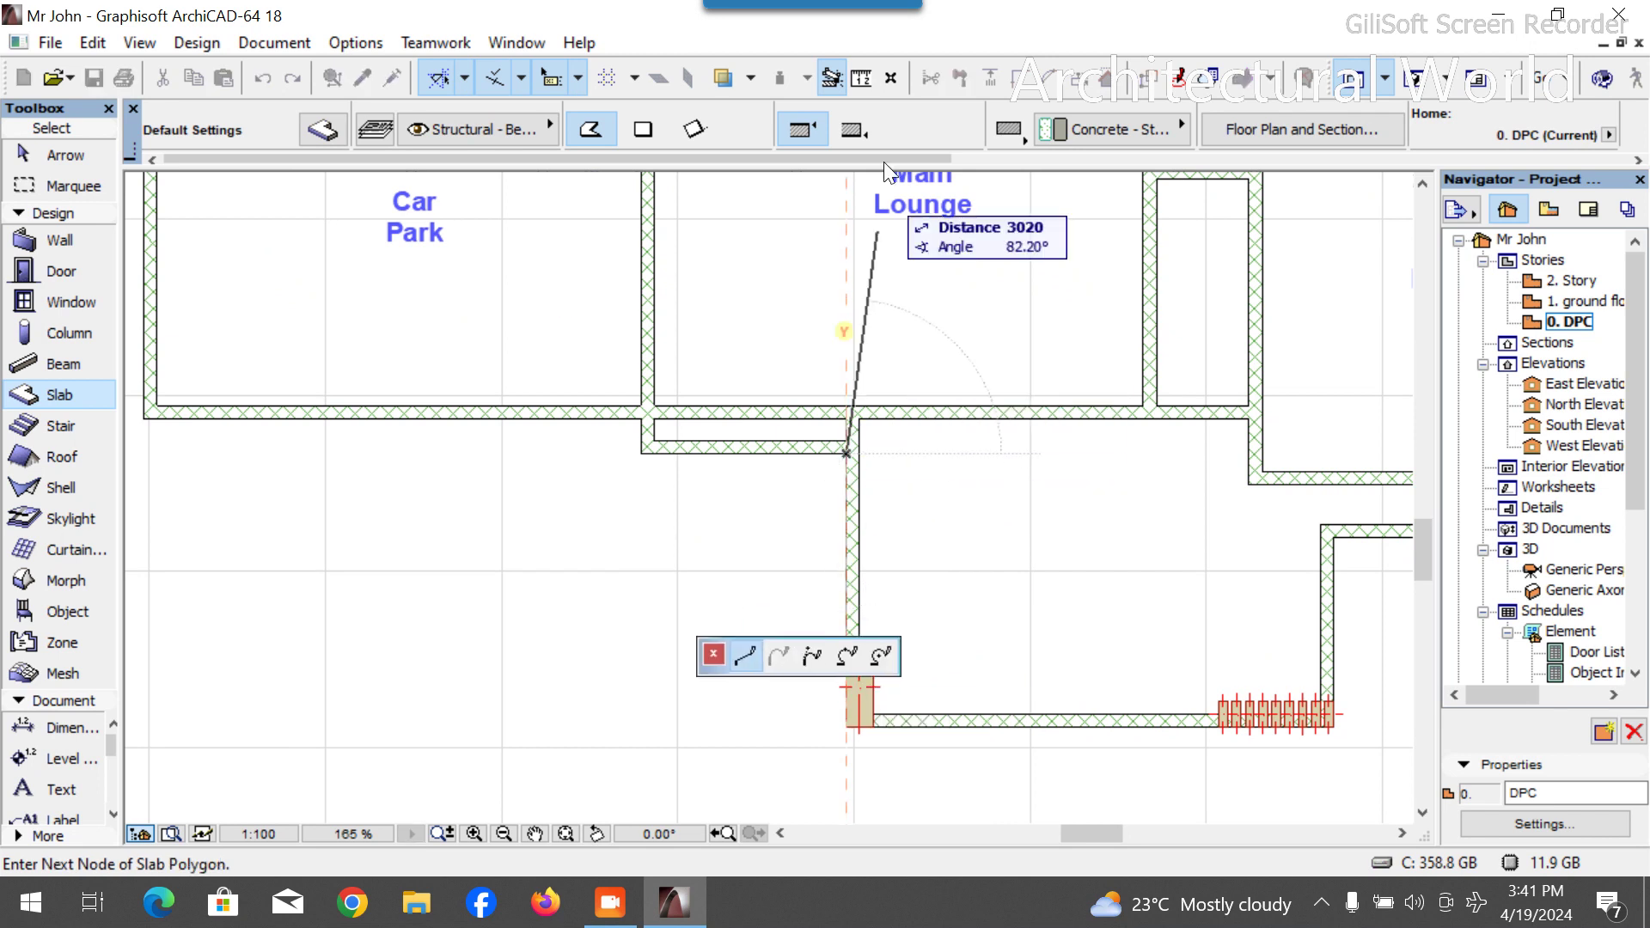
{"action": "left_click", "coordinate": [654, 134]}
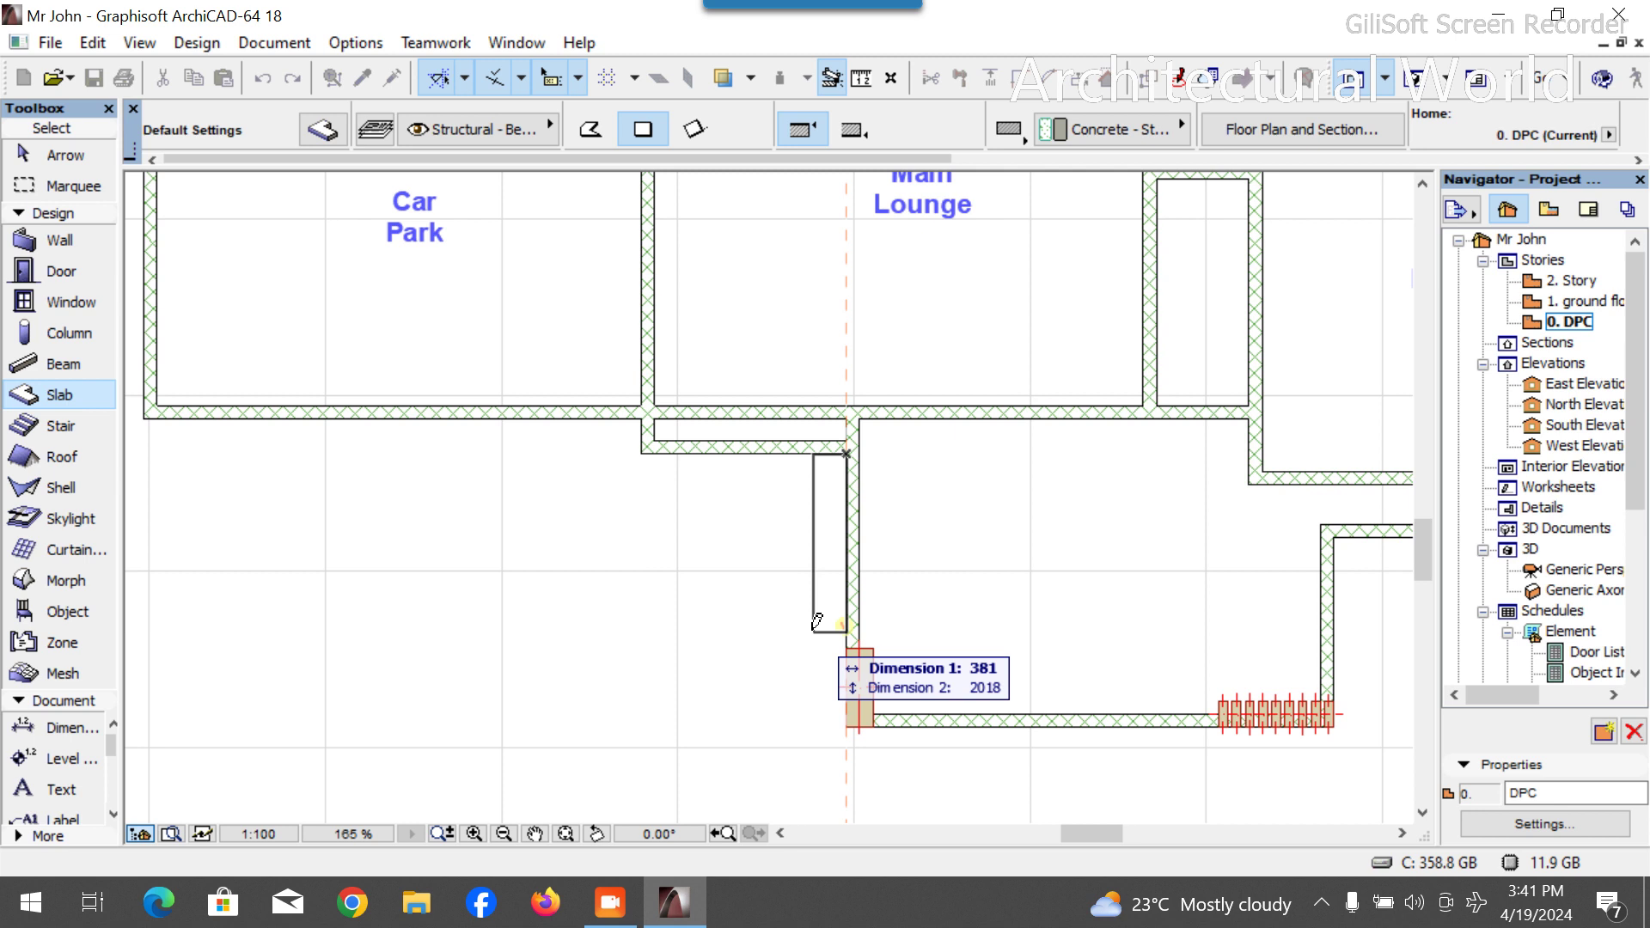
{"action": "left_click", "coordinate": [876, 640]}
{"action": "key", "text": "shift"}
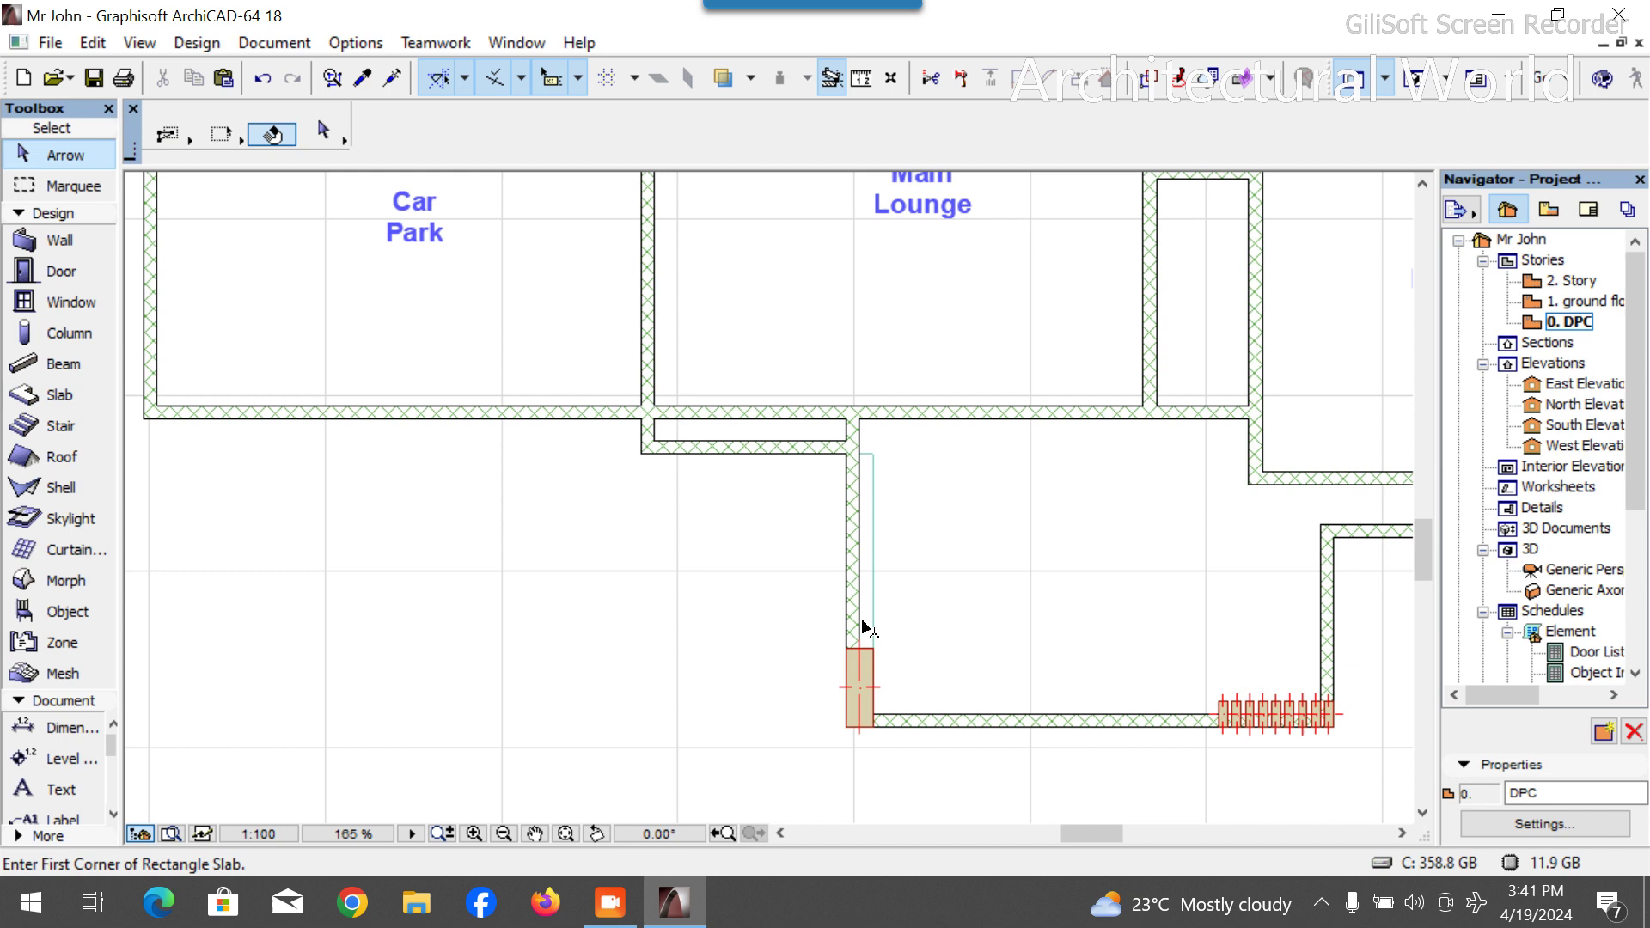
Move the narrow slab 300 outward so it lies against the outer face of the entrance side wall.
{"action": "left_click", "coordinate": [867, 591]}
{"action": "scroll", "coordinate": [868, 447], "scroll_direction": "up", "scroll_amount": 4}
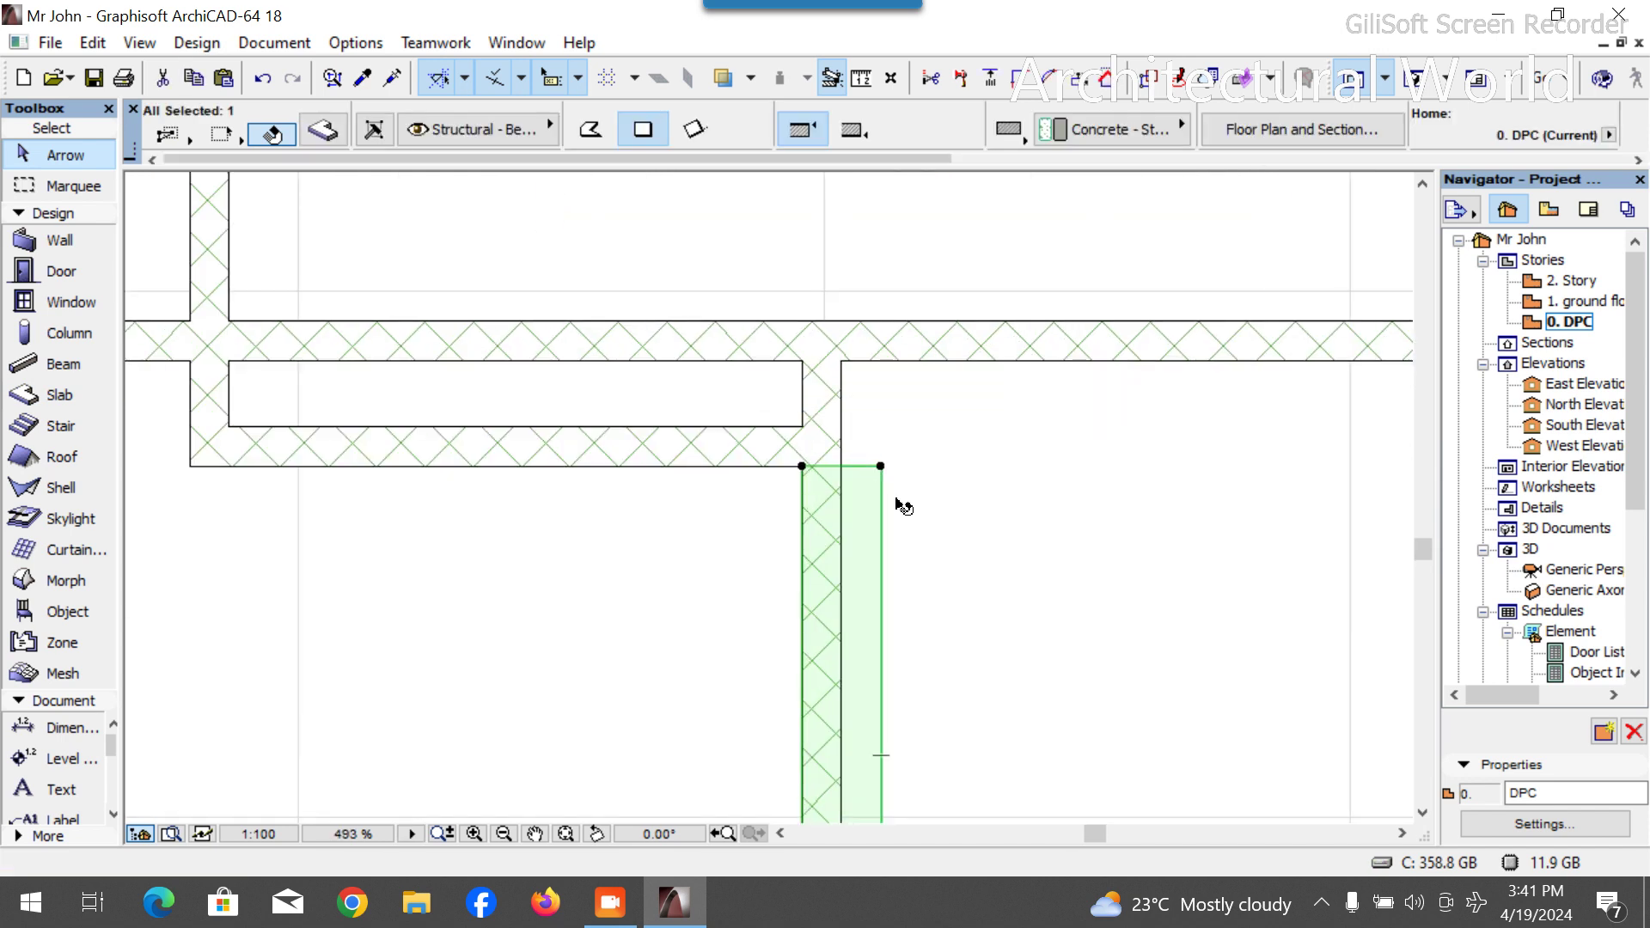
{"action": "left_click", "coordinate": [880, 465]}
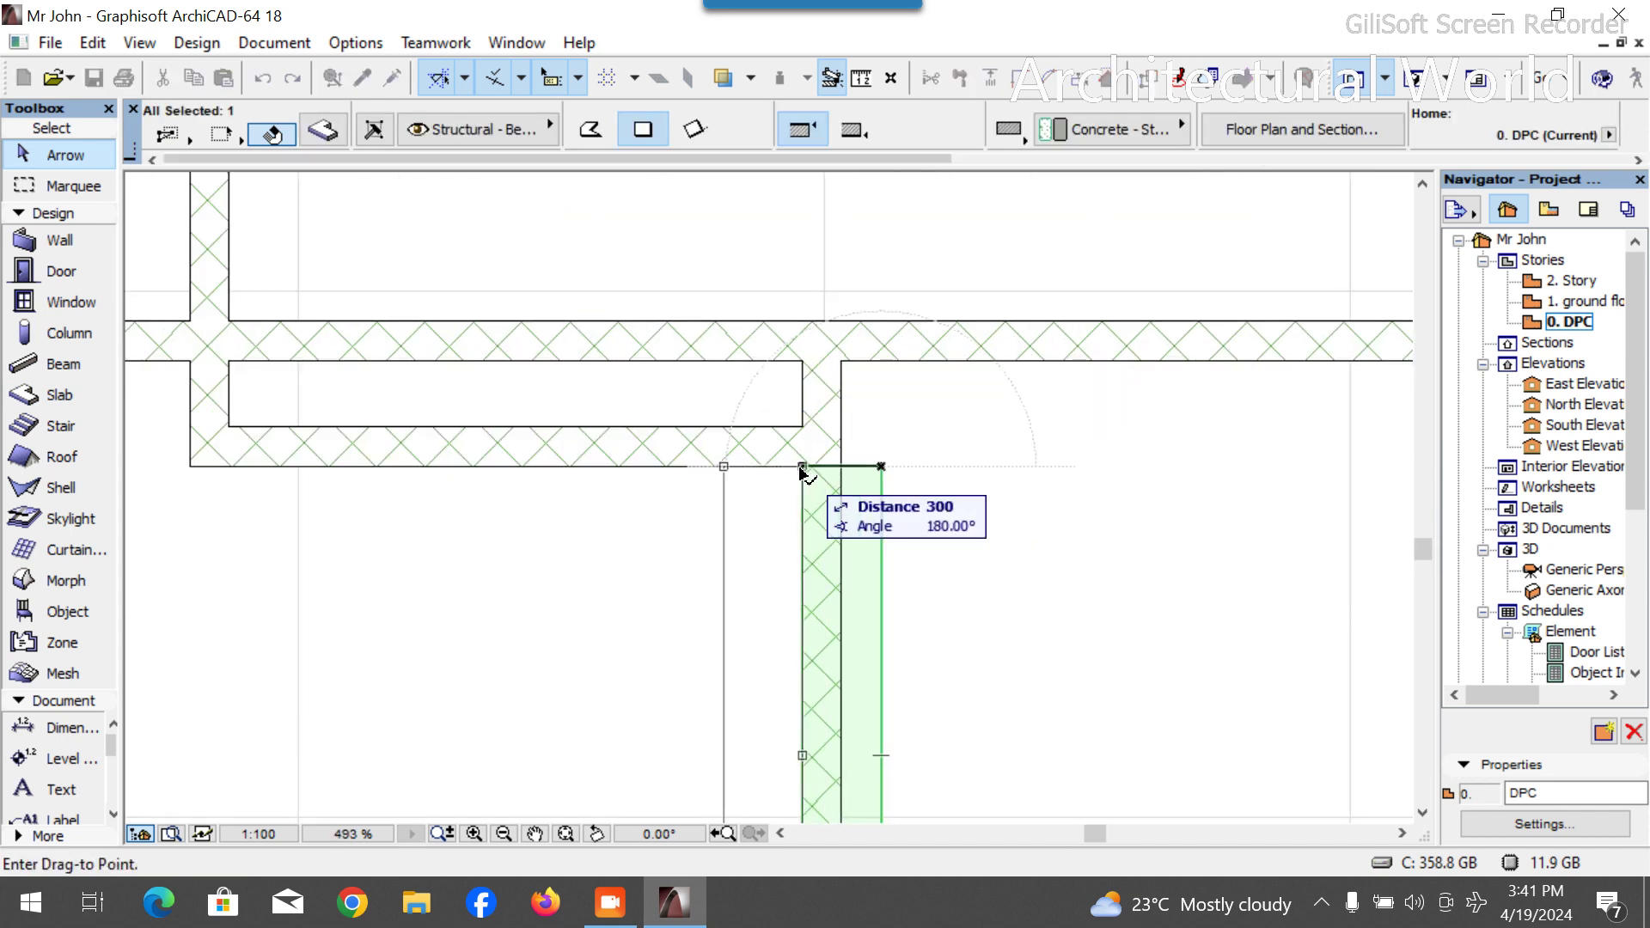
{"action": "left_click", "coordinate": [801, 467]}
{"action": "scroll", "coordinate": [891, 475], "scroll_direction": "down", "scroll_amount": 4}
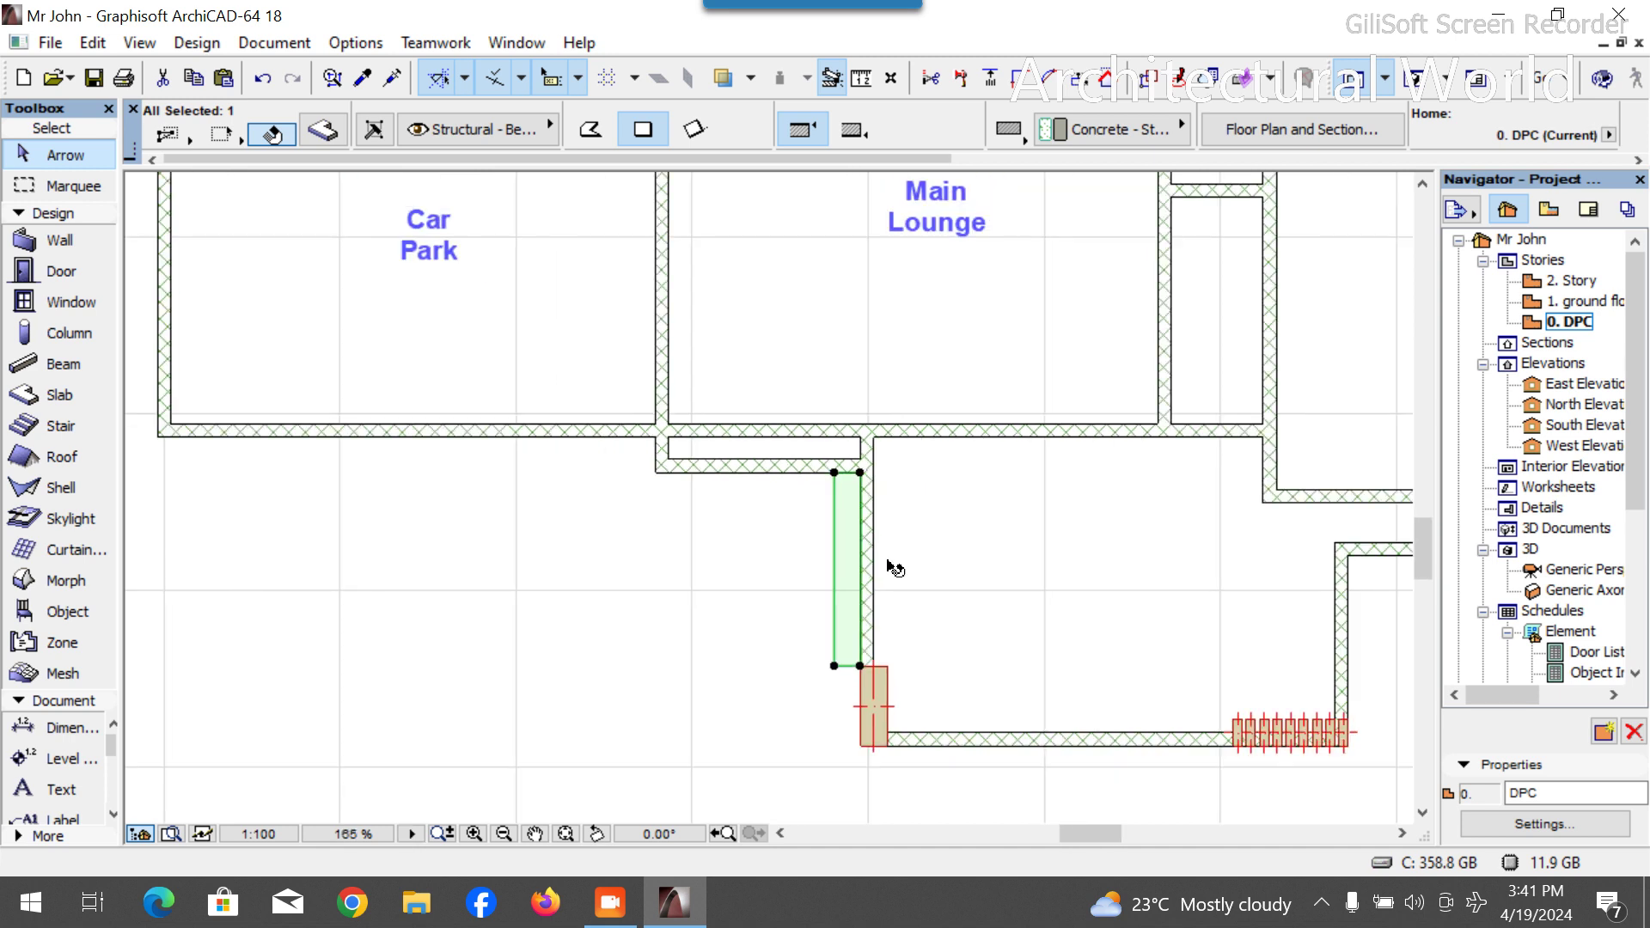
In the 3D view, set the narrow slab's reference plane offset to the home story to 1200.
{"action": "key", "text": "F3"}
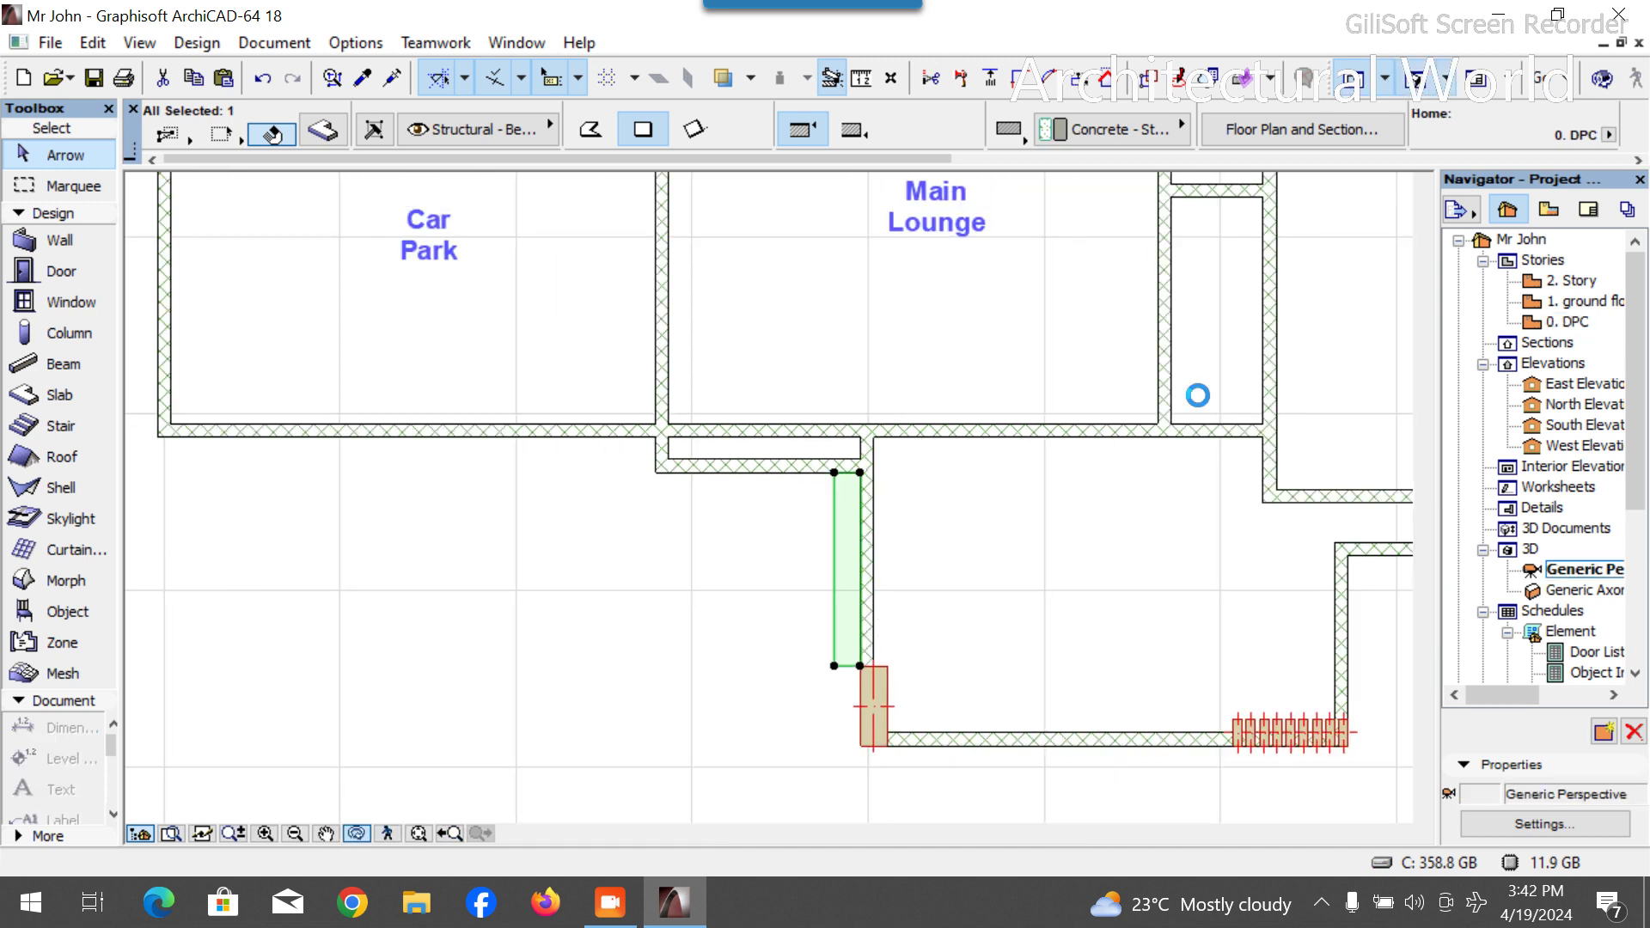
{"action": "scroll", "coordinate": [1031, 590], "scroll_direction": "up", "scroll_amount": 3}
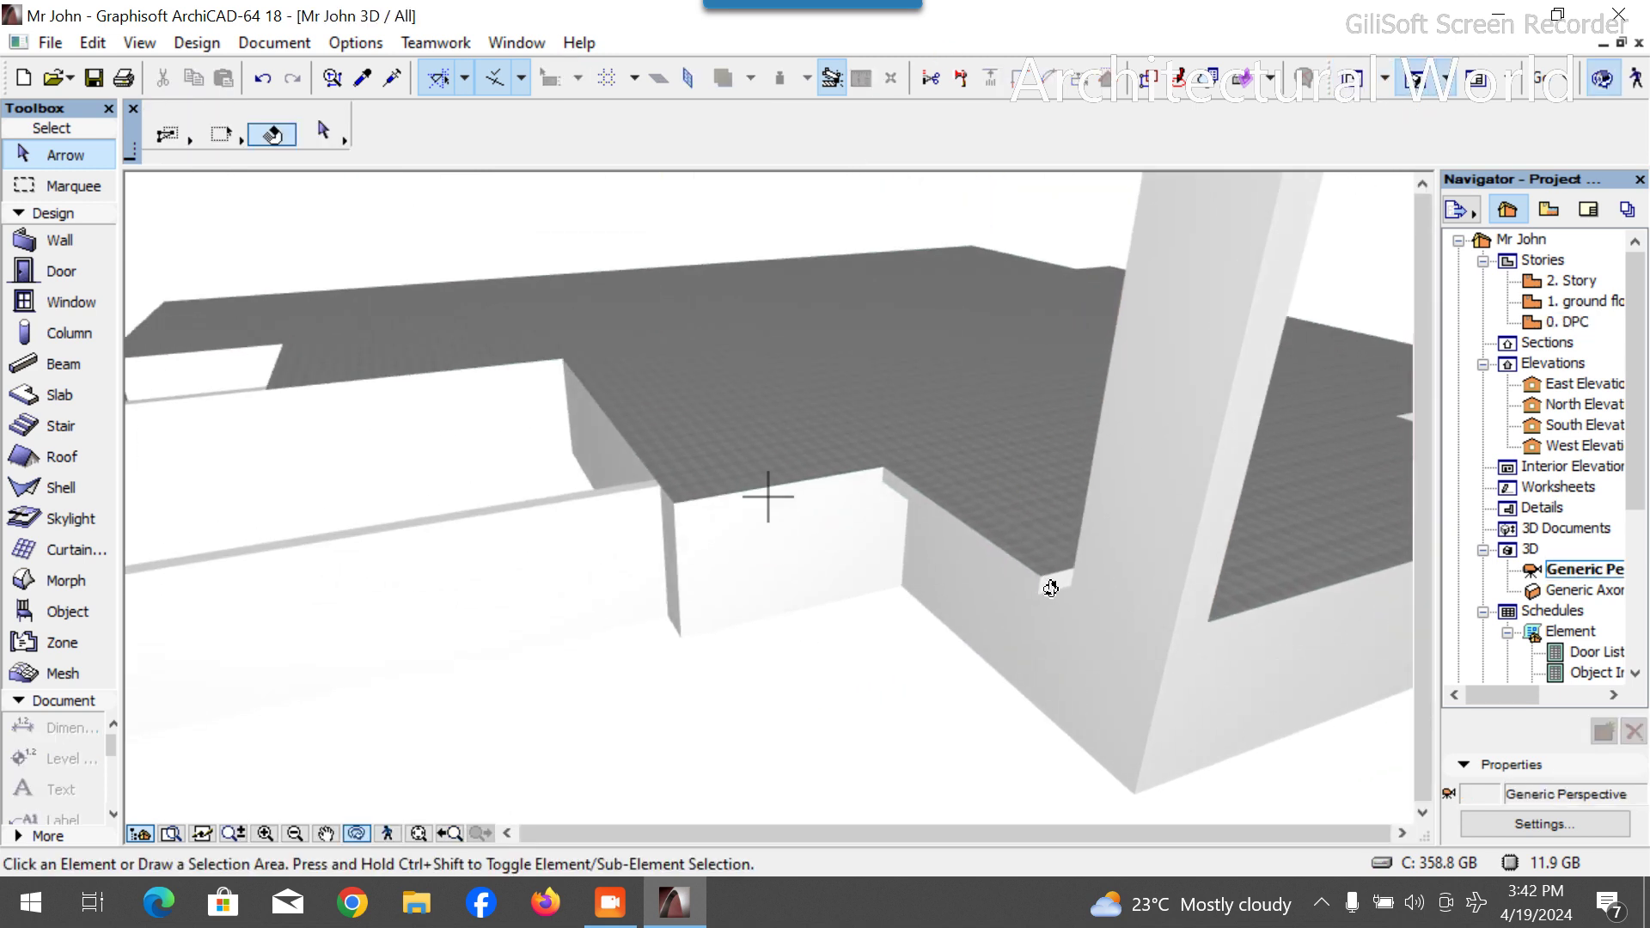
{"action": "left_click", "coordinate": [1050, 580]}
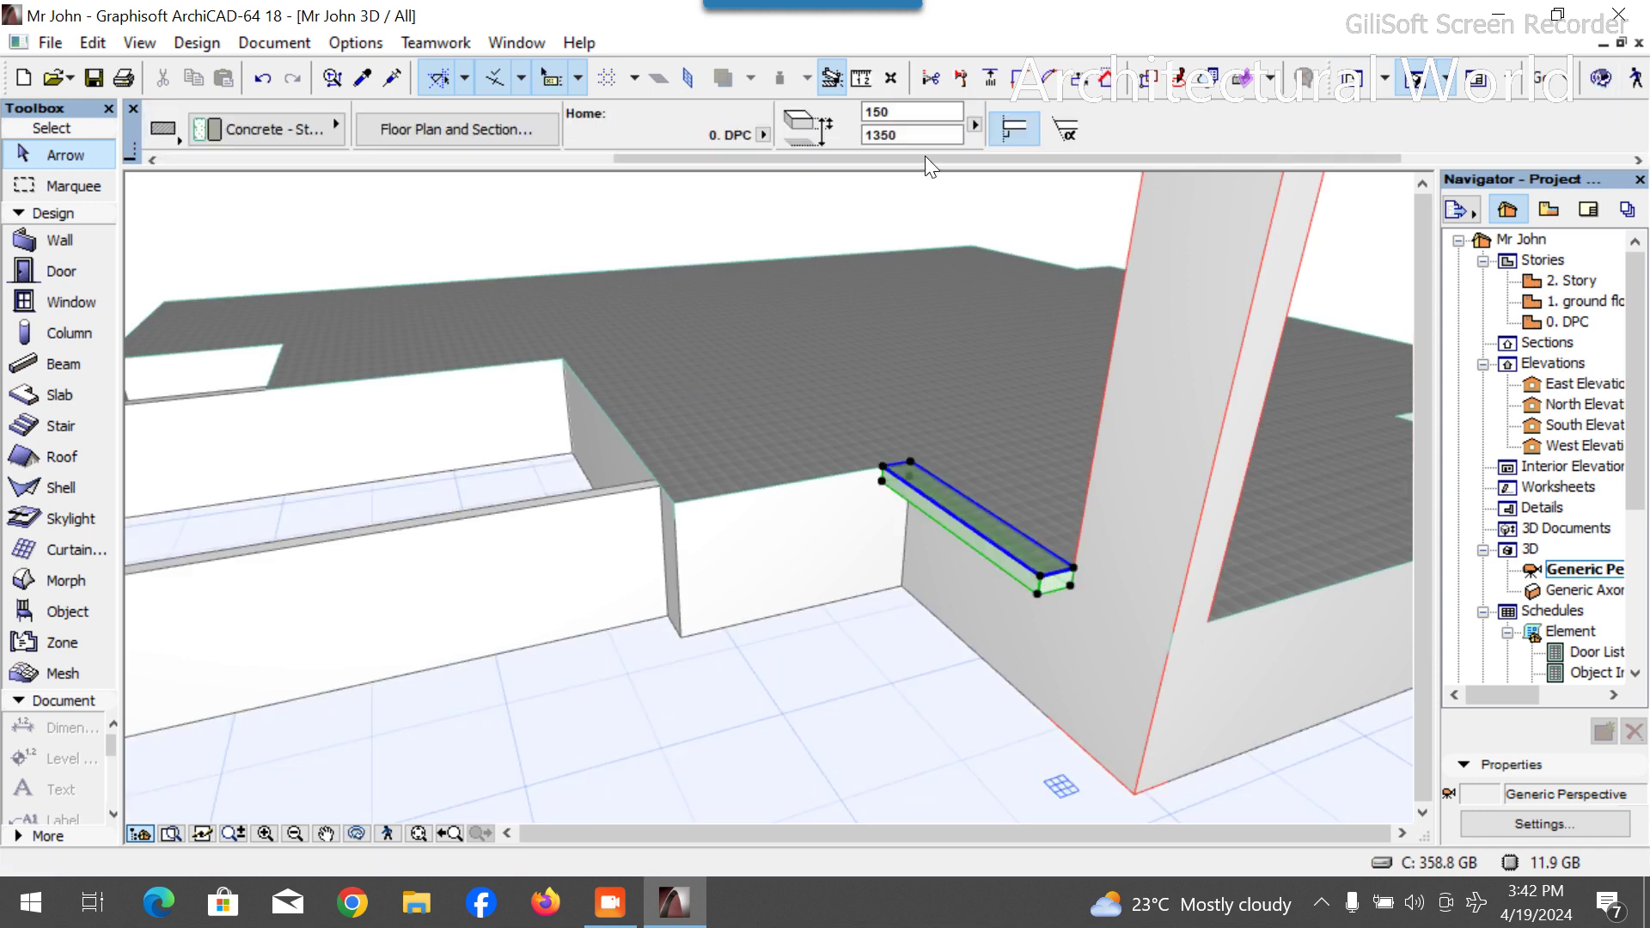
{"action": "left_click", "coordinate": [930, 137]}
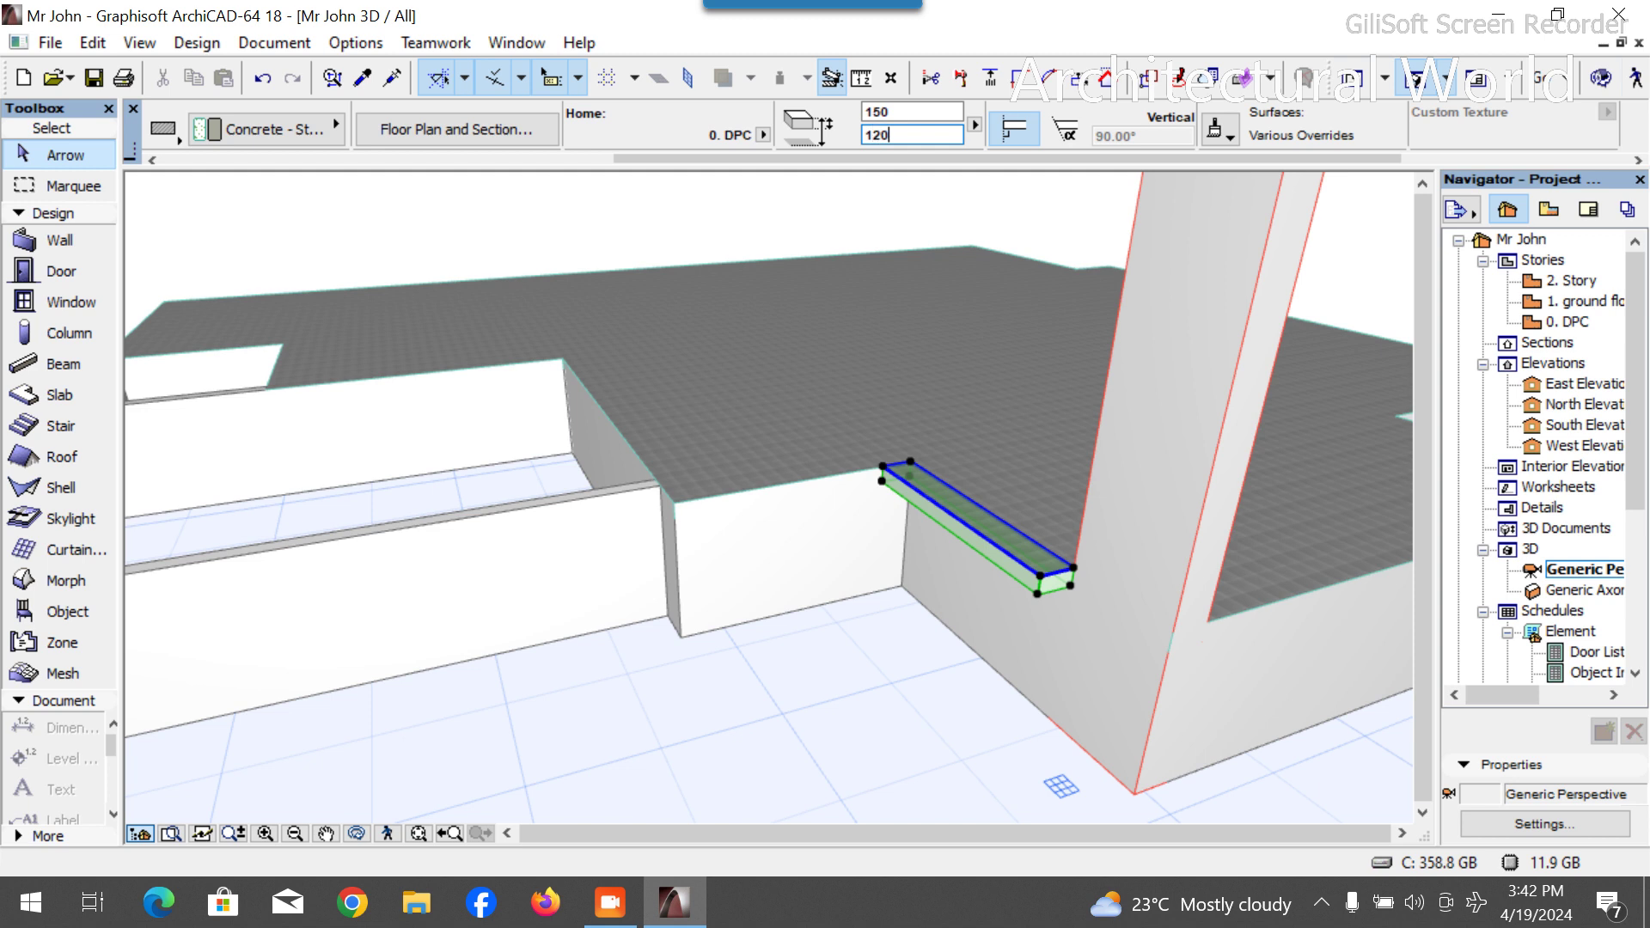
{"action": "type", "text": "0"}
{"action": "key", "text": "Return"}
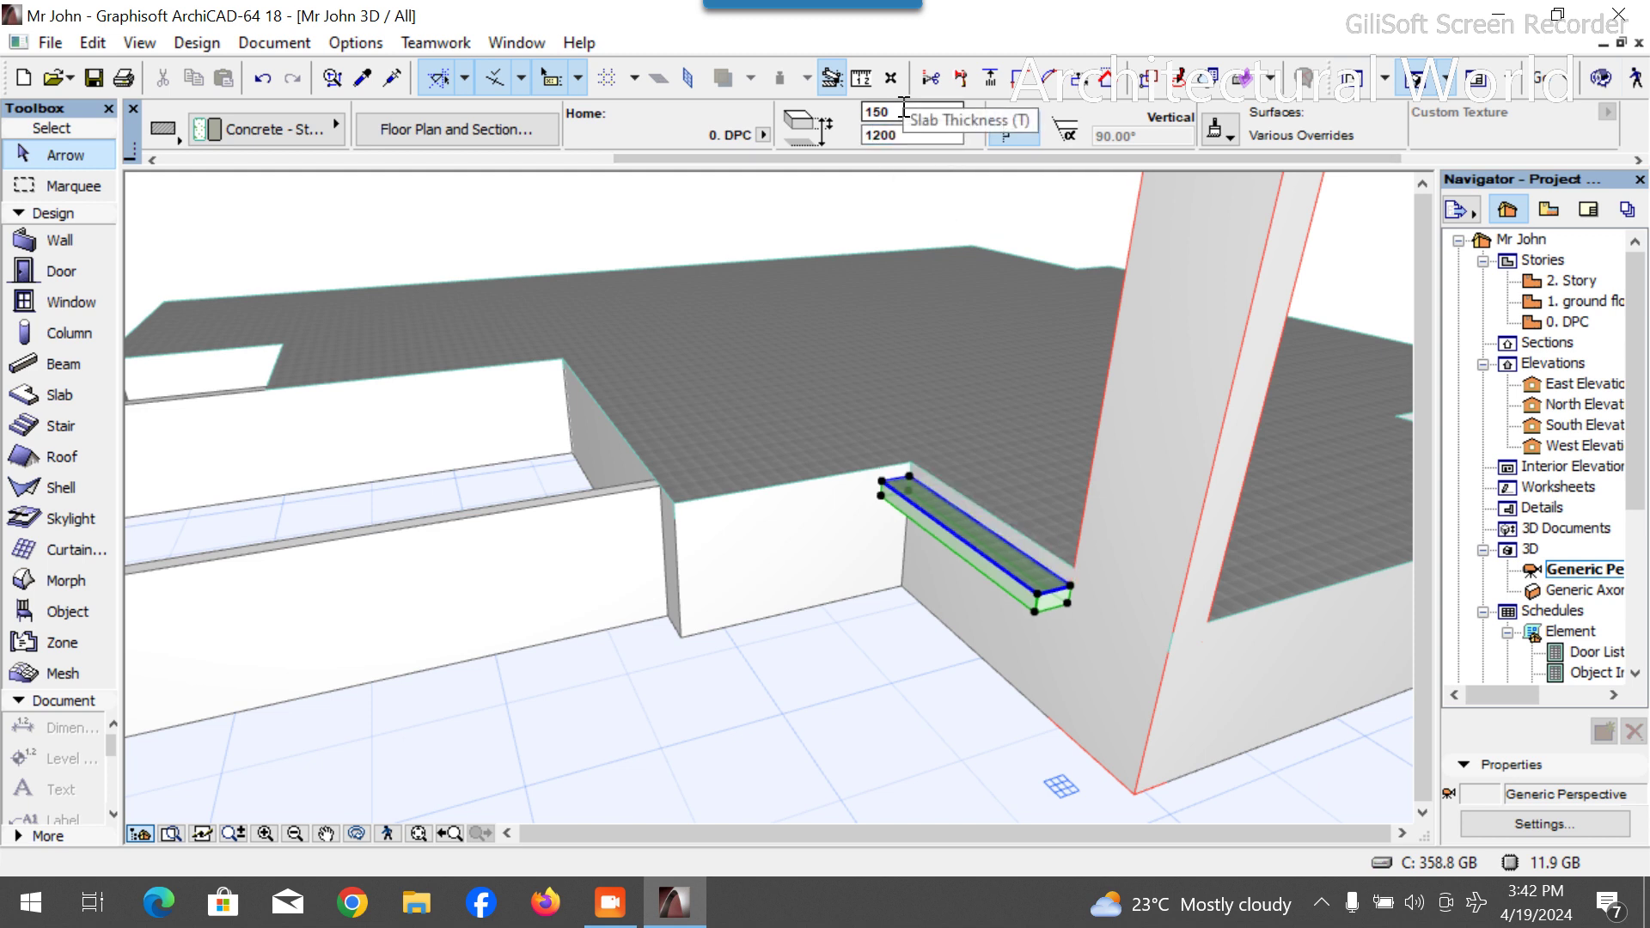
Set the narrow slab's thickness to 1200 so it forms a solid entrance step.
{"action": "left_click", "coordinate": [868, 111]}
{"action": "type", "text": "12"}
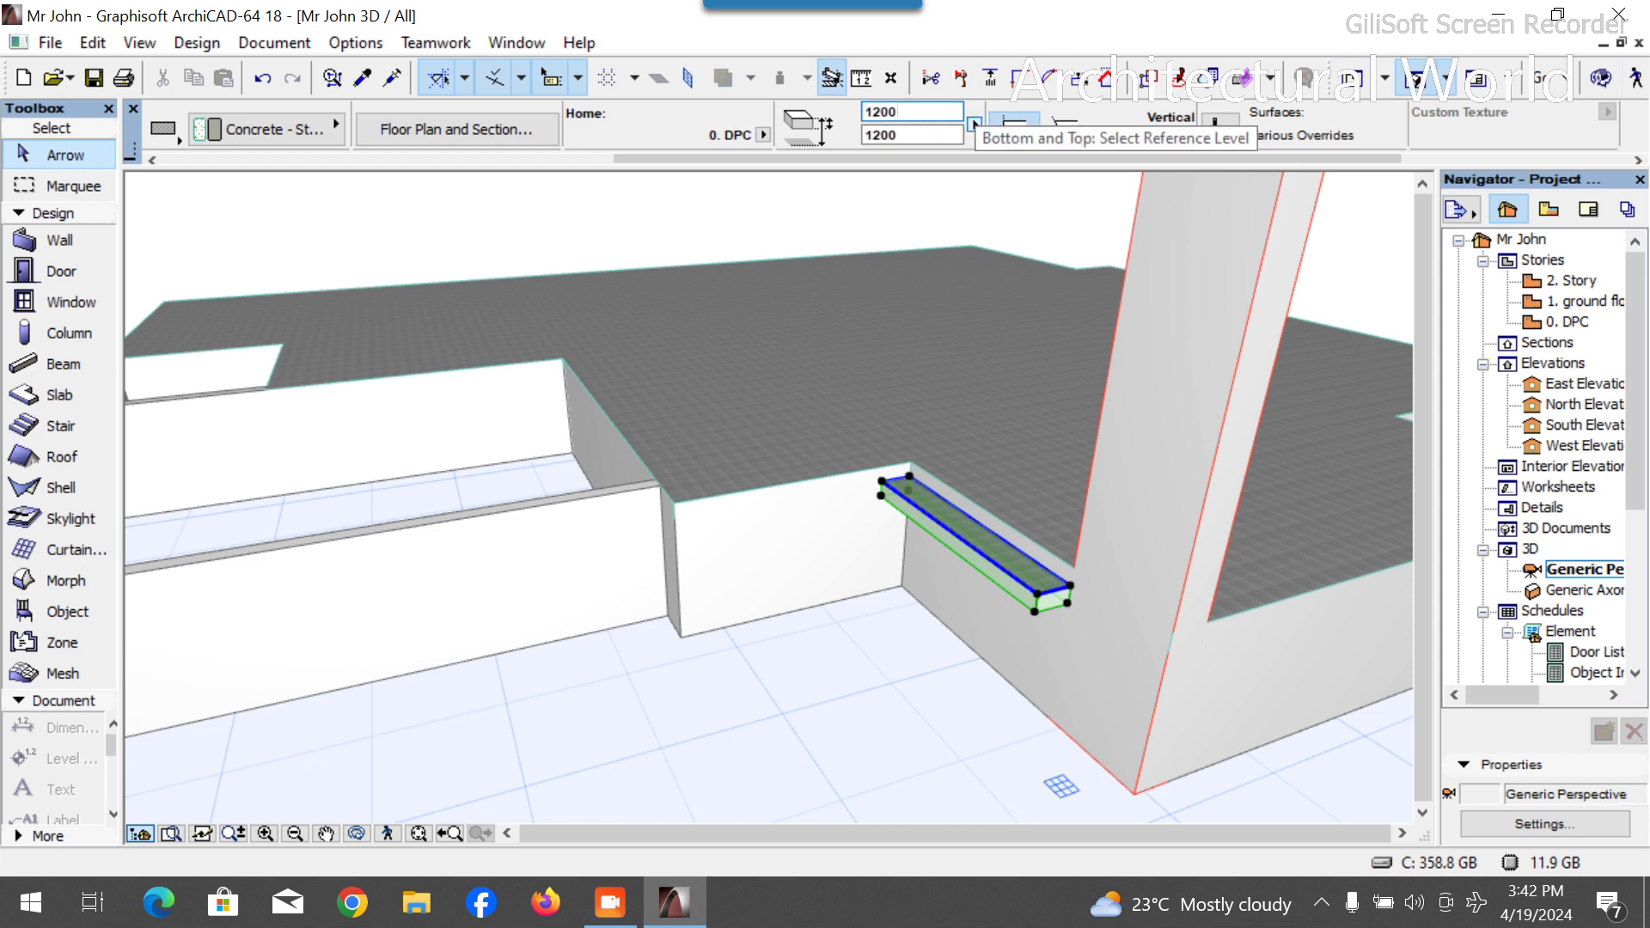
{"action": "type", "text": "00"}
{"action": "key", "text": "Return"}
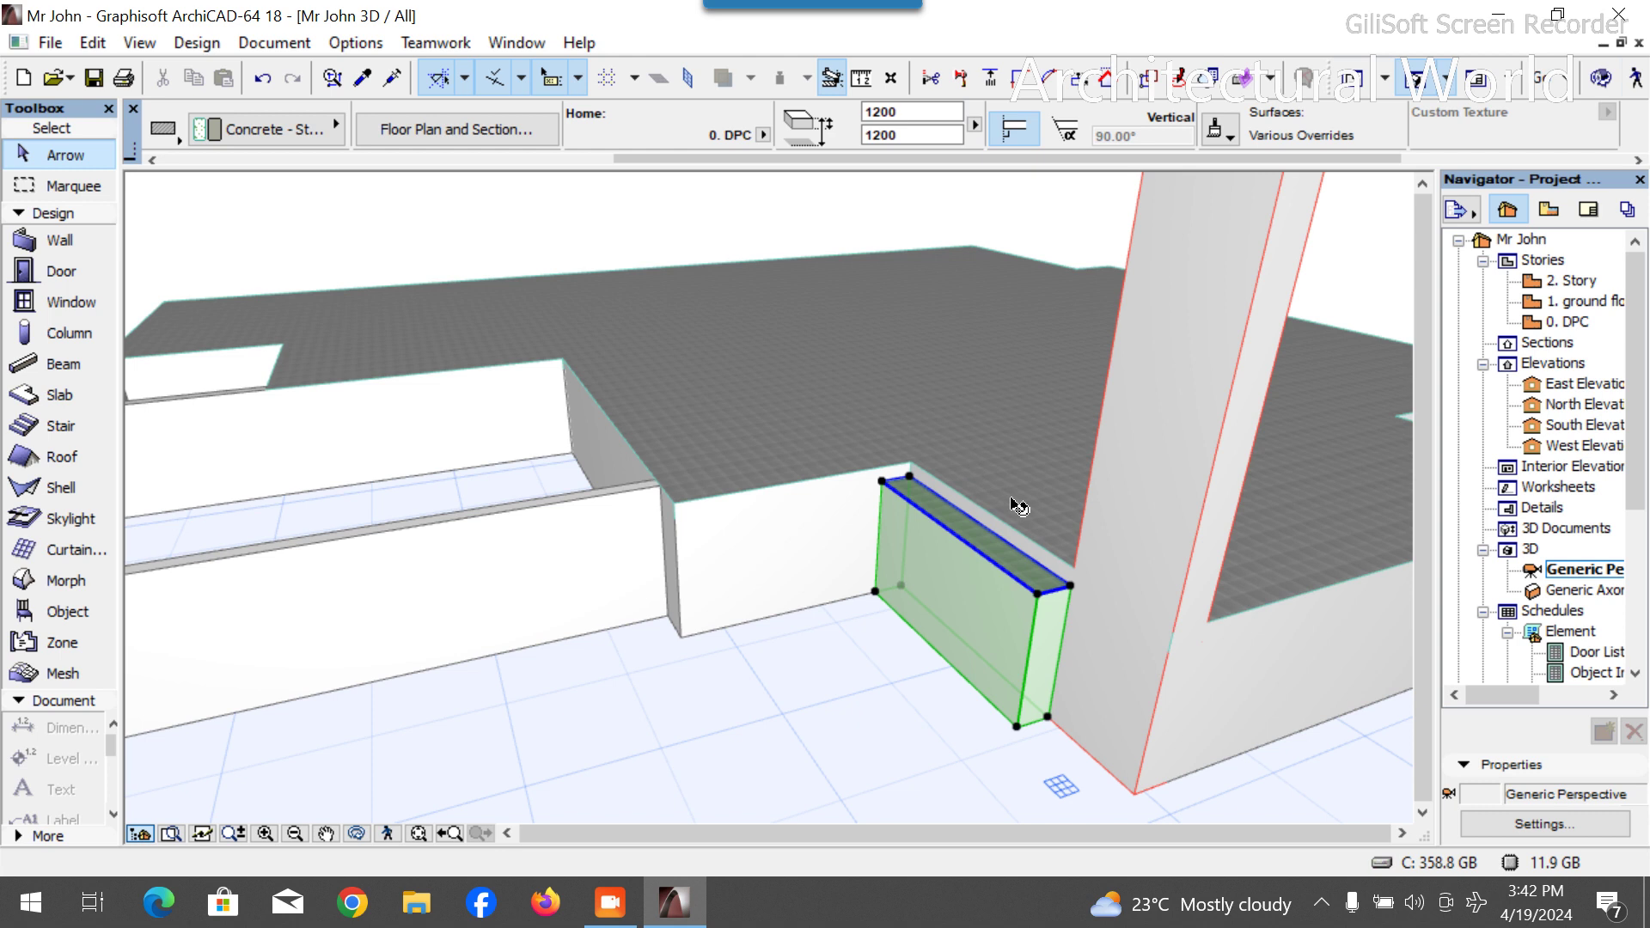
Drag a copy of the step slab 300 outward so it sits against the first step's outer edge.
{"action": "scroll", "coordinate": [975, 644], "scroll_direction": "up", "scroll_amount": 2}
{"action": "left_click", "coordinate": [812, 594]}
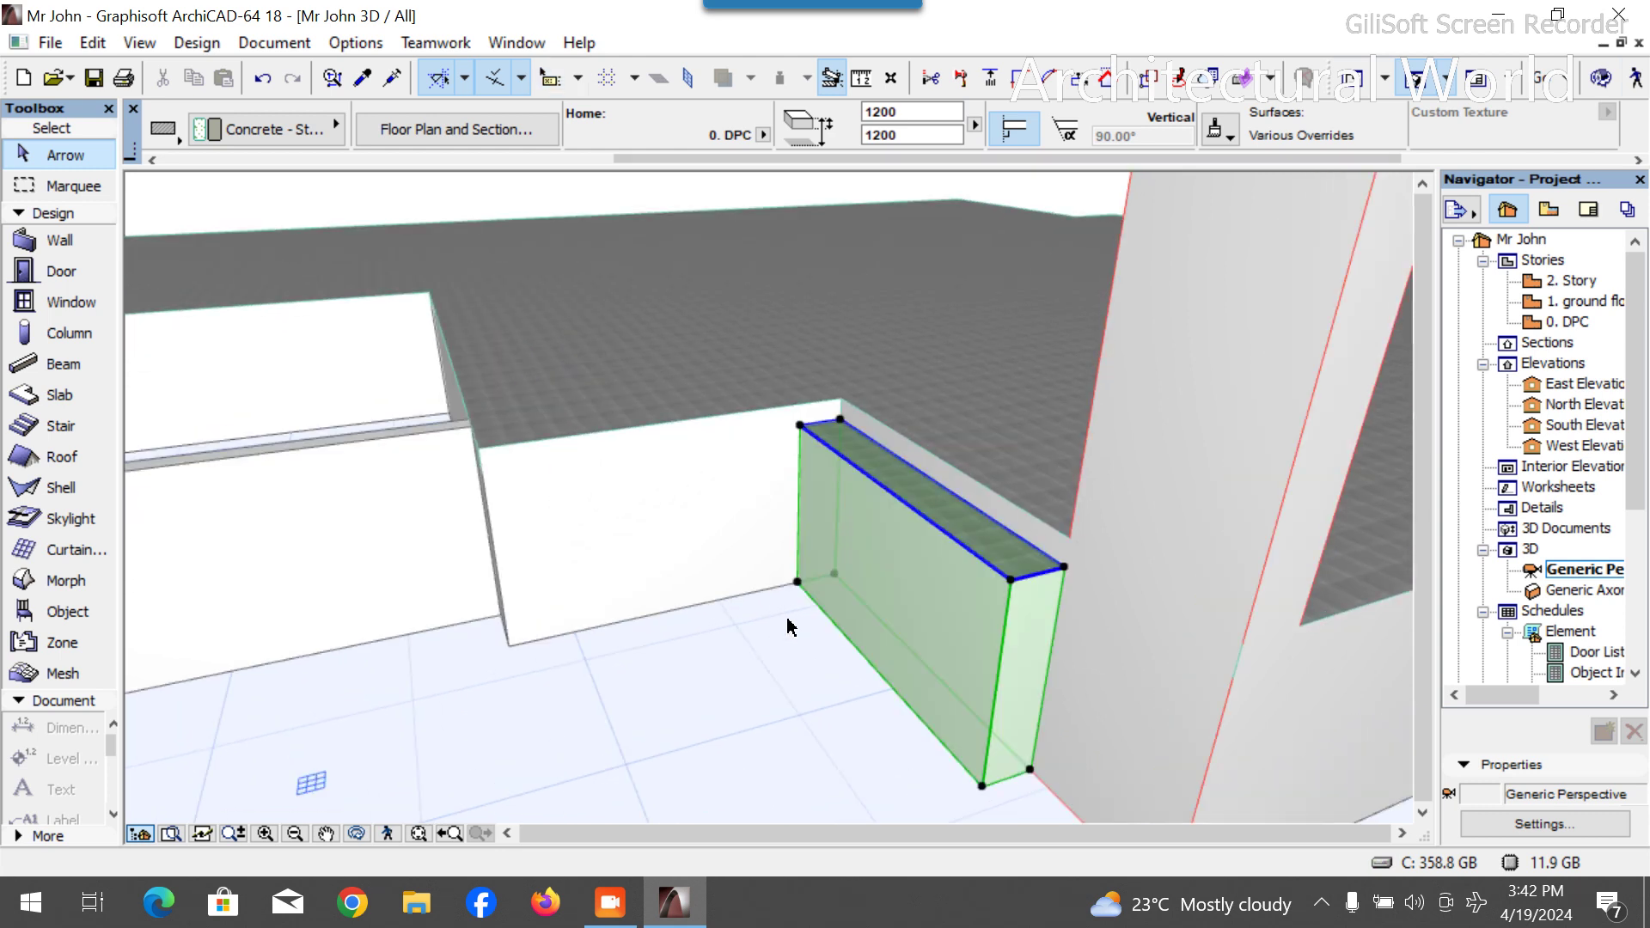
{"action": "left_click", "coordinate": [357, 833]}
{"action": "left_click_drag", "start_coordinate": [571, 755], "coordinate": [586, 679]}
{"action": "scroll", "coordinate": [887, 678], "scroll_direction": "up", "scroll_amount": 1}
{"action": "left_click_drag", "start_coordinate": [900, 676], "coordinate": [948, 643]}
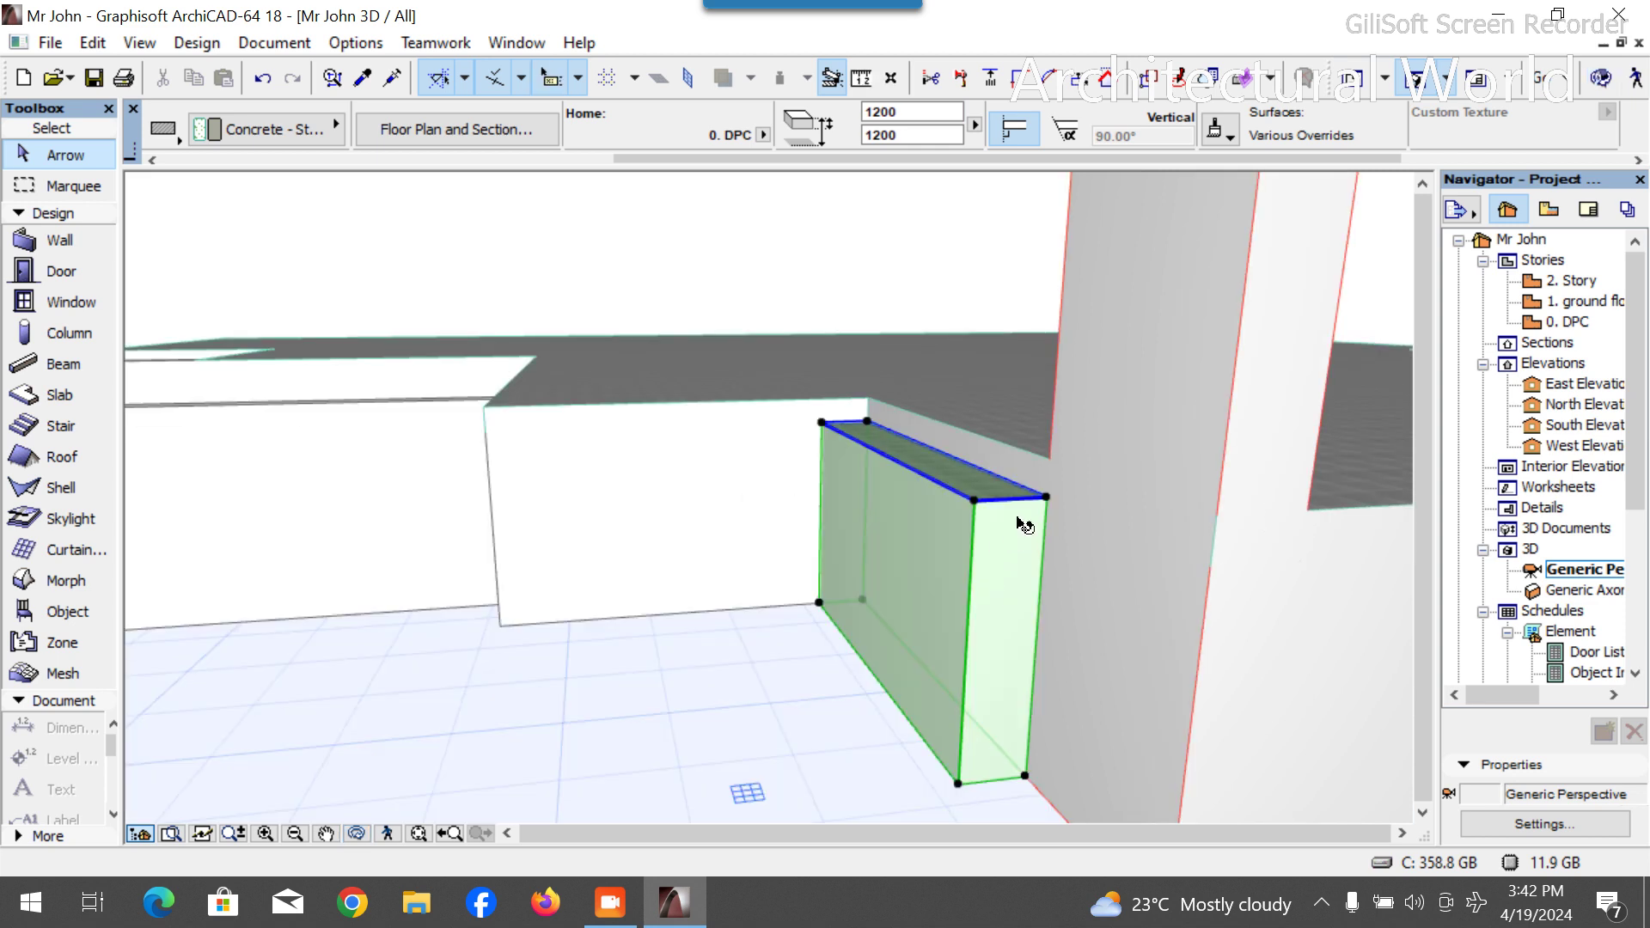
{"action": "key", "text": "ctrl+shift+d"}
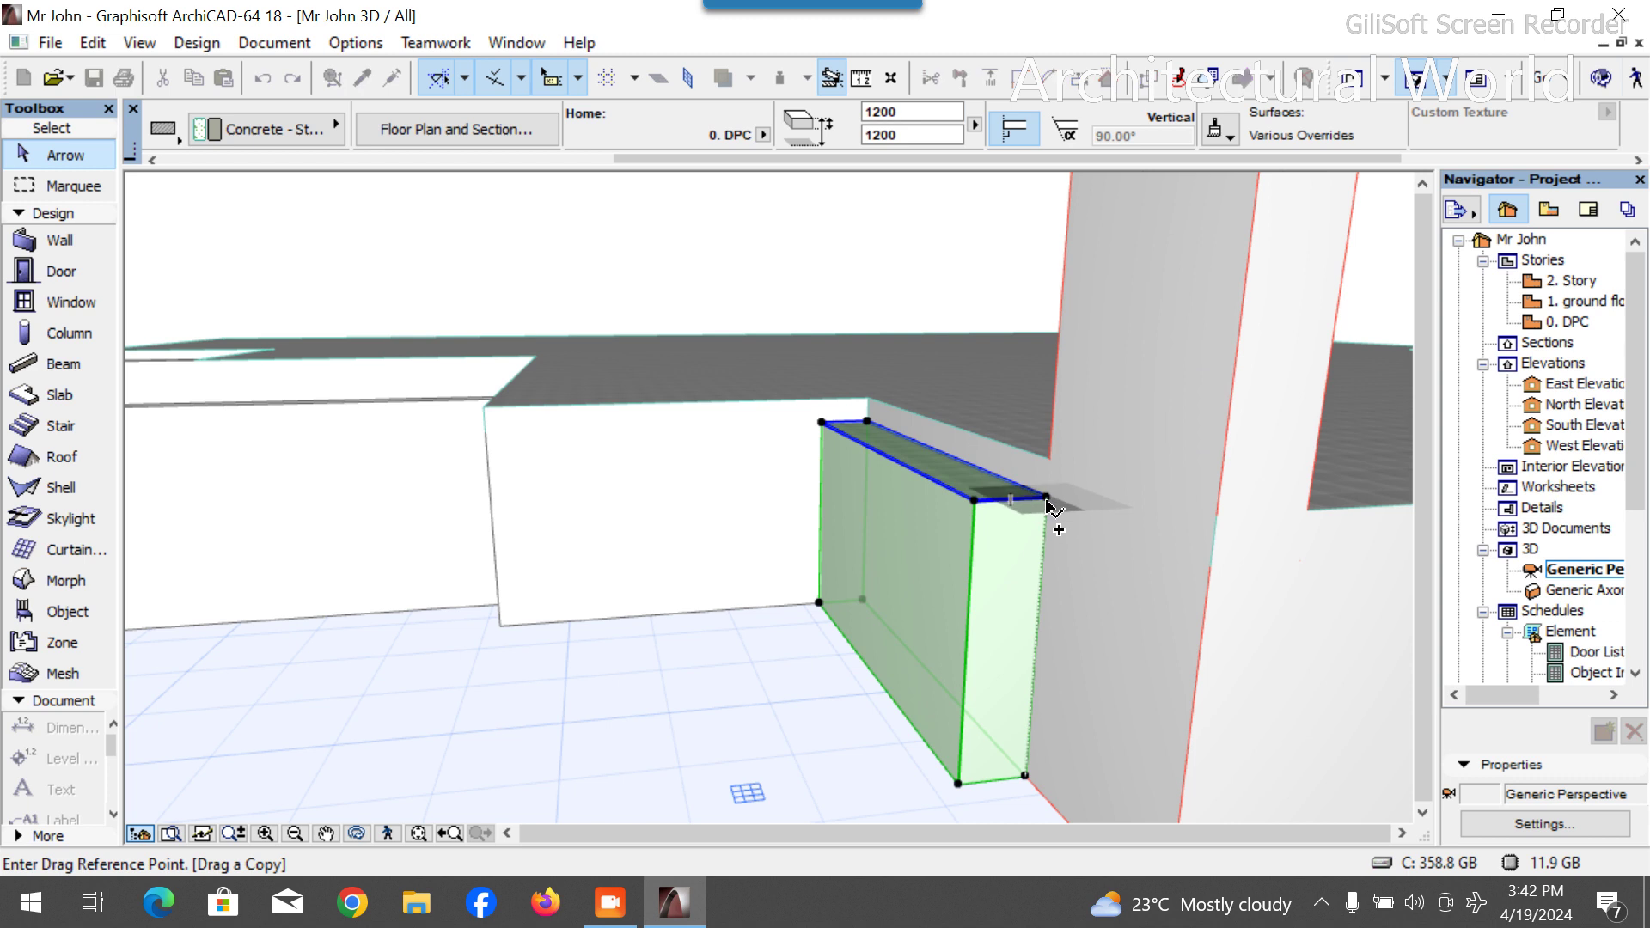
{"action": "left_click", "coordinate": [1047, 500]}
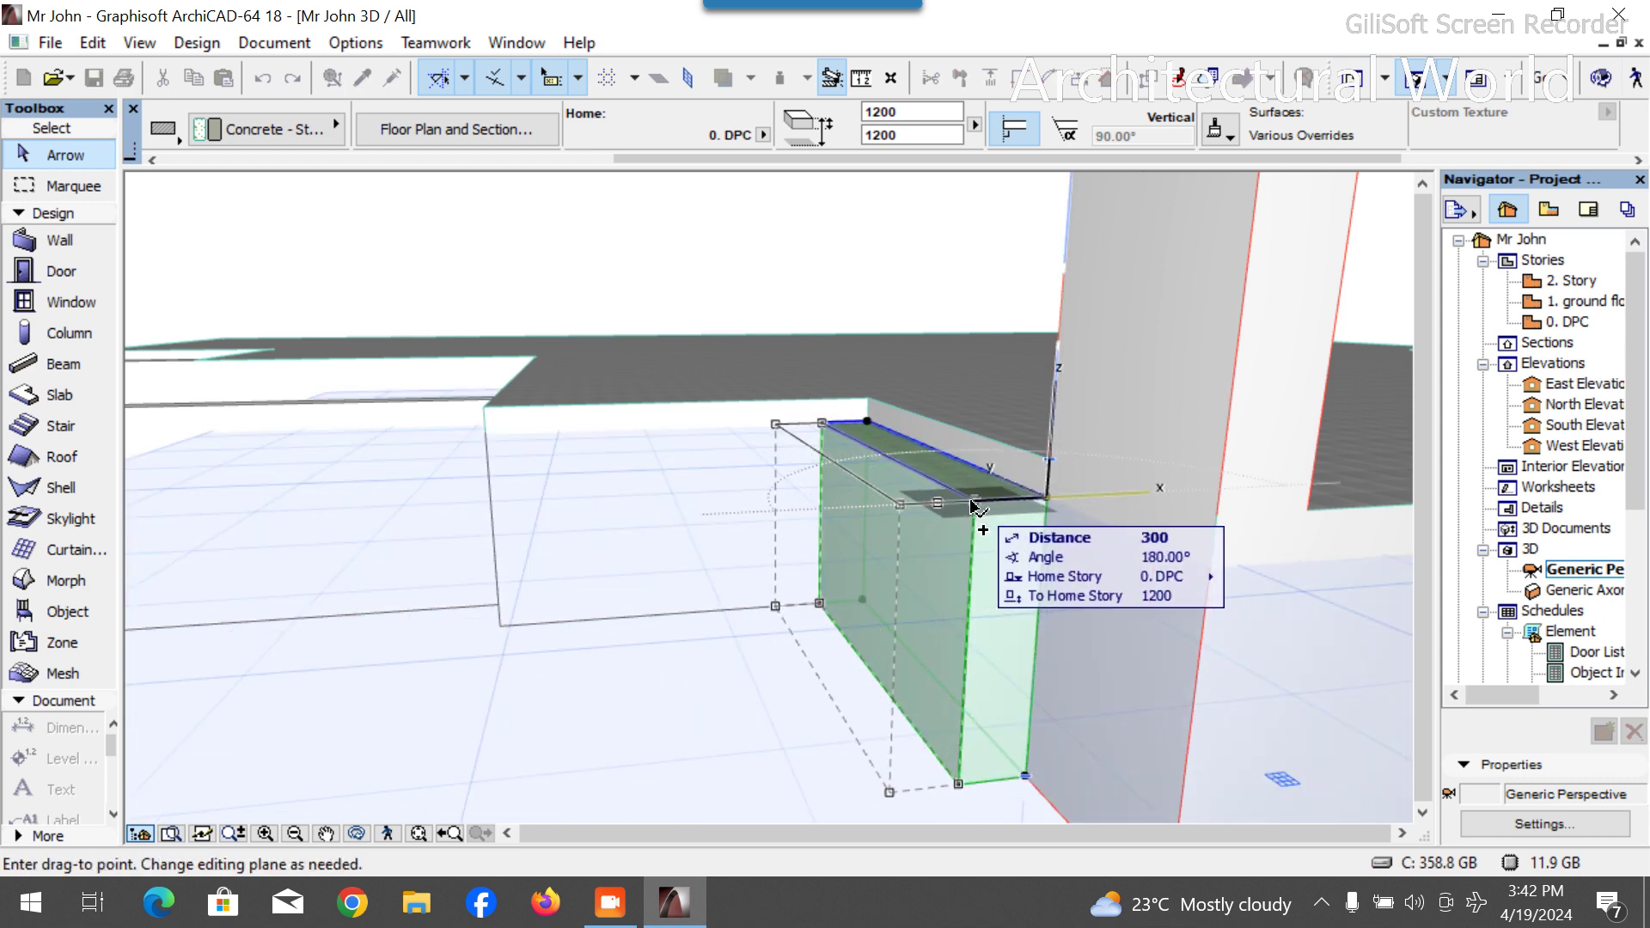
{"action": "left_click", "coordinate": [974, 501]}
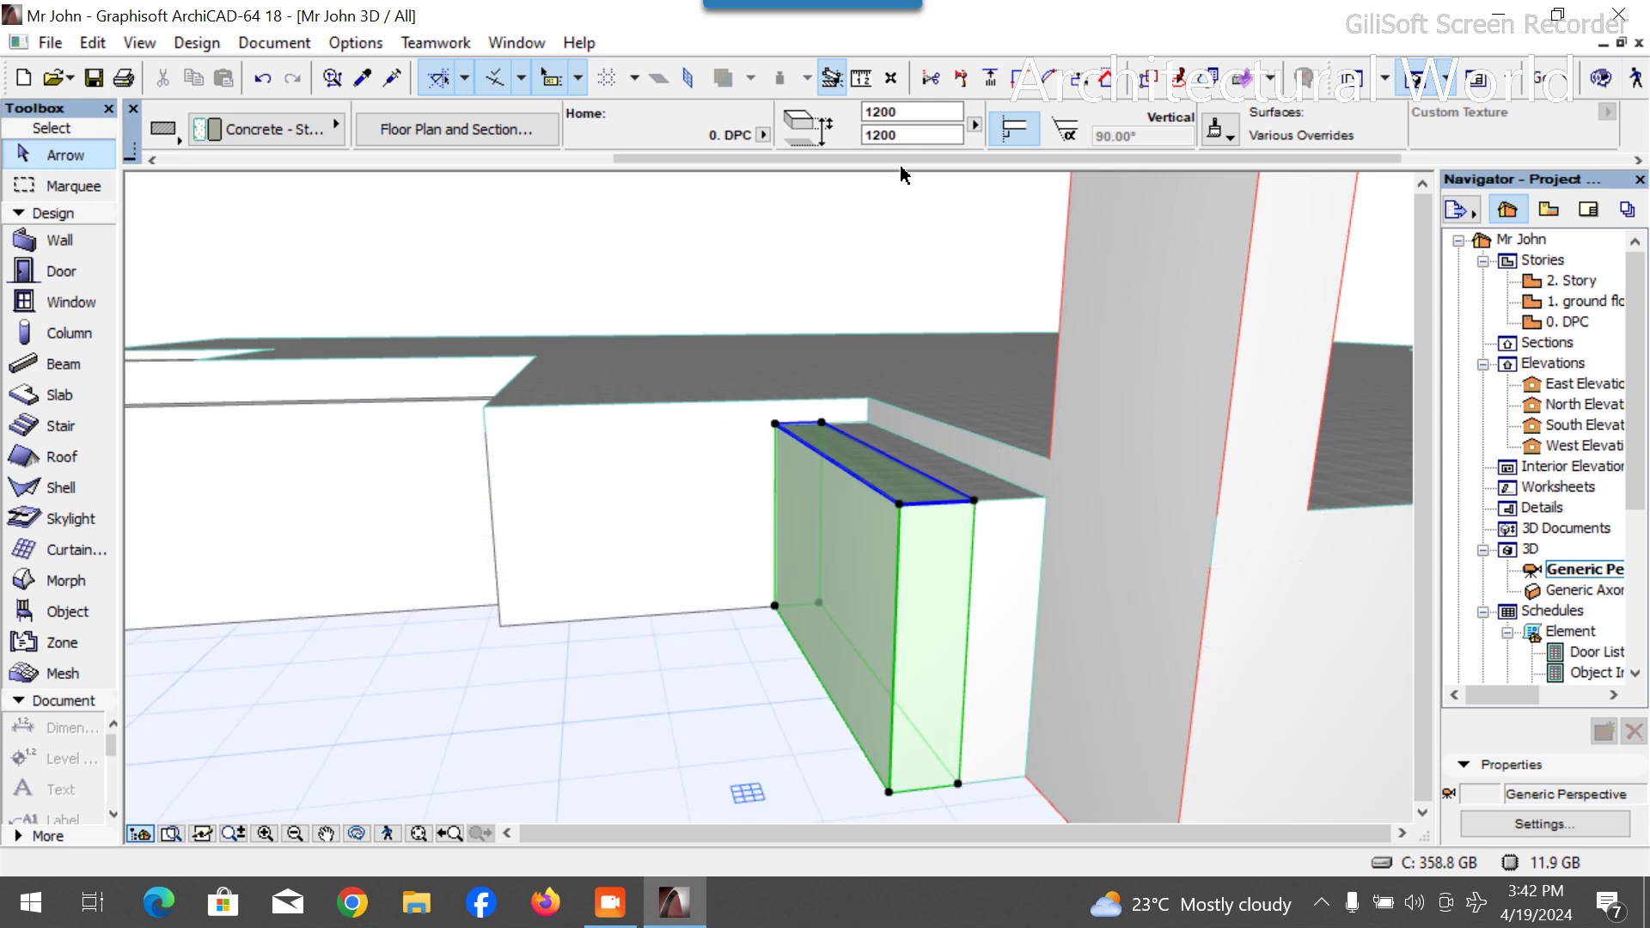
Set the copied step slab's thickness and its offset to the home story both to 1050.
{"action": "left_click", "coordinate": [882, 110]}
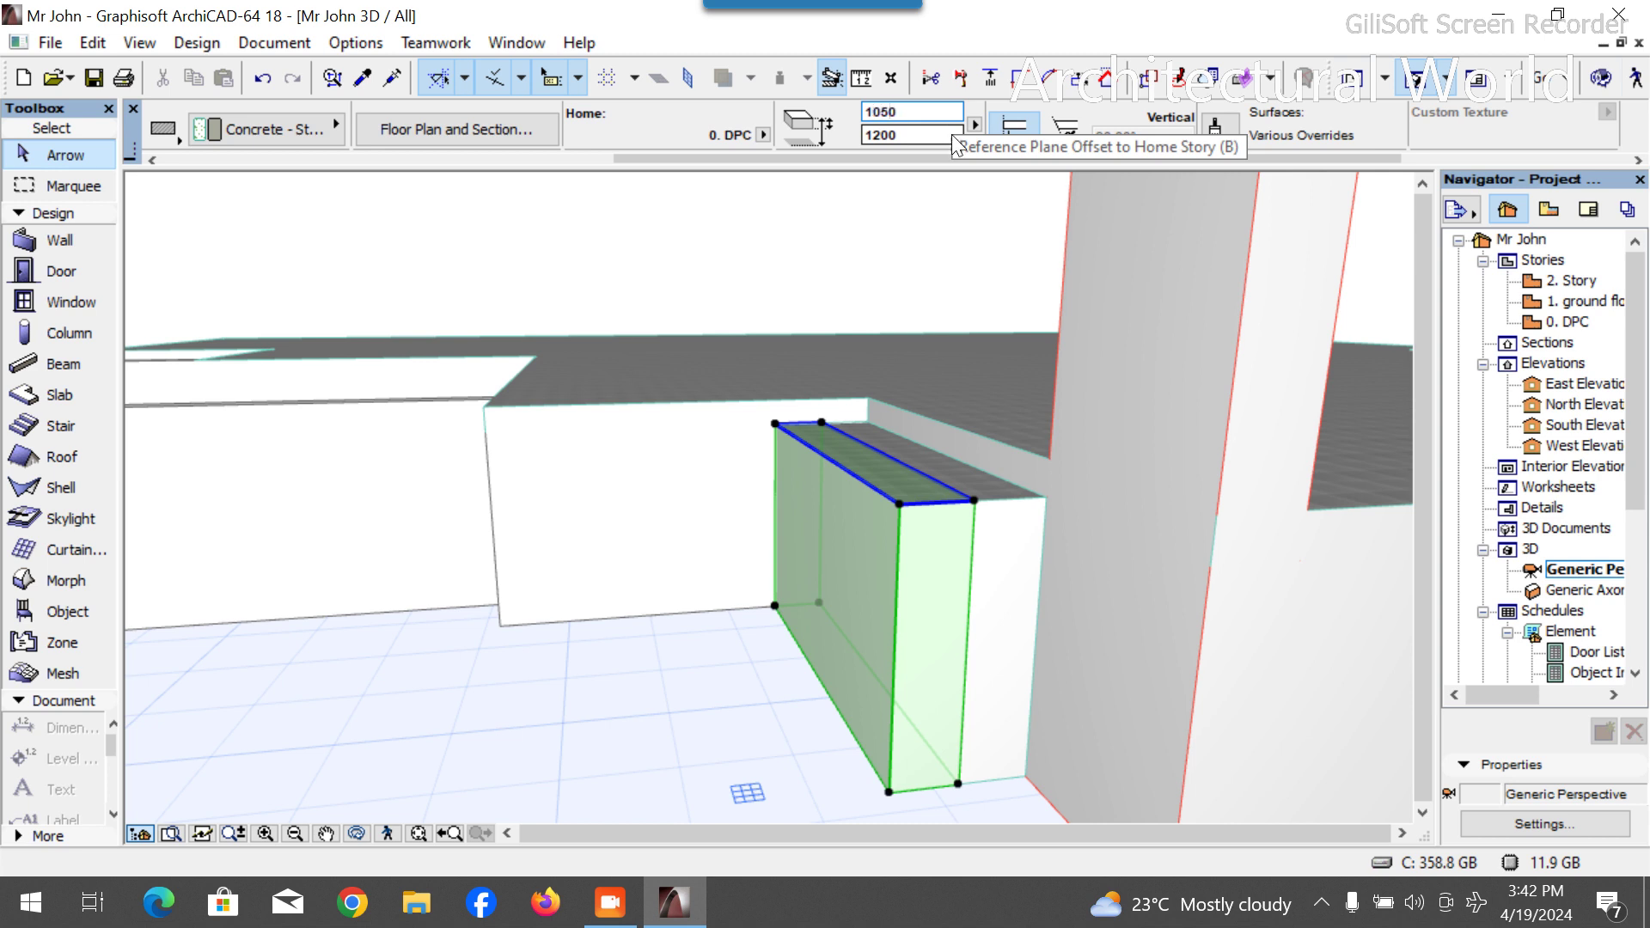
{"action": "key", "text": "Return"}
{"action": "left_click", "coordinate": [890, 134]}
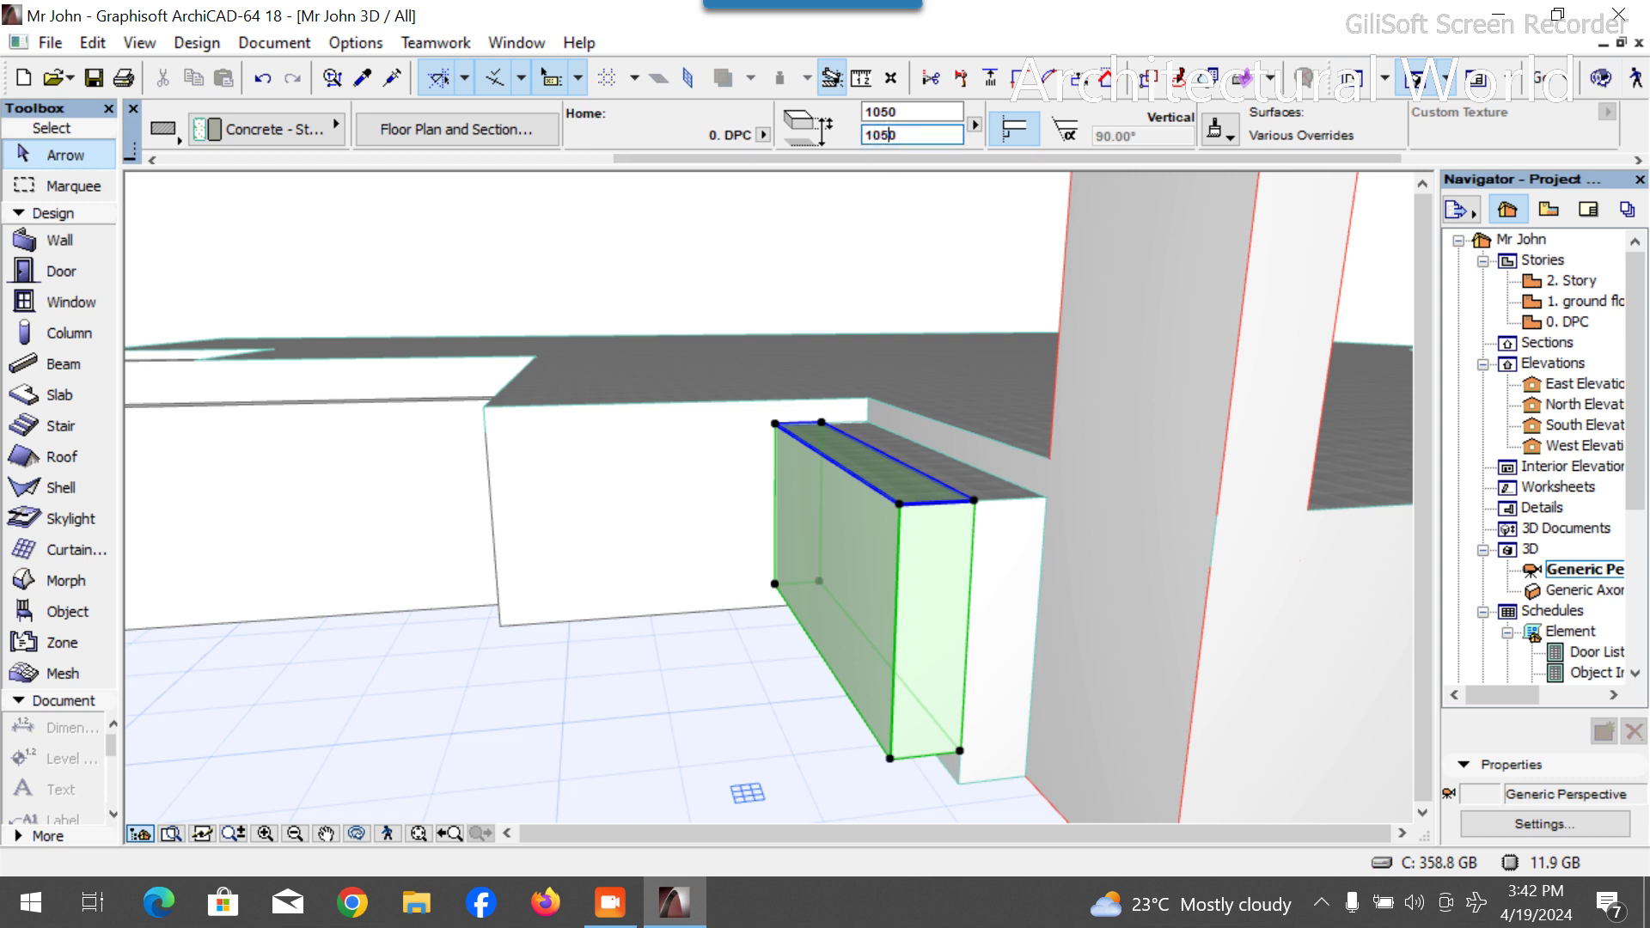
{"action": "key", "text": "Return"}
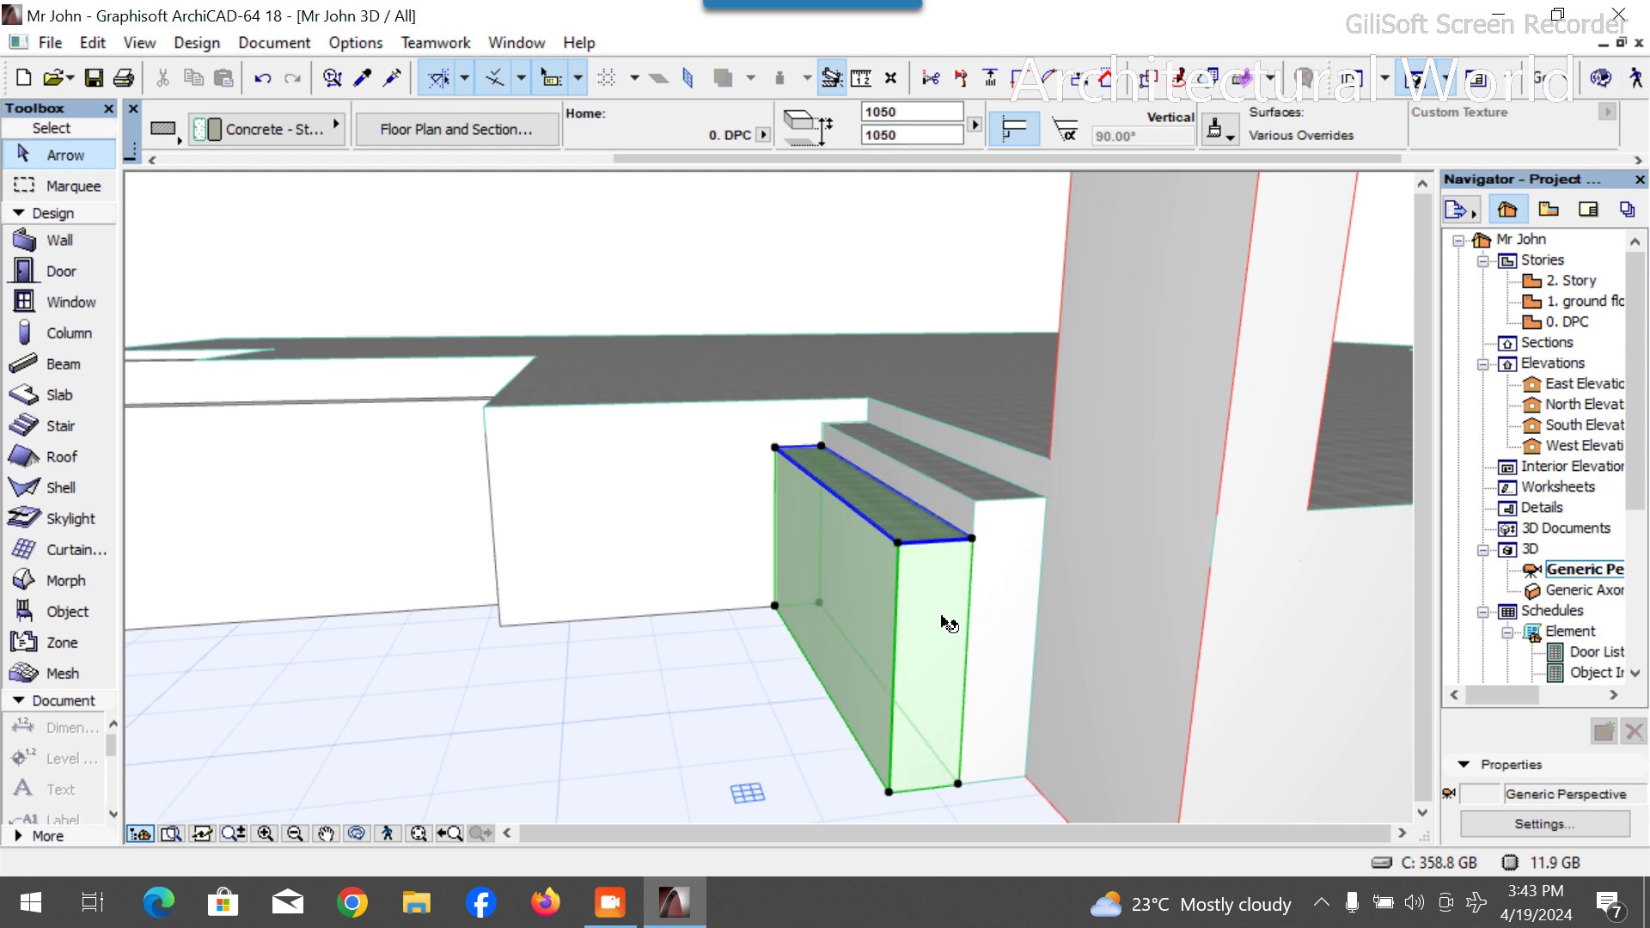
Drag a copy of the 1050-high step slab 300 outward so it sits against that step's outer edge.
{"action": "key", "text": "ctrl+shift+d"}
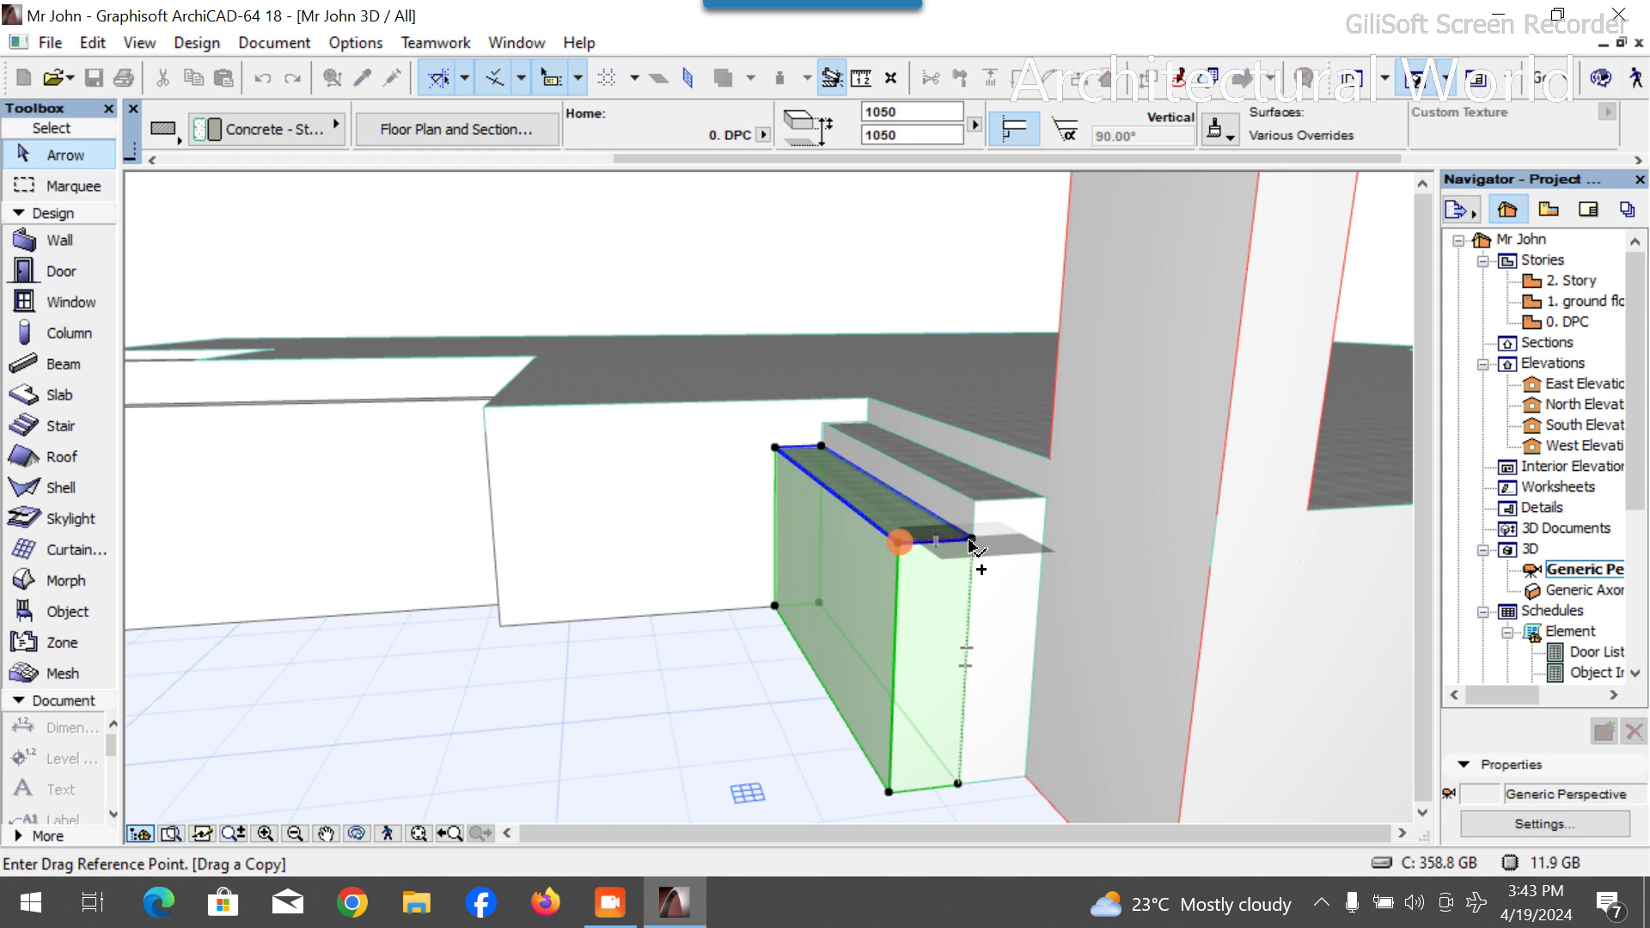
{"action": "left_click", "coordinate": [972, 541]}
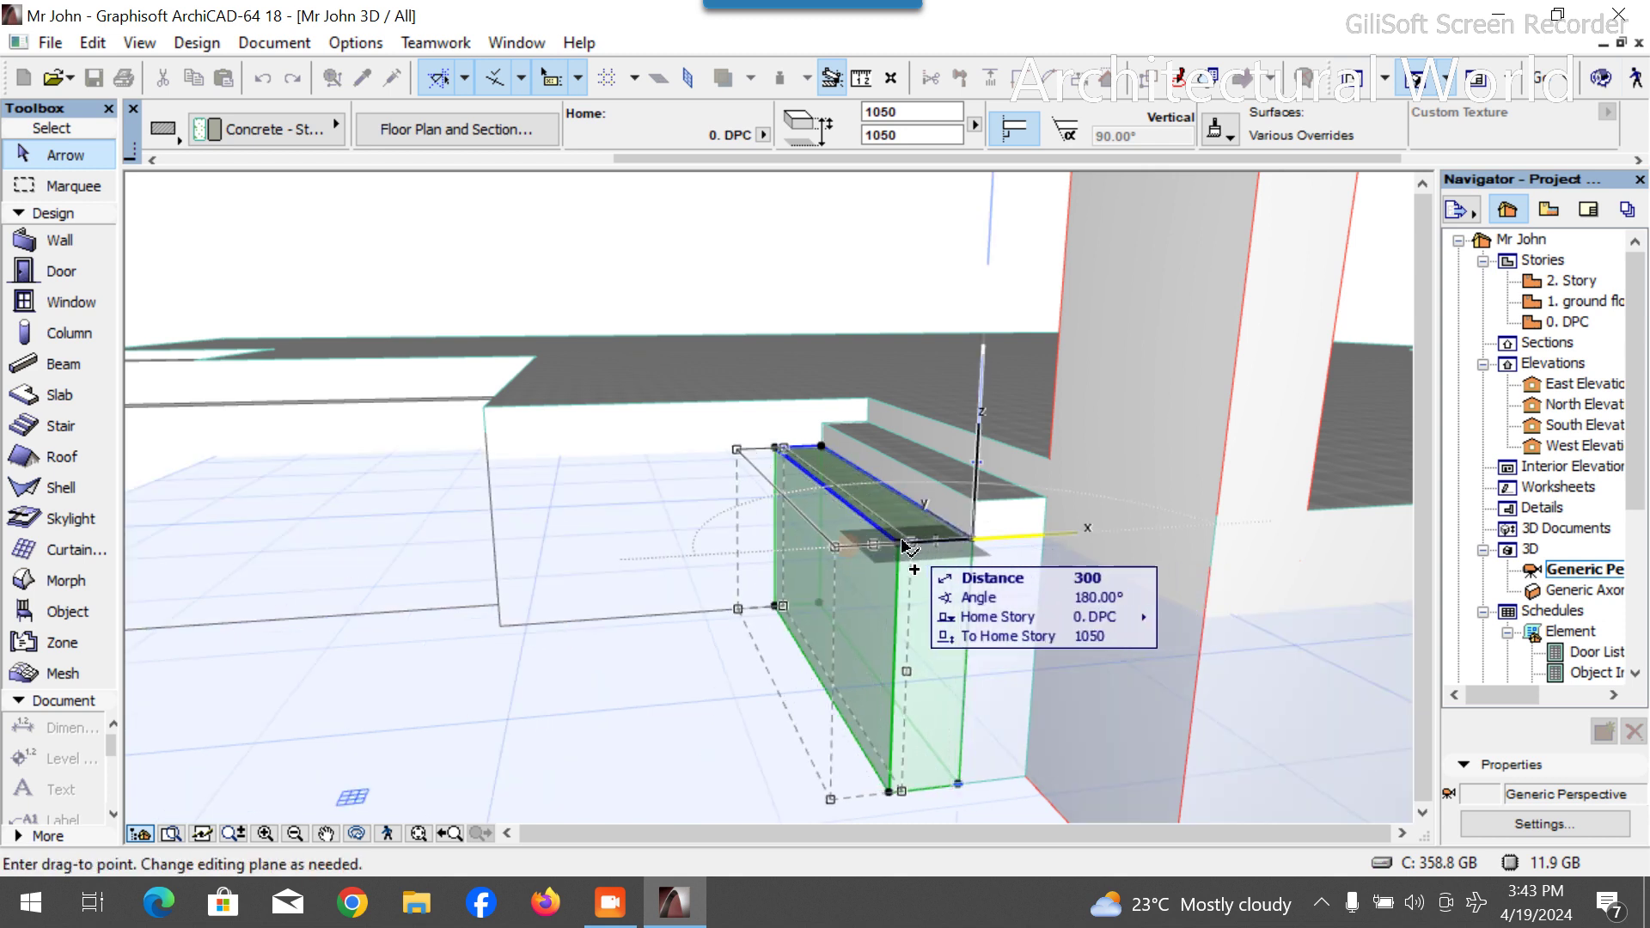
{"action": "left_click", "coordinate": [898, 546]}
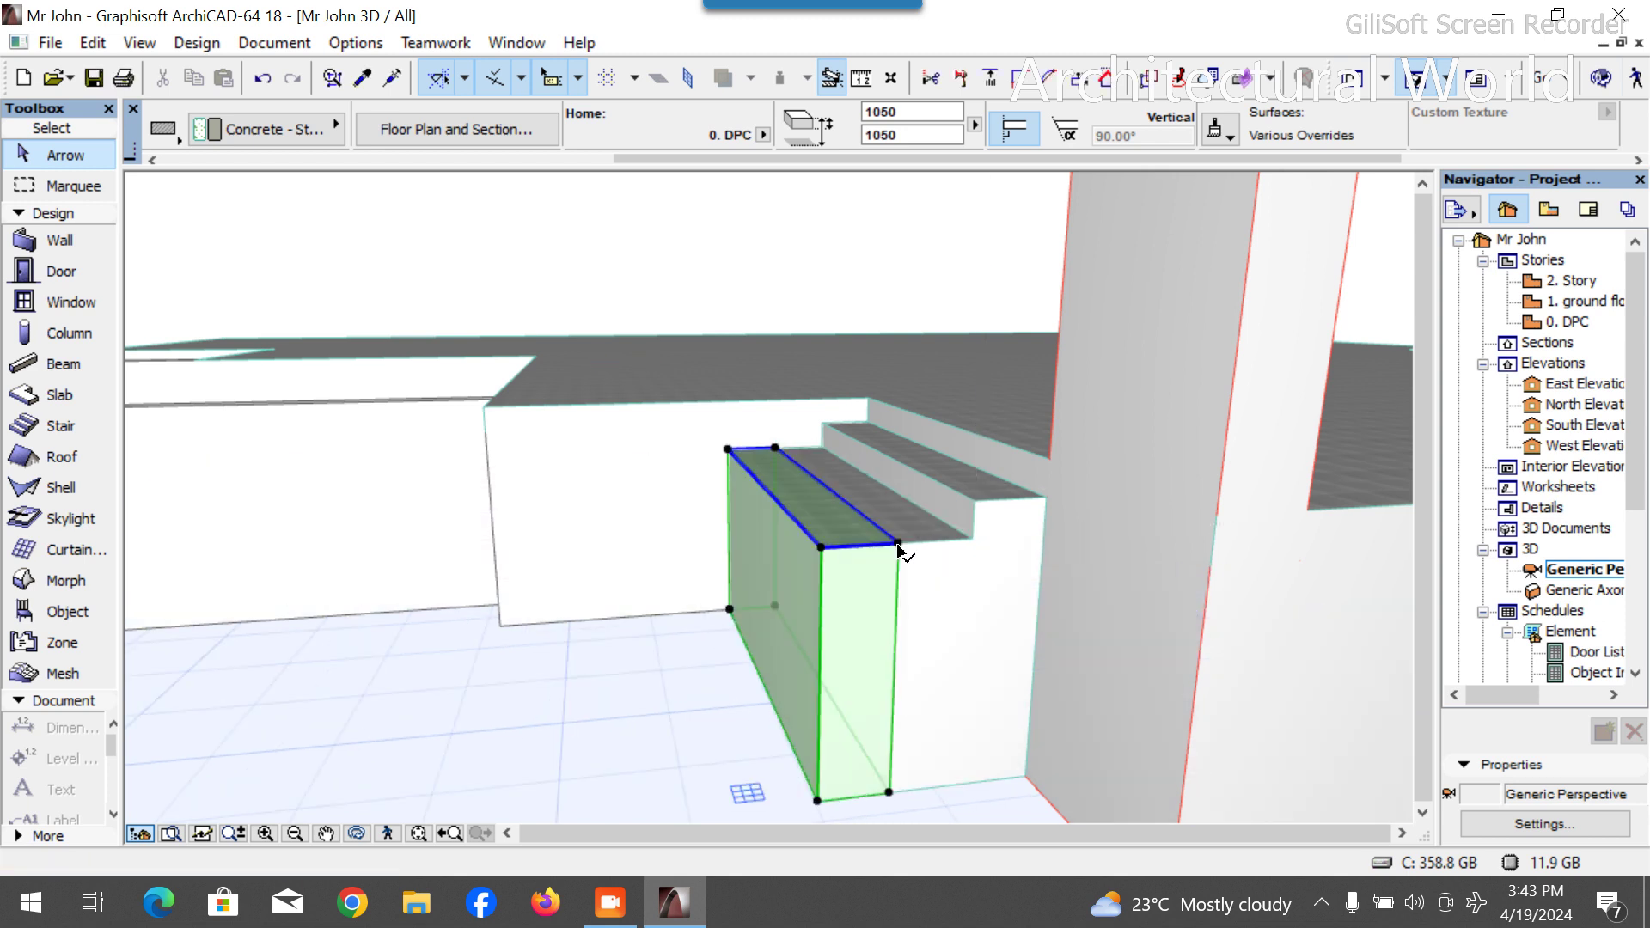
Set the third step slab's thickness and its offset to the home story both to 900.
{"action": "left_click", "coordinate": [893, 111]}
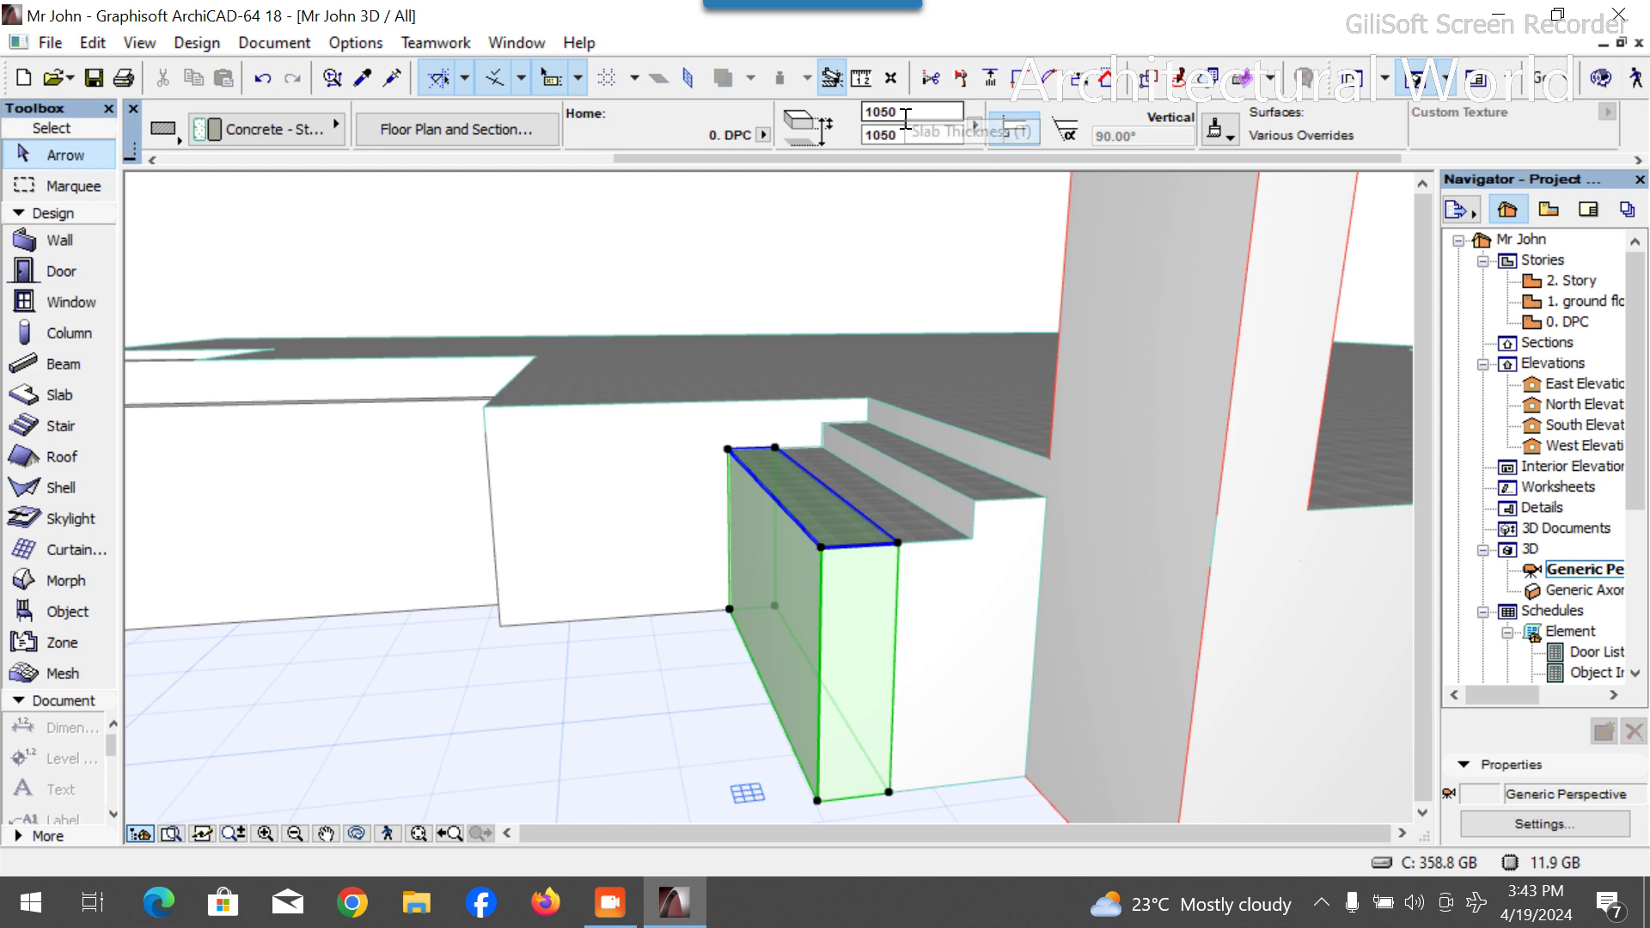
{"action": "left_click", "coordinate": [907, 114]}
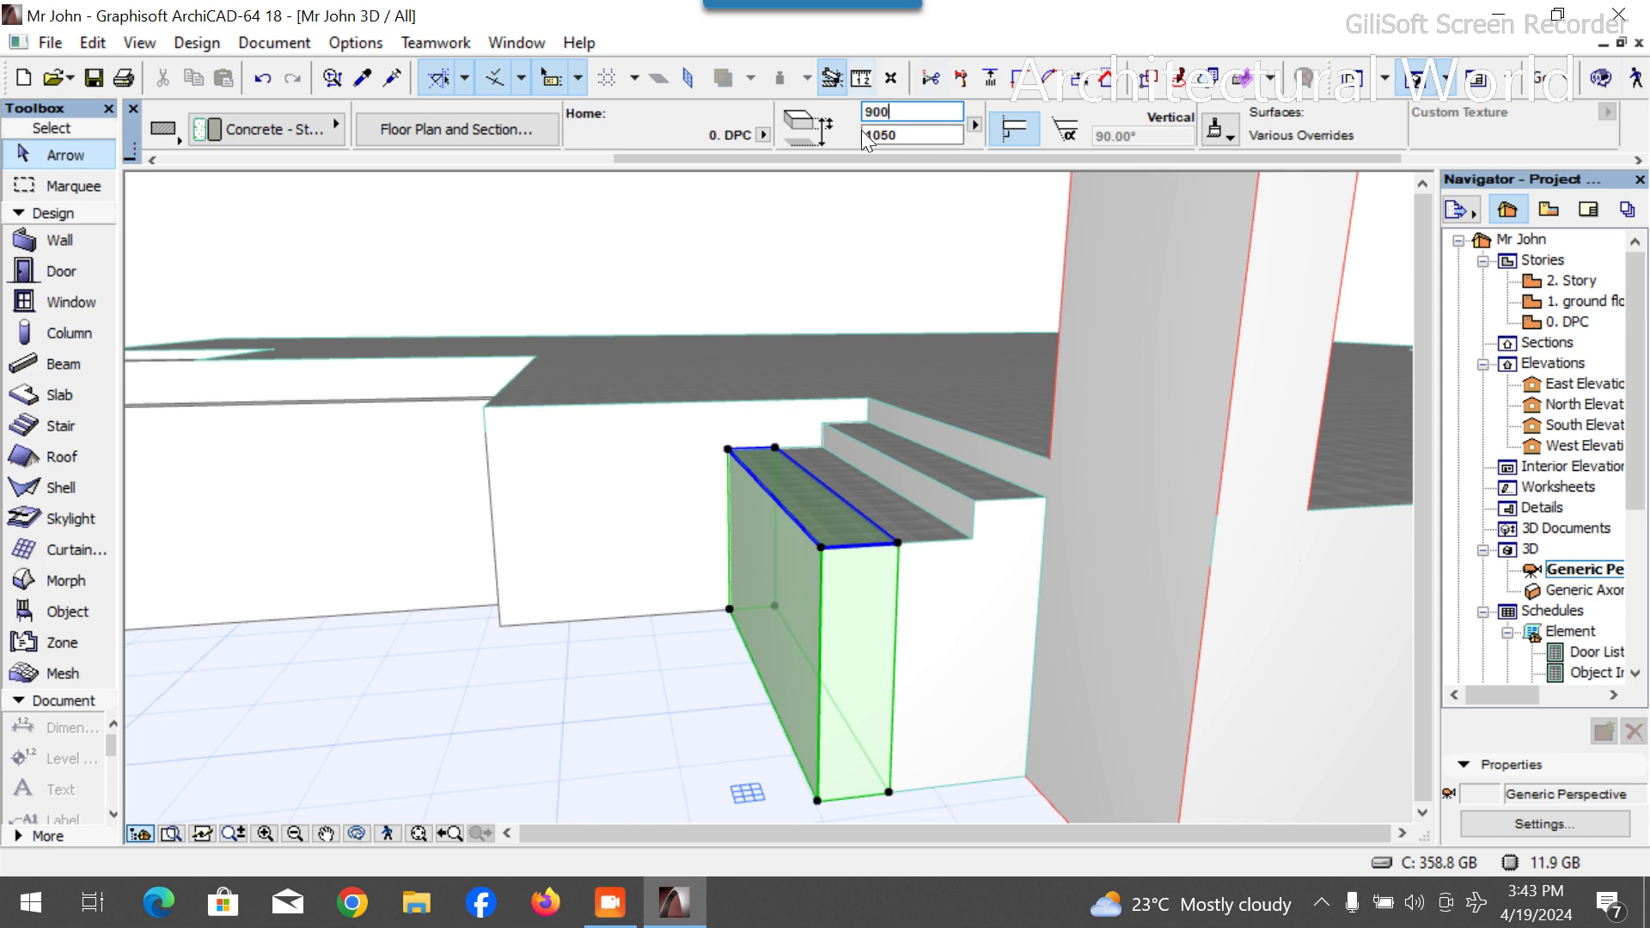
{"action": "key", "text": "Return"}
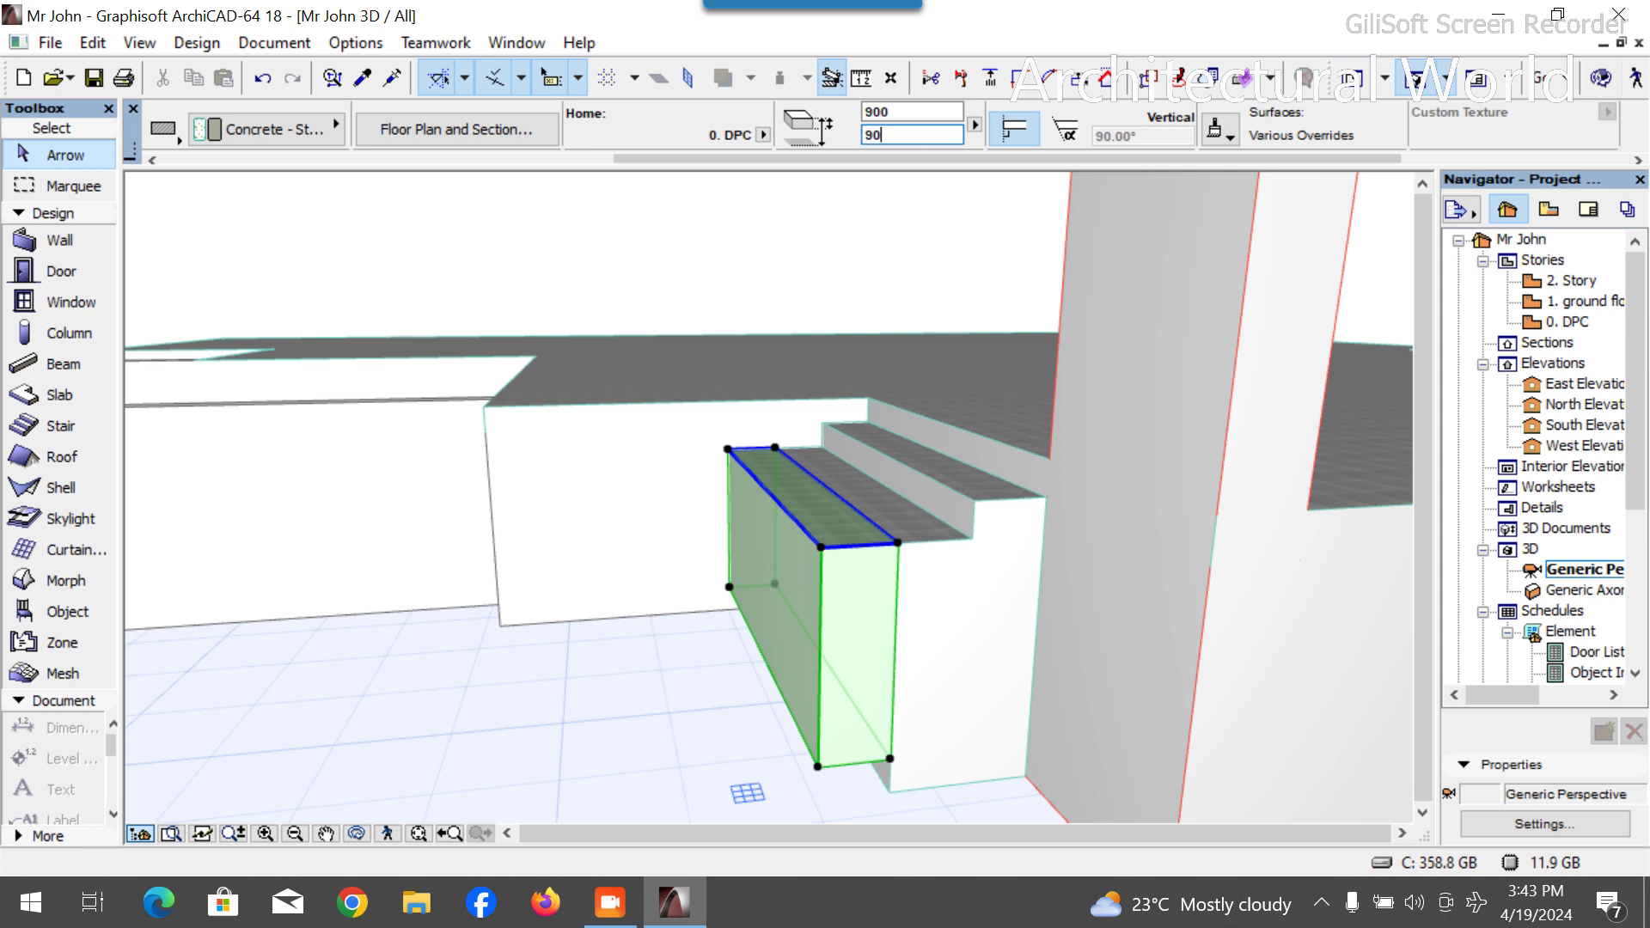
{"action": "key", "text": "Return"}
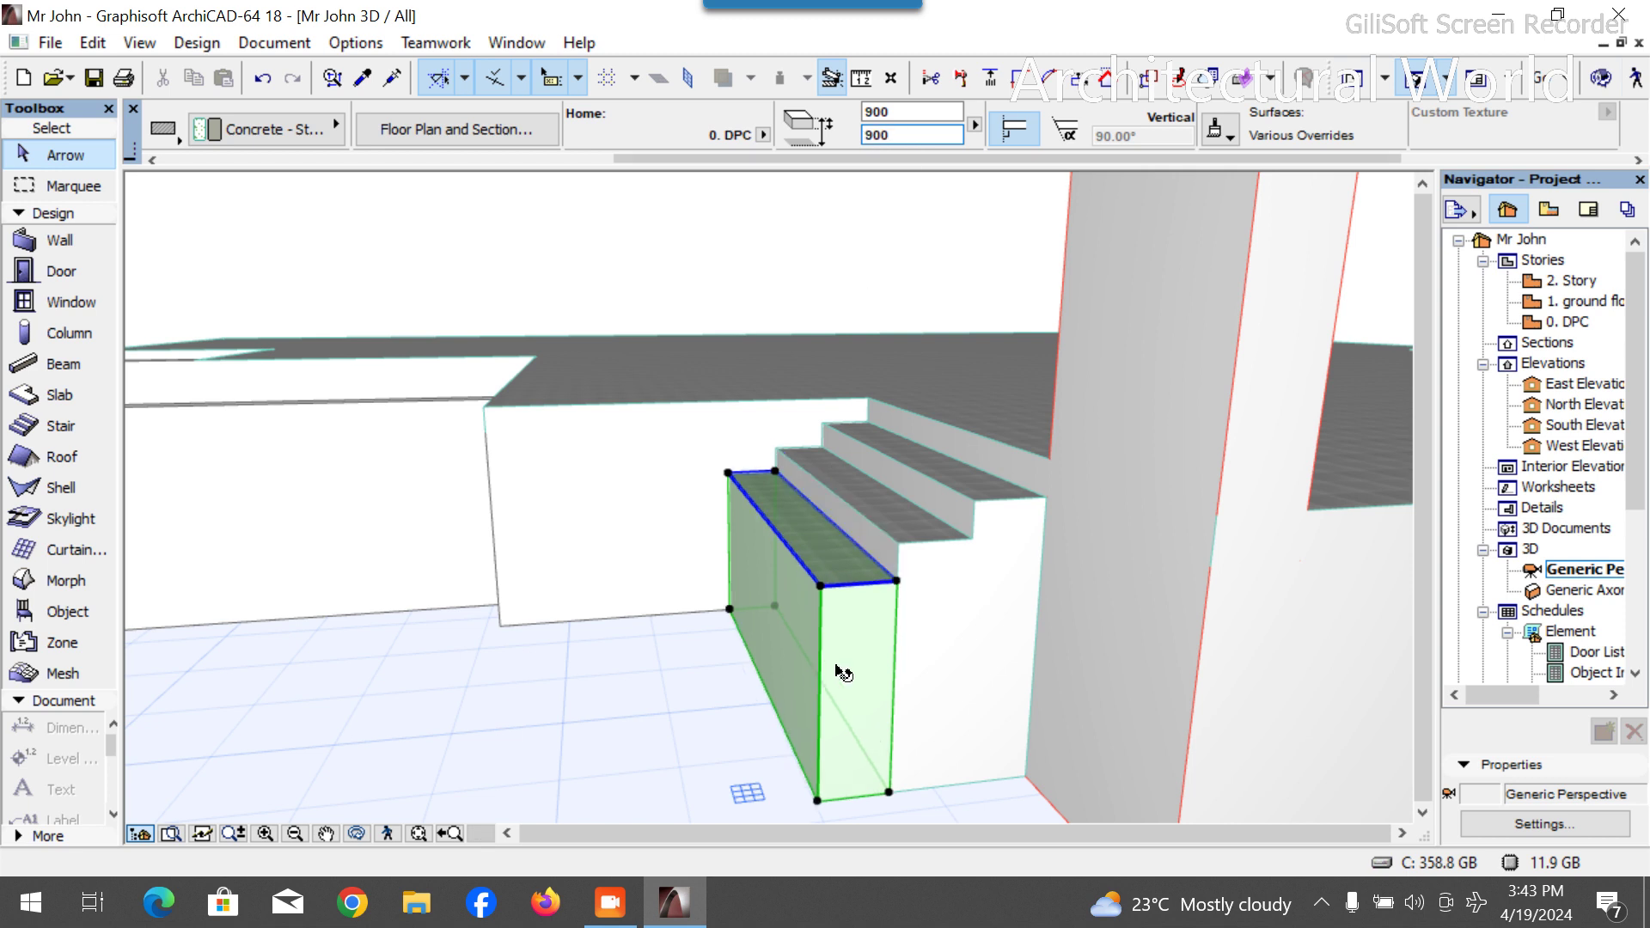
{"action": "left_click", "coordinate": [741, 225]}
{"action": "scroll", "coordinate": [1003, 669], "scroll_direction": "down", "scroll_amount": 3}
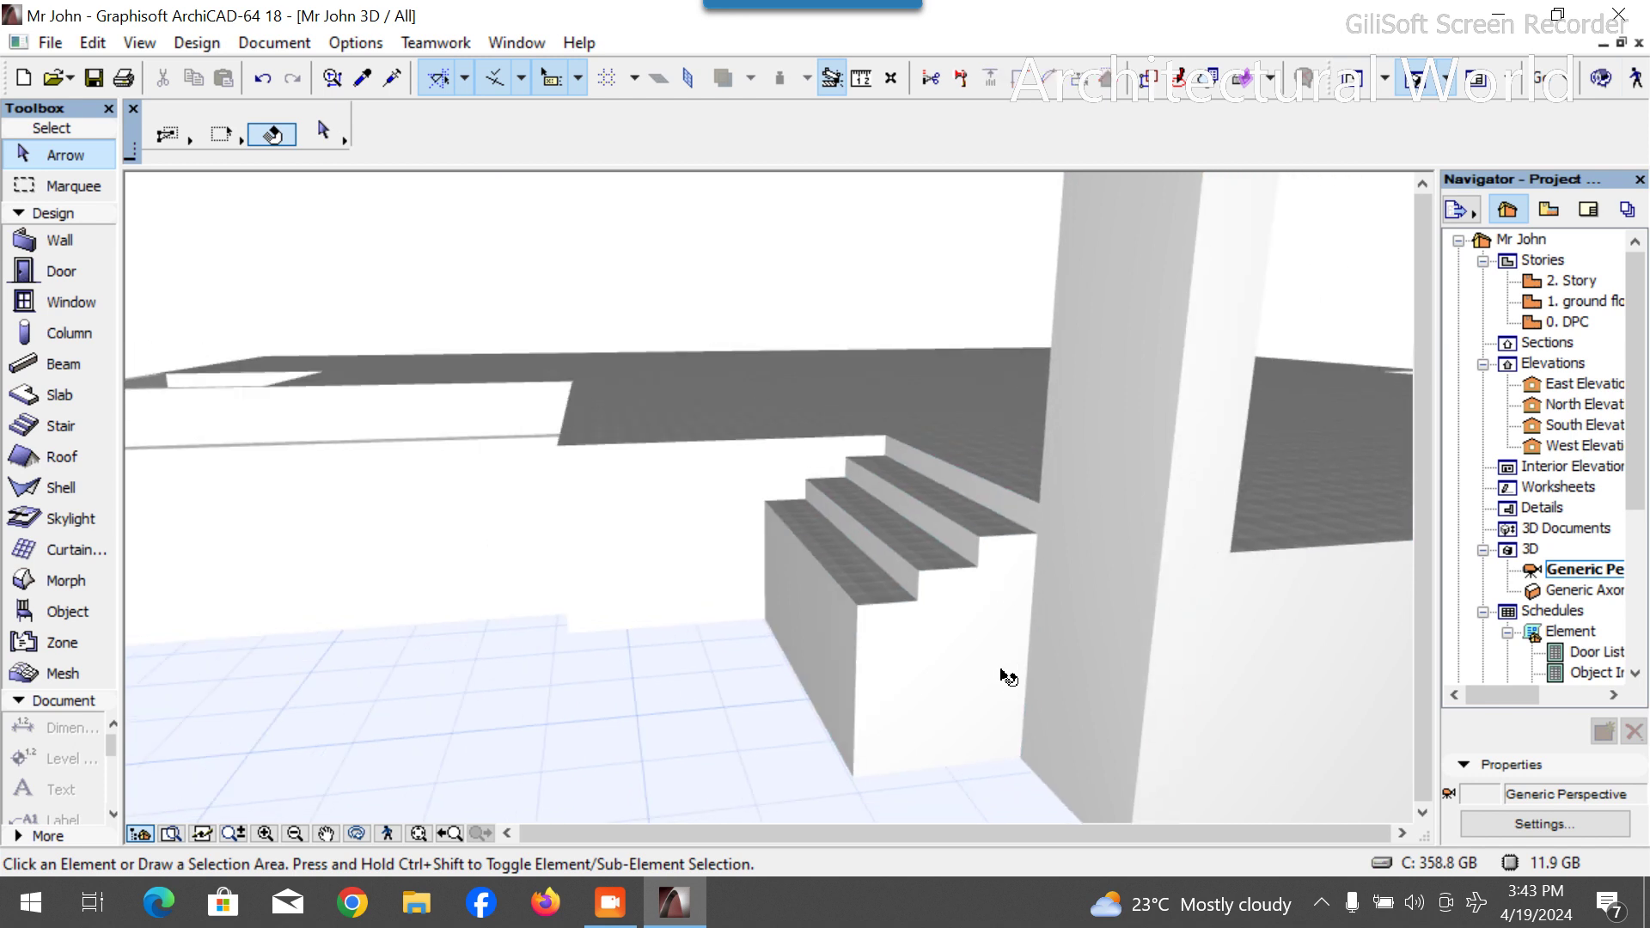
Drag a copy of the lowest step slab one tread width outward, against its outer edge, to form the fourth step.
{"action": "left_click", "coordinate": [356, 832]}
{"action": "left_click_drag", "start_coordinate": [692, 699], "coordinate": [797, 695]}
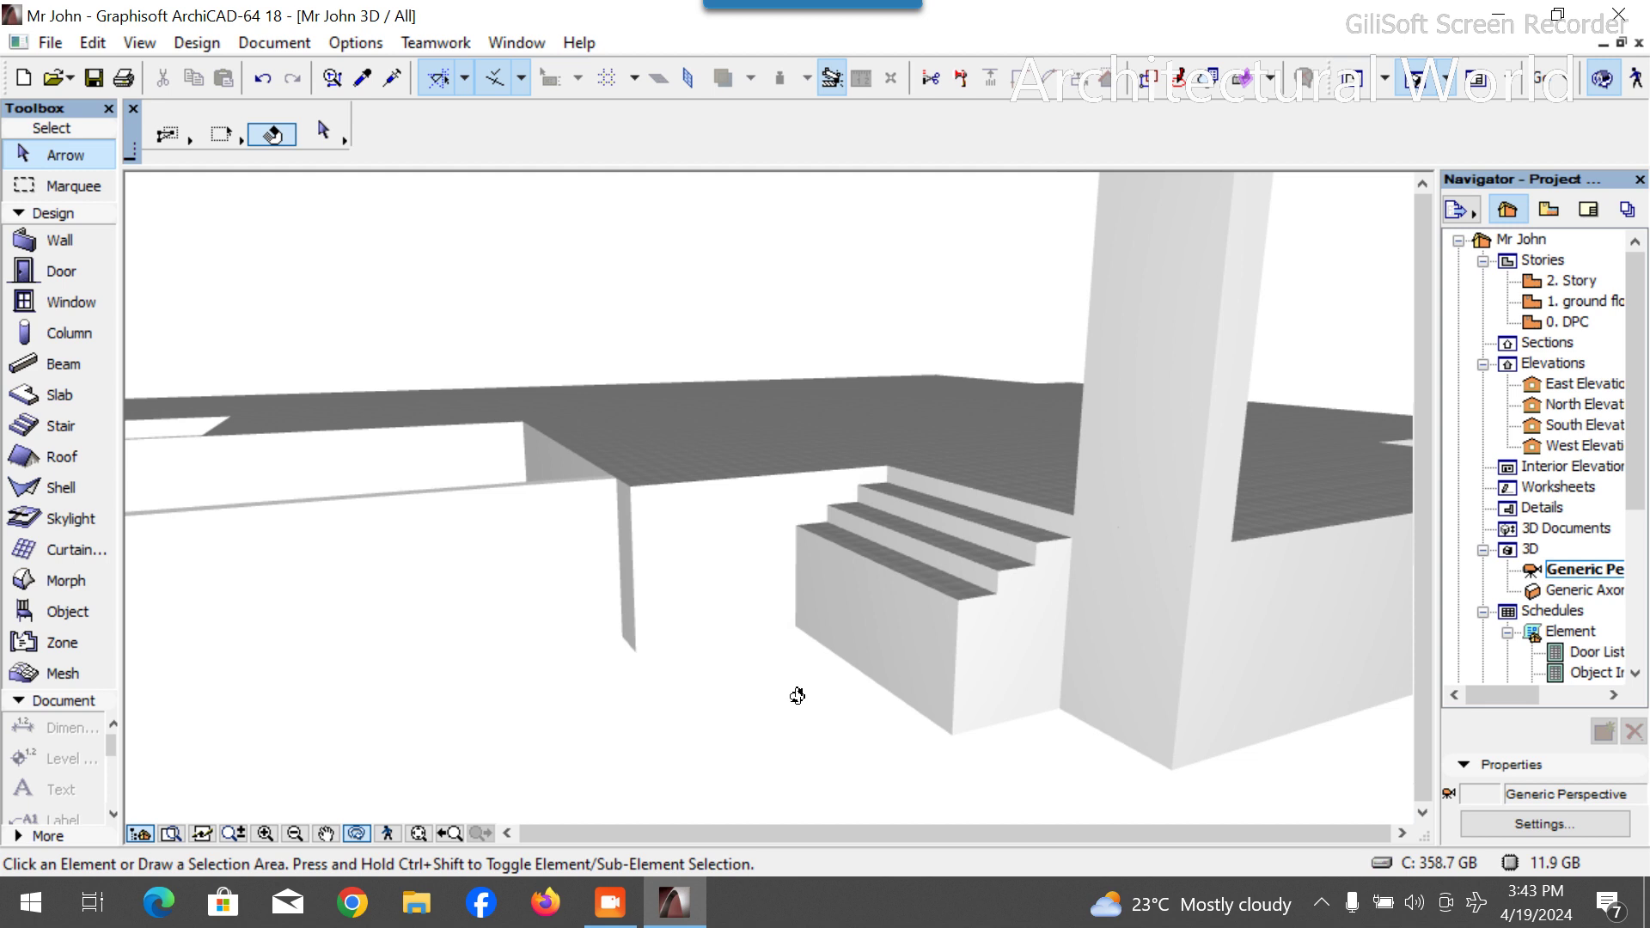
{"action": "left_click", "coordinate": [958, 612]}
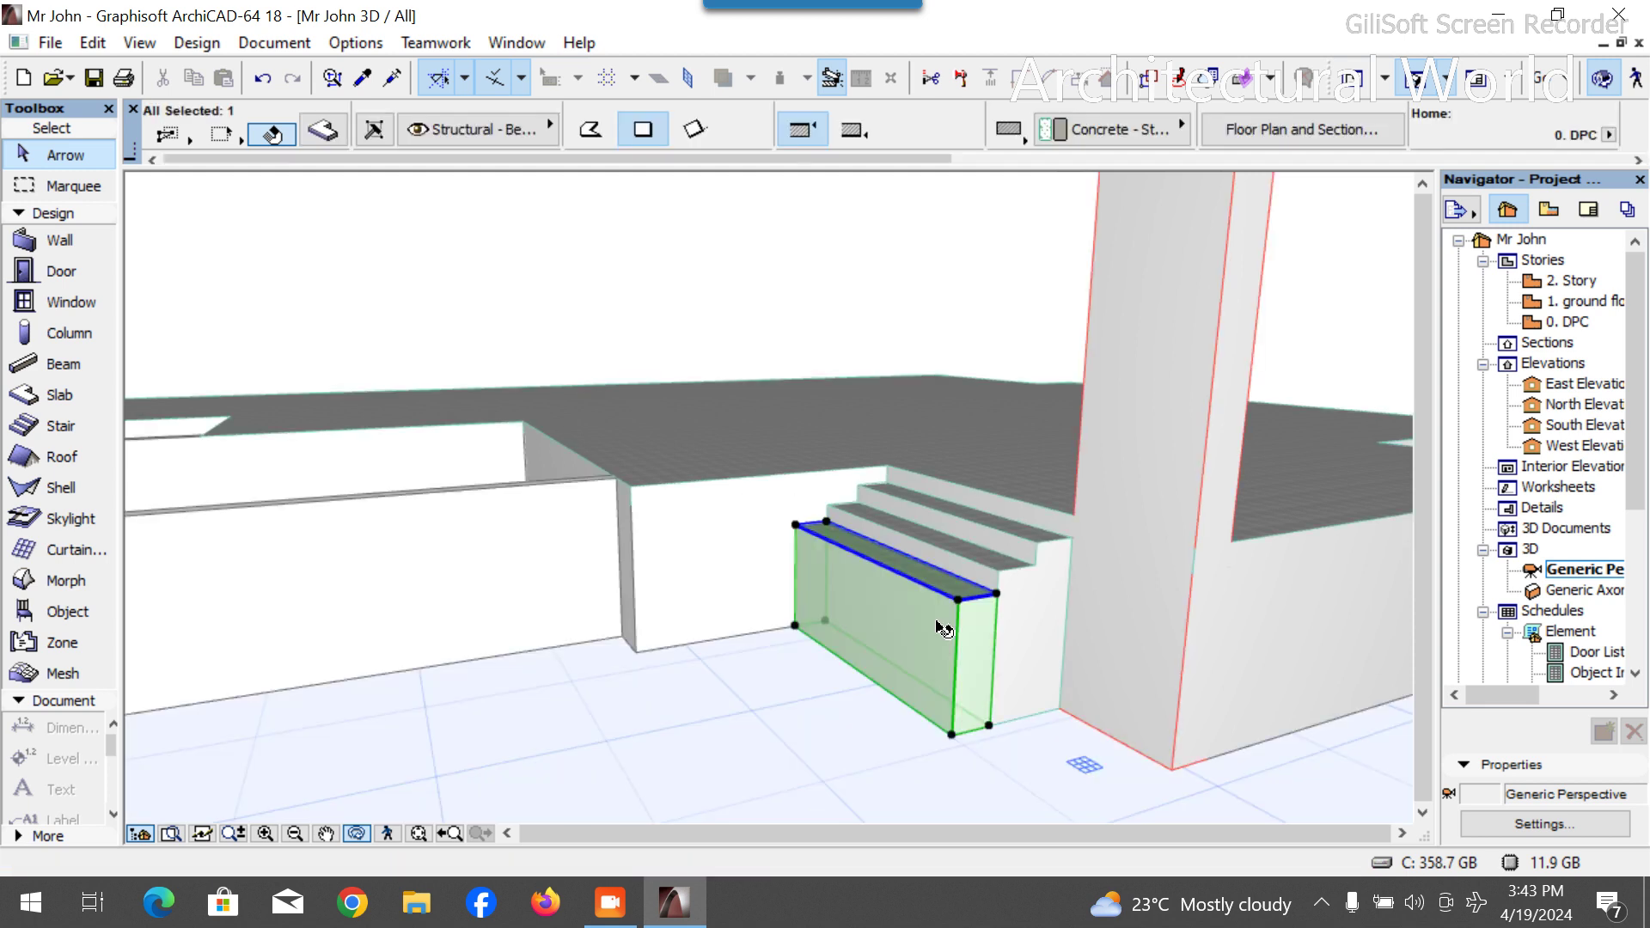
{"action": "key", "text": "ctrl+d"}
{"action": "left_click", "coordinate": [997, 592]}
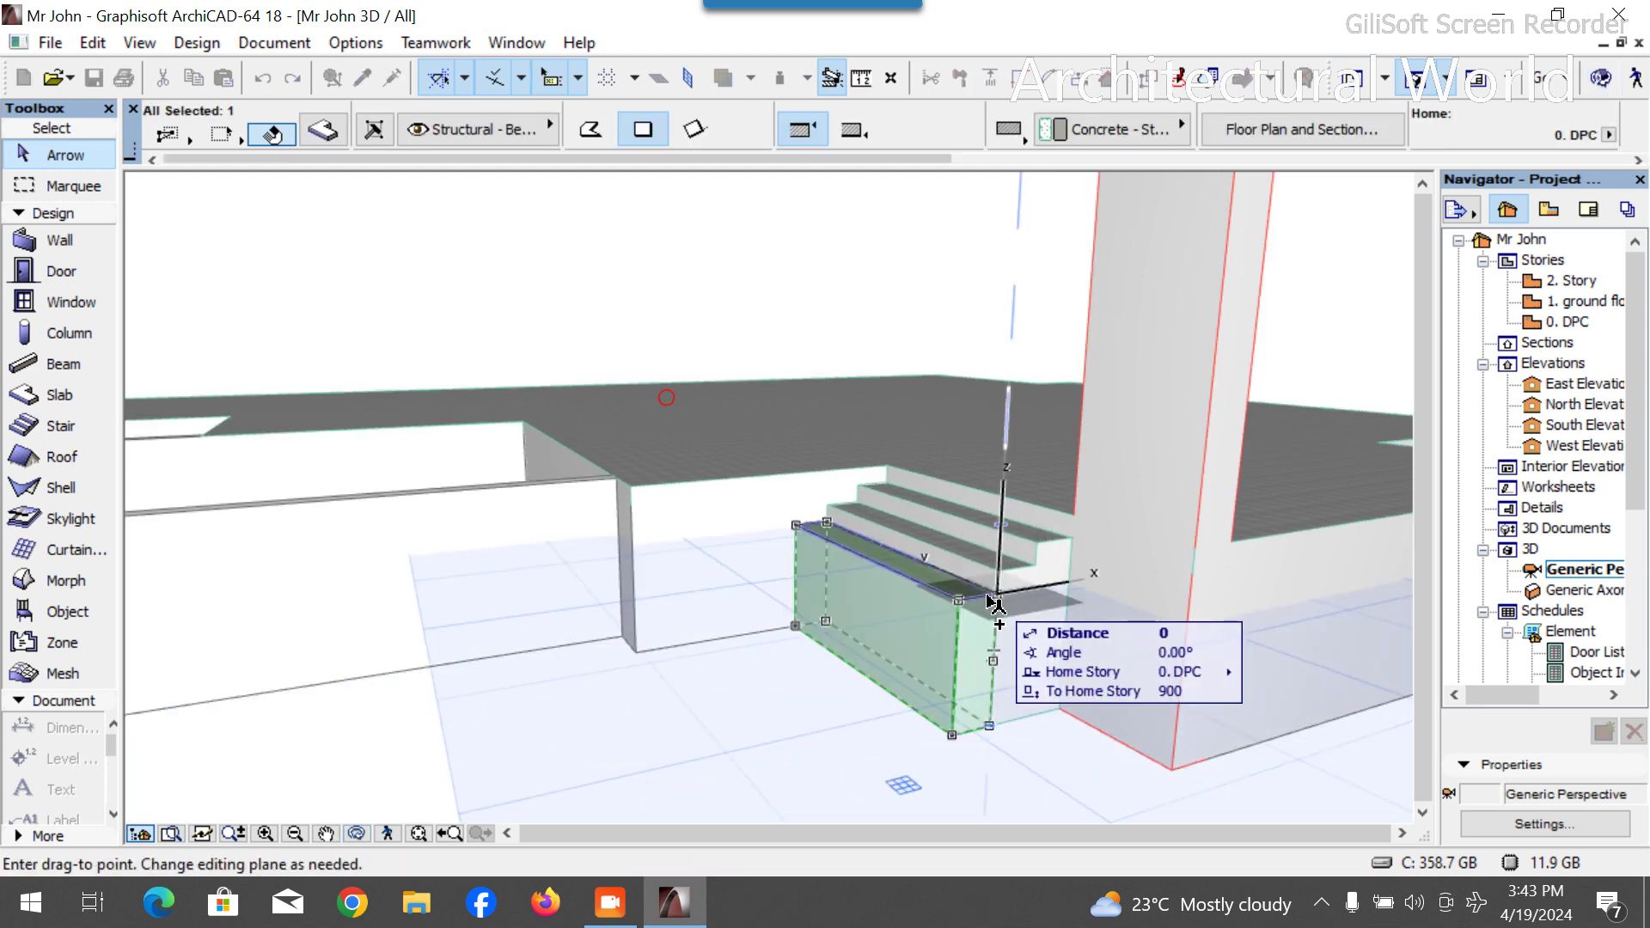
{"action": "left_click", "coordinate": [956, 604]}
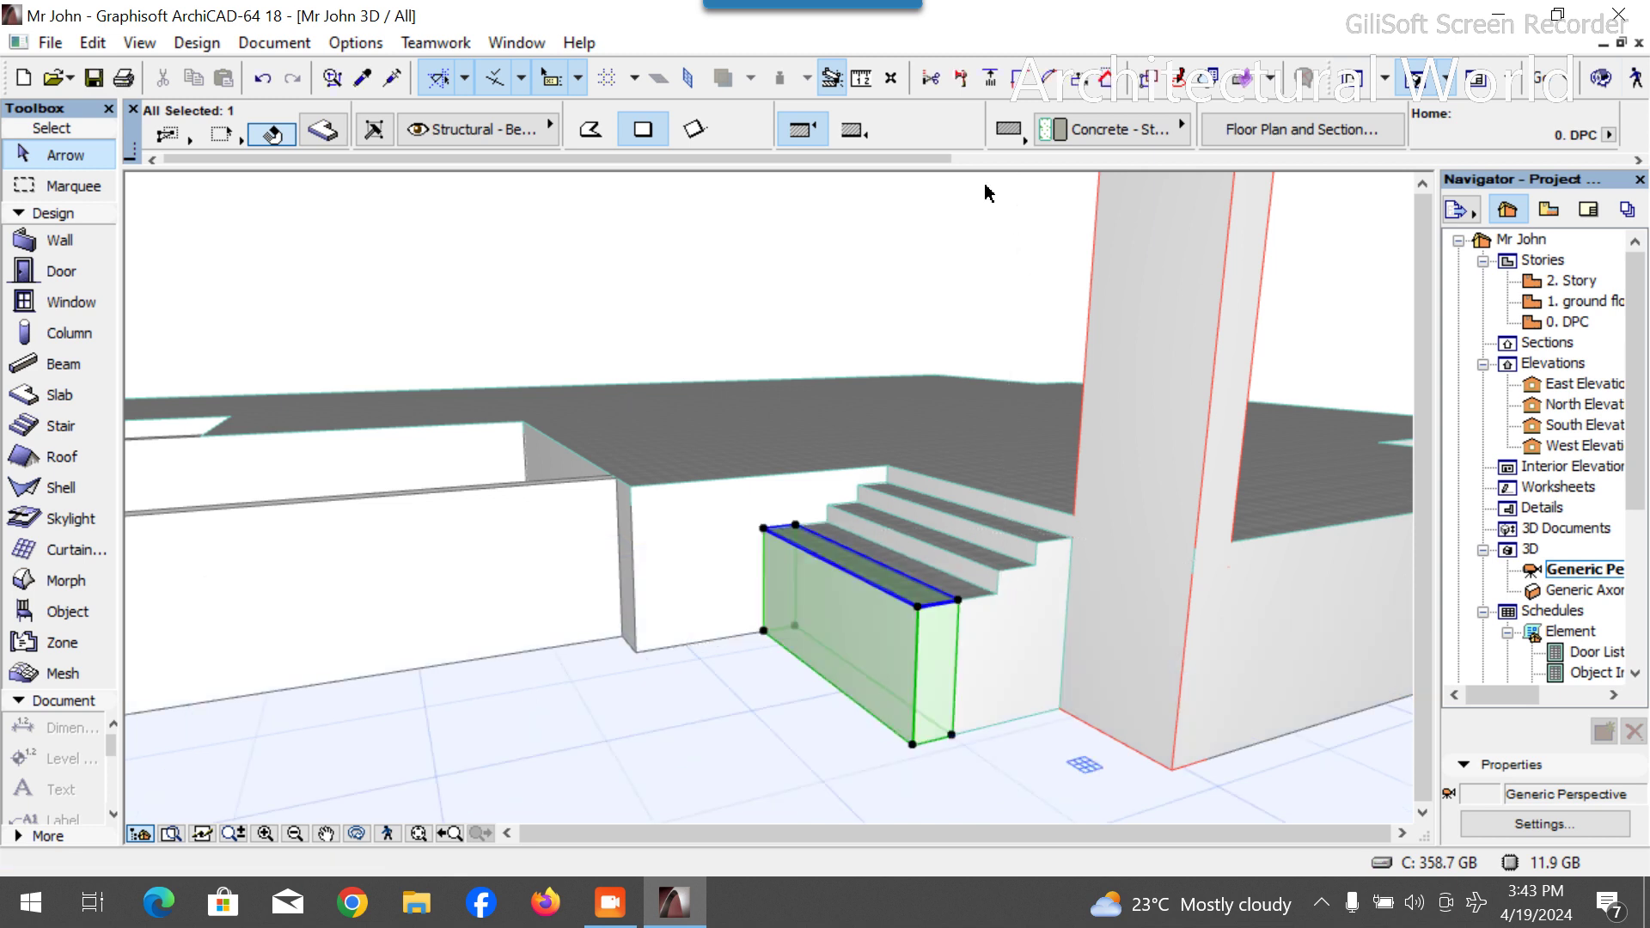
Set the fourth step slab's thickness and its offset to the home story both to 750.
{"action": "left_click", "coordinate": [993, 158]}
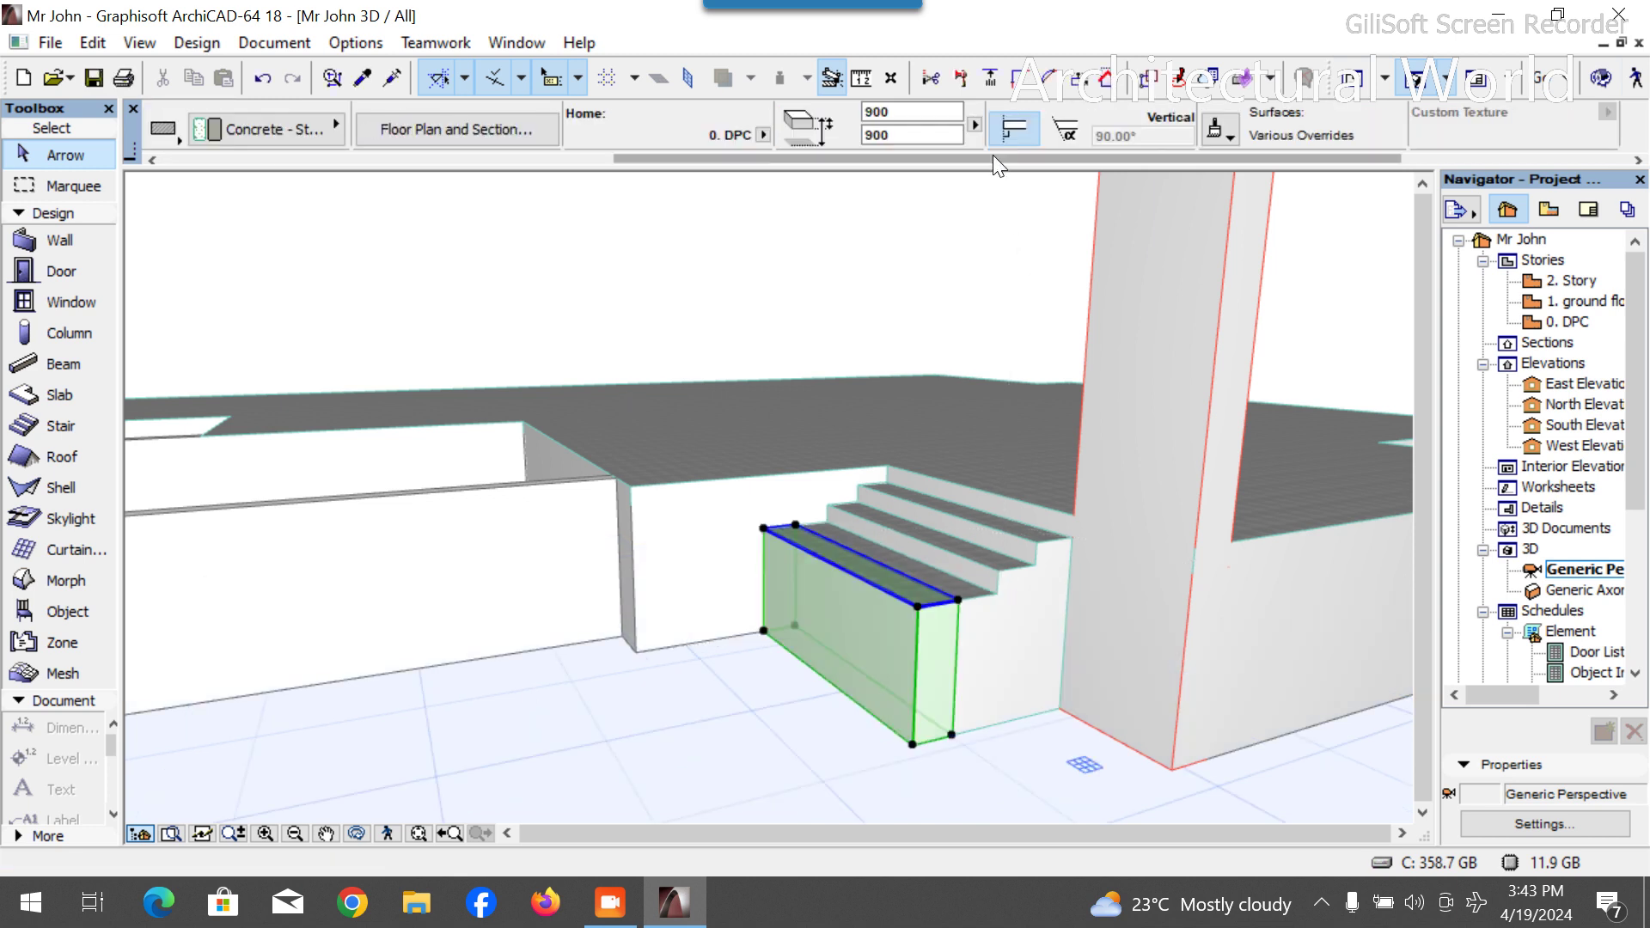
{"action": "left_click", "coordinate": [899, 112]}
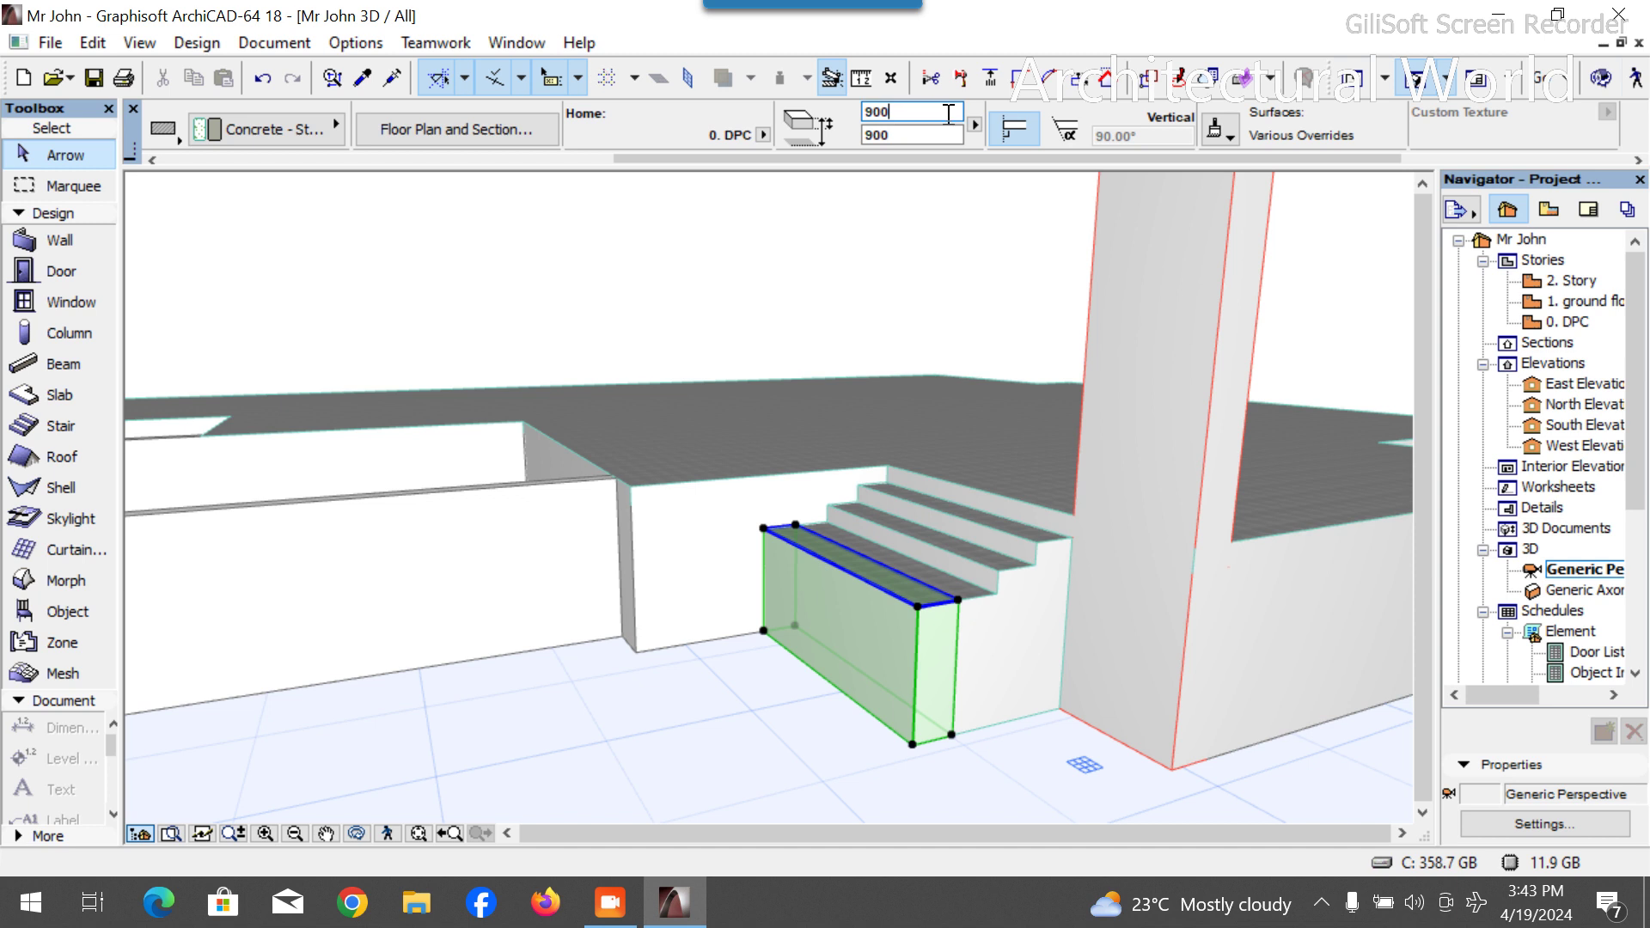
{"action": "key", "text": "BackSpace"}
{"action": "key", "text": "BackSpace"}
{"action": "key", "text": "BackSpace"}
{"action": "type", "text": "750"}
{"action": "left_click", "coordinate": [902, 135]}
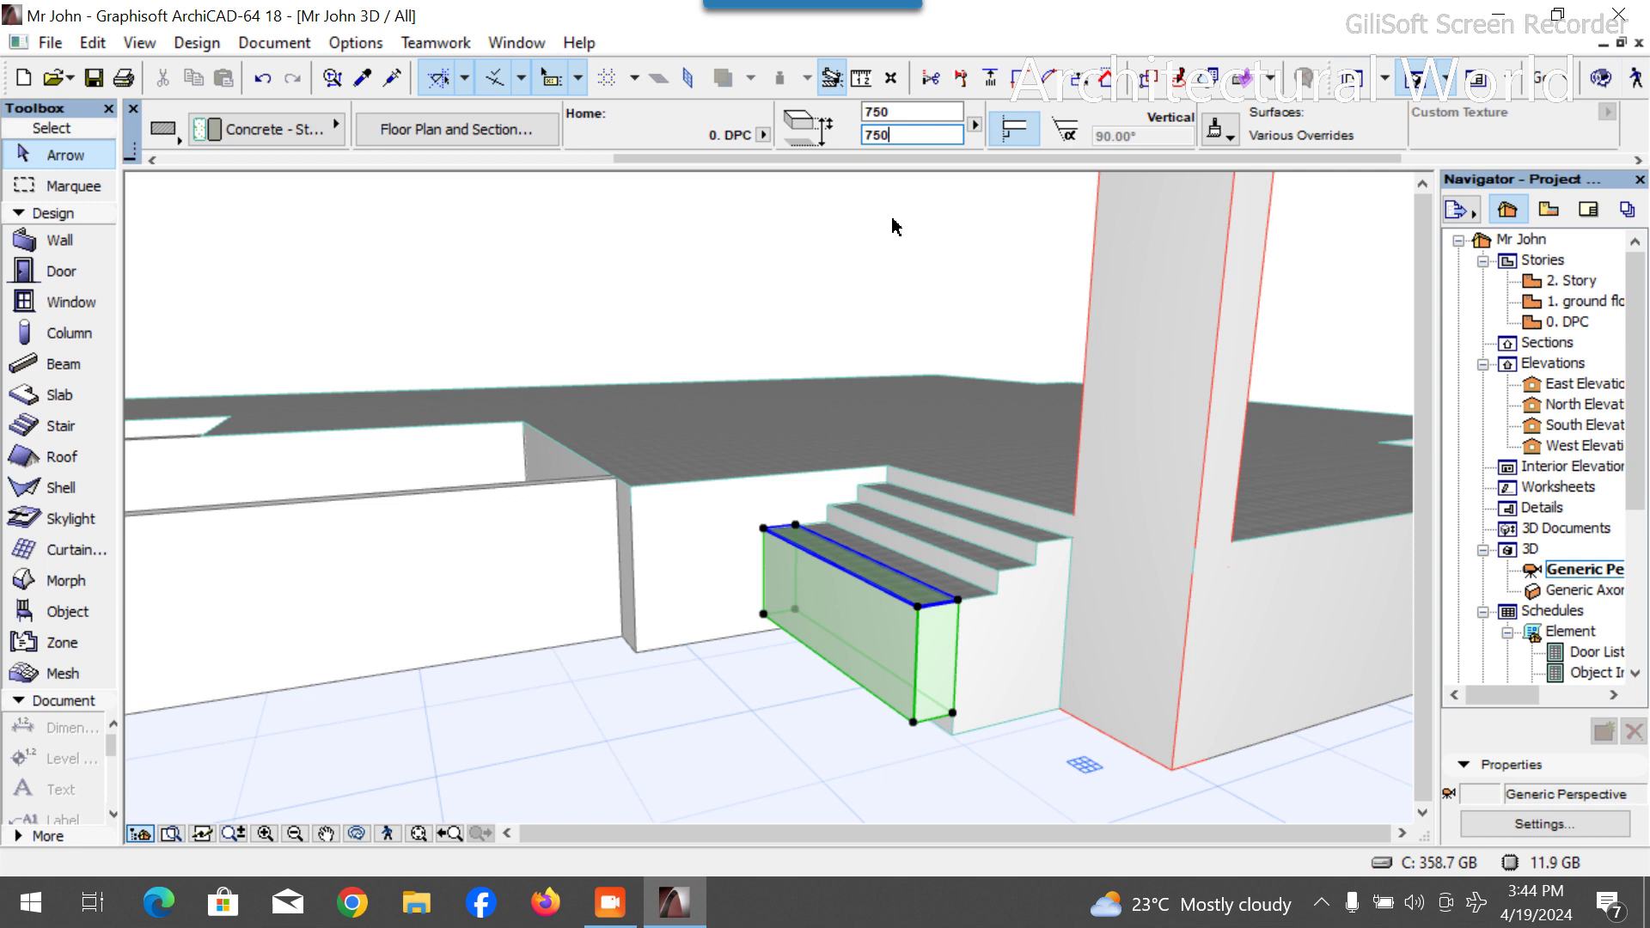
{"action": "left_click", "coordinate": [961, 336]}
{"action": "left_click", "coordinate": [891, 229]}
{"action": "scroll", "coordinate": [999, 770], "scroll_direction": "down", "scroll_amount": 3}
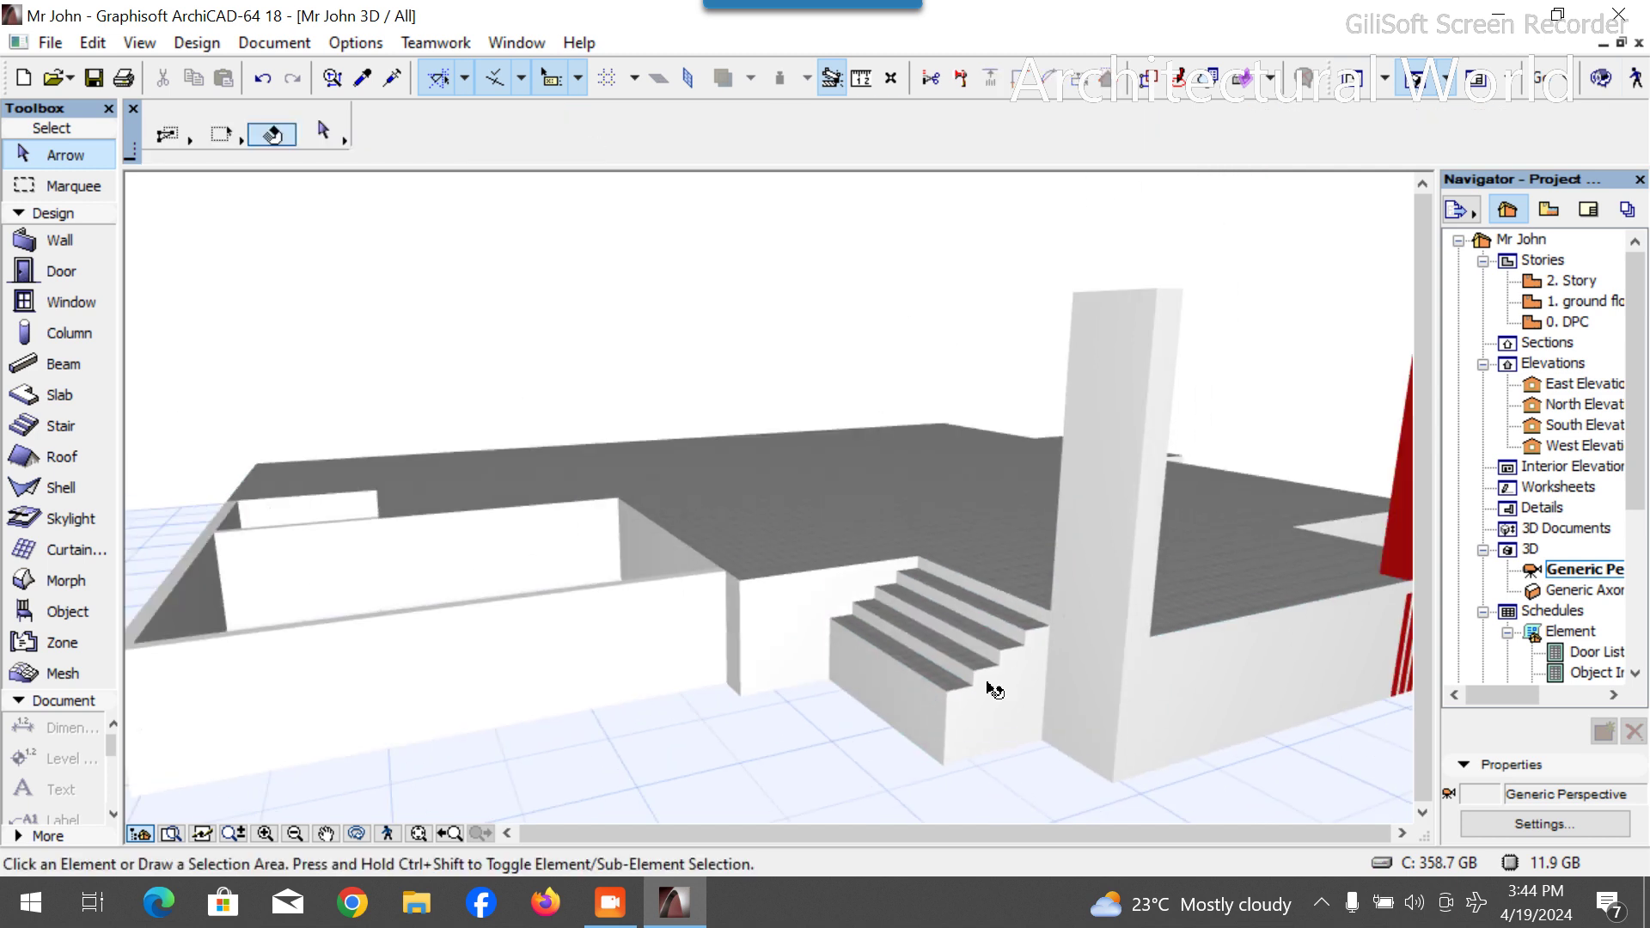
{"action": "scroll", "coordinate": [1000, 666], "scroll_direction": "up", "scroll_amount": 2}
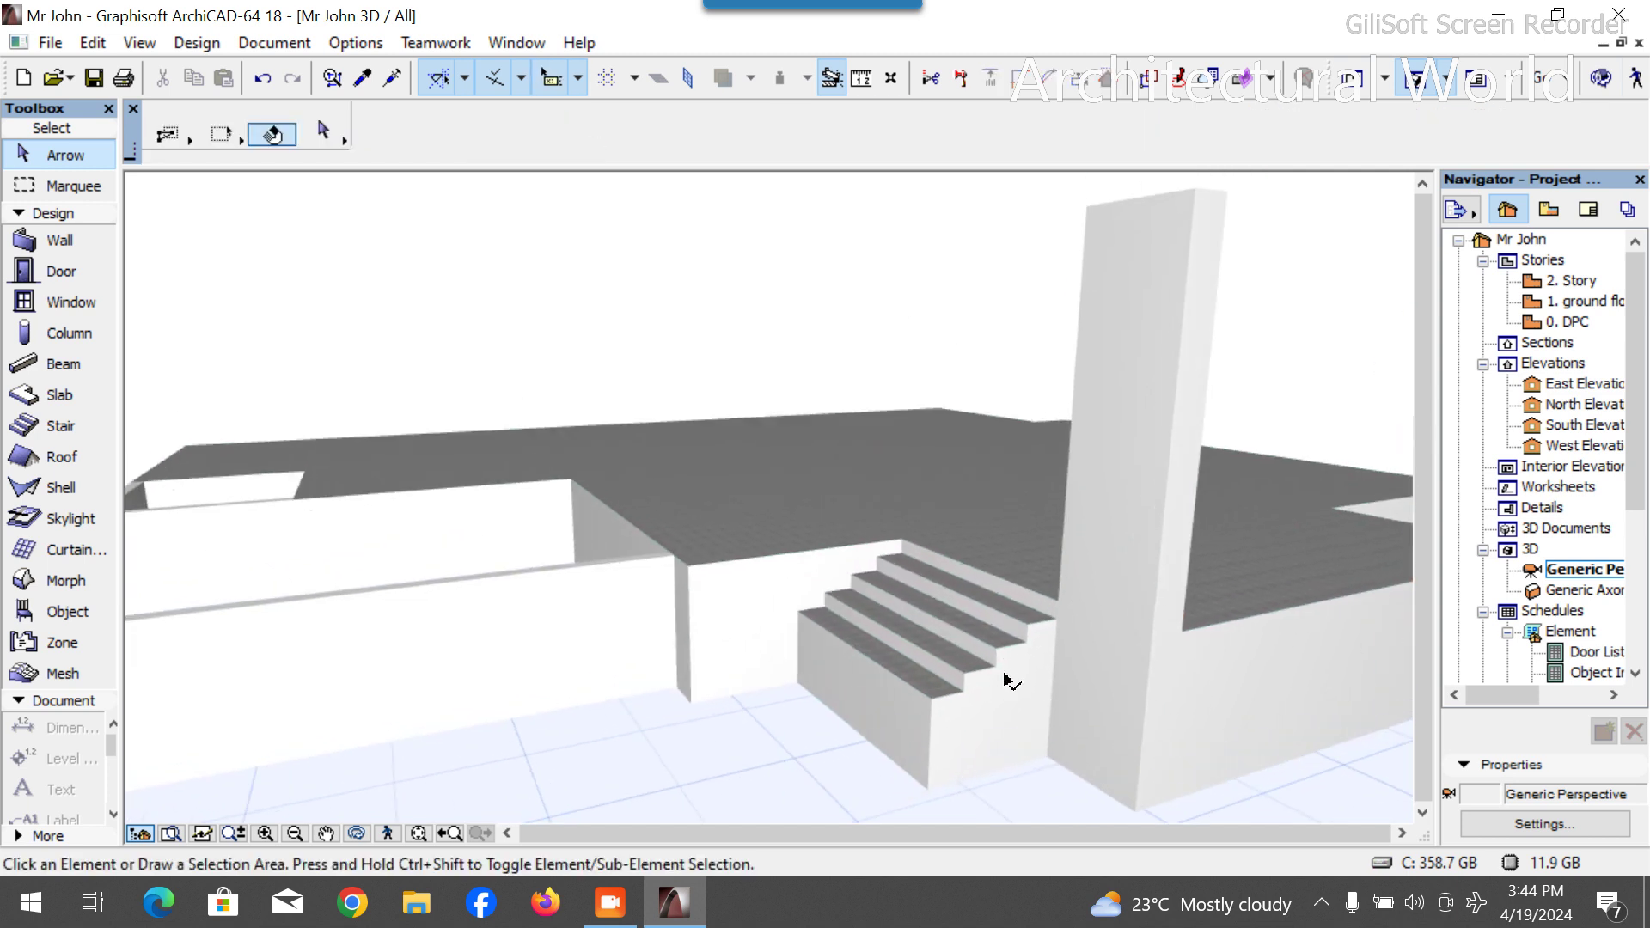
Link the override surfaces of the lowest and highest step slabs so all faces use Tiles - White Matte 15x15.
{"action": "left_click", "coordinate": [931, 724]}
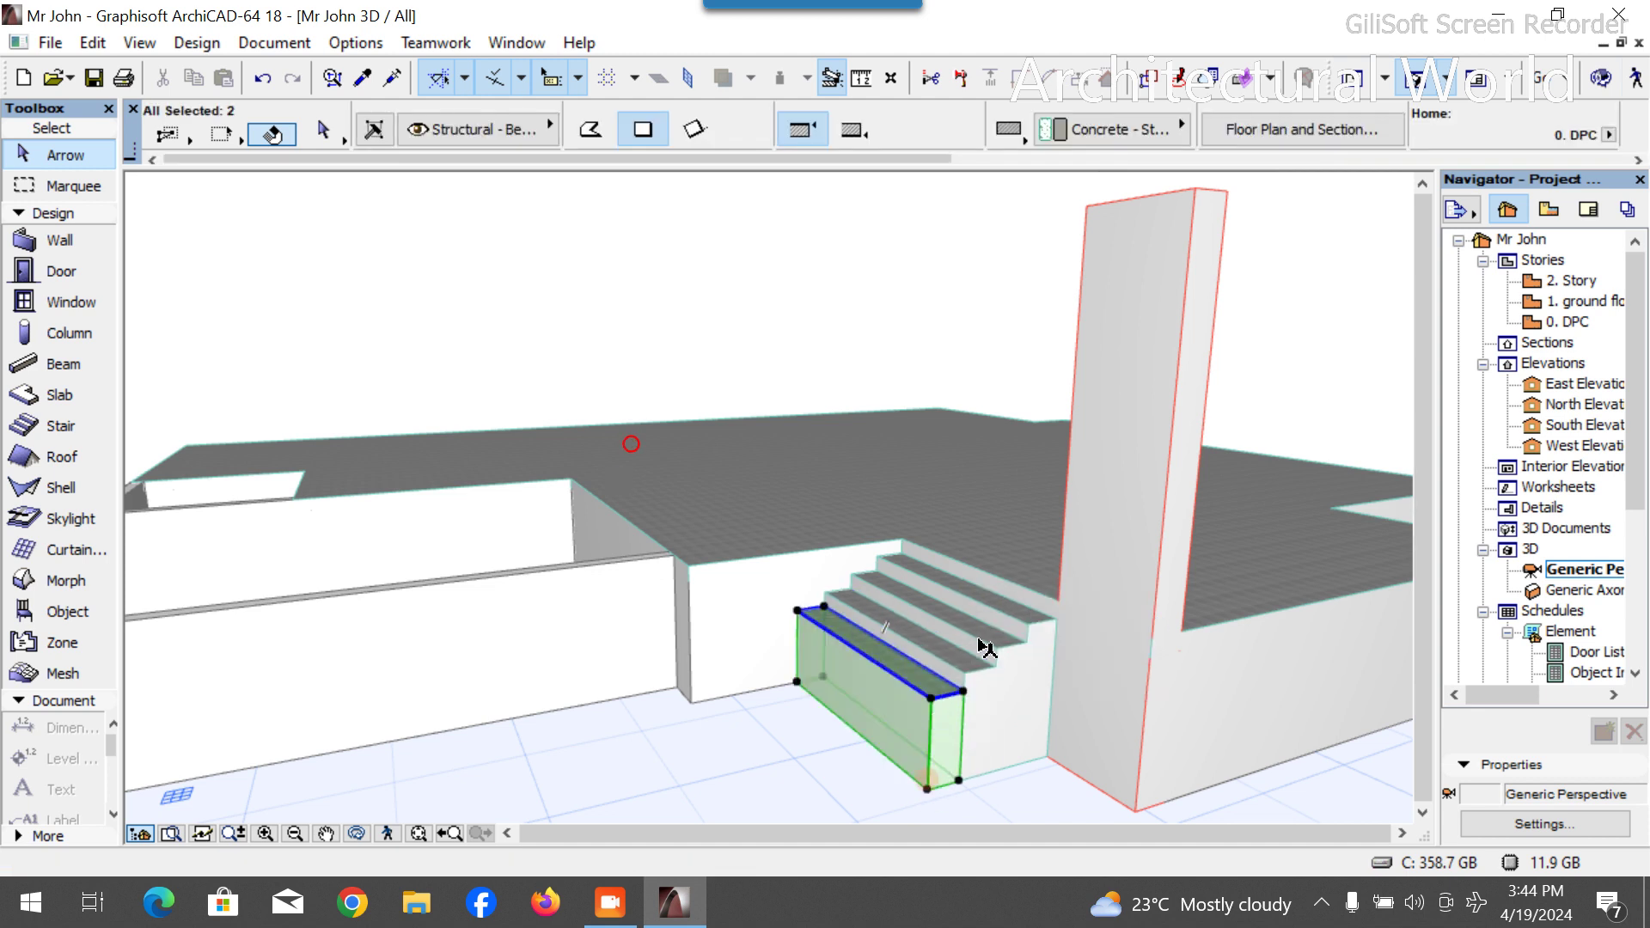
{"action": "left_click", "coordinate": [1009, 627], "text": "shift"}
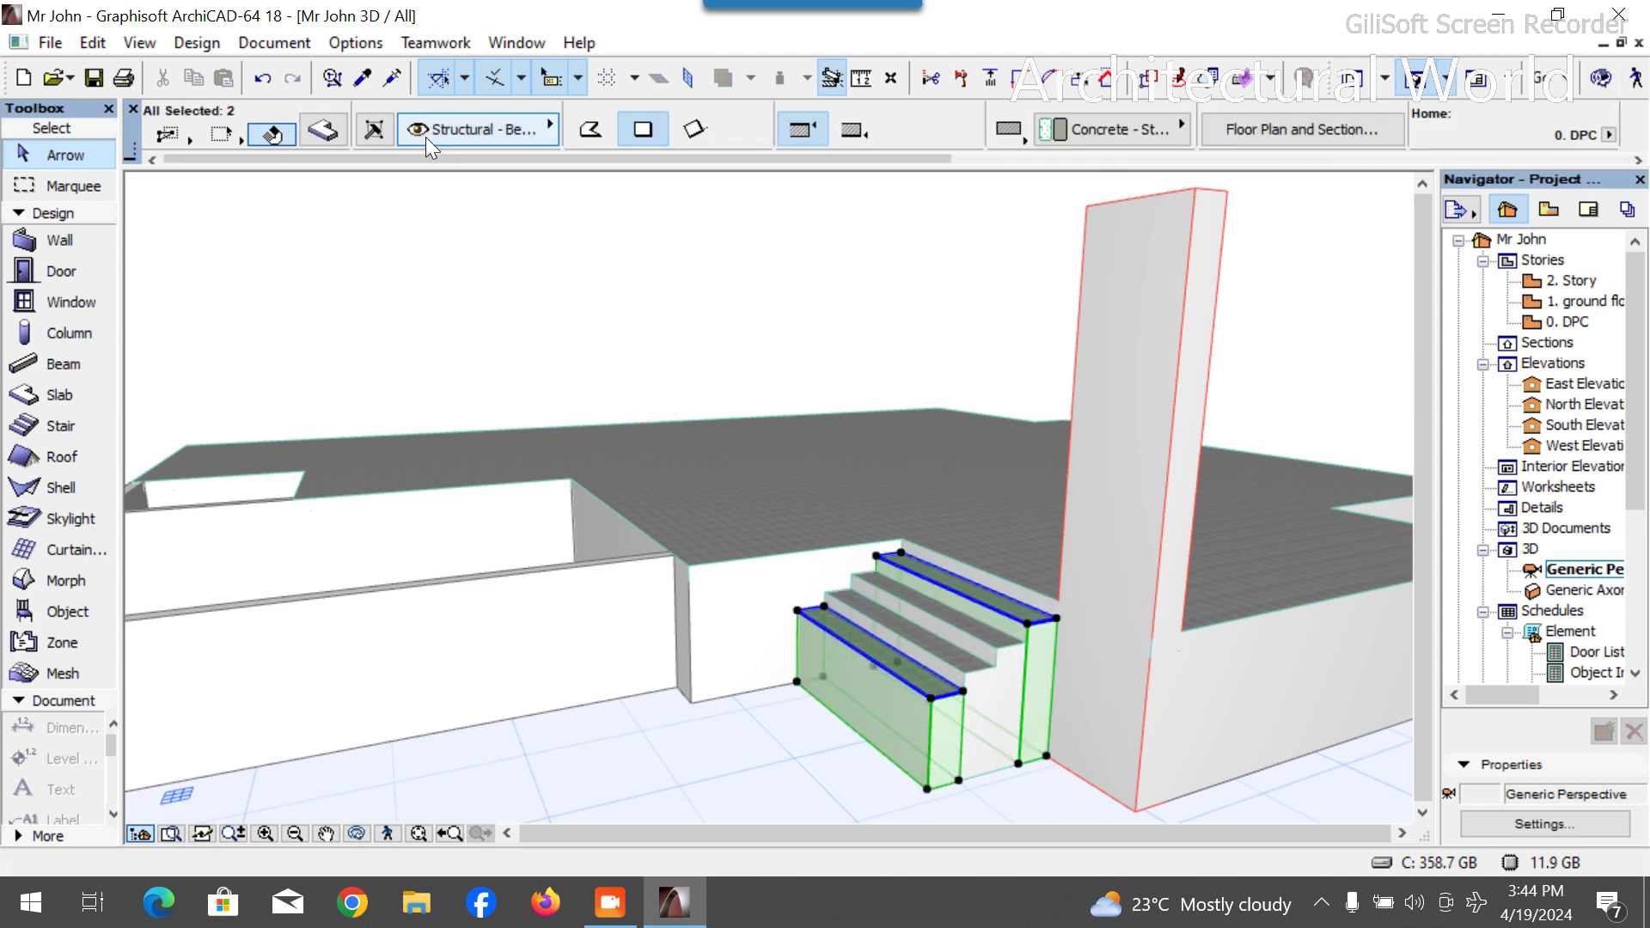
{"action": "key", "text": "ctrl+t"}
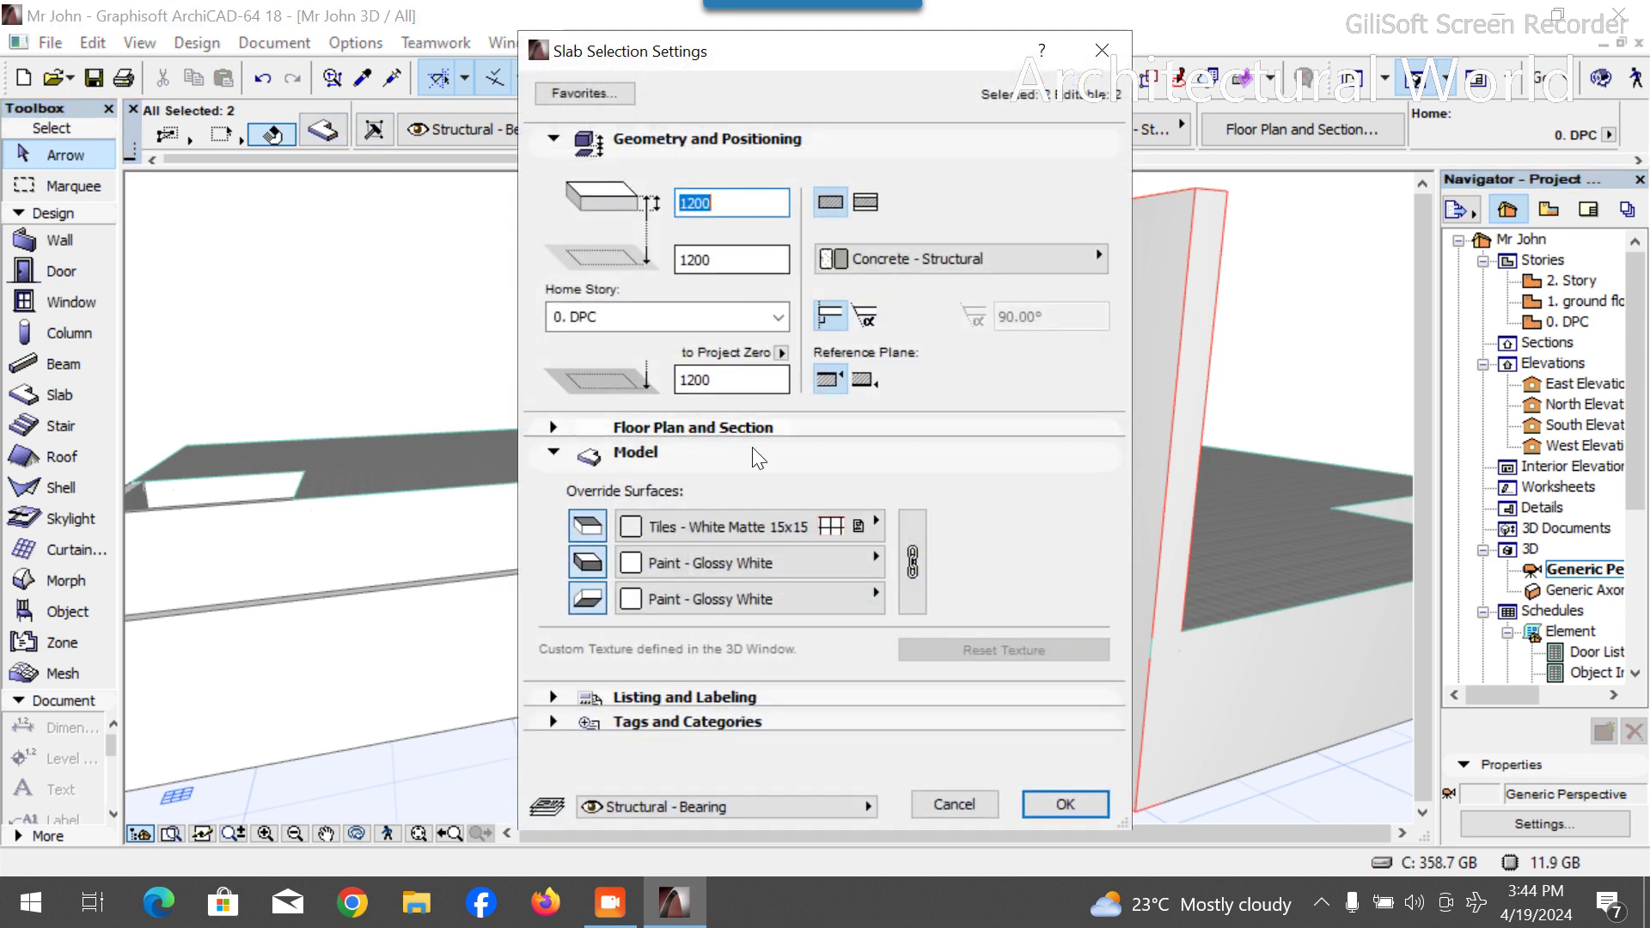
{"action": "left_click", "coordinate": [908, 578]}
{"action": "left_click", "coordinate": [1053, 806]}
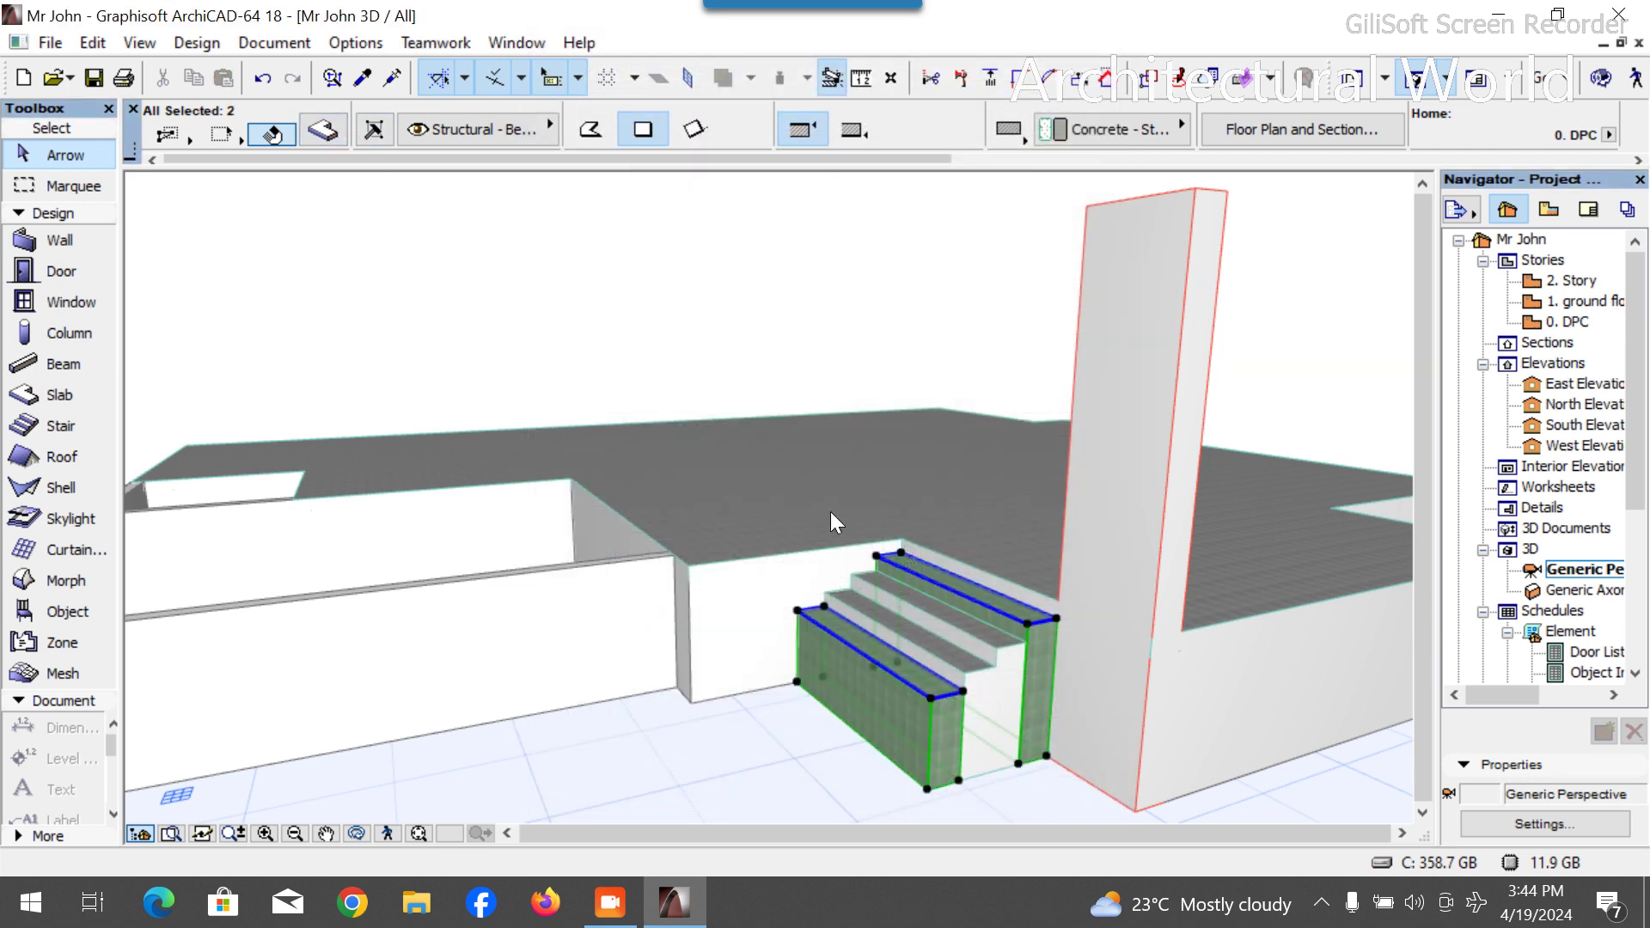
Add the two middle steps to the selection and link their surfaces so all faces use Tiles - White Matte 15x15.
{"action": "left_click", "coordinate": [1004, 662], "text": "shift"}
{"action": "left_click", "coordinate": [1004, 662], "text": "shift"}
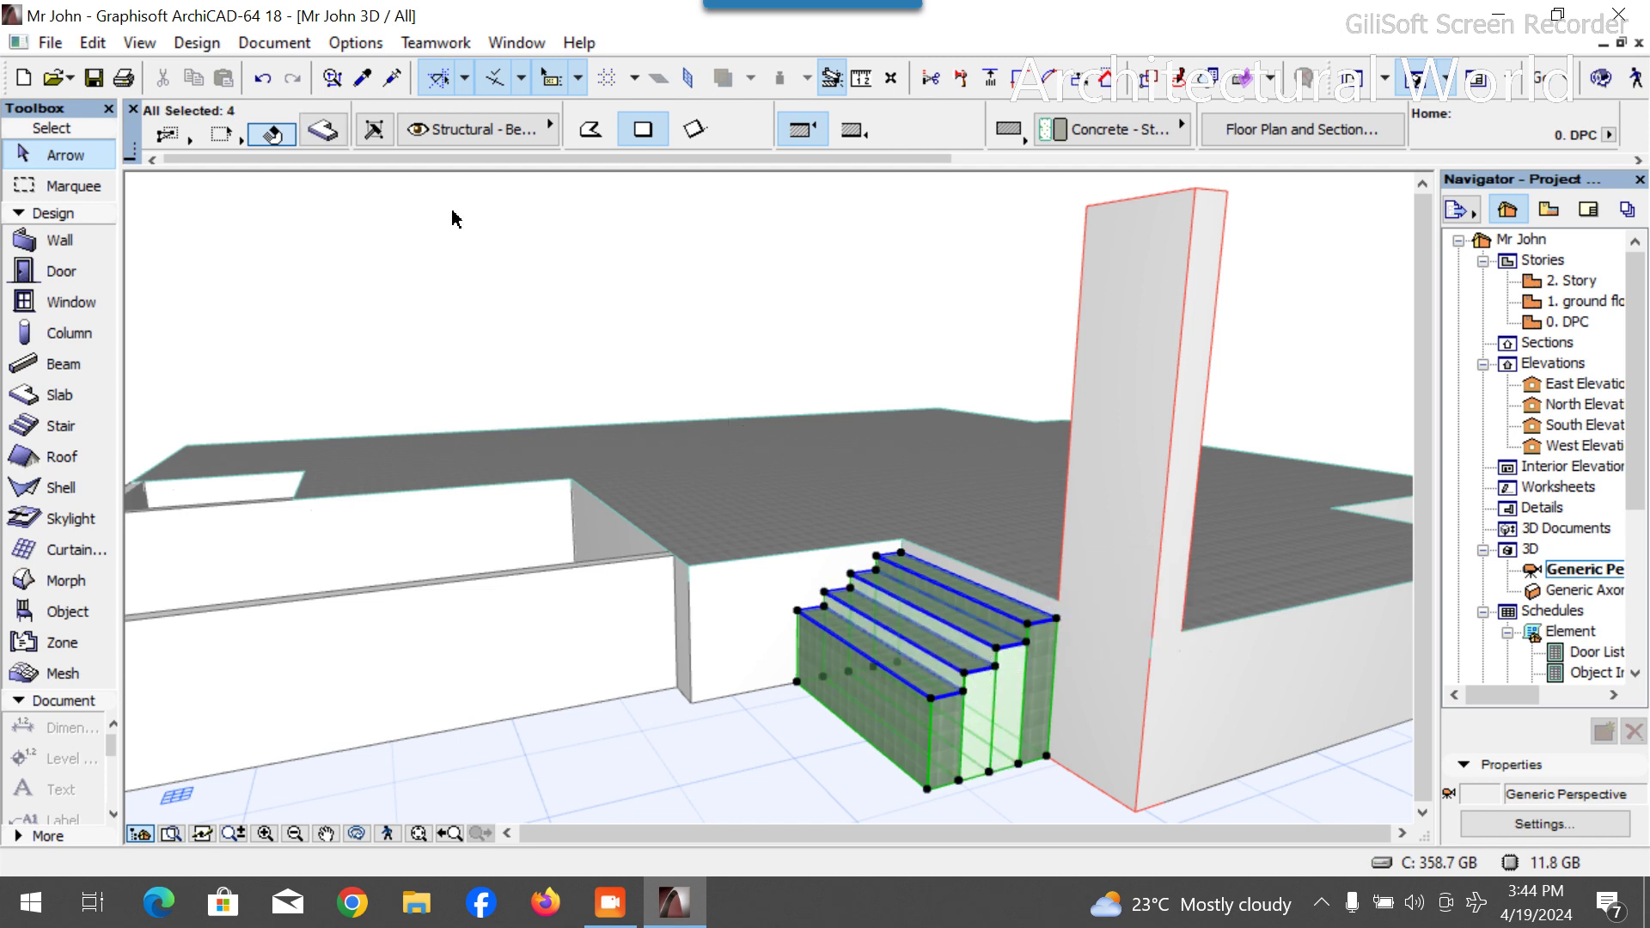
{"action": "left_click", "coordinate": [323, 129]}
{"action": "left_click", "coordinate": [914, 567]}
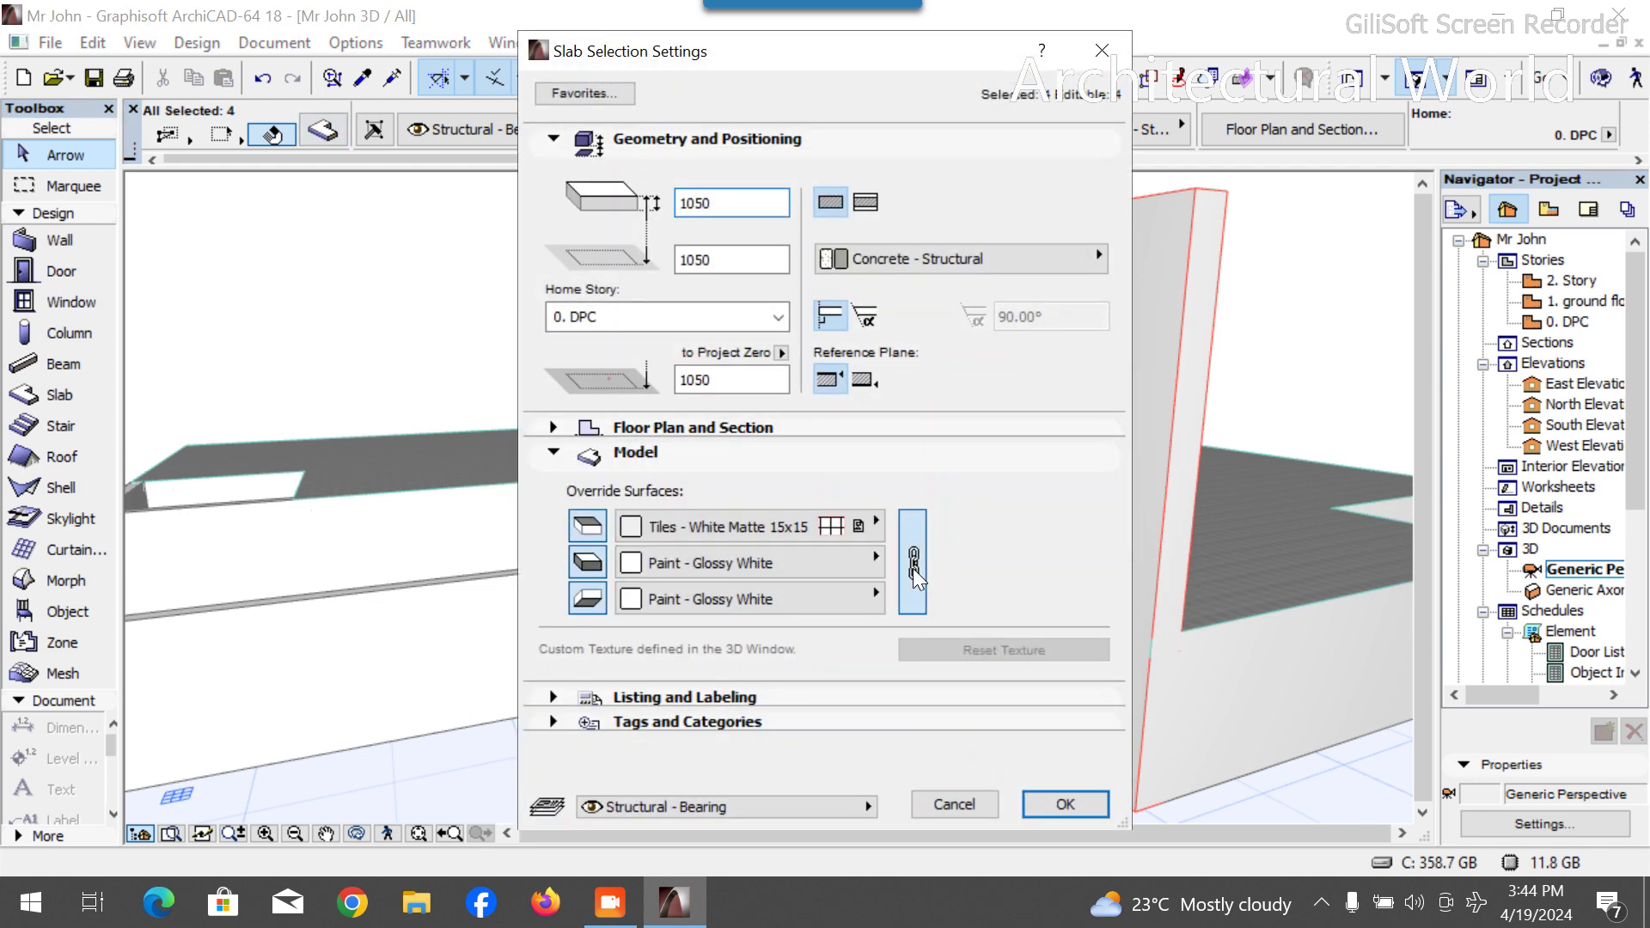
{"action": "left_click", "coordinate": [1062, 804]}
{"action": "left_click", "coordinate": [899, 283]}
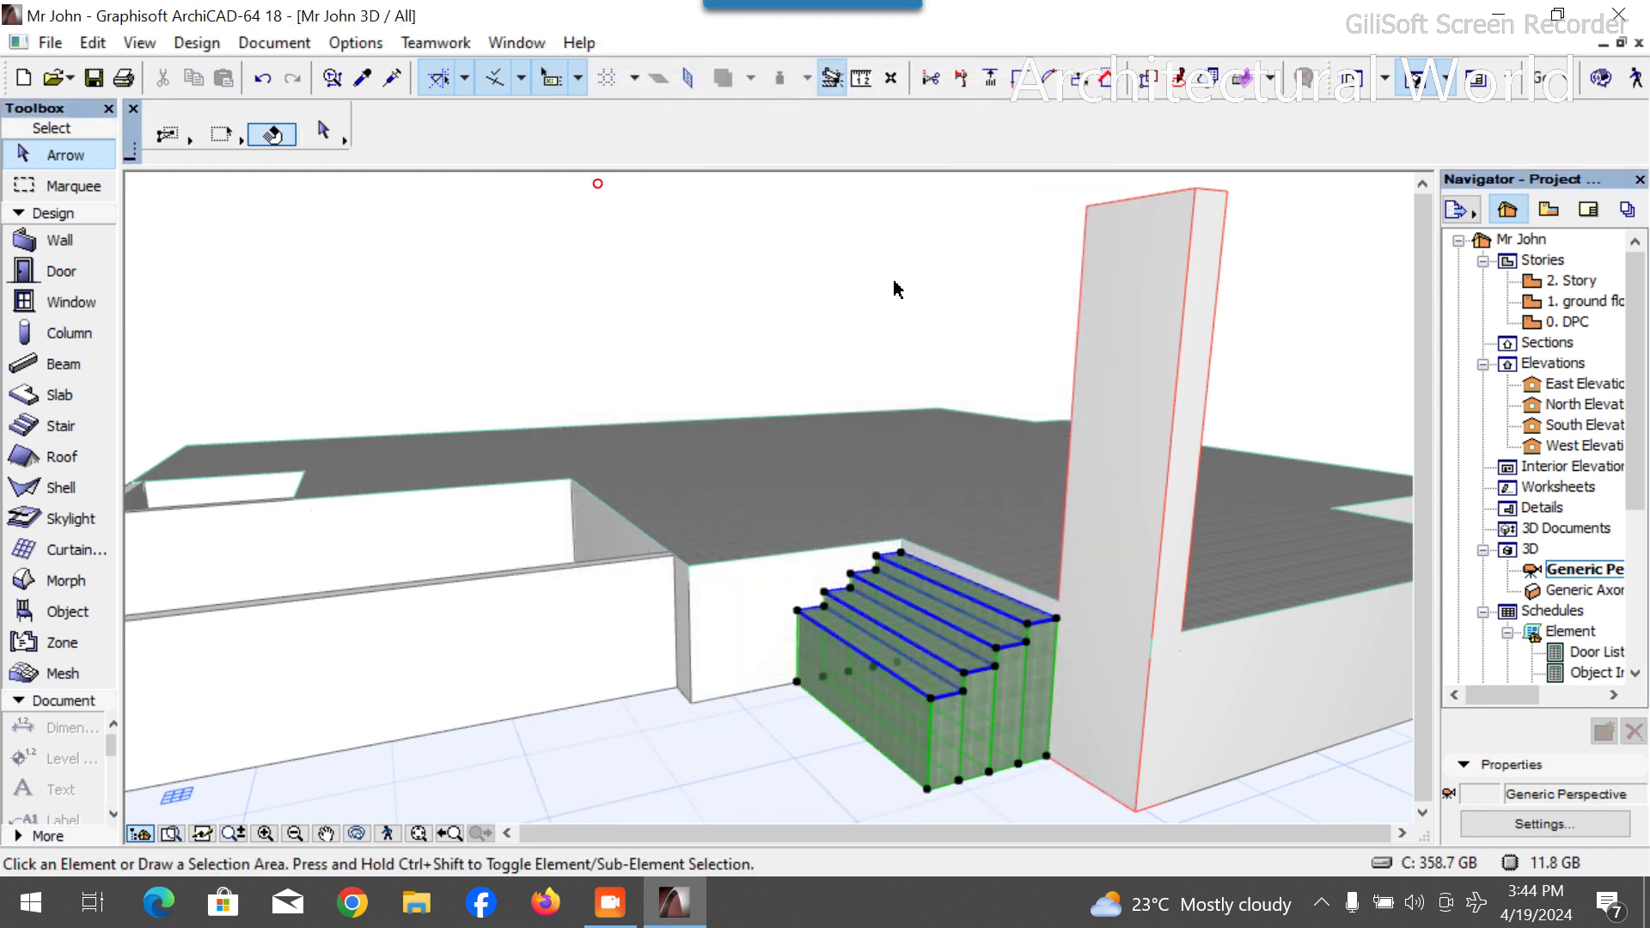
{"action": "scroll", "coordinate": [1144, 737], "scroll_direction": "down", "scroll_amount": 1}
{"action": "scroll", "coordinate": [1103, 693], "scroll_direction": "down", "scroll_amount": 1}
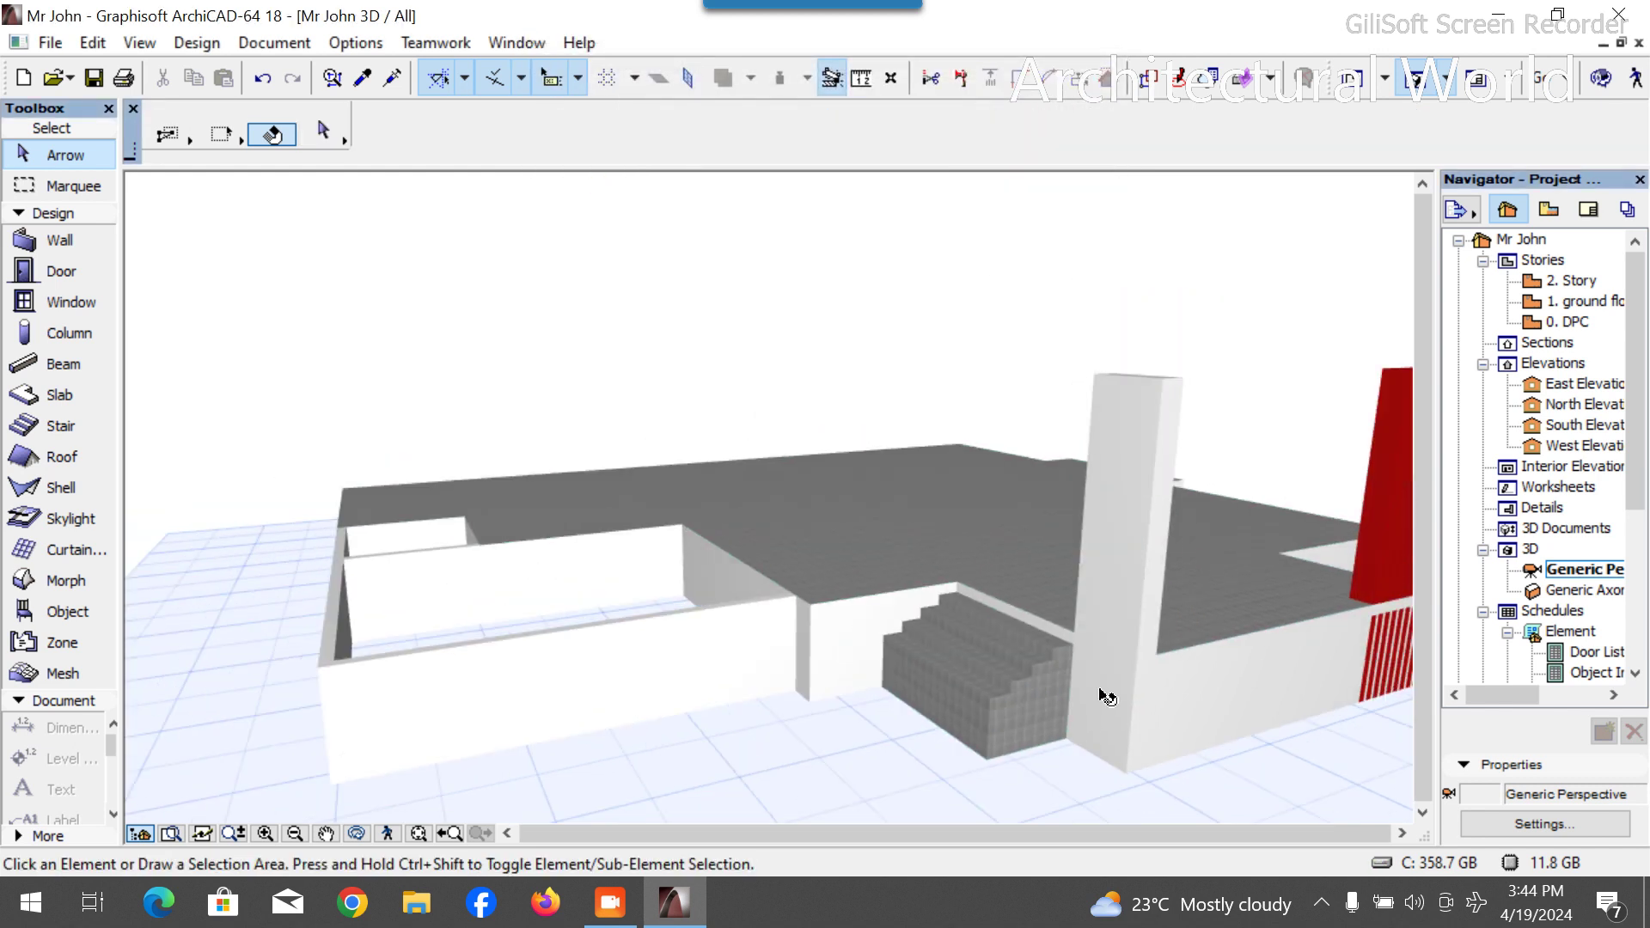
On the DPC floor plan, select all four entrance step slabs and rotate a copy of them by 90°.
{"action": "double_click", "coordinate": [1566, 321]}
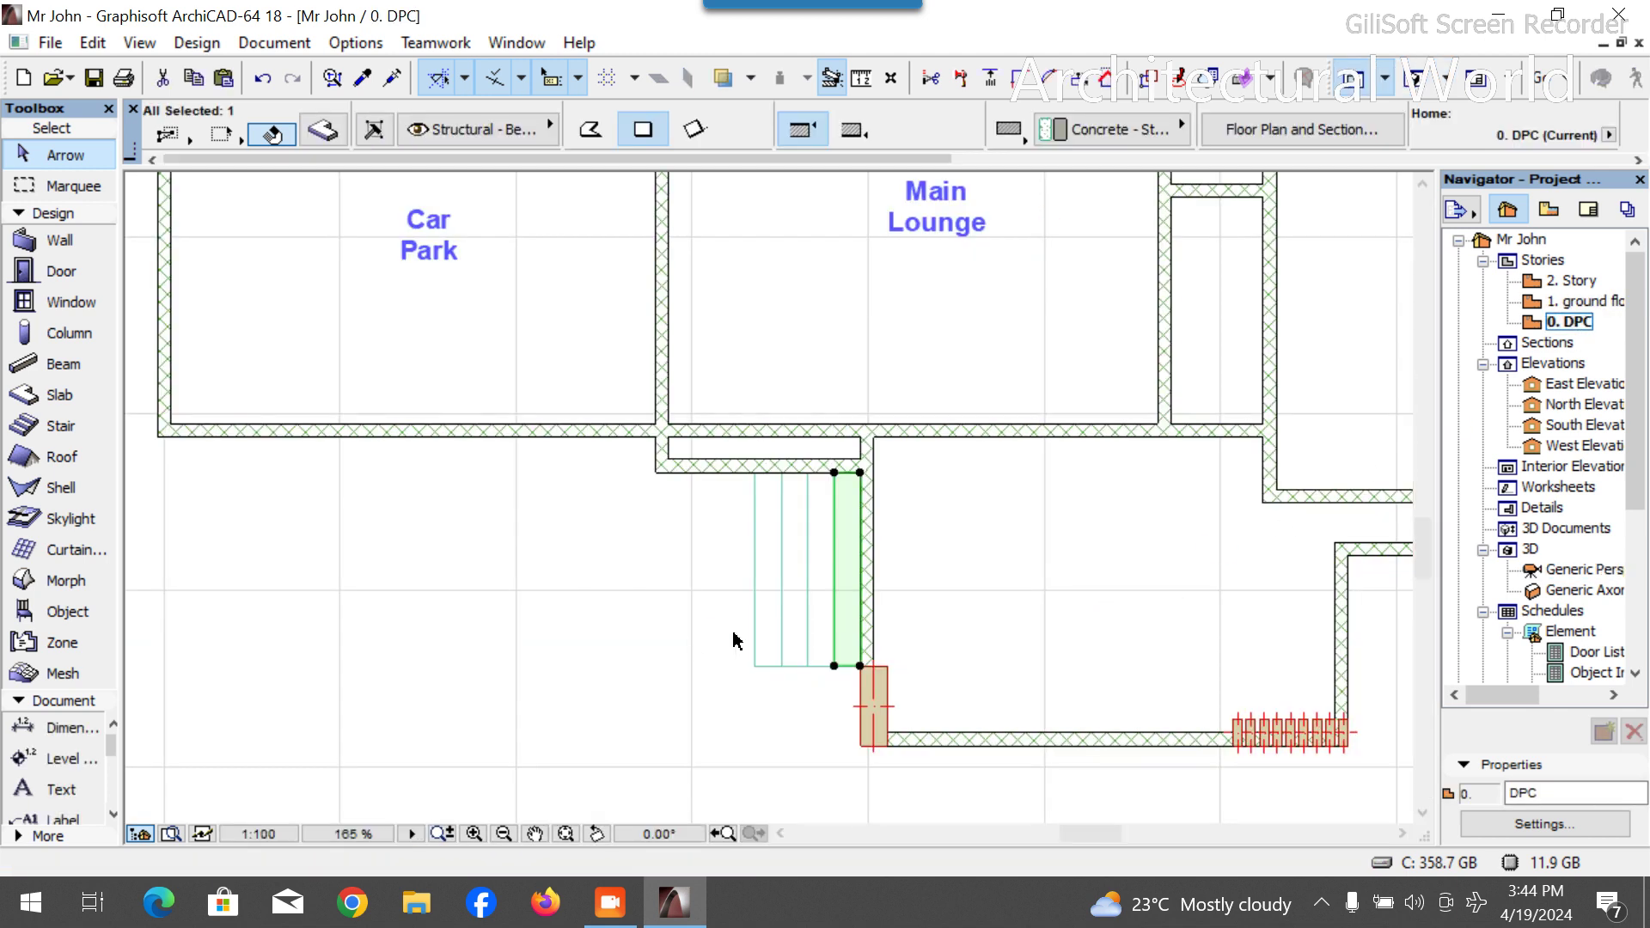
{"action": "left_click", "coordinate": [826, 605], "text": "shift"}
{"action": "left_click", "coordinate": [886, 605], "text": "shift"}
{"action": "left_click", "coordinate": [962, 603], "text": "shift"}
{"action": "key", "text": "ctrl+alt+e"}
{"action": "left_click", "coordinate": [977, 672]}
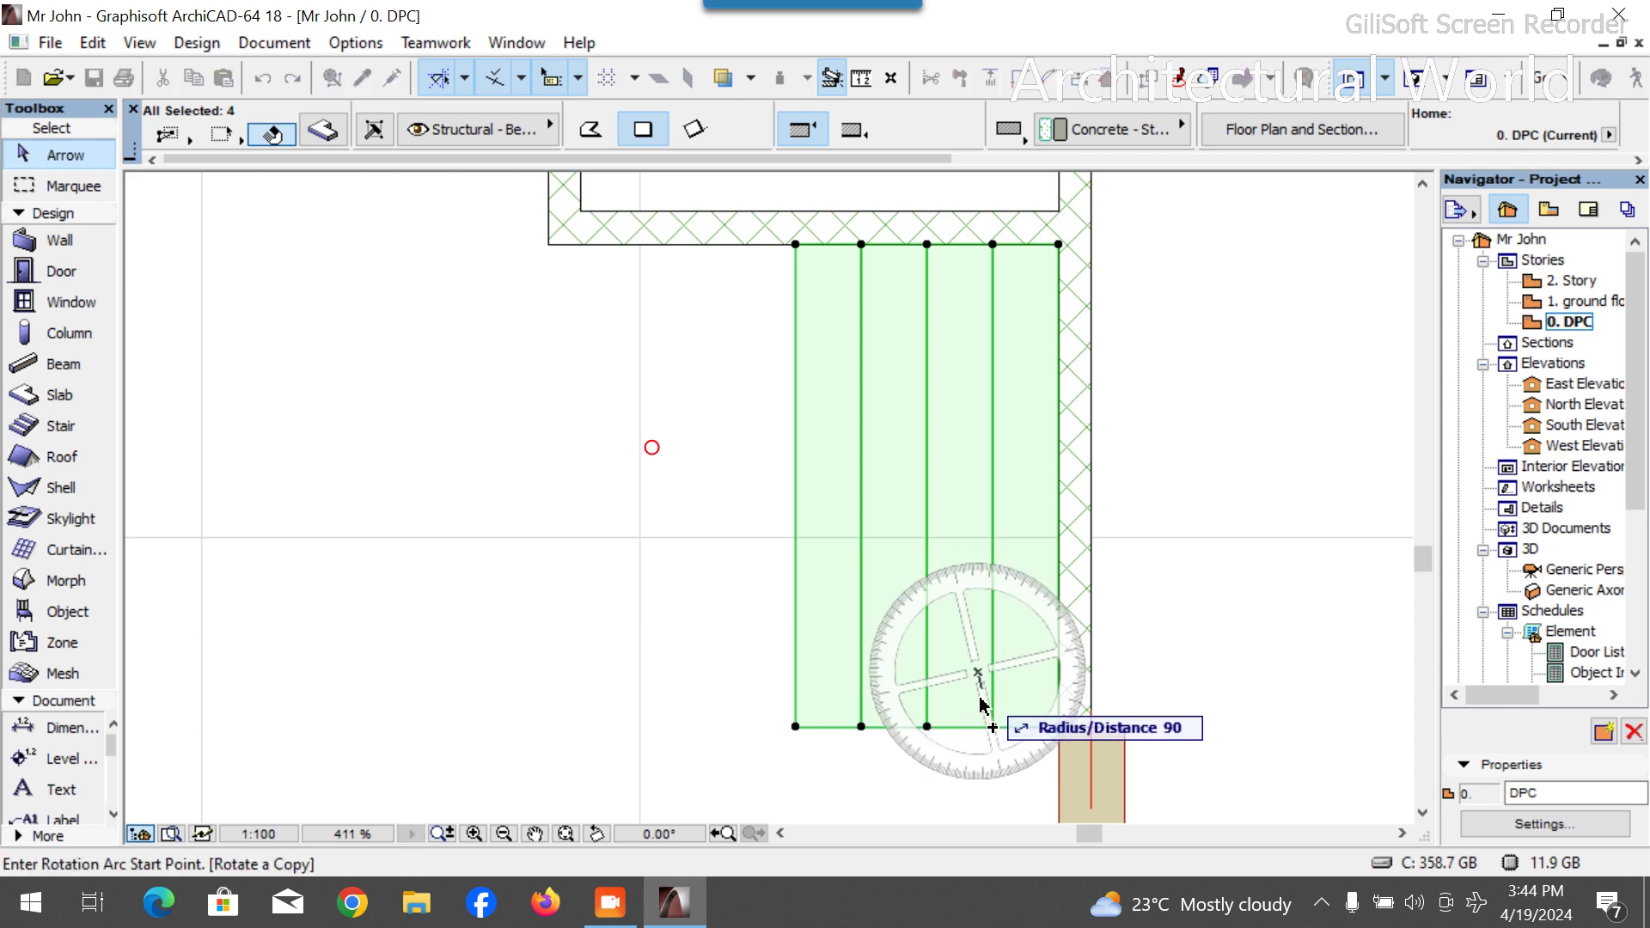
{"action": "left_click", "coordinate": [977, 793]}
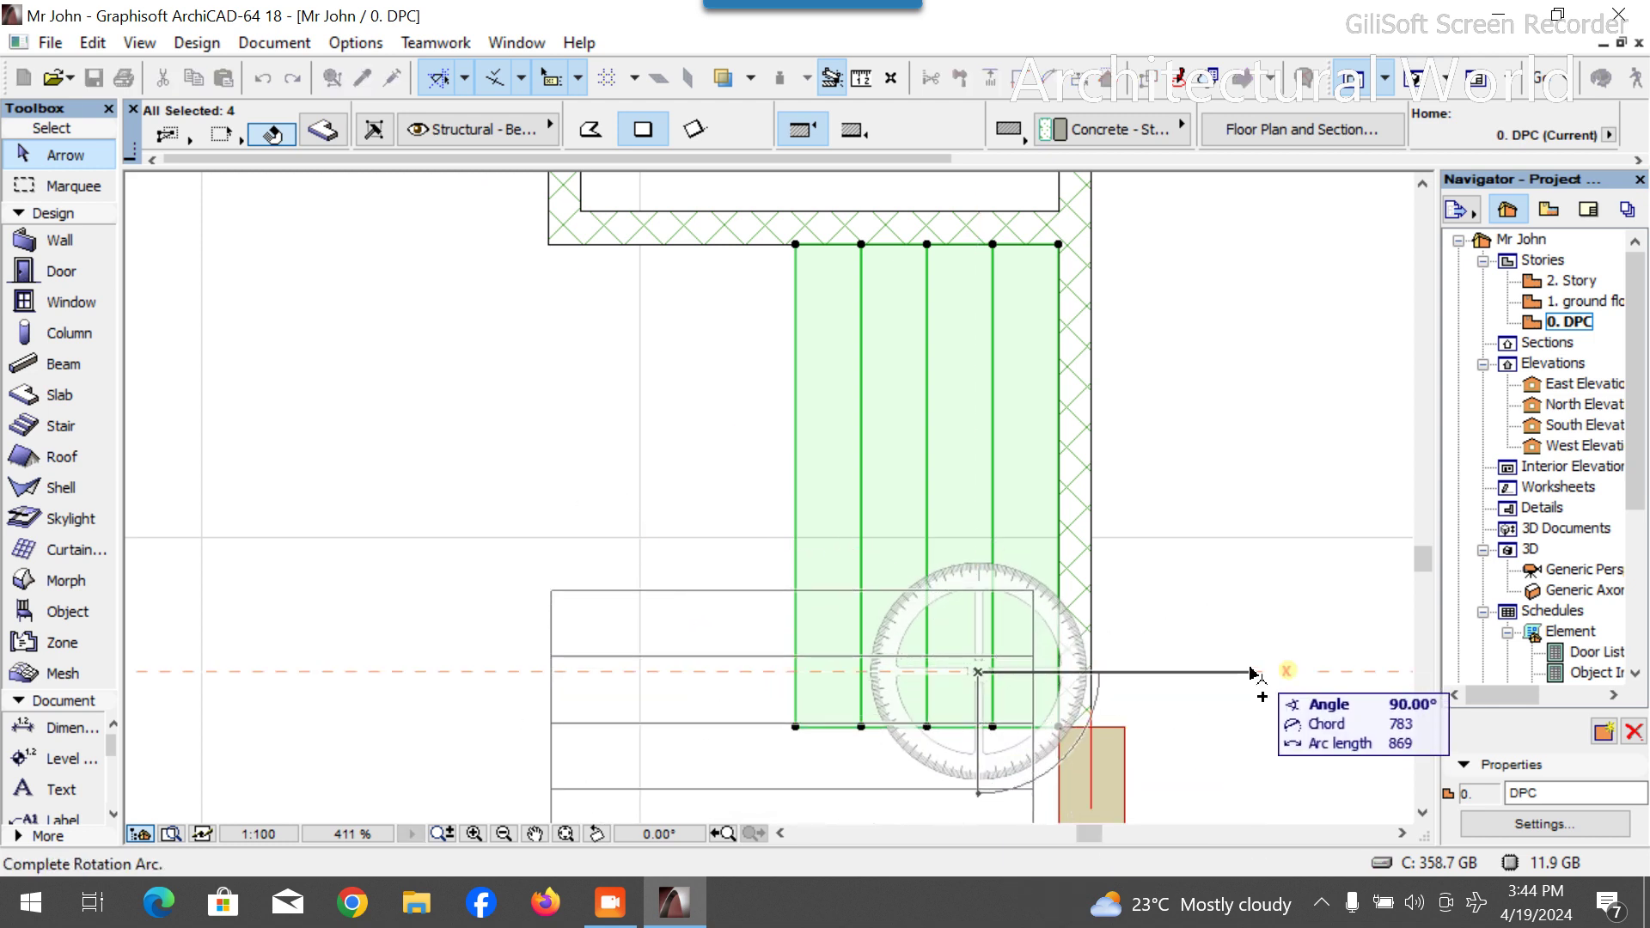
{"action": "left_click", "coordinate": [1252, 672]}
Move the rotated set of steps so its upper-right corner meets the inner corner of the room beside the Store.
{"action": "key", "text": "ctrl+d"}
{"action": "left_click", "coordinate": [1034, 612]}
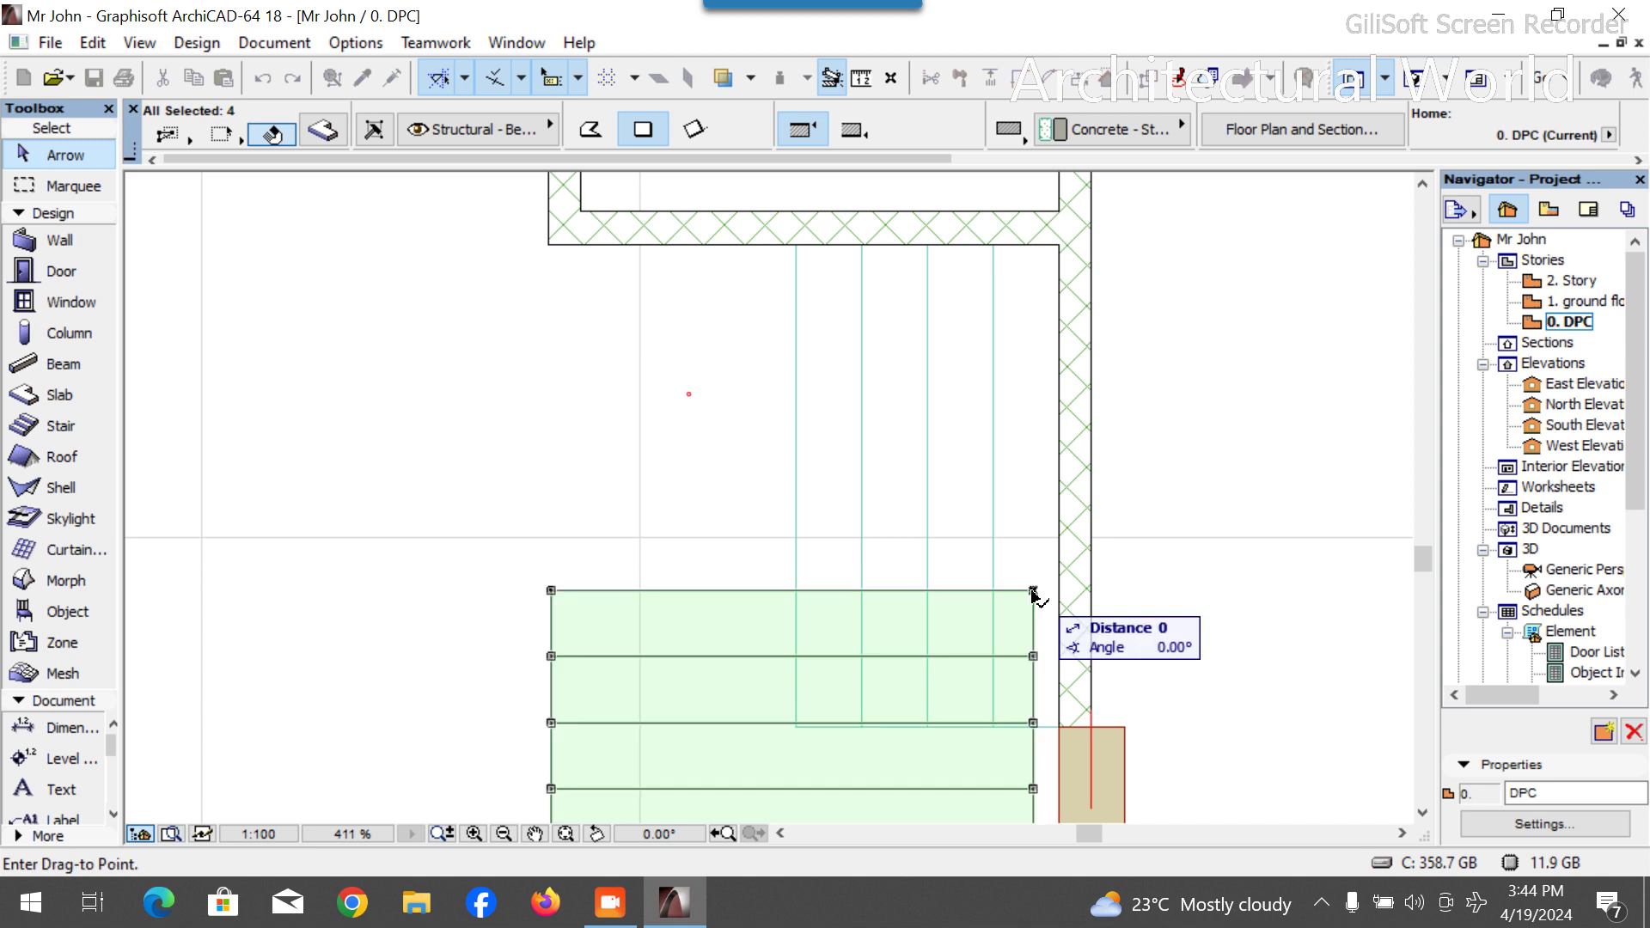
{"action": "scroll", "coordinate": [1034, 615], "scroll_direction": "down", "scroll_amount": 7}
{"action": "scroll", "coordinate": [1027, 470], "scroll_direction": "up", "scroll_amount": 5}
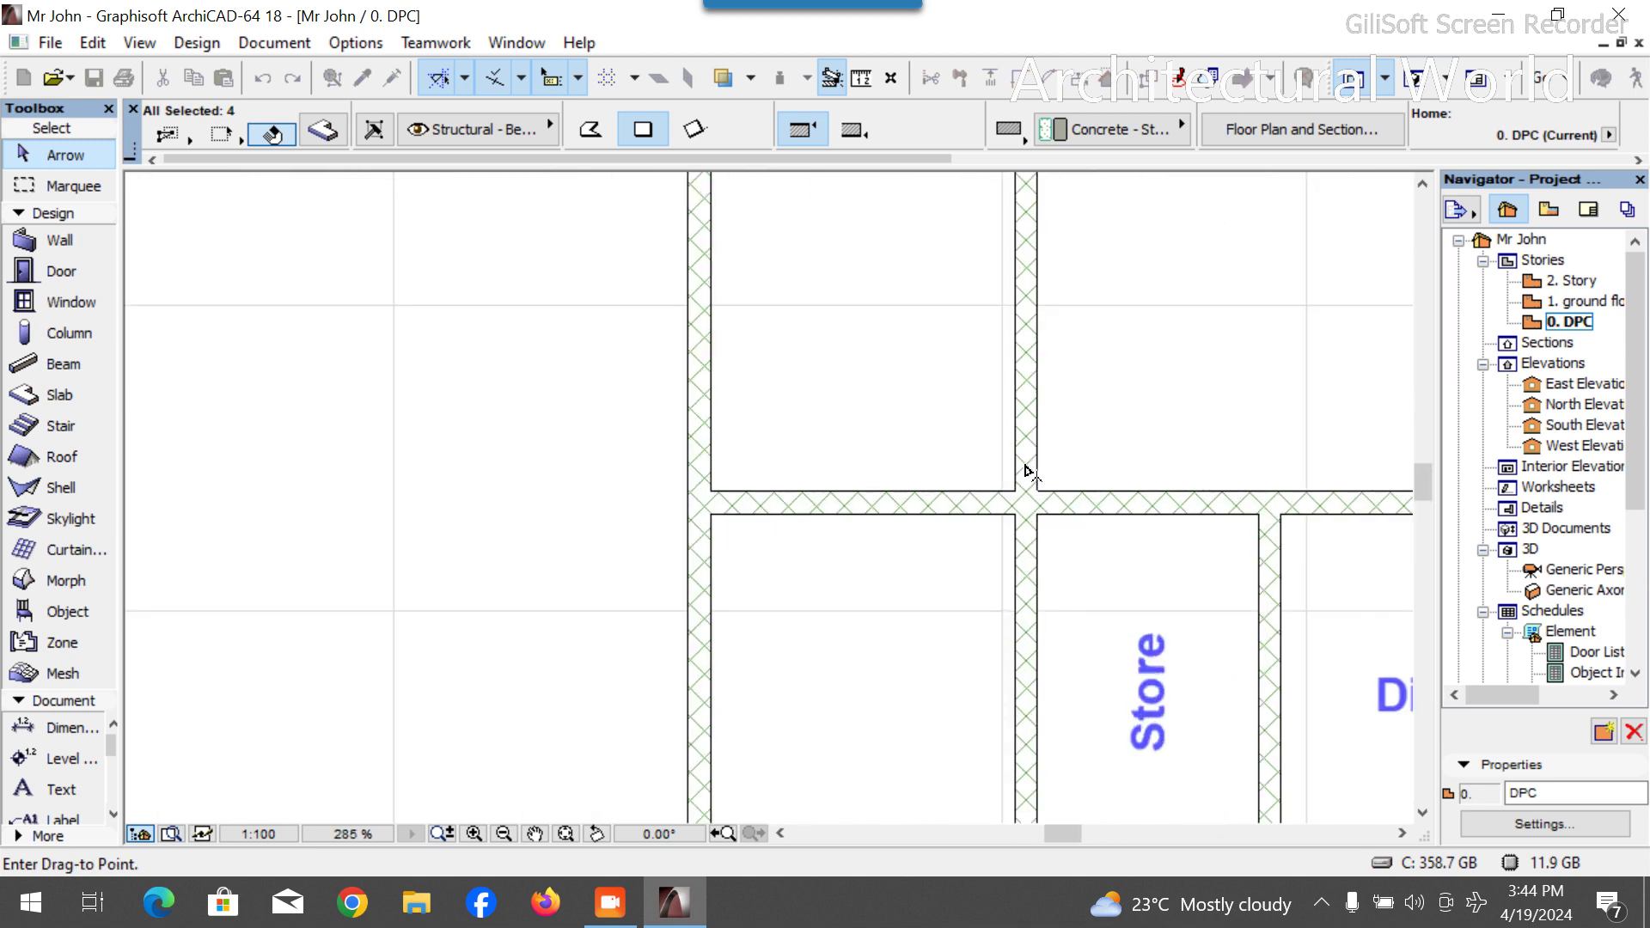
{"action": "left_click", "coordinate": [1016, 514]}
Offset the left edges of the two uppermost copied step slabs inward to the inner face of the outer wall.
{"action": "scroll", "coordinate": [697, 540], "scroll_direction": "up", "scroll_amount": 5}
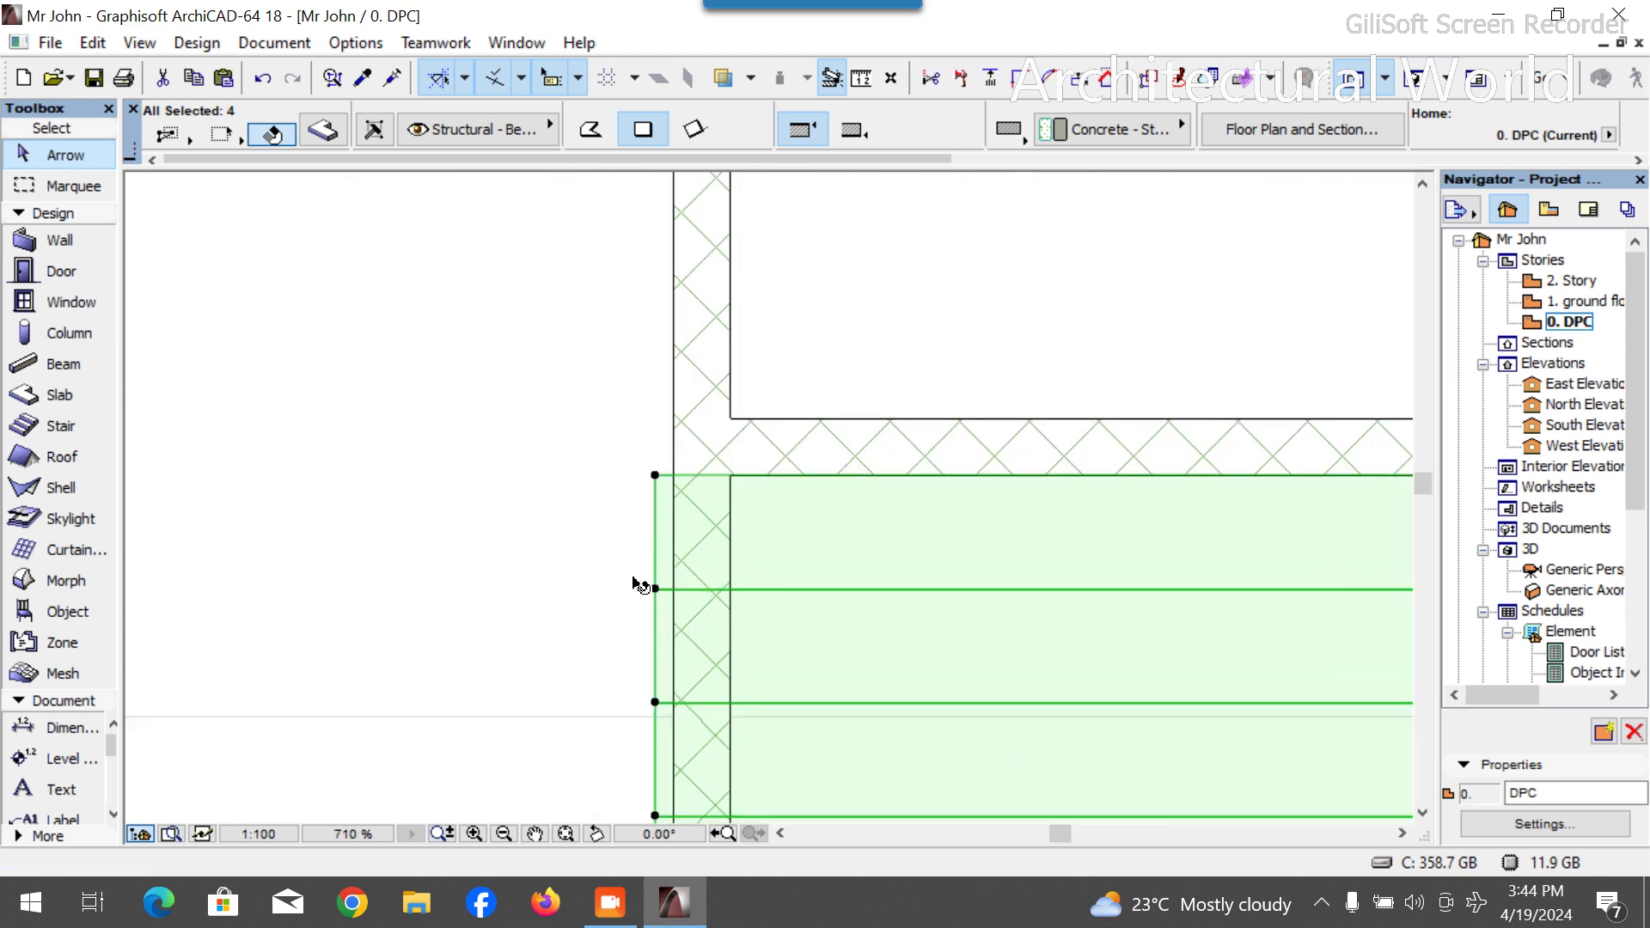
{"action": "left_click", "coordinate": [655, 539]}
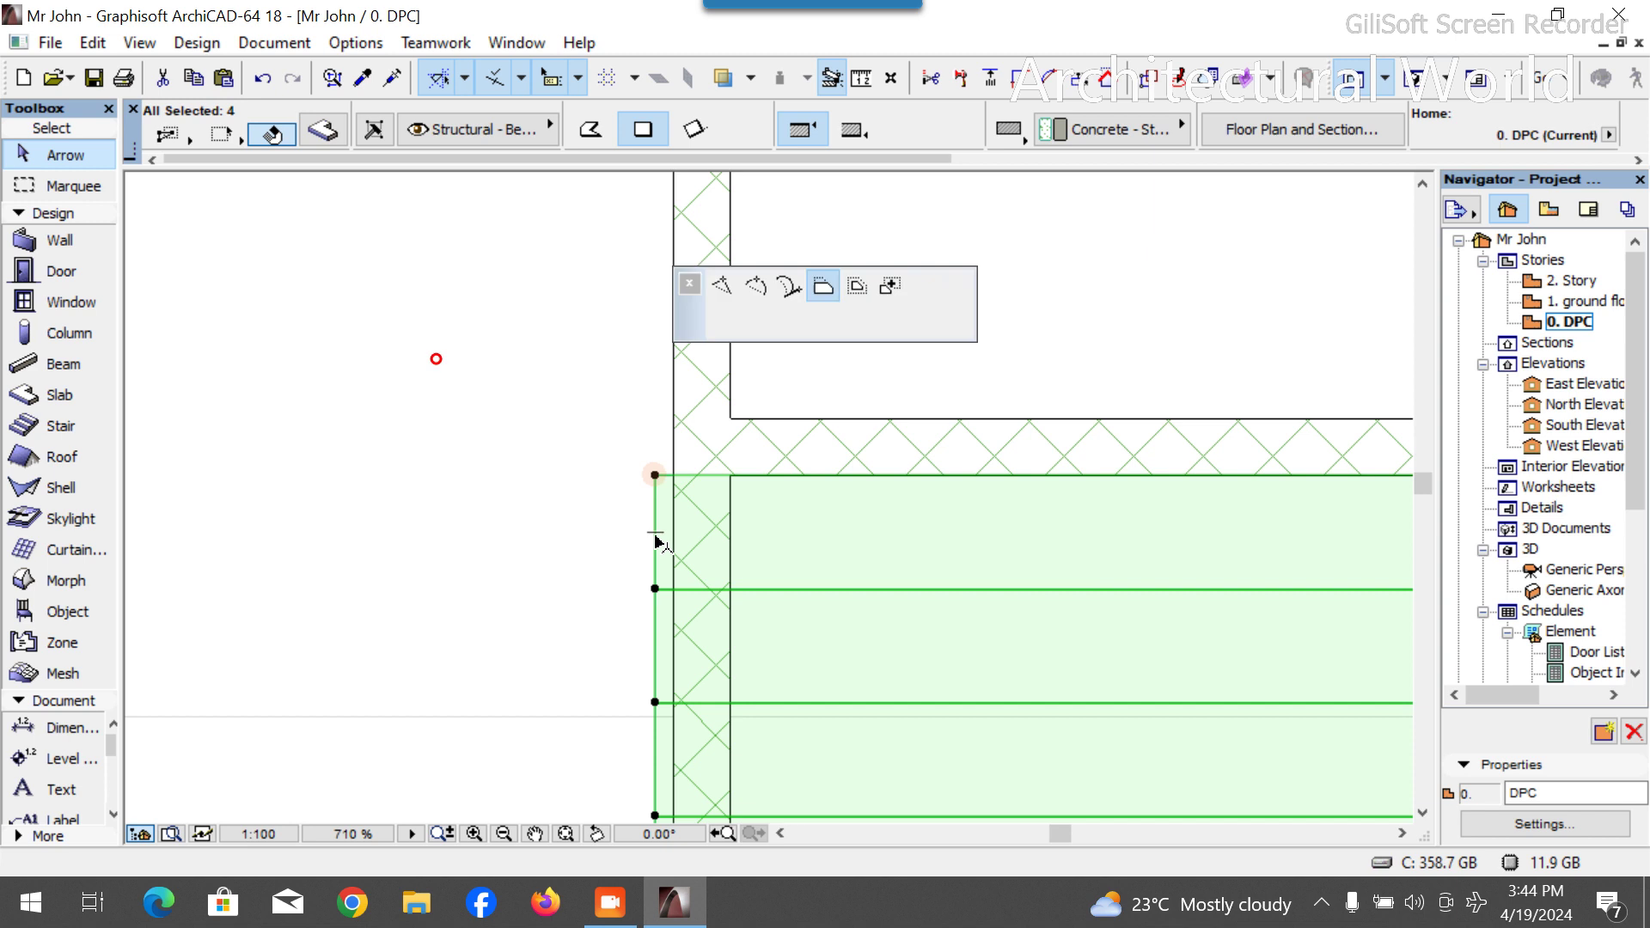
{"action": "left_click", "coordinate": [730, 472]}
{"action": "scroll", "coordinate": [729, 406], "scroll_direction": "down", "scroll_amount": 5}
{"action": "scroll", "coordinate": [710, 534], "scroll_direction": "up", "scroll_amount": 5}
{"action": "left_click", "coordinate": [694, 424]}
{"action": "left_click", "coordinate": [773, 371]}
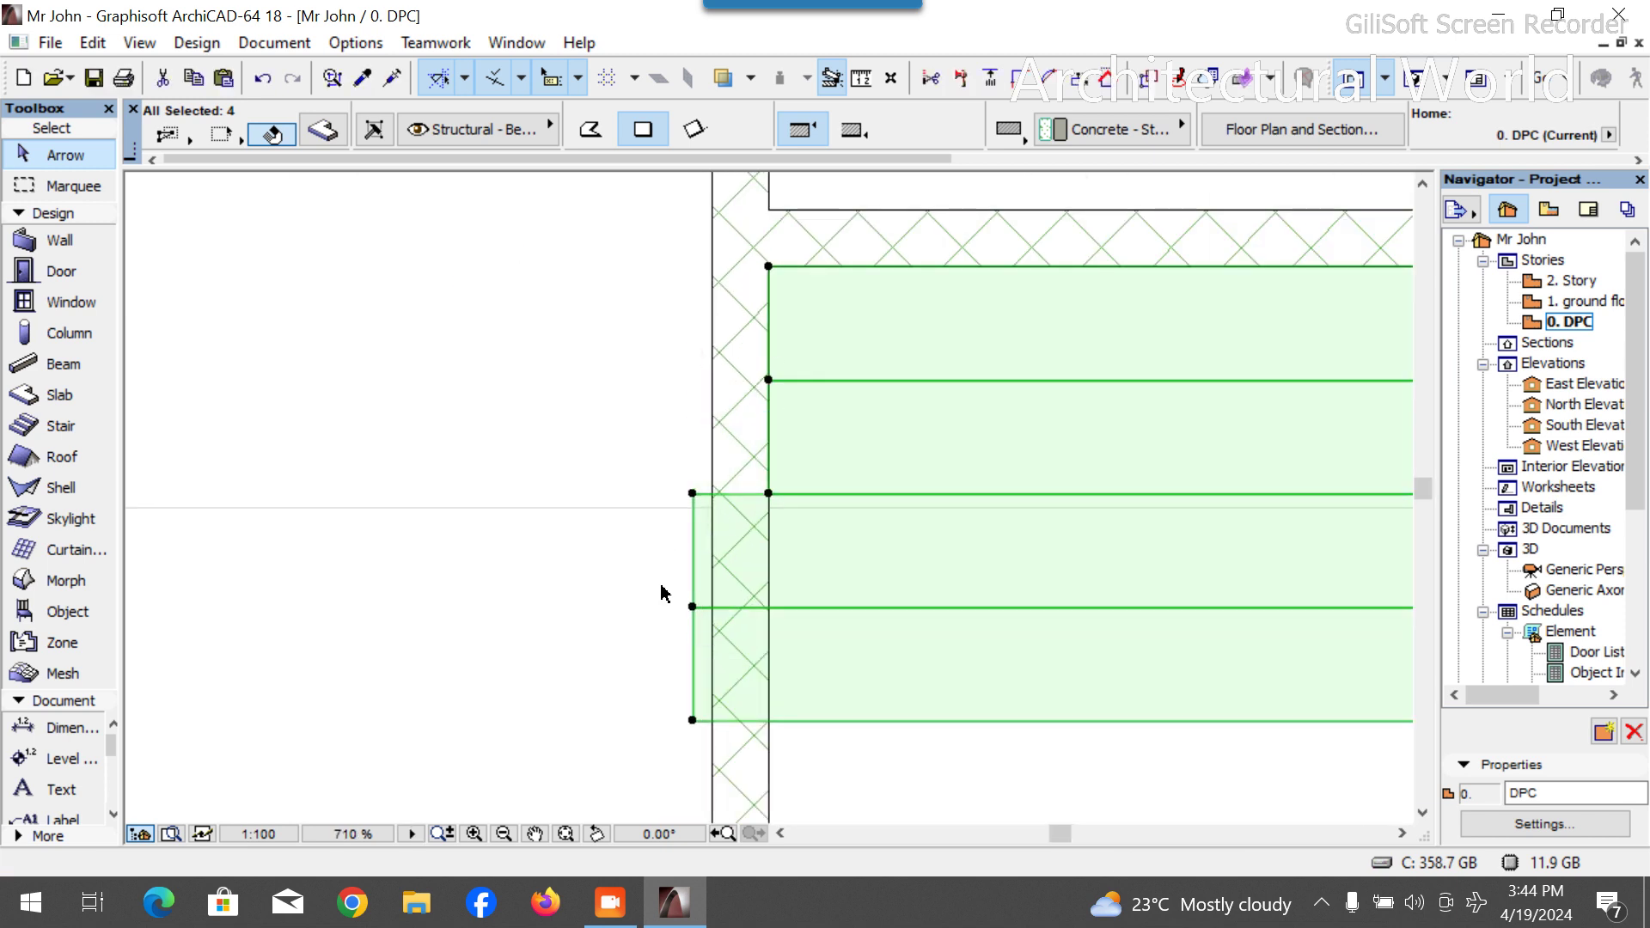
Shorten the two lower copied step slabs so their left edges also meet the outer wall's inner face.
{"action": "left_click", "coordinate": [693, 551]}
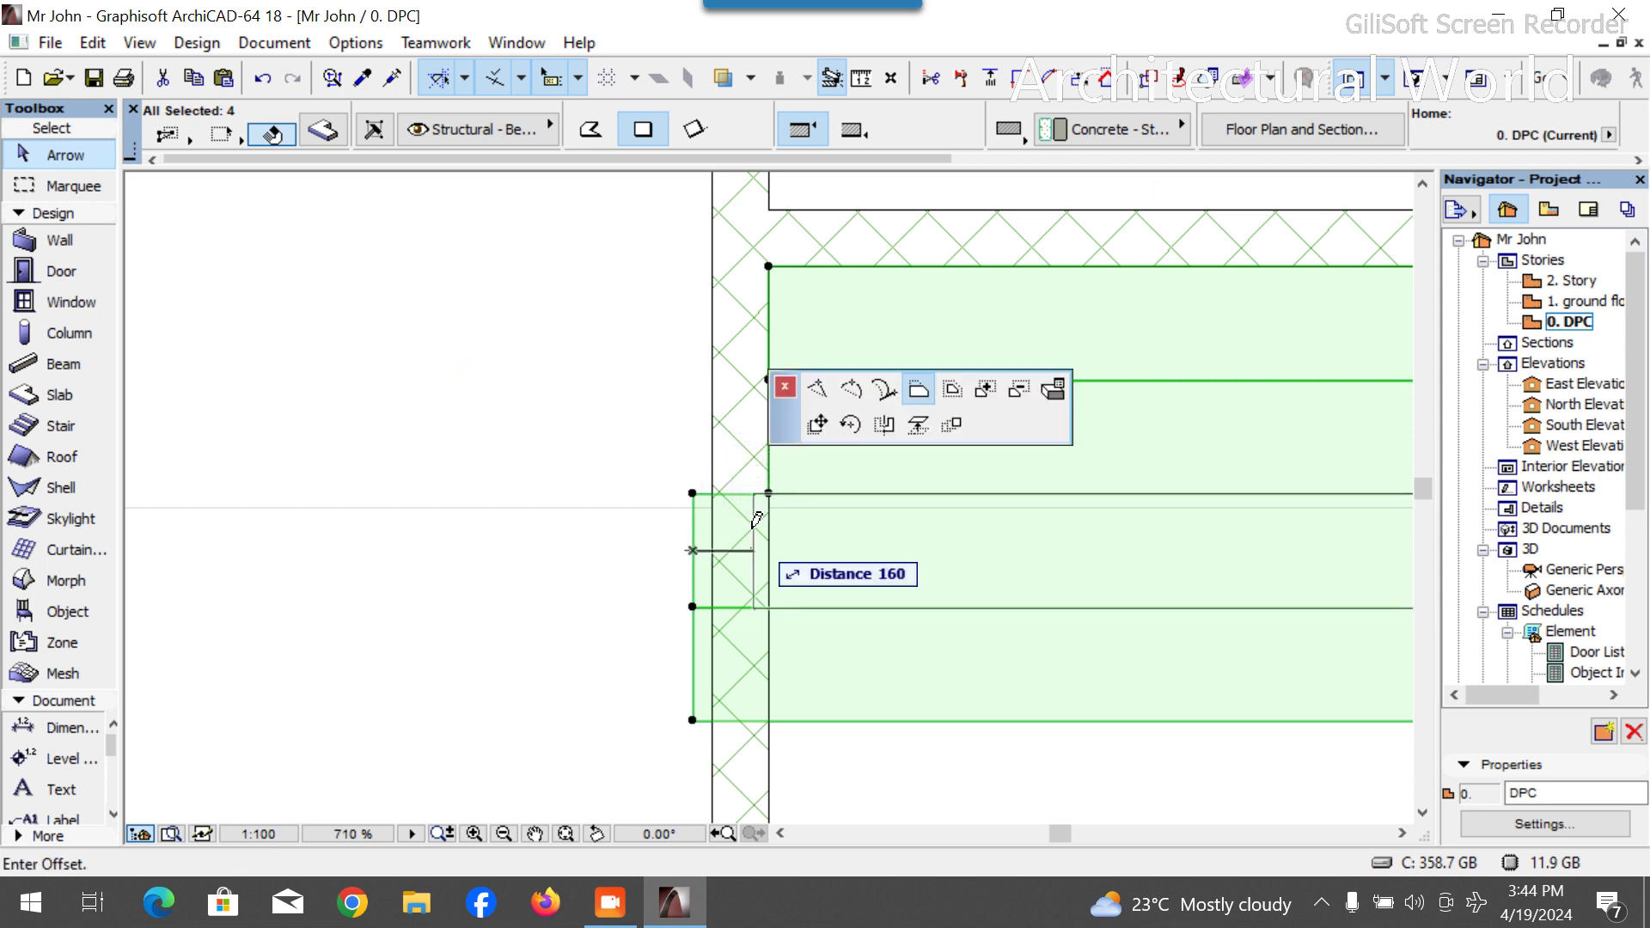
{"action": "left_click", "coordinate": [772, 475]}
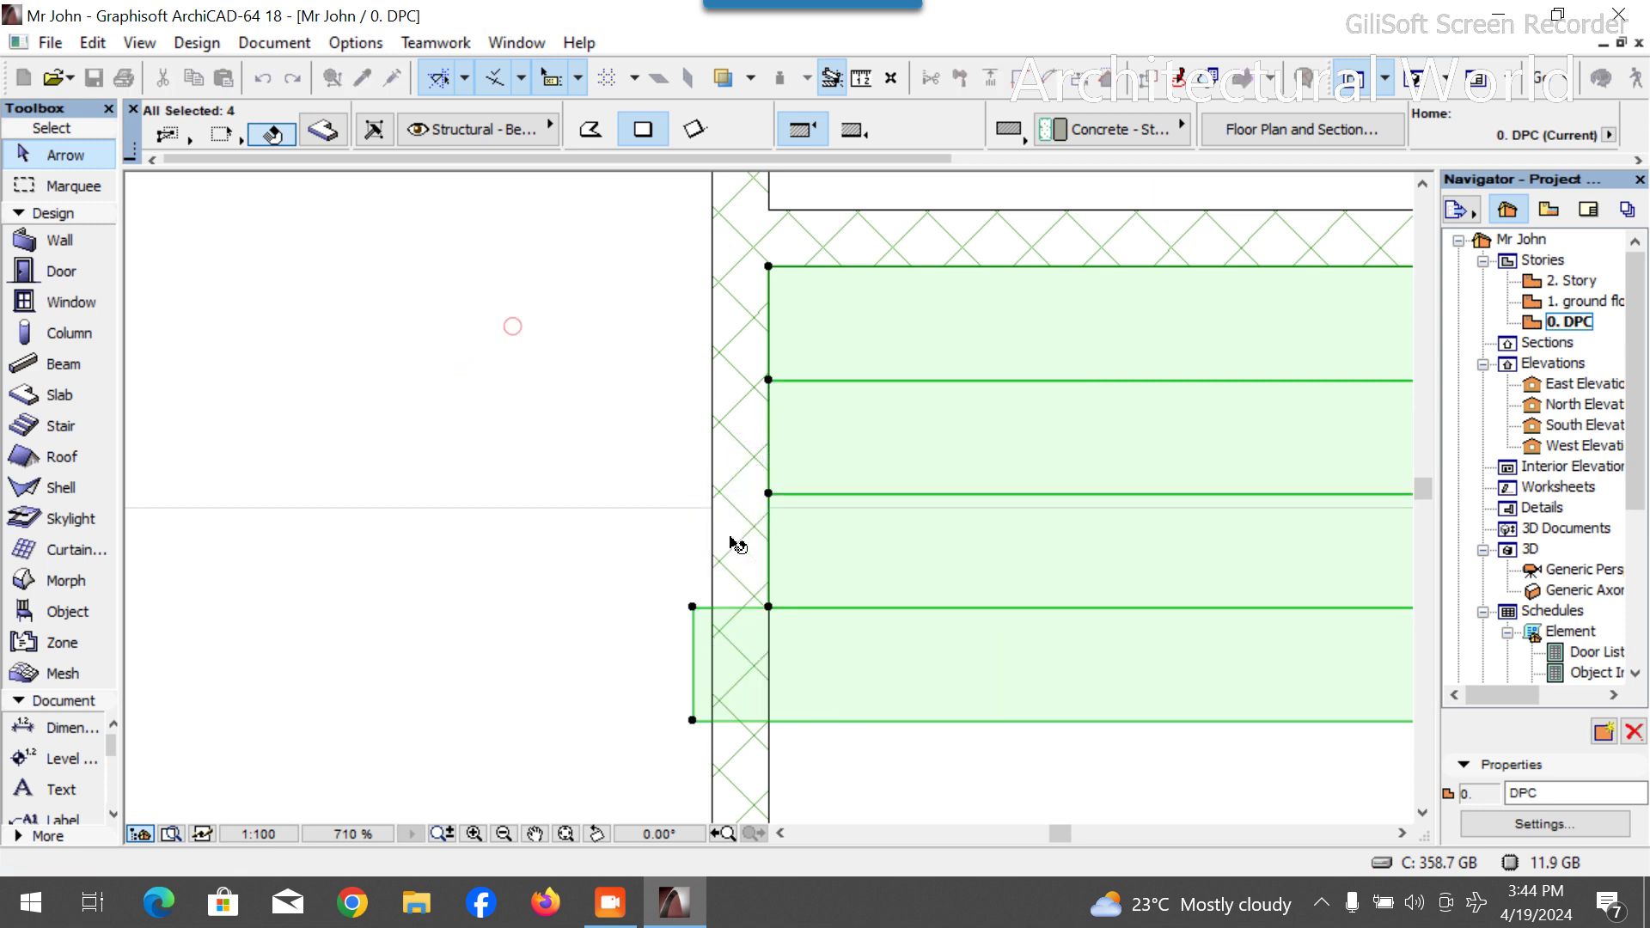
{"action": "left_click", "coordinate": [694, 667]}
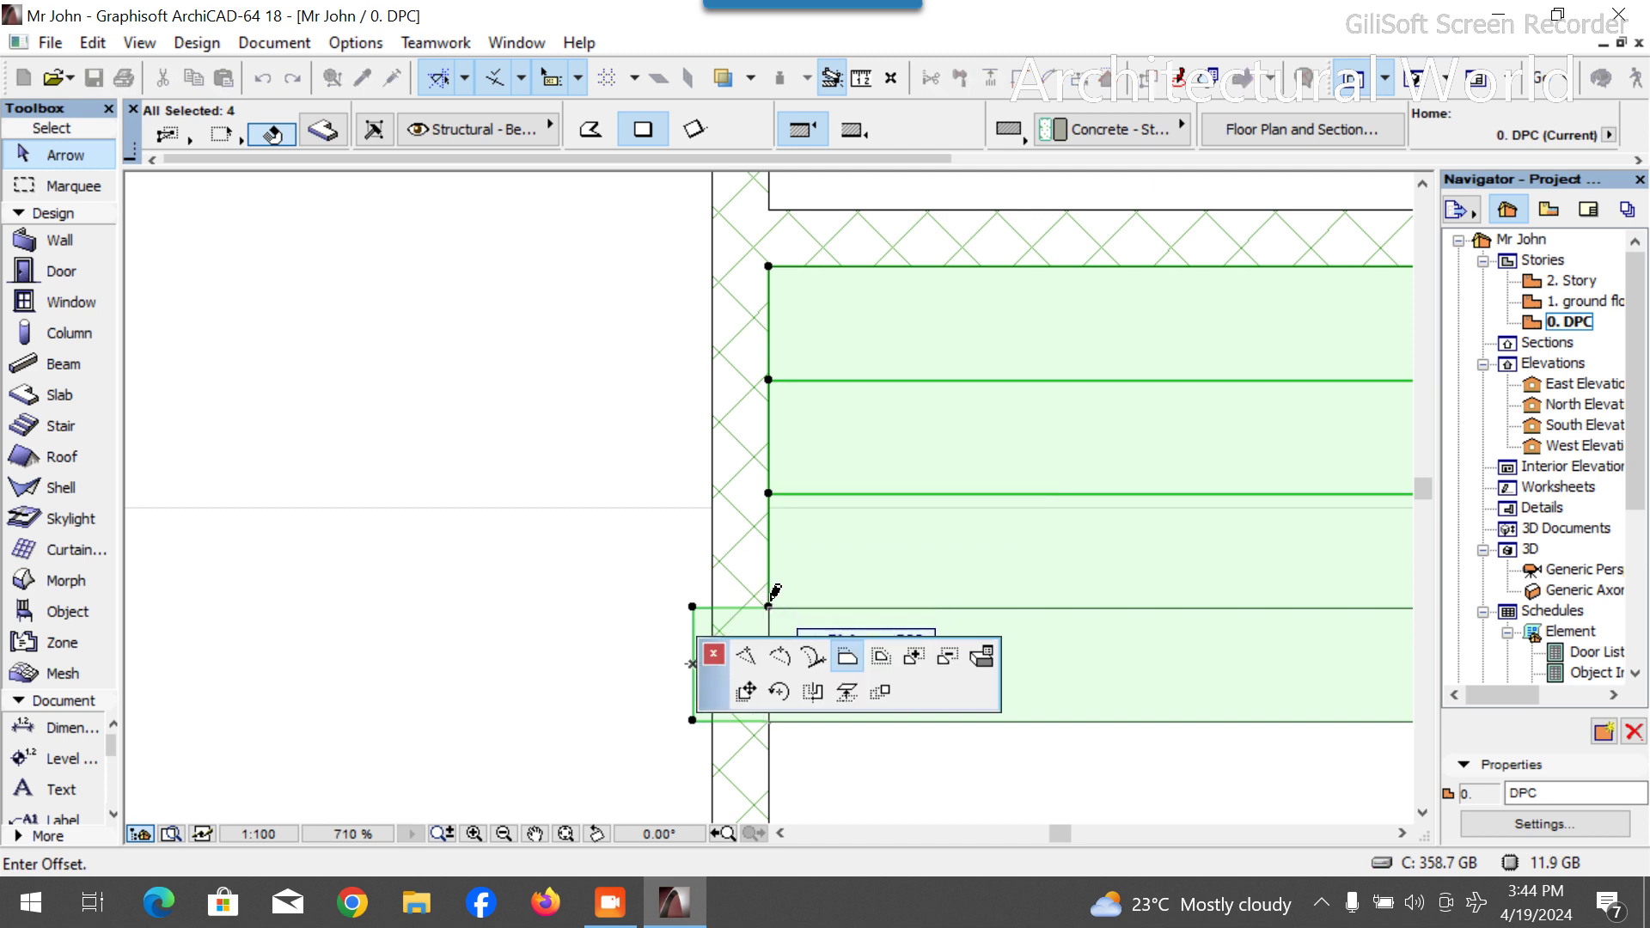
{"action": "left_click", "coordinate": [772, 593]}
{"action": "scroll", "coordinate": [679, 446], "scroll_direction": "down", "scroll_amount": 5}
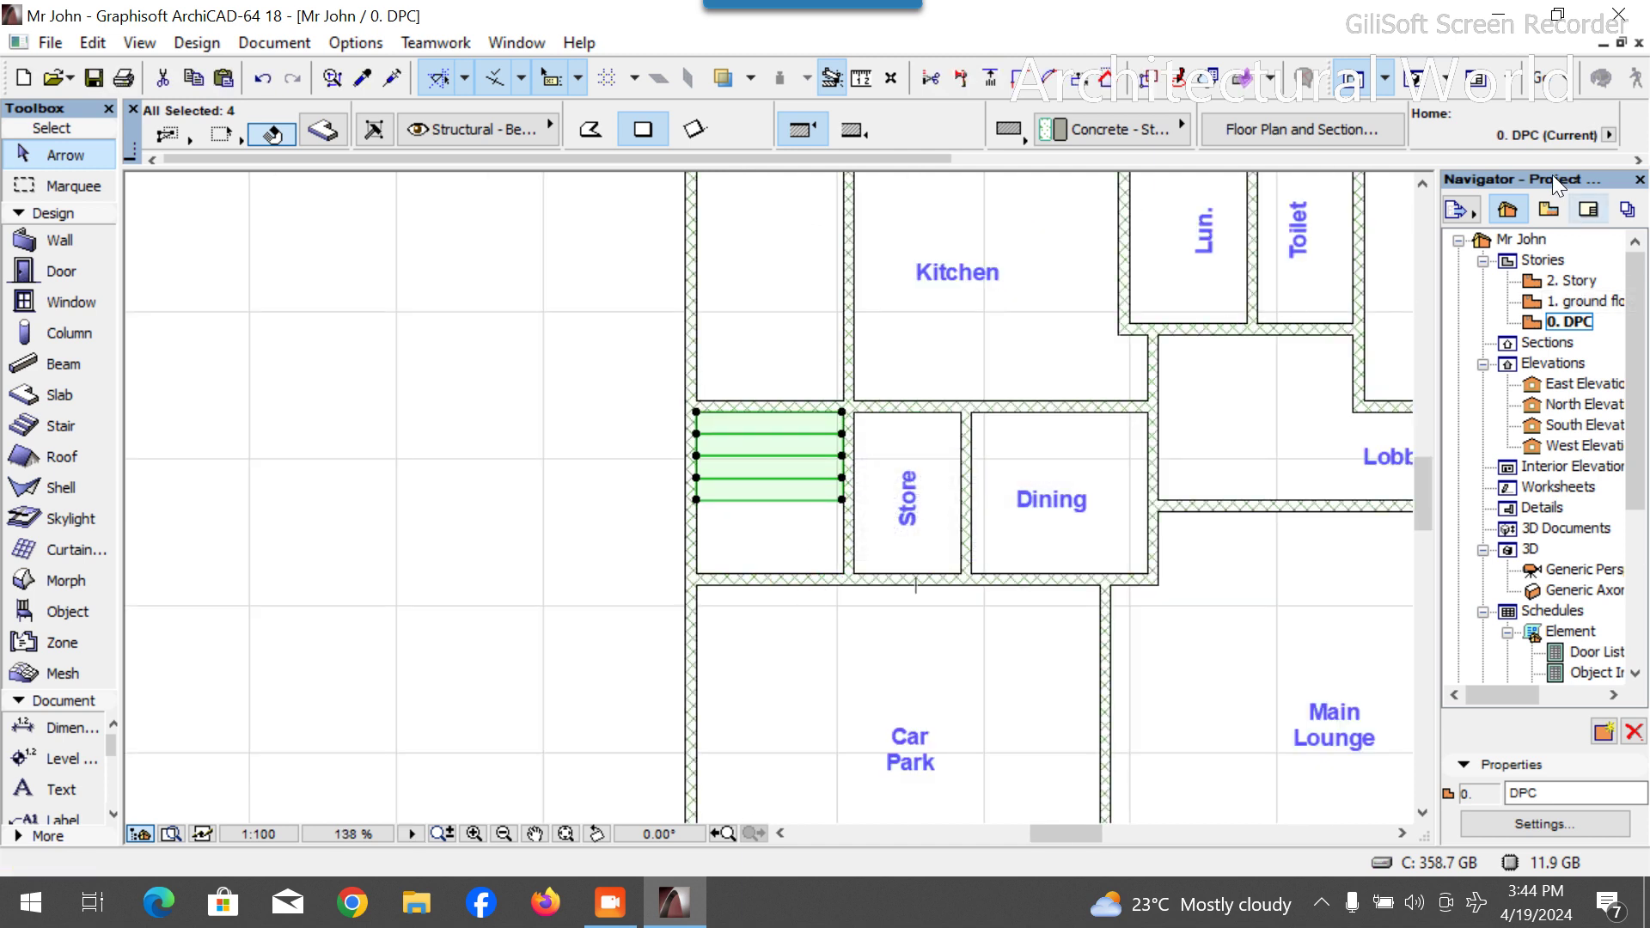
{"action": "key", "text": "Escape"}
Examine the copied entrance steps and the whole DPC level from several angles in the 3D view.
{"action": "key", "text": "F3"}
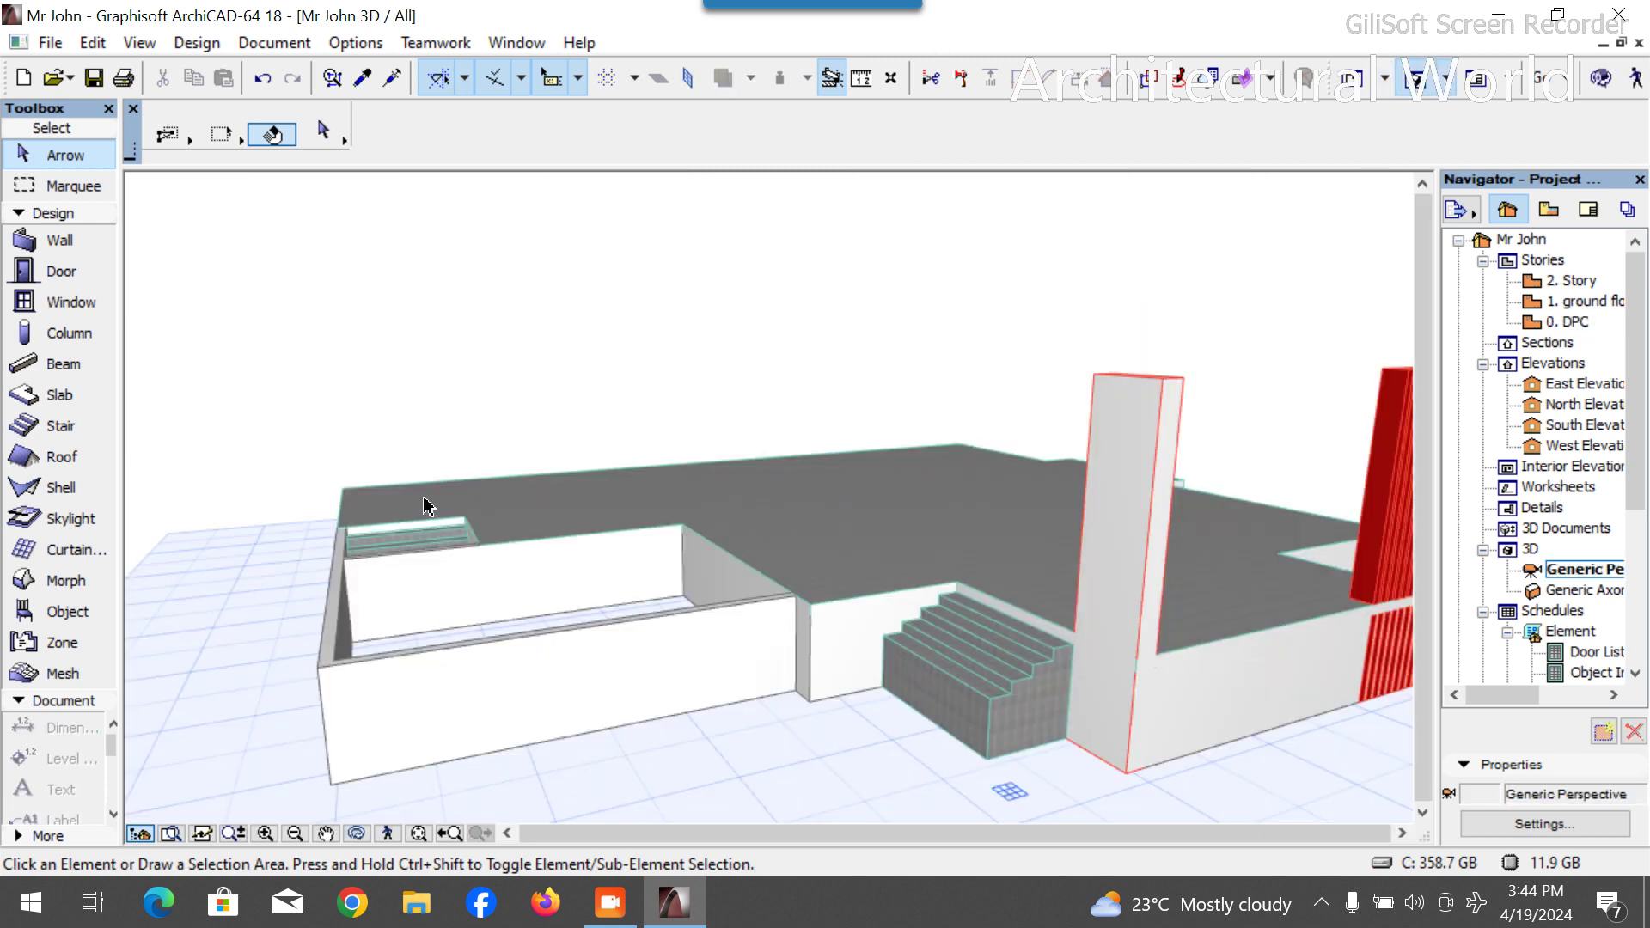
{"action": "scroll", "coordinate": [425, 507], "scroll_direction": "up", "scroll_amount": 5}
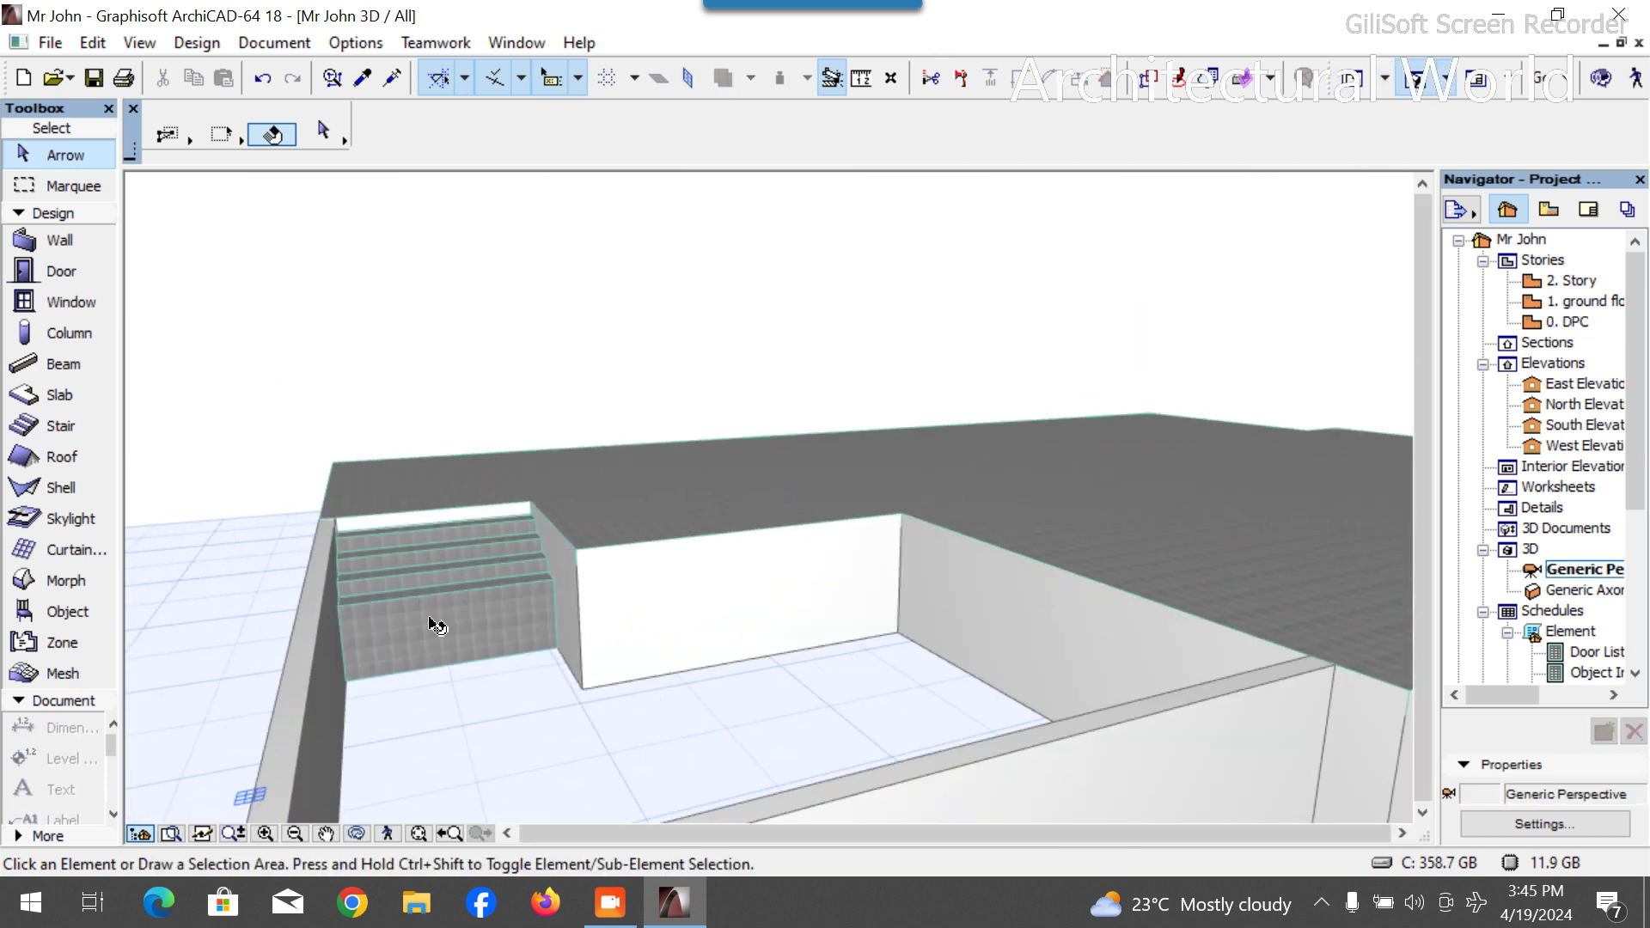
{"action": "scroll", "coordinate": [662, 704], "scroll_direction": "down", "scroll_amount": 6}
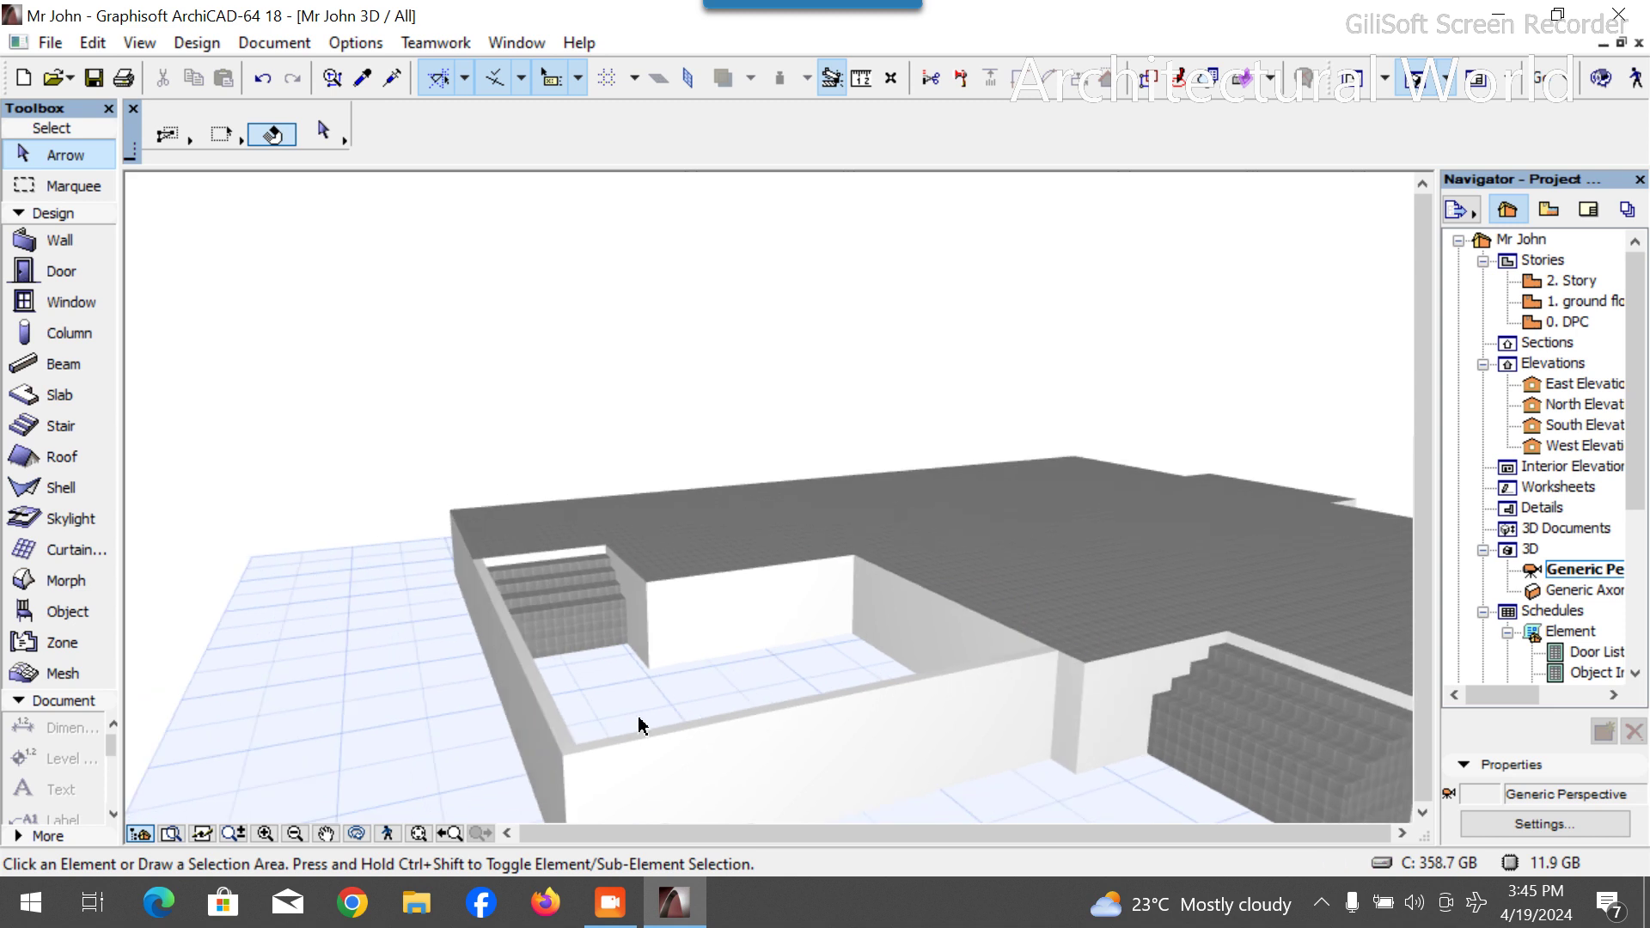
{"action": "left_click", "coordinate": [357, 834]}
{"action": "mouse_move", "coordinate": [369, 713]}
{"action": "left_mouse_down"}
{"action": "mouse_move", "coordinate": [571, 710]}
{"action": "mouse_move", "coordinate": [368, 710]}
{"action": "mouse_move", "coordinate": [472, 729]}
{"action": "mouse_move", "coordinate": [383, 582]}
{"action": "mouse_move", "coordinate": [453, 446]}
{"action": "mouse_move", "coordinate": [569, 563]}
{"action": "left_mouse_up"}
{"action": "left_click_drag", "start_coordinate": [715, 610], "coordinate": [716, 610]}
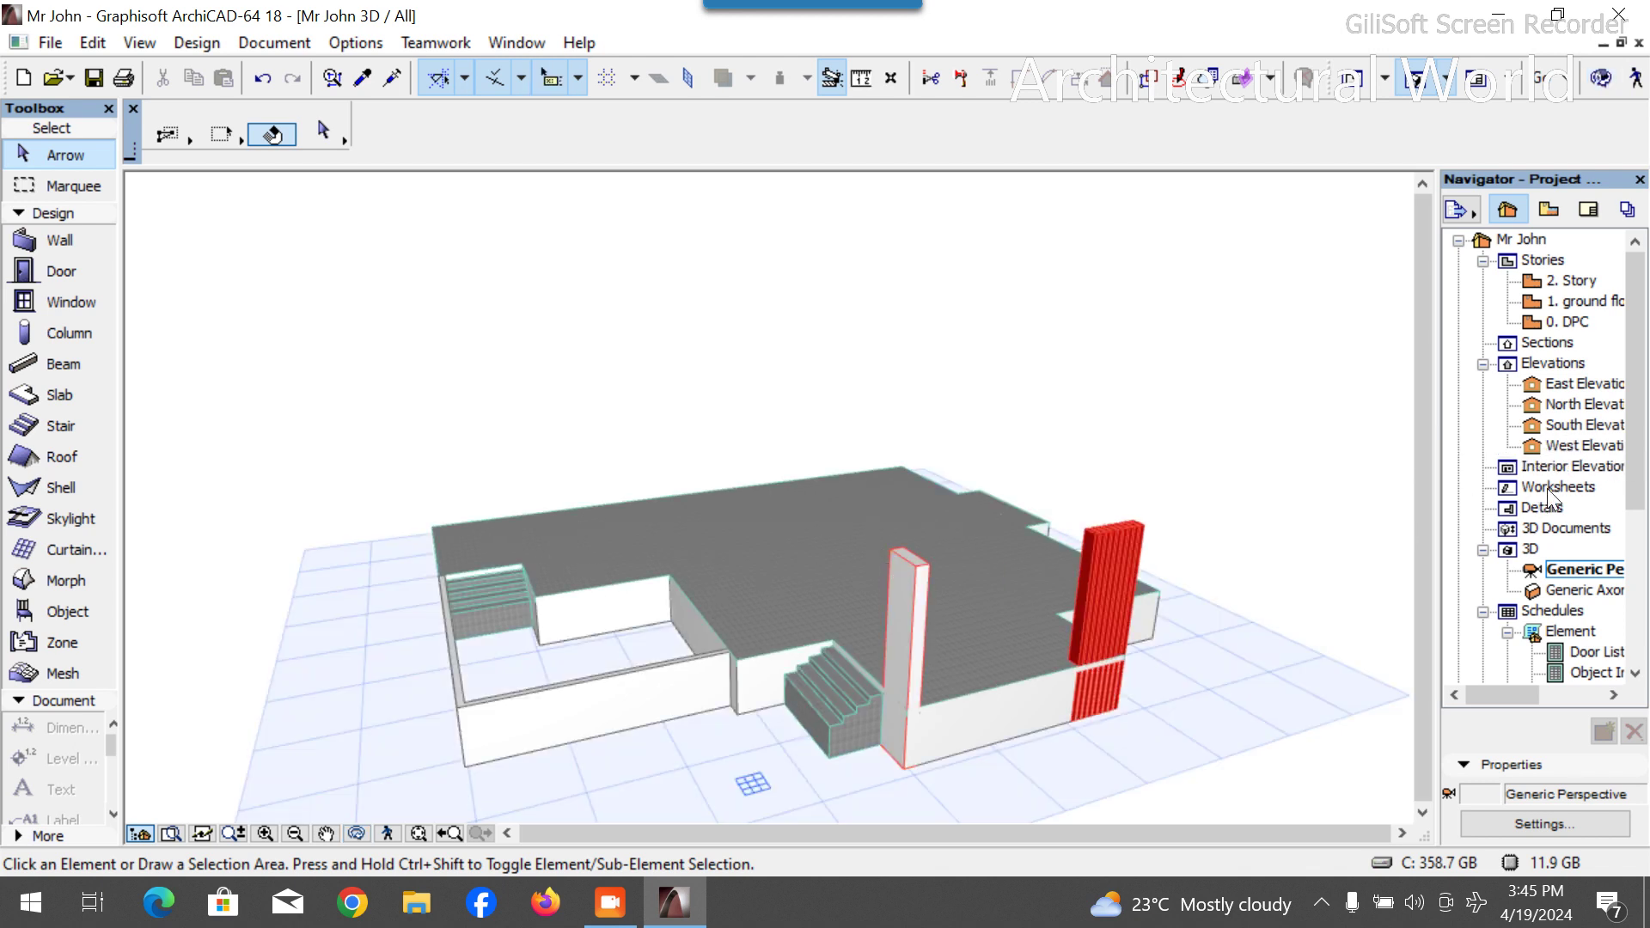
{"action": "scroll", "coordinate": [957, 568], "scroll_direction": "down", "scroll_amount": 2}
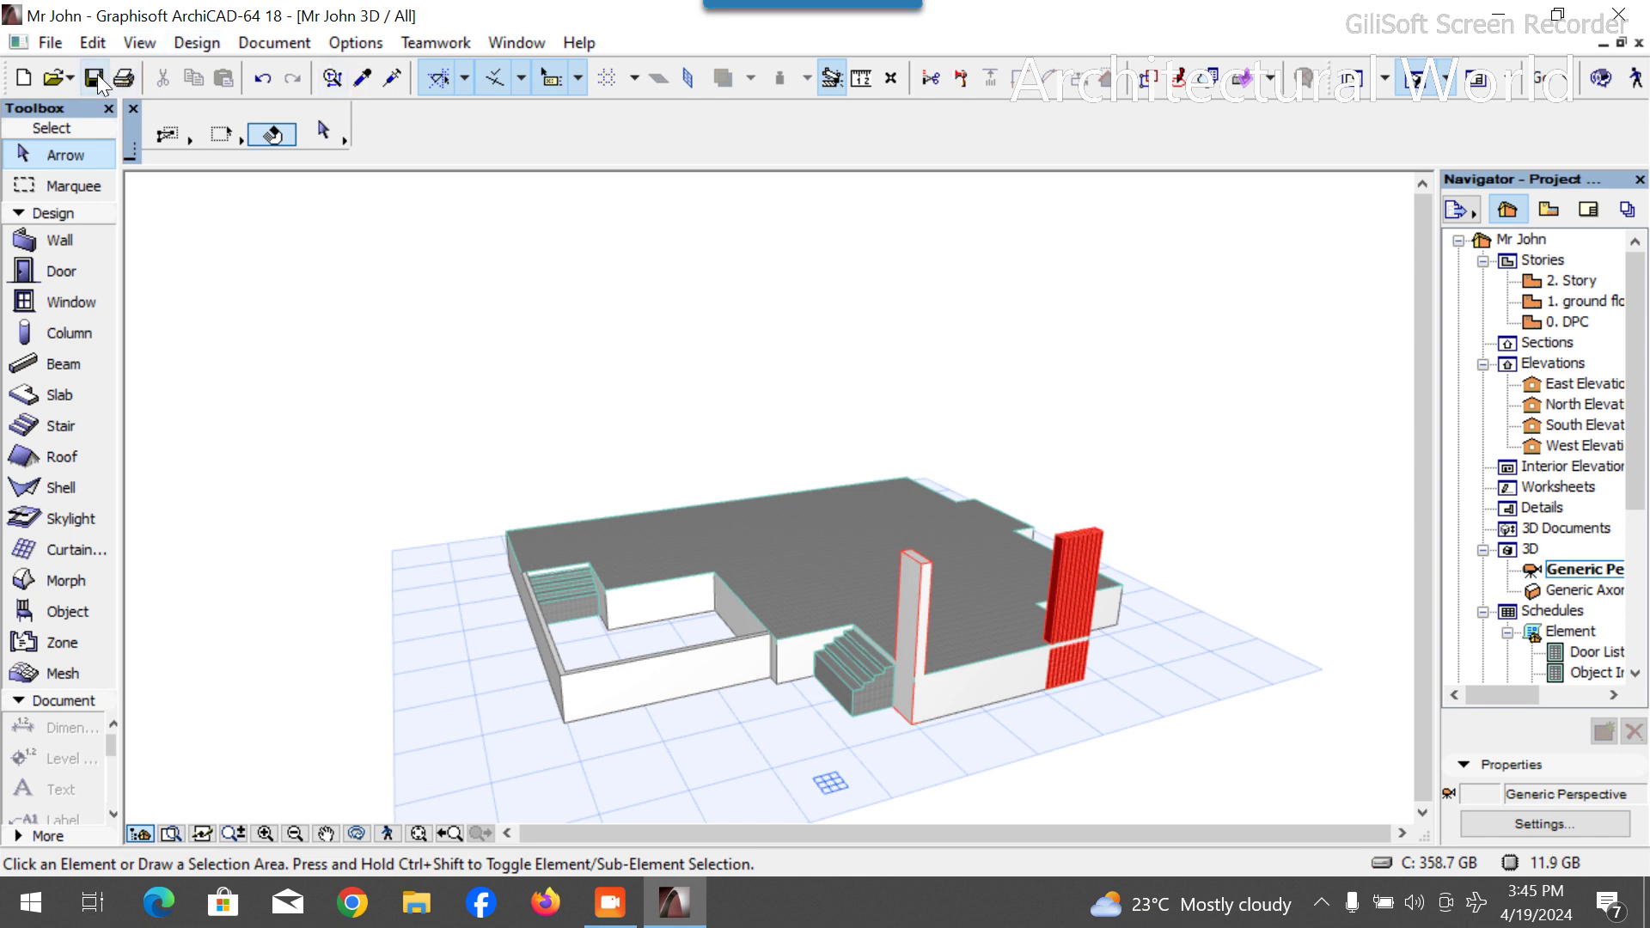
{"action": "left_click", "coordinate": [356, 832]}
{"action": "left_click_drag", "start_coordinate": [817, 702], "coordinate": [779, 657]}
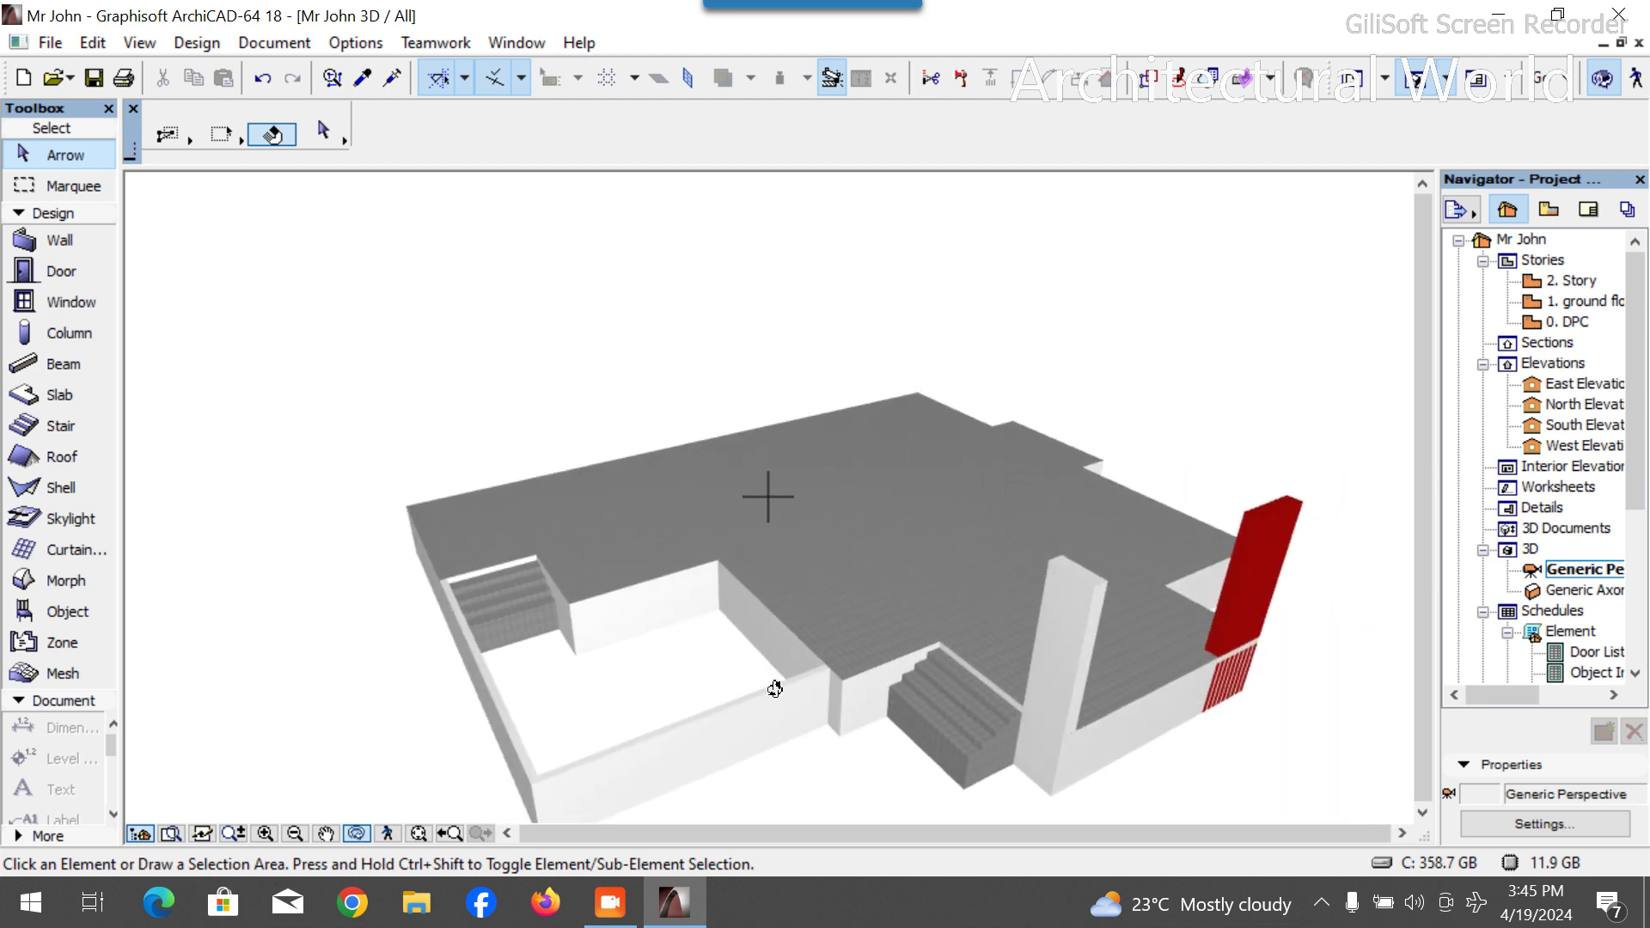
{"action": "left_click_drag", "start_coordinate": [762, 591], "coordinate": [693, 688]}
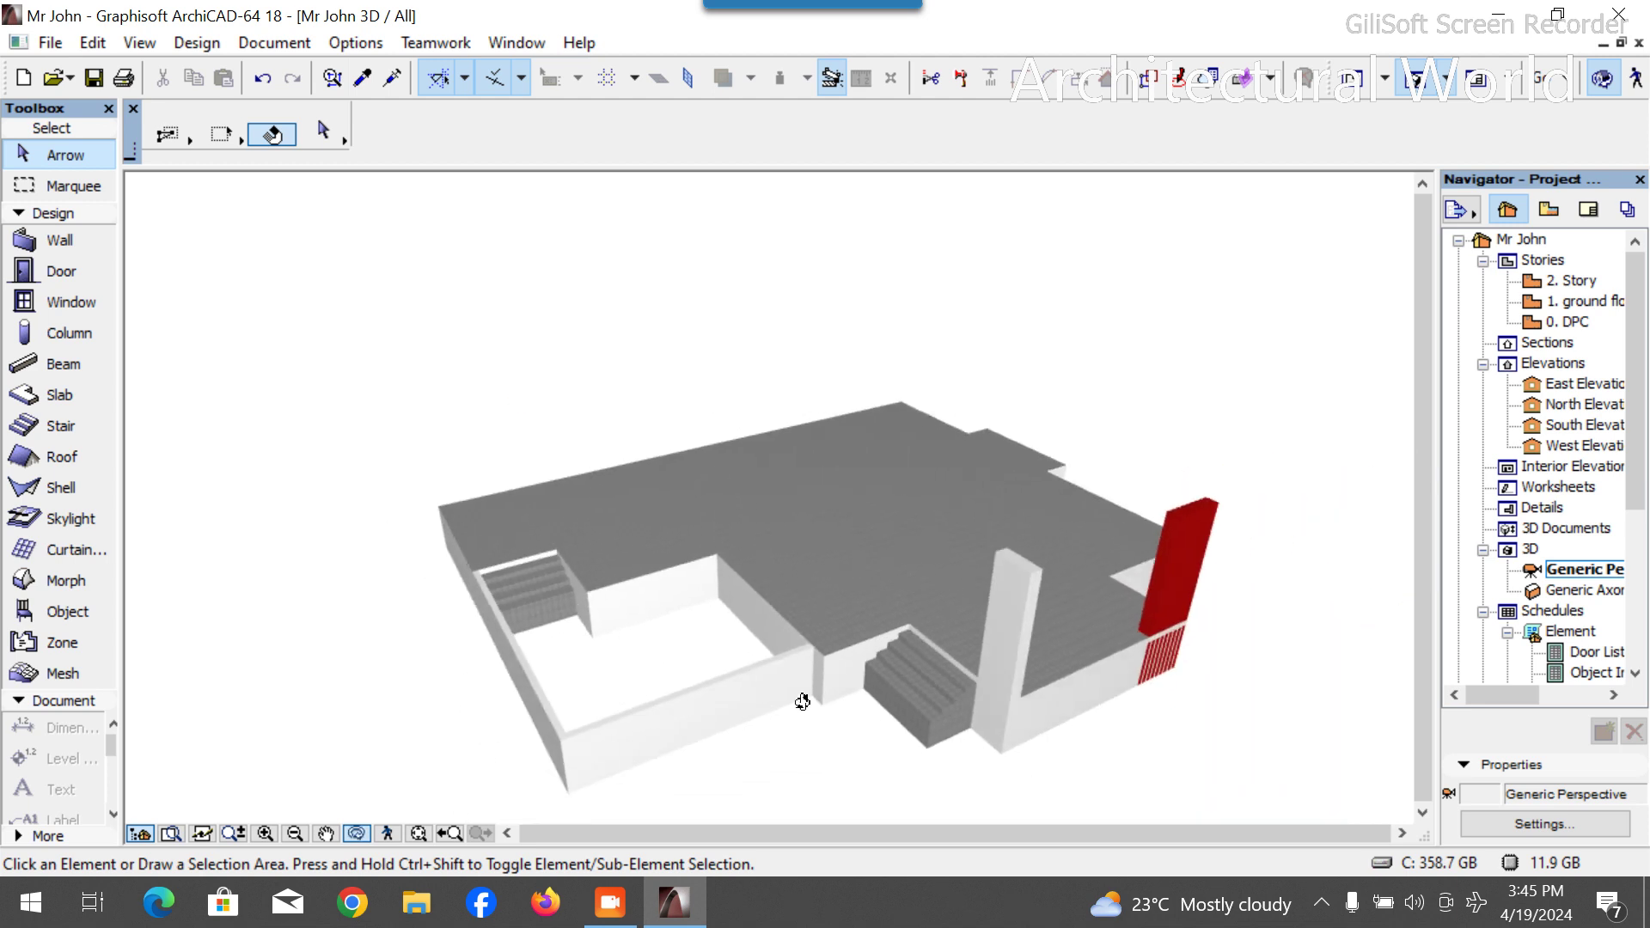
Return to the DPC floor plan and set the default slab's offset to home story to 750.
{"action": "left_click", "coordinate": [1573, 323]}
{"action": "double_click", "coordinate": [1577, 324]}
{"action": "scroll", "coordinate": [449, 394], "scroll_direction": "down", "scroll_amount": 5}
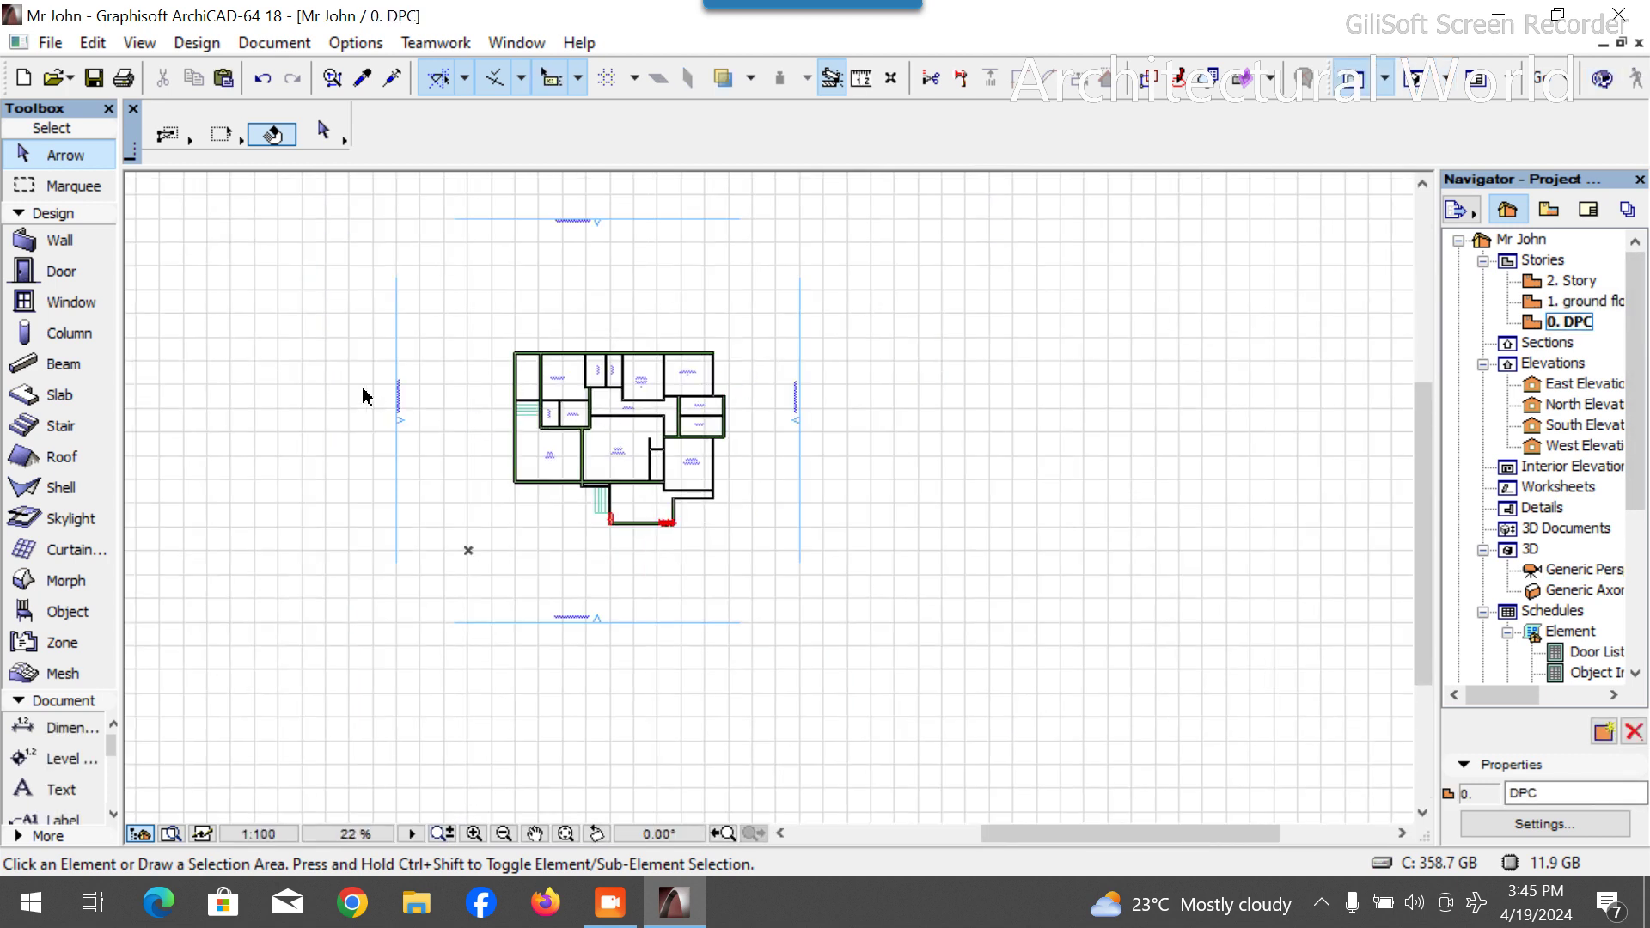
{"action": "left_click", "coordinate": [66, 392]}
{"action": "left_click", "coordinate": [323, 129]}
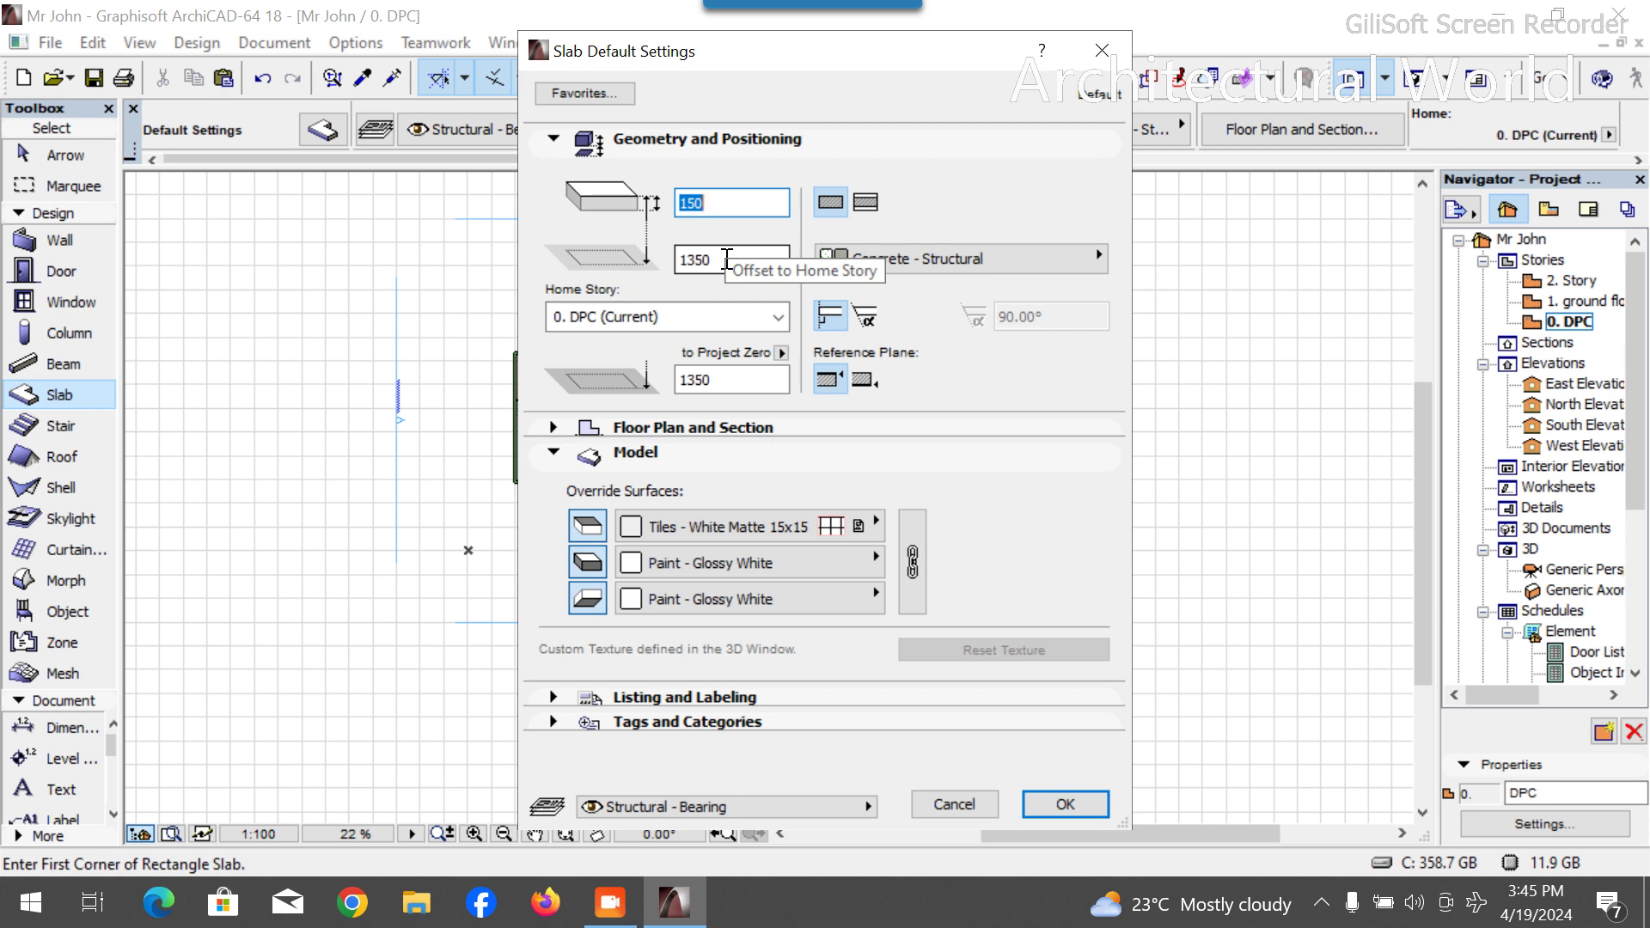
{"action": "left_click", "coordinate": [718, 258]}
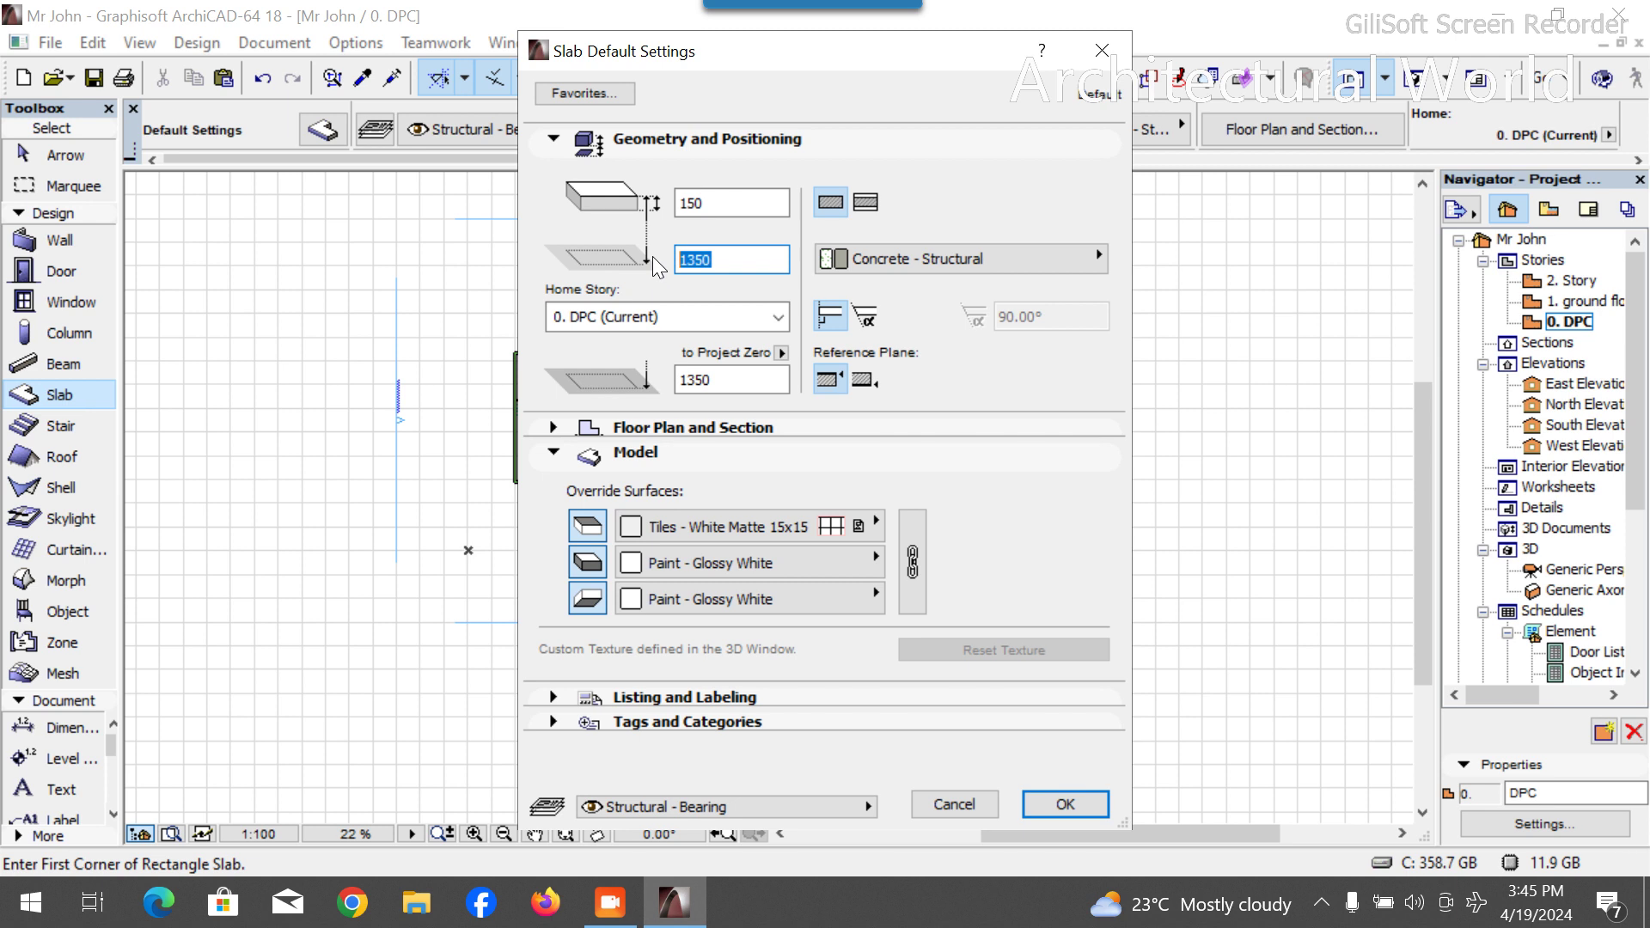
{"action": "type", "text": "700"}
{"action": "key", "text": "Return"}
Draw a large rectangular ground slab surrounding the whole house, well beyond the elevation markers, and show it in 3D.
{"action": "scroll", "coordinate": [691, 348], "scroll_direction": "down", "scroll_amount": 2}
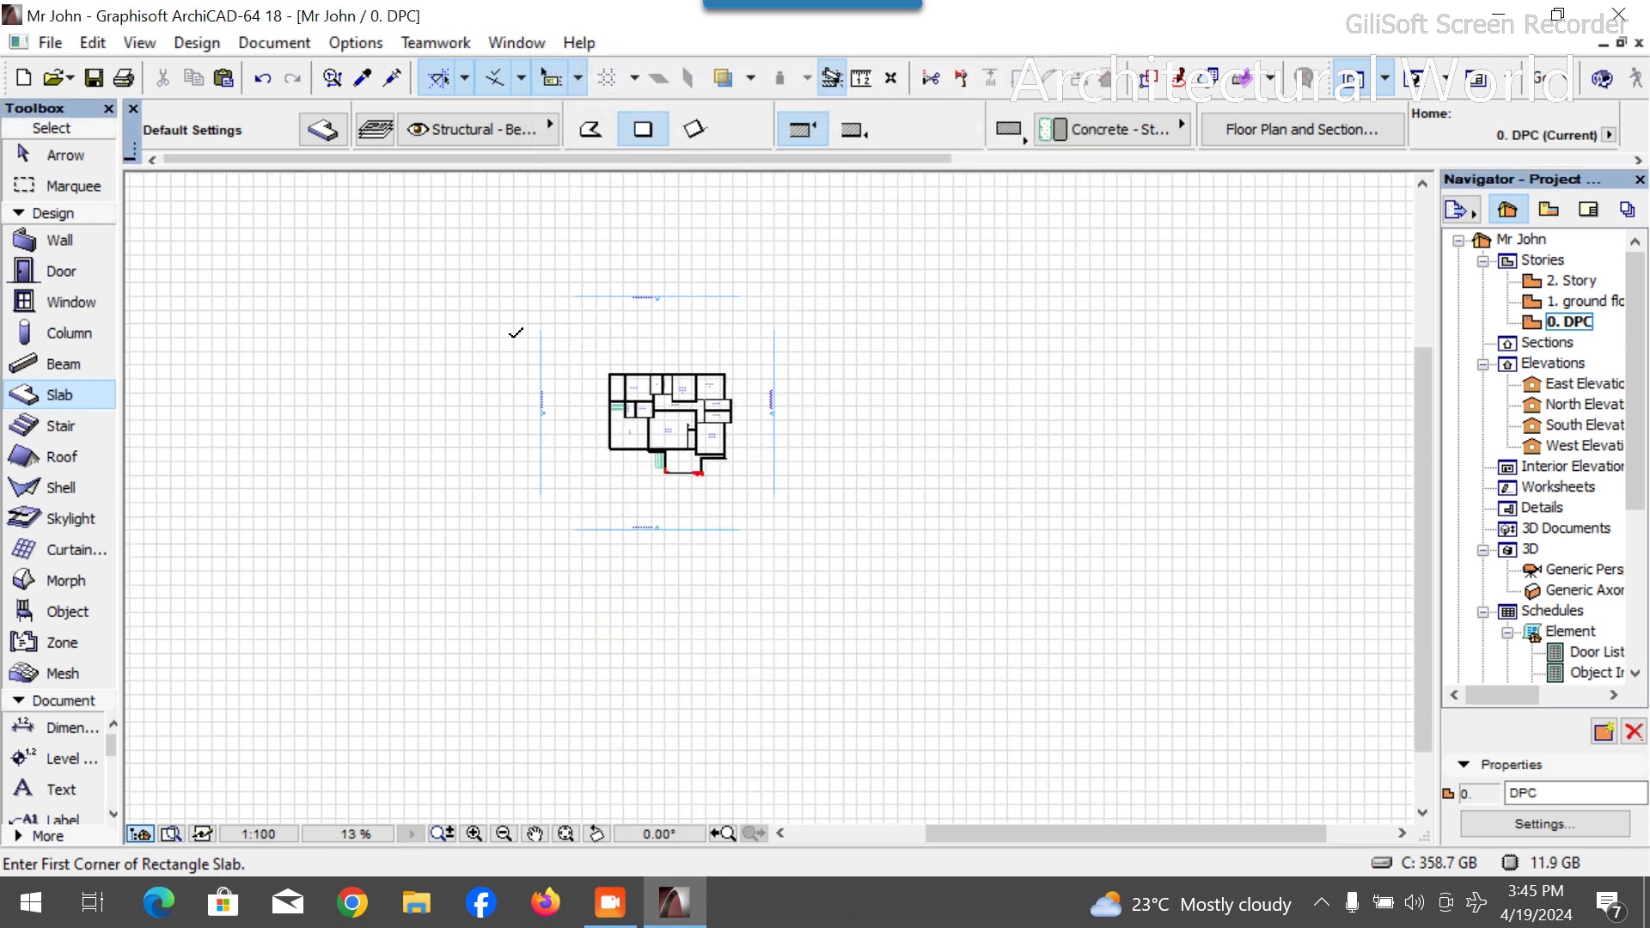
{"action": "left_click", "coordinate": [375, 219]}
{"action": "left_click", "coordinate": [1001, 734]}
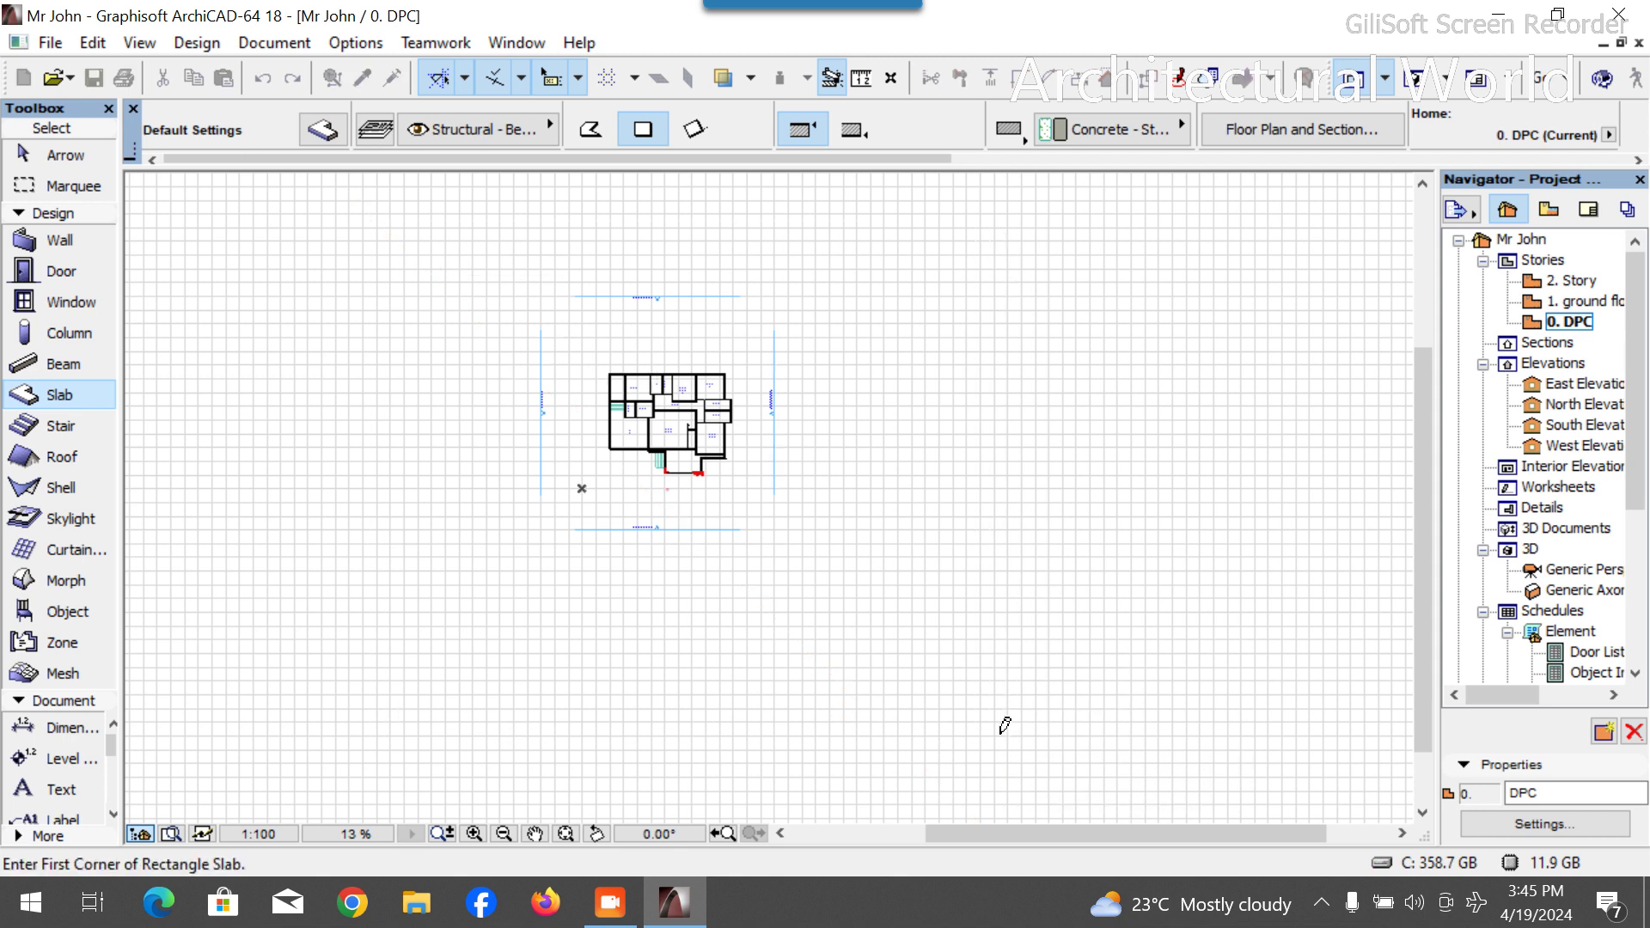
{"action": "key", "text": "w"}
{"action": "left_click", "coordinate": [1414, 81]}
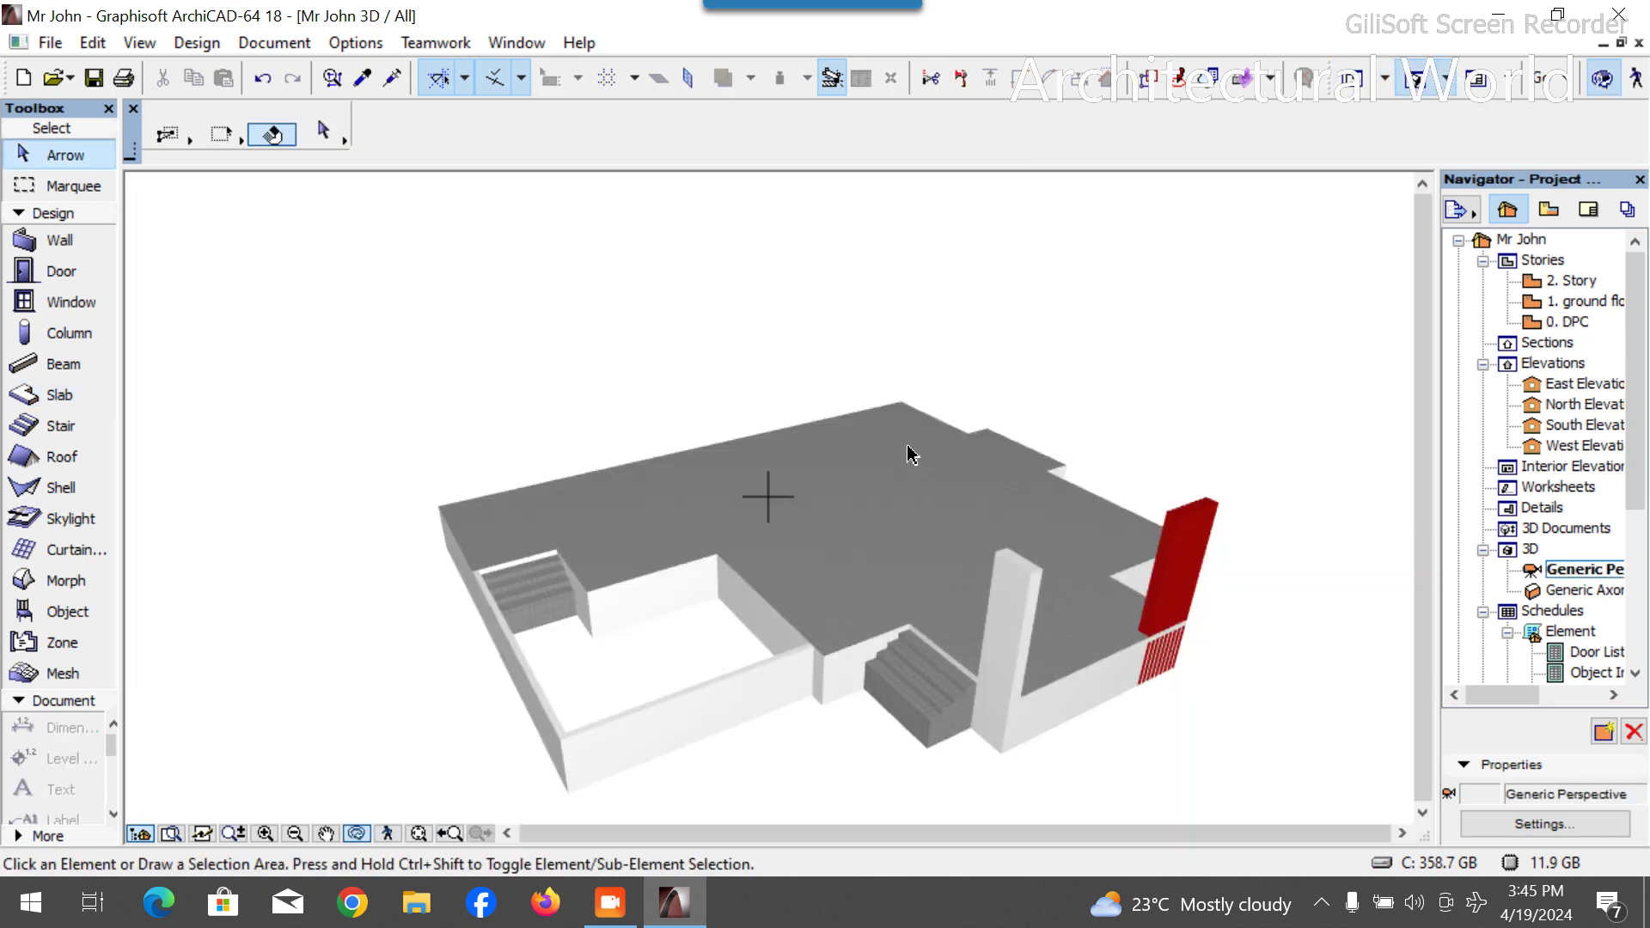
Select the ground slab and link its override surfaces so all faces use Concrete - 02.
{"action": "left_click_drag", "start_coordinate": [691, 438], "coordinate": [700, 733]}
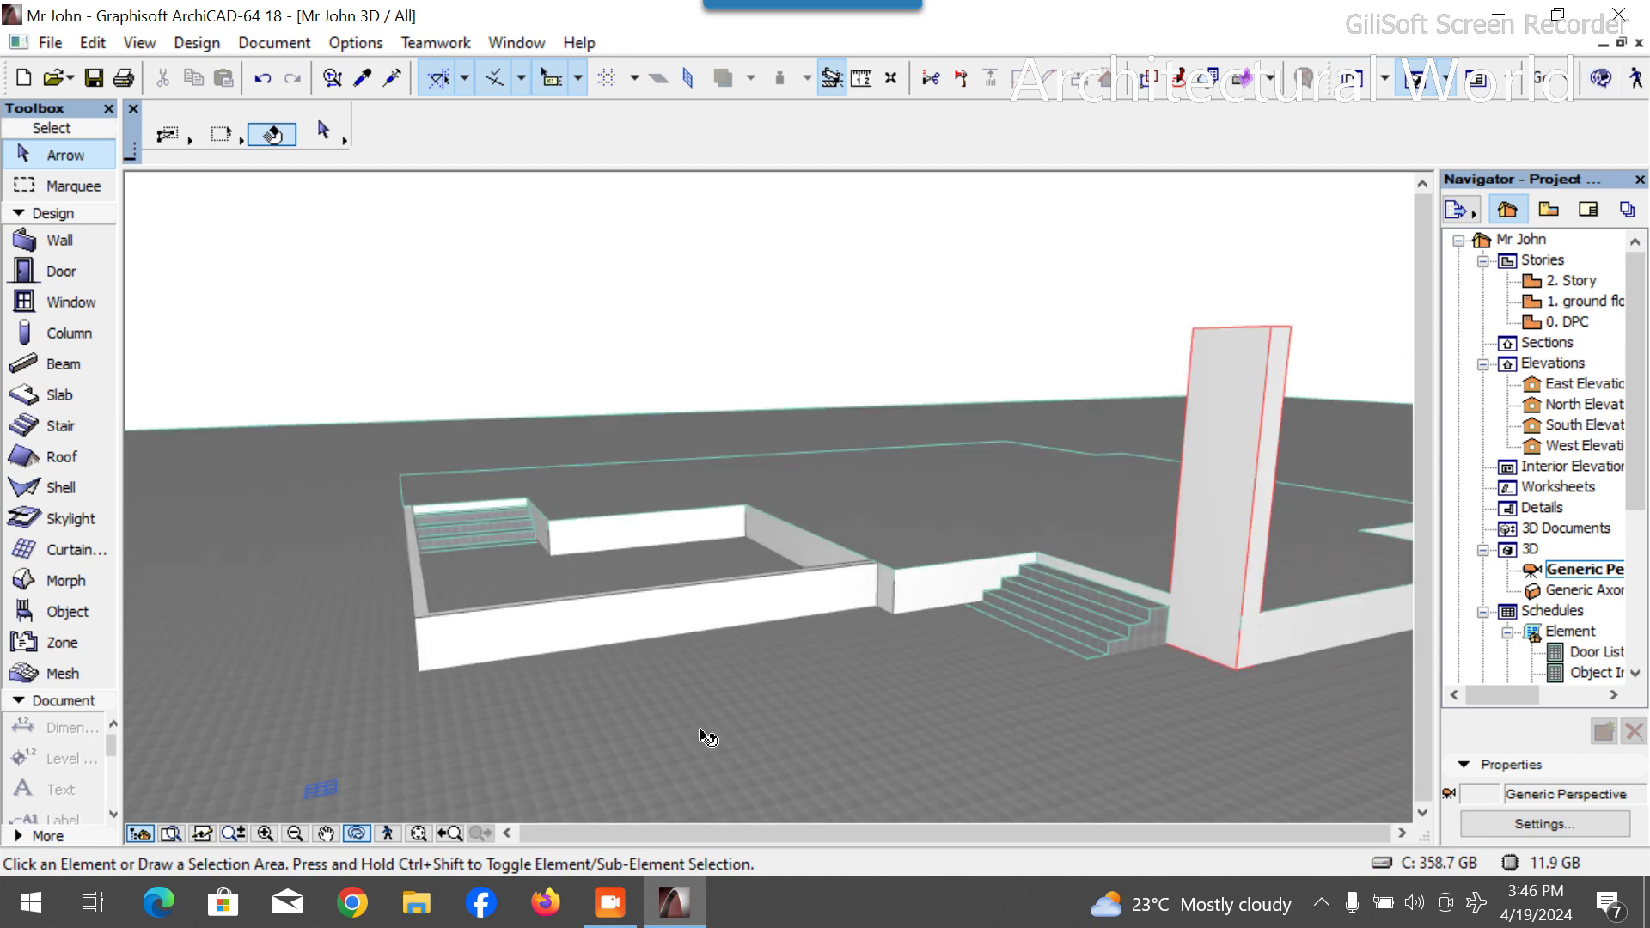
{"action": "left_click", "coordinate": [321, 131]}
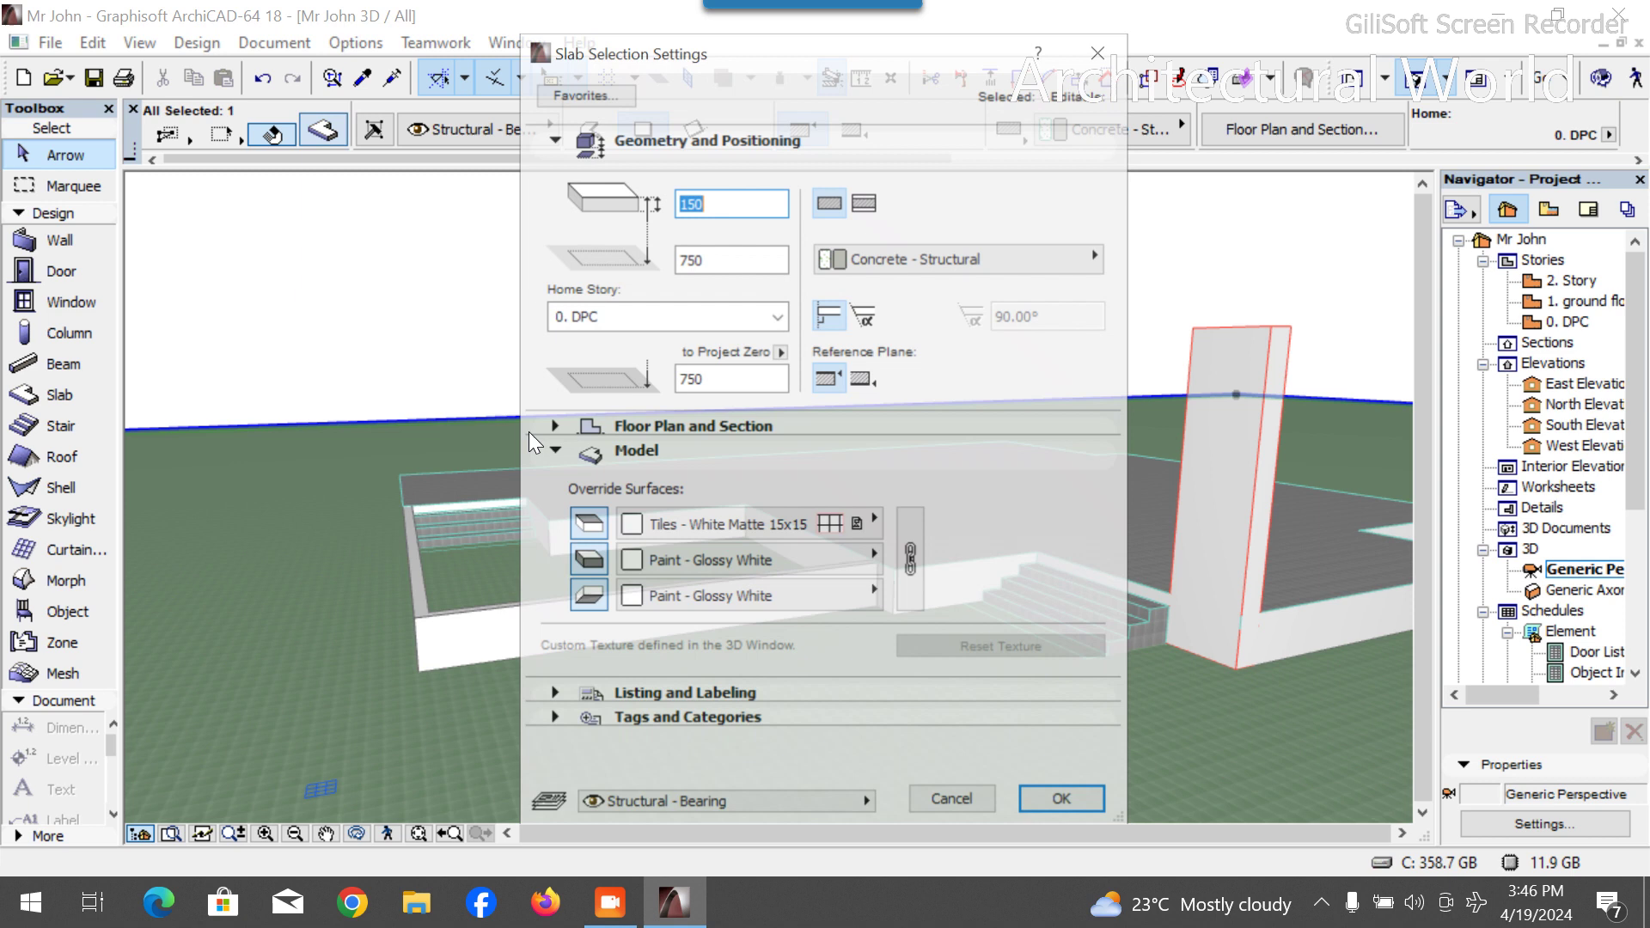
{"action": "left_click", "coordinate": [700, 537]}
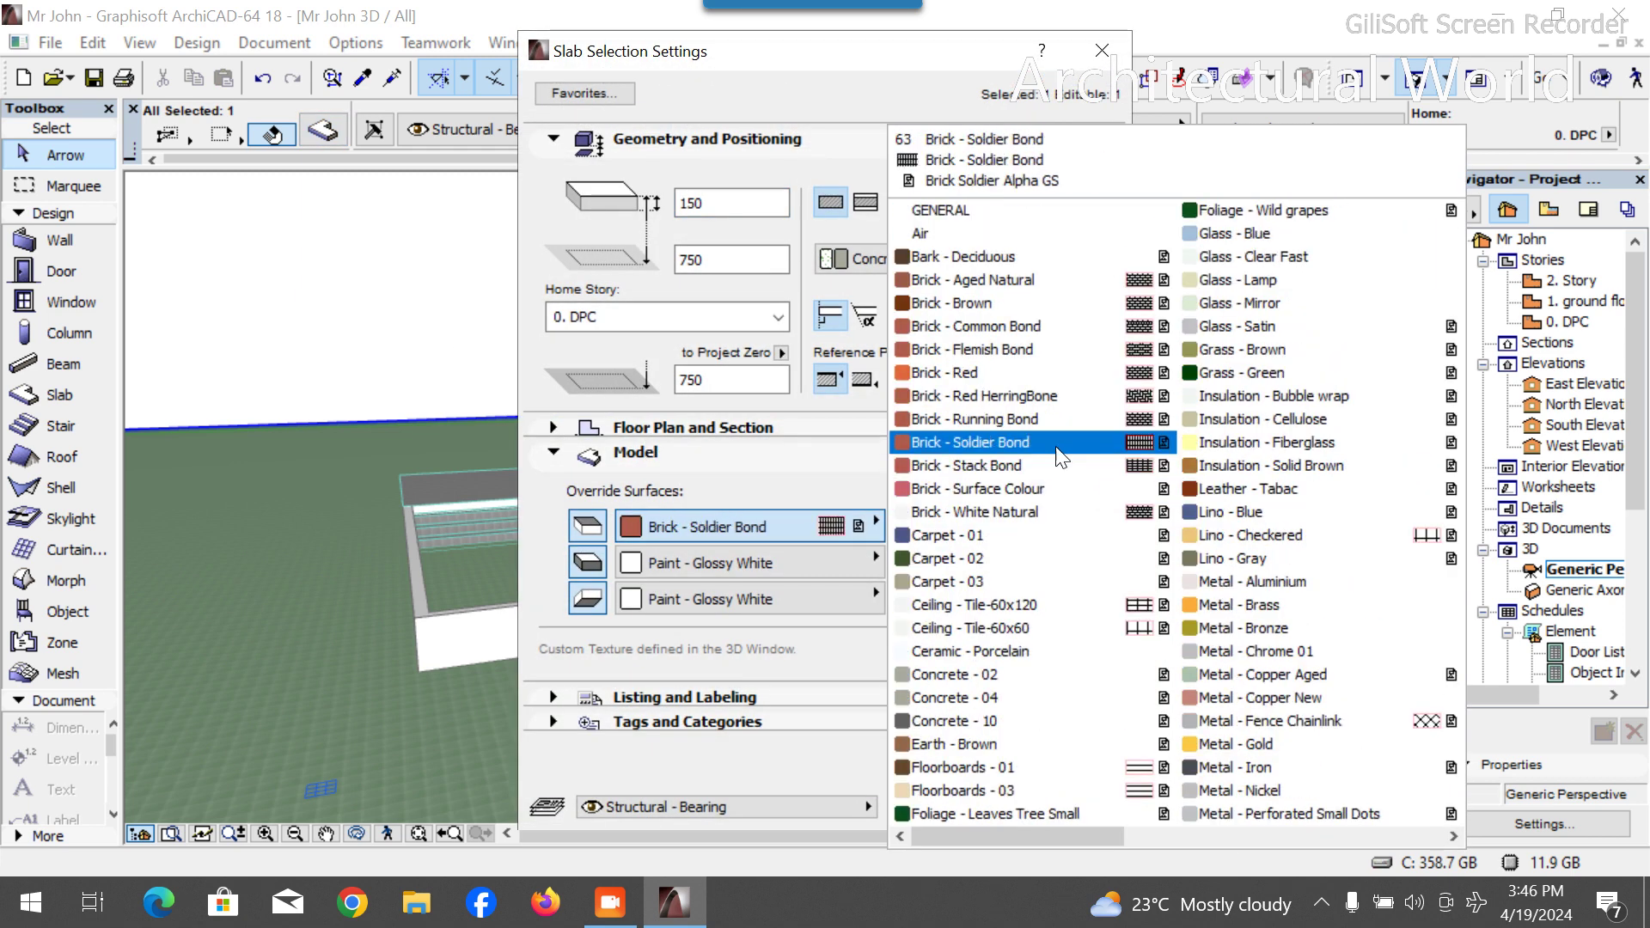
{"action": "left_click", "coordinate": [986, 675]}
{"action": "left_click", "coordinate": [910, 567]}
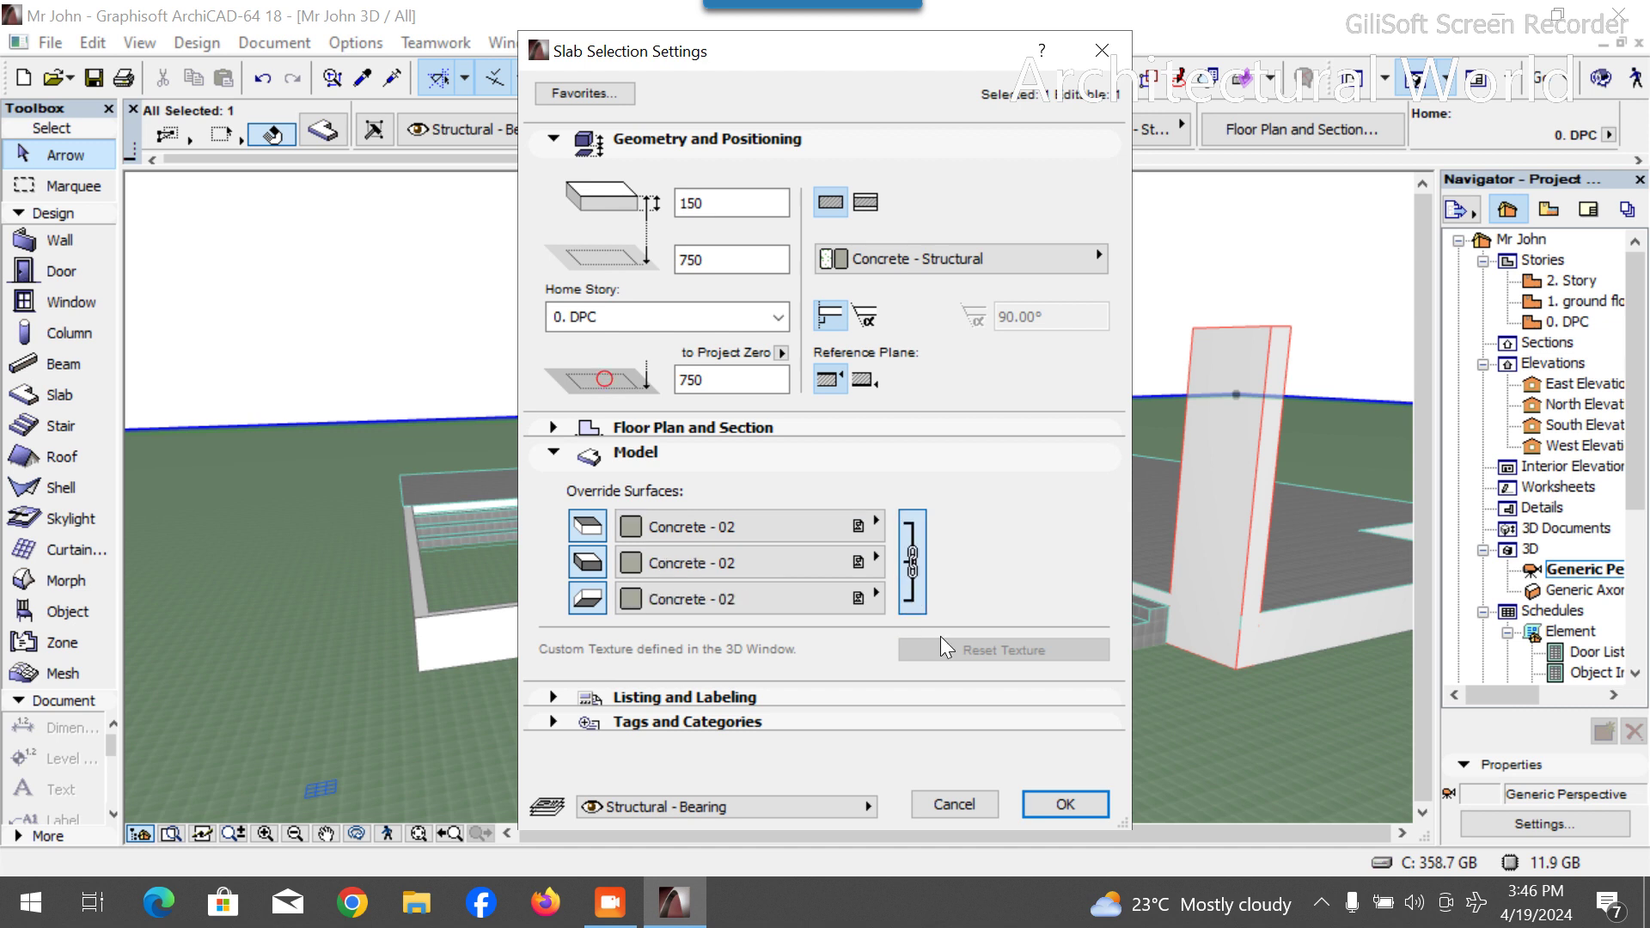
{"action": "left_click", "coordinate": [1065, 804]}
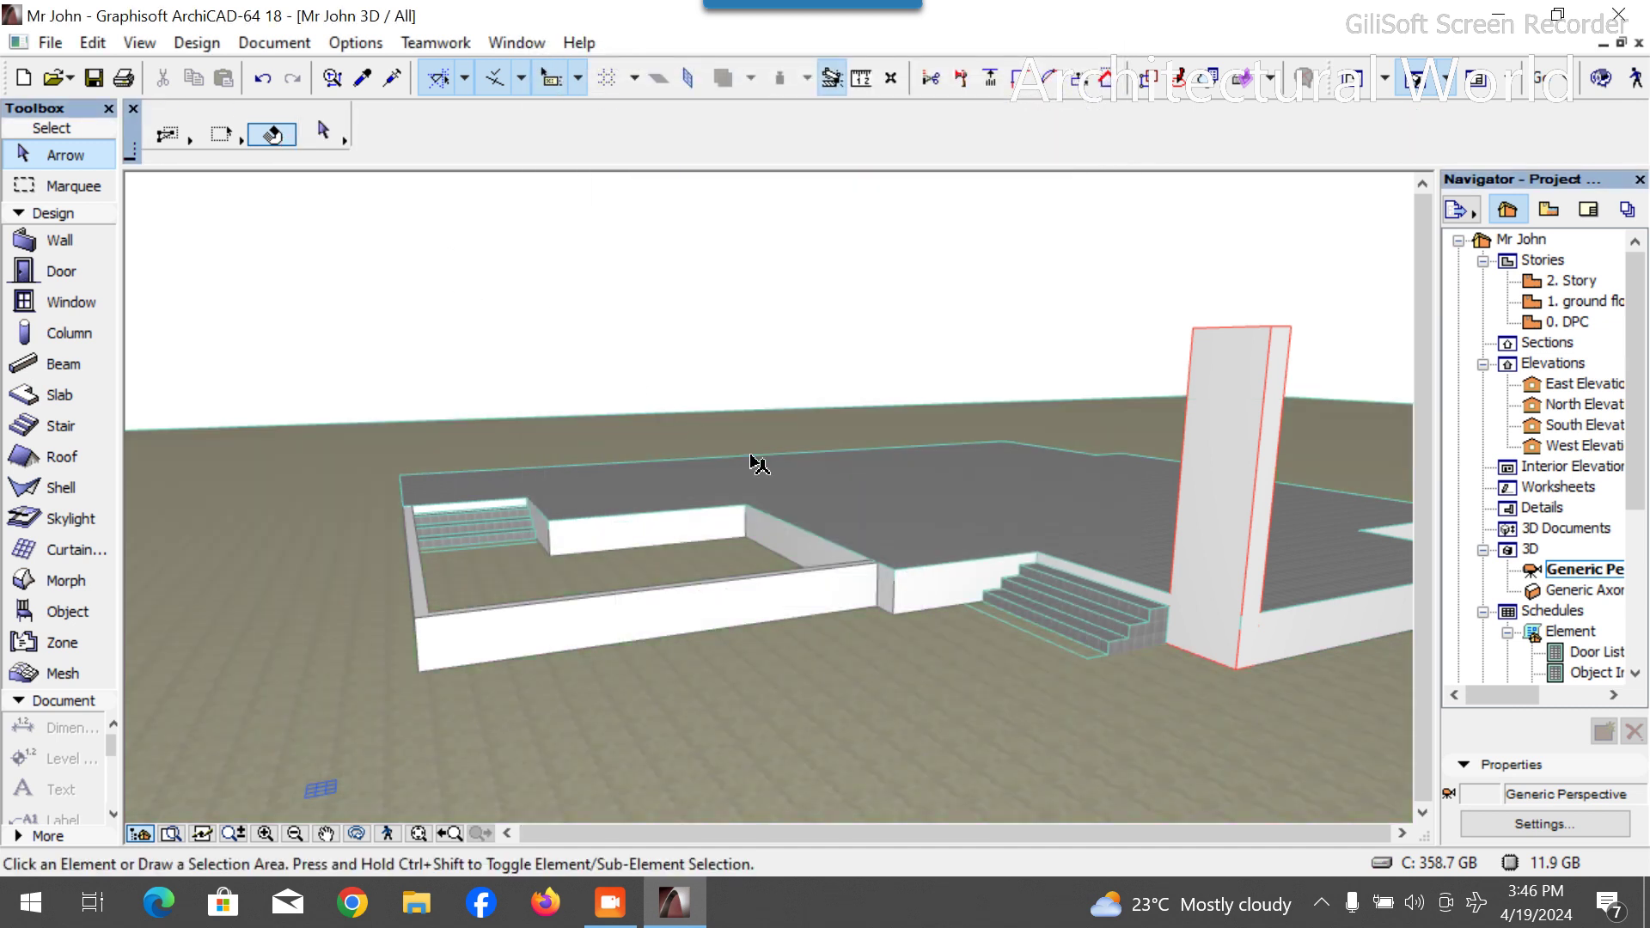
{"action": "scroll", "coordinate": [670, 686], "scroll_direction": "down", "scroll_amount": 2}
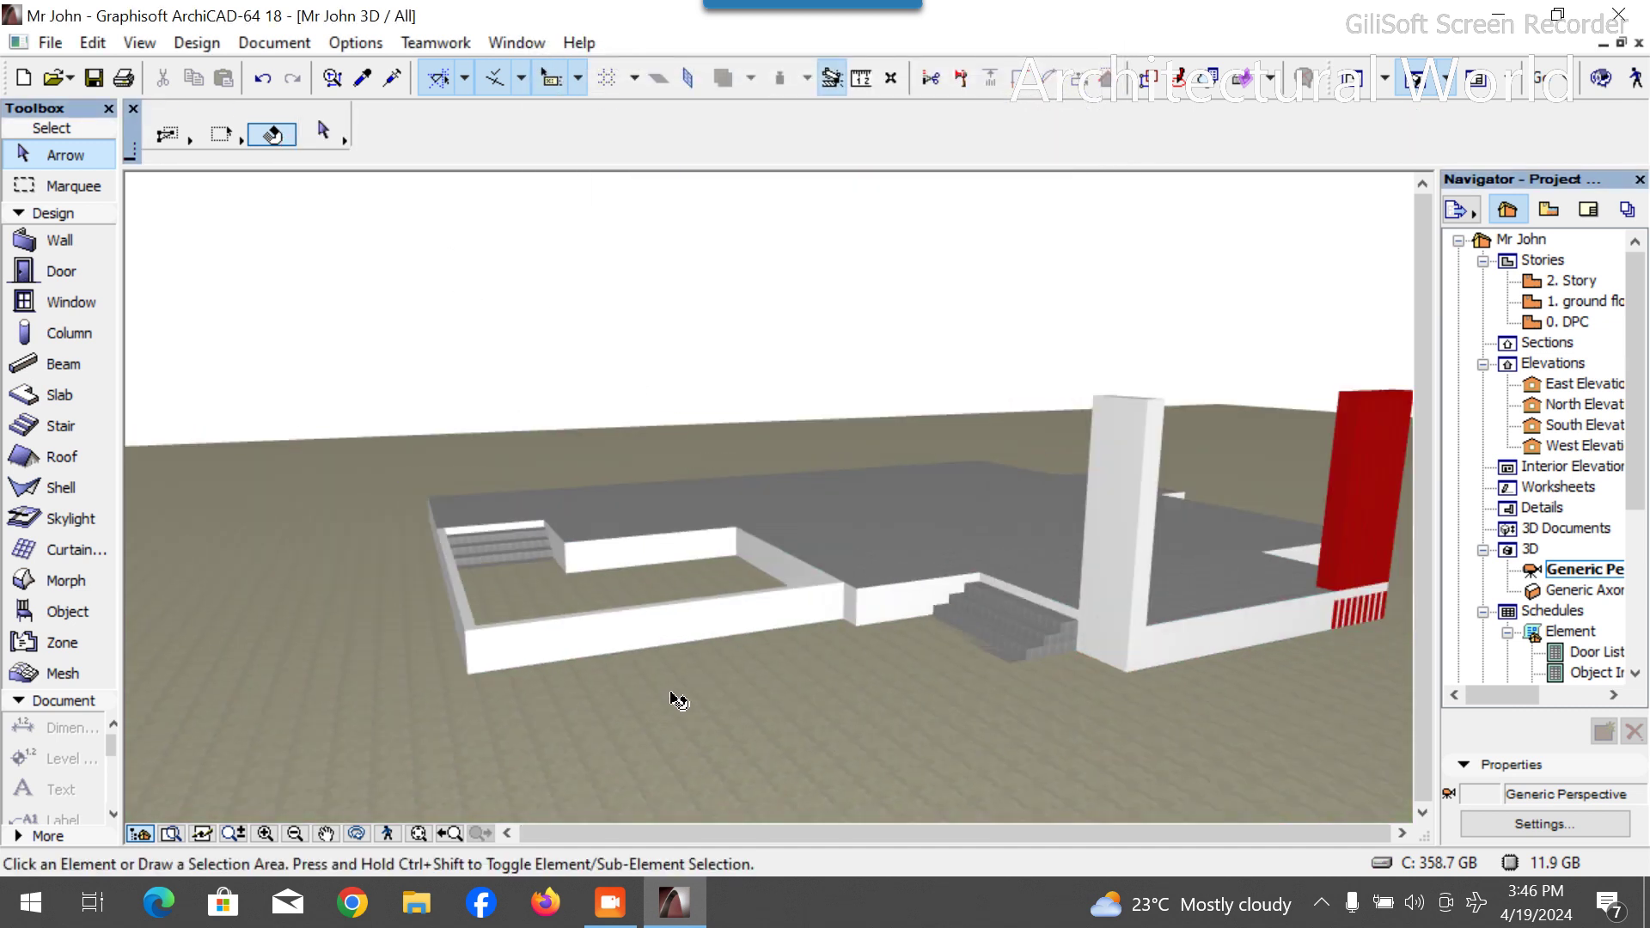
Try deleting the front wall of the Car Park and undo the deletion.
{"action": "left_click", "coordinate": [678, 634]}
{"action": "key", "text": "Delete"}
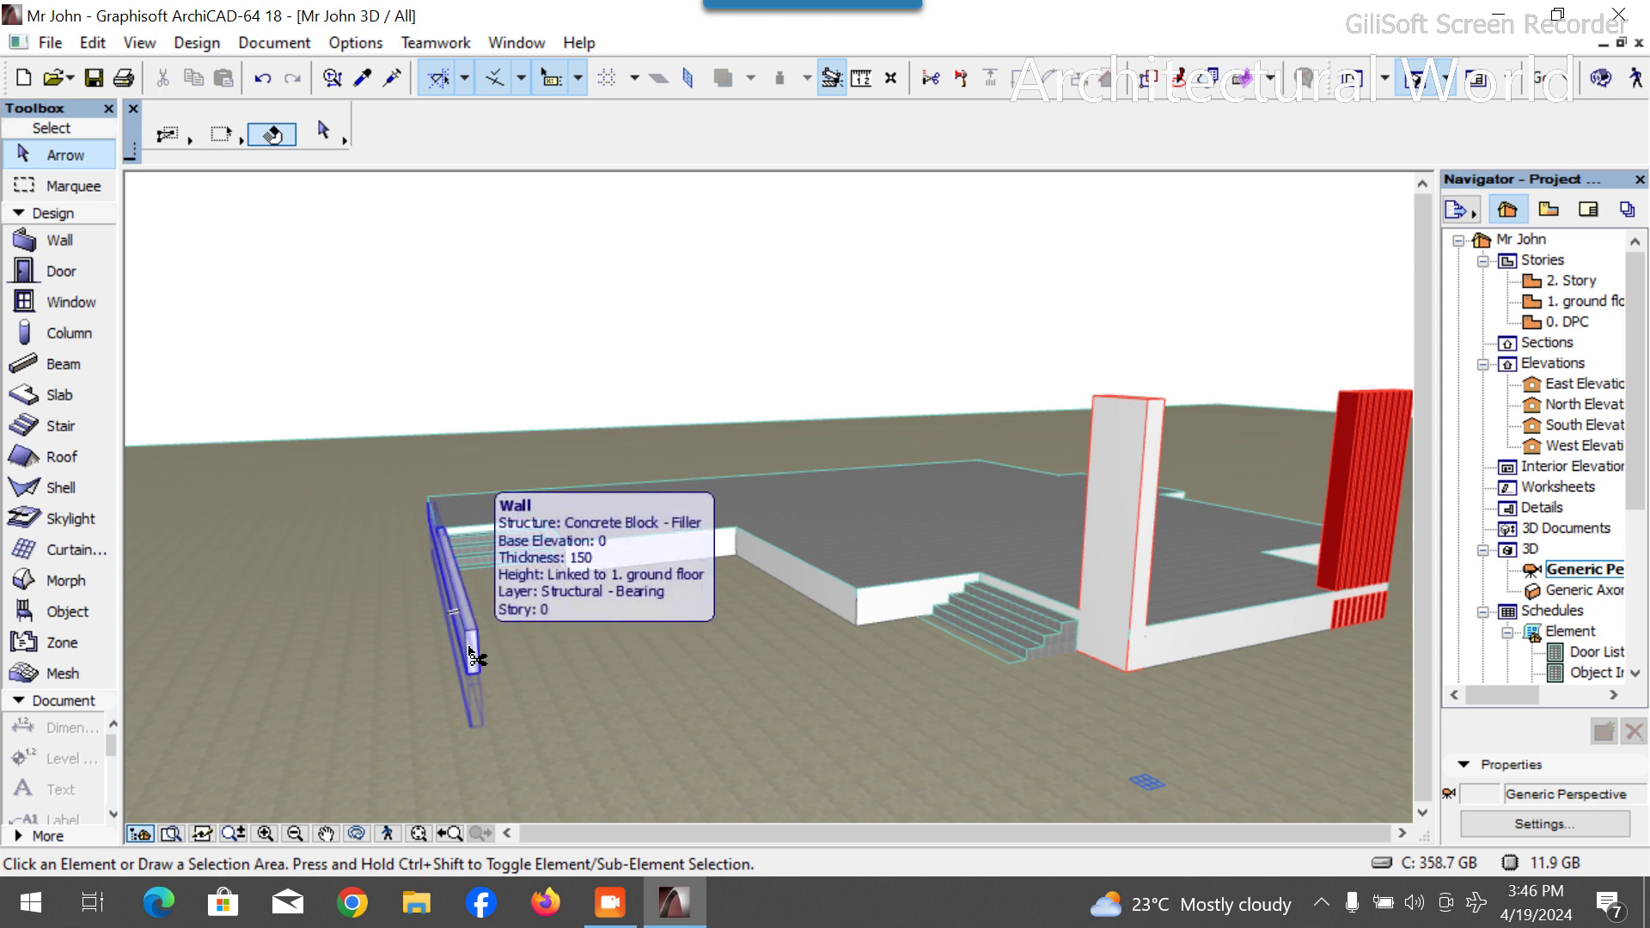
{"action": "key", "text": "ctrl+z"}
{"action": "key", "text": "Escape"}
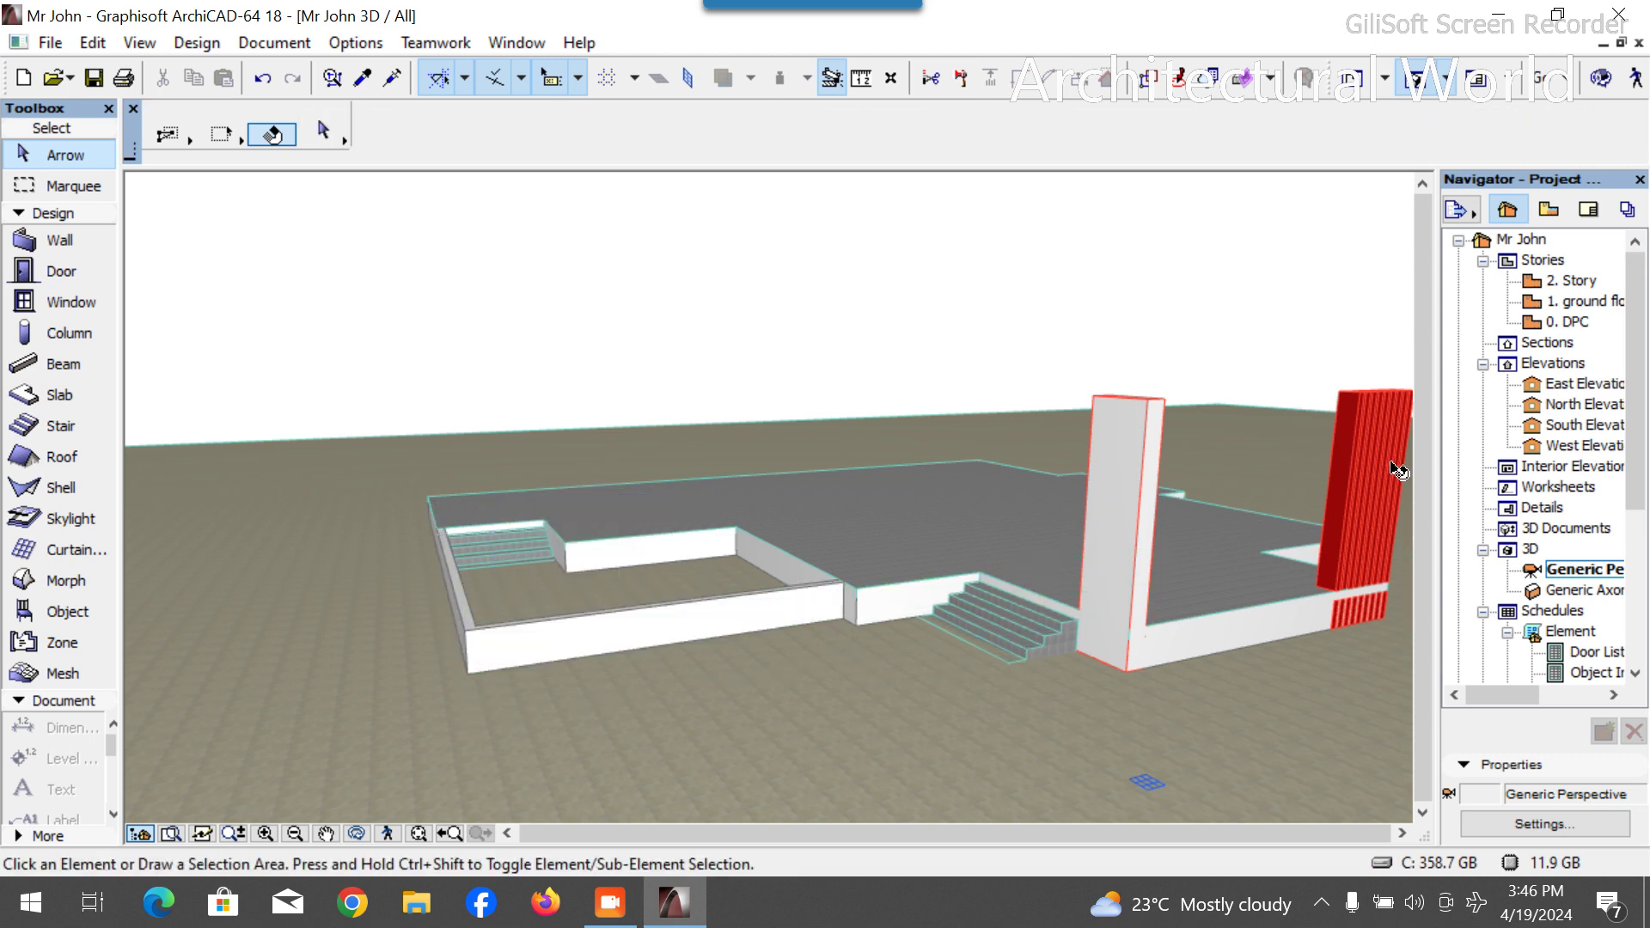
On the DPC floor plan, copy the column beside the entrance steps to the Car Park's lower-left outer wall corner.
{"action": "double_click", "coordinate": [1566, 322]}
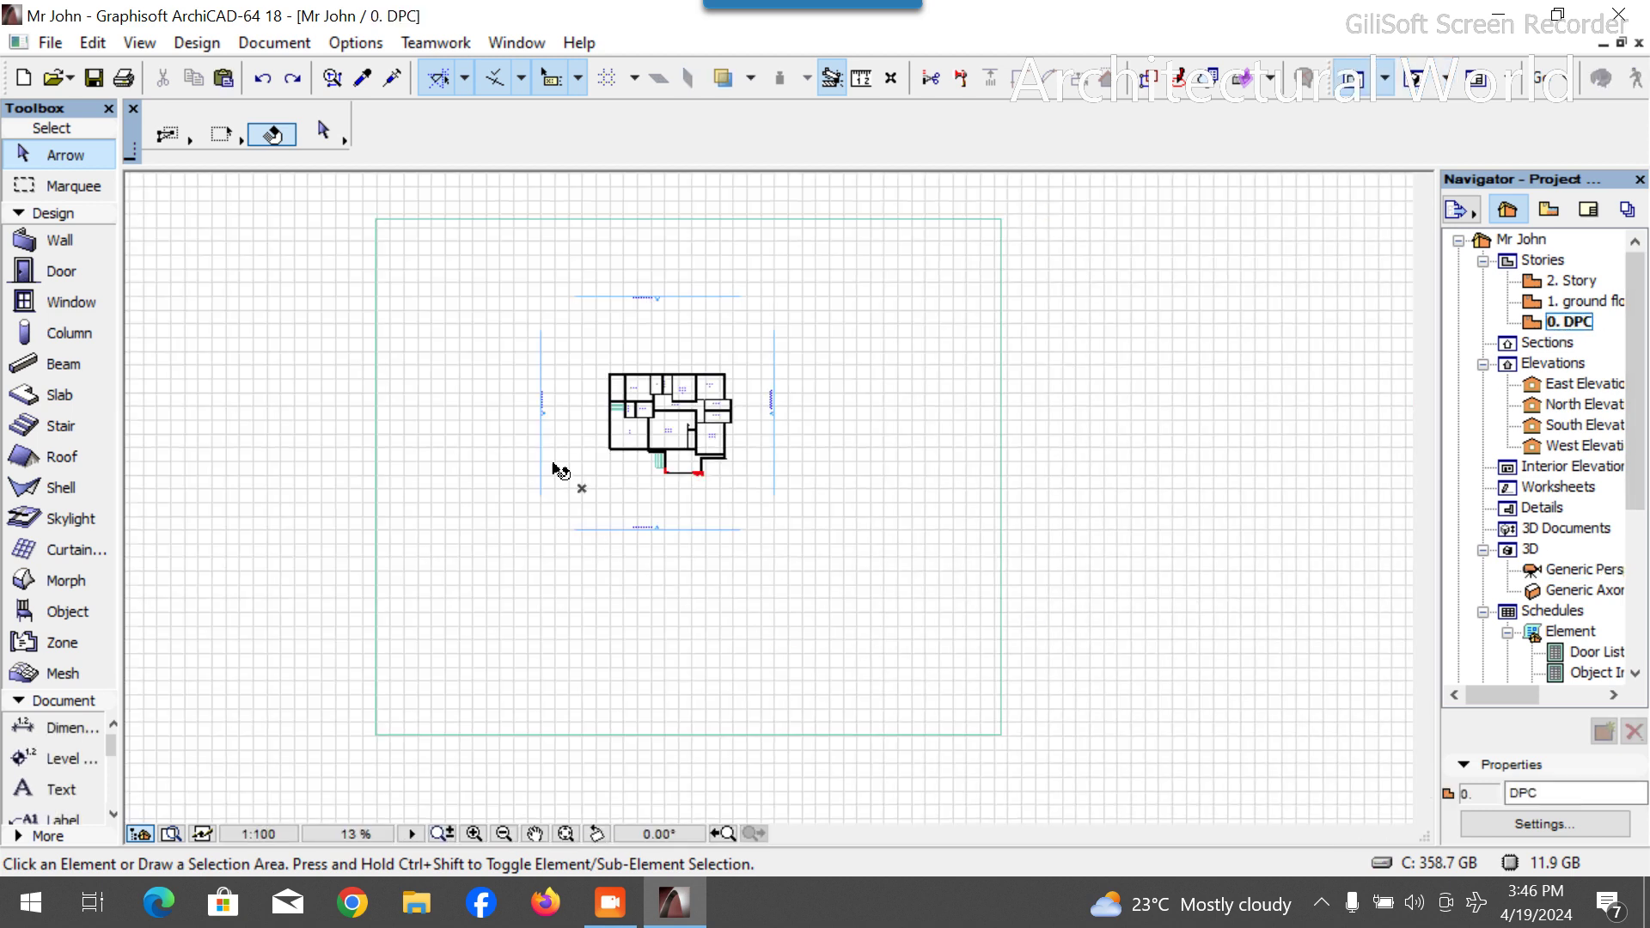
{"action": "scroll", "coordinate": [560, 471], "scroll_direction": "up", "scroll_amount": 10}
{"action": "scroll", "coordinate": [1013, 575], "scroll_direction": "down", "scroll_amount": 5}
{"action": "scroll", "coordinate": [1160, 671], "scroll_direction": "up", "scroll_amount": 6}
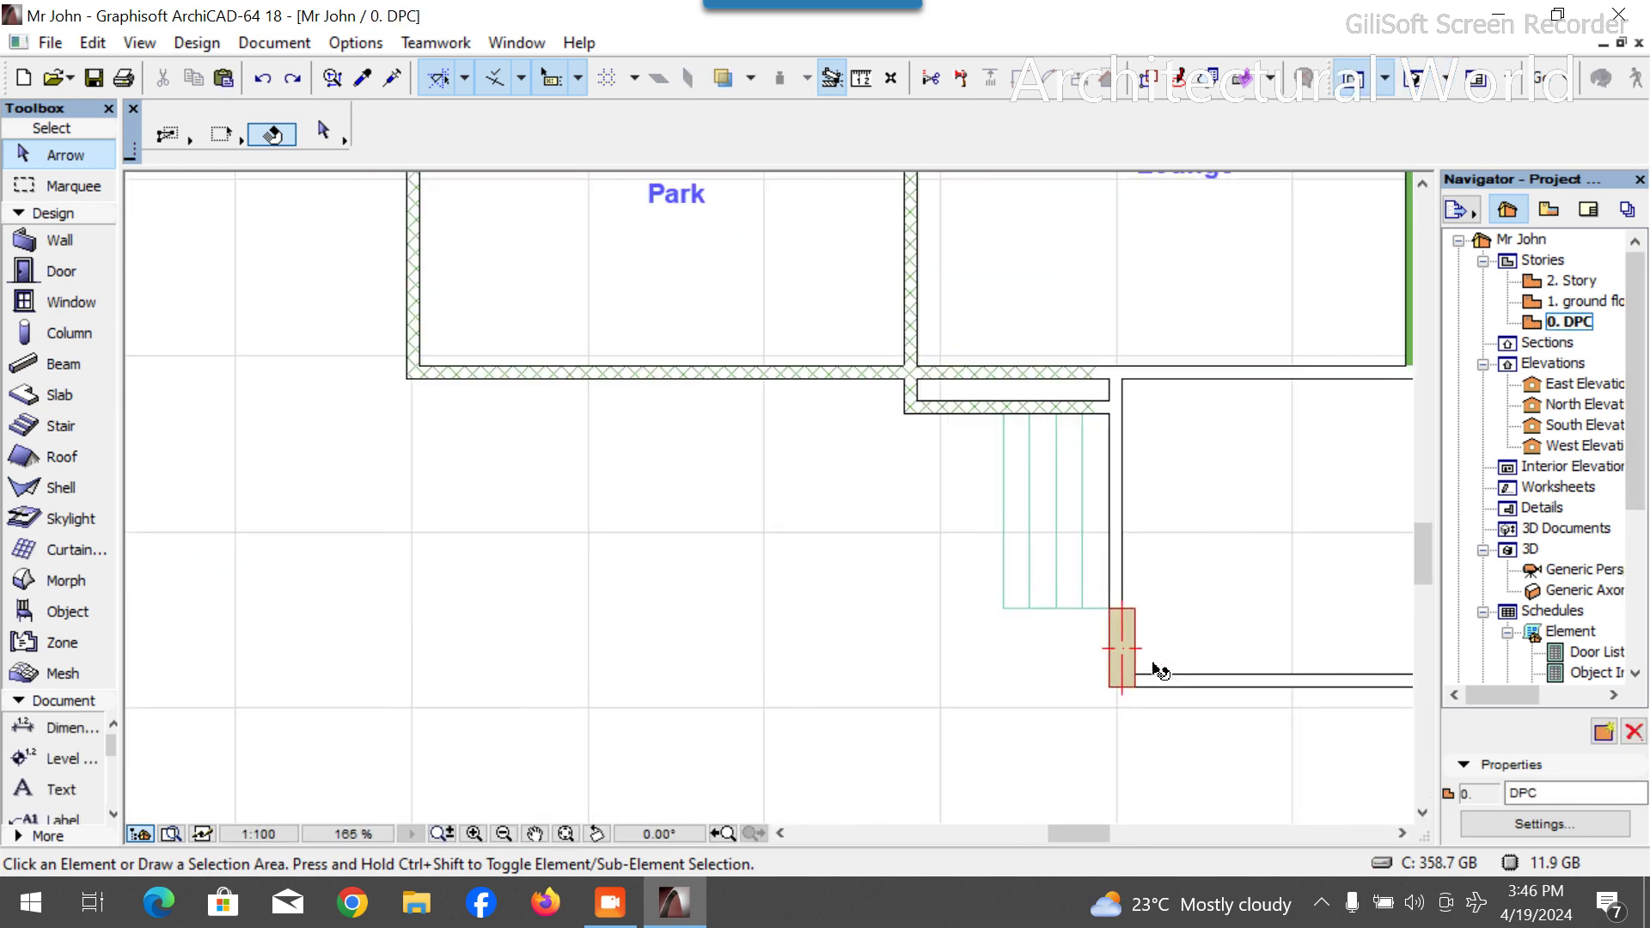
{"action": "scroll", "coordinate": [1160, 671], "scroll_direction": "up", "scroll_amount": 2}
{"action": "left_click", "coordinate": [1119, 619]}
{"action": "scroll", "coordinate": [1100, 634], "scroll_direction": "up", "scroll_amount": 2}
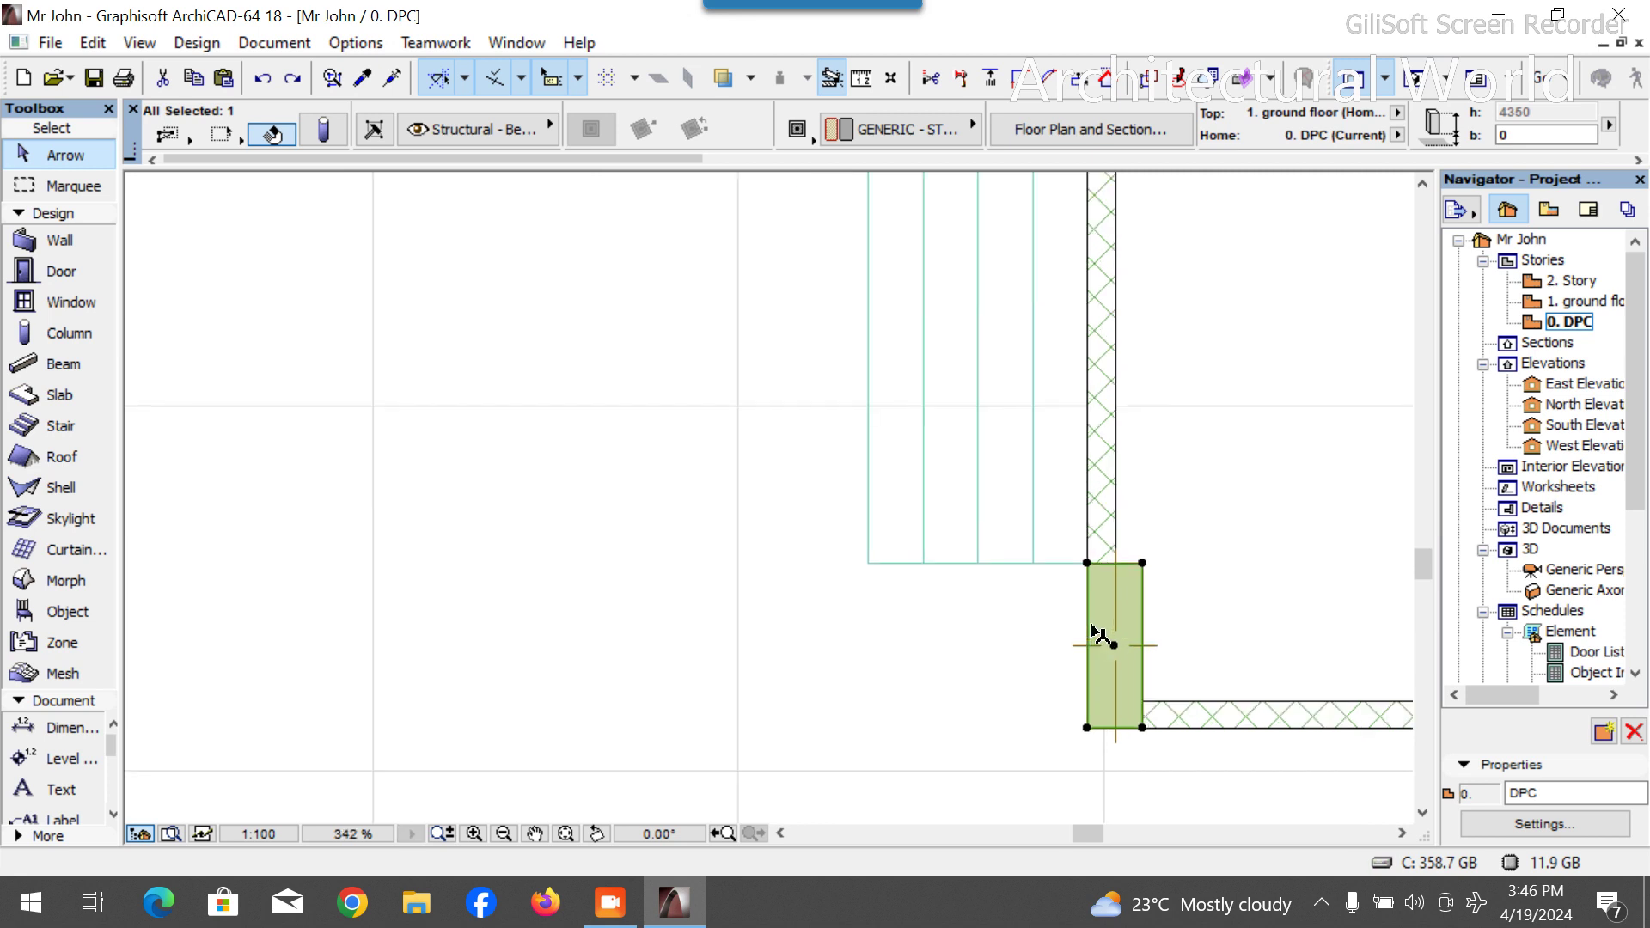
{"action": "key", "text": "ctrl+d"}
{"action": "left_click", "coordinate": [1088, 730]}
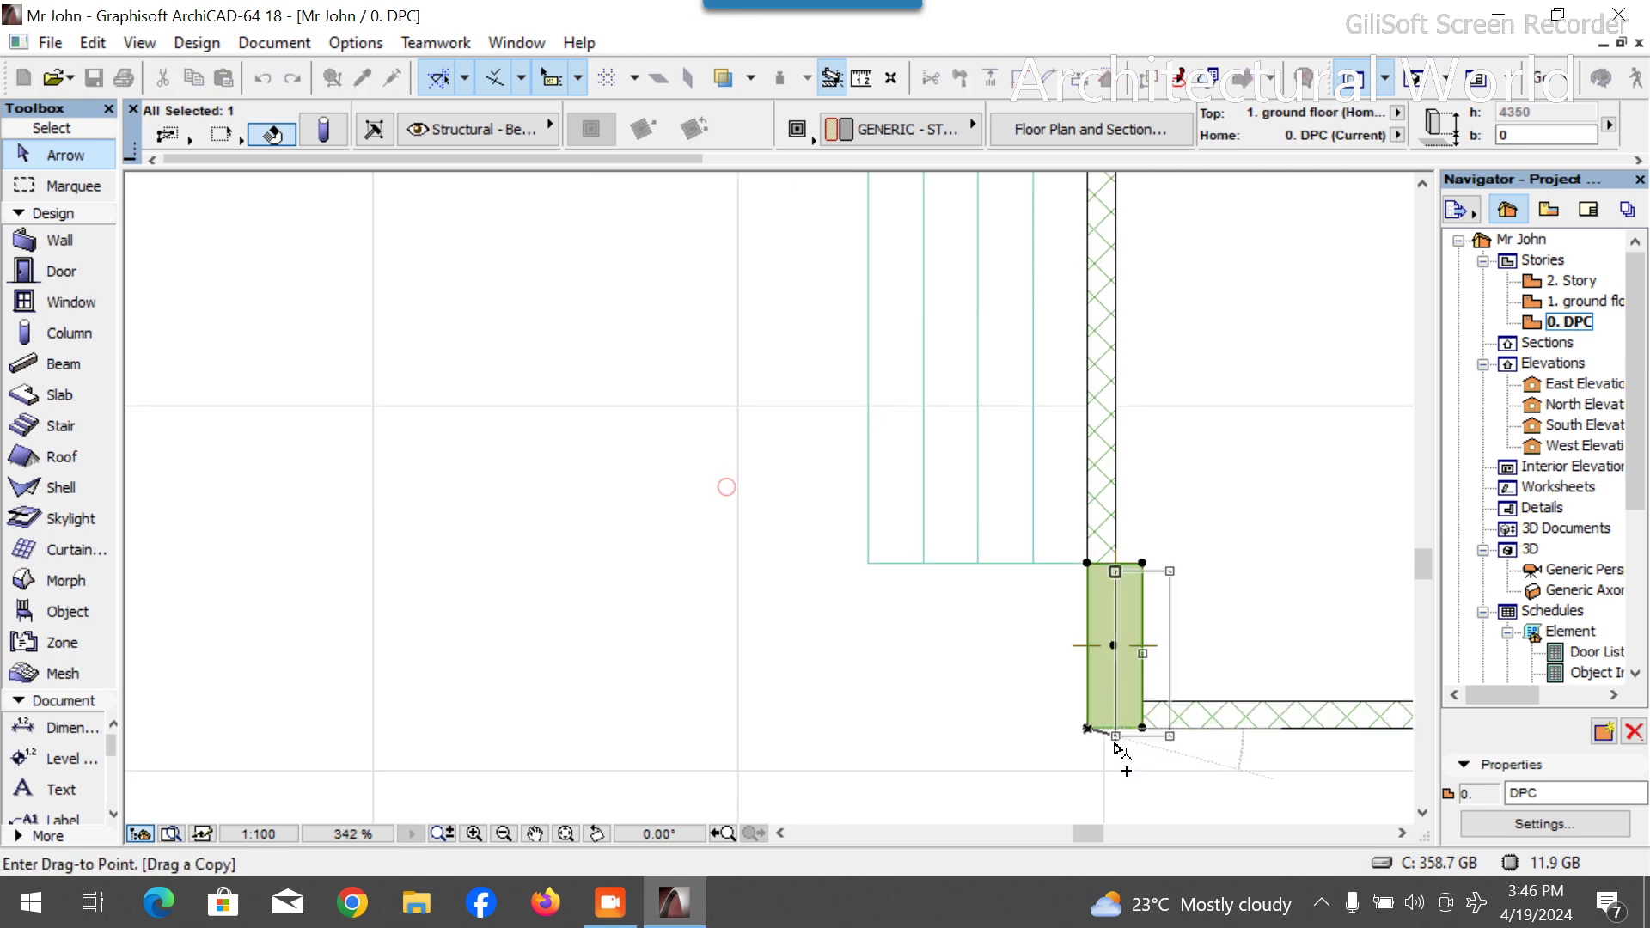
{"action": "scroll", "coordinate": [1106, 737], "scroll_direction": "down", "scroll_amount": 3}
{"action": "scroll", "coordinate": [262, 402], "scroll_direction": "up", "scroll_amount": 5}
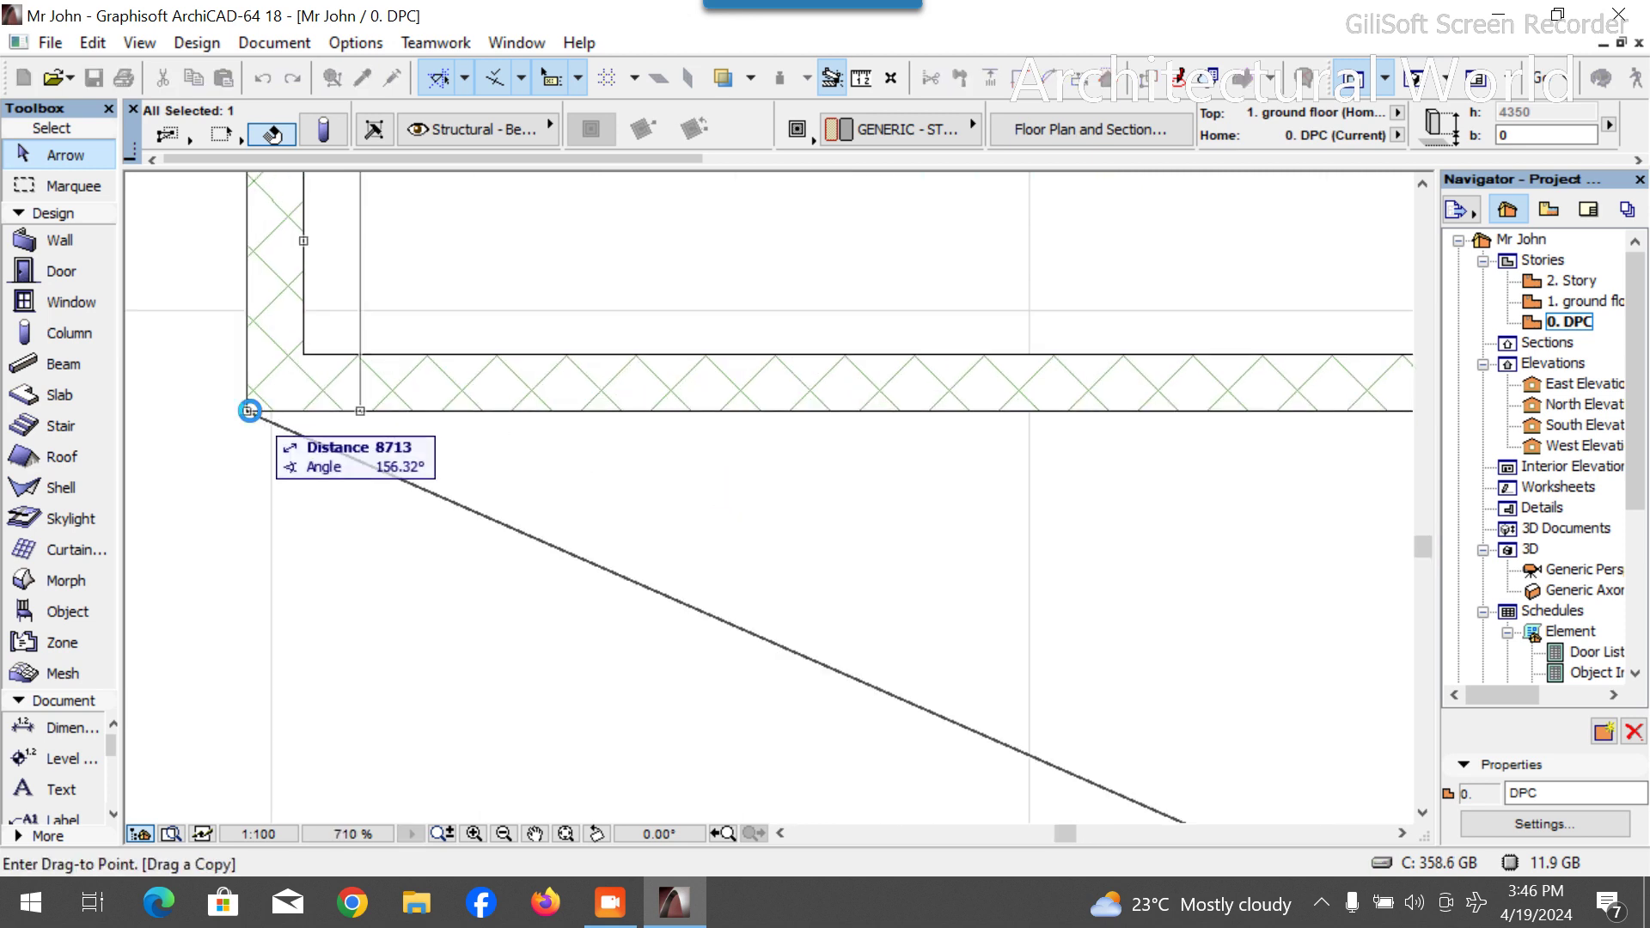
{"action": "left_click", "coordinate": [248, 413]}
{"action": "scroll", "coordinate": [615, 615], "scroll_direction": "down", "scroll_amount": 5}
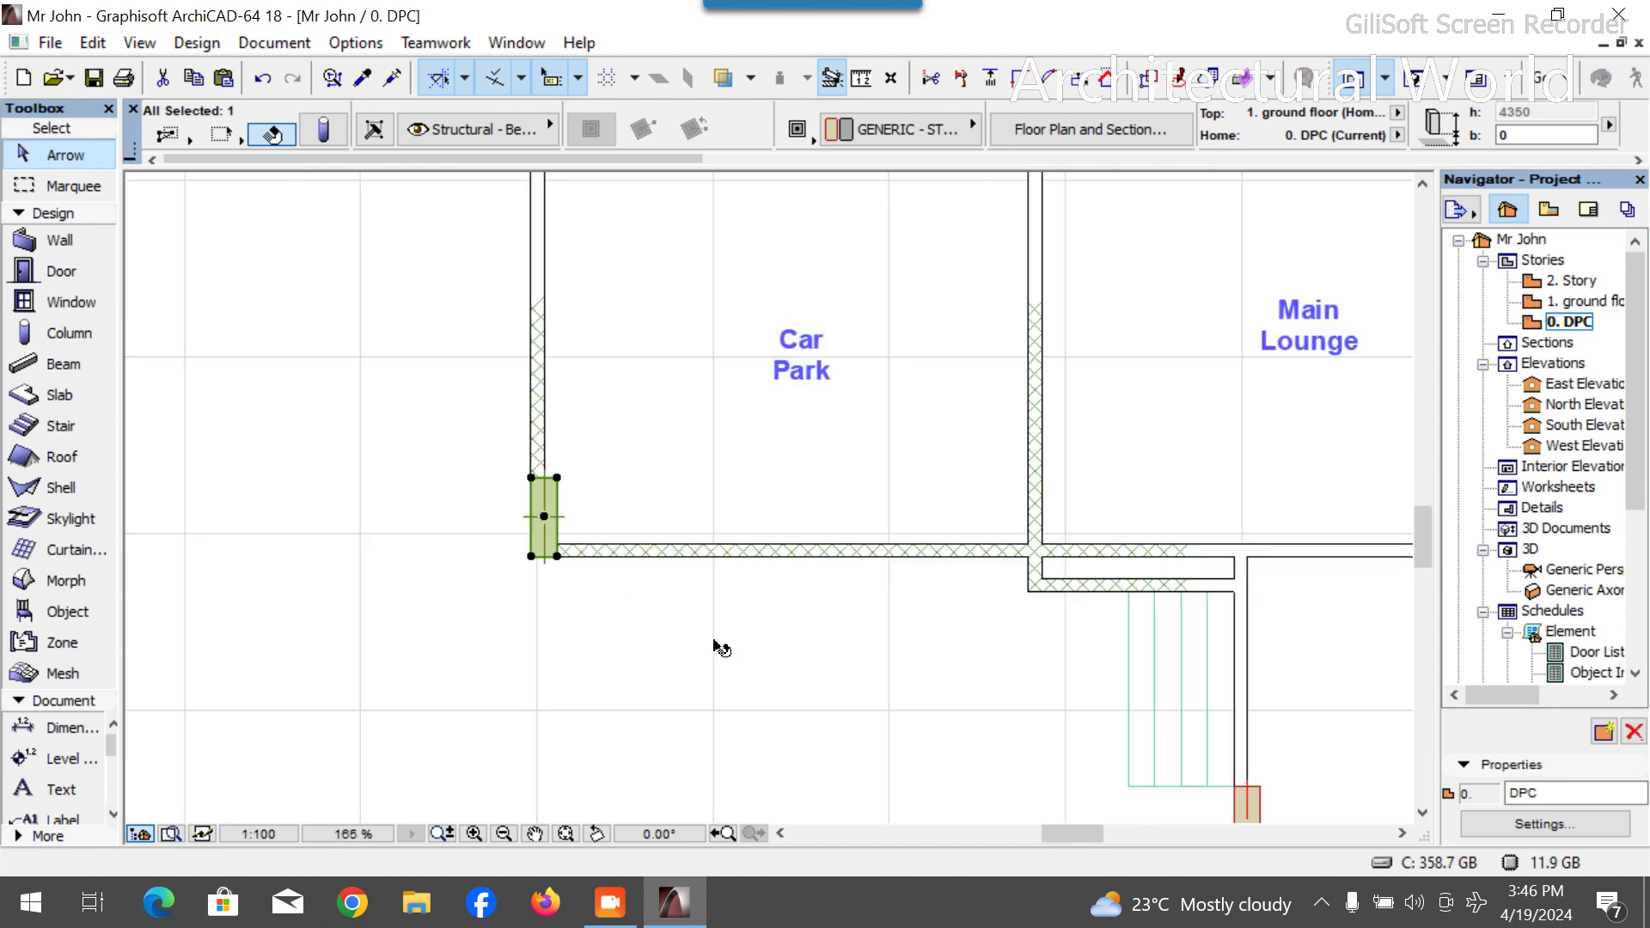
{"action": "scroll", "coordinate": [516, 482], "scroll_direction": "up", "scroll_amount": 5}
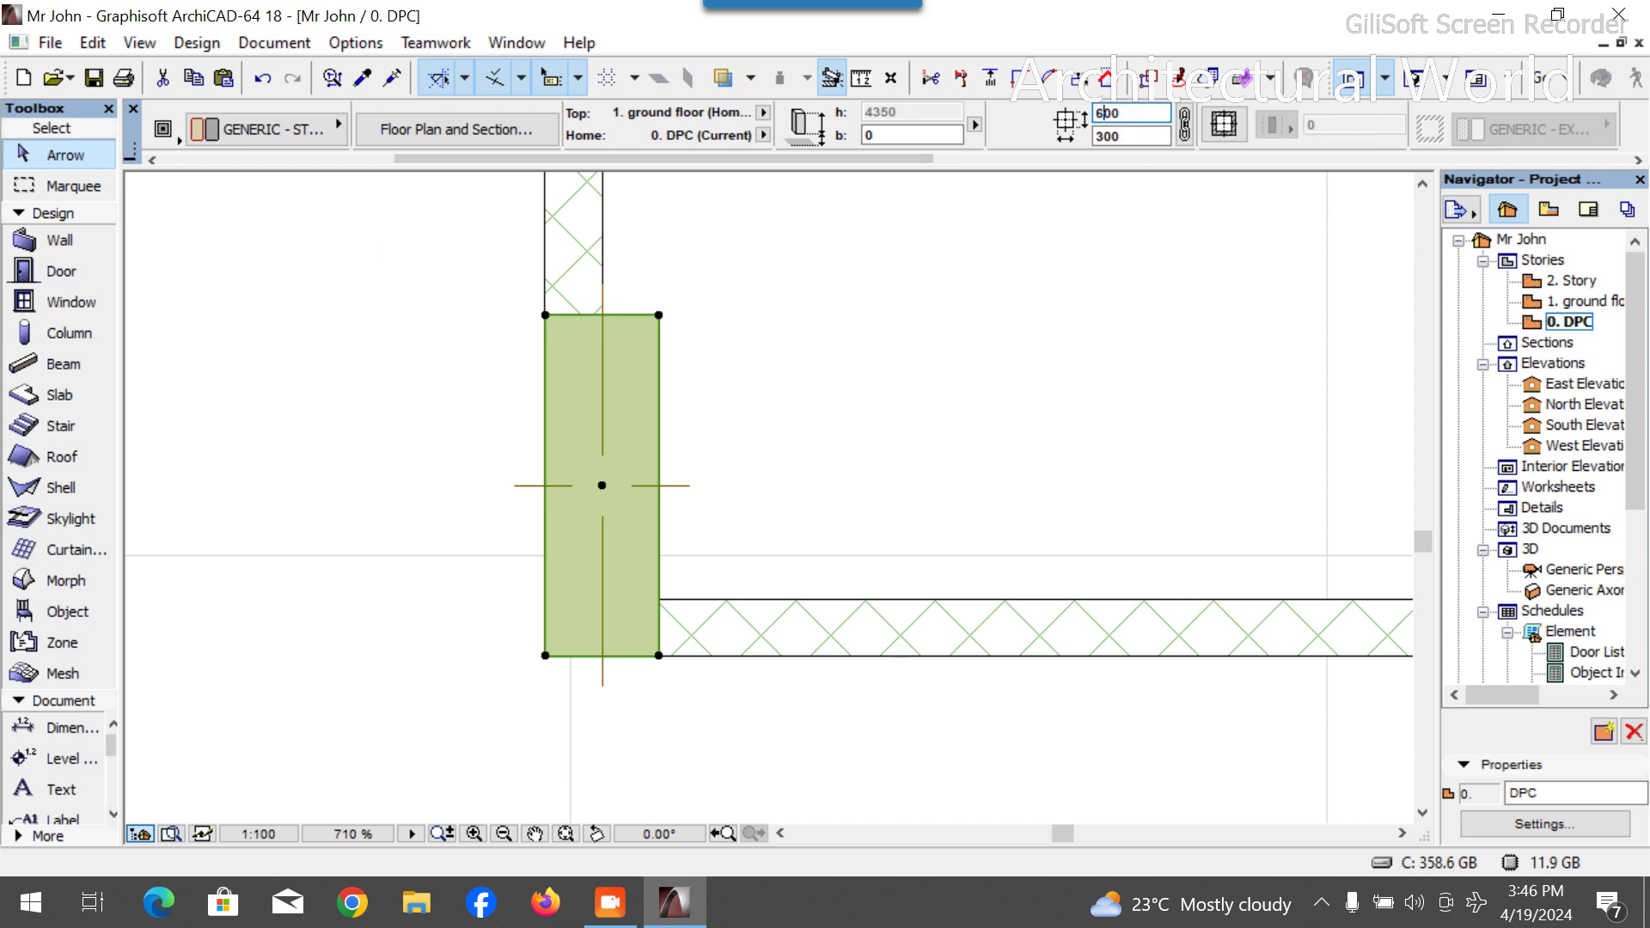
Set the Car Park corner column's longer side to 600 and move it flush with the outer wall corner.
{"action": "key", "text": "Return"}
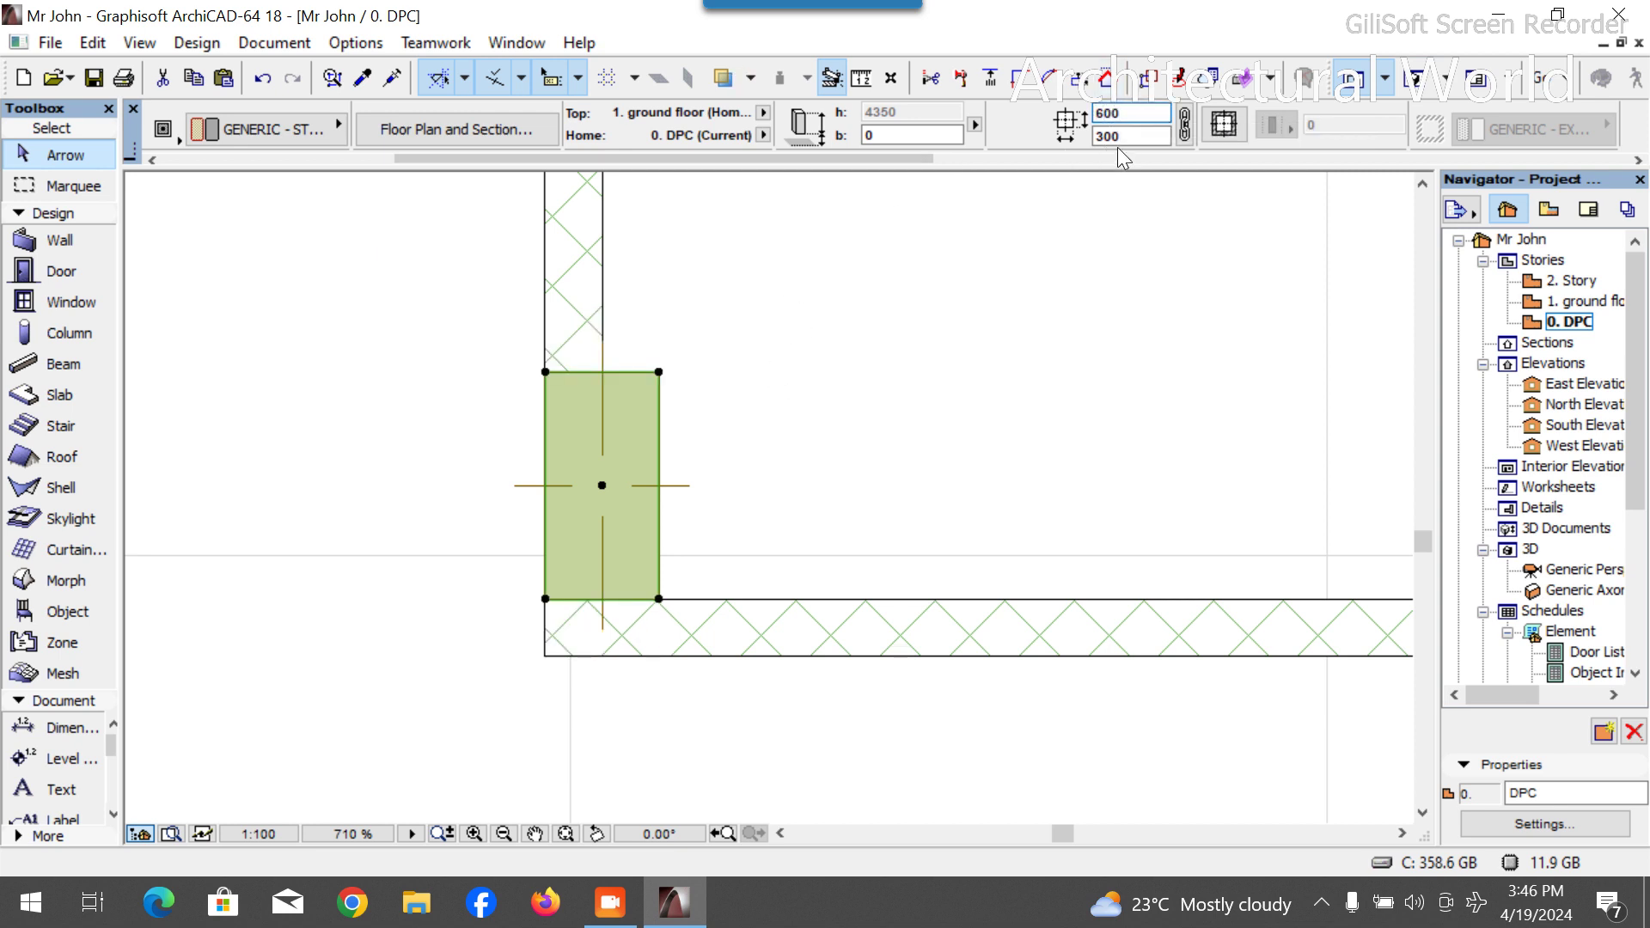
{"action": "key", "text": "ctrl+d"}
{"action": "left_click", "coordinate": [545, 599]}
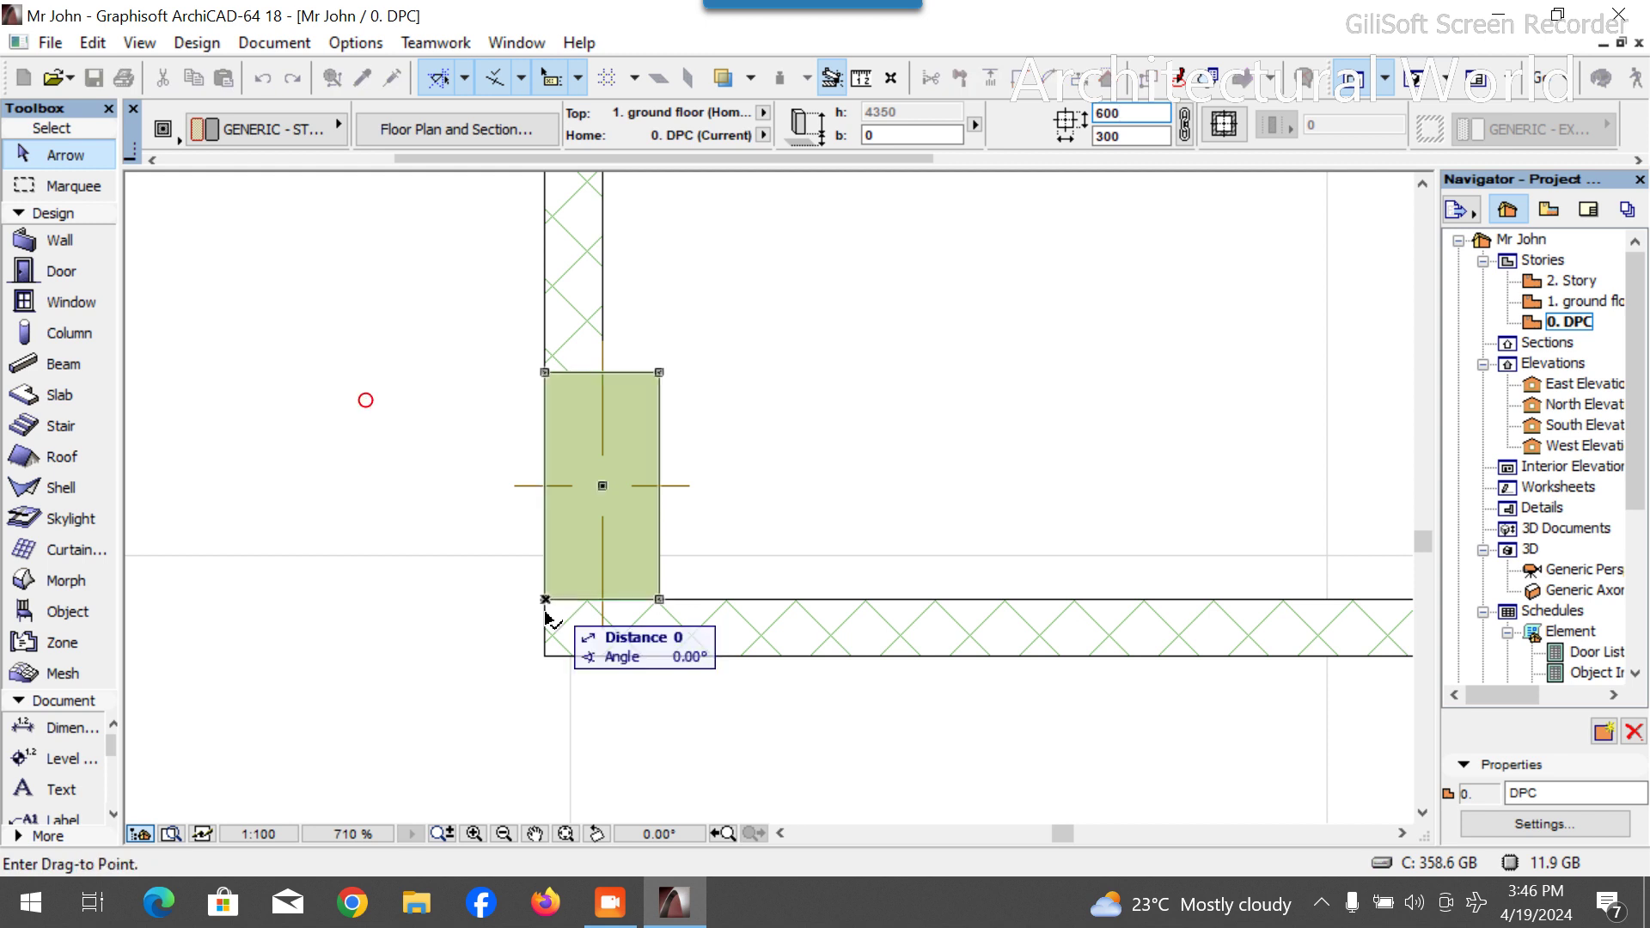
{"action": "left_click", "coordinate": [545, 655]}
Change the Car Park corner column's override surface to Paint - Dark Gray.
{"action": "left_click", "coordinate": [282, 158]}
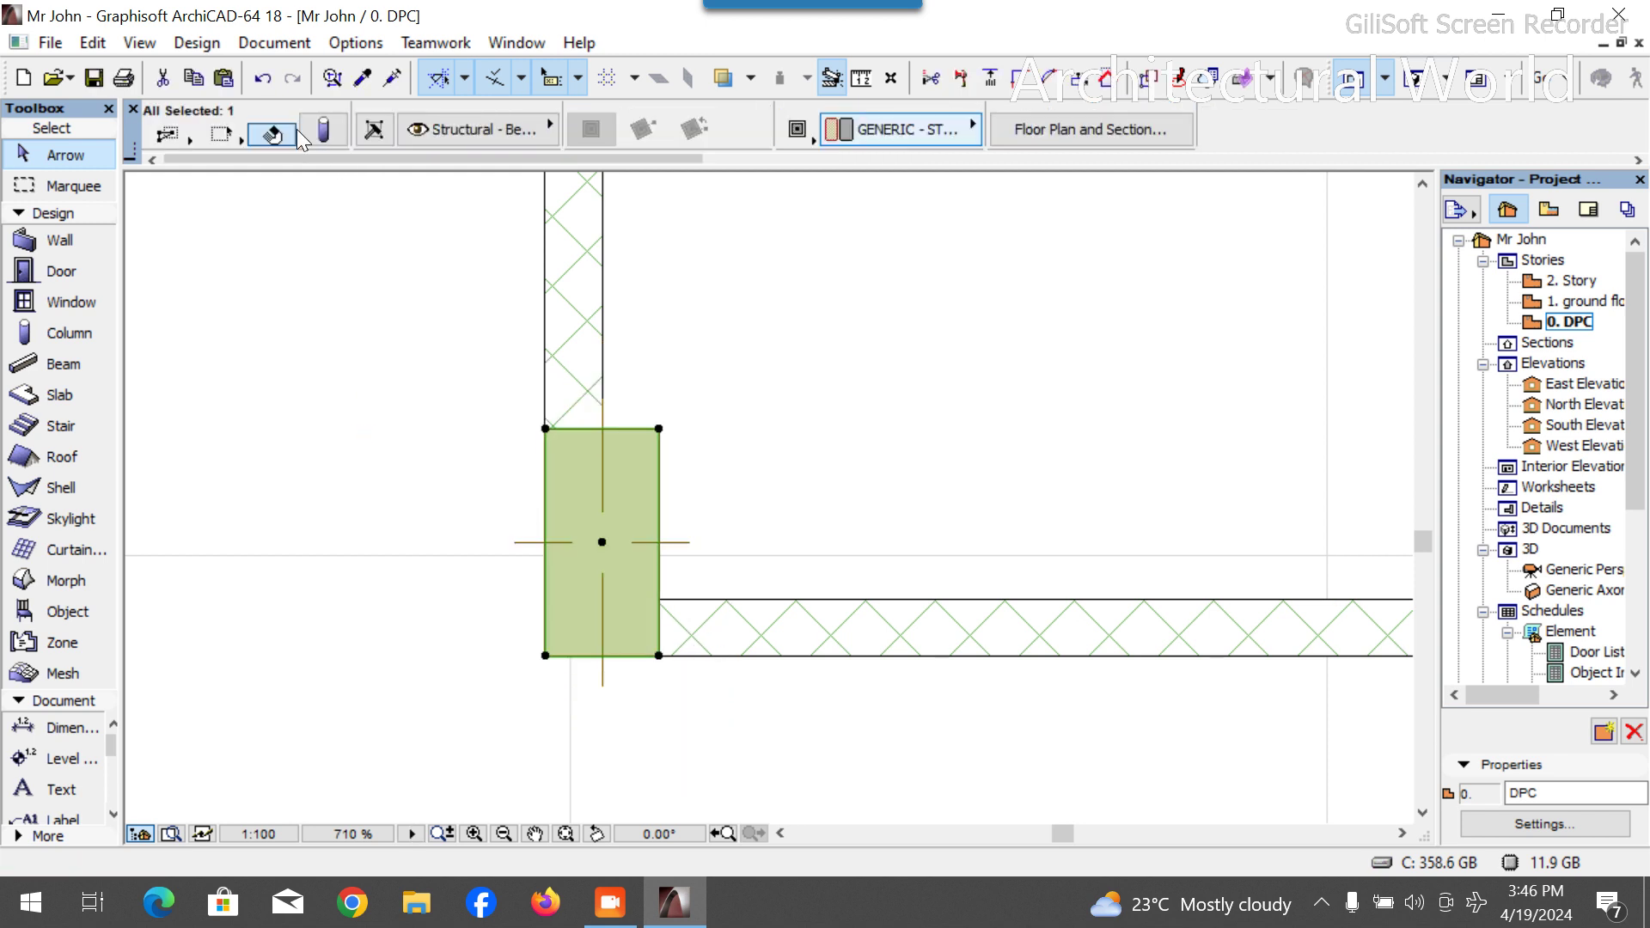
{"action": "left_click", "coordinate": [384, 143]}
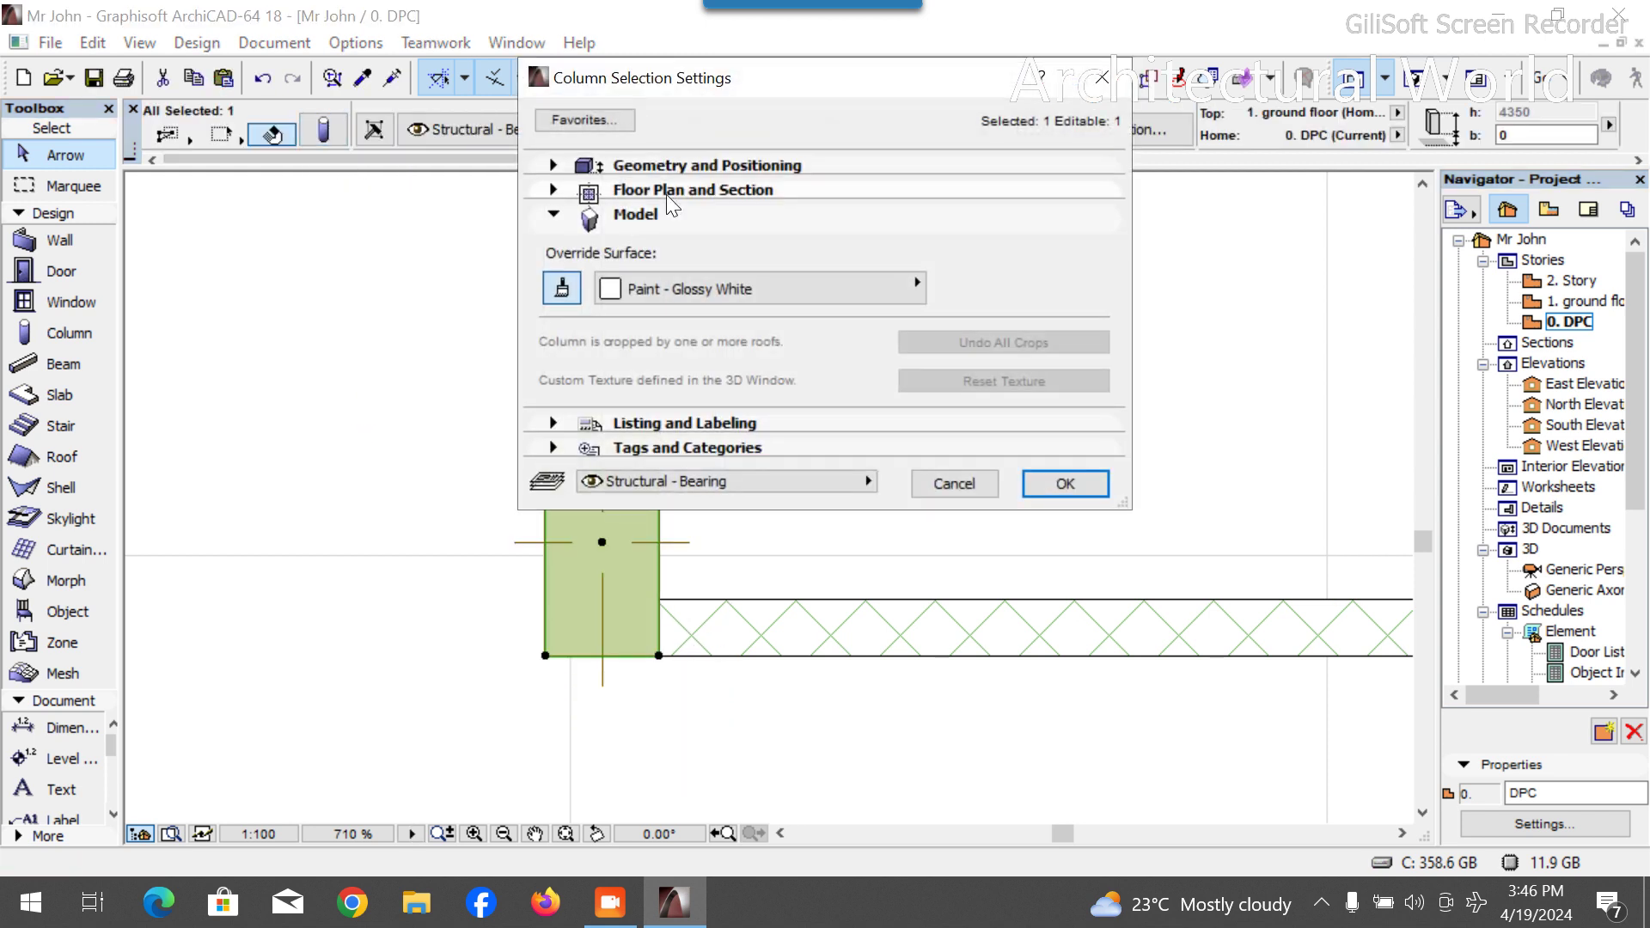
{"action": "left_click", "coordinate": [740, 292]}
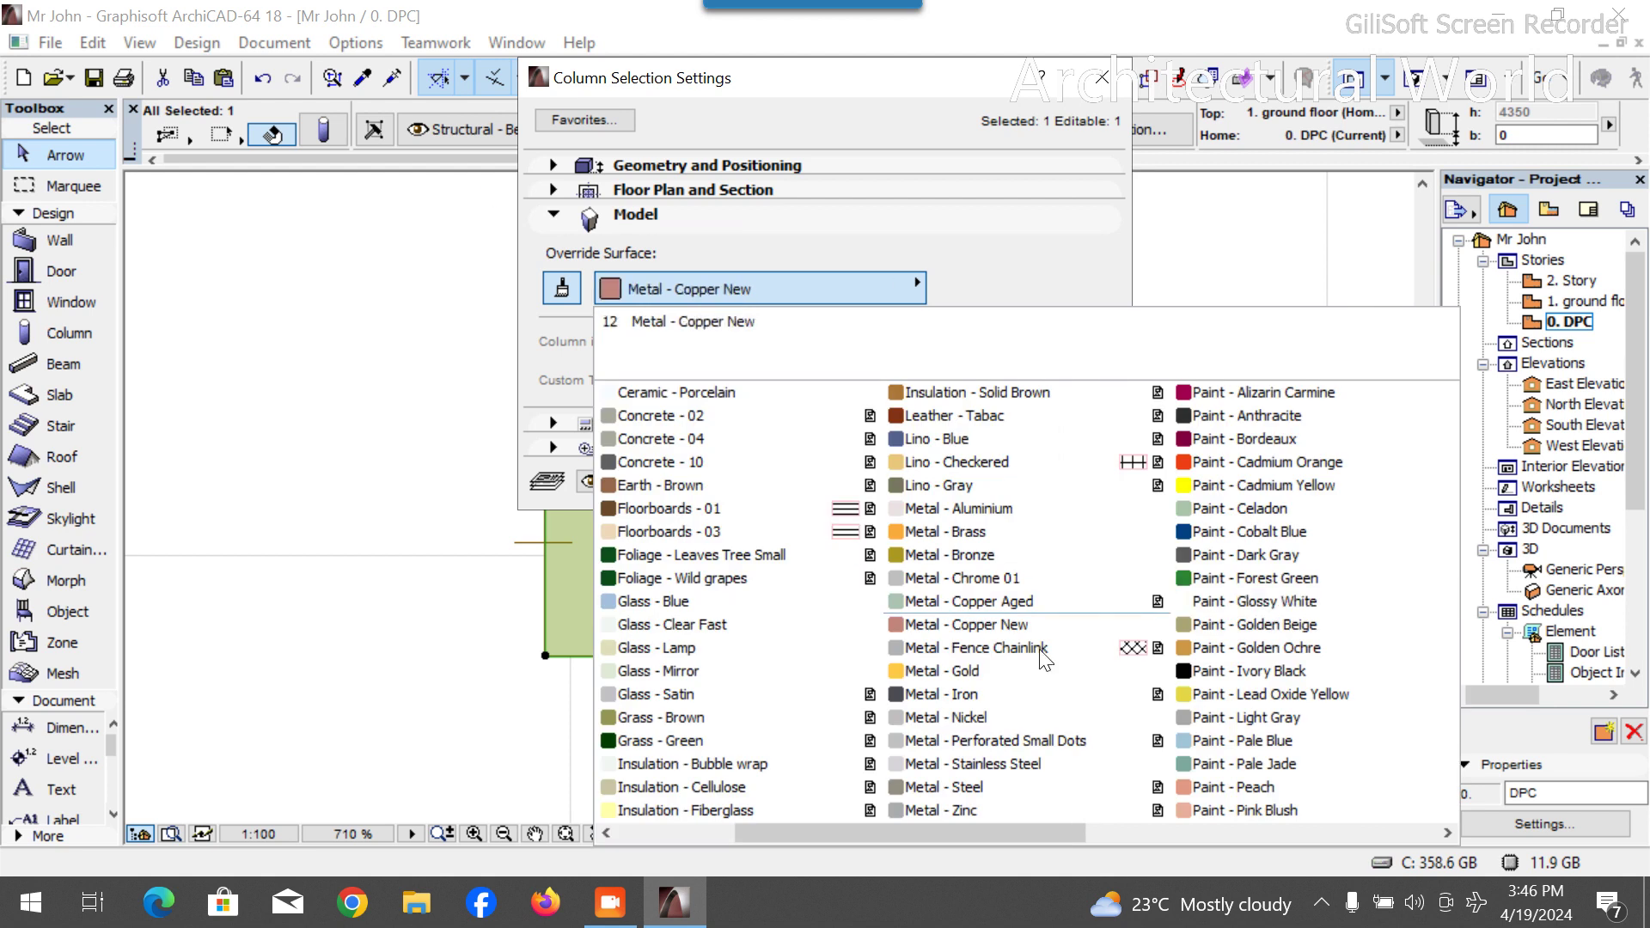
{"action": "left_click", "coordinate": [1275, 554]}
{"action": "left_click", "coordinate": [1065, 484]}
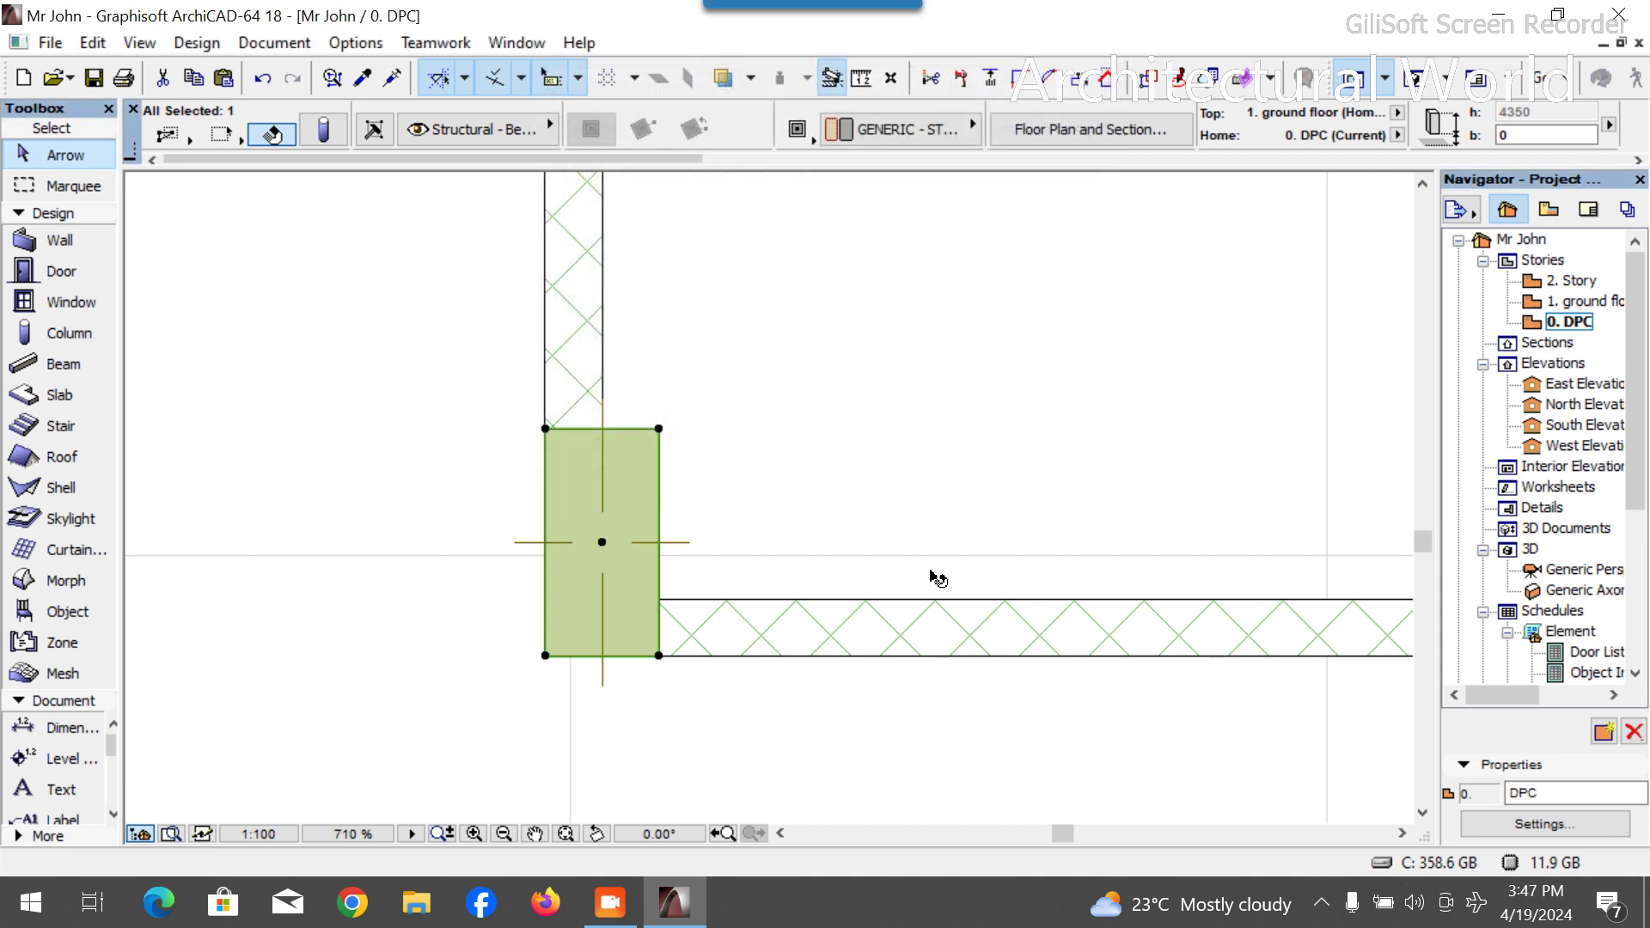
Copy the Car Park corner column to the house's upper-left outer wall corner, beside the Kitchen.
{"action": "scroll", "coordinate": [971, 646], "scroll_direction": "down", "scroll_amount": 4}
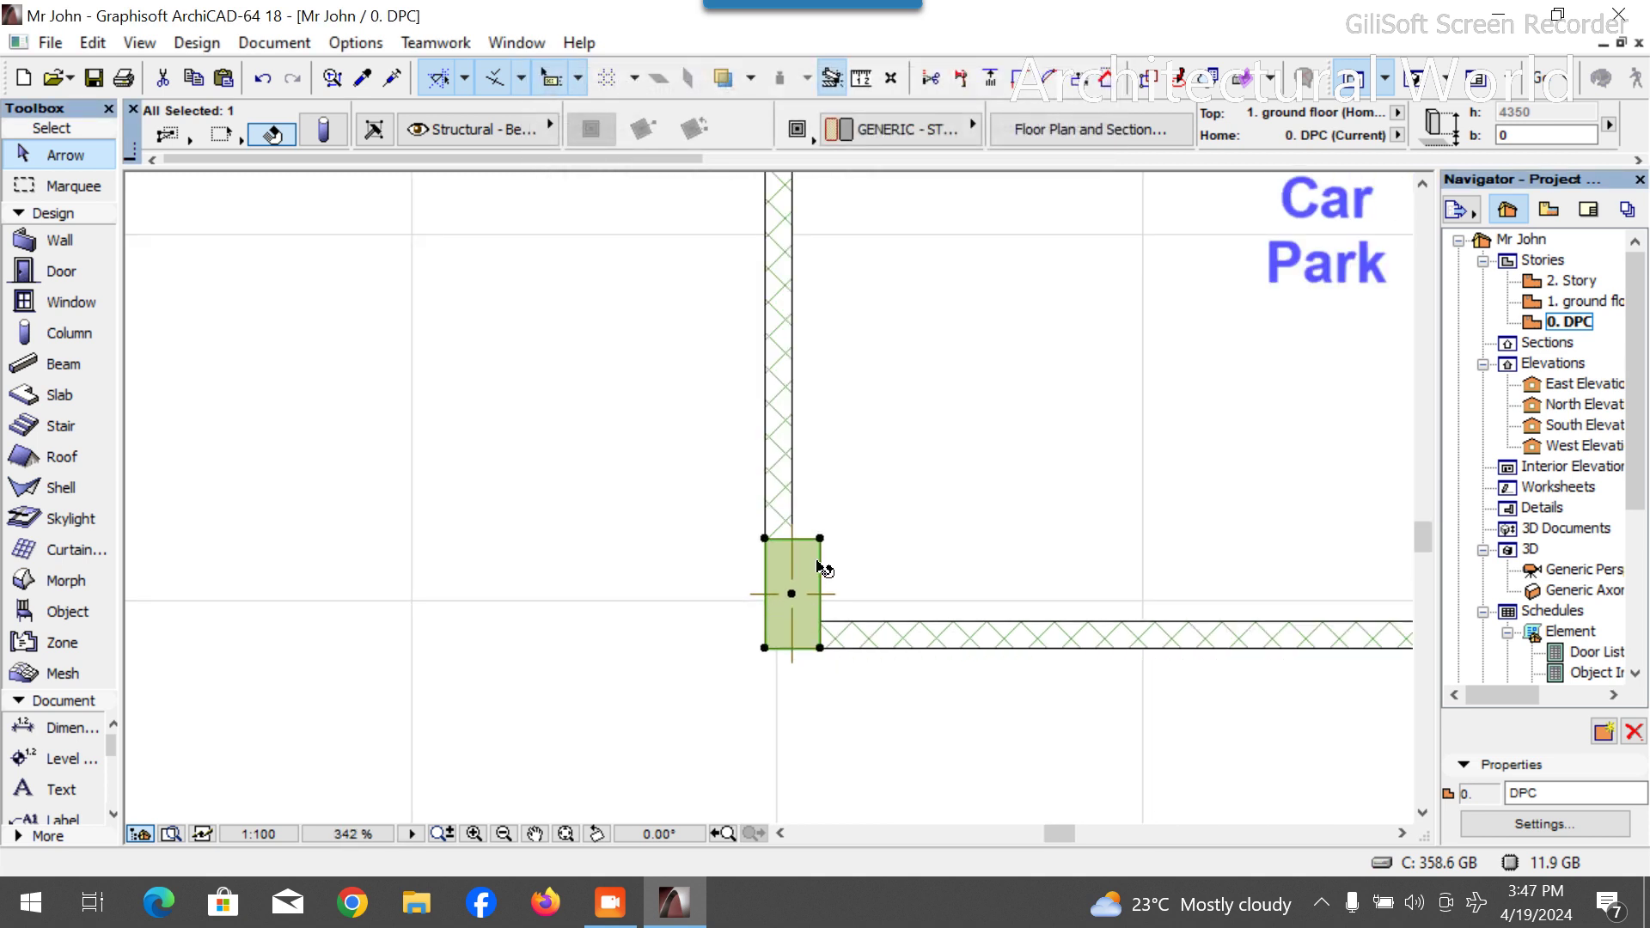
{"action": "scroll", "coordinate": [821, 567], "scroll_direction": "down", "scroll_amount": 10}
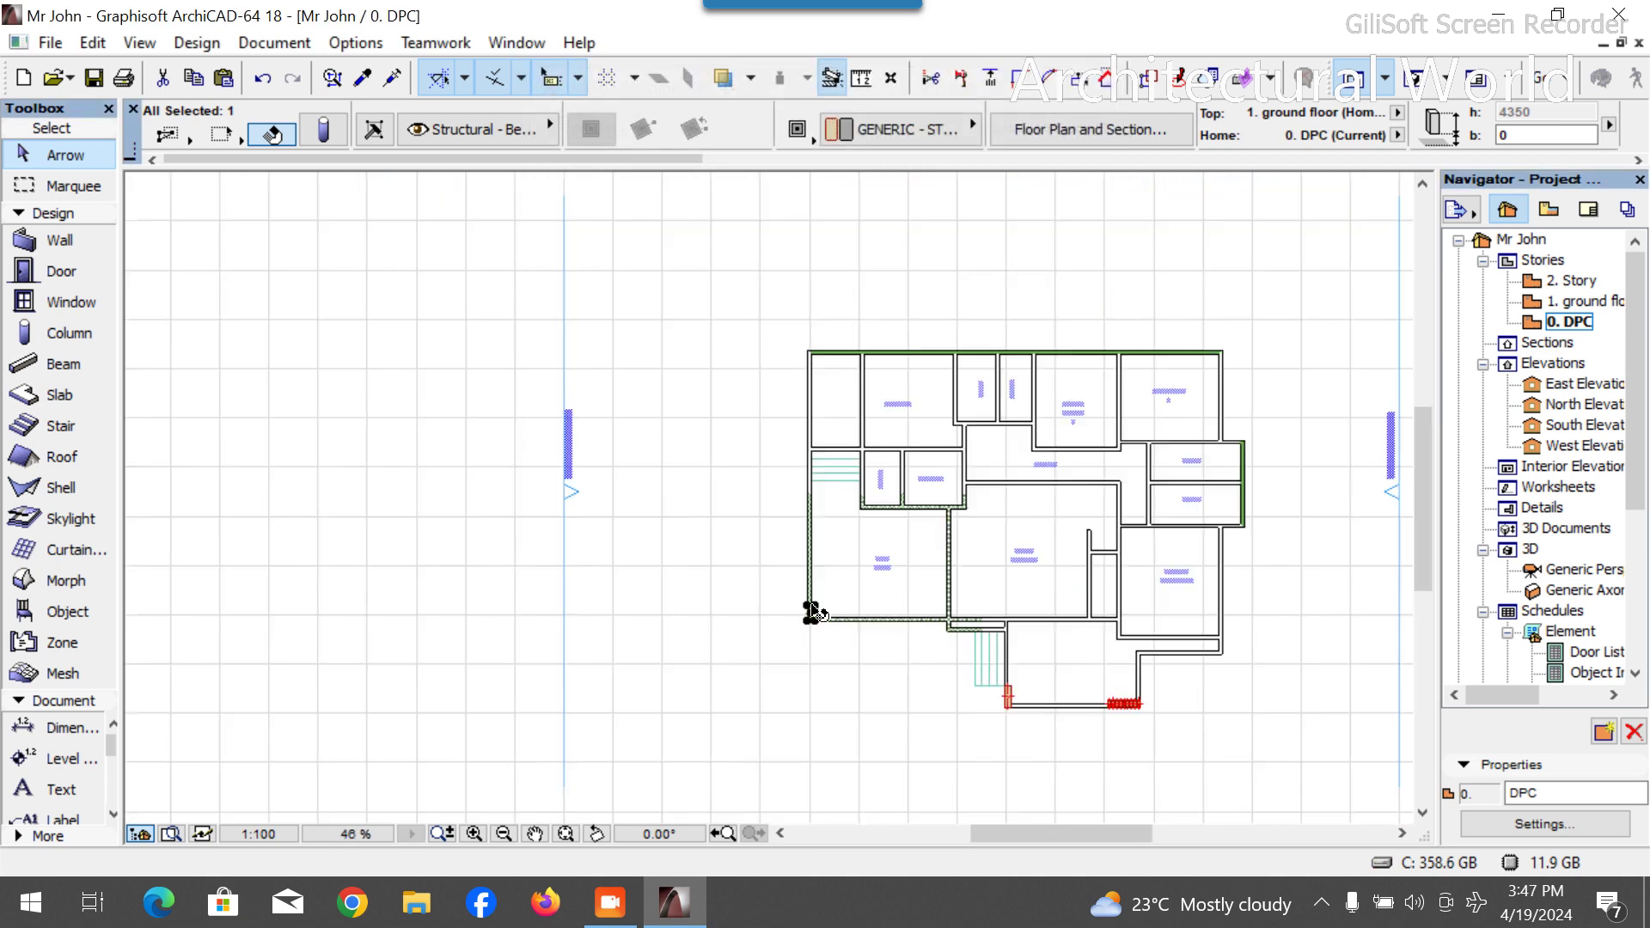
{"action": "key", "text": "ctrl+shift+d"}
{"action": "scroll", "coordinate": [810, 623], "scroll_direction": "up", "scroll_amount": 7}
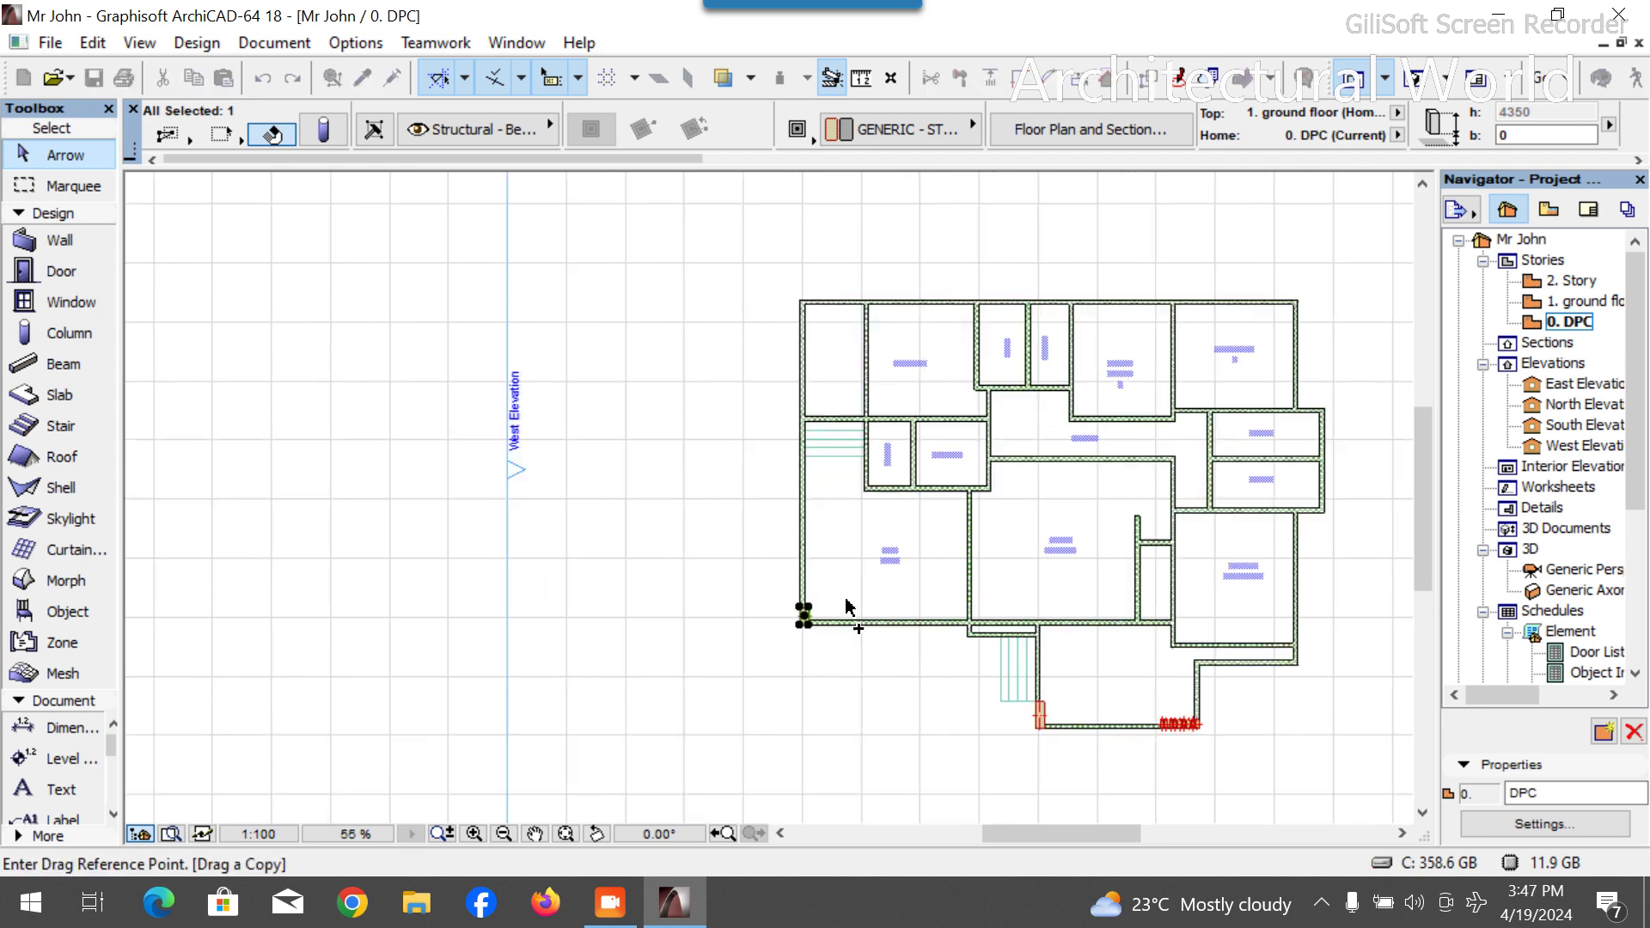
{"action": "left_click", "coordinate": [735, 612]}
{"action": "scroll", "coordinate": [754, 515], "scroll_direction": "down", "scroll_amount": 5}
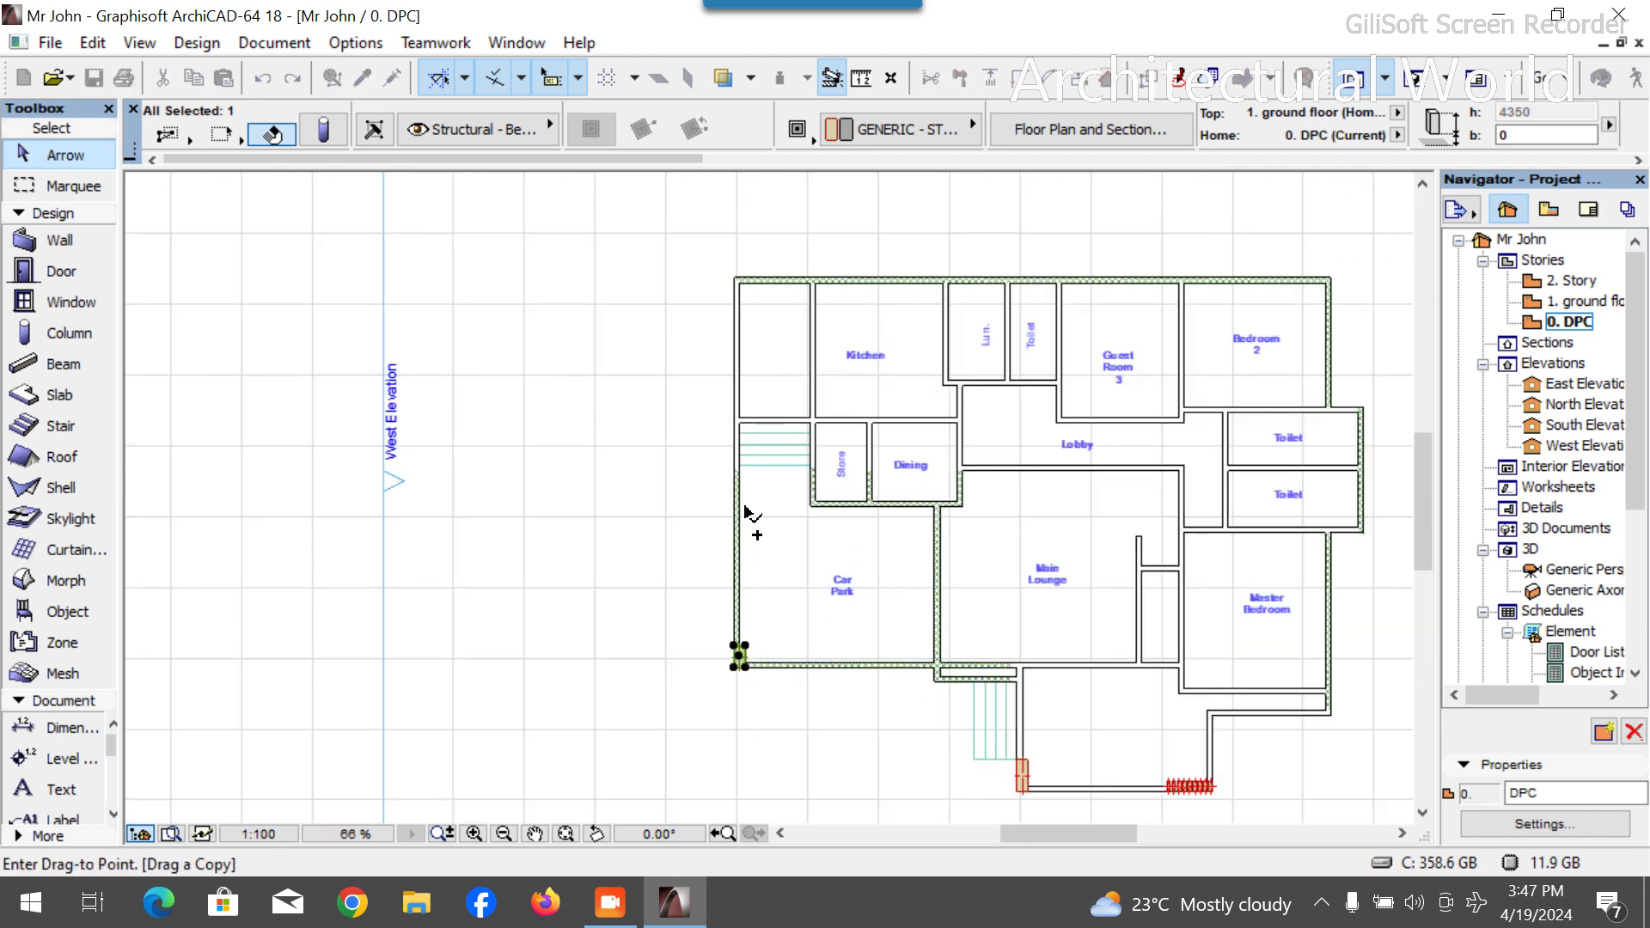
{"action": "scroll", "coordinate": [737, 257], "scroll_direction": "up", "scroll_amount": 10}
{"action": "left_click", "coordinate": [703, 348]}
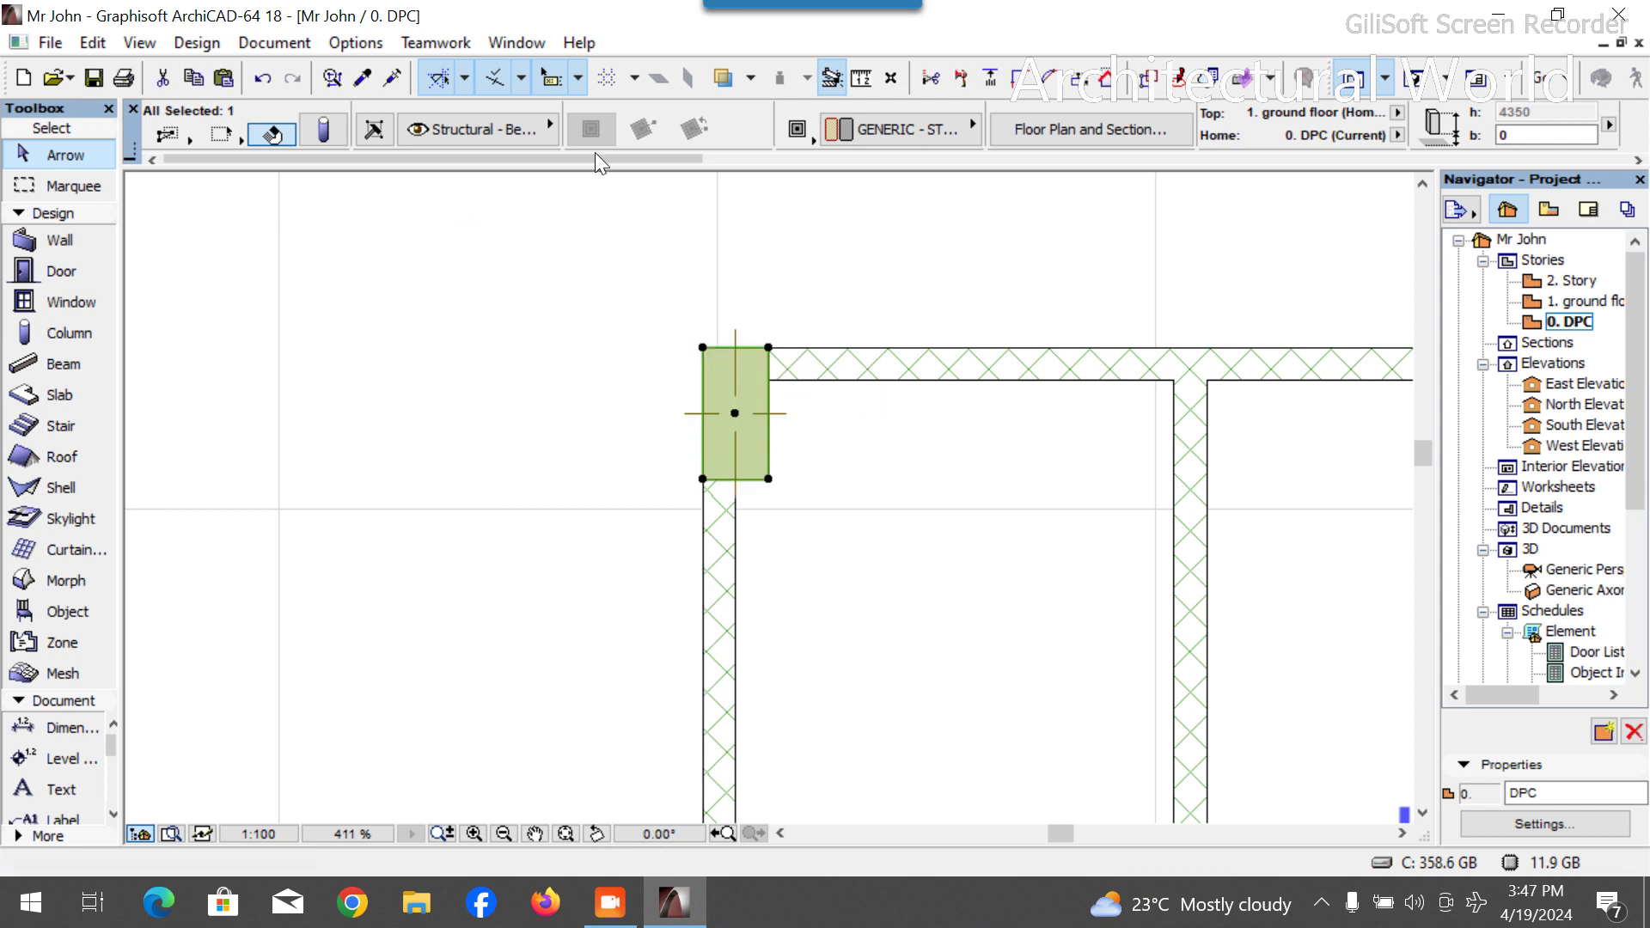
Set the override surface of the copied upper-left corner column to Paint - Glossy White.
{"action": "left_click", "coordinate": [344, 129]}
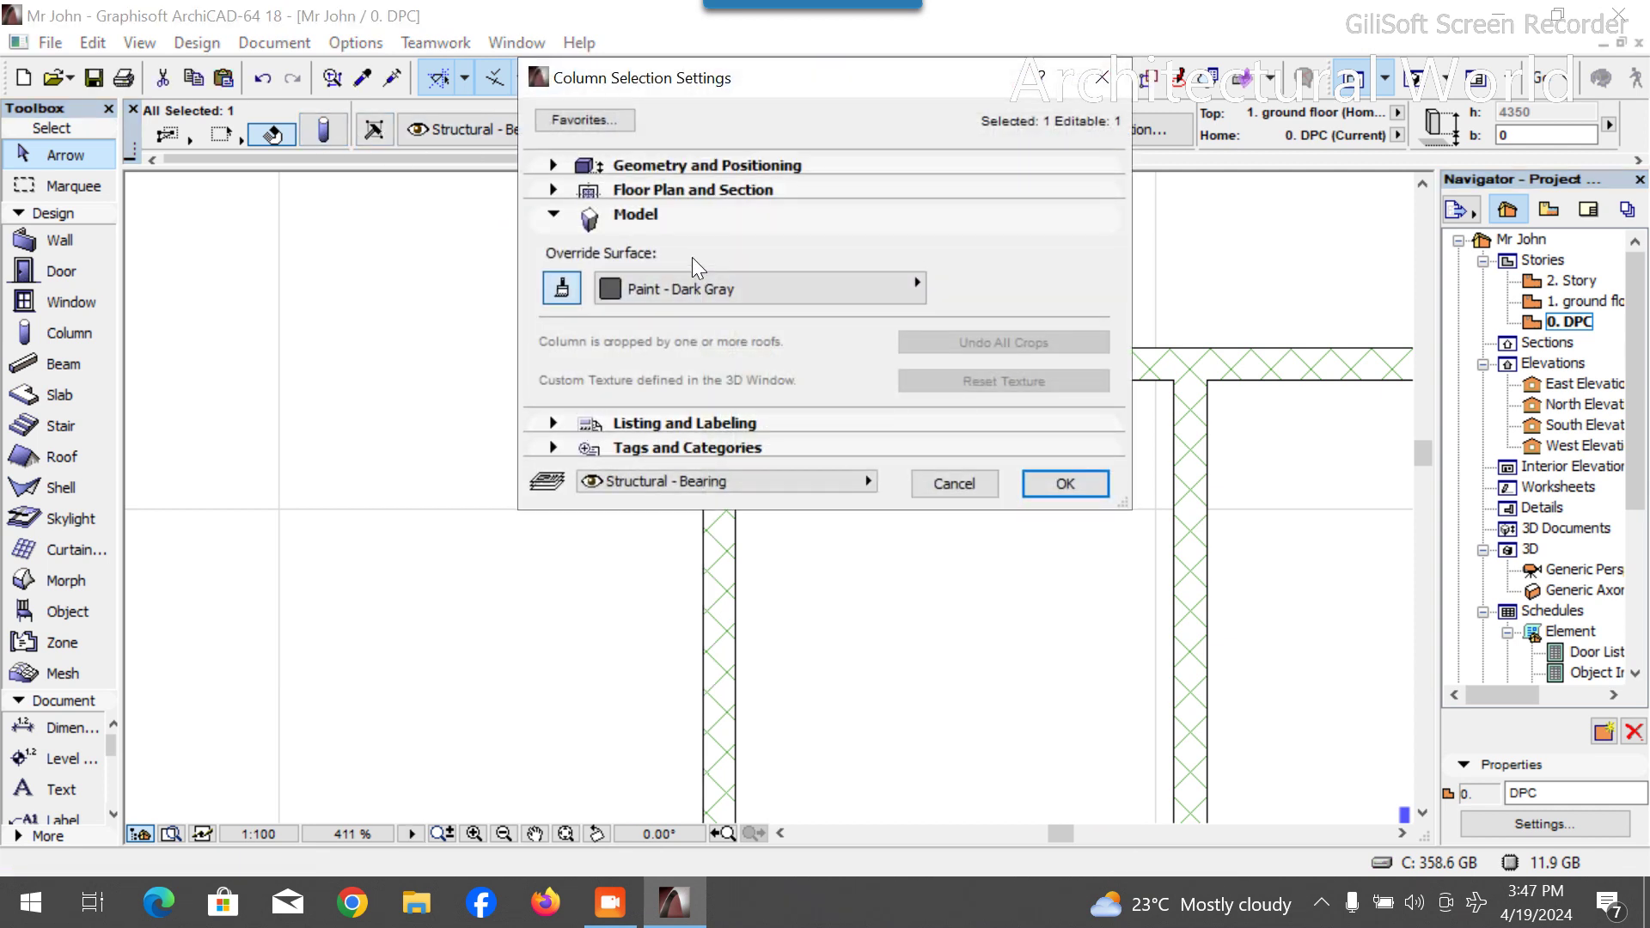
{"action": "left_click", "coordinate": [696, 289]}
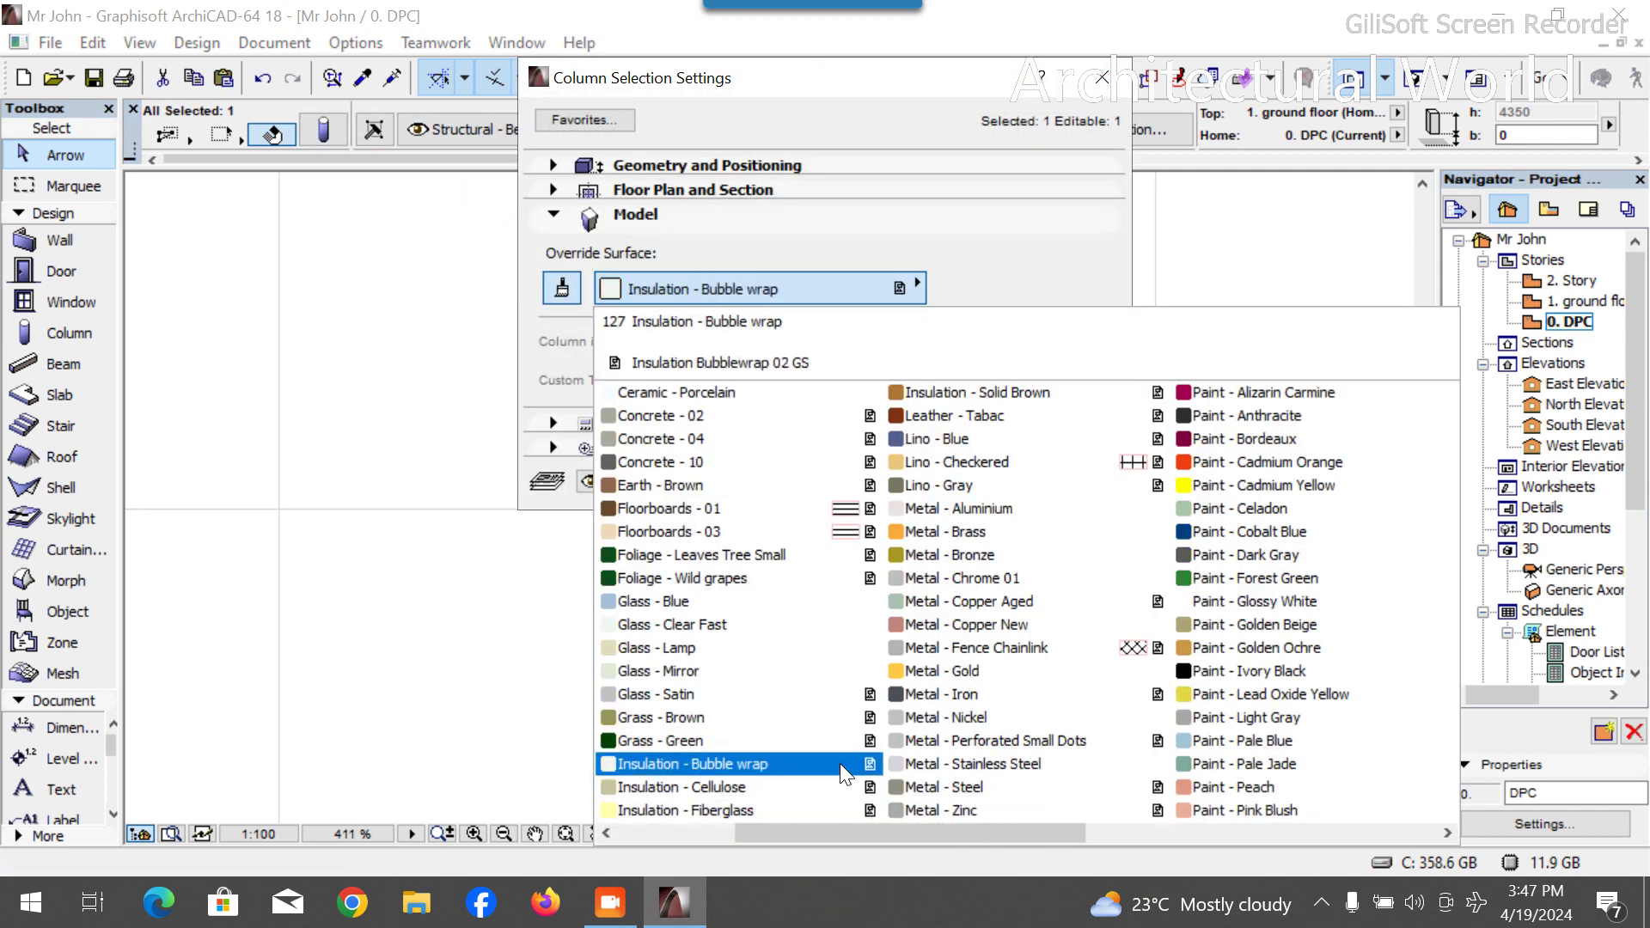
{"action": "scroll", "coordinate": [773, 741], "scroll_direction": "up", "scroll_amount": 1}
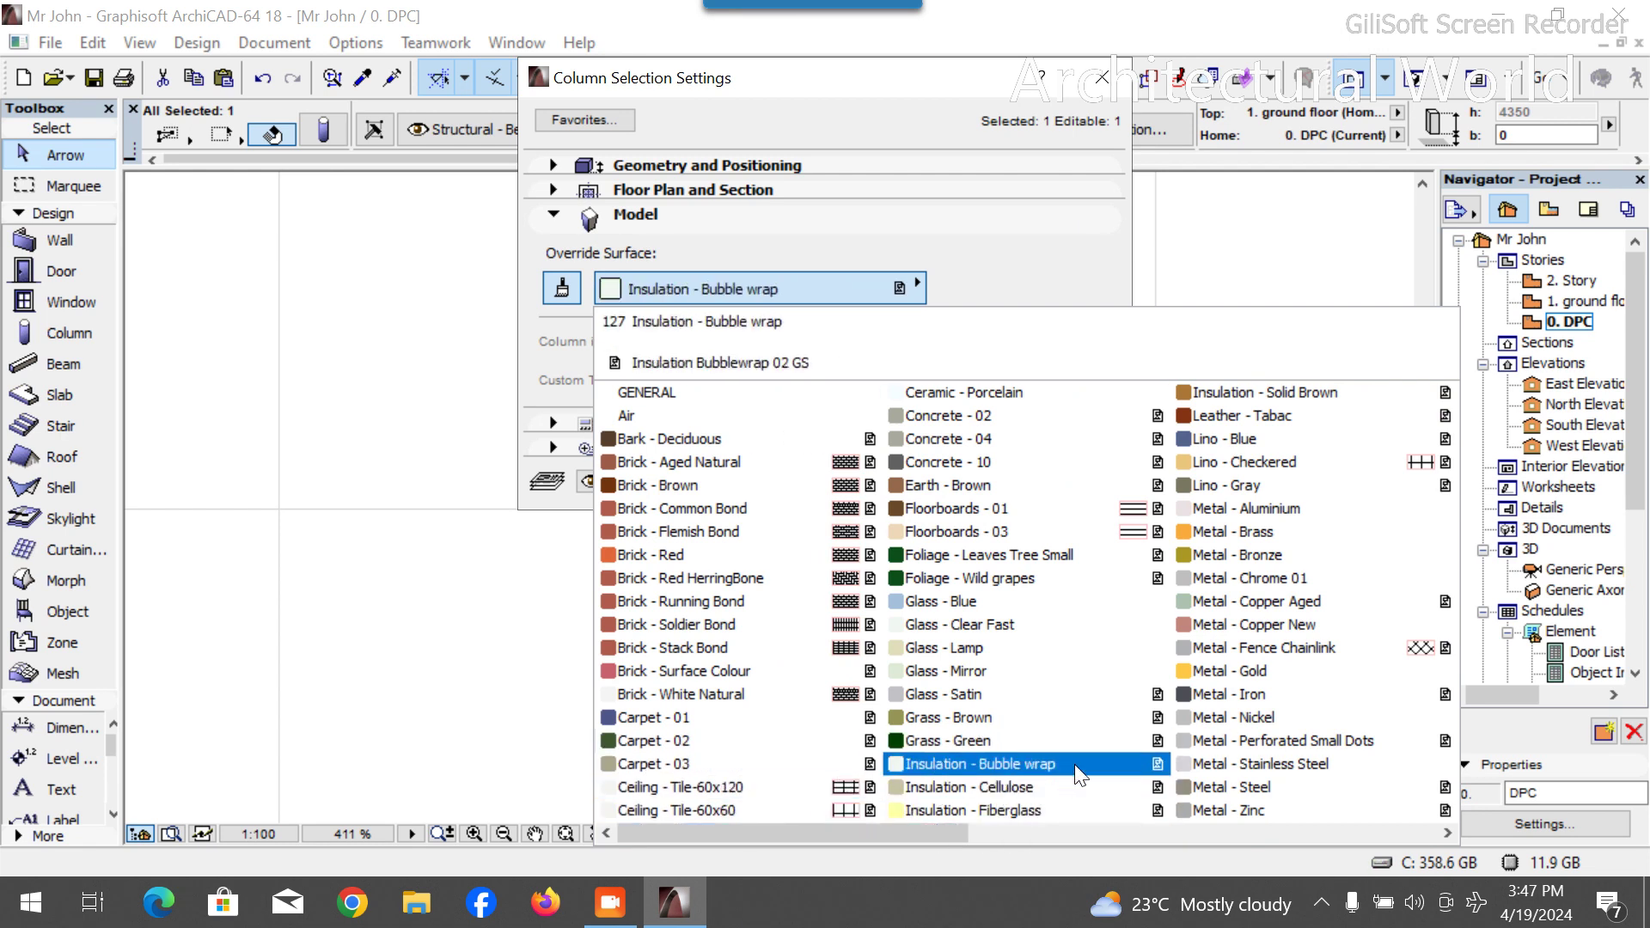
{"action": "scroll", "coordinate": [1101, 662], "scroll_direction": "down", "scroll_amount": 3}
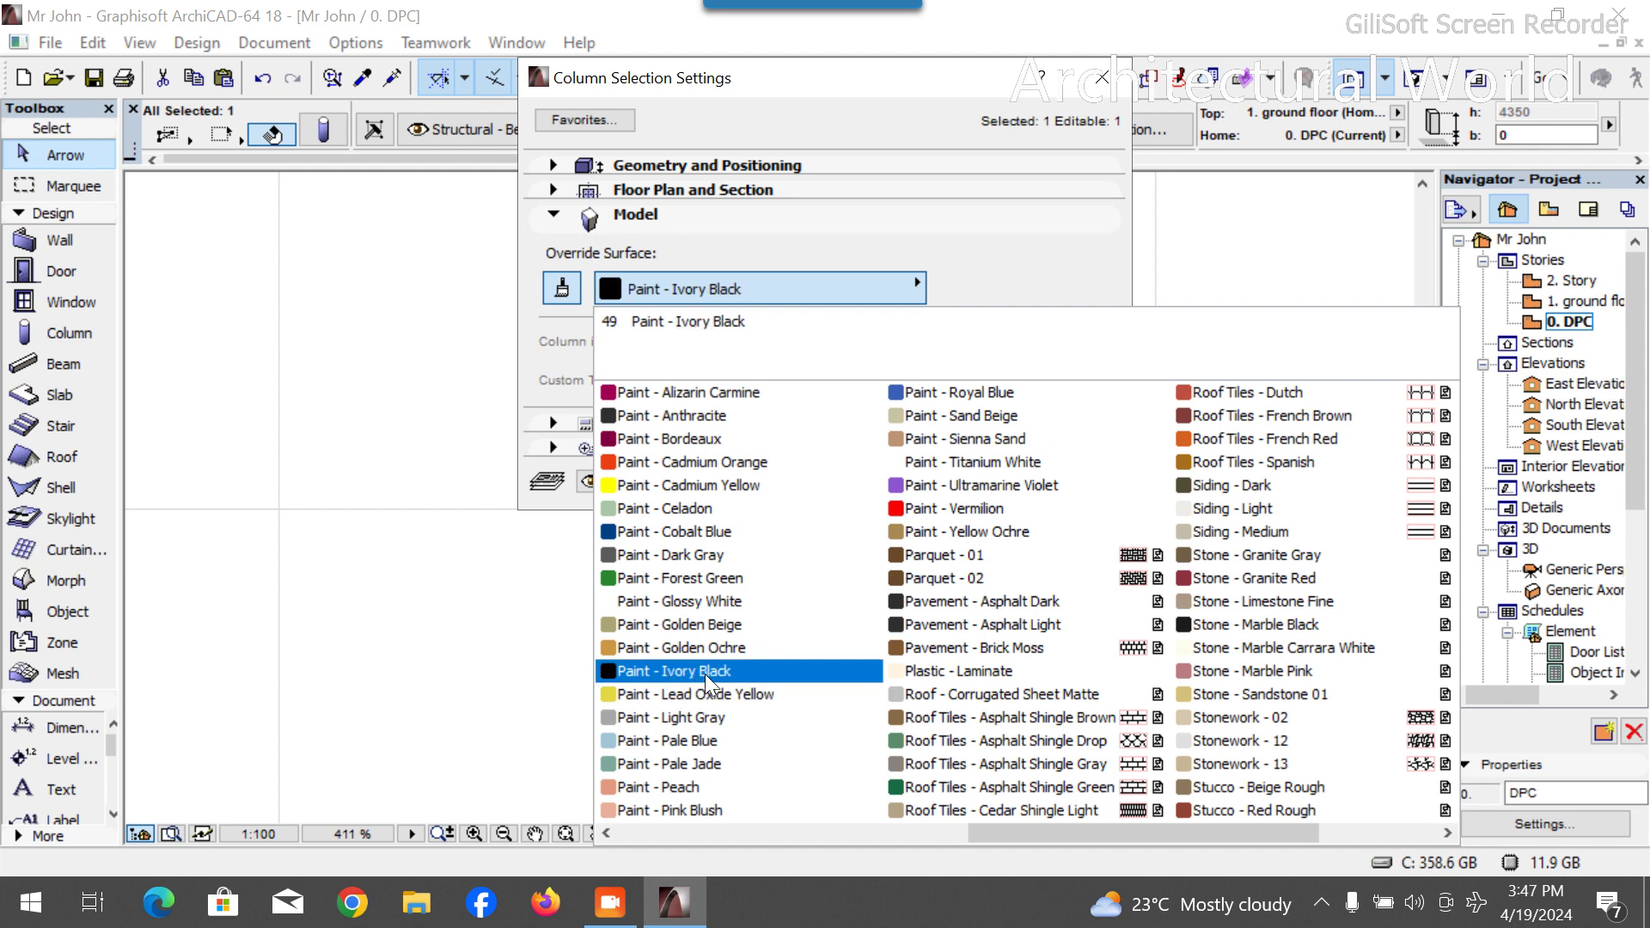
{"action": "left_click", "coordinate": [735, 604]}
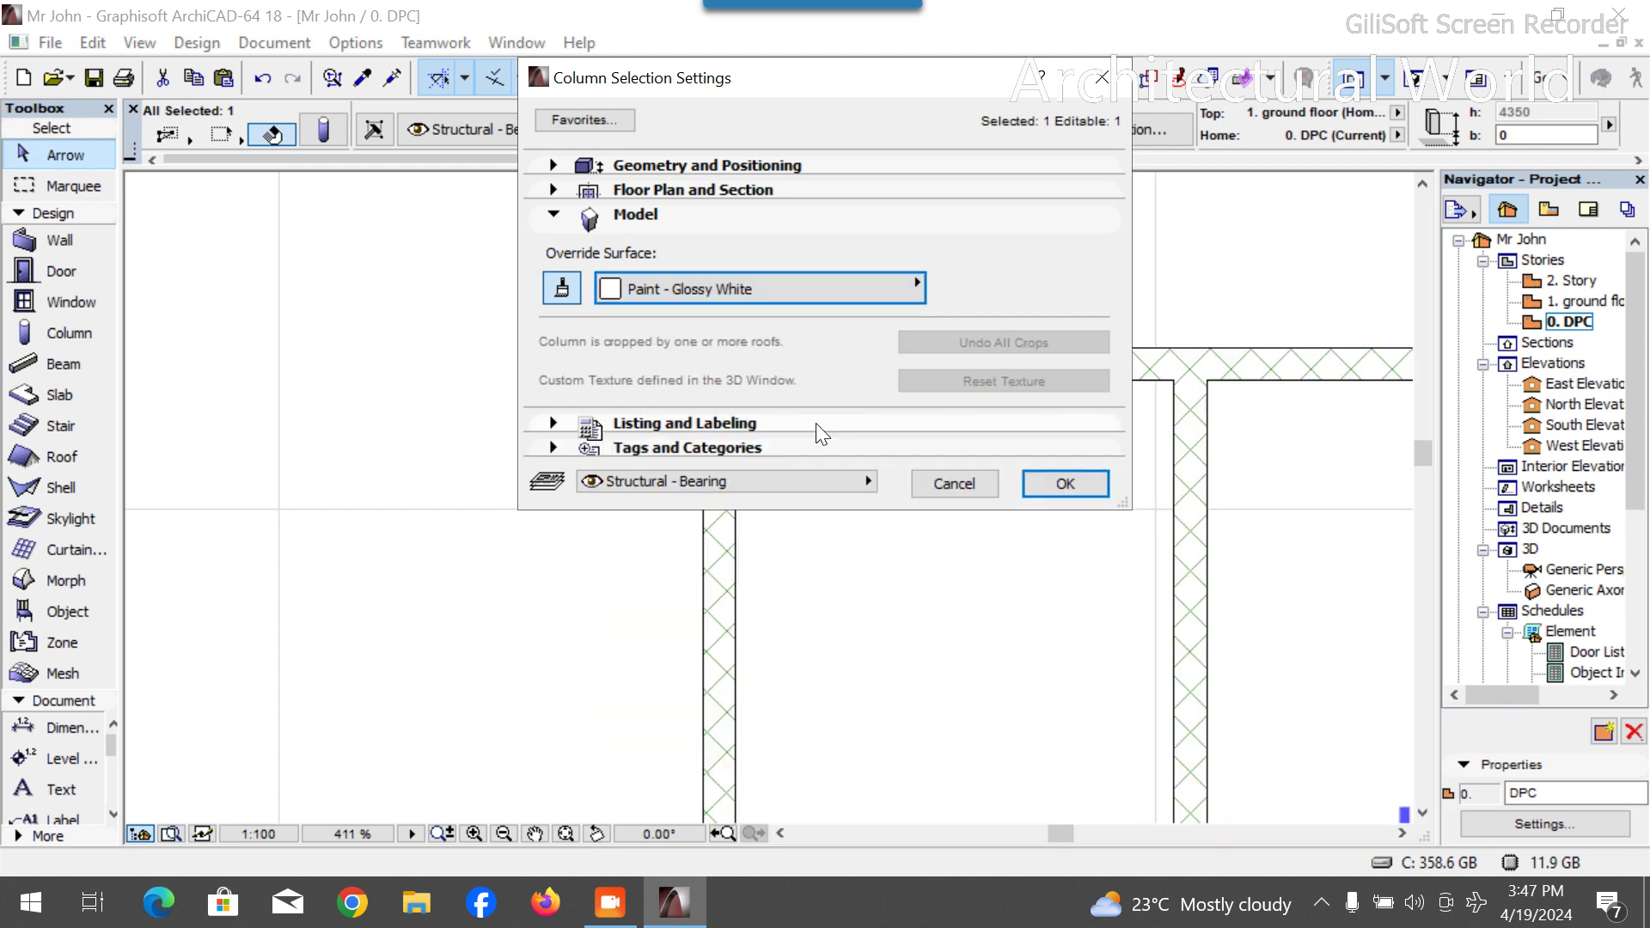
{"action": "left_click", "coordinate": [1064, 484]}
Copy the white corner column about 5918 down the outer west wall, just past the steps beside the Store.
{"action": "scroll", "coordinate": [825, 494], "scroll_direction": "down", "scroll_amount": 2}
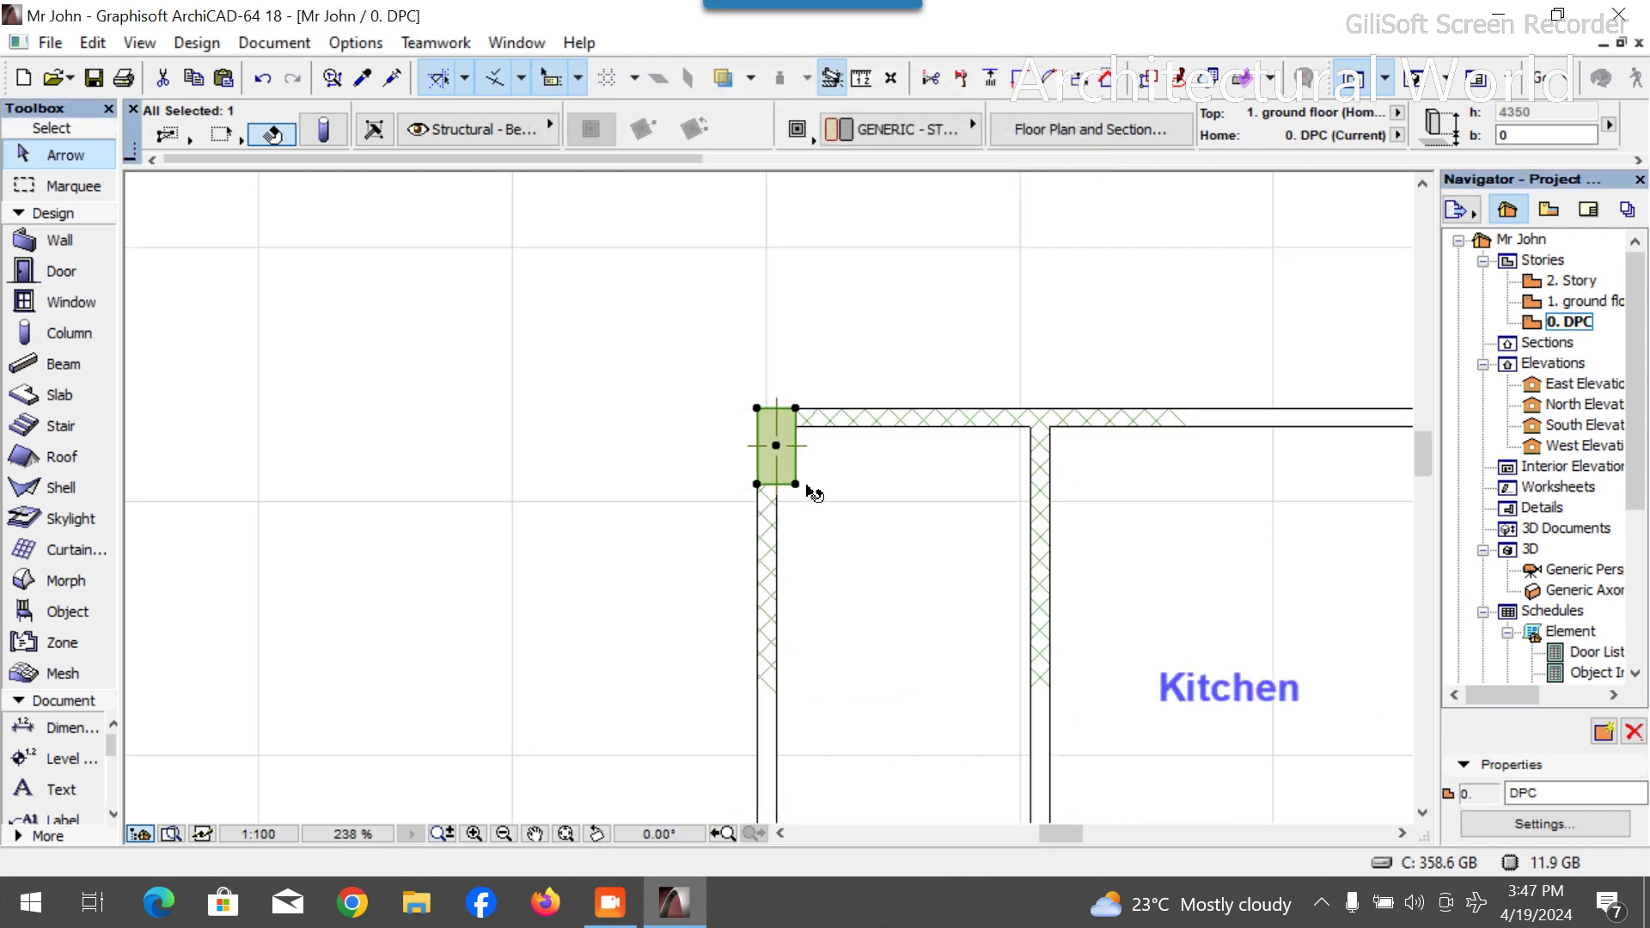
{"action": "key", "text": "ctrl+shift+d"}
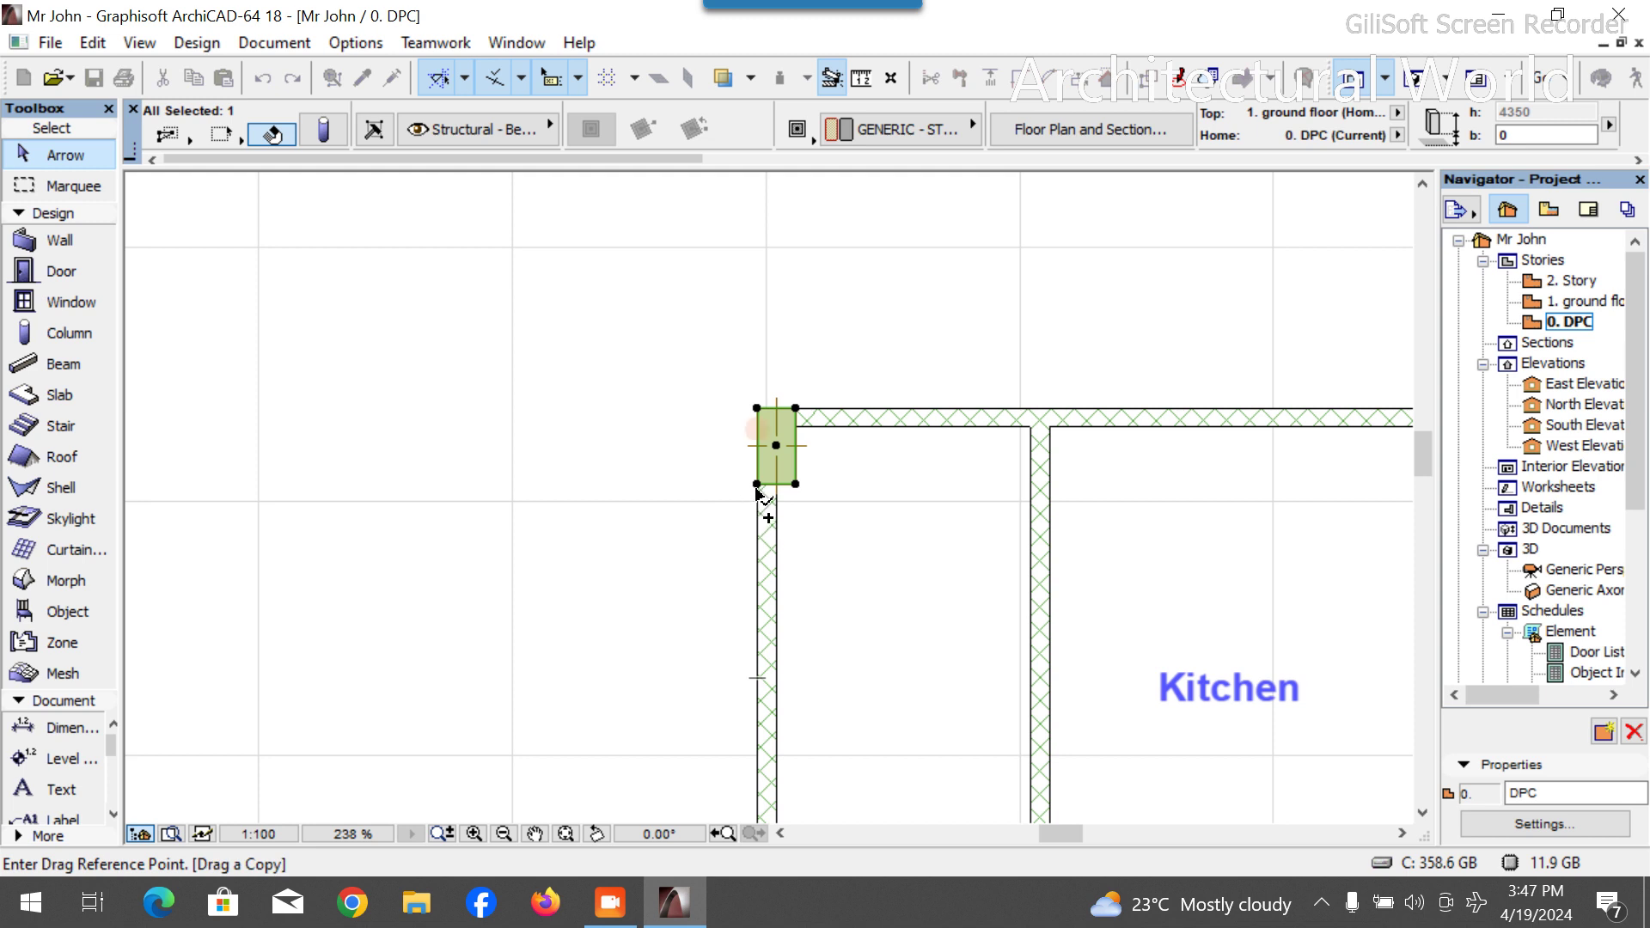
{"action": "left_click", "coordinate": [756, 486]}
{"action": "scroll", "coordinate": [752, 445], "scroll_direction": "down", "scroll_amount": 2}
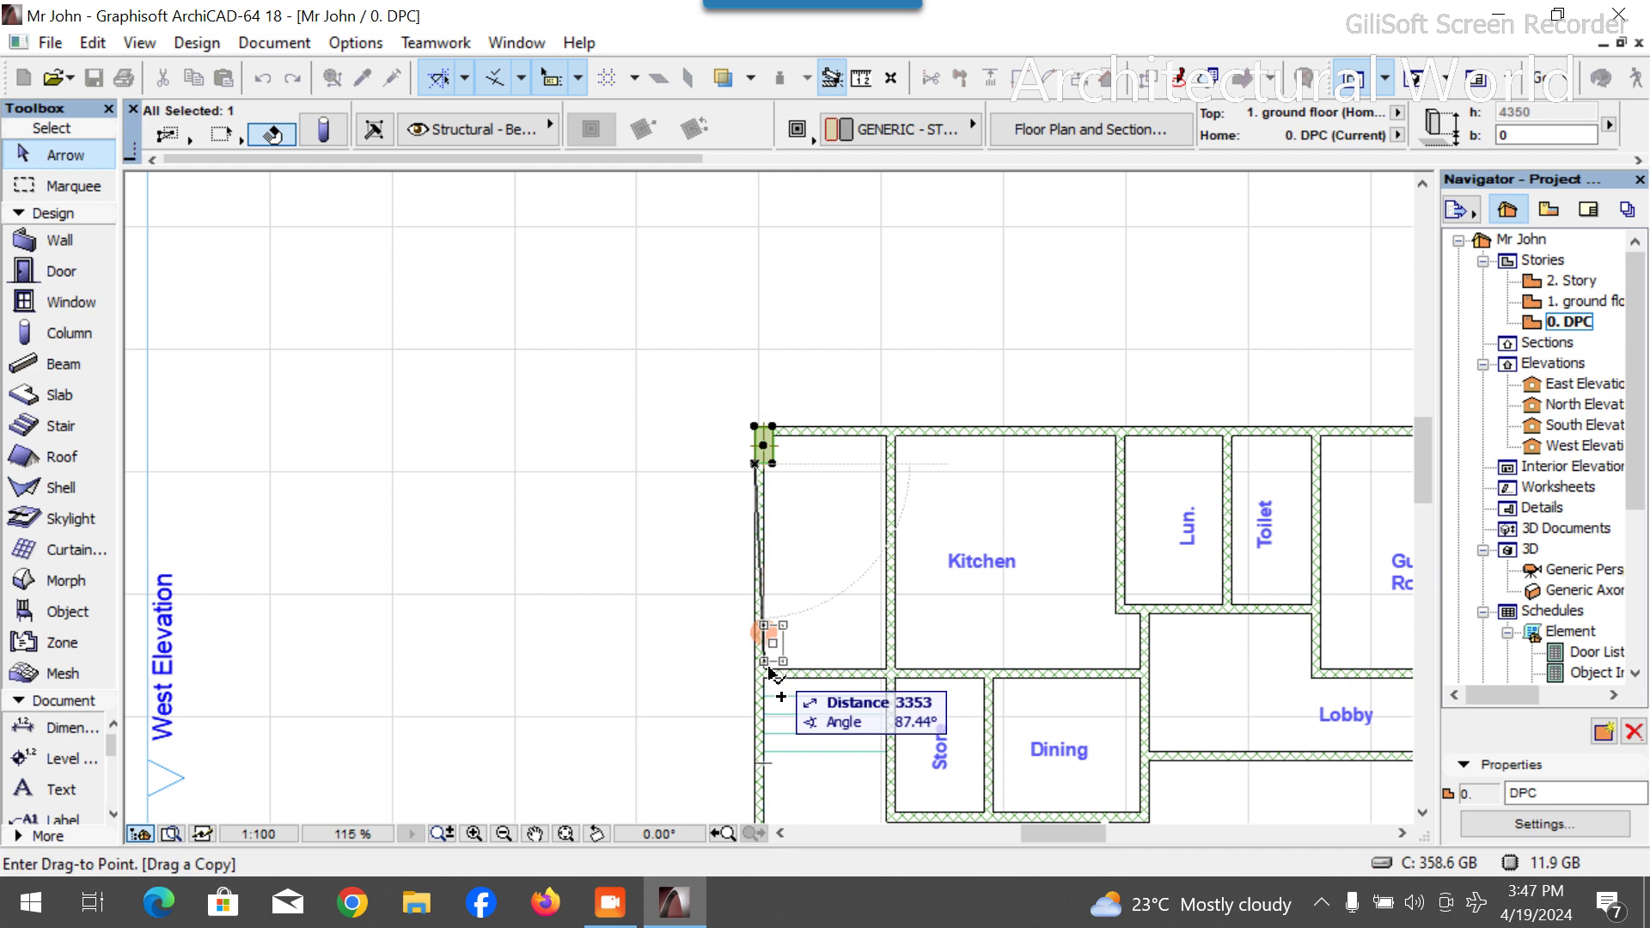
{"action": "scroll", "coordinate": [762, 737], "scroll_direction": "down", "scroll_amount": 2}
{"action": "scroll", "coordinate": [754, 537], "scroll_direction": "down", "scroll_amount": 2}
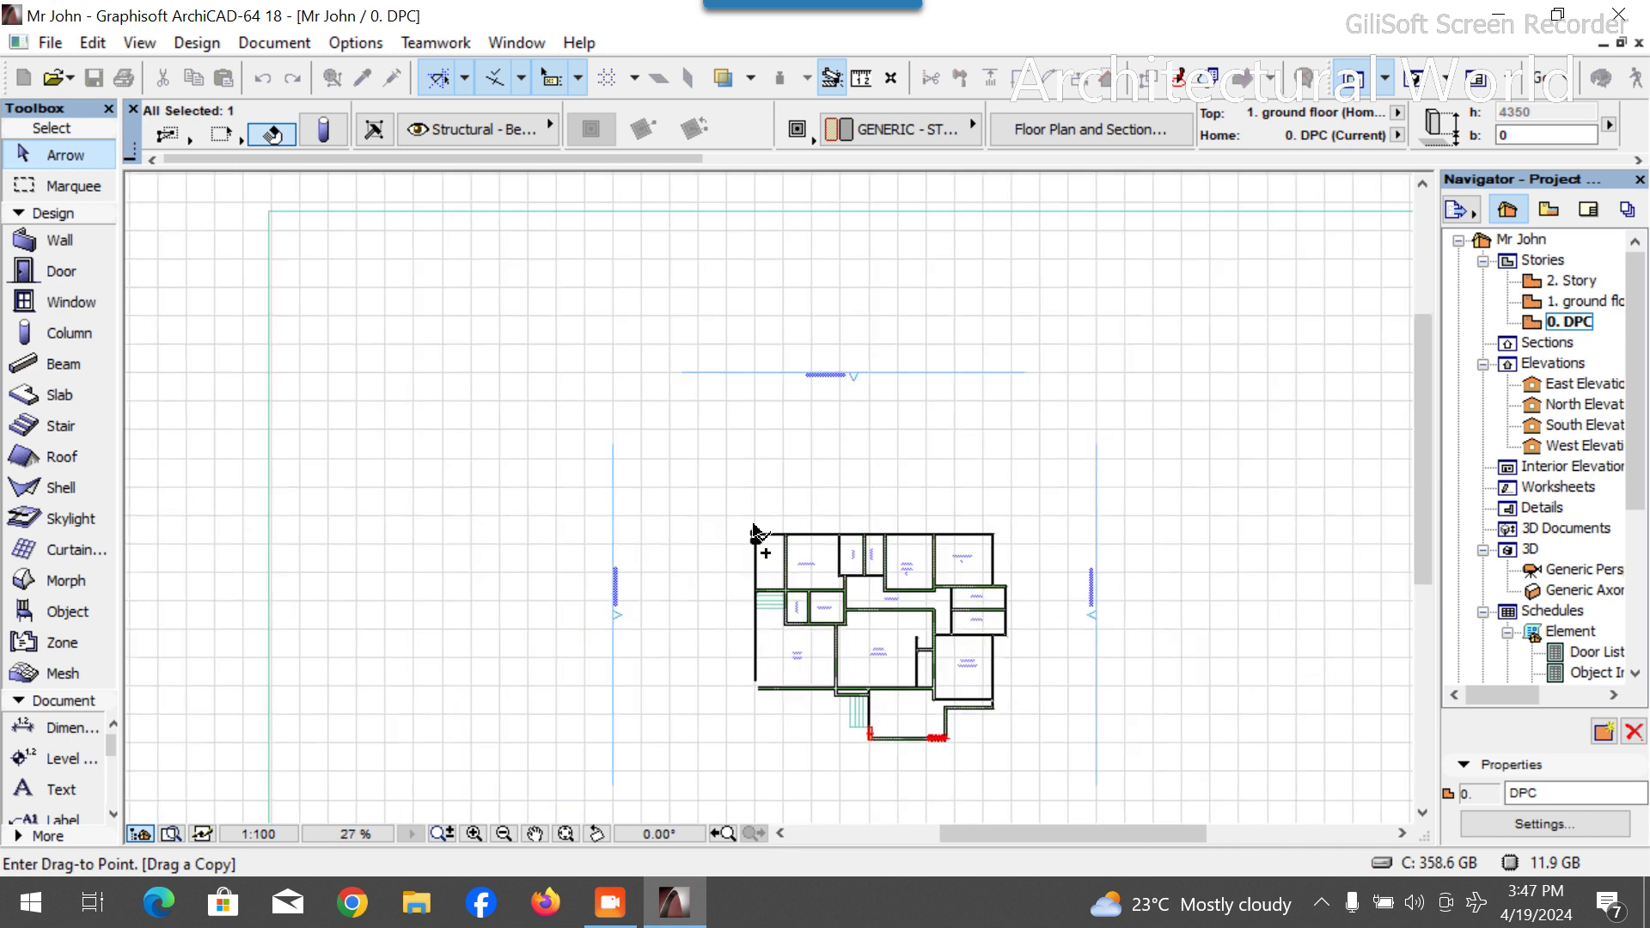
{"action": "scroll", "coordinate": [762, 667], "scroll_direction": "up", "scroll_amount": 4}
{"action": "scroll", "coordinate": [776, 588], "scroll_direction": "up", "scroll_amount": 2}
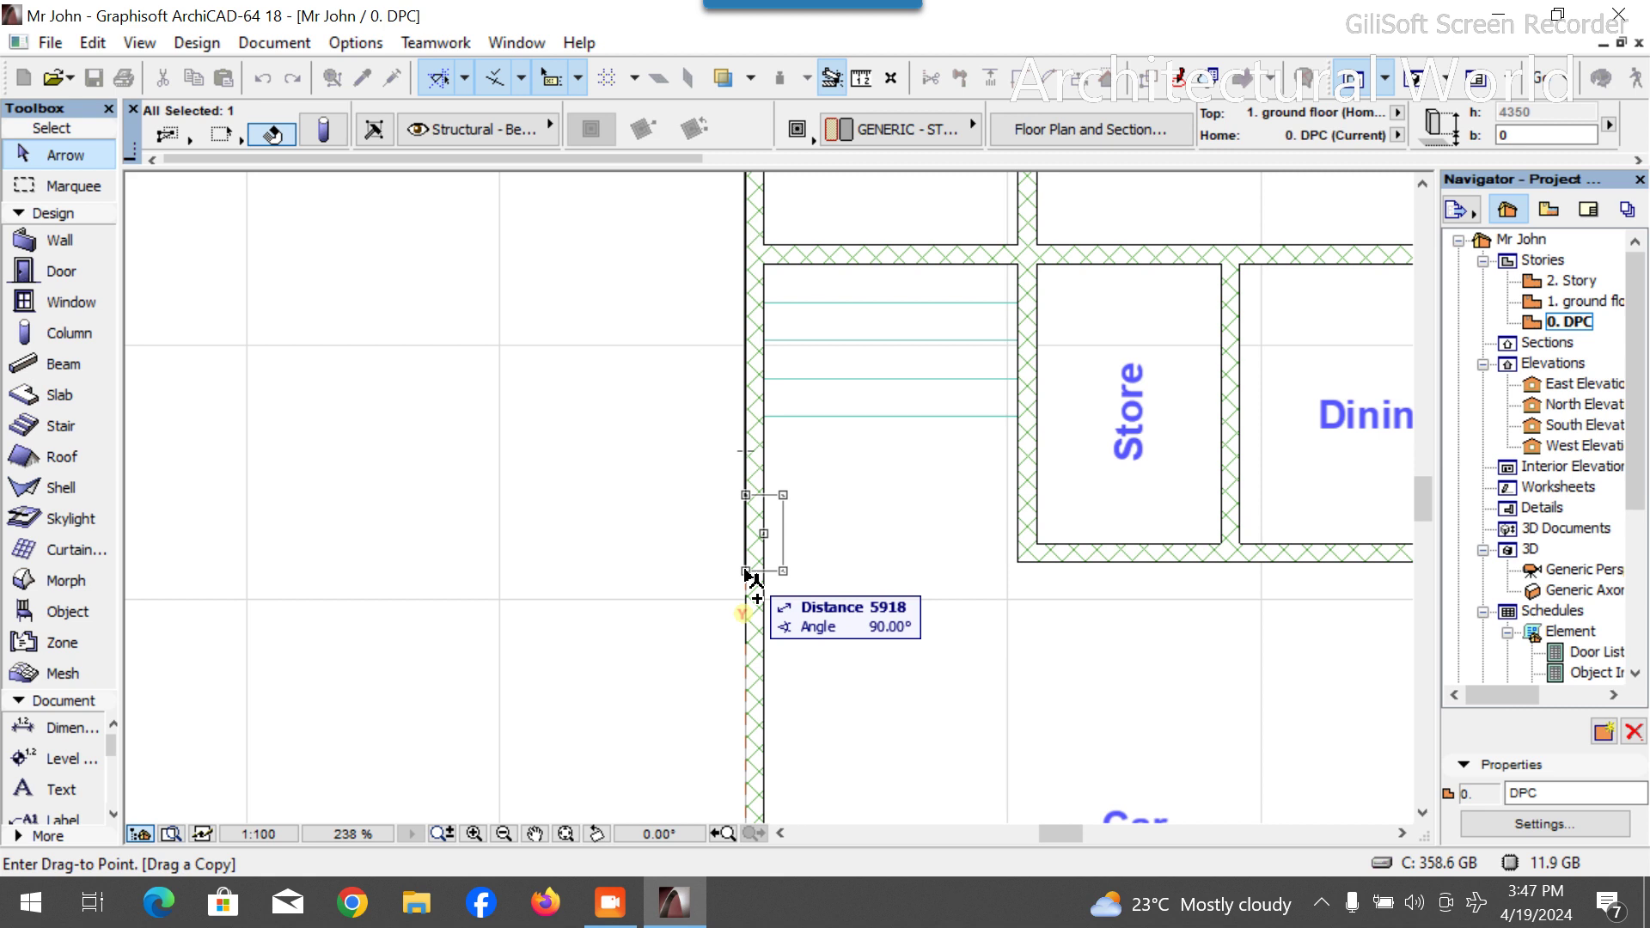
{"action": "left_click", "coordinate": [745, 573]}
{"action": "key", "text": "Escape"}
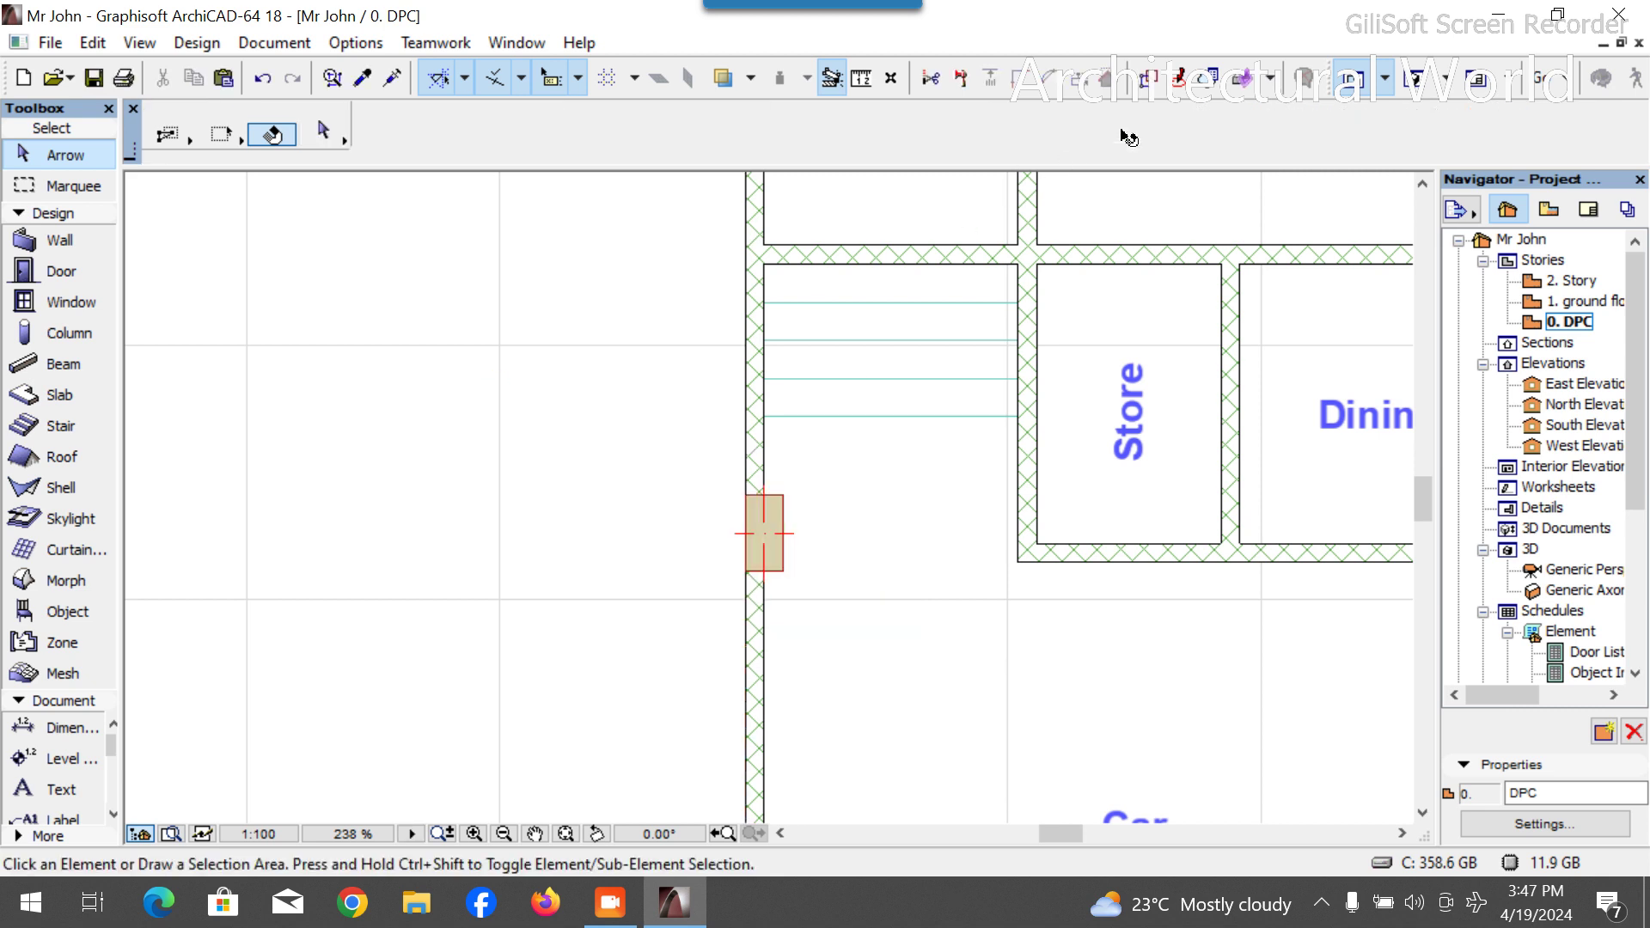
Show the model in 3D and delete the low side and front walls enclosing the Car Park.
{"action": "left_click", "coordinate": [1416, 80]}
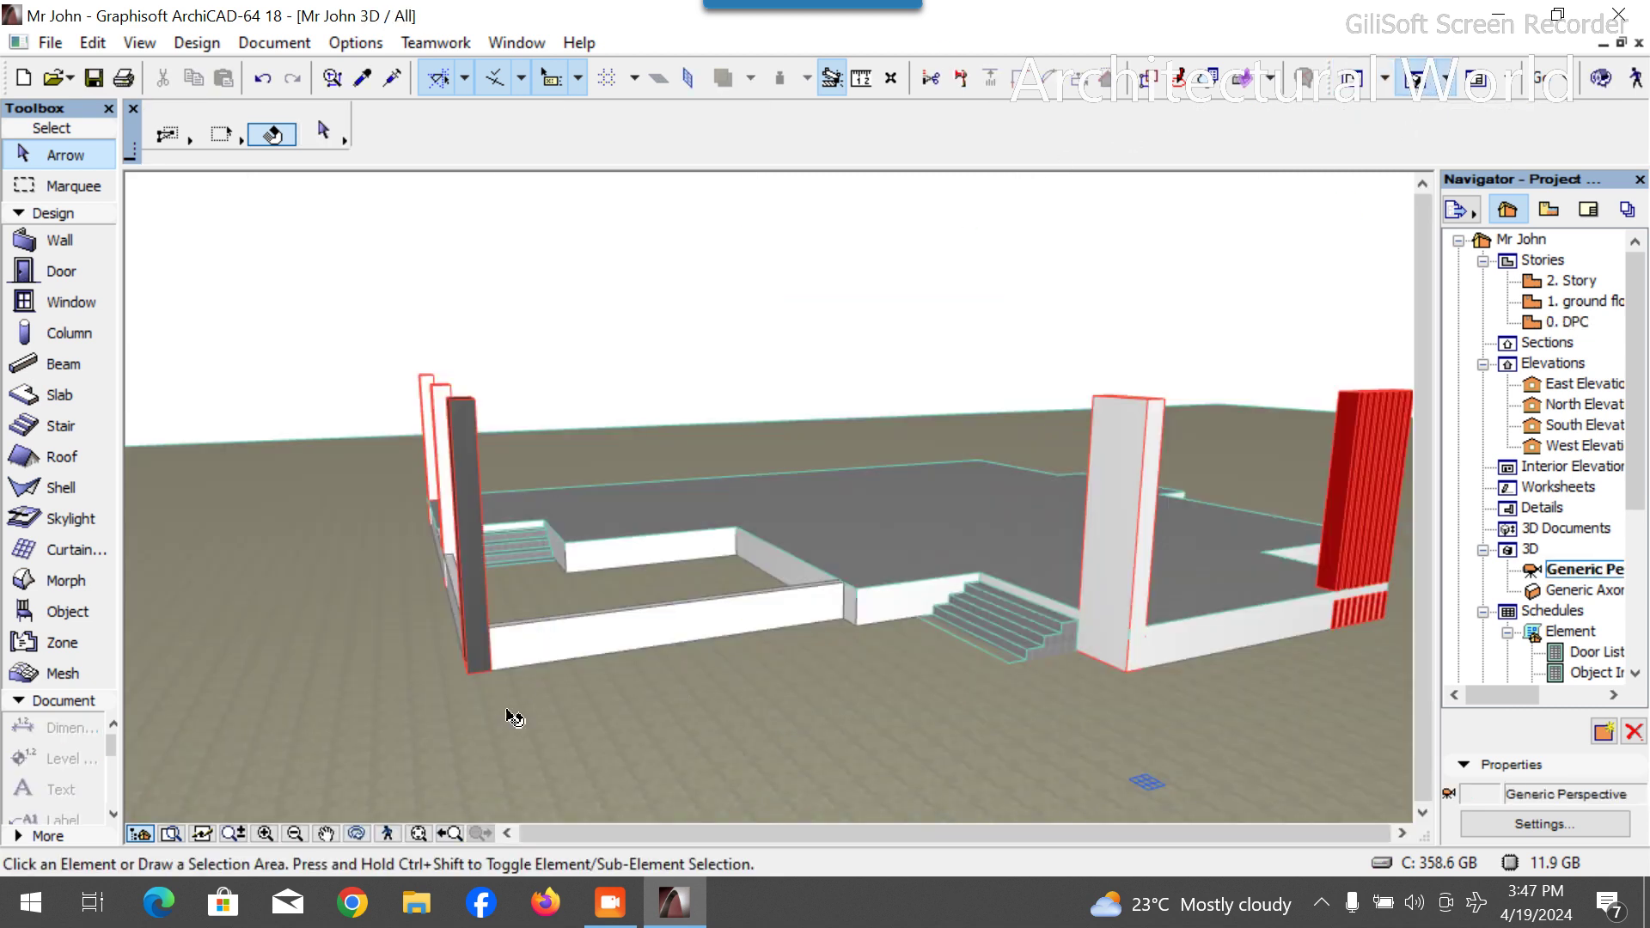
{"action": "left_click_drag", "start_coordinate": [410, 702], "coordinate": [339, 698]}
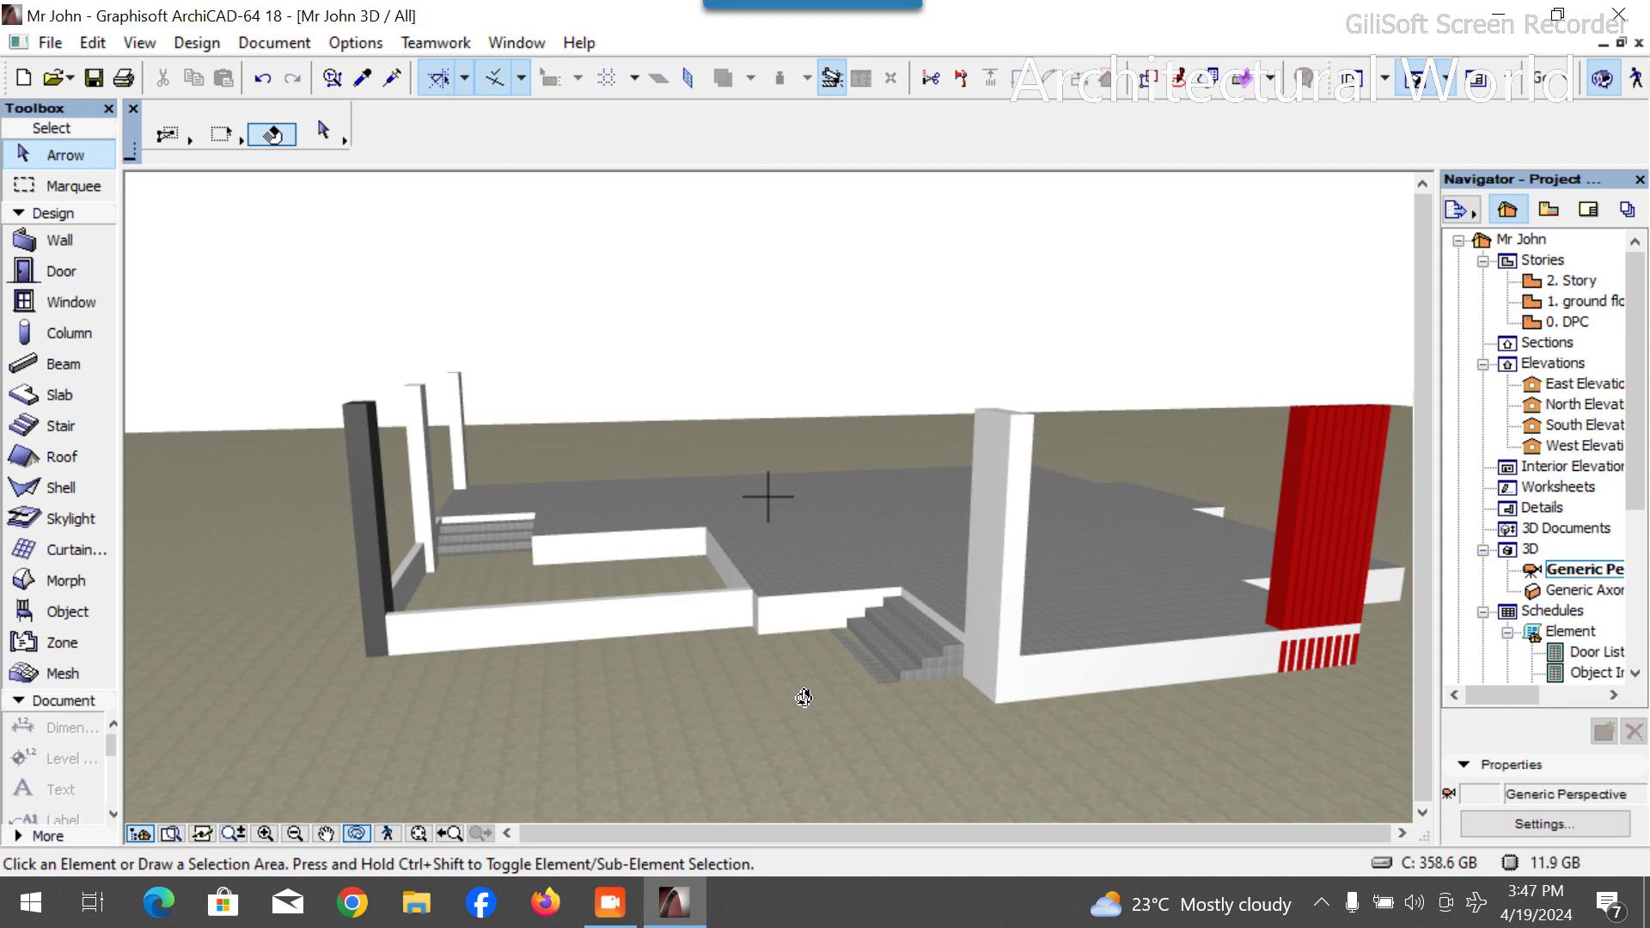
{"action": "left_click_drag", "start_coordinate": [803, 697], "coordinate": [1070, 708]}
{"action": "left_click_drag", "start_coordinate": [872, 704], "coordinate": [840, 683]}
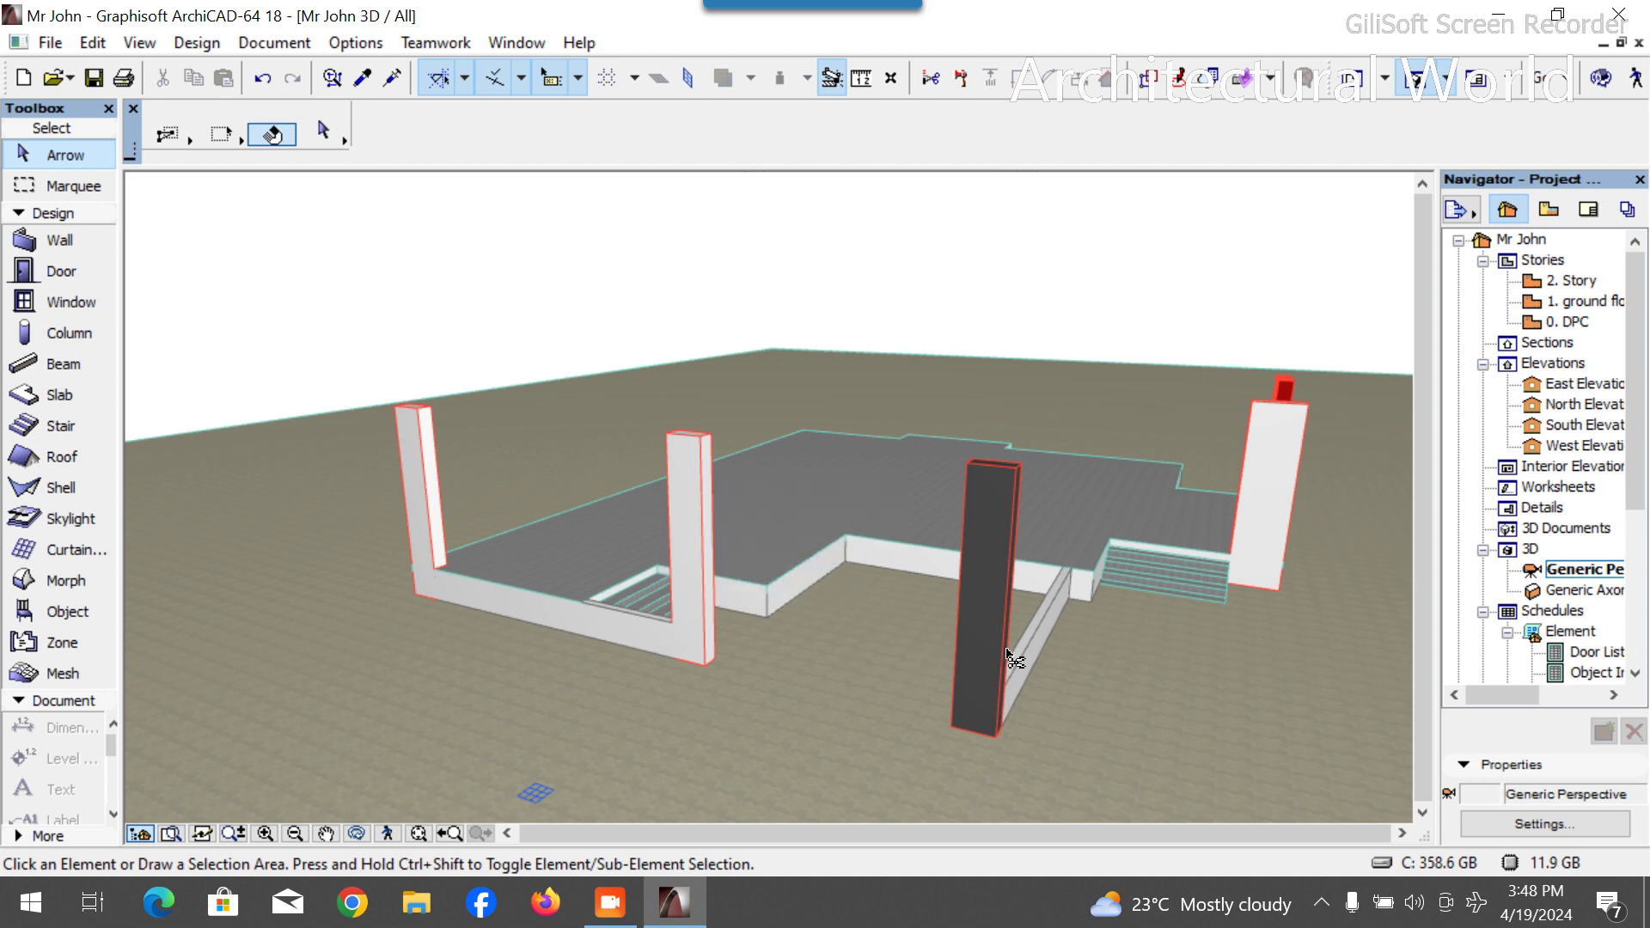
Select the nine red fin columns, set their home story to 1. ground floor and their top offset to 0.
{"action": "left_click", "coordinate": [361, 828]}
{"action": "left_click_drag", "start_coordinate": [1055, 743], "coordinate": [464, 664]}
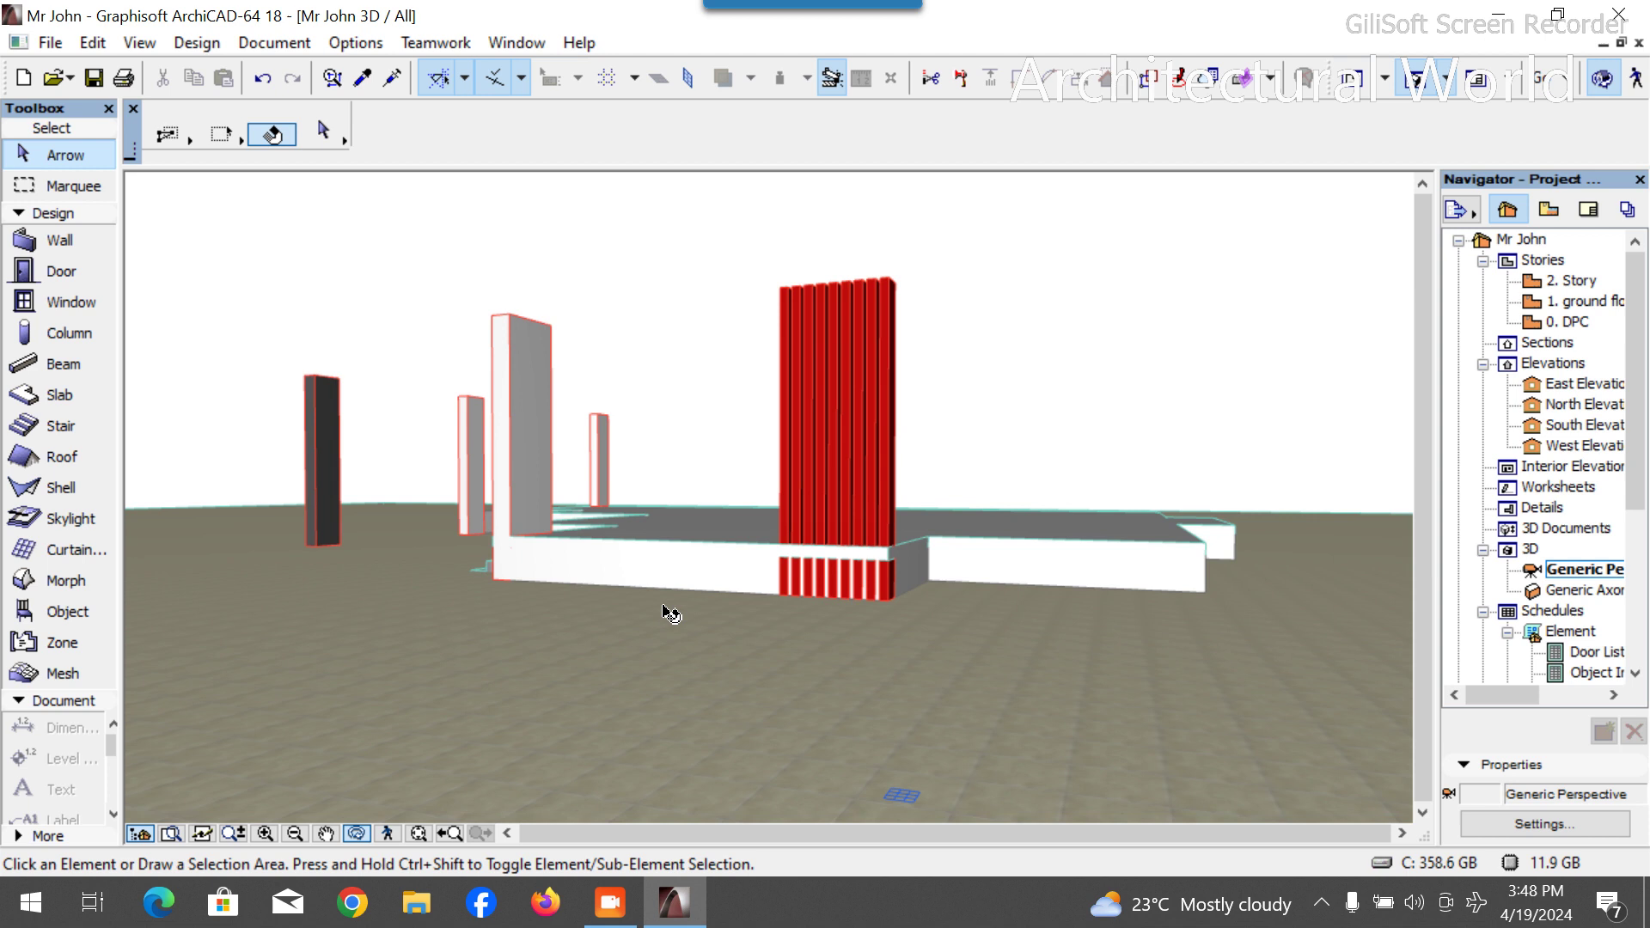
{"action": "left_click_drag", "start_coordinate": [733, 258], "coordinate": [920, 384]}
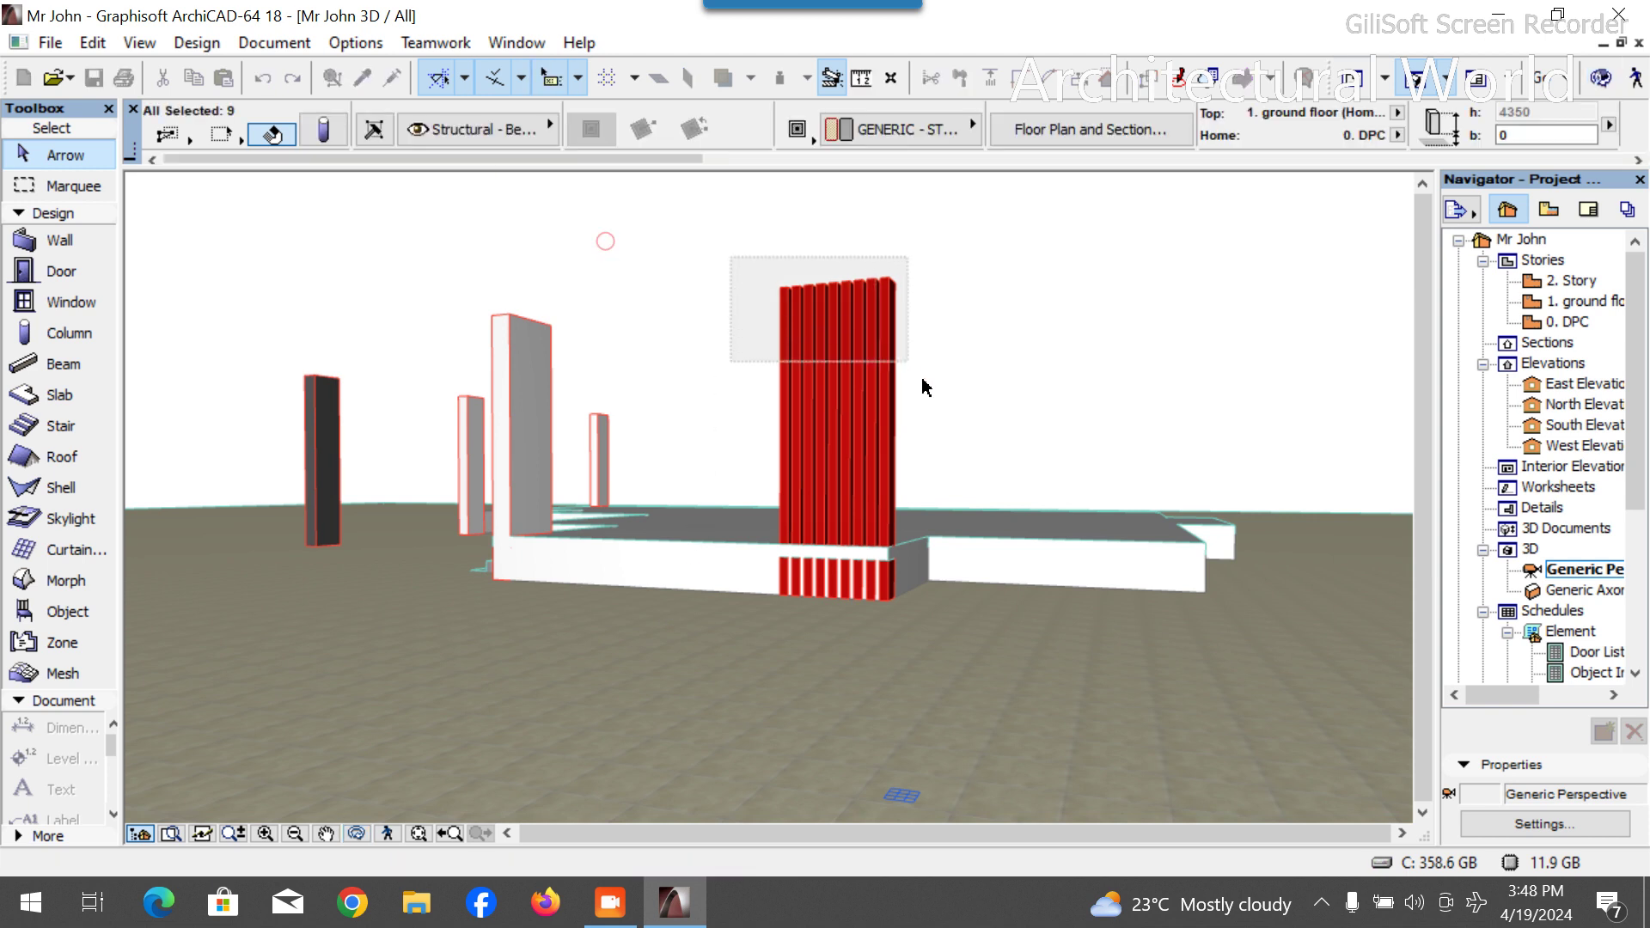
{"action": "left_click", "coordinate": [325, 131]}
{"action": "left_click", "coordinate": [714, 168]}
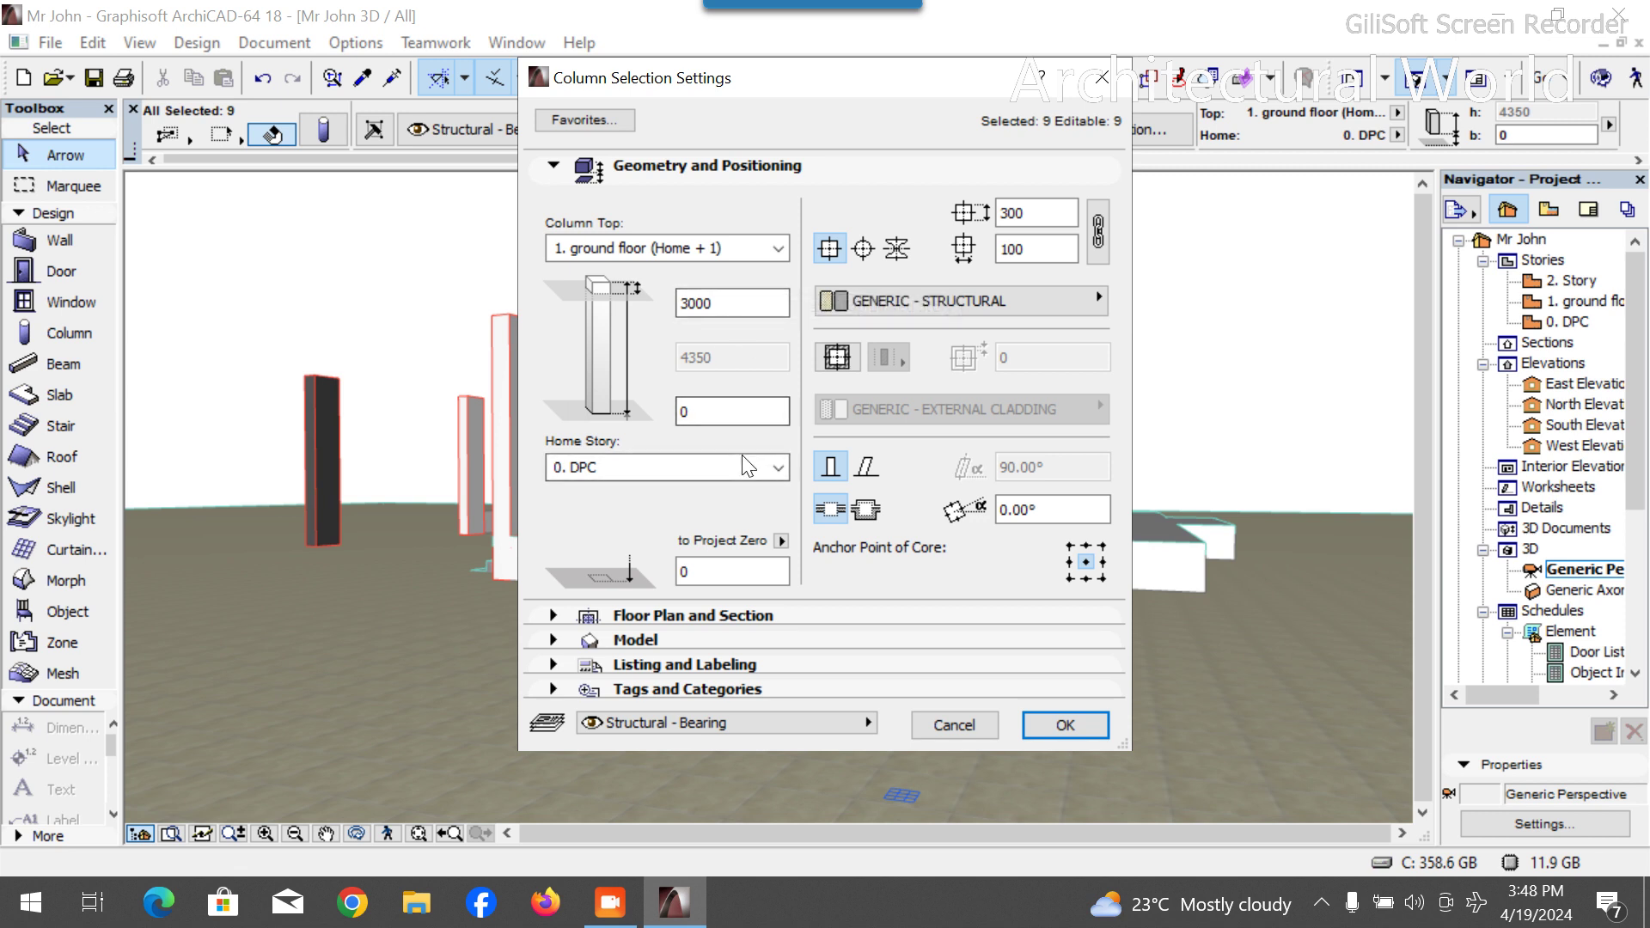
{"action": "left_click", "coordinate": [722, 468]}
{"action": "left_click", "coordinate": [622, 513]}
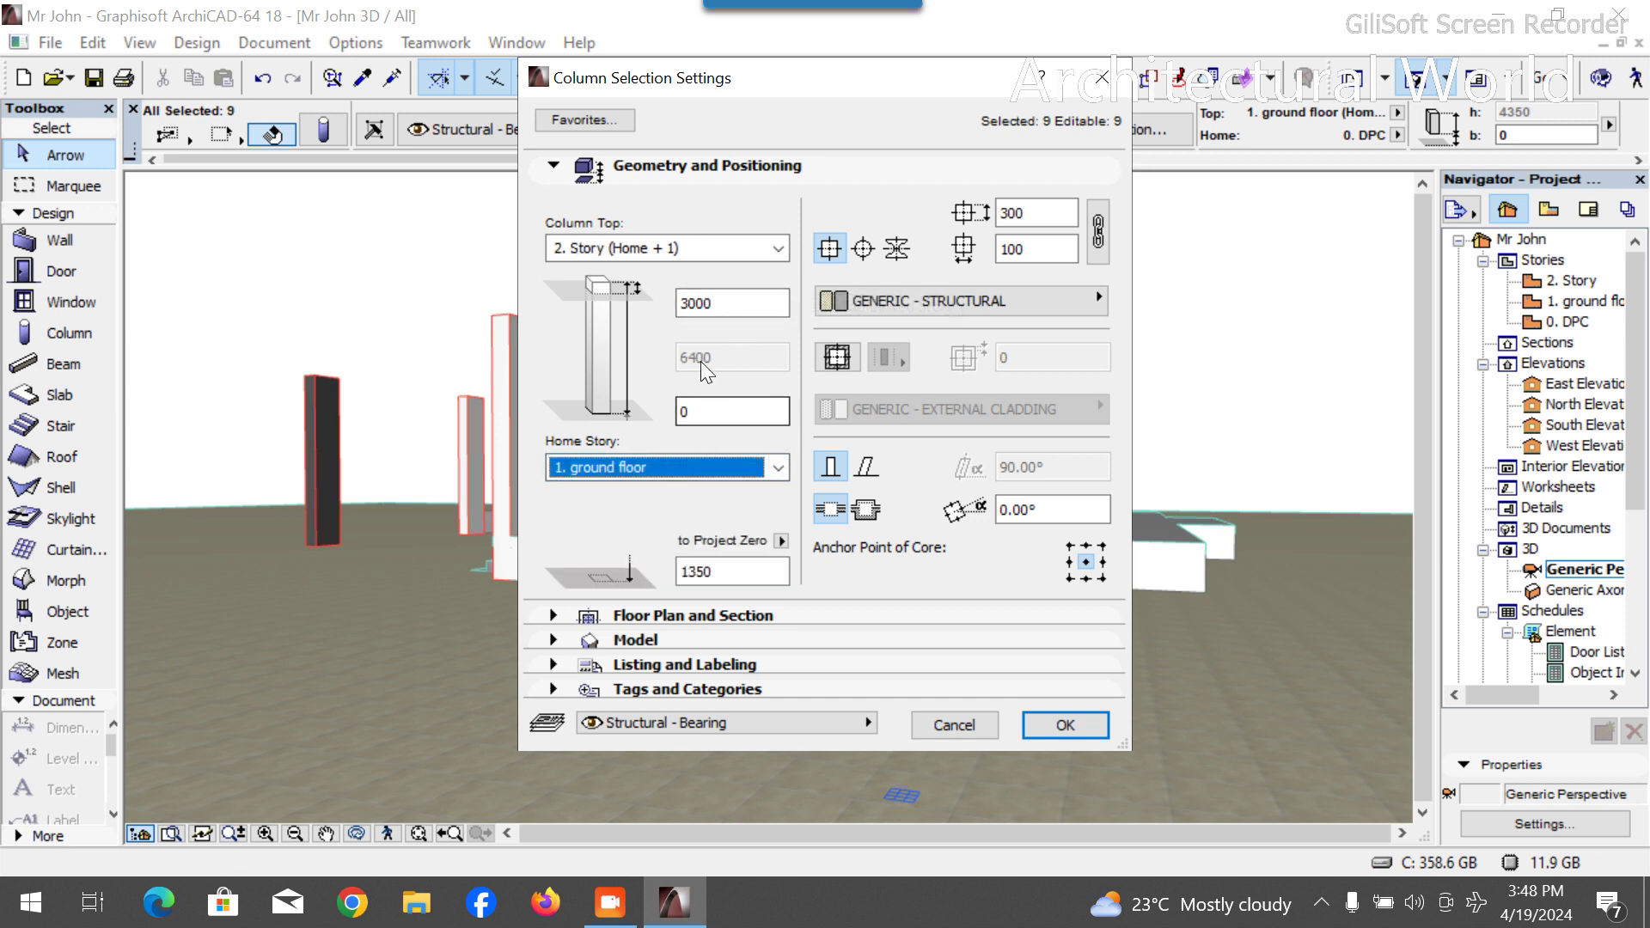
{"action": "left_click_drag", "start_coordinate": [728, 302], "coordinate": [683, 301]}
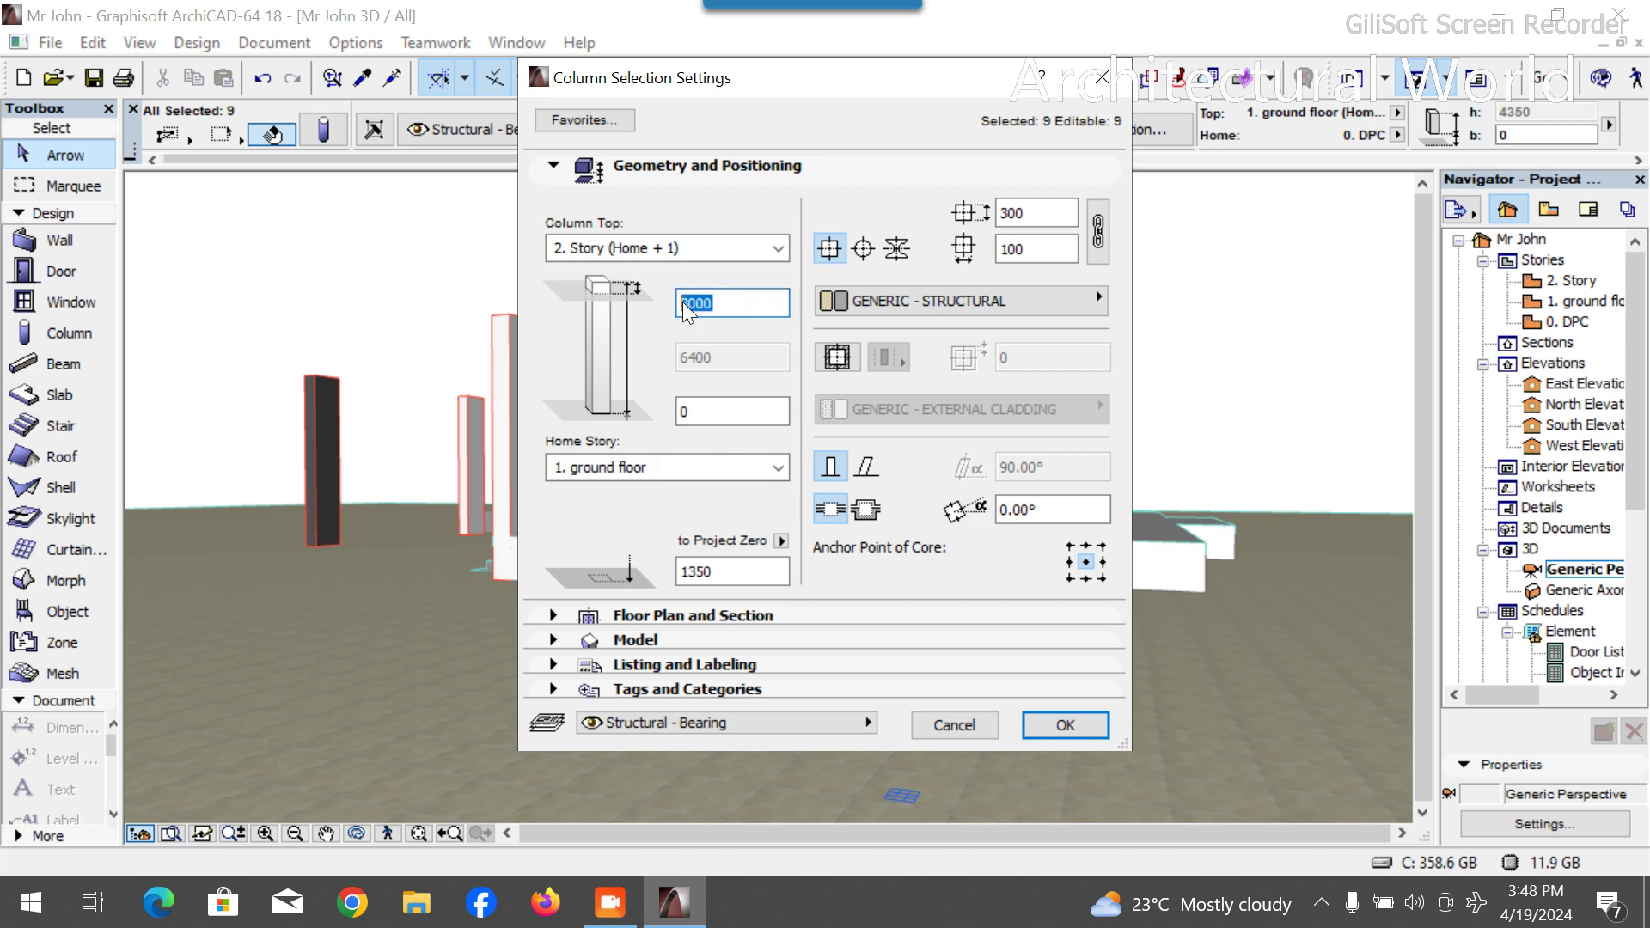
{"action": "type", "text": "0"}
{"action": "left_click", "coordinate": [1065, 724]}
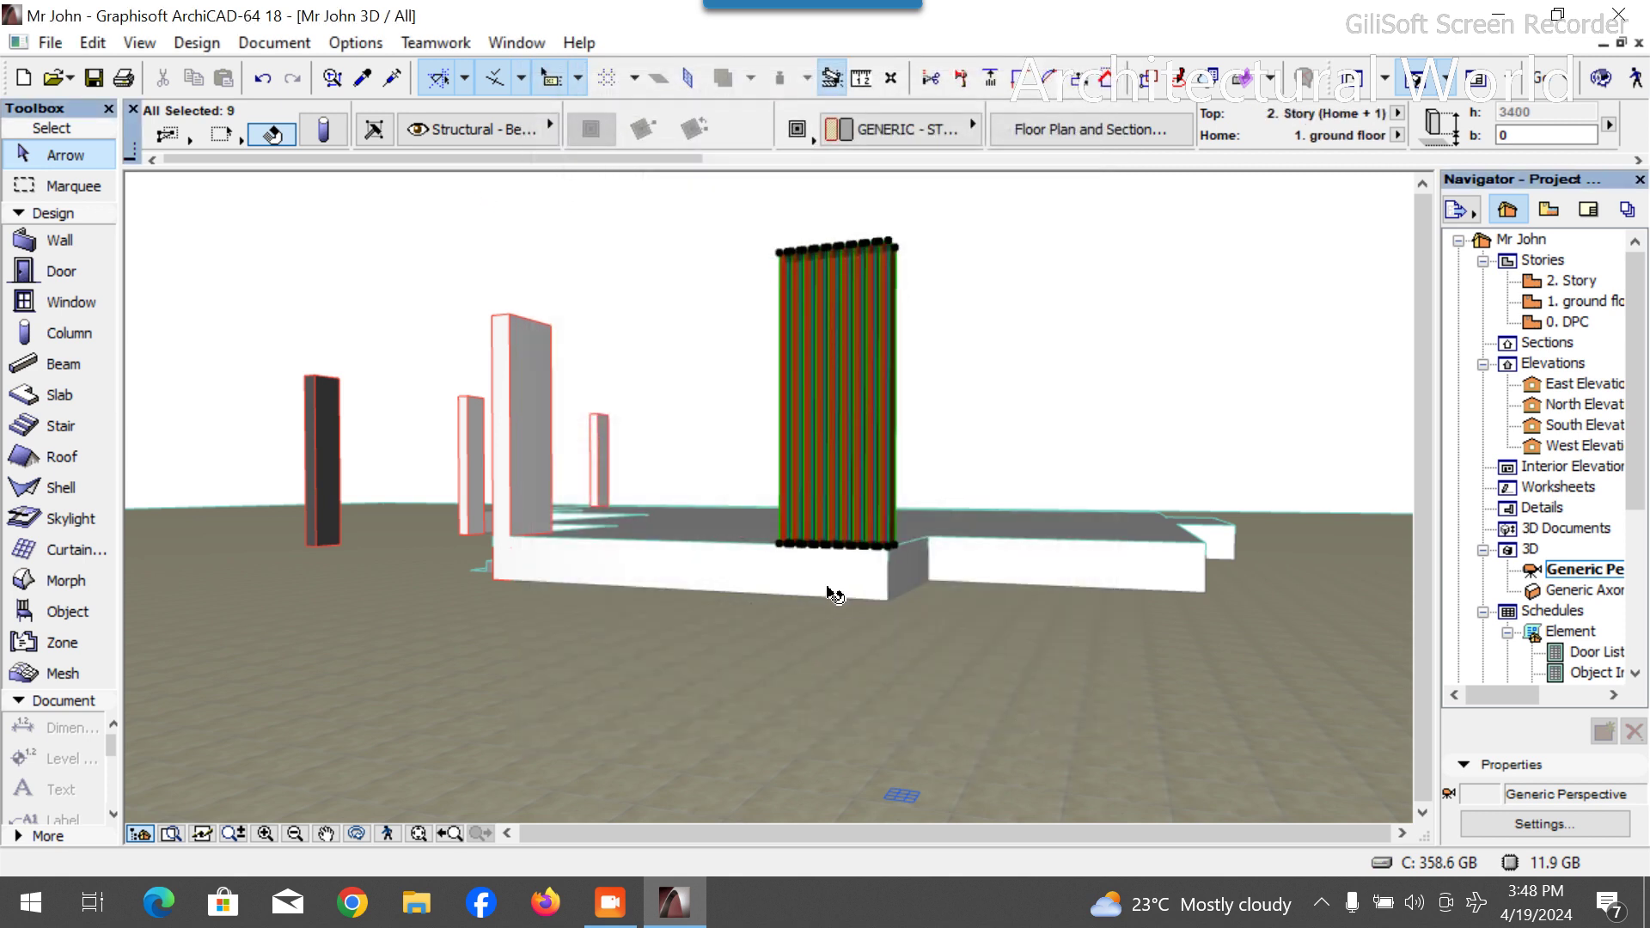
{"action": "left_click", "coordinate": [1006, 787]}
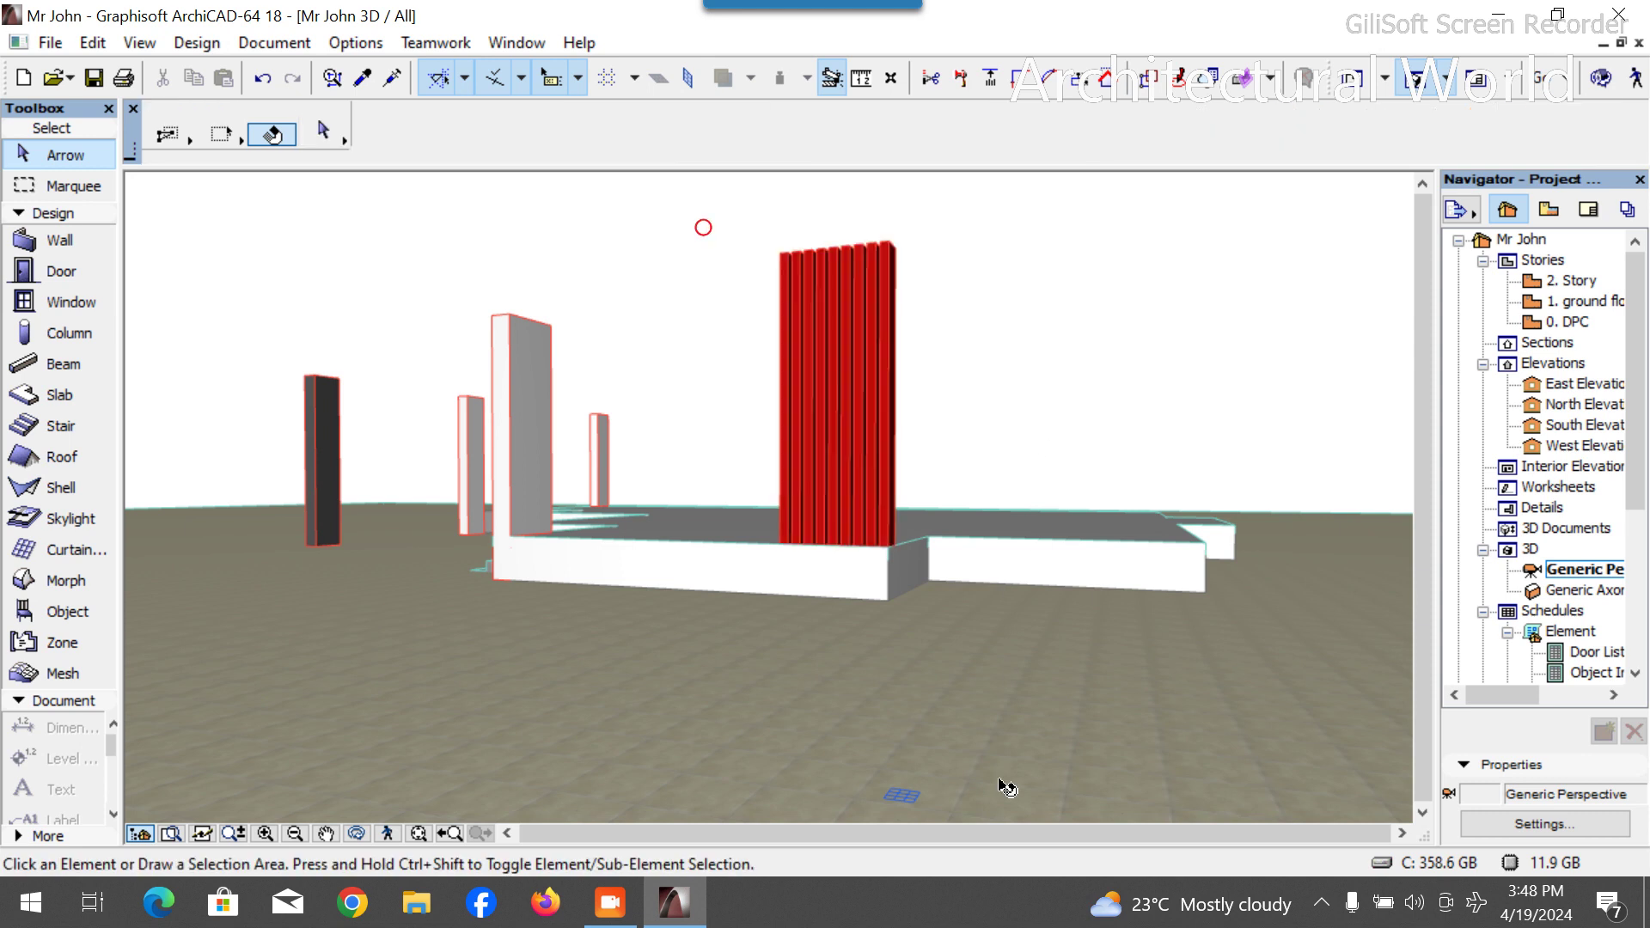
Examine the Car Park columns and the raised red fins from different sides of the house in 3D.
{"action": "left_click", "coordinate": [359, 833]}
{"action": "left_click_drag", "start_coordinate": [453, 721], "coordinate": [451, 492]}
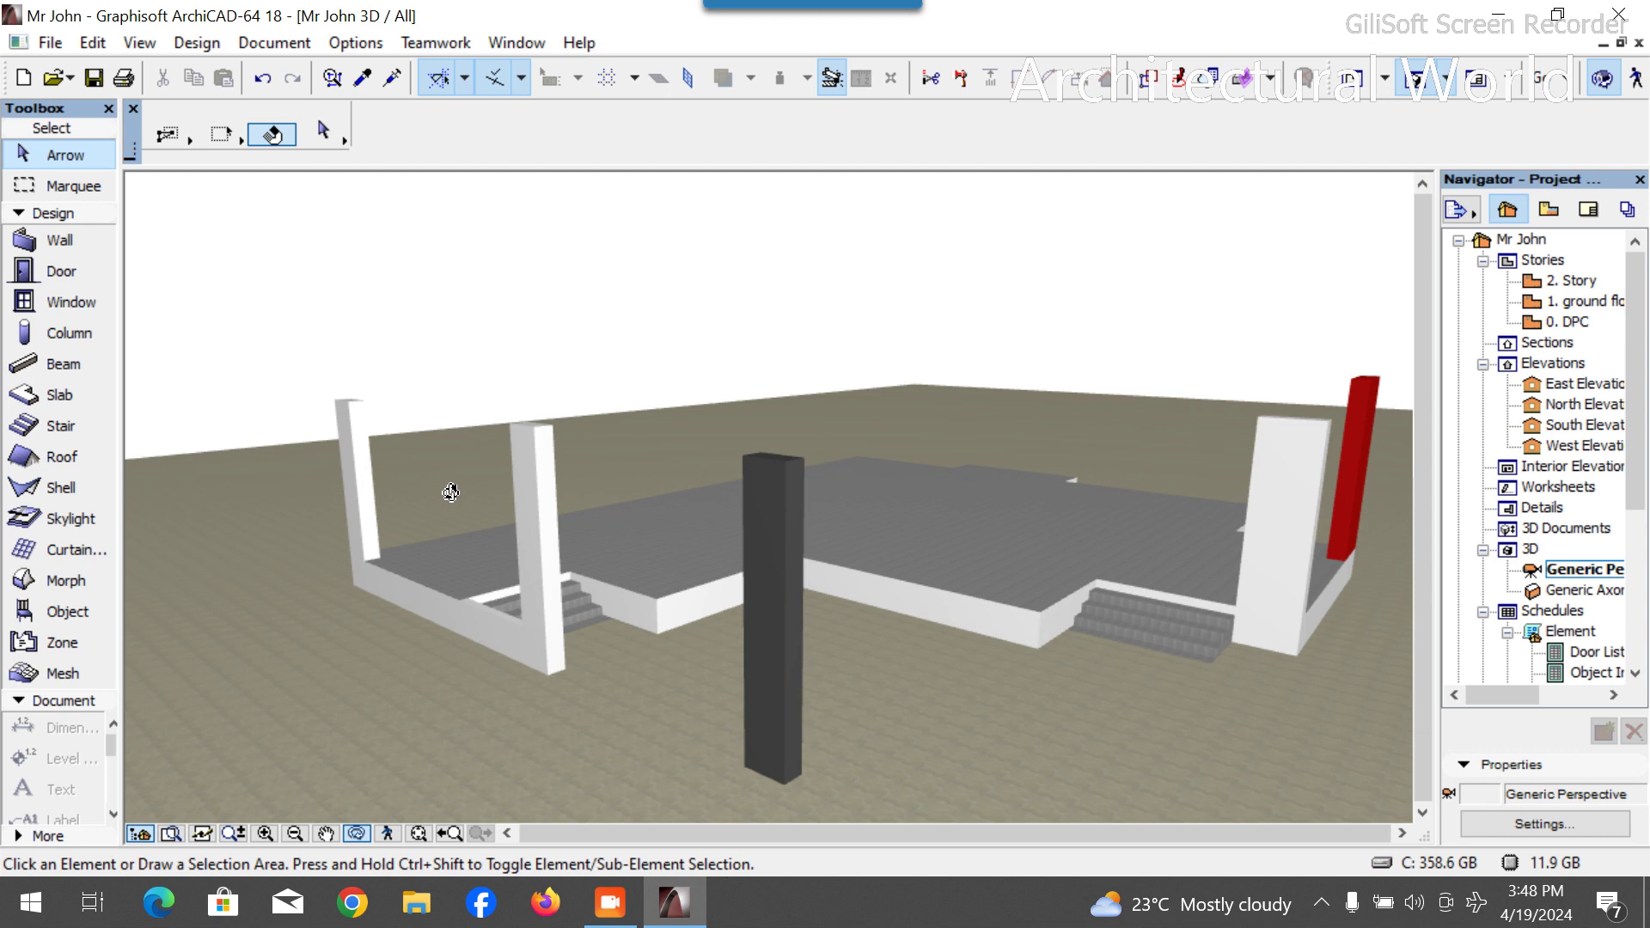
{"action": "left_click_drag", "start_coordinate": [819, 688], "coordinate": [533, 543]}
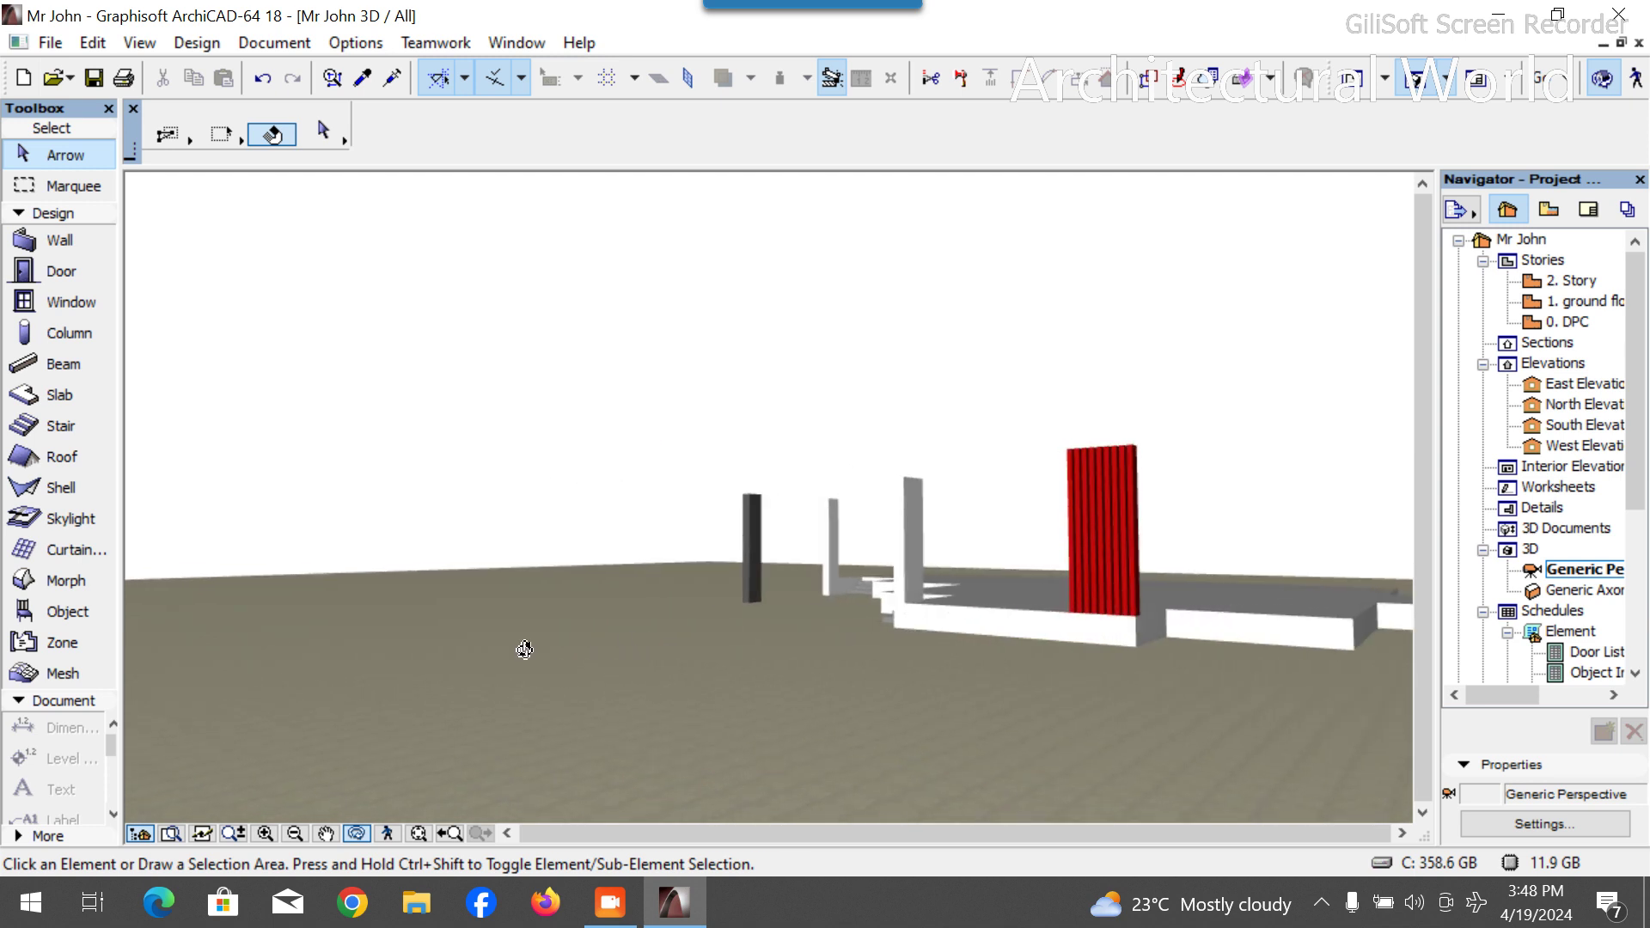
{"action": "left_click_drag", "start_coordinate": [992, 615], "coordinate": [736, 581]}
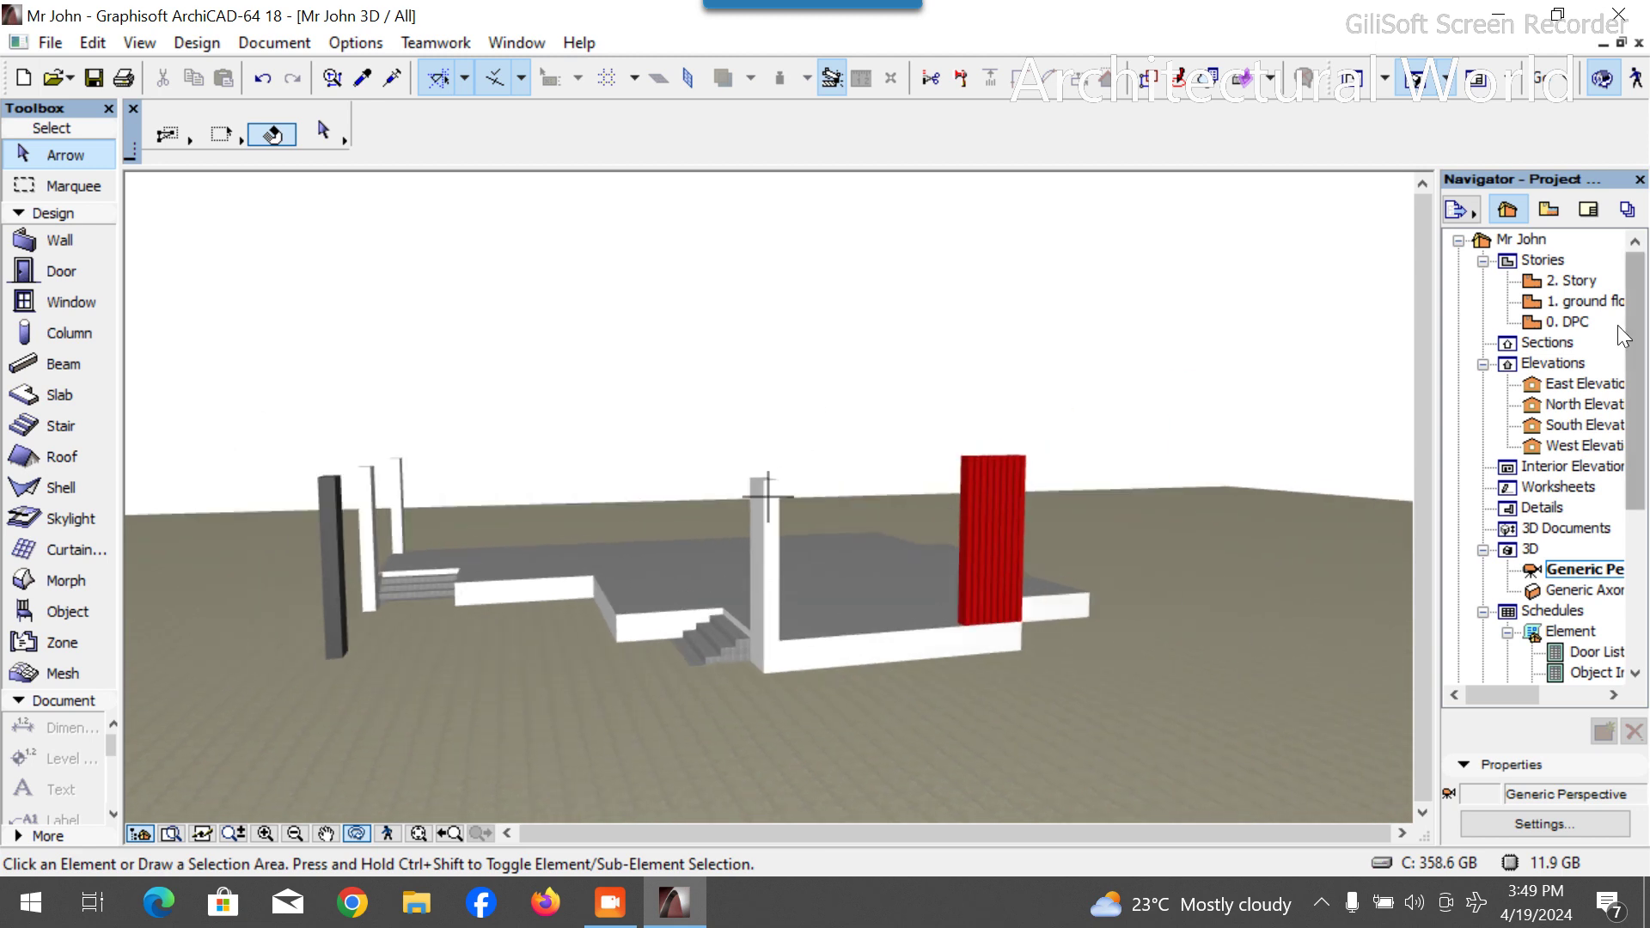
Open the DPC floor plan and move the large ground slab sideways, clear of the house.
{"action": "double_click", "coordinate": [1562, 322]}
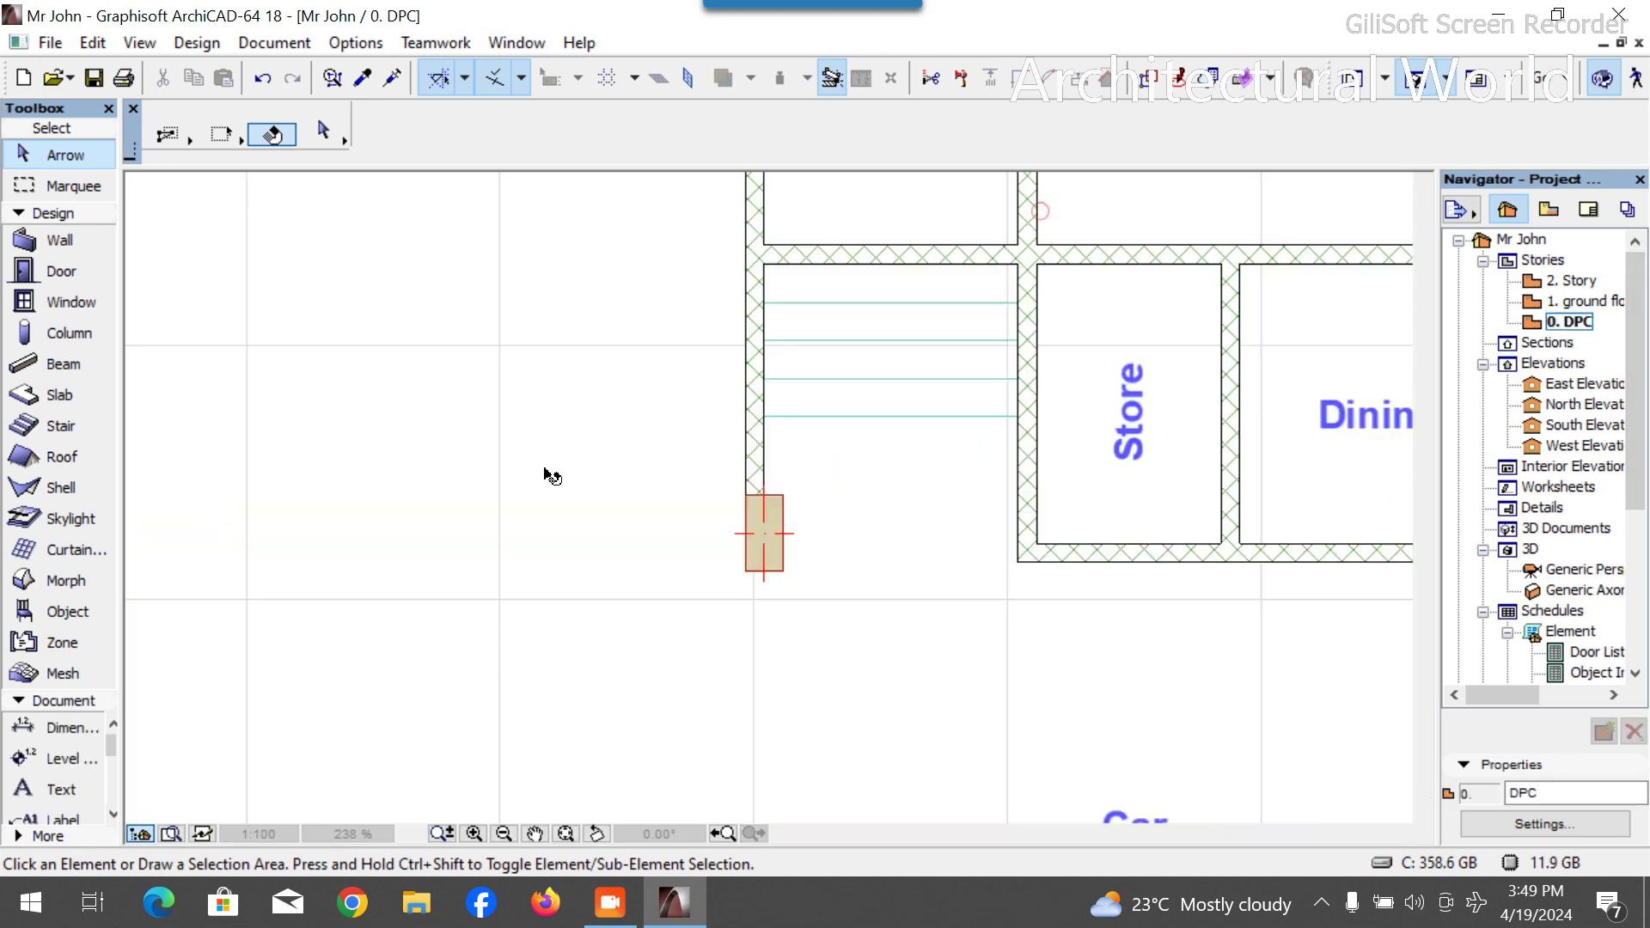
{"action": "scroll", "coordinate": [636, 541], "scroll_direction": "down", "scroll_amount": 5}
{"action": "left_click", "coordinate": [534, 368]}
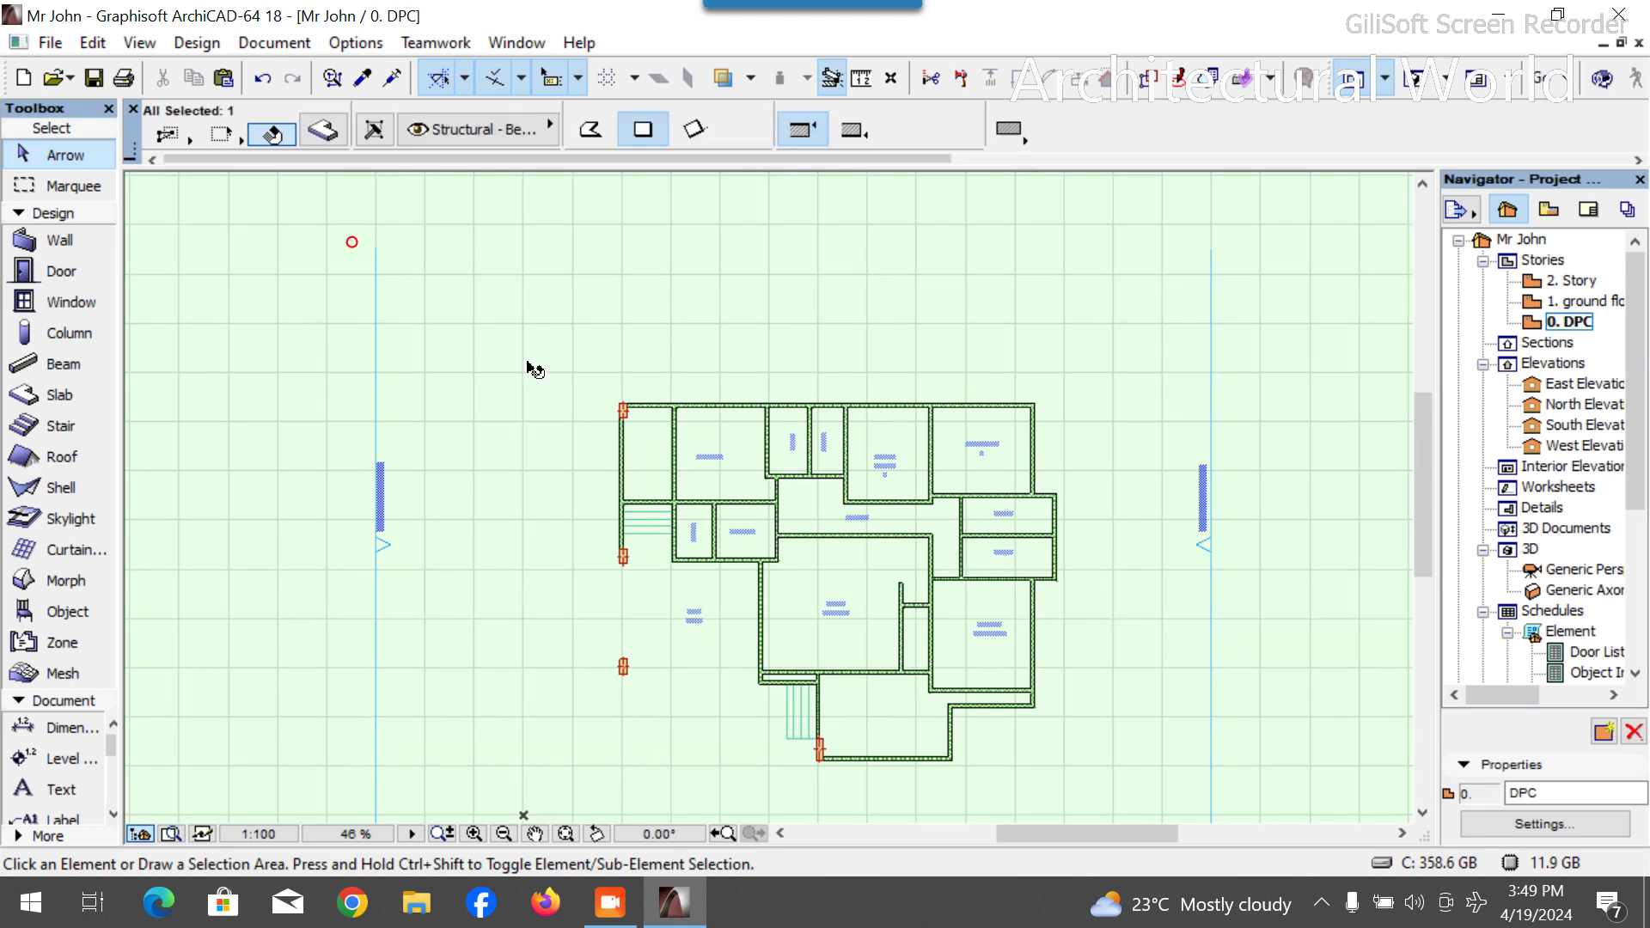
{"action": "left_click_drag", "start_coordinate": [576, 435], "coordinate": [1277, 394]}
{"action": "scroll", "coordinate": [461, 357], "scroll_direction": "down", "scroll_amount": 3}
{"action": "left_click", "coordinate": [1273, 386]}
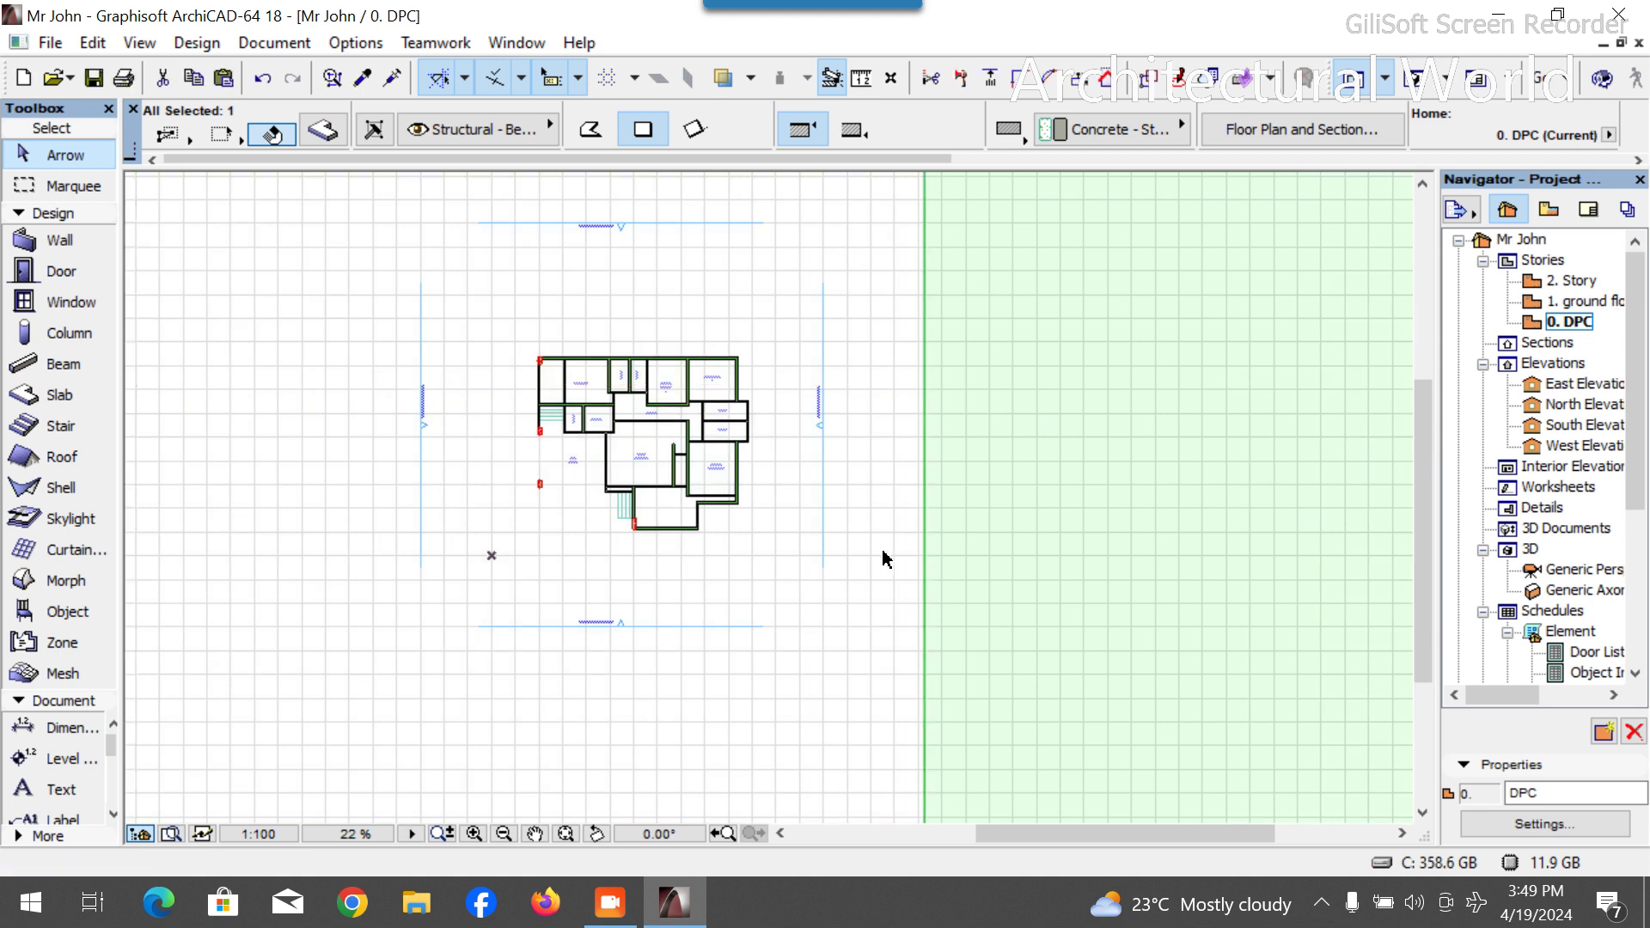
Select the whole house on the DPC plan and remove the Car Park columns, the corner column and the floor slab from the selection.
{"action": "left_click", "coordinate": [759, 567]}
{"action": "left_click_drag", "start_coordinate": [498, 311], "coordinate": [774, 554]}
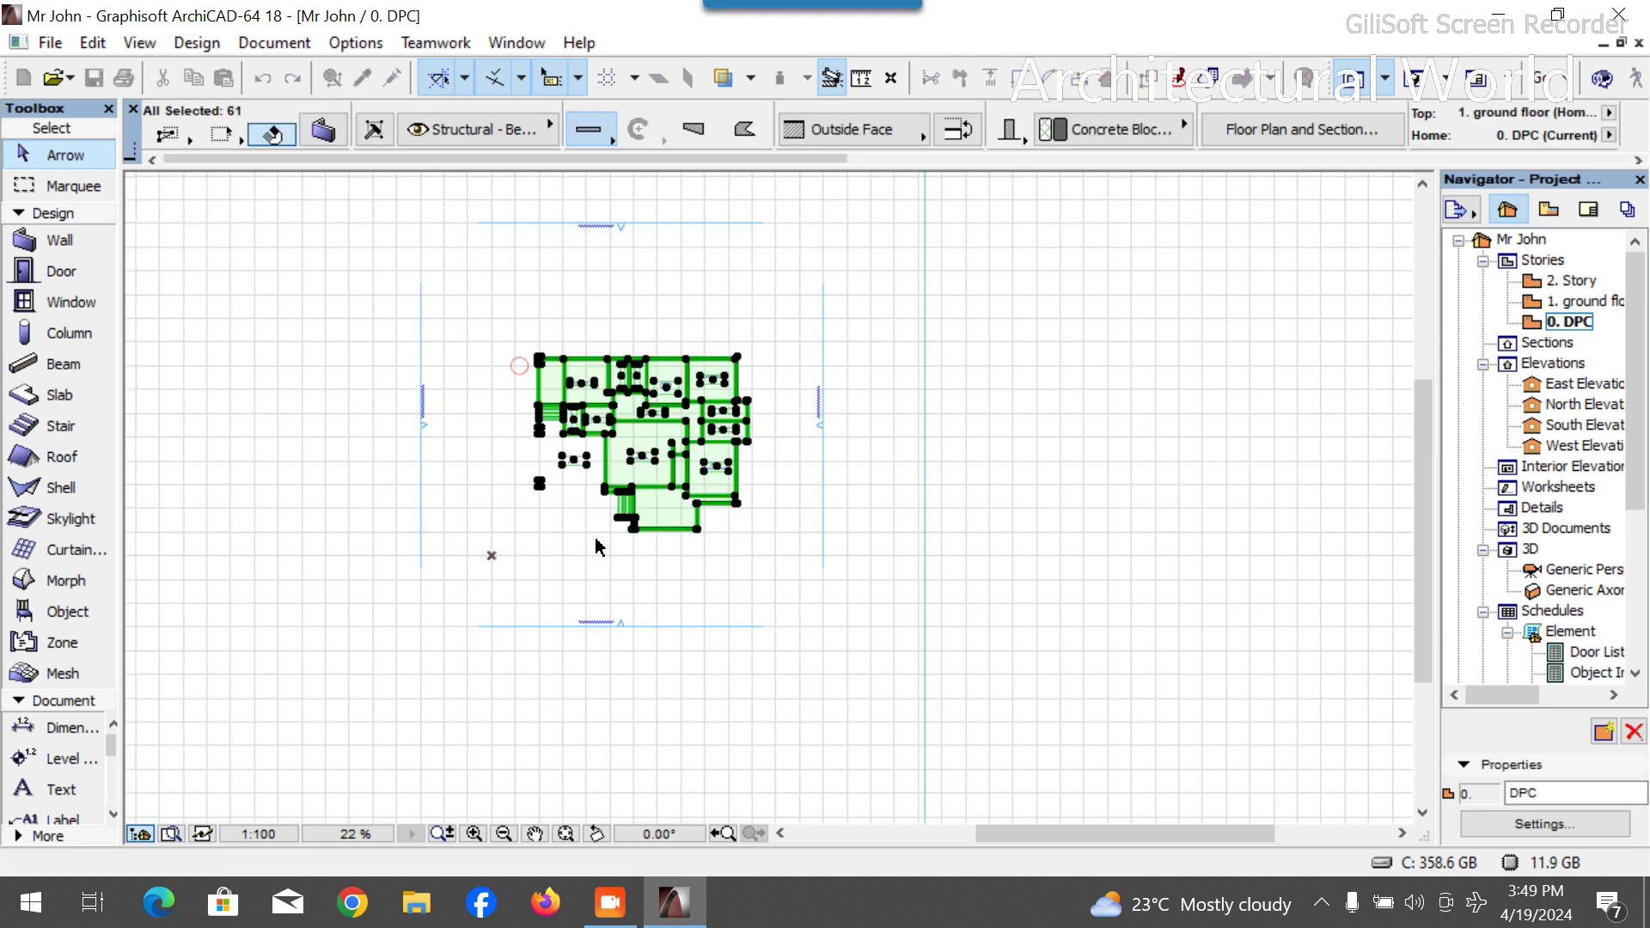
{"action": "scroll", "coordinate": [599, 547], "scroll_direction": "up", "scroll_amount": 8}
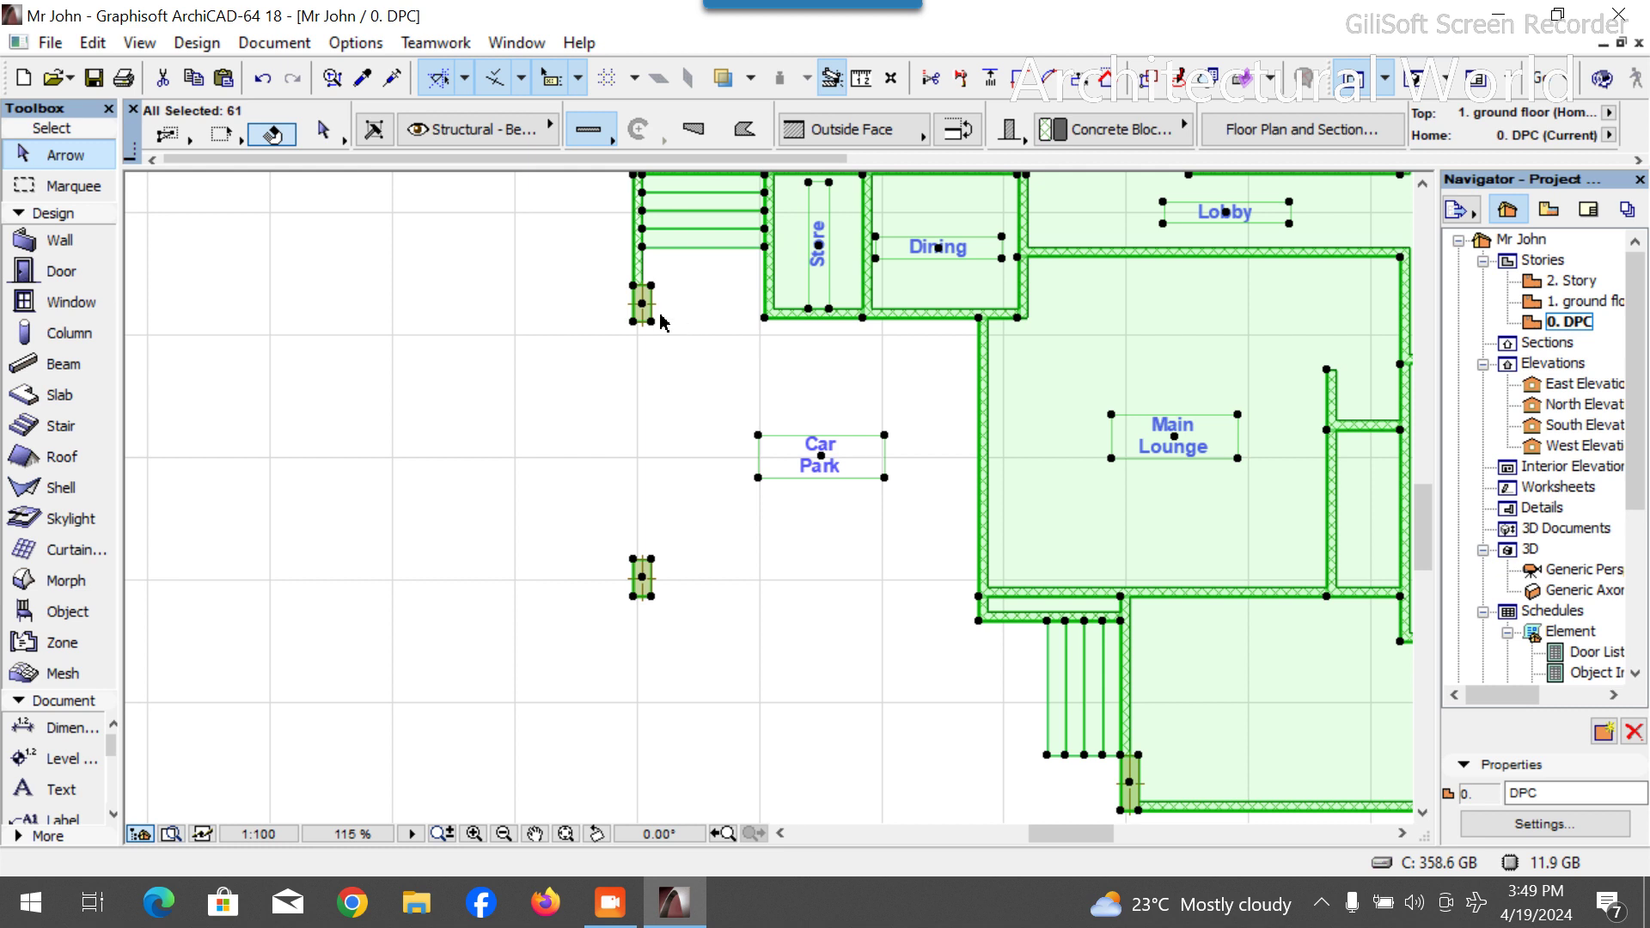
{"action": "left_click", "coordinate": [652, 565], "text": "shift"}
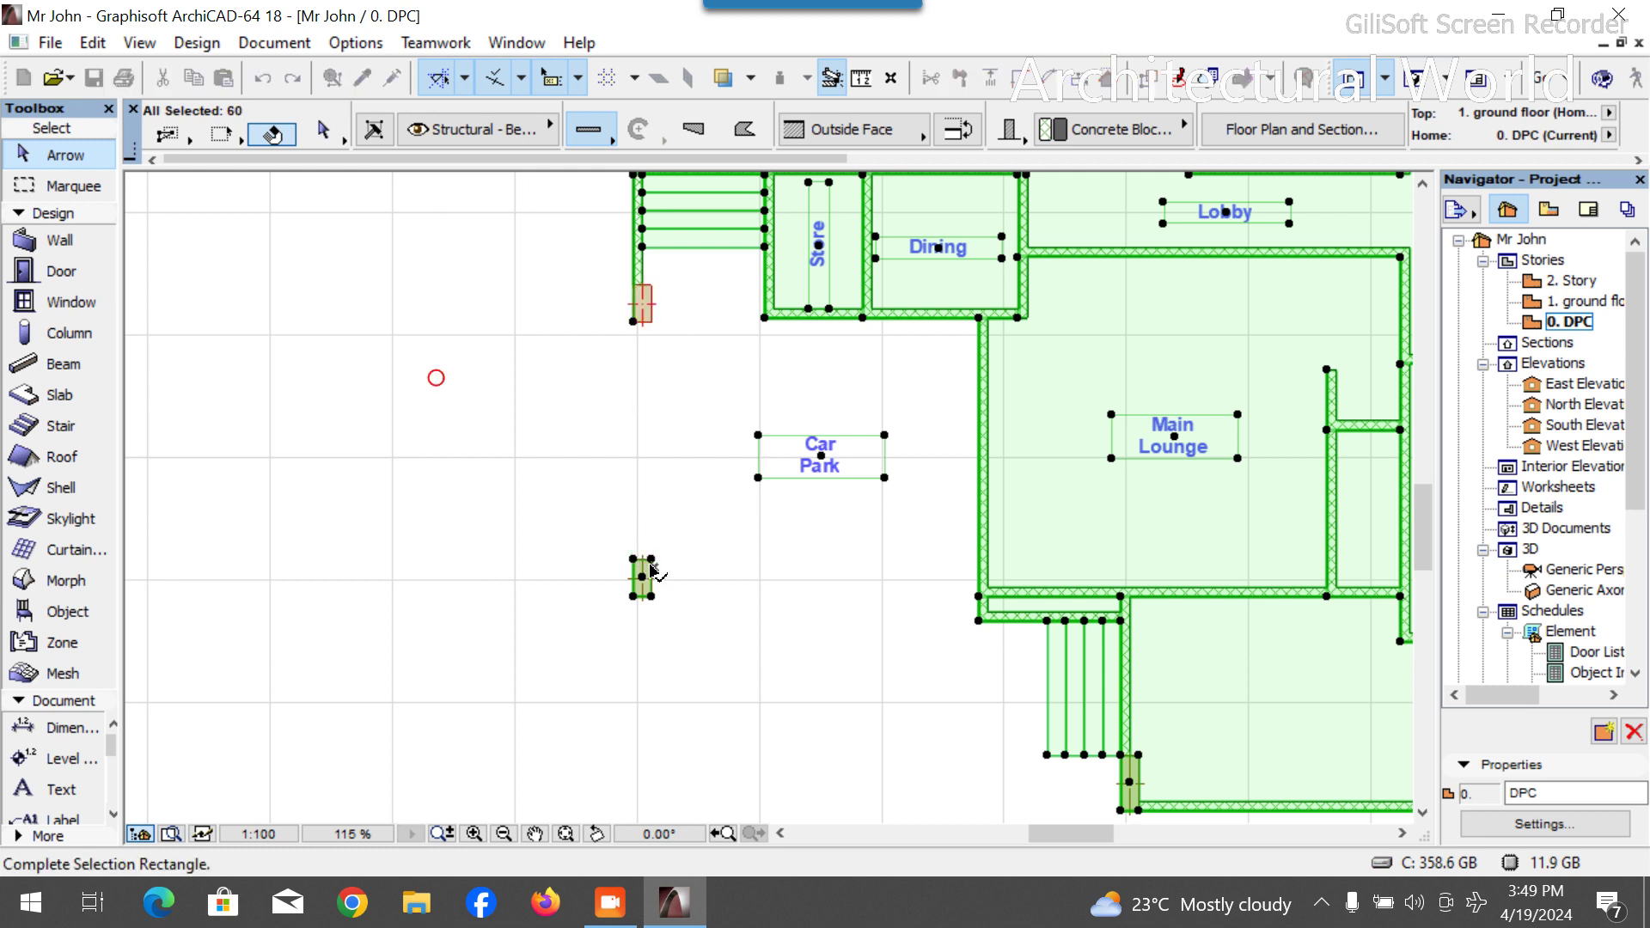
{"action": "scroll", "coordinate": [634, 660], "scroll_direction": "down", "scroll_amount": 5}
{"action": "scroll", "coordinate": [704, 309], "scroll_direction": "up", "scroll_amount": 6}
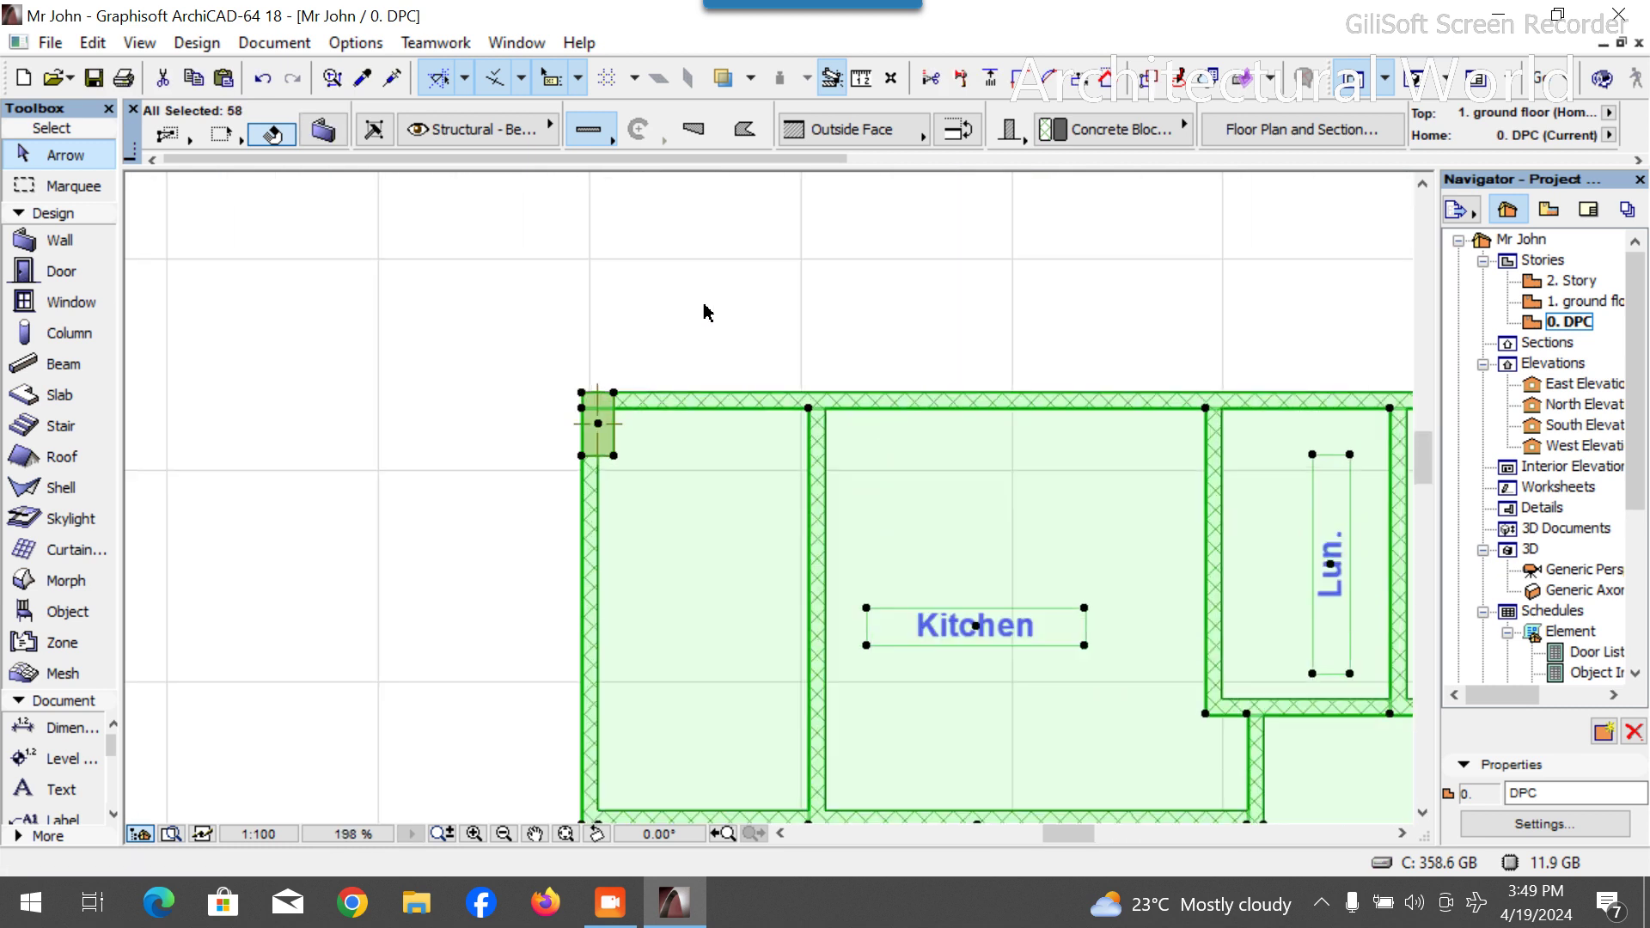
{"action": "scroll", "coordinate": [597, 418], "scroll_direction": "up", "scroll_amount": 4}
{"action": "left_click", "coordinate": [700, 424], "text": "shift"}
{"action": "scroll", "coordinate": [490, 338], "scroll_direction": "down", "scroll_amount": 5}
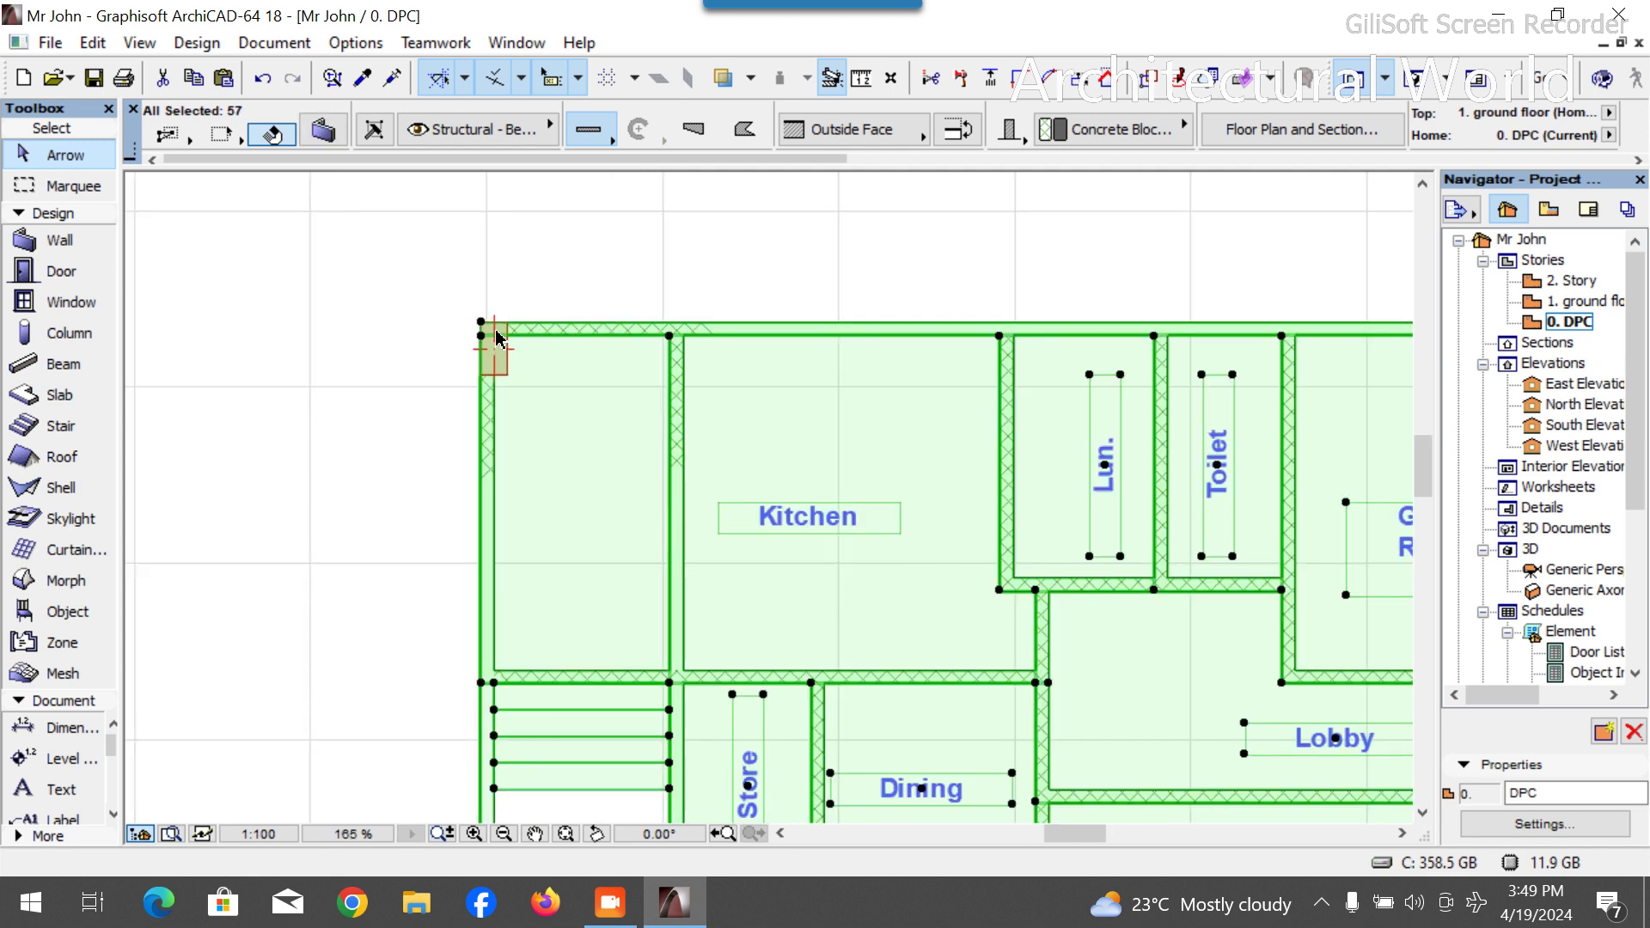
{"action": "scroll", "coordinate": [498, 344], "scroll_direction": "up", "scroll_amount": 5}
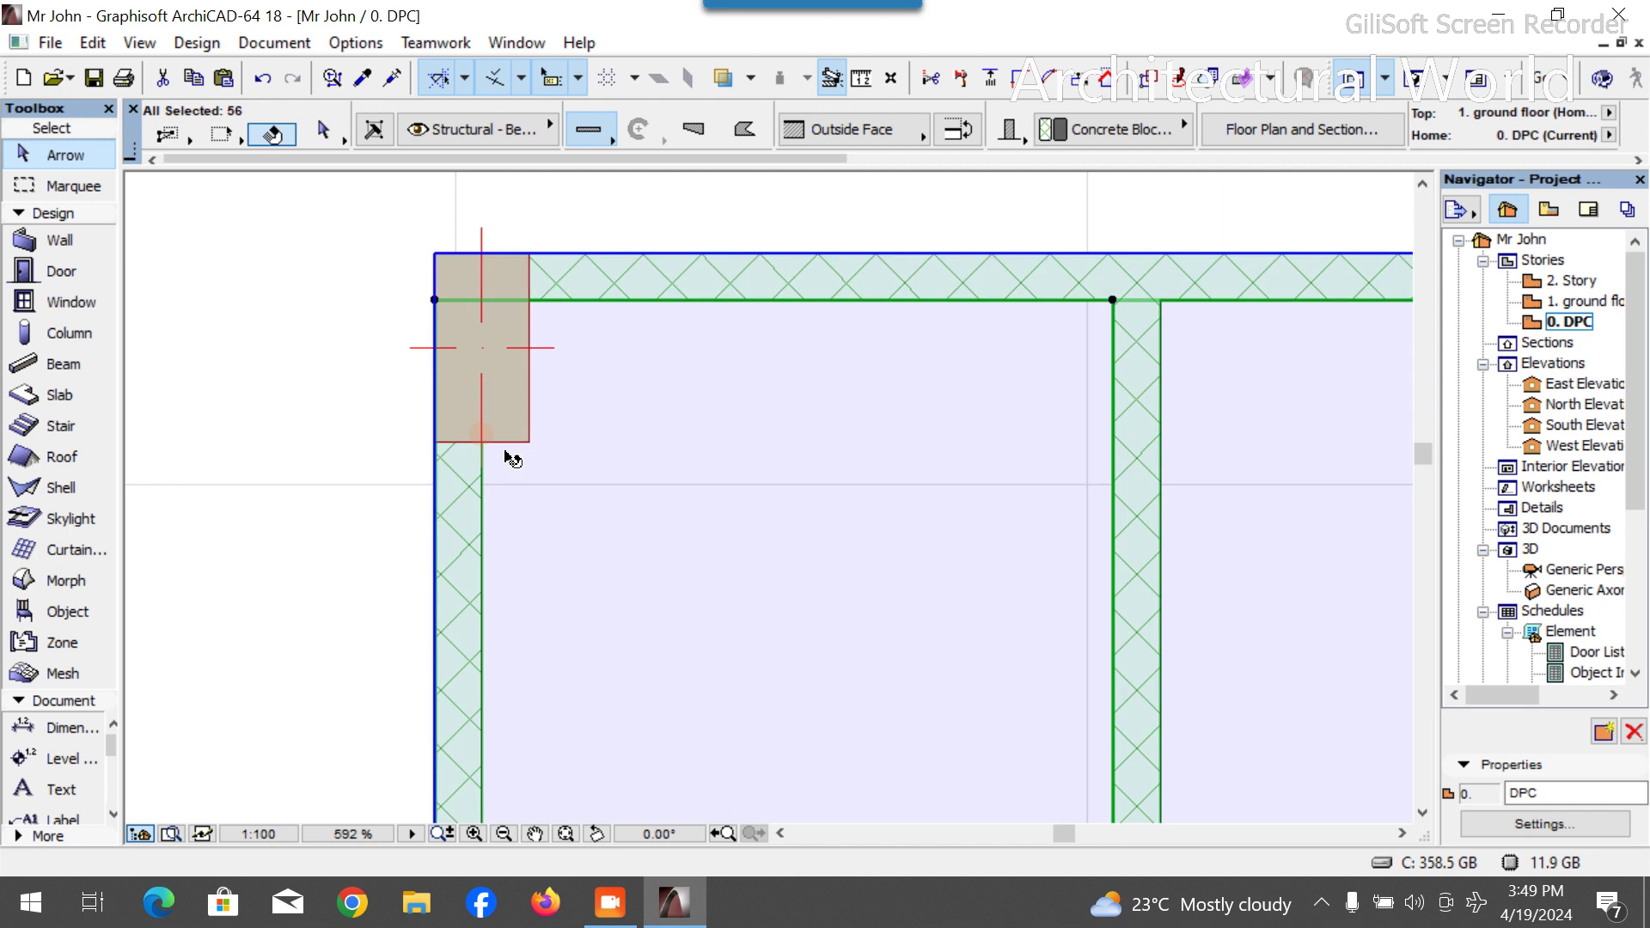
{"action": "left_click", "coordinate": [508, 456], "text": "shift"}
Take the front column and both flights of entrance steps out of the selection and copy the remaining walls and room labels.
{"action": "scroll", "coordinate": [515, 361], "scroll_direction": "down", "scroll_amount": 3}
{"action": "scroll", "coordinate": [589, 320], "scroll_direction": "down", "scroll_amount": 5}
{"action": "scroll", "coordinate": [644, 532], "scroll_direction": "up", "scroll_amount": 4}
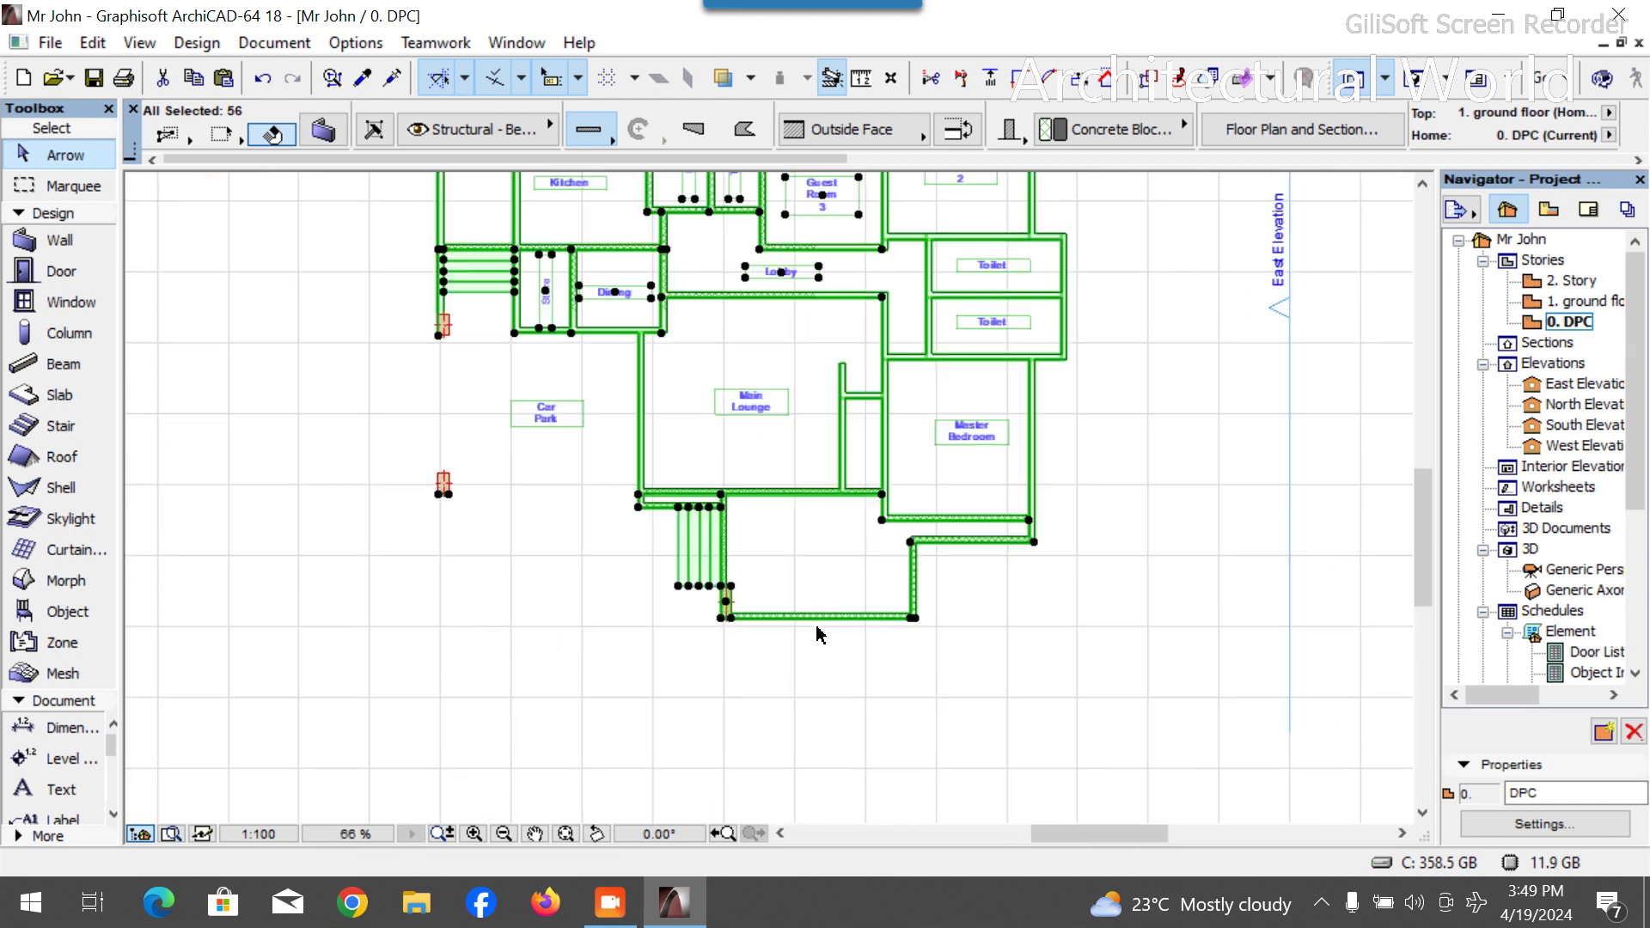
{"action": "scroll", "coordinate": [659, 610], "scroll_direction": "up", "scroll_amount": 5}
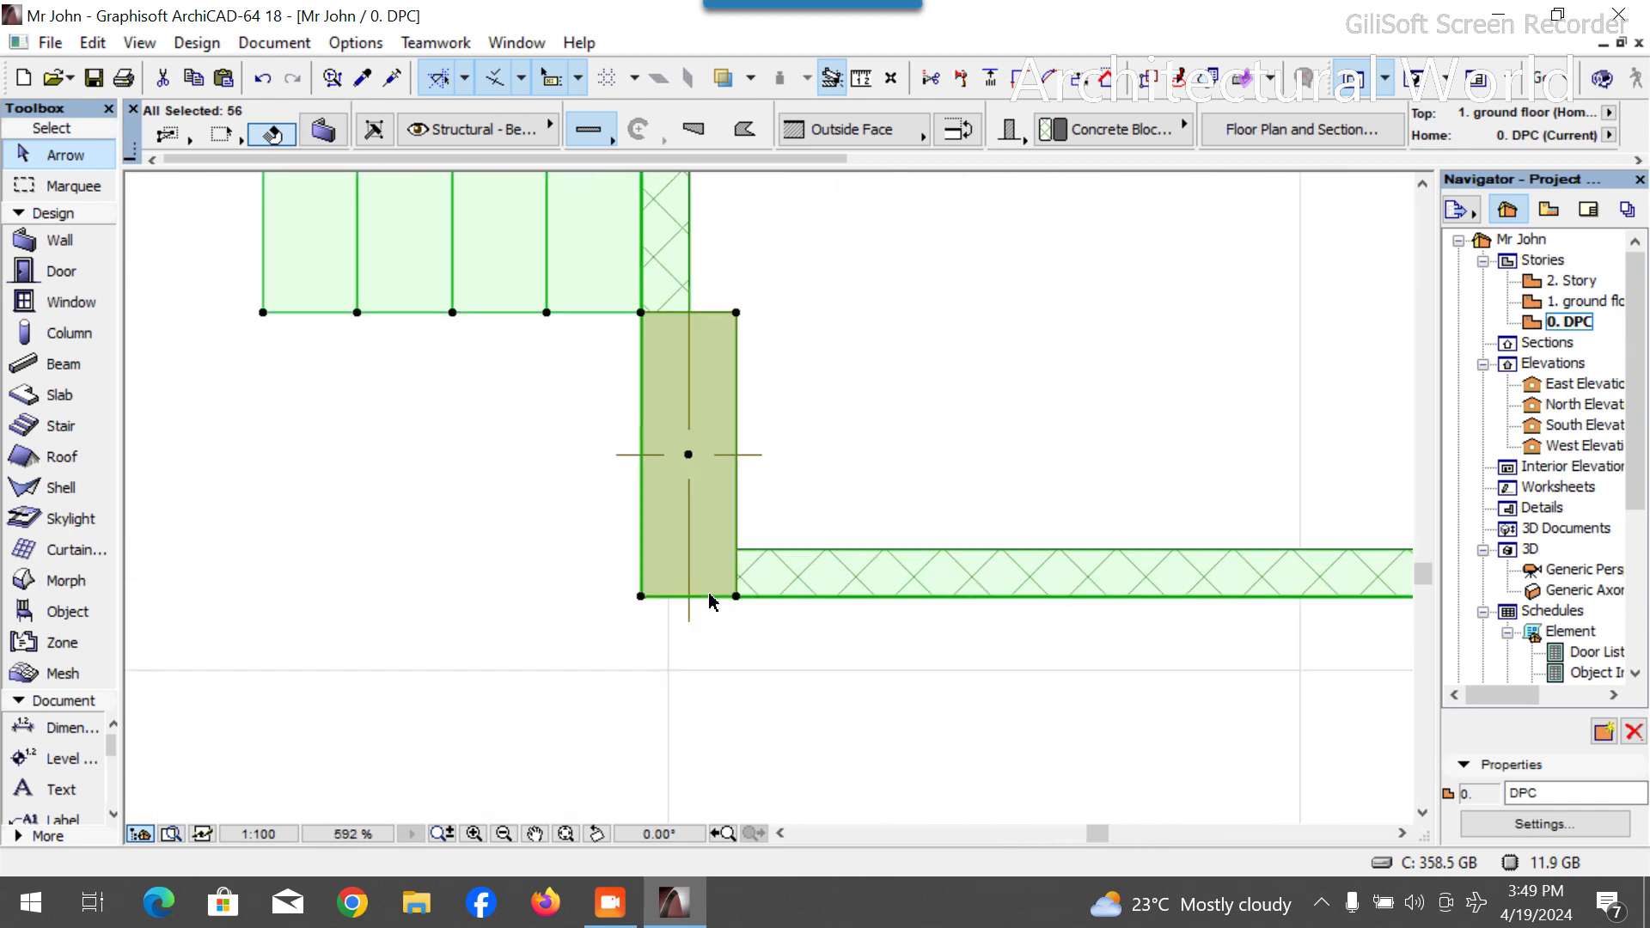
{"action": "left_click", "coordinate": [721, 447], "text": "shift"}
{"action": "scroll", "coordinate": [571, 508], "scroll_direction": "down", "scroll_amount": 3}
{"action": "scroll", "coordinate": [912, 522], "scroll_direction": "up", "scroll_amount": 2}
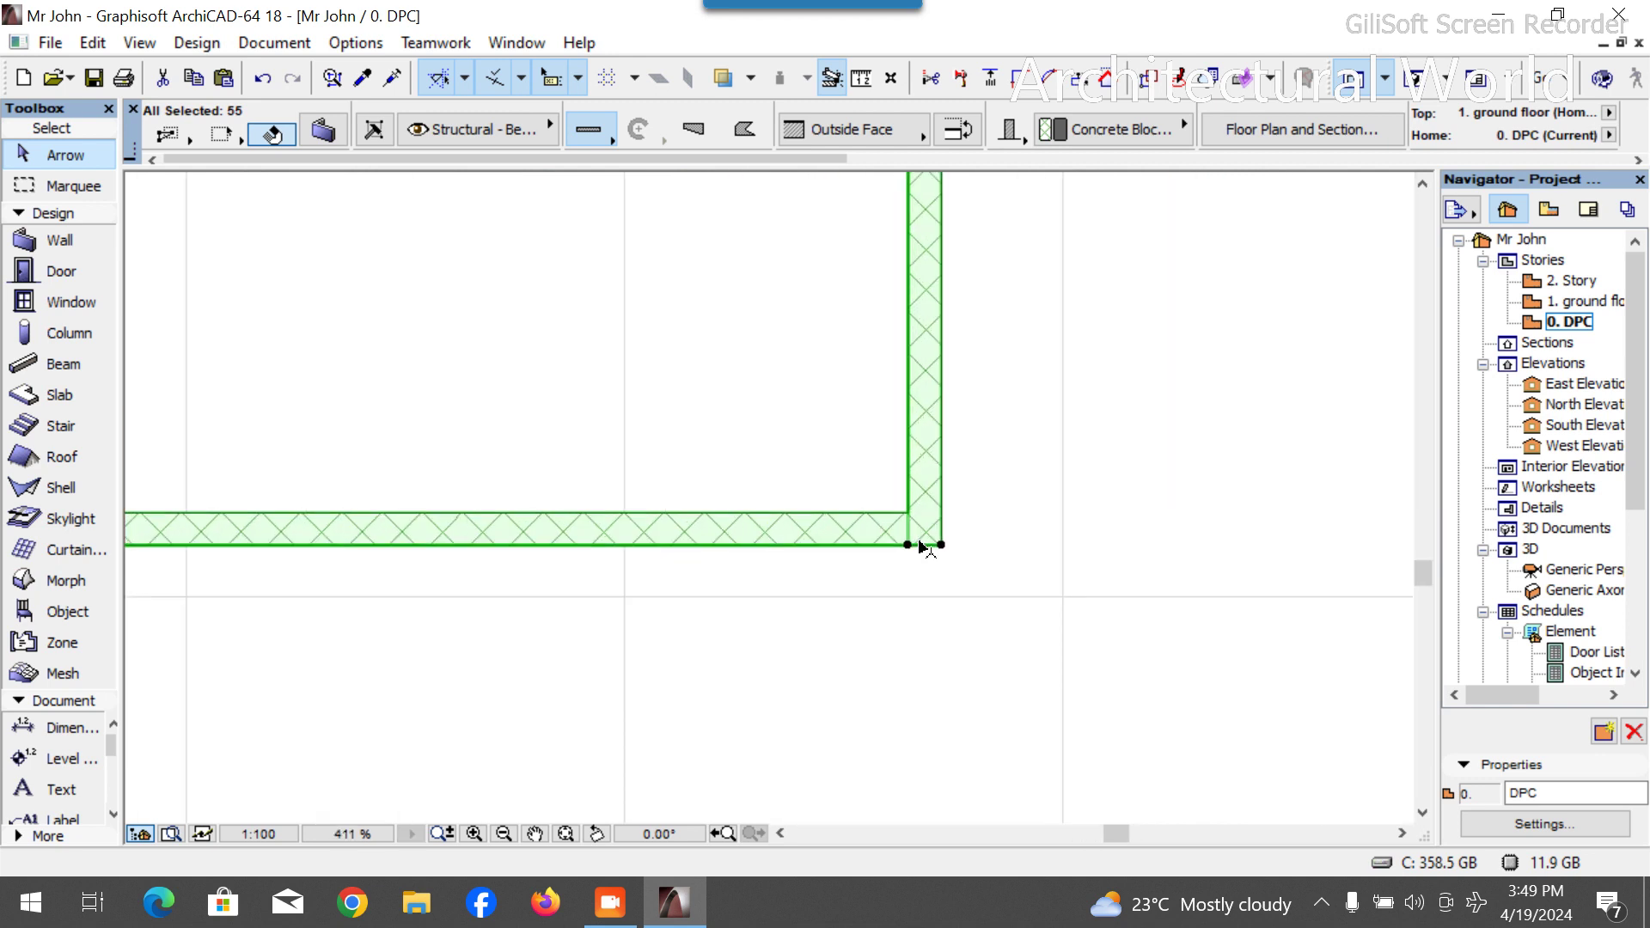
{"action": "scroll", "coordinate": [1003, 550], "scroll_direction": "down", "scroll_amount": 4}
{"action": "scroll", "coordinate": [426, 425], "scroll_direction": "up", "scroll_amount": 3}
{"action": "left_click_drag", "start_coordinate": [667, 379], "coordinate": [902, 701], "text": "shift"}
{"action": "scroll", "coordinate": [885, 601], "scroll_direction": "down", "scroll_amount": 4}
{"action": "scroll", "coordinate": [616, 336], "scroll_direction": "up", "scroll_amount": 4}
{"action": "left_click_drag", "start_coordinate": [761, 687], "coordinate": [602, 472], "text": "shift"}
{"action": "scroll", "coordinate": [602, 473], "scroll_direction": "down", "scroll_amount": 3}
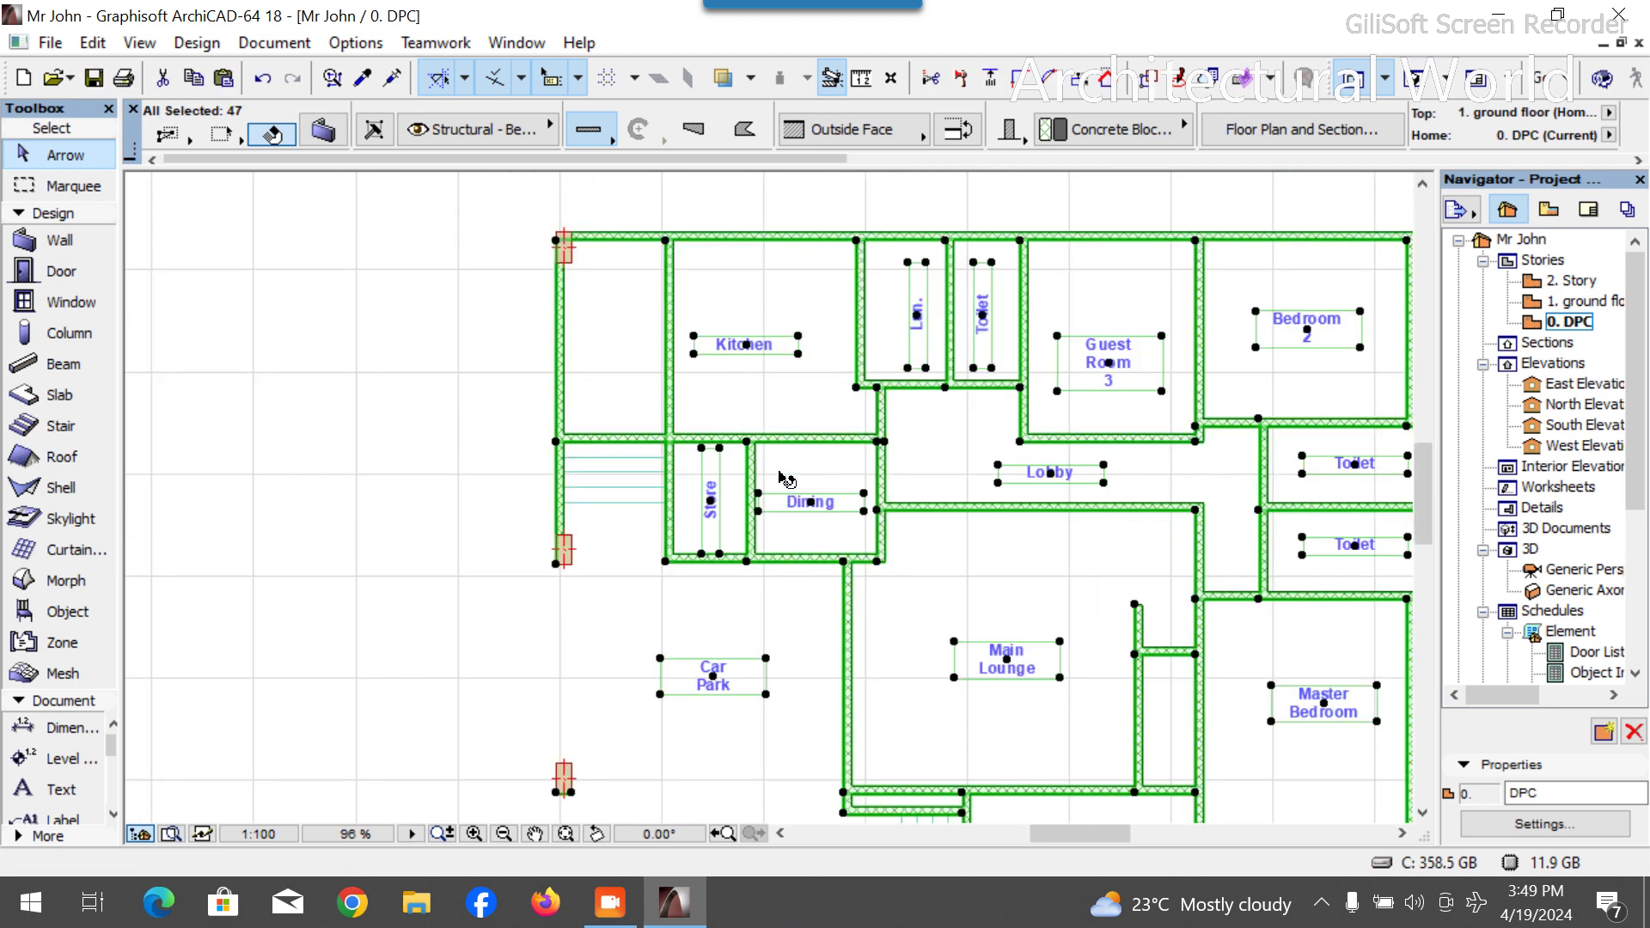
{"action": "left_click", "coordinate": [353, 424]}
Move the large ground slab back to the left so it surrounds the house again.
{"action": "scroll", "coordinate": [402, 370], "scroll_direction": "down", "scroll_amount": 4}
{"action": "left_click", "coordinate": [1134, 473]}
{"action": "key", "text": "ctrl+d"}
{"action": "left_click", "coordinate": [1081, 488]}
{"action": "left_click", "coordinate": [250, 485]}
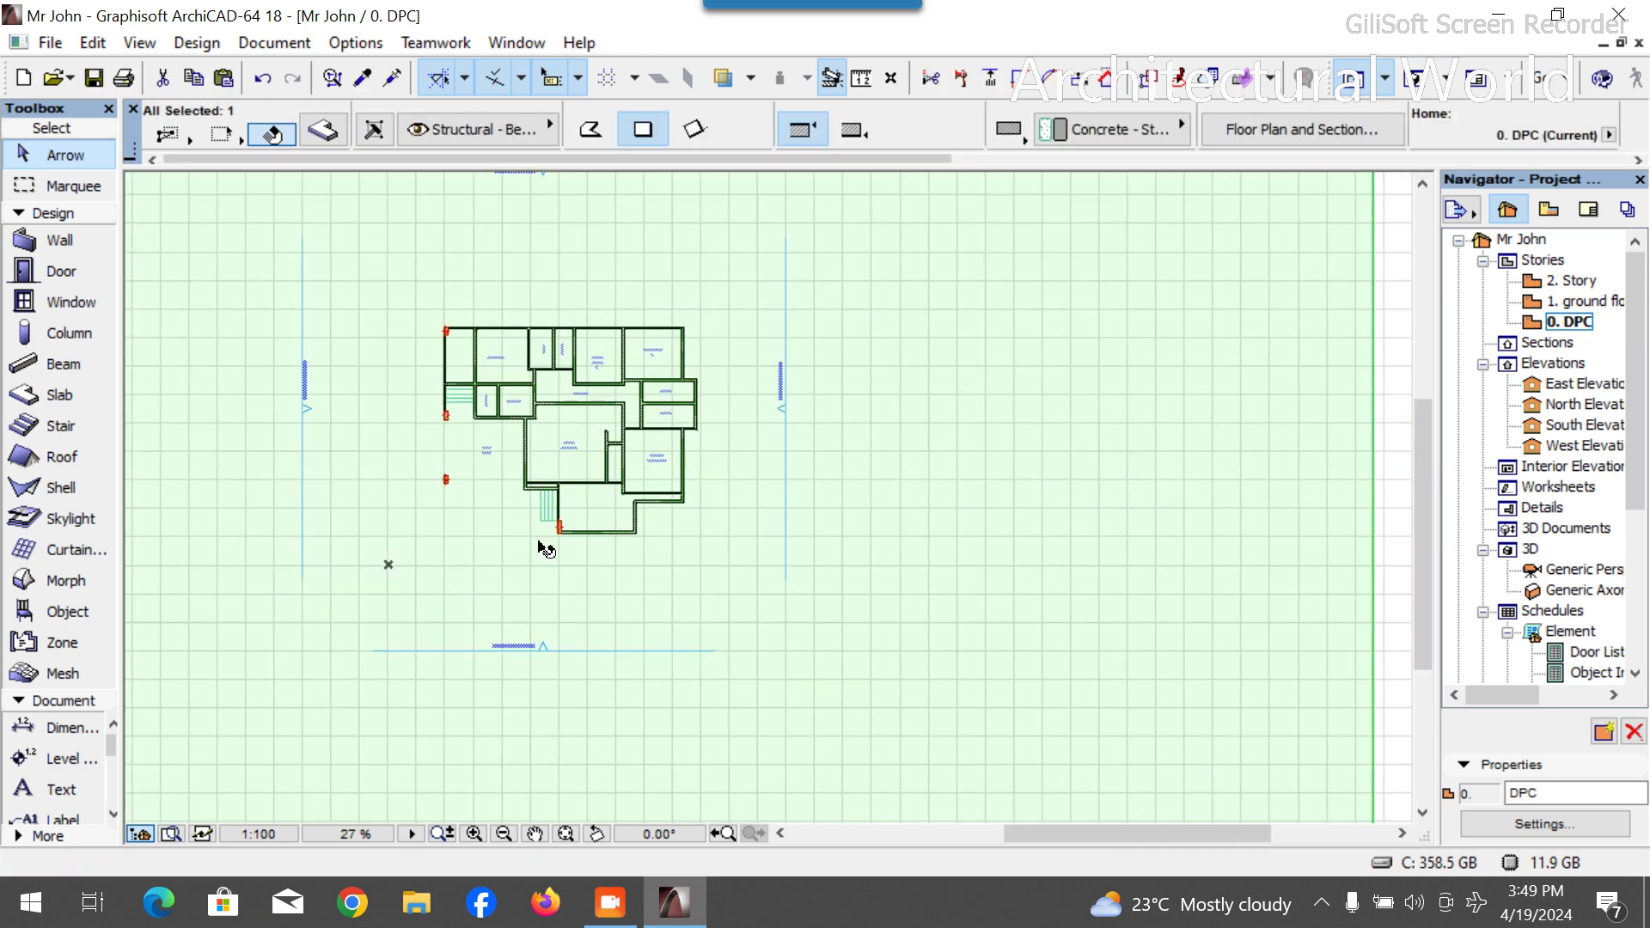
{"action": "scroll", "coordinate": [705, 557], "scroll_direction": "down", "scroll_amount": 2}
{"action": "left_click", "coordinate": [855, 589]}
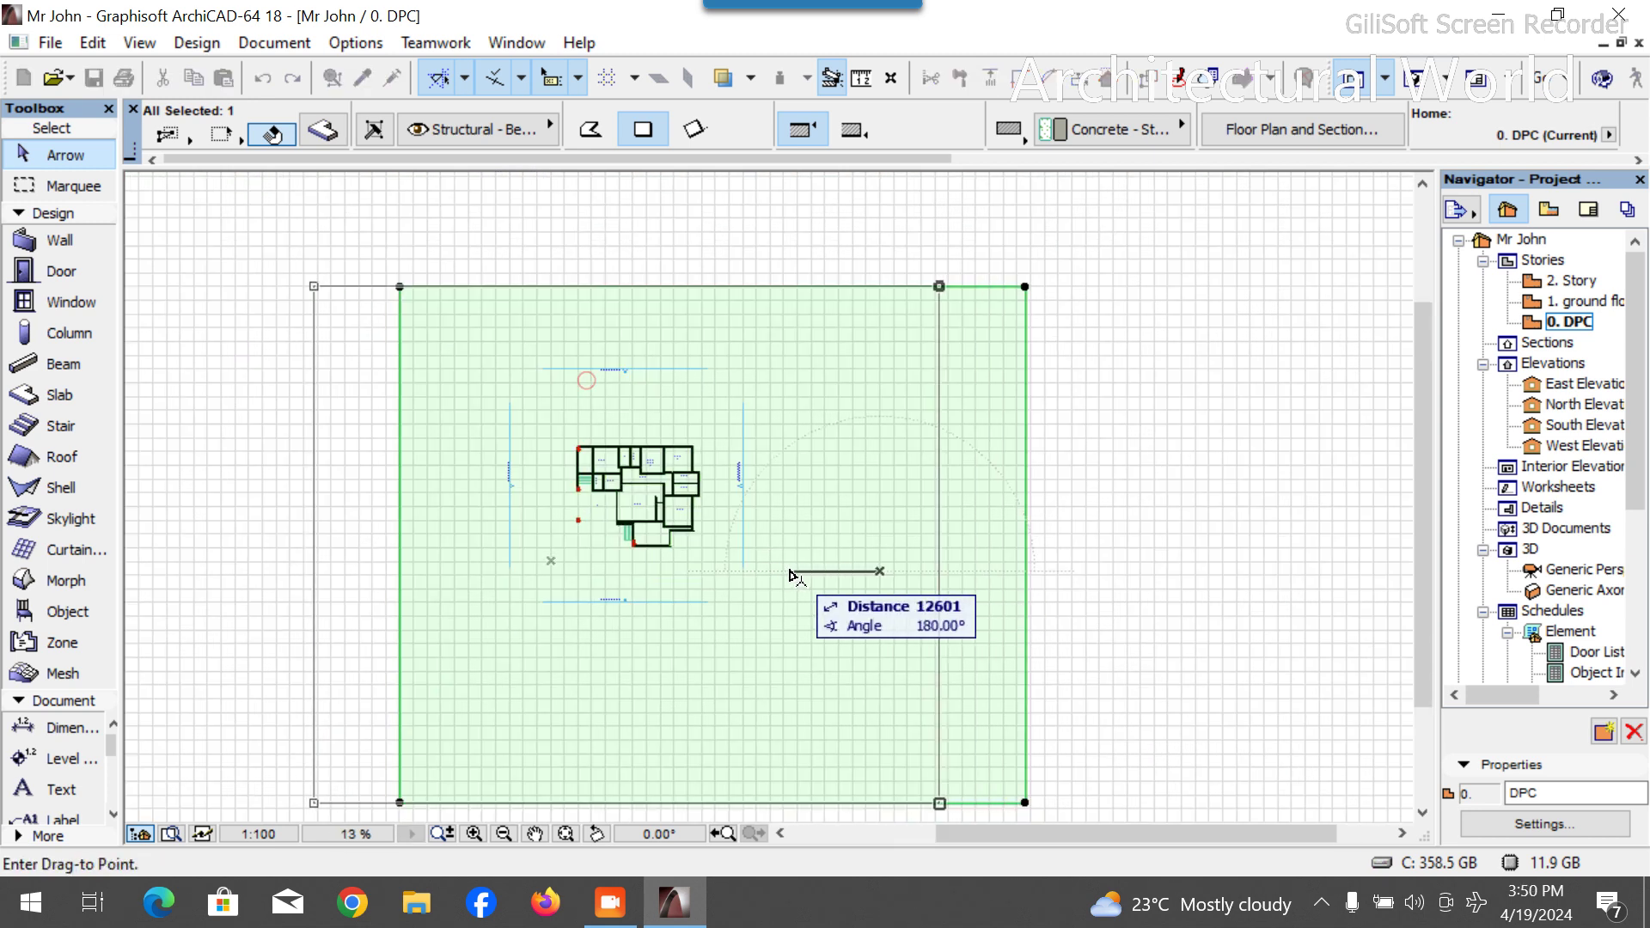
{"action": "left_click", "coordinate": [751, 589]}
{"action": "key", "text": "Escape"}
Open the ground floor plan, show the DPC story as trace reference and paste the copied walls and labels over it.
{"action": "double_click", "coordinate": [1574, 300]}
{"action": "scroll", "coordinate": [550, 471], "scroll_direction": "up", "scroll_amount": 2}
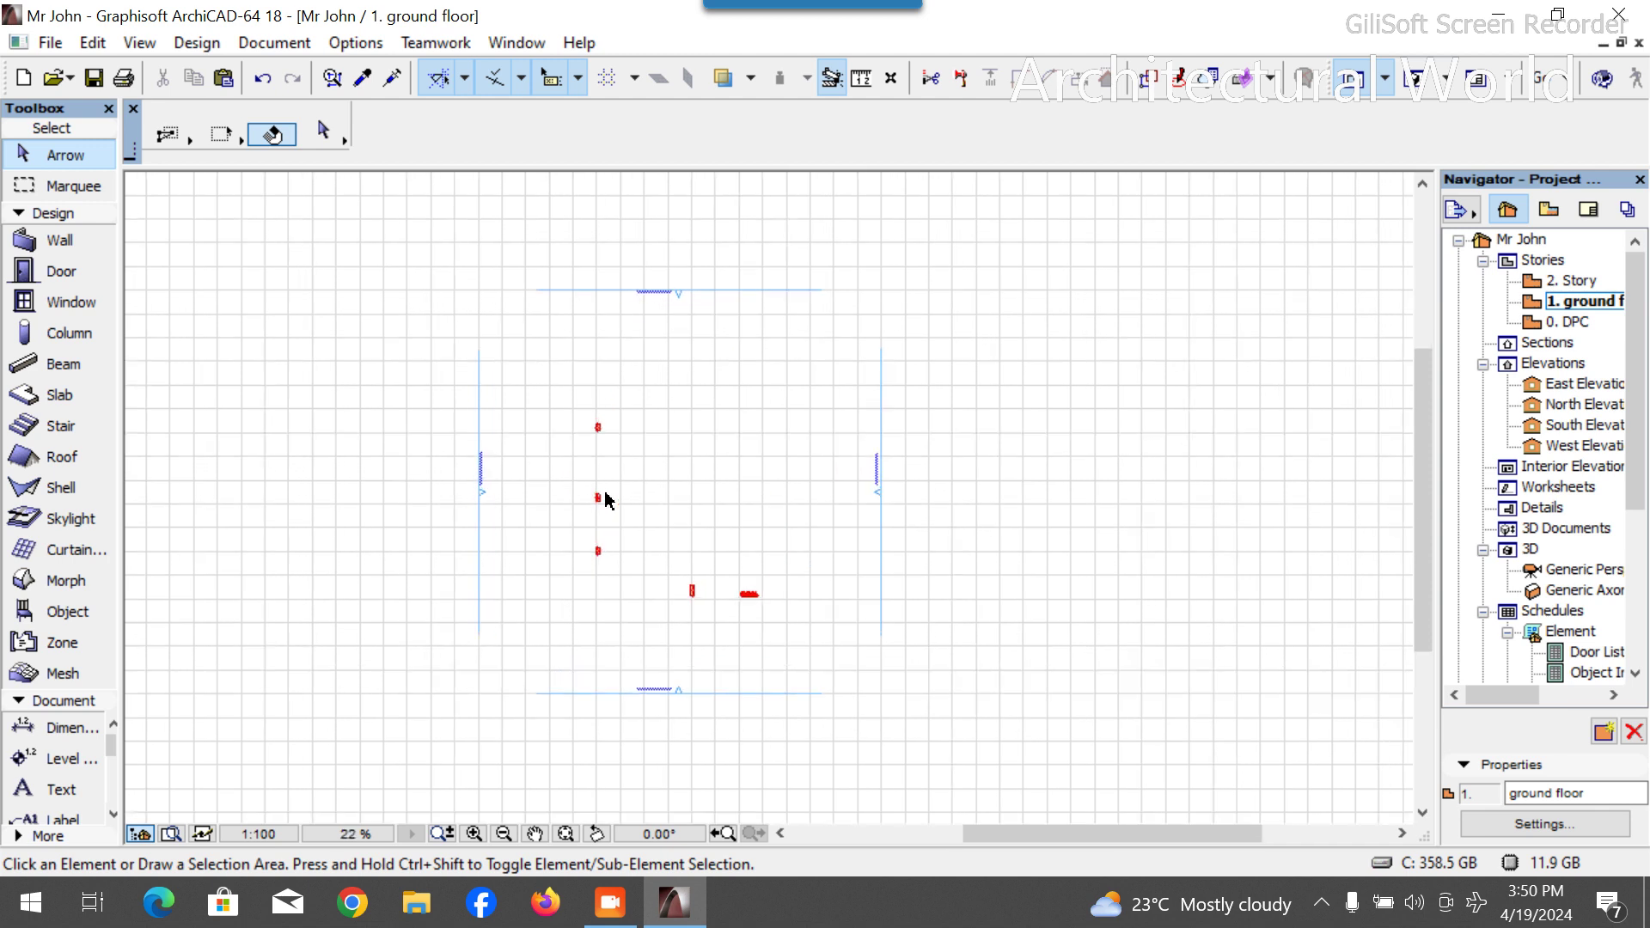
{"action": "left_click", "coordinate": [726, 83]}
{"action": "right_click", "coordinate": [1084, 347]}
{"action": "left_click", "coordinate": [1076, 399]}
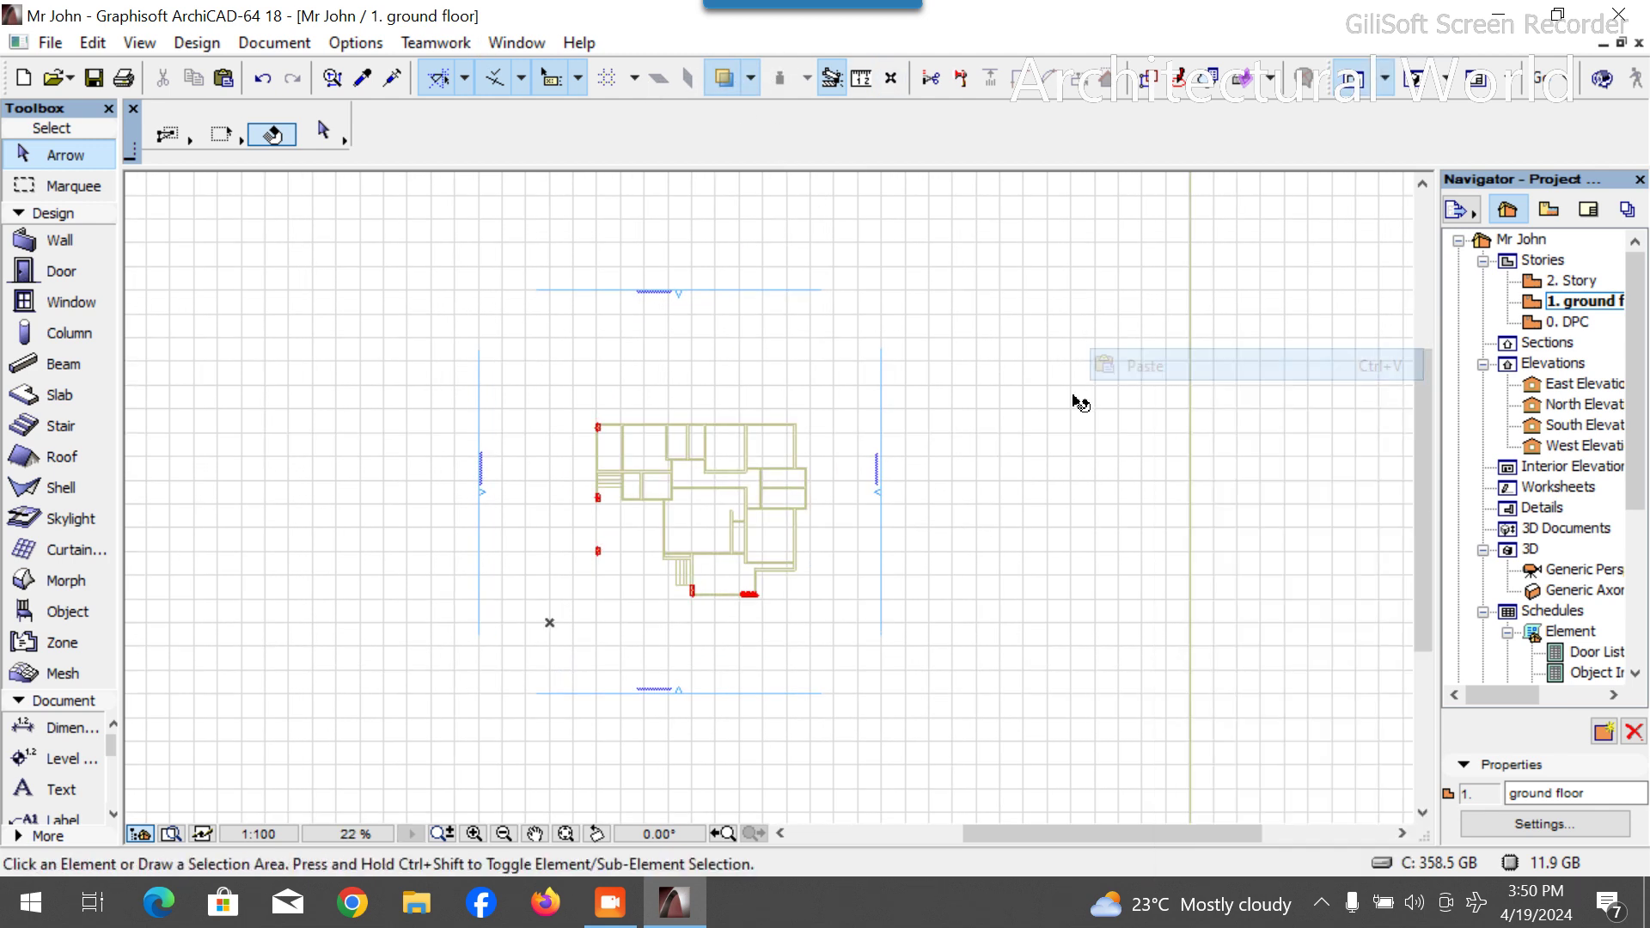
{"action": "right_click", "coordinate": [1085, 402]}
{"action": "left_click", "coordinate": [1089, 461]}
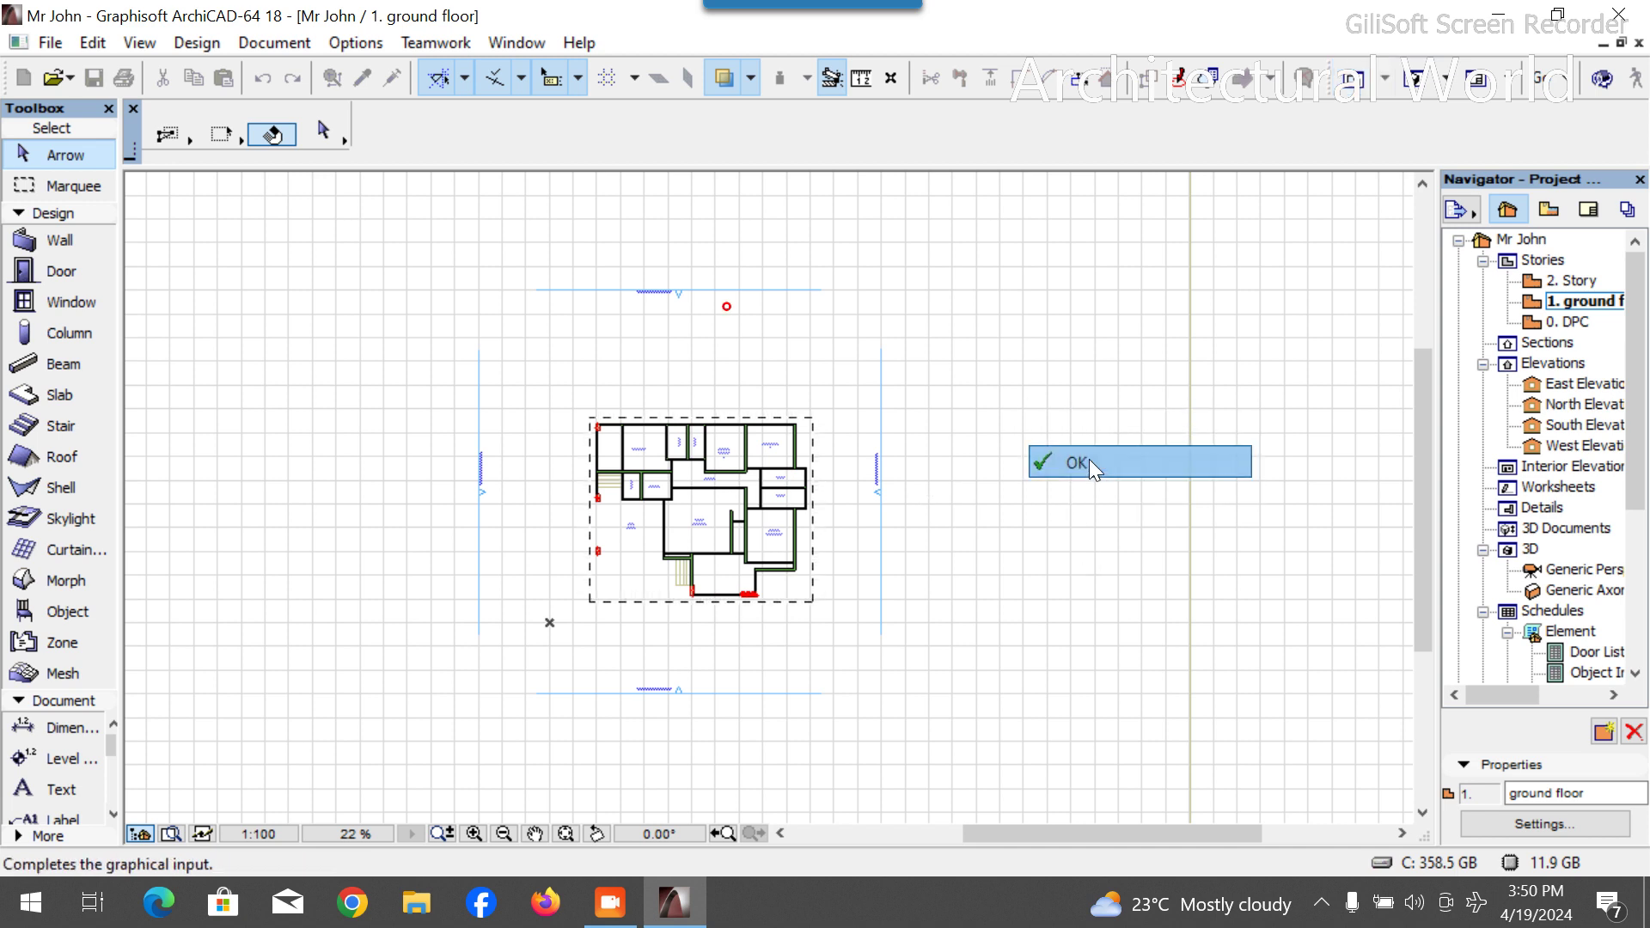
Show the model in 3D and delete the outer ground-floor wall beside the front entrance steps, exposing the narrow ledge.
{"action": "left_click", "coordinate": [1406, 82]}
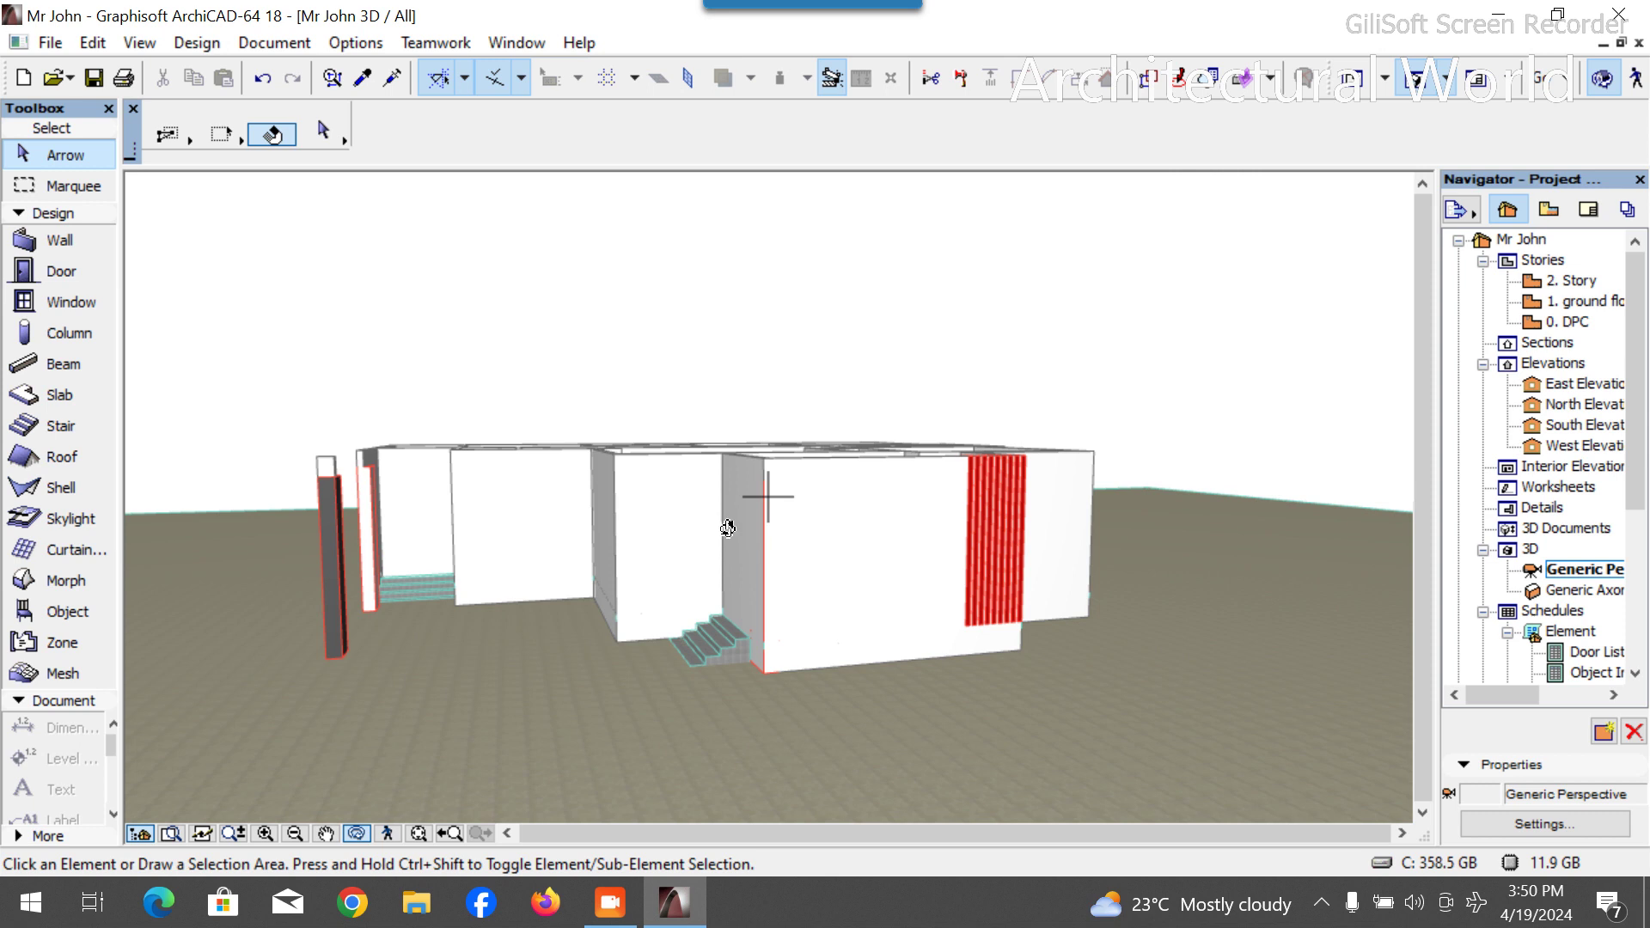
{"action": "left_click_drag", "start_coordinate": [514, 550], "coordinate": [665, 696]}
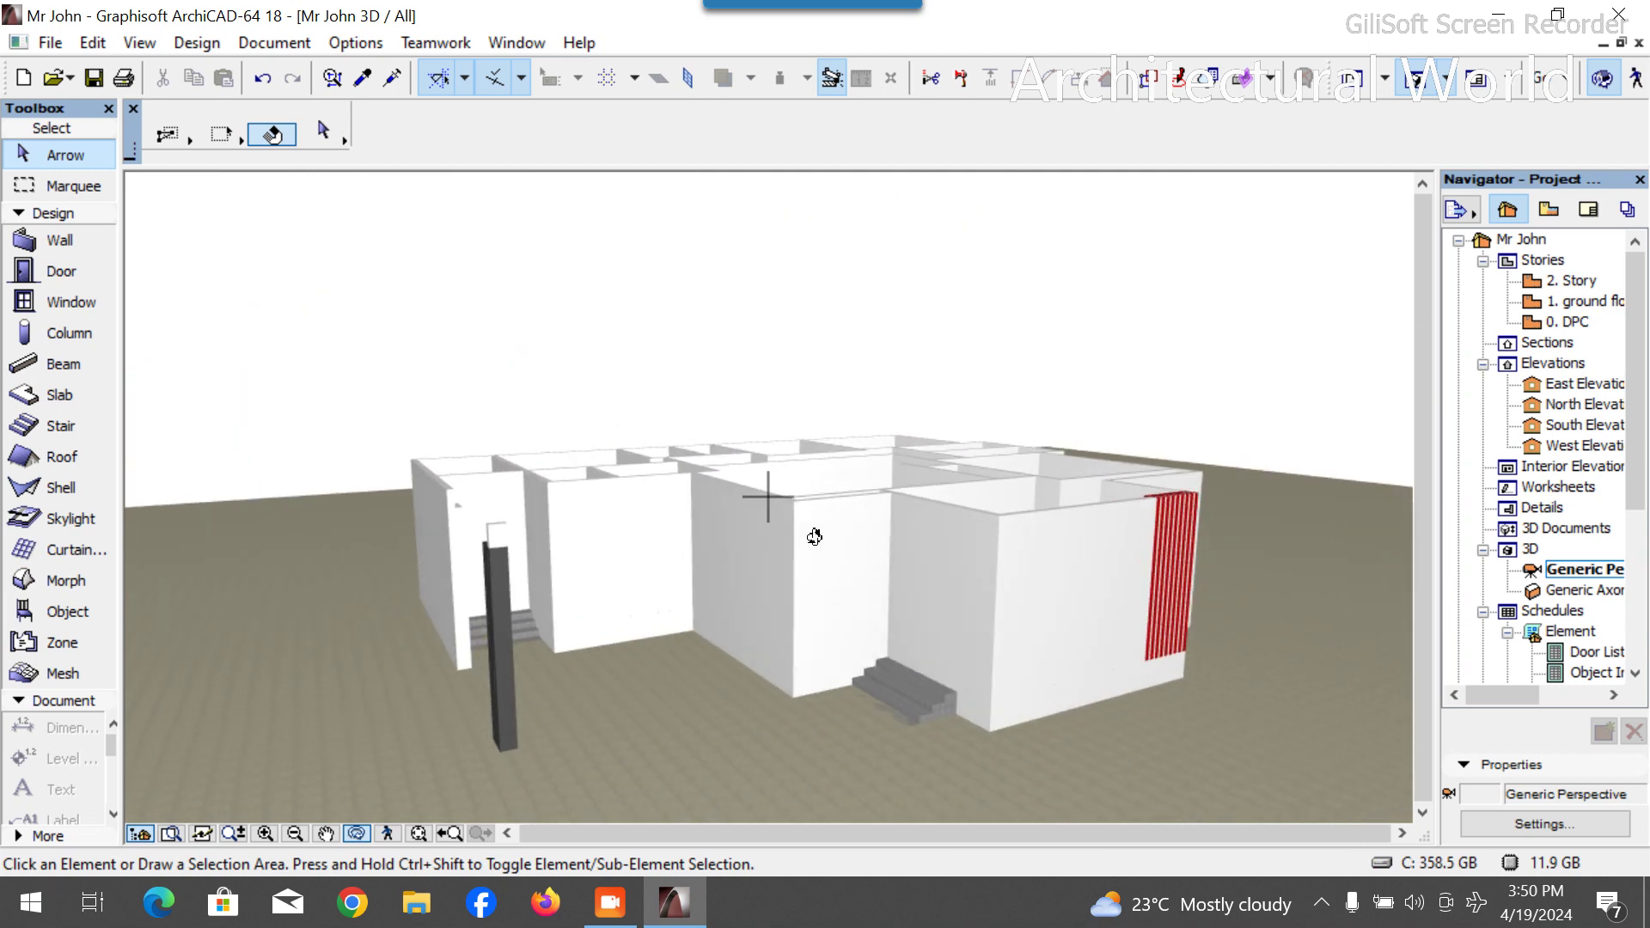
{"action": "key", "text": "Escape"}
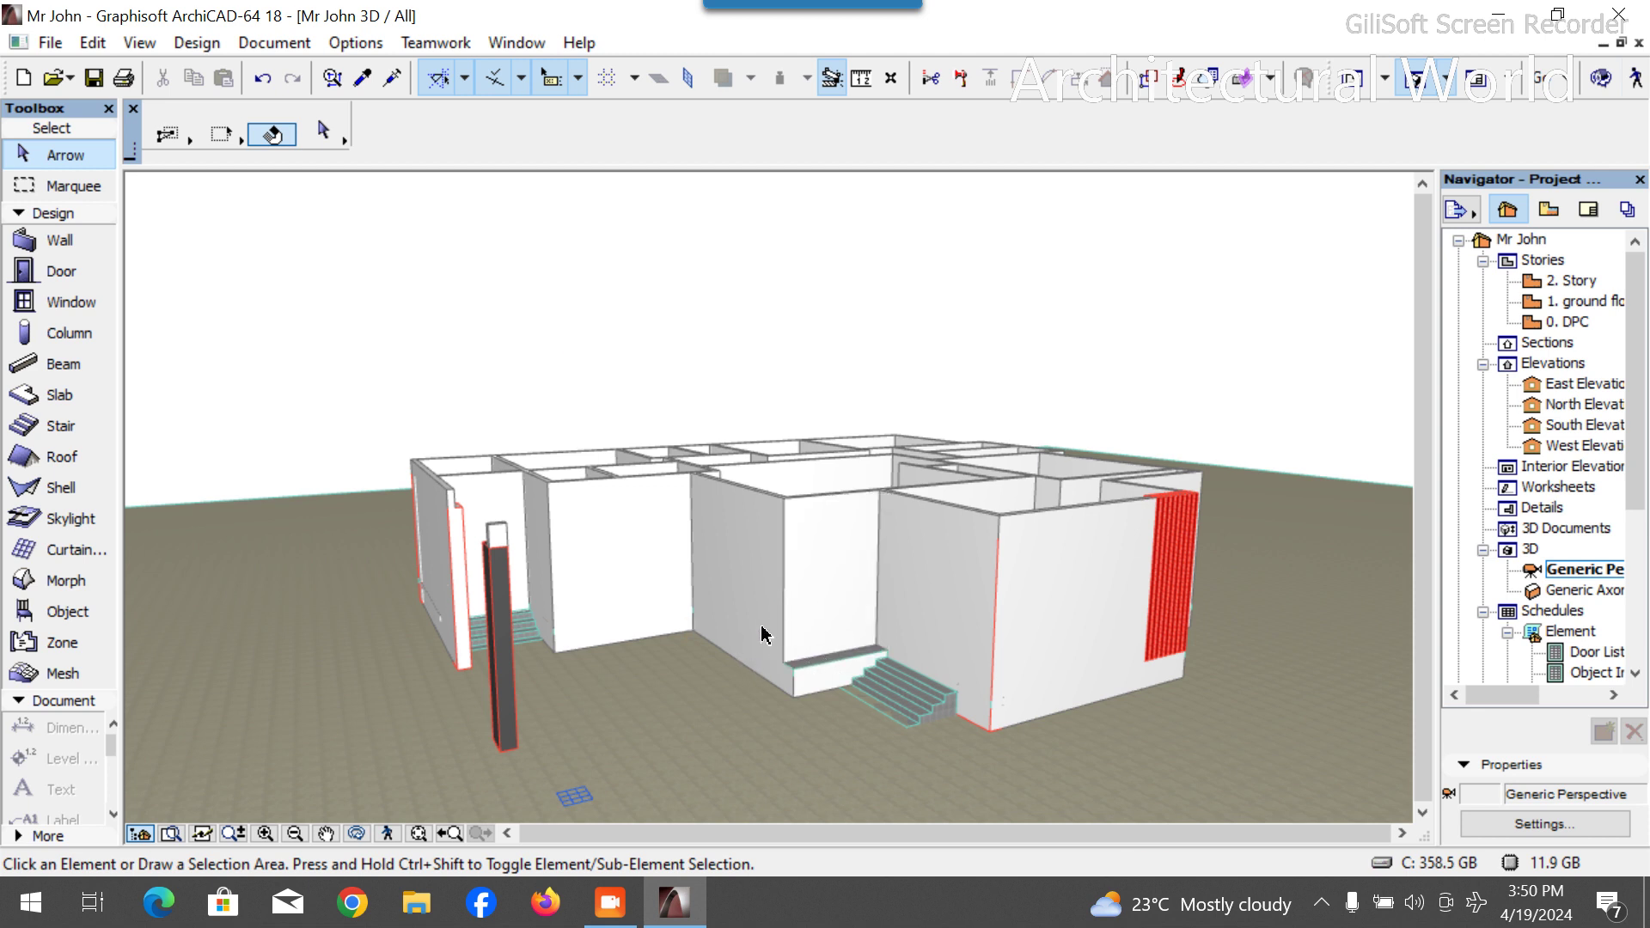
{"action": "left_click", "coordinate": [768, 690]}
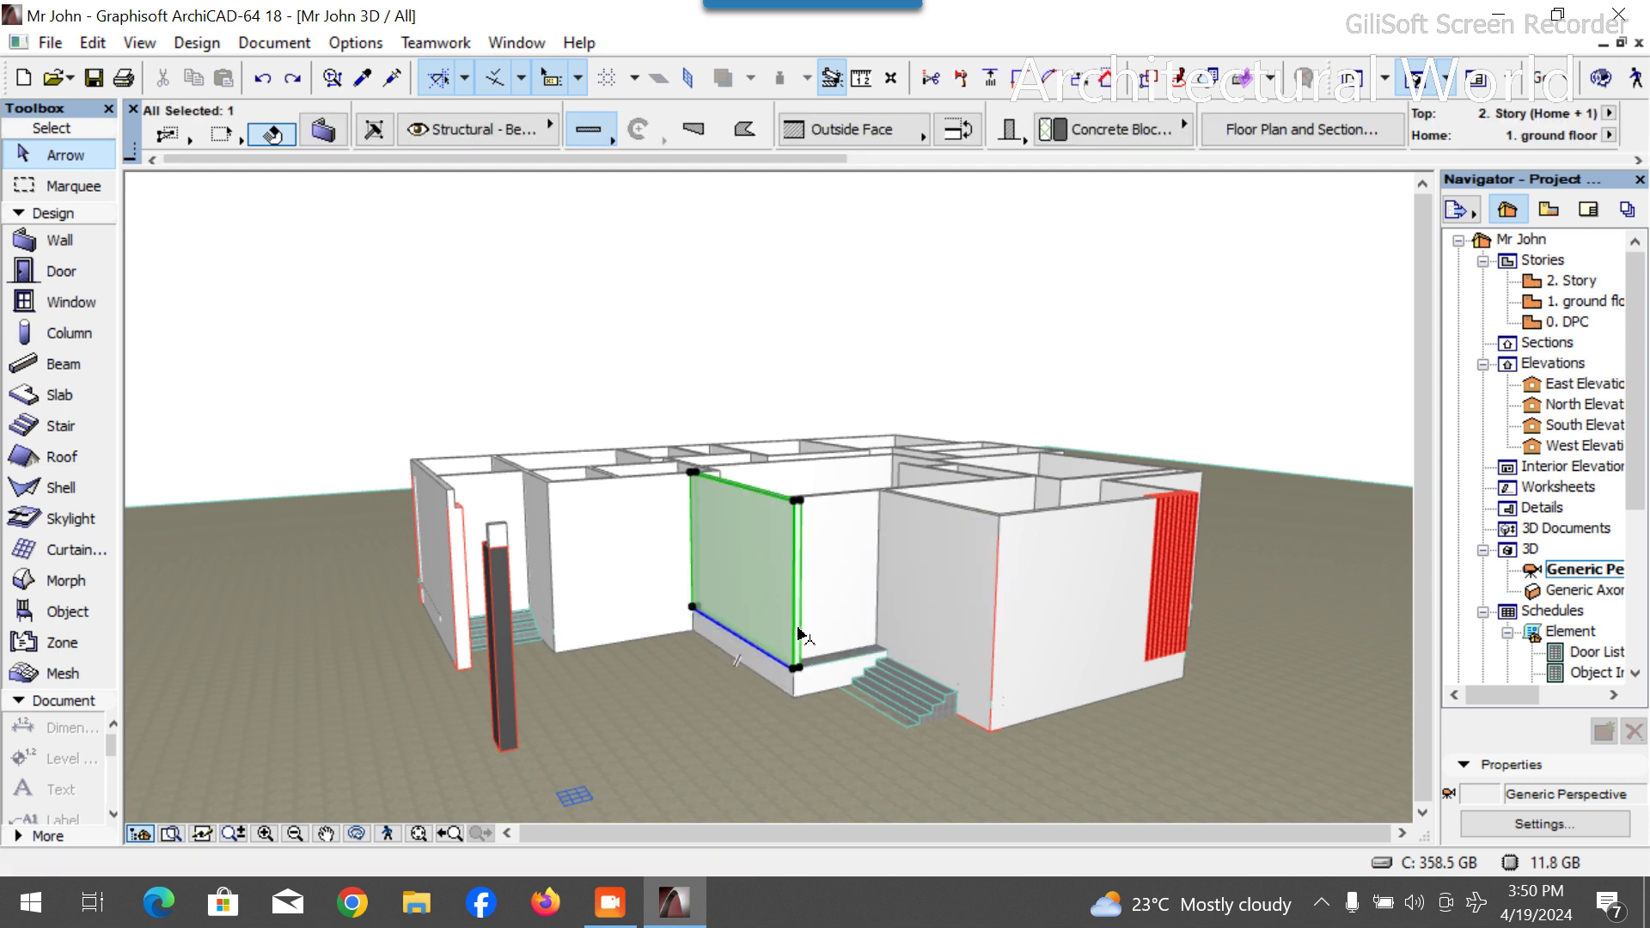
{"action": "key", "text": "Escape"}
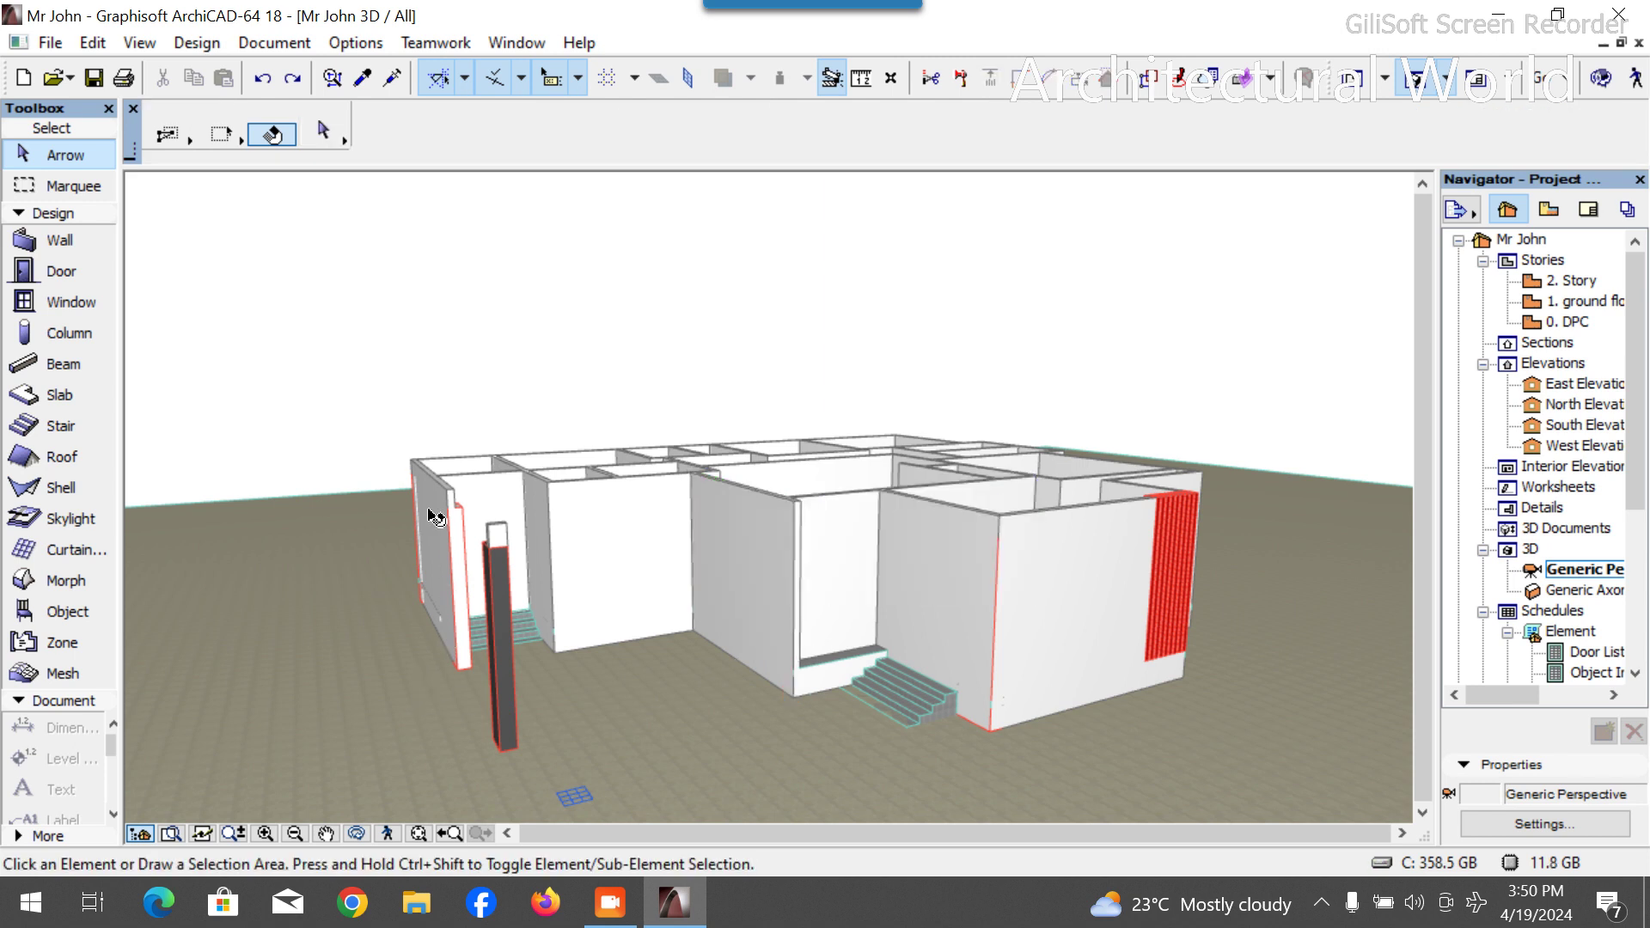
{"action": "scroll", "coordinate": [436, 516], "scroll_direction": "up", "scroll_amount": 2}
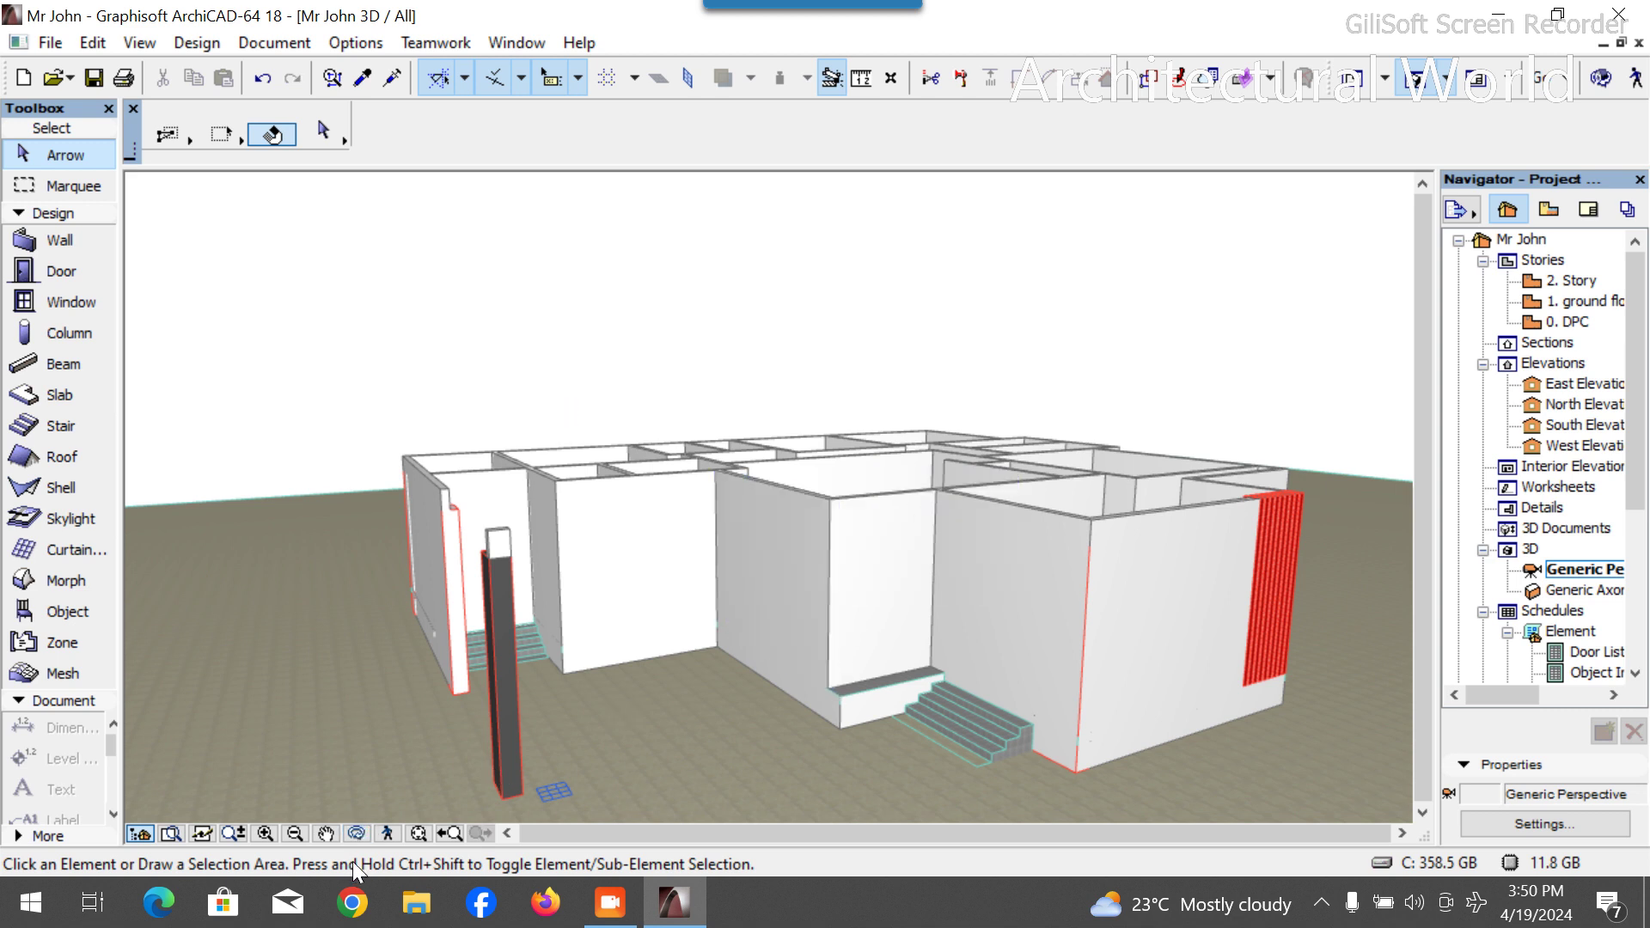
Delete the short white wall piece standing inside the dark freestanding Car Park column.
{"action": "left_click", "coordinate": [356, 833]}
{"action": "left_click_drag", "start_coordinate": [380, 727], "coordinate": [423, 631]}
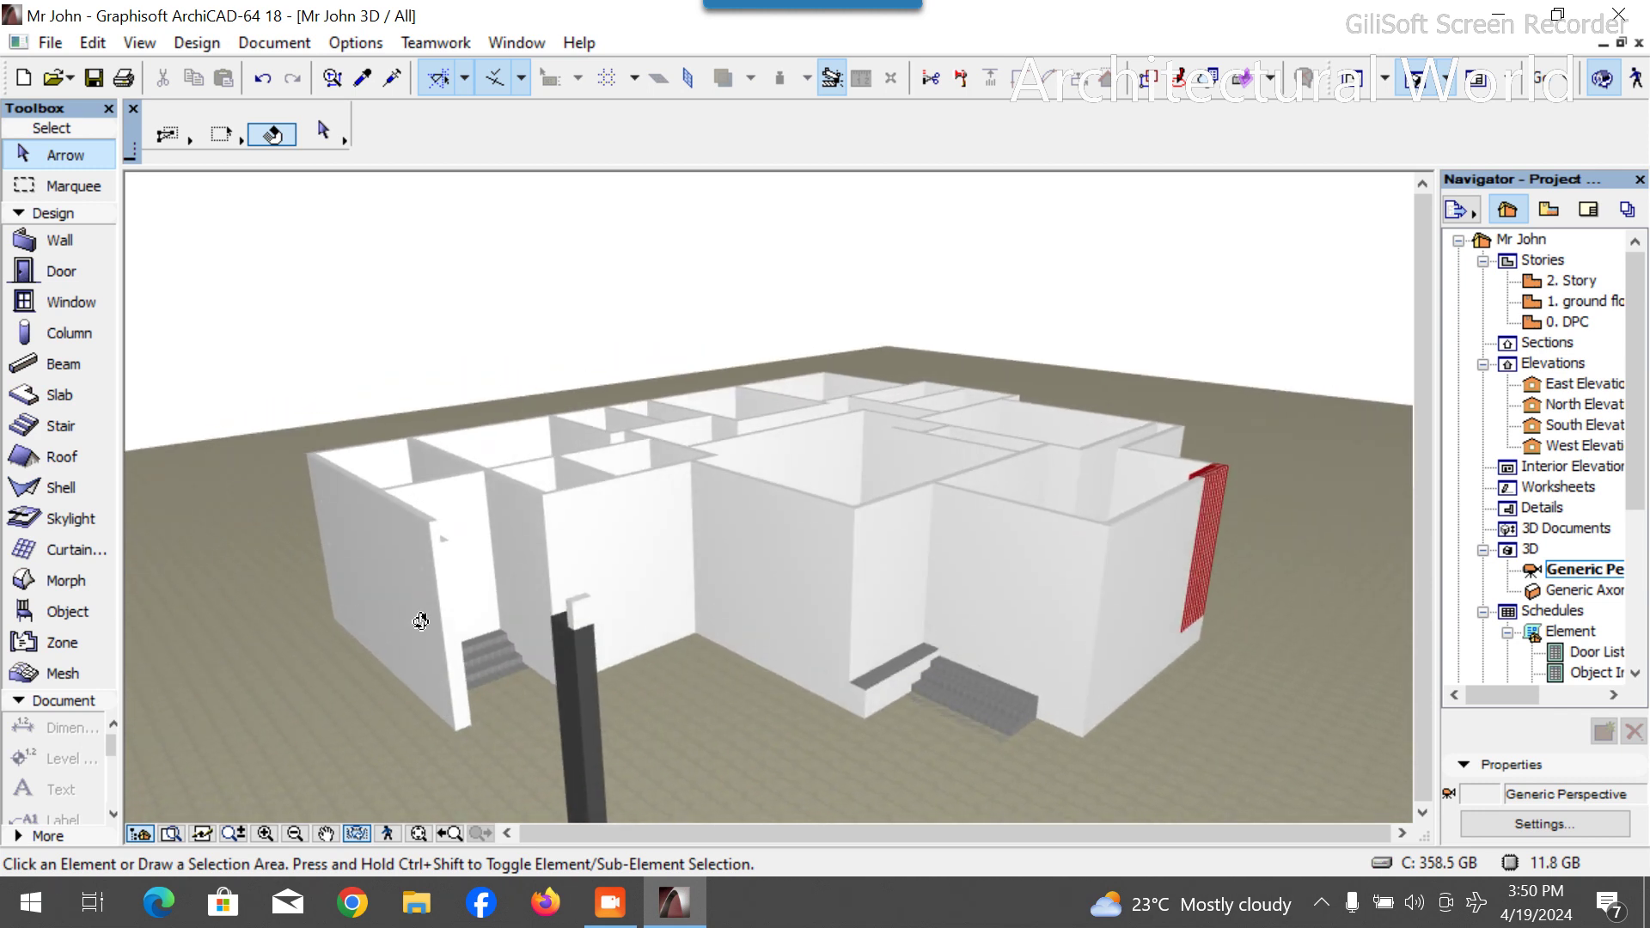
{"action": "left_click", "coordinate": [576, 623]}
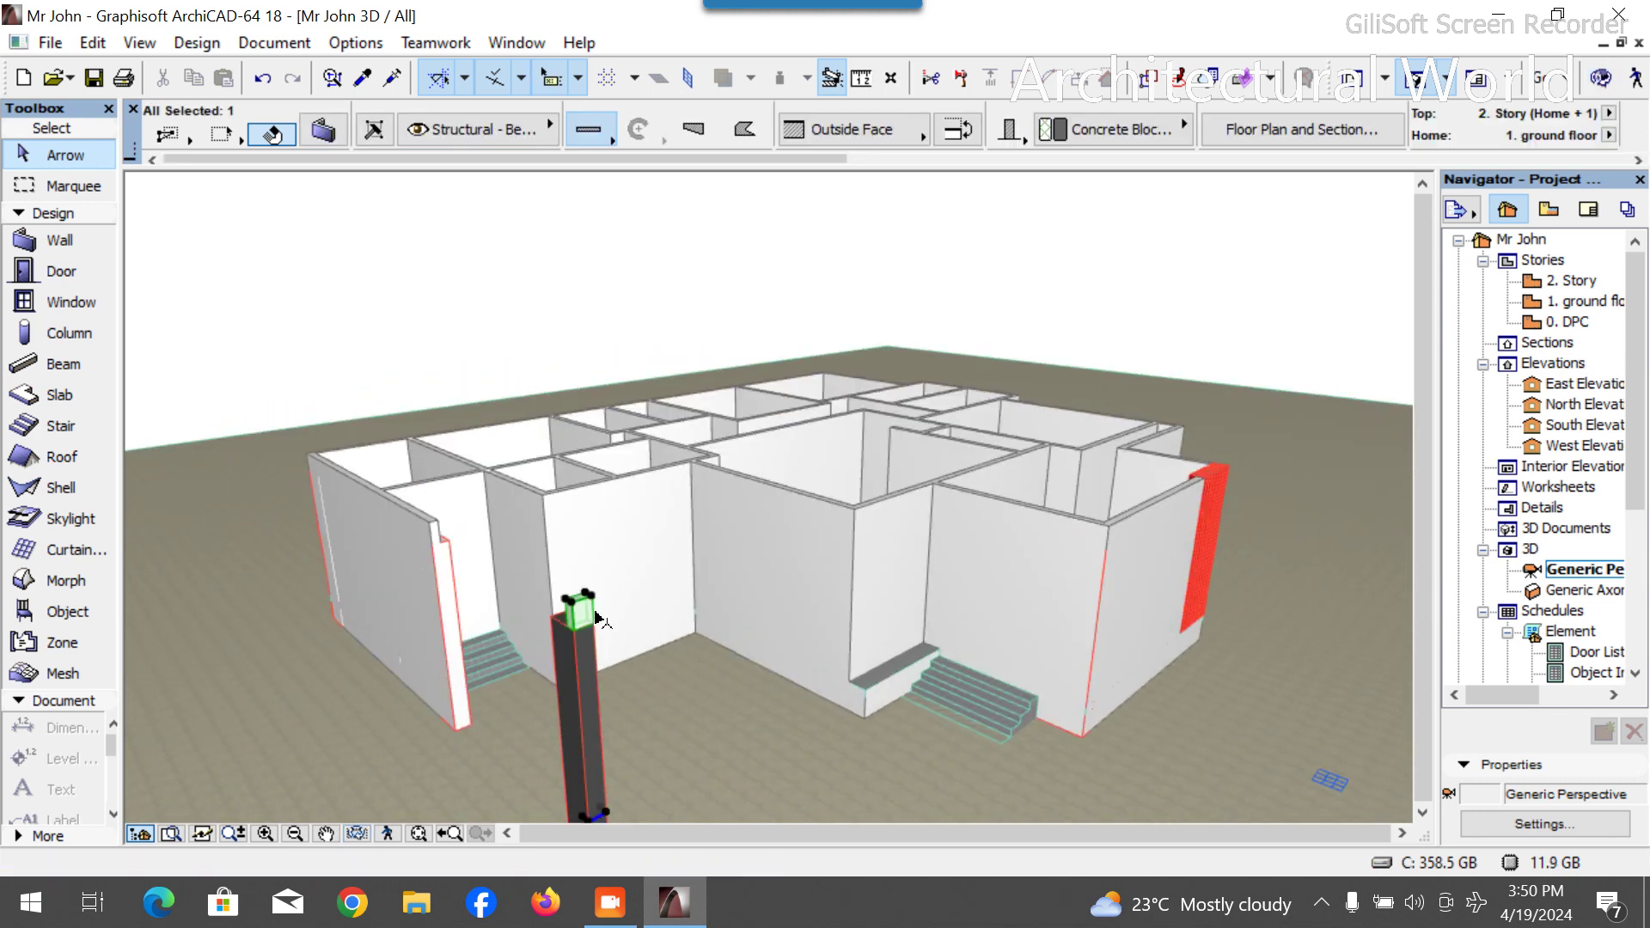
{"action": "left_click", "coordinate": [655, 646]}
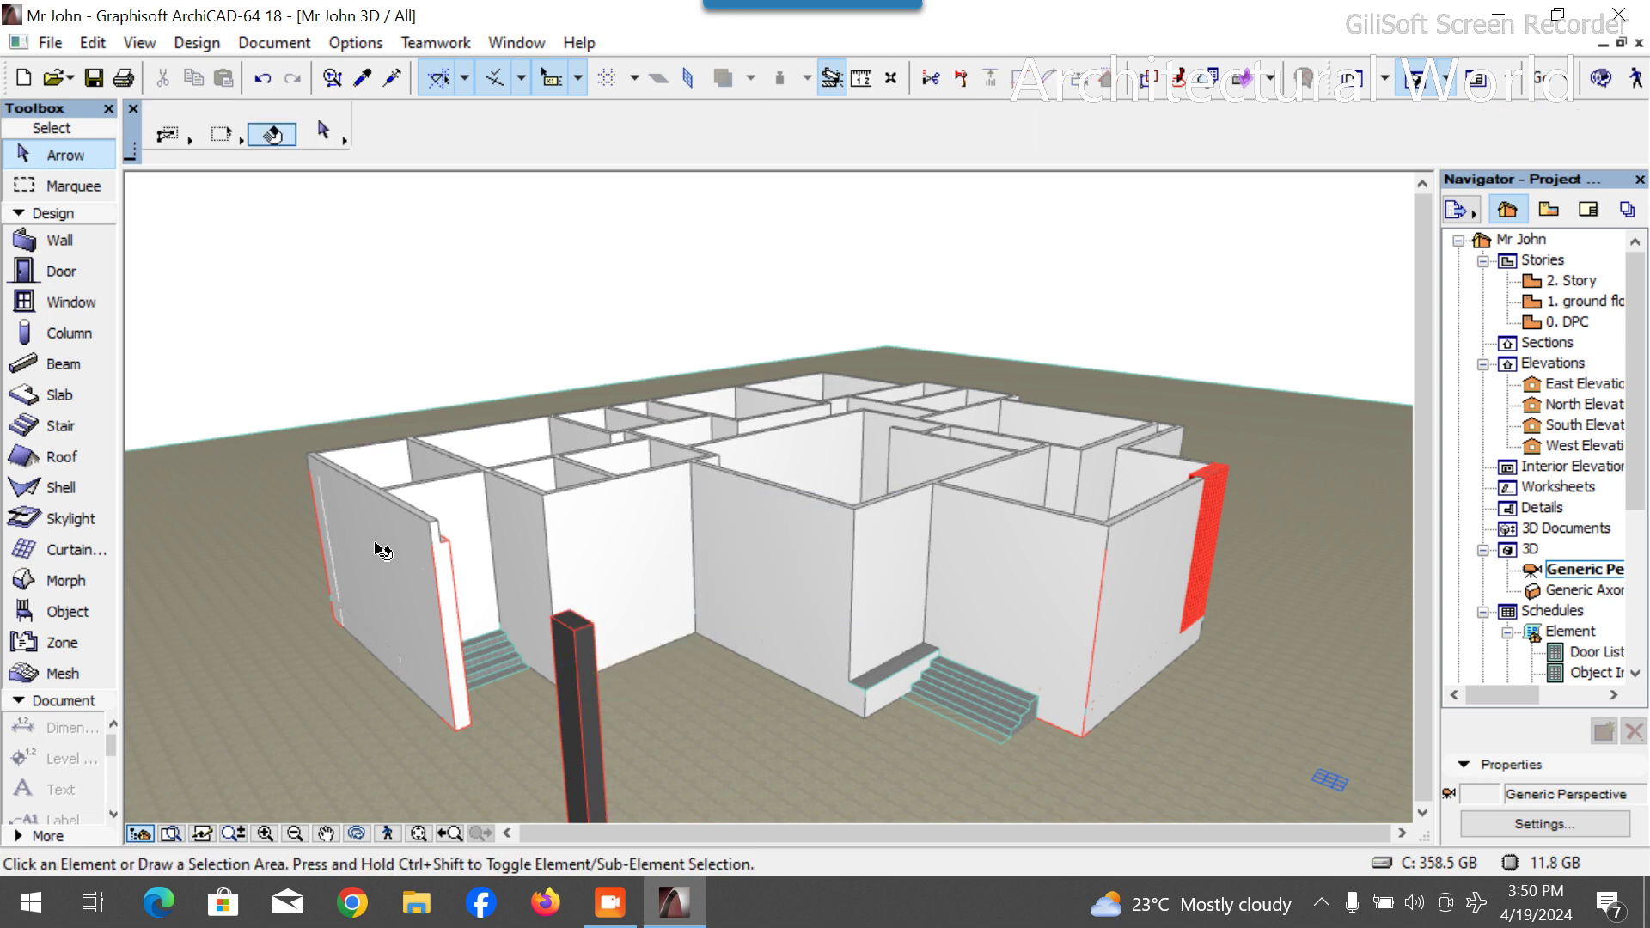
Delete the ground-floor outer side walls and the rear wall enclosing the space beside the Kitchen, keeping the two white columns.
{"action": "left_click", "coordinate": [420, 527], "text": "ctrl"}
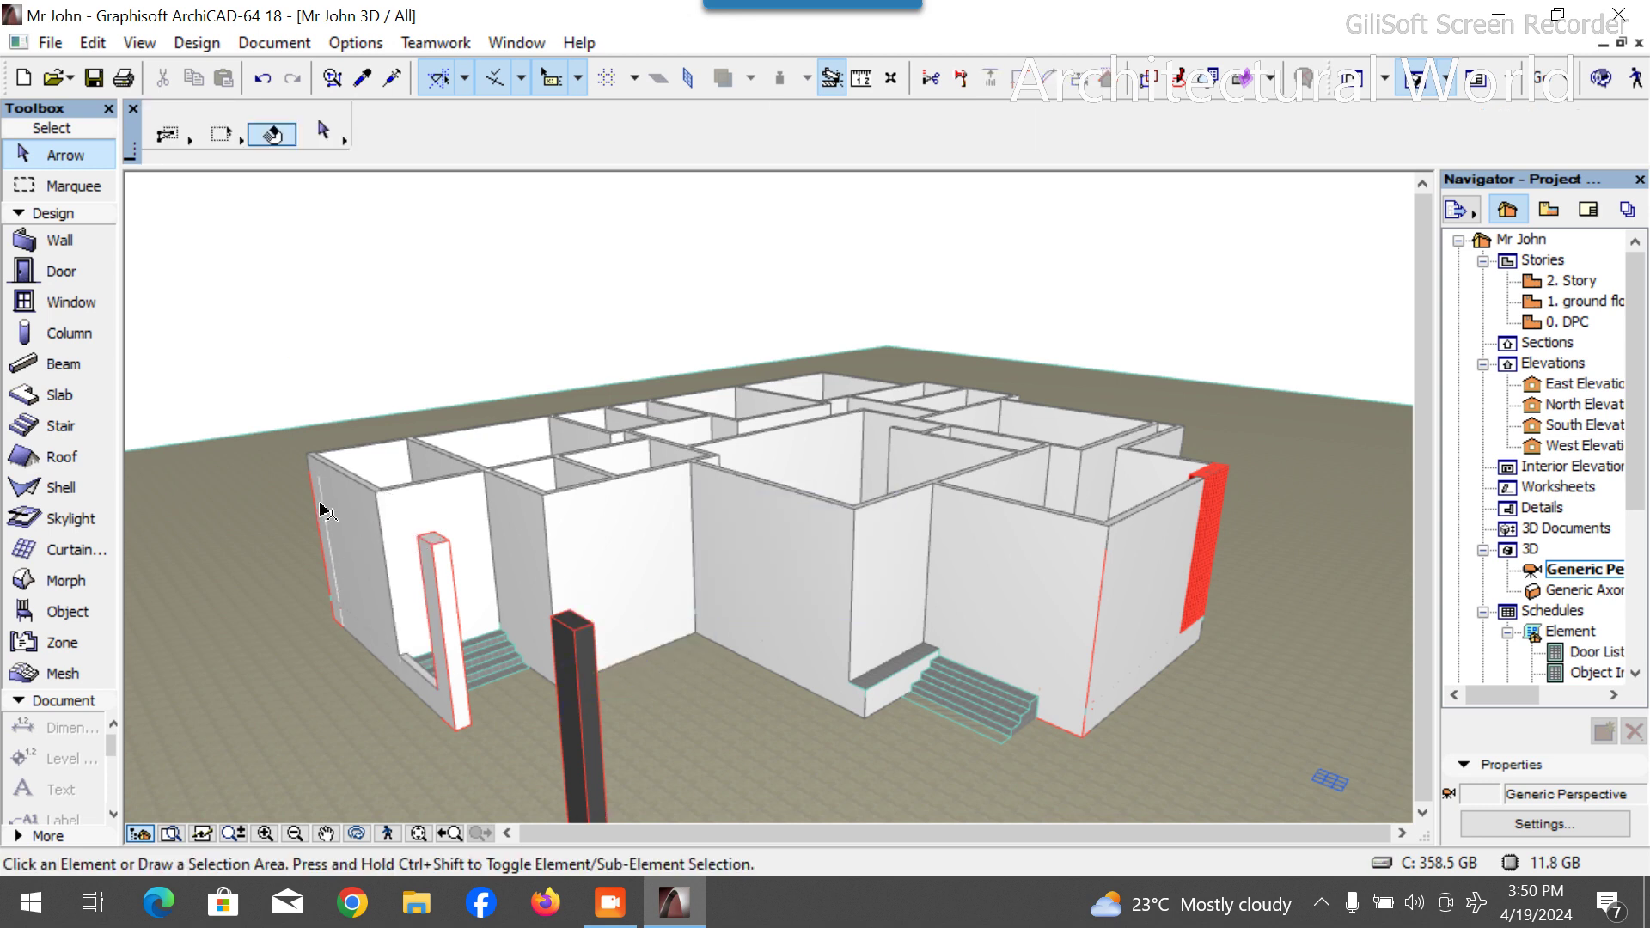
{"action": "left_click", "coordinate": [364, 514]}
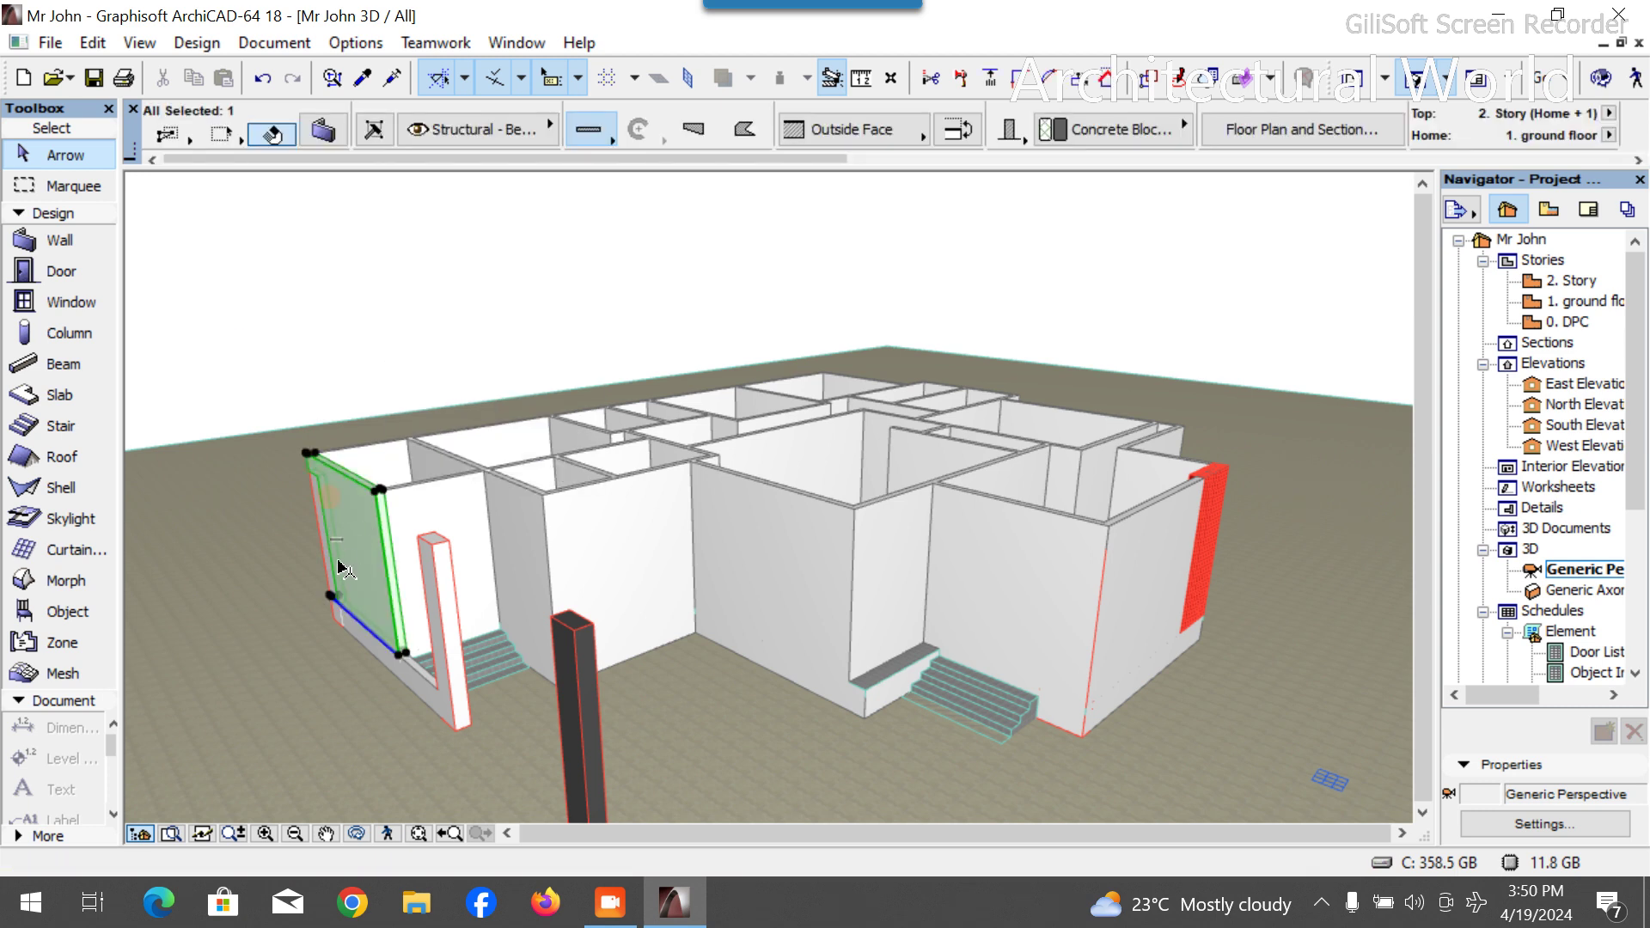
{"action": "key", "text": "Delete"}
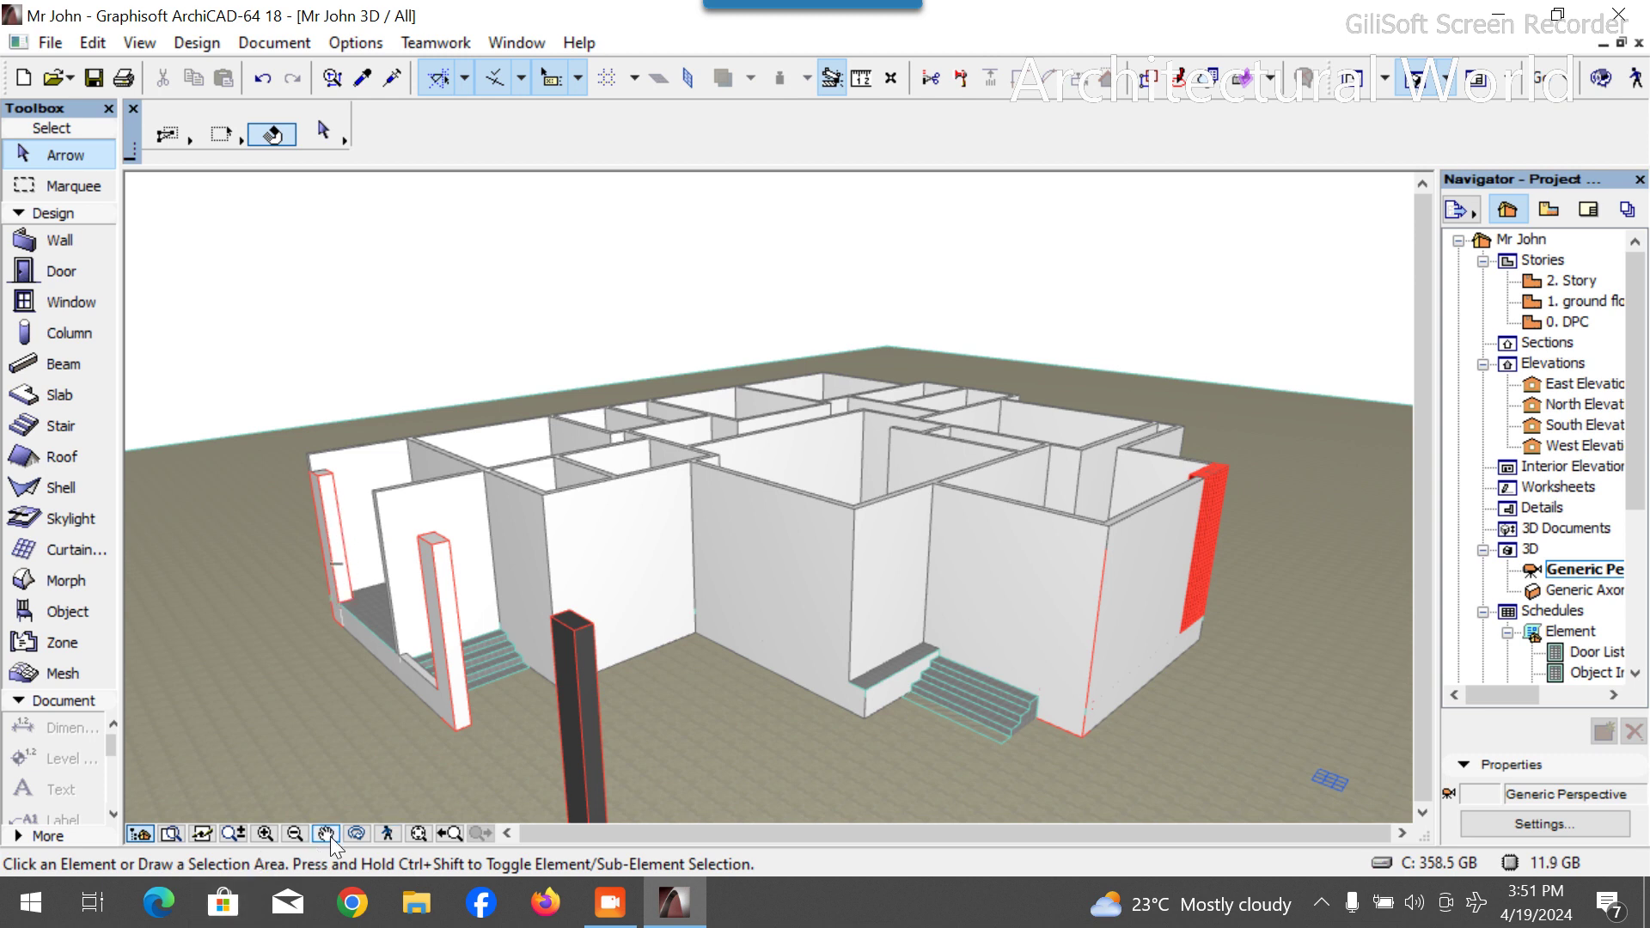
{"action": "left_click", "coordinate": [347, 464], "text": "ctrl"}
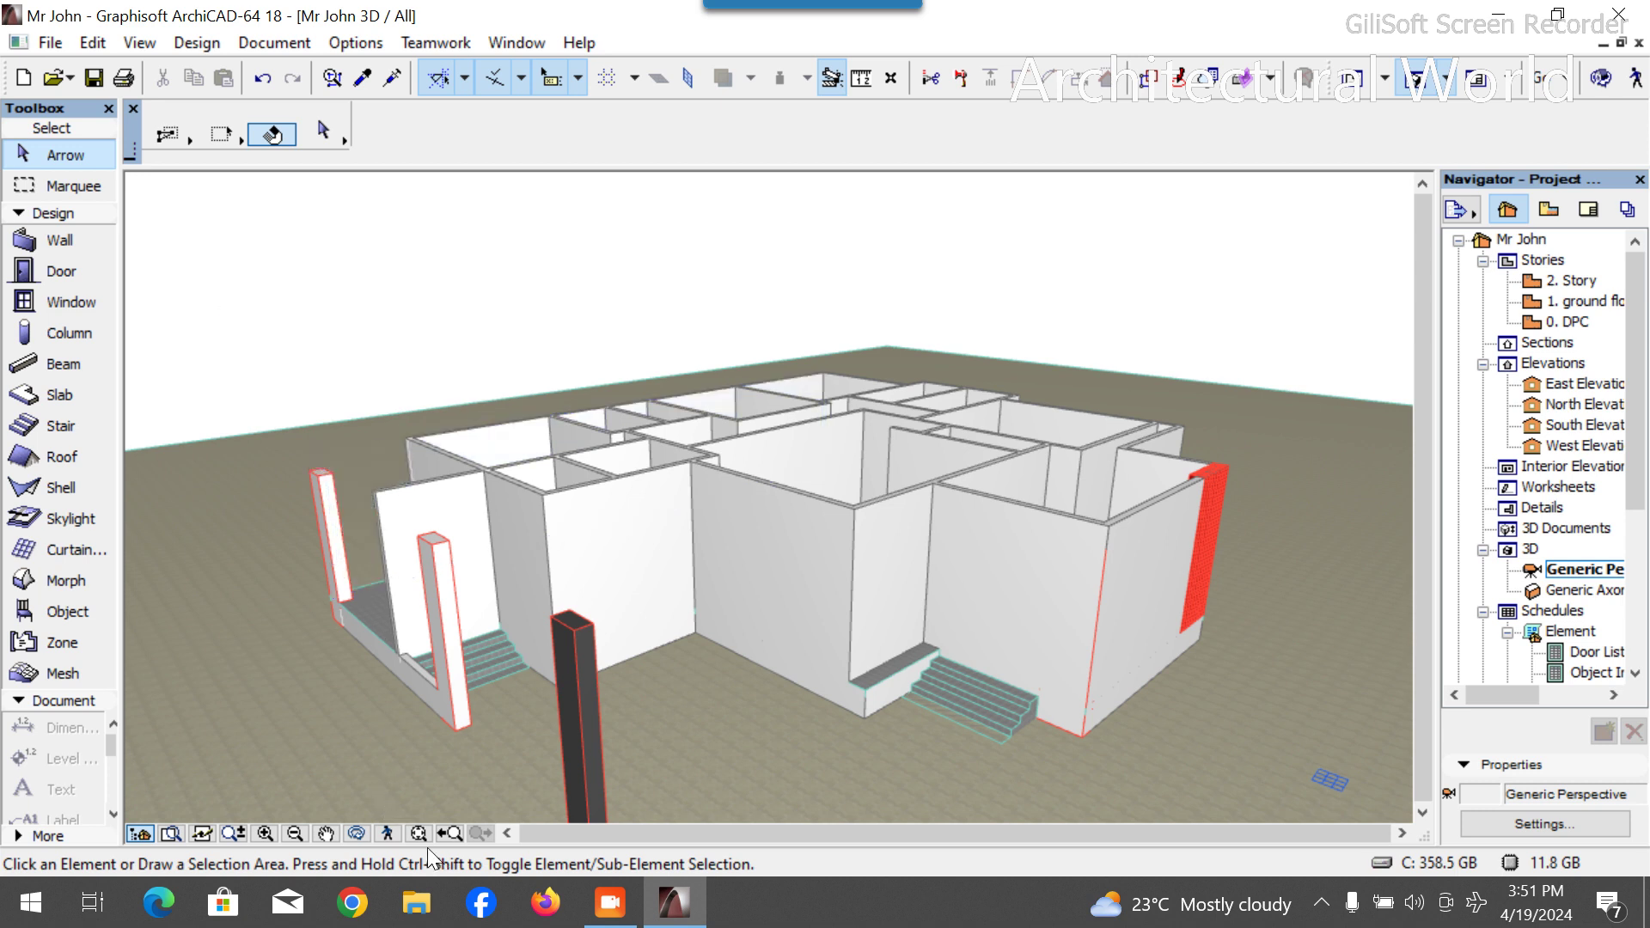
Examine the ground-floor walls, the open side area, the columns and the red fins from several angles in 3D.
{"action": "left_click", "coordinate": [353, 832]}
{"action": "left_click_drag", "start_coordinate": [387, 766], "coordinate": [570, 698]}
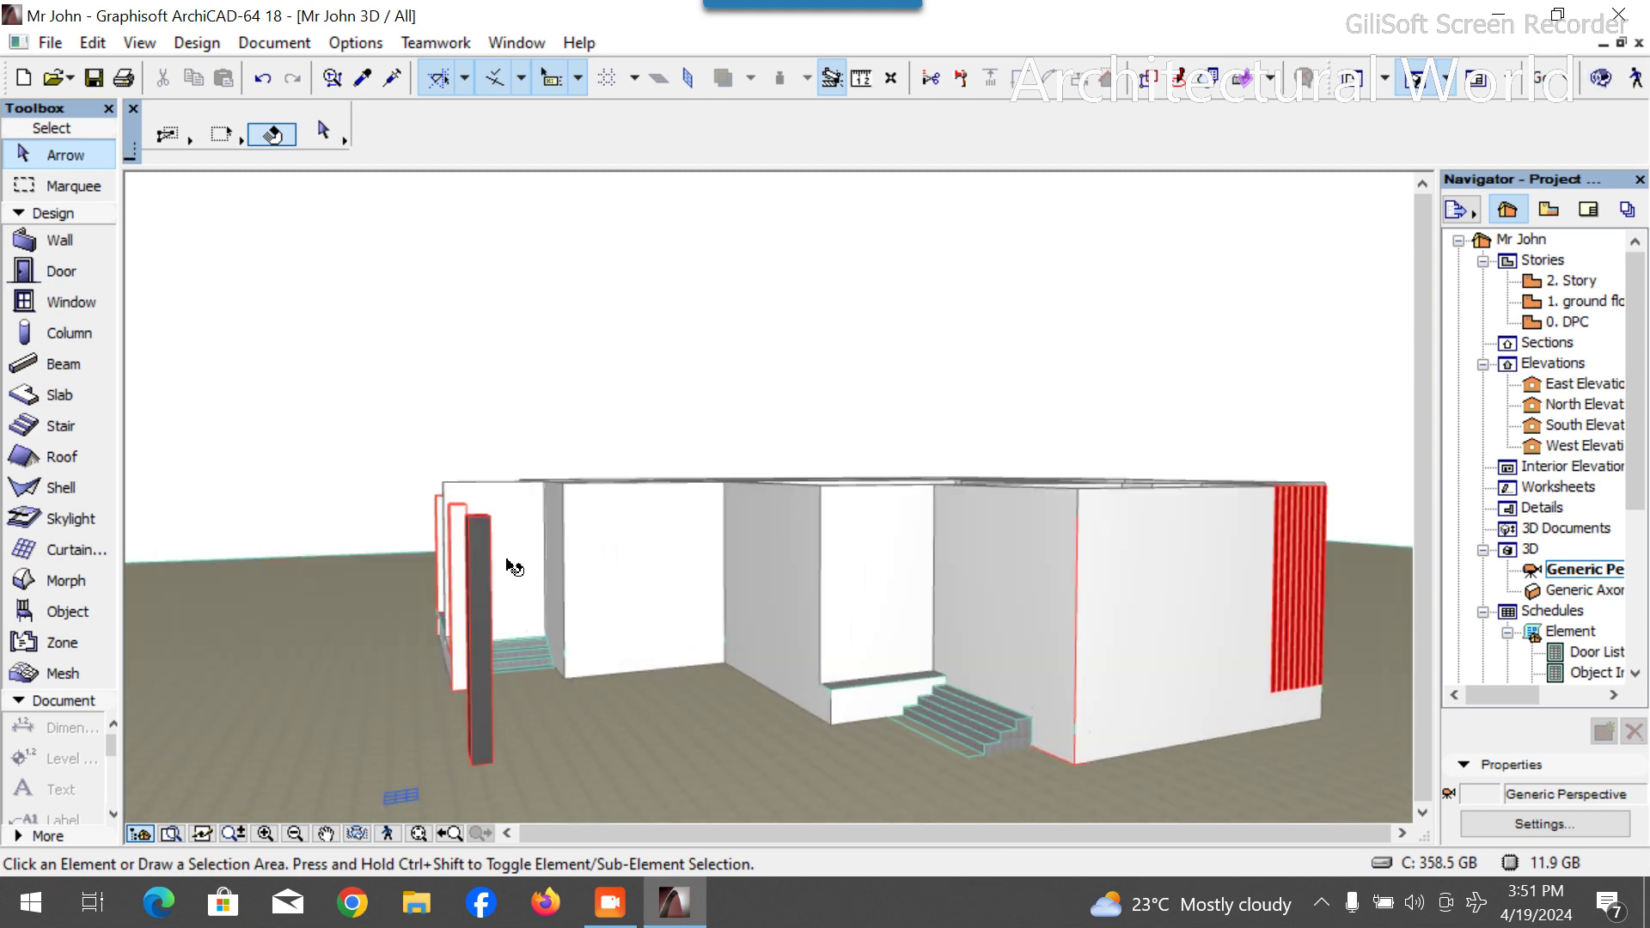
{"action": "middle_click_drag", "start_coordinate": [499, 737], "coordinate": [561, 708], "text": "shift"}
{"action": "middle_click_drag", "start_coordinate": [947, 728], "coordinate": [385, 853], "text": "shift"}
{"action": "mouse_move", "coordinate": [481, 830]}
{"action": "middle_mouse_down", "text": "shift"}
{"action": "mouse_move", "coordinate": [451, 748]}
{"action": "mouse_move", "coordinate": [720, 746]}
{"action": "mouse_move", "coordinate": [488, 649]}
{"action": "mouse_move", "coordinate": [652, 714]}
{"action": "mouse_move", "coordinate": [541, 668]}
{"action": "middle_mouse_up", "text": "shift"}
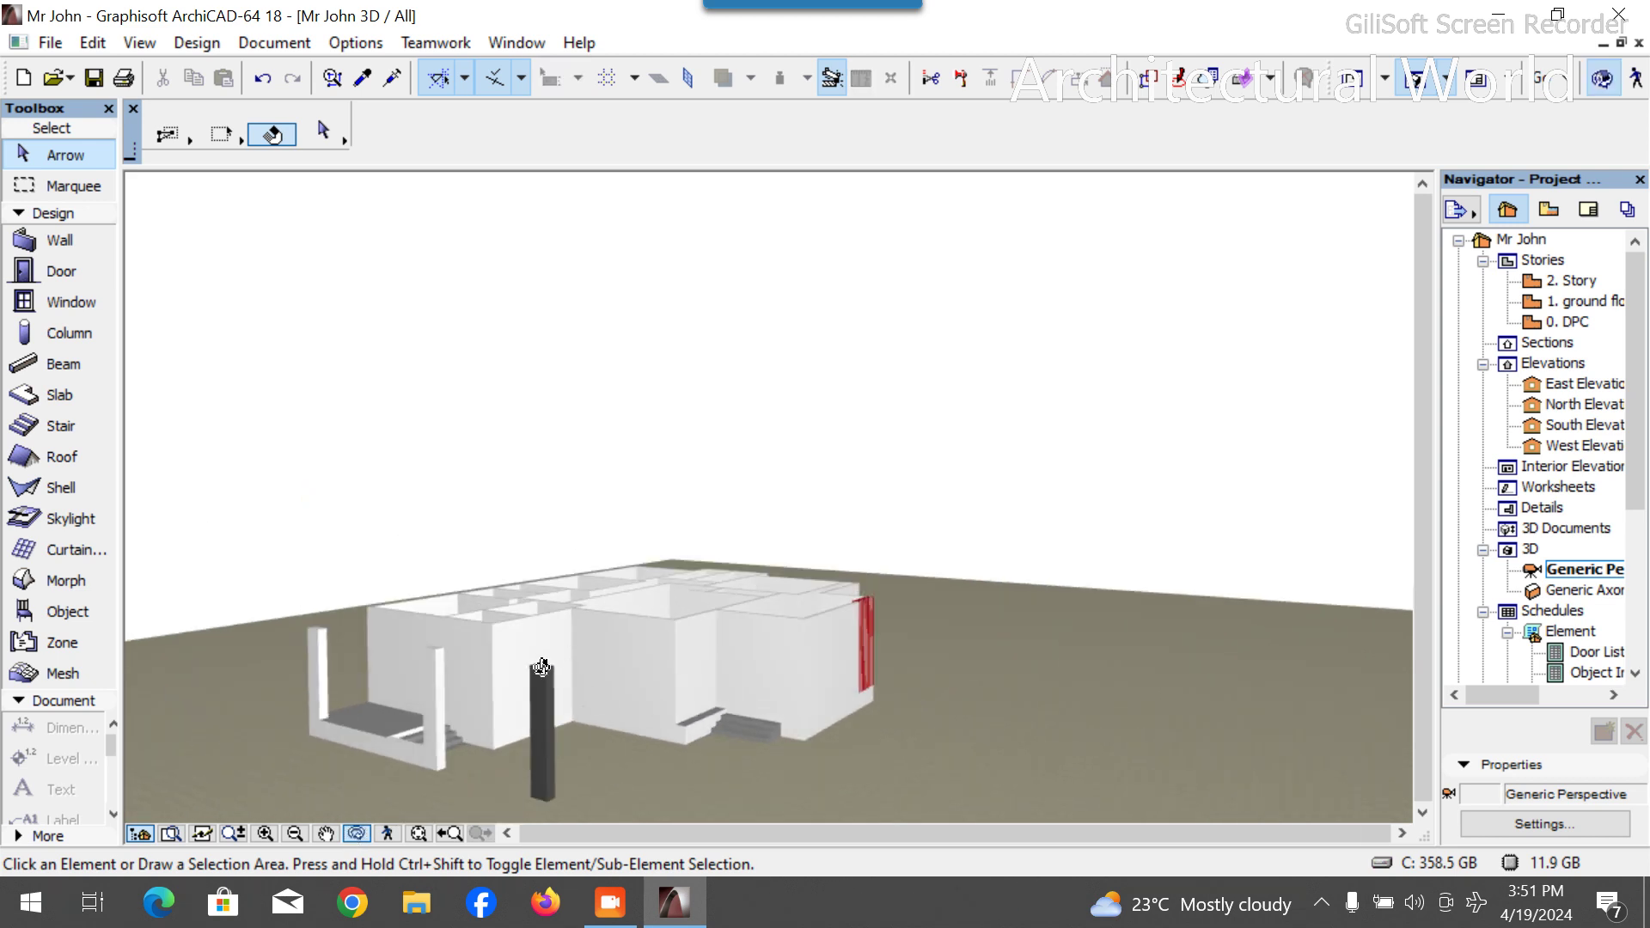
{"action": "mouse_move", "coordinate": [879, 645]}
{"action": "middle_mouse_down", "text": "shift"}
{"action": "mouse_move", "coordinate": [867, 567]}
{"action": "mouse_move", "coordinate": [887, 435]}
{"action": "mouse_move", "coordinate": [722, 514]}
{"action": "mouse_move", "coordinate": [722, 394]}
{"action": "mouse_move", "coordinate": [766, 791]}
{"action": "middle_mouse_up", "text": "shift"}
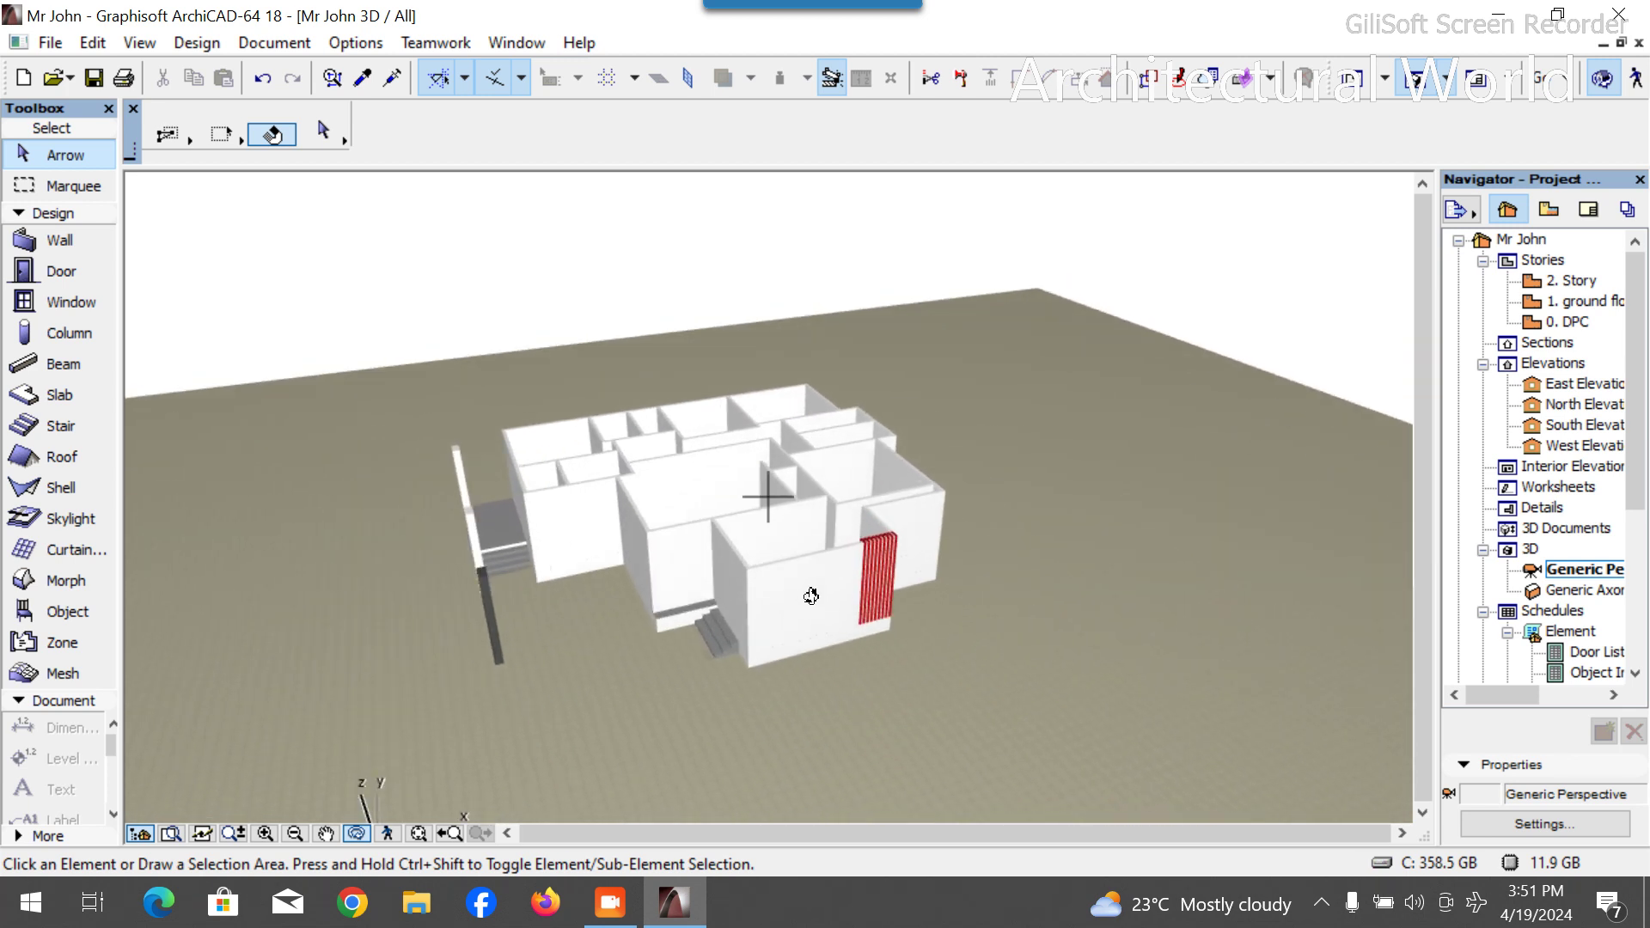
{"action": "mouse_move", "coordinate": [703, 620]}
{"action": "middle_mouse_down", "text": "shift"}
{"action": "mouse_move", "coordinate": [467, 416]}
{"action": "mouse_move", "coordinate": [748, 597]}
{"action": "mouse_move", "coordinate": [720, 587]}
{"action": "middle_mouse_up", "text": "shift"}
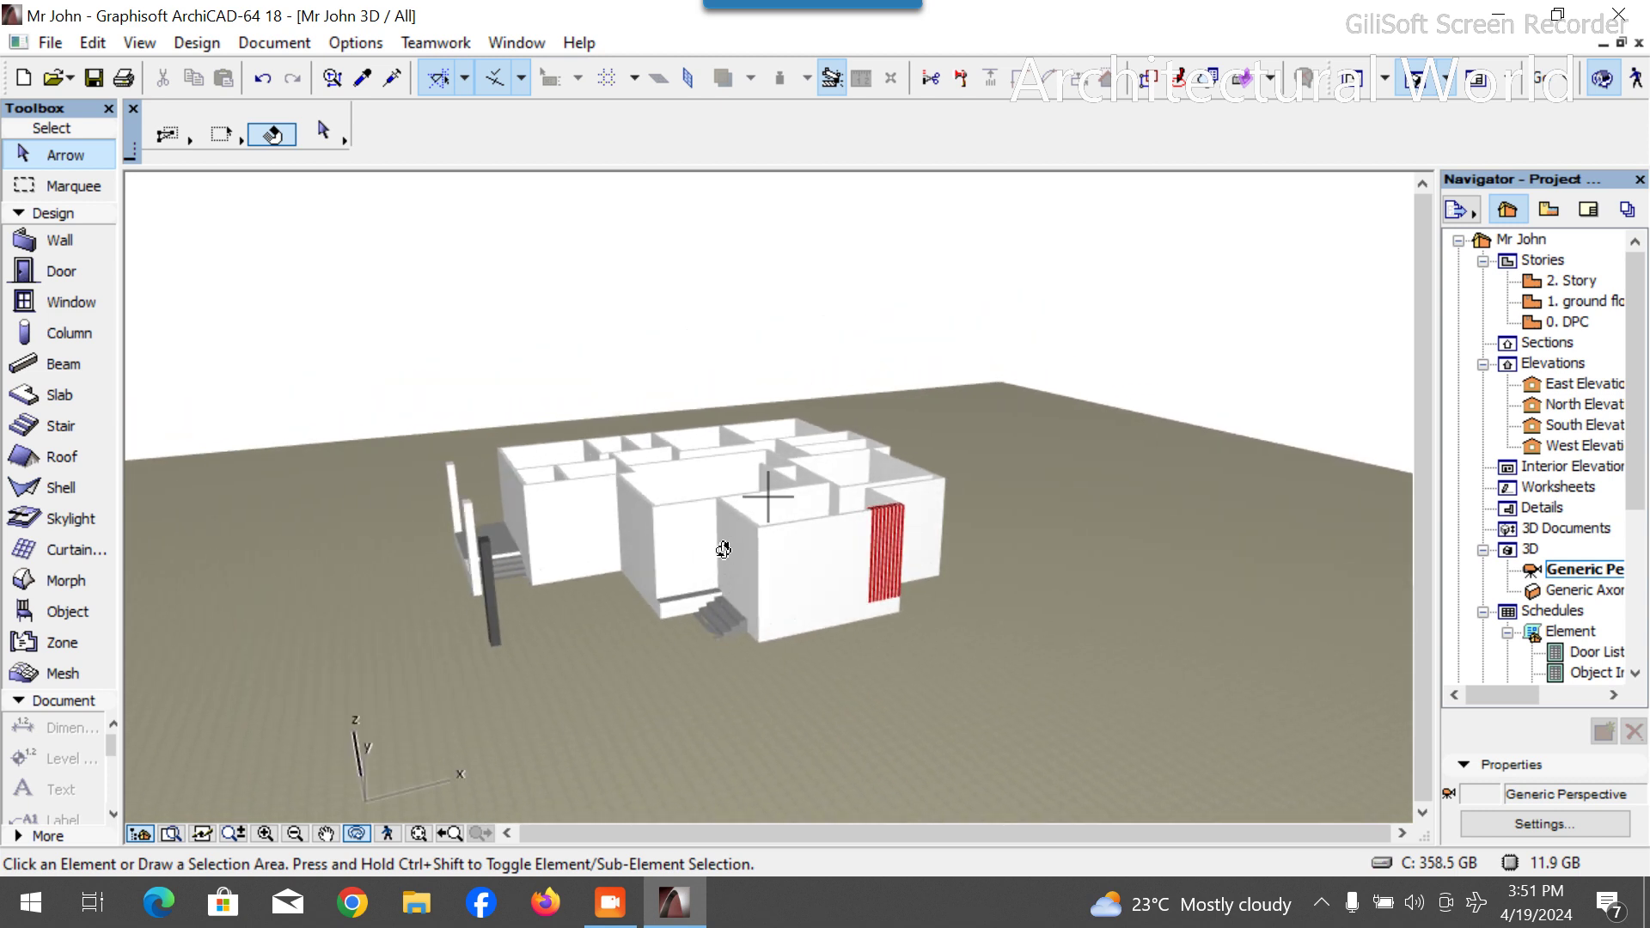
On the ground floor plan, copy the Kitchen's outer side wall onto the line of the two outer columns.
{"action": "double_click", "coordinate": [1581, 301]}
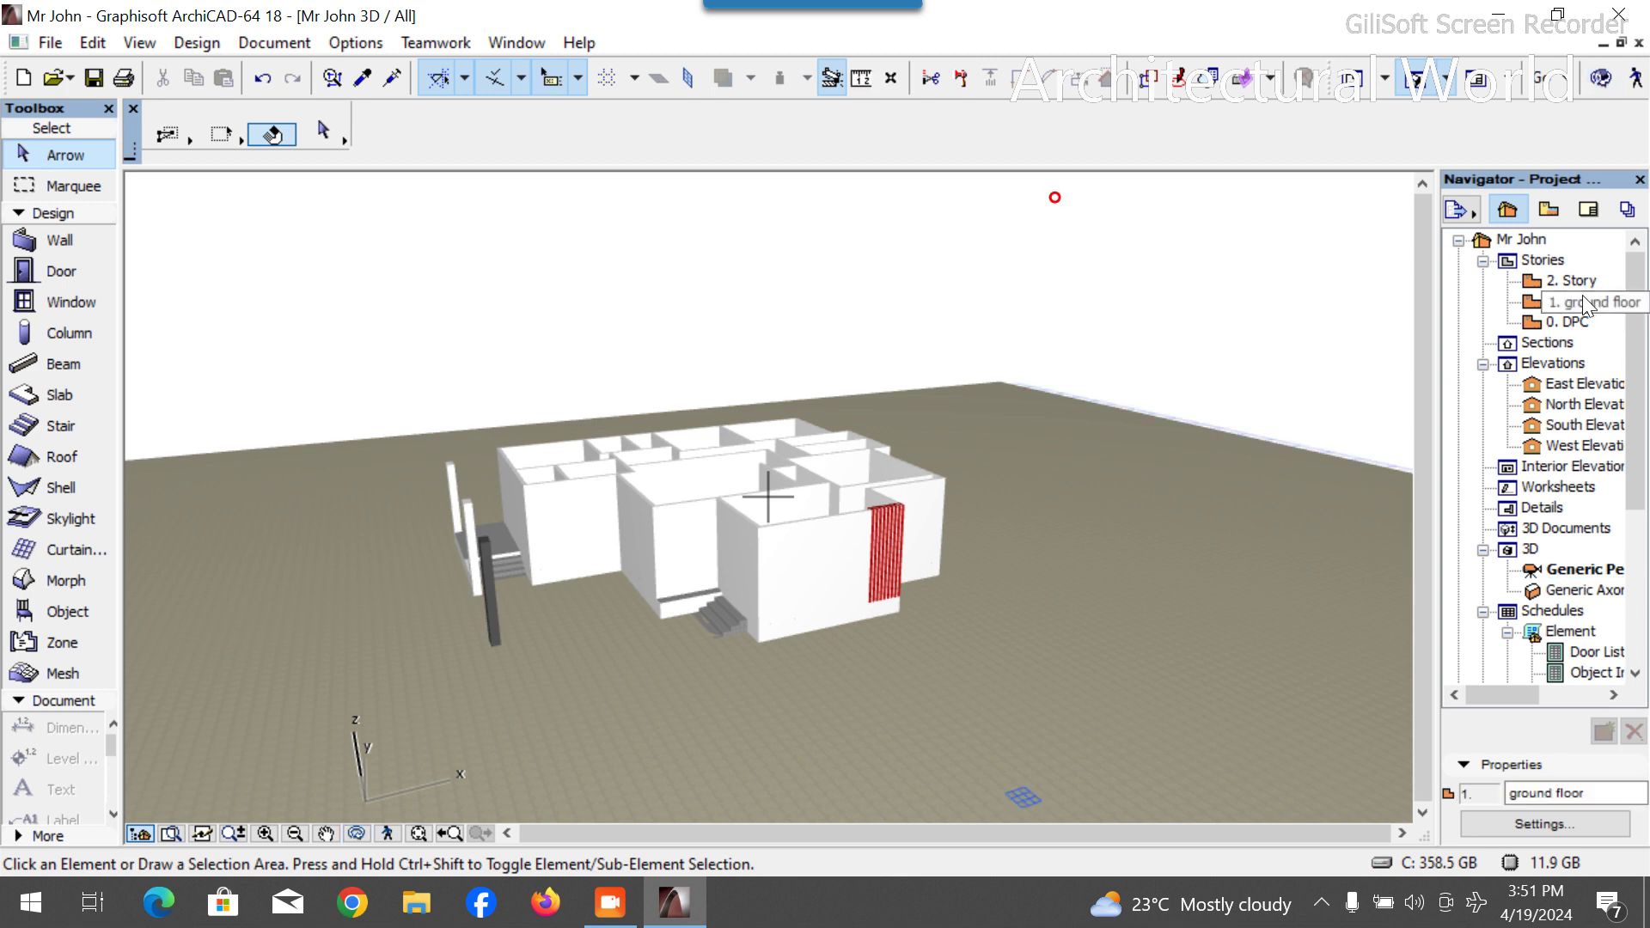
{"action": "scroll", "coordinate": [598, 508], "scroll_direction": "up", "scroll_amount": 10}
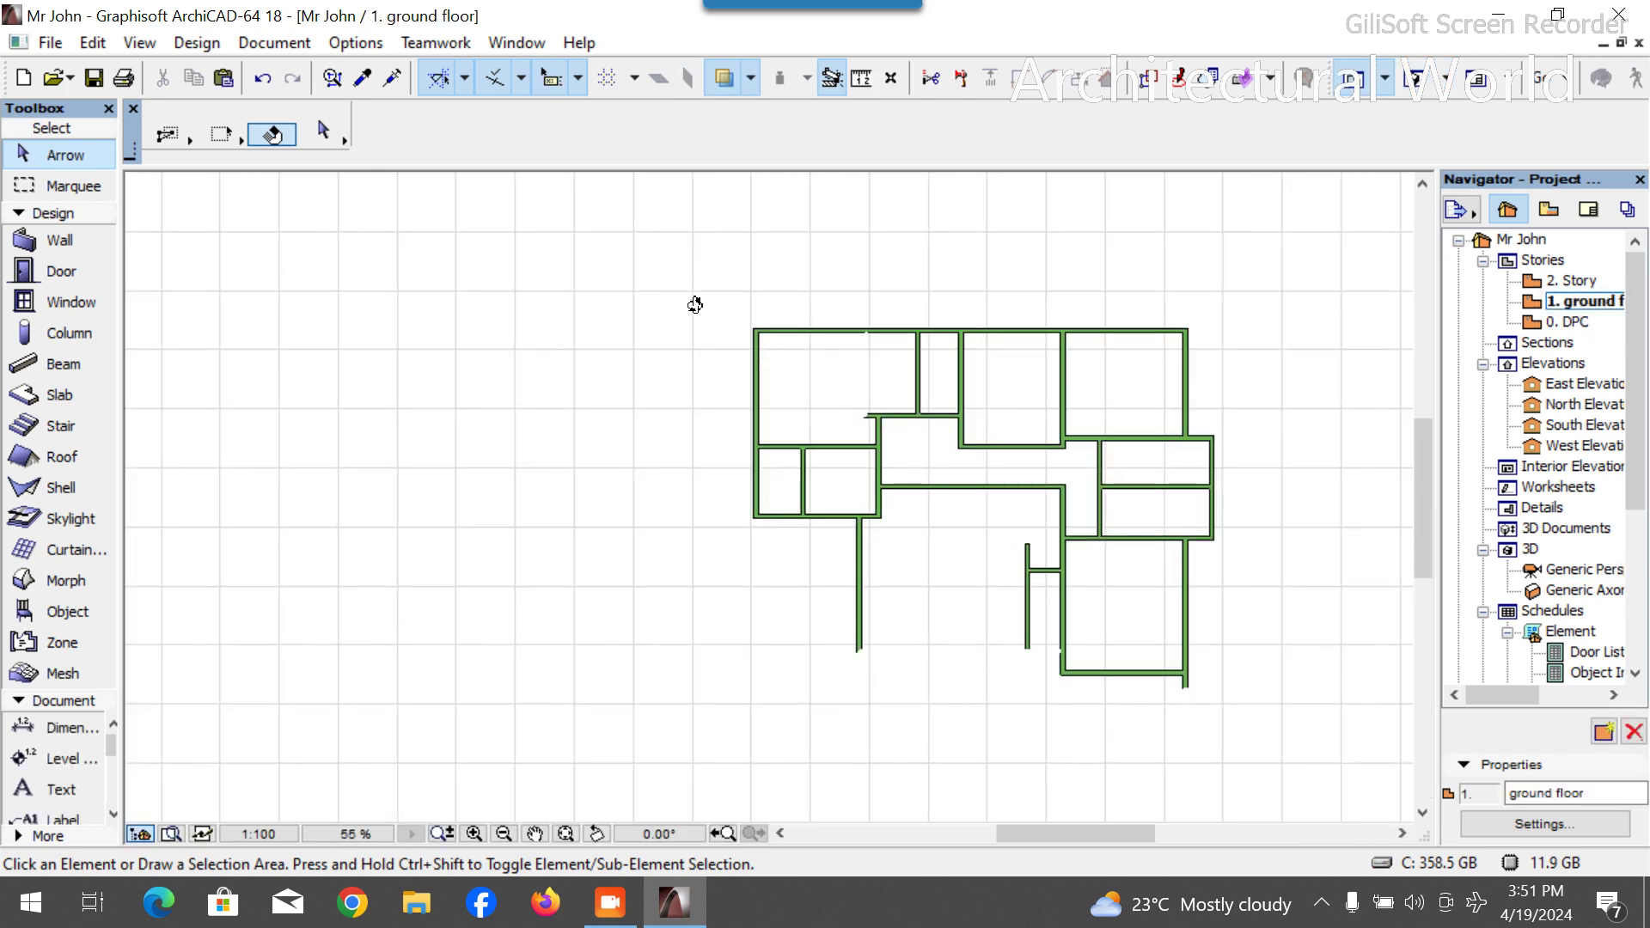
{"action": "left_click", "coordinate": [913, 403]}
{"action": "key", "text": "ctrl+shift+d"}
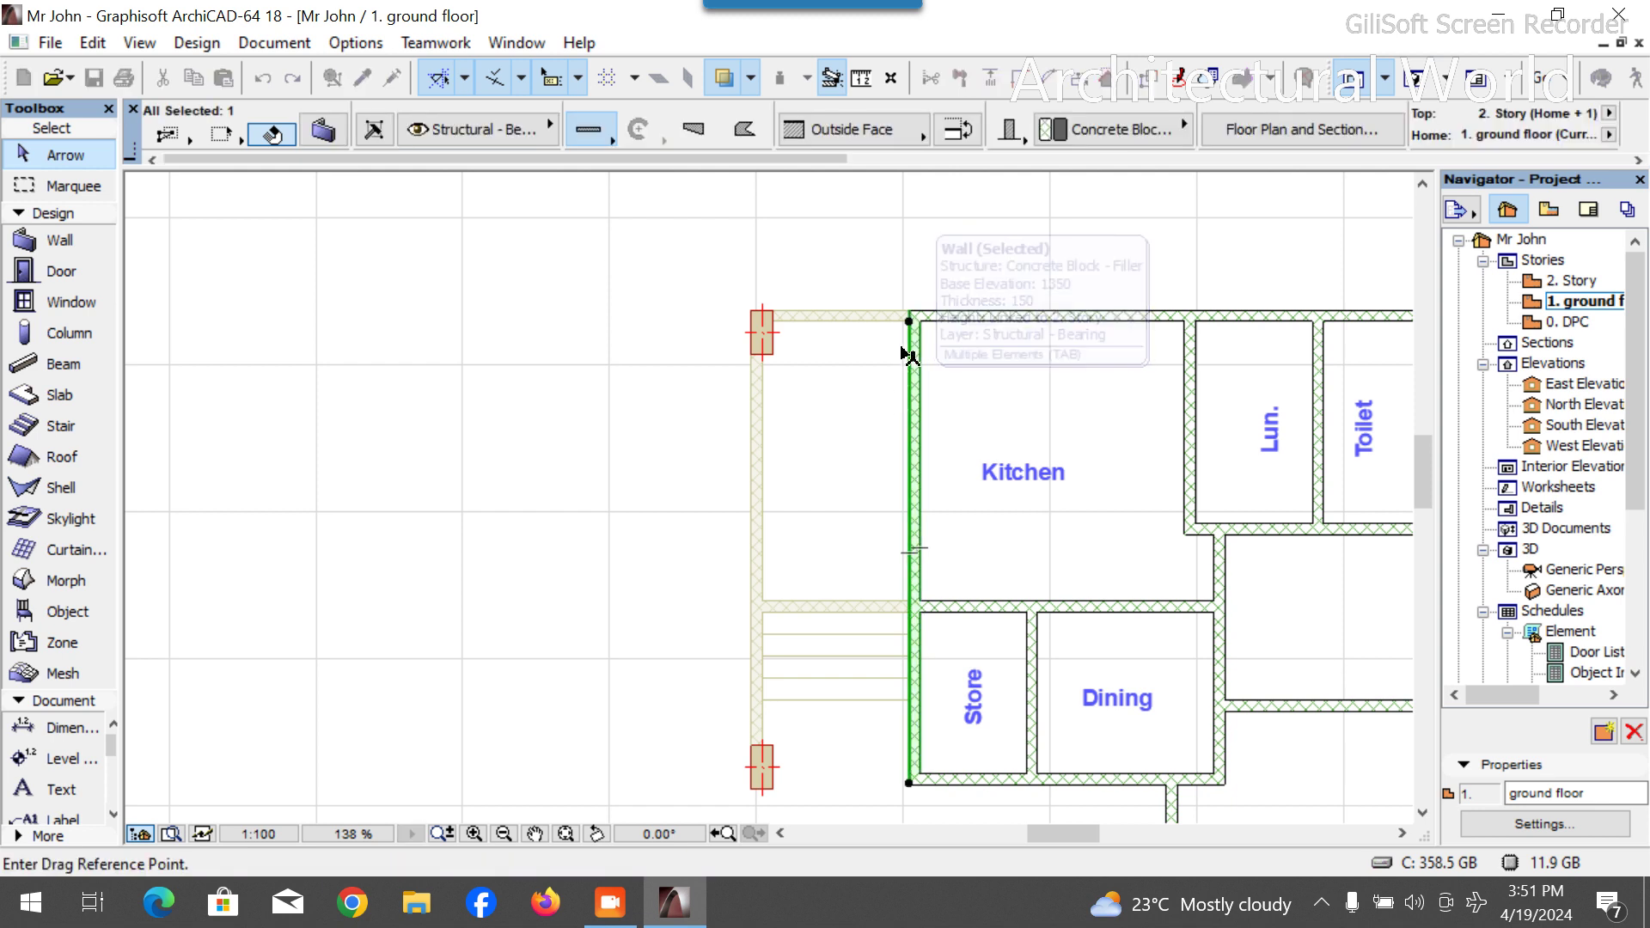
{"action": "left_click", "coordinate": [909, 359]}
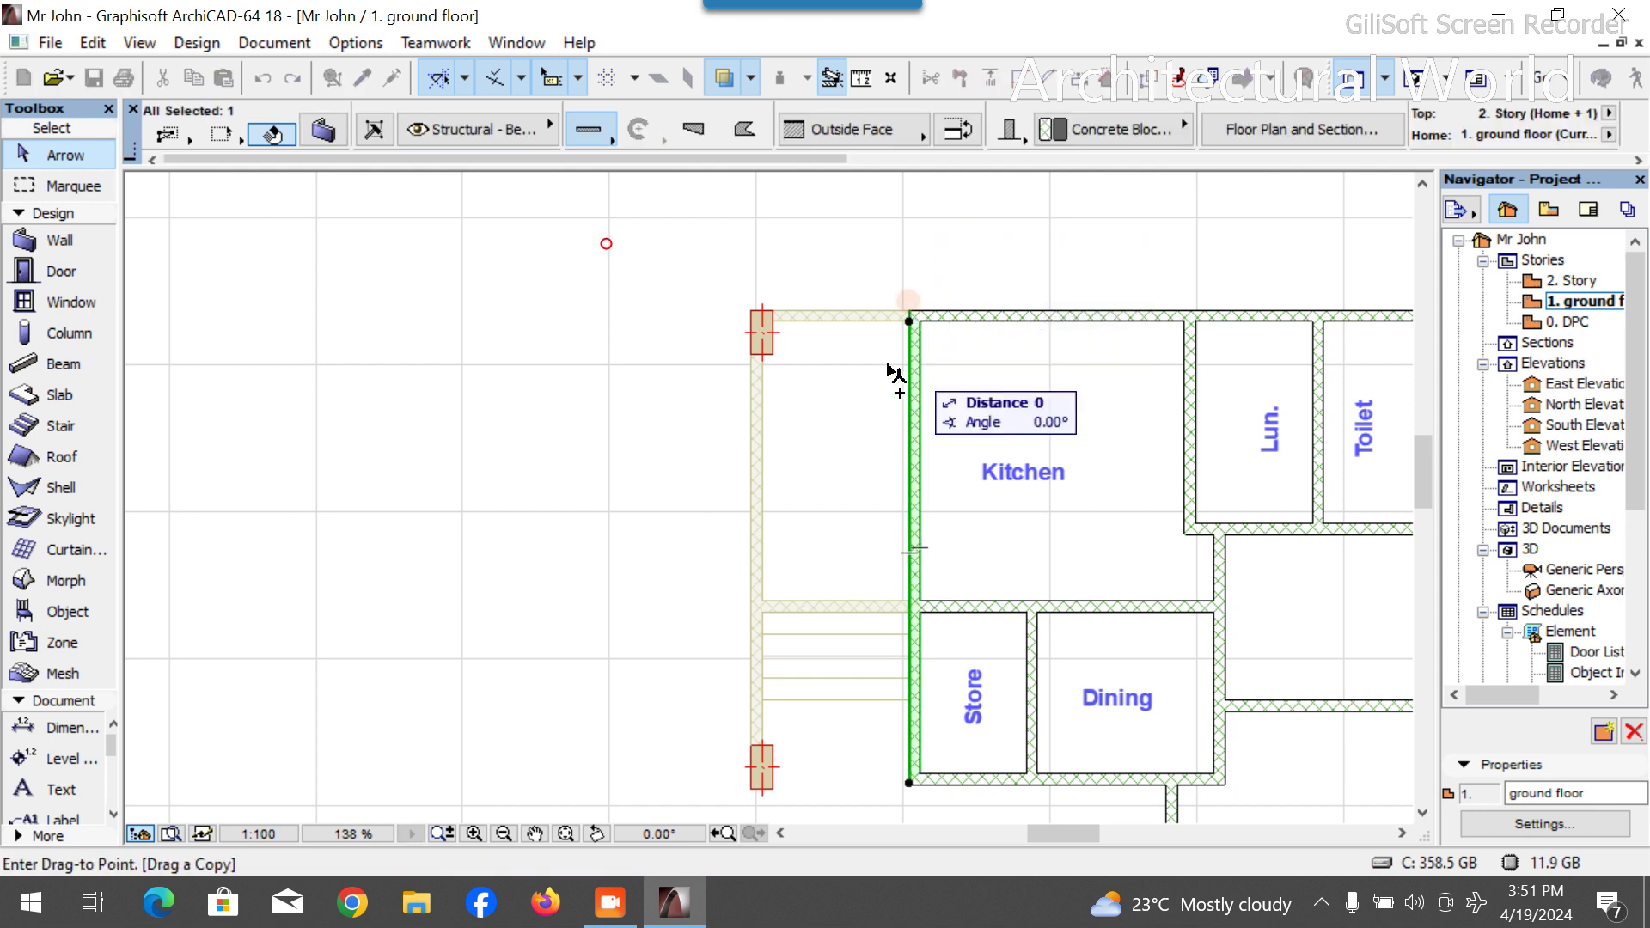
{"action": "left_click", "coordinate": [755, 359]}
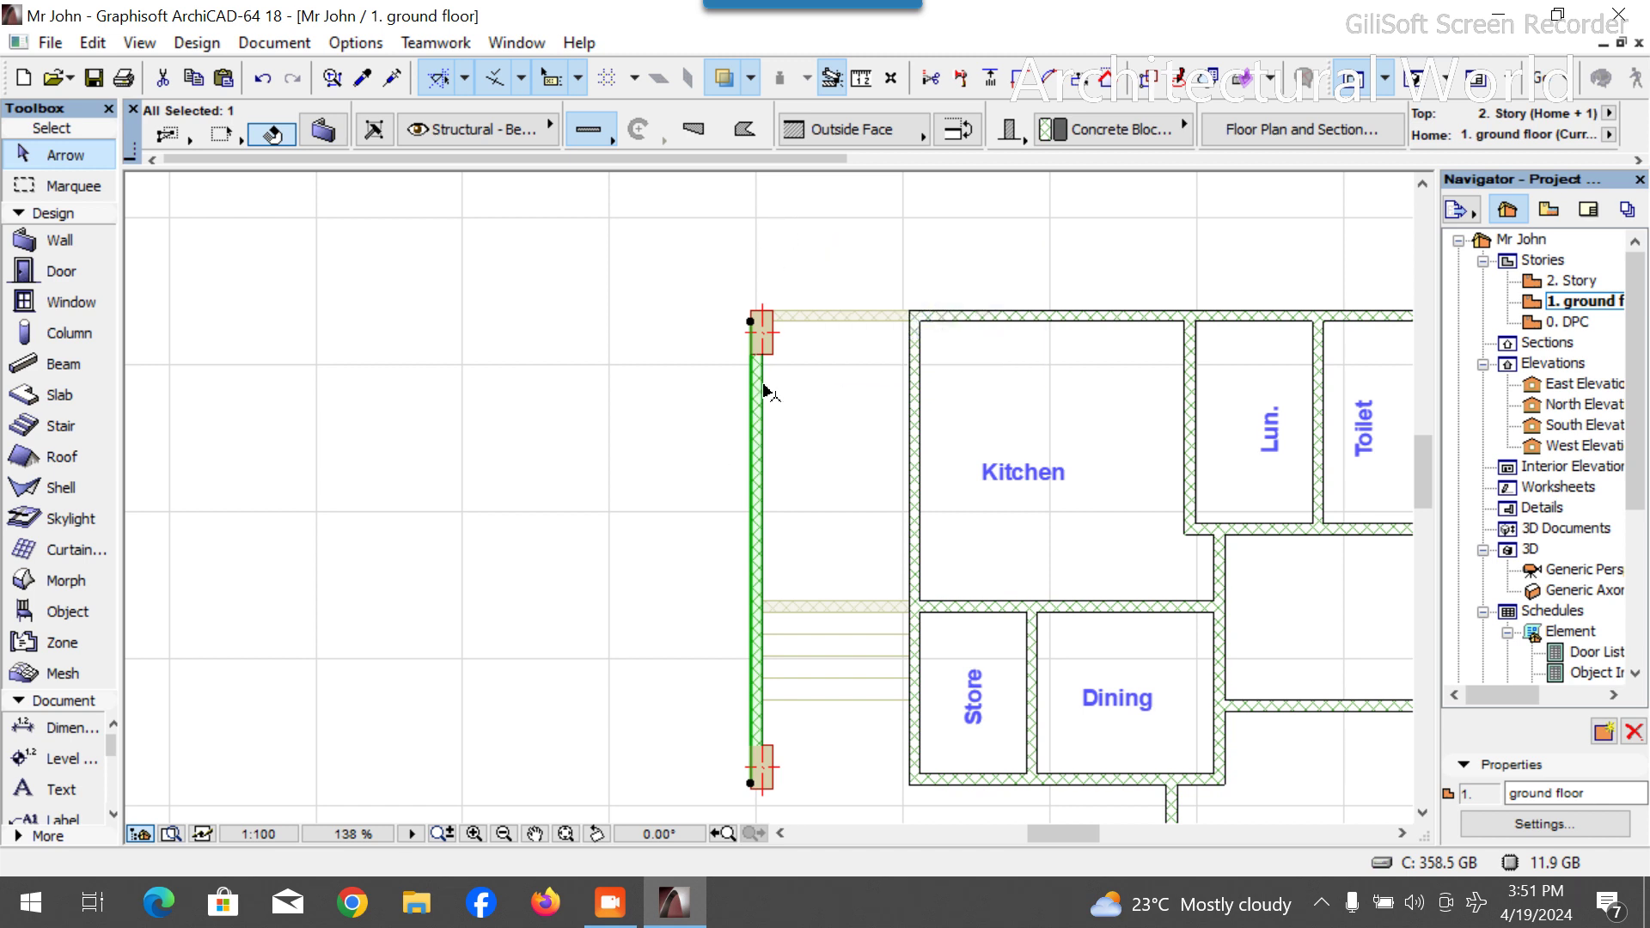
Extend the rear wall from the Kitchen corner to the outer corner column, and split it at the Kitchen's outer side wall.
{"action": "middle_click_drag", "start_coordinate": [949, 329], "coordinate": [940, 332]}
{"action": "left_click", "coordinate": [1019, 316]}
{"action": "scroll", "coordinate": [879, 292], "scroll_direction": "up", "scroll_amount": 3}
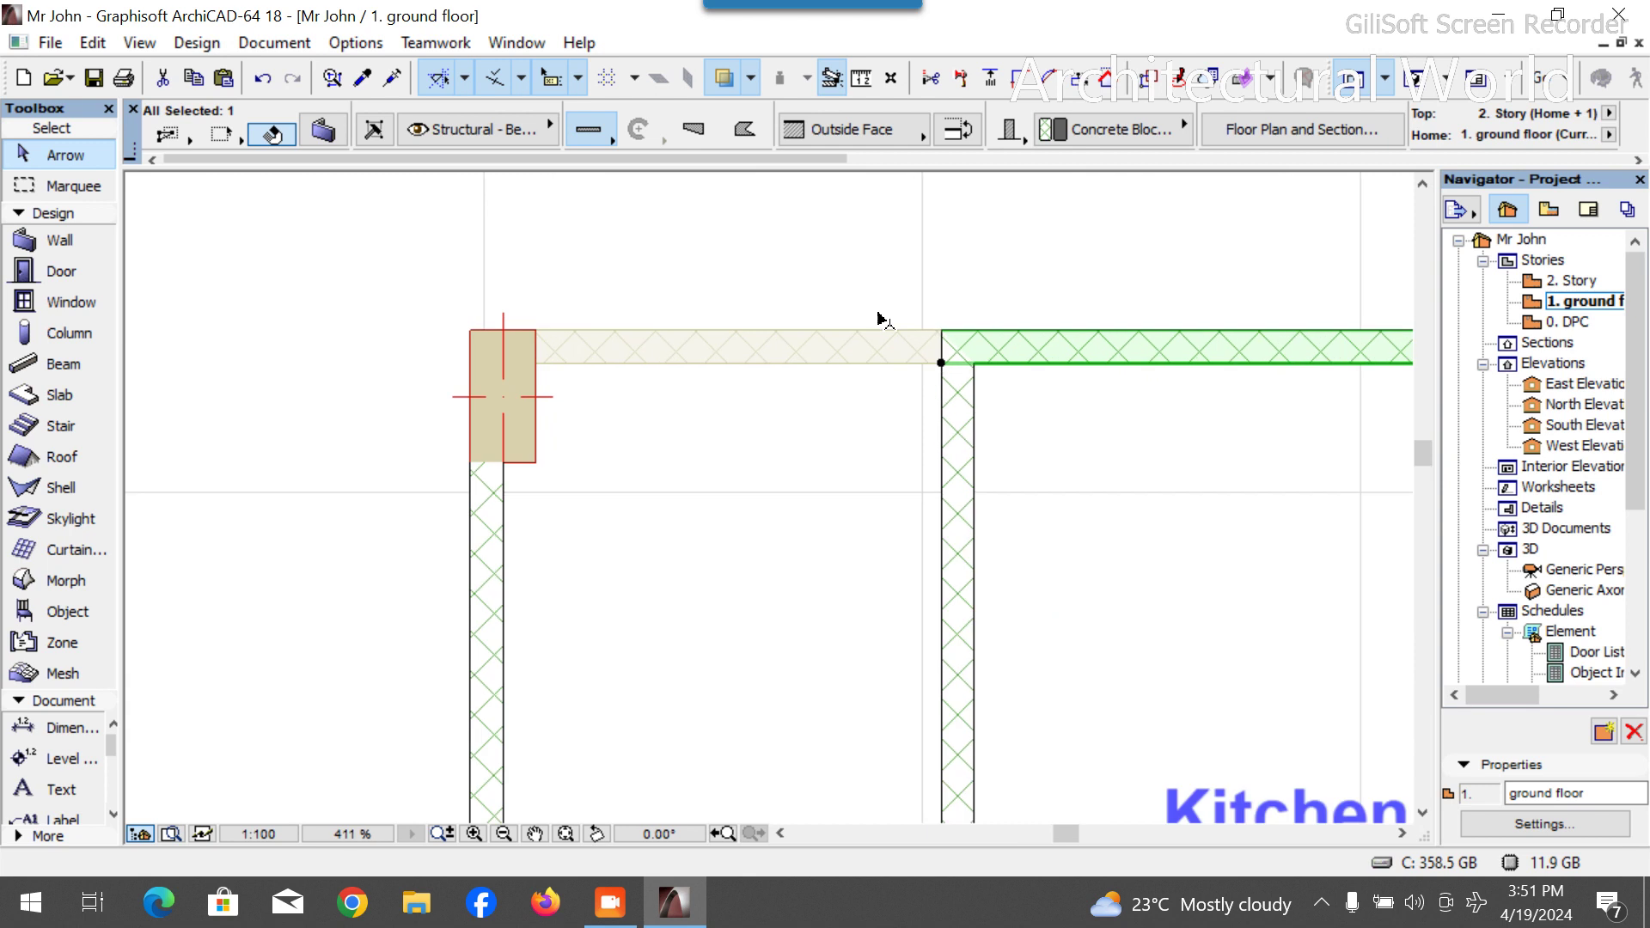
{"action": "left_click", "coordinate": [941, 360]}
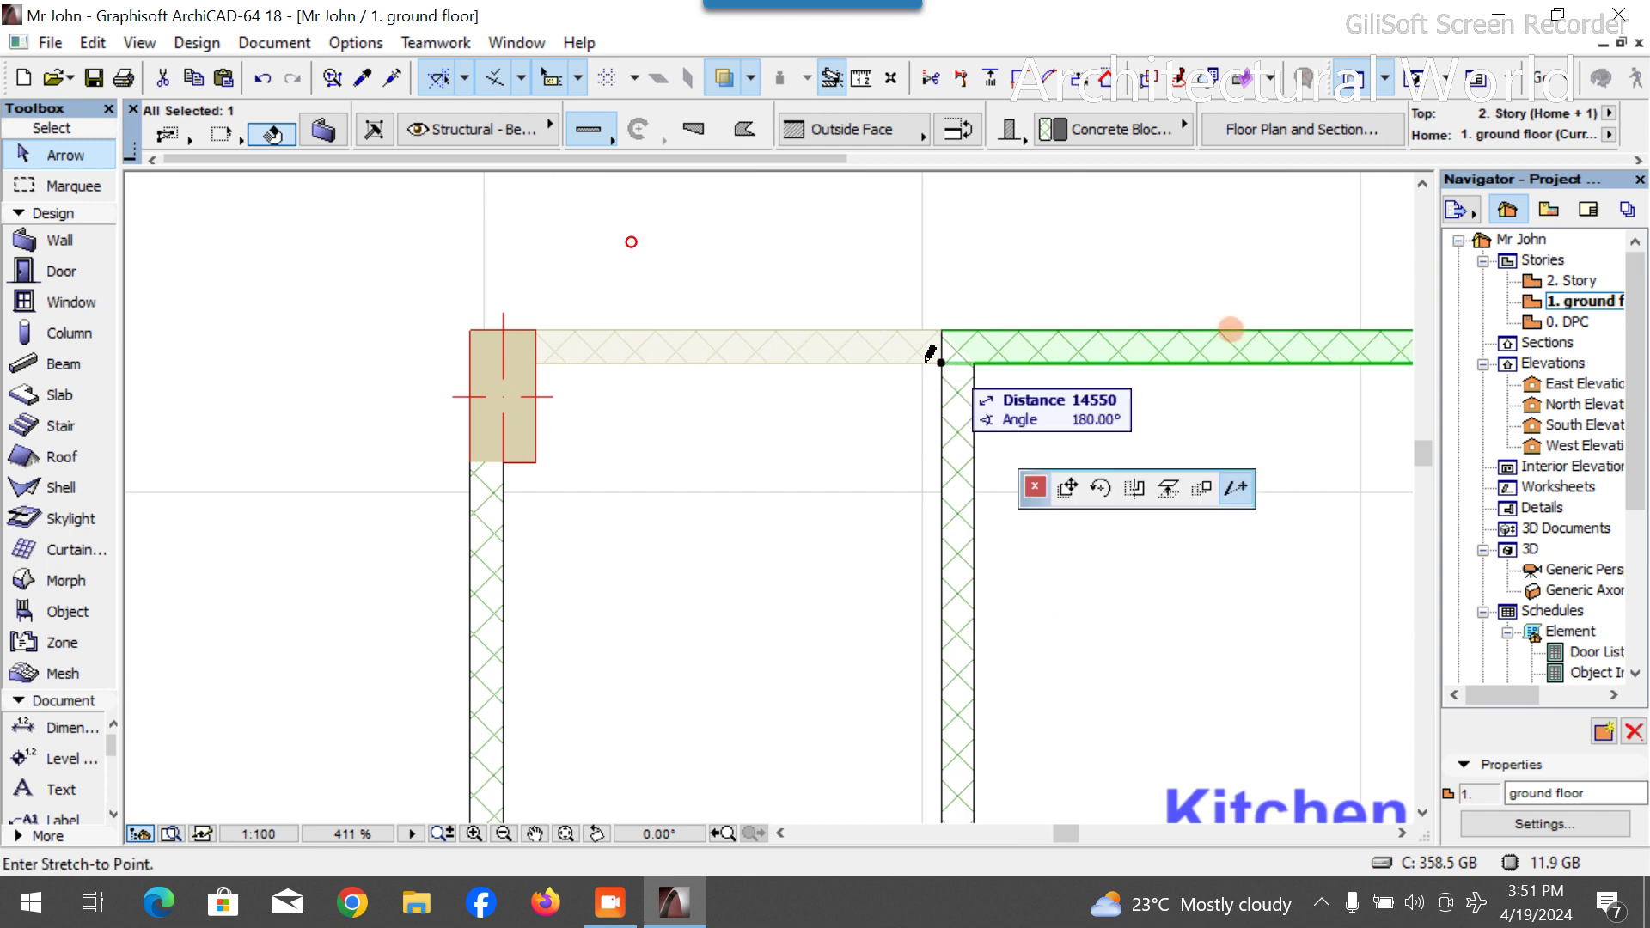
{"action": "left_click", "coordinate": [469, 362]}
{"action": "left_click", "coordinate": [933, 78]}
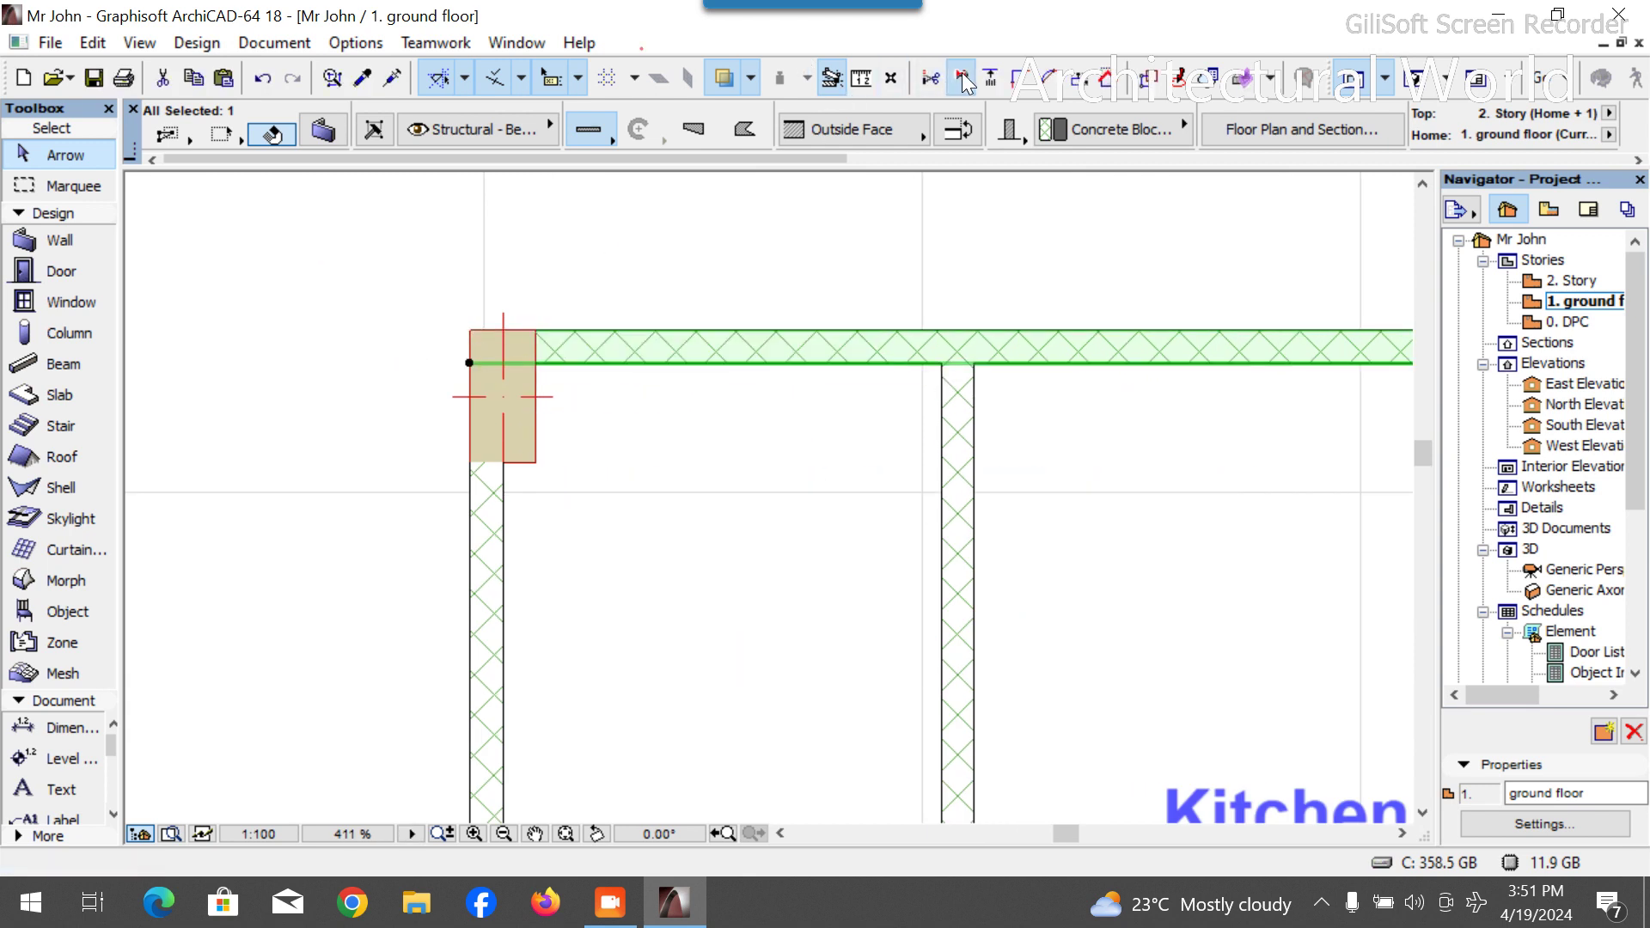
{"action": "left_click", "coordinate": [943, 368]}
{"action": "left_click", "coordinate": [945, 343]}
{"action": "left_click", "coordinate": [873, 353]}
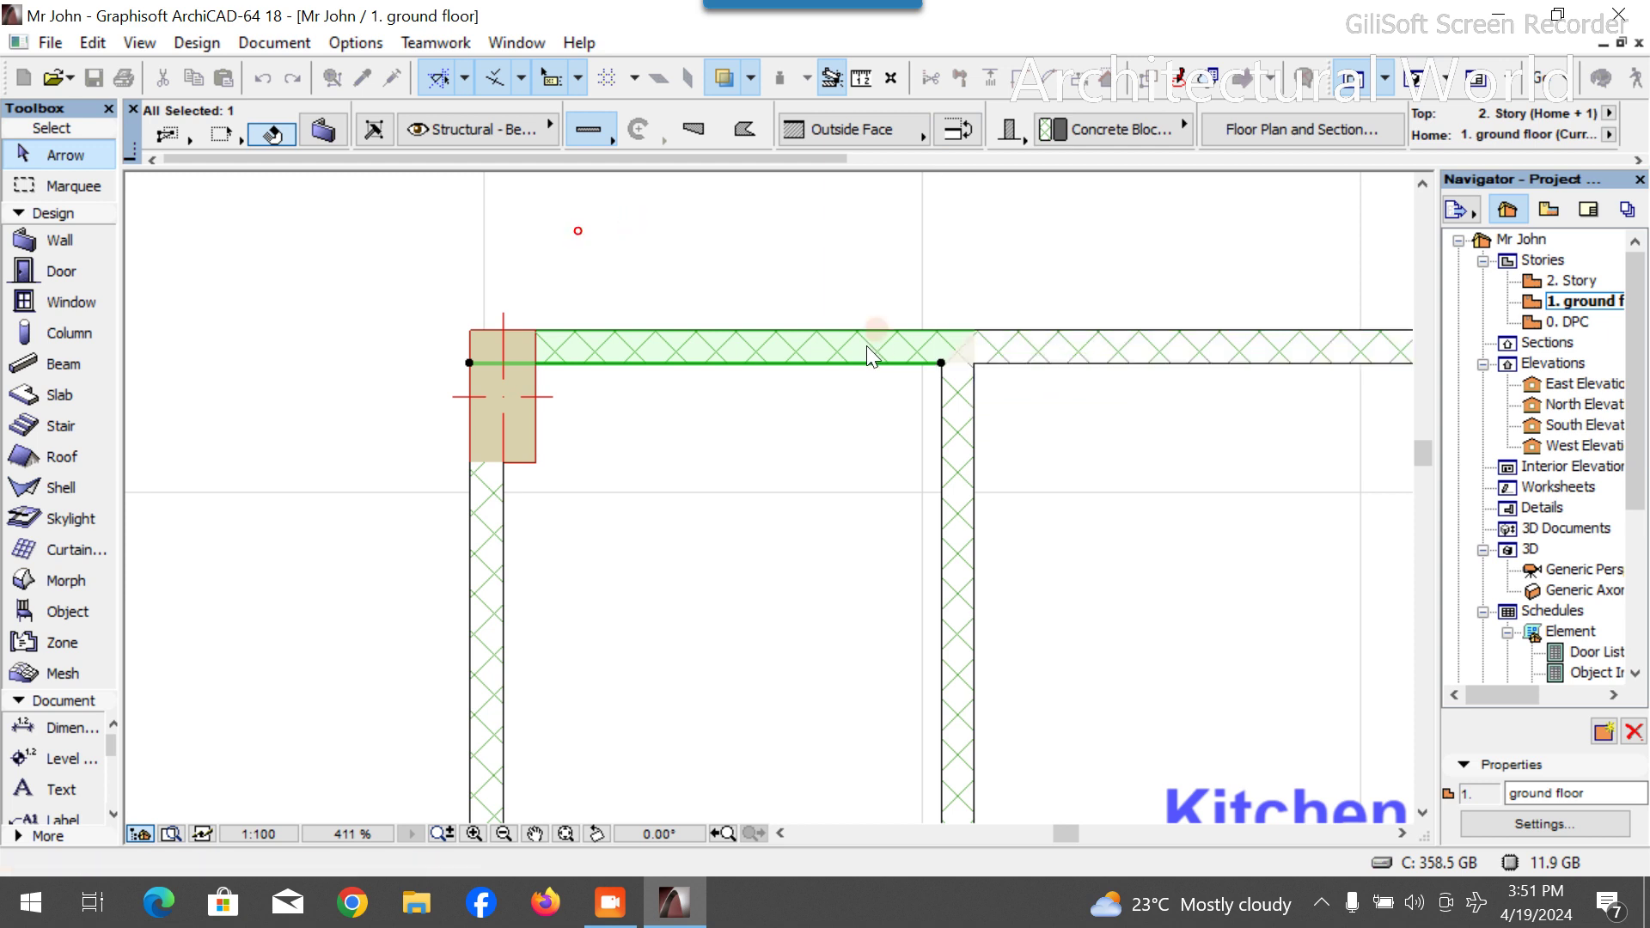
Extend the Main Lounge's front wall across the Car Park to the freestanding column, and split it at the wall between Lounge and Car Park.
{"action": "scroll", "coordinate": [842, 258], "scroll_direction": "down", "scroll_amount": 3}
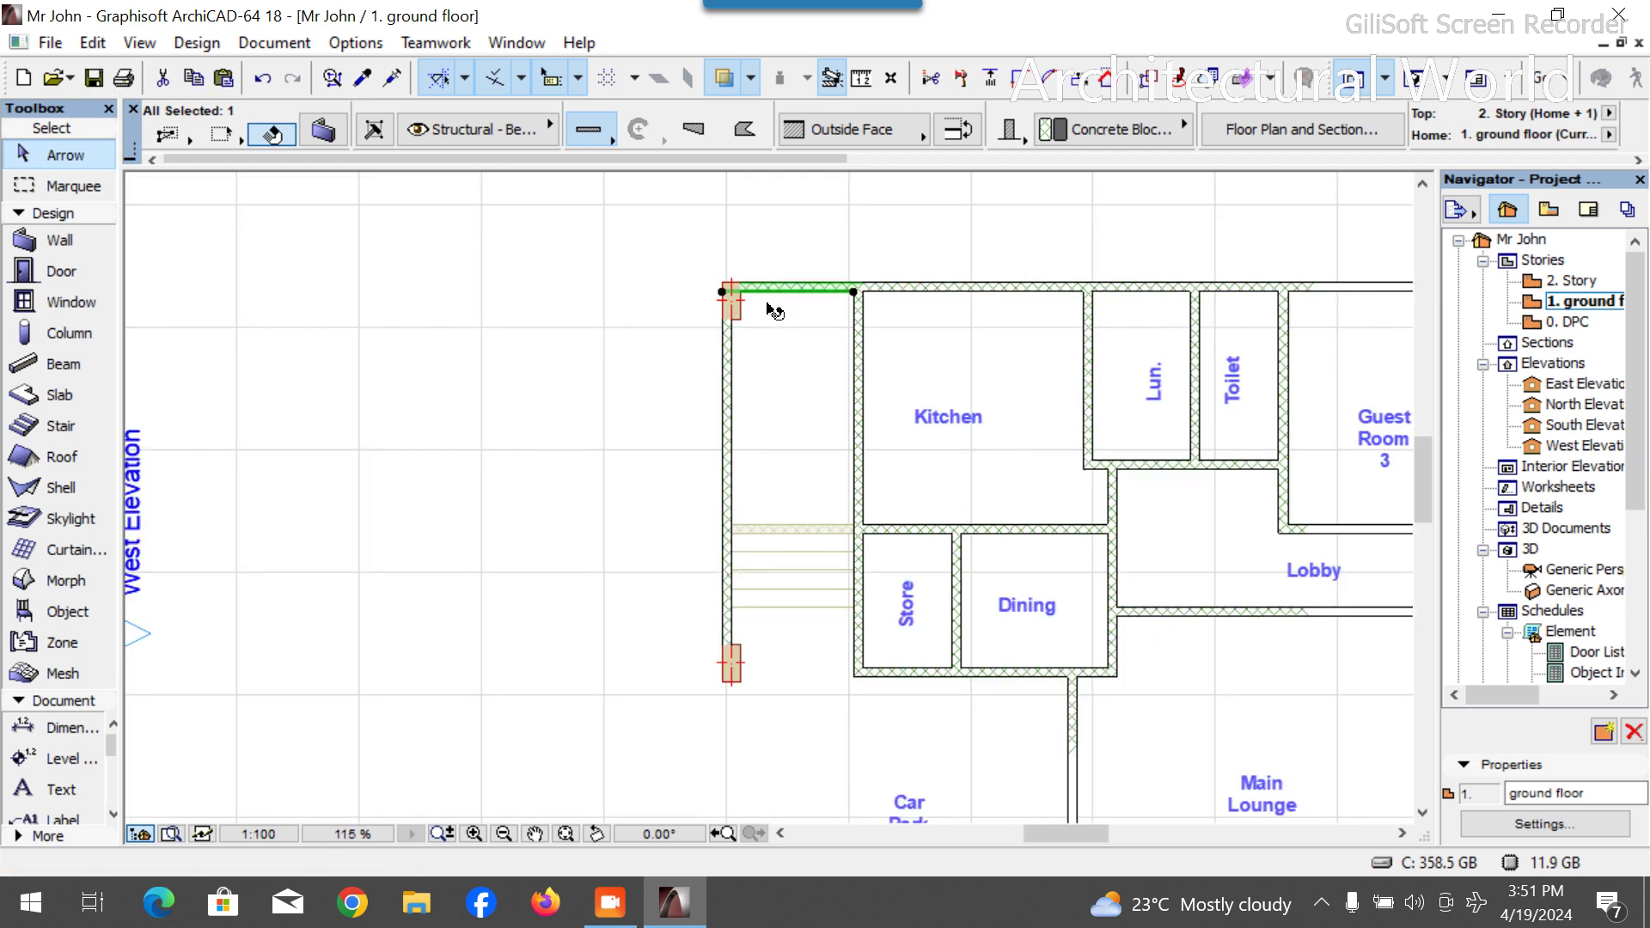
{"action": "scroll", "coordinate": [769, 318], "scroll_direction": "down", "scroll_amount": 2}
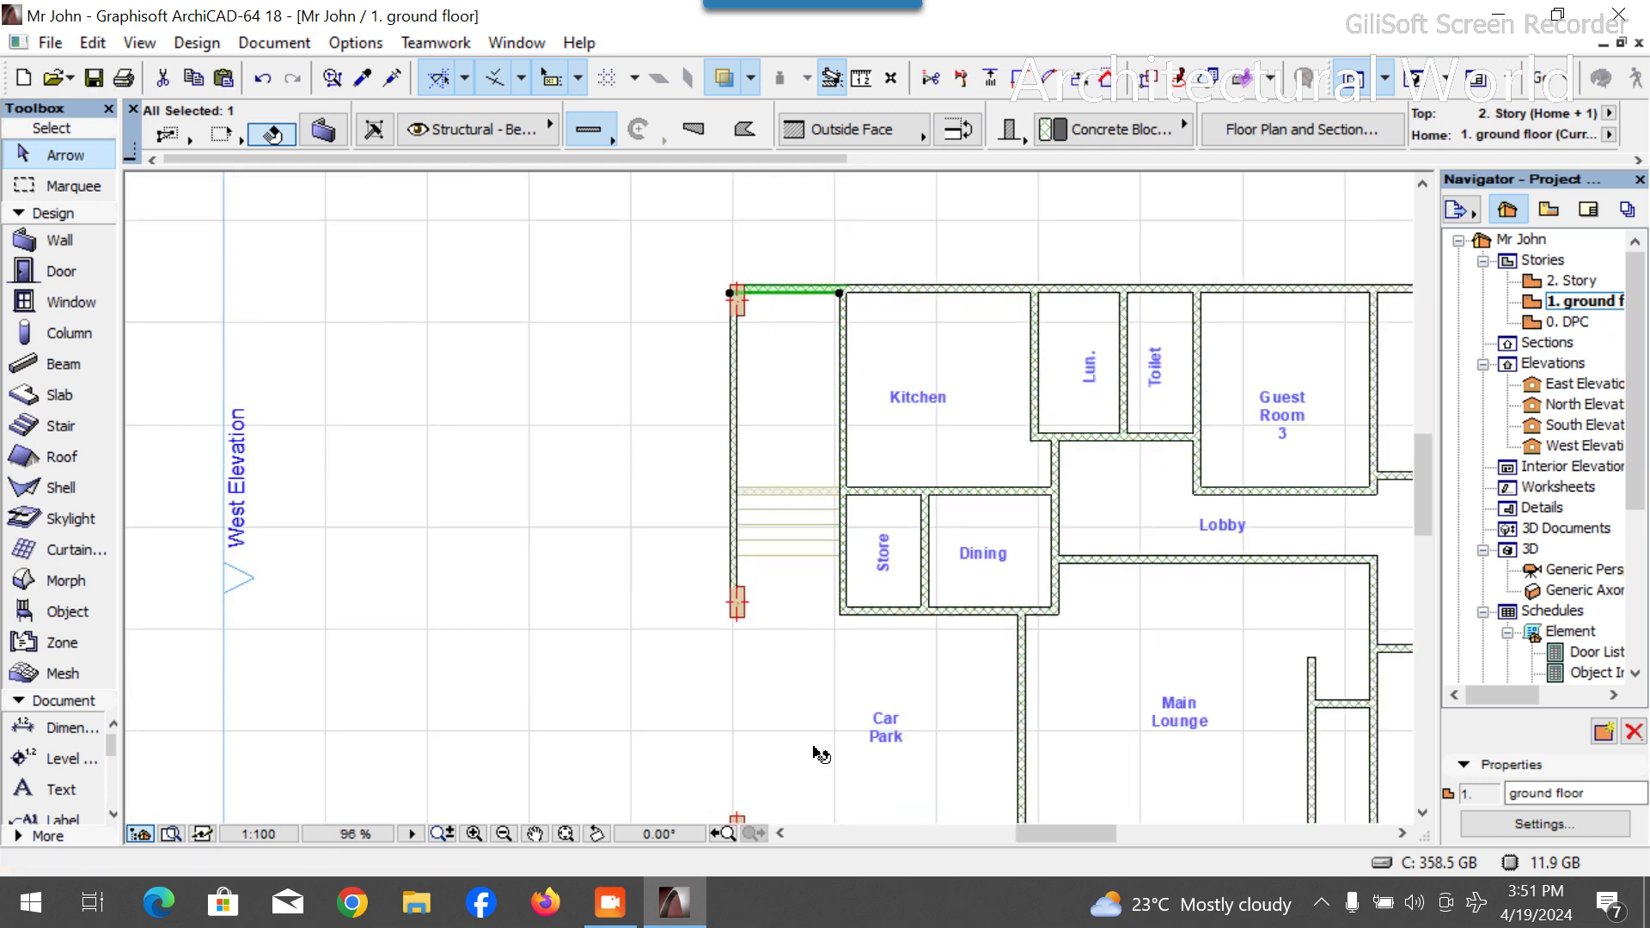
{"action": "scroll", "coordinate": [795, 744], "scroll_direction": "down", "scroll_amount": 3}
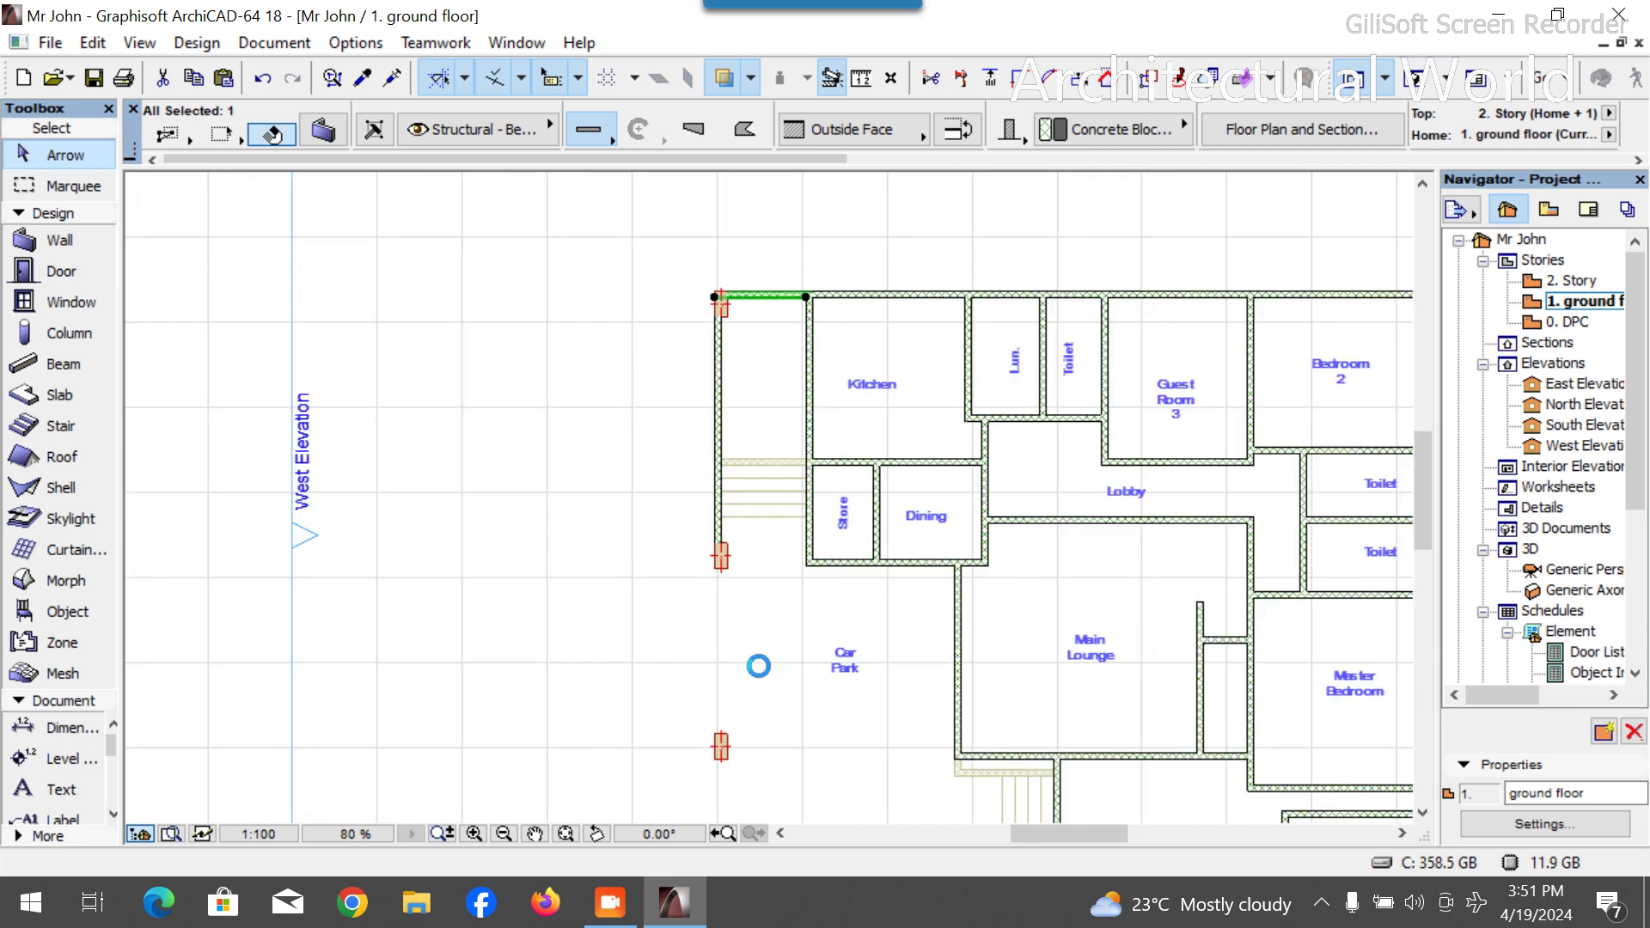
{"action": "scroll", "coordinate": [803, 713], "scroll_direction": "down", "scroll_amount": 1}
{"action": "scroll", "coordinate": [811, 730], "scroll_direction": "up", "scroll_amount": 3}
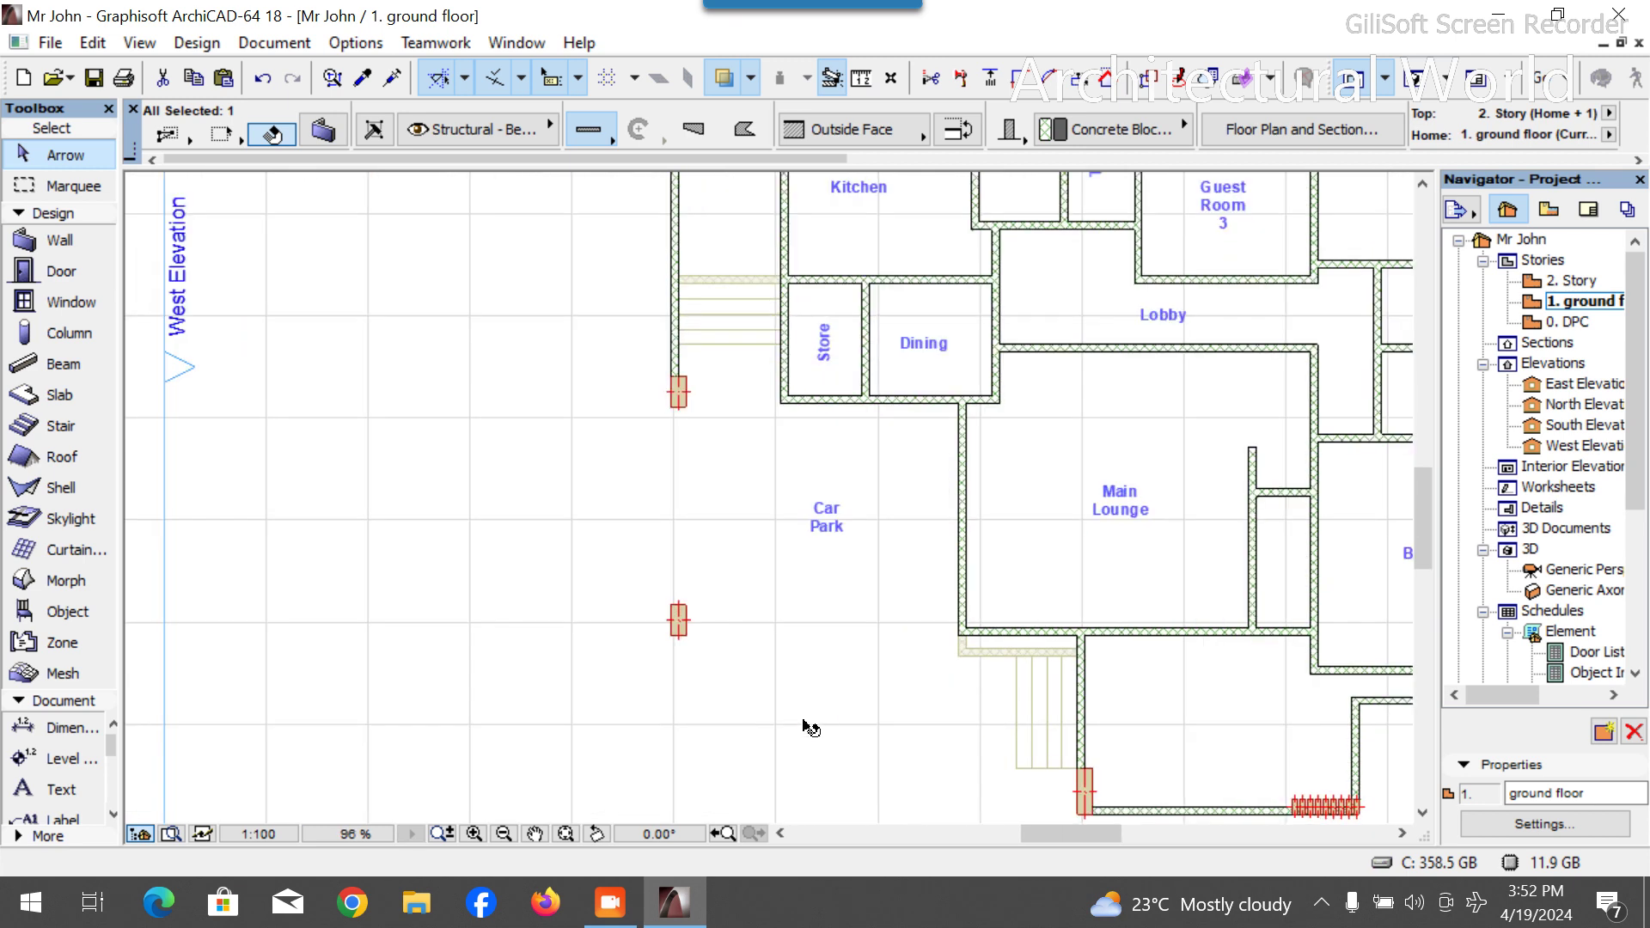
{"action": "left_click", "coordinate": [1003, 632]}
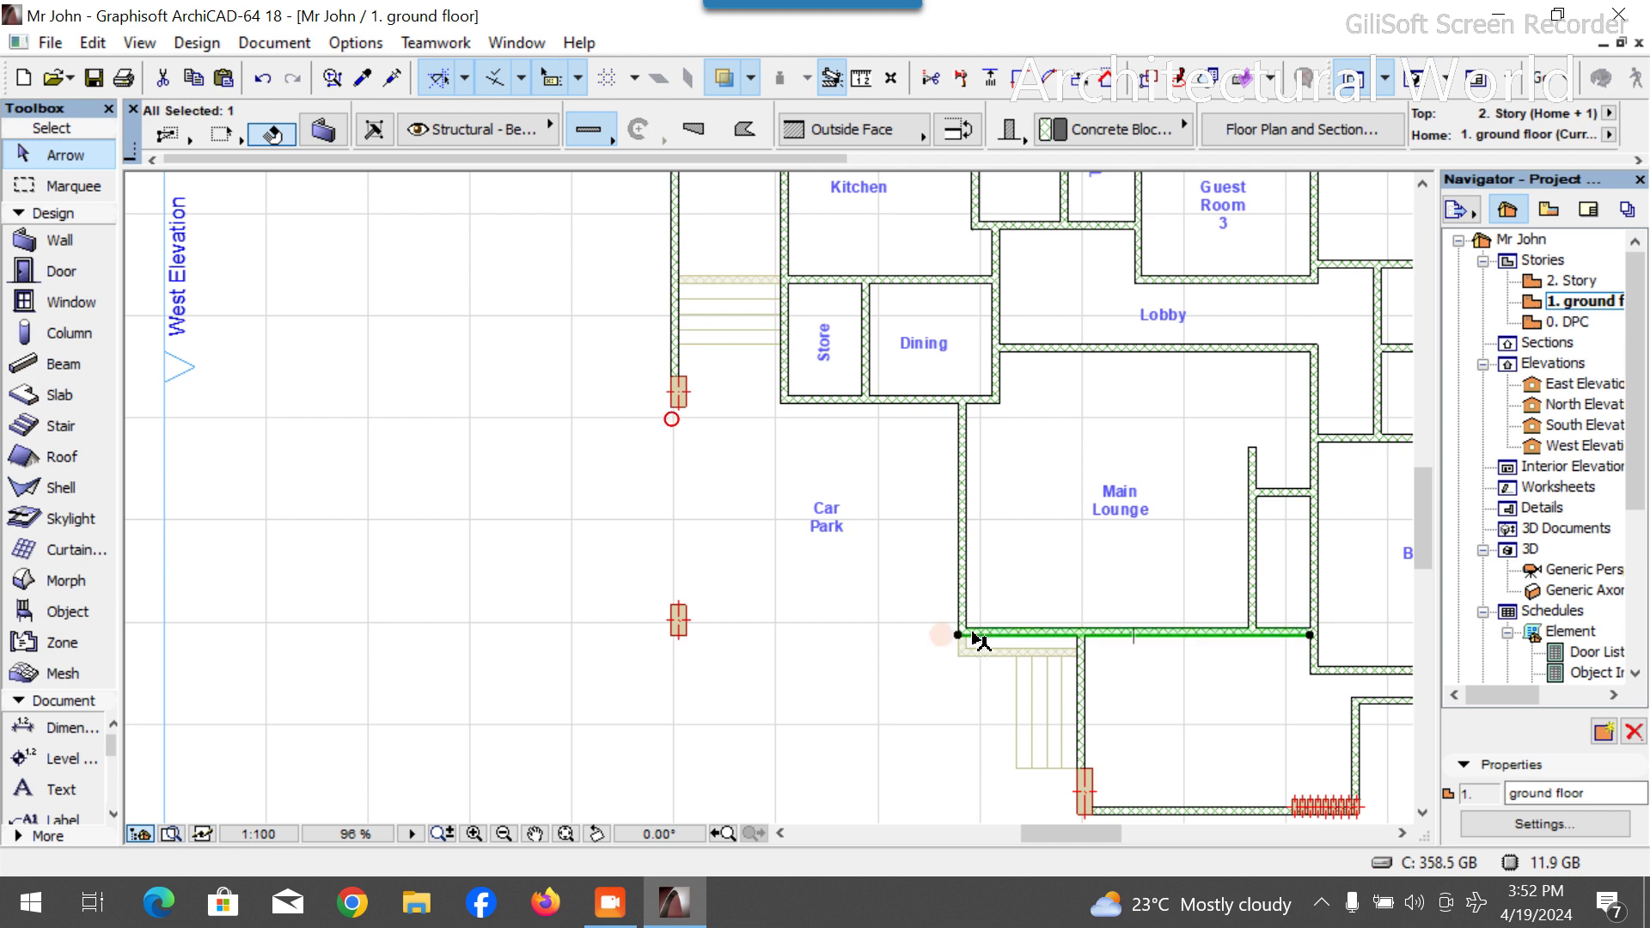
{"action": "scroll", "coordinate": [954, 658], "scroll_direction": "up", "scroll_amount": 3}
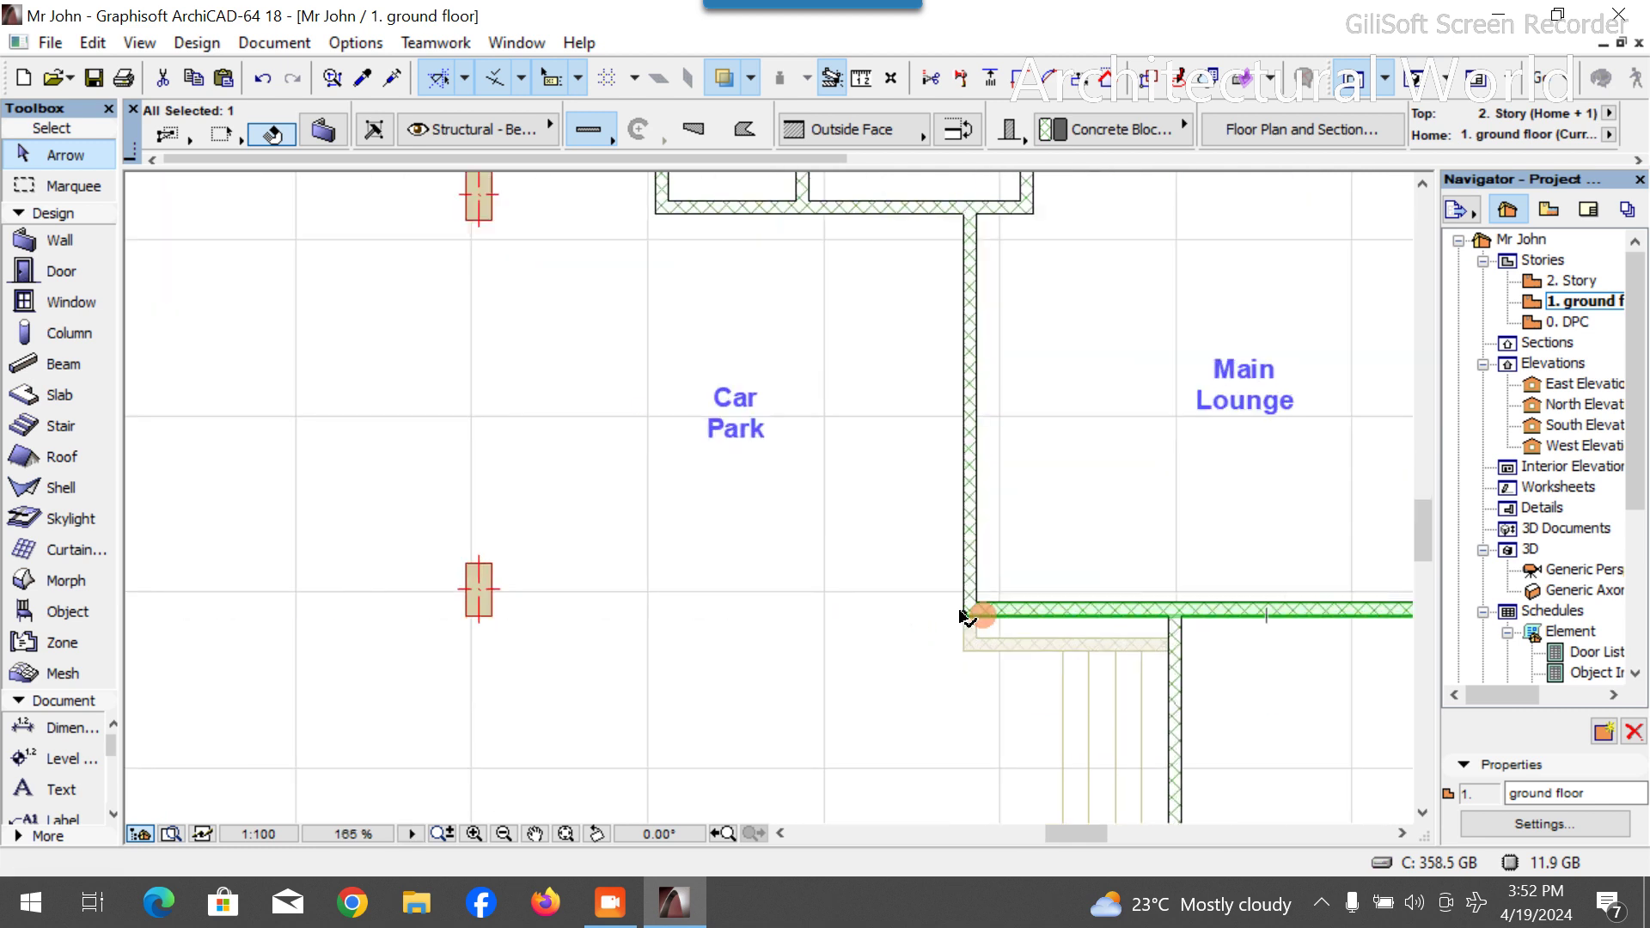
{"action": "left_click", "coordinate": [966, 615]}
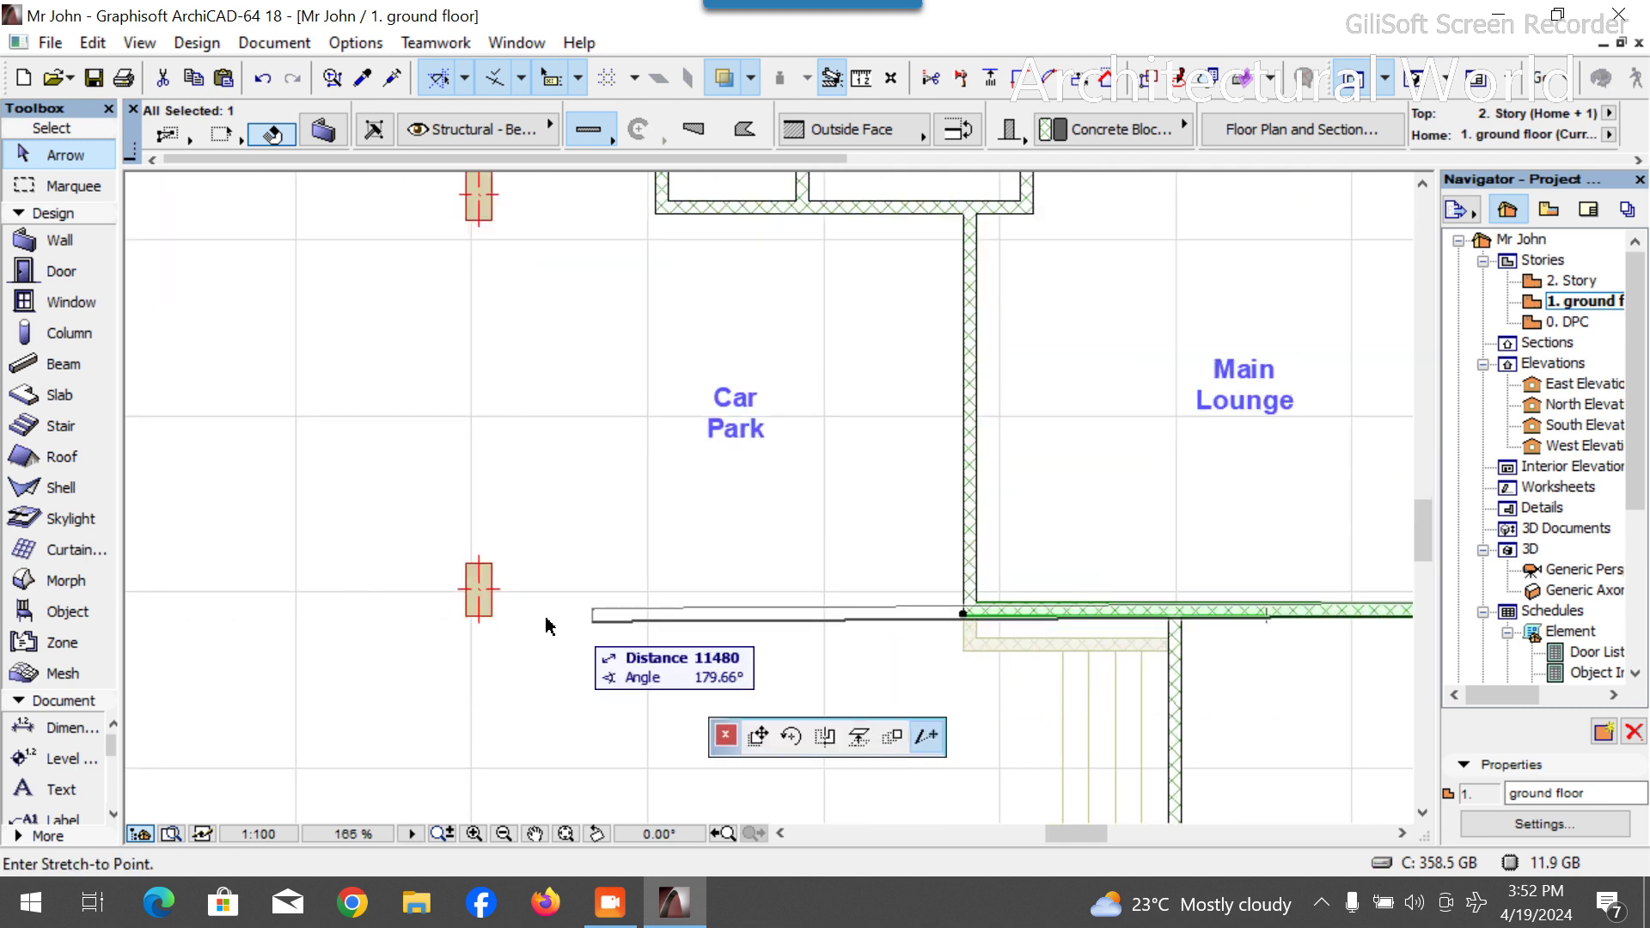
{"action": "left_click", "coordinate": [465, 615]}
{"action": "left_click", "coordinate": [960, 78]}
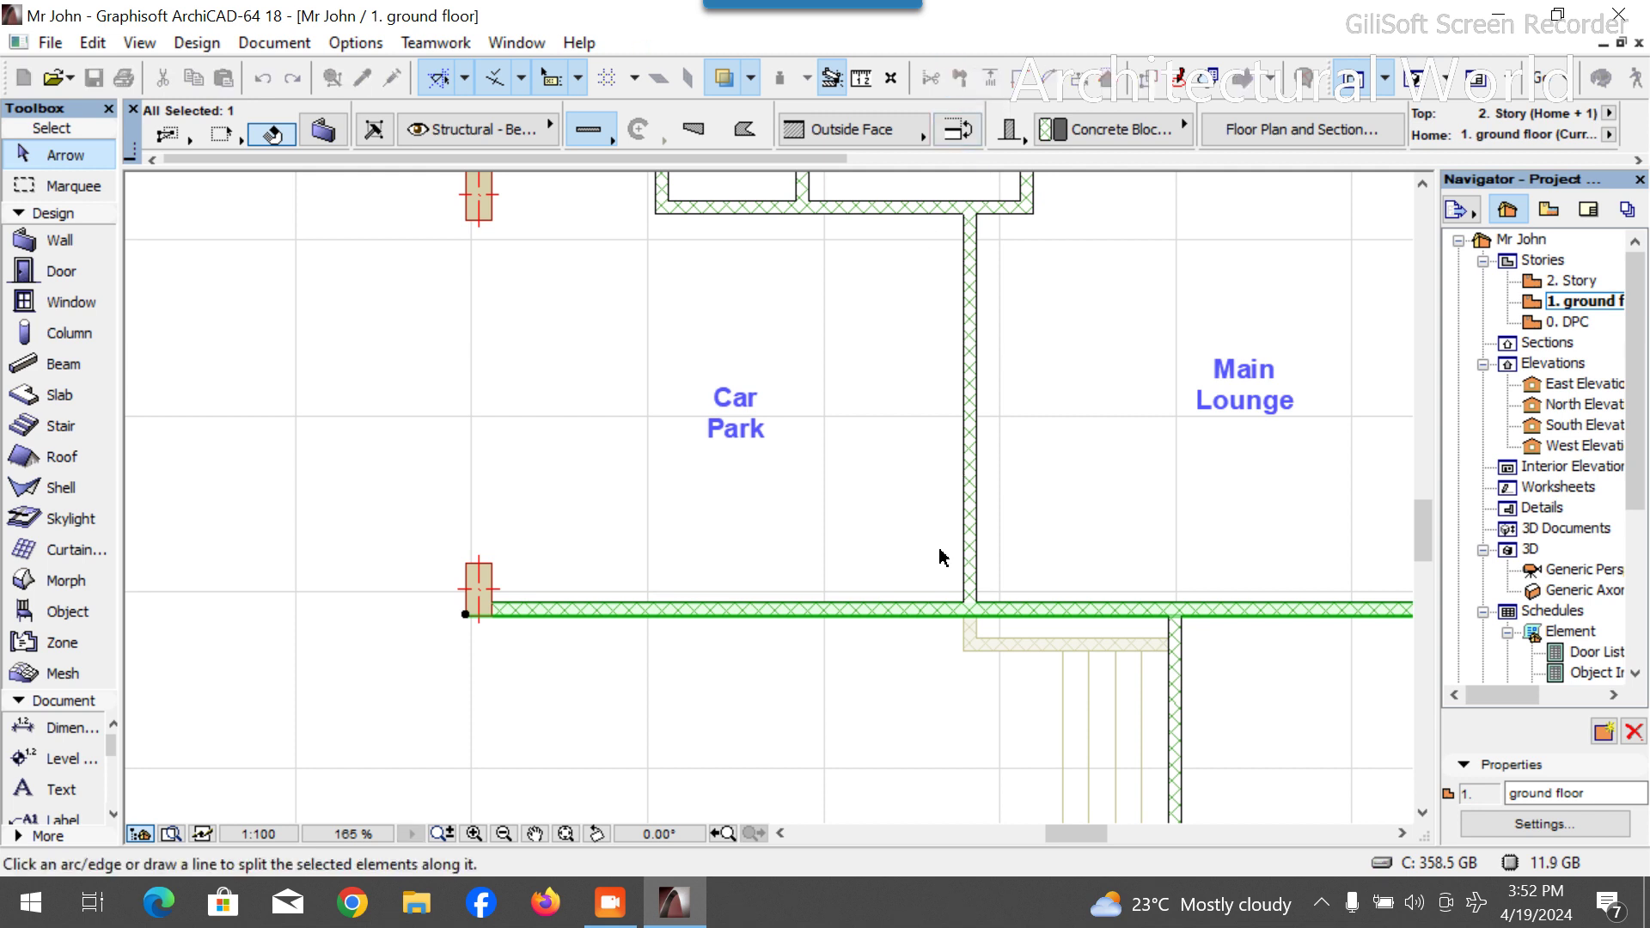
{"action": "left_click", "coordinate": [966, 603]}
{"action": "left_click", "coordinate": [968, 615]}
Stretch the outer side wall along the columns to the Car Park's front corner, and show the model in 3D.
{"action": "scroll", "coordinate": [980, 606], "scroll_direction": "down", "scroll_amount": 4}
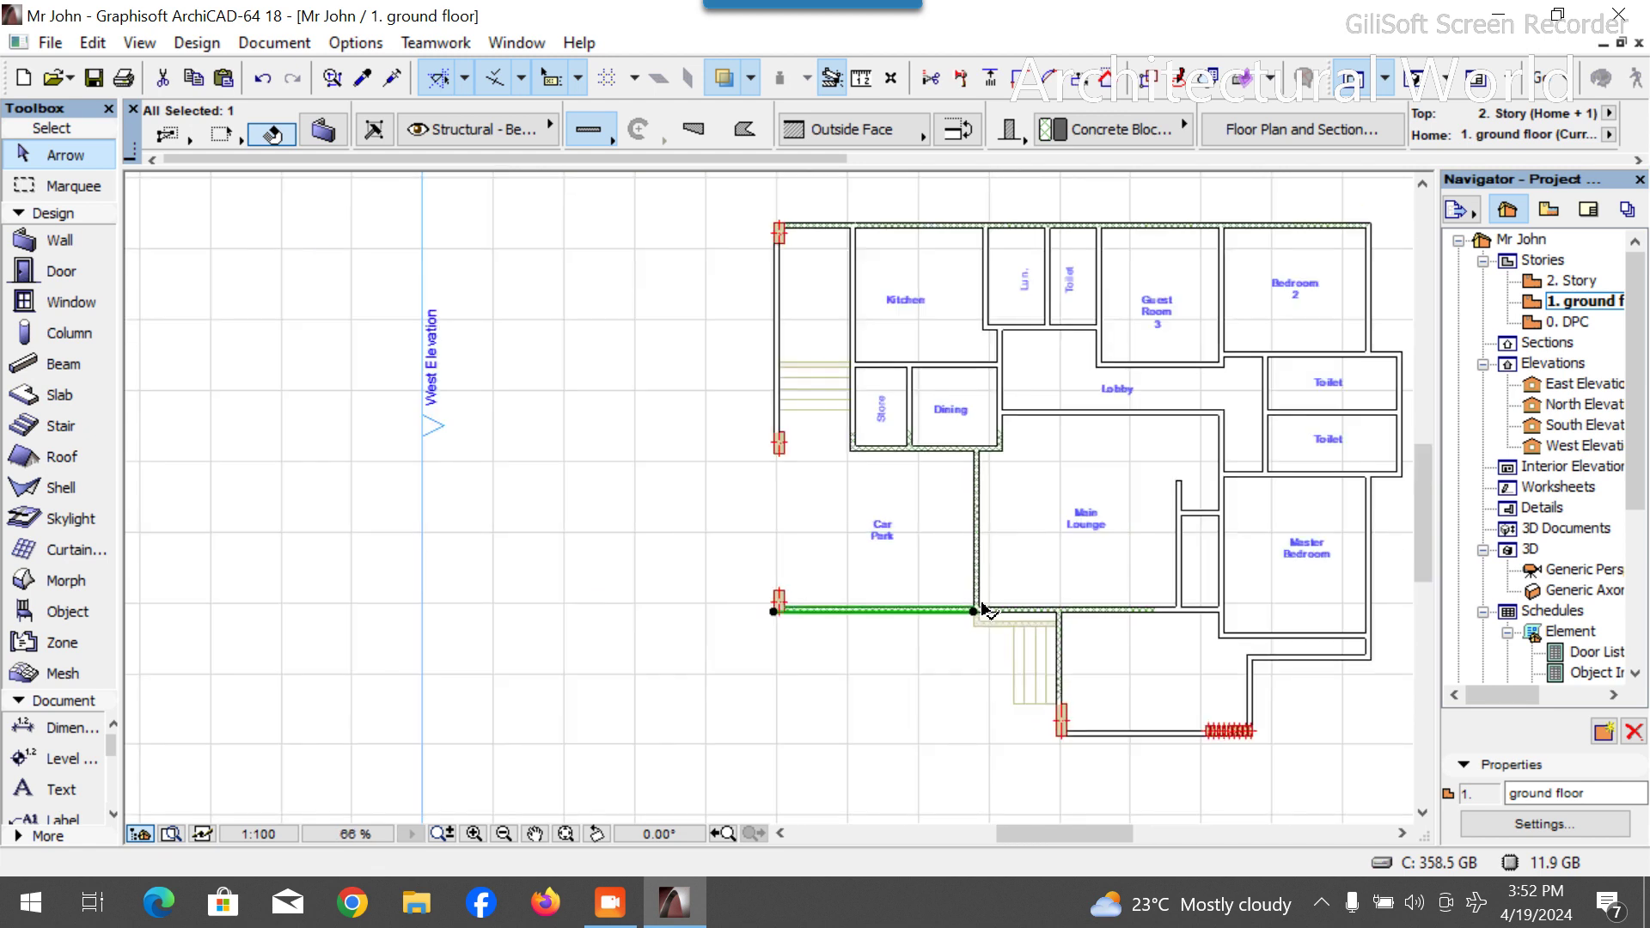
{"action": "left_click", "coordinate": [777, 354]}
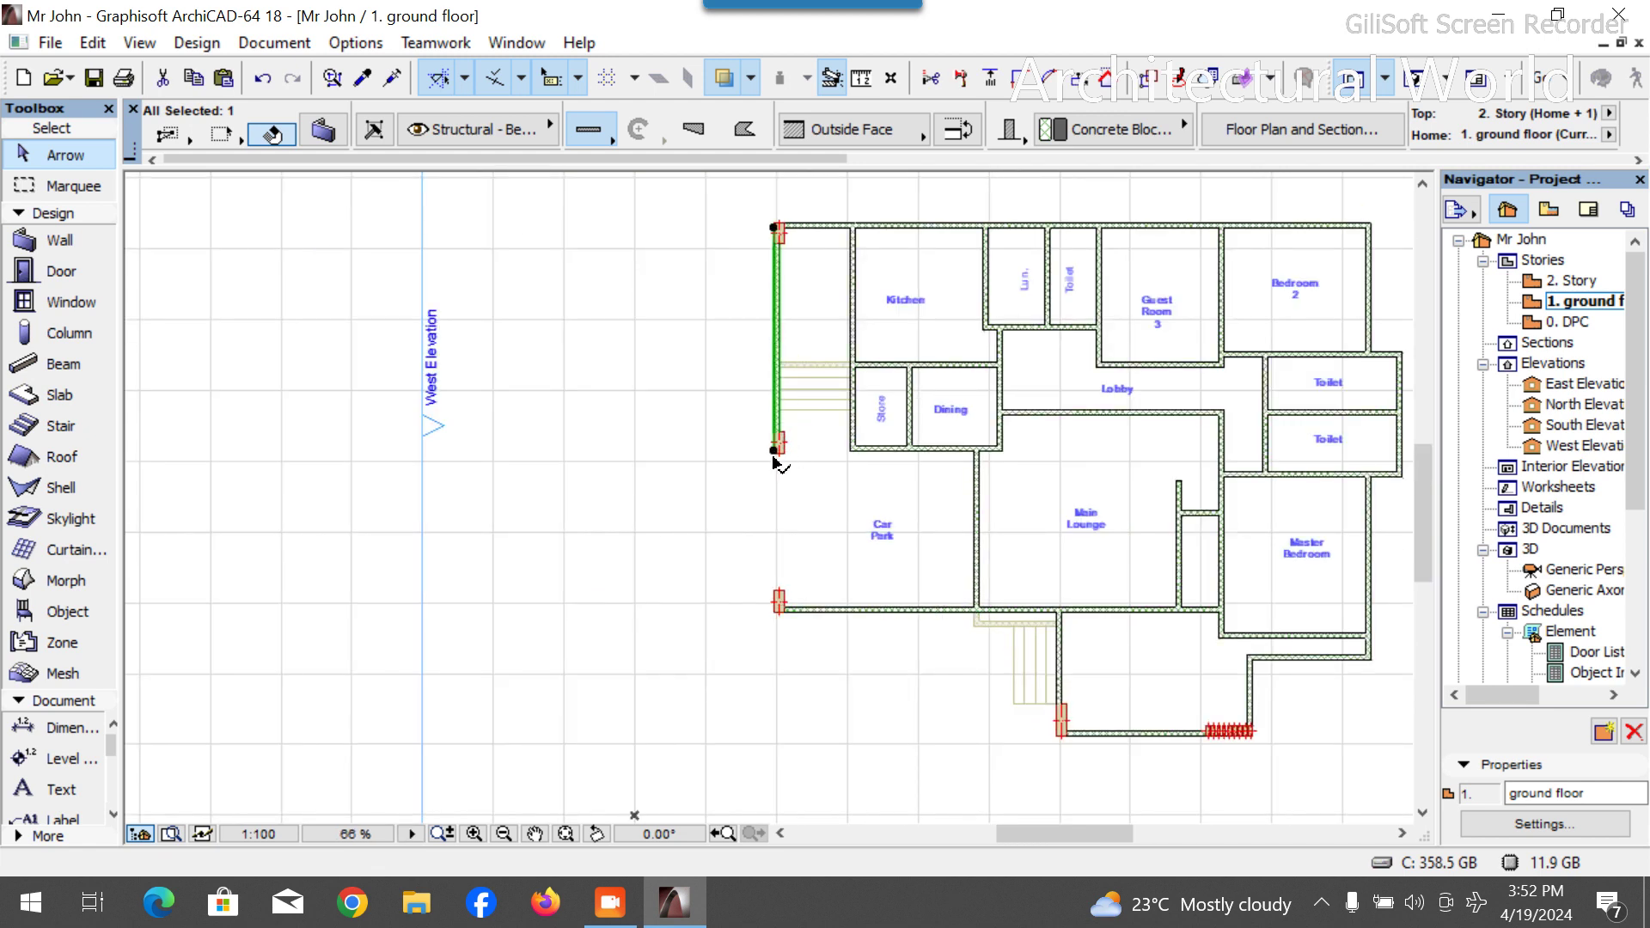
{"action": "left_click", "coordinate": [773, 450]}
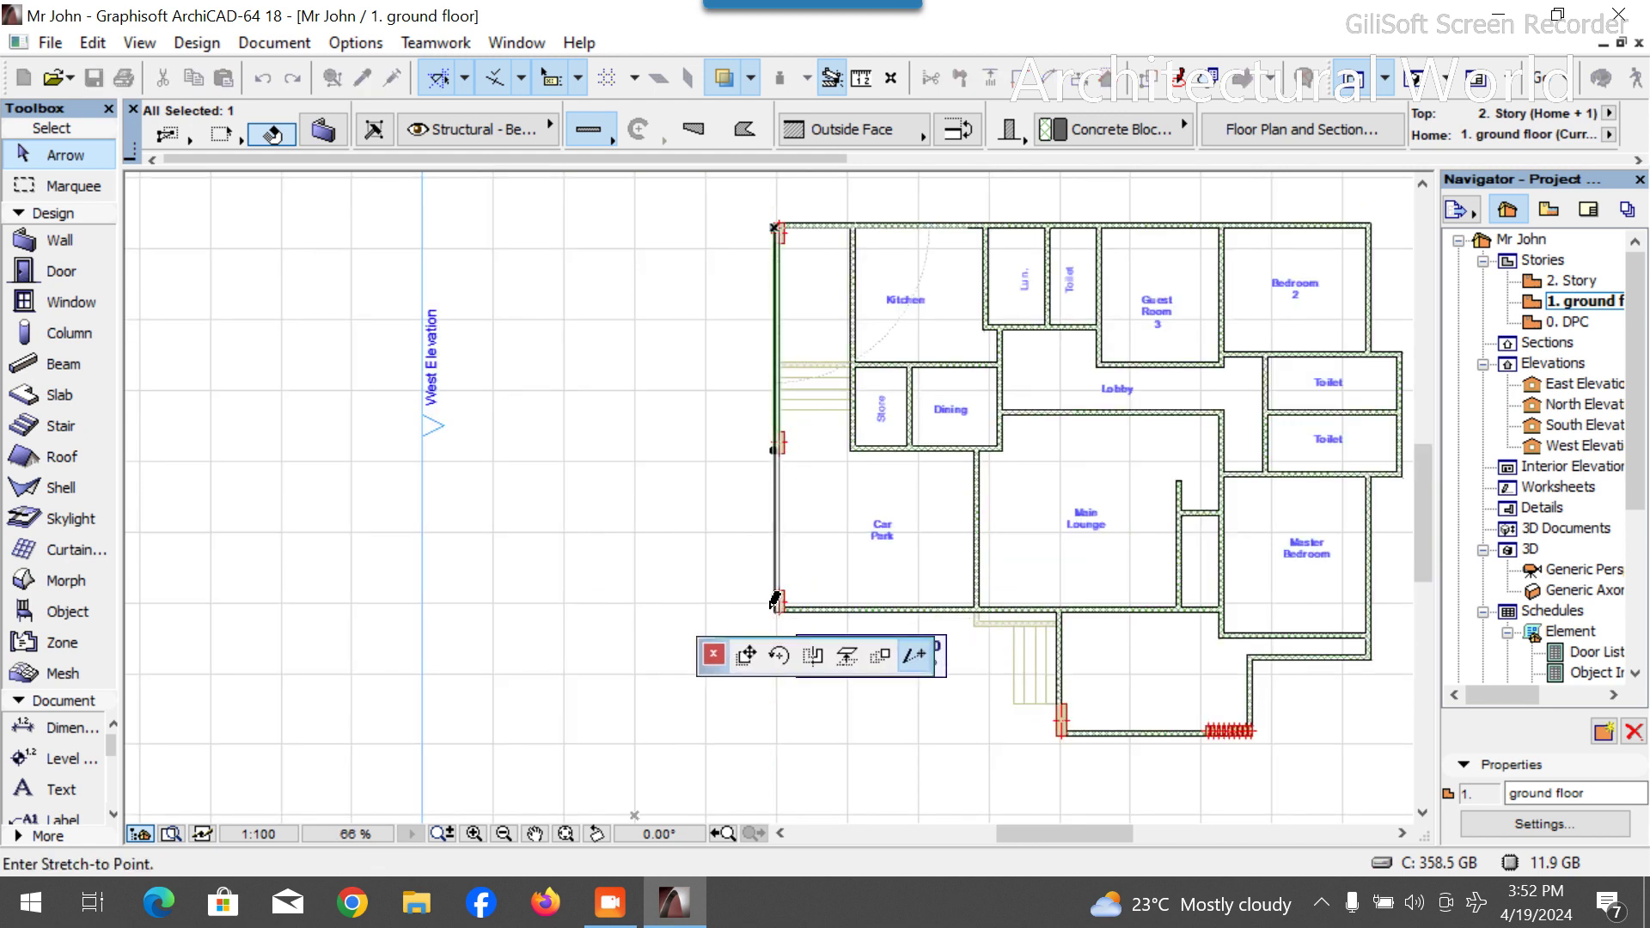
{"action": "left_click", "coordinate": [772, 609]}
{"action": "scroll", "coordinate": [695, 500], "scroll_direction": "down", "scroll_amount": 3}
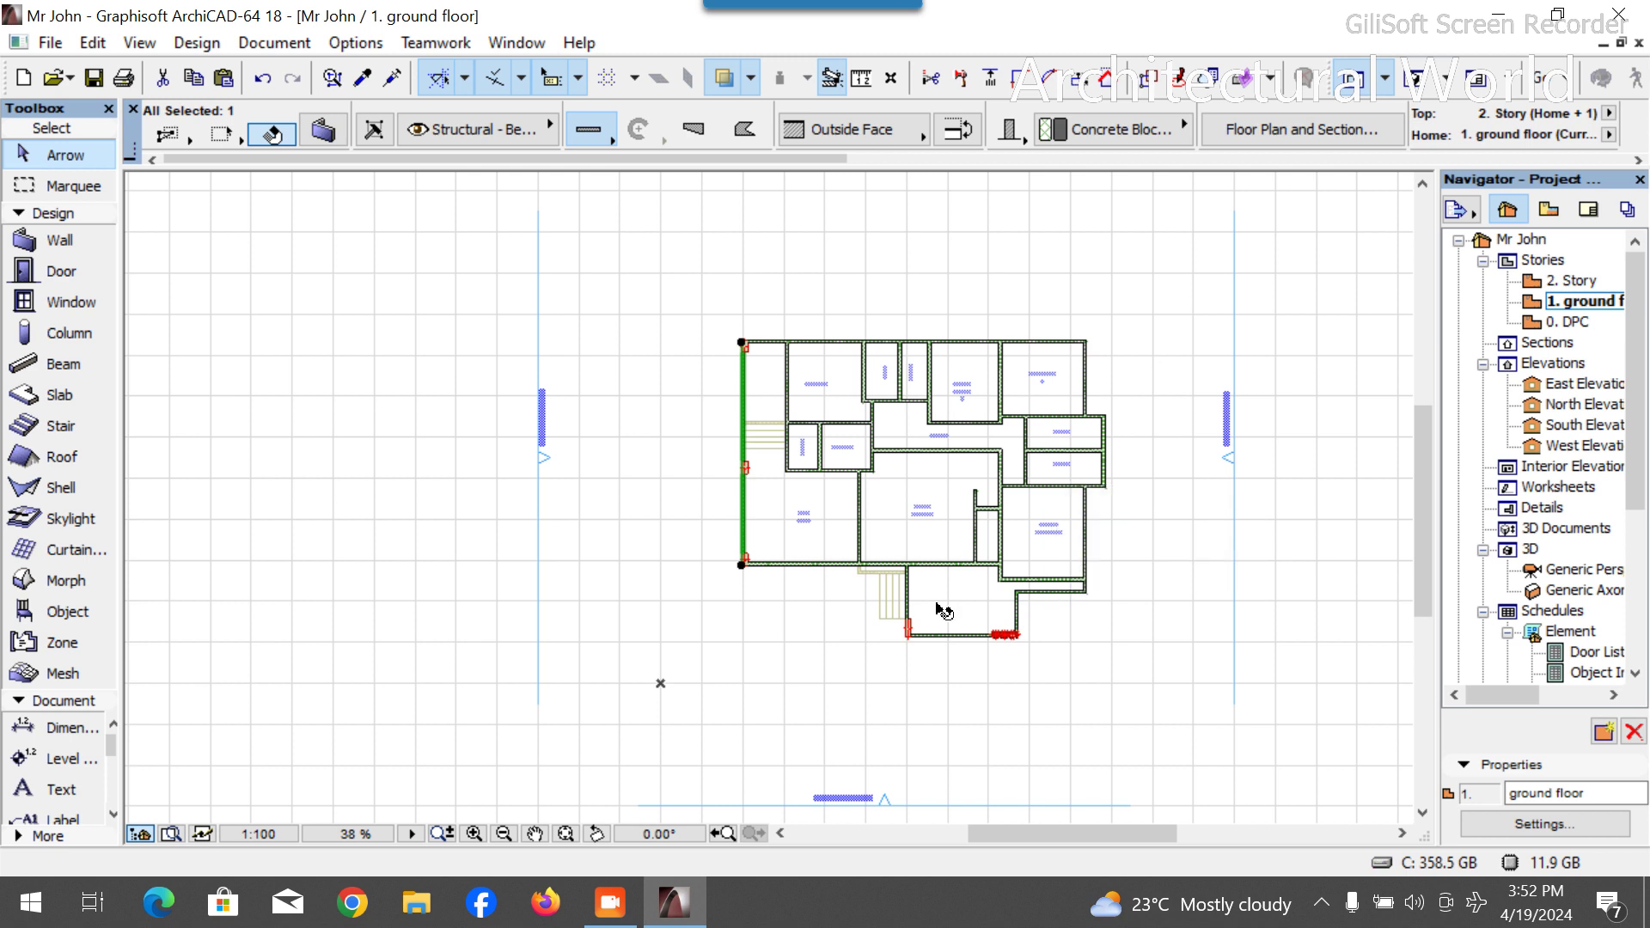
{"action": "scroll", "coordinate": [939, 644], "scroll_direction": "up", "scroll_amount": 3}
{"action": "scroll", "coordinate": [995, 650], "scroll_direction": "down", "scroll_amount": 3}
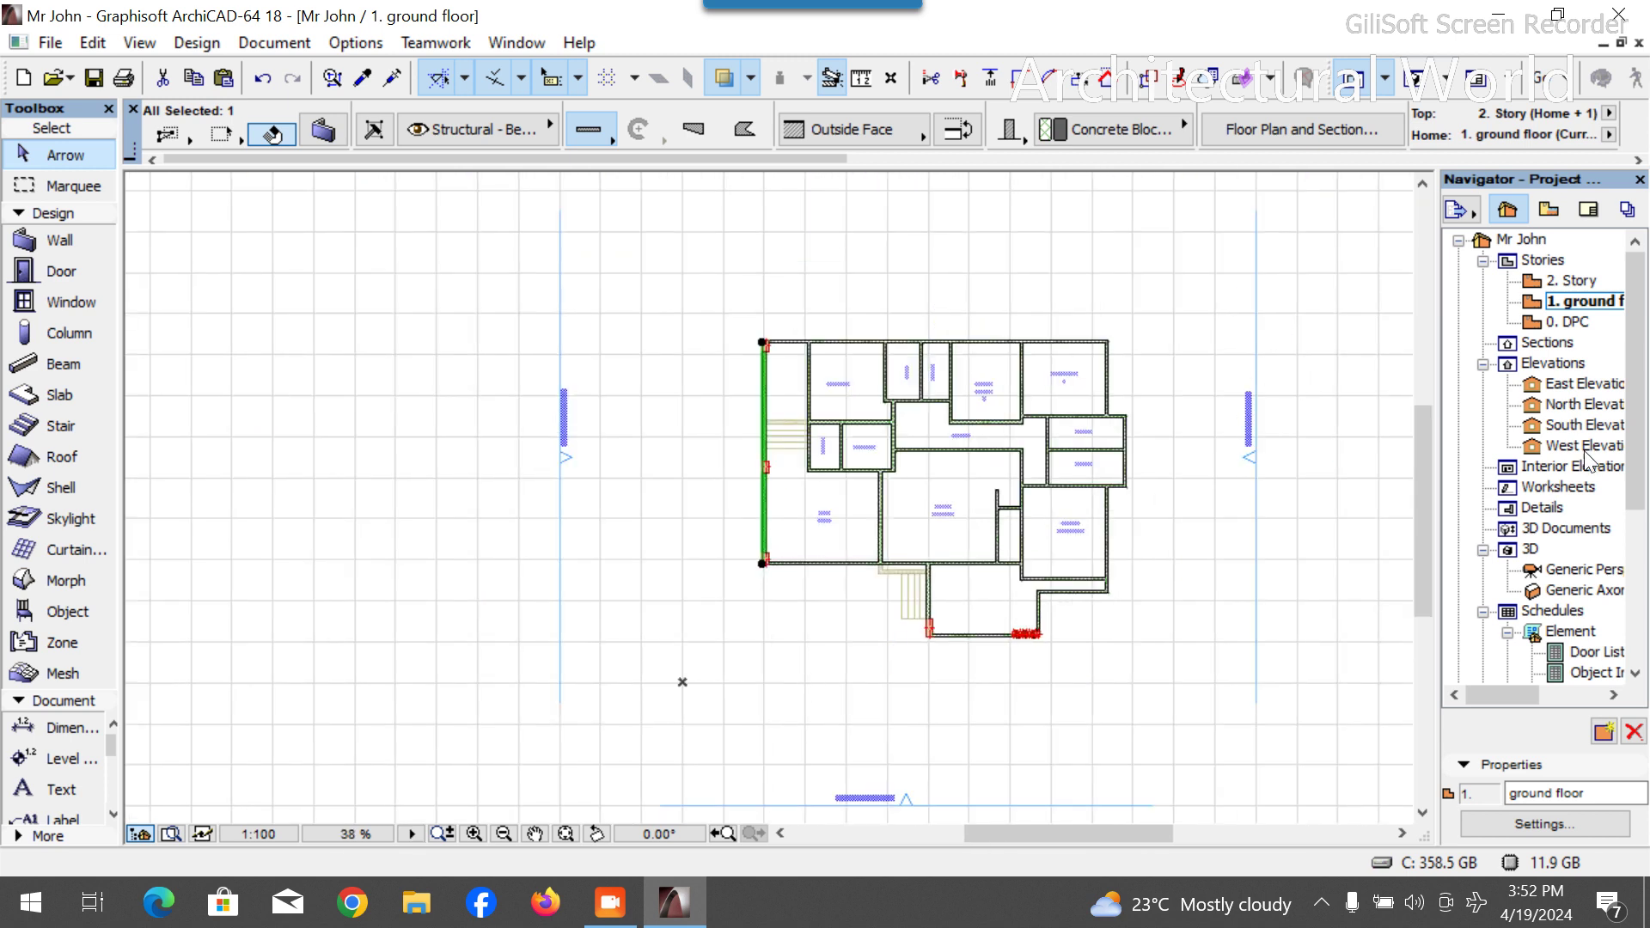
{"action": "left_click", "coordinate": [1409, 82]}
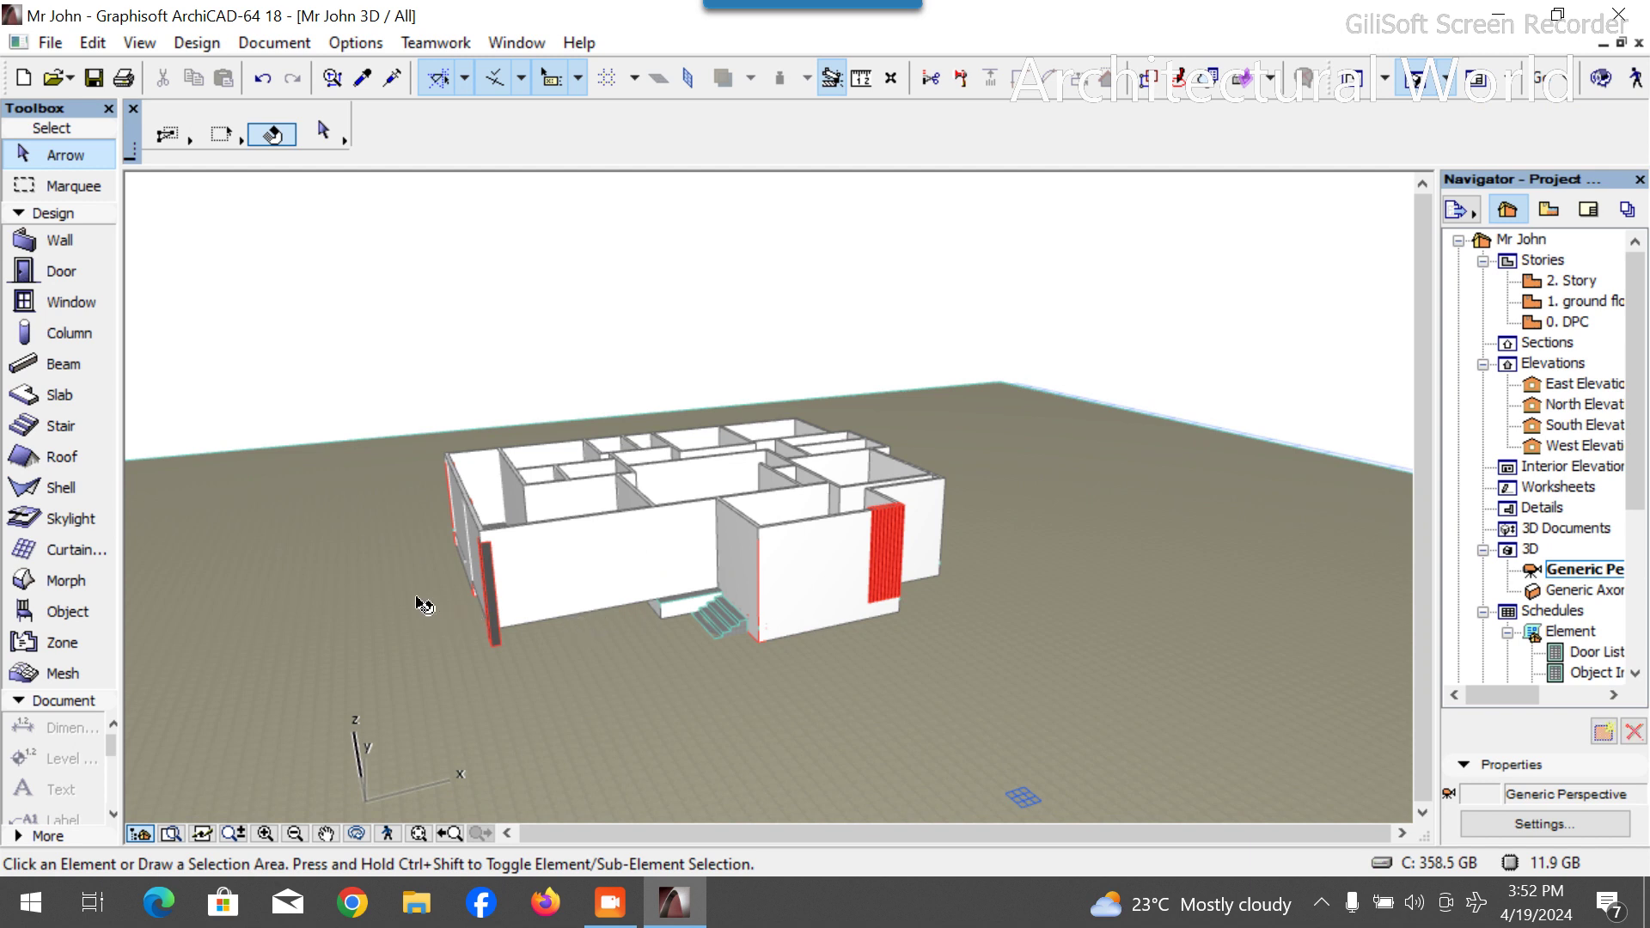
Set the top offset to -225 from 2. Story for the three new outer walls and the four projecting front walls around the entrance and red fins.
{"action": "scroll", "coordinate": [417, 584], "scroll_direction": "up", "scroll_amount": 3}
{"action": "left_click", "coordinate": [502, 440]}
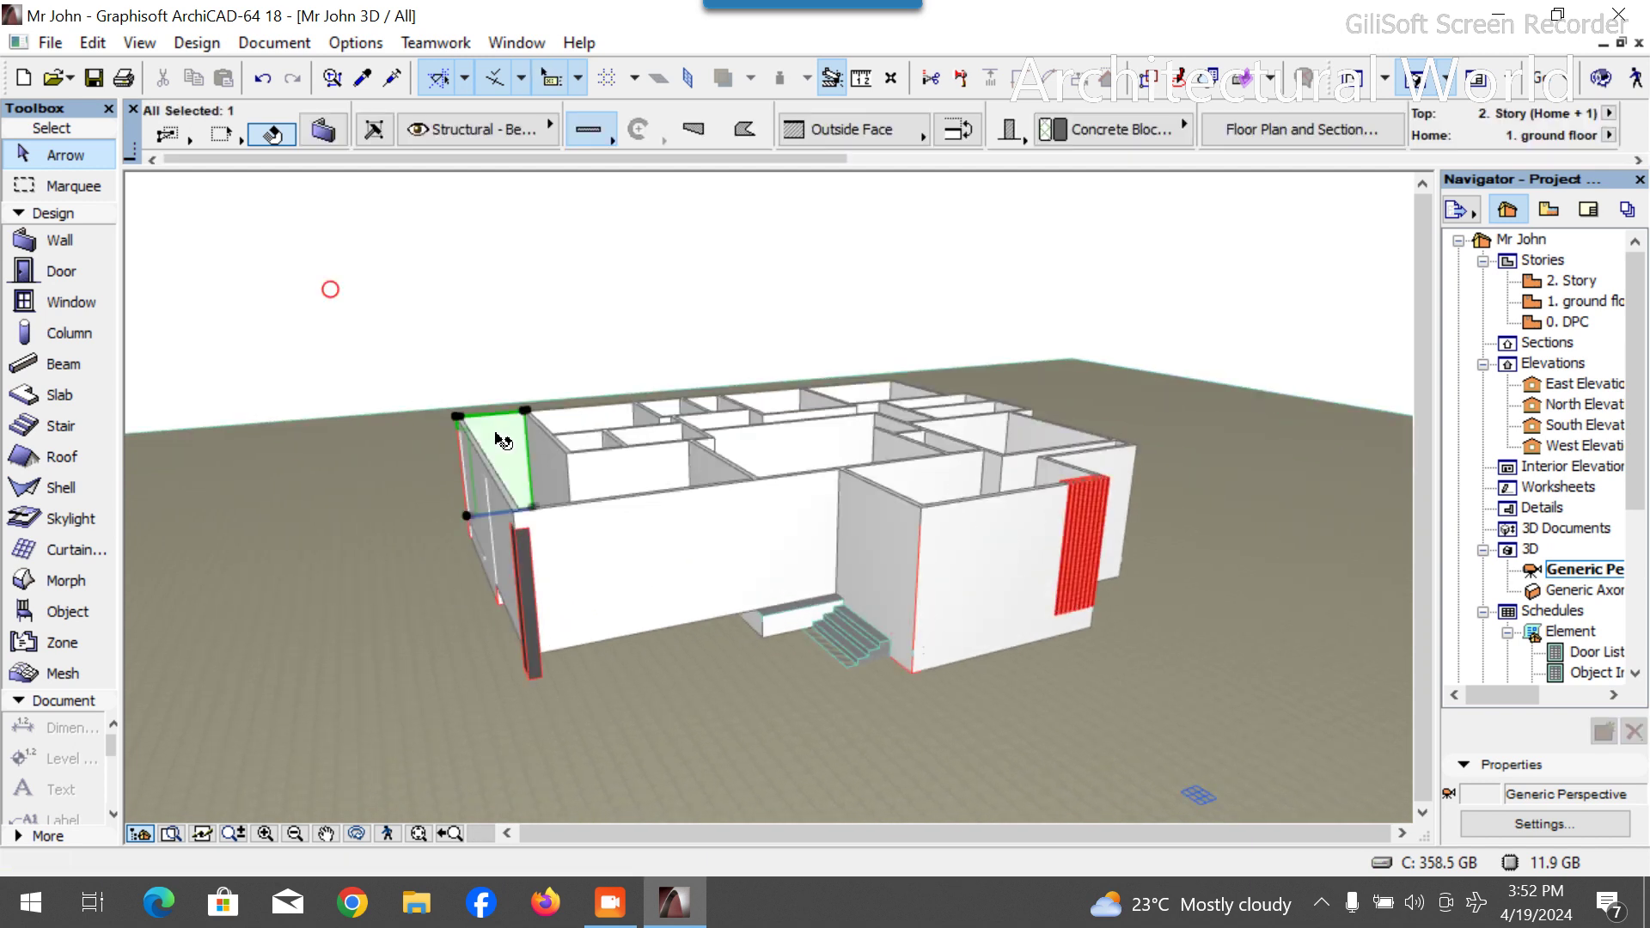
{"action": "left_click", "coordinate": [507, 550], "text": "shift"}
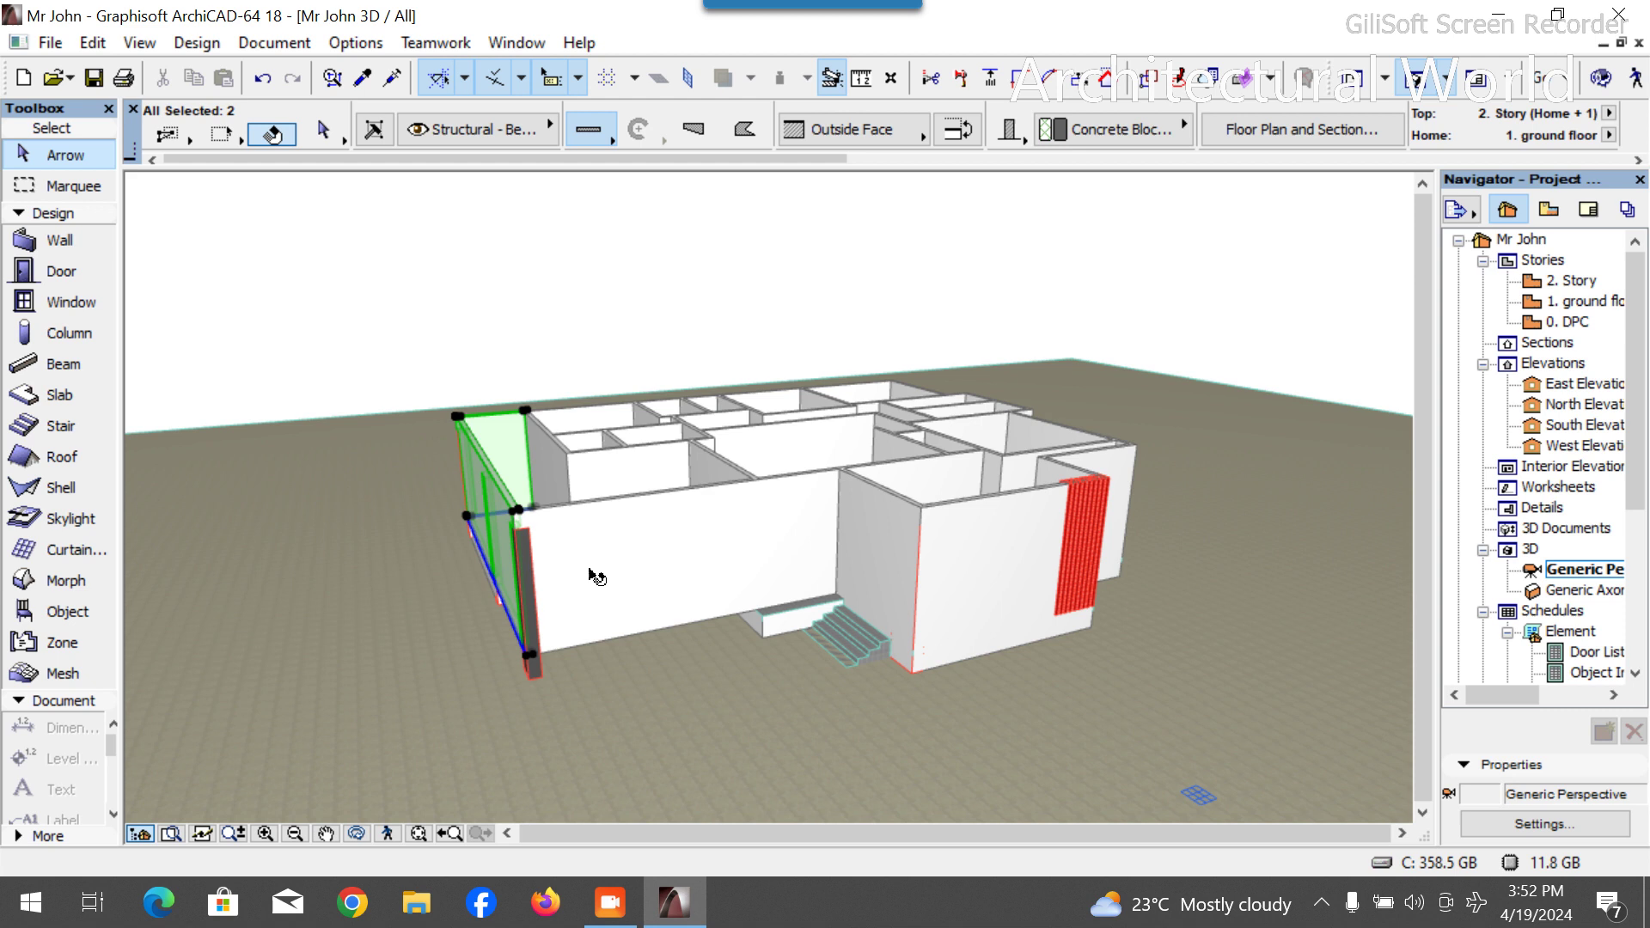
{"action": "left_click", "coordinate": [667, 575], "text": "shift"}
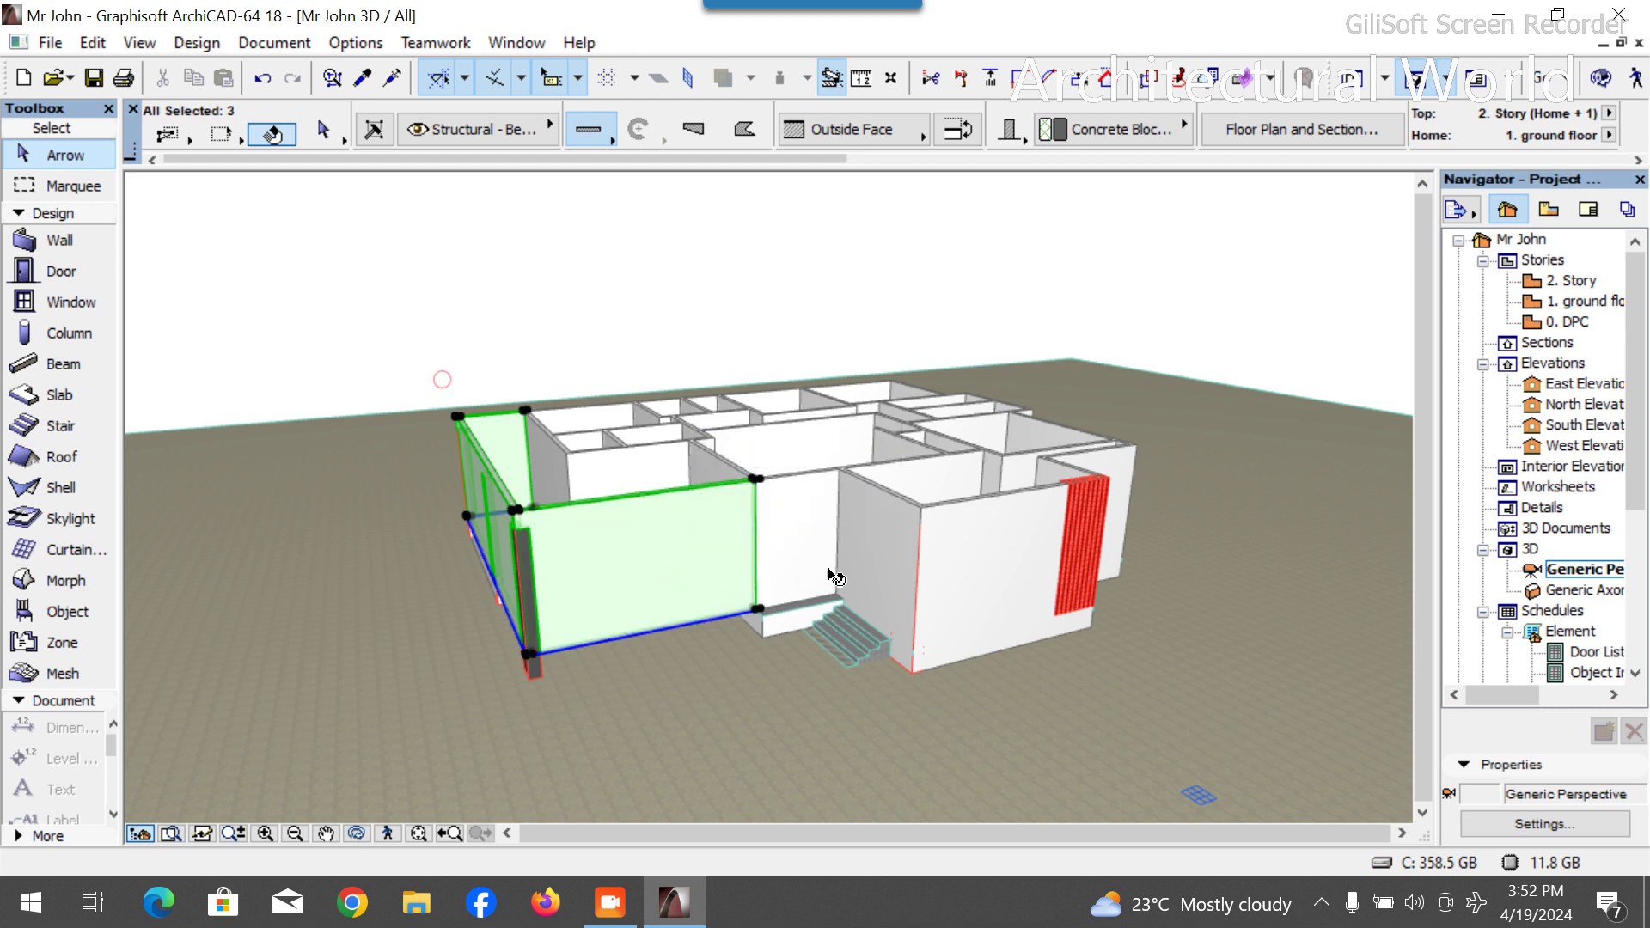
{"action": "left_click", "coordinate": [876, 533], "text": "shift"}
{"action": "left_click", "coordinate": [990, 554], "text": "shift"}
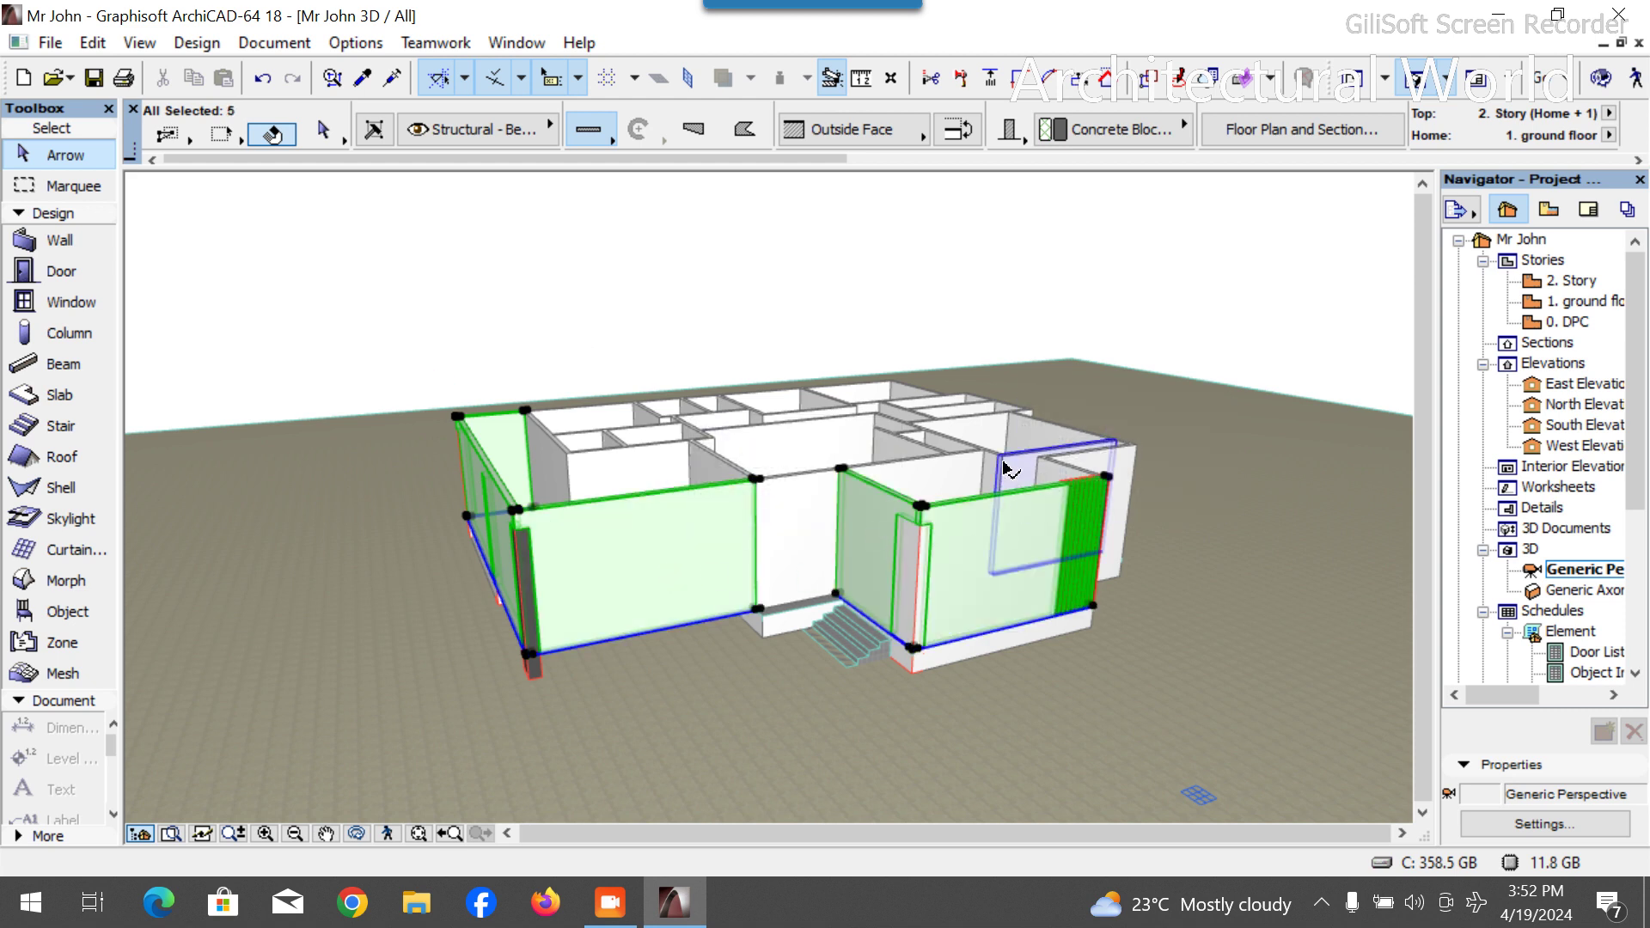
{"action": "left_click", "coordinate": [1055, 478], "text": "shift"}
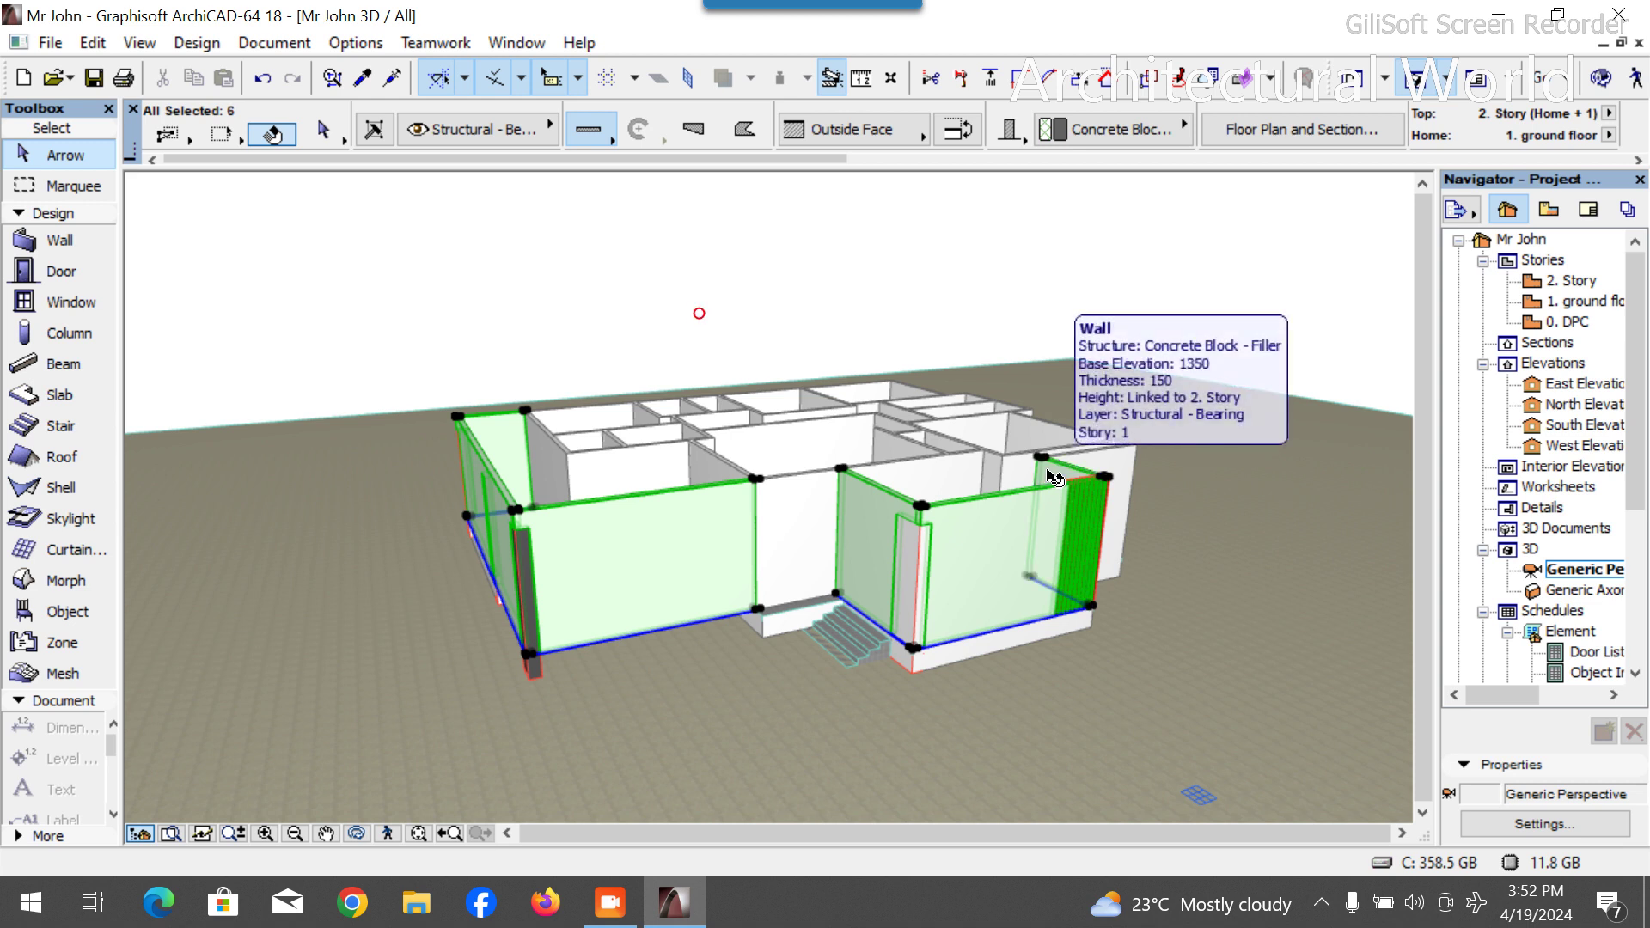
{"action": "left_click", "coordinate": [1108, 466], "text": "shift"}
{"action": "scroll", "coordinate": [1100, 115], "scroll_direction": "right", "scroll_amount": 5}
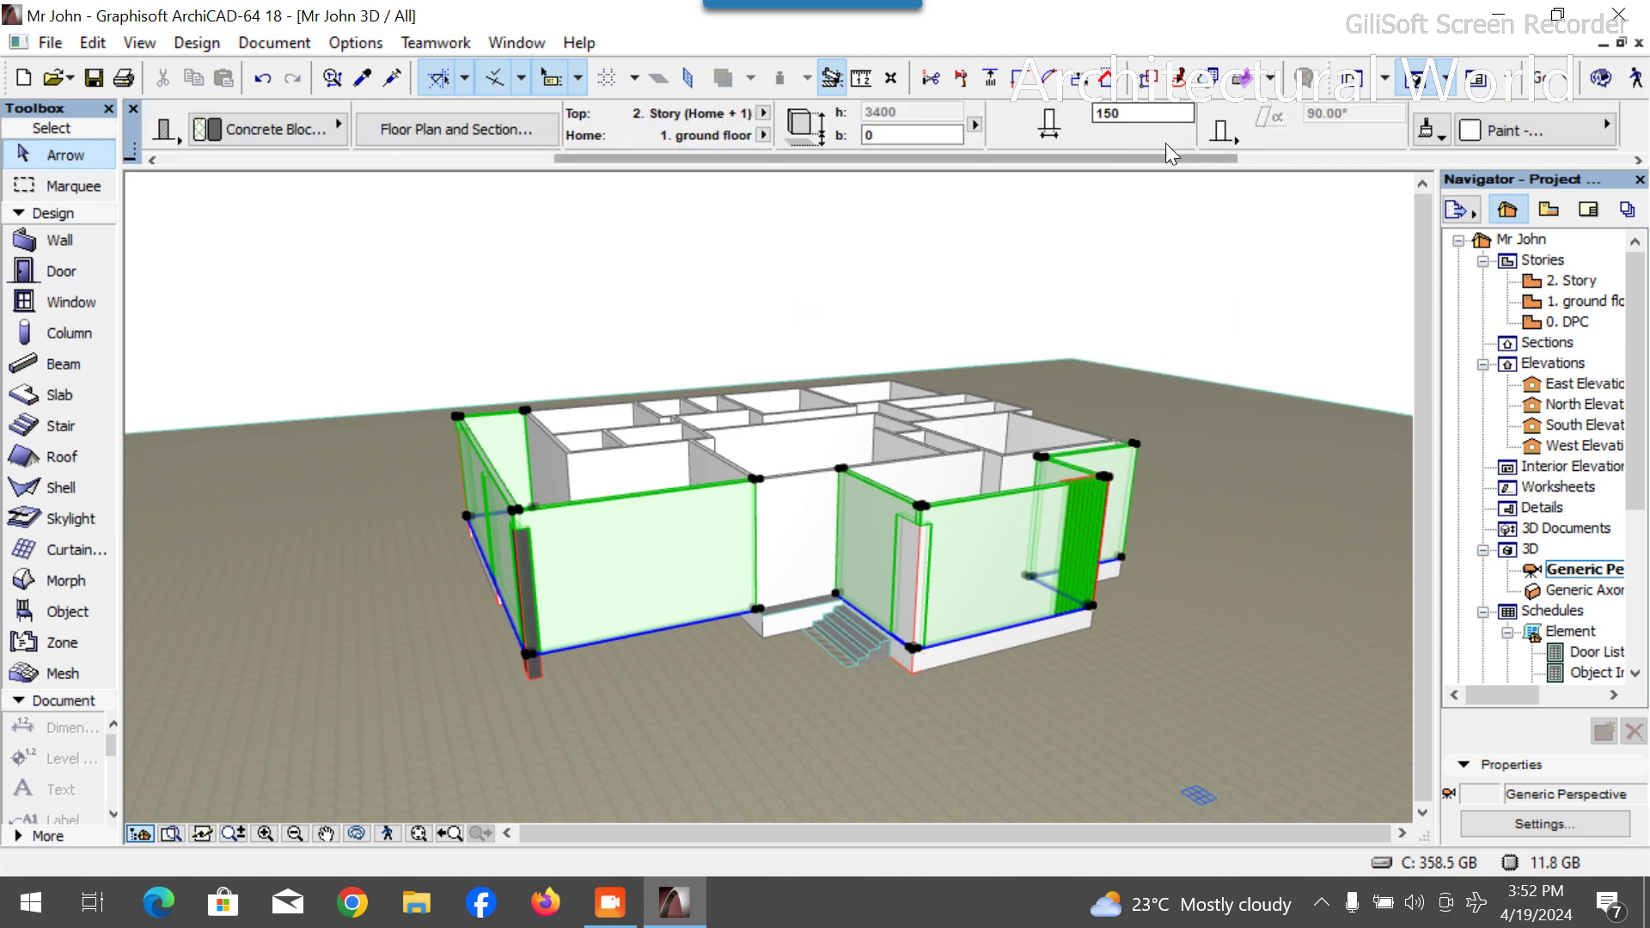
{"action": "scroll", "coordinate": [807, 137], "scroll_direction": "left", "scroll_amount": 5}
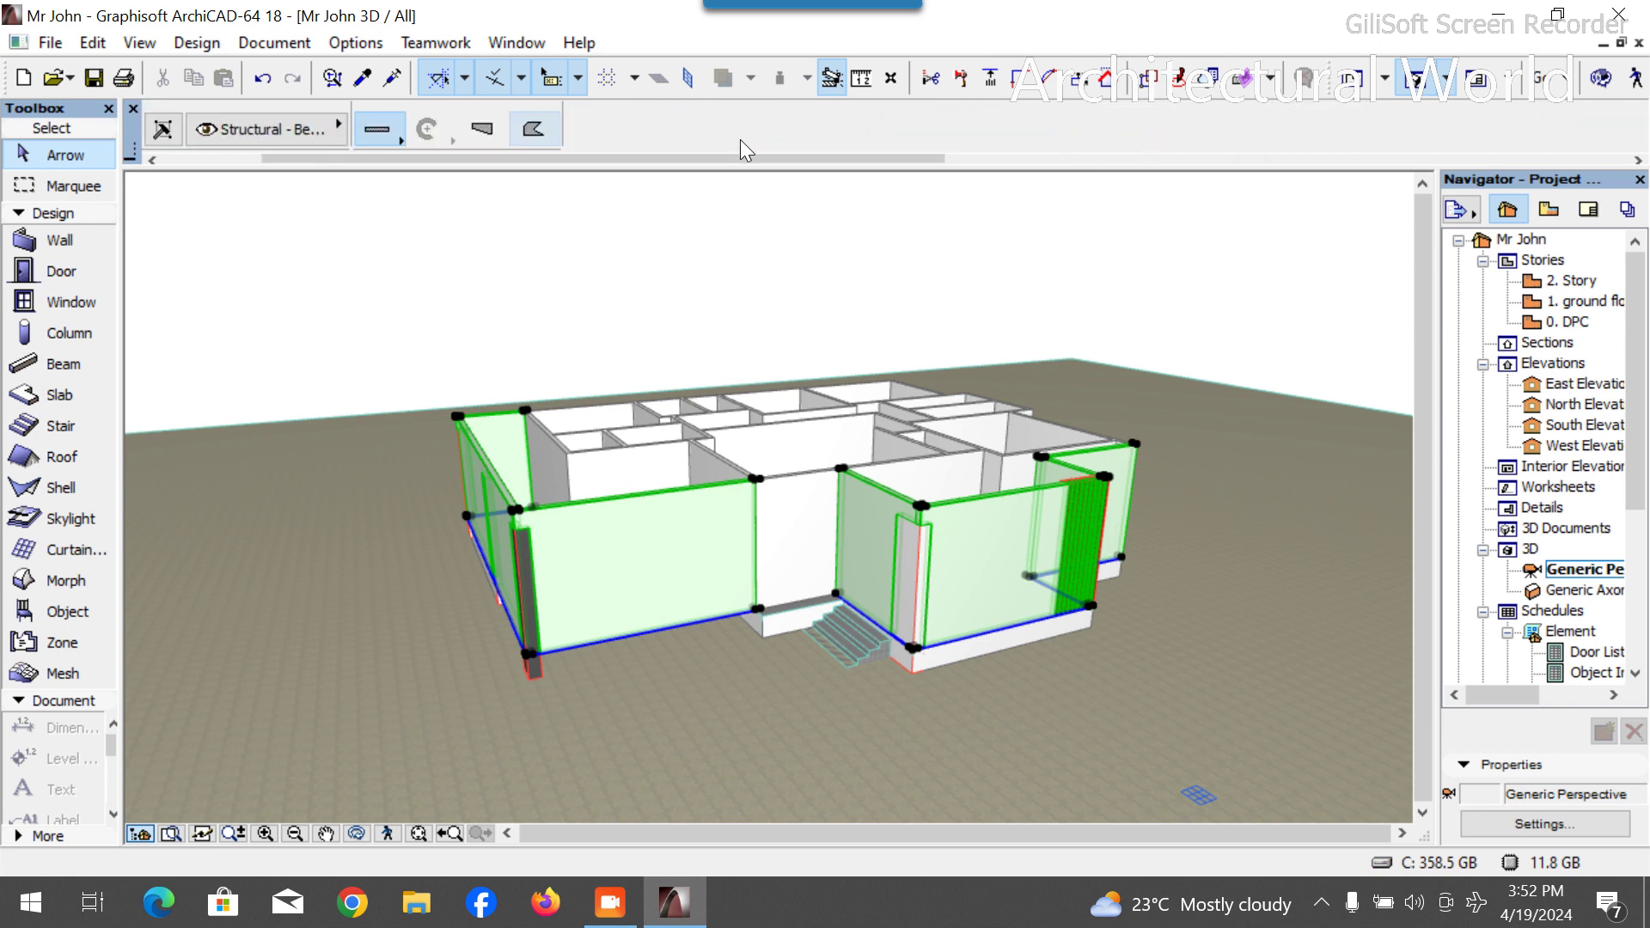
{"action": "left_click", "coordinate": [332, 129]}
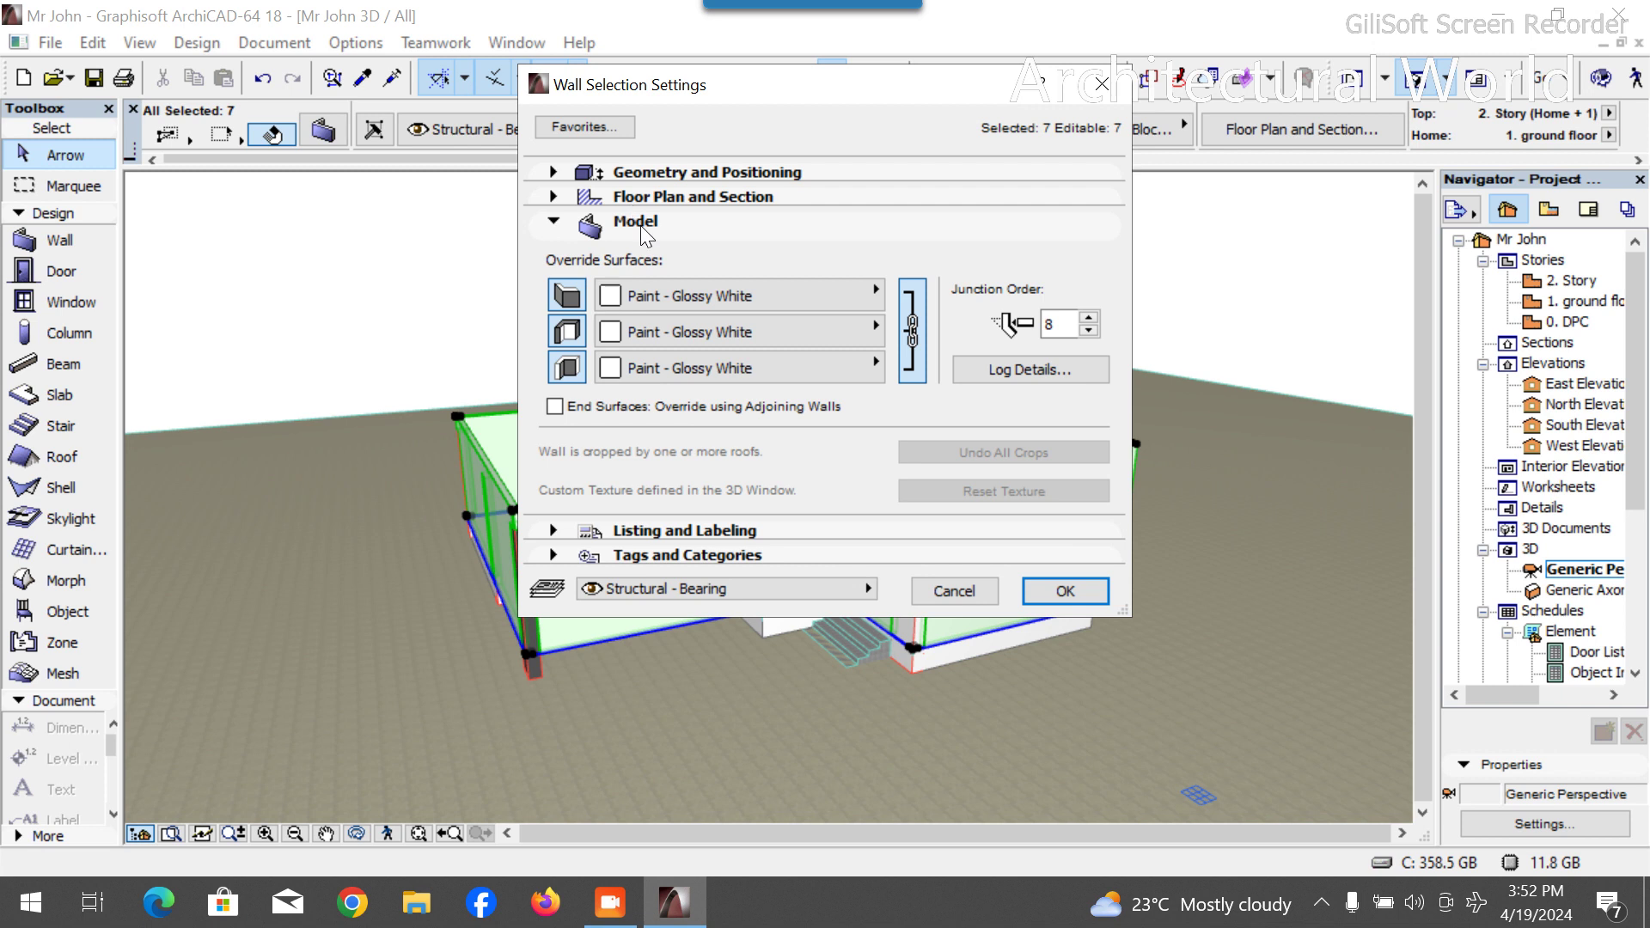
{"action": "left_click", "coordinate": [696, 172]}
{"action": "left_click", "coordinate": [707, 304]}
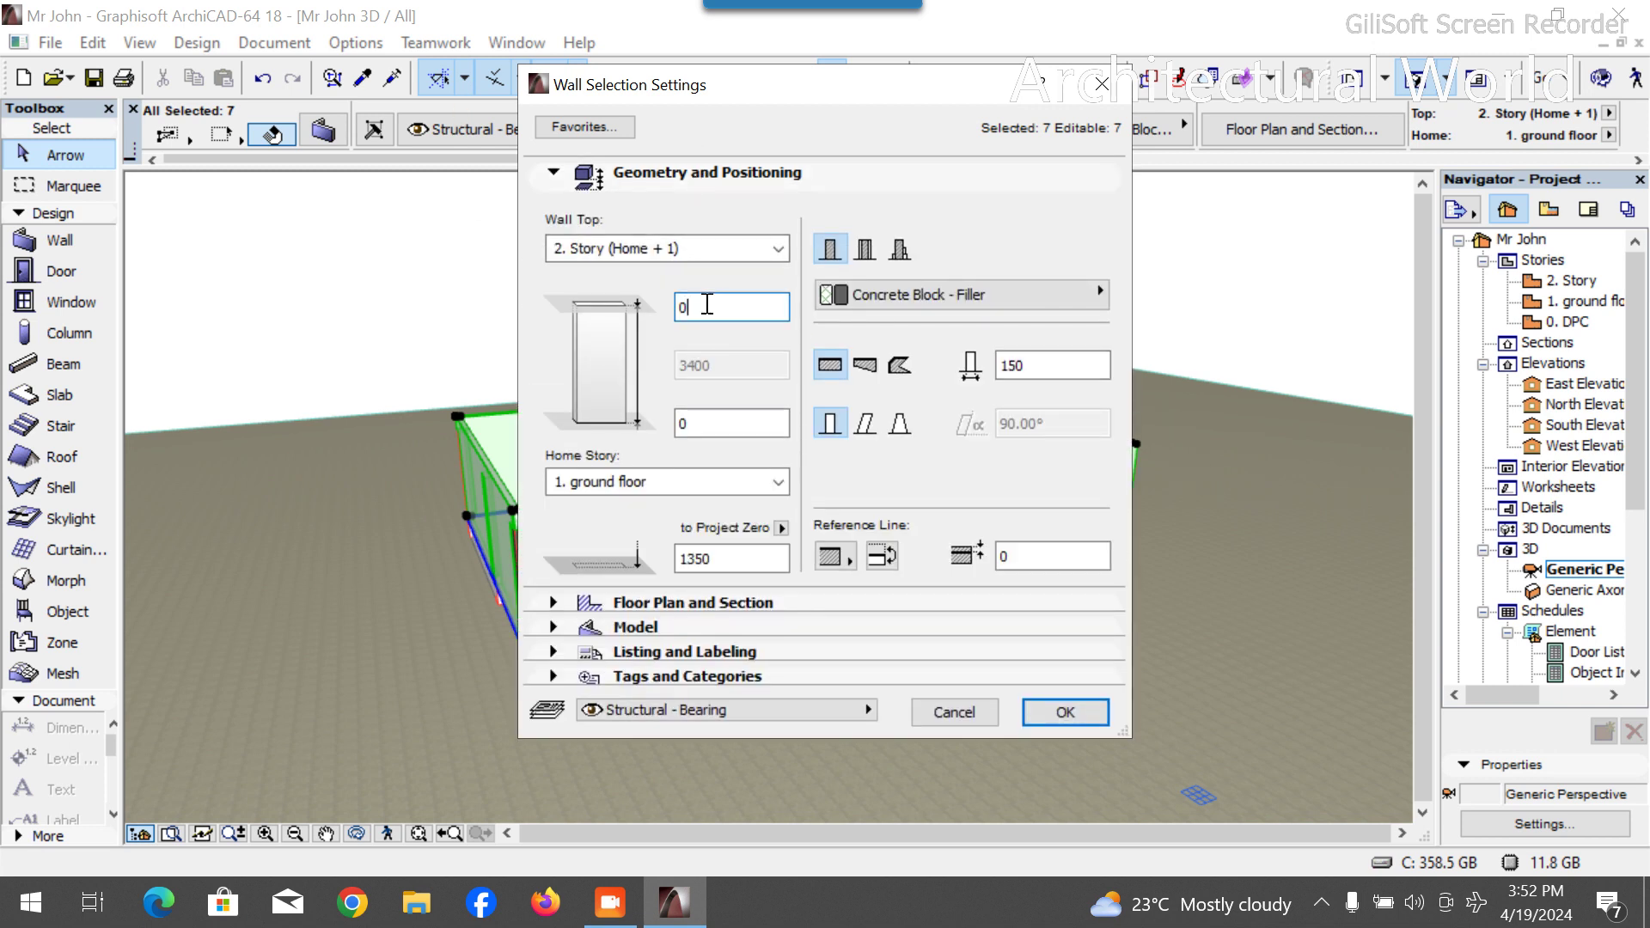
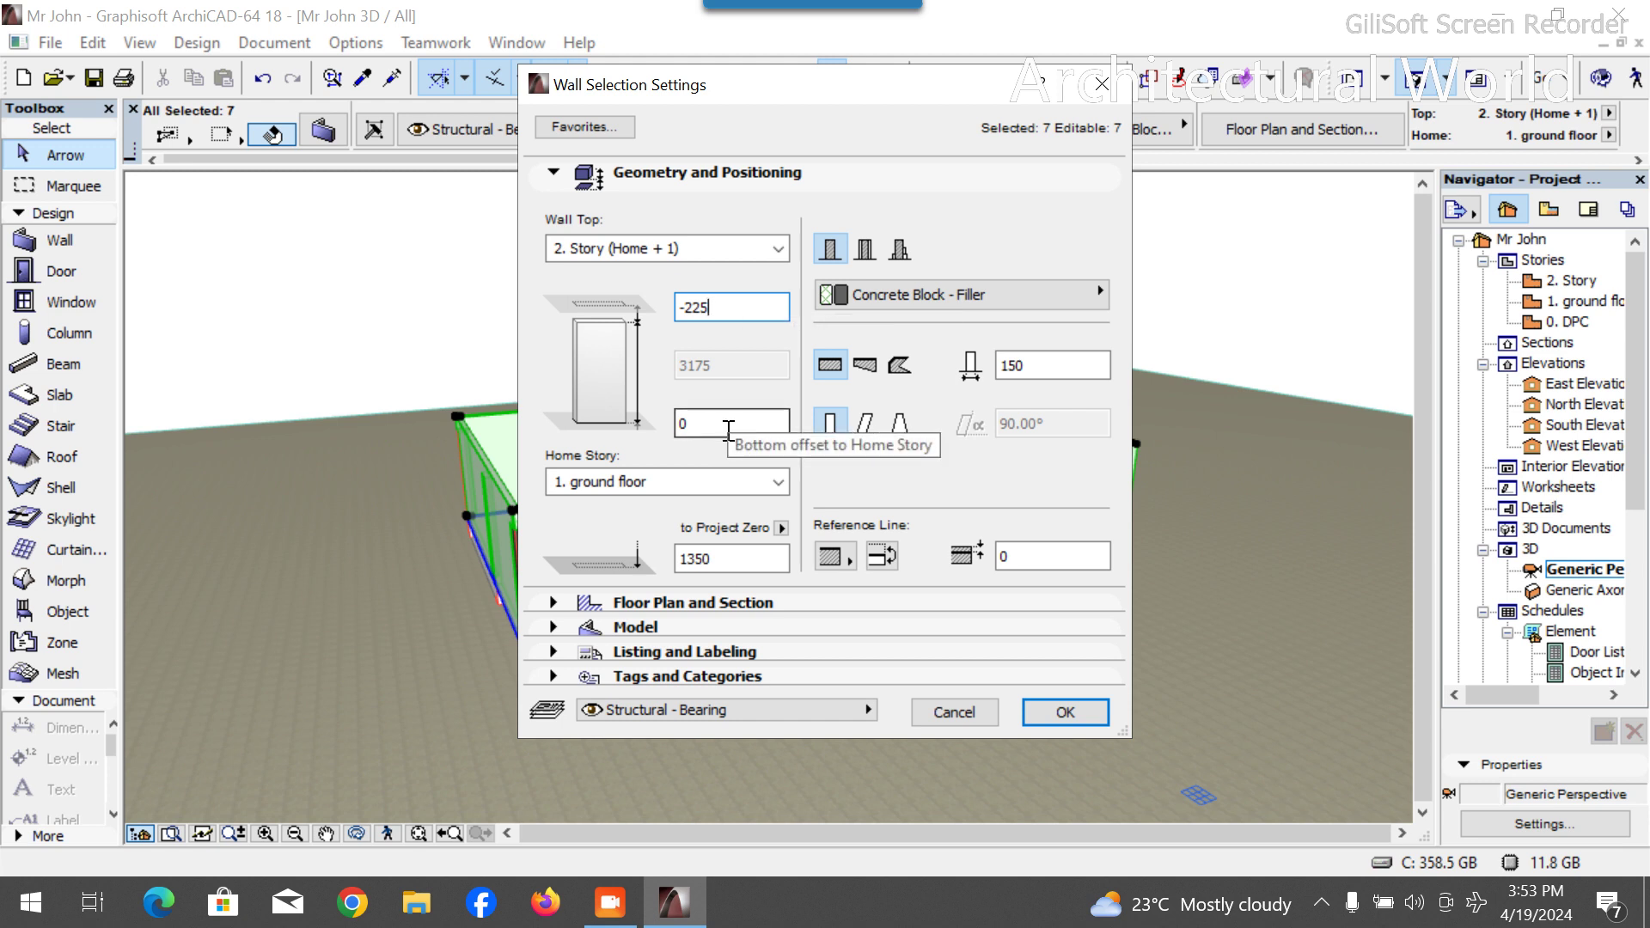
{"action": "left_click", "coordinate": [1040, 712]}
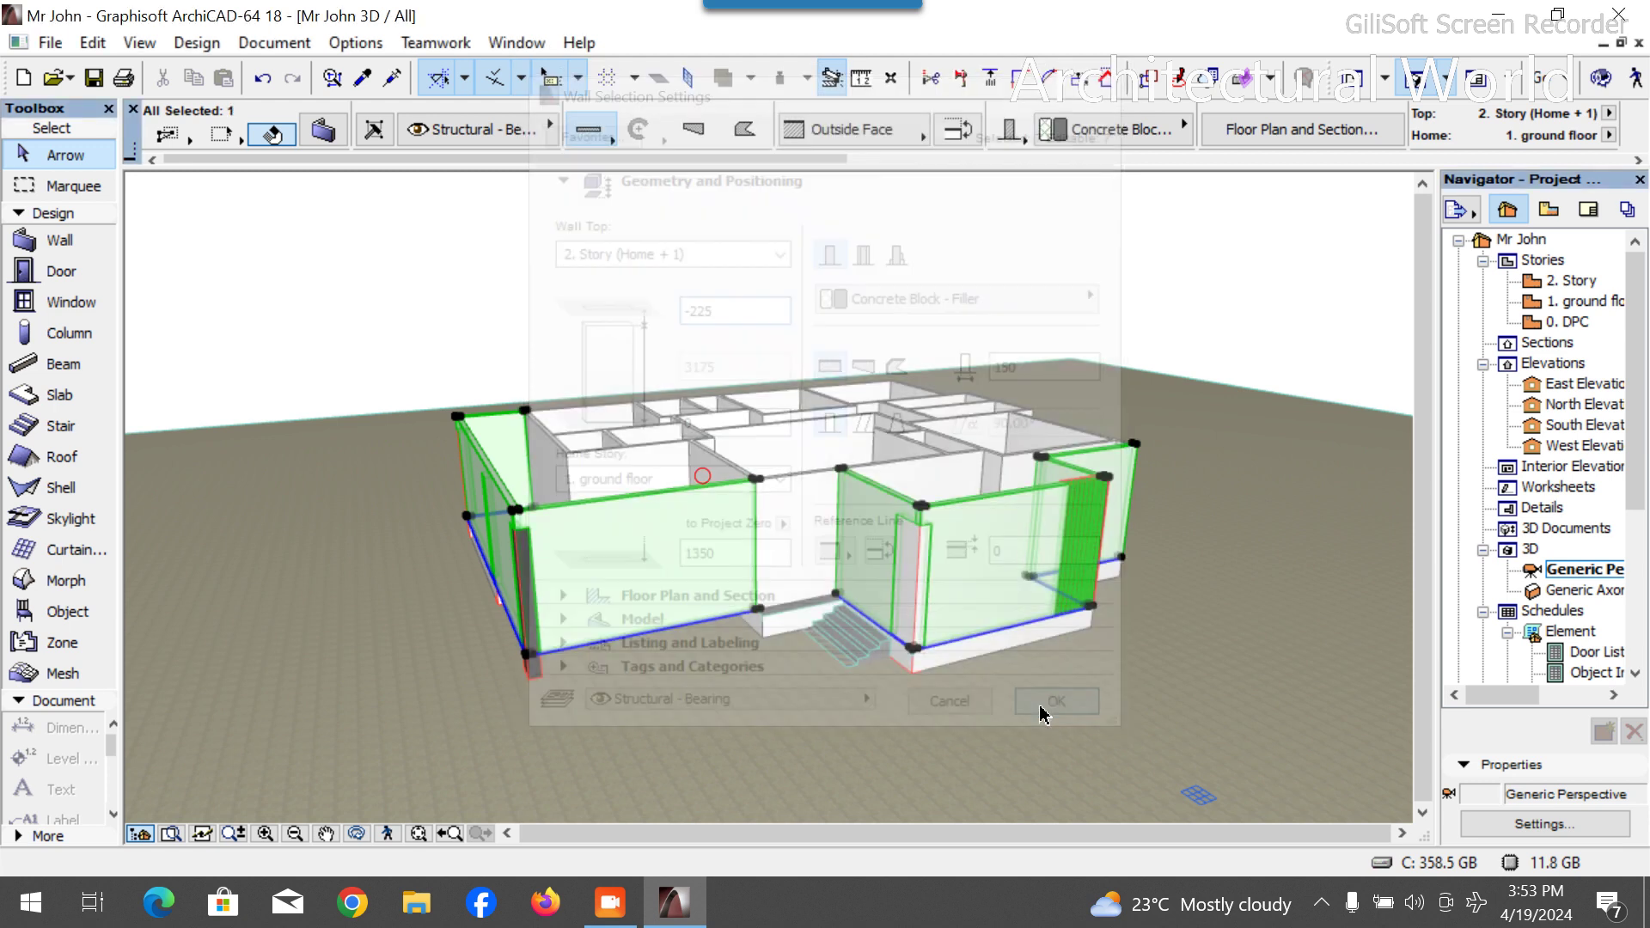
{"action": "scroll", "coordinate": [1122, 138], "scroll_direction": "right", "scroll_amount": 5}
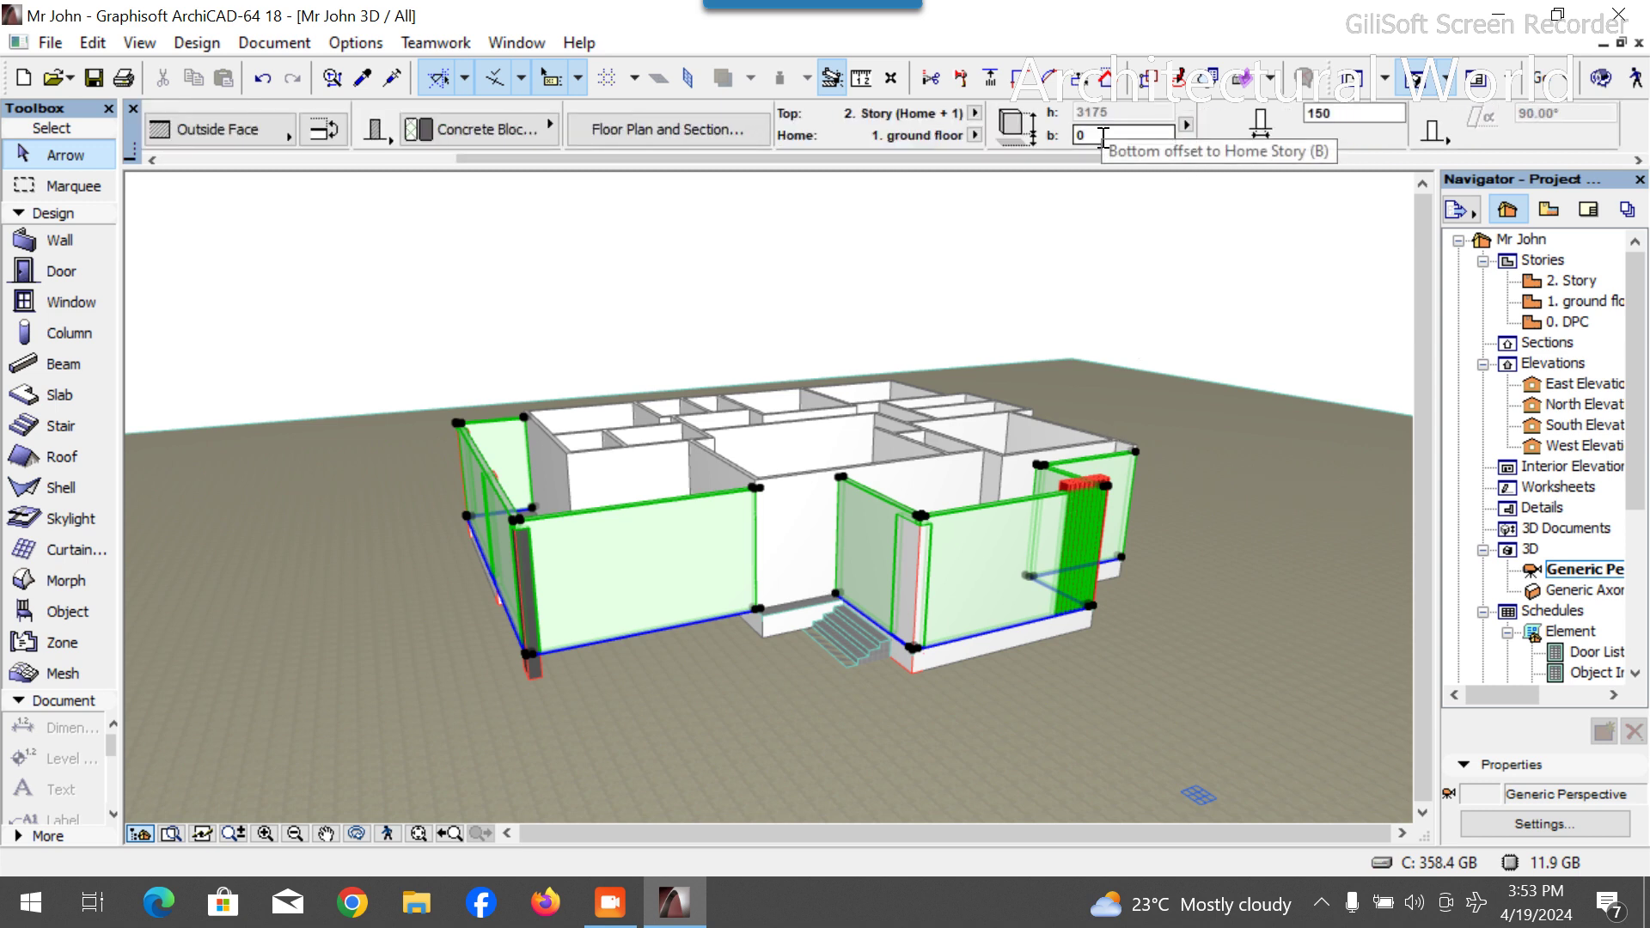
Set the bottom offset to 3175 for the seven selected outer and front walls.
{"action": "left_click", "coordinate": [1081, 135]}
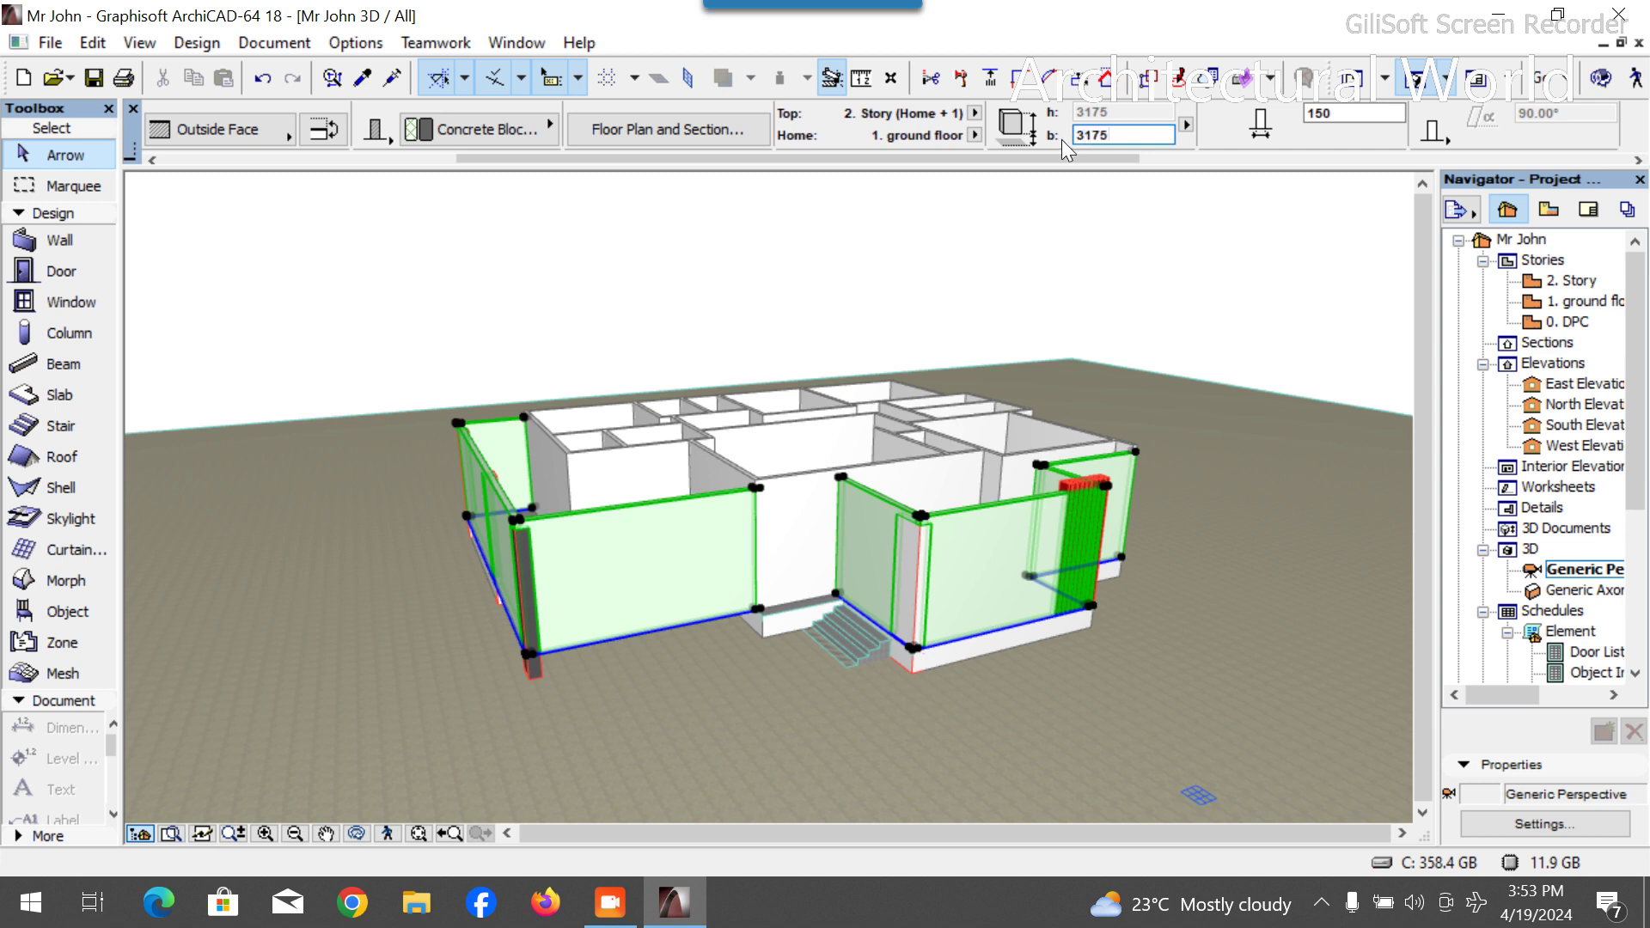
{"action": "key", "text": "Return"}
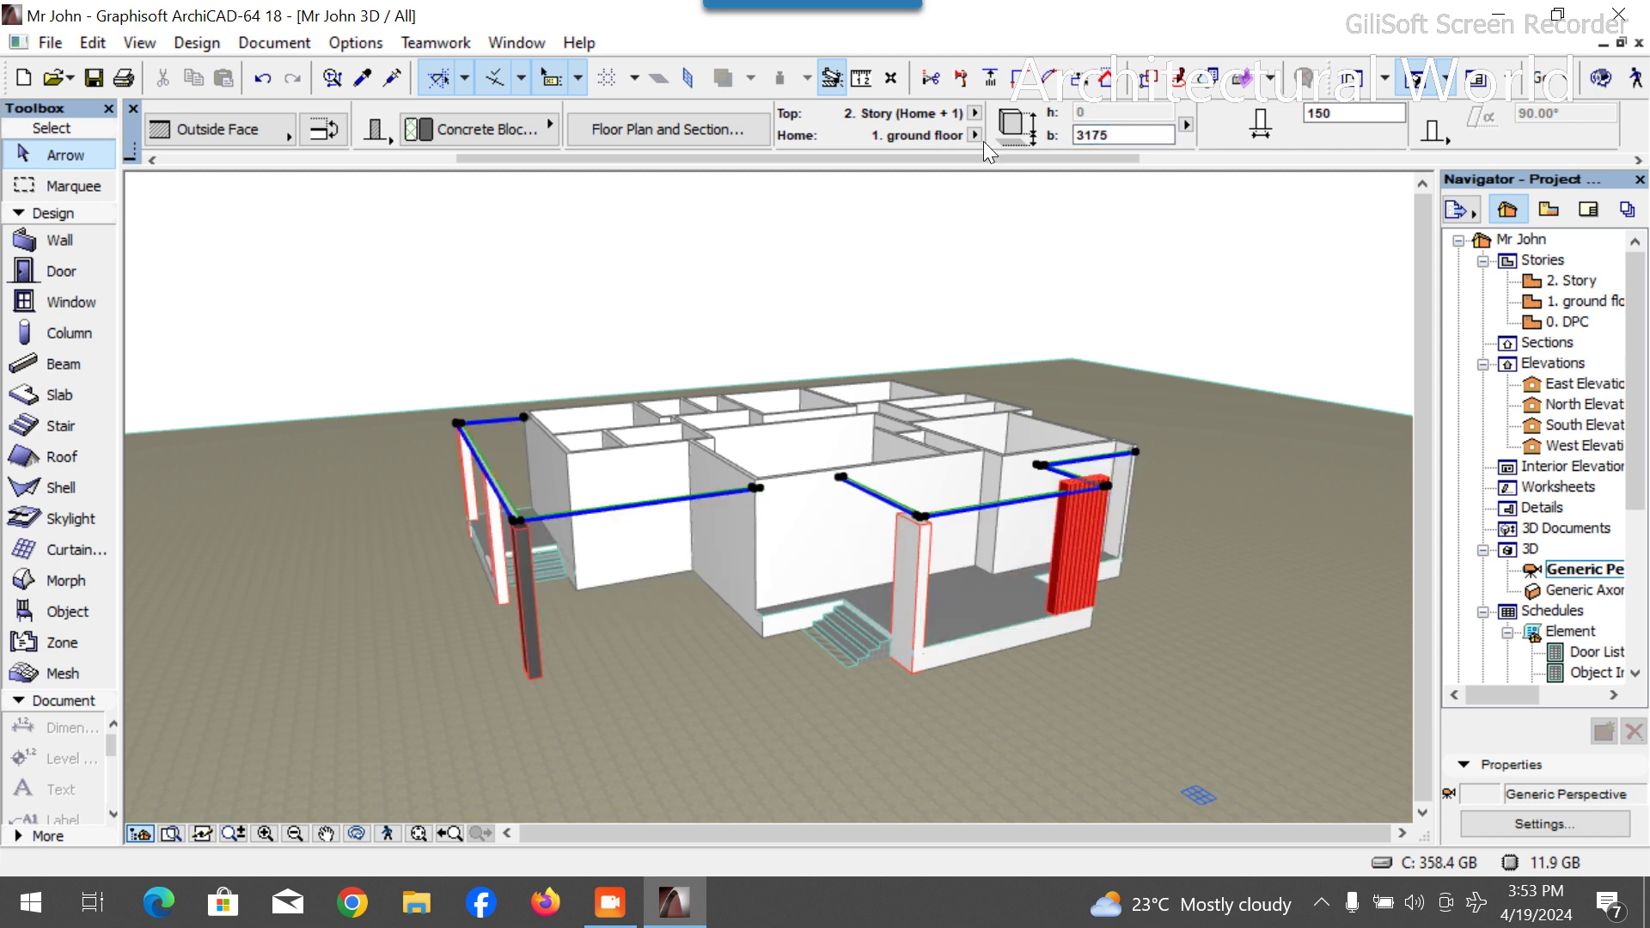
Try a top offset of 225 from 2. Story on the seven selected walls, and undo it.
{"action": "scroll", "coordinate": [303, 123], "scroll_direction": "up", "scroll_amount": 3}
{"action": "left_click", "coordinate": [323, 131]}
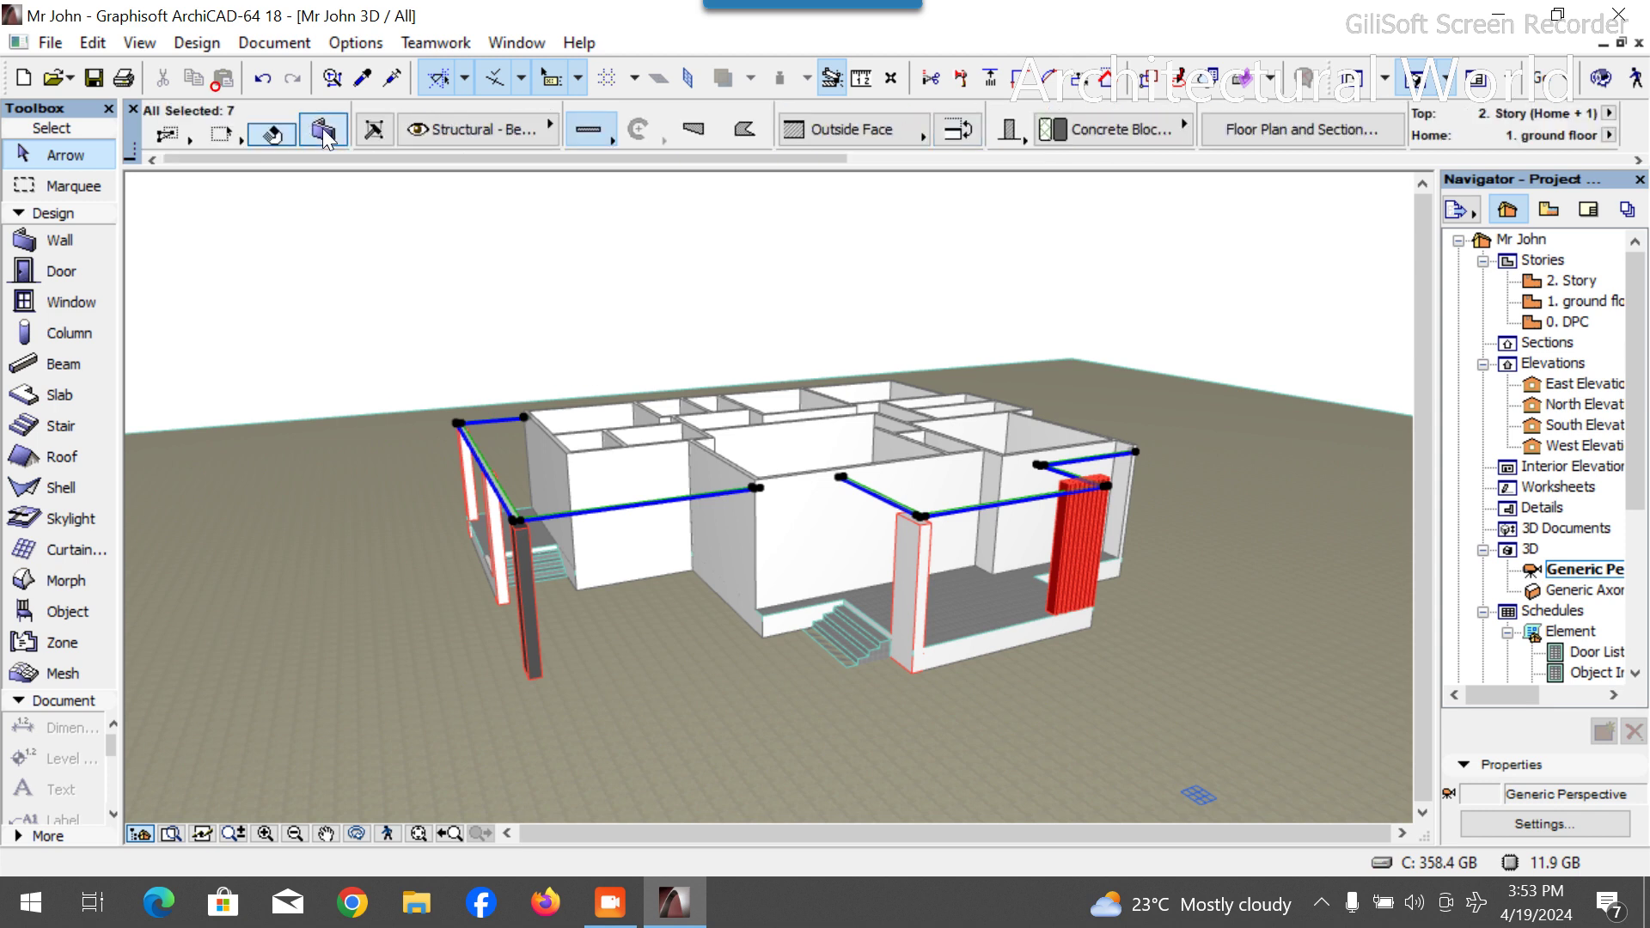
{"action": "left_click", "coordinate": [682, 311]}
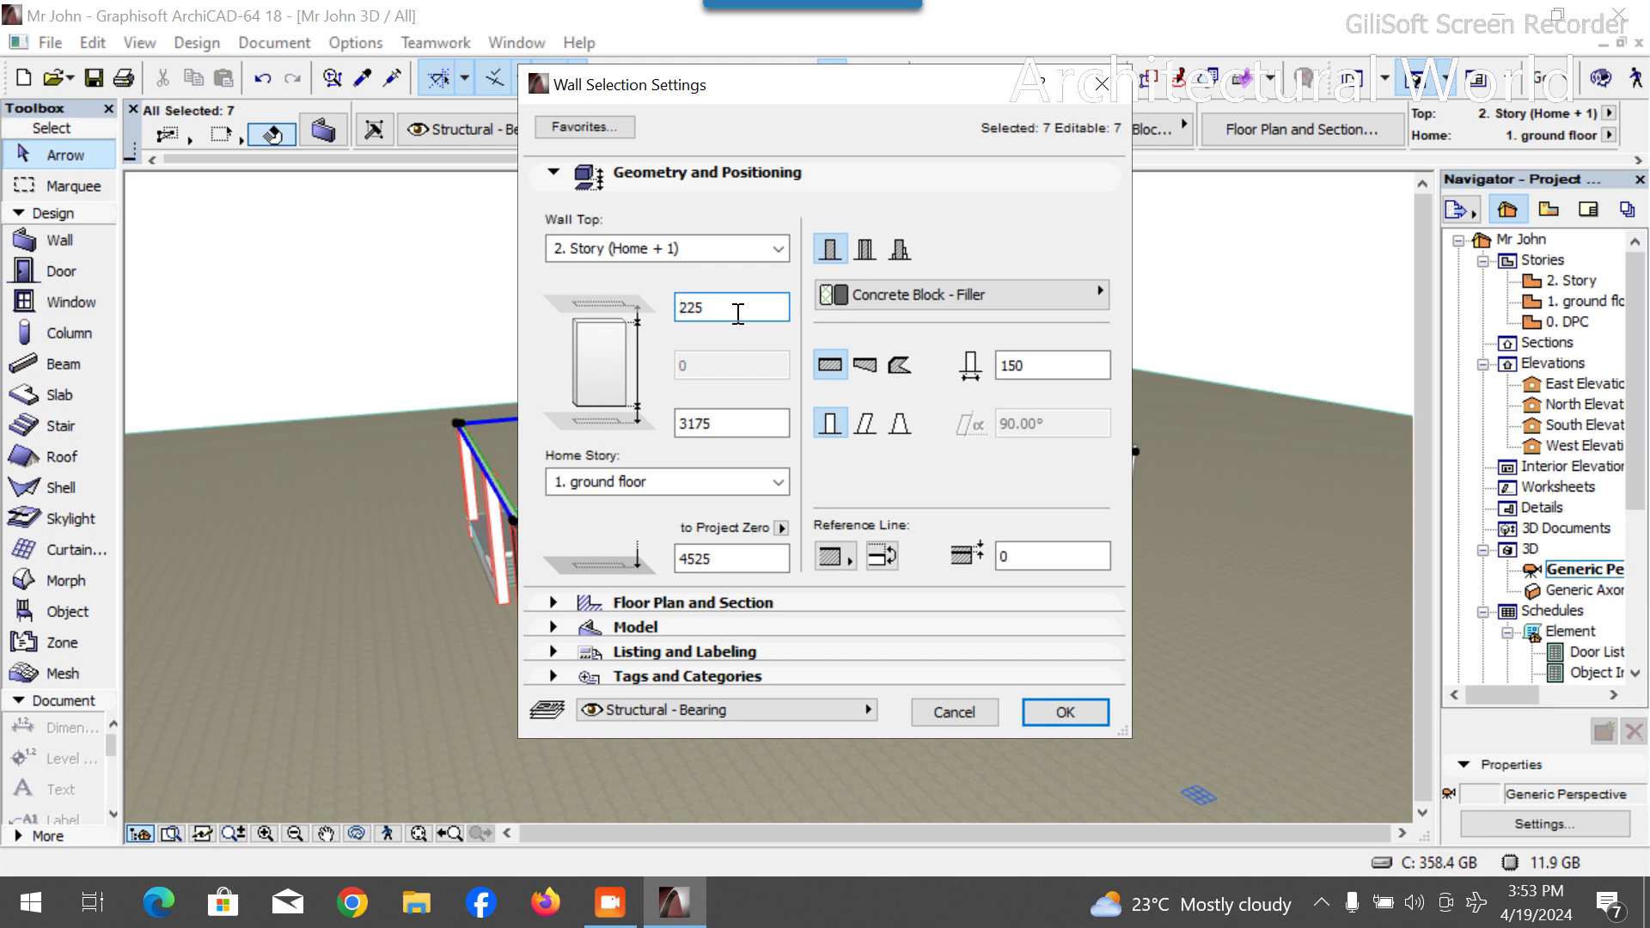
{"action": "left_click", "coordinate": [737, 313]}
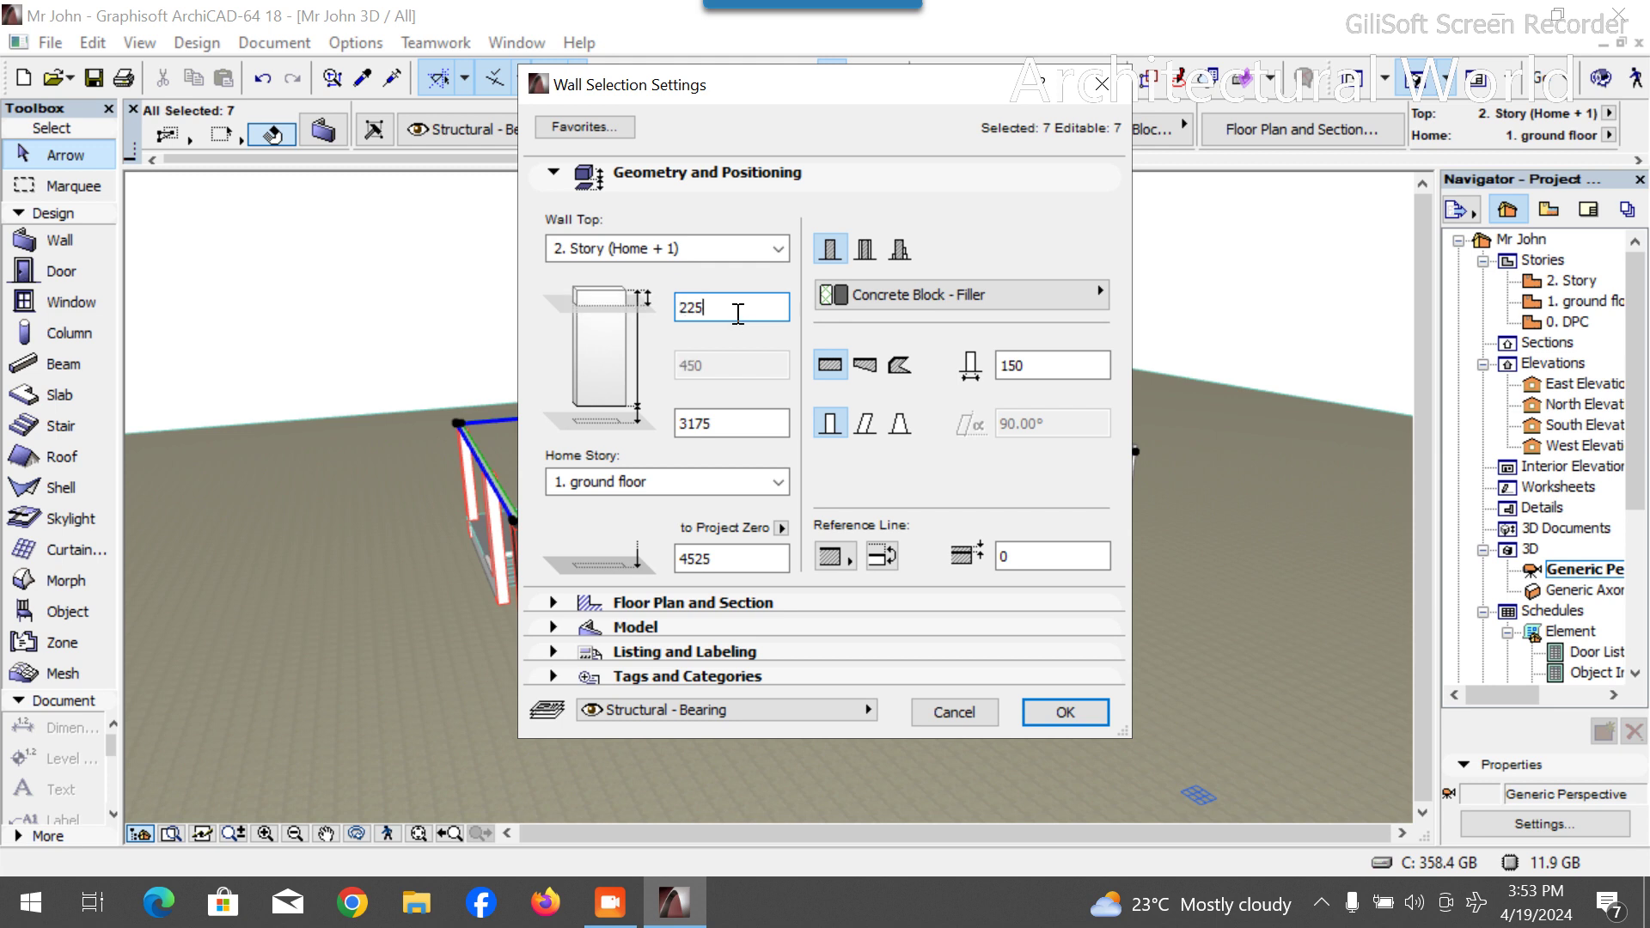
{"action": "key", "text": "Return"}
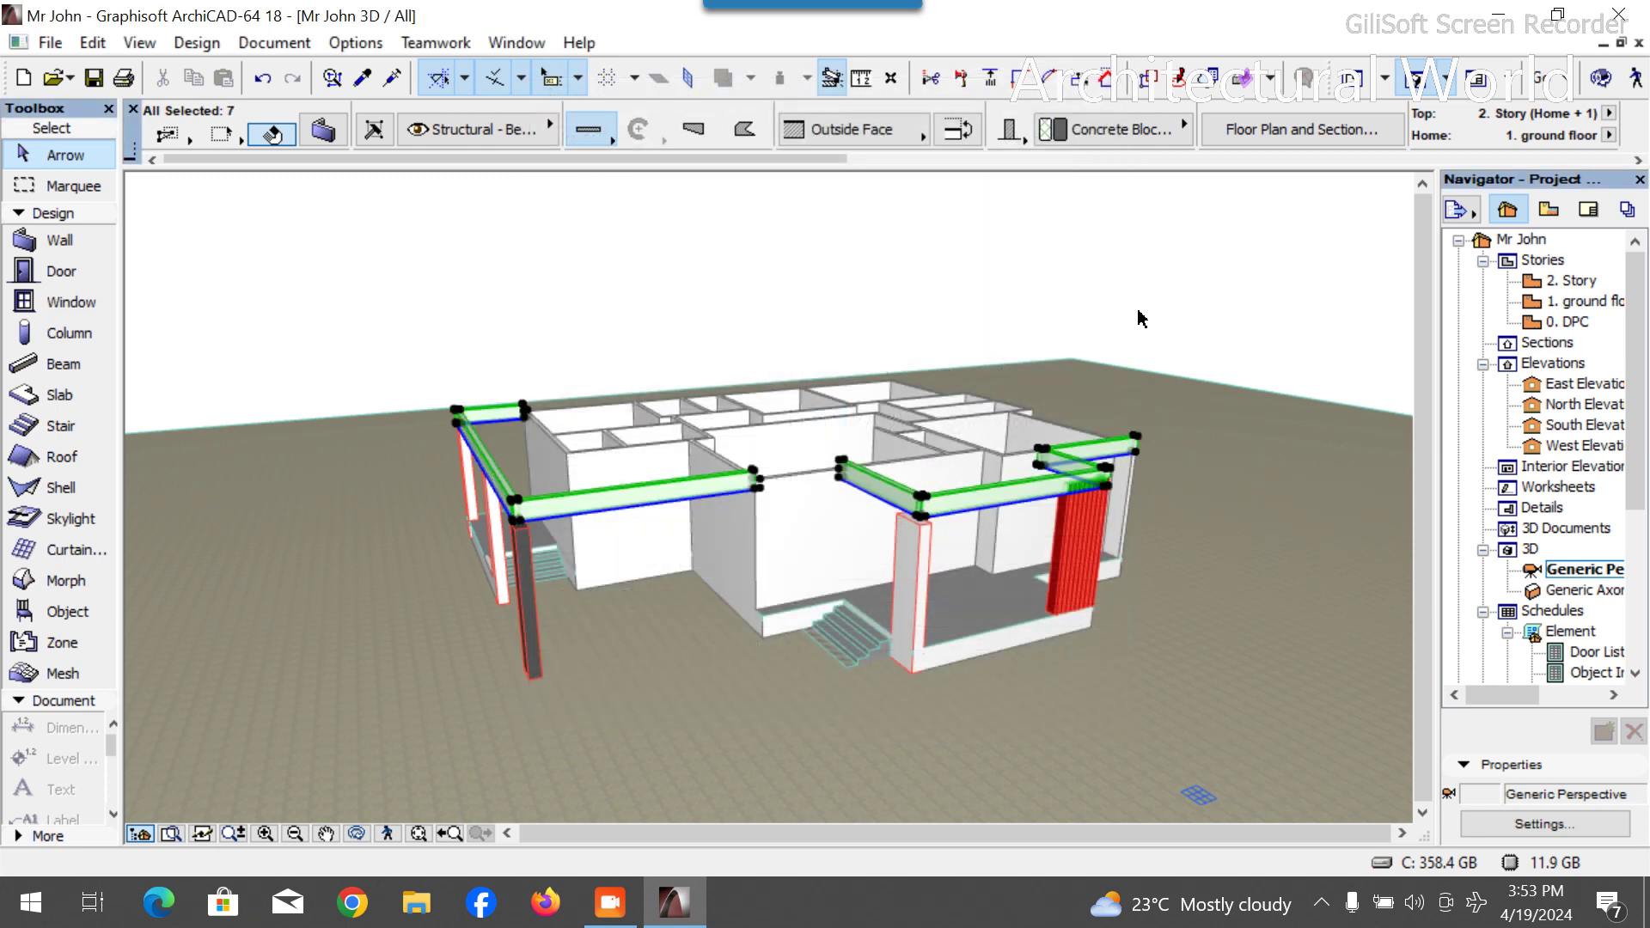
{"action": "left_click", "coordinate": [740, 209]}
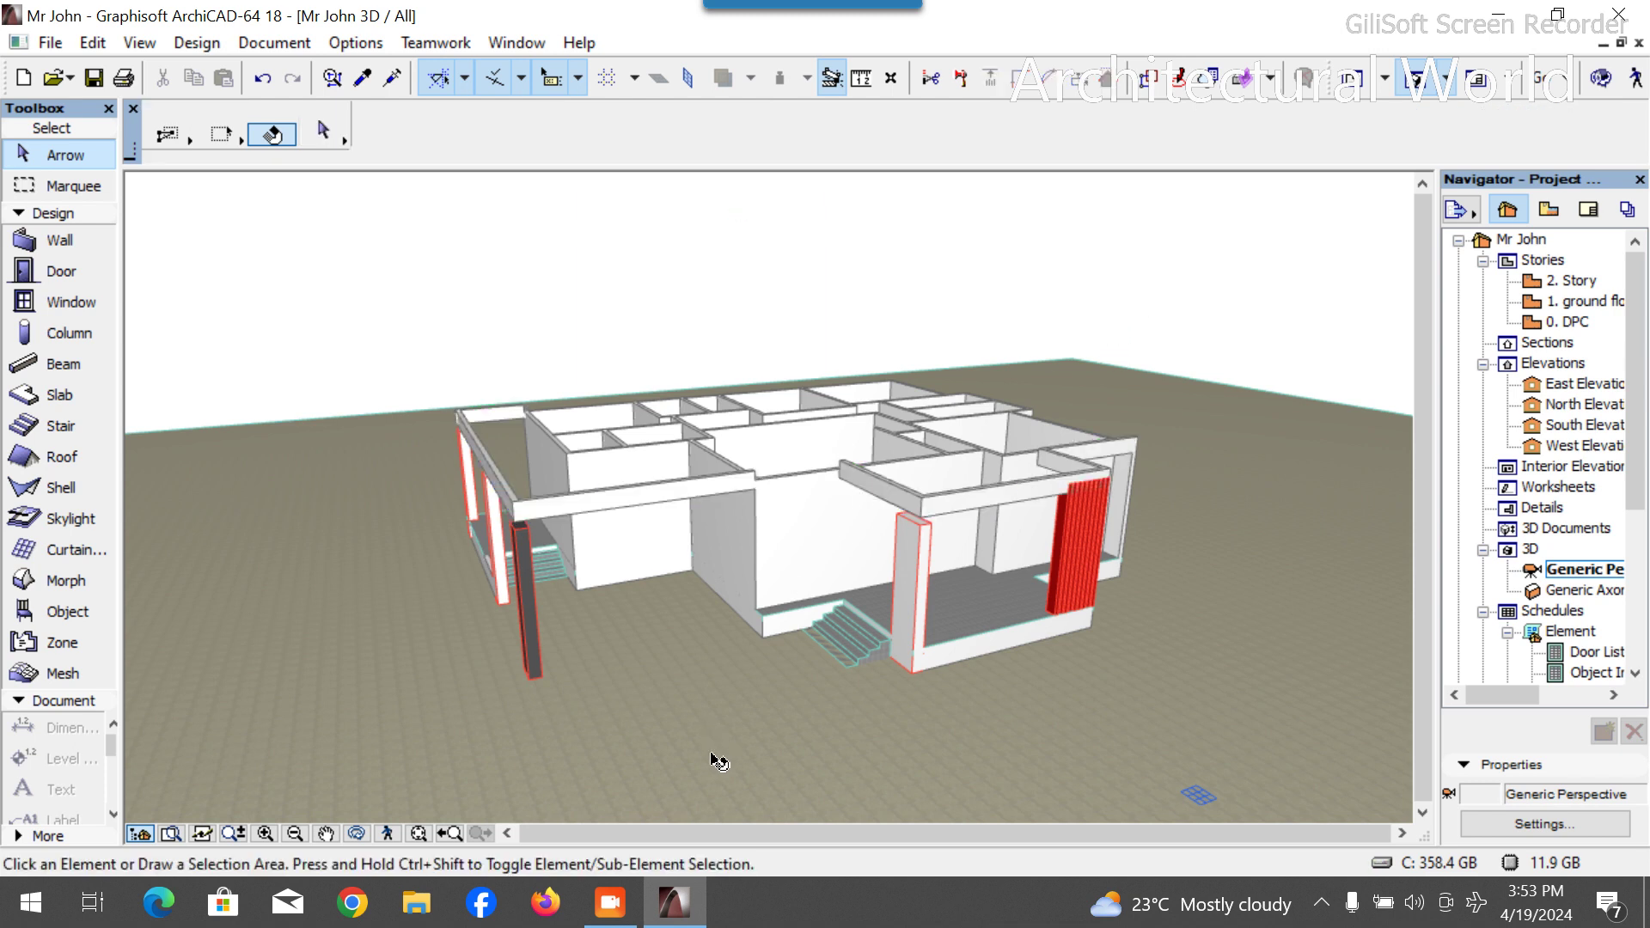
{"action": "key", "text": "ctrl+z"}
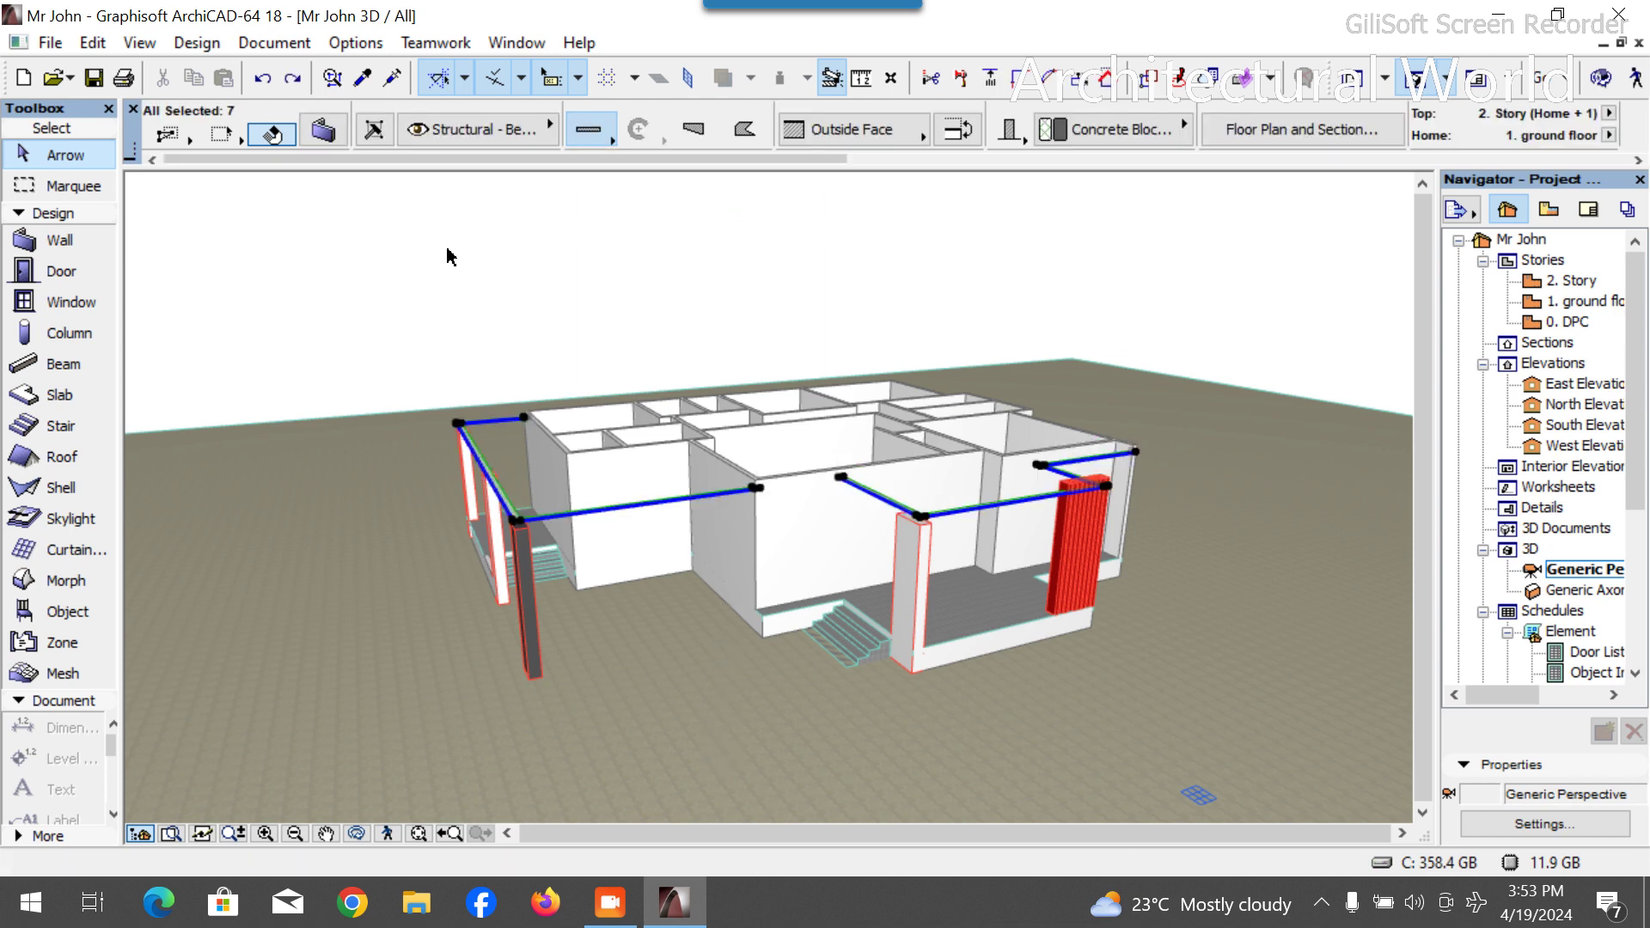
Set the seven walls' top offset to 225 from 2. Story and override their surfaces with Paint - Dark Gray.
{"action": "scroll", "coordinate": [584, 136], "scroll_direction": "down", "scroll_amount": 3}
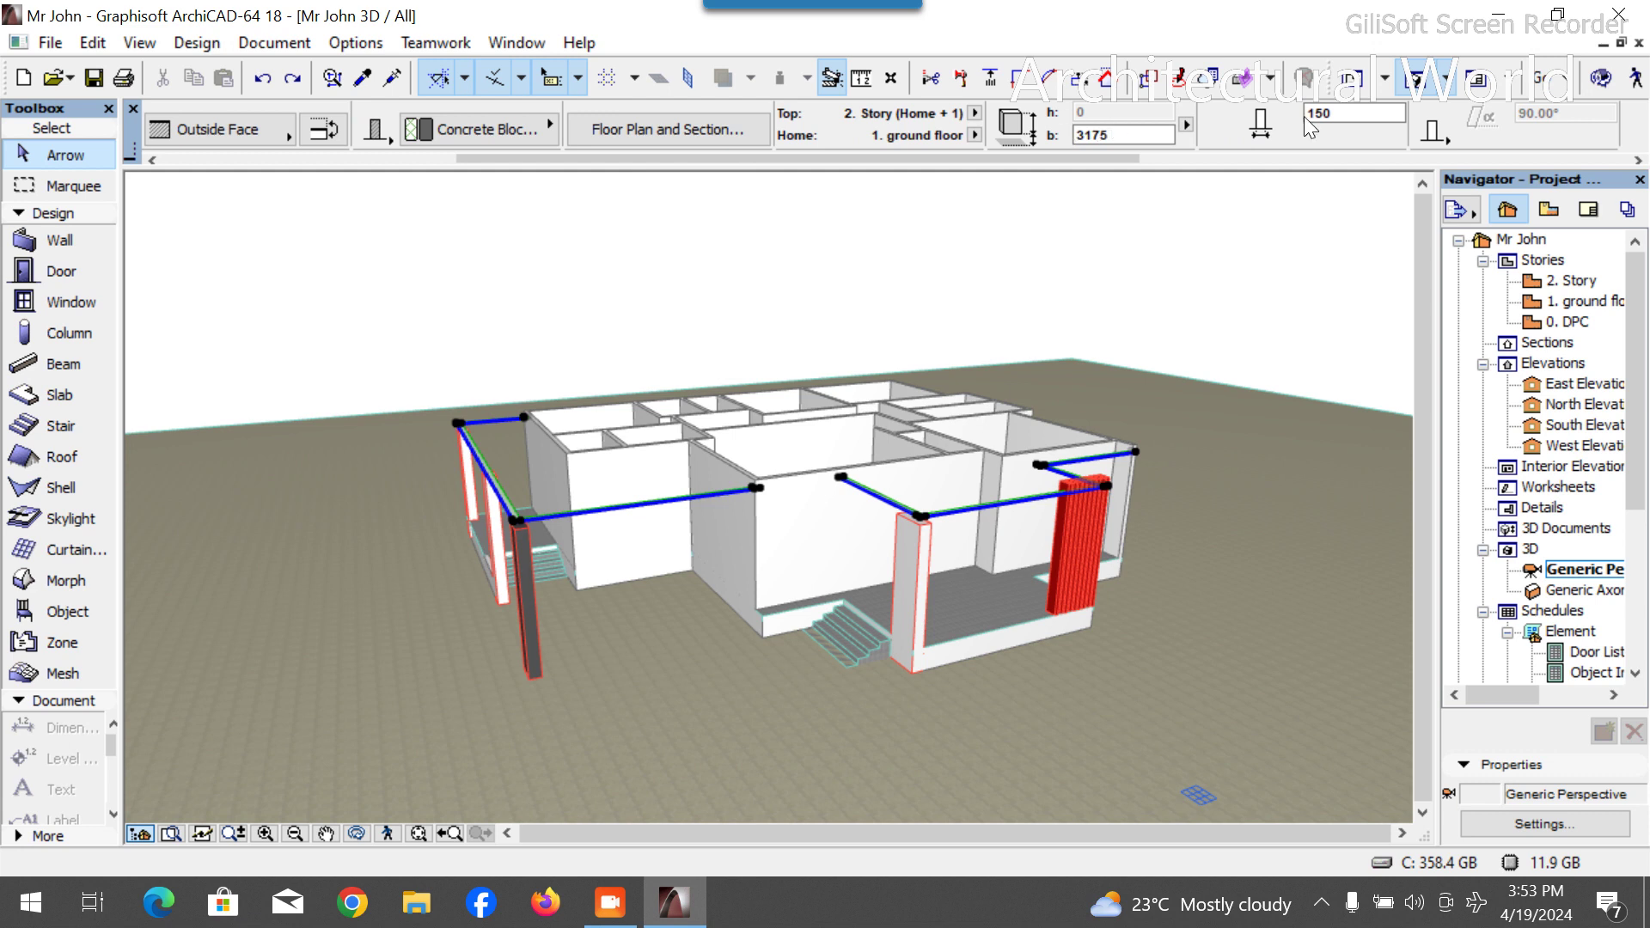
{"action": "scroll", "coordinate": [1303, 116], "scroll_direction": "up", "scroll_amount": 3}
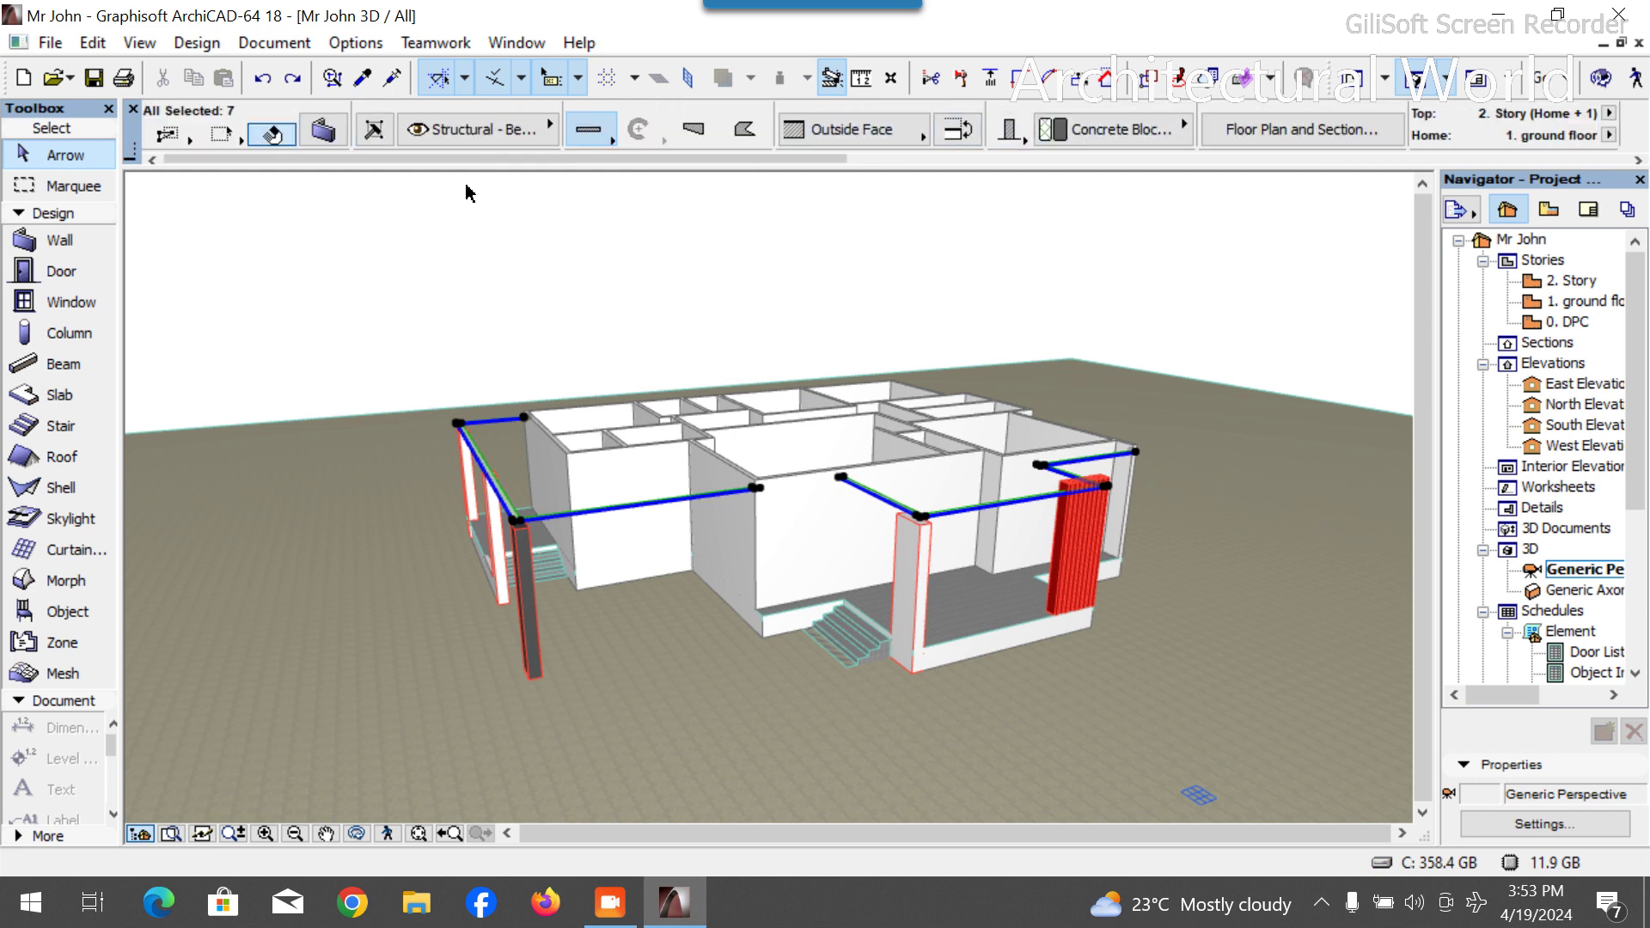
{"action": "left_click", "coordinate": [324, 132]}
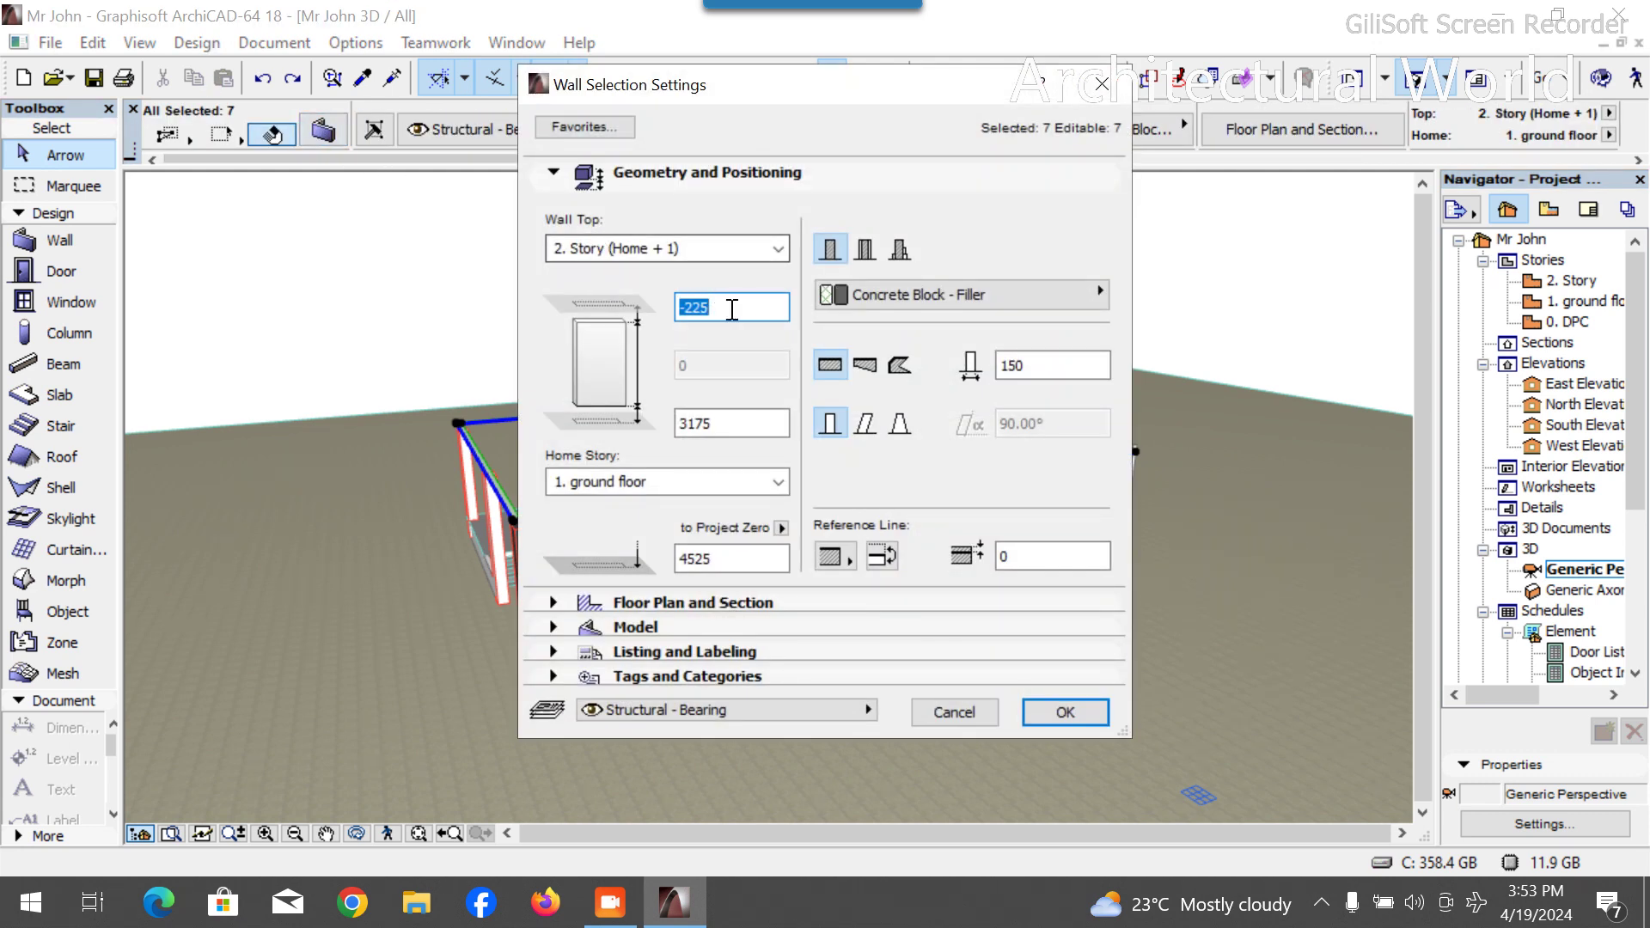
{"action": "key", "text": "Left"}
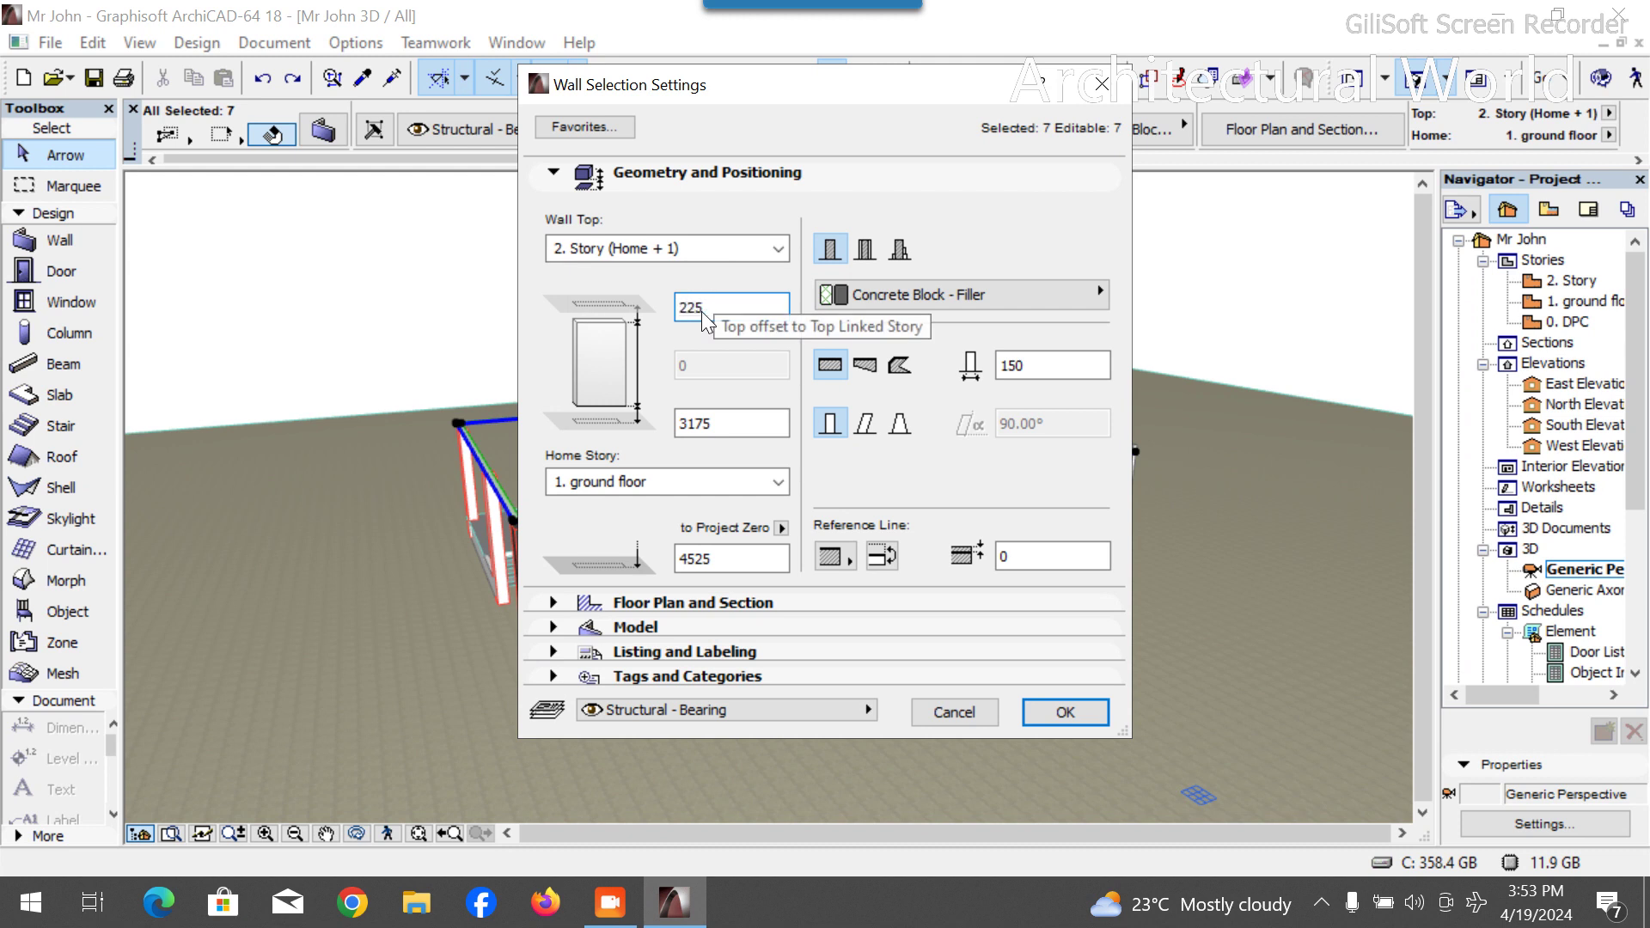
{"action": "left_click", "coordinate": [606, 627]}
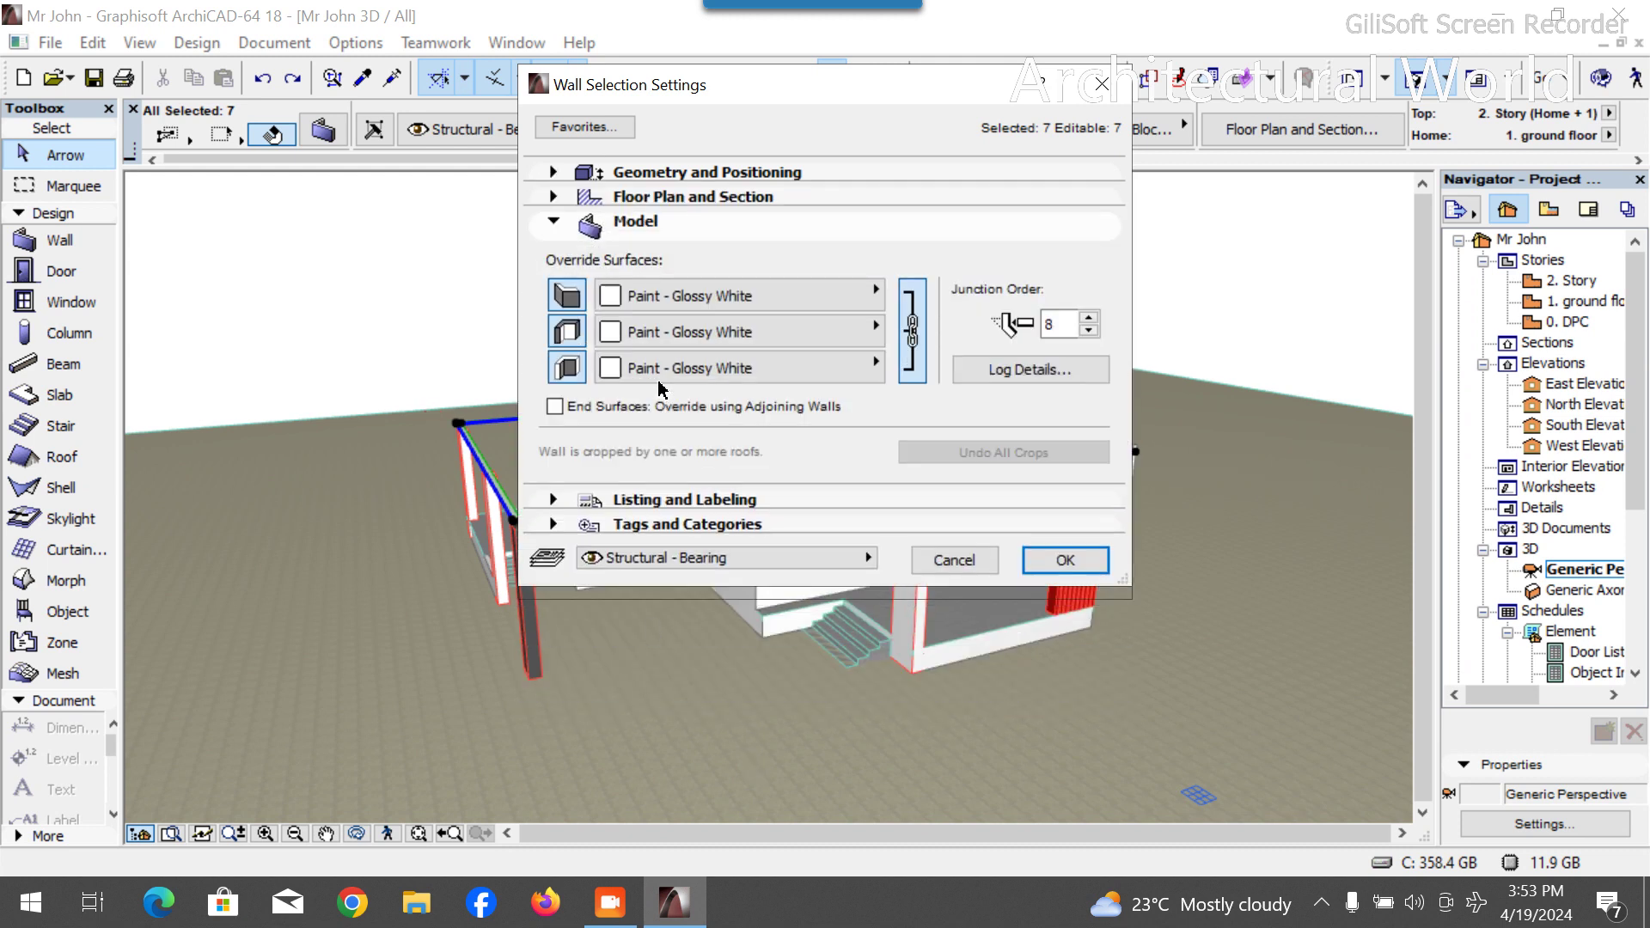
{"action": "left_click", "coordinate": [673, 306]}
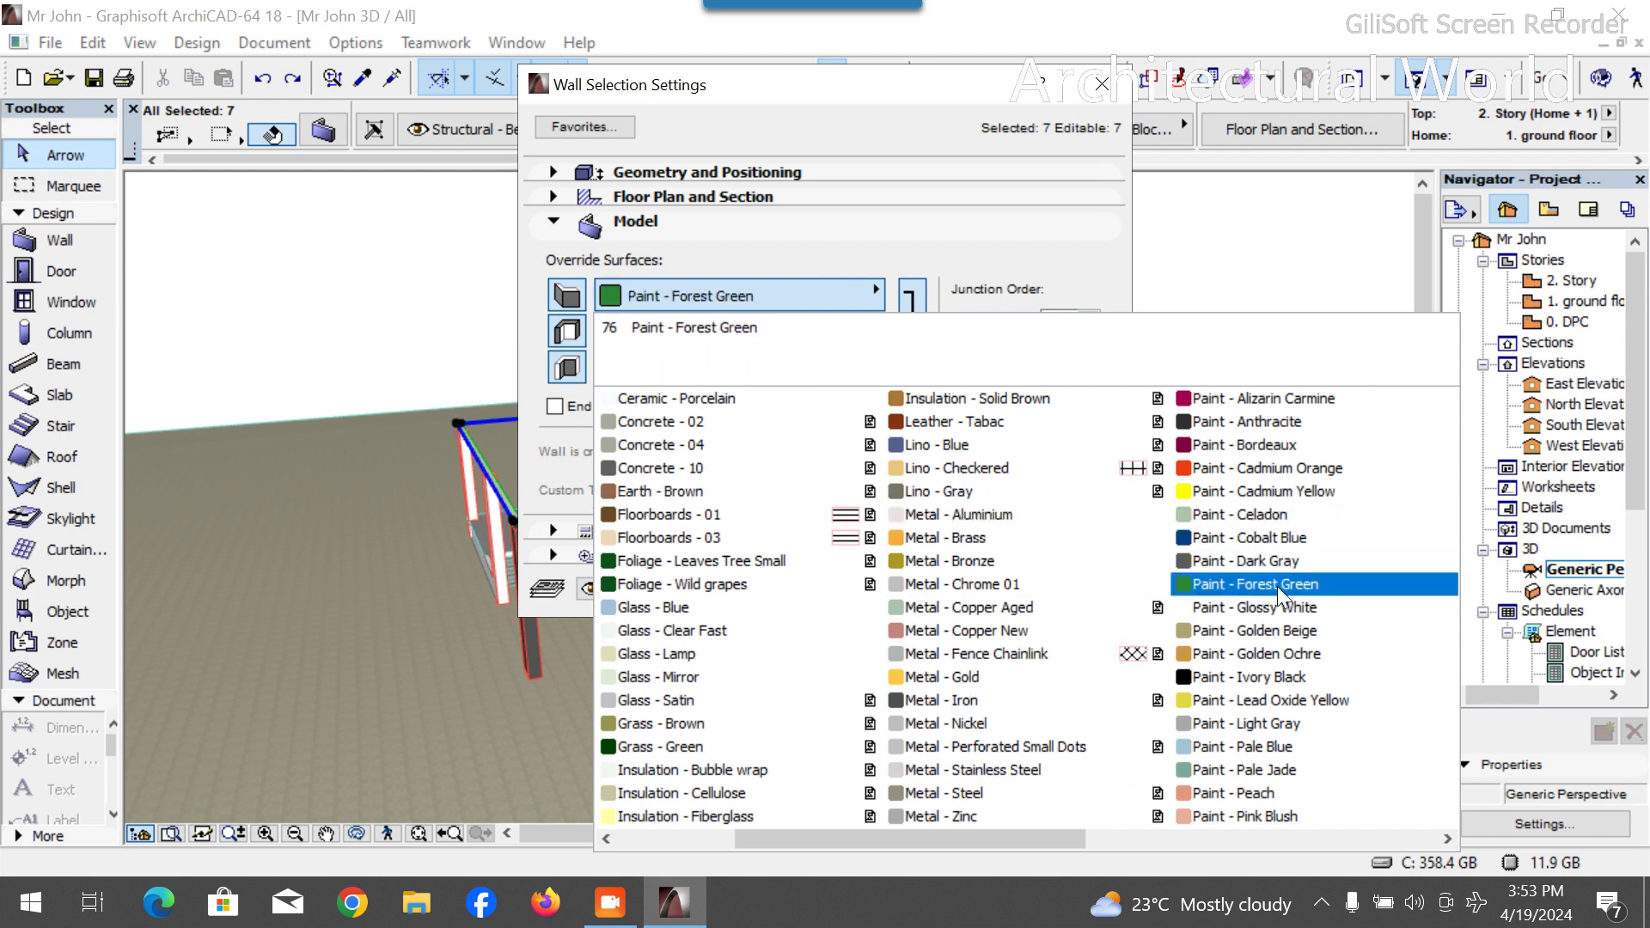
{"action": "left_click", "coordinate": [1281, 562]}
{"action": "left_click", "coordinate": [1061, 591]}
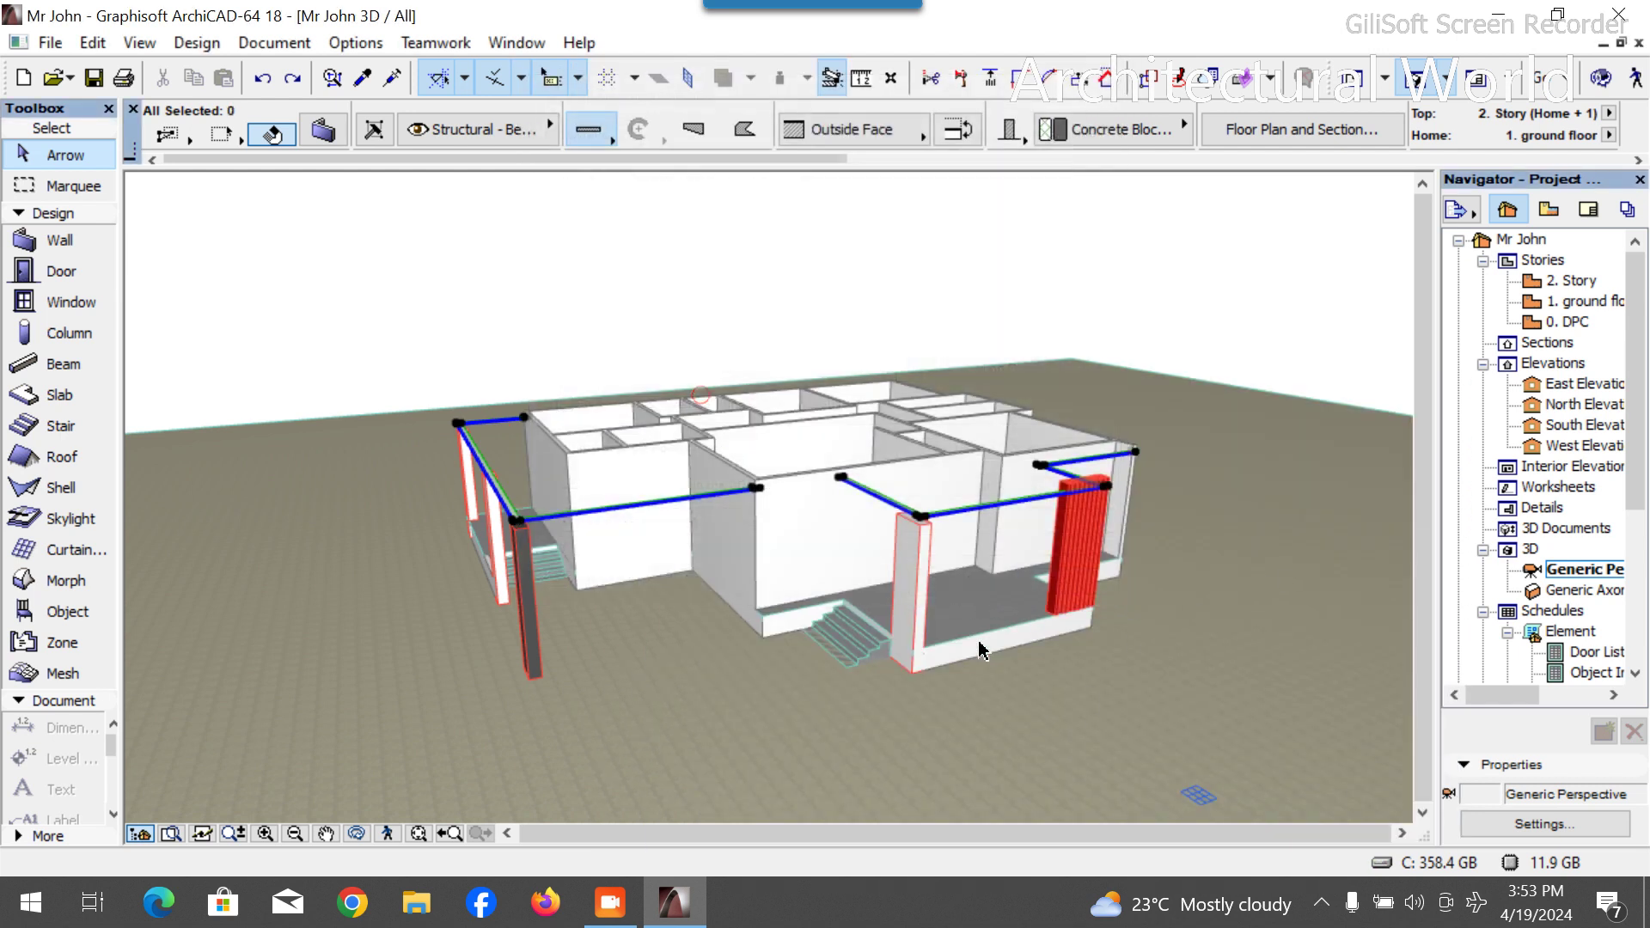
Select all nine red fins and set their top offset to -200 from 2. Story.
{"action": "left_click", "coordinate": [358, 834]}
{"action": "mouse_move", "coordinate": [387, 748]}
{"action": "left_mouse_down"}
{"action": "mouse_move", "coordinate": [416, 656]}
{"action": "mouse_move", "coordinate": [592, 662]}
{"action": "mouse_move", "coordinate": [653, 696]}
{"action": "mouse_move", "coordinate": [836, 674]}
{"action": "mouse_move", "coordinate": [392, 680]}
{"action": "mouse_move", "coordinate": [361, 722]}
{"action": "mouse_move", "coordinate": [394, 726]}
{"action": "mouse_move", "coordinate": [327, 678]}
{"action": "mouse_move", "coordinate": [928, 664]}
{"action": "mouse_move", "coordinate": [600, 663]}
{"action": "mouse_move", "coordinate": [630, 693]}
{"action": "mouse_move", "coordinate": [725, 685]}
{"action": "mouse_move", "coordinate": [1063, 486]}
{"action": "mouse_move", "coordinate": [1031, 430]}
{"action": "mouse_move", "coordinate": [1079, 516]}
{"action": "mouse_move", "coordinate": [759, 516]}
{"action": "mouse_move", "coordinate": [1197, 516]}
{"action": "mouse_move", "coordinate": [1094, 685]}
{"action": "mouse_move", "coordinate": [832, 508]}
{"action": "mouse_move", "coordinate": [683, 495]}
{"action": "mouse_move", "coordinate": [1120, 512]}
{"action": "mouse_move", "coordinate": [895, 504]}
{"action": "left_mouse_up"}
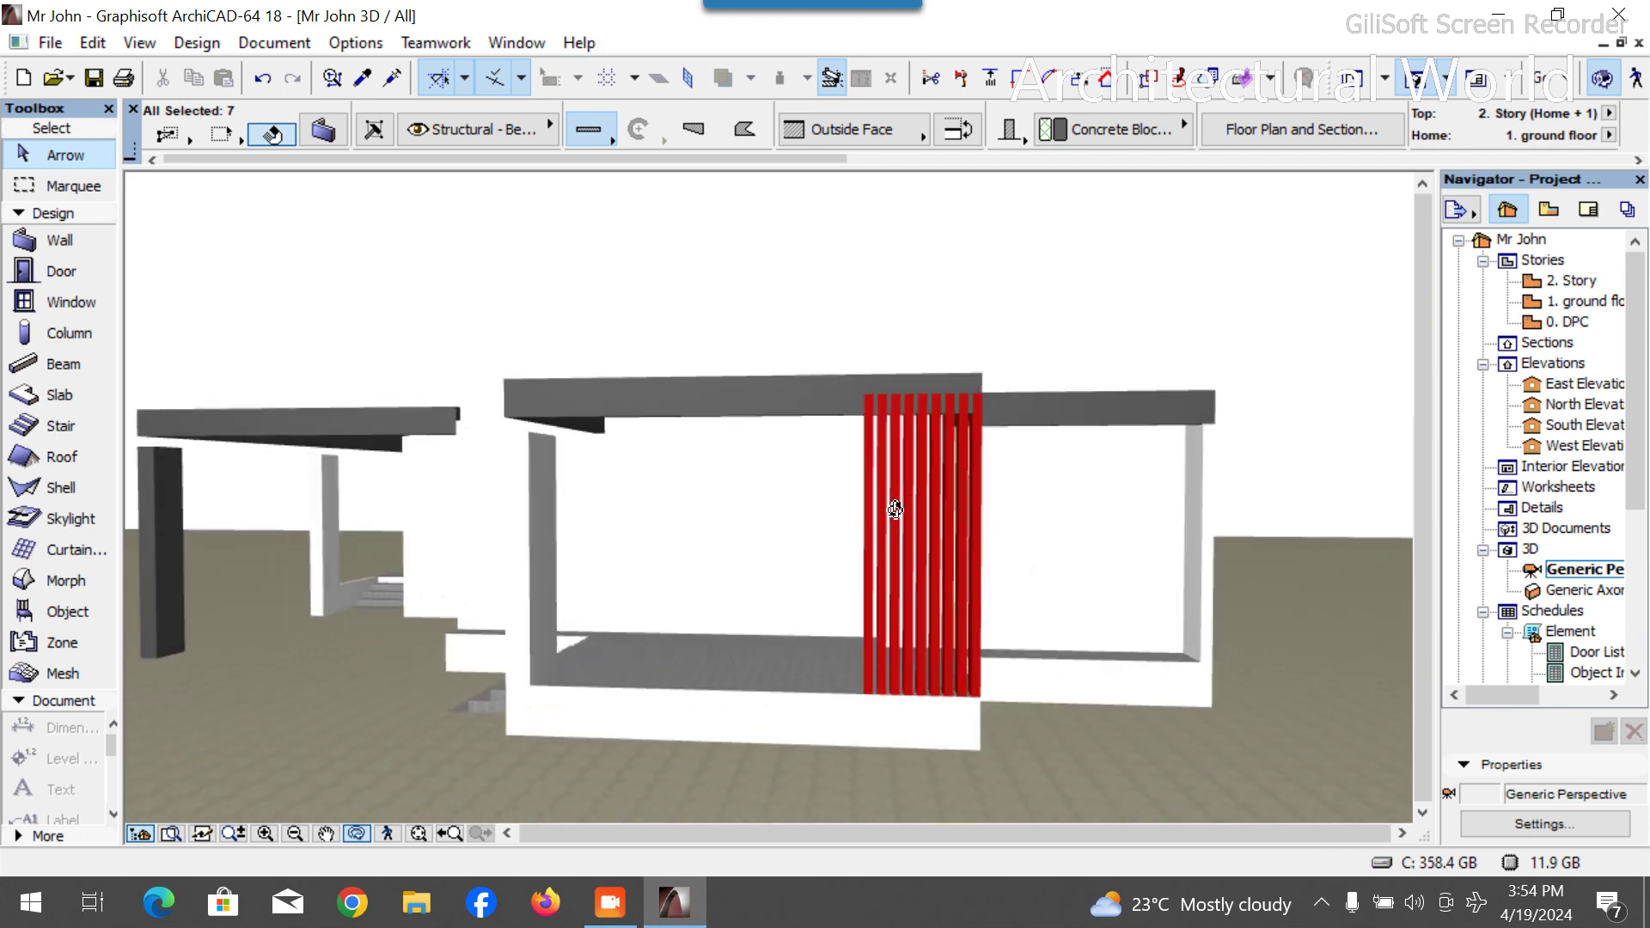
{"action": "key", "text": "Escape"}
{"action": "key", "text": "Escape"}
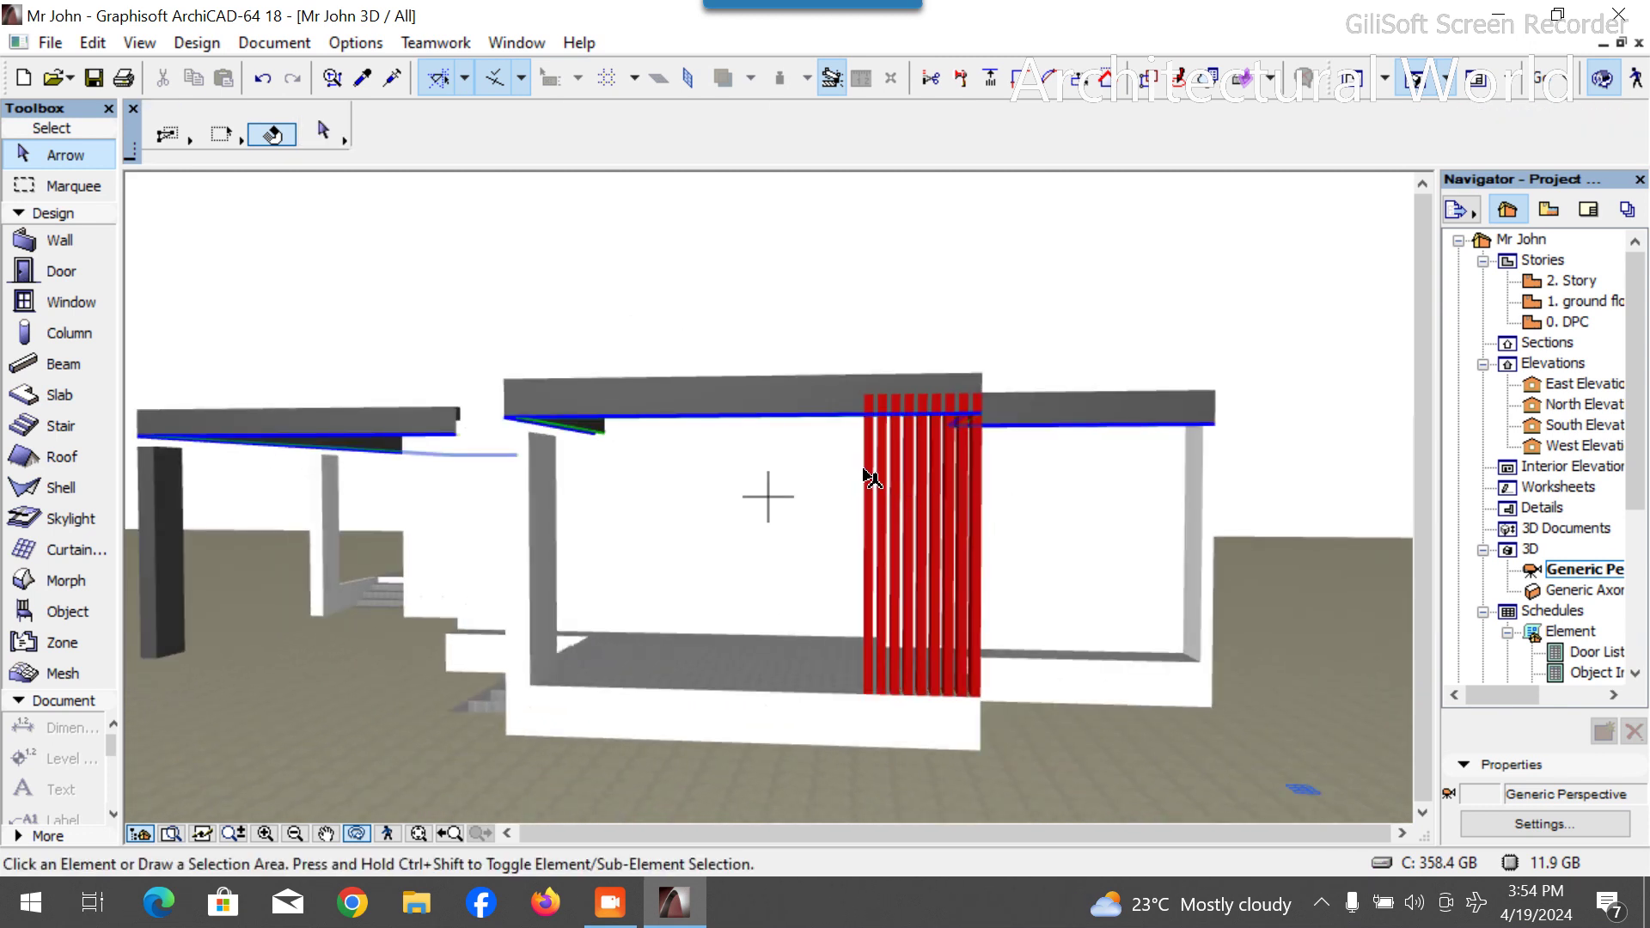
{"action": "left_click", "coordinate": [865, 466]}
{"action": "left_click", "coordinate": [880, 468], "text": "shift"}
{"action": "left_click", "coordinate": [893, 469], "text": "shift"}
{"action": "left_click", "coordinate": [904, 469], "text": "shift"}
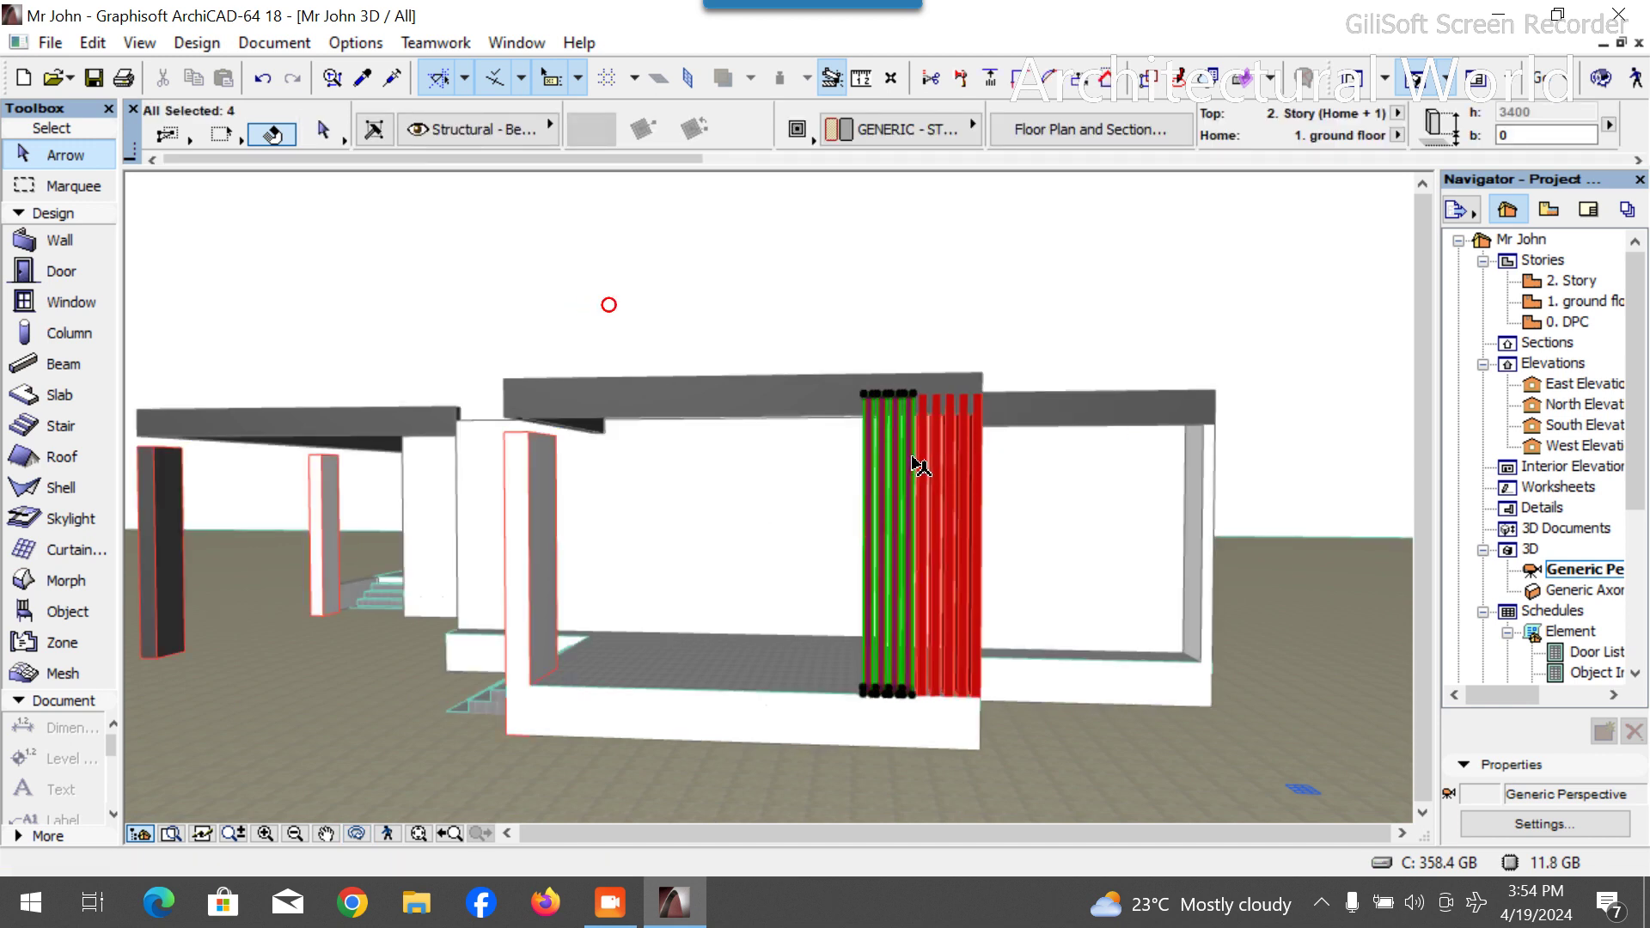
{"action": "left_click", "coordinate": [917, 468], "text": "shift"}
{"action": "left_click", "coordinate": [934, 467], "text": "shift"}
{"action": "left_click", "coordinate": [948, 466], "text": "shift"}
{"action": "left_click", "coordinate": [963, 459], "text": "shift"}
{"action": "left_click", "coordinate": [977, 461], "text": "shift"}
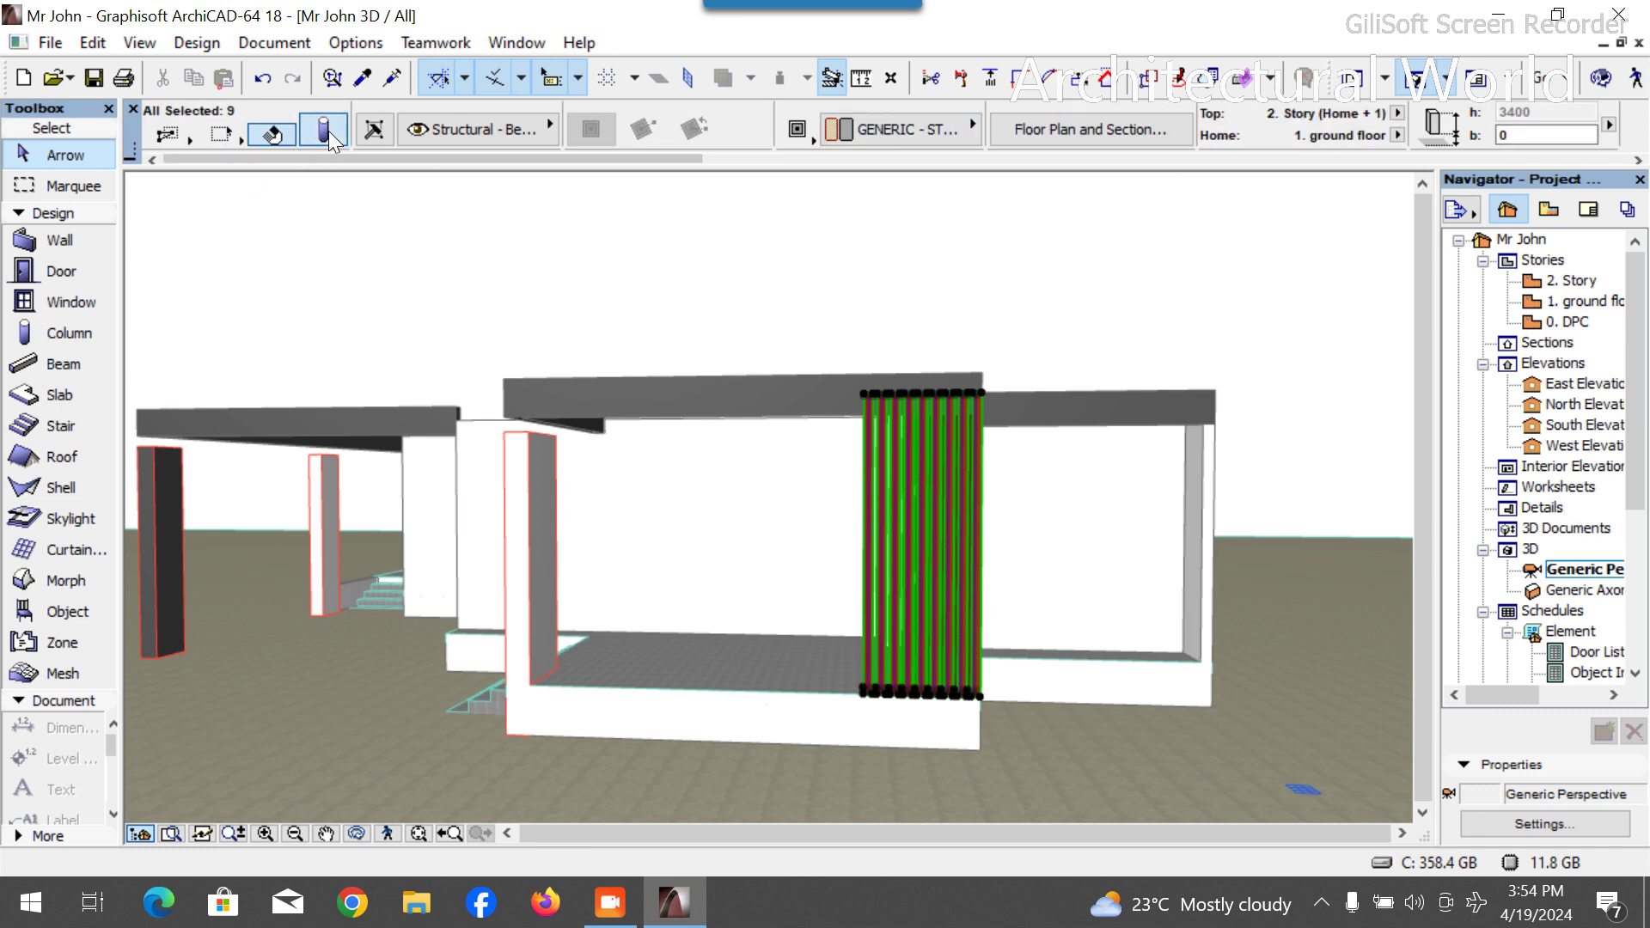
{"action": "left_click", "coordinate": [323, 129]}
{"action": "left_click_drag", "start_coordinate": [828, 79], "coordinate": [551, 58]}
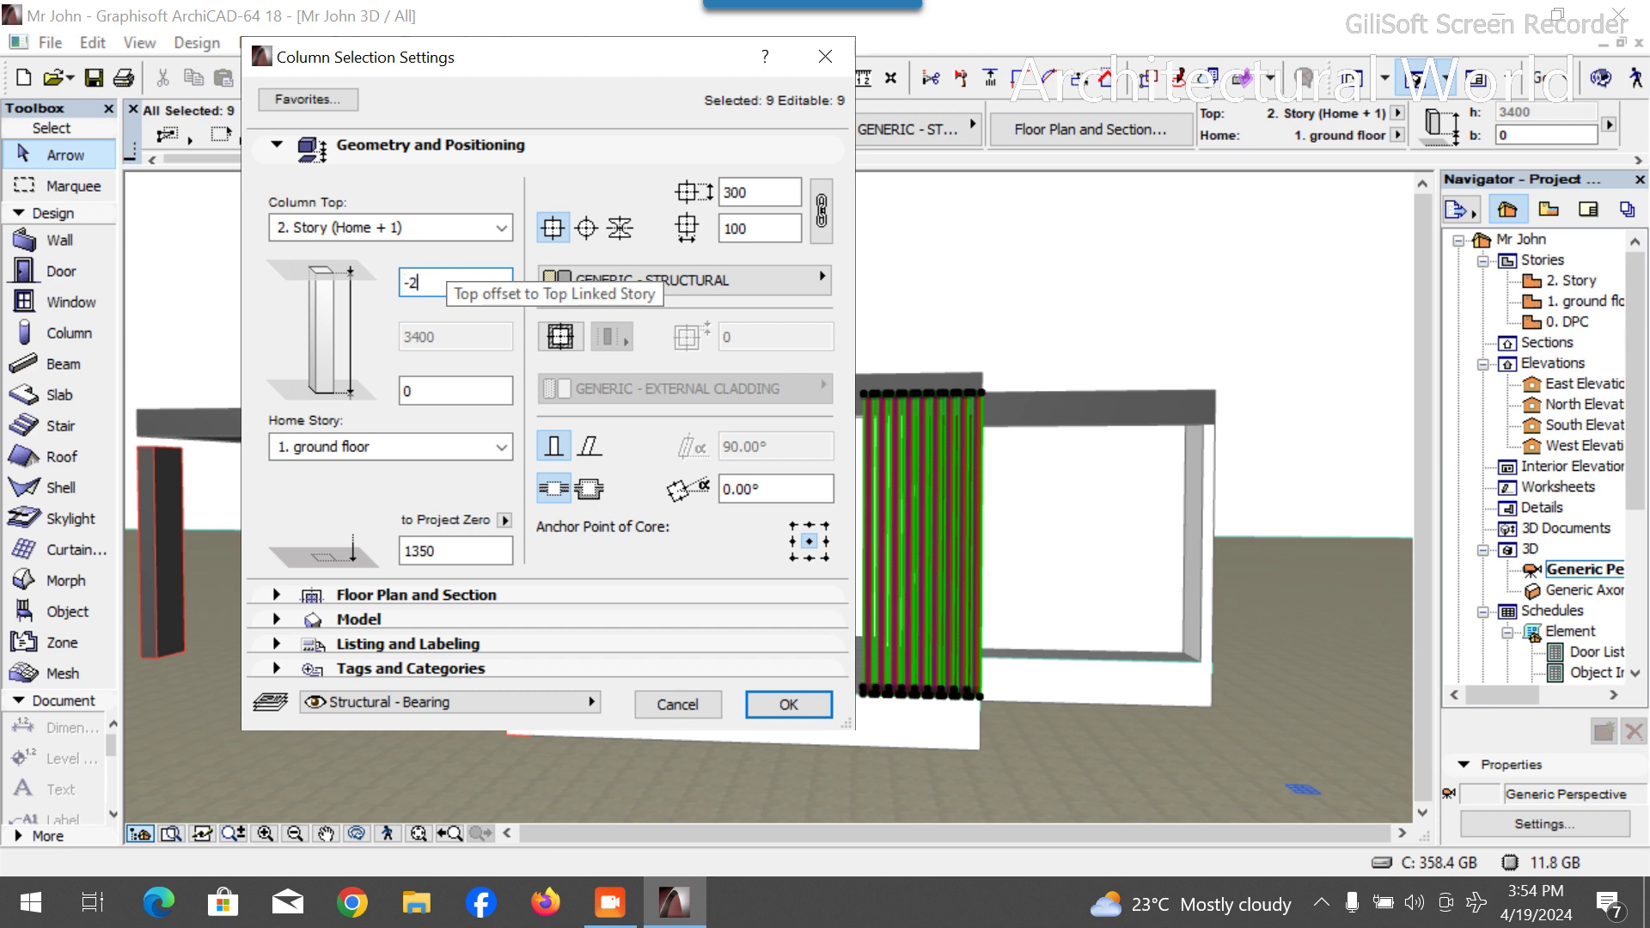
{"action": "key", "text": "Return"}
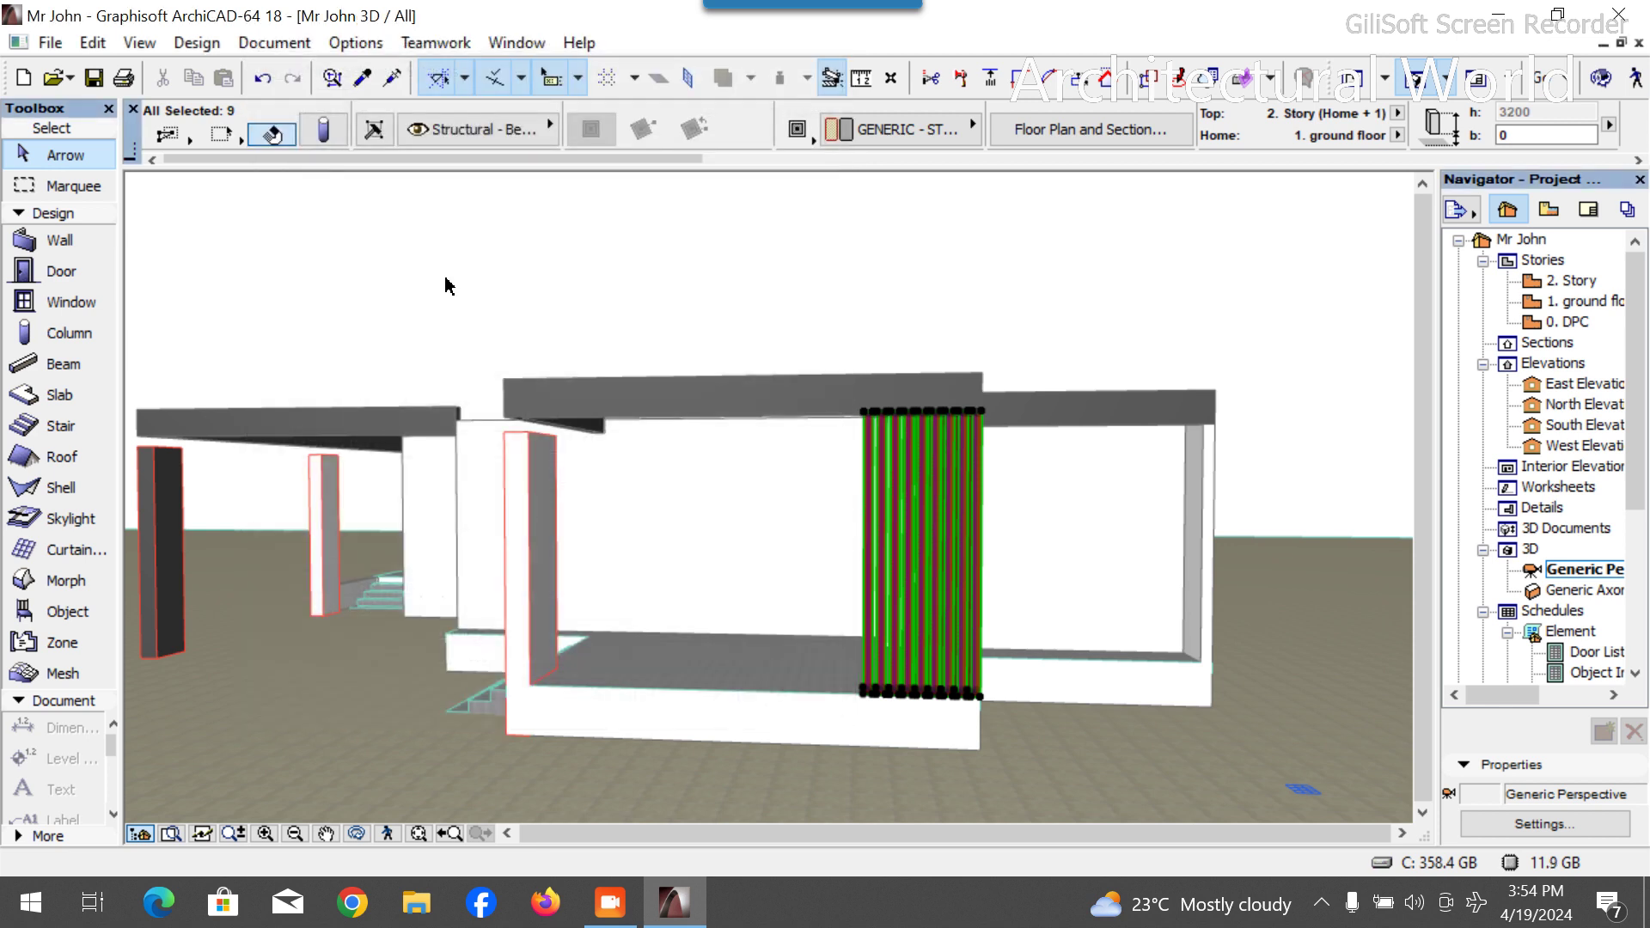
Fine-tune the nine red fins' top offset, trying -210 and lowering it further so they meet the underside of the dark gray wall band.
{"action": "scroll", "coordinate": [777, 409], "scroll_direction": "up", "scroll_amount": 5}
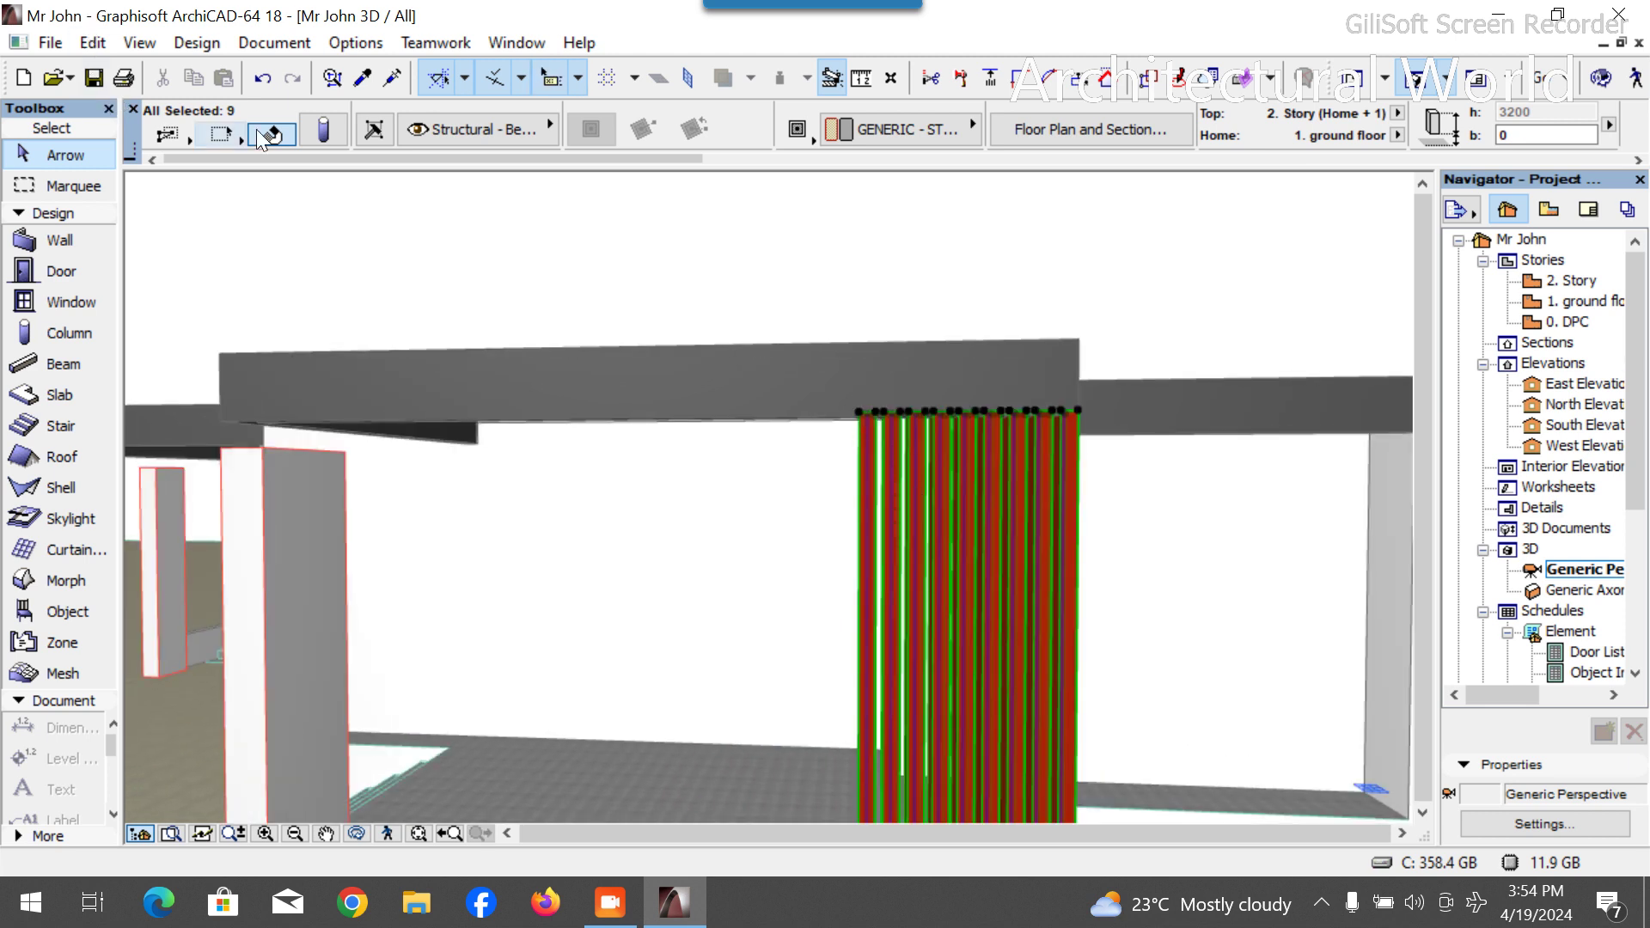
{"action": "key", "text": "ctrl+t"}
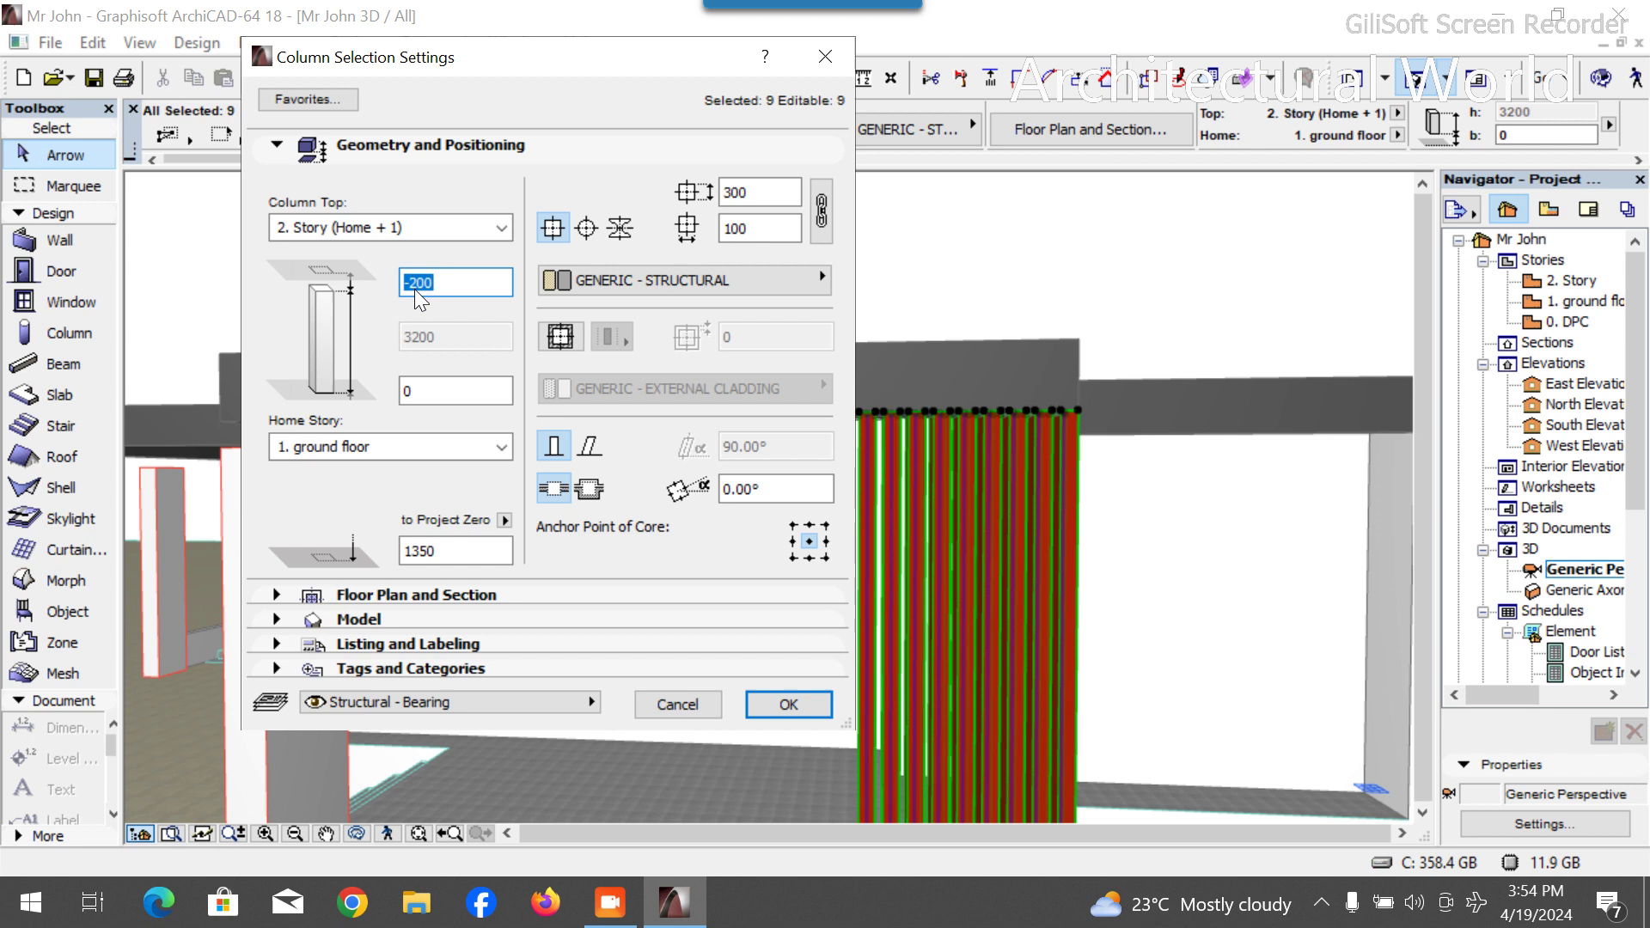
{"action": "left_click", "coordinate": [427, 284]}
{"action": "key", "text": "Return"}
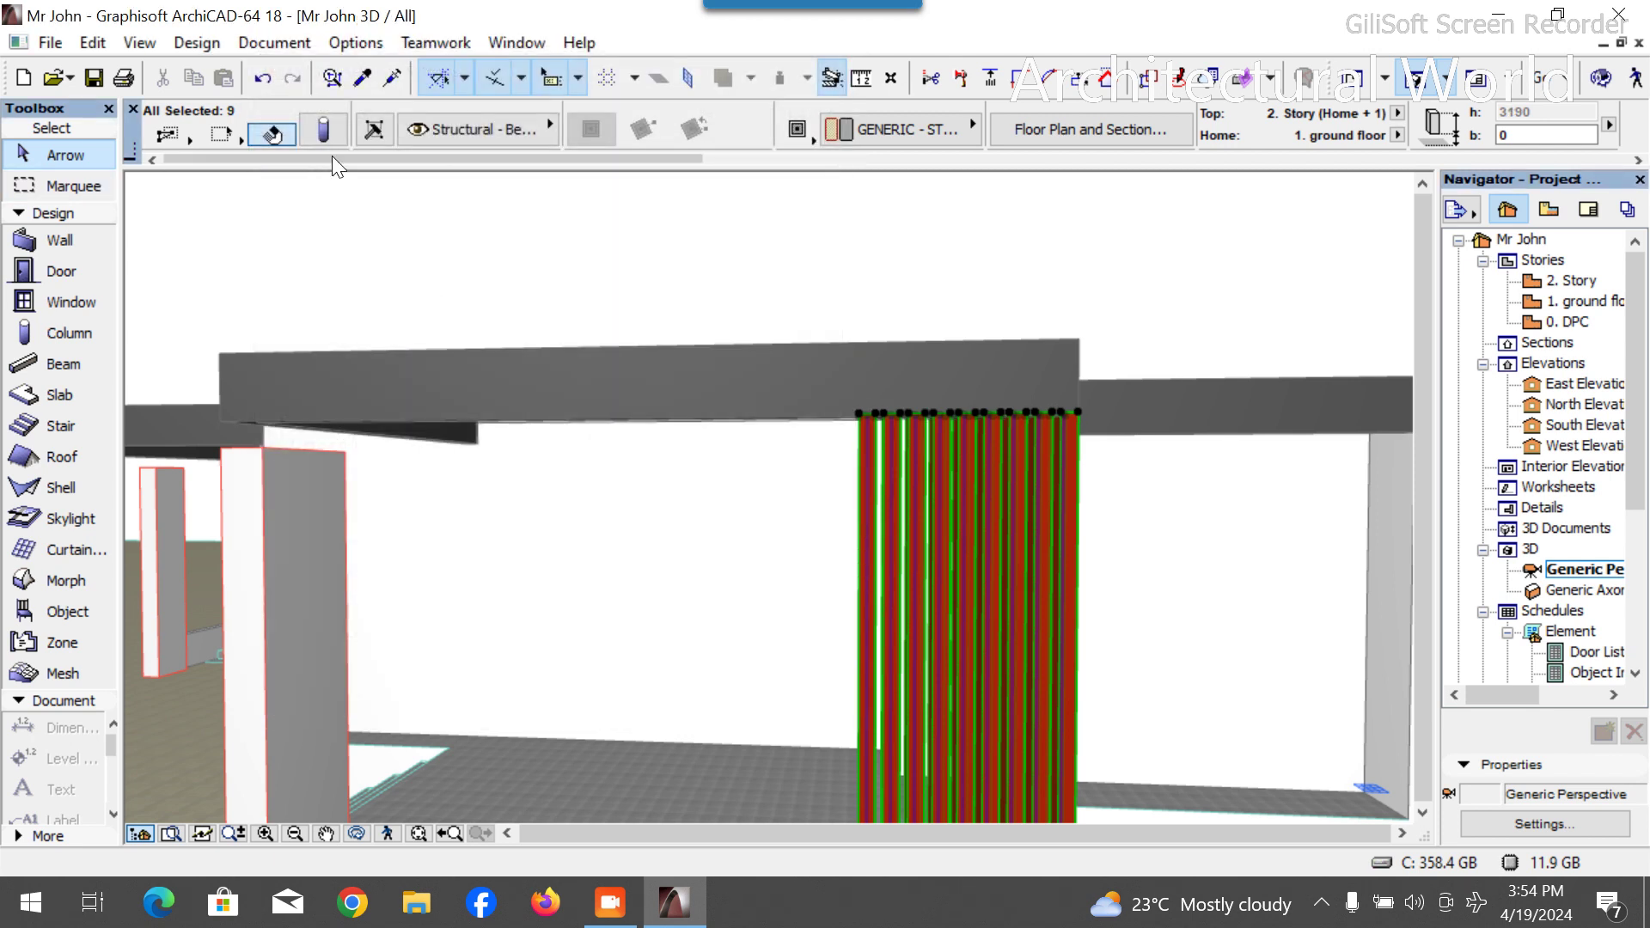
{"action": "key", "text": "ctrl+t"}
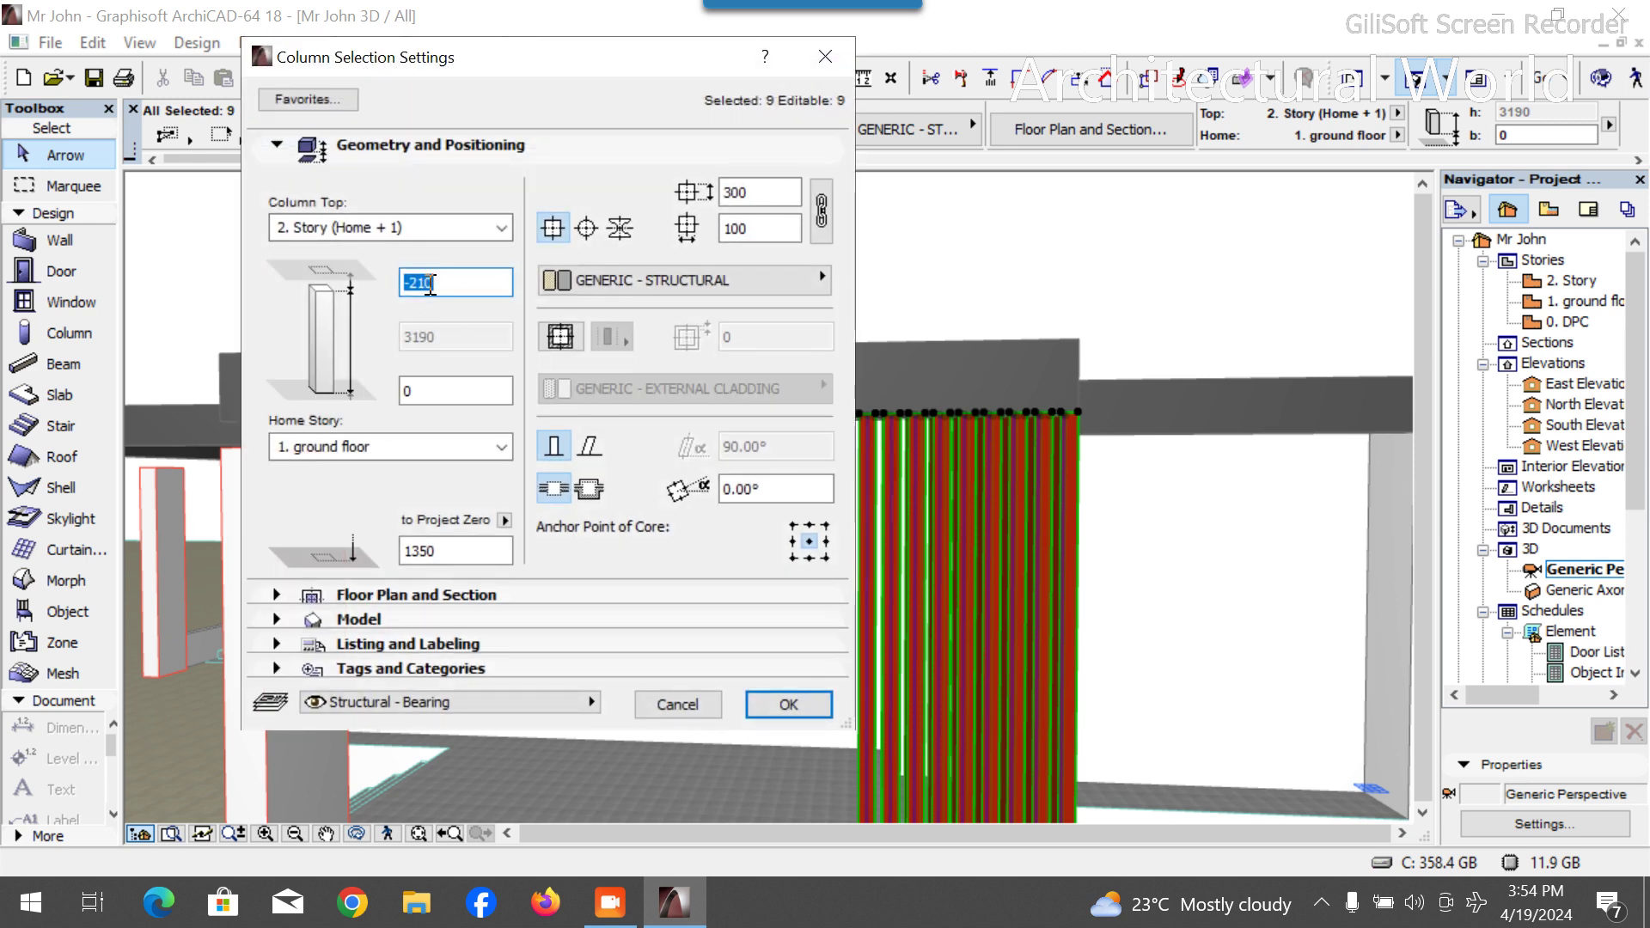
{"action": "left_click", "coordinate": [447, 288]}
{"action": "type", "text": "0"}
{"action": "key", "text": "Return"}
{"action": "left_click", "coordinate": [696, 228]}
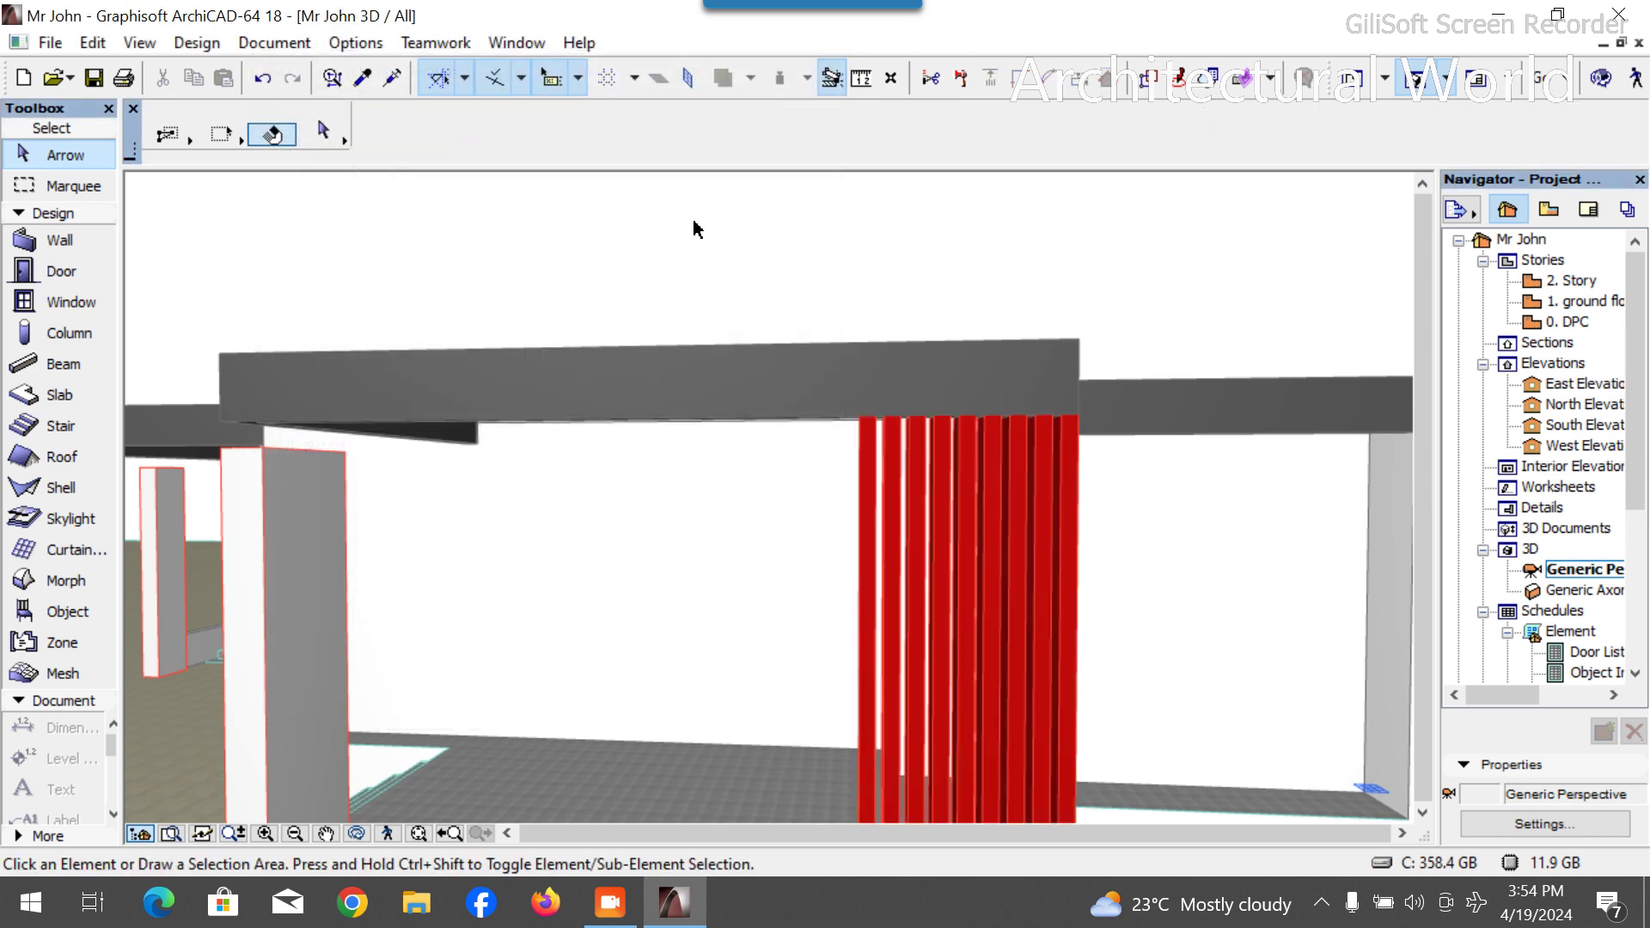
Set the top offset to 3200 from 1. ground floor for the three outer columns along the Car Park side.
{"action": "scroll", "coordinate": [928, 667], "scroll_direction": "down", "scroll_amount": 10}
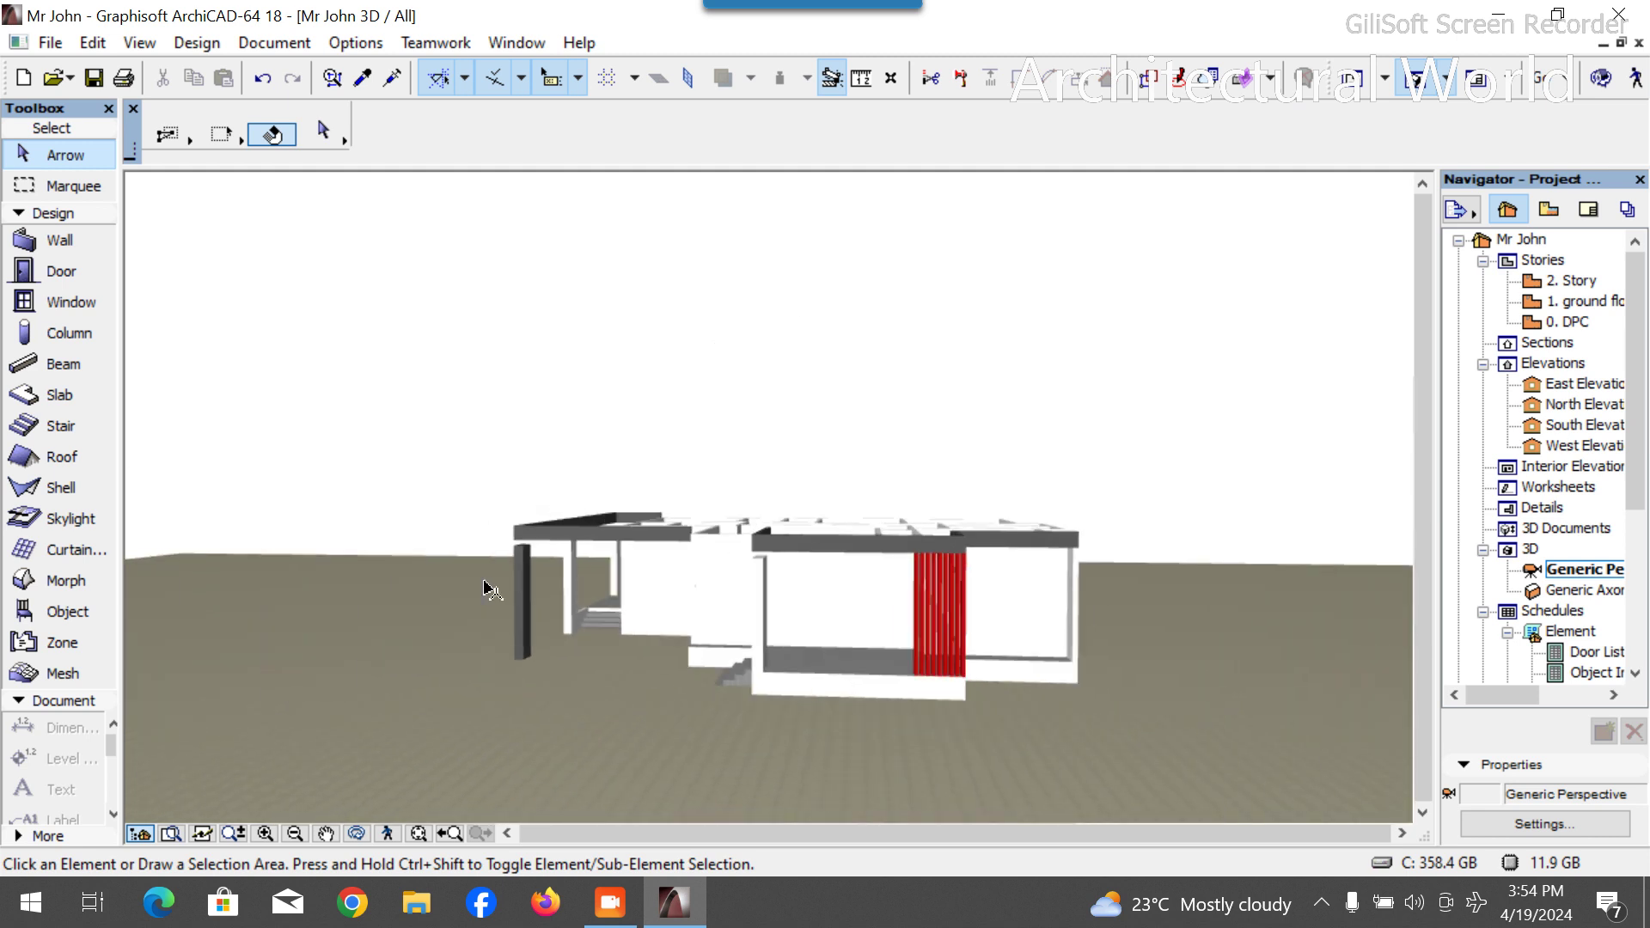
{"action": "left_click", "coordinate": [358, 838]}
{"action": "left_click_drag", "start_coordinate": [269, 467], "coordinate": [326, 651]}
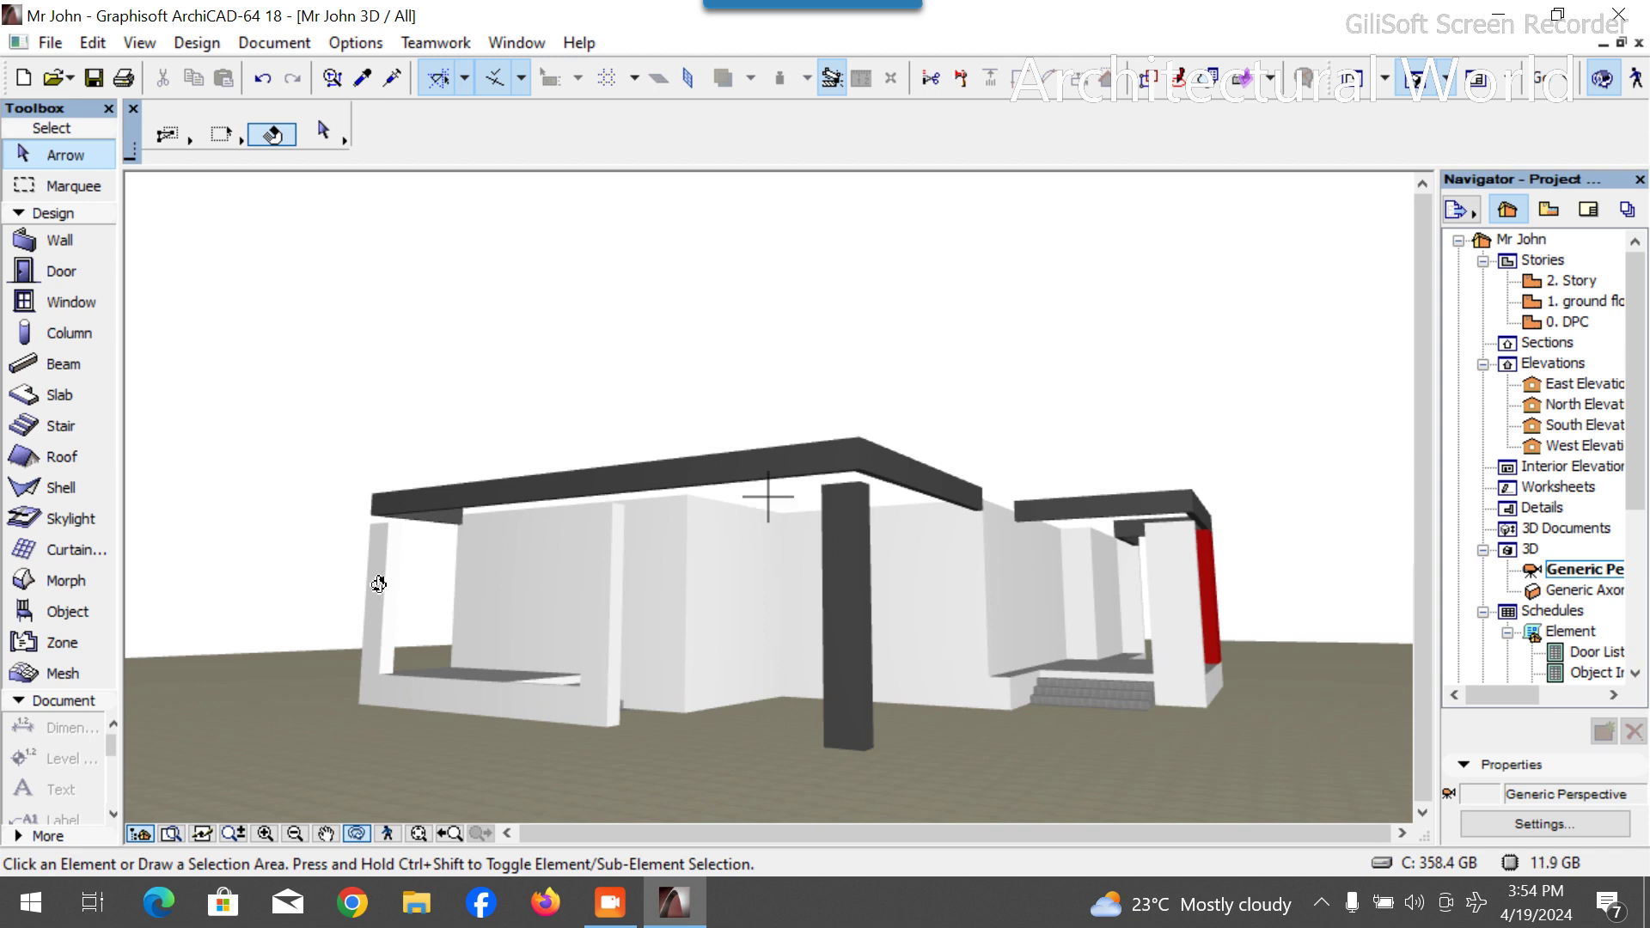
{"action": "key", "text": "Escape"}
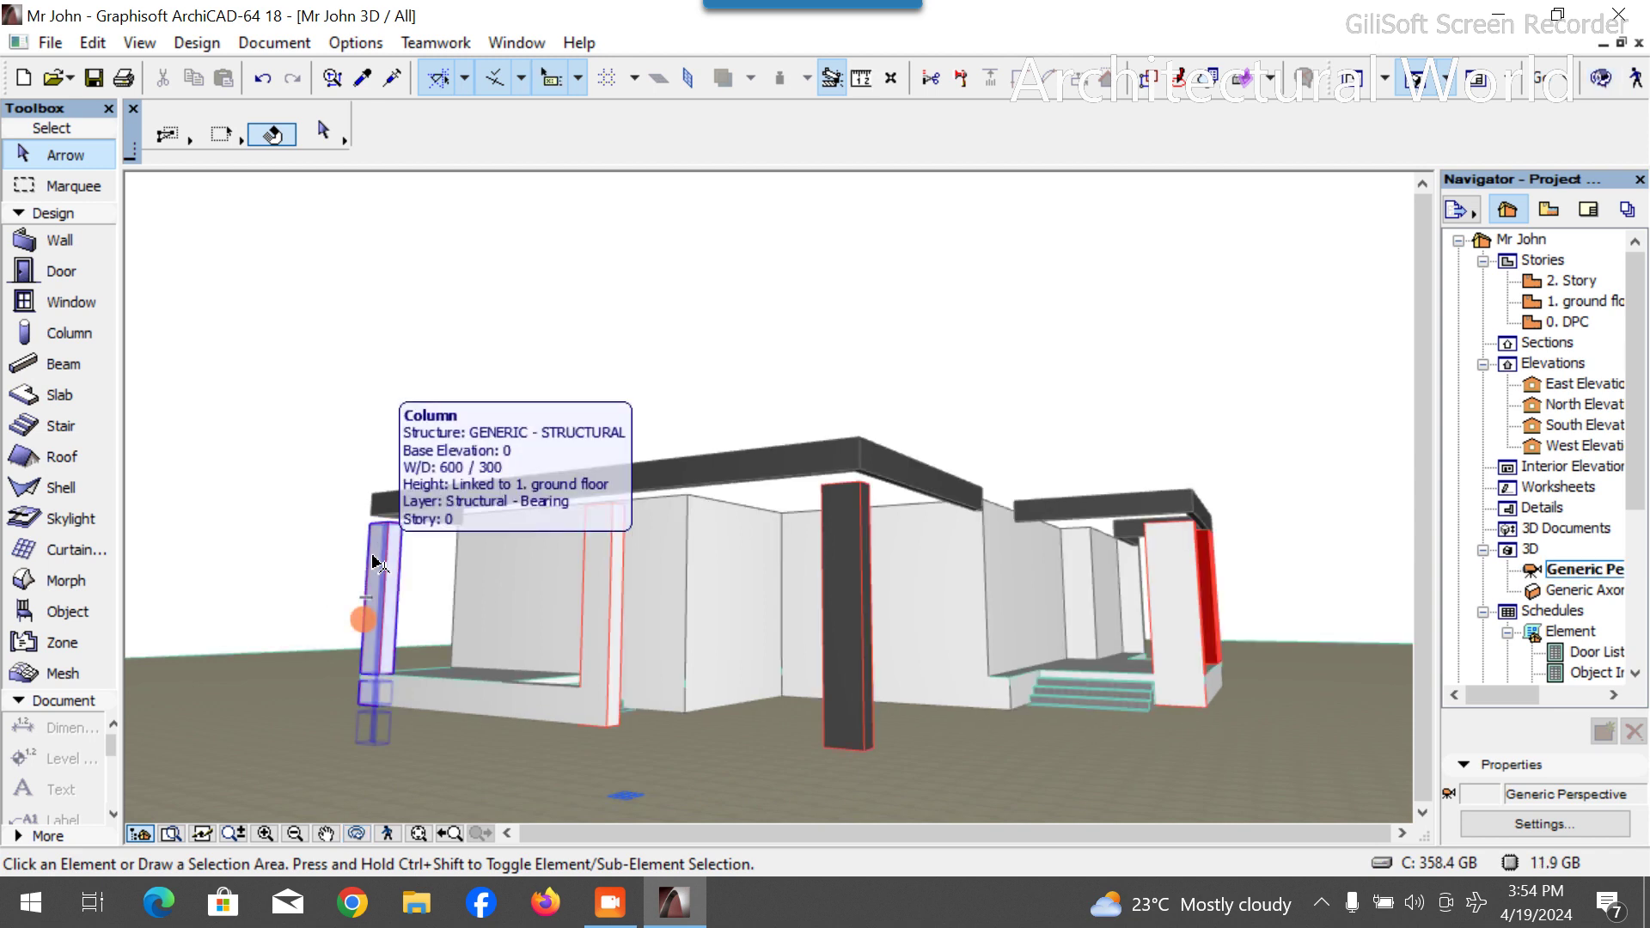
{"action": "left_click", "coordinate": [376, 567]}
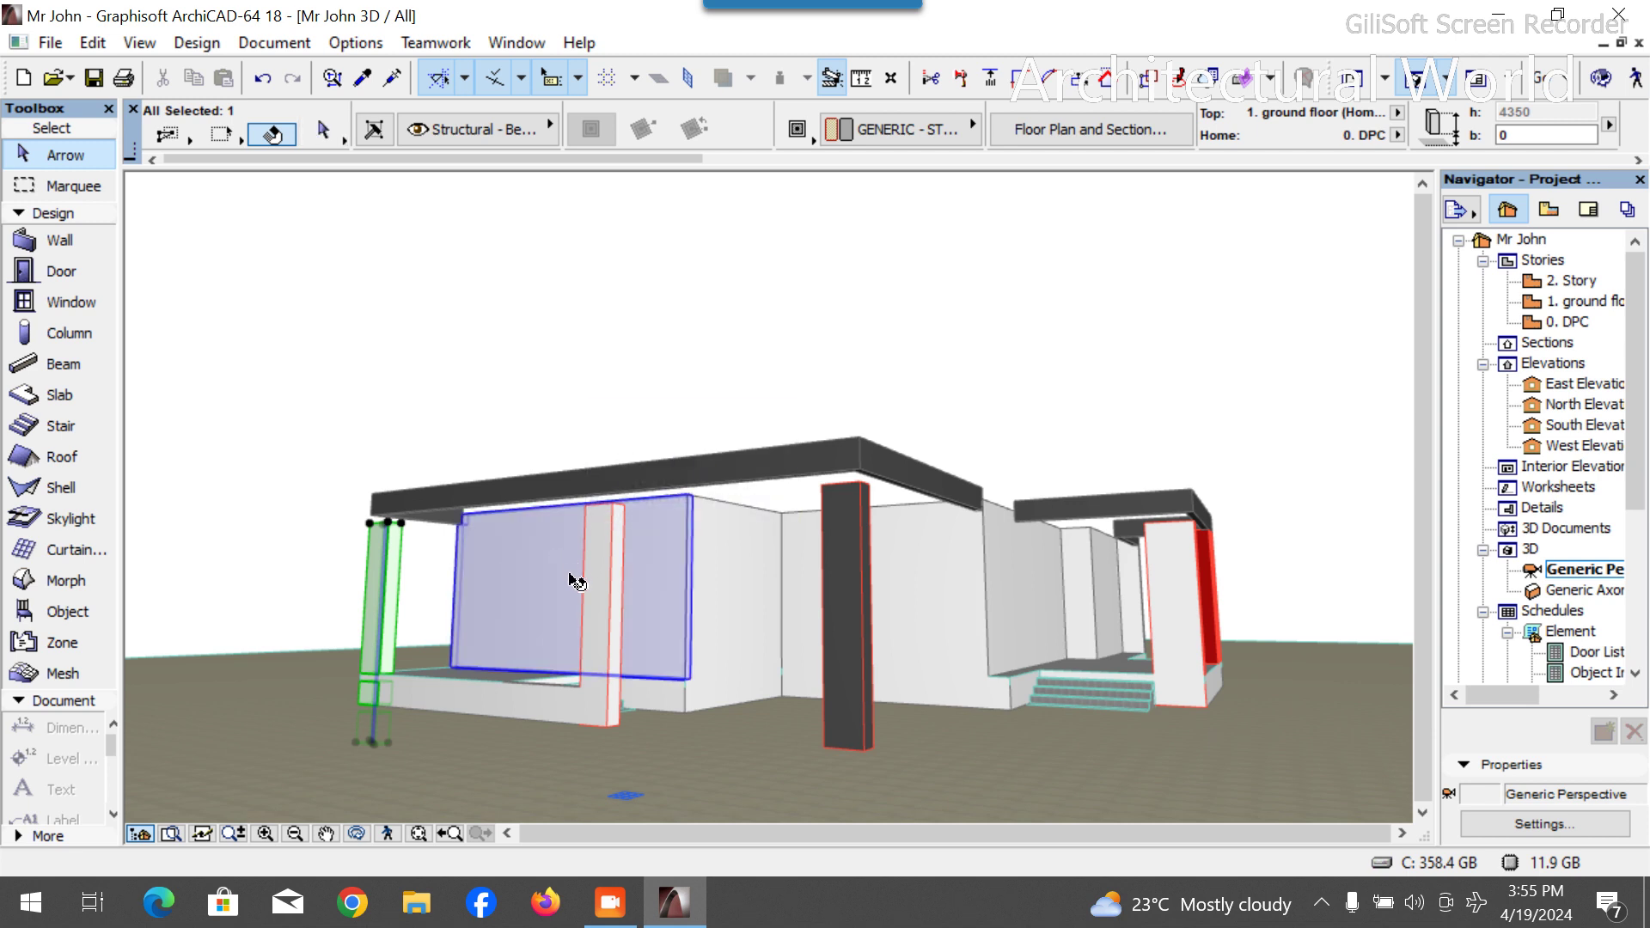
{"action": "left_click", "coordinate": [600, 581], "text": "shift"}
{"action": "left_click", "coordinate": [844, 584], "text": "shift"}
{"action": "scroll", "coordinate": [900, 126], "scroll_direction": "right", "scroll_amount": 5}
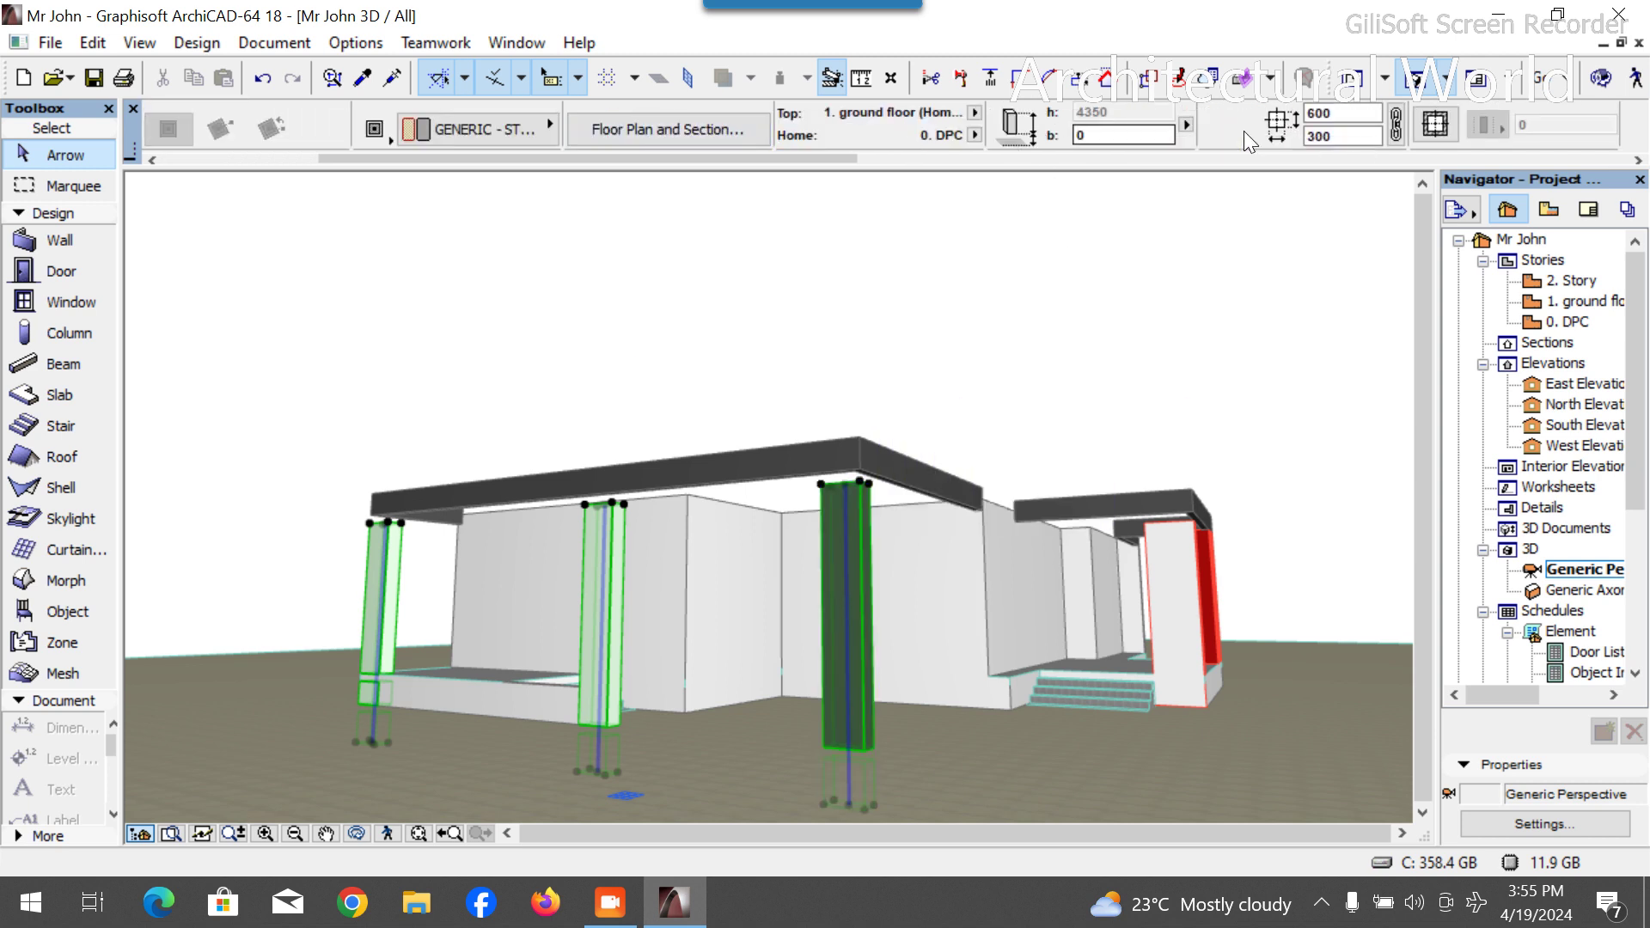
{"action": "scroll", "coordinate": [223, 129], "scroll_direction": "left", "scroll_amount": 5}
{"action": "left_click", "coordinate": [346, 133]}
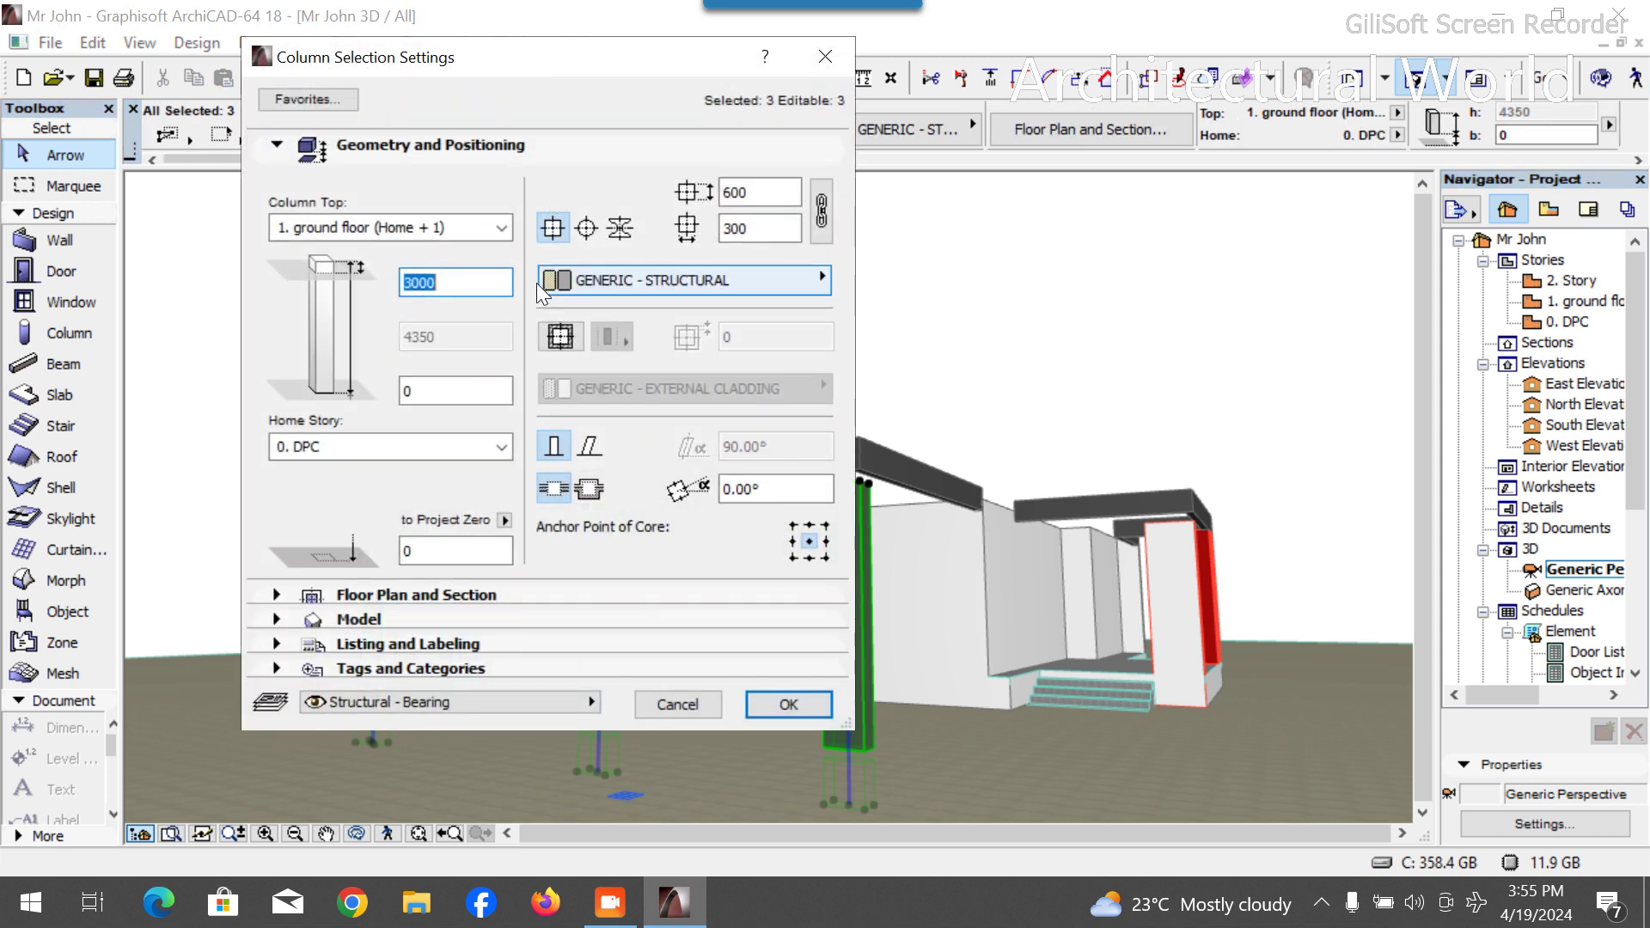
{"action": "left_click", "coordinate": [434, 281]}
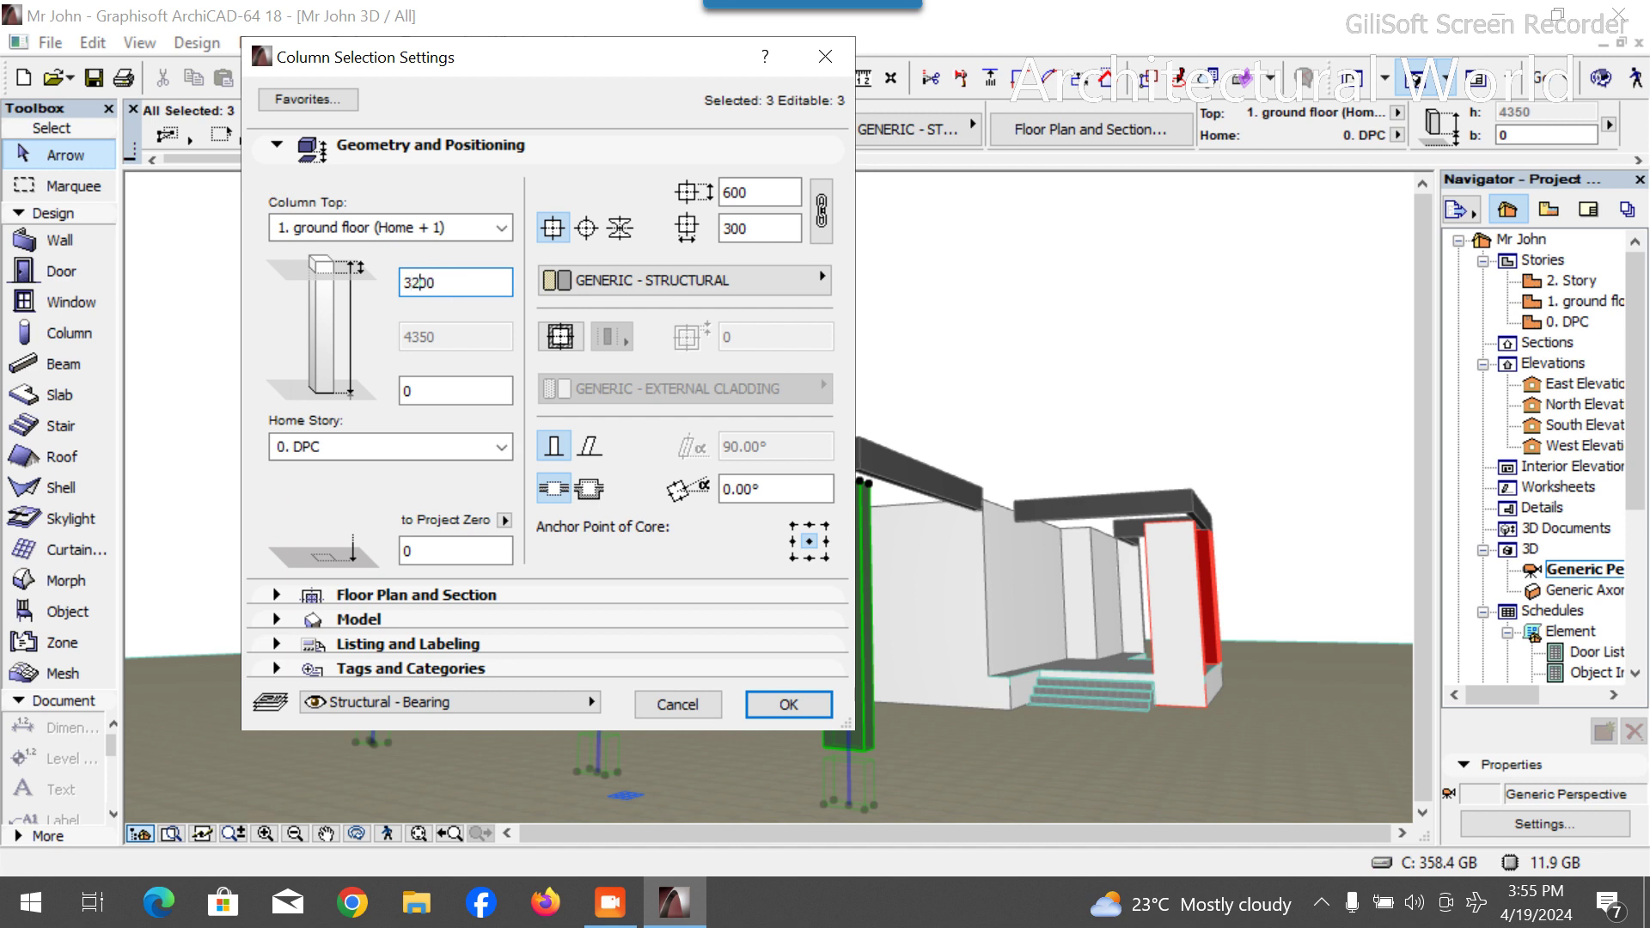
{"action": "key", "text": "Return"}
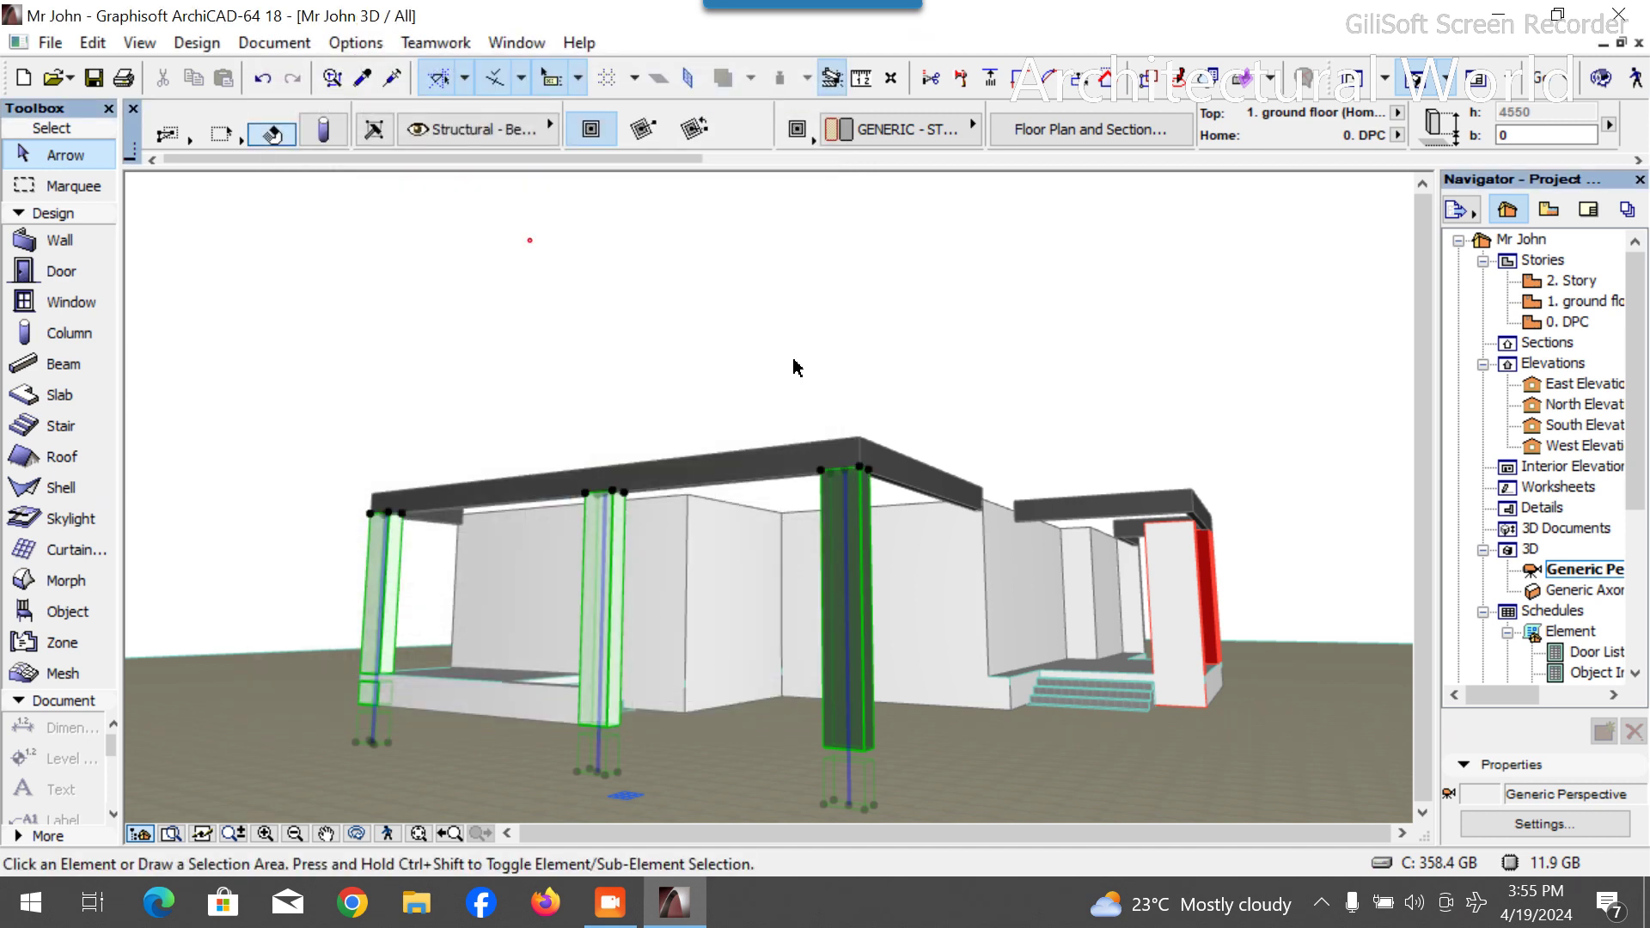
{"action": "left_click", "coordinate": [527, 242]}
{"action": "left_click", "coordinate": [646, 489]}
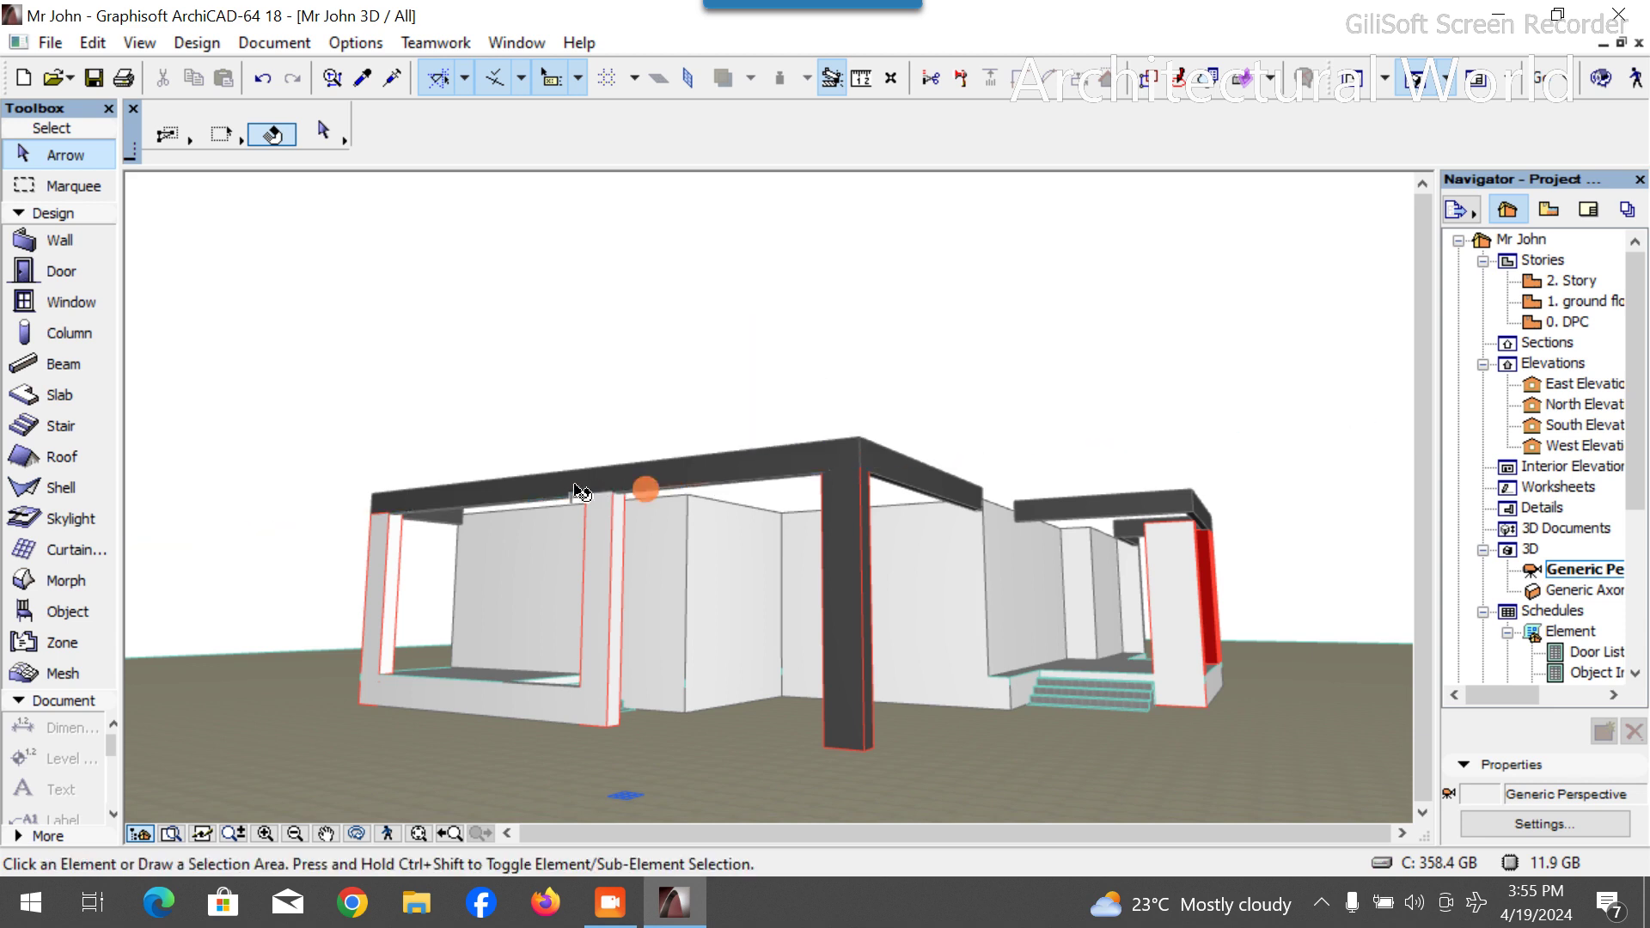
{"action": "mouse_move", "coordinate": [524, 507]}
{"action": "middle_mouse_down", "text": "shift"}
{"action": "mouse_move", "coordinate": [626, 453]}
{"action": "mouse_move", "coordinate": [894, 559]}
{"action": "mouse_move", "coordinate": [1323, 536]}
{"action": "middle_mouse_up", "text": "shift"}
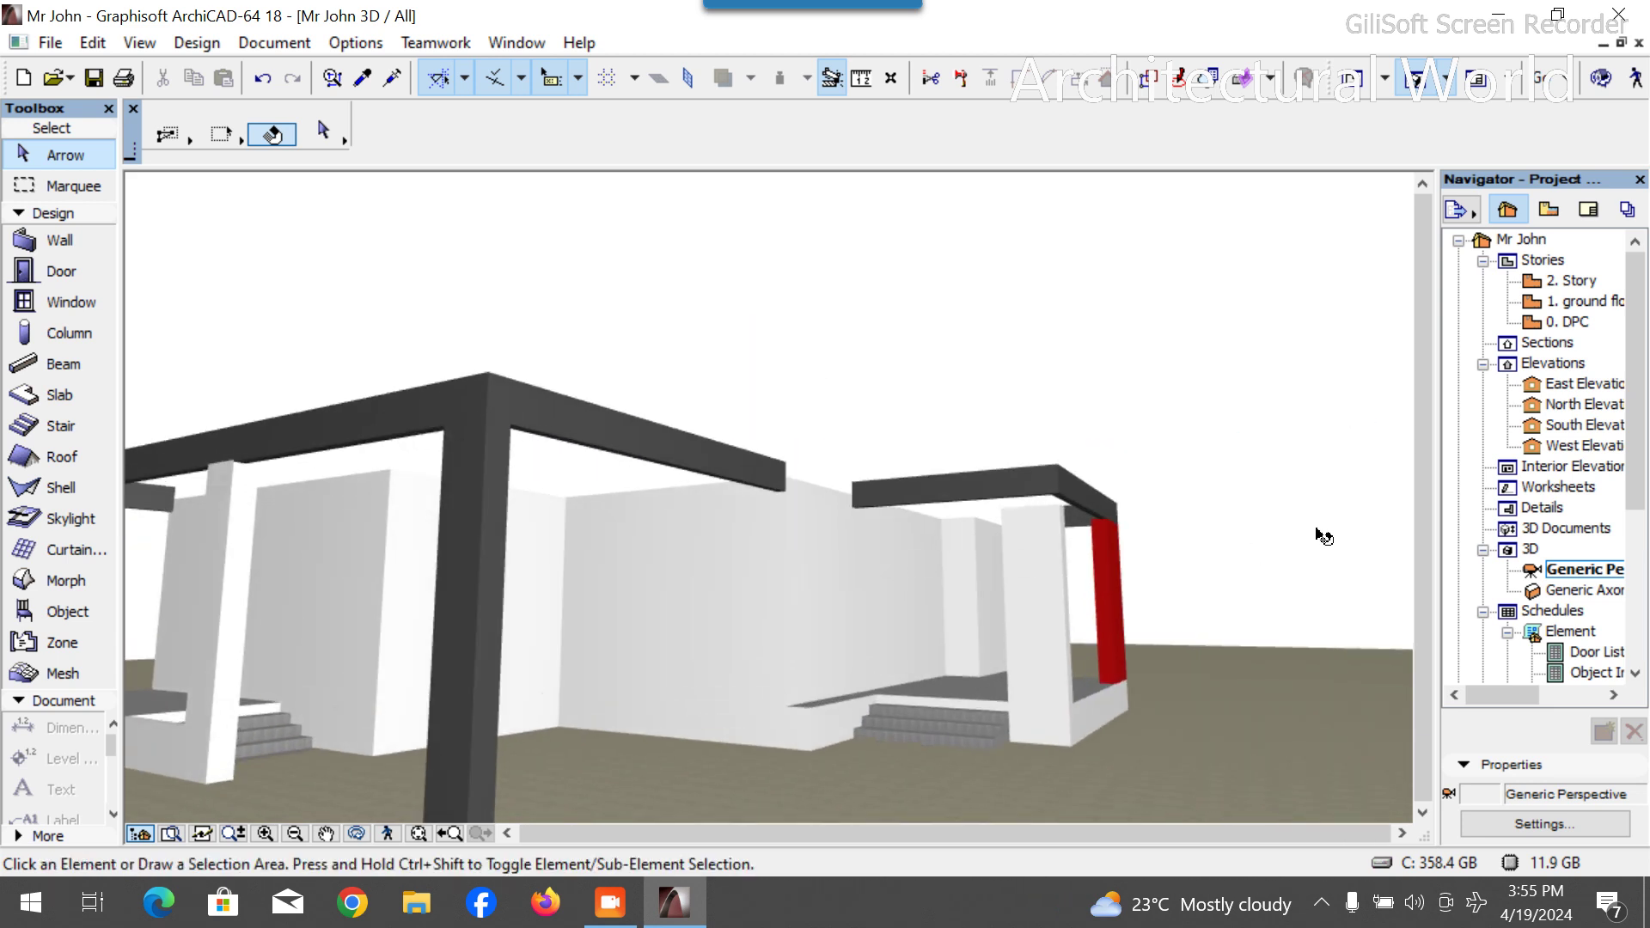
{"action": "left_click", "coordinate": [350, 839]}
{"action": "left_click_drag", "start_coordinate": [1223, 632], "coordinate": [922, 652]}
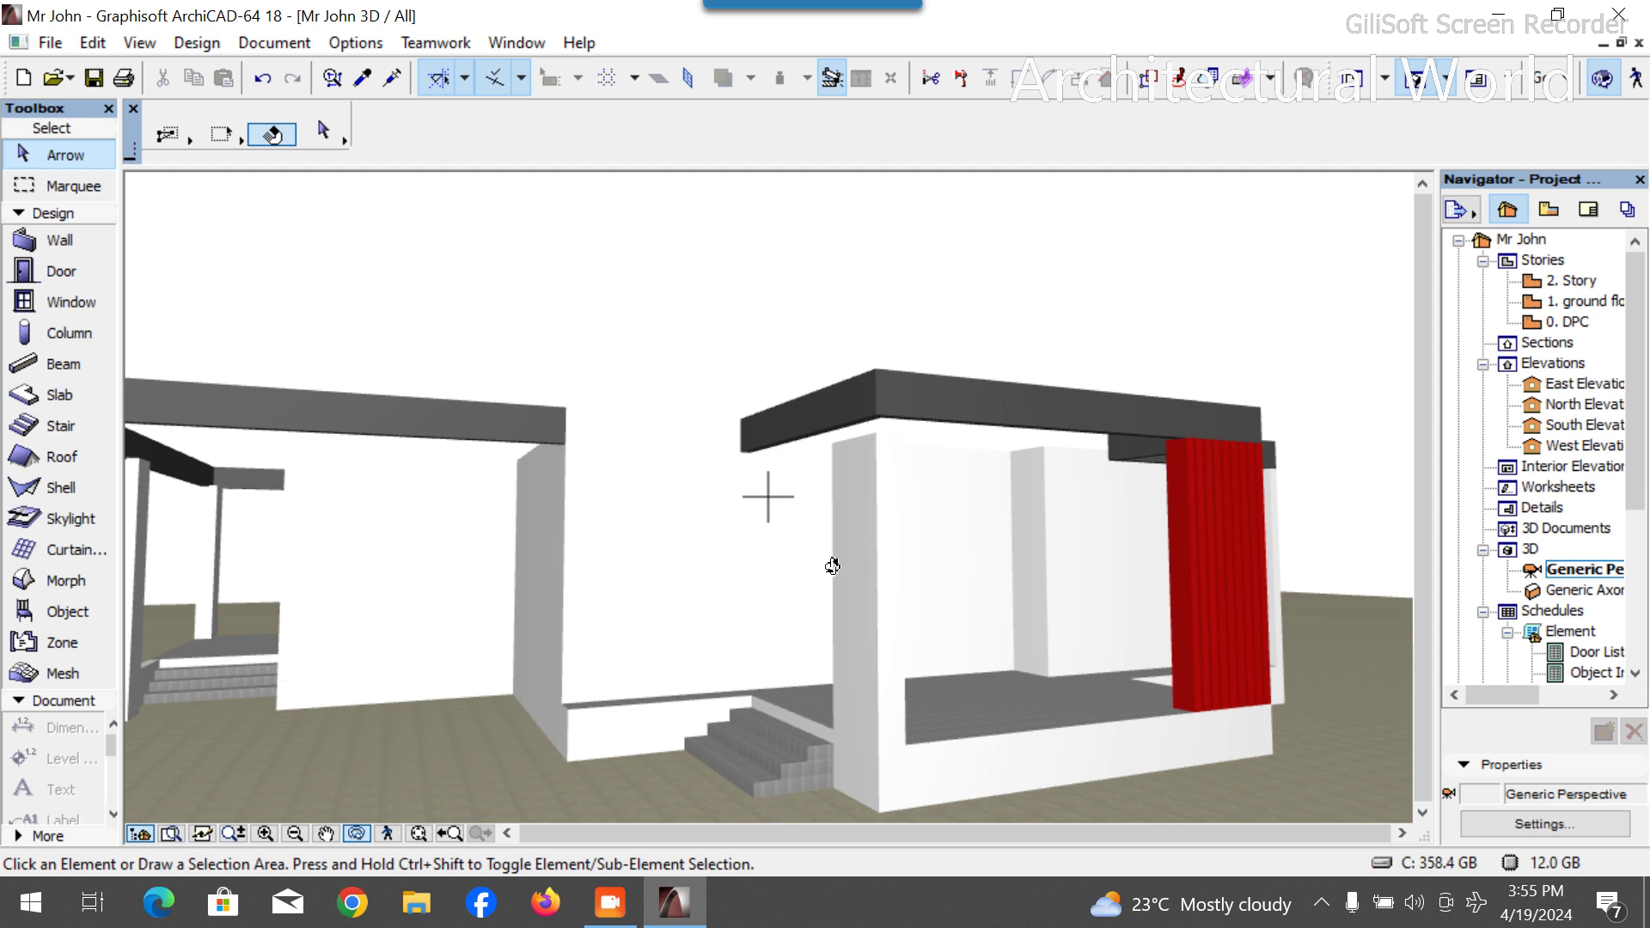
{"action": "left_click", "coordinate": [610, 902]}
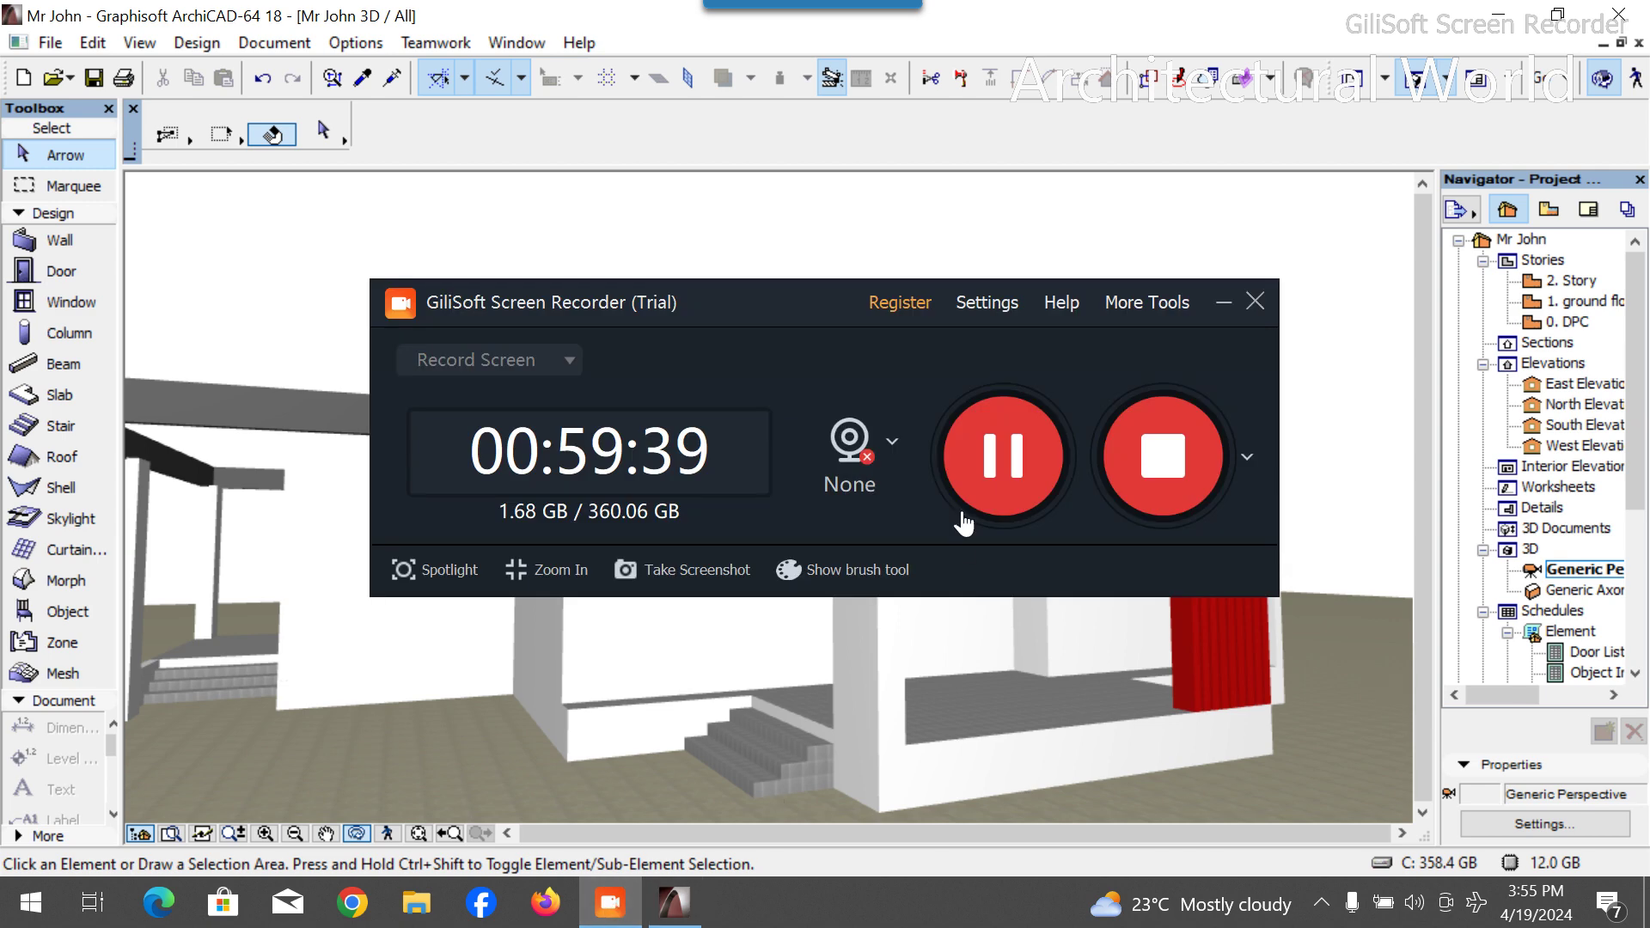